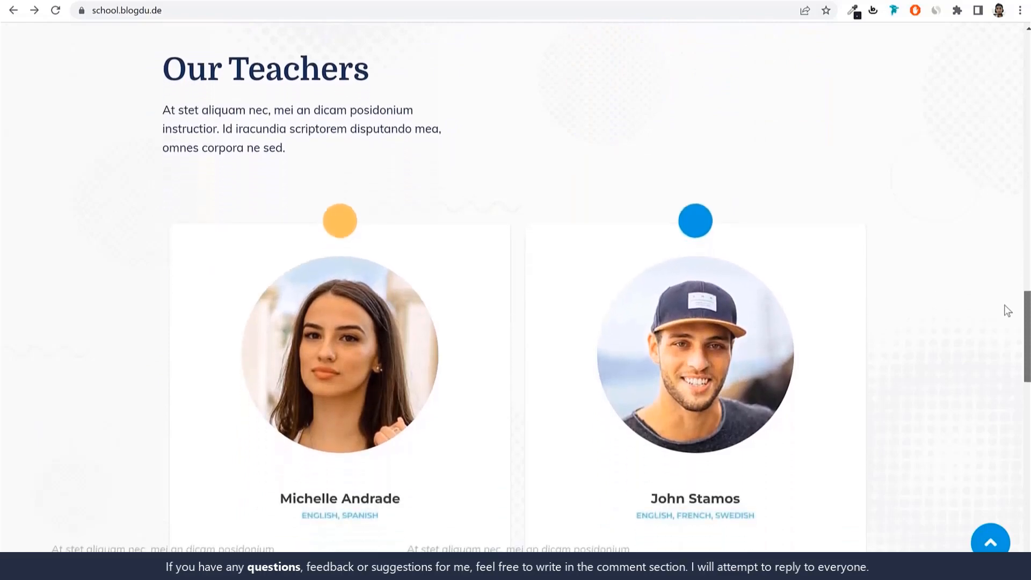
Look through the school homepage's teacher section down to the footer, and return to the page's beginning
scroll(1007, 316, "down", 10)
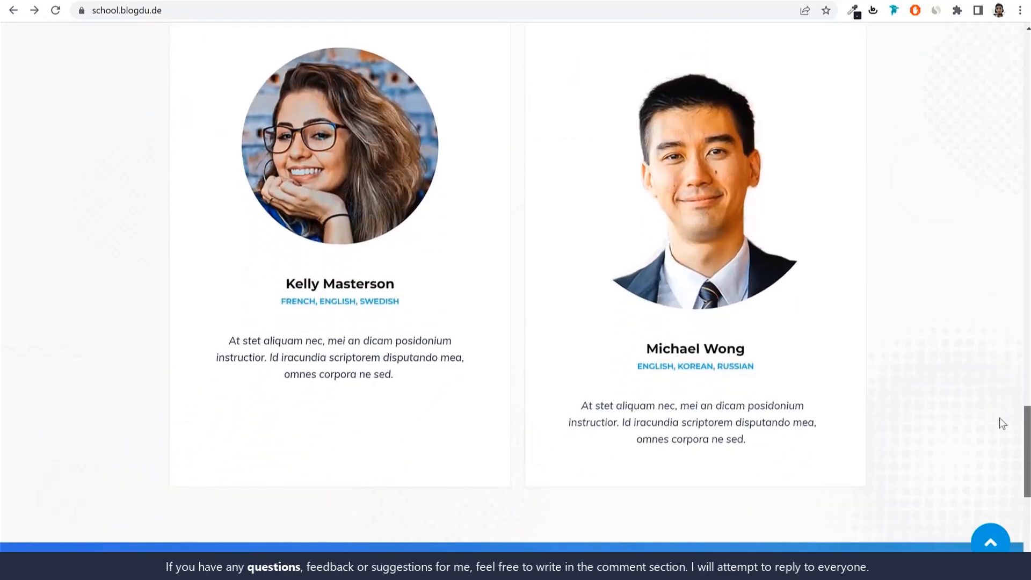
scroll(1000, 419, "down", 3)
scroll(1001, 482, "down", 4)
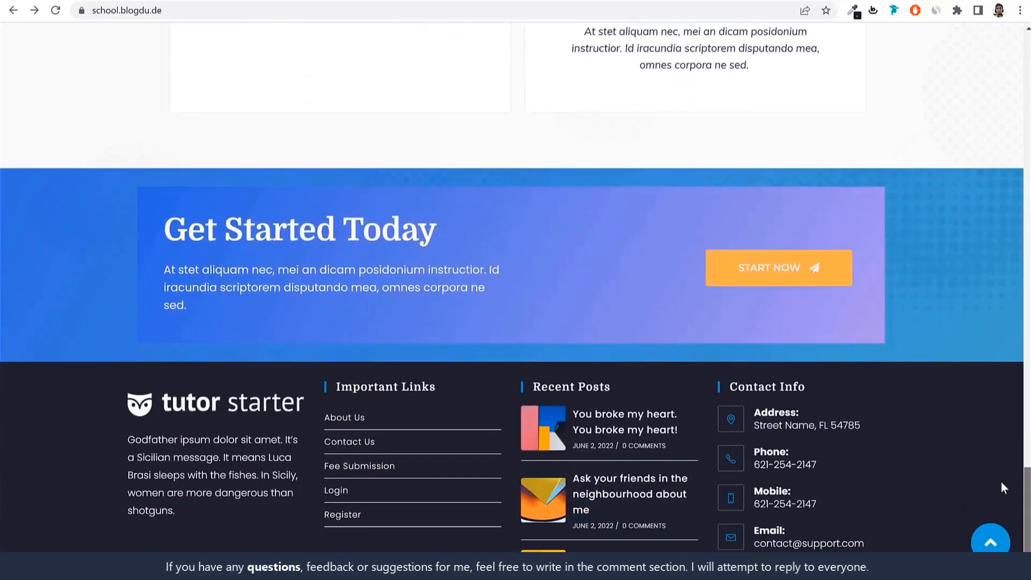
left_click(991, 546)
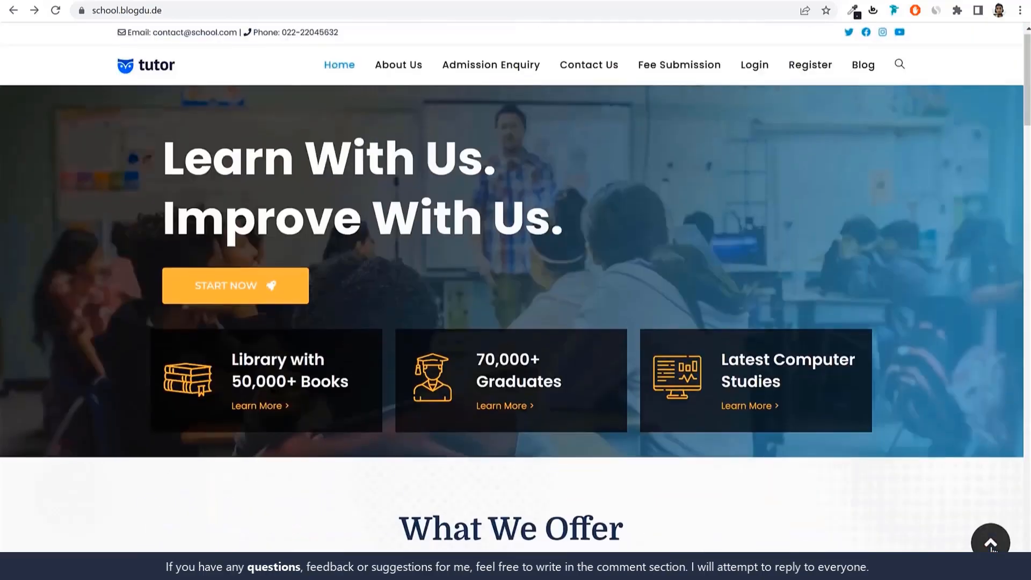
Open the student dashboard through the site's login page and examine the student name and school name
left_click(758, 71)
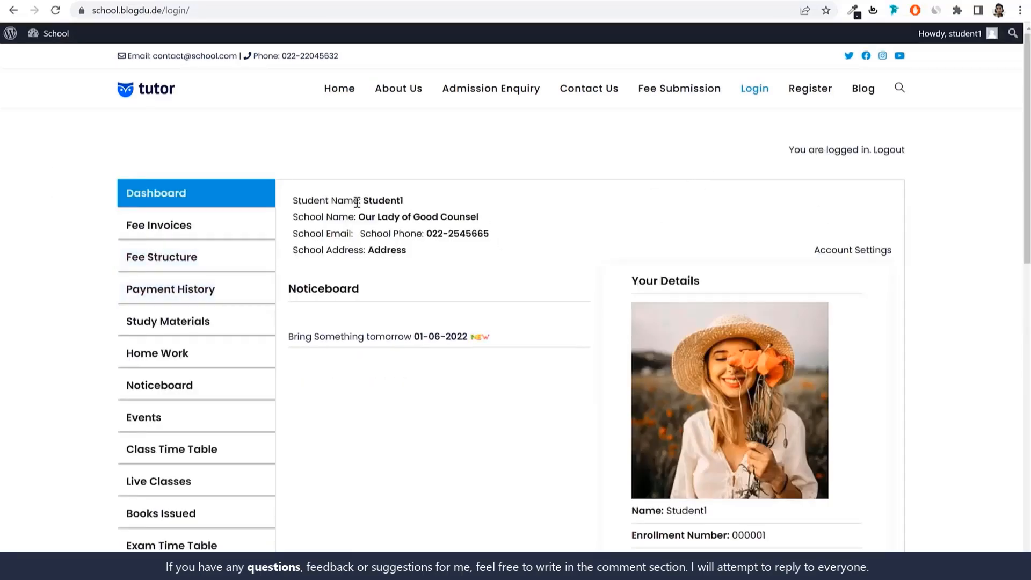
left_click_drag(295, 200, 404, 202)
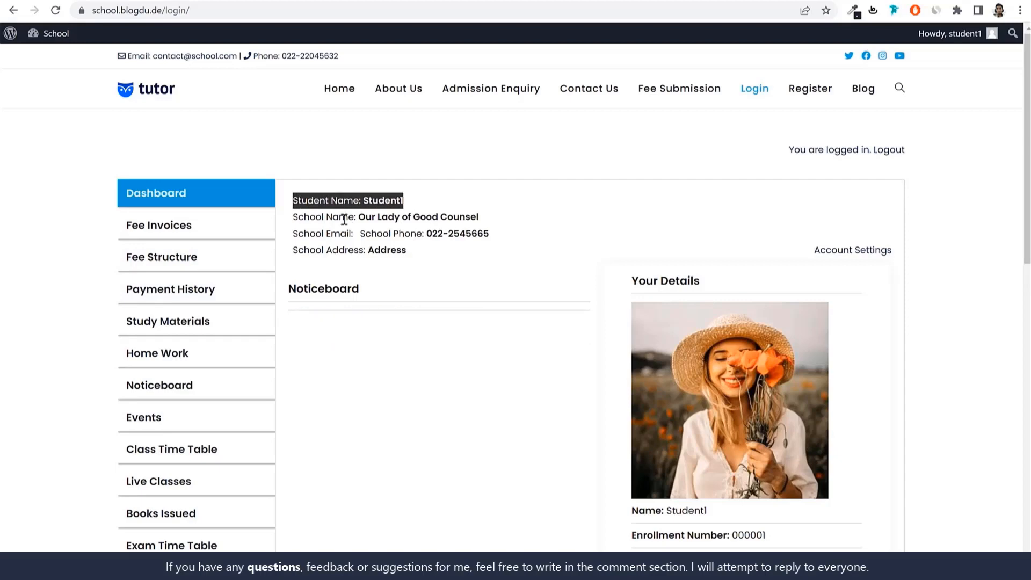
left_click_drag(294, 218, 479, 218)
left_click(936, 202)
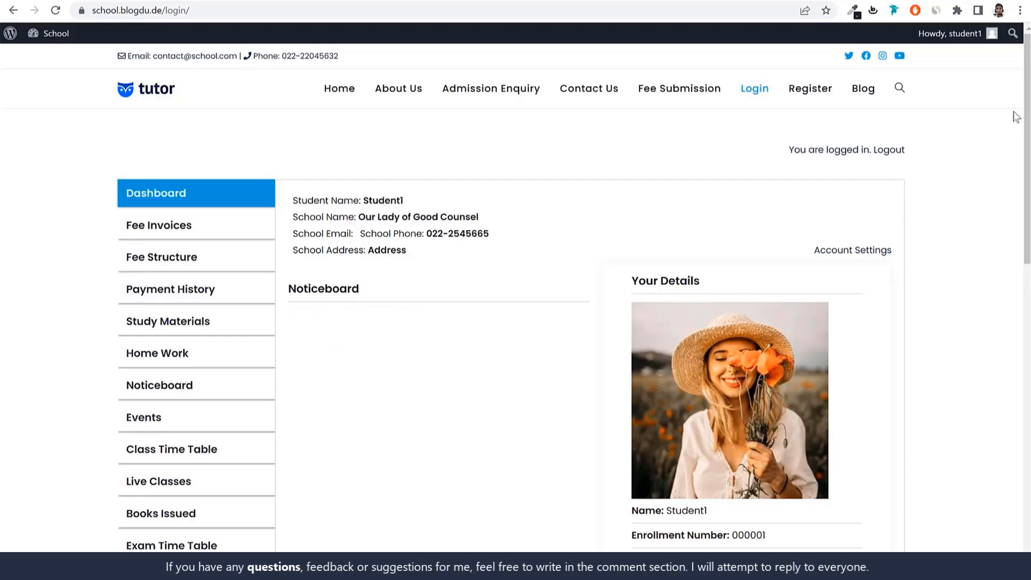
Preview the student's printable ID card from the details section of the dashboard and close the preview
left_click_drag(1025, 118, 1024, 214)
left_click_drag(622, 431, 705, 434)
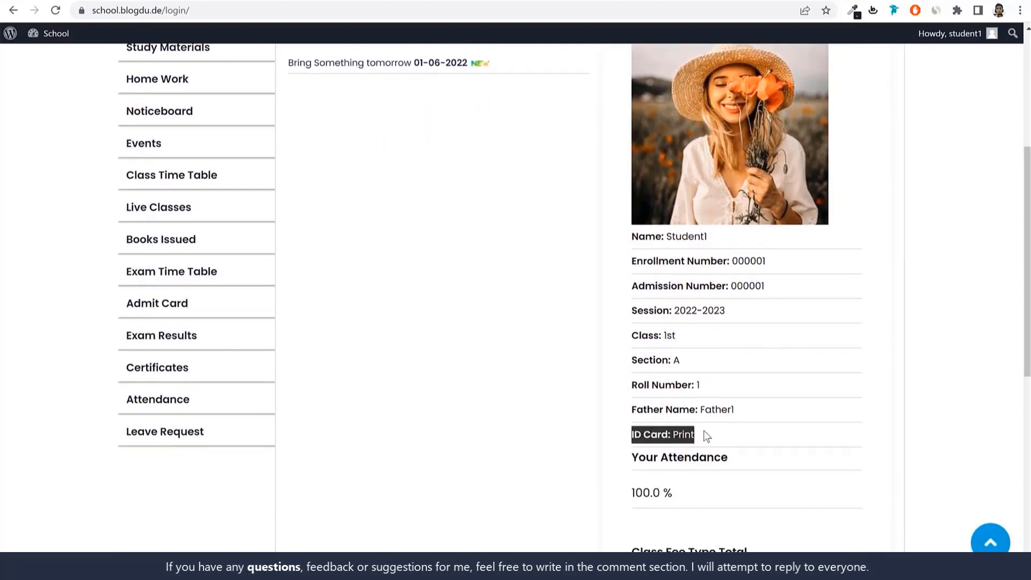
left_click(687, 434)
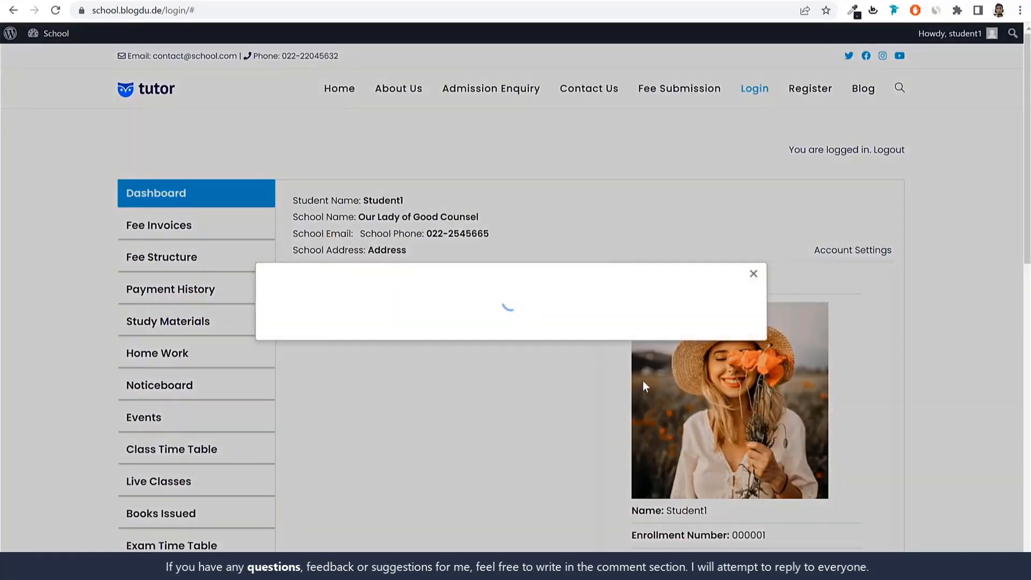
left_click(754, 173)
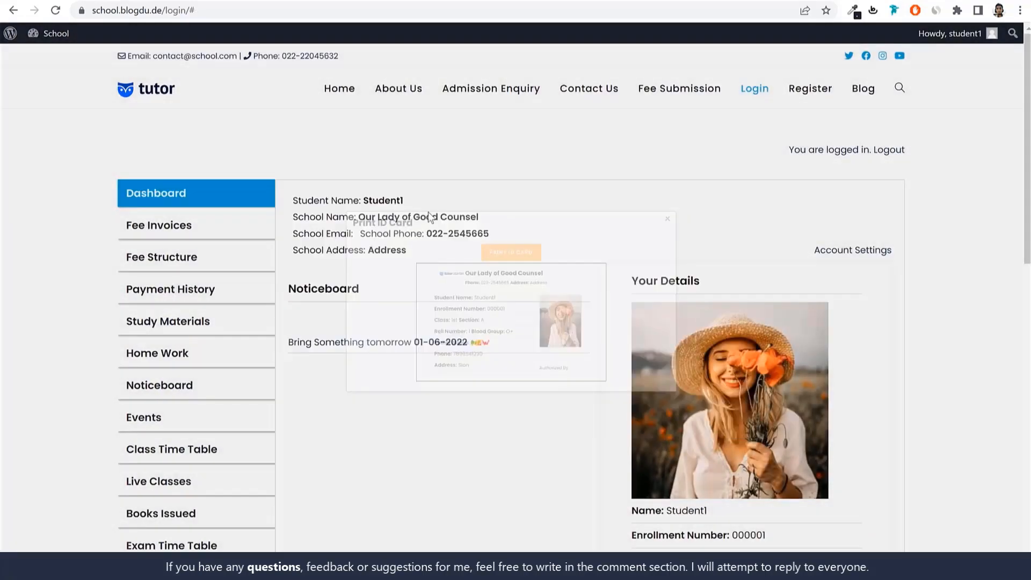
scroll(476, 391, "up", 9)
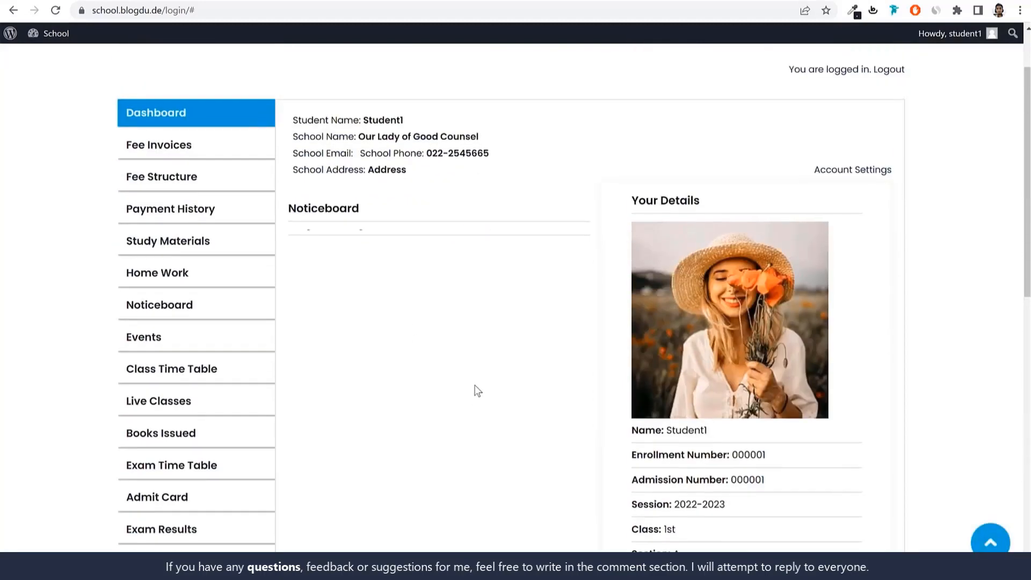
Open the fee invoices, check the payable amount, and bring up the payment form for the Advance Fee invoice
left_click(188, 228)
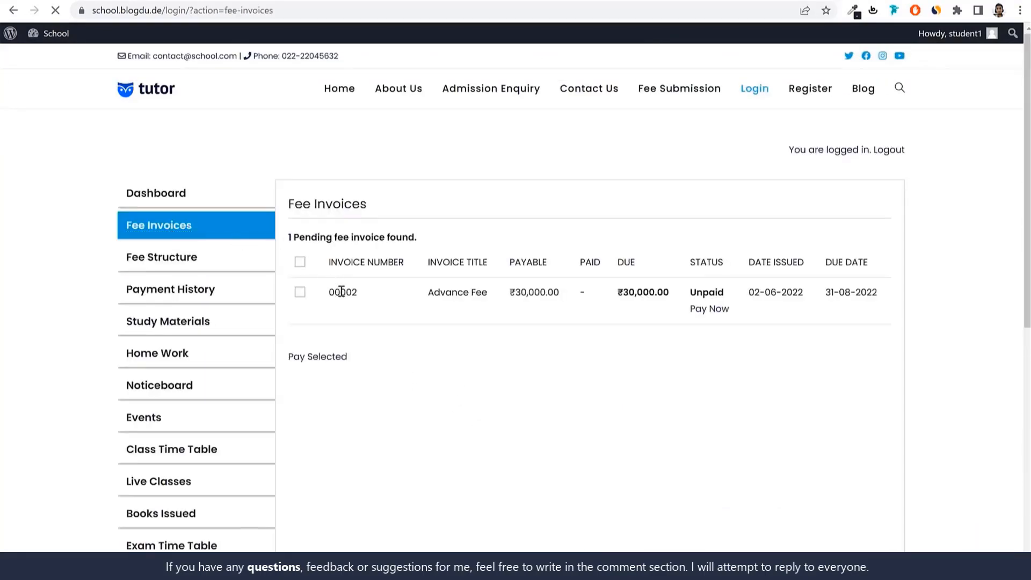
left_click_drag(509, 297, 559, 295)
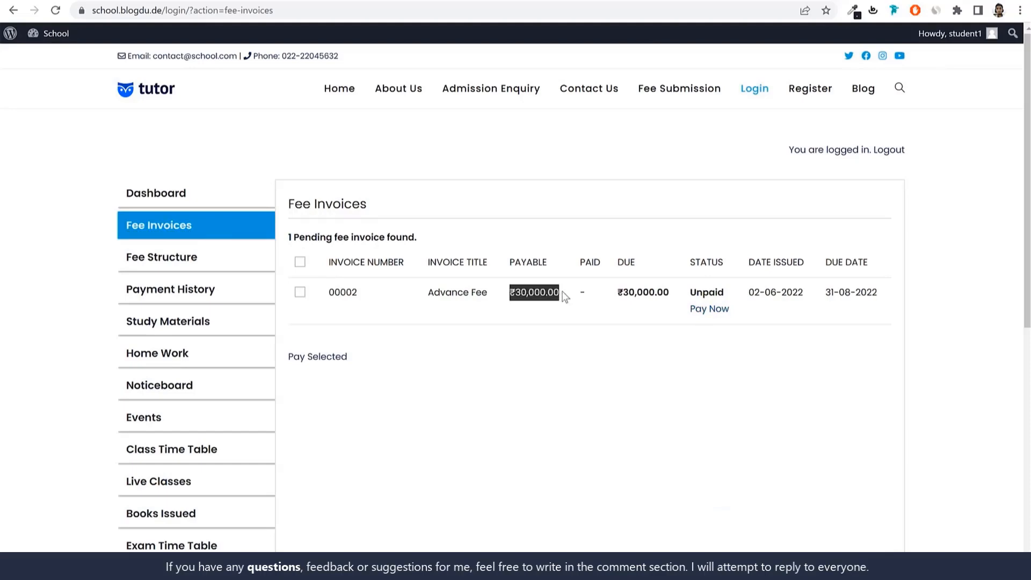
left_click(708, 308)
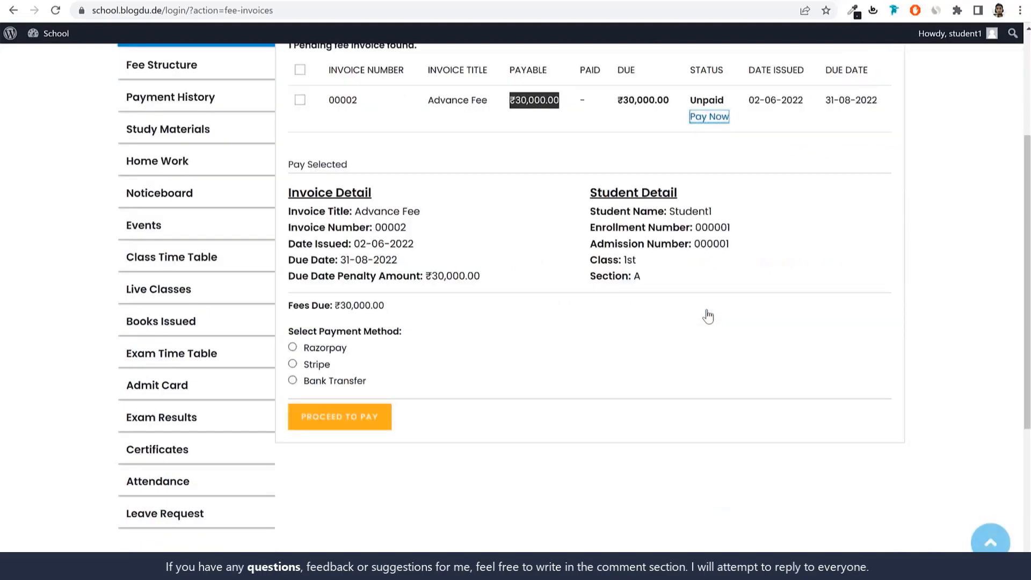
Try the Razorpay, Stripe and Bank Transfer payment methods and examine the bank transfer form
left_click(317, 350)
left_click(304, 365)
left_click(317, 381)
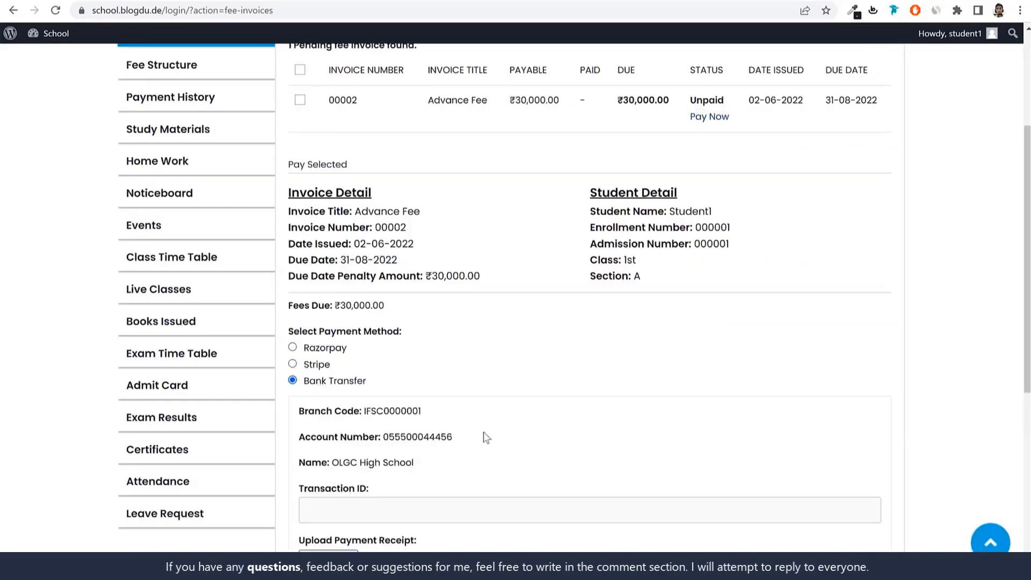
scroll(484, 435, "down", 2)
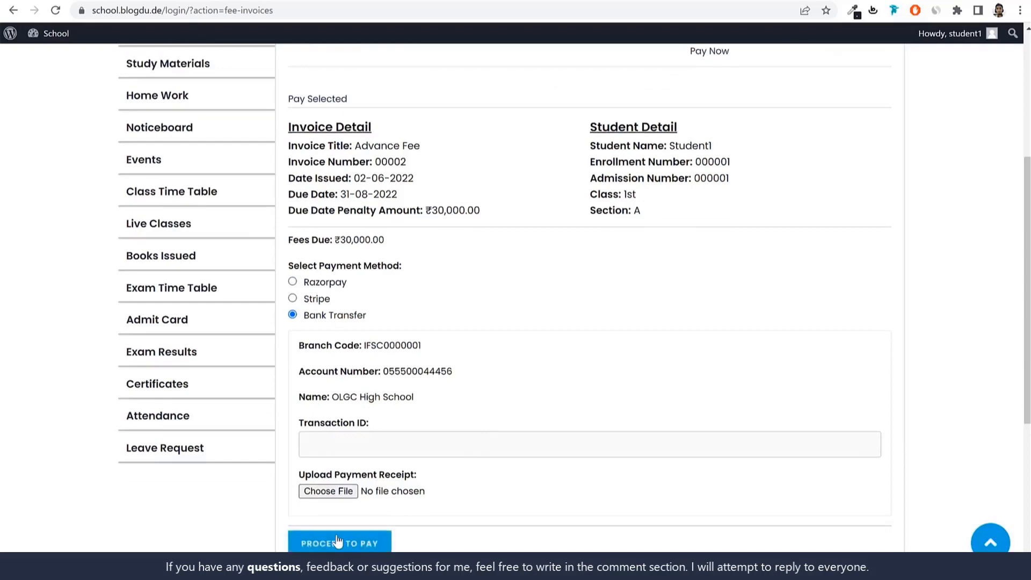
scroll(338, 541, "up", 3)
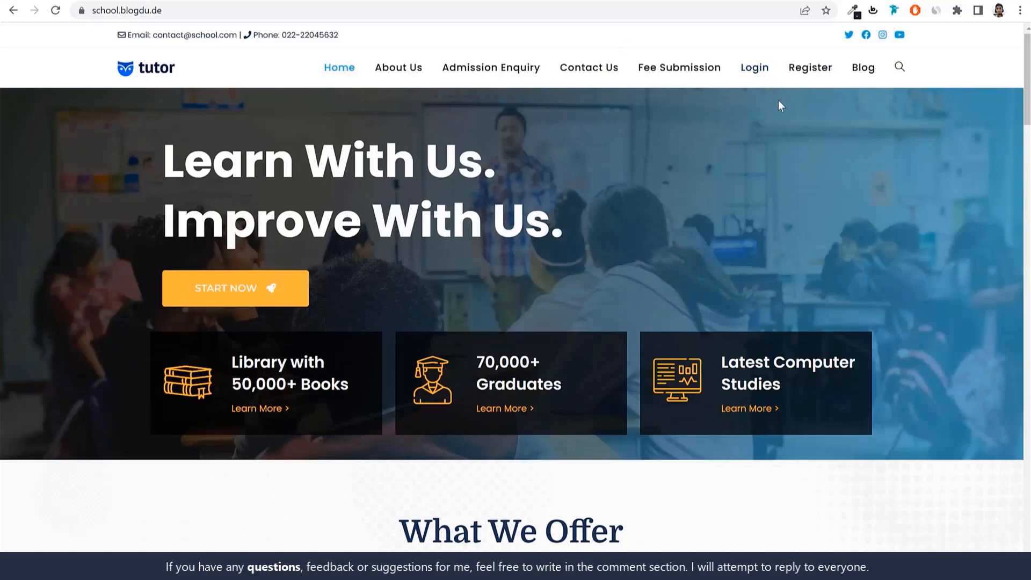
Log in to the school site from the login page using the saved student username and password
left_click(756, 75)
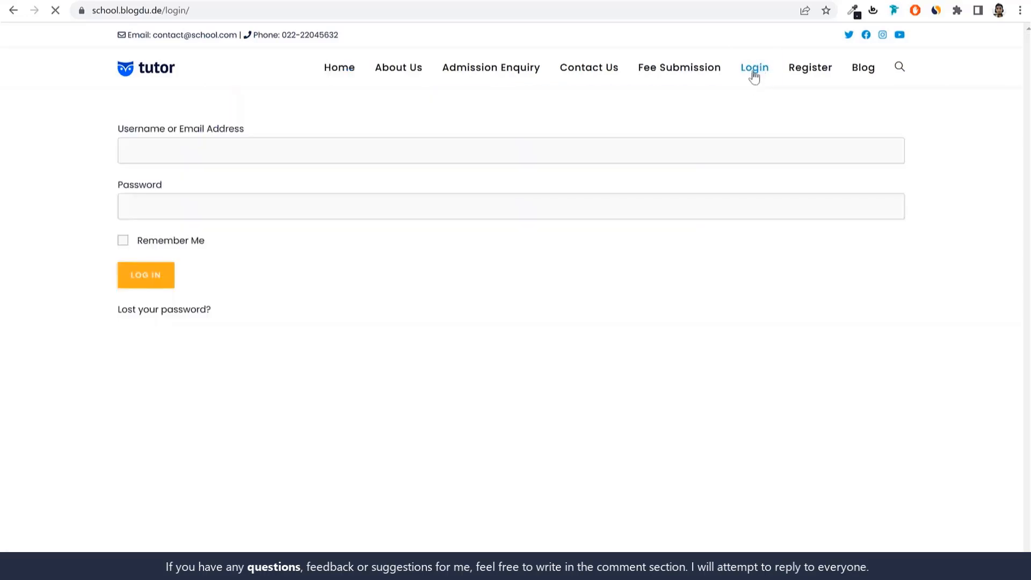
left_click_drag(219, 151, 120, 150)
key("BackSpace")
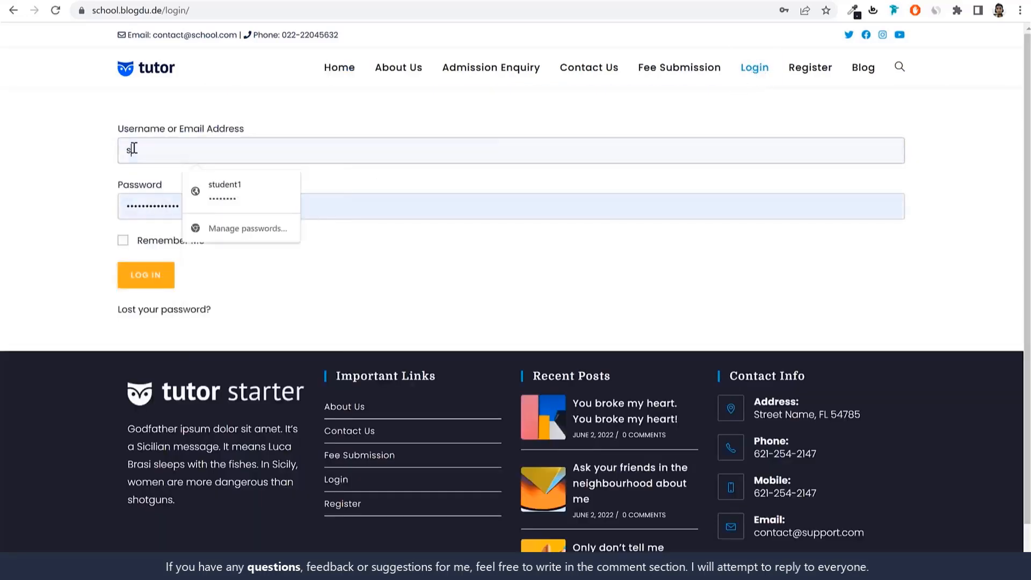
left_click(246, 189)
left_click(161, 276)
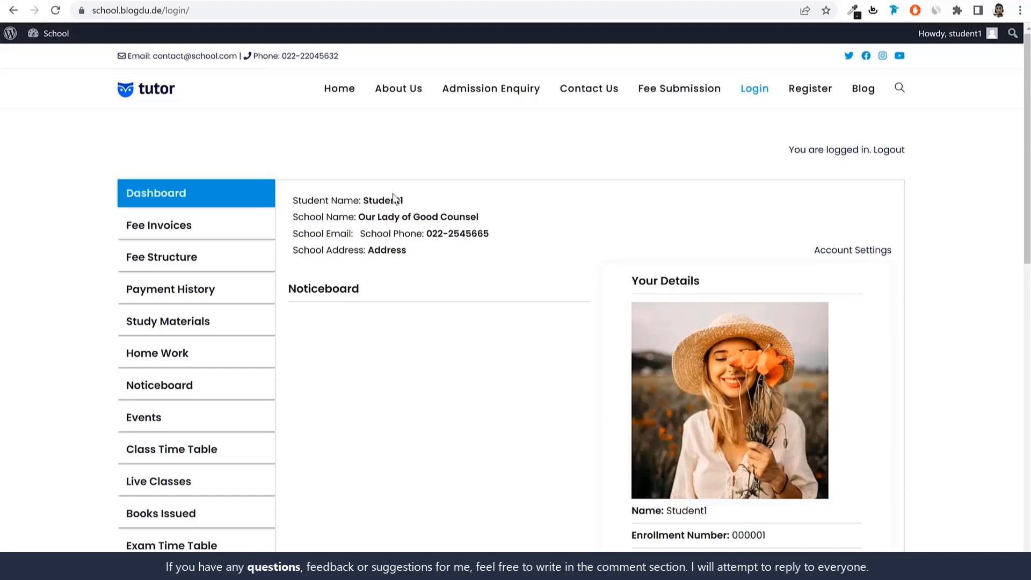
Examine the student name and school information at the start of the student dashboard
left_click_drag(363, 196, 465, 200)
left_click_drag(357, 216, 490, 230)
left_click(490, 229)
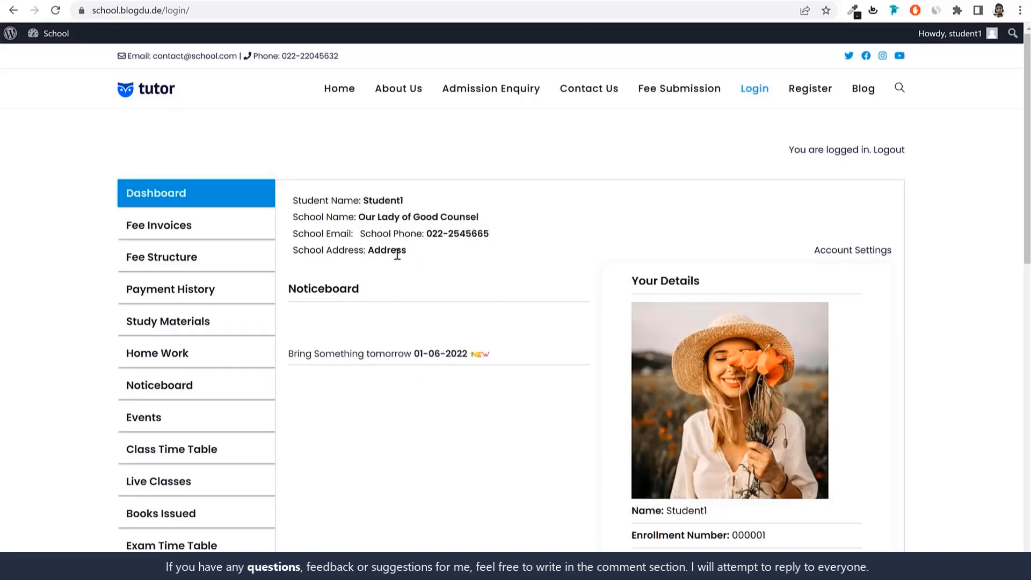
Review the student's personal details on the dashboard, then preview the printable ID card and close it
scroll(953, 300, "down", 4)
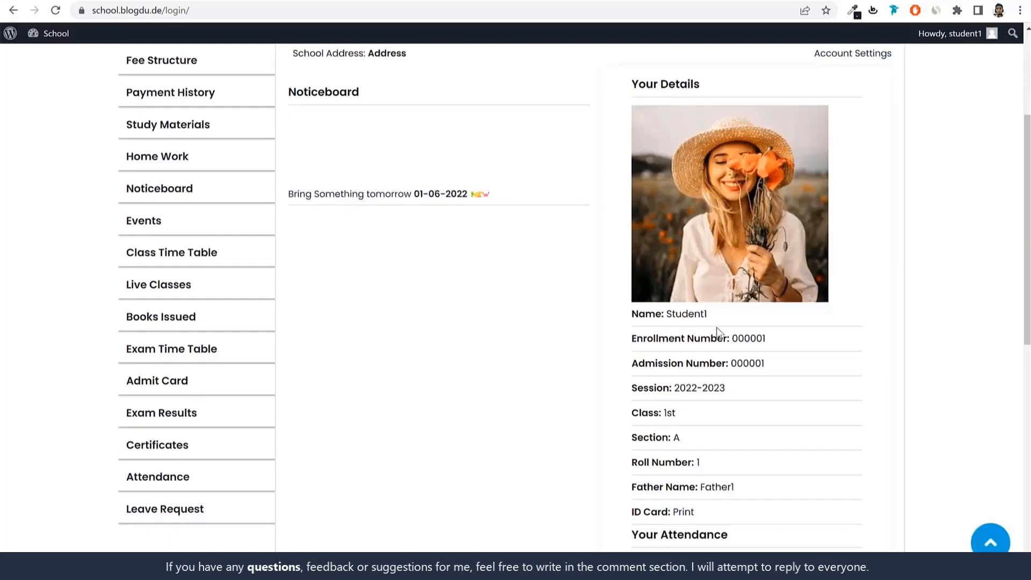
scroll(720, 338, "down", 1)
scroll(768, 320, "down", 1)
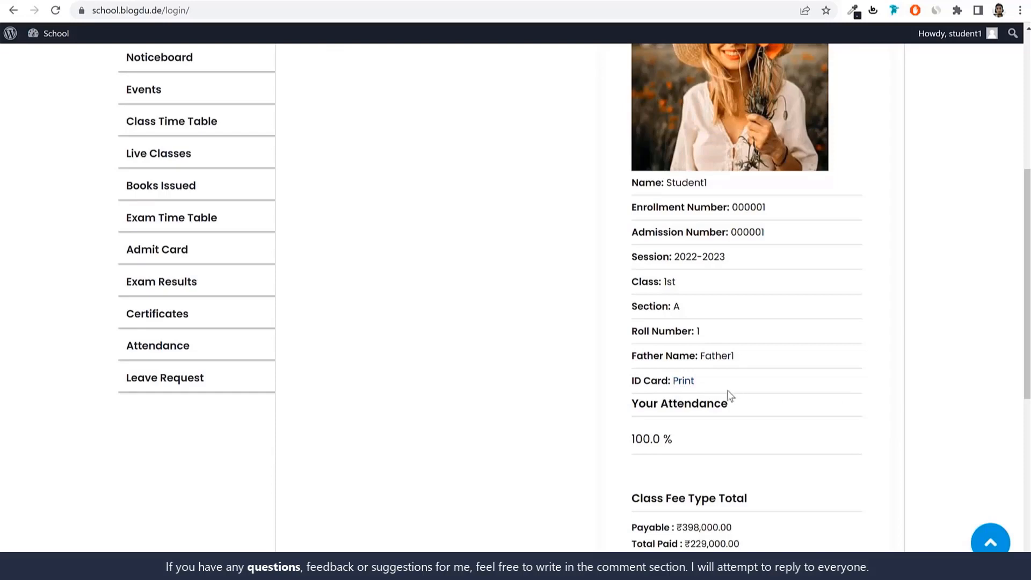
left_click(687, 382)
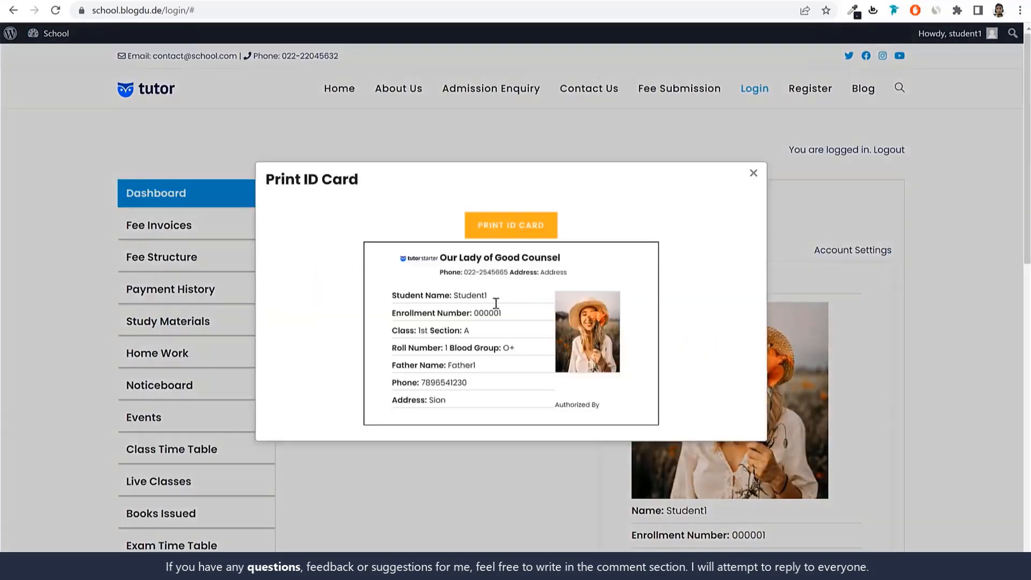
left_click(754, 174)
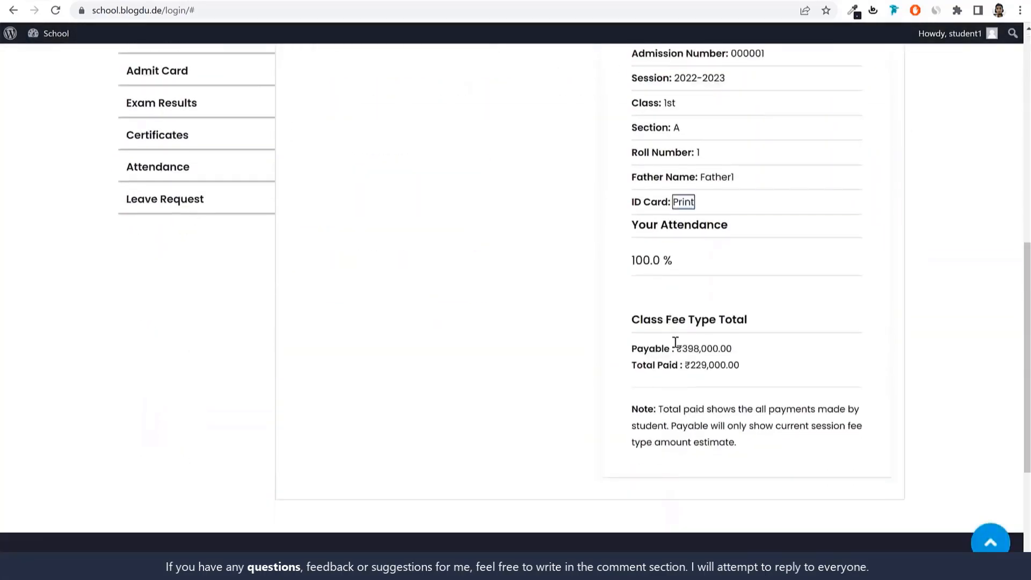
Examine the Payable and Total Paid amounts under Class Fee Type Total on the dashboard
left_click_drag(678, 348, 726, 349)
left_click(772, 352)
left_click_drag(758, 354, 745, 372)
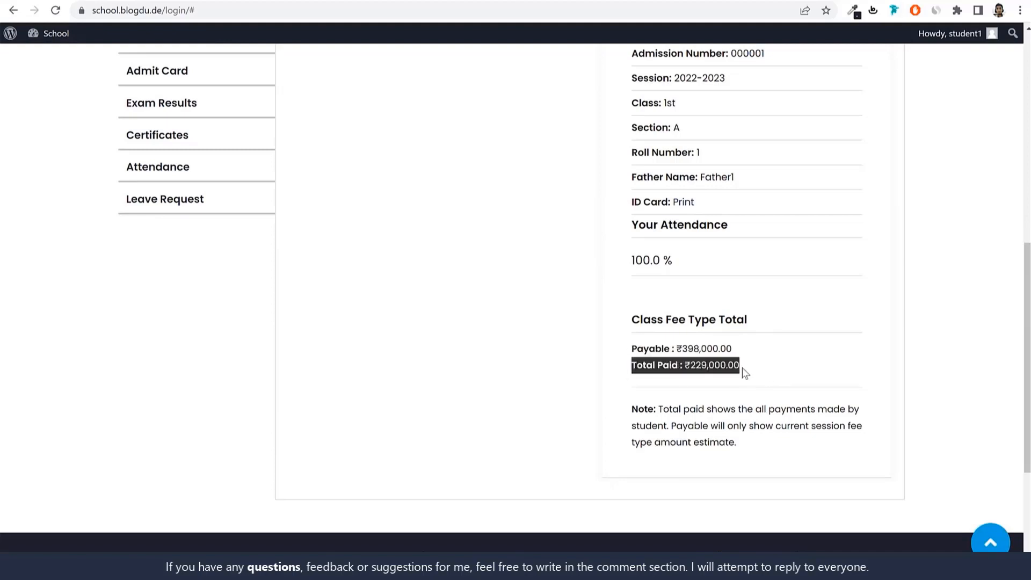
left_click(749, 372)
scroll(765, 384, "up", 8)
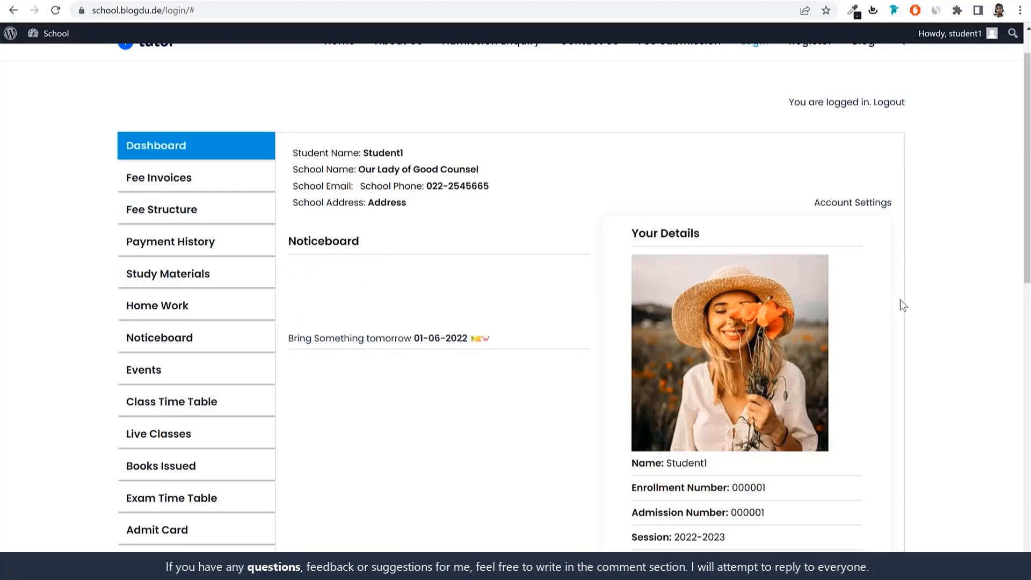
Open the fee invoices, check the amount due, and show the payment options for the Advance Fee invoice
left_click(175, 186)
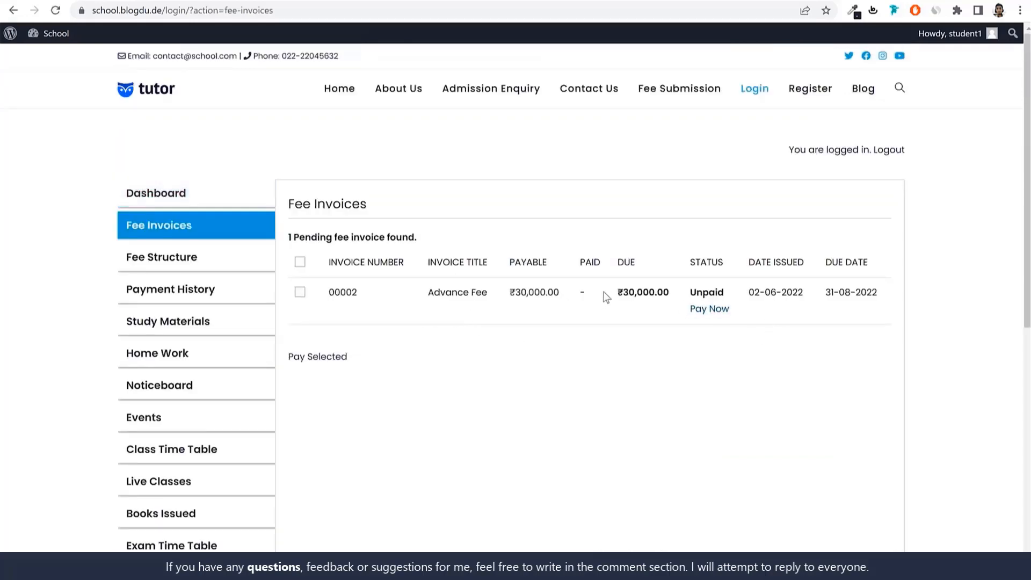
mouse_move(605, 295)
left_mouse_down()
mouse_move(674, 294)
mouse_move(617, 294)
left_mouse_up()
left_click(669, 294)
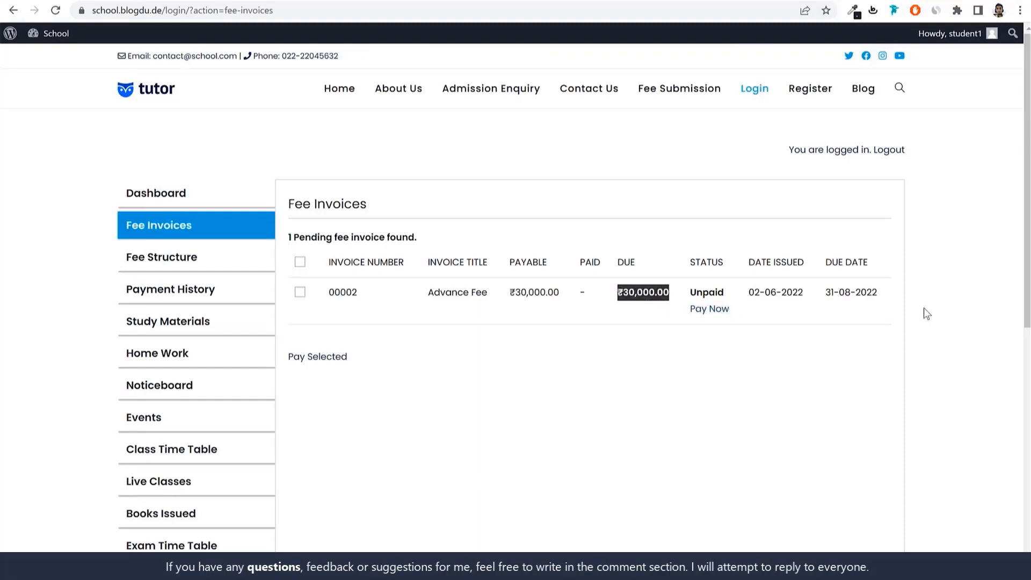
left_click(712, 309)
scroll(714, 315, "down", 3)
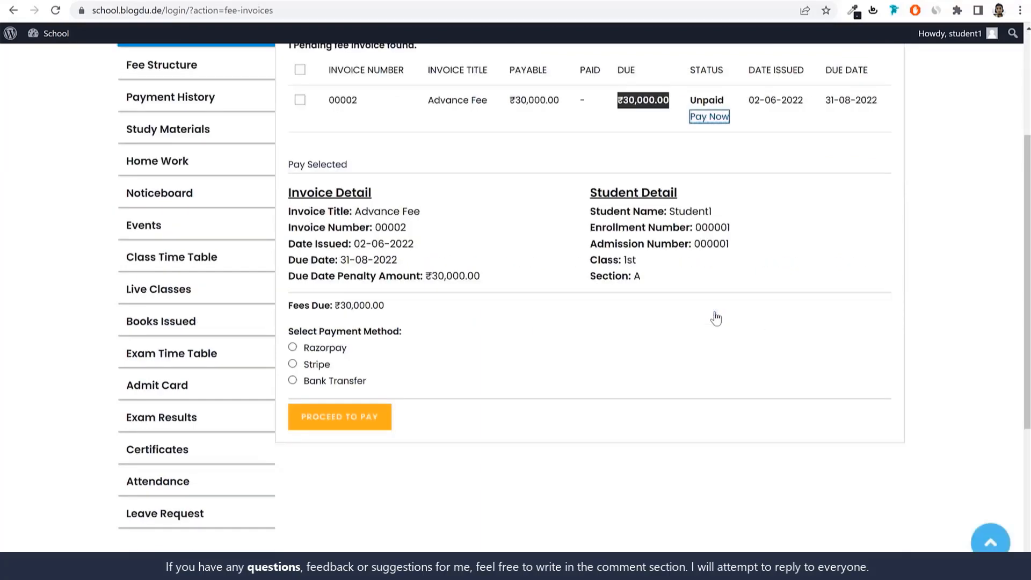
Go through the Razorpay and Stripe options, select Bank Transfer, and review its account, transaction ID and receipt fields
left_click(323, 351)
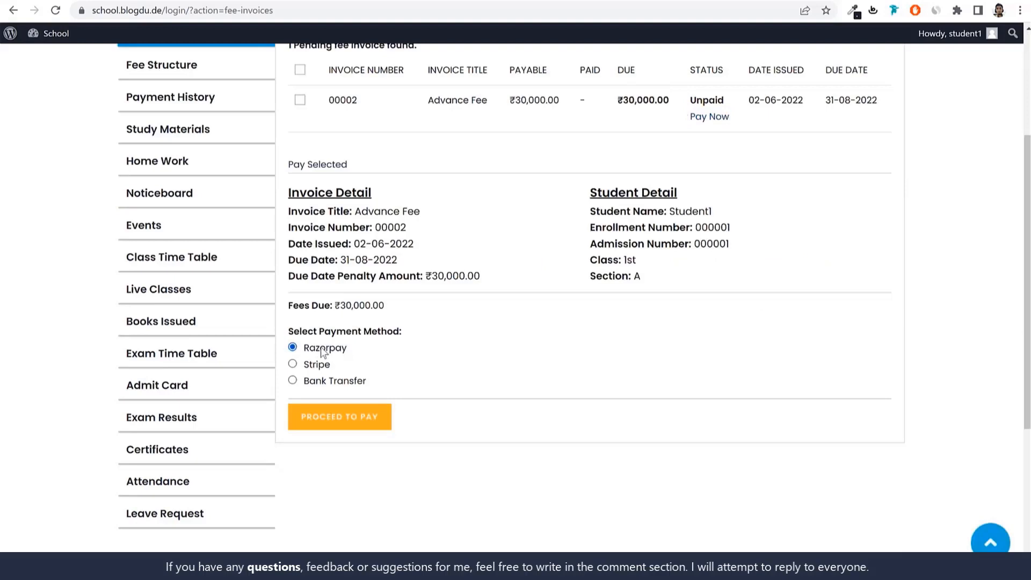
left_click(319, 368)
left_click(334, 382)
scroll(479, 382, "down", 1)
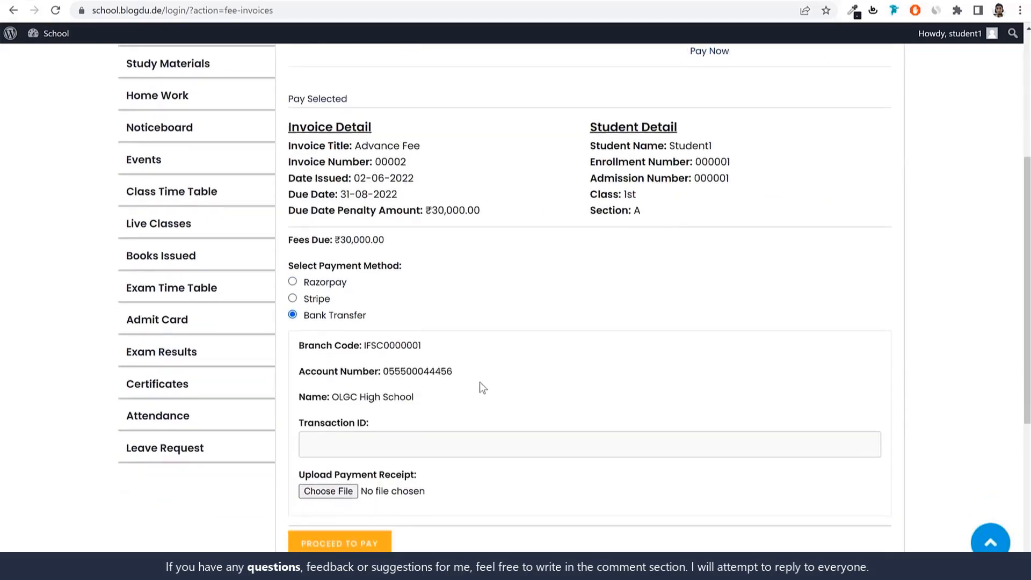
left_click_drag(305, 316, 399, 316)
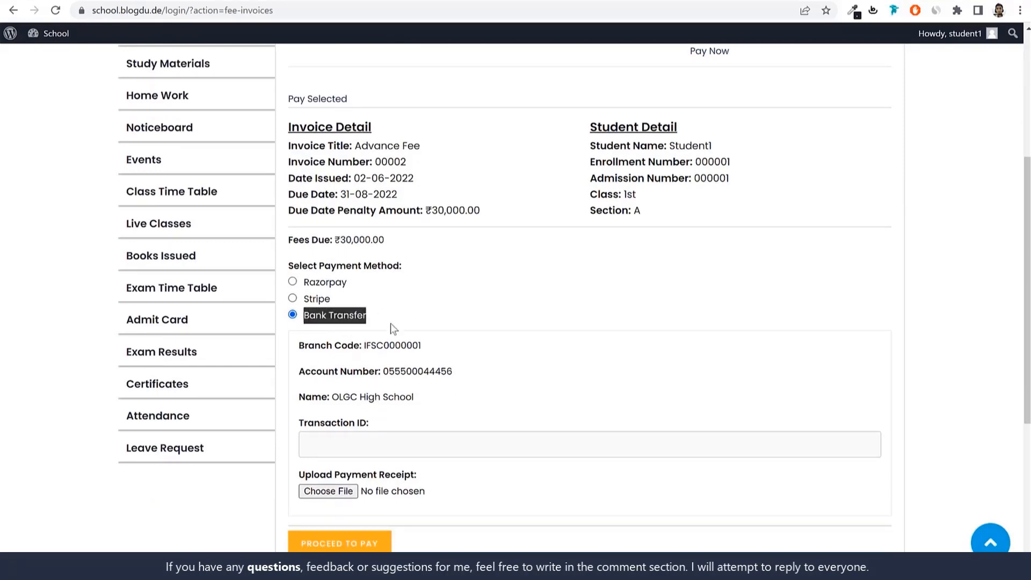
scroll(503, 370, "up", 3)
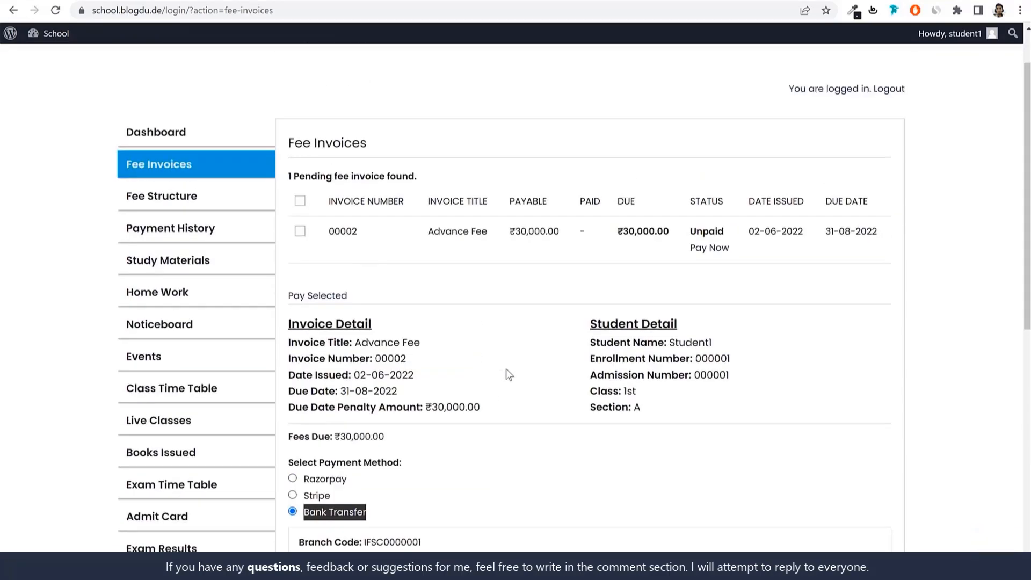
Open the fee structure and review the Admission Fee's amount and period along with the other fee types
left_click(171, 197)
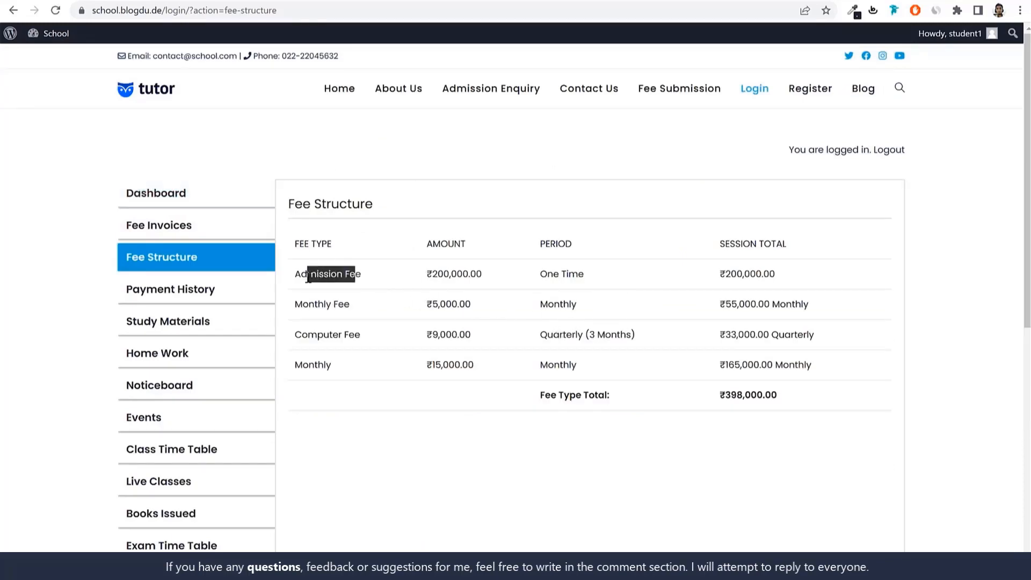
left_click_drag(482, 275, 413, 279)
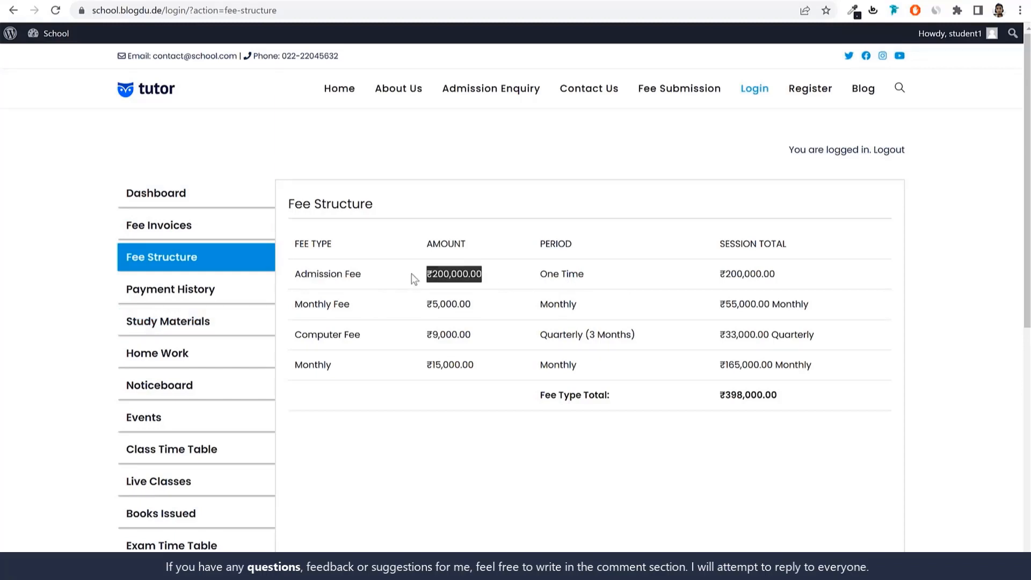
left_click_drag(589, 275, 530, 281)
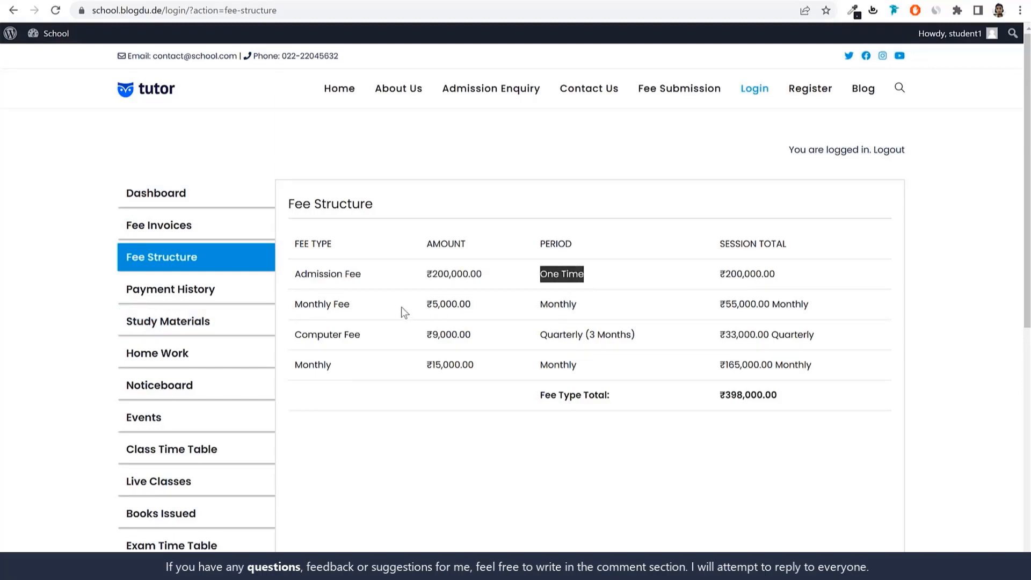
left_click(575, 303)
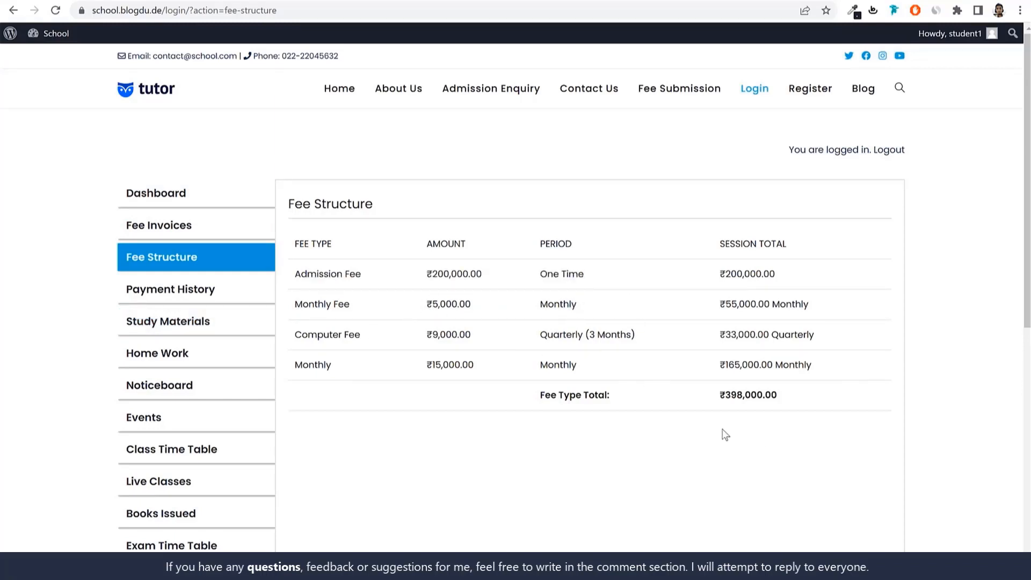
Open the payment history and check the amount paid for the Registration invoice
left_click(207, 293)
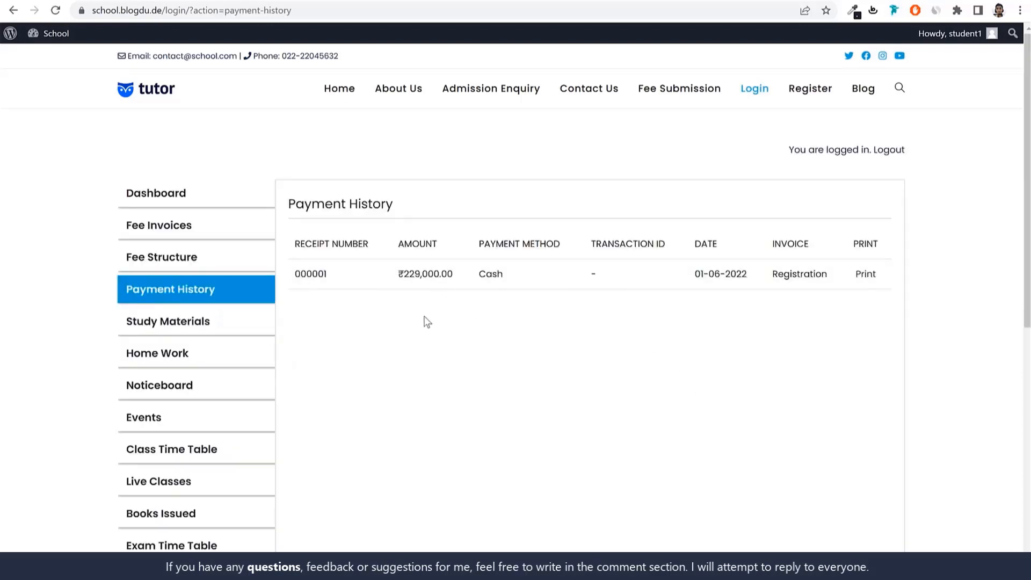
left_click_drag(390, 276, 455, 274)
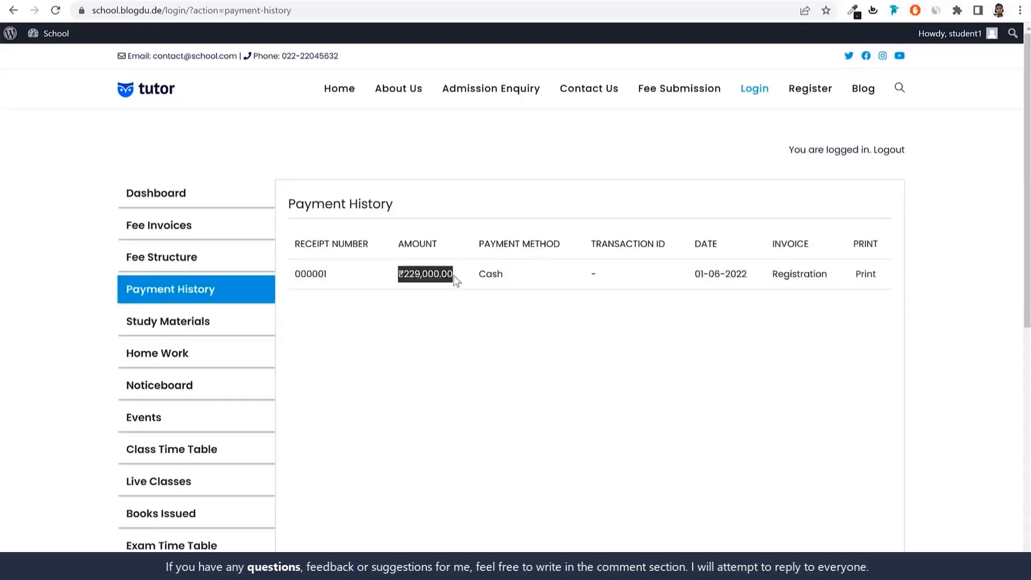
left_click(382, 280)
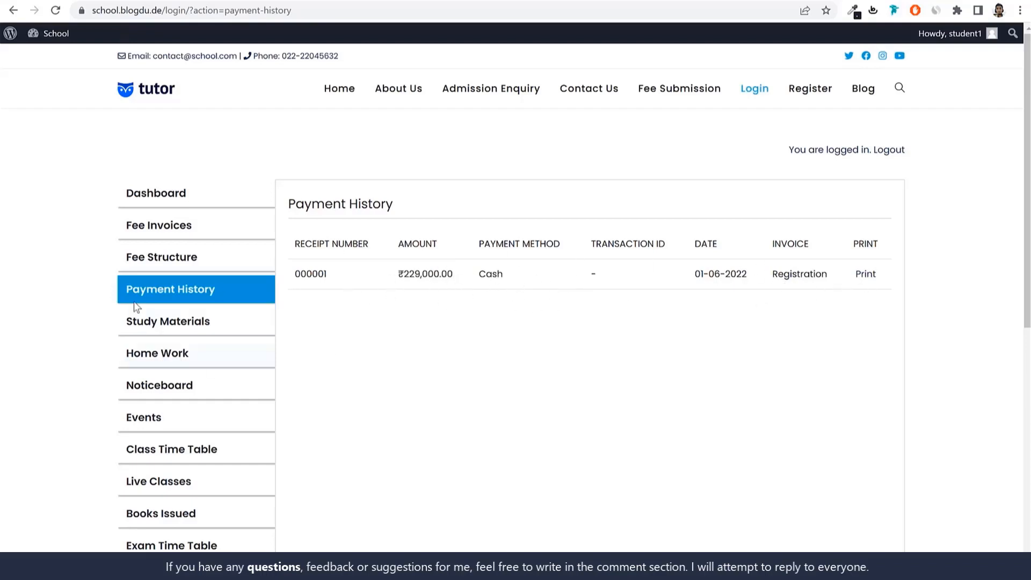
Preview the printable payment receipt for the Registration invoice, read through its details and close it
left_click(864, 275)
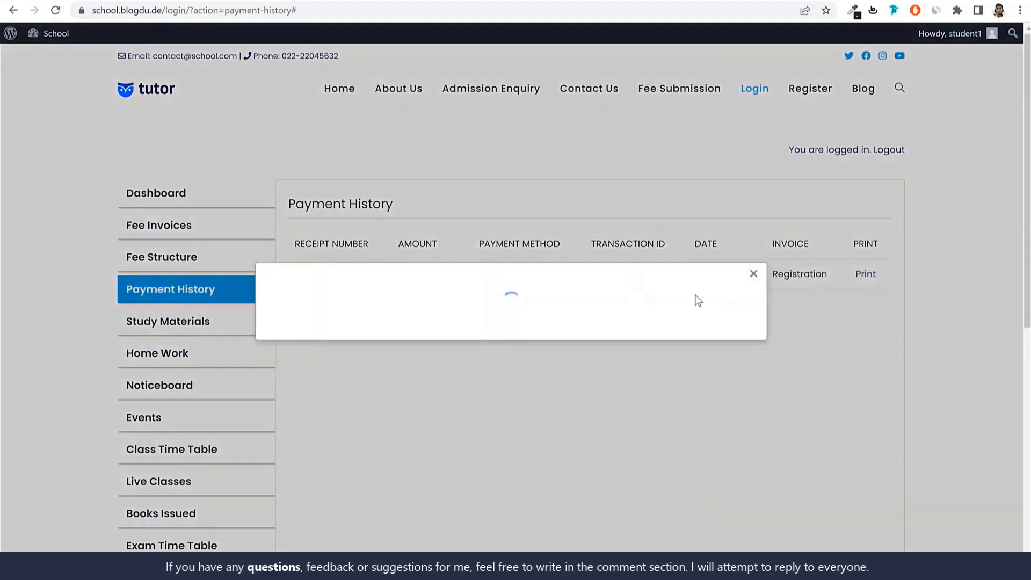
scroll(640, 377, "down", 3)
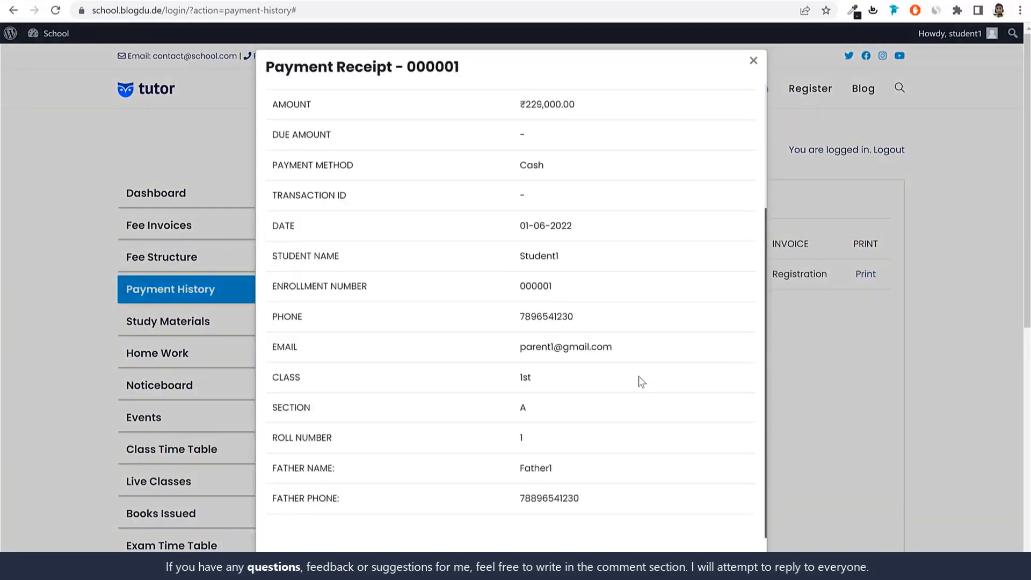
scroll(597, 305, "up", 3)
left_click_drag(536, 280, 632, 278)
left_click(633, 278)
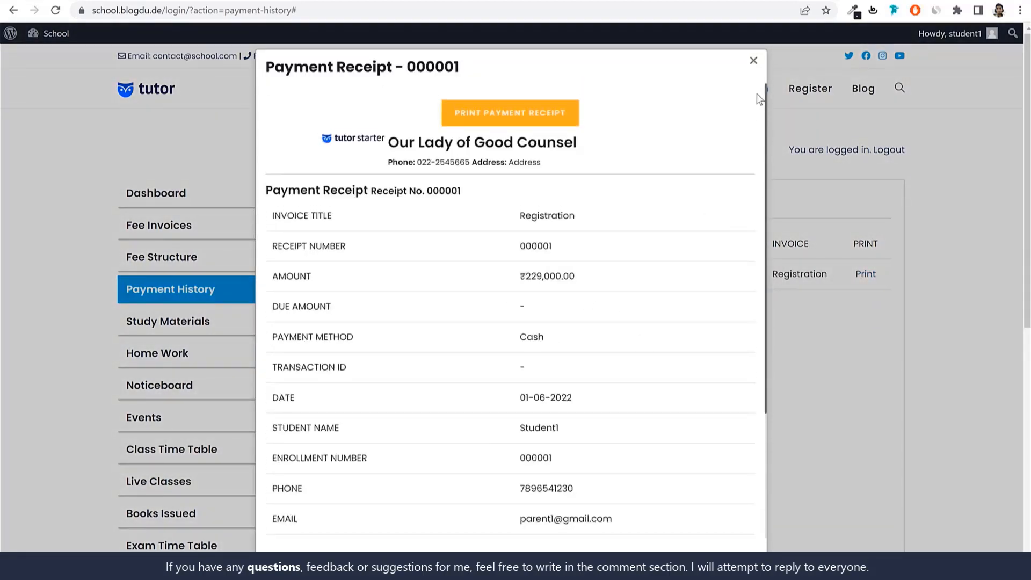
left_click(754, 63)
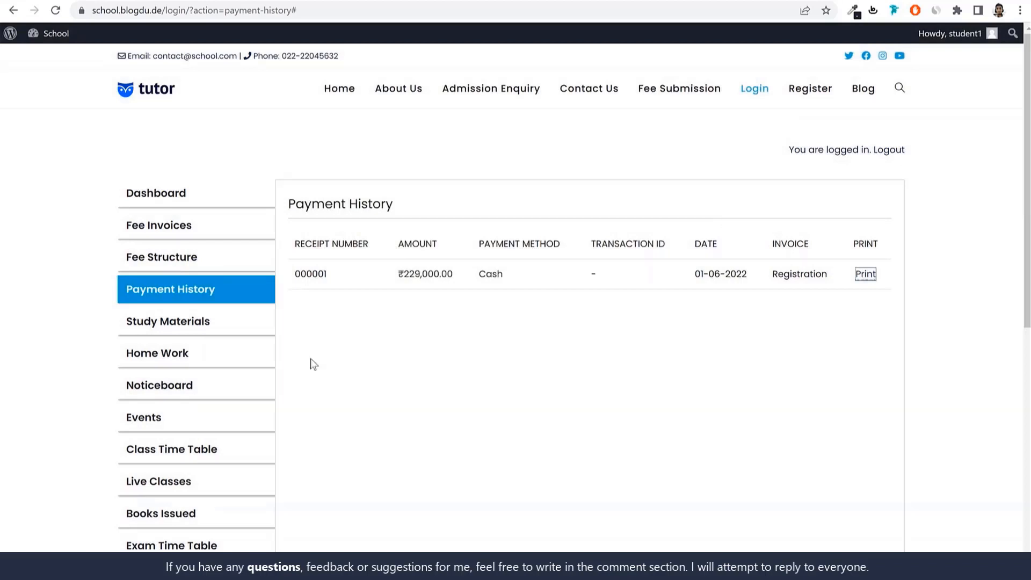
Open the study materials, view the Study Material entry dated 01-06-2022 and close it
left_click(173, 323)
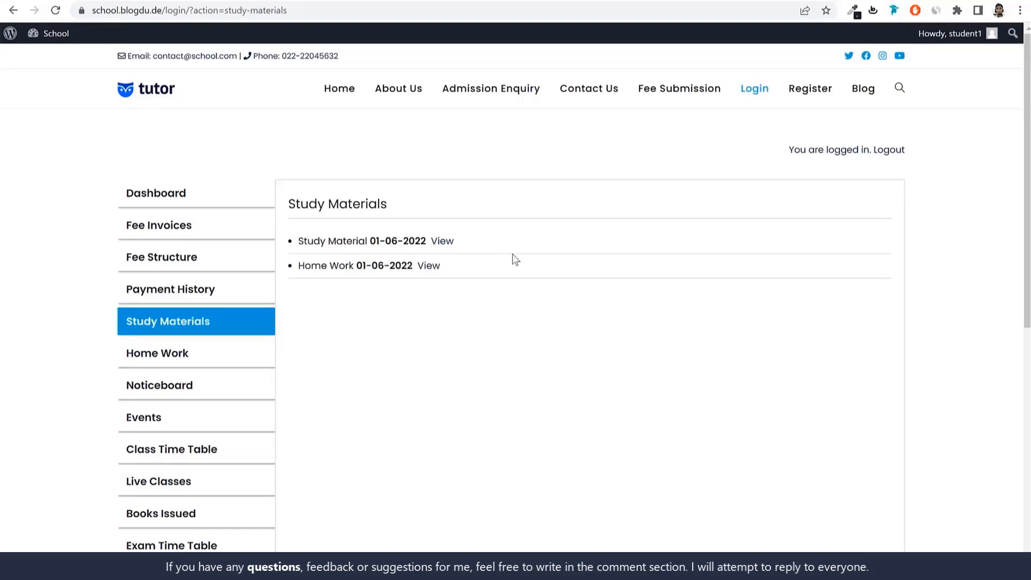
left_click(439, 244)
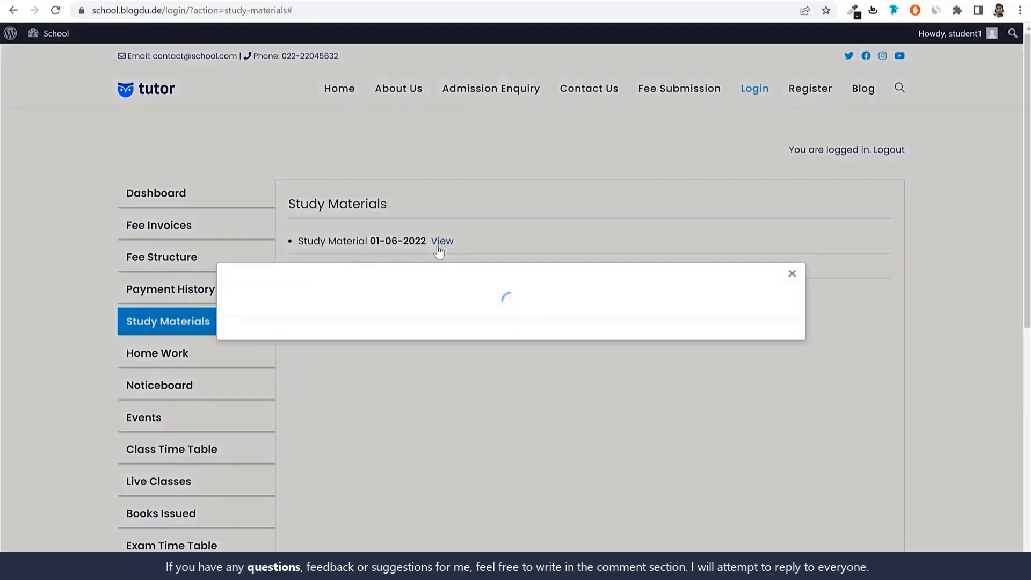
left_click(924, 272)
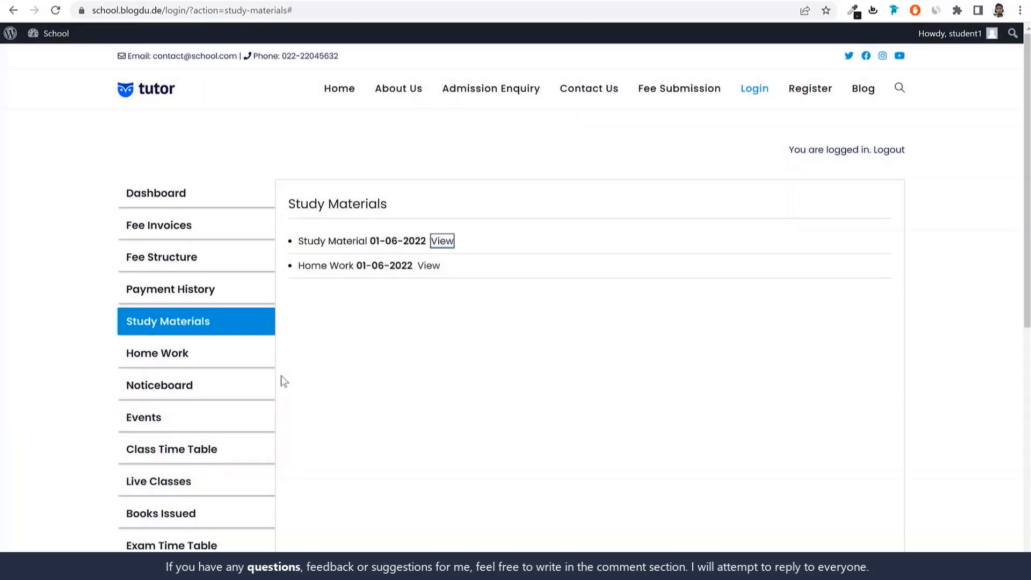
View the details of Chp 2 Home Work, close them and open the homework submission form
left_click(214, 364)
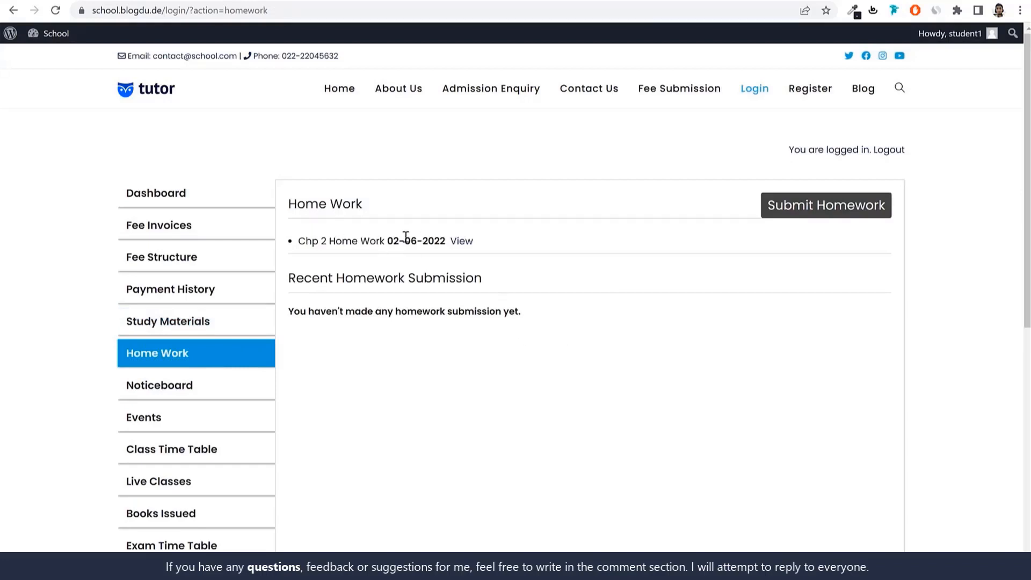
left_click(462, 241)
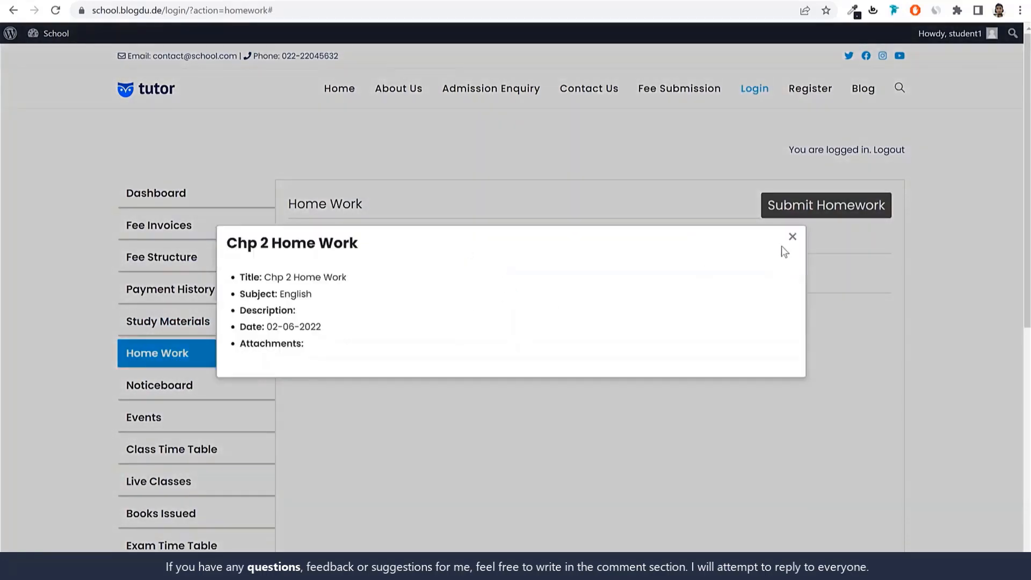
left_click(792, 237)
left_click(814, 208)
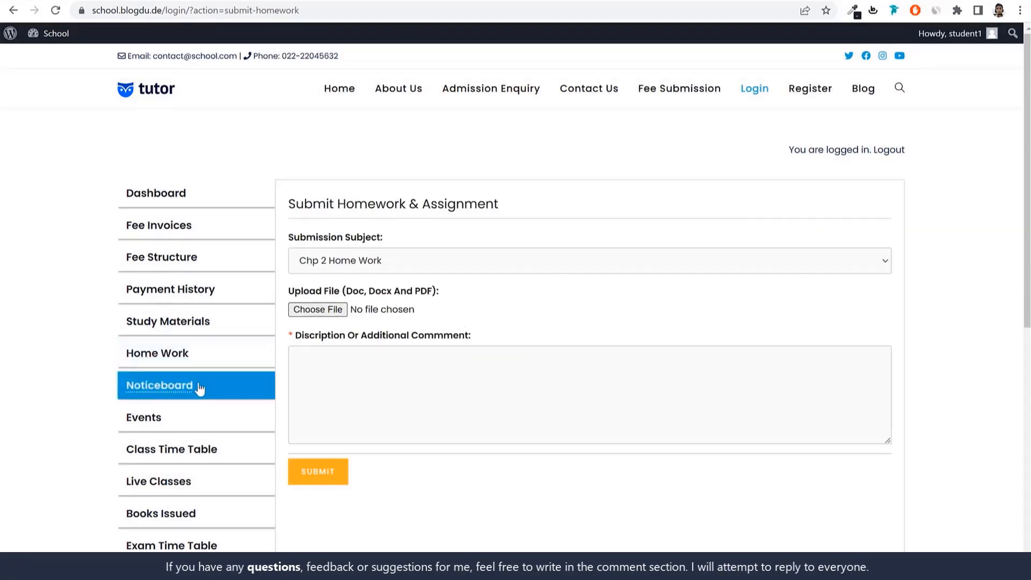
Open the events list and examine the detail page of the Inter School Cricket event
scroll(246, 403, "down", 2)
left_click(144, 295)
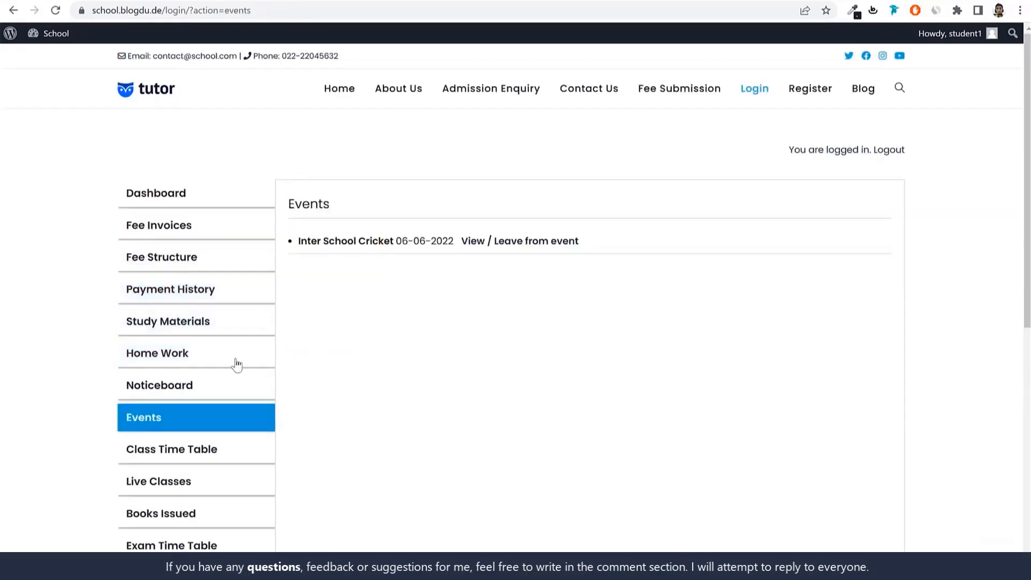
left_click_drag(298, 241, 395, 242)
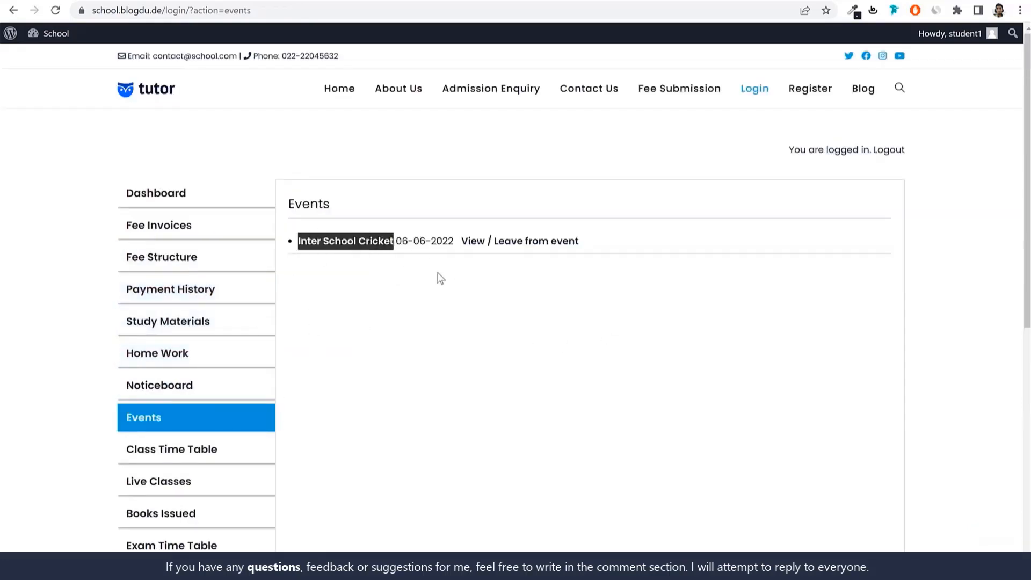
left_click(469, 271)
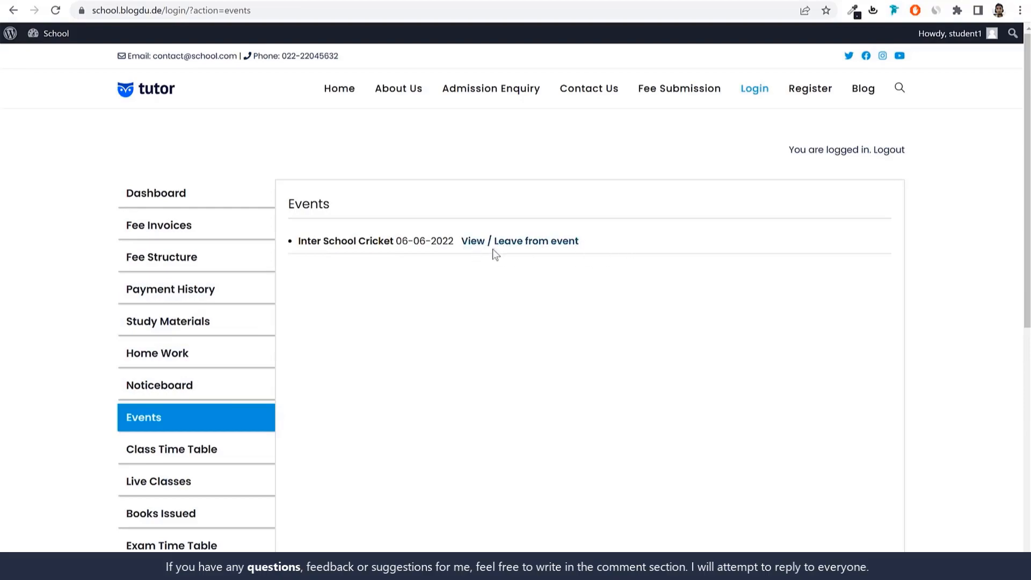
left_click(531, 243)
scroll(575, 352, "down", 7)
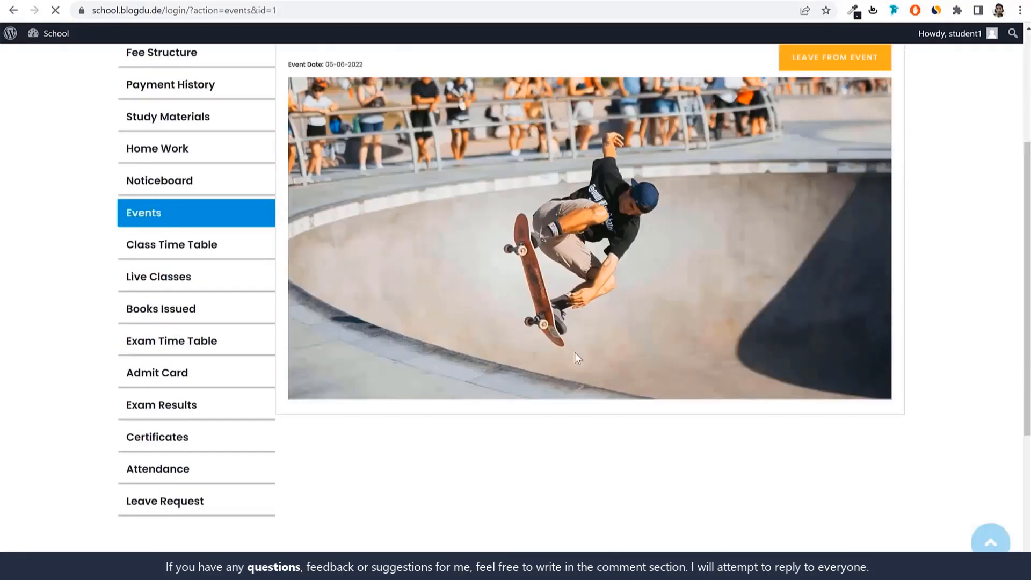
scroll(566, 339, "up", 6)
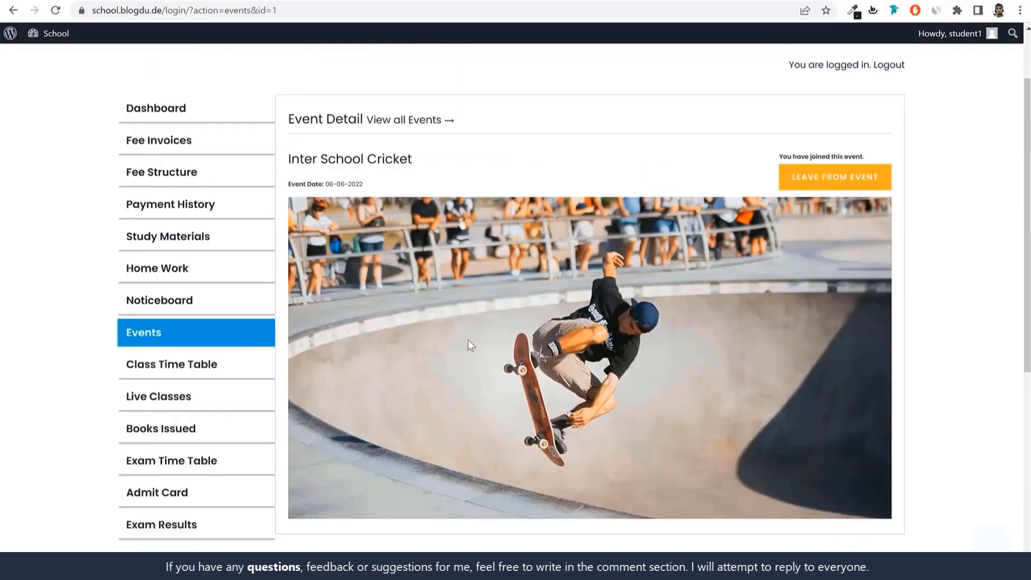
Review the weekly class timetable for 1st - A, then preview its printable version and close it
scroll(468, 339, "down", 1)
left_click(168, 324)
scroll(529, 322, "down", 8)
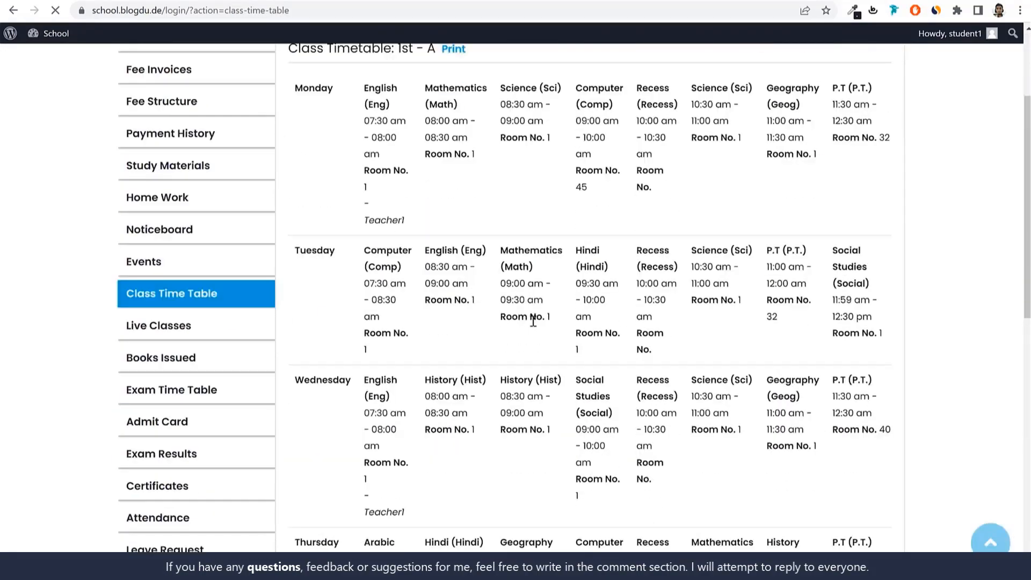
scroll(532, 333, "up", 4)
scroll(533, 334, "up", 5)
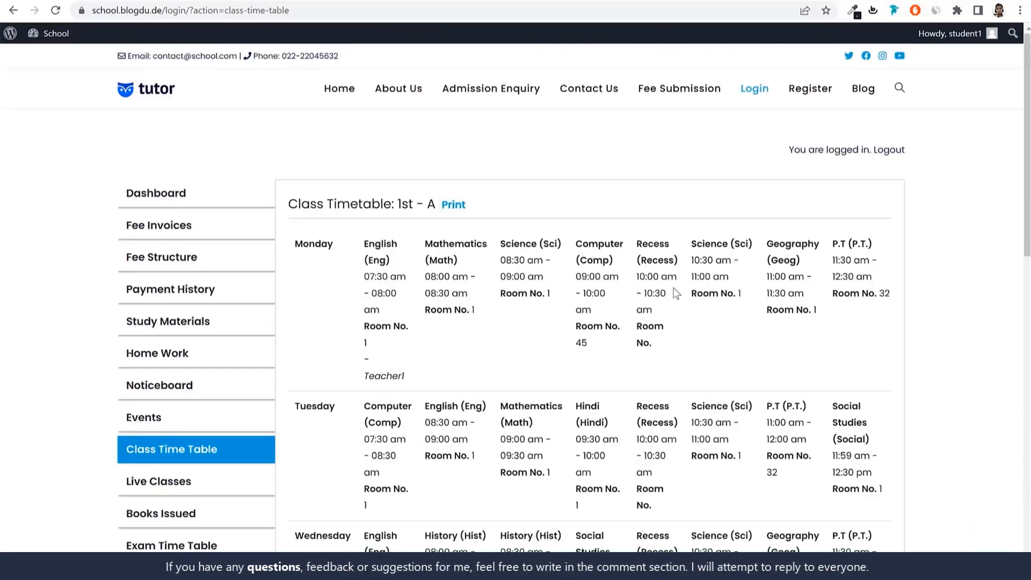
left_click(452, 206)
scroll(593, 347, "down", 1)
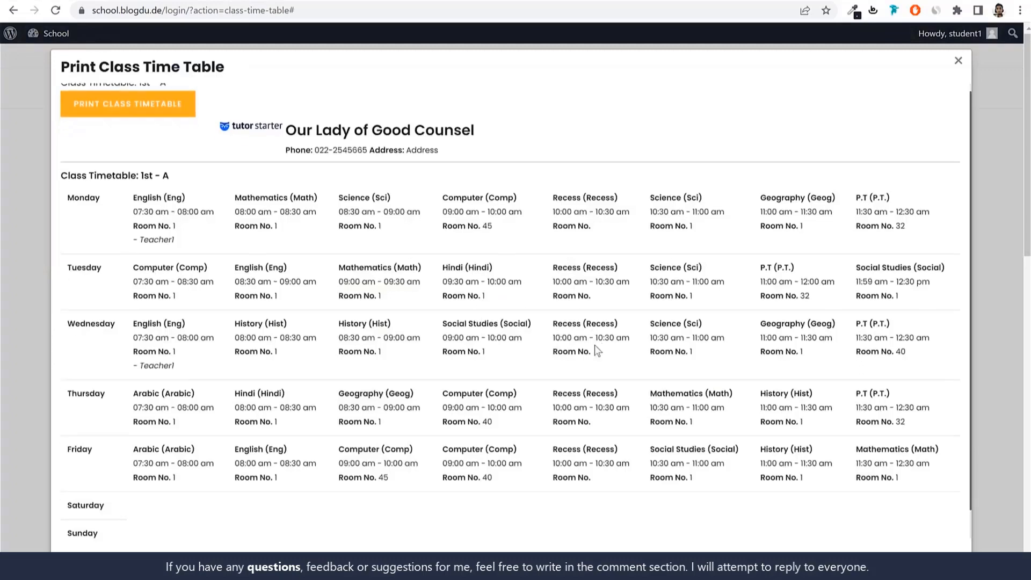
scroll(597, 344, "up", 1)
left_click(954, 69)
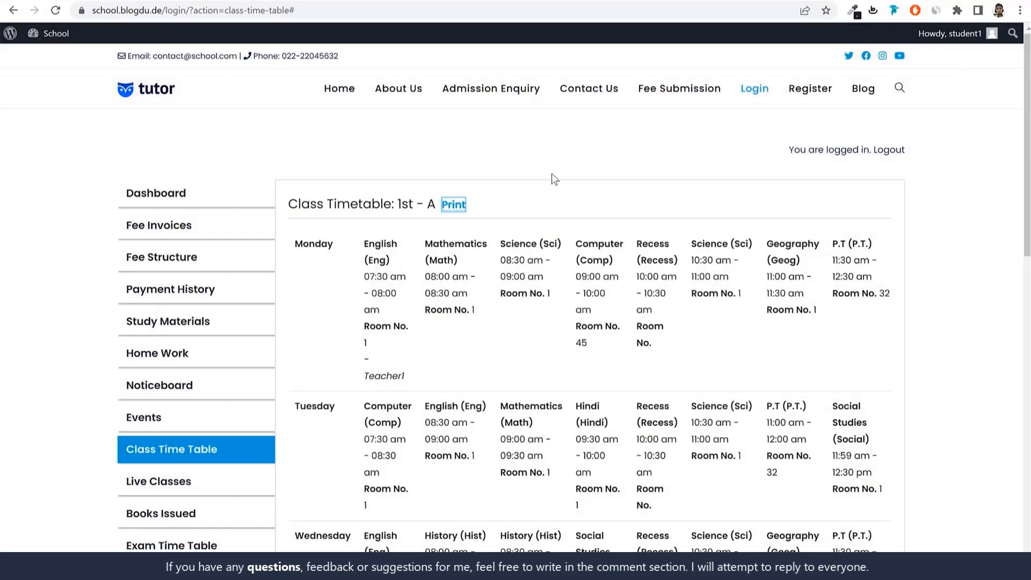
Review the scheduled English live class, then check the student's issued books
scroll(429, 257, "down", 4)
left_click(208, 284)
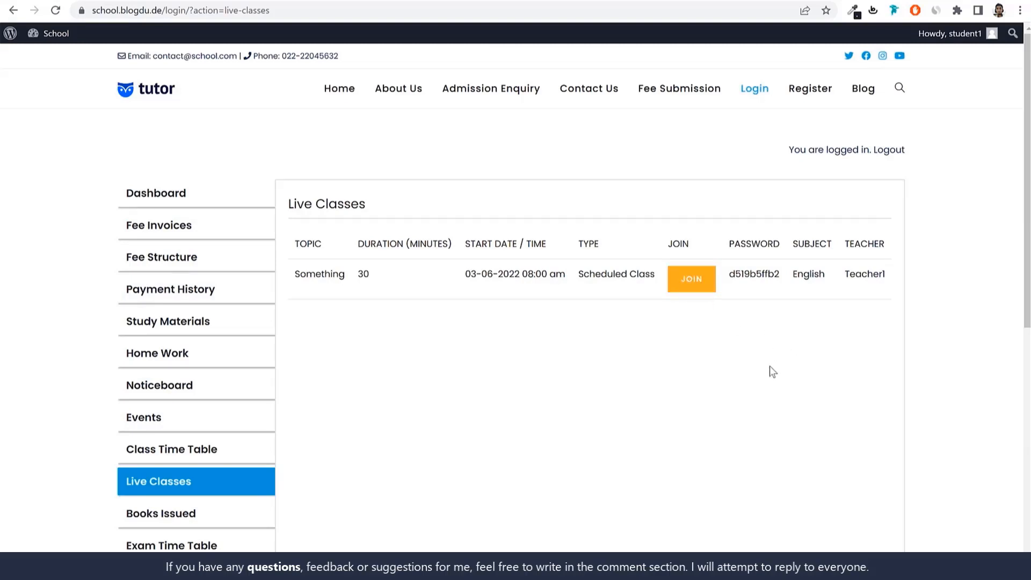
scroll(788, 448, "down", 3)
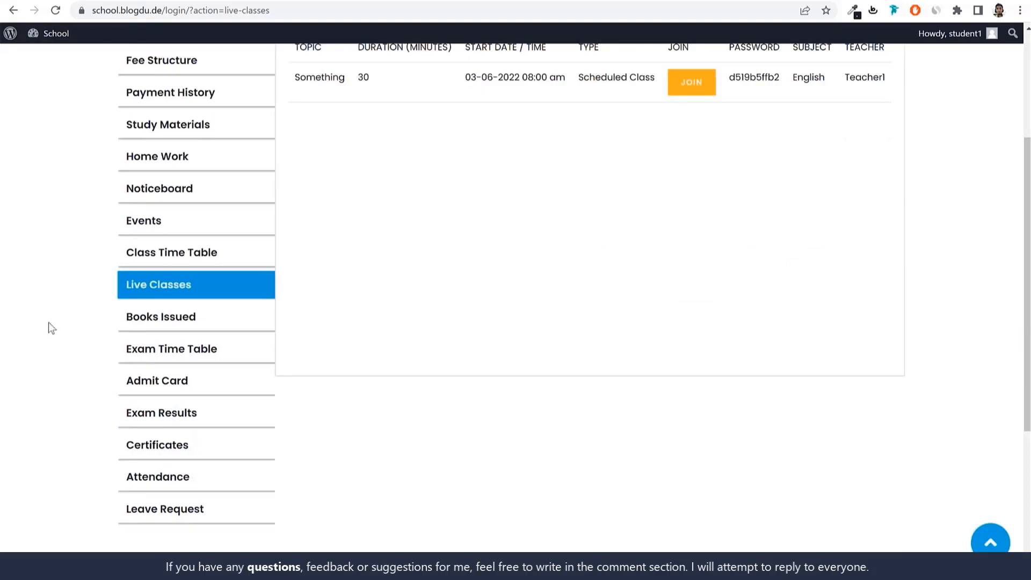
left_click(169, 325)
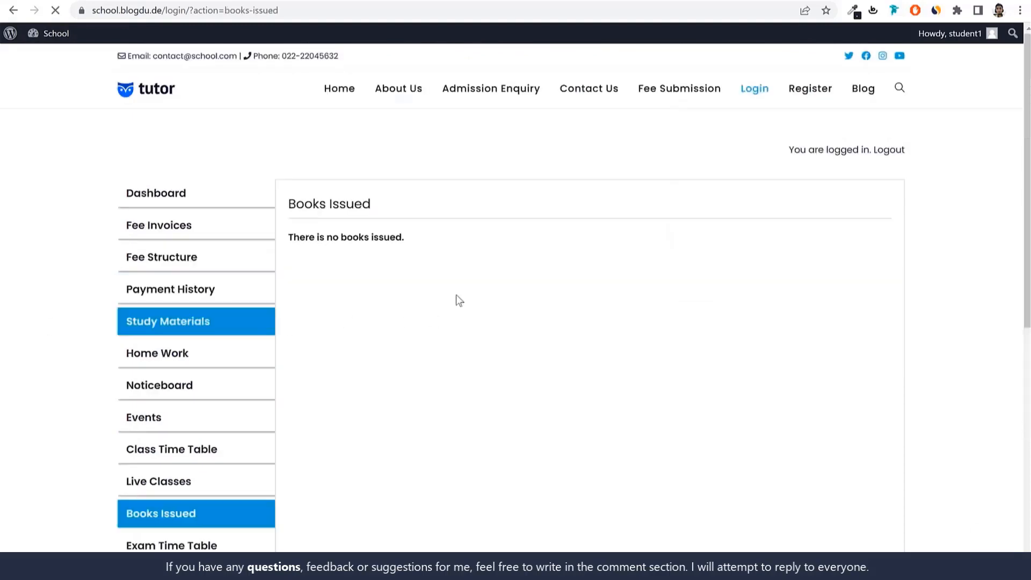
Open the exam timetable, review the dates and subject schedule of Unit Test I, then preview its print version and close it
scroll(415, 369, "down", 2)
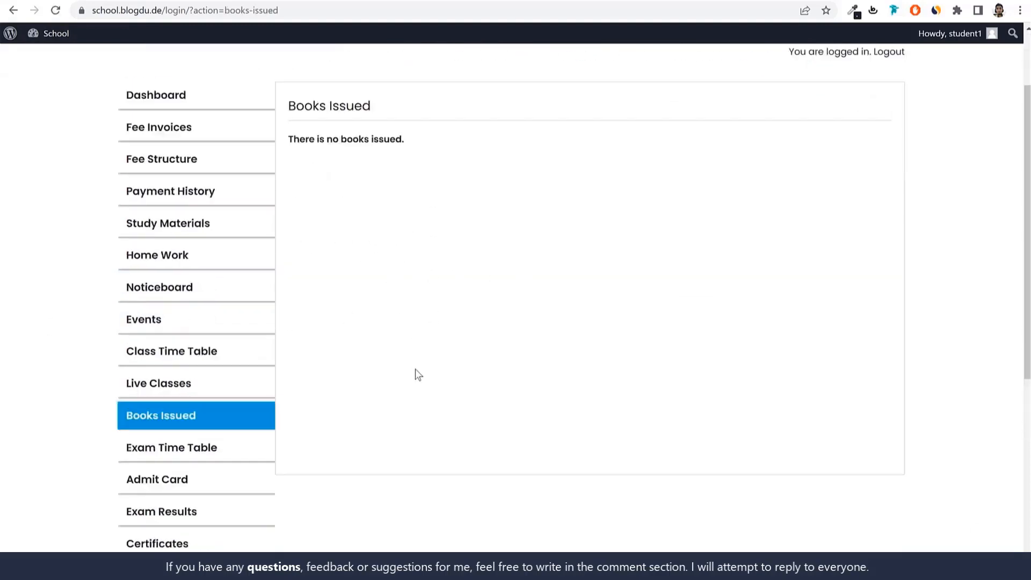
scroll(415, 369, "down", 2)
left_click(203, 357)
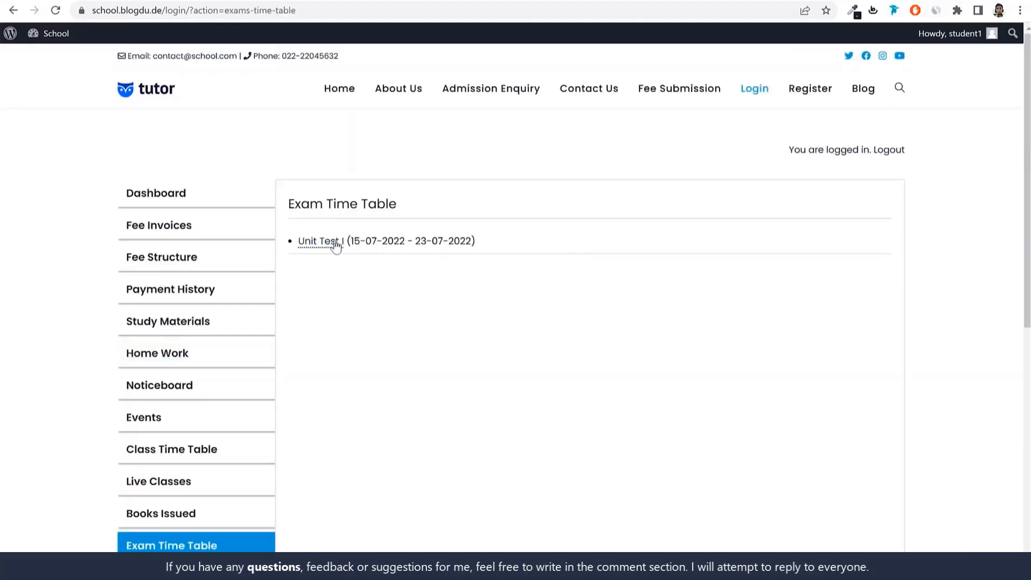
left_click_drag(299, 242, 343, 242)
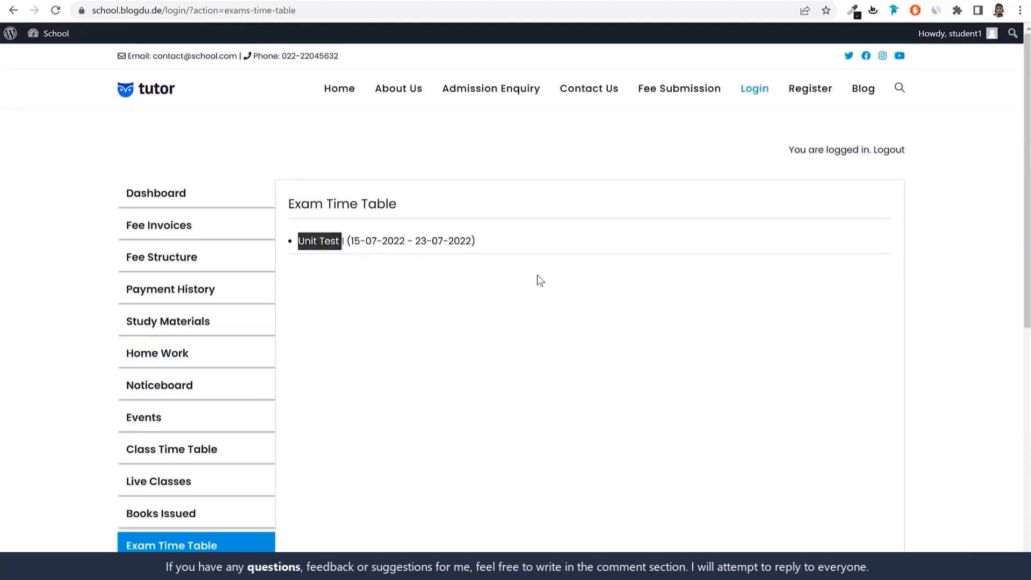
left_click(476, 279)
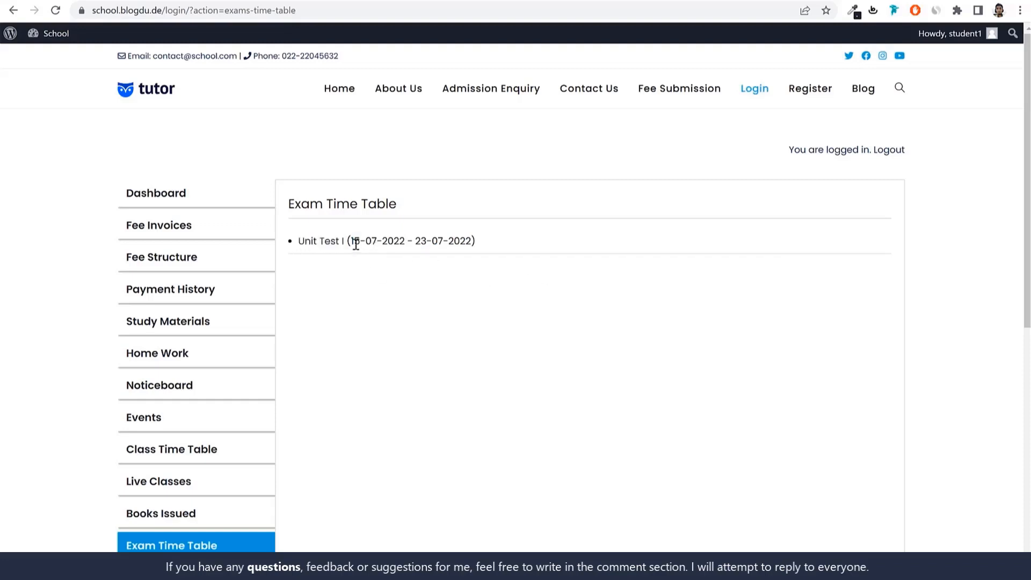
left_click_drag(351, 242, 470, 241)
left_click(321, 245)
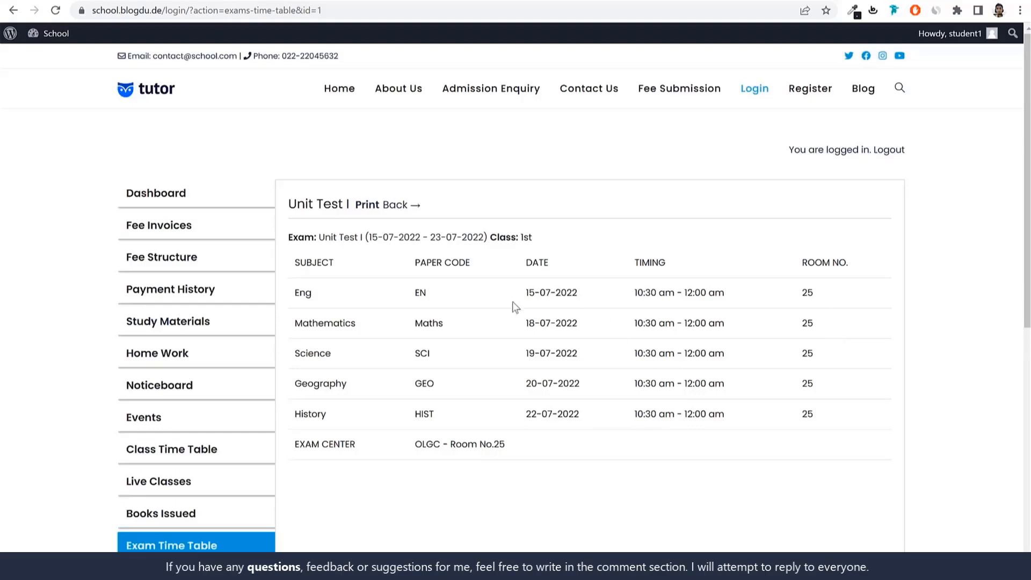
left_click(367, 207)
left_click(836, 237)
Open the exam admit card list, preview the printable Unit Test I admit card and close it
scroll(486, 350, "down", 5)
left_click(197, 318)
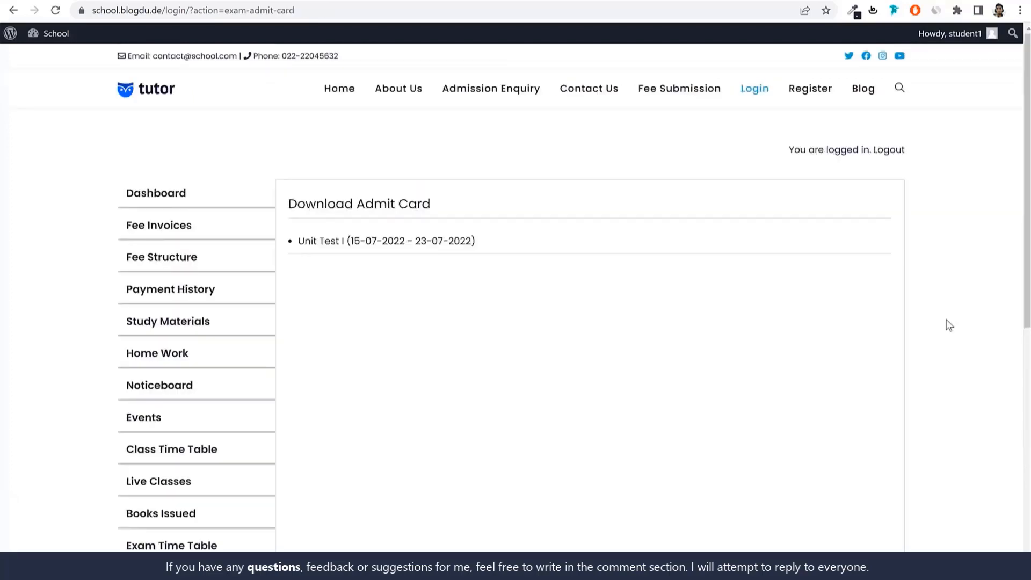
scroll(368, 491, "down", 1)
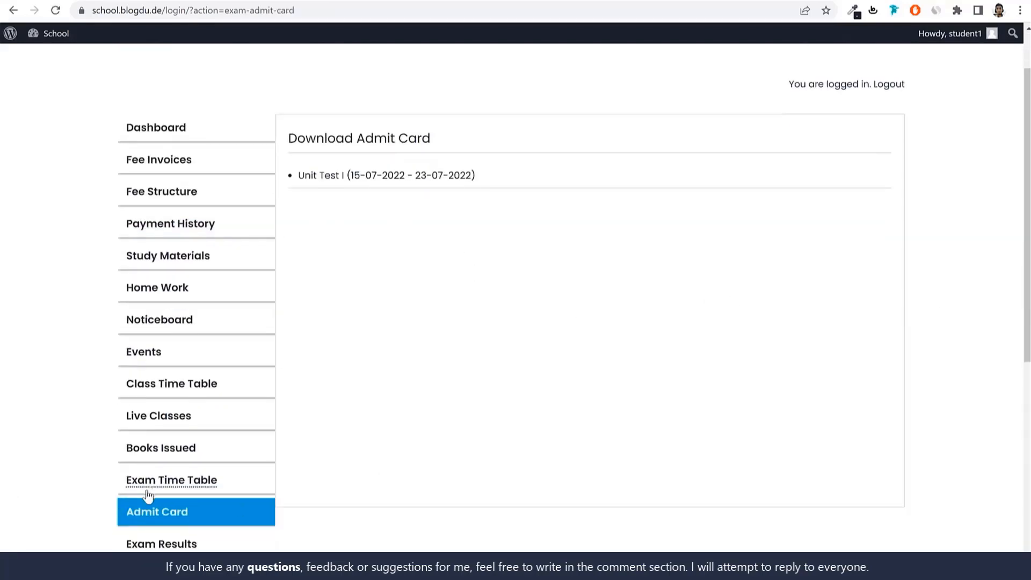
scroll(842, 400, "up", 1)
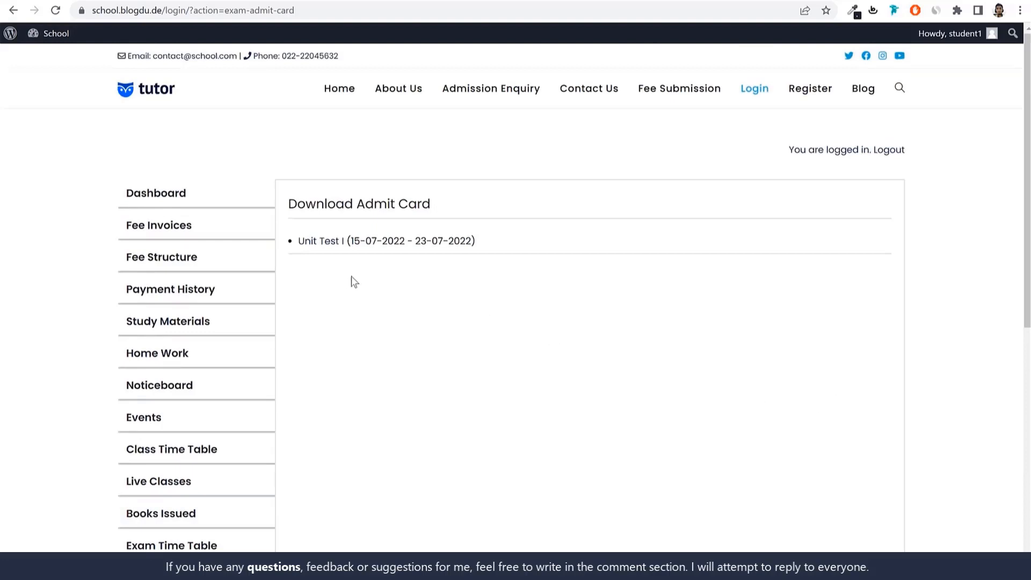
left_click(325, 242)
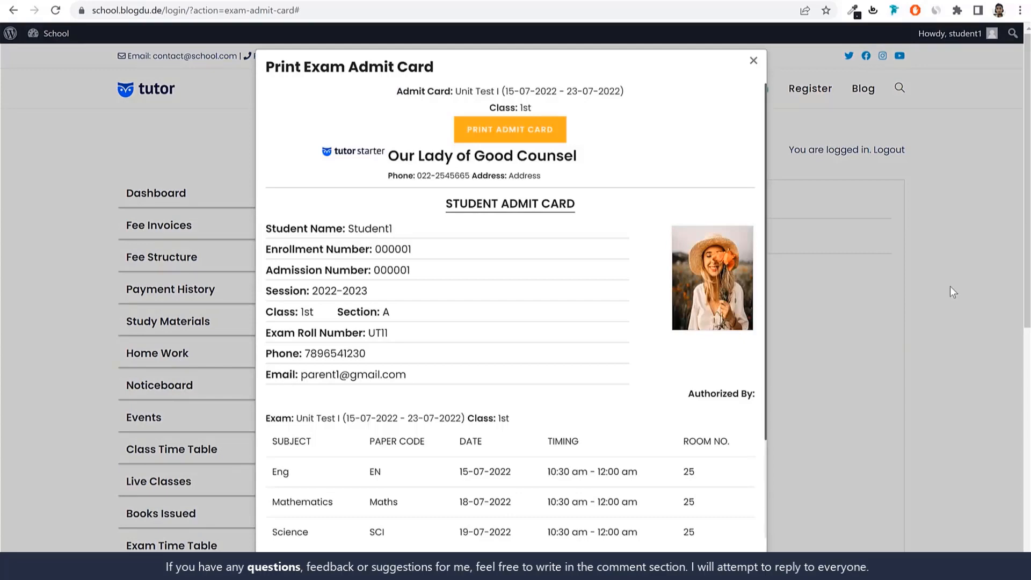
left_click(829, 290)
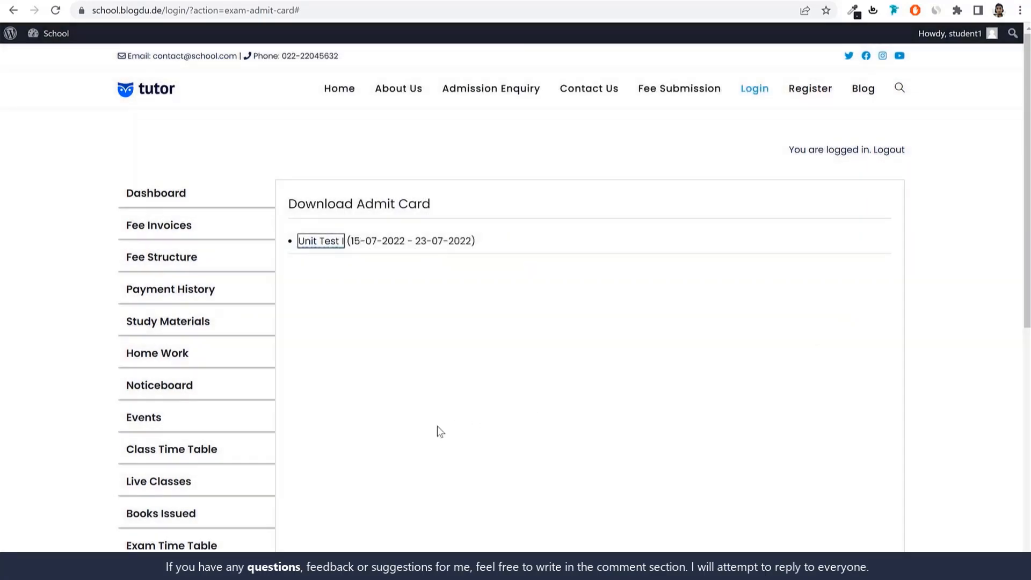
Open the student's attendance report, examine the June 2022 figures and check the month picker for viewing attendance
scroll(446, 426, "down", 2)
scroll(453, 428, "down", 3)
left_click(191, 349)
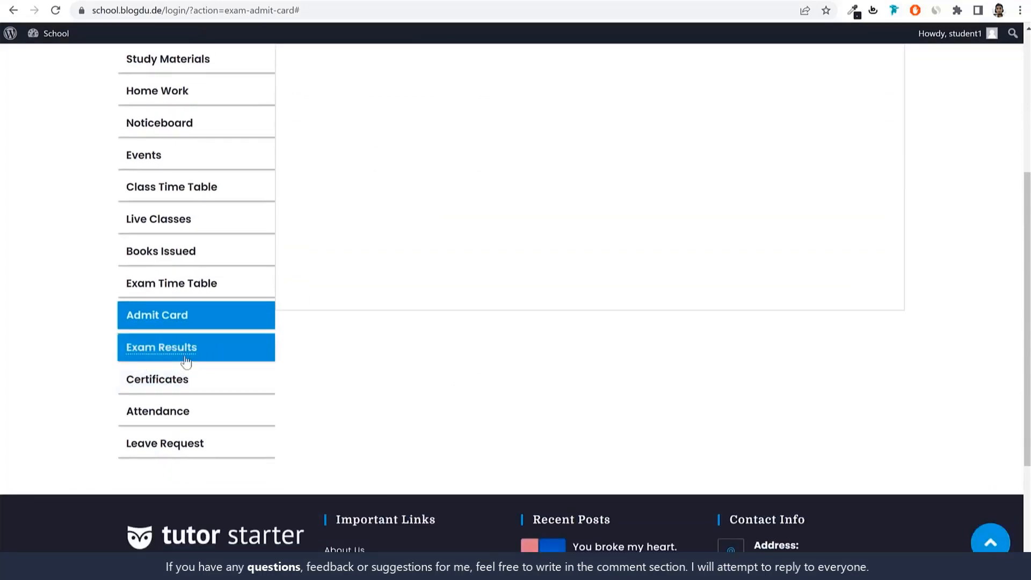
left_click(207, 346)
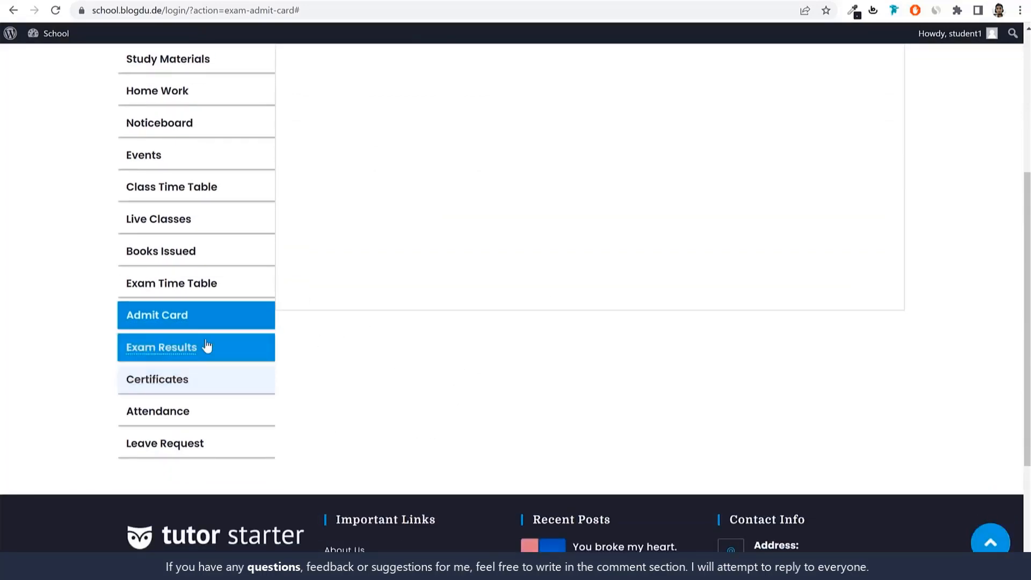
left_click(185, 414)
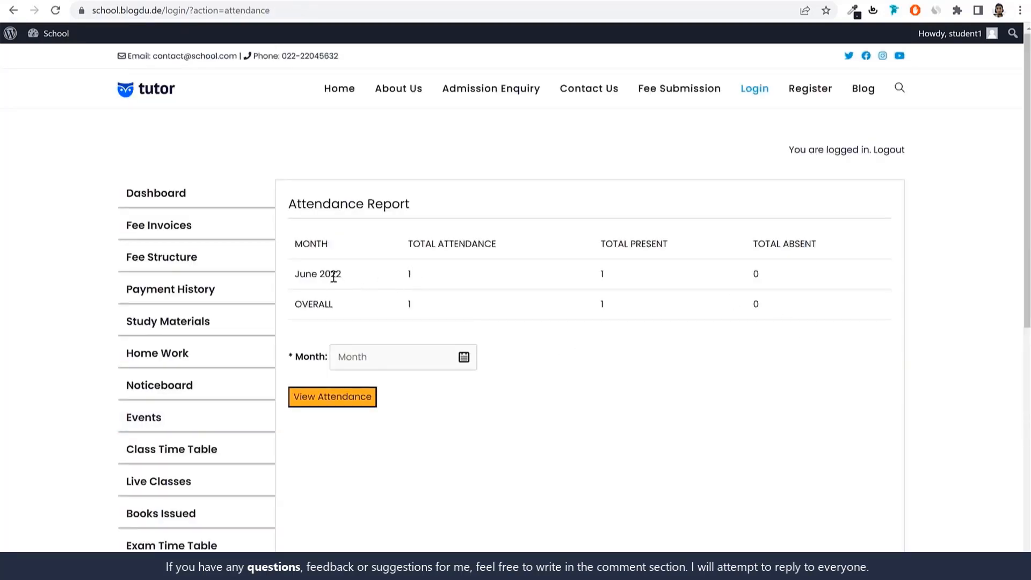
left_click_drag(294, 276, 418, 274)
scroll(610, 342, "down", 2)
left_click(433, 226)
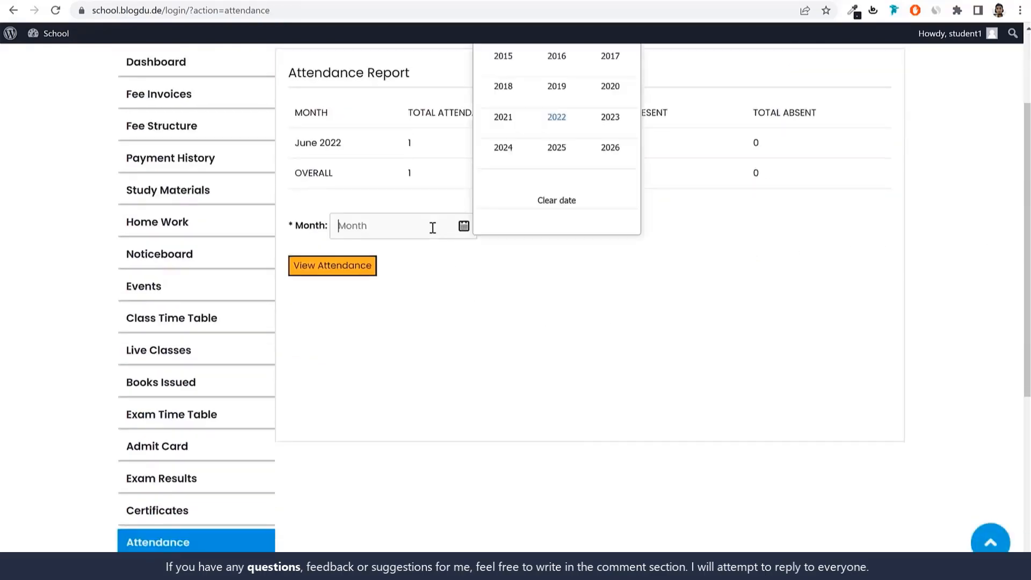
scroll(578, 260, "up", 2)
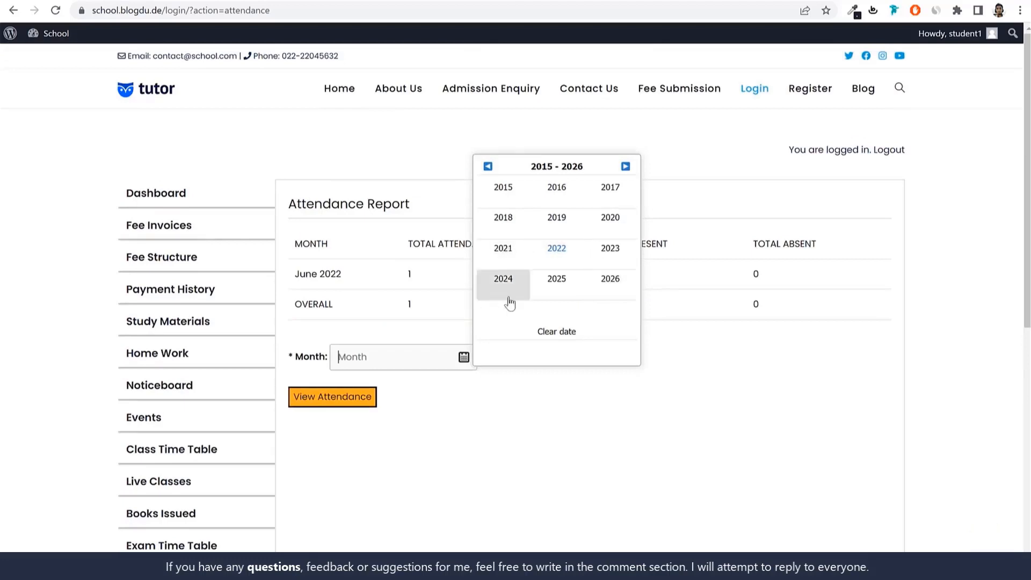
left_click(532, 439)
Open the leave request page and review its form and the recent leave requests
scroll(376, 440, "down", 3)
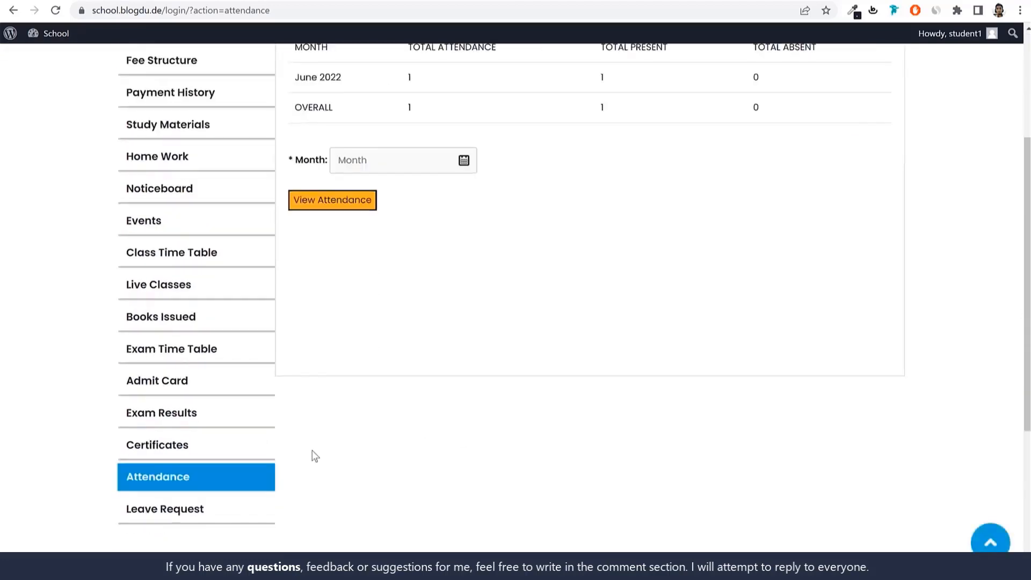
left_click(161, 506)
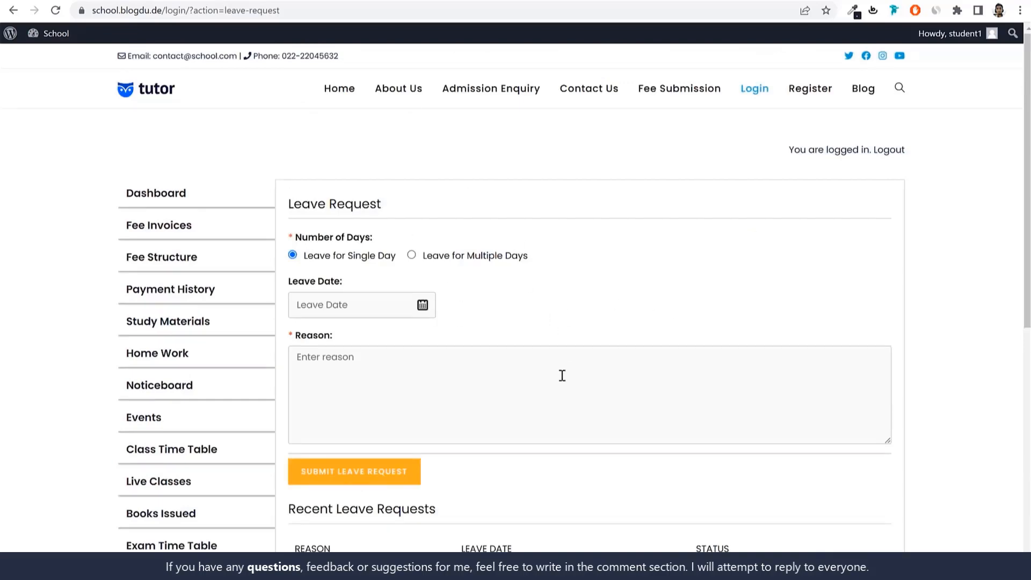
scroll(561, 383, "down", 5)
scroll(561, 391, "up", 5)
scroll(524, 312, "down", 5)
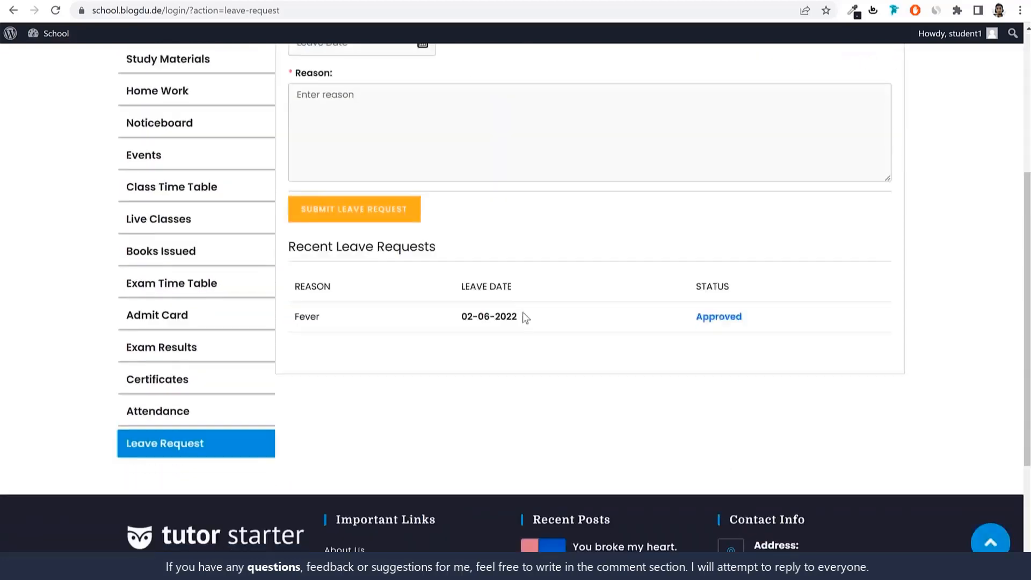
scroll(531, 327, "up", 3)
scroll(531, 327, "up", 2)
Log out of the student account and return to the school website's login page
left_click(892, 153)
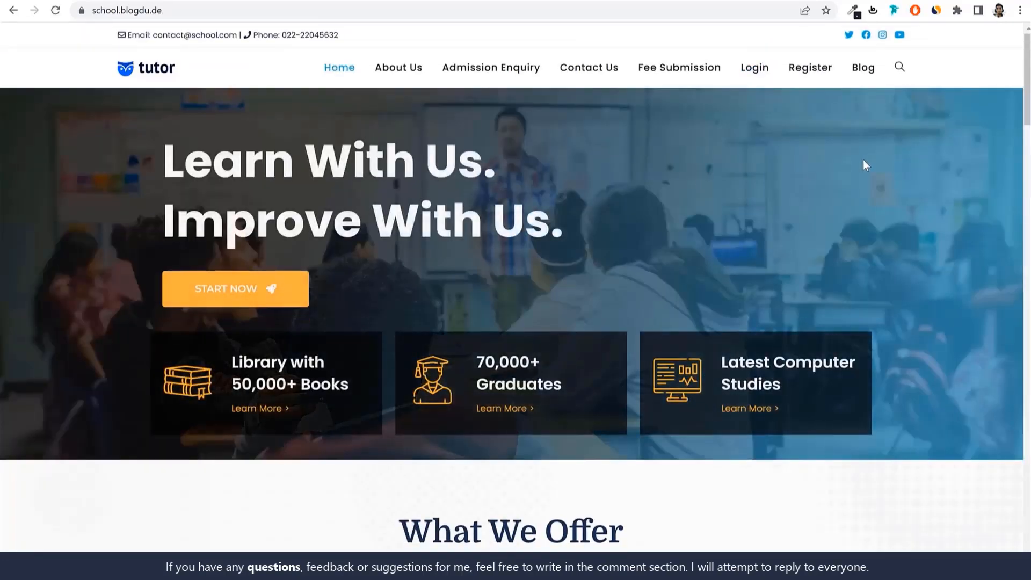
left_click(755, 68)
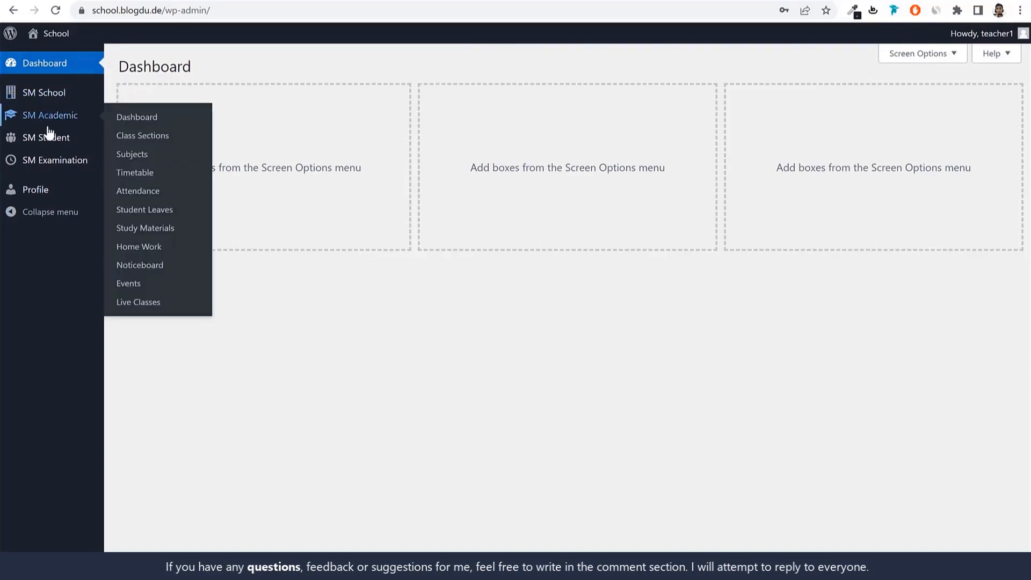
Open the take-attendance page as teacher and load the class 1st, section A attendance sheet for 04-06-2022
mouse_move(55, 122)
left_click(141, 196)
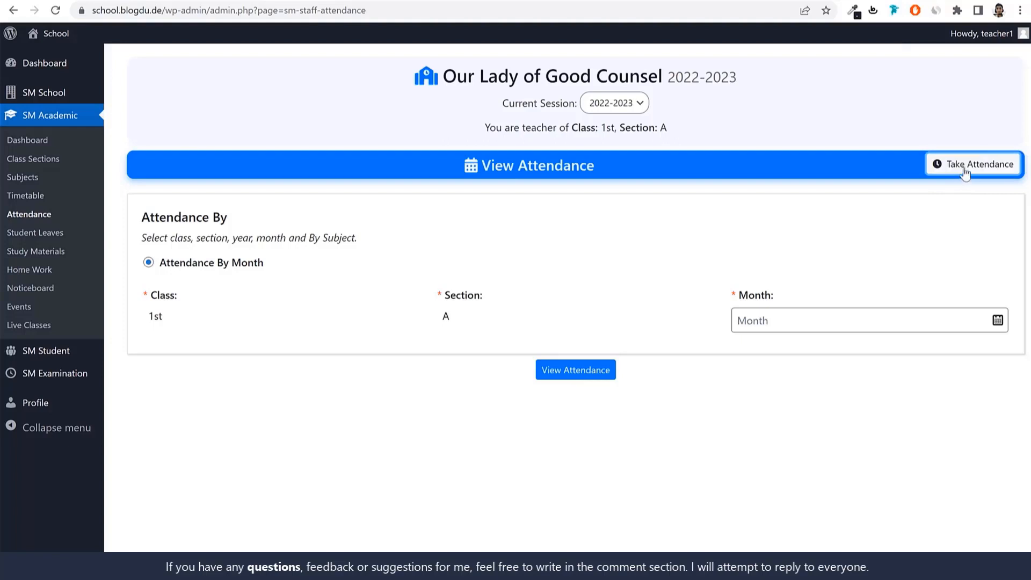
left_click(962, 178)
left_click(810, 320)
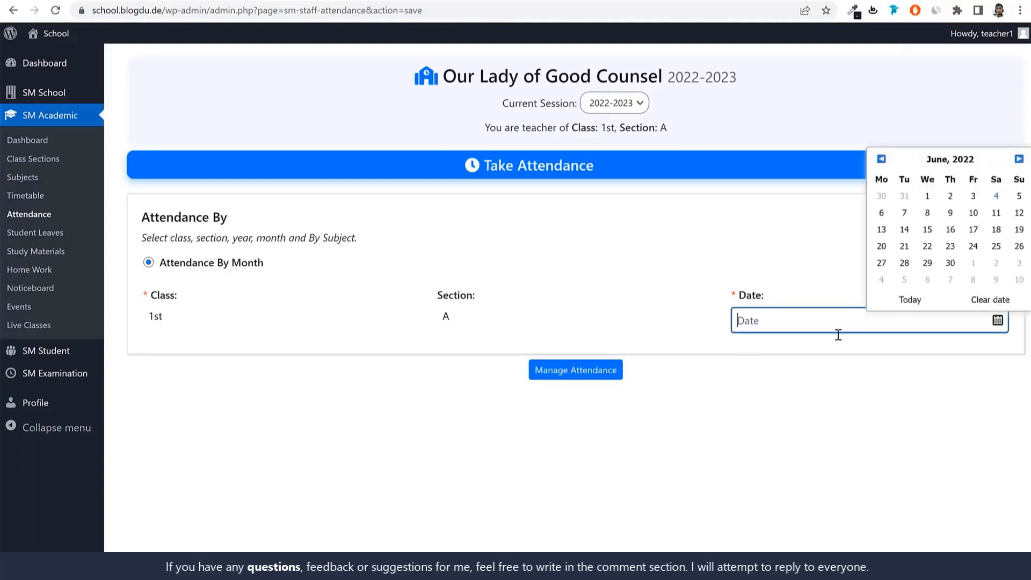
left_click(997, 197)
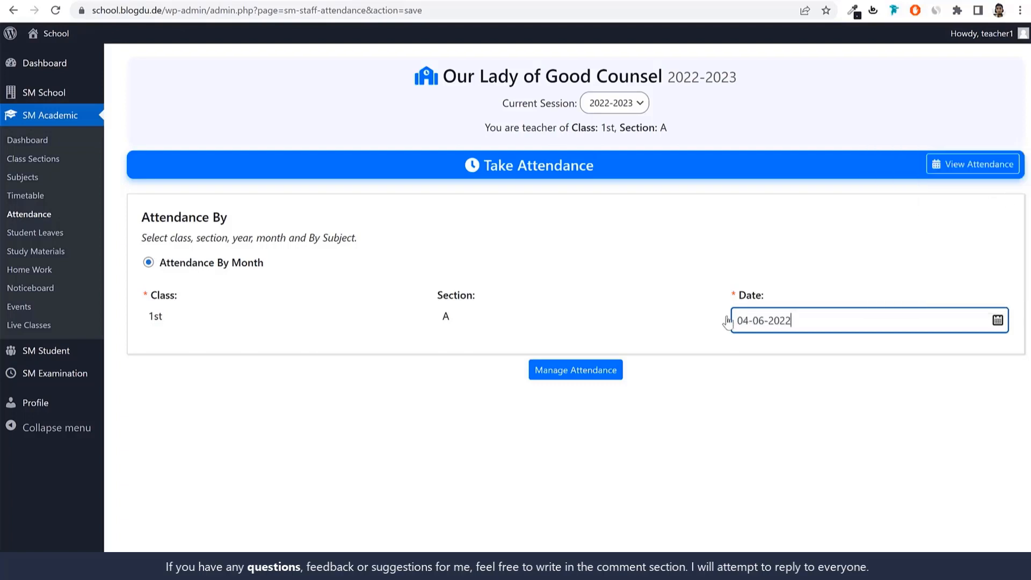
left_click(565, 376)
scroll(653, 401, "down", 1)
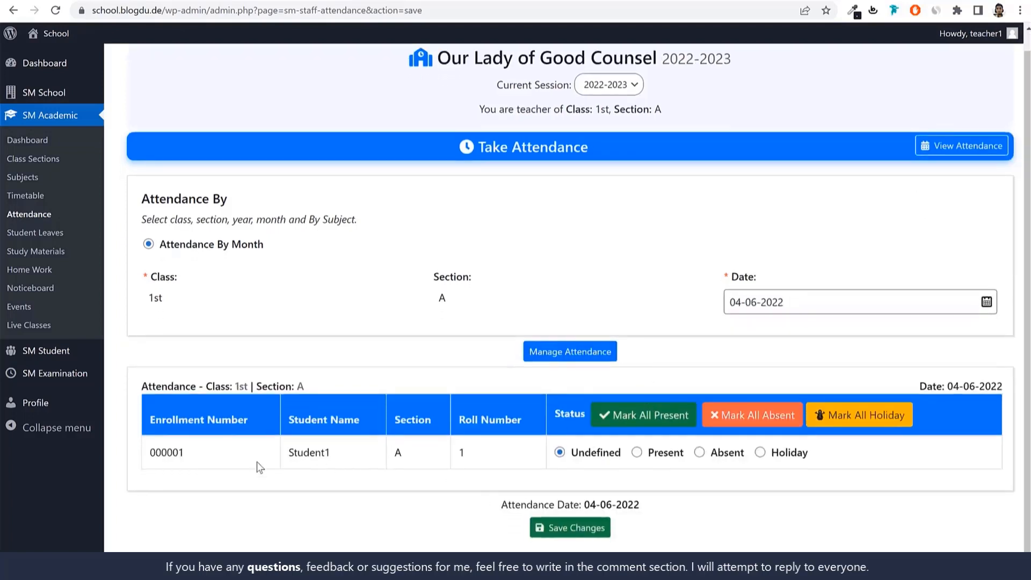
Examine the student's enrollment entry and the class and section shown for the attendance sheet
double_click(167, 452)
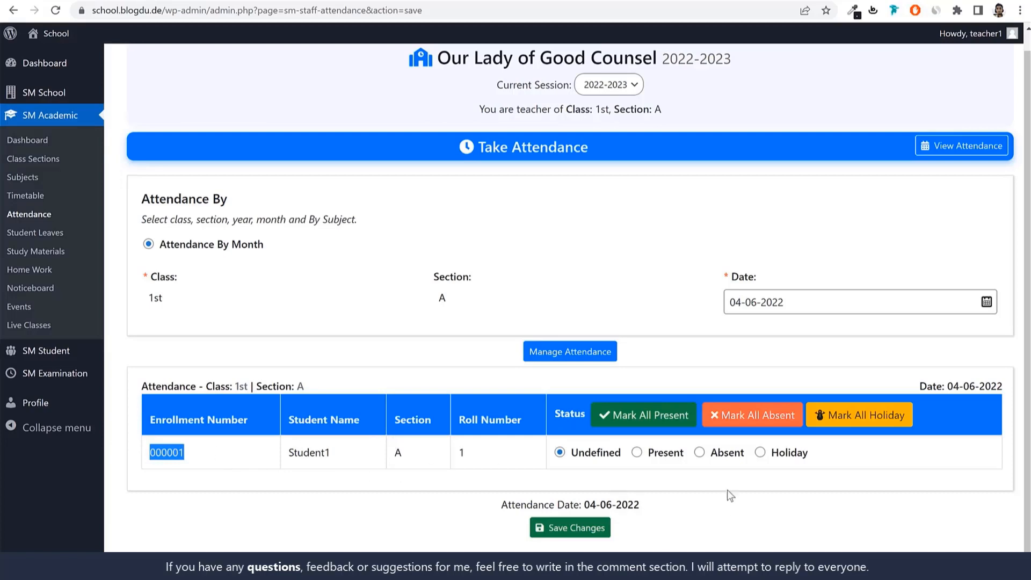
double_click(160, 299)
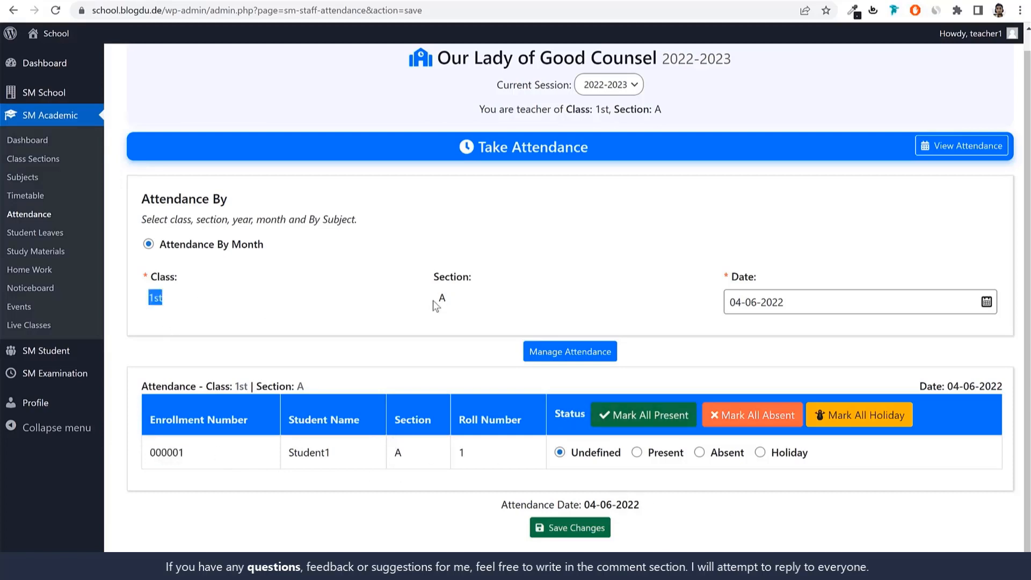
triple_click(433, 302)
left_click(415, 310)
left_click(700, 452)
left_click(637, 453)
left_click(559, 453)
Mark all students as Holiday on the attendance sheet and save the attendance status
left_click(855, 422)
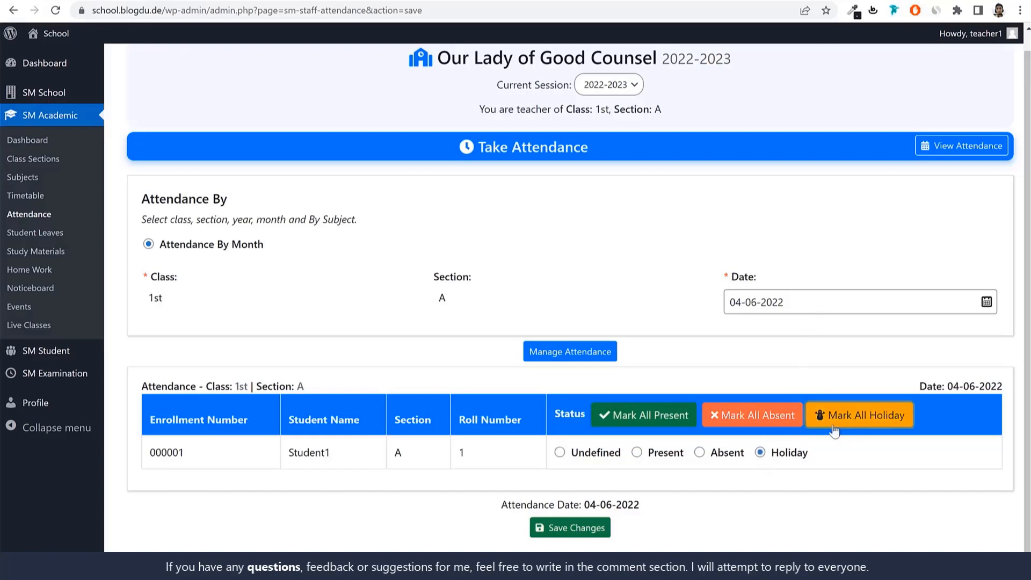
left_click(572, 536)
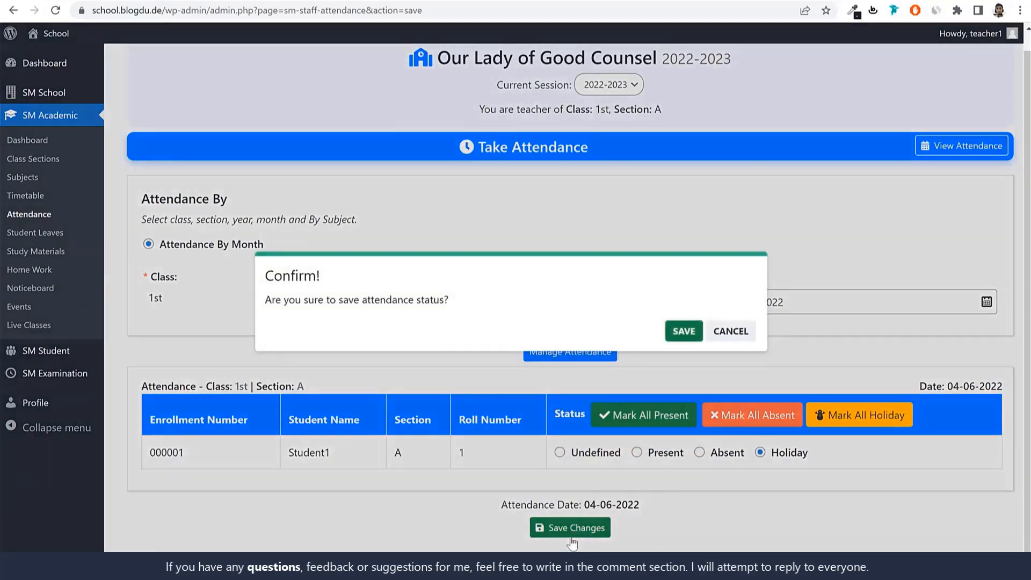
left_click(694, 343)
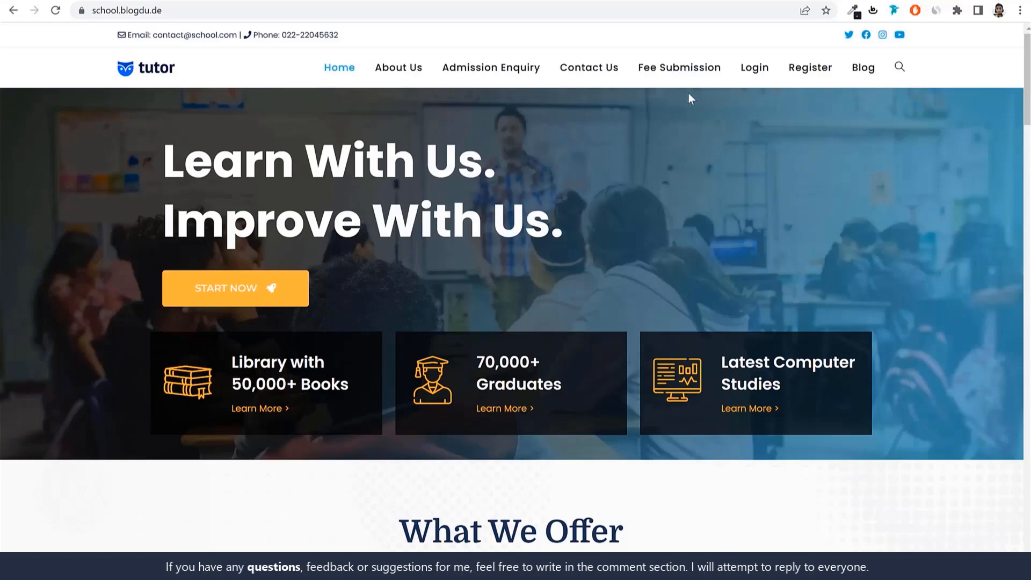
Open the online fee submission page and search session 2022-2023, class 1st, for students matching the name "stud"
left_click(678, 70)
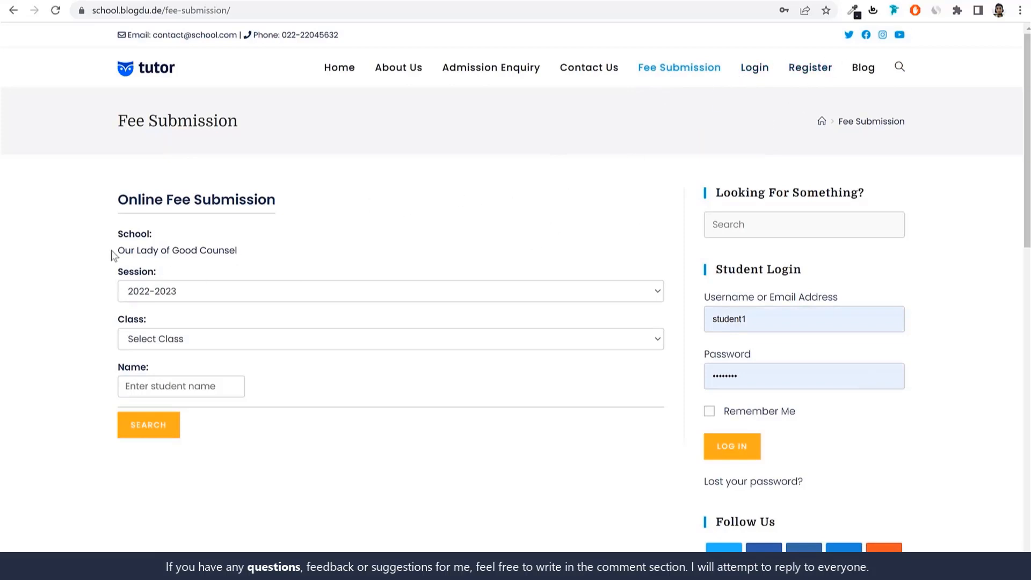
left_click(184, 295)
left_click(211, 307)
left_click(180, 344)
left_click(184, 385)
left_click(172, 346)
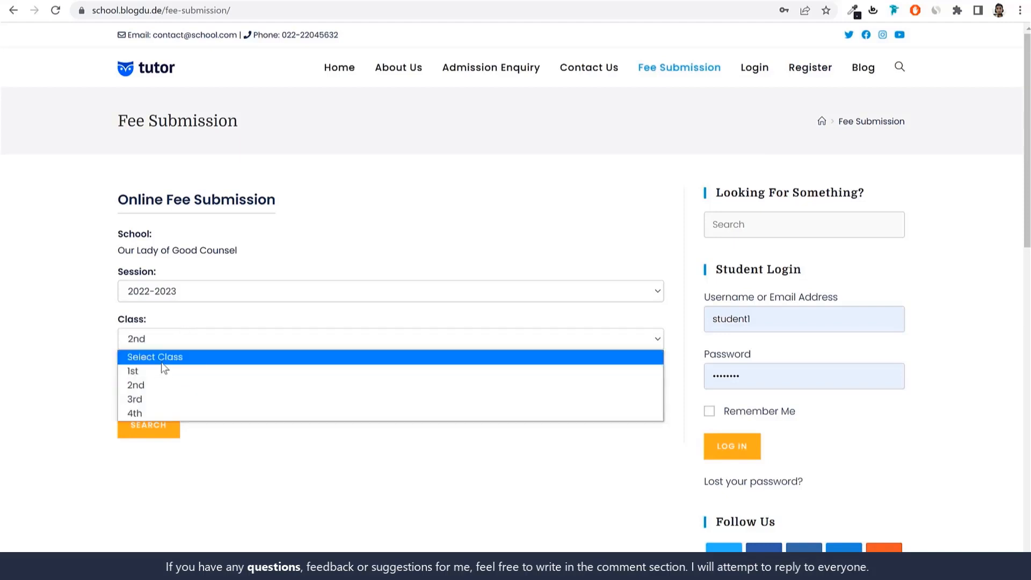
left_click(161, 370)
left_click(170, 387)
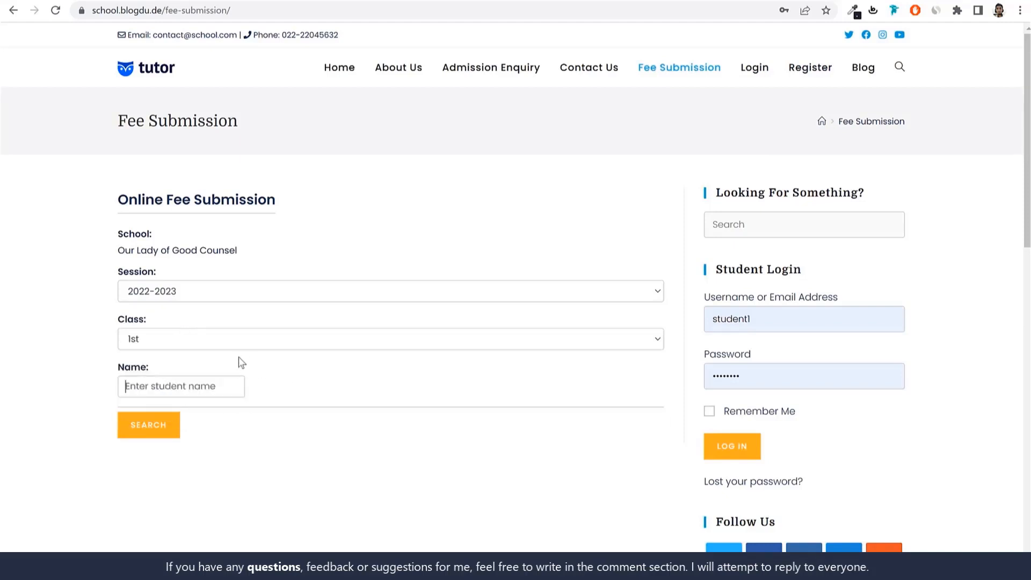
type("stud")
left_click(154, 433)
View the found student's fee invoices and review the payment details and methods for the pending Advance Fee invoice
scroll(261, 463, "down", 2)
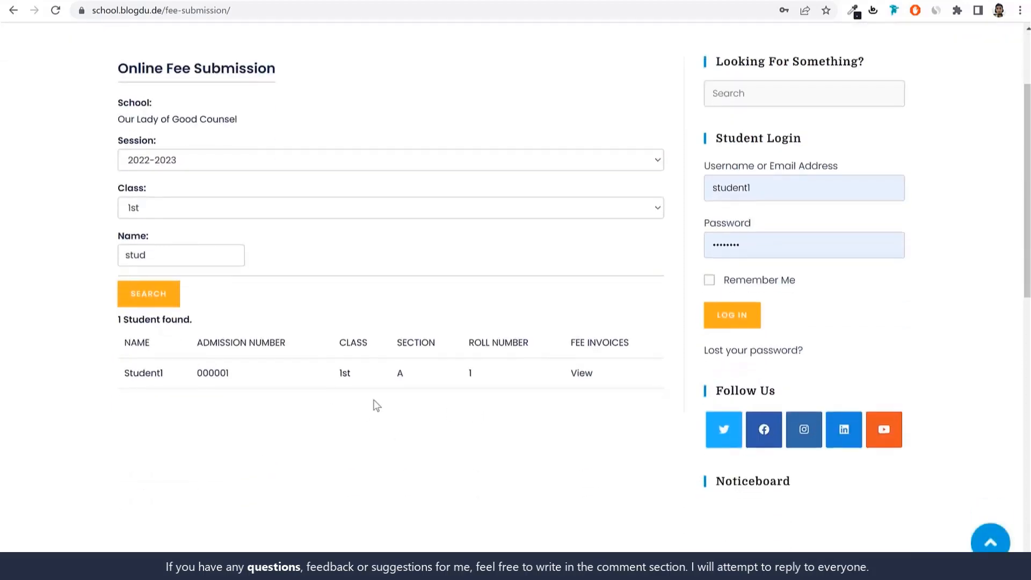
left_click(581, 374)
scroll(582, 383, "down", 4)
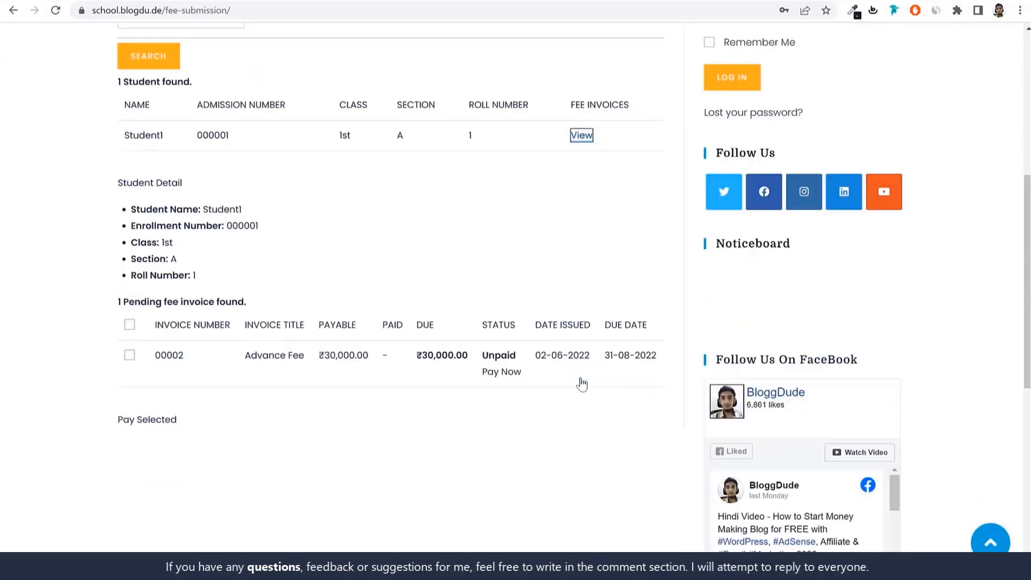
left_click(509, 373)
scroll(387, 383, "down", 5)
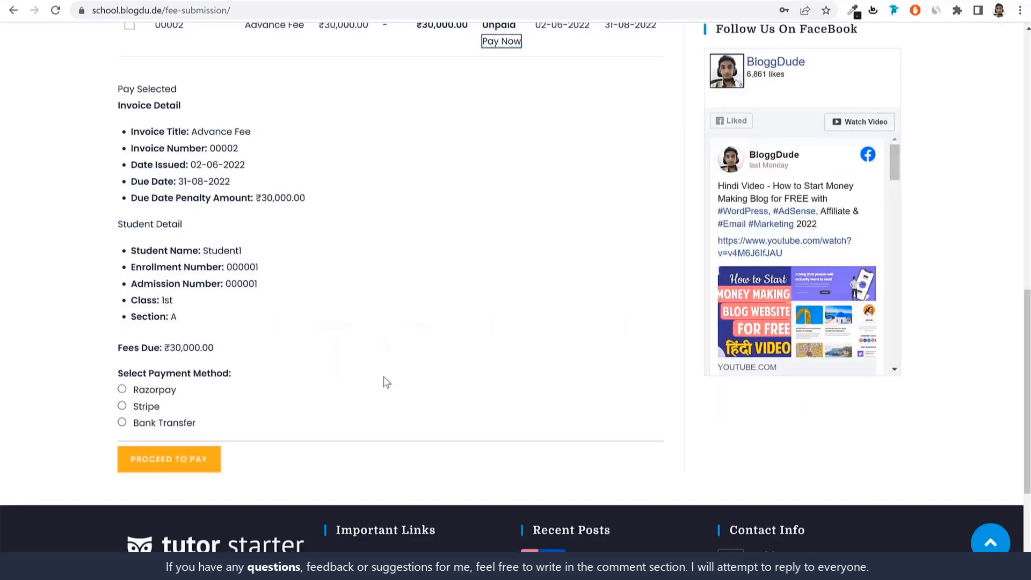
scroll(486, 328, "up", 10)
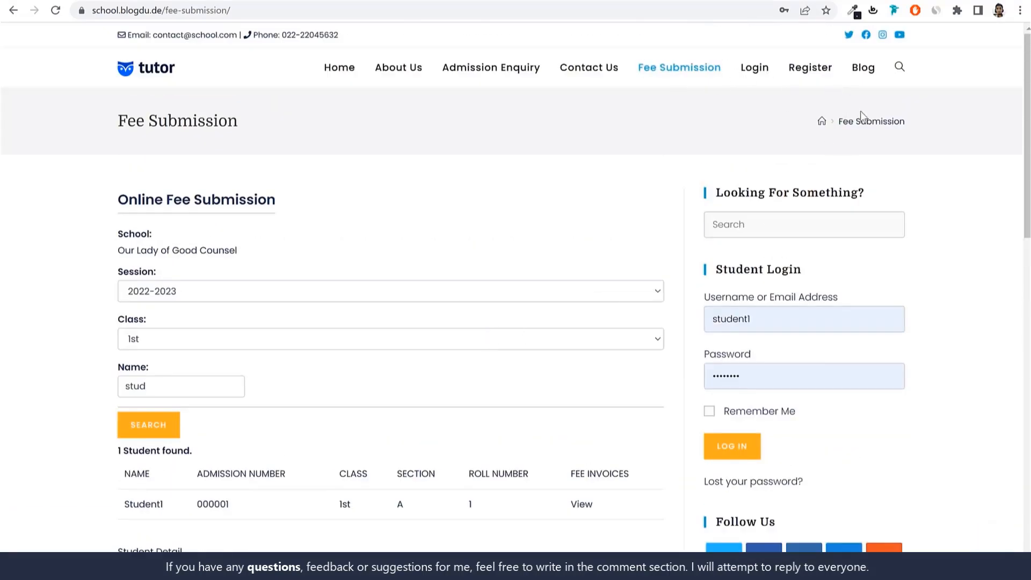
Open the admission enquiry page and look over the fields of its inquiry form
left_click(490, 74)
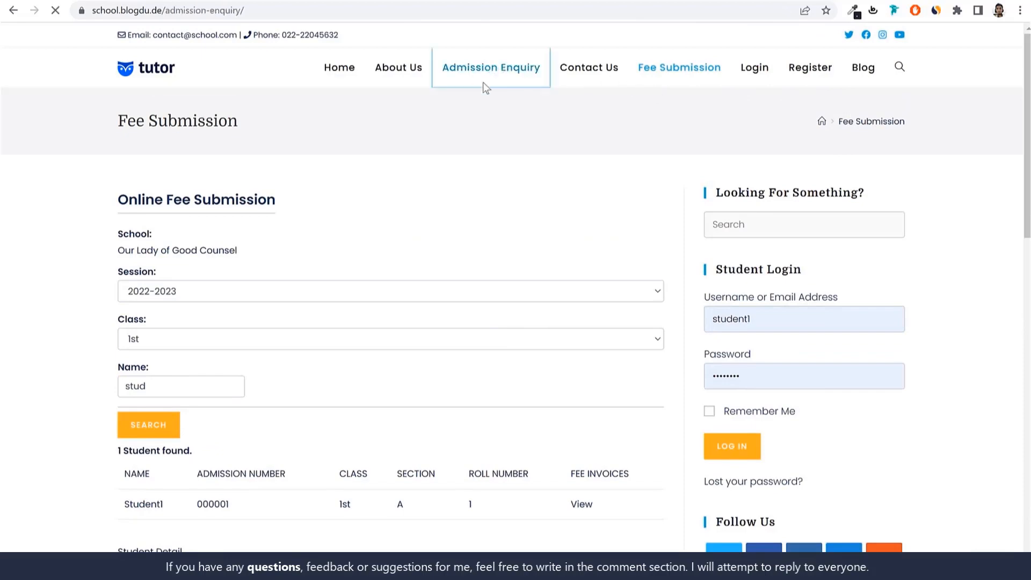
scroll(684, 284, "down", 5)
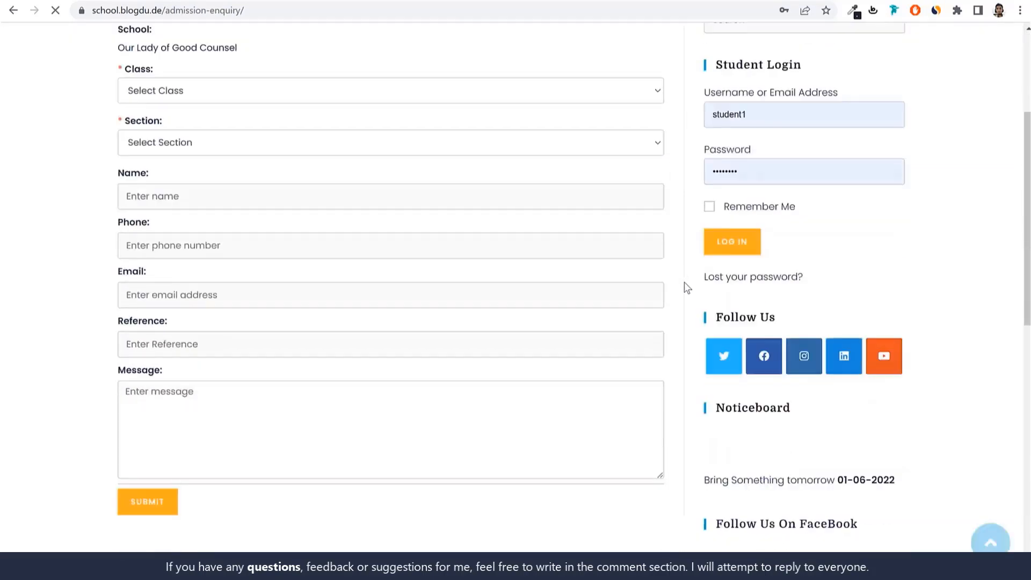
scroll(684, 285, "up", 5)
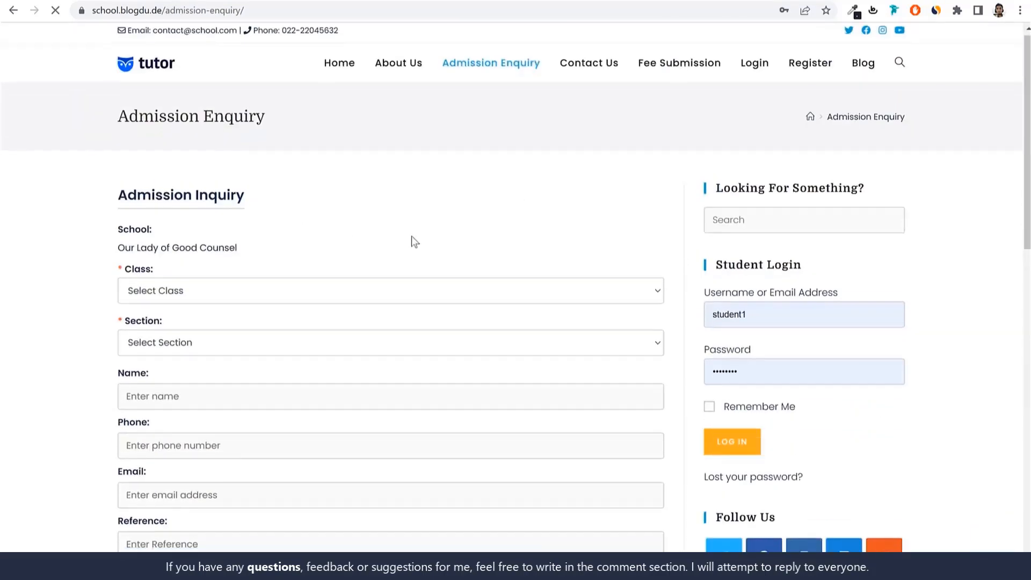
Choose class 2nd and section A in the admission inquiry form and review its remaining fields
scroll(411, 237, "down", 1)
left_click(215, 229)
left_click(205, 278)
left_click(198, 284)
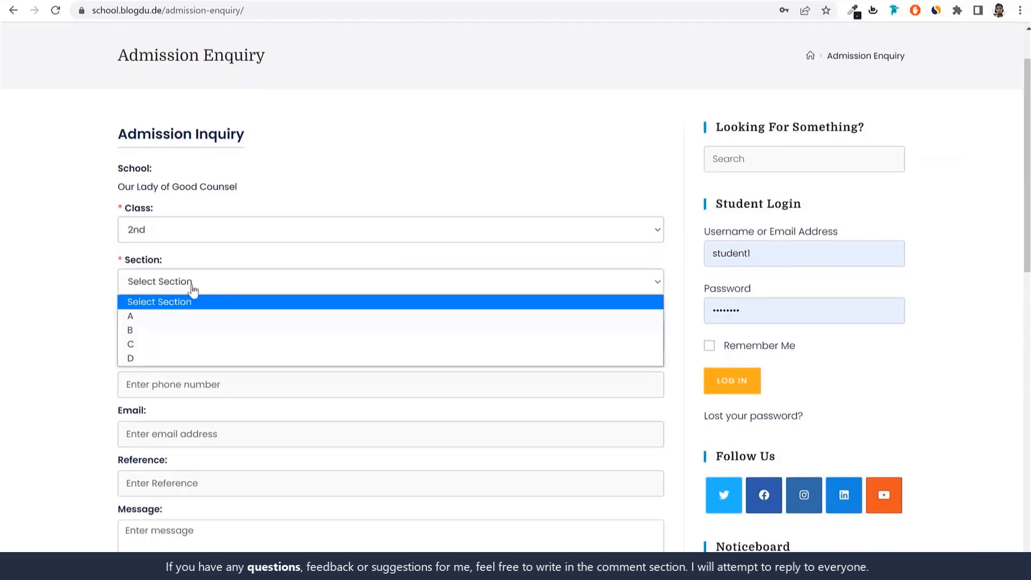
left_click(172, 346)
left_click(222, 283)
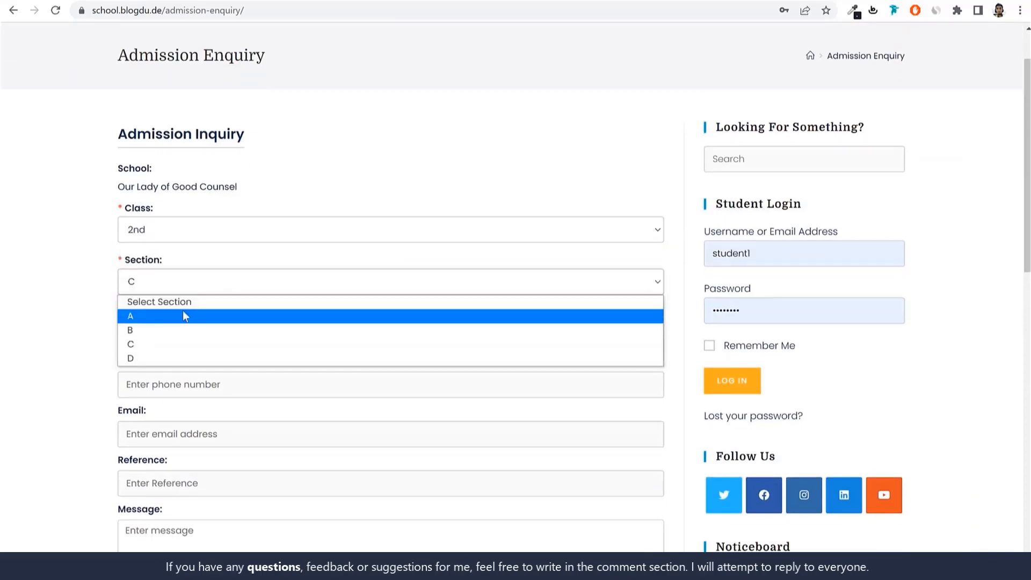
left_click(182, 314)
scroll(307, 261, "down", 2)
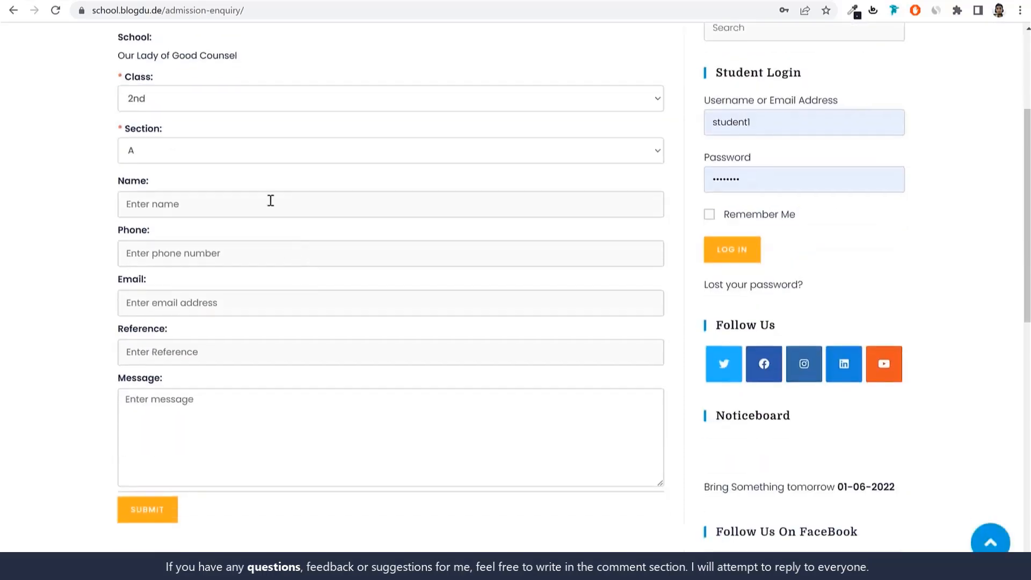
scroll(457, 476, "up", 1)
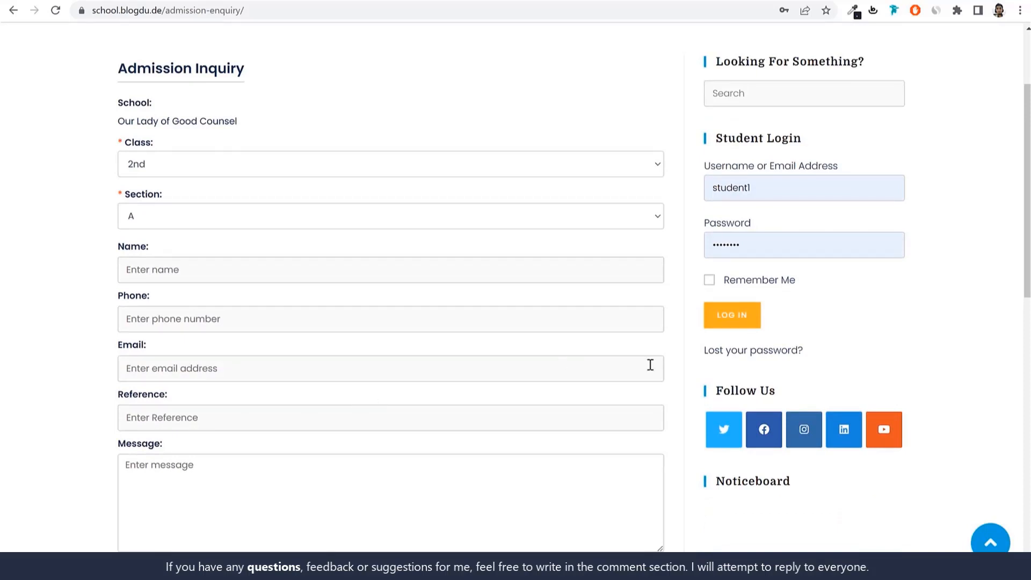
scroll(684, 357, "up", 2)
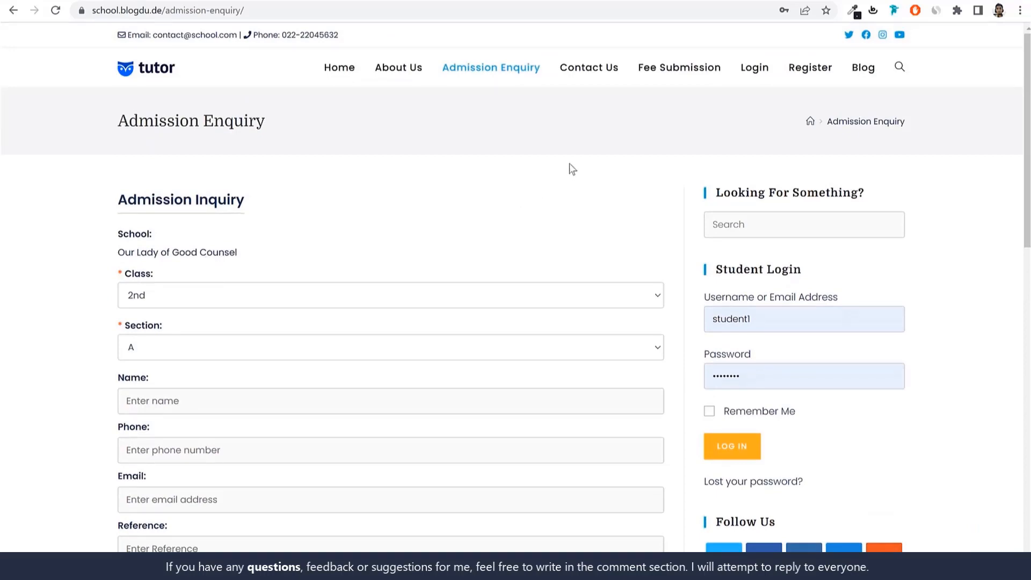
Open the online registration page and examine its personal, parent, login and transport detail fields
left_click(839, 80)
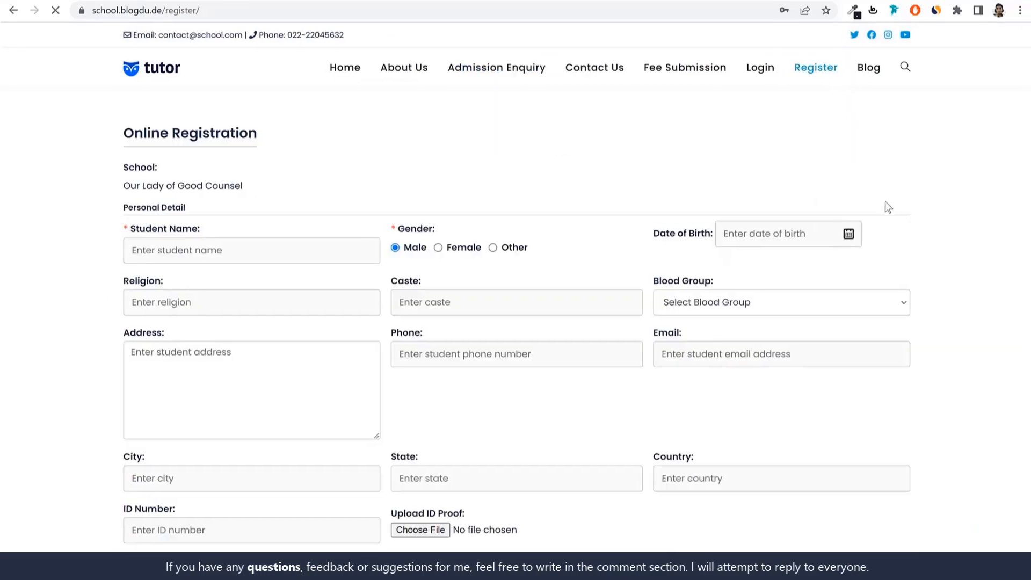
scroll(916, 245, "down", 5)
scroll(913, 242, "down", 6)
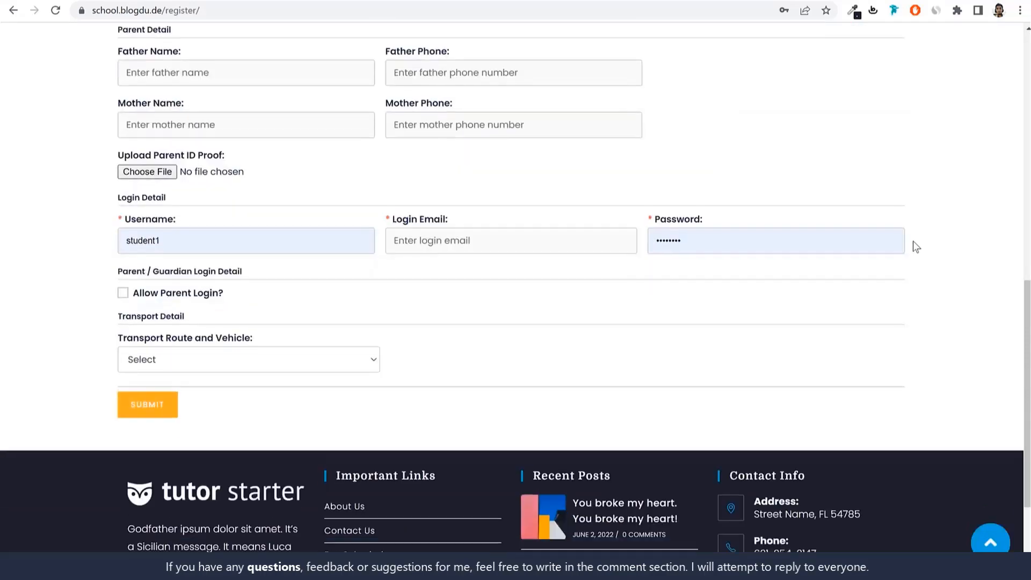
scroll(911, 243, "up", 11)
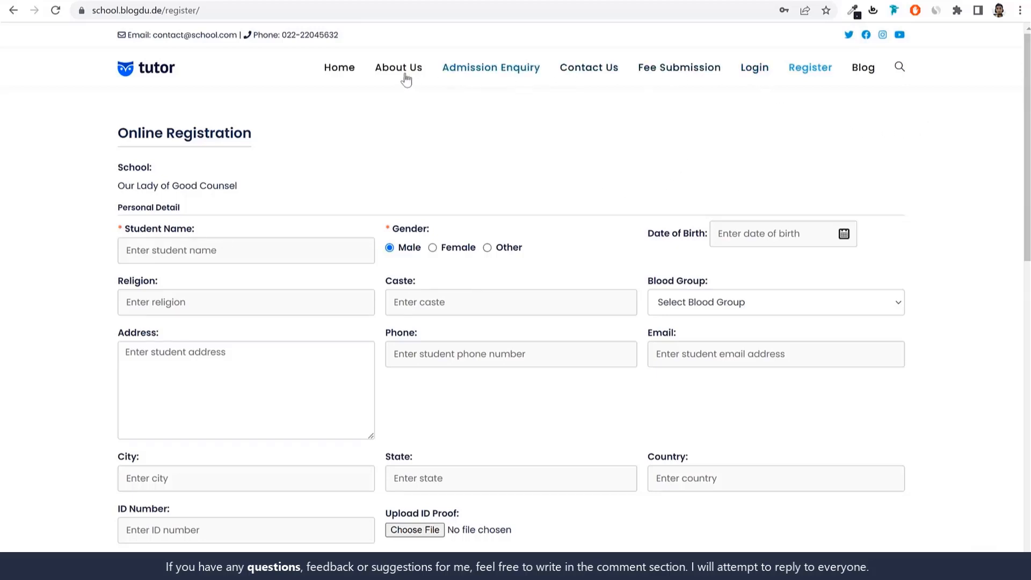
Open the website's home page and highlight the library and graduates texts on the hero cards
left_click(338, 70)
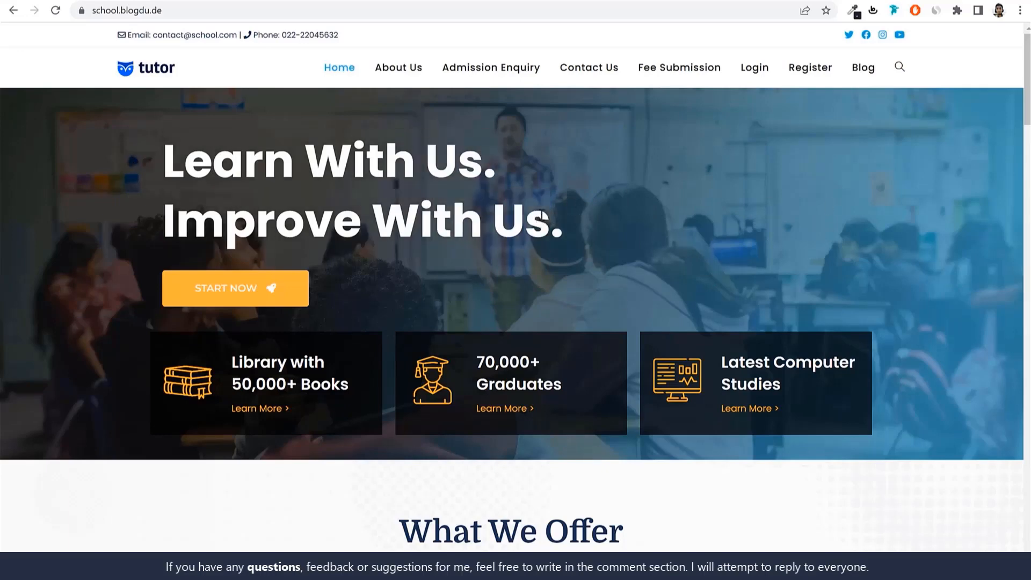
left_click_drag(238, 363, 330, 384)
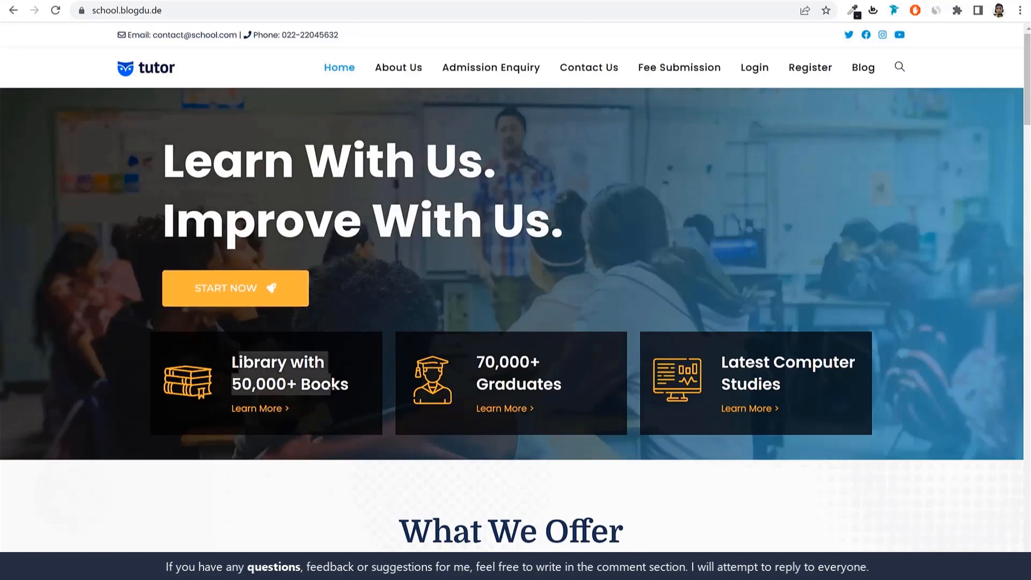
left_click_drag(482, 362, 563, 384)
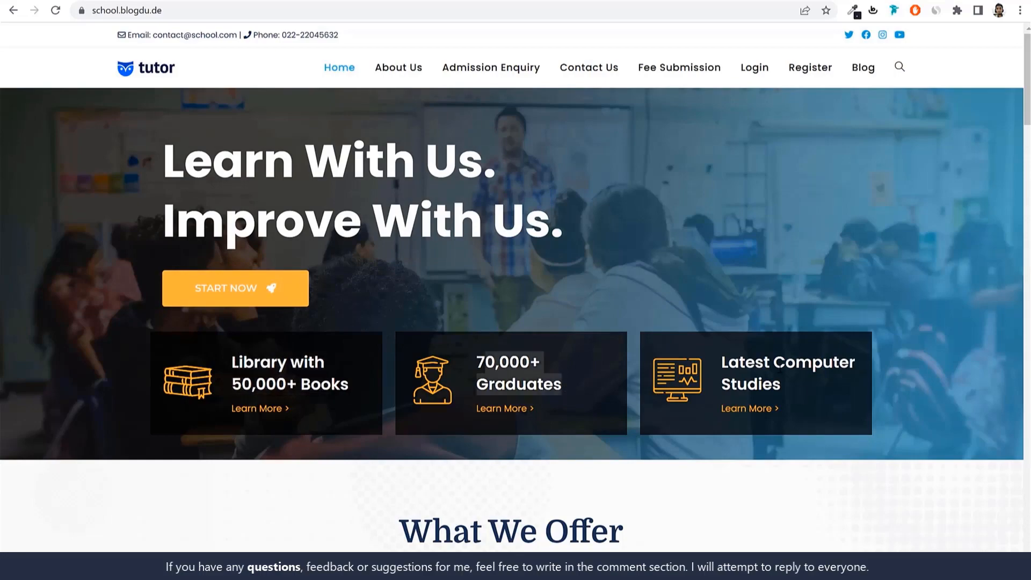
Examine the home page's course offers, teachers section, call to action and footer, and return to its beginning
scroll(880, 395, "down", 7)
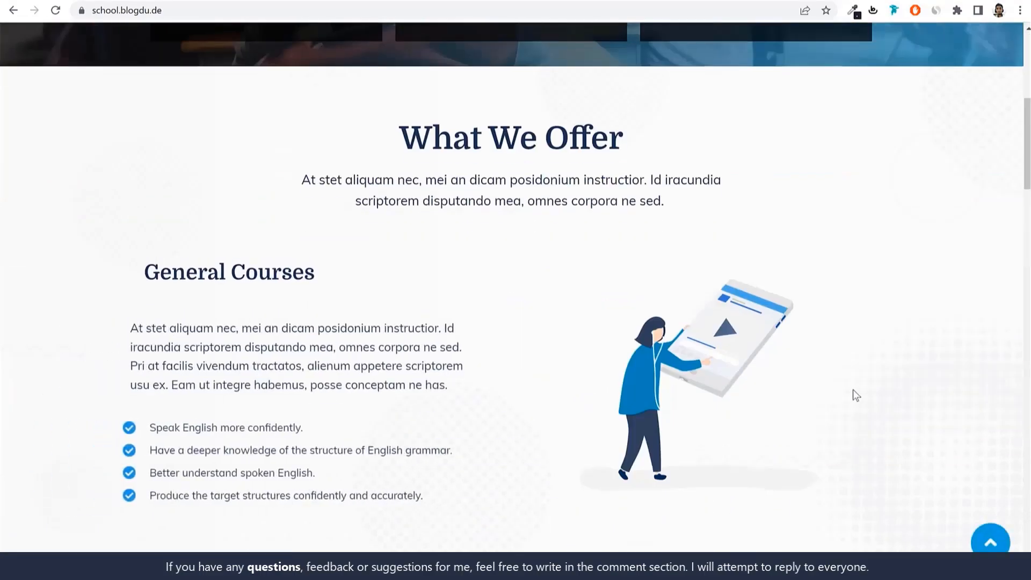
scroll(658, 337, "down", 5)
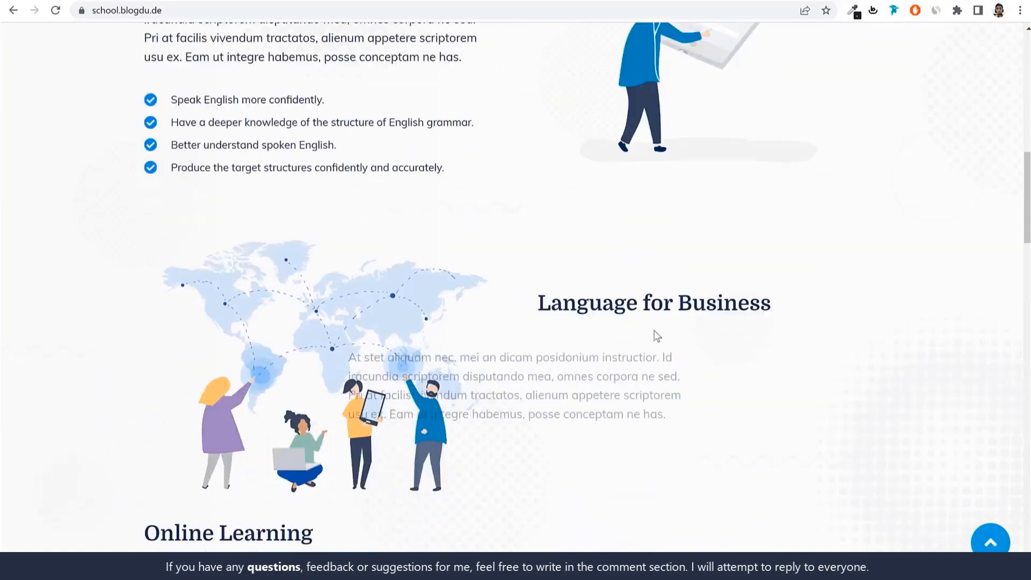
scroll(714, 317, "down", 9)
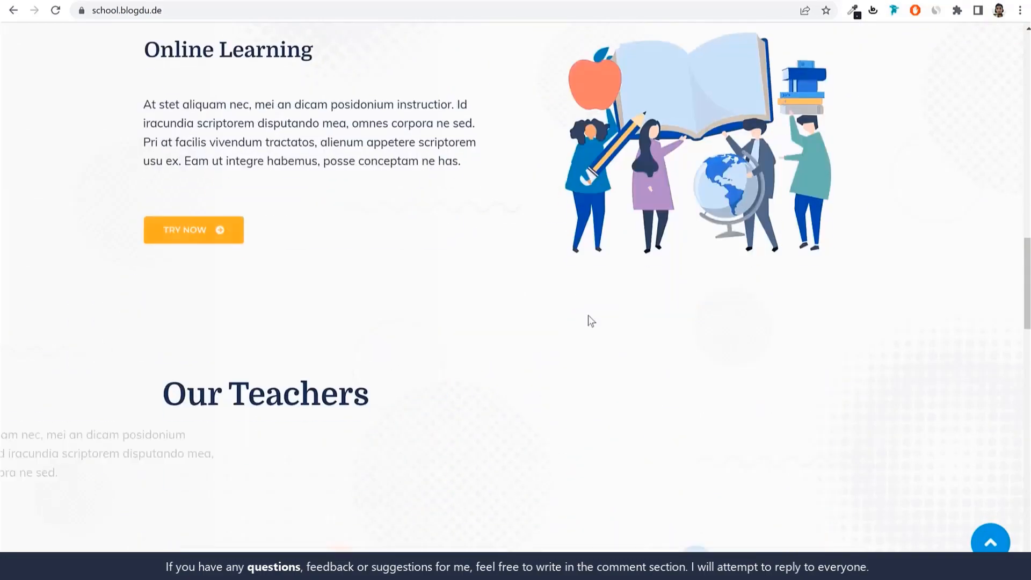
scroll(855, 249, "down", 7)
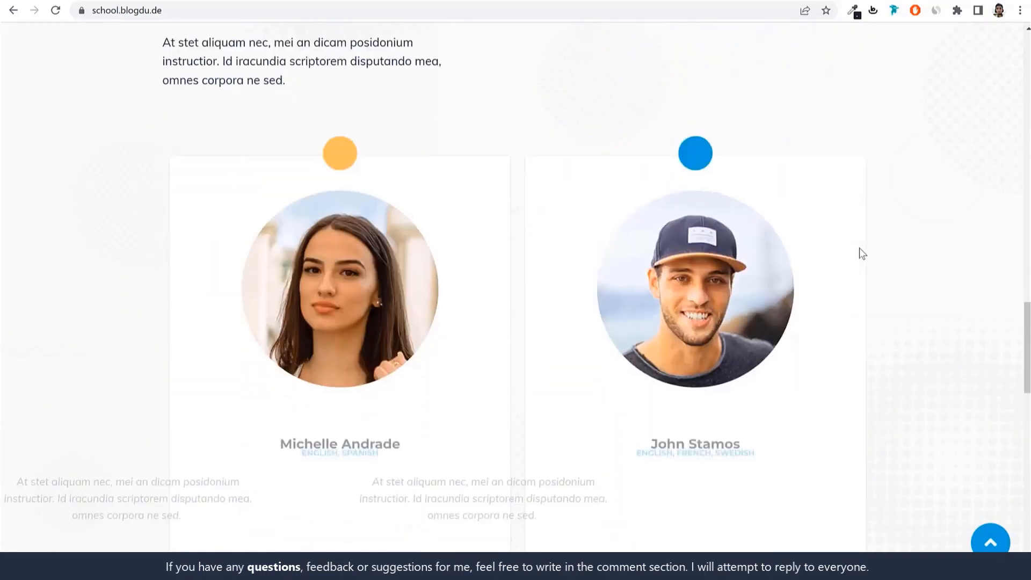
scroll(861, 256, "down", 7)
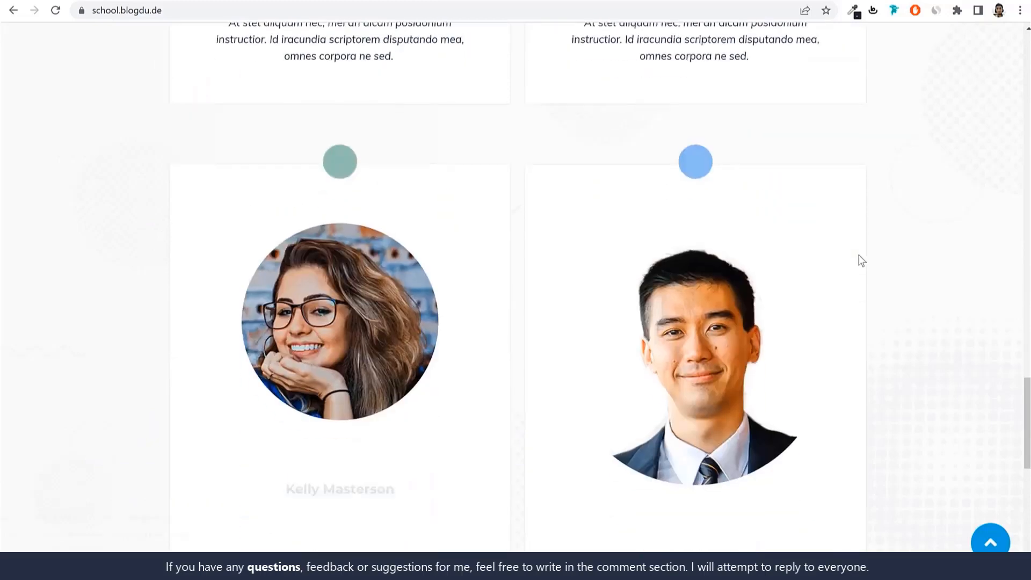
scroll(861, 260, "down", 3)
scroll(862, 260, "down", 4)
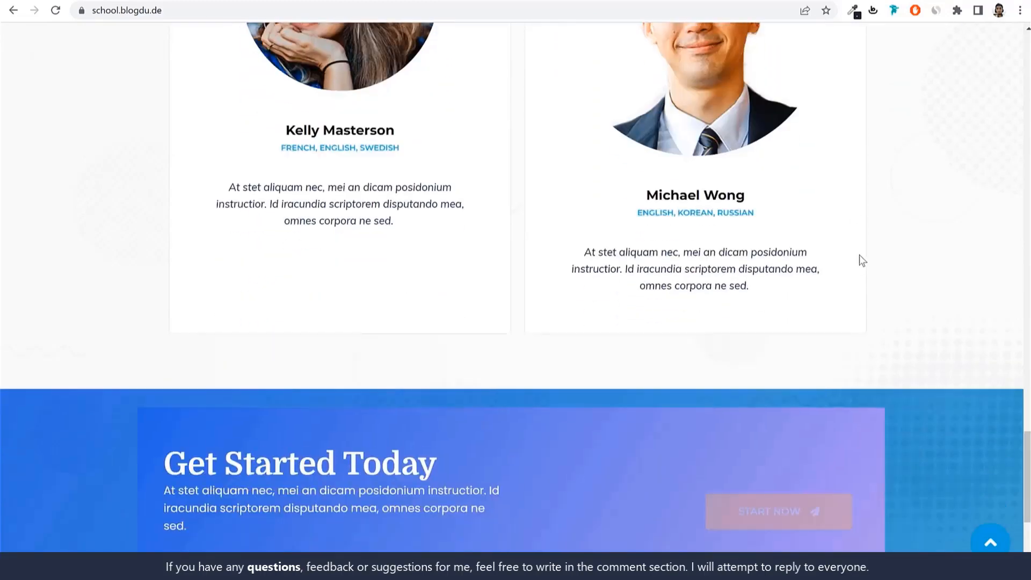
scroll(886, 251, "down", 5)
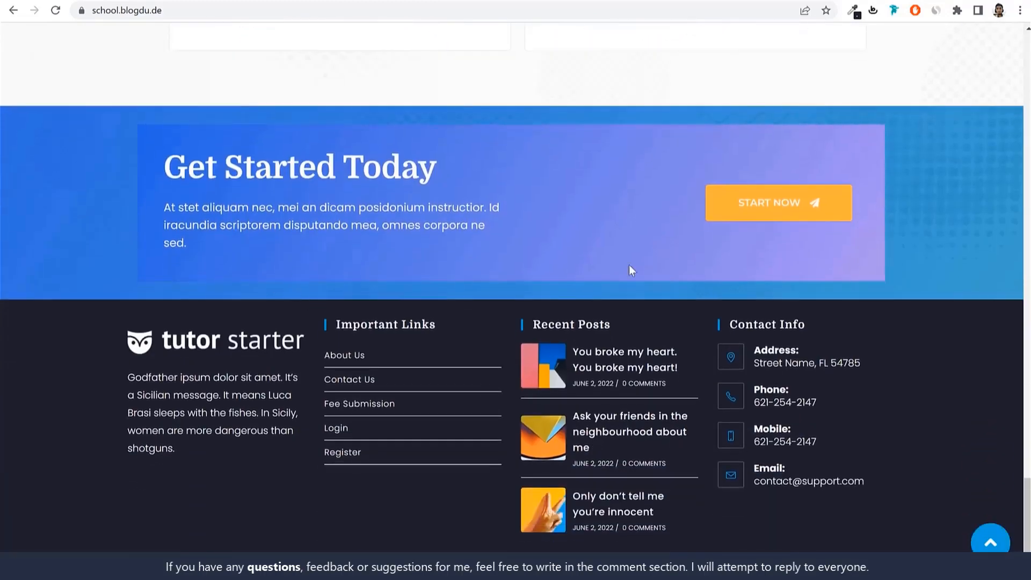
left_click(991, 543)
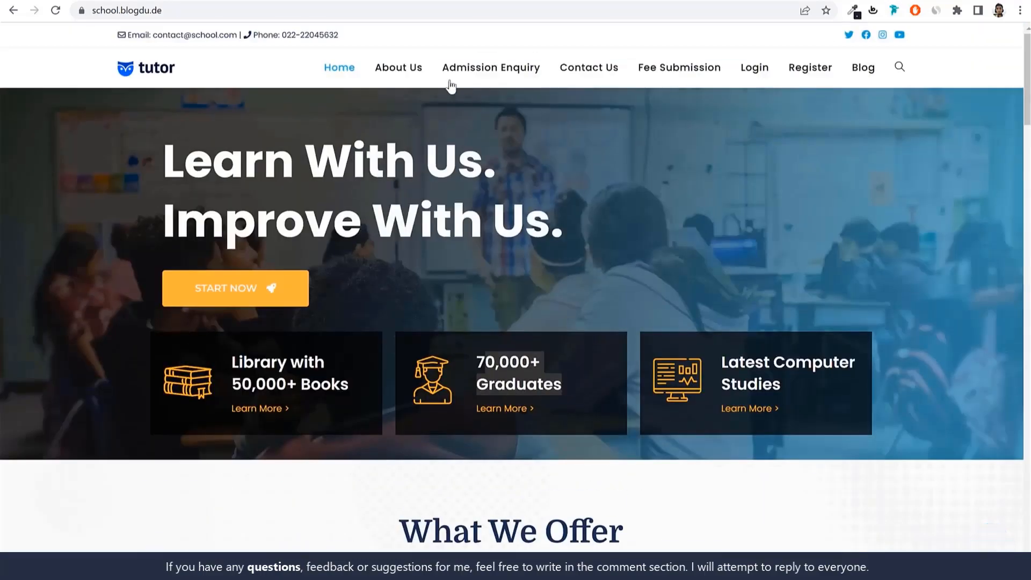
Open the About Us page and review its course information, teachers and Language for Business sections
left_click(402, 69)
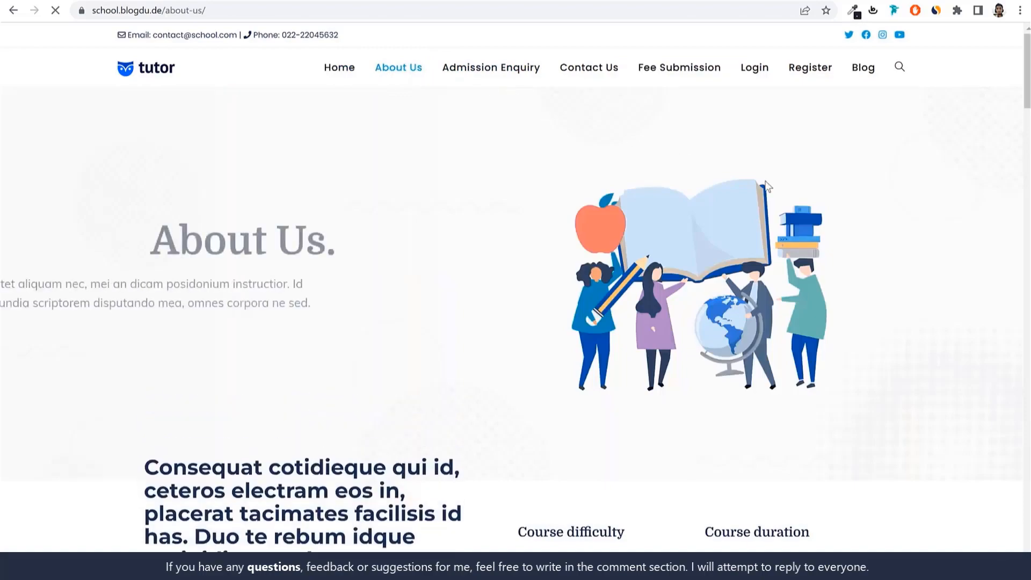
scroll(874, 263, "down", 7)
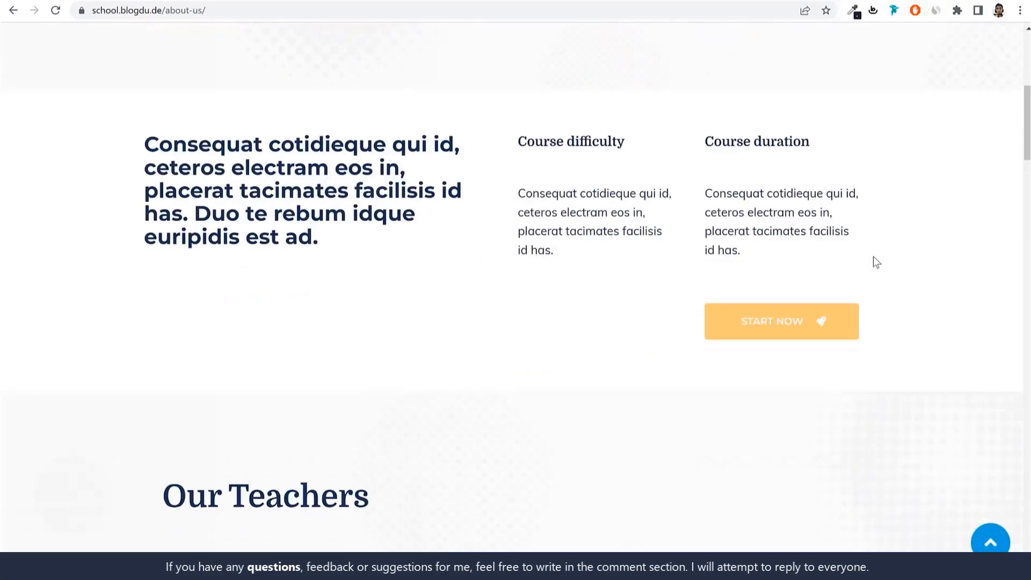
scroll(873, 262, "down", 20)
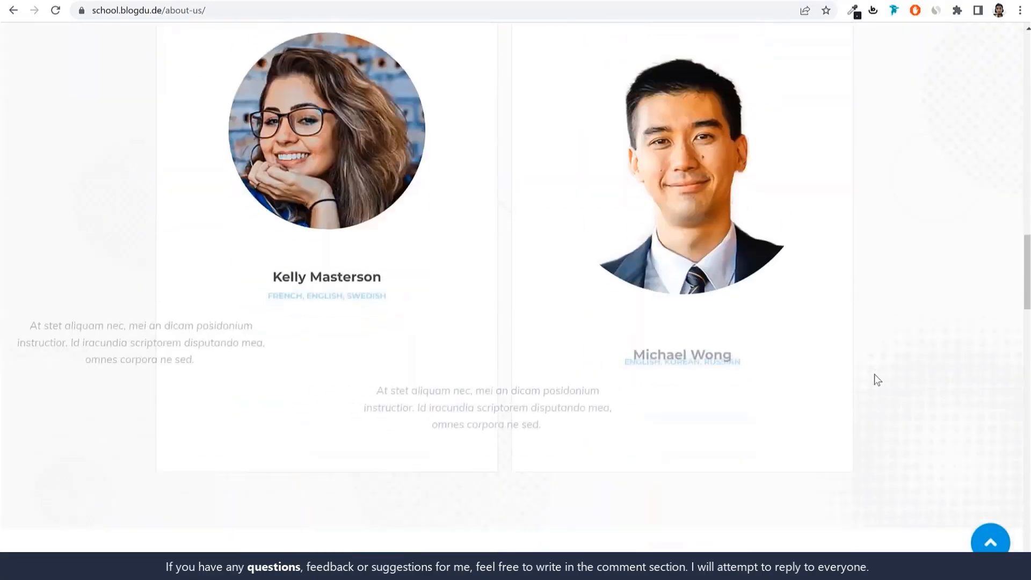
scroll(874, 374, "down", 20)
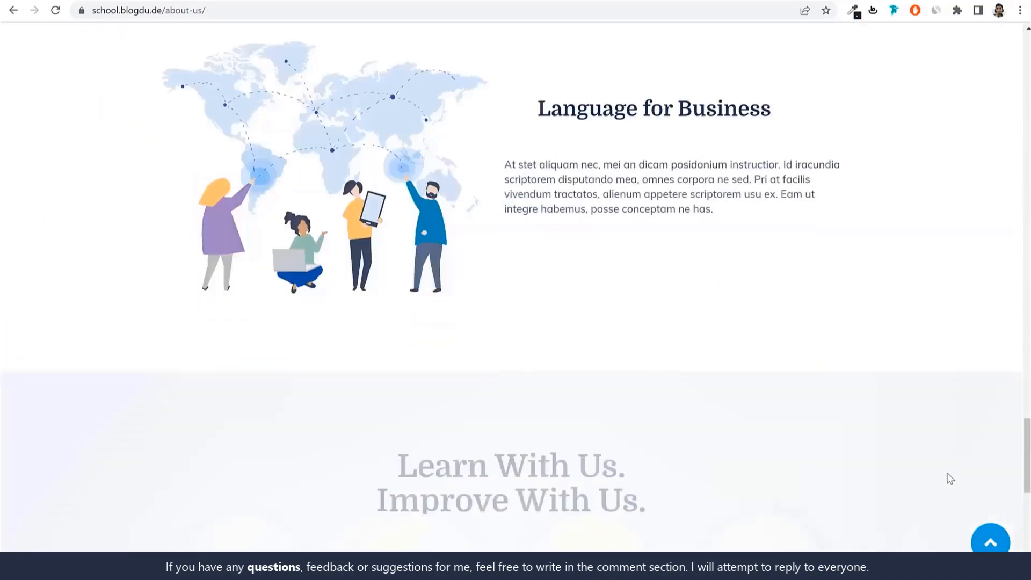
scroll(950, 478, "down", 7)
scroll(912, 375, "up", 20)
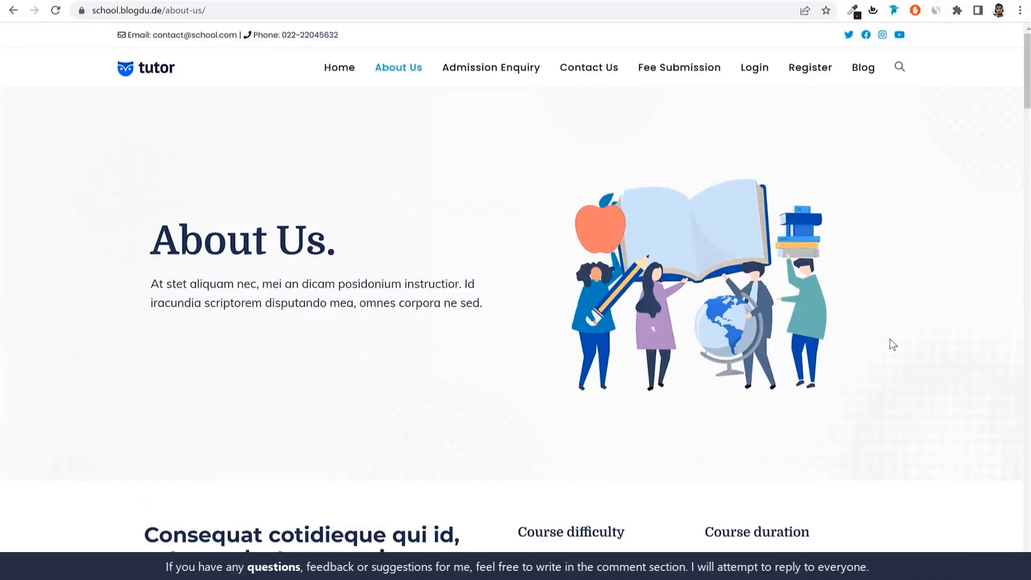
Open the Contact Us page and view its call or chat, contact and Facebook group cards
left_click(591, 75)
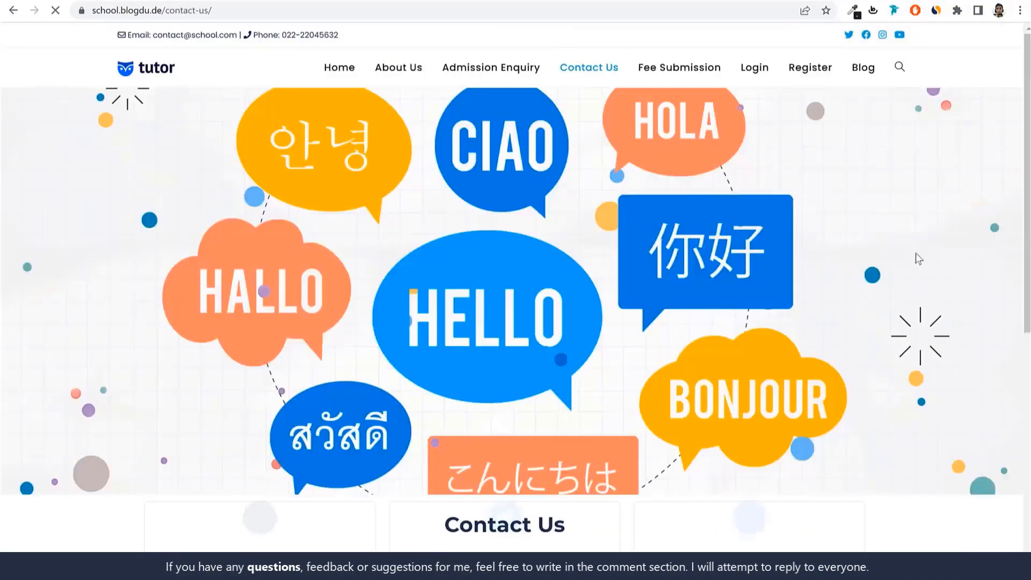
scroll(939, 293, "down", 5)
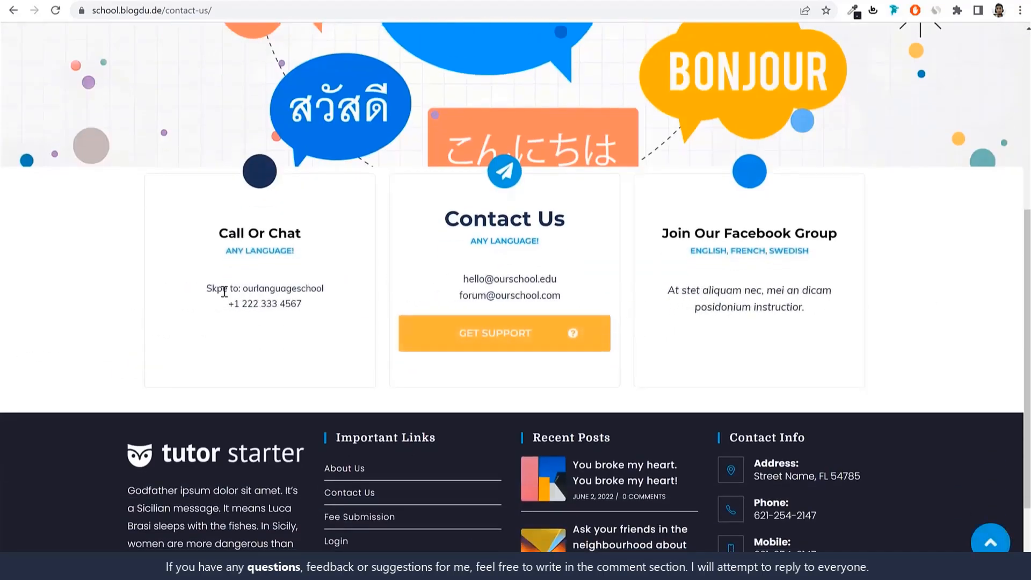
scroll(811, 371, "up", 5)
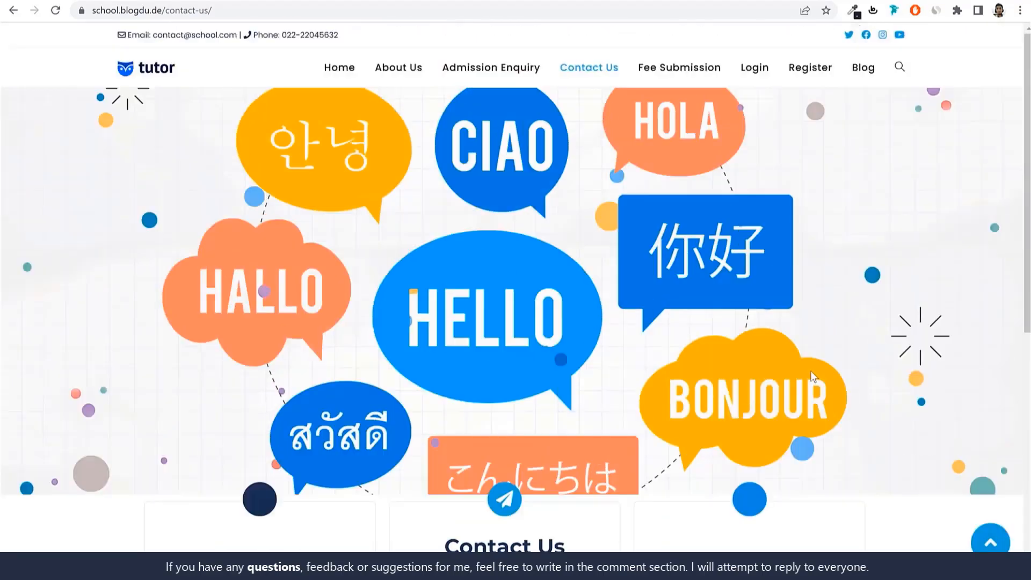
Open the Blog page and review the listed posts together with the sidebar's noticeboard and Facebook widget
left_click(859, 71)
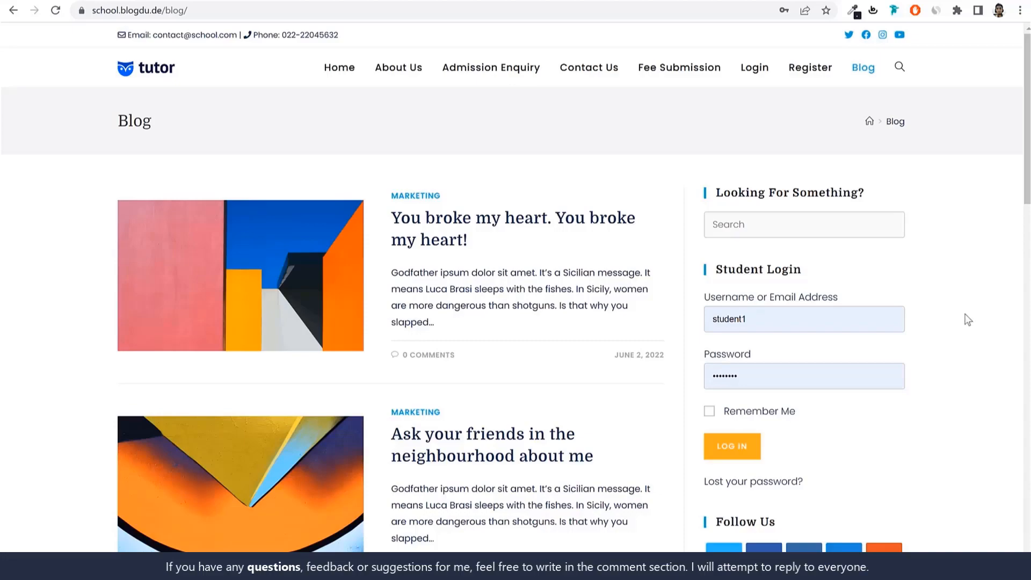
scroll(963, 327, "down", 7)
scroll(963, 330, "down", 15)
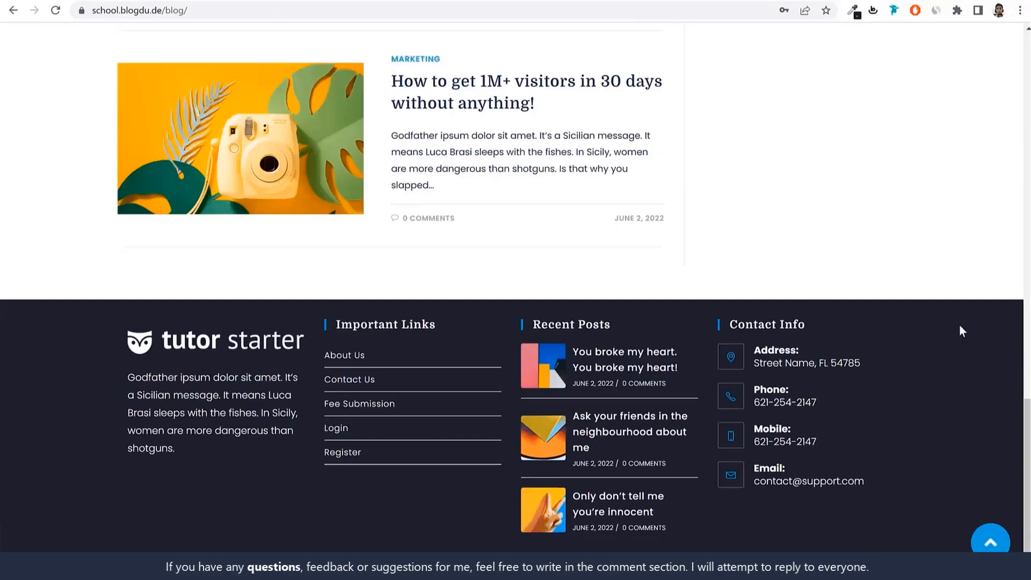
scroll(962, 330, "up", 12)
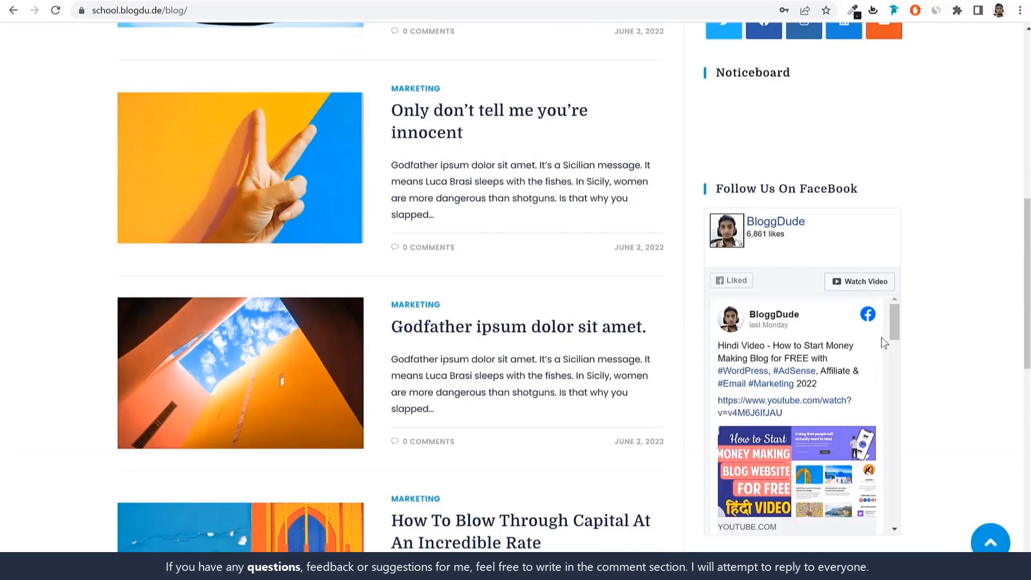
scroll(889, 339, "down", 3)
scroll(888, 339, "up", 3)
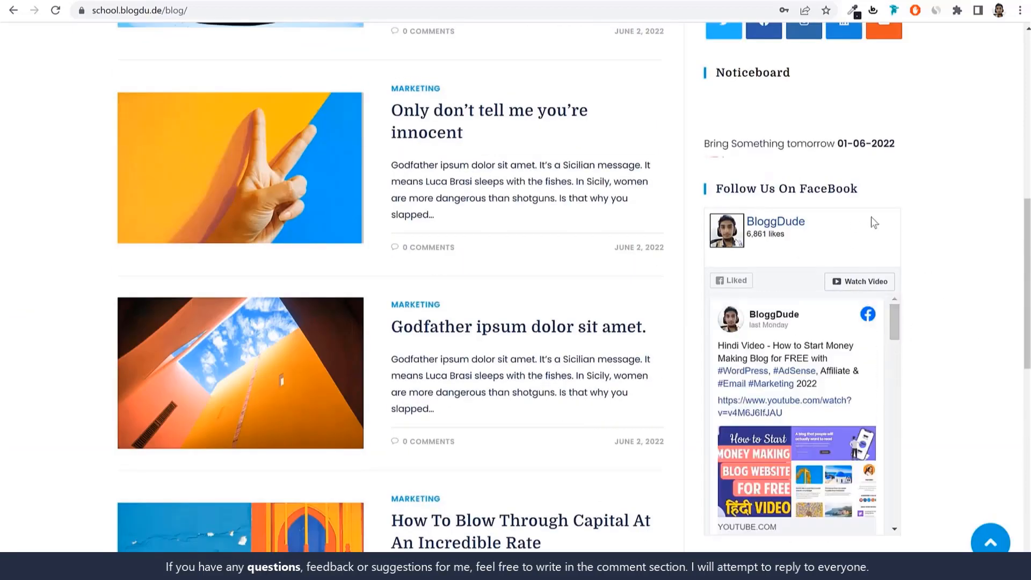
scroll(921, 288, "down", 1)
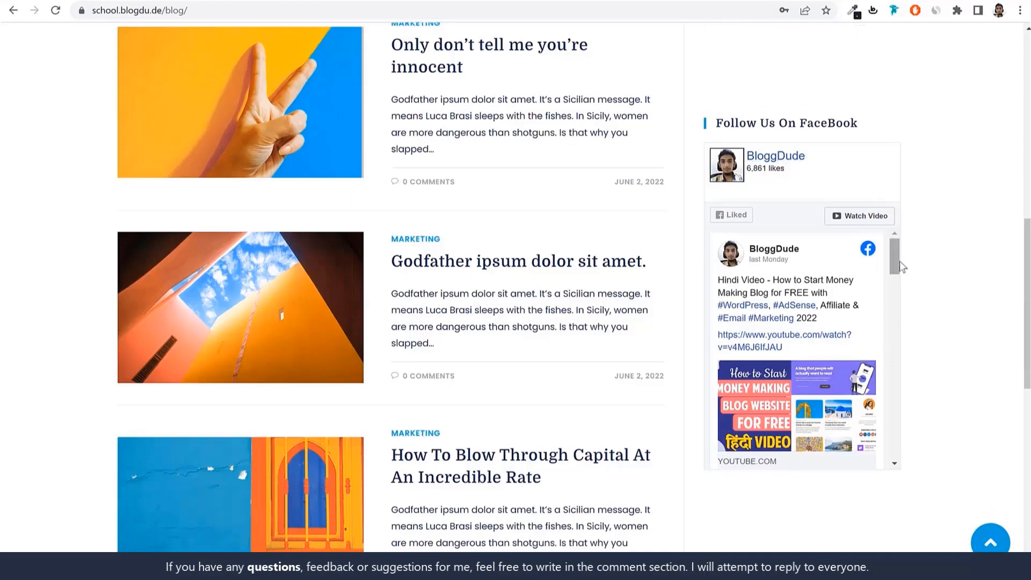
View the rest of the blog sidebar's Facebook feed and return to the beginning of the Blog page
scroll(894, 269, "down", 3)
scroll(885, 317, "up", 3)
scroll(859, 317, "up", 6)
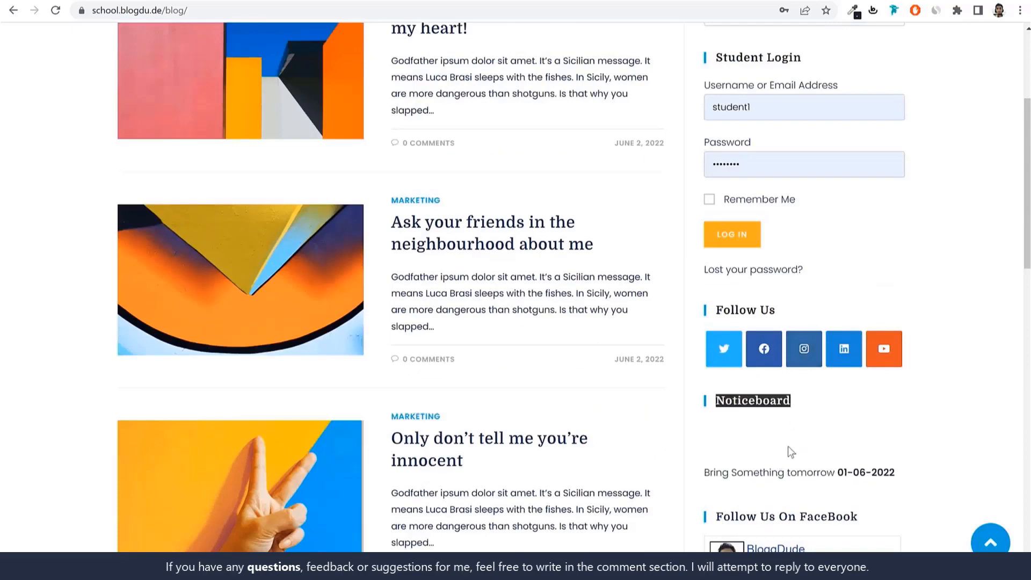
scroll(772, 446, "up", 4)
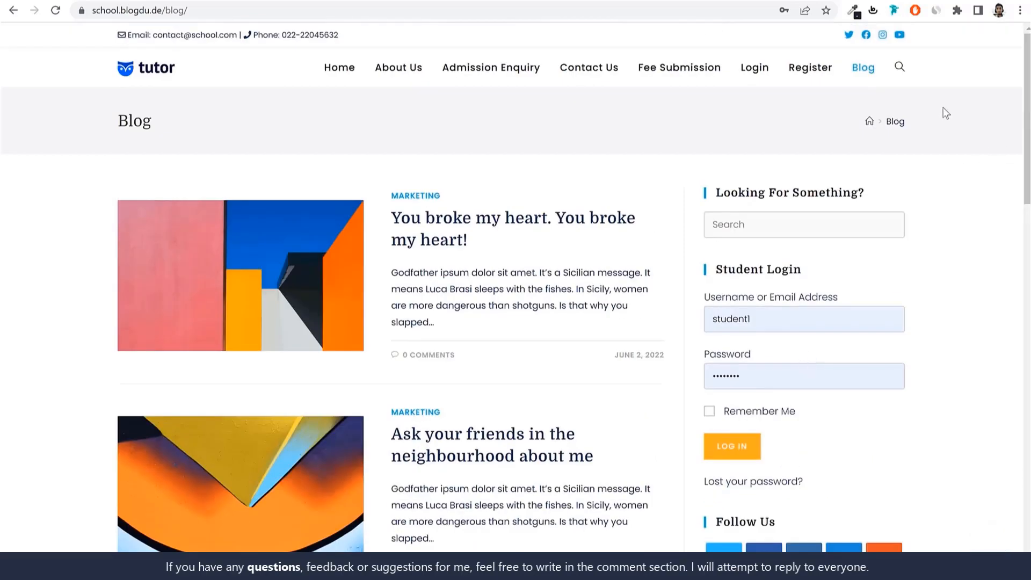
Open the school website's home page and look through its course sections down to Our Teachers
left_click(170, 60)
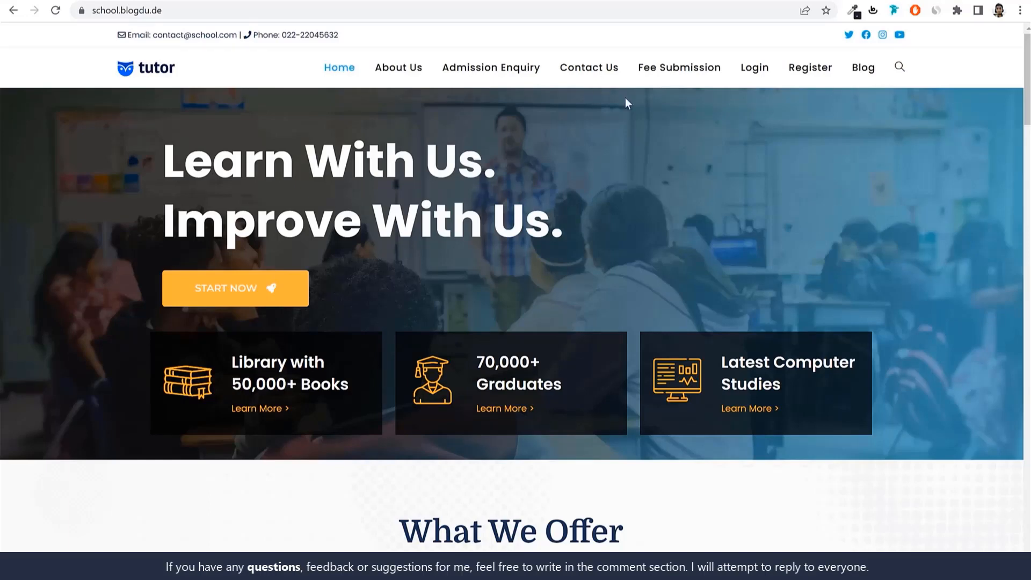
scroll(886, 226, "down", 15)
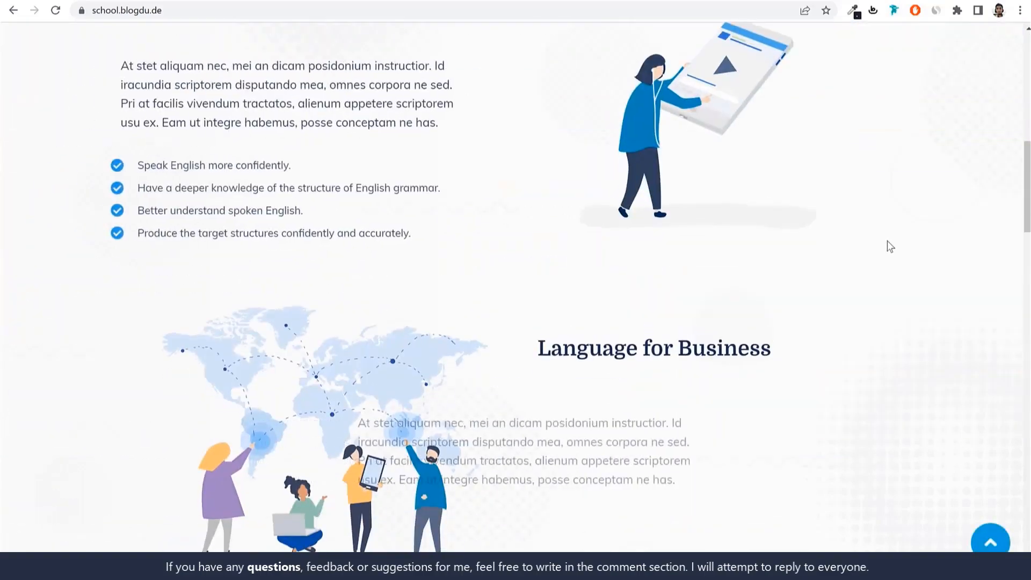
scroll(887, 242, "down", 10)
scroll(890, 263, "up", 18)
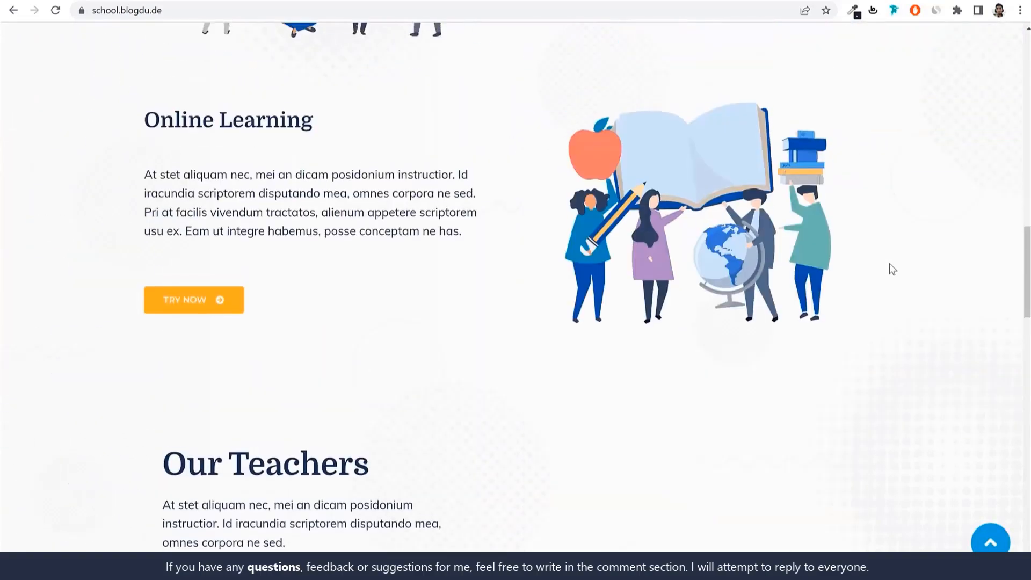
scroll(889, 263, "up", 8)
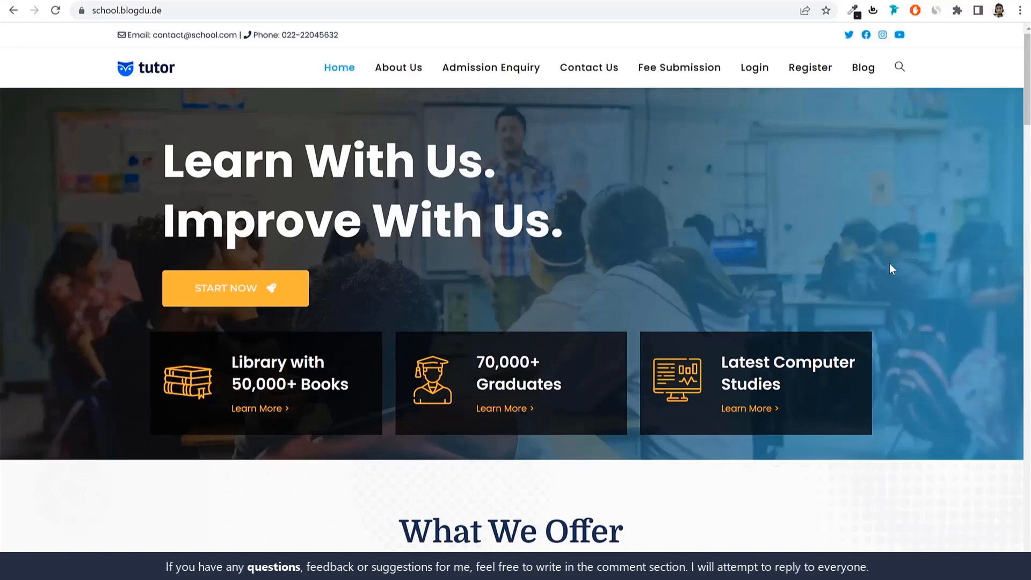
key("ctrl+t")
left_click(254, 12)
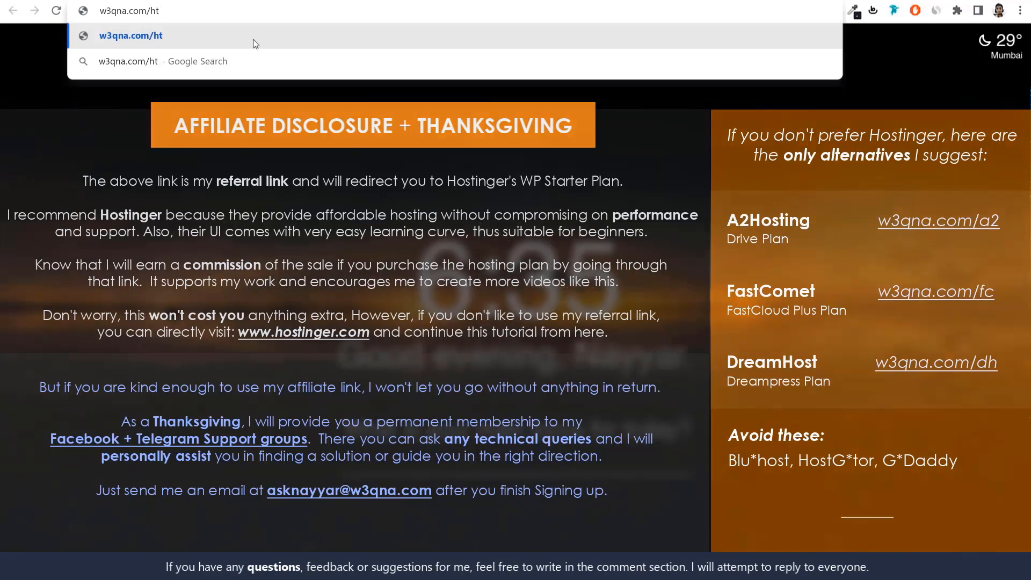
key("Return")
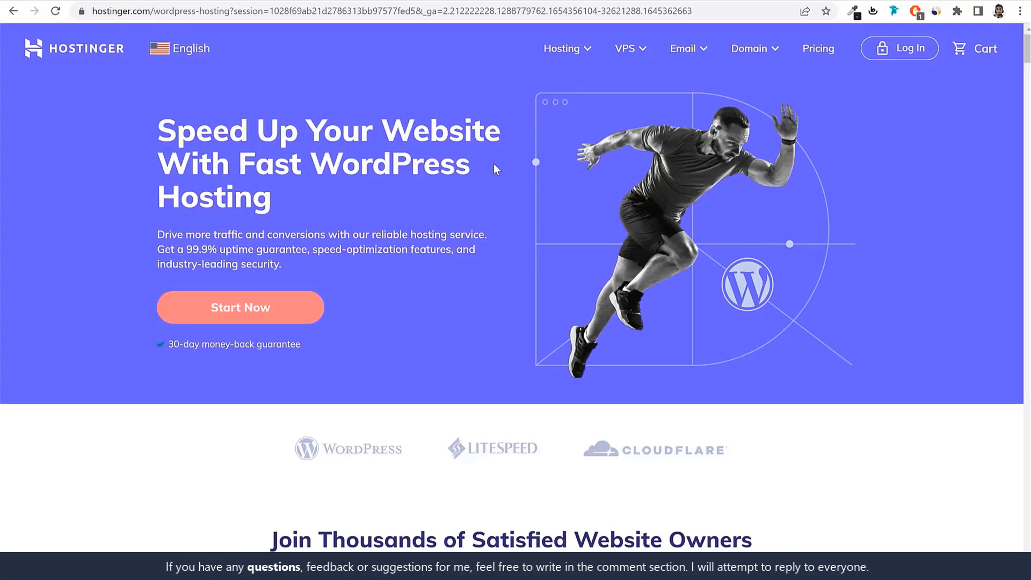
Open Hostinger's WordPress Hosting page and point out its main heading
left_click(566, 58)
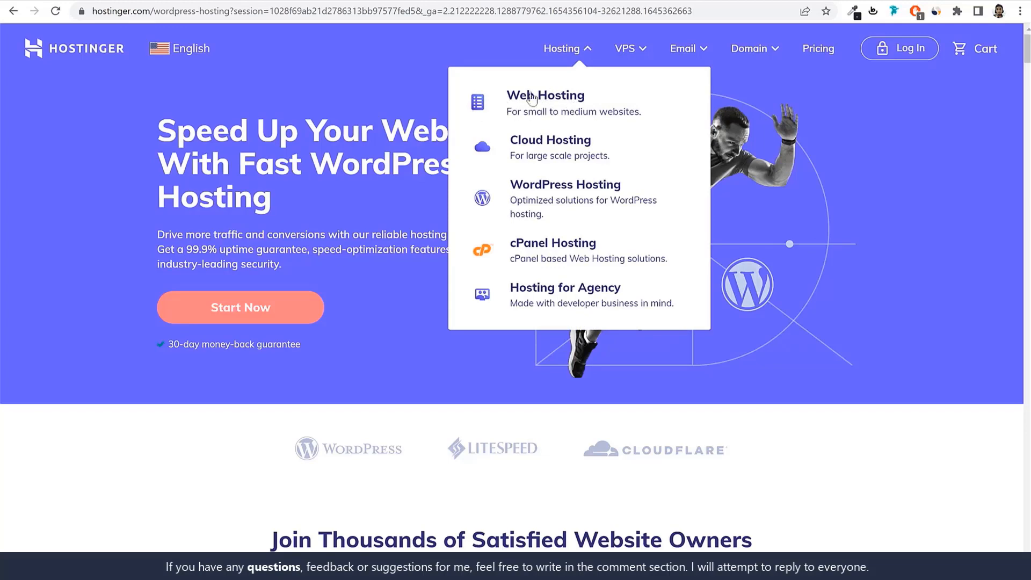
left_click(545, 199)
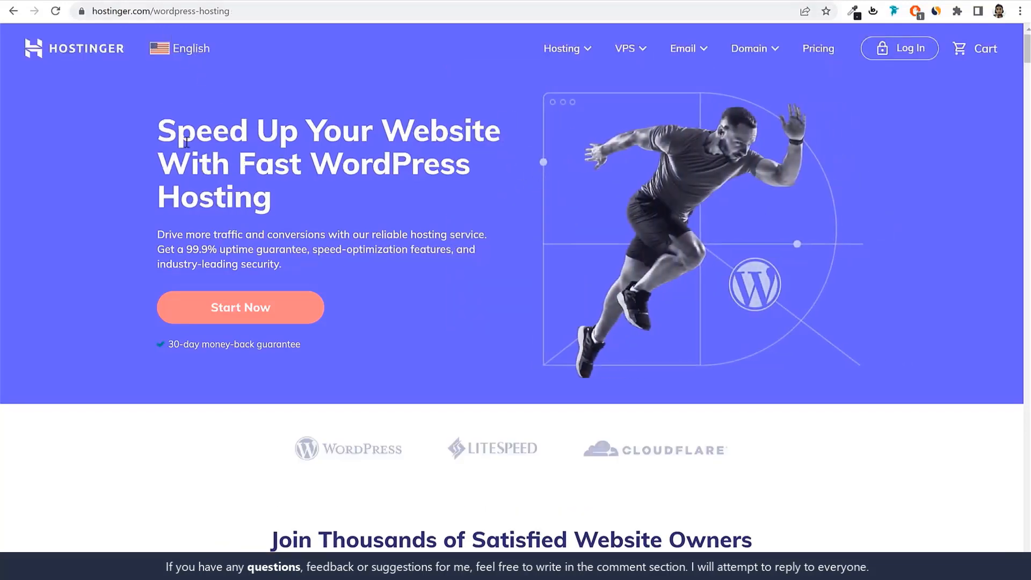
left_click_drag(186, 142, 295, 209)
left_click(346, 180)
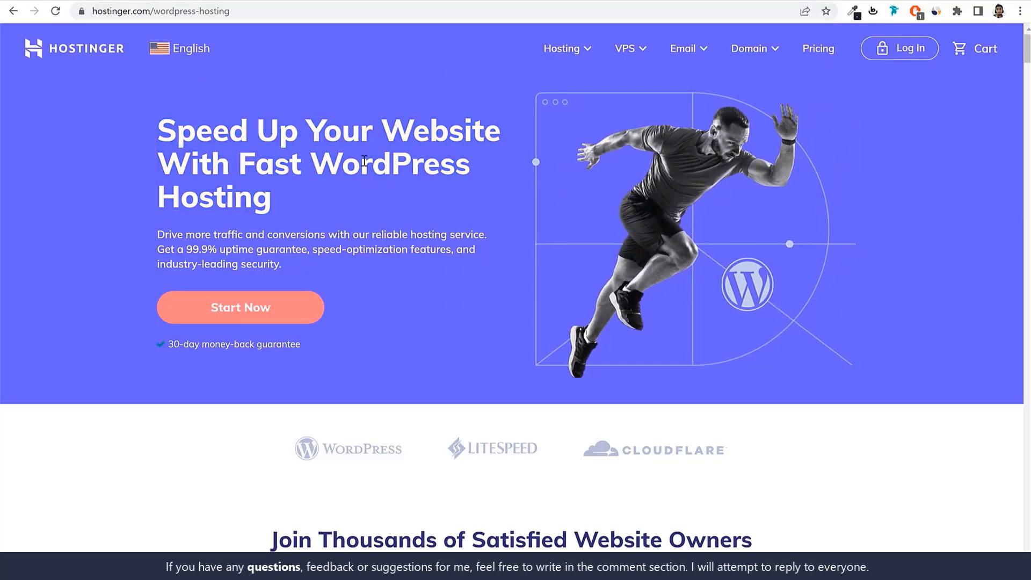
Review the technology logos, the Trustpilot reviews and the WordPress hosting plans on the Hostinger page
scroll(758, 326, "down", 6)
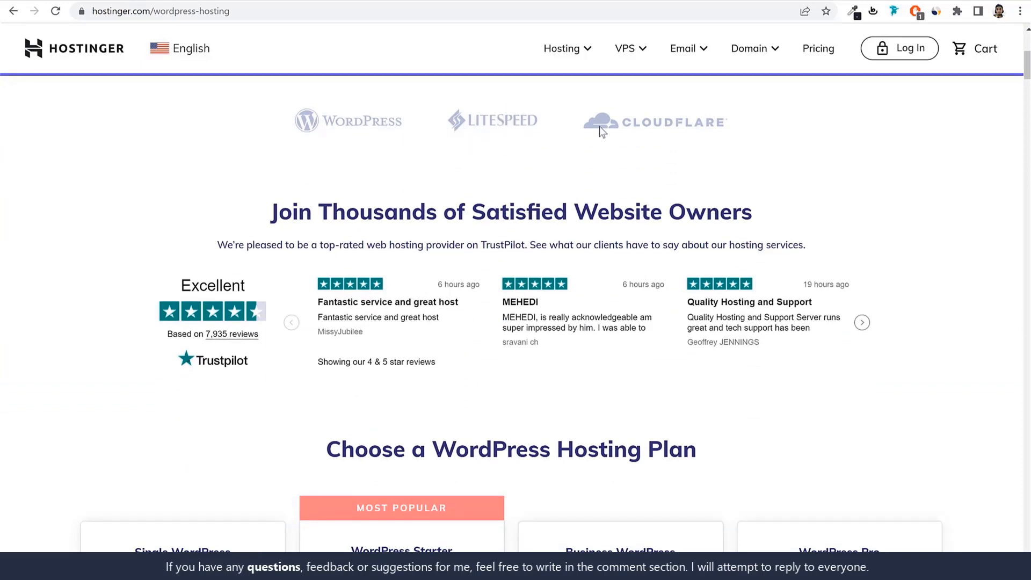
scroll(811, 182, "down", 1)
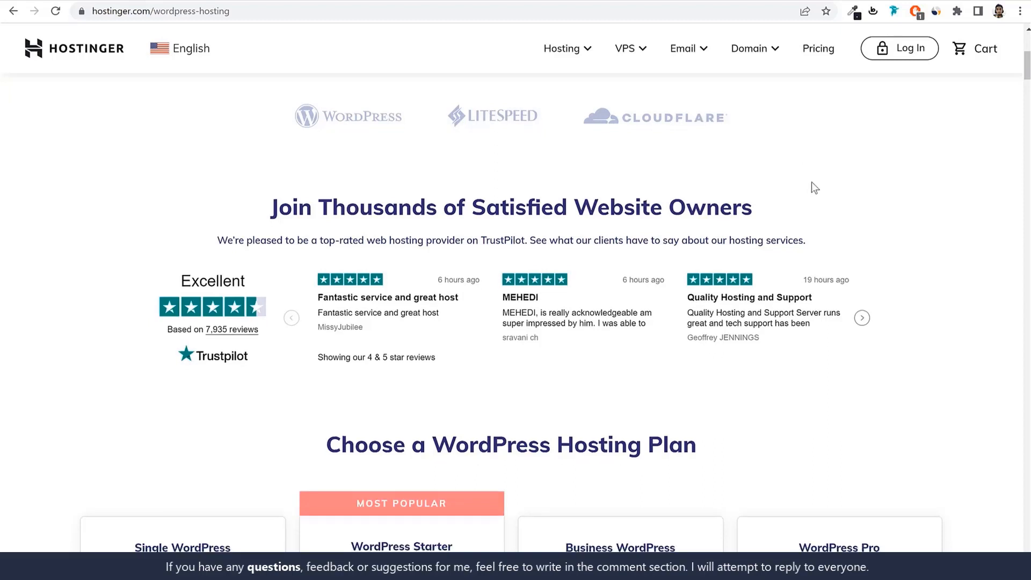
scroll(815, 188, "down", 2)
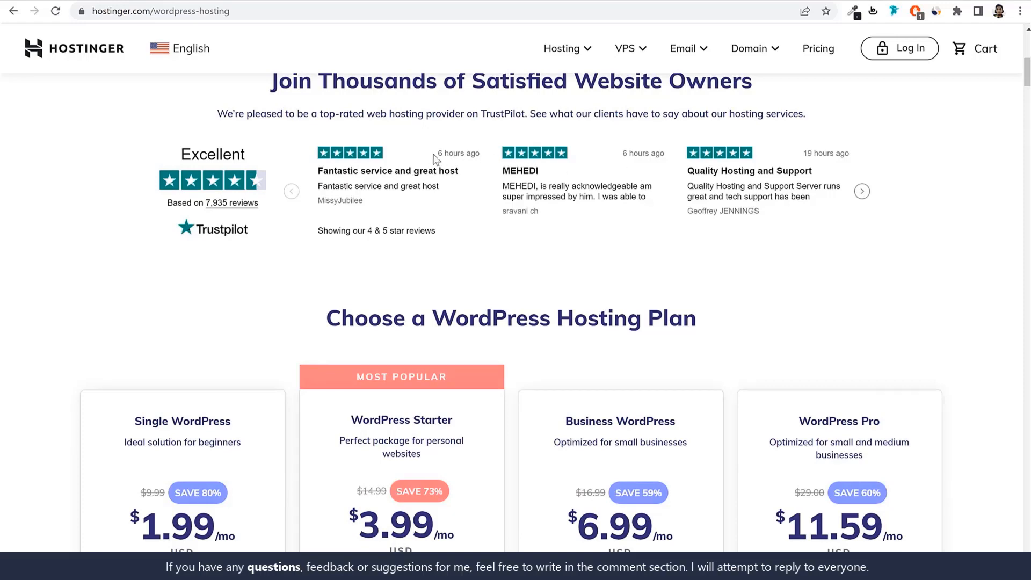
scroll(869, 233, "down", 1)
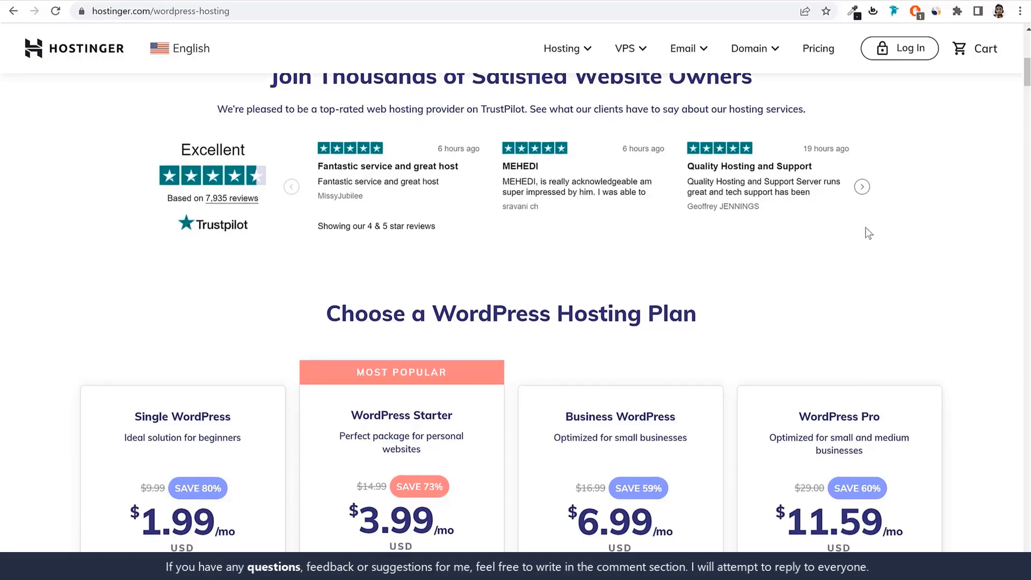
scroll(869, 233, "down", 4)
scroll(244, 218, "up", 1)
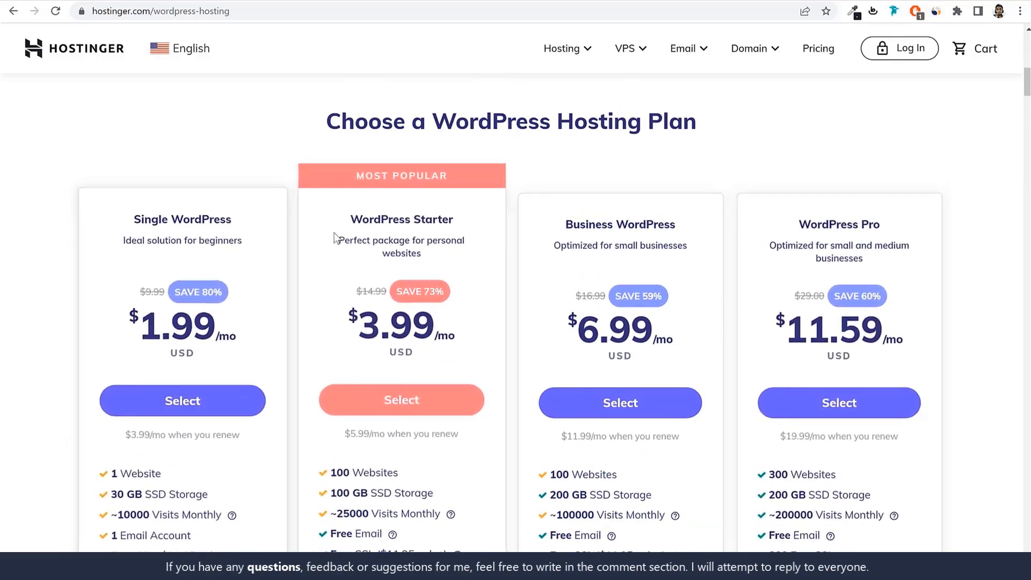
Compare the WordPress hosting plans, highlighting the Business WordPress name, the Most Popular label and the WordPress Starter name
left_click_drag(567, 222, 693, 220)
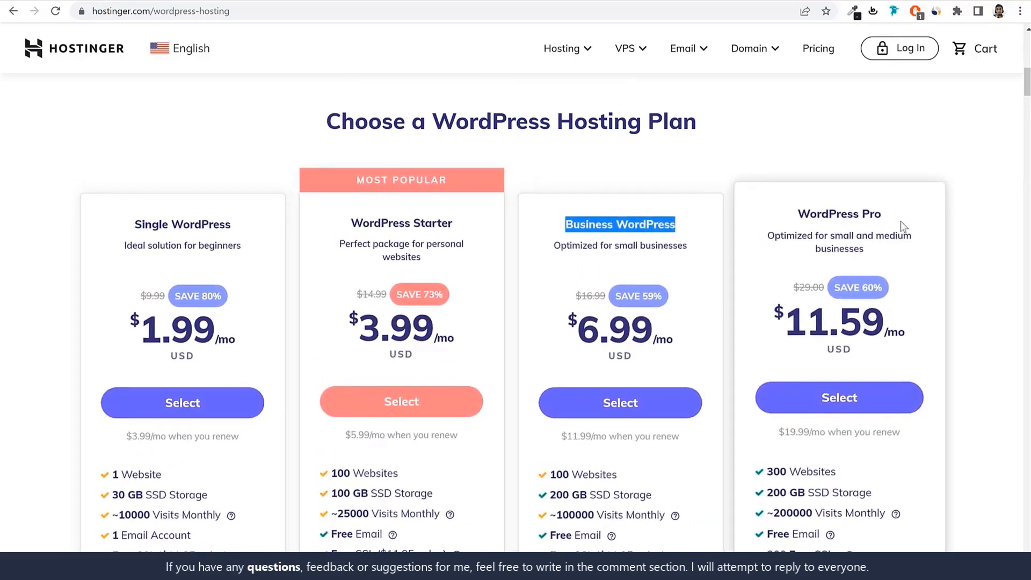
left_click(967, 221)
scroll(963, 279, "down", 1)
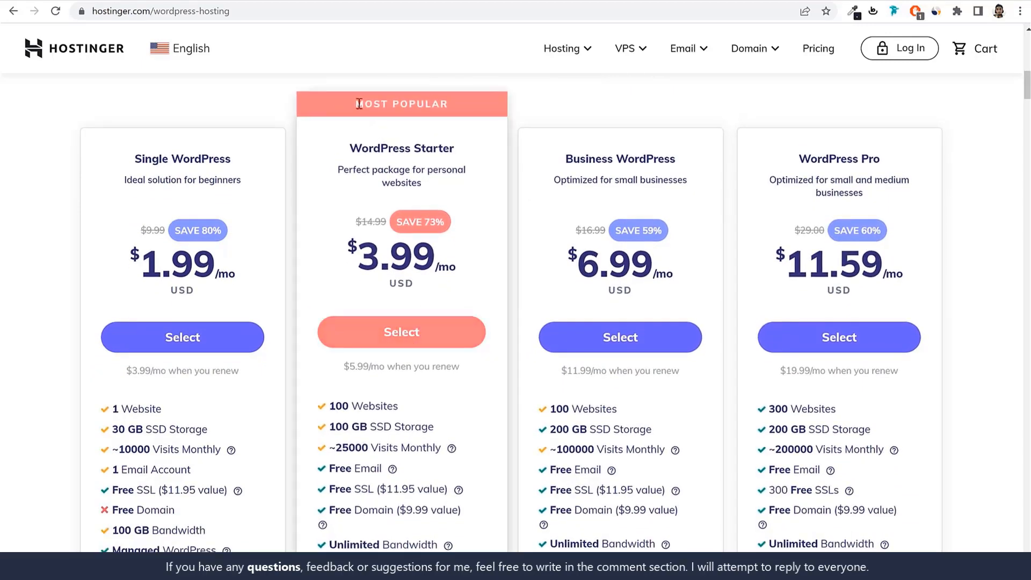
left_click_drag(359, 103, 454, 108)
left_click_drag(344, 151, 476, 151)
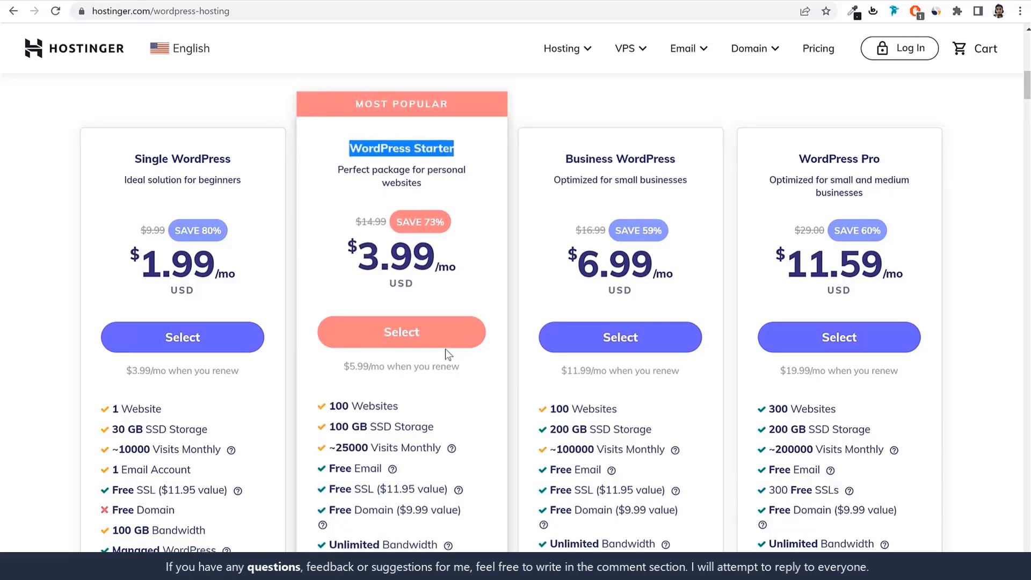
Examine the WordPress Starter plan's price and feature list against the other plans
scroll(446, 349, "down", 3)
scroll(423, 360, "up", 1)
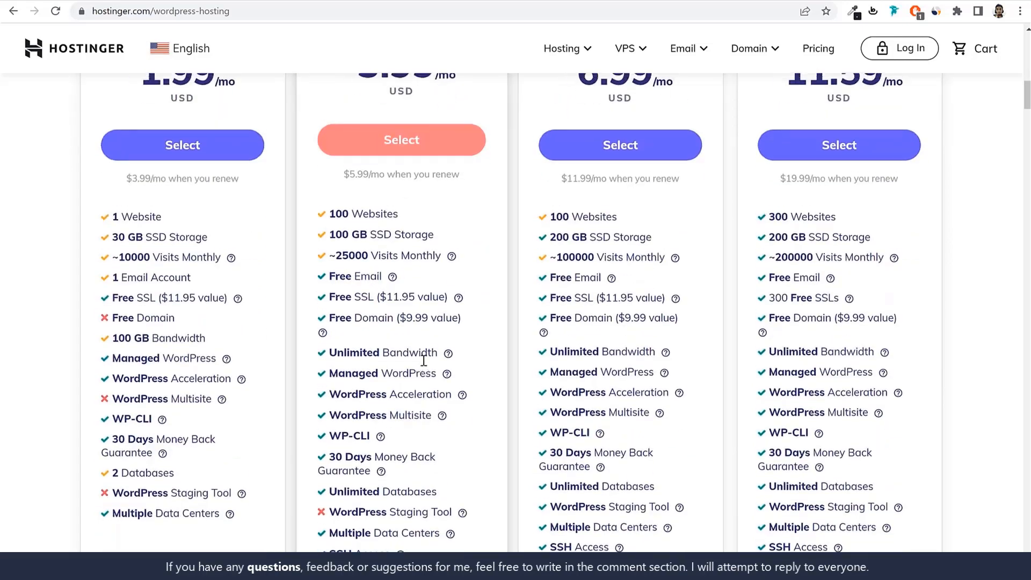
scroll(424, 360, "up", 1)
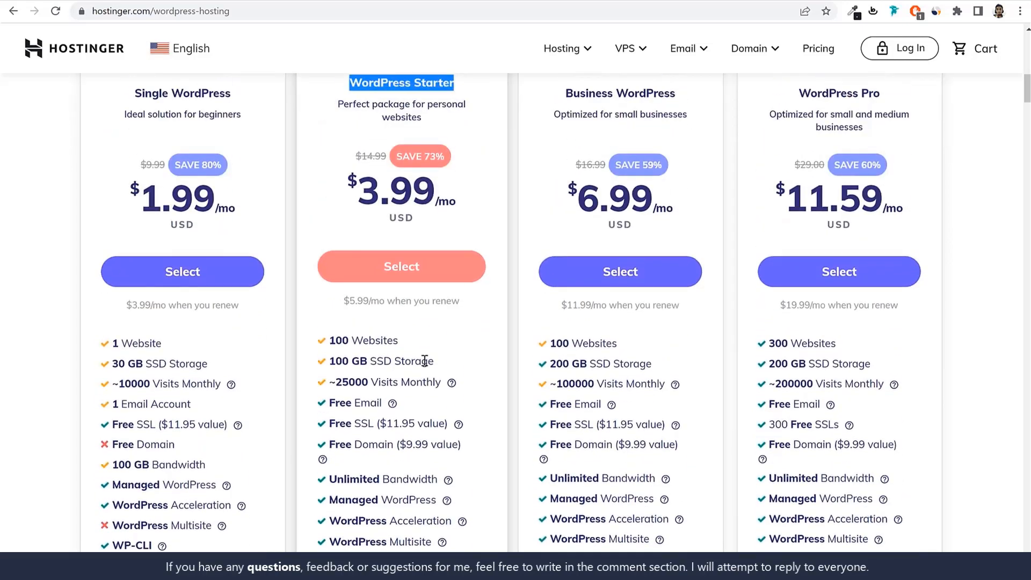
scroll(462, 392, "up", 3)
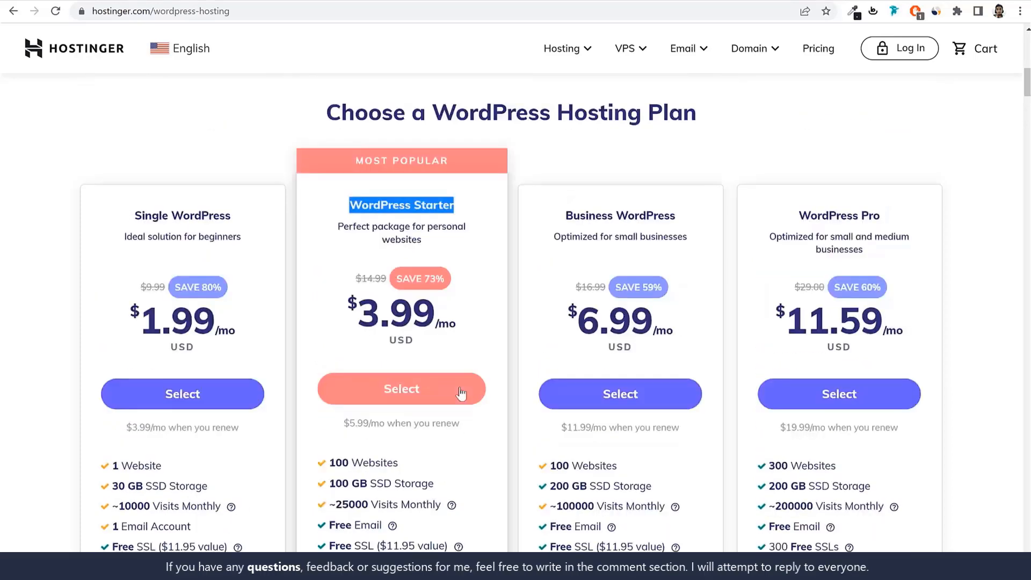
scroll(458, 365, "down", 1)
scroll(434, 247, "down", 2)
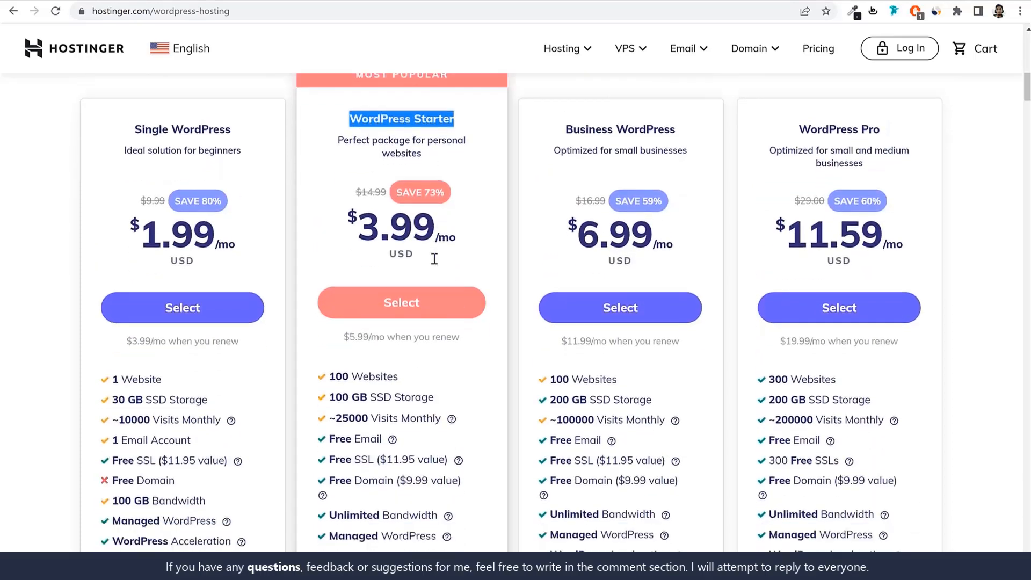
Highlight the WordPress Starter plan's website allowance and glance at the school website's home page in its own tab
left_click_drag(347, 139, 455, 134)
left_click(453, 135)
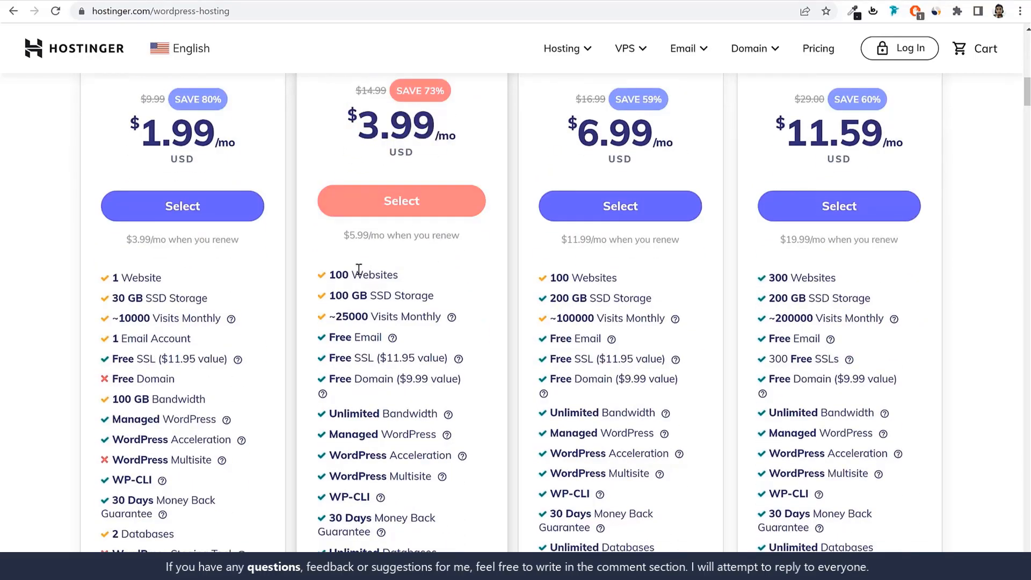
left_click_drag(328, 275, 354, 275)
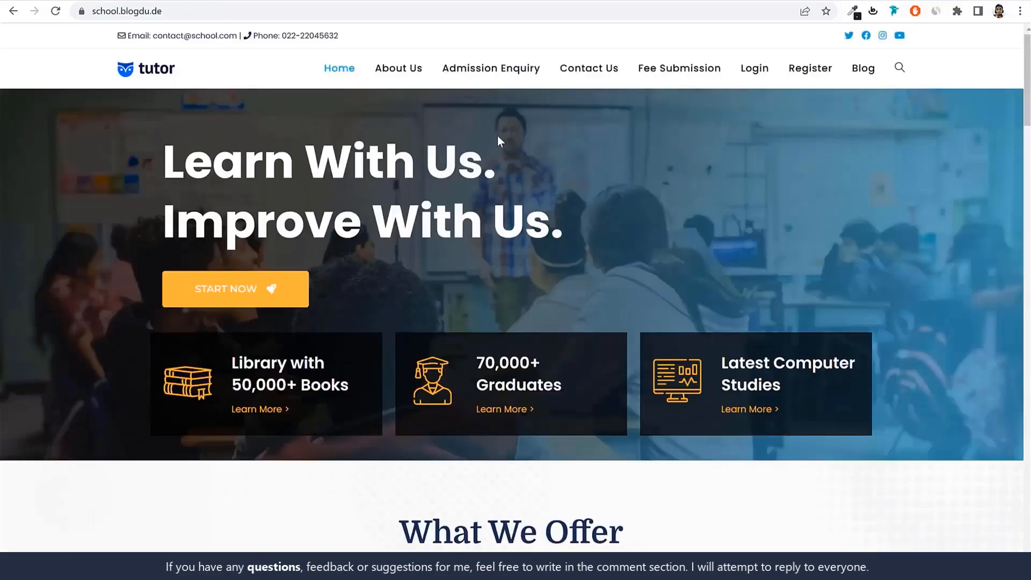
scroll(677, 362, "down", 2)
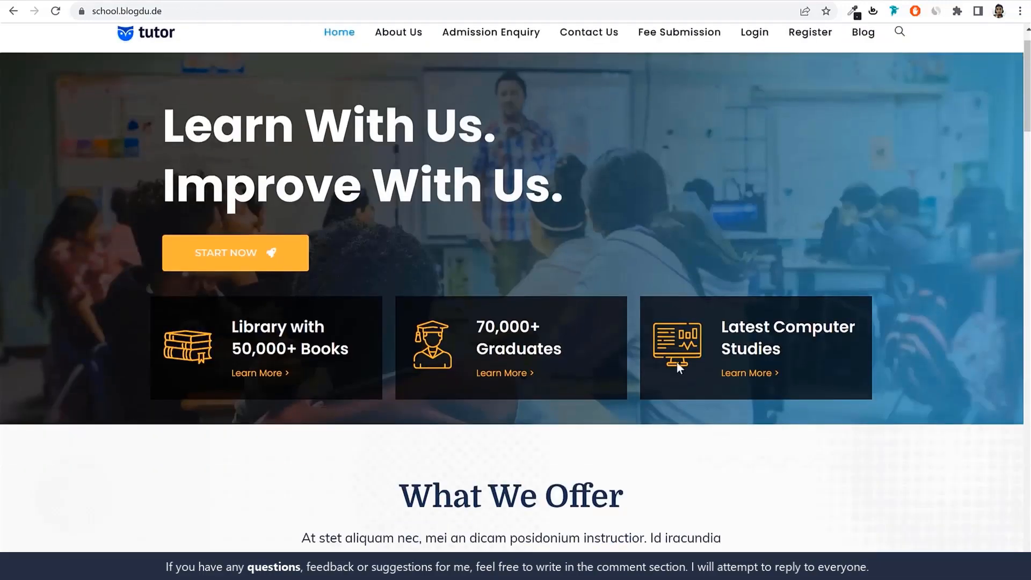
scroll(677, 362, "up", 2)
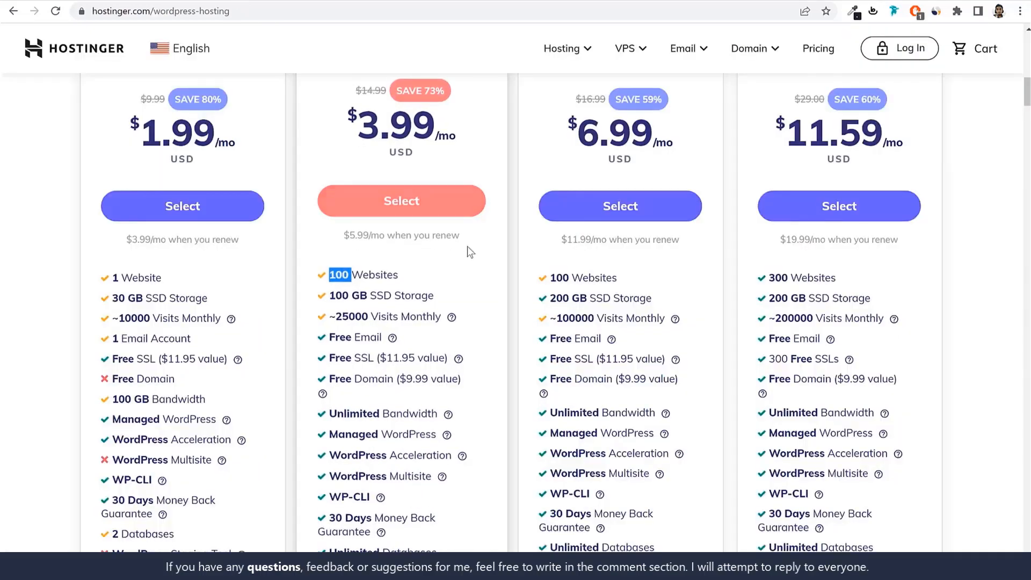
Back on the Hostinger plans, highlight the WordPress Starter plan's website allowance again together with the plan name
scroll(467, 252, "up", 4)
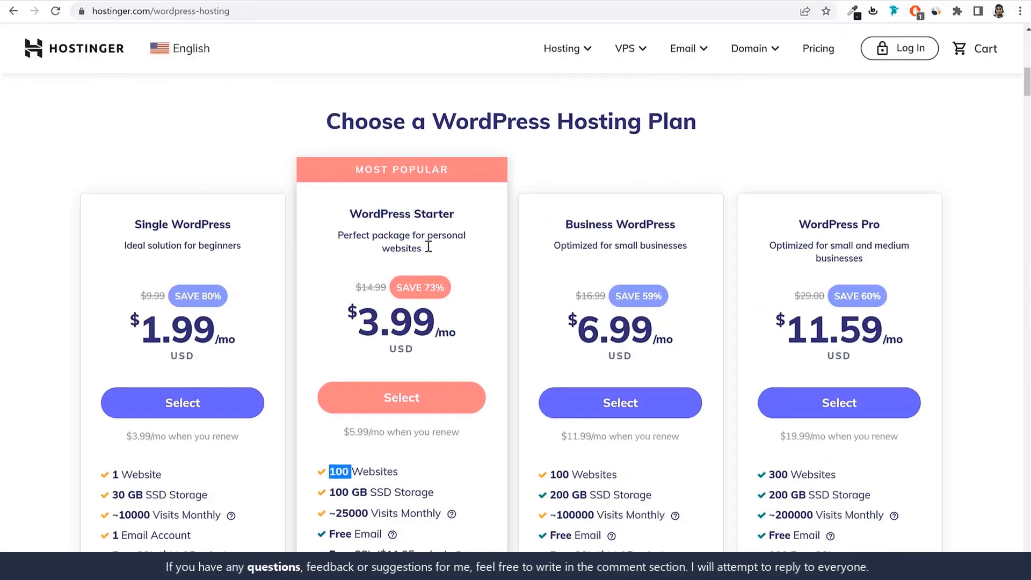
scroll(427, 246, "down", 3)
left_click(381, 363)
left_click_drag(350, 339, 328, 341)
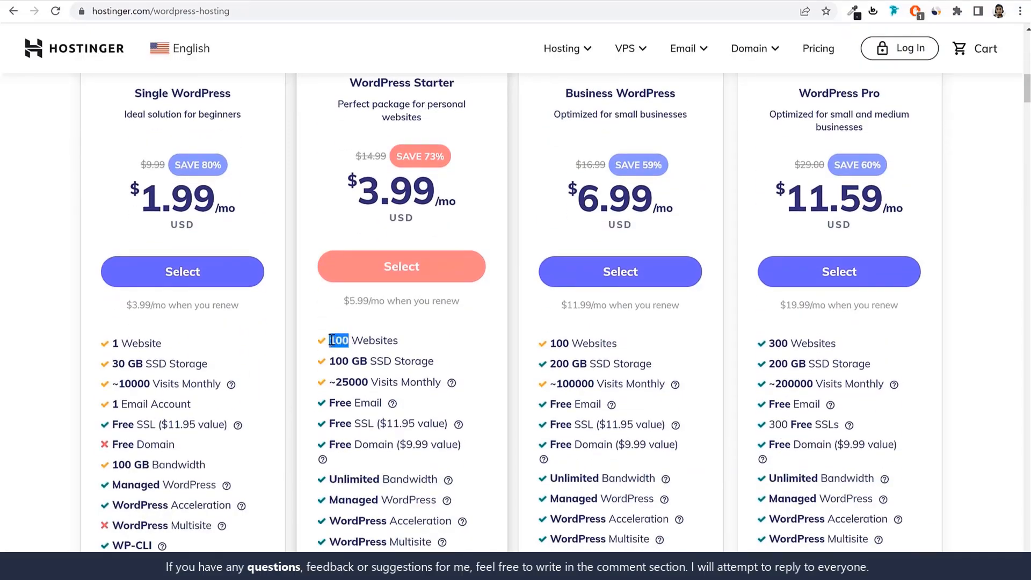
scroll(414, 345, "up", 1)
left_click_drag(350, 147, 478, 151)
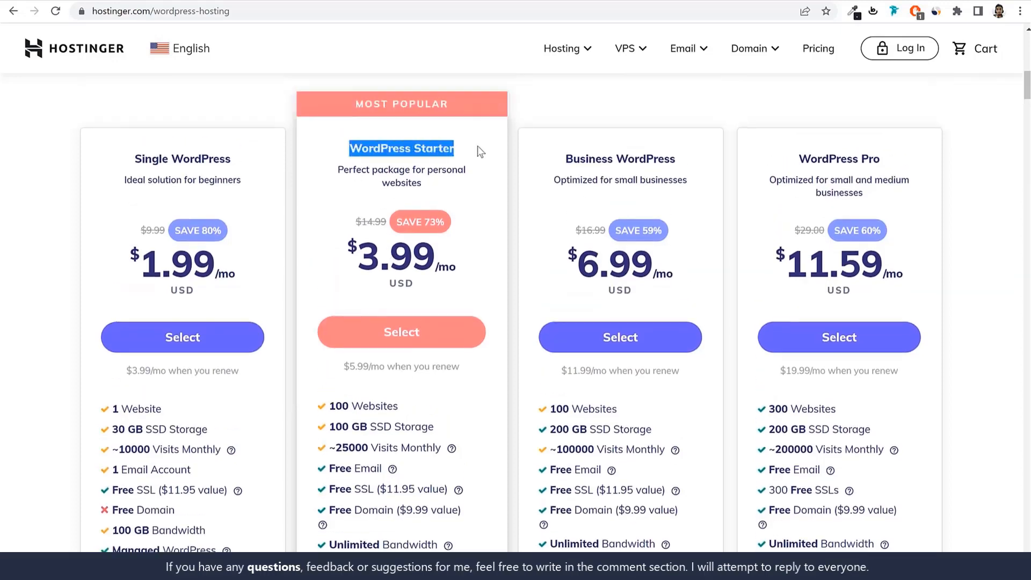
Highlight the SSD storage allowance in the WordPress Starter plan's feature list
scroll(437, 405, "down", 2)
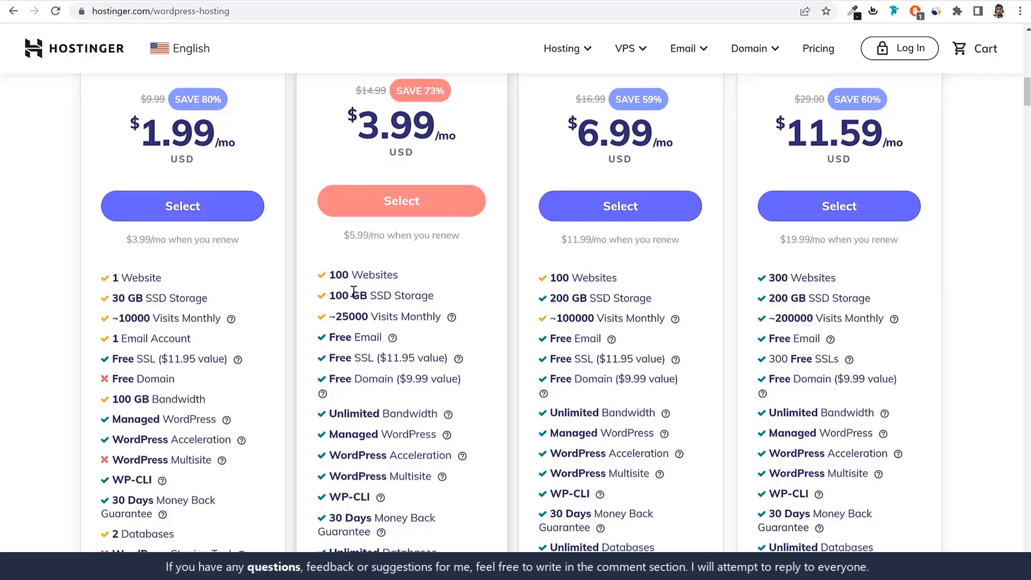
mouse_move(332, 295)
left_mouse_down()
mouse_move(444, 291)
mouse_move(330, 296)
left_mouse_up()
left_click(443, 292)
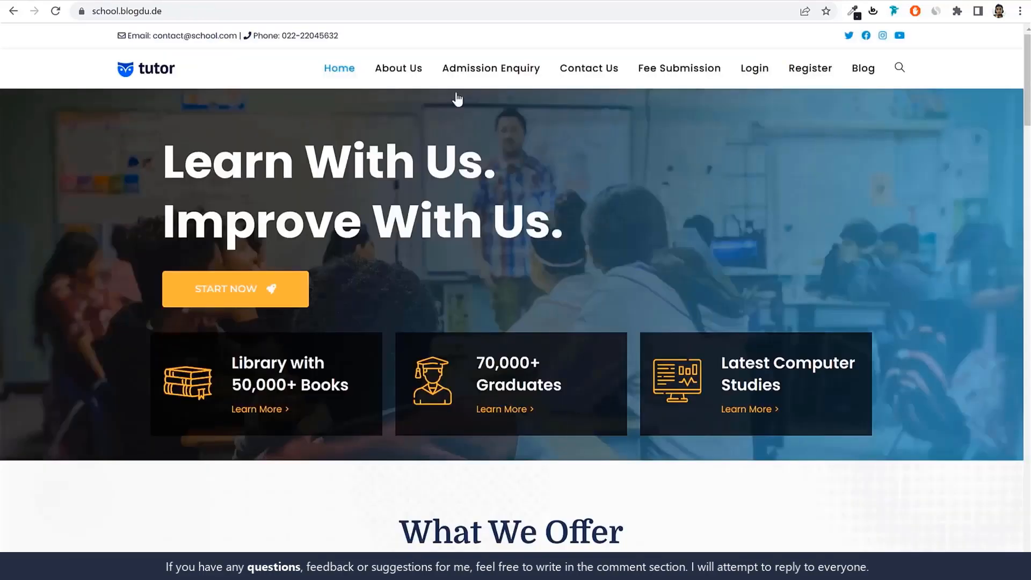
Browse the school home page's course and teacher sections, and re-highlight the Starter plan's SSD storage on the Hostinger page
scroll(636, 344, "down", 20)
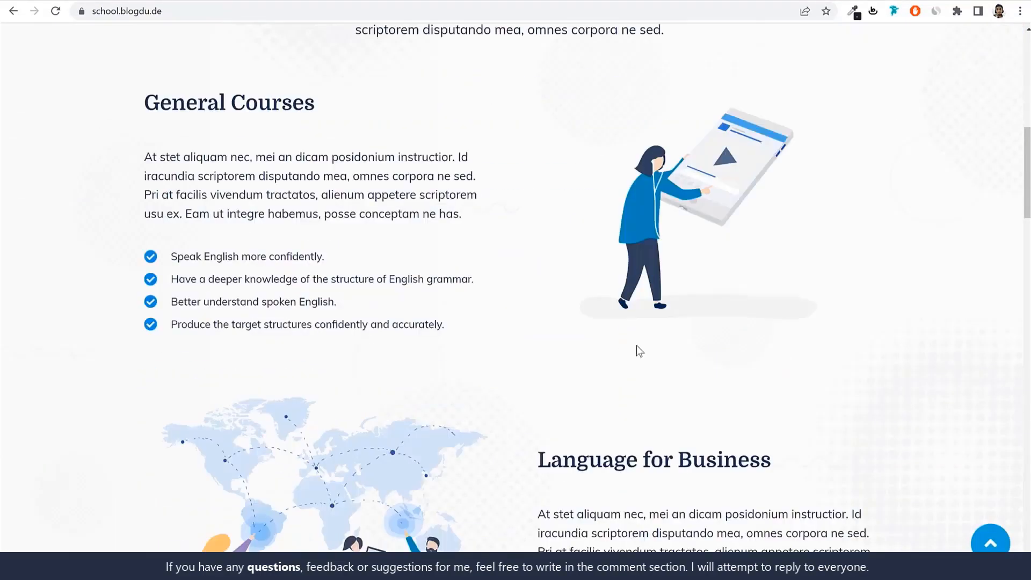
scroll(636, 346, "down", 15)
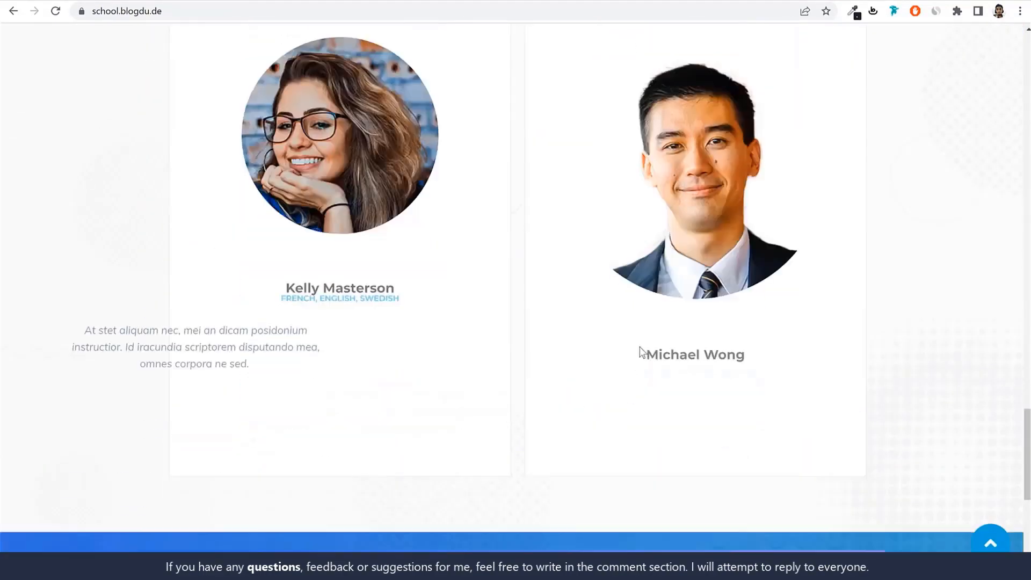
left_click(986, 545)
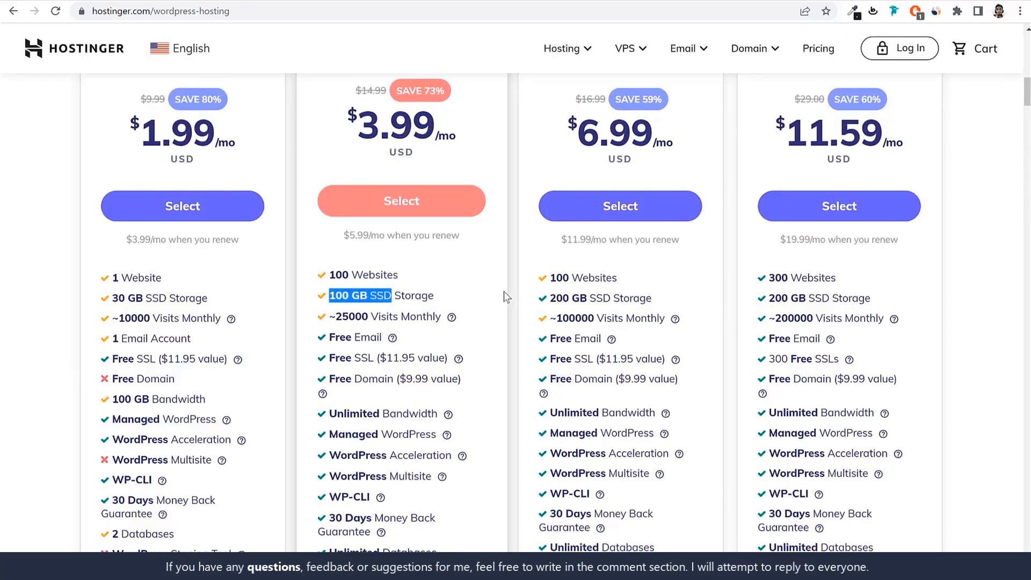
left_click(367, 295)
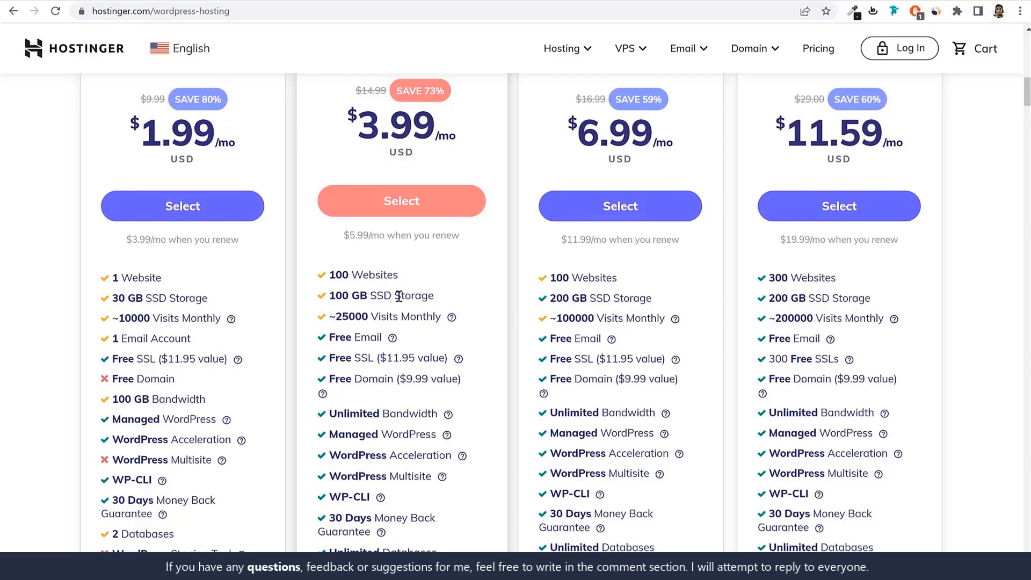
left_click_drag(392, 295, 331, 295)
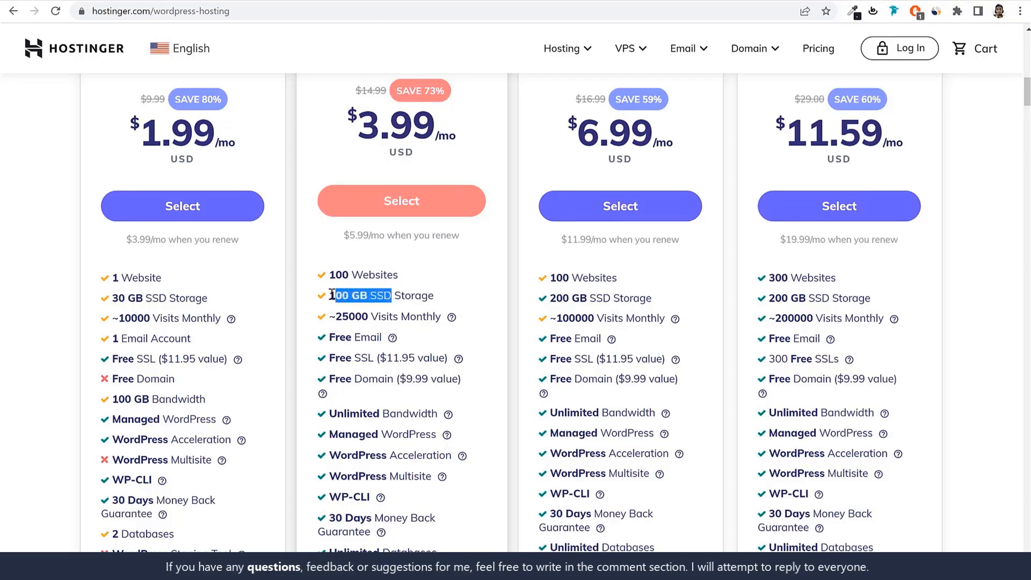
Highlight the SSD storage and Free Email entries in the WordPress Starter plan's feature list
left_click(413, 329)
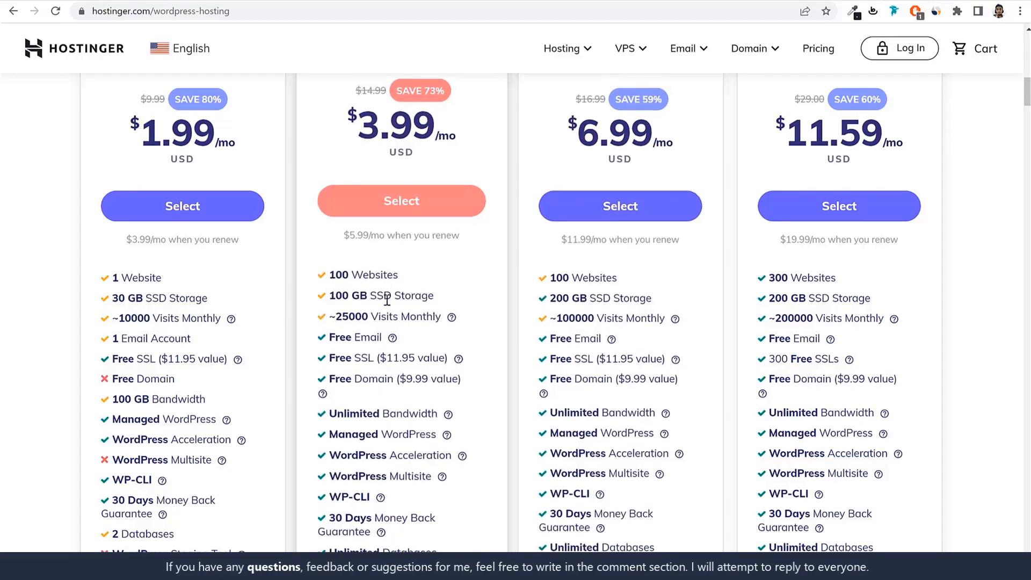
left_click_drag(370, 295, 445, 294)
scroll(472, 327, "down", 3)
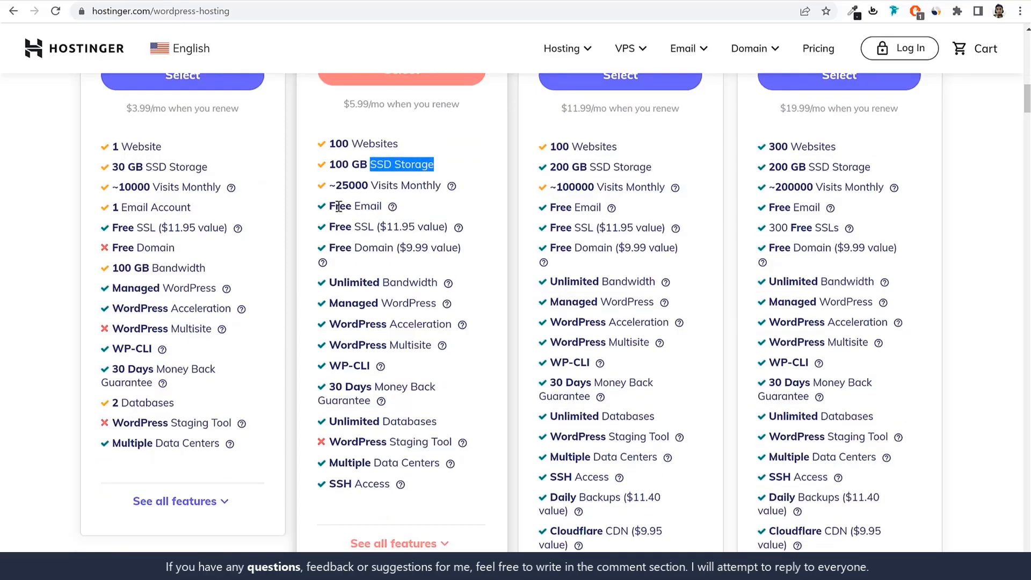
left_click_drag(326, 208, 391, 204)
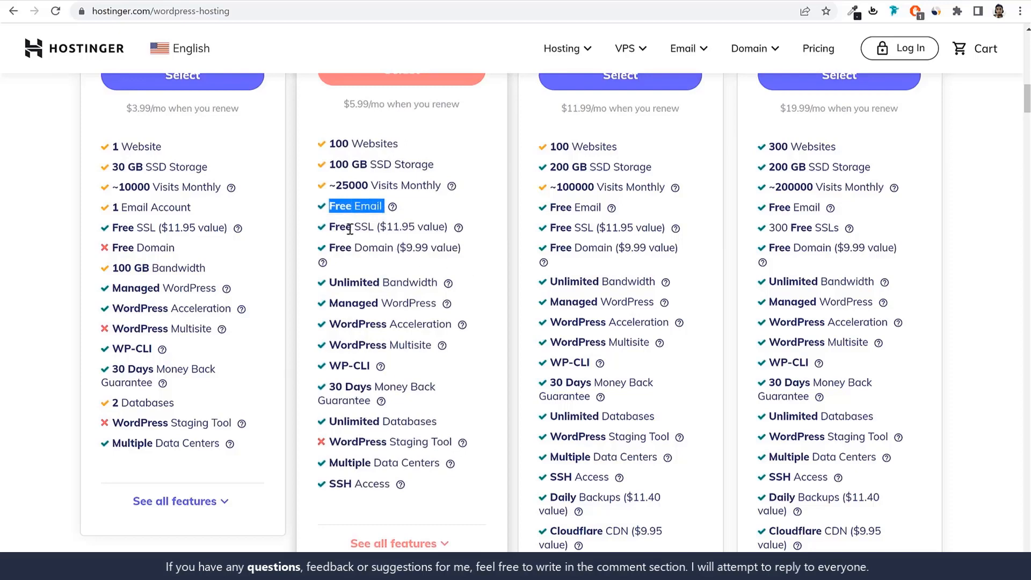
Highlight the Starter plan's Free SSL entry and view the connection security information of the school website
left_click_drag(329, 226, 376, 227)
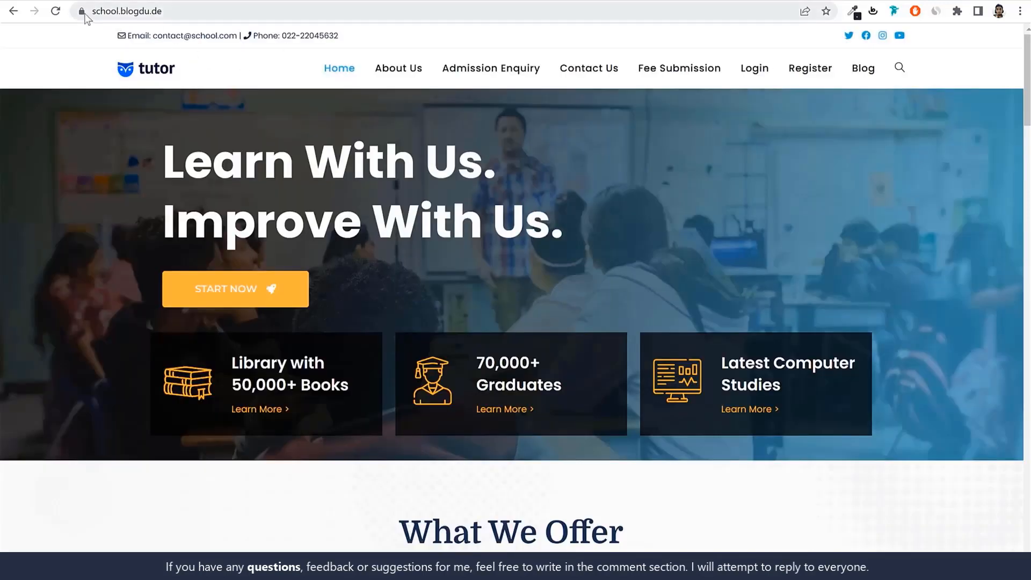
left_click(82, 11)
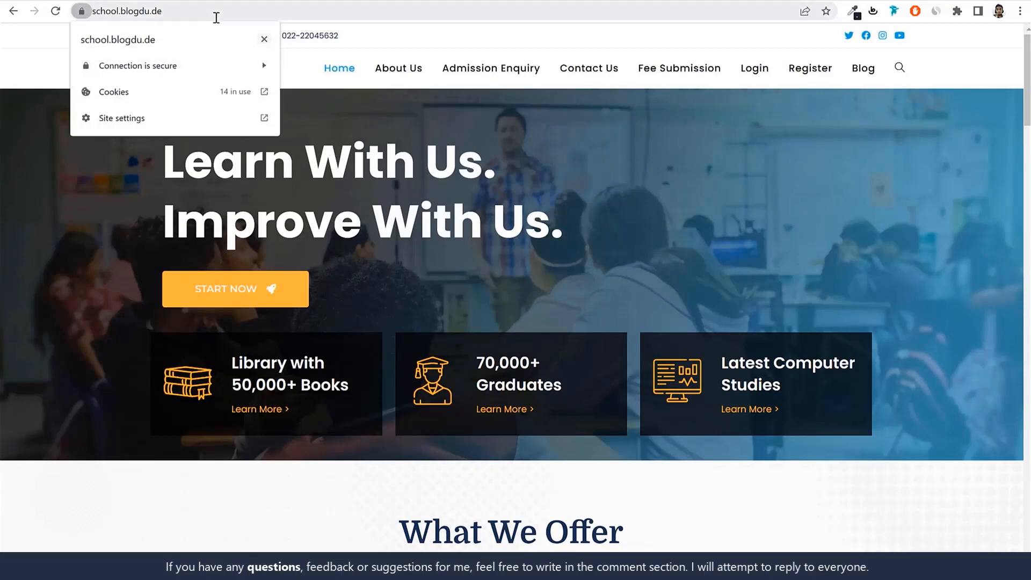
left_click(264, 40)
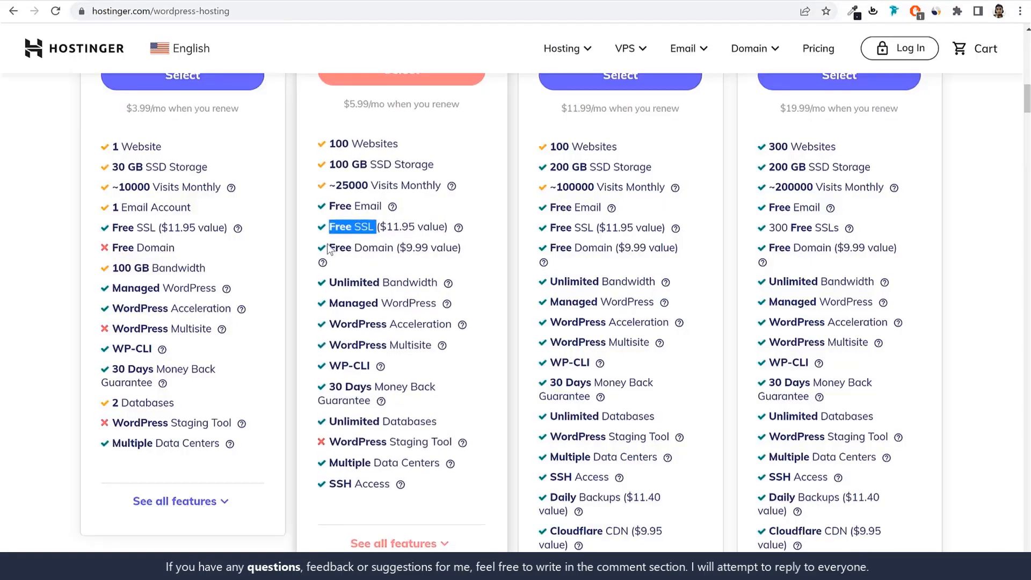
Highlight the Starter plan's Free Domain entry and read the explanations for Managed WordPress and WordPress Acceleration
left_click_drag(329, 247, 397, 249)
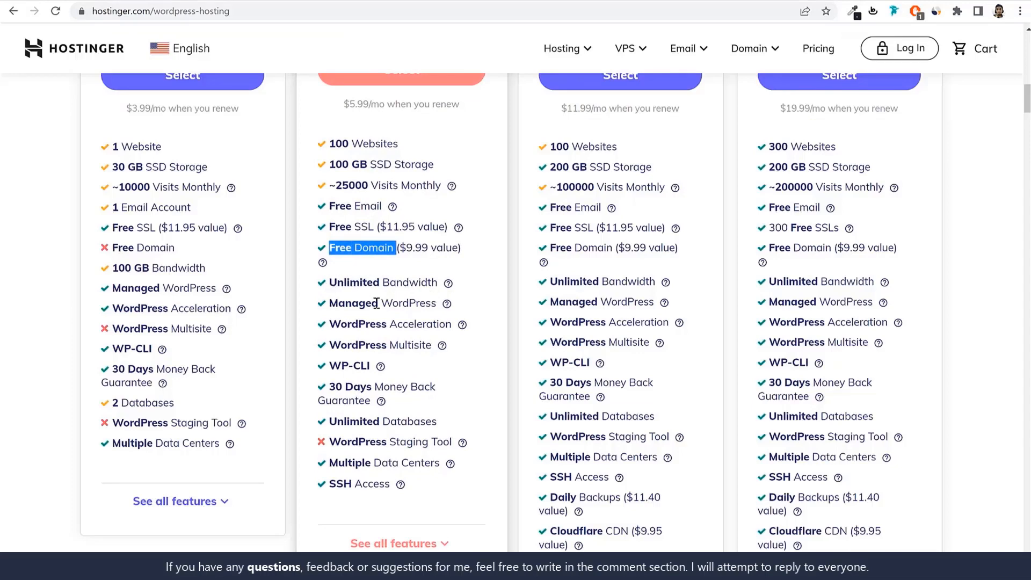
mouse_move(447, 305)
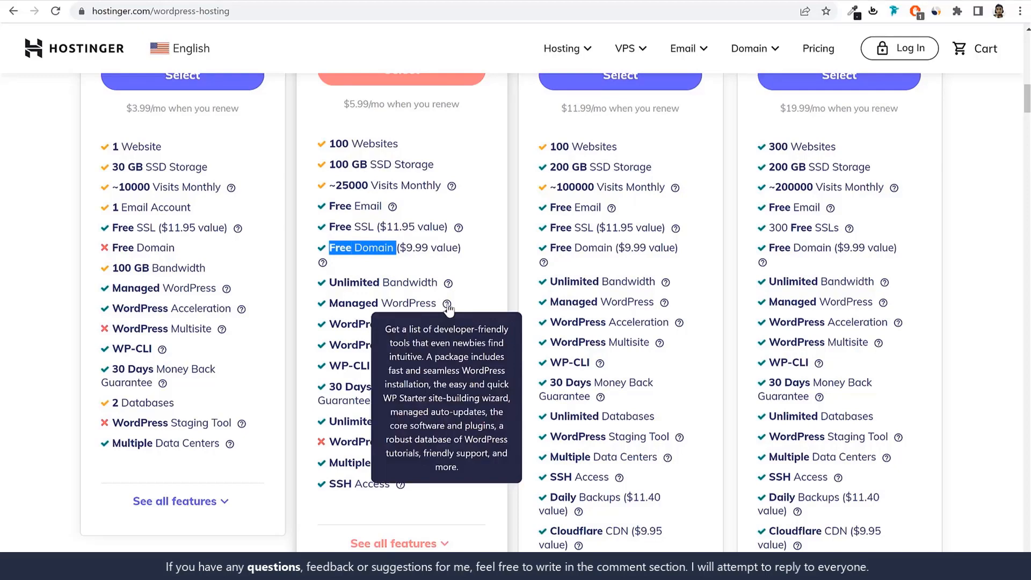
scroll(496, 321, "down", 1)
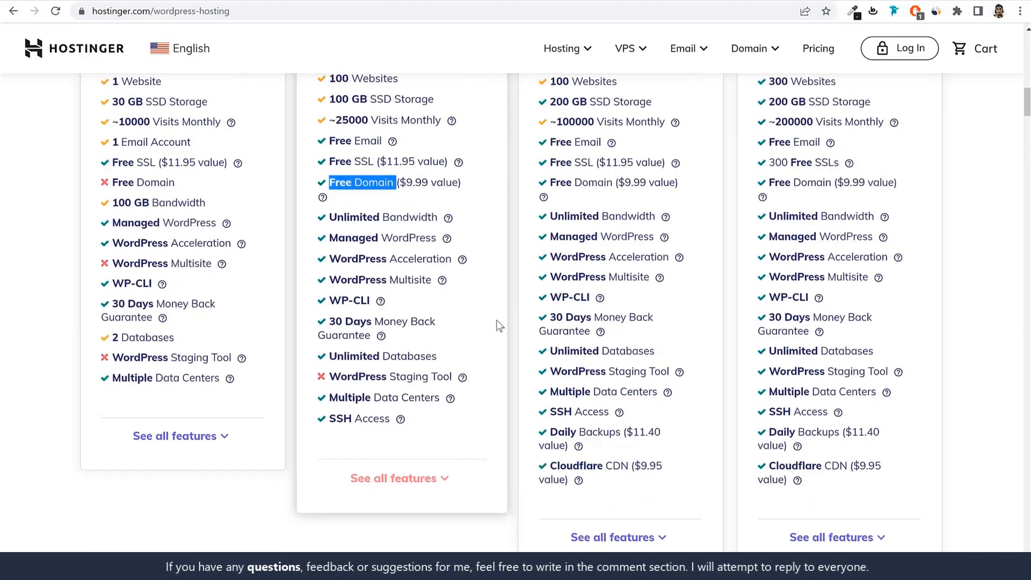
mouse_move(463, 261)
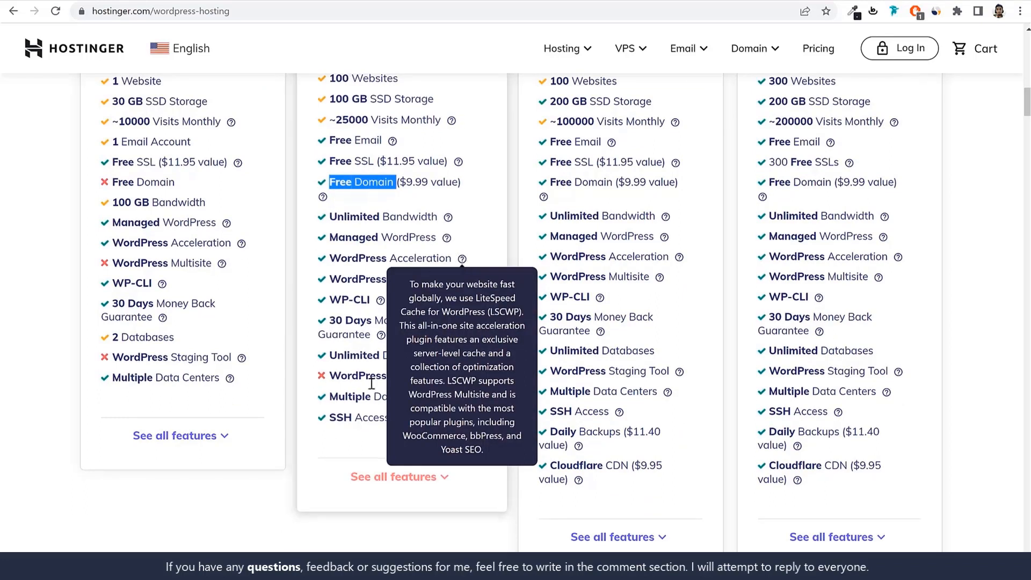
Select the WordPress Starter plan and proceed to its order page
scroll(444, 431, "up", 3)
scroll(443, 434, "up", 2)
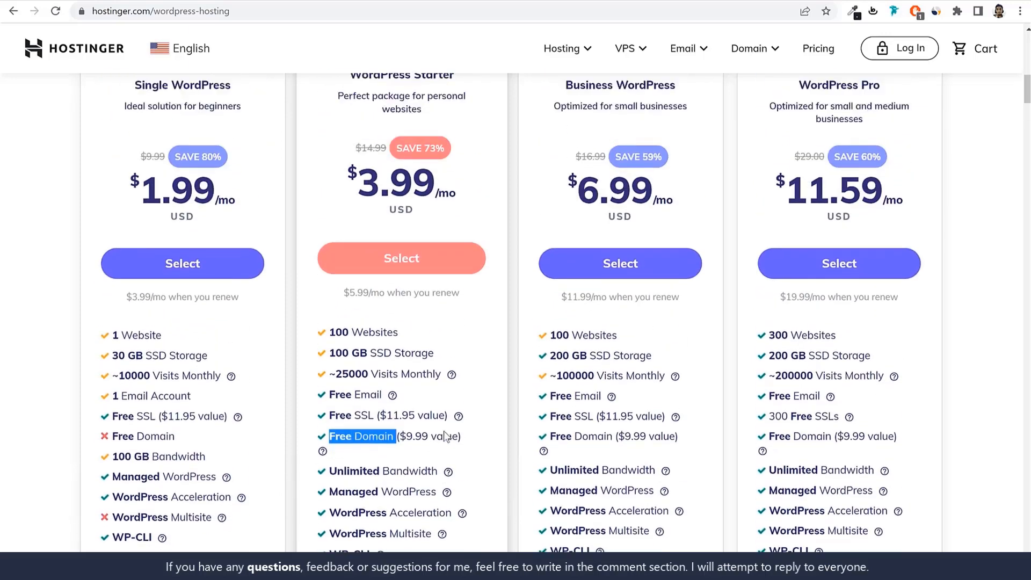
scroll(465, 402, "up", 1)
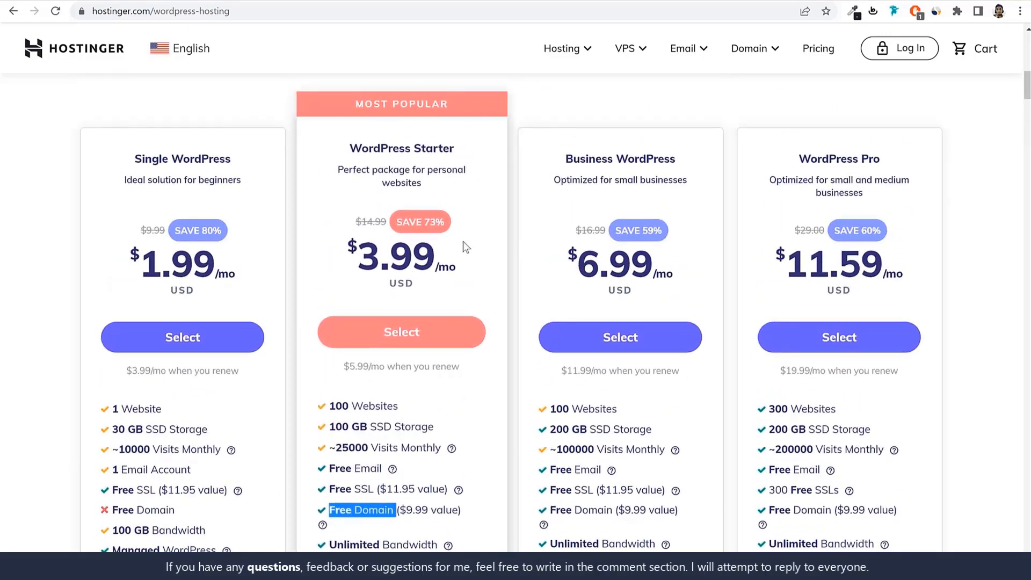
left_click(418, 333)
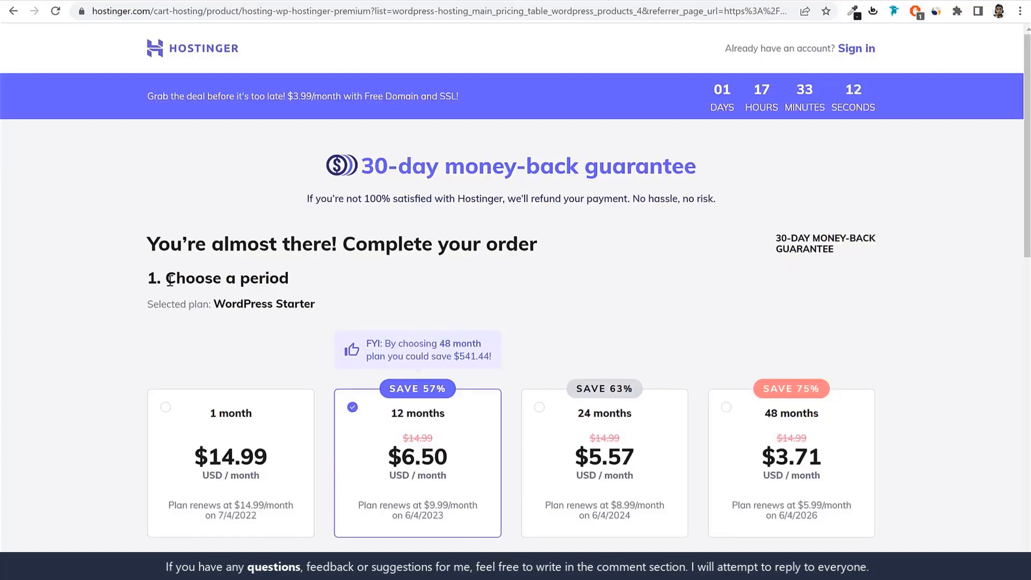
Examine the billing periods offered under "Choose a period" and highlight the 12 months option
left_click_drag(164, 279, 341, 278)
left_click(341, 277)
scroll(390, 276, "down", 2)
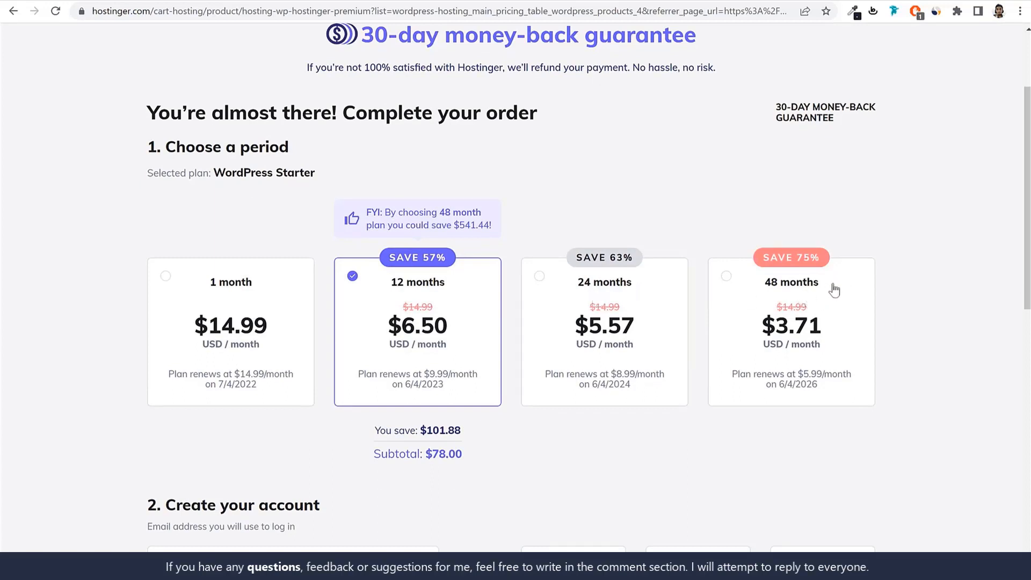
left_click_drag(832, 284, 758, 289)
left_click(354, 277)
left_click_drag(468, 282, 388, 294)
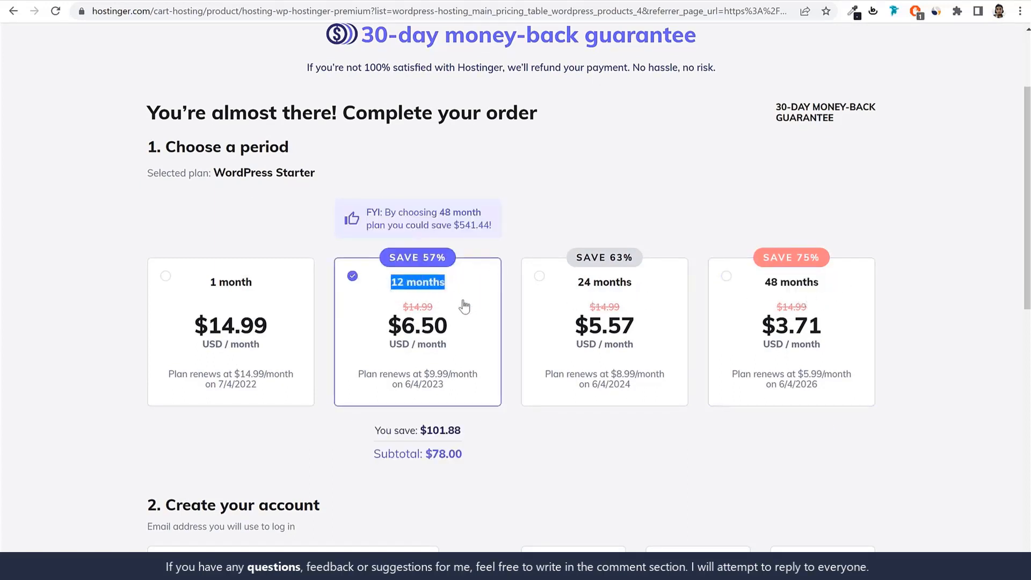
Switch the billing period to 1 month and back to 12 months, highlighting the 12-month price and discount
scroll(464, 305, "down", 1)
left_click(263, 277)
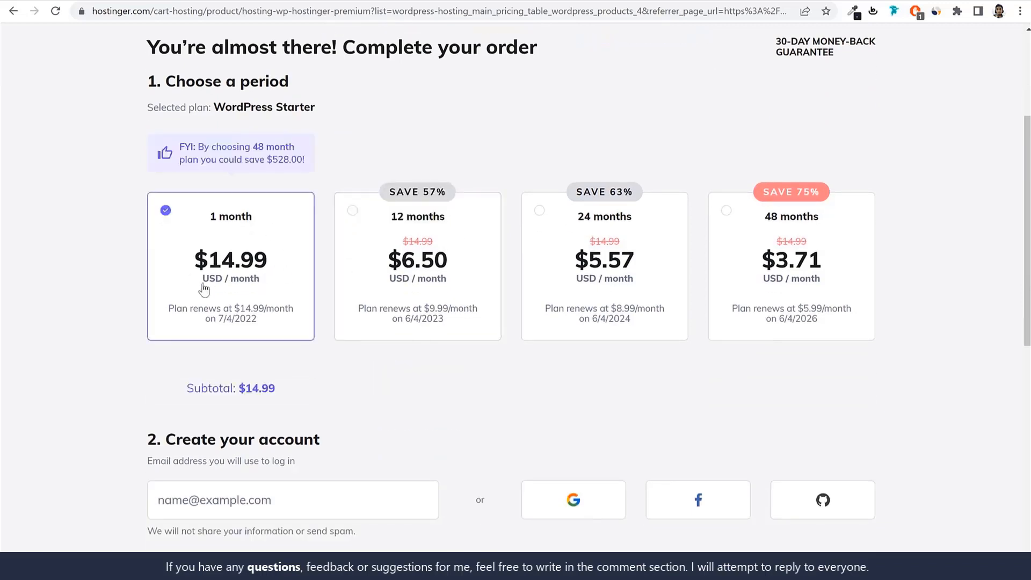
left_click(482, 252)
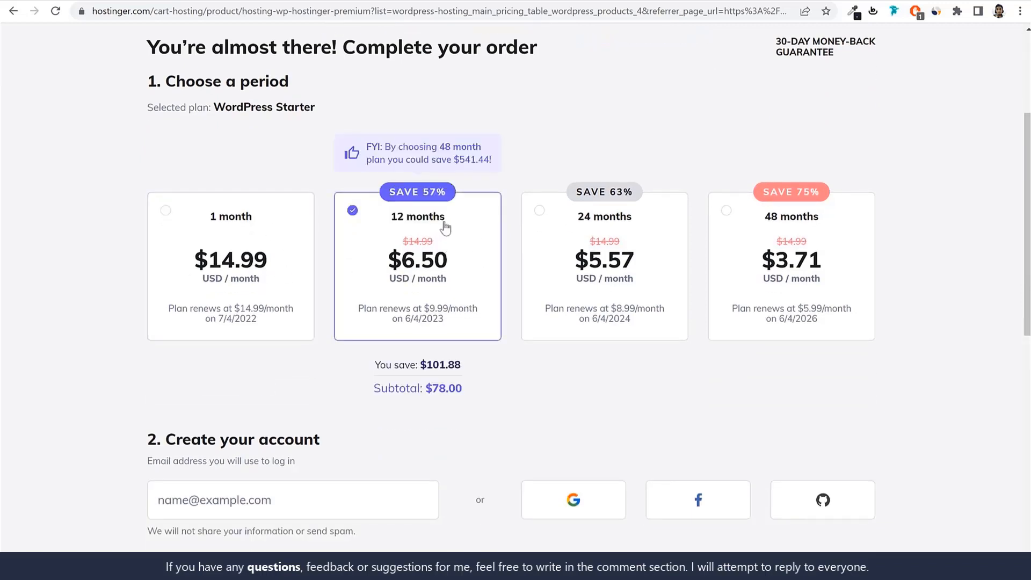
left_click_drag(456, 265, 387, 271)
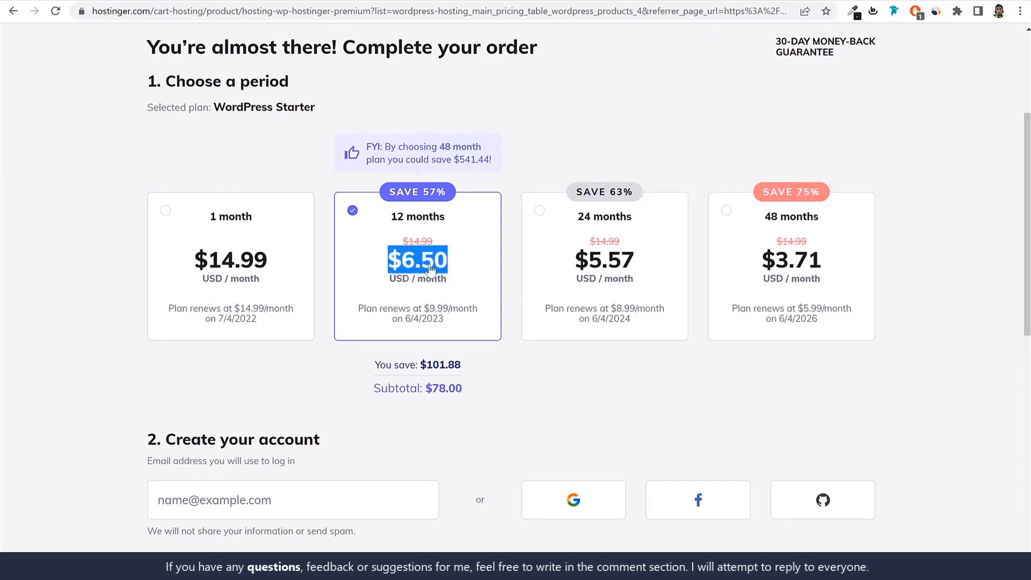
left_click_drag(421, 192, 446, 208)
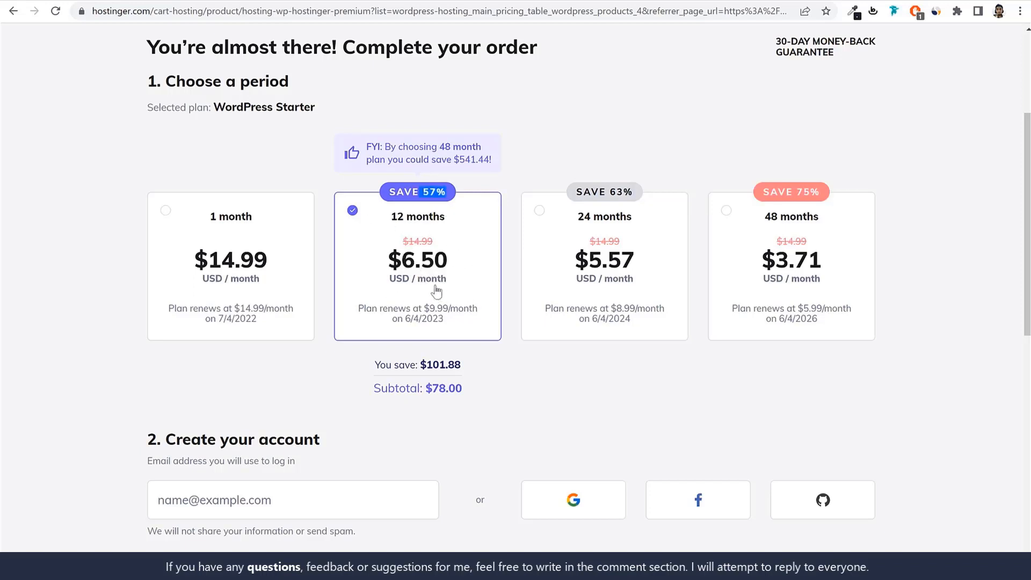
Select the 24 months period and highlight its monthly price and renewal terms for comparison
left_click(582, 240)
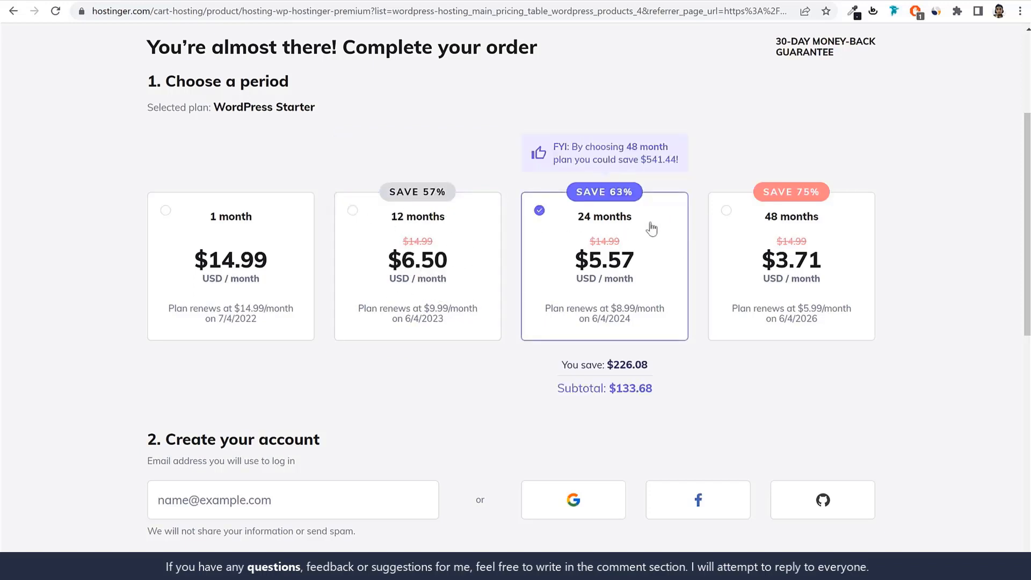
left_click_drag(645, 267, 582, 263)
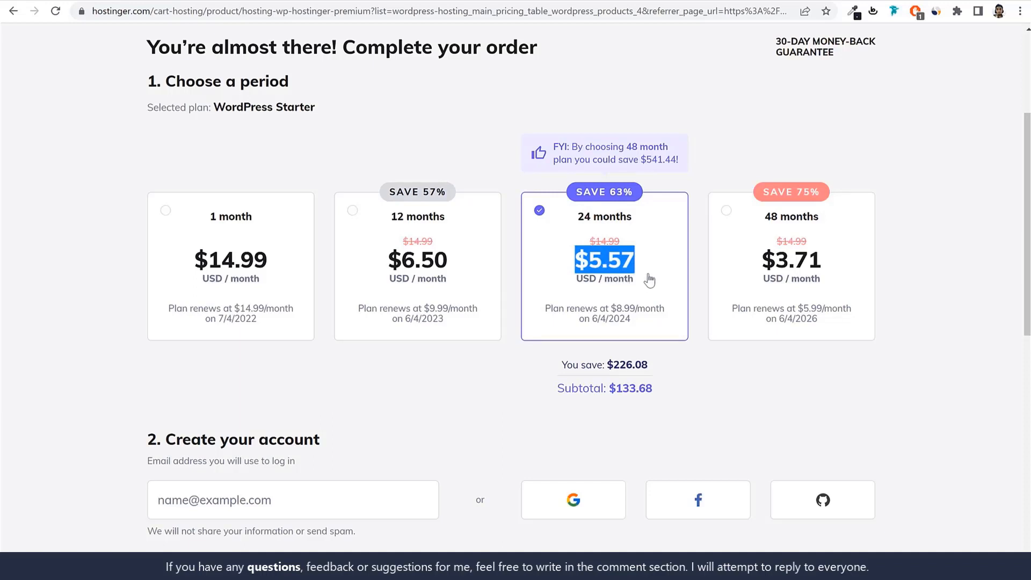
left_click_drag(611, 308, 632, 325)
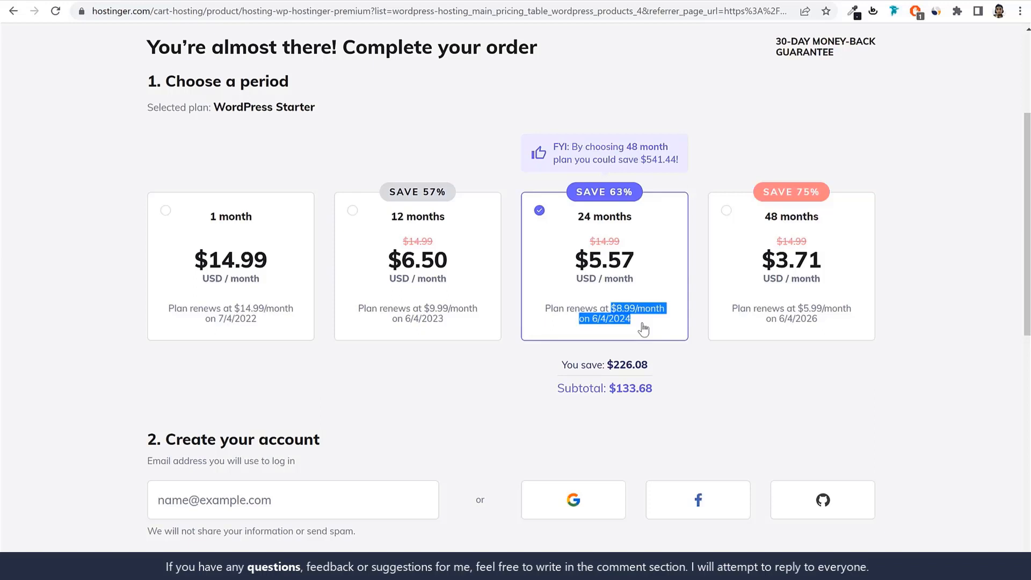
left_click_drag(638, 262, 589, 263)
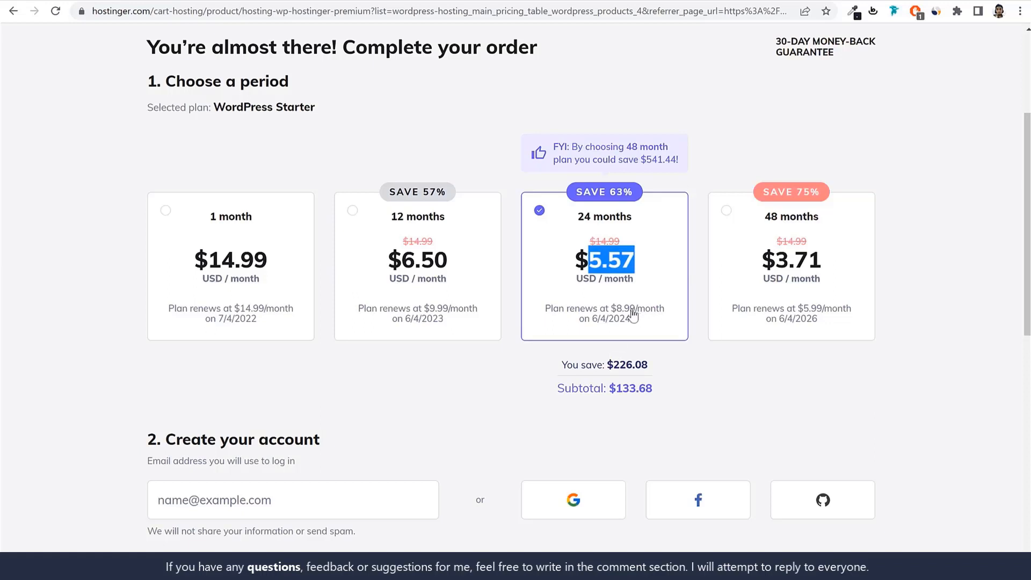
left_click_drag(616, 309, 639, 323)
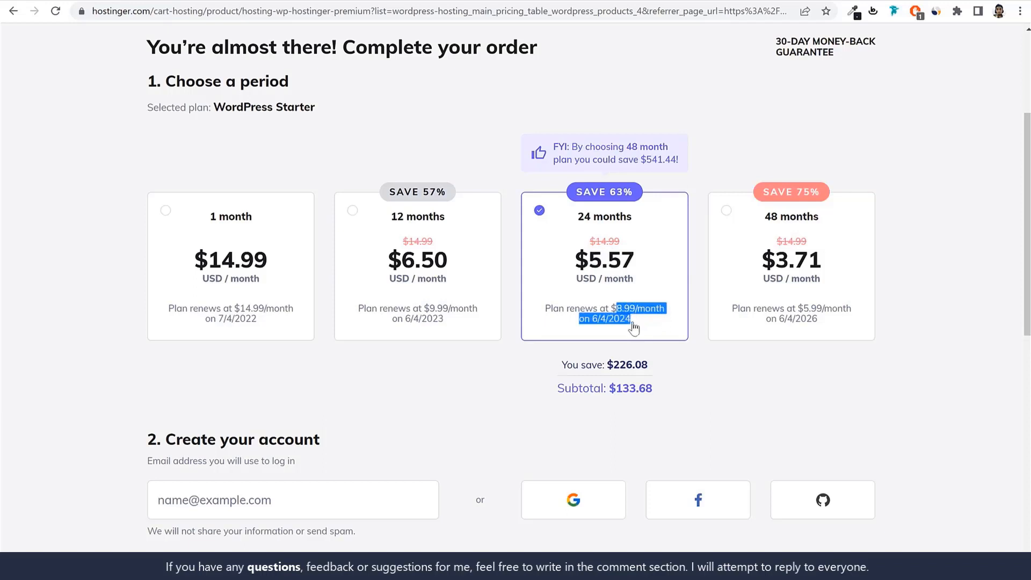
left_click_drag(629, 271, 572, 260)
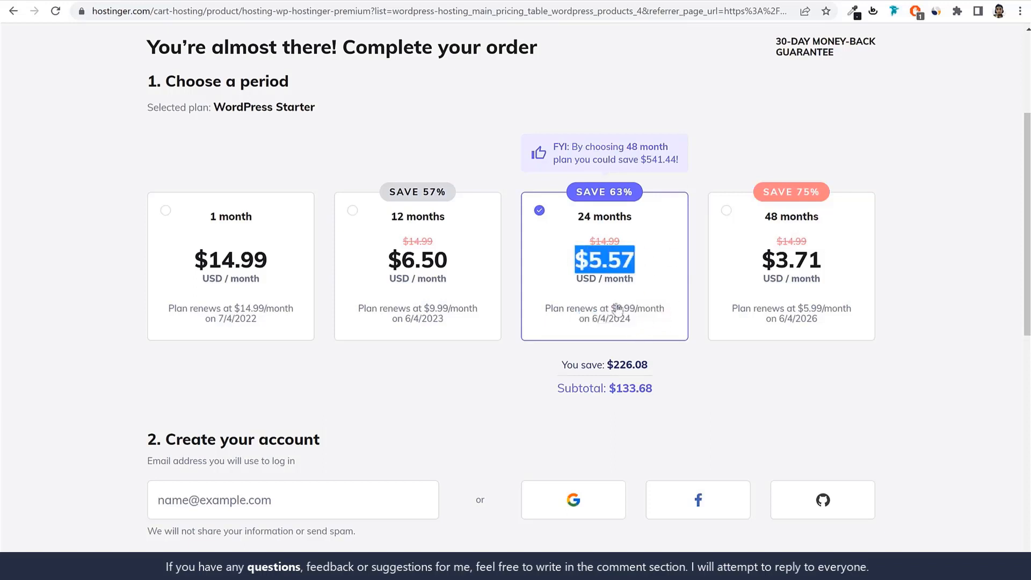
left_click_drag(612, 308, 660, 325)
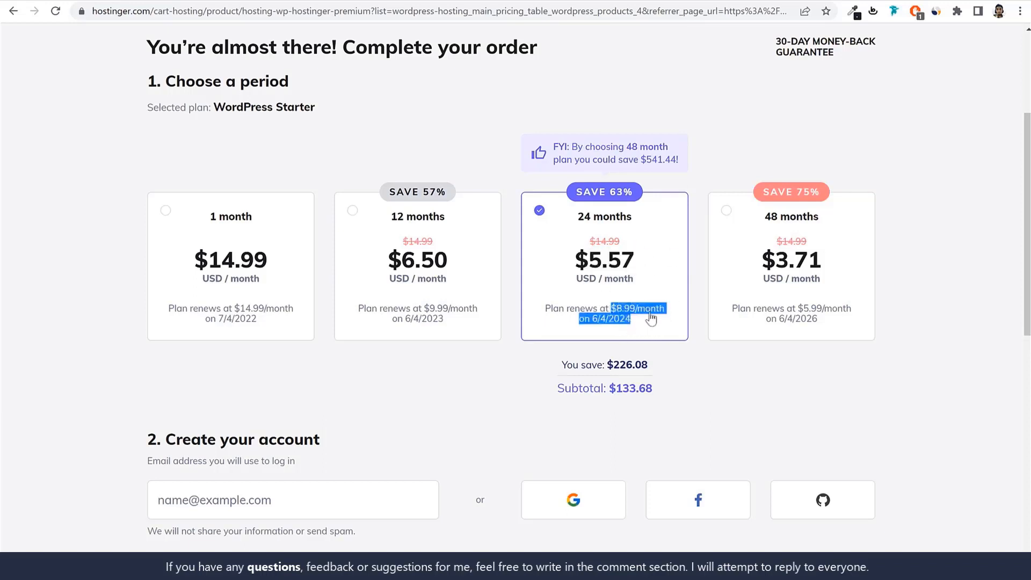
Switch the period to 1 month and back to 24 months, and highlight the 24-month subtotal
left_click(215, 277)
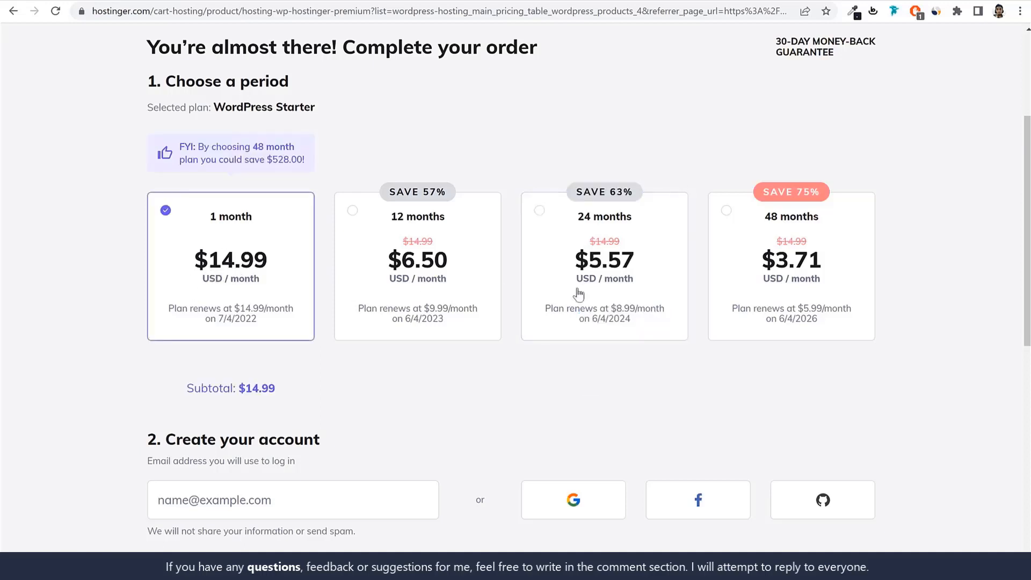
left_click(638, 294)
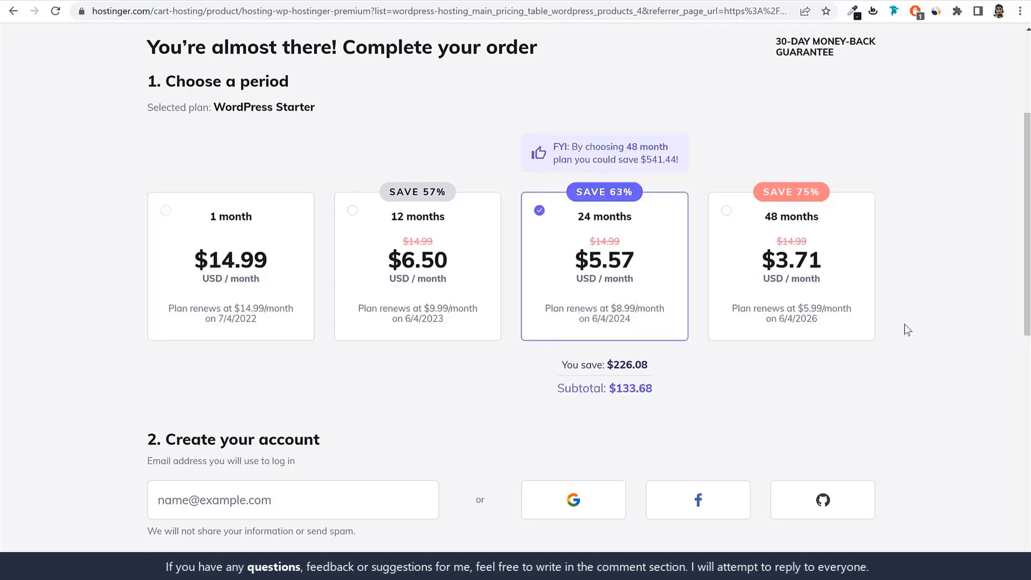
left_click_drag(557, 387, 692, 389)
left_click_drag(672, 388, 610, 391)
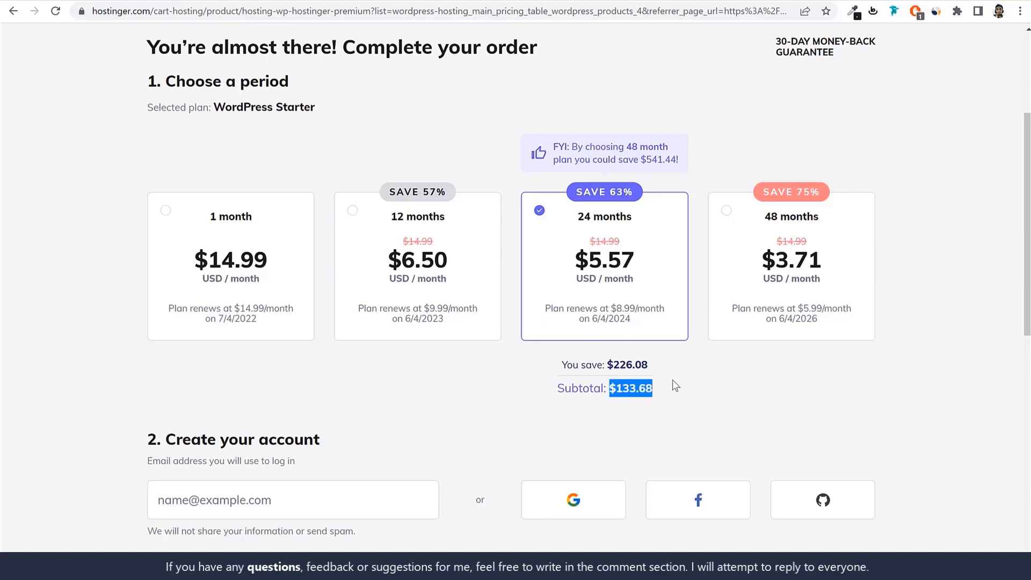
Choose the 12 months period for the order and highlight the "Create your account" heading
left_click(442, 285)
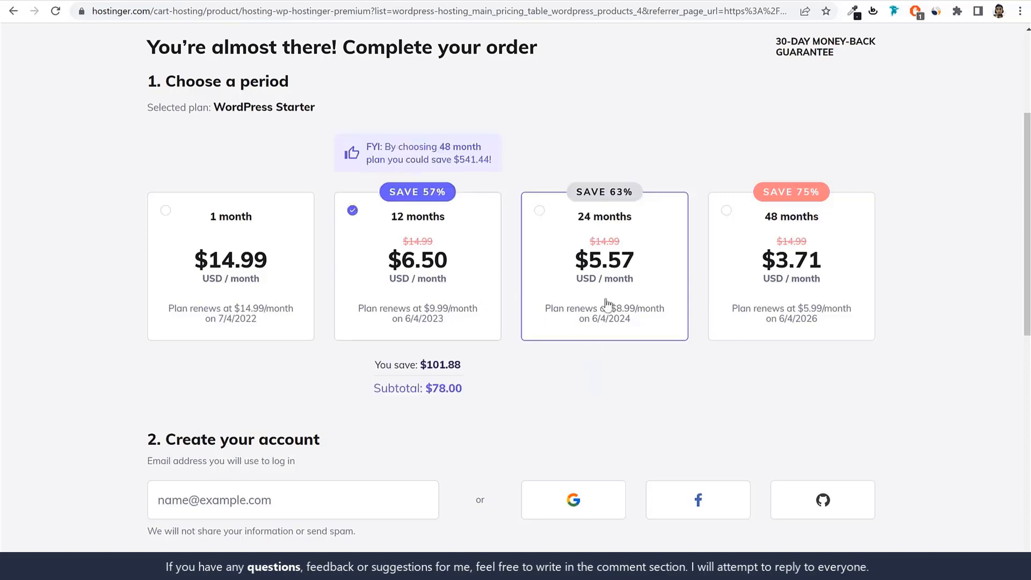
scroll(600, 273, "down", 5)
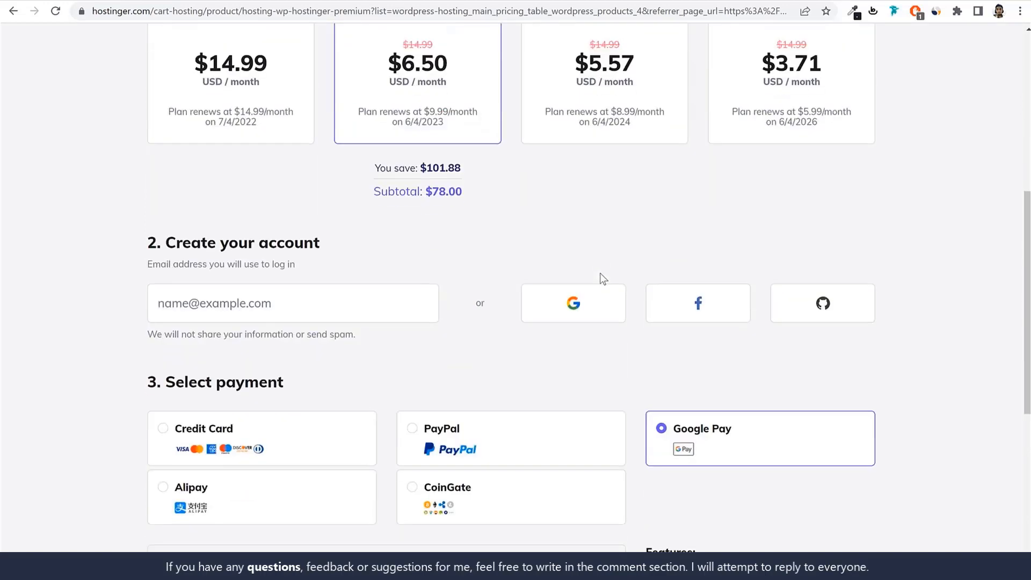
left_click_drag(155, 178, 333, 177)
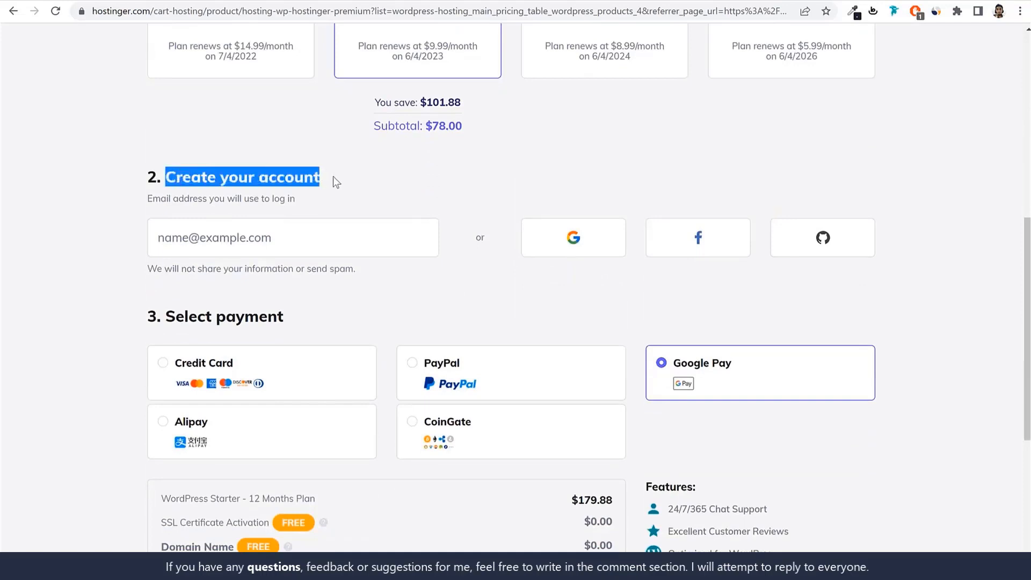
left_click(349, 176)
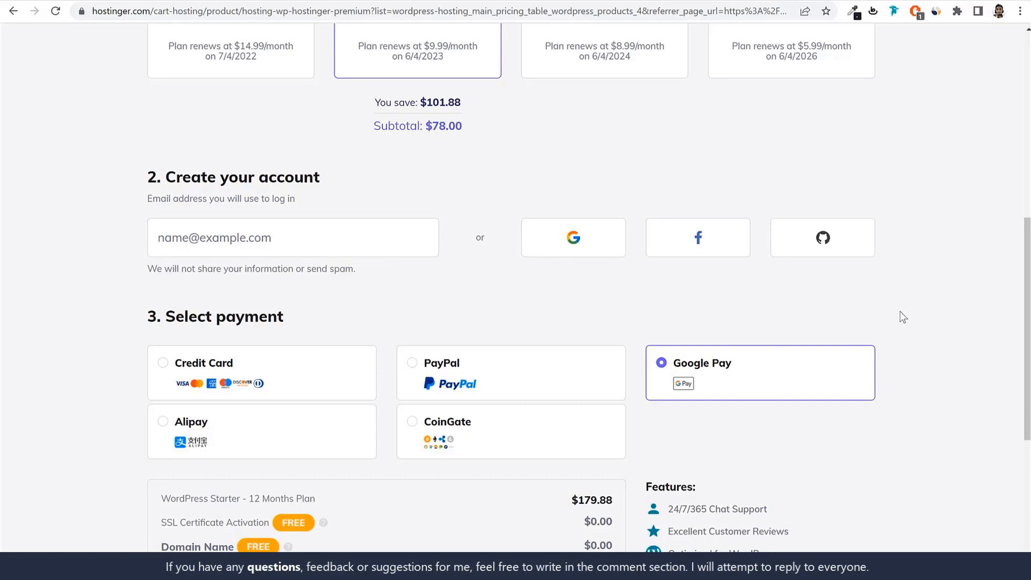
Select Credit Card as the payment method for the hosting order
scroll(910, 343, "down", 1)
scroll(910, 343, "down", 3)
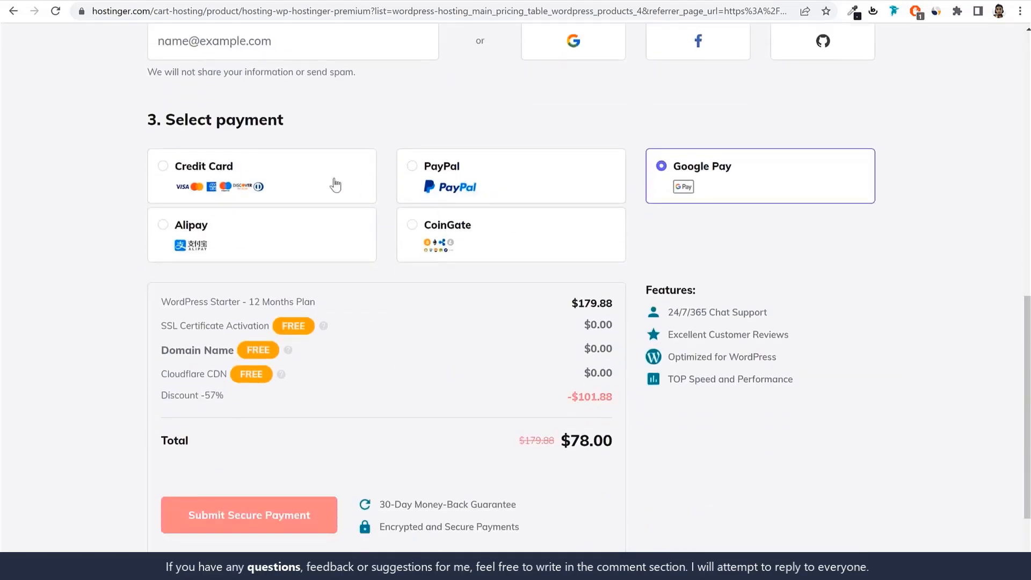
left_click(280, 174)
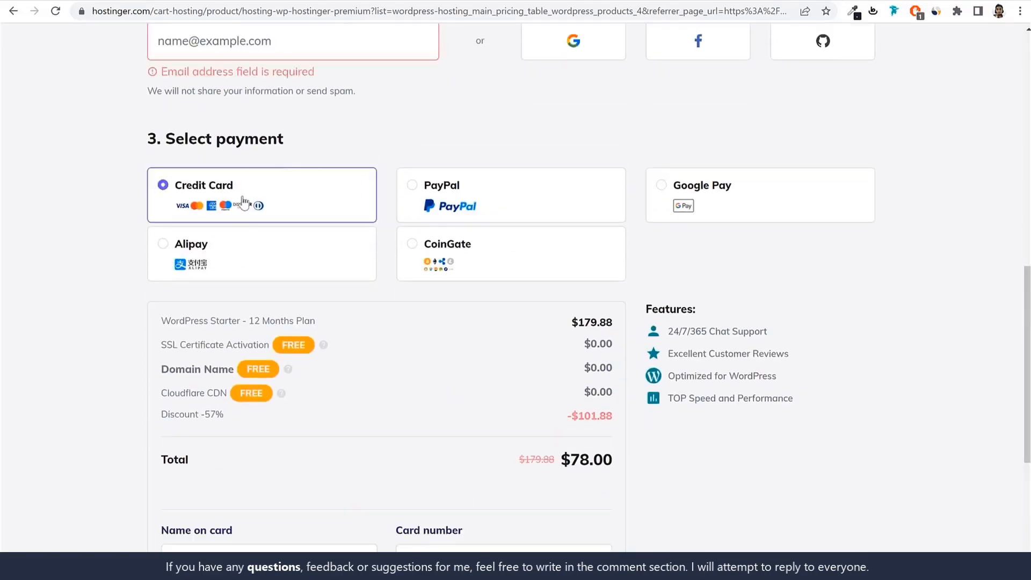
Preview the PayPal, Google Pay, Alipay and CoinGate payment methods, and return the order to Credit Card
left_click(476, 205)
left_click(720, 202)
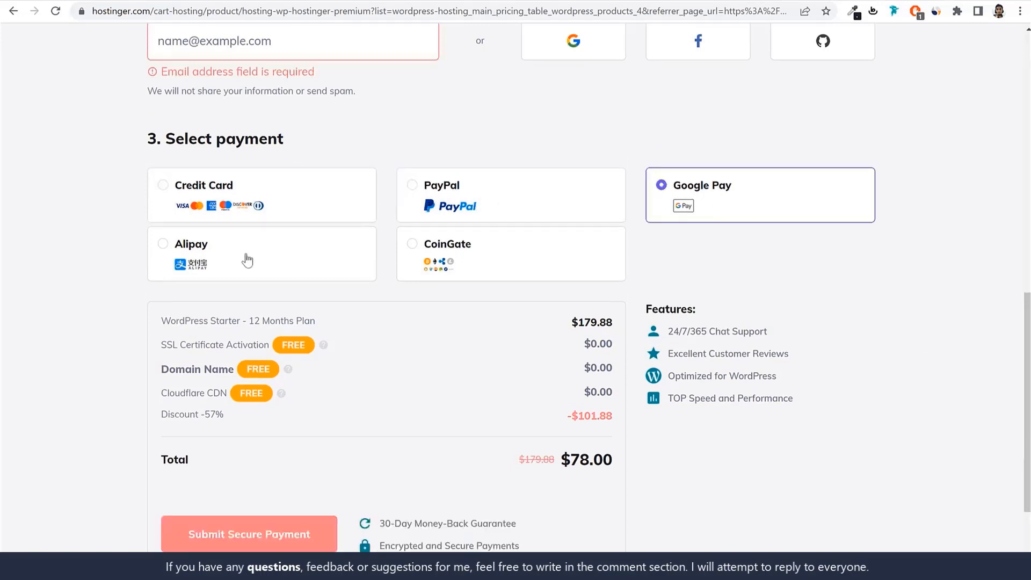
left_click(247, 260)
left_click(508, 264)
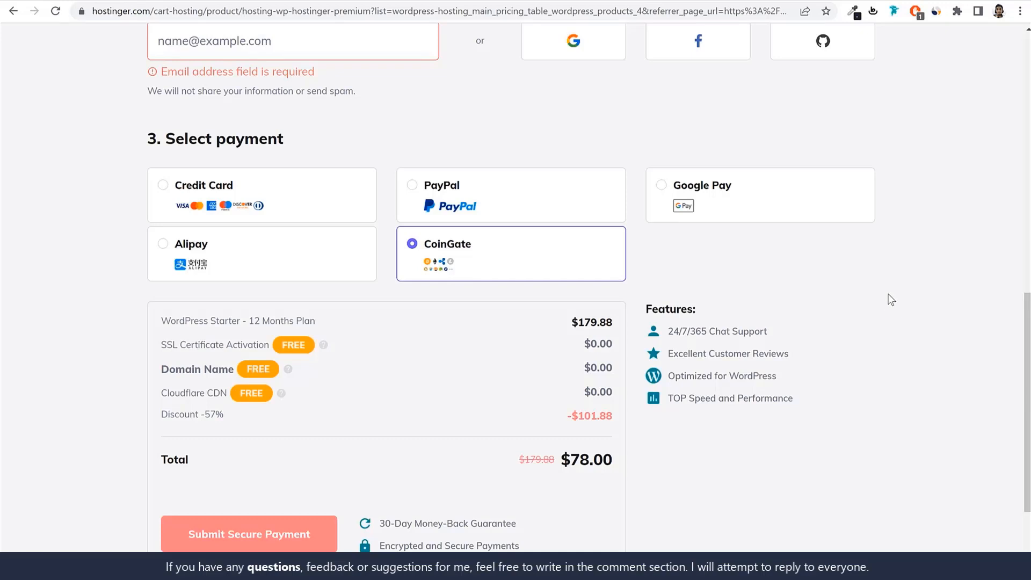
left_click(323, 191)
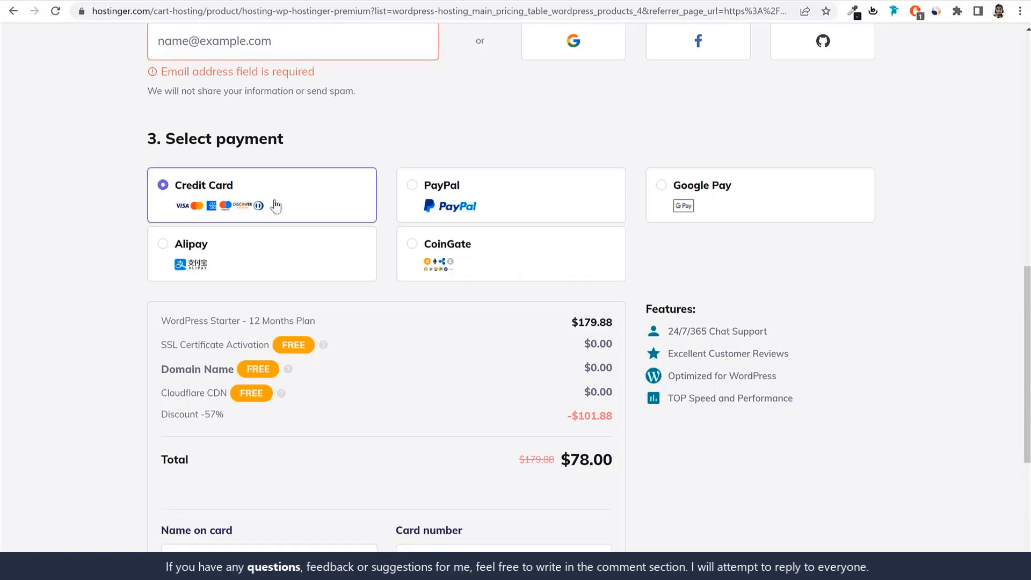
scroll(495, 301, "down", 5)
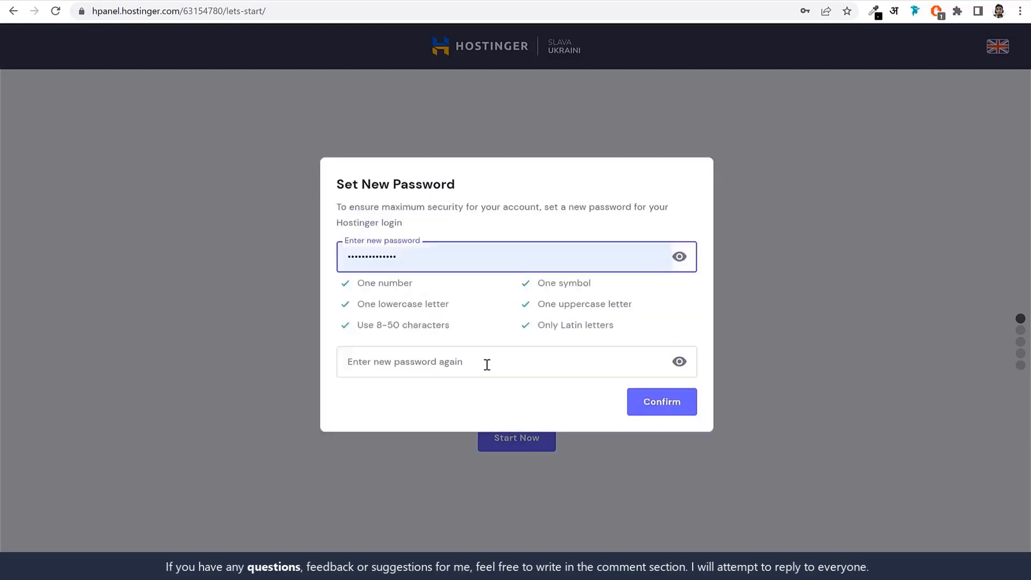
Set the new Hostinger login password by entering it in both password fields and confirming it
left_click(487, 365)
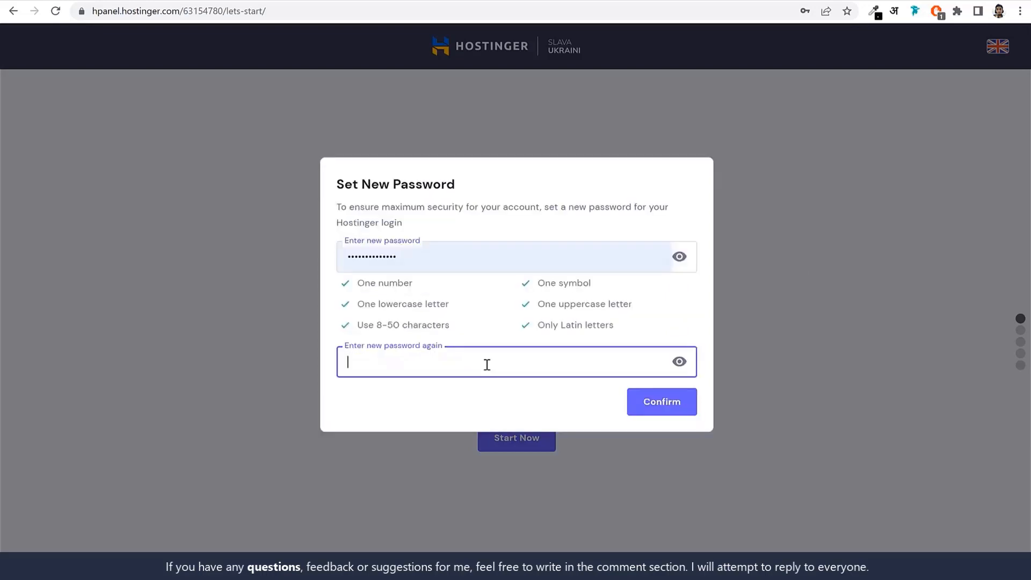
type("•••••••••")
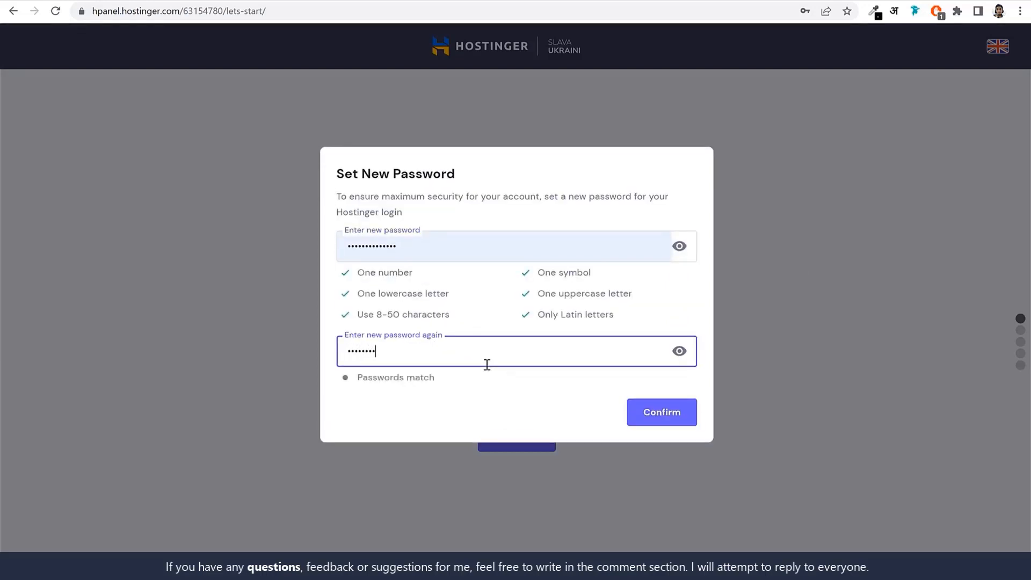
type("•••••")
left_click(493, 313)
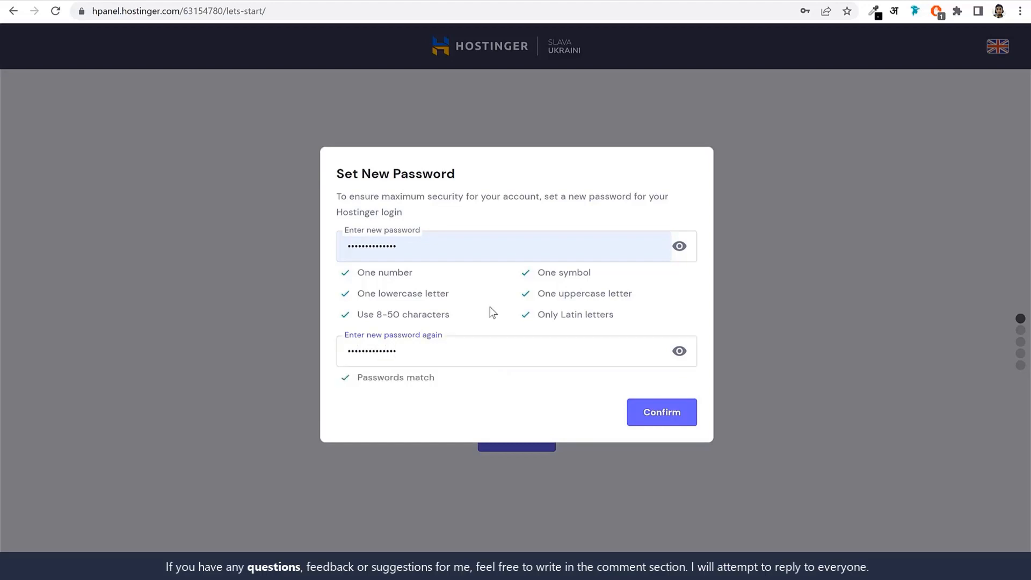
left_click(660, 421)
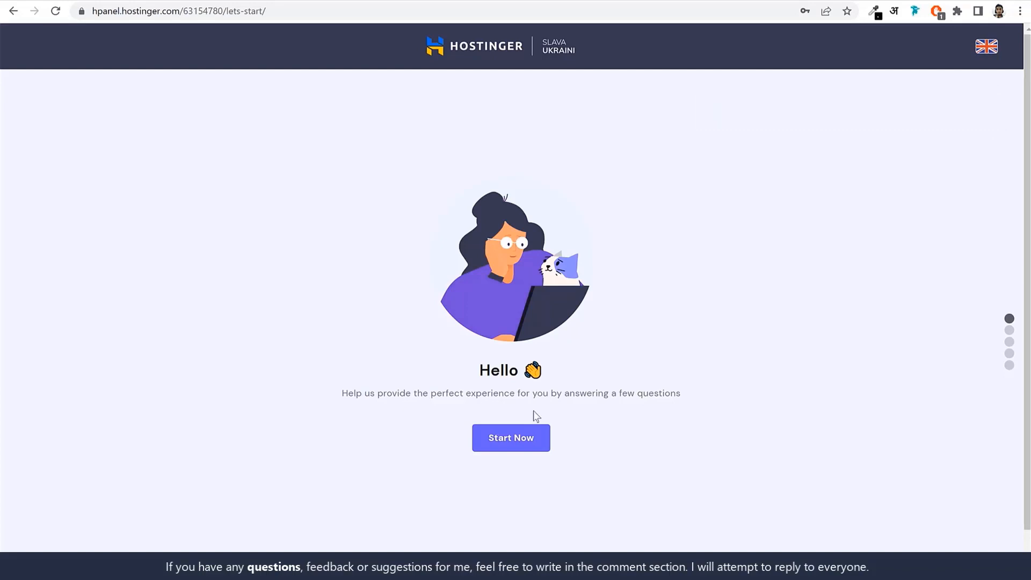
Start the setup survey, answer that the website is for Myself and will be A business website, and skip the experience question
left_click(510, 441)
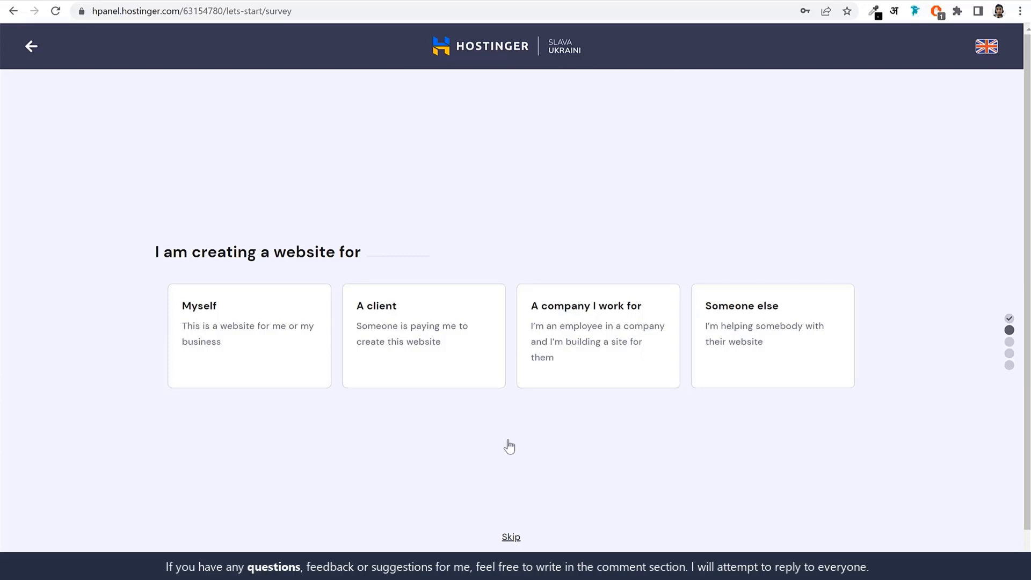
left_click(253, 361)
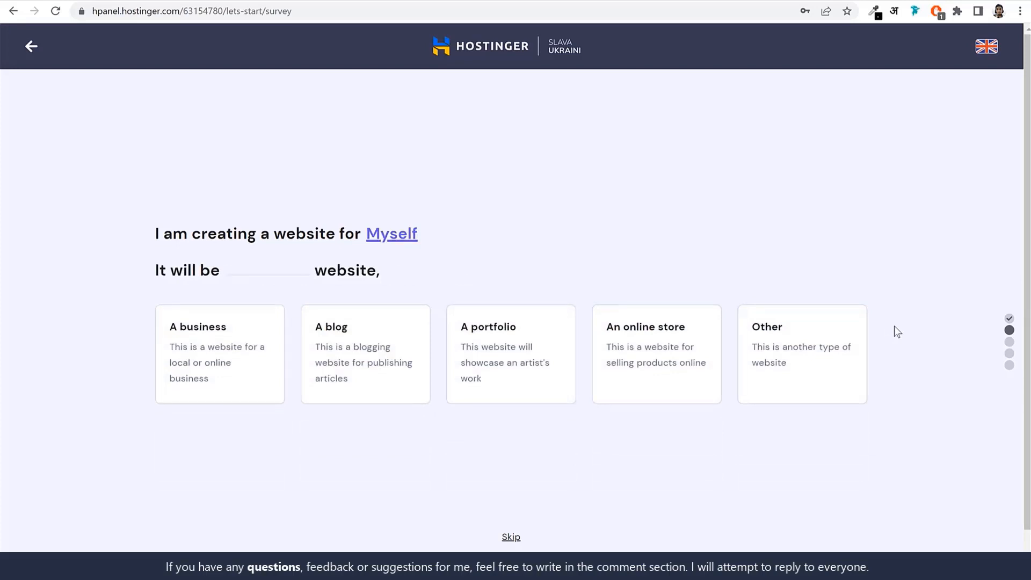
left_click(227, 348)
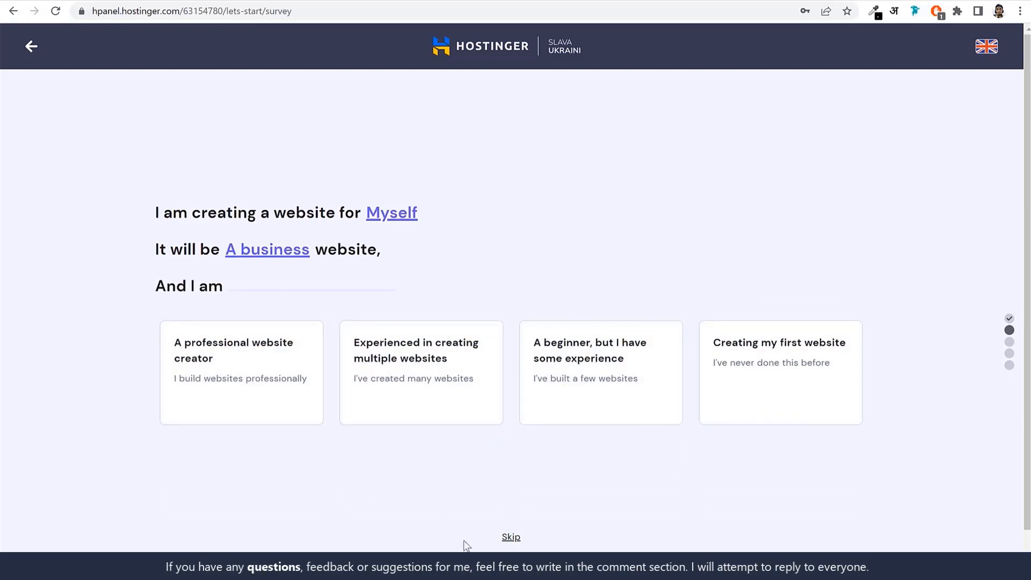
left_click(511, 537)
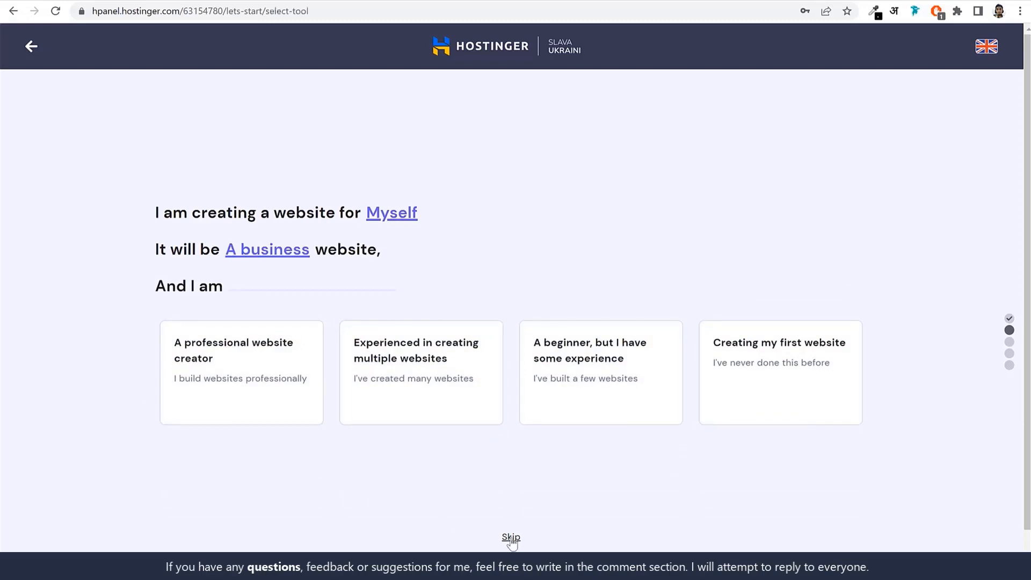
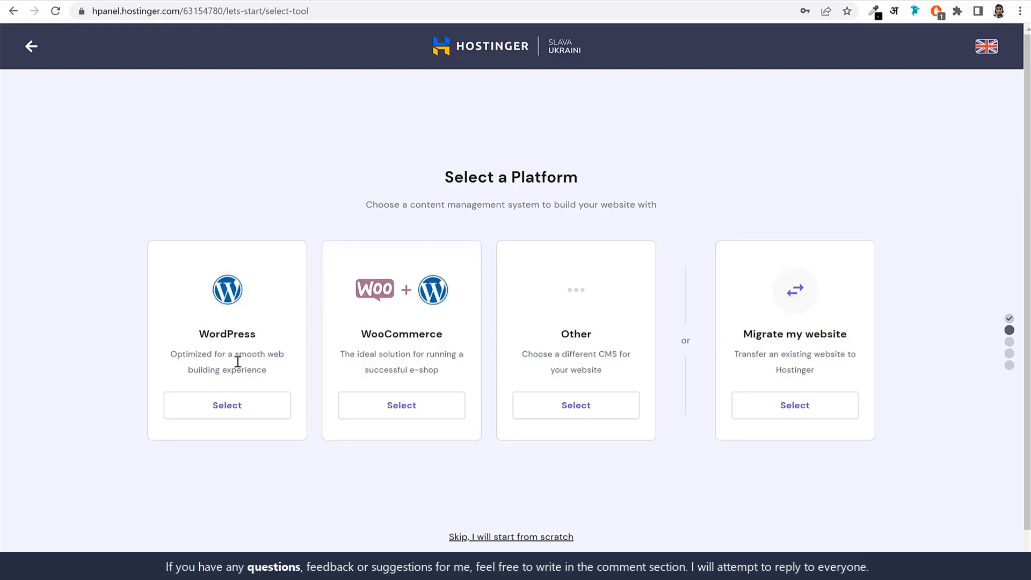
Choose WordPress as the platform, set the administrator password for its account, and continue without a template
left_click(245, 410)
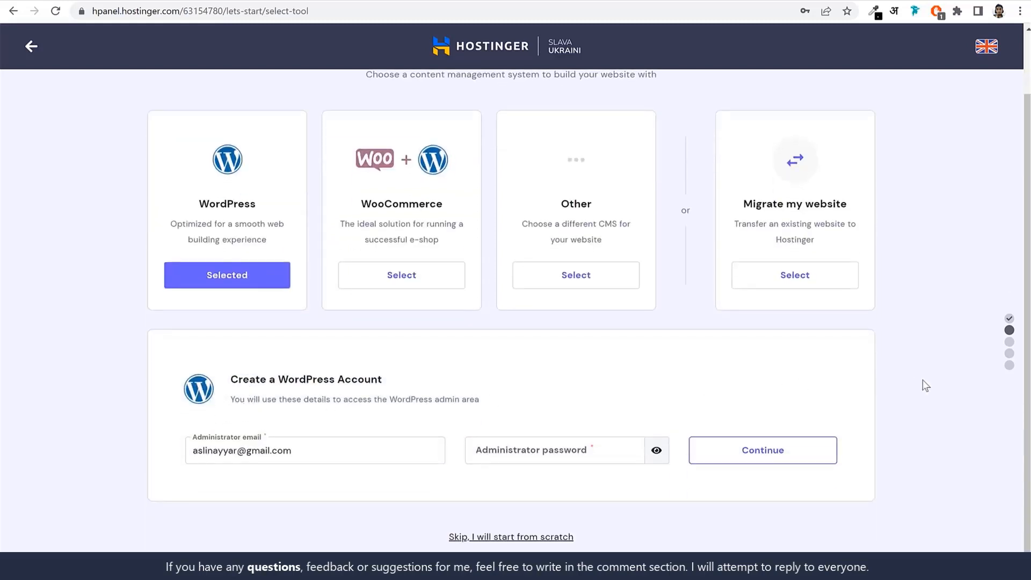
left_click(582, 455)
type("As******")
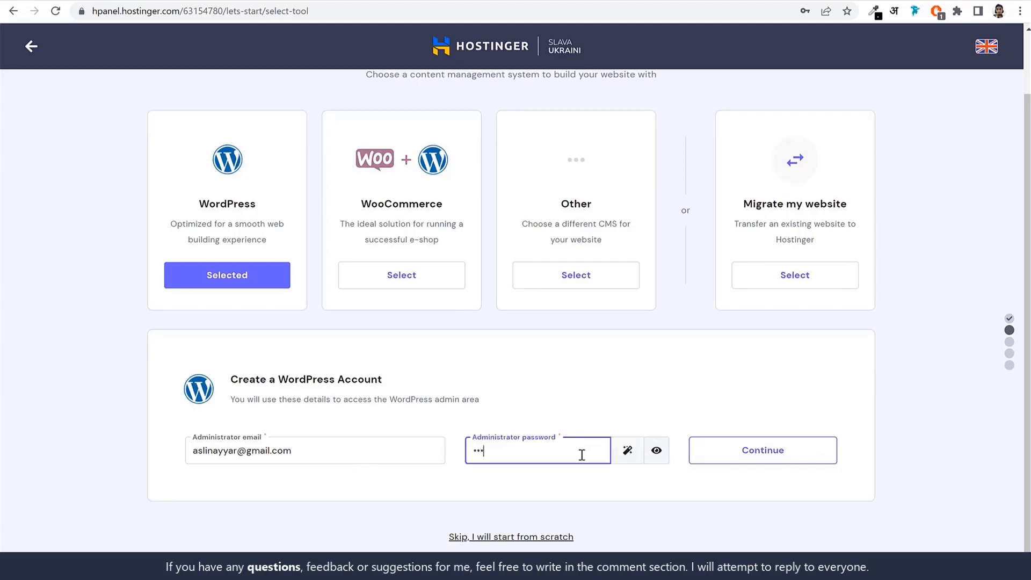
type("**")
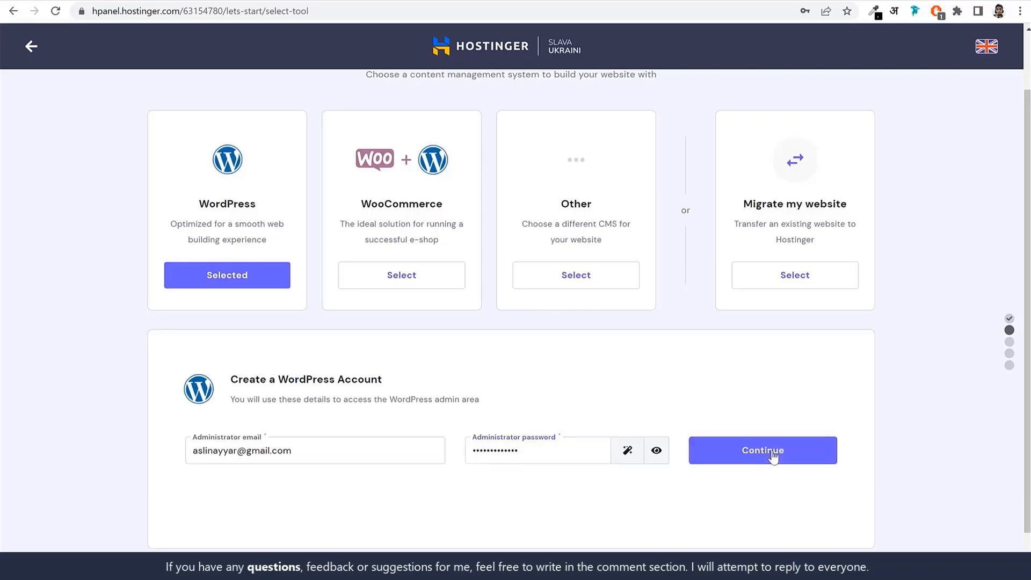
left_click(762, 451)
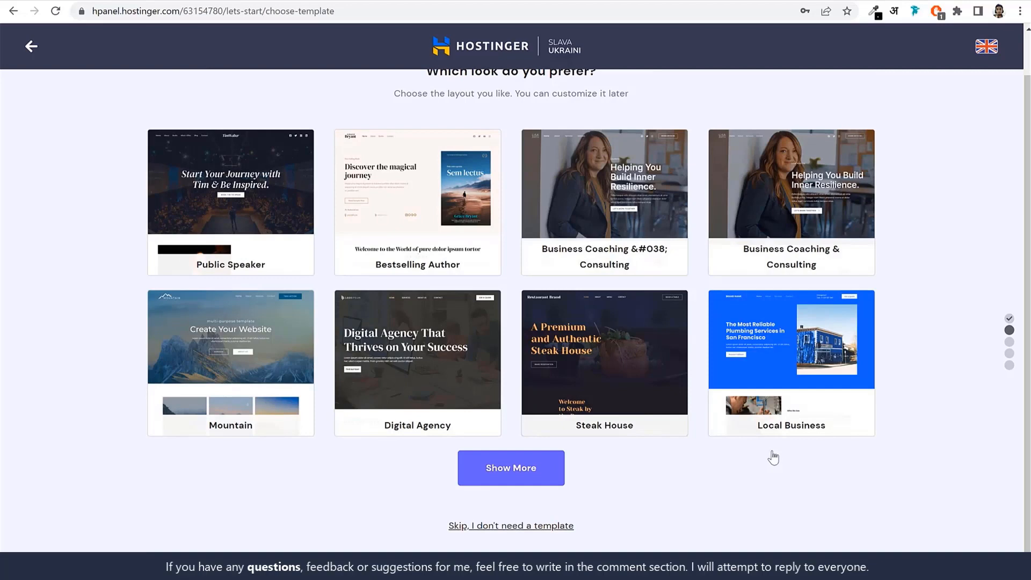
left_click(506, 526)
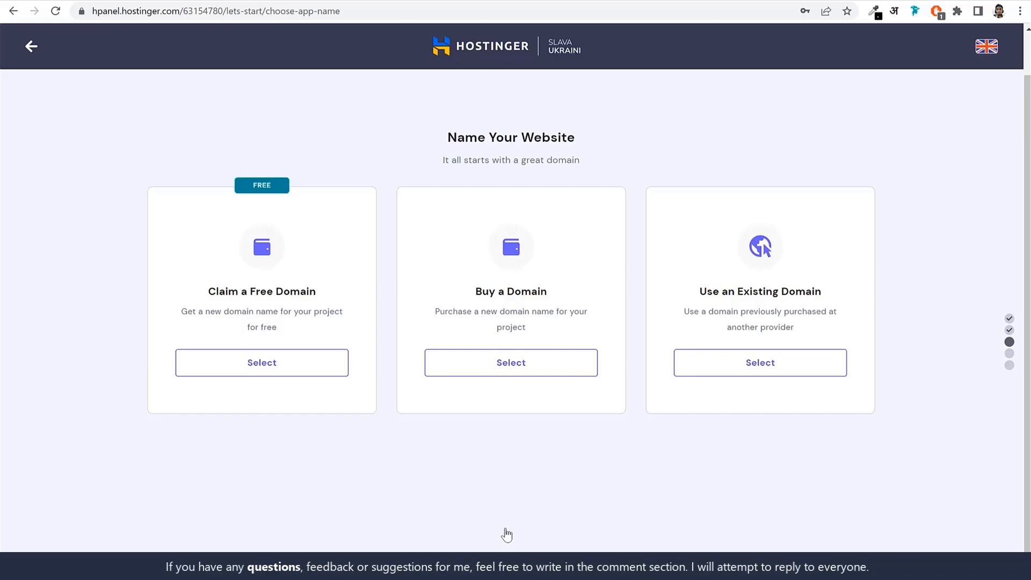
Choose to claim a free domain and enter the owner's full name as the desired domain name
left_click(304, 368)
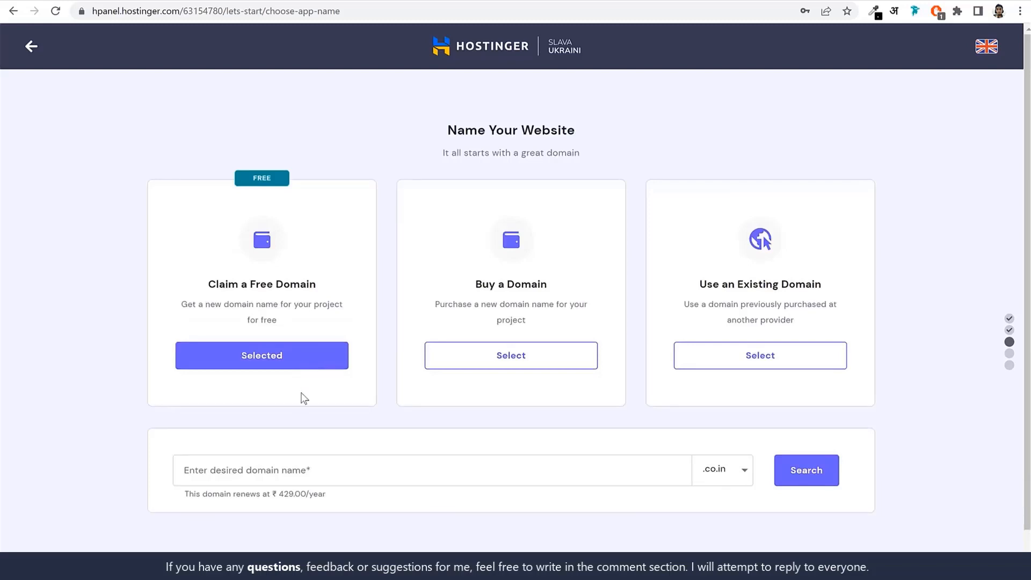
left_click(360, 469)
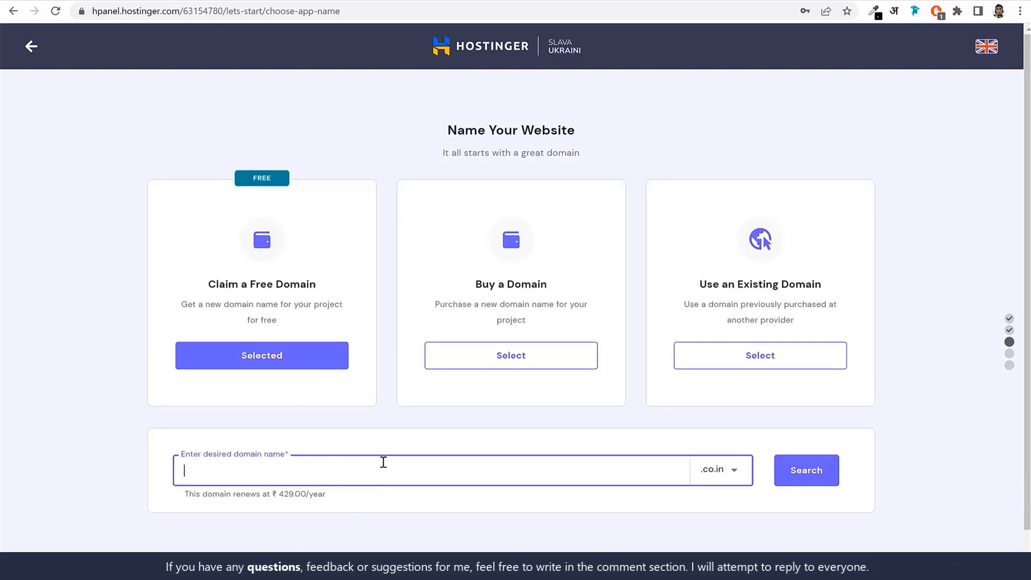
type("nayyarshaikh")
Look through the available domain extensions and check the availability of the entered name with .co.in
left_click(740, 469)
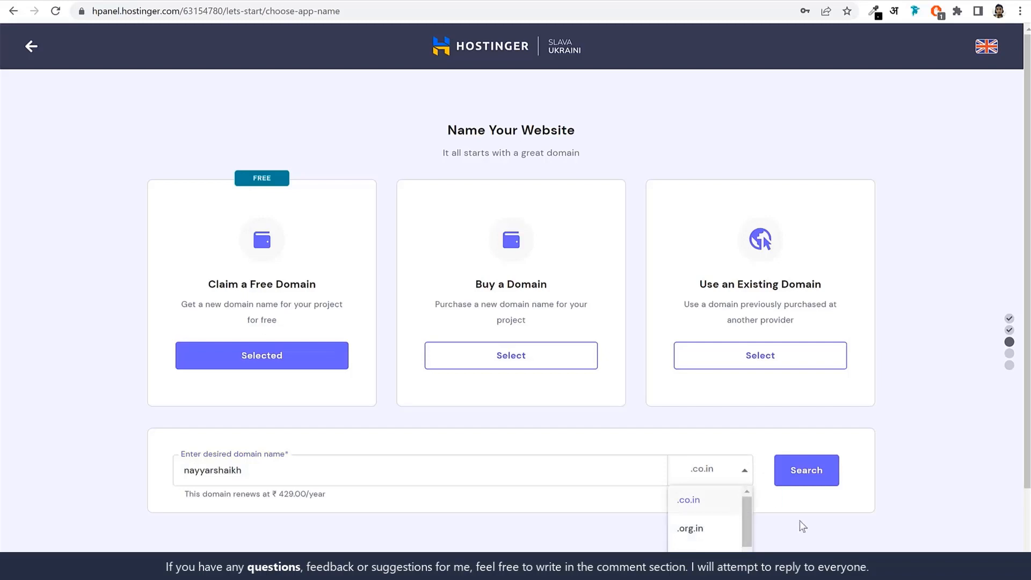
scroll(897, 497, "down", 2)
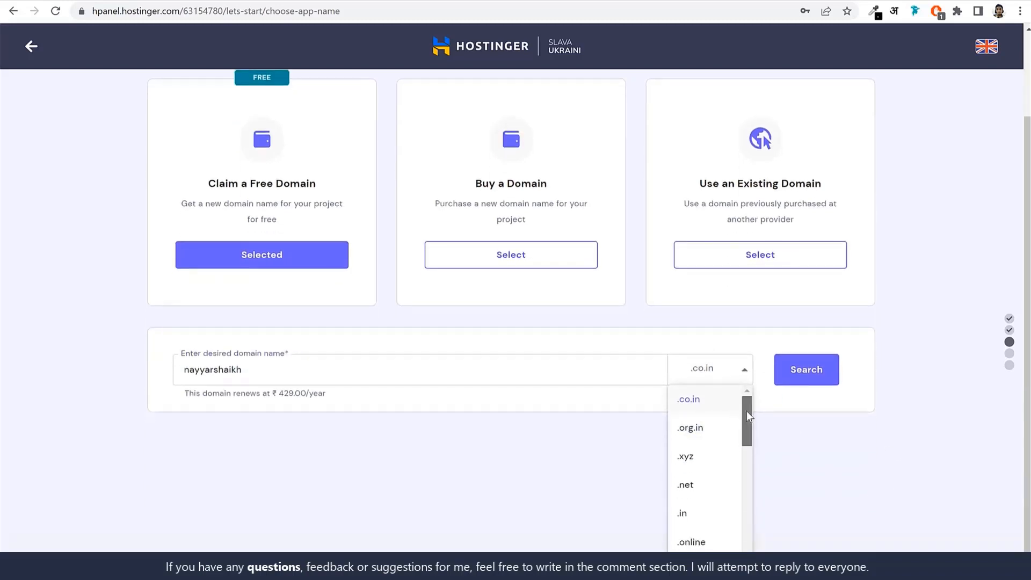
mouse_move(746, 411)
left_mouse_down()
mouse_move(750, 540)
mouse_move(754, 396)
left_mouse_up()
scroll(718, 473, "down", 8)
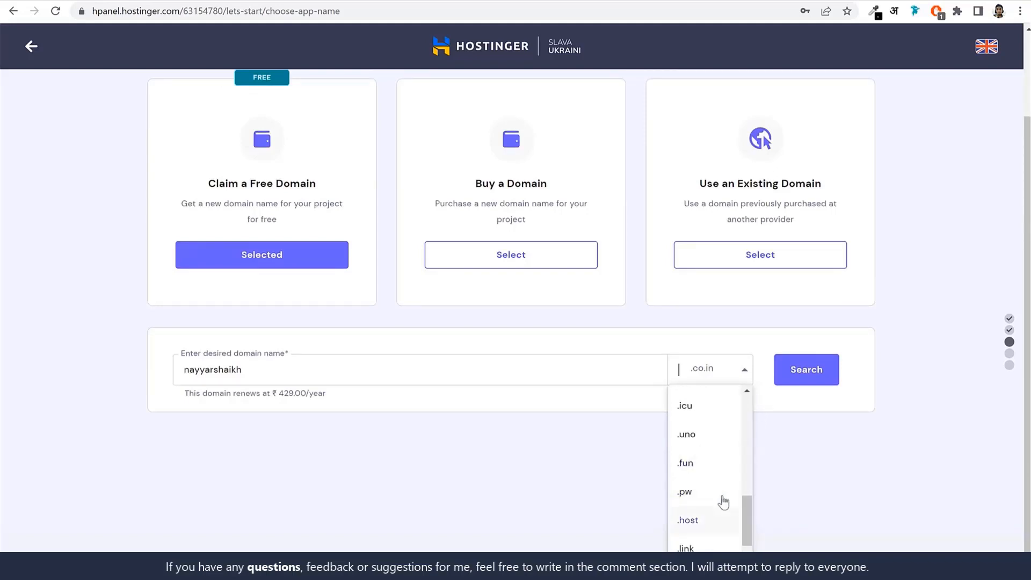
scroll(724, 502, "down", 3)
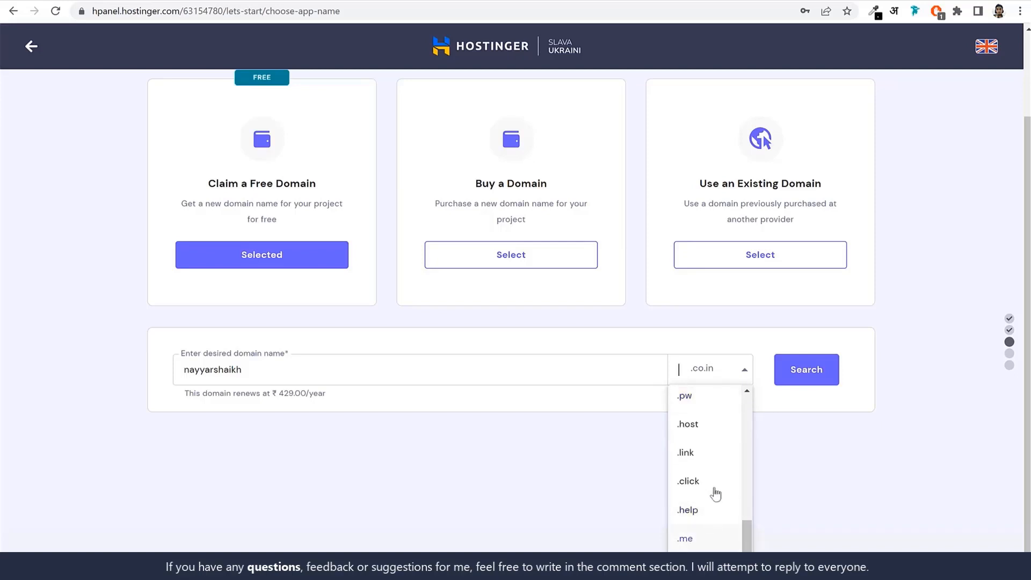
scroll(716, 473, "up", 2)
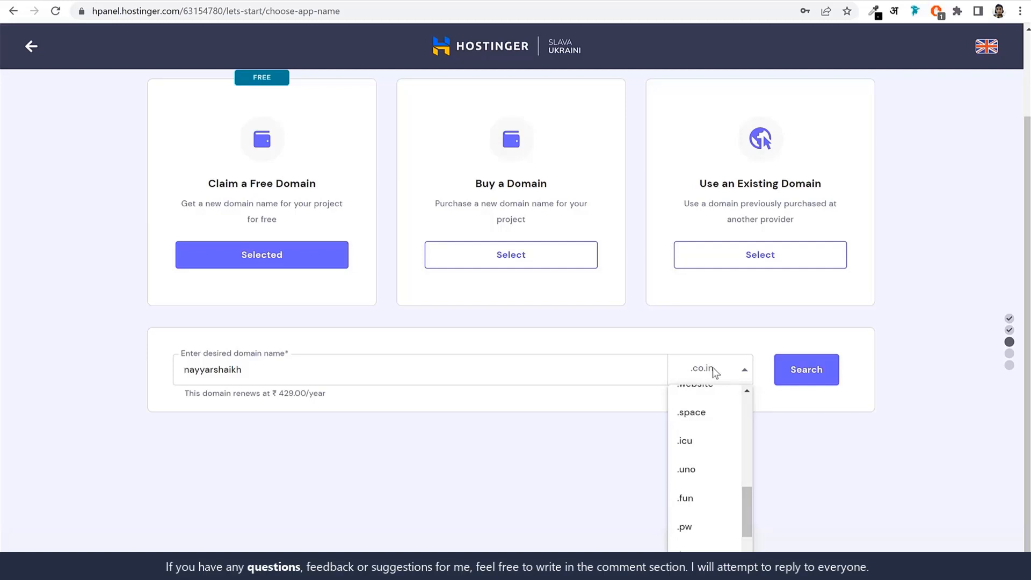
type(".a")
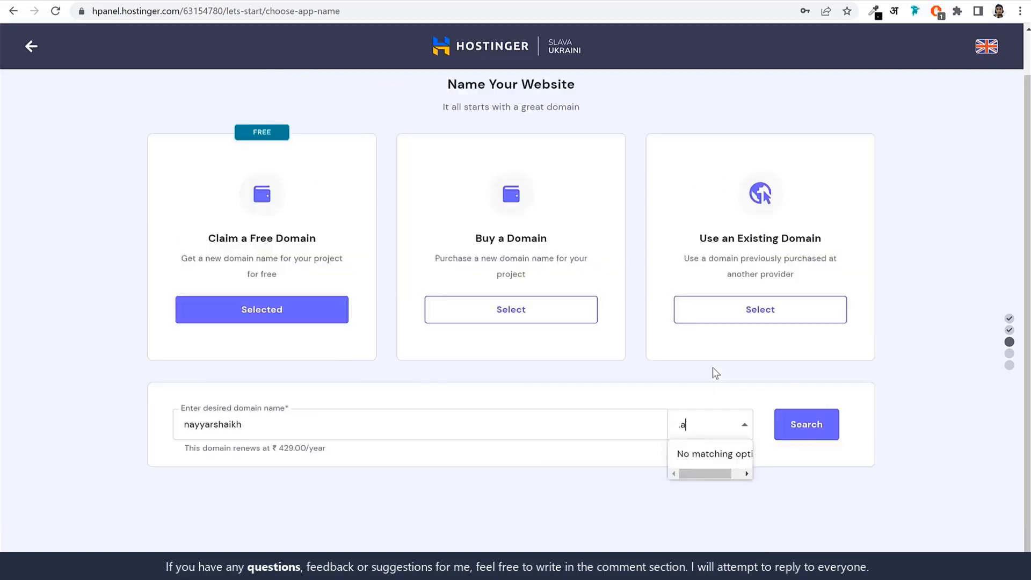
key("BackSpace")
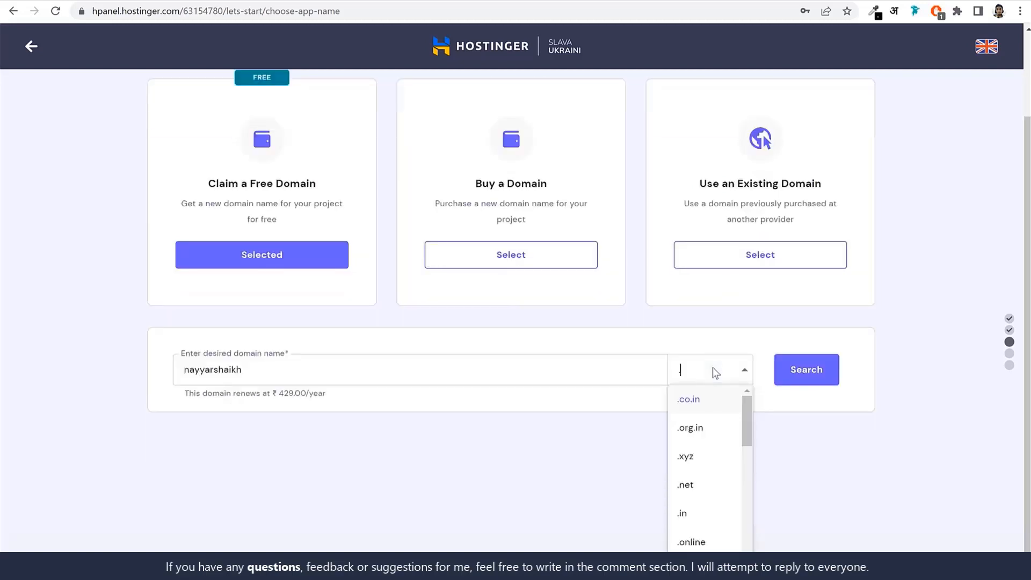
key("Return")
left_click(805, 436)
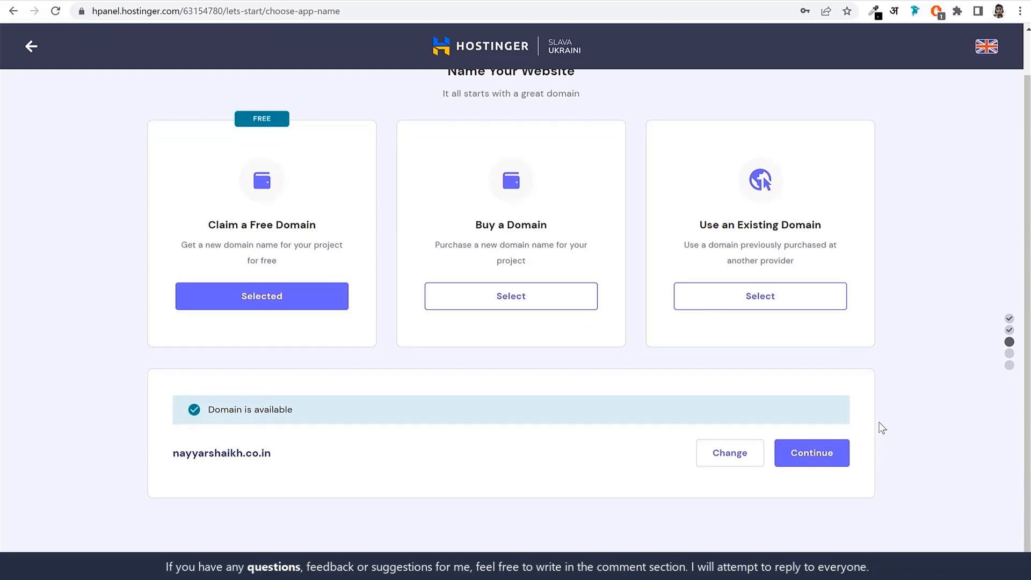
Switch to using an existing domain, enter blogdu.de, and accept it for the website after checking its provider
left_click(759, 305)
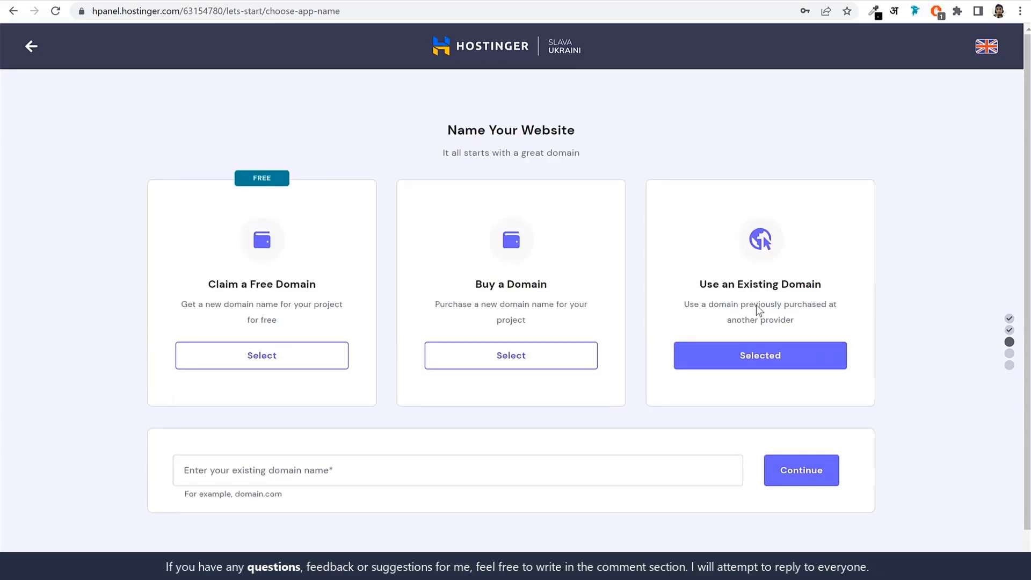
left_click(373, 462)
type("blogdude")
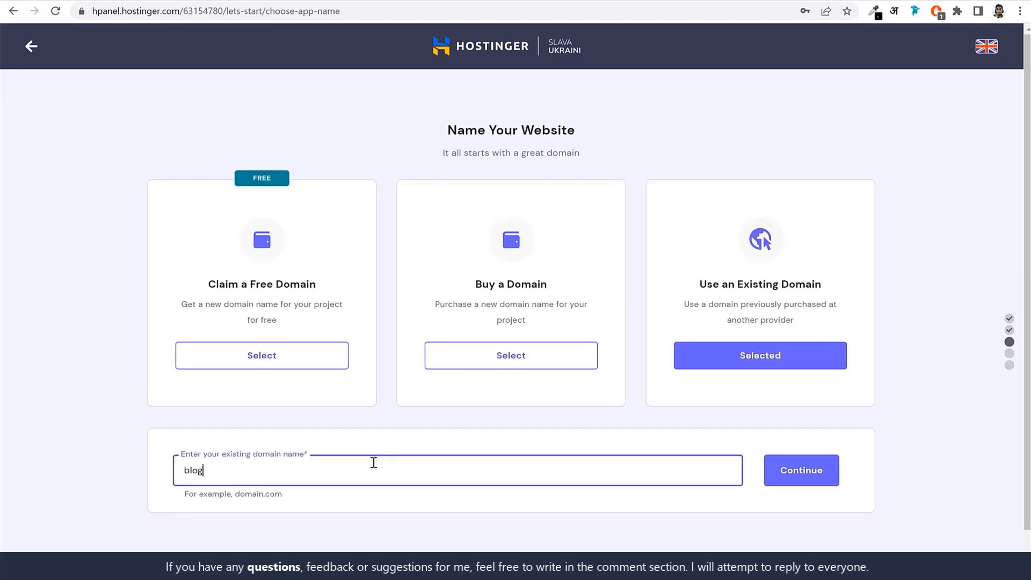
key("BackSpace")
key("BackSpace")
type(".de")
left_click(799, 476)
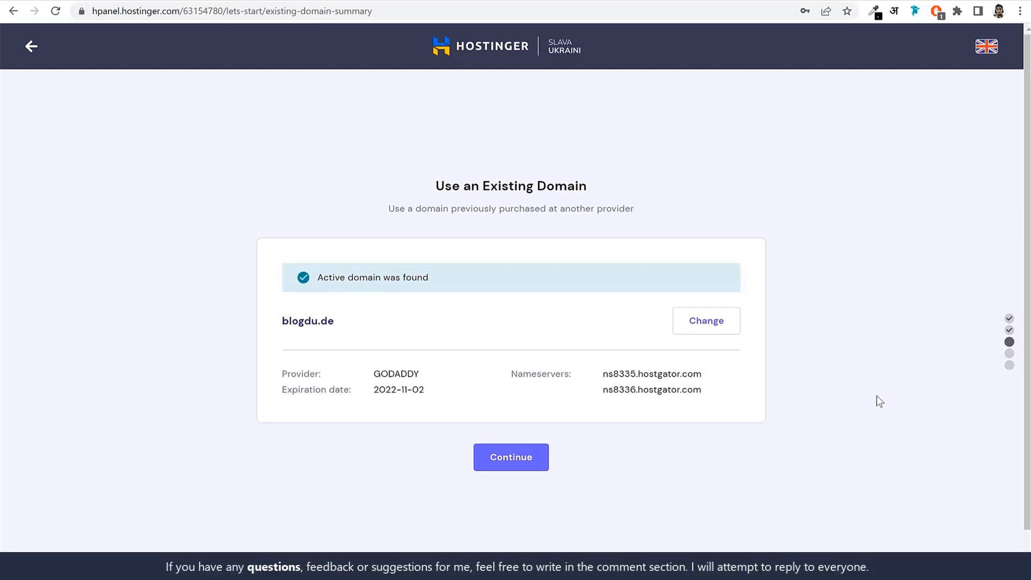
left_click_drag(376, 373, 420, 371)
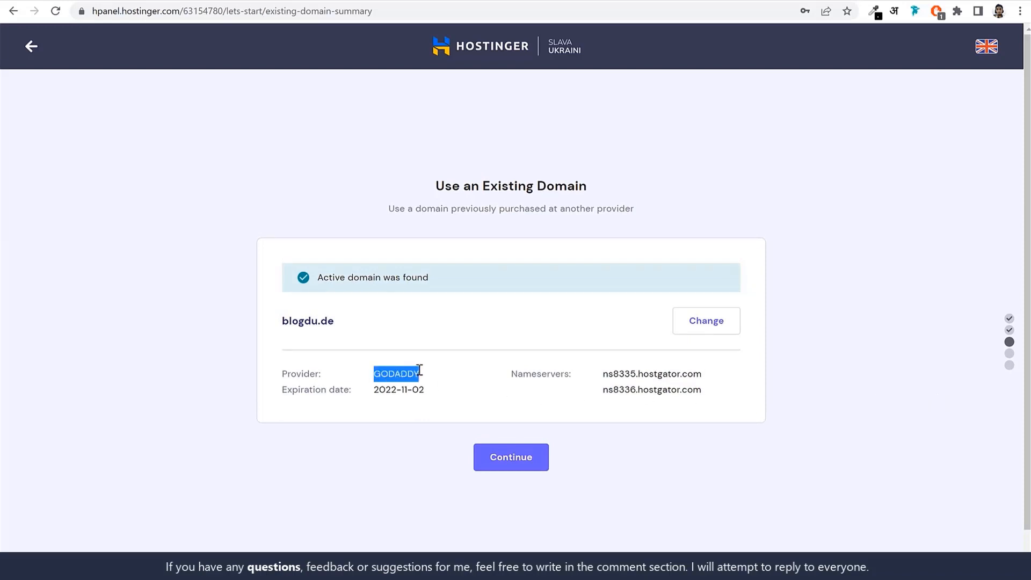
left_click(517, 465)
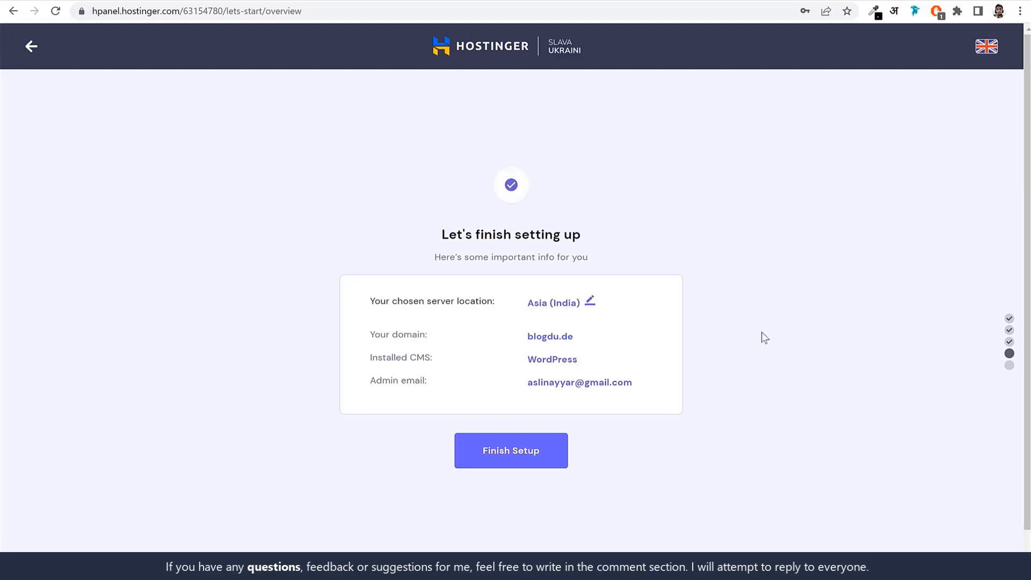
View the server location choices without changing Asia (India), and finish the website setup
left_click(590, 301)
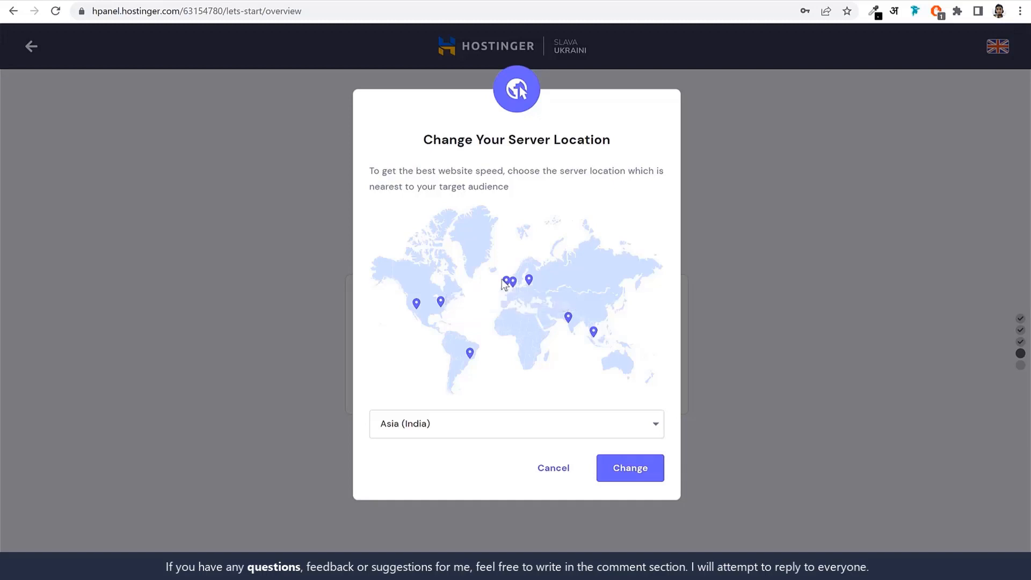
left_click(558, 477)
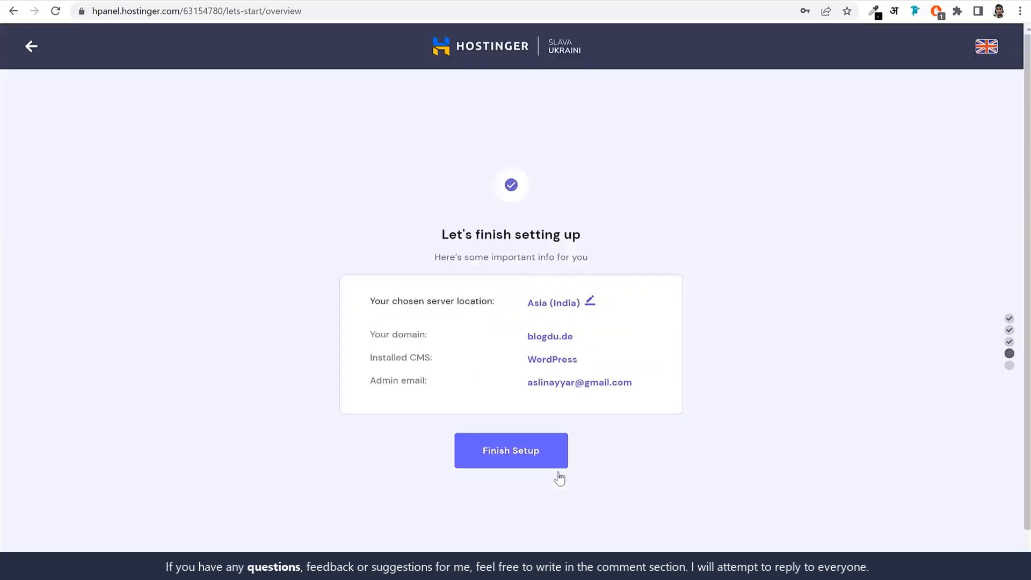
left_click(528, 456)
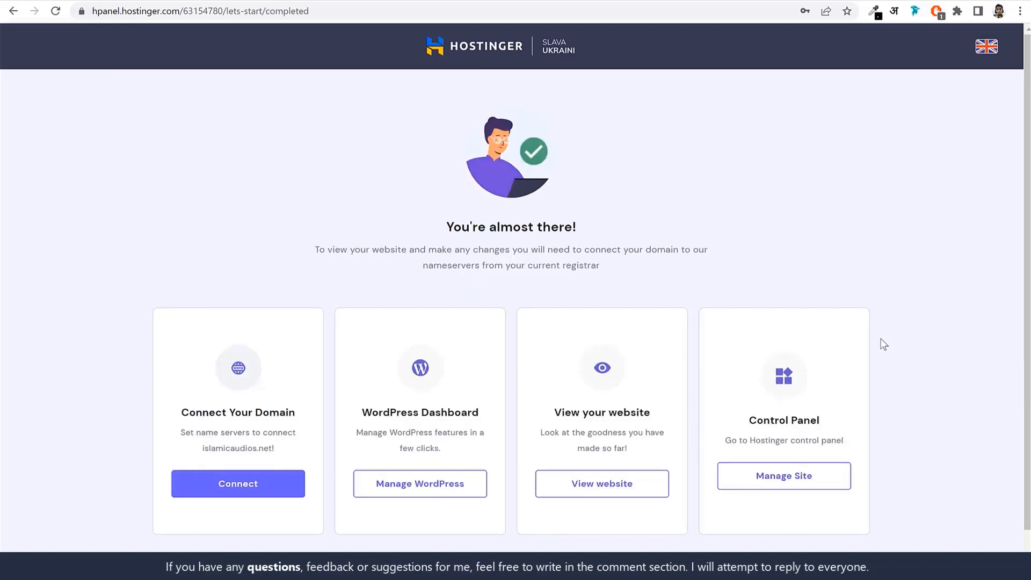
Go to the hPanel home page and open a new website migration request from the account options
scroll(879, 344, "down", 1)
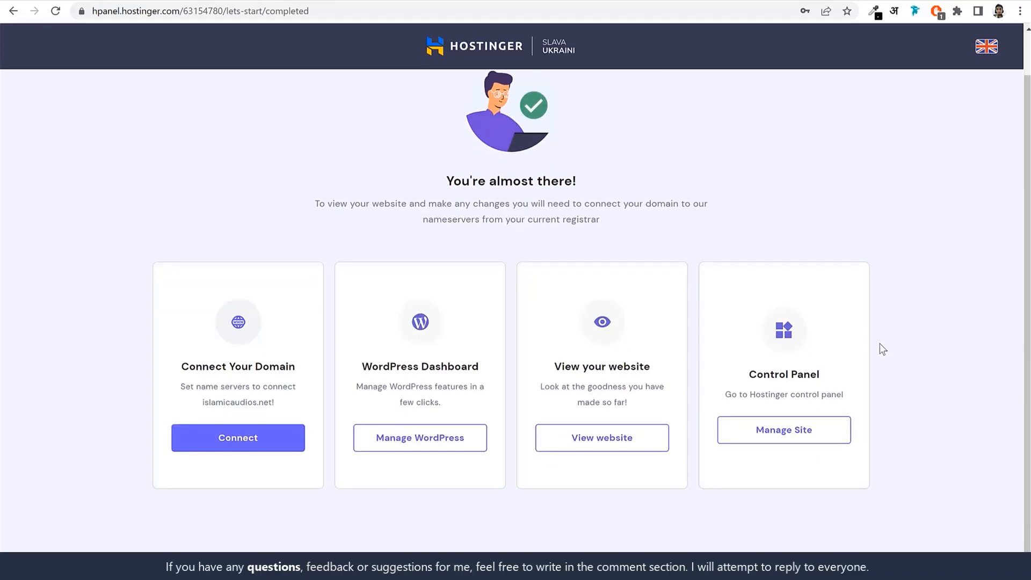
scroll(980, 177, "up", 1)
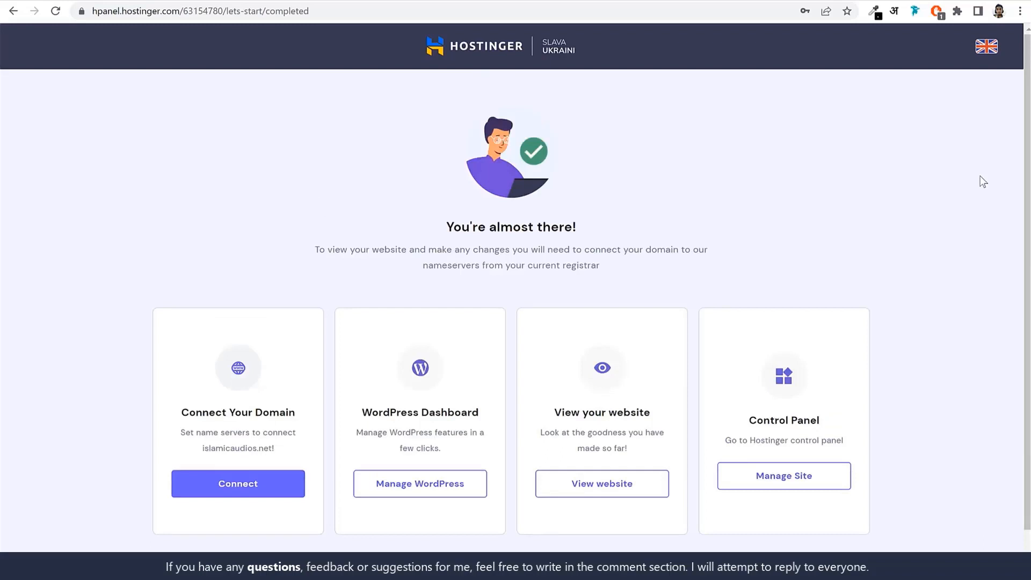
left_click(484, 50)
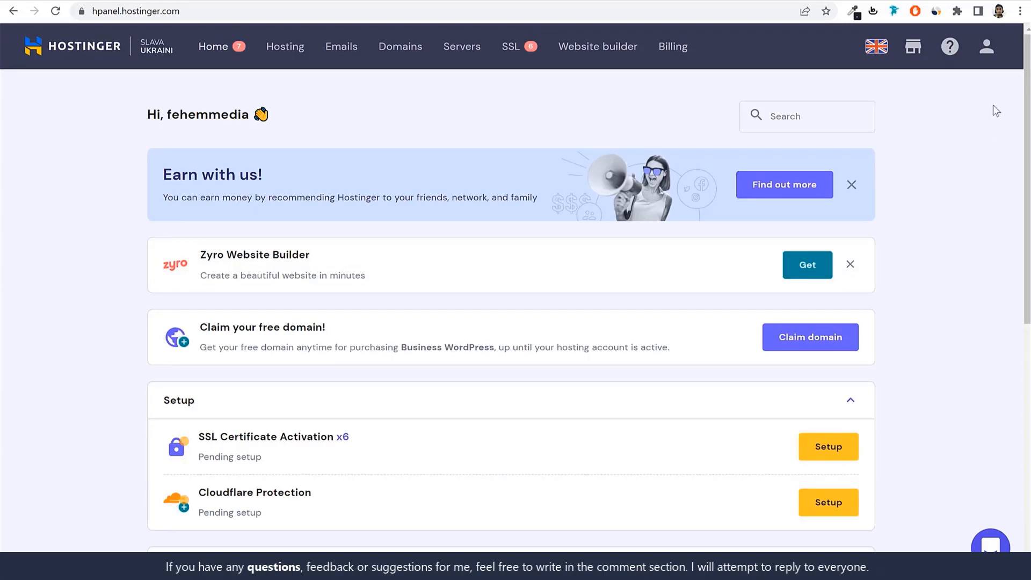
left_click(987, 51)
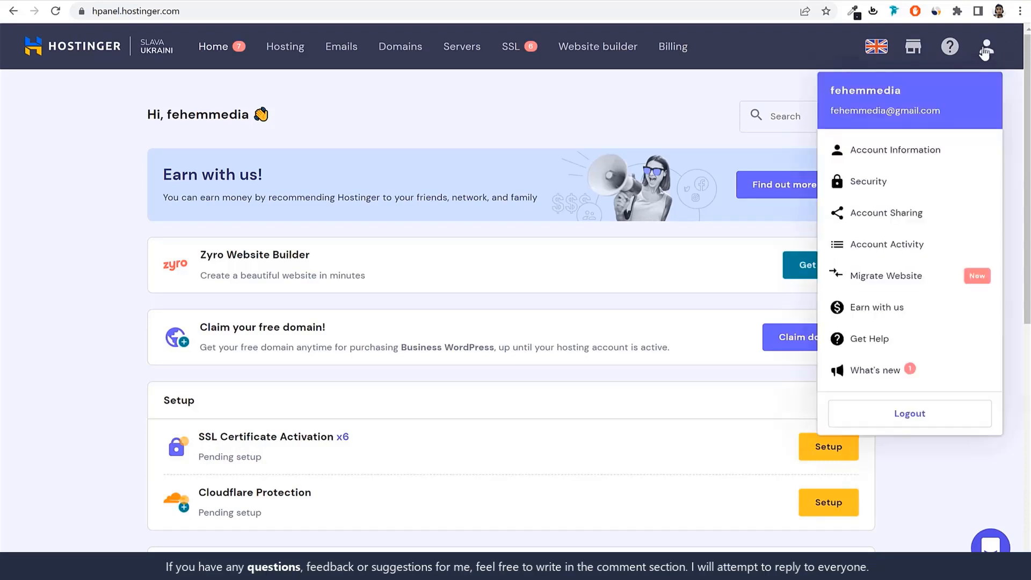
left_click(875, 281)
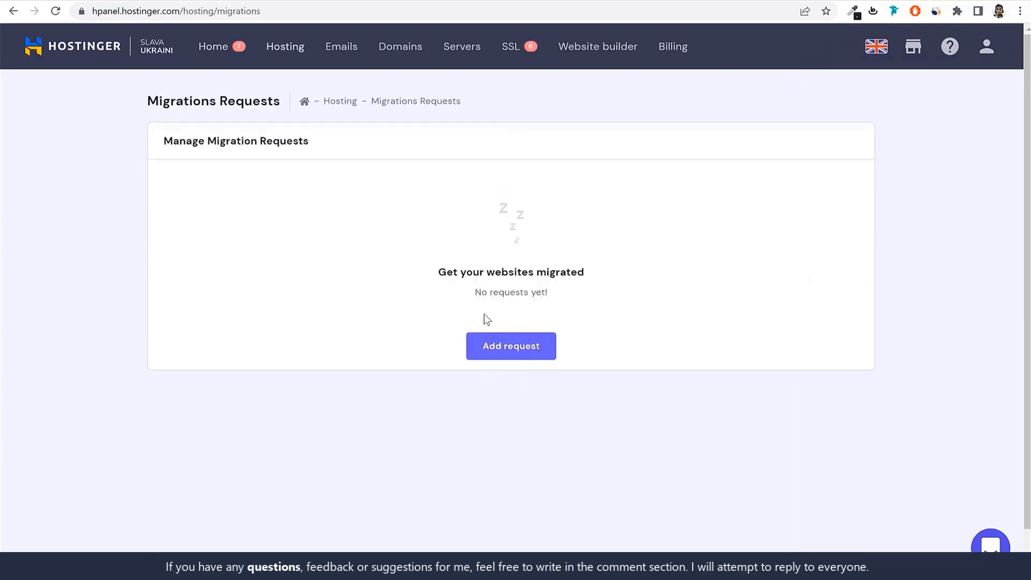
left_click(526, 352)
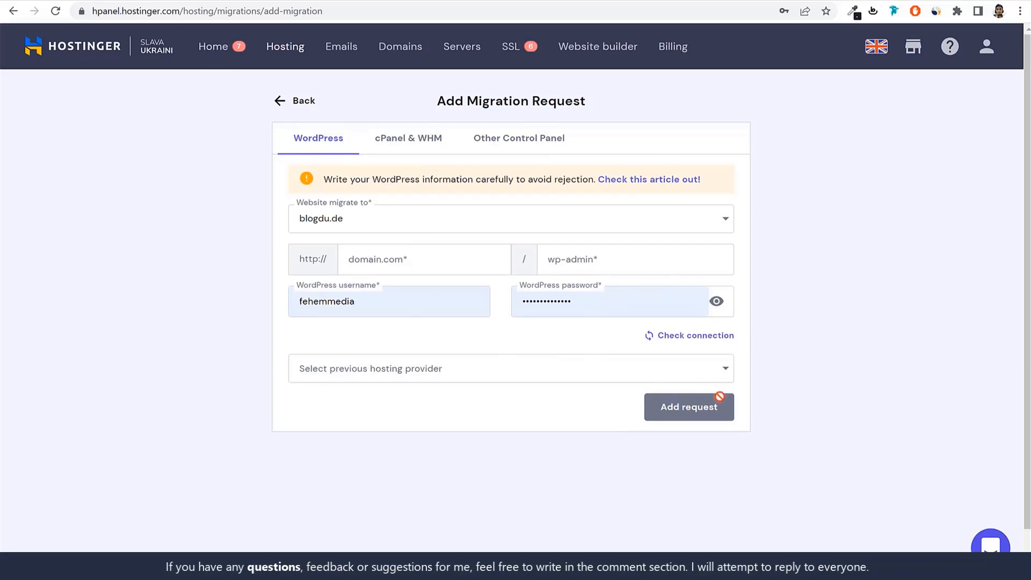
Open the Add Website page of the WordPress Business Hosting plan and postpone the LiteSpeed speed-up offer
left_click(213, 46)
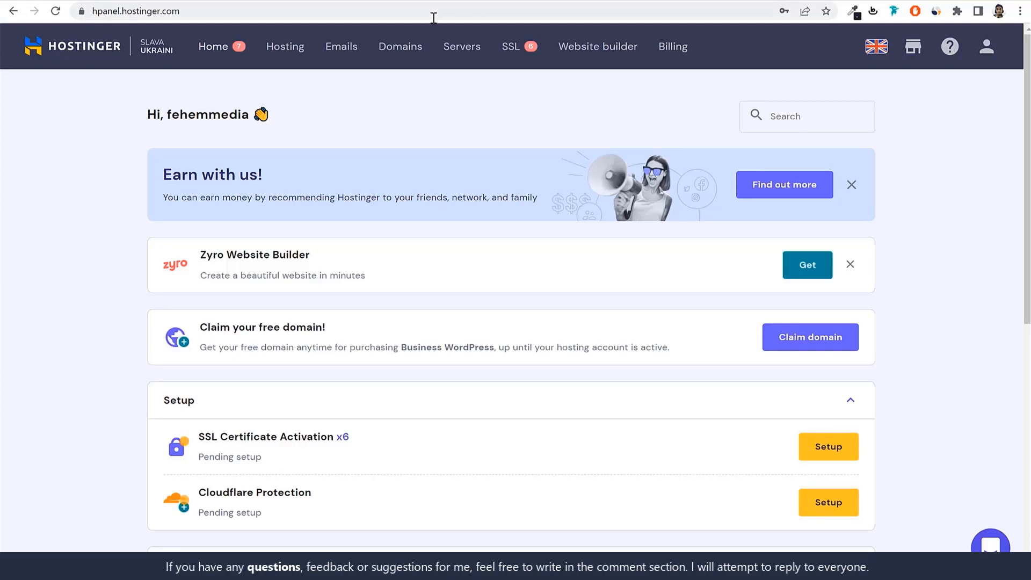
left_click(293, 48)
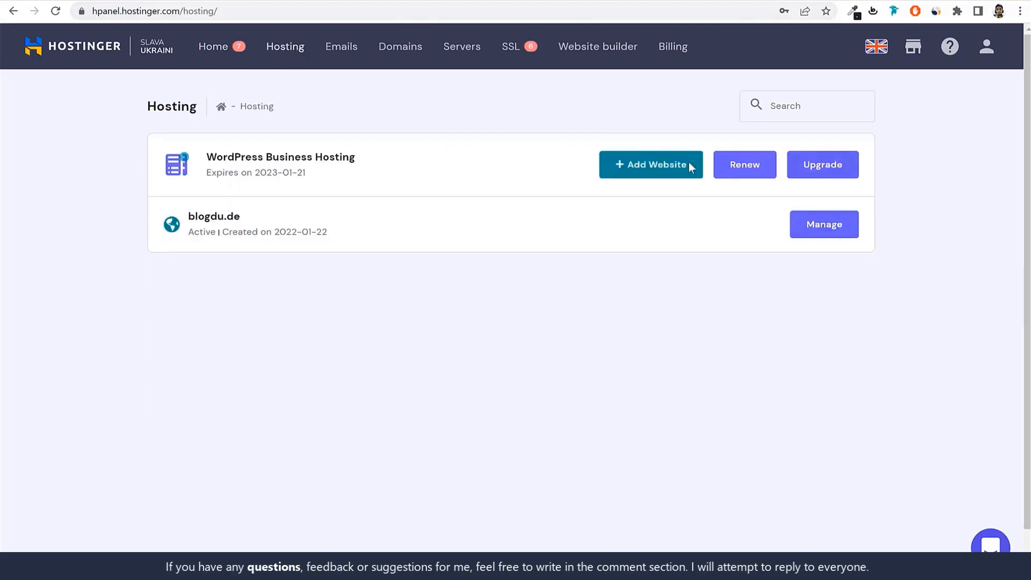
left_click(654, 179)
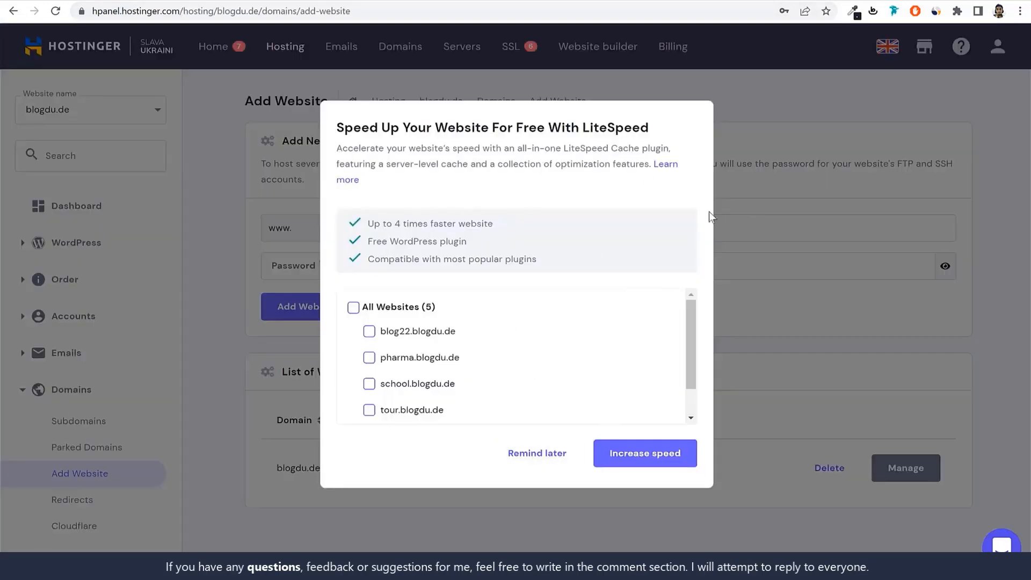
left_click(553, 456)
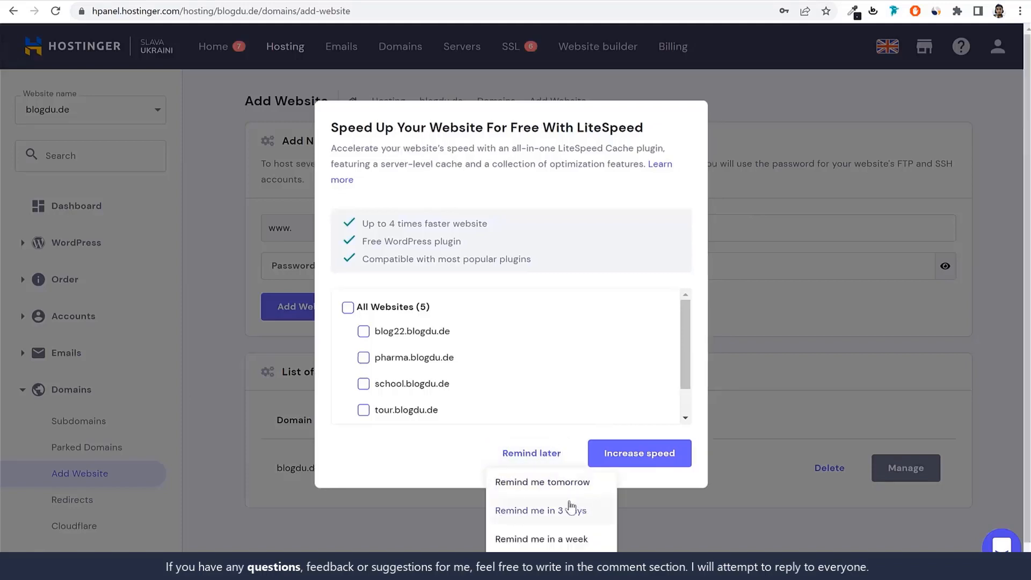
scroll(568, 539, "down", 1)
left_click(568, 537)
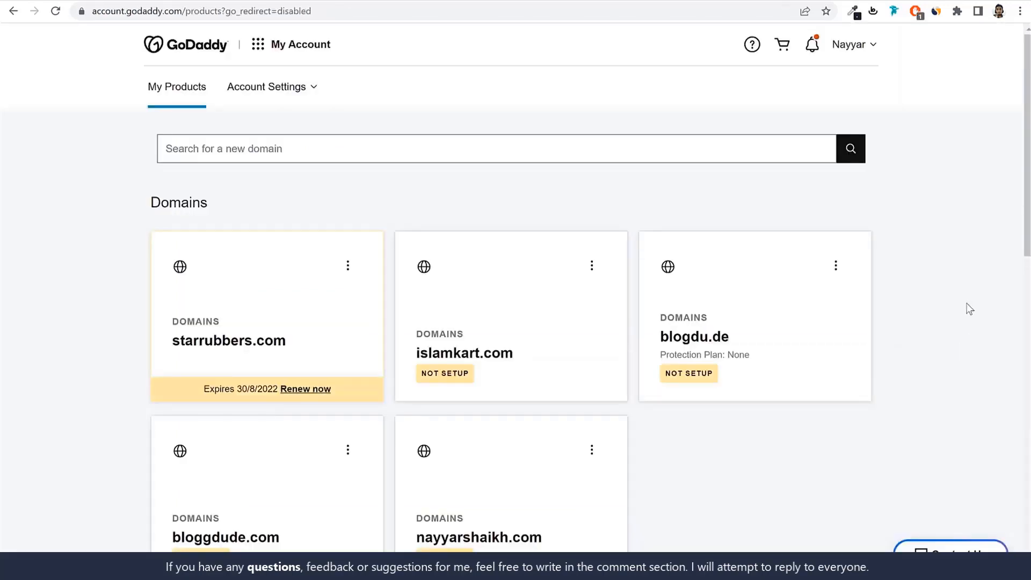
Review the domains registered in the GoDaddy account for one to use with the new website
scroll(968, 260, "down", 3)
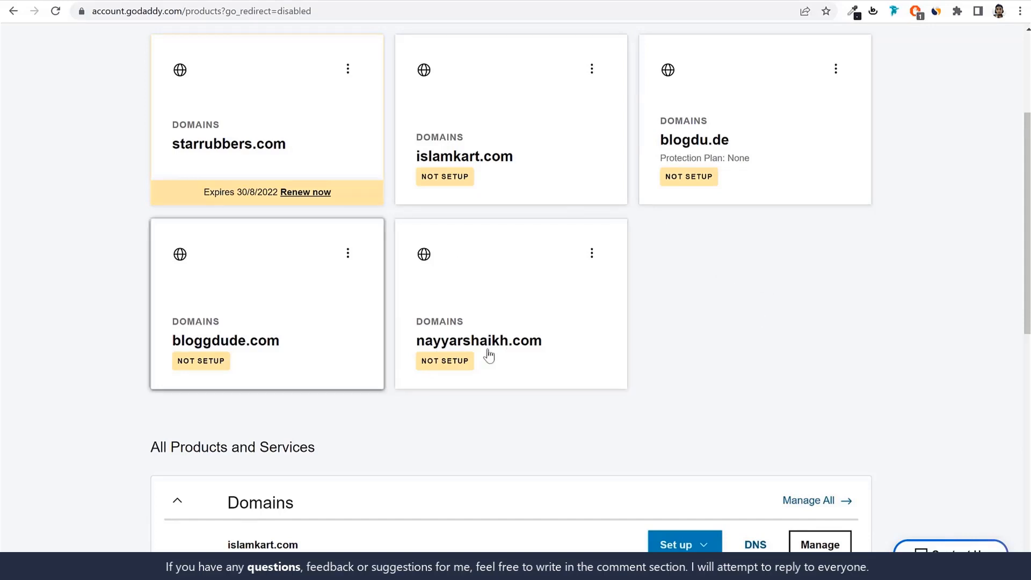
left_click_drag(574, 342, 419, 353)
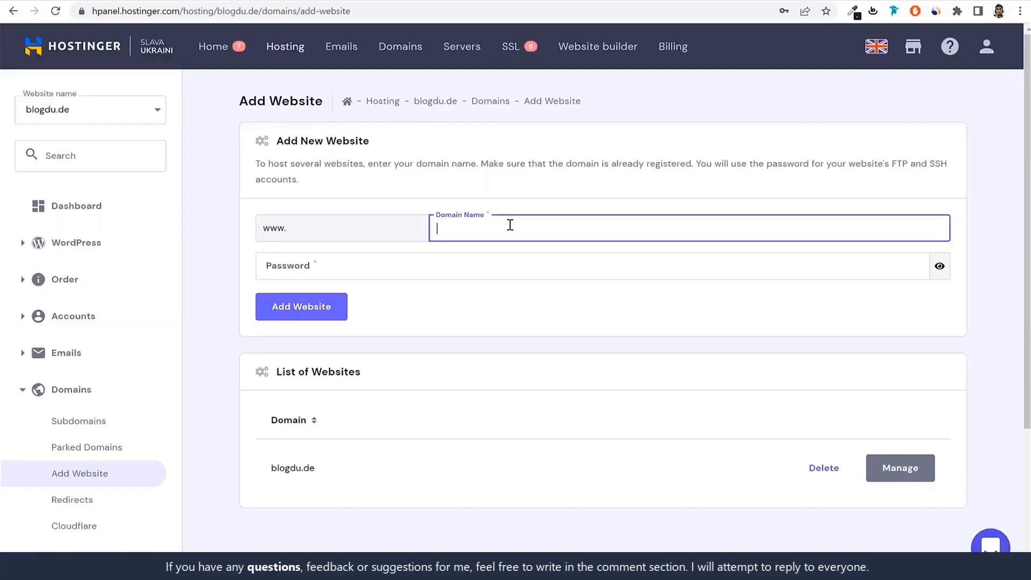
Add the copied domain as a new website with its account password, return to the Hosting overview and save the password in the browser
type("nayyarshaikh.com")
left_click(388, 263)
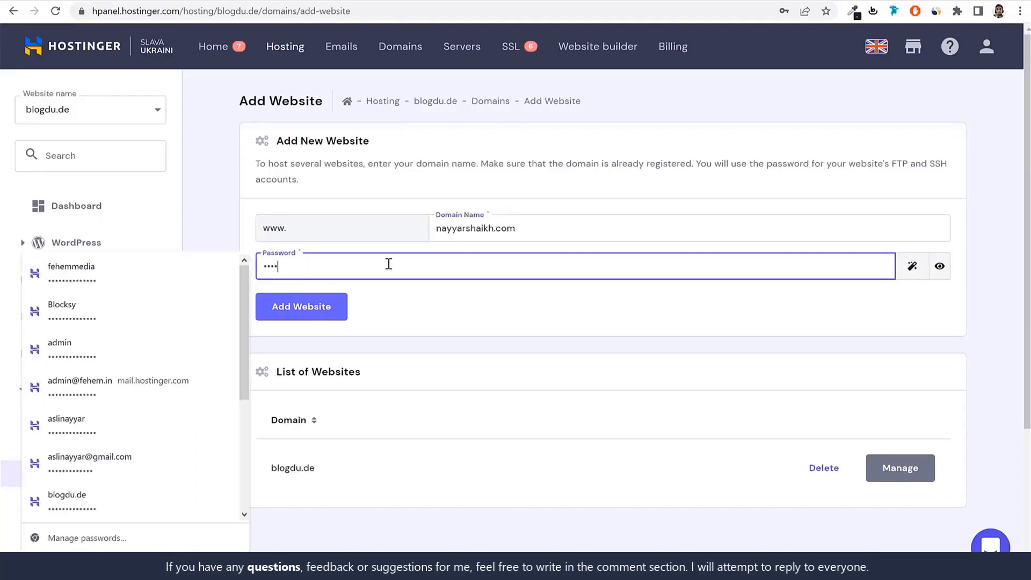
left_click(333, 318)
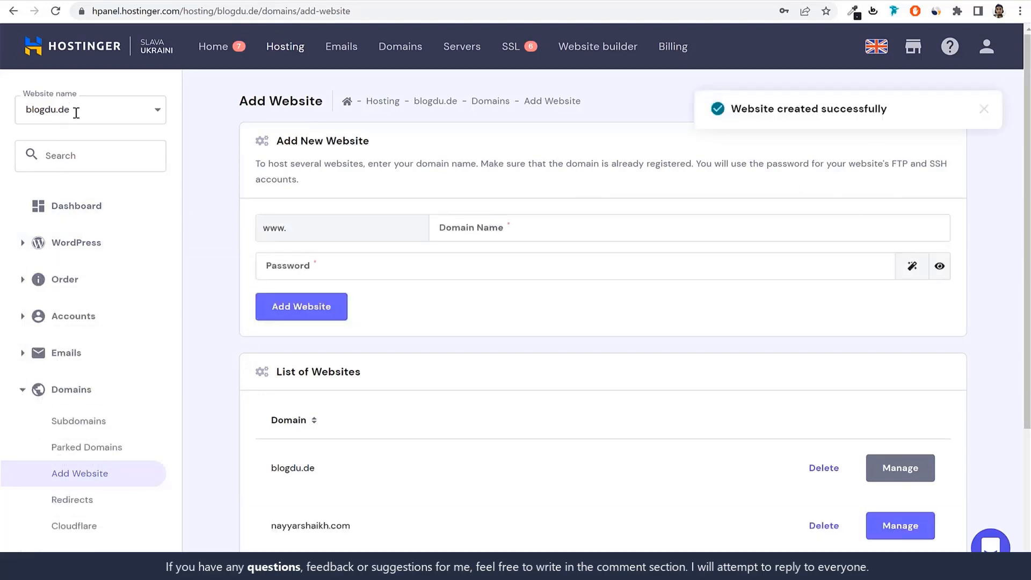
left_click(285, 47)
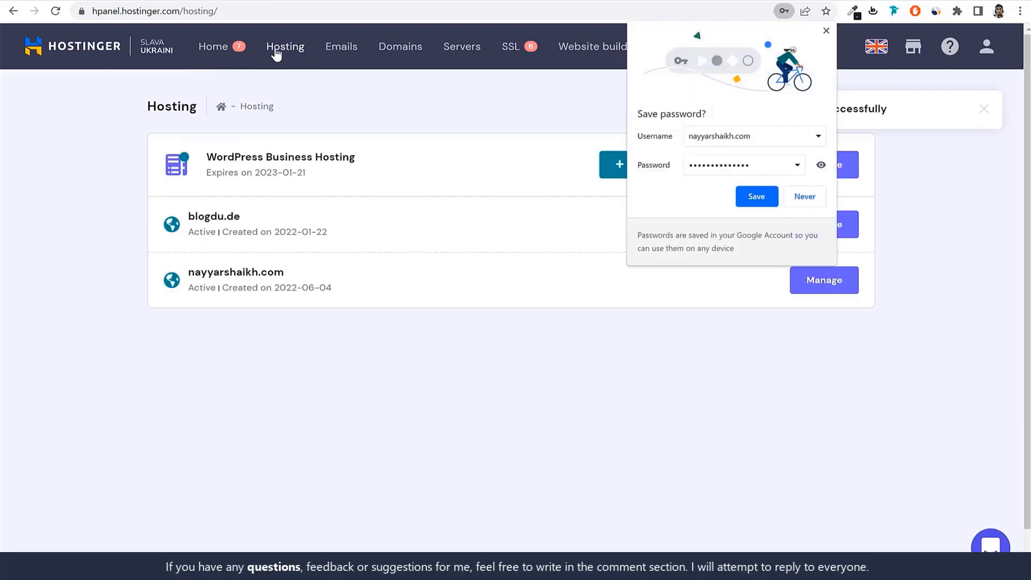
left_click(756, 197)
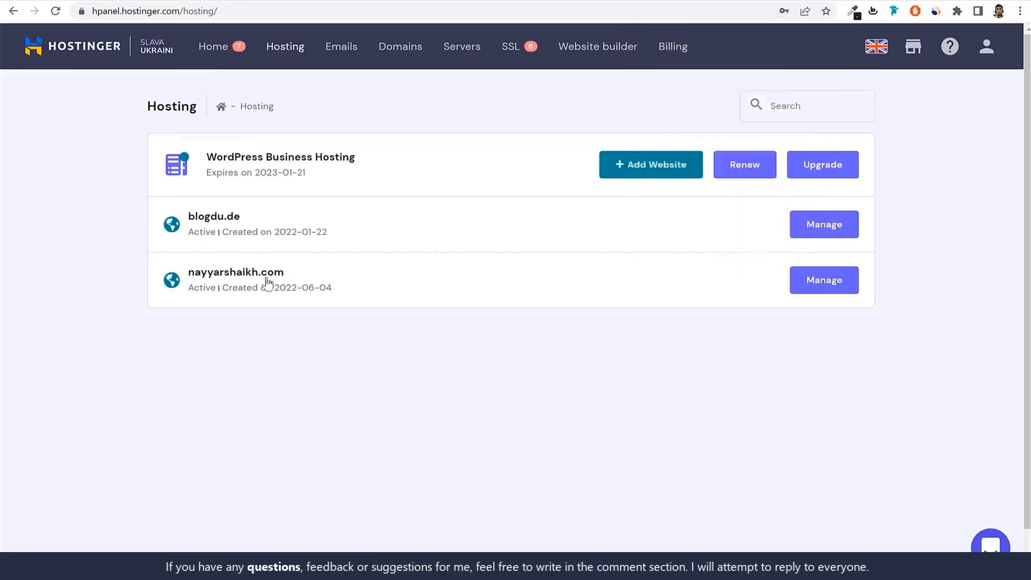
Open the newly added website's hosting account and examine its Hostinger nameservers and domain pointing status
left_click(836, 289)
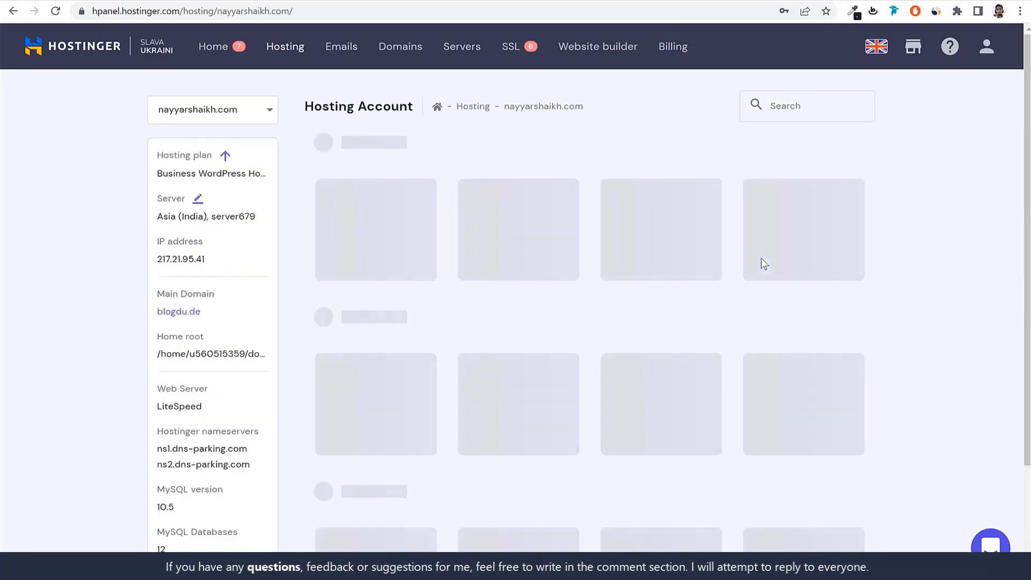
scroll(738, 309, "down", 5)
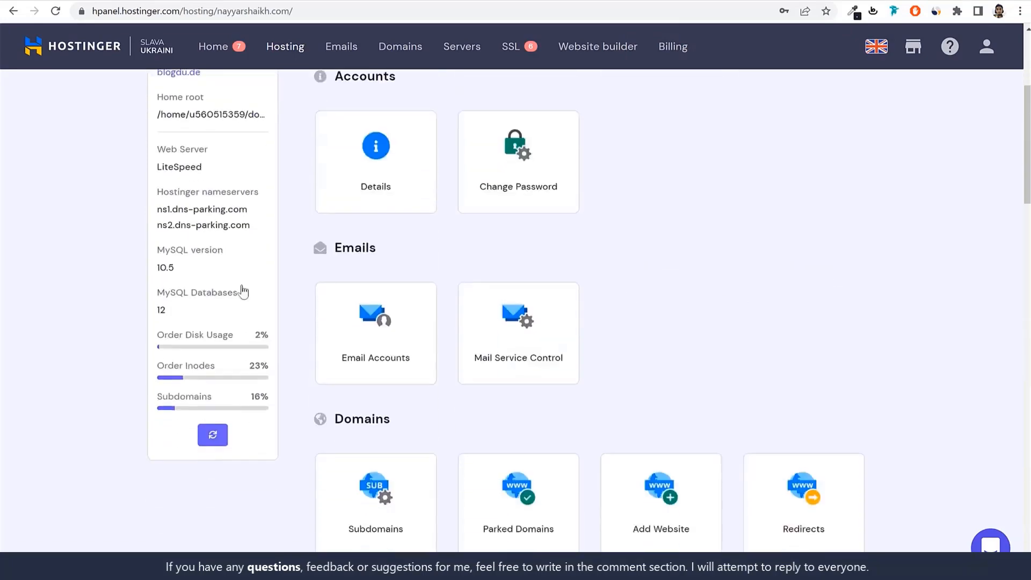
left_click_drag(151, 175, 271, 170)
scroll(267, 229, "up", 5)
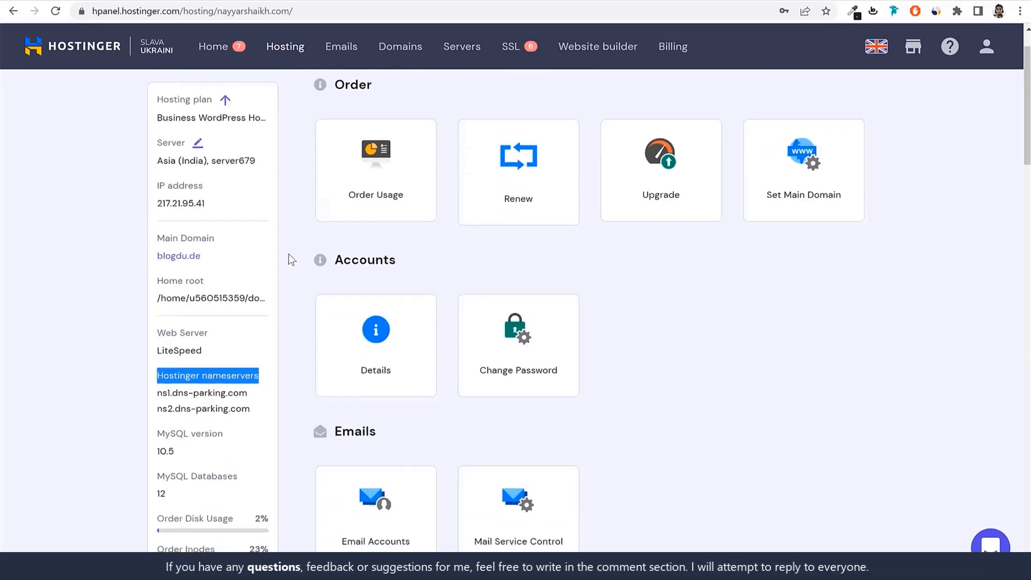
left_click_drag(347, 187, 550, 189)
left_click(558, 194)
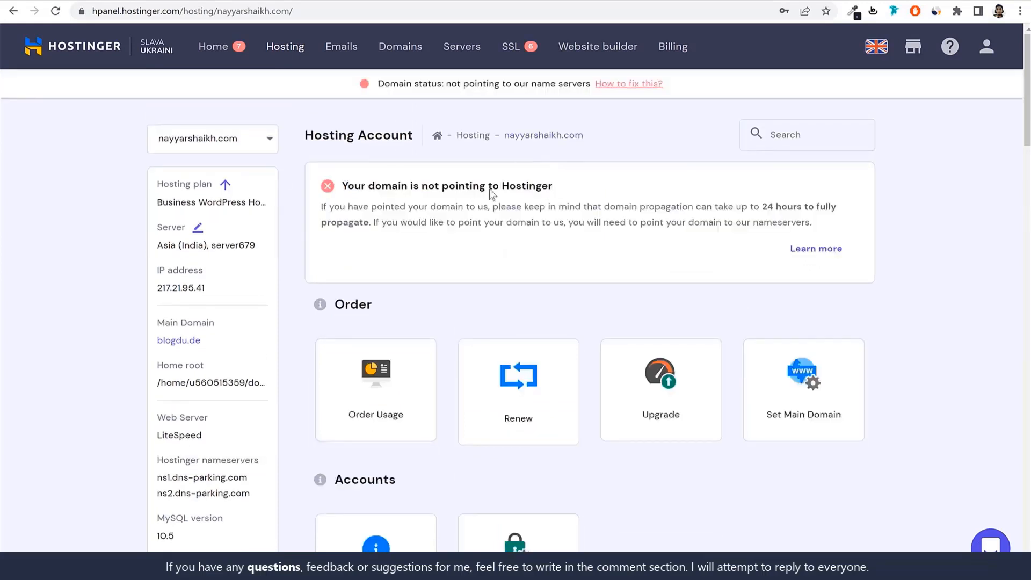
scroll(451, 260, "down", 4)
scroll(518, 219, "up", 4)
scroll(321, 79, "down", 4)
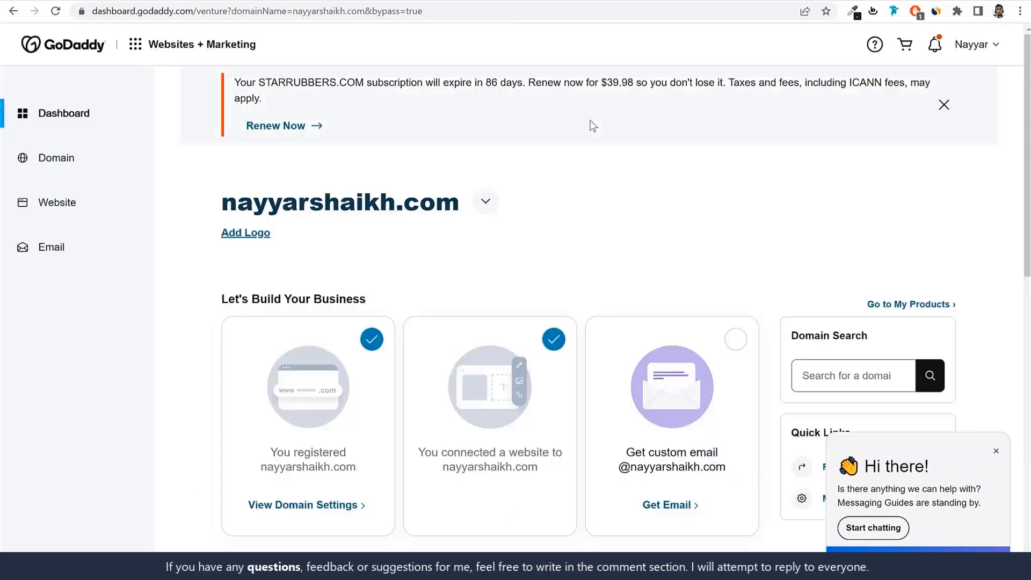
Switch to GoDaddy, return to the product list and open DNS management for the newly added domain
key("alt+Left")
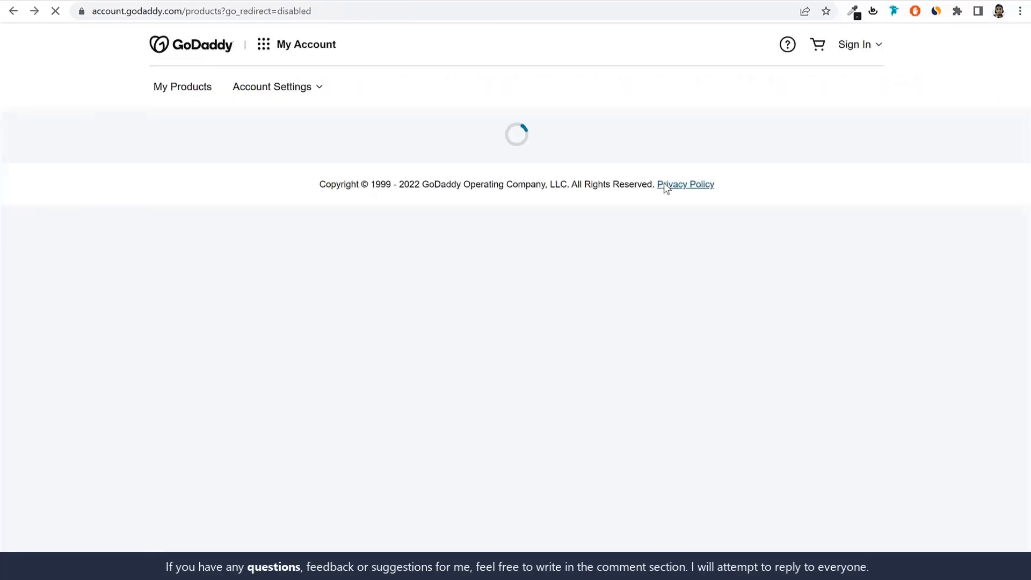
scroll(618, 306, "down", 5)
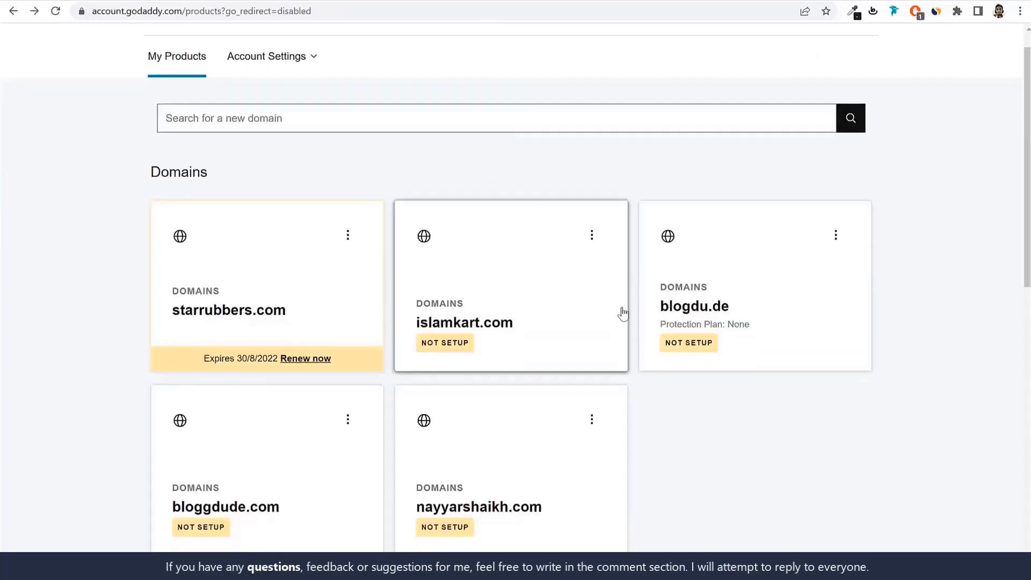
left_click(593, 189)
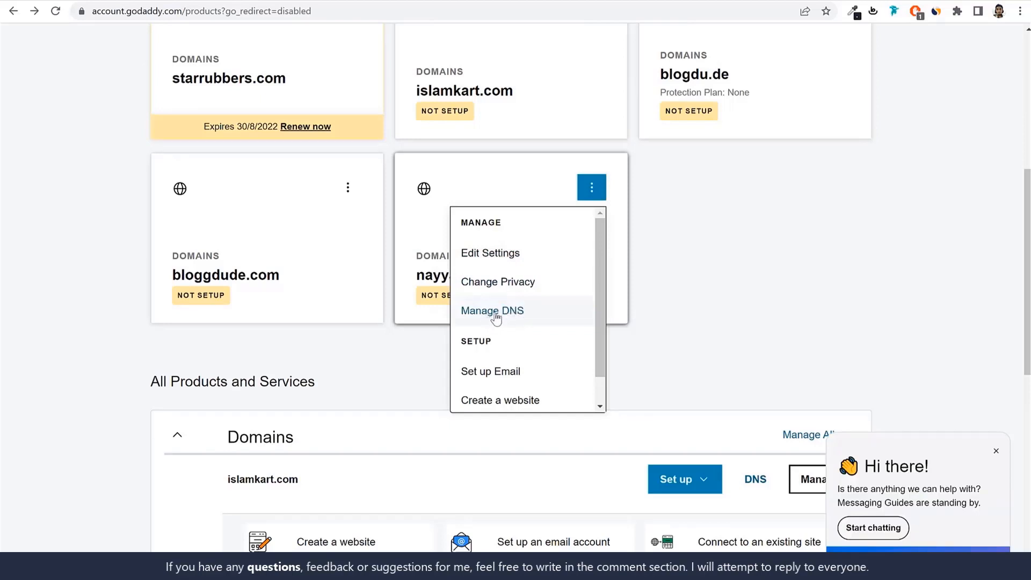
left_click(515, 312)
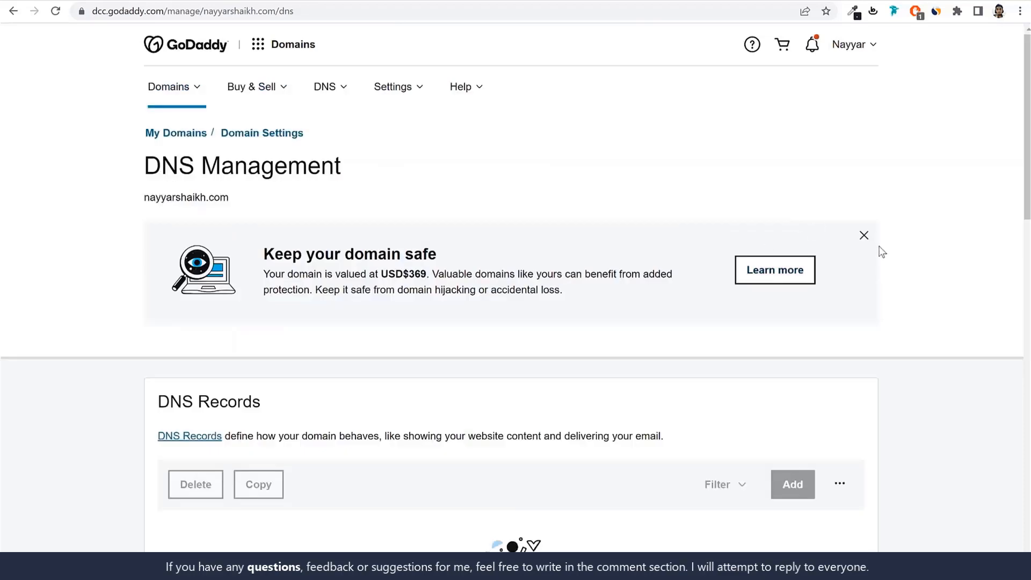
Dismiss the domain safety banner and start changing the domain's nameservers with the option to enter custom ones
left_click(862, 234)
scroll(895, 257, "down", 4)
scroll(895, 256, "down", 5)
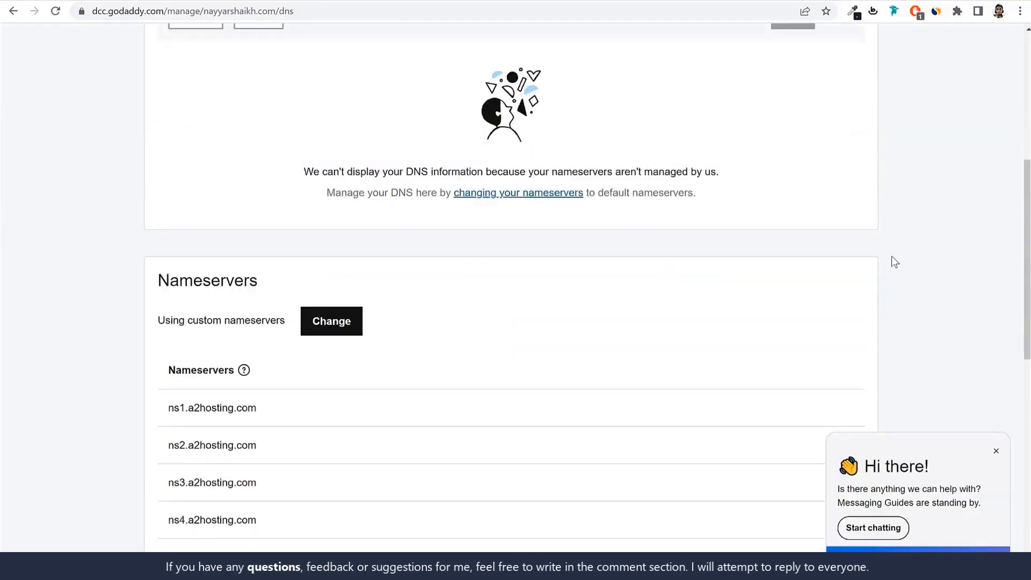
left_click(336, 286)
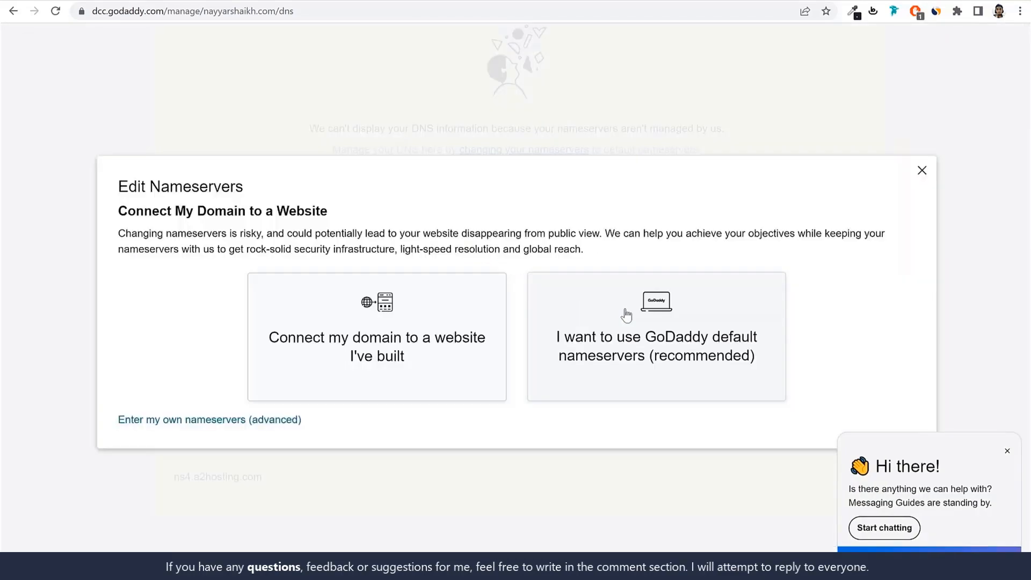
left_click_drag(98, 411, 226, 426)
left_click(226, 426)
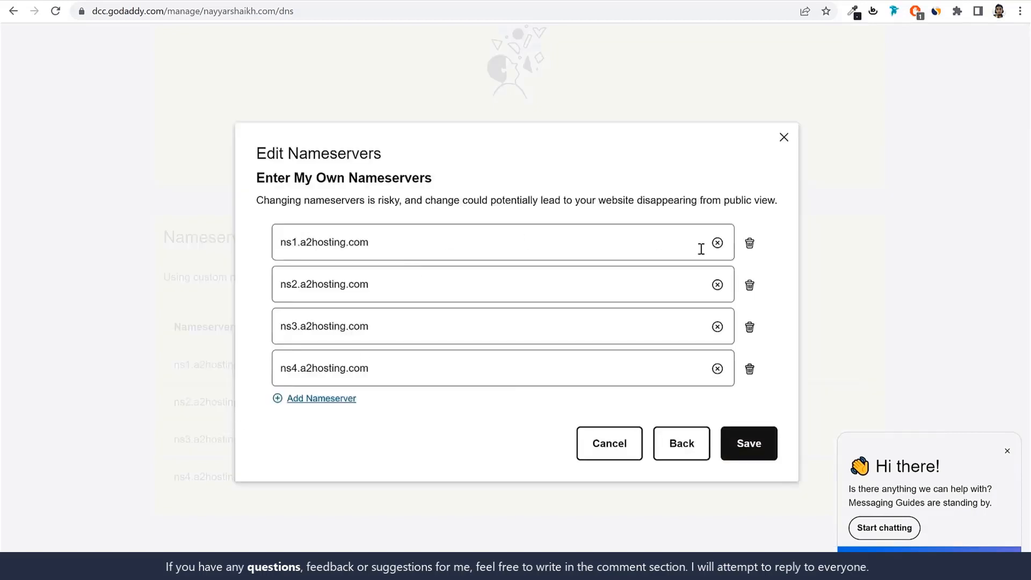
Delete the third and fourth nameserver entries and clear the remaining two a2hosting.com entries
left_click(749, 329)
left_click(749, 349)
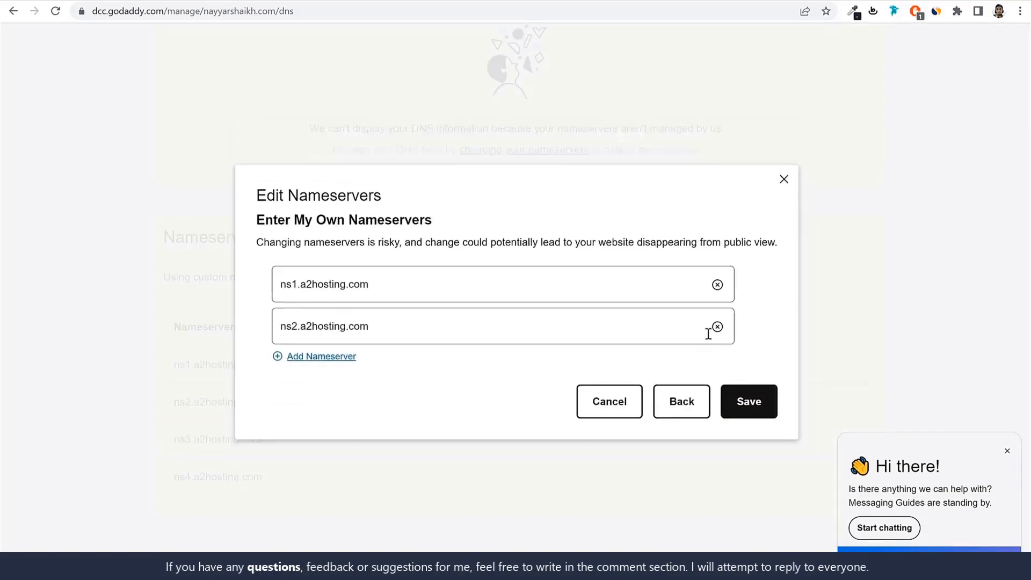
left_click(717, 284)
left_click(717, 327)
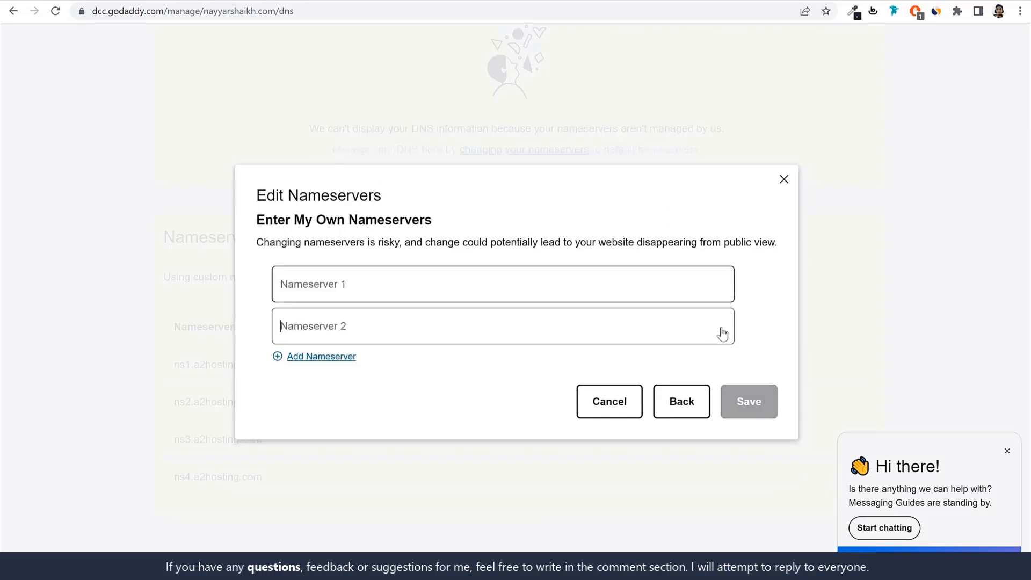
Copy the Hostinger nameservers ns1.dns-parking.com and ns2.dns-parking.com into the domain's two GoDaddy nameserver entries and save them
left_click(301, 281)
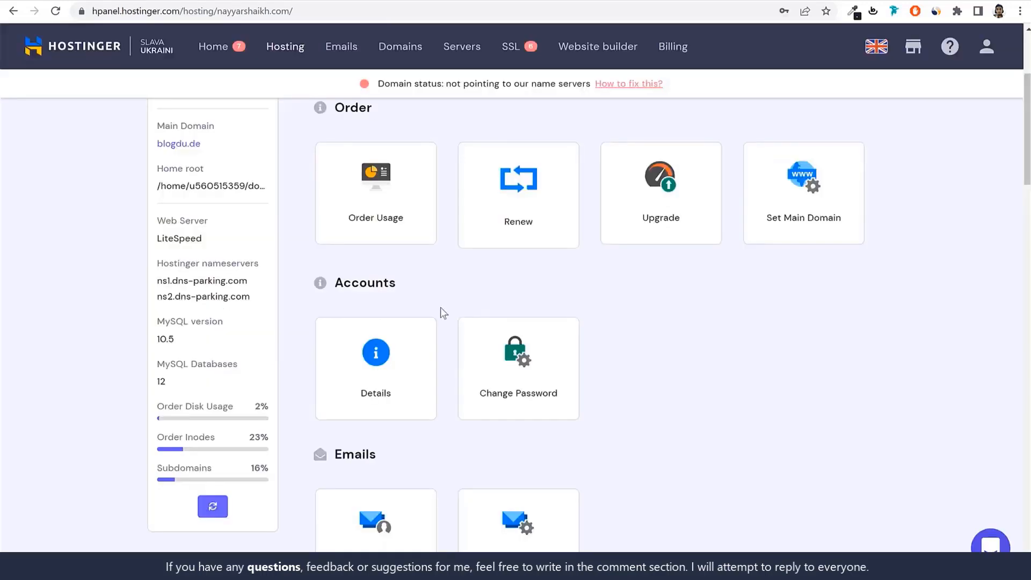
left_click_drag(157, 281, 248, 281)
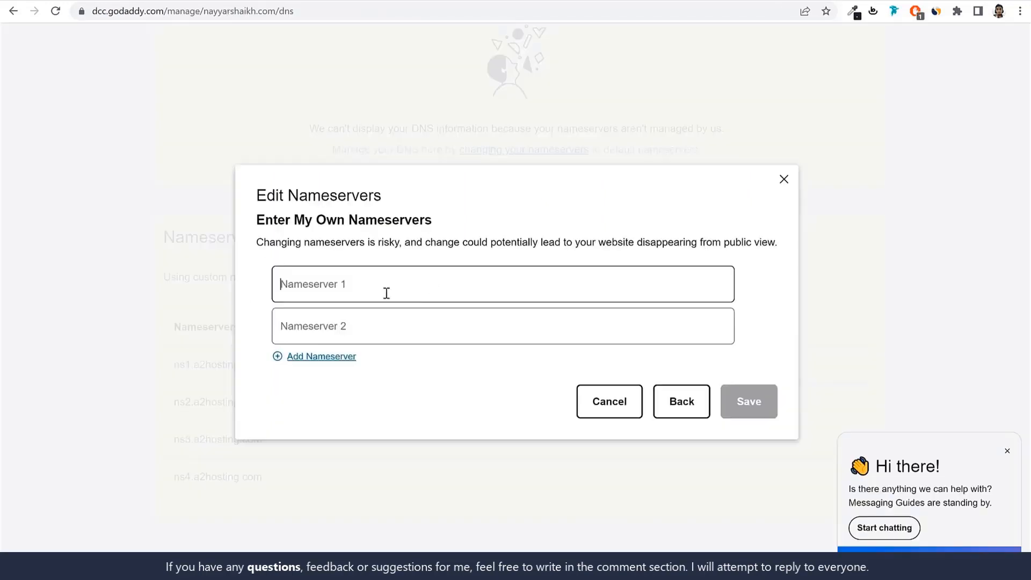
type("ns1.dns-parking.com")
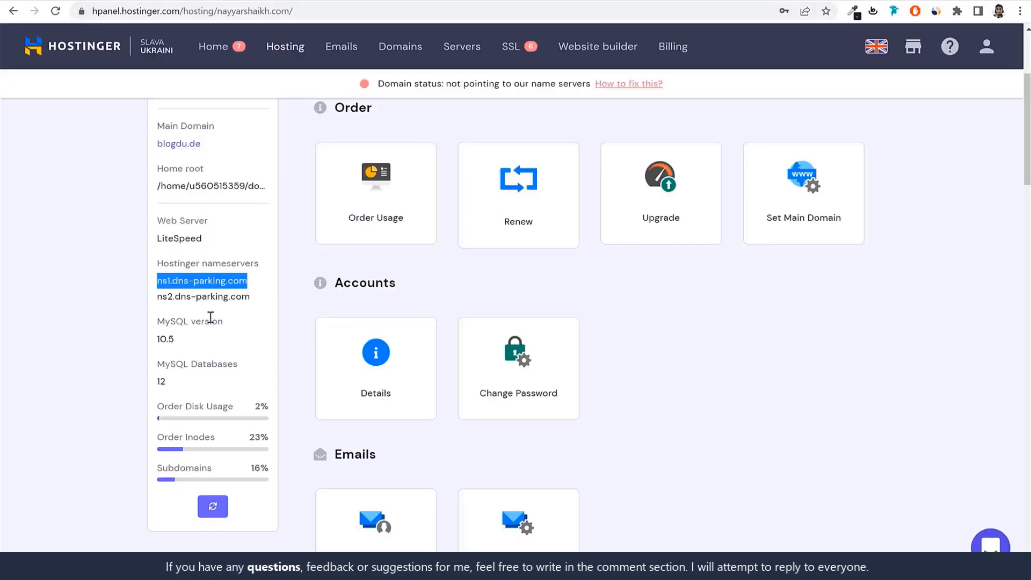
left_click_drag(157, 297, 265, 299)
key("ctrl+c")
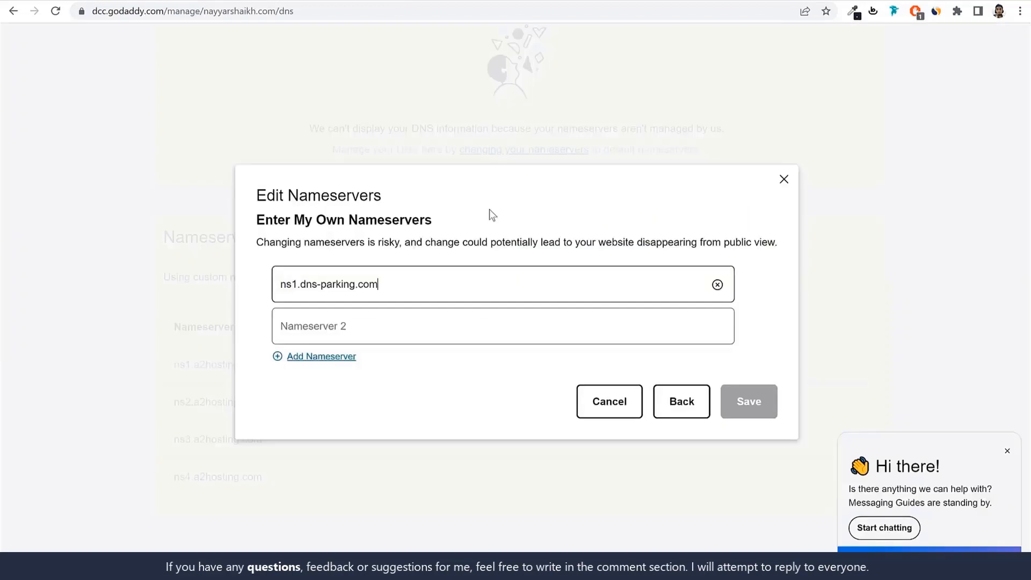
left_click(410, 327)
key("ctrl+v")
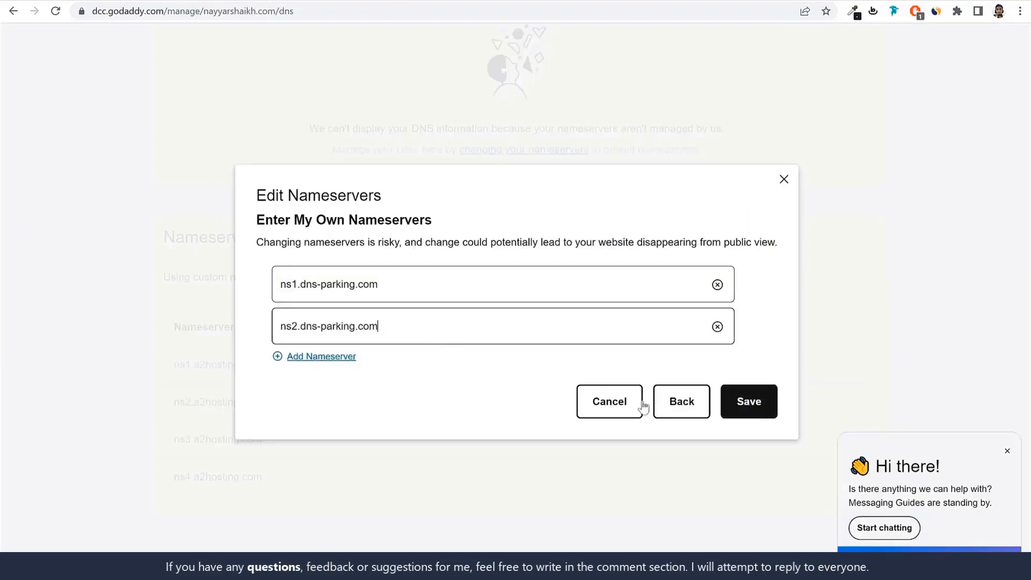
left_click(755, 407)
Switch back to Hostinger and open the WordPress dashboard of the blogdu.de website
left_click(260, 0)
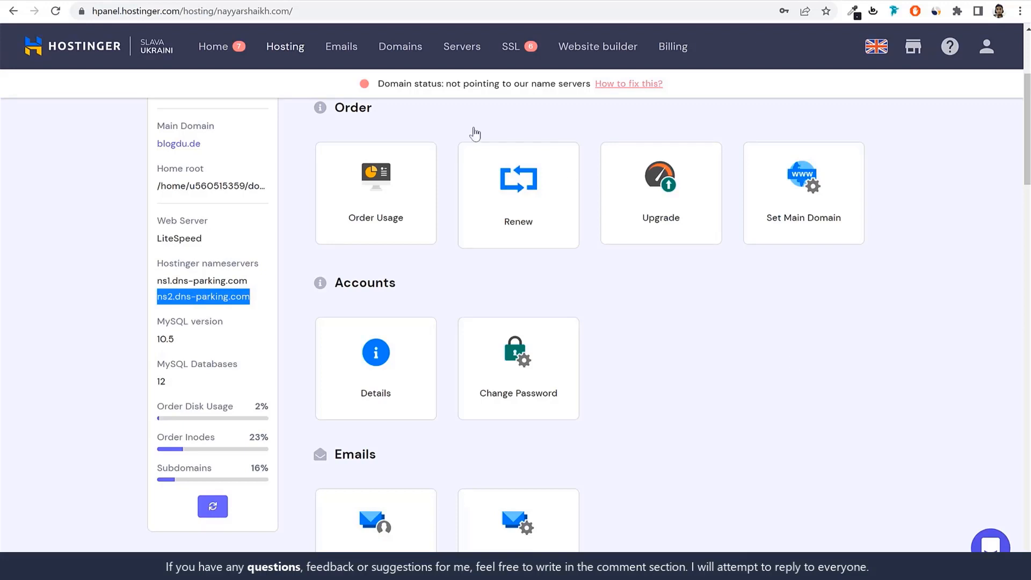
left_click(285, 54)
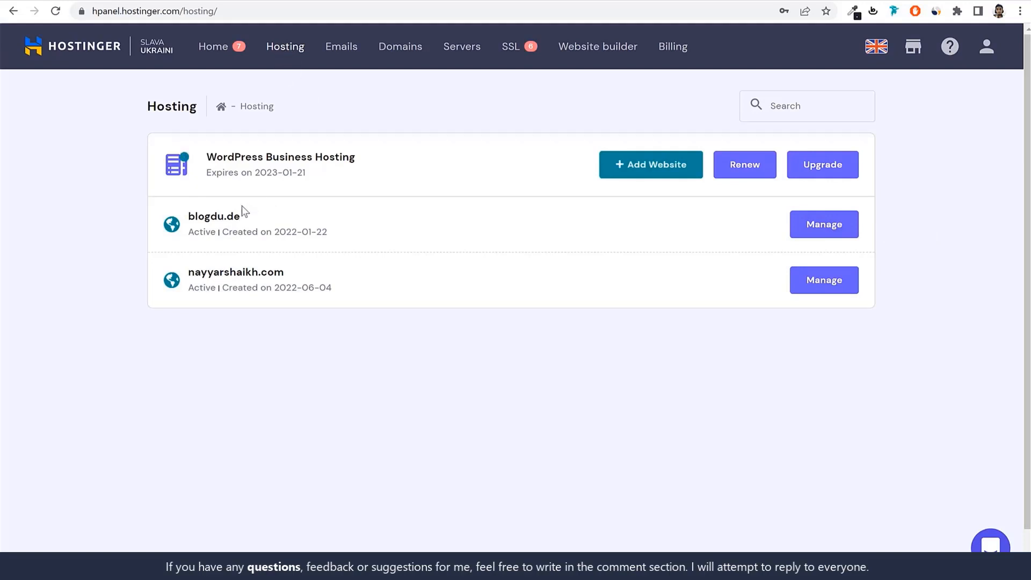
left_click(823, 231)
left_click(382, 220)
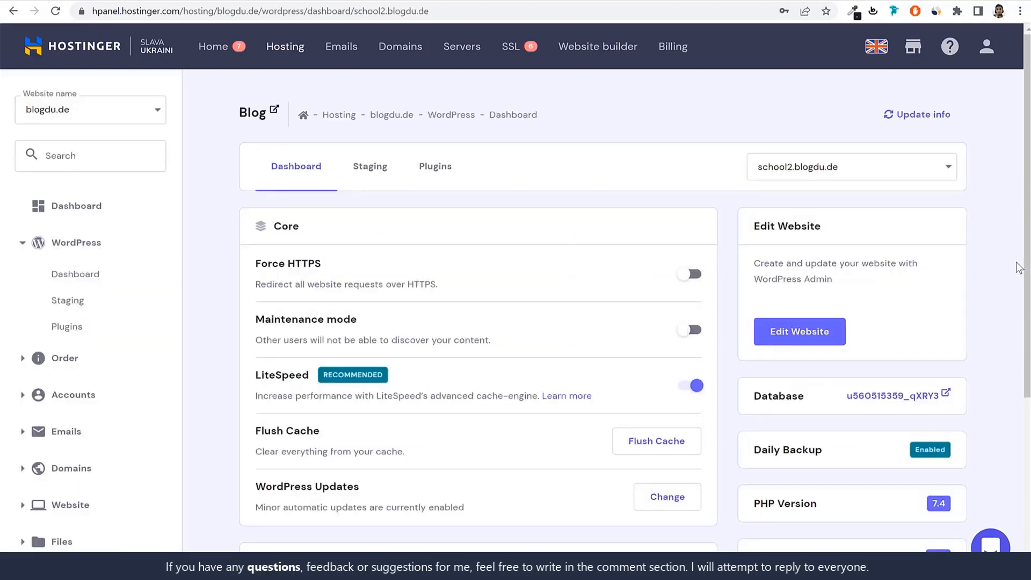
Review the WordPress dashboard of school2.blogdu.de, including the core settings, PHP and WordPress versions, SSL certificate and site installs
scroll(649, 362, "down", 5)
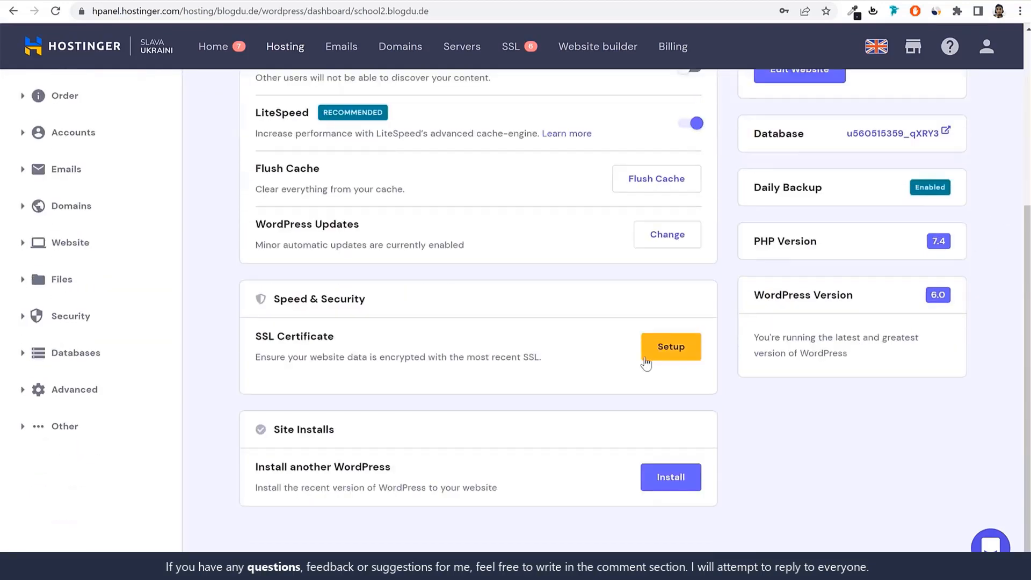
scroll(655, 370, "up", 2)
scroll(752, 392, "up", 4)
scroll(842, 410, "down", 2)
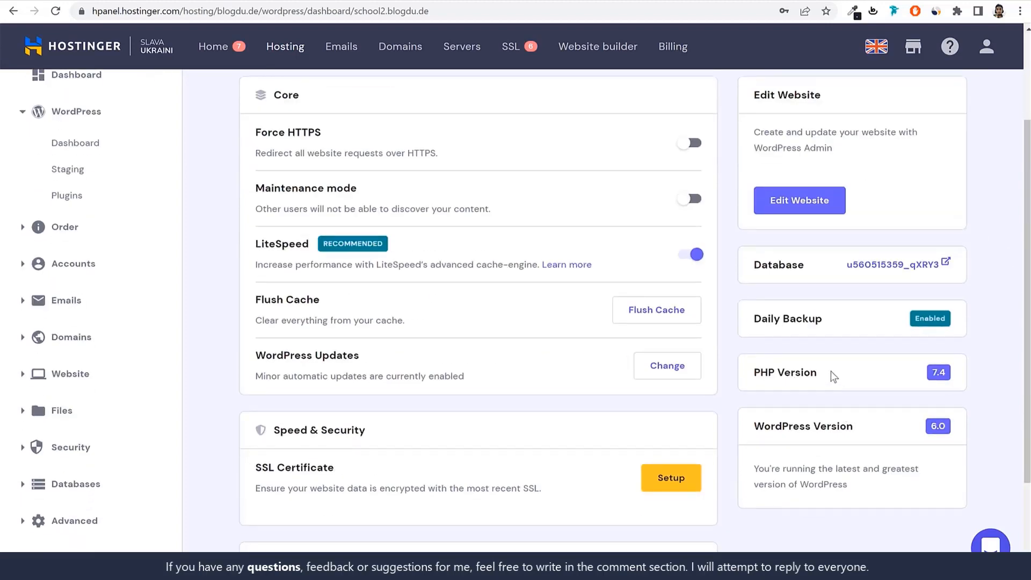
left_click_drag(831, 375, 746, 376)
left_click_drag(859, 426, 733, 425)
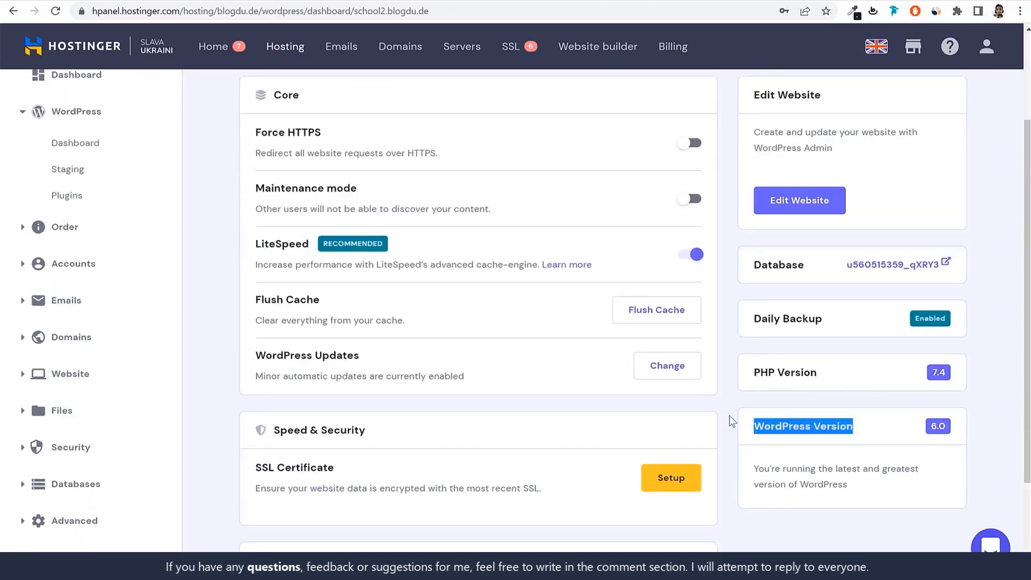
scroll(921, 359, "up", 2)
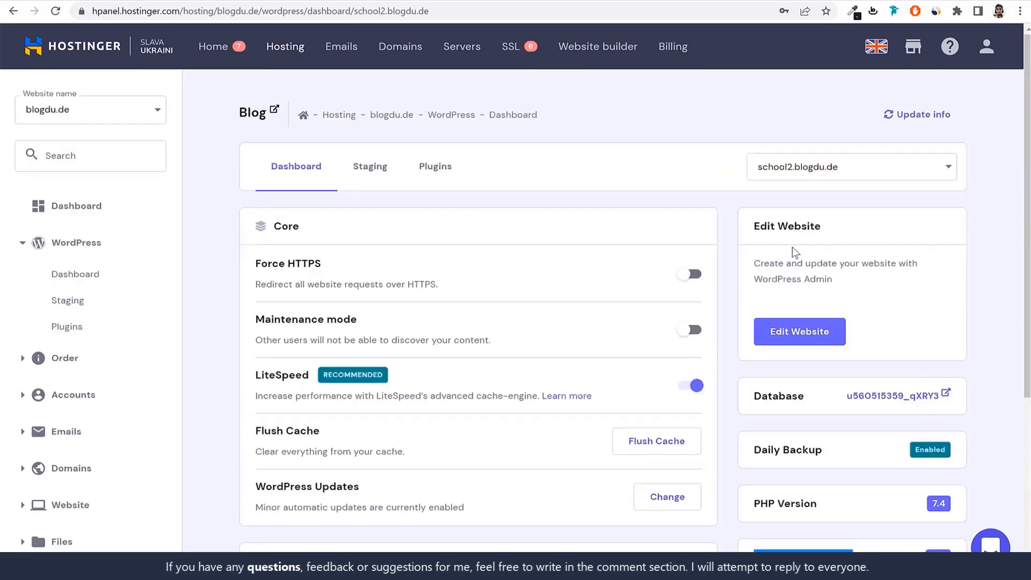
scroll(803, 293, "down", 4)
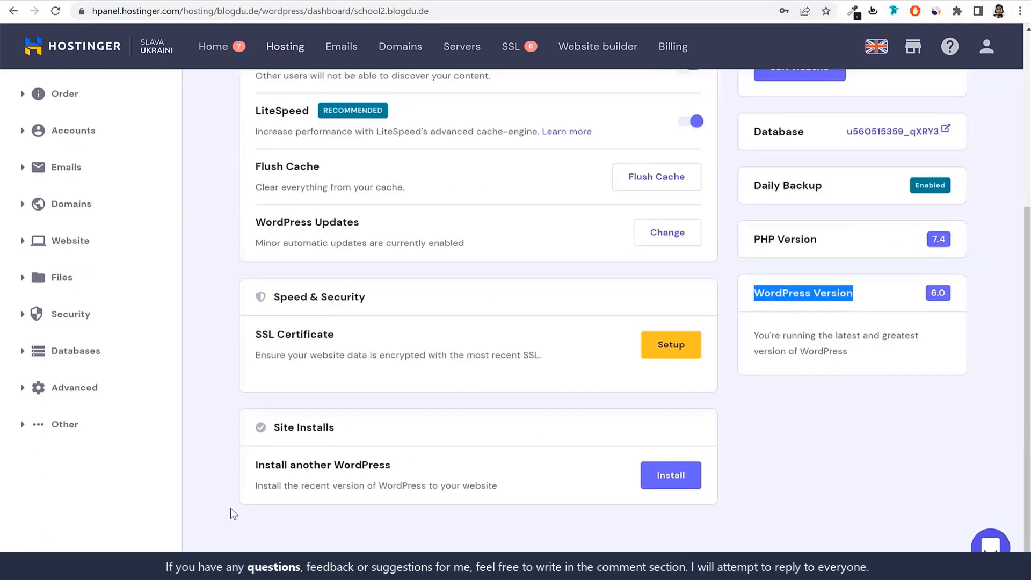
left_click_drag(274, 428, 388, 435)
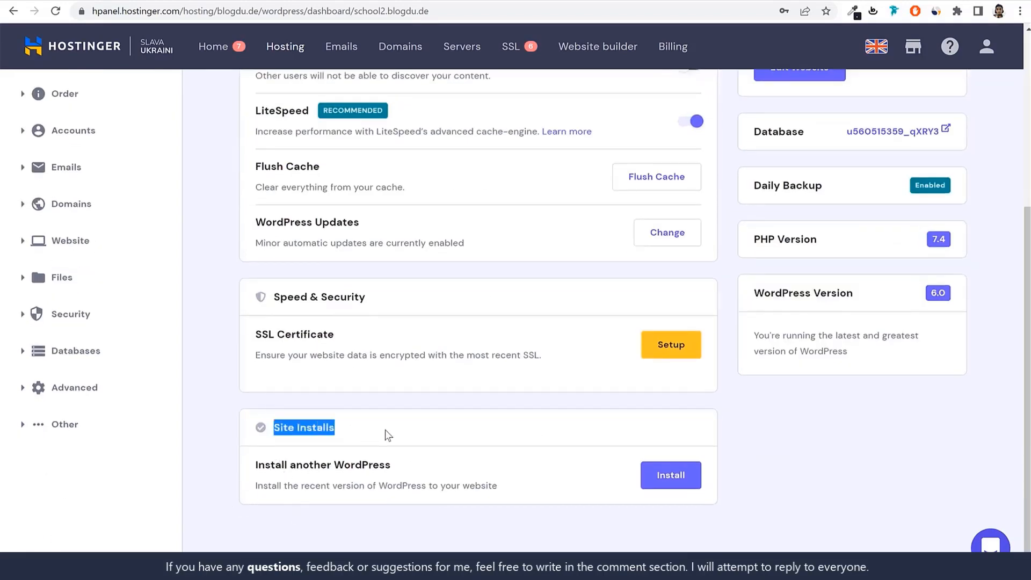
Open the form for installing another WordPress, expand its advanced options and view the domains available for the installation path
left_click(679, 485)
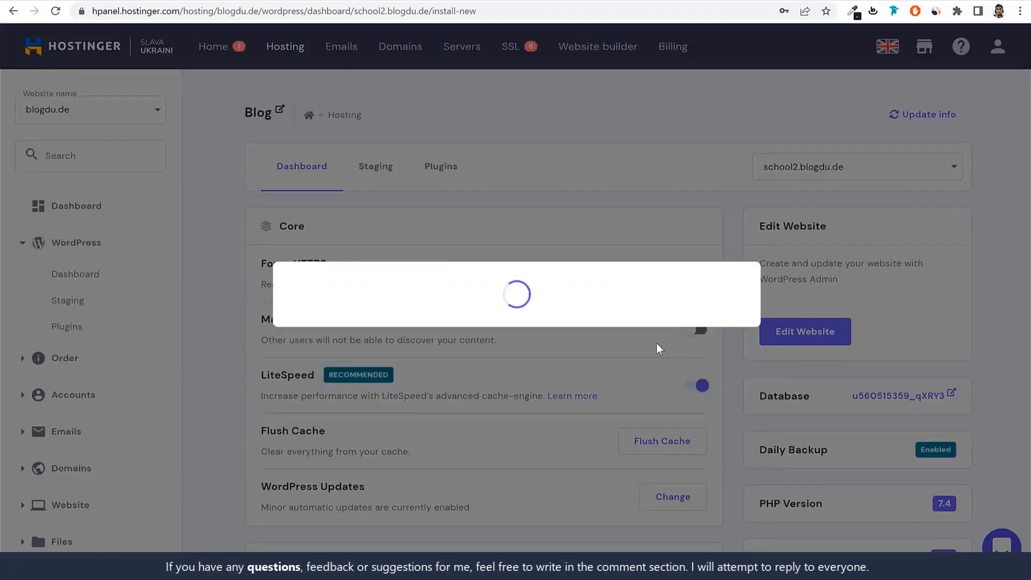
left_click(328, 386)
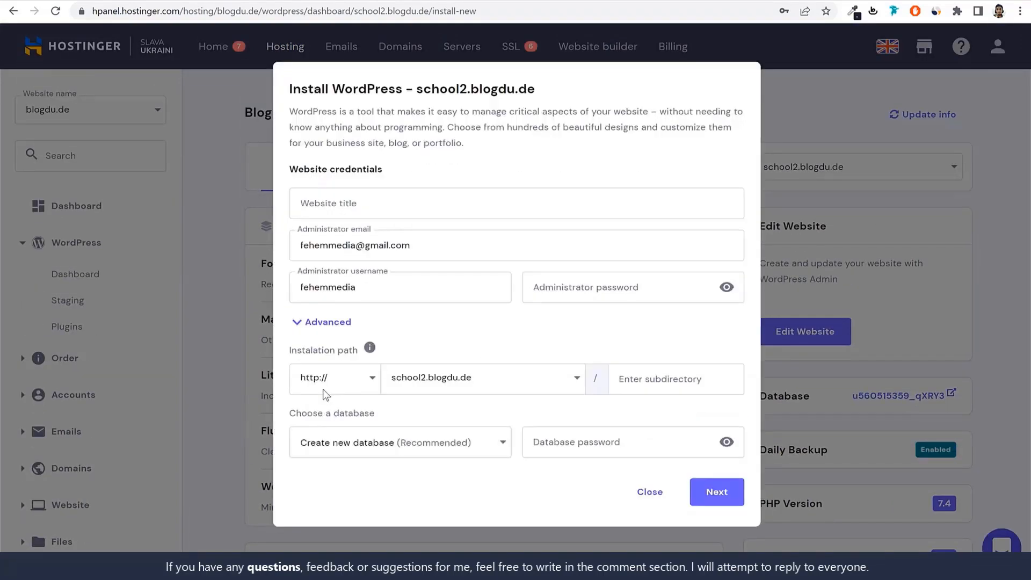
left_click(433, 377)
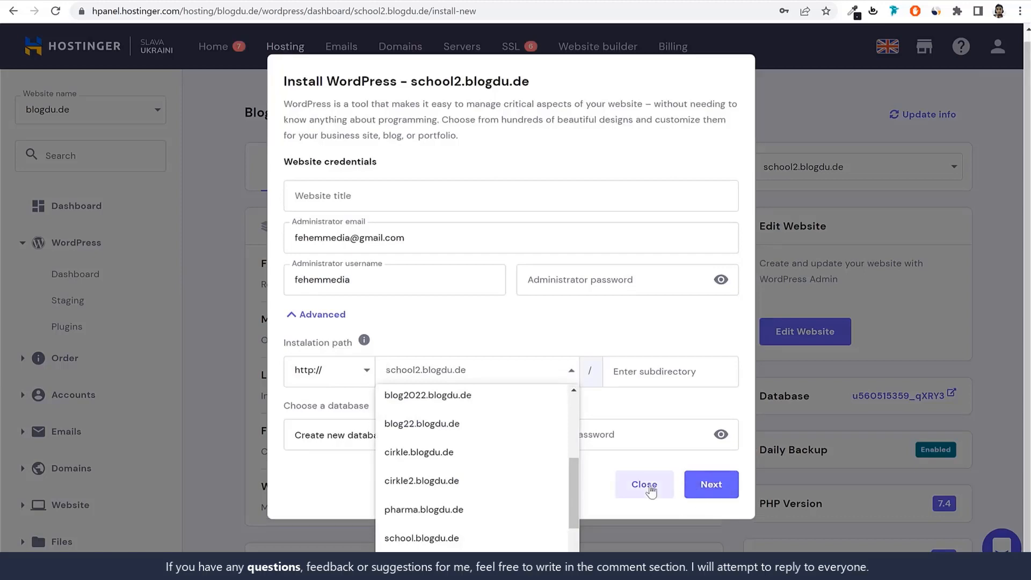
Close the form for installing another WordPress and review the core settings of school2.blogdu.de, including the LiteSpeed option
left_click(972, 356)
left_click(662, 427)
scroll(662, 426, "down", 5)
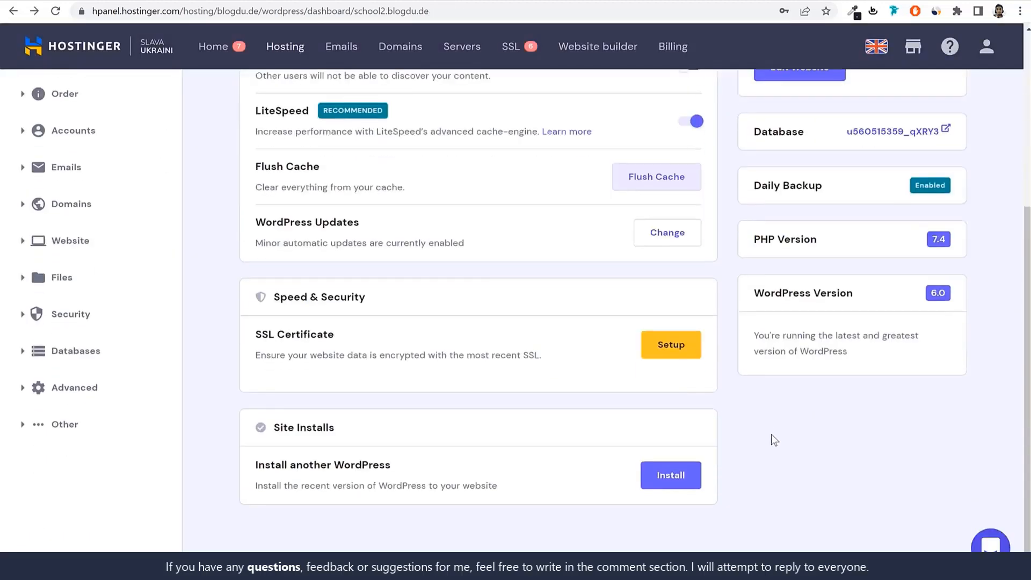
scroll(772, 436, "up", 5)
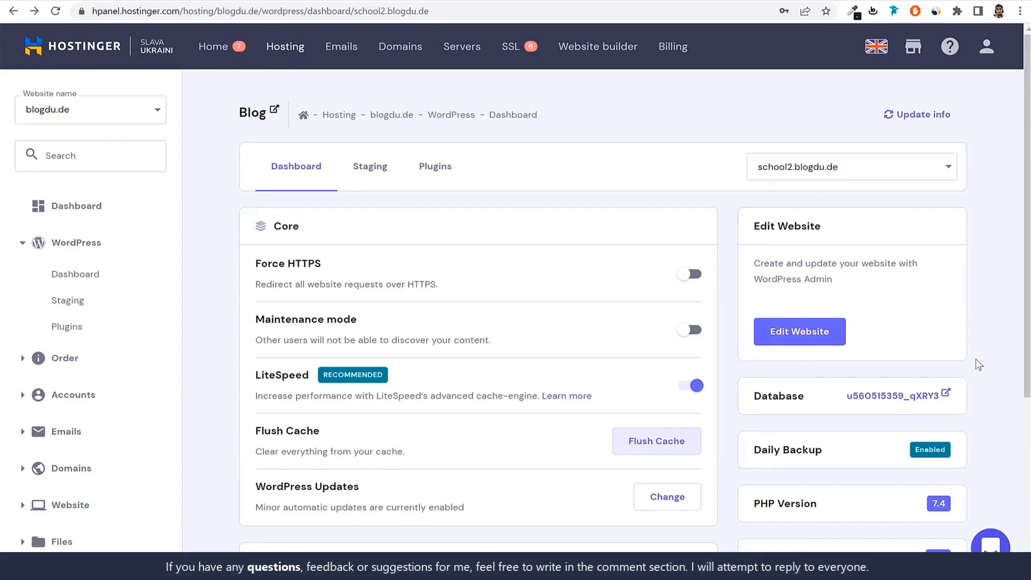
scroll(979, 364, "down", 3)
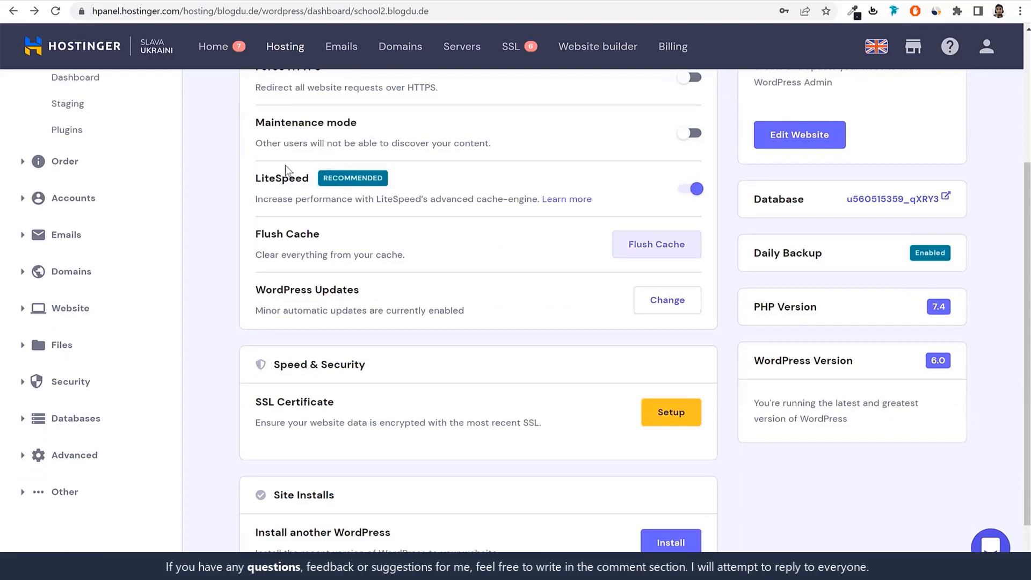
left_click_drag(253, 178, 308, 179)
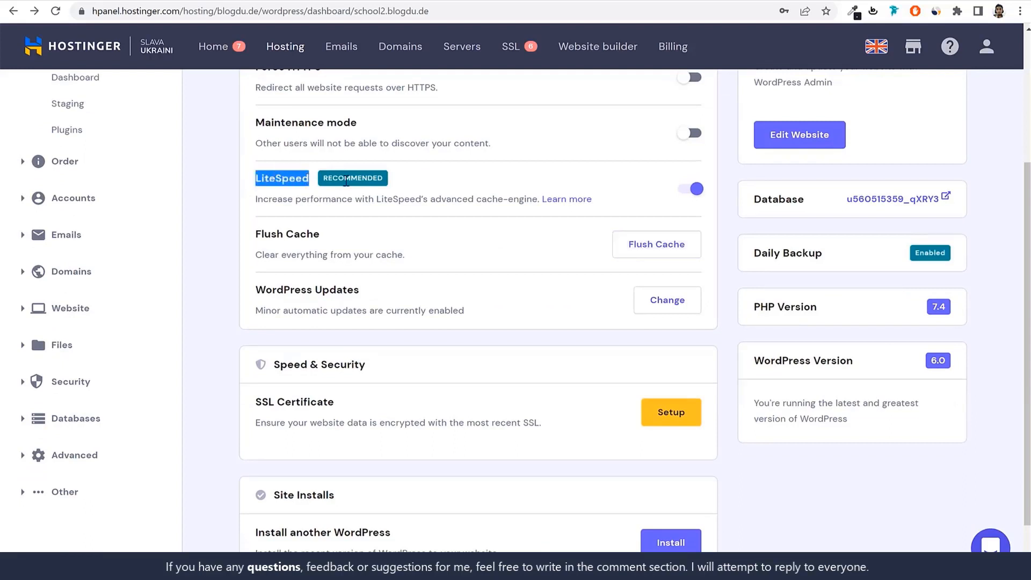
left_click(390, 184)
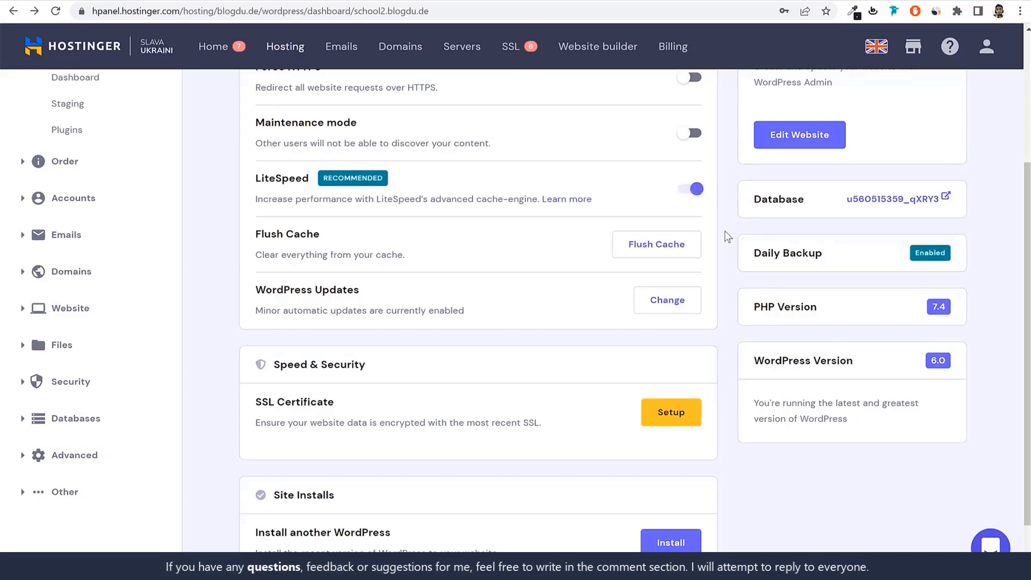
Install an SSL certificate for school2.blogdu.de and check its status and the Force HTTPS setting
scroll(719, 239, "down", 2)
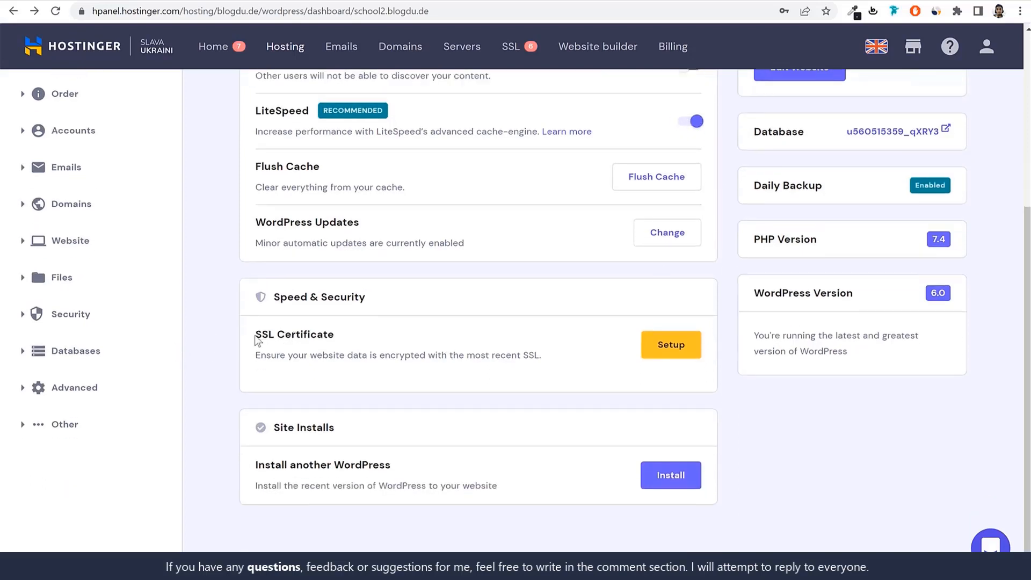
left_click_drag(256, 337, 340, 337)
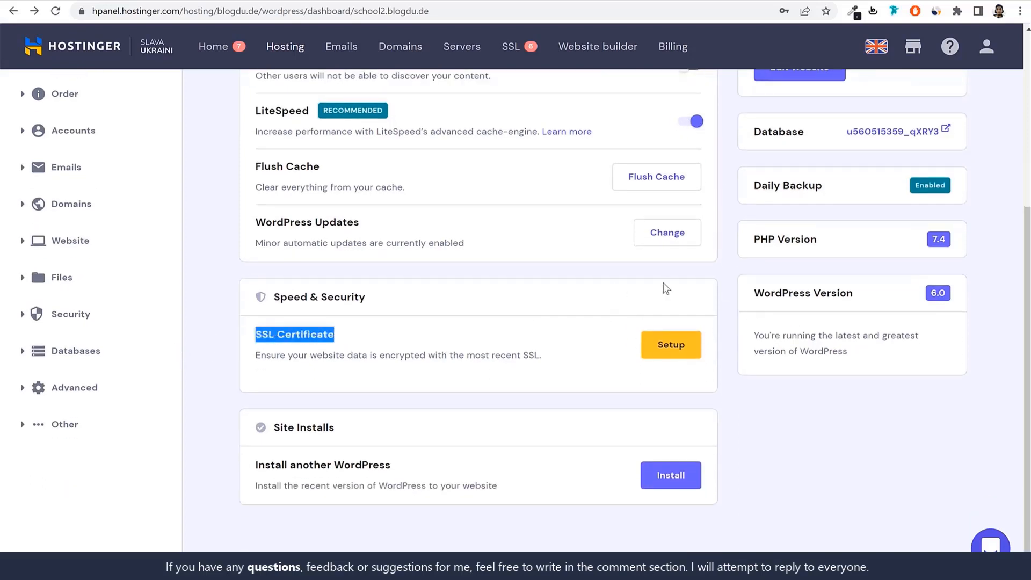
left_click(677, 348)
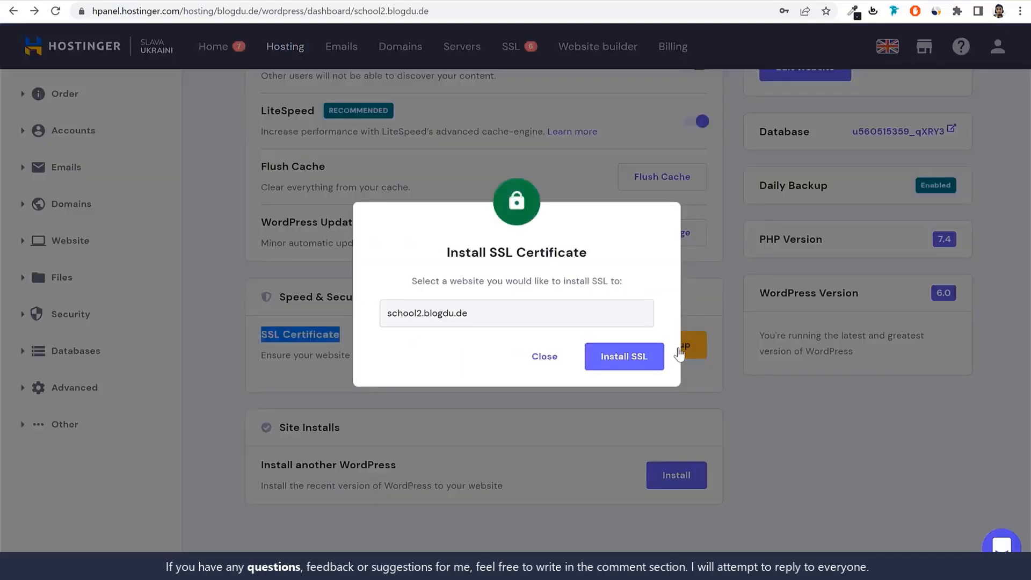
left_click(656, 361)
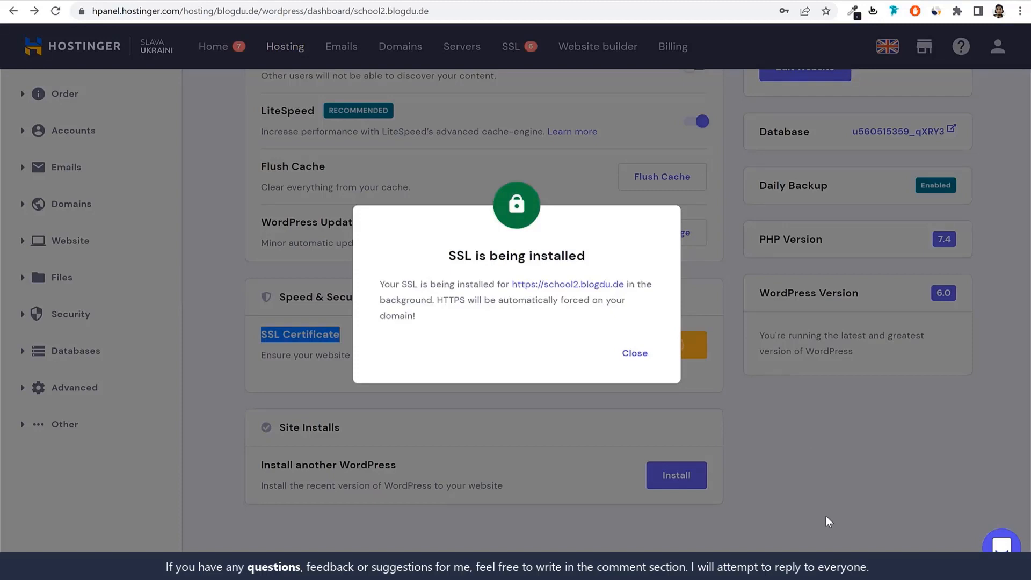
left_click(634, 355)
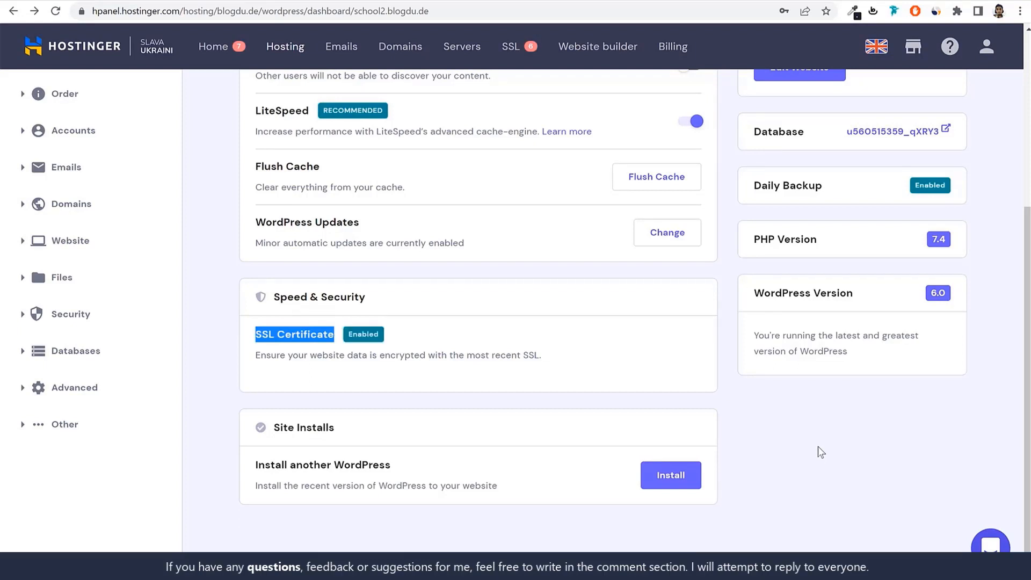
left_click(376, 353)
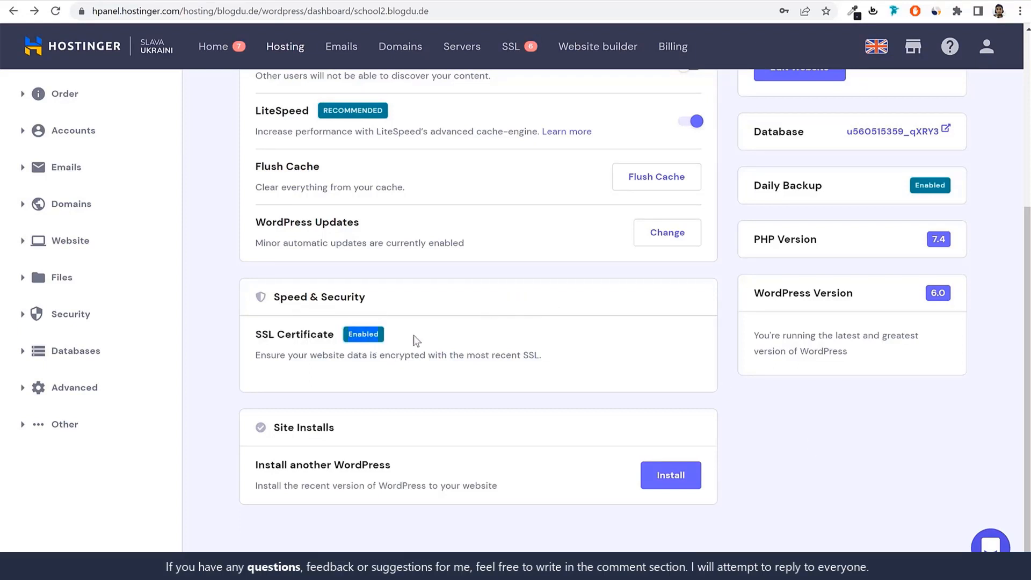
scroll(483, 396, "up", 5)
left_click_drag(247, 271, 340, 272)
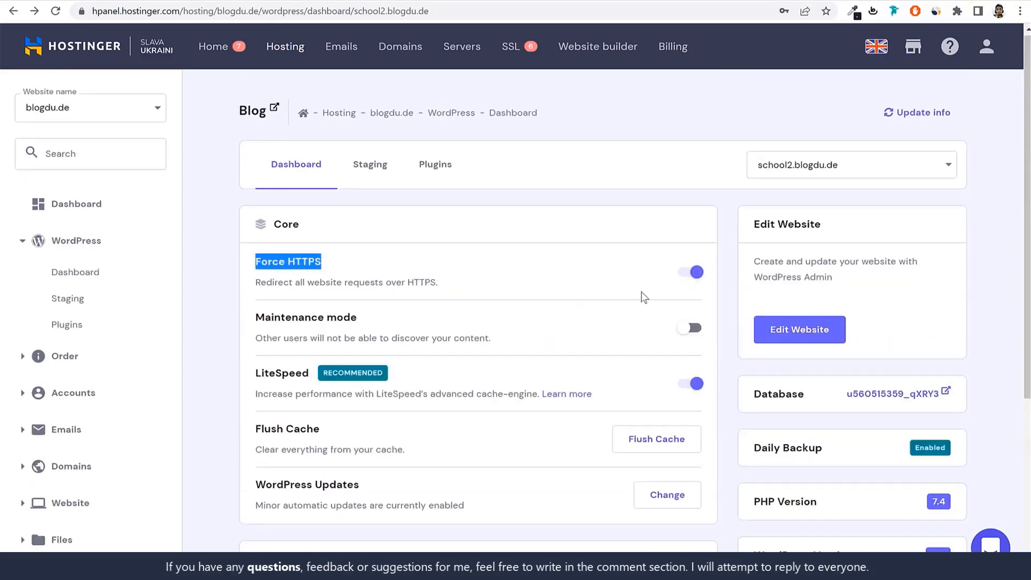
left_click(599, 286)
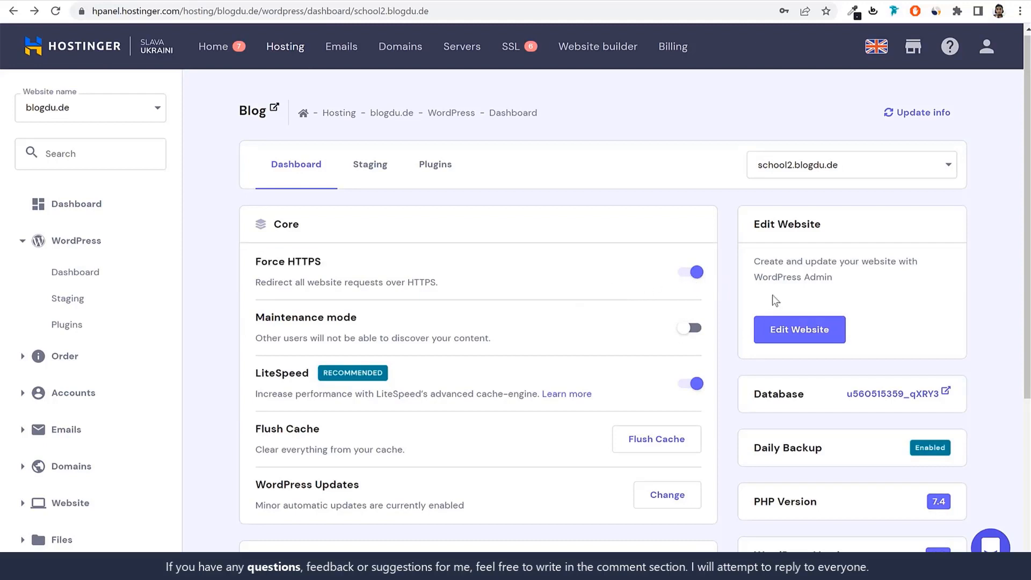
Open the website in WordPress admin and leave the AIOSEO setup wizard by going back to the dashboard
left_click(801, 336)
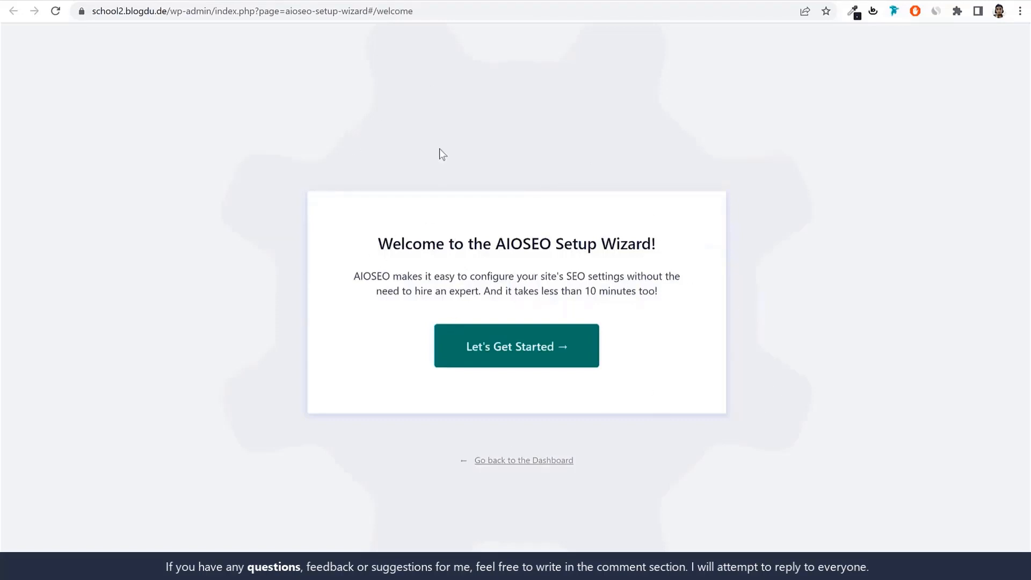
left_click_drag(463, 456, 629, 472)
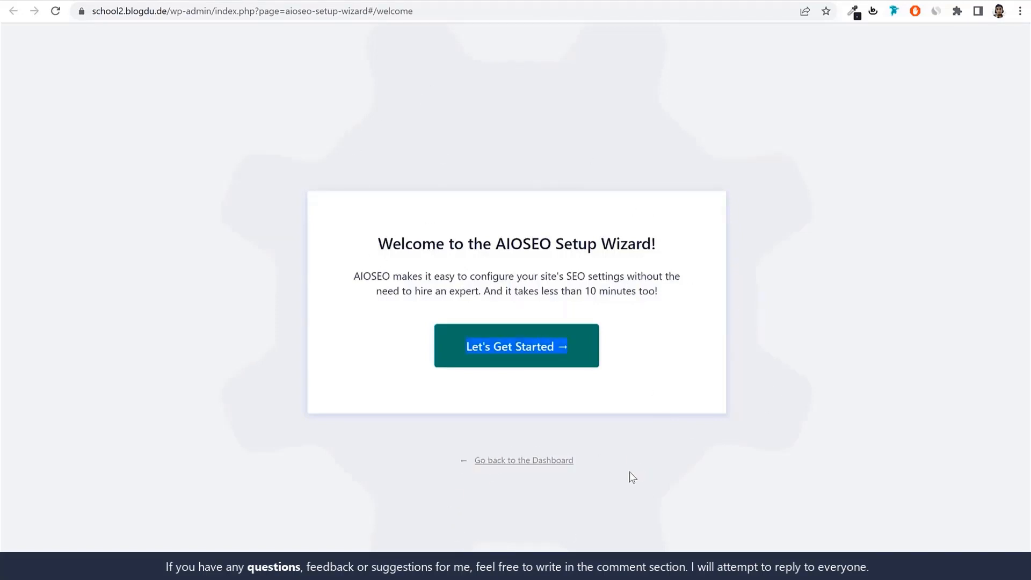
left_click_drag(568, 463, 514, 462)
left_click(549, 464)
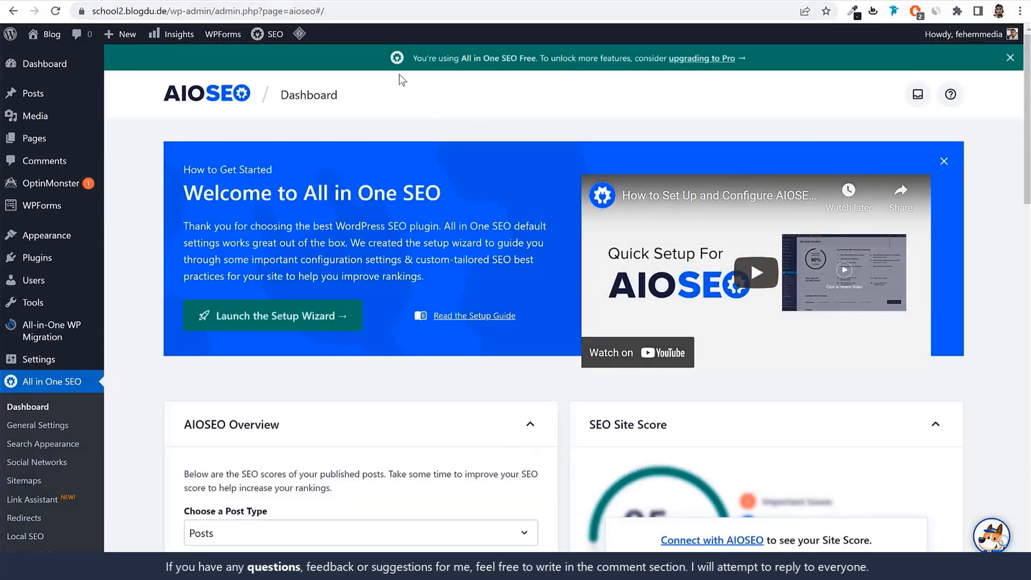
Shorten the address to school2.blogdu.de/wp-admin/ to load the main WordPress dashboard and look over its contents
left_click_drag(215, 12, 545, 63)
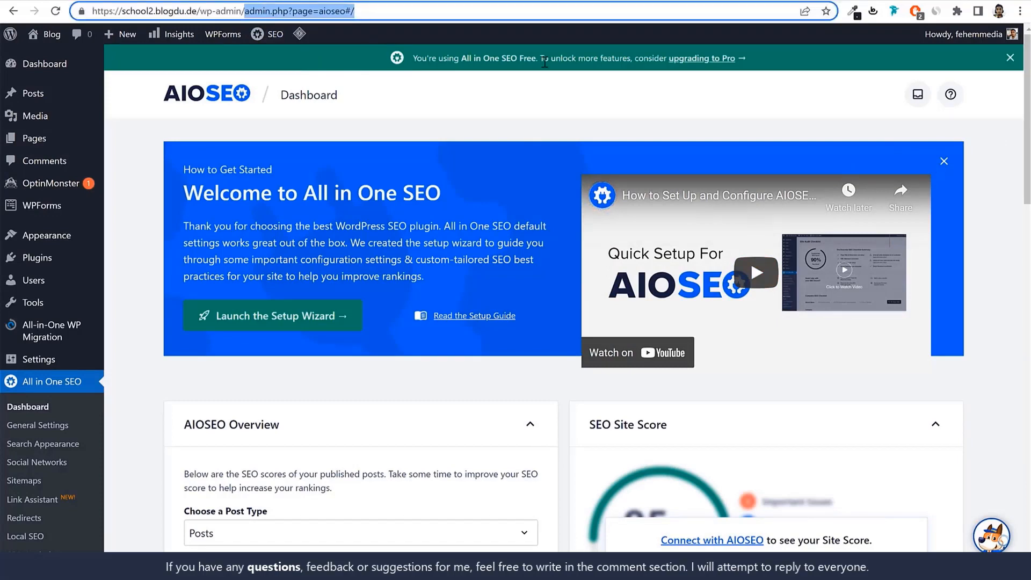
key("BackSpace")
key("Return")
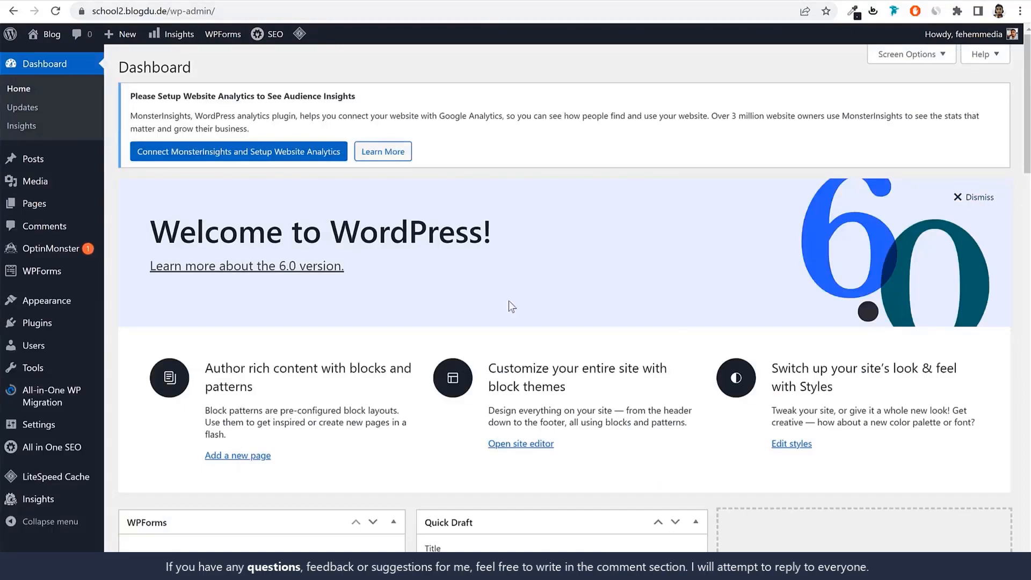
scroll(567, 400, "down", 15)
scroll(565, 403, "up", 14)
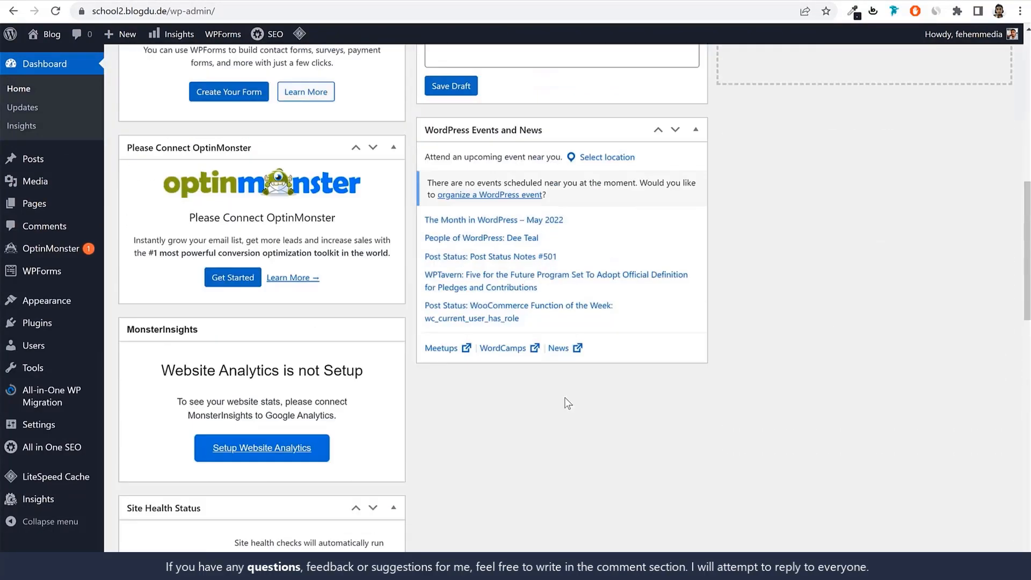
scroll(530, 273, "up", 2)
Examine the two ways into the WordPress admin: the /wp-admin/ suffix of the site address and Hostinger's Edit Website option
left_click(196, 11)
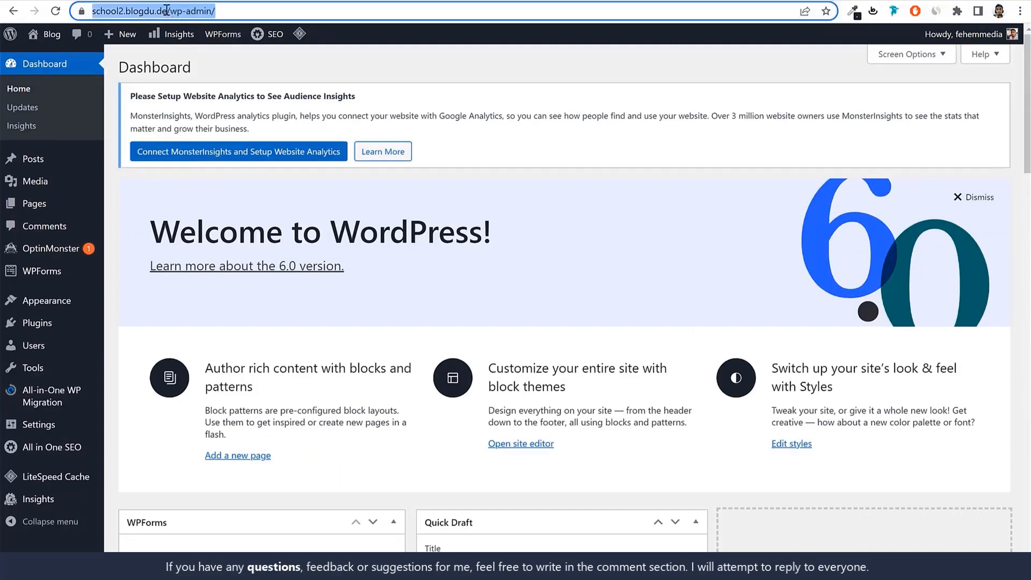
left_click(195, 10)
left_click_drag(196, 11, 283, 13)
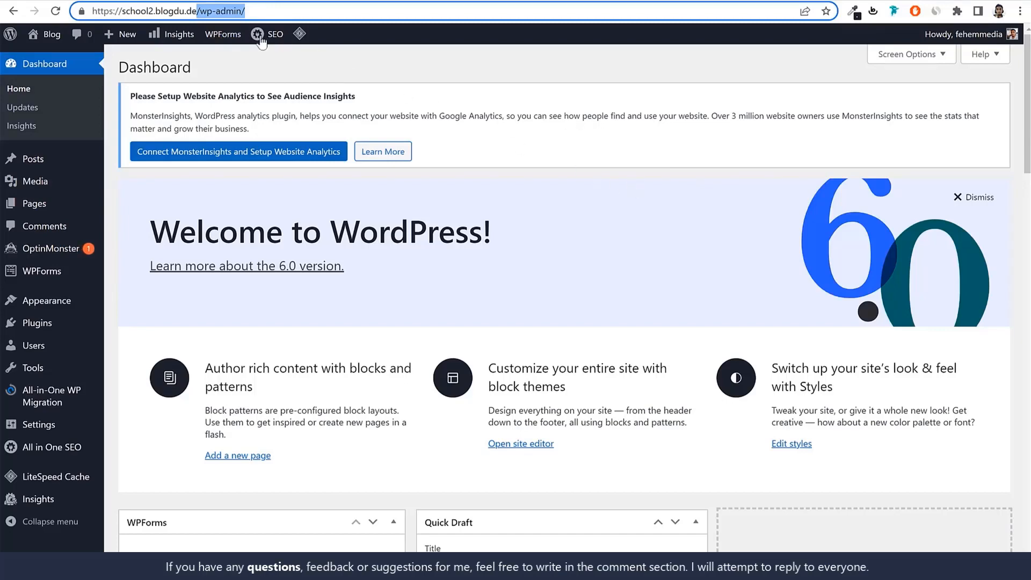
left_click(253, 0)
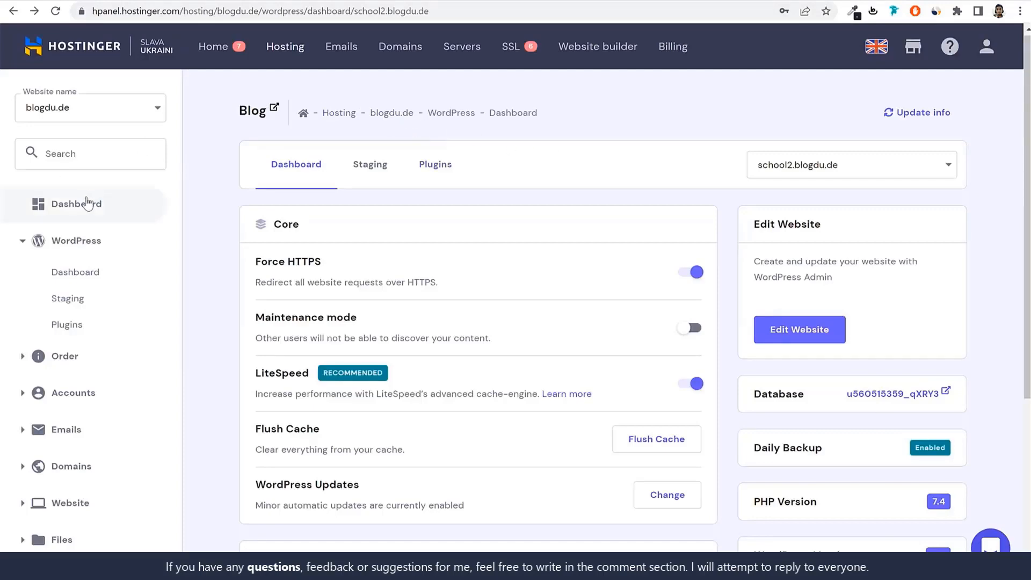
left_click(788, 339)
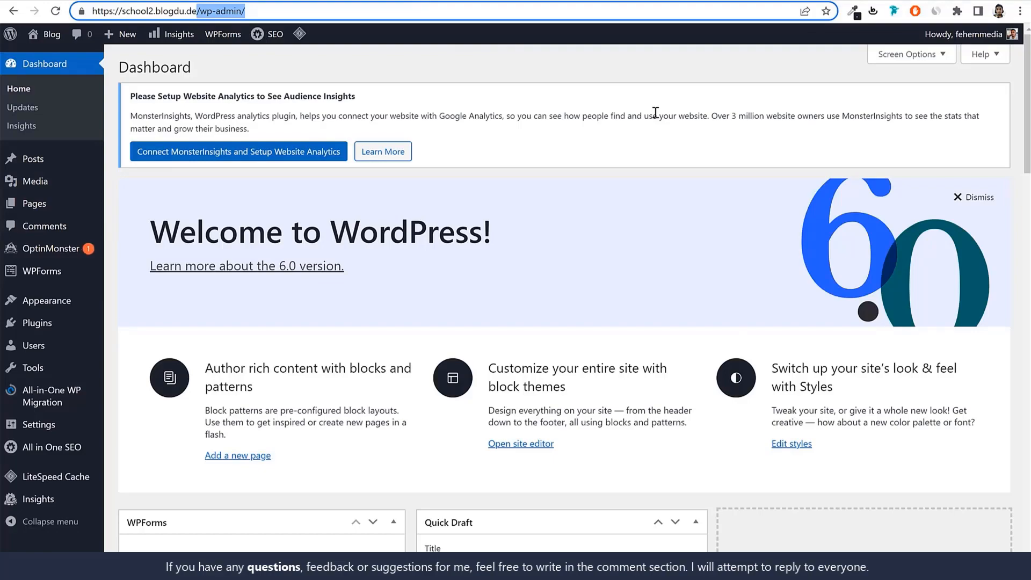
Hide all boxes on the WordPress dashboard, including Welcome, WPForms, OptinMonster, MonsterInsights, Site Health Status, Activity, AIOSEO, Quick Draft and WordPress Events and News
scroll(674, 271, "down", 8)
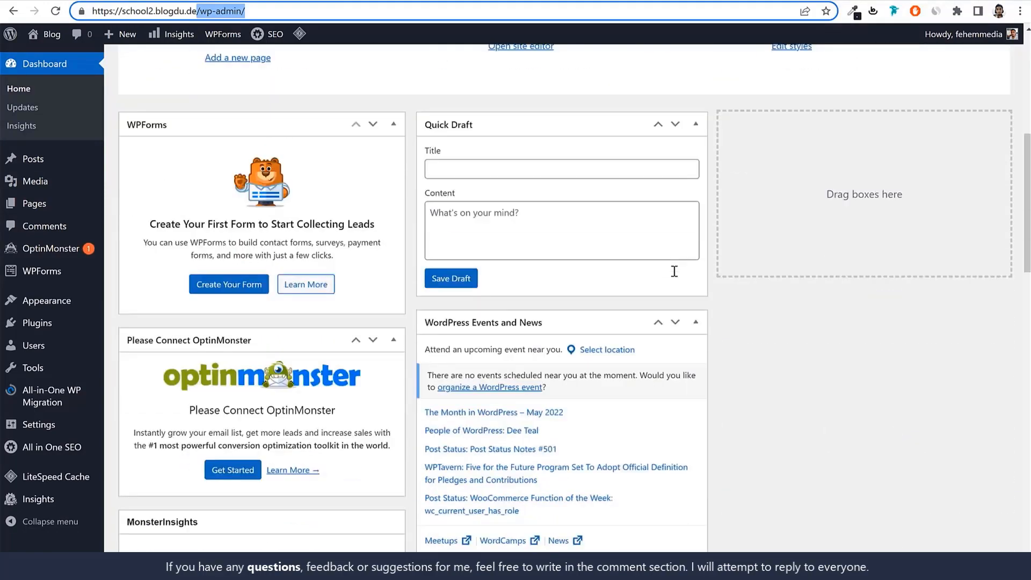
scroll(643, 193, "up", 4)
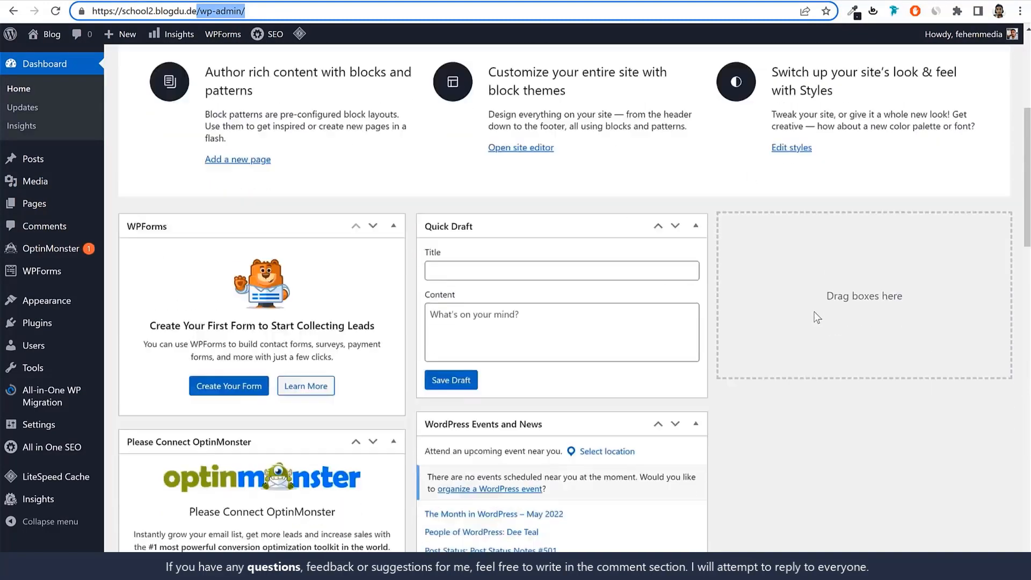
scroll(625, 333, "down", 11)
scroll(624, 333, "down", 6)
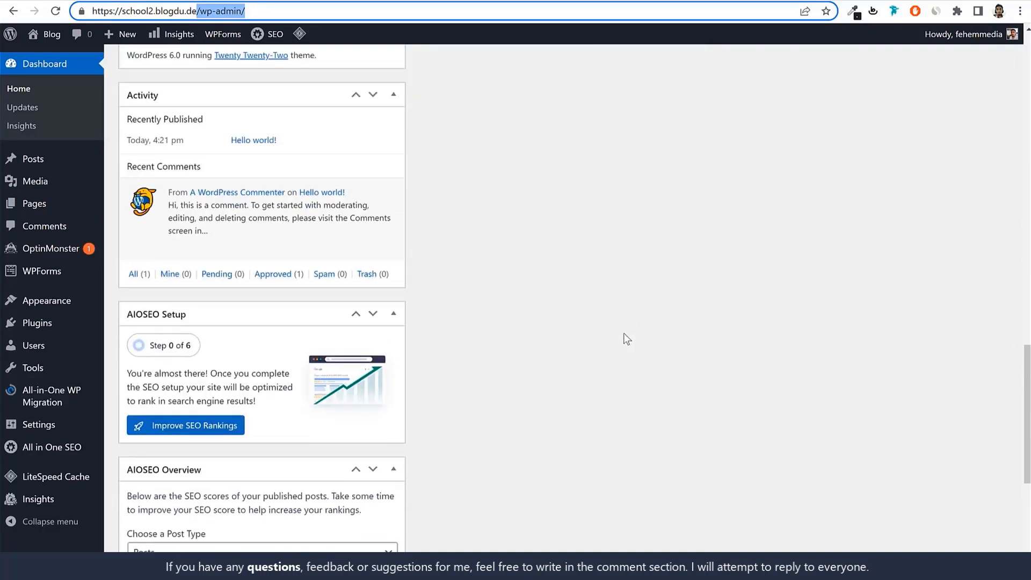
scroll(624, 332, "up", 15)
scroll(629, 335, "up", 2)
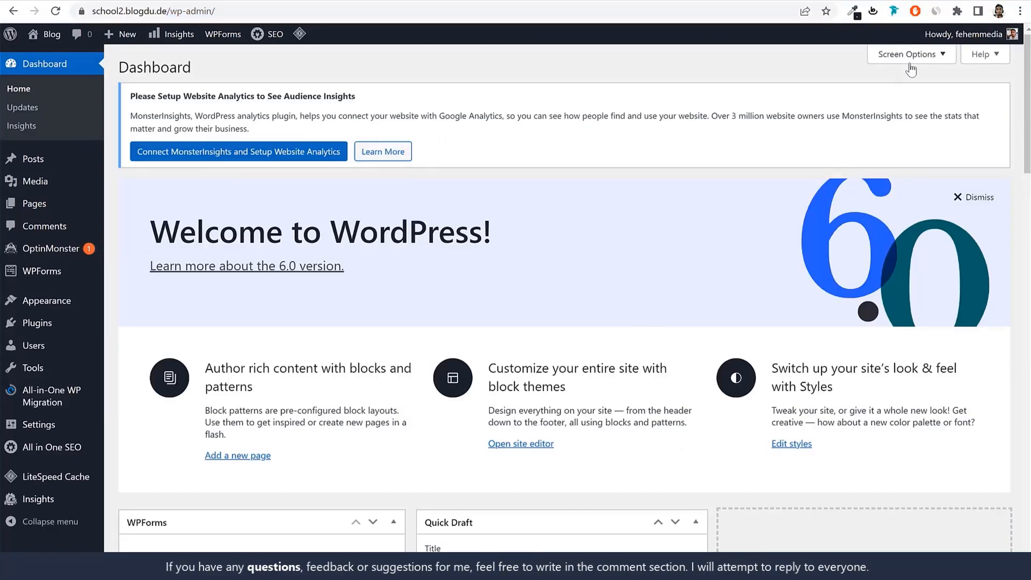
left_click(909, 51)
left_click(177, 138)
left_click(171, 112)
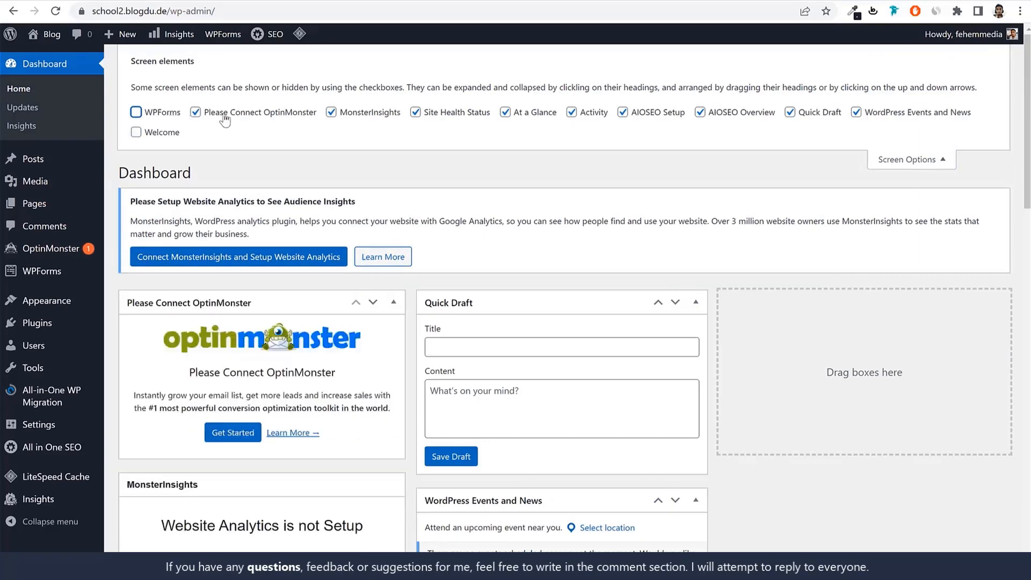
left_click(223, 114)
left_click(380, 112)
left_click(451, 113)
left_click(543, 113)
left_click(631, 113)
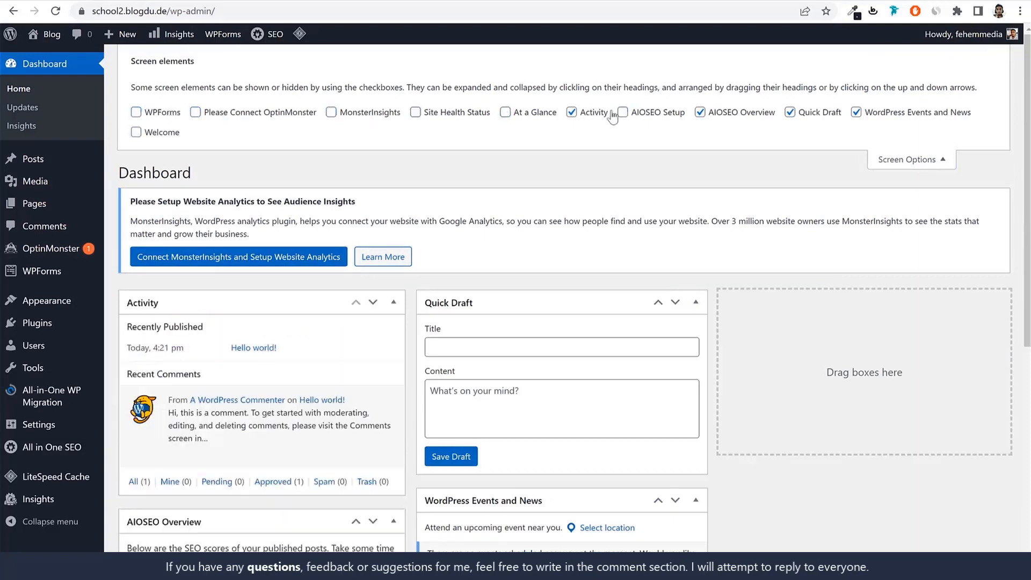
left_click(588, 114)
left_click(700, 112)
left_click(817, 113)
left_click(900, 117)
left_click(917, 155)
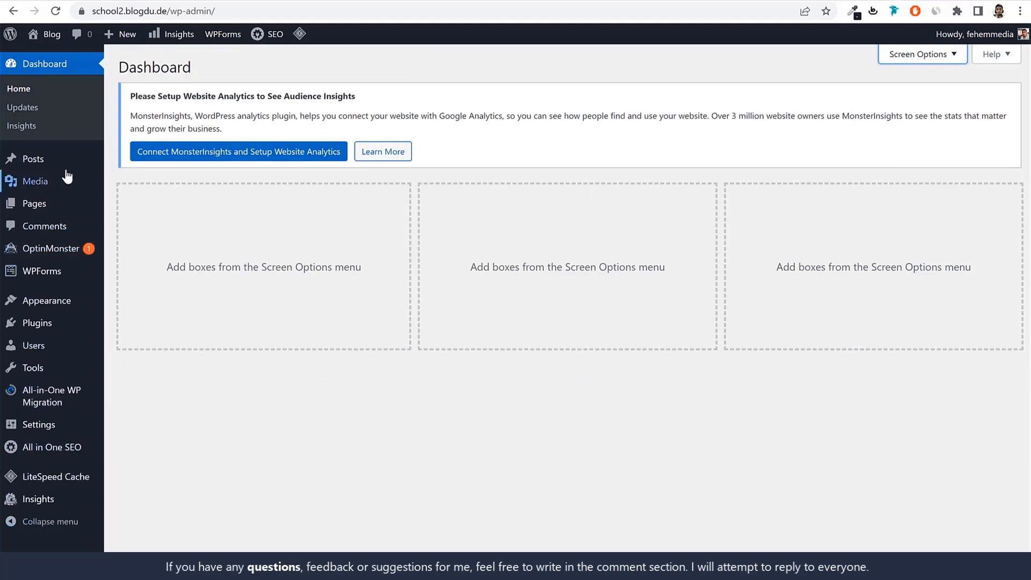
Open the WordPress posts list and look through the blog page of the school.blogdu.de website for comparison
mouse_move(78, 165)
left_click(50, 164)
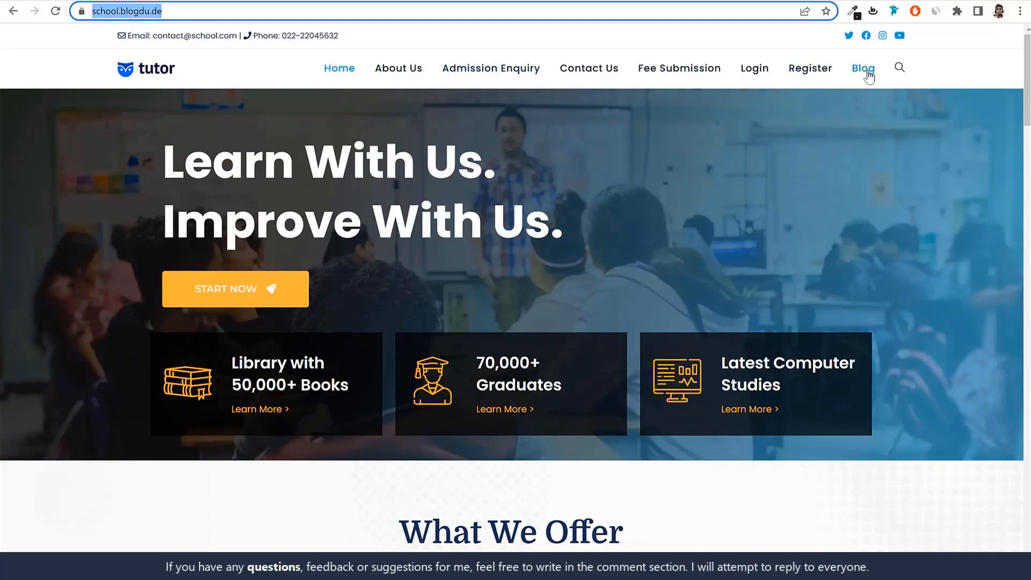
left_click(867, 76)
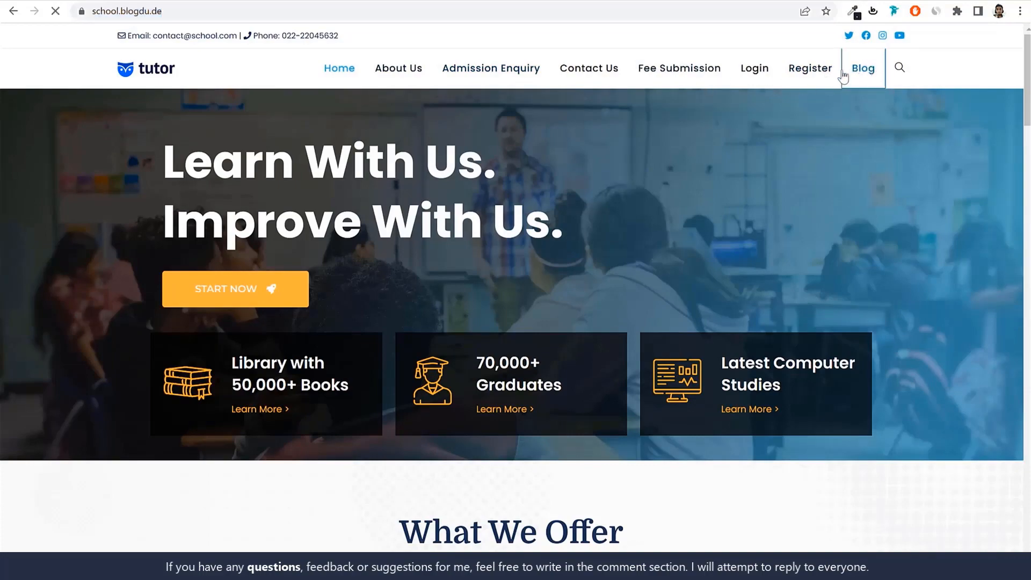
scroll(421, 352, "down", 2)
scroll(422, 352, "down", 10)
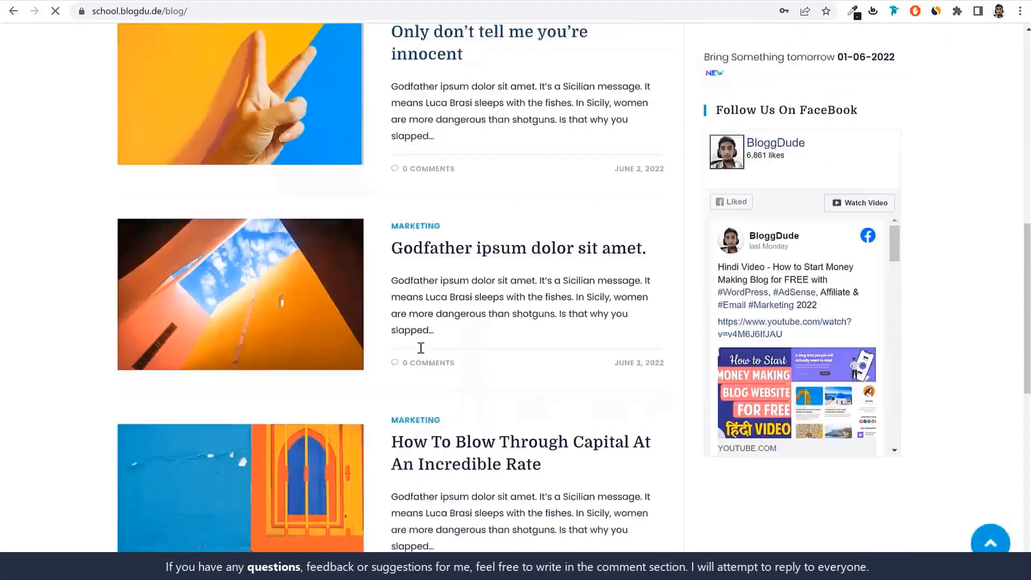
scroll(485, 347, "up", 12)
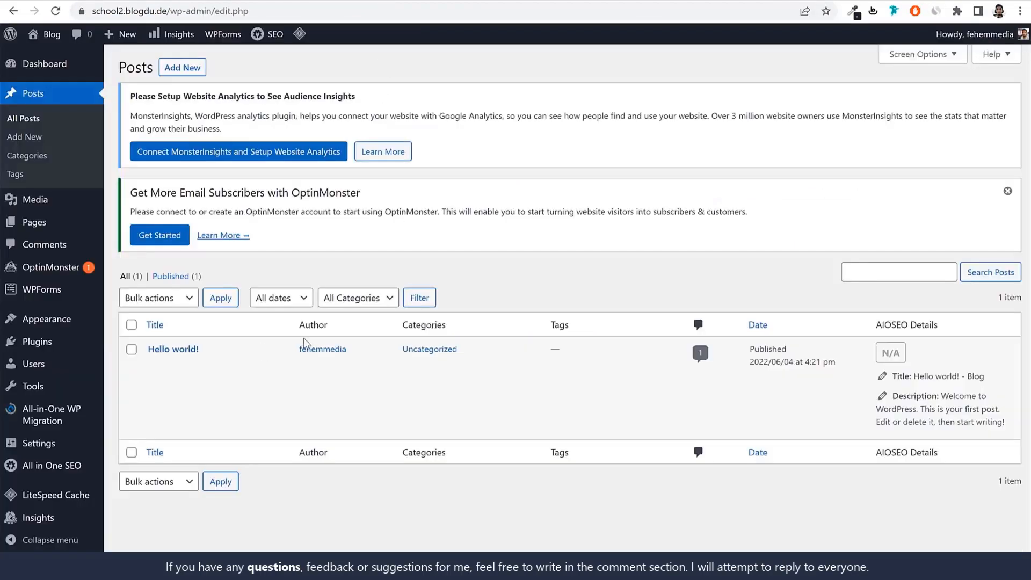
Look over the Media Library, Pages and Comments sections, comparing the media with the images on the school.blogdu.de blog page
left_click(58, 203)
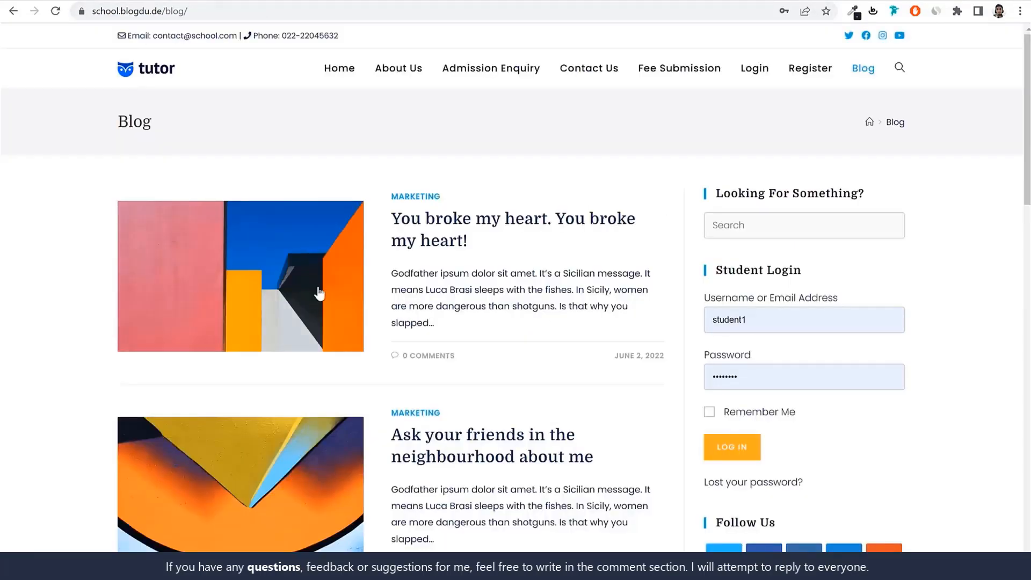
scroll(334, 333, "down", 10)
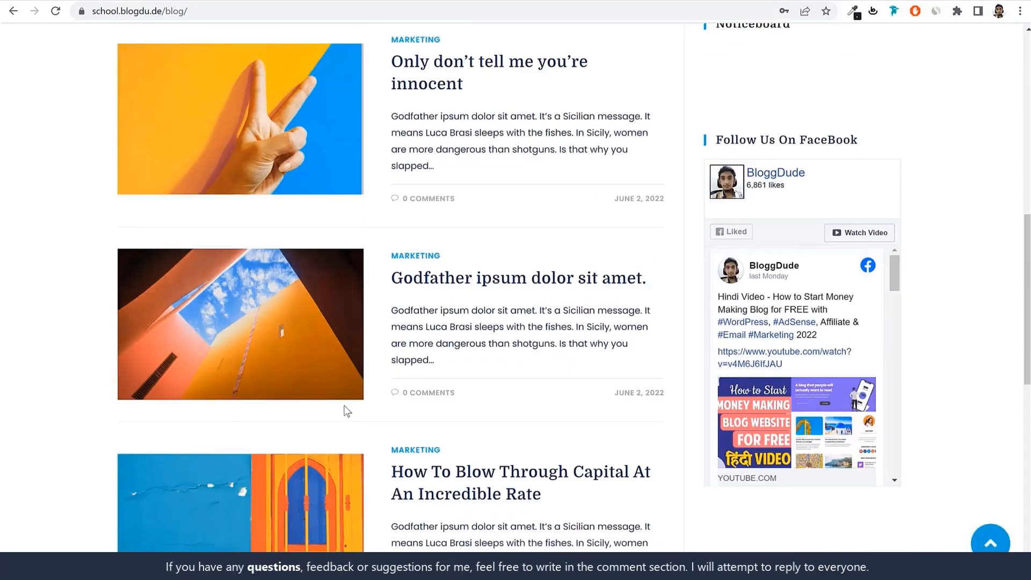
scroll(904, 403, "up", 10)
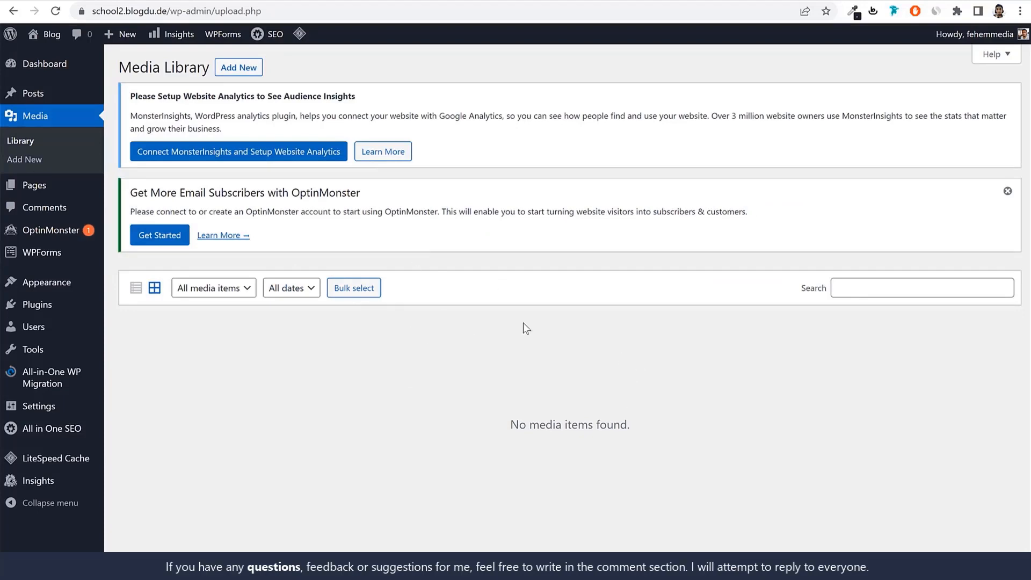
left_click(59, 188)
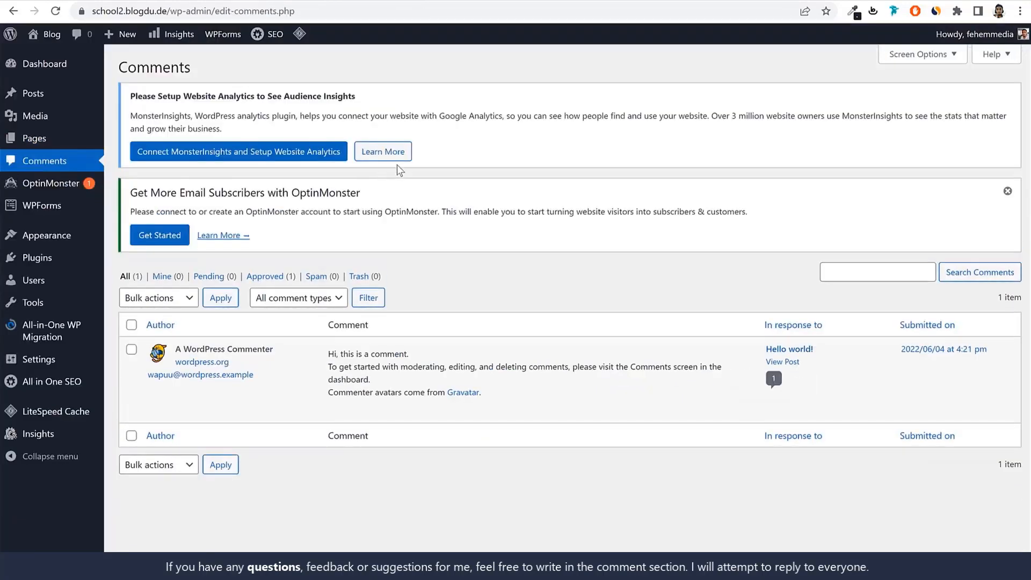
mouse_move(232, 371)
mouse_move(49, 244)
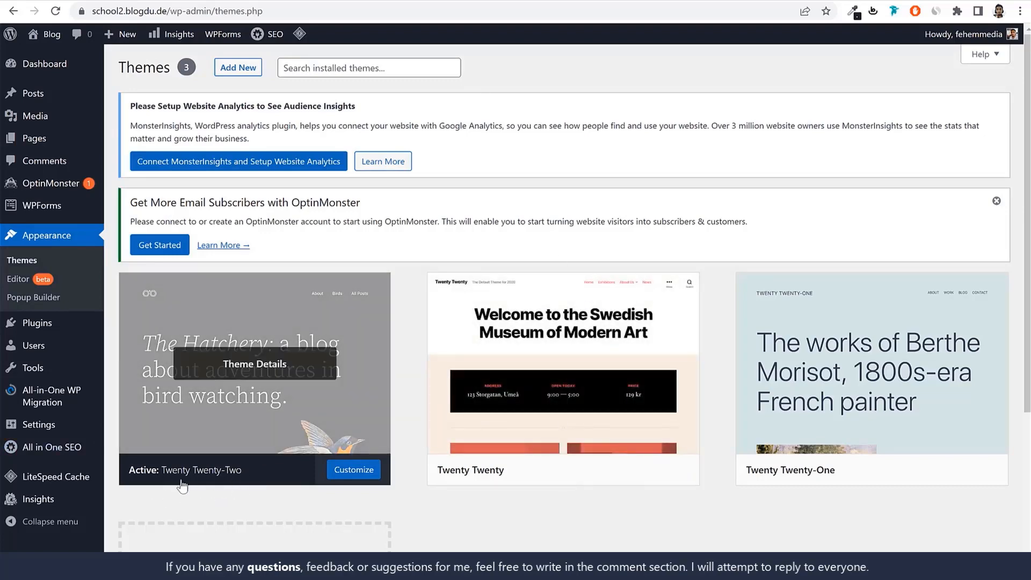
Visit the site's front page in a separate tab and examine how it looks with the Twenty Twenty-Two theme
right_click(50, 37)
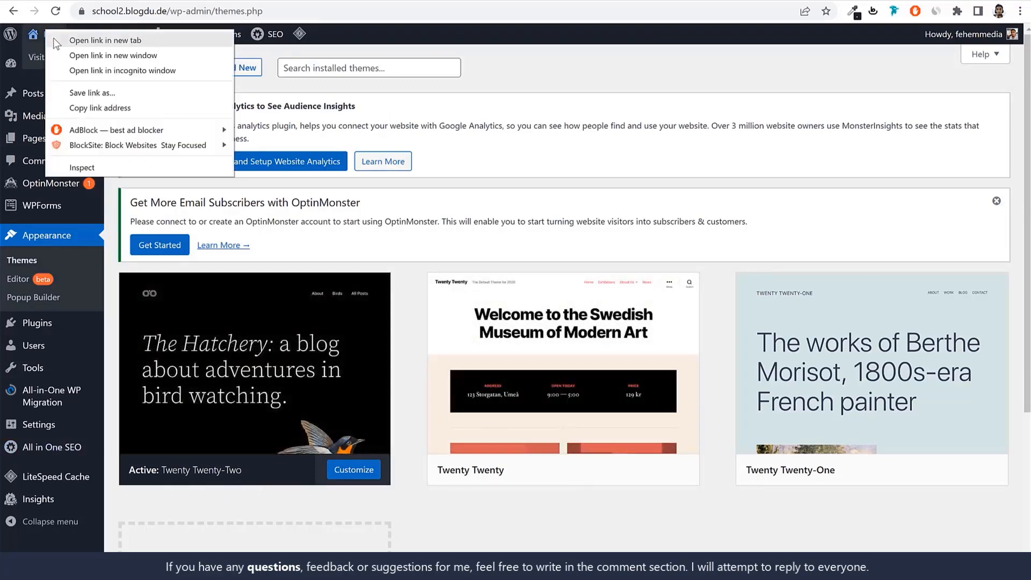
key("Escape")
left_click(50, 37)
scroll(638, 369, "down", 5)
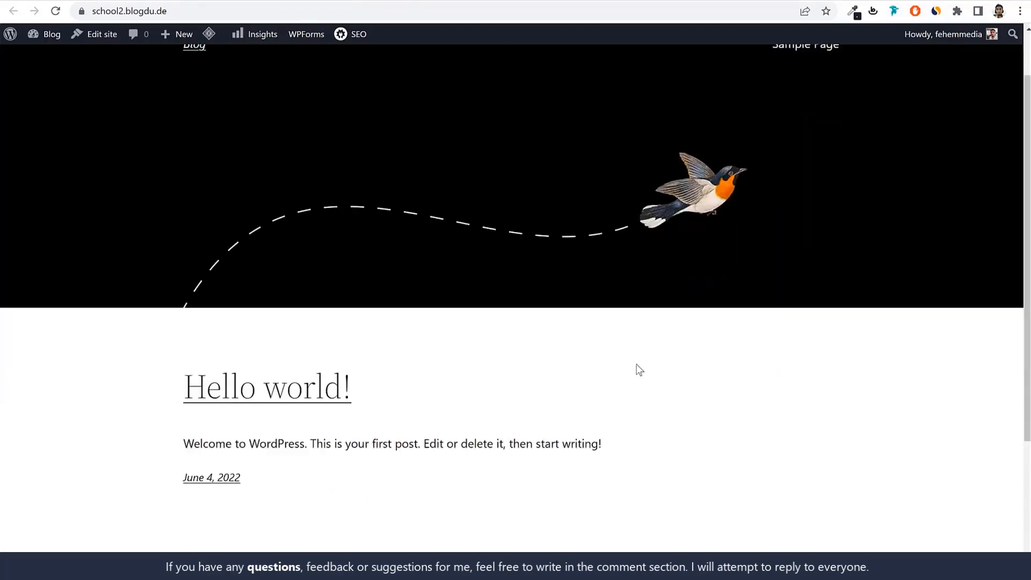
scroll(637, 369, "up", 5)
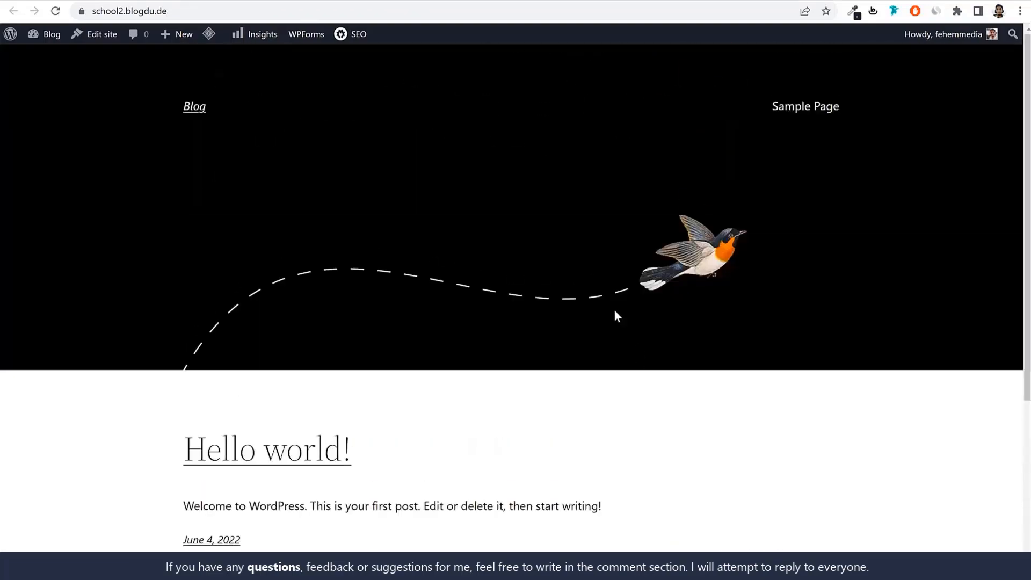
scroll(623, 371, "down", 5)
scroll(627, 391, "up", 5)
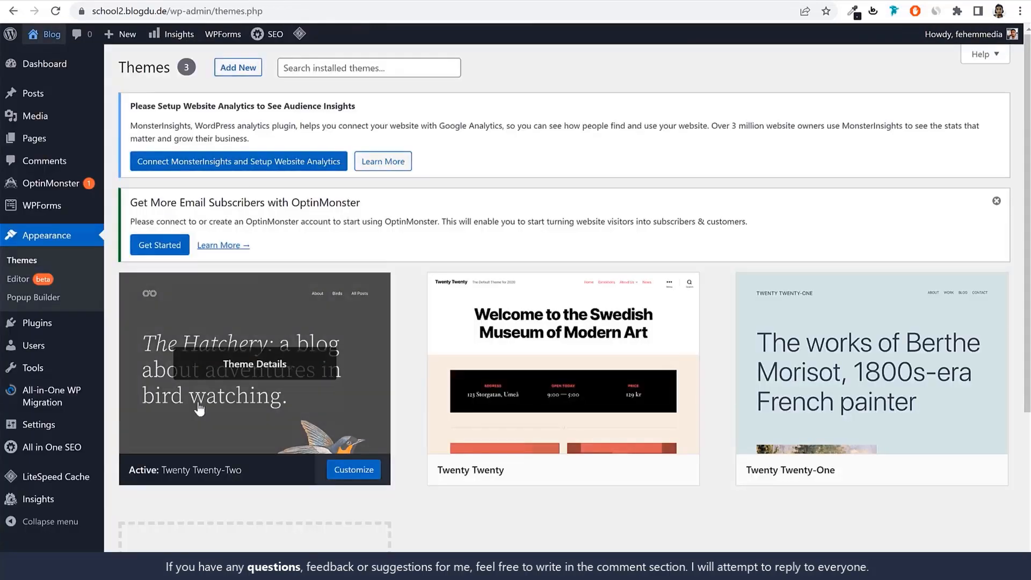
Activate the Twenty Twenty theme and reload the site's front page to check the new design
scroll(211, 424, "down", 1)
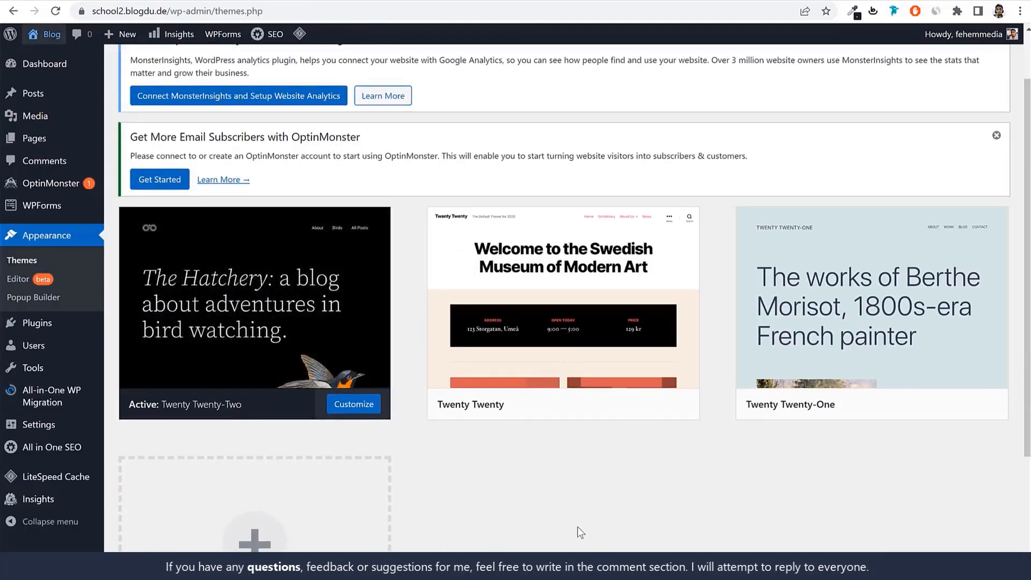
mouse_move(638, 341)
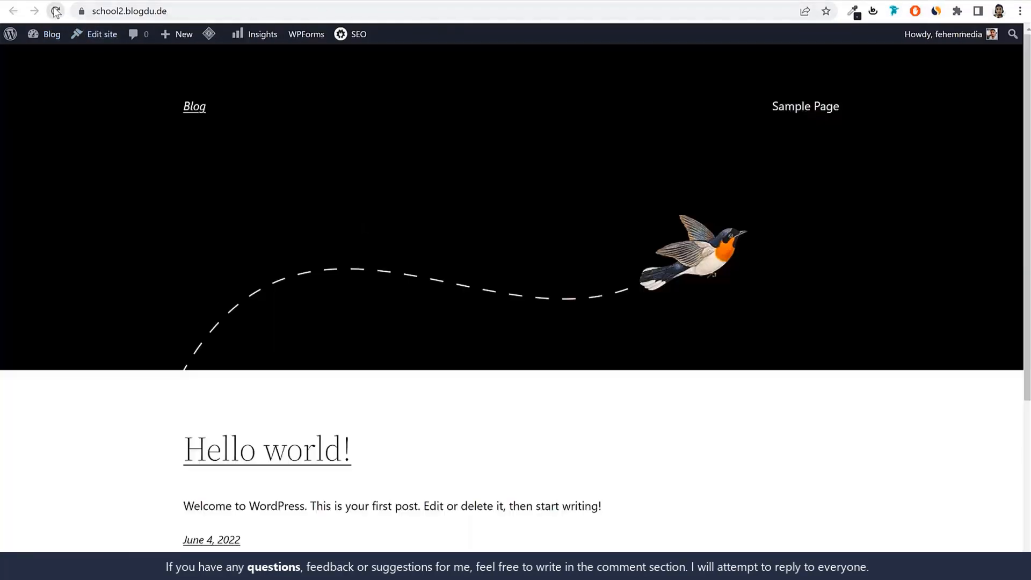
left_click(56, 11)
scroll(714, 349, "down", 7)
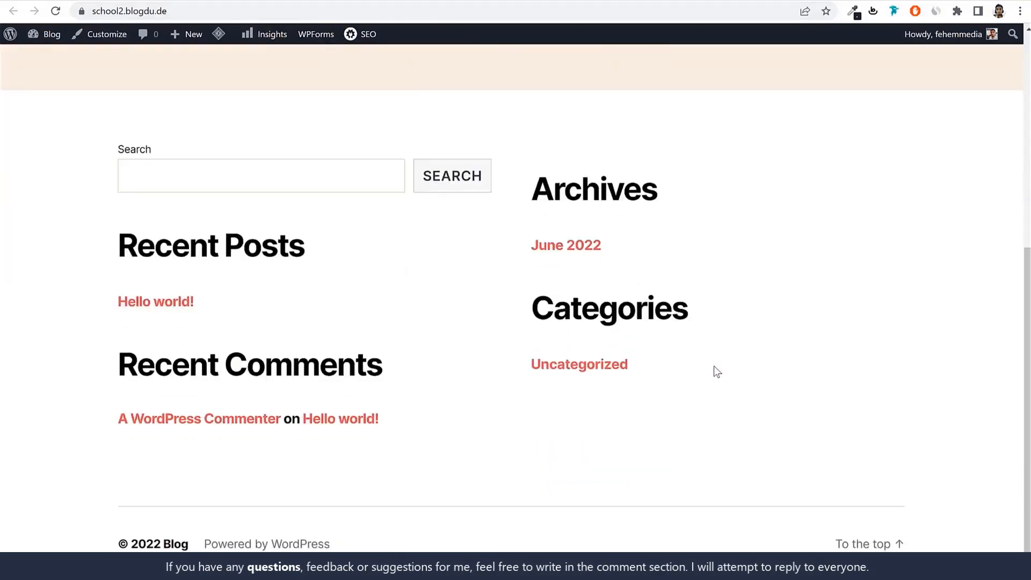
scroll(714, 368, "up", 7)
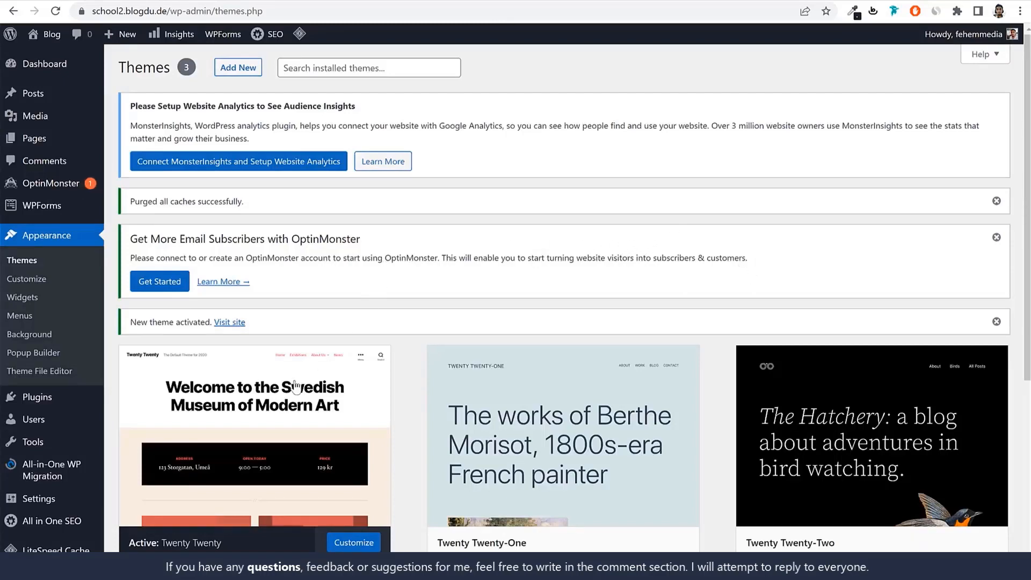
Delete the Twenty Twenty-One theme from the installed themes and confirm the deletion
scroll(322, 376, "down", 3)
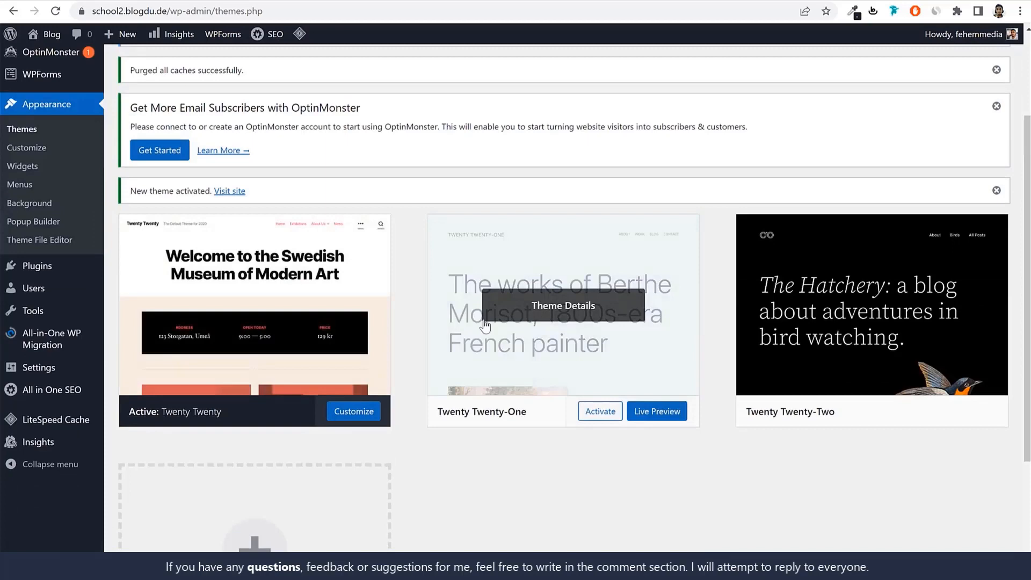
left_click(544, 309)
left_click(985, 547)
left_click(577, 112)
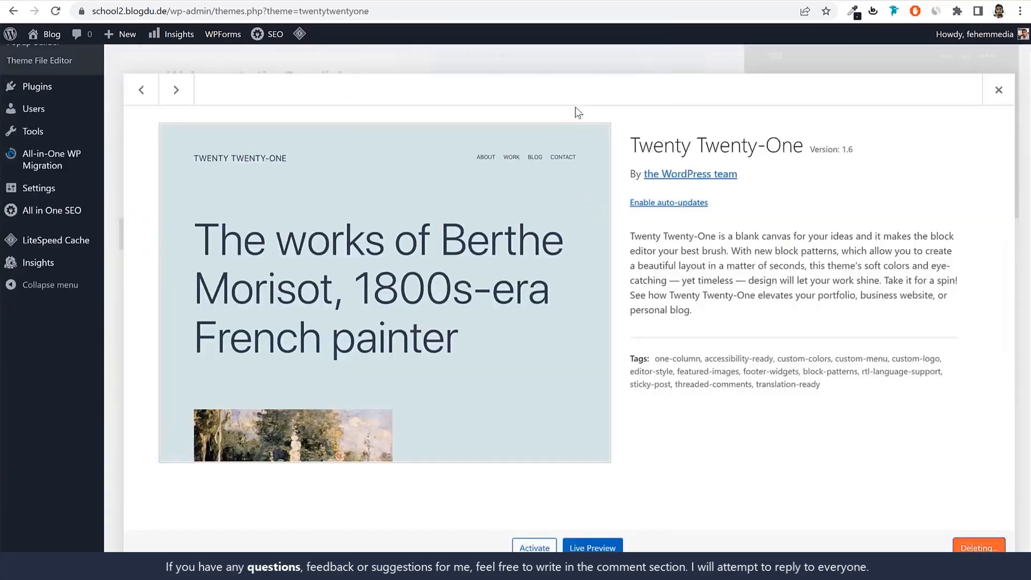
Delete the Twenty Twenty-Two theme and look over the details of the active Twenty Twenty theme
left_click(582, 324)
left_click(986, 547)
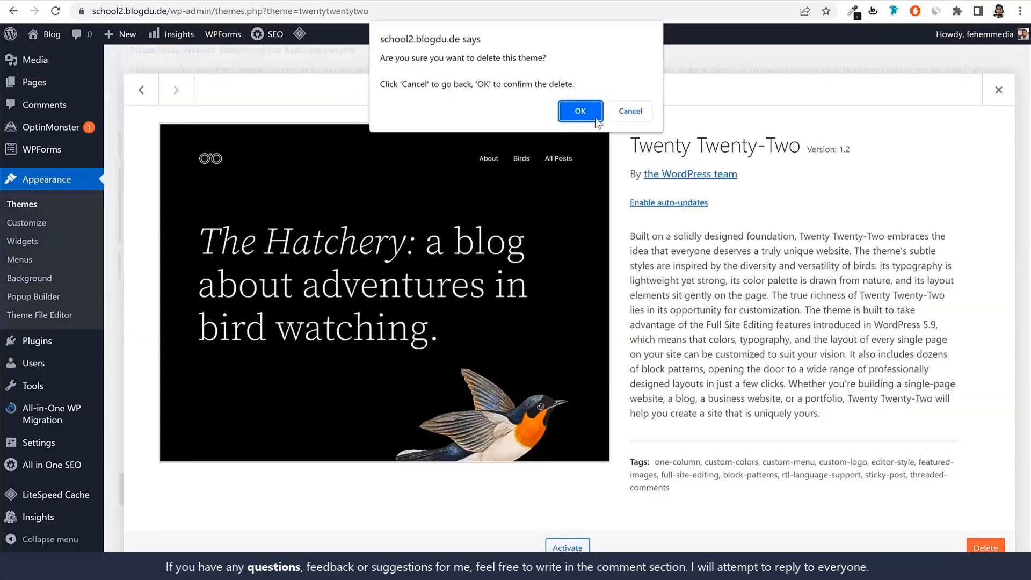
left_click(580, 111)
scroll(716, 215, "down", 3)
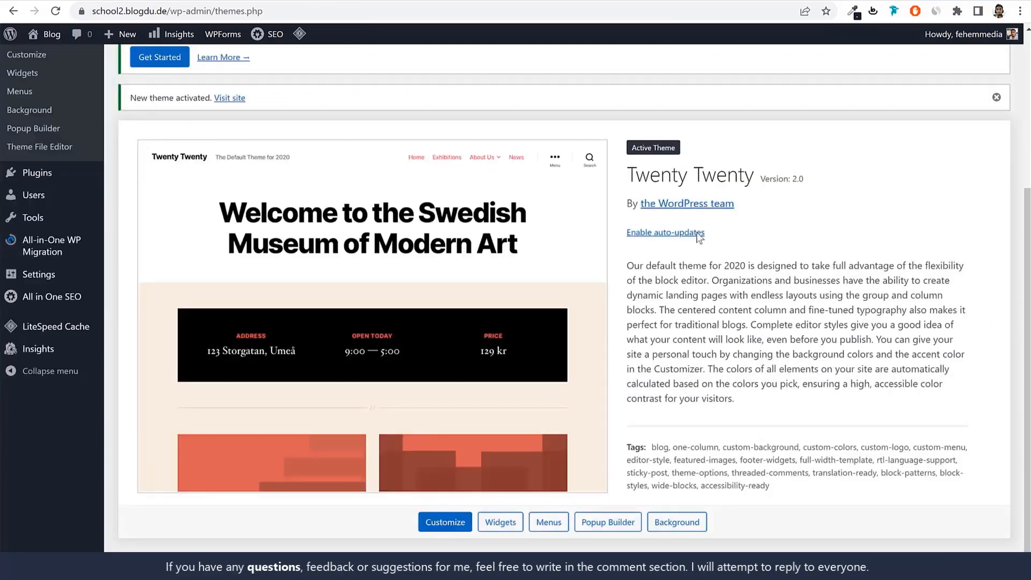
scroll(776, 274, "up", 1)
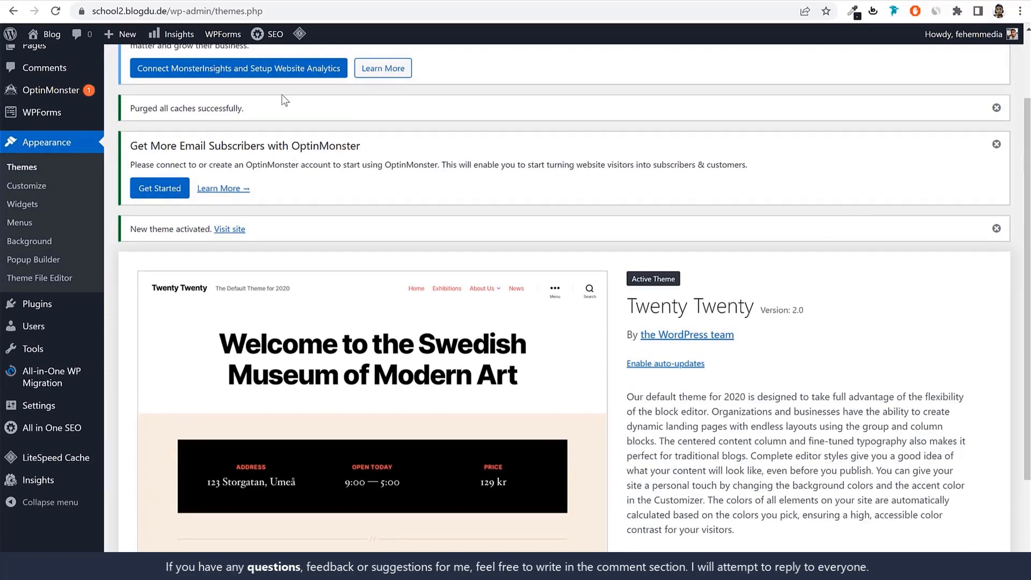
Open the list of installed plugins, look through it and deactivate the All in One SEO plugin
left_click(24, 303)
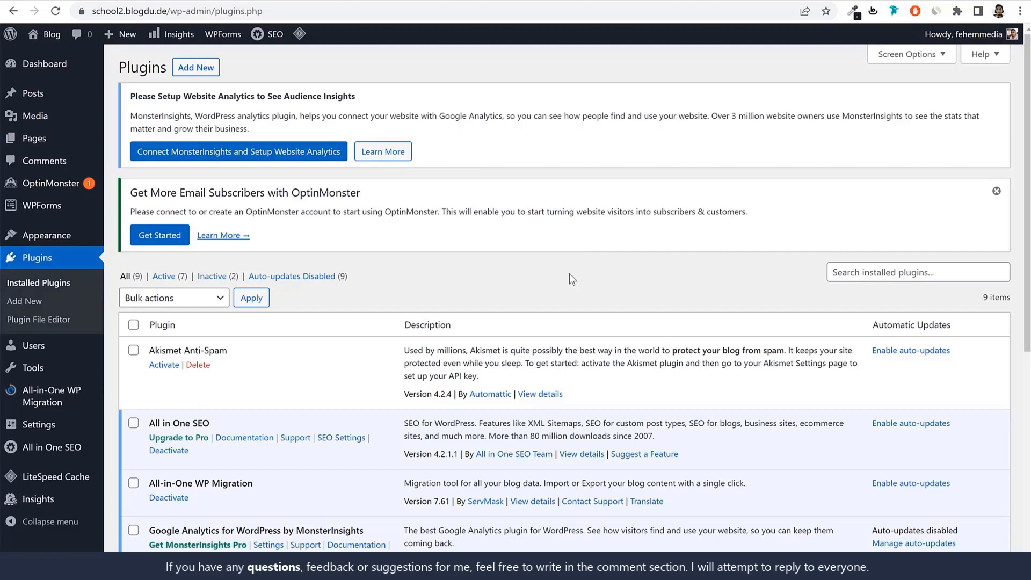
scroll(561, 328, "down", 7)
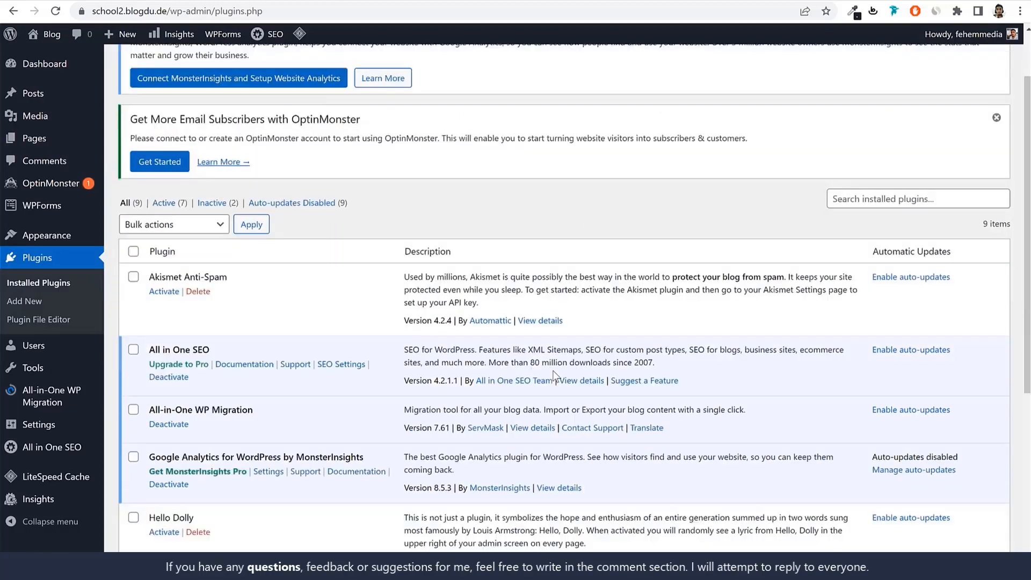
scroll(291, 369, "up", 7)
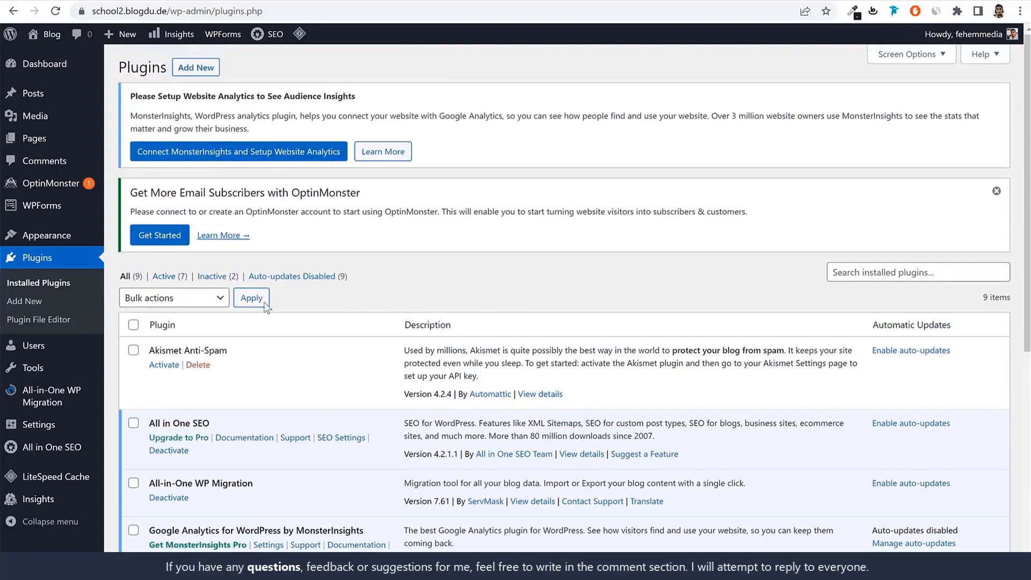
scroll(497, 313, "down", 7)
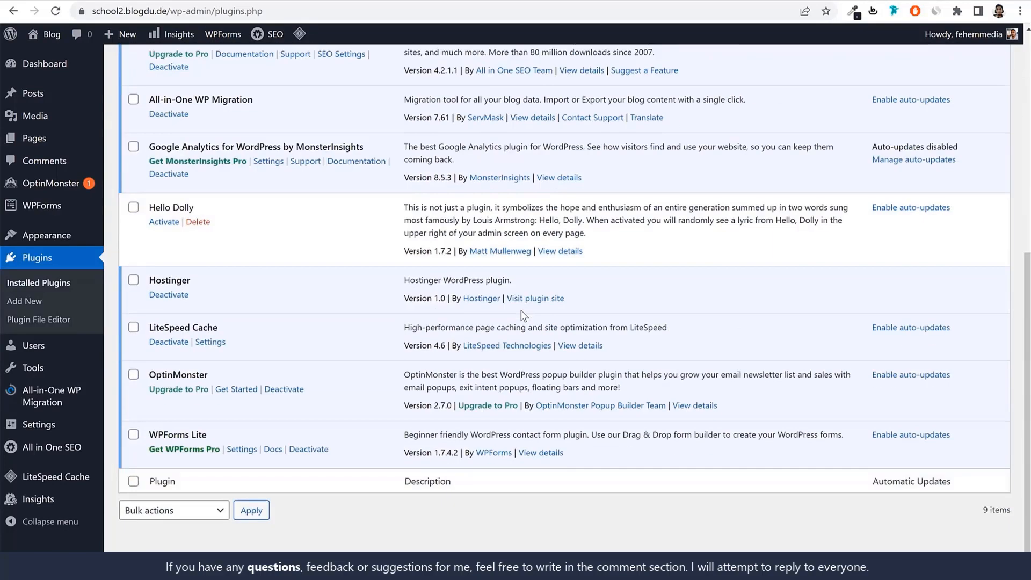
scroll(461, 305, "up", 5)
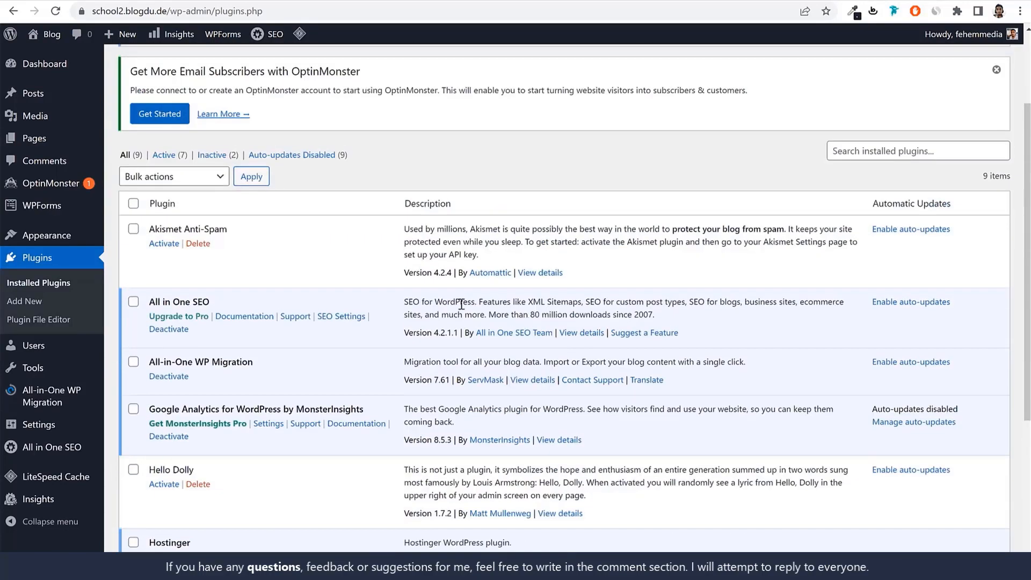
left_click(178, 329)
Select all installed plugins and deactivate them together with a bulk action
scroll(463, 297, "down", 4)
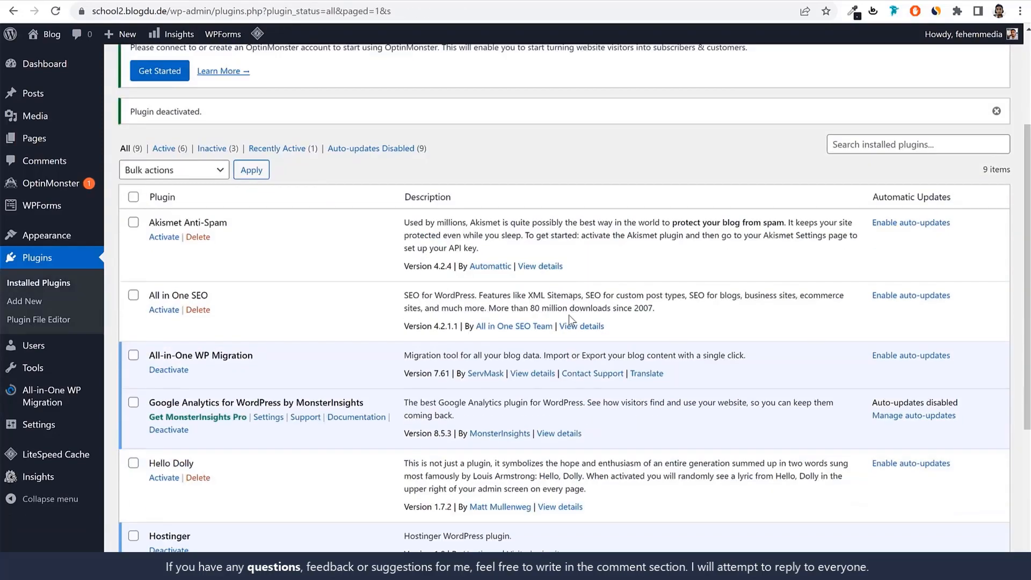
left_click(132, 165)
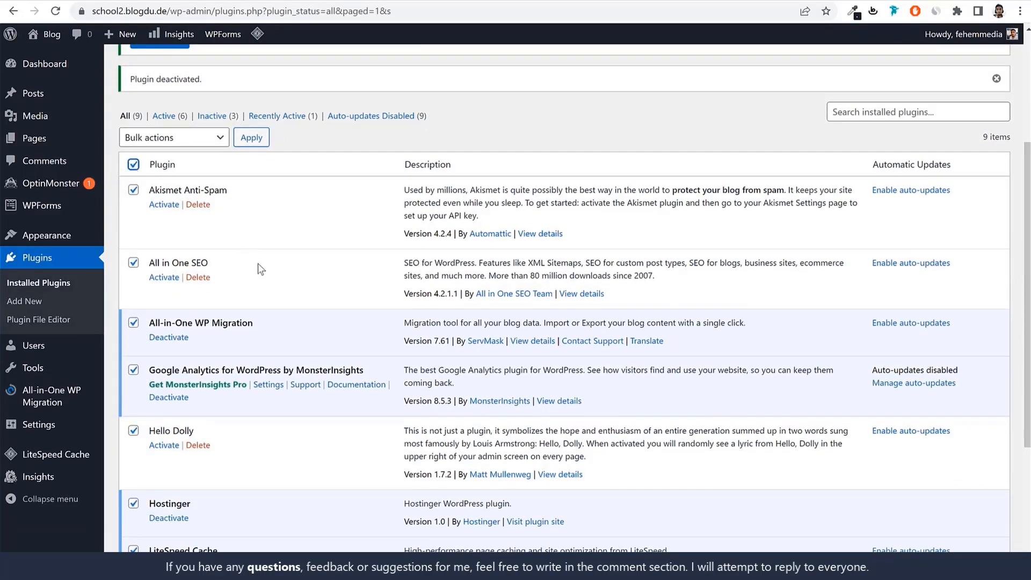
scroll(262, 304, "down", 4)
scroll(262, 304, "up", 6)
left_click(161, 242)
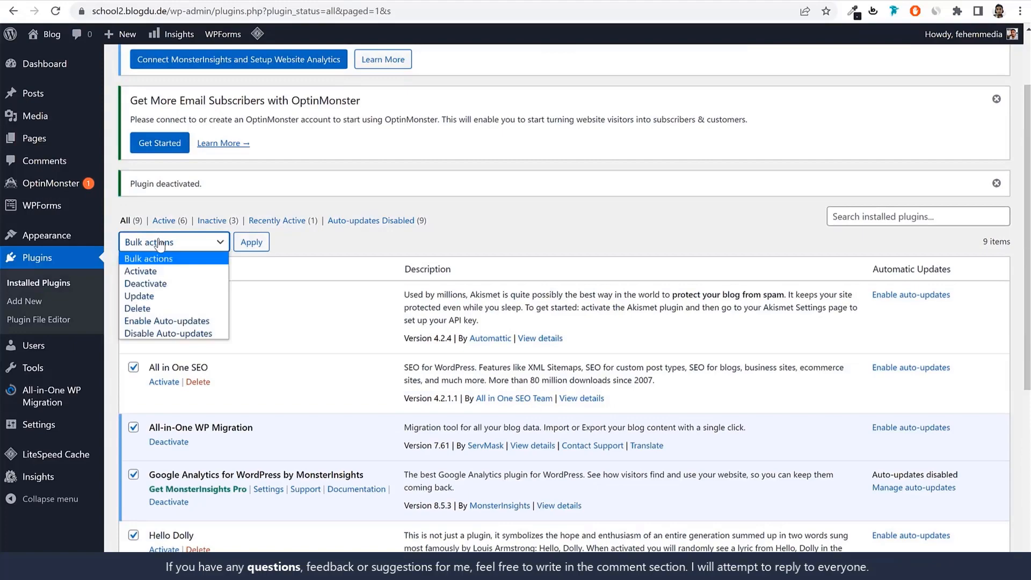
left_click(170, 284)
left_click(251, 250)
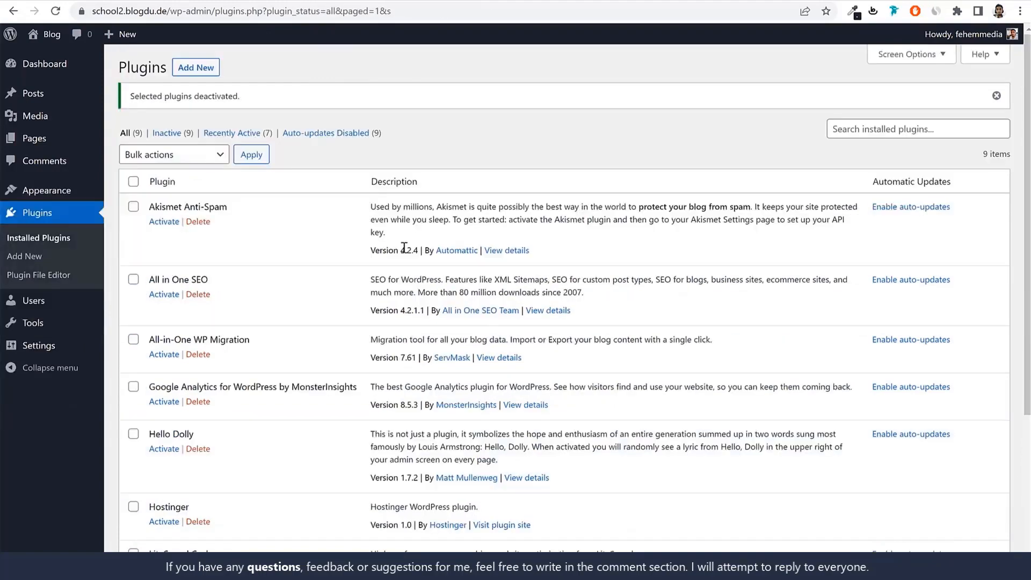
Bulk-delete all installed plugins except LiteSpeed Cache and confirm the deletion
scroll(405, 268, "down", 6)
scroll(414, 311, "up", 2)
scroll(414, 311, "up", 3)
left_click(133, 182)
scroll(218, 220, "down", 4)
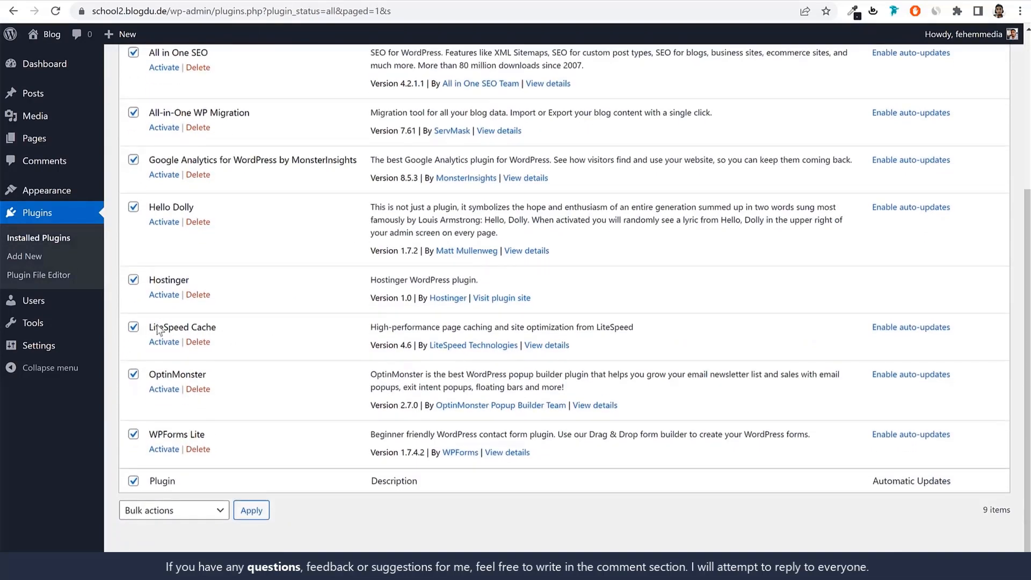
mouse_move(150, 326)
left_mouse_down()
mouse_move(239, 324)
mouse_move(152, 328)
left_mouse_up()
left_click(141, 331)
left_click(133, 328)
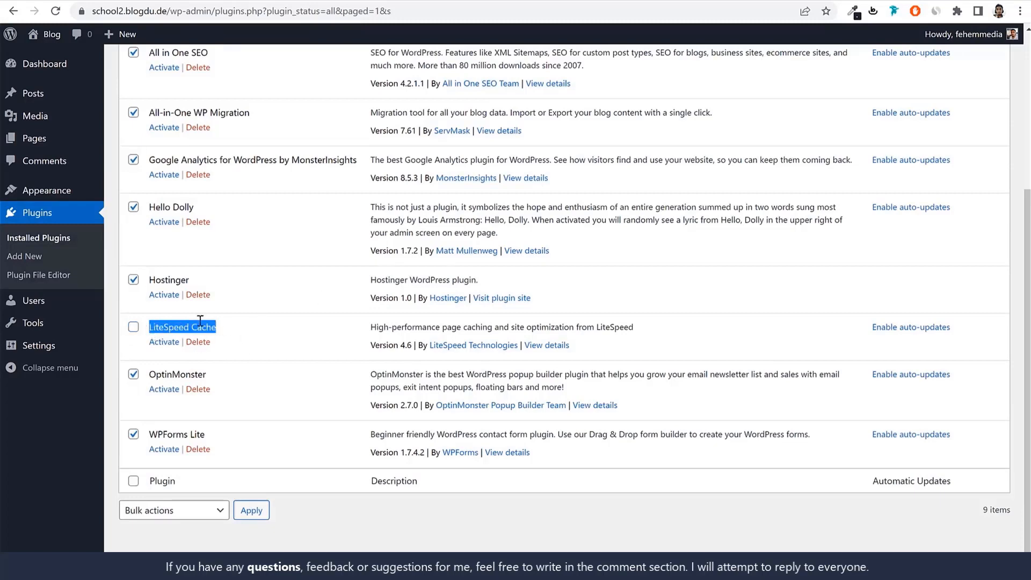
left_click_drag(369, 328, 619, 329)
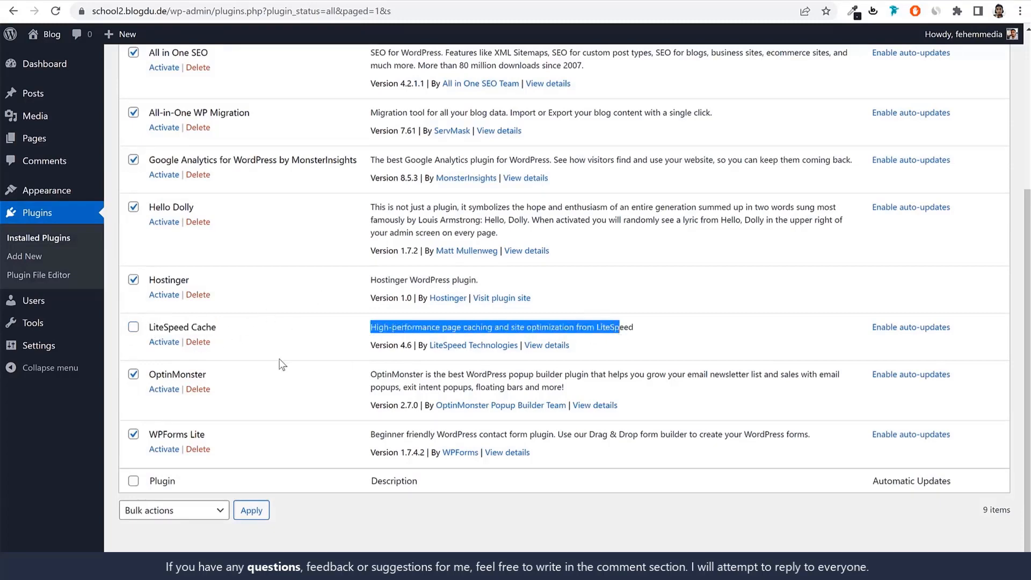
left_click_drag(150, 328, 239, 329)
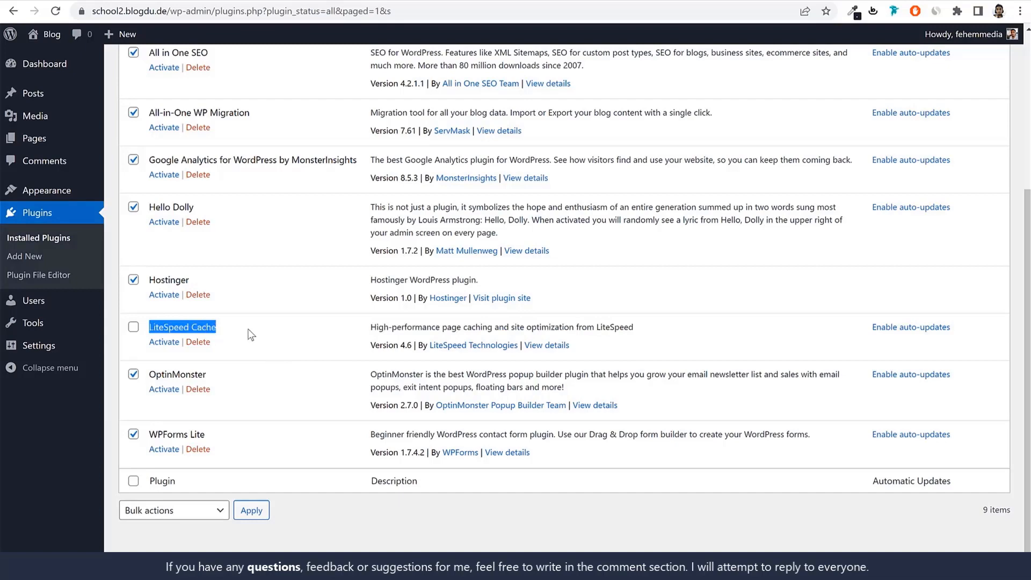
scroll(248, 333, "up", 5)
left_click(182, 154)
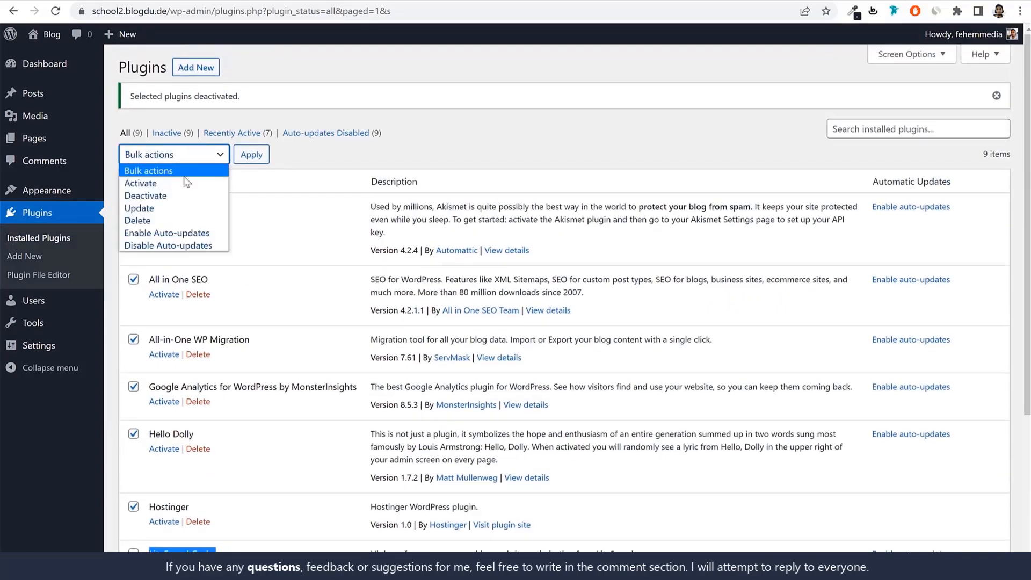
left_click(137, 220)
left_click(251, 155)
left_click(568, 99)
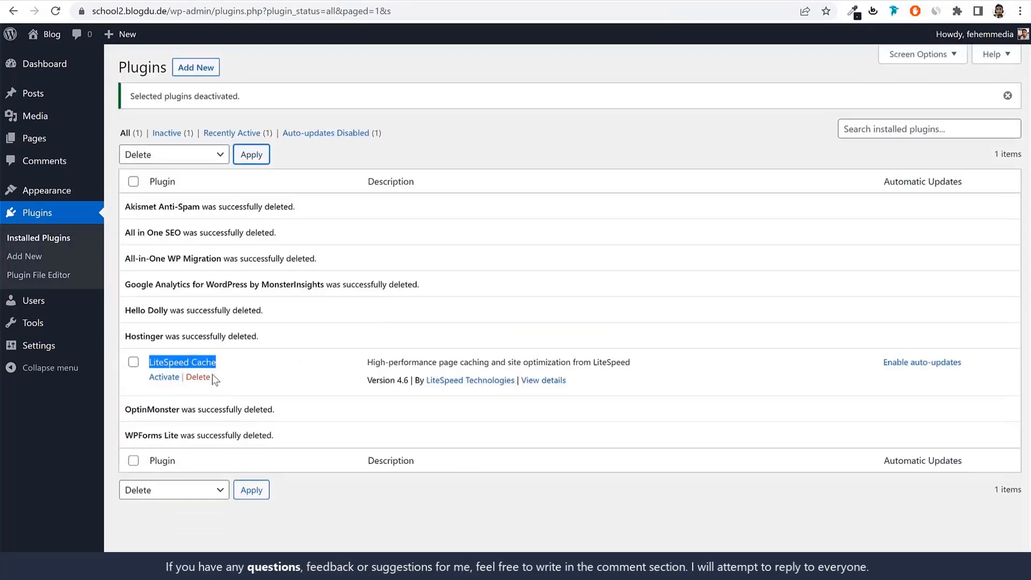
left_click(258, 379)
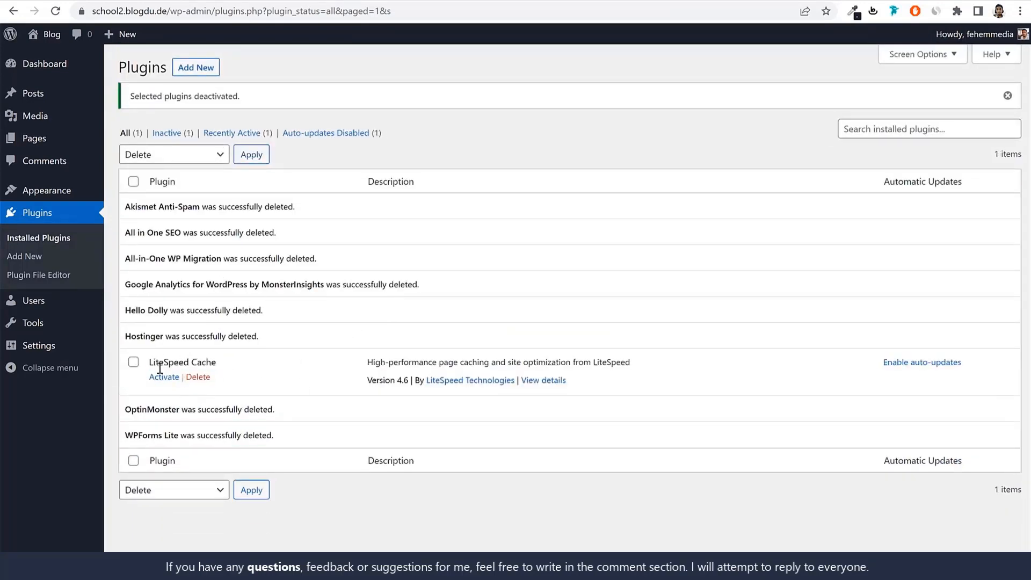
left_click_drag(151, 363, 242, 371)
left_click(244, 371)
Open the general site settings and set the site title to "Our Lady of Good Counsel"
left_click(46, 349)
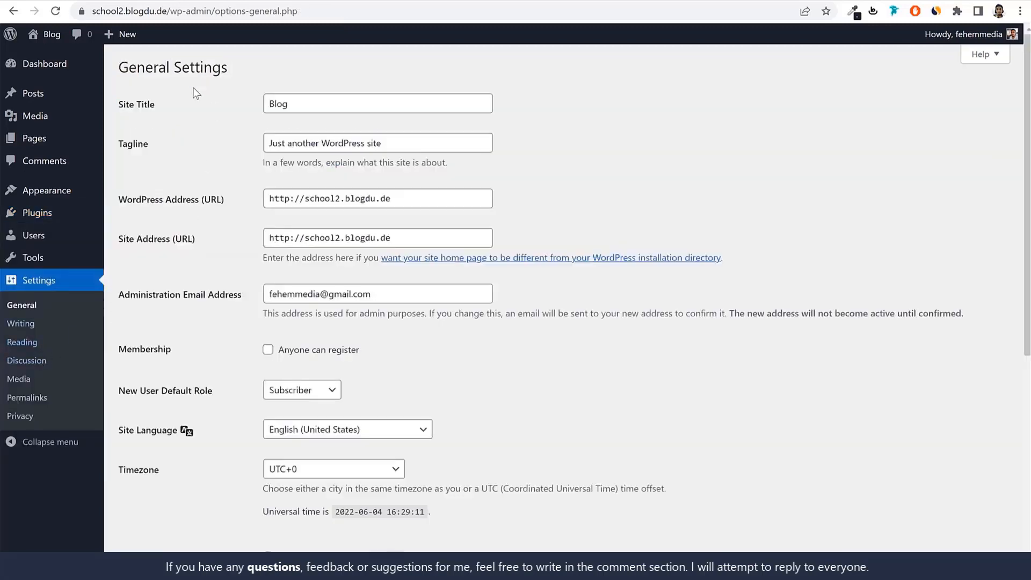
left_click_drag(155, 107, 122, 109)
left_click_drag(148, 152, 125, 151)
double_click(317, 107)
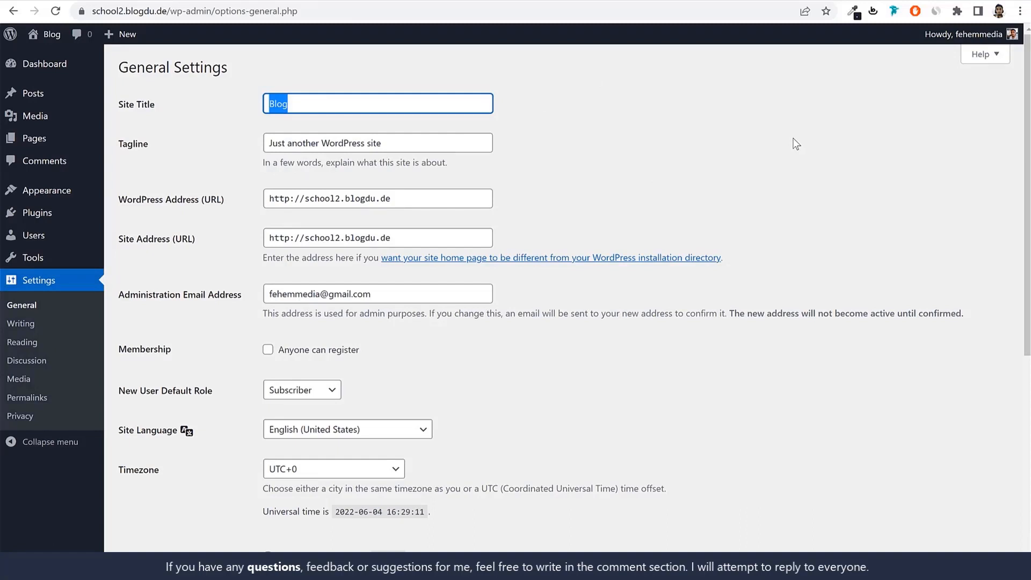
type("Our ")
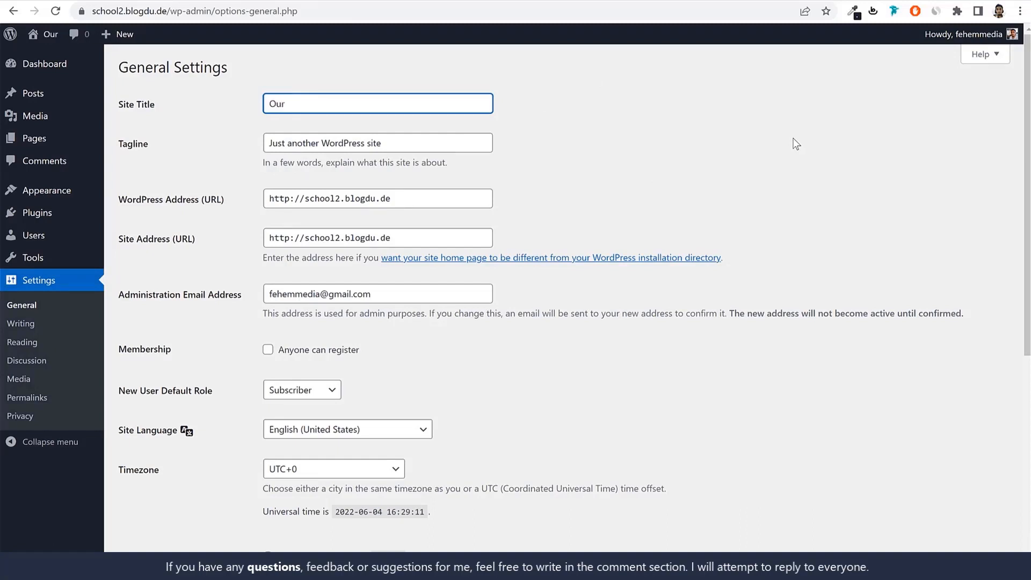
type("Lady o")
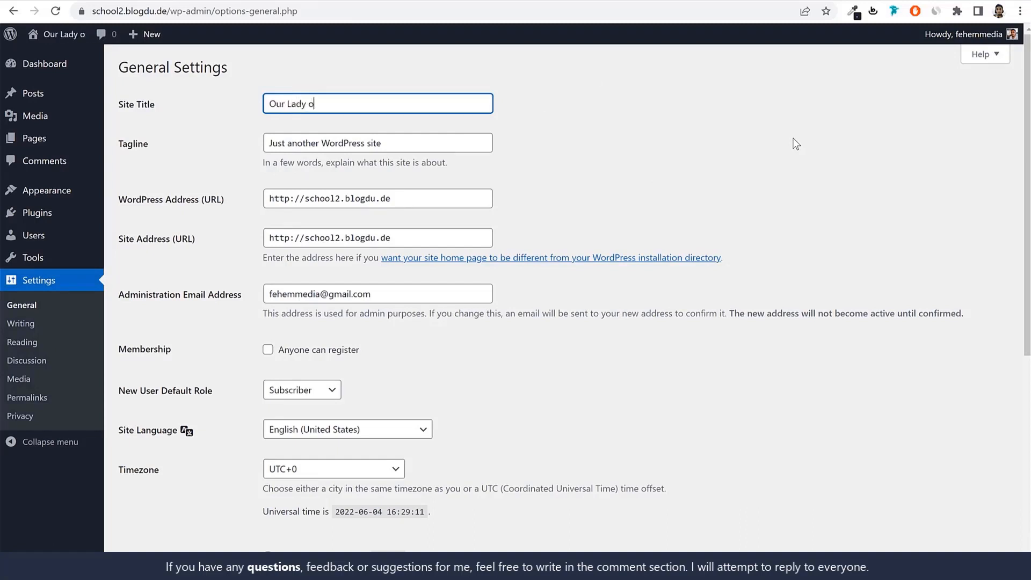
type("f Good Counsel")
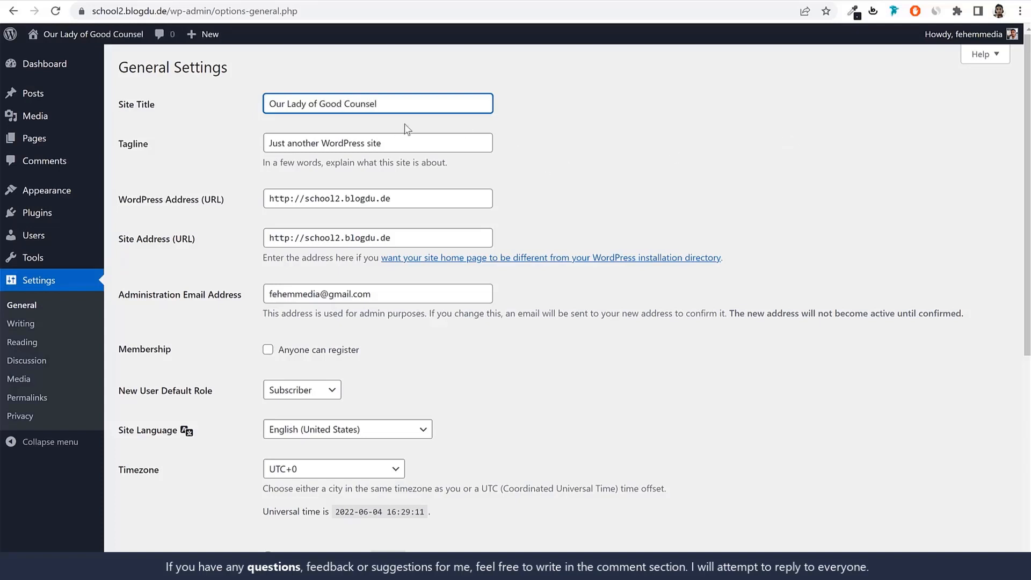
left_click_drag(275, 105, 414, 117)
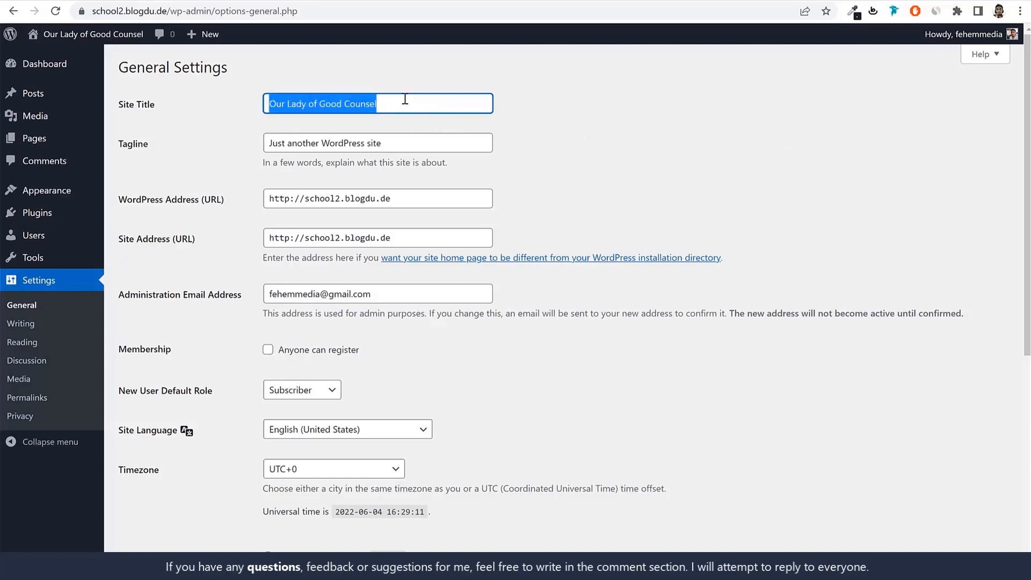
Replace the tagline with "Primary School in Mumbai"
triple_click(431, 139)
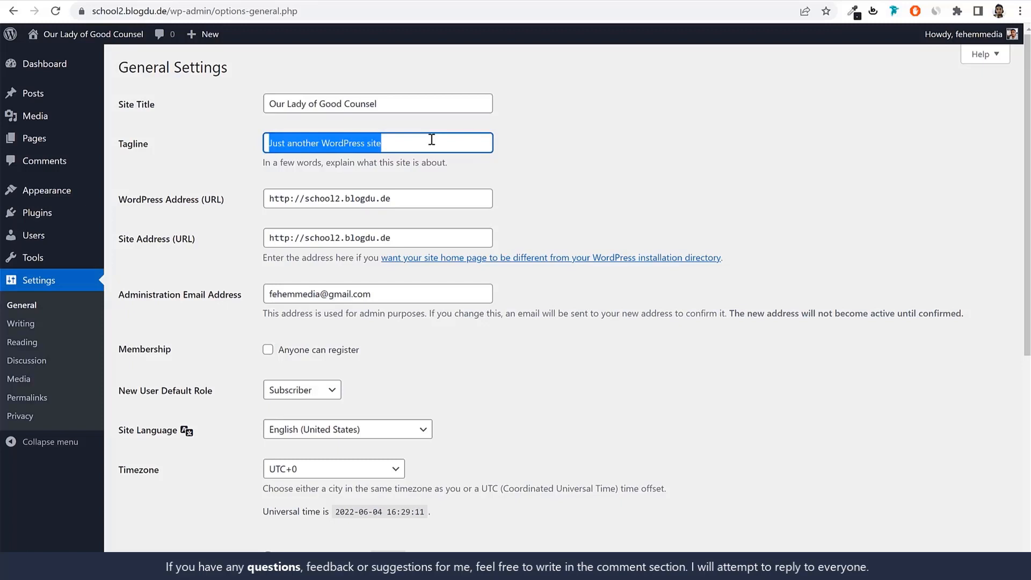
type("Pri")
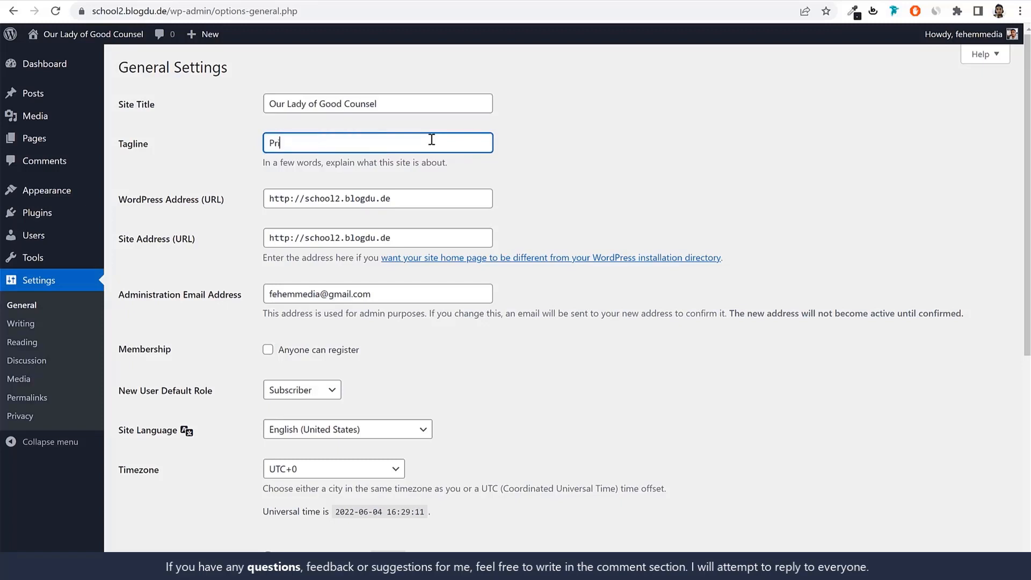
type("maruy")
key("BackSpace")
key("BackSpace")
type("y School in Mumbai")
Review the administration email address and allow anyone to register as a member of the site
scroll(316, 124, "down", 4)
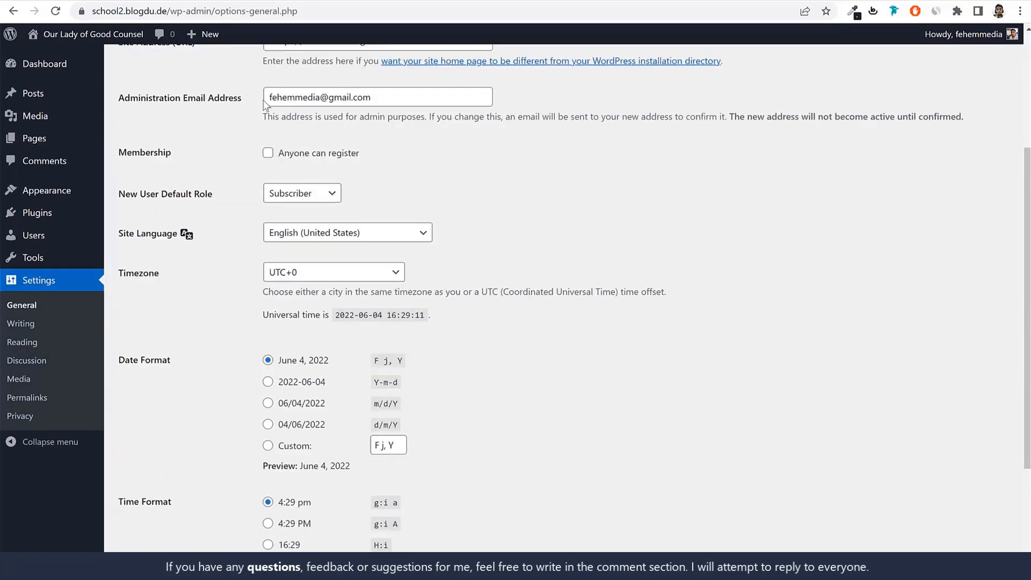
left_click_drag(267, 99, 417, 99)
left_click(417, 99)
left_click(855, 243)
left_click(267, 152)
left_click_drag(359, 158, 267, 159)
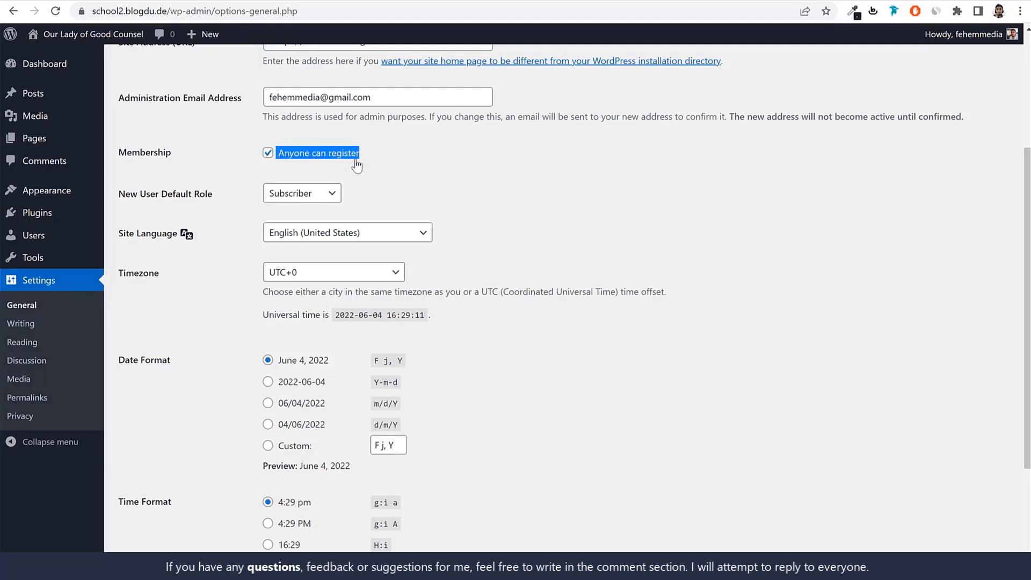
Set the site timezone to Kolkata and save the general settings
scroll(740, 292, "down", 1)
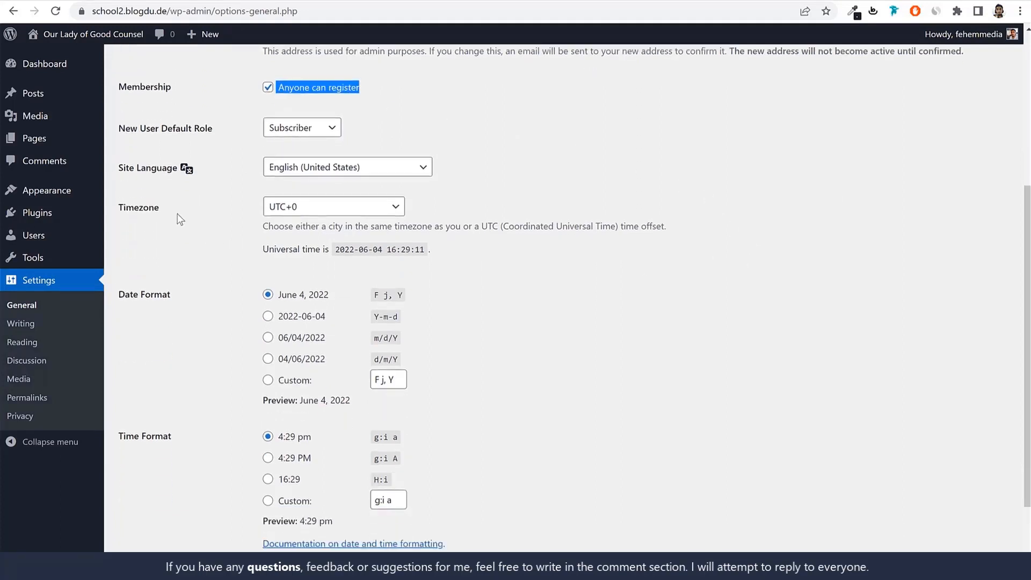
double_click(139, 207)
left_click(327, 215)
type("kol")
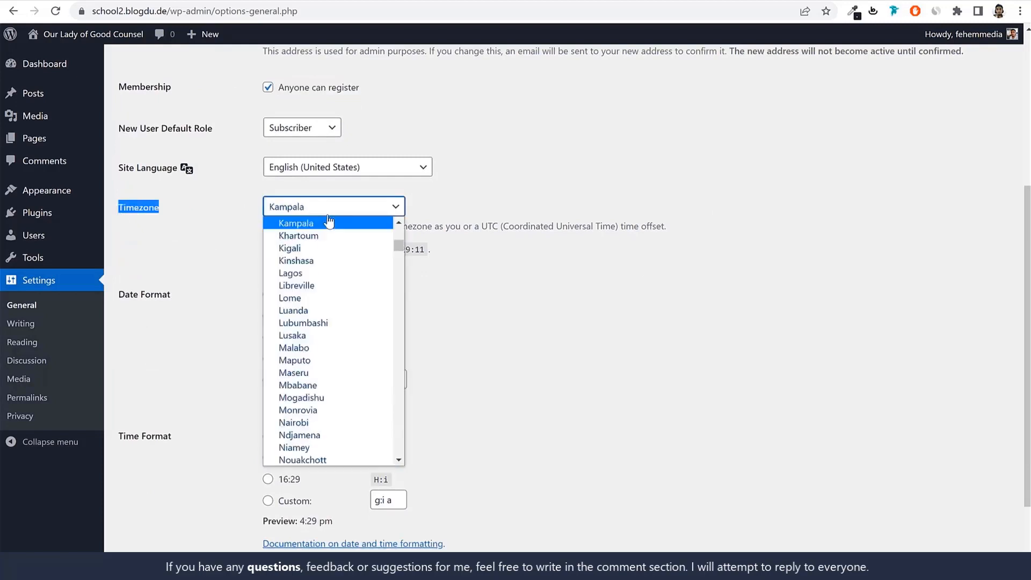
key("Return")
left_click(328, 219)
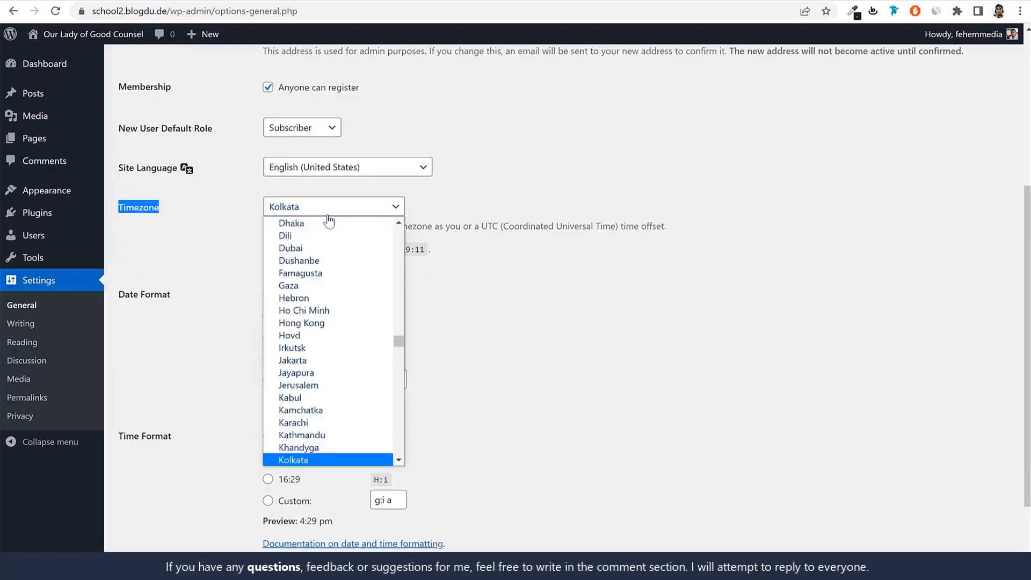
left_click(750, 315)
left_click(749, 314)
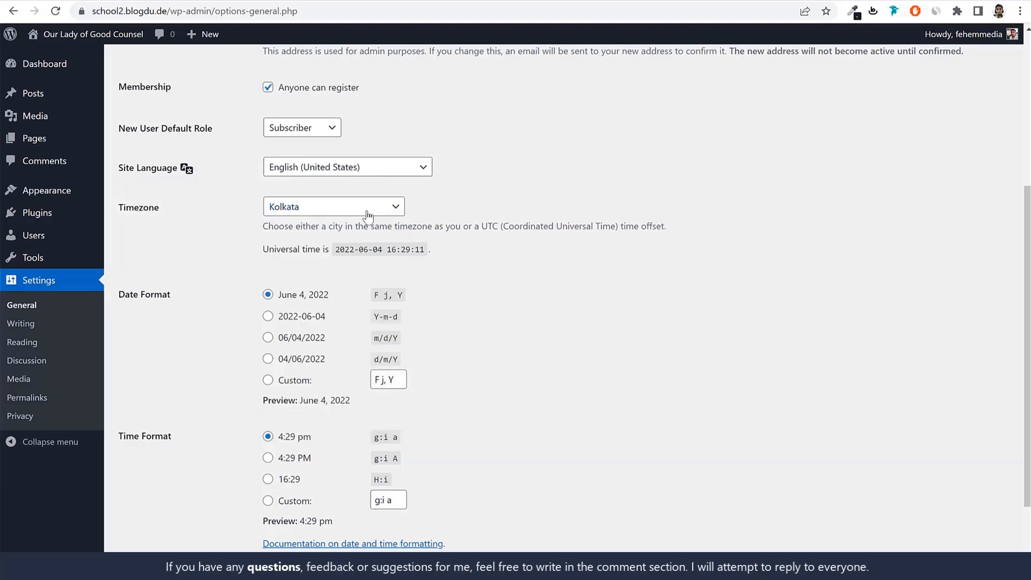
scroll(533, 295, "down", 3)
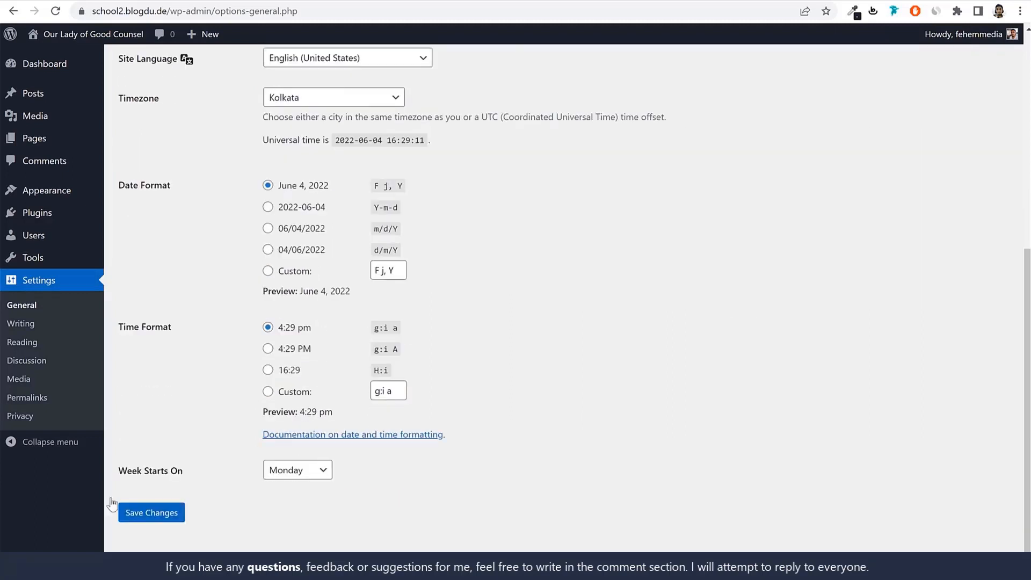
left_click(152, 511)
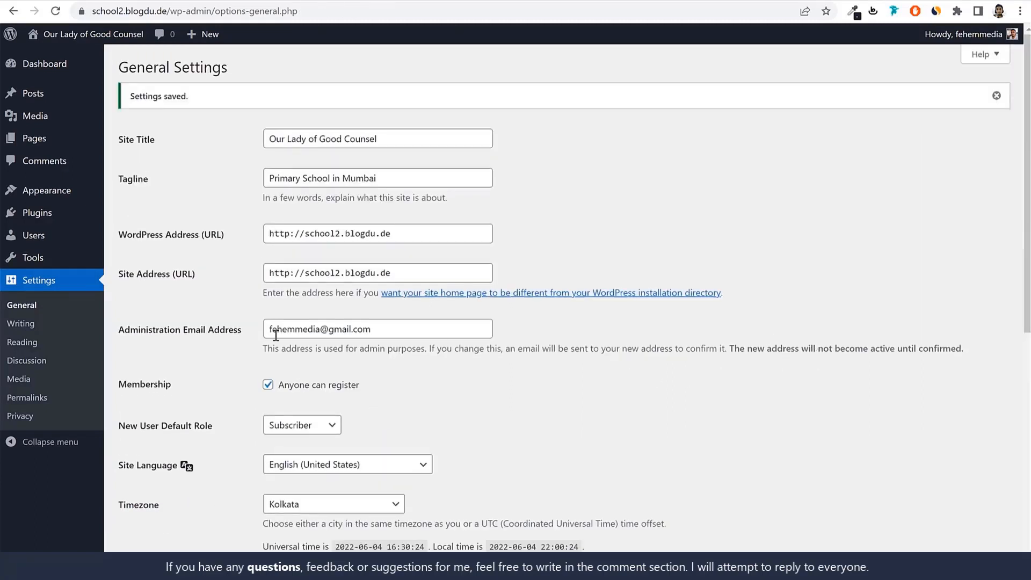
Open the permalink settings, choose the Post name structure for the URLs and save the change
left_click(37, 399)
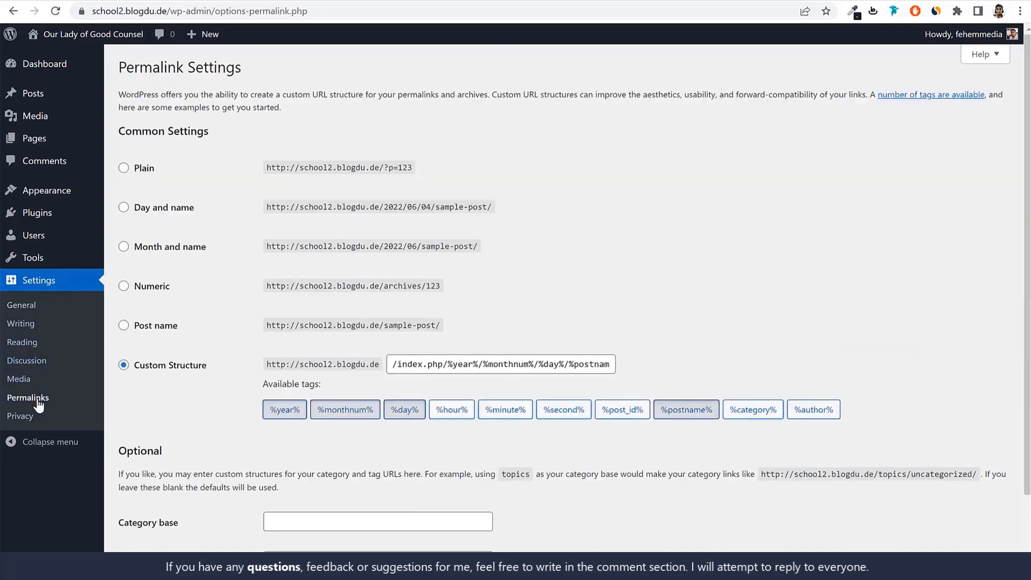
left_click_drag(206, 366, 127, 366)
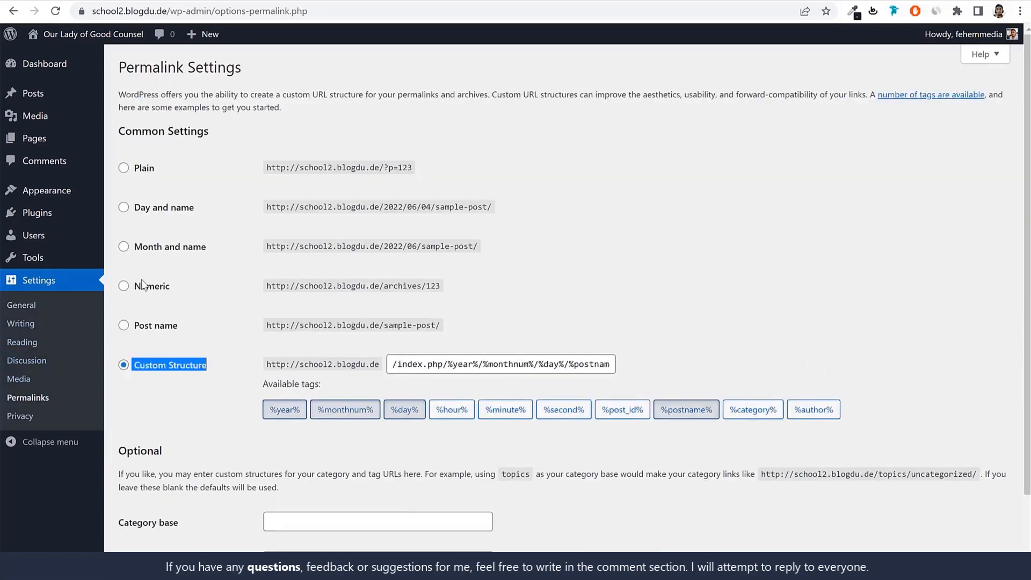
left_click(162, 210)
left_click(147, 248)
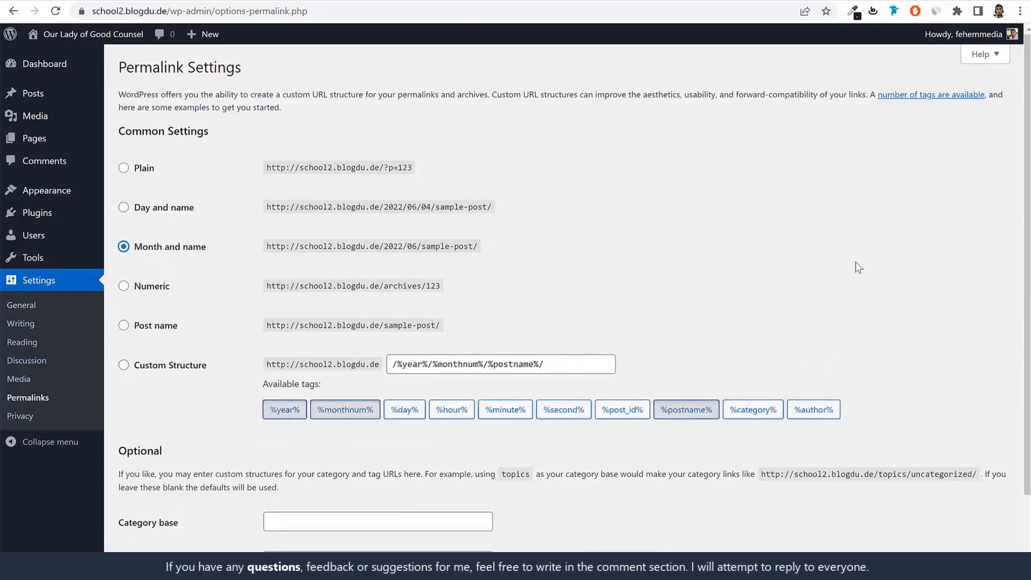
left_click(161, 329)
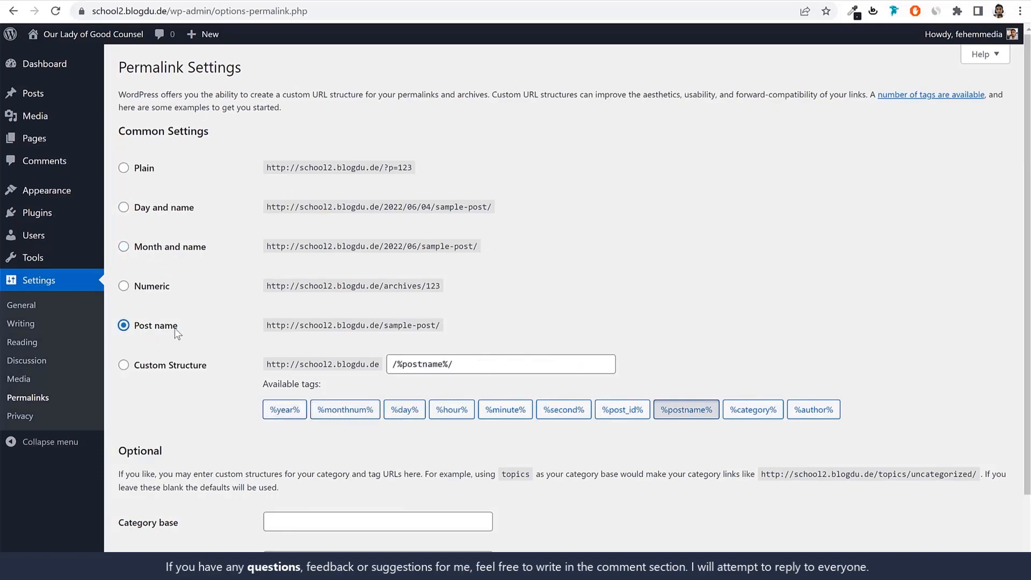
left_click_drag(180, 329, 132, 332)
scroll(237, 368, "down", 2)
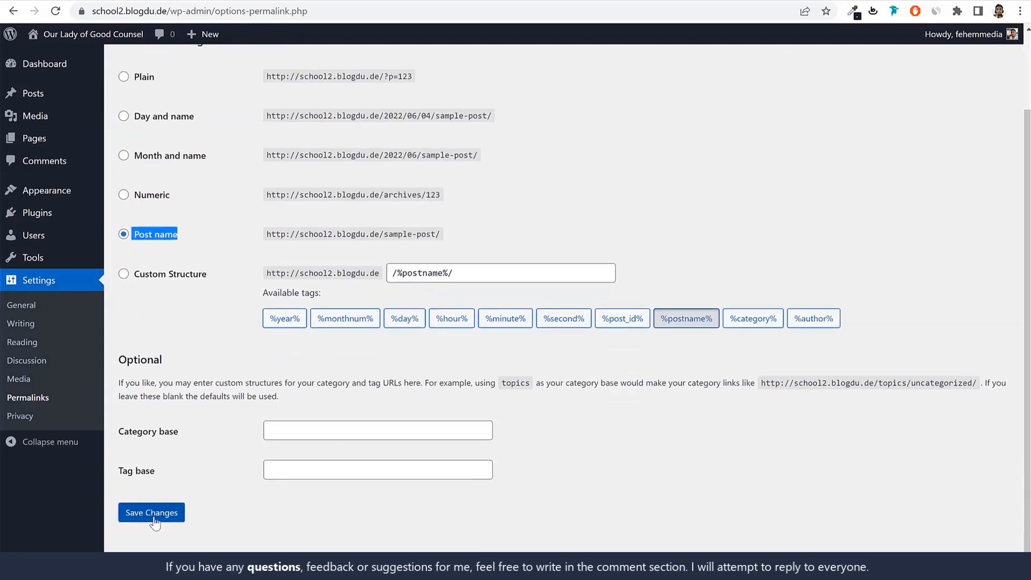
left_click(154, 515)
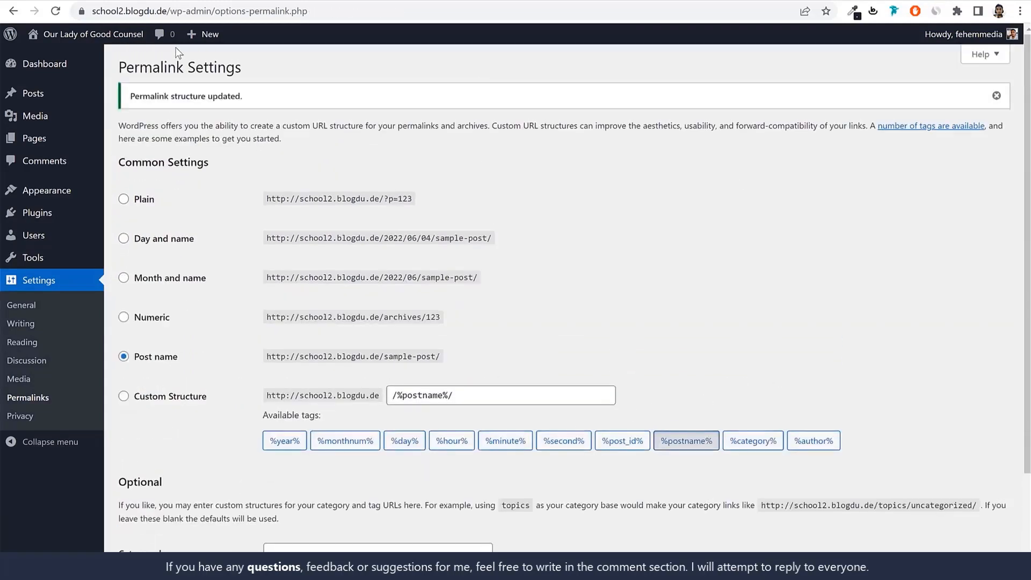
View the dashboard, the new site's current front page and the home page of the finished demo school site for comparison
left_click(56, 65)
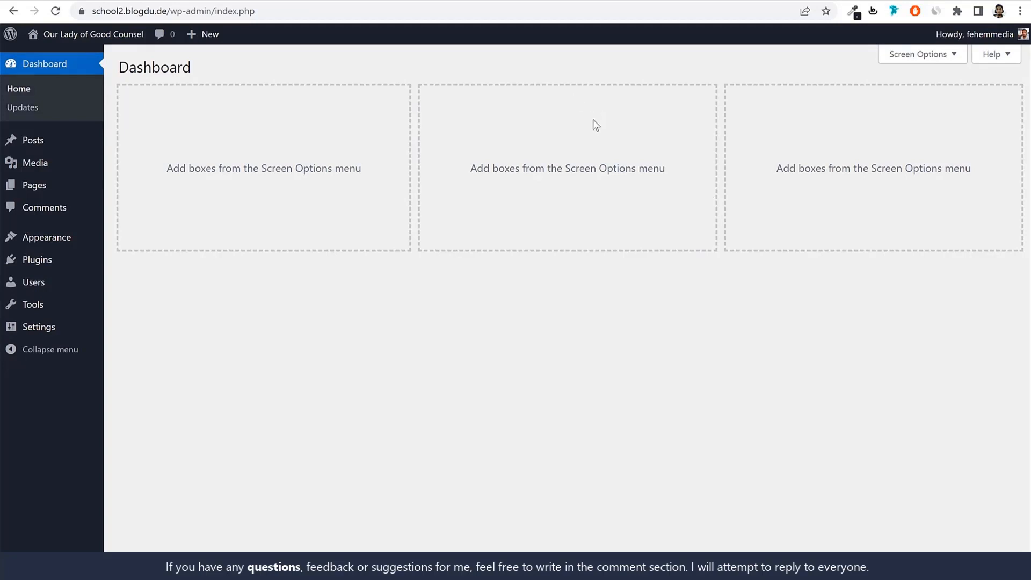
left_click(399, 0)
scroll(688, 326, "down", 1)
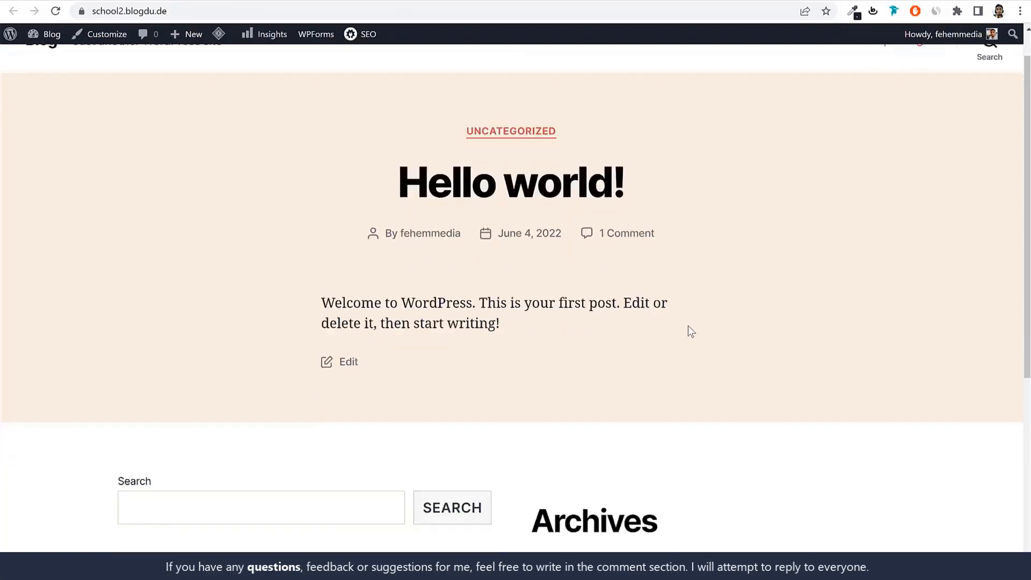
scroll(688, 331, "down", 5)
scroll(688, 323, "up", 6)
left_click(64, 1)
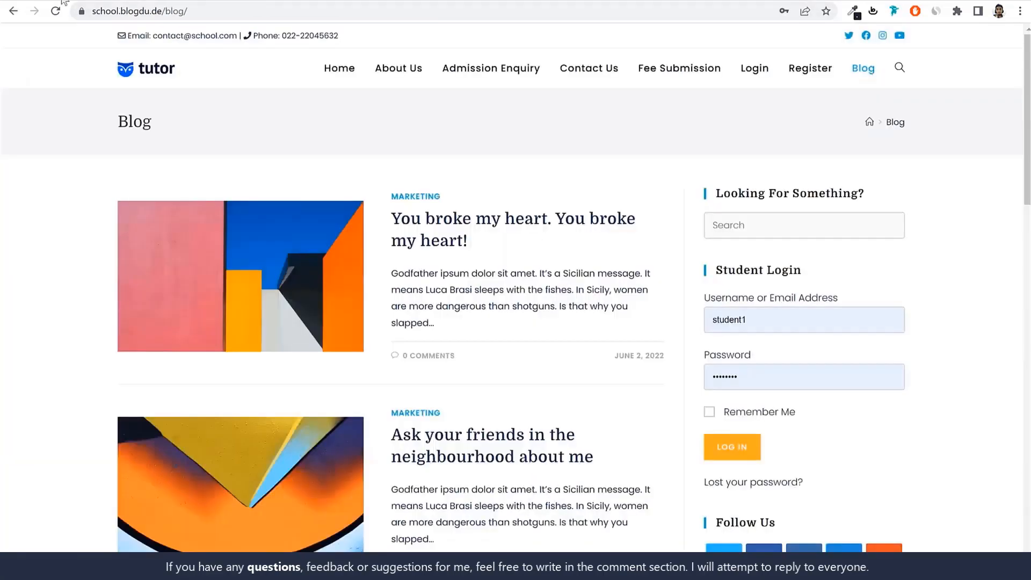
left_click(144, 73)
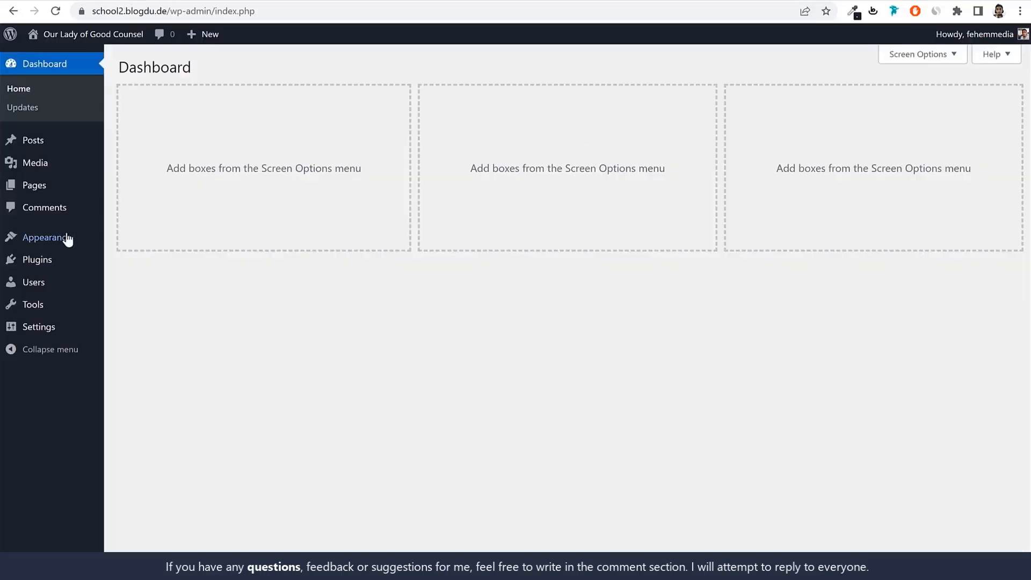
Go to the page for adding new themes in the new site's admin area and browse the popular themes for OceanWP
left_click(47, 237)
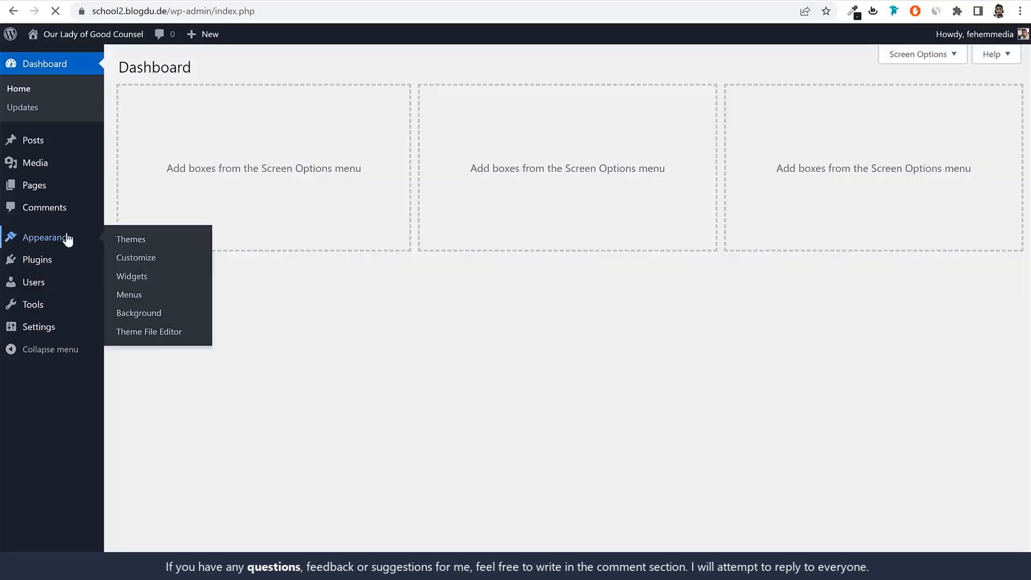
left_click(237, 68)
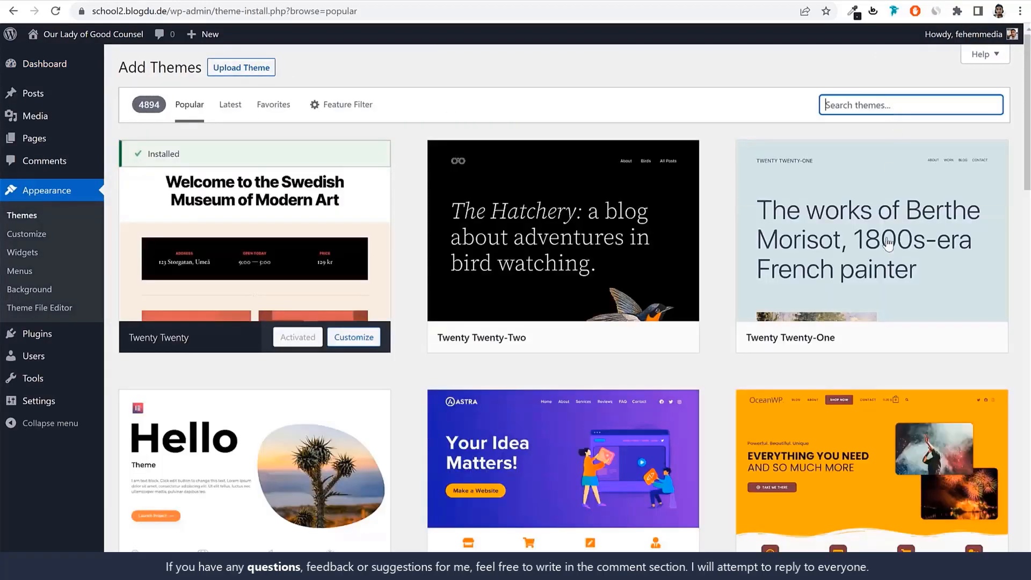
scroll(886, 244, "down", 5)
scroll(763, 345, "up", 4)
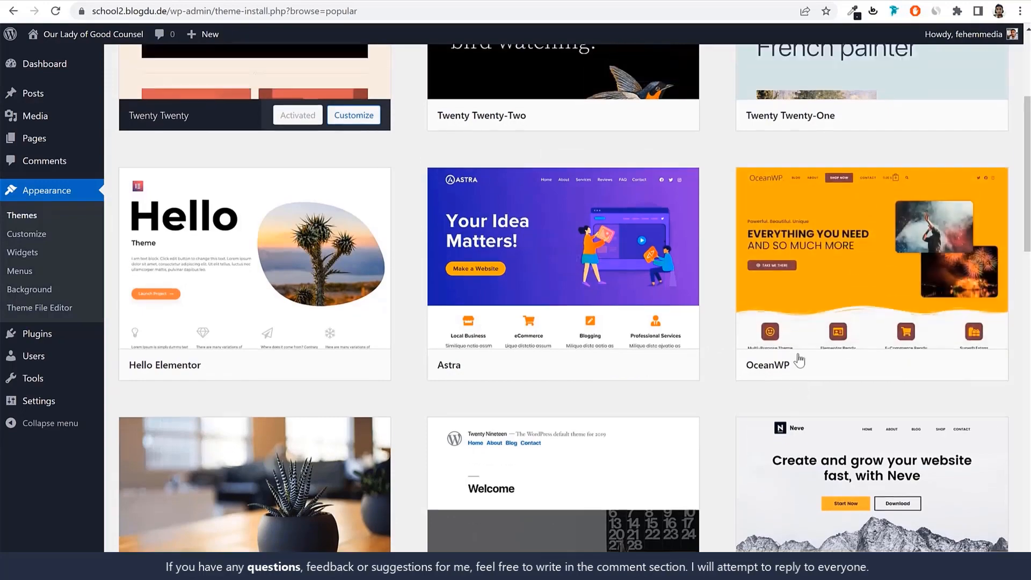
scroll(835, 323, "down", 5)
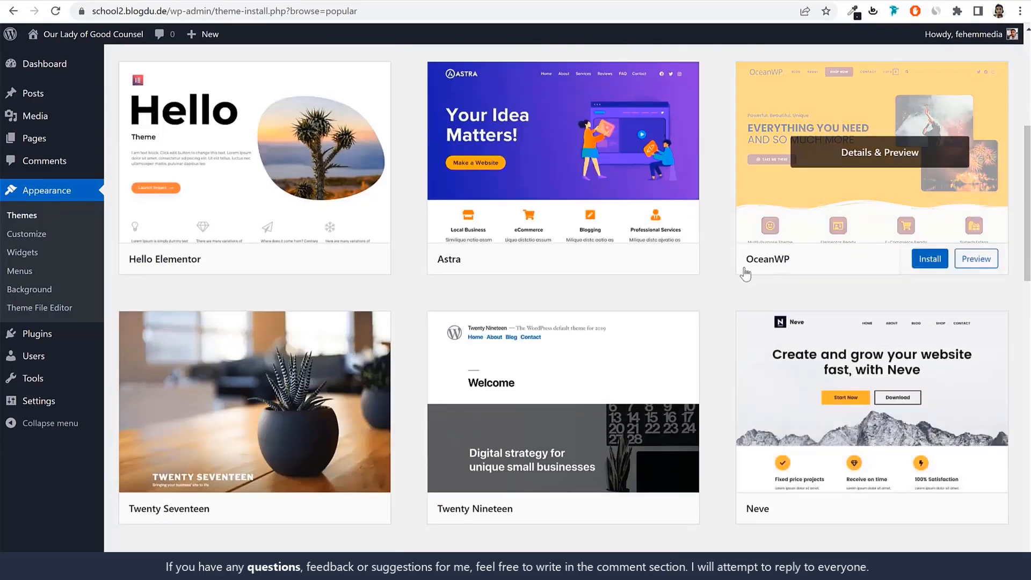
left_click_drag(743, 269, 799, 269)
scroll(818, 241, "up", 4)
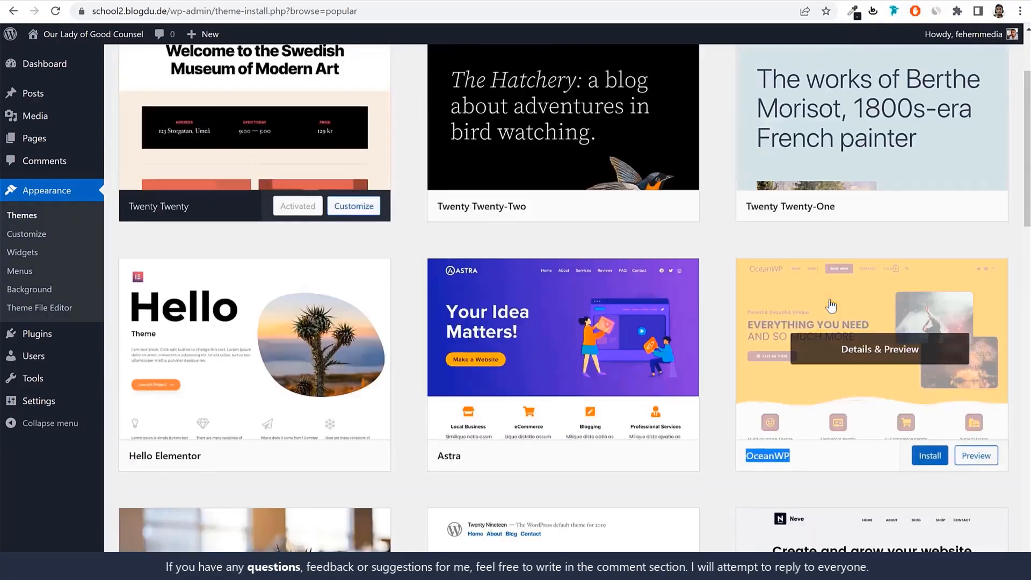
scroll(827, 257, "up", 3)
Search the theme directory for oceanwp, and install and activate the OceanWP theme
left_click(880, 102)
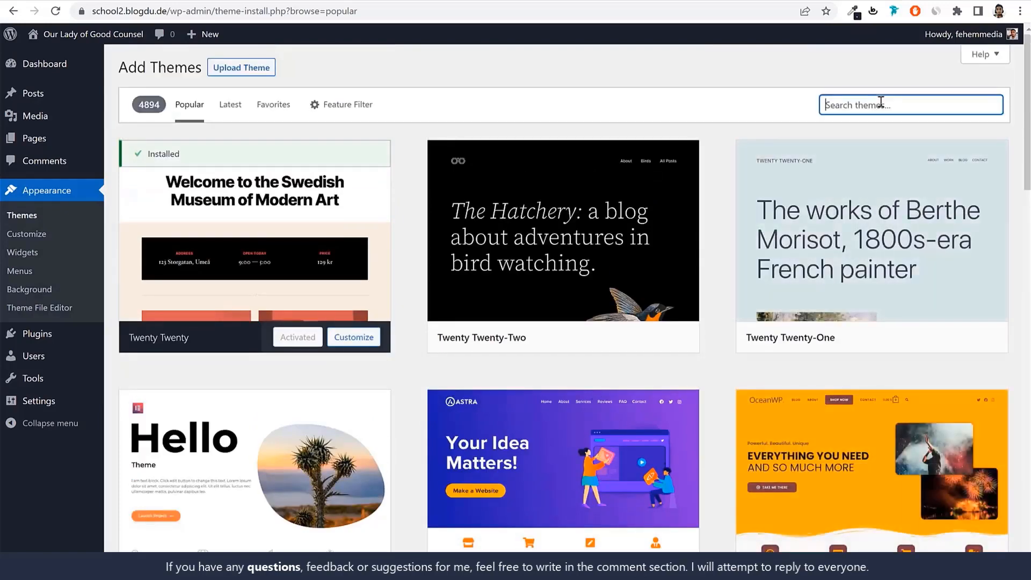
type("oceanwp")
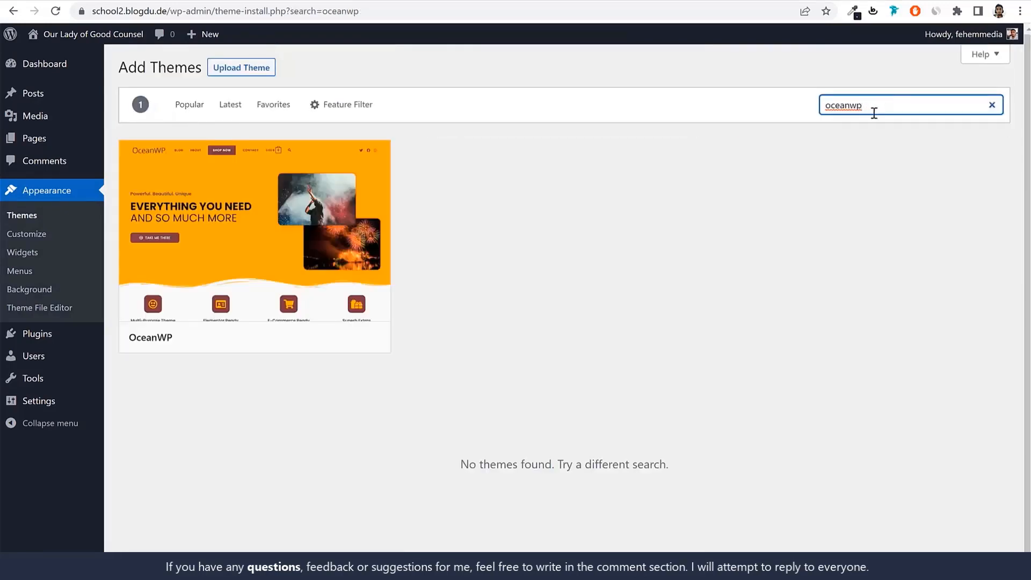
left_click_drag(190, 345, 131, 347)
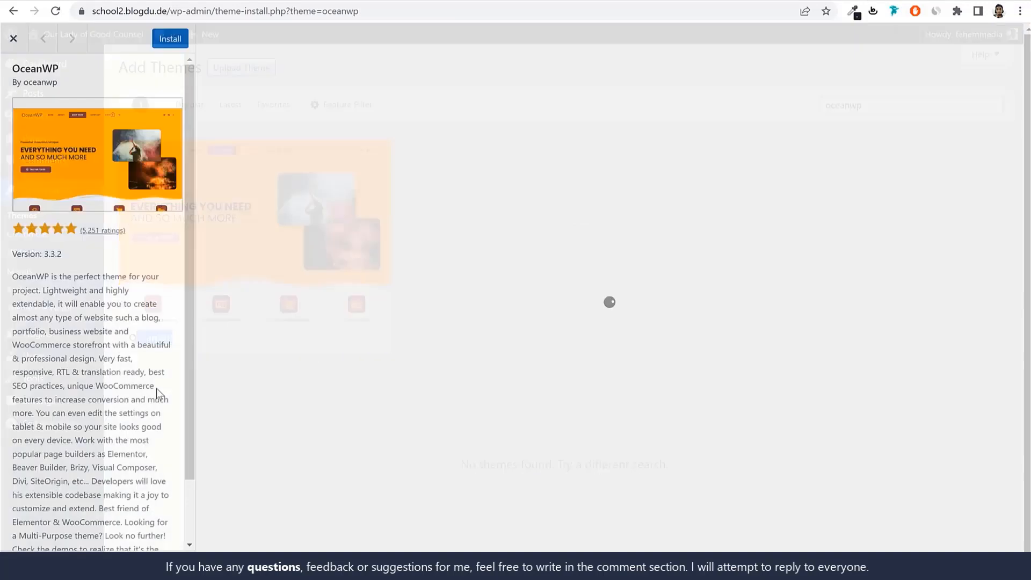
left_click(12, 38)
left_click(306, 352)
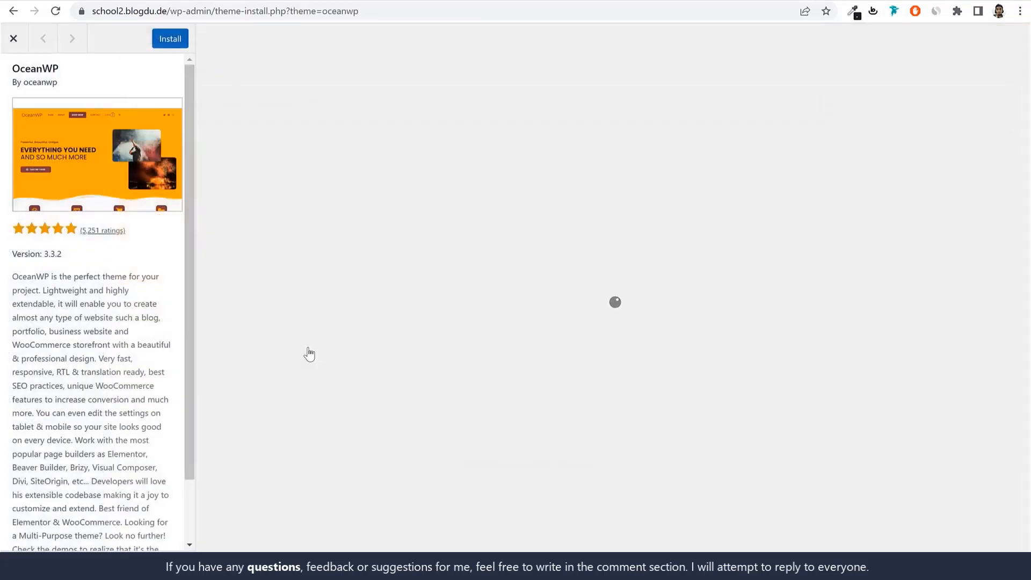
left_click(170, 39)
left_click(13, 38)
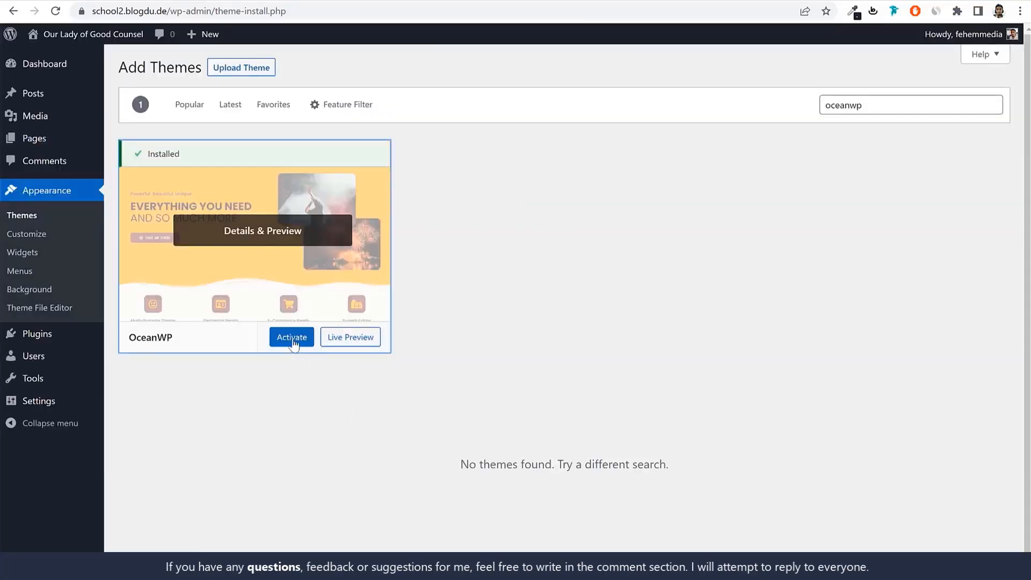
left_click(291, 338)
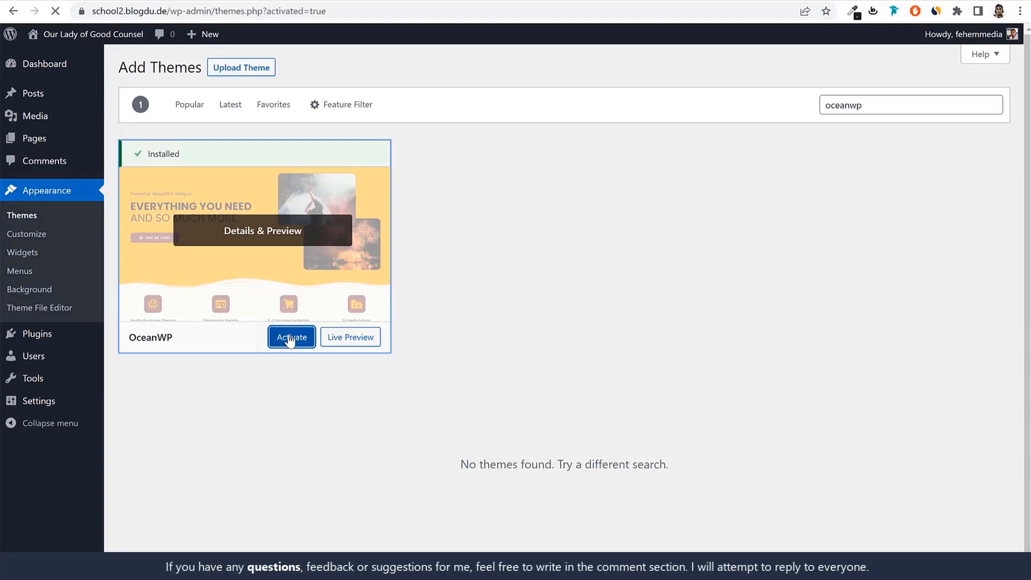
Open the details of the inactive Twenty Twenty theme and delete it from the site
scroll(426, 346, "down", 1)
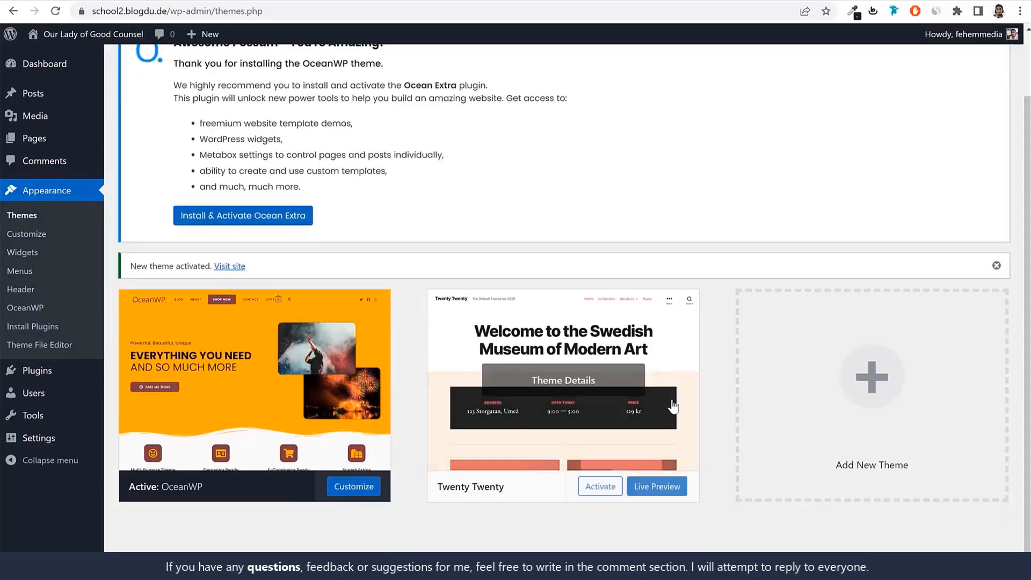
left_click(565, 391)
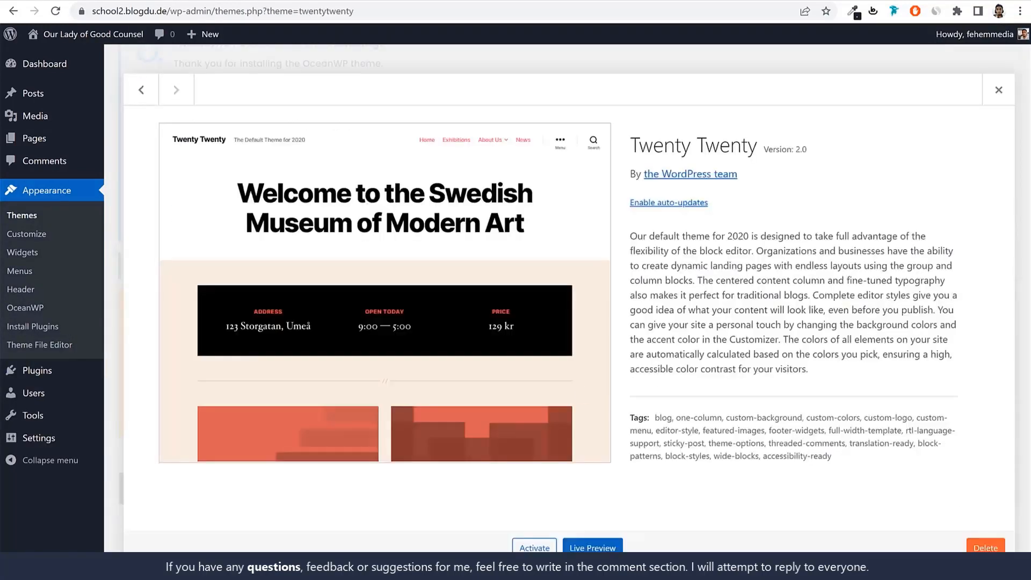
left_click(985, 548)
left_click(579, 109)
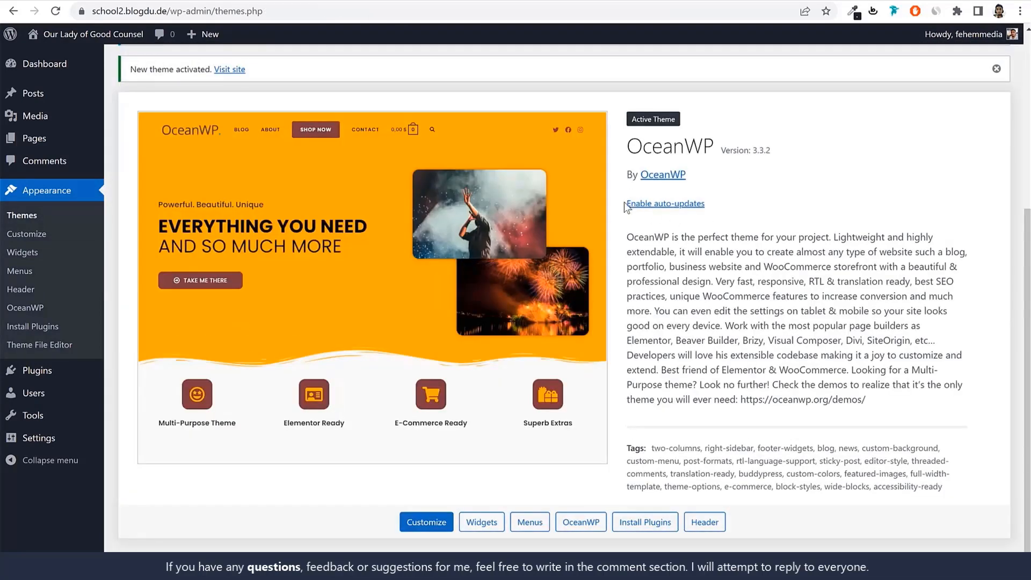
Enable auto-updates for the active OceanWP theme and check its version number
left_click_drag(682, 209, 709, 217)
left_click(682, 204)
left_click(784, 203)
left_click_drag(750, 152, 791, 157)
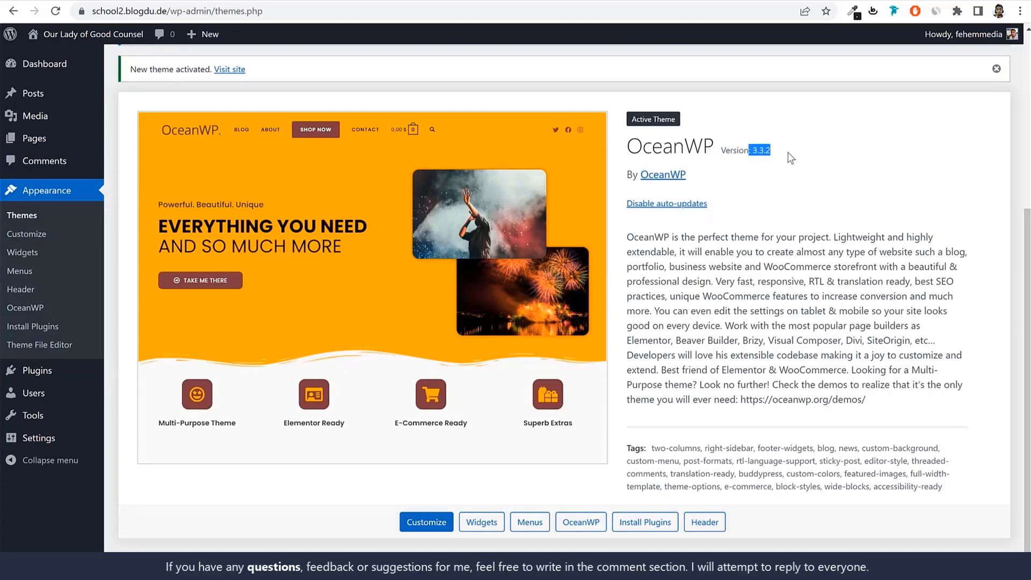
left_click(805, 287)
Dismiss the Ocean Extra recommendation and the theme activation notice on the Themes page
scroll(776, 268, "up", 3)
scroll(816, 351, "up", 2)
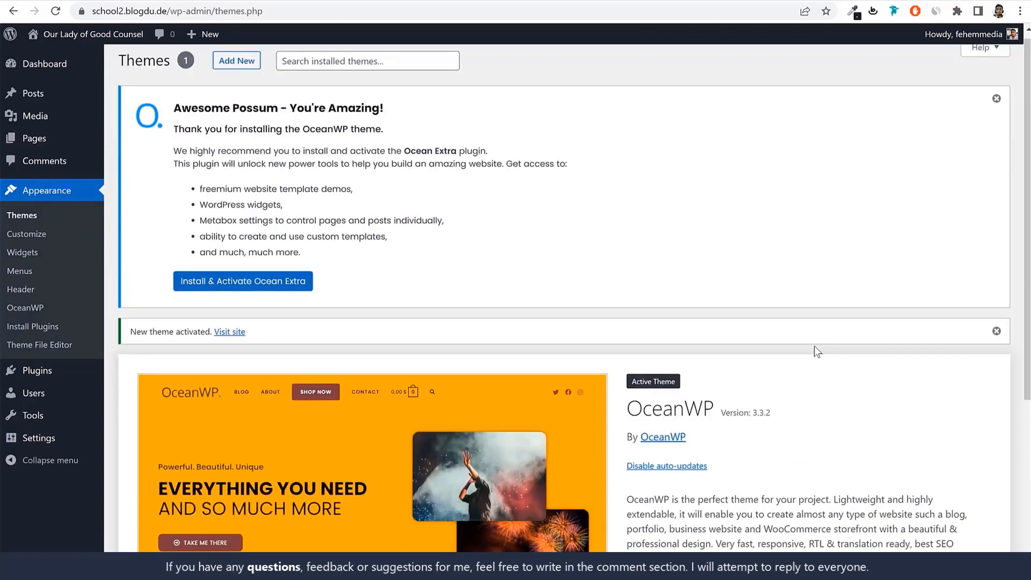
left_click(996, 105)
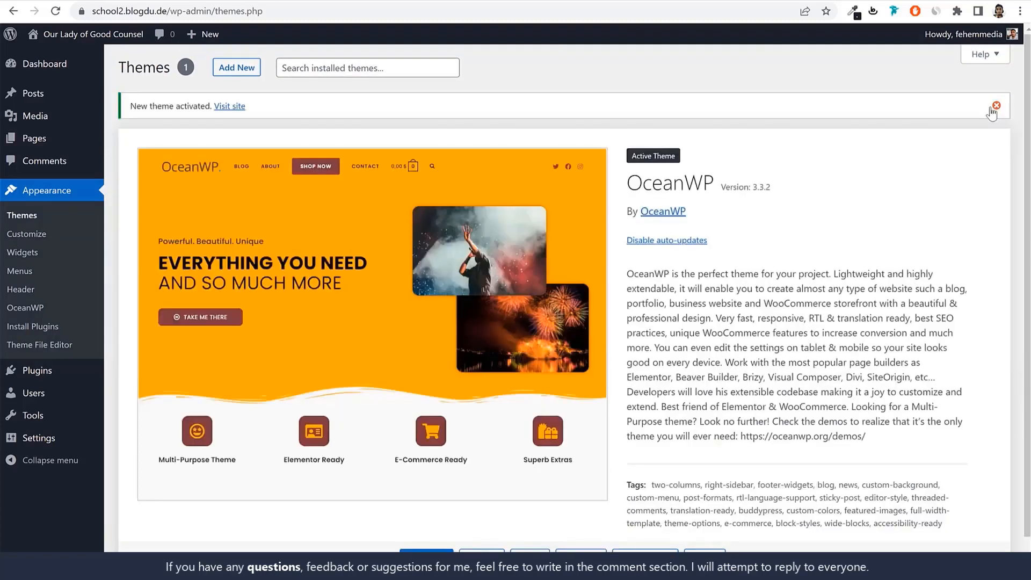
left_click(996, 105)
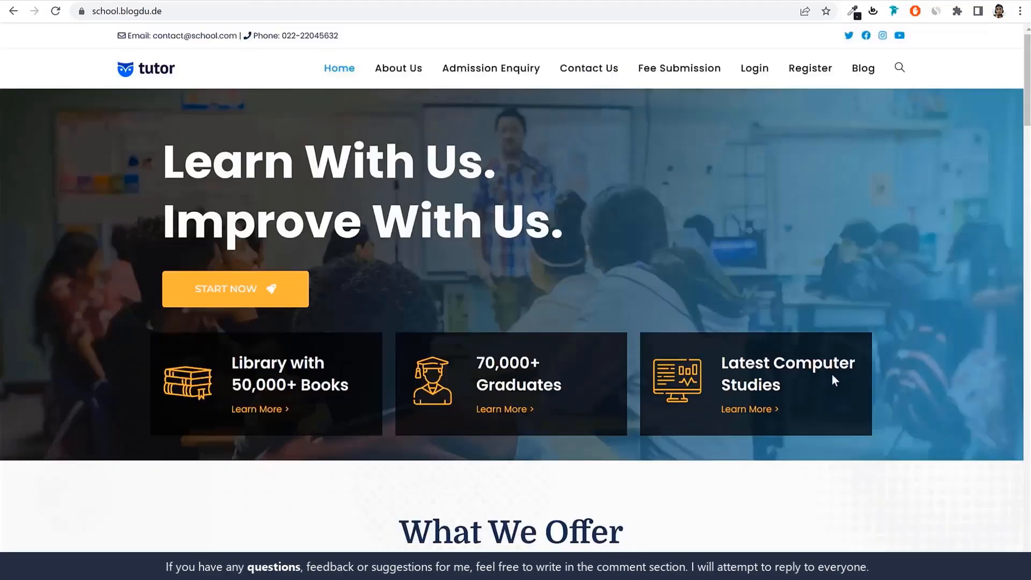
Review the finished demo school site's home page, from the hero banner to the What We Offer section
scroll(834, 379, "down", 10)
scroll(834, 379, "up", 8)
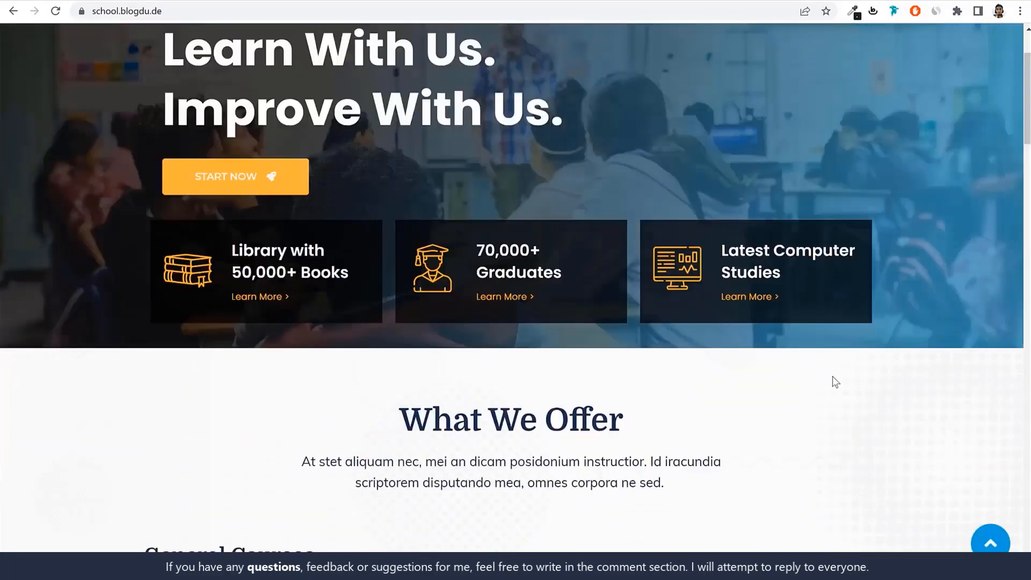
scroll(834, 381, "up", 2)
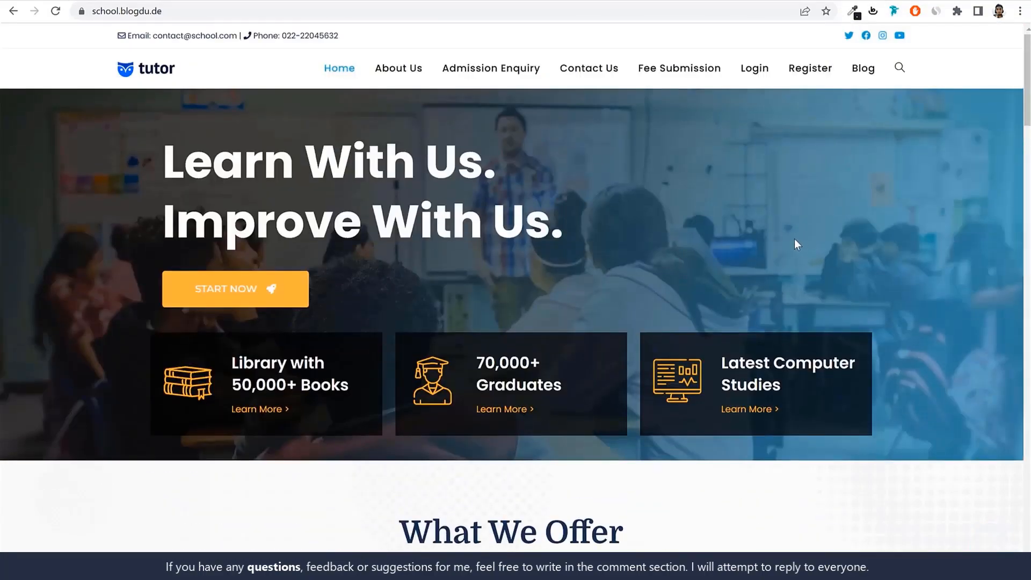
scroll(739, 348, "down", 12)
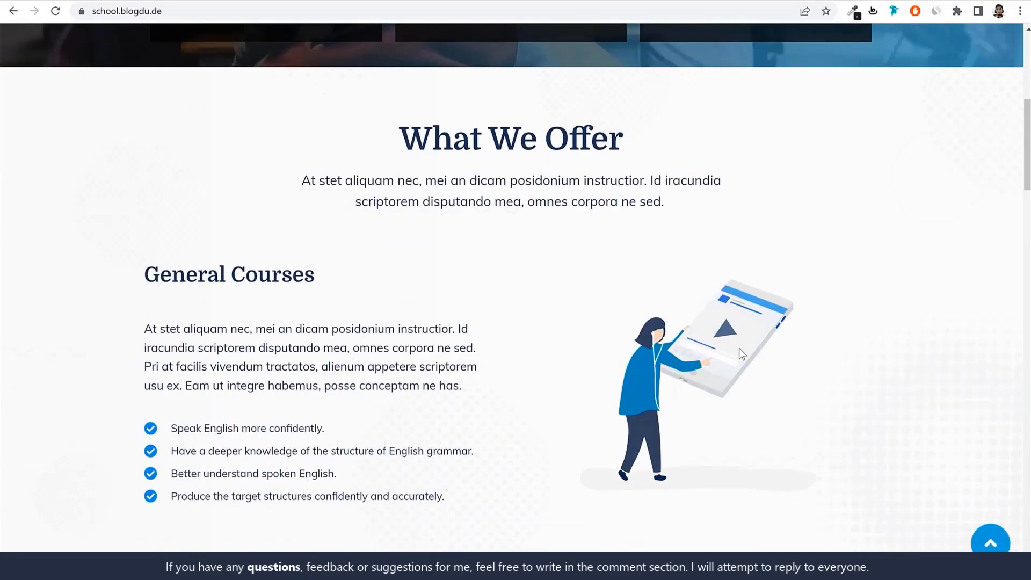
scroll(740, 353, "up", 14)
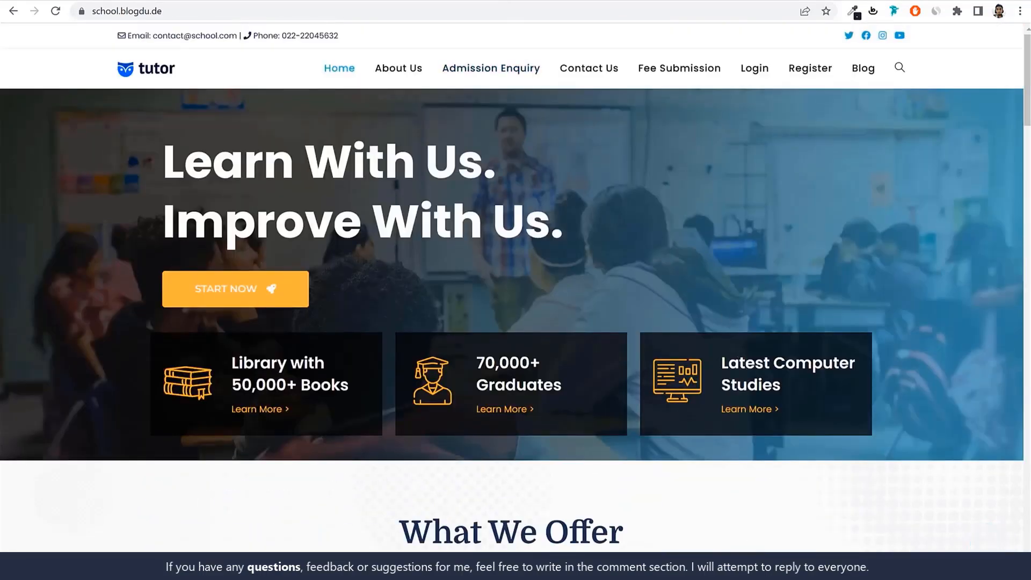
Open w3qna.com/em in a new browser tab and look over the Elementor pricing page
key("ctrl+t")
type("w3qna.com/em")
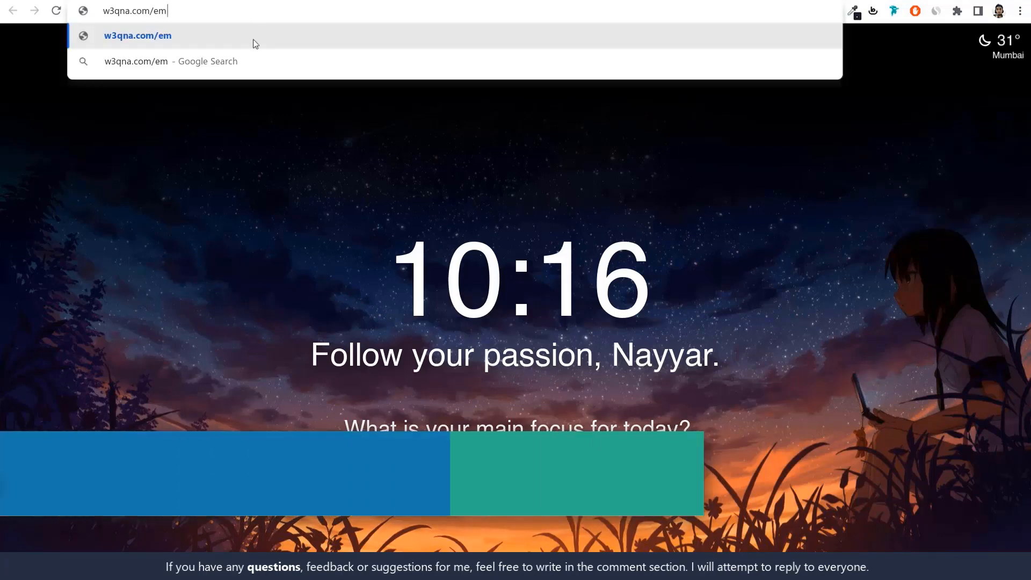
key("Return")
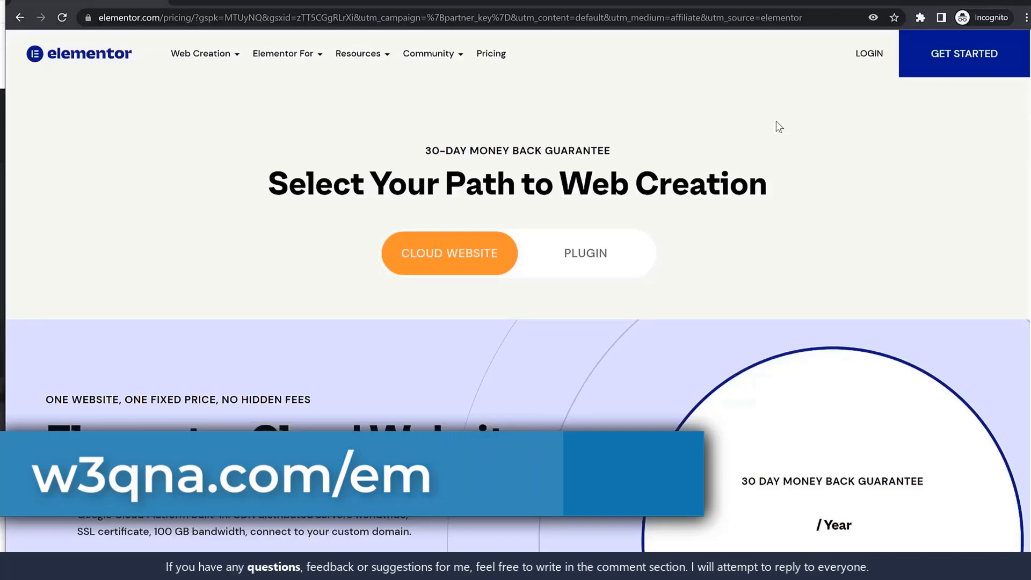
scroll(734, 309, "down", 2)
scroll(734, 308, "up", 2)
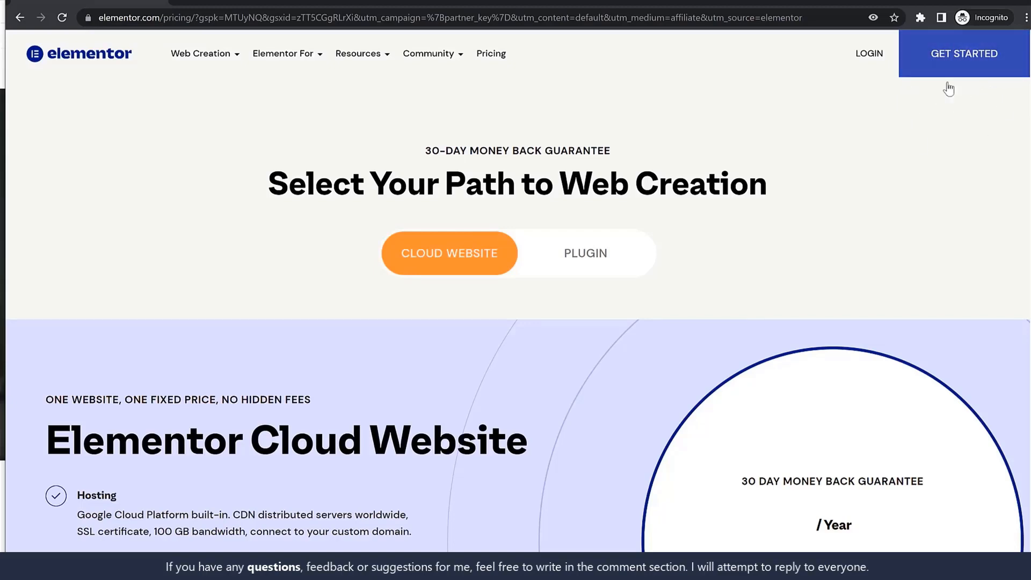
Get started with Elementor, switch from sign-up to sign-in, and log in with the account e-mail and password
left_click(959, 68)
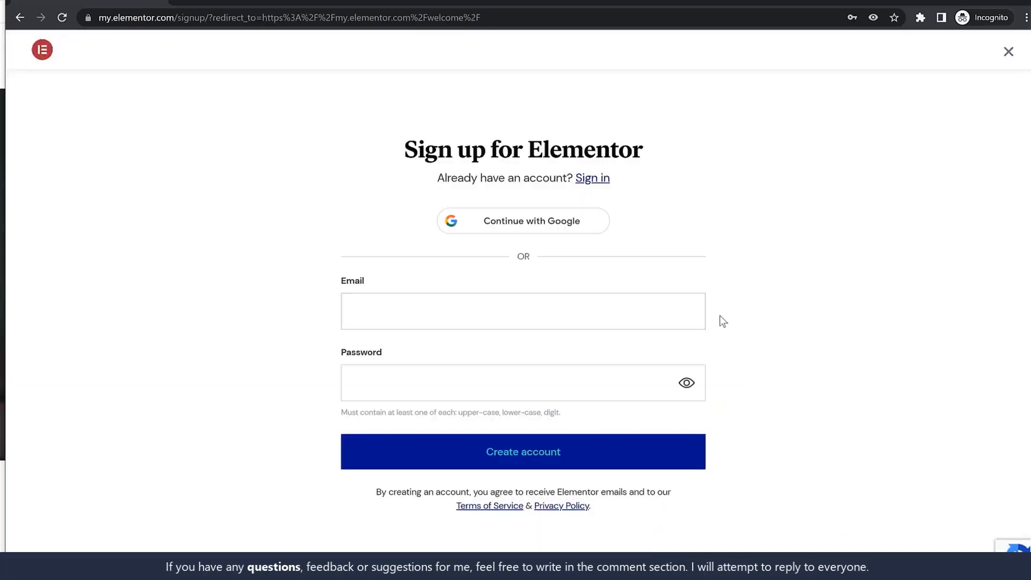
left_click(450, 314)
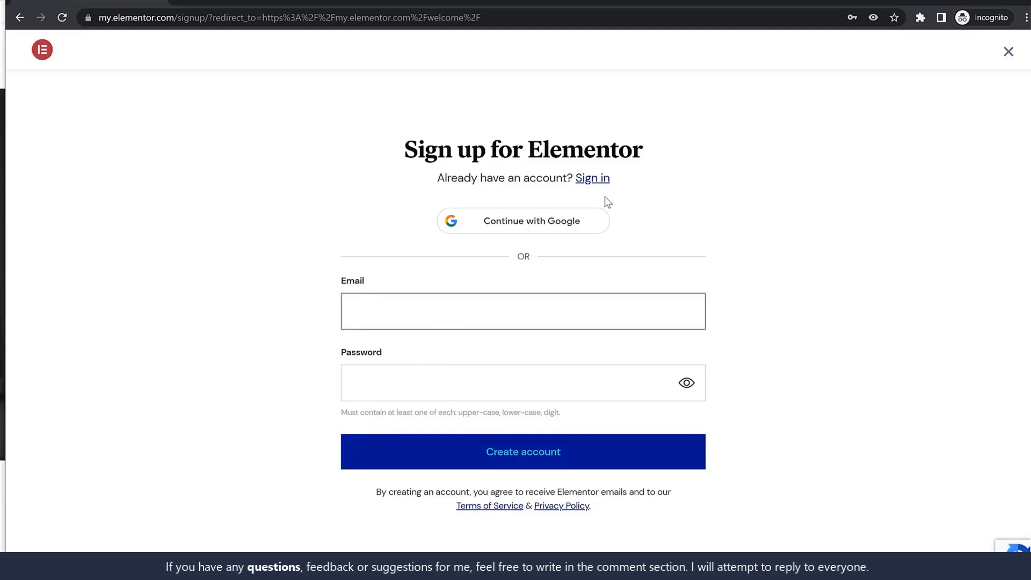
left_click(596, 181)
left_click(485, 285)
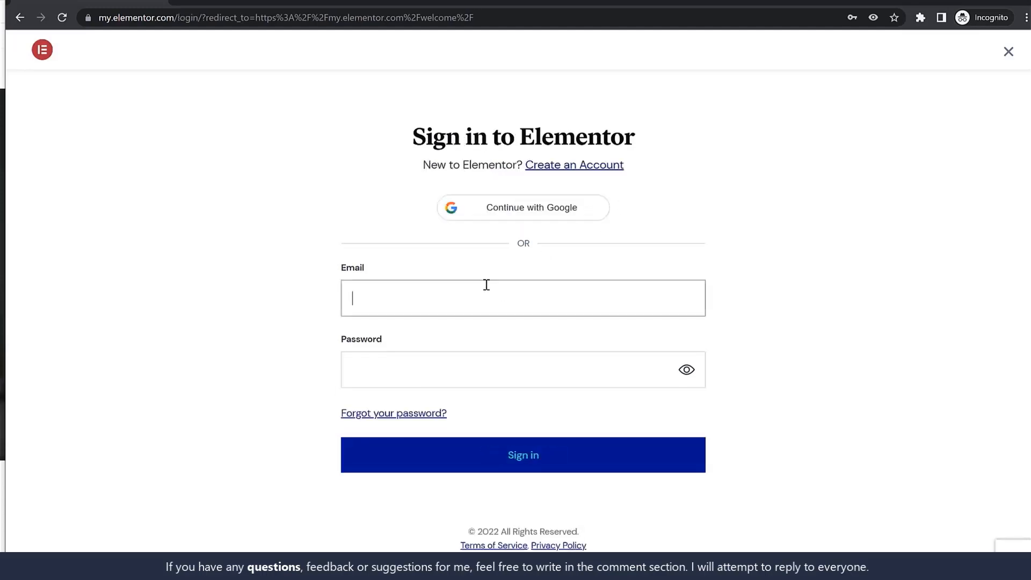
left_click(477, 350)
left_click(467, 446)
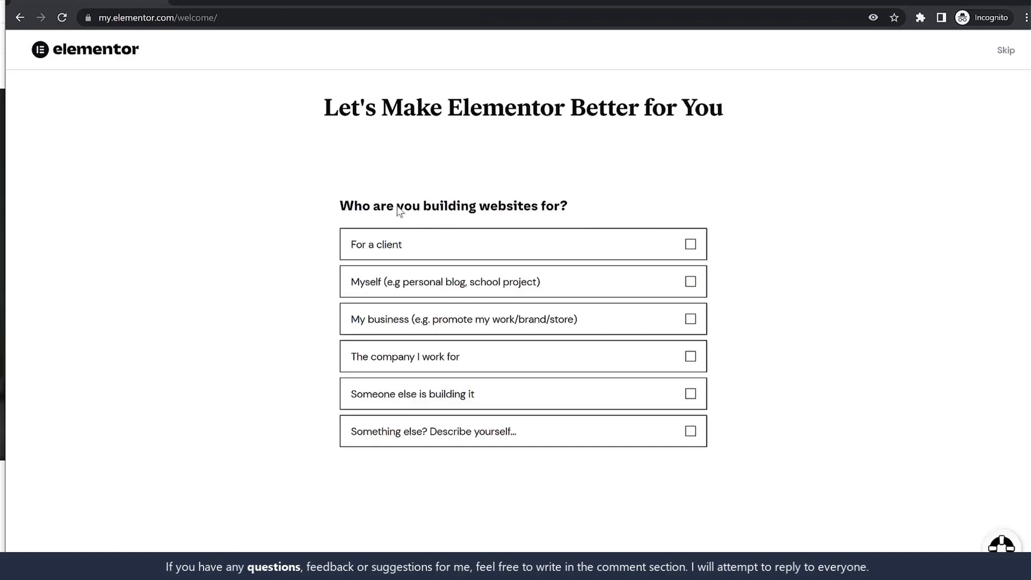
Answer the Elementor welcome questions with For a client and As a freelancer, and skip the remaining questions
left_click_drag(401, 207, 545, 208)
left_click(486, 256)
left_click(687, 467)
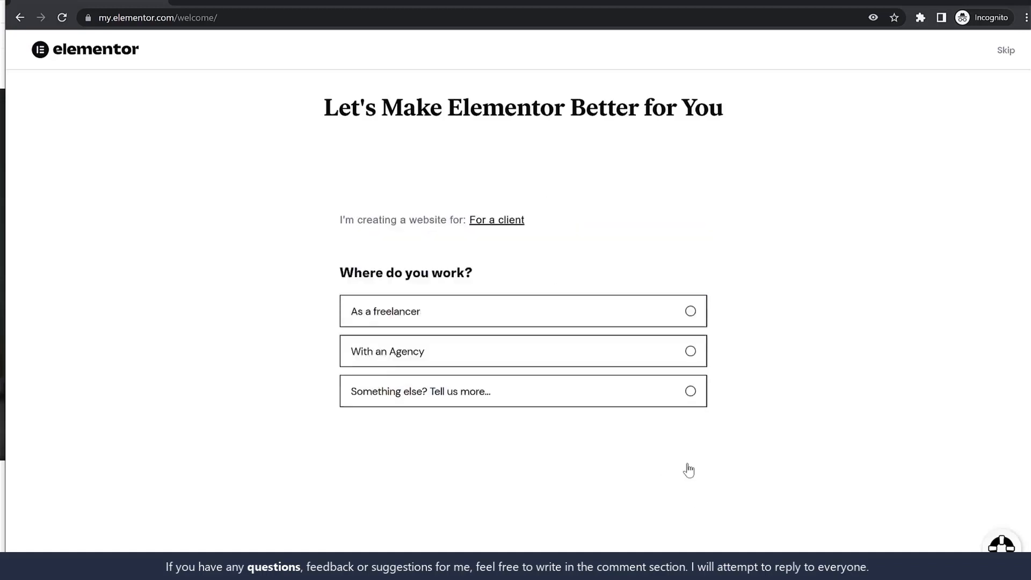
left_click(450, 315)
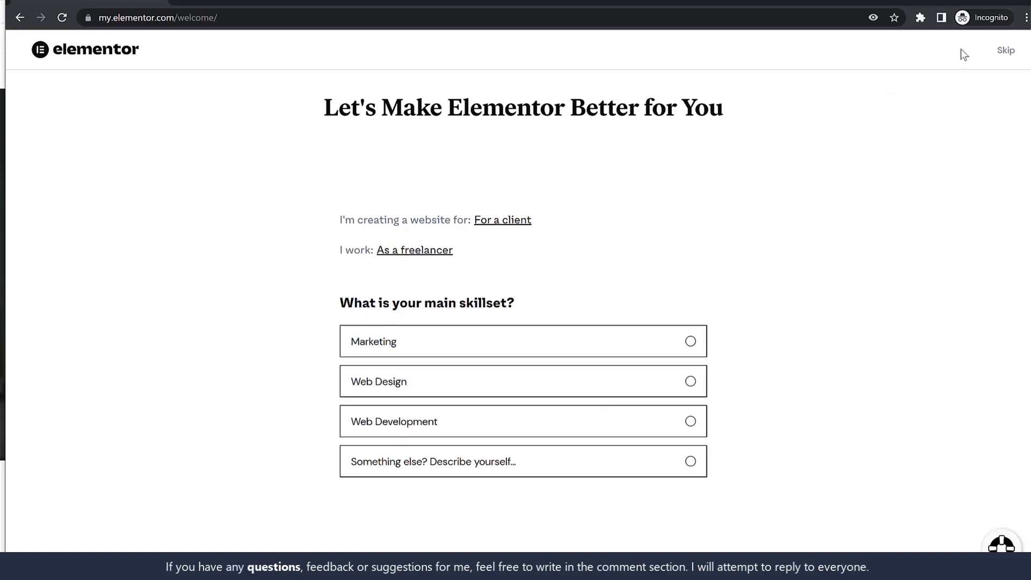
double_click(1002, 51)
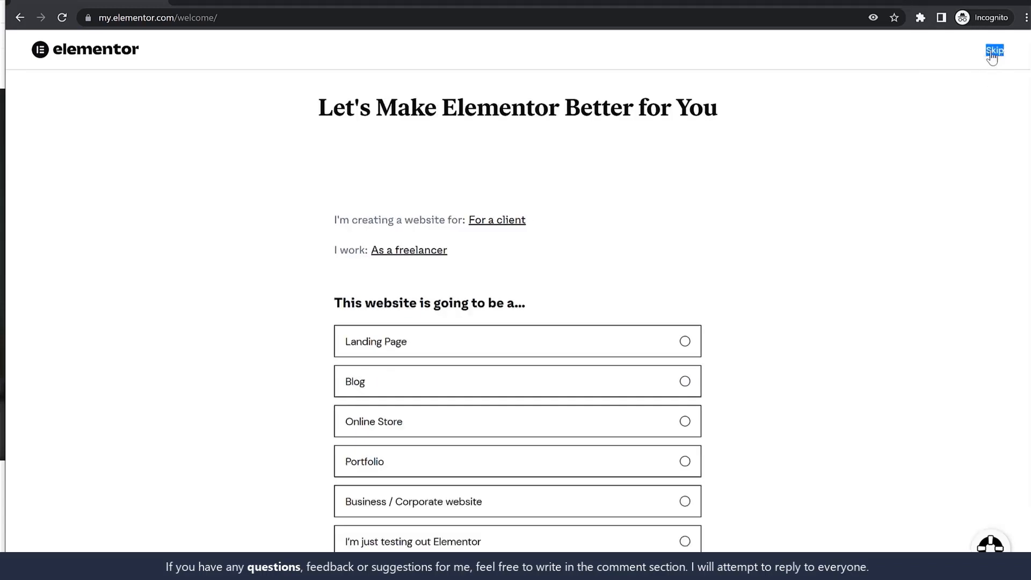
left_click(993, 52)
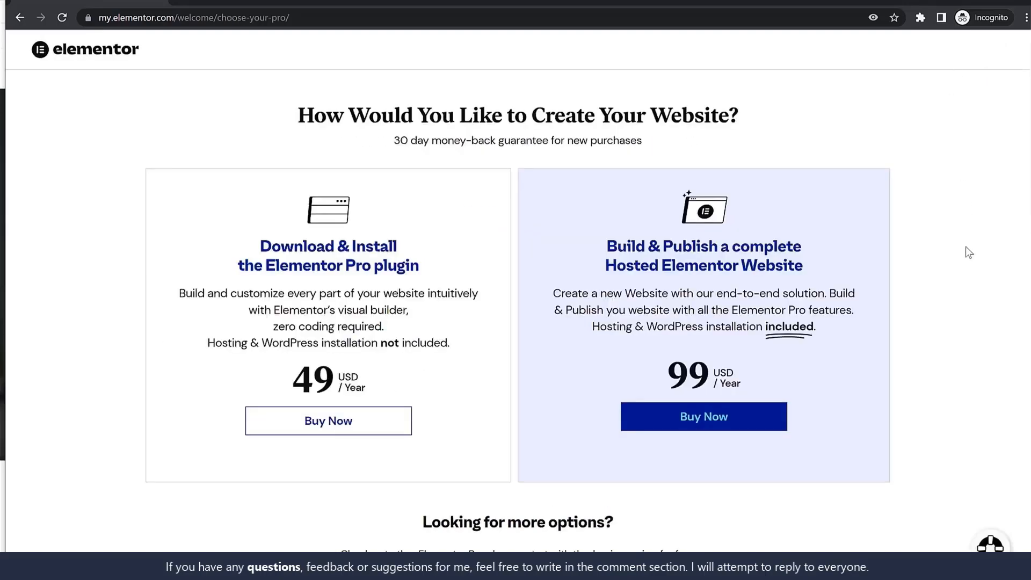
Compare the Elementor plans and choose the Elementor Free plan
scroll(948, 287, "down", 10)
scroll(949, 287, "down", 15)
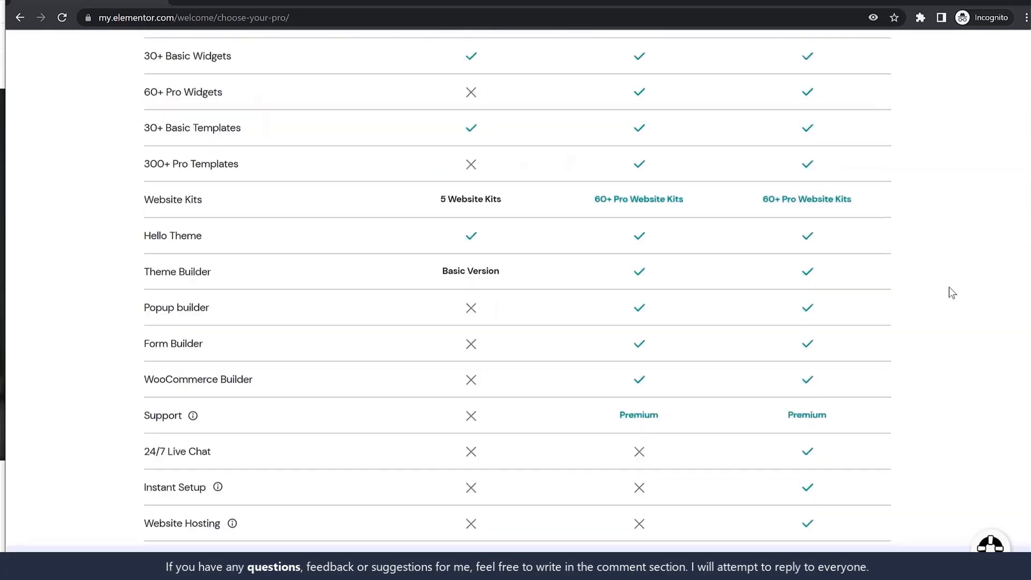
triple_click(472, 532)
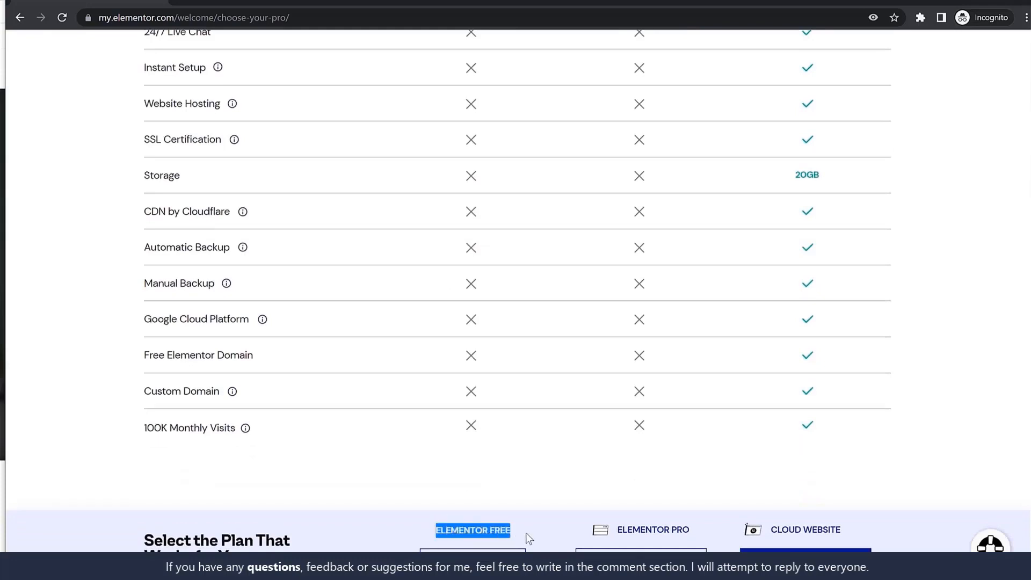
left_click(472, 559)
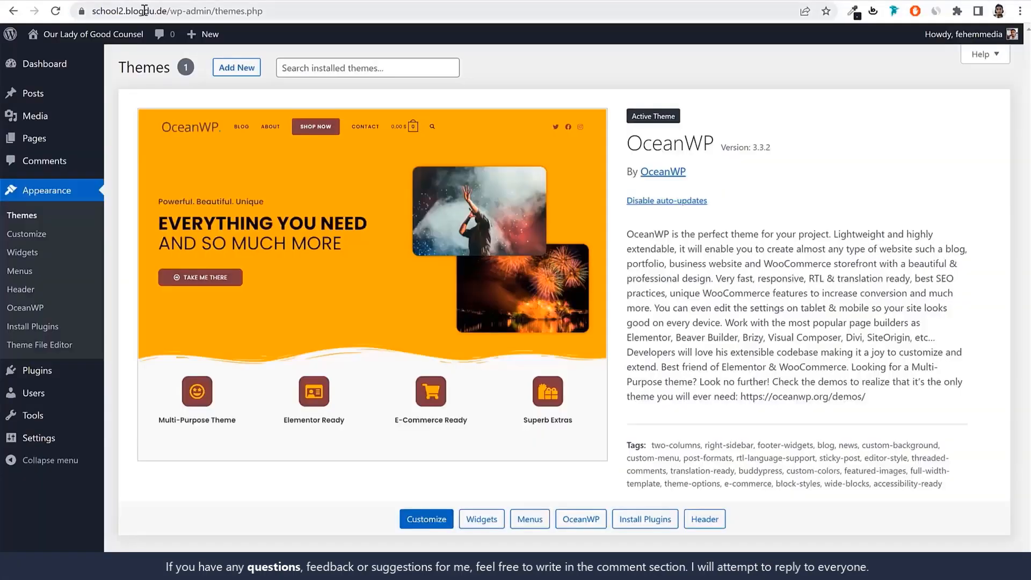
Copy the address school2.blogdu.de, submit it as the site's domain for Elementor, and start the Elementor installation
left_click_drag(169, 8, 44, 11)
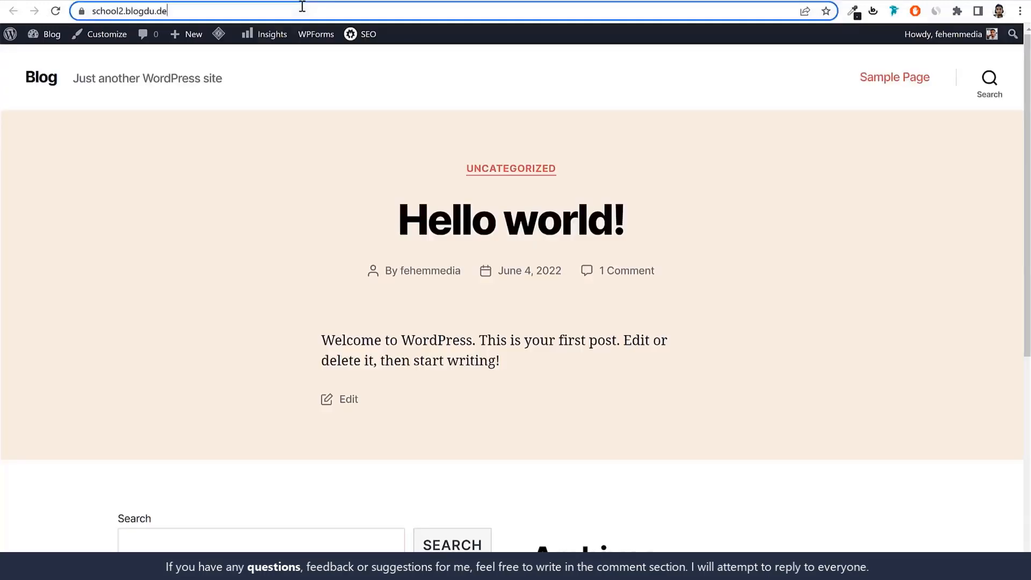
left_click(299, 9)
key("ctrl+c")
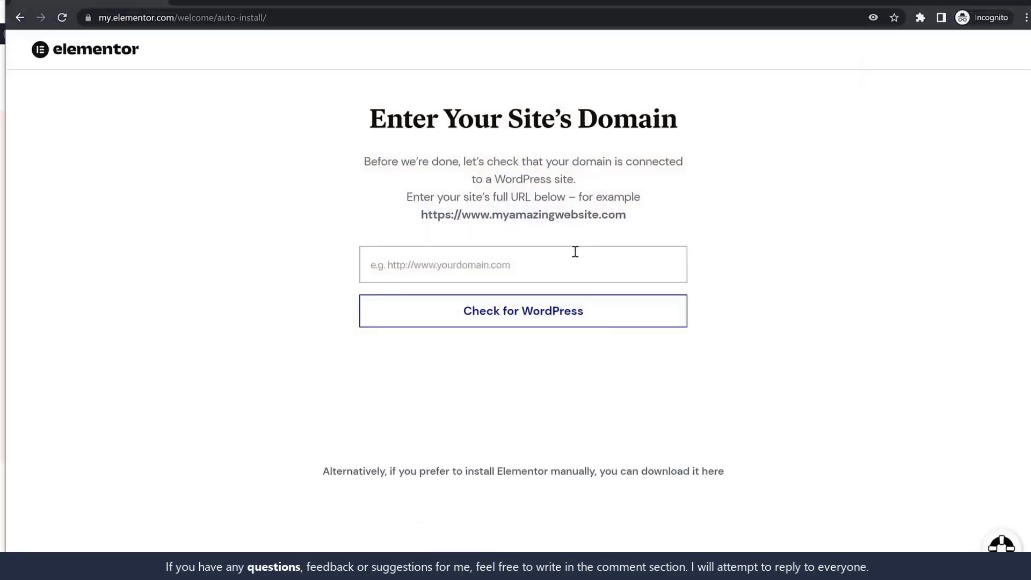
left_click(575, 252)
key("ctrl+v")
left_click(559, 324)
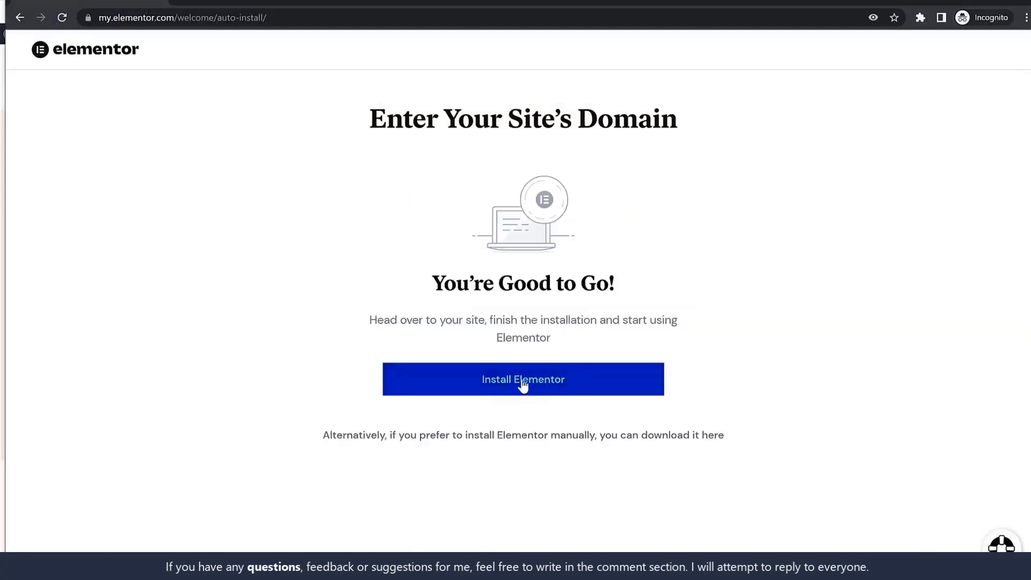
left_click(501, 393)
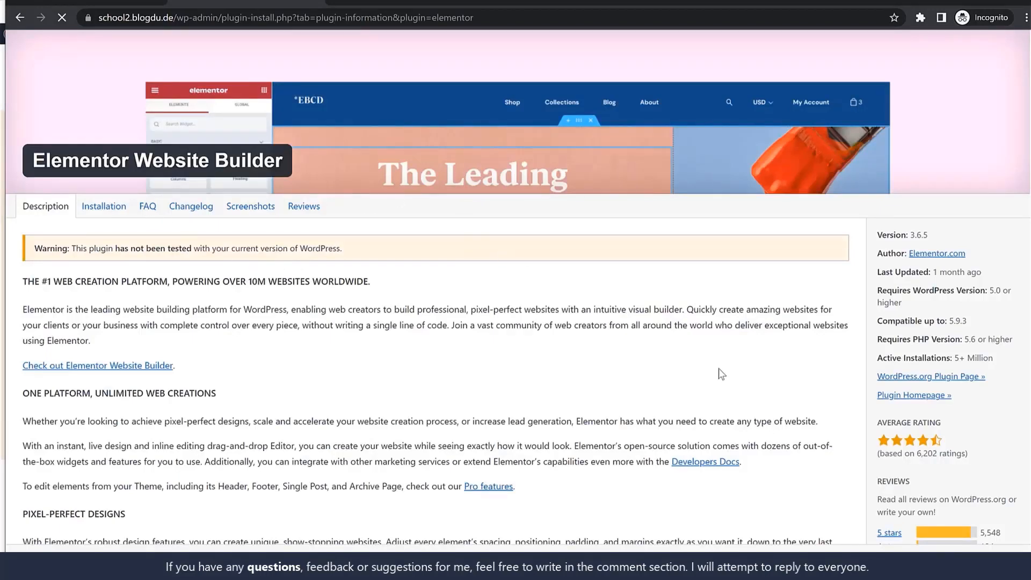
Install the Elementor plugin from its details page and go to the site's installed plugins list
scroll(721, 374, "down", 5)
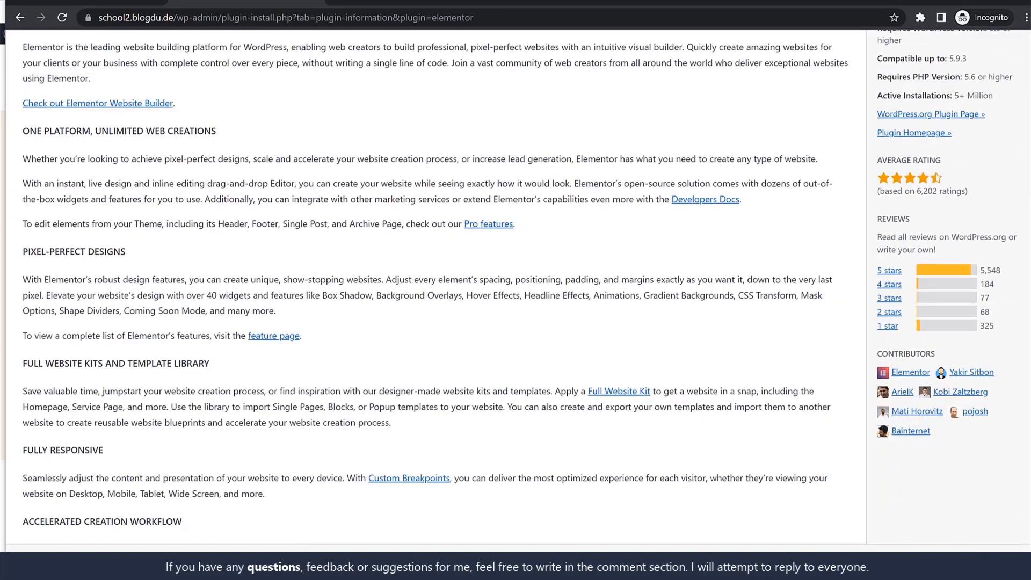
left_click(1003, 563)
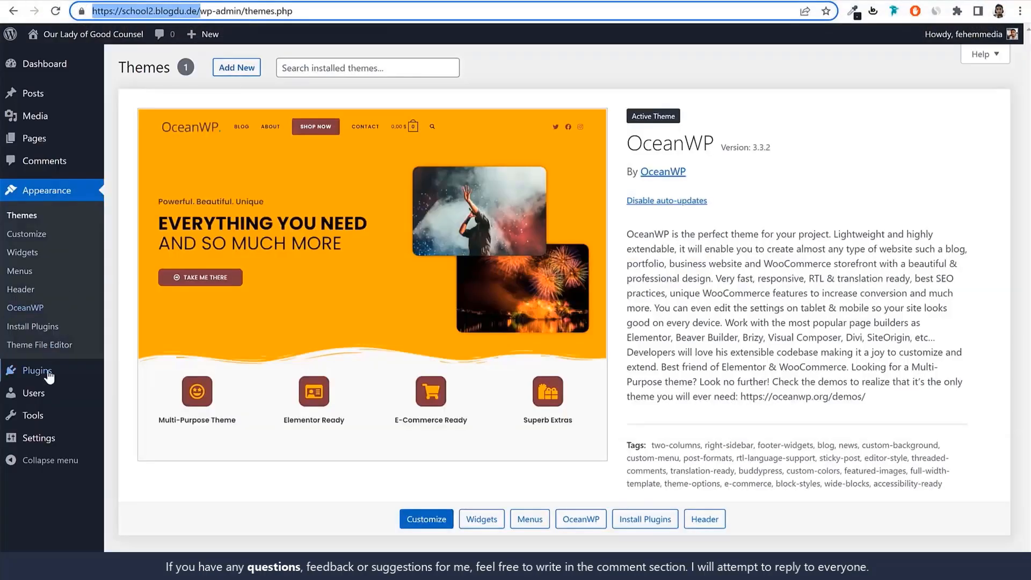
left_click(47, 376)
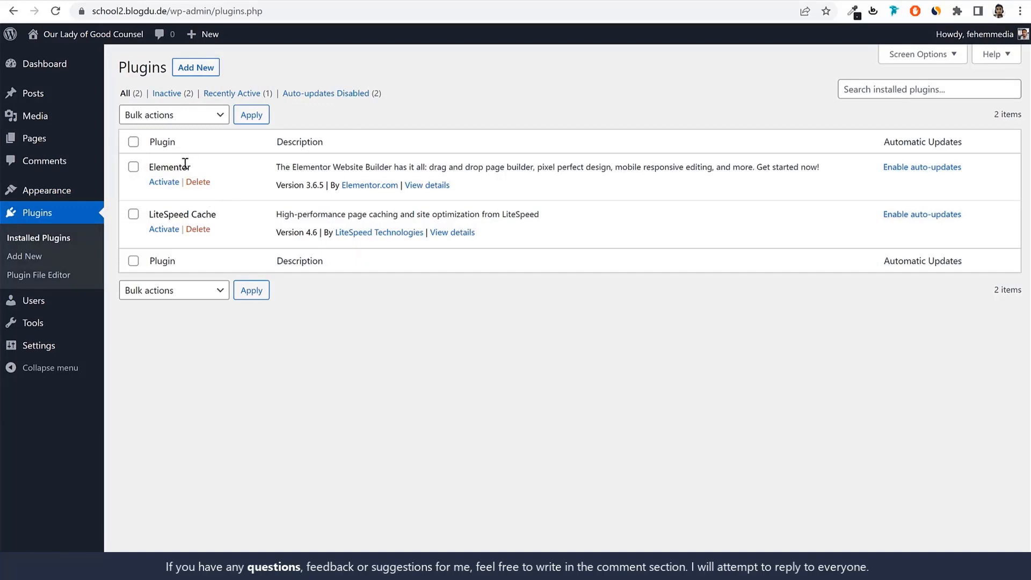
Search the plugins to add for oceanwp and install Ocean Extra
left_click(204, 68)
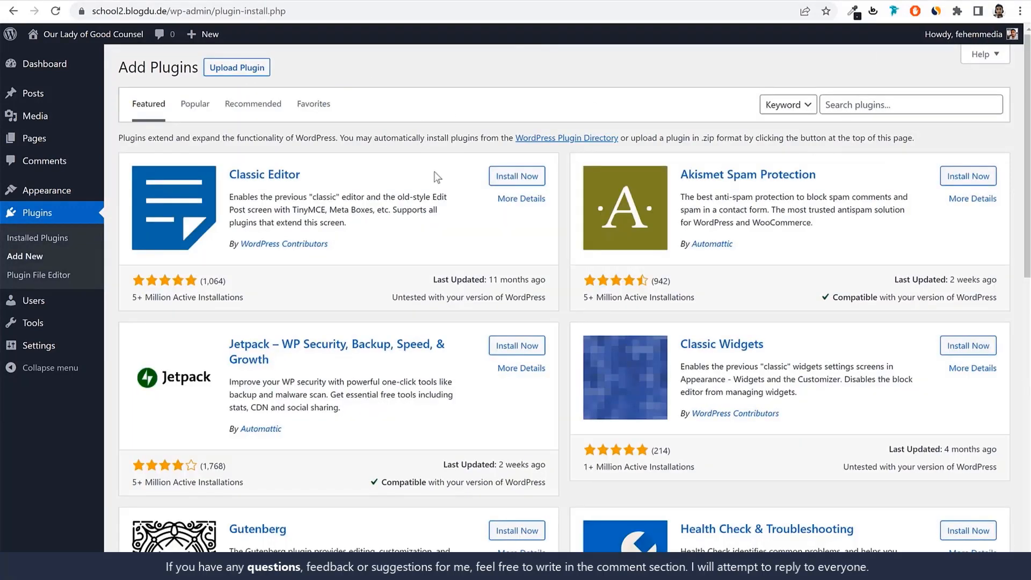
left_click(878, 103)
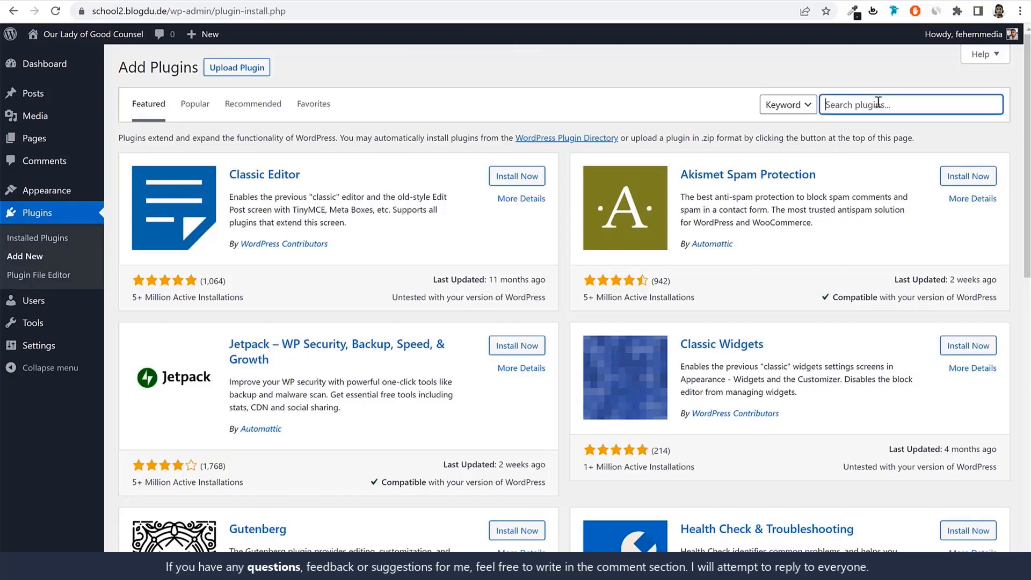
type("ceanwp")
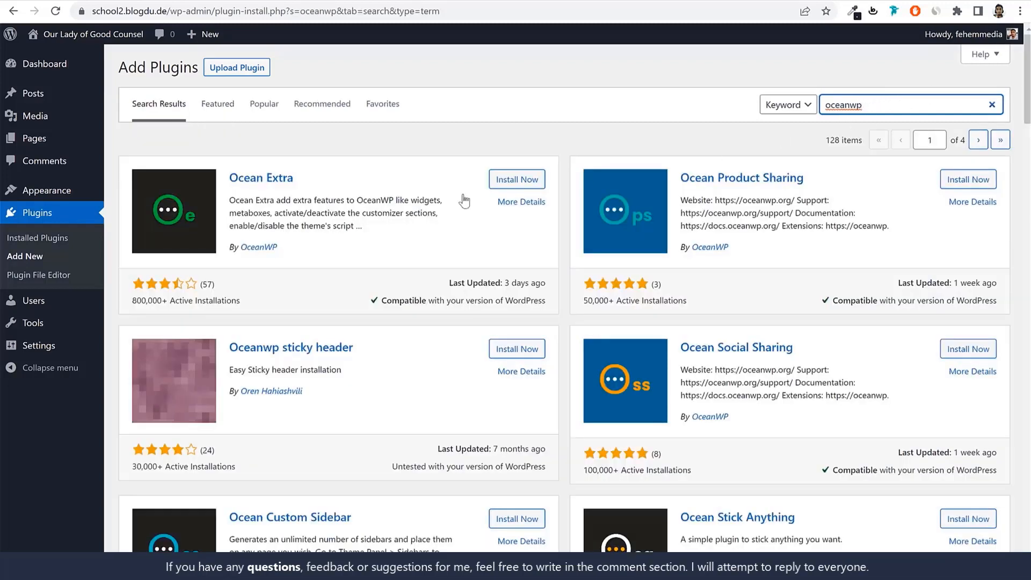
left_click_drag(305, 181, 230, 178)
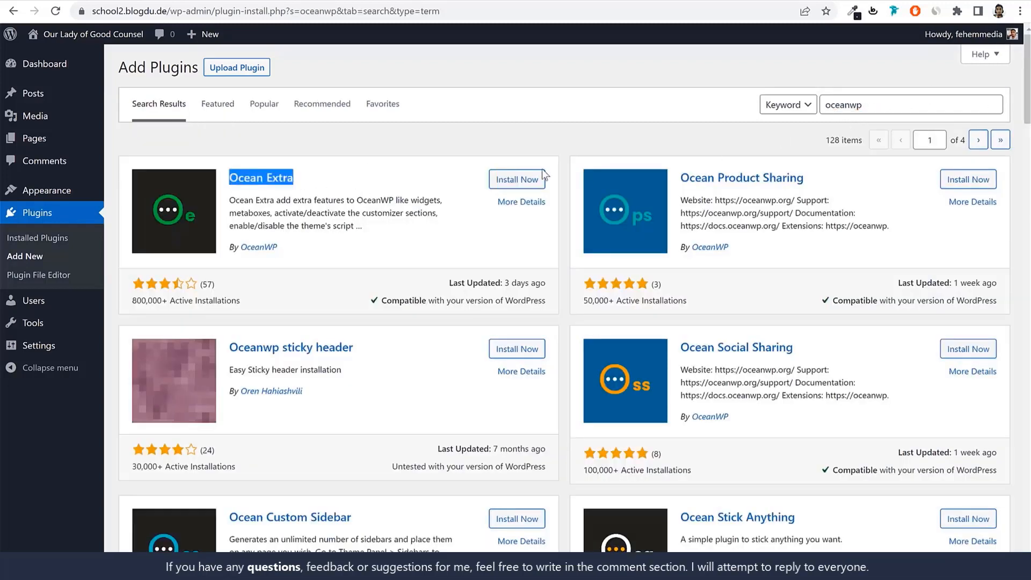
left_click(502, 183)
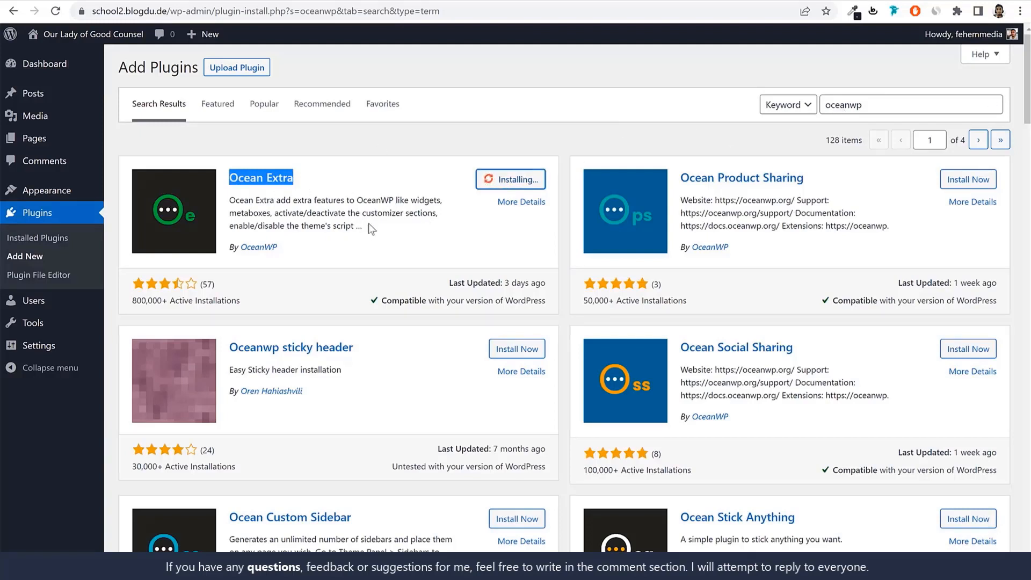
Search the plugins for contact and install Contact Form 7
double_click(901, 111)
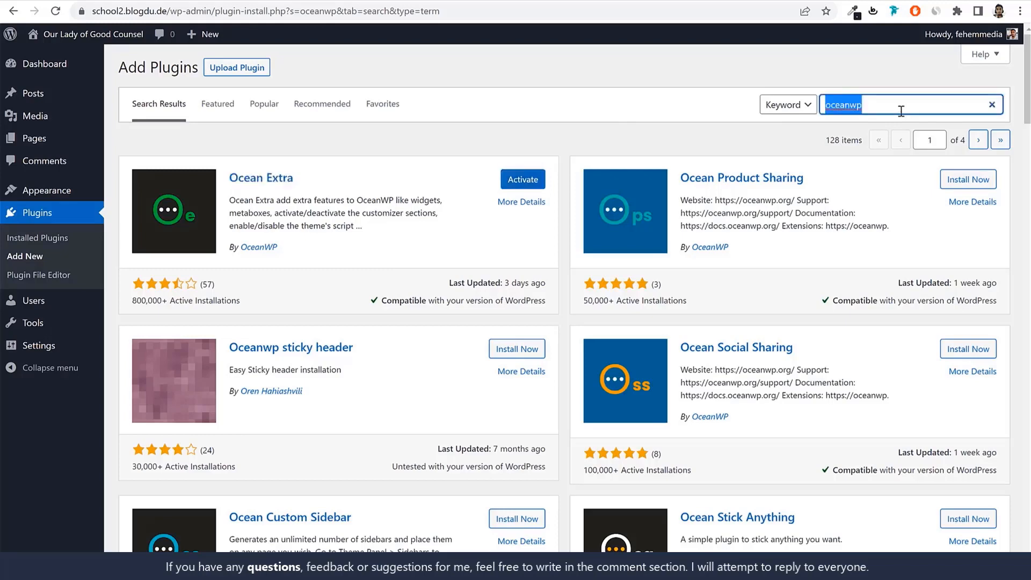
type("contact")
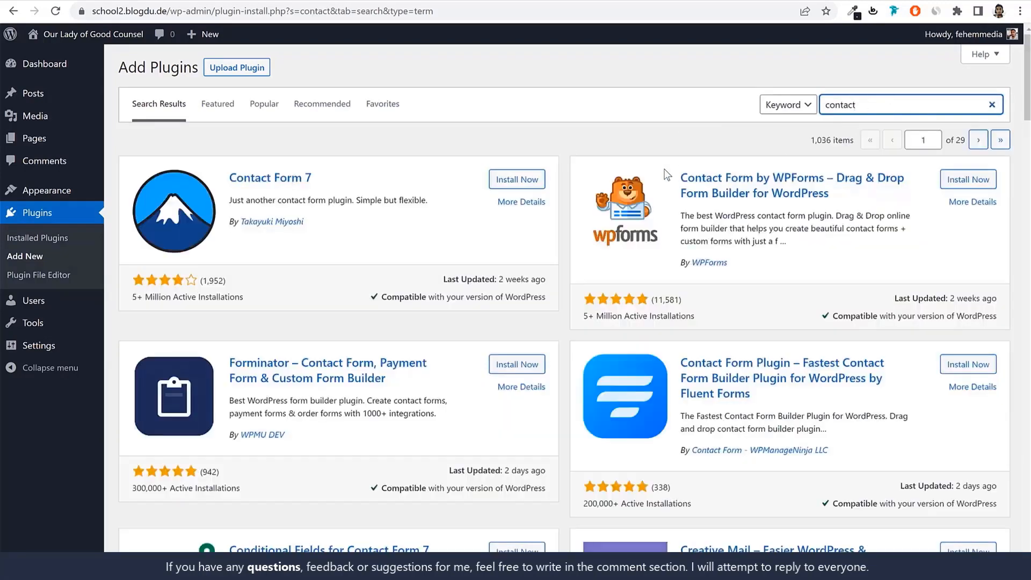
left_click_drag(344, 184, 229, 179)
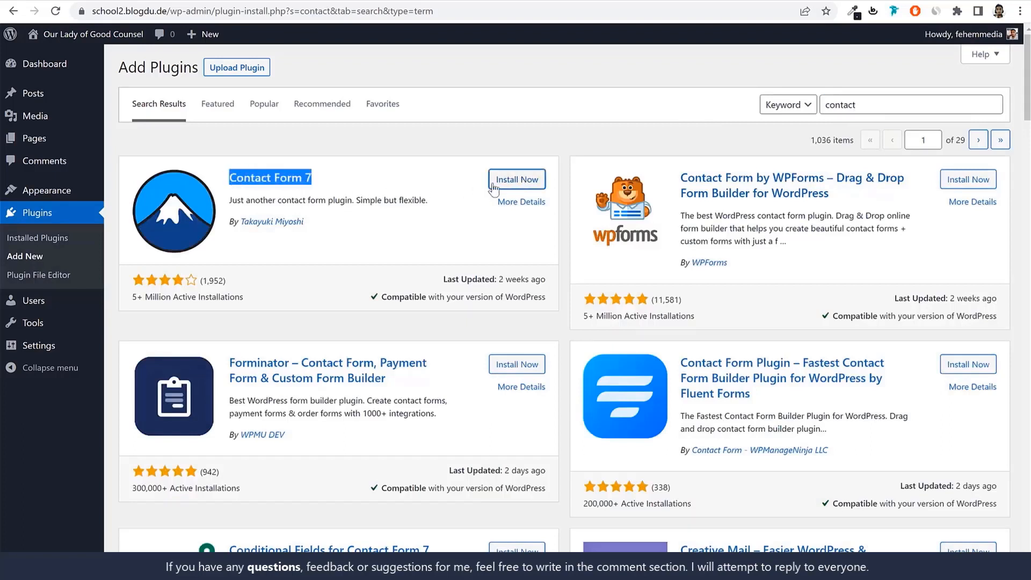
left_click(409, 199)
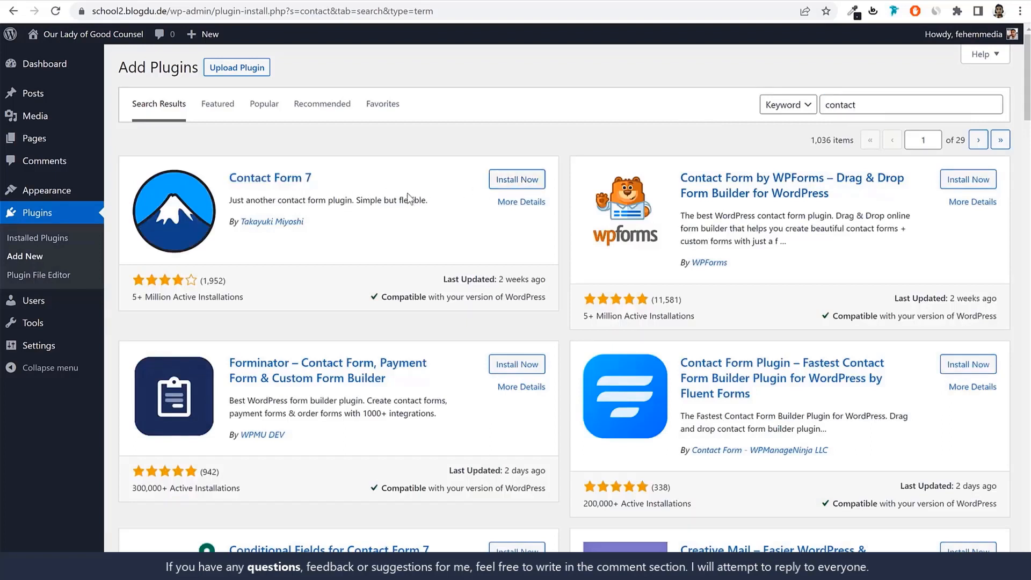
left_click(522, 179)
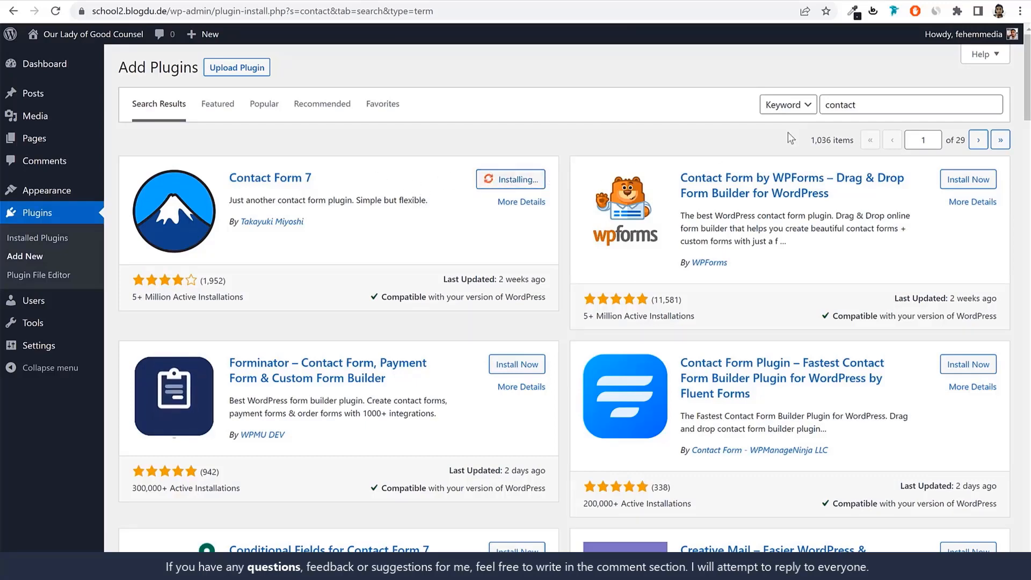
Search the plugins for envato and install Envato Elements – Photos & Elementor Templates
left_click(888, 111)
double_click(888, 111)
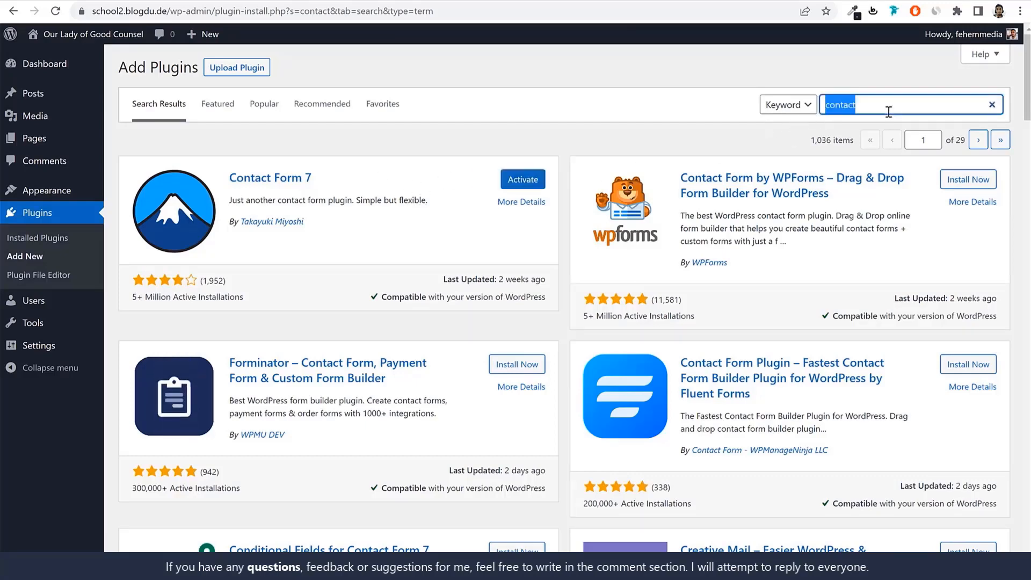
type("e")
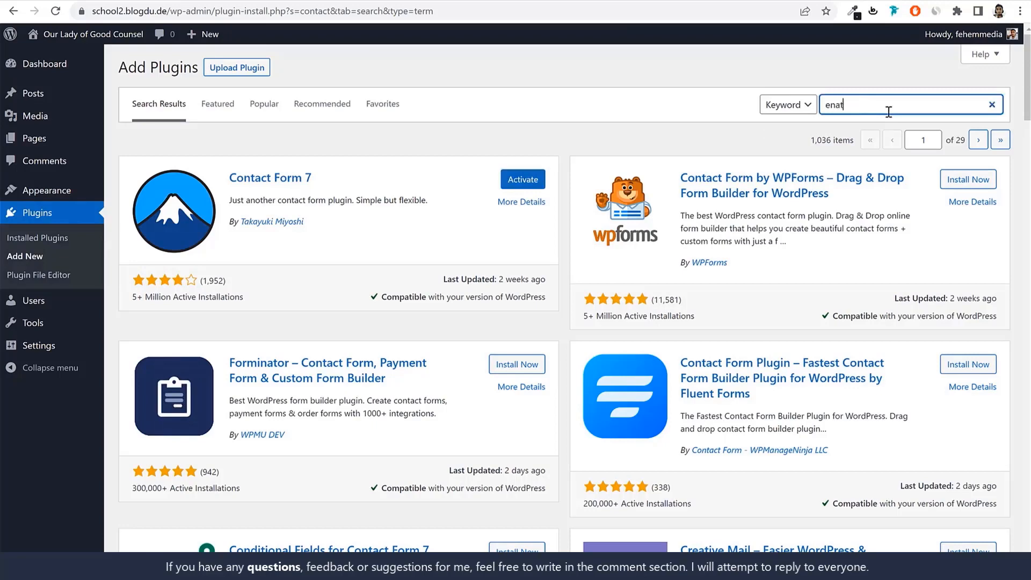
type("nat")
key("BackSpace")
key("BackSpace")
type("o")
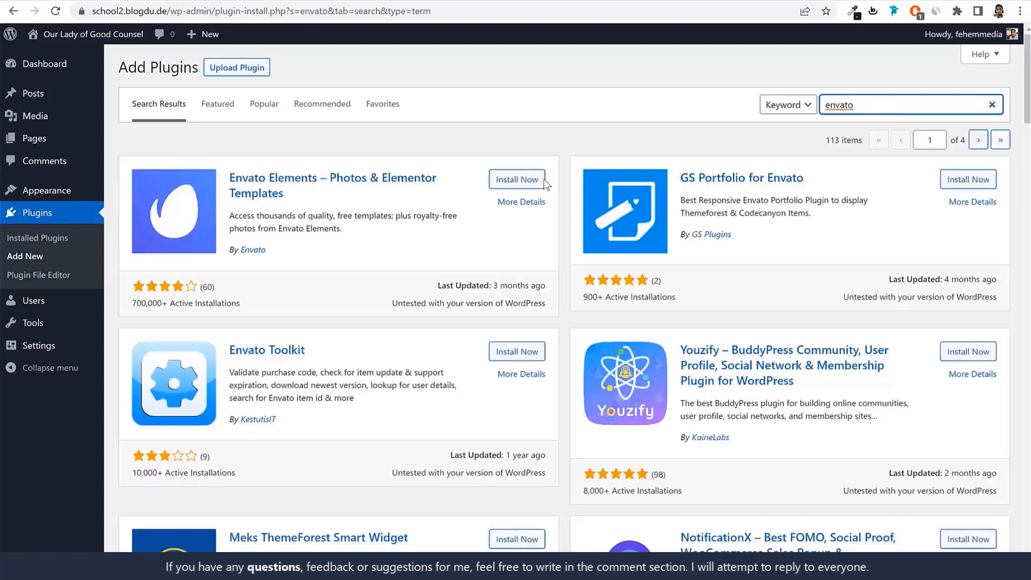
left_click(510, 179)
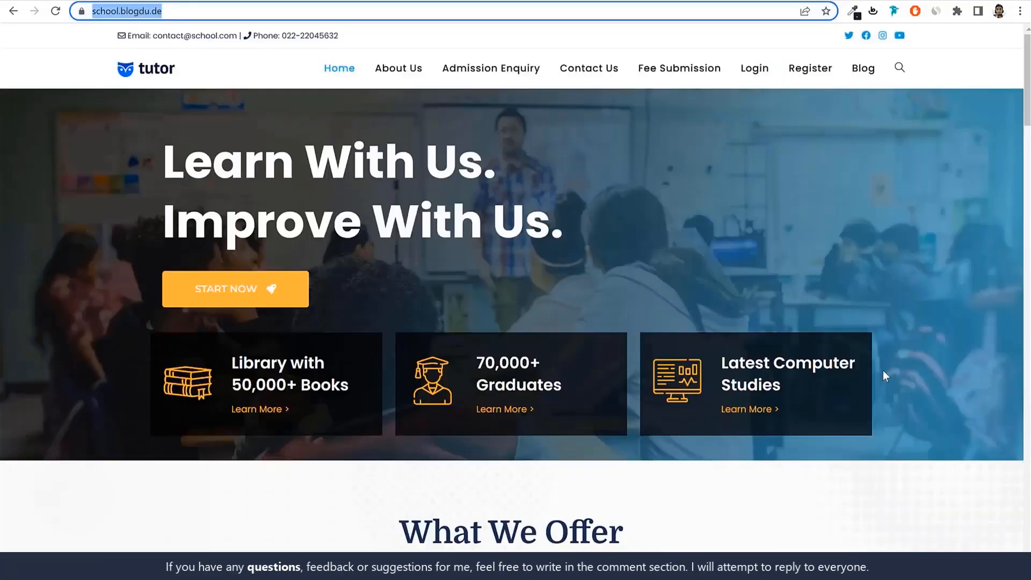
Look through the demo site school.blogdu.de from the home banner down to the footer
scroll(885, 376, "down", 20)
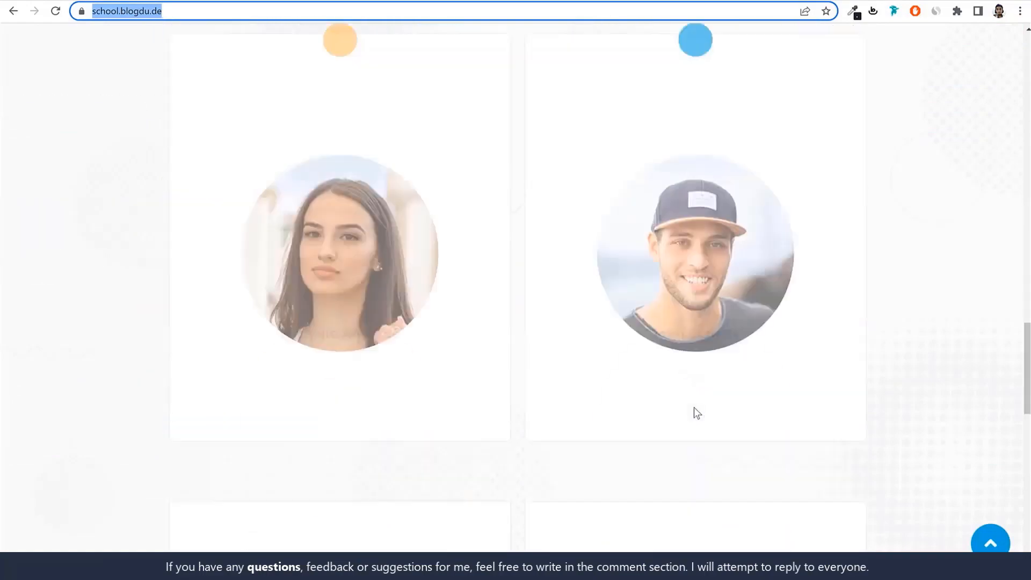
scroll(697, 412, "down", 10)
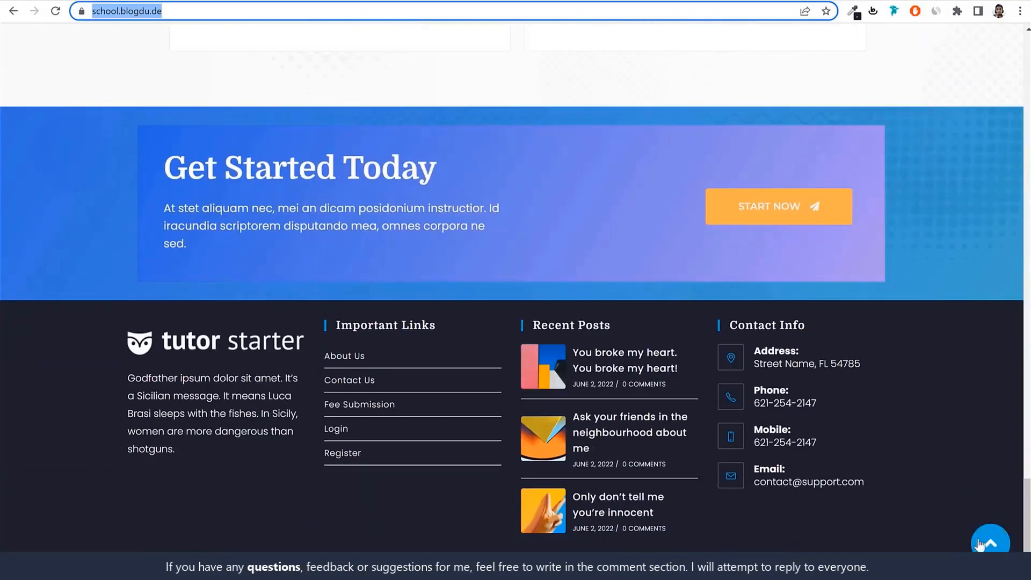
left_click(978, 544)
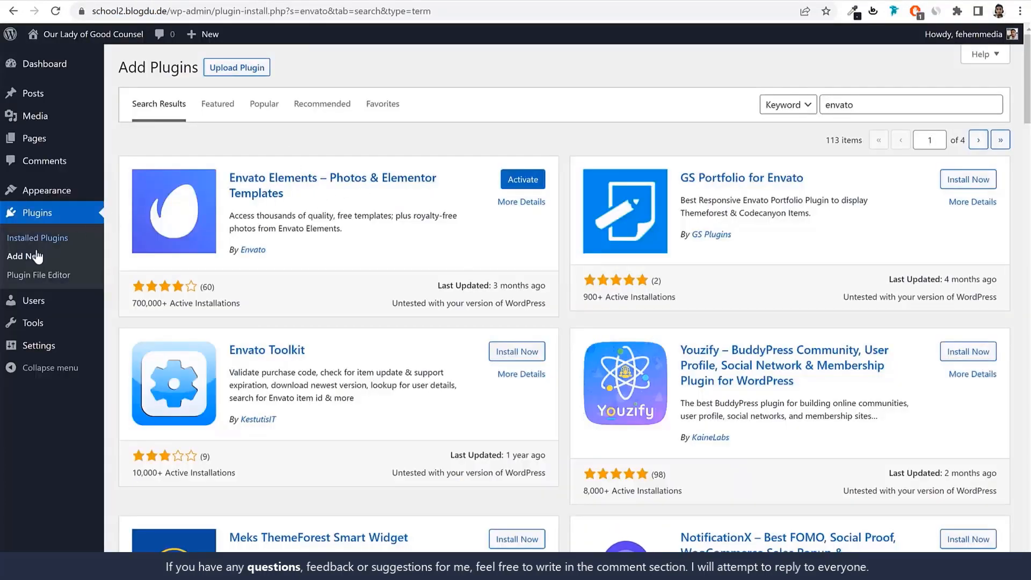
Bulk-activate all installed plugins except LiteSpeed Cache and review the plugins list
left_click(39, 215)
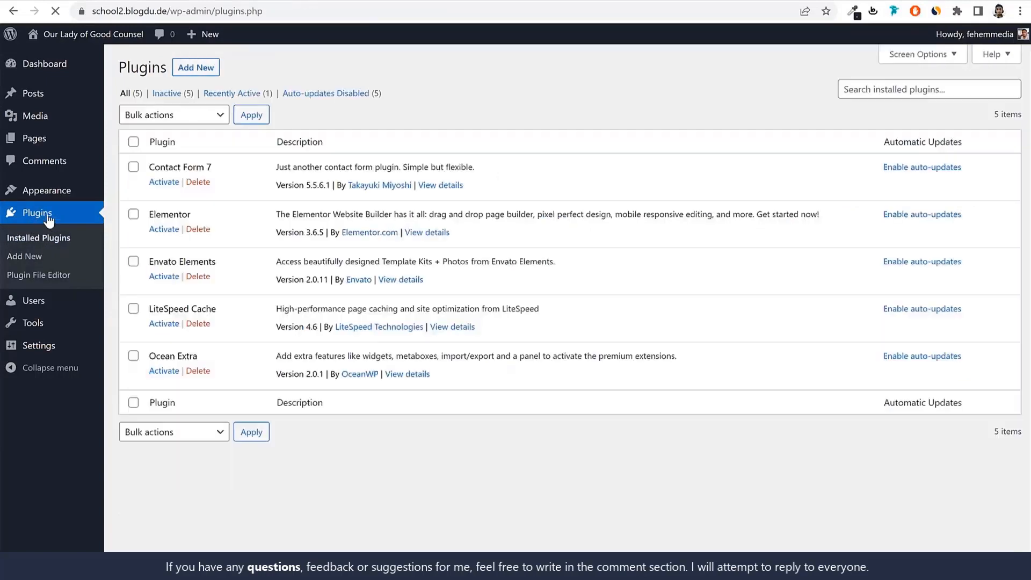
left_click(133, 143)
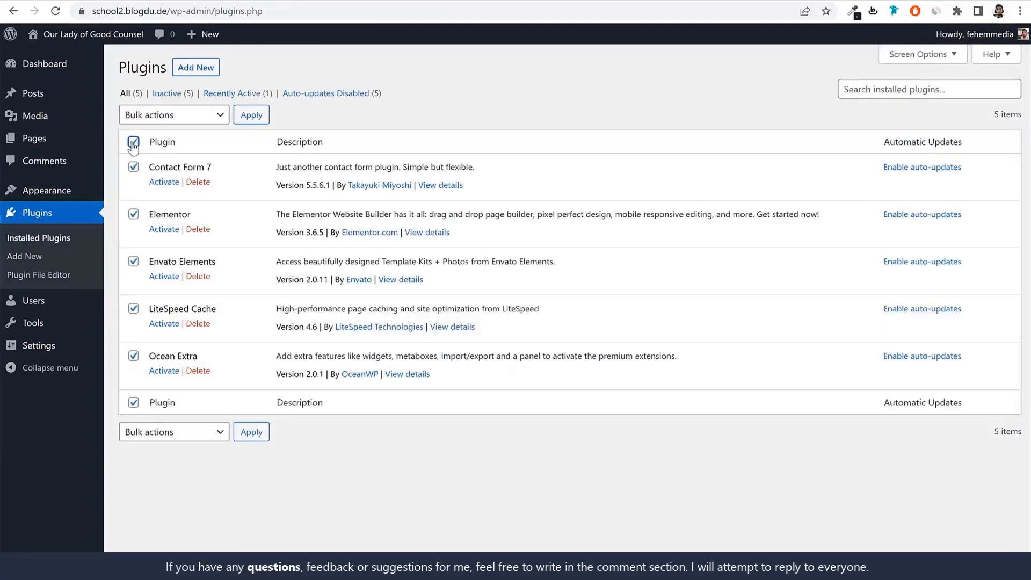
left_click(133, 309)
left_click_drag(217, 310, 155, 310)
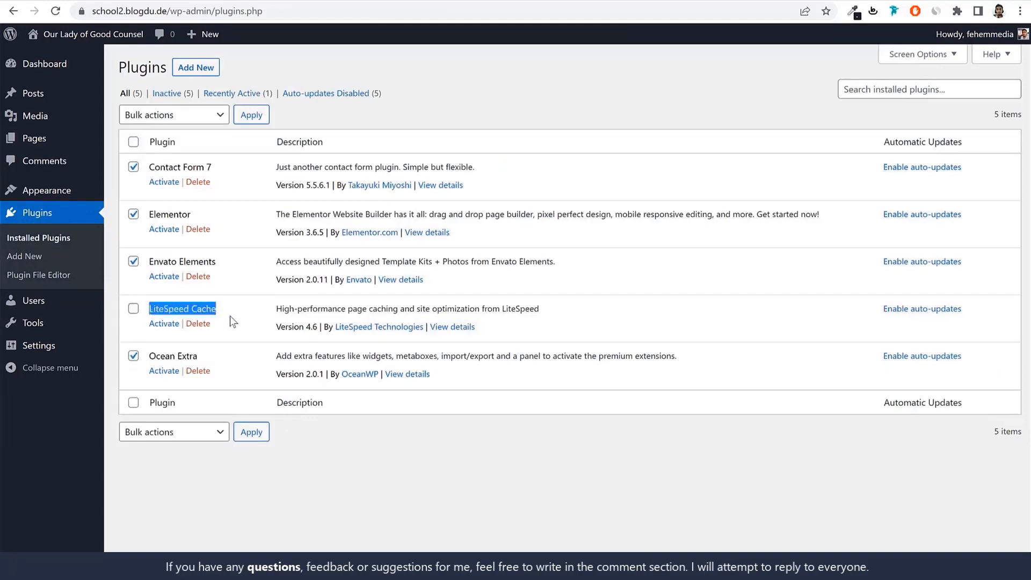
left_click(167, 116)
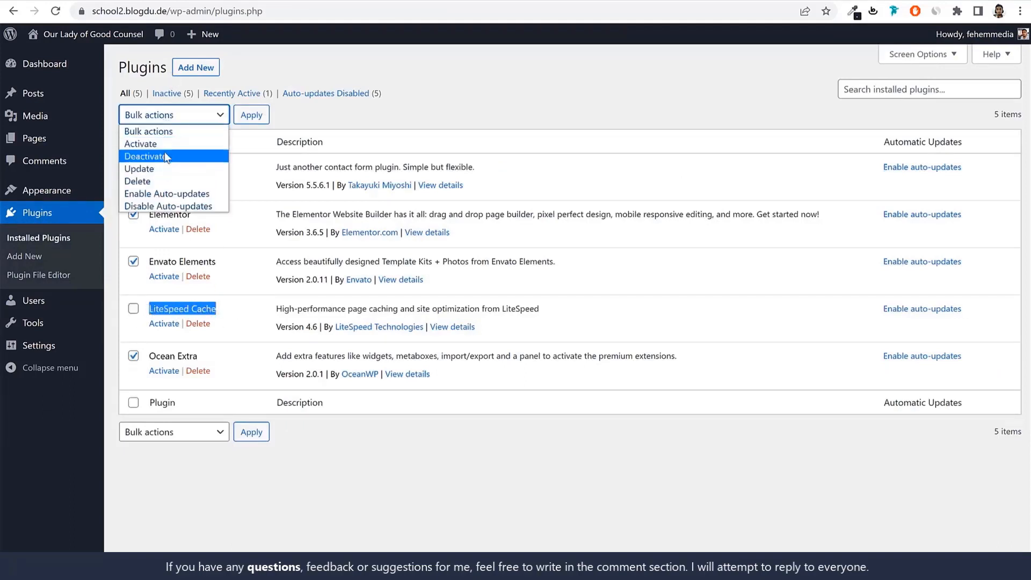
left_click(179, 142)
left_click(249, 119)
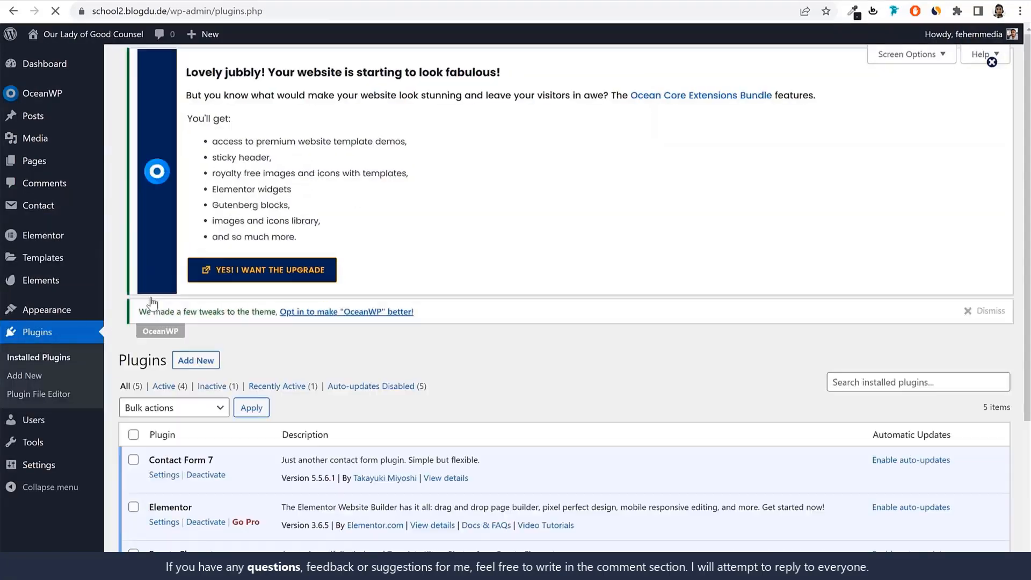
scroll(321, 326, "down", 4)
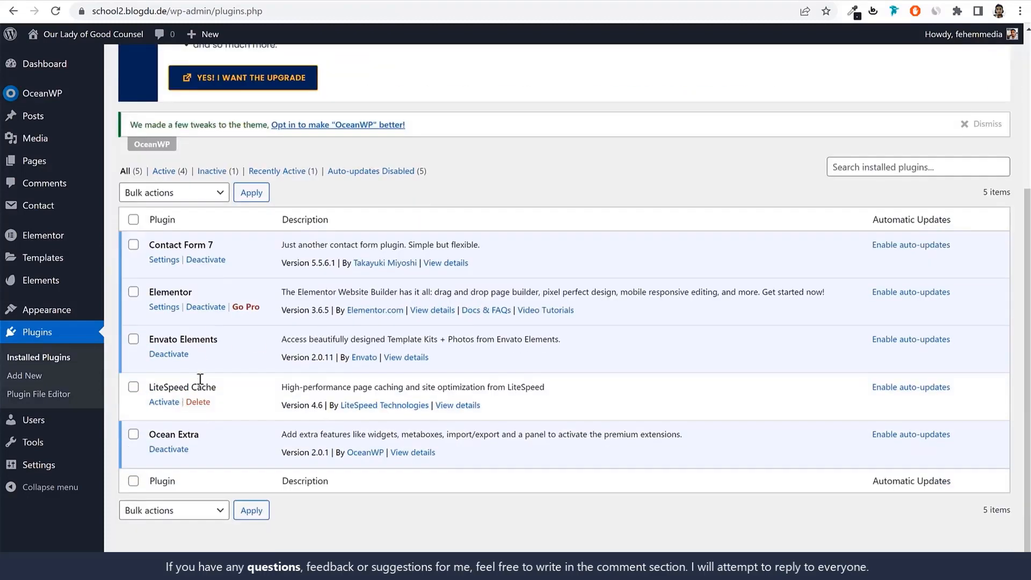
scroll(205, 363, "up", 4)
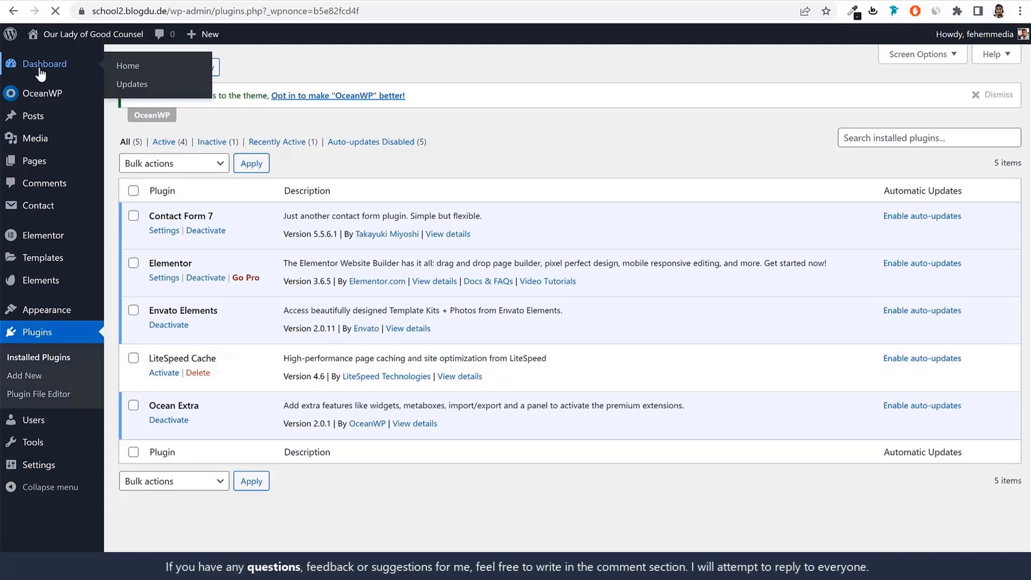
Hide the OceanWP Overview and Elementor Overview boxes from the WordPress dashboard
left_click(40, 69)
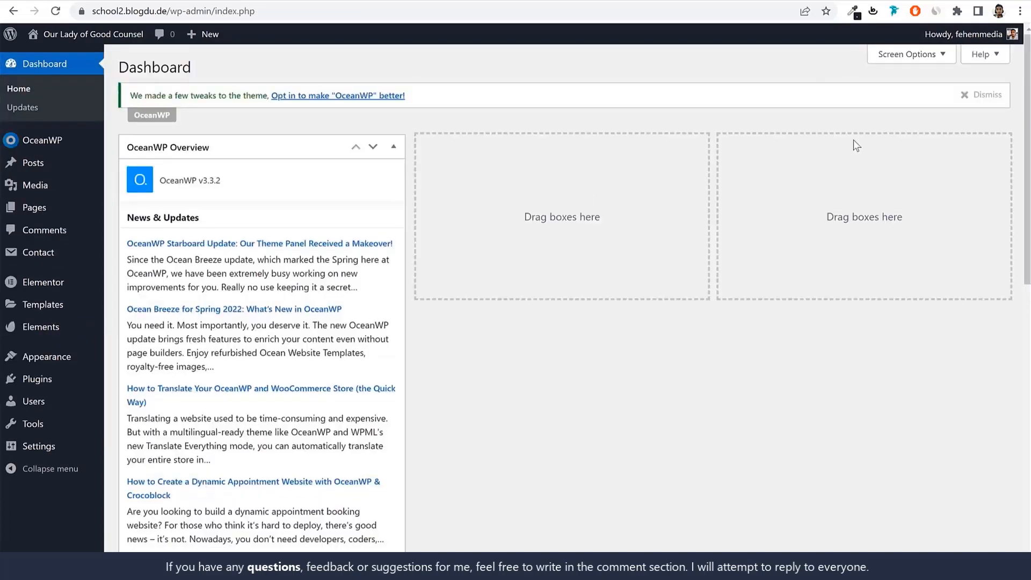
left_click(907, 58)
left_click(136, 111)
left_click(234, 111)
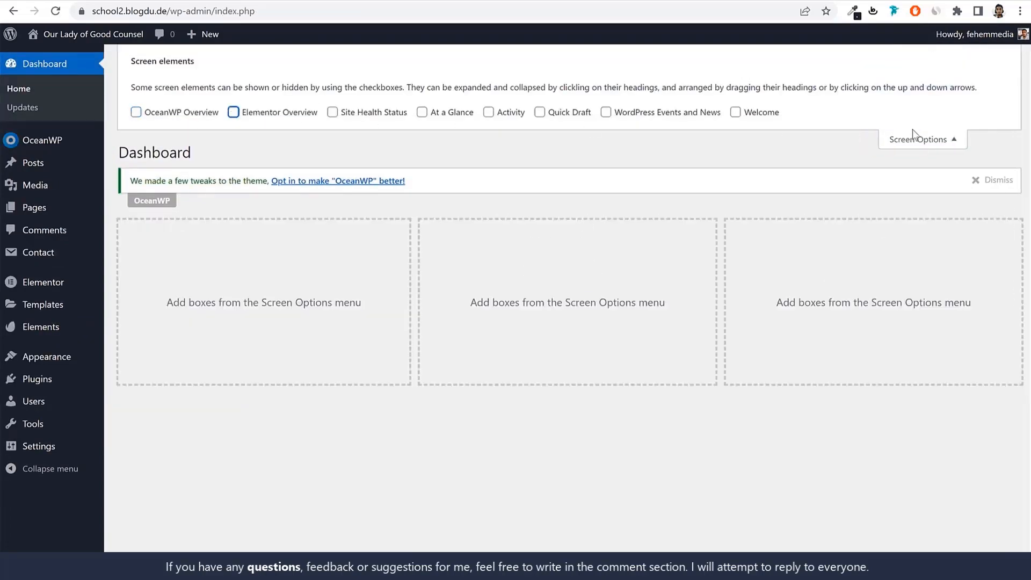
left_click(915, 124)
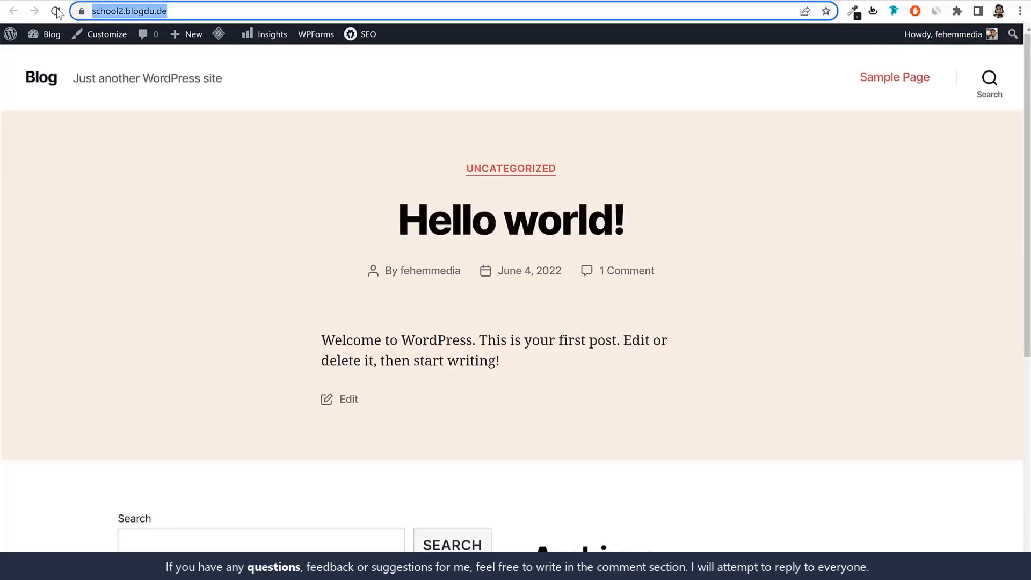
Reload the school2.blogdu.de front page, compare it with the demo site school.blogdu.de, and return to the dashboard
left_click(56, 11)
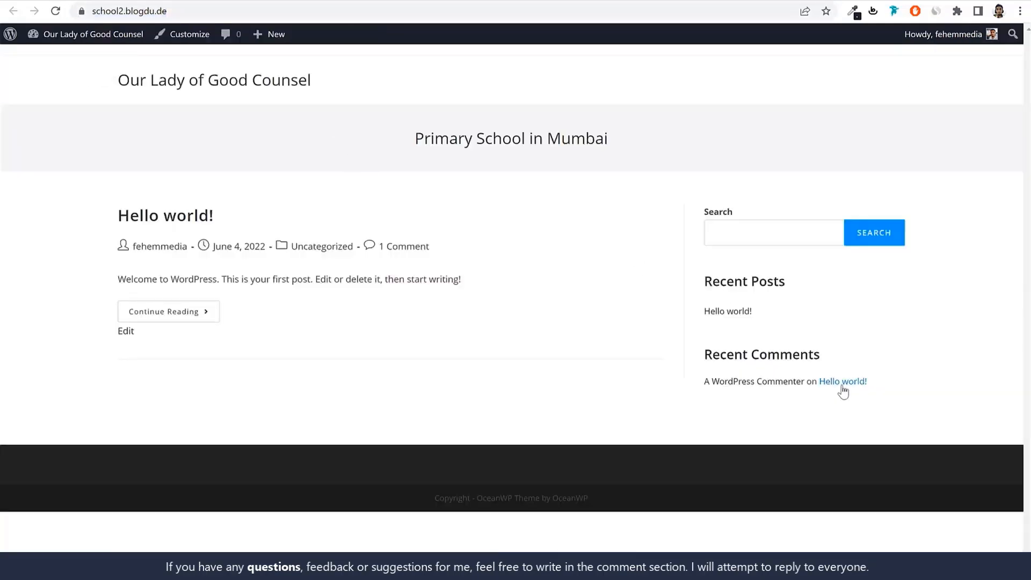
left_click(239, 1)
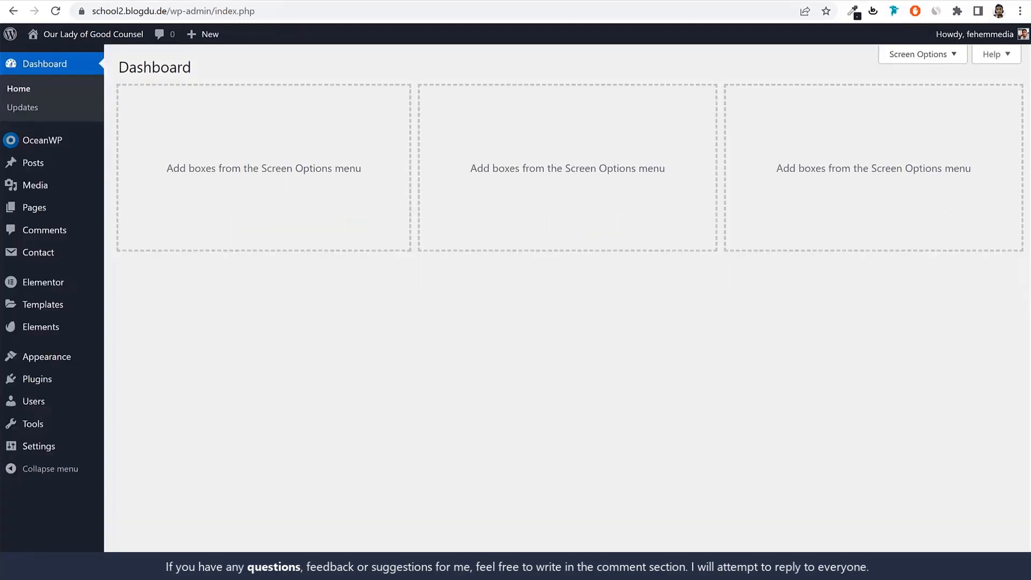
left_click(398, 1)
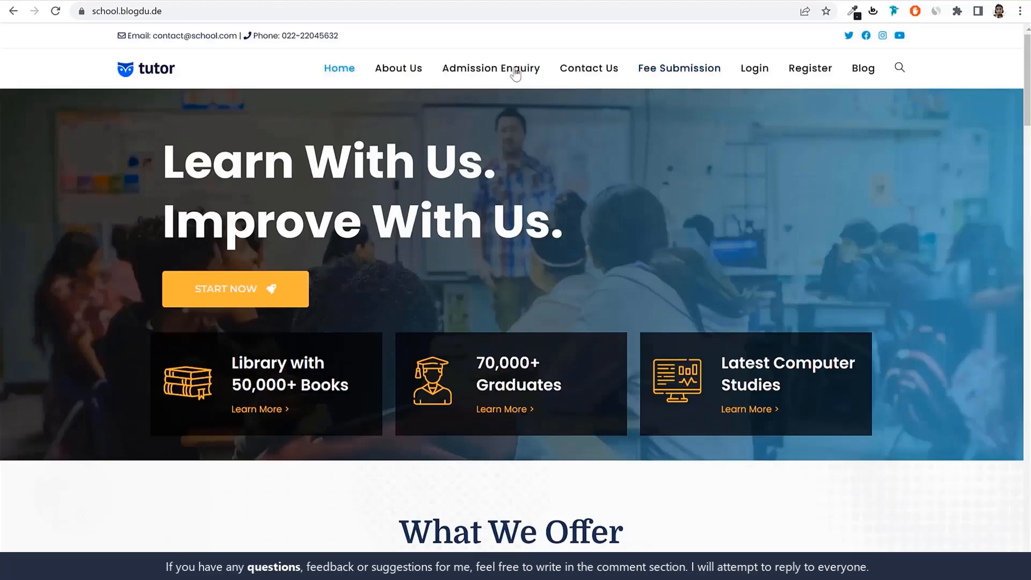
left_click(224, 2)
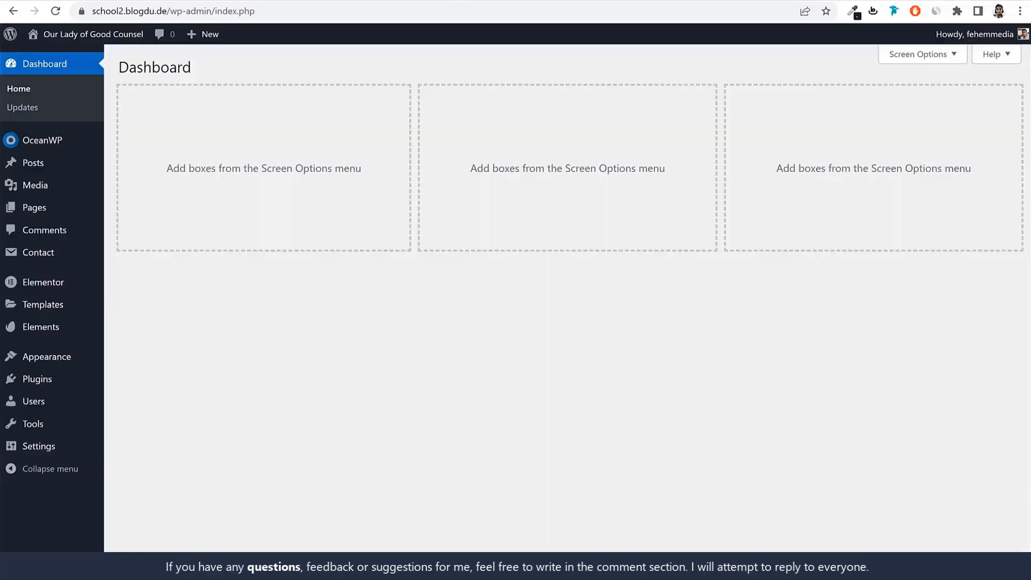
Open w3qna.com/sc in a new tab and look over the School Management plugin's CodeCanyon page
key("ctrl+t")
type("w3qna.com/sc")
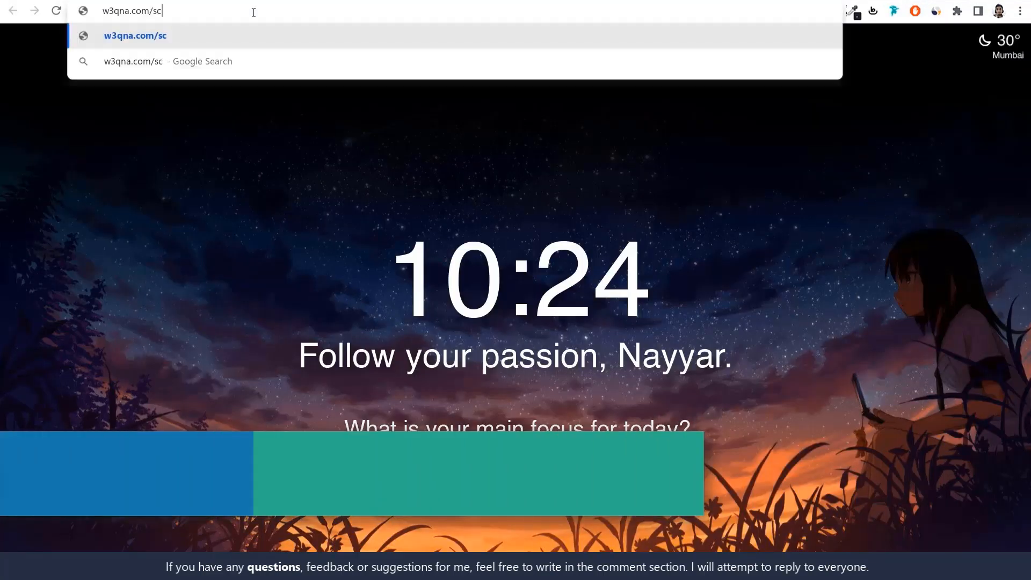
key("Return")
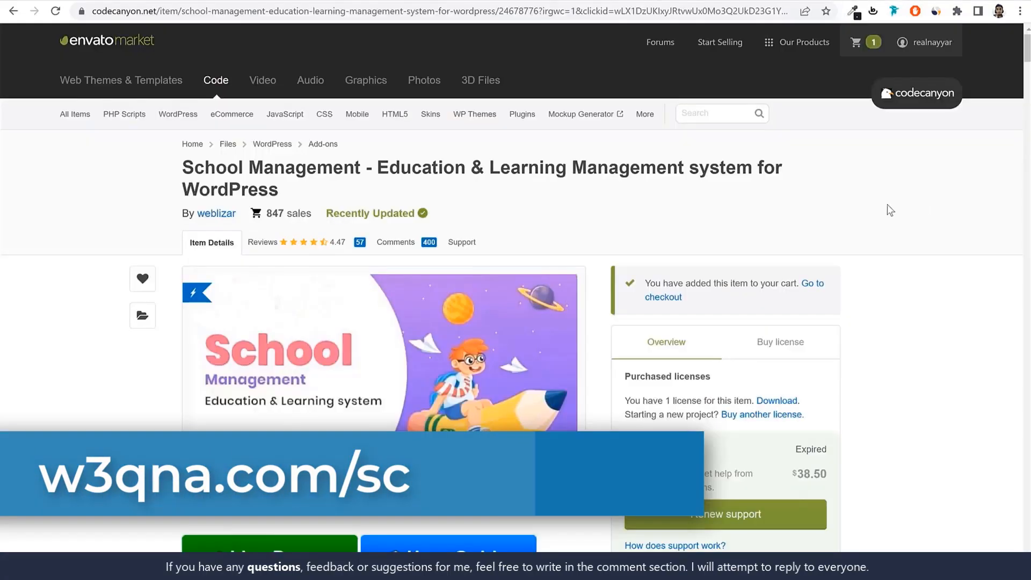
triple_click(193, 169)
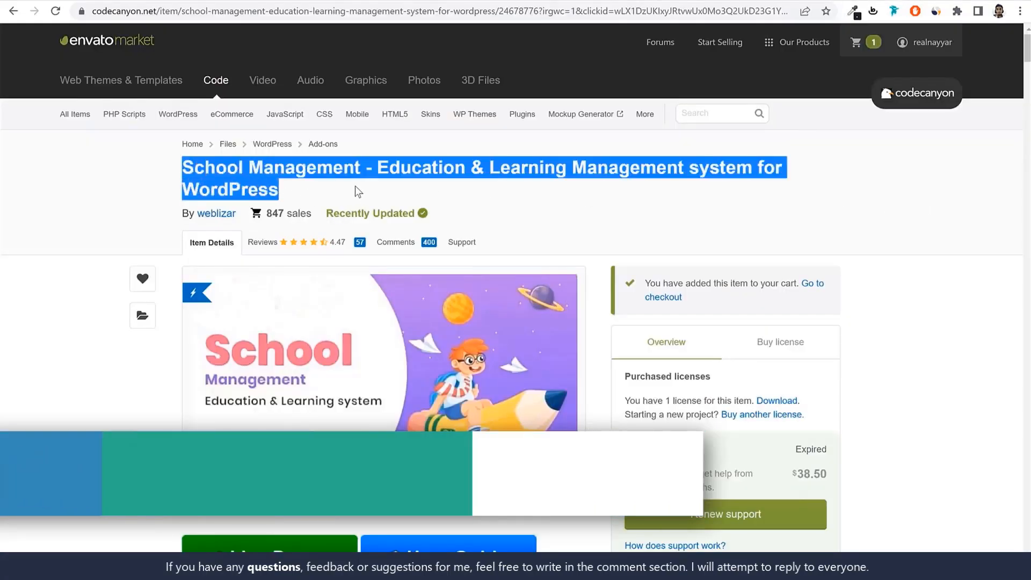
left_click(591, 171)
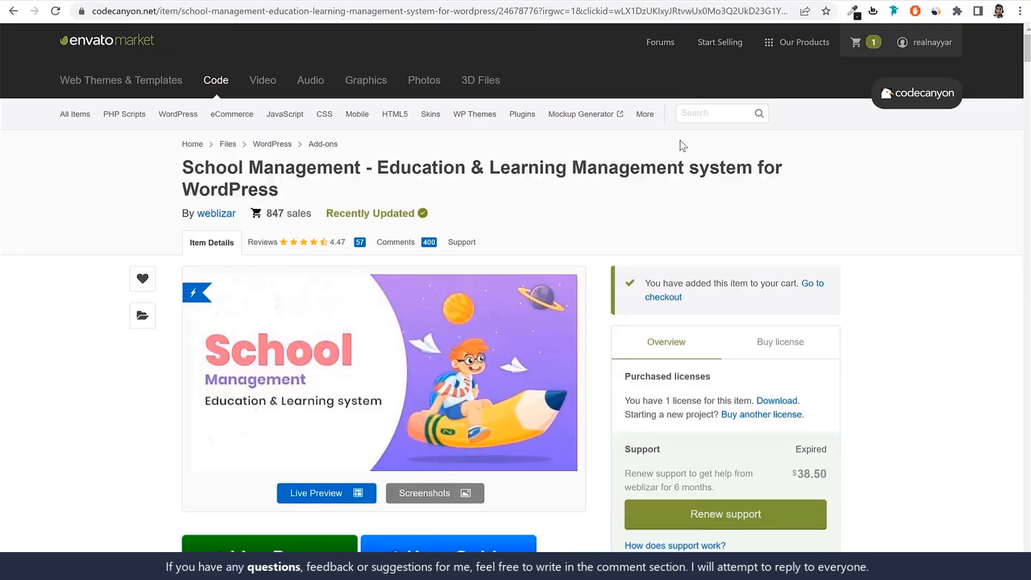
scroll(884, 230, "down", 3)
scroll(883, 231, "up", 1)
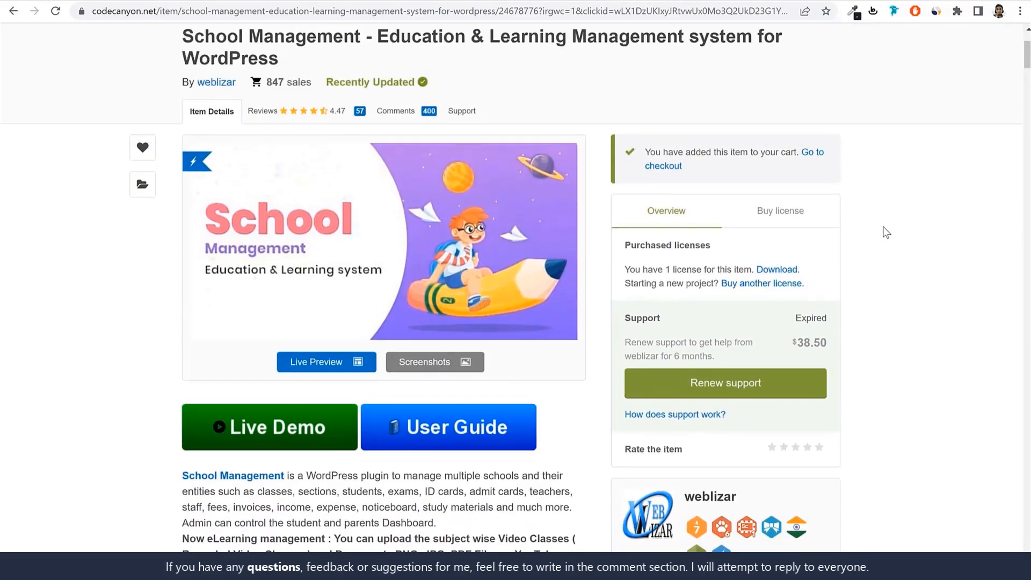
Show the plugin's license purchase details and examine the Regular License price
left_click(799, 222)
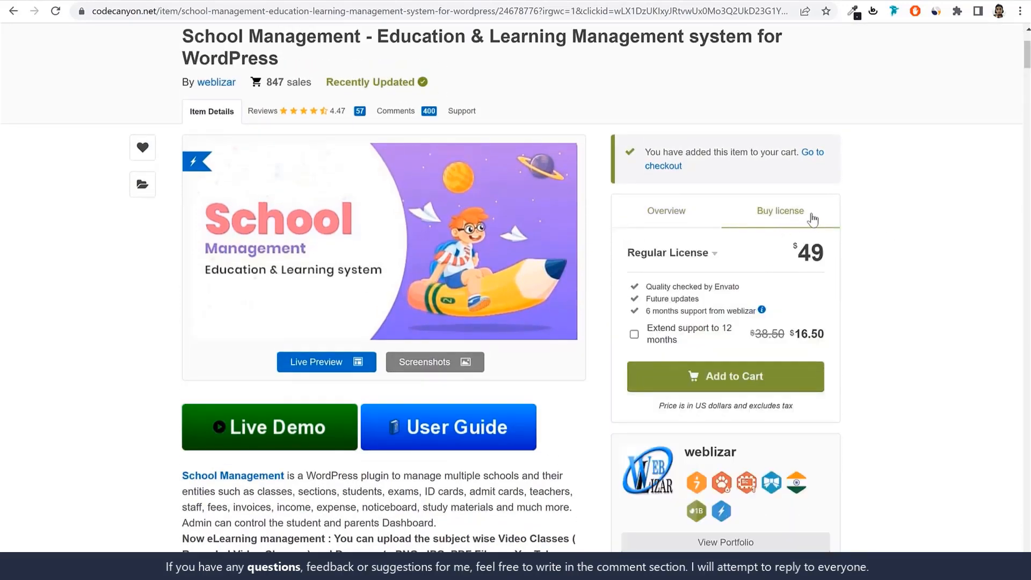
key("ctrl+a")
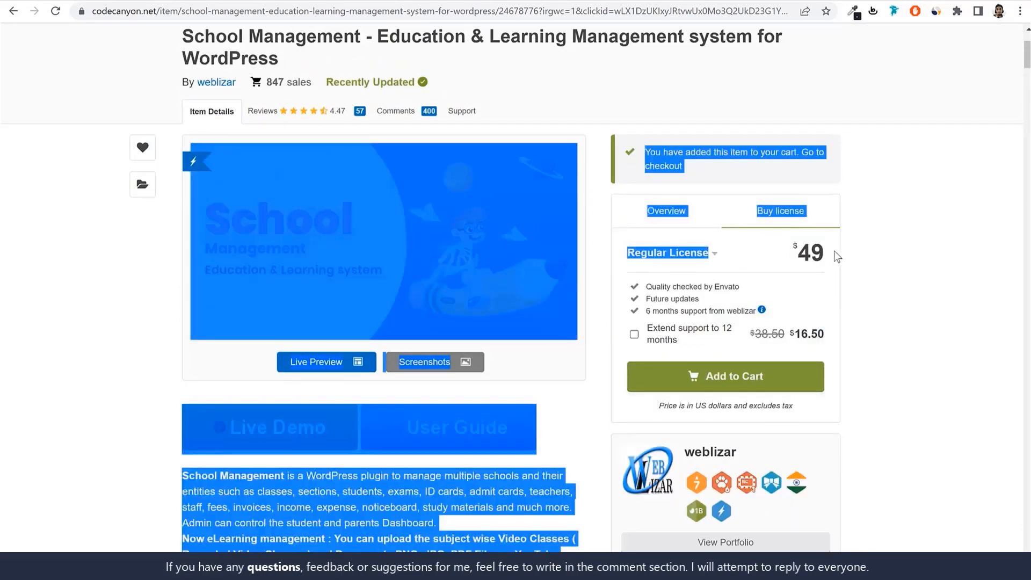
left_click(833, 257)
left_click_drag(832, 257, 794, 253)
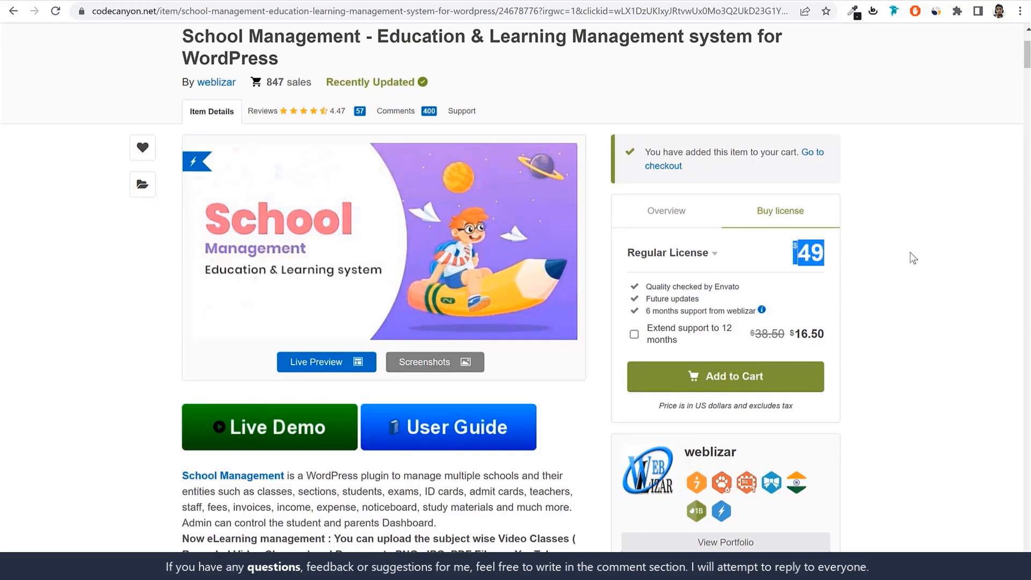
scroll(913, 258, "up", 1)
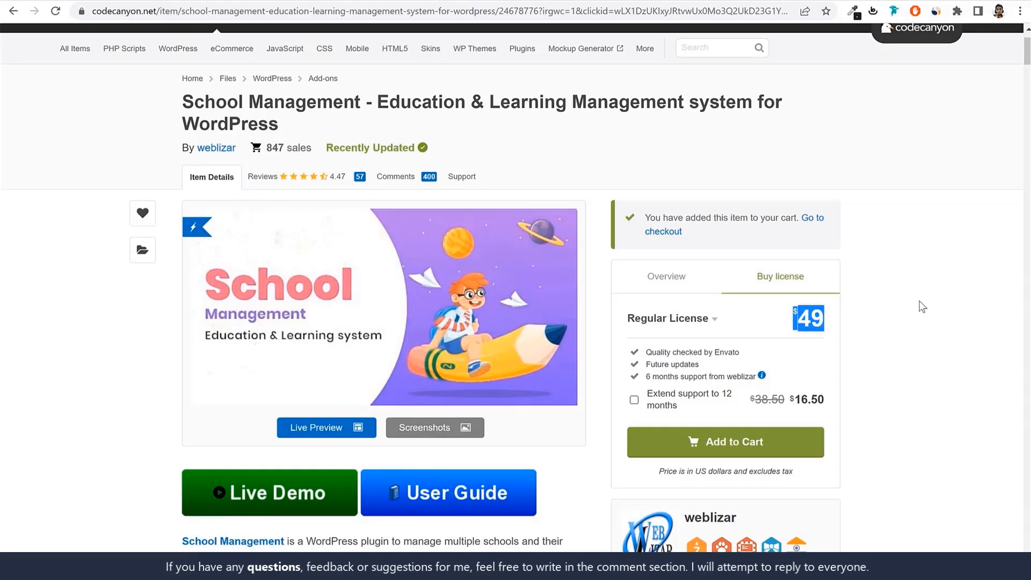
Review the future updates and author support terms included with the plugin's Regular License
left_click(311, 0)
left_click(522, 3)
triple_click(662, 365)
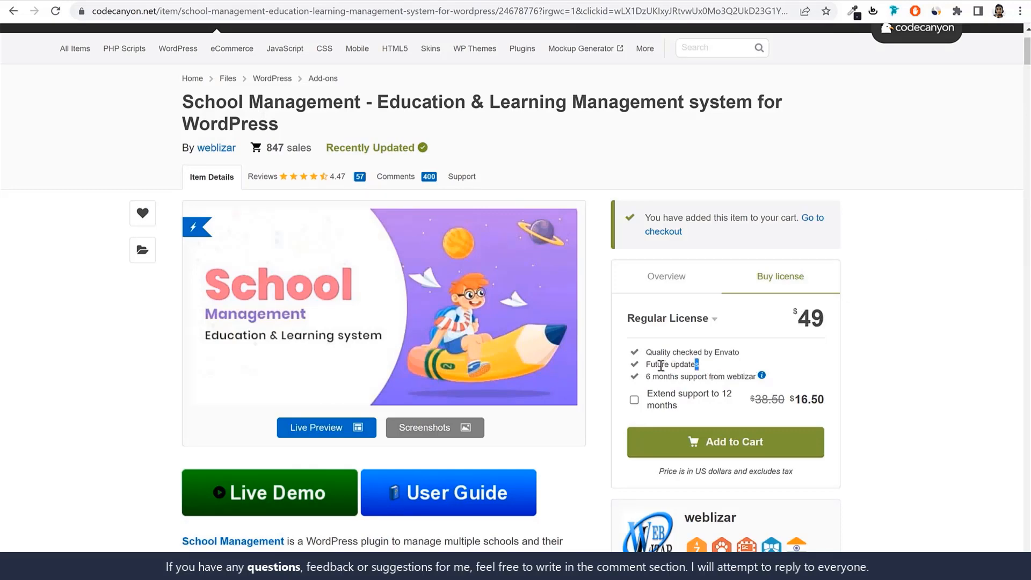
left_click(648, 366)
left_click_drag(699, 366, 646, 367)
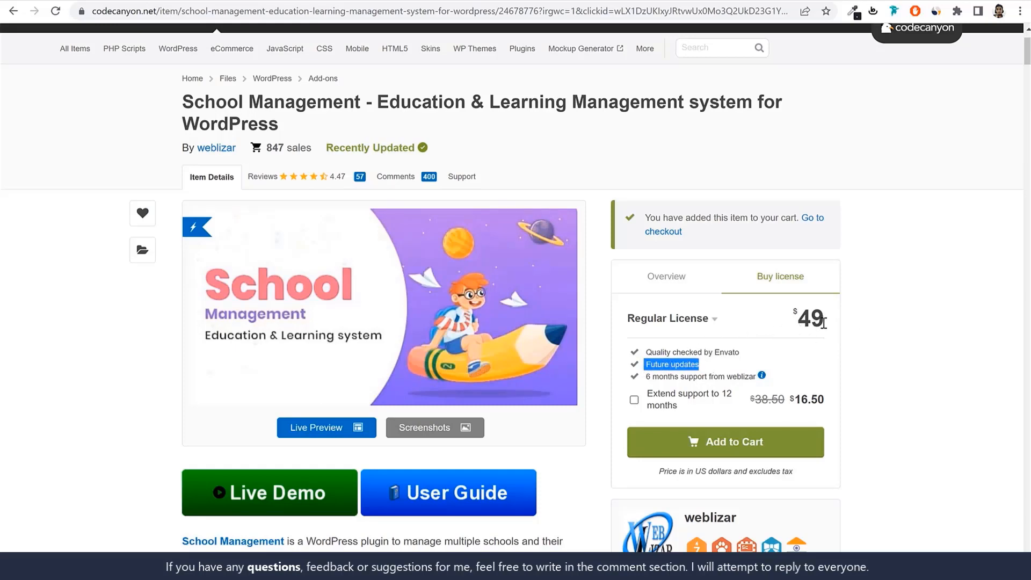
left_click_drag(645, 376, 770, 384)
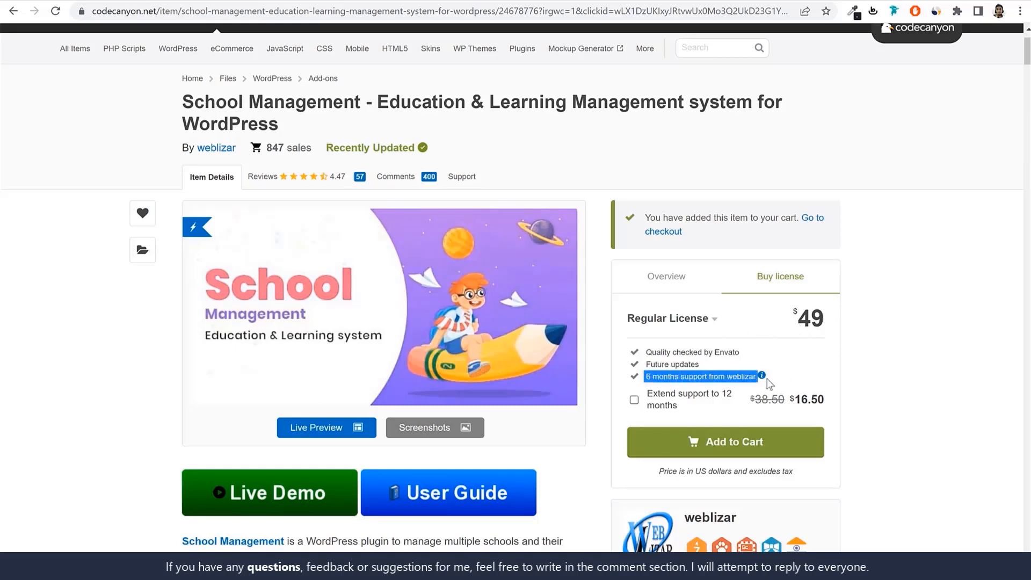
left_click(875, 367)
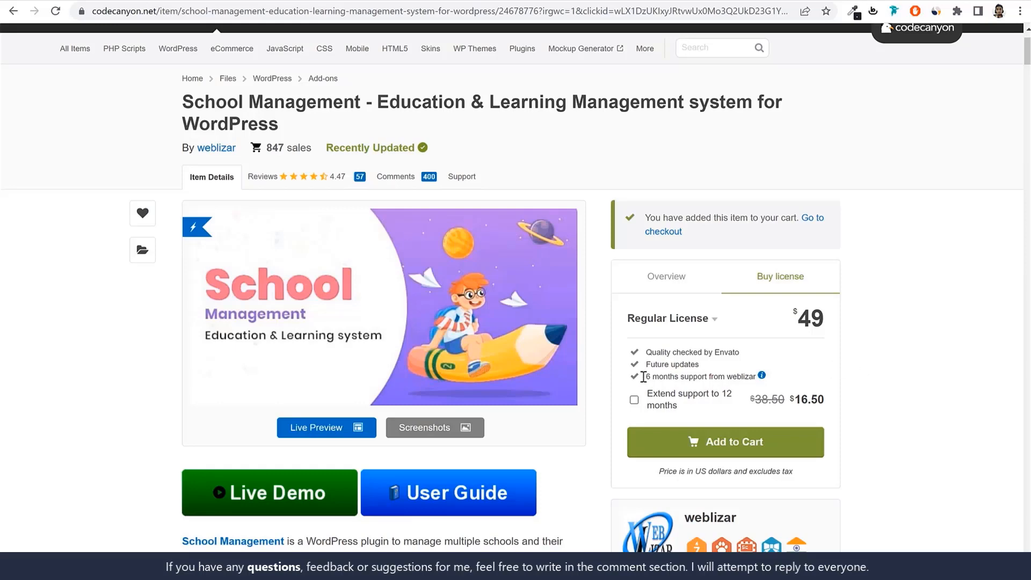
left_click_drag(643, 376, 758, 376)
left_click(898, 382)
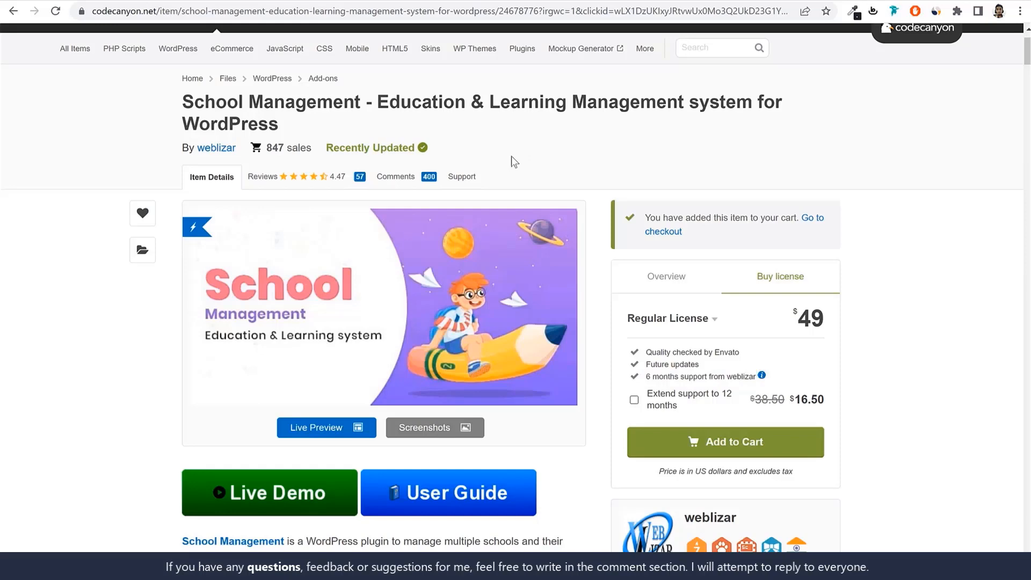
Review the plugin's Support and Comments pages and check the license purchase details again
left_click(474, 183)
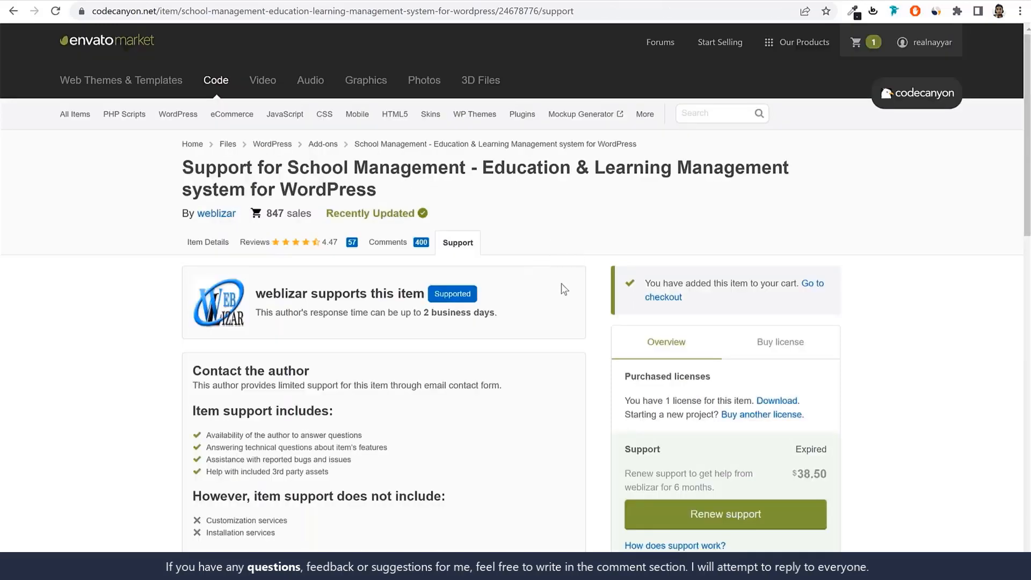
left_click(396, 248)
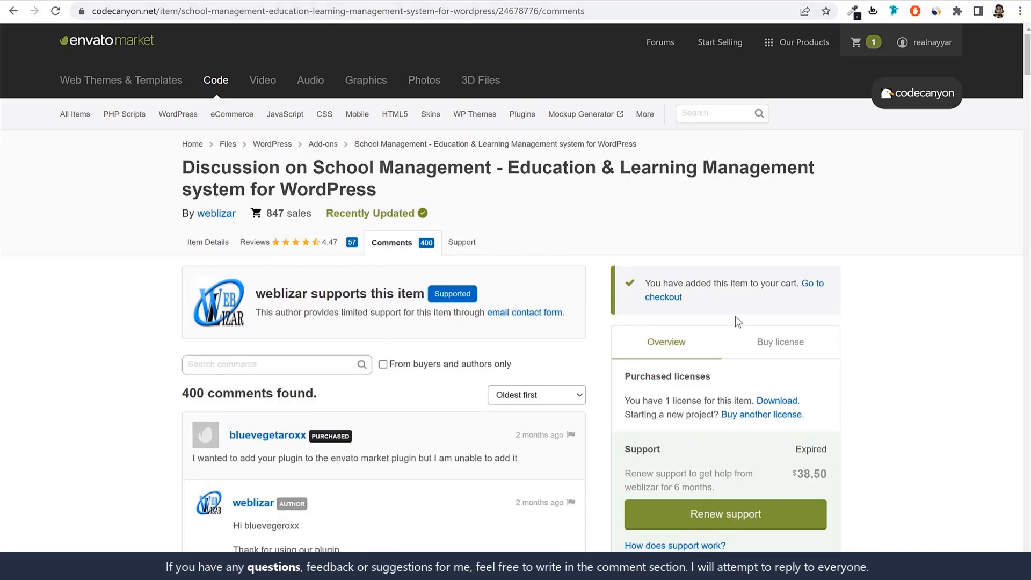
scroll(736, 321, "down", 3)
left_click(782, 211)
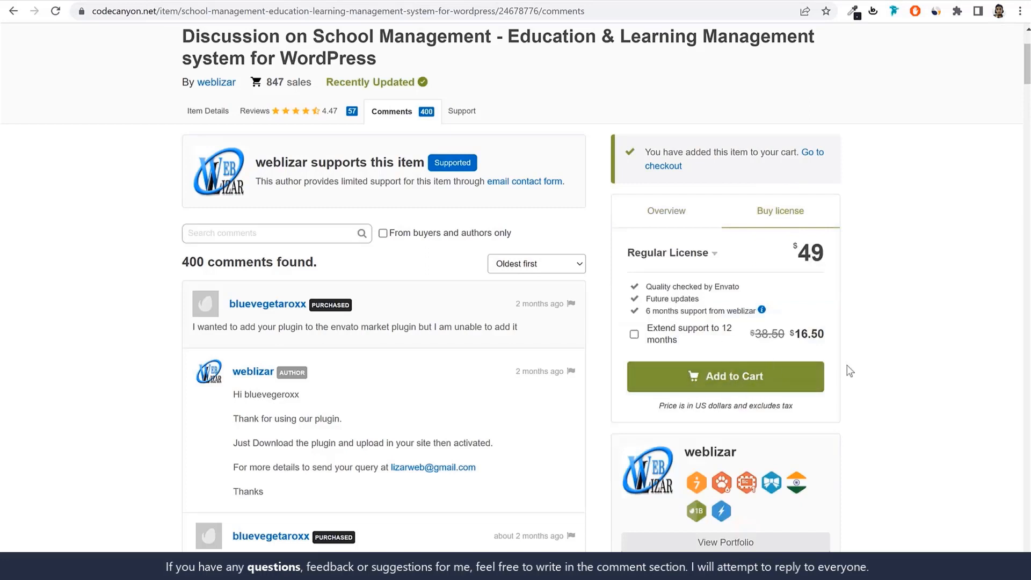
scroll(848, 370, "up", 3)
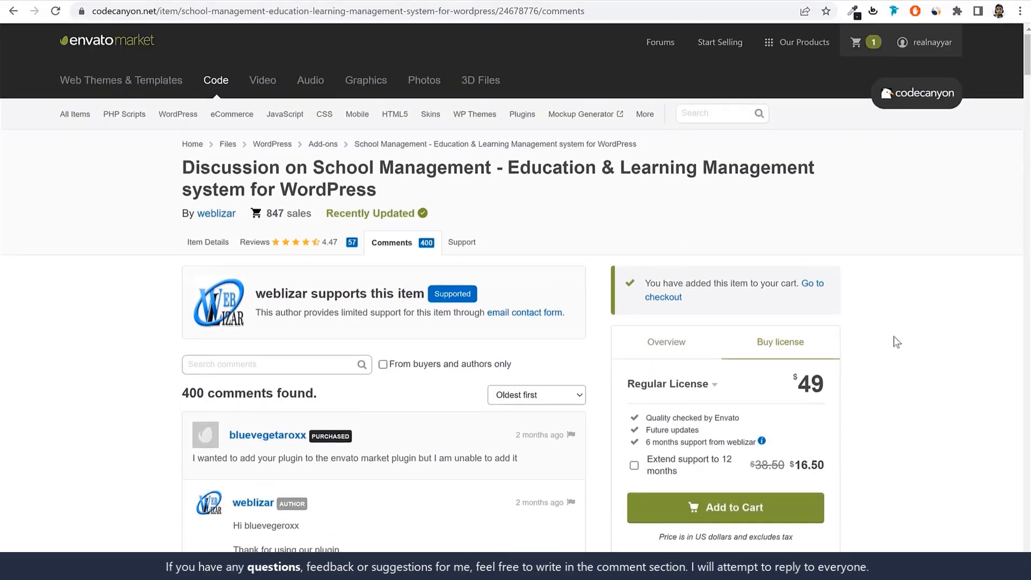
Open the account's Downloads list and go to its second page to find the School Management plugin
left_click(928, 43)
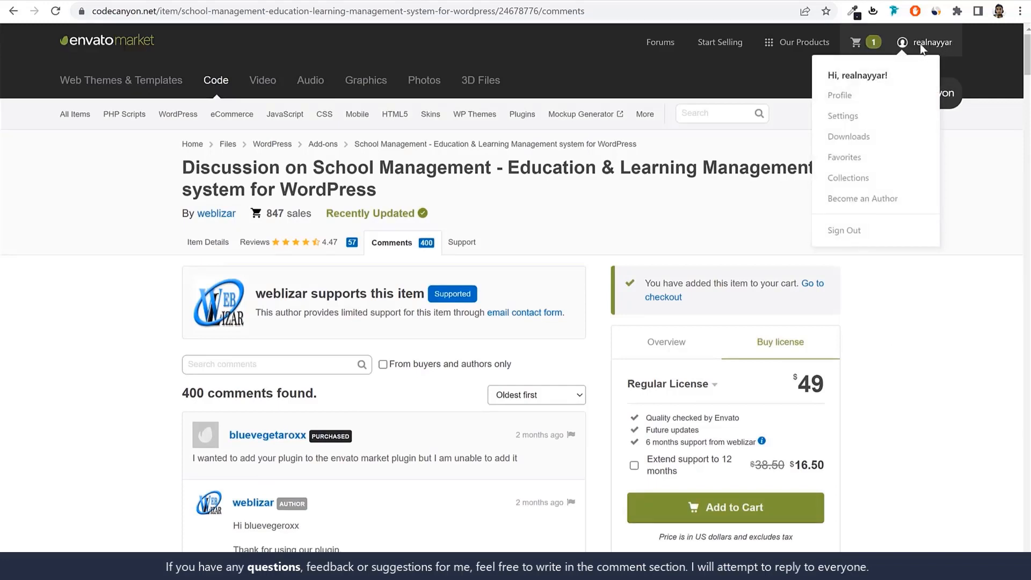
left_click(864, 137)
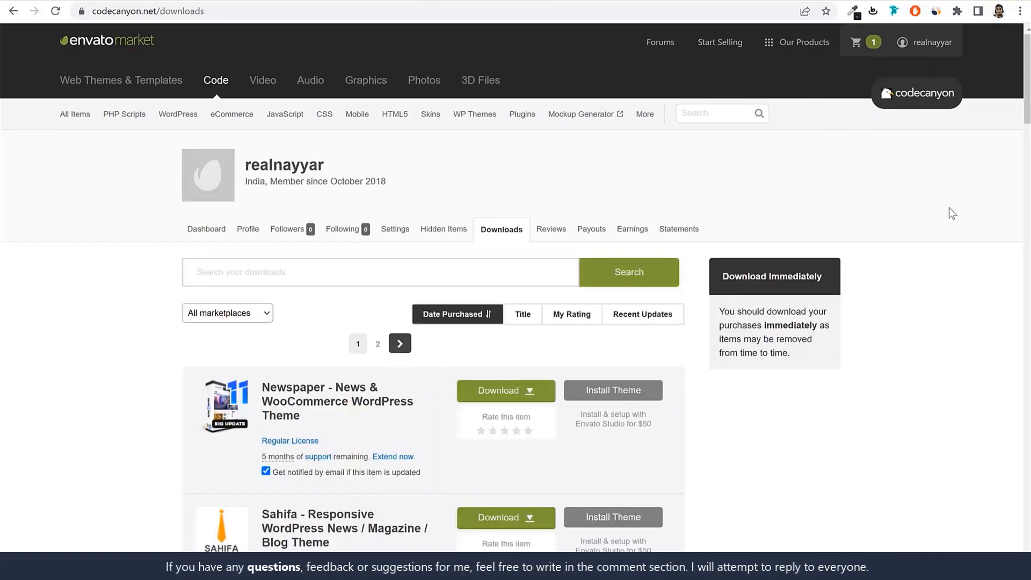
scroll(949, 207, "down", 10)
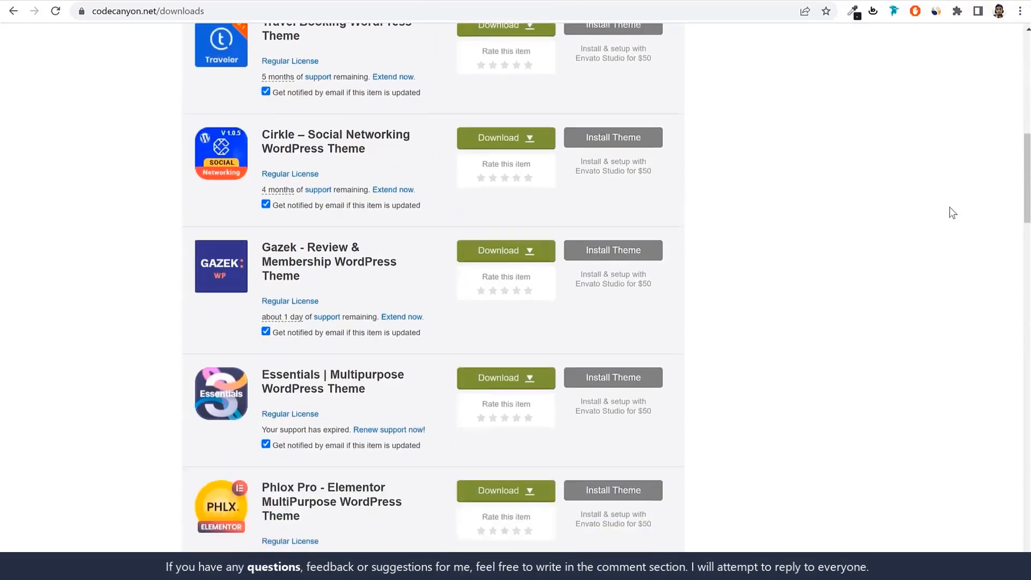
scroll(949, 207, "down", 18)
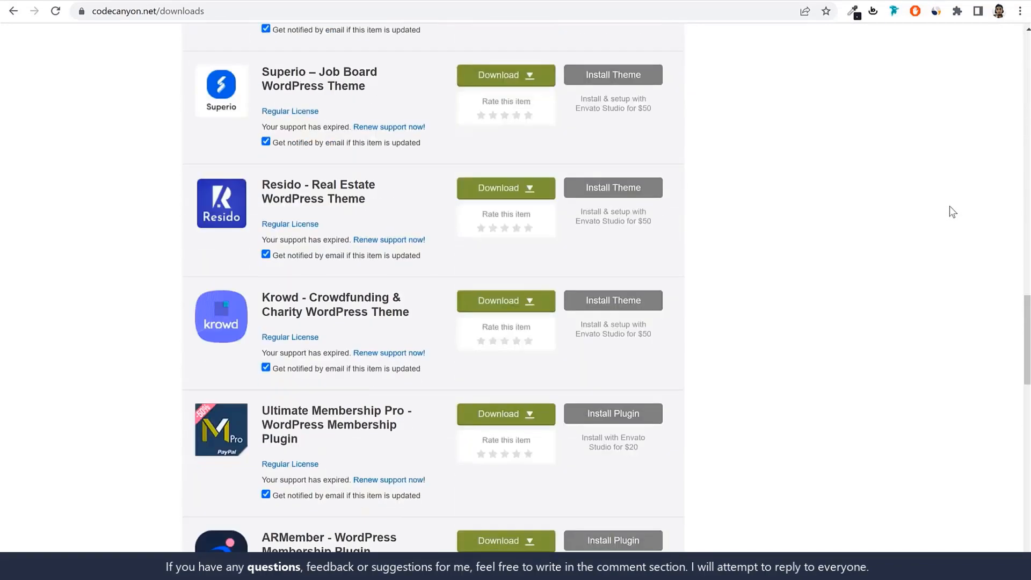
scroll(949, 207, "down", 14)
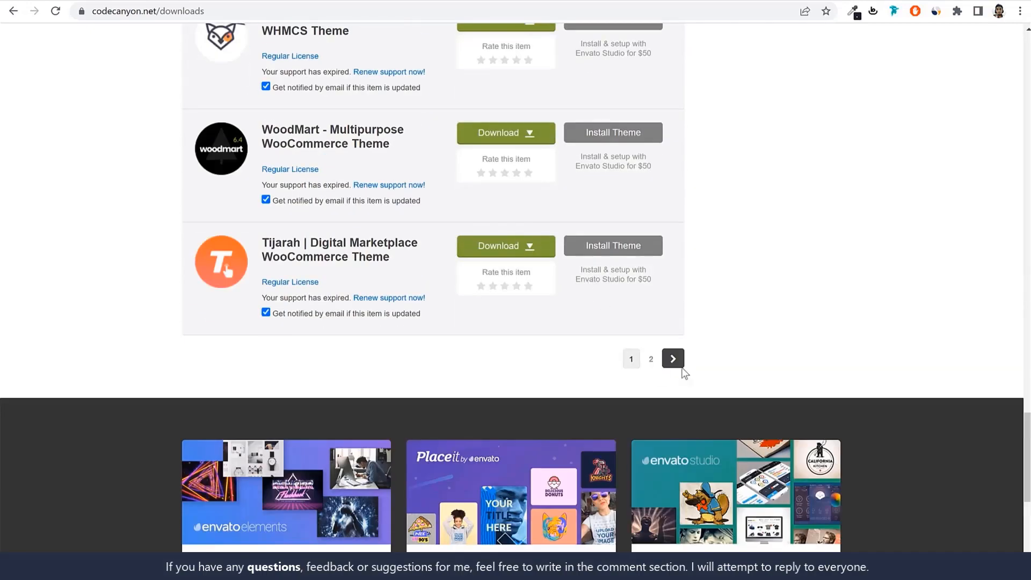
left_click(677, 366)
scroll(747, 340, "down", 4)
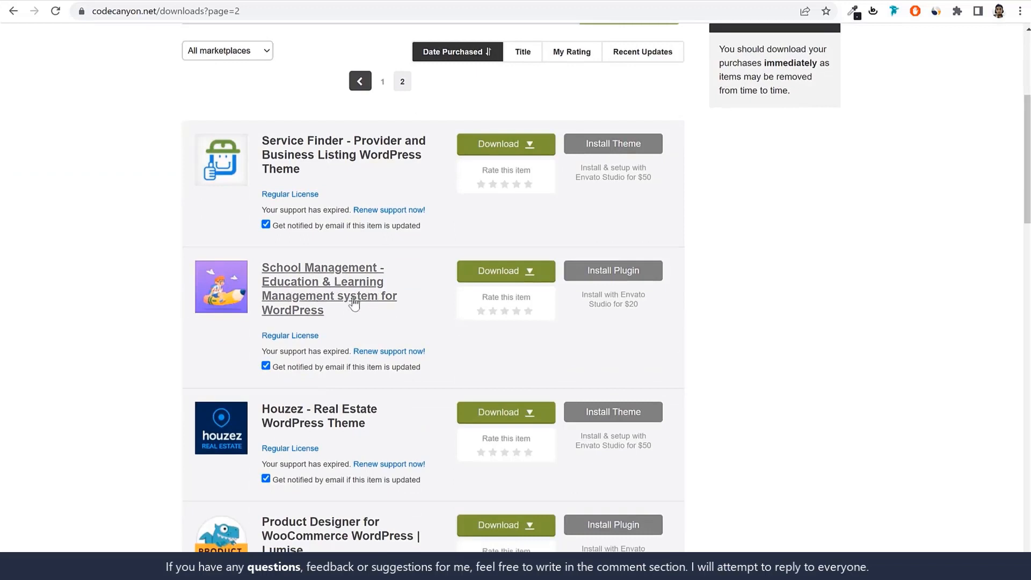
Download all files and documentation for the School Management plugin
left_click(511, 275)
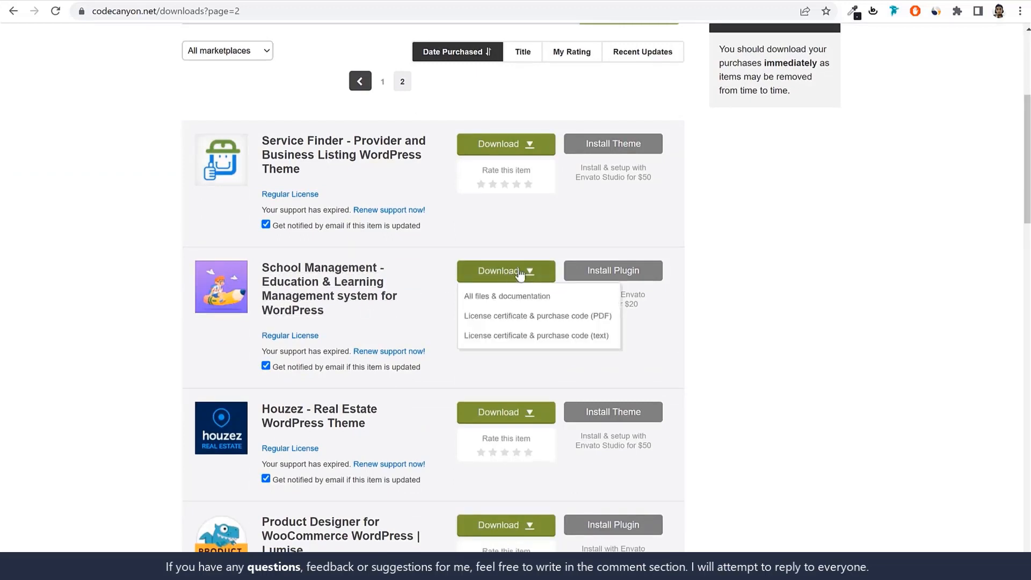
left_click(534, 298)
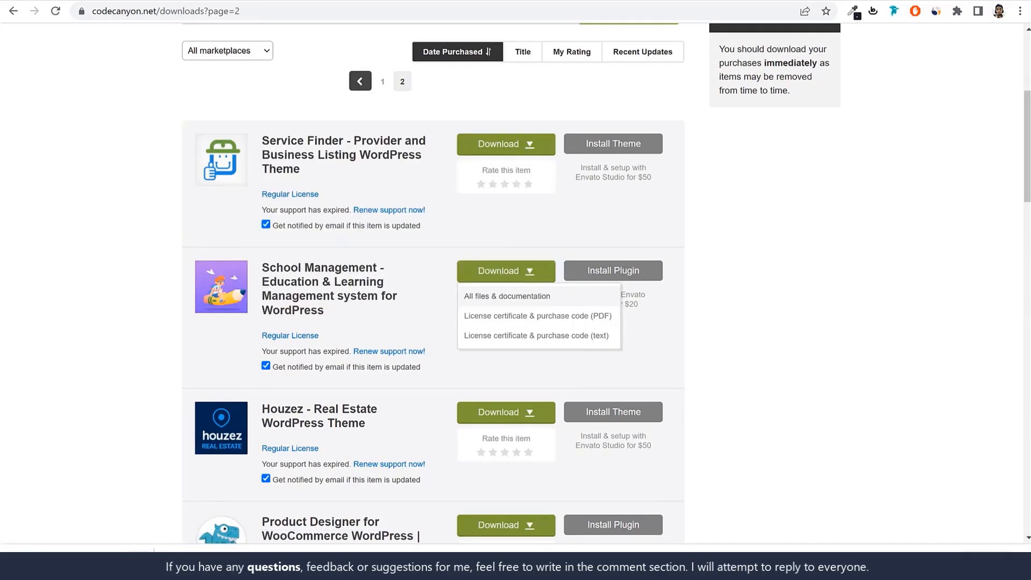
left_click(139, 561)
left_click(187, 541)
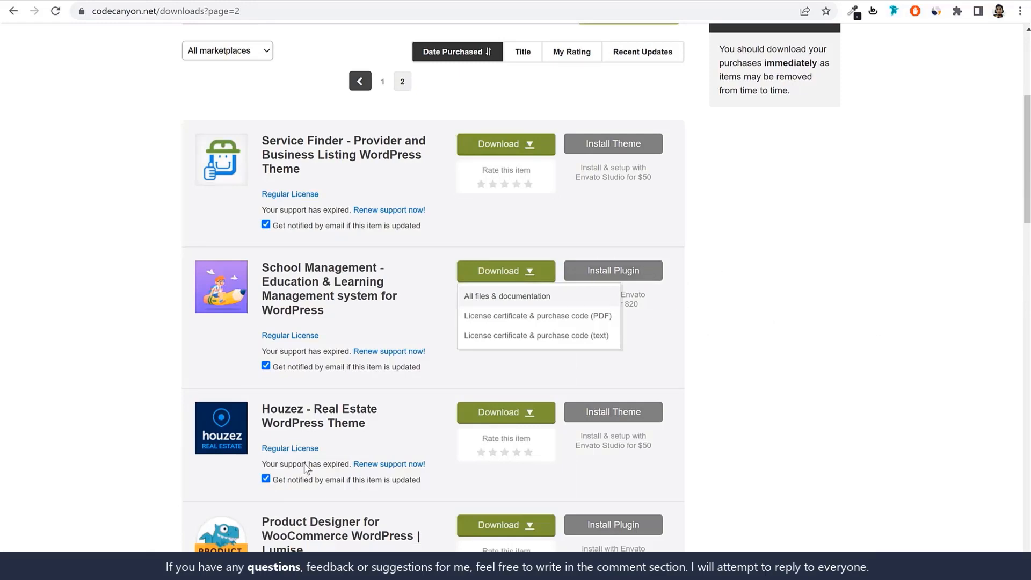
Switch to the School Management folder in File Explorer and check the CodeCanyon ZIP archive, its extraction options and the matching extracted folder
left_click(294, 568)
left_click(322, 228)
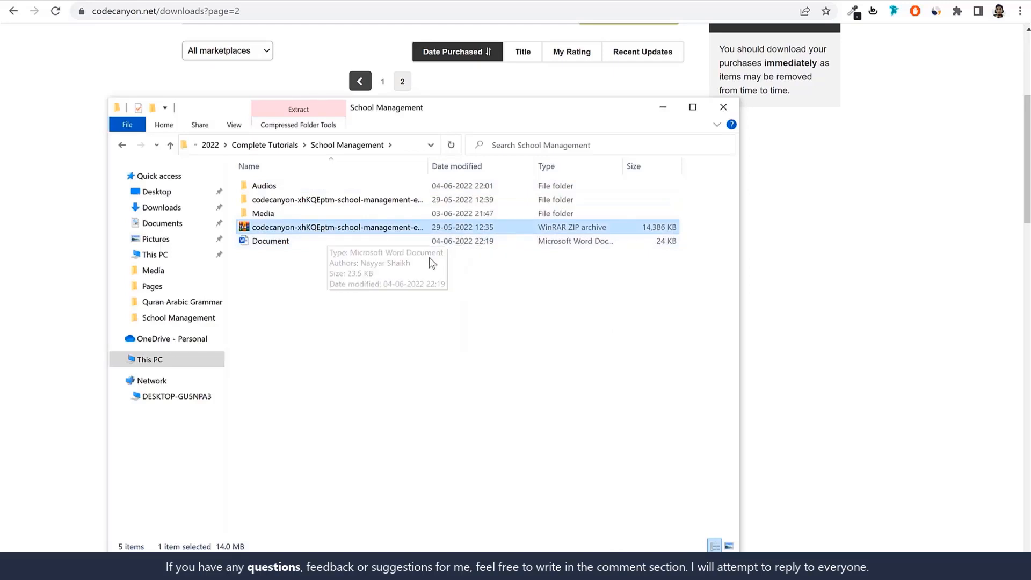
right_click(280, 232)
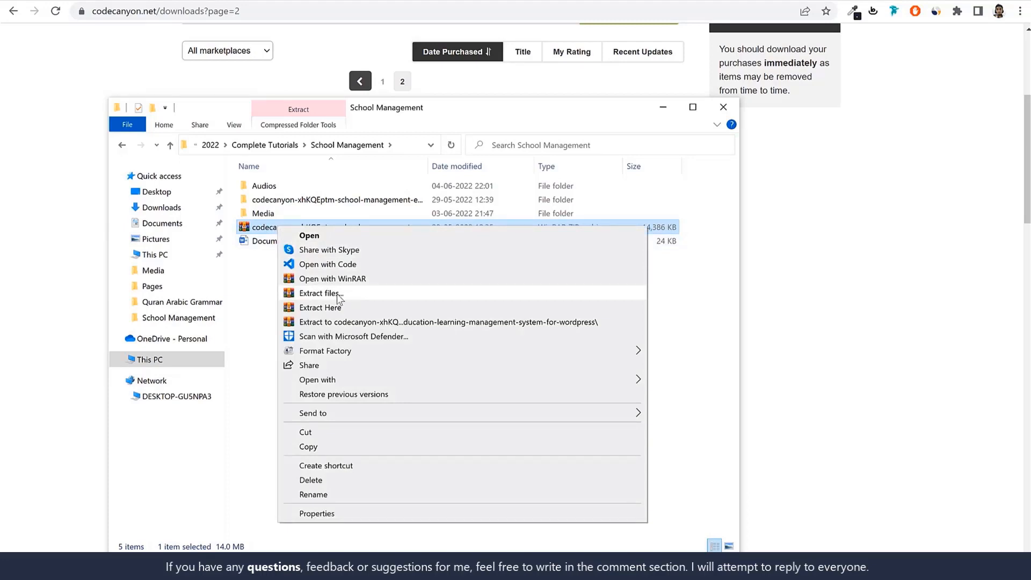
left_click(229, 291)
left_click(332, 202)
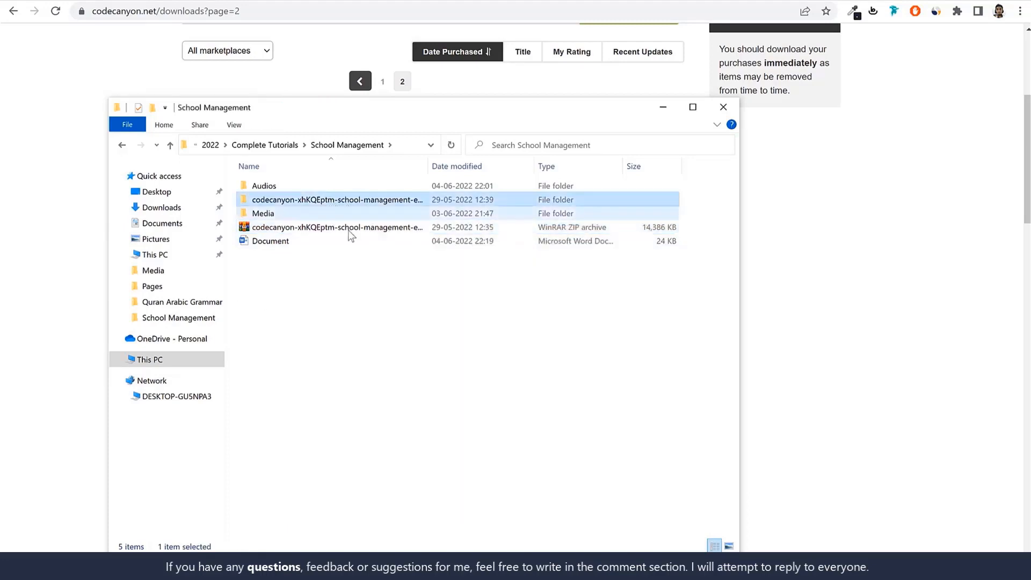
left_click(310, 227)
left_click(310, 200)
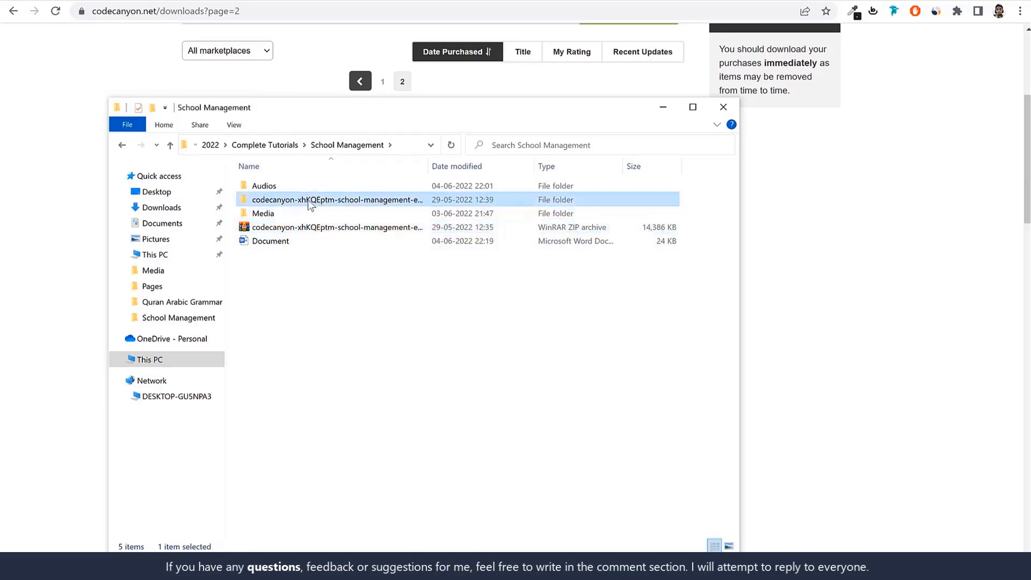
Open the school-management subfolder inside the extracted CodeCanyon folder and select the school-management-pro-9.9.7 archive
double_click(308, 199)
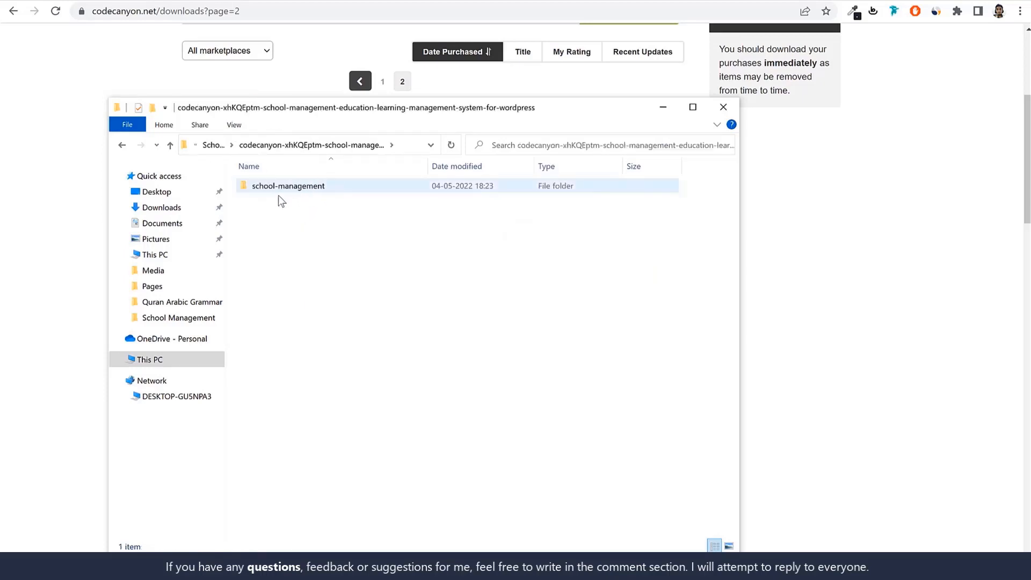
double_click(315, 188)
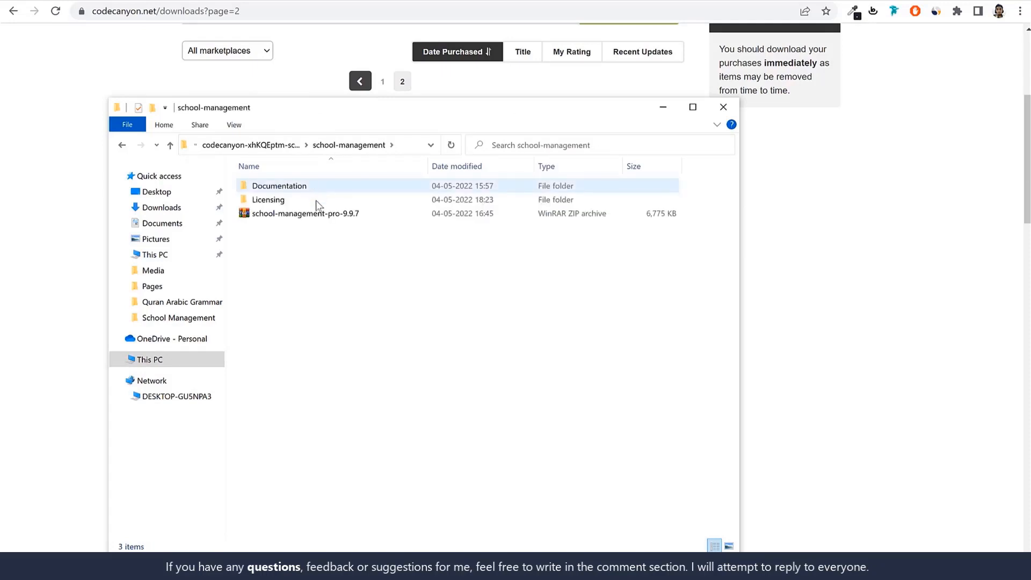
left_click(288, 217)
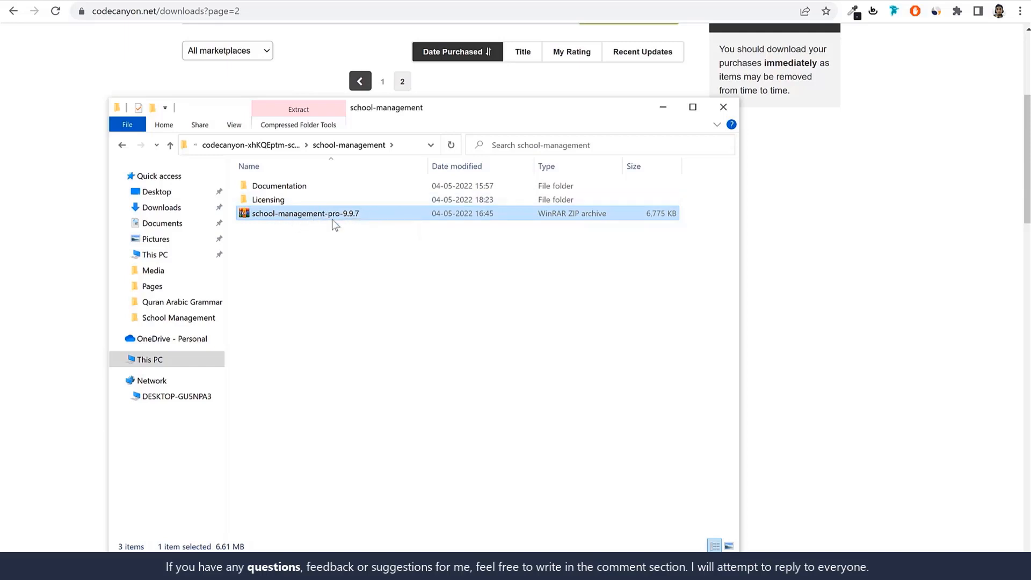
Switch to the school2.blogdu.de WordPress admin and open the form for uploading a new plugin
left_click(256, 1)
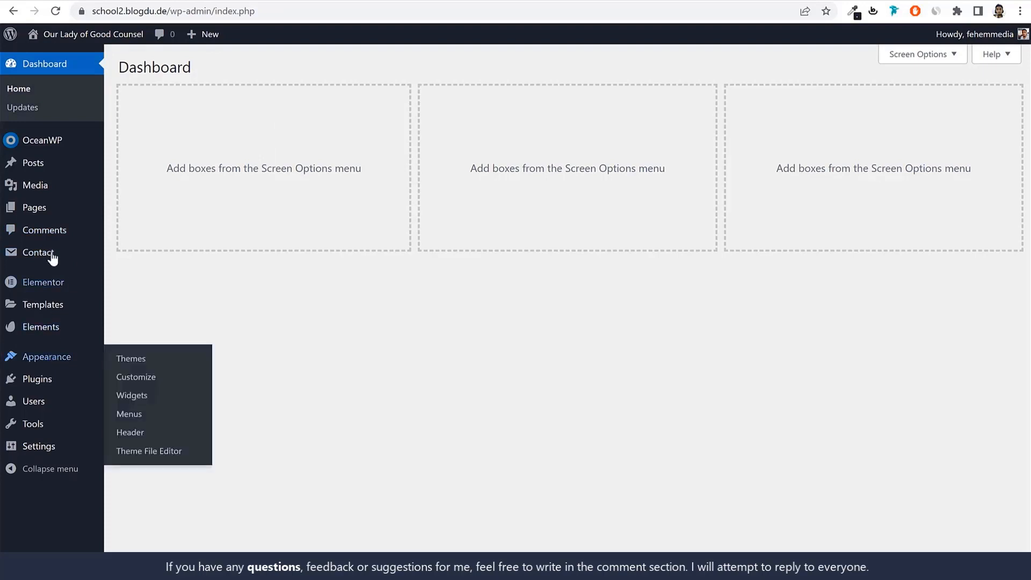
left_click(43, 382)
left_click(200, 69)
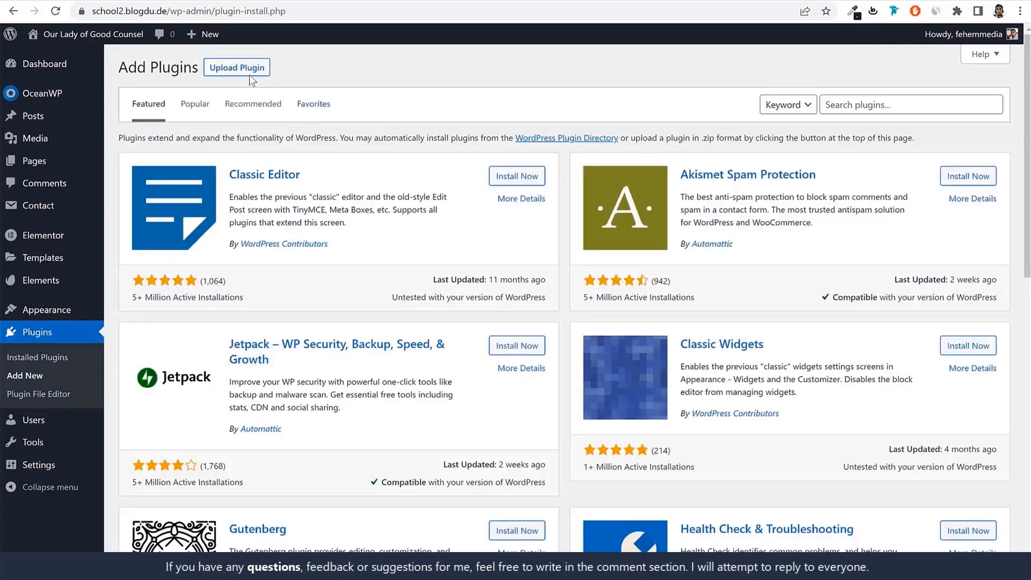
left_click(249, 74)
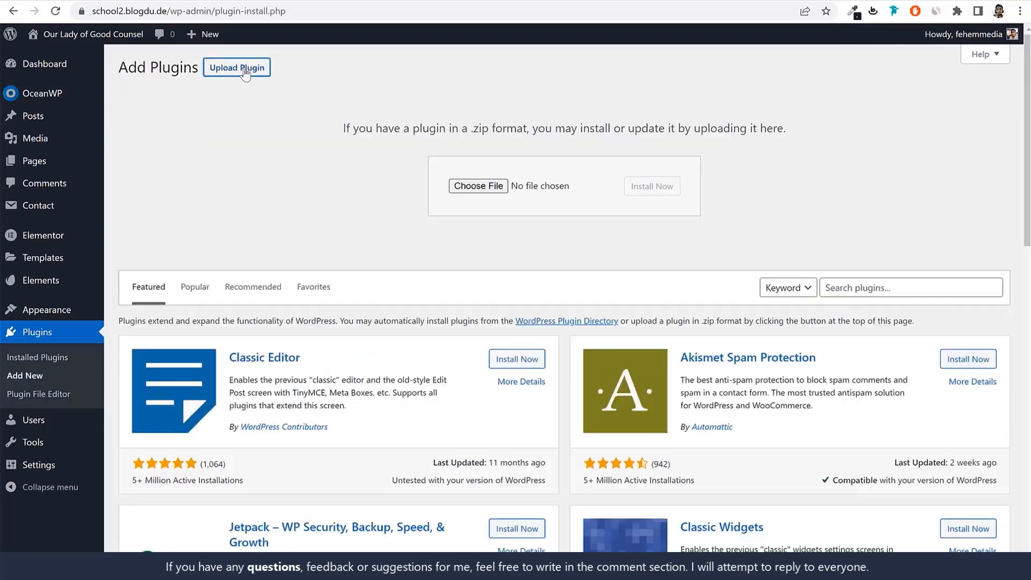
Upload school-management-pro-9.9.7.zip from the extracted CodeCanyon school-management folder, then install and activate the plugin
left_click(493, 188)
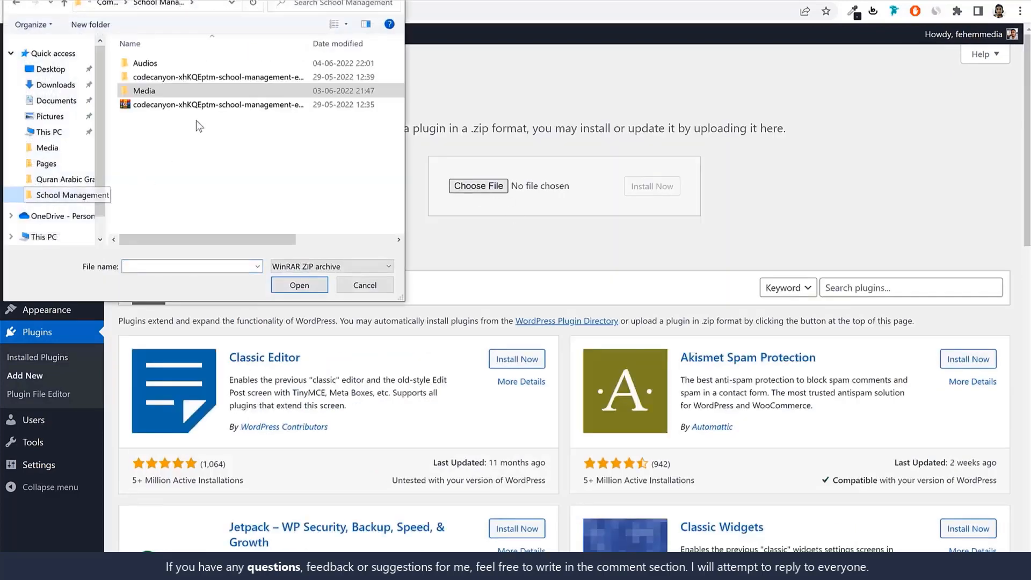
double_click(191, 77)
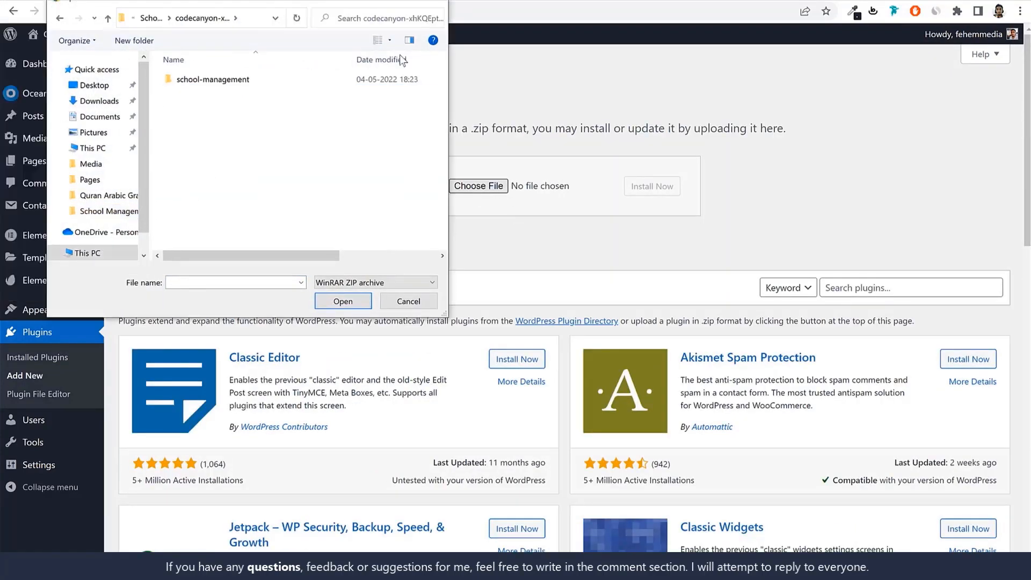
double_click(397, 151)
left_click(391, 180)
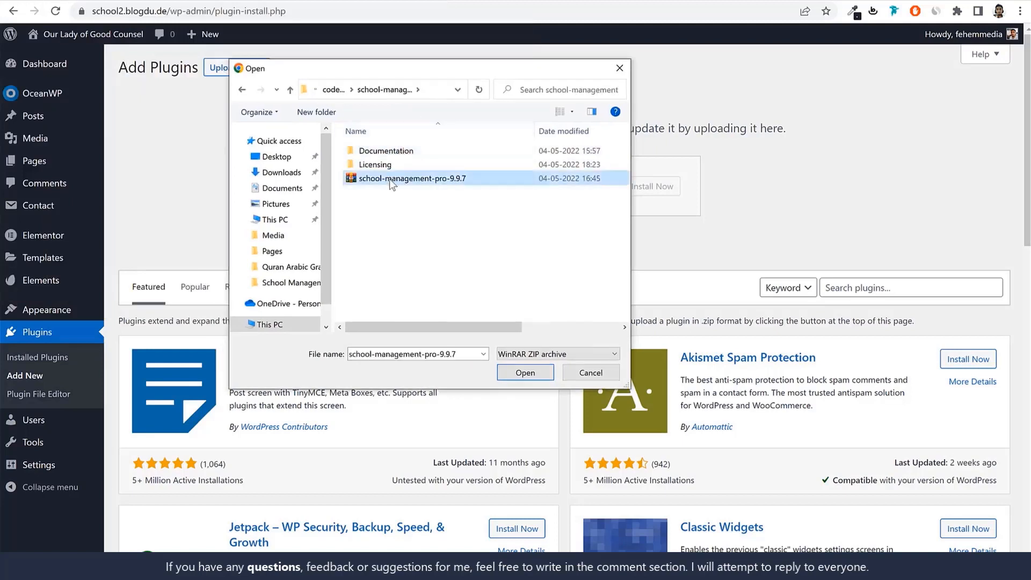
left_click(529, 374)
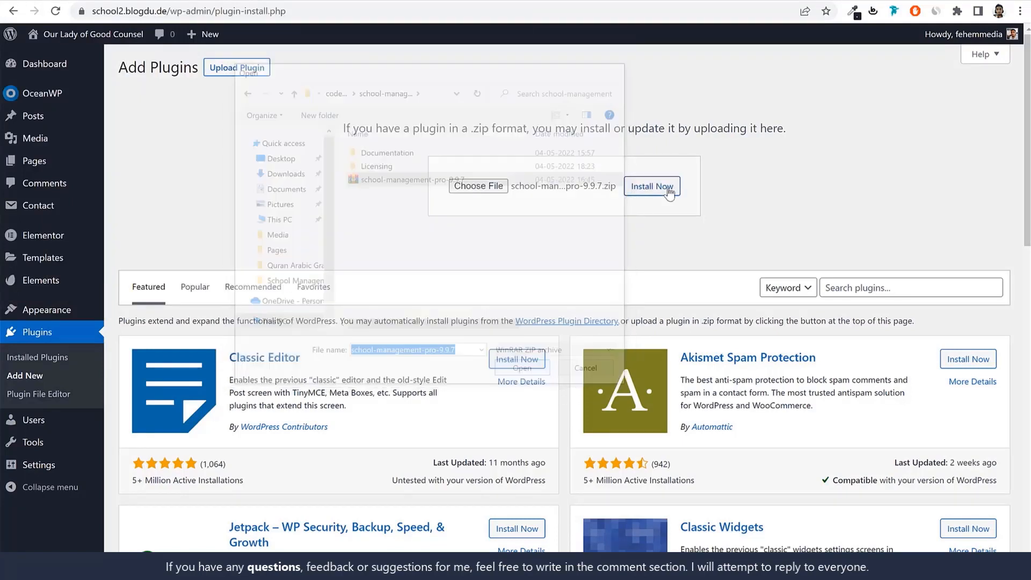
left_click(666, 189)
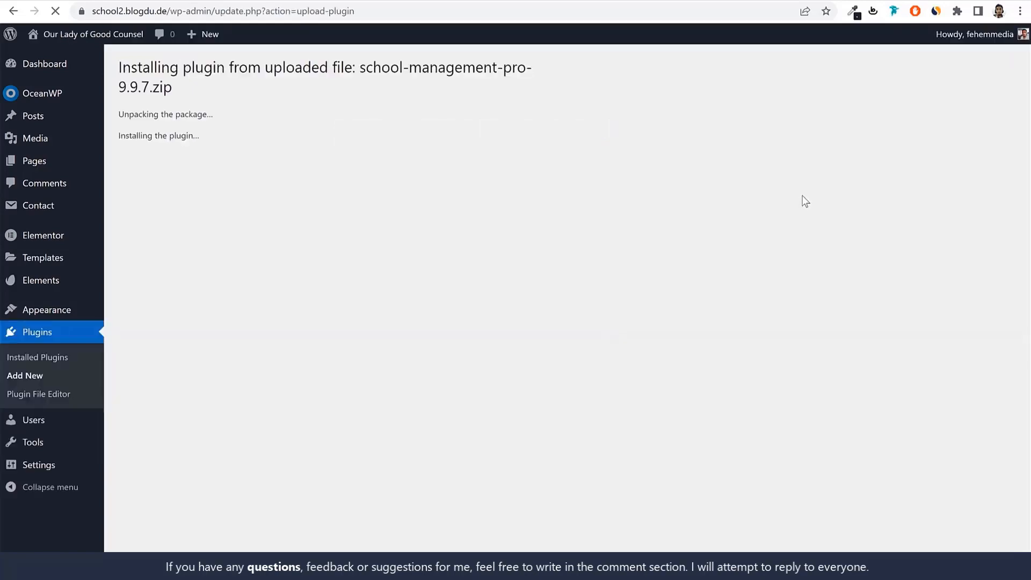
left_click(155, 185)
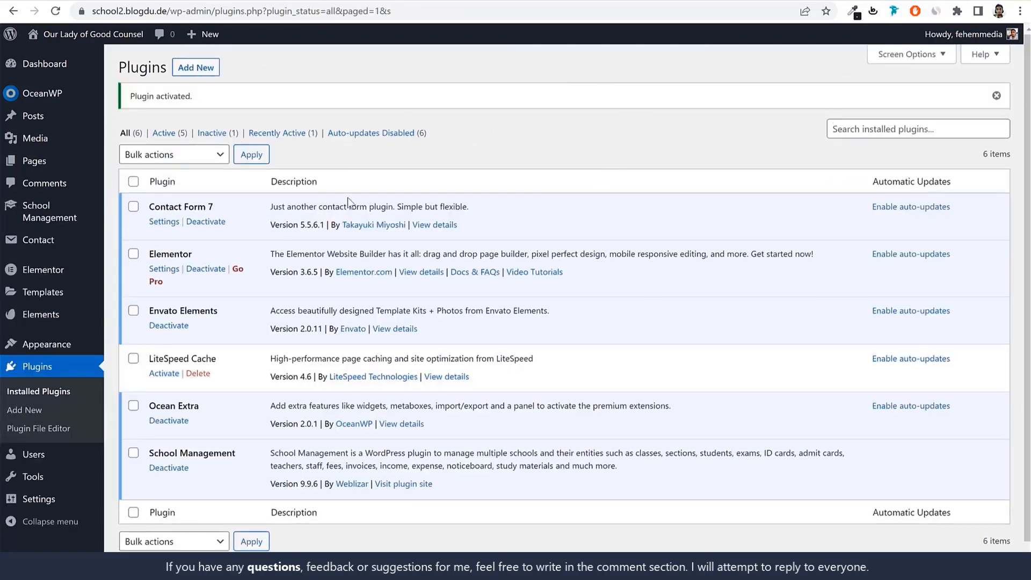
Open the School Management plugin's license page and find the Purchase Code field
left_click(46, 206)
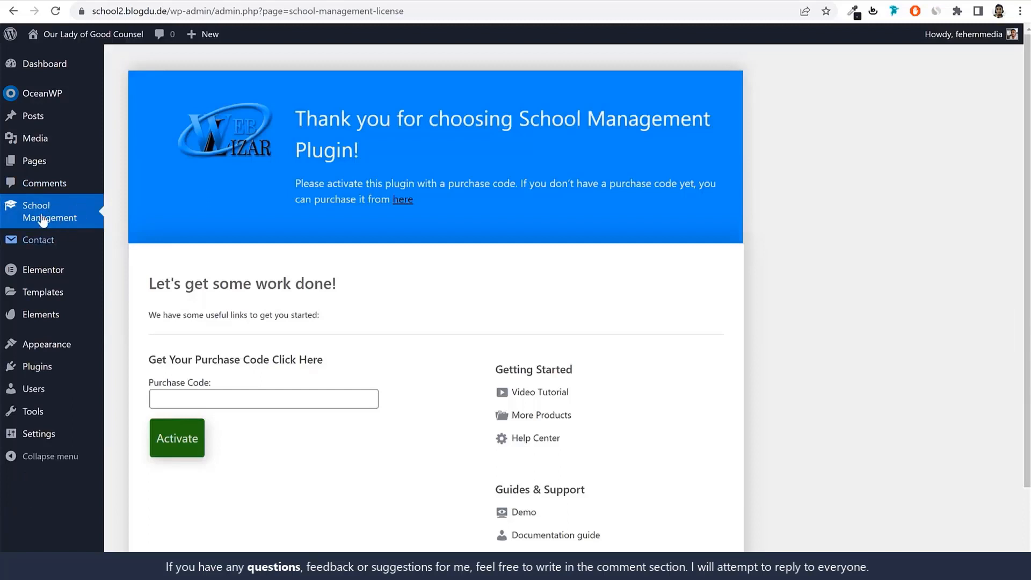
scroll(513, 213, "down", 2)
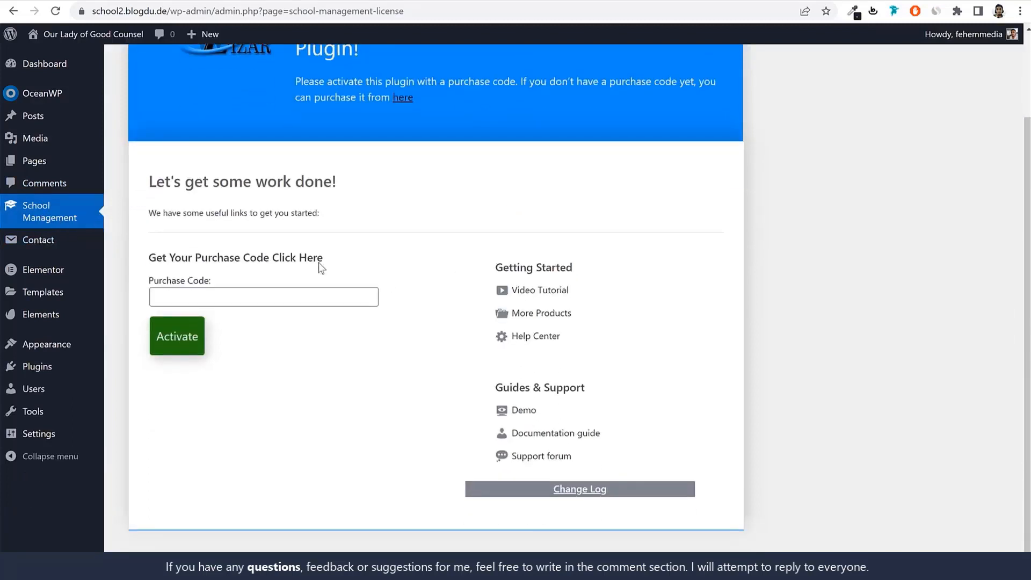
left_click_drag(165, 285, 208, 282)
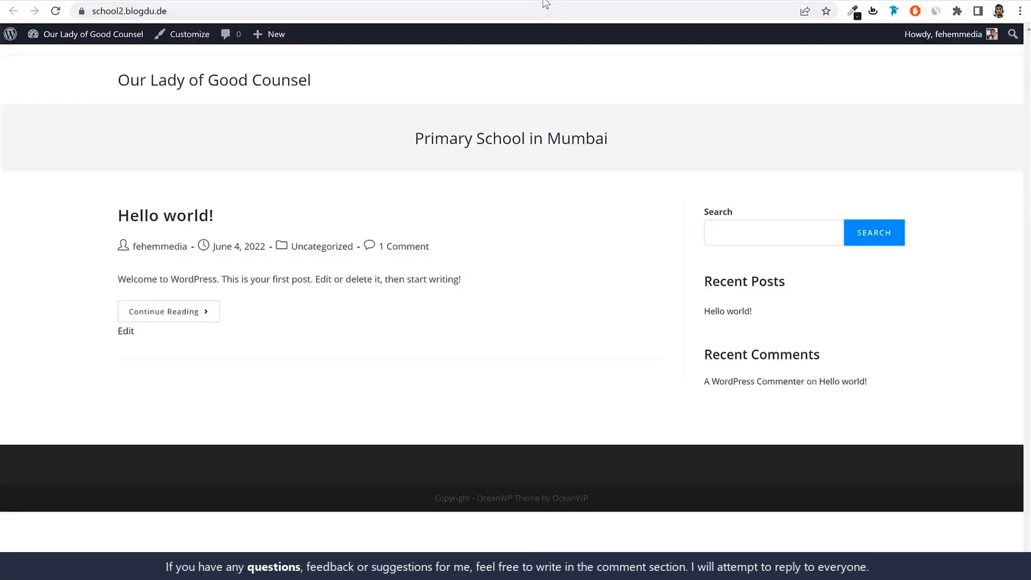
Go to bloggdude.com/school and copy the purchase code from the CodeCanyon item's Support section
left_click(498, 7)
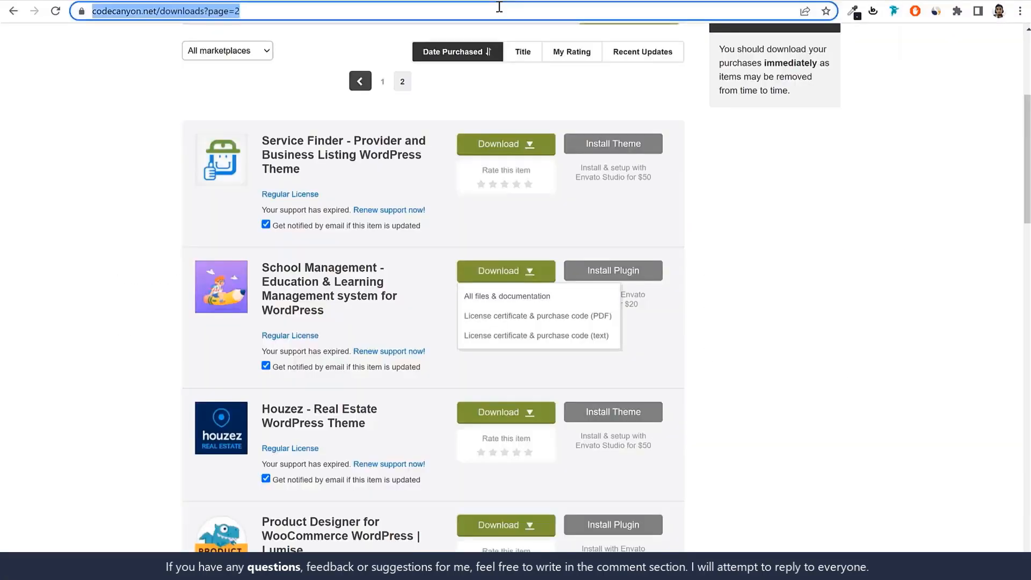
type("bloggdude.com/school")
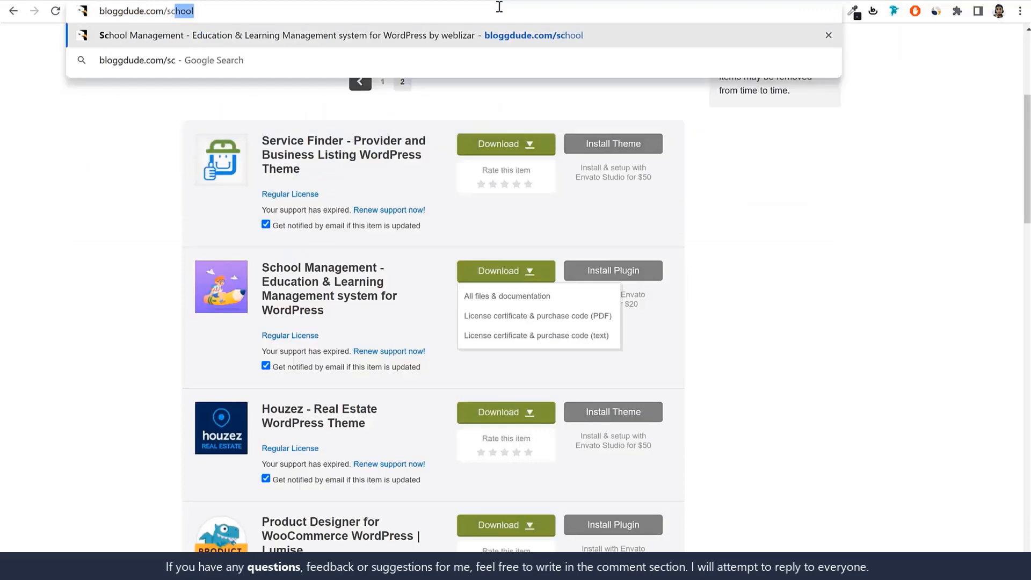
key("Return")
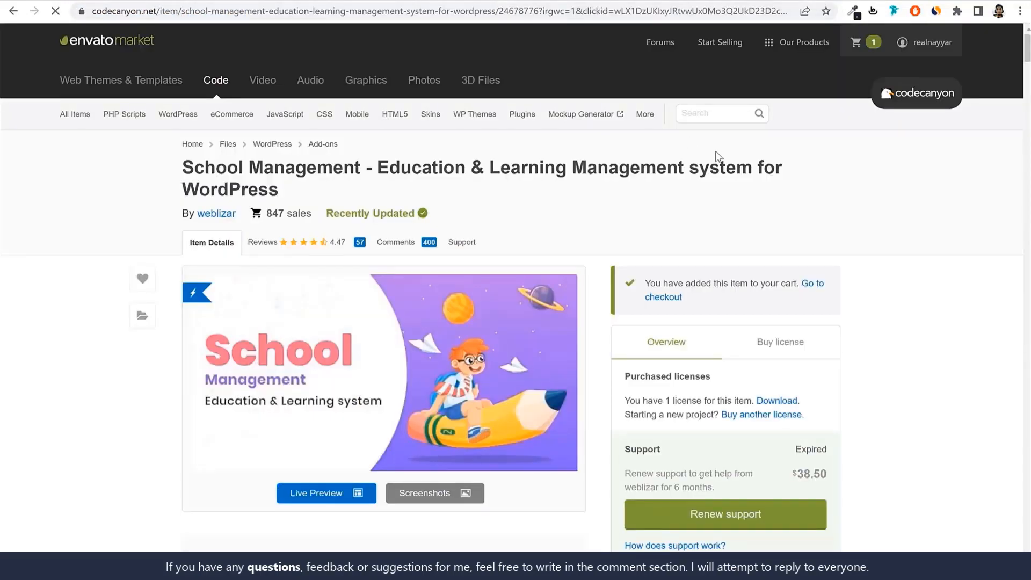
left_click(477, 249)
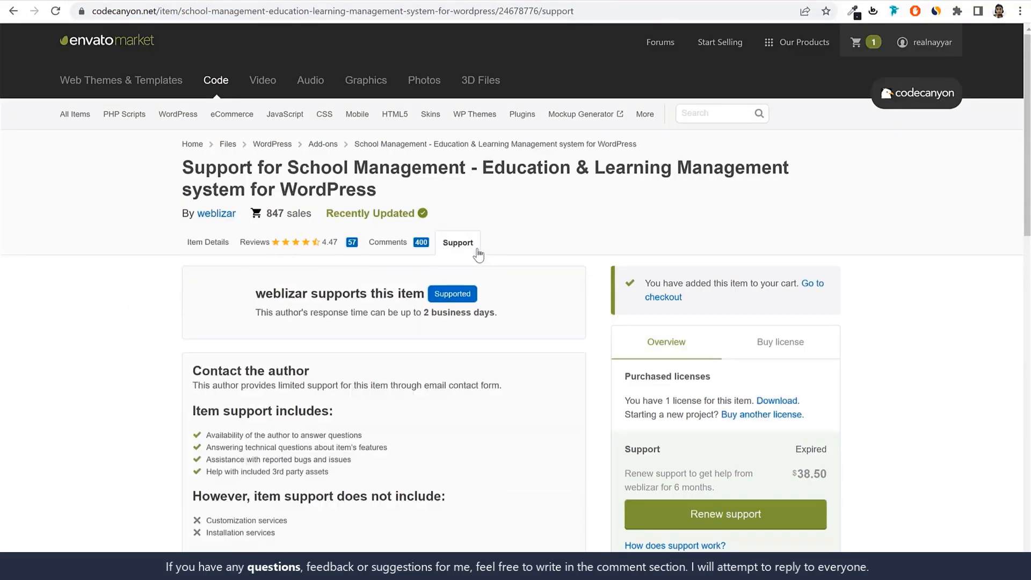
scroll(939, 310, "down", 6)
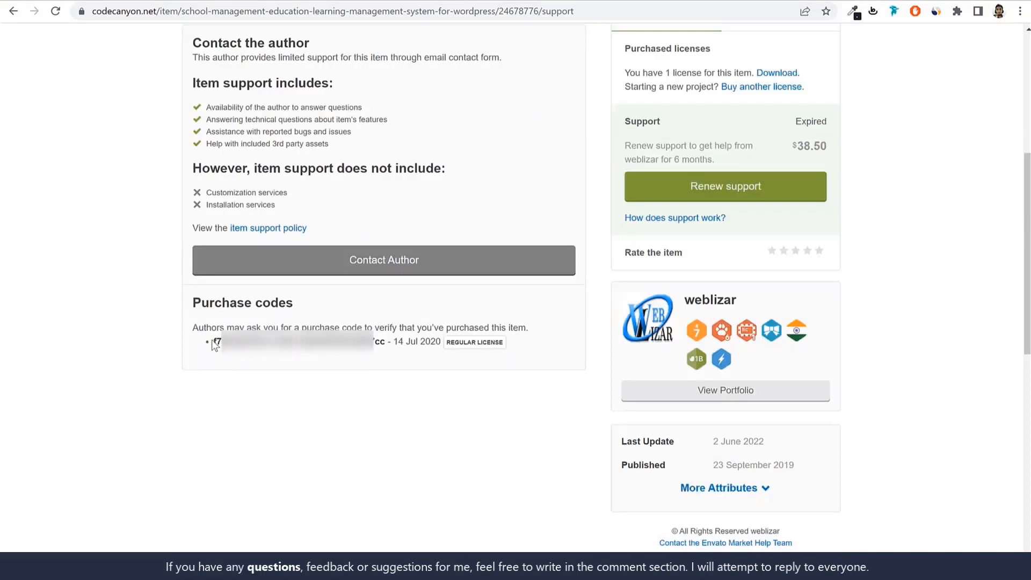
left_click_drag(214, 341, 379, 358)
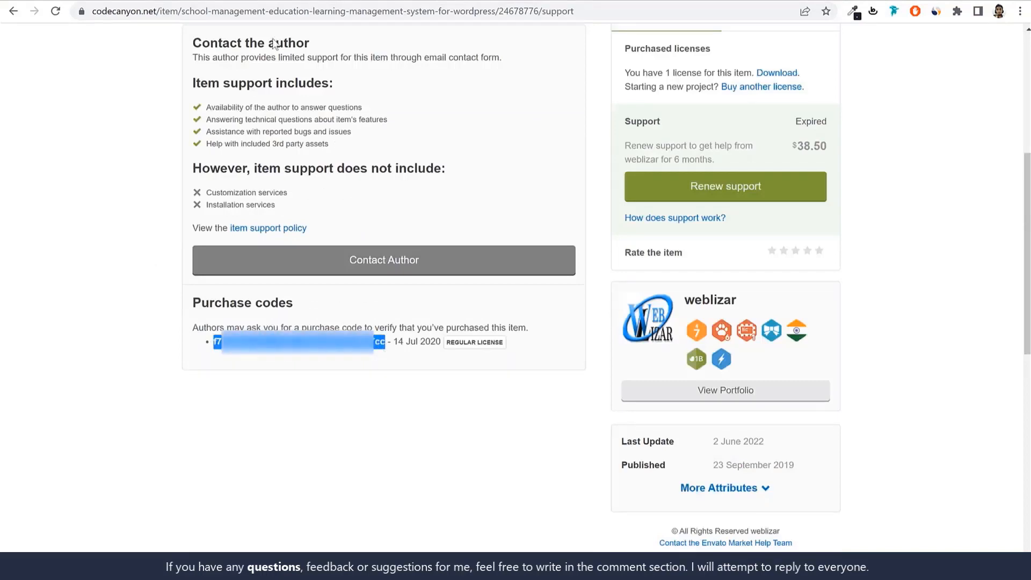
Paste the purchase code into the plugin's license page, activate the license and check the activation message
left_click(226, 1)
left_click(247, 297)
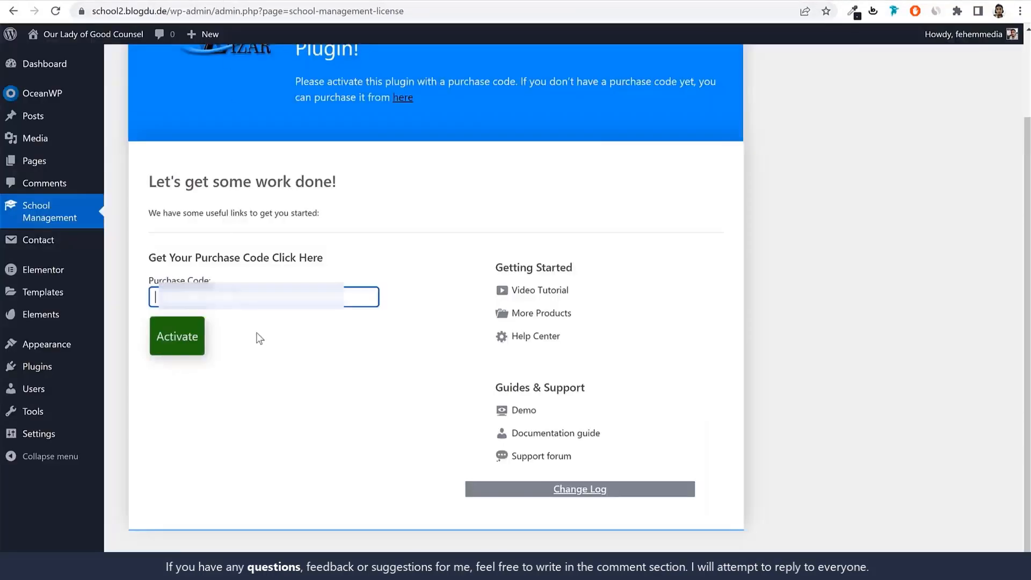
key("ctrl+v")
left_click(170, 345)
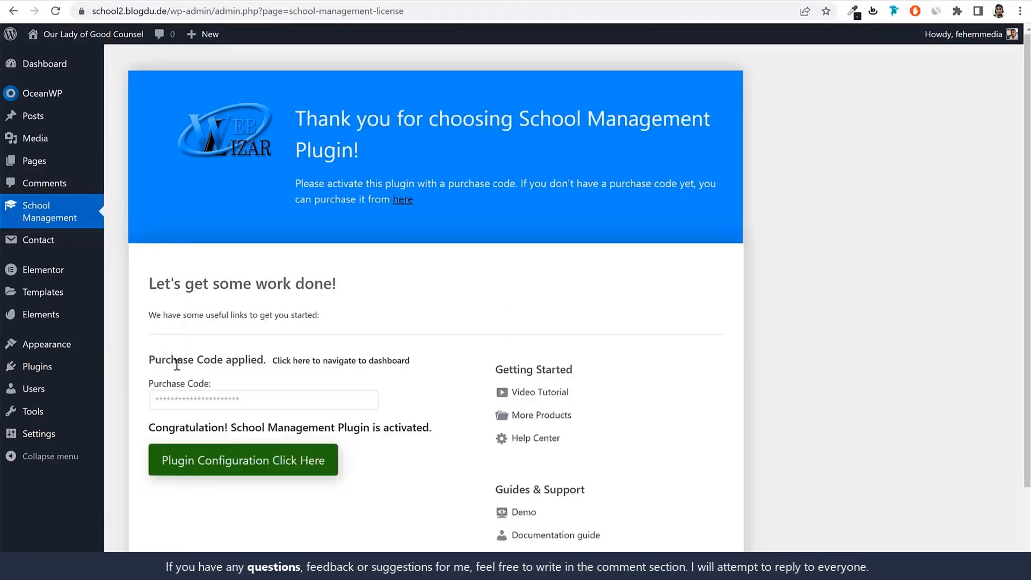
left_click_drag(152, 427, 403, 427)
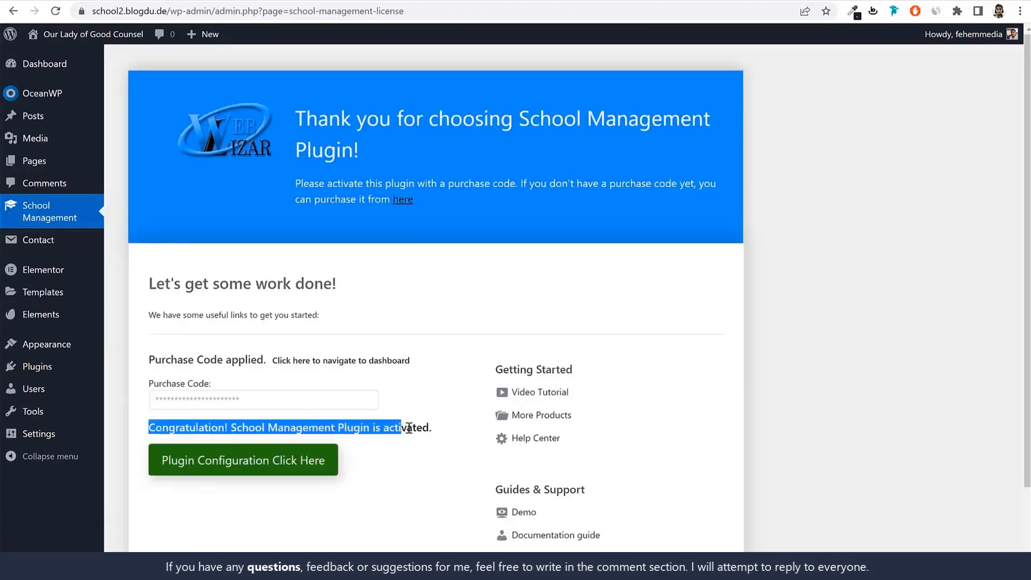
left_click(404, 427)
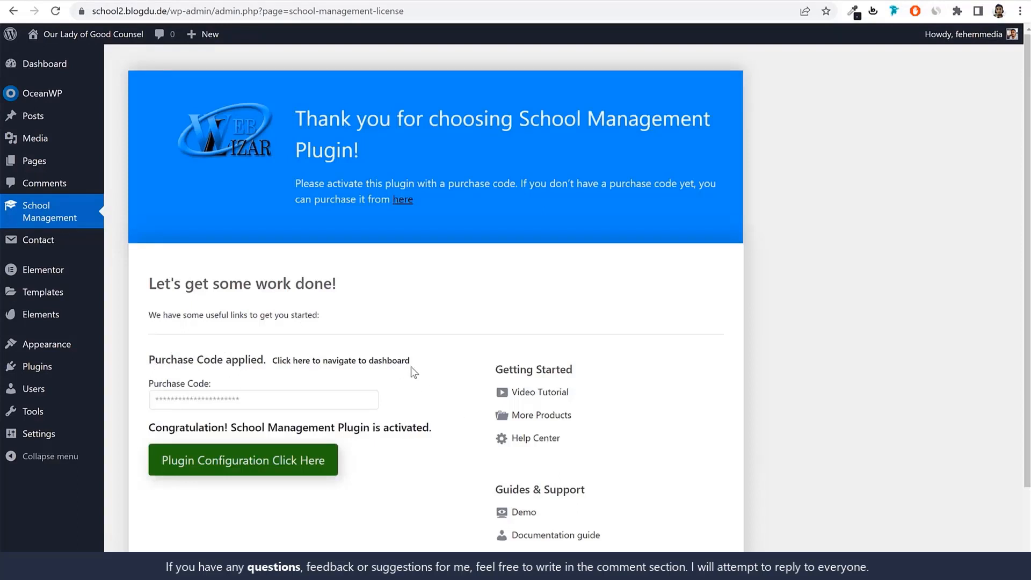
Examine the School Management sections and the SM modules that the activated plugin adds to the admin
left_click(54, 220)
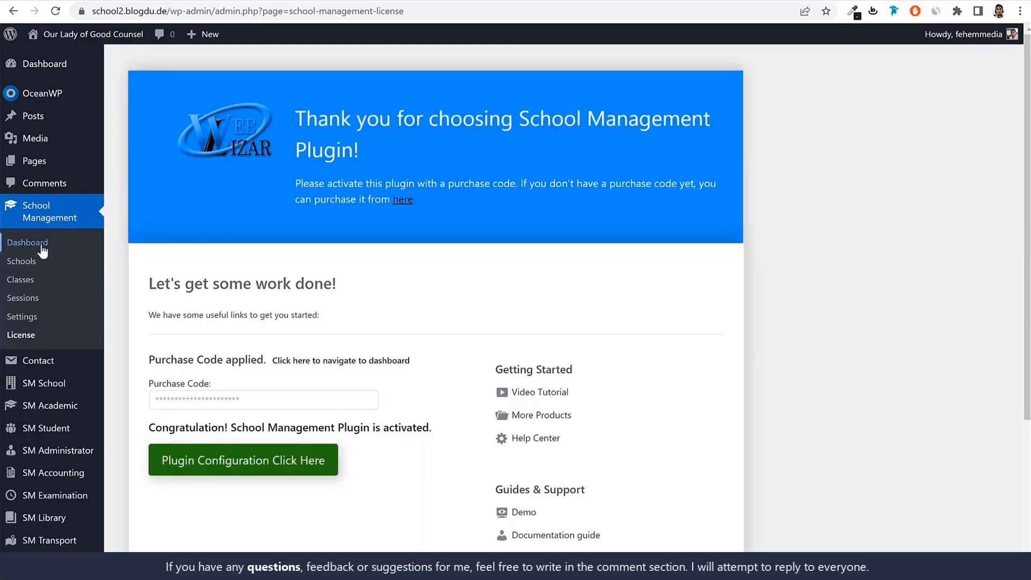
scroll(64, 349, "down", 4)
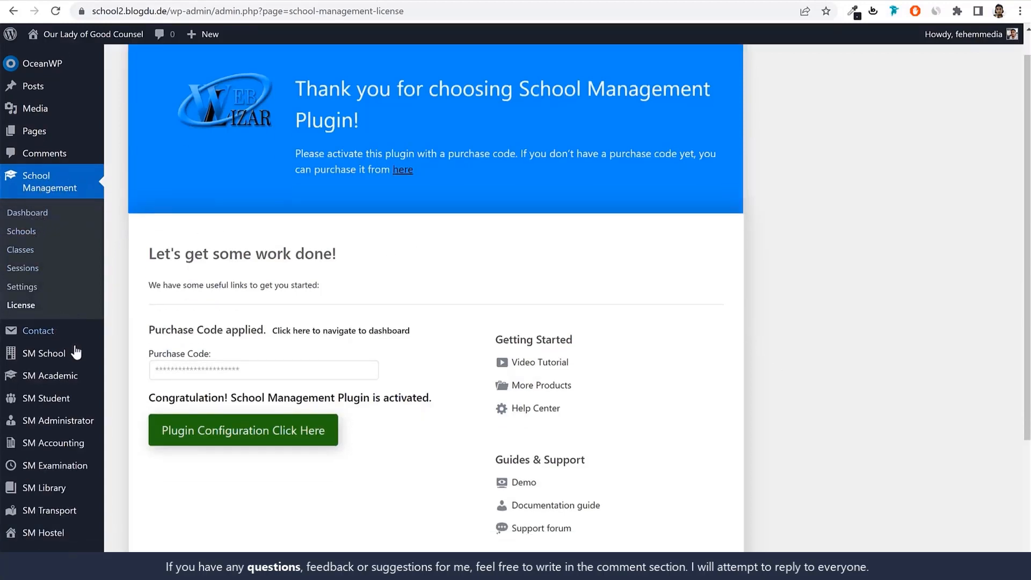
mouse_move(53, 276)
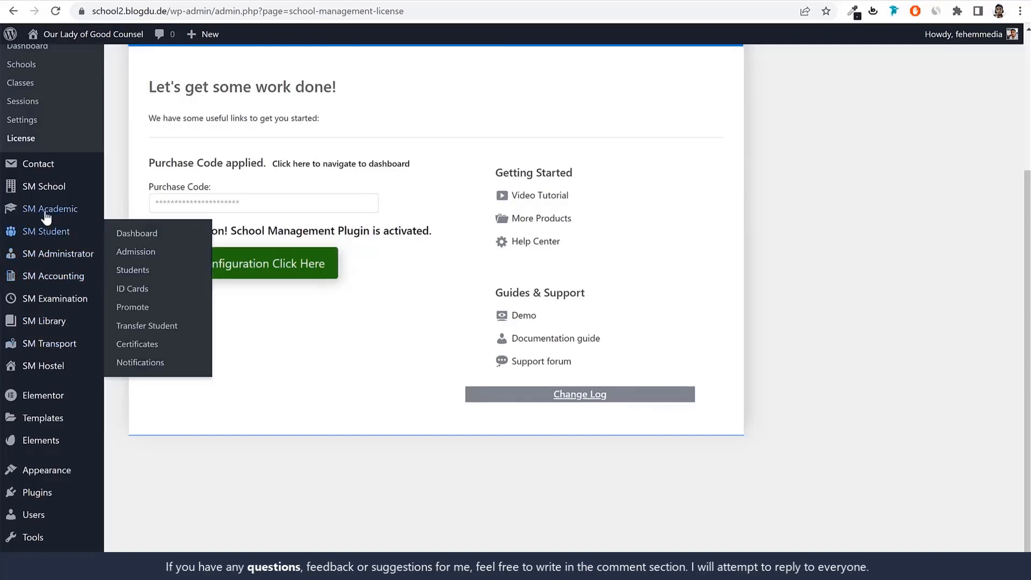
scroll(70, 268, "up", 4)
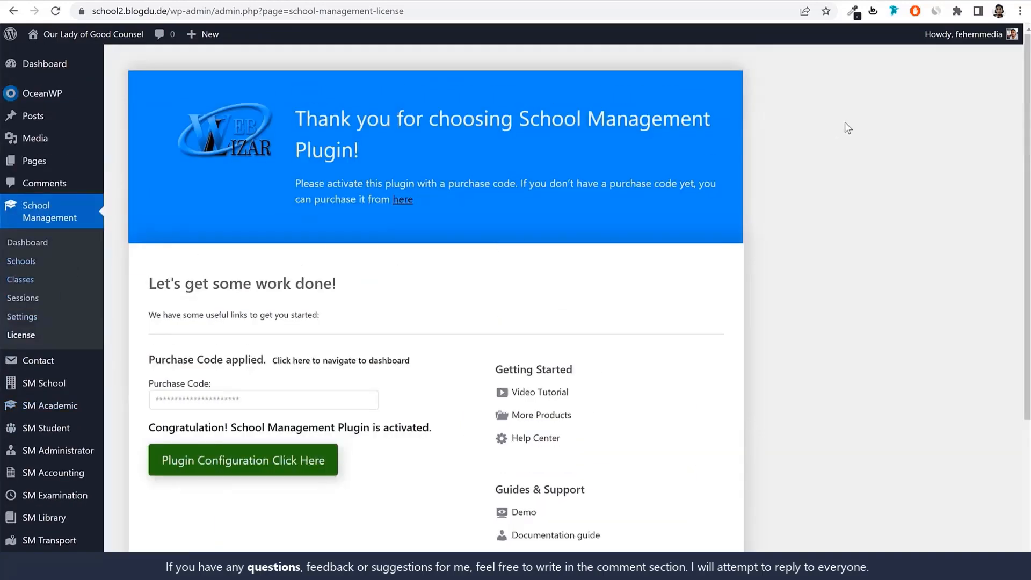
Open the Schools list, inspect the Default School entry and view the form for adding a new school
left_click(21, 261)
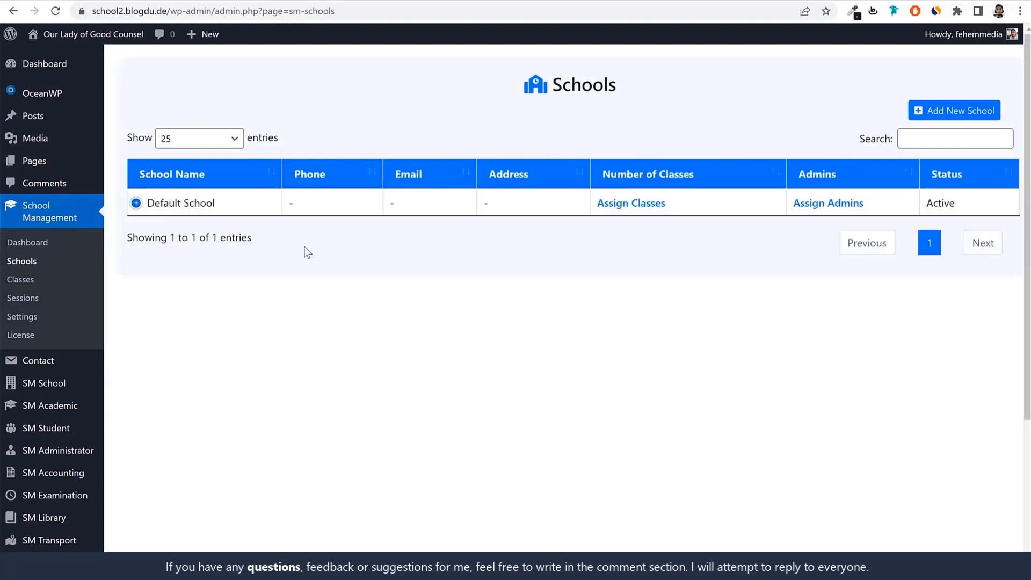
left_click_drag(221, 209, 146, 207)
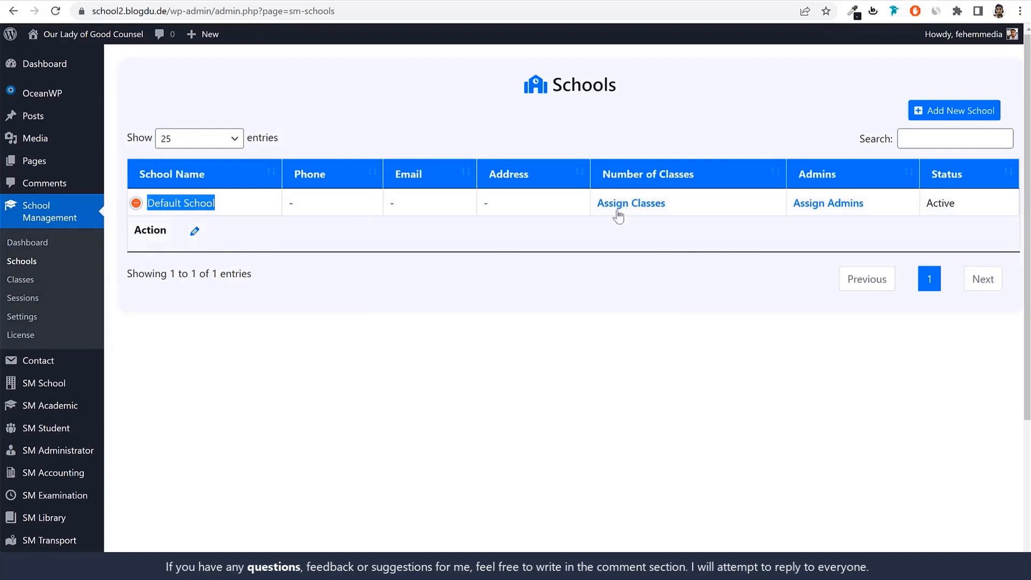
left_click(378, 240)
left_click(136, 203)
left_click(955, 111)
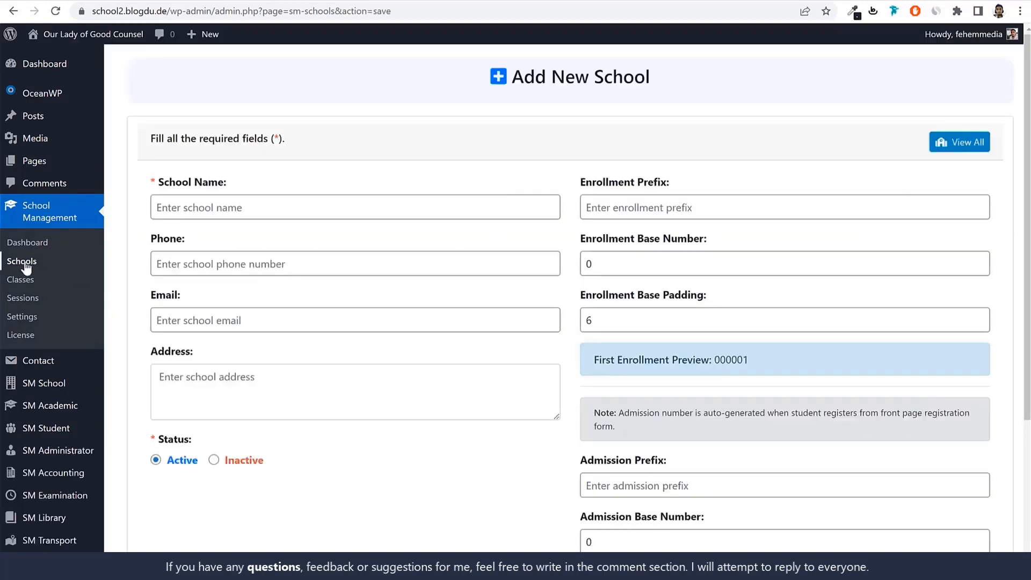
left_click(22, 263)
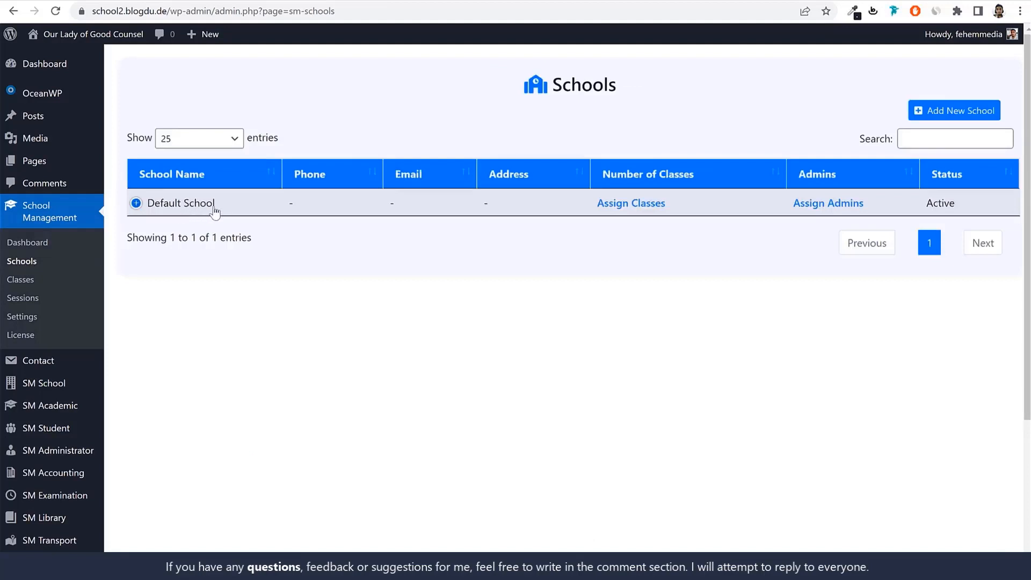
Open Default School for editing and set its school name to "Our Lady of Good Counsel - Sion Mumbai"
left_click_drag(212, 206, 141, 207)
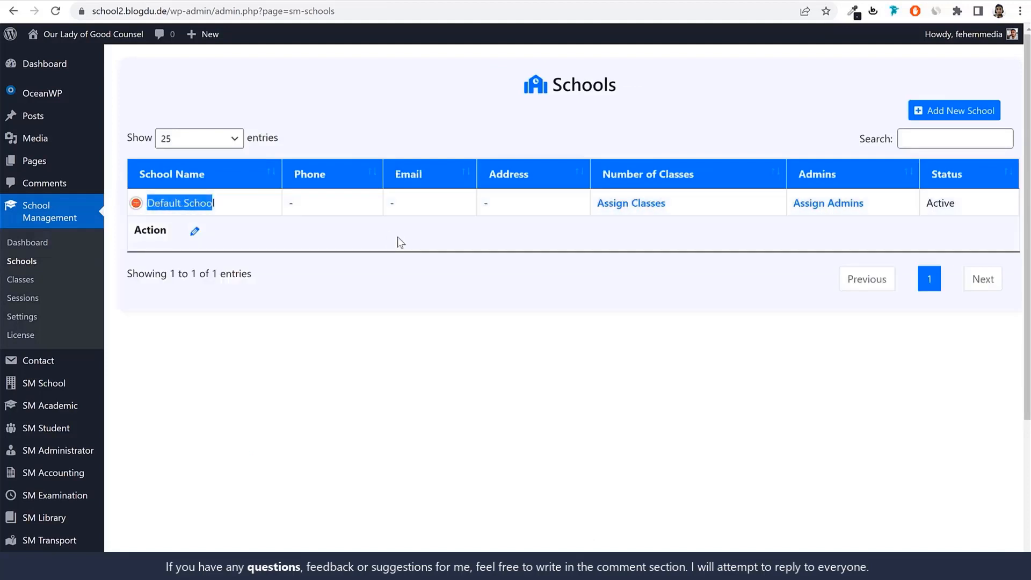
left_click(195, 234)
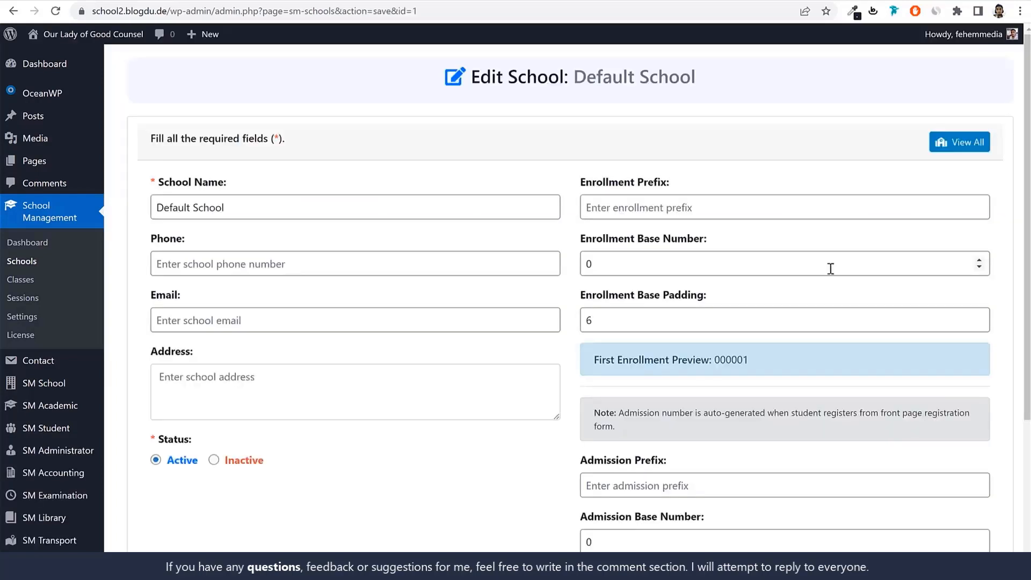
left_click(340, 197)
key("ctrl+a")
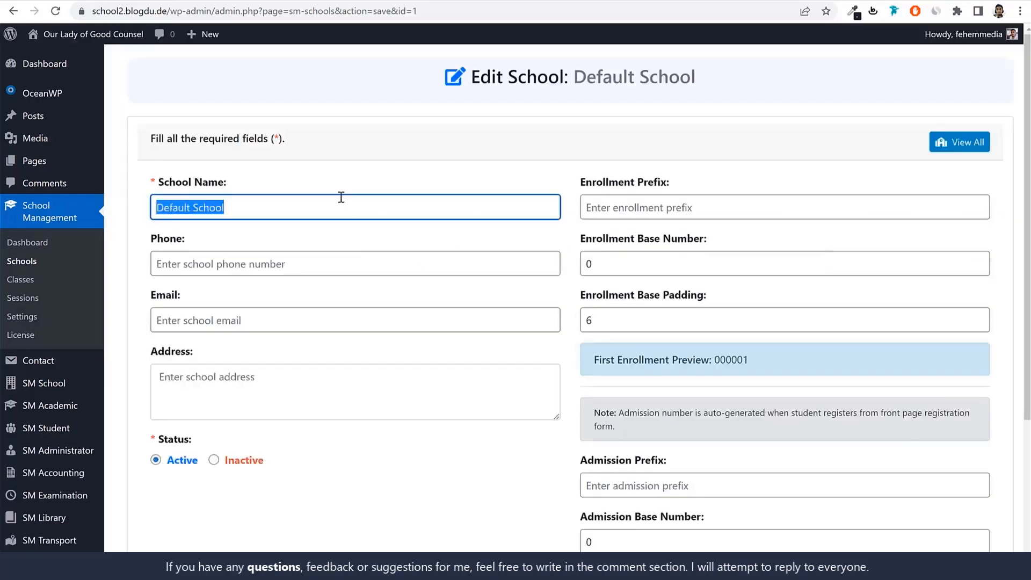
type("Ou")
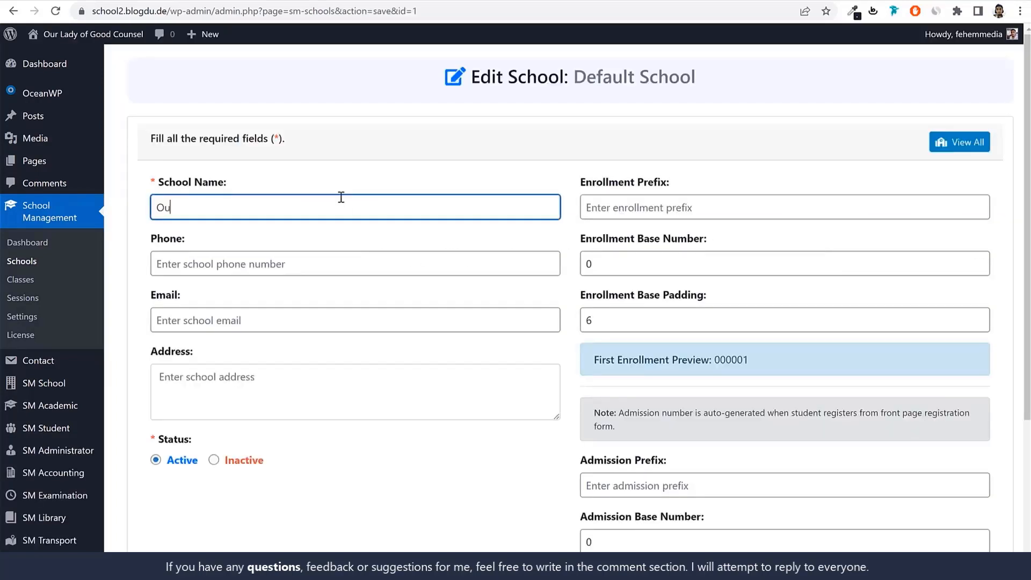
type("r Lady of Good Counsel")
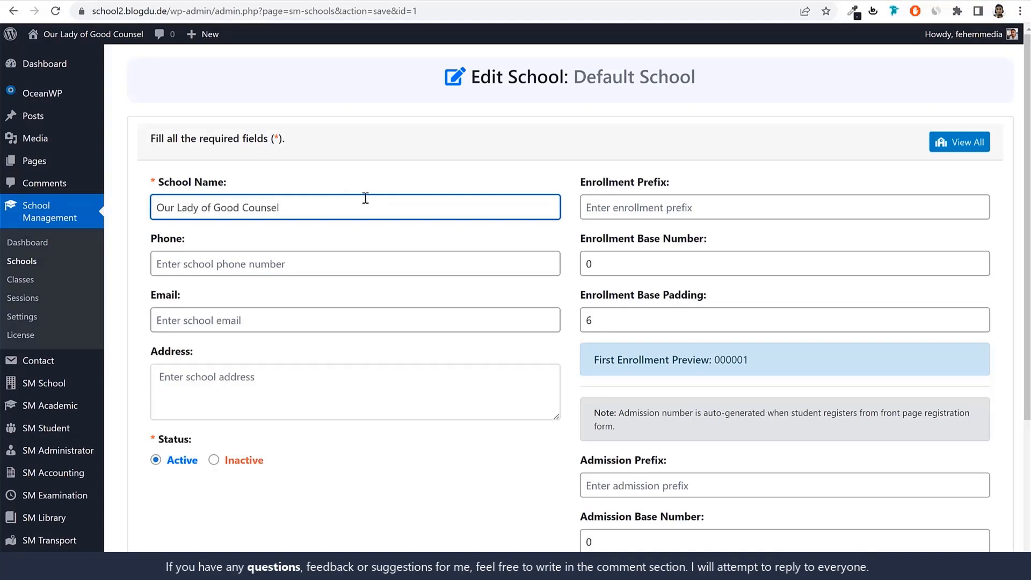
type(" - Sion")
left_click_drag(310, 216, 297, 217)
left_click(334, 216)
type("Muba")
type("mbaiu")
left_click_drag(671, 185, 573, 186)
left_click(733, 183)
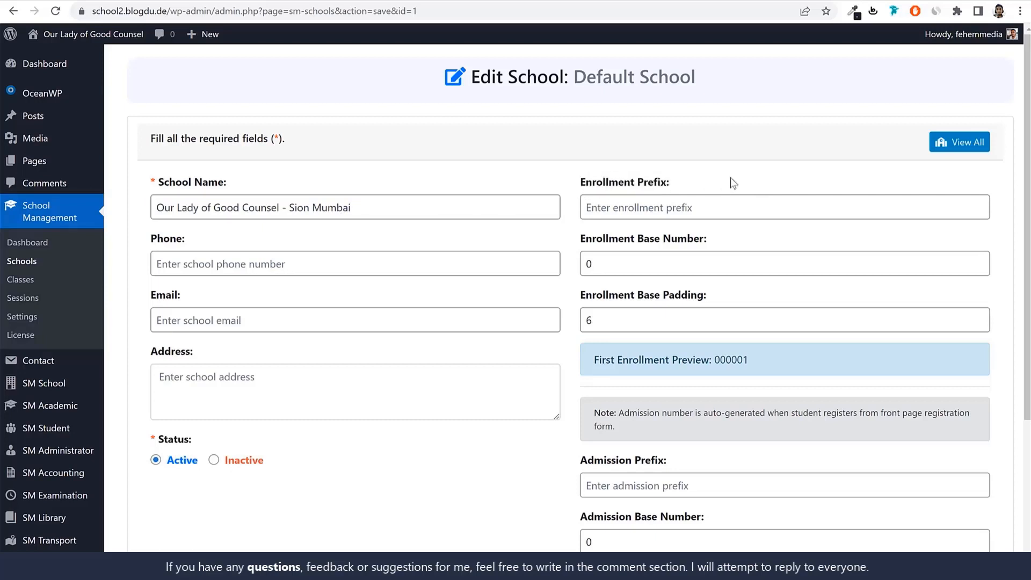
Set the school's enrollment prefix to GR
left_click(706, 212)
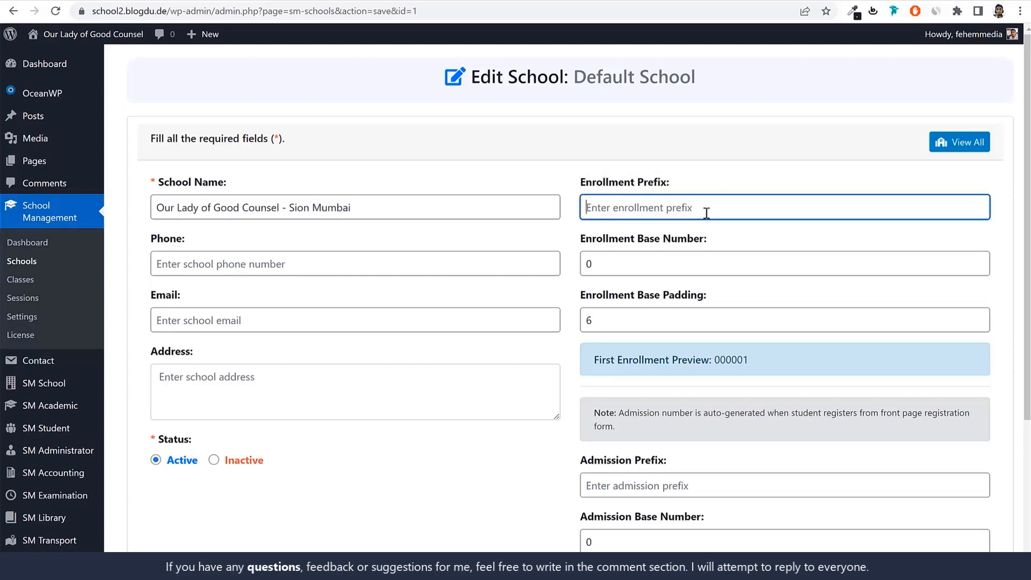
type("A")
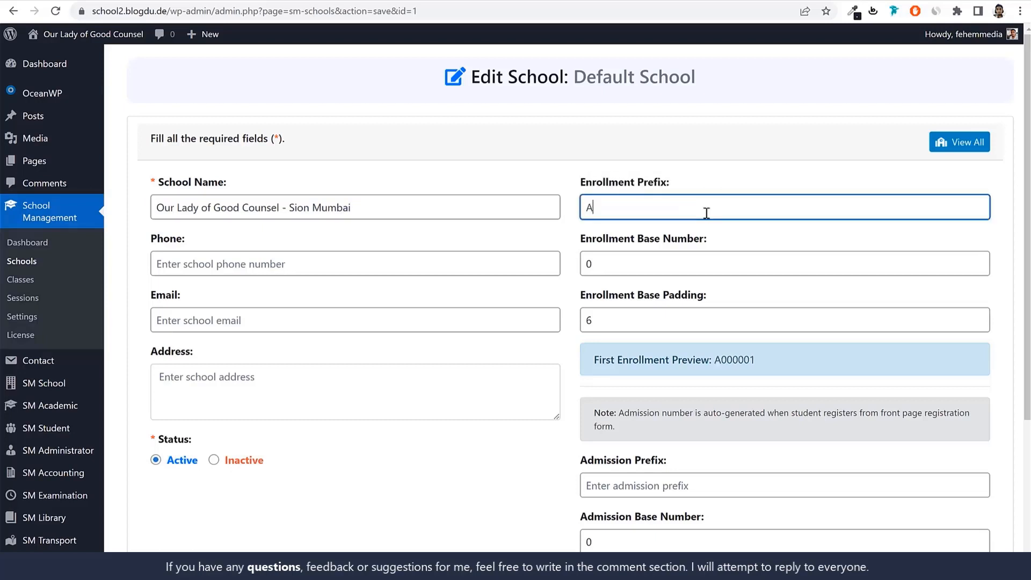
key("BackSpace")
type("GR")
Examine how the enrollment prefix, base number and base padding make up the first enrollment number preview
left_click_drag(603, 360, 794, 359)
left_click(718, 360)
left_click(794, 359)
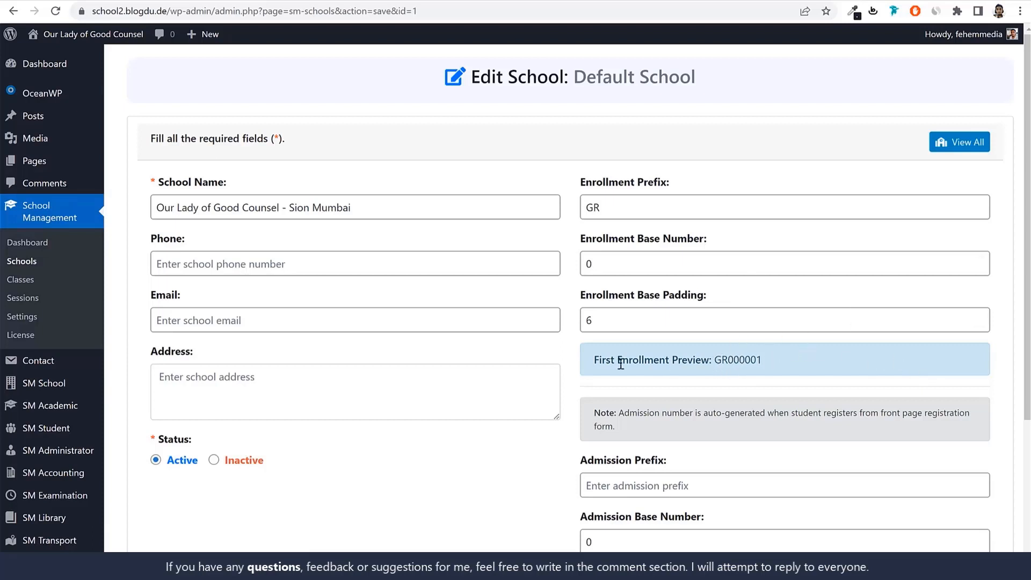
left_click_drag(622, 361, 729, 363)
left_click(751, 364)
left_click_drag(640, 203, 556, 212)
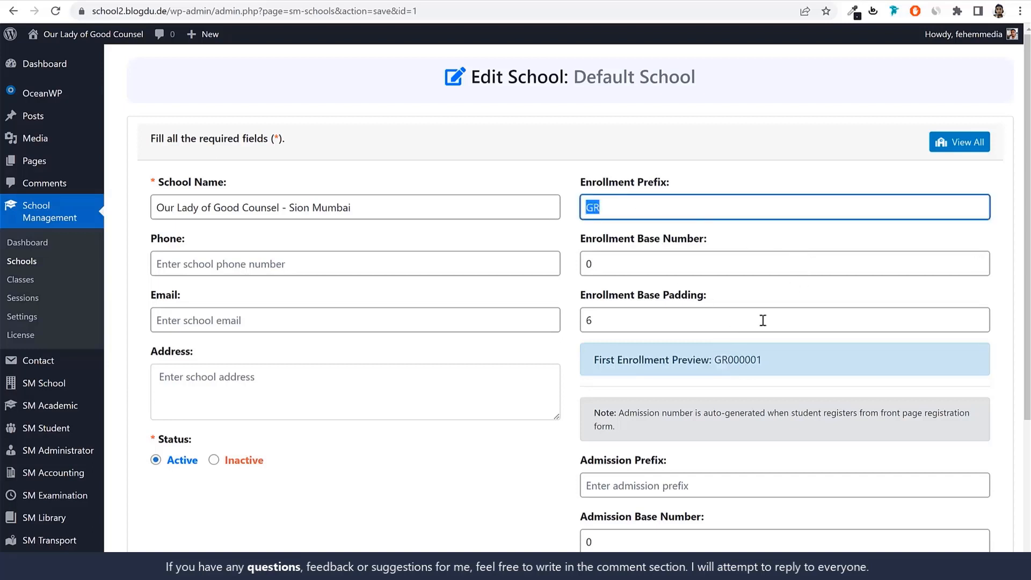
left_click_drag(635, 238, 704, 247)
left_click_drag(721, 359, 762, 360)
left_click(757, 360)
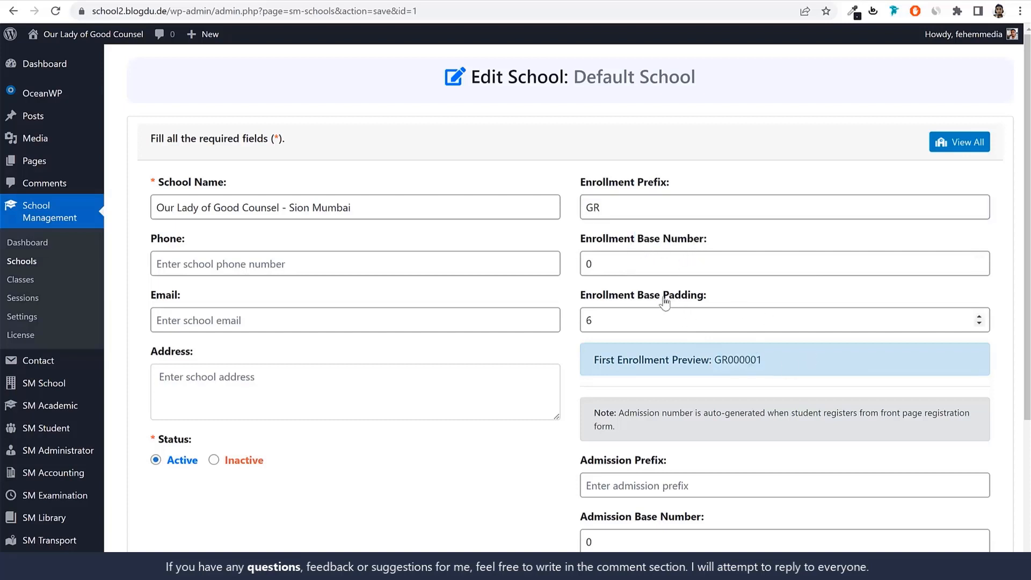
left_click_drag(603, 322, 577, 322)
left_click(749, 358)
left_click_drag(734, 359, 772, 363)
left_click(772, 363)
Set the school's admission prefix to Ad and check the first admission number preview
scroll(797, 367, "down", 4)
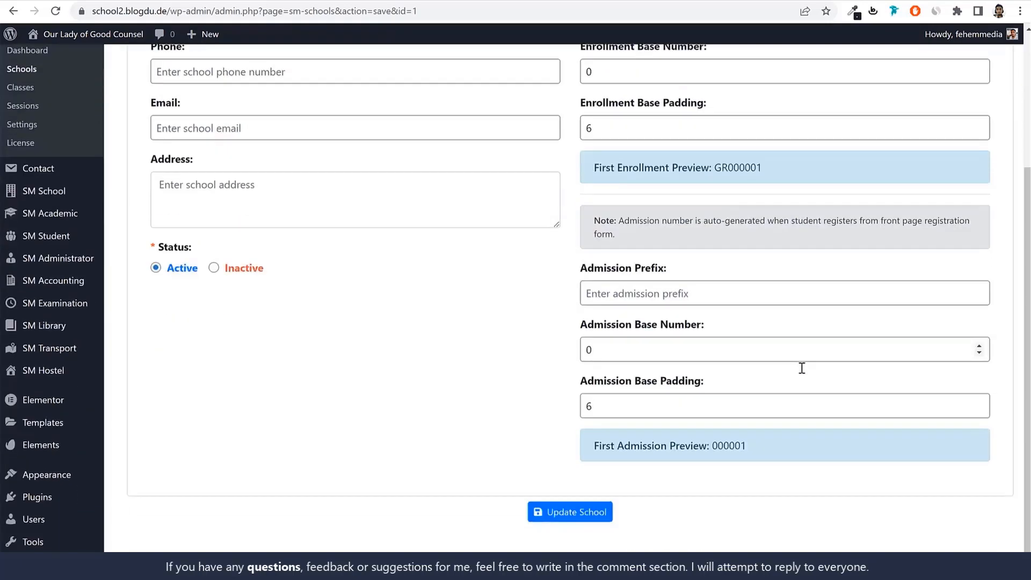
left_click(667, 265)
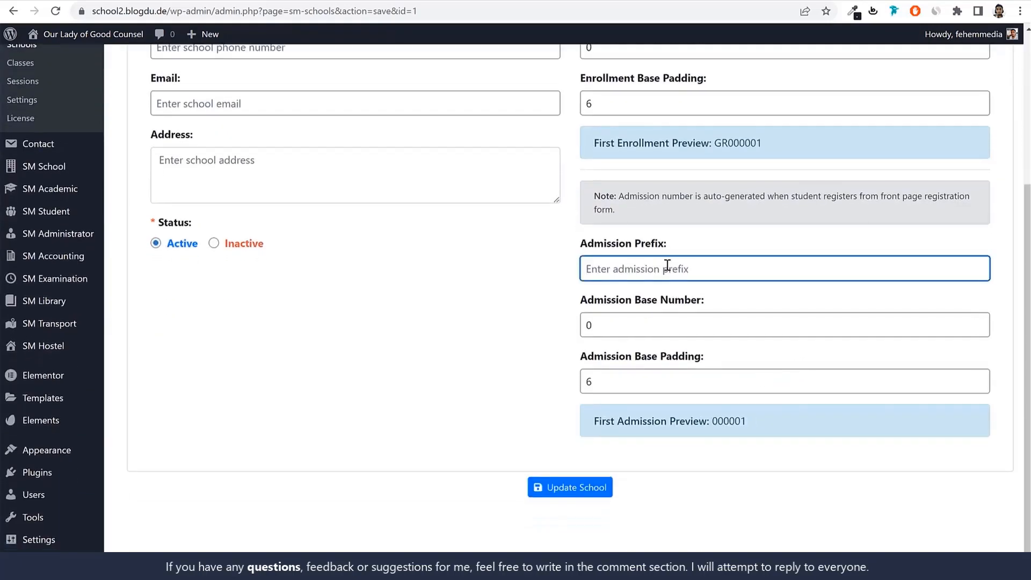
type("S")
key("BackSpace")
type("Ad")
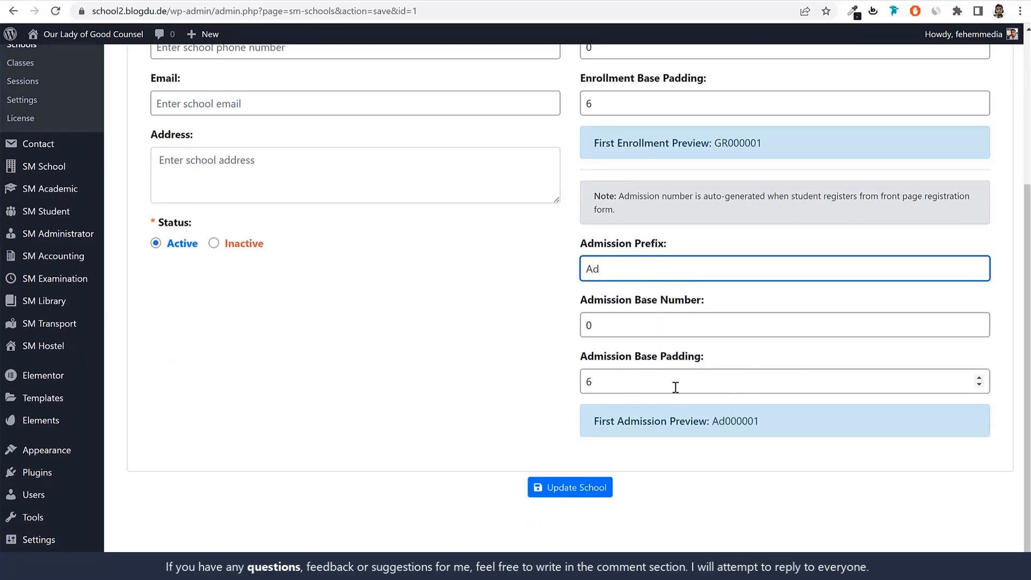
left_click_drag(725, 421, 797, 421)
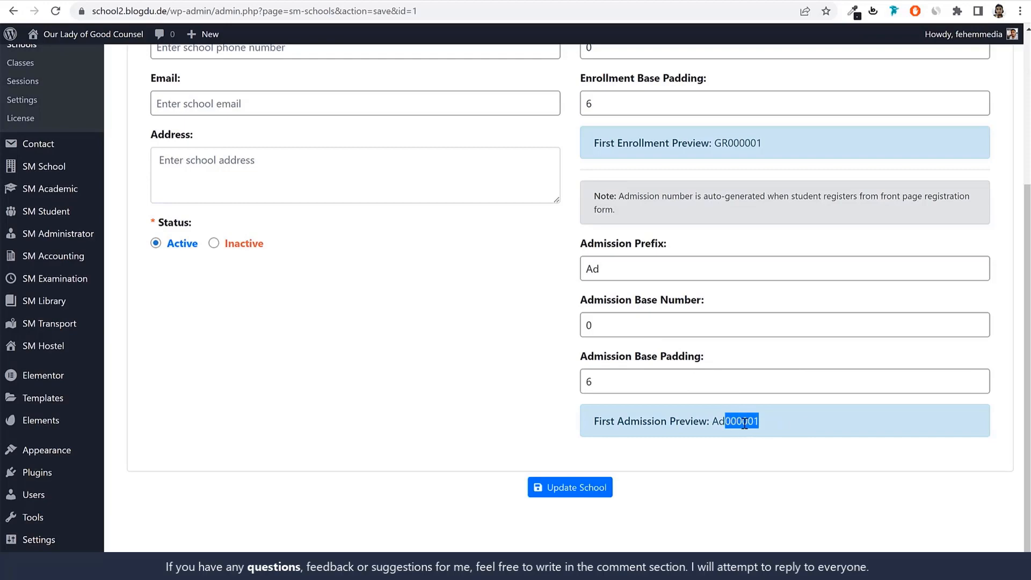
Fill in the school's phone number and email address
scroll(753, 431, "up", 4)
left_click(305, 274)
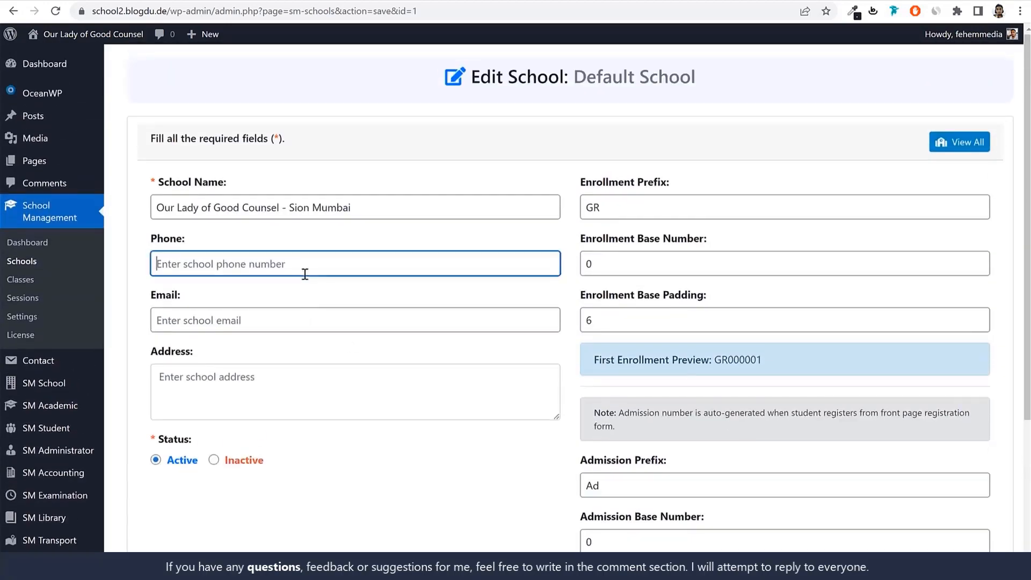
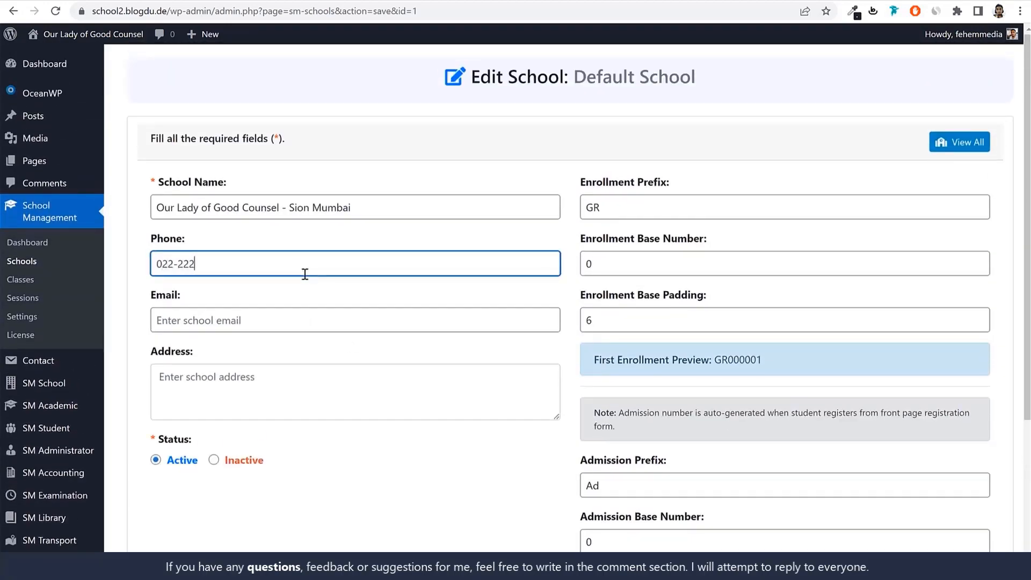
left_click(284, 311)
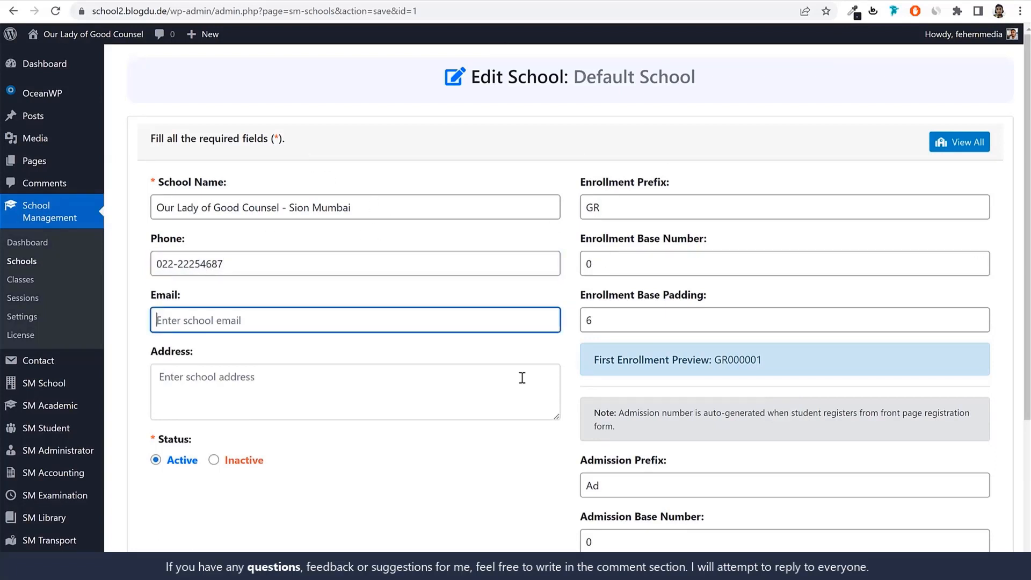
key("ctrl+a")
Enter the school's postal address and save the updated school details
scroll(313, 328, "down", 1)
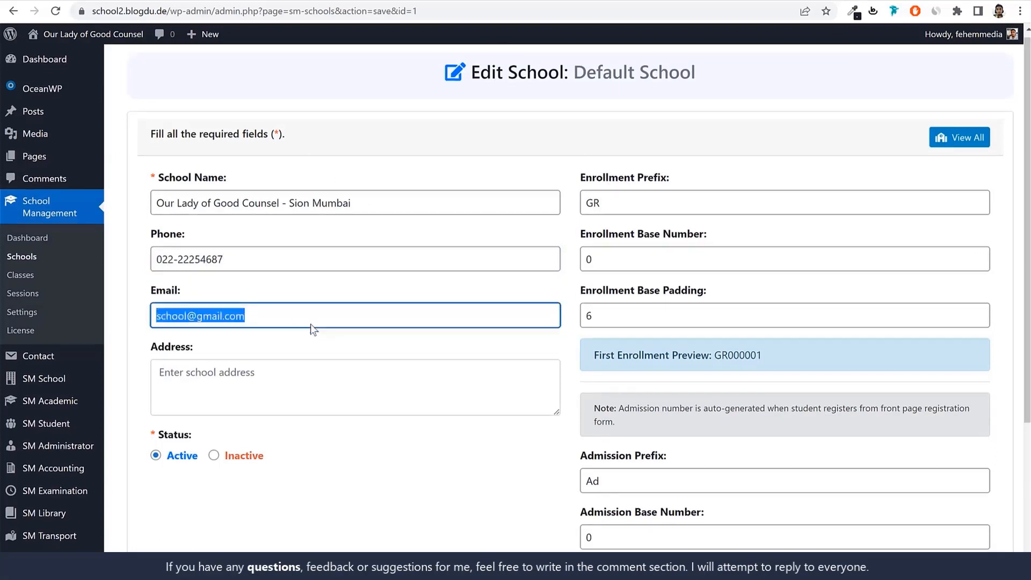
scroll(311, 324, "down", 2)
left_click(357, 366)
scroll(385, 249, "up", 1)
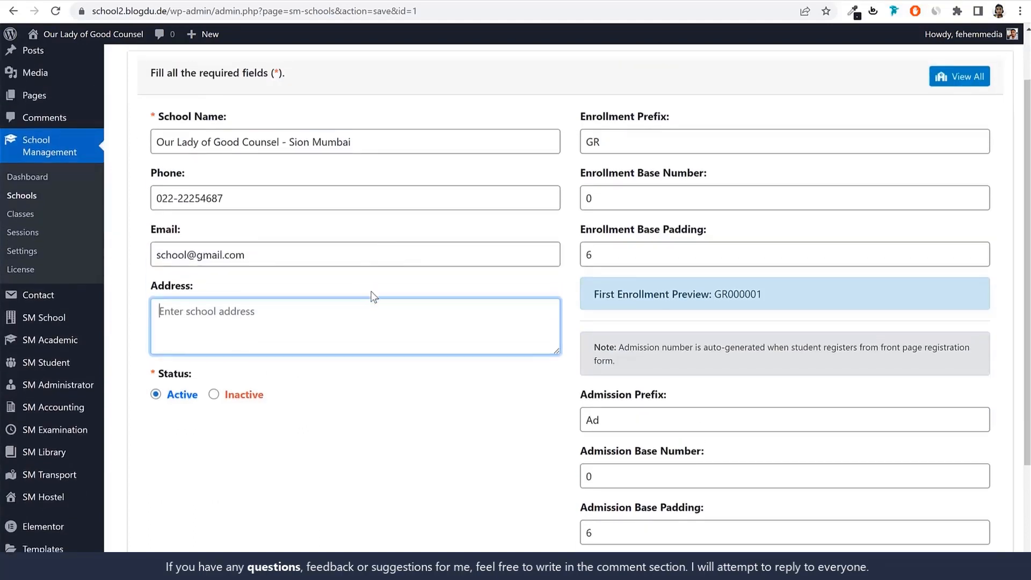
type("Sion, Mumbai 400022")
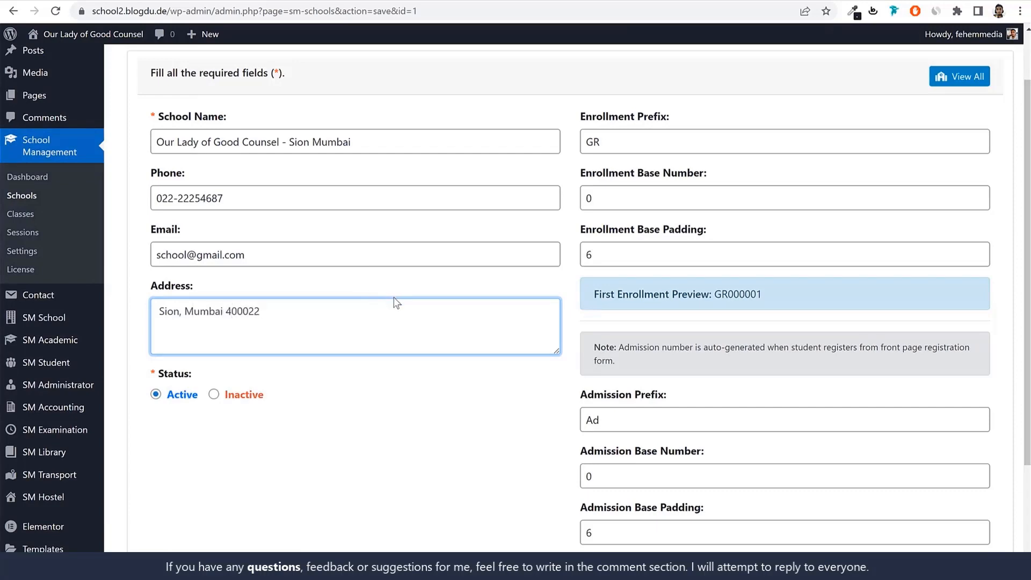
scroll(381, 346, "down", 3)
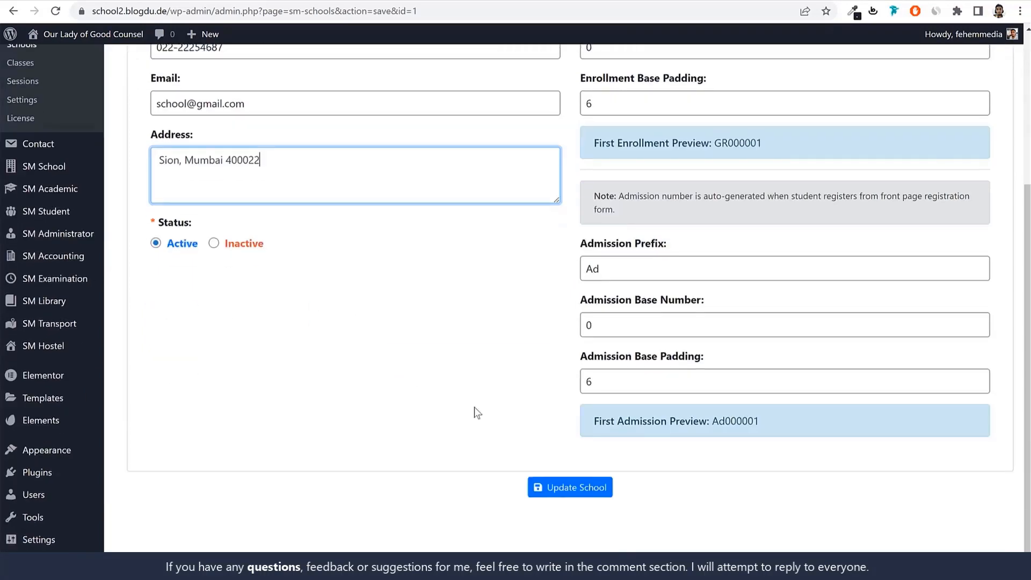
left_click(588, 486)
scroll(667, 428, "up", 4)
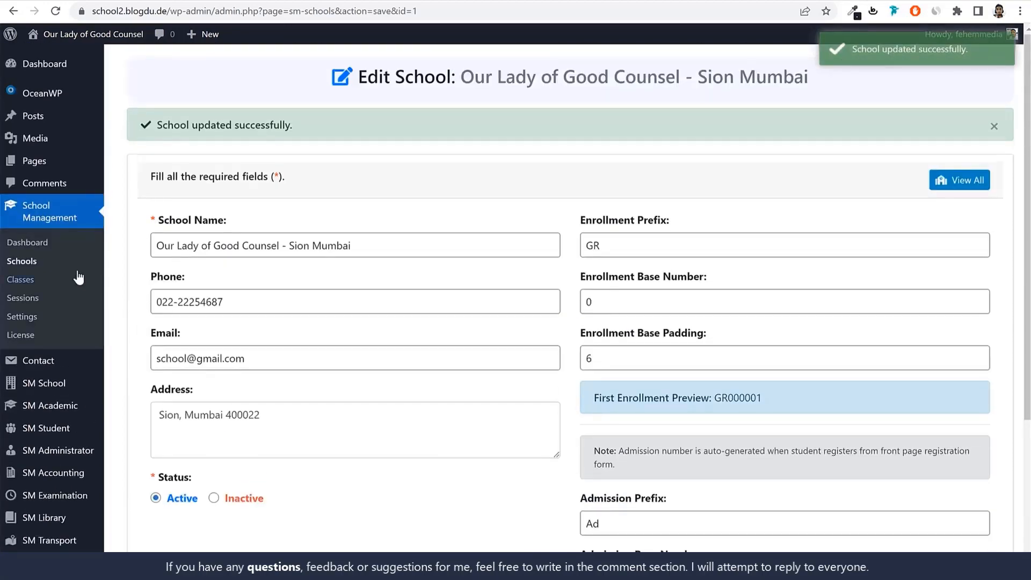
Review the school's entry and class assignment option in the Schools list, and examine the grades available in the Classes list
left_click(25, 263)
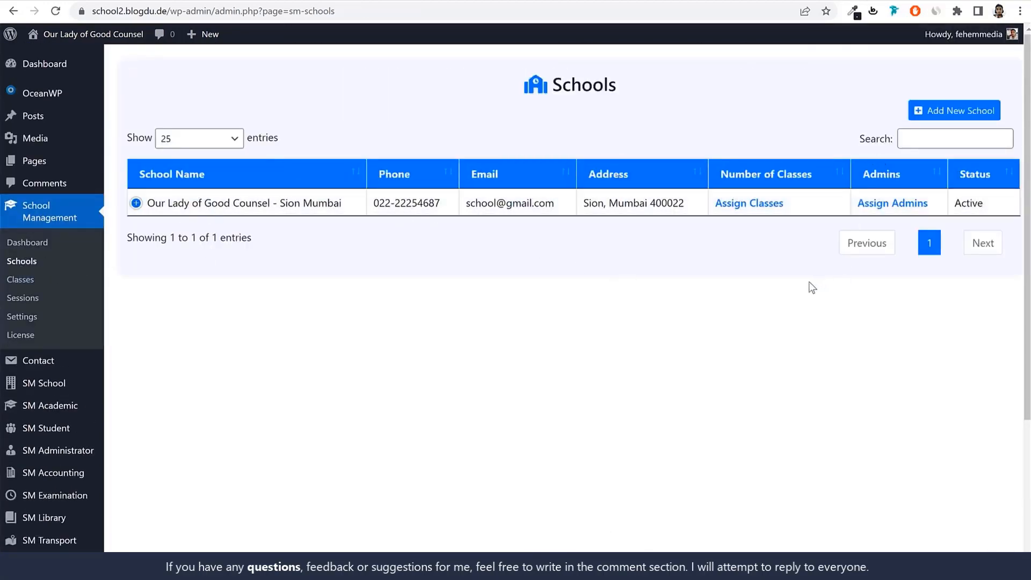
left_click(941, 115)
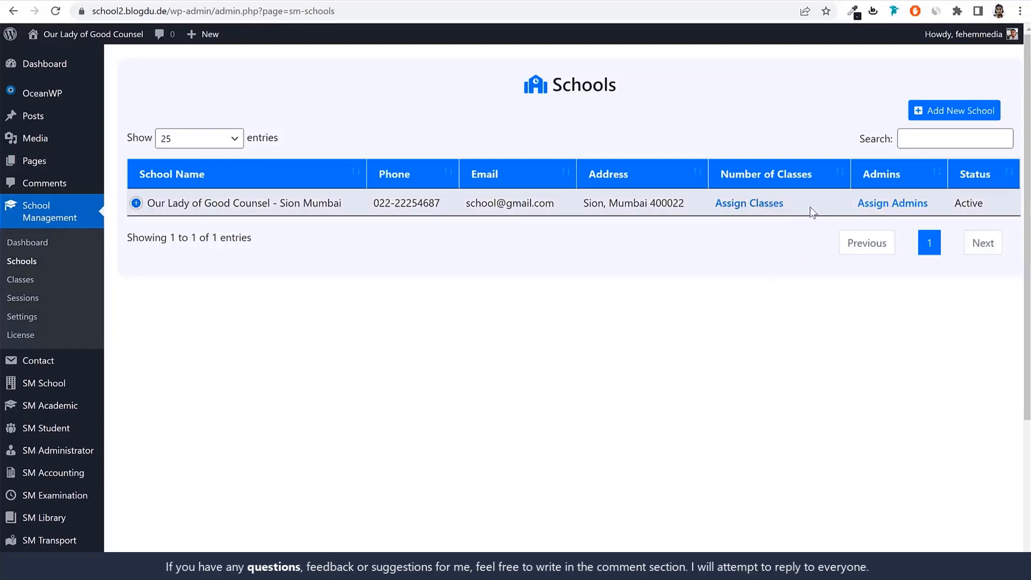
left_click_drag(704, 203, 780, 209)
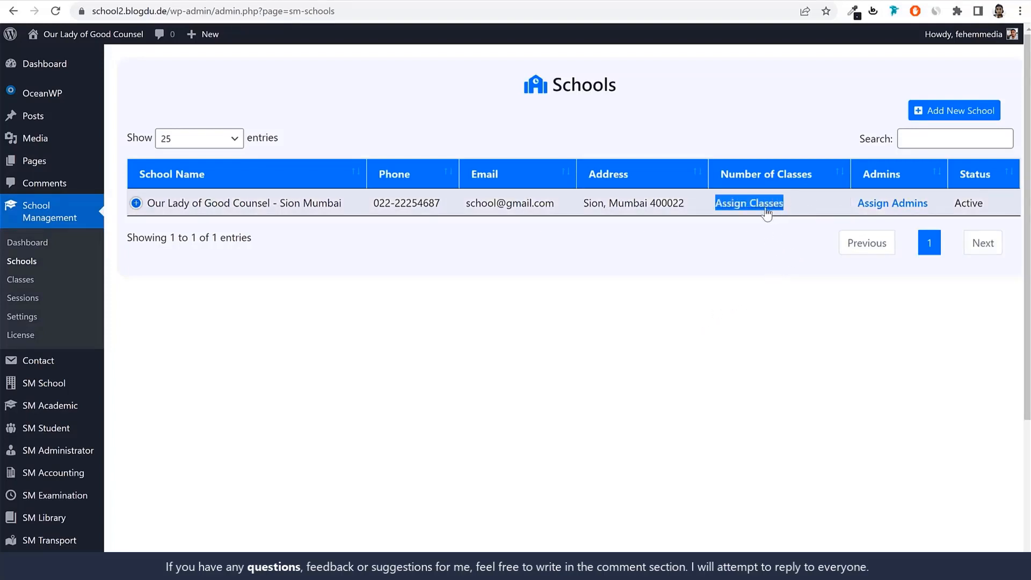
left_click(27, 281)
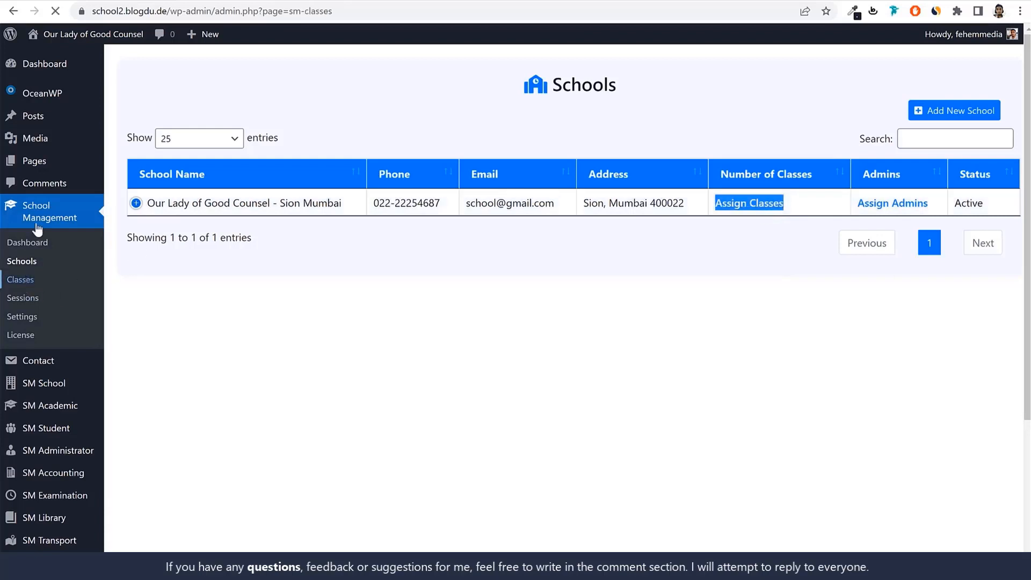
scroll(444, 392, "down", 3)
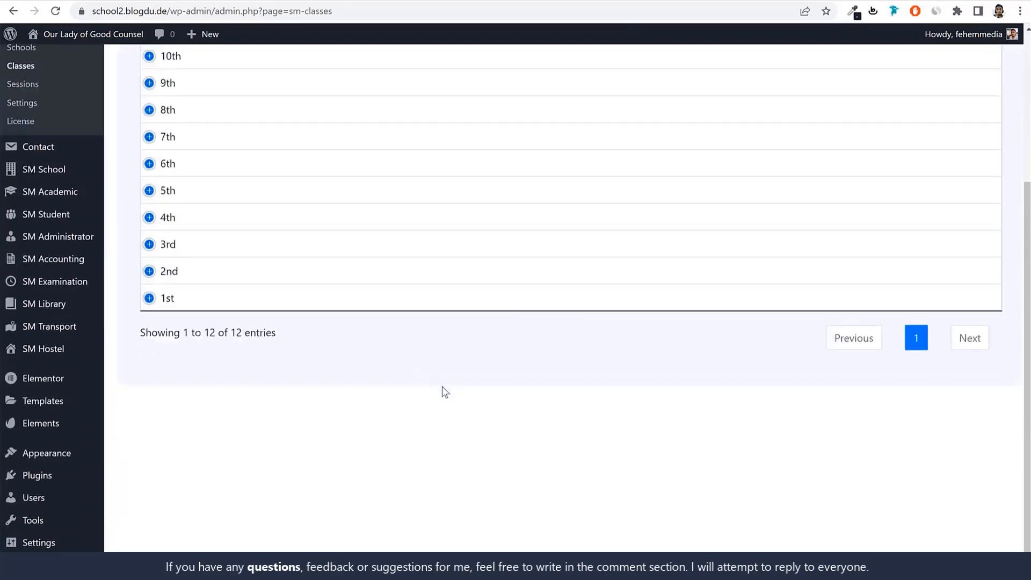
left_click(150, 360)
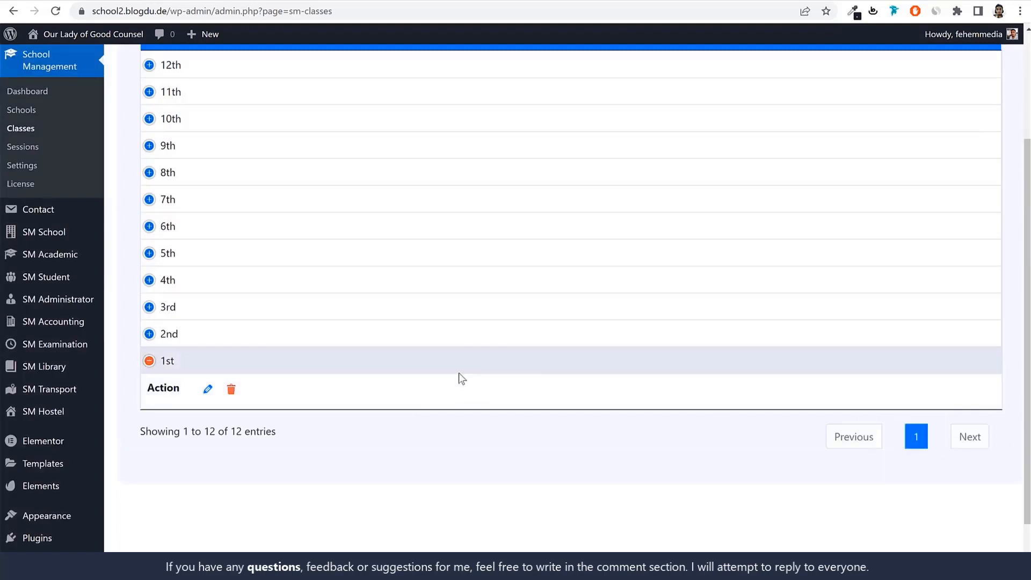
scroll(460, 379, "up", 1)
scroll(459, 378, "up", 2)
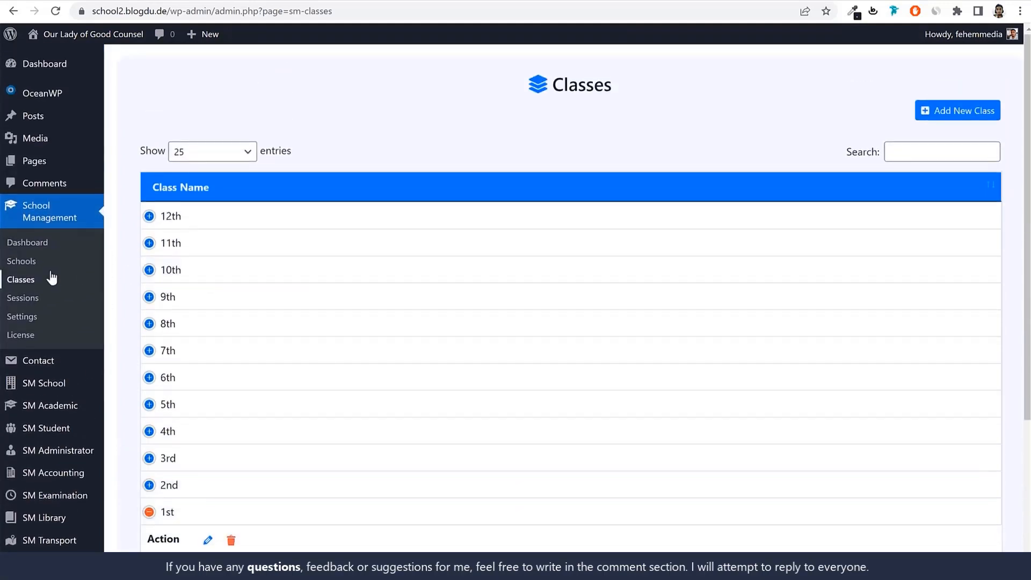
Assign the 1st, 2nd, 3rd and 4th classes to Our Lady of Good Counsel - Sion Mumbai
left_click(31, 263)
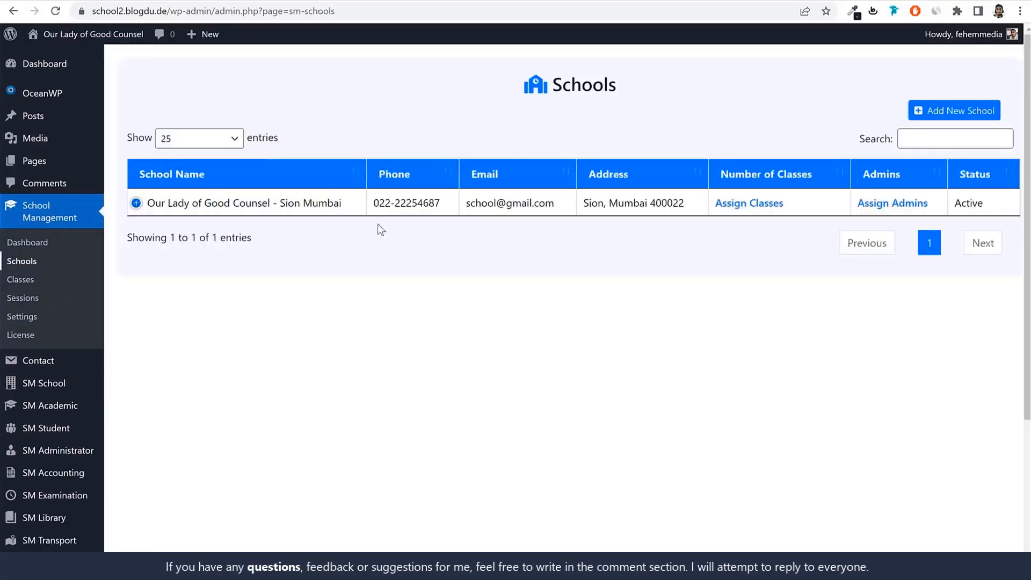
left_click(749, 203)
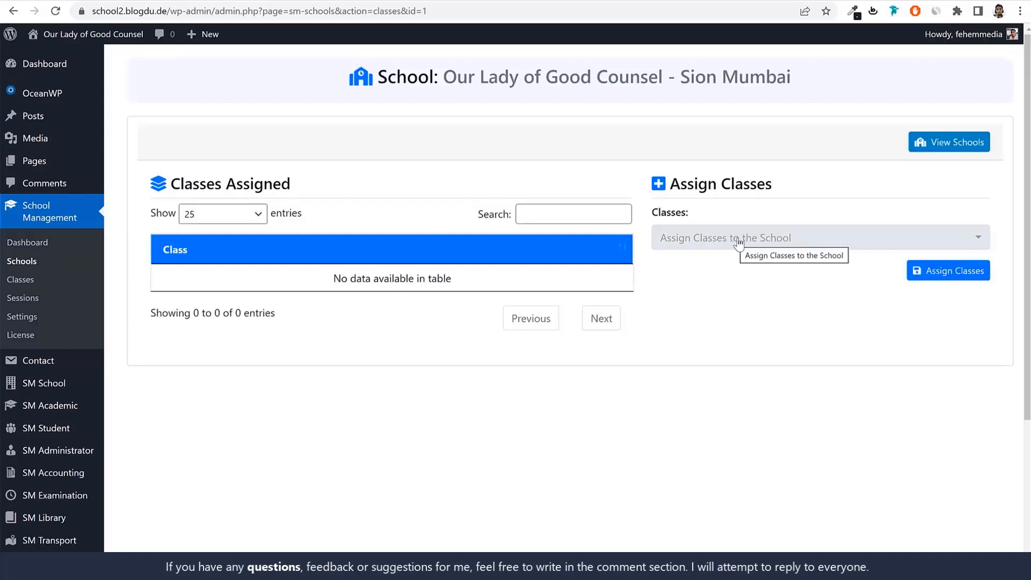
left_click(738, 243)
scroll(734, 411, "down", 3)
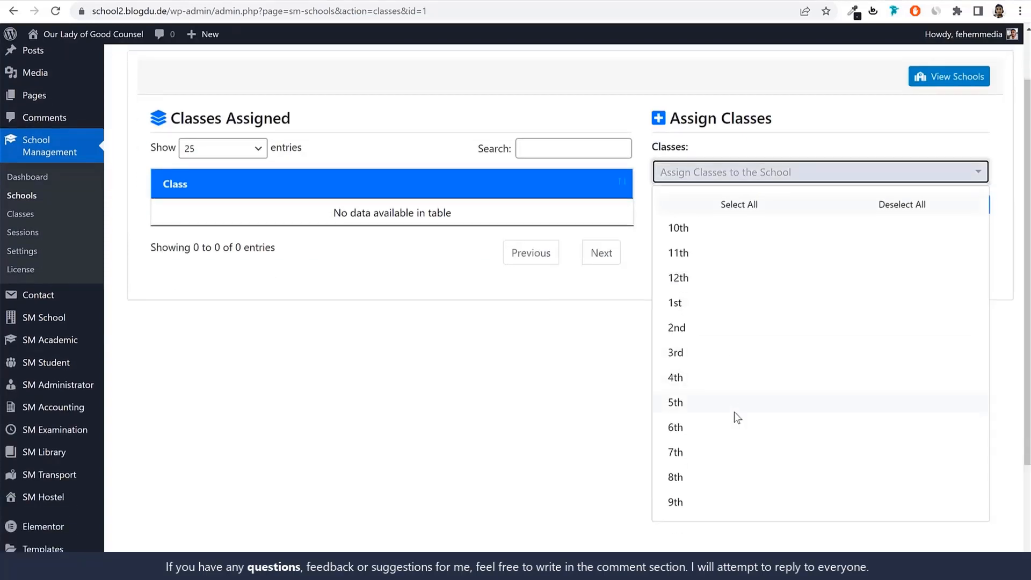
left_click(713, 304)
left_click(707, 328)
left_click(704, 353)
left_click(698, 378)
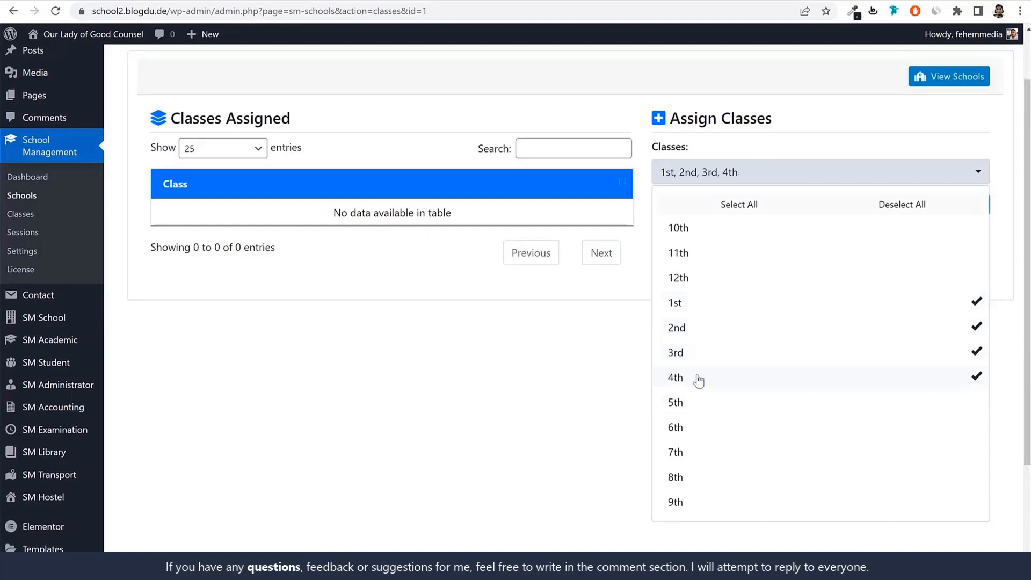
scroll(567, 444, "up", 1)
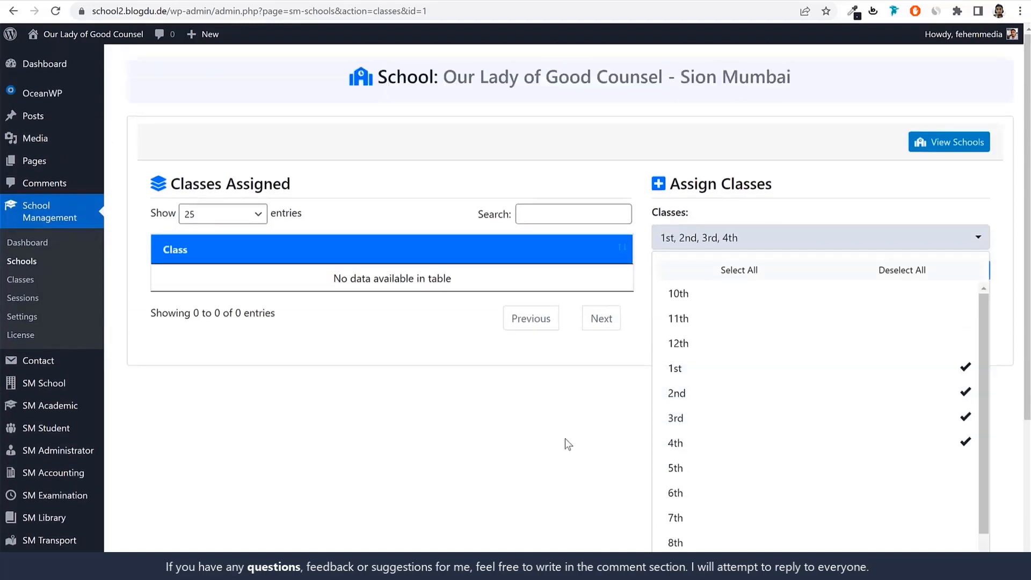
left_click(565, 444)
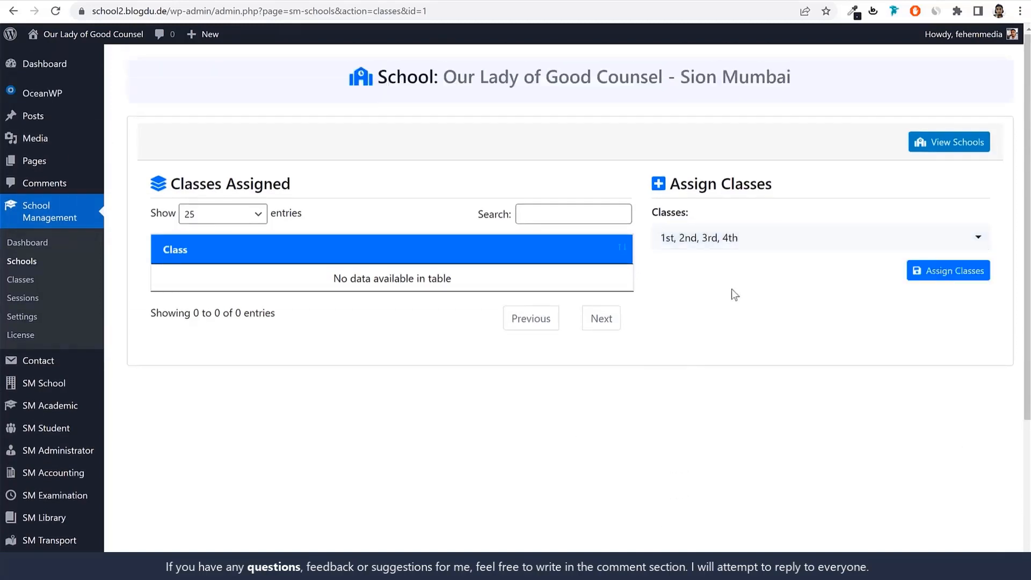
left_click(960, 277)
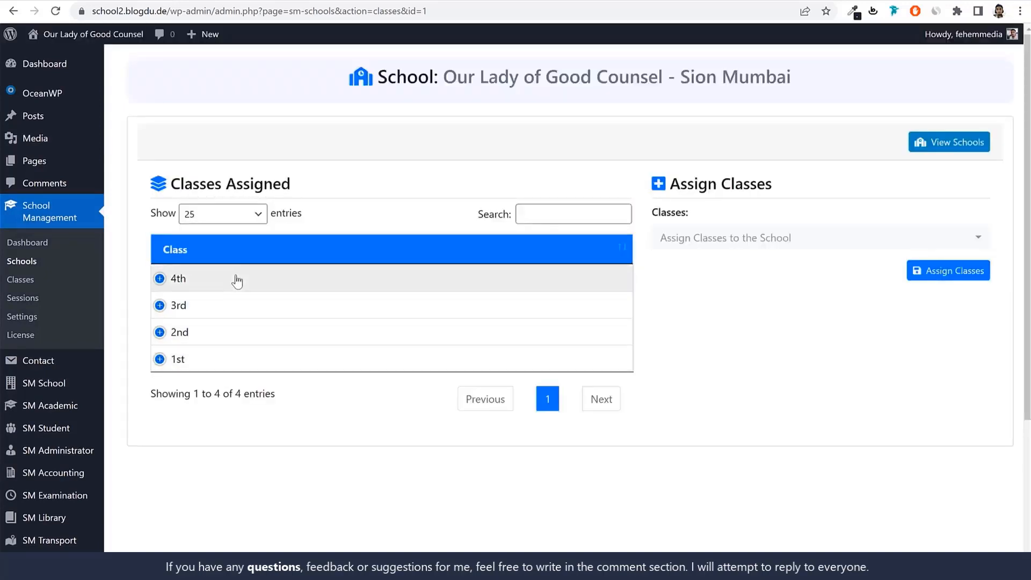
Inspect the action available for the assigned 1st class and view the sections of the SM Academic module
left_click(330, 365)
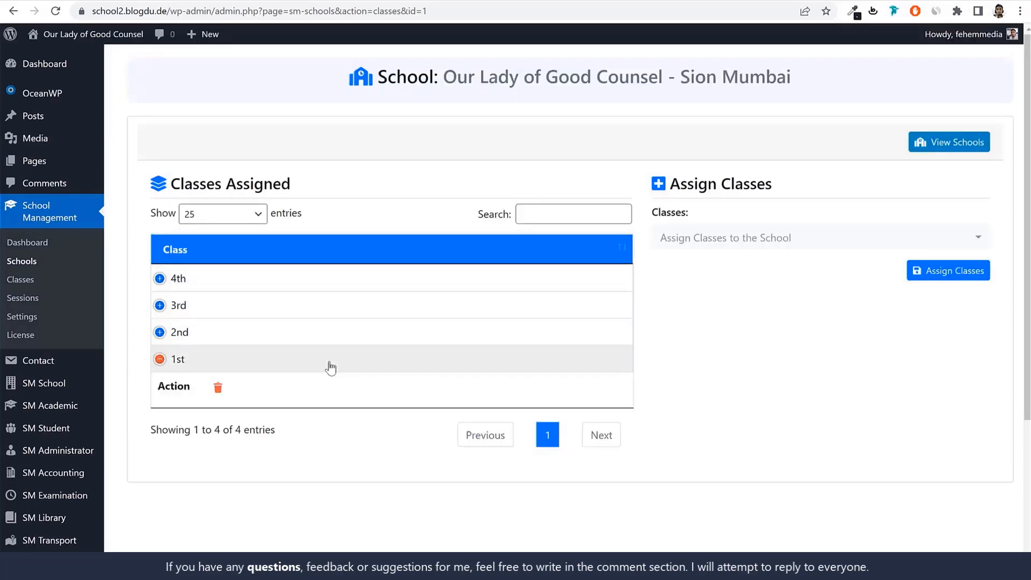
left_click(330, 367)
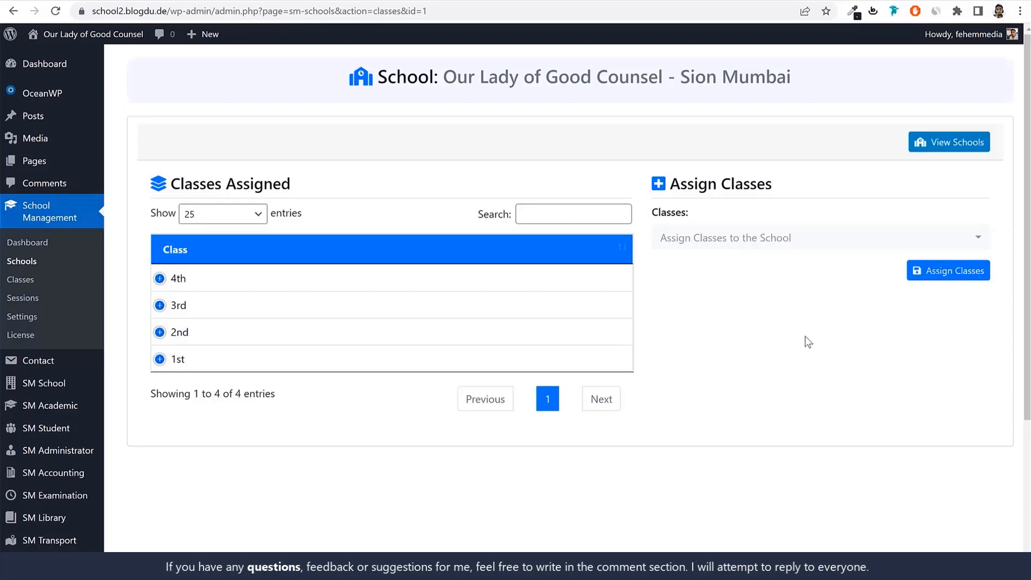
scroll(115, 336, "down", 2)
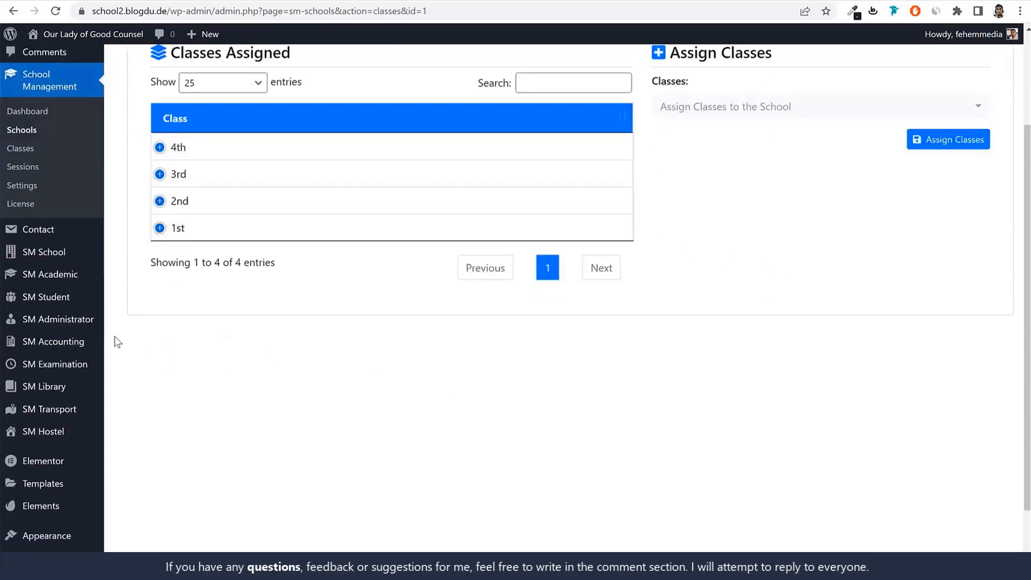
mouse_move(35, 282)
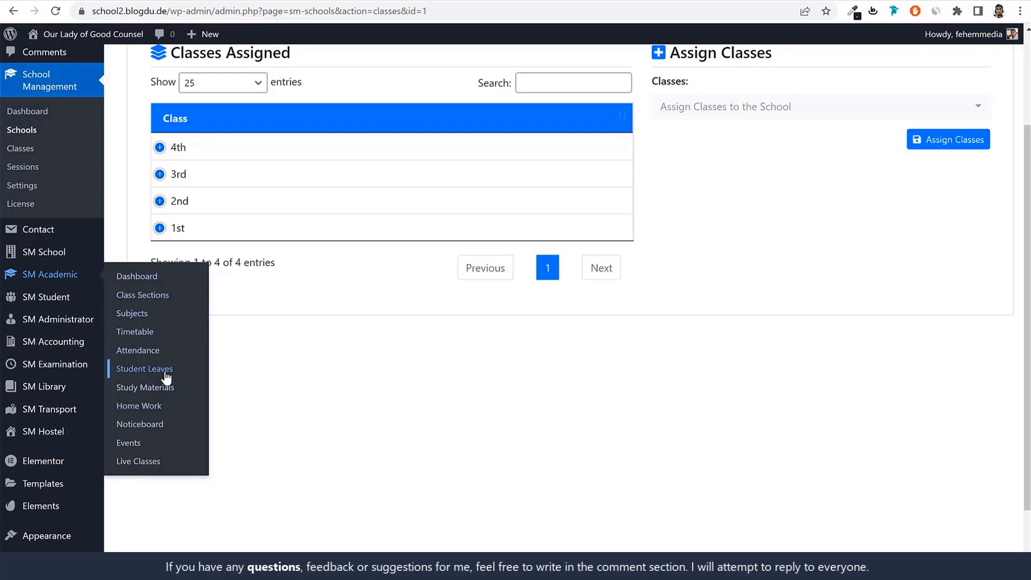
Review the school heading and the Class Sections list sorted by number of sections, and open the sections of the 1st class
left_click(137, 296)
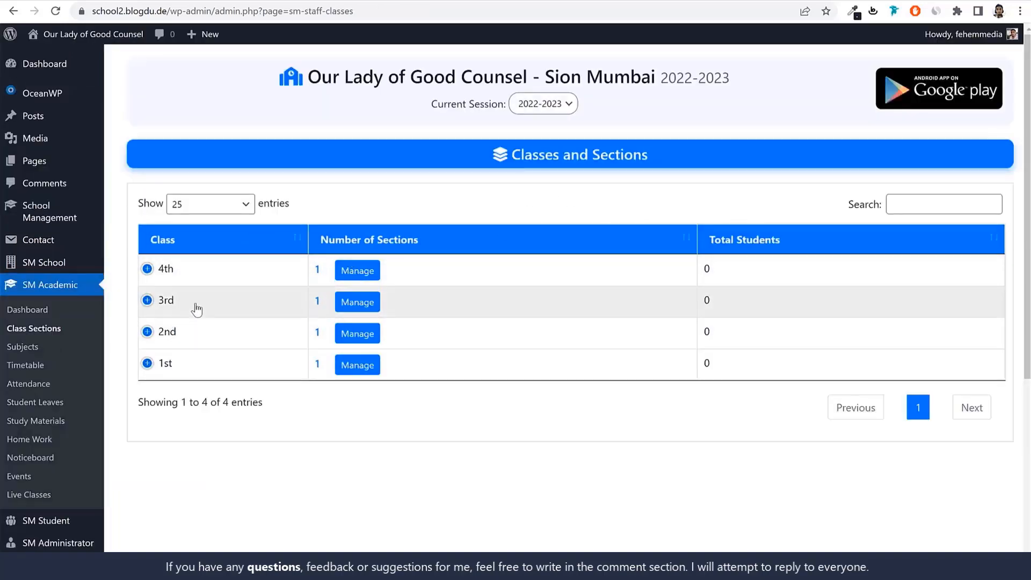
left_click_drag(318, 76, 651, 80)
left_click(662, 78)
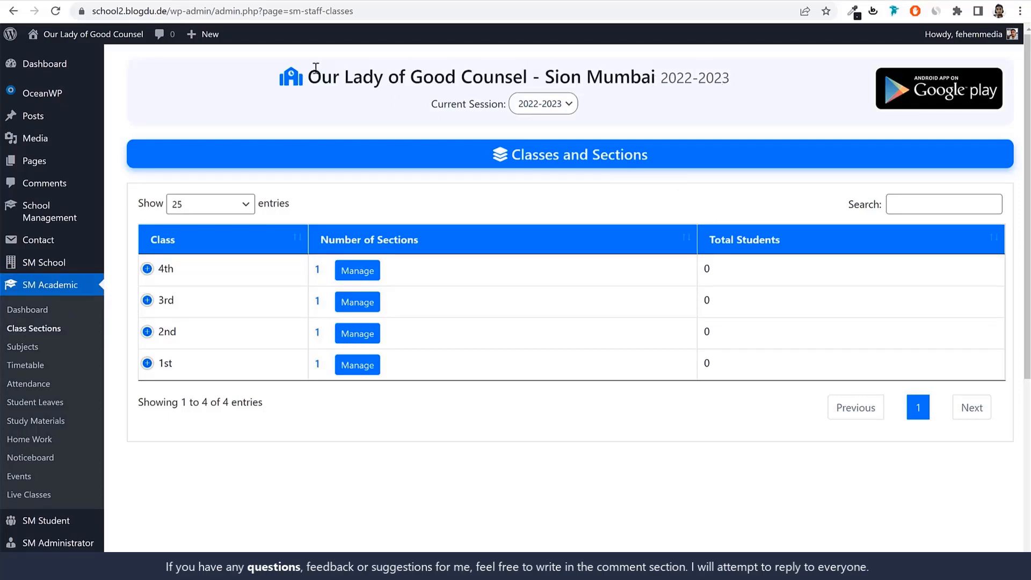
left_click_drag(316, 77, 739, 76)
left_click(708, 62)
left_click_drag(306, 76, 762, 72)
left_click(763, 72)
left_click(432, 242)
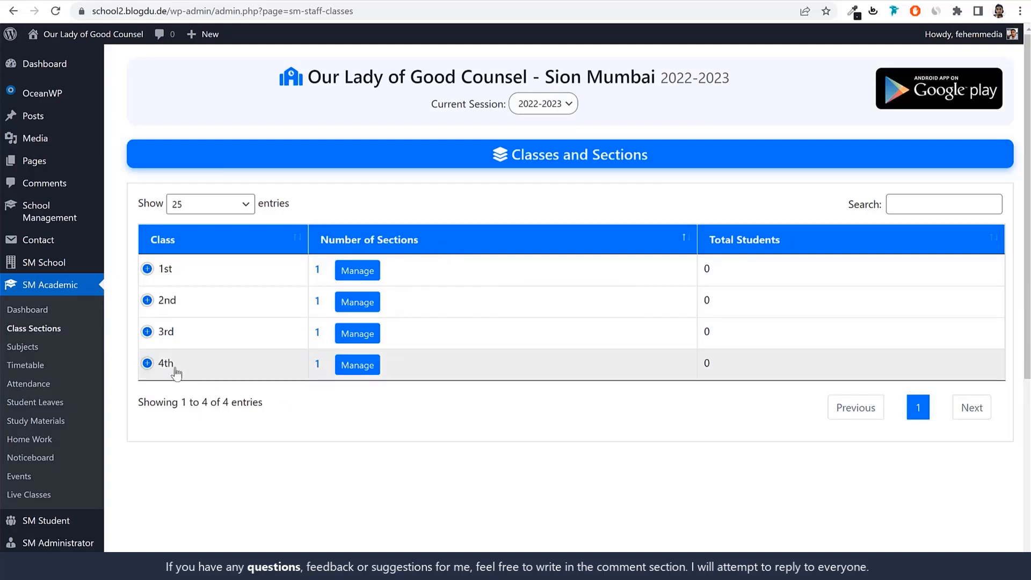
left_click(368, 272)
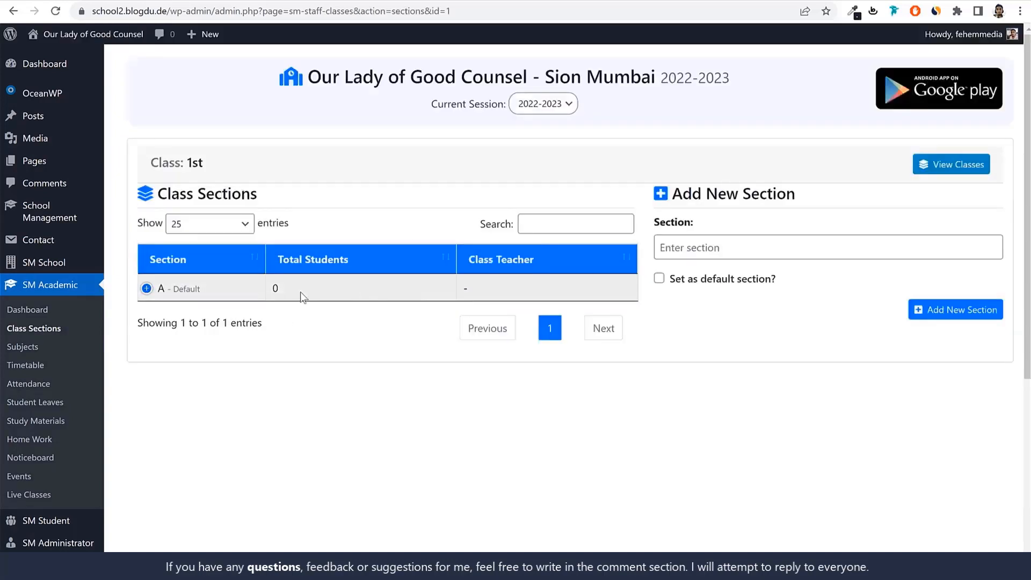
Try to rename the 1st class's default section A as 1
left_click(146, 290)
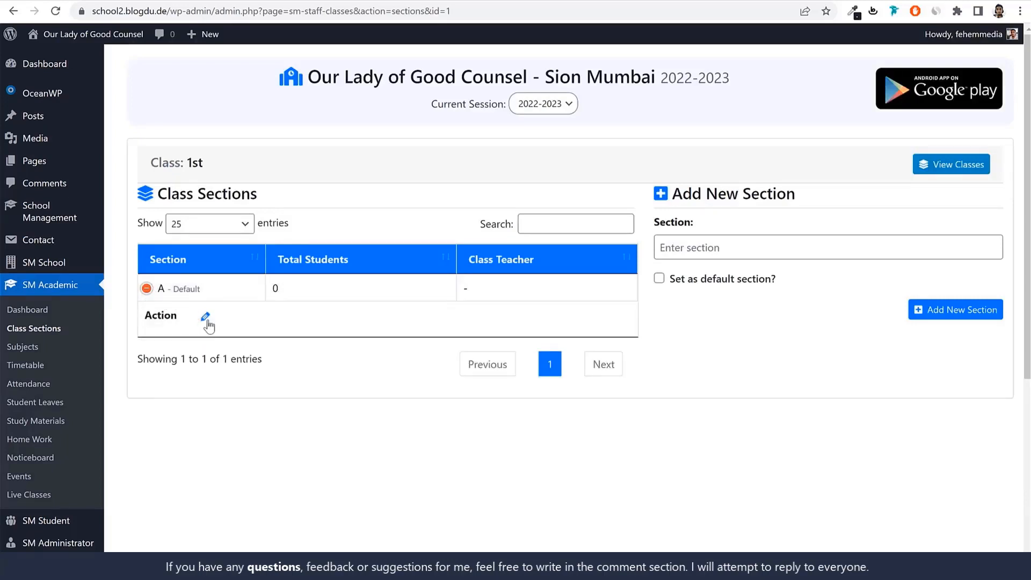
left_click(207, 321)
left_click_drag(454, 244, 364, 255)
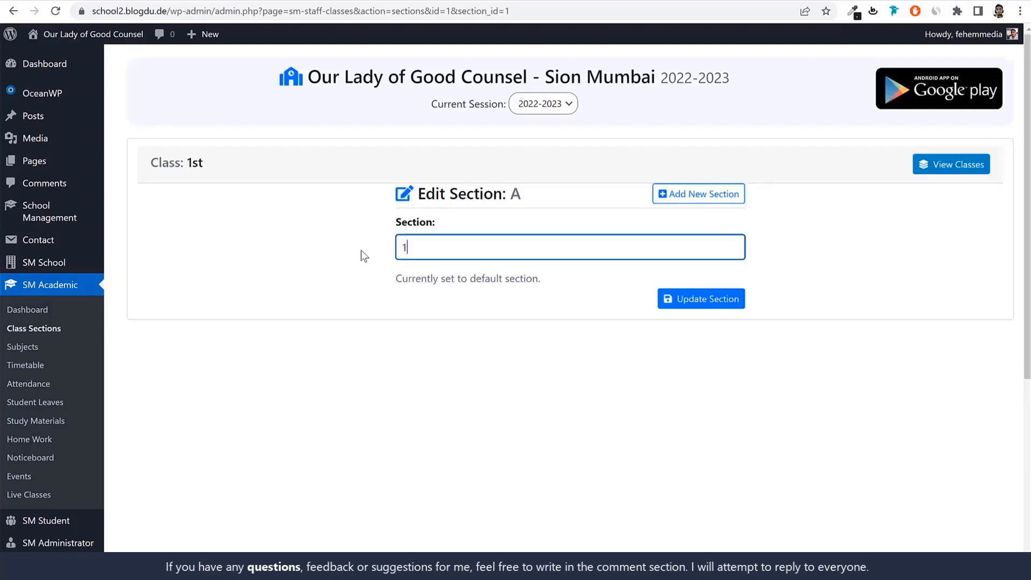
key("BackSpace")
left_click(666, 298)
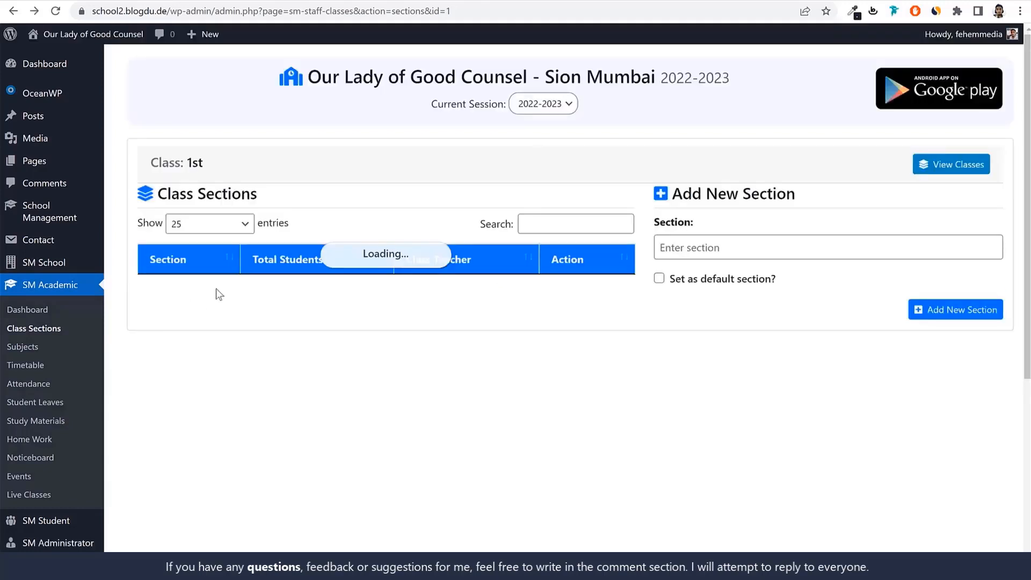
Add sections B, C and D to the 1st class
left_click(796, 245)
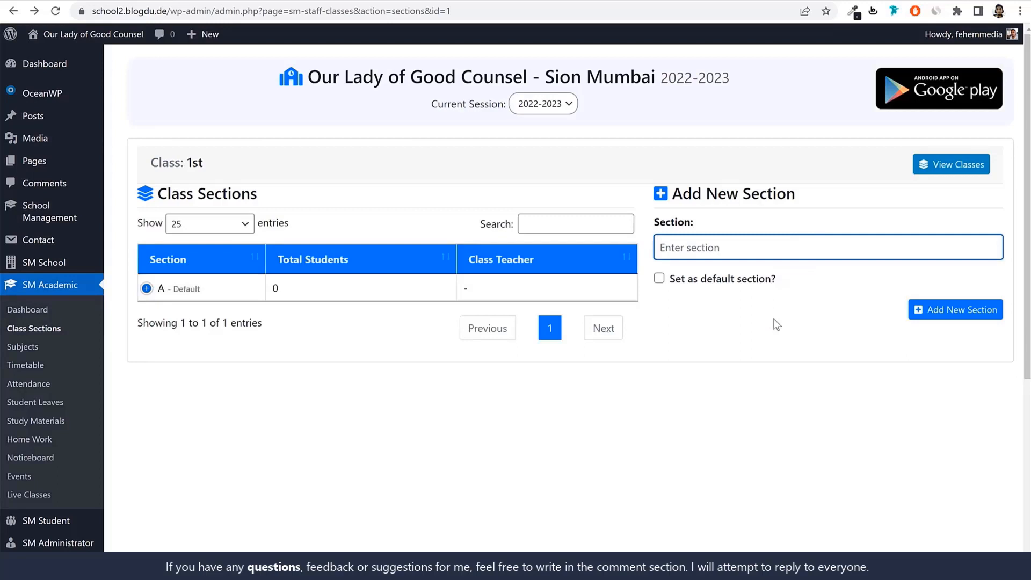
type("B")
left_click(943, 310)
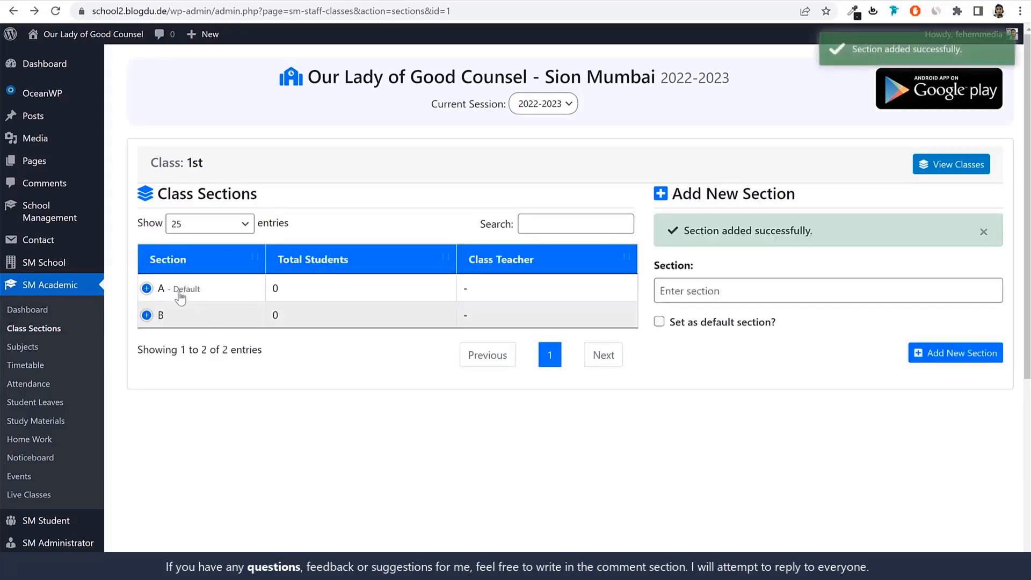
left_click(765, 286)
type("C")
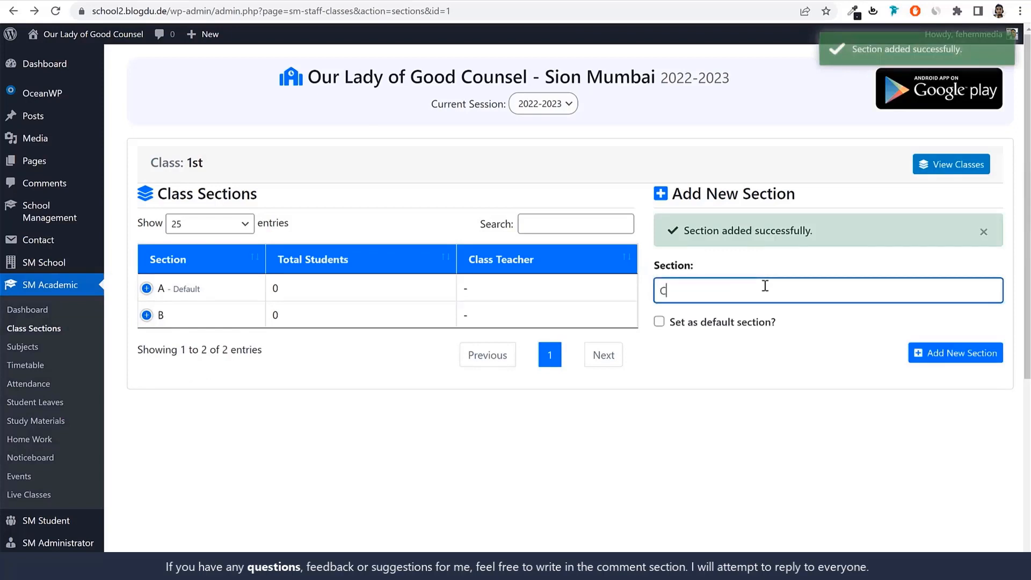
left_click(945, 363)
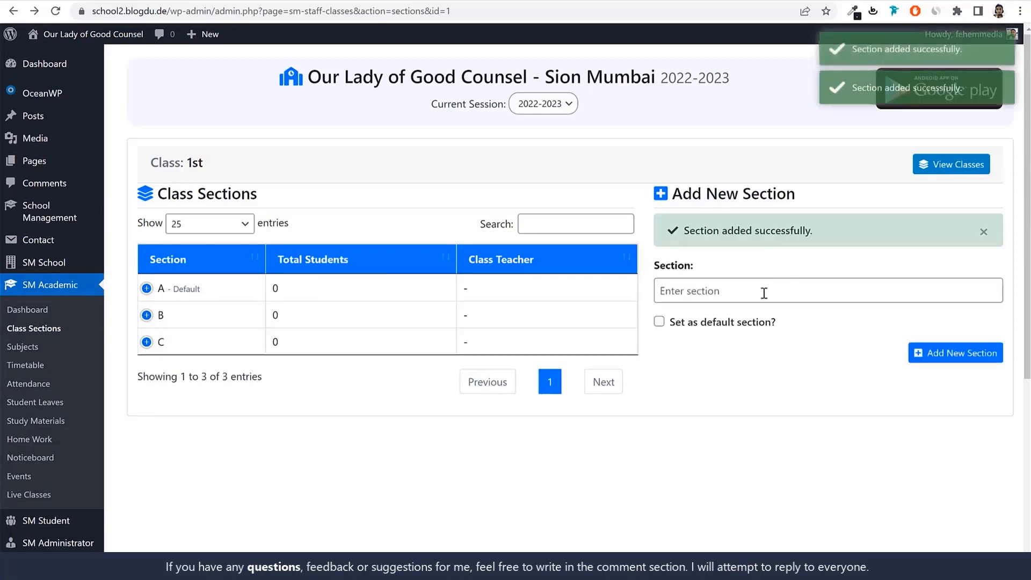
left_click(763, 293)
type("D")
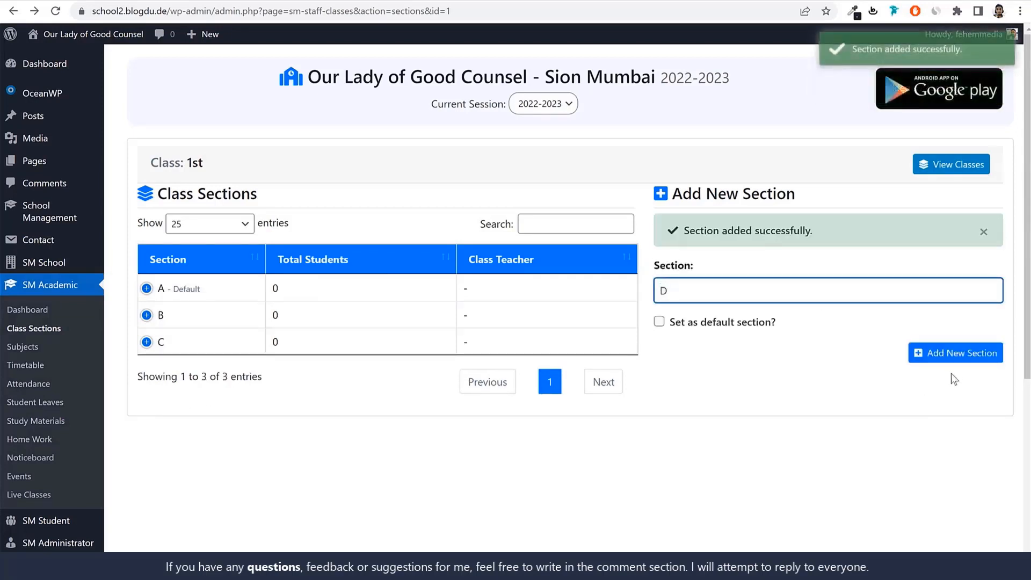
left_click(951, 358)
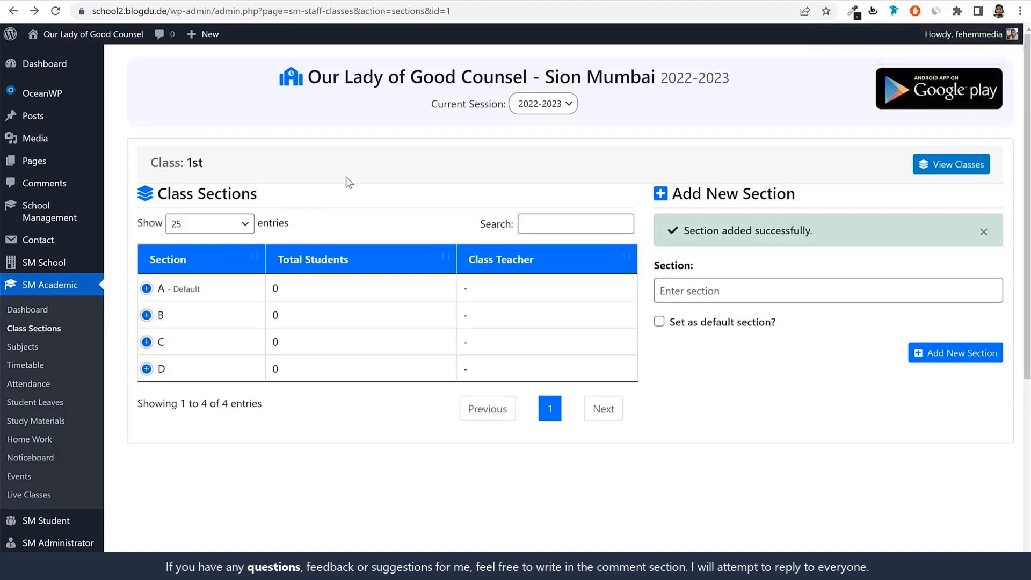
Return to the class list and add sections B, C and D to the 2nd class
left_click(951, 168)
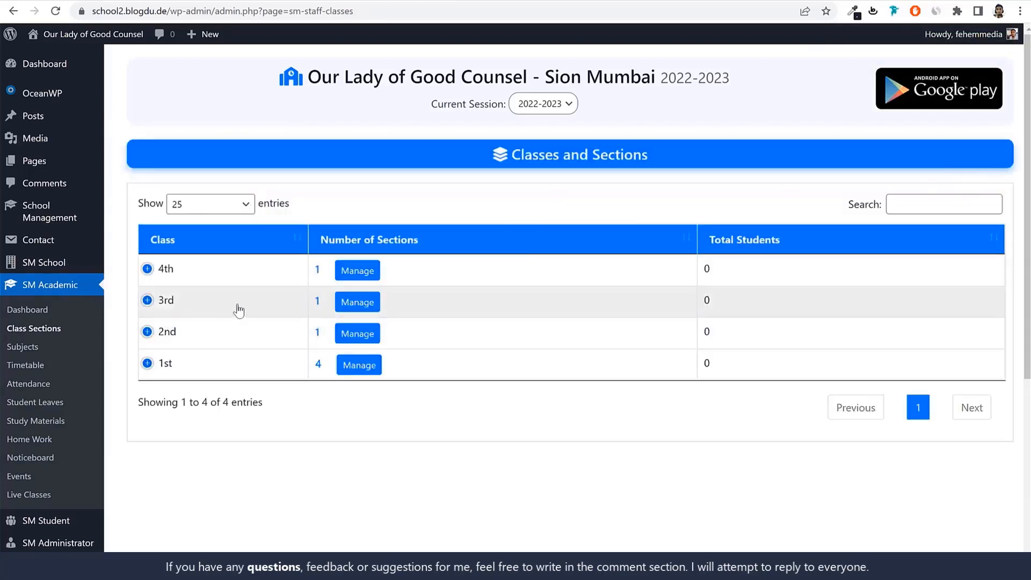
left_click(358, 335)
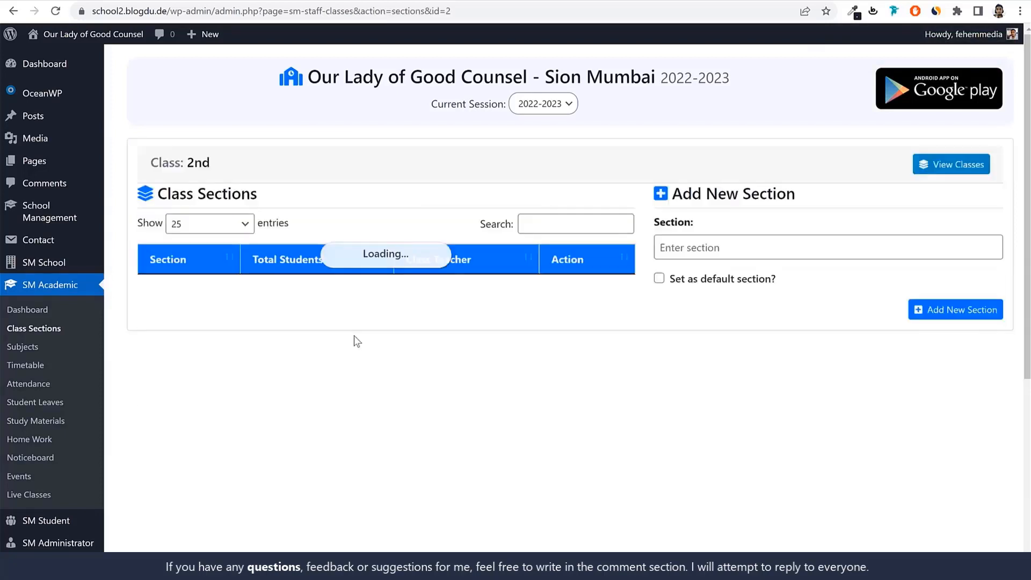
left_click(777, 255)
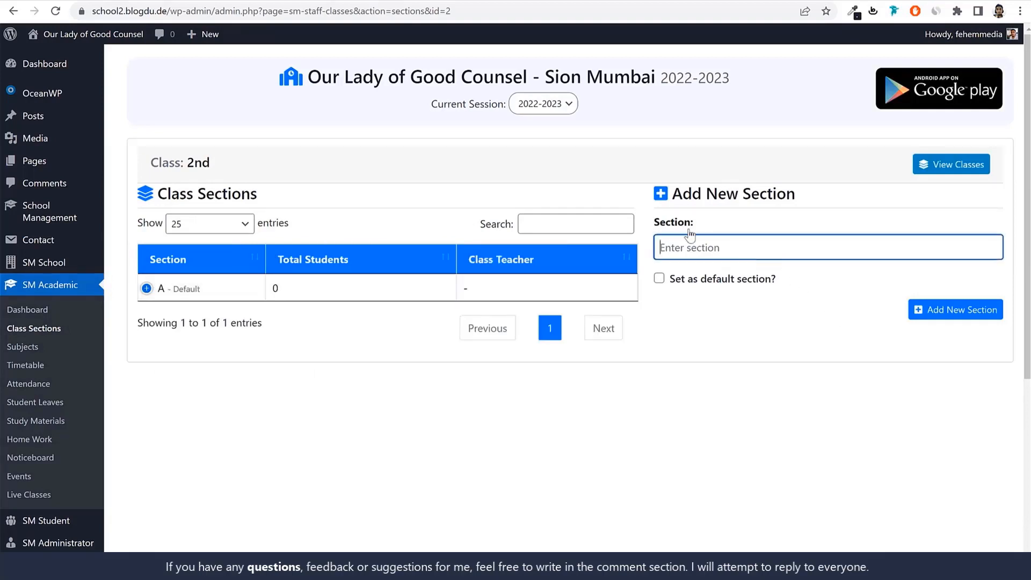
type("B")
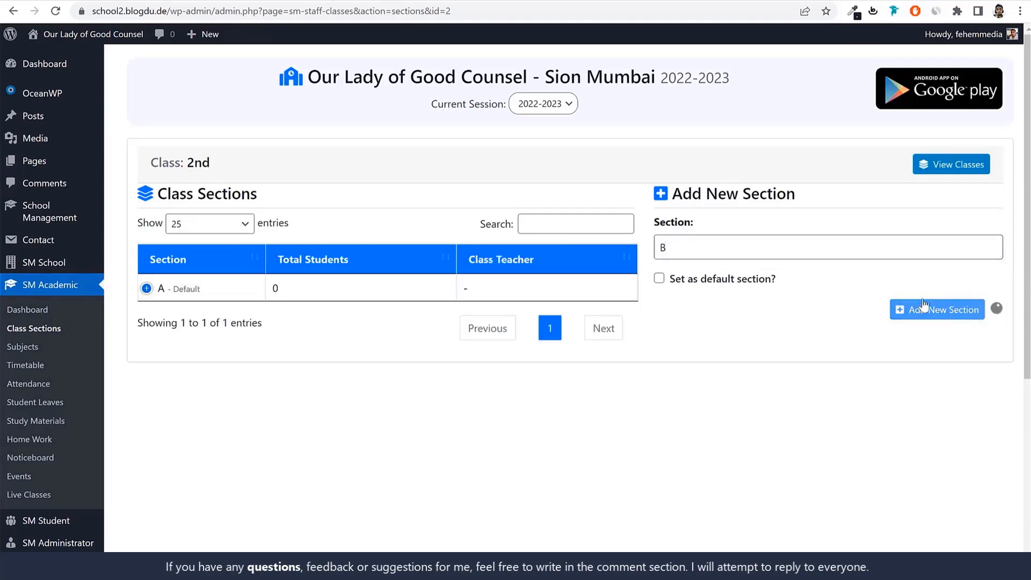
left_click(923, 309)
type("C")
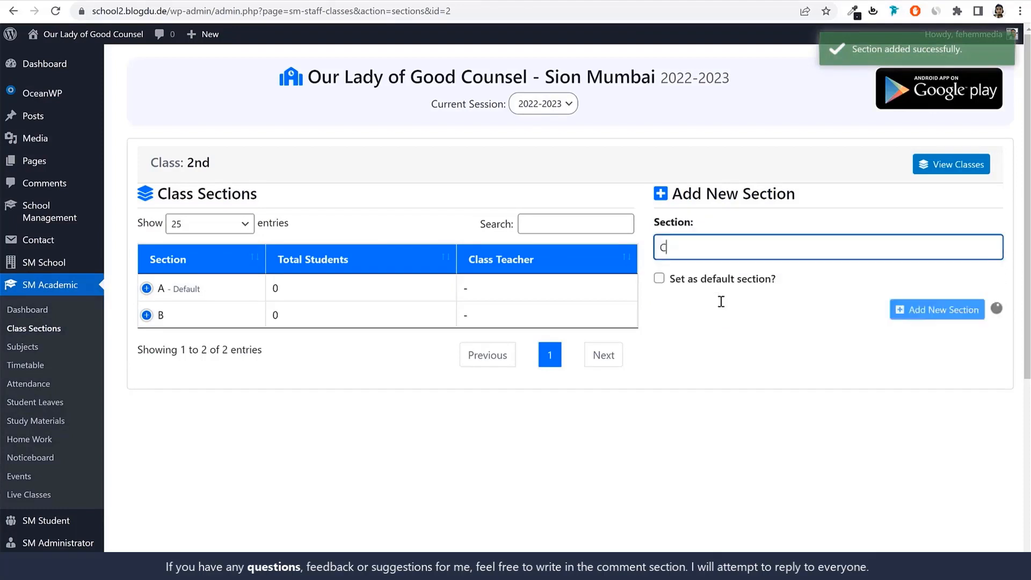
key("Return")
type("D")
key("Return")
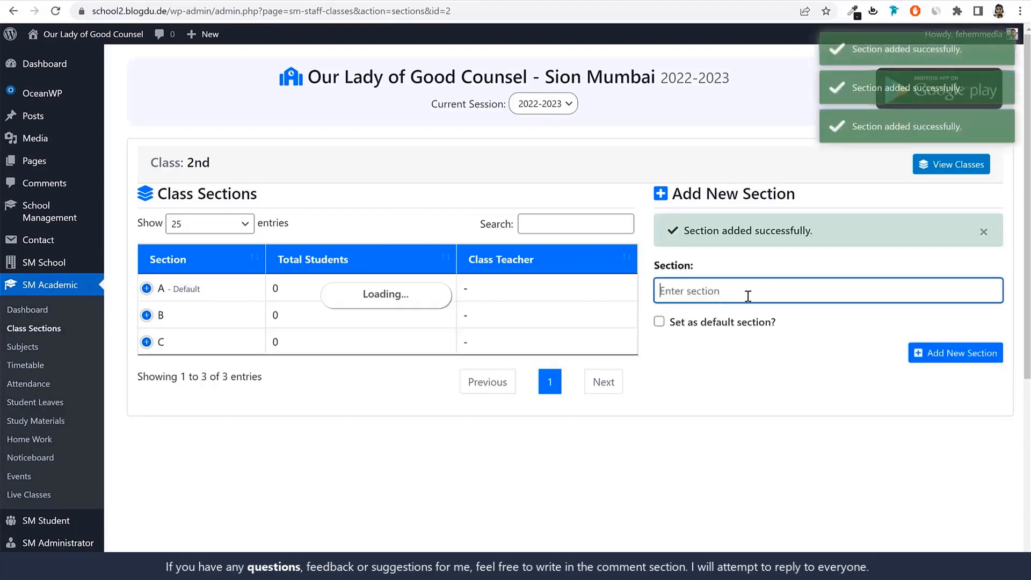
Return to the class list and add sections B and C to the 3rd class
left_click(960, 165)
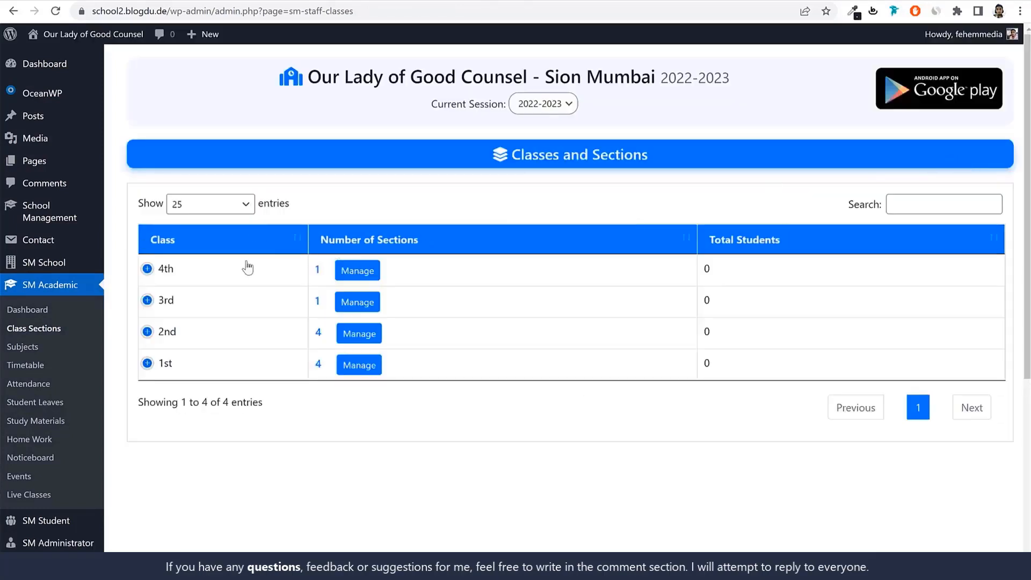
left_click(352, 302)
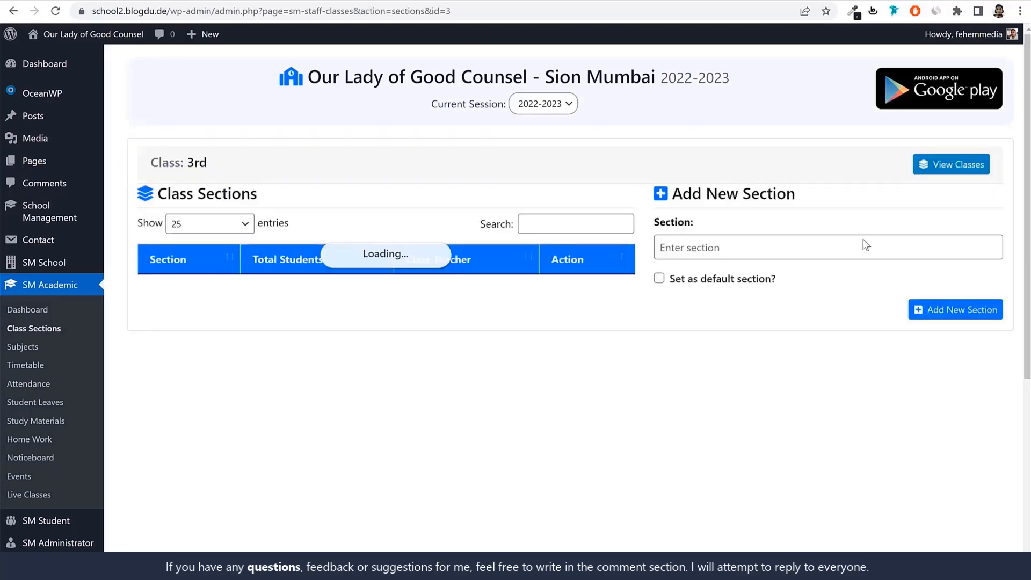
left_click(799, 249)
type("B")
key("Return")
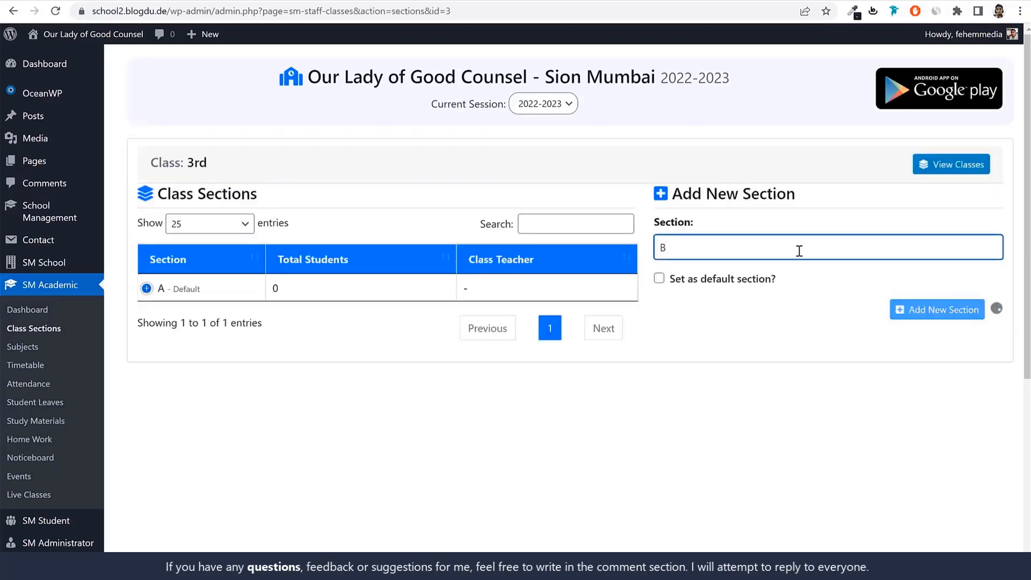
type("C")
key("Return")
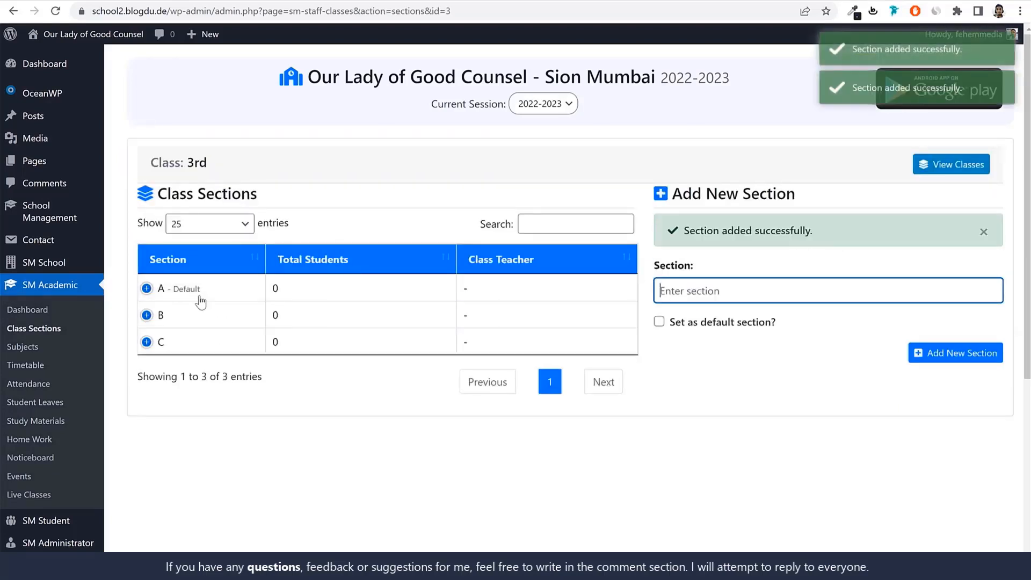
Return to the class list and add sections B, C and D to the 4th class
left_click(960, 169)
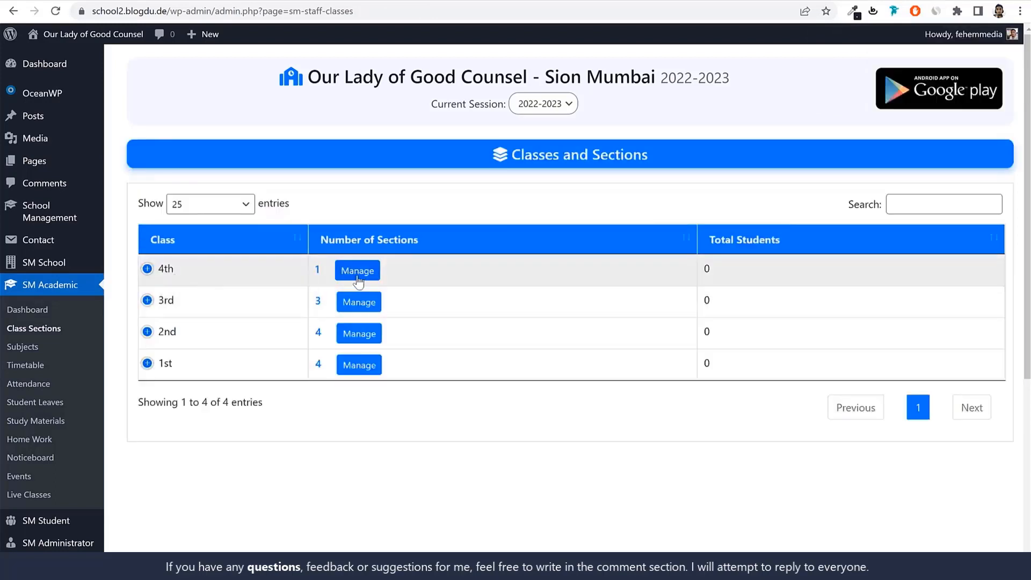
left_click(357, 275)
left_click(811, 245)
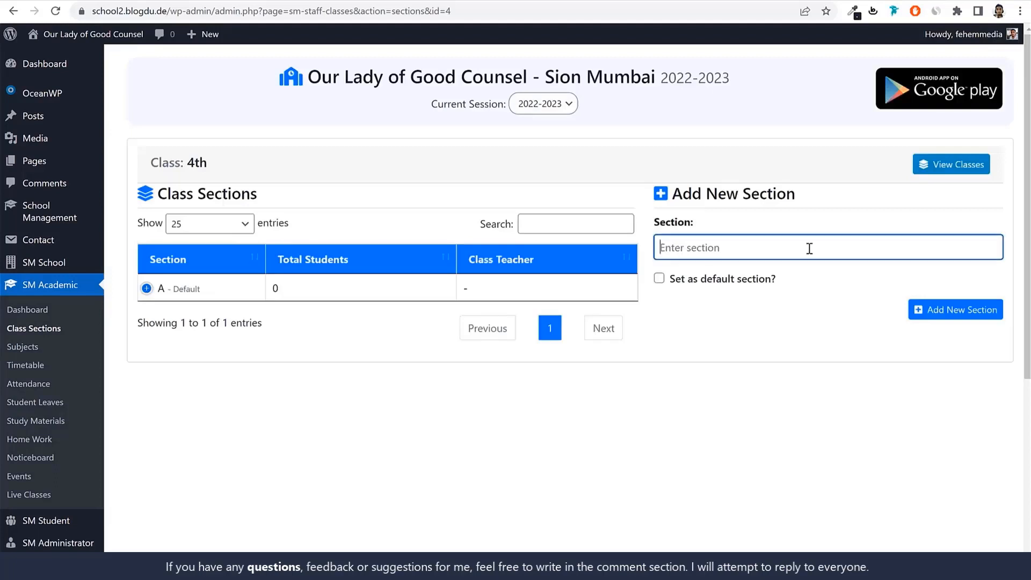
type("B")
type("C")
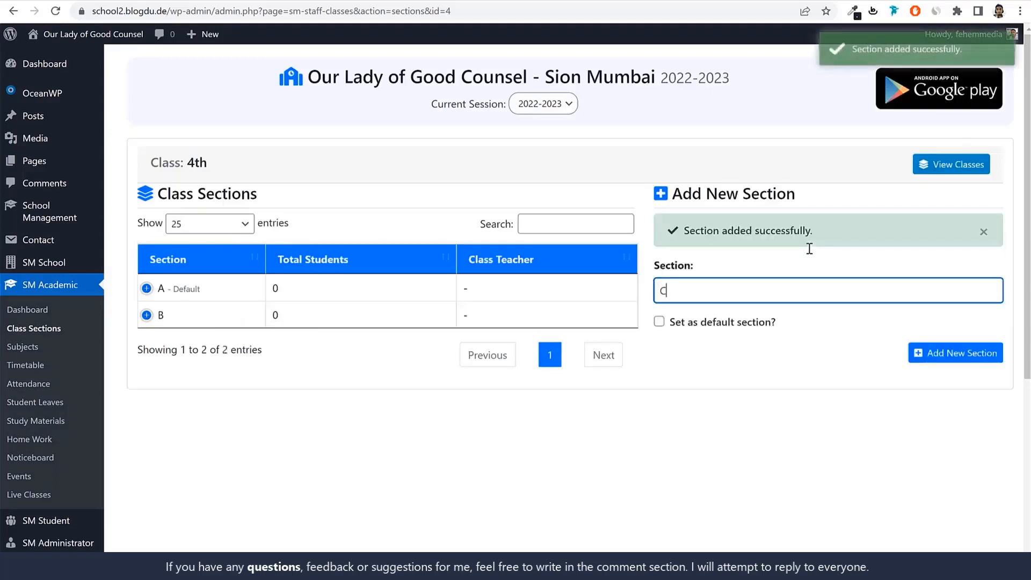
key("Return")
type("D")
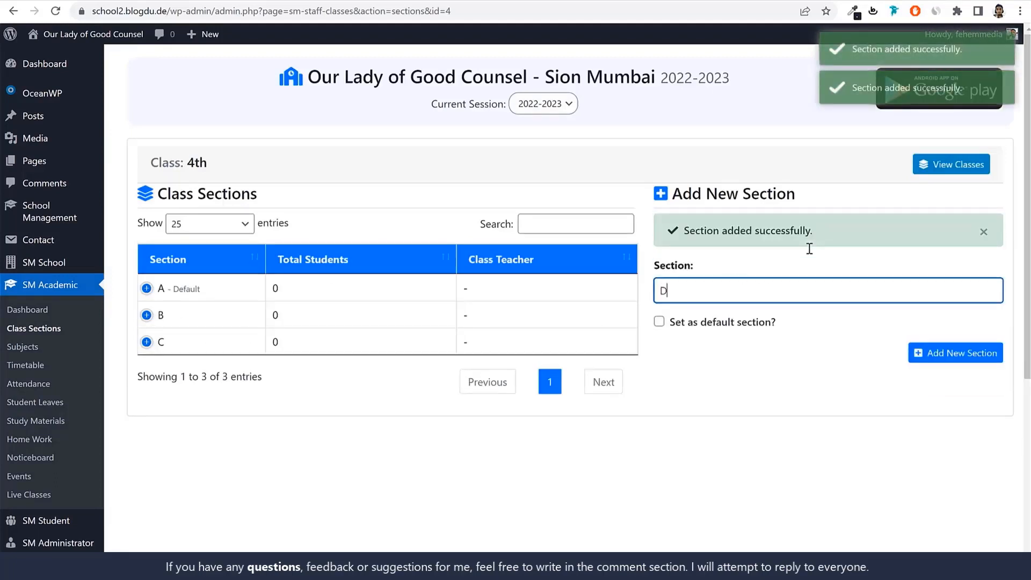
key("Return")
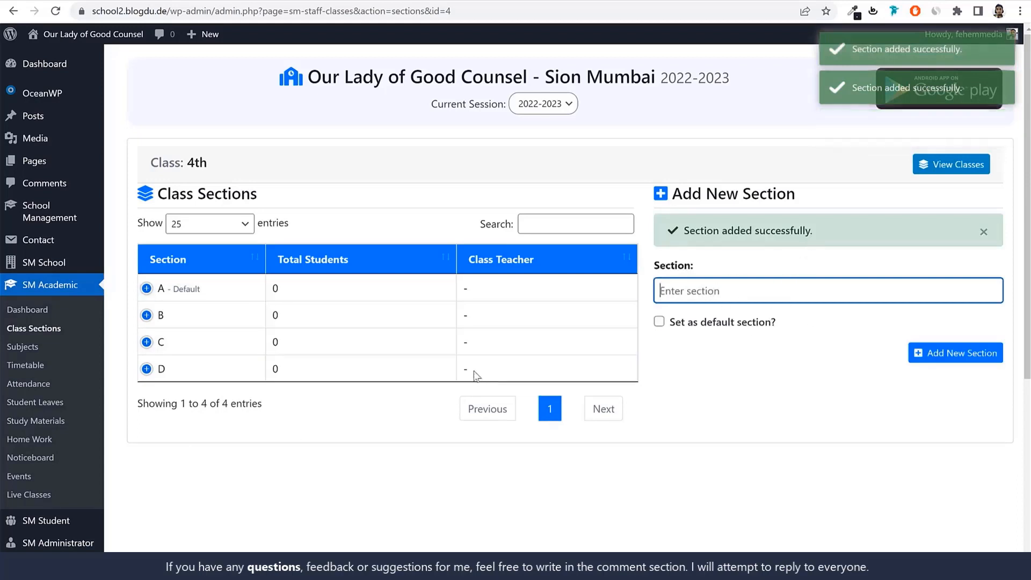
Review the section counts of all classes in the Class Sections list and inspect the 1st class's teacher detail
left_click(45, 332)
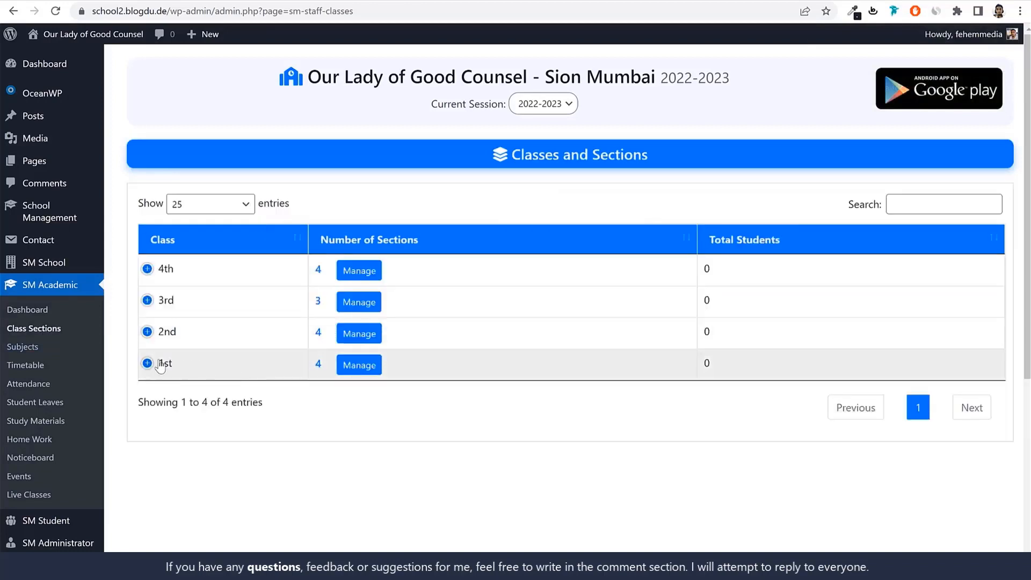
double_click(160, 367)
double_click(316, 366)
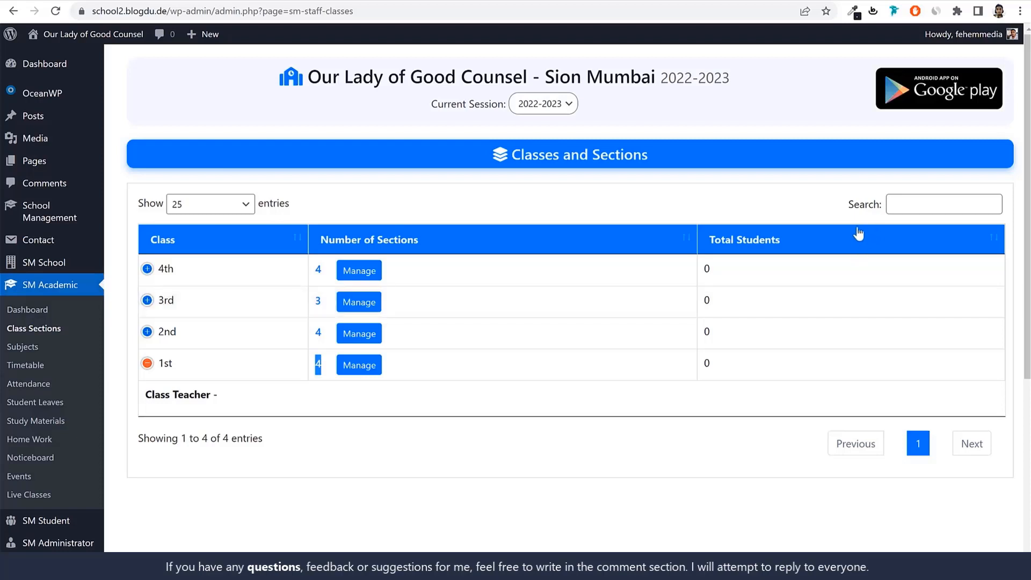
Open the staff roles list under SM Administrator and start a new role named Teacher
scroll(633, 349, "down", 5)
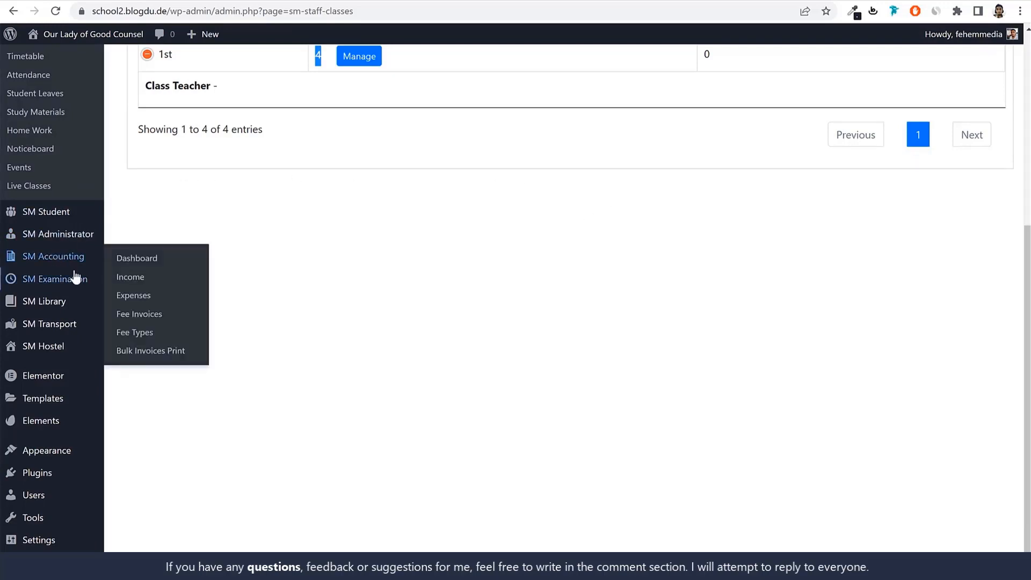
mouse_move(35, 238)
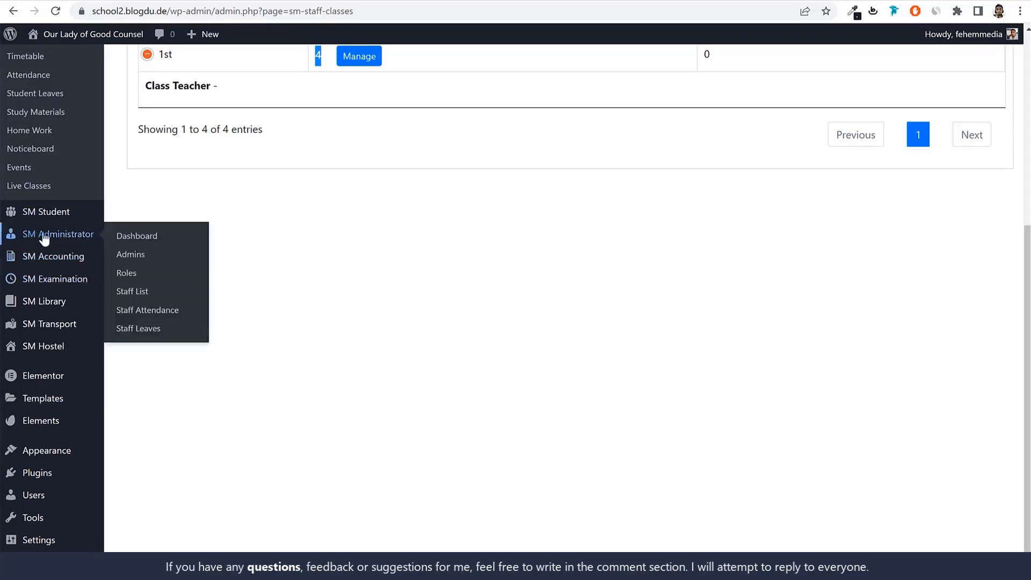
left_click(119, 275)
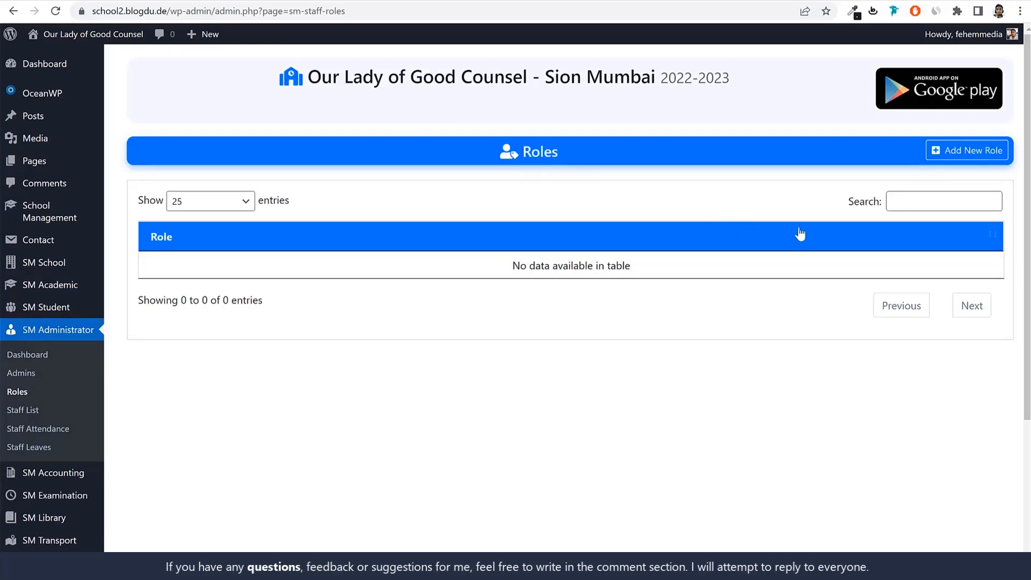
left_click(959, 159)
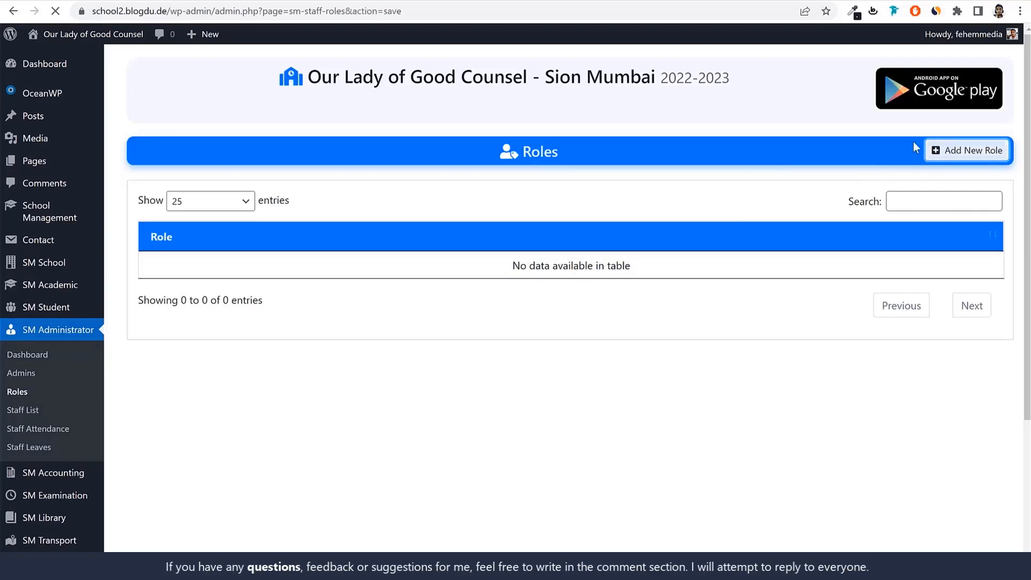
left_click(329, 222)
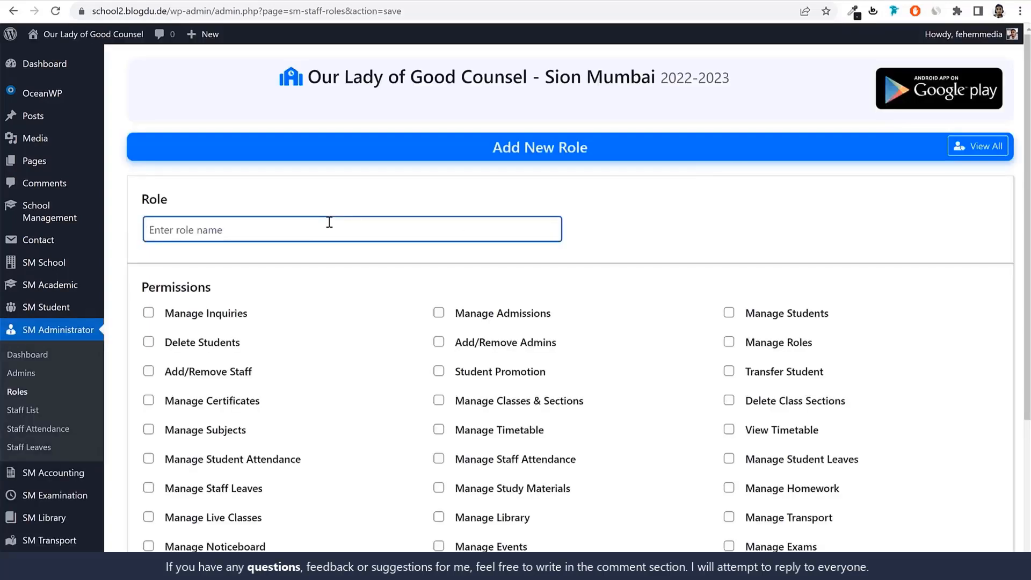
type("Teacher")
left_click(743, 215)
scroll(856, 240, "down", 2)
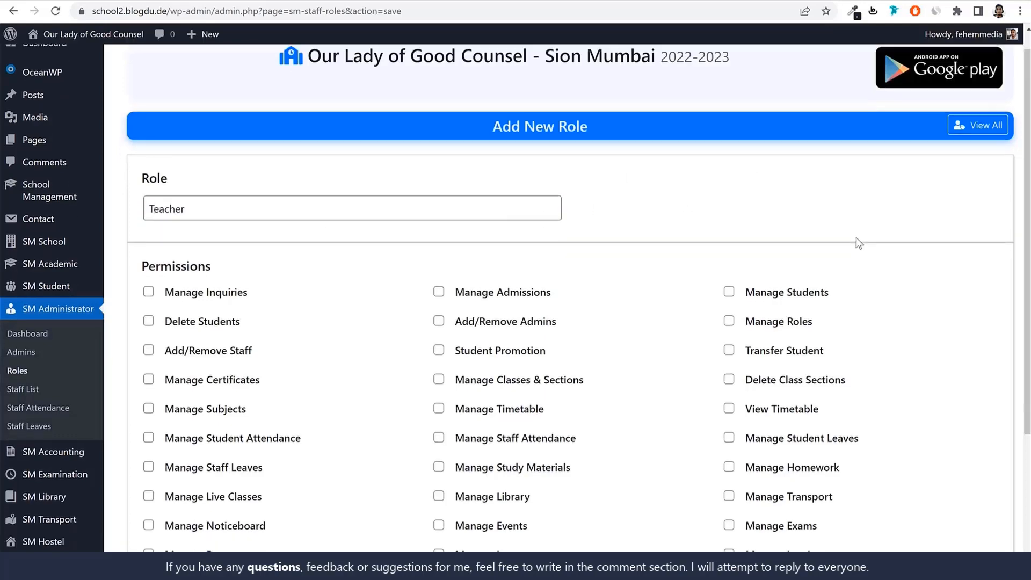
scroll(552, 142, "up", 2)
left_click_drag(251, 164, 118, 165)
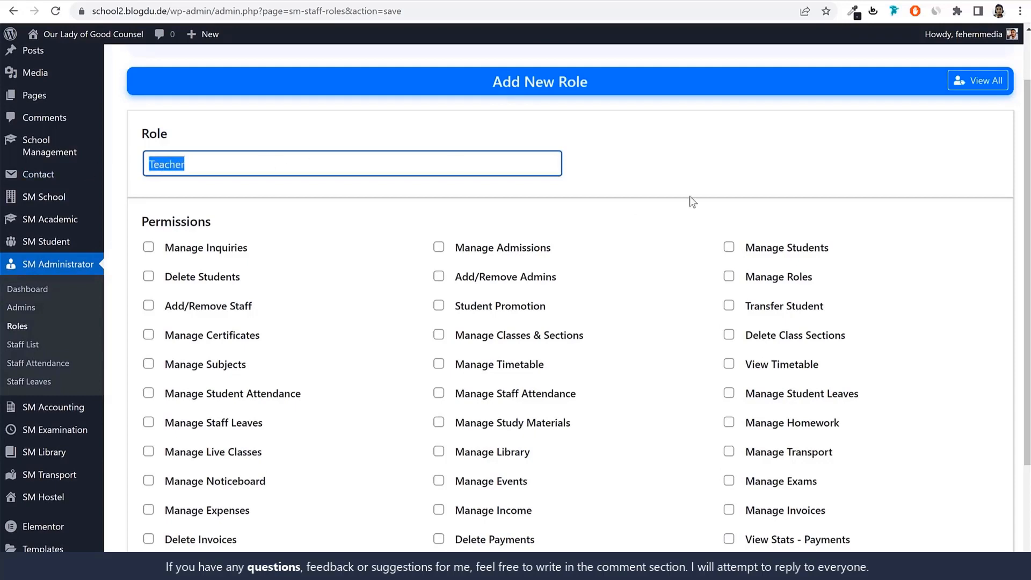
left_click(758, 156)
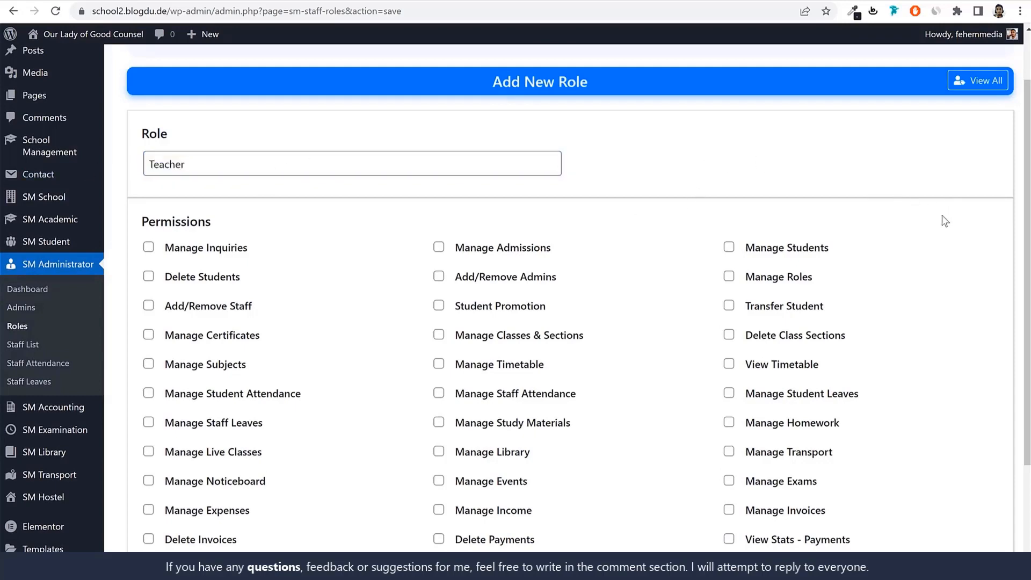
Grant the Teacher role the Manage Students, Student Promotion, Transfer Student and Manage Certificates permissions
scroll(942, 219, "down", 2)
left_click_drag(267, 118, 161, 117)
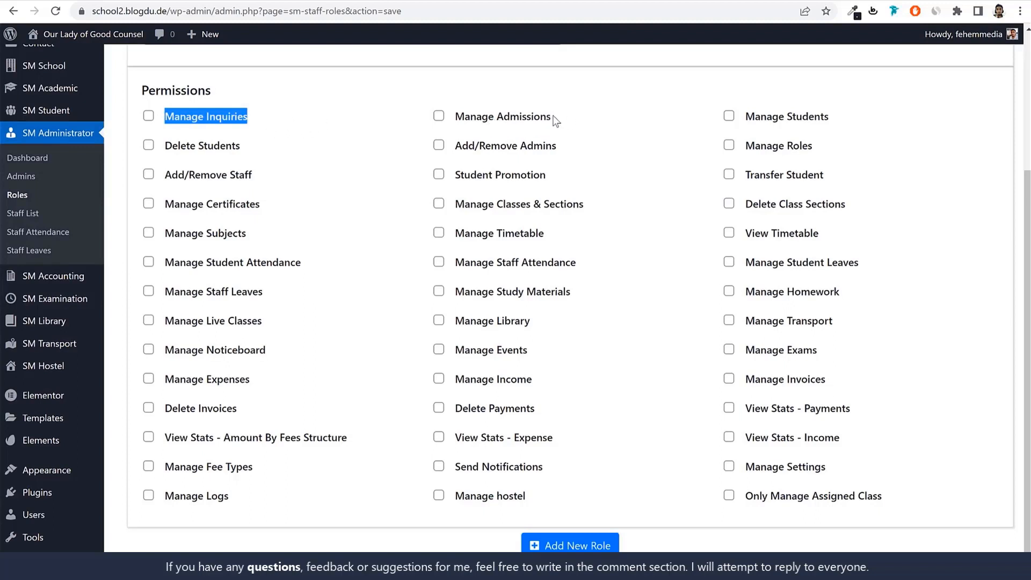
left_click(758, 122)
left_click(758, 122)
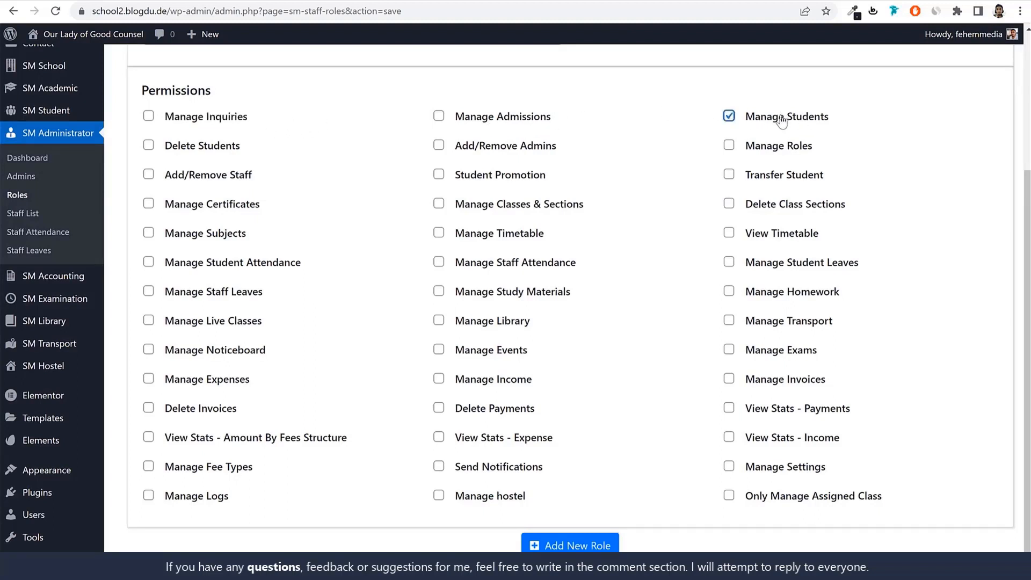
triple_click(190, 153)
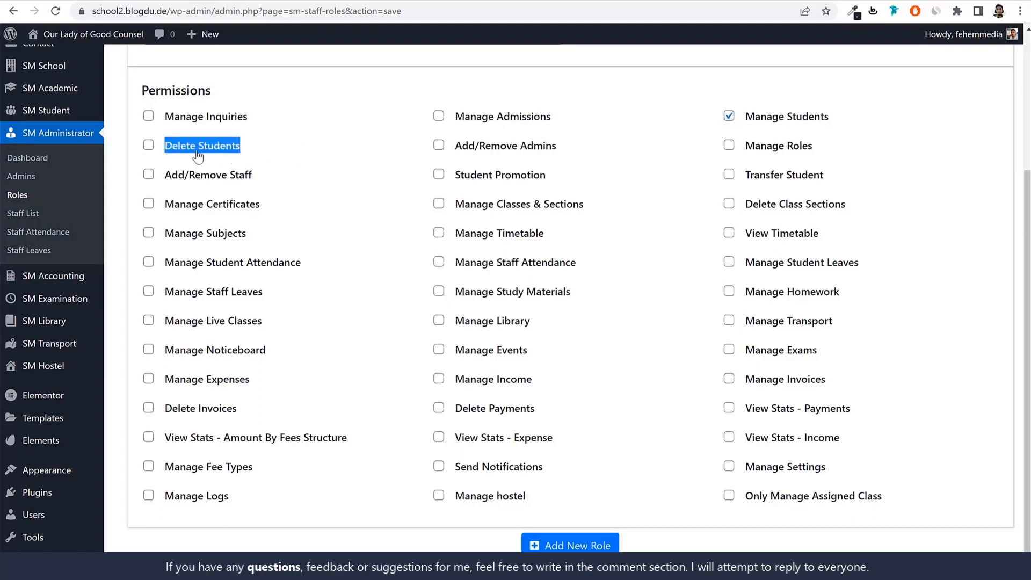
left_click(519, 180)
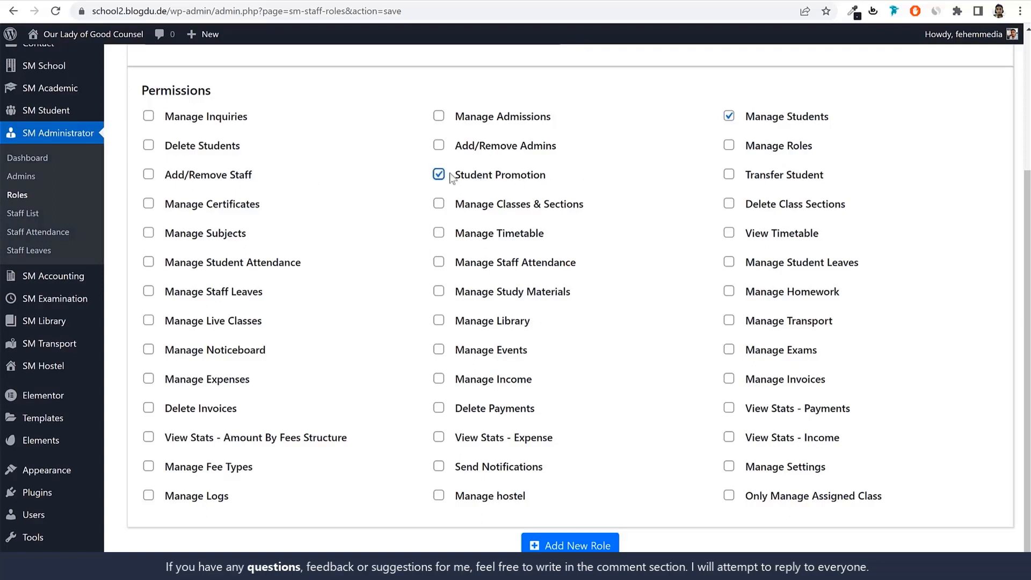
left_click(799, 183)
left_click(217, 207)
left_click_drag(585, 207, 463, 209)
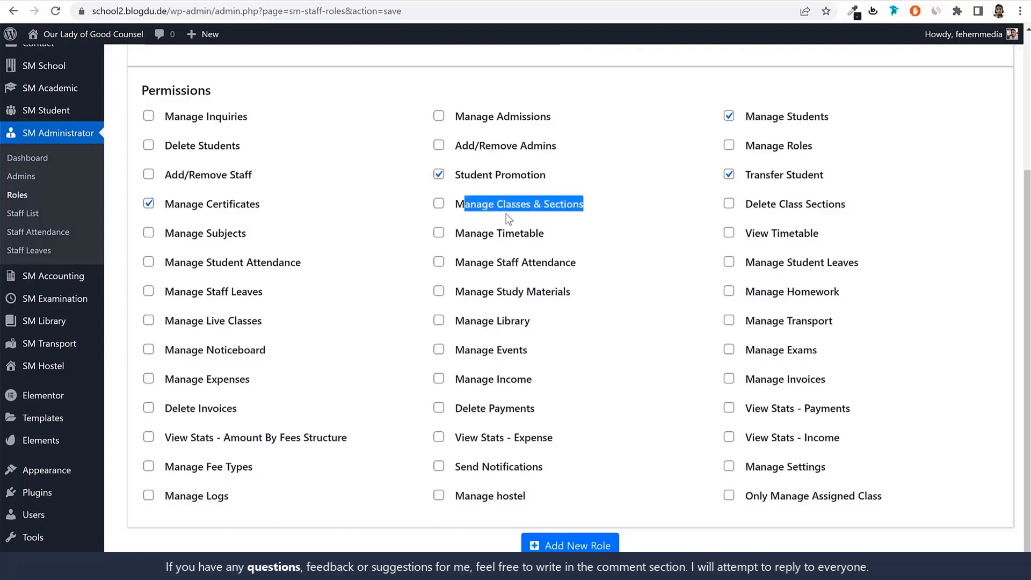
left_click(903, 215)
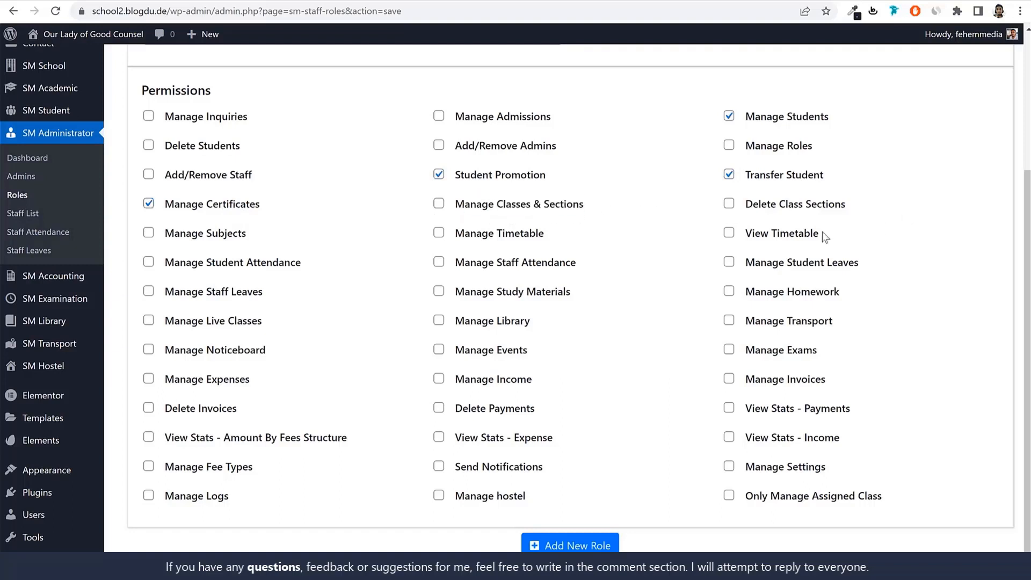
Grant the Manage Timetable, View Timetable, Manage Subjects, Manage Student Attendance, Manage Student Leaves, Manage Homework and Manage Study Materials permissions
left_click(495, 241)
left_click(769, 240)
left_click(200, 240)
left_click_drag(301, 264, 170, 269)
left_click(180, 268)
left_click(847, 273)
left_click(808, 295)
left_click(496, 294)
Grant the Teacher role the Manage Live Classes, Manage Exams, Manage Events and Manage Noticeboard permissions
left_click(238, 326)
left_click(785, 357)
left_click(509, 352)
left_click_drag(457, 355, 531, 351)
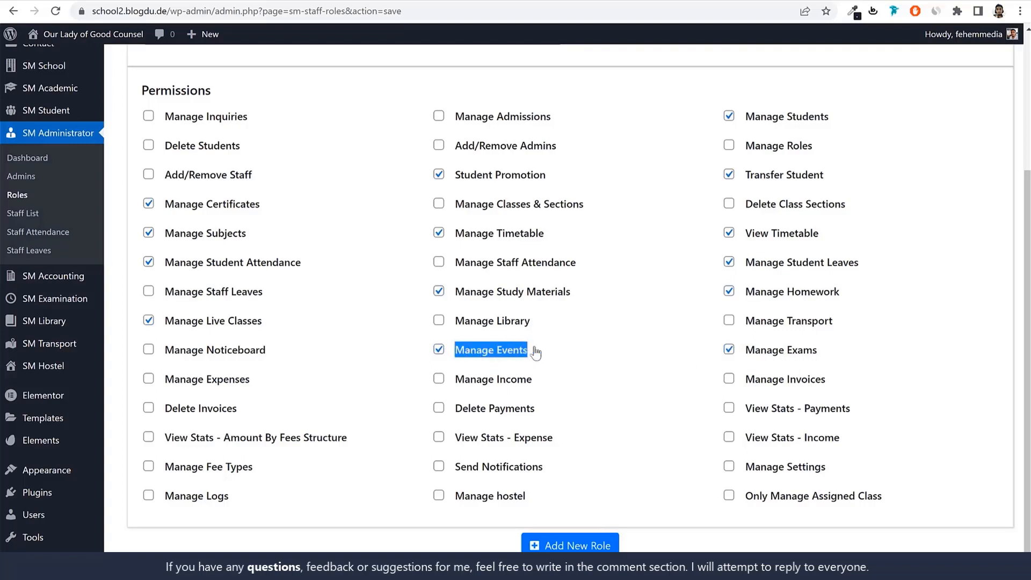
left_click(255, 355)
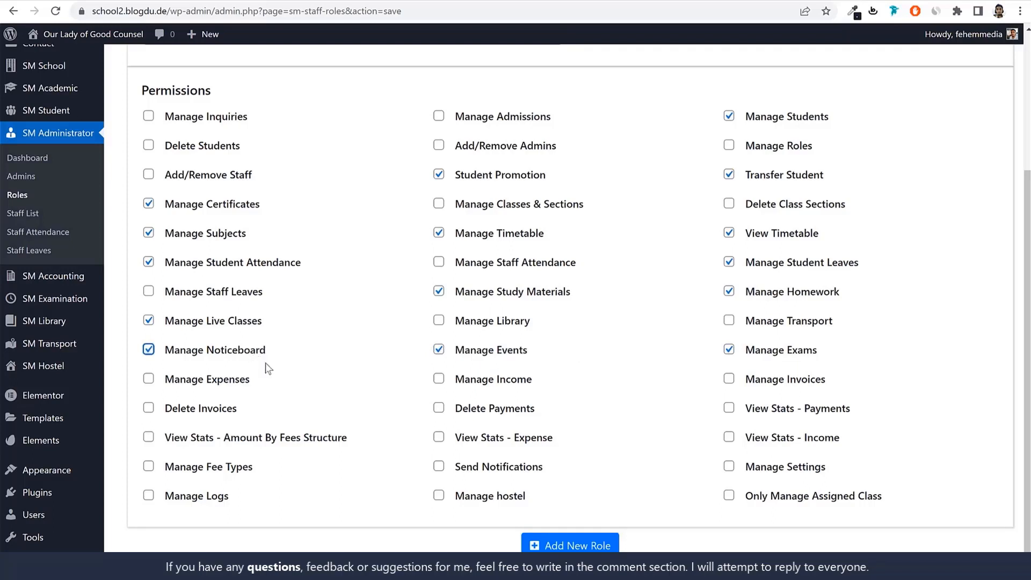
Grant the Teacher role the Manage Fee Types, Manage Income and Manage Invoices permissions
left_click_drag(164, 380, 854, 418)
left_click(649, 416)
left_click_drag(163, 382, 894, 404)
left_click(893, 405)
left_click(239, 468)
left_click(503, 384)
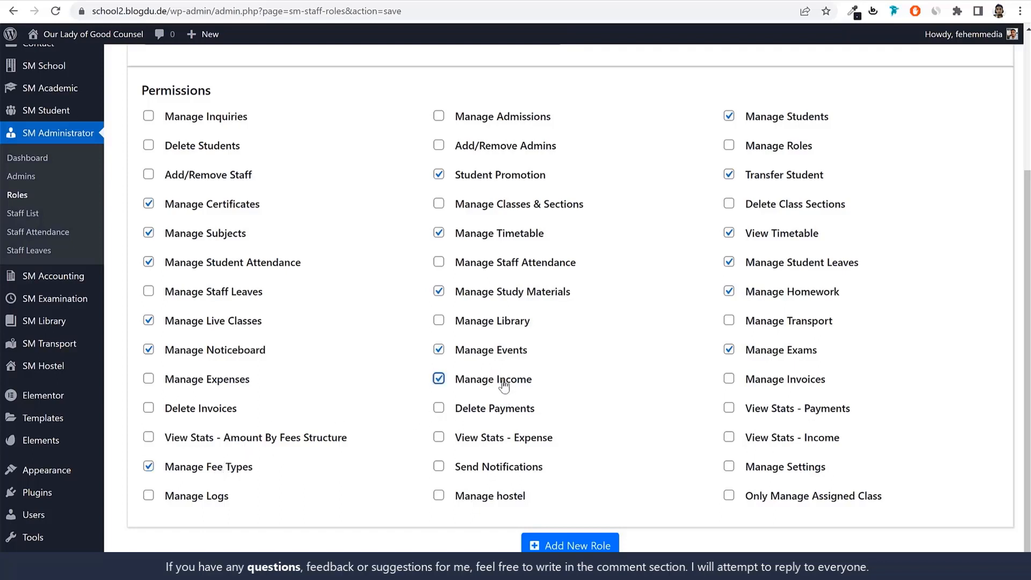
left_click(806, 384)
left_click(761, 499)
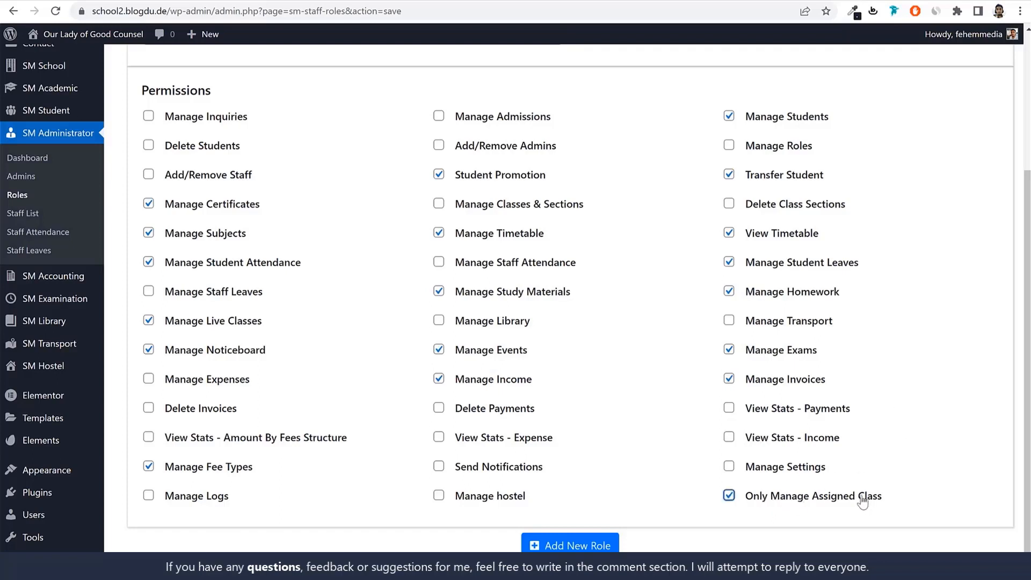
triple_click(749, 505)
left_click(936, 488)
left_click(841, 496)
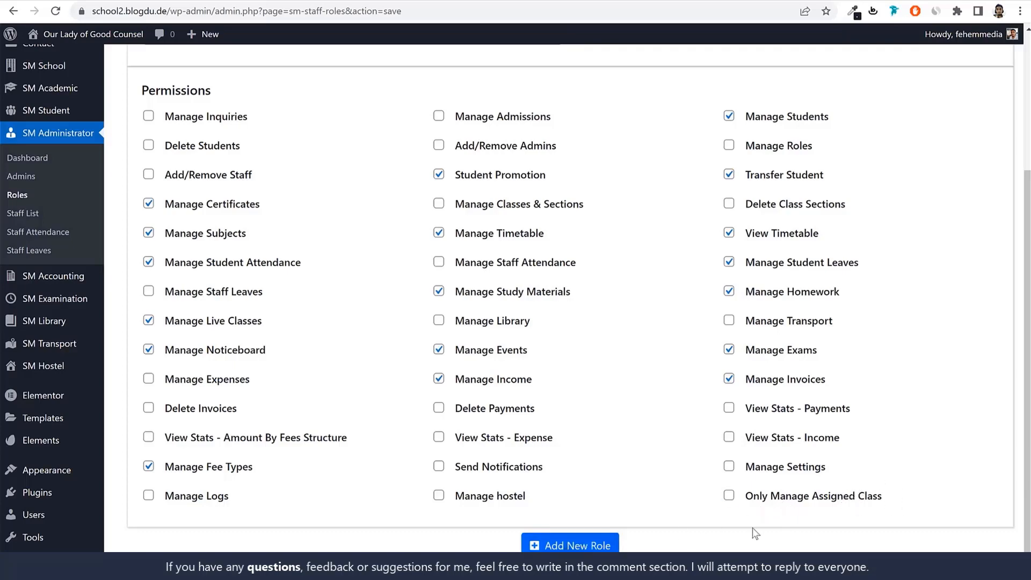
Save the new Teacher role and return to the Roles list
left_click(600, 541)
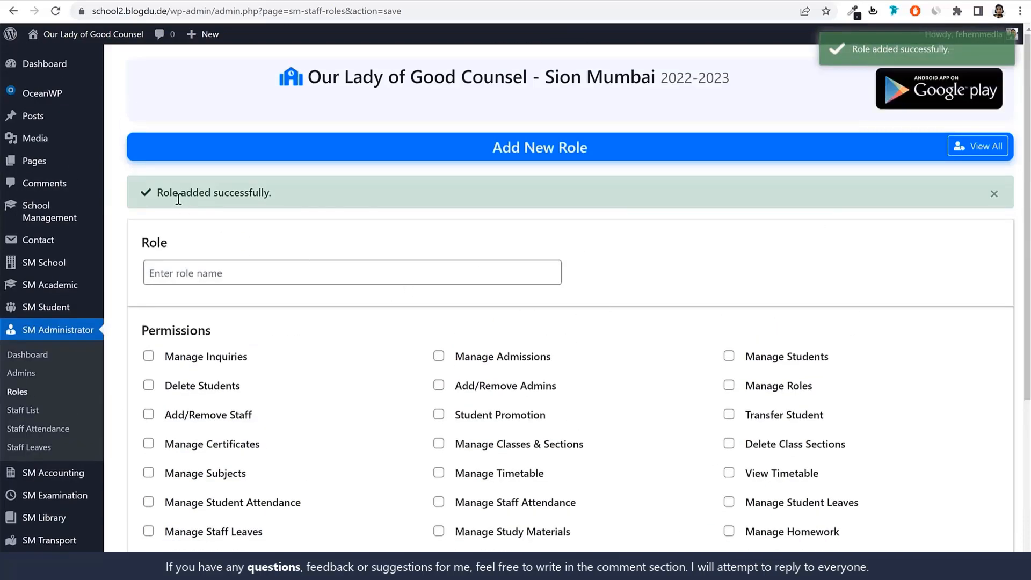
left_click(281, 272)
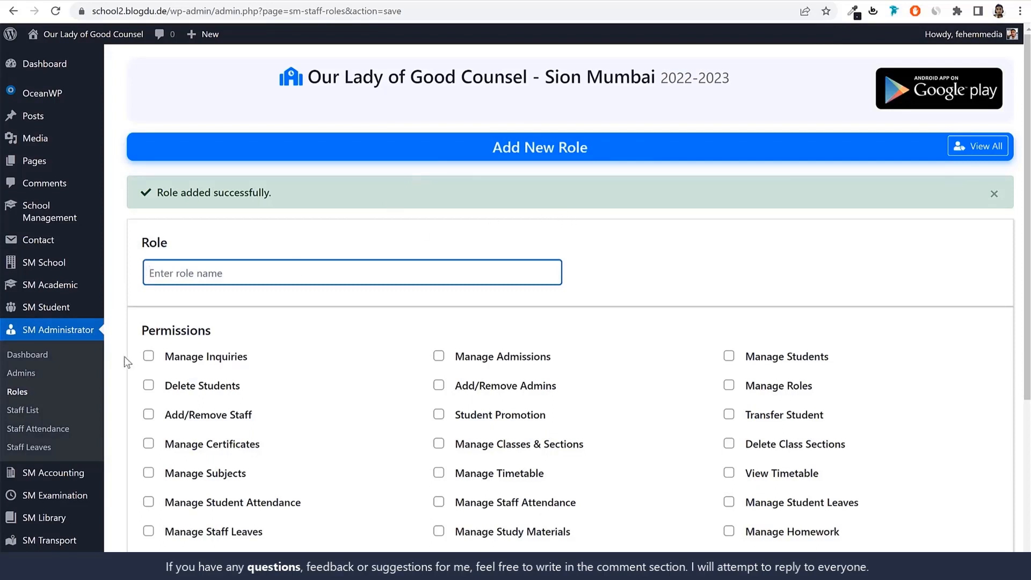
left_click(17, 392)
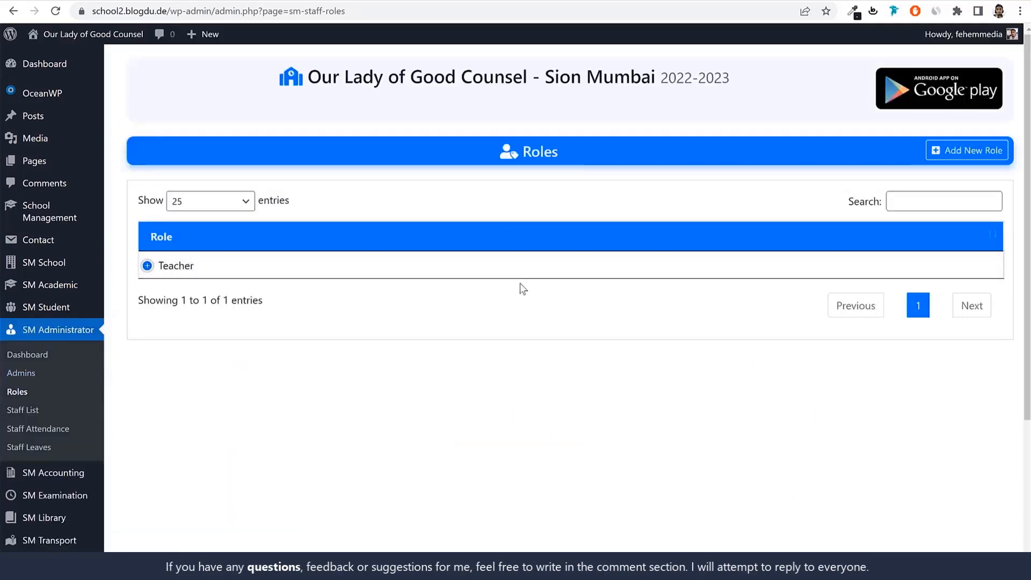
Start a new staff record from the Staff List, naming it Teacher1 and setting the gender to Female
left_click(29, 415)
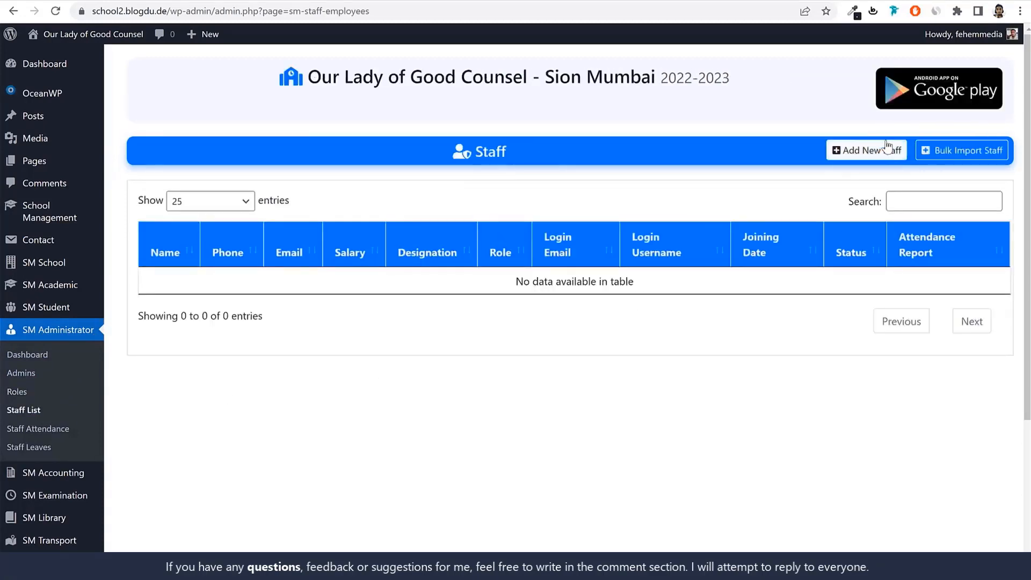
left_click(853, 155)
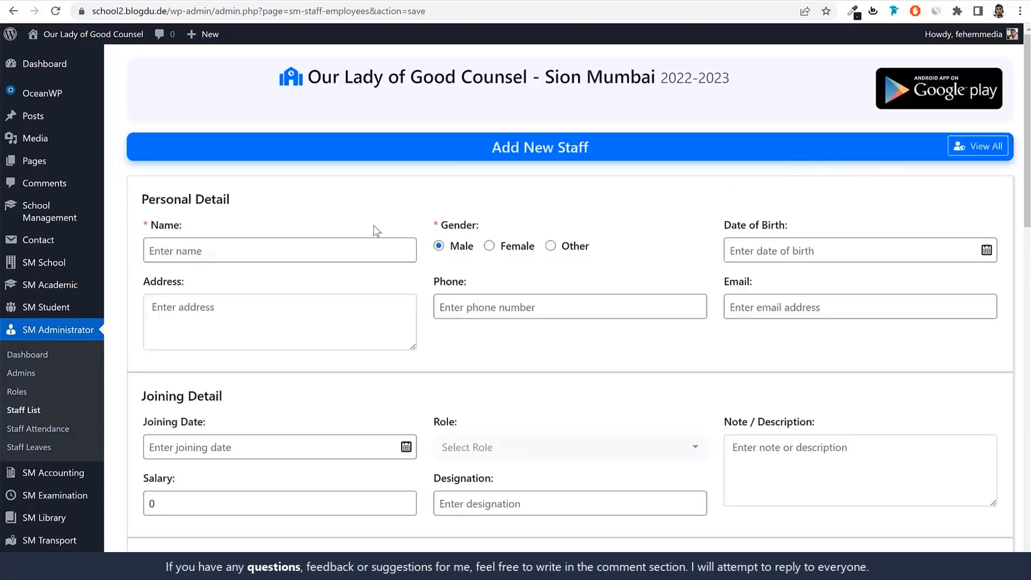
left_click(318, 251)
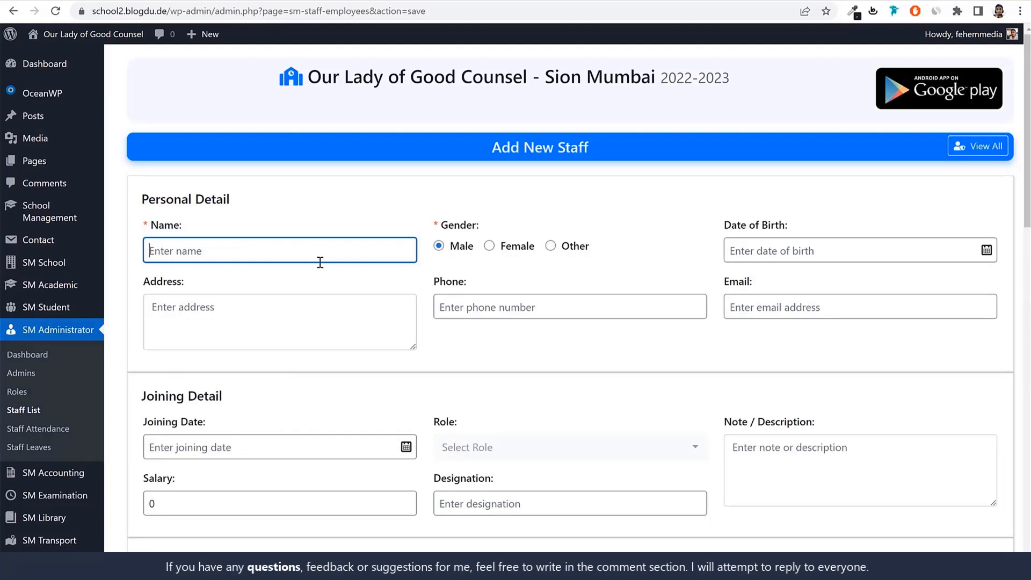
type("Teacher1")
double_click(320, 262)
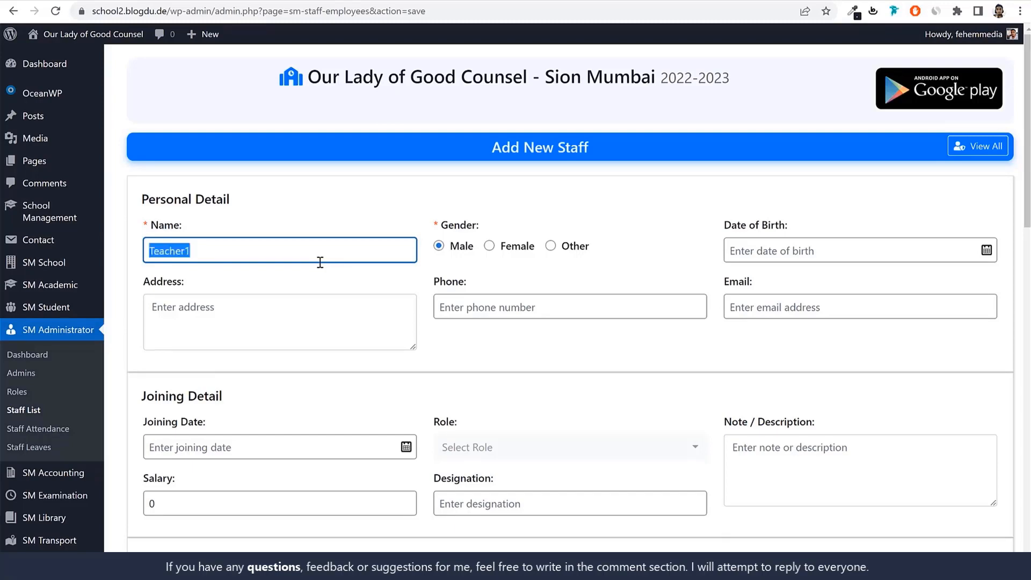
left_click(504, 252)
Pick the new staff member's date of birth in the Personal Detail section
left_click(811, 250)
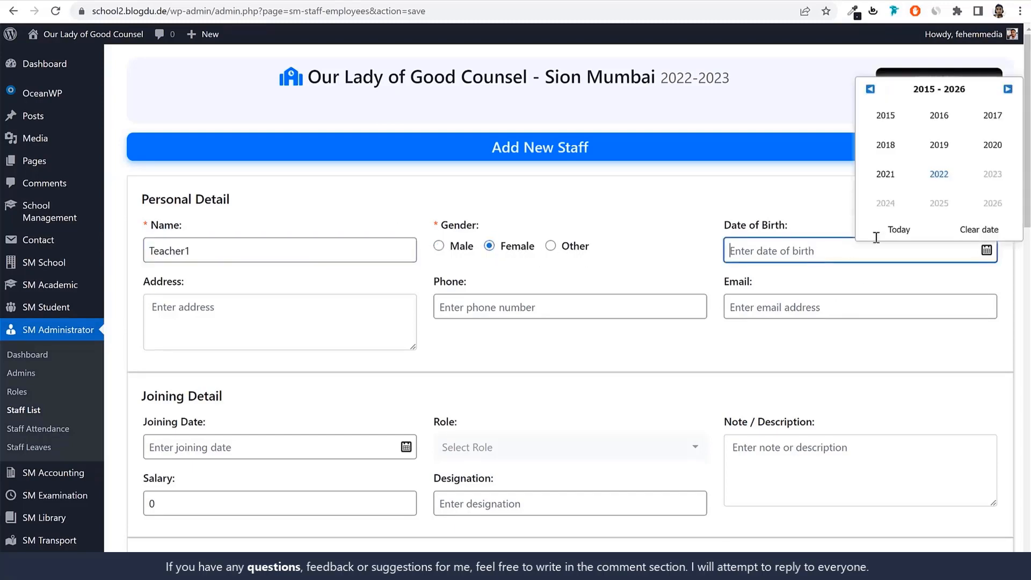
left_click(870, 89)
left_click(870, 89)
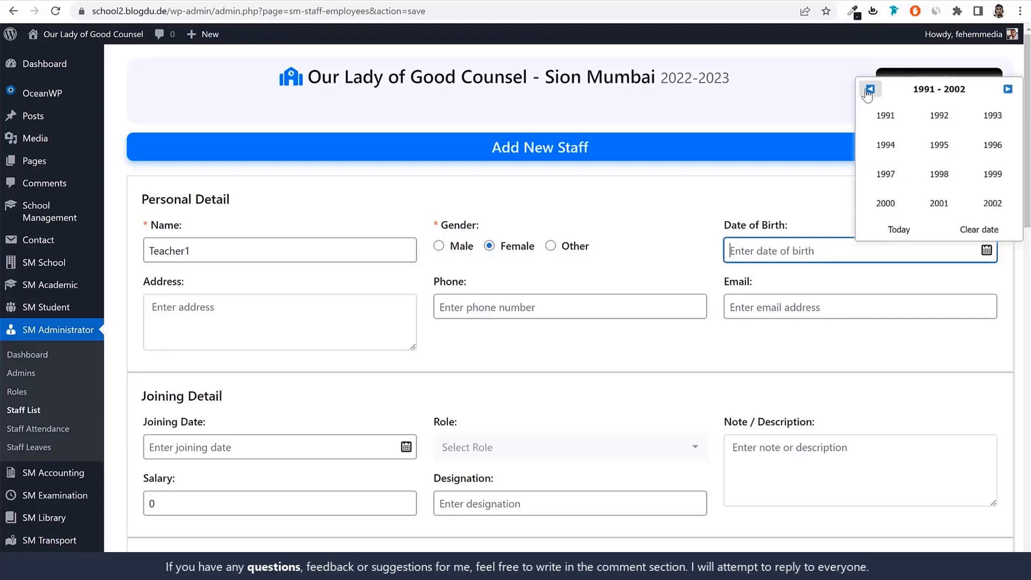
left_click(870, 88)
left_click(885, 115)
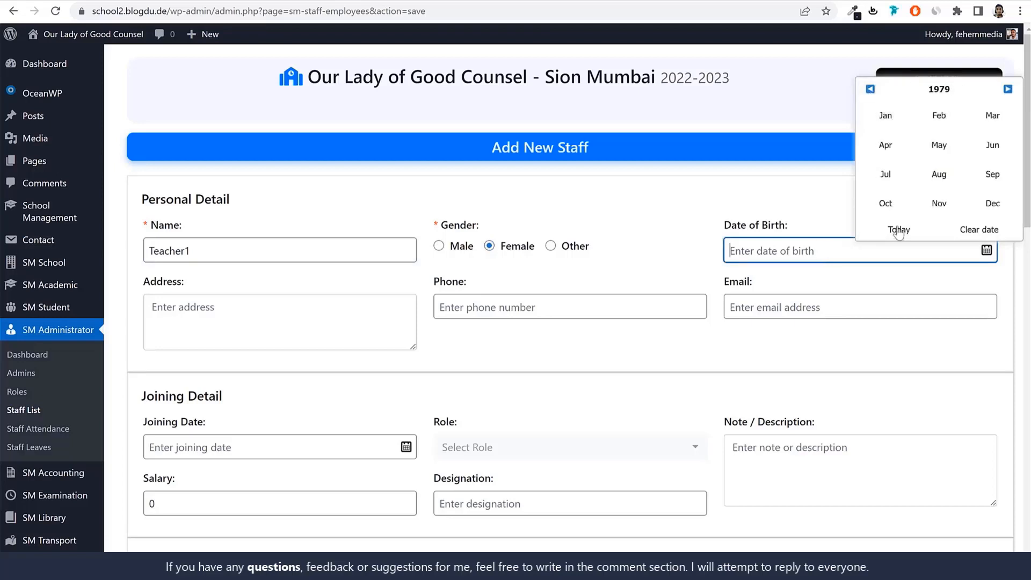
left_click(937, 175)
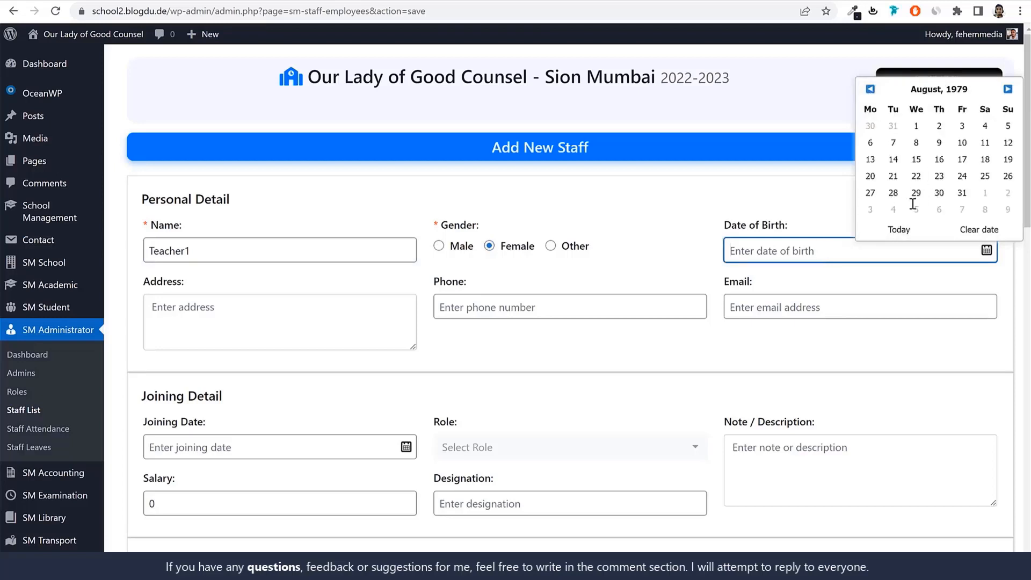
left_click(917, 162)
Fill in the staff member's postal address and phone number
left_click(309, 310)
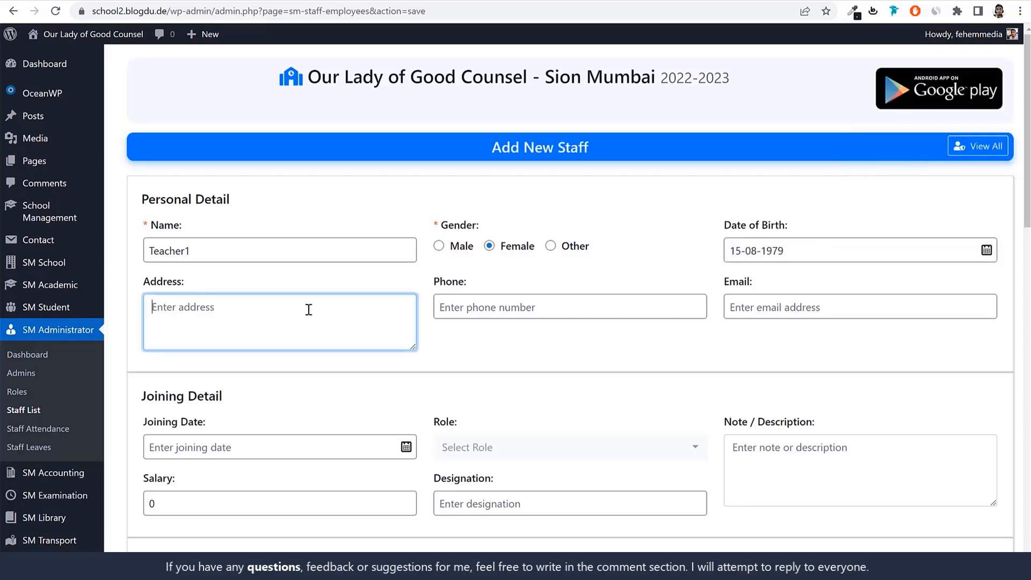
type("Sion, Mumbai 4000")
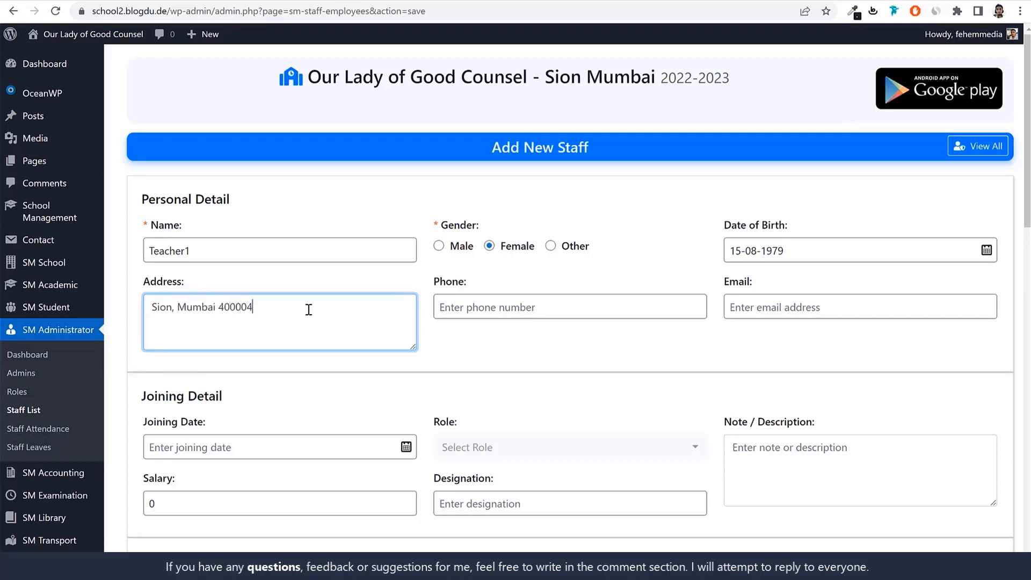
type("22")
left_click(526, 304)
type("7")
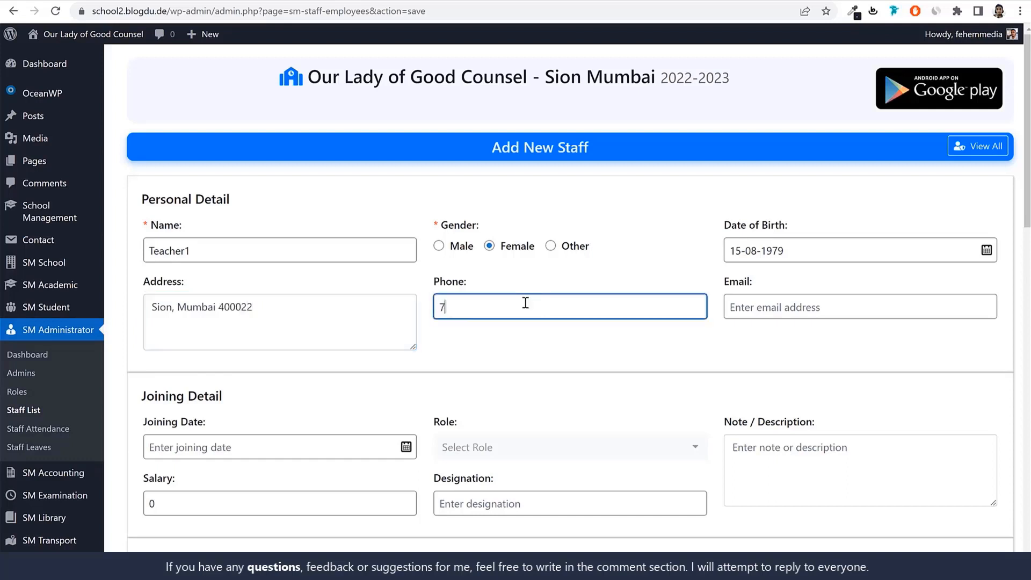
type("896541230")
Fill in the staff member's e-mail, reusing the staff name in lowercase, and select the finished address
left_click_drag(142, 256, 223, 276)
key("ctrl+c")
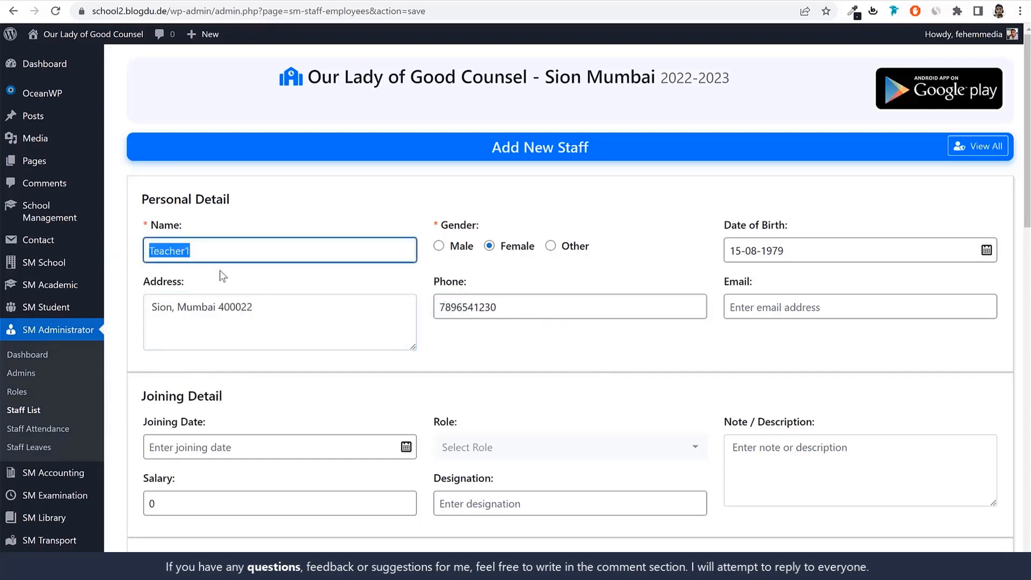
left_click(816, 310)
key("ctrl+v")
left_click_drag(731, 309, 736, 309)
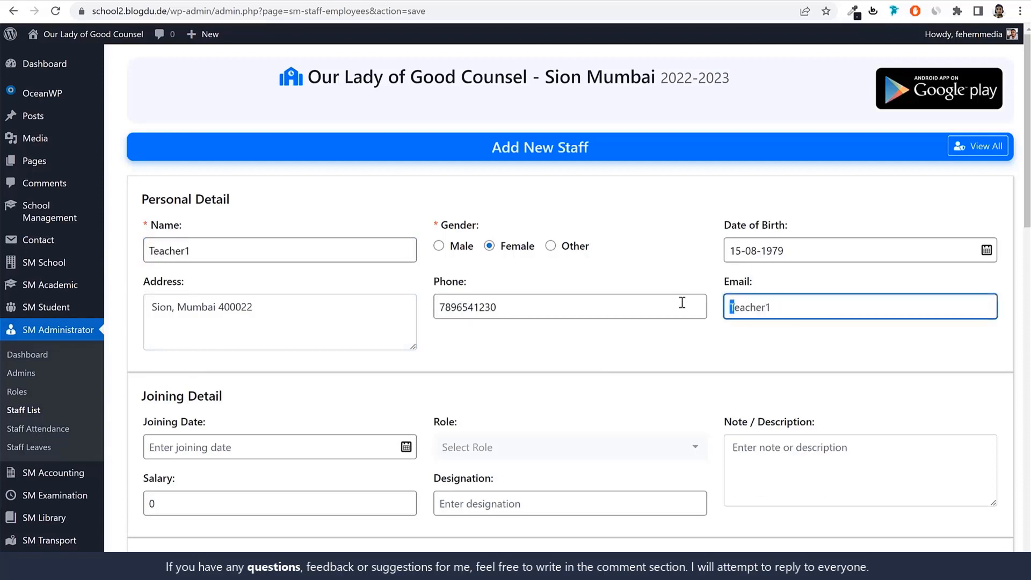
type("t")
left_click(819, 305)
type("@gmail.com")
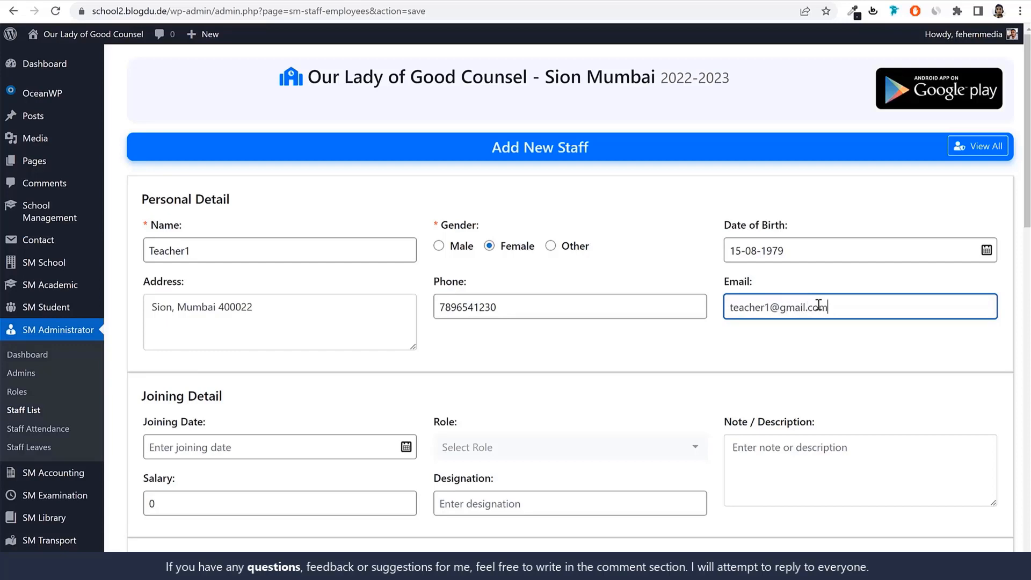
left_click_drag(828, 306, 668, 315)
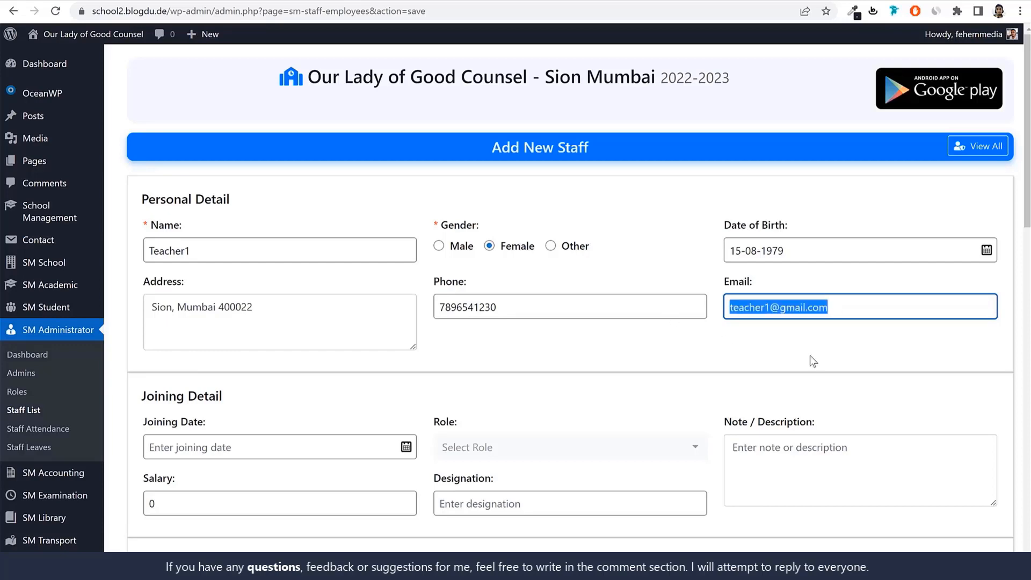
Look through the rest of the new staff form, from the joining details down to the permissions
scroll(830, 366, "down", 4)
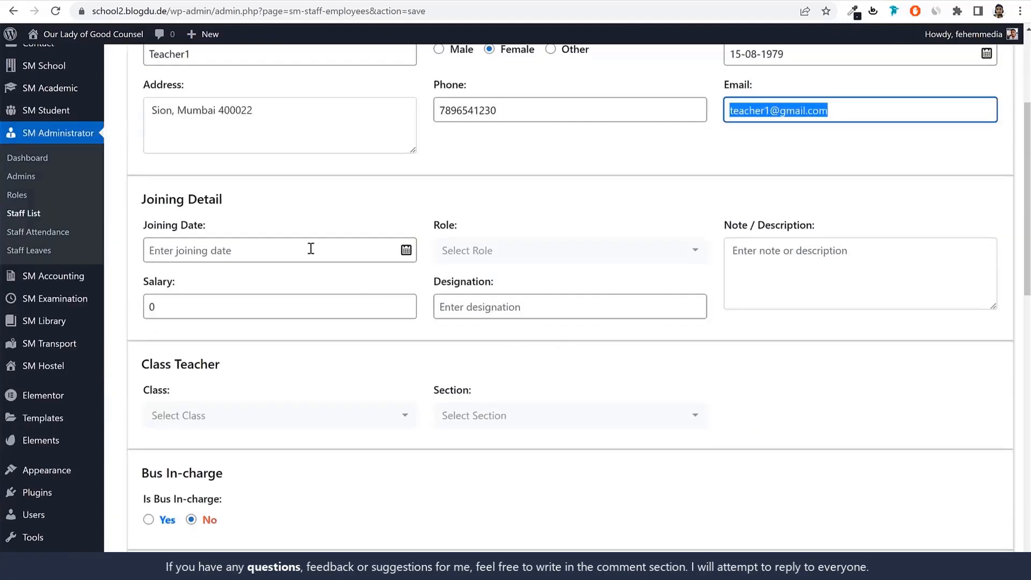
scroll(768, 341, "down", 5)
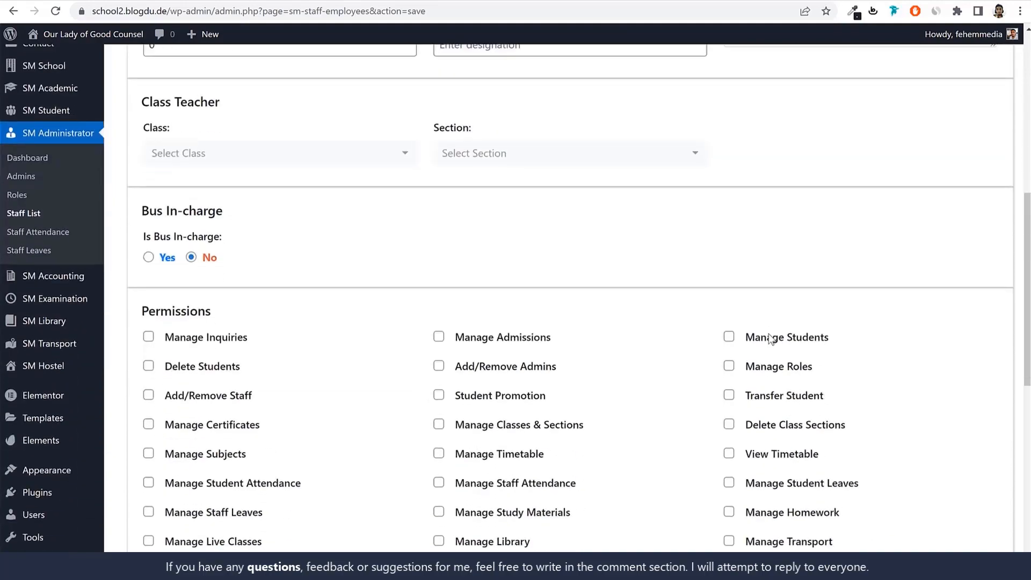
scroll(376, 243, "down", 5)
scroll(460, 276, "up", 8)
scroll(441, 299, "down", 6)
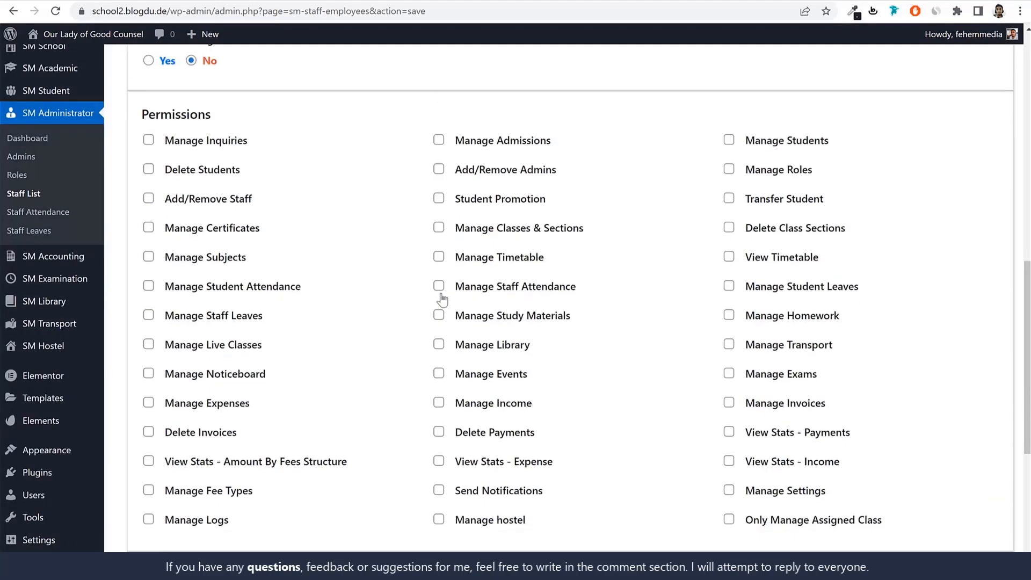
scroll(442, 299, "down", 3)
scroll(416, 301, "up", 14)
Set the staff member's joining date to 01-05-2019 in the Joining Detail section
left_click(246, 318)
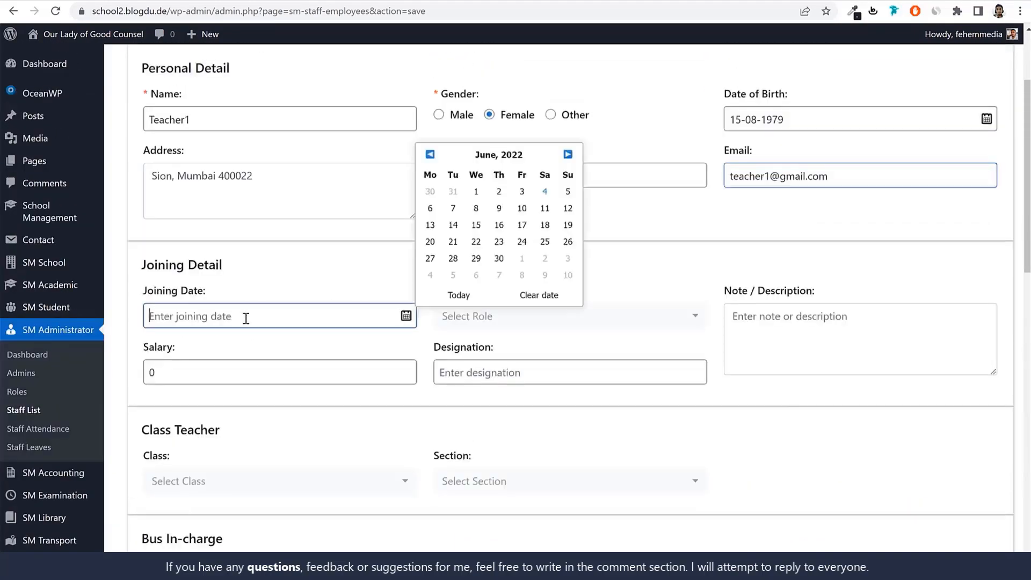
left_click(513, 161)
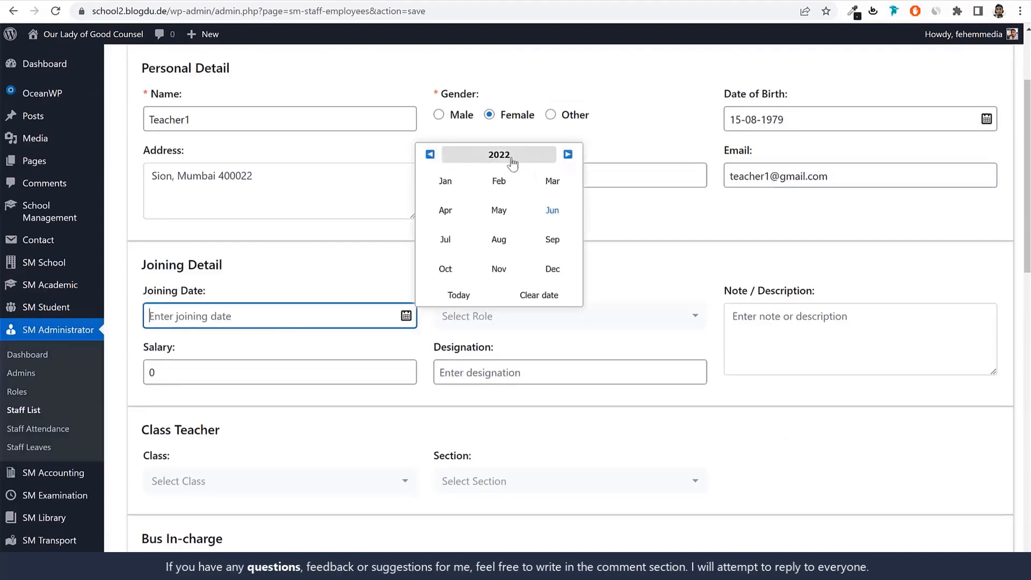
left_click(513, 161)
left_click(506, 221)
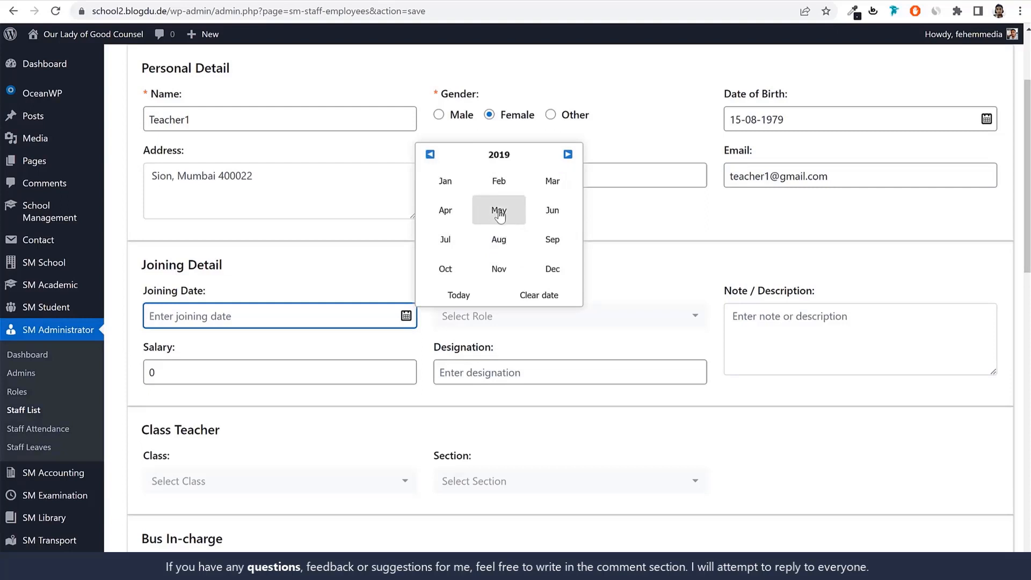
left_click(499, 211)
left_click(498, 191)
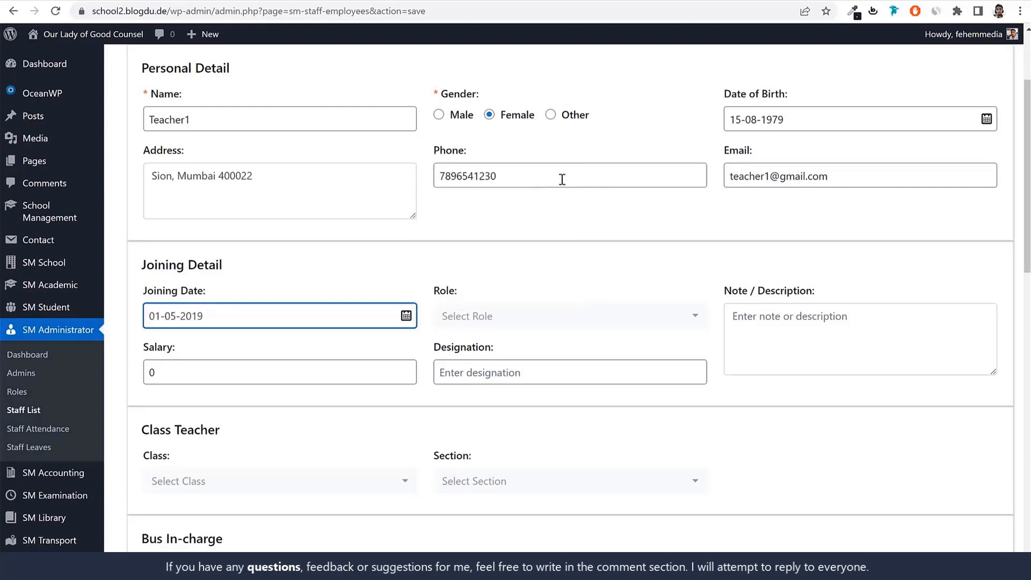
Assign the Teacher role to the new staff member
scroll(591, 290, "down", 2)
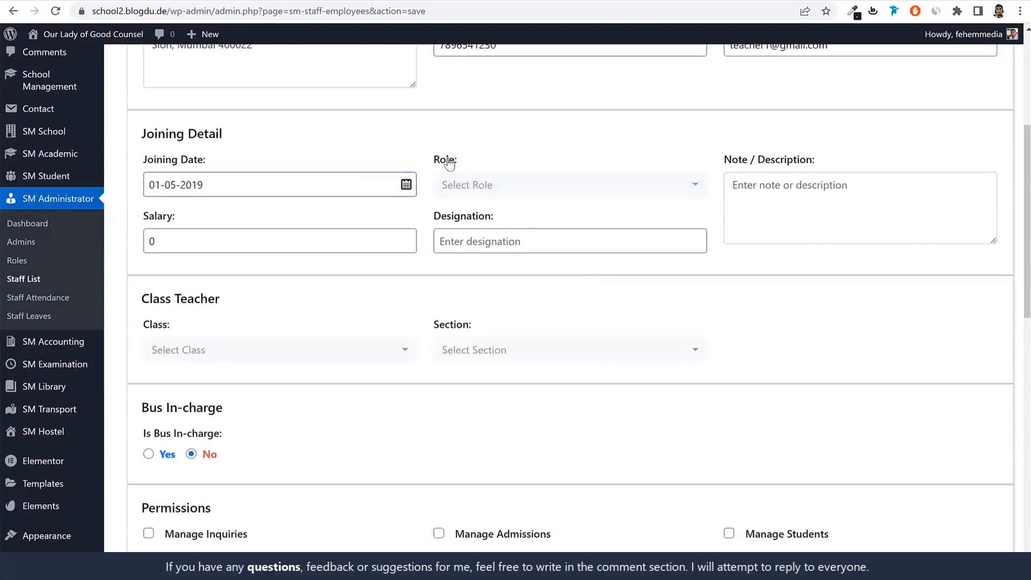
left_click(490, 185)
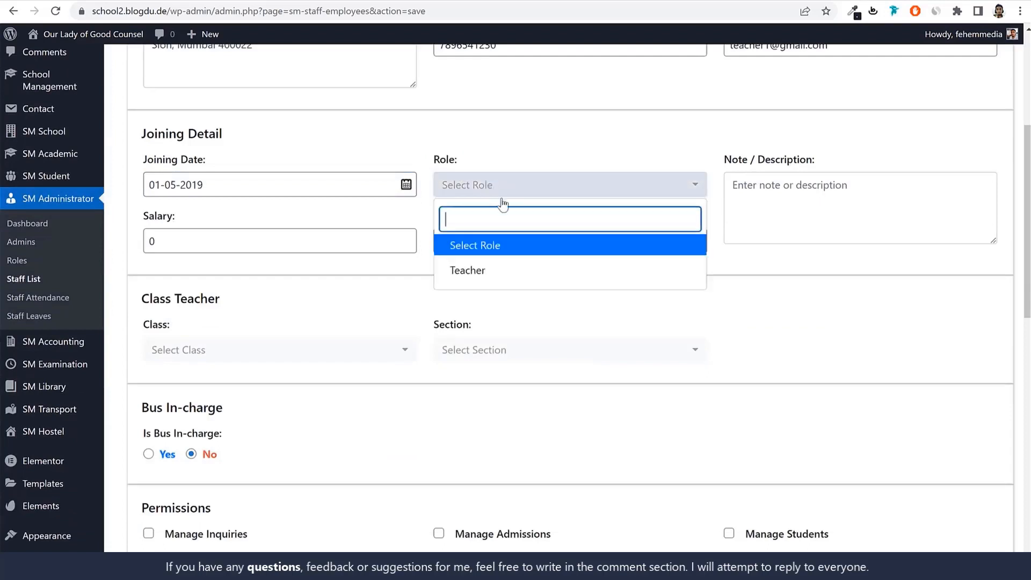
left_click(490, 278)
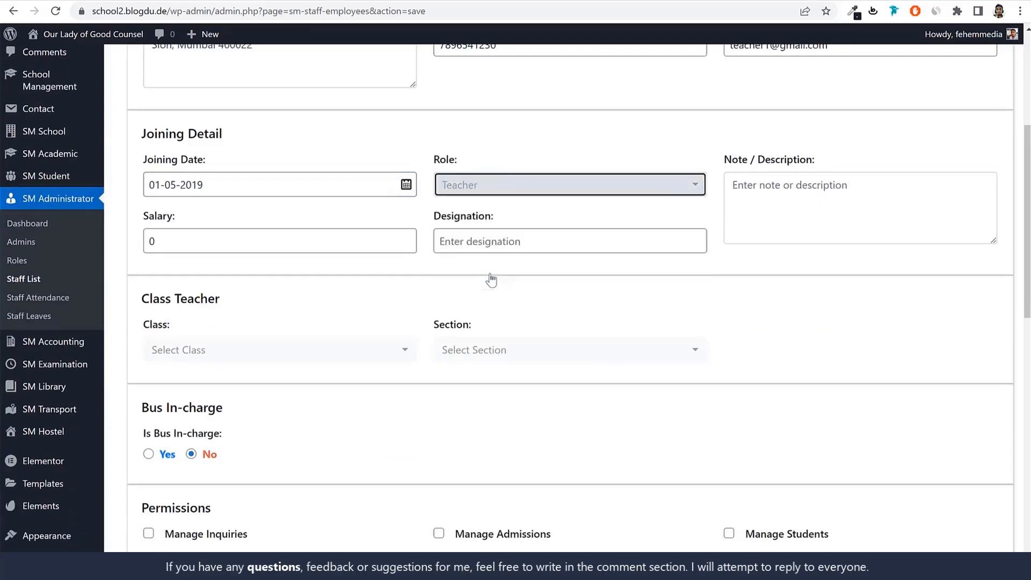
Enter "Class Teacher For Std 1A" as the note or description in the joining details
left_click(854, 211)
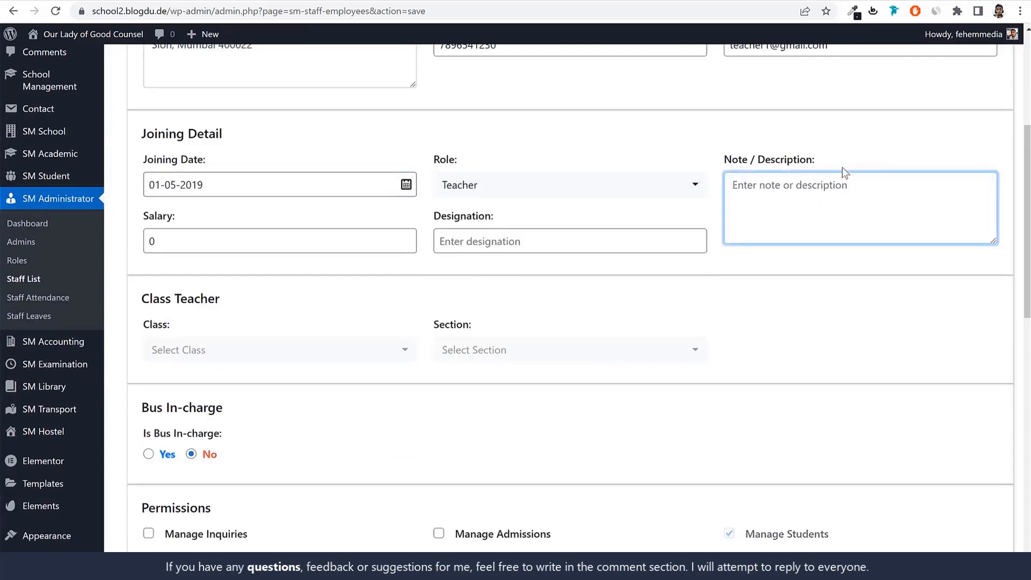
type("Class")
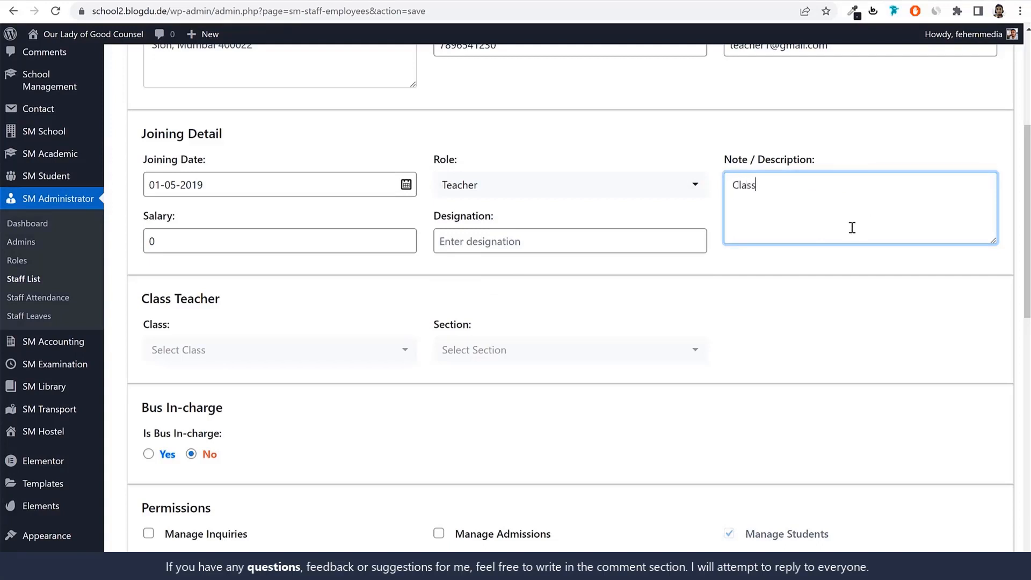
type(" Teaacher")
key("BackSpace")
type("her For Std 1A")
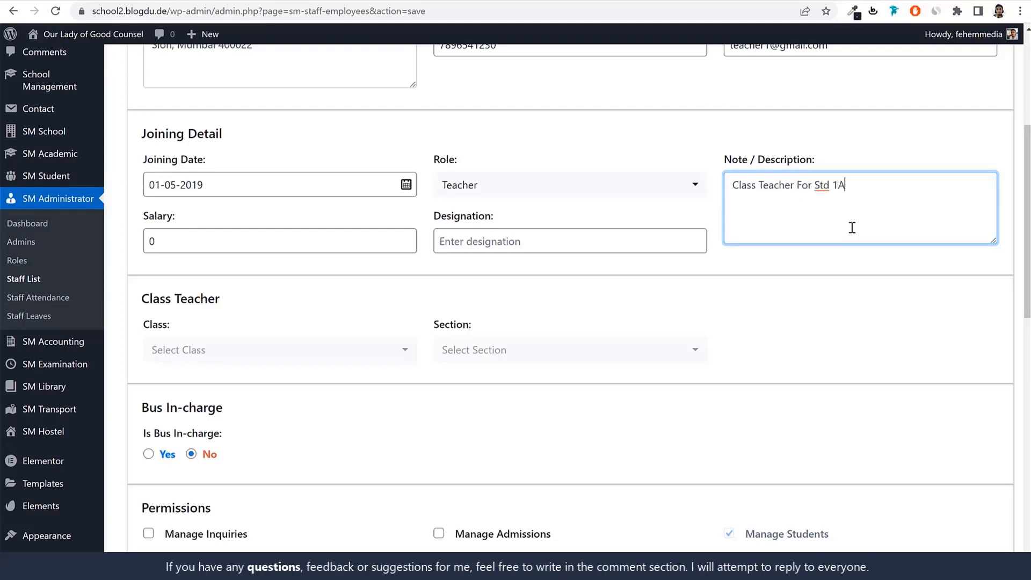
Set the staff member's salary to 100000 and the designation to Class Teacher
double_click(257, 239)
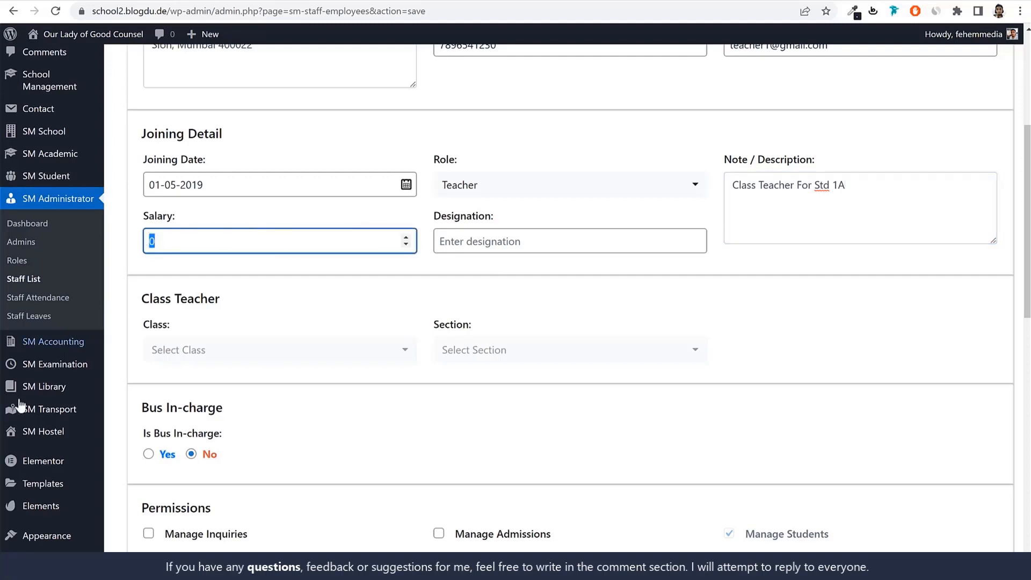
type("1")
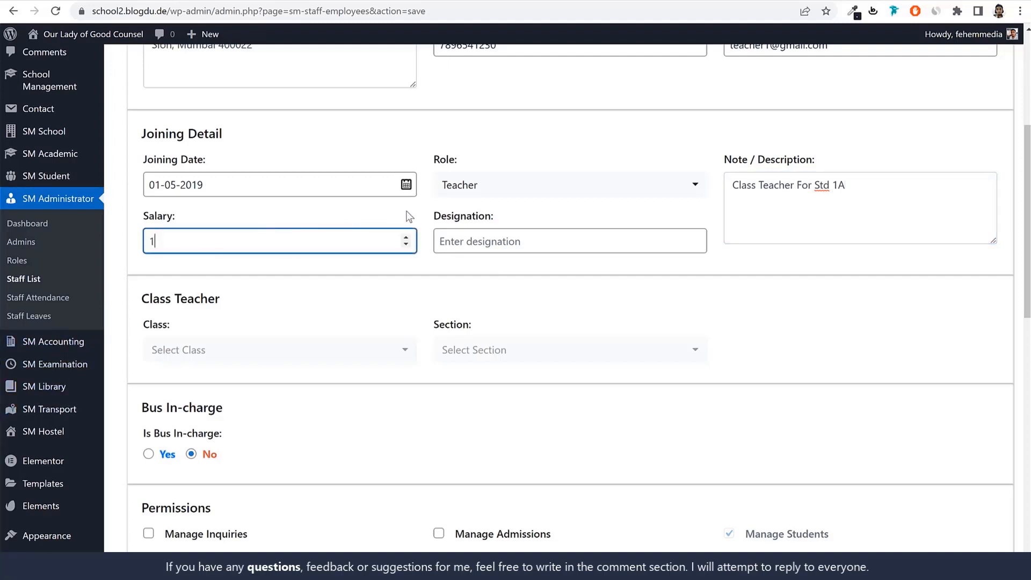
type("00000")
left_click(528, 242)
type("Clas")
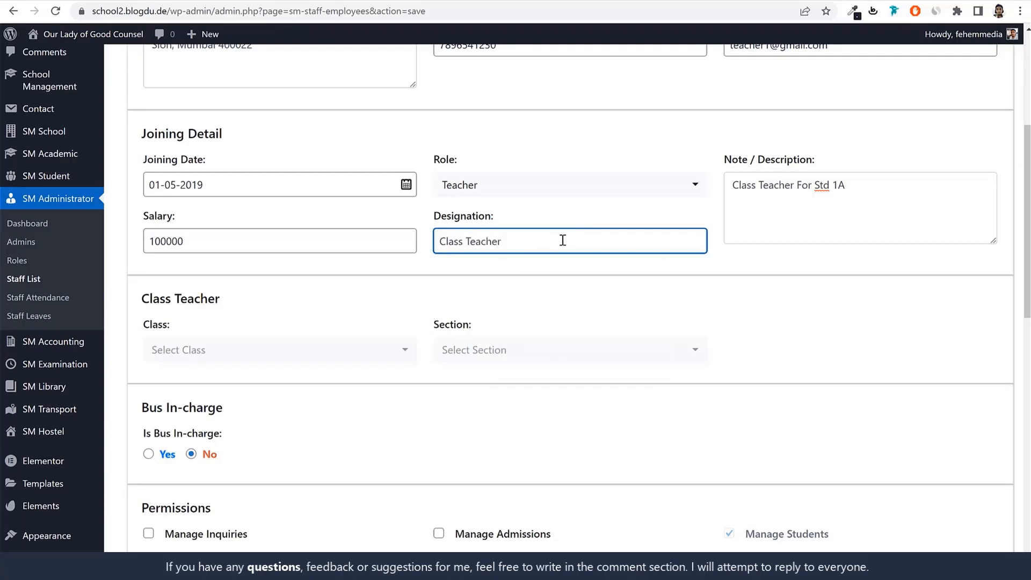
type("s Teacher")
Make the staff member class teacher of class 1st, section A
scroll(620, 250, "down", 3)
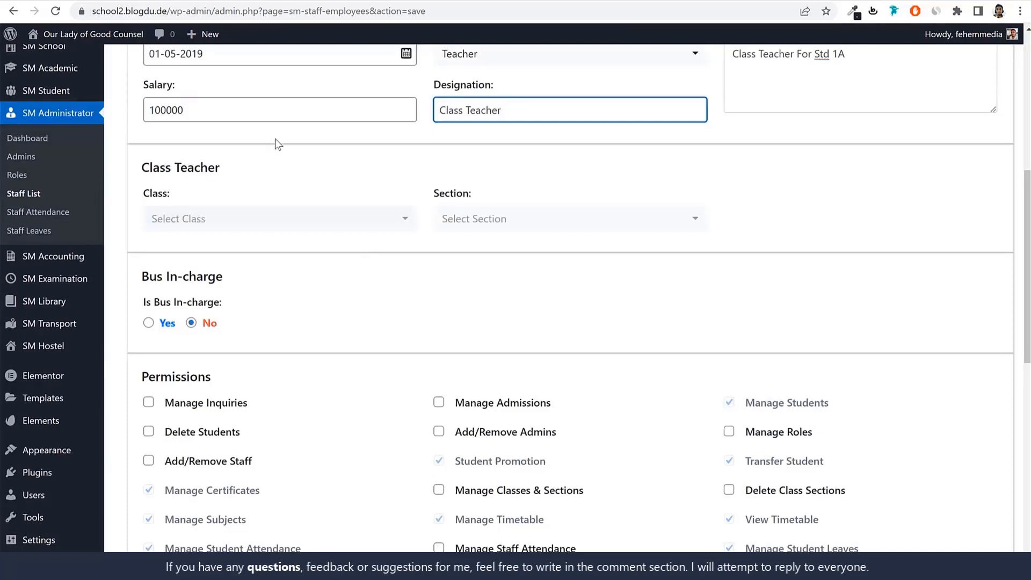
scroll(274, 161, "up", 2)
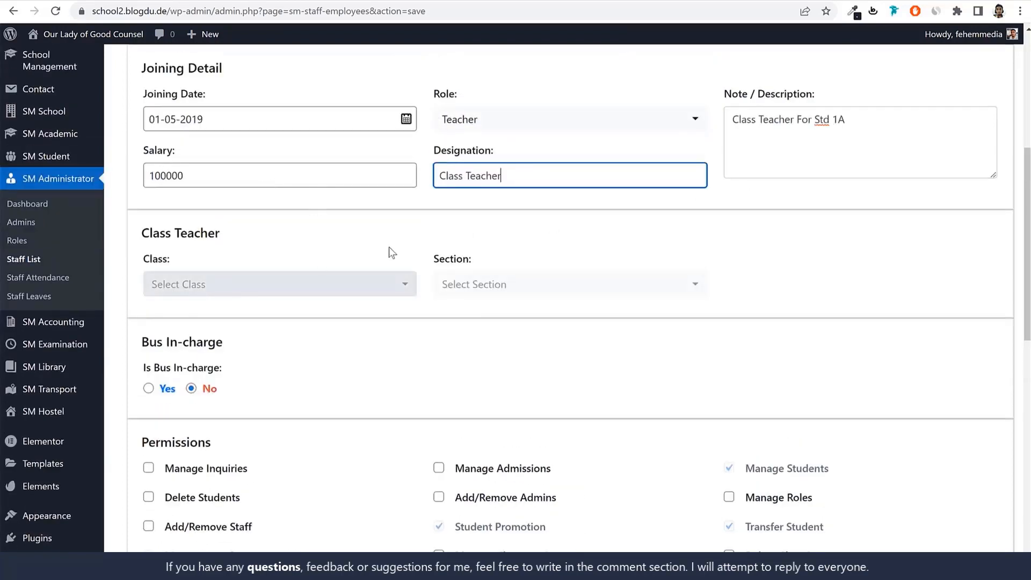
left_click(257, 299)
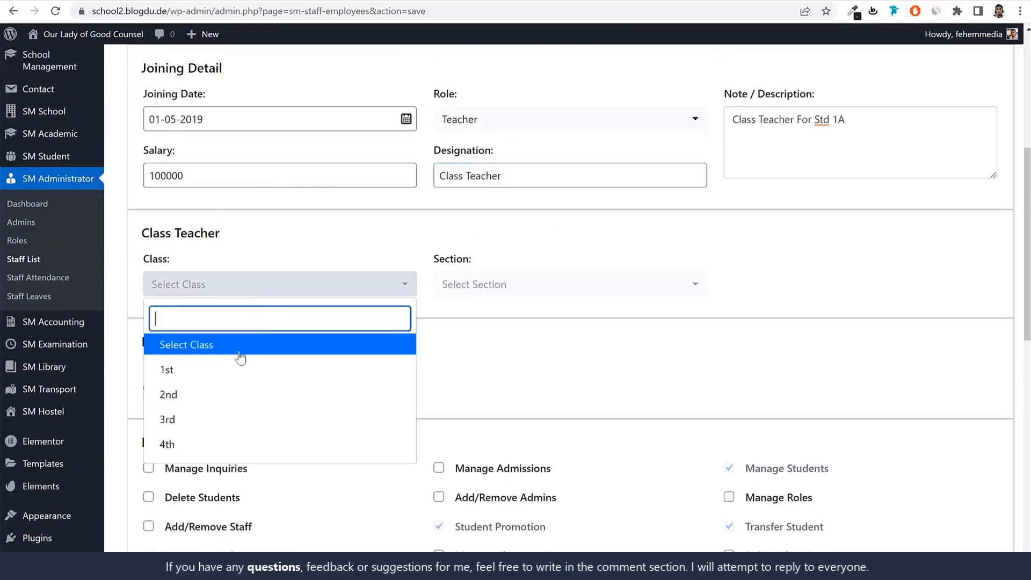
left_click(212, 377)
left_click(518, 291)
left_click(475, 356)
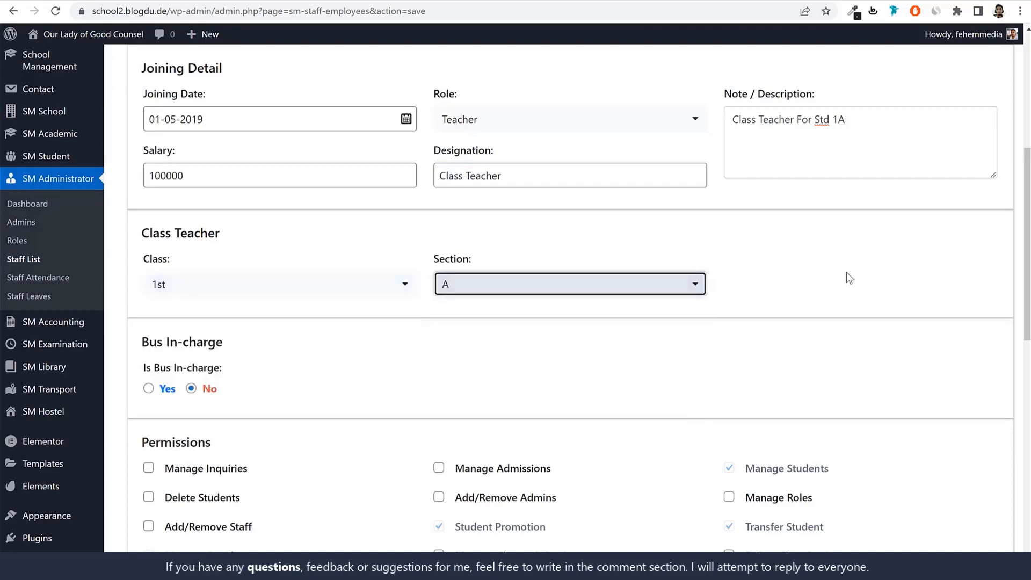
Try the Bus In-charge option with Yes to inspect the vehicle choices, and set it back to No
scroll(845, 274, "down", 3)
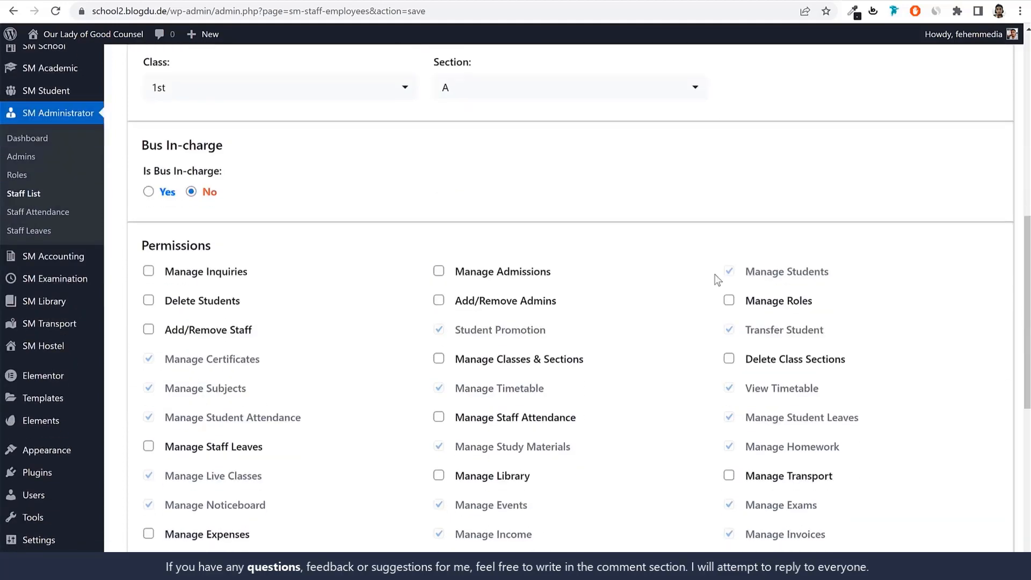
left_click(148, 192)
left_click(512, 203)
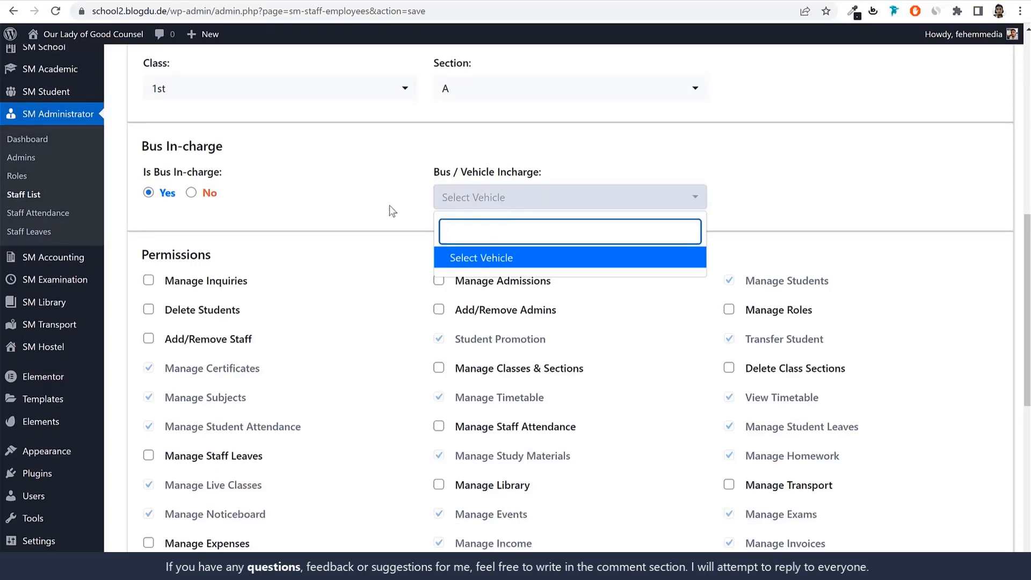
scroll(369, 264, "up", 3)
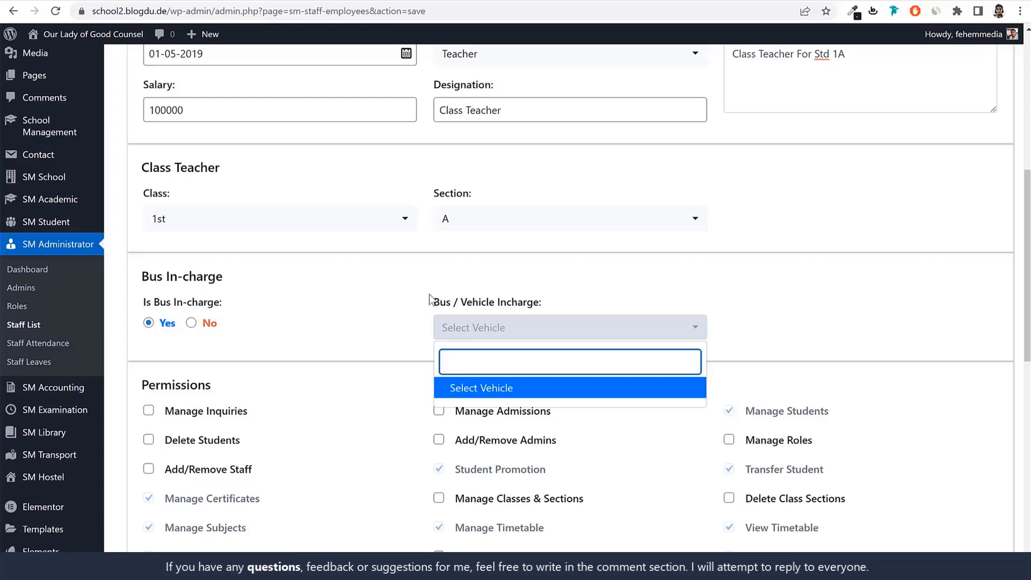
left_click(410, 300)
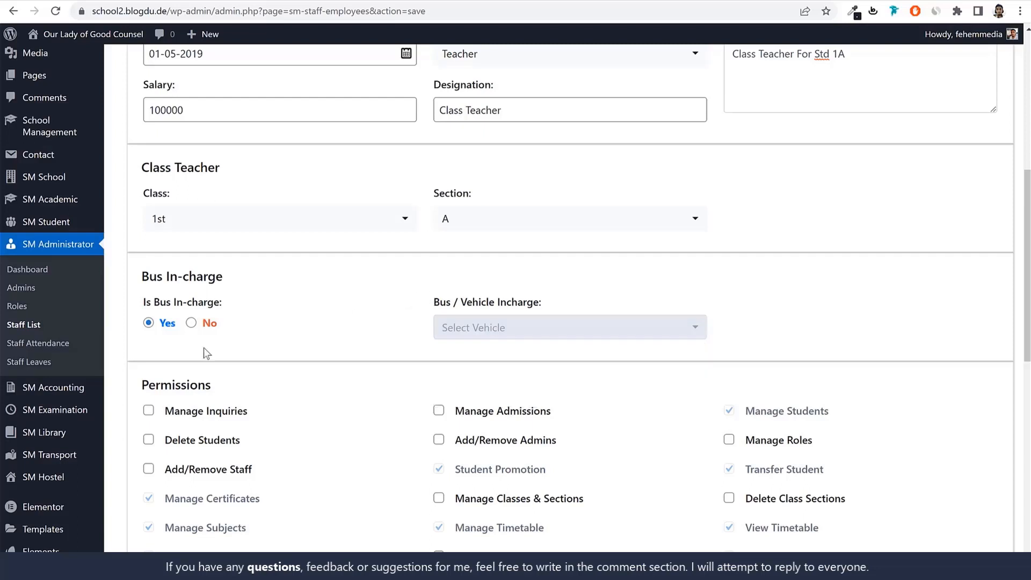
left_click(494, 334)
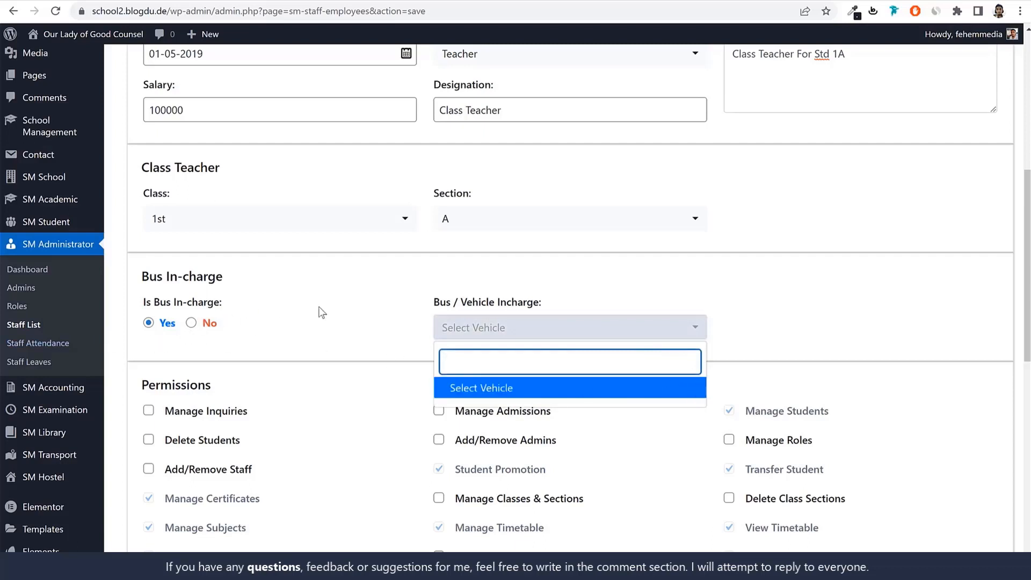
left_click(192, 323)
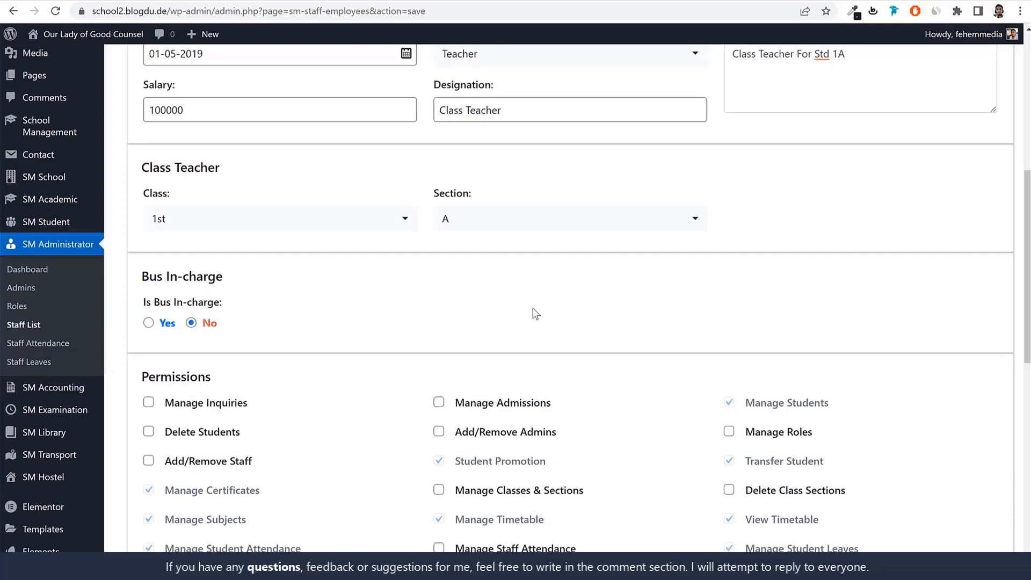
Review the permissions granted by the Teacher role along with the joining and class teacher details
scroll(931, 341, "down", 5)
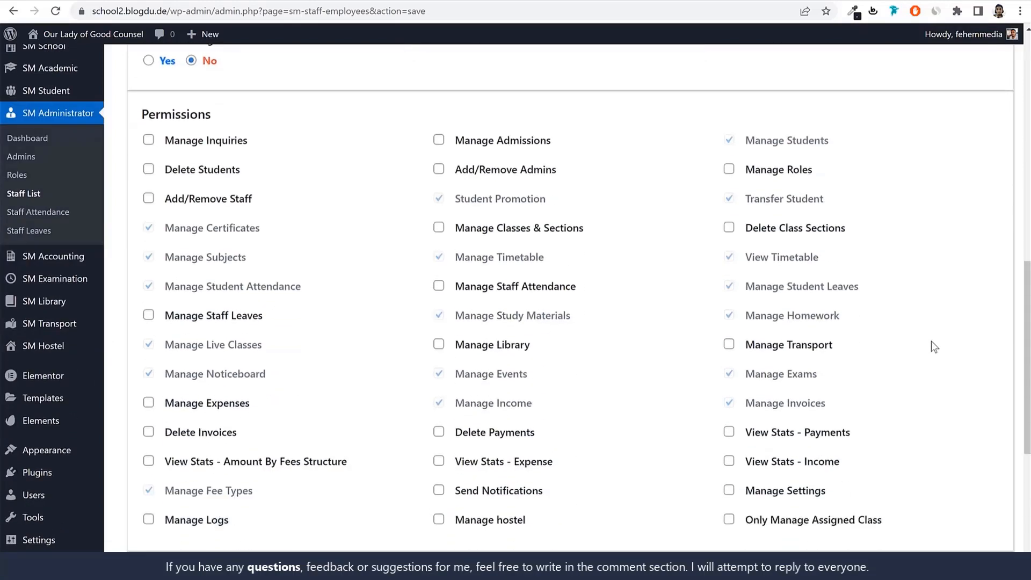
scroll(931, 341, "up", 10)
scroll(637, 372, "down", 10)
scroll(664, 391, "up", 3)
scroll(661, 385, "up", 5)
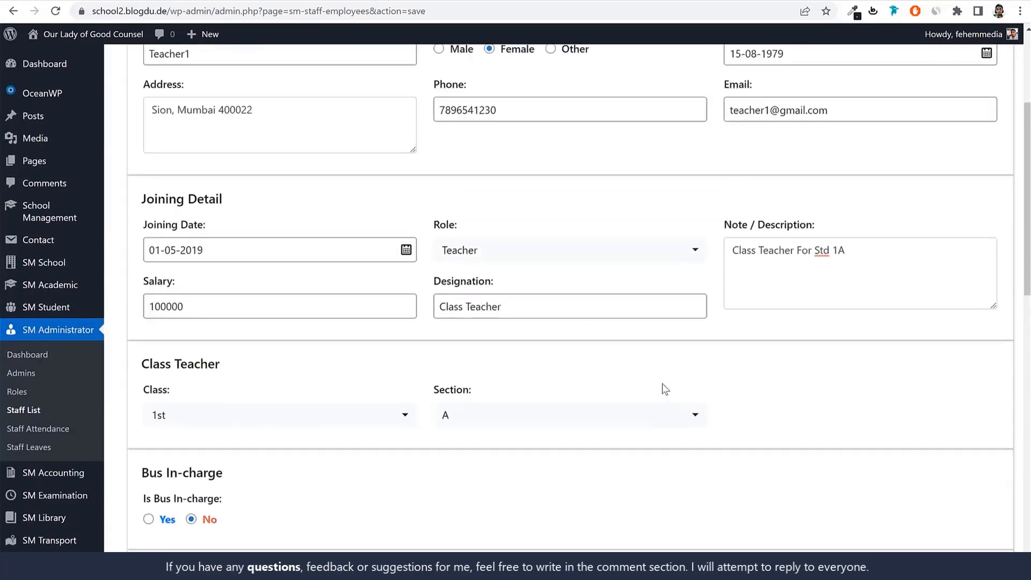
scroll(647, 325, "down", 1)
scroll(657, 350, "down", 2)
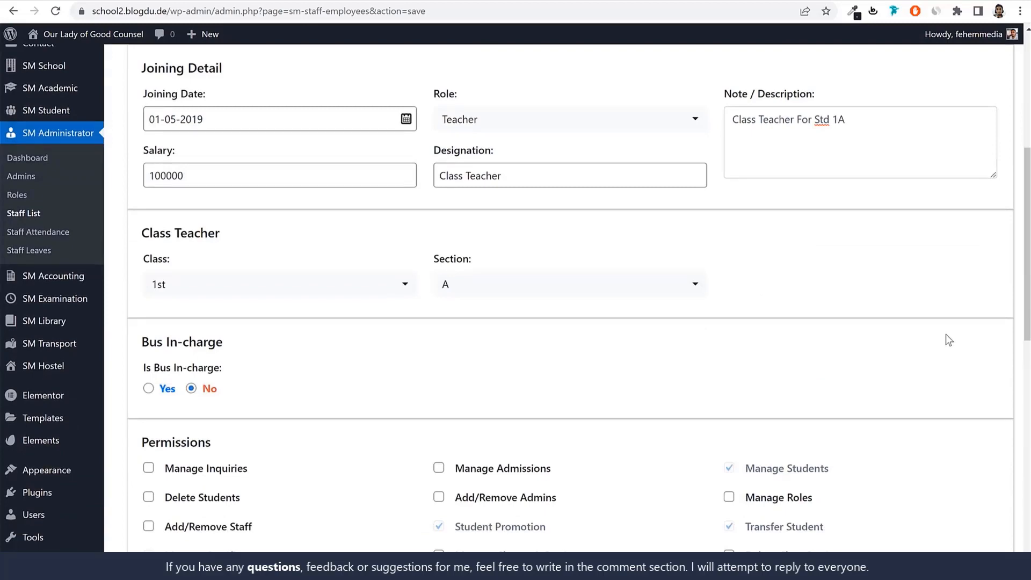
scroll(937, 343, "down", 5)
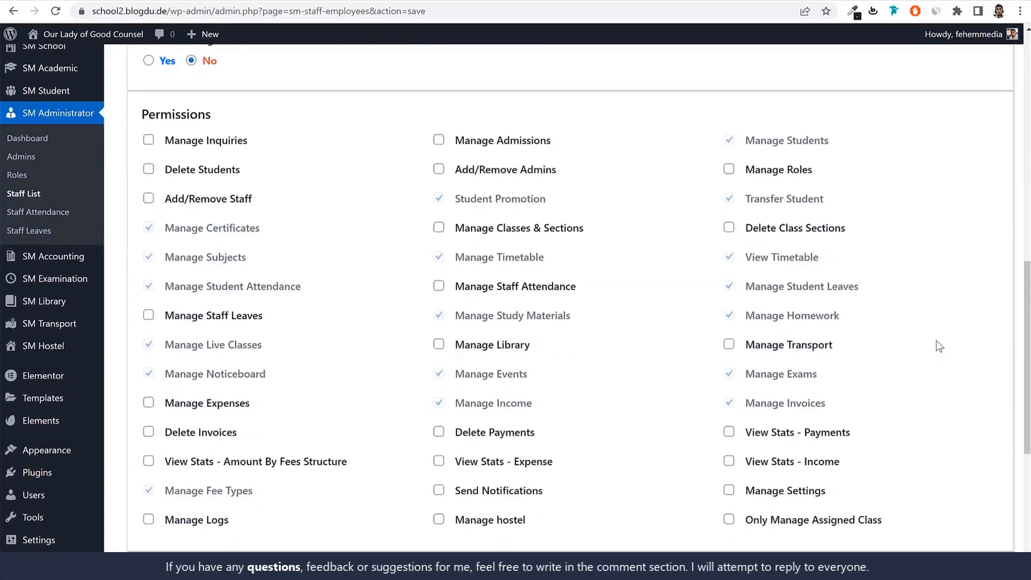
Grant the staff member the additional Manage Admissions and Manage Inquiries permissions
scroll(979, 275, "up", 1)
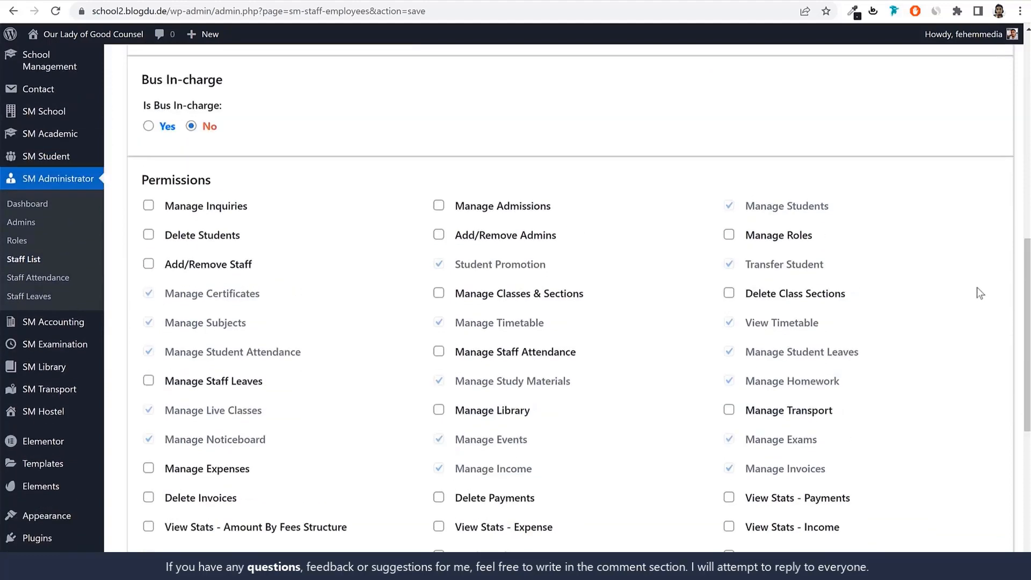
left_click(438, 205)
left_click_drag(553, 208, 455, 212)
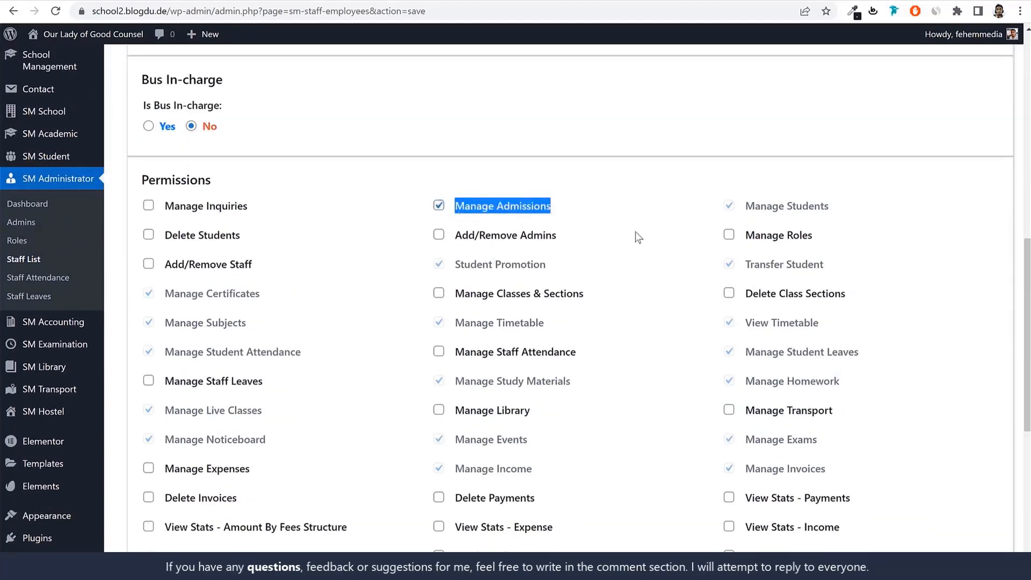
left_click(234, 214)
left_click_drag(247, 210, 164, 223)
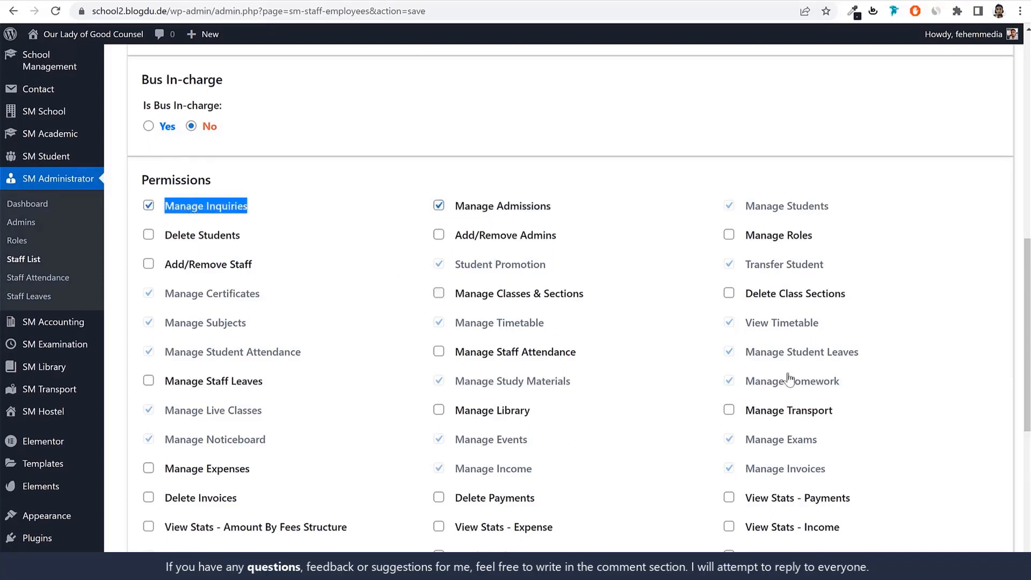
scroll(679, 370, "down", 2)
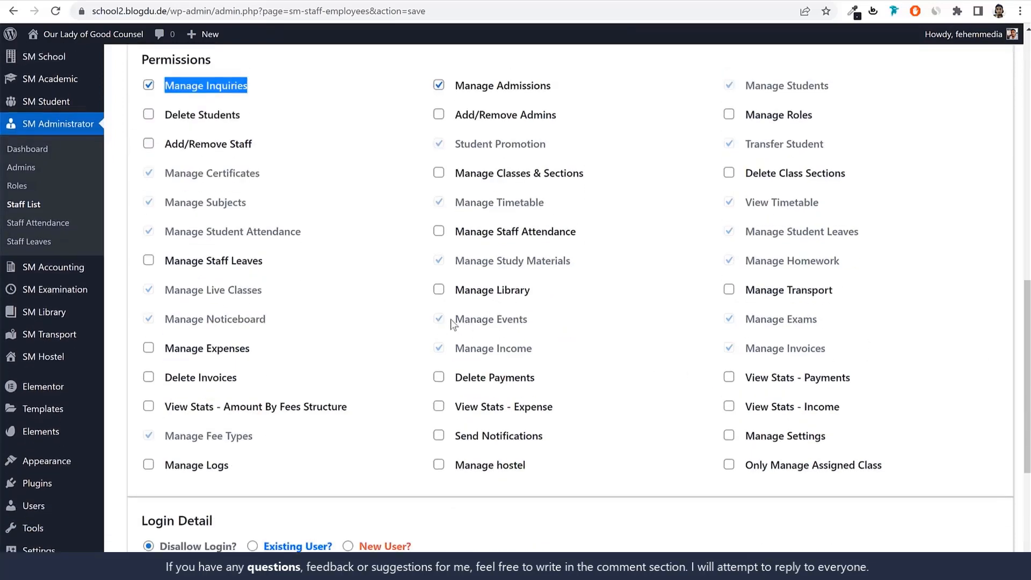
scroll(450, 319, "up", 4)
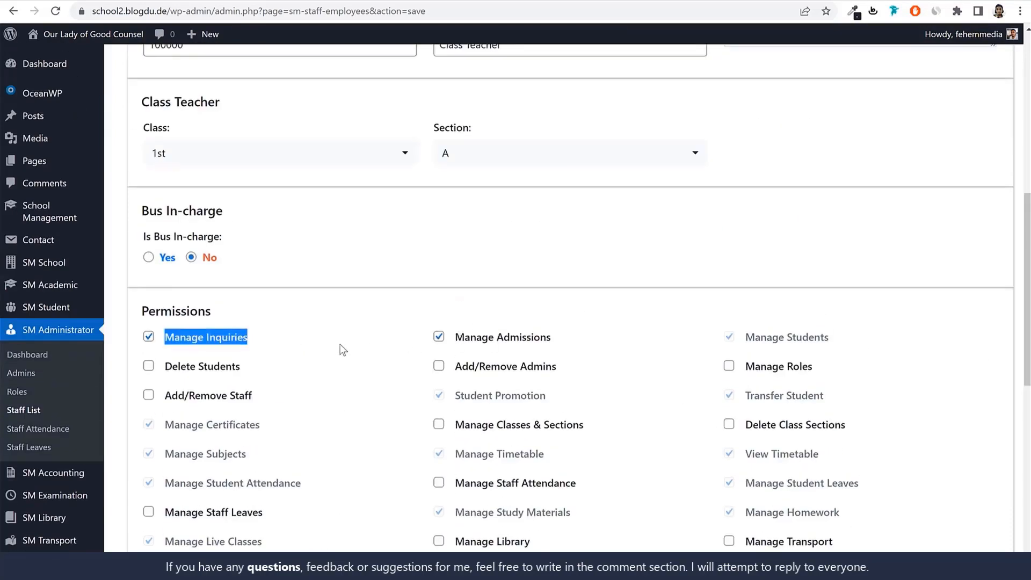
Remove the additional Manage Admissions and Manage Inquiries permissions from the staff member
left_click(439, 337)
left_click(149, 337)
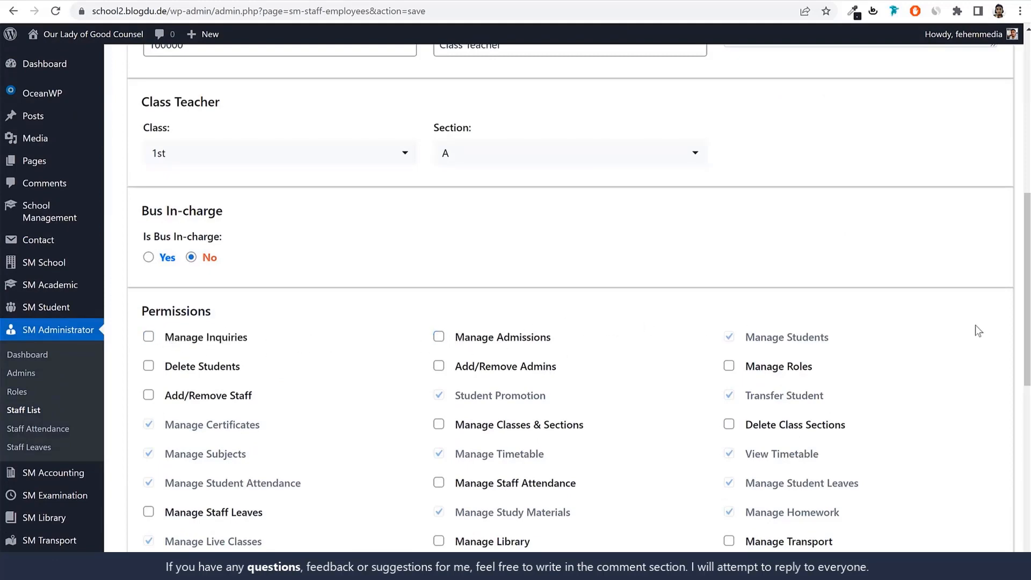
Set the staff member's login detail to New User after checking the Existing User option
scroll(792, 384, "down", 8)
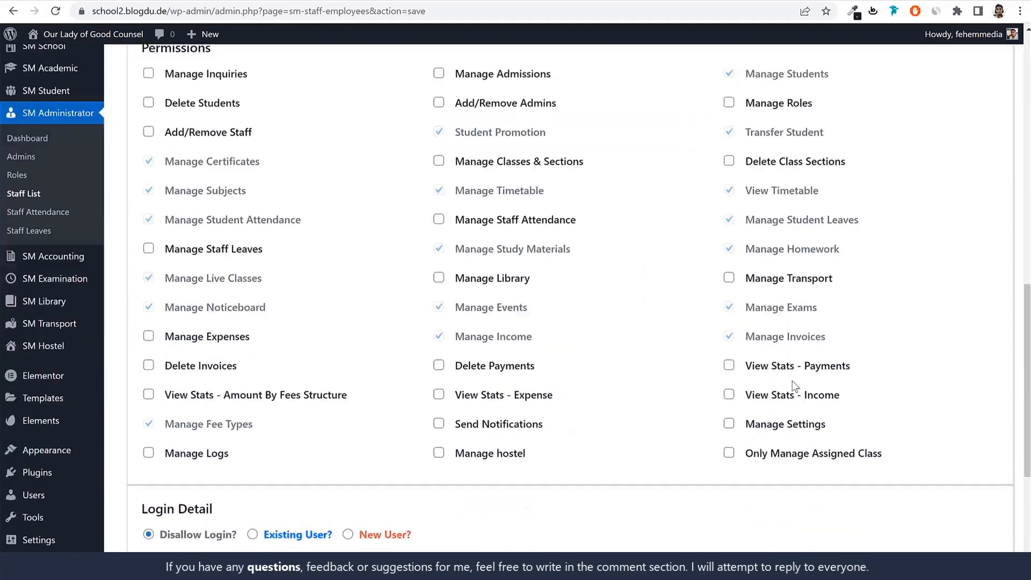
scroll(795, 386, "down", 1)
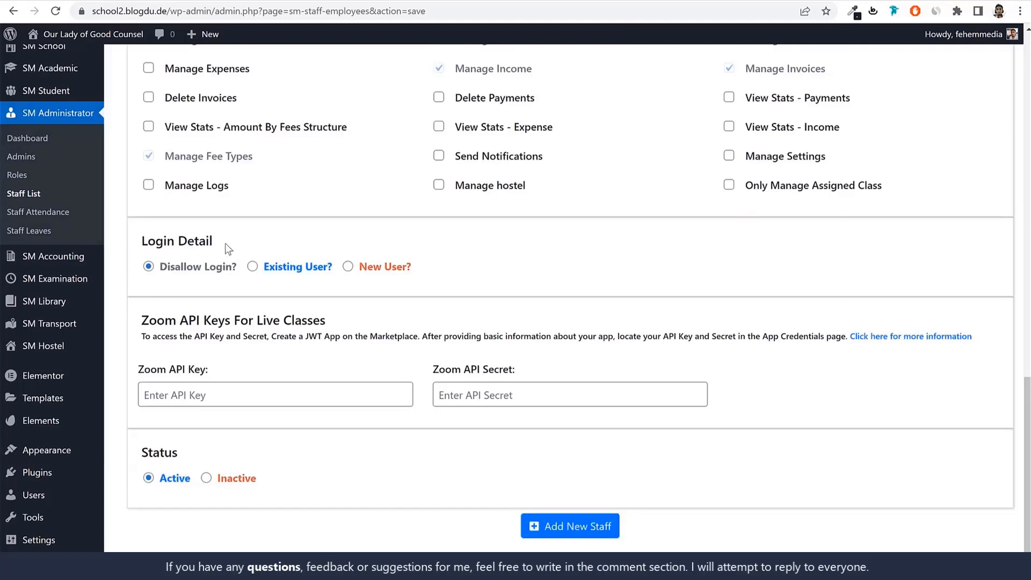
left_click_drag(225, 245, 147, 245)
left_click(252, 266)
left_click(347, 266)
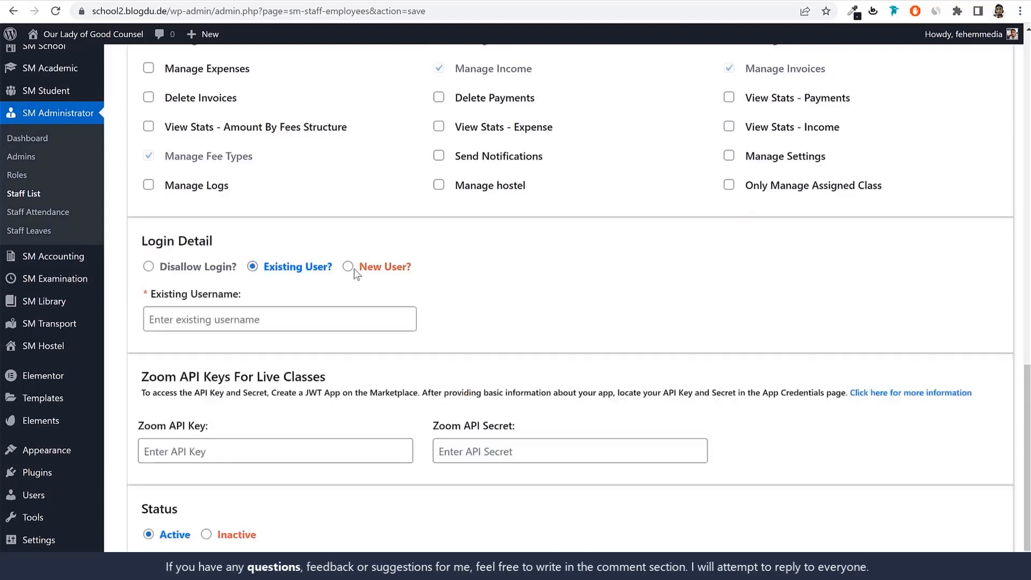
Copy the staff member's name into the login username and change it to lowercase as teacher1
scroll(485, 341, "up", 5)
scroll(486, 341, "up", 7)
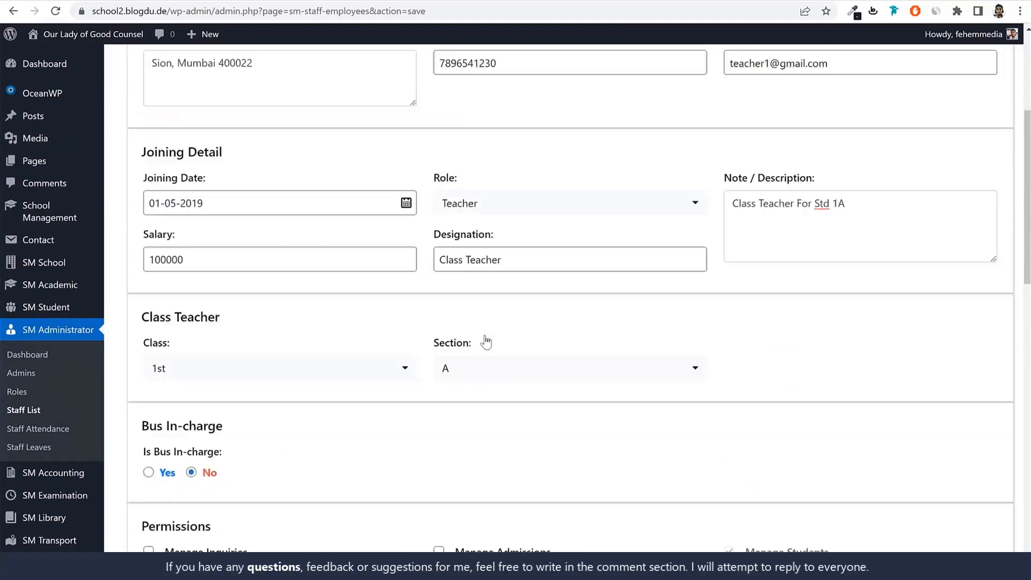
left_click(253, 120)
double_click(251, 119)
key("ctrl+c")
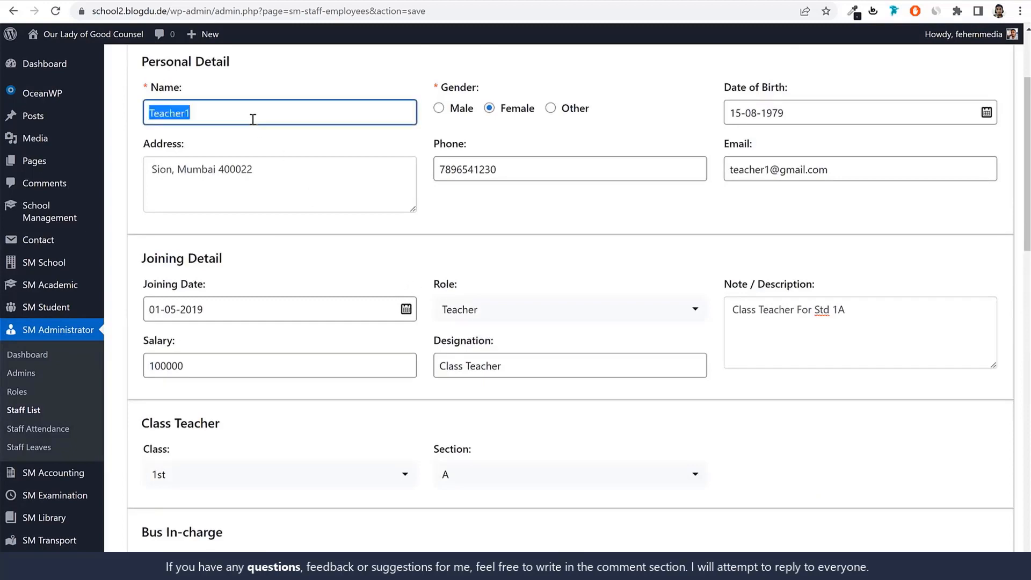
scroll(347, 253, "down", 10)
scroll(350, 252, "down", 5)
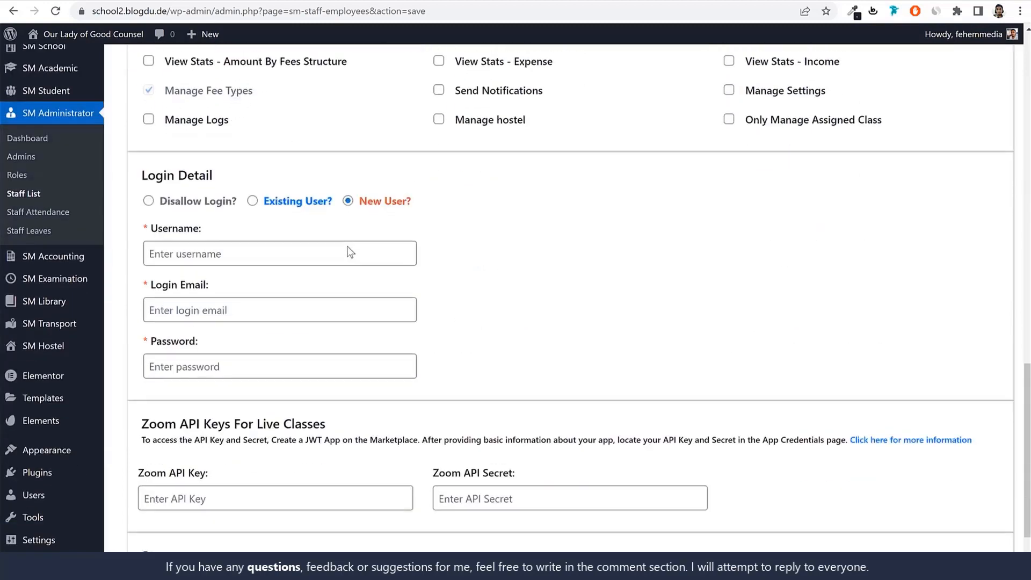
left_click(274, 251)
key("ctrl+v")
left_click_drag(153, 254, 150, 254)
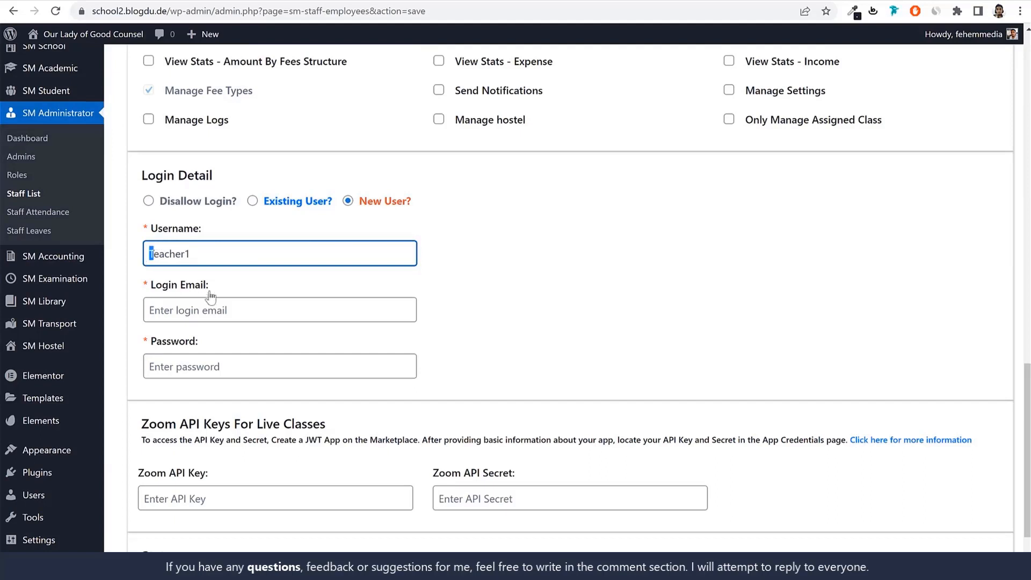
type("t")
Fill in the login email using the username with a Gmail domain, and enter the account password
key("ctrl+a")
key("ctrl+c")
left_click(232, 320)
key("ctrl+v")
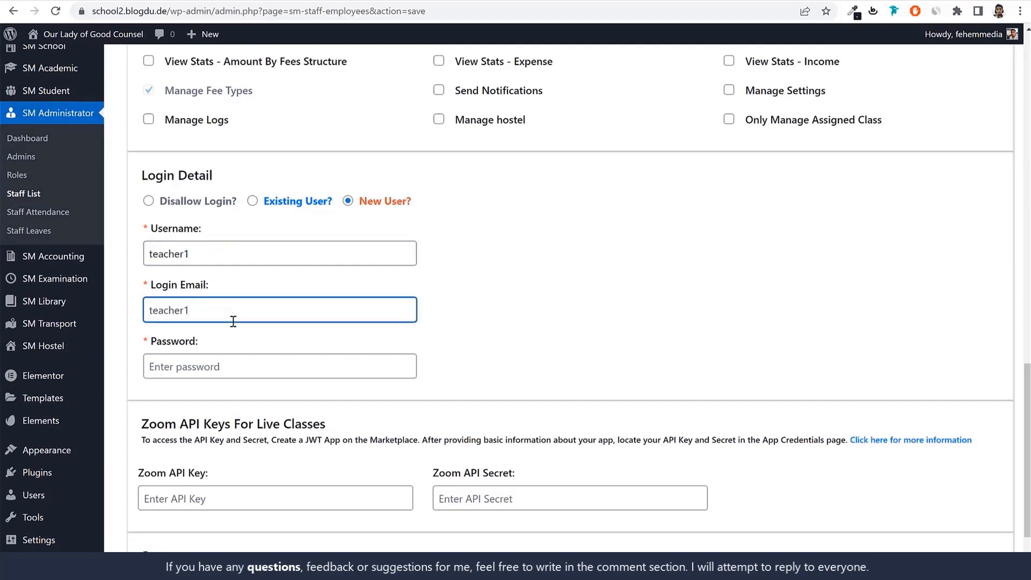
type("@gmail.com")
left_click(231, 357)
key("ctrl+v")
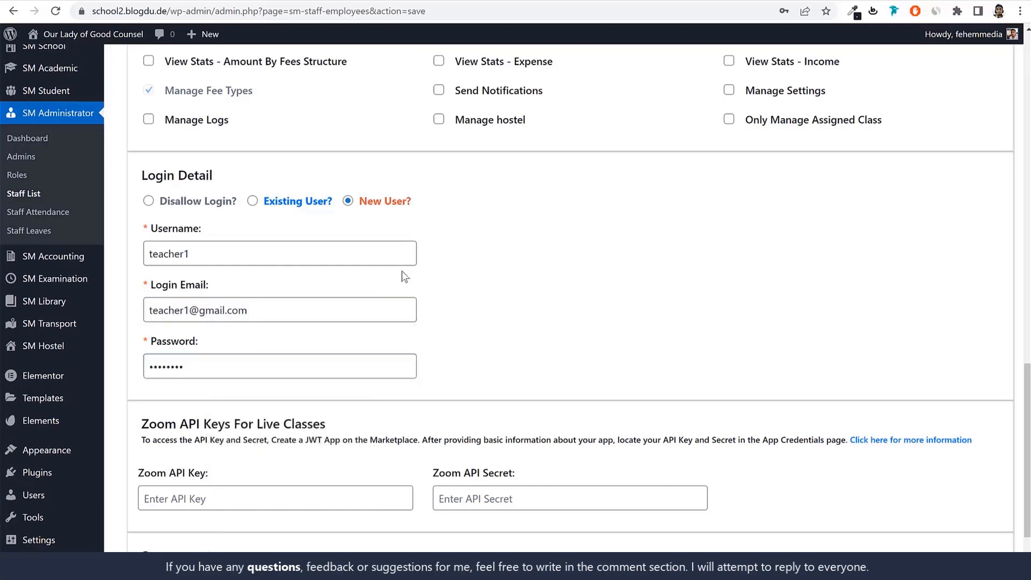
Review the new user's login details, the Zoom API key and secret fields for live classes, and the status option
left_click_drag(413, 207, 357, 202)
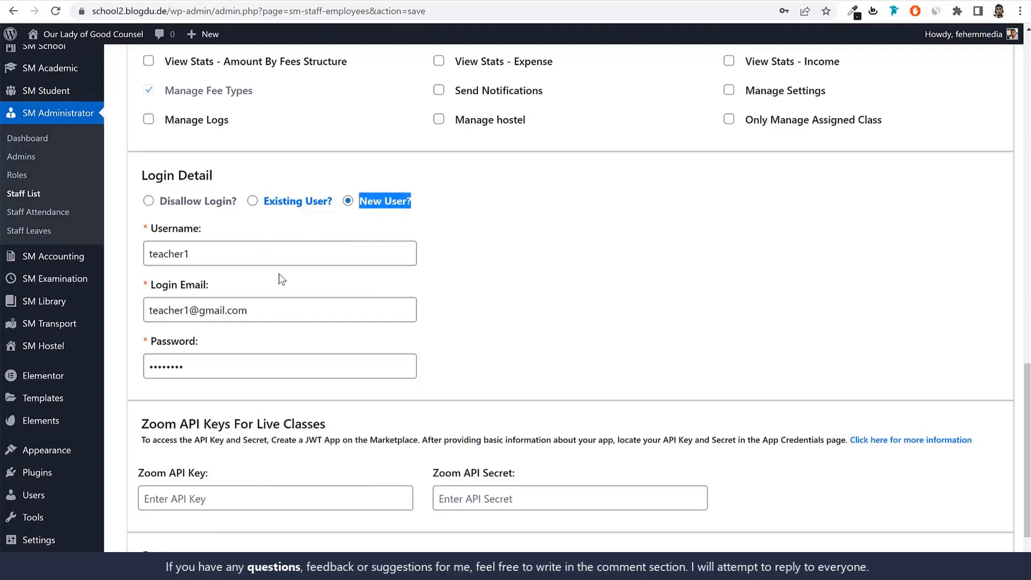
left_click_drag(264, 310, 149, 311)
left_click_drag(191, 367, 138, 372)
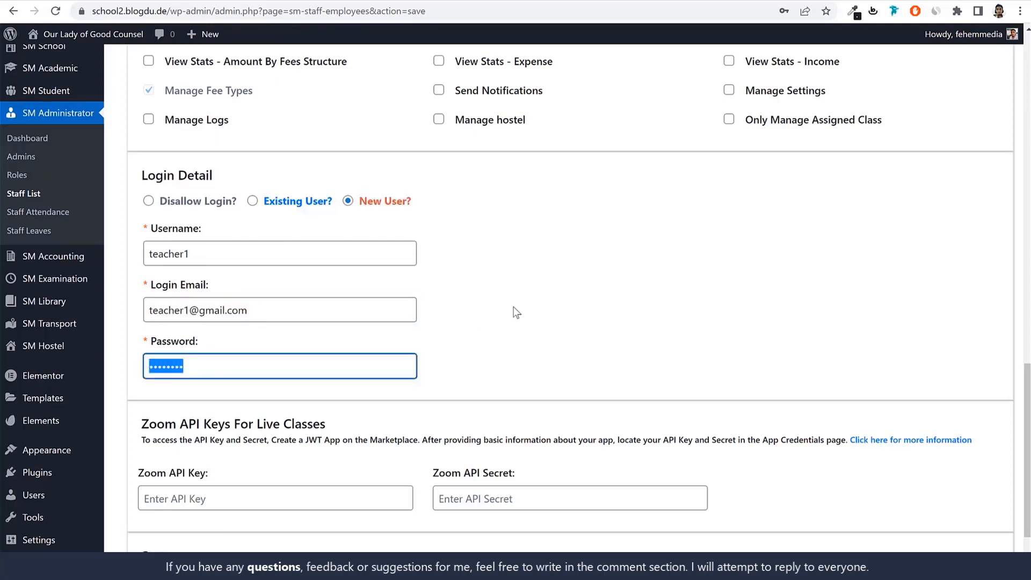
scroll(627, 308, "down", 2)
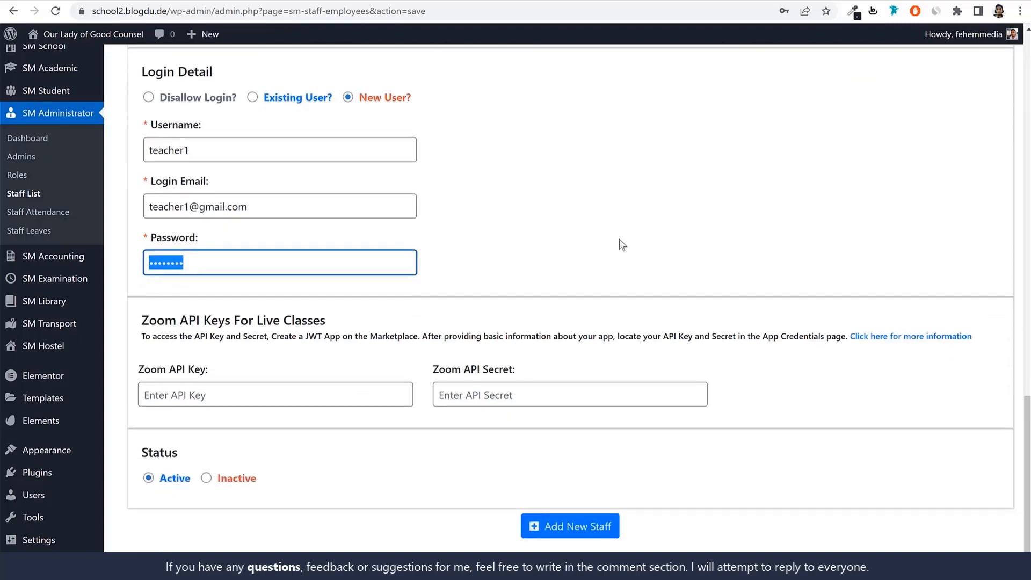
left_click(619, 241)
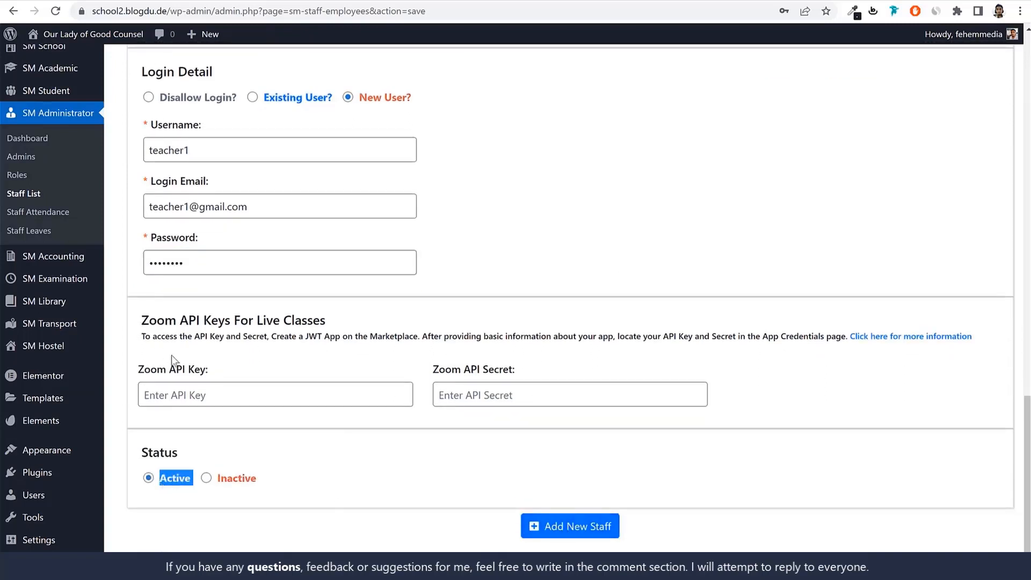
left_click_drag(141, 368, 217, 381)
left_click_drag(433, 370, 524, 372)
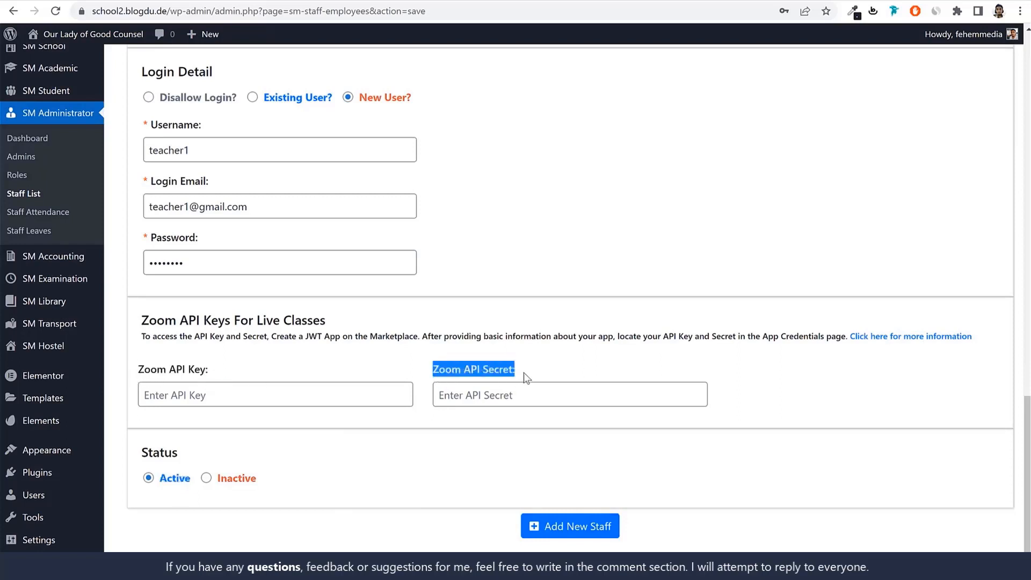
left_click(539, 376)
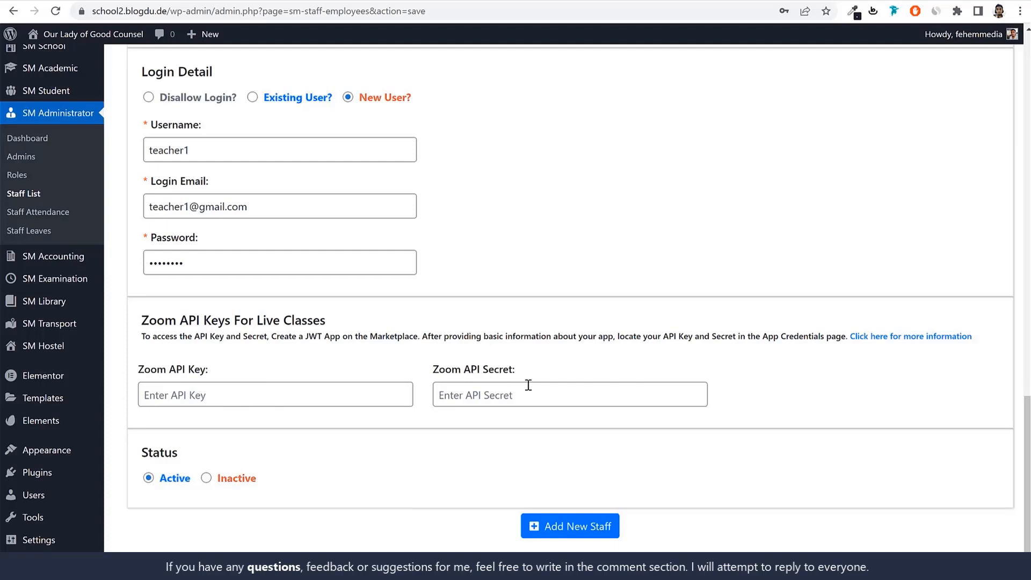
left_click_drag(167, 370, 212, 369)
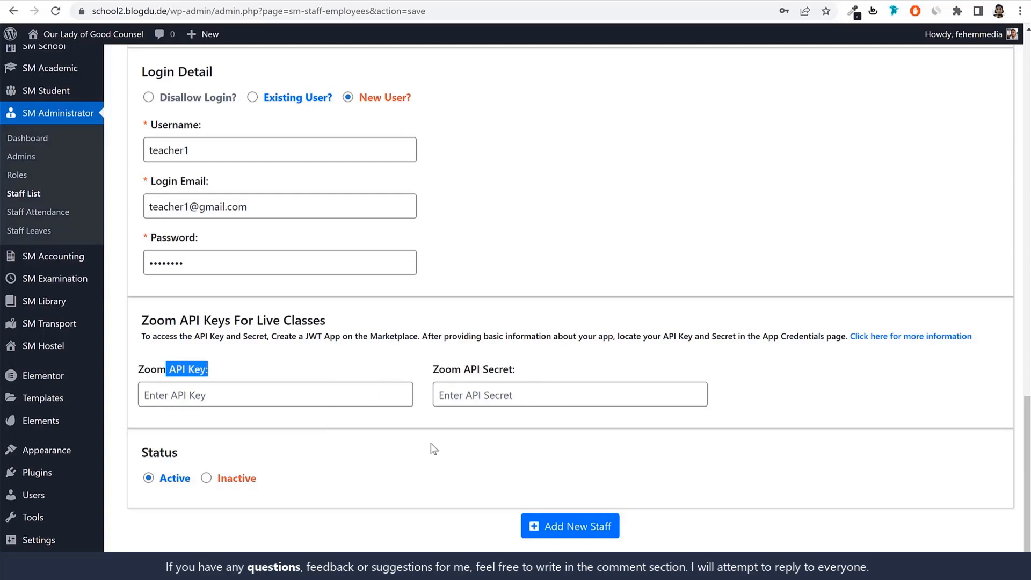
Add the new staff member with Active status and open the staff list
left_click(602, 526)
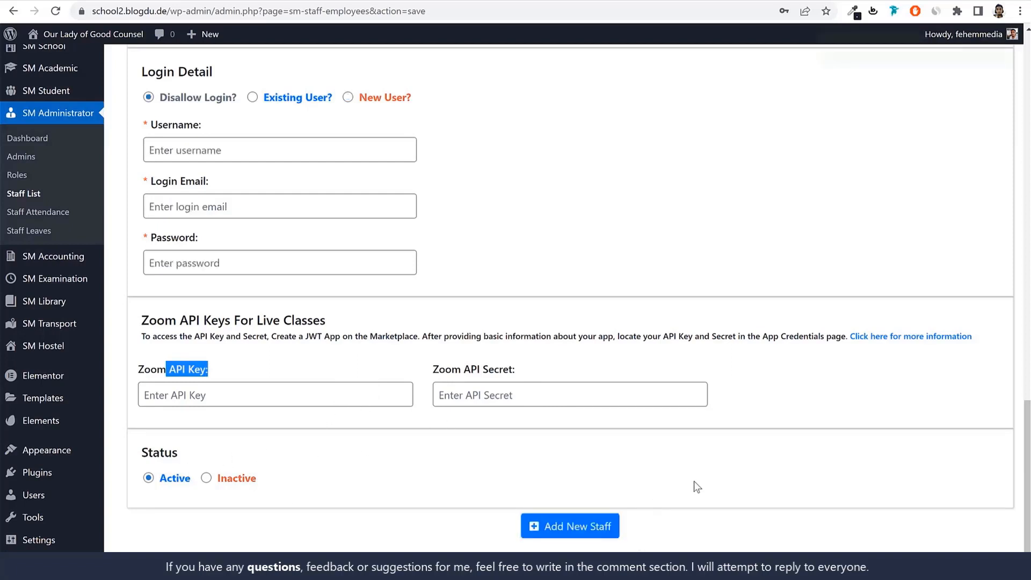
left_click(25, 195)
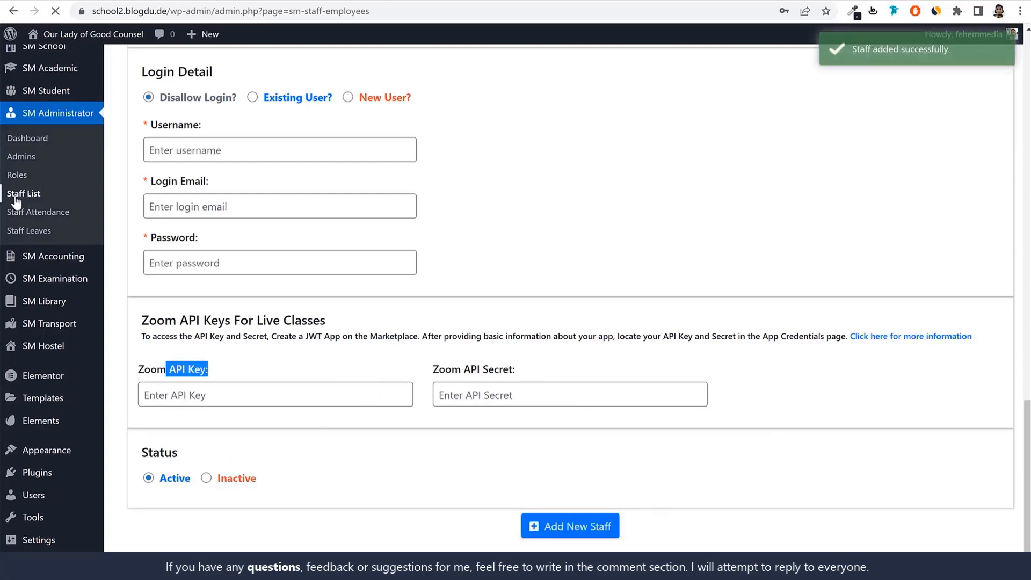
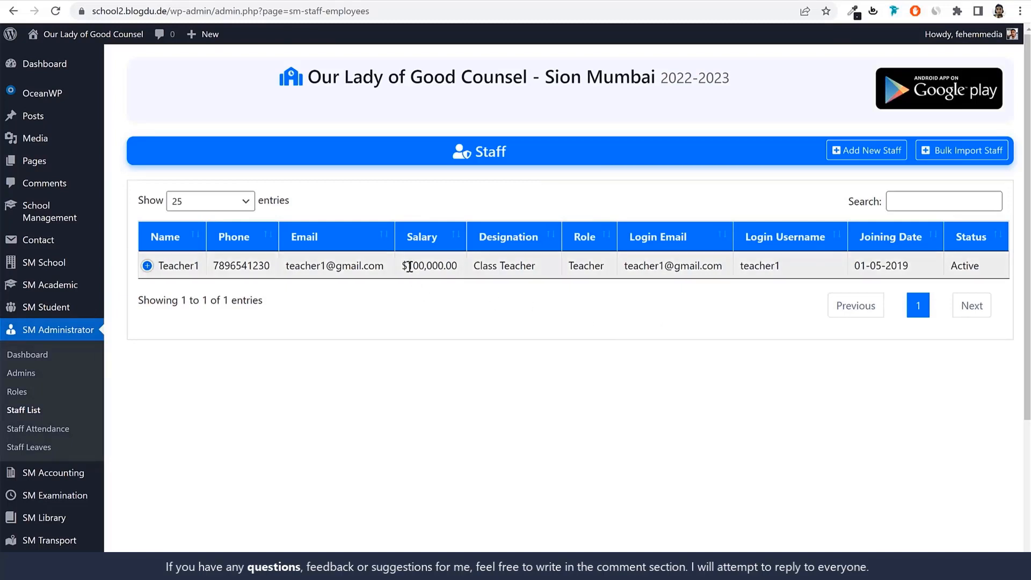
Start a new fee type in the accounting section and name it Admission Fee
left_click_drag(401, 266, 407, 266)
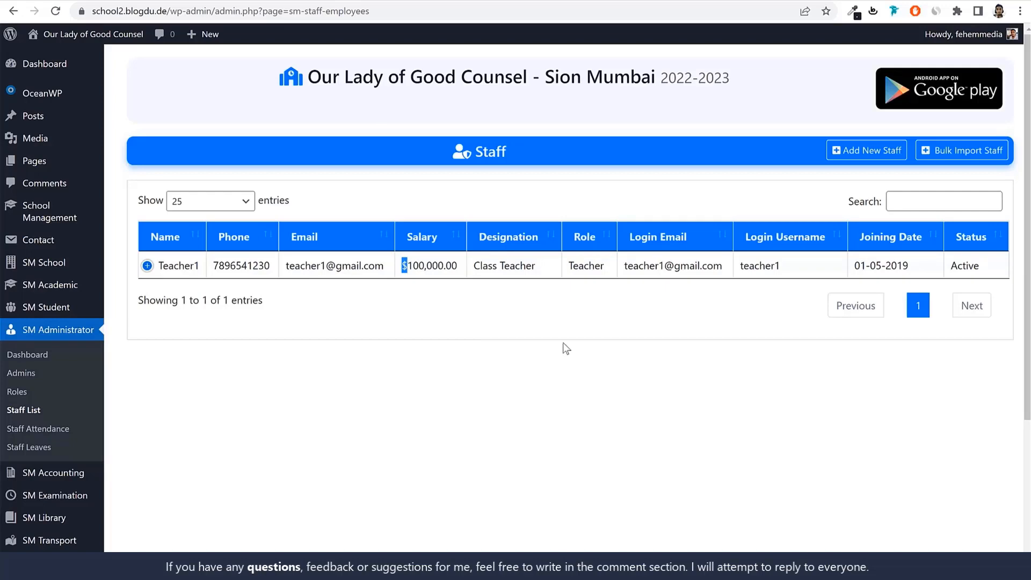
scroll(563, 344, "down", 4)
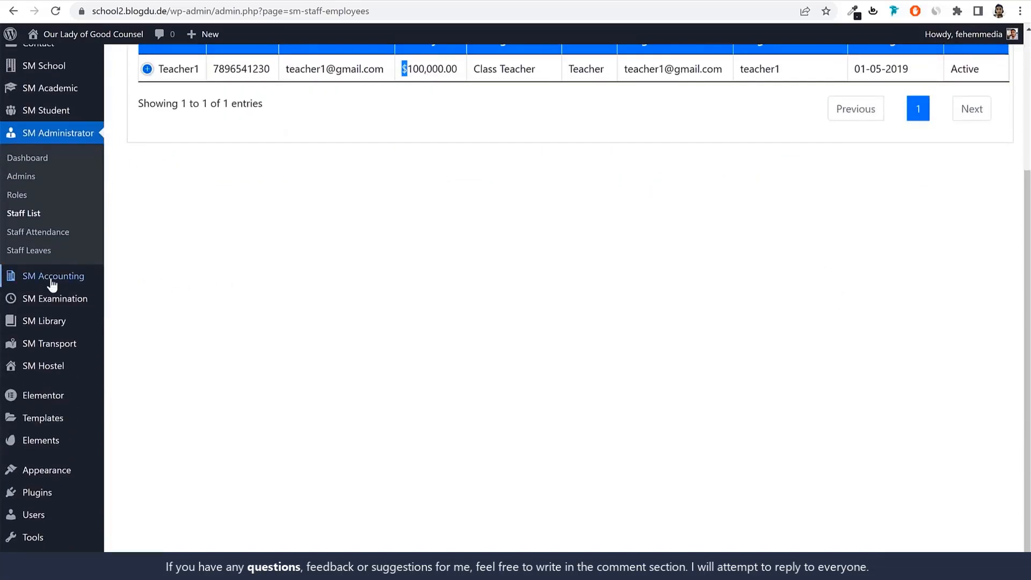
mouse_move(52, 282)
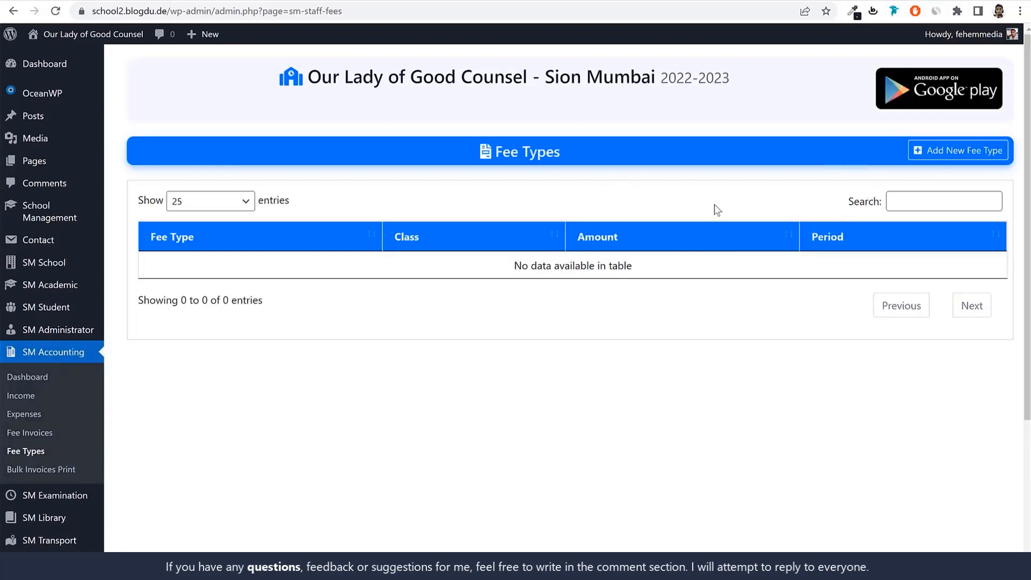
left_click(943, 150)
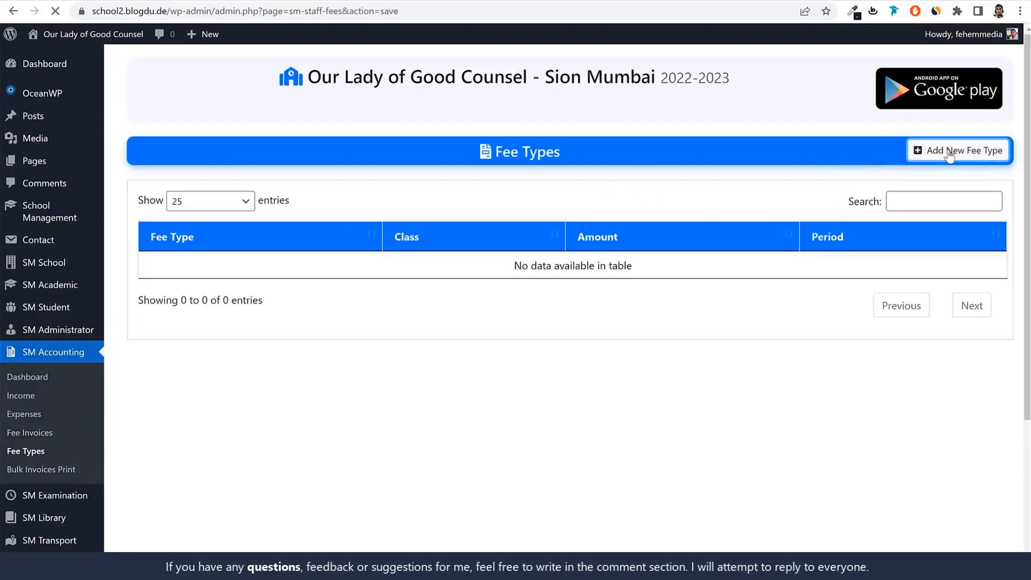
left_click(263, 221)
type("A")
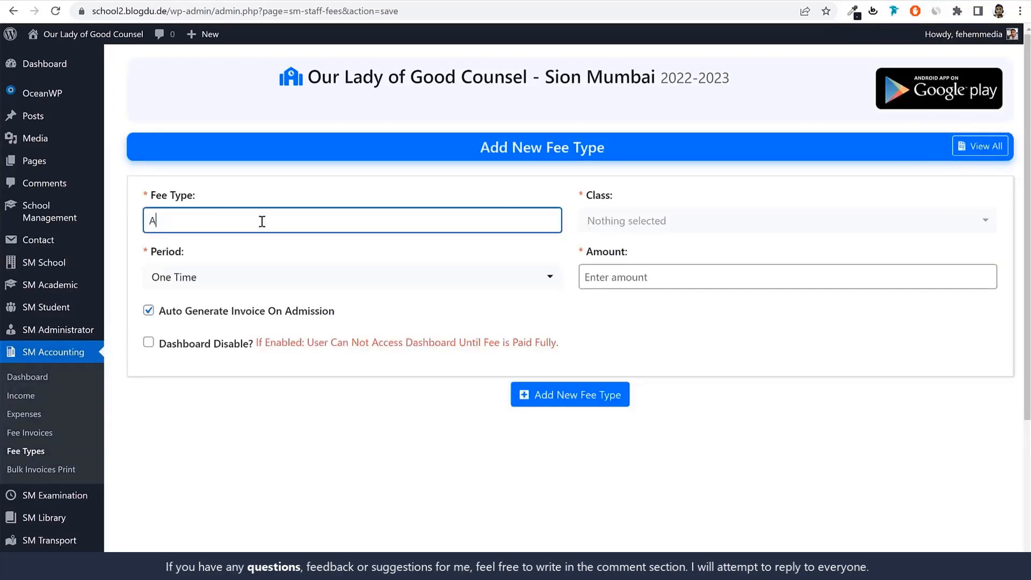
type("dmission Fee")
Assign the Admission Fee to classes 1st and 2nd with a One Time period
left_click(653, 220)
left_click(621, 307)
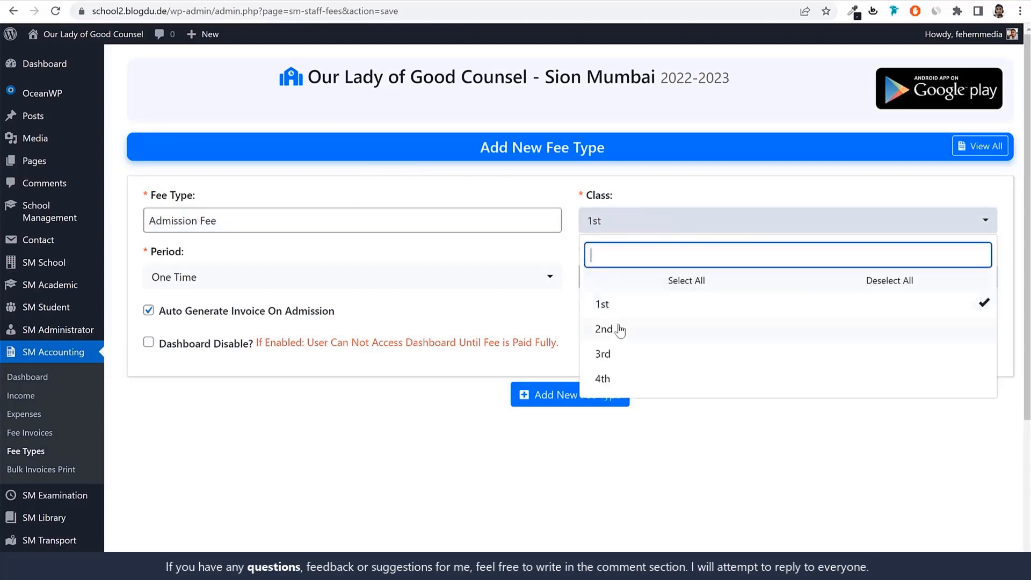
left_click(618, 329)
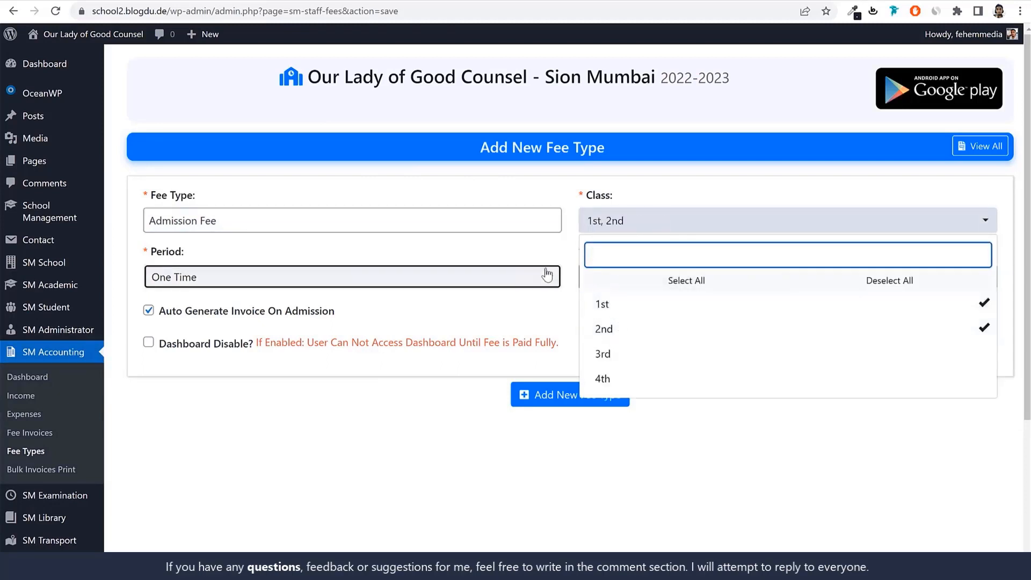
left_click(398, 279)
left_click(189, 338)
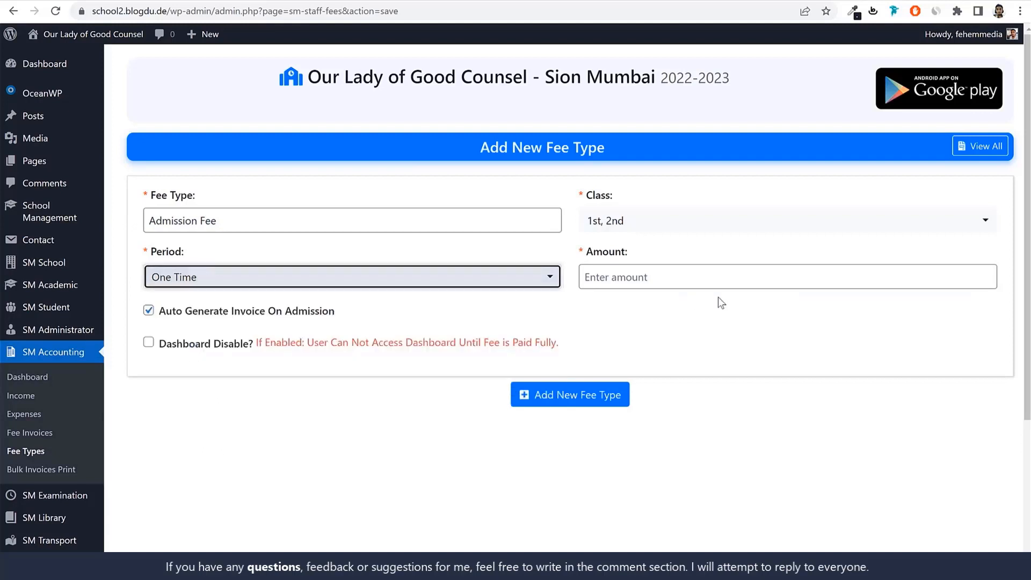
Set the Admission Fee amount to 100000 and add the fee type
left_click(698, 275)
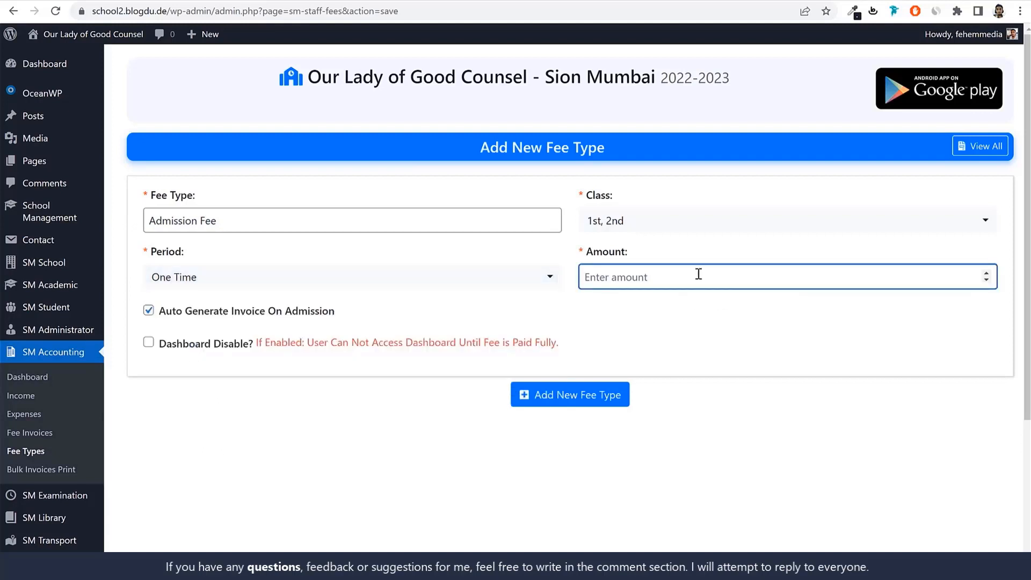
type("100000")
left_click_drag(669, 277, 598, 292)
left_click(665, 294)
left_click(663, 282)
left_click(586, 400)
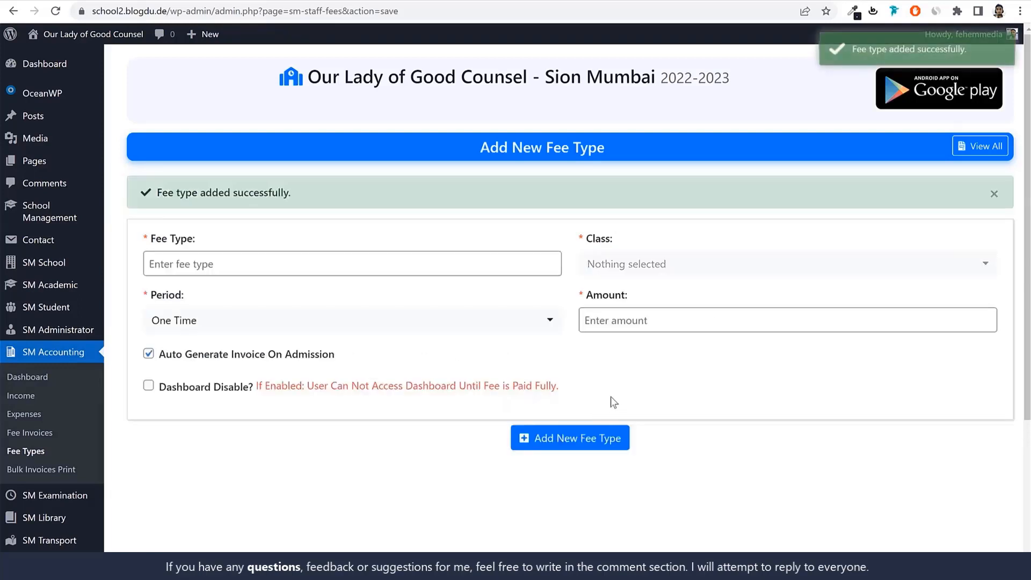
Name the next fee type Monthly Fee
left_click(324, 258)
type("Monty")
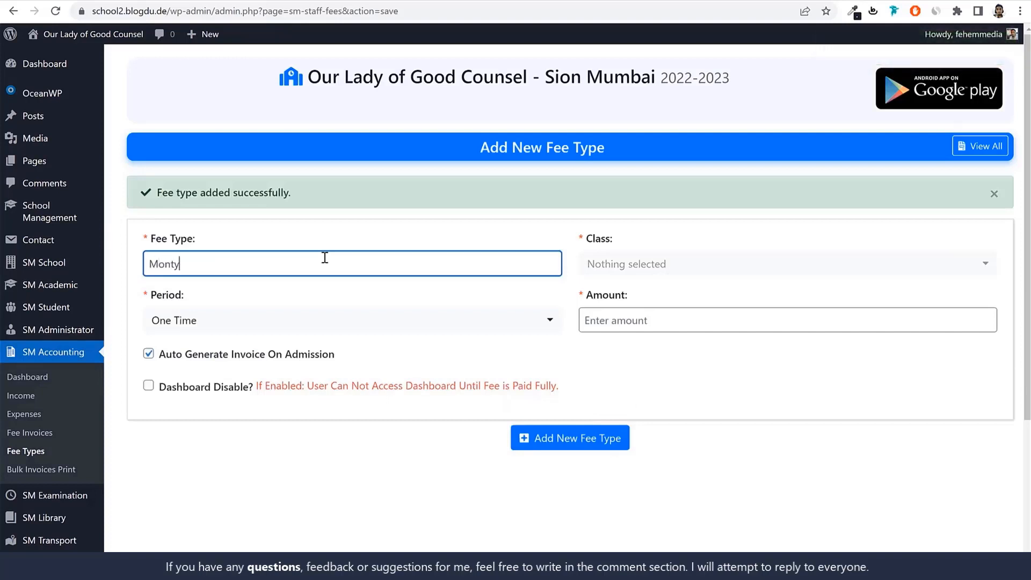
type("hl")
key("BackSpace")
key("BackSpace")
key("BackSpace")
type("hly Fee")
key("Tab")
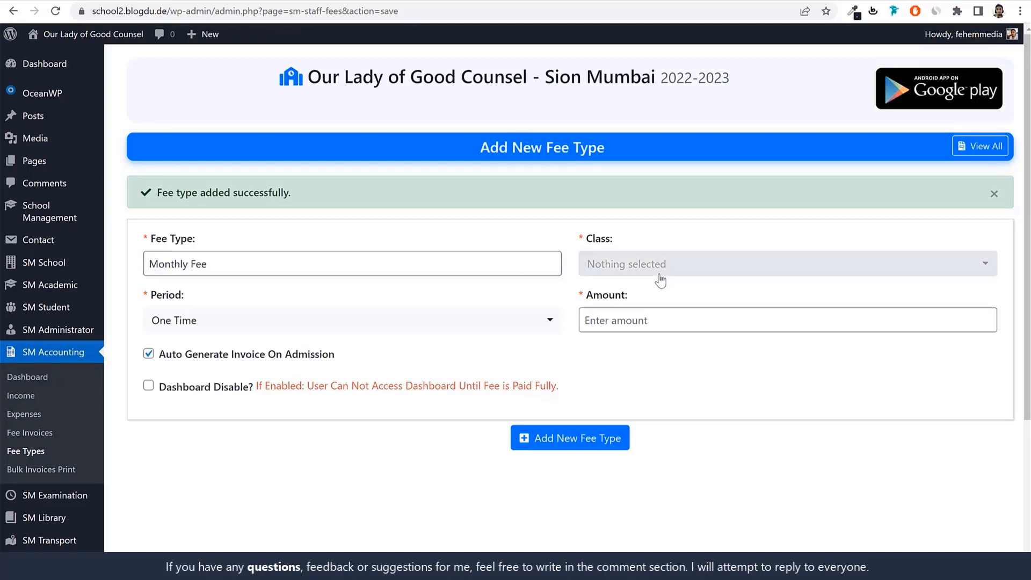
Assign the Monthly Fee to class 1st with a Monthly period and an amount of 2500, and add it
left_click(660, 265)
left_click(605, 347)
left_click(444, 321)
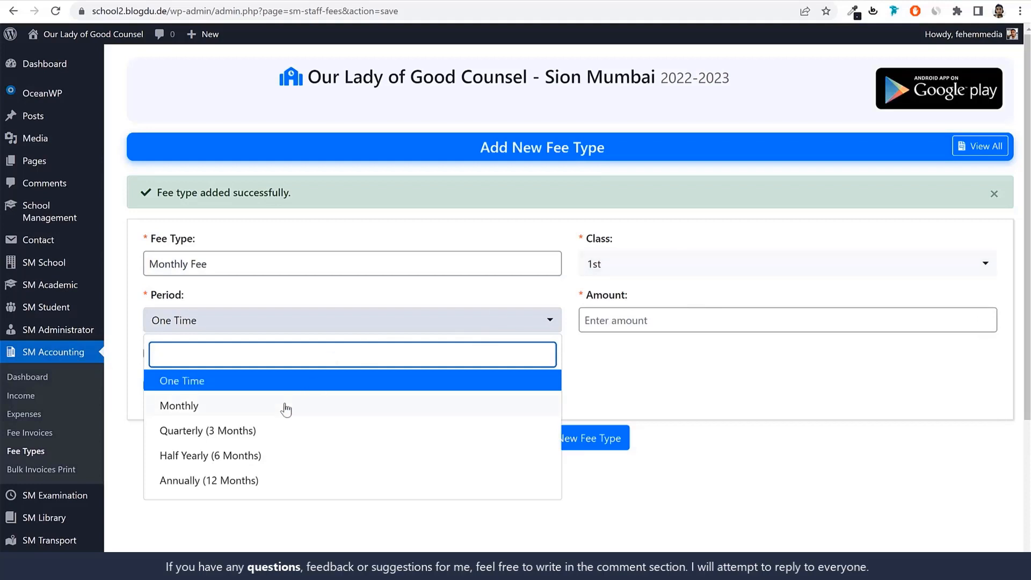
left_click(182, 406)
left_click(644, 321)
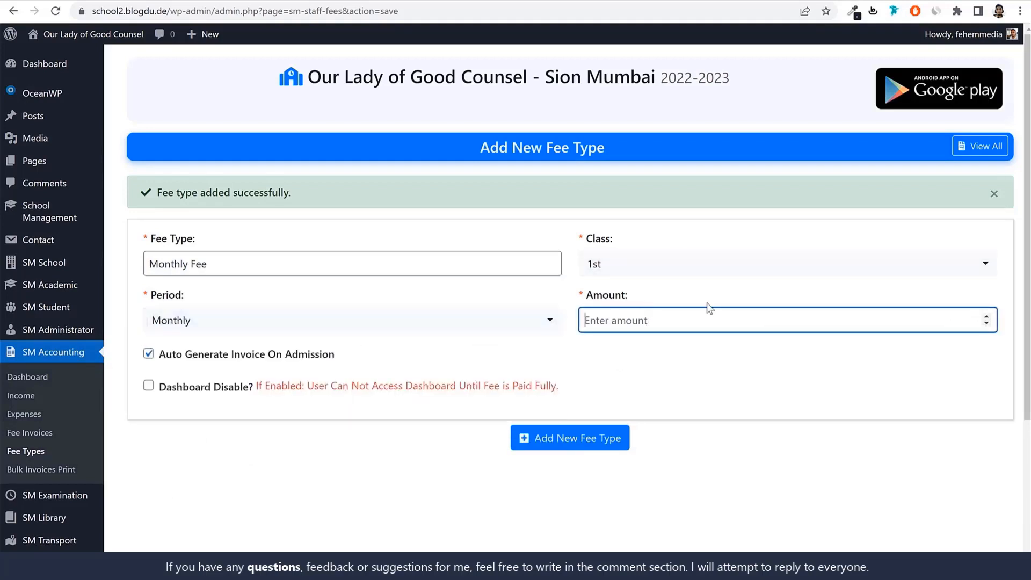
type("2500")
left_click(573, 448)
Name another fee type Computer Fee and assign it to classes 1st, 2nd, 3rd and 4th
left_click(302, 256)
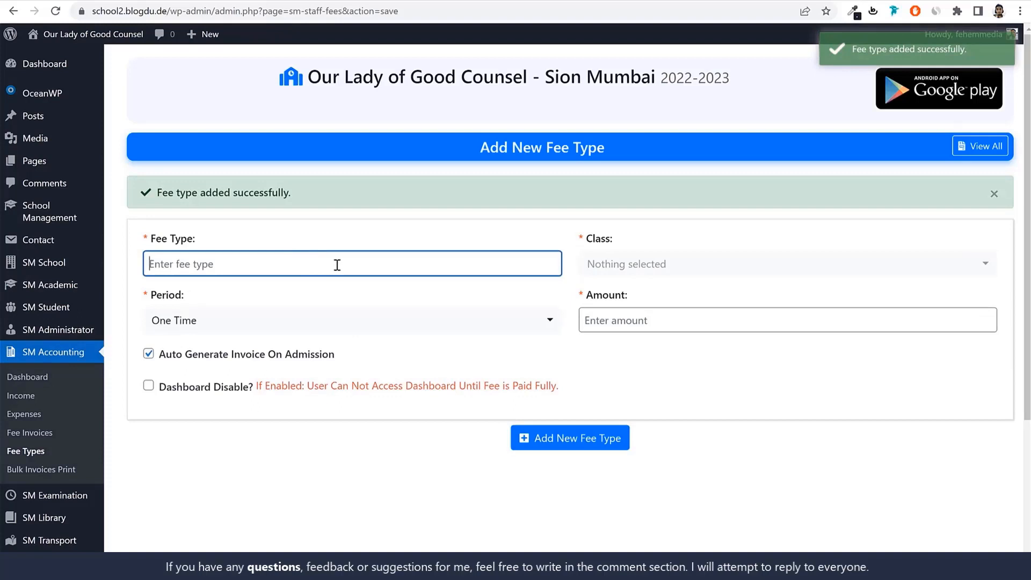
type("Computer Fee")
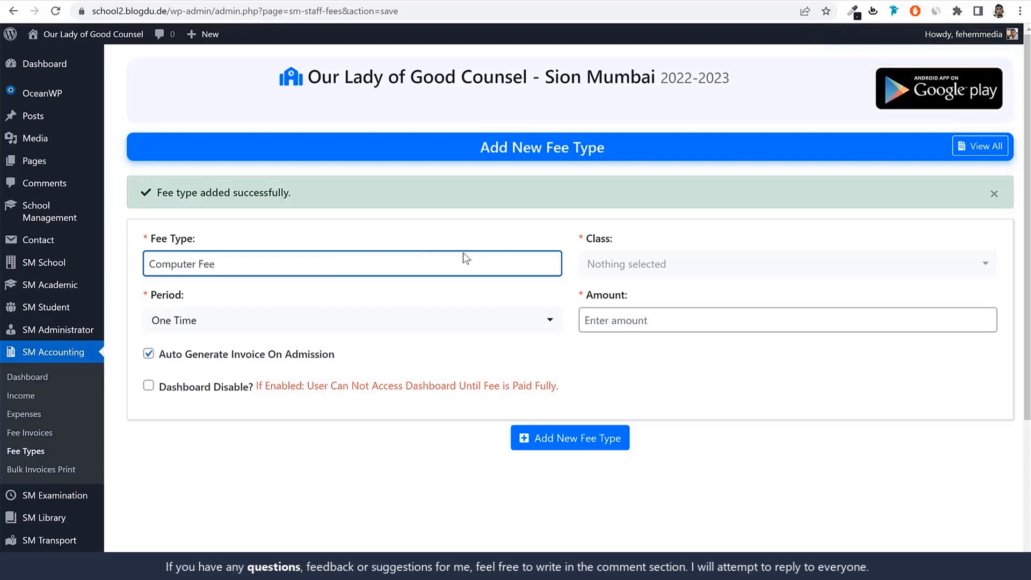
left_click(644, 269)
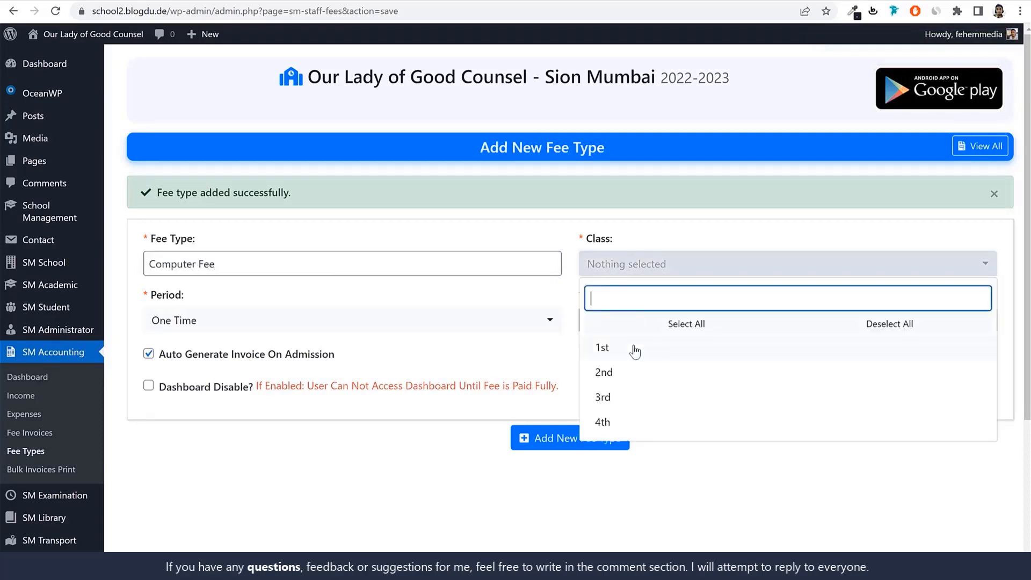
left_click(633, 349)
left_click(635, 371)
left_click(635, 397)
key("Escape")
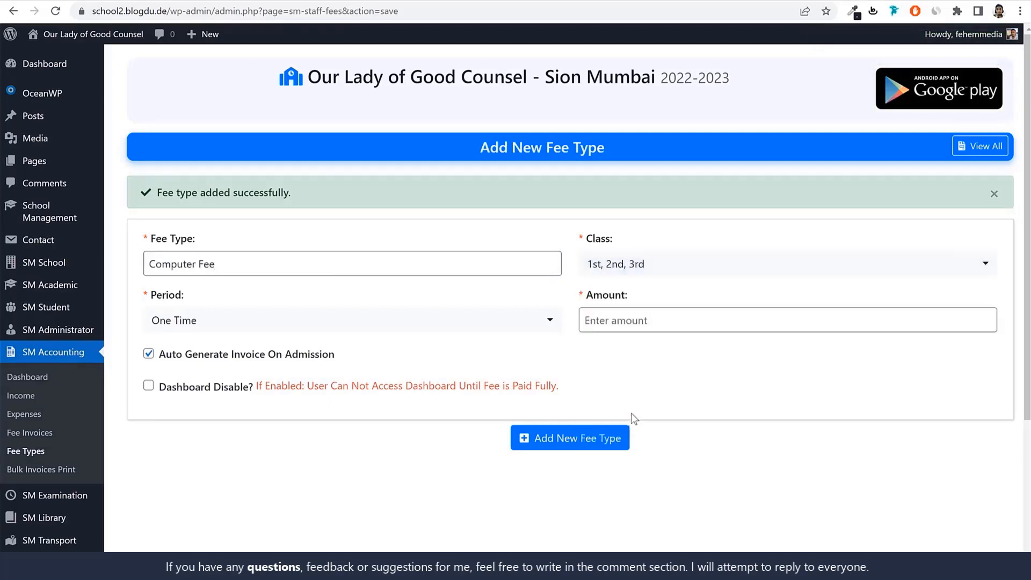
left_click(641, 272)
left_click(626, 427)
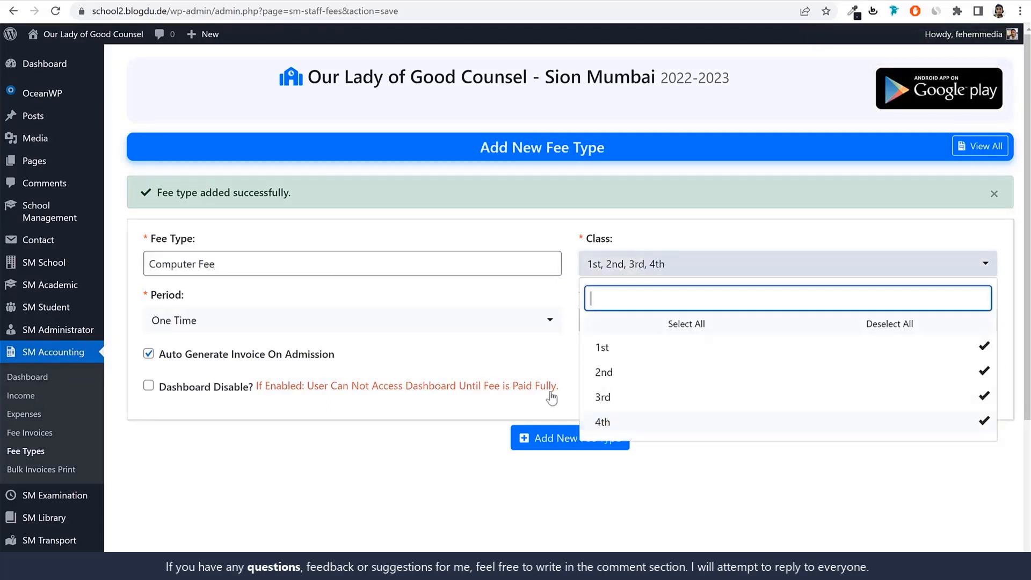
Set the Computer Fee period to Annually (12 Months) and the amount to 10000, and add the fee type
left_click(355, 326)
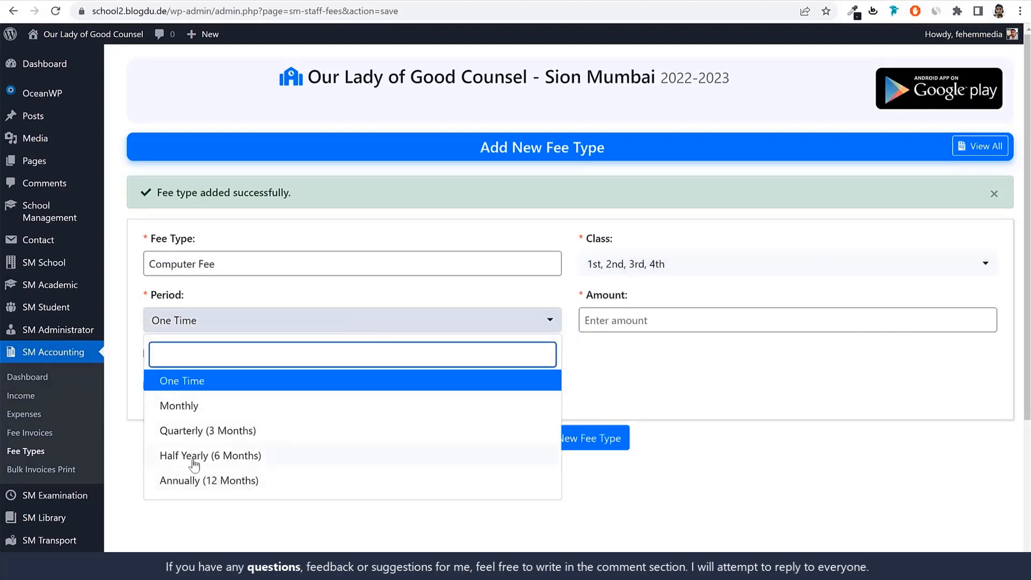
left_click(216, 482)
left_click(671, 317)
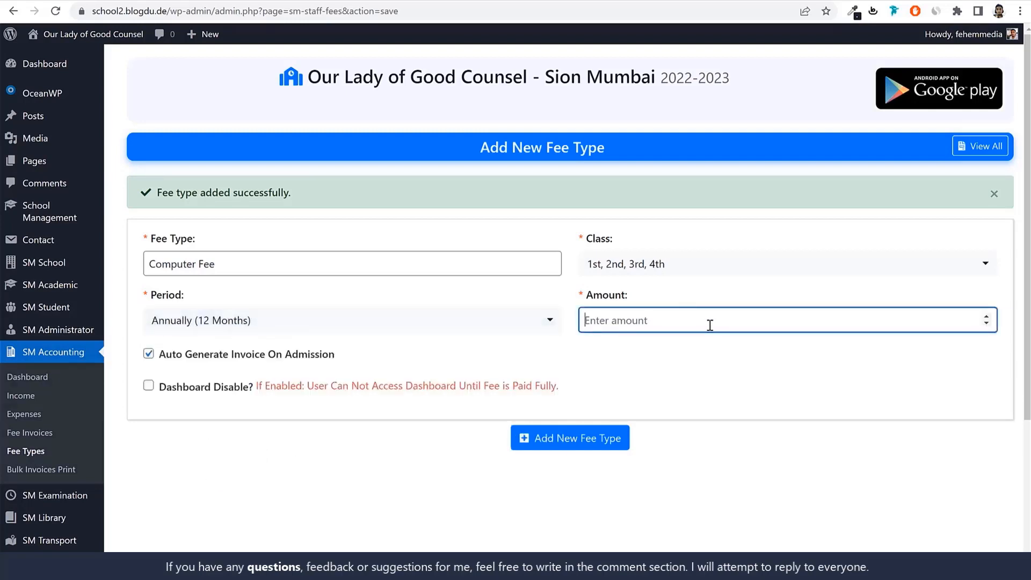
type("10000")
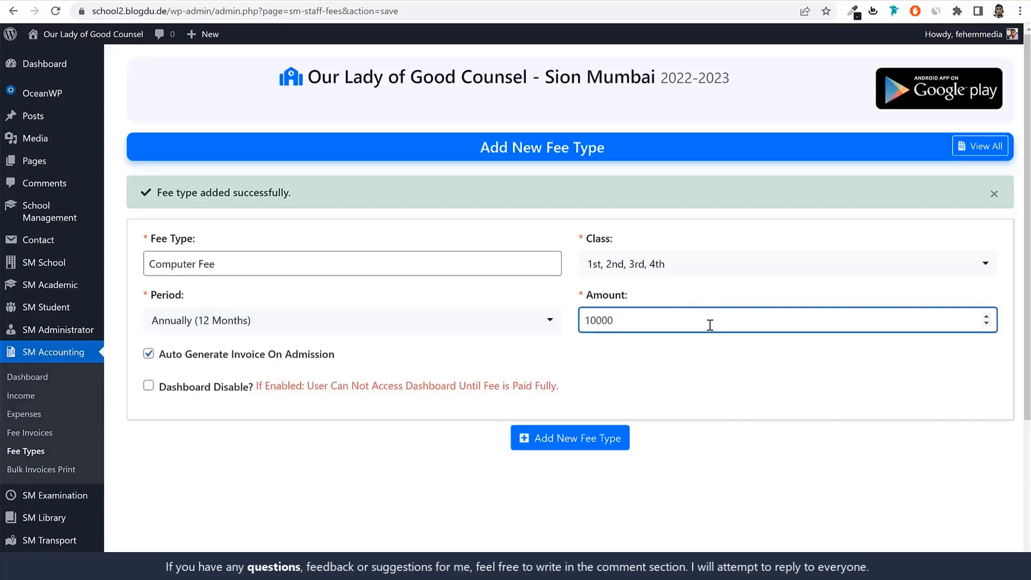
left_click_drag(710, 325, 588, 323)
left_click(589, 441)
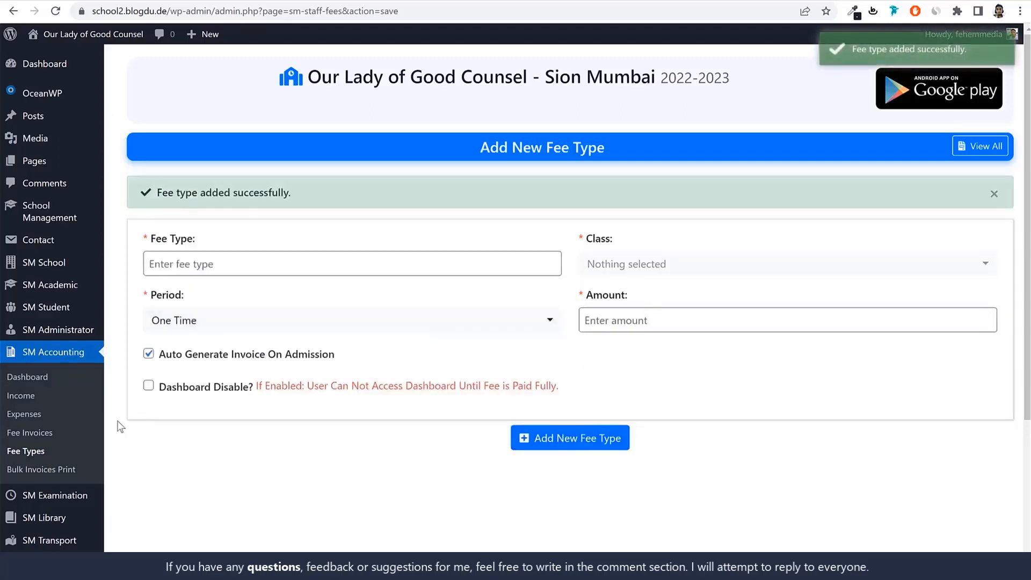
Open the fee types list and review the class, amount and period of each added fee
left_click(24, 452)
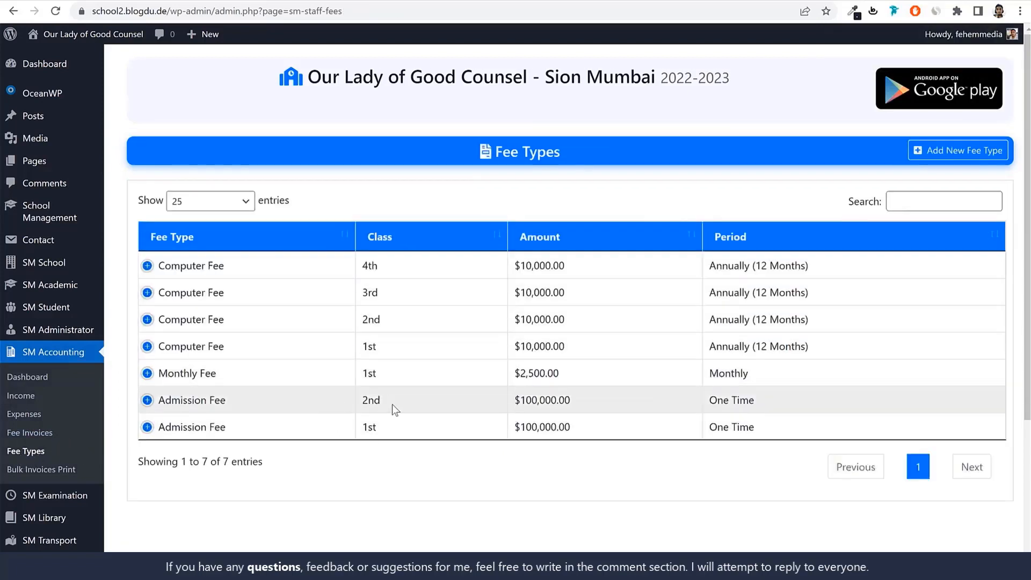
left_click_drag(377, 375, 359, 349)
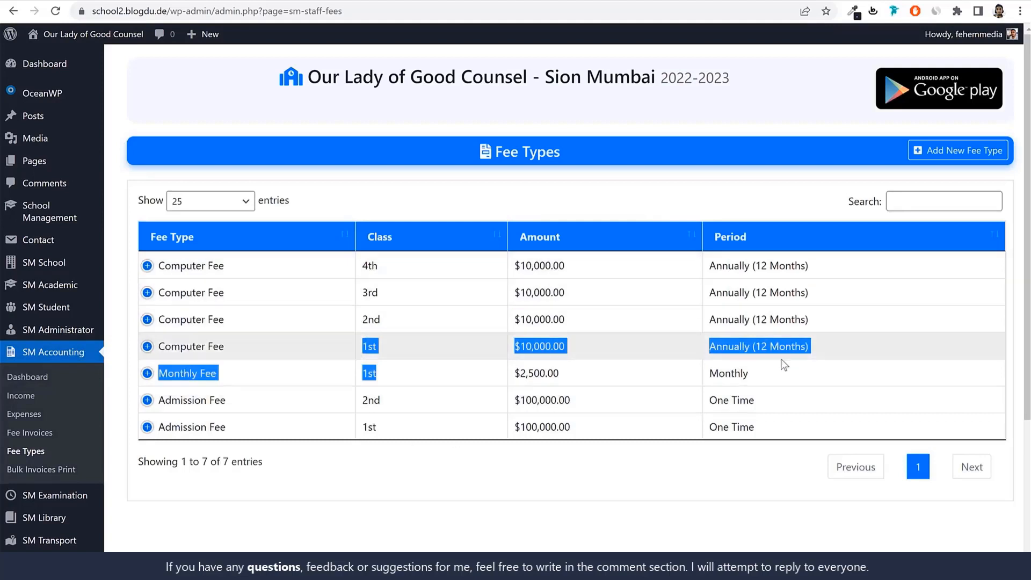
left_click(564, 365)
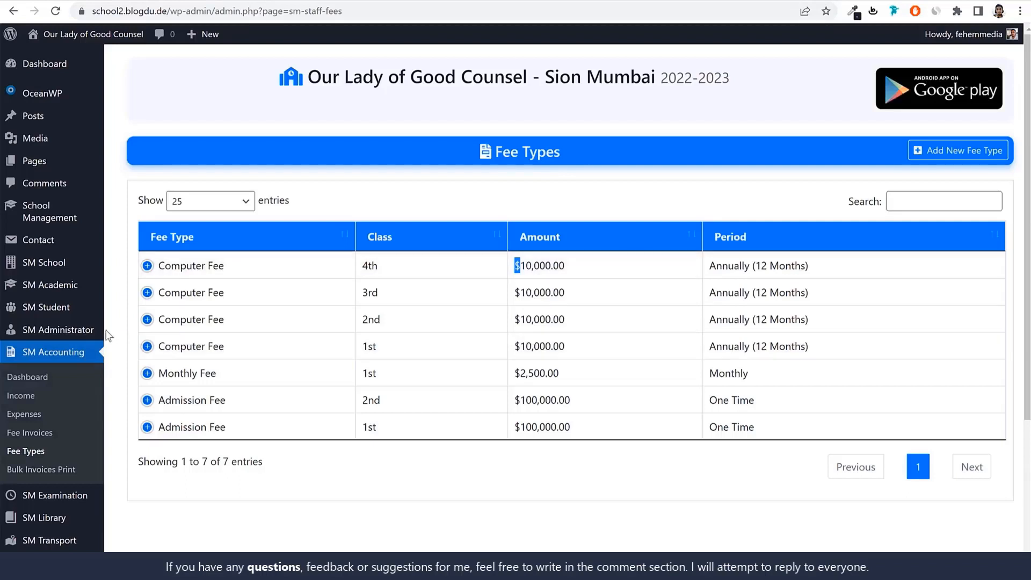
Open the new student admission form and review its personal, admission and parent detail sections
mouse_move(43, 317)
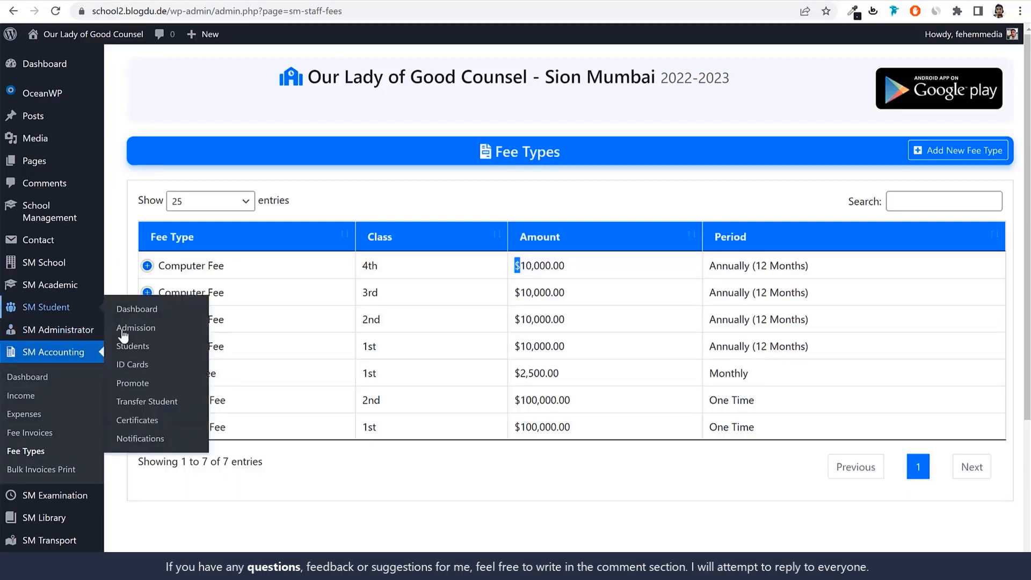
left_click(138, 352)
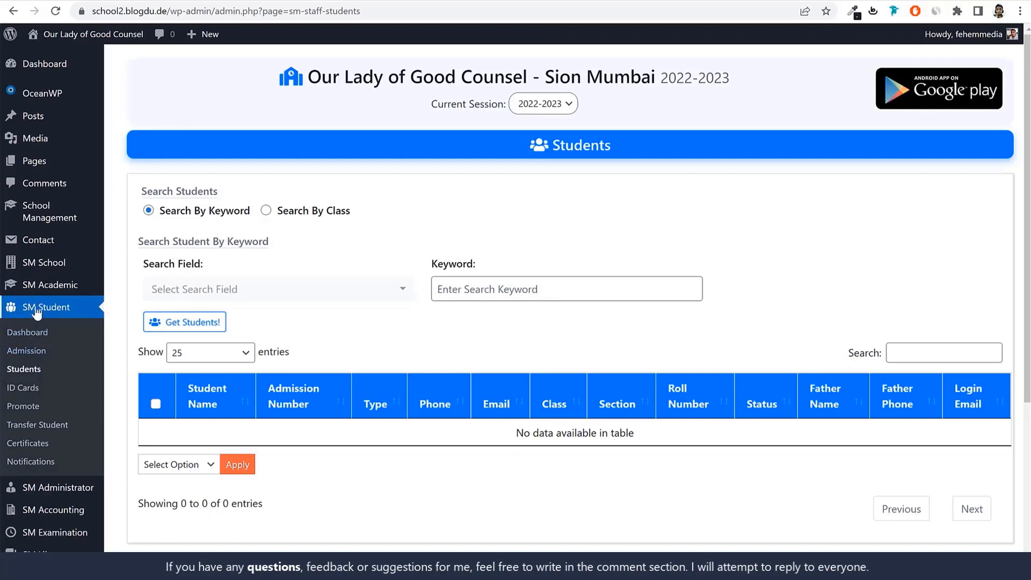
left_click(40, 356)
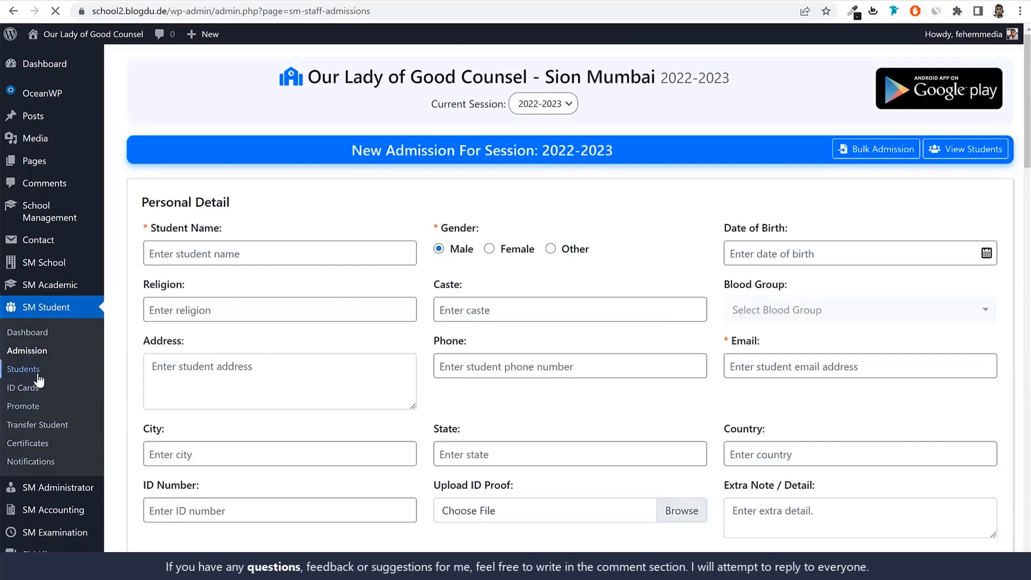
left_click(37, 370)
left_click(40, 352)
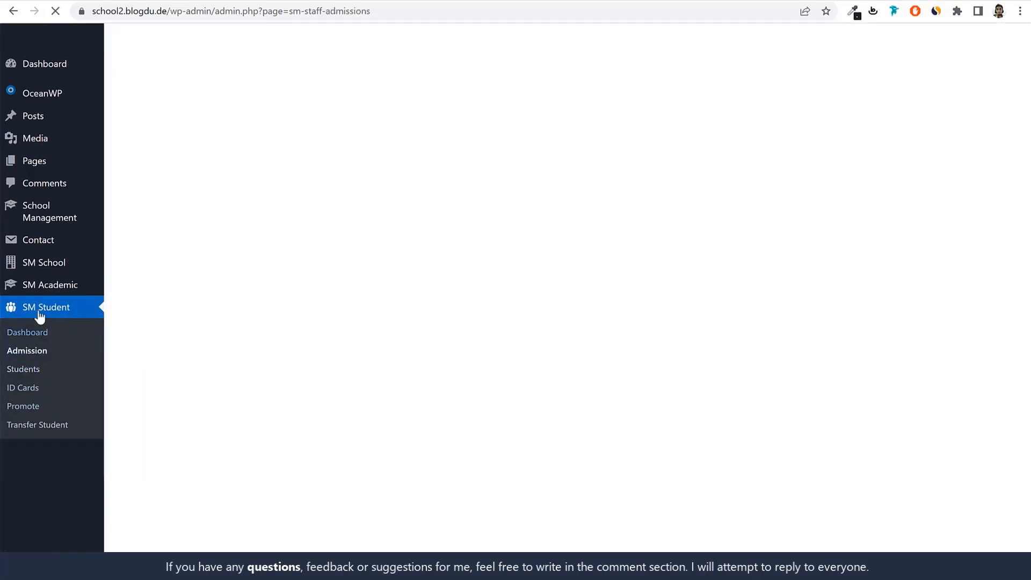
scroll(587, 336, "down", 5)
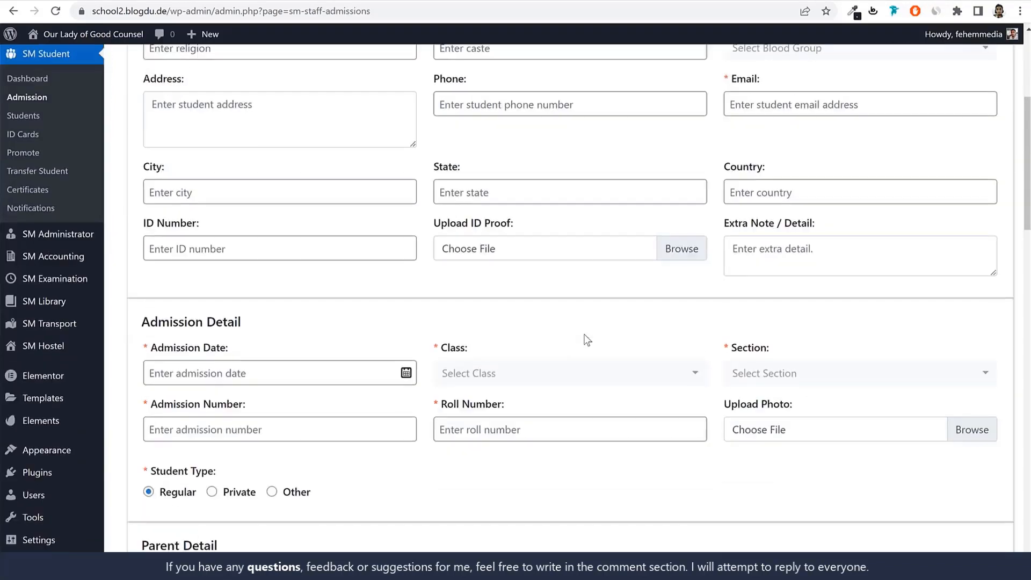
scroll(587, 339, "down", 12)
scroll(584, 343, "up", 15)
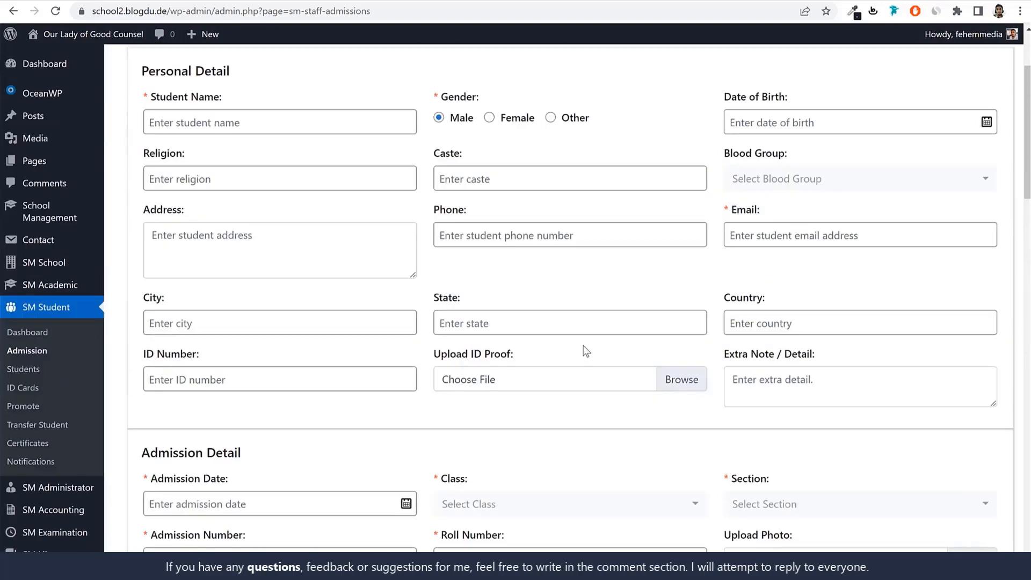
scroll(586, 351, "up", 3)
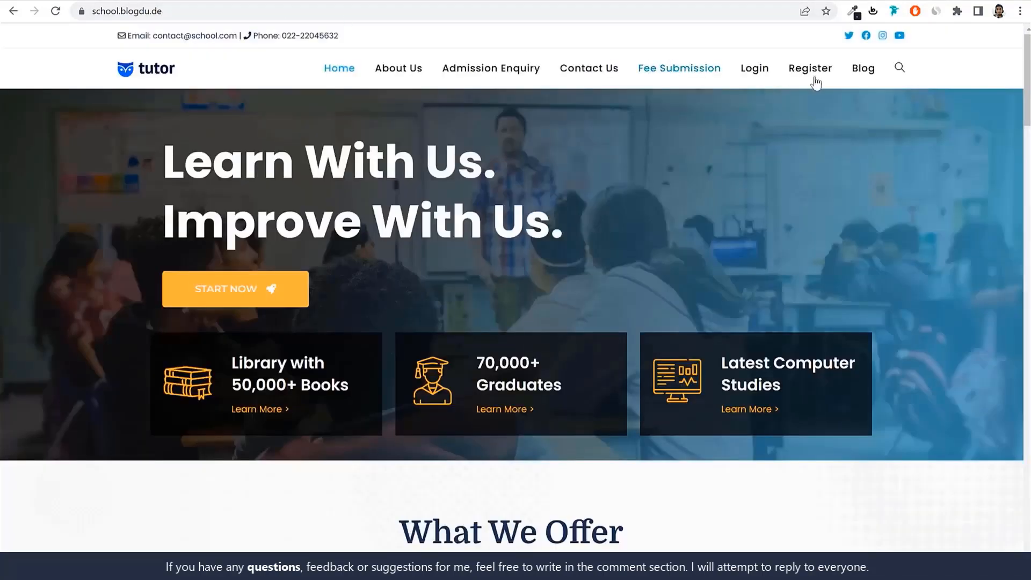
Open the demo school site's Register page and examine the online registration form down to its login and transport details
left_click(824, 75)
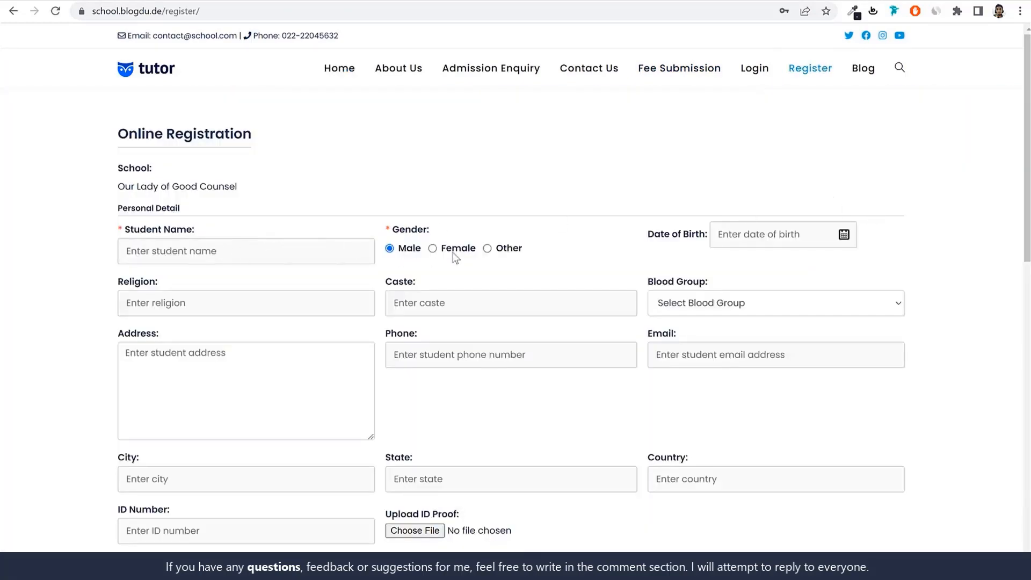
scroll(681, 282, "down", 5)
scroll(679, 276, "down", 6)
scroll(673, 278, "up", 10)
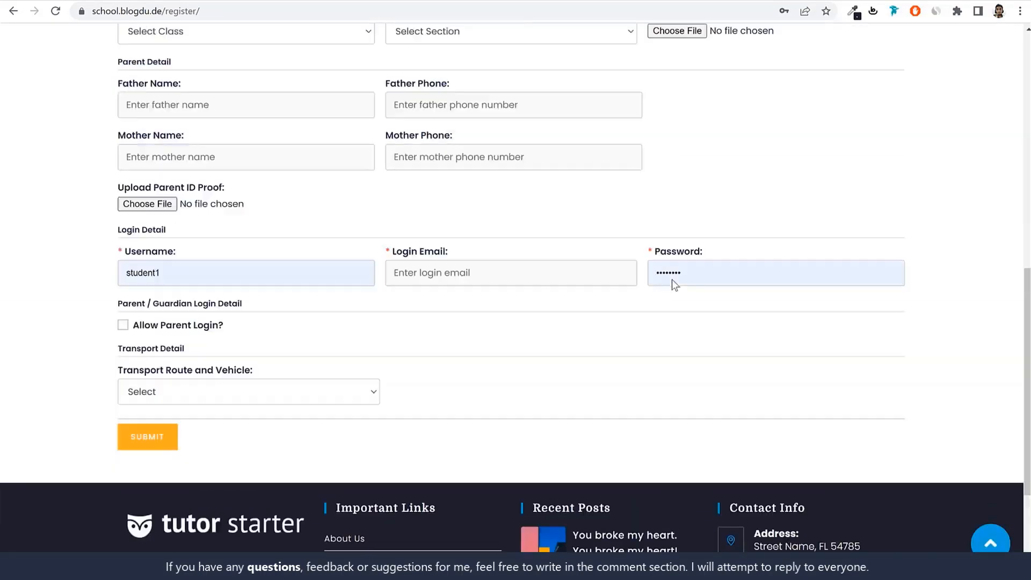
Compare the new admission form with the demo site's online registration form, checking the Students page in between
scroll(327, 205, "up", 2)
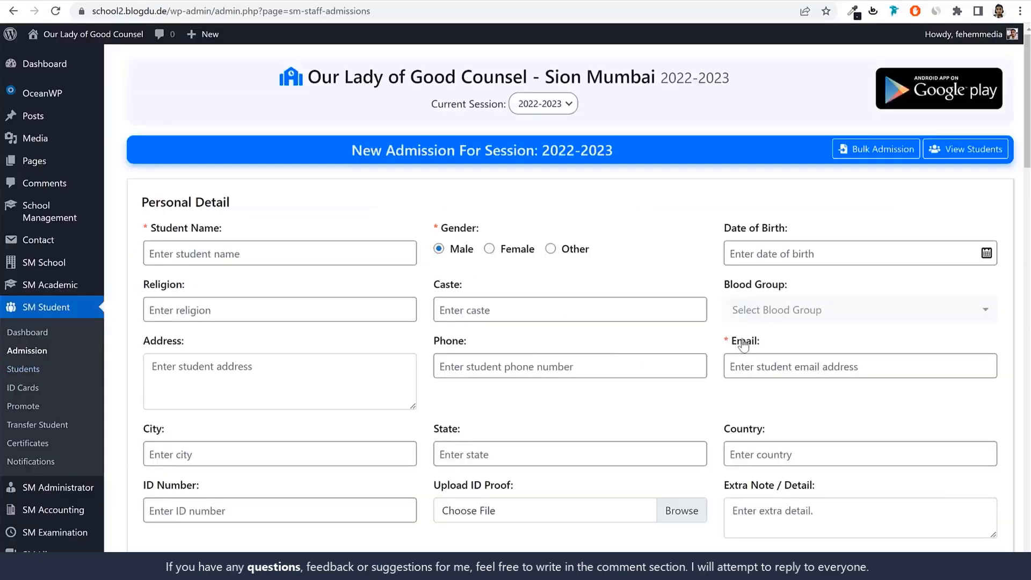
left_click(40, 376)
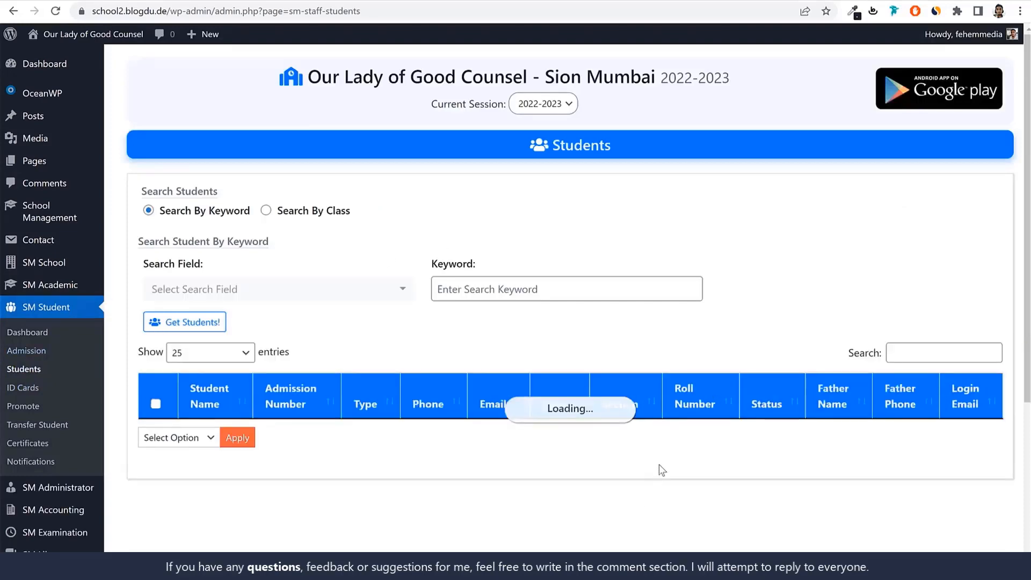
left_click(24, 356)
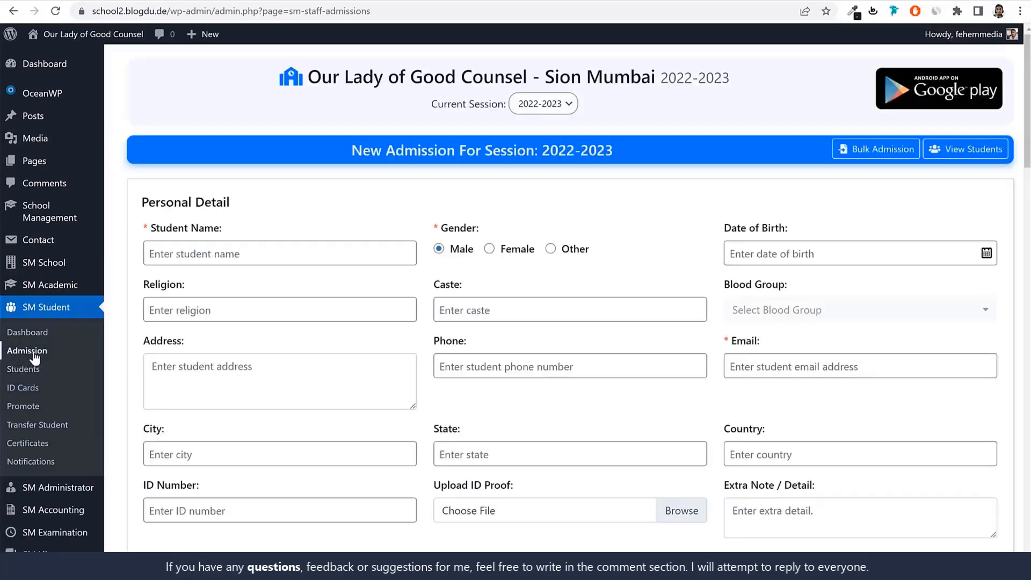
left_click(92, 1)
scroll(387, 250, "up", 1)
scroll(387, 250, "up", 12)
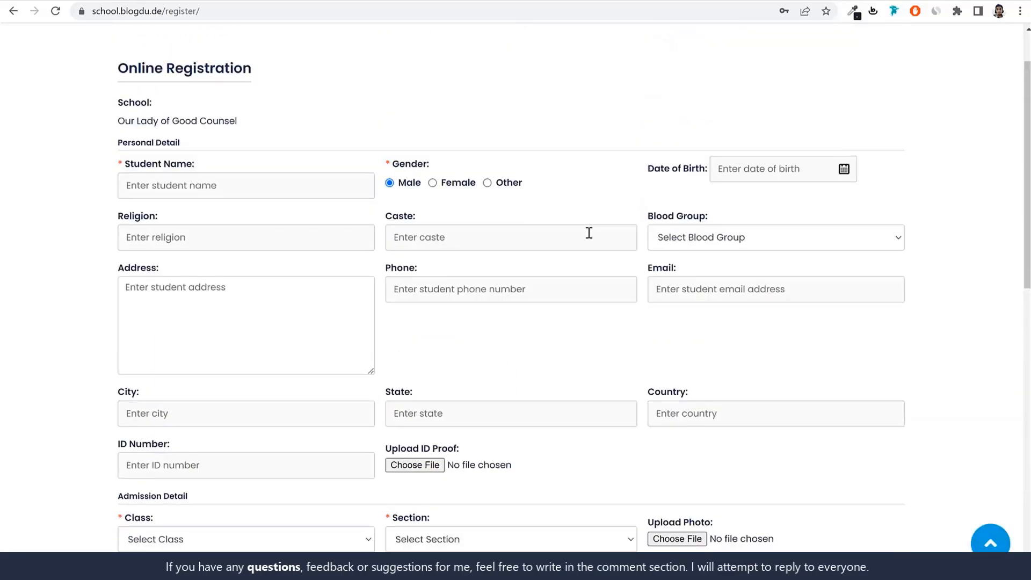
left_click(223, 4)
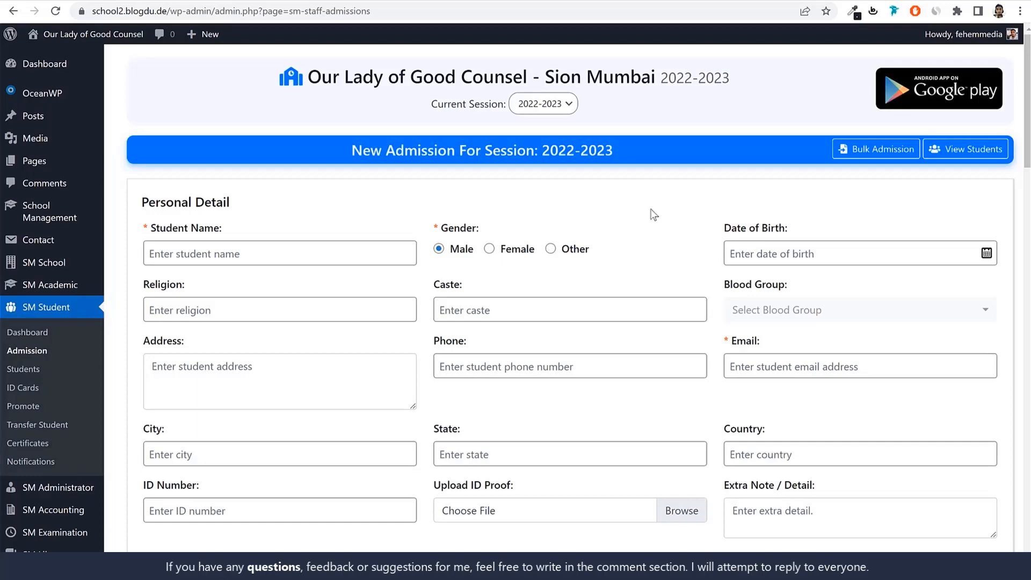
Enter Student1 as the student name in the new admission form and keep the gender as Male
left_click_drag(226, 228, 156, 230)
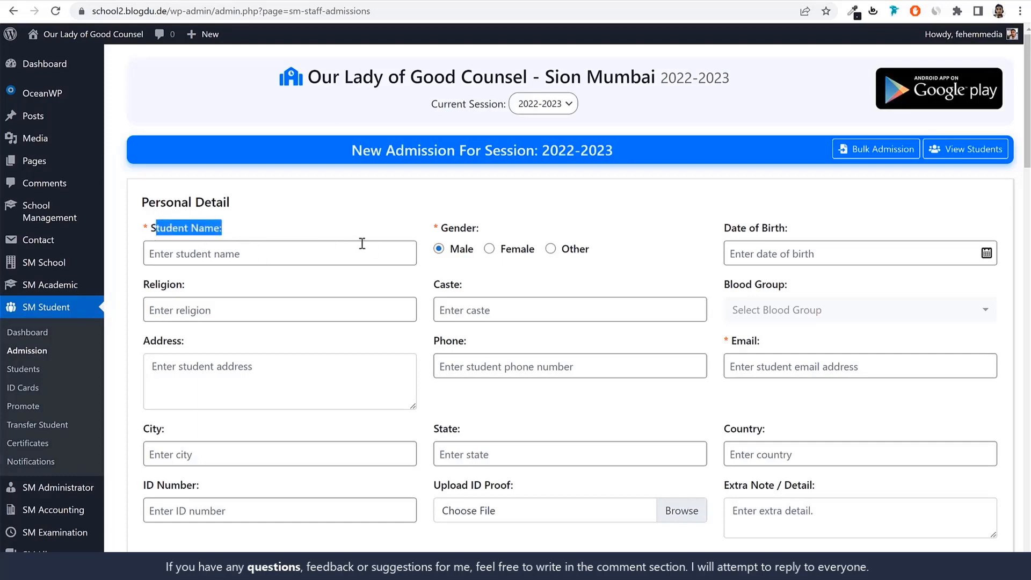
left_click(301, 249)
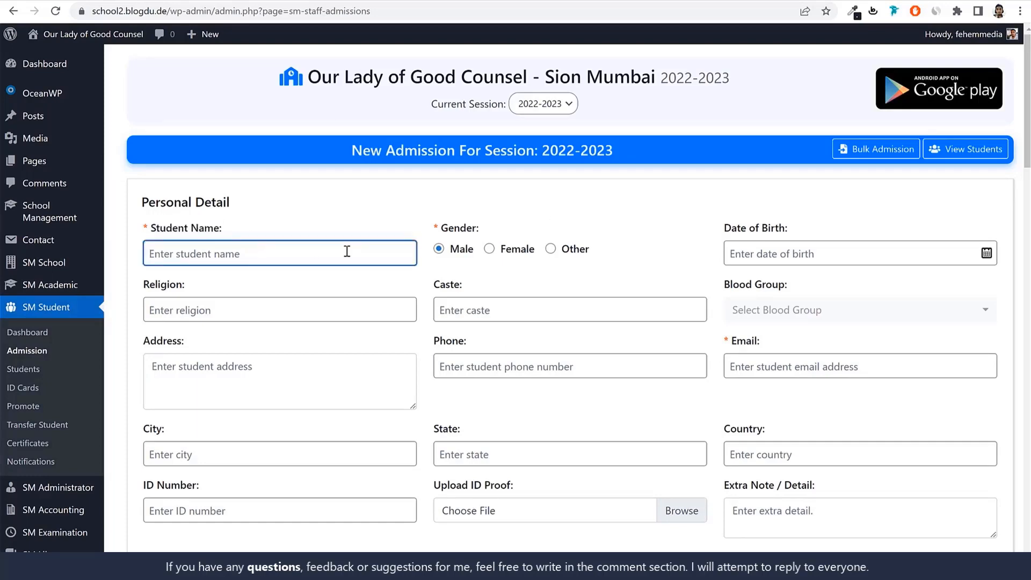
type("Studnety")
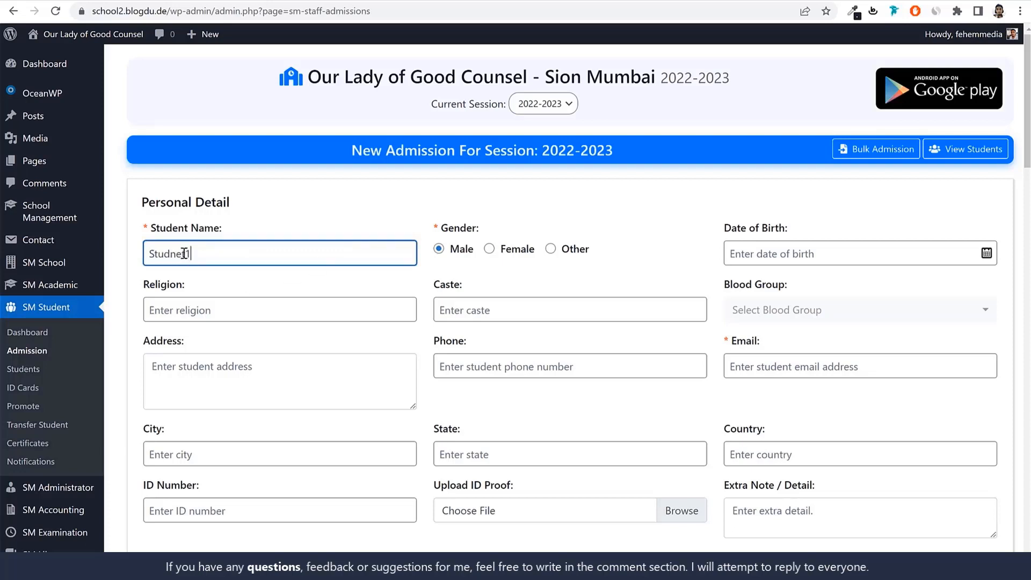
left_click(461, 255)
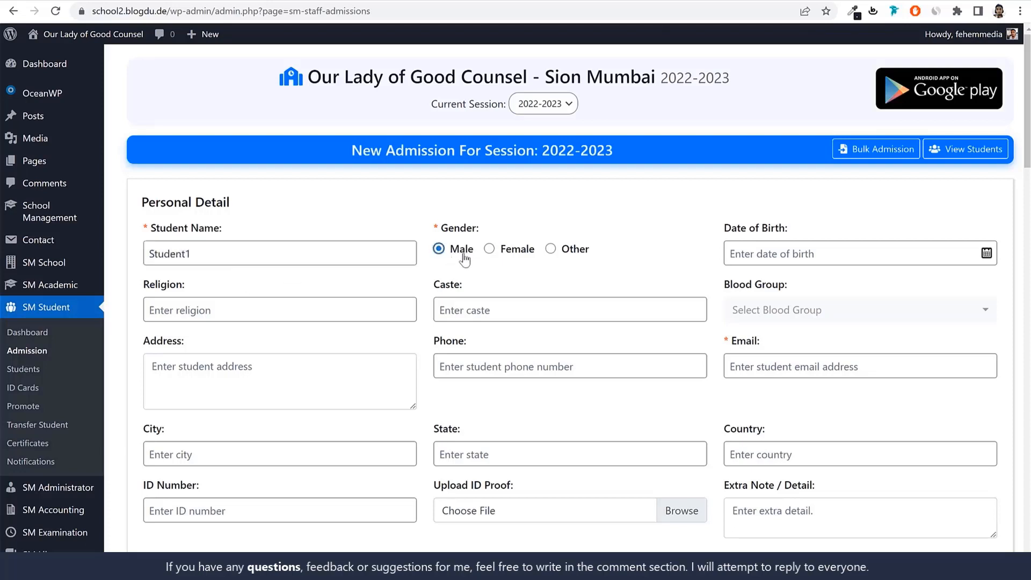
Pick the student's year, month and day of birth in the date of birth calendar
left_click(816, 255)
left_click(870, 92)
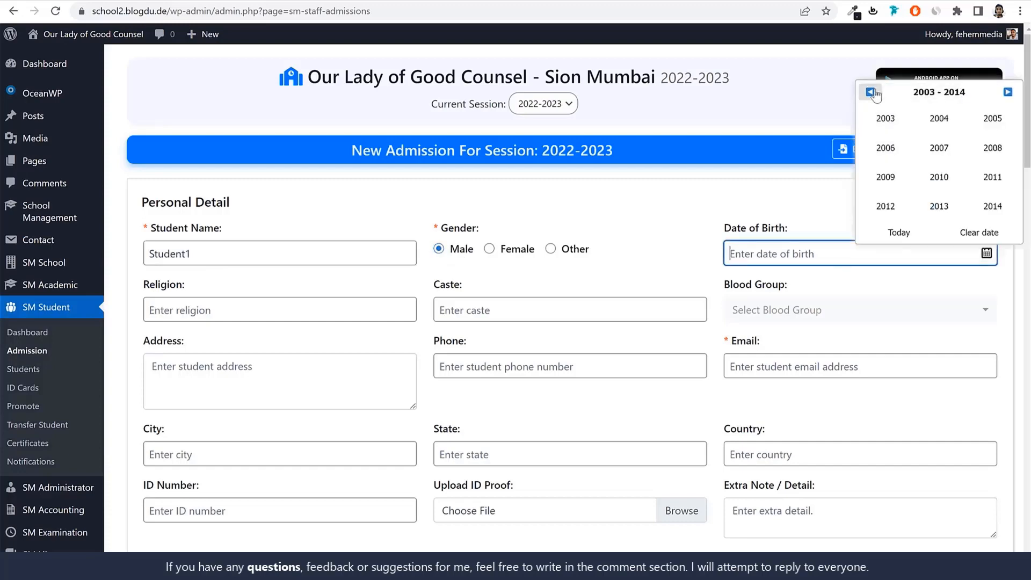
left_click(885, 118)
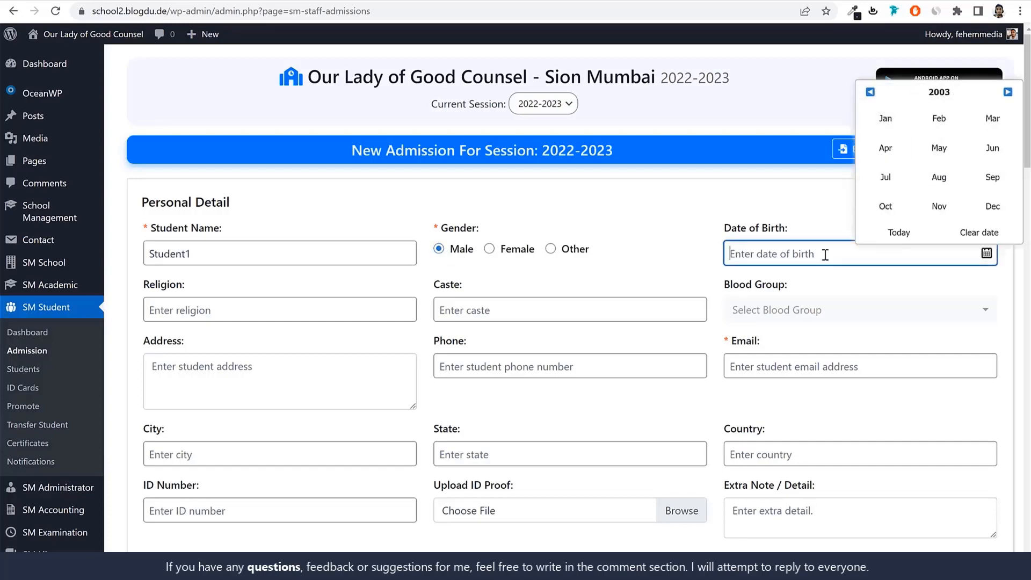
left_click(886, 177)
left_click(872, 195)
Set the student's religion to Islam and the caste to Open
left_click(348, 311)
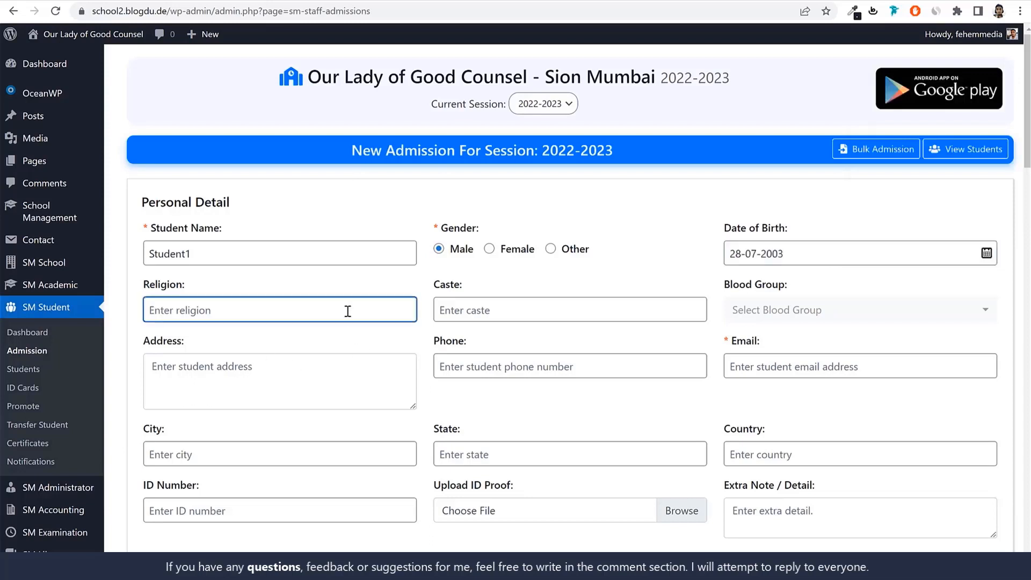
type("Islam")
double_click(177, 310)
left_click(524, 306)
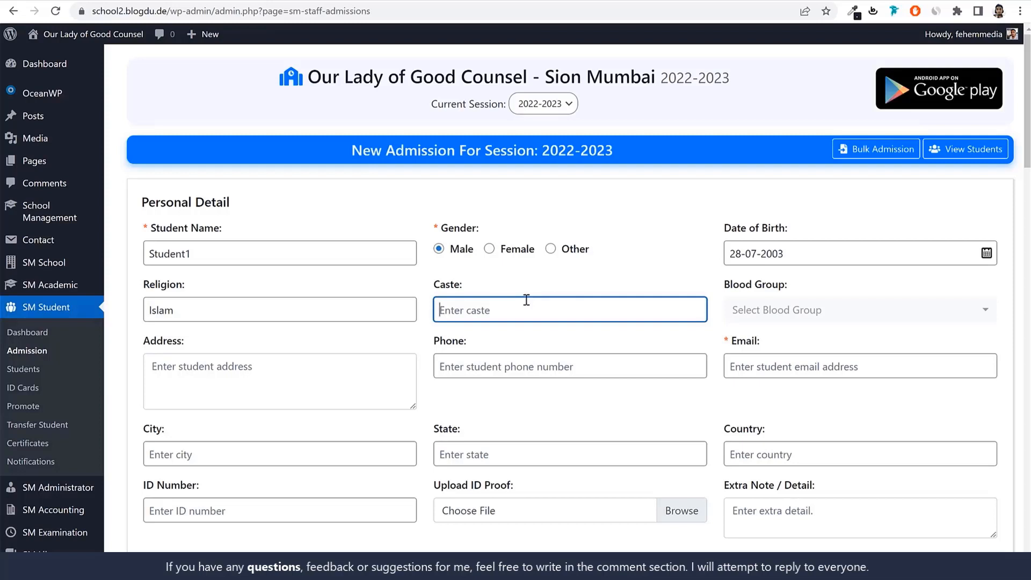
type("Open")
left_click_drag(495, 307, 436, 313)
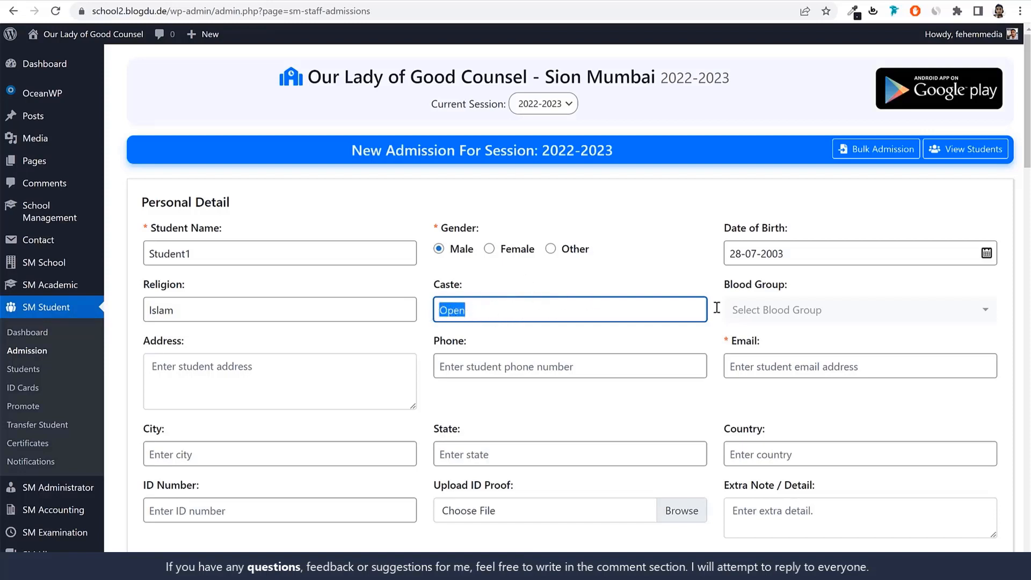
Select O+ as the student's blood group
left_click_drag(751, 290, 805, 315)
left_click(806, 315)
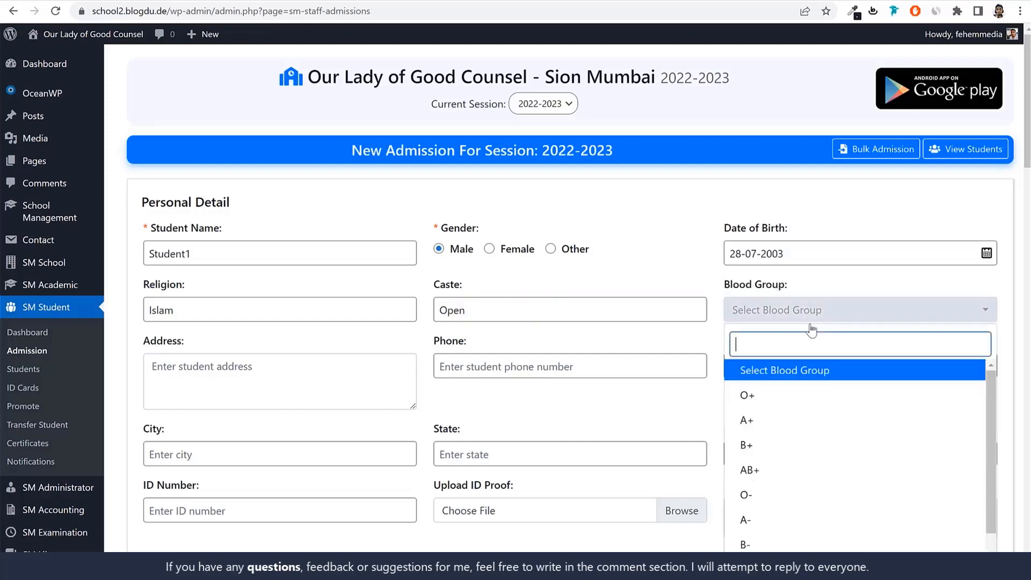
left_click(789, 402)
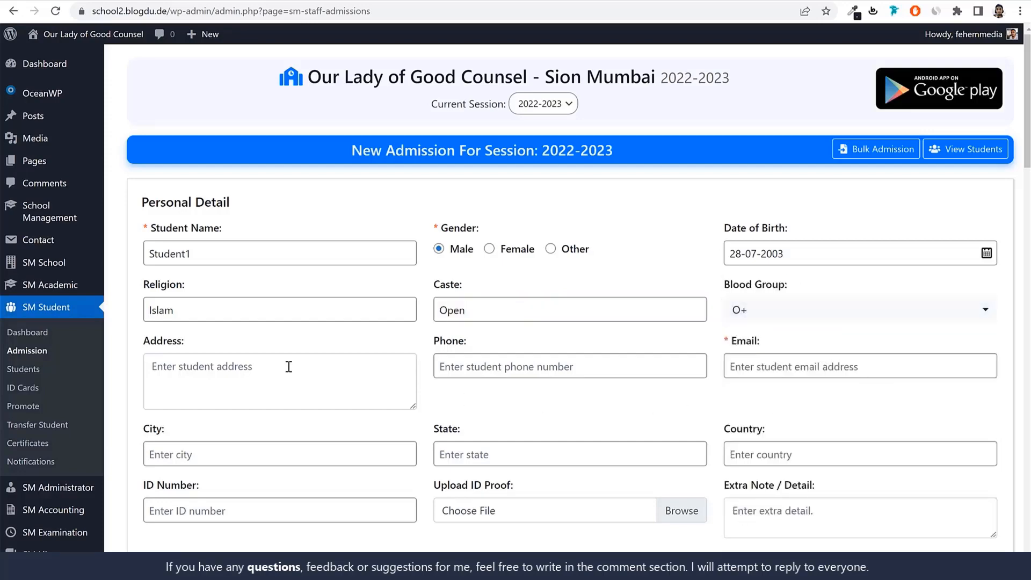
Enter the student's street address and phone number in the personal details
left_click(374, 390)
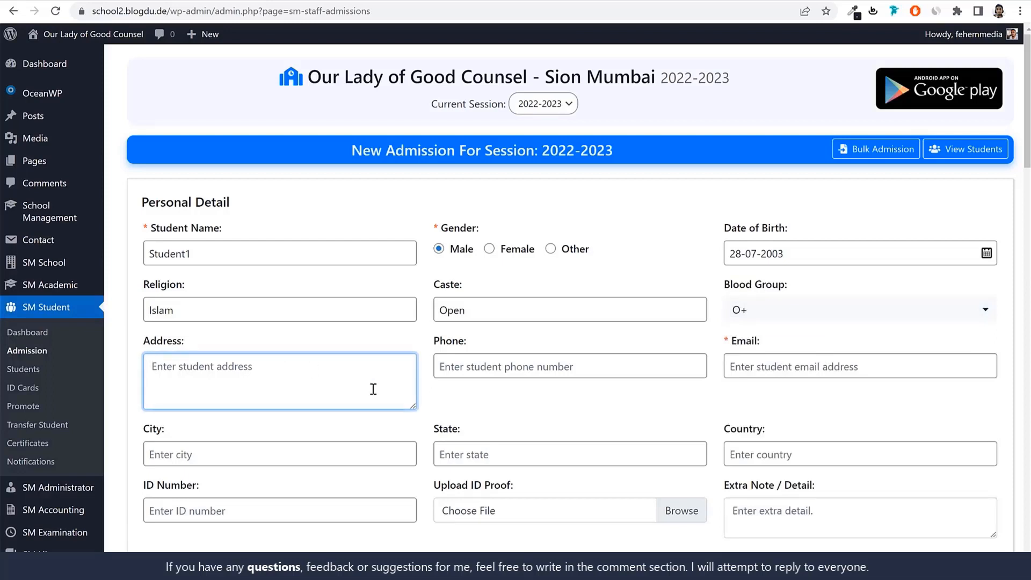
type("Room 123, Some ")
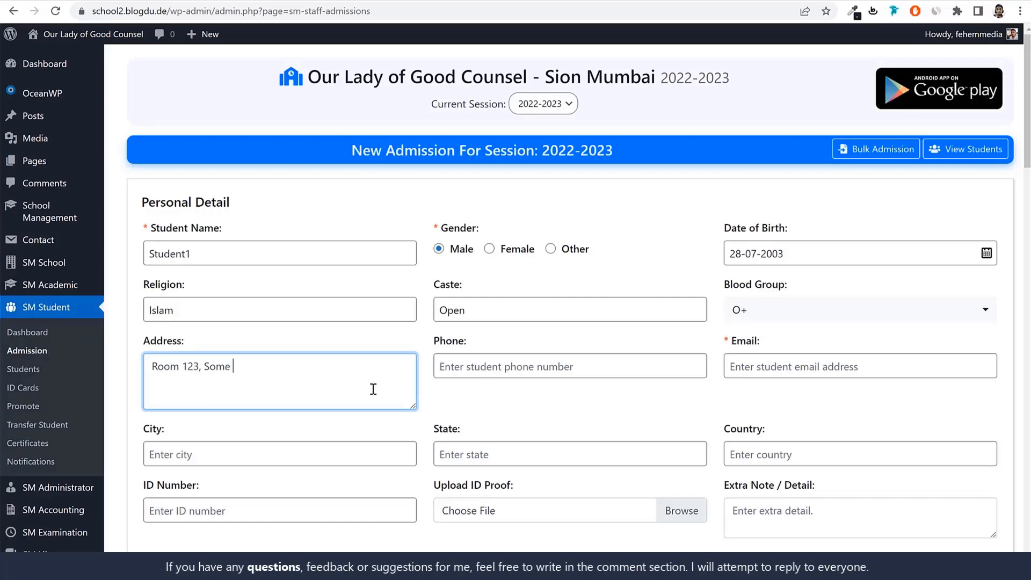
type("Street, Sion")
left_click(521, 367)
type("7896541230")
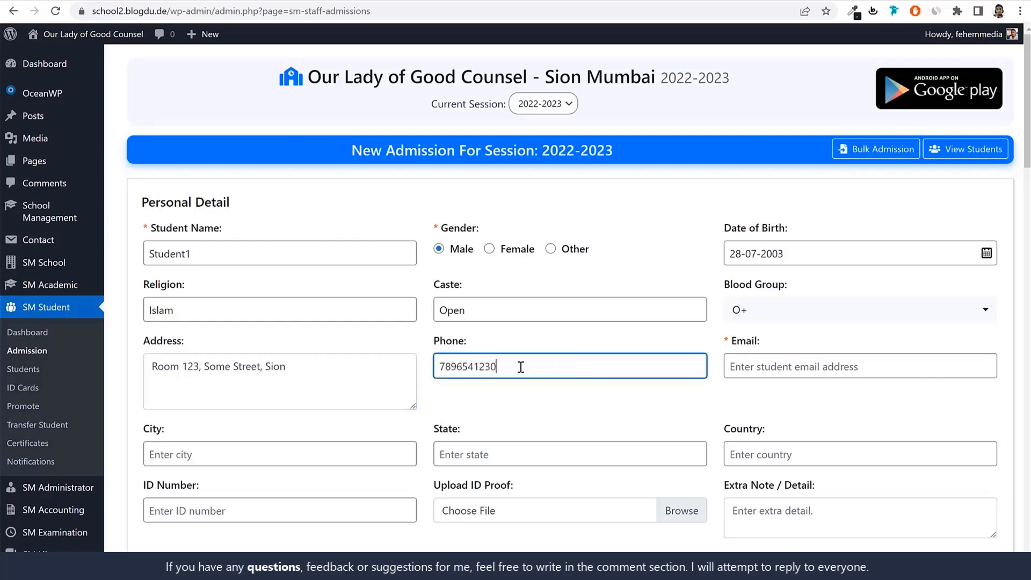
Fill in the student's email address, reusing the student name in lowercase with a gmail.com domain
left_click(856, 367)
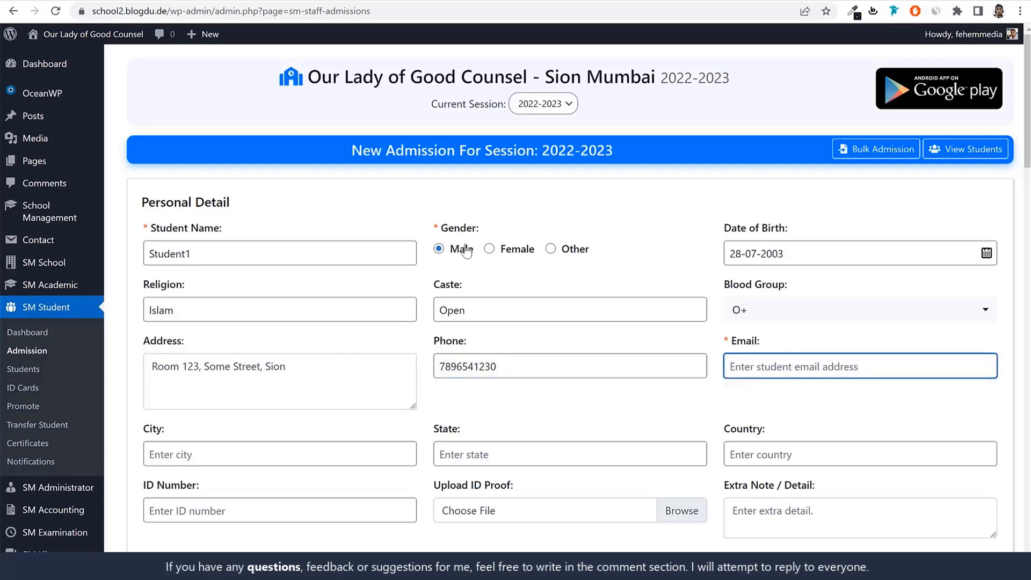
double_click(273, 254)
key("ctrl+c")
left_click(764, 366)
key("ctrl+v")
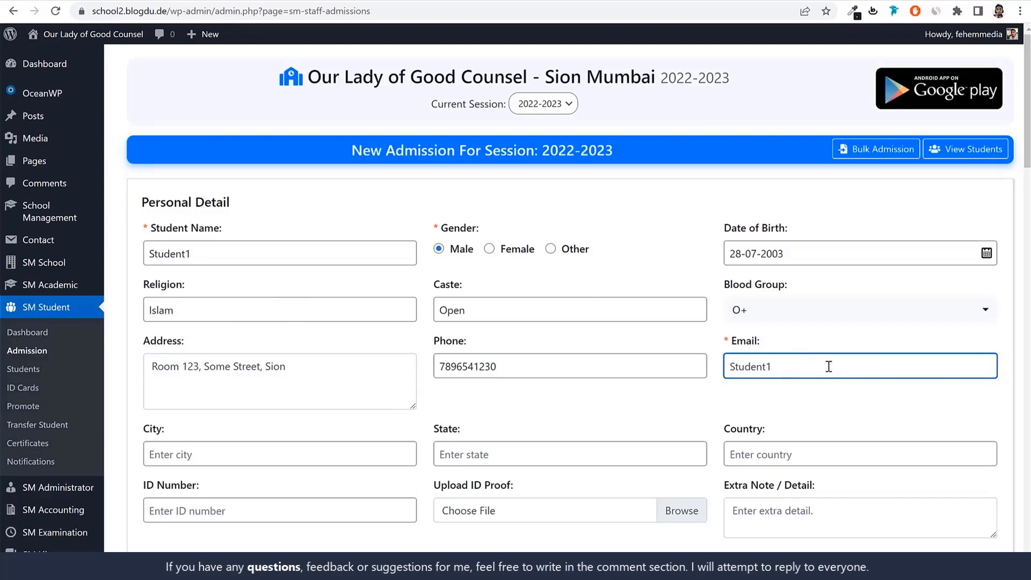
type("@gmail.com")
left_click_drag(738, 367, 730, 367)
type("st")
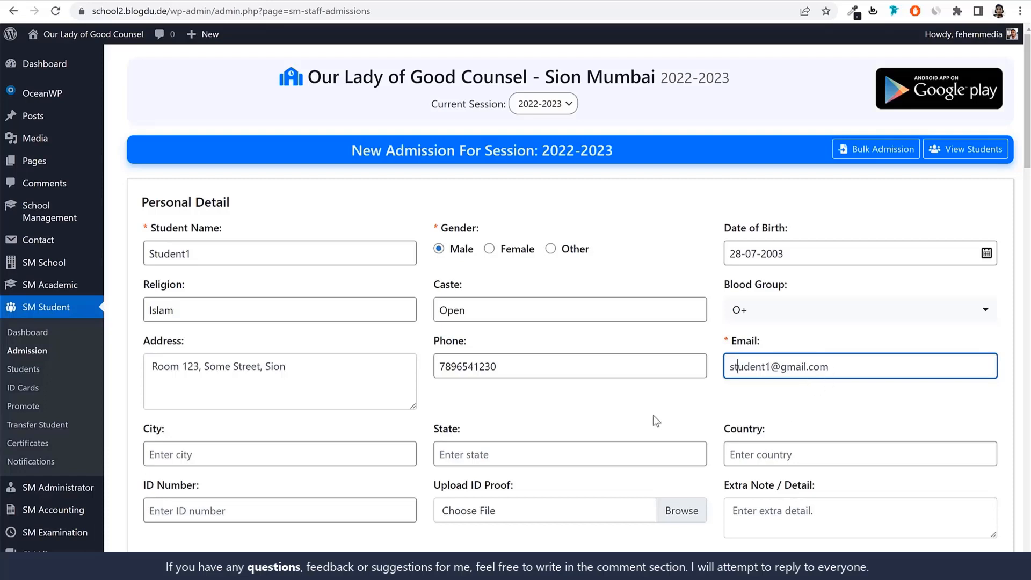
Set the student's city to Mumbai, the state to Maharashtra and the country to India
scroll(275, 376, "down", 1)
left_click(266, 380)
type("M")
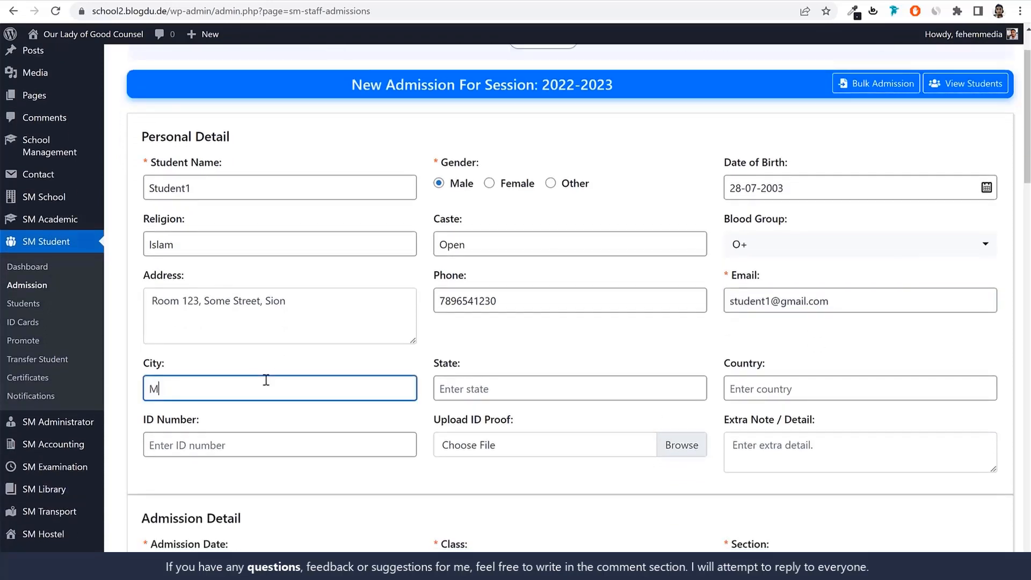
type("umbai")
key("Tab")
type("Ma")
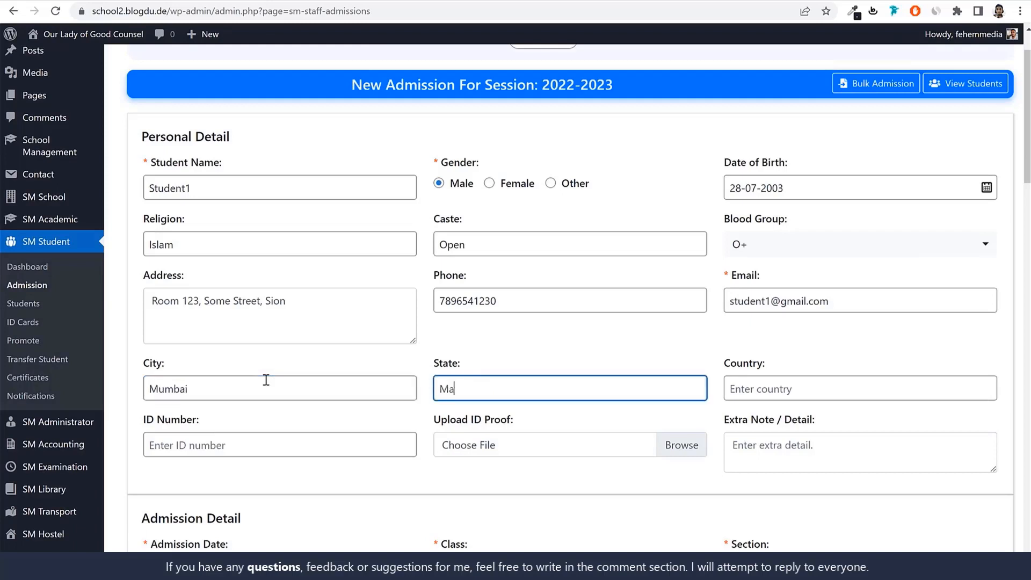
type("harashj")
type("htra")
key("Tab")
type("In")
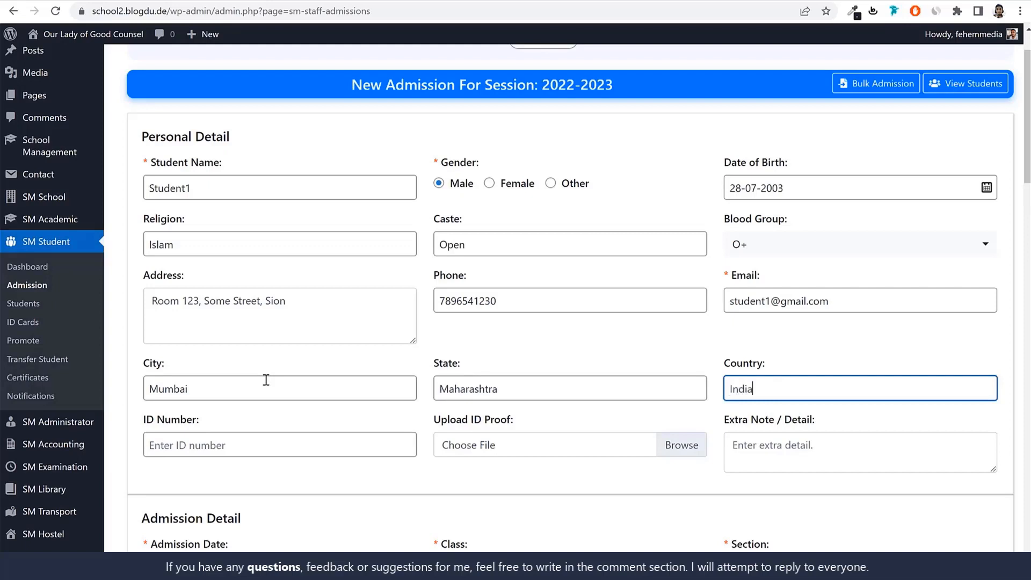
type("dia")
key("Tab")
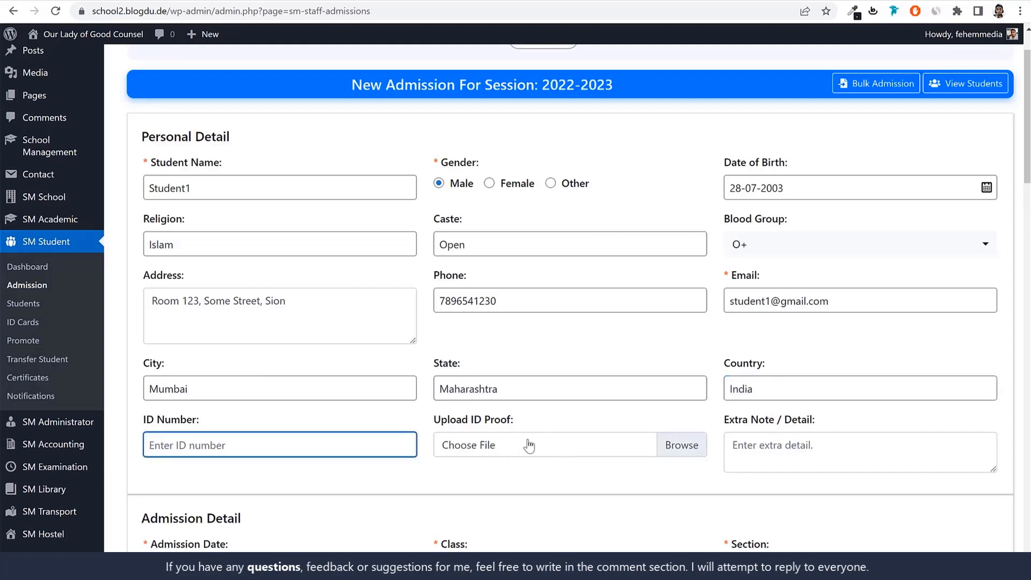
Attach the slider-6 image from the School Management project's Media folder as the student's ID proof
scroll(629, 422, "down", 1)
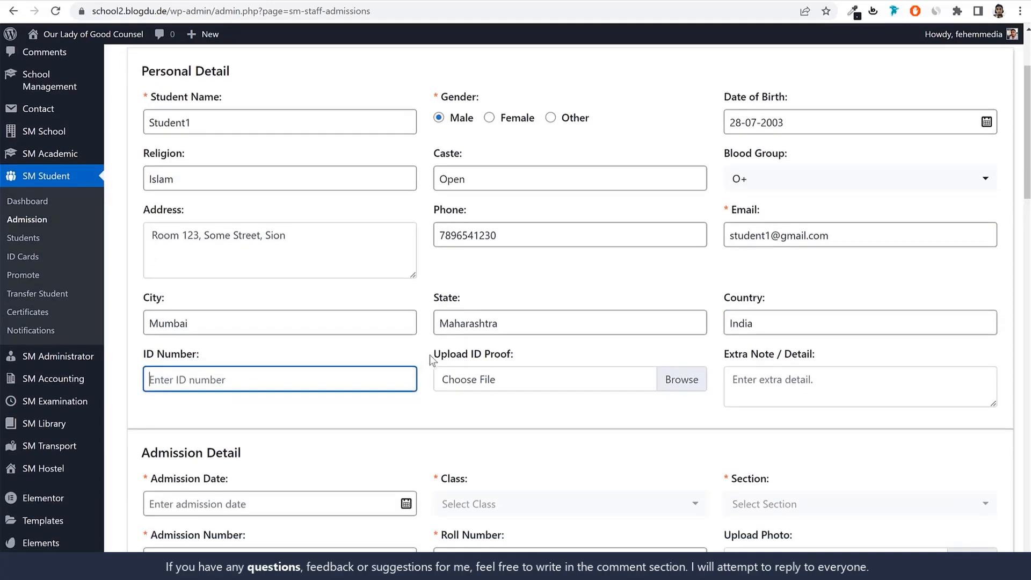
left_click_drag(433, 356, 511, 358)
left_click(556, 358)
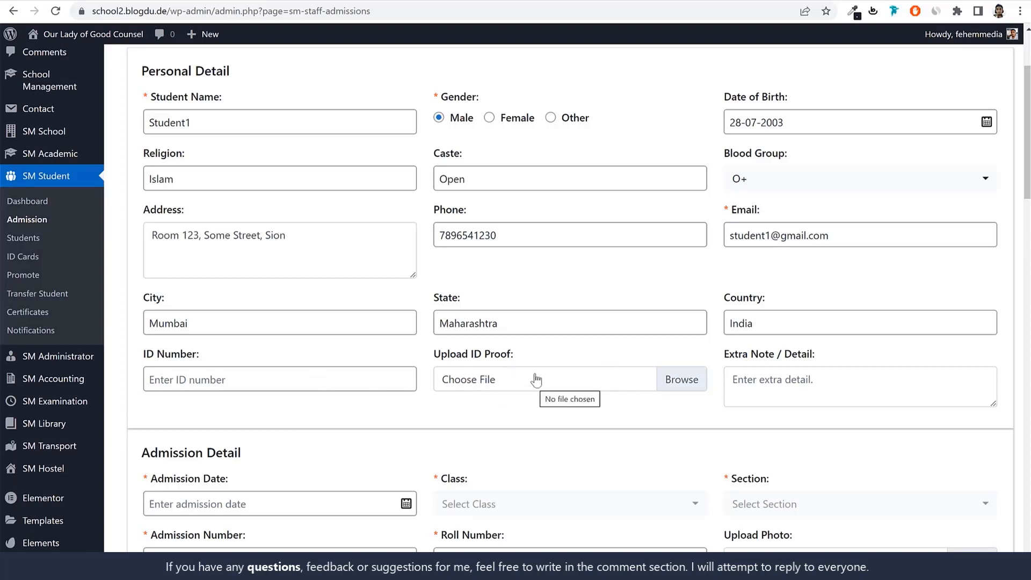
left_click(508, 385)
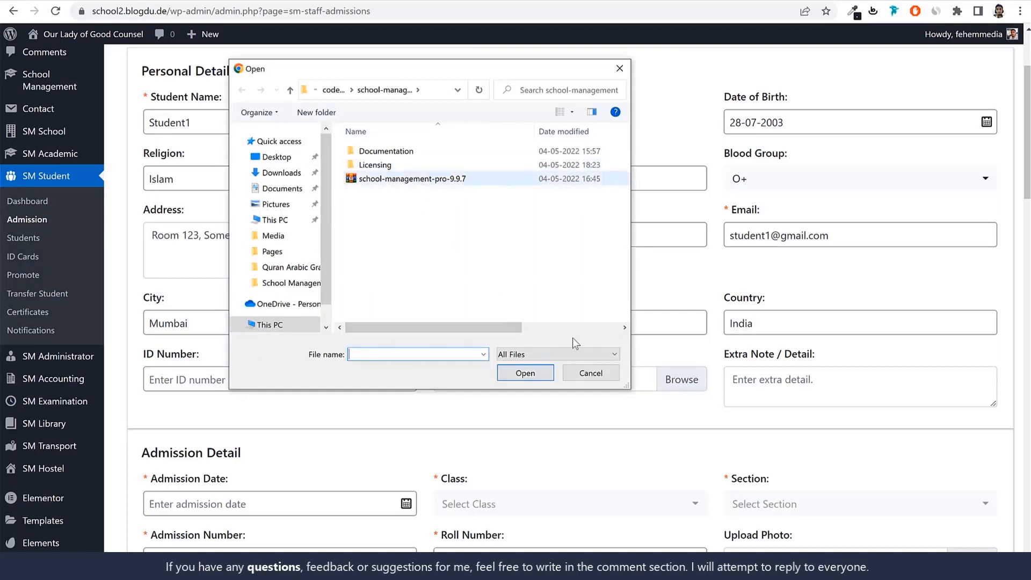
left_click(333, 90)
left_click(351, 90)
left_click(336, 95)
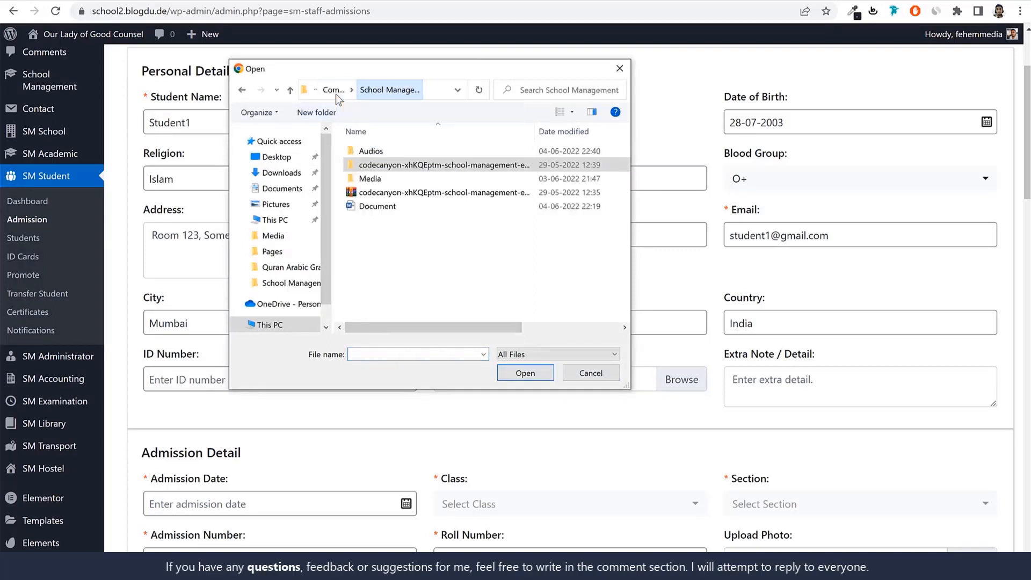
left_click(379, 192)
double_click(378, 178)
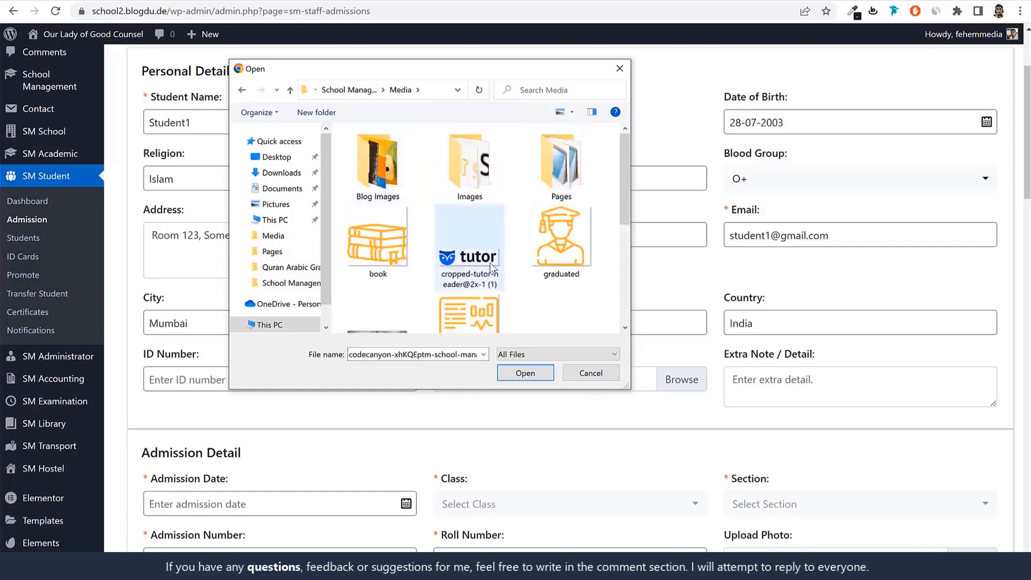
scroll(502, 293, "down", 5)
left_click(456, 244)
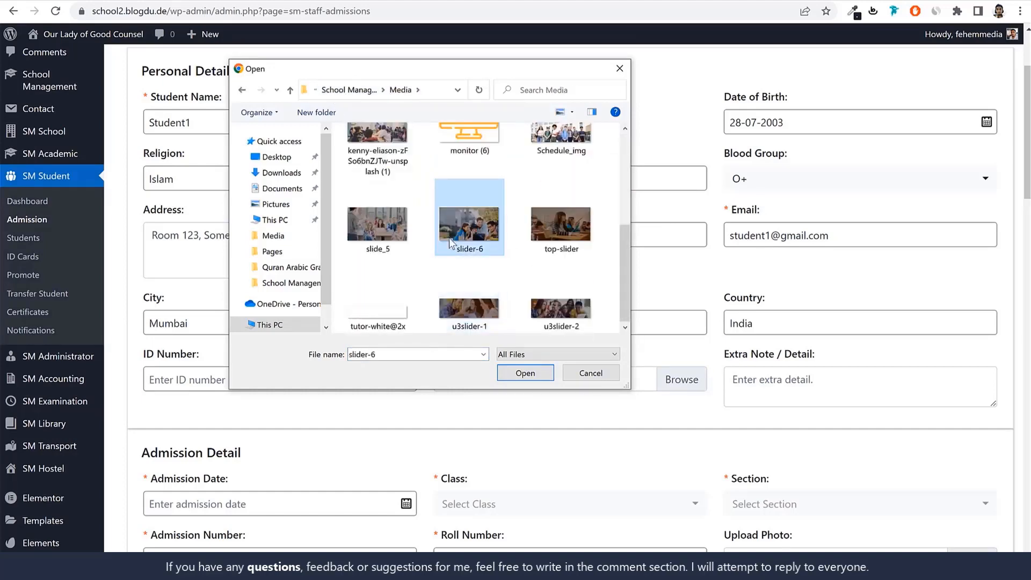
left_click(524, 374)
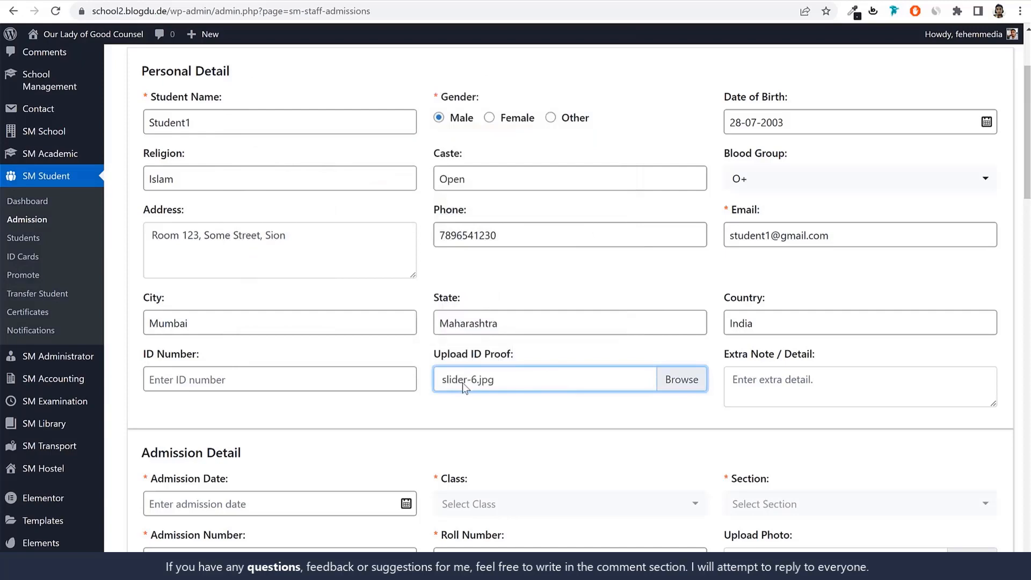
Enter the student's ID number in the personal details and leave the extra note empty
left_click(253, 379)
type("5615165161651")
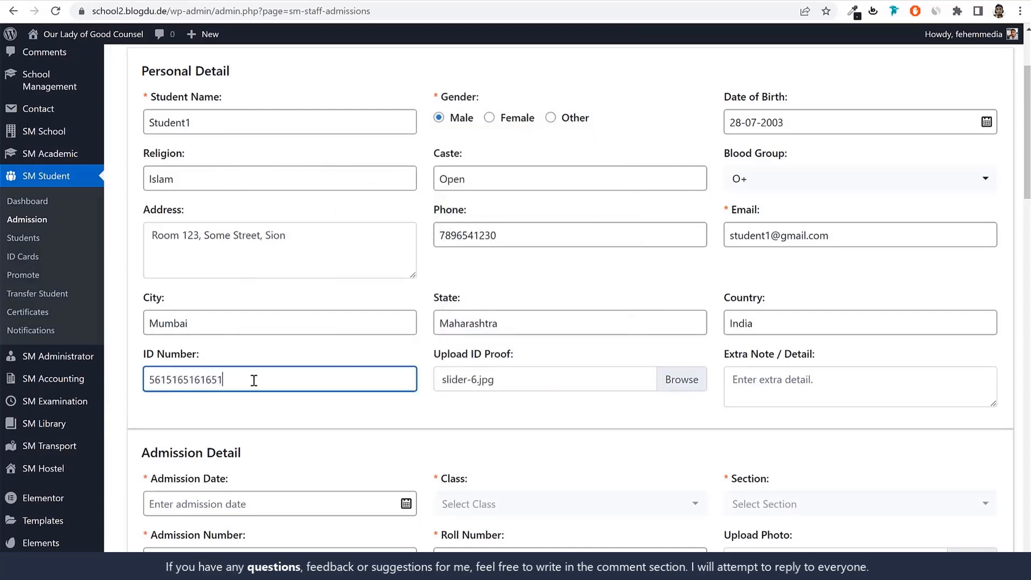
left_click(824, 370)
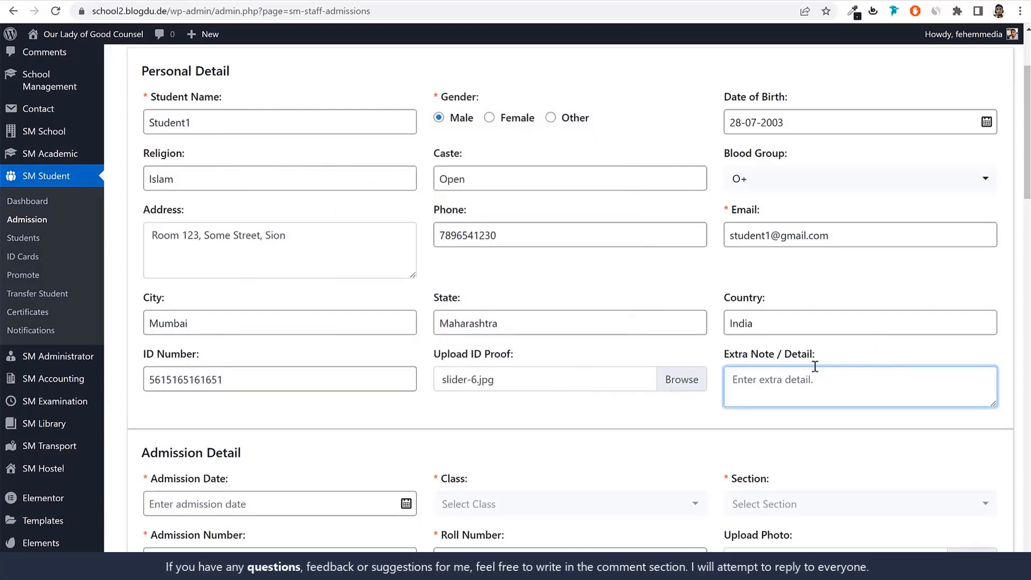
Set the admission date to 04-06-2022 and assign the student to class 1st, section A
scroll(813, 368, "down", 5)
left_click(247, 239)
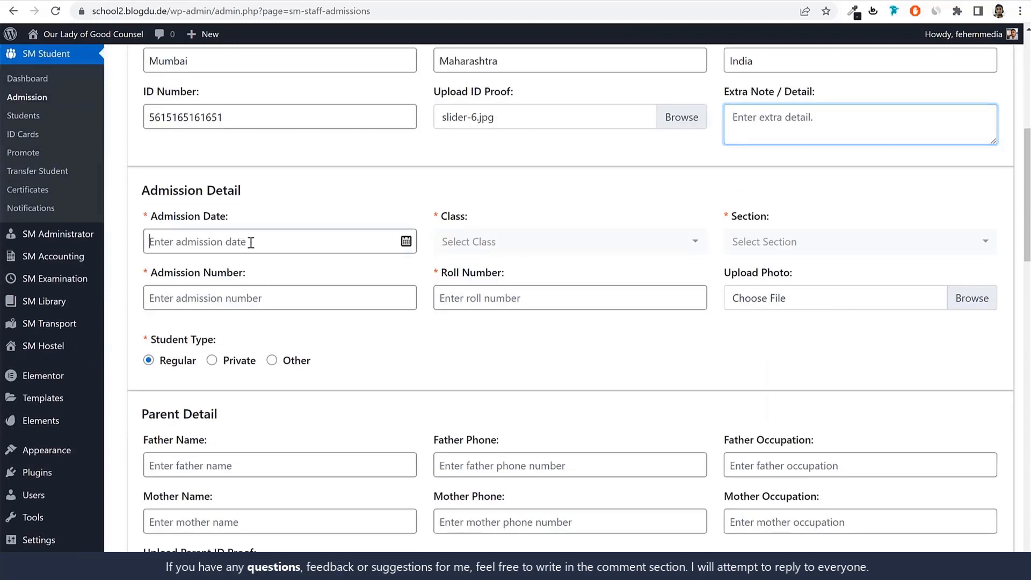
scroll(561, 195, "up", 1)
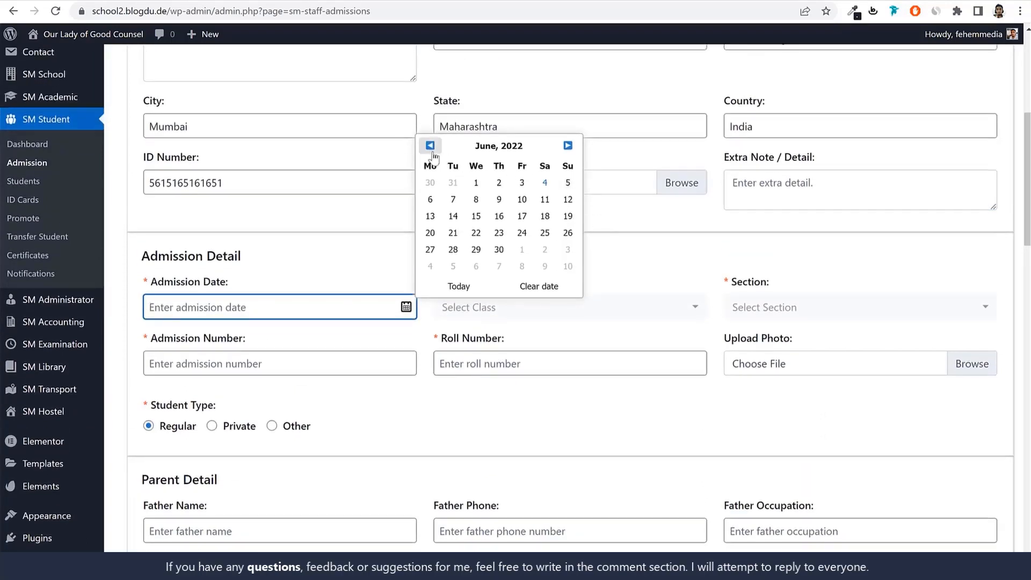
left_click(546, 187)
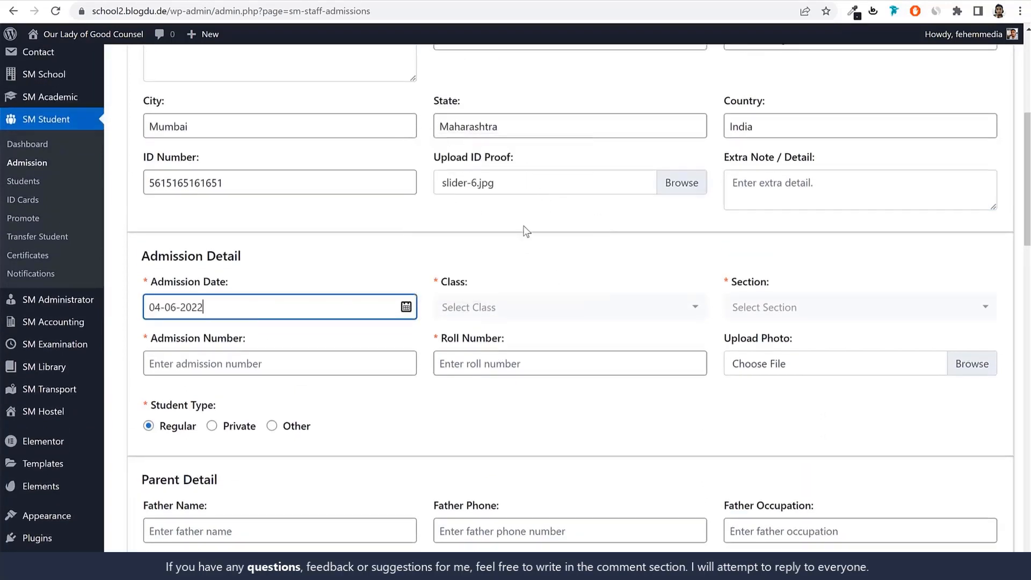
left_click(533, 314)
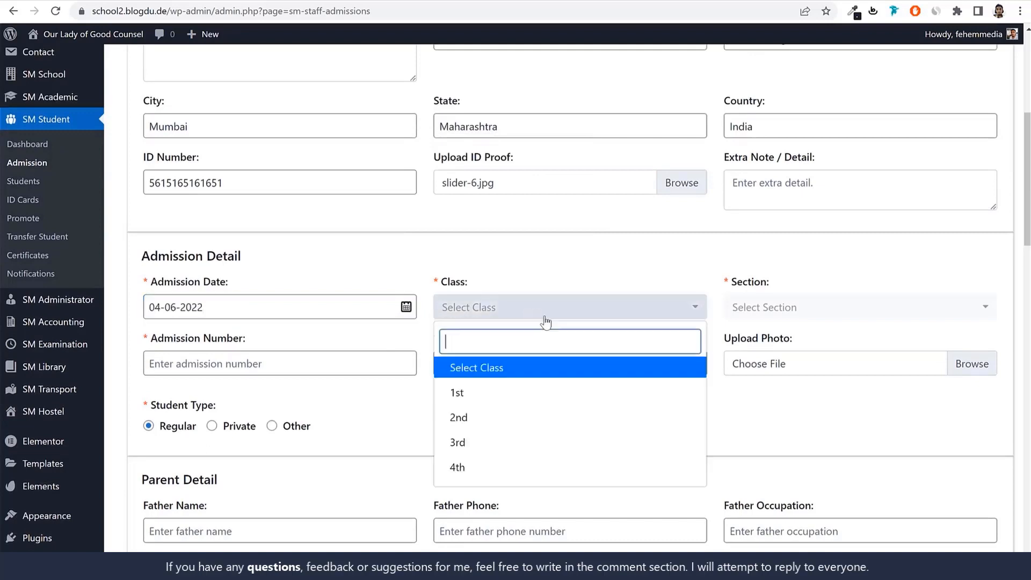
left_click(492, 394)
left_click(784, 309)
left_click(779, 369)
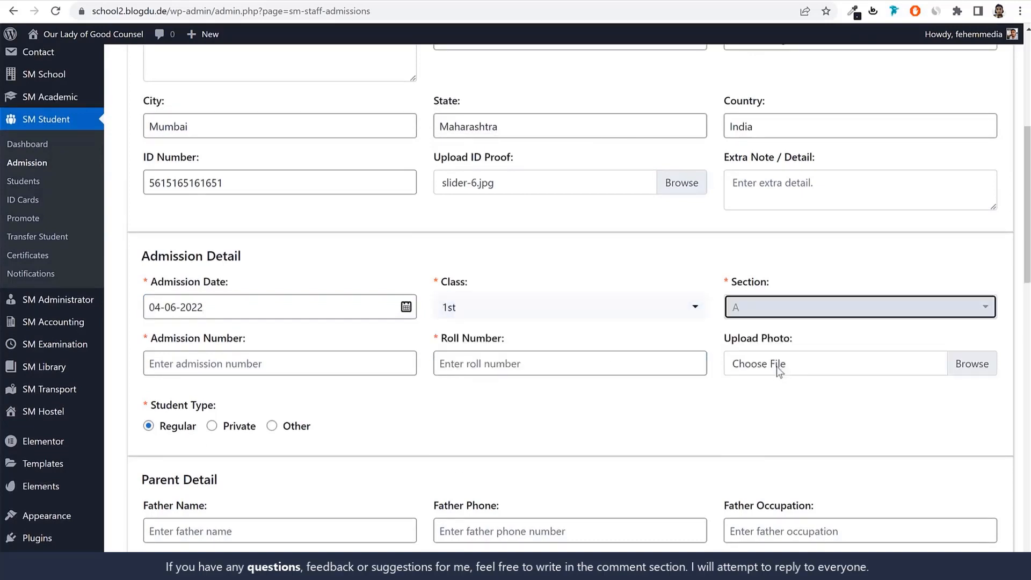
Enter the student's admission number with the prefix Ad and set the roll number to 1
left_click(246, 368)
type("0000")
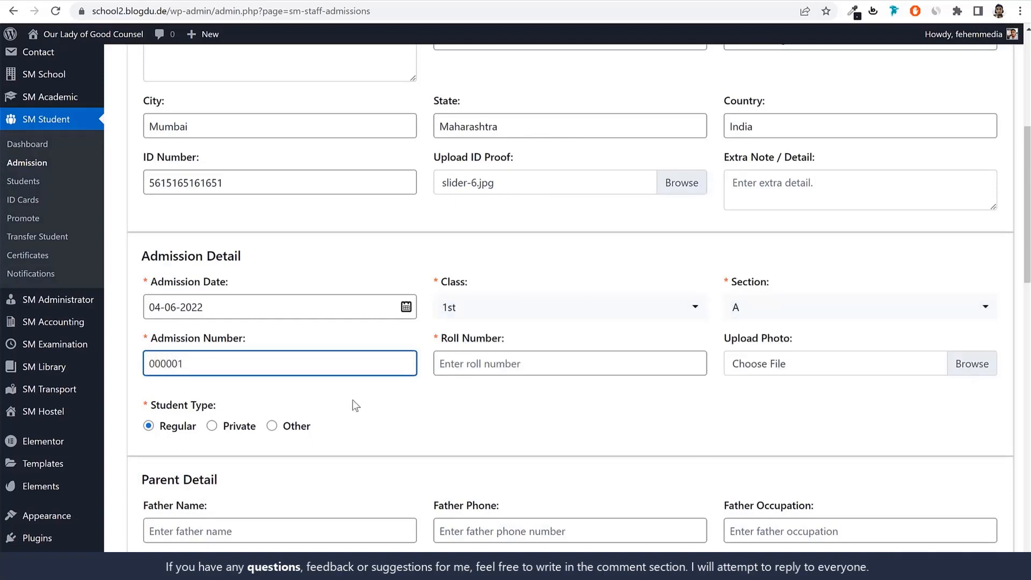
type("01")
left_click(146, 364)
type("Ad")
left_click(549, 362)
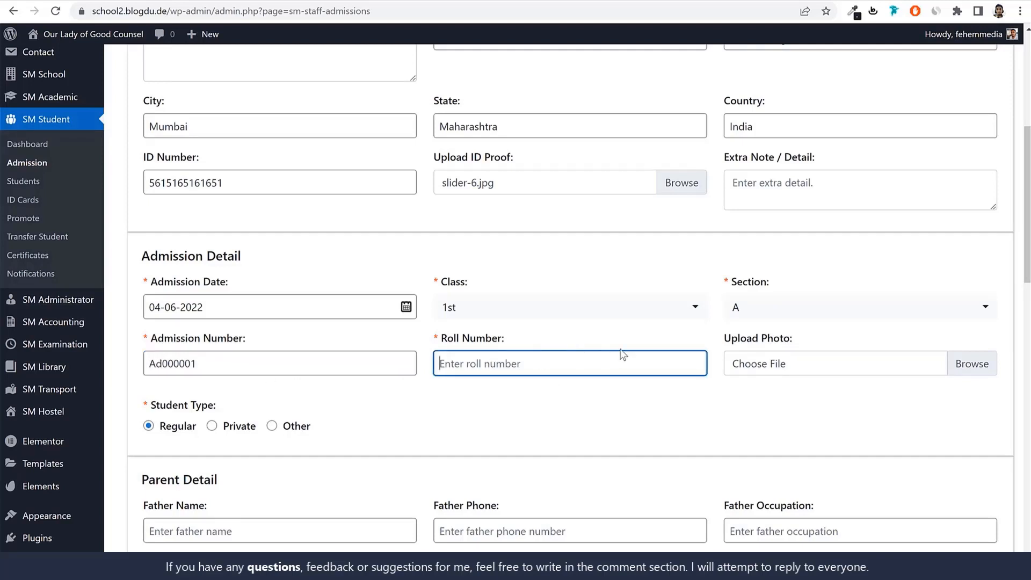
type("1")
Attach the team-2 image from the Media folder's Images subfolder as the student's photo
left_click(817, 364)
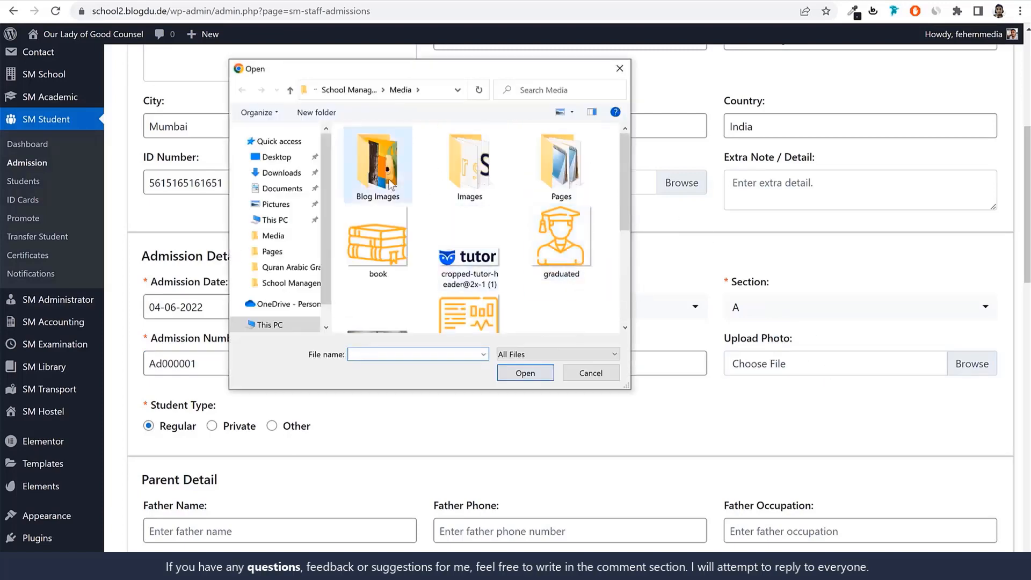
double_click(485, 184)
scroll(501, 215, "down", 5)
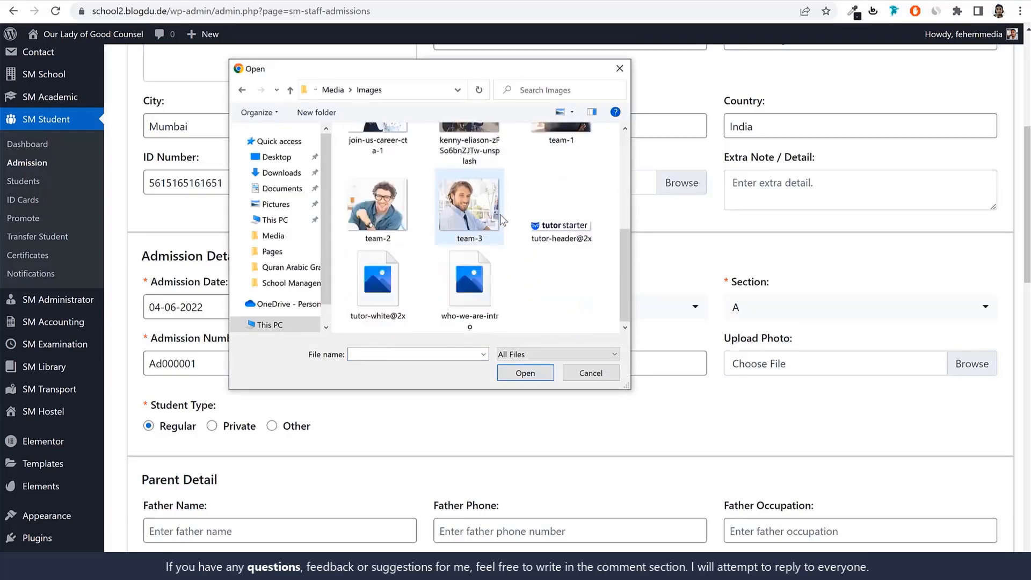
left_click(390, 218)
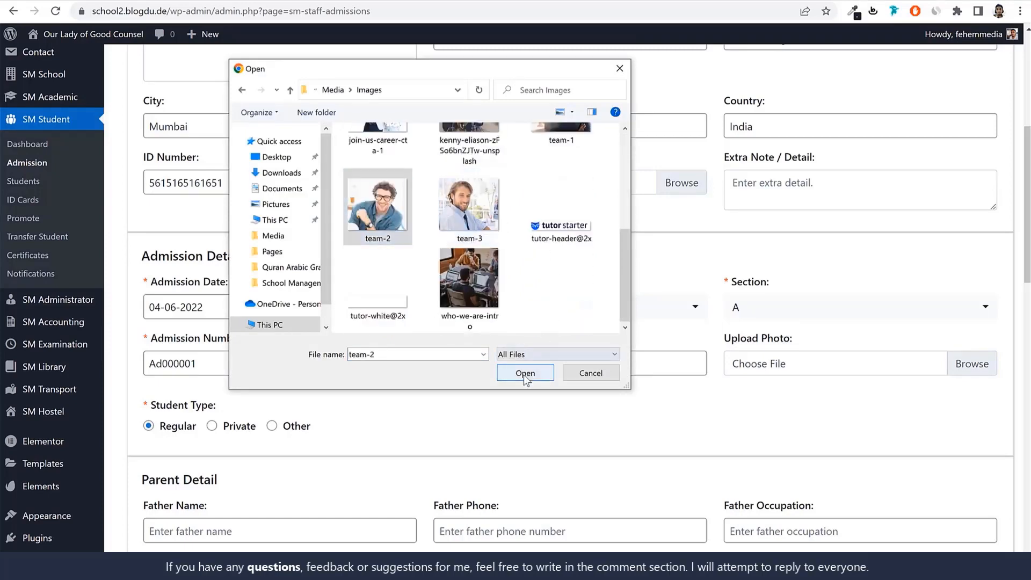
left_click(525, 376)
Fill in the father's name and phone number in the parent details, with Business as his occupation
scroll(807, 404, "down", 3)
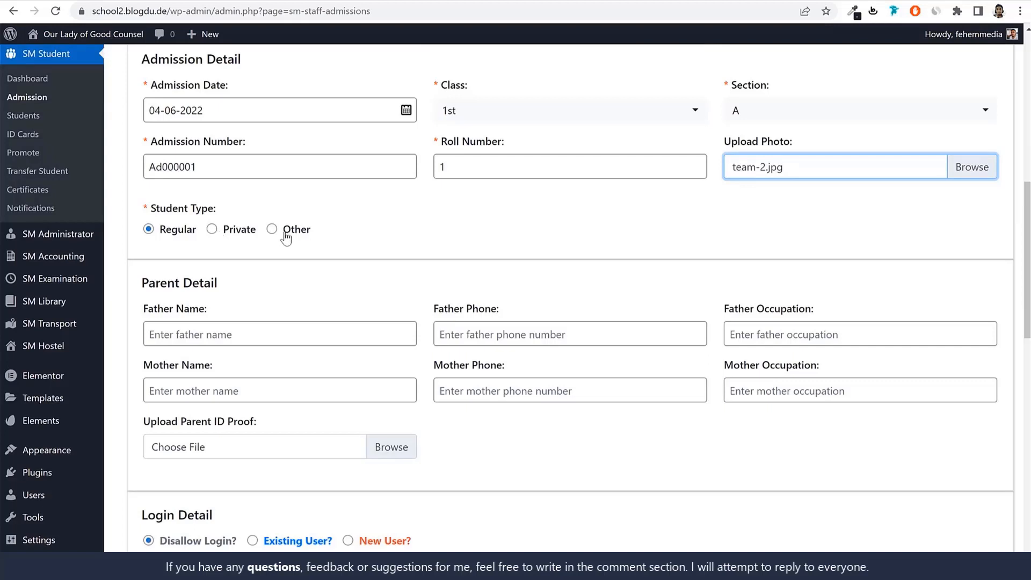
scroll(366, 282, "down", 1)
left_click(305, 256)
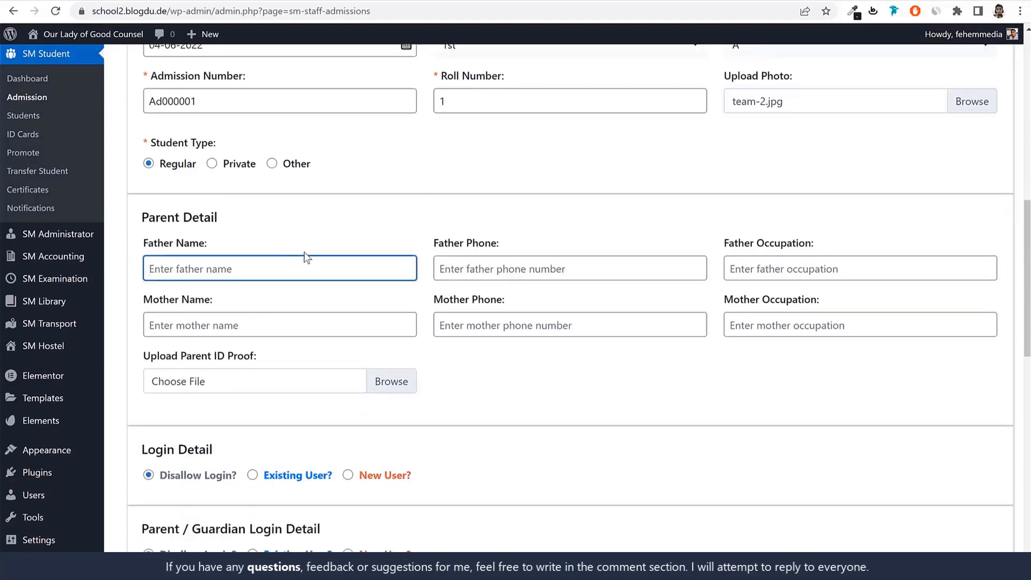
type("Father1")
key("Tab")
type("41515561166")
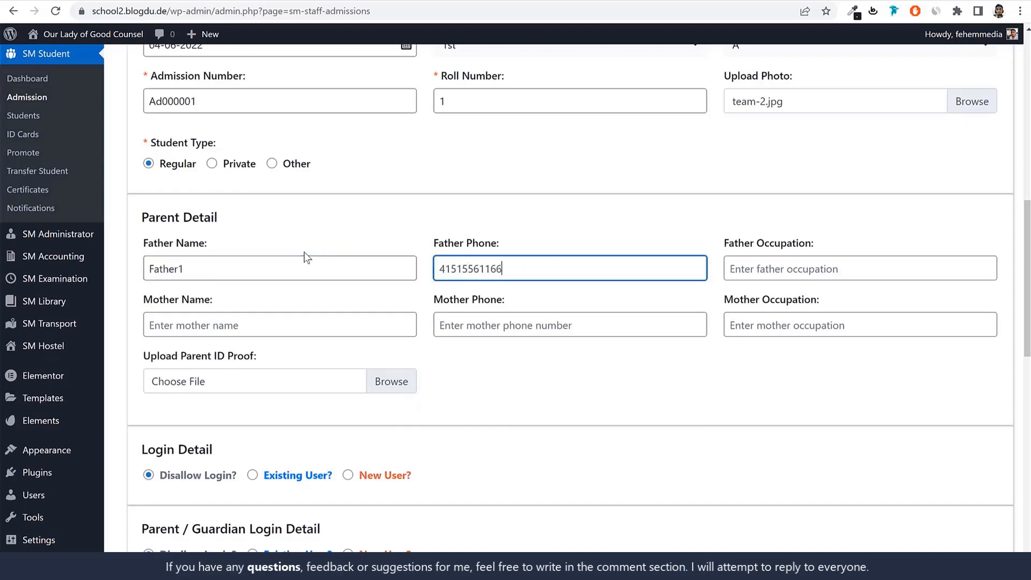
type("1")
key("Tab")
type("Busine")
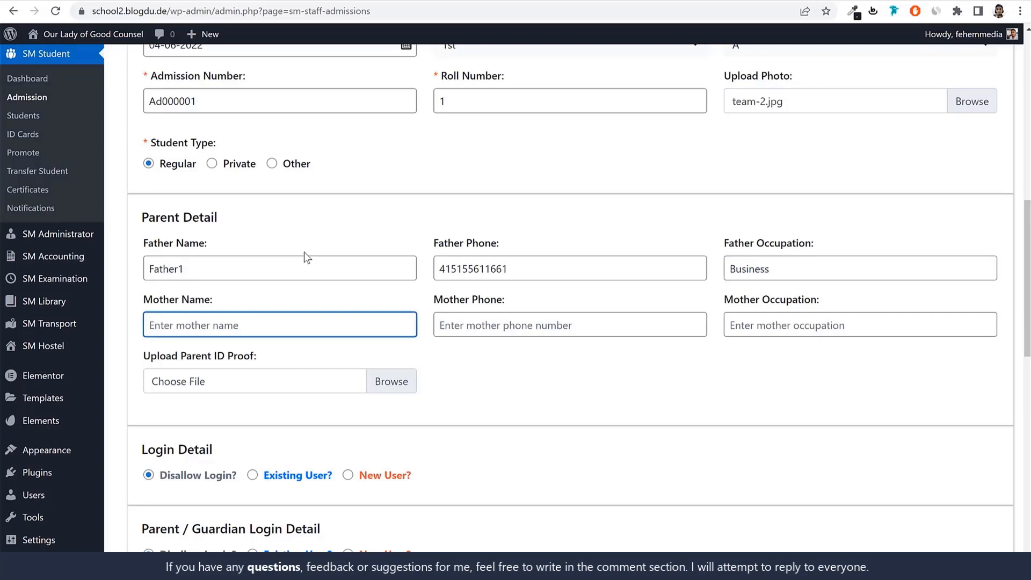
Fill in the mother's name and phone number, with Home Maker as her occupation
type("Mother1")
key("Tab")
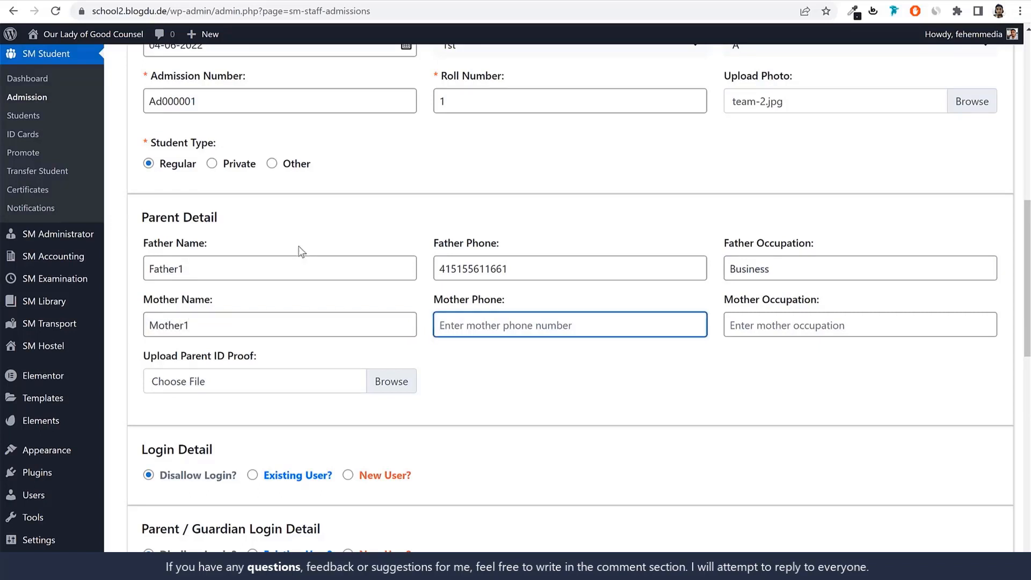
type("55165156165516")
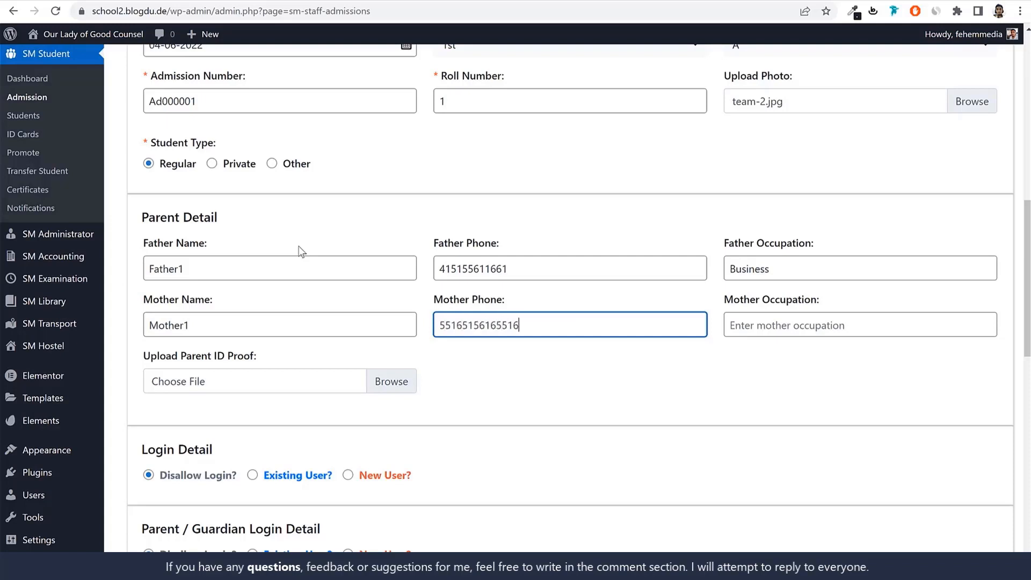
key("Tab")
type("Home ")
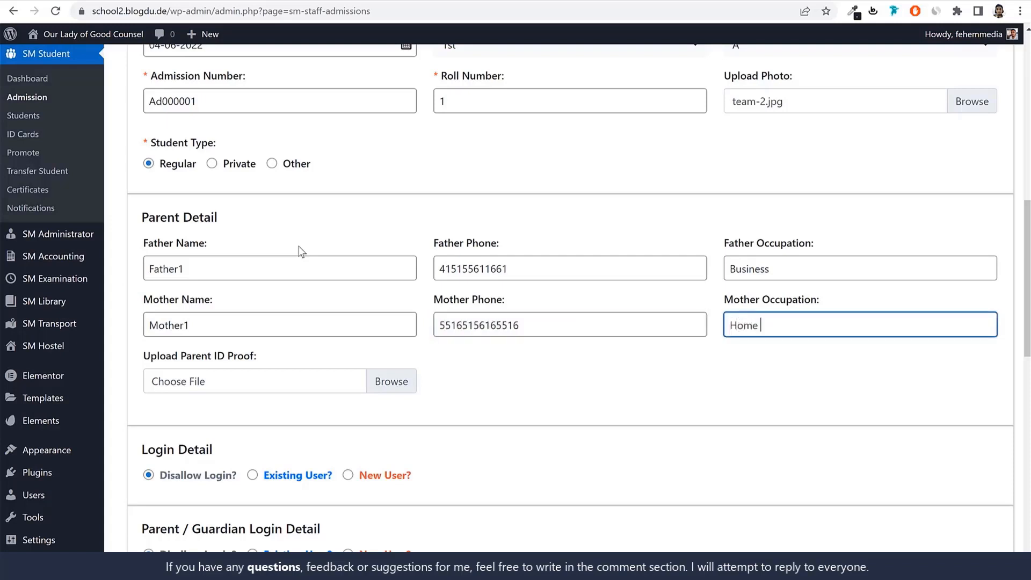
type("Maker")
Attach the hero_slider_4 image from the Images folder as the parent ID proof
scroll(279, 329, "down", 1)
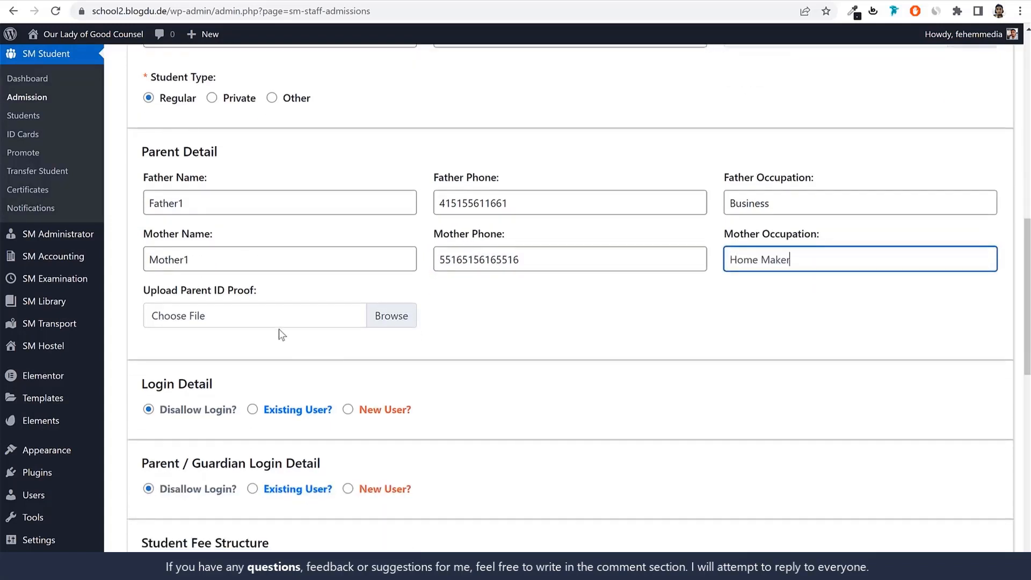
left_click(277, 318)
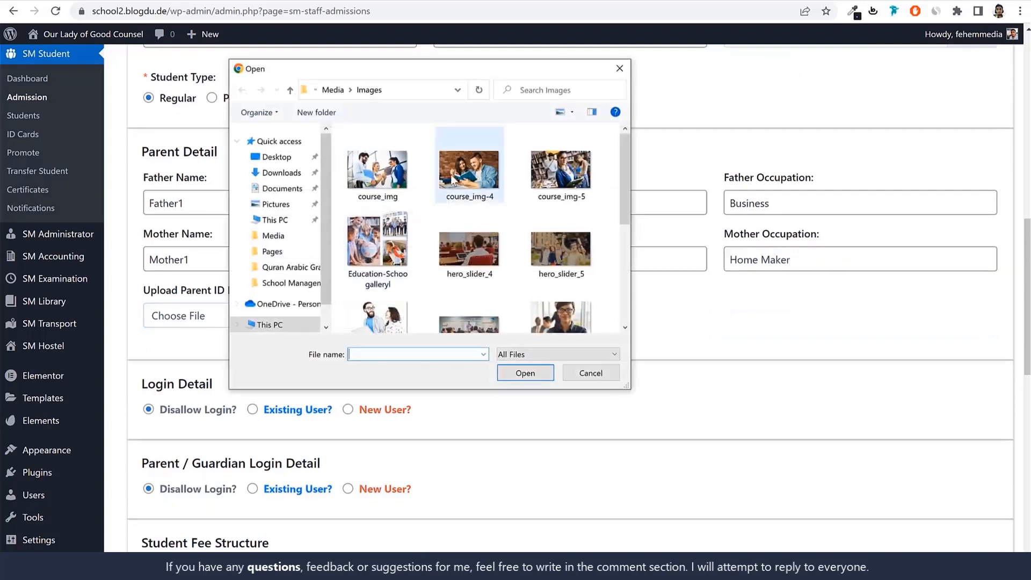
left_click(465, 236)
left_click(529, 376)
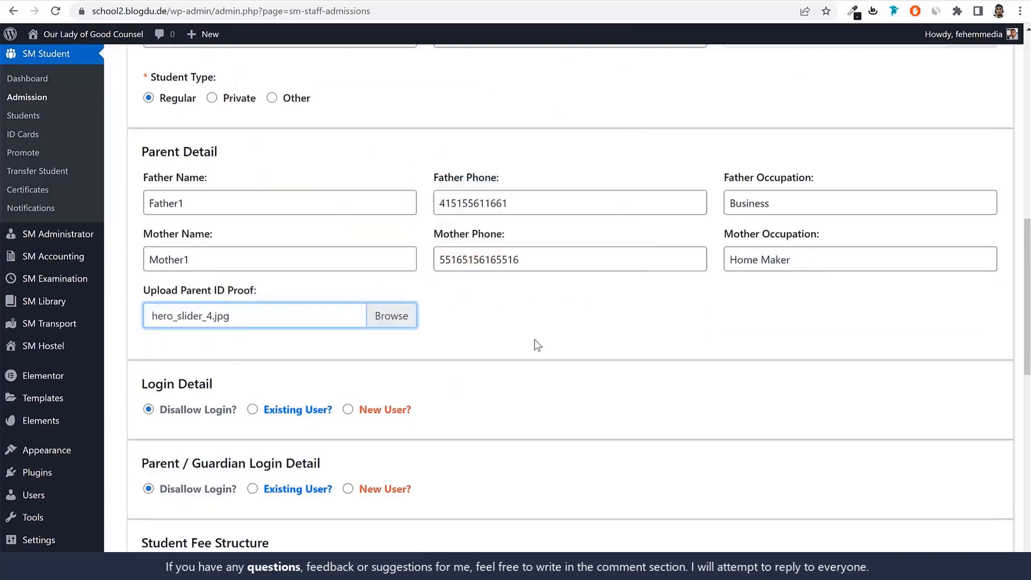
Set the student's login detail to create a new user
scroll(577, 309, "down", 2)
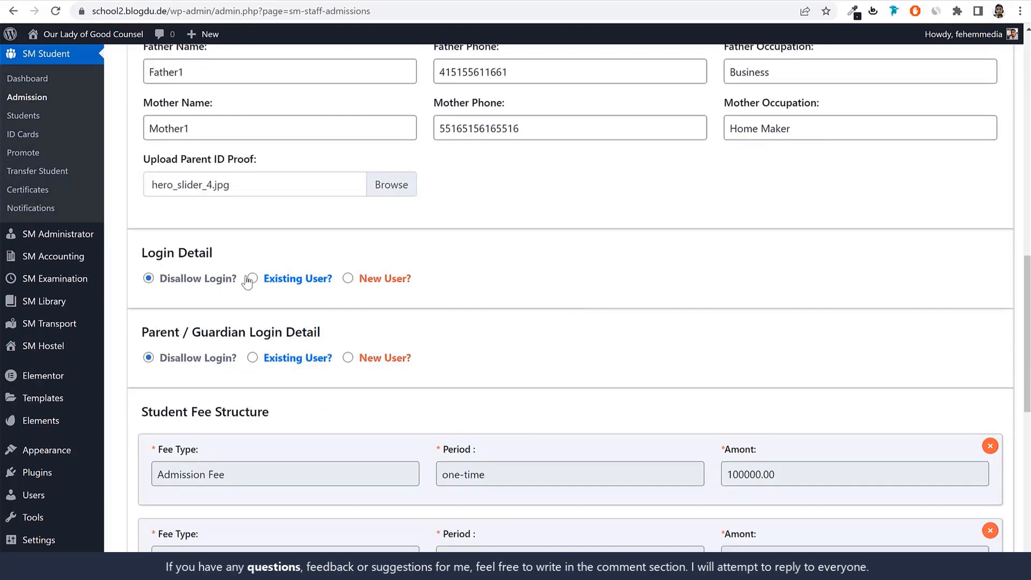
left_click(348, 278)
left_click_drag(403, 288, 359, 285)
Copy the student name from the personal details into the login username and make its first letter lowercase
scroll(381, 307, "up", 1)
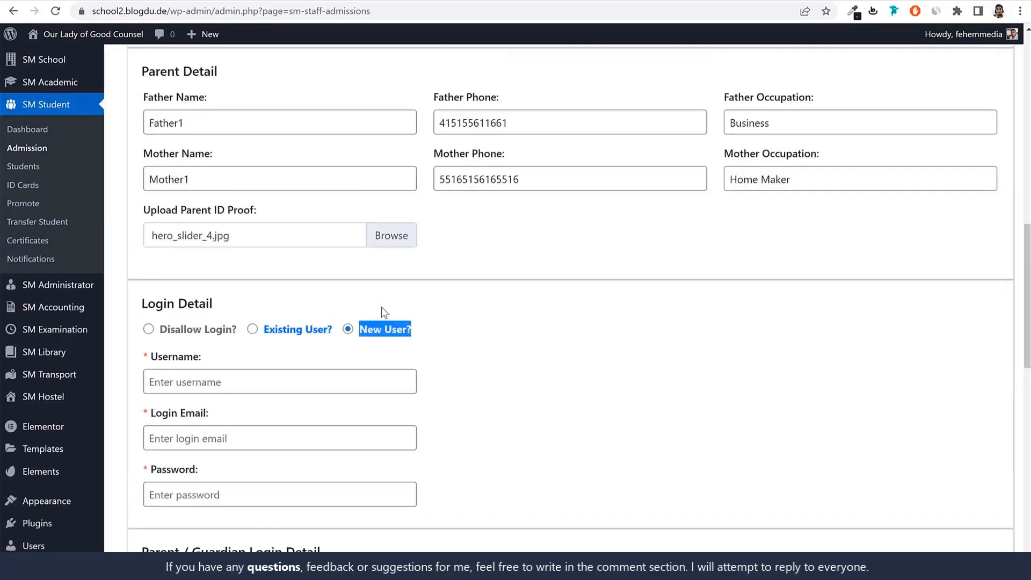
scroll(381, 307, "up", 8)
left_click(270, 114)
key("ctrl+a")
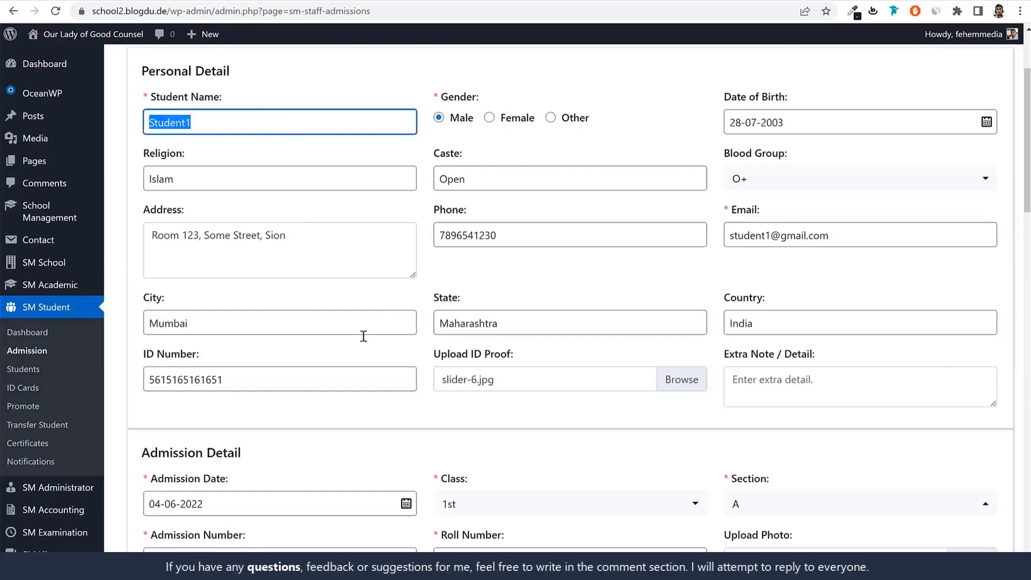
key("ctrl+c")
scroll(363, 336, "down", 12)
left_click(325, 330)
key("ctrl+v")
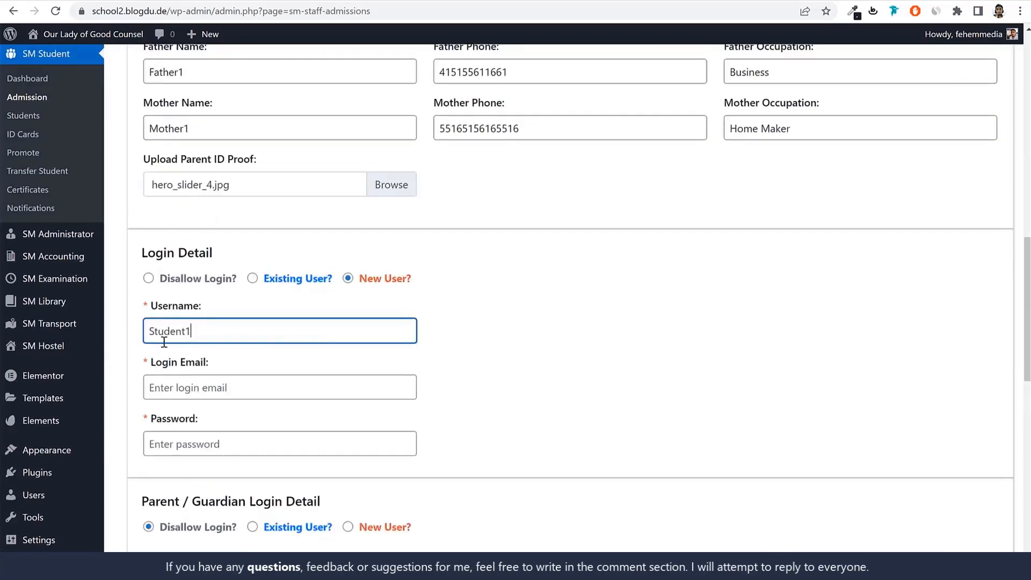
left_click_drag(155, 333, 142, 333)
type("s")
Fill in the login email from the username with a gmail.com domain and enter the account password
left_click(214, 391)
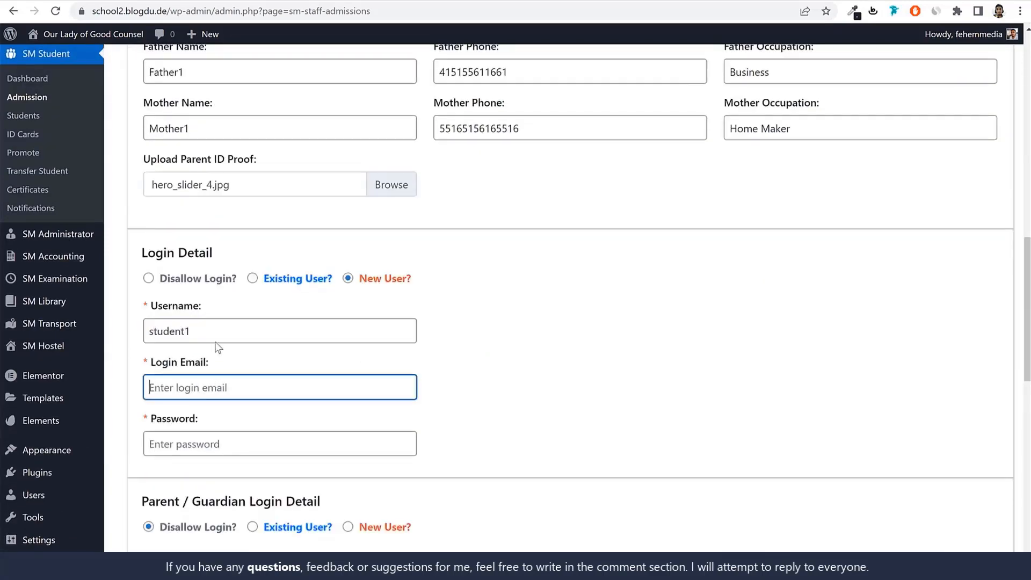
double_click(216, 343)
key("ctrl+c")
left_click(227, 381)
key("ctrl+v")
type("@gma")
key("Tab")
key("ctrl+v")
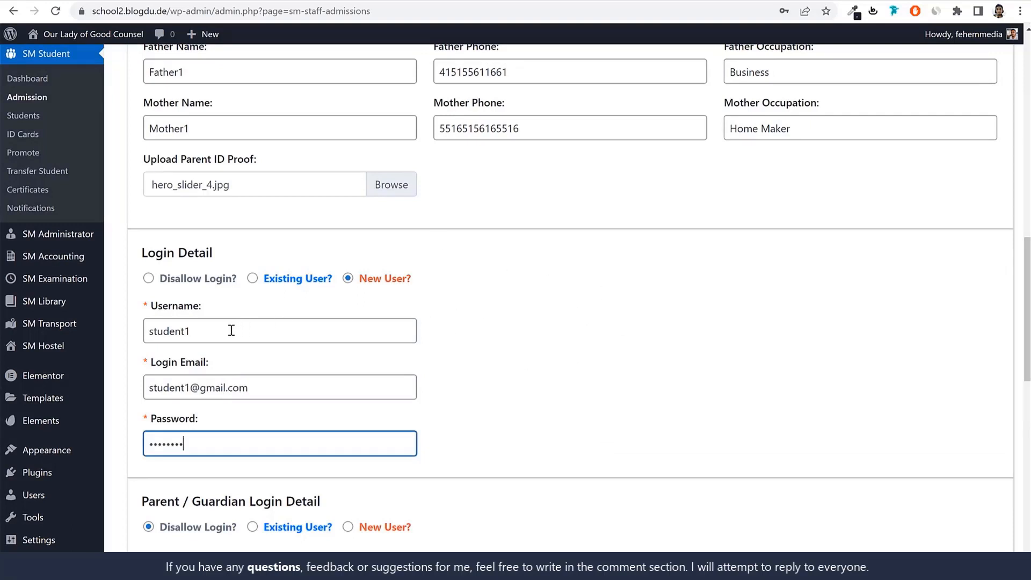
Review the student's username and login email, and look at the public school site's header with its Login link
left_click_drag(200, 331, 140, 331)
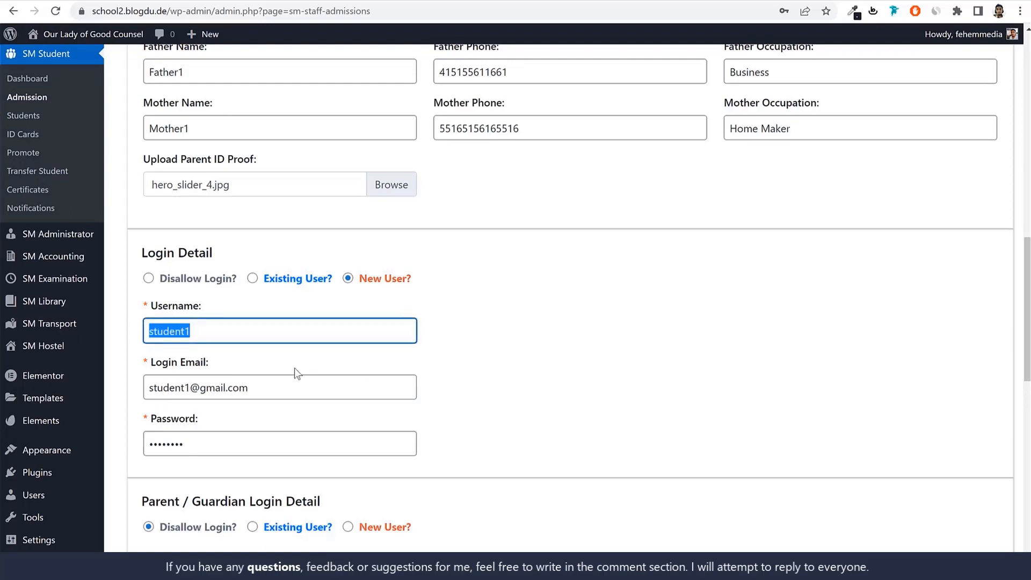
left_click_drag(276, 386, 140, 387)
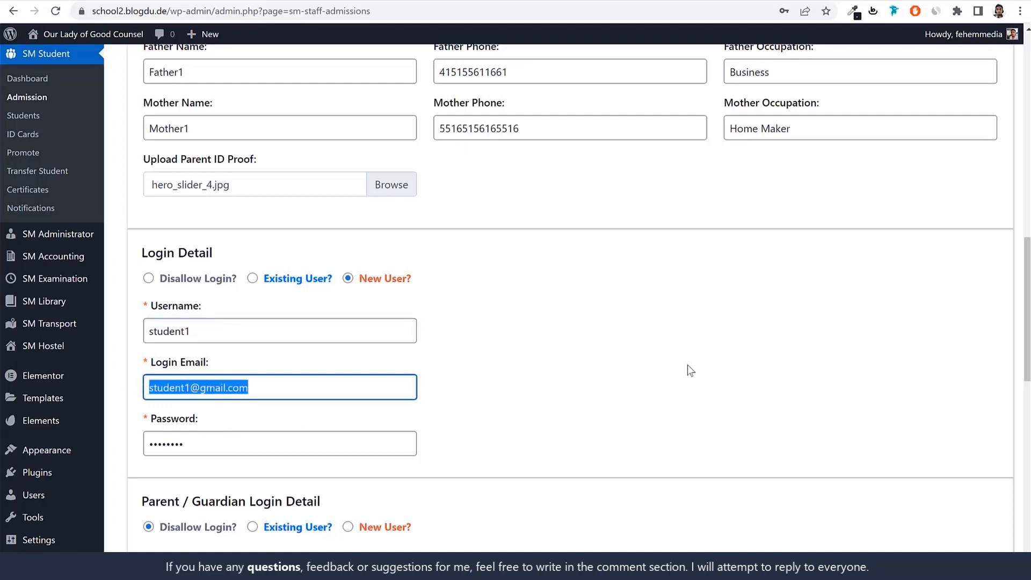
left_click(90, 1)
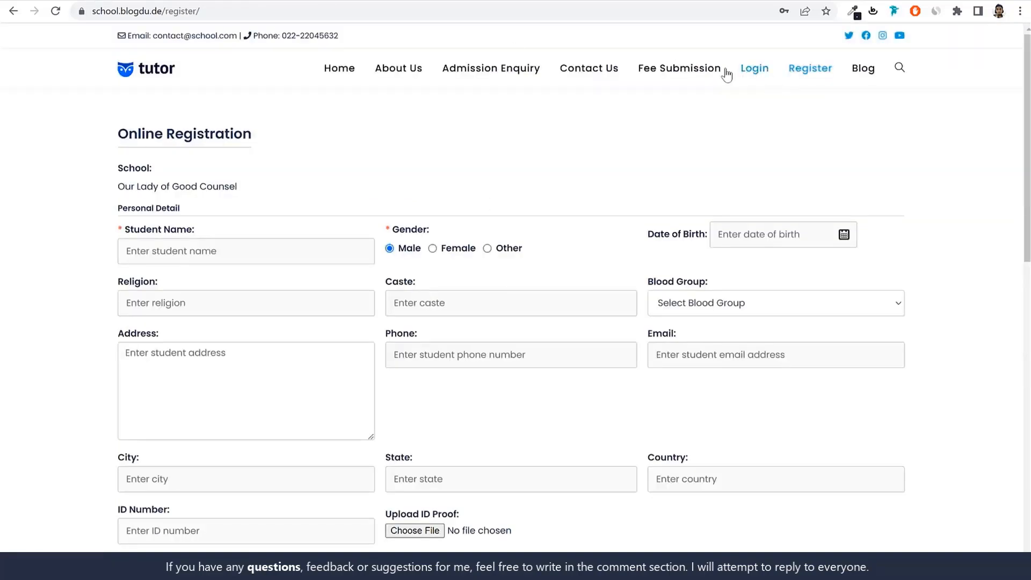
left_click(219, 1)
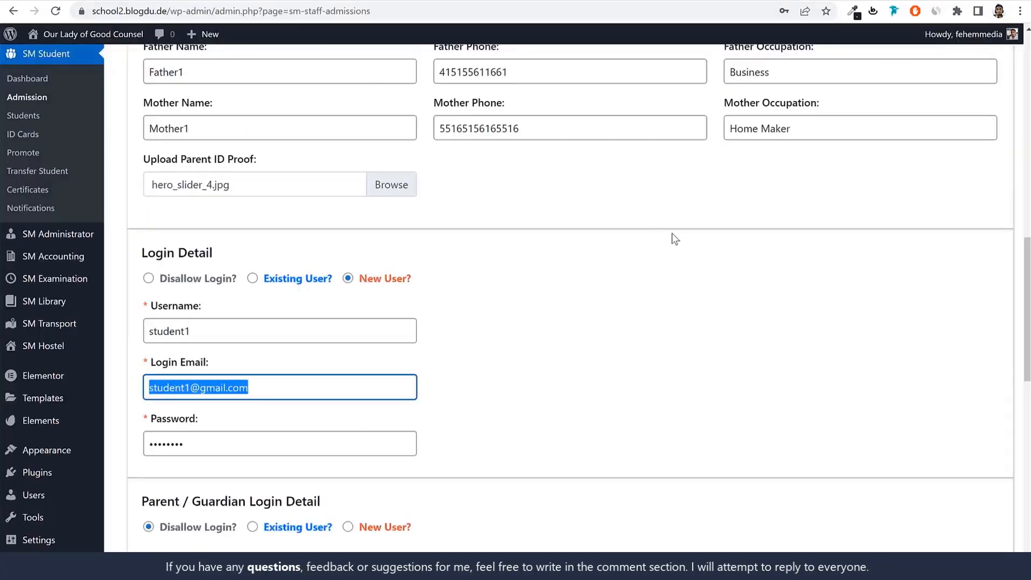
Examine the admission, monthly and computer fee entries in the student fee structure
scroll(715, 387, "down", 7)
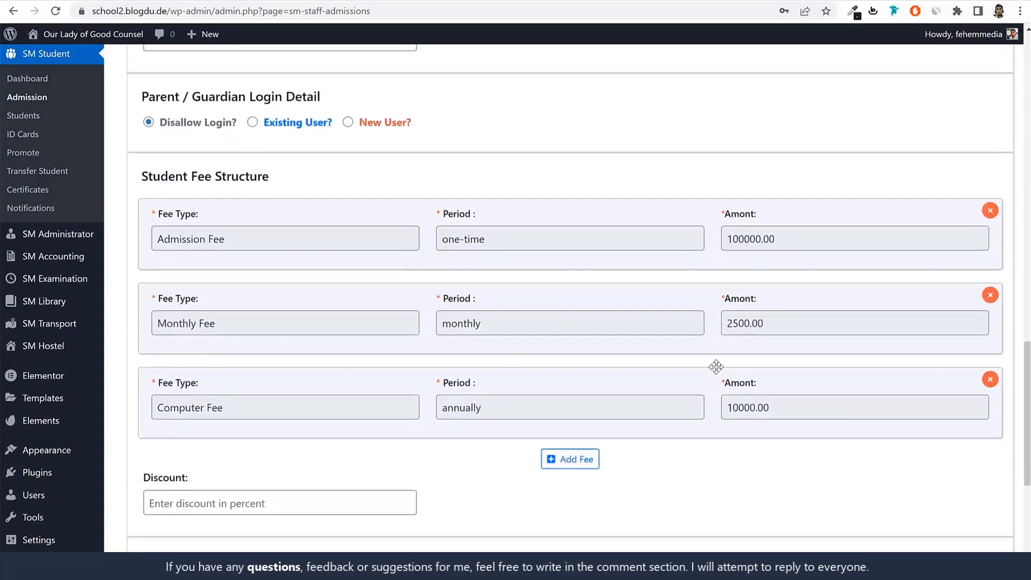
scroll(716, 366, "down", 1)
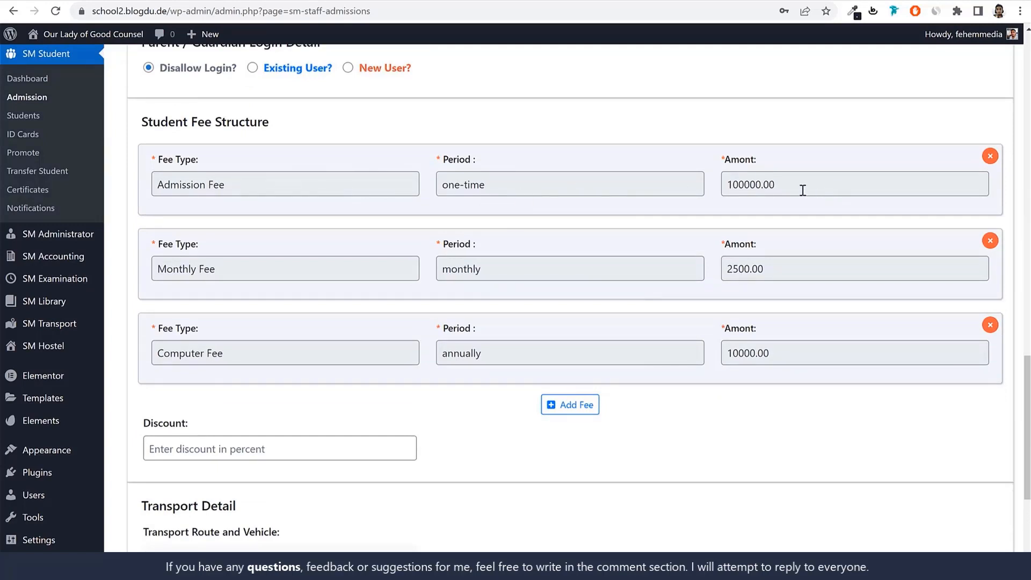
left_click(781, 187)
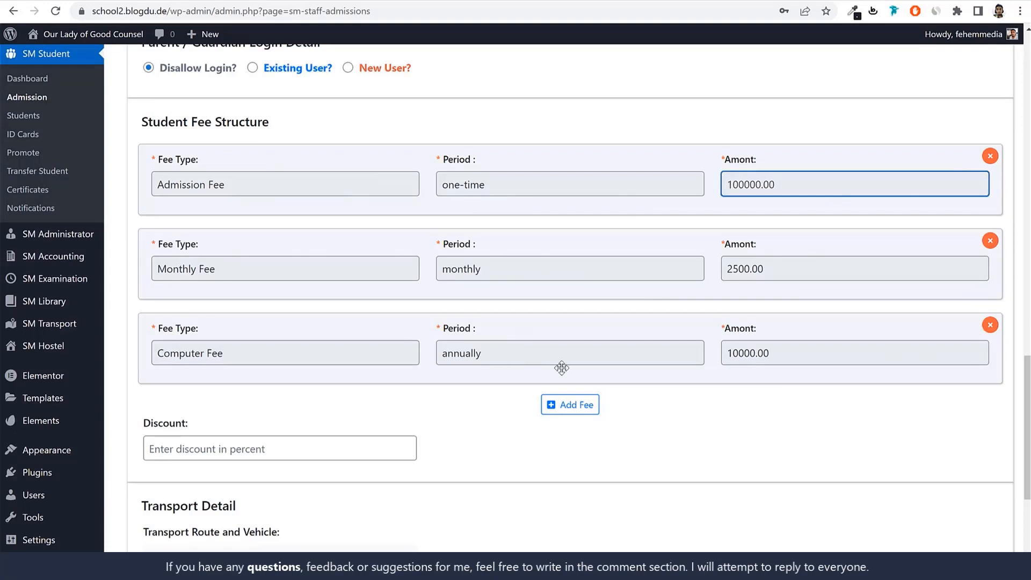
Remove the Computer Fee from the student fee structure and add a Monthly Fee entry with a monthly period and an amount of 250000
left_click(990, 325)
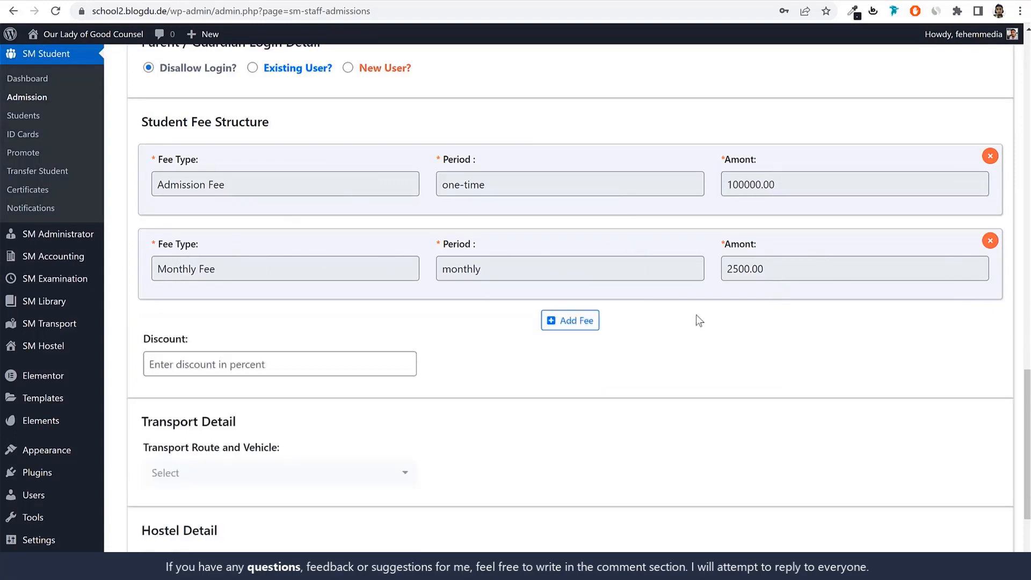
left_click(589, 273)
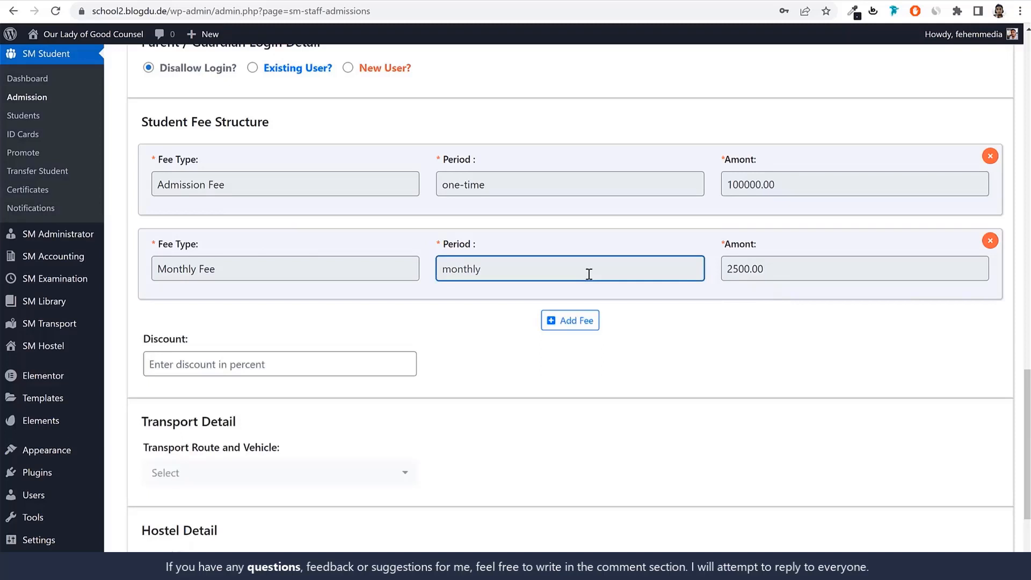
left_click(585, 321)
left_click(334, 355)
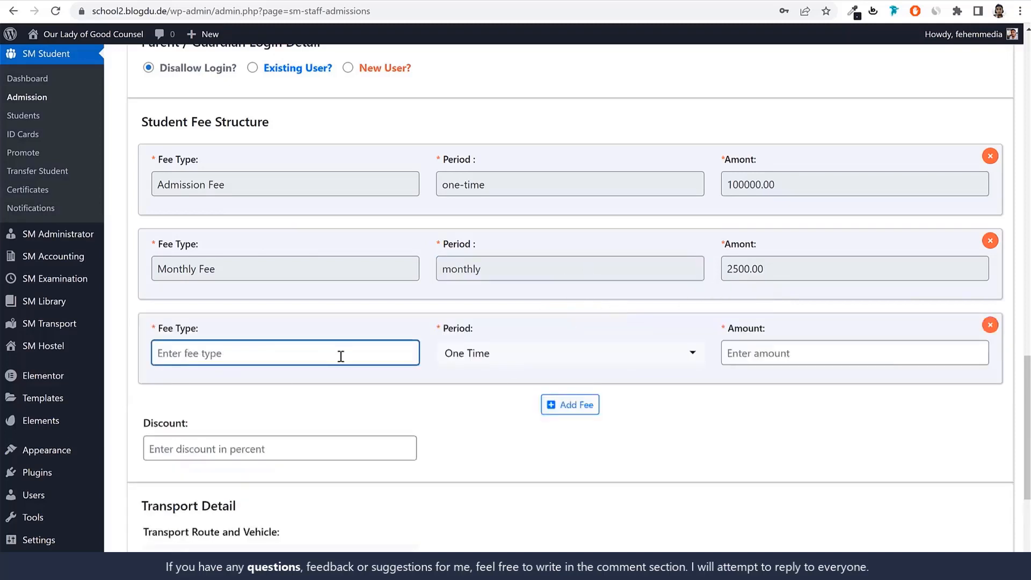
type("Monthly Fee")
left_click(497, 350)
left_click(505, 411)
left_click(743, 348)
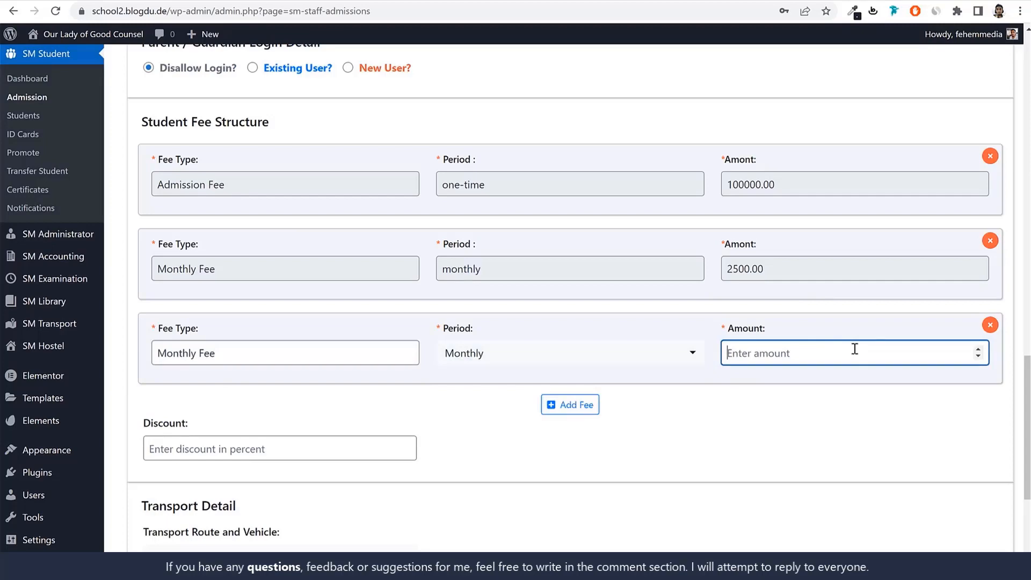
type("250000")
Examine the available choices for the student's transport route and vehicle and for the hostel room number
scroll(774, 400, "down", 5)
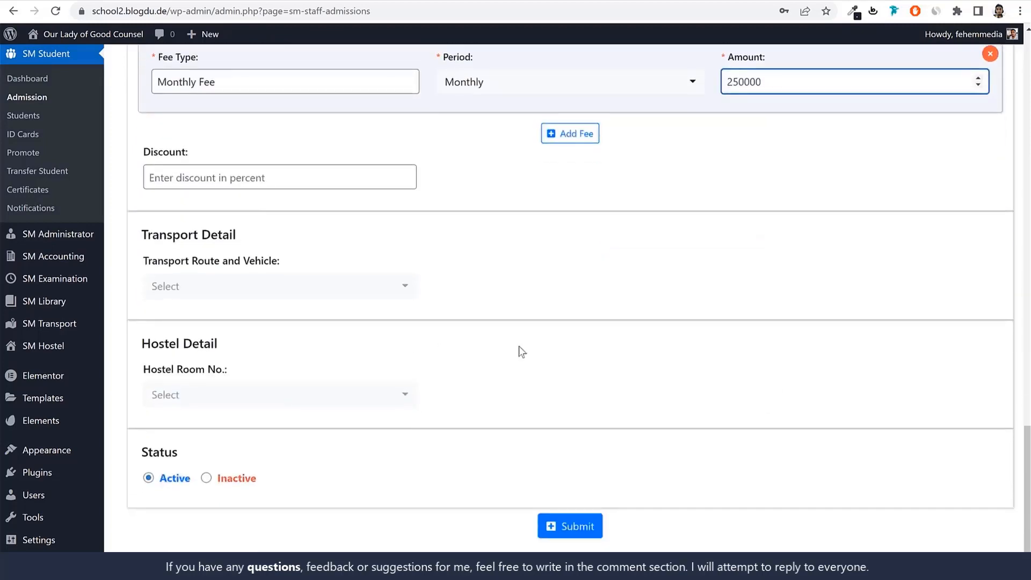
left_click(284, 285)
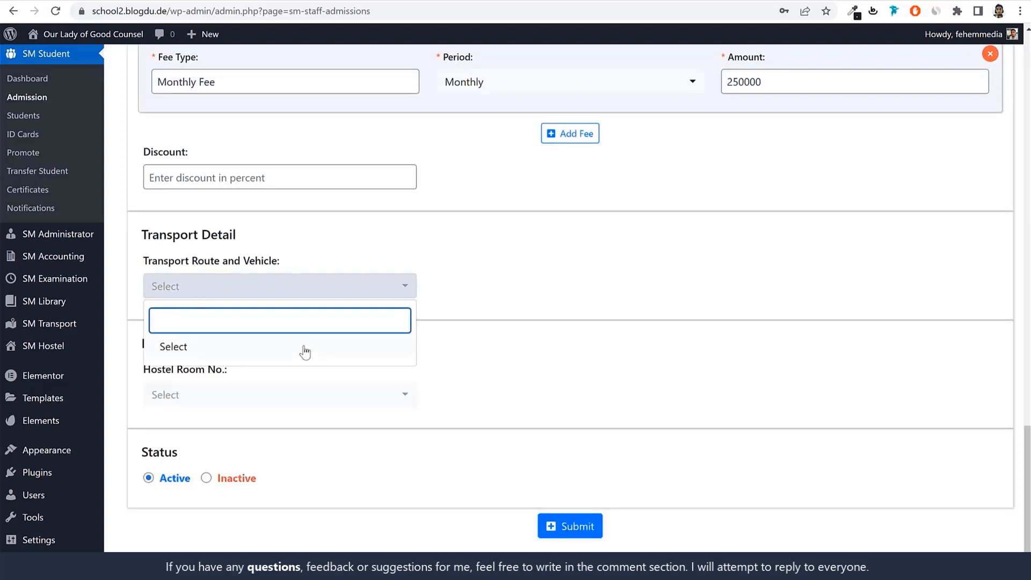
left_click_drag(173, 263, 274, 267)
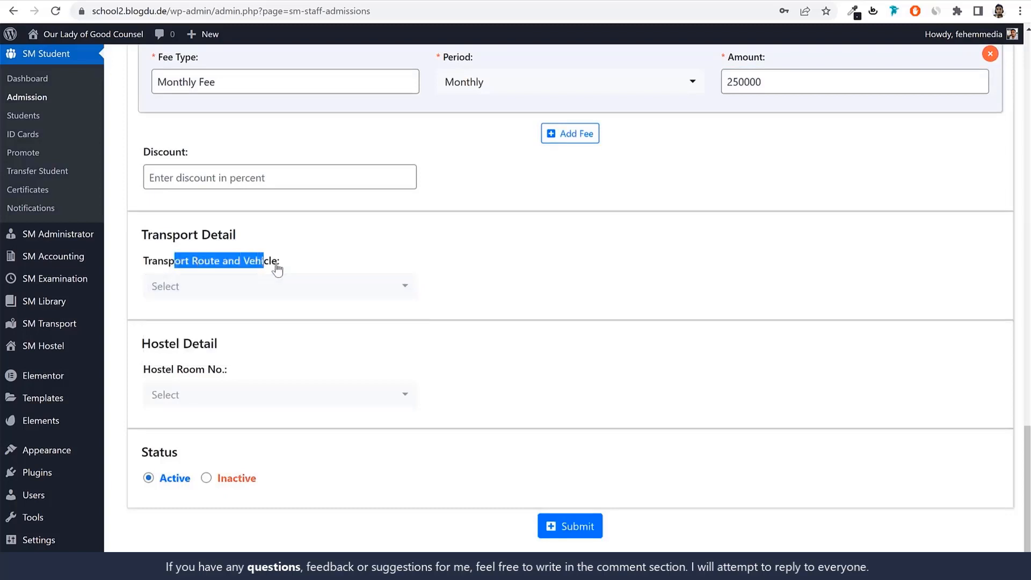
left_click(233, 292)
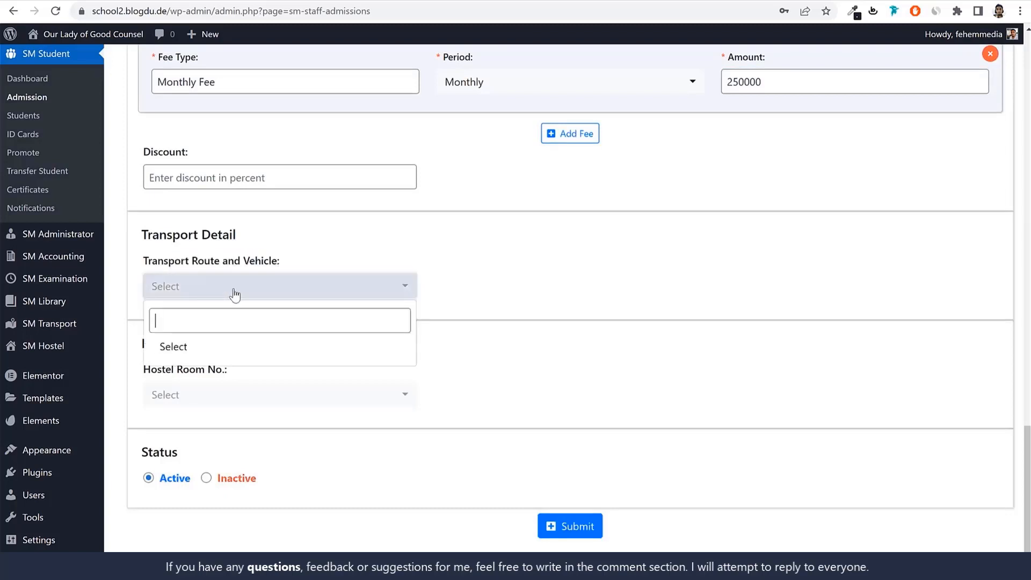
left_click(537, 266)
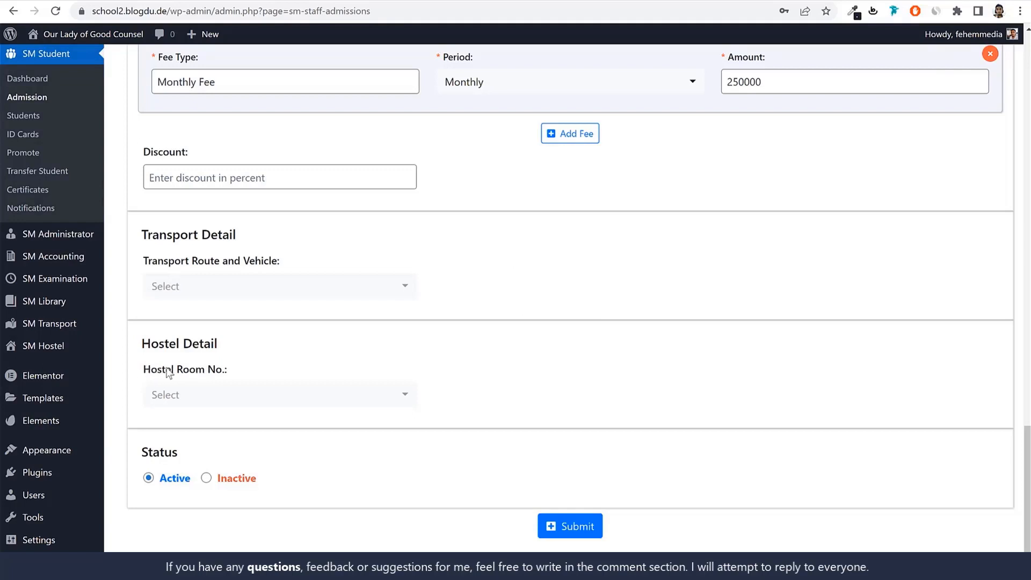
left_click_drag(144, 370, 235, 368)
left_click(242, 365)
left_click_drag(140, 371, 242, 369)
left_click(242, 369)
left_click(229, 399)
left_click(589, 352)
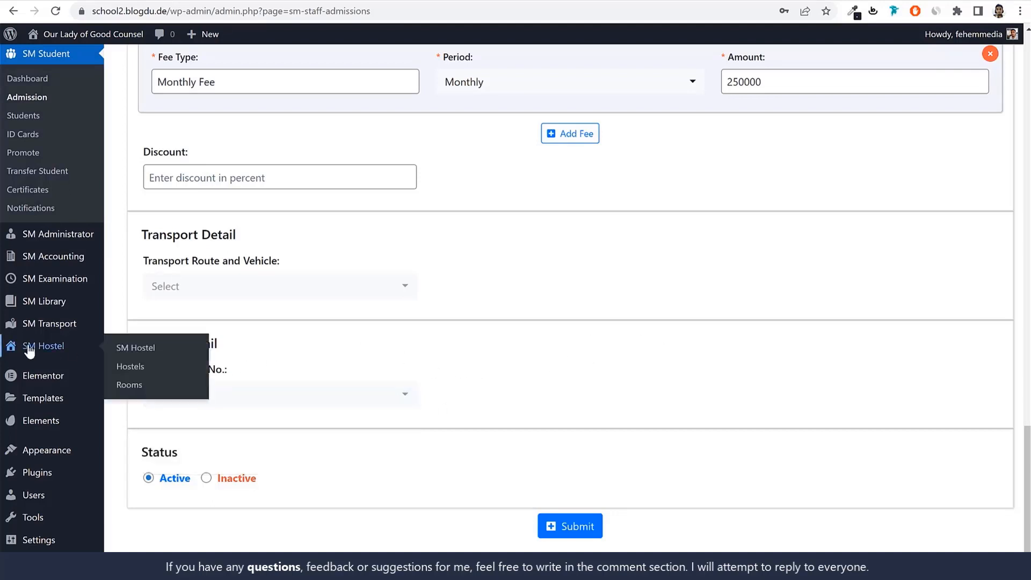
Rename the added fee type to Advance Monthly Fee and submit the student's admission
left_click(565, 525)
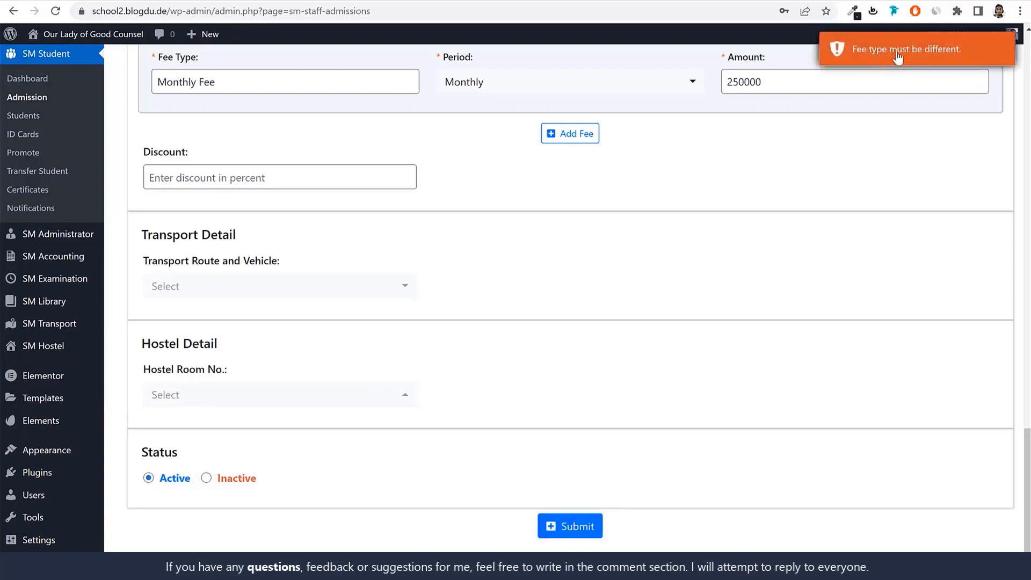
scroll(271, 275, "up", 3)
left_click(213, 279)
left_click(157, 278)
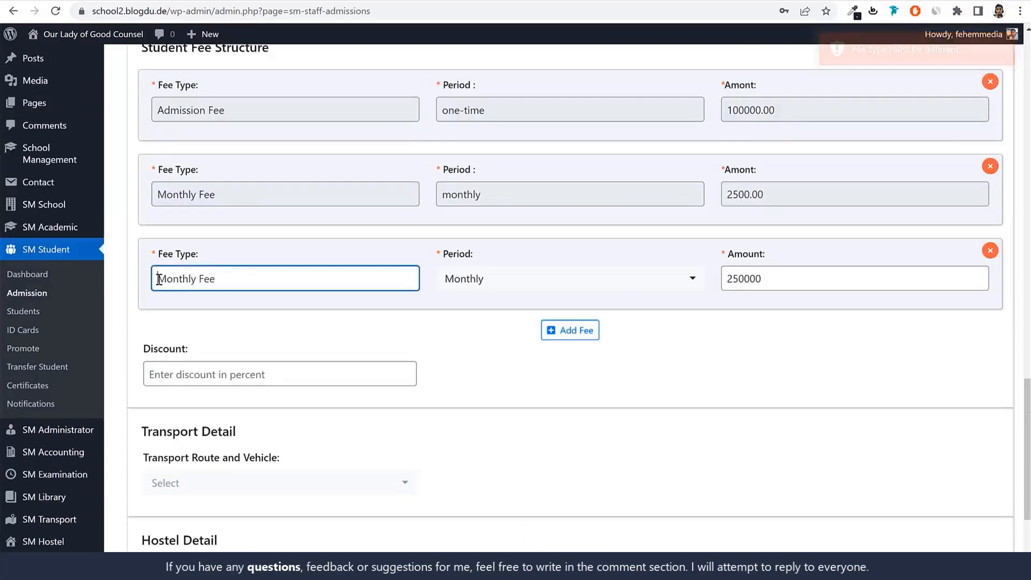
type("Advance")
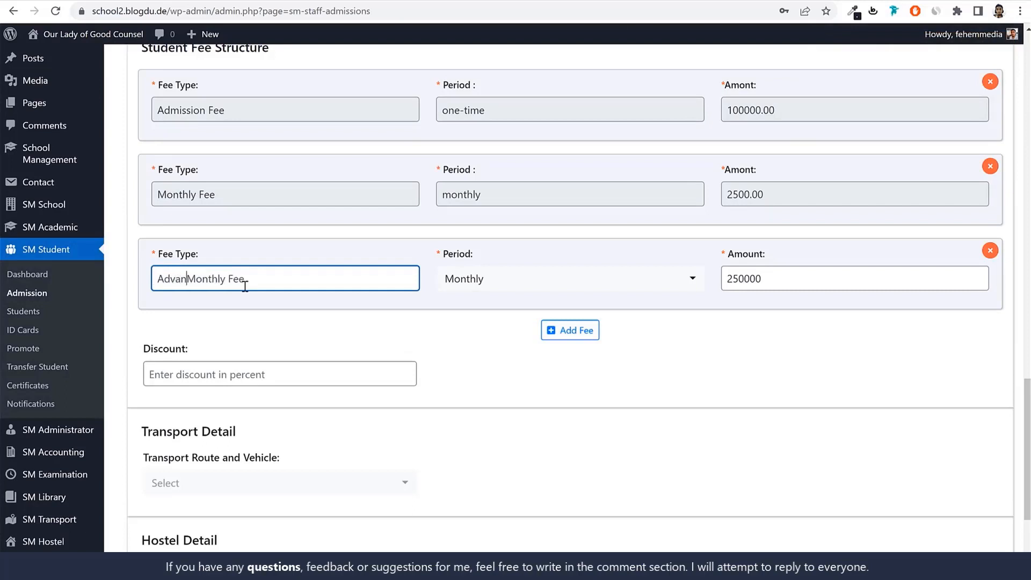
scroll(460, 405, "down", 3)
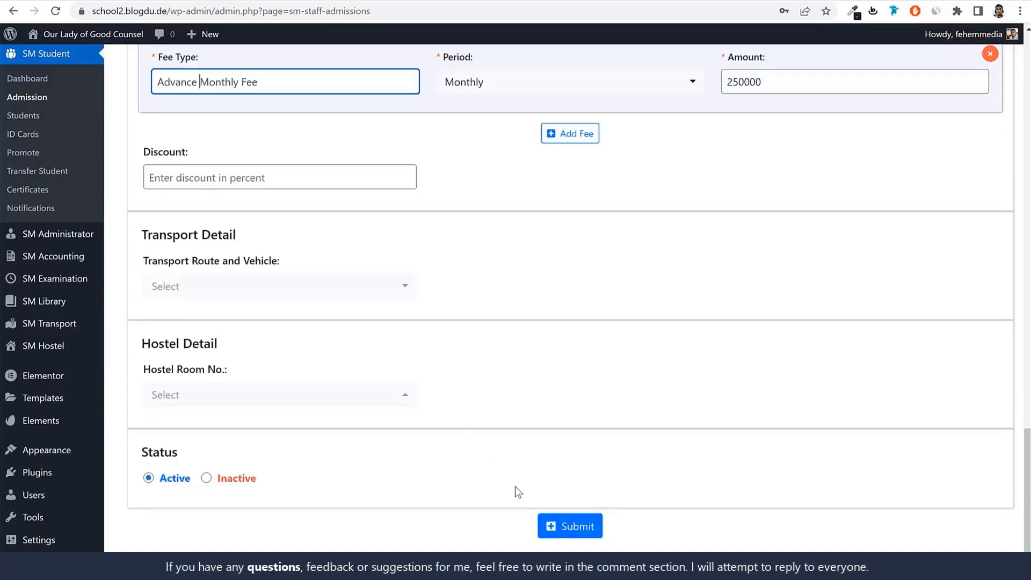
left_click(570, 529)
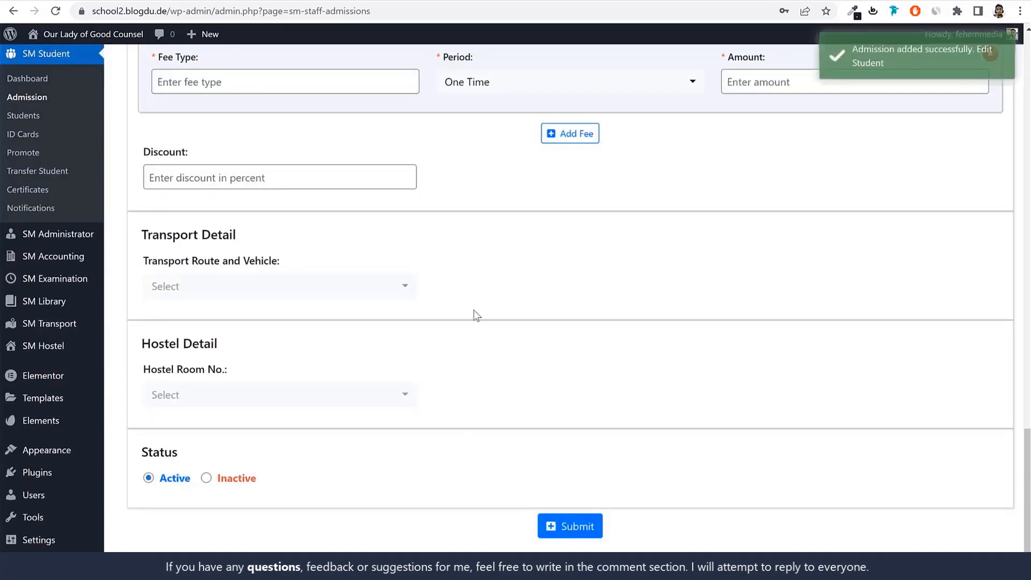
Open the students list and review the newly admitted student's record, including its expandable row details
left_click(24, 115)
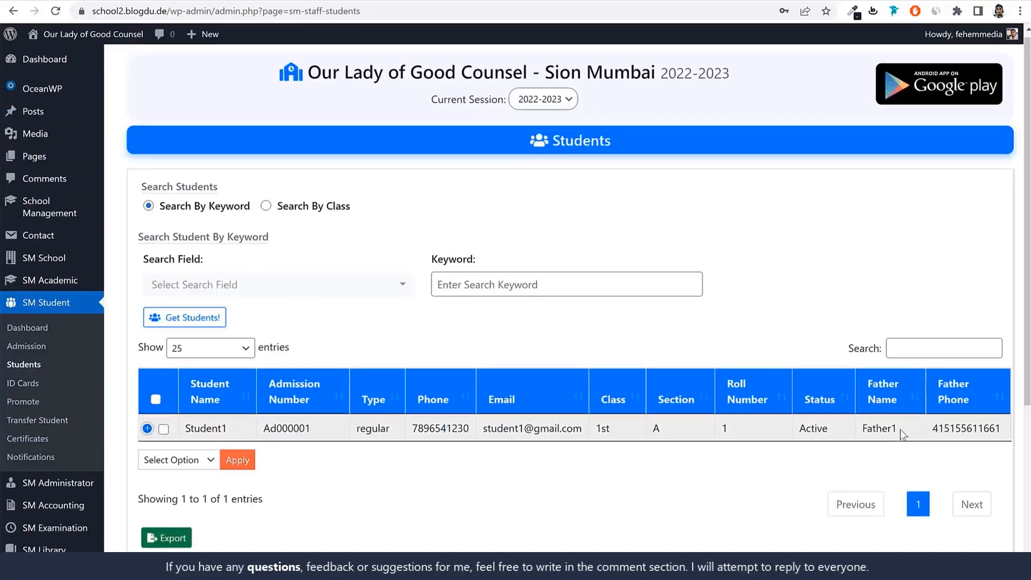
scroll(900, 429, "down", 1)
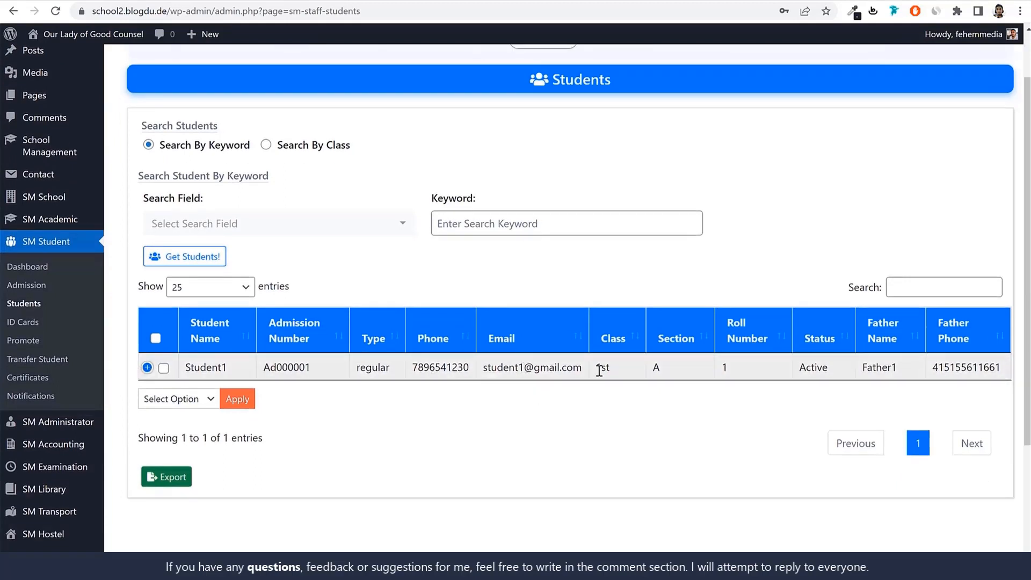
scroll(604, 368, "up", 1)
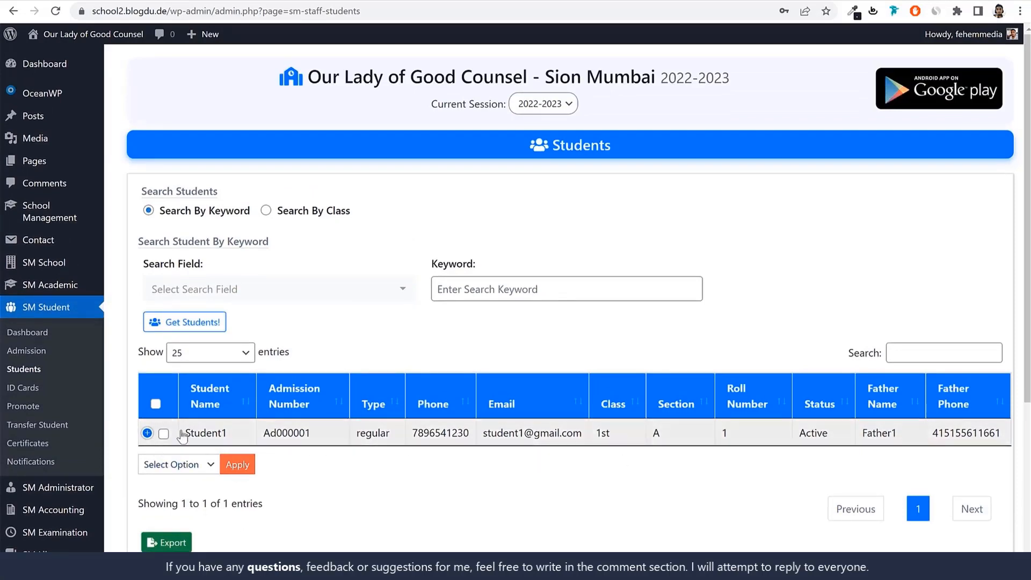
left_click(148, 434)
left_click(149, 435)
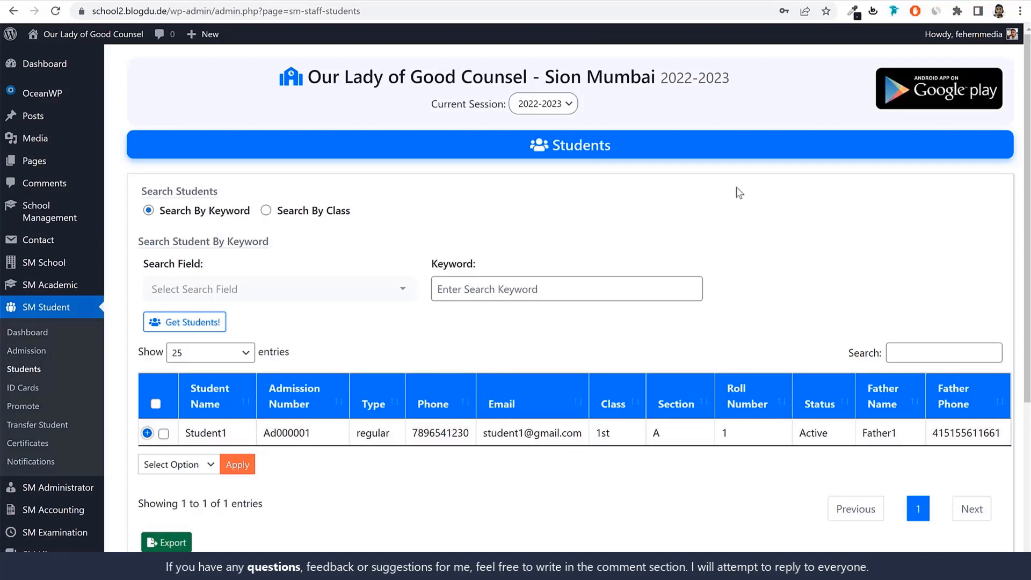
scroll(69, 326, "down", 3)
Open the student fee invoices, check the Registration invoice's due amount and status, and open its payment collection page
mouse_move(82, 379)
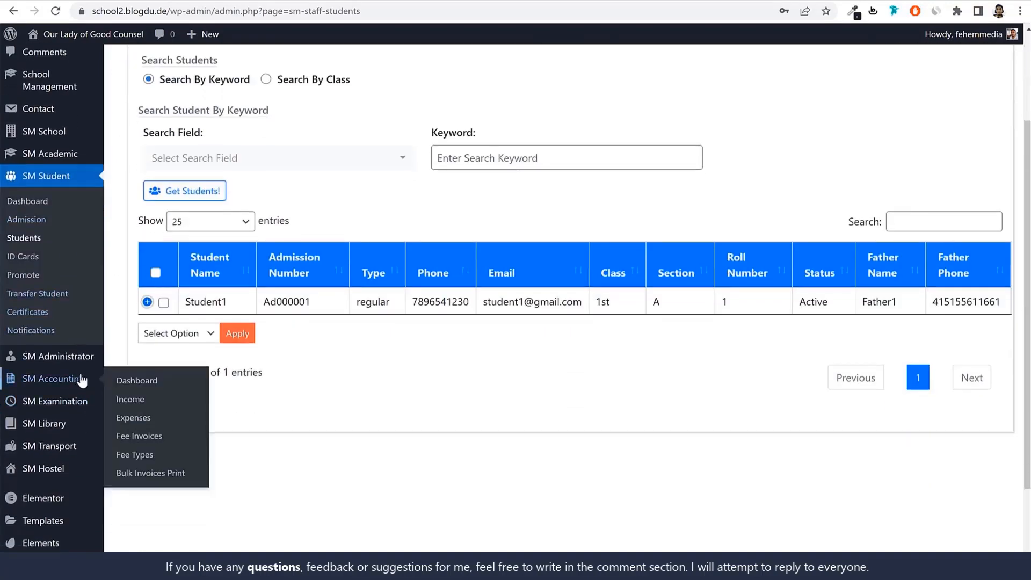
left_click(157, 442)
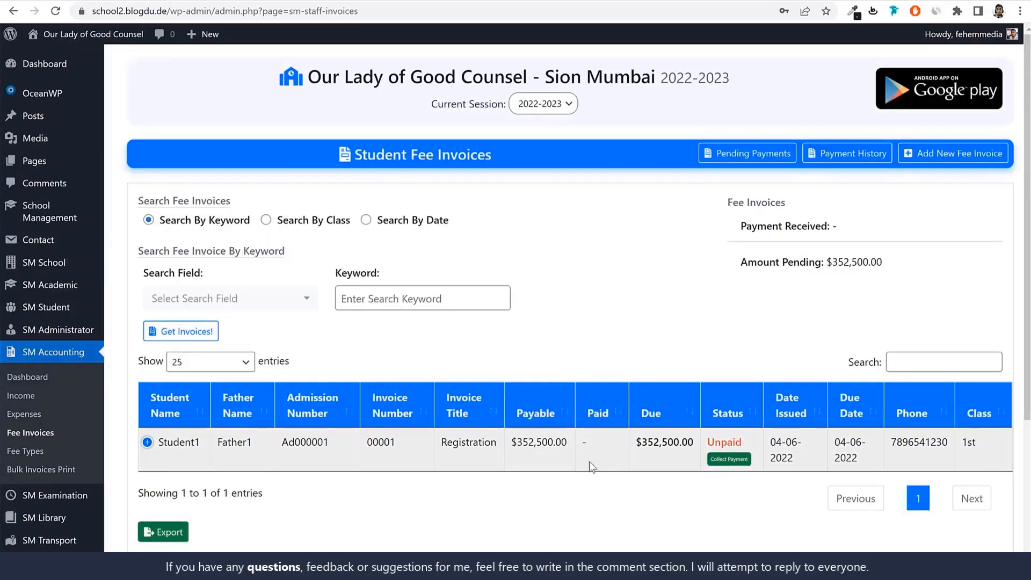
left_click_drag(689, 442, 642, 442)
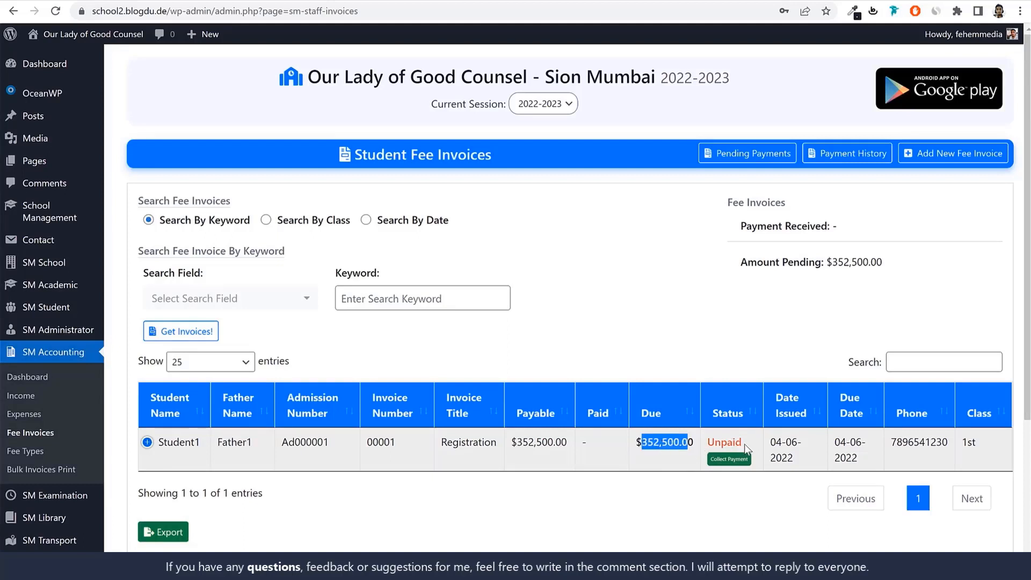
left_click_drag(745, 444, 710, 446)
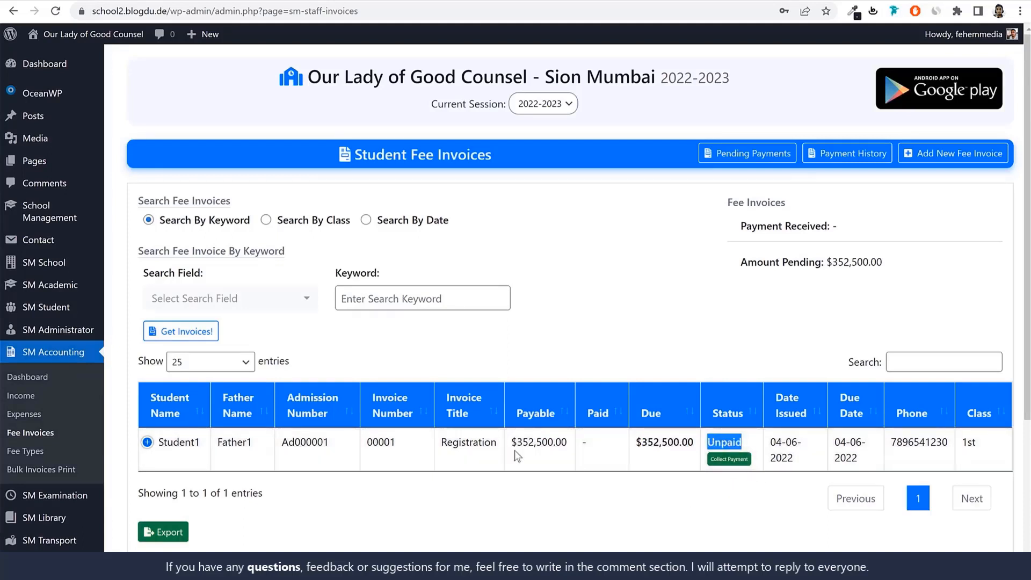
left_click(728, 460)
Examine the invoice status and its breakdown of fee types, periods and amounts
scroll(709, 481, "down", 3)
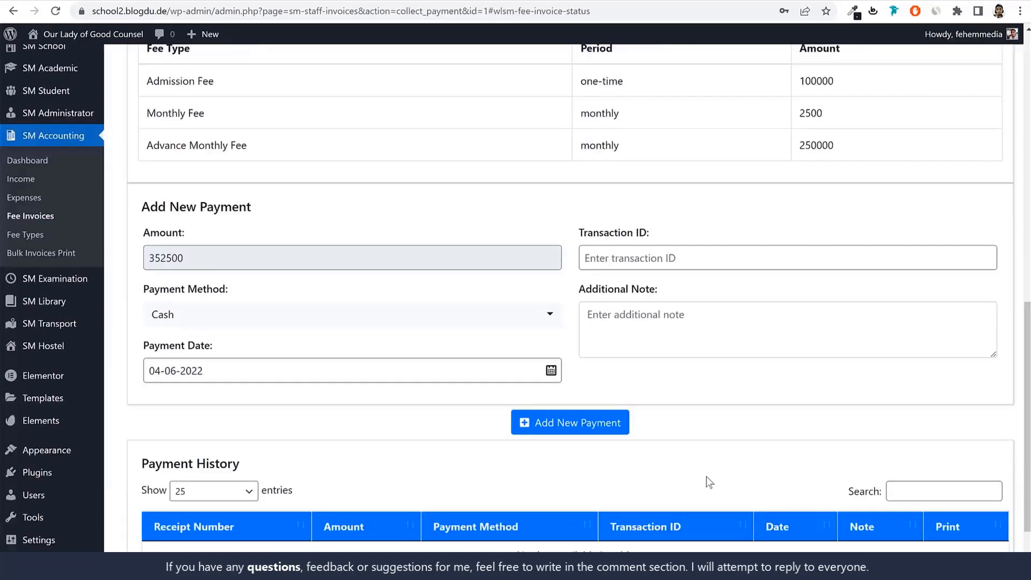
scroll(293, 303, "up", 3)
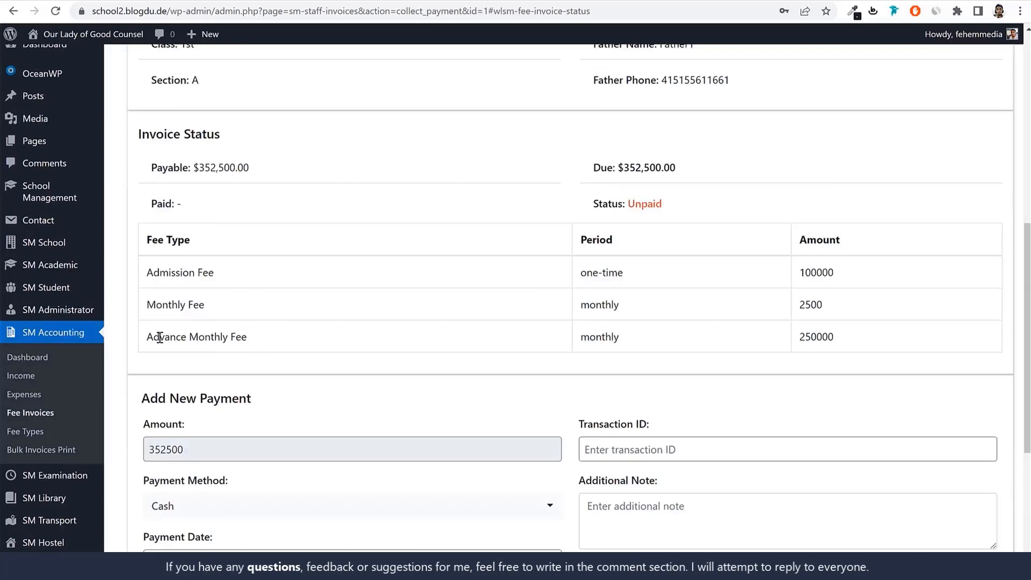
left_click_drag(159, 337, 147, 305)
double_click(819, 337)
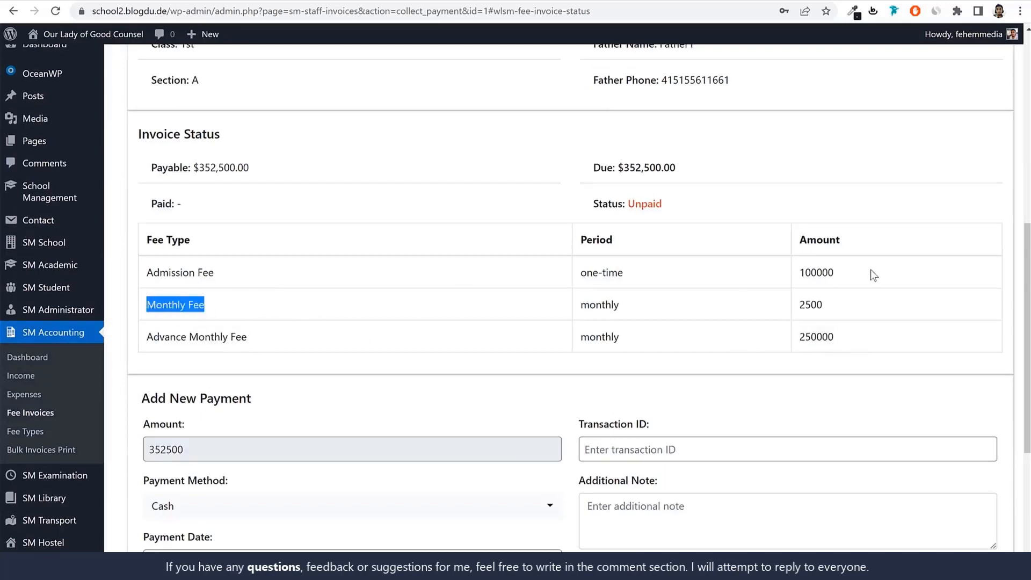
scroll(823, 301, "up", 3)
scroll(824, 313, "down", 6)
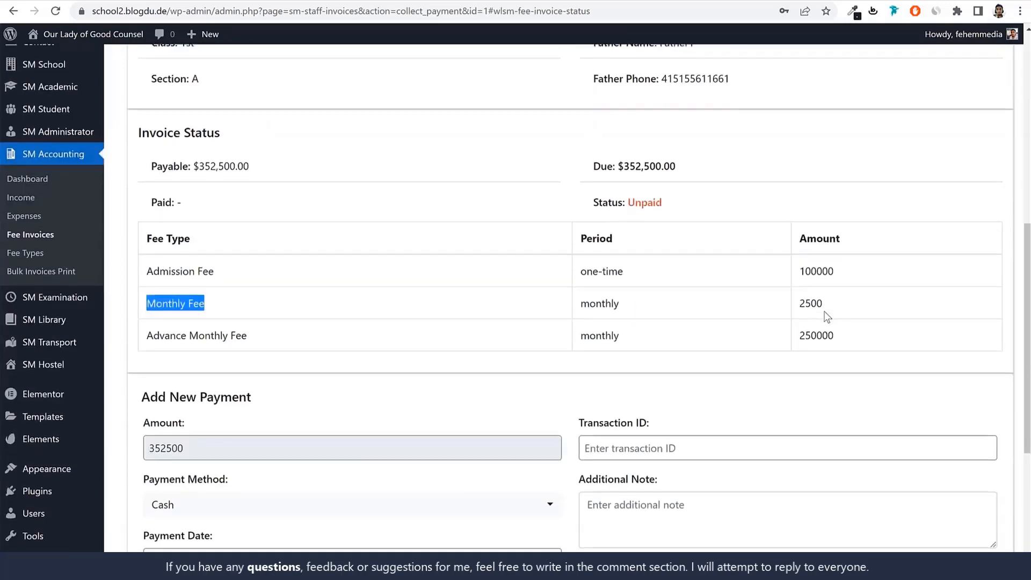
Set the payment method of the new invoice payment to Cheque
left_click(698, 250)
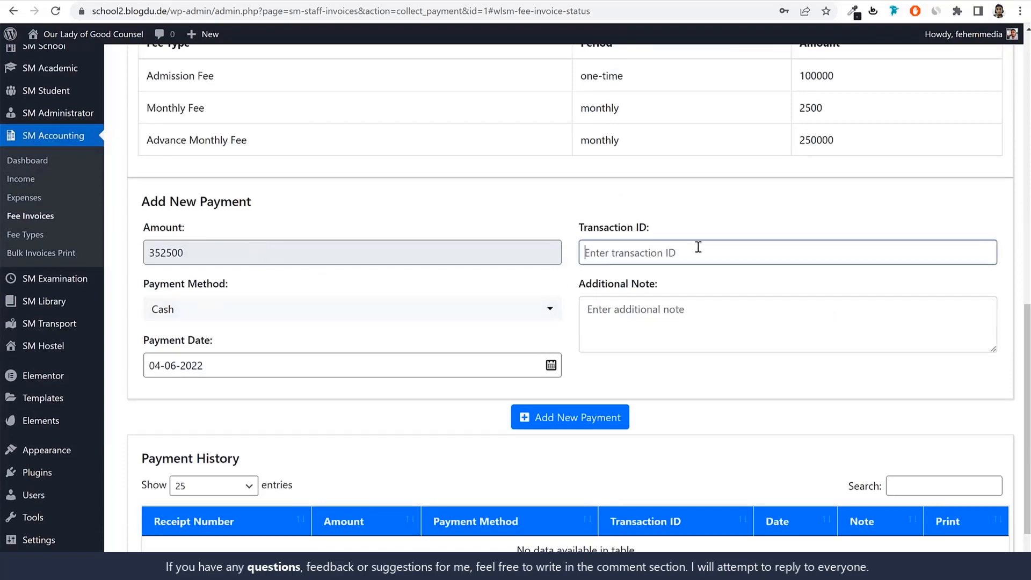
left_click(245, 316)
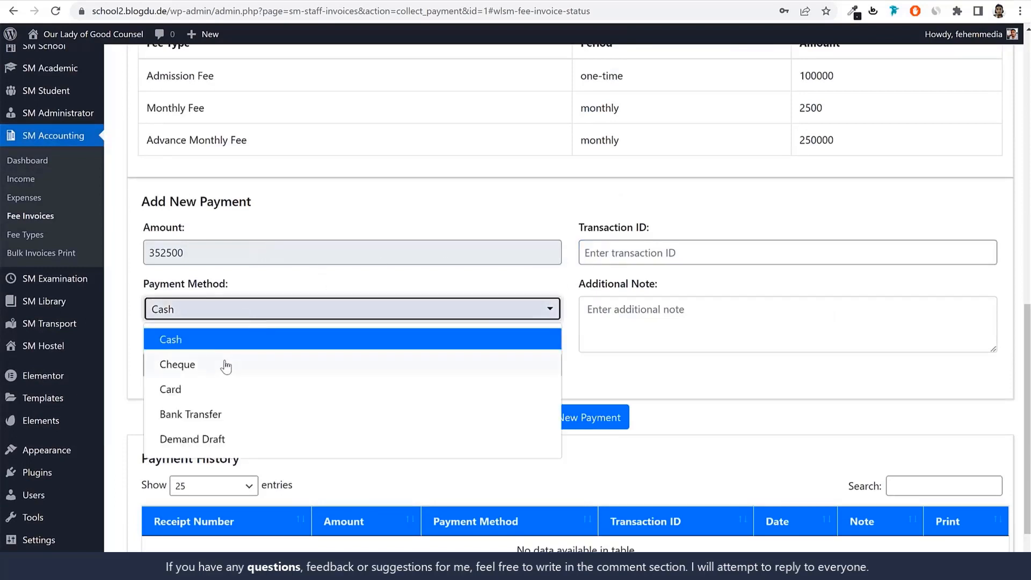
left_click(225, 365)
left_click(219, 310)
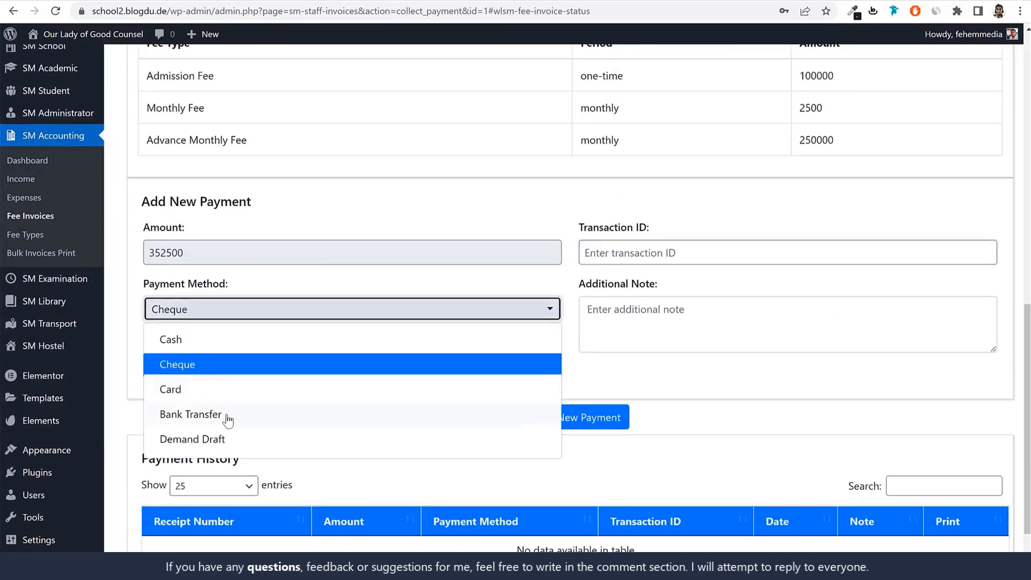
left_click(207, 358)
left_click(223, 307)
left_click(207, 375)
Enter the cheque number as the additional note with the prefix "Chq No.", then add and confirm the payment
left_click(690, 332)
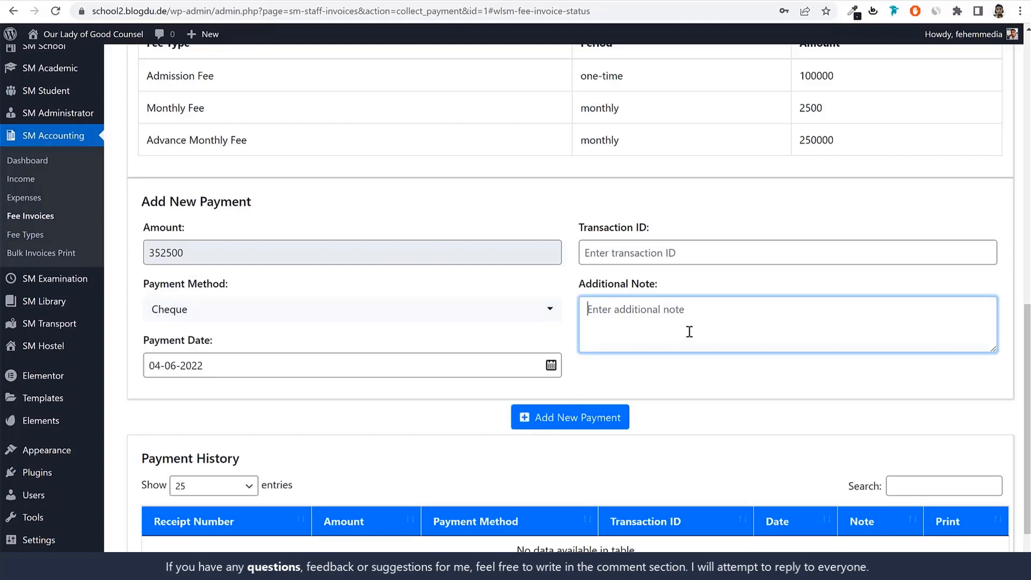
type("Chq No. ")
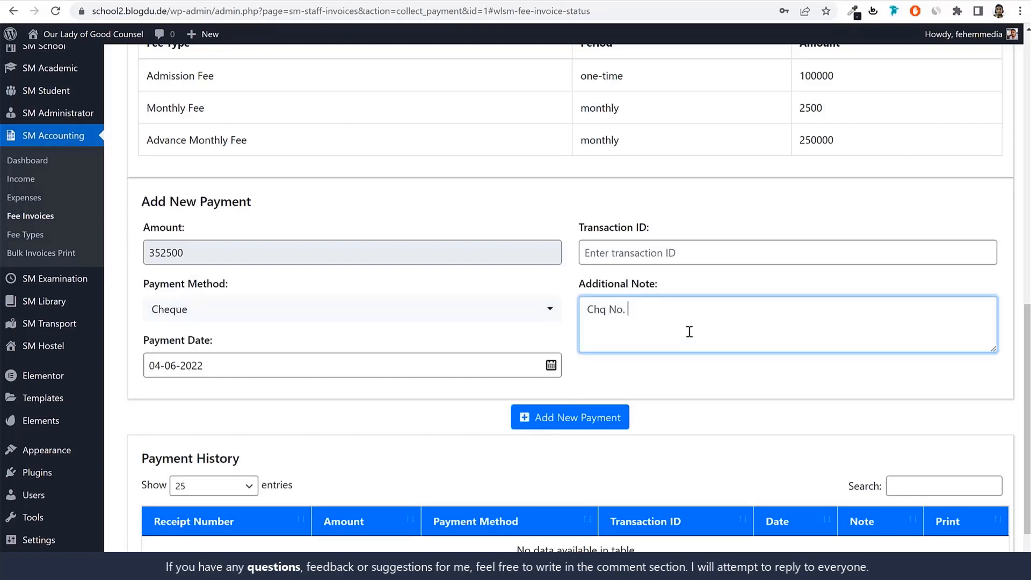
type("152615621")
scroll(680, 346, "down", 2)
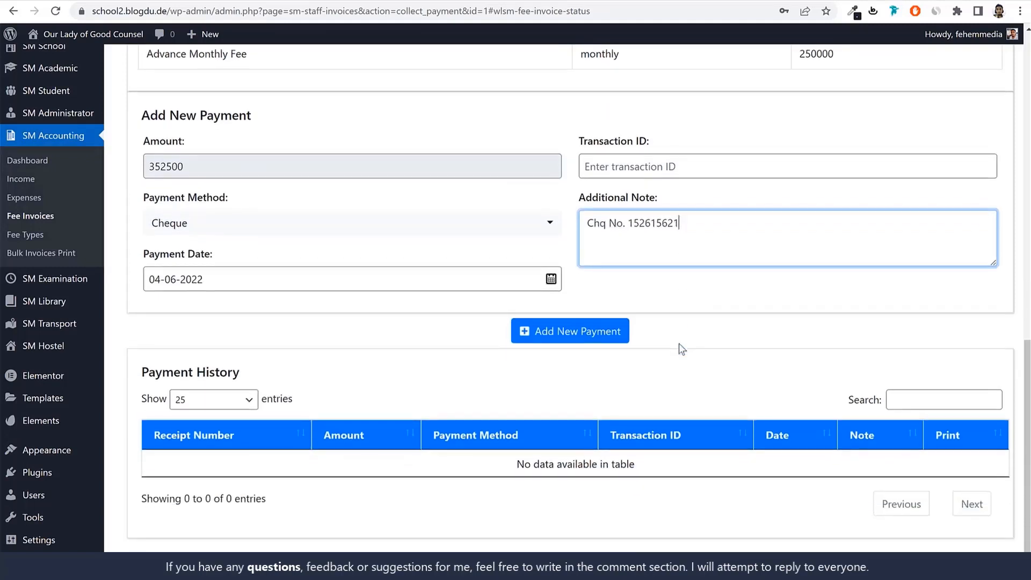
left_click(597, 337)
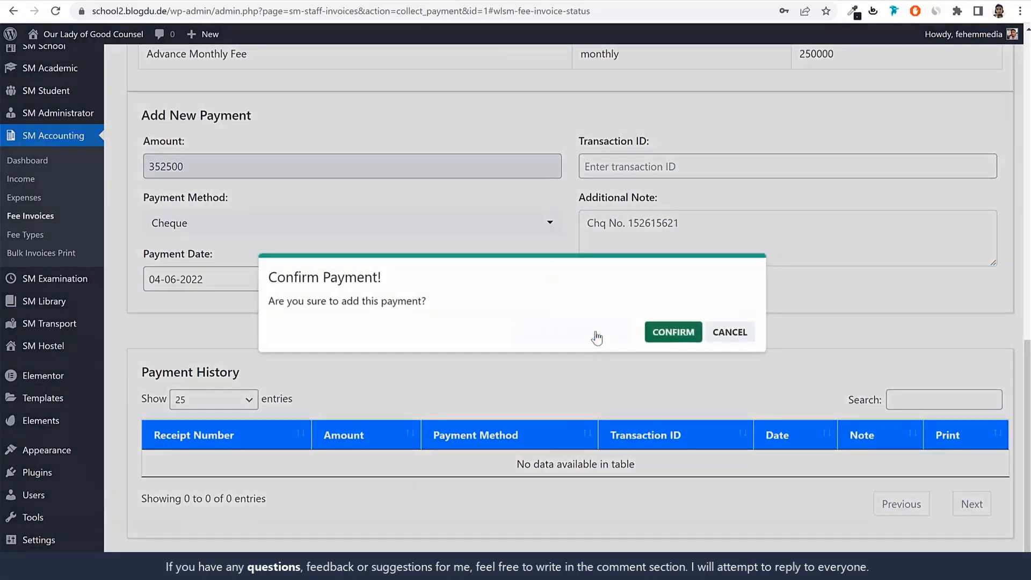
left_click(674, 333)
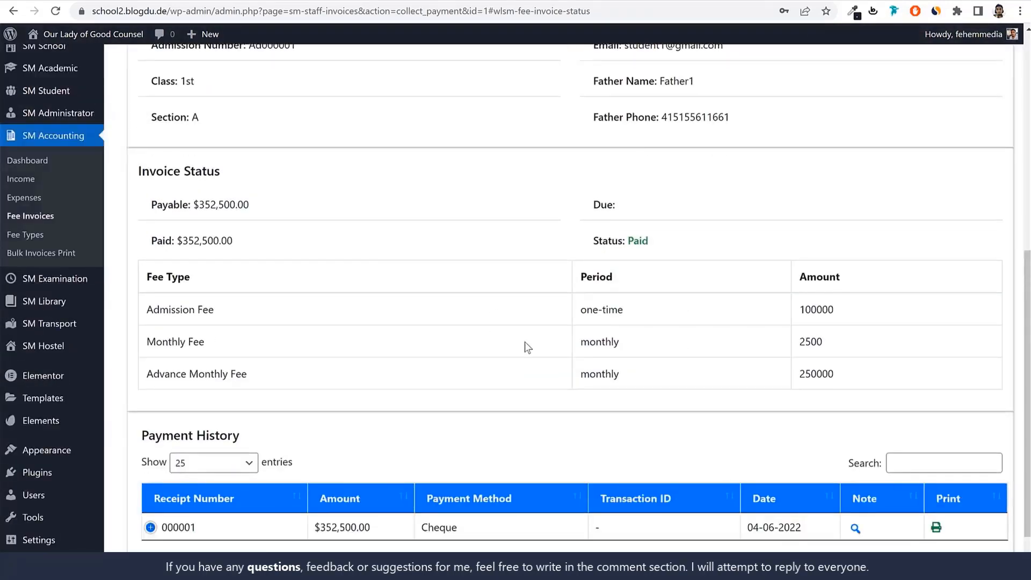
Read the note attached to the Cheque payment in the payment history, then close the note
scroll(524, 342, "down", 1)
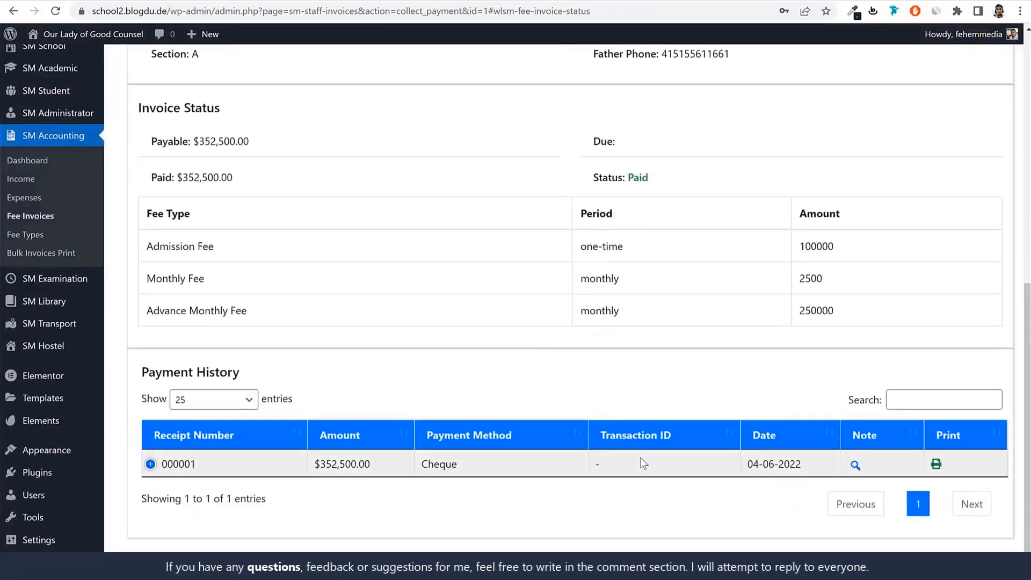
left_click(856, 465)
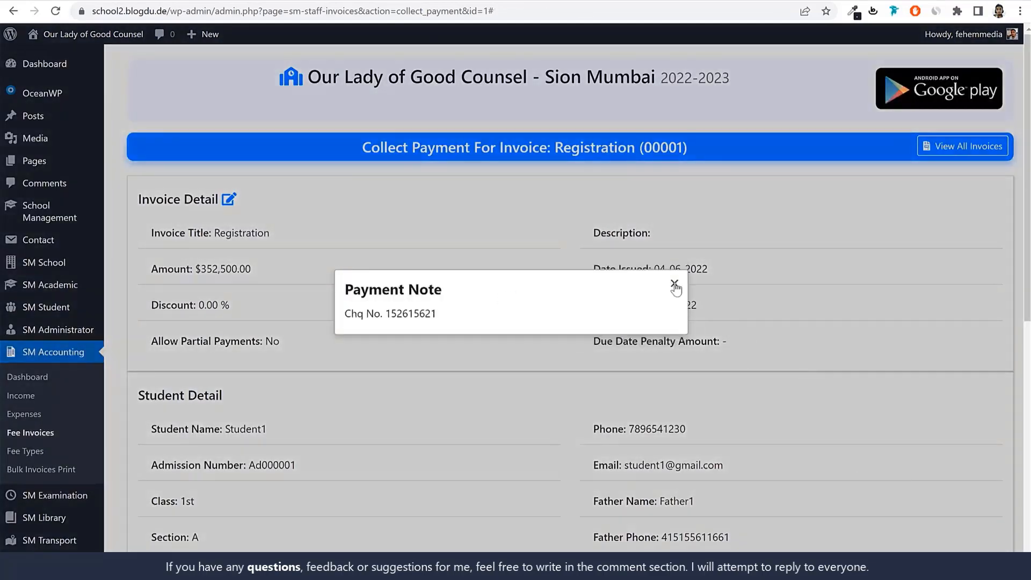
left_click(675, 287)
Review the payment's printable receipt, close it, and examine the invoice's student details, status and payment history
scroll(725, 344, "down", 10)
left_click(940, 468)
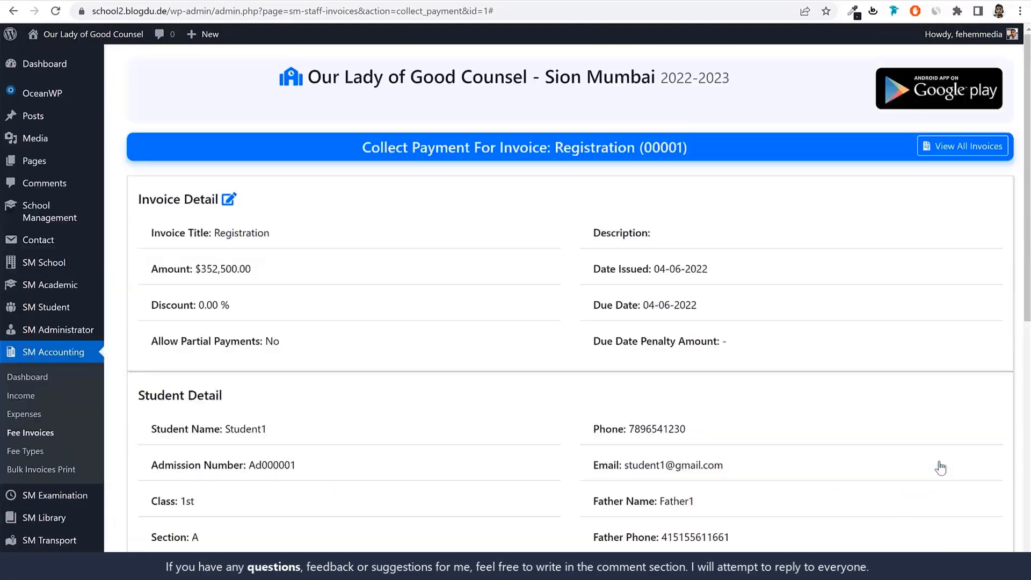
scroll(612, 376, "down", 5)
scroll(616, 405, "up", 2)
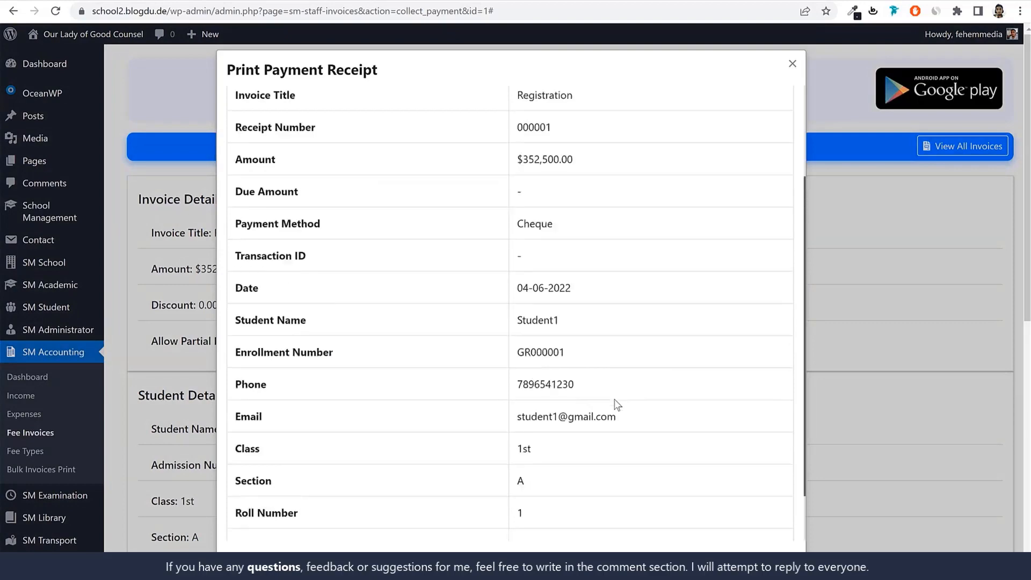
scroll(618, 406, "up", 3)
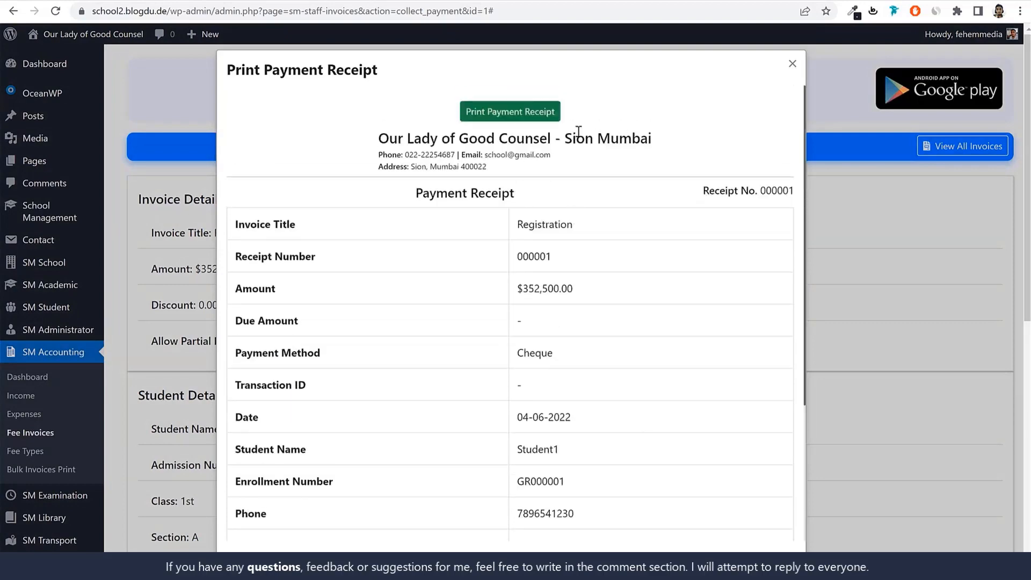
left_click(793, 65)
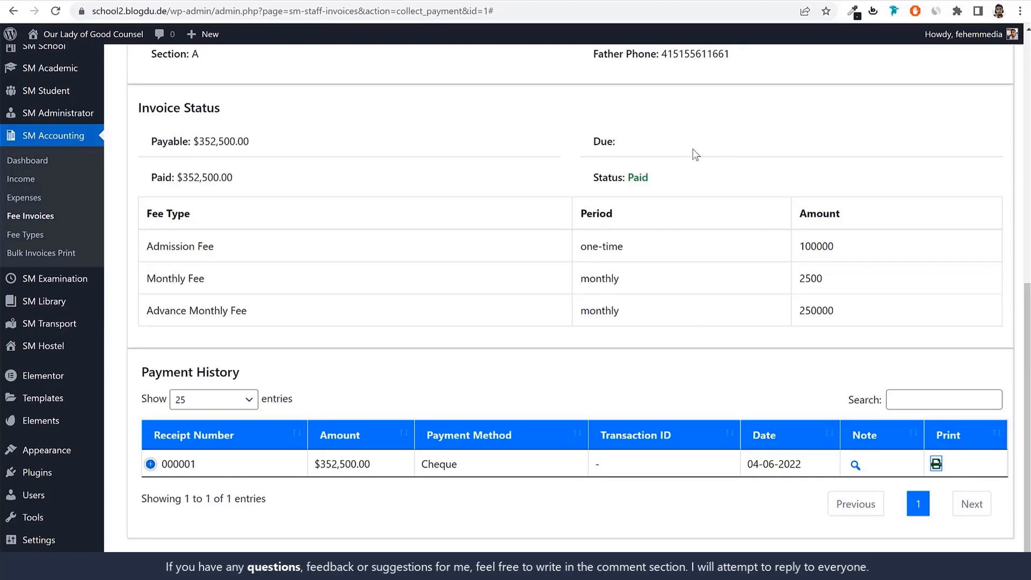
scroll(653, 329, "up", 5)
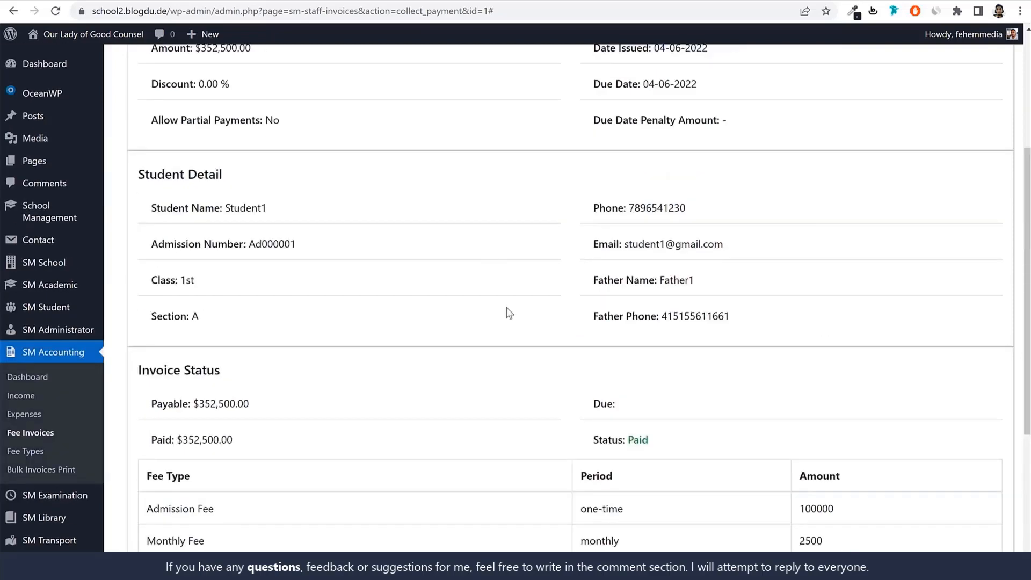
scroll(507, 313, "down", 5)
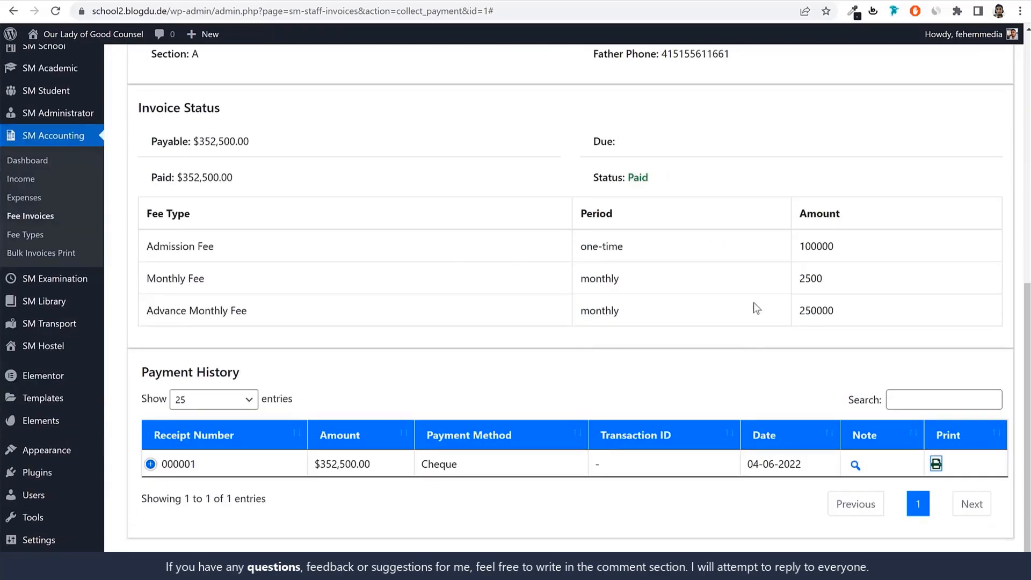
scroll(804, 343, "up", 4)
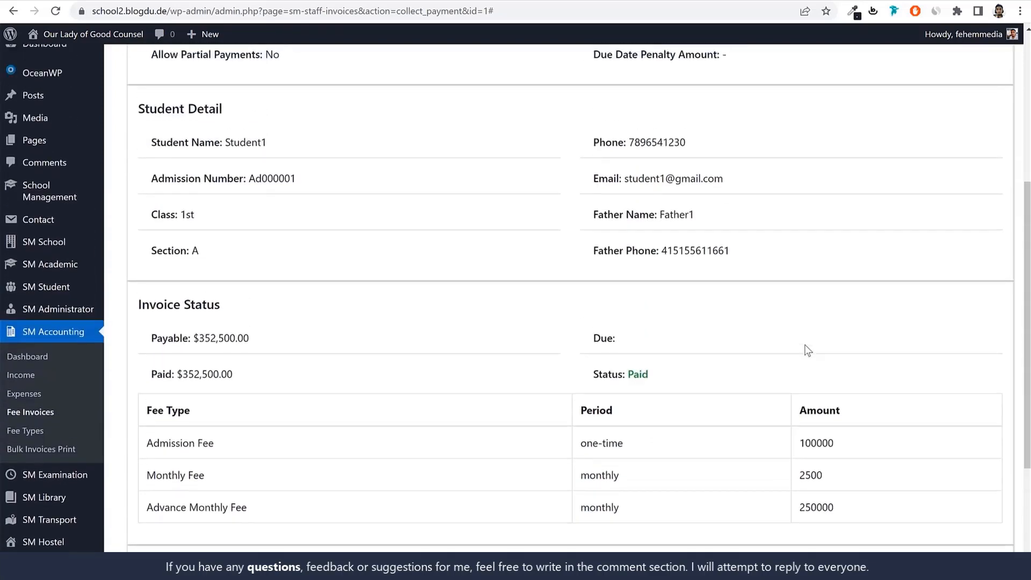
scroll(805, 347, "down", 4)
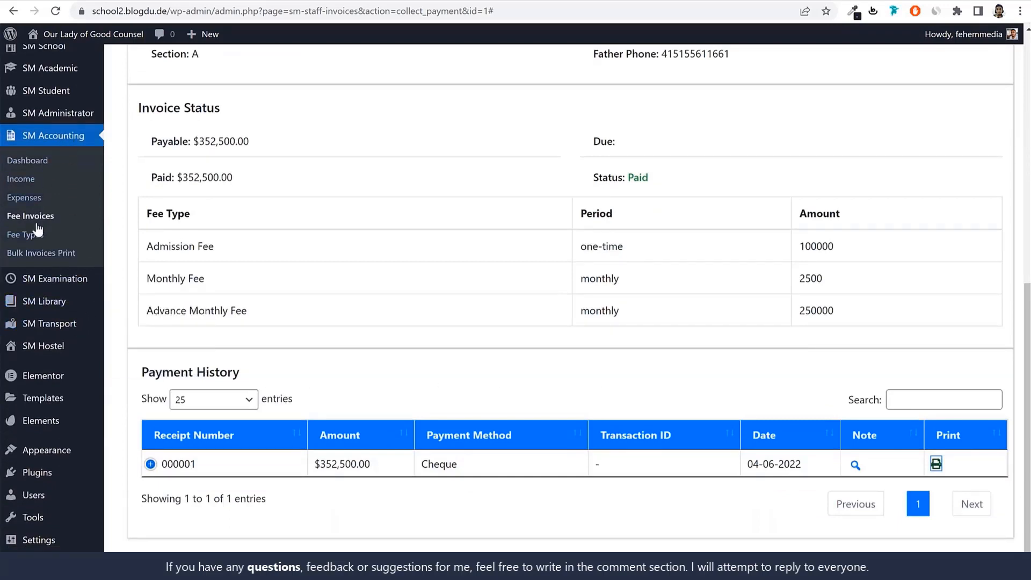
Start a new staff role under SM Administrator and name it Accountant
mouse_move(60, 112)
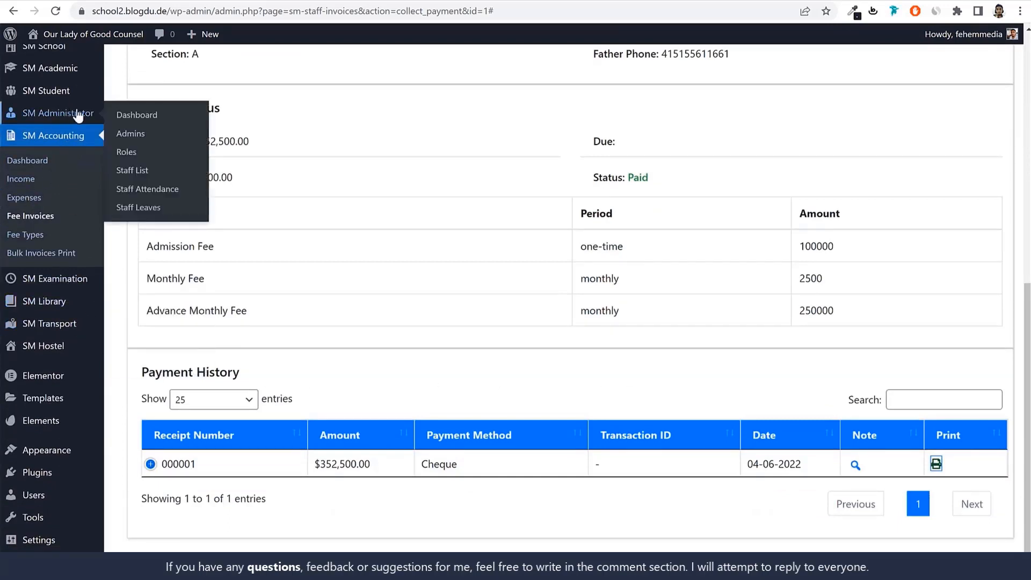
left_click(145, 154)
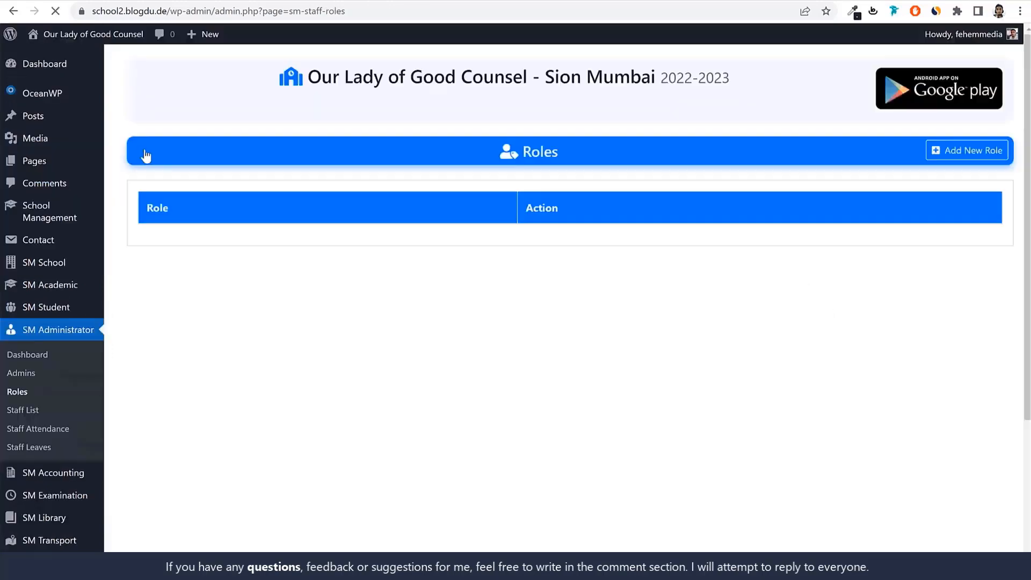
left_click(964, 155)
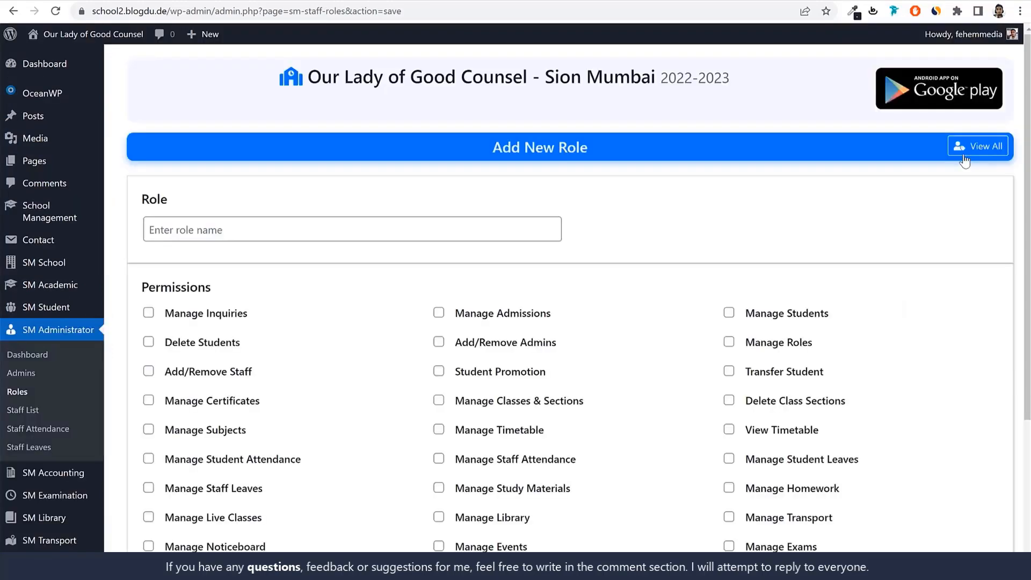
left_click(350, 238)
type("Accountant")
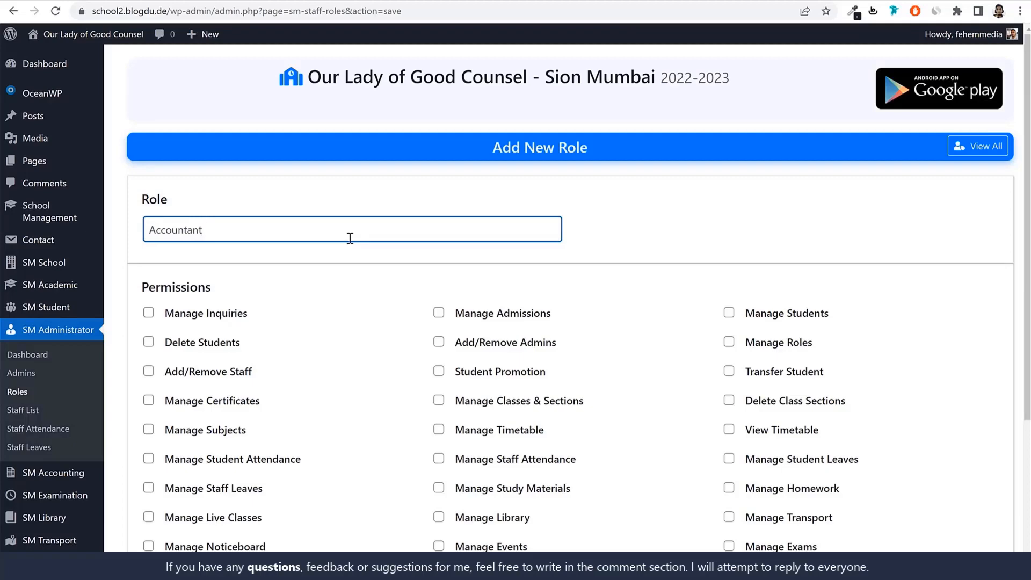
Grant the role the Manage Expenses, Manage Income, Manage Invoices, View Stats - Payments, Delete Payments and Delete Invoices permissions
scroll(549, 246, "down", 4)
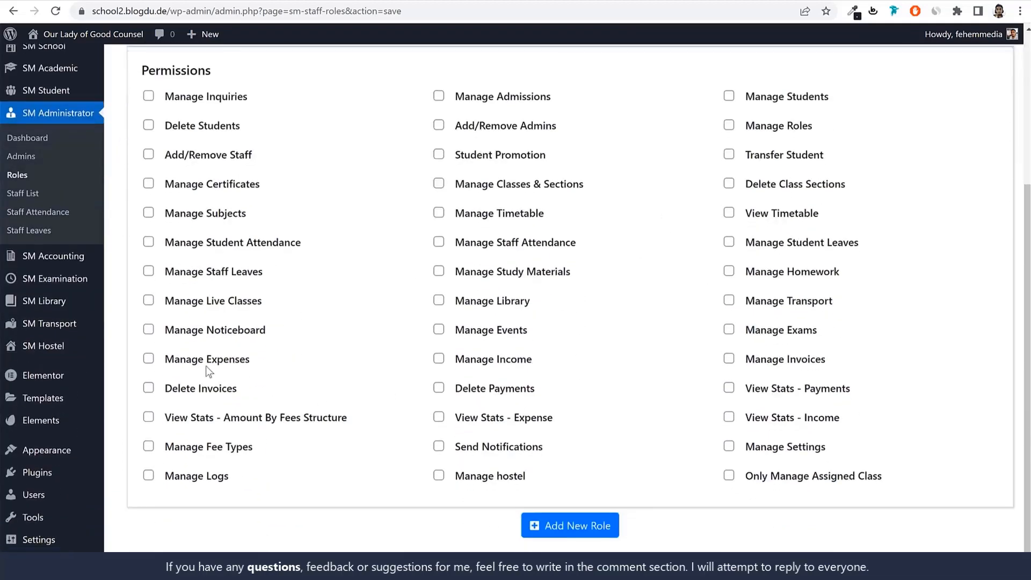
left_click(186, 368)
left_click(467, 366)
left_click(784, 365)
left_click(778, 391)
left_click(519, 397)
left_click(219, 397)
Grant the View Stats permissions for Amount By Fees Structure, Expense and Income, plus Manage Fee Types, Send Notifications and Manage Settings
left_click(202, 420)
left_click(457, 422)
left_click(808, 417)
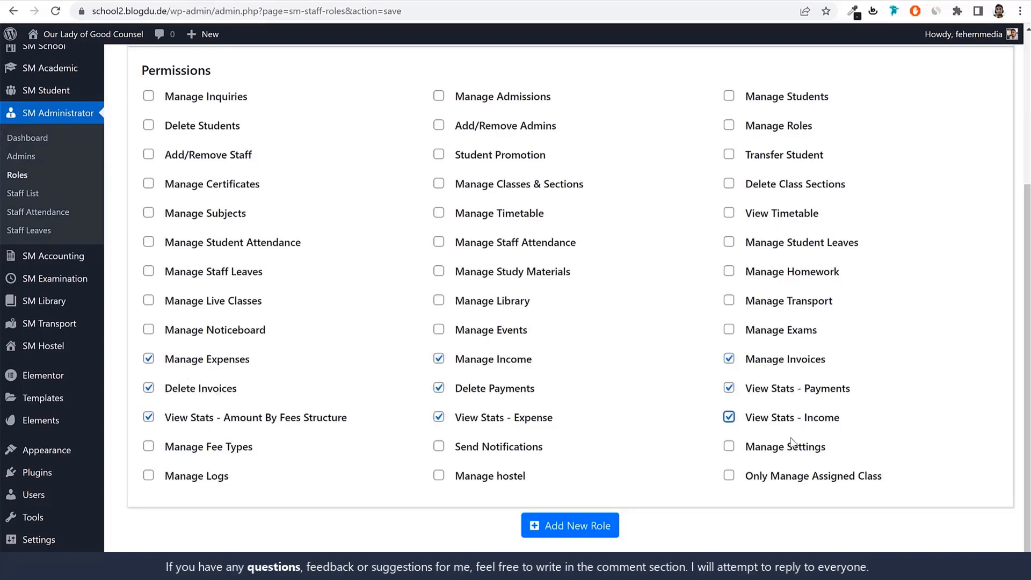
left_click(220, 456)
left_click(501, 453)
left_click(793, 453)
Add the new Accountant role with its selected permissions and return to the list of roles
scroll(299, 243, "up", 4)
scroll(483, 430, "down", 4)
left_click(569, 524)
scroll(200, 449, "up", 4)
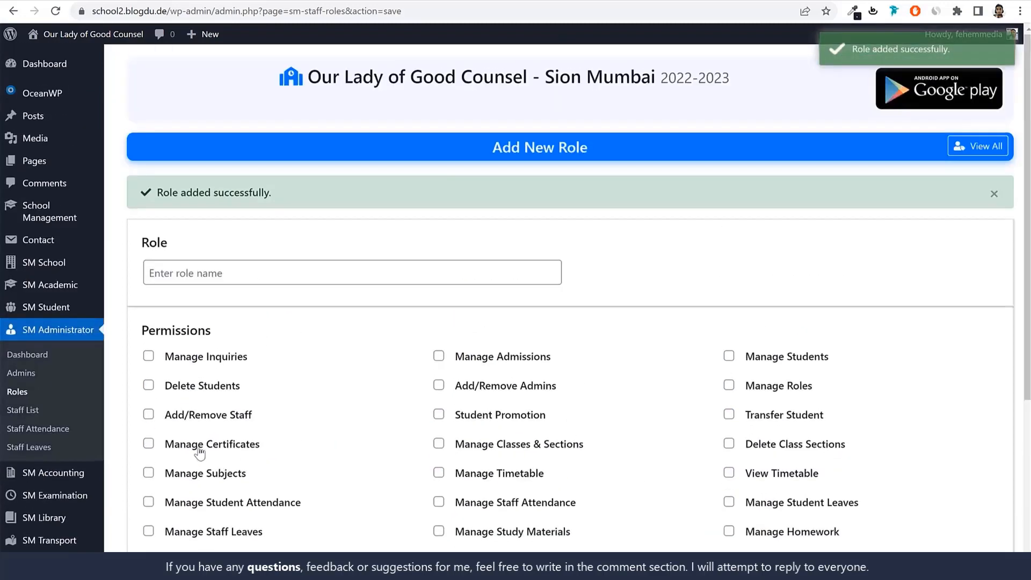
left_click(13, 393)
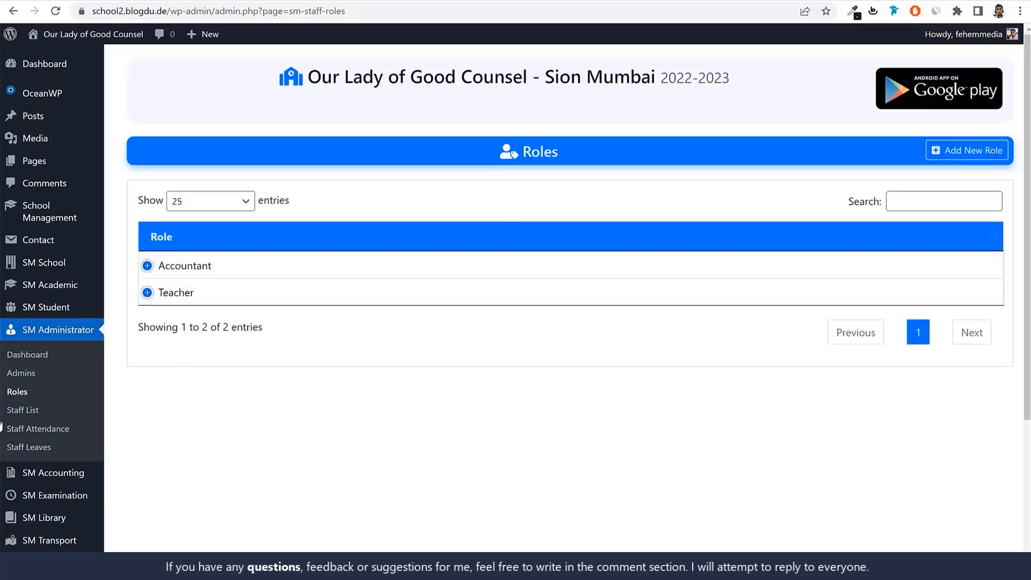
Start a new staff record from the staff list and enter the accountant's name
left_click(35, 412)
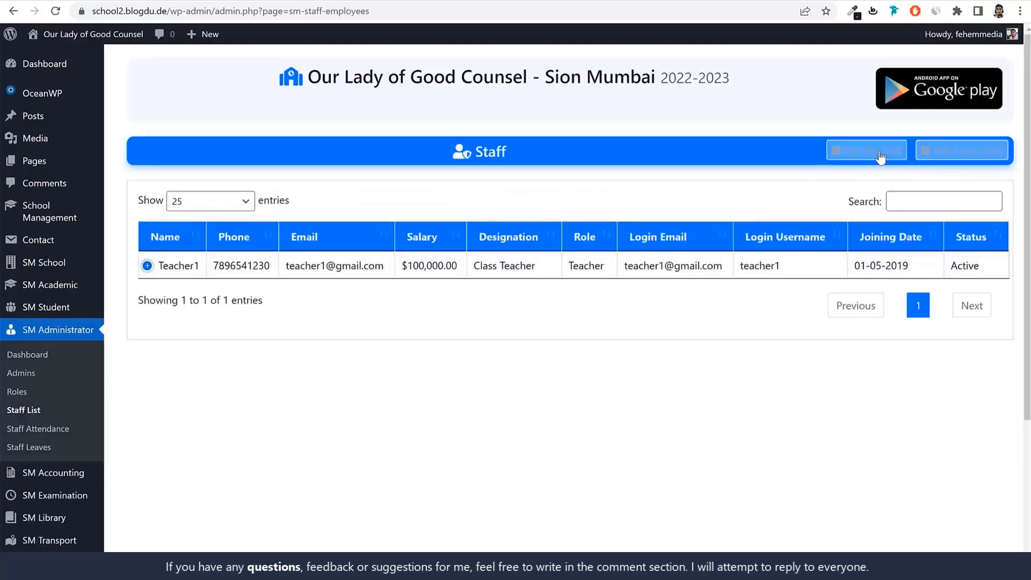
left_click(867, 151)
left_click(281, 256)
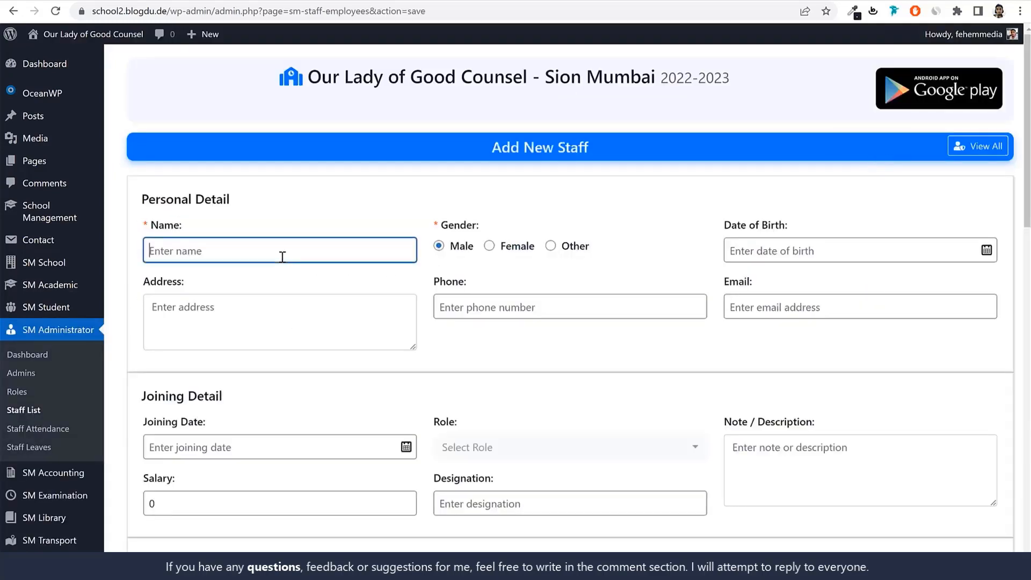
type("Accountant1")
double_click(283, 256)
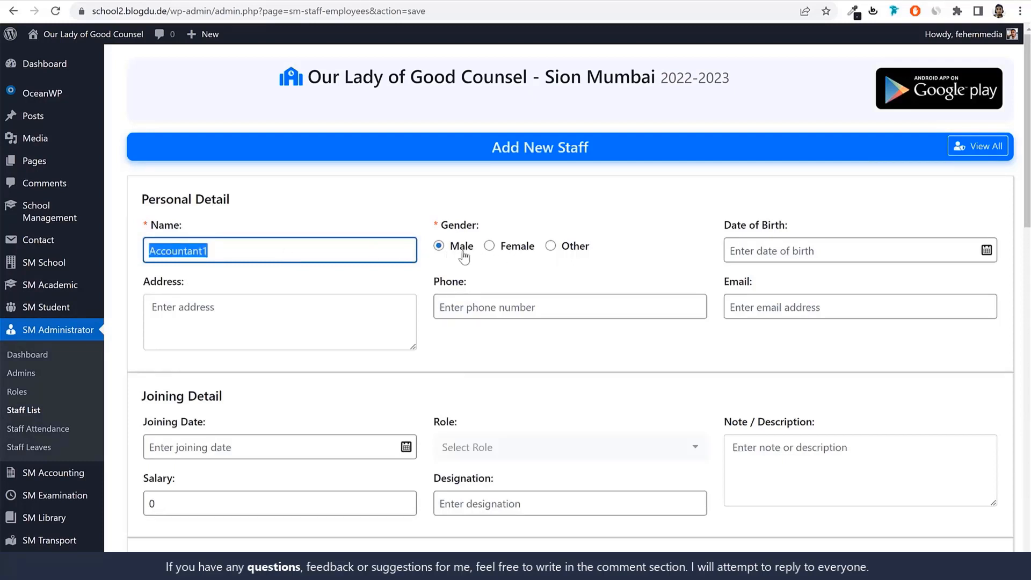
Pick the accountant's date of birth in the personal details
left_click(800, 248)
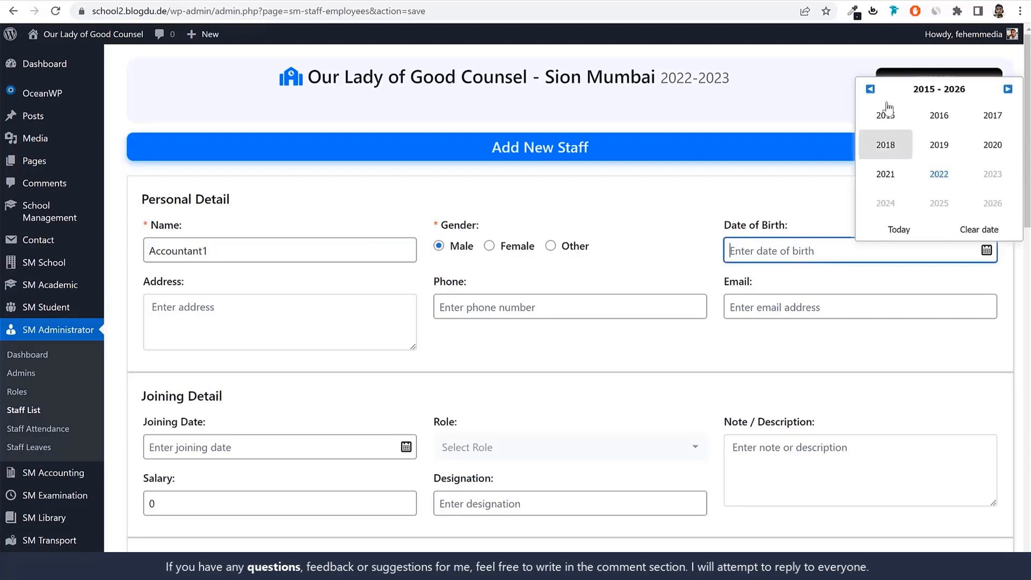
double_click(871, 89)
left_click(871, 89)
left_click(939, 145)
left_click(886, 203)
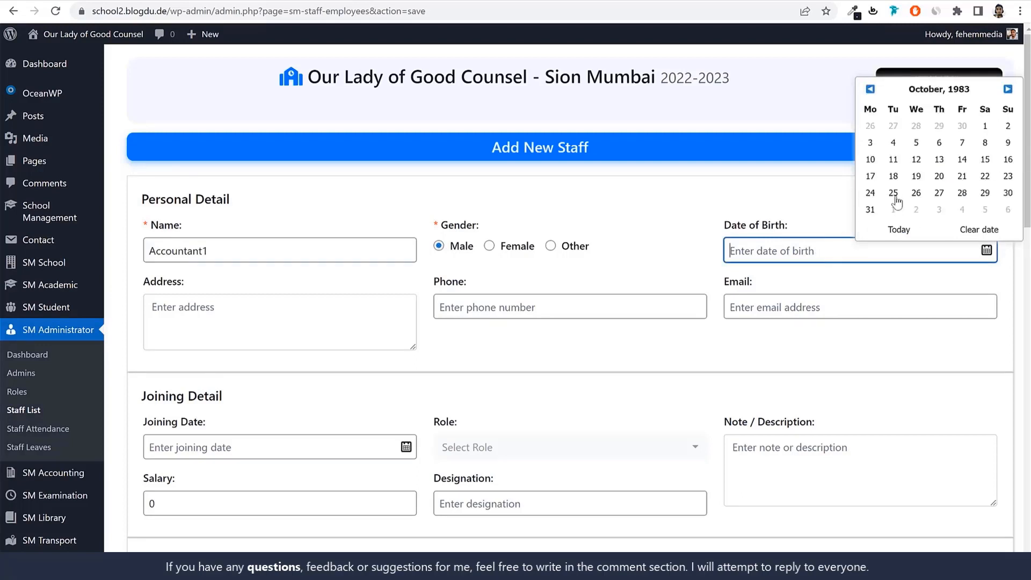
left_click(893, 193)
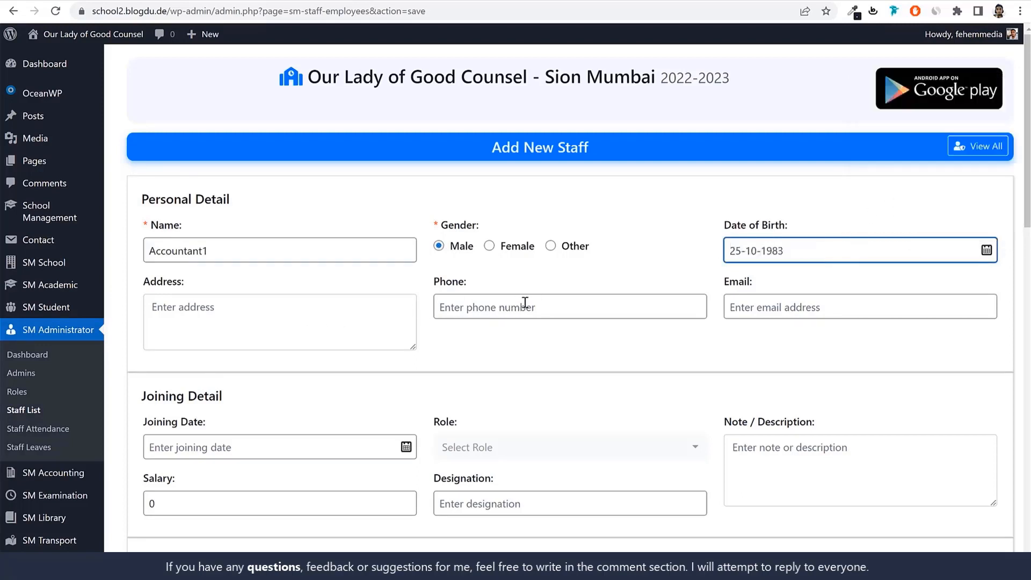
Fill in the accountant's address and phone number in the personal details
left_click(244, 325)
type("Mumbai")
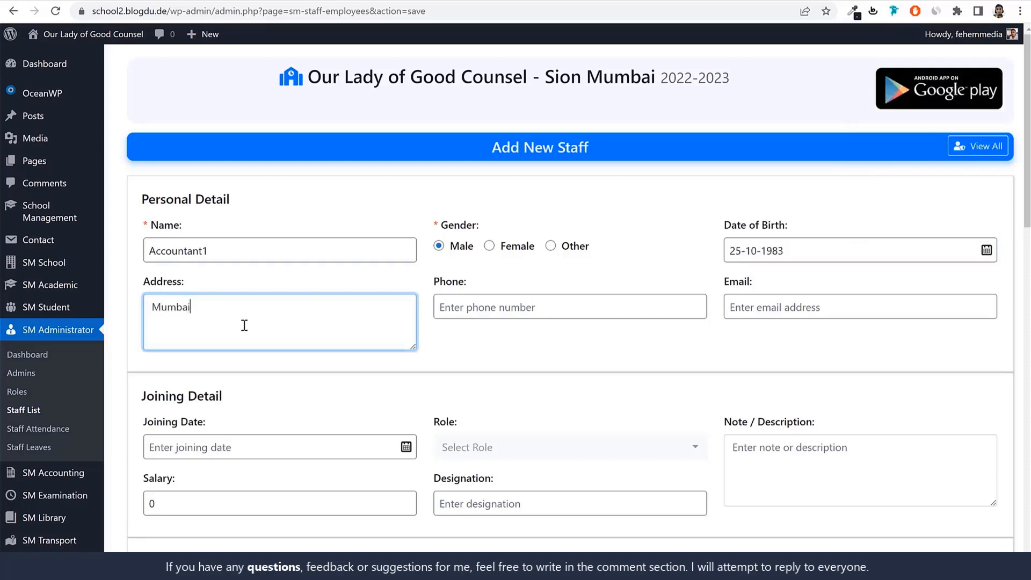
key("Tab")
type("45616165")
key("Tab")
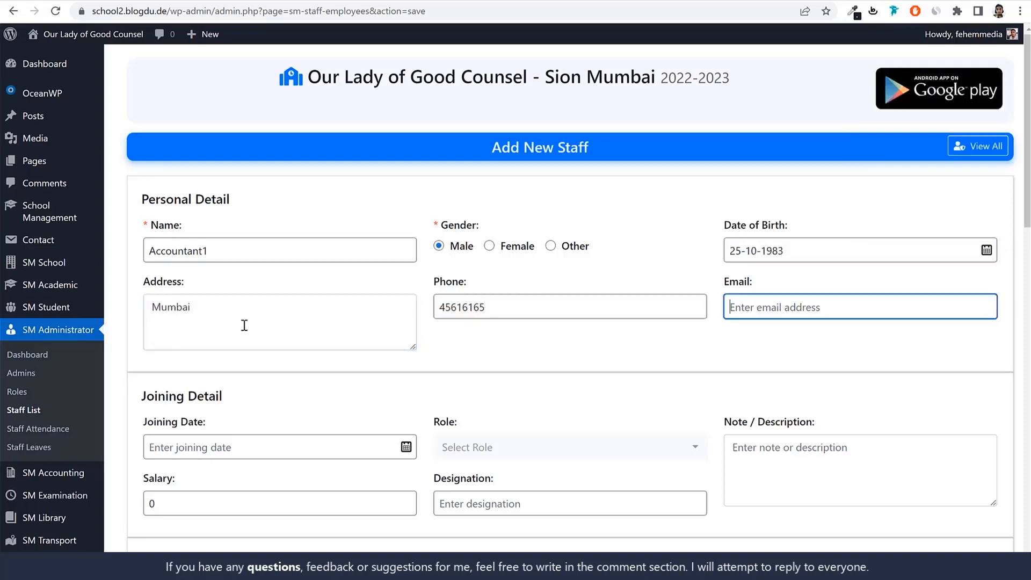
Fill in the accountant's e-mail by reusing the staff name, written with a lowercase first letter
double_click(265, 250)
key("ctrl+c")
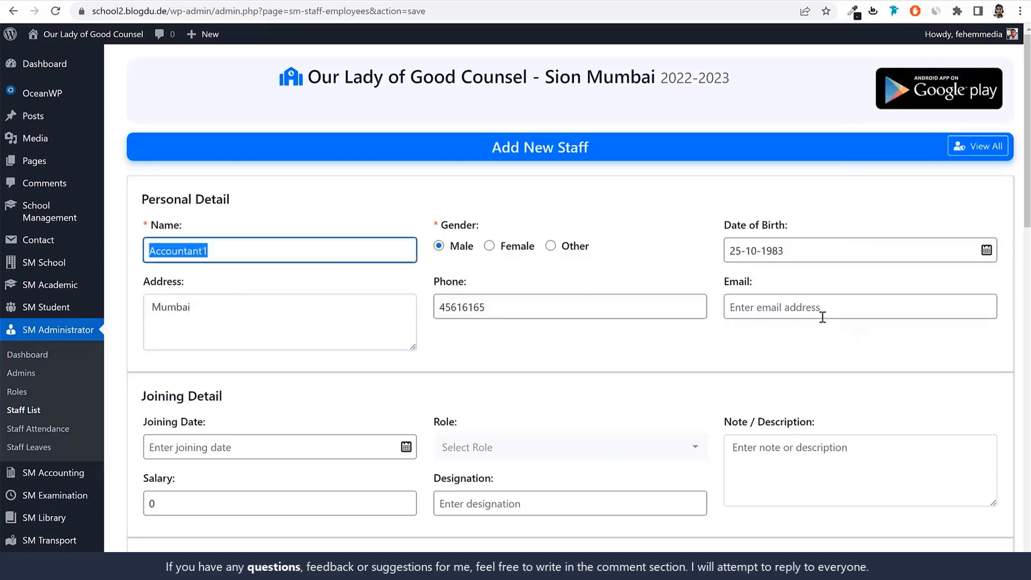
left_click(821, 315)
key("ctrl+v")
type("@gmai")
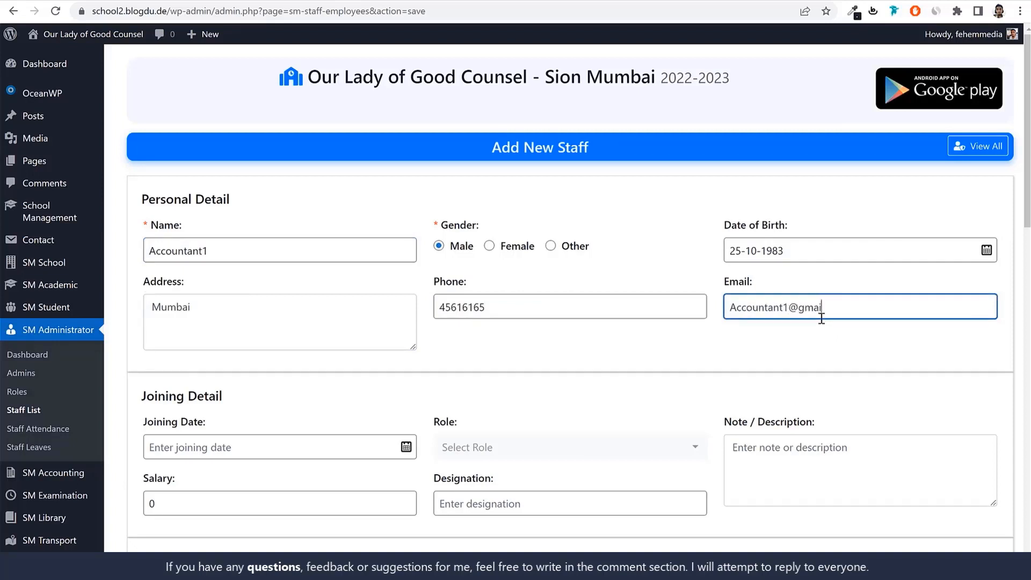
type("l.com")
left_click_drag(730, 307, 737, 308)
type("a")
double_click(743, 310)
Assign the Accountant role and set the joining date to 22-06-2022 in the joining details
scroll(804, 343, "down", 5)
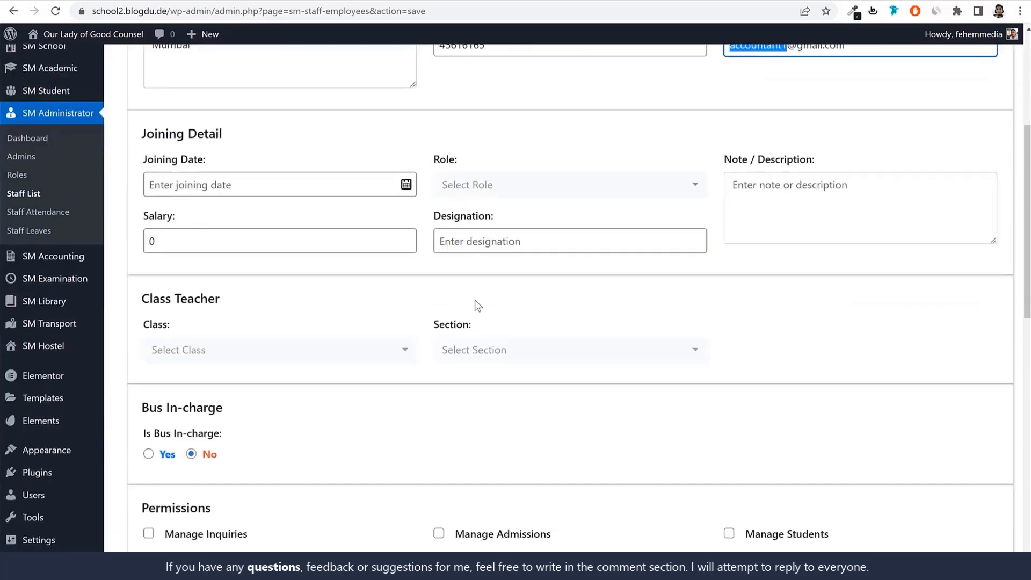
left_click(524, 193)
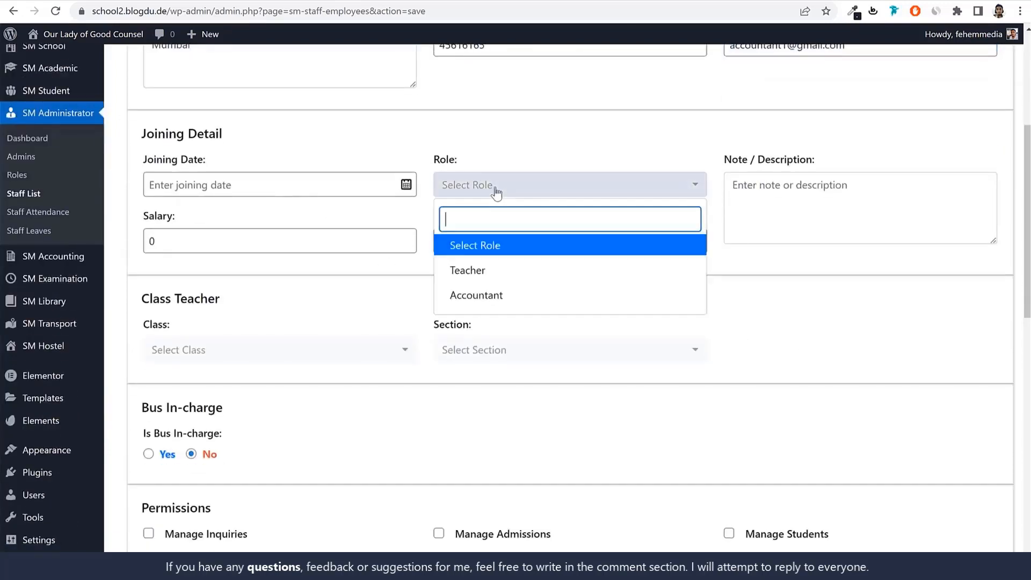
left_click(492, 297)
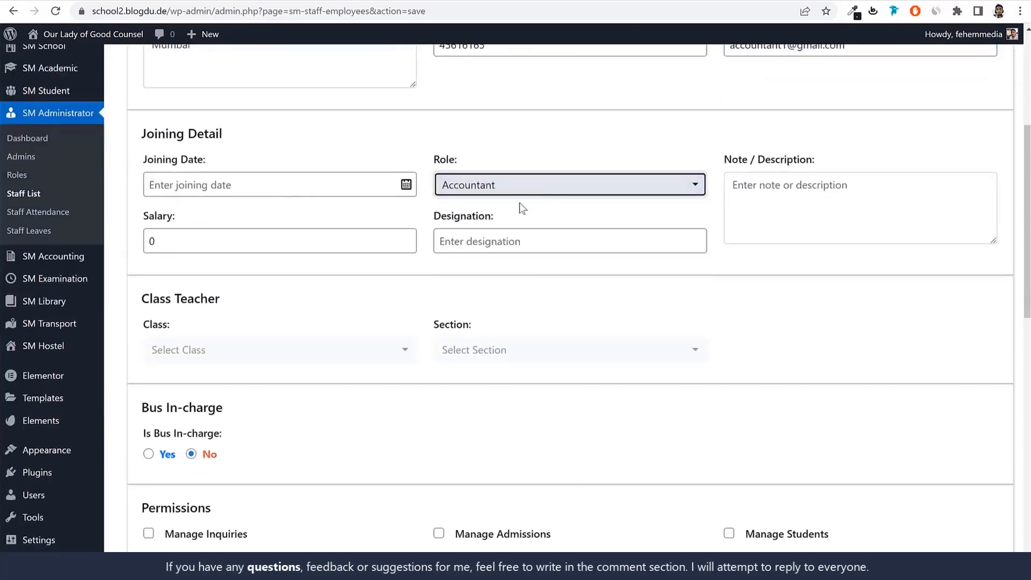
left_click(781, 219)
left_click(223, 187)
left_click(472, 122)
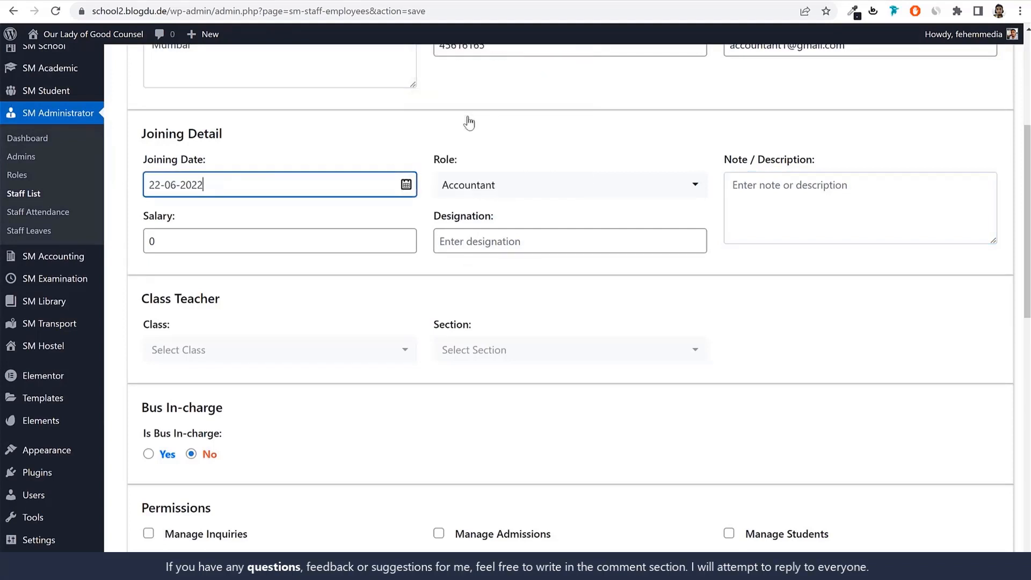
Set the accountant's salary to 25000 and designation to Senior Accountant in the joining details
double_click(151, 242)
type("2")
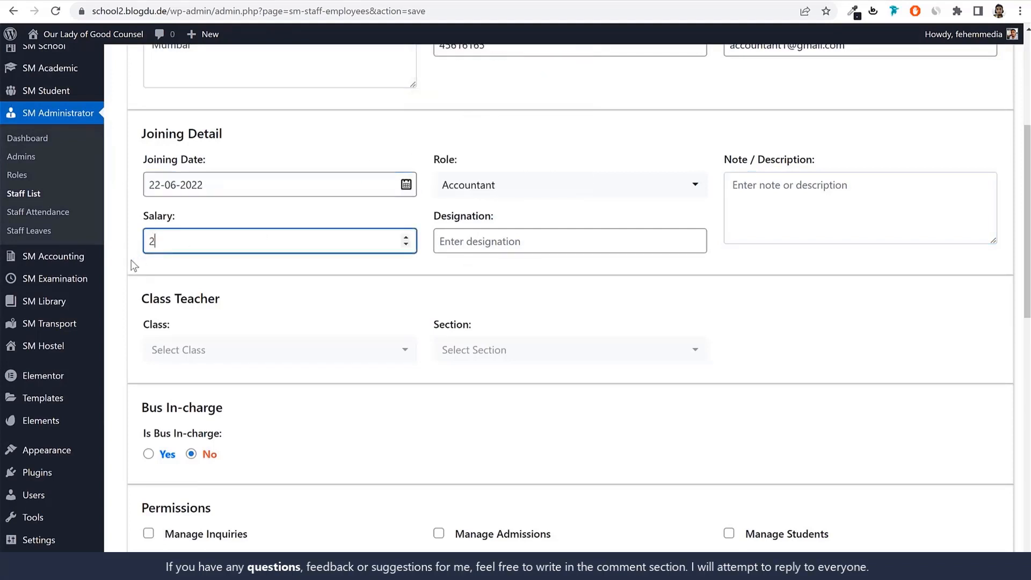
type("5000")
left_click(527, 242)
type("Acco")
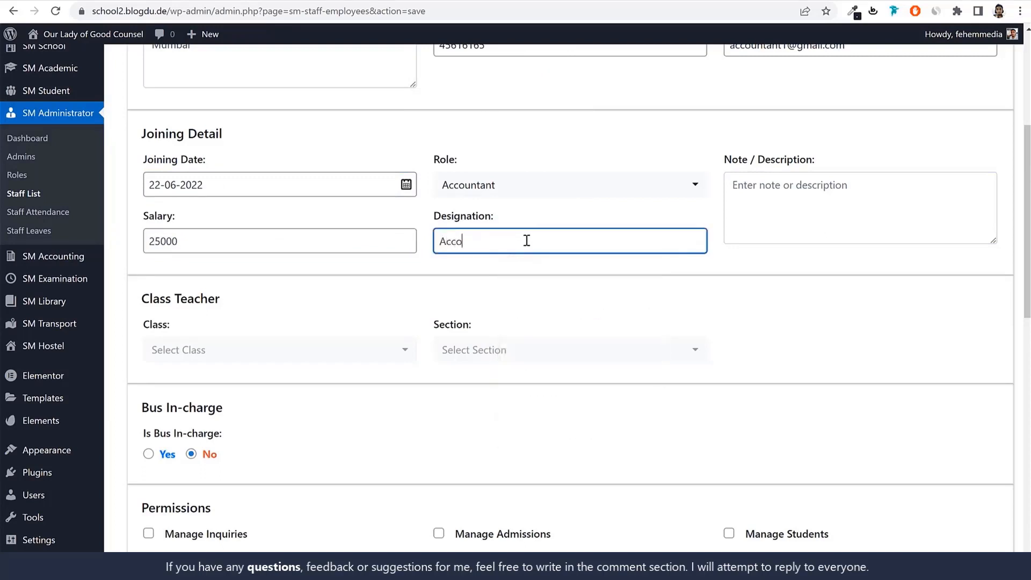
key("BackSpace")
key("BackSpace")
key("BackSpace")
key("BackSpace")
type("Se")
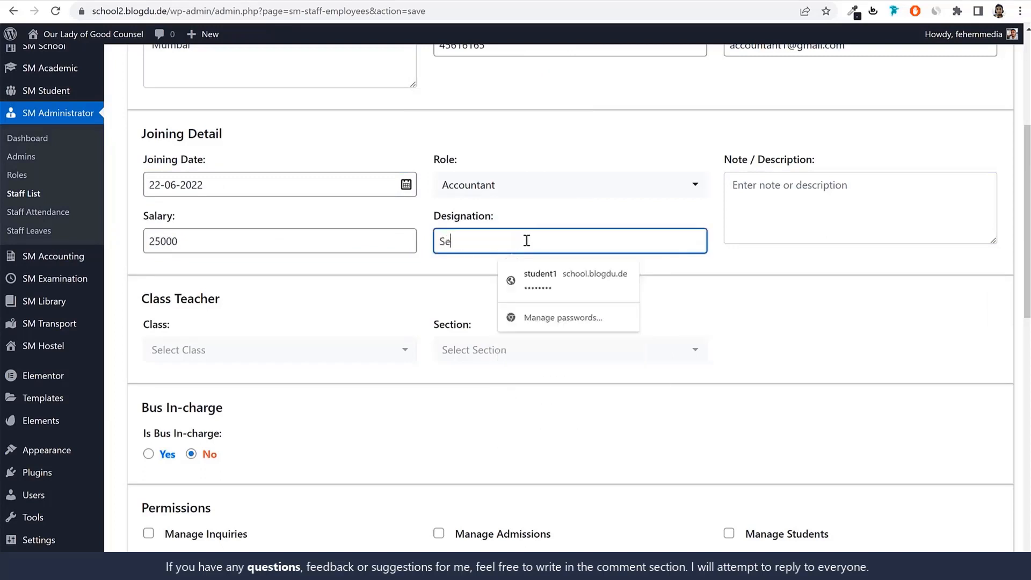
type("nior Accountant")
Review the class teacher, bus in-charge and permission settings, keep them as they are, and add the accountant as new staff
scroll(518, 261, "down", 3)
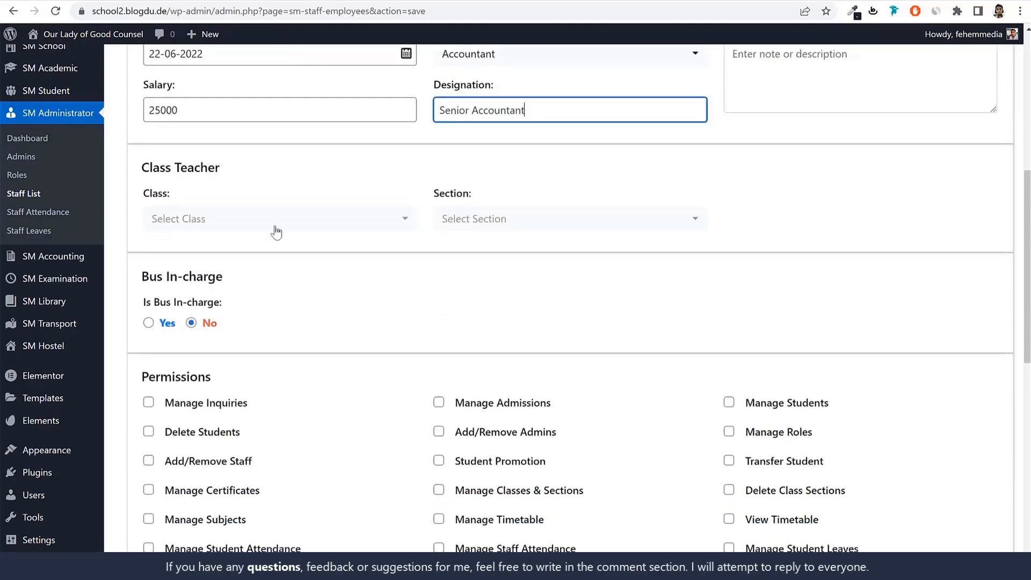
scroll(907, 242, "up", 2)
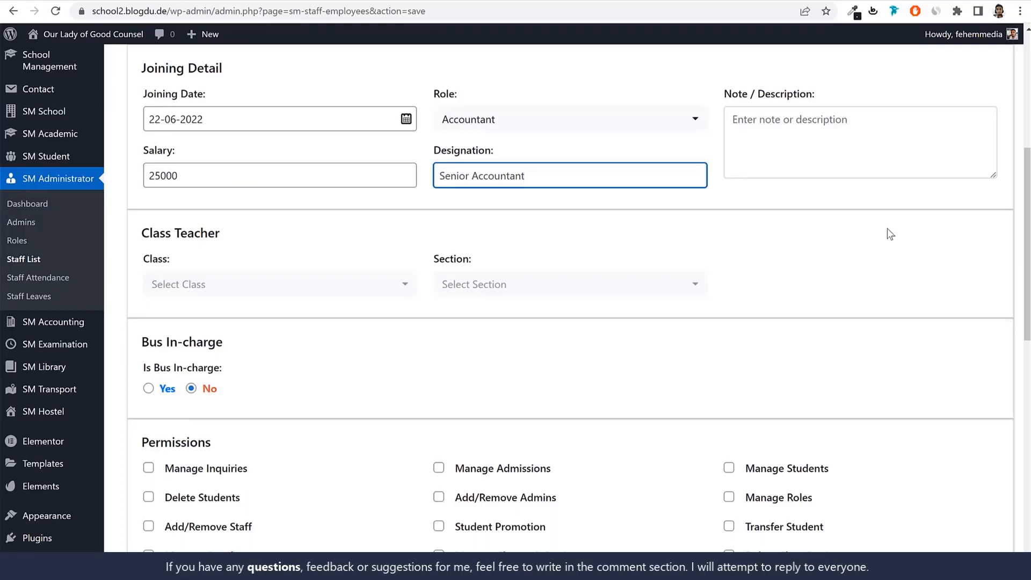
left_click(247, 293)
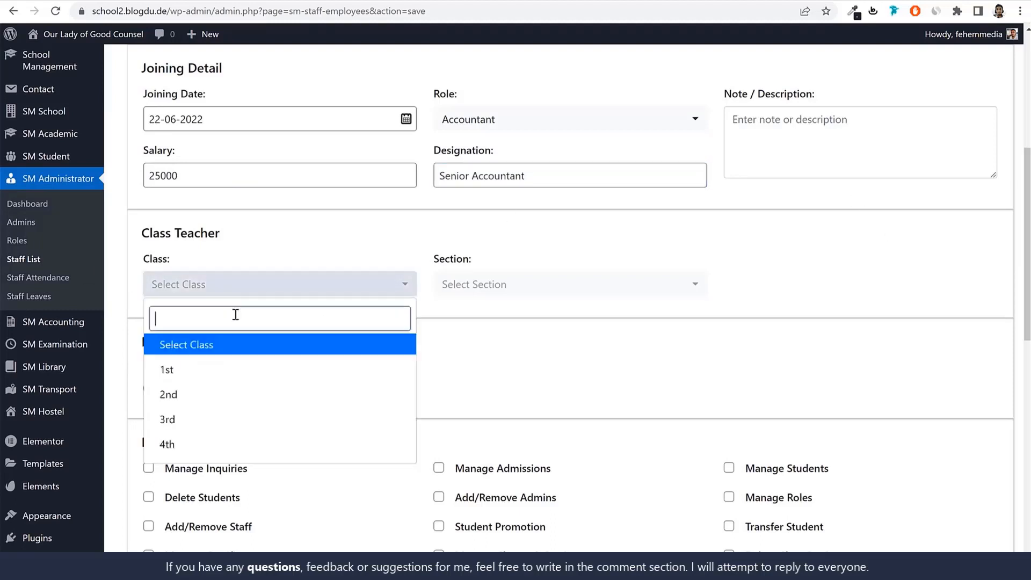
left_click(838, 242)
scroll(837, 306, "up", 2)
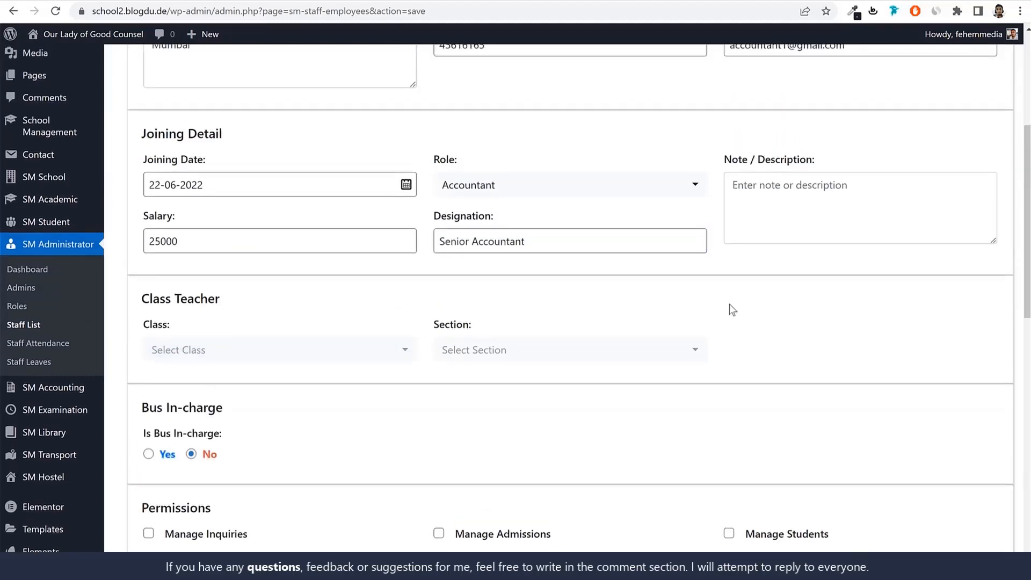
scroll(778, 395, "down", 5)
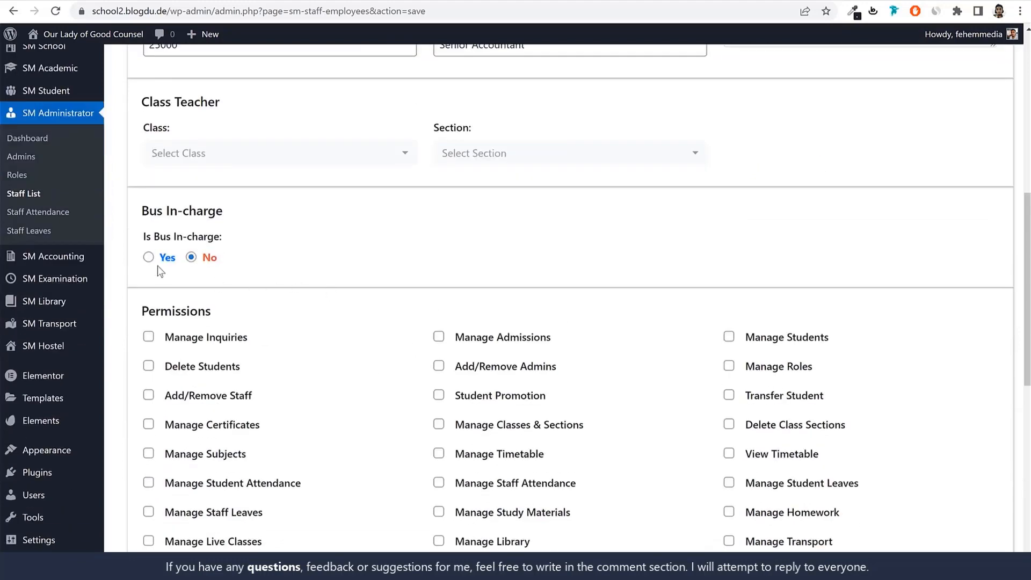
scroll(263, 272, "down", 5)
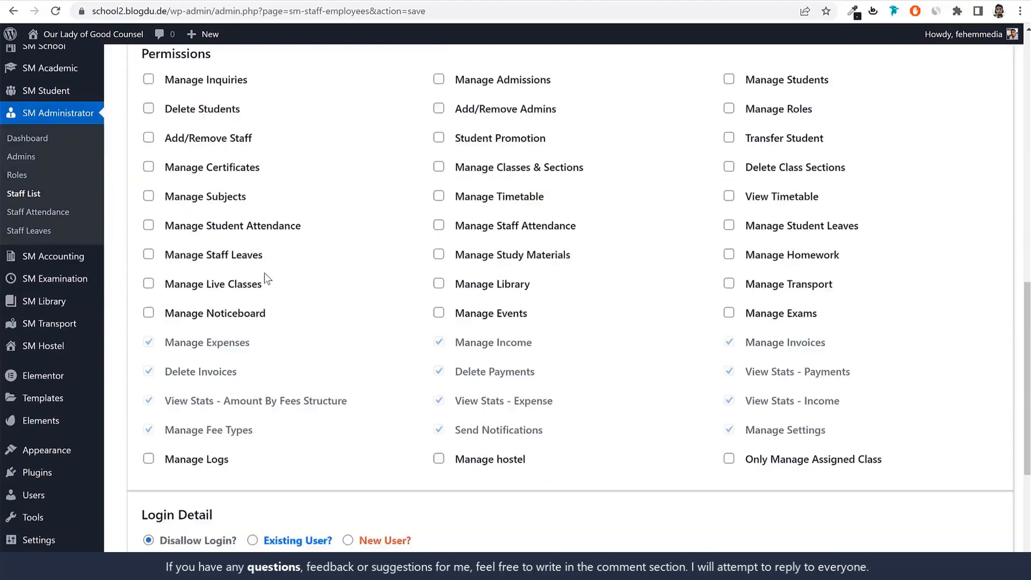
scroll(547, 371, "down", 5)
scroll(546, 371, "up", 10)
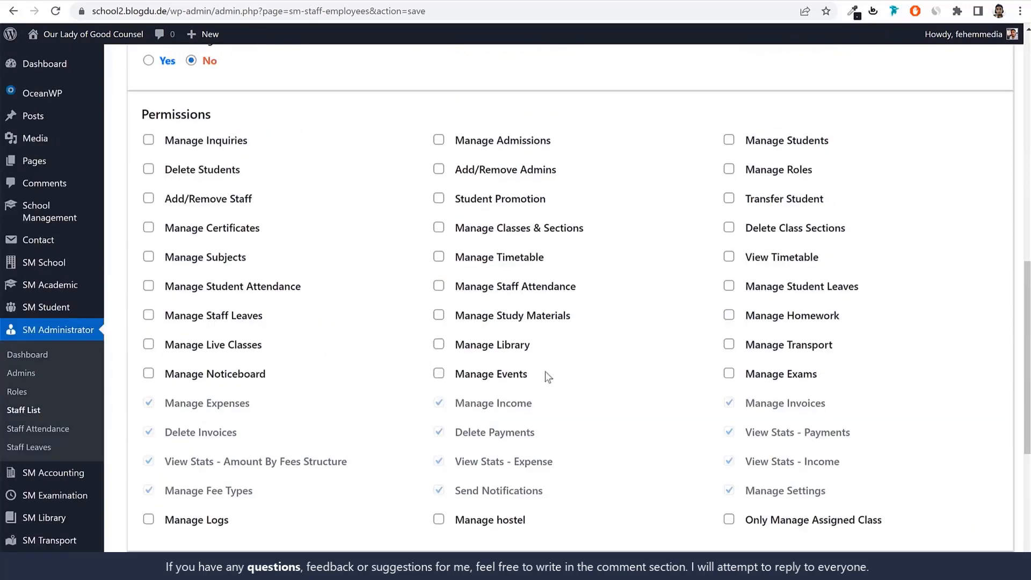
scroll(212, 300, "down", 5)
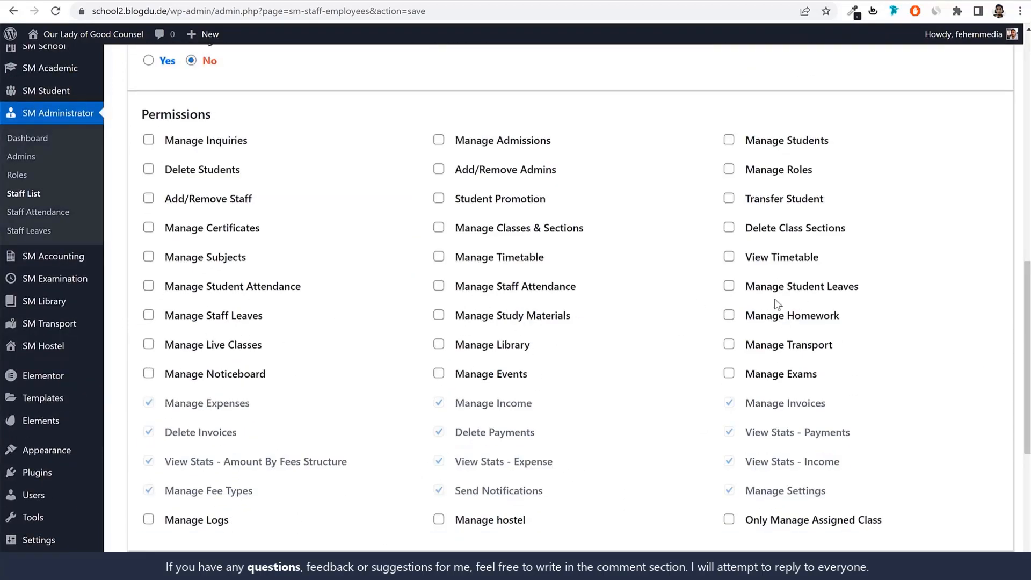
scroll(737, 297, "down", 5)
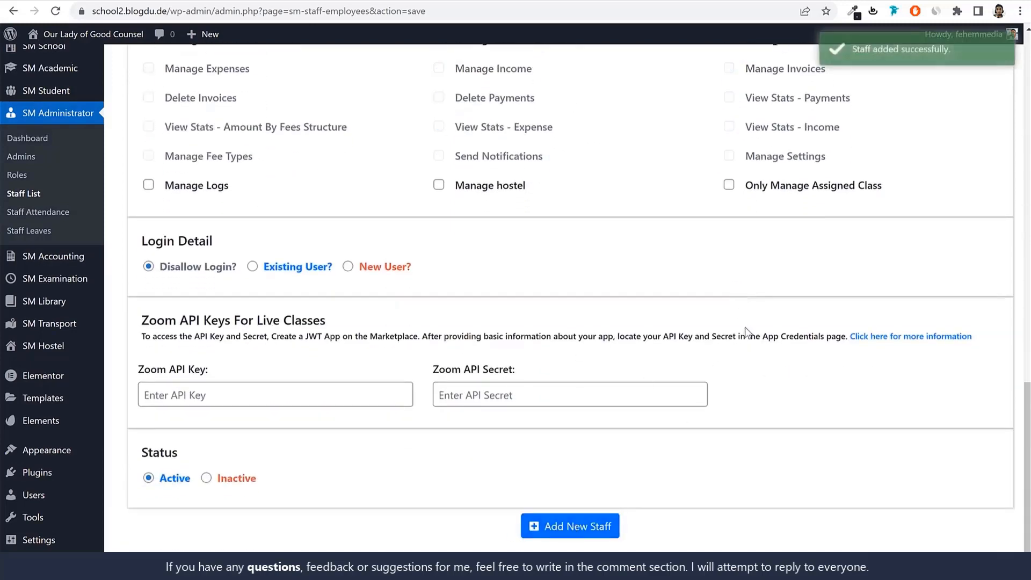
Add a new role named Librarian with the Manage Library permission
scroll(430, 306, "up", 1)
mouse_move(71, 356)
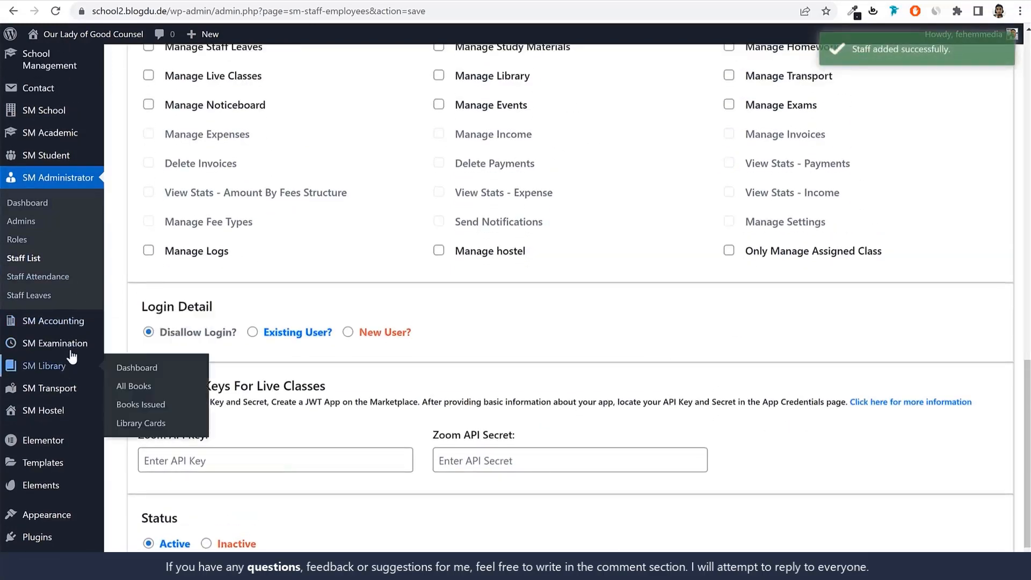
left_click(30, 237)
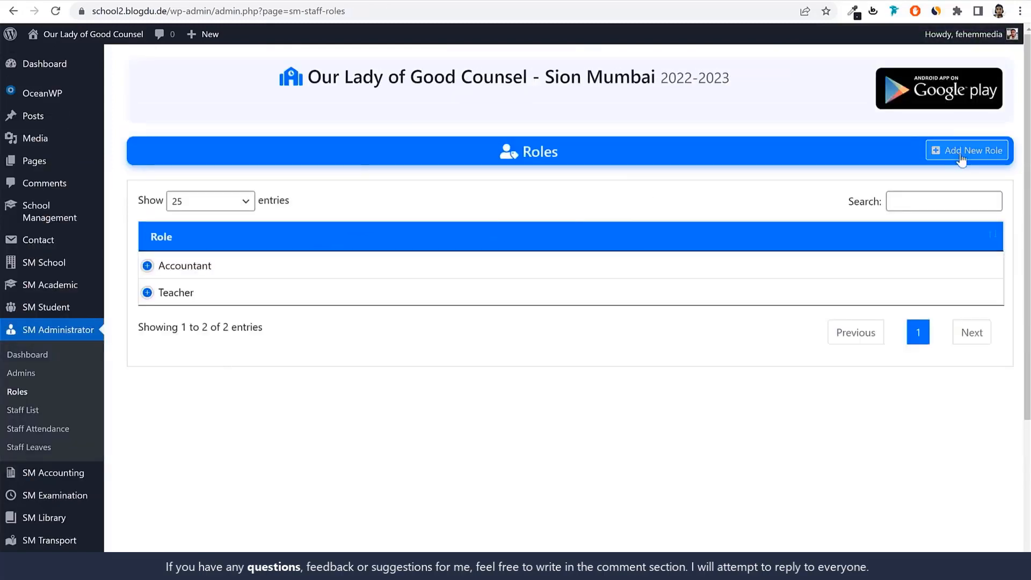
left_click(960, 154)
left_click(307, 229)
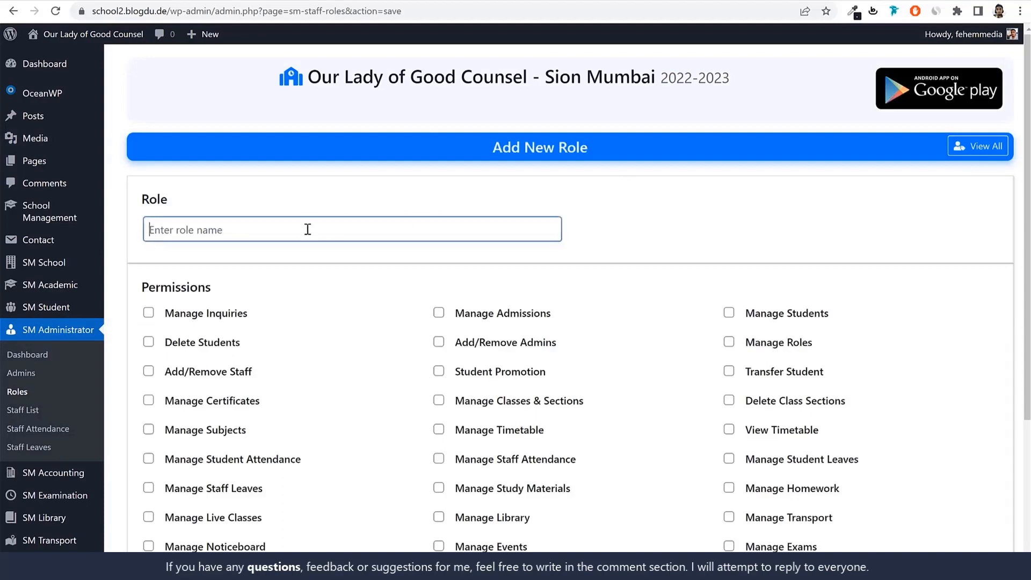
type("LK")
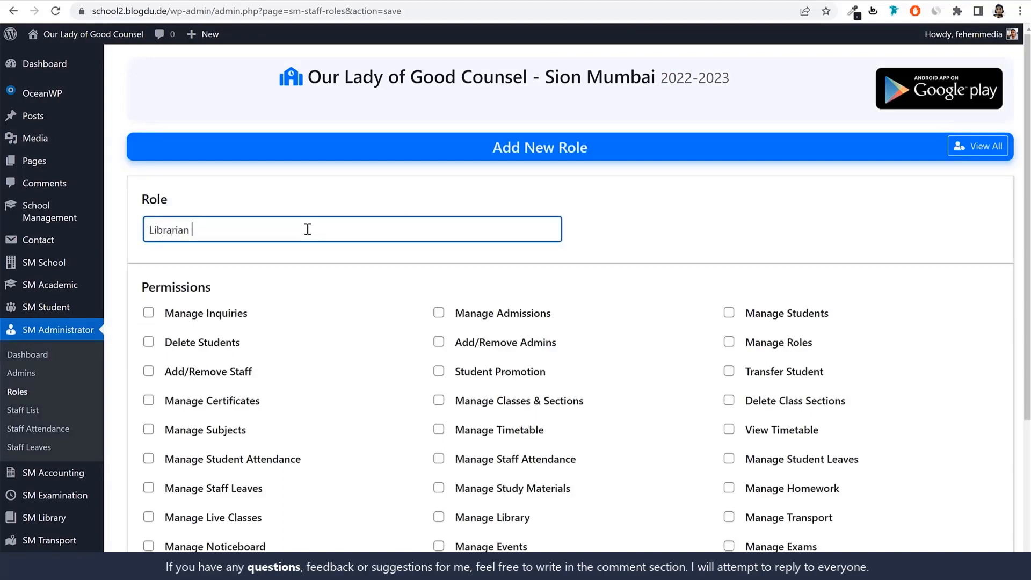
scroll(592, 346, "down", 4)
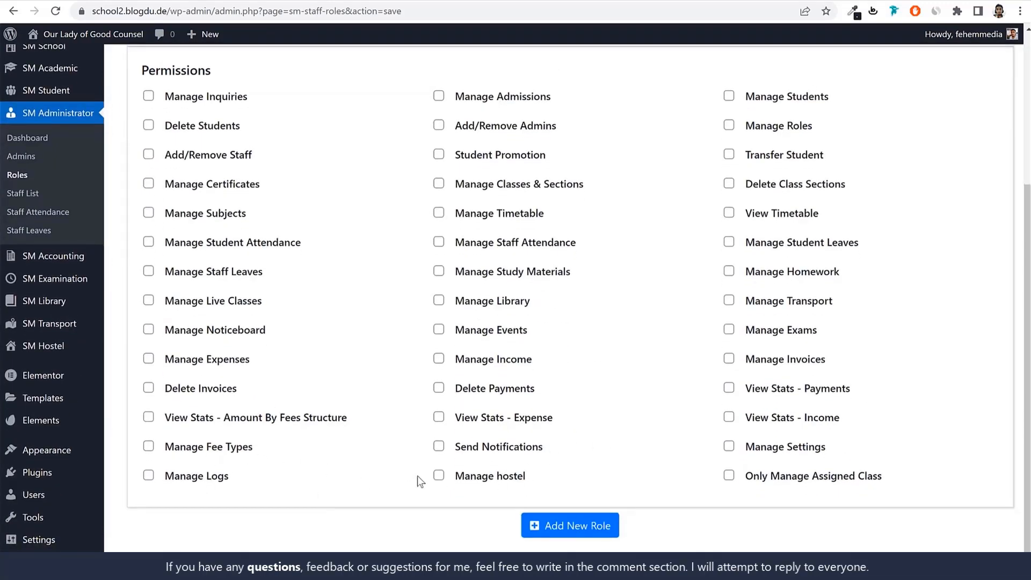
left_click(464, 309)
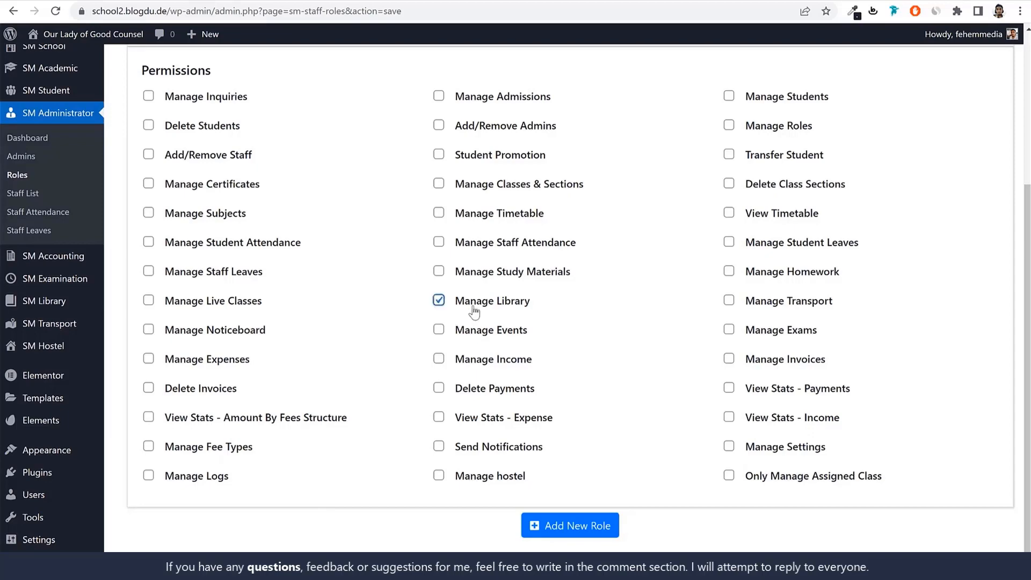
left_click(597, 533)
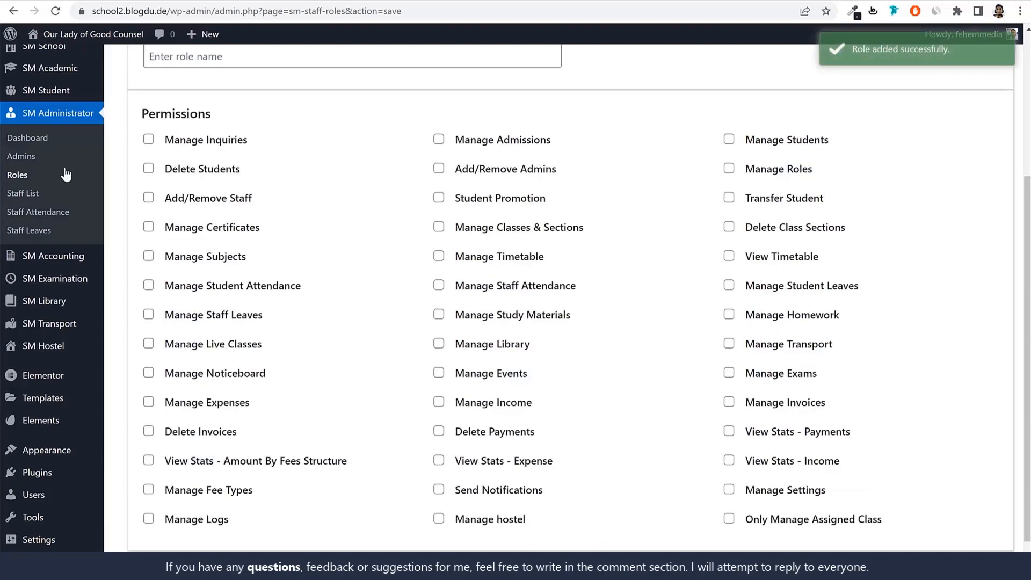
Start a new staff entry and enter Librarian1 as the name
left_click(31, 195)
left_click(884, 155)
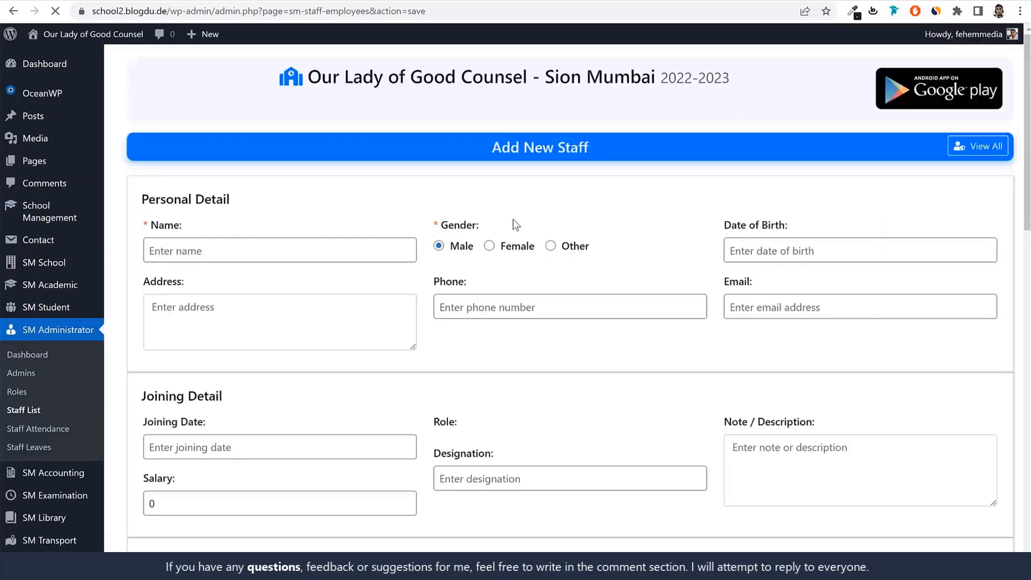
left_click(318, 254)
type("Librarian1")
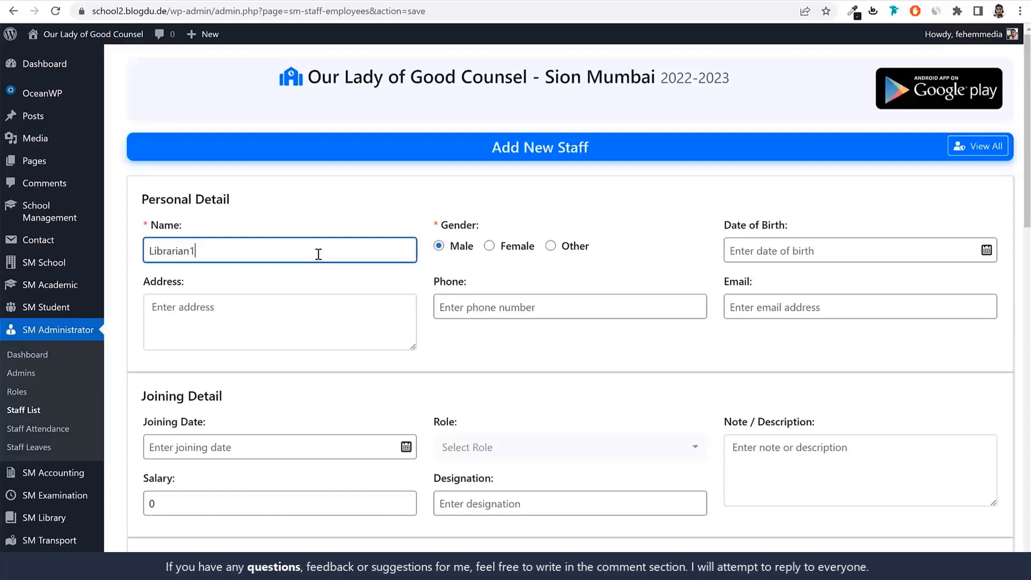
Fill in the librarian's e-mail by reusing the staff name with a lowercase first letter and adding the mail domain
key("ctrl+a")
key("ctrl+c")
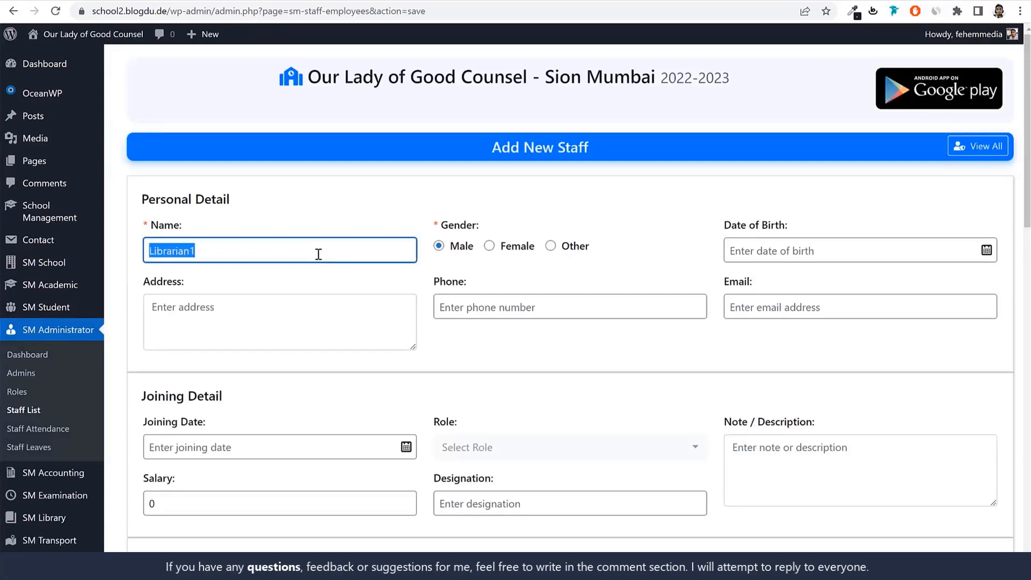
left_click(813, 308)
key("ctrl+v")
left_click_drag(738, 308, 725, 312)
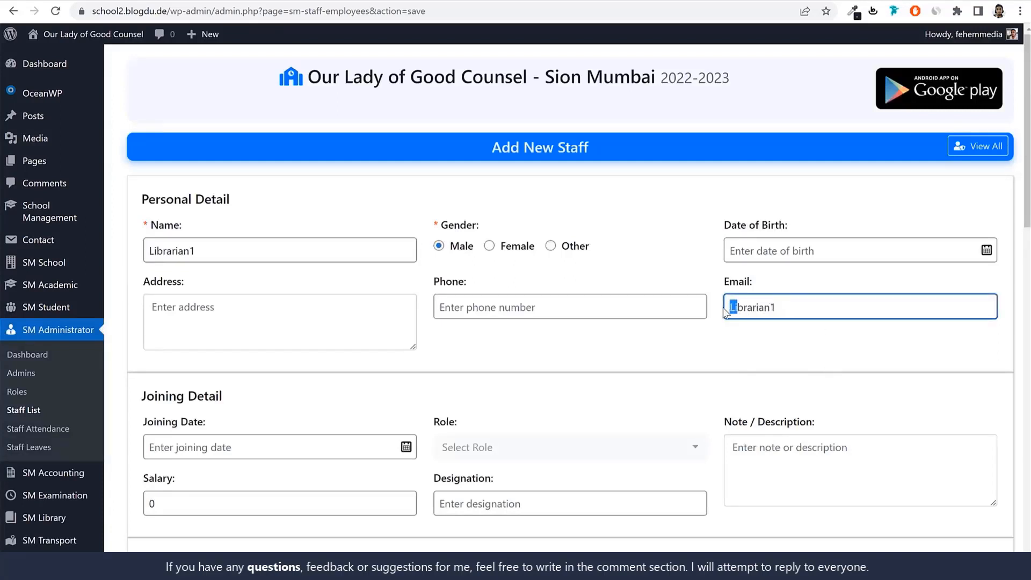
type("l")
left_click(784, 313)
type("@gmail")
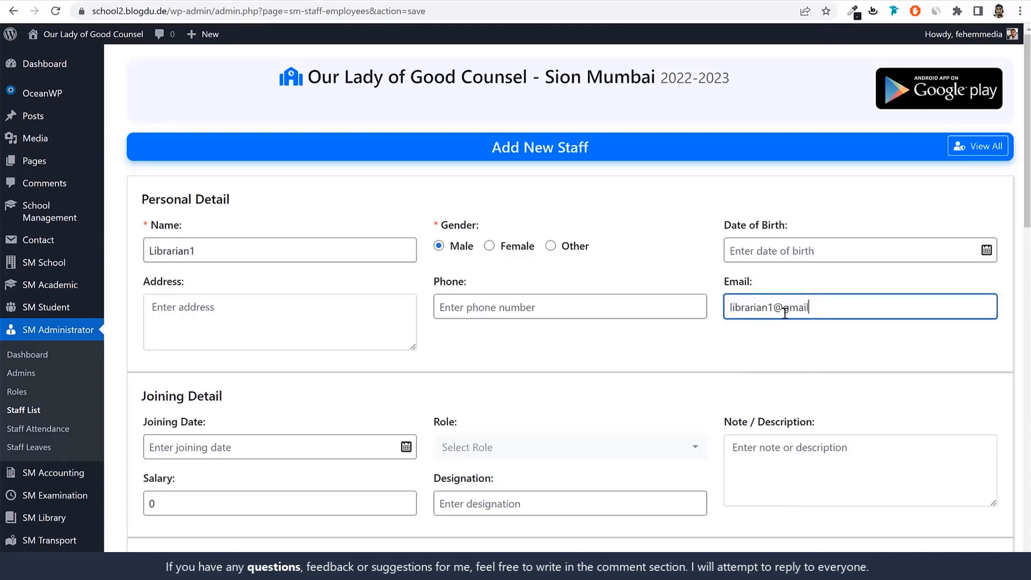
type(".com")
Assign the Librarian role and set the salary to 30000 in the joining details, leaving the designation empty
scroll(349, 325, "down", 3)
left_click(533, 258)
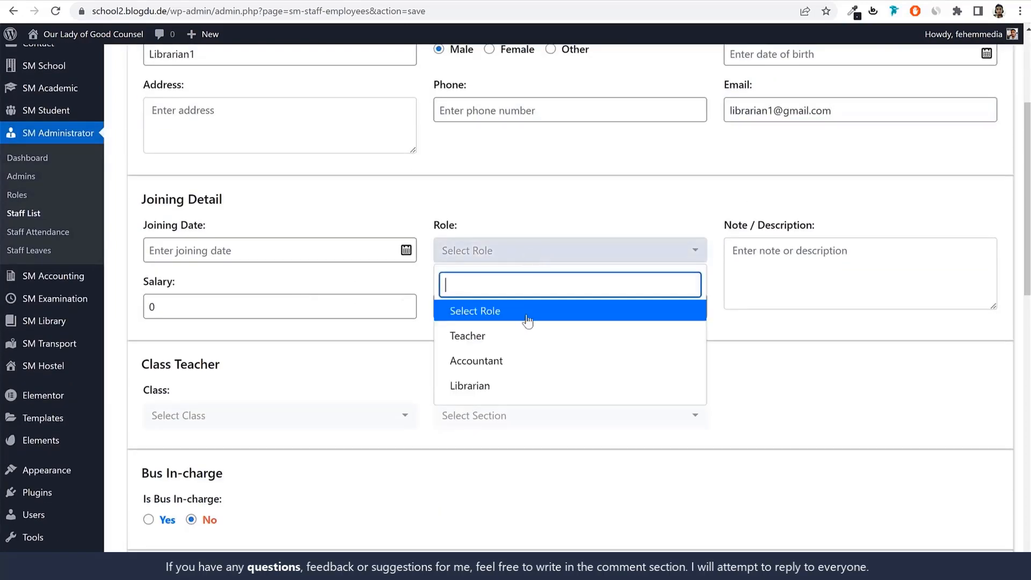
left_click(507, 385)
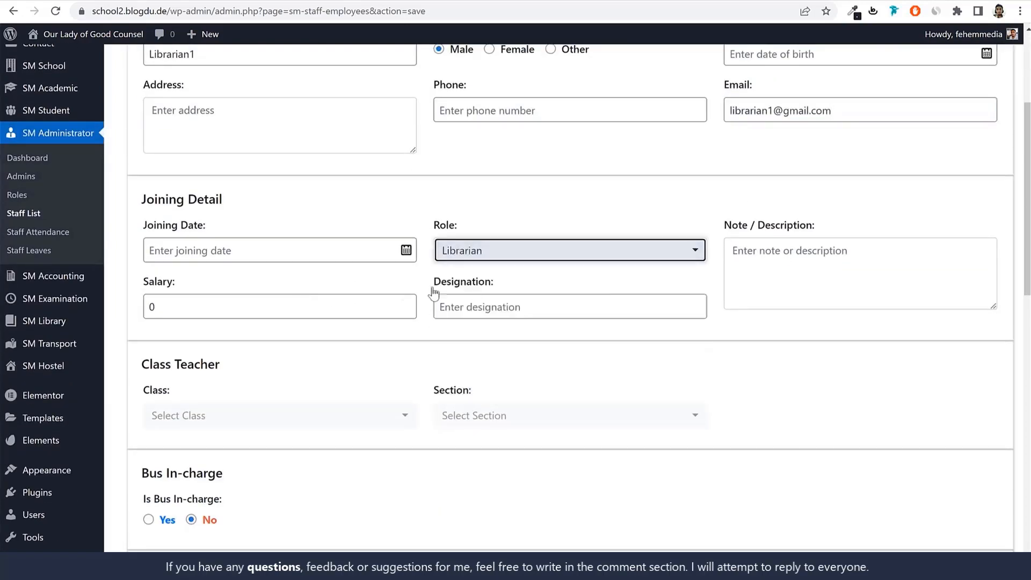
double_click(248, 315)
type("5")
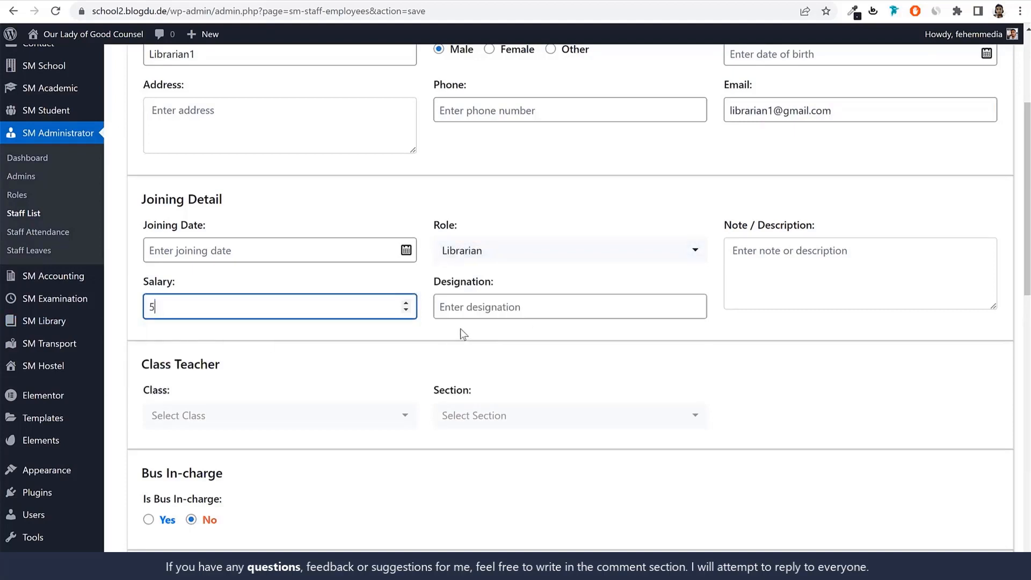
type("000")
key("ctrl+a")
type("3")
left_click(482, 311)
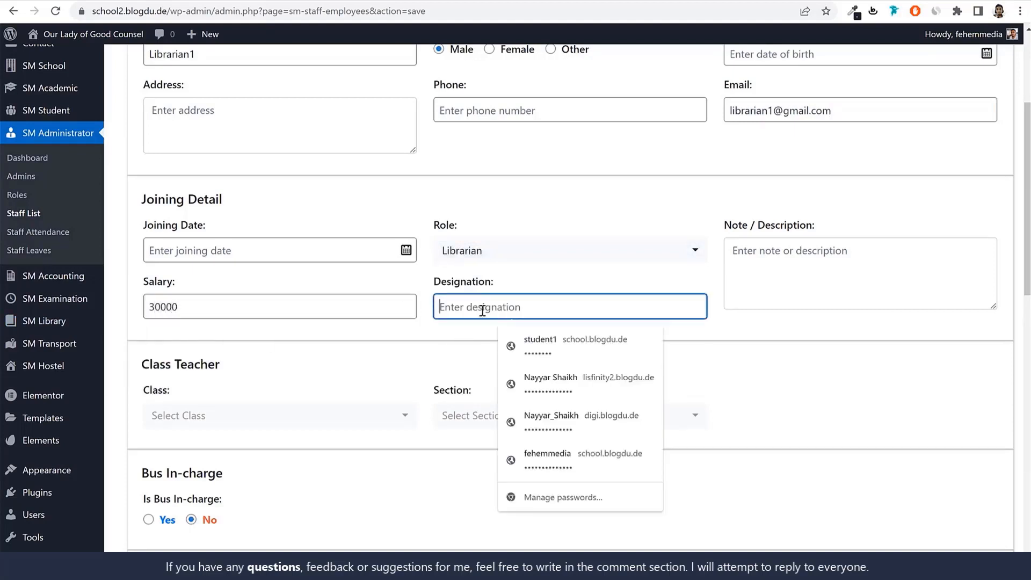
left_click(896, 333)
Keep the remaining staff settings at their defaults and add the librarian as new staff
scroll(276, 258, "down", 4)
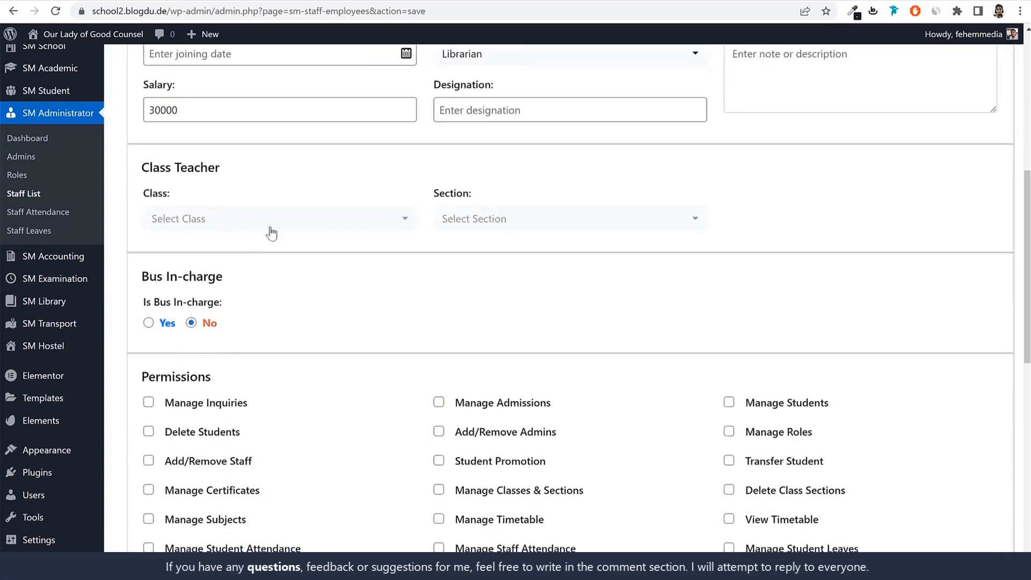
scroll(508, 300, "down", 3)
scroll(516, 320, "down", 6)
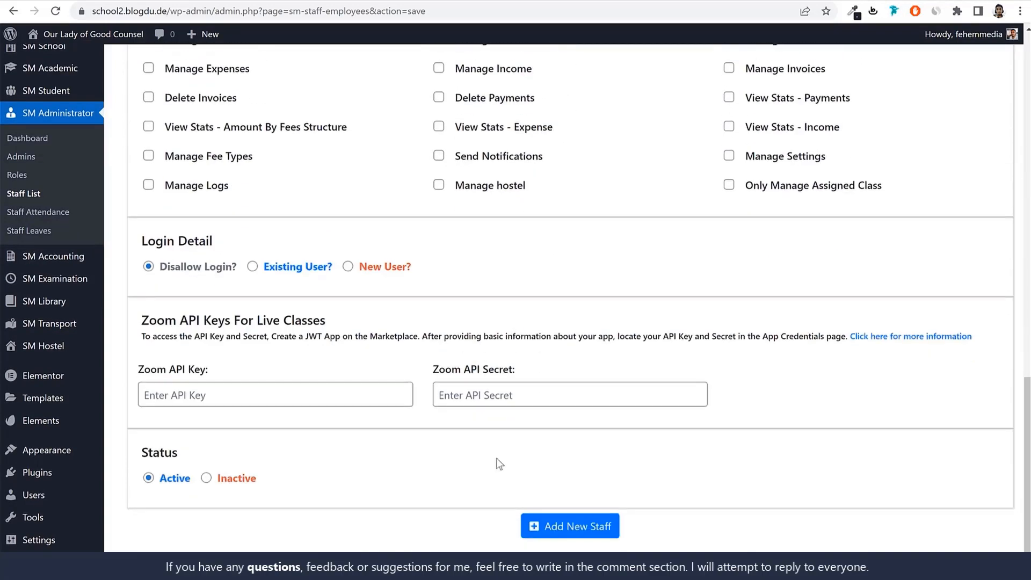
left_click(563, 528)
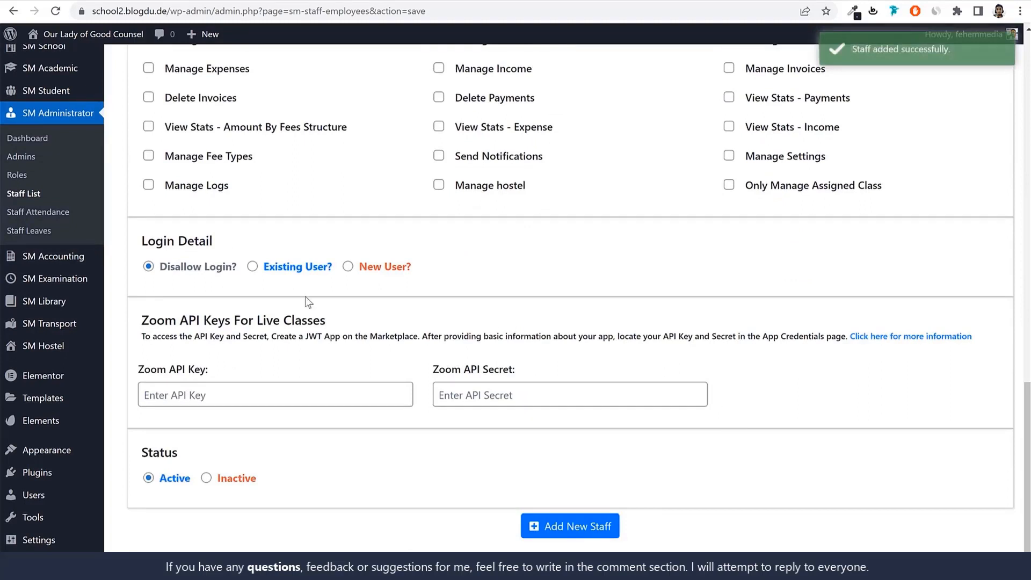
Add a new role named Transport with the Manage Transport permission
left_click(20, 175)
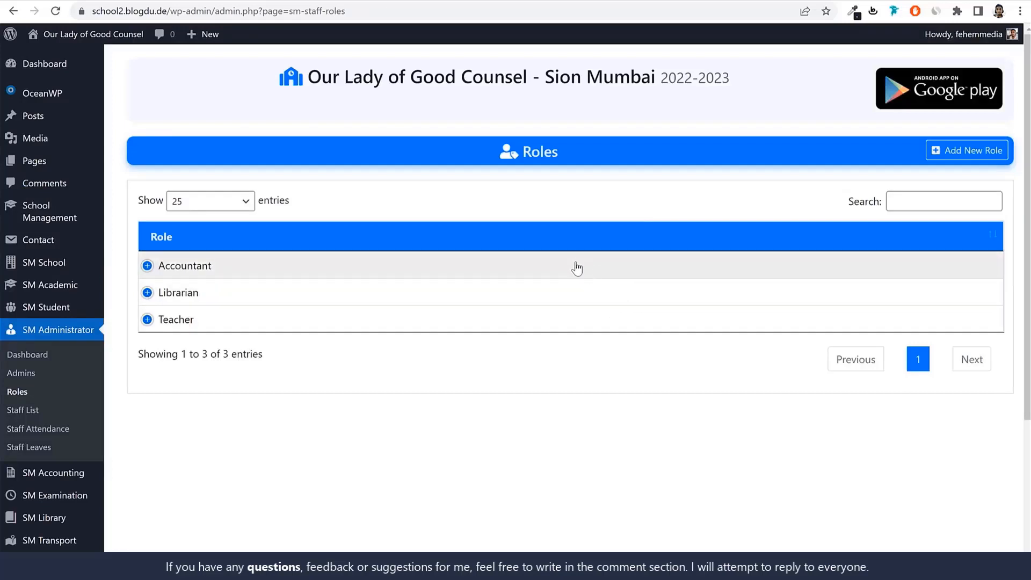
left_click(984, 160)
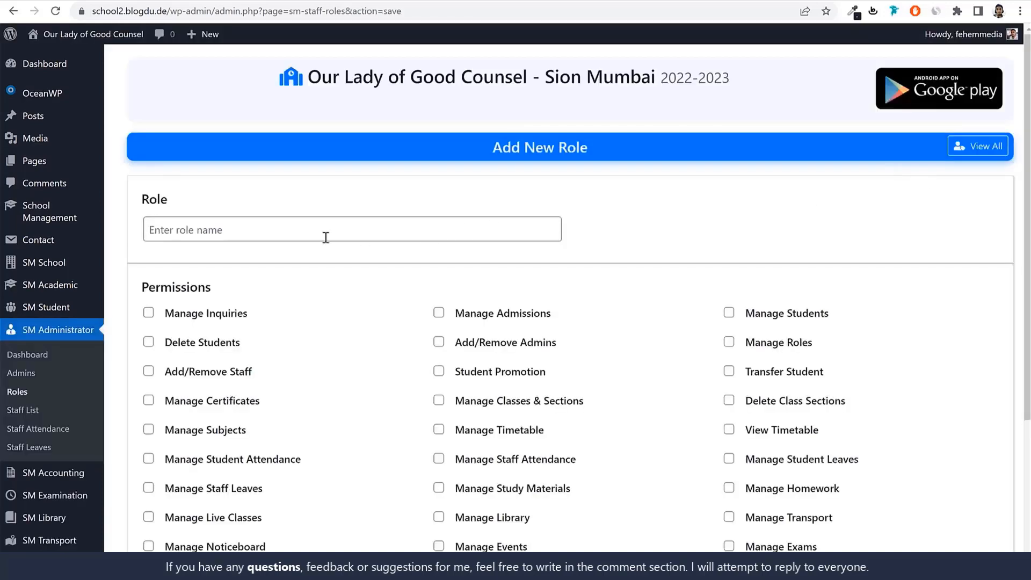
left_click(326, 237)
type("Transport")
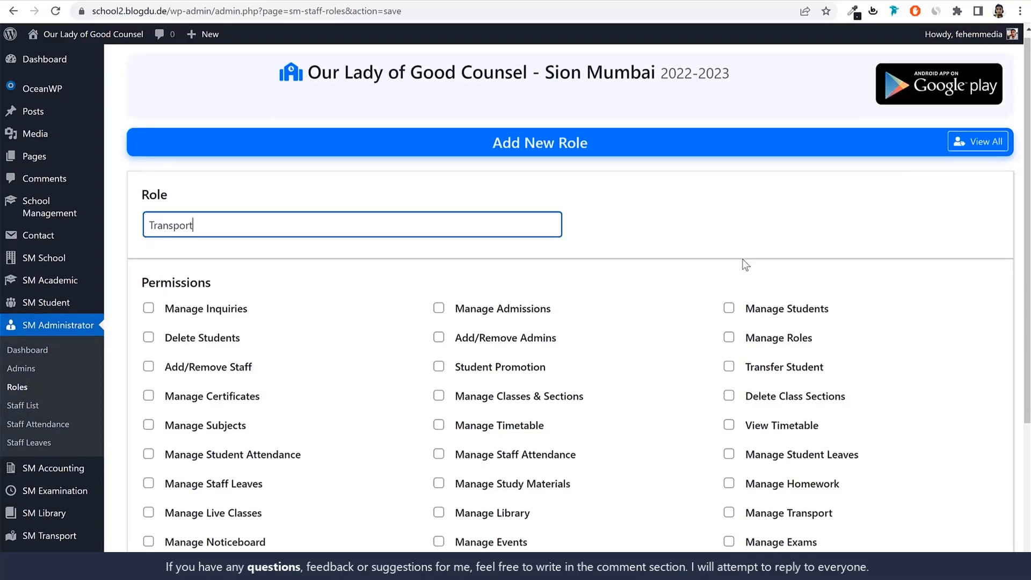
scroll(741, 262, "down", 4)
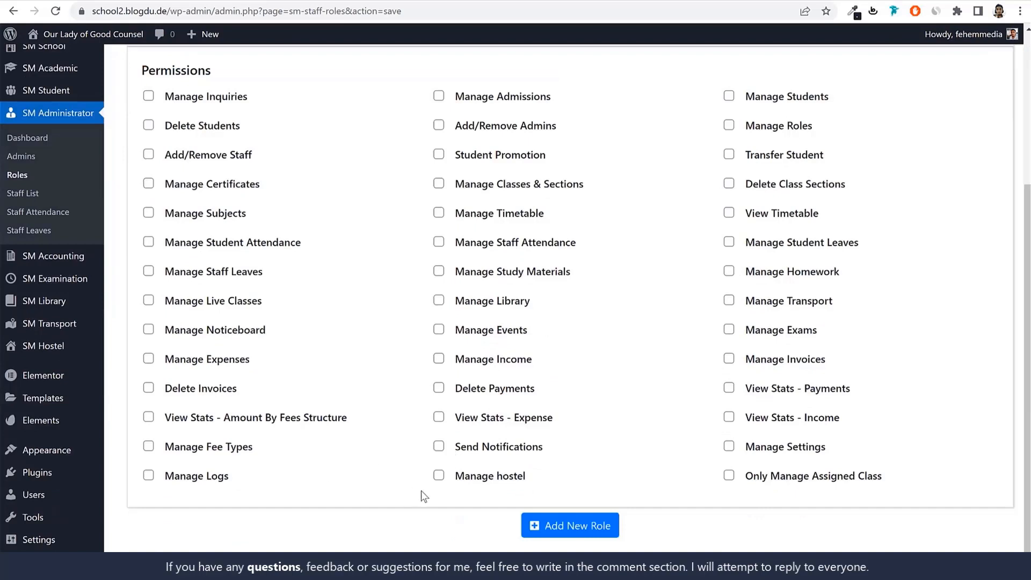
left_click(796, 305)
left_click(556, 537)
Start a new staff record from the staff list and name it Transport1
left_click(24, 193)
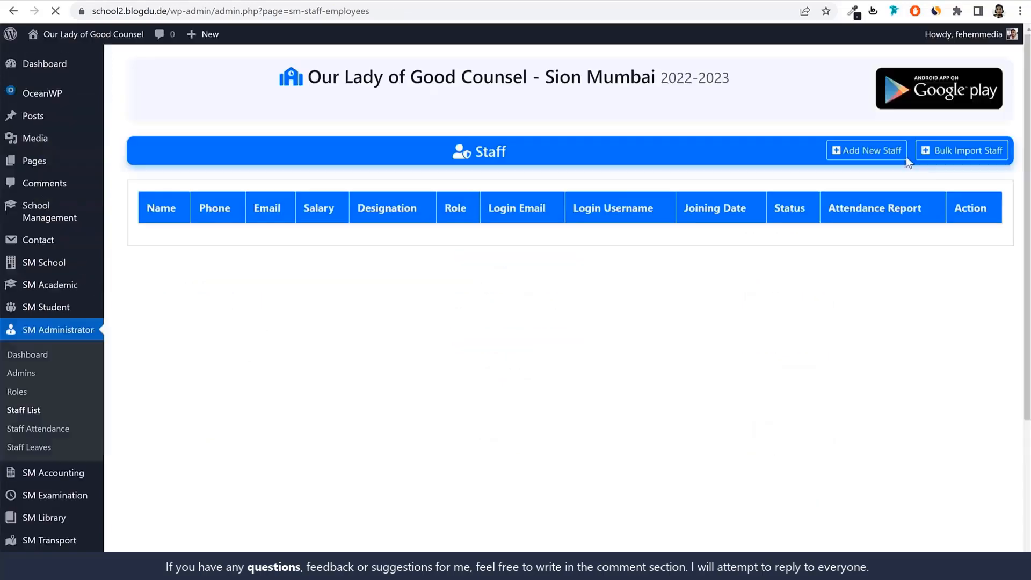
left_click(904, 155)
left_click(212, 242)
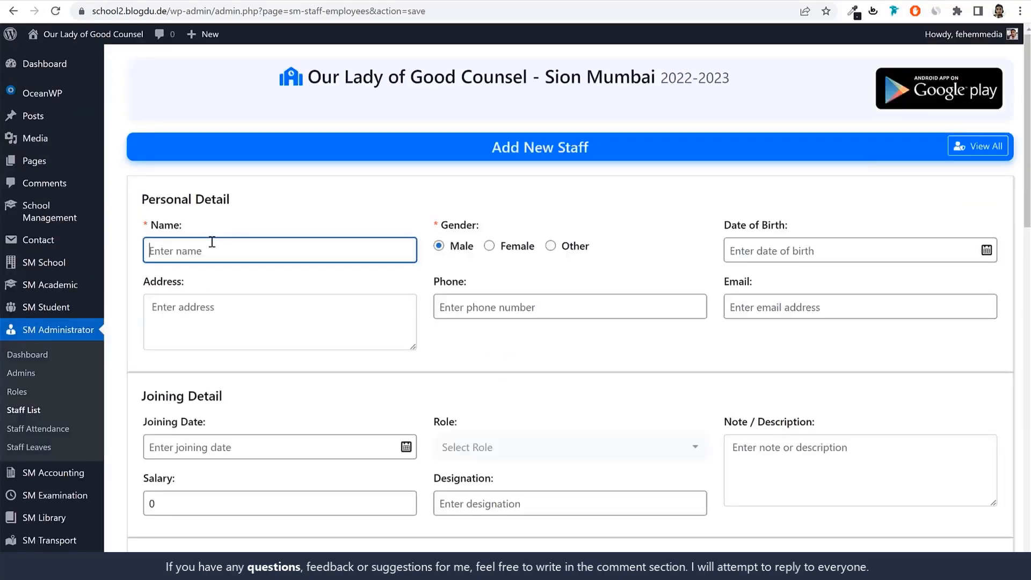
type("Transport1")
Fill in the transport staff's e-mail by reusing the name with a lowercase first letter and adding the mail domain
double_click(196, 240)
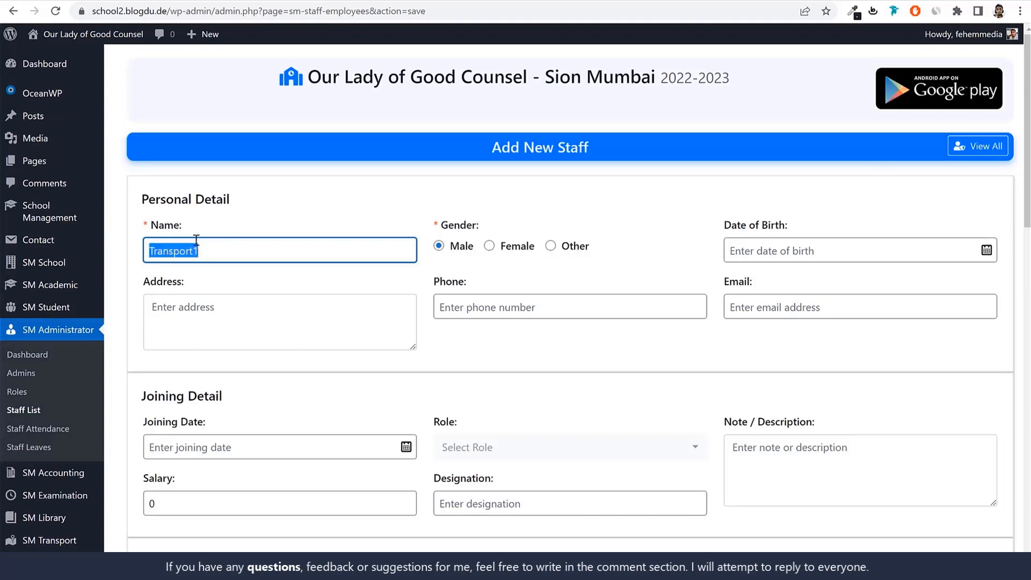
left_click(737, 300)
key("ctrl+v")
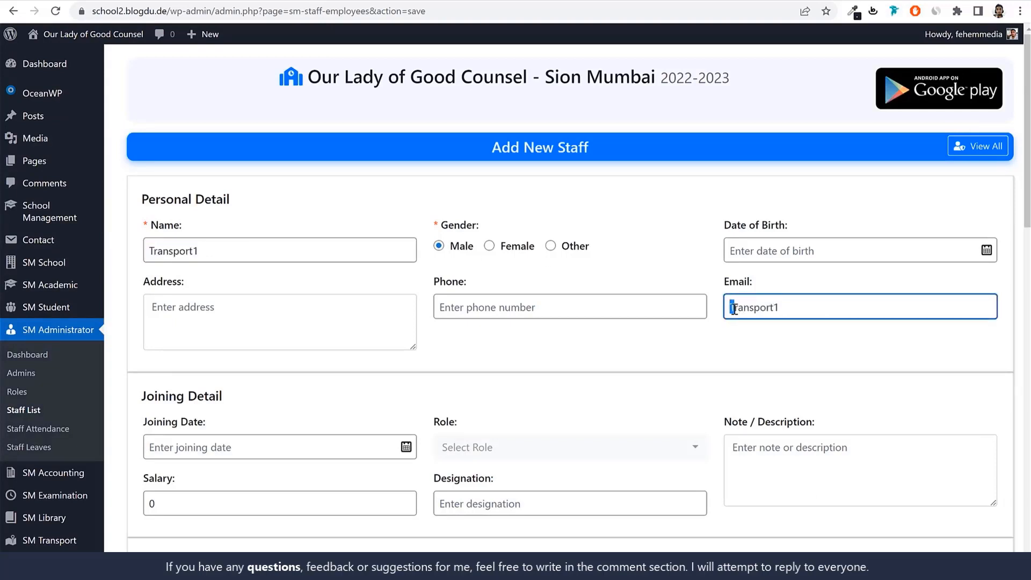
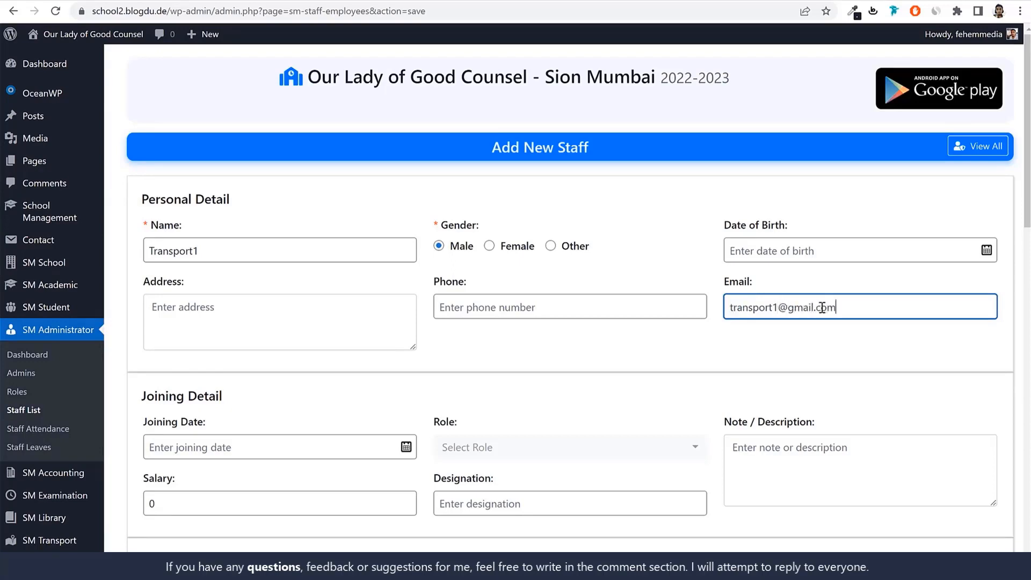
key("ctrl+a")
key("ctrl+c")
Assign the Transport role in the joining details, leaving the salary at its default
scroll(869, 358, "down", 5)
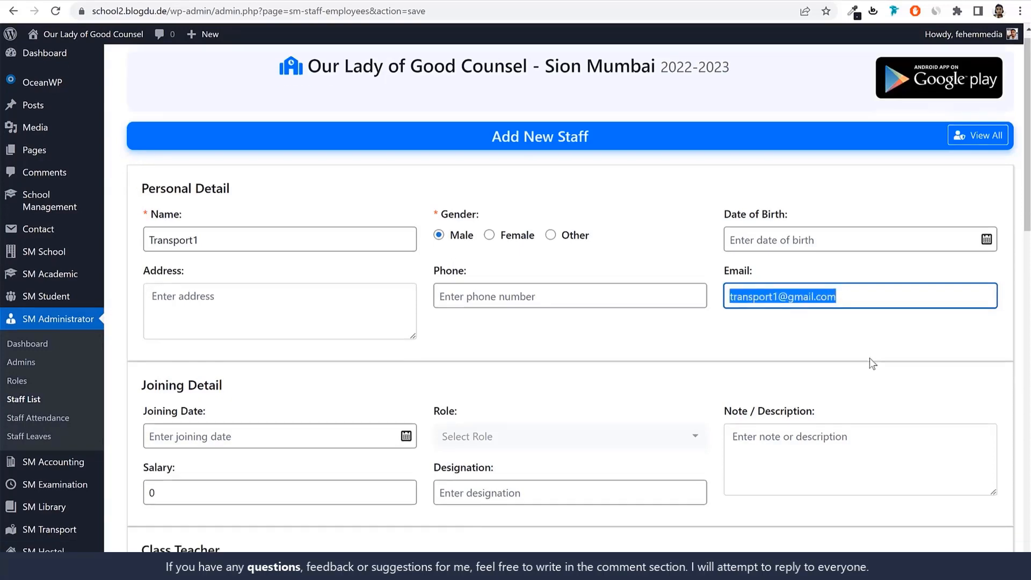
left_click(346, 350)
left_click(478, 350)
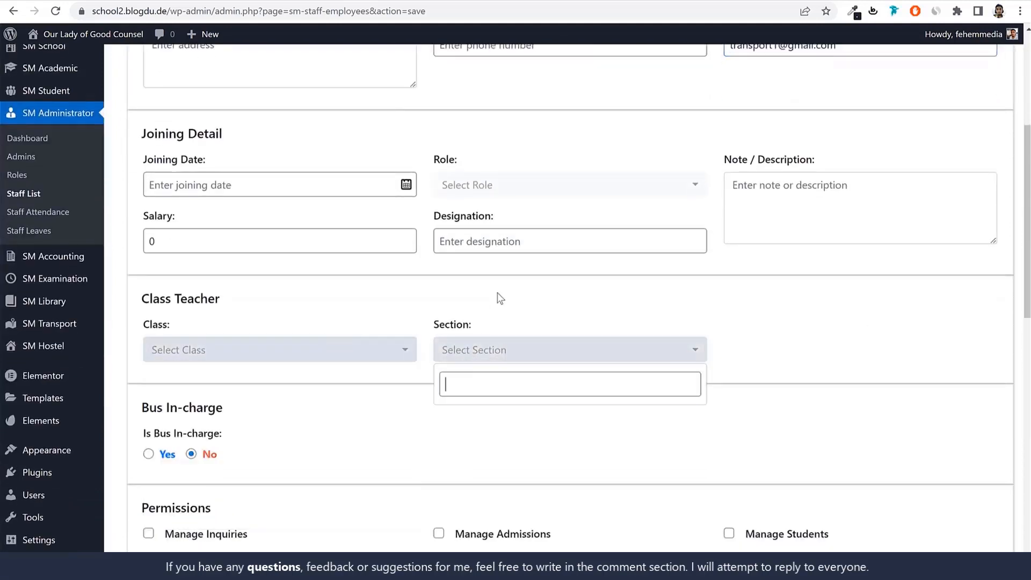
left_click(524, 194)
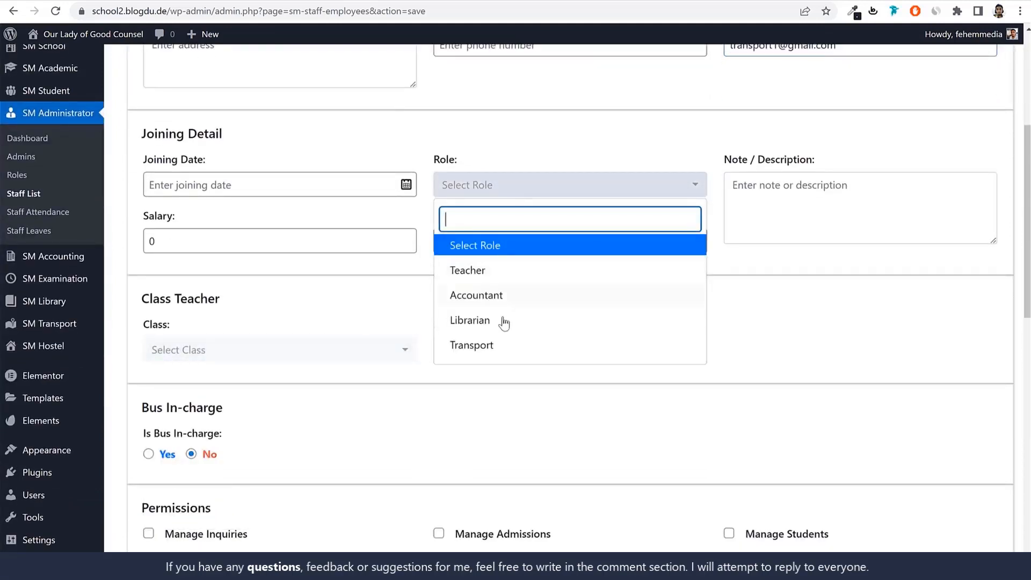
left_click(499, 344)
left_click(308, 248)
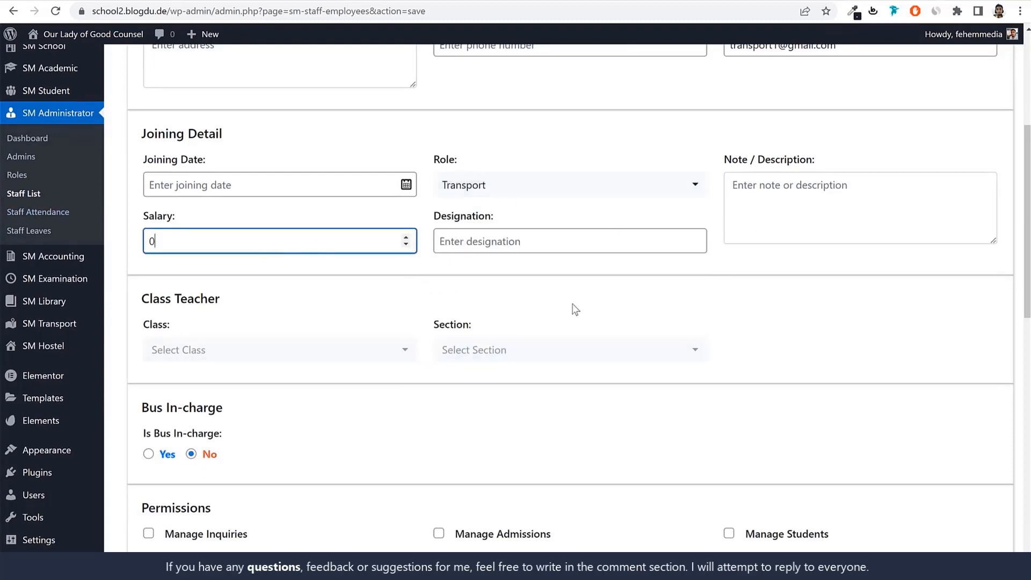
Set the transport staff's login detail to create a new user
scroll(730, 358, "down", 3)
scroll(730, 358, "down", 7)
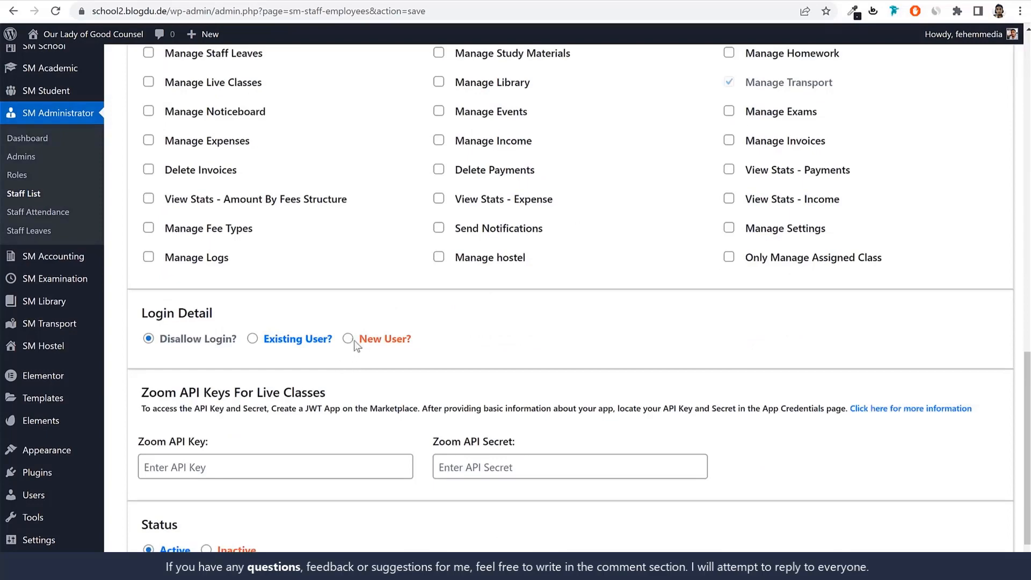
left_click(348, 340)
scroll(489, 366, "up", 3)
scroll(500, 375, "down", 6)
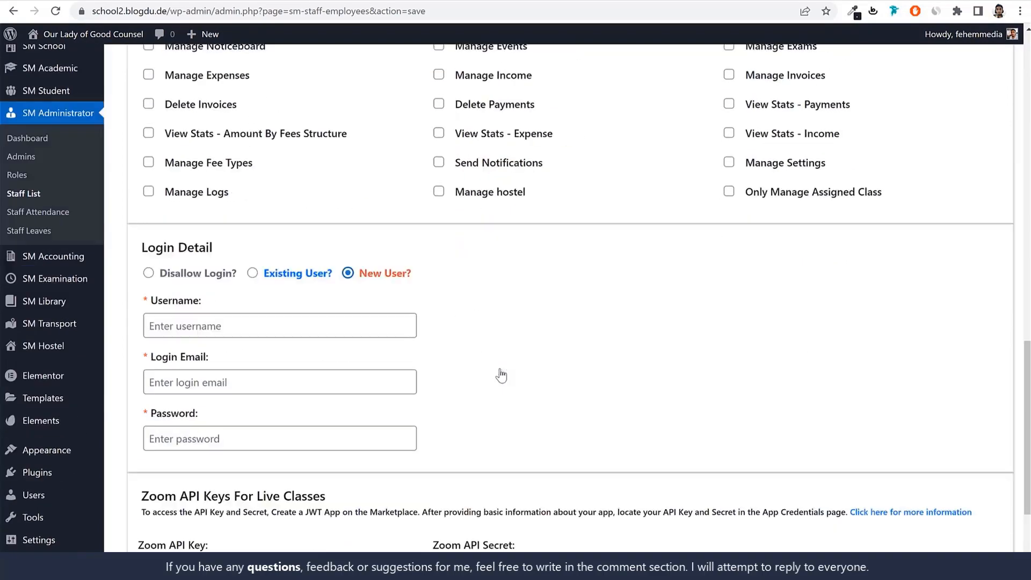
Fill in the username transport1 and reuse the staff e-mail as the login e-mail
left_click(276, 194)
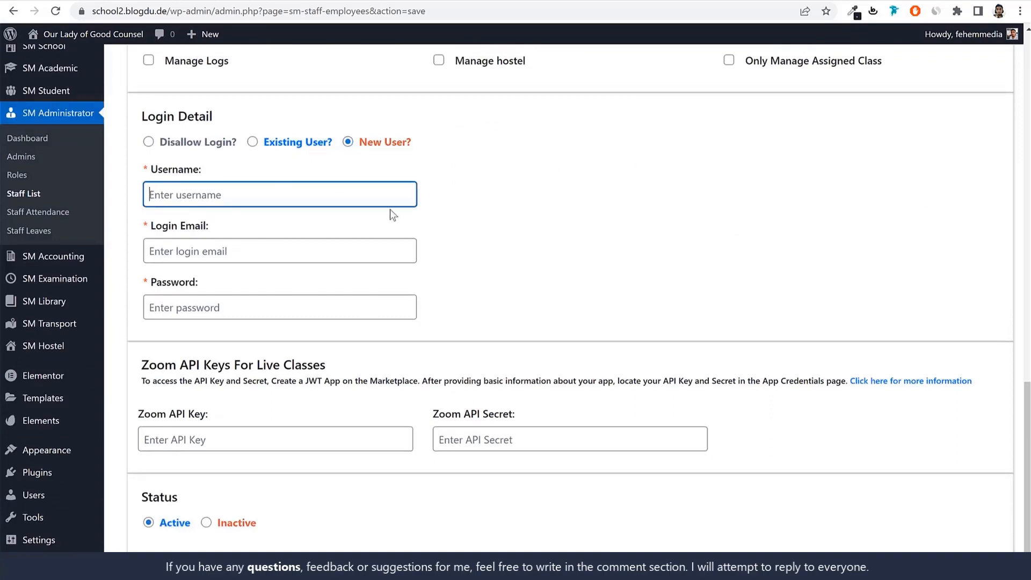
key("ctrl+v")
left_click_drag(202, 192, 355, 192)
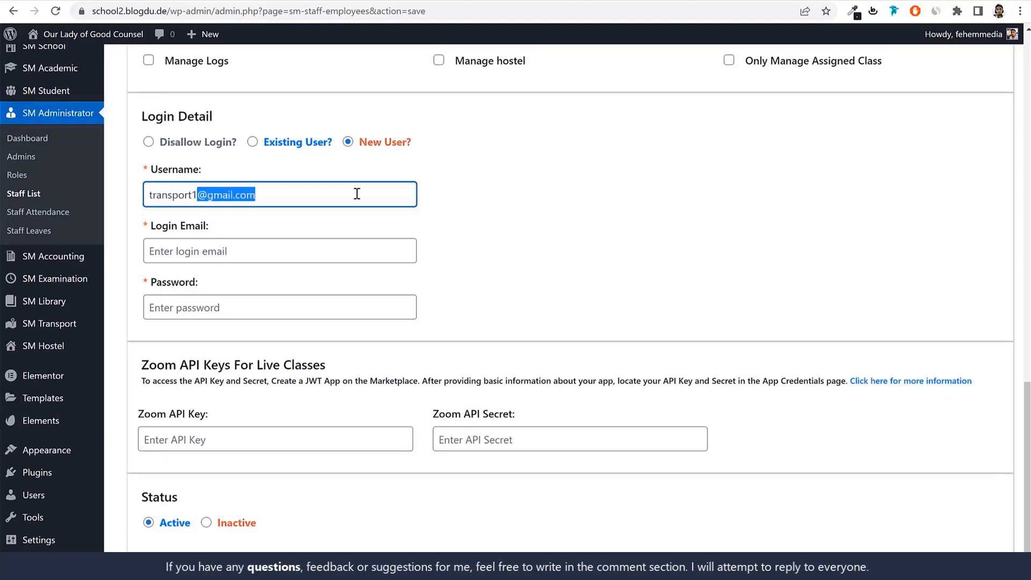
key("BackSpace")
key("Tab")
key("ctrl+v")
Enter the account password for the new login and add the transport staff member
left_click(255, 312)
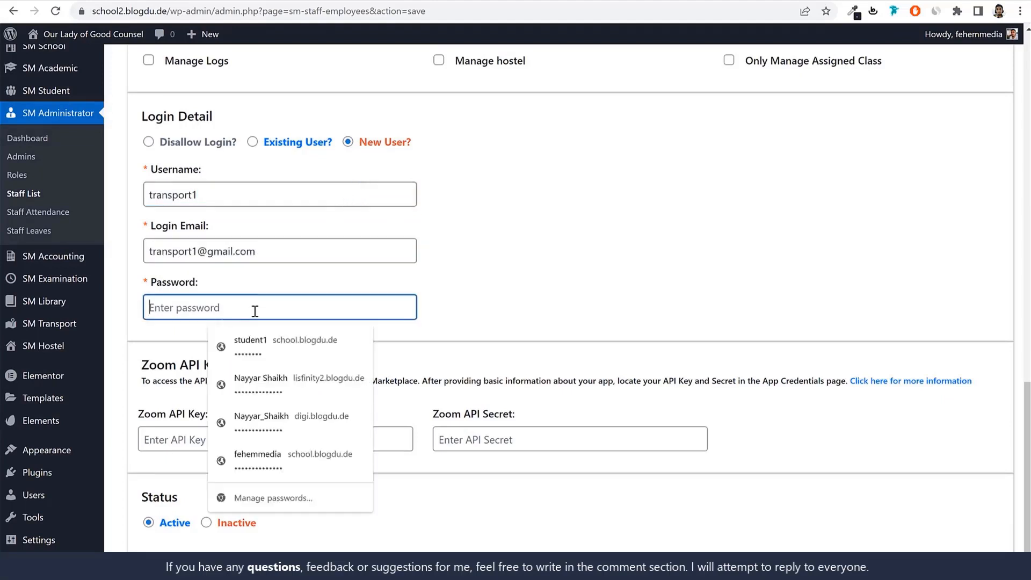
key("ctrl+v")
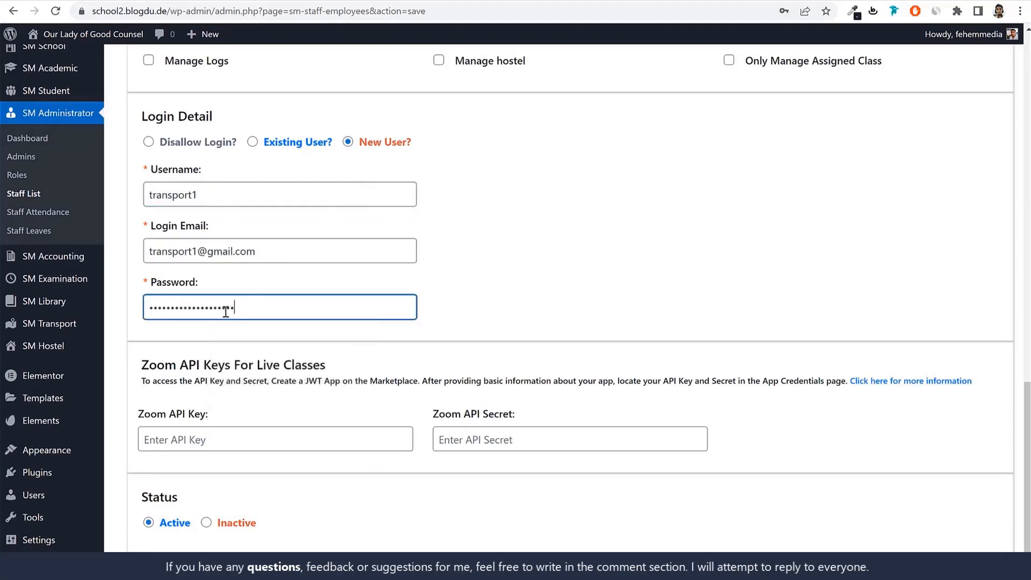
double_click(237, 205)
key("ctrl+c")
double_click(258, 304)
key("ctrl+v")
left_click(495, 297)
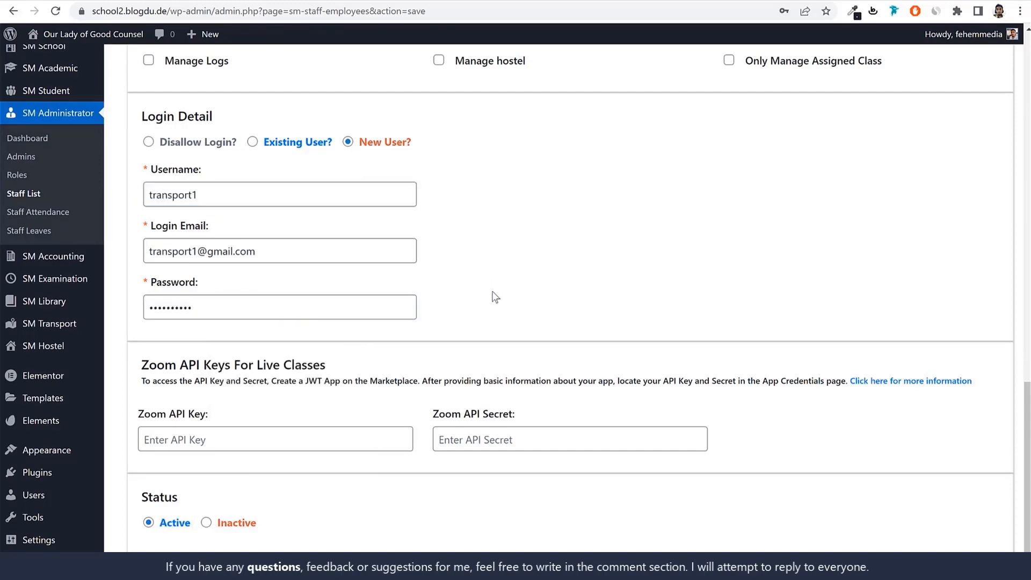
scroll(537, 376, "down", 1)
left_click(598, 528)
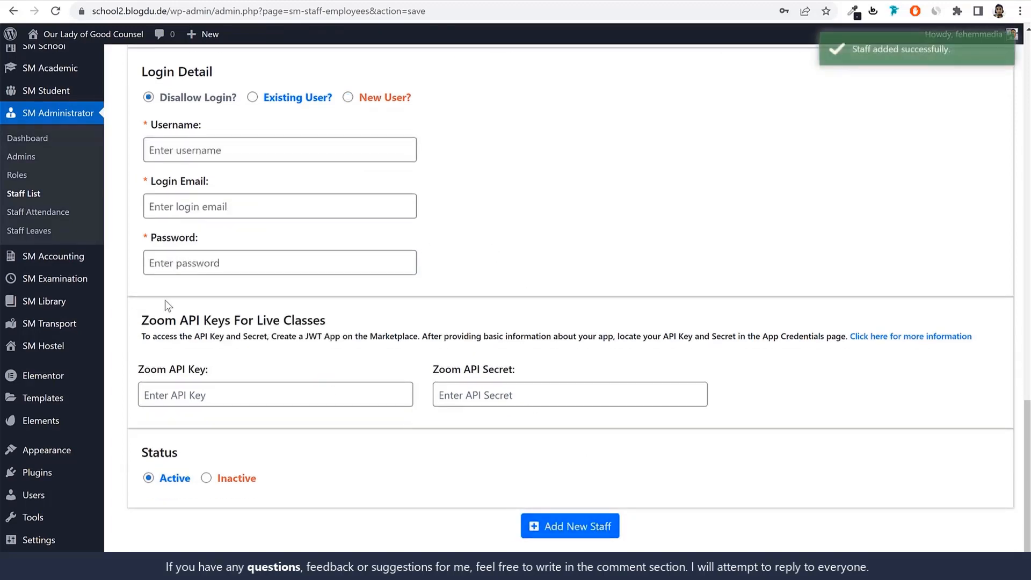
Open Accountant1 from the staff list for editing and set its login detail to create a new user
left_click(36, 196)
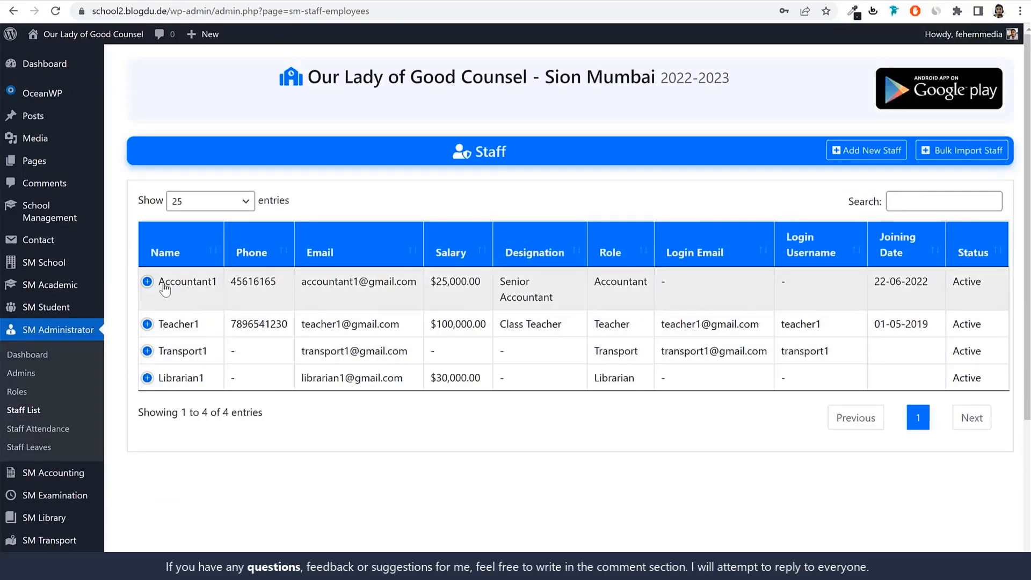
left_click(147, 283)
left_click(205, 356)
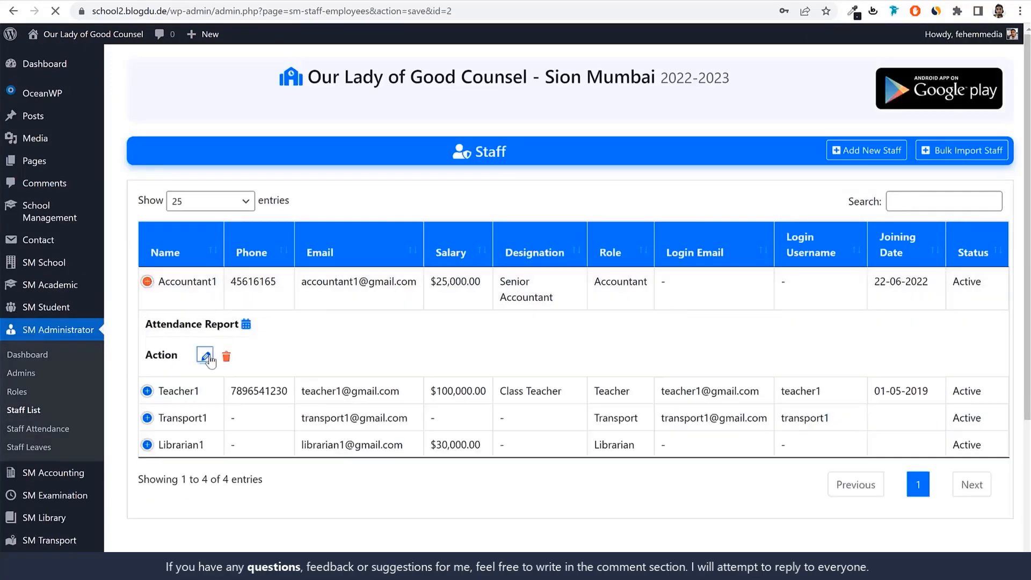
scroll(647, 368, "down", 15)
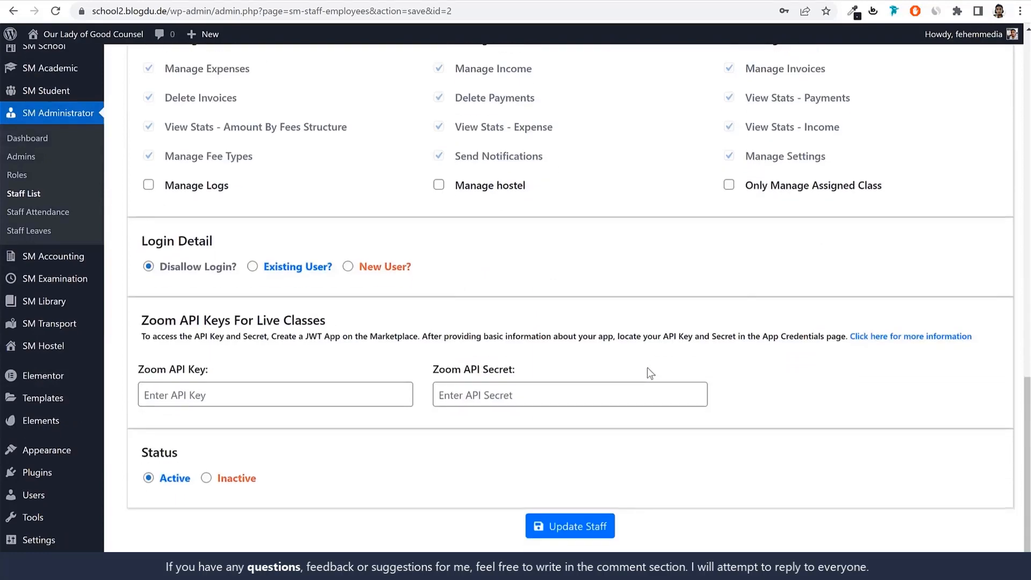
scroll(281, 259, "up", 3)
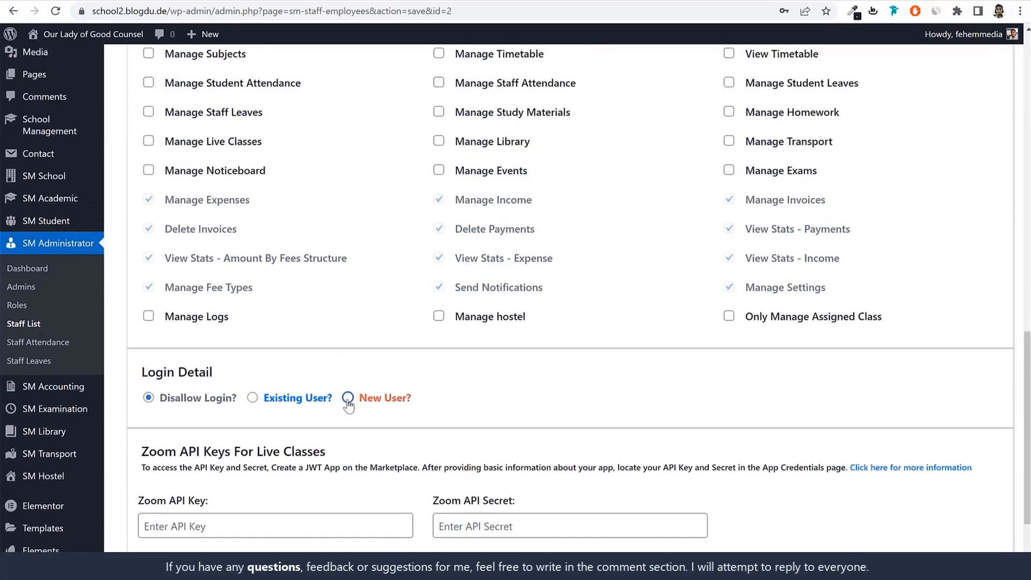
left_click(348, 397)
Fill in the username accountant1 by reusing the first part of the accountant's e-mail, and complete the login e-mail
scroll(273, 255, "up", 12)
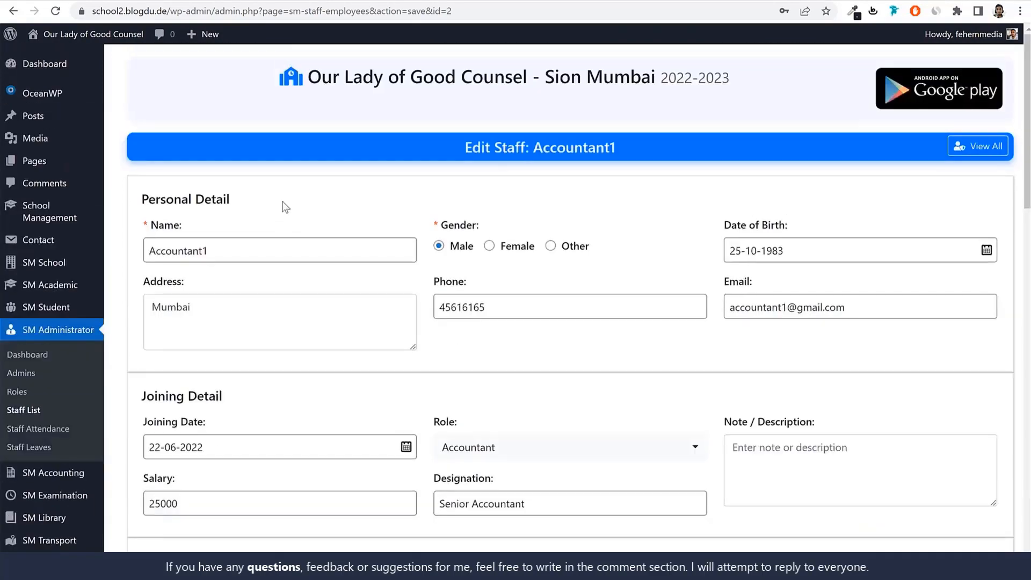
left_click(273, 255)
double_click(789, 309)
scroll(599, 387, "down", 12)
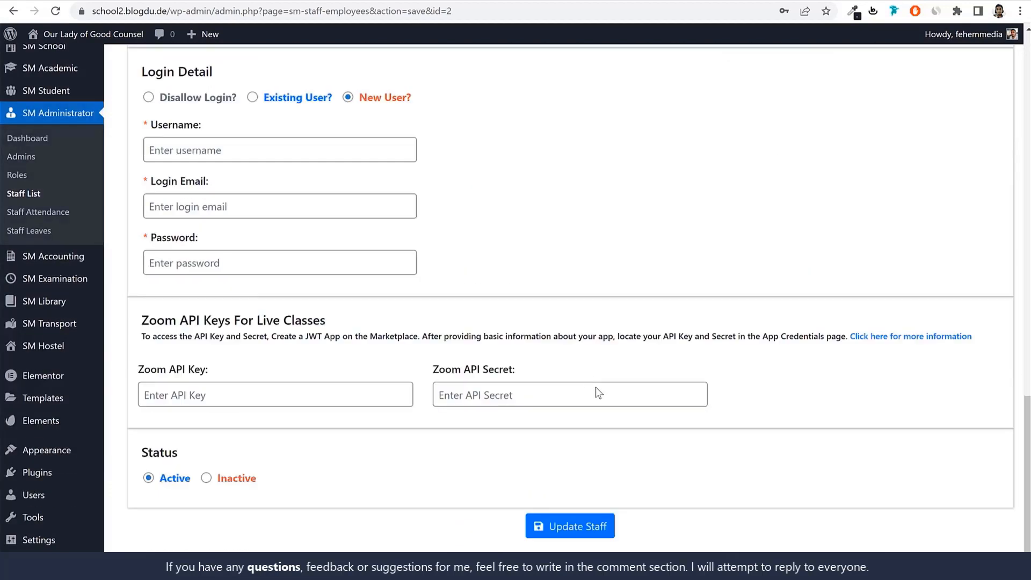
left_click(282, 156)
key("ctrl+v")
left_click(265, 203)
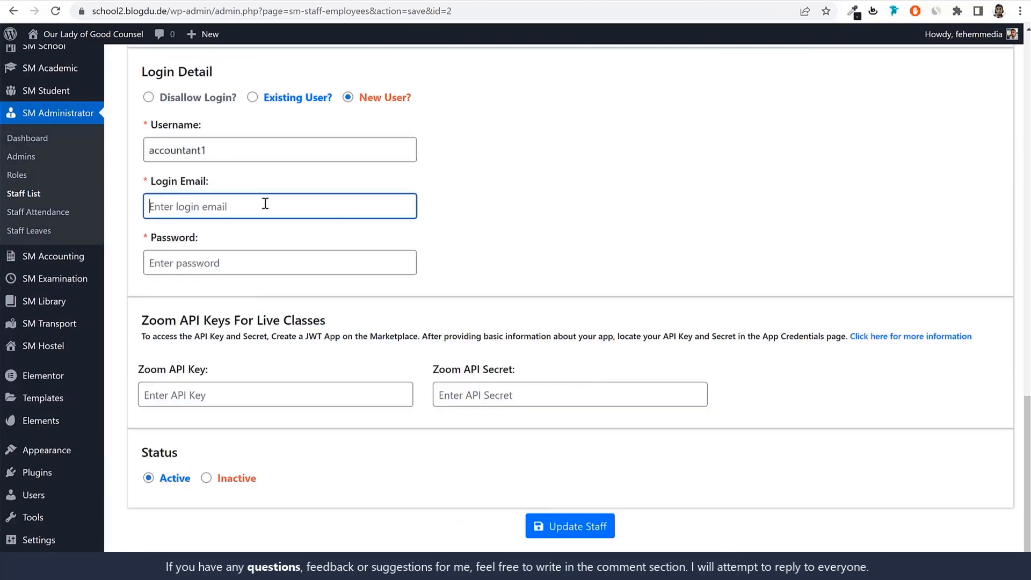
key("ctrl+v")
type("@gma")
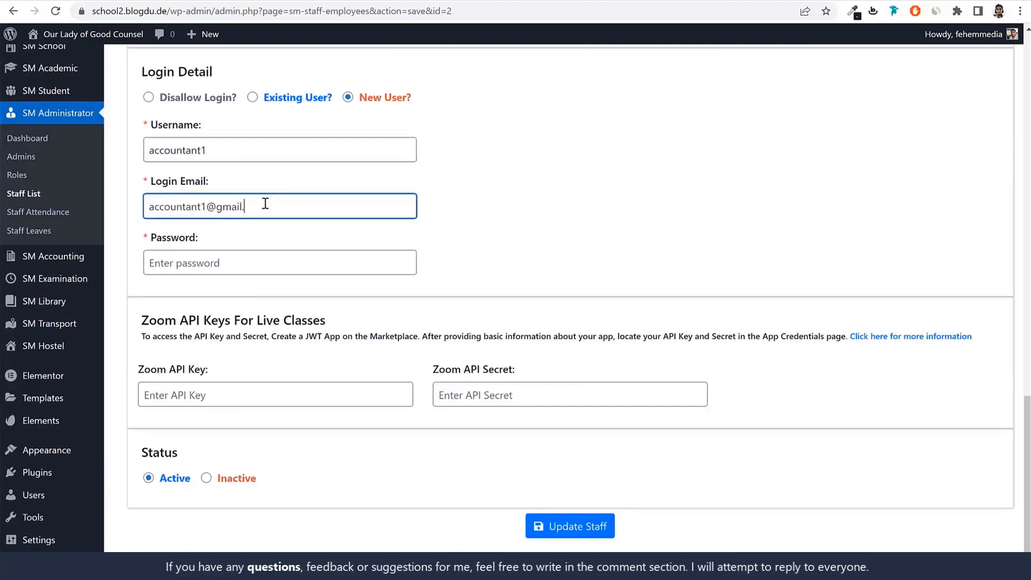
Enter the accountant's account password and update the staff record, returning to the staff list
key("Tab")
key("ctrl+v")
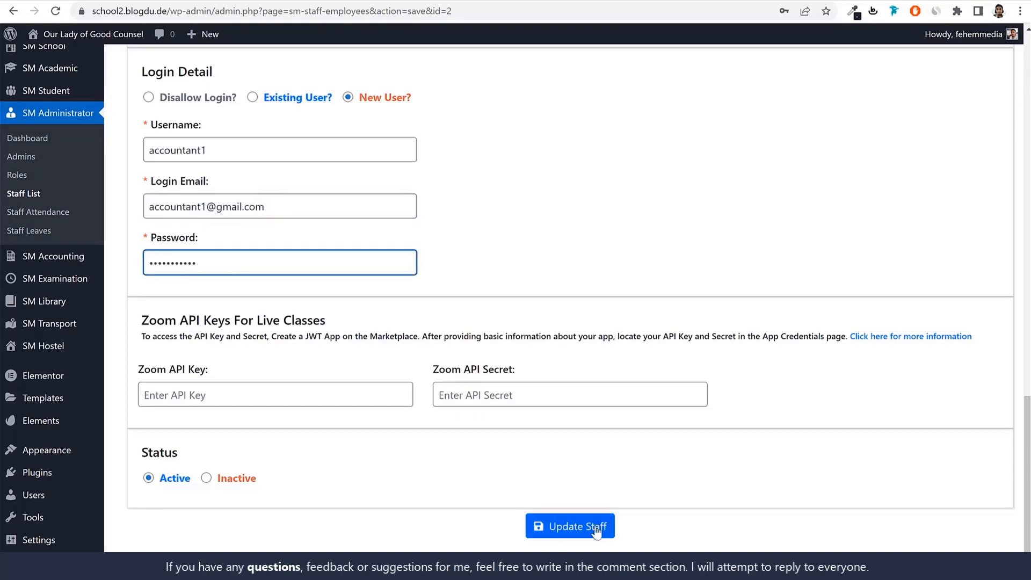
left_click(564, 530)
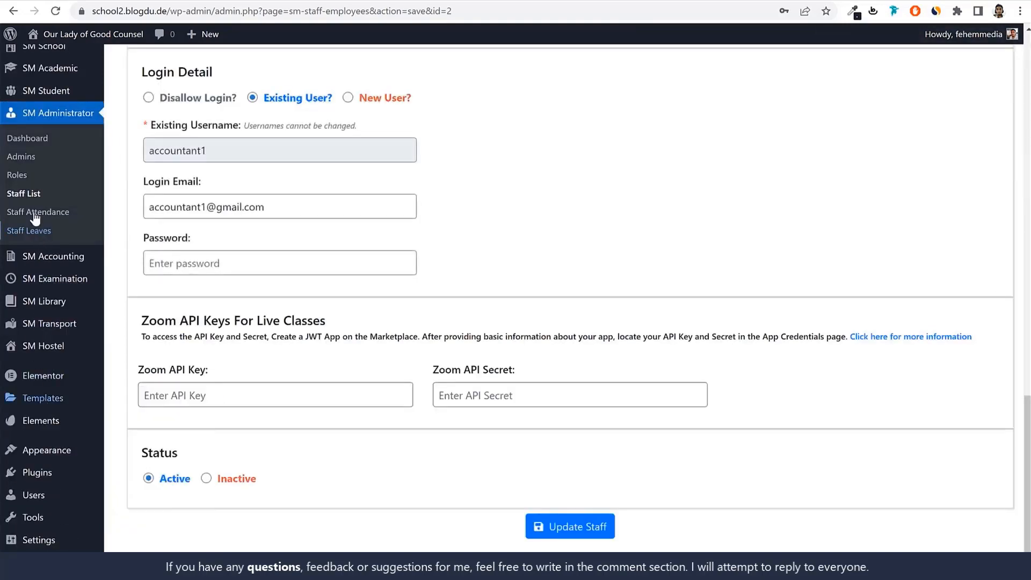
left_click(24, 195)
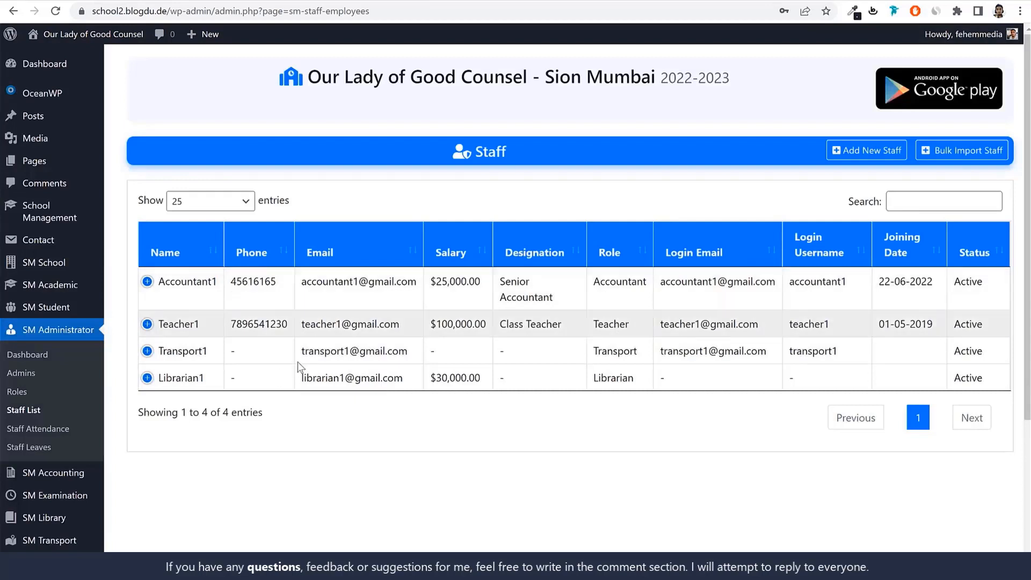
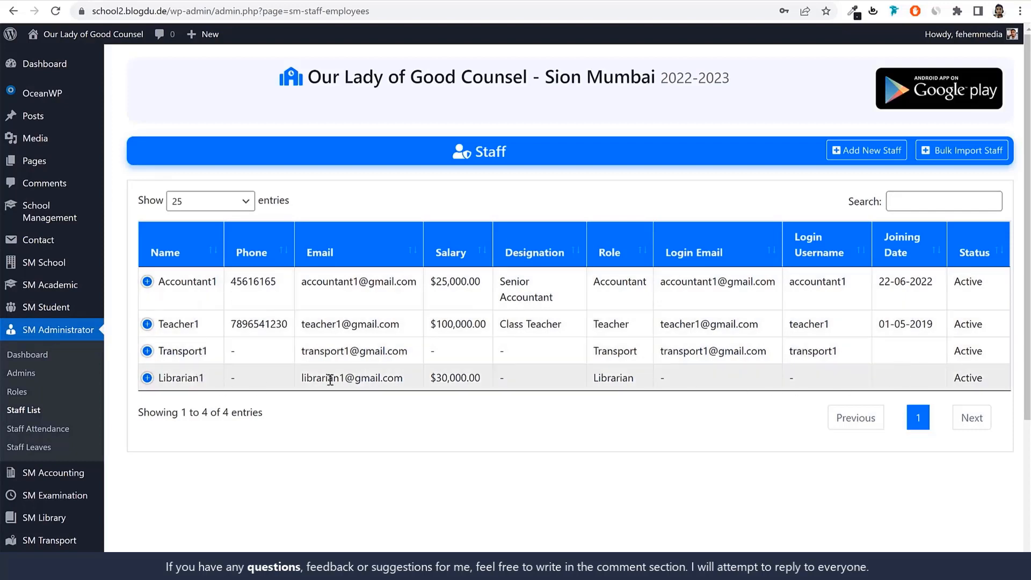
Open the Librarian1 staff record for editing and set its login type to New User
left_click(155, 382)
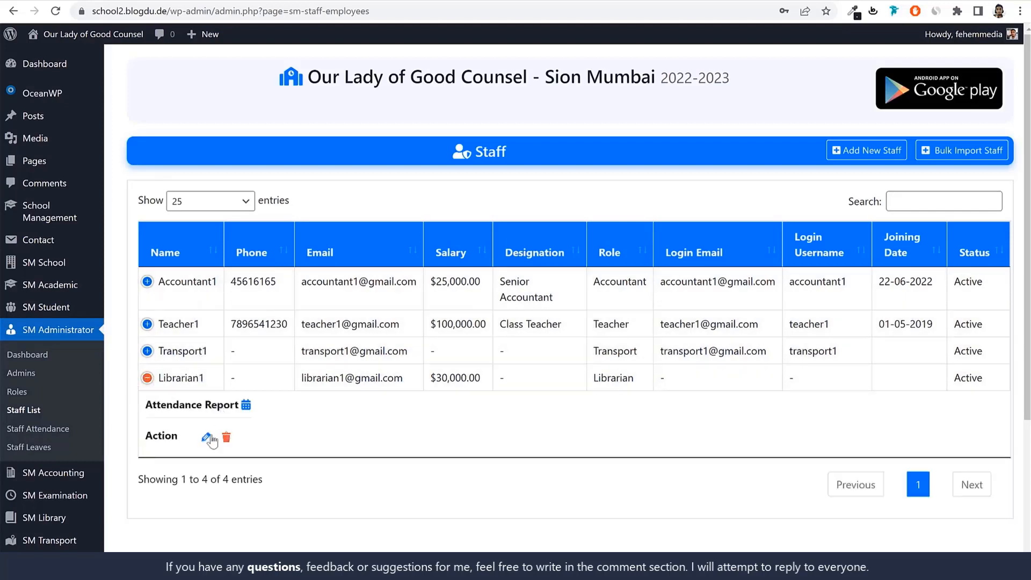
left_click(203, 436)
scroll(461, 284, "down", 20)
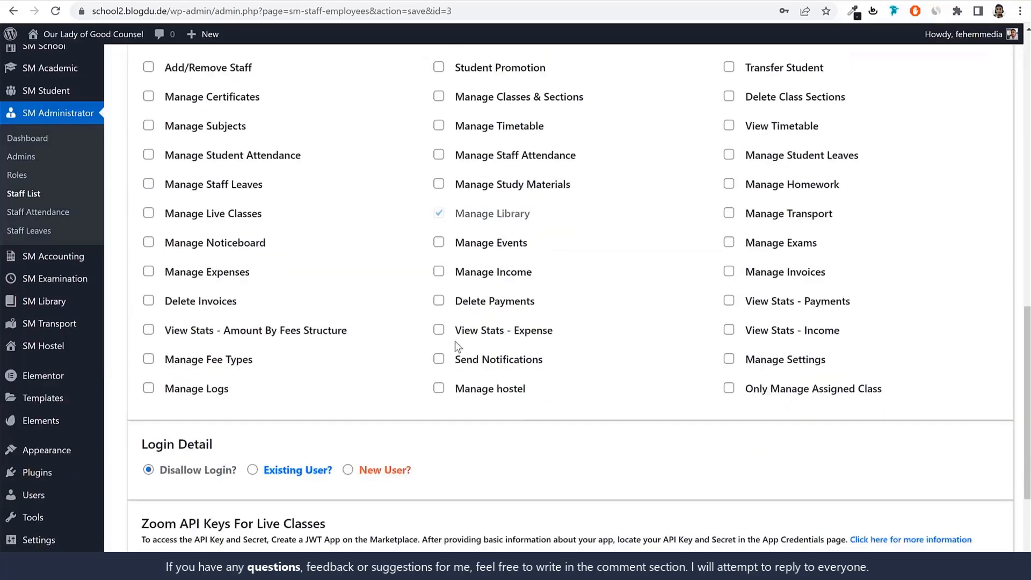
left_click(348, 267)
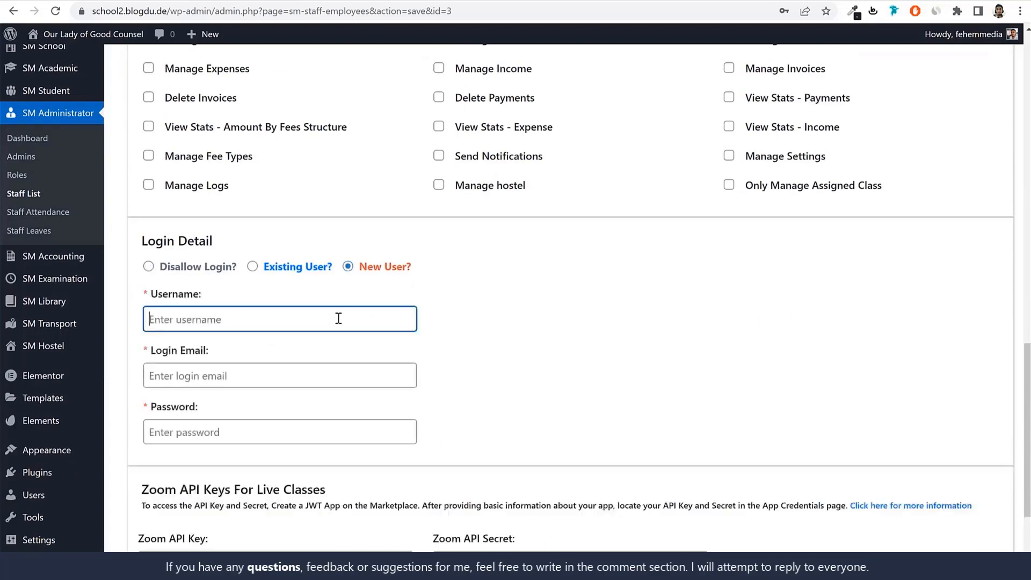
Copy the email address from the librarian's personal details into the Login Email field
scroll(333, 279, "up", 20)
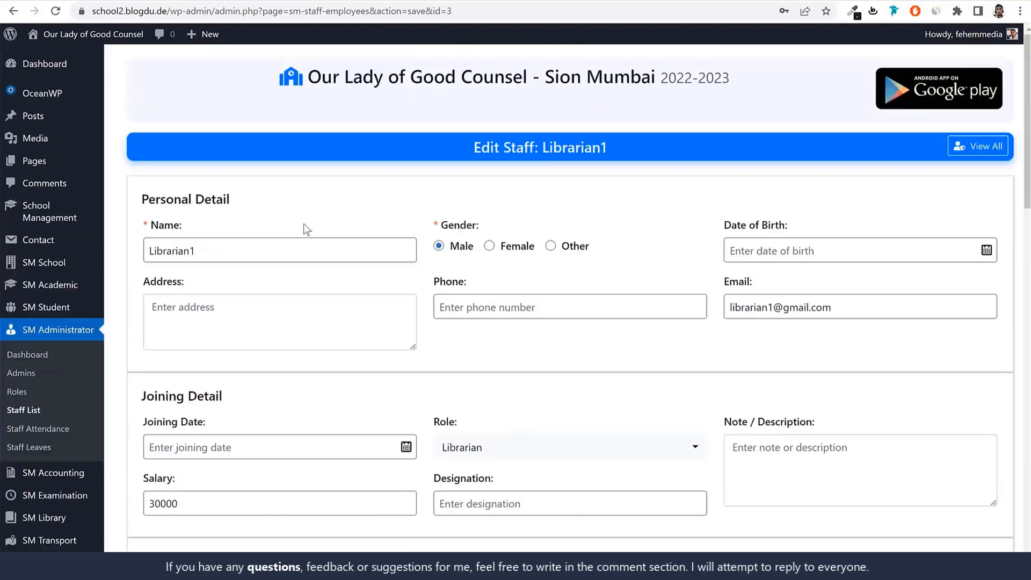
left_click(769, 310)
key("ctrl+a")
key("ctrl+c")
scroll(790, 329, "down", 15)
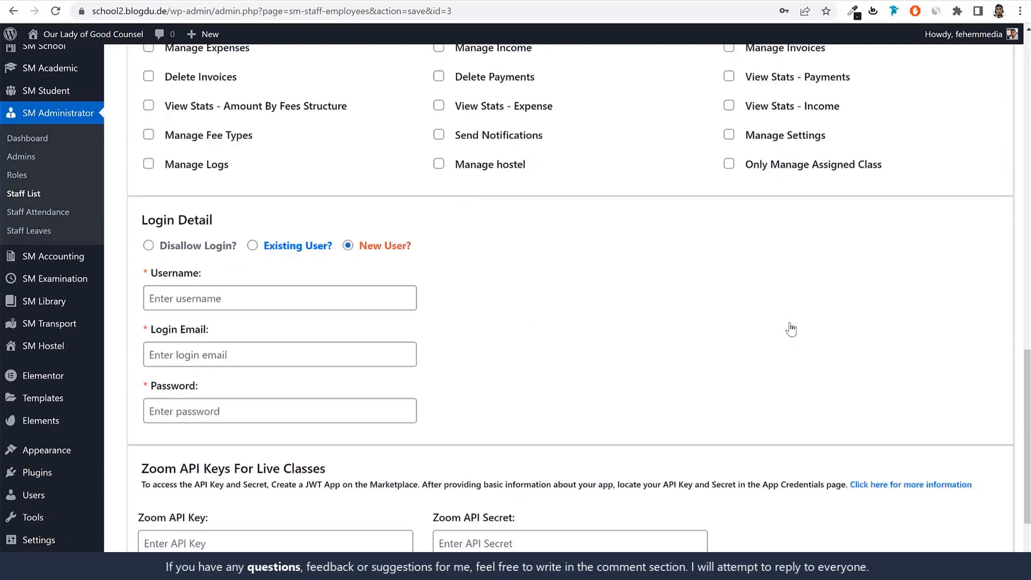
scroll(790, 329, "down", 3)
left_click(325, 208)
key("ctrl+v")
Set the librarian's login username to librarian1 by removing the domain part of the pasted email
left_click(224, 151)
key("ctrl+v")
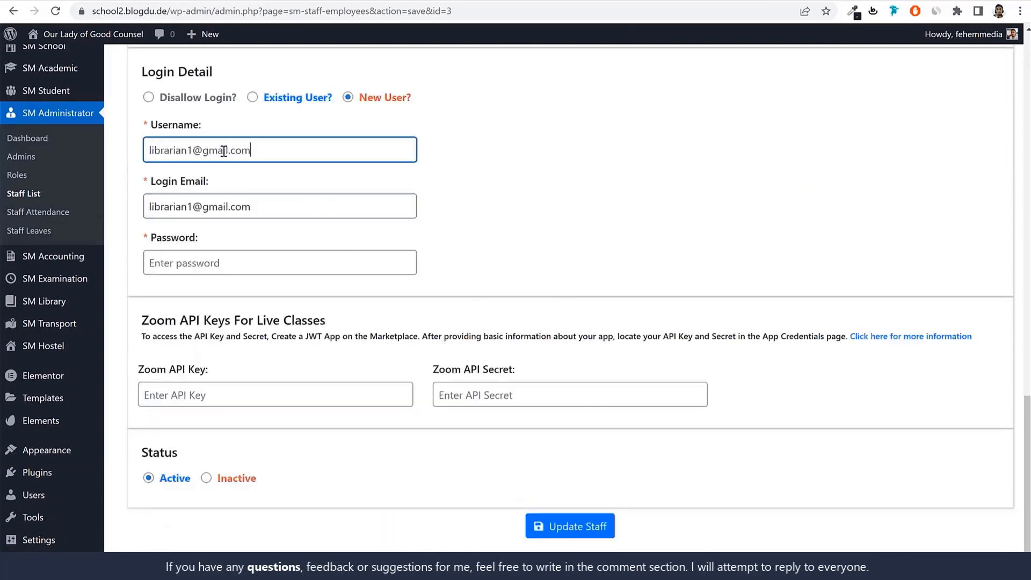
key("shift+End")
key("Delete")
key("ctrl+a")
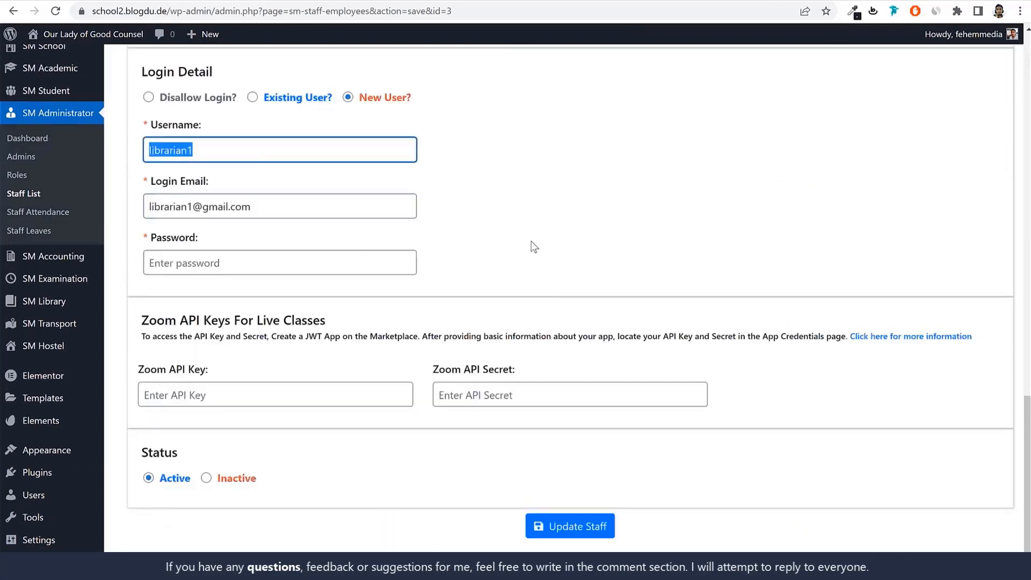
Fill in the librarian's login password and save the updated staff record
left_click(300, 260)
key("ctrl+v")
left_click(574, 536)
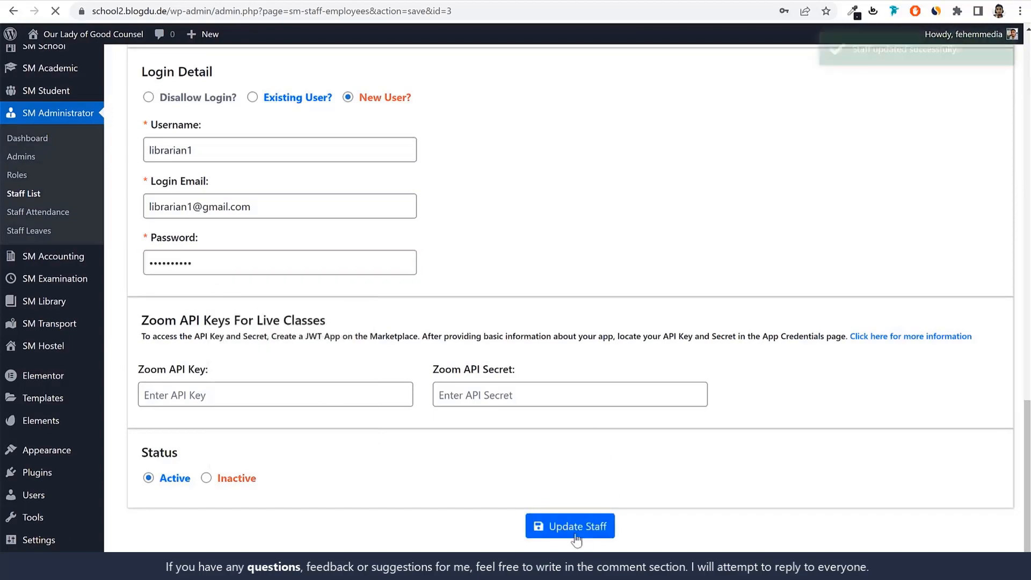
Review the saved Librarian1 record, including its login details, role and permissions
scroll(688, 381, "up", 15)
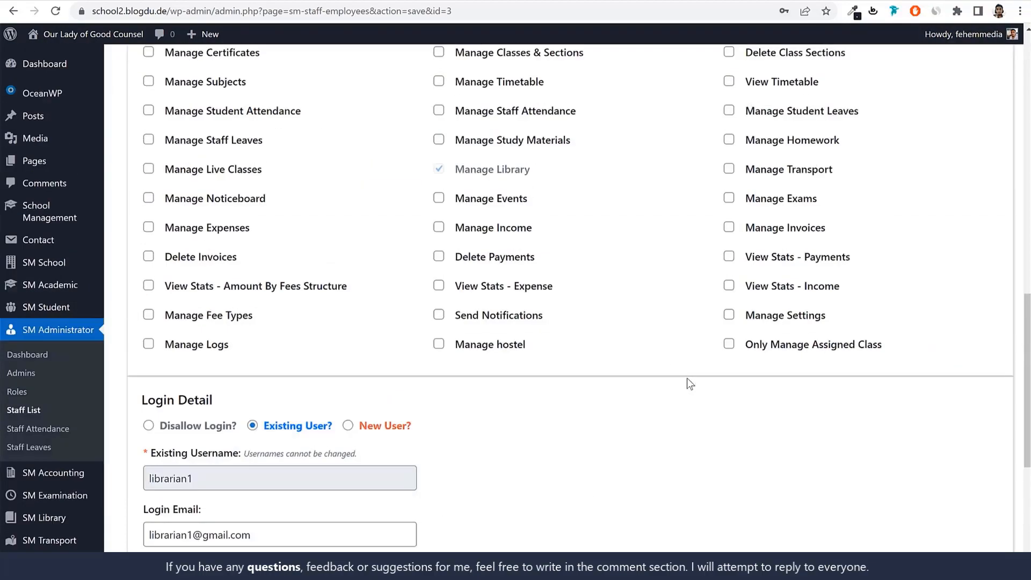
scroll(689, 397, "up", 10)
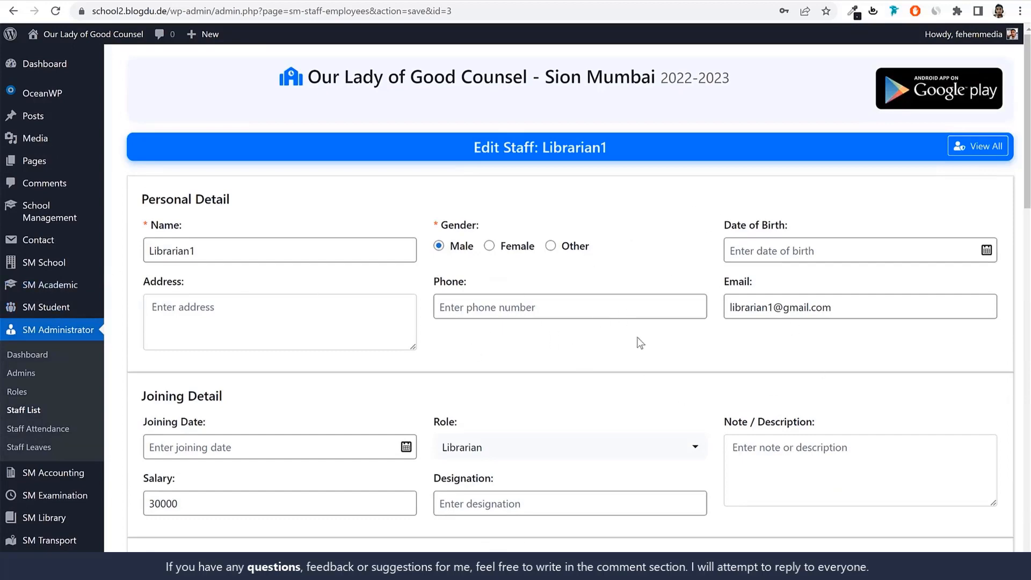
scroll(642, 371, "down", 16)
scroll(642, 373, "up", 11)
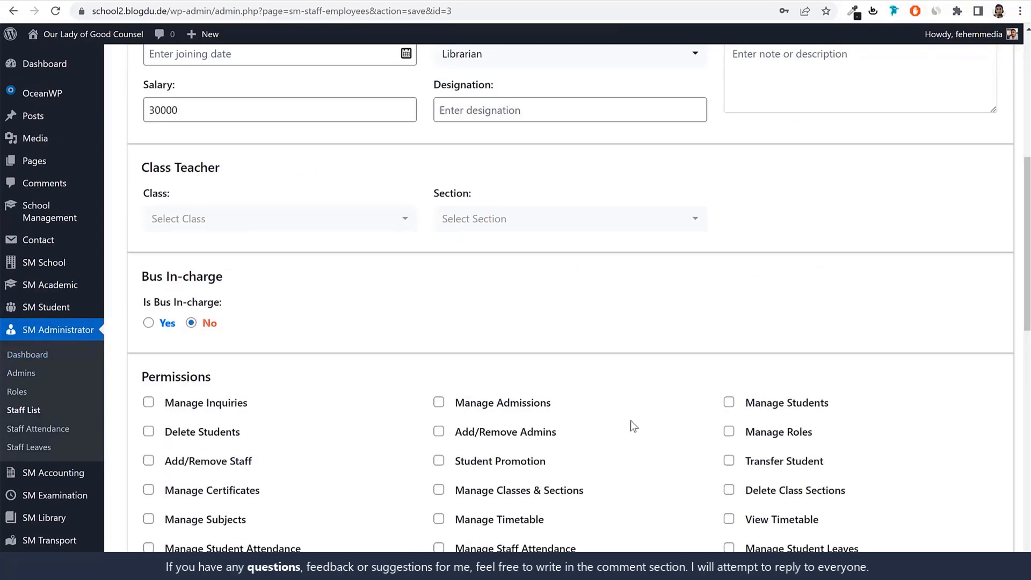
scroll(630, 421, "up", 3)
scroll(648, 397, "up", 5)
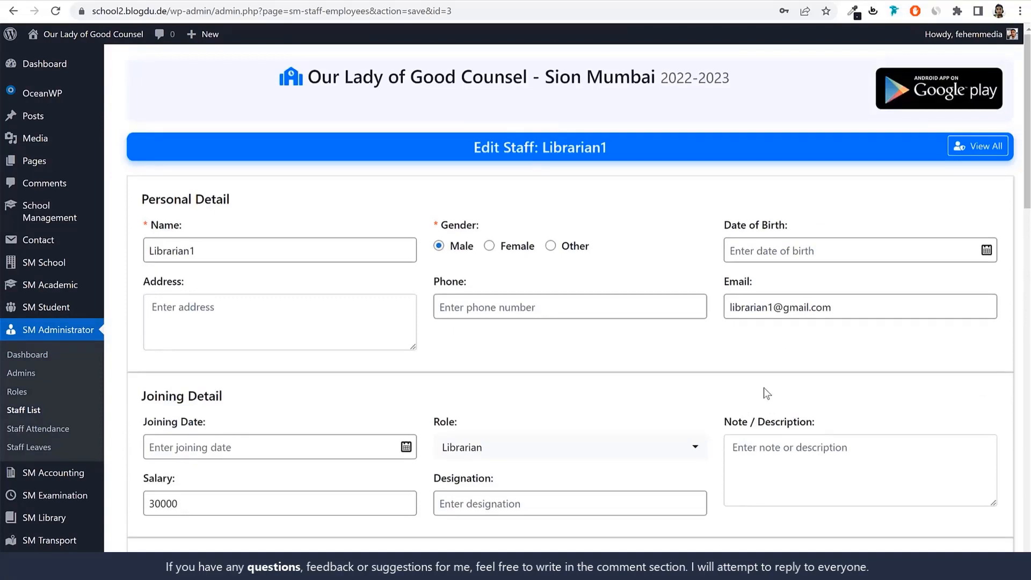
Start a new administrator entry from the Admins list and name it Admin1
left_click(27, 372)
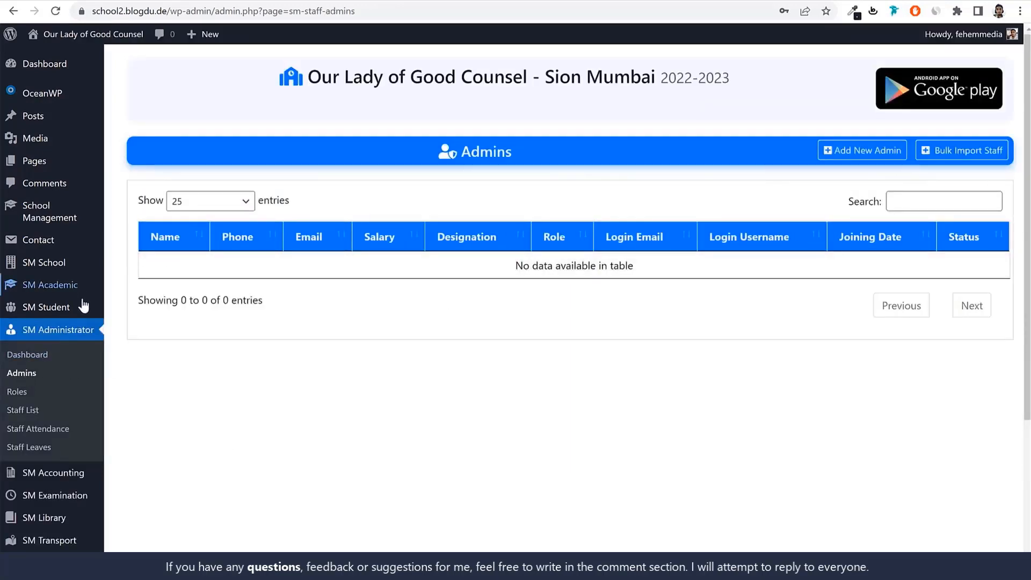
left_click(860, 150)
left_click(244, 241)
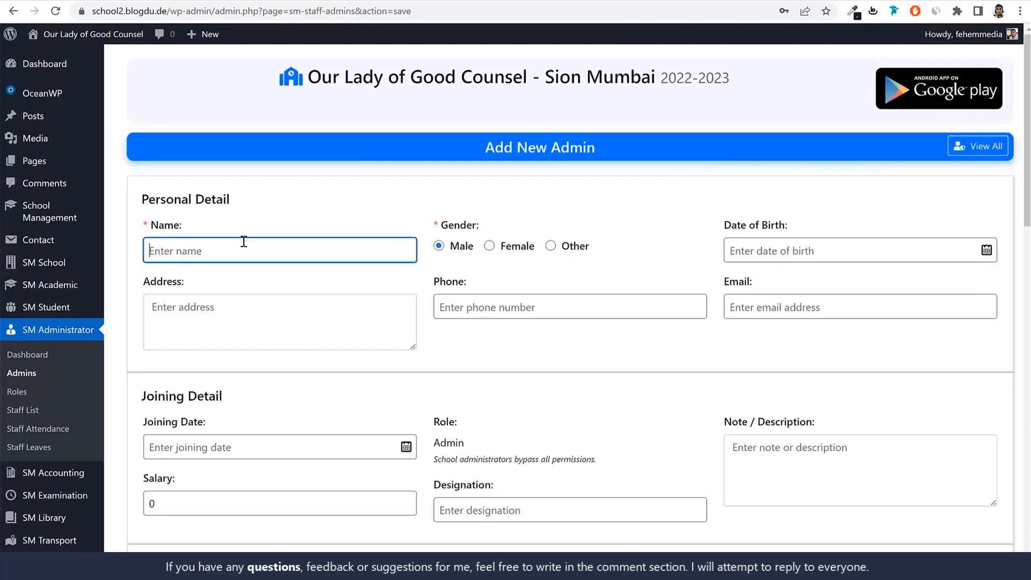
type("Admin1")
Set the new admin's salary to 50000 in the joining details, leaving the designation blank
scroll(827, 339, "down", 5)
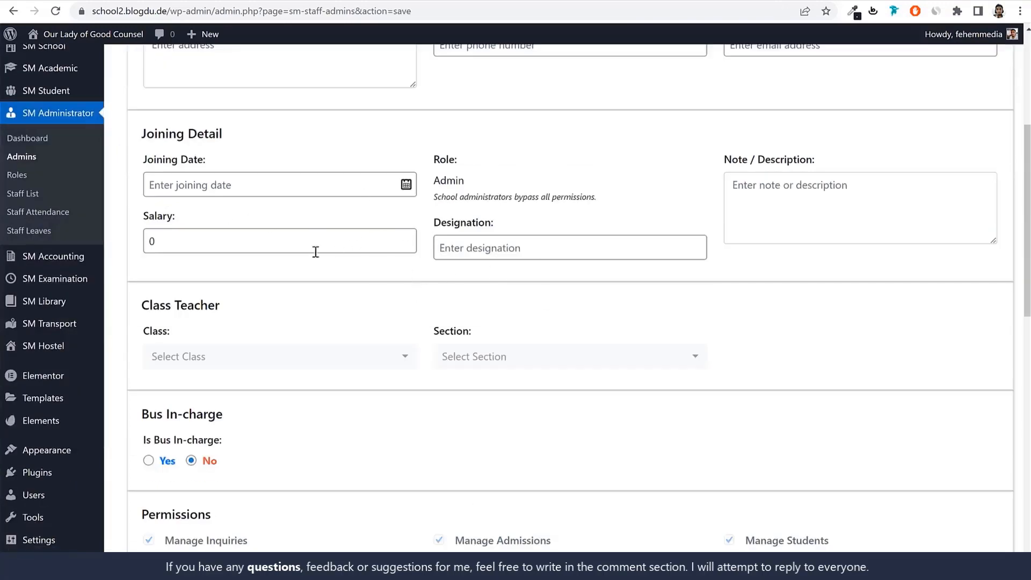
double_click(316, 252)
type("50000")
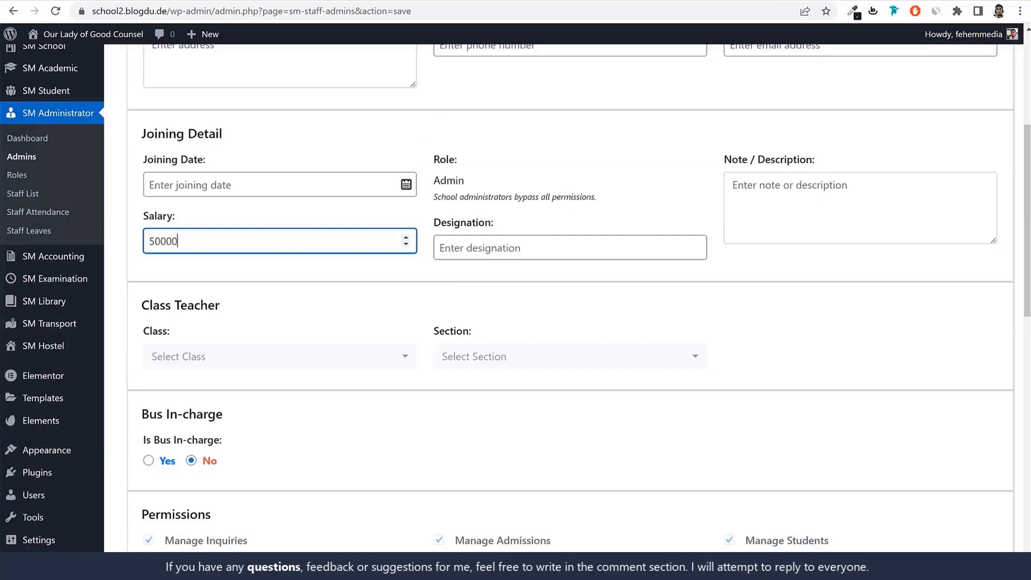
left_click(537, 245)
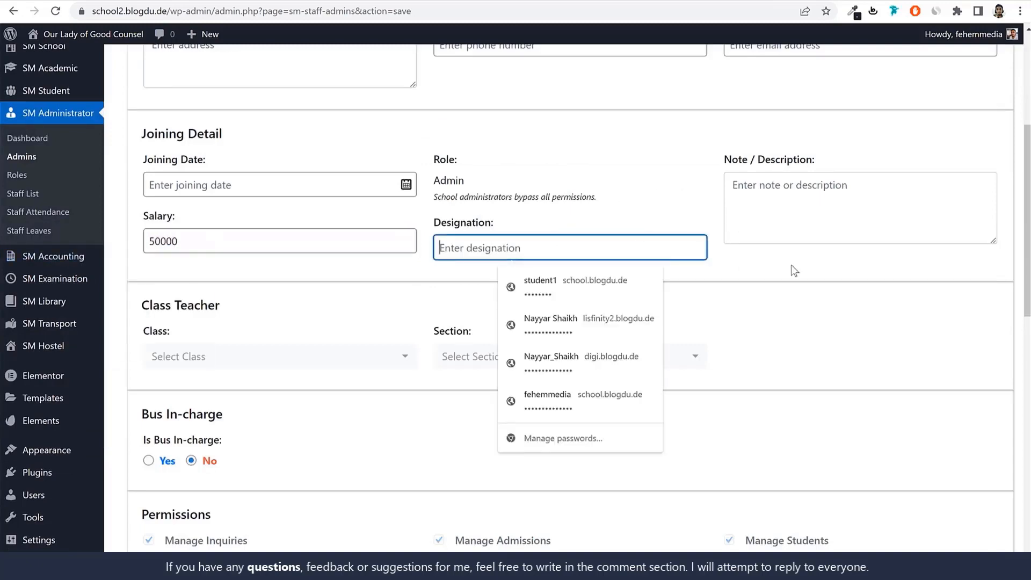
left_click(865, 274)
Examine the new admin's role, the note about bypassing permissions, and the full permissions list
scroll(855, 279, "down", 4)
scroll(855, 279, "up", 5)
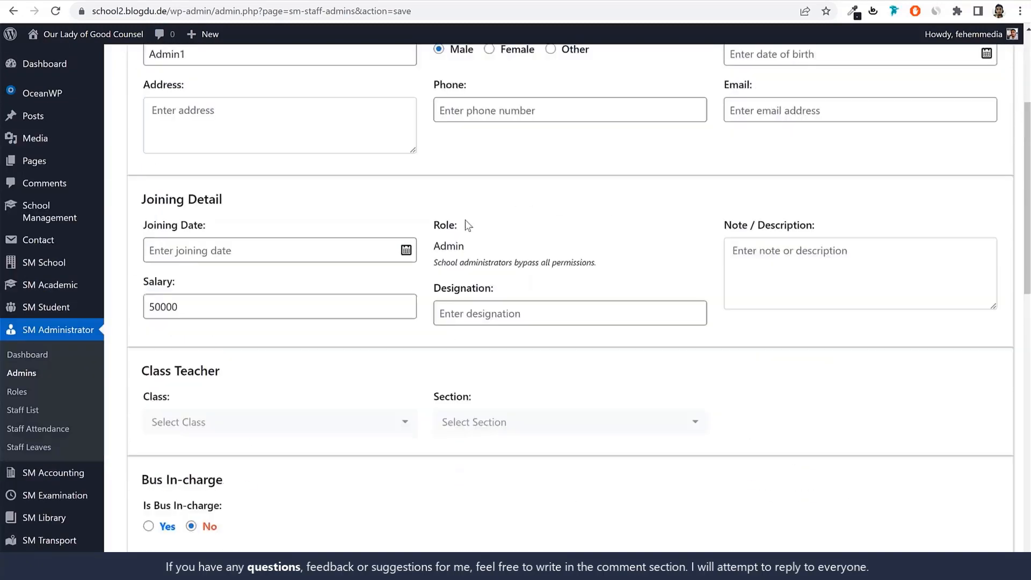
left_click_drag(466, 247, 433, 247)
left_click_drag(493, 263, 611, 266)
left_click(608, 266)
scroll(787, 354, "down", 1)
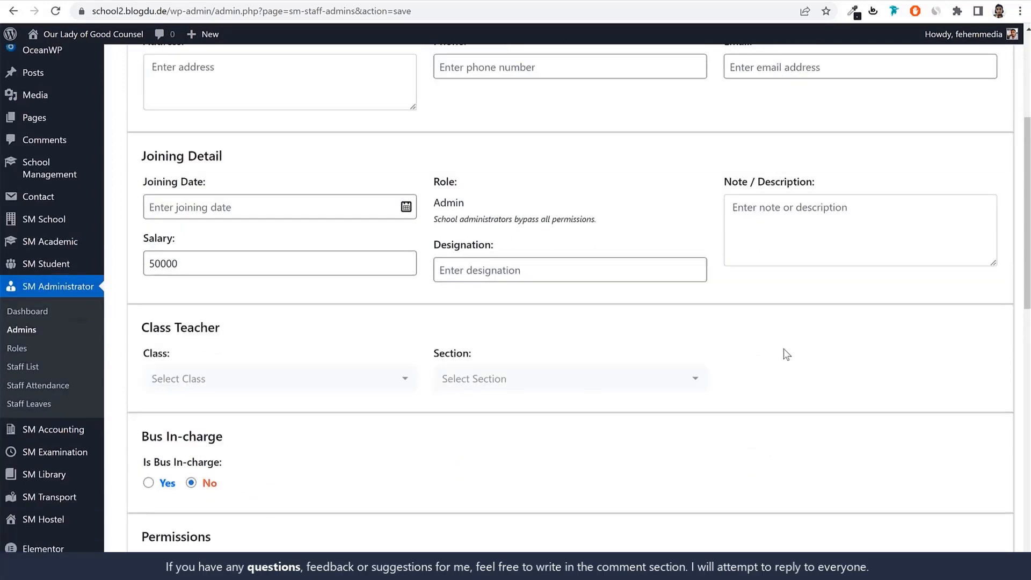
scroll(787, 354, "down", 4)
scroll(694, 222, "down", 10)
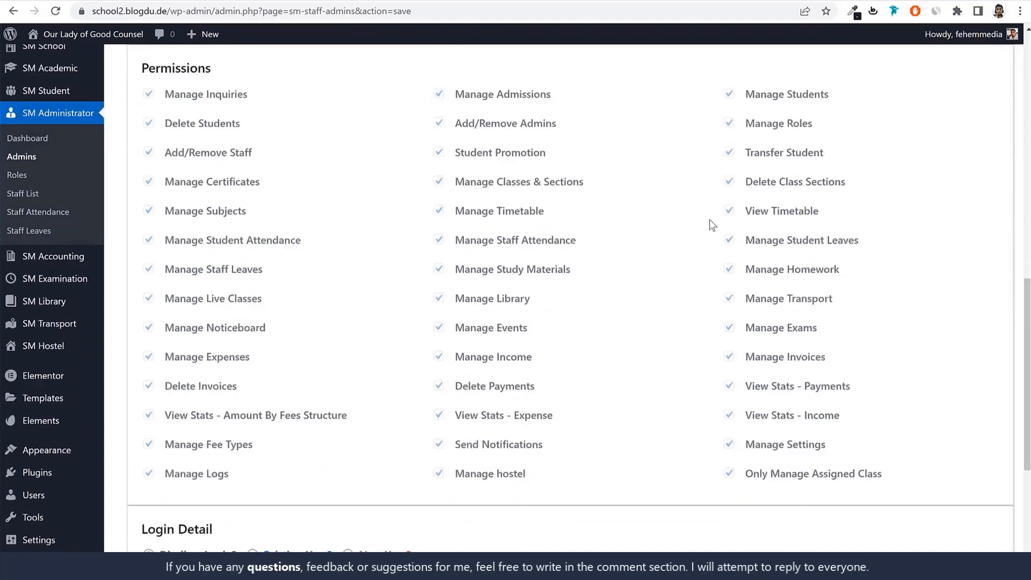
Set the new admin's login type to New User with the username admin1
left_click(364, 271)
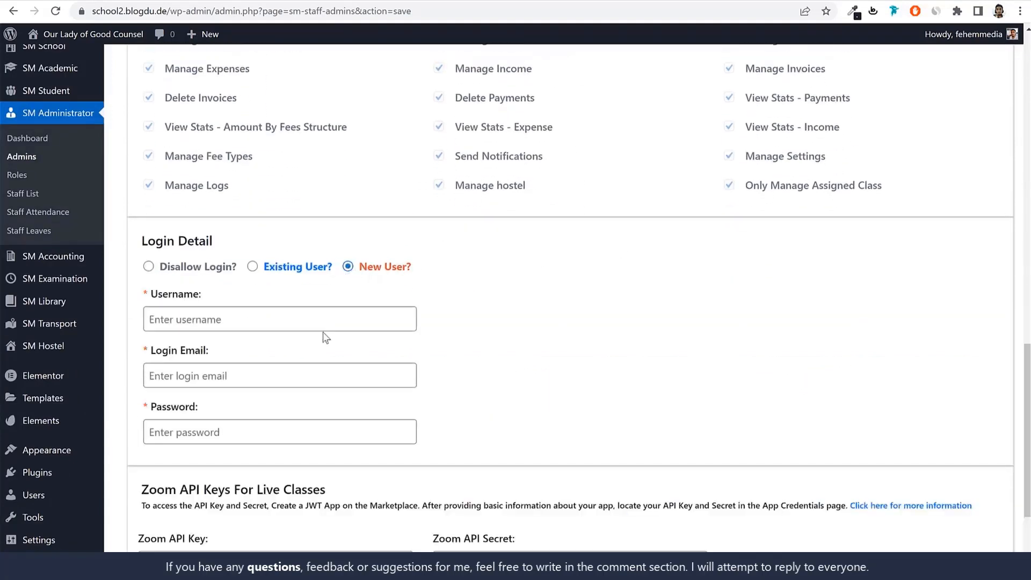
left_click(323, 323)
type("librarian1")
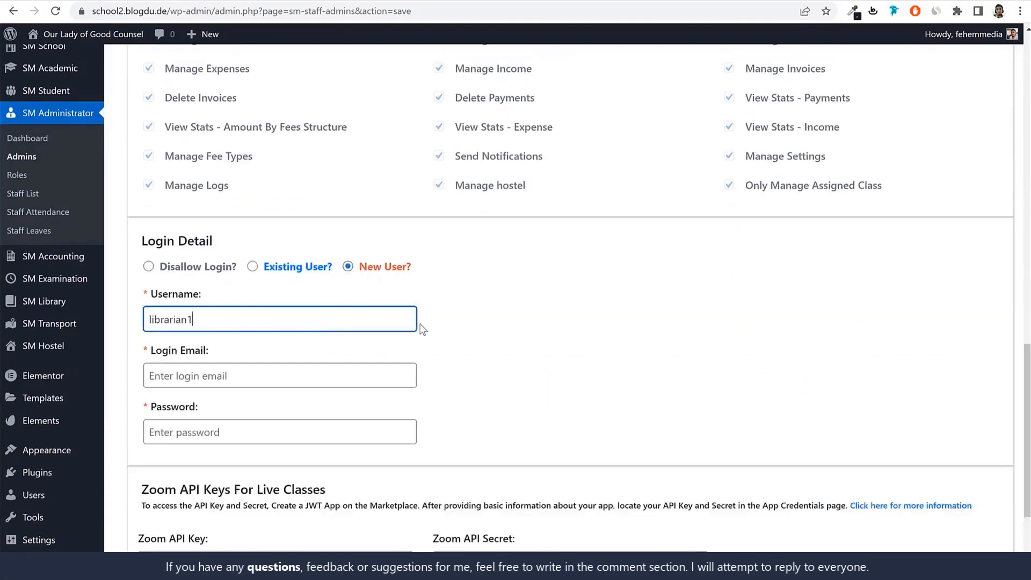
key("ctrl+a")
type("a")
key("ctrl+a")
key("ctrl+c")
Fill in the new admin's login email using the copied username and a gmail.com domain
left_click(295, 383)
key("ctrl+v")
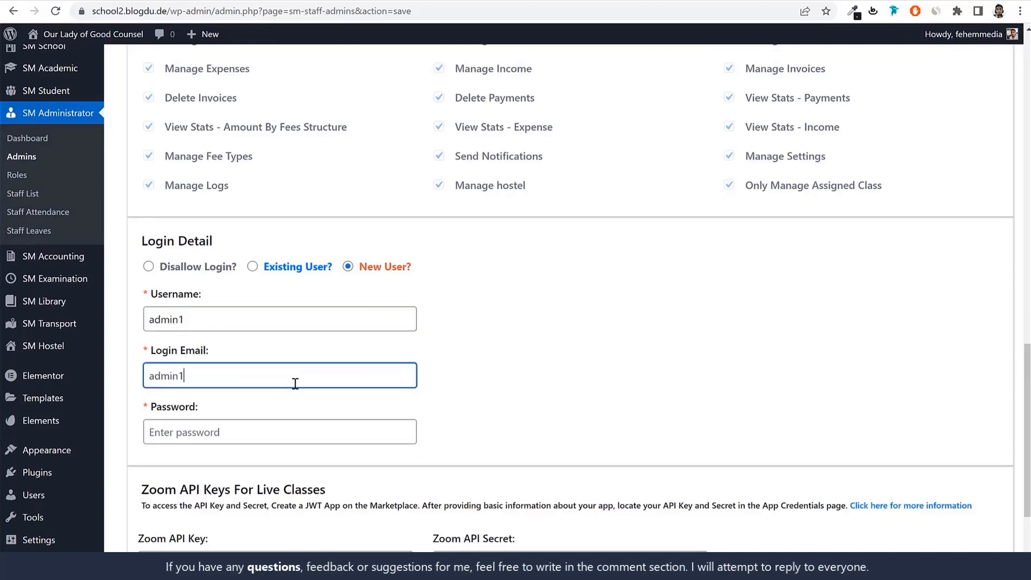
type("@gmail.com")
Enter the new admin's login password and submit the form to add the admin
key("Tab")
type("123456")
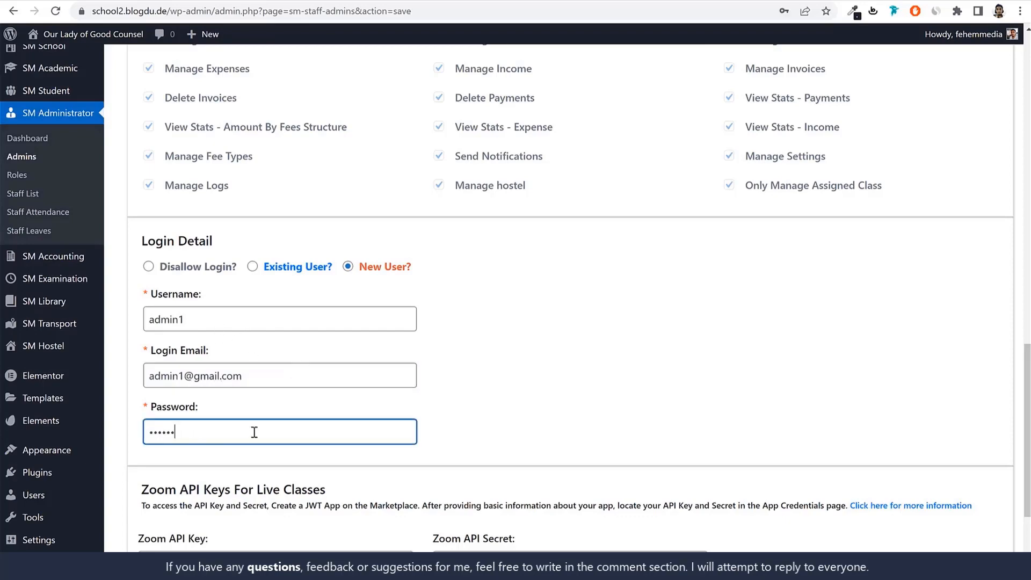
scroll(533, 414, "down", 3)
left_click(546, 525)
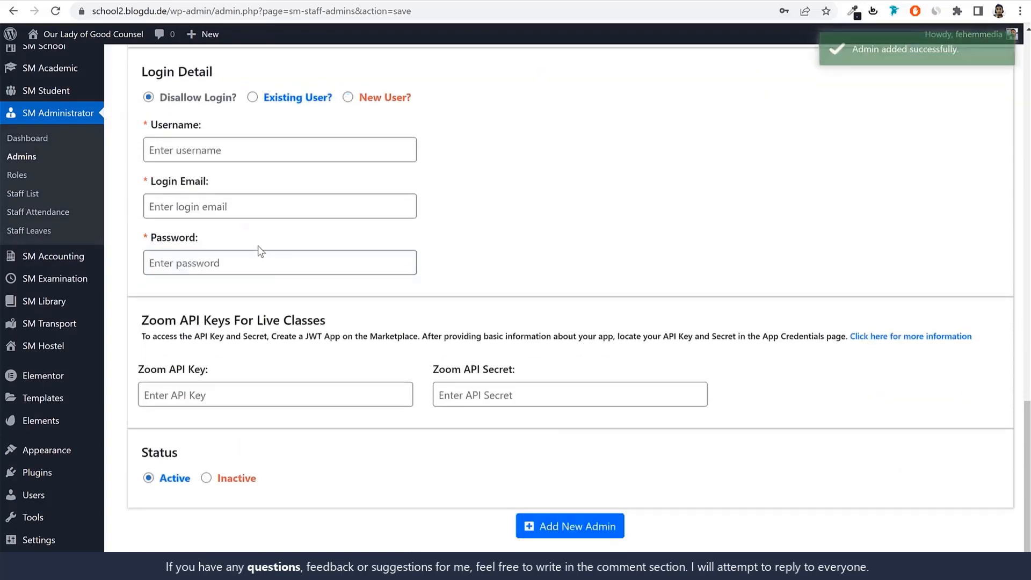
Check the new admin in the Admins list and among the admins assigned to the school
scroll(372, 330, "up", 10)
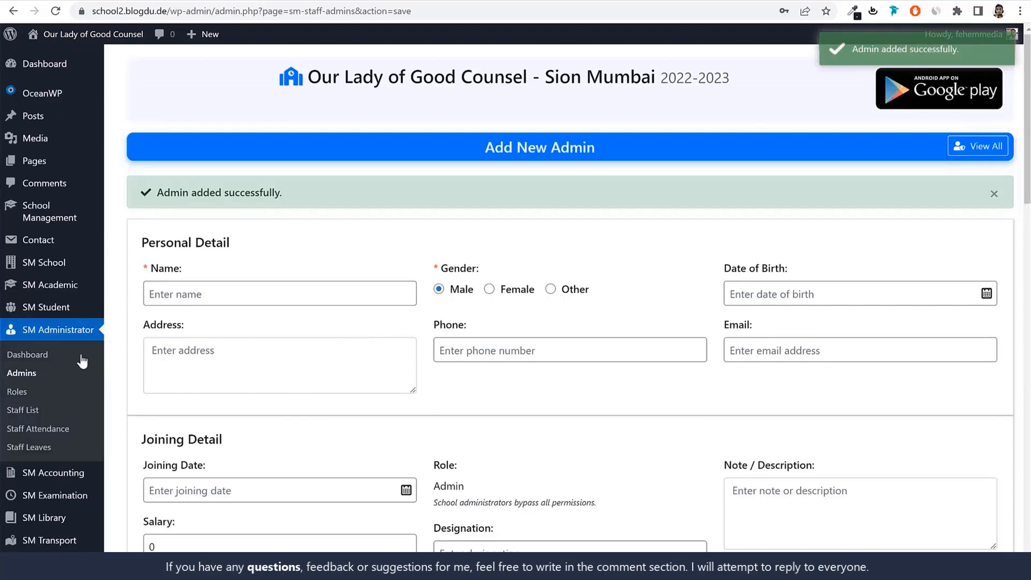
left_click(25, 374)
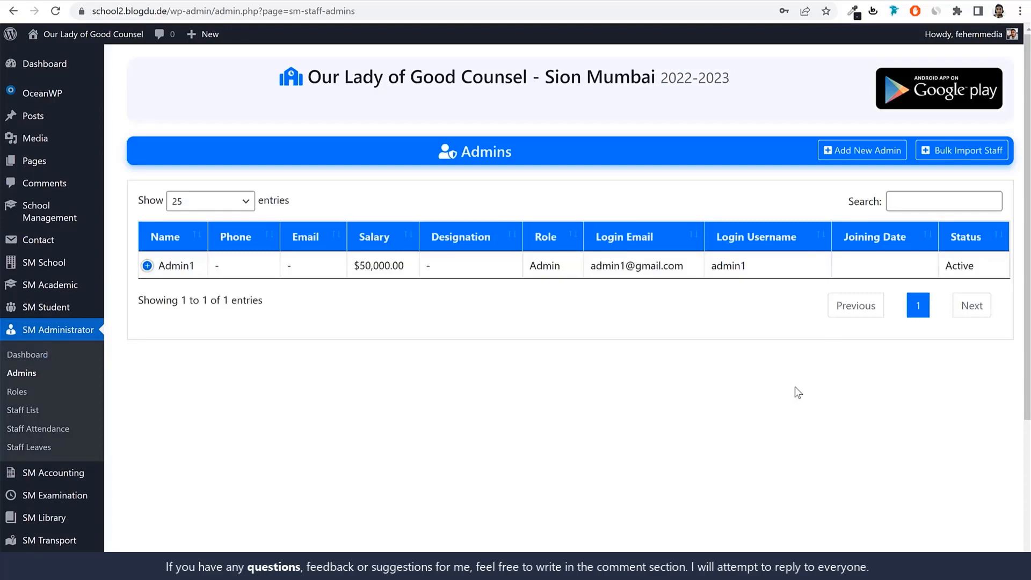
left_click(44, 220)
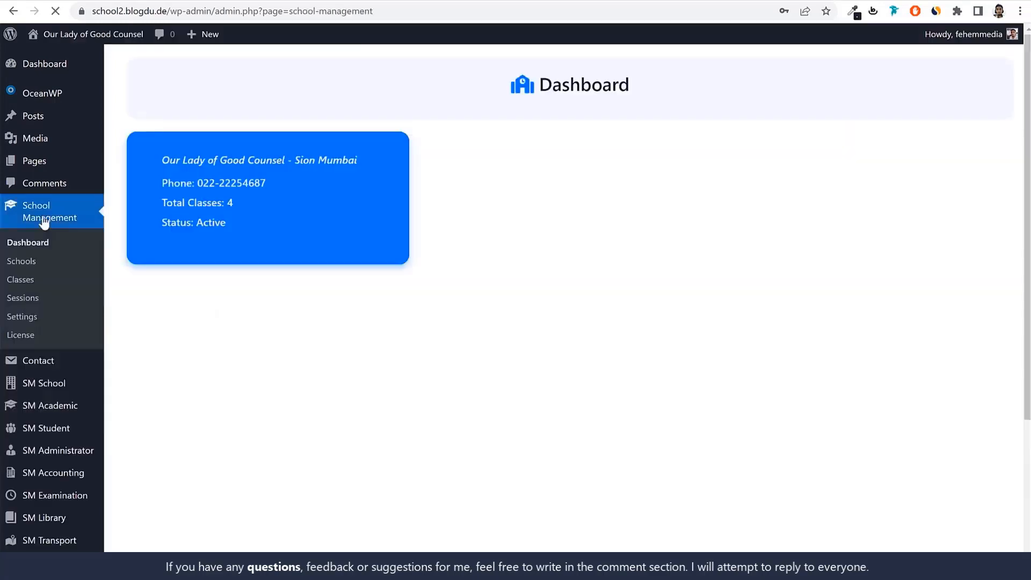
left_click(21, 279)
left_click(32, 264)
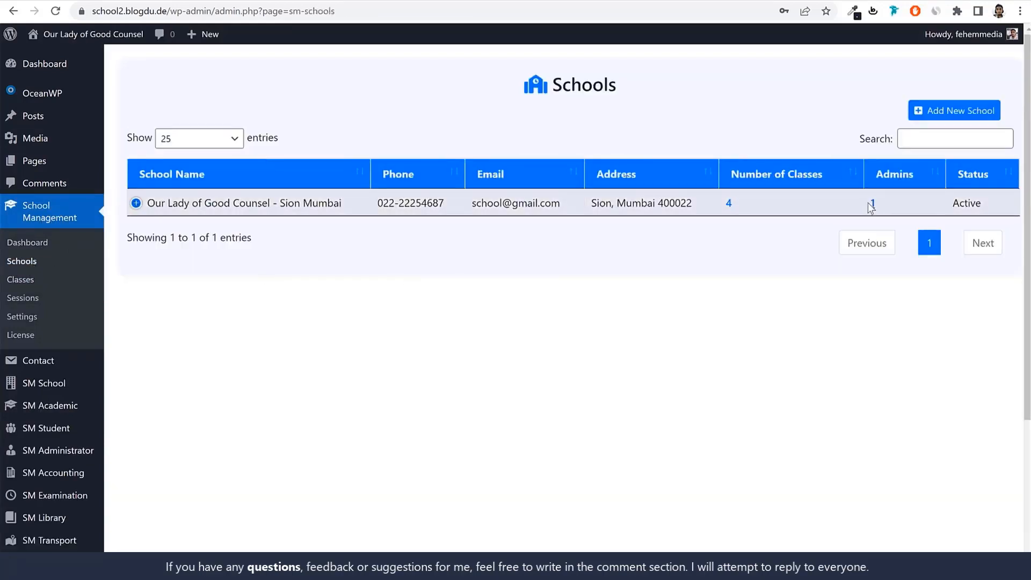
left_click(873, 207)
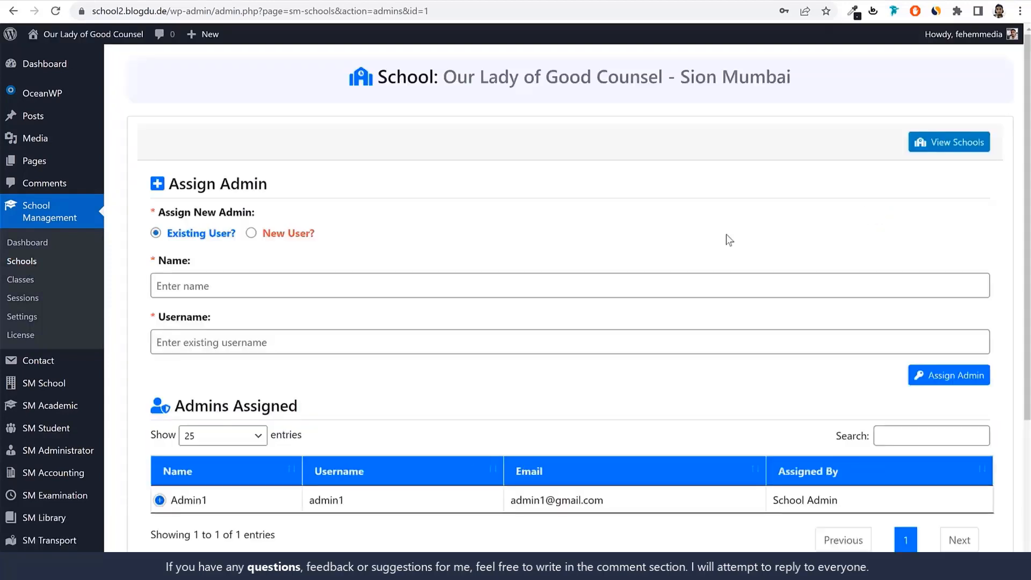
left_click_drag(208, 500, 168, 500)
left_click(271, 498)
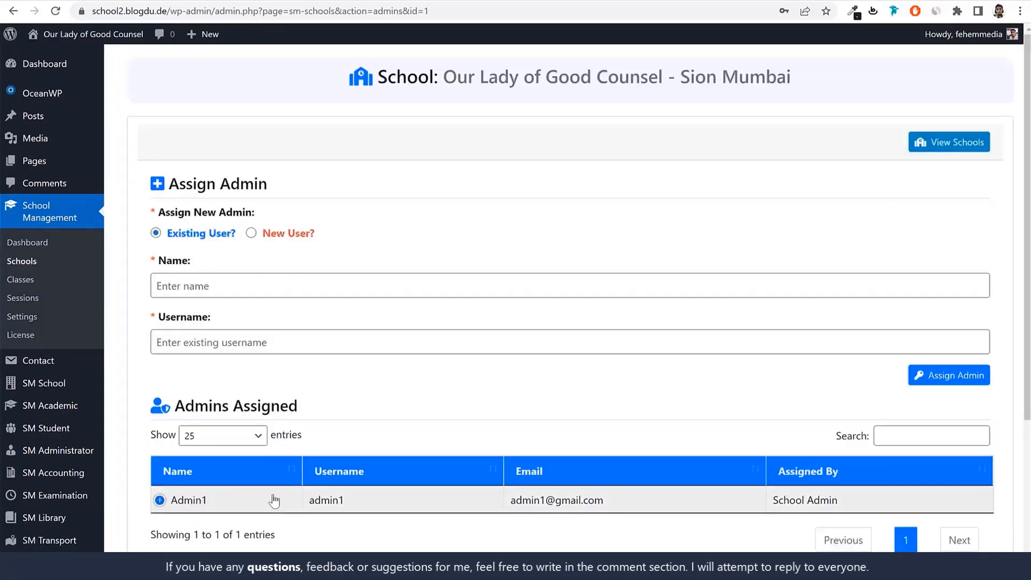
key("alt+Left")
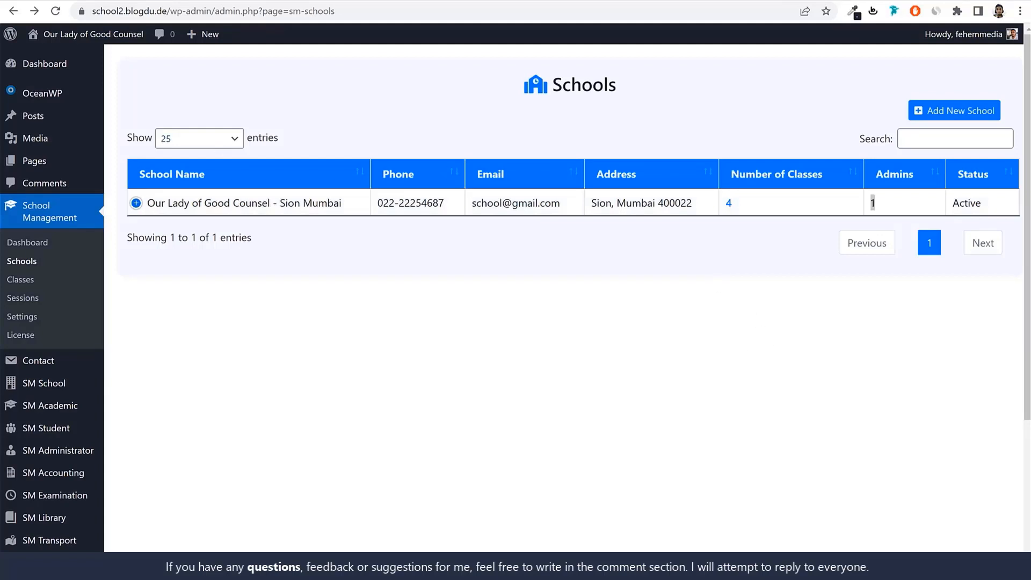
Start a new academic subject named English with the code Eng and the subject type Subjective
mouse_move(73, 413)
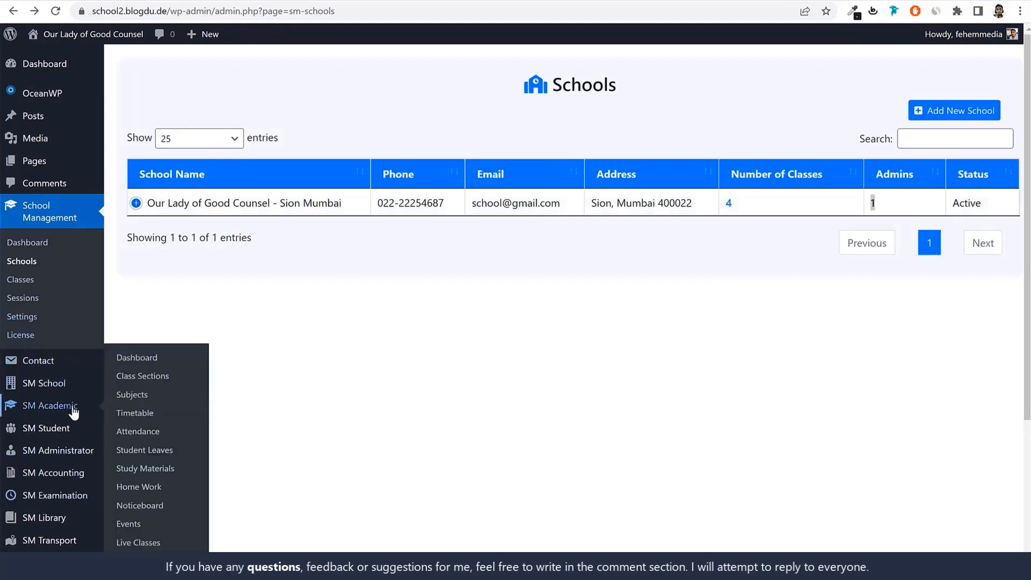
left_click(138, 396)
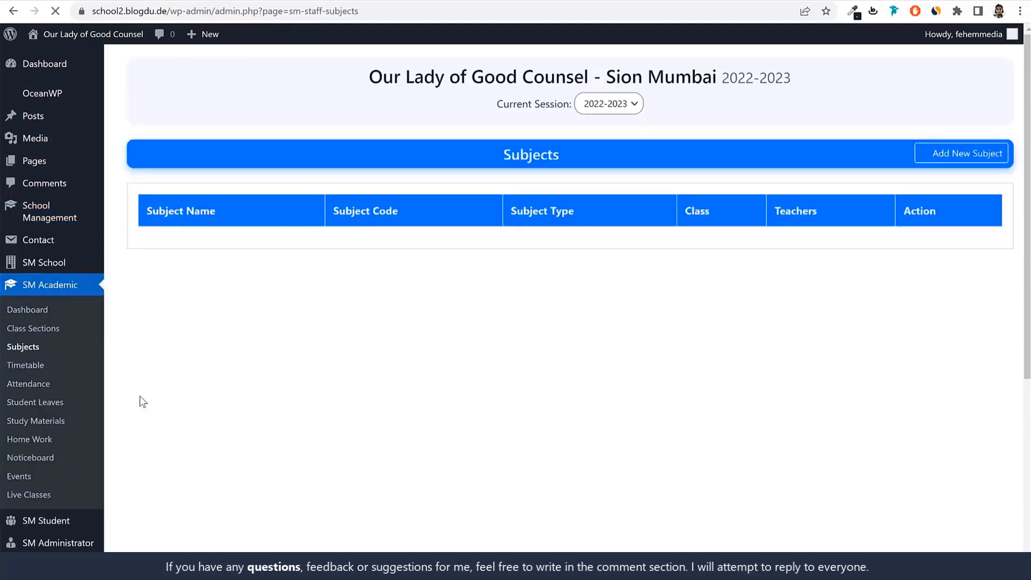
left_click(947, 156)
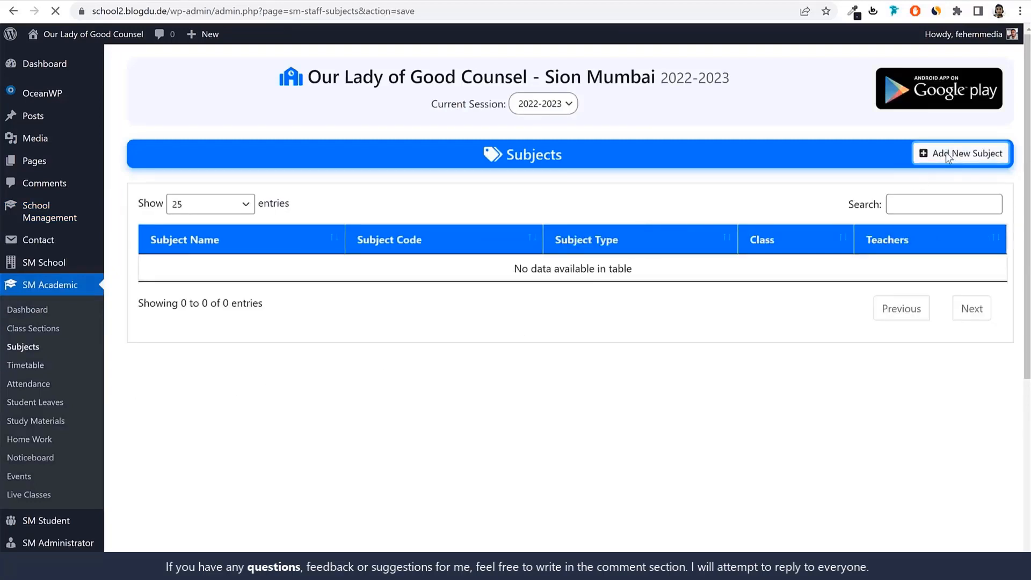
left_click(380, 223)
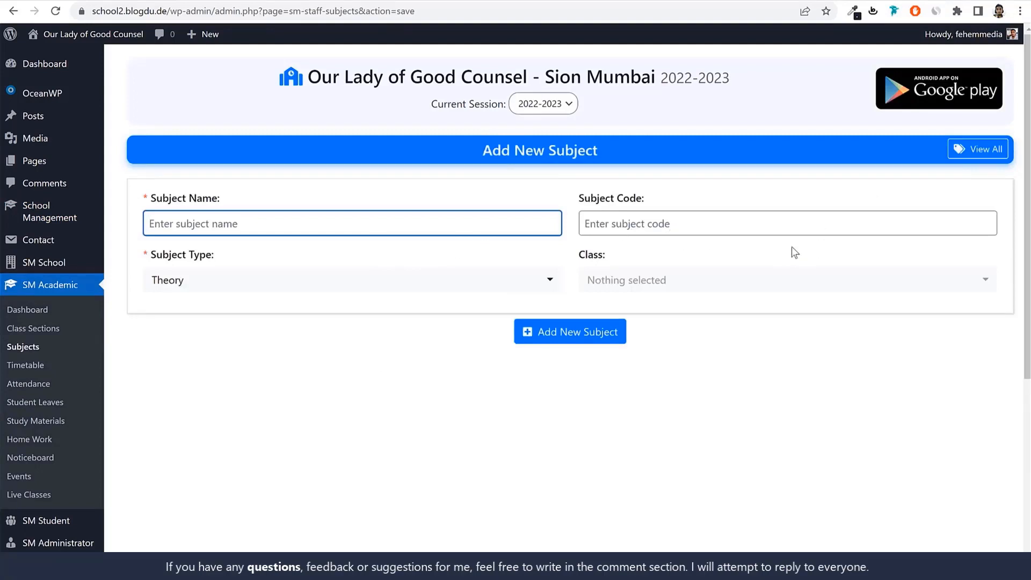
type("English")
key("Tab")
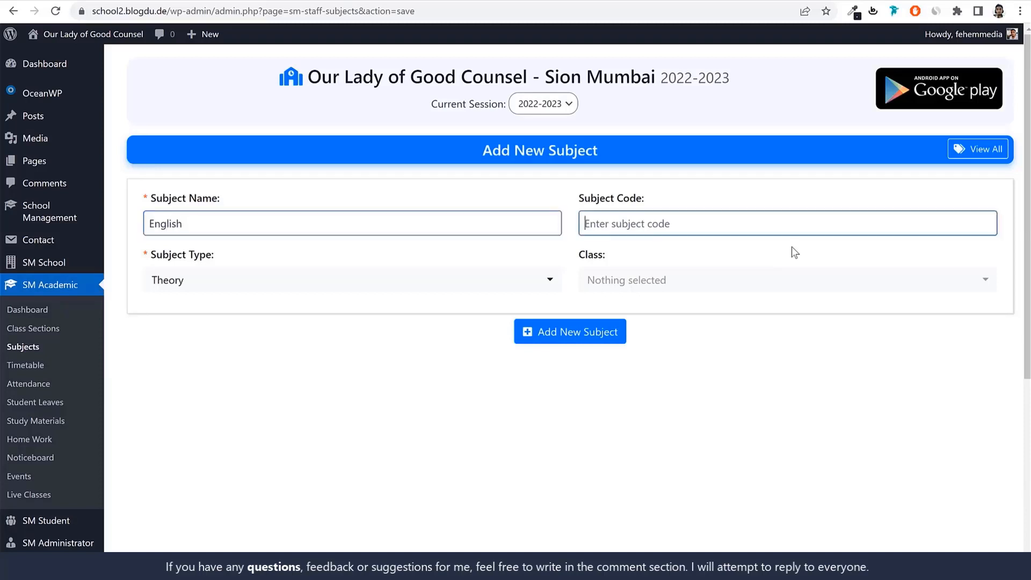
type("Eng")
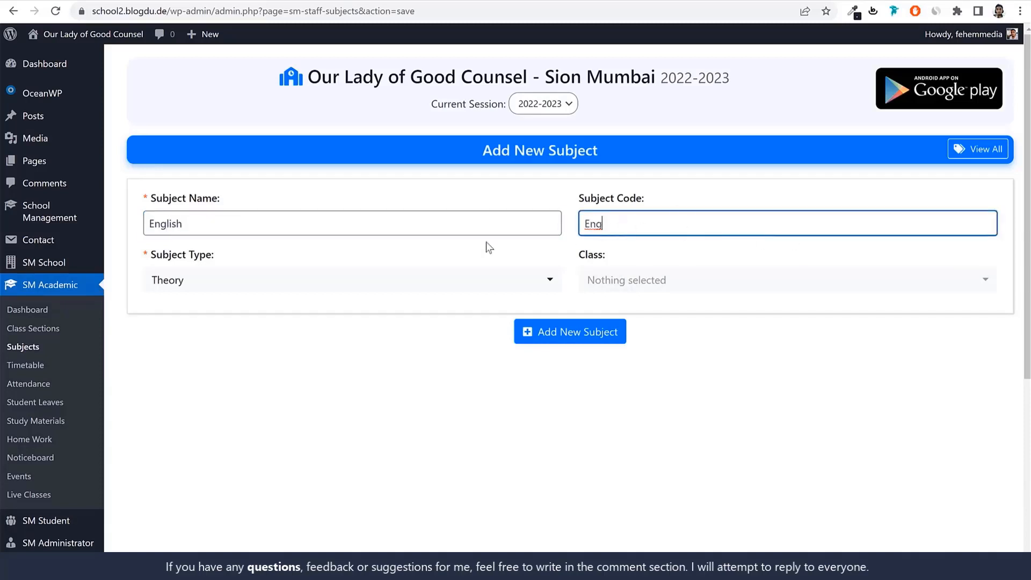
left_click(274, 284)
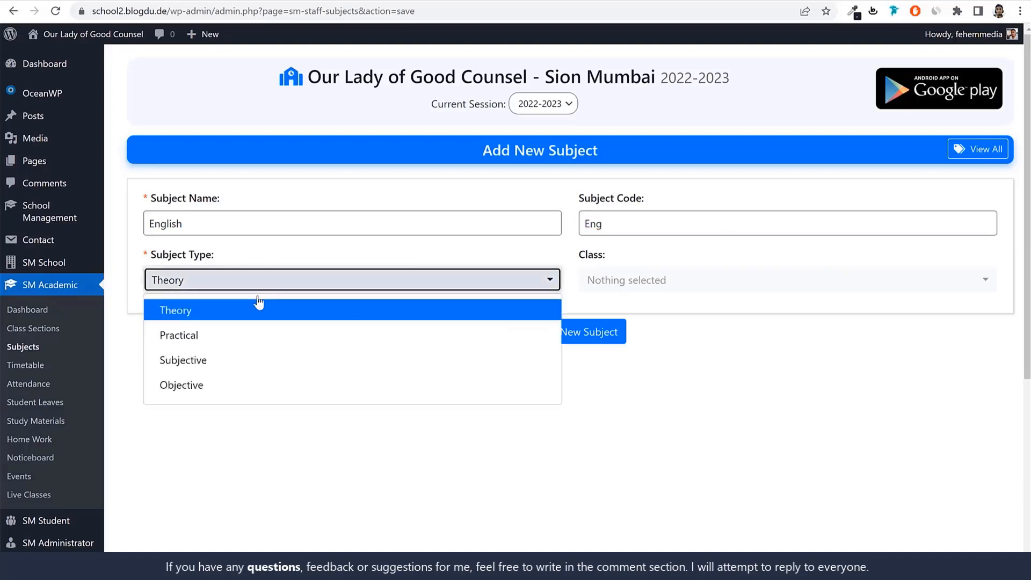
left_click(238, 360)
Assign the English subject to classes 1st, 2nd, 3rd and 4th and add it
left_click(683, 279)
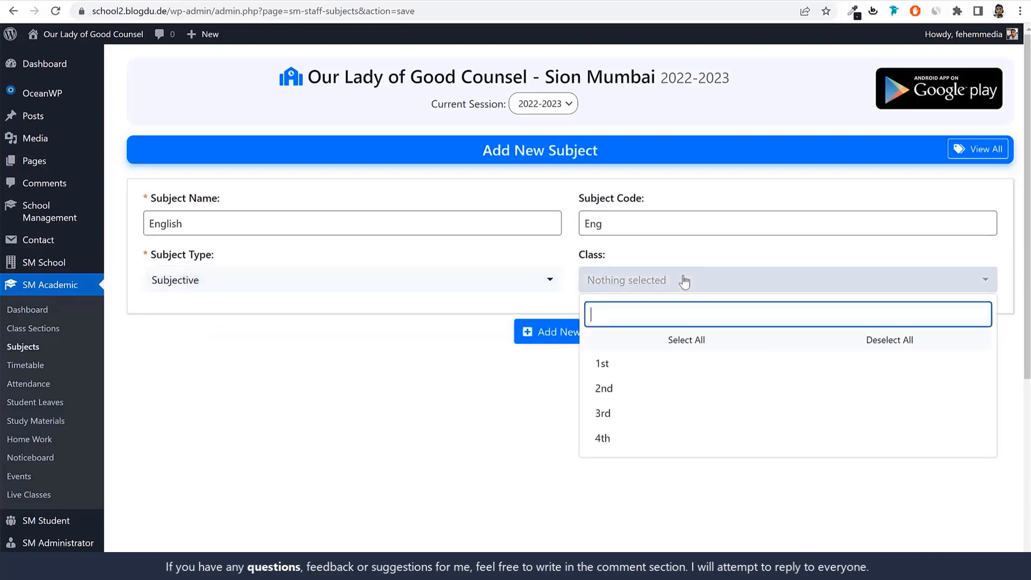
left_click(661, 363)
left_click(712, 389)
left_click(681, 415)
left_click(668, 439)
left_click(497, 462)
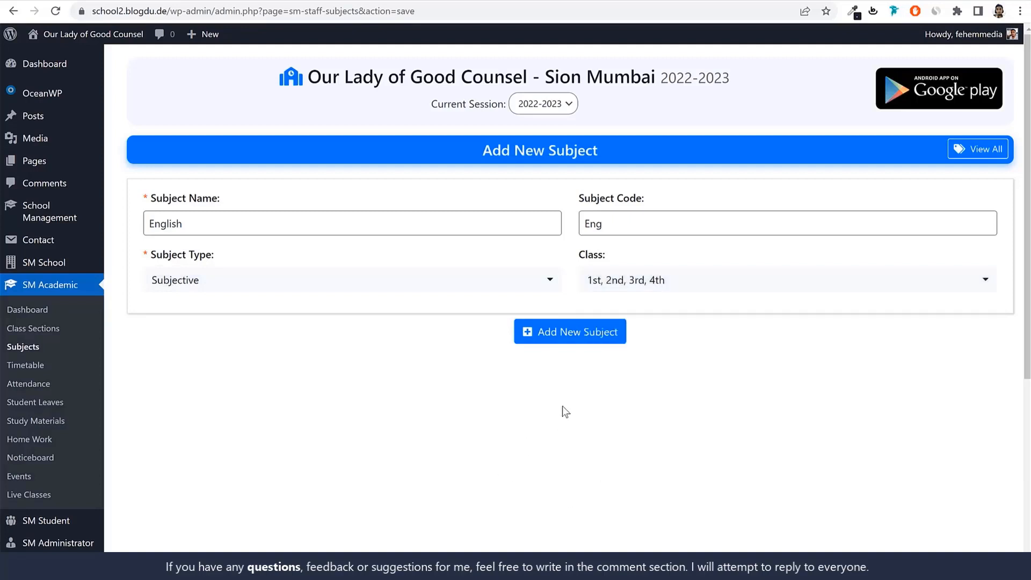
left_click(567, 342)
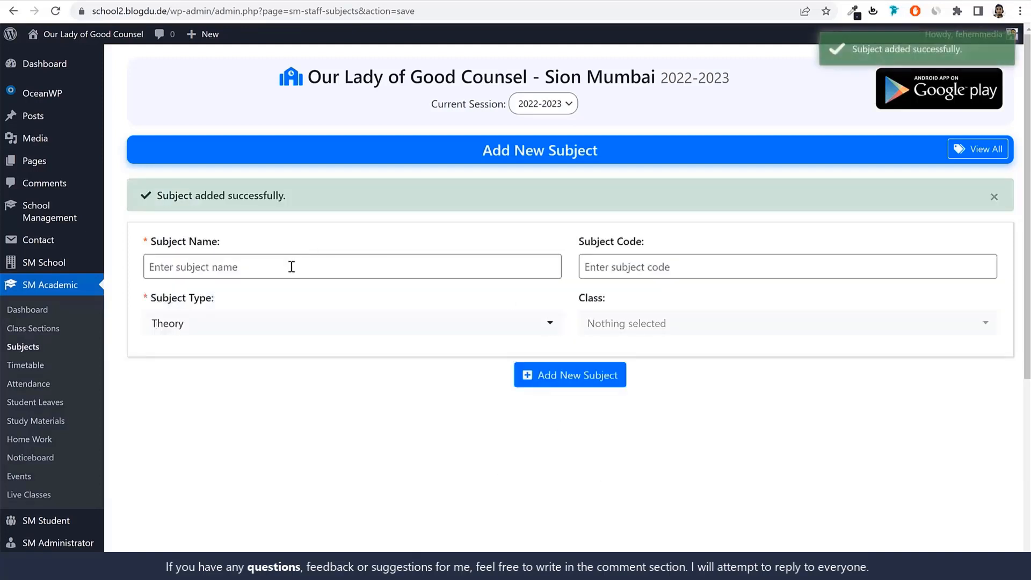
Fill in the next subject as Mathematics with the code Maths and the subject type Practical
left_click(292, 267)
type("M")
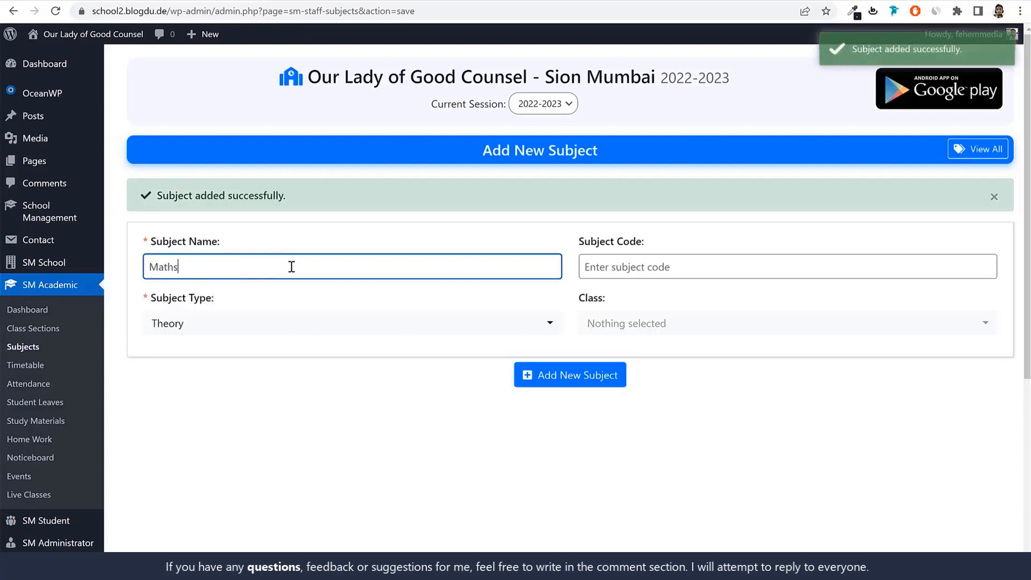
type("athematics")
key("Tab")
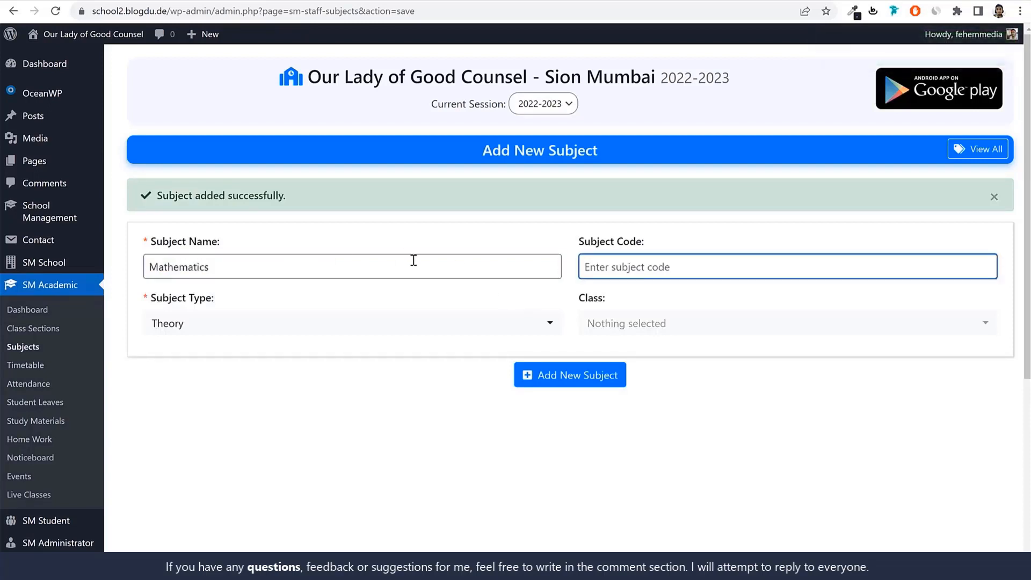
type("Maths")
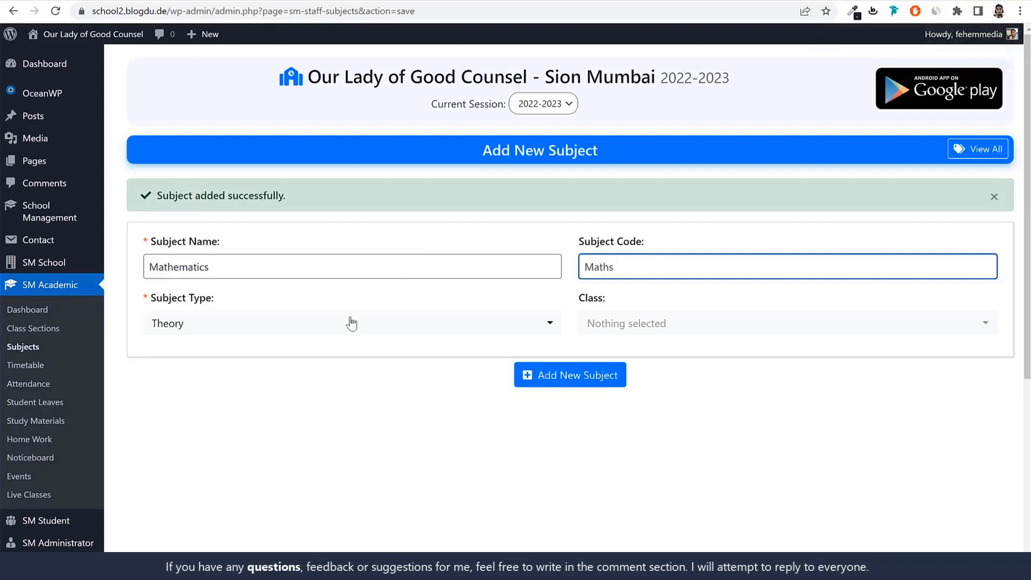
left_click(352, 322)
left_click(260, 386)
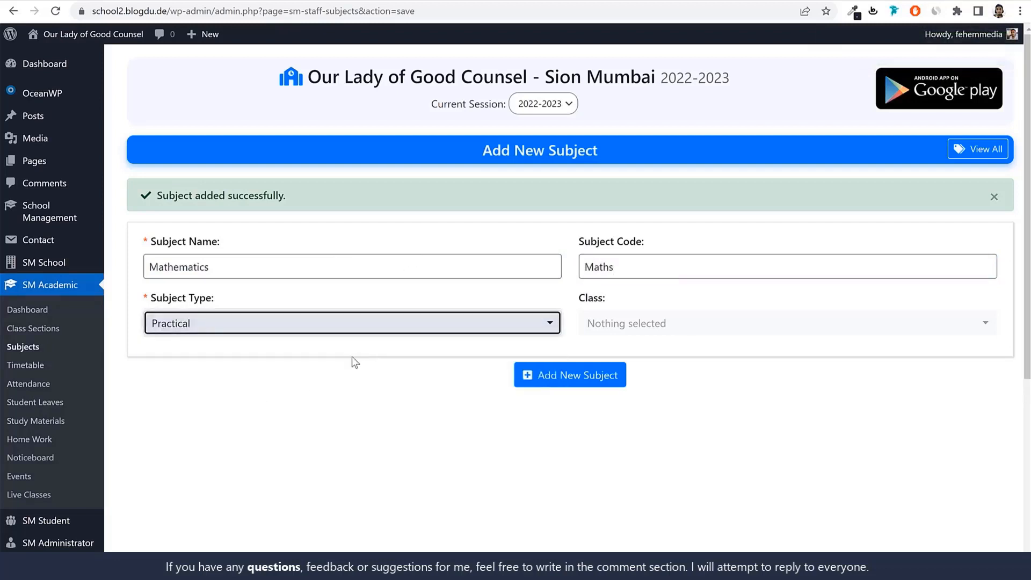
Assign the Mathematics subject to classes 1st, 2nd, 3rd and 4th and add it
left_click(686, 339)
left_click(603, 405)
left_click(651, 348)
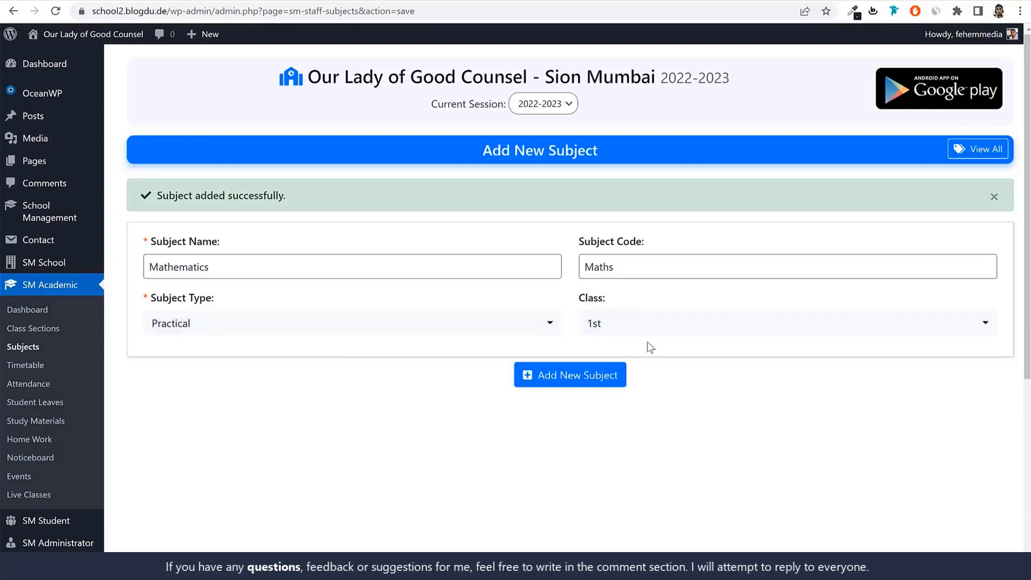
left_click(654, 338)
left_click(637, 433)
left_click(630, 457)
left_click(629, 483)
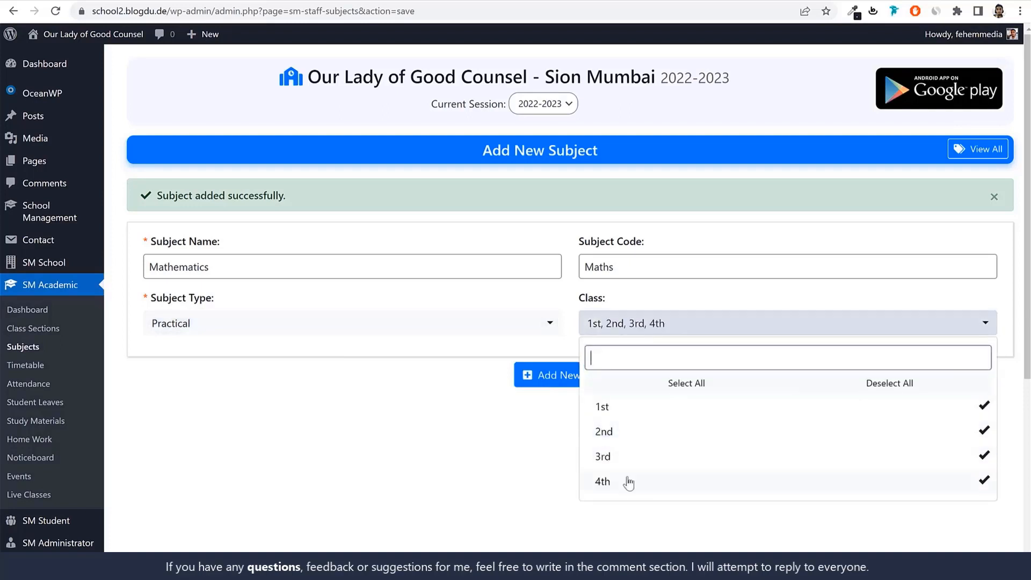
left_click(553, 375)
Fill in another subject with Art & Craft as both name and code and Practical as the subject type
left_click(367, 271)
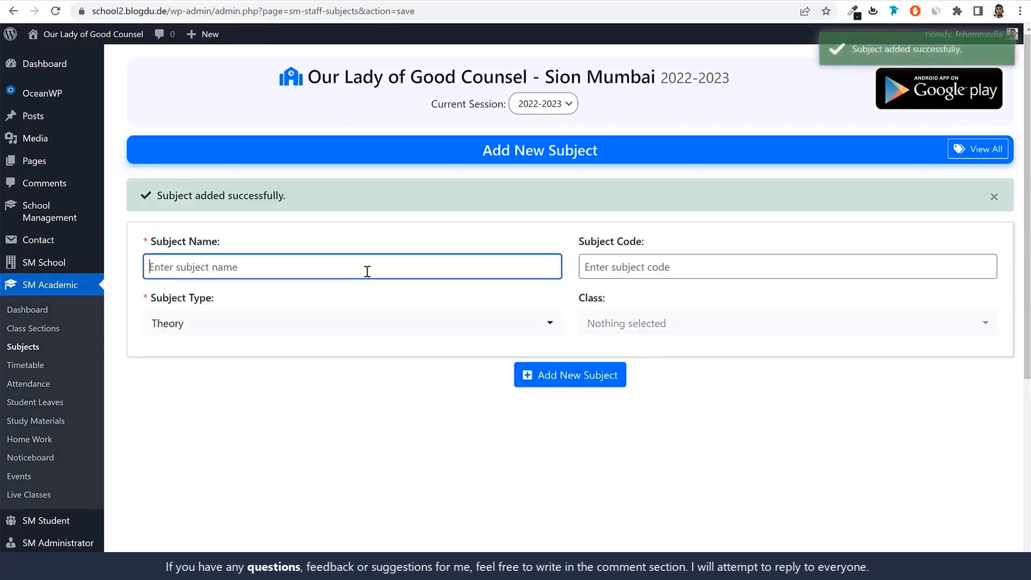
type("Art")
type("& Craft")
left_click(643, 273)
type("Art & Craft")
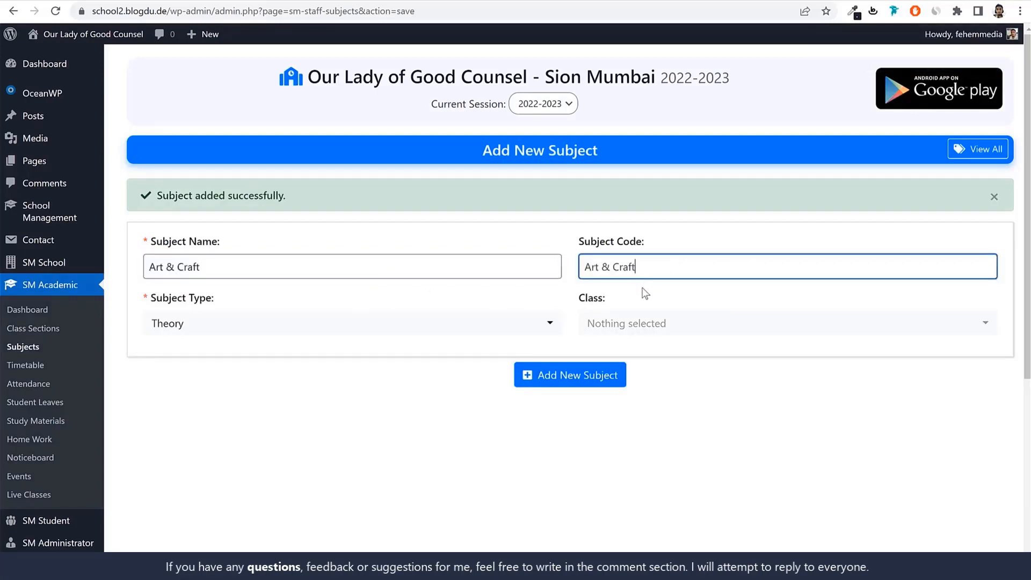
left_click(413, 330)
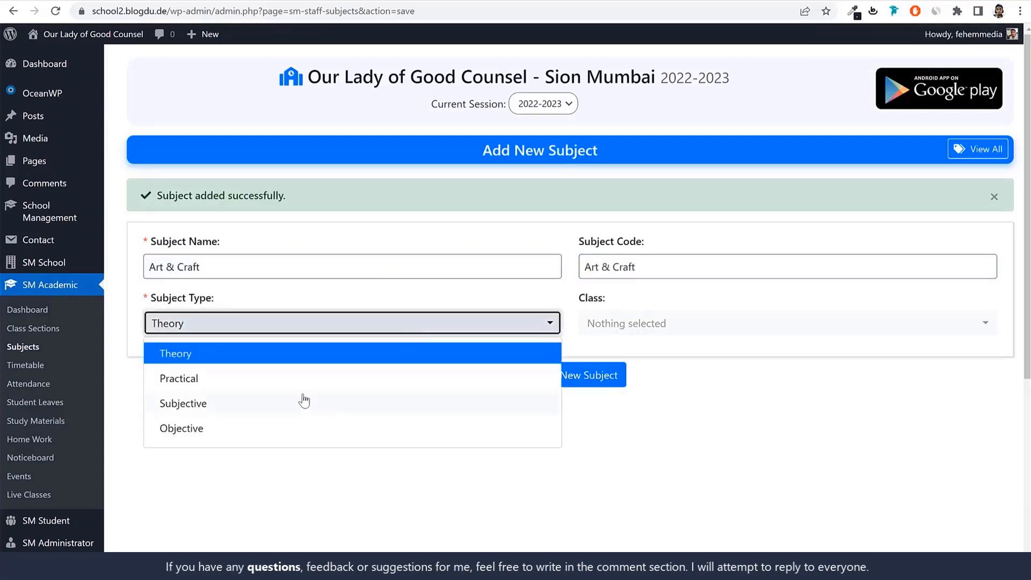
left_click(282, 382)
Assign the Art & Craft subject to classes 1st, 2nd, 3rd and 4th and add it
left_click(637, 323)
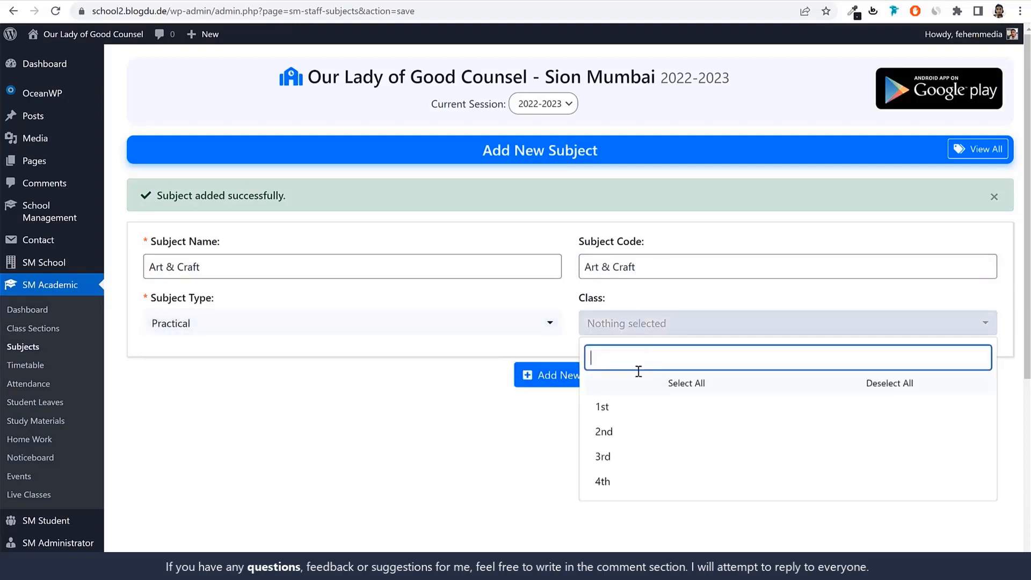
left_click(602, 407)
left_click(603, 431)
left_click(603, 457)
left_click(608, 479)
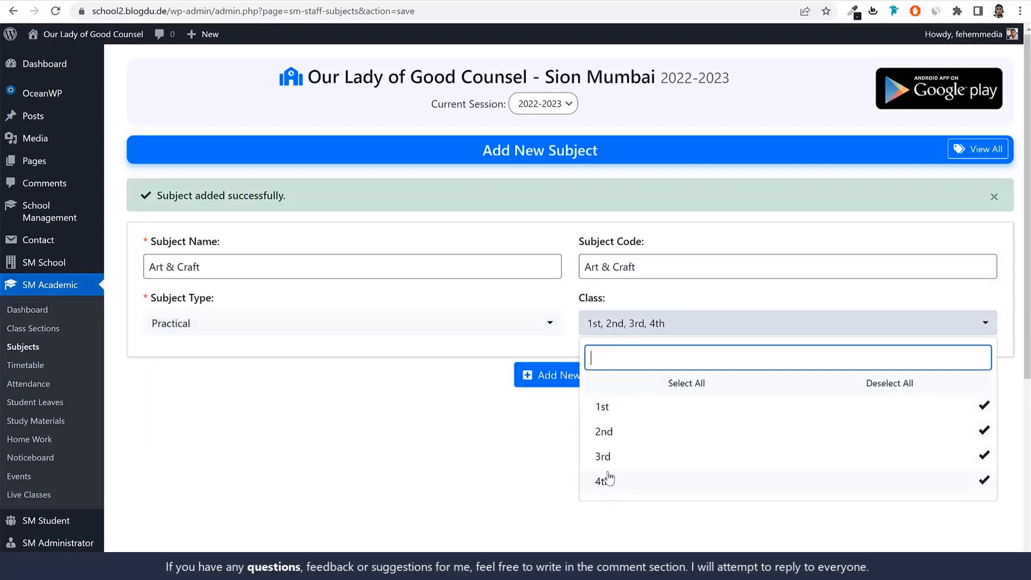
left_click(548, 375)
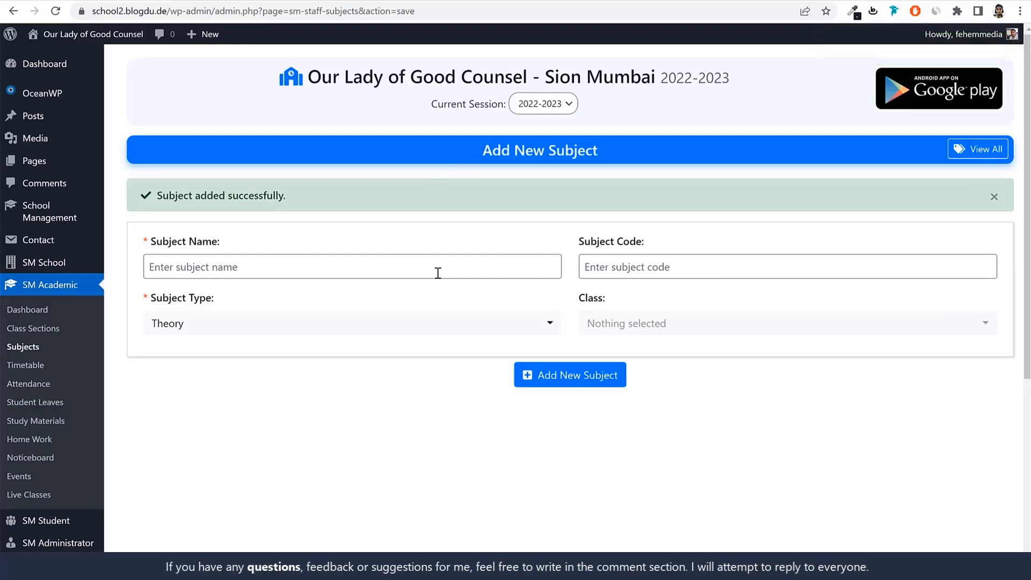
From the subjects list, assign Teacher1 to the English subject of class 1st
left_click(24, 348)
scroll(279, 376, "down", 5)
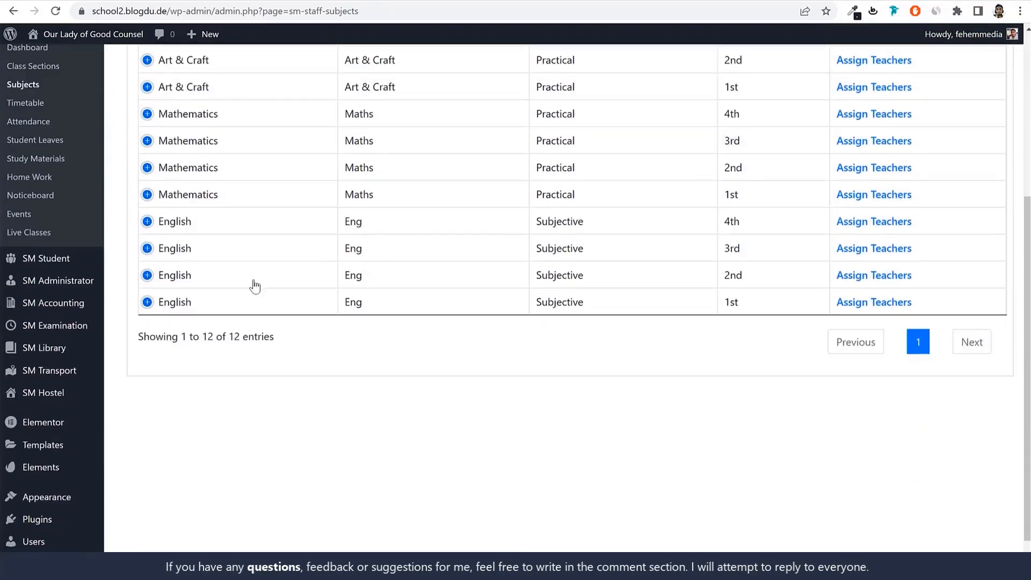
scroll(644, 269, "up", 4)
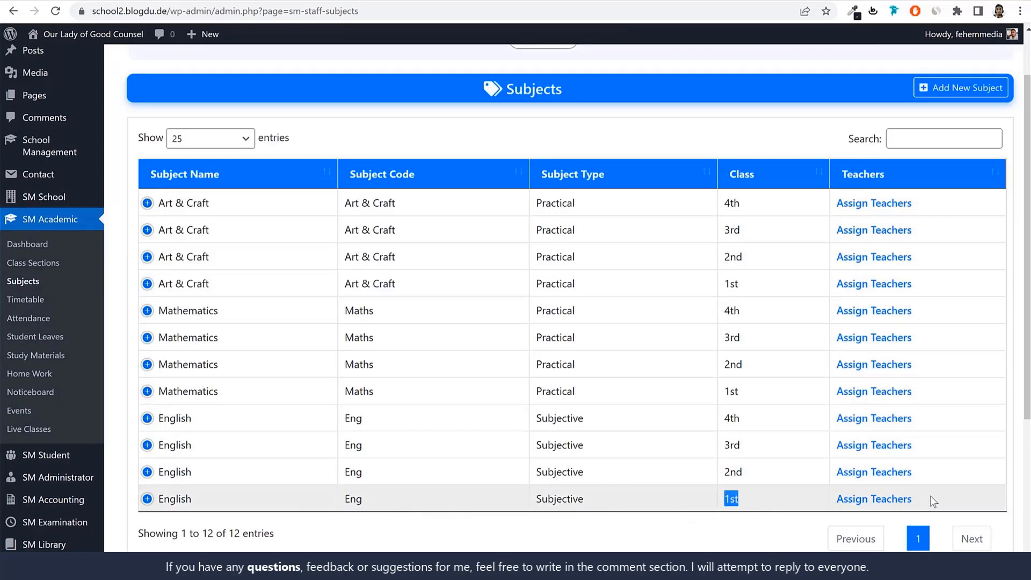
left_click(874, 499)
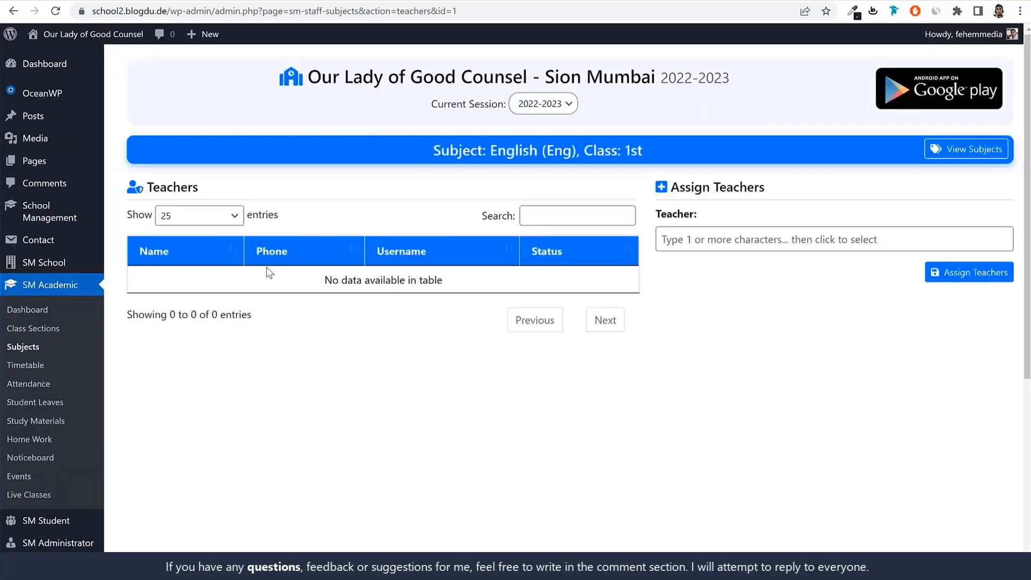
left_click(731, 243)
type("tea")
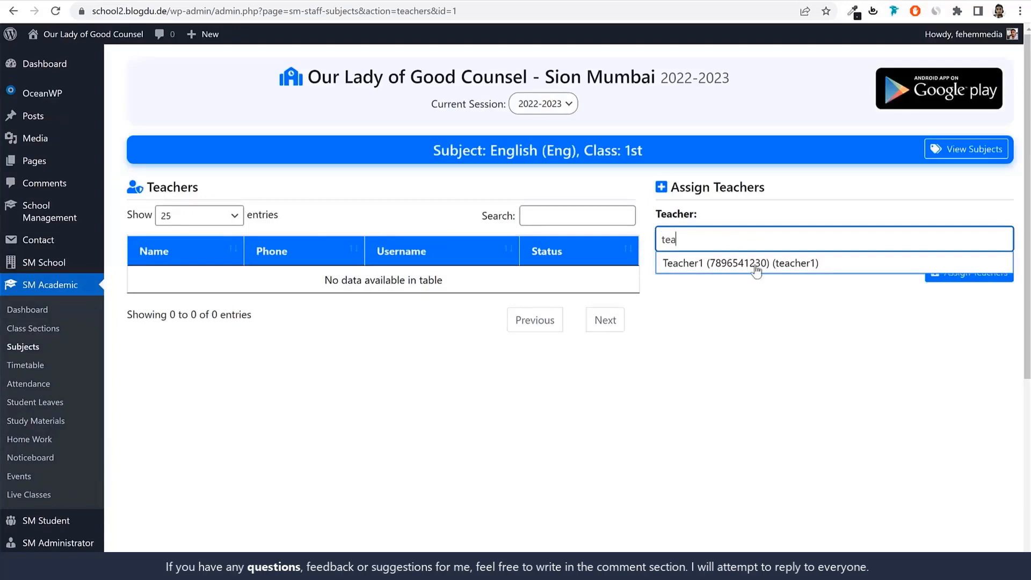
left_click(755, 270)
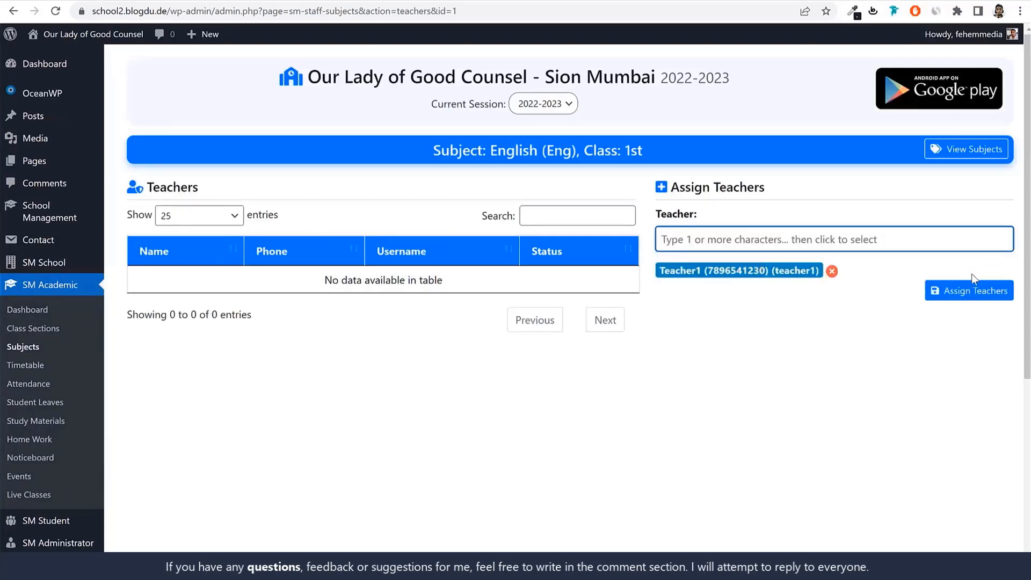
left_click(978, 290)
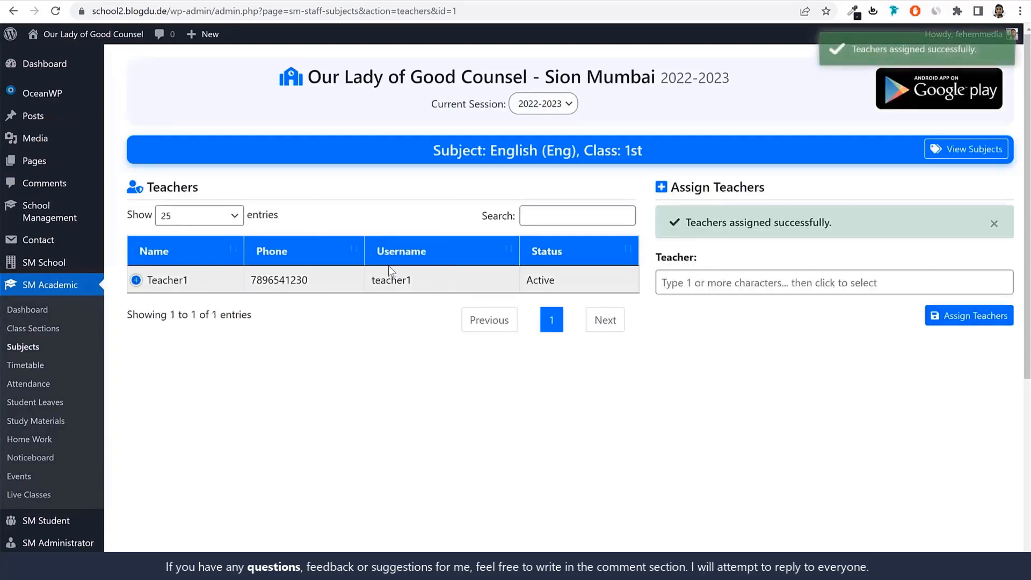
Assign Teacher1 to the English subject of class 2nd and return to the subjects list
left_click(22, 347)
scroll(966, 424, "down", 4)
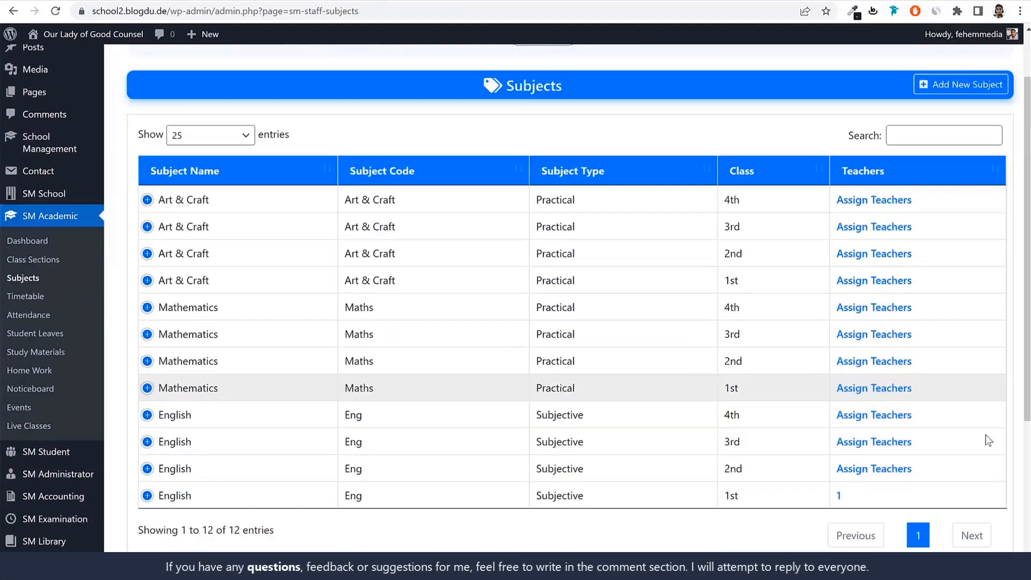
scroll(886, 241, "up", 4)
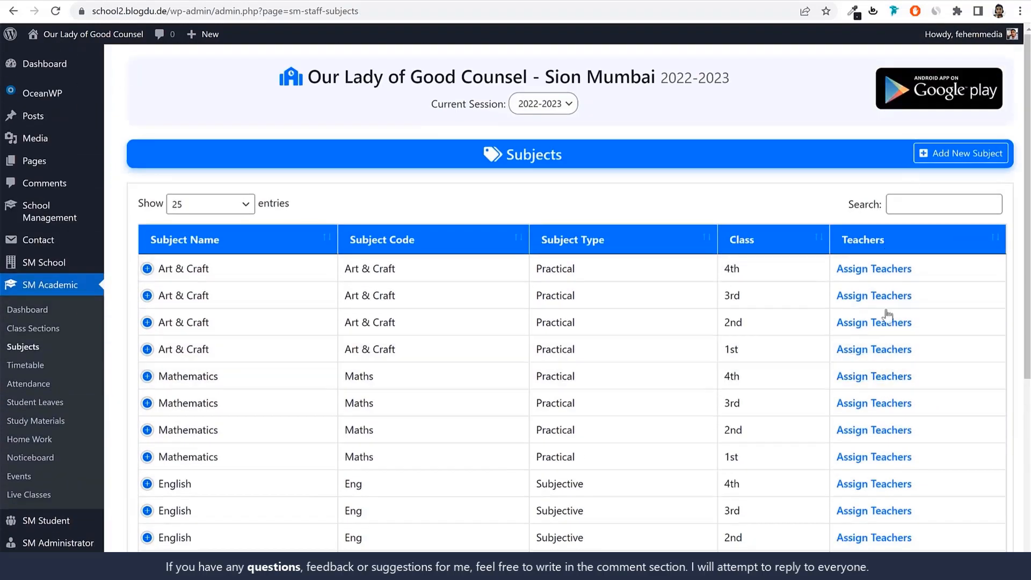
scroll(884, 322, "down", 3)
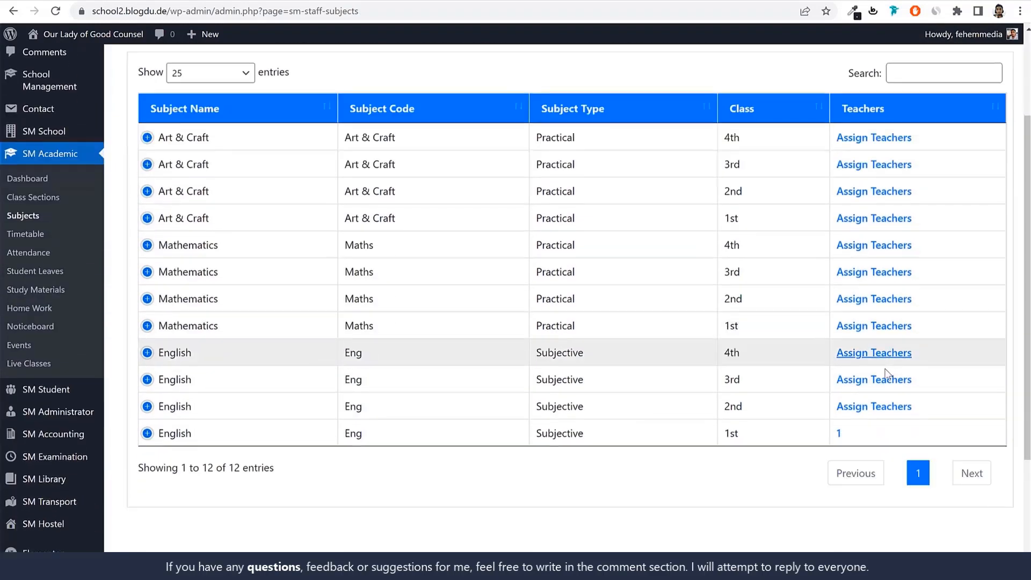
left_click(876, 407)
left_click(750, 243)
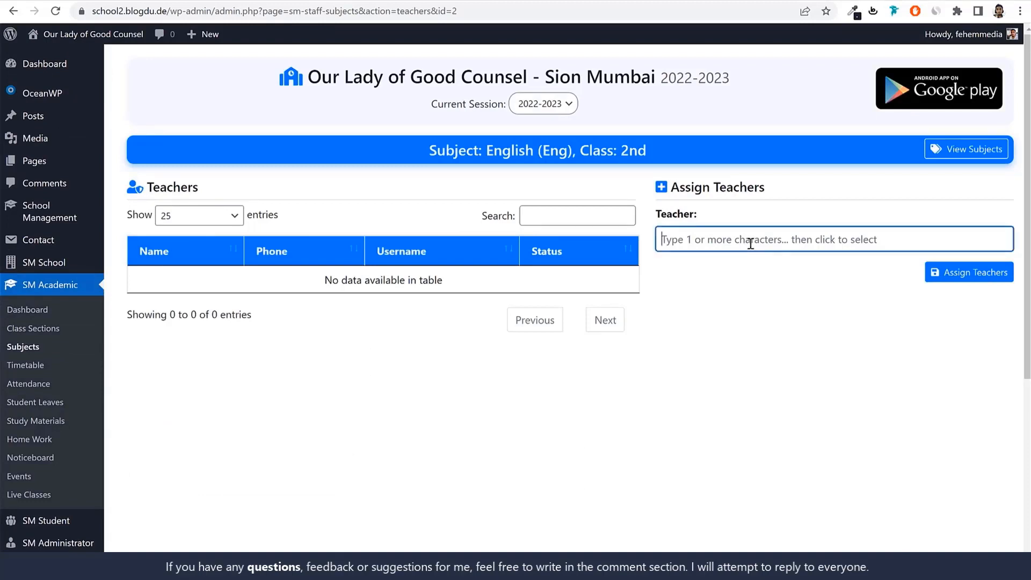
type("teac")
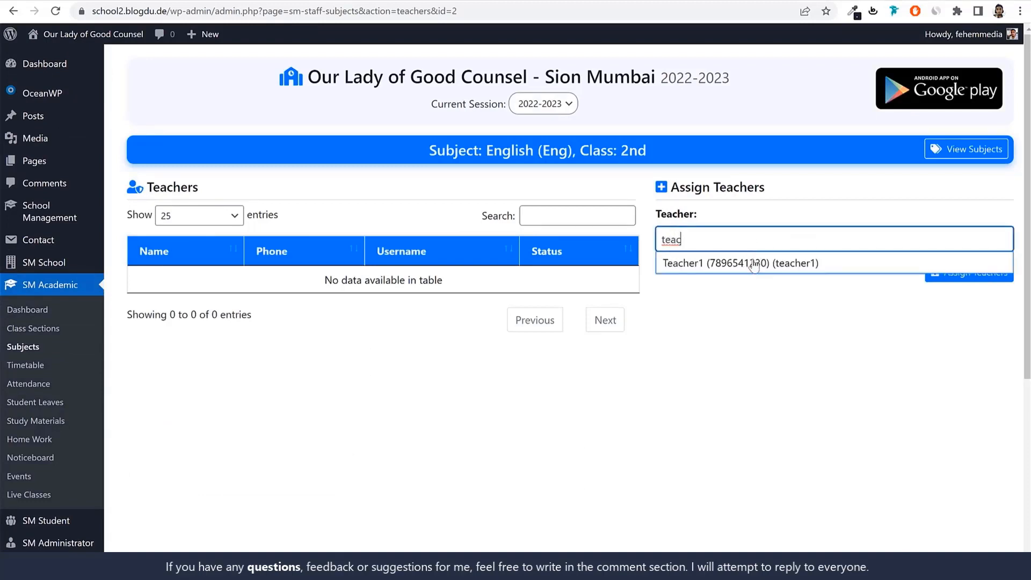
left_click(788, 258)
left_click(972, 293)
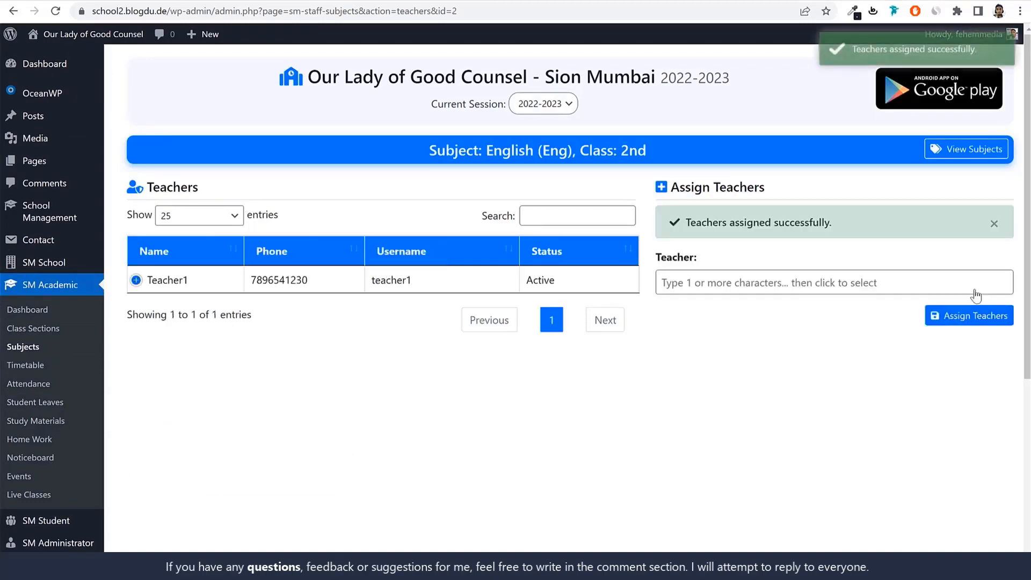
left_click(33, 350)
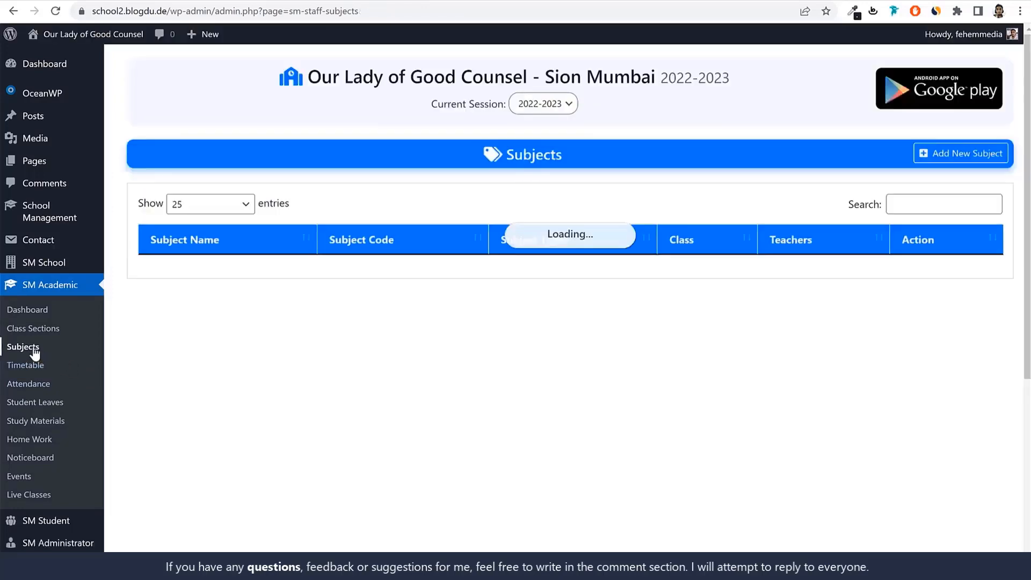
Start a new class routine in the timetable for class 1st, section A, with Art & Craft as the subject
scroll(805, 489, "down", 2)
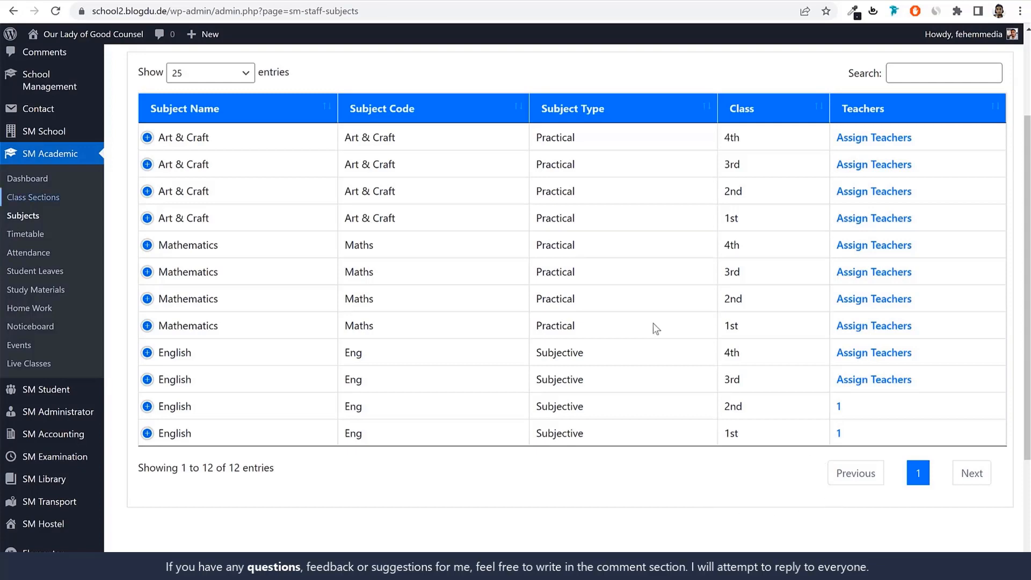
left_click(24, 237)
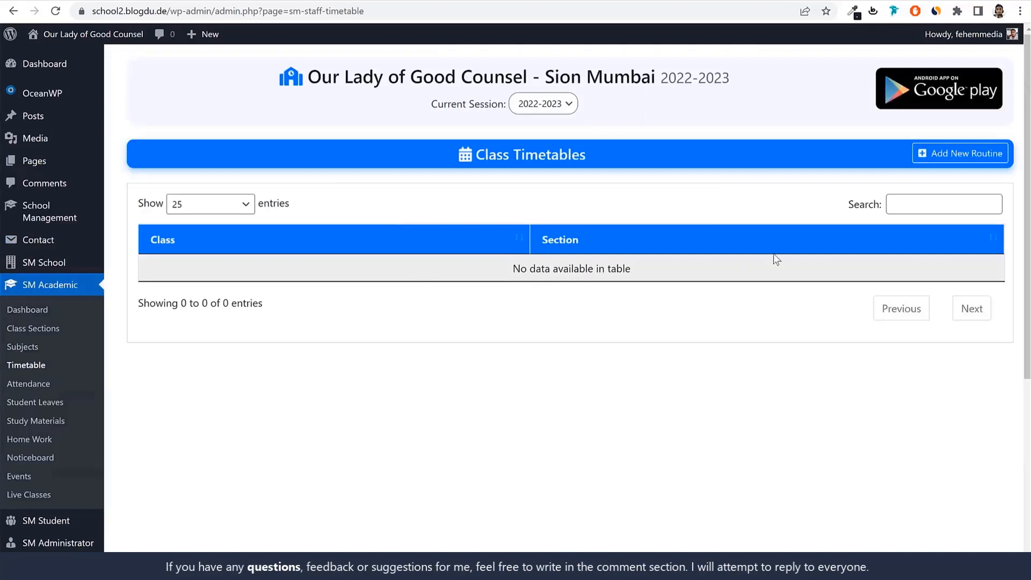
left_click(948, 159)
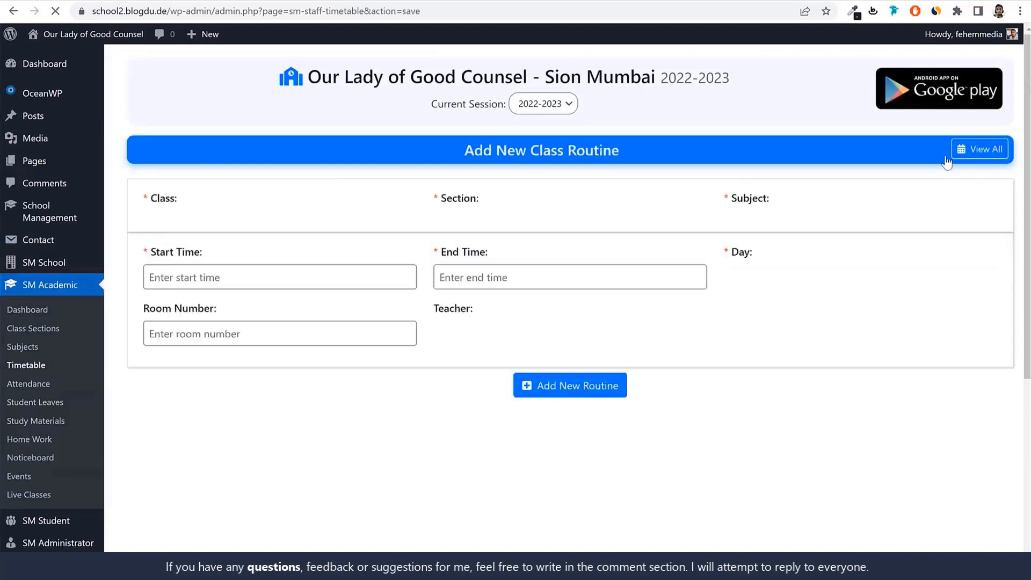
left_click(231, 227)
left_click(202, 308)
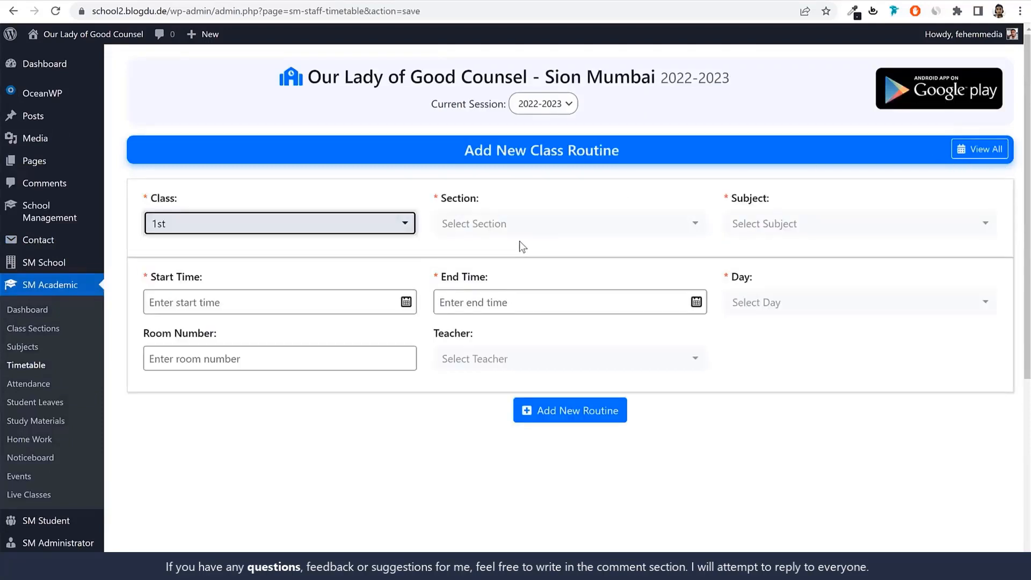
left_click(516, 226)
left_click(456, 285)
left_click(815, 225)
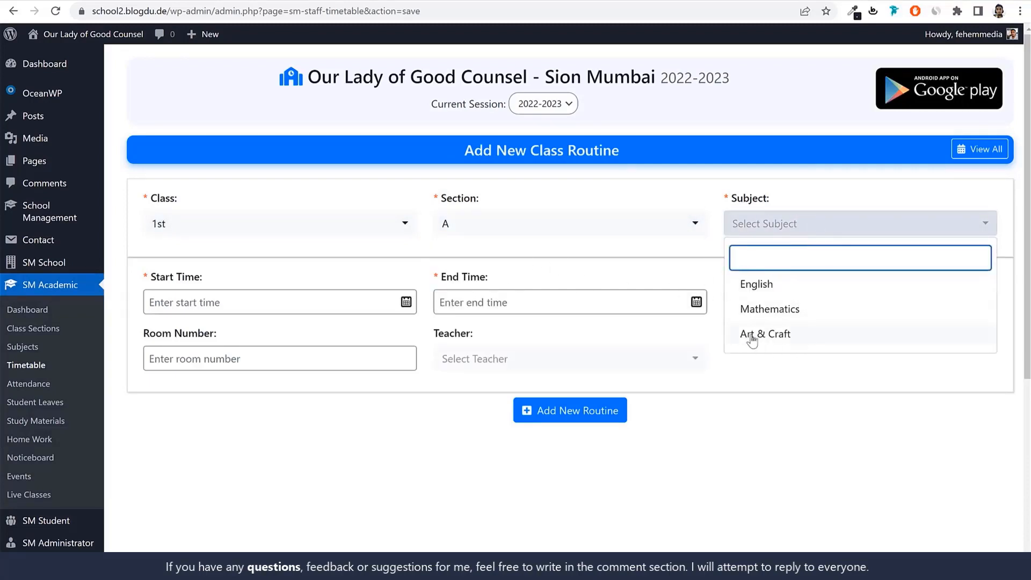
left_click(801, 340)
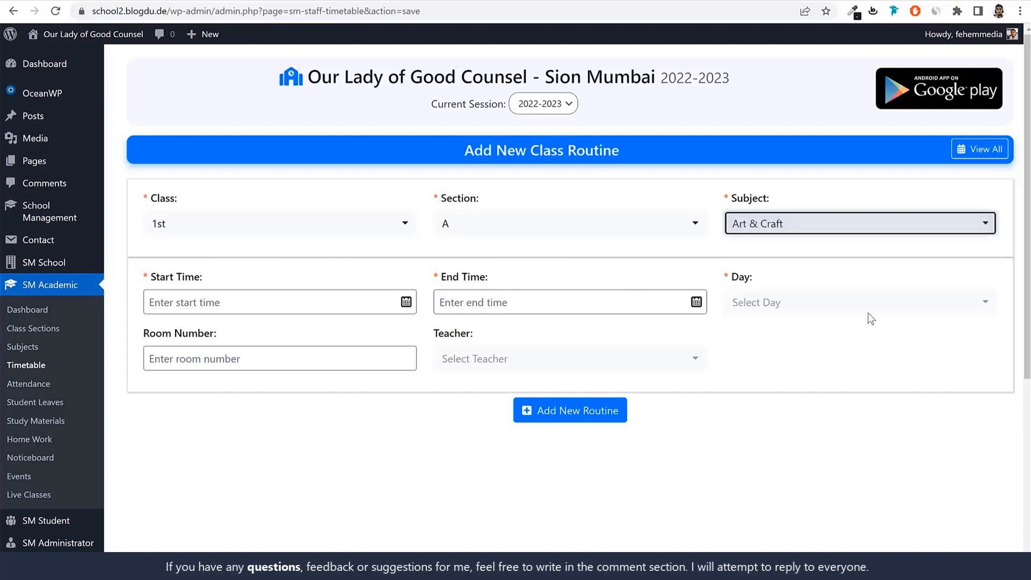
Set the routine's start time to 07:30 am and its end time to 08:30 am
left_click(293, 303)
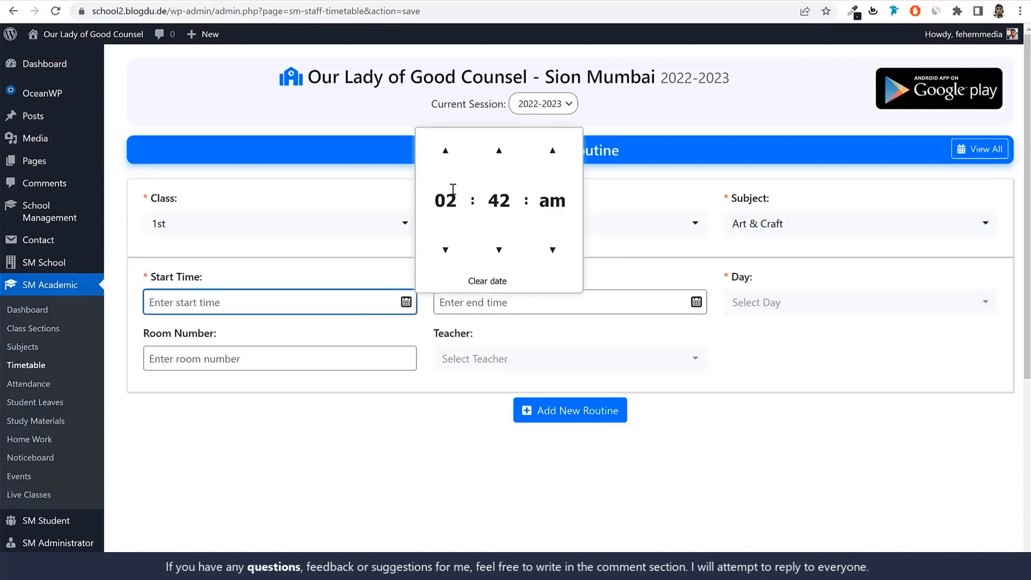
left_click(442, 149)
left_click(442, 150)
left_click(442, 149)
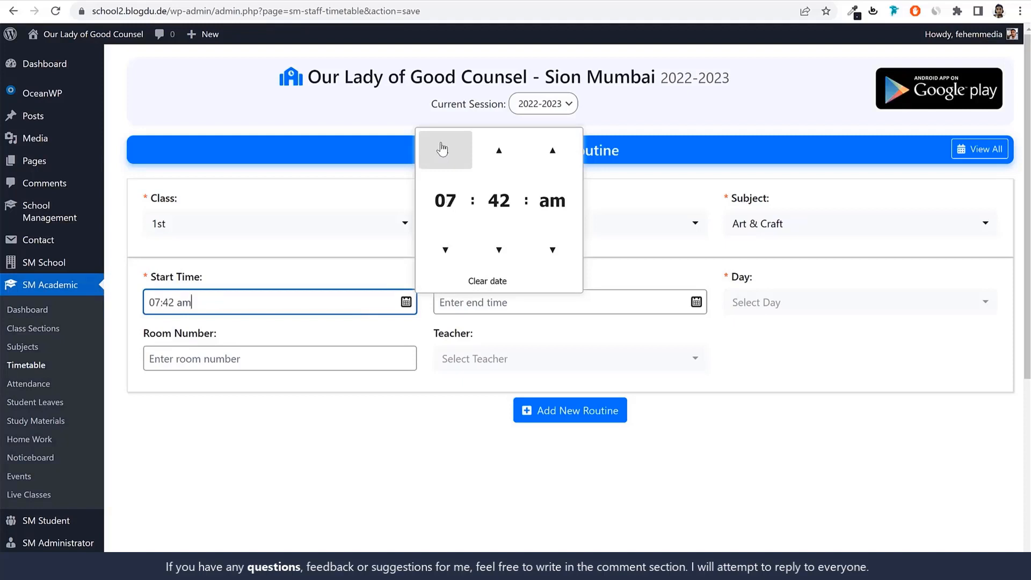
left_click(442, 150)
left_click_drag(222, 296, 146, 301)
left_click(157, 302)
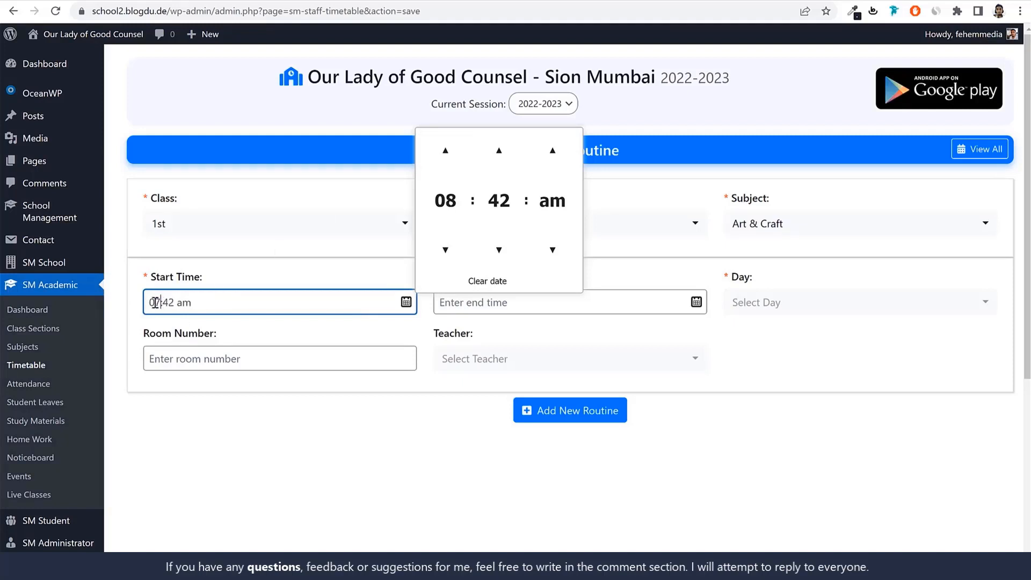
type("30")
left_click(471, 311)
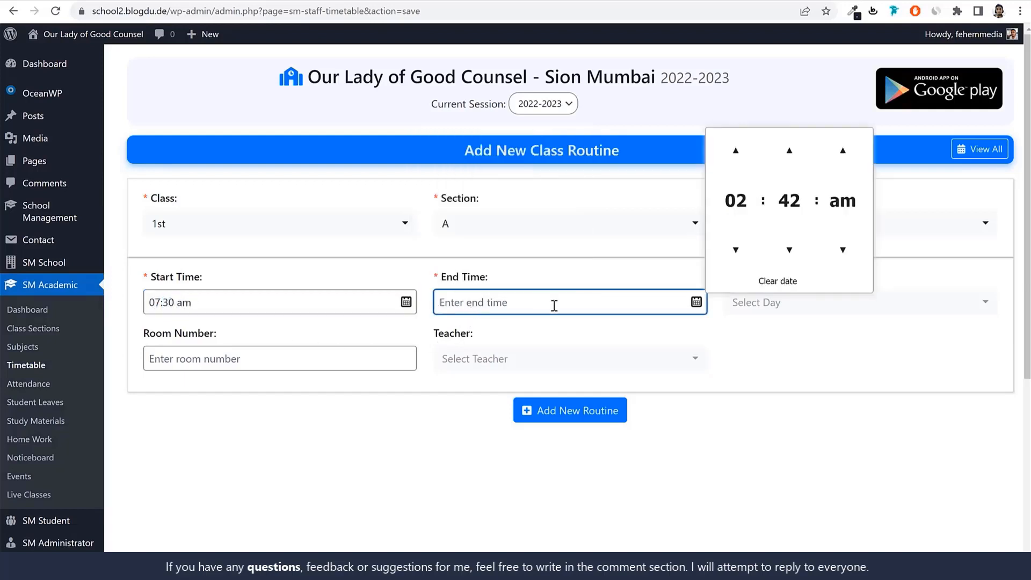
type("08:30 am")
Set the routine's day to Monday and its room number to 5
left_click(769, 307)
left_click(783, 388)
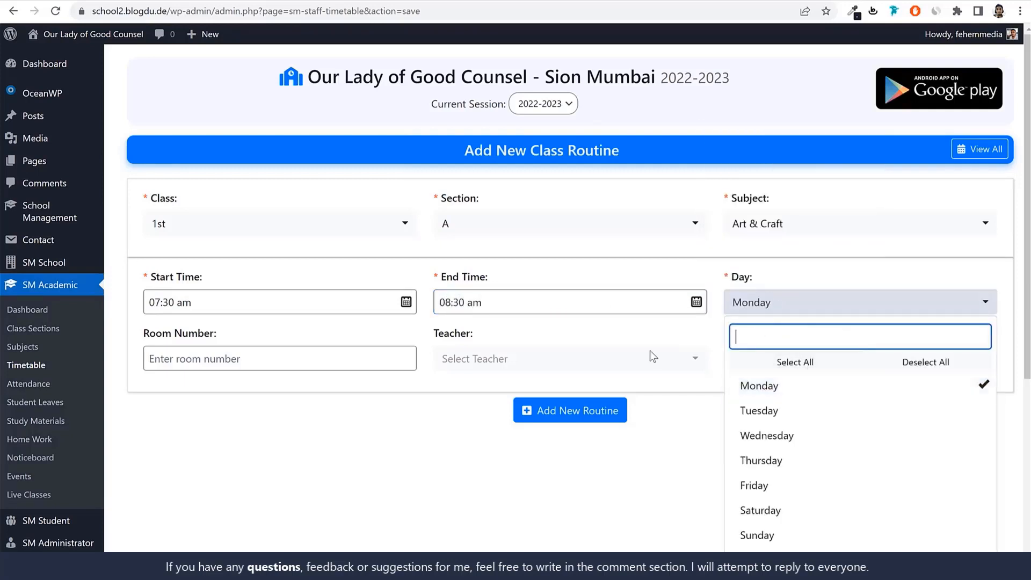
left_click(324, 364)
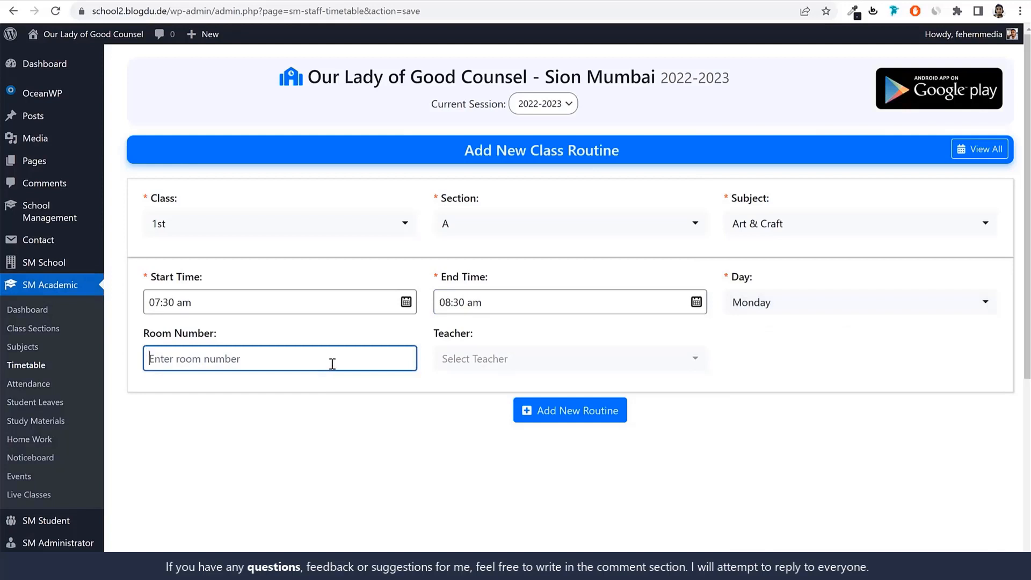
type("5")
Try to find a teacher for the Art & Craft routine by searching for "teac"
left_click(534, 360)
type("teac")
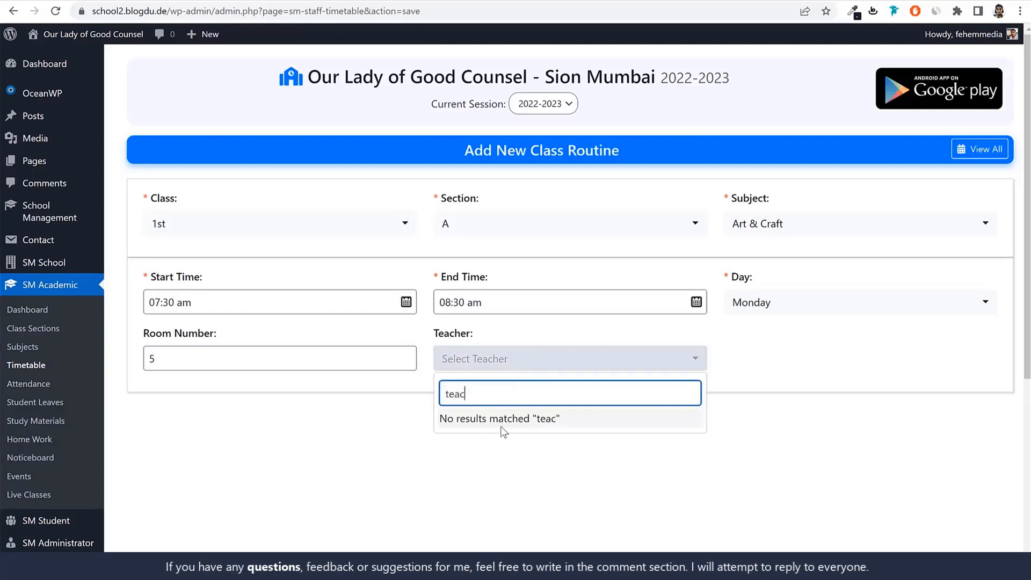
double_click(523, 394)
Change the routine's subject to English, with Teacher1 as the teacher, and add the routine
left_click(786, 223)
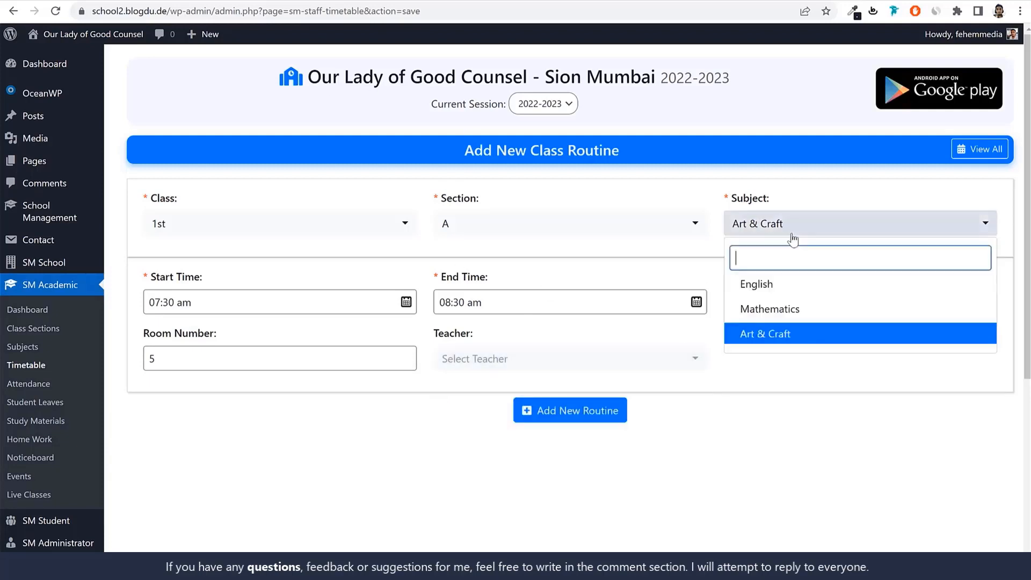
left_click(795, 286)
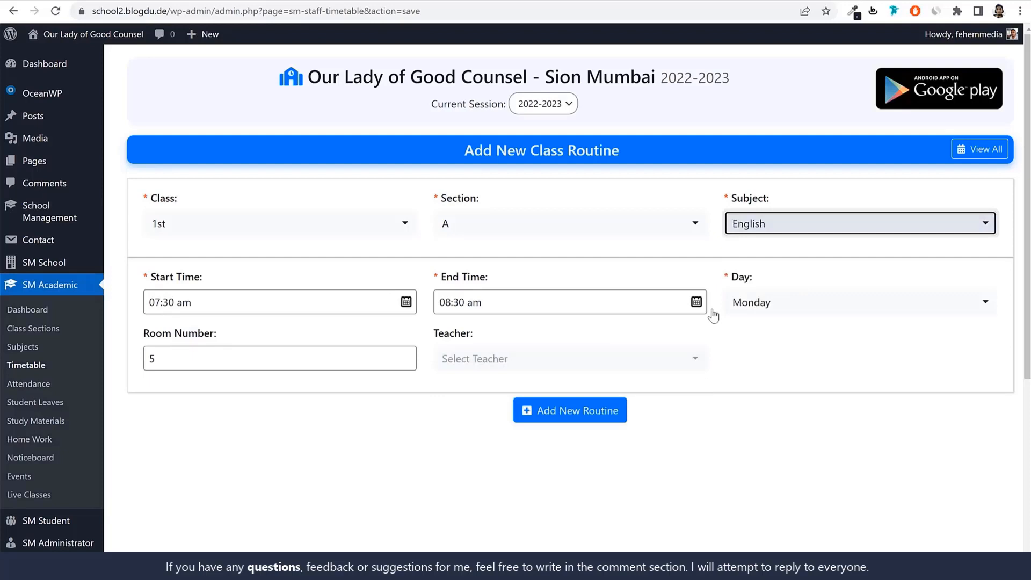
left_click(570, 365)
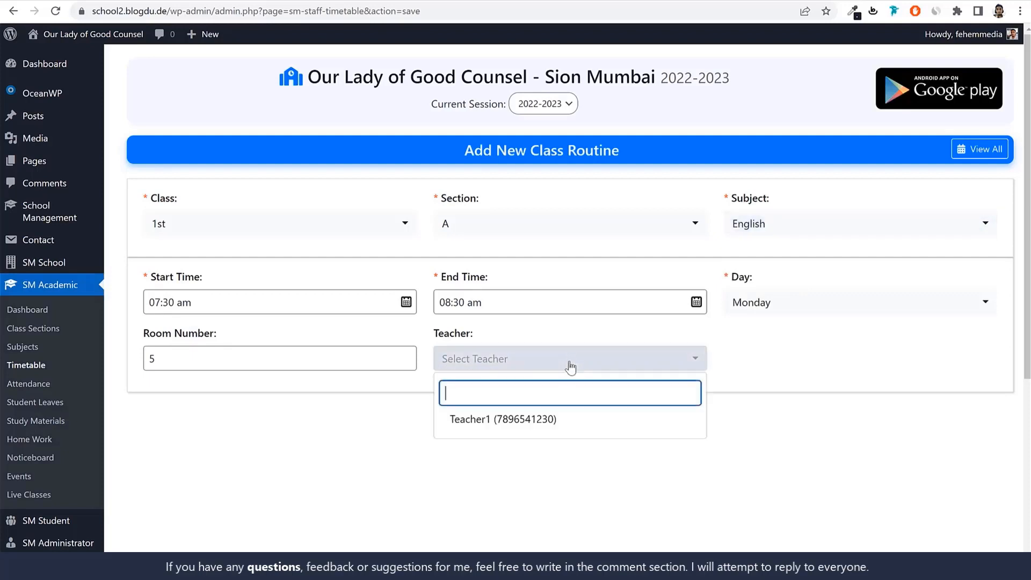
left_click(504, 421)
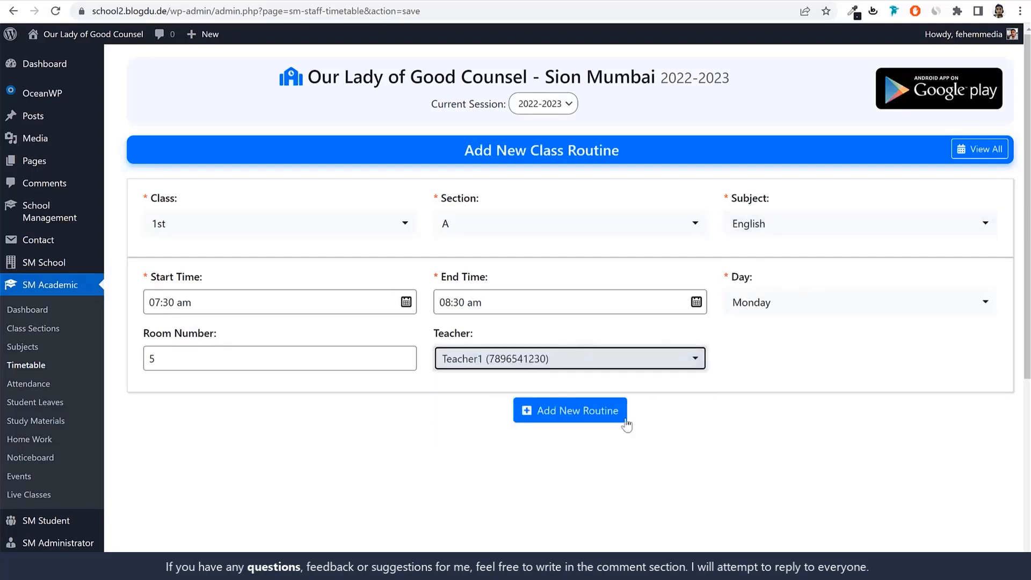
left_click(561, 410)
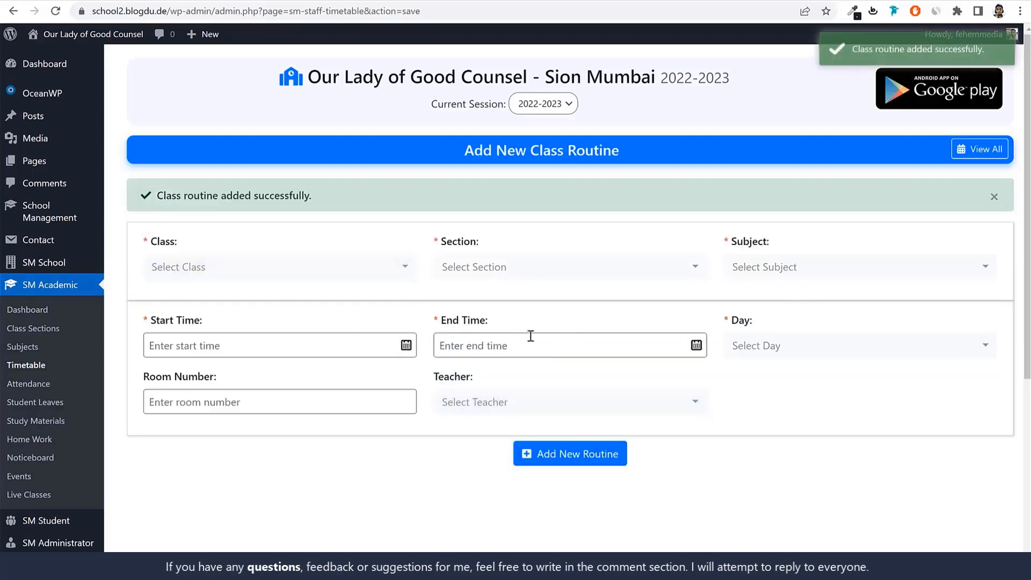
Set the times of the next class routine to start at 08:30 am and end at 09:00 am
left_click(299, 346)
type("08")
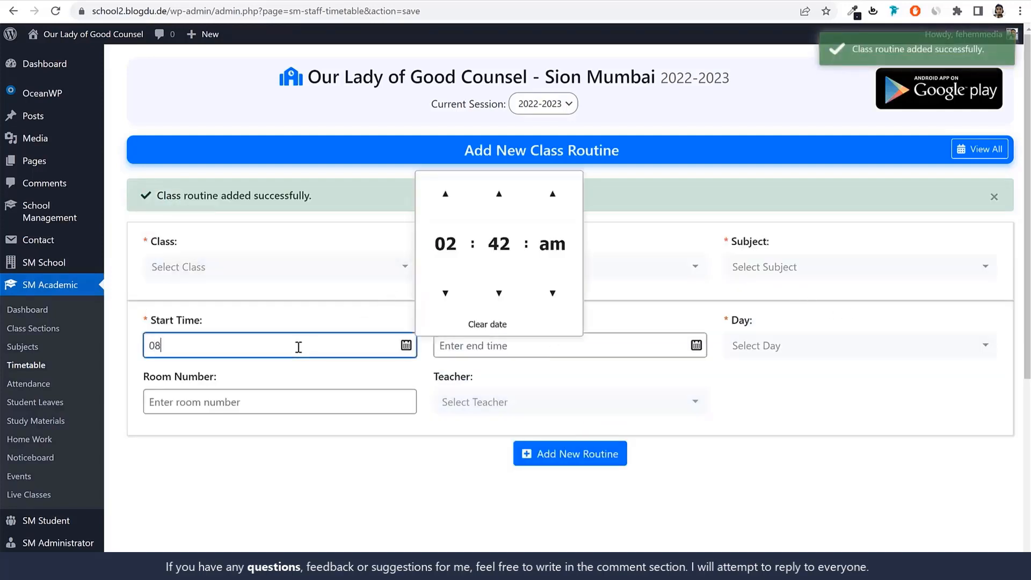
type(":30 am")
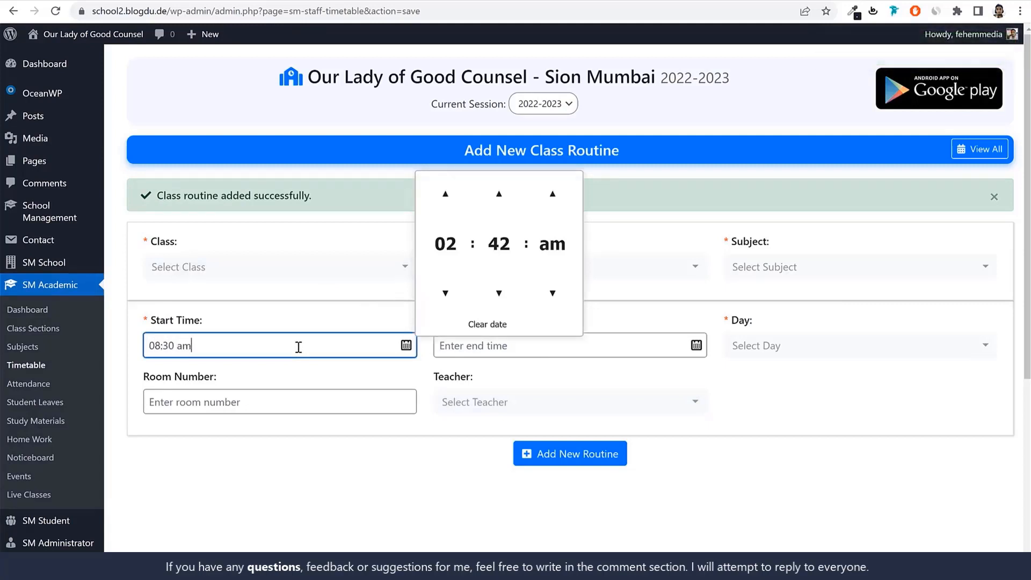
key("Tab")
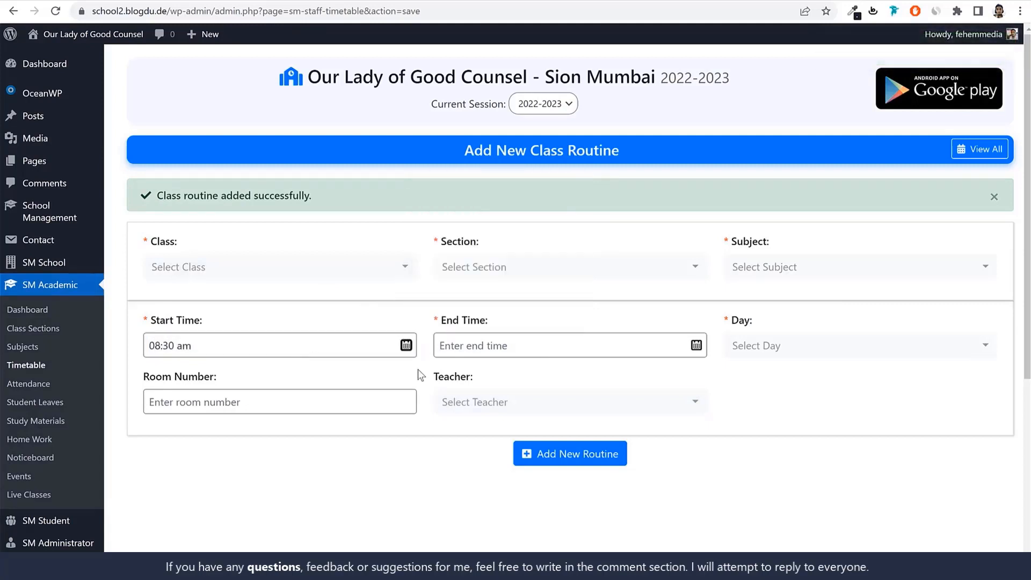
left_click(496, 341)
type("09:00 am")
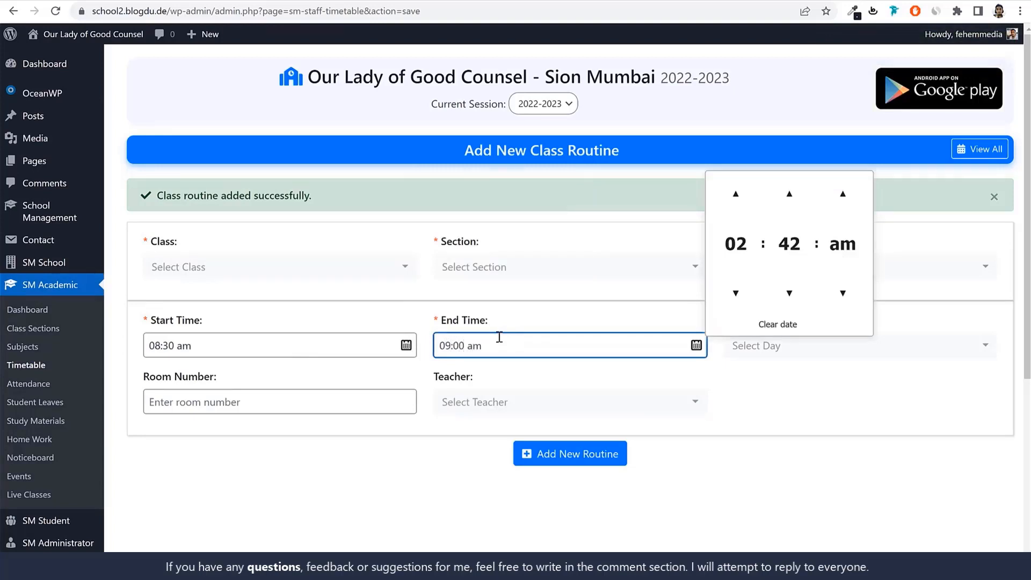
Assign the 08:30 am routine to class 1st, section A, with Mathematics as the subject
left_click(334, 269)
left_click(231, 351)
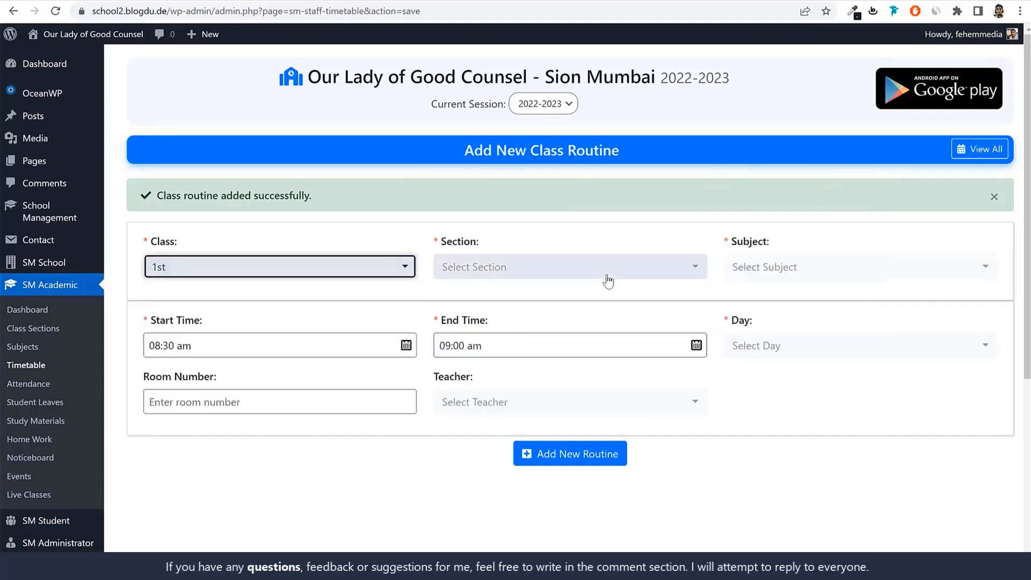
left_click(607, 281)
left_click(510, 328)
left_click(771, 267)
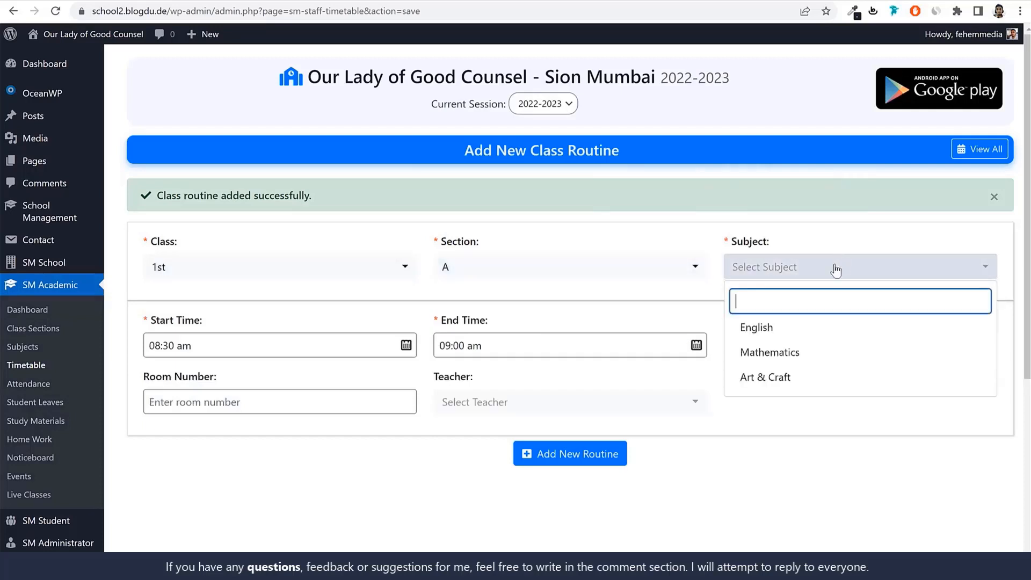
left_click(787, 355)
Set the Mathematics routine to Monday in room 5 and add it without a teacher
left_click(794, 349)
left_click(776, 431)
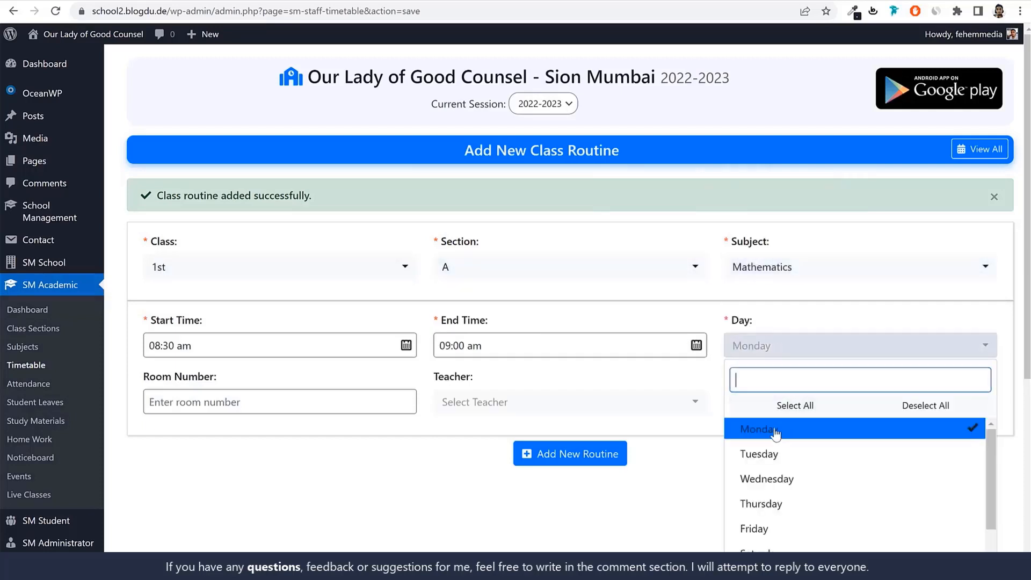
left_click(290, 404)
type("5")
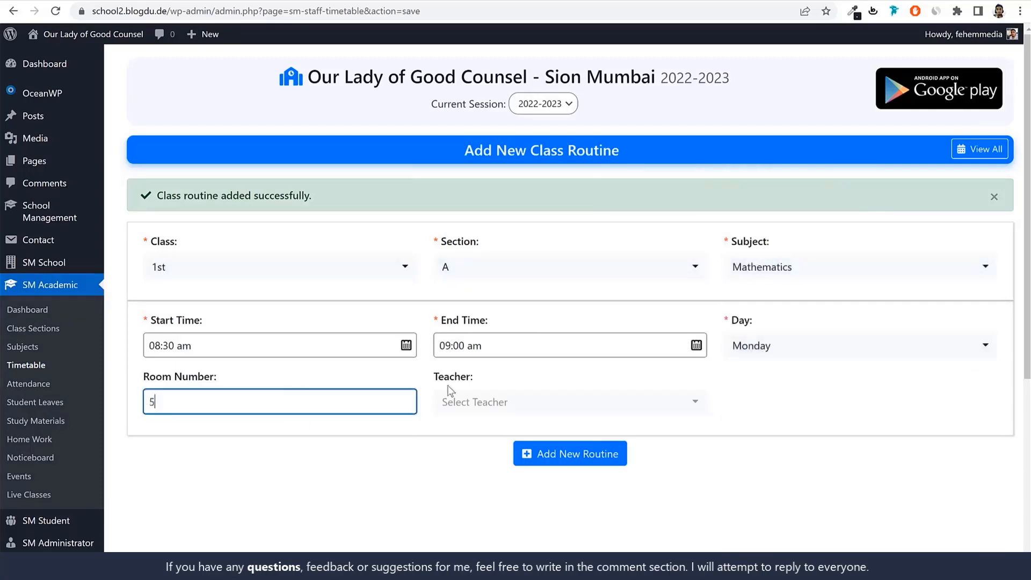
left_click(450, 402)
left_click(796, 452)
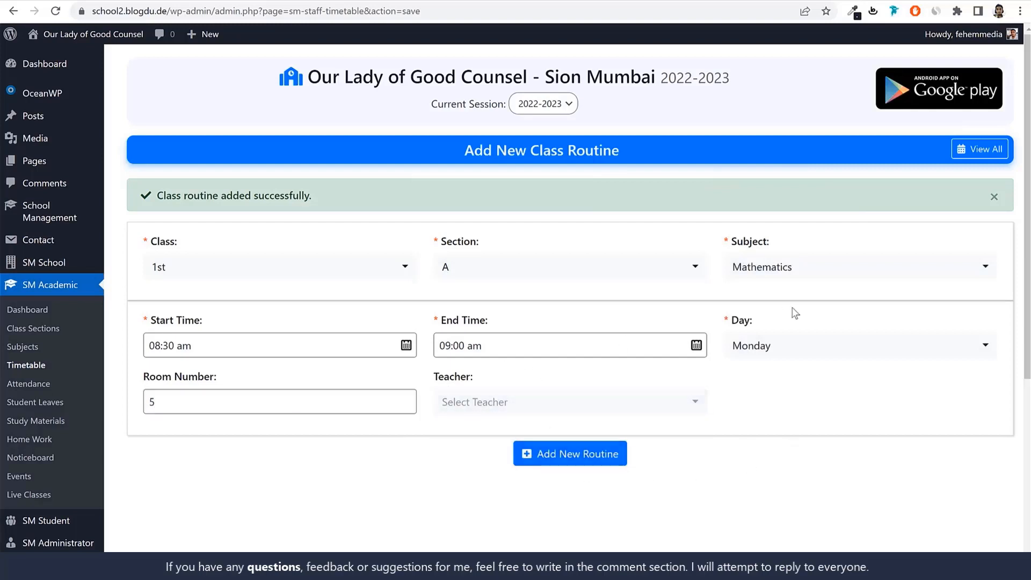
left_click(586, 455)
Begin another class routine for class 1st, section A, with Art & Craft as the subject
left_click(304, 269)
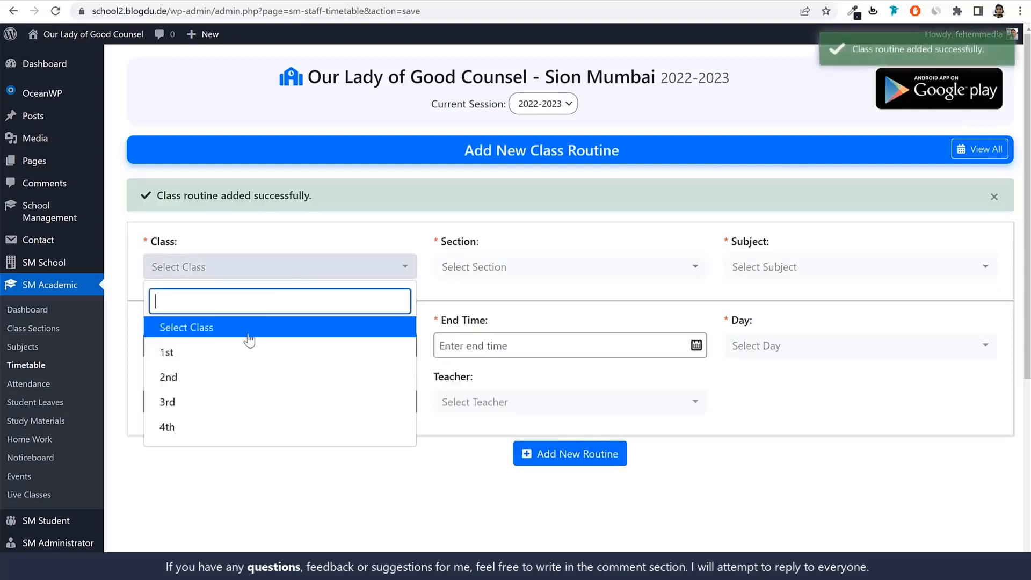
left_click(218, 356)
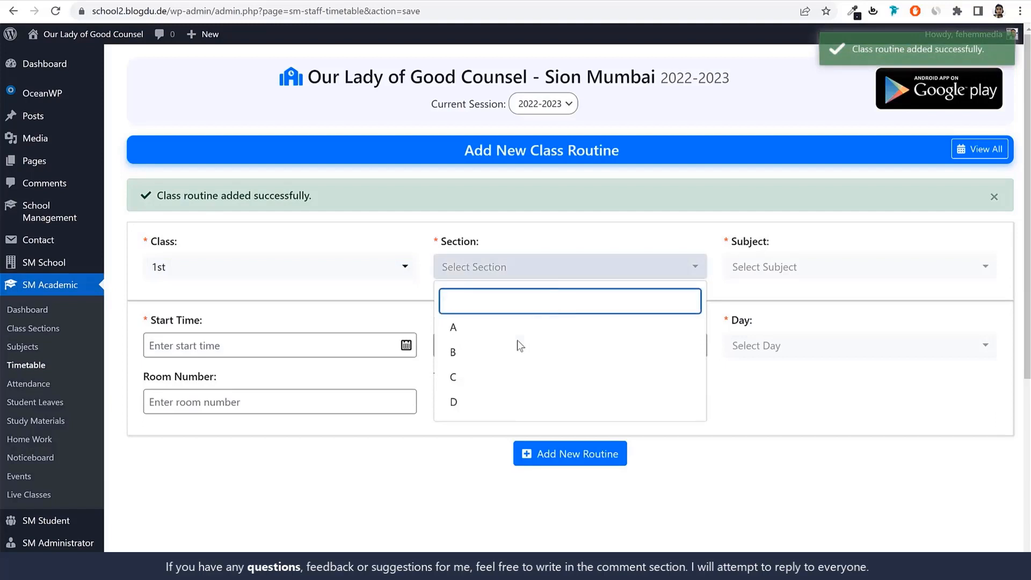
left_click(516, 333)
left_click(776, 271)
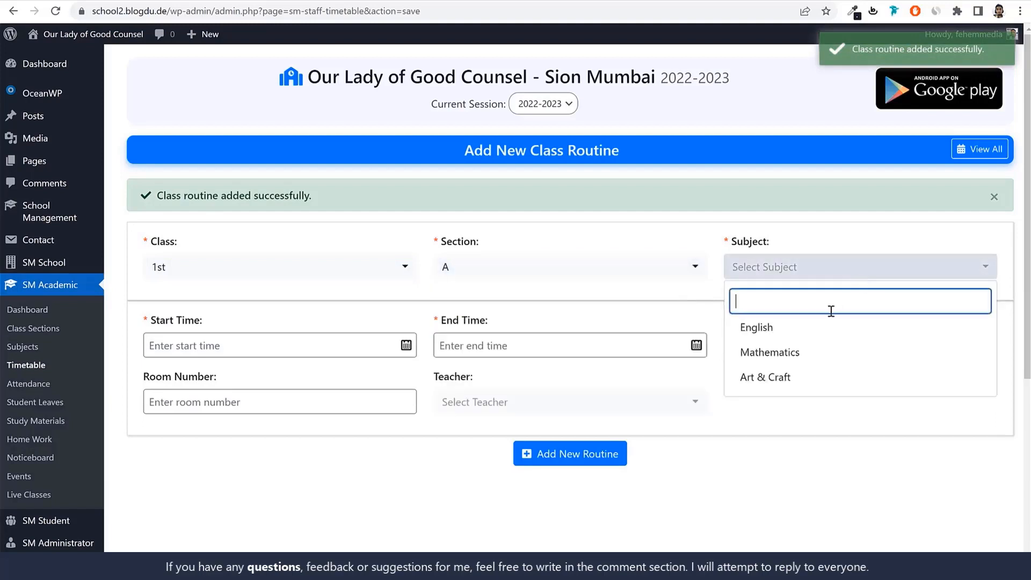
left_click(798, 378)
Set the Art & Craft routine's start time to 09:00 am and its end time to 10:00 am
left_click(304, 344)
type("09:")
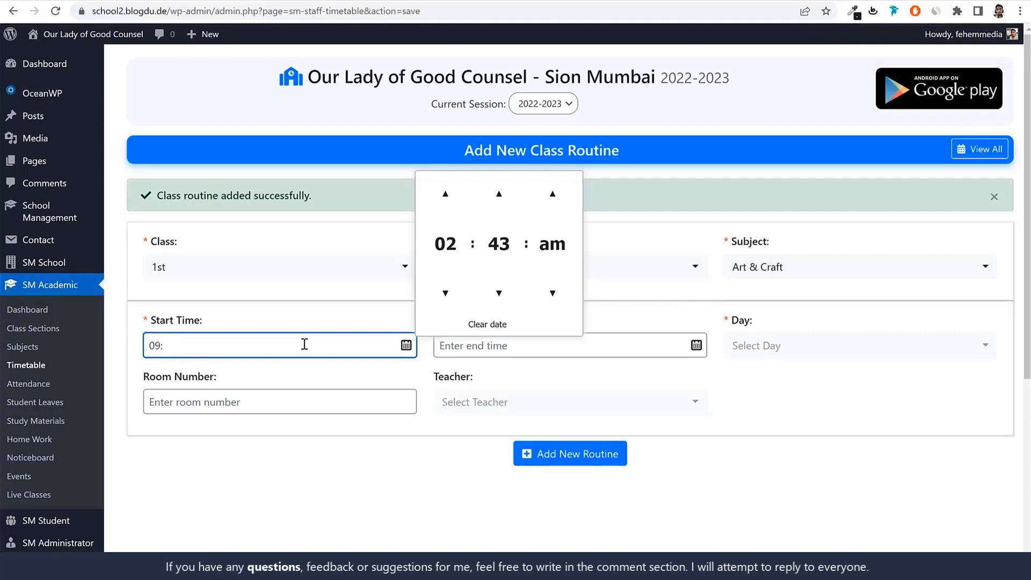
type("00 am")
key("Tab")
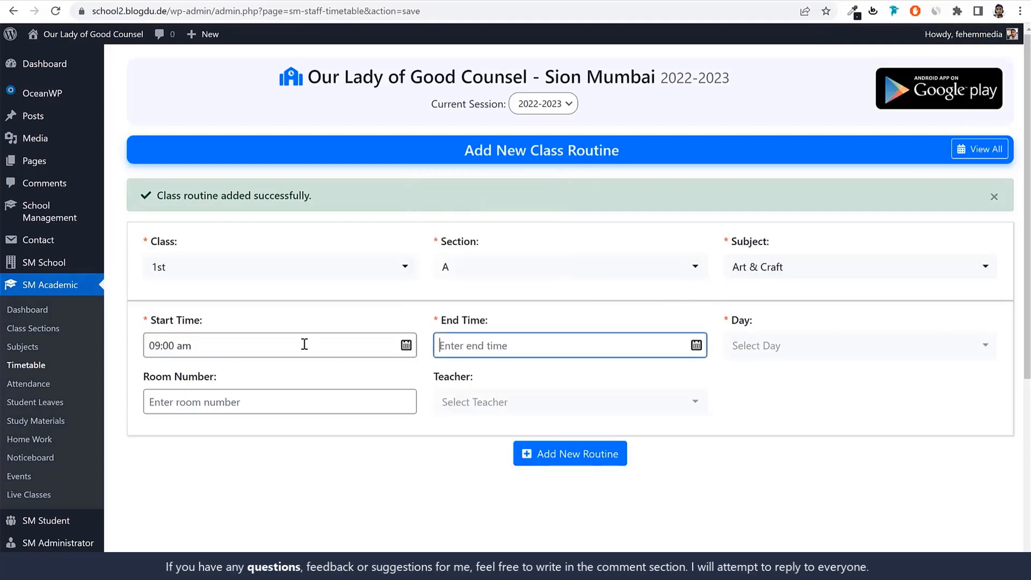
type("10:00 am")
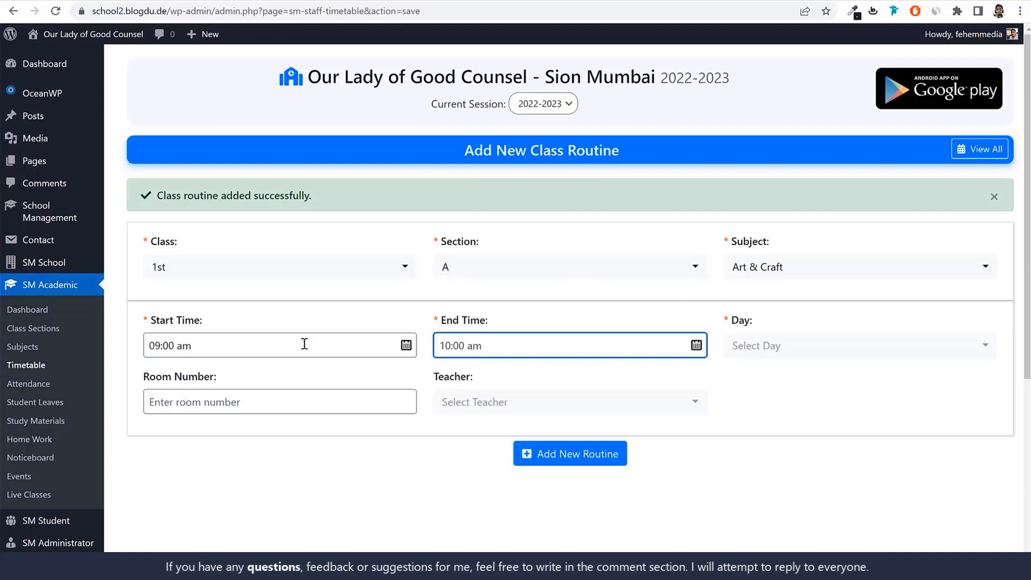
Set the Art & Craft routine to Monday in room 1 and add it without a teacher
left_click(771, 344)
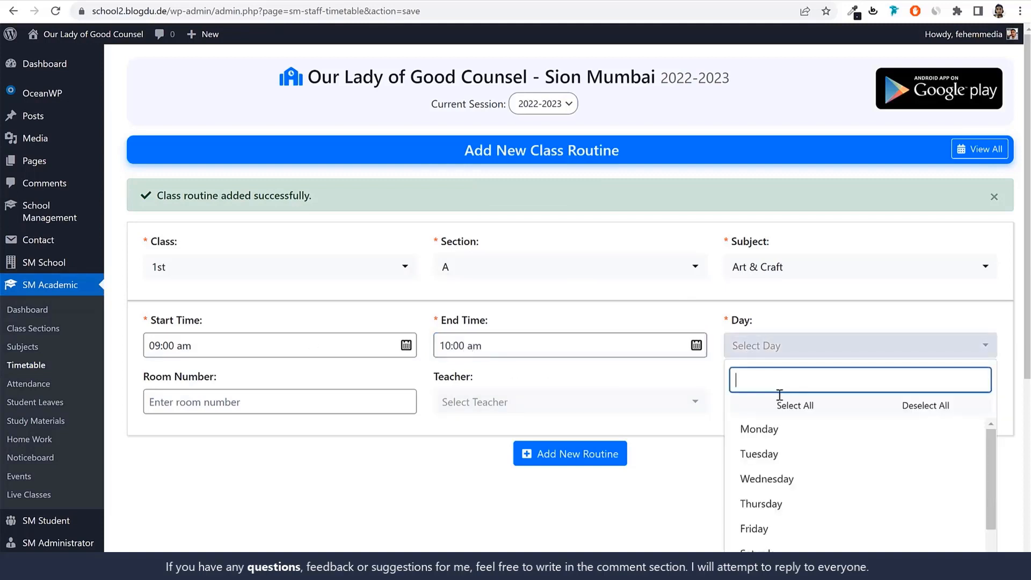
left_click(775, 428)
left_click(256, 399)
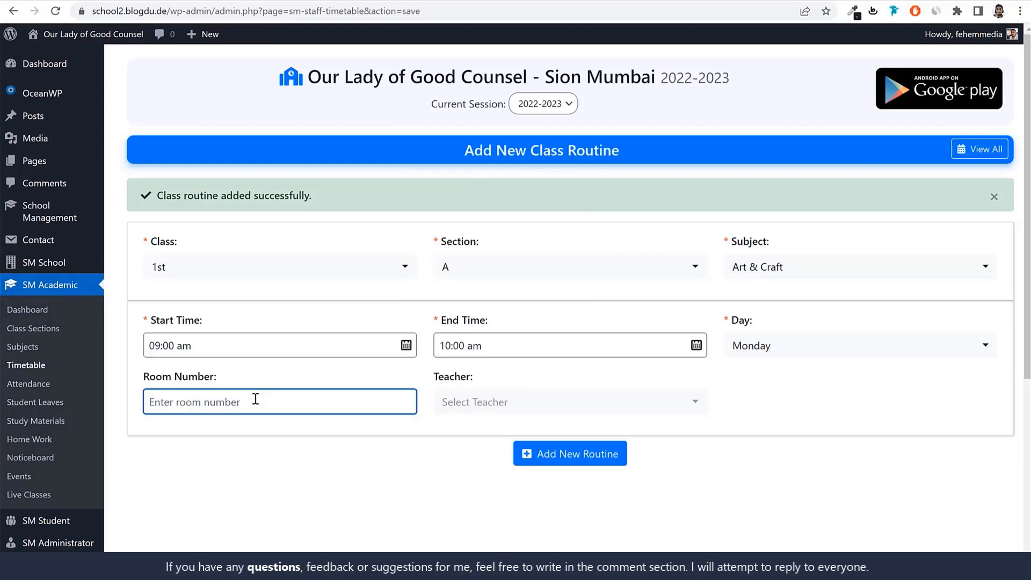
type("1")
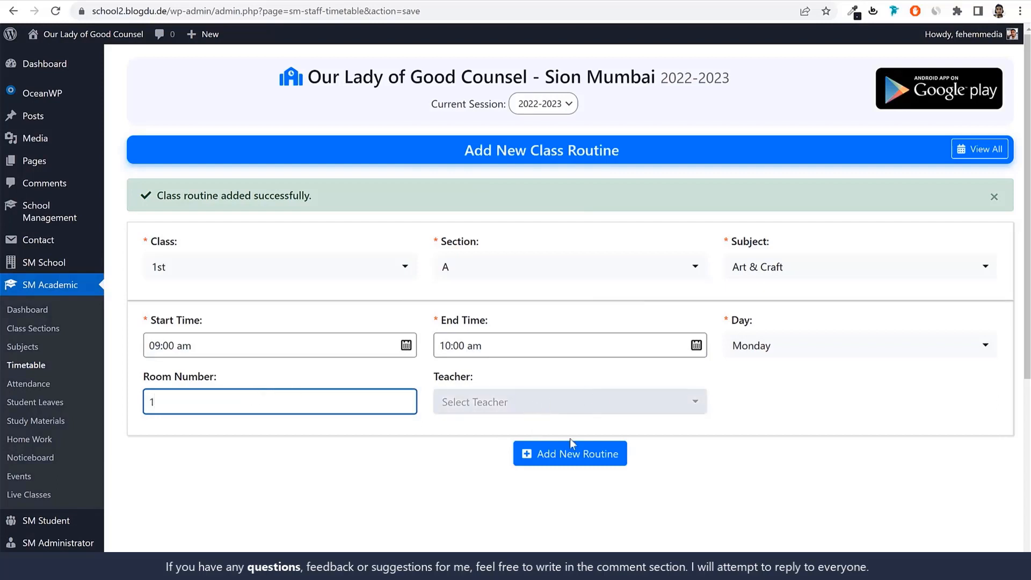
left_click(567, 458)
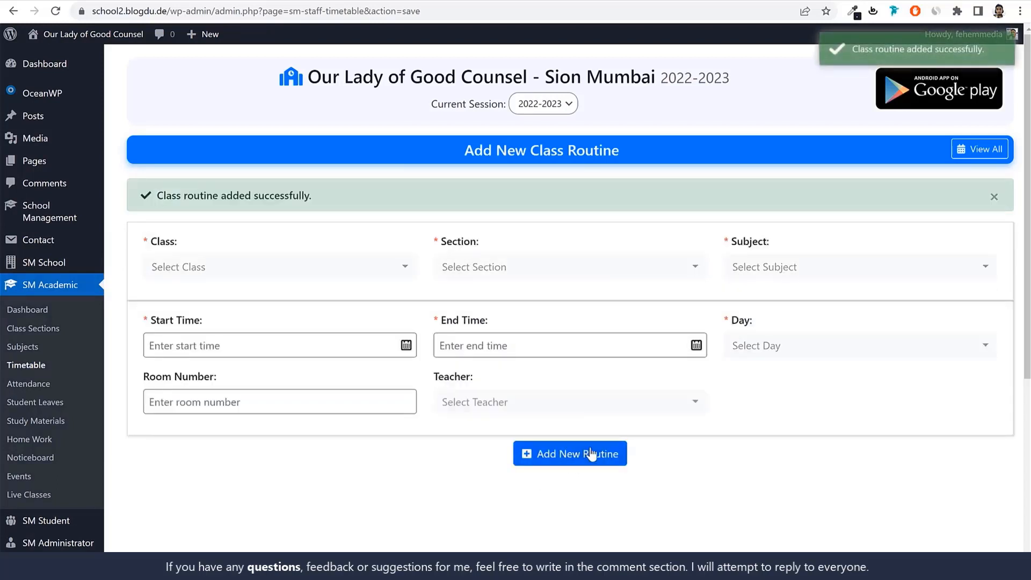
Open the timetable of class 1st, section A, and review its weekly routines
left_click(988, 151)
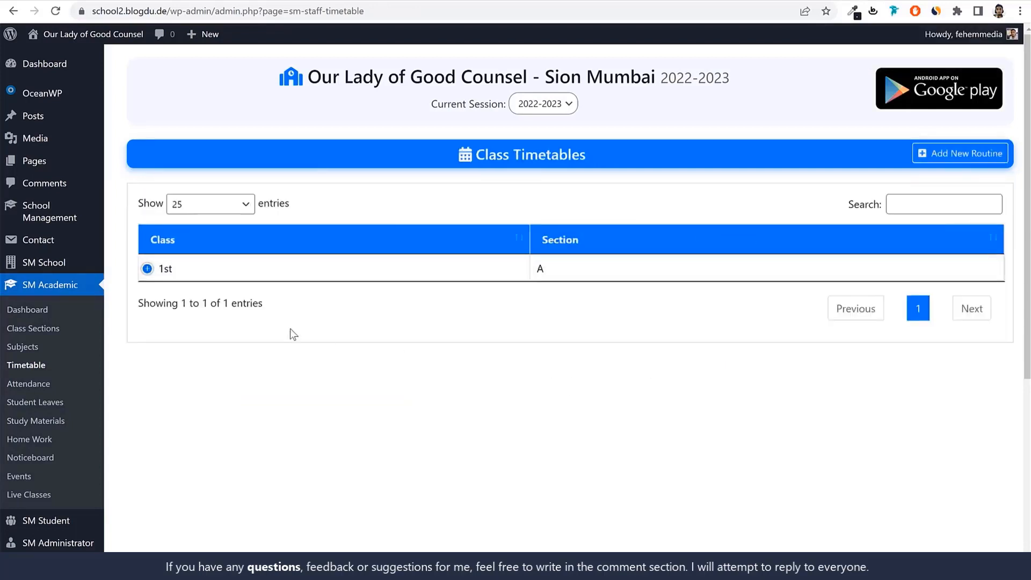
left_click(146, 270)
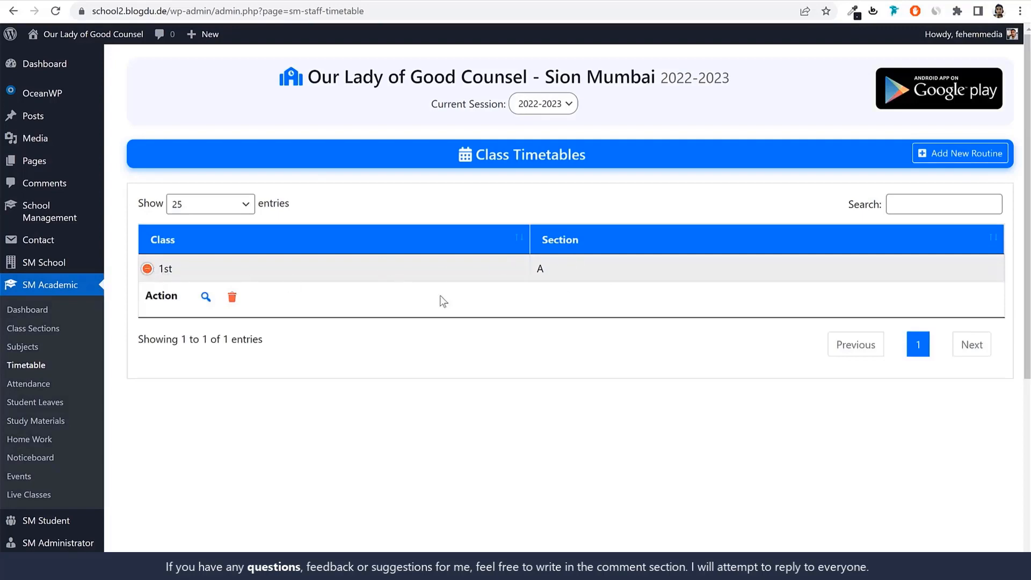
left_click(205, 299)
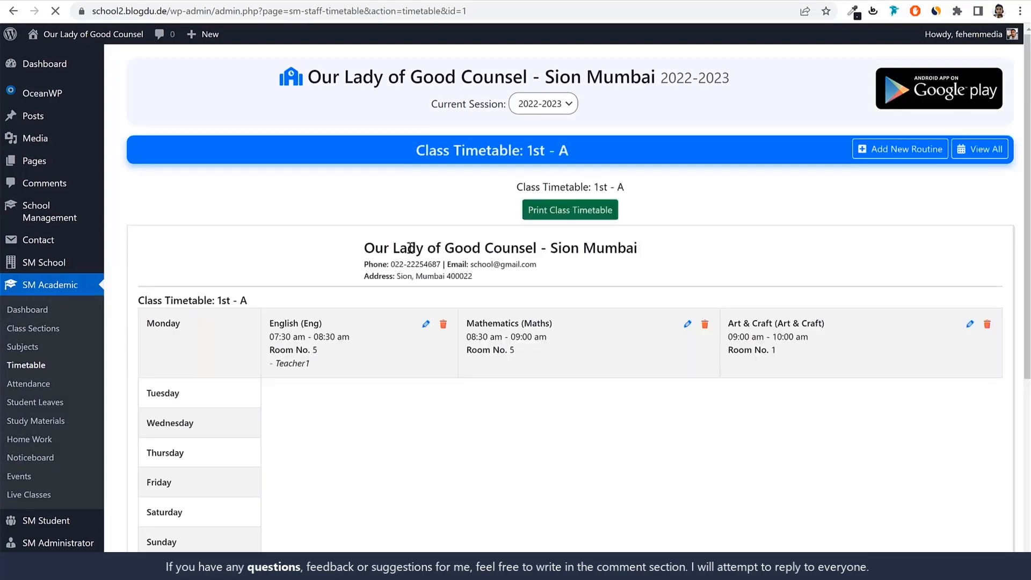
scroll(483, 403, "down", 3)
scroll(384, 299, "up", 3)
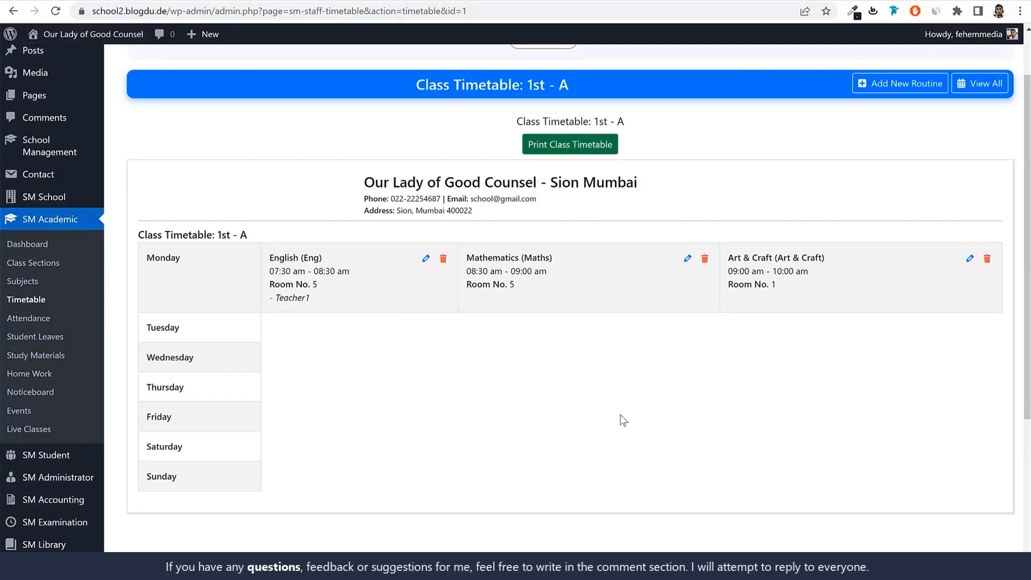
scroll(620, 414, "up", 1)
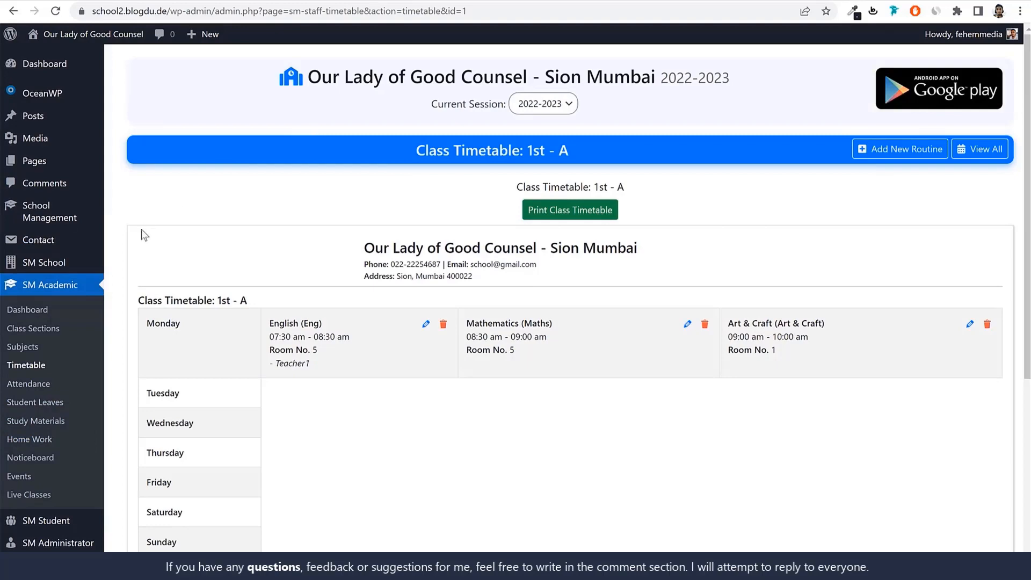
Open the shortcode list in the school settings and find the entry for the fees submission form
mouse_move(42, 267)
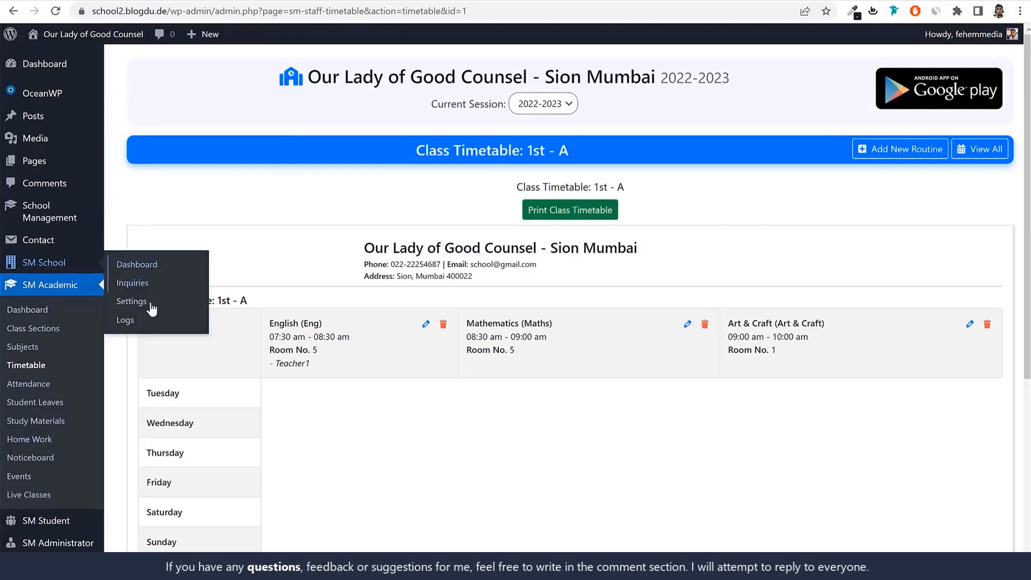
left_click(132, 301)
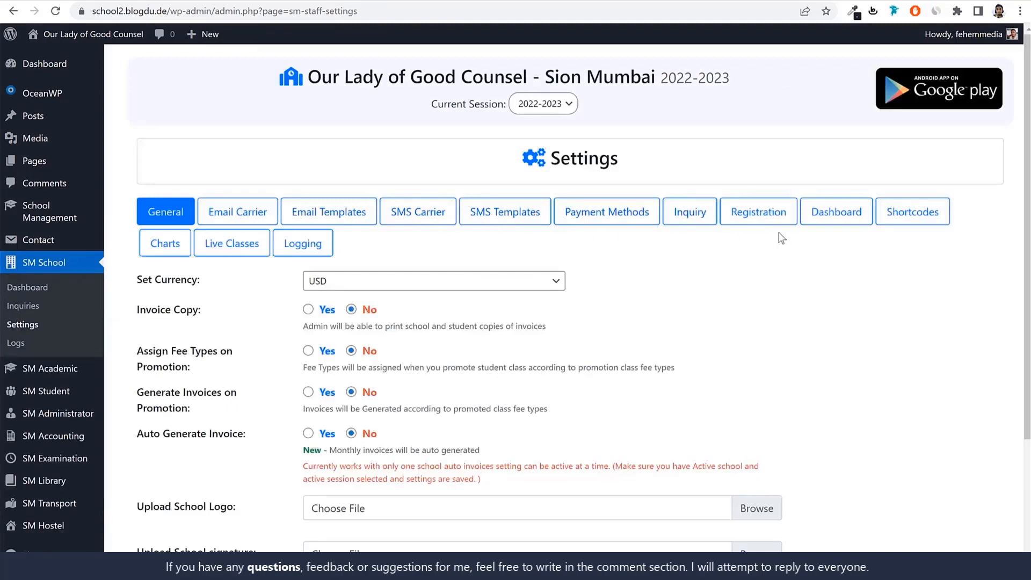
left_click(923, 211)
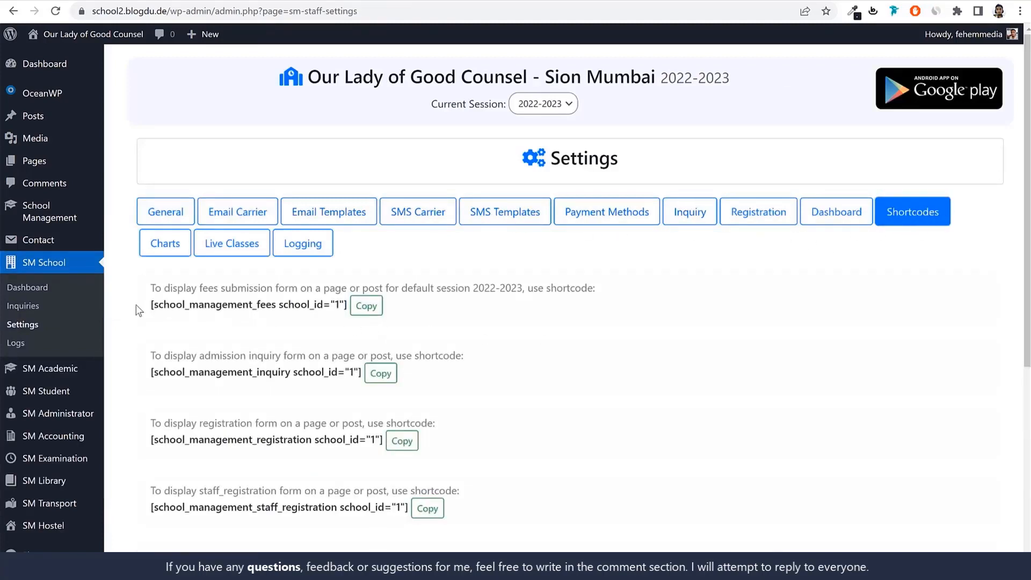
left_click_drag(143, 306, 365, 309)
left_click(517, 314)
left_click_drag(200, 288, 266, 289)
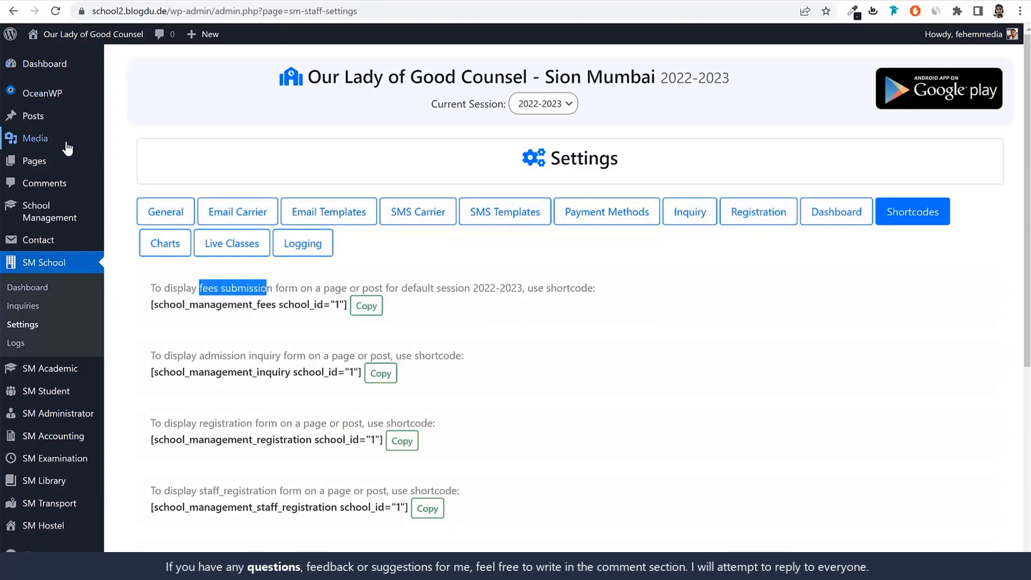
Open the site's page list in a separate tab and move Sample Page to the trash
right_click(35, 161)
left_click(49, 168)
left_click(368, 2)
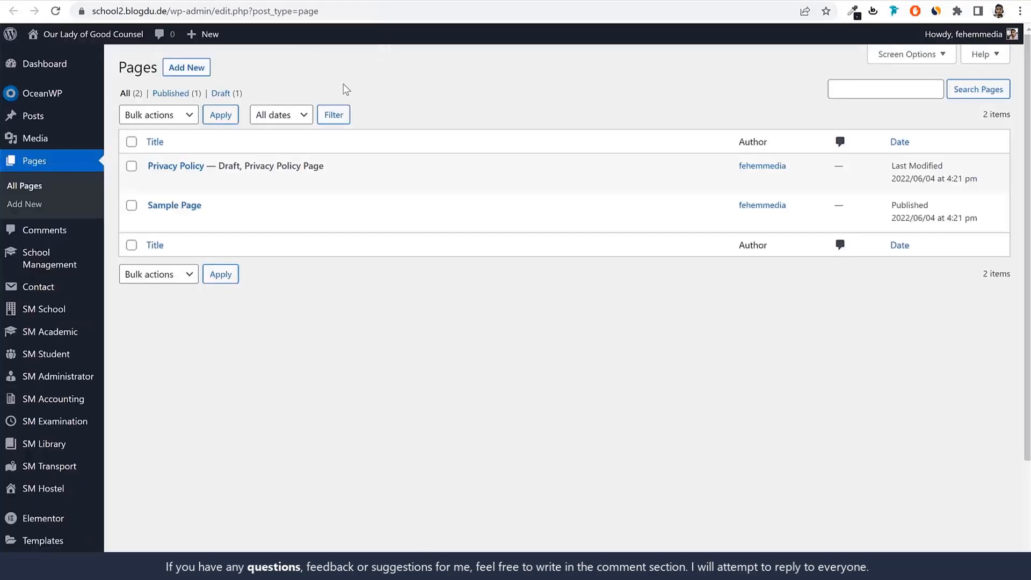
left_click_drag(219, 207, 148, 206)
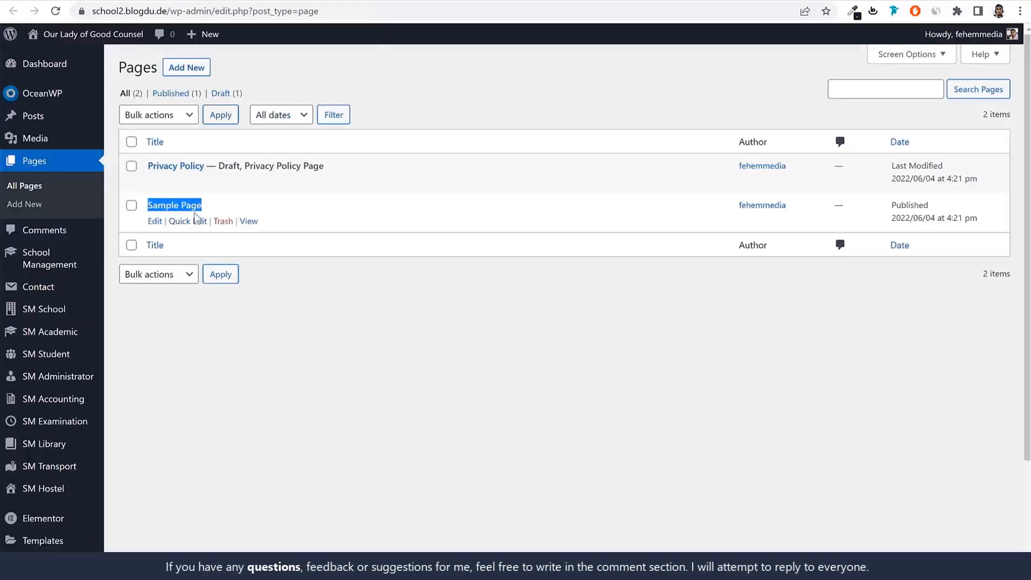
left_click(223, 221)
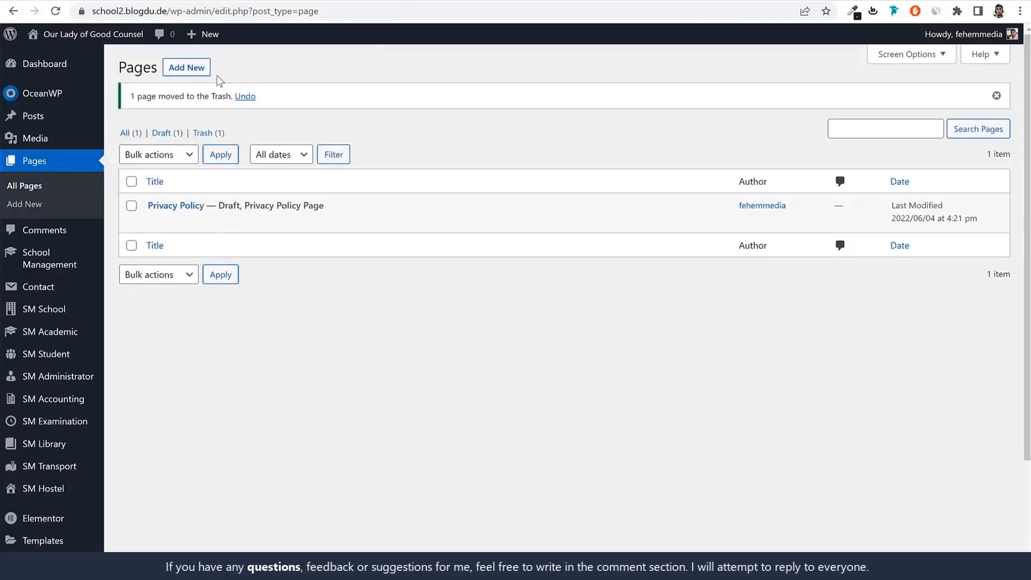
Start a new page, dismiss the block editor welcome dialog and title the page "Fee Submission"
left_click(238, 3)
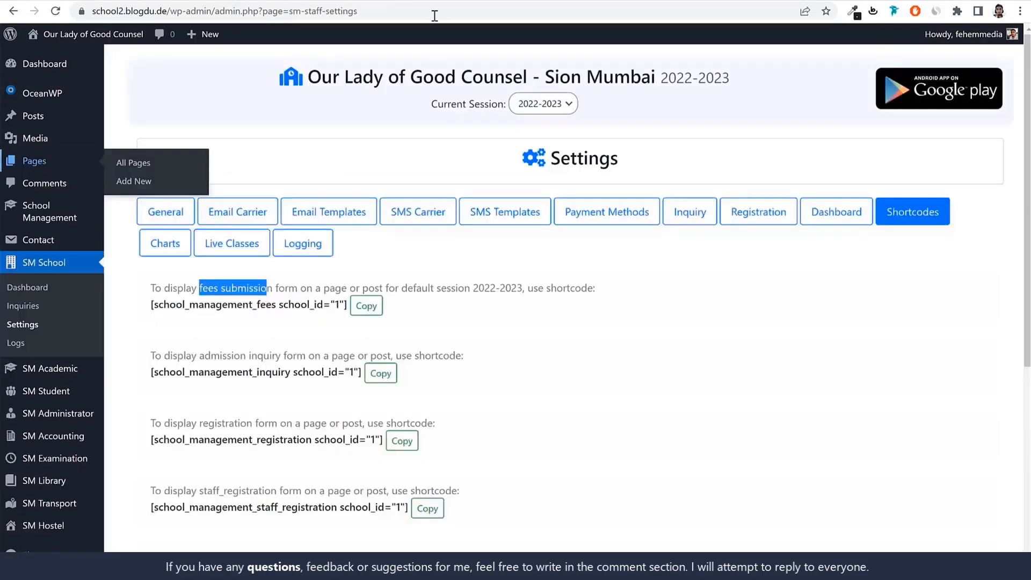
left_click(237, 297)
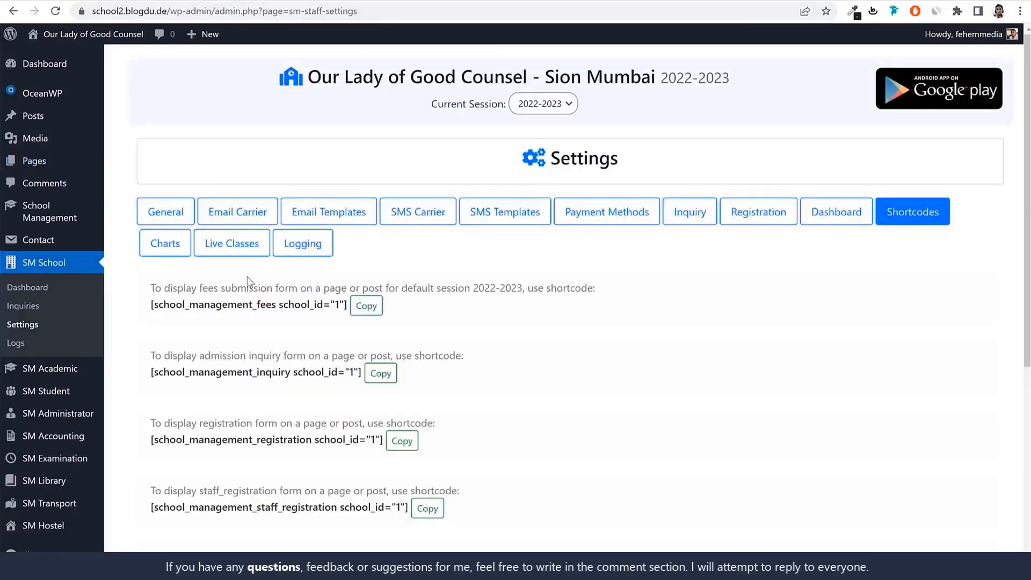
double_click(247, 290)
left_click(376, 3)
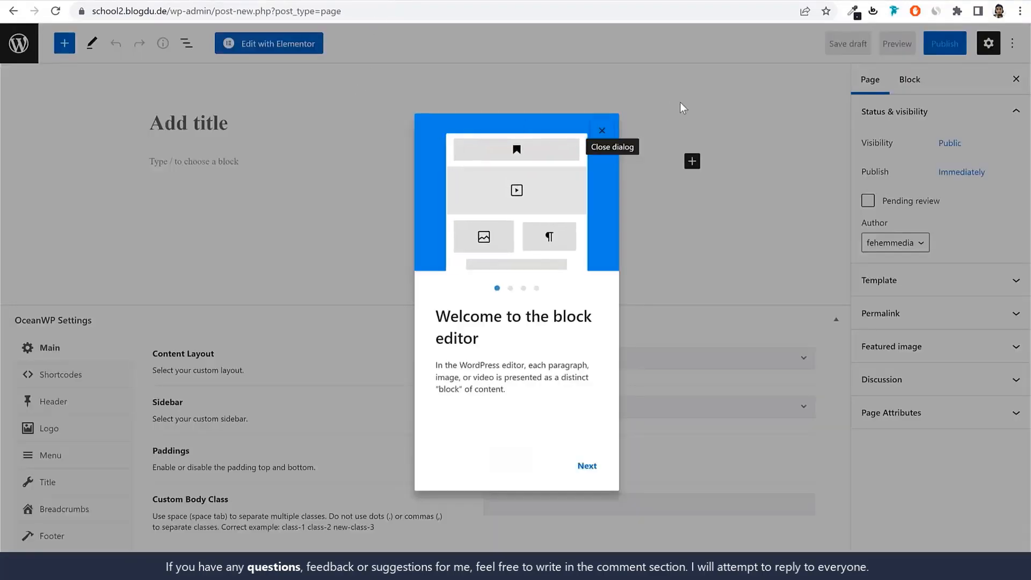
left_click(602, 131)
left_click(261, 119)
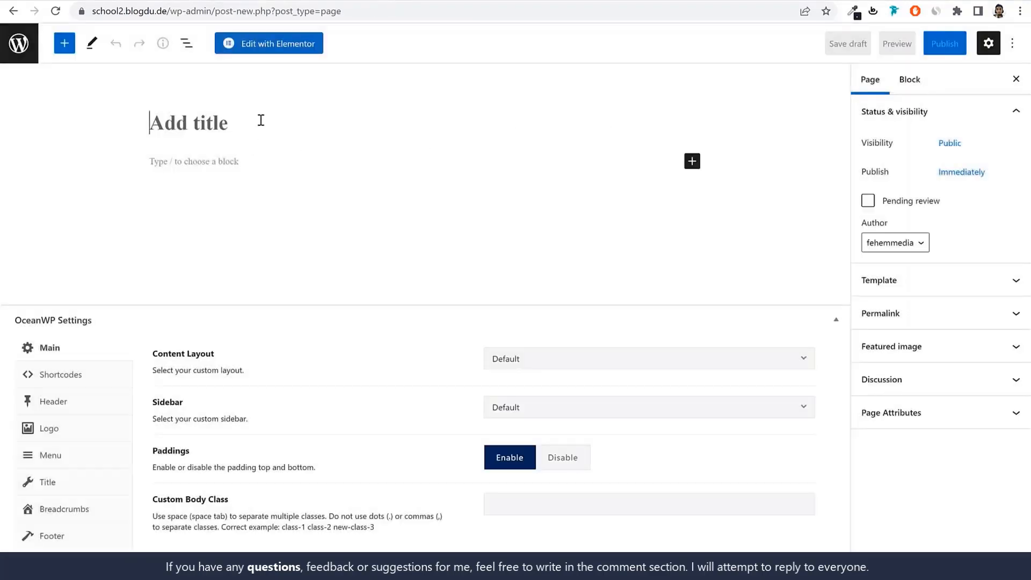
type("Fee S")
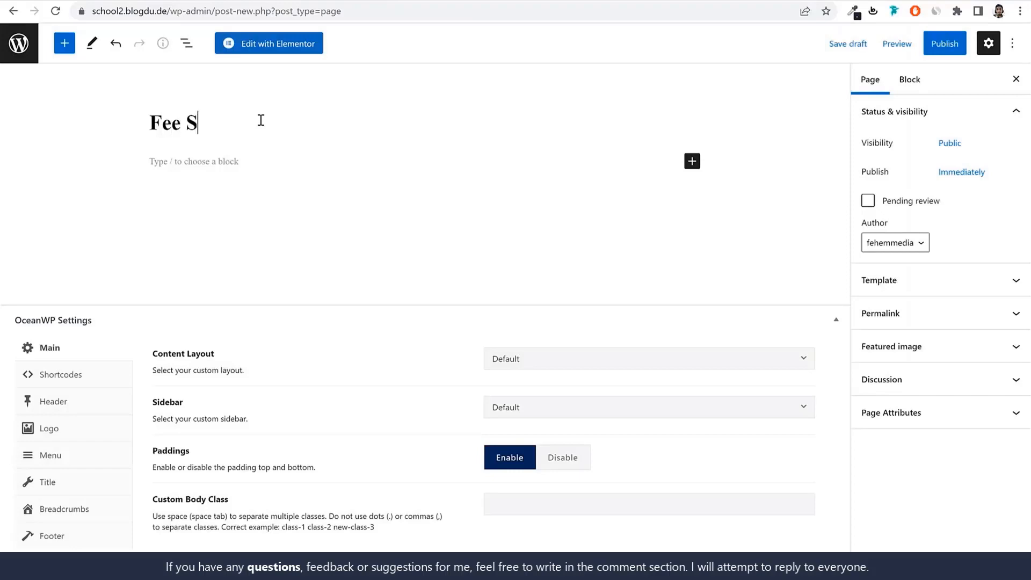
key("ctrl+v")
key("ctrl+BackSpace")
type("Submission")
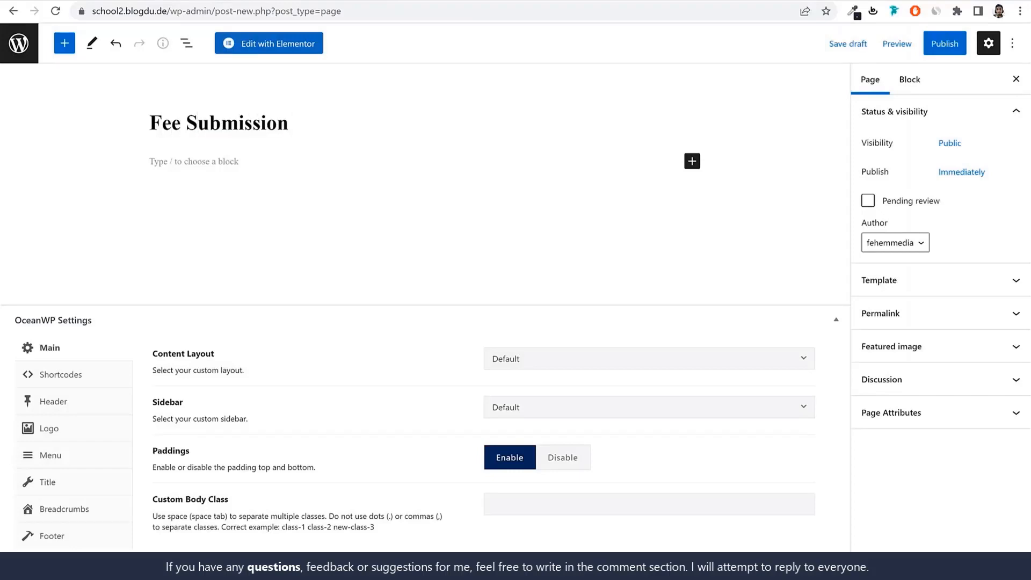
Copy the fees submission form's shortcode from the school settings and return to the new page
key("ctrl+shift+Tab")
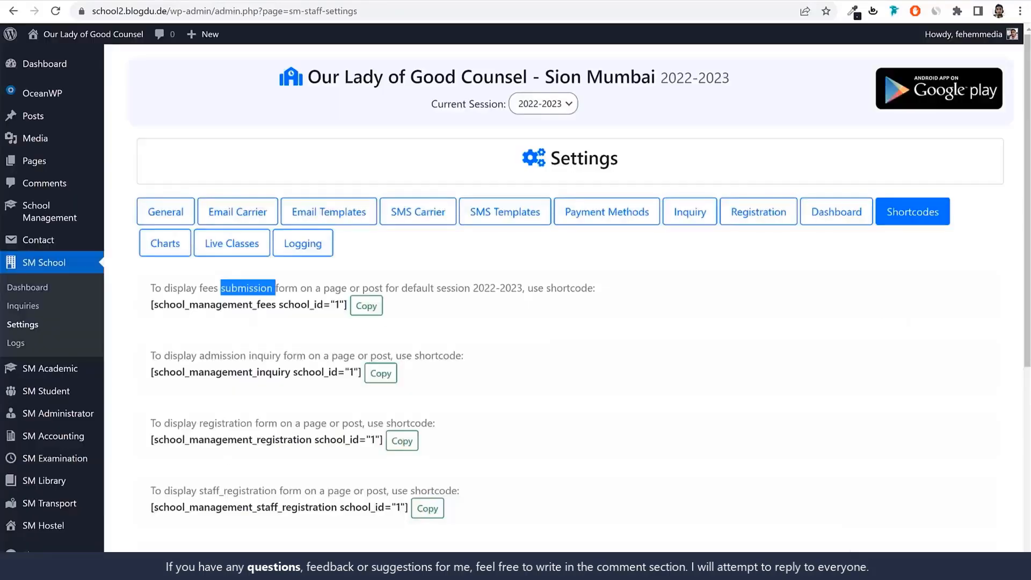
left_click(368, 308)
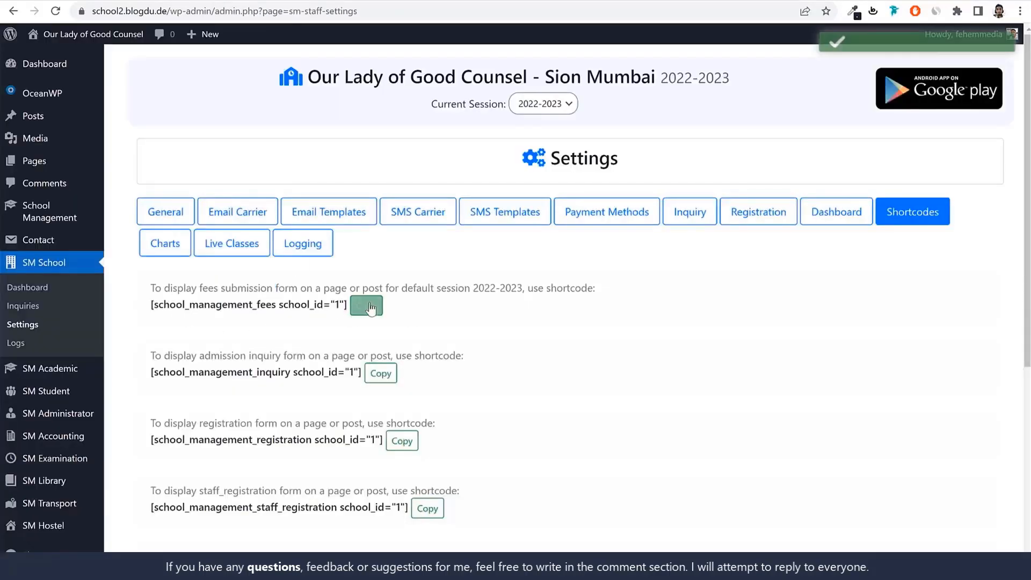
left_click_drag(208, 289, 306, 290)
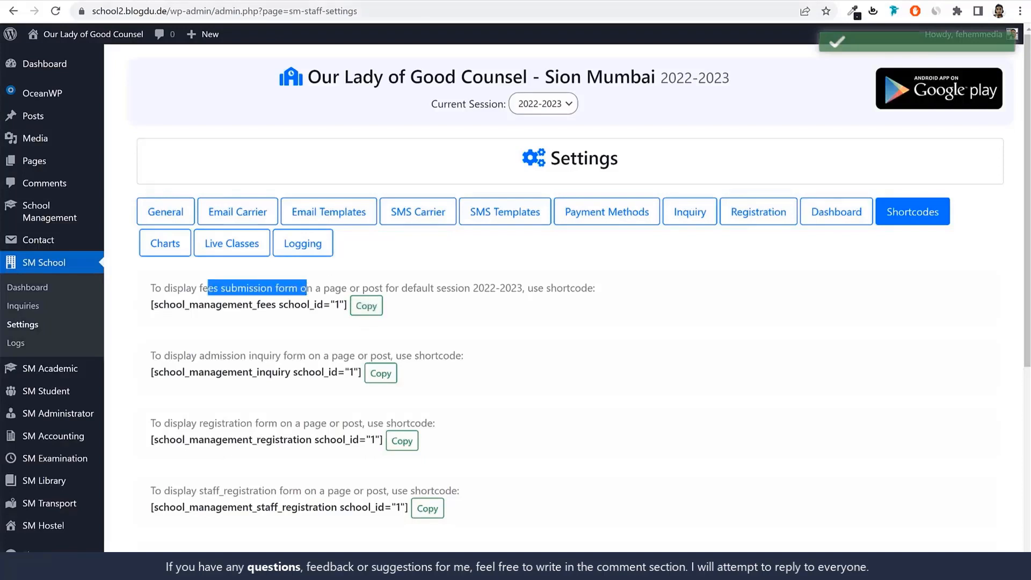
key("ctrl+Tab")
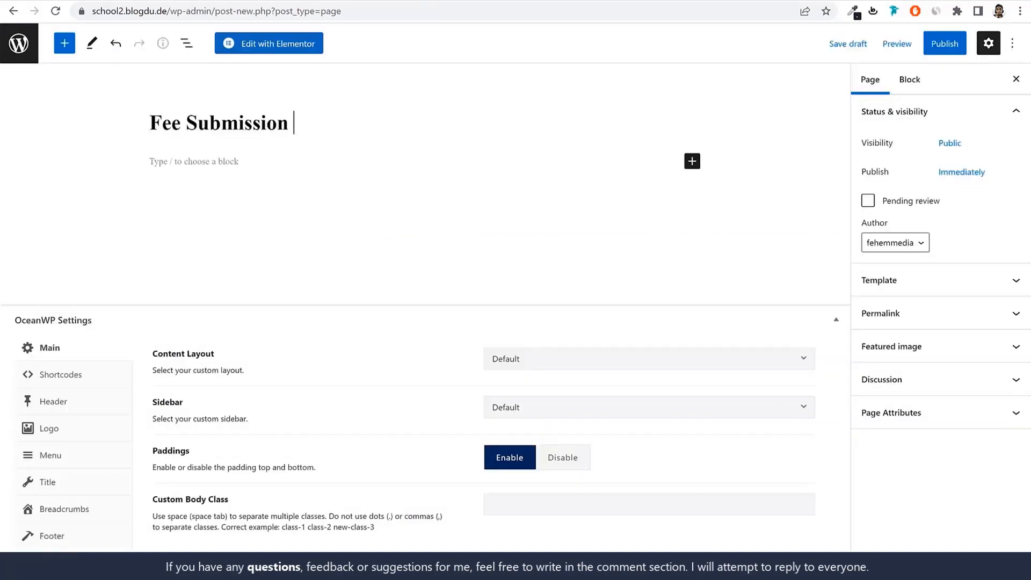
Add a Shortcode block containing [school_management_fees school_id="1"] to the Fee Submission page and publish it
left_click(693, 162)
type("sh")
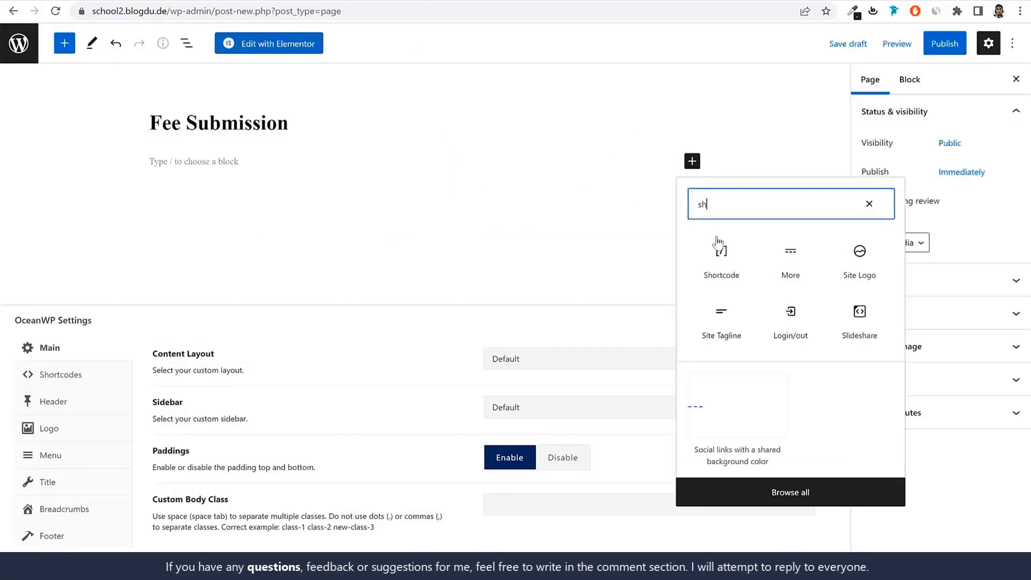
left_click(718, 264)
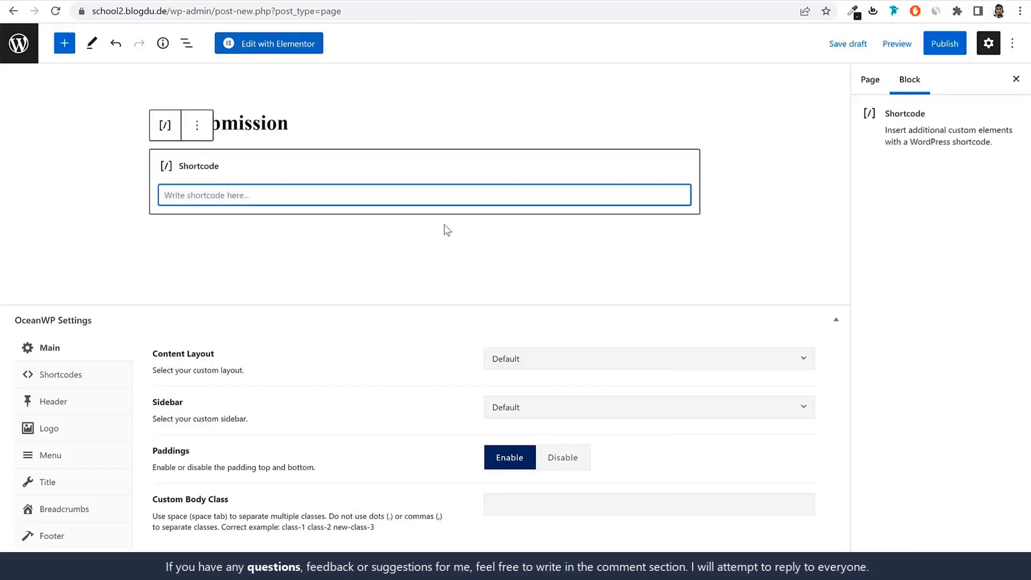
key("ctrl+v")
left_click(944, 44)
left_click(901, 54)
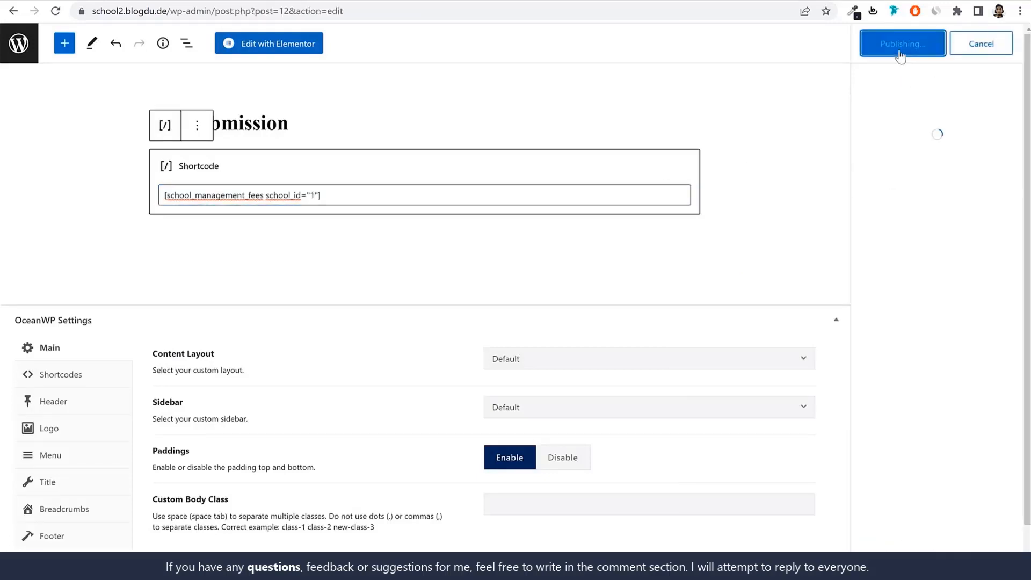
View the published Fee Submission page in a new tab and check the school shown in its form
right_click(120, 539)
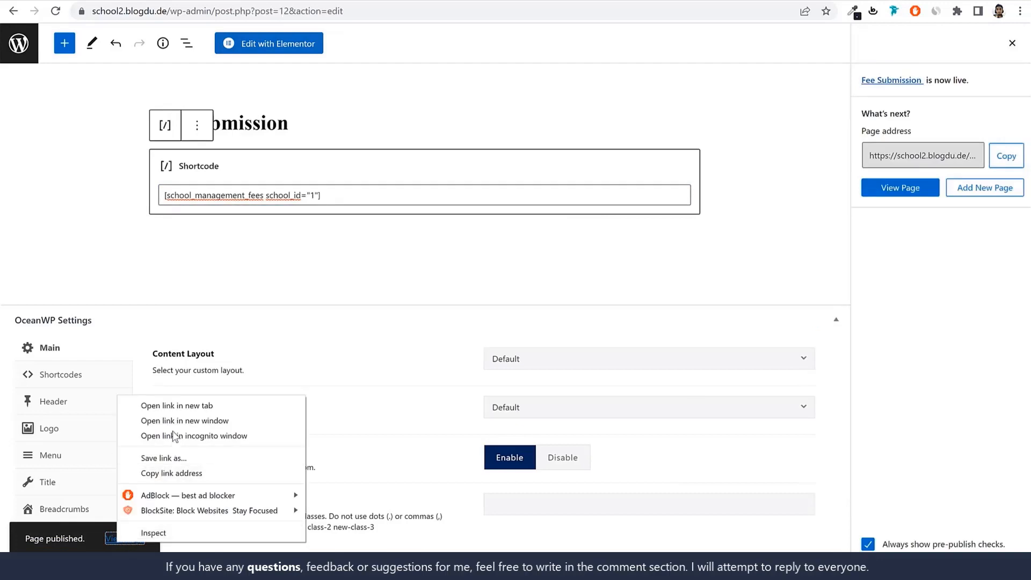
left_click(172, 406)
left_click(473, 1)
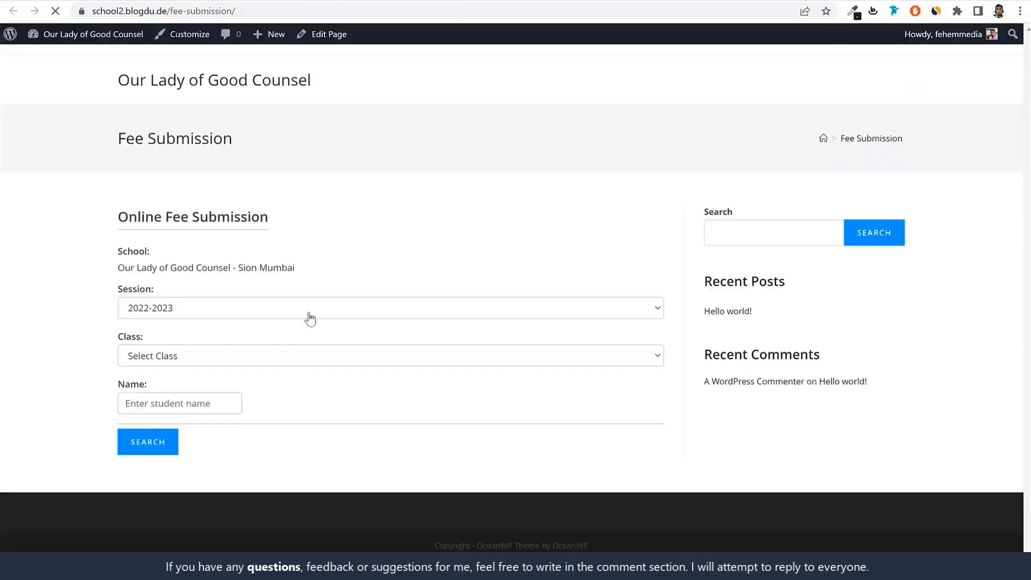
left_click_drag(127, 267, 316, 275)
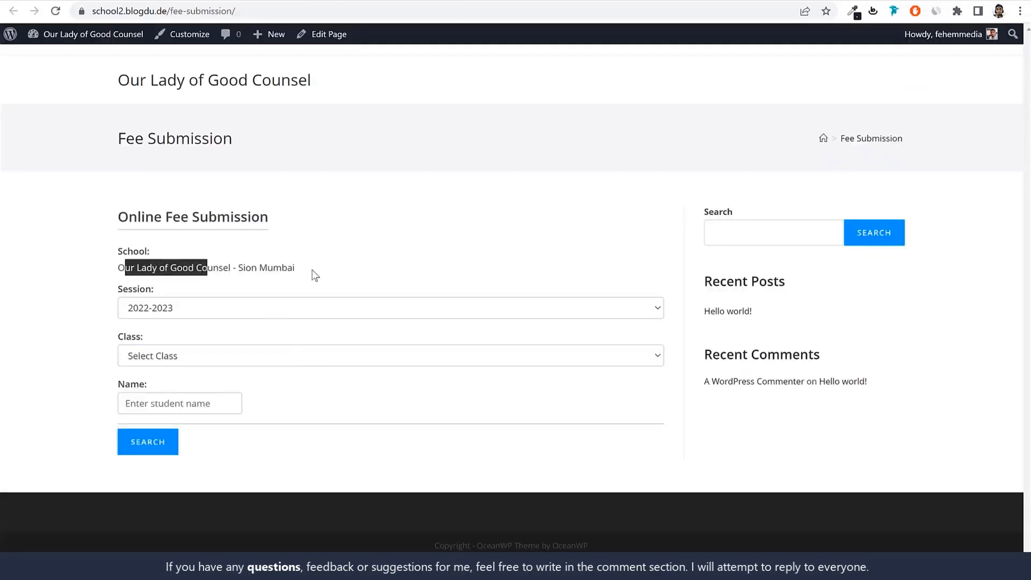
left_click(300, 286)
Search the online fee submission form for students of class 1st whose name contains "stud"
left_click(186, 358)
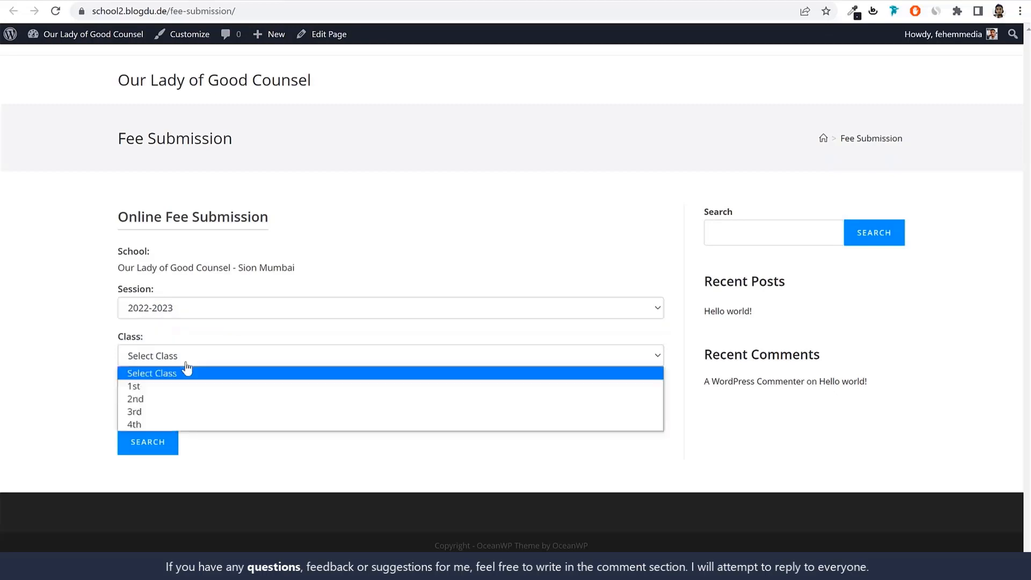
left_click(171, 386)
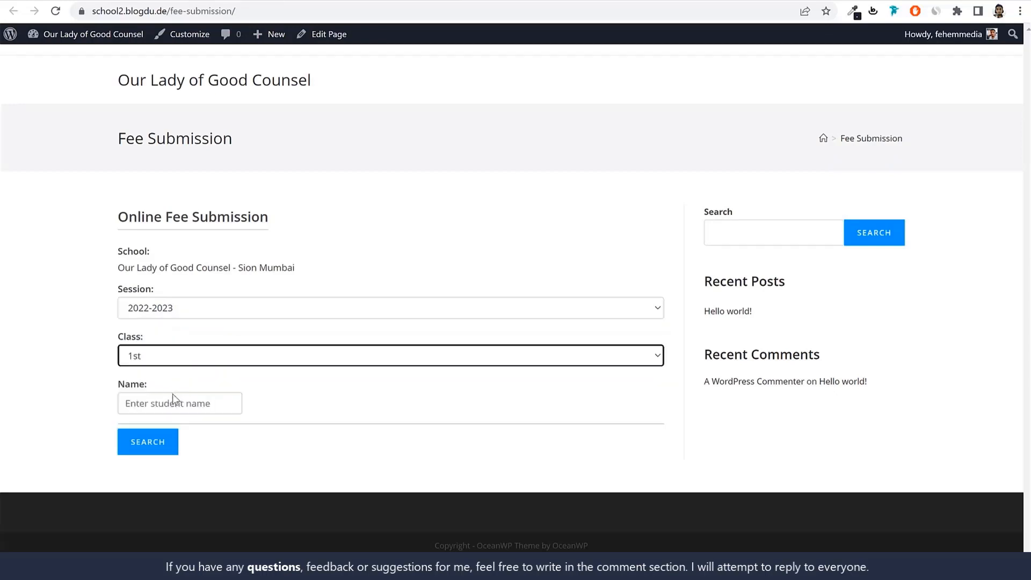
left_click(179, 405)
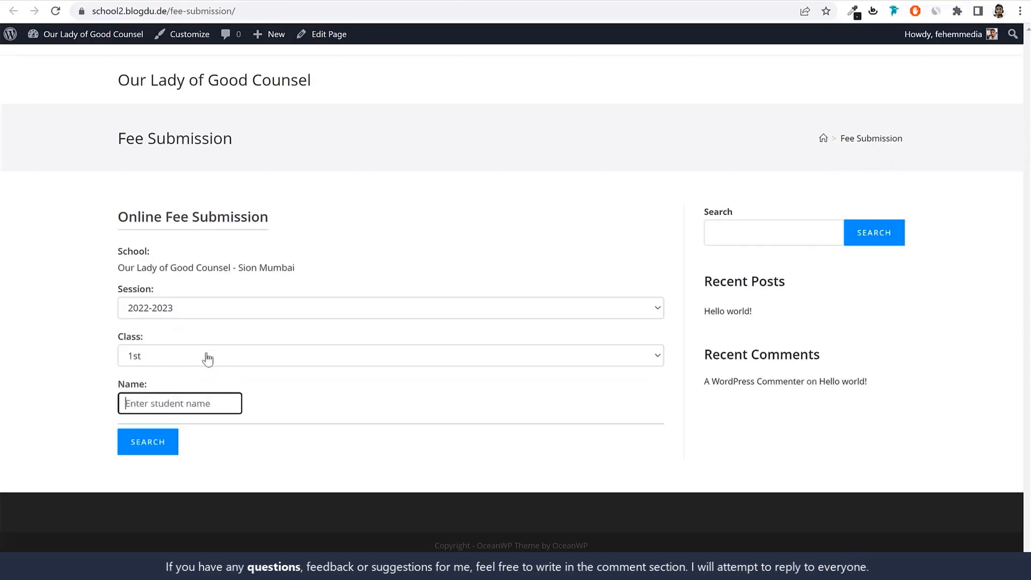
type("stud")
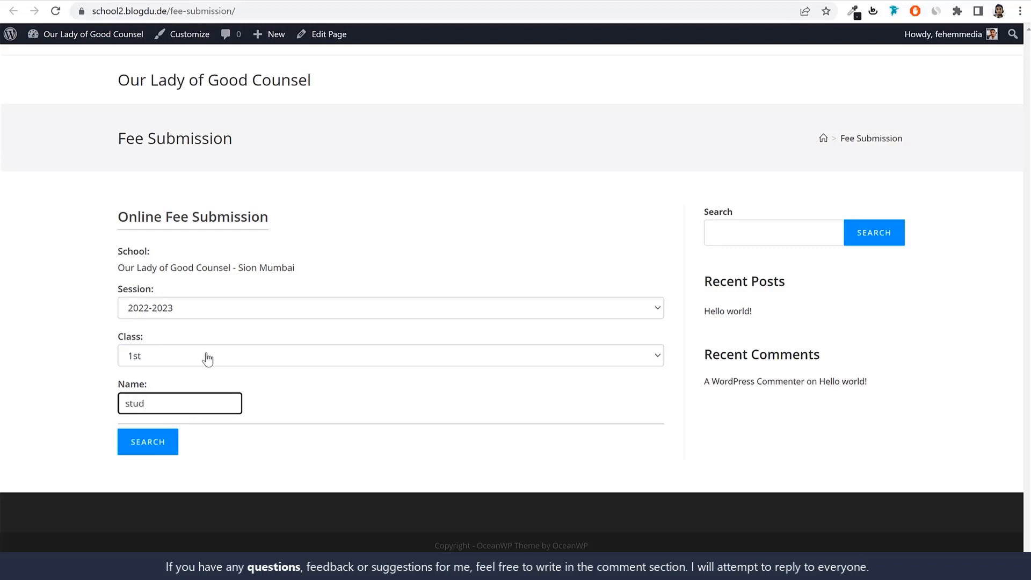
left_click(162, 448)
View the fee invoices of the student found and check the student details for any pending fee
scroll(252, 429, "down", 2)
left_click(578, 444)
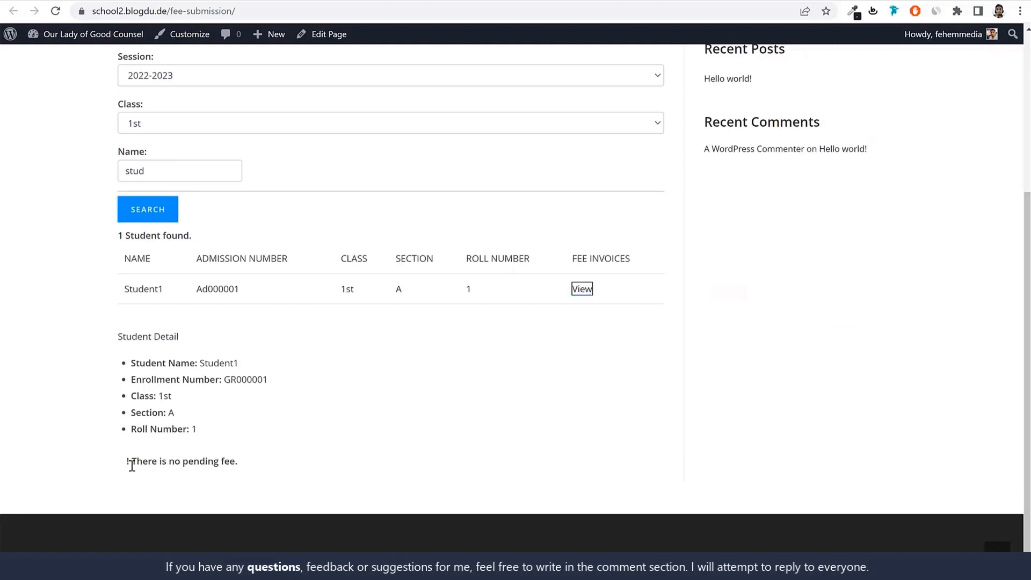
left_click_drag(131, 465, 269, 469)
left_click(162, 465)
left_click_drag(142, 462, 260, 472)
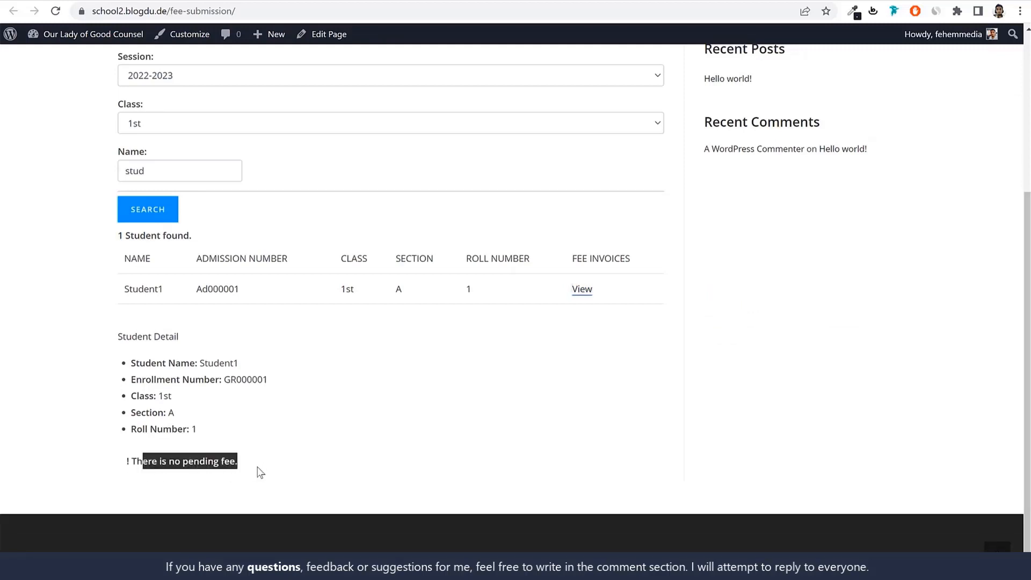
left_click(260, 473)
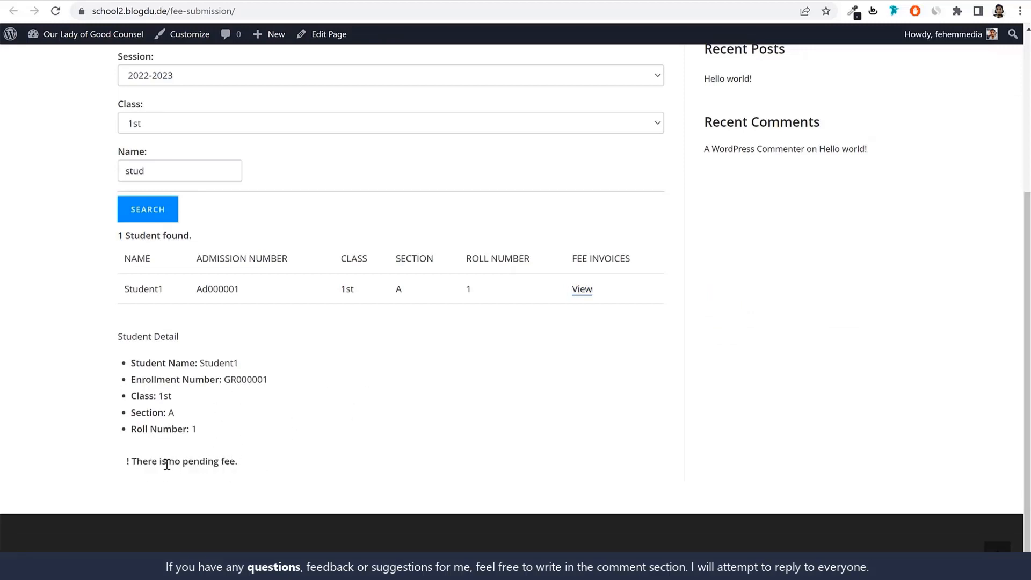
left_click_drag(167, 465, 272, 463)
left_click(275, 464)
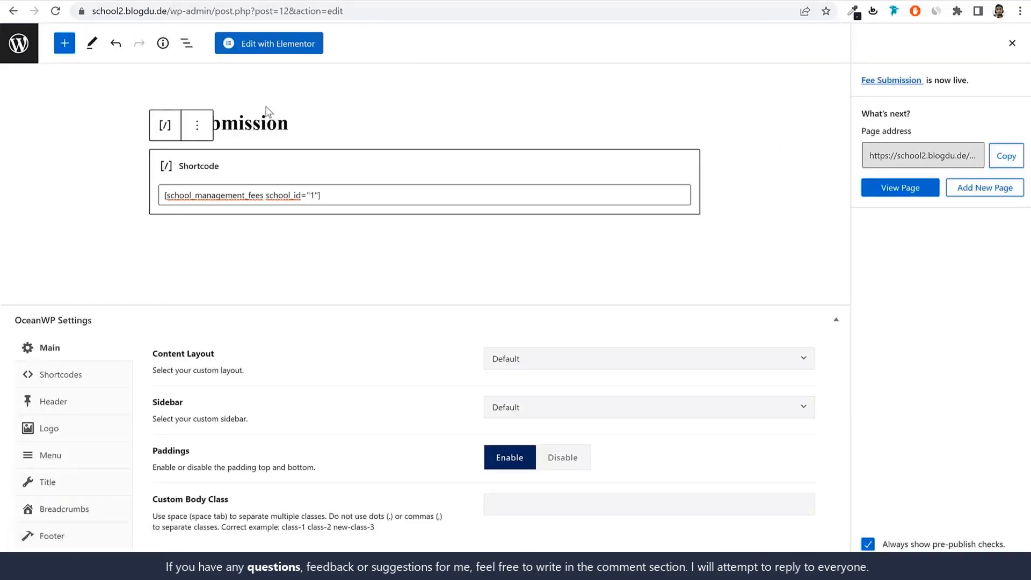
Start another new page and title it "Admission Inquiry", taking the wording from the shortcode settings and capitalizing both words
left_click(22, 58)
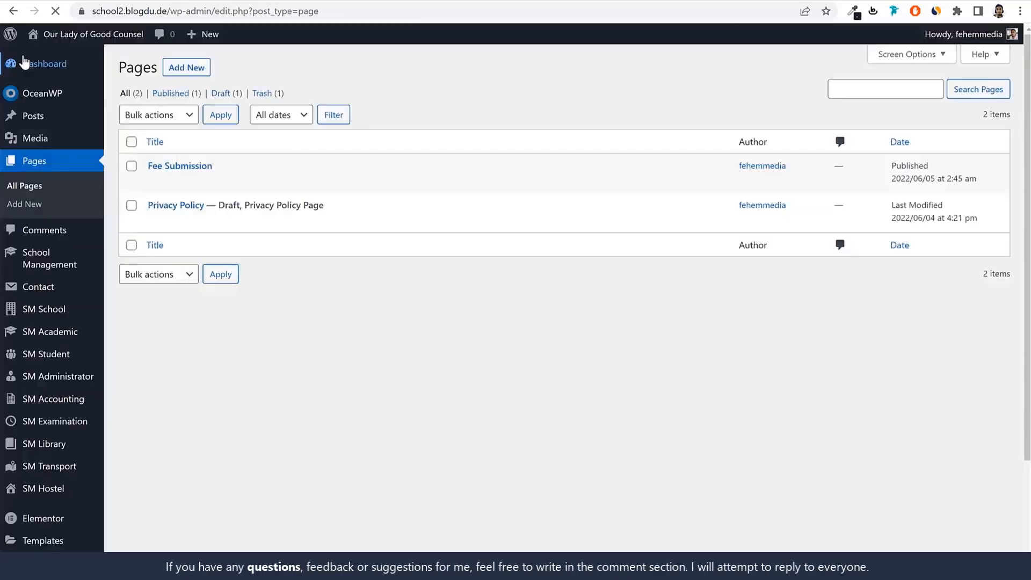
left_click(194, 68)
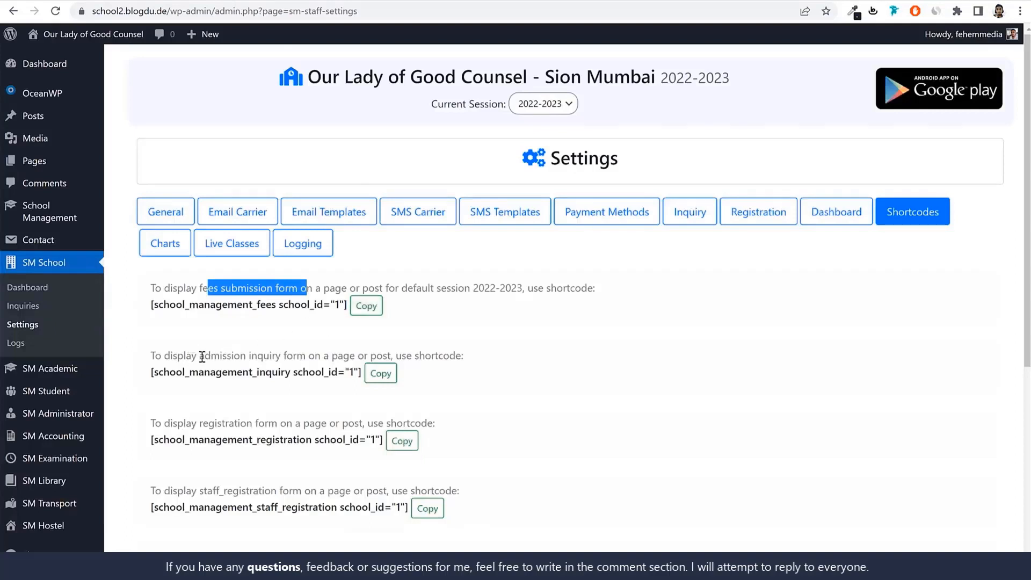
left_click_drag(200, 357, 284, 359)
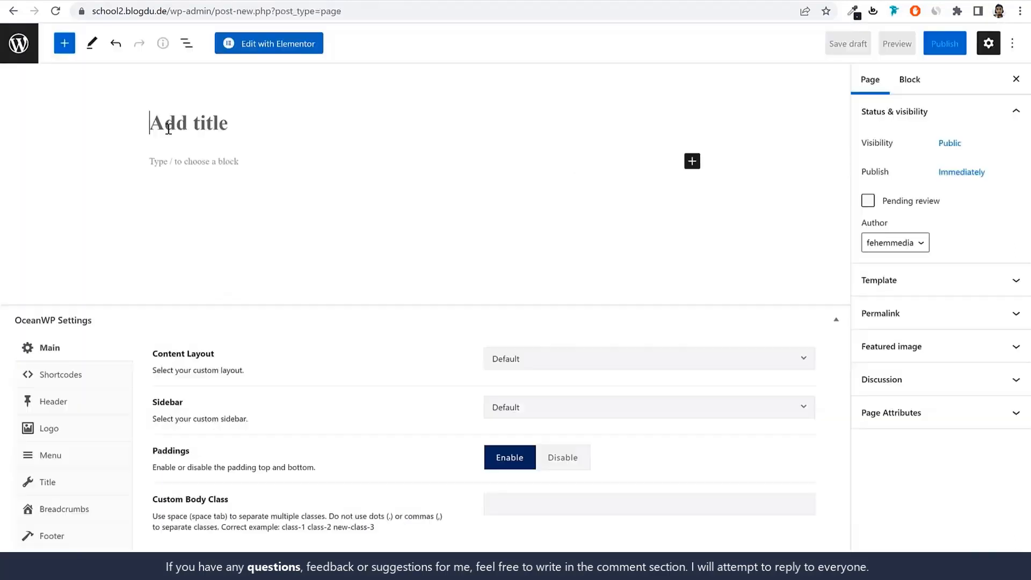
type("admission inquiry")
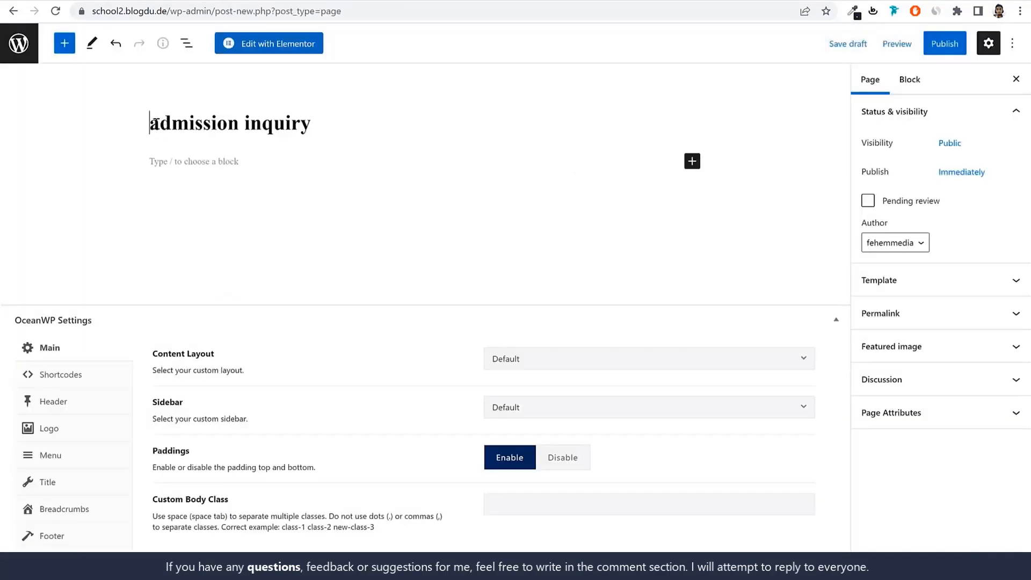
left_click_drag(155, 122, 160, 119)
type("A")
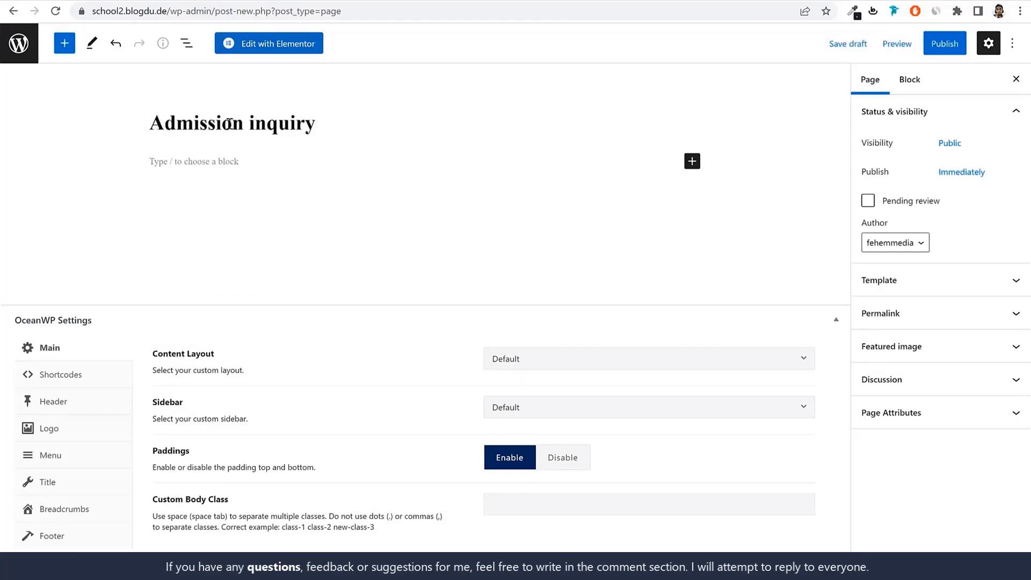
left_click_drag(255, 123, 249, 122)
type("I")
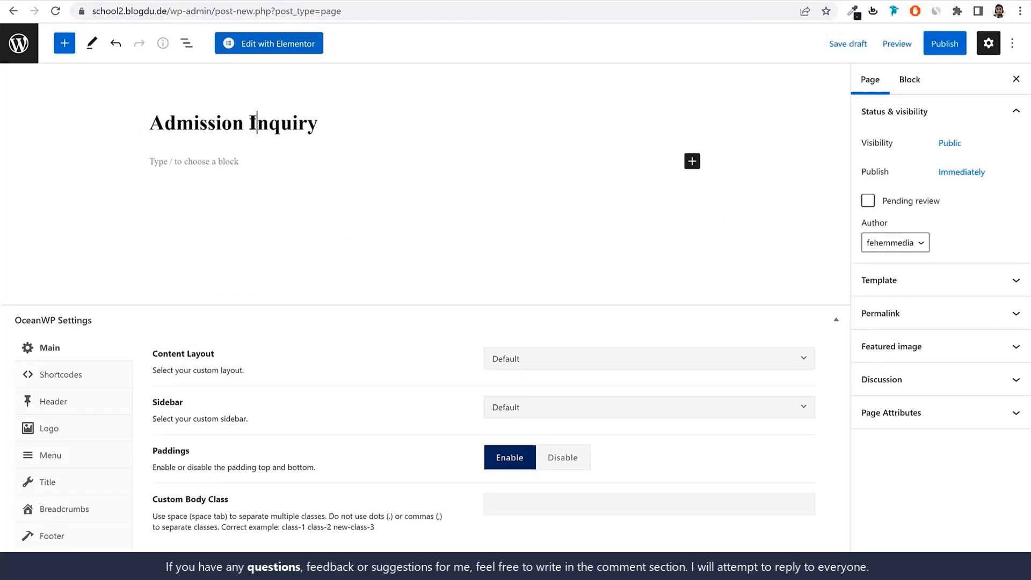
Add a Shortcode block containing [school_management_inquiry school_id="1"] to the Admission Inquiry page and publish it
left_click(693, 161)
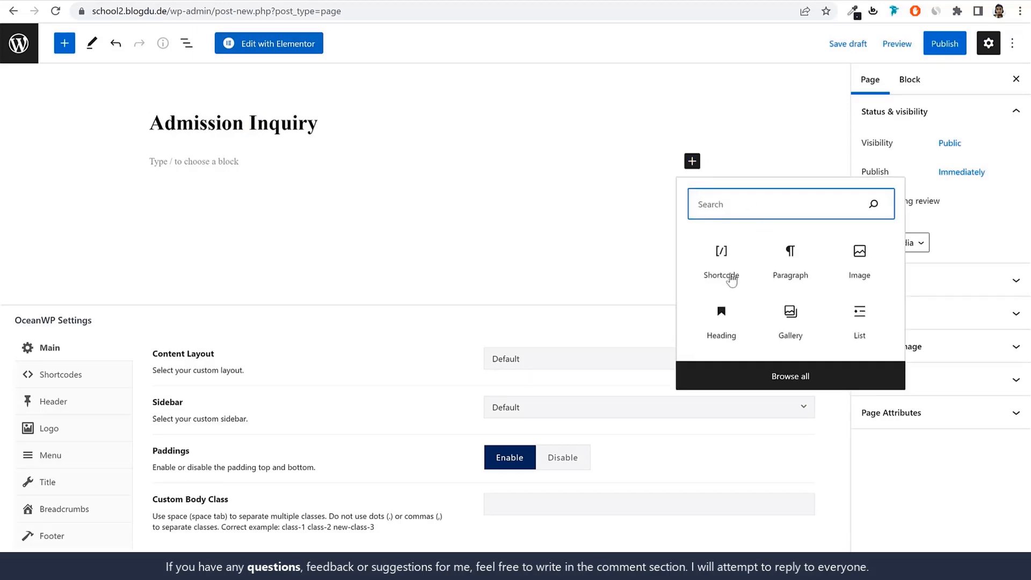
left_click(718, 257)
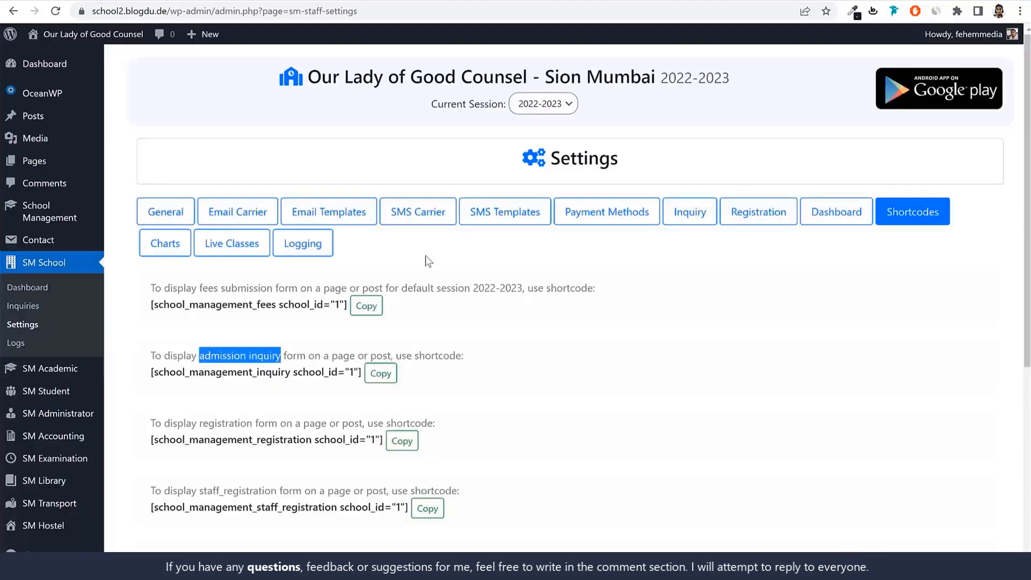
left_click(380, 376)
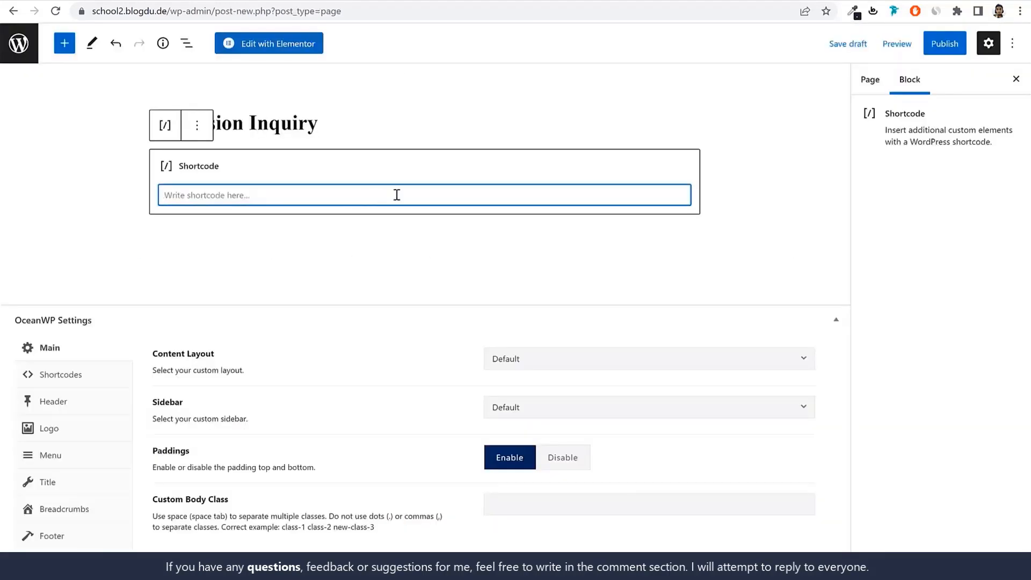
key("ctrl+v")
left_click(936, 44)
left_click(928, 51)
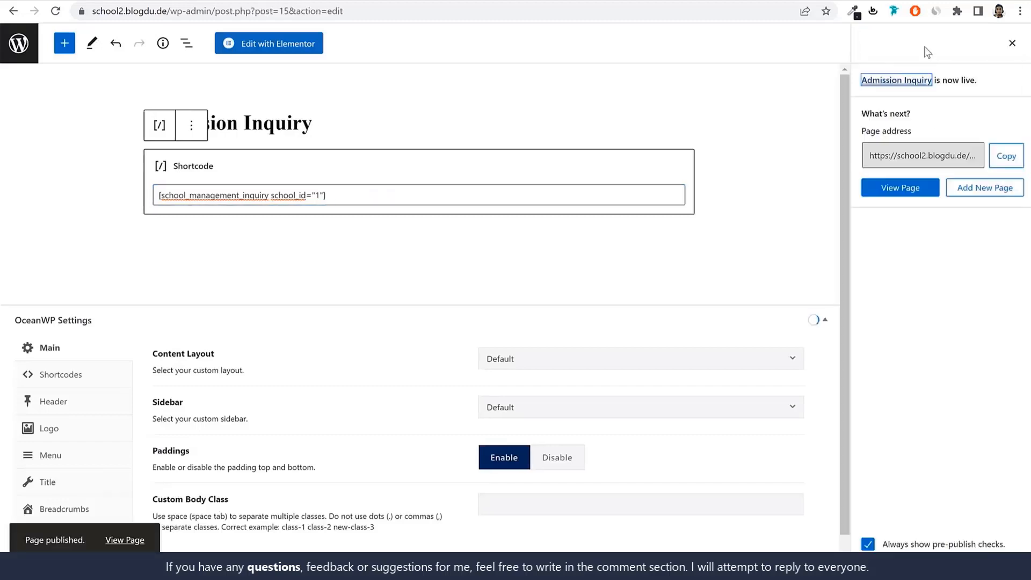
View the published Admission Inquiry page and try its form by choosing class 1st and section B
left_click(133, 546)
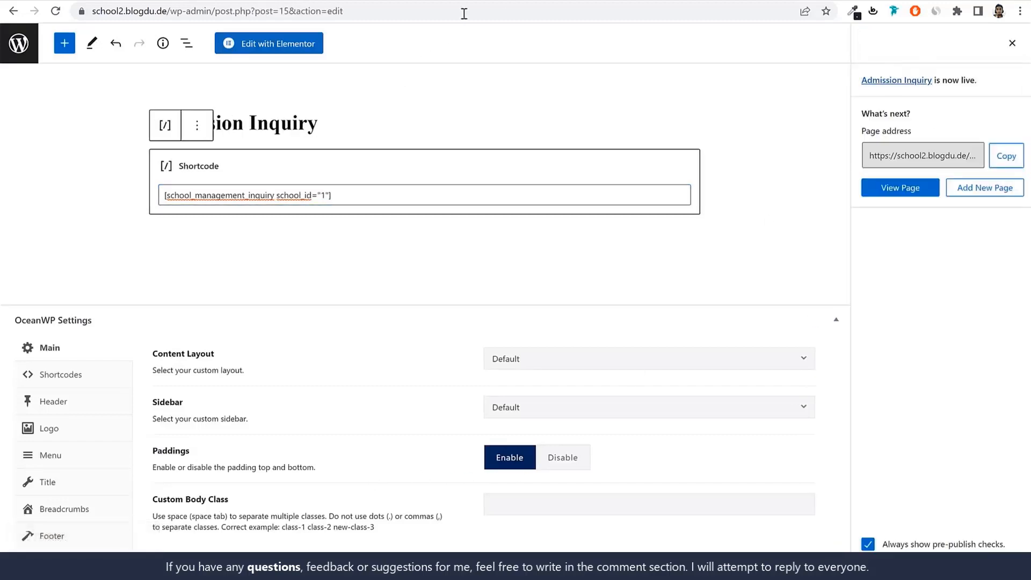
scroll(448, 172, "down", 4)
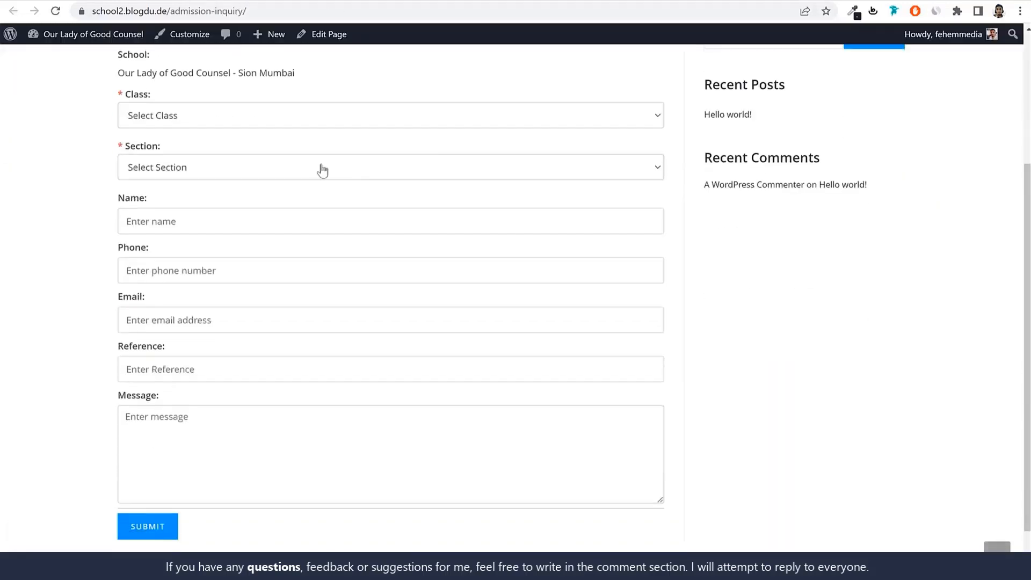
left_click(248, 114)
left_click(228, 148)
left_click(202, 170)
left_click(191, 208)
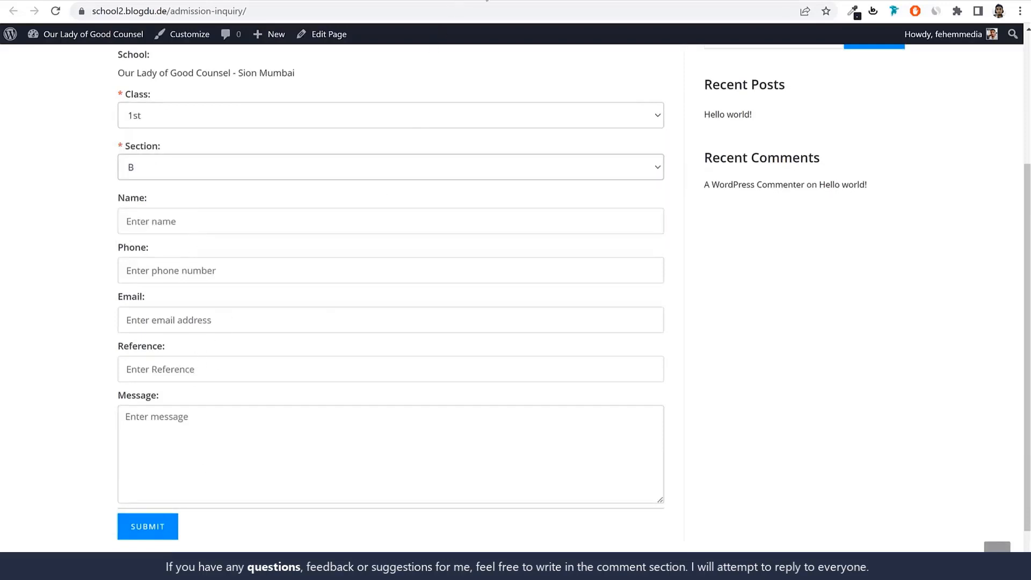
Start a new page, copy the registration form's shortcode from the school settings and title the page "Registration"
left_click(486, 0)
left_click(24, 46)
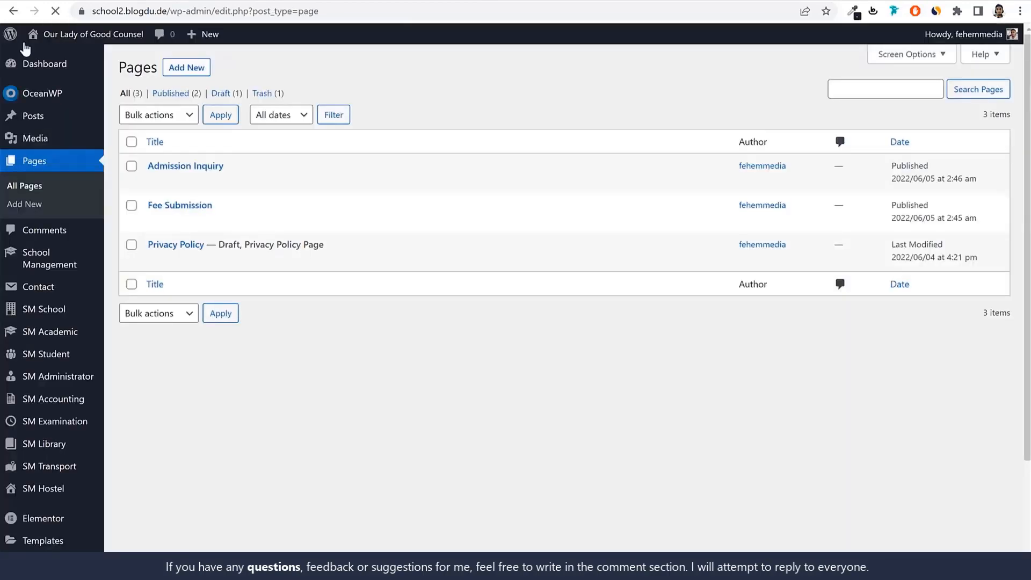
left_click(189, 74)
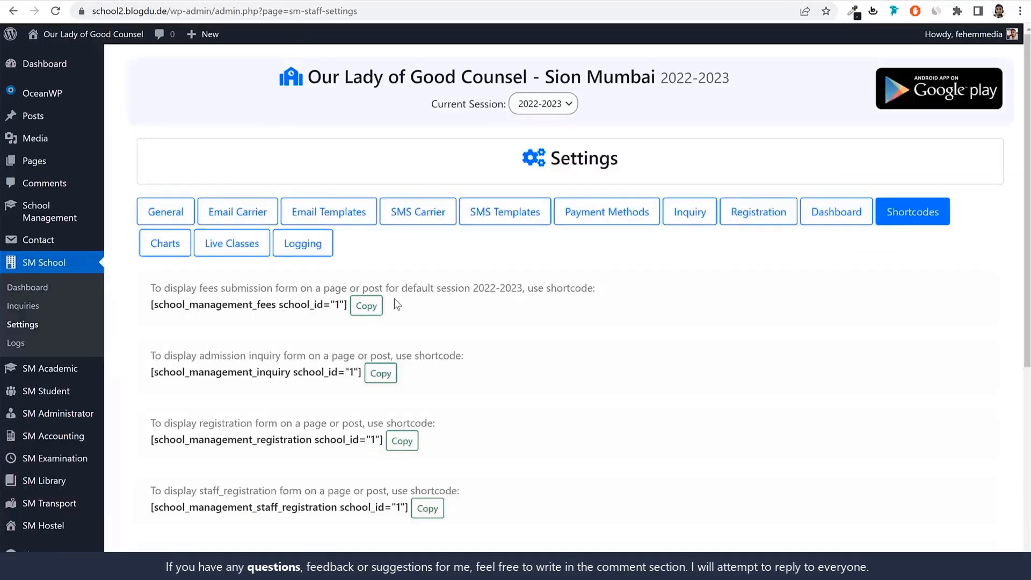
scroll(441, 310, "down", 3)
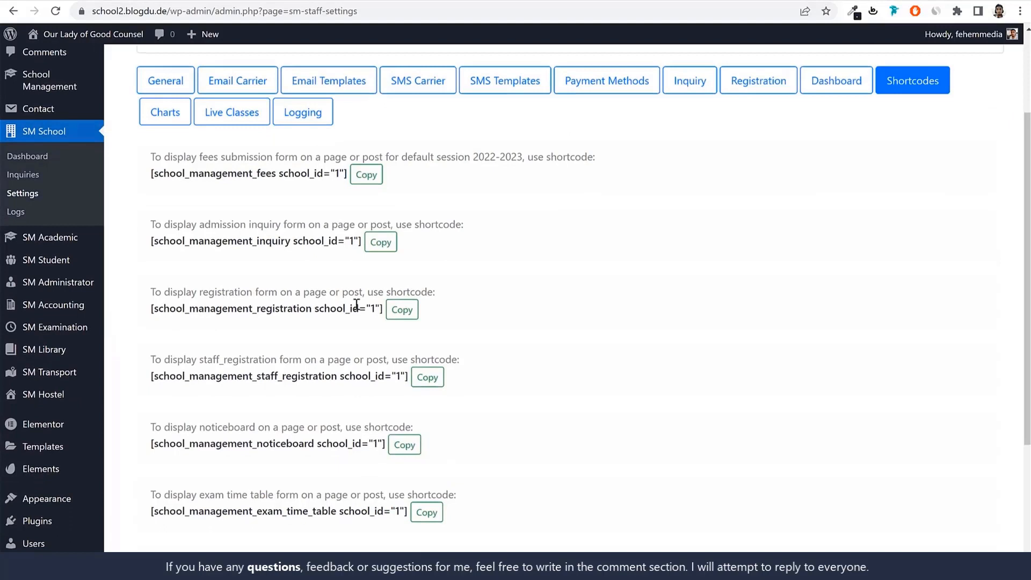
left_click(401, 309)
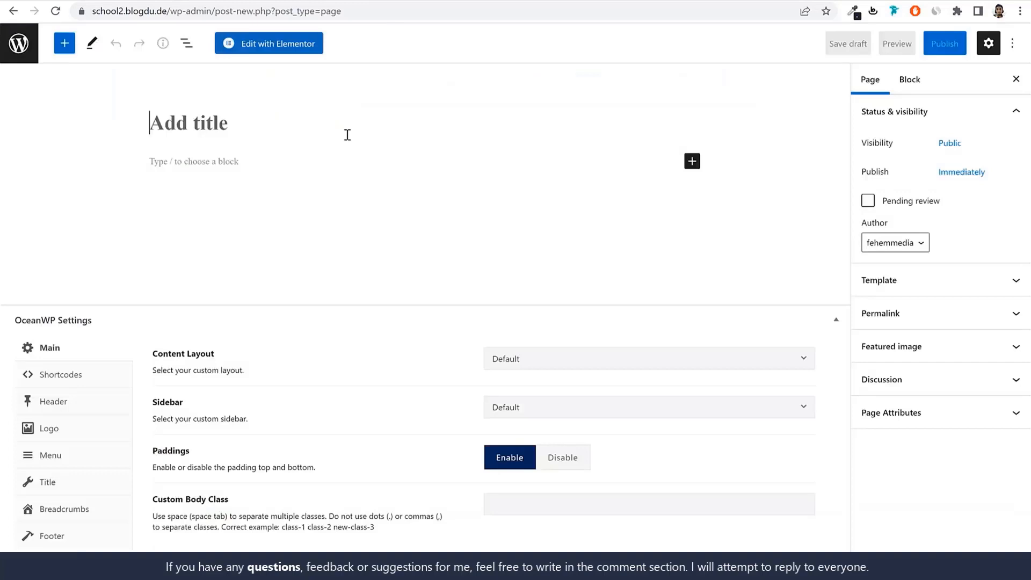
type("Registration")
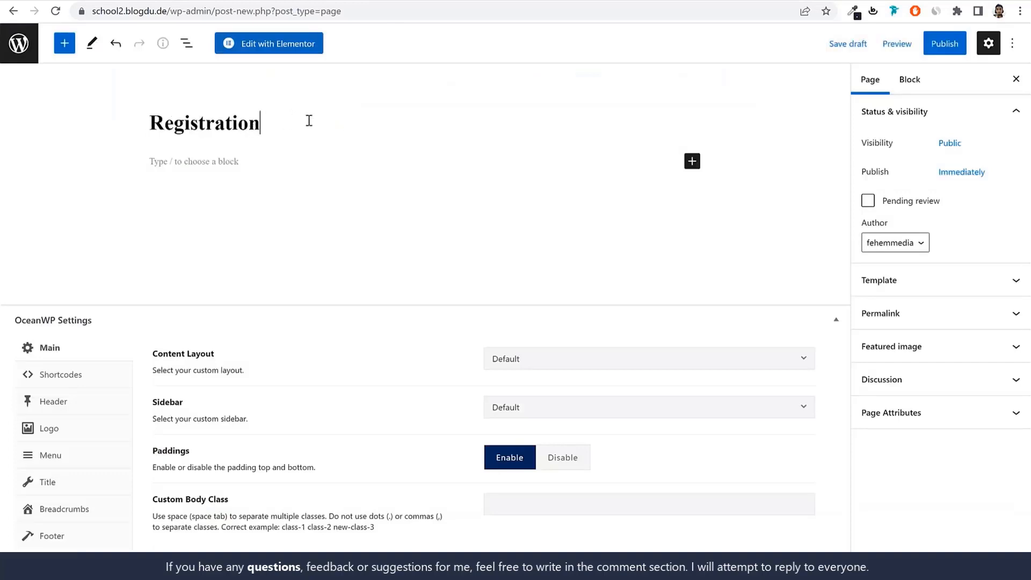
Add a Shortcode block containing [school_management_registration school_id="1"] to the Registration page and publish it
left_click(692, 161)
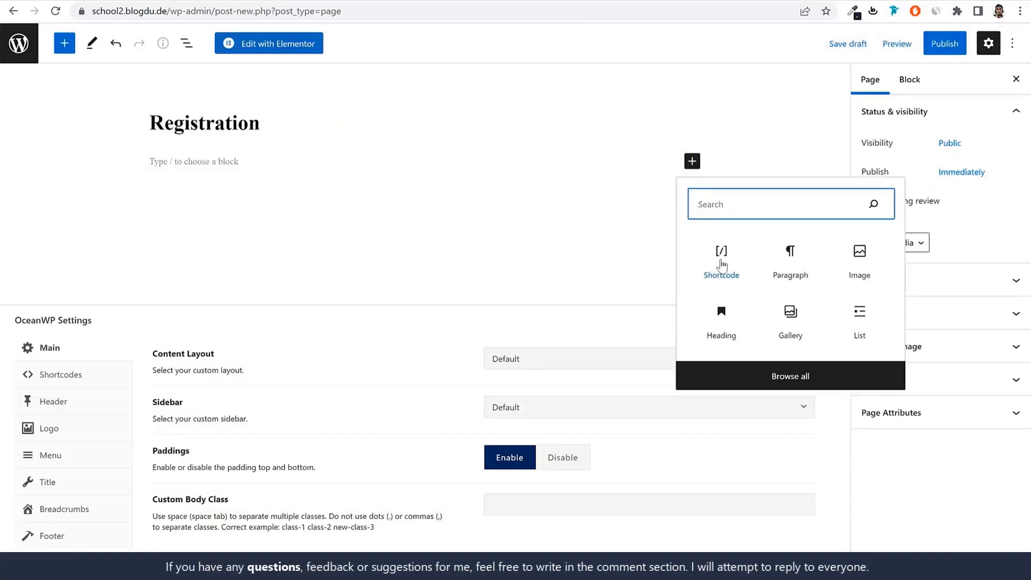
left_click(720, 249)
key("ctrl+v")
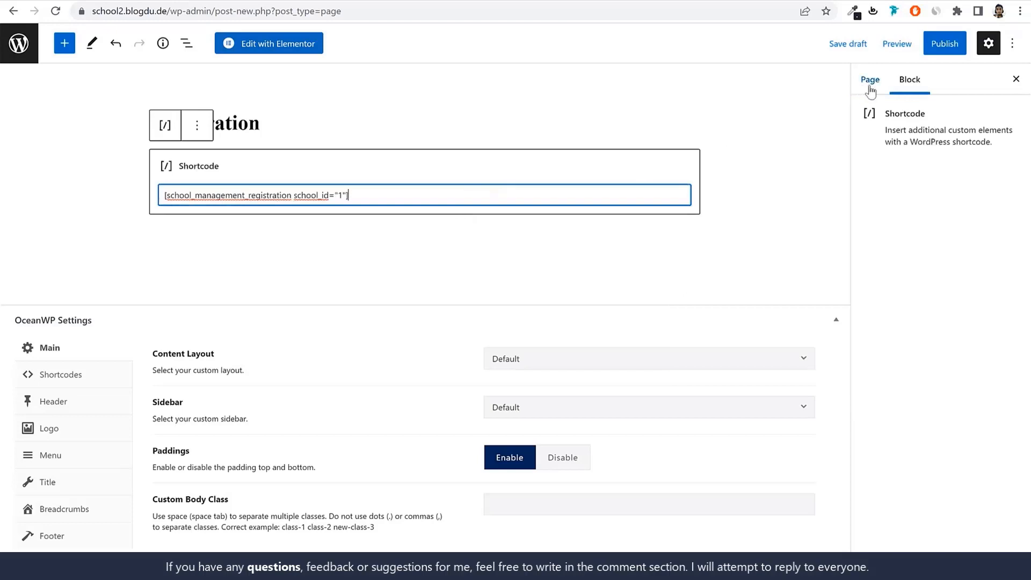
left_click(947, 53)
left_click(923, 46)
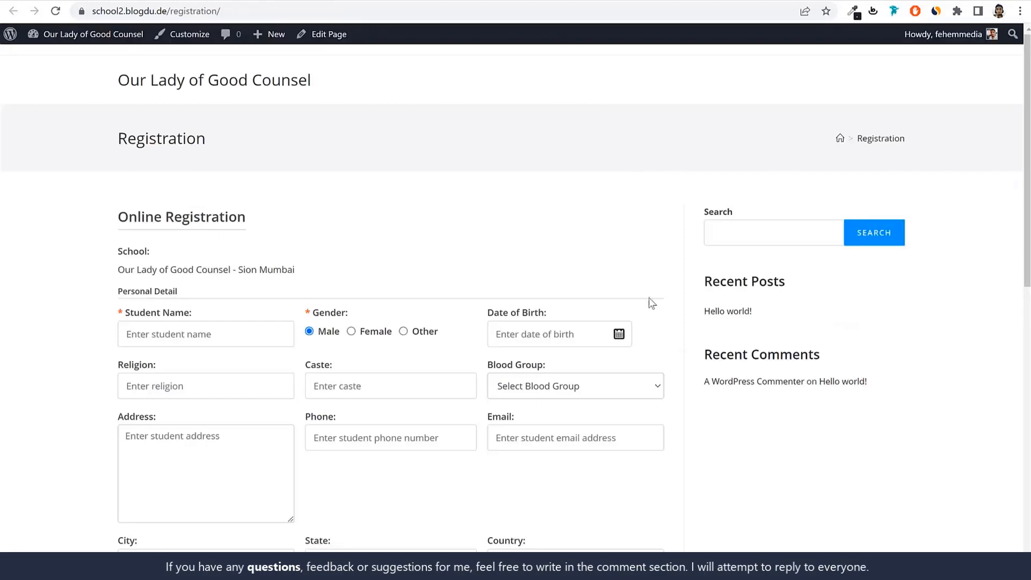
Look through the online registration form's fields on the published Registration page
scroll(650, 306, "down", 3)
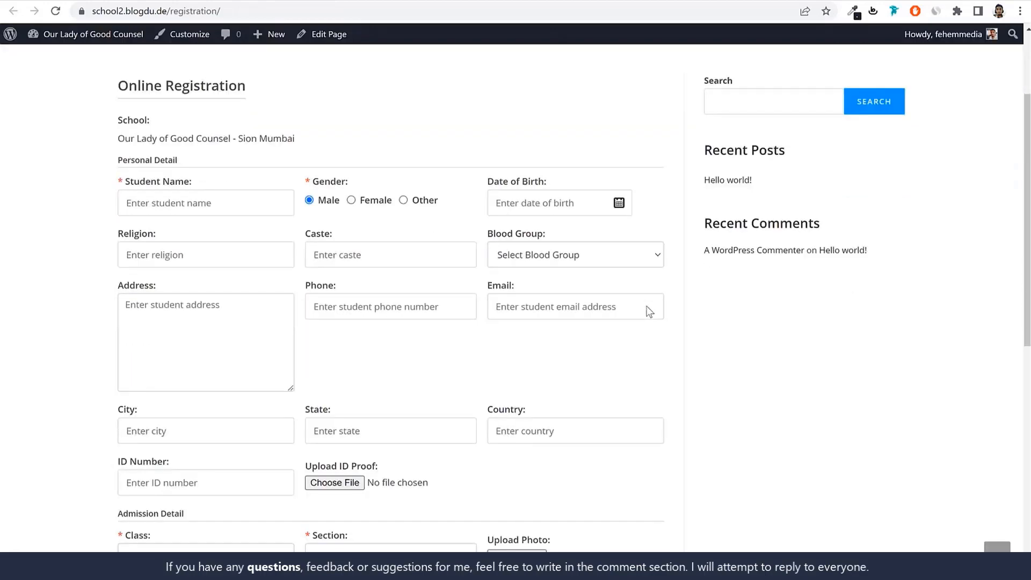
scroll(647, 307, "down", 9)
scroll(647, 306, "up", 6)
scroll(648, 306, "up", 5)
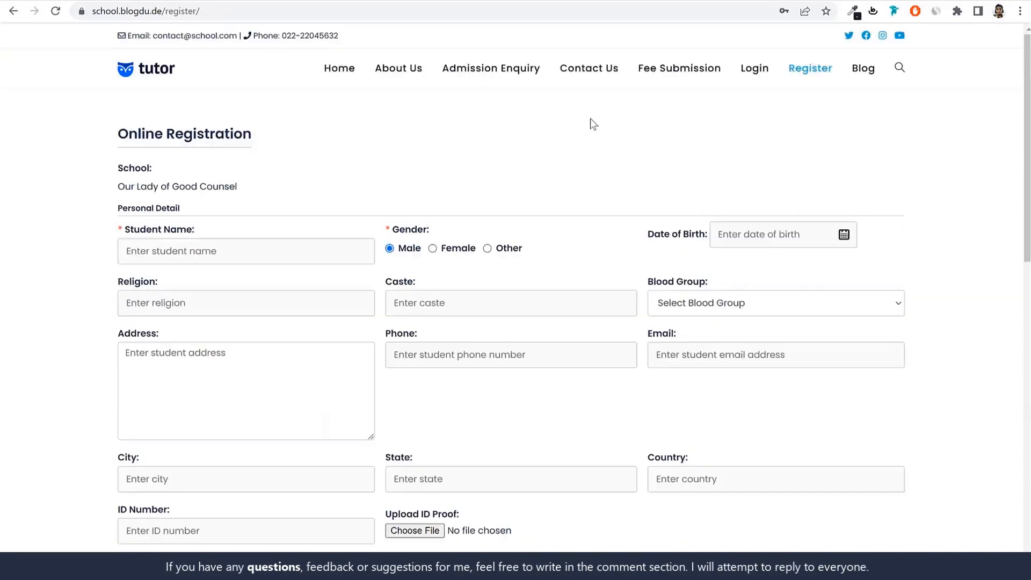
View the Fee Submission, Admission Enquiry and Register pages of the finished school site at school.blogdu.de
left_click(655, 81)
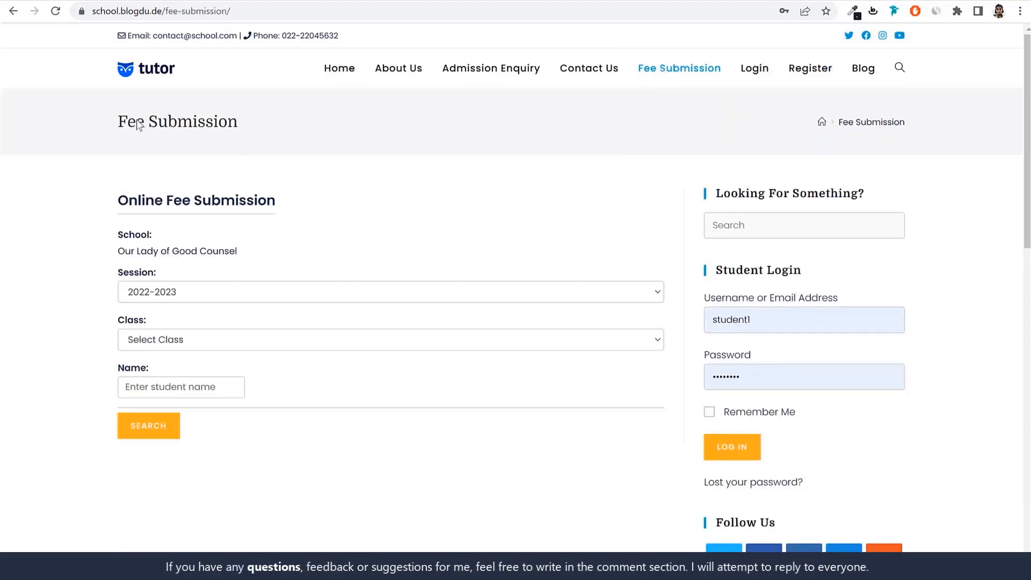
left_click_drag(119, 121, 270, 126)
left_click(292, 135)
left_click(494, 79)
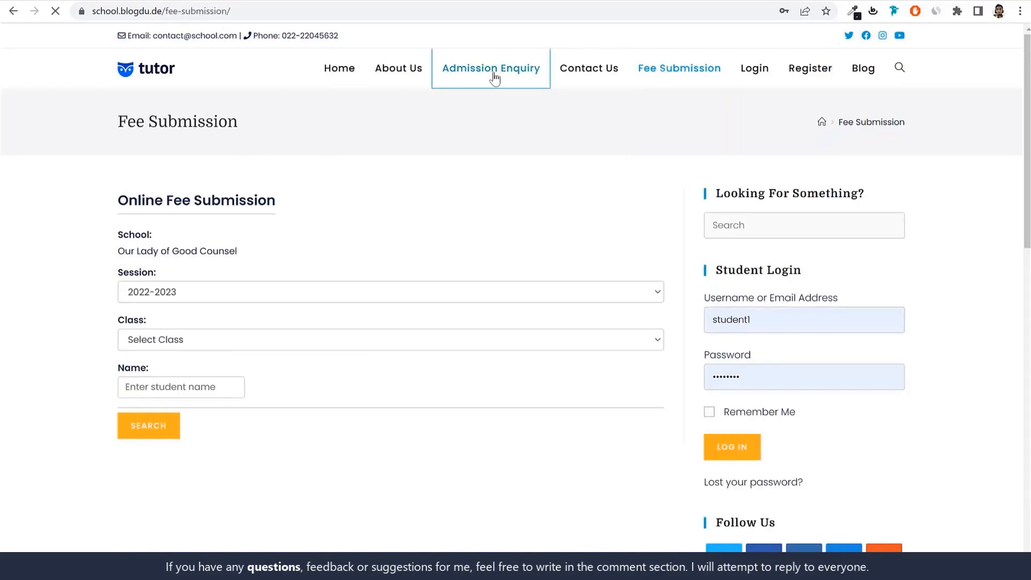
left_click_drag(115, 121, 278, 122)
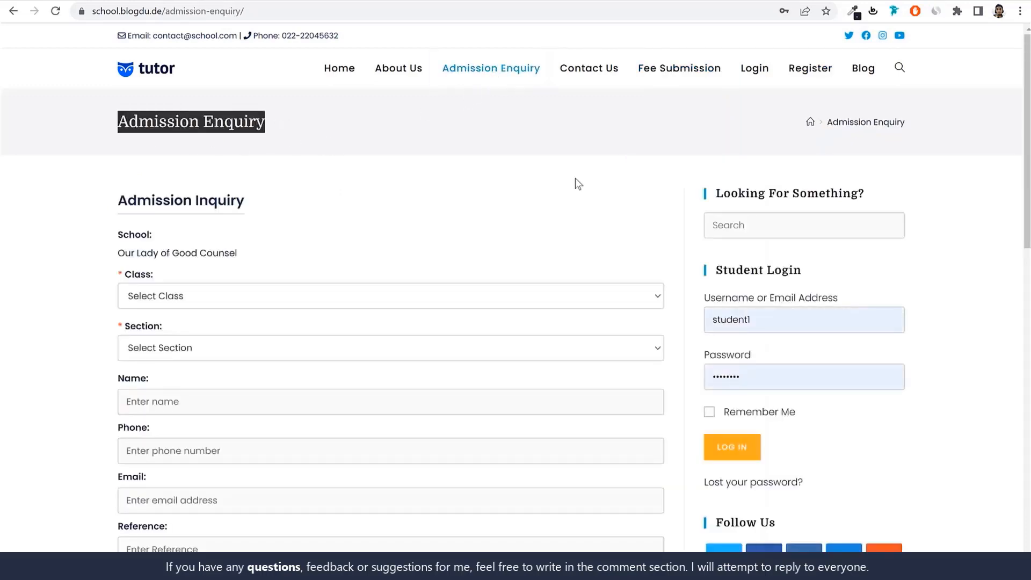
left_click(808, 75)
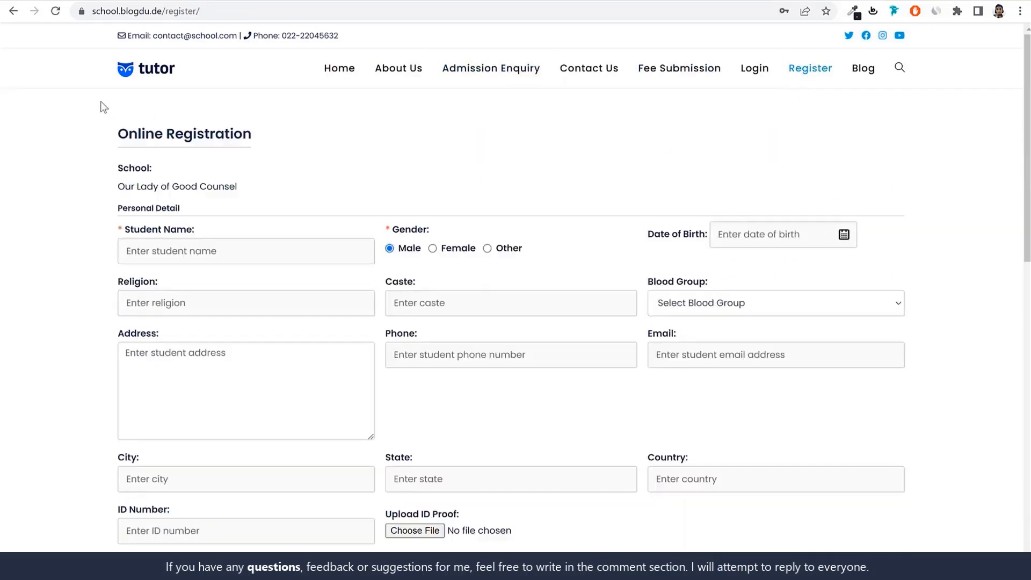
Compare the title areas of the finished site's Register and Admission Enquiry pages with the new site's Registration page
left_click_drag(138, 135, 304, 141)
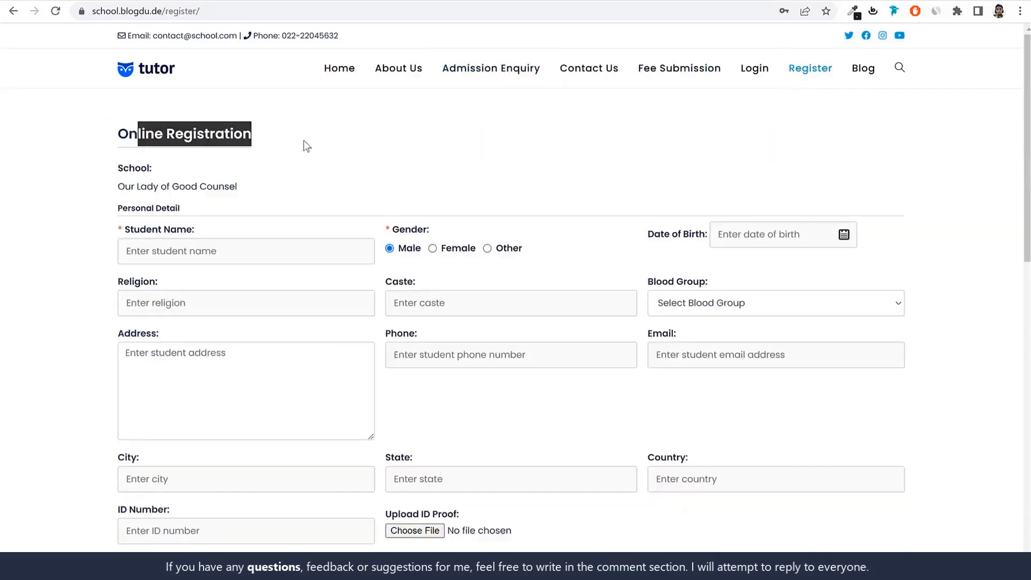
left_click(223, 138)
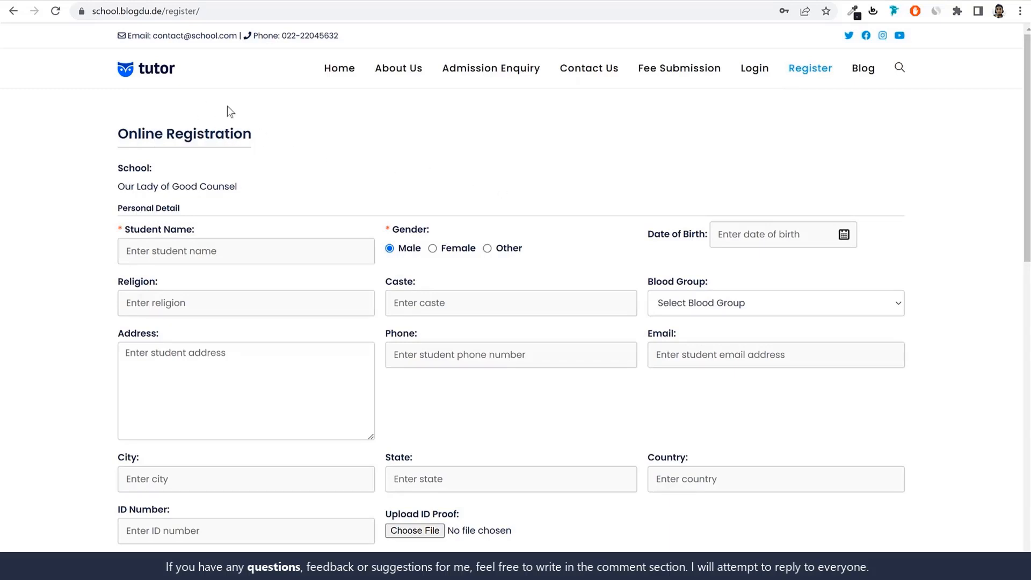
key("alt+Left")
left_click_drag(99, 114, 289, 123)
left_click(288, 123)
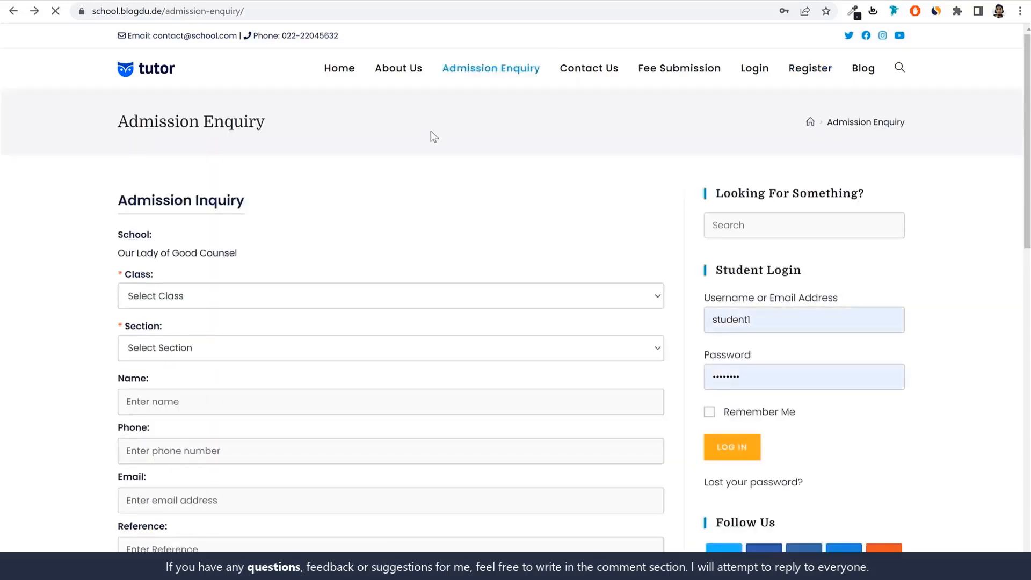
key("alt+Right")
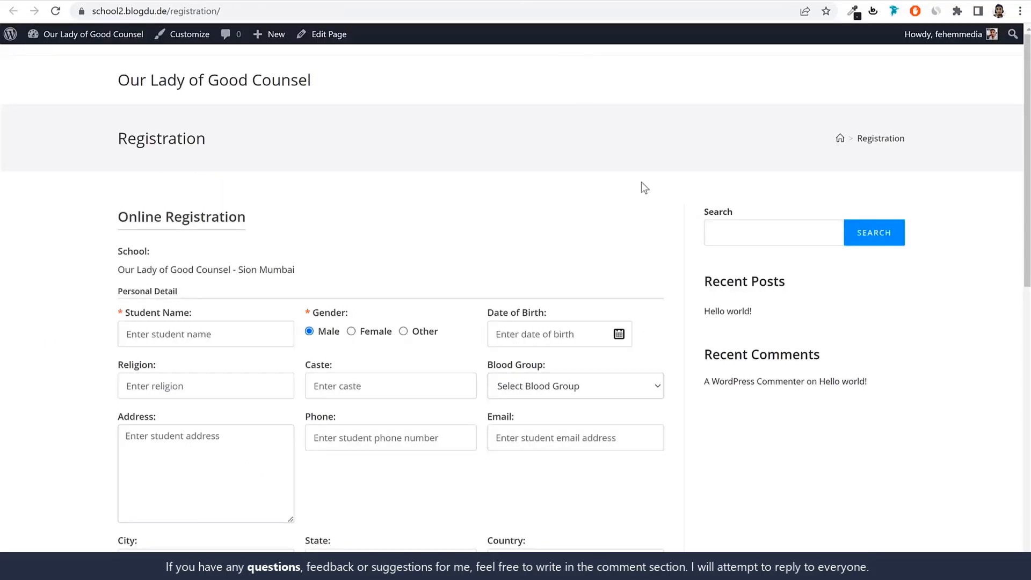
scroll(770, 299, "down", 3)
scroll(728, 297, "up", 3)
left_click_drag(76, 131, 374, 160)
left_click(375, 160)
Set the Registration page's content layout to Full Width in the OceanWP settings and dismiss the publishing summary
left_click(339, 1)
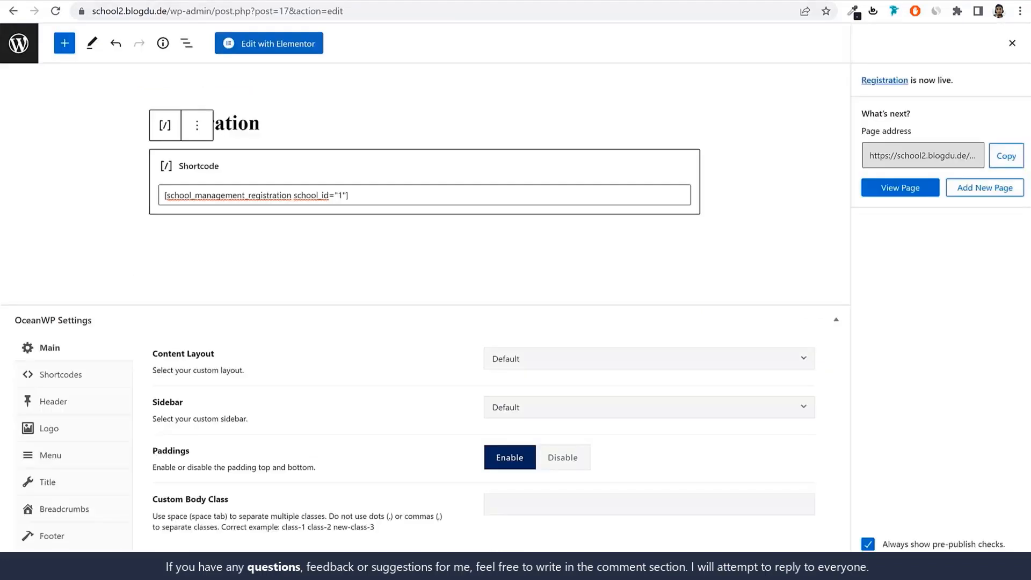
left_click_drag(151, 359, 233, 361)
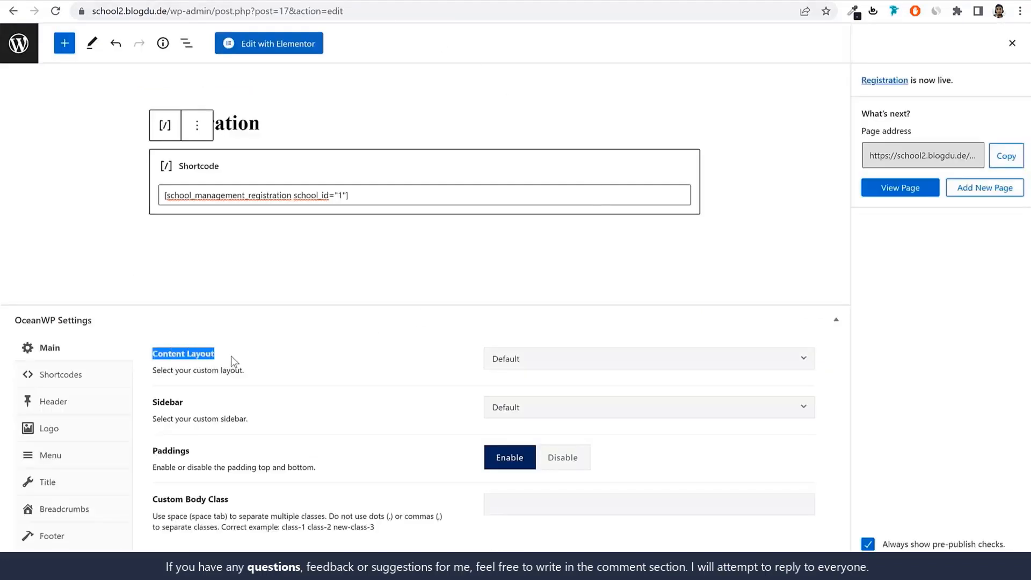
left_click(604, 370)
left_click(588, 455)
left_click(1012, 43)
Disable the page title display in the Registration page's OceanWP settings and update the page
left_click(509, 0)
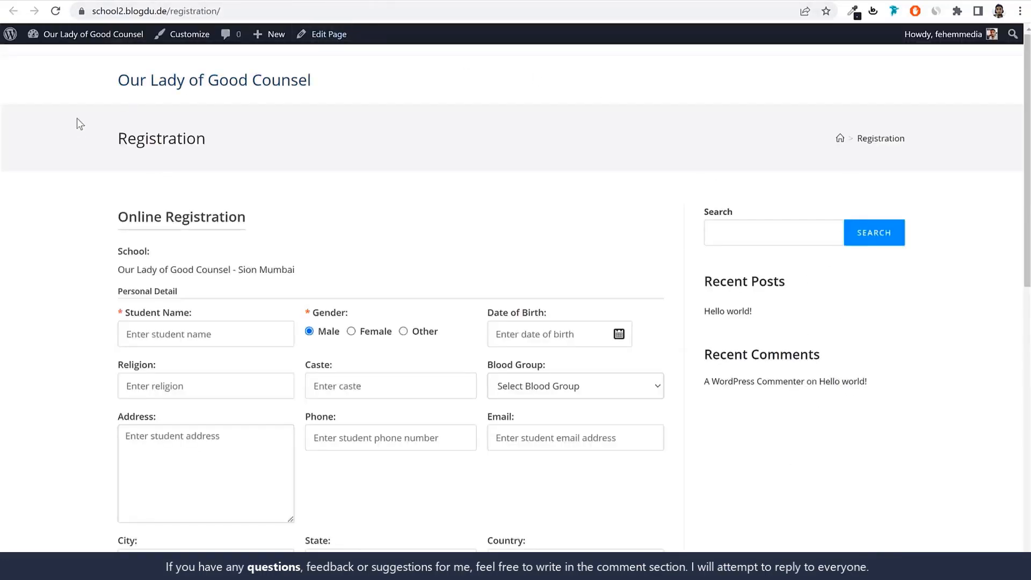
left_click_drag(76, 123, 242, 166)
left_click(314, 2)
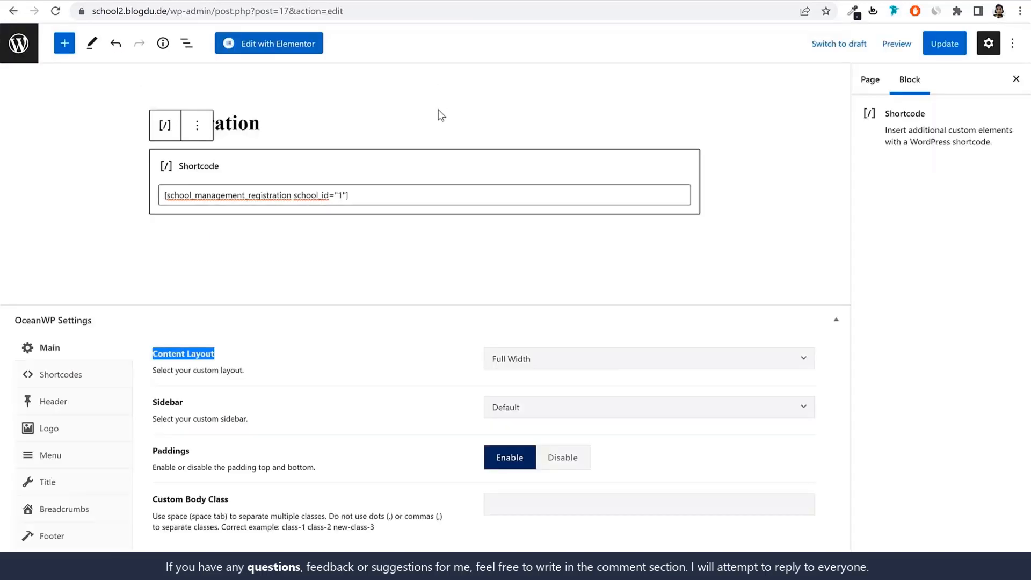
left_click(62, 488)
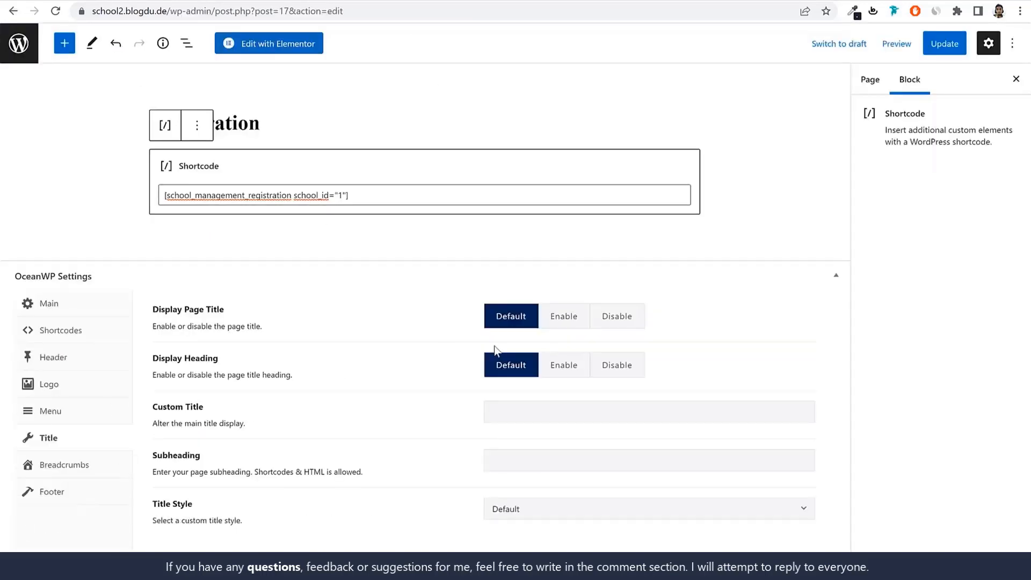
left_click(635, 324)
left_click(922, 47)
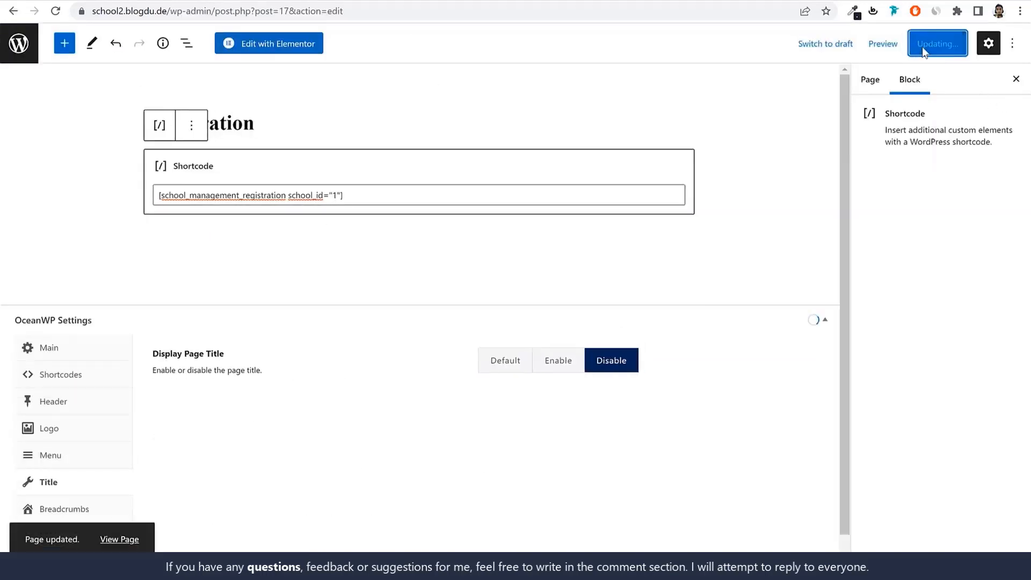
Reload the published Registration page and check the form's new layout
left_click(532, 2)
left_click(532, 10)
type("+")
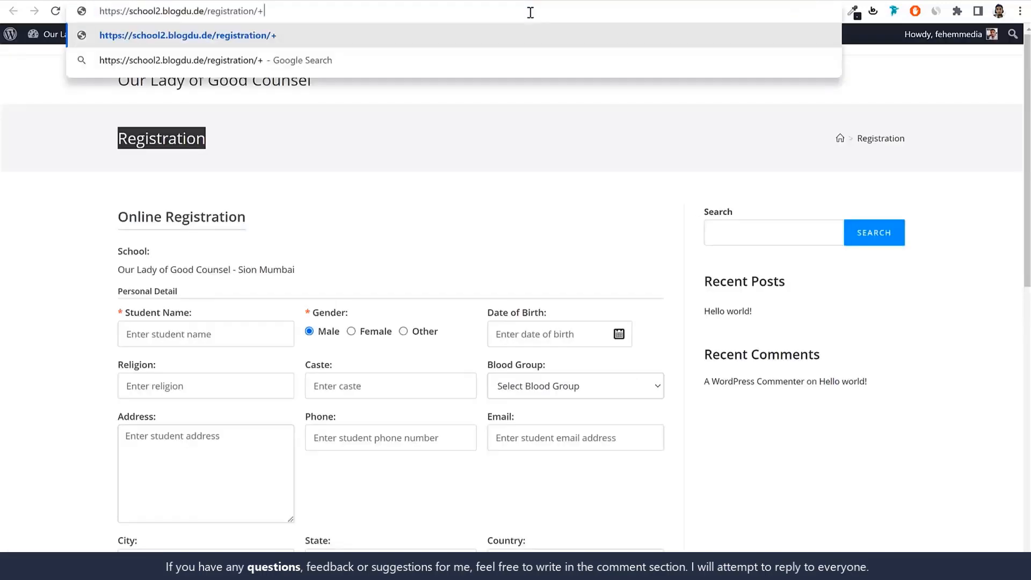
key("BackSpace")
key("Return")
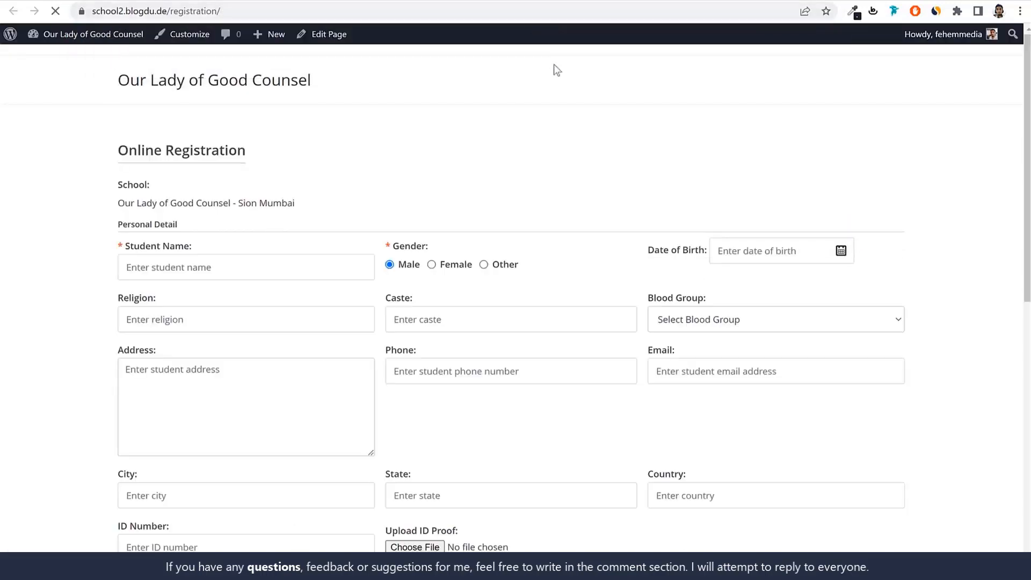
scroll(878, 211, "down", 5)
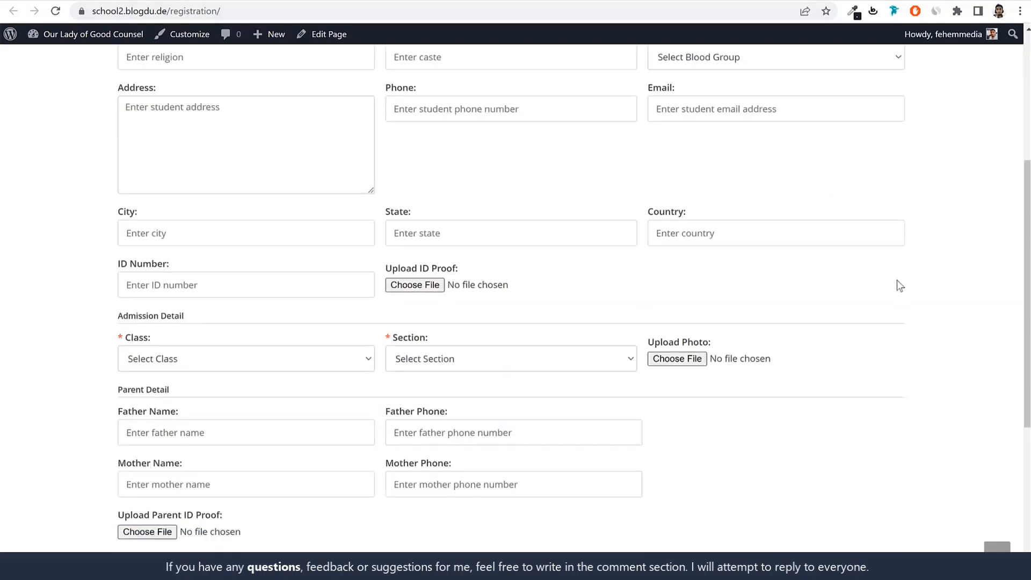
scroll(897, 276, "up", 5)
Leave the Registration page's editor for the pages list and start a new page
left_click(396, 1)
left_click(24, 56)
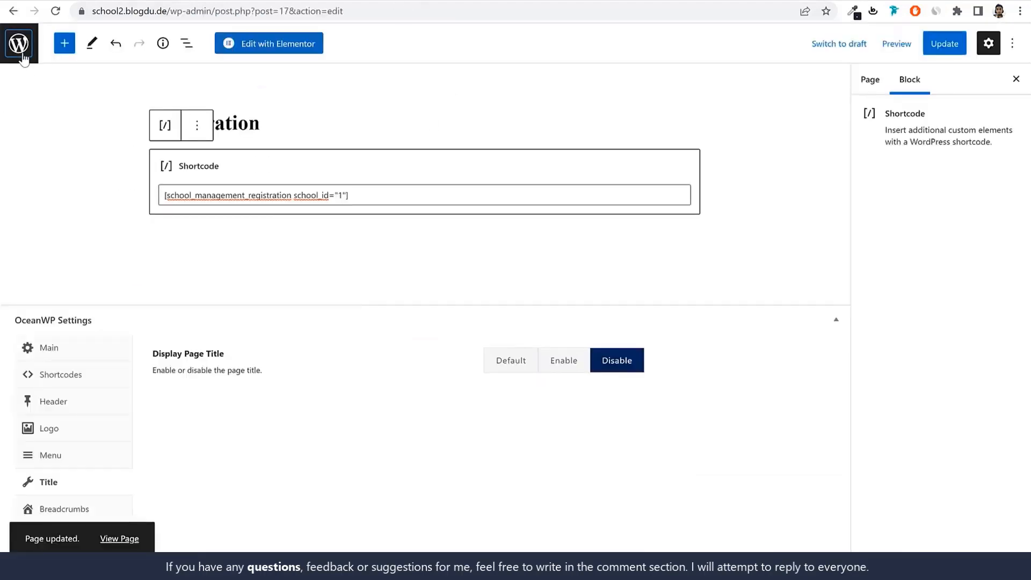
left_click(188, 68)
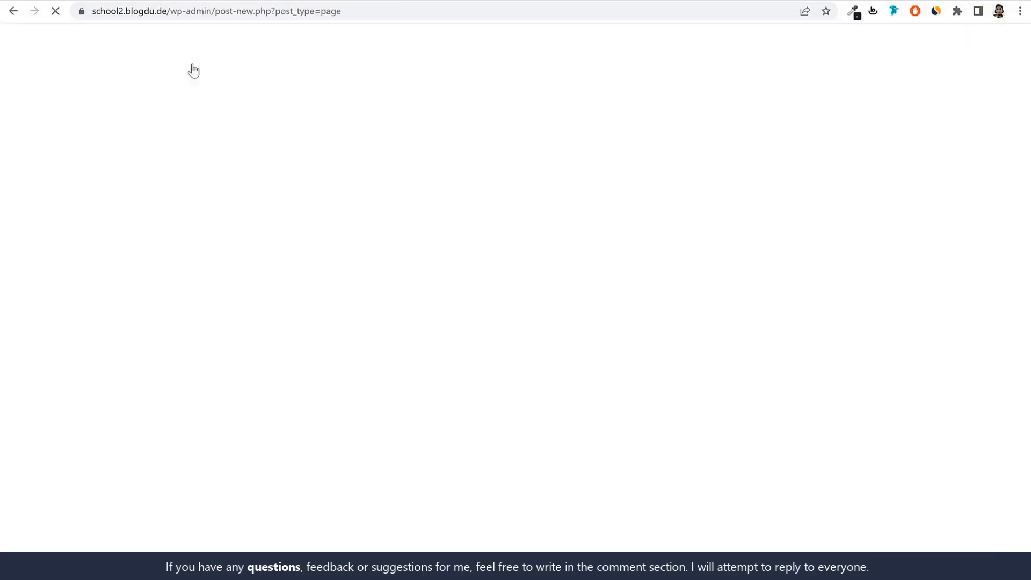
Copy the login form and student dashboard shortcode [school_management_account] from the general School Management plugin settings
left_click(488, 1)
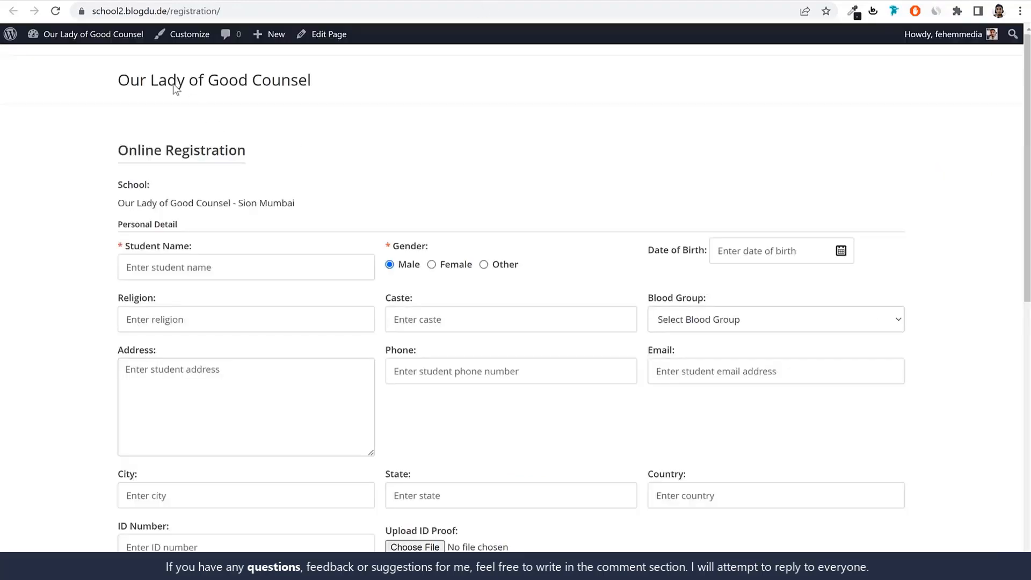
left_click(214, 1)
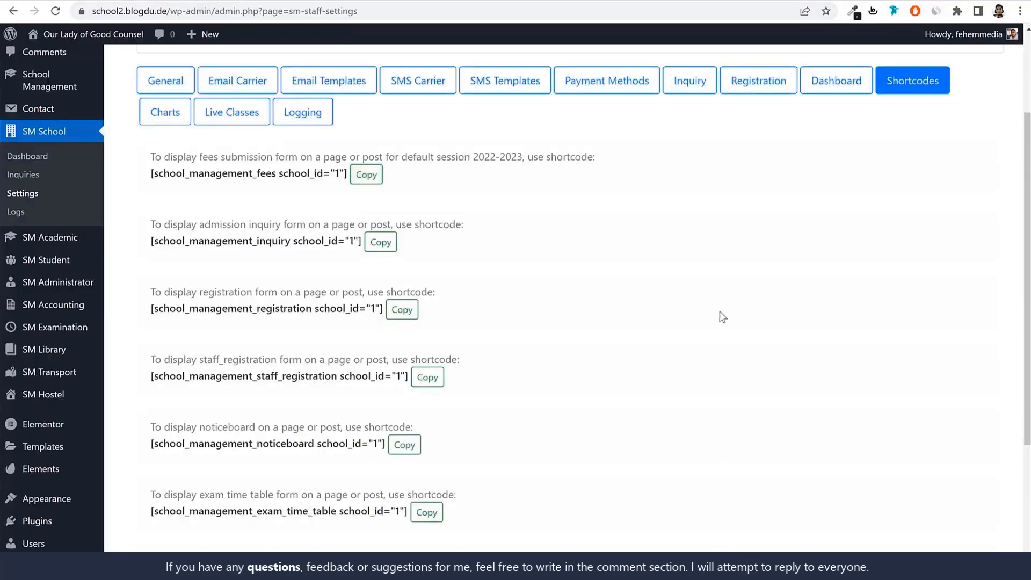
scroll(726, 313, "up", 1)
scroll(726, 317, "up", 2)
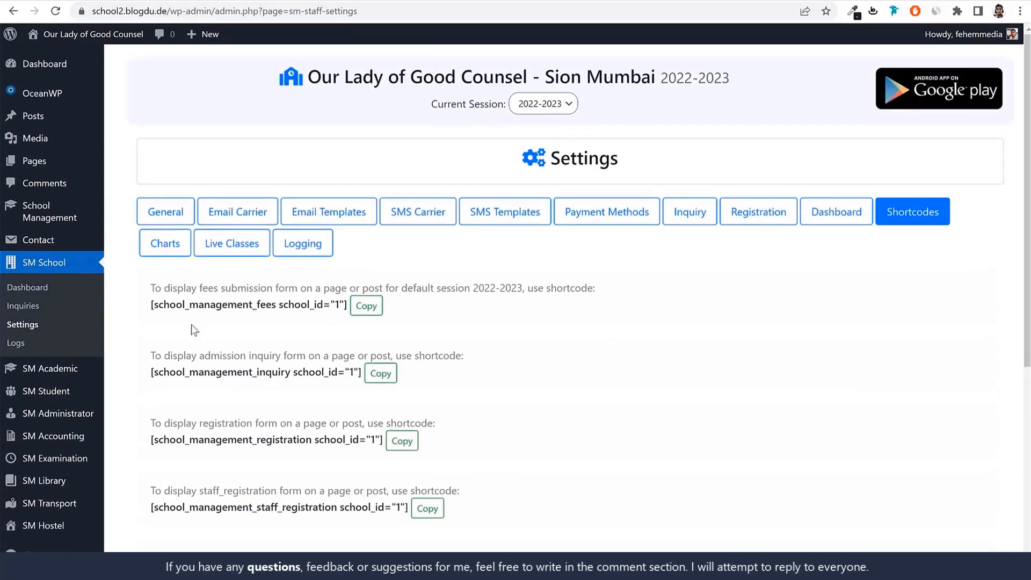
left_click(53, 217)
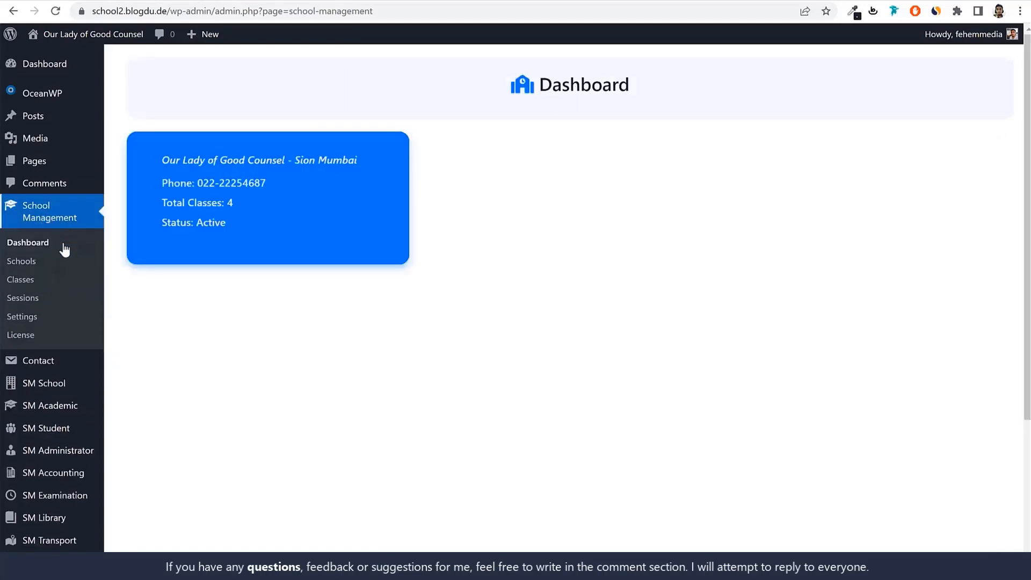
left_click(37, 319)
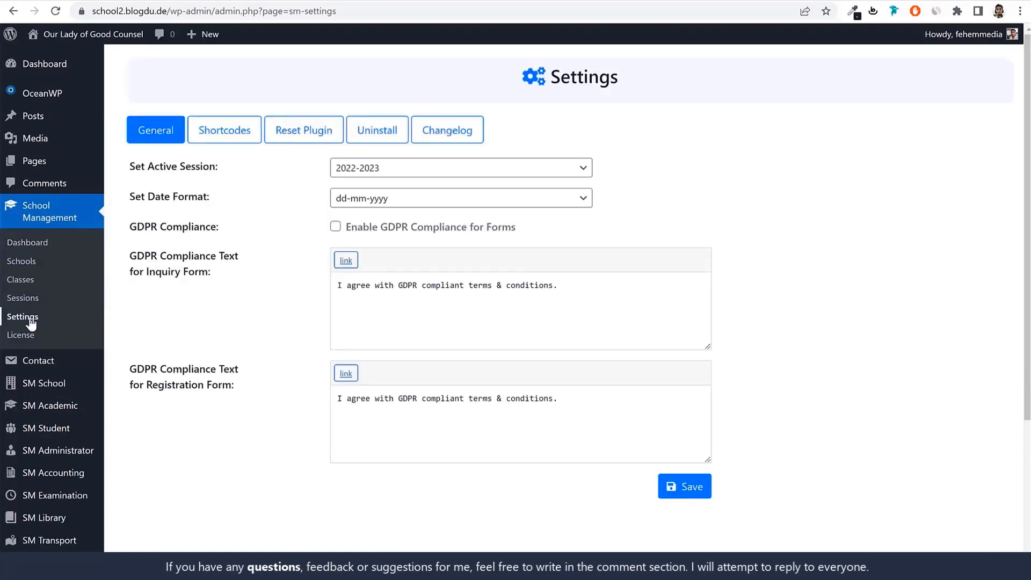
left_click(219, 135)
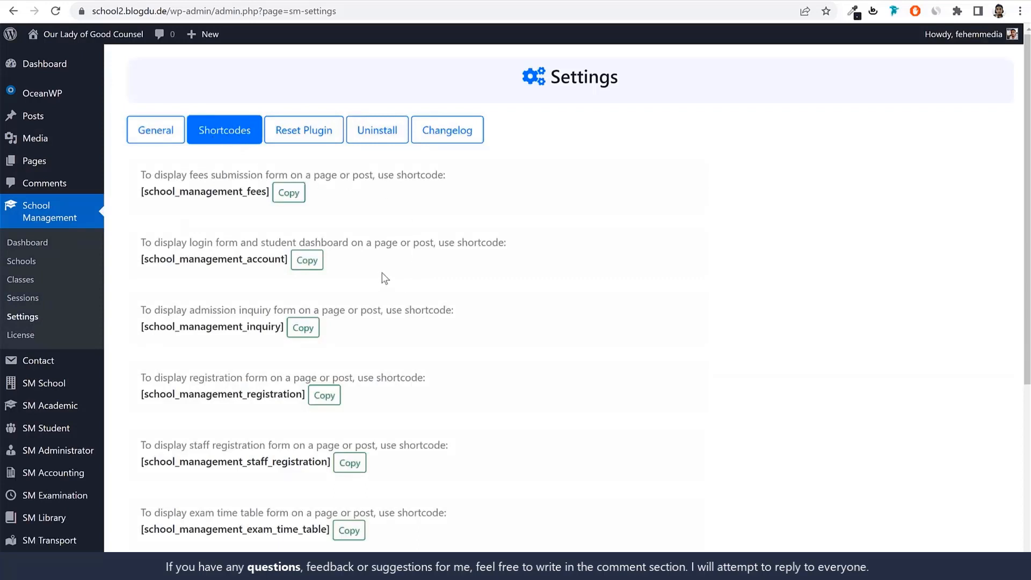
left_click(301, 264)
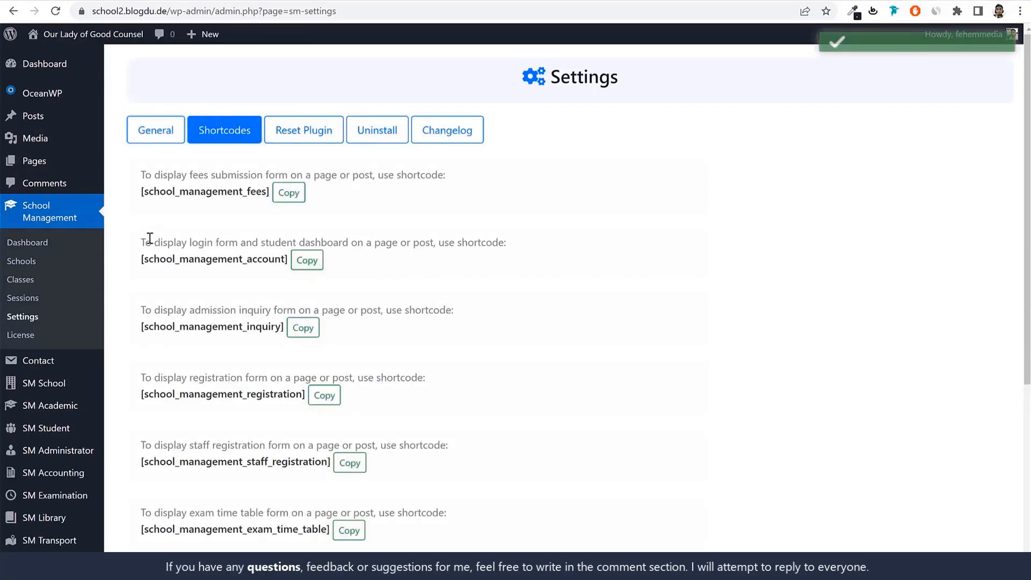
left_click_drag(151, 242, 238, 242)
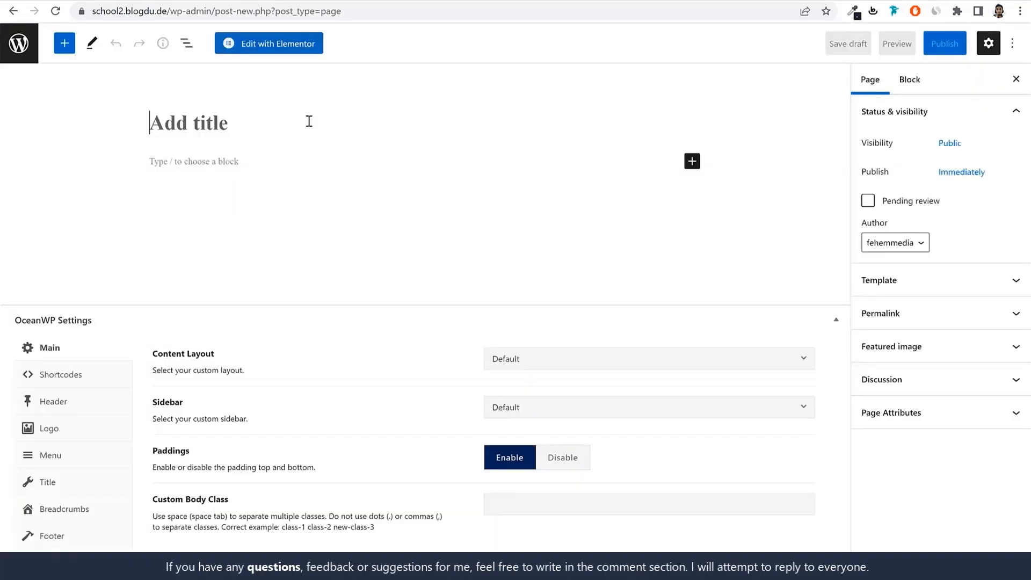
Title the new page "Login" and add a Shortcode block containing [school_management_account]
type("Login")
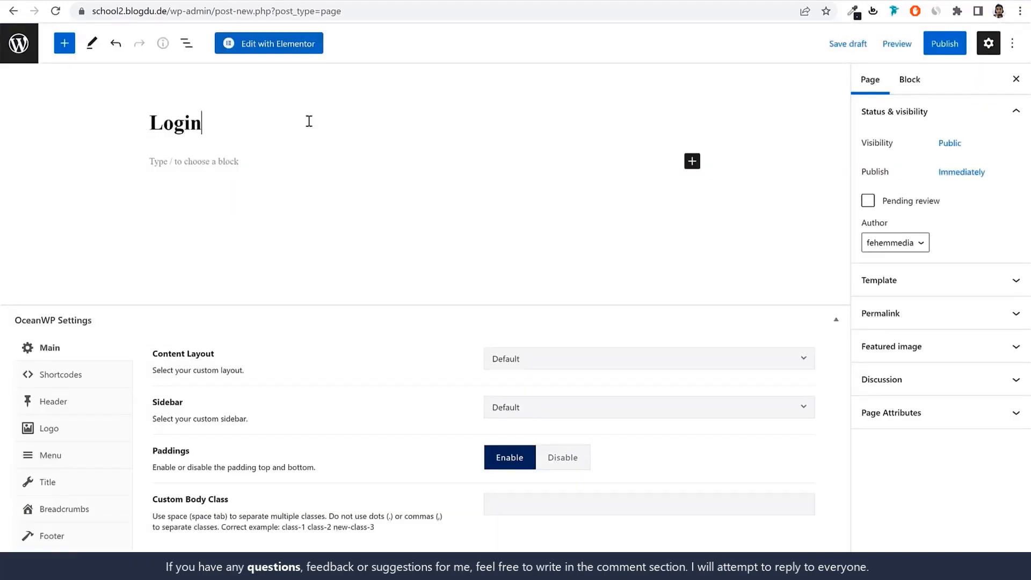
left_click(691, 161)
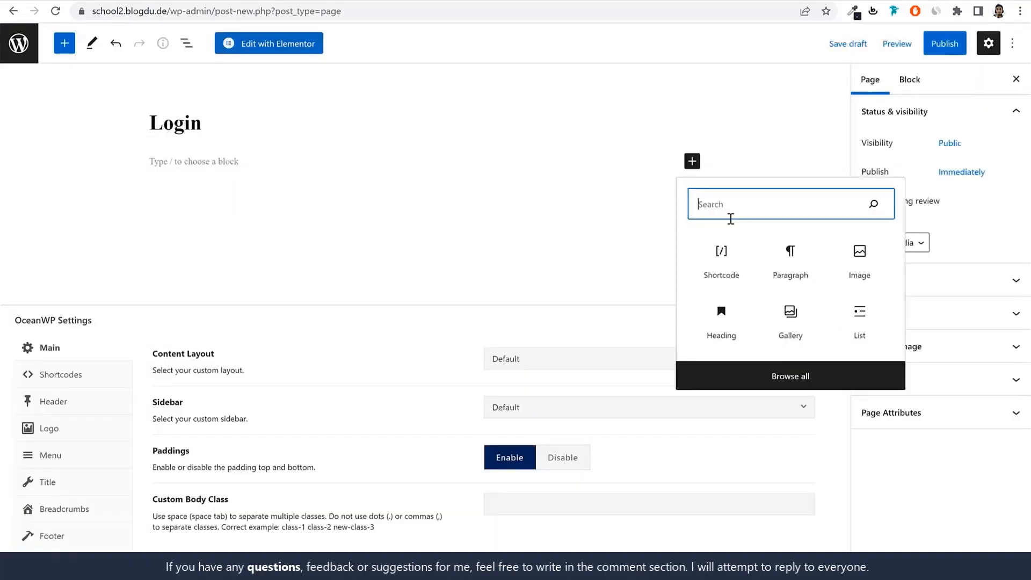
left_click(733, 250)
key("ctrl+v")
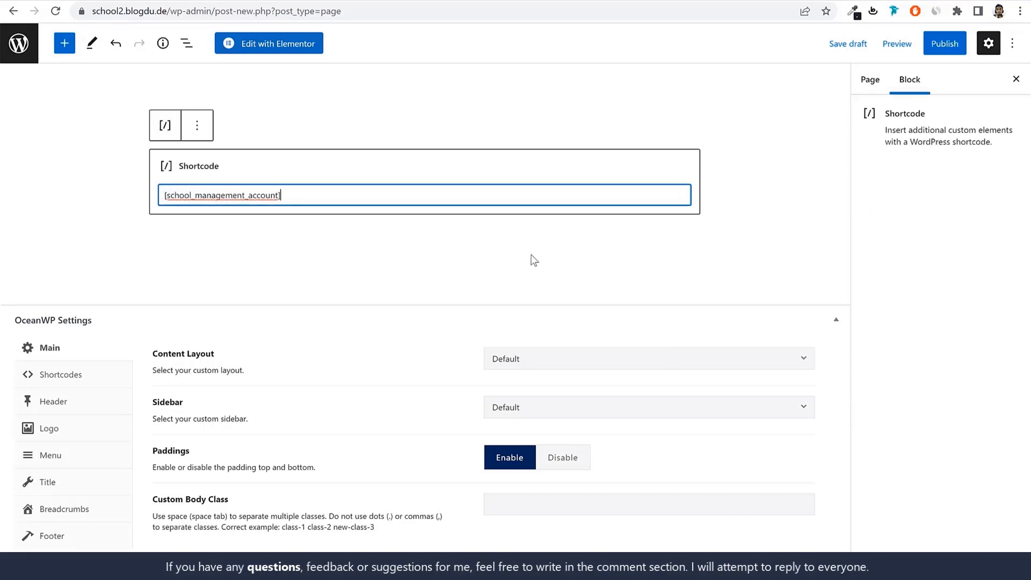
Set the Login page's content layout to Full Width and publish the page
left_click(603, 361)
left_click(563, 459)
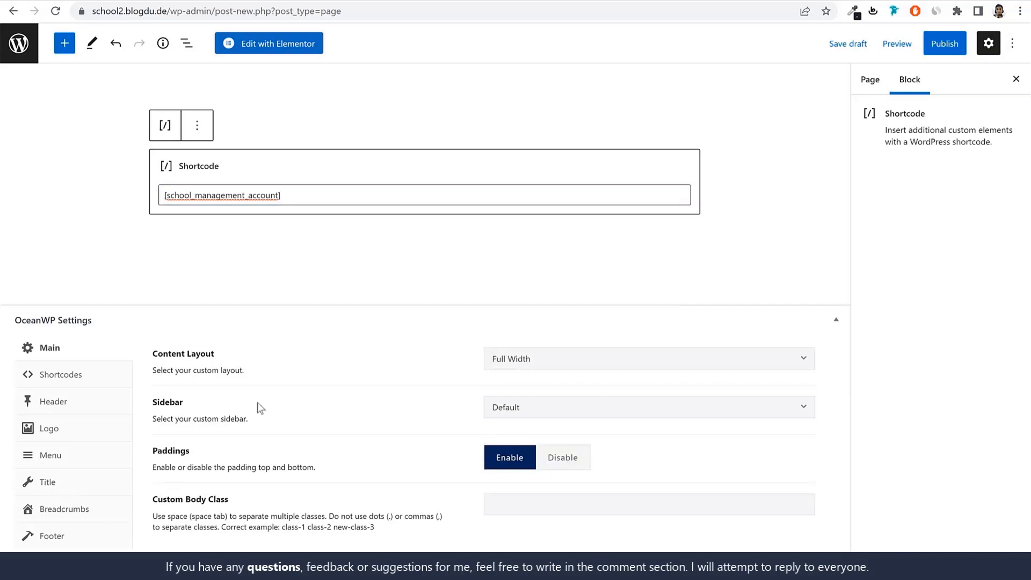
left_click(949, 46)
left_click(915, 46)
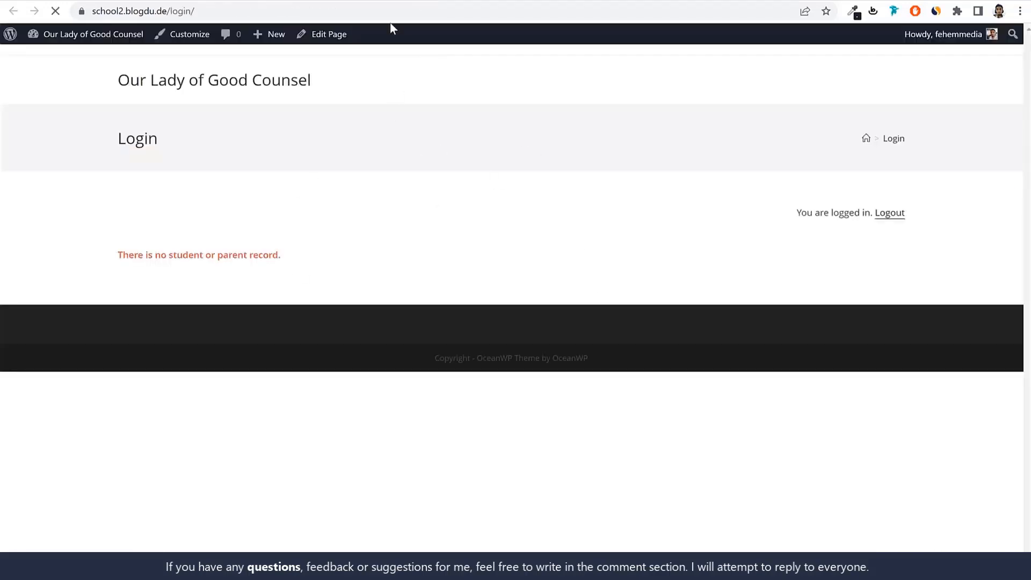
Open the published Login page, school2.blogdu.de/login/, in a new Incognito window to view it logged out
left_click(397, 11)
left_click(1019, 11)
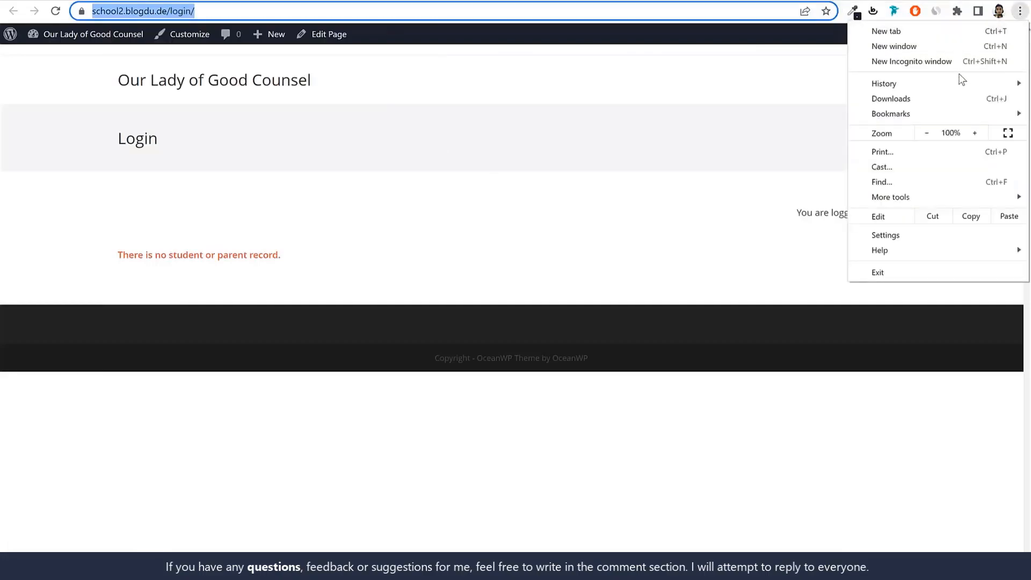
left_click(957, 63)
key("ctrl+v")
key("Return")
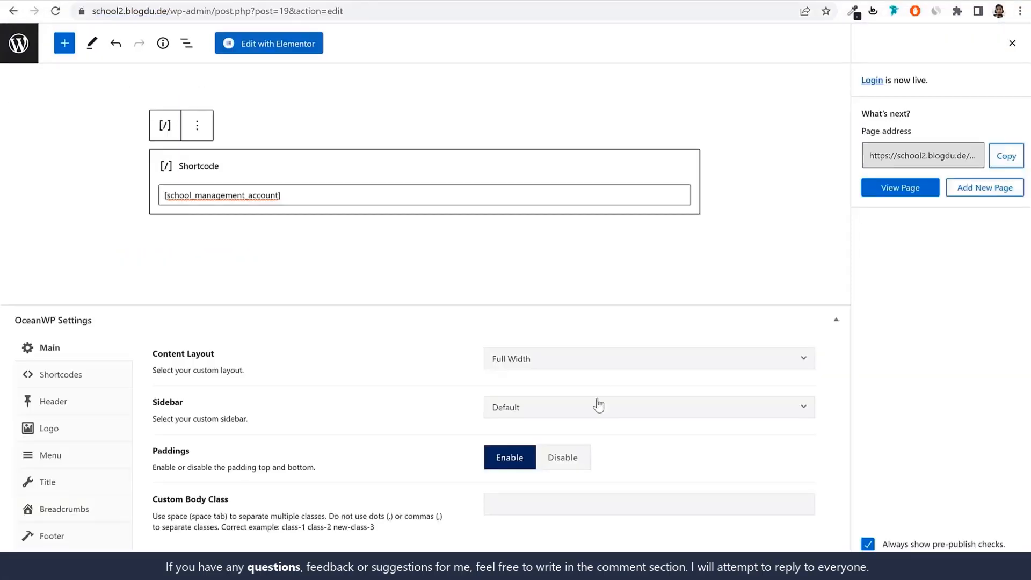
Keep Full Width as the Login page's content layout, update the page and return to the pages list
left_click(536, 366)
left_click(546, 381)
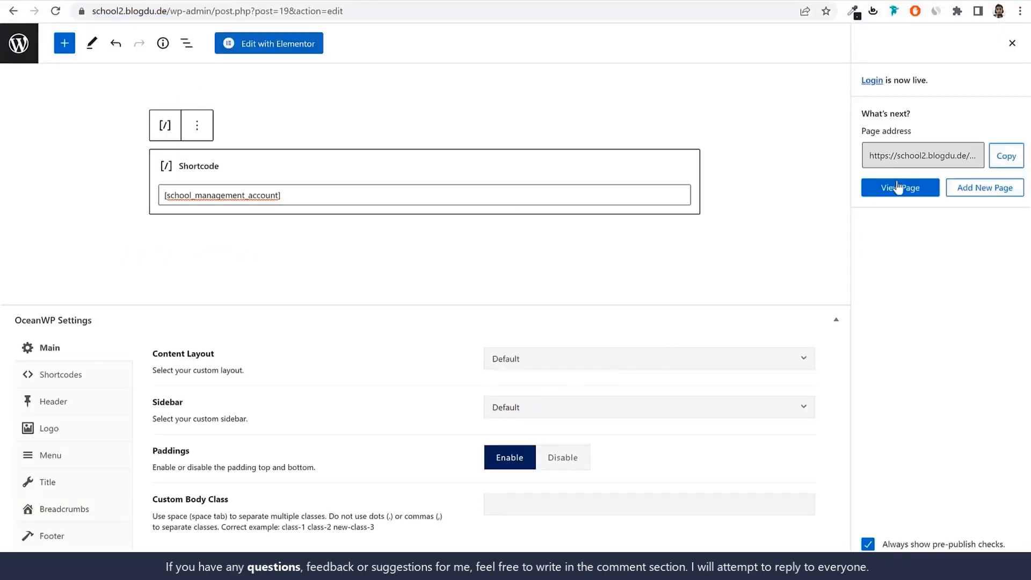
left_click(1013, 43)
left_click(955, 46)
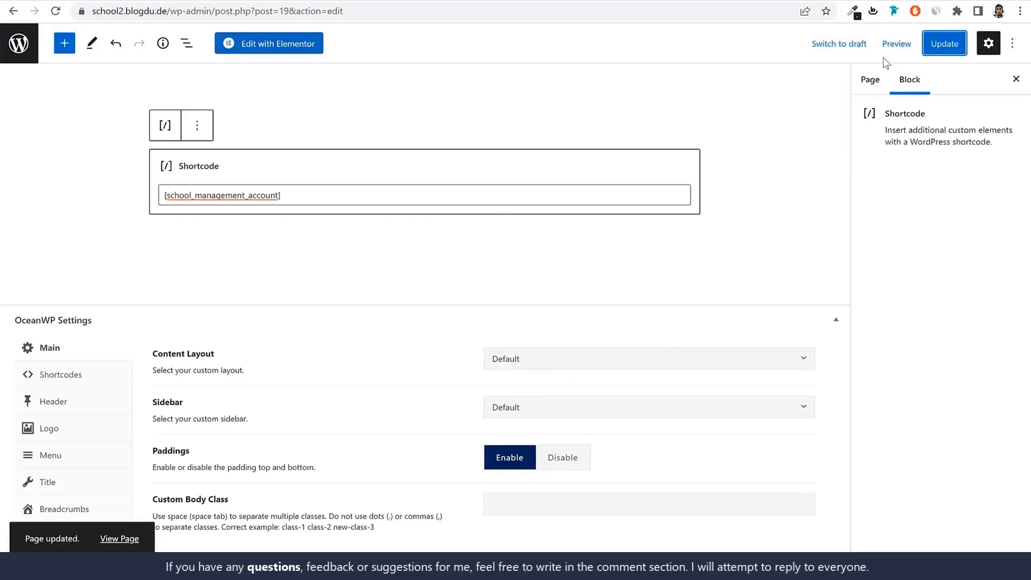
left_click(32, 58)
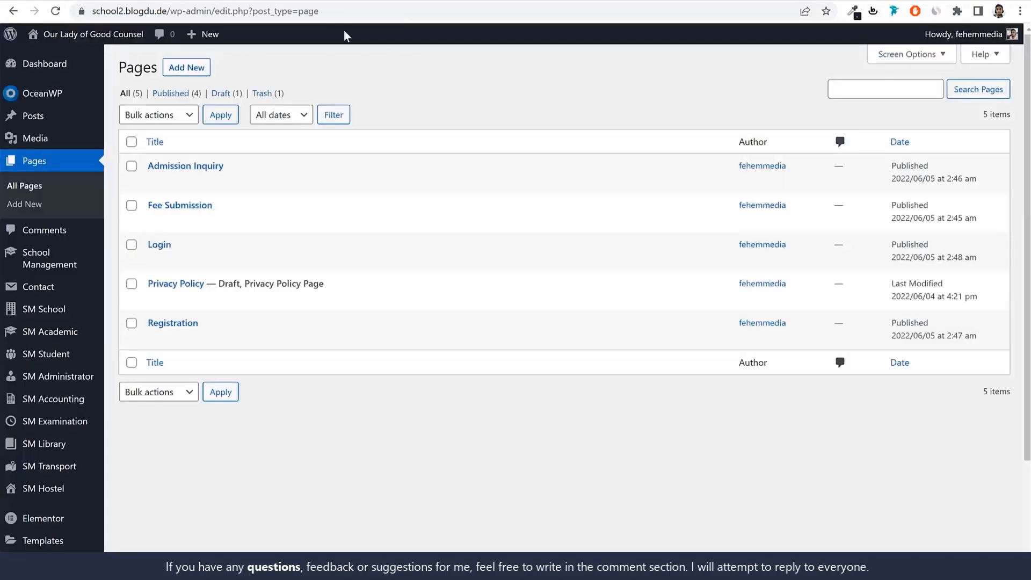
Open school2.blogdu.de in a new Incognito window and go to its wp-admin login page
left_click_drag(169, 11, 91, 11)
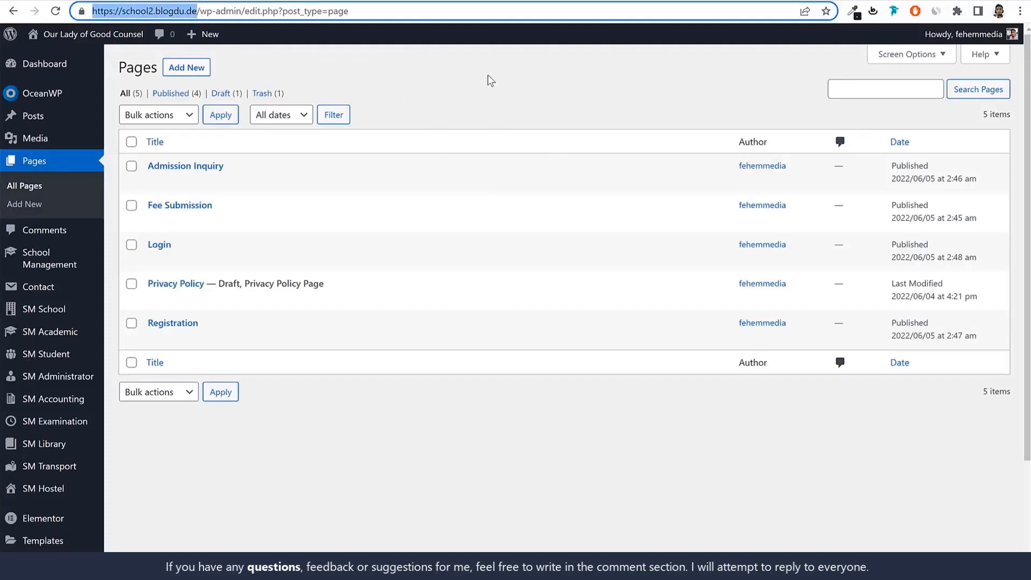
left_click(1020, 10)
left_click(949, 63)
key("ctrl+v")
key("Return")
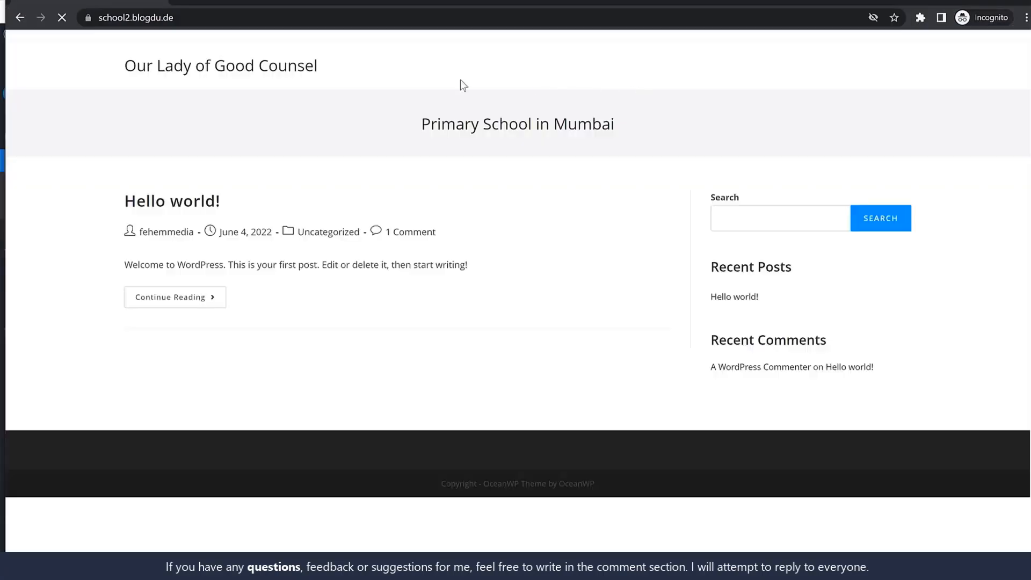
left_click(260, 21)
left_click(290, 18)
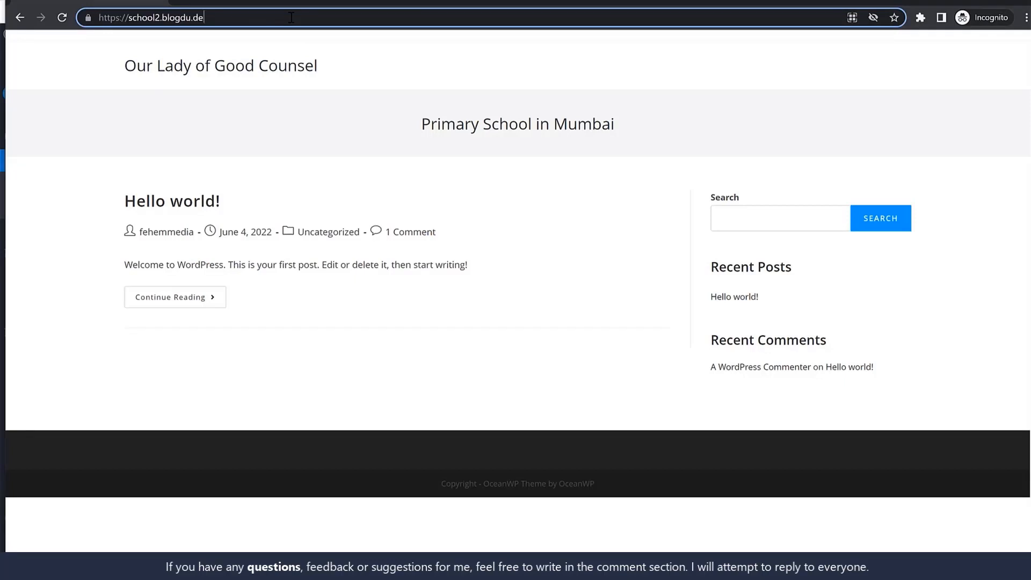
type("wp-admin/")
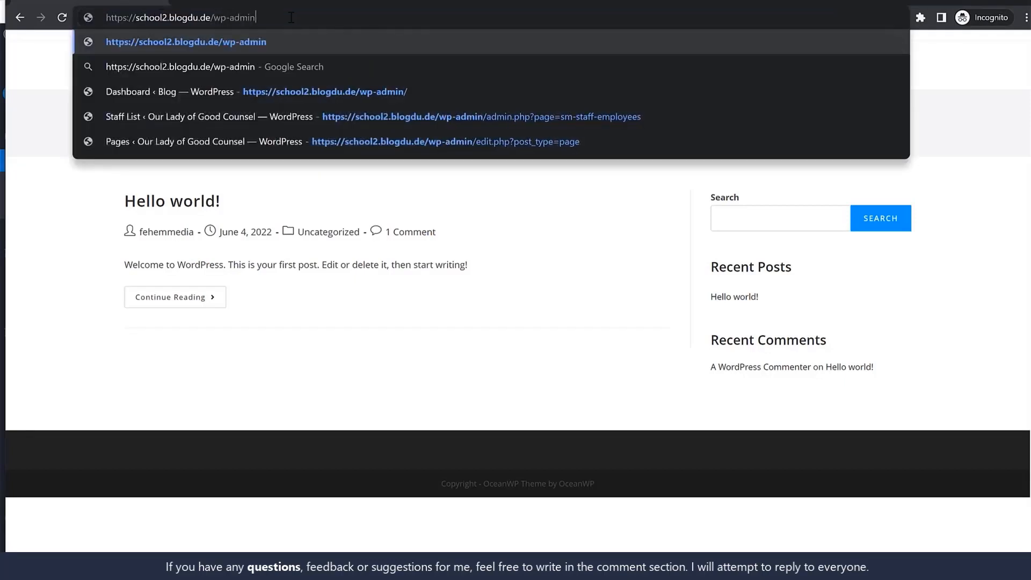
key("Return")
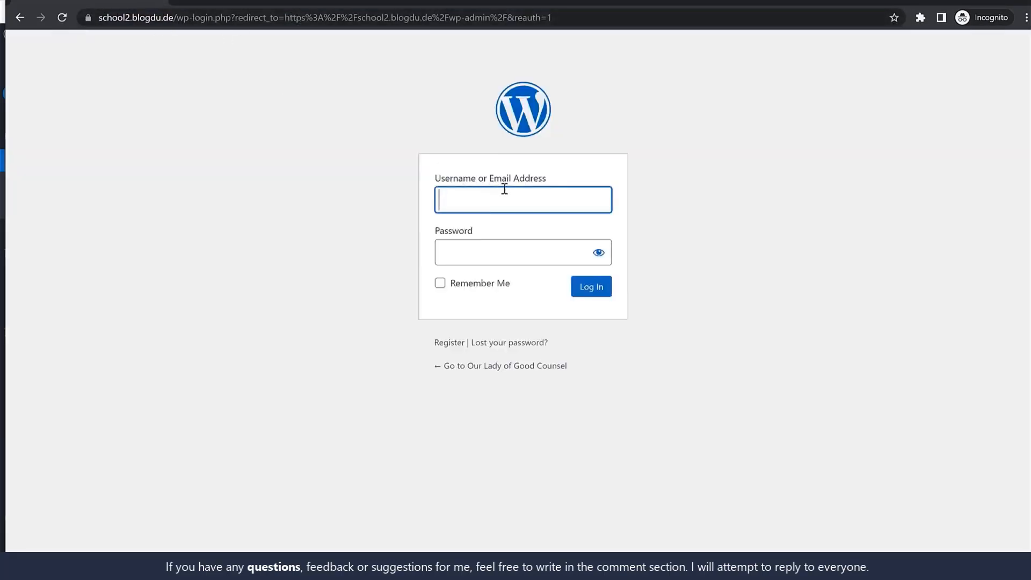
Log in to the WordPress admin with the teacher account's username and password
type("taev")
type("each")
key("ctrl+a")
key("ctrl+v")
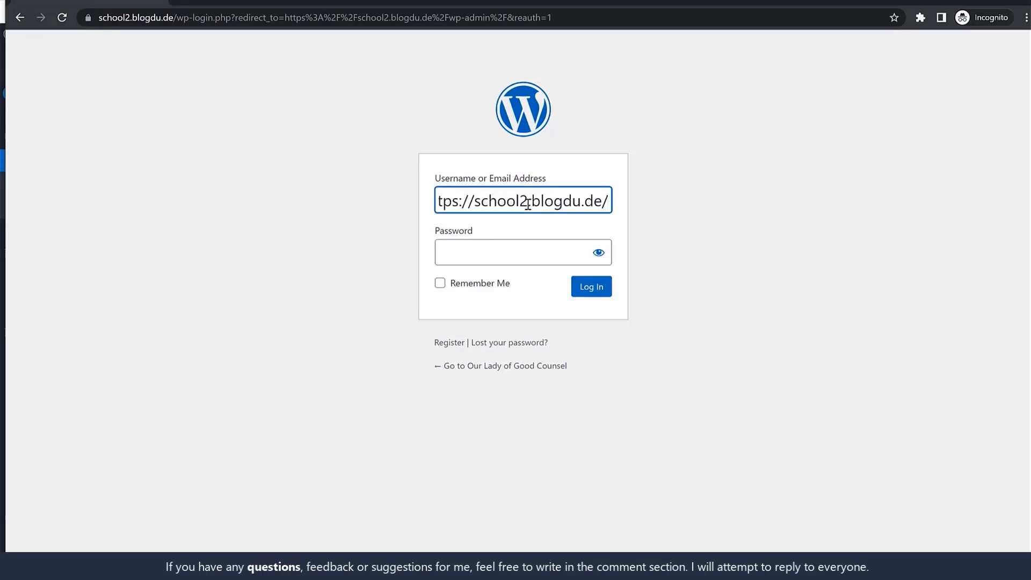
key("ctrl+a")
type("teacher")
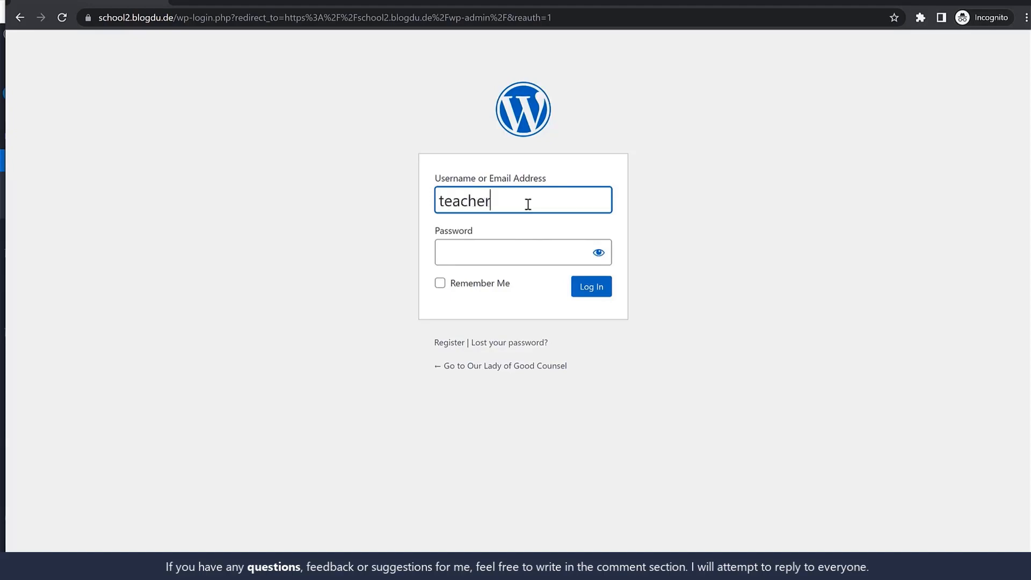
key("ctrl+a")
key("ctrl+c")
left_click(498, 249)
key("ctrl+v")
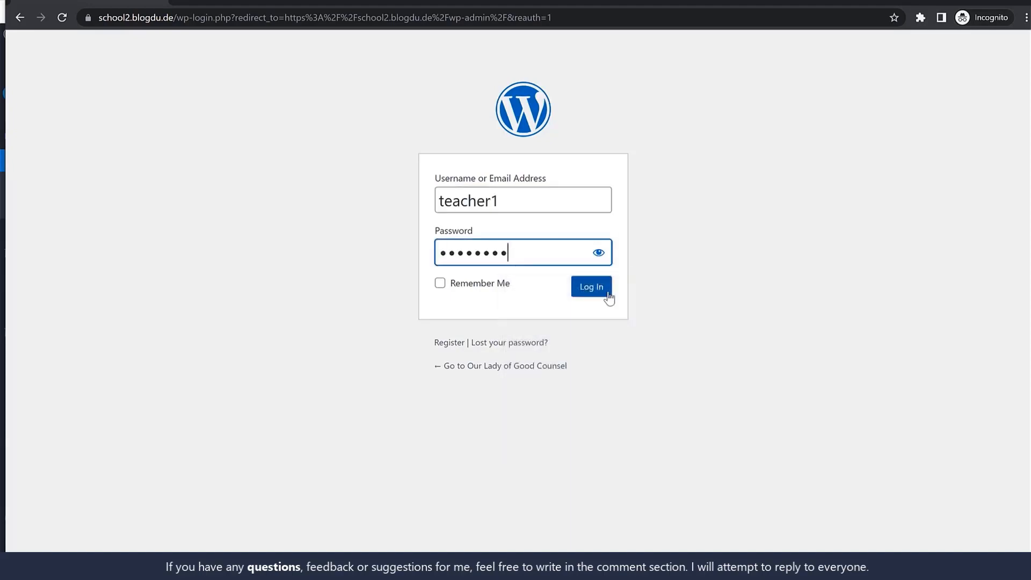
left_click(607, 293)
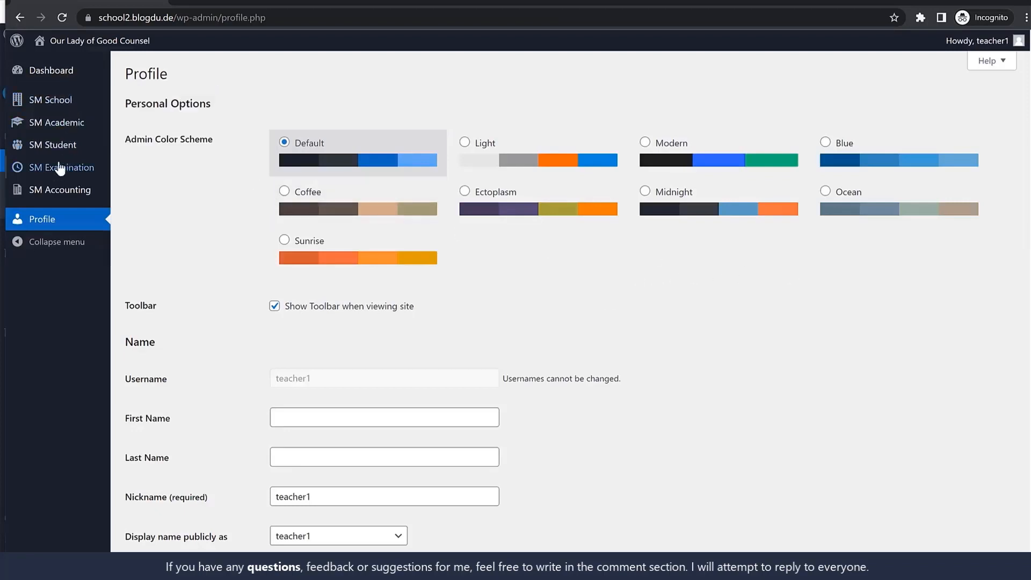
Open the teacher's academic attendance page and check the class and section assigned for attendance
mouse_move(63, 130)
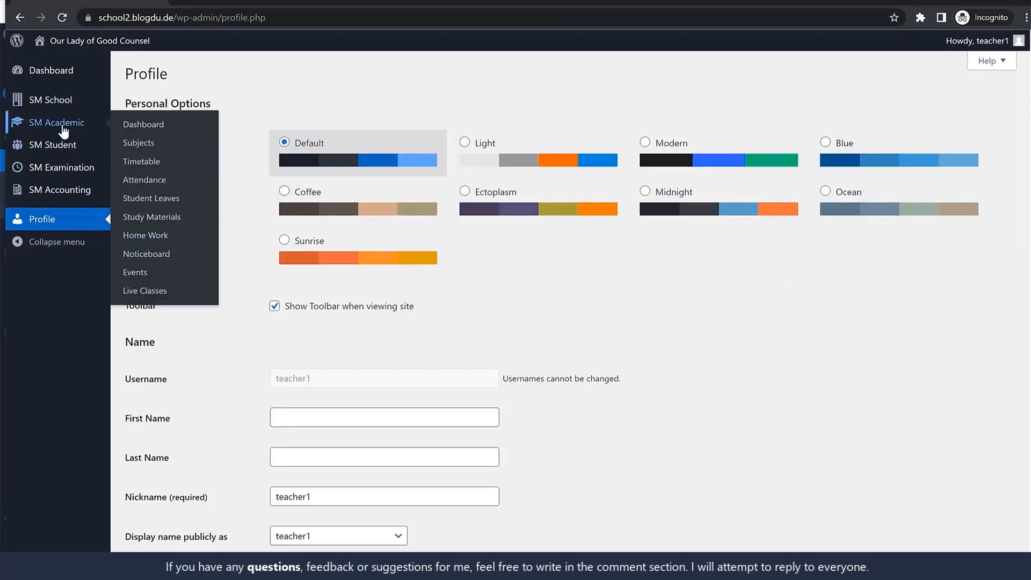
left_click(153, 177)
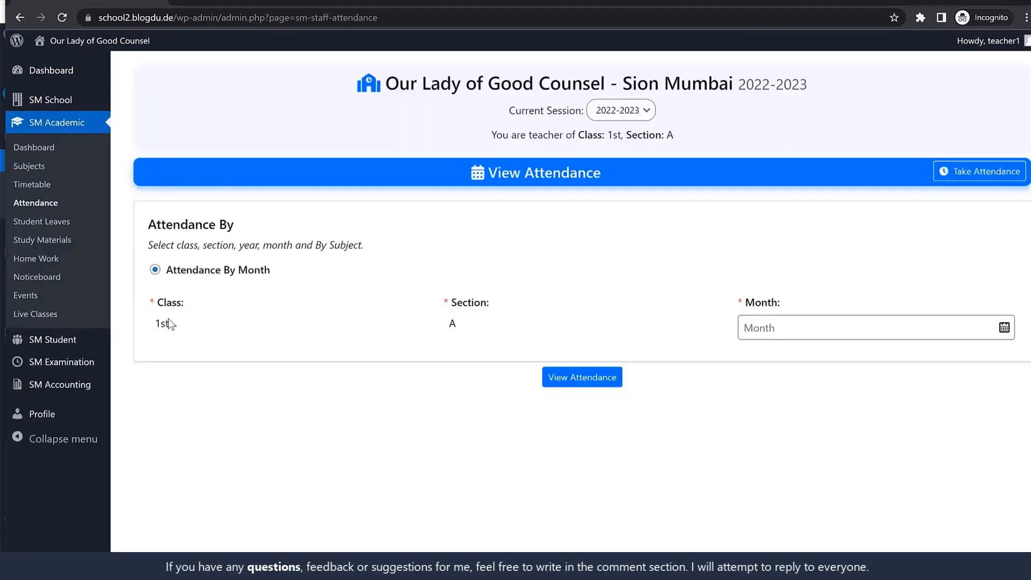
left_click_drag(159, 321, 185, 327)
left_click_drag(446, 323, 473, 325)
left_click(474, 325)
left_click_drag(154, 322, 180, 324)
left_click_drag(447, 322, 488, 328)
left_click(488, 327)
Start taking attendance for class 1st, section A, with the date 04-06-2022, and load the student list
left_click(989, 177)
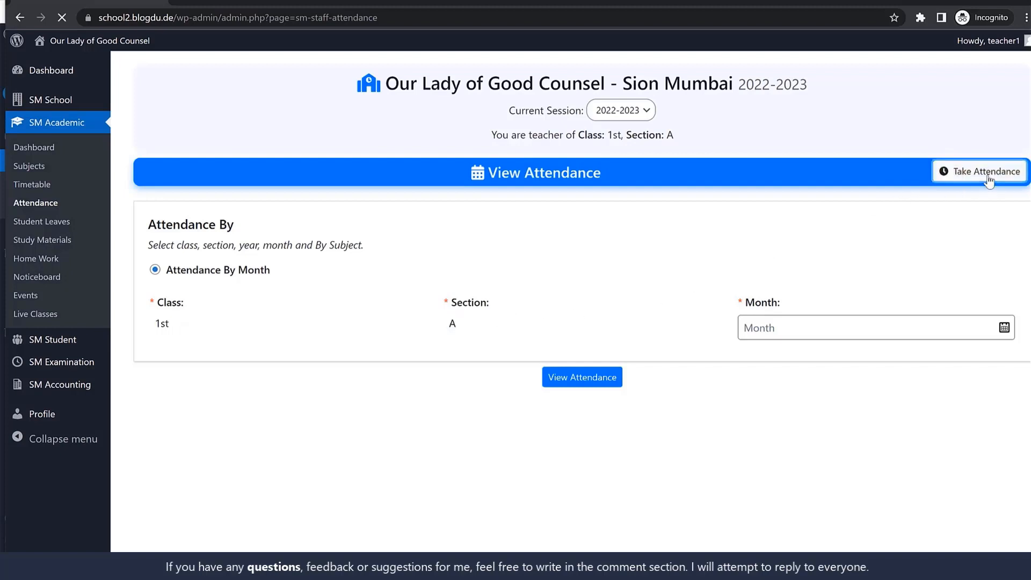
left_click(870, 329)
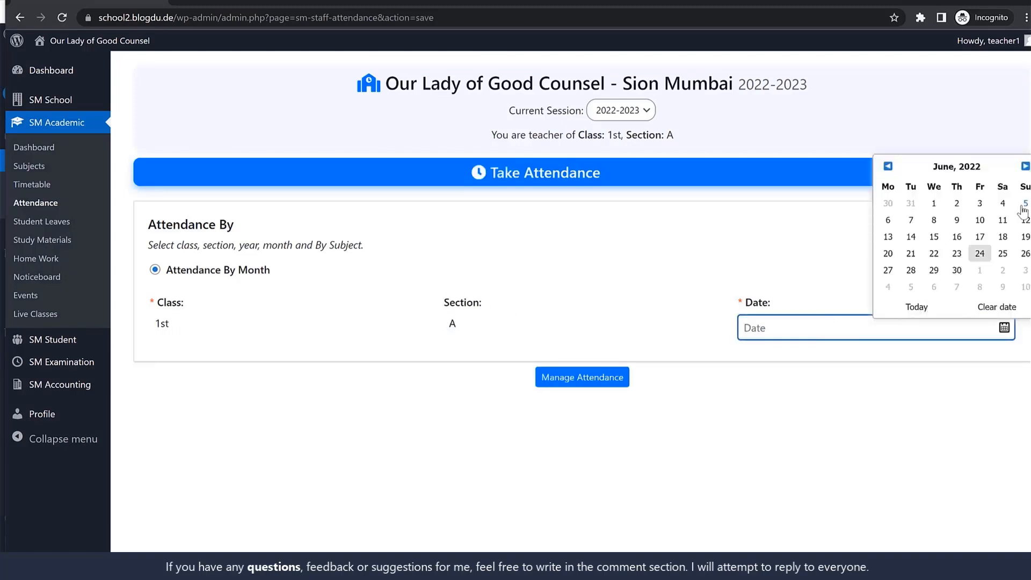
left_click(1002, 204)
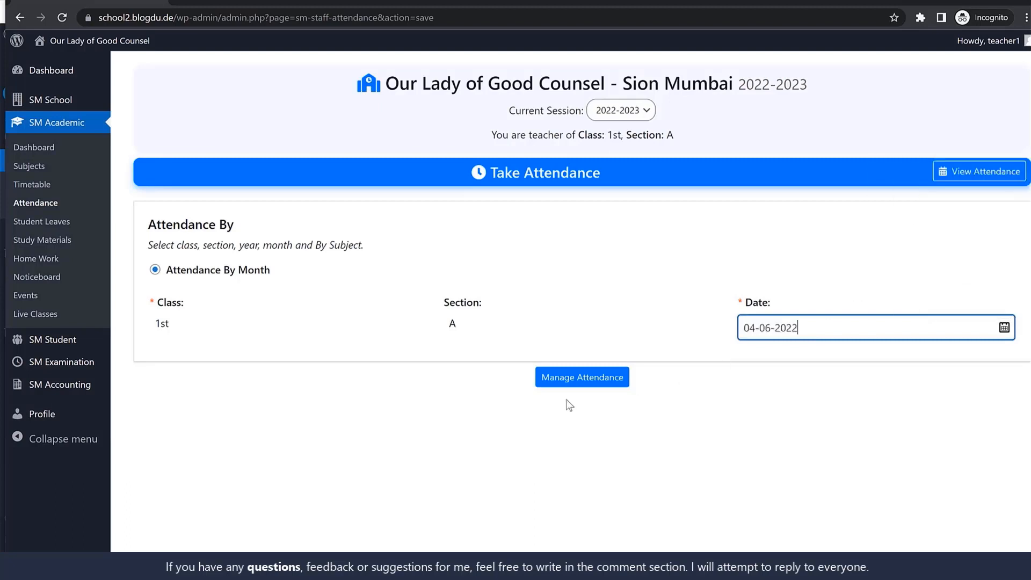
left_click(582, 378)
scroll(707, 423, "down", 1)
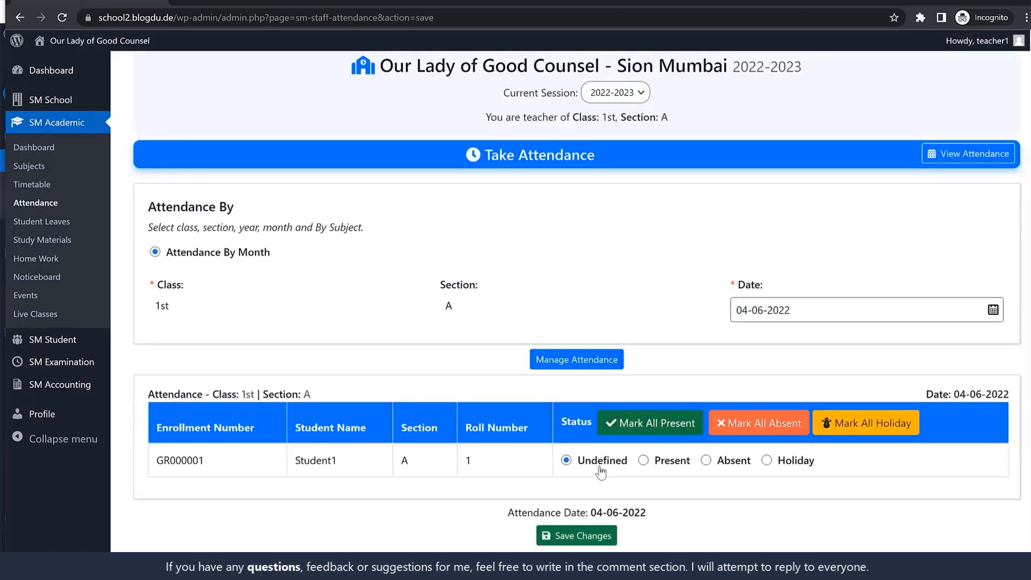
Mark Student1 as Present for 04-06-2022 and save the attendance
left_click(643, 461)
left_click_drag(217, 468, 166, 471)
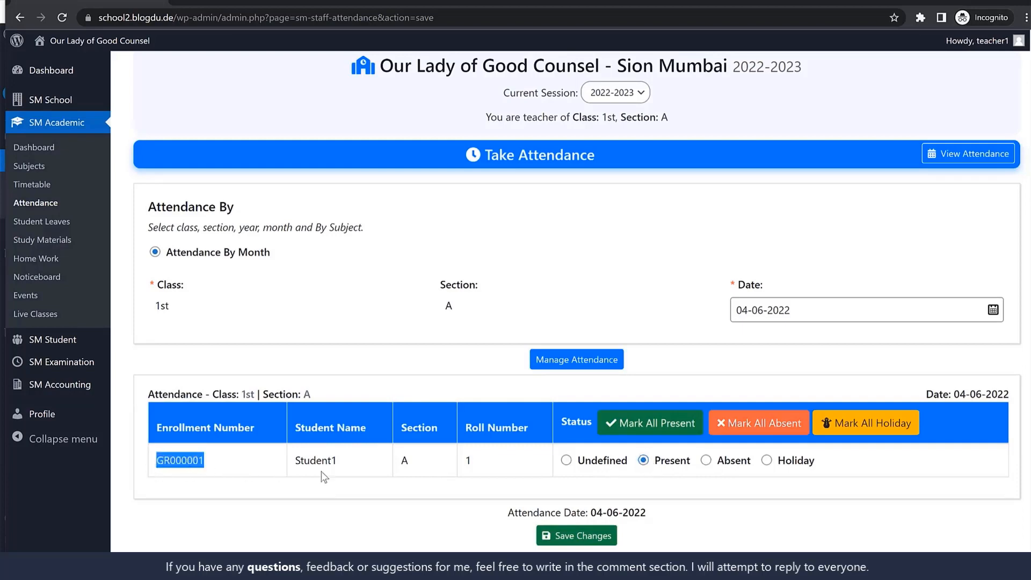
left_click(459, 467)
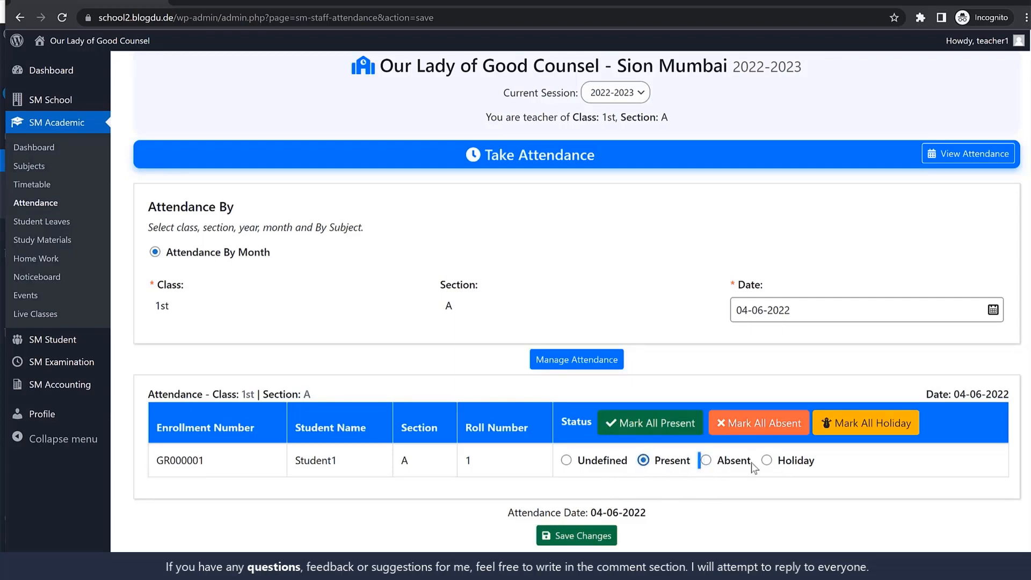
left_click(590, 541)
left_click(690, 352)
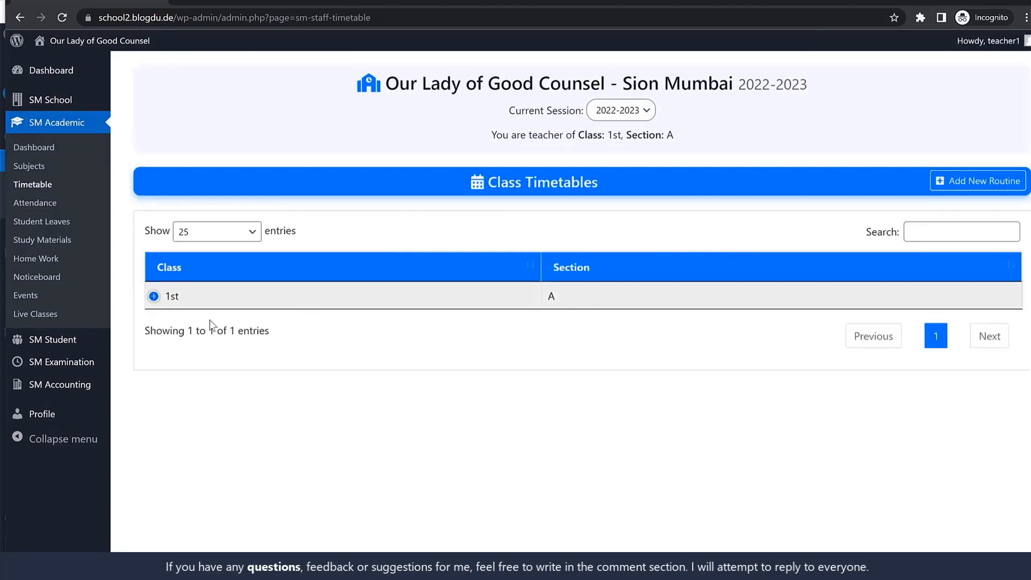
View the class timetable for 1st - A and look through the Subjects list
left_click(191, 299)
left_click(210, 322)
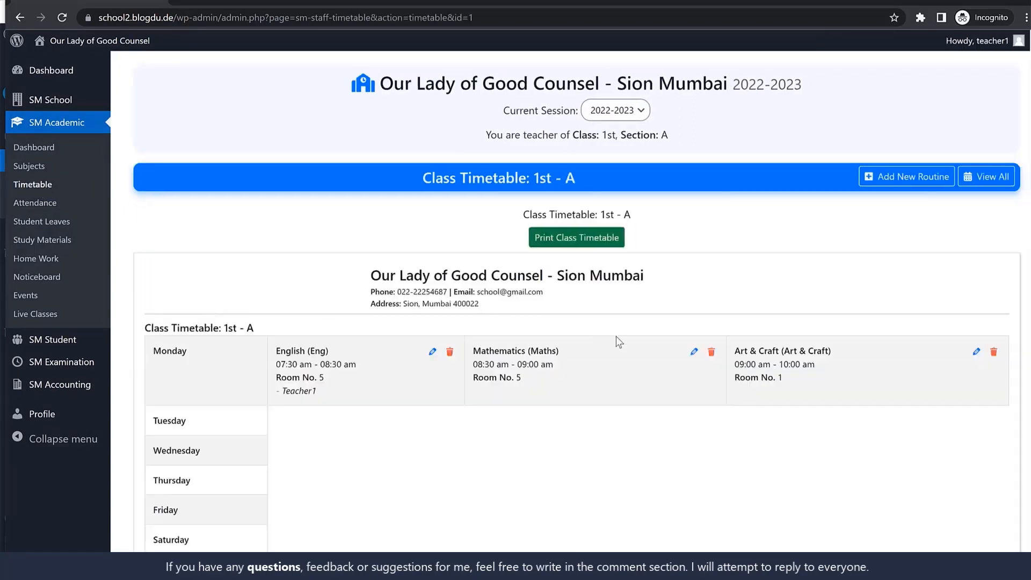
left_click(48, 166)
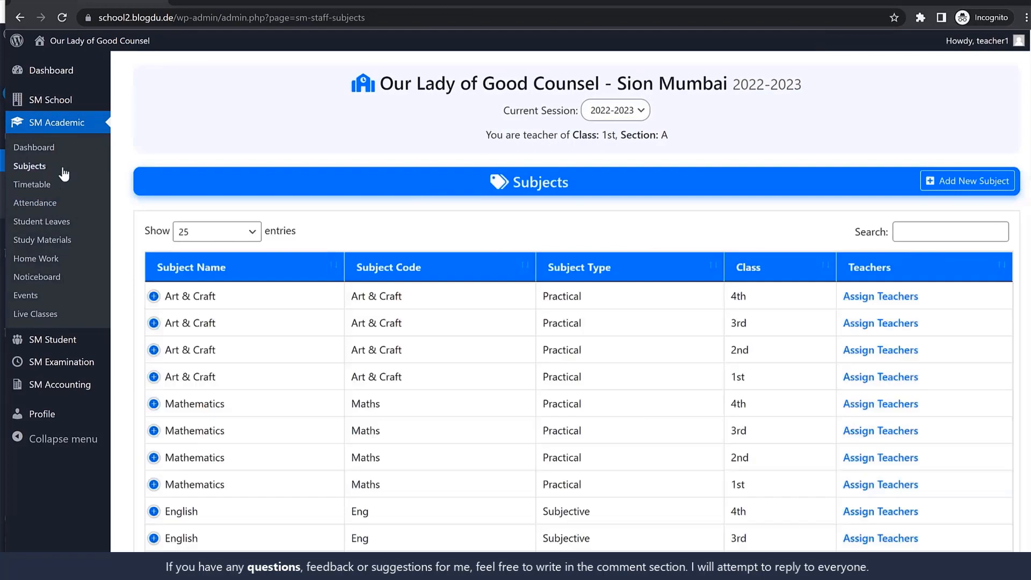
scroll(807, 385, "down", 2)
scroll(767, 417, "up", 2)
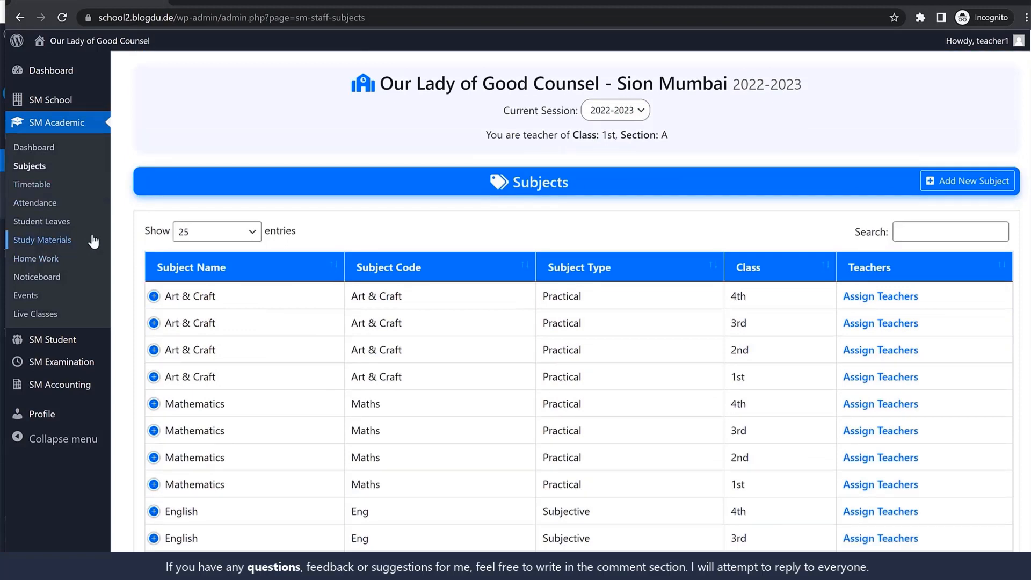
Open the teacher's Student Leaves list and select the site's base address in the page URL
left_click(65, 222)
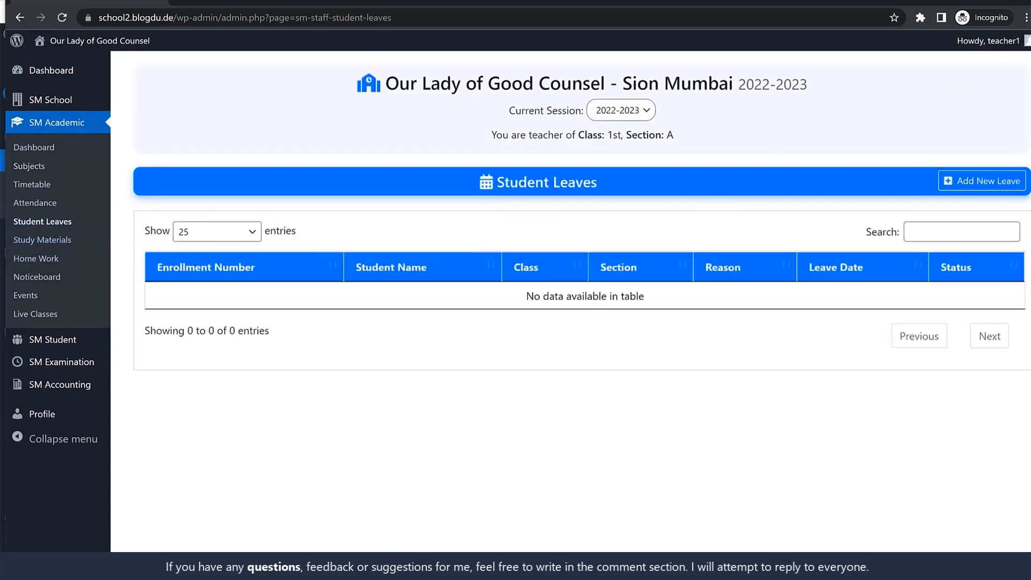
mouse_move(1030, 68)
left_mouse_down()
mouse_move(1002, 69)
mouse_move(1019, 68)
left_mouse_up()
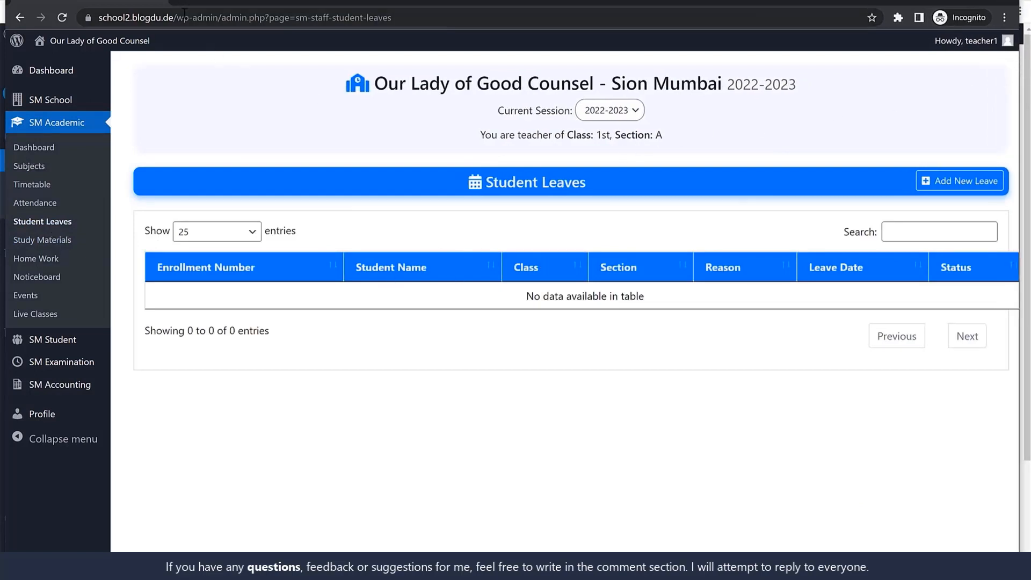
left_click_drag(177, 16, 99, 22)
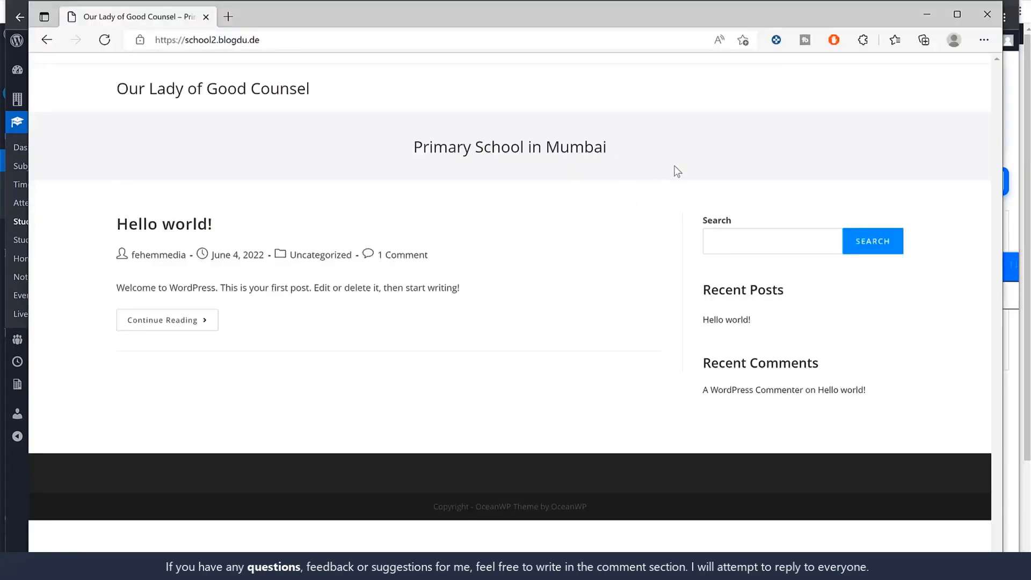
Switch to the Edge window showing the school's home page and load its /login page
left_click(410, 42)
left_click(430, 43)
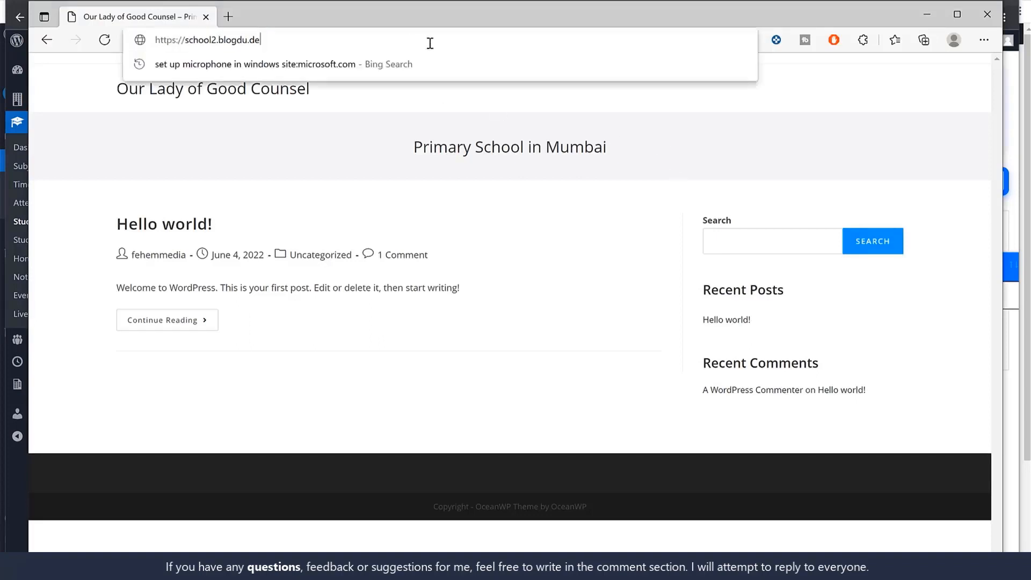
type("/loginmm")
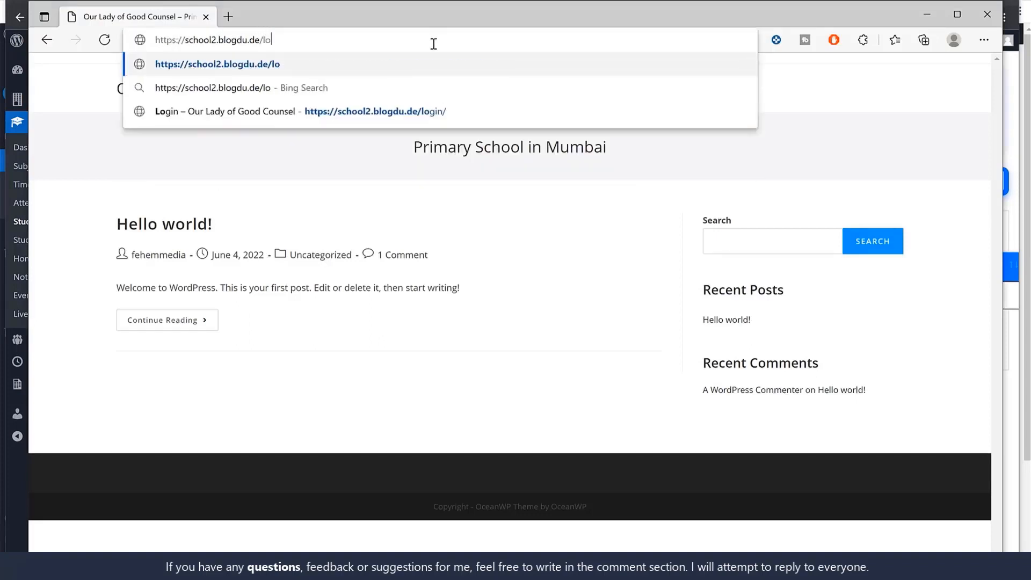
key("Return")
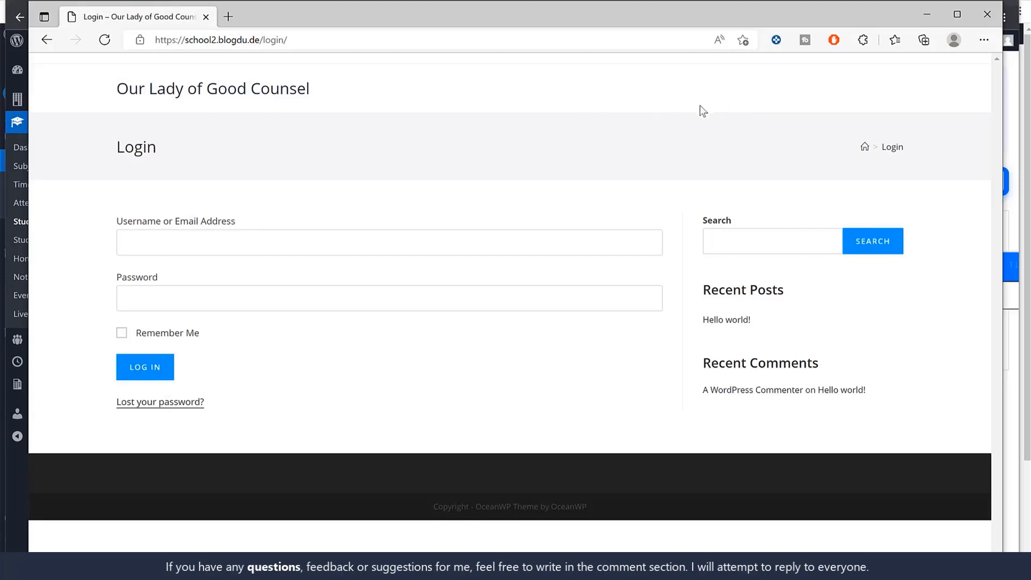
Log in to the school site as student1, filling in the saved account password
left_click(213, 237)
left_click(183, 292)
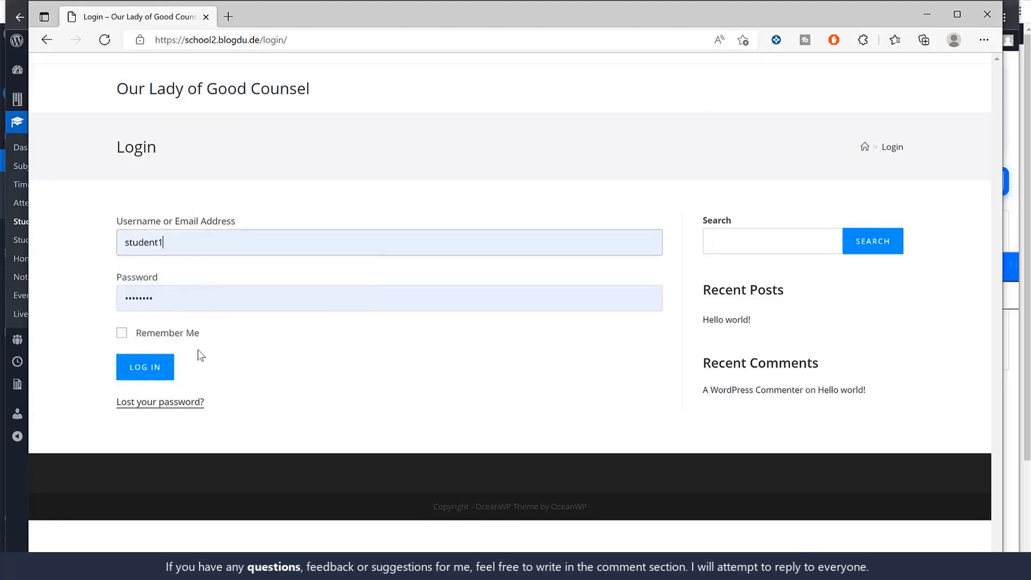
left_click(153, 370)
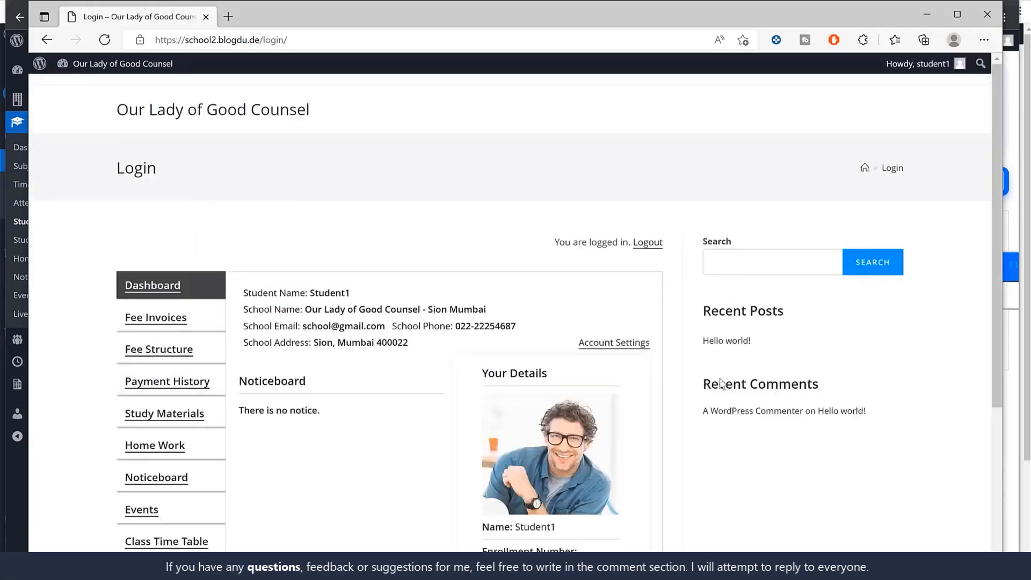
Switch to the Chrome admin window, edit the Login page and set its OceanWP content layout to Full Width
left_click(925, 15)
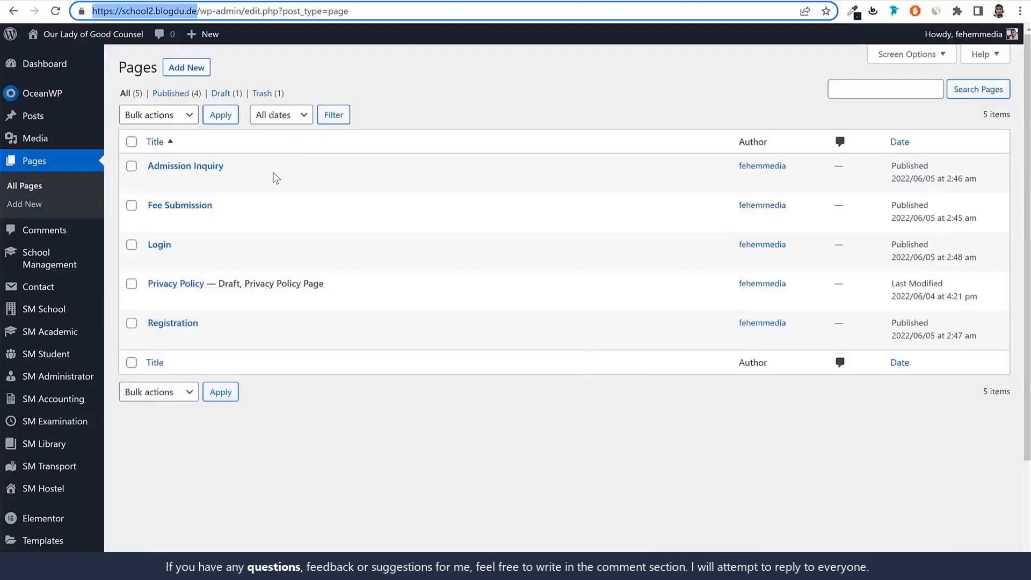
left_click(155, 260)
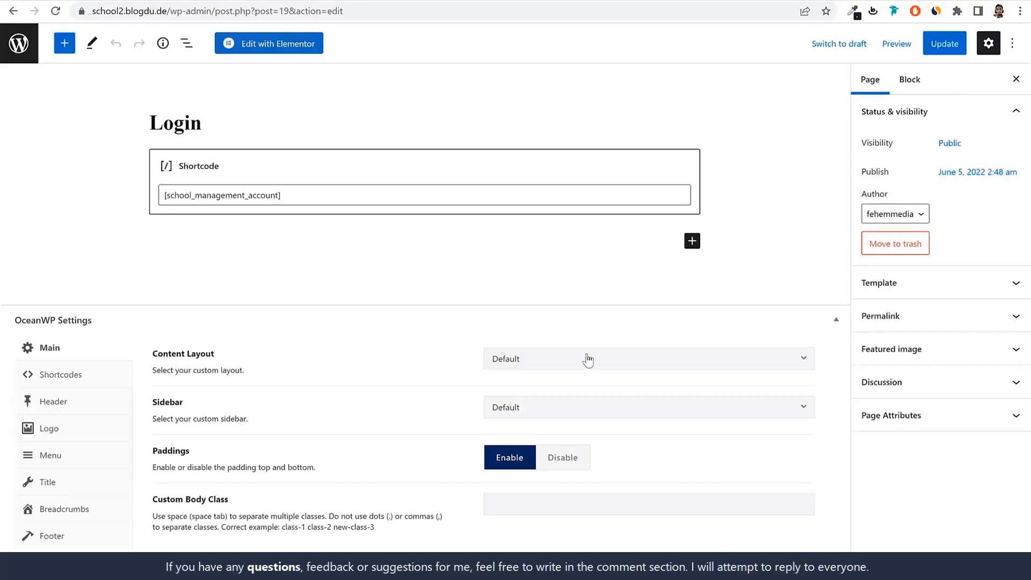
left_click(587, 358)
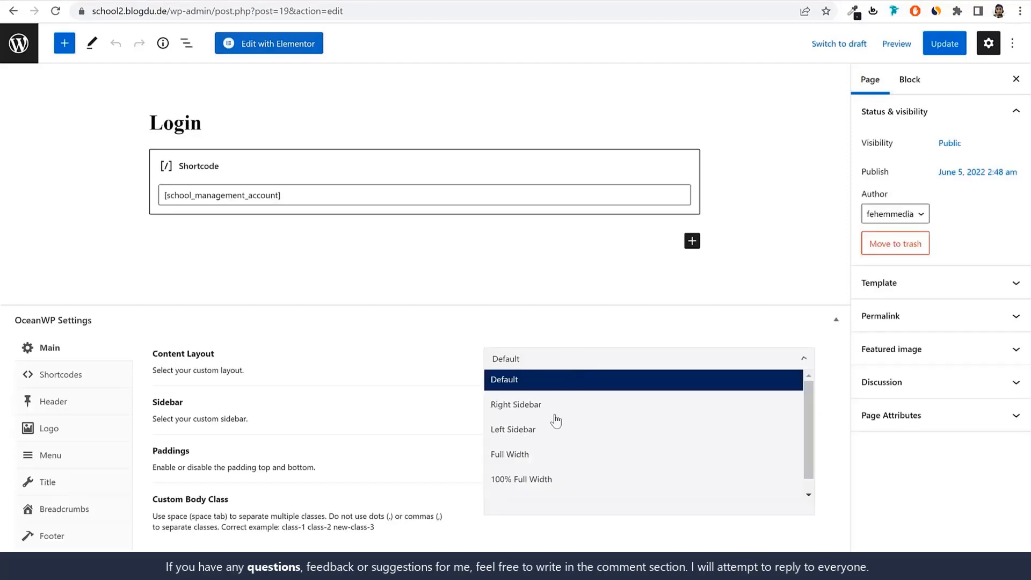
left_click(544, 455)
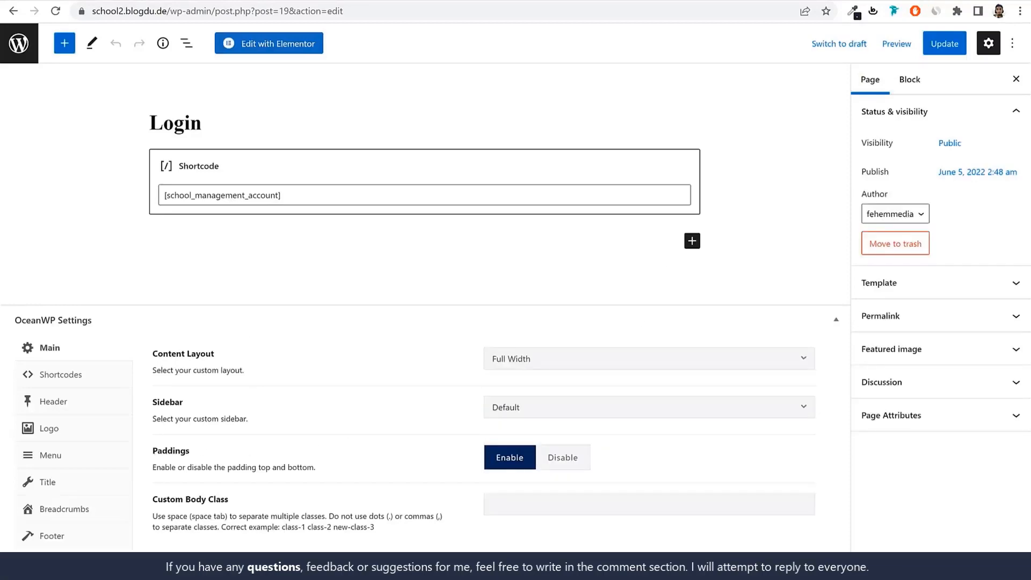
Check the Login heading on the student's page, disable the page title in the Login page's OceanWP settings and update the page
key("alt+Tab")
left_click_drag(123, 167, 234, 171)
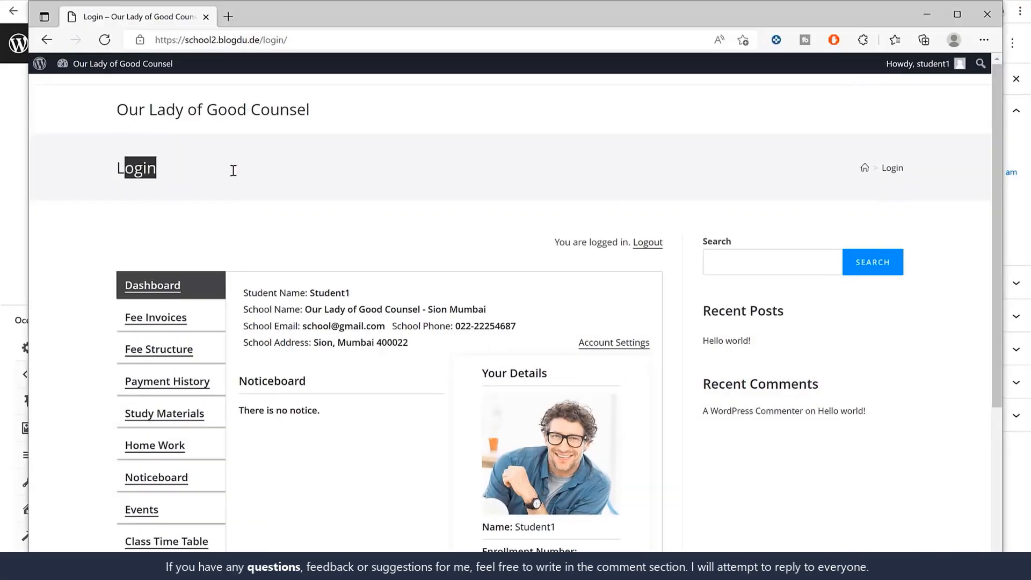
left_click(927, 14)
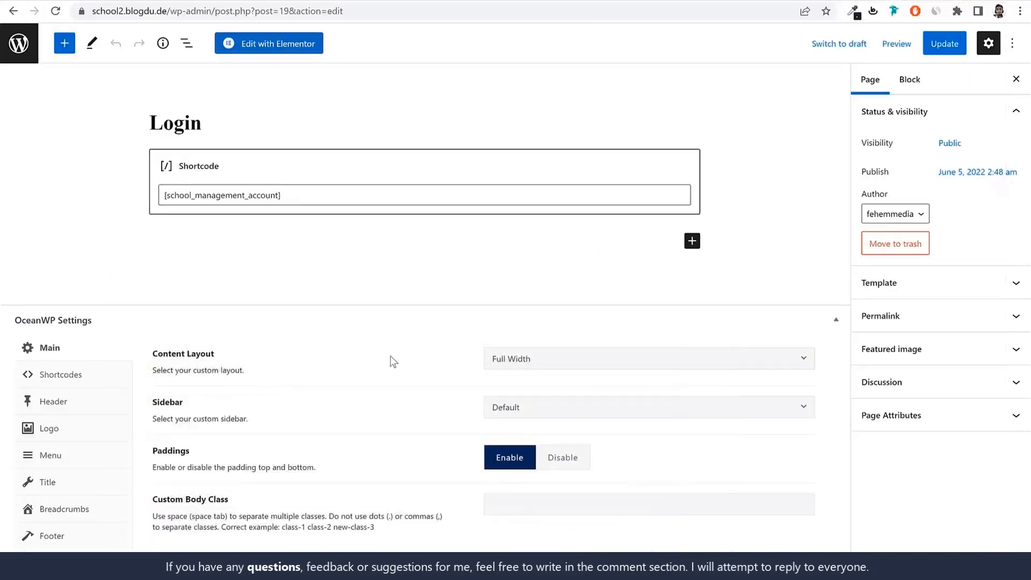
left_click(44, 453)
left_click(614, 330)
left_click(937, 44)
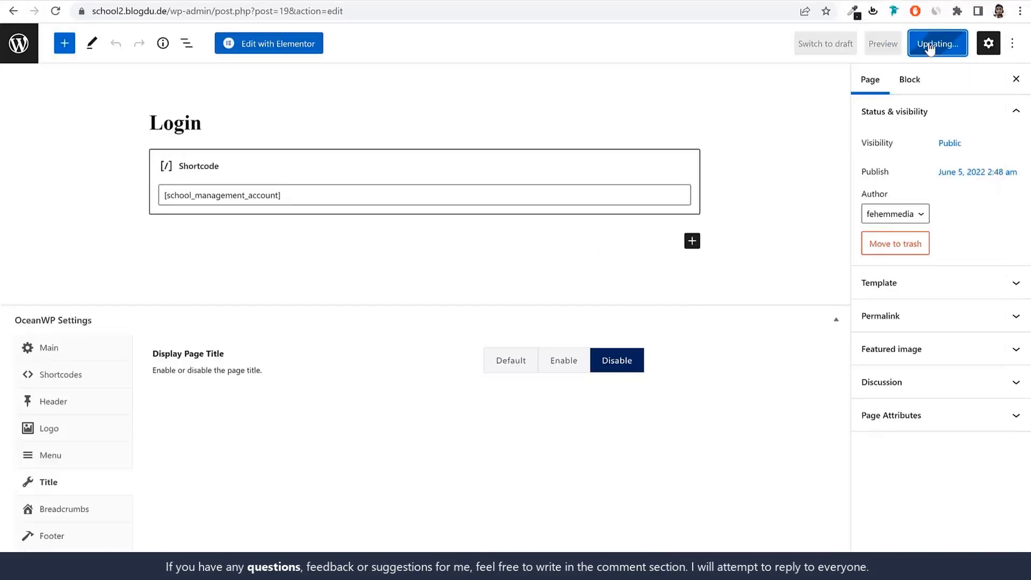
Reload the student's login page in Edge and look through the dashboard's sections, student details and attendance
key("alt+Tab")
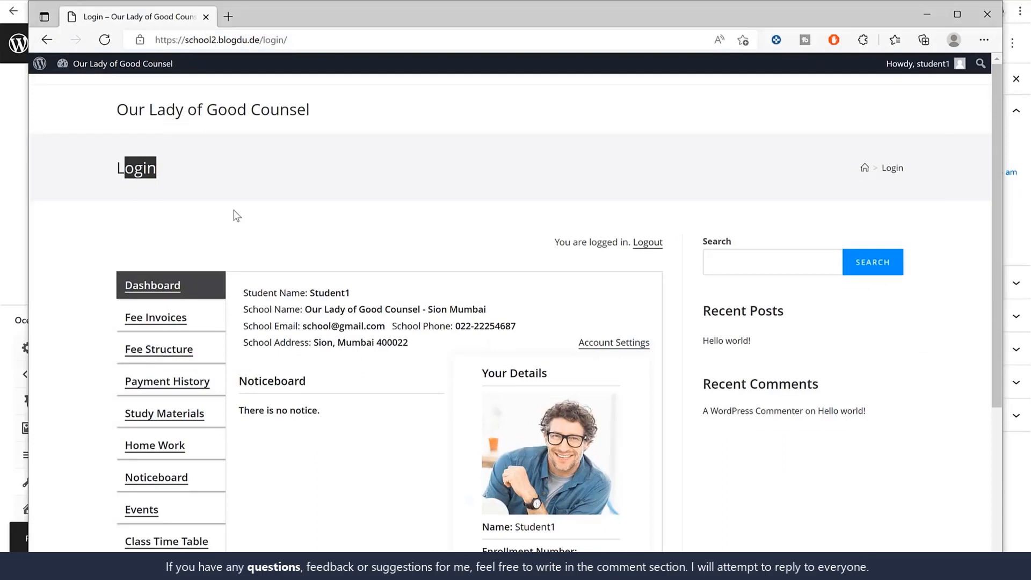
left_click(104, 40)
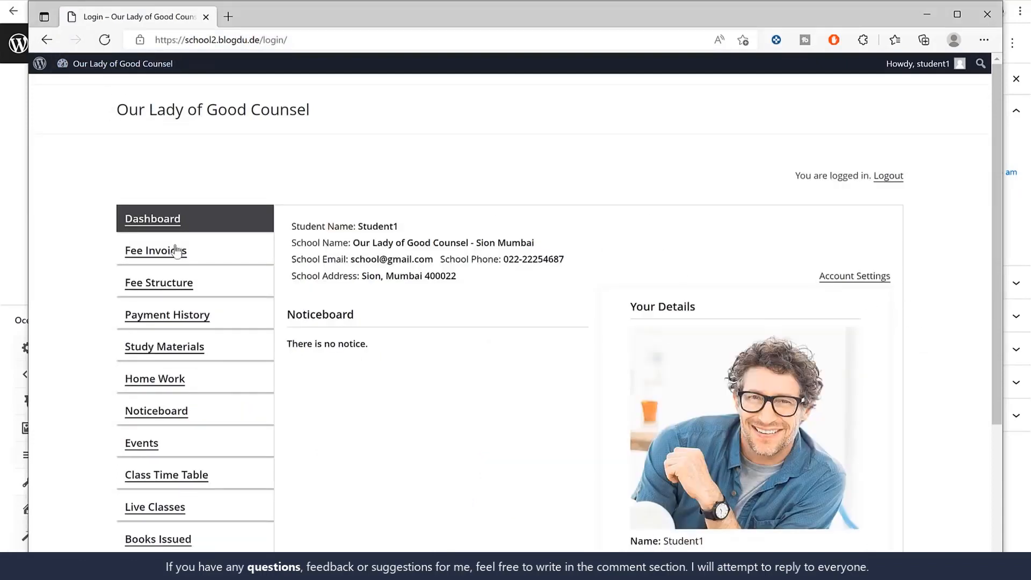
scroll(845, 276, "down", 5)
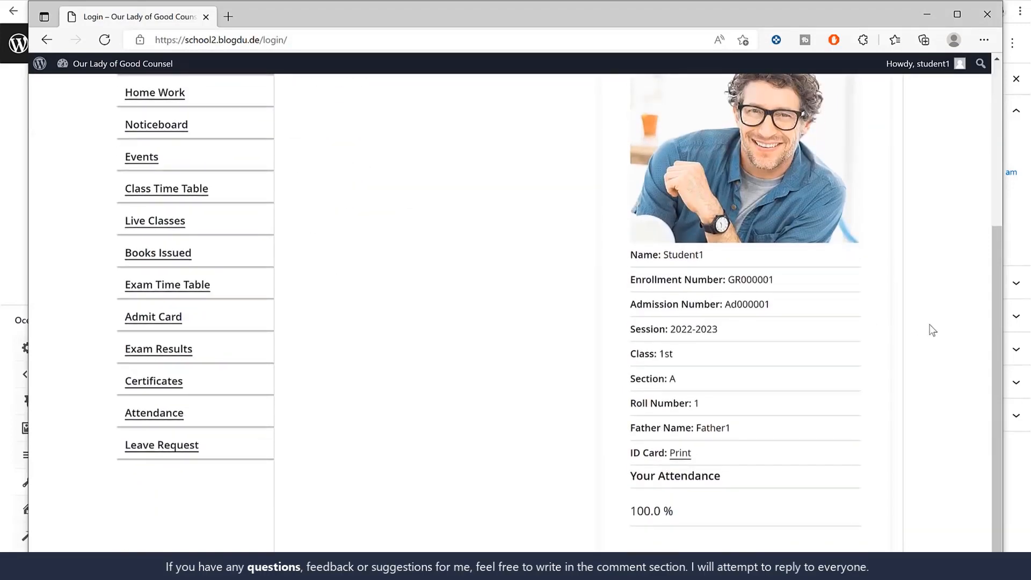
scroll(931, 337, "up", 5)
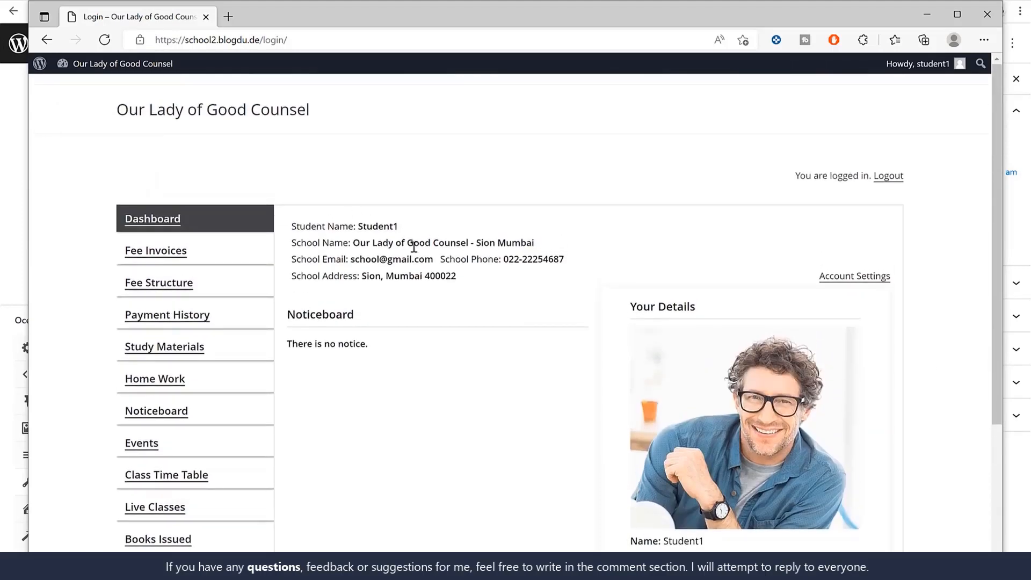
Preview the student's printable ID card from the dashboard details and close the preview
scroll(683, 300, "down", 3)
left_click(684, 457)
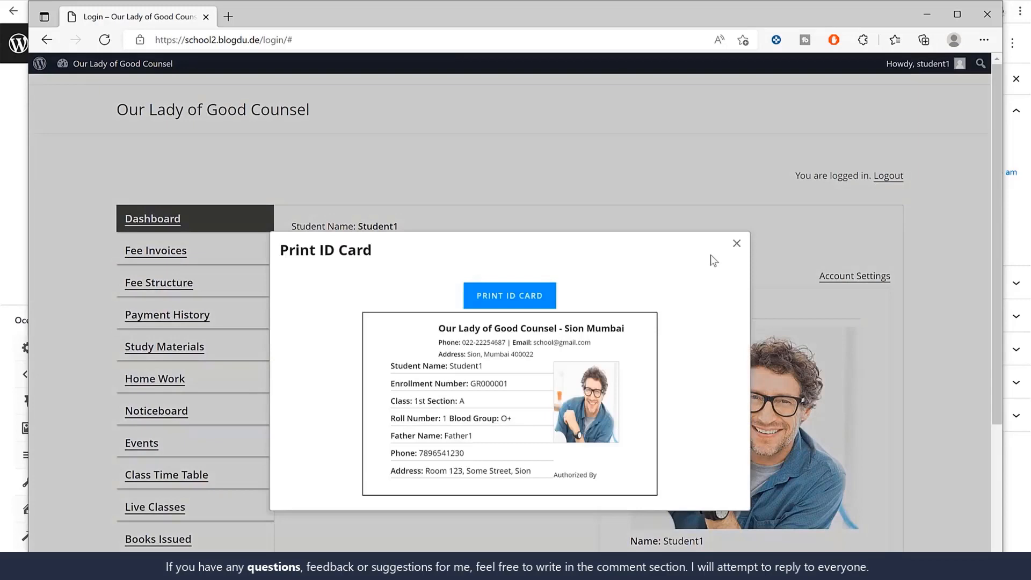
left_click(736, 243)
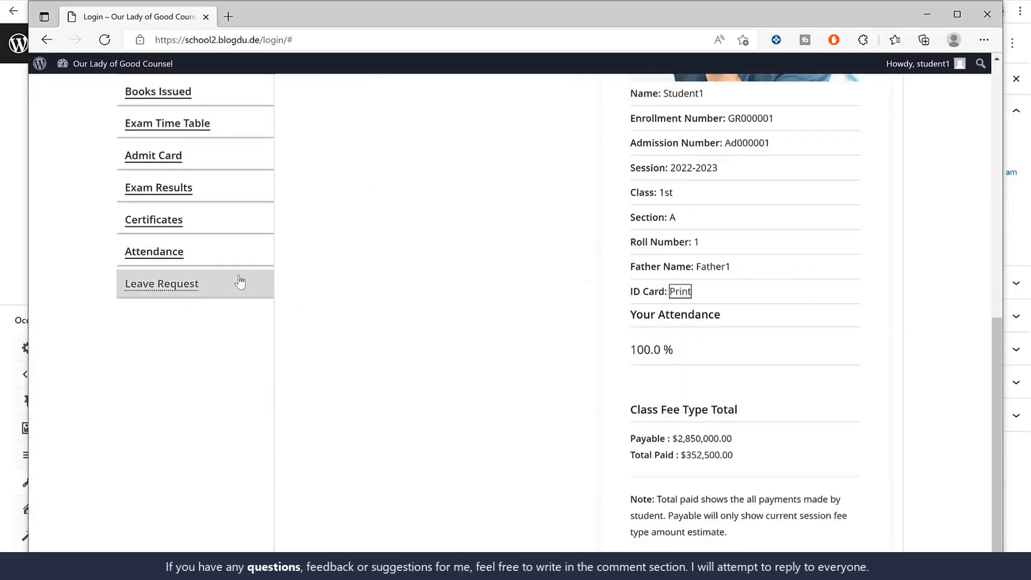
Start a student leave request for multiple days with start date 05-06-2022 and end date 09-06-2022
left_click(161, 285)
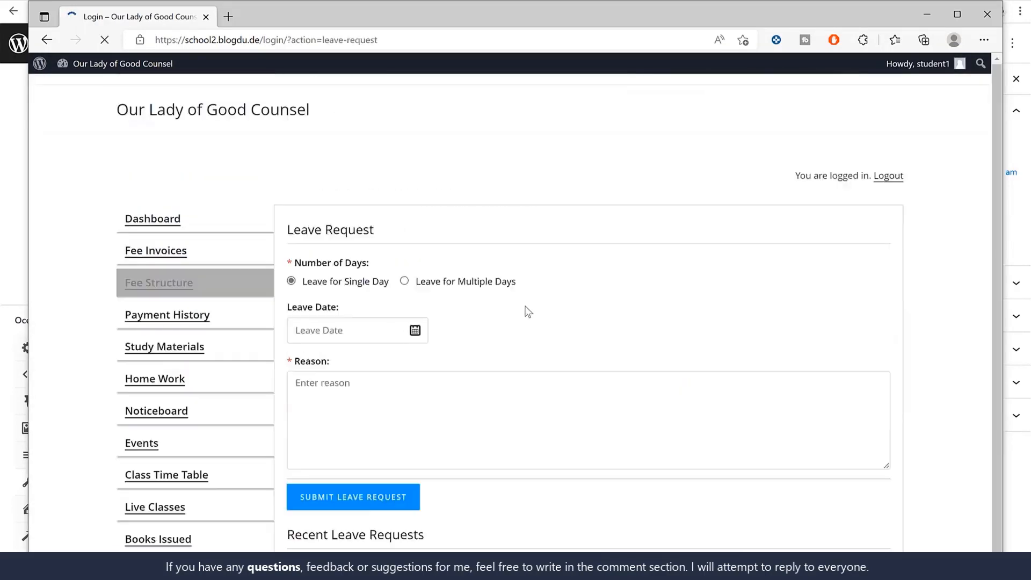
left_click(404, 281)
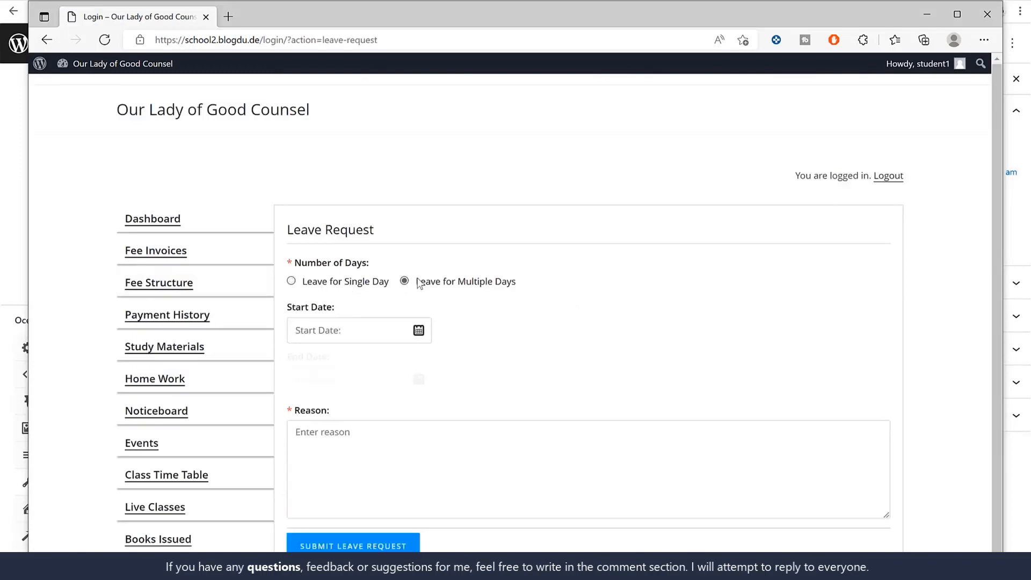
left_click(410, 330)
left_click(581, 164)
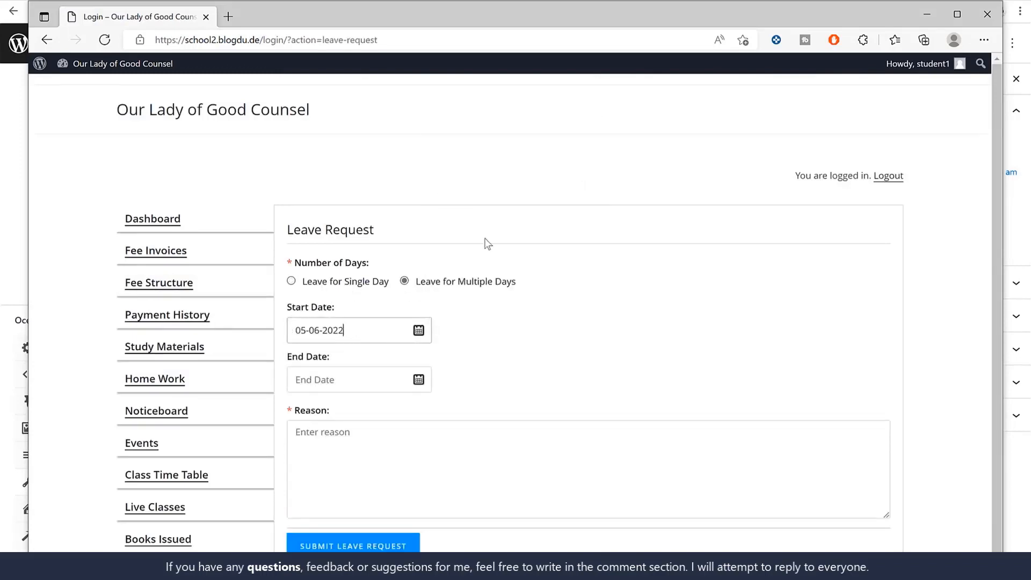
left_click(328, 376)
left_click(511, 226)
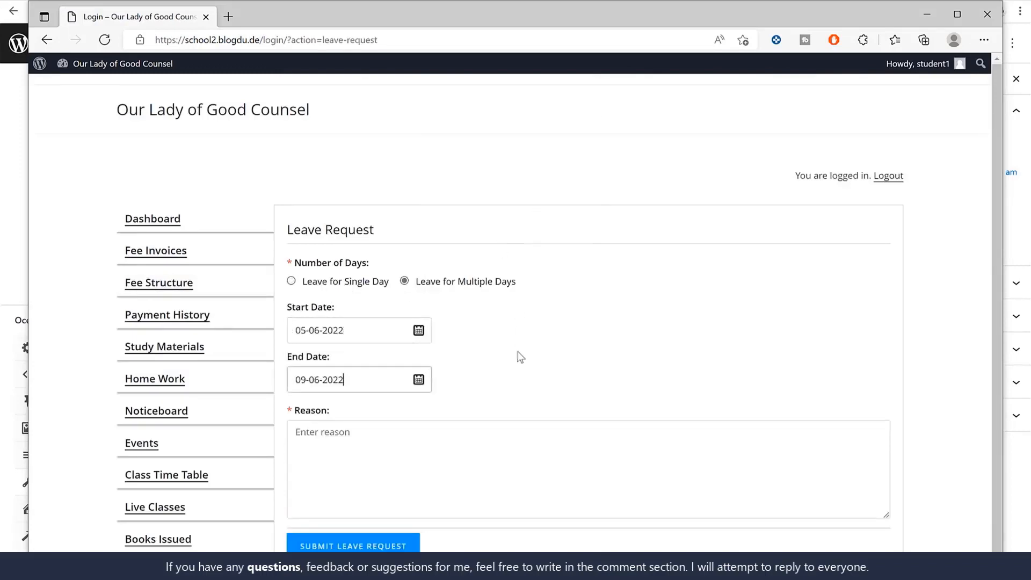
Enter "Coivd" as the leave reason, submit the leave request and confirm the submission
scroll(465, 416, "down", 3)
left_click(445, 321)
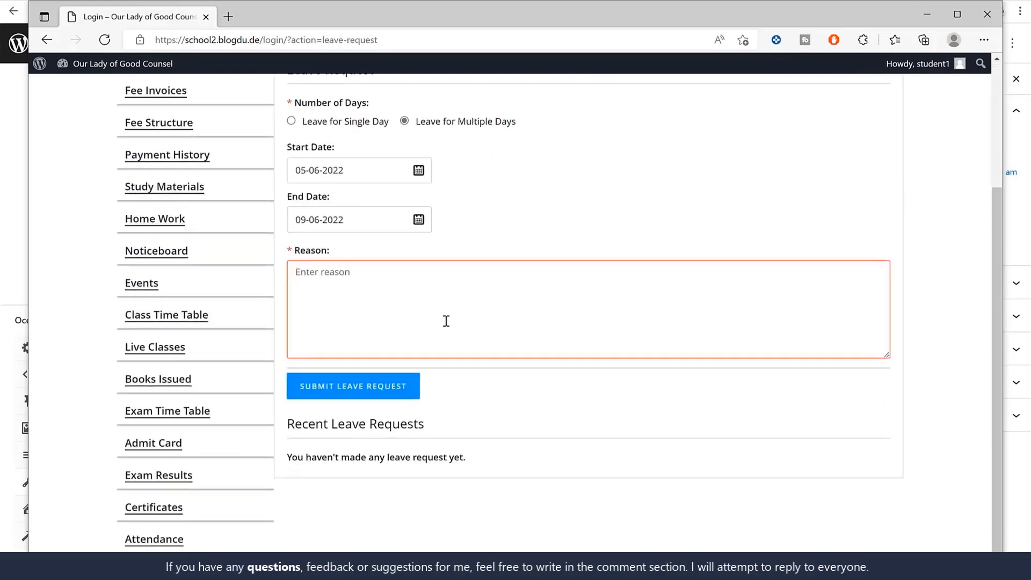
type("C")
key("BackSpace")
type("Coivd")
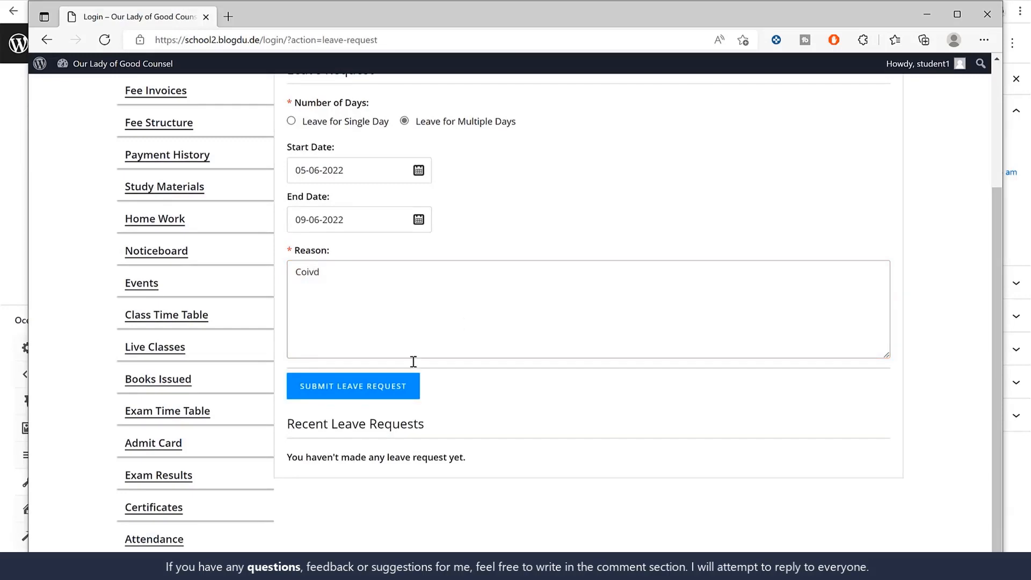
left_click(379, 392)
left_click(576, 110)
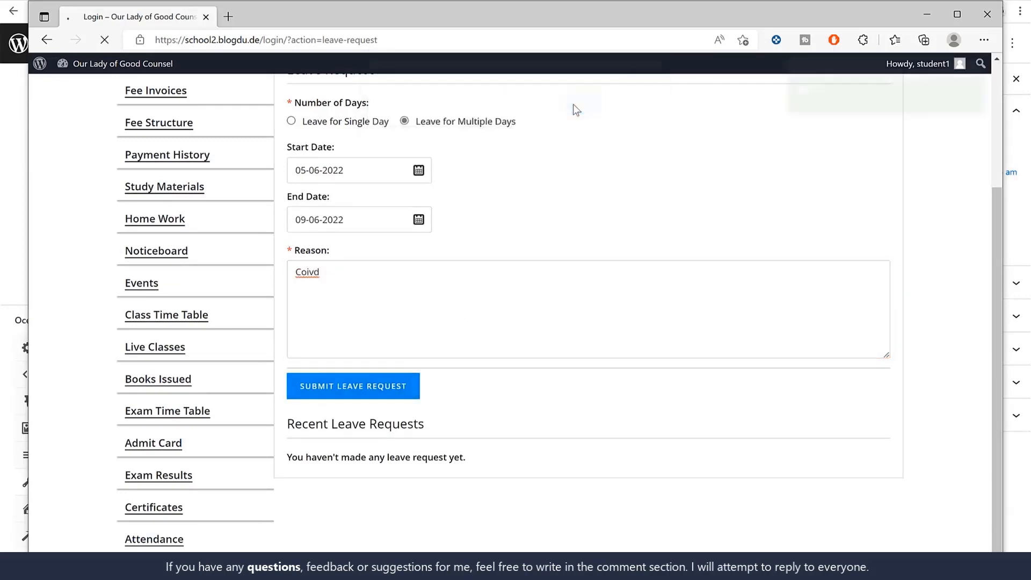
Return to the teacher's Chrome window, reload the Student Leaves list and check Student1's request
left_click(927, 16)
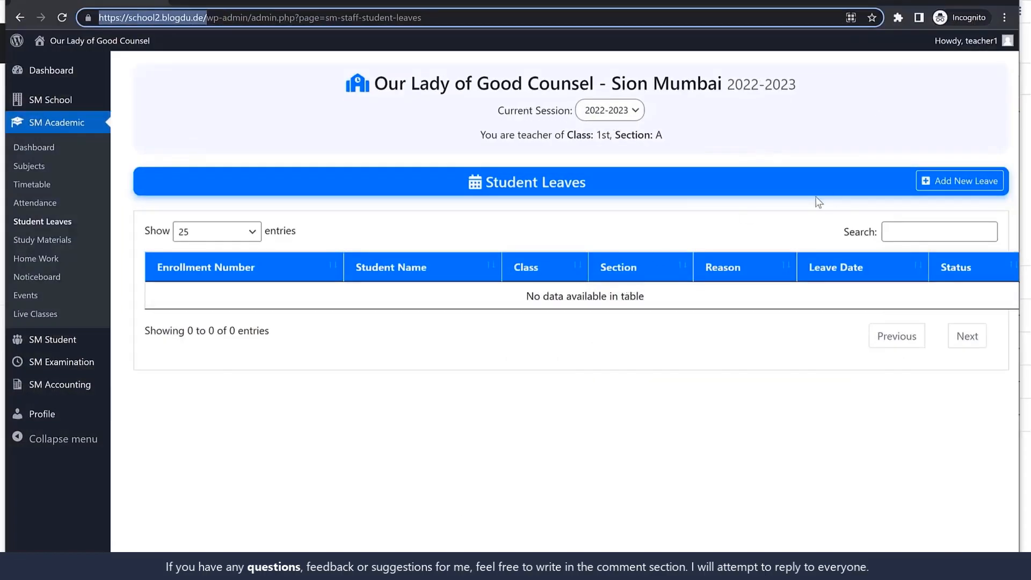
left_click(74, 219)
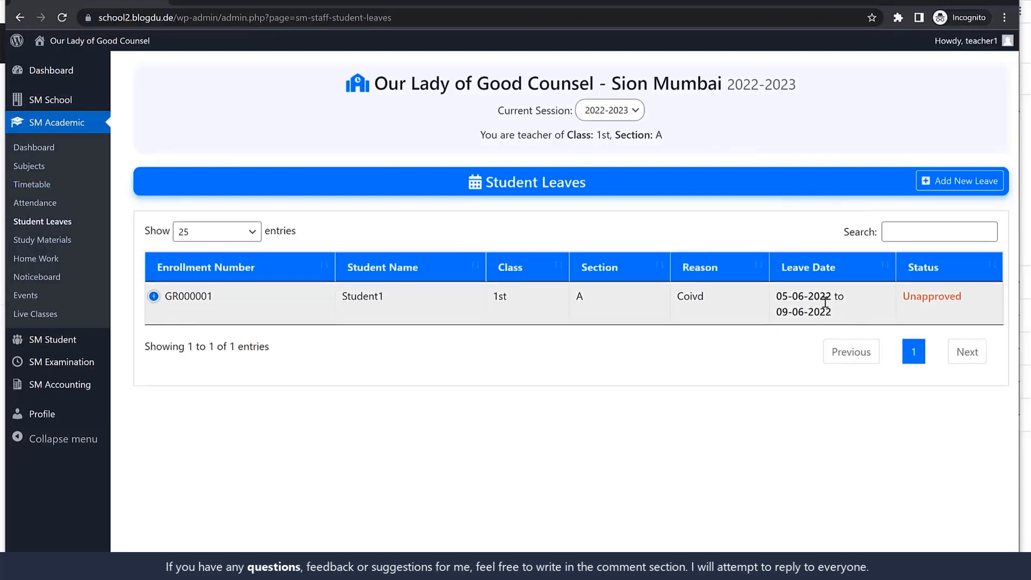
left_click(154, 300)
left_click(155, 300)
left_click_drag(413, 301, 330, 302)
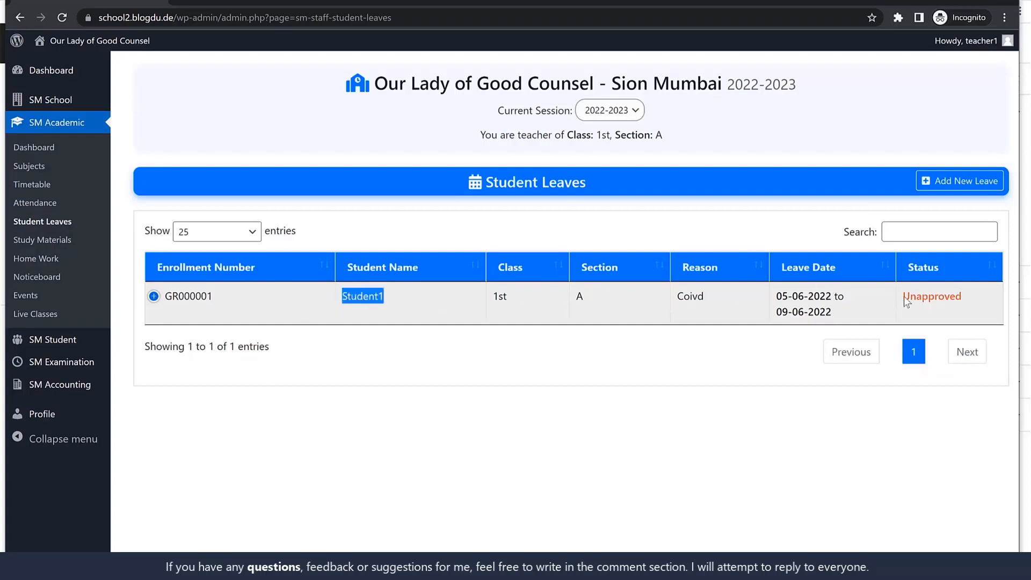
Edit Student1's leave request, set its status to Approved and update the student leave
left_click(306, 392)
left_click(225, 311)
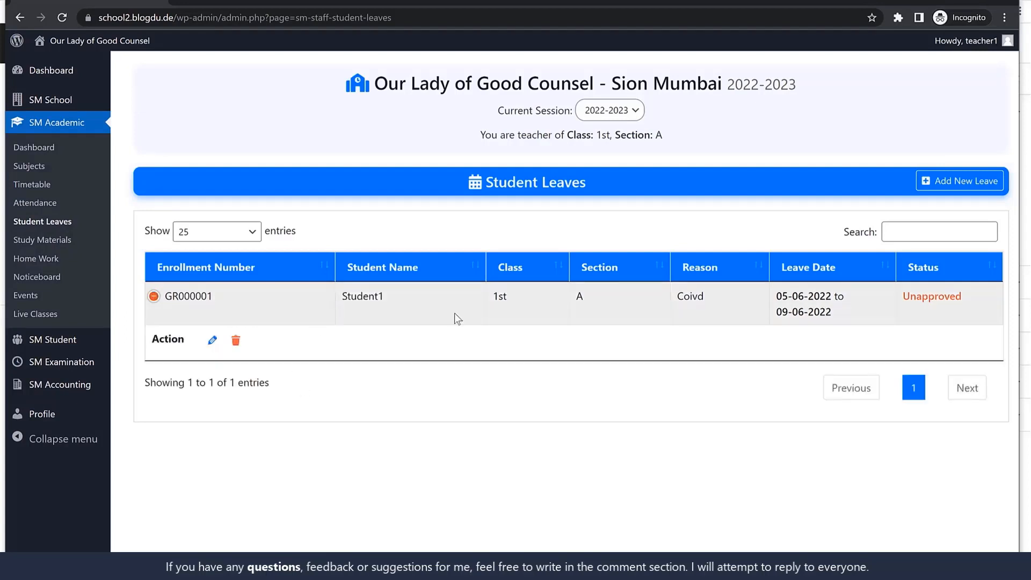
left_click(212, 340)
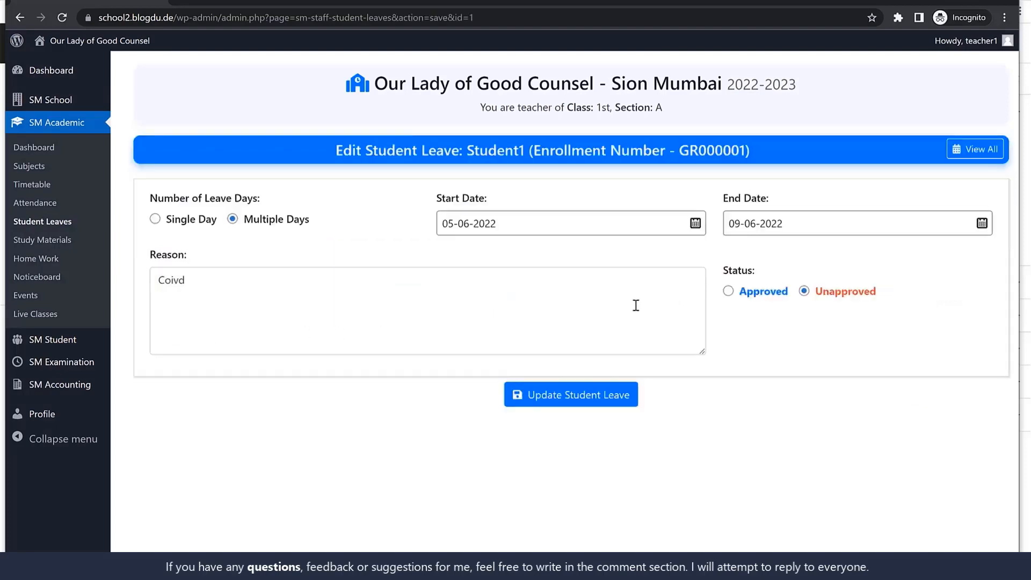
left_click(731, 293)
left_click(603, 395)
Check the leave status in the reloaded Student Leaves list and open the teacher's Study Materials list
left_click(44, 224)
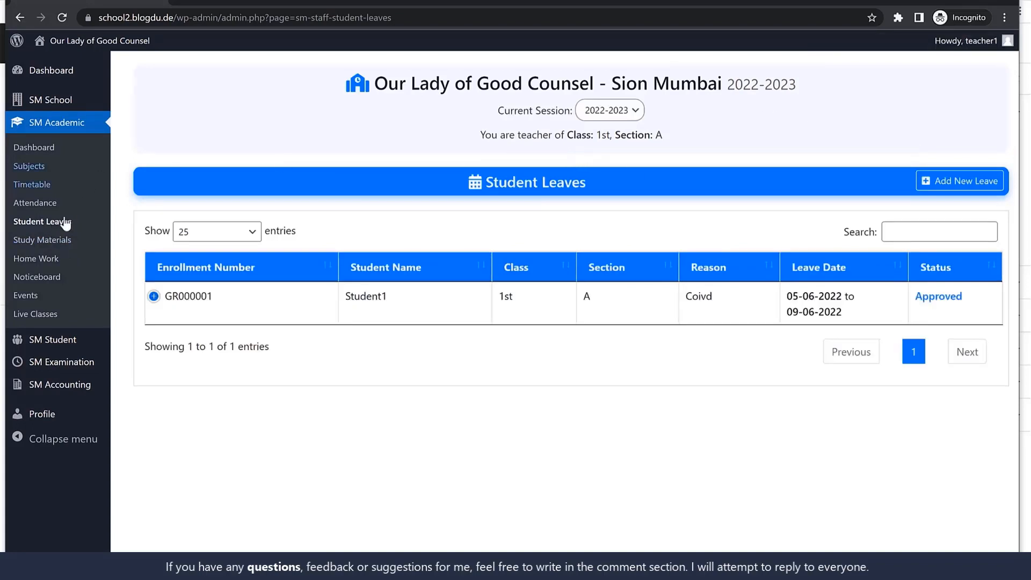
left_click(54, 241)
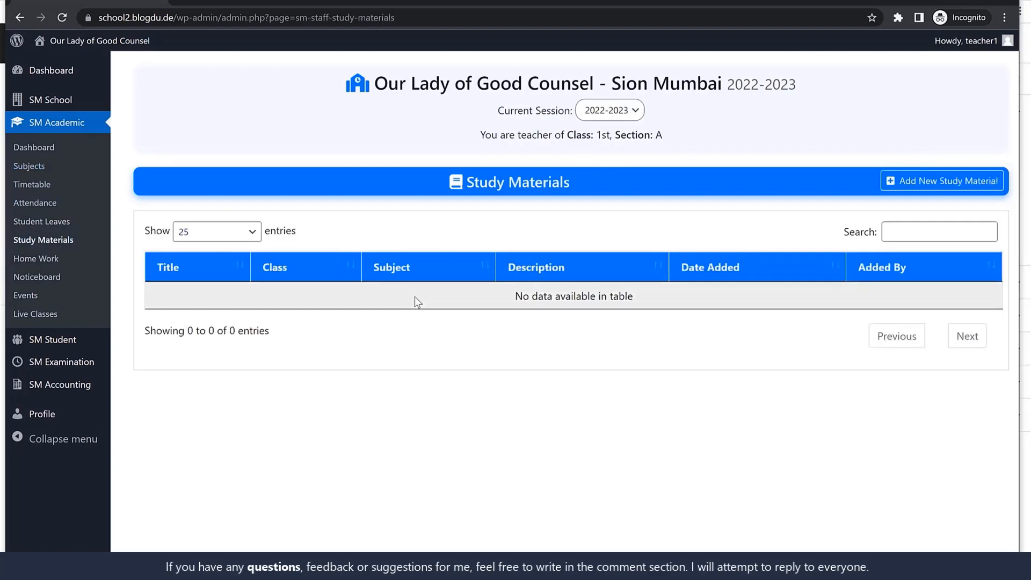
Start a new study material for class 1st, with all sections and English as the subject
left_click(916, 186)
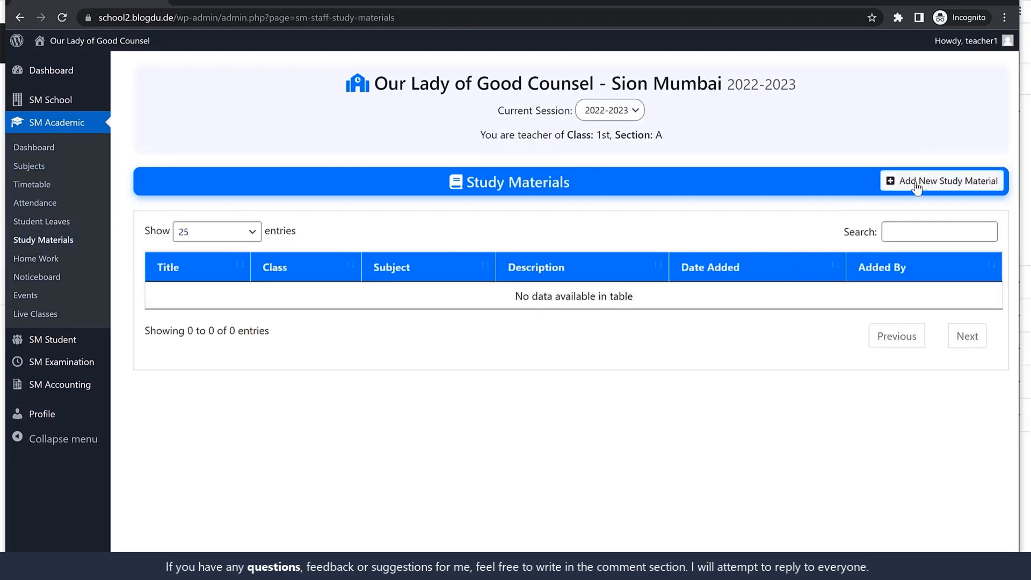
left_click(276, 255)
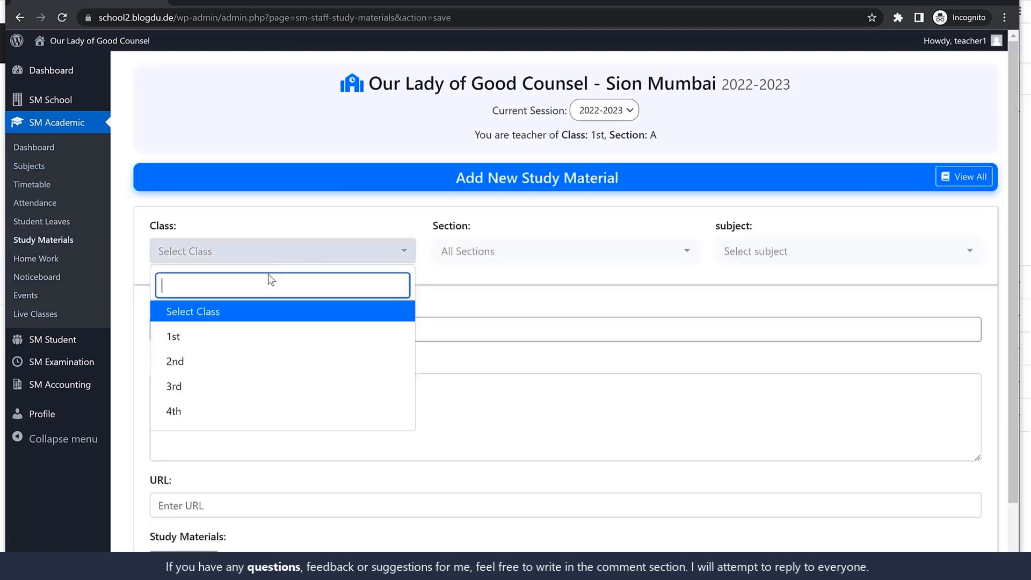
left_click(226, 339)
left_click(528, 262)
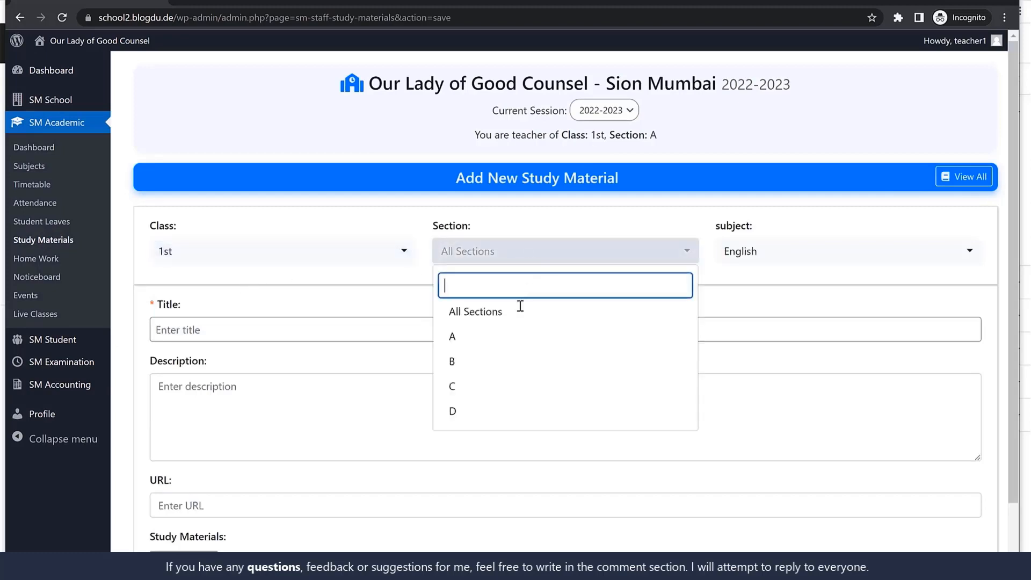
left_click(503, 338)
left_click(529, 252)
left_click(488, 363)
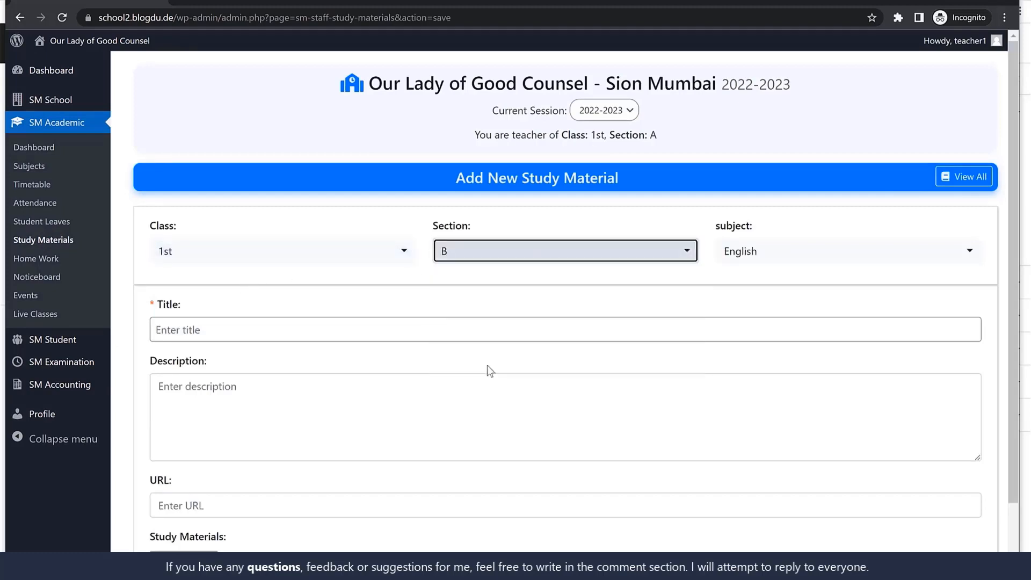
left_click(517, 262)
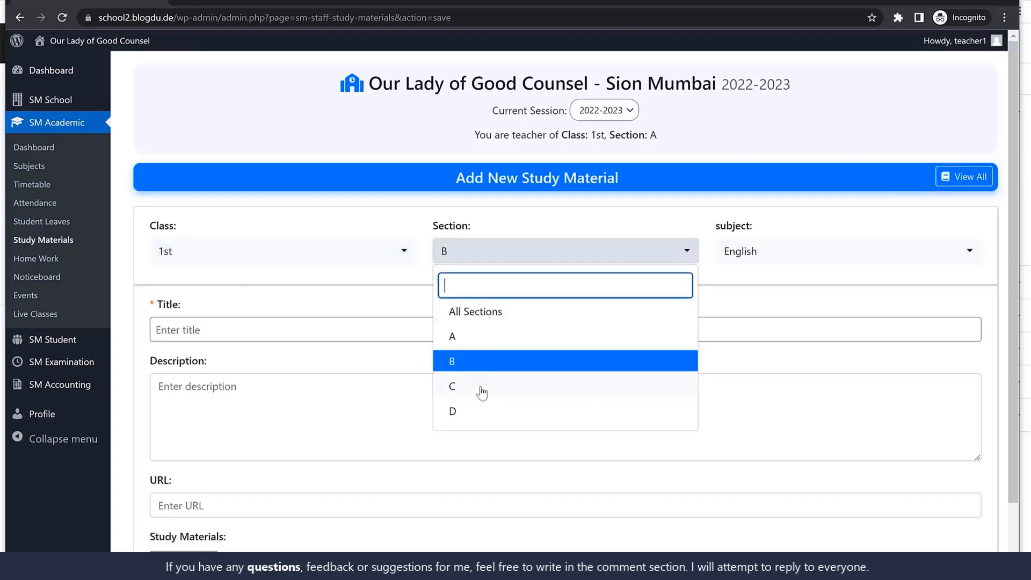
left_click(490, 313)
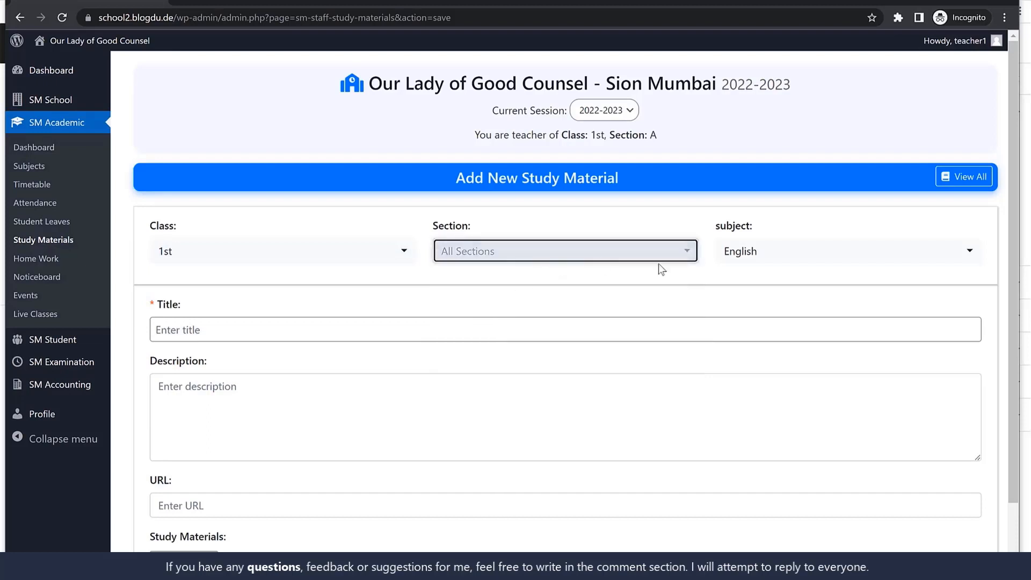
left_click(791, 260)
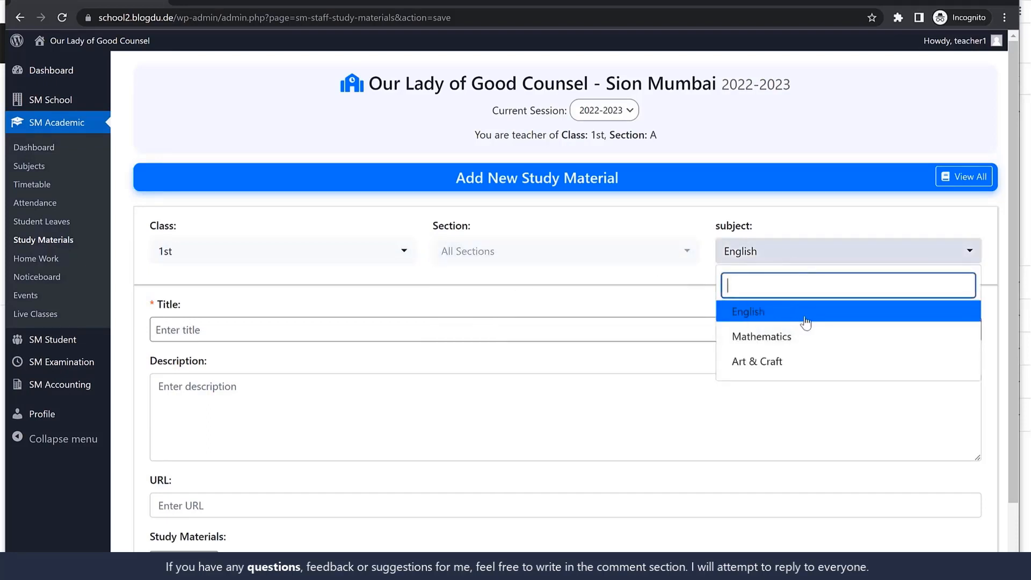
left_click(789, 316)
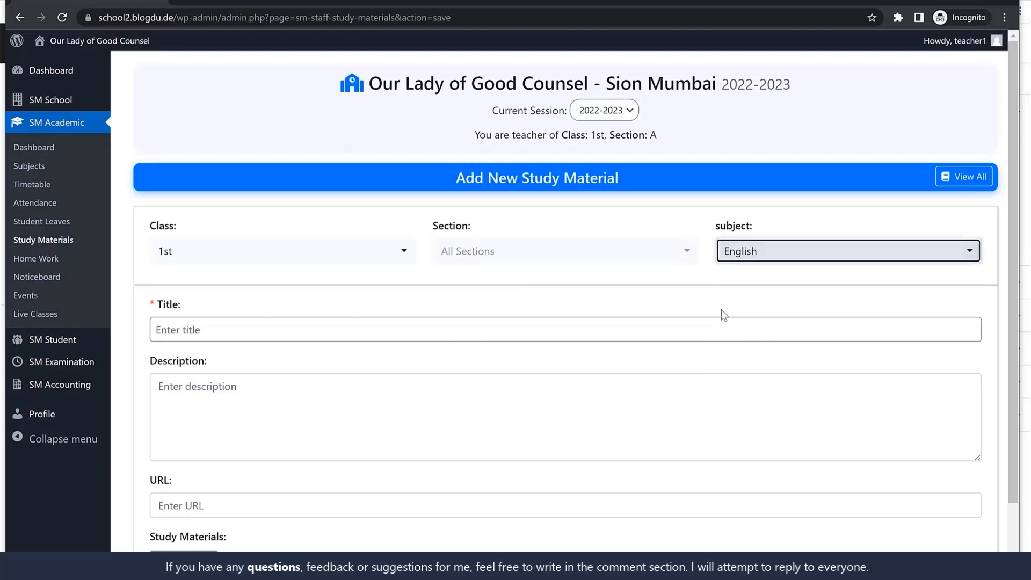
Title the material "Study Material for Chp 1", attach course_img, course_img-4, Education-Schoogalleryl and hero_slider_4, and add it
left_click(296, 335)
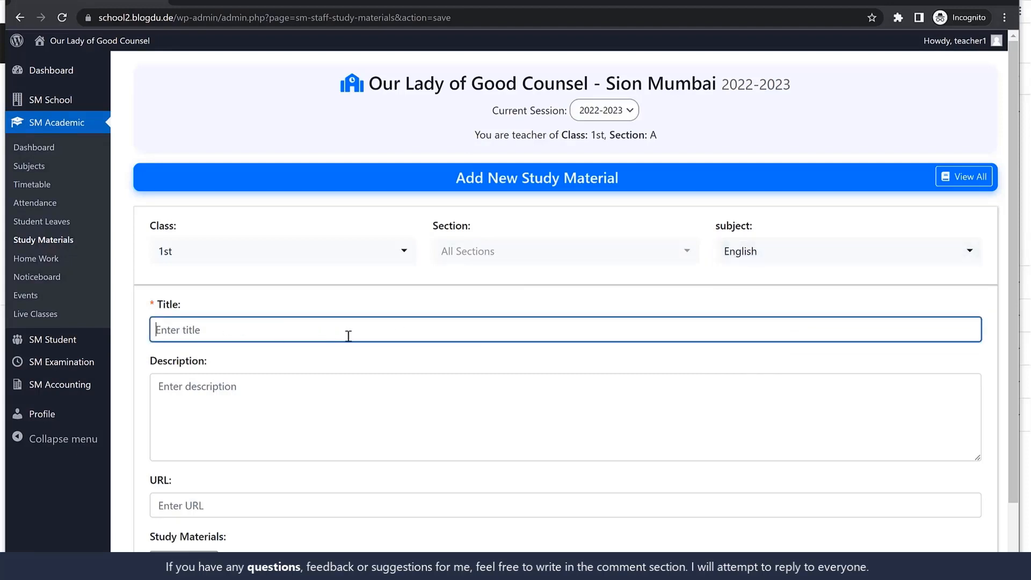
type("Study Material for Chp 1")
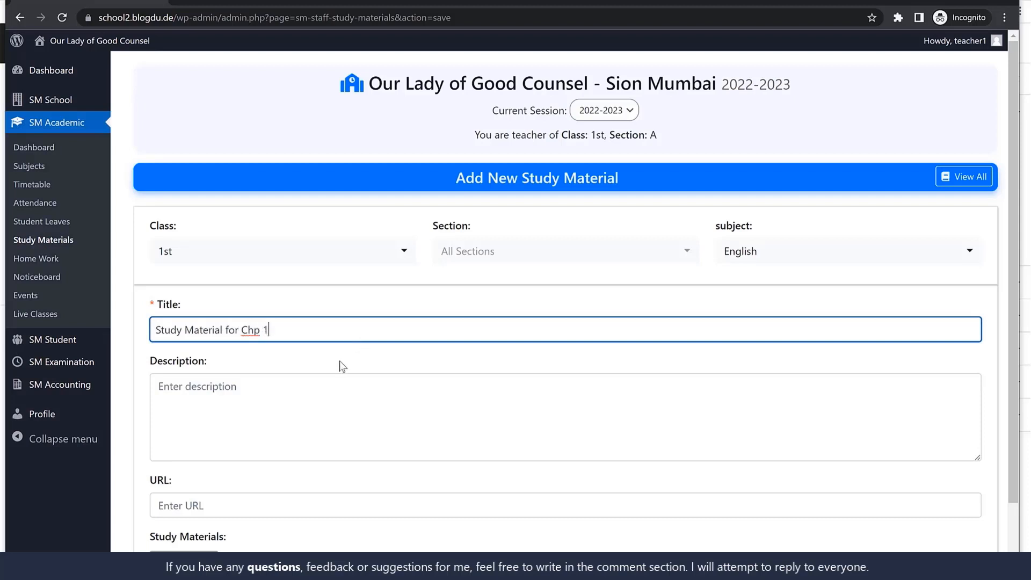
scroll(339, 365, "down", 1)
left_click(217, 358)
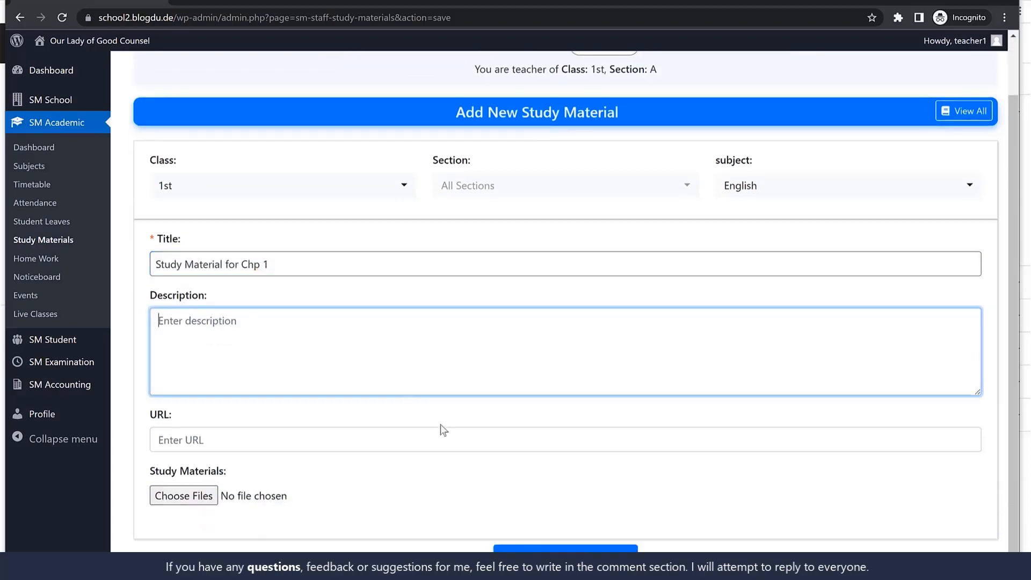
left_click(276, 440)
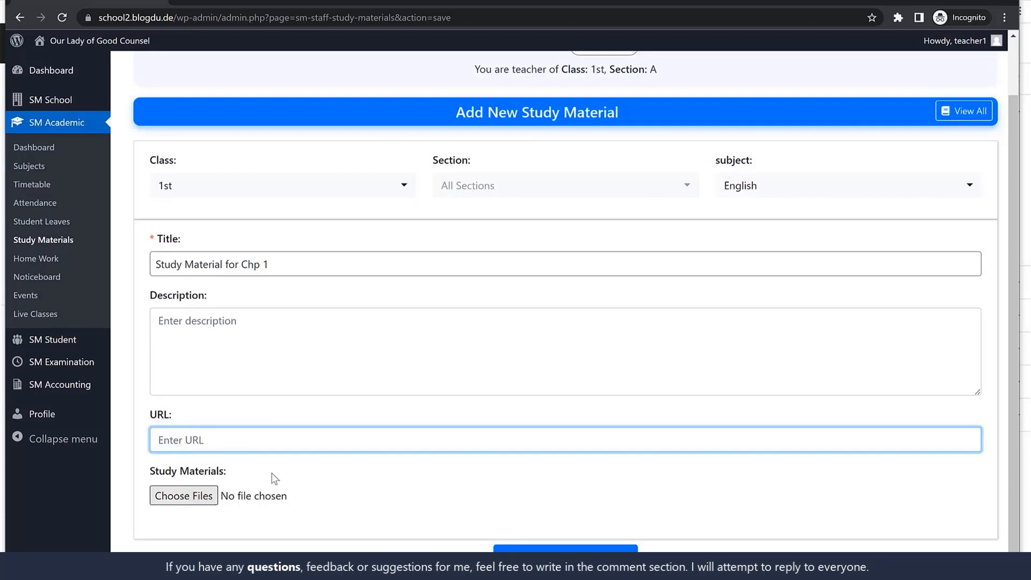
left_click(186, 500)
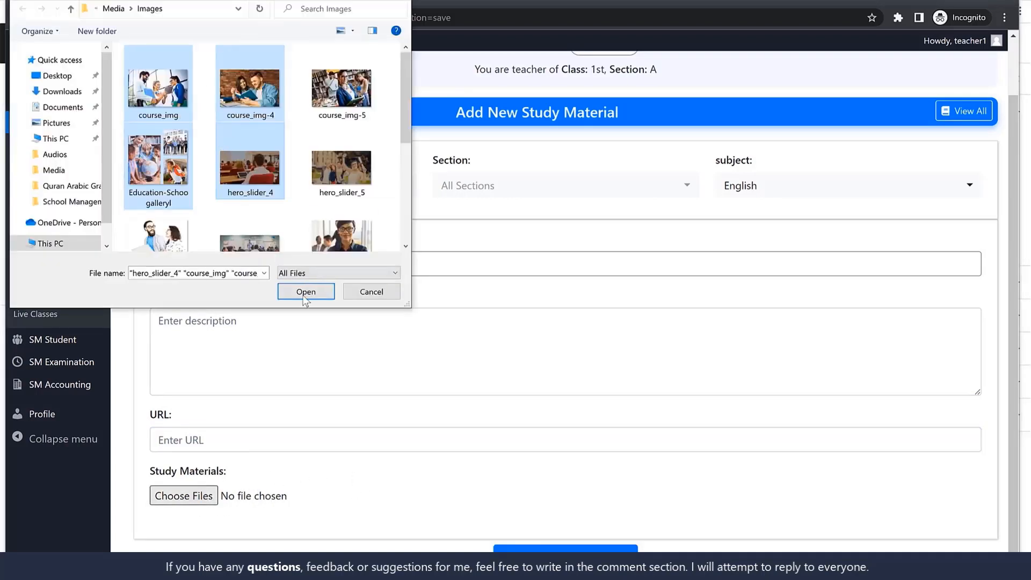
left_click(304, 296)
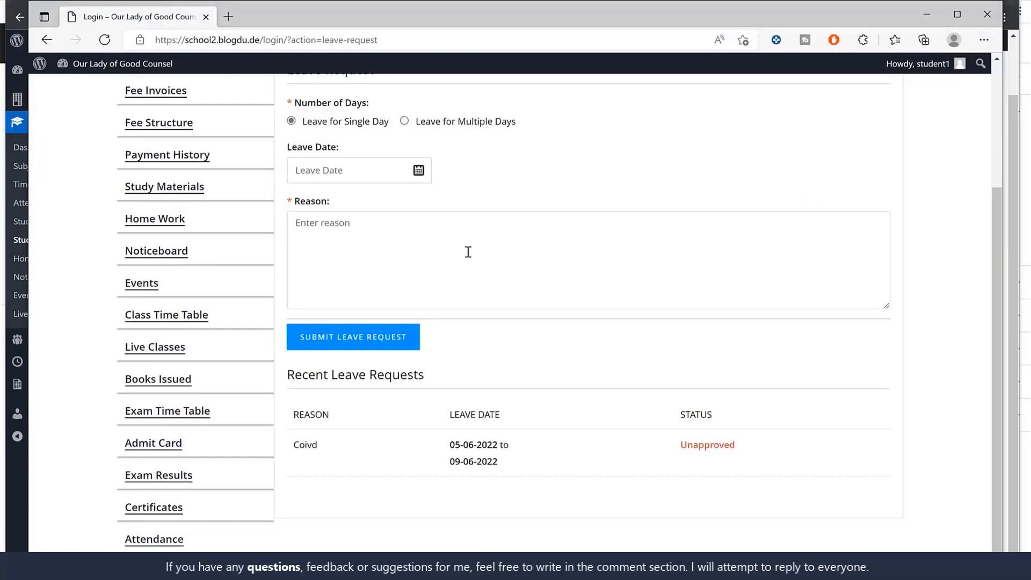
Switch to the student's Edge window, open Study Materials and view the details of "Study Material for Chp 1"
scroll(410, 256, "up", 3)
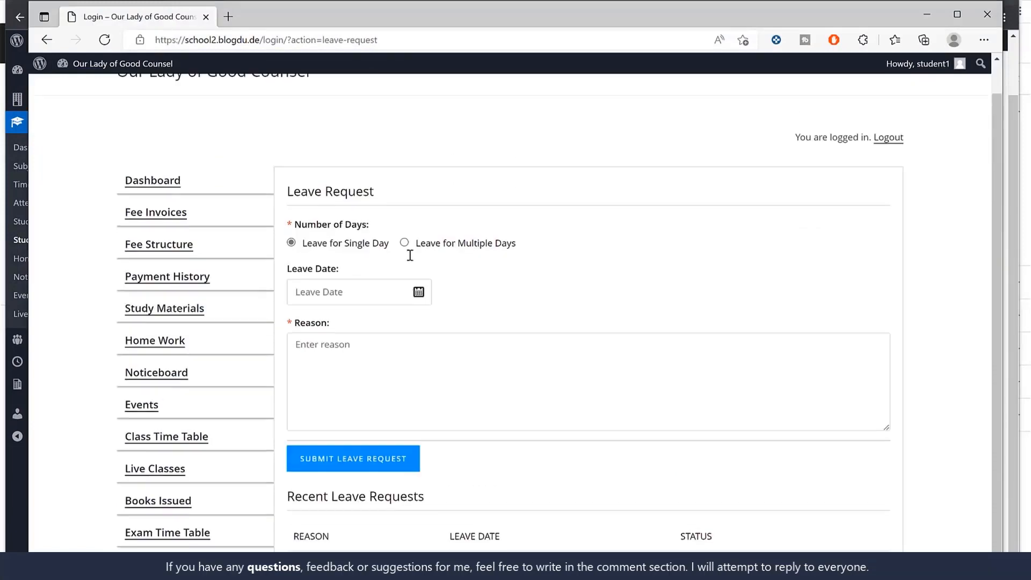
scroll(191, 263, "down", 2)
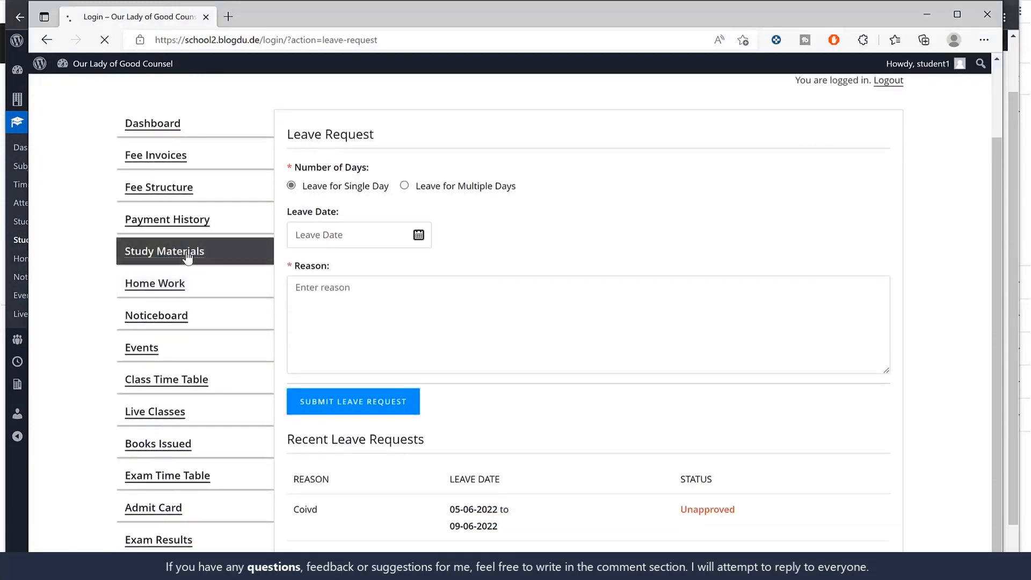
left_click(188, 257)
left_click_drag(297, 266, 385, 266)
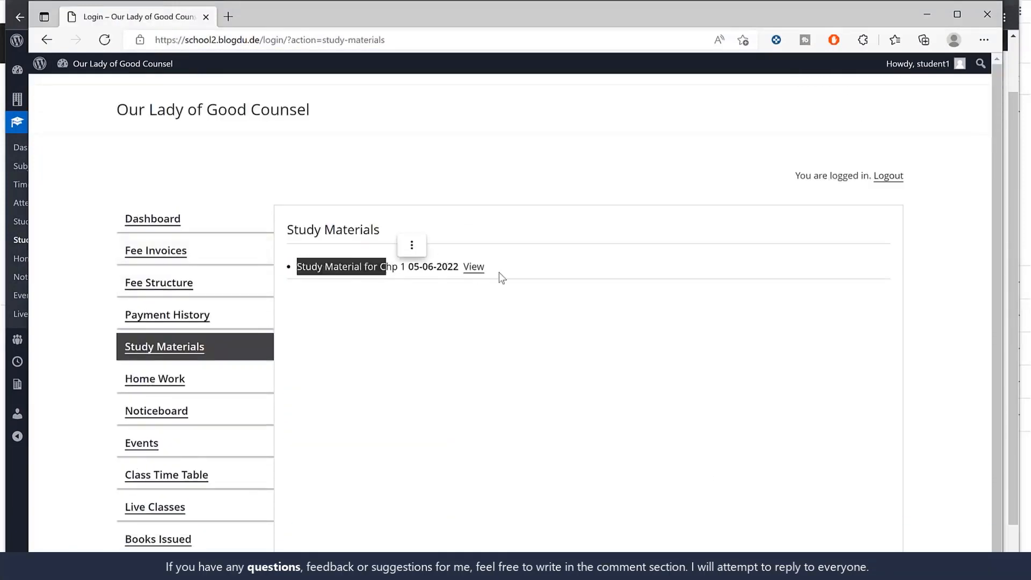
left_click(472, 271)
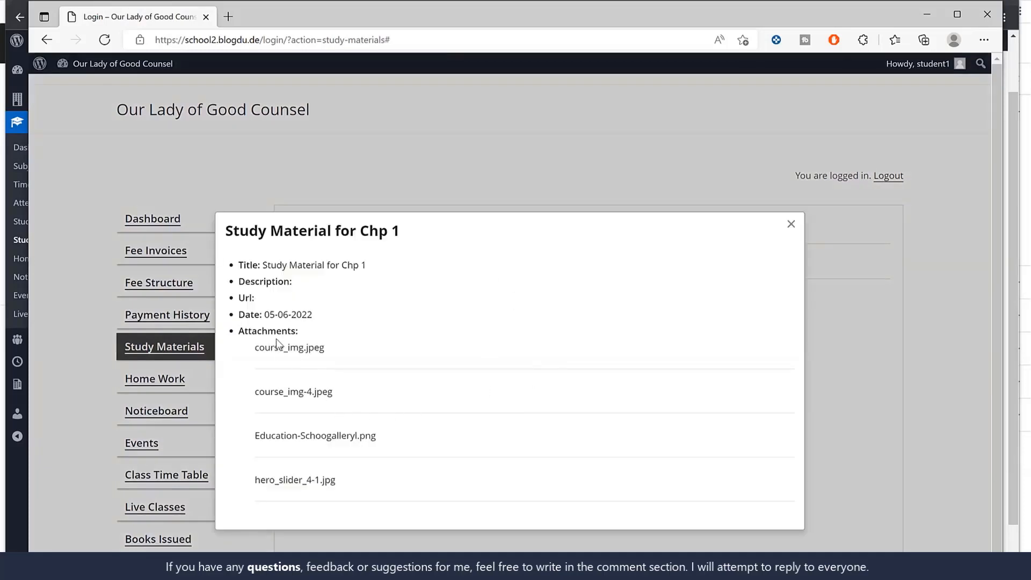
left_click_drag(273, 269, 404, 275)
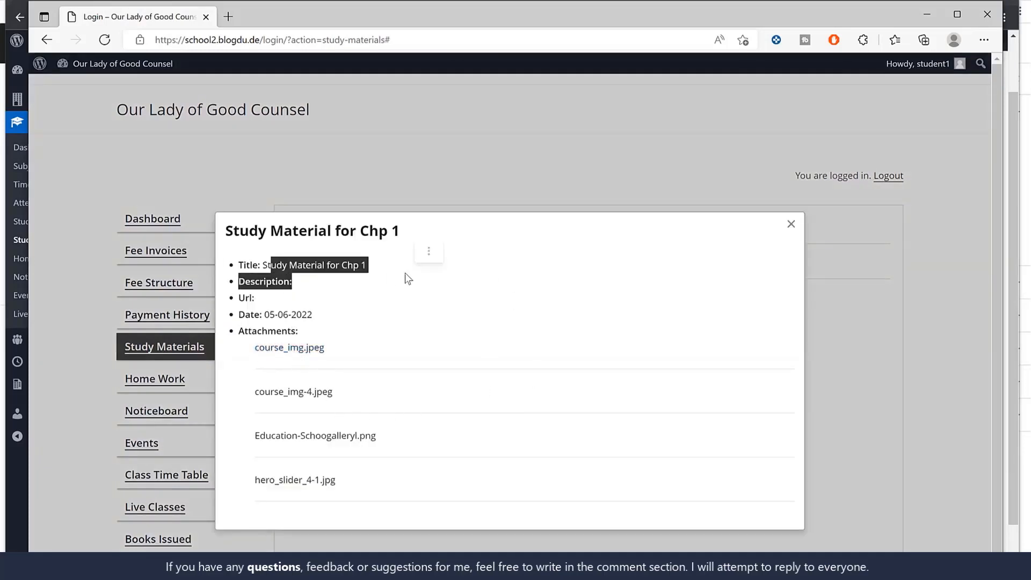
View the course_img.jpeg and course_img-4.jpeg attachments, then close their browser tabs and the material's details
left_click(311, 352)
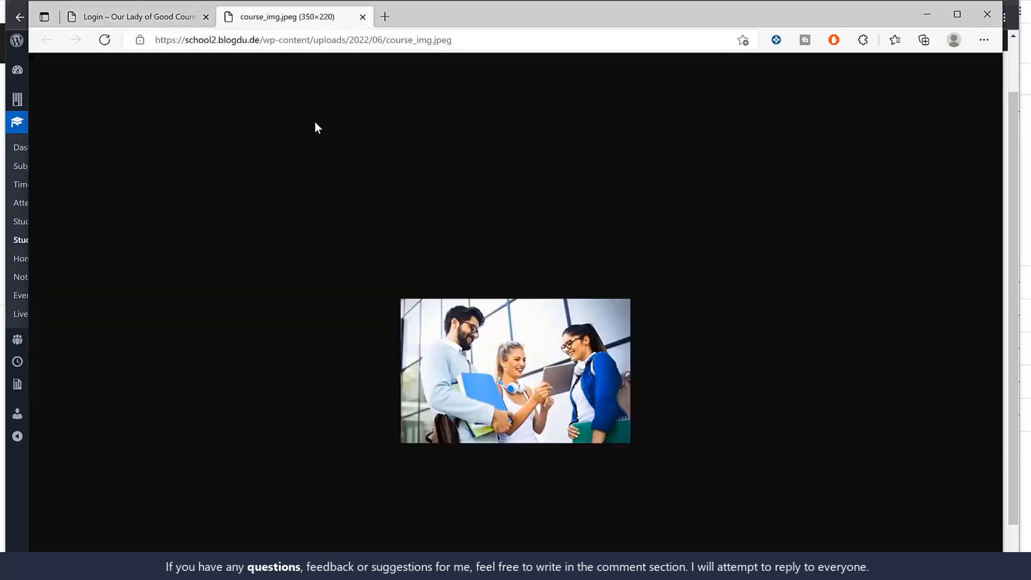
left_click(150, 18)
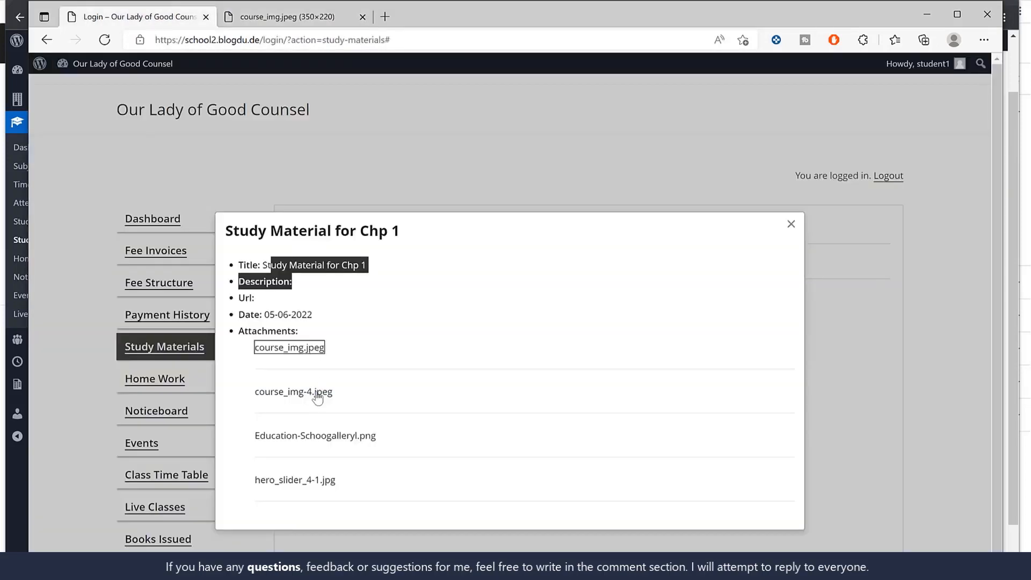
left_click(317, 393)
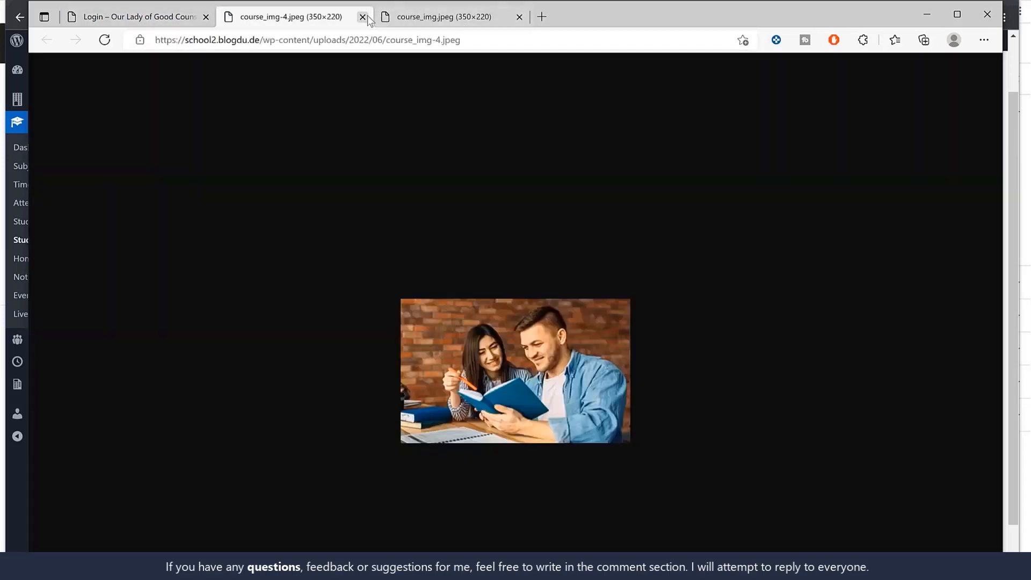
left_click(363, 17)
left_click(361, 17)
left_click(440, 141)
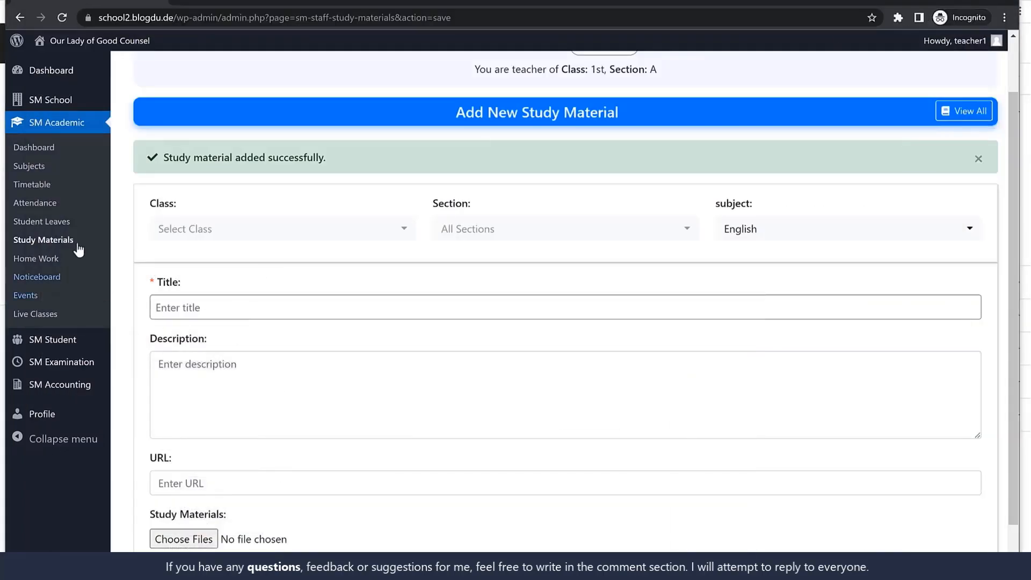
Return to the teacher's Chrome window and start a new homework titled "HW for Chp.1" for class 1st
left_click(12, 261)
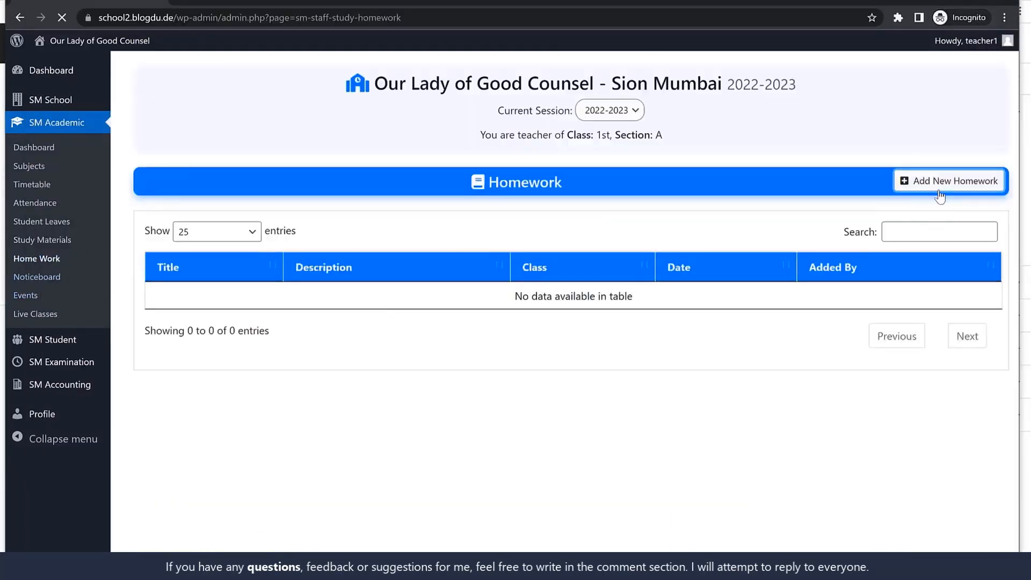
left_click(939, 185)
left_click(207, 251)
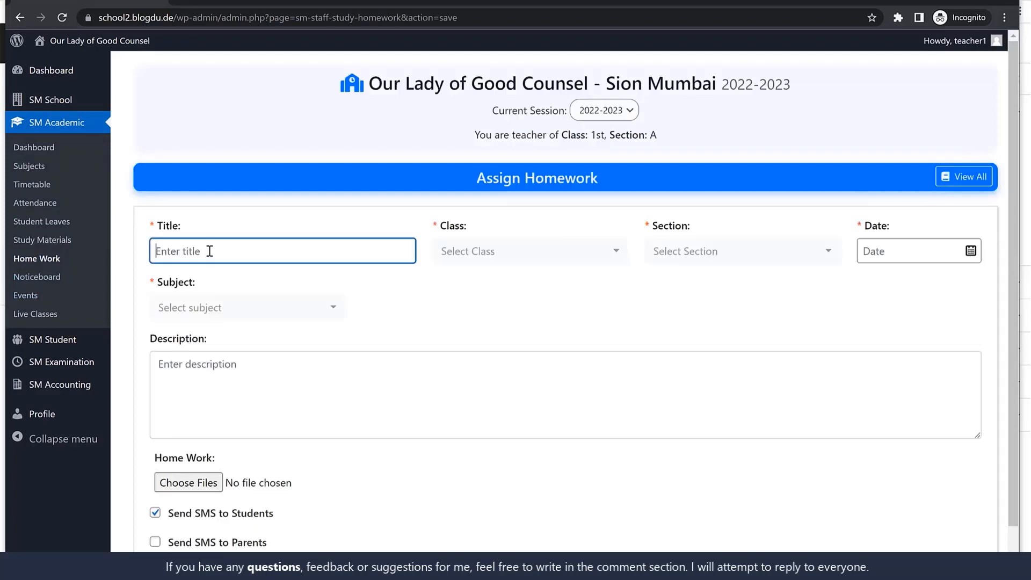
type("Hom")
type("for Chp.1")
left_click(479, 252)
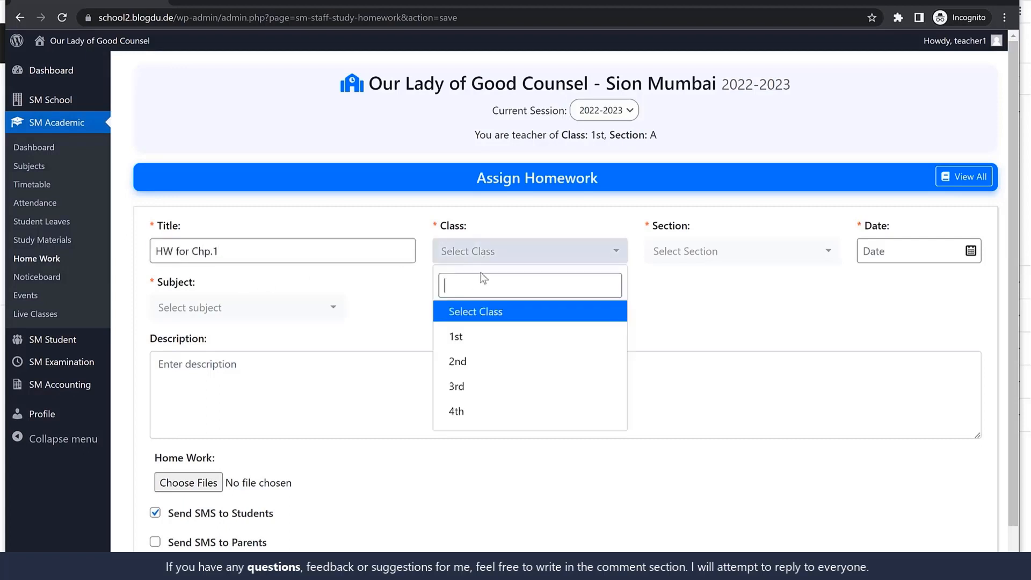
left_click(462, 337)
Assign the homework to all sections, A, B, C and D
left_click(747, 252)
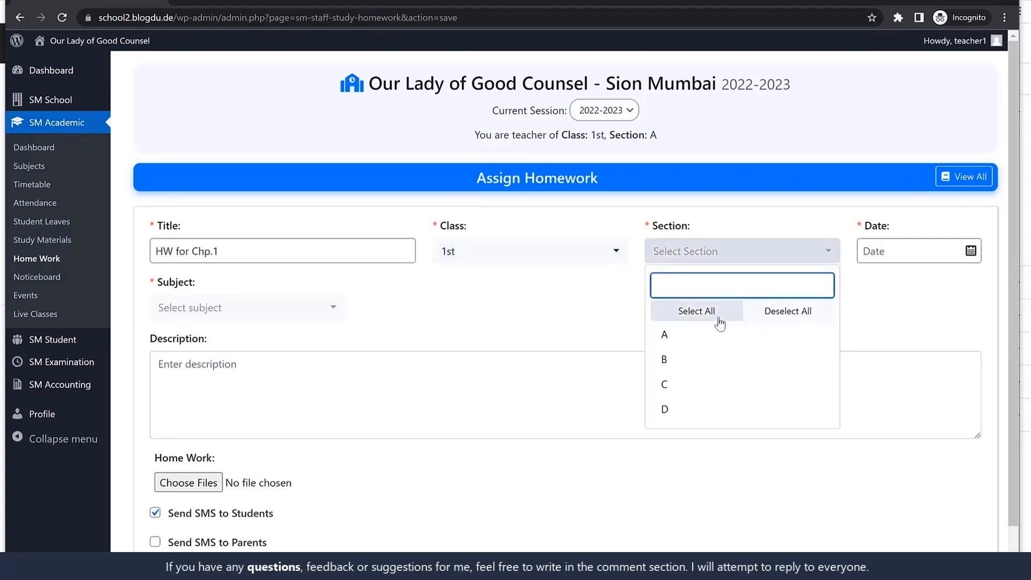
left_click(717, 317)
left_click(822, 337)
left_click(817, 360)
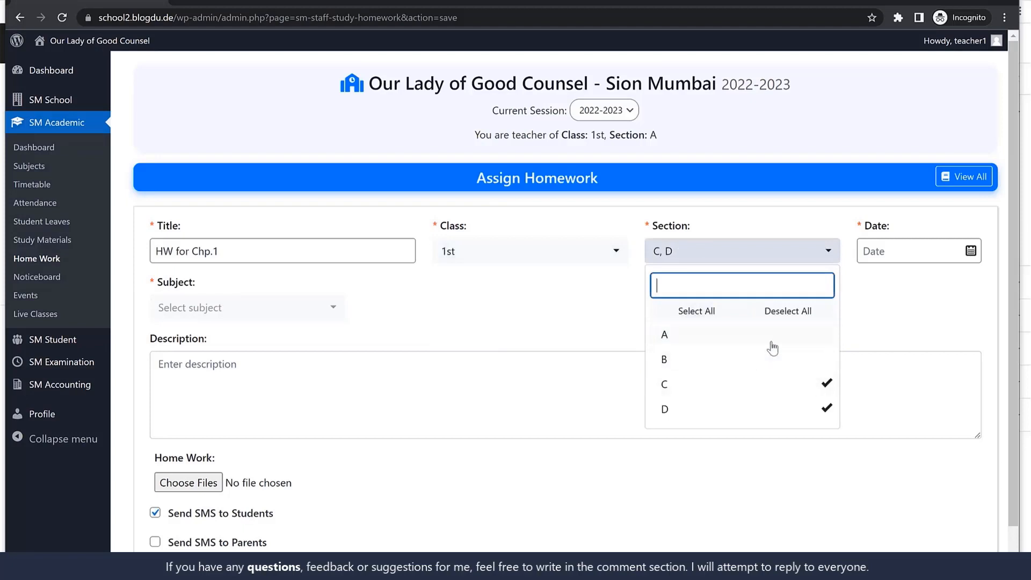
left_click(734, 317)
Set the homework date to 06-06-2022 and the subject to English
left_click(917, 253)
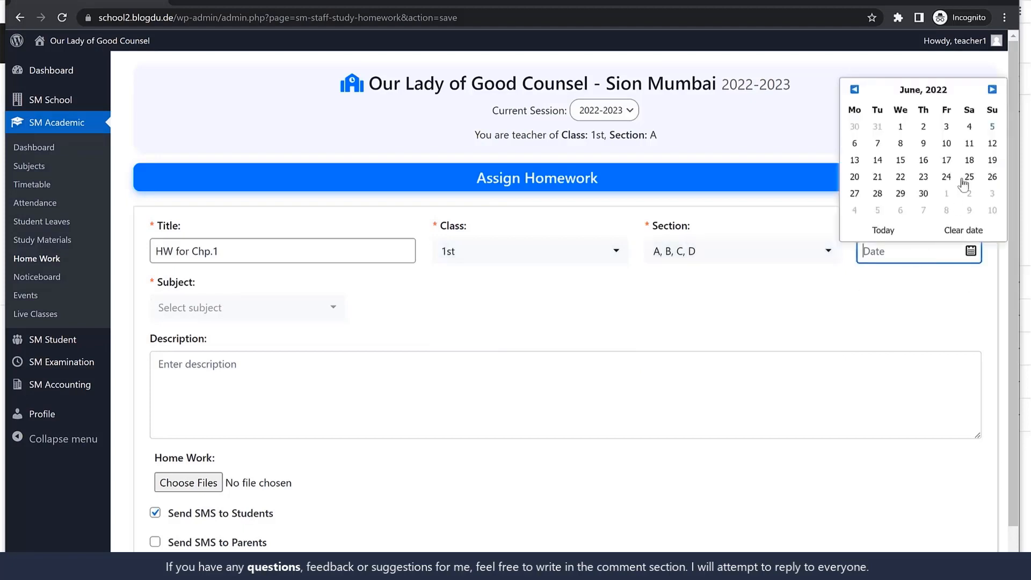
left_click(855, 144)
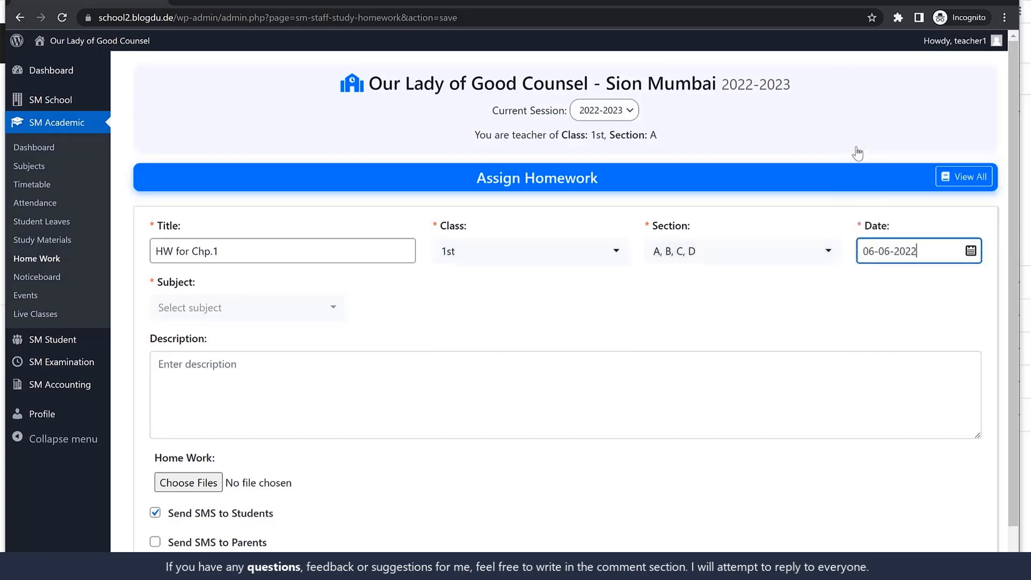
left_click(247, 312)
left_click(223, 370)
Leave the homework description empty and enable sending SMS to parents as well as students
left_click(387, 368)
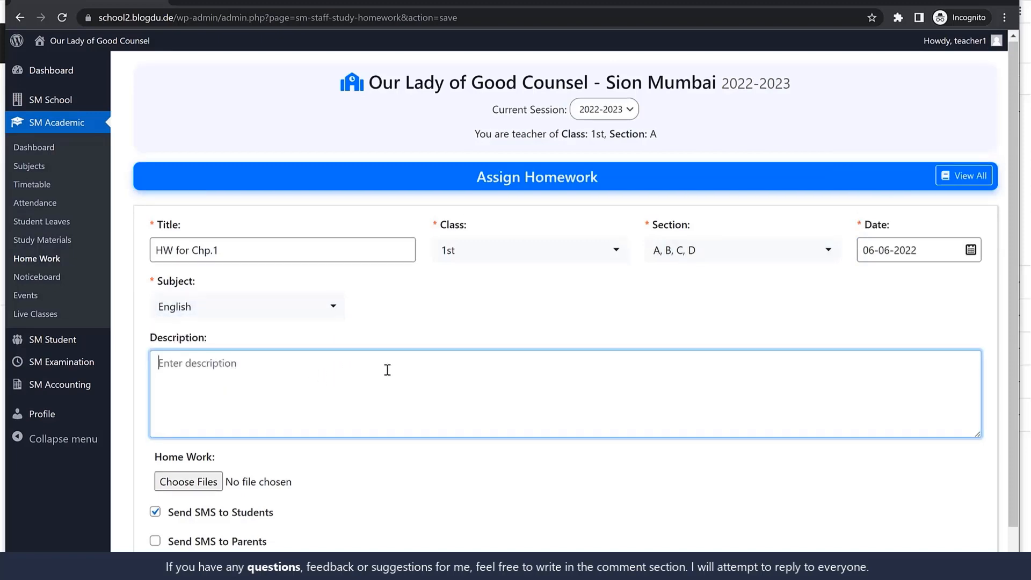
scroll(386, 369, "down", 1)
left_click(155, 485)
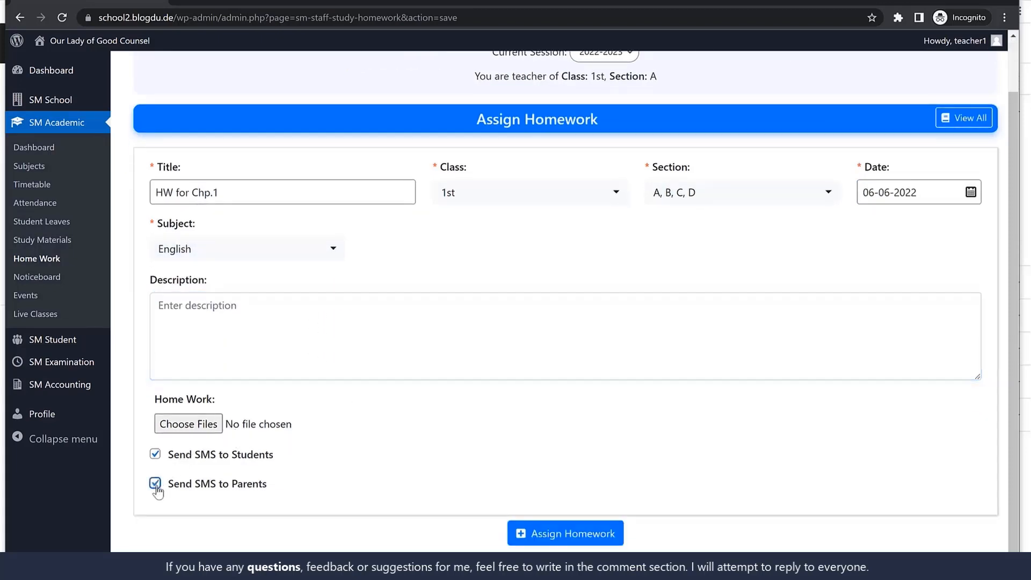
left_click_drag(294, 487, 173, 455)
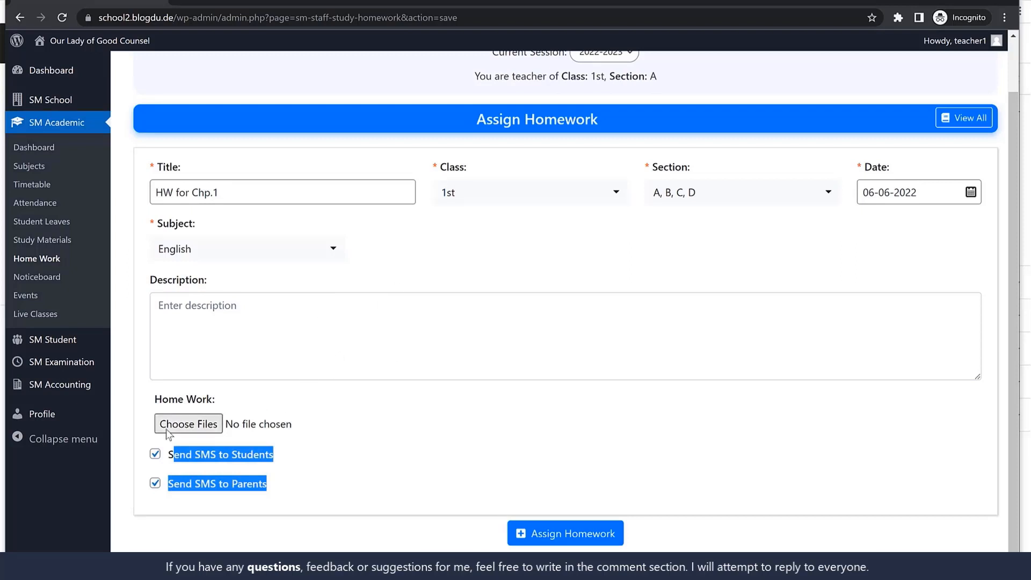
Attach the images slider-6 and top-slider from the Media folder to the homework and assign it
left_click(188, 424)
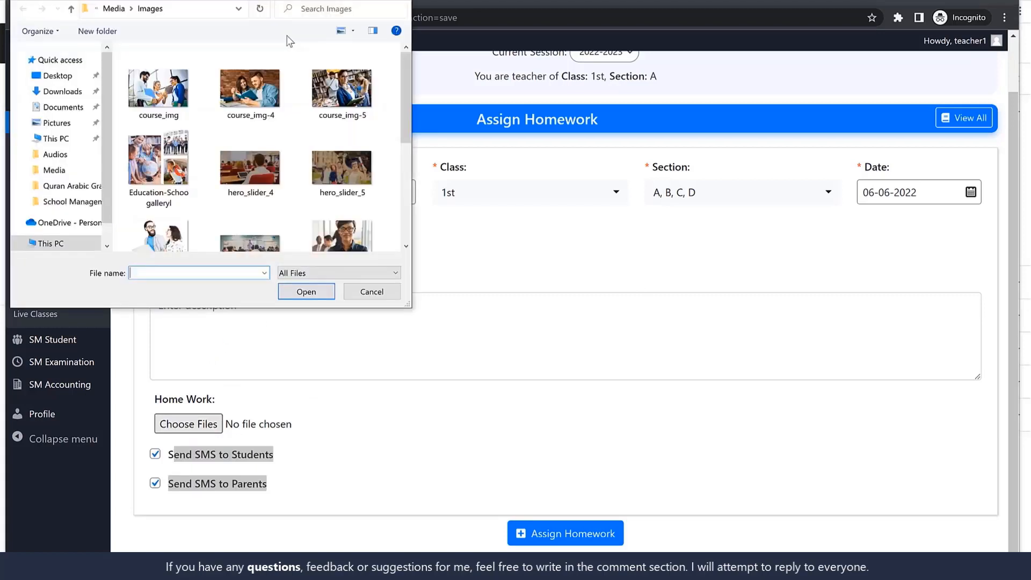
left_click(113, 9)
scroll(348, 211, "down", 10)
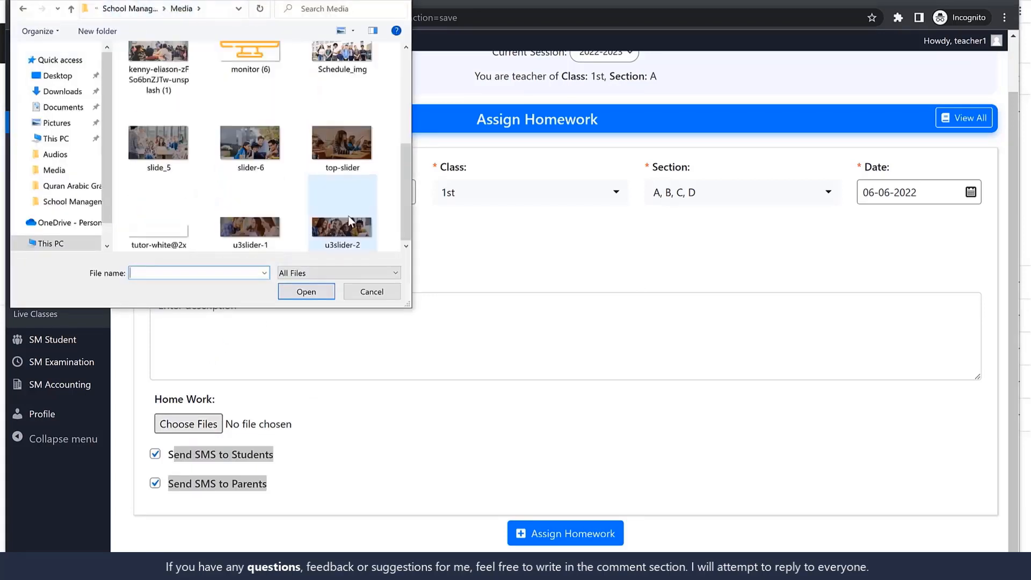
scroll(348, 217, "up", 8)
scroll(280, 204, "down", 3)
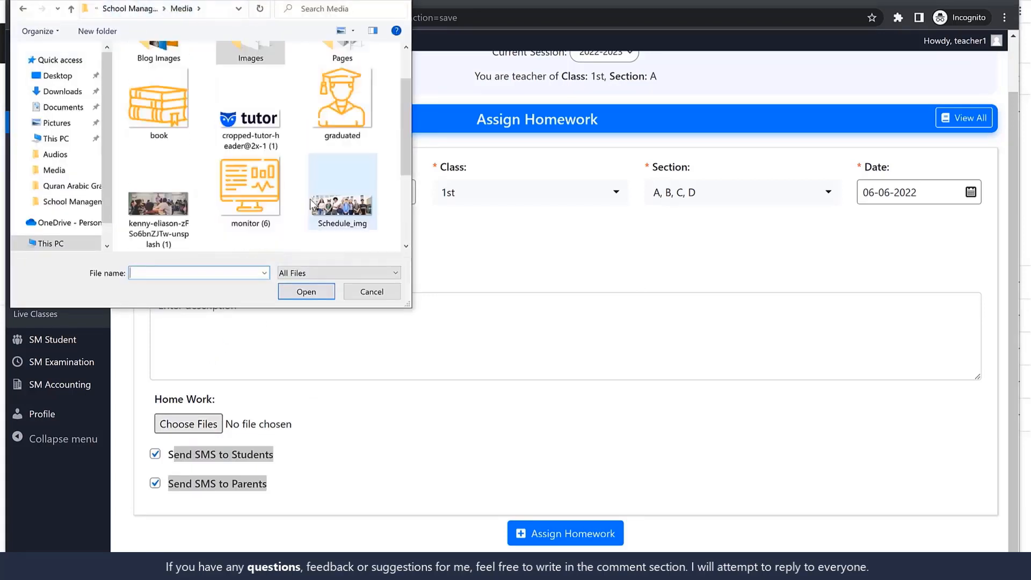
left_click(262, 204)
left_click(346, 188, "ctrl")
left_click(298, 294)
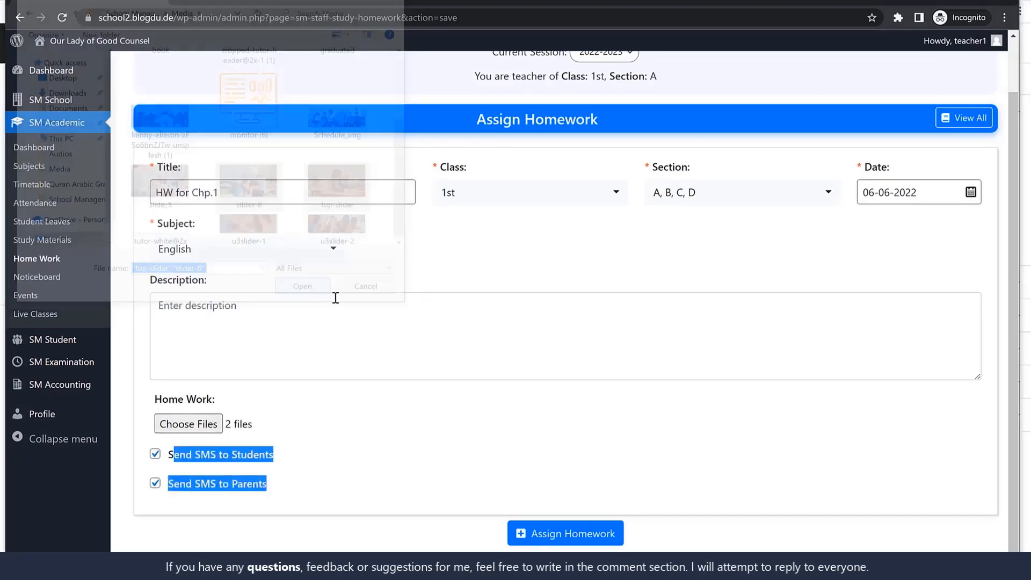
left_click(545, 531)
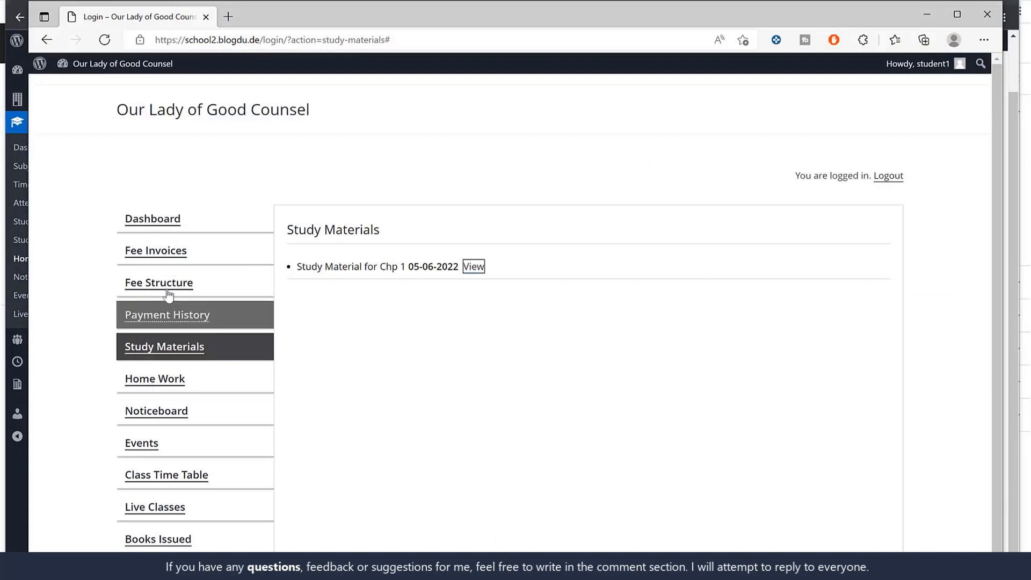
Switch to the student's Edge window, refresh the homework page and view the details of "HW for Chp.1"
left_click(161, 378)
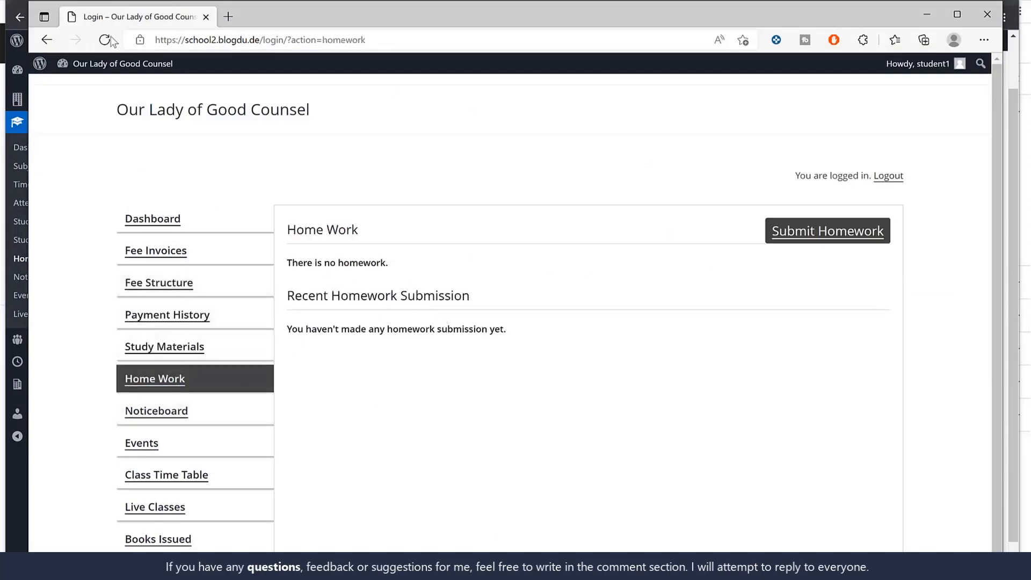
left_click(107, 40)
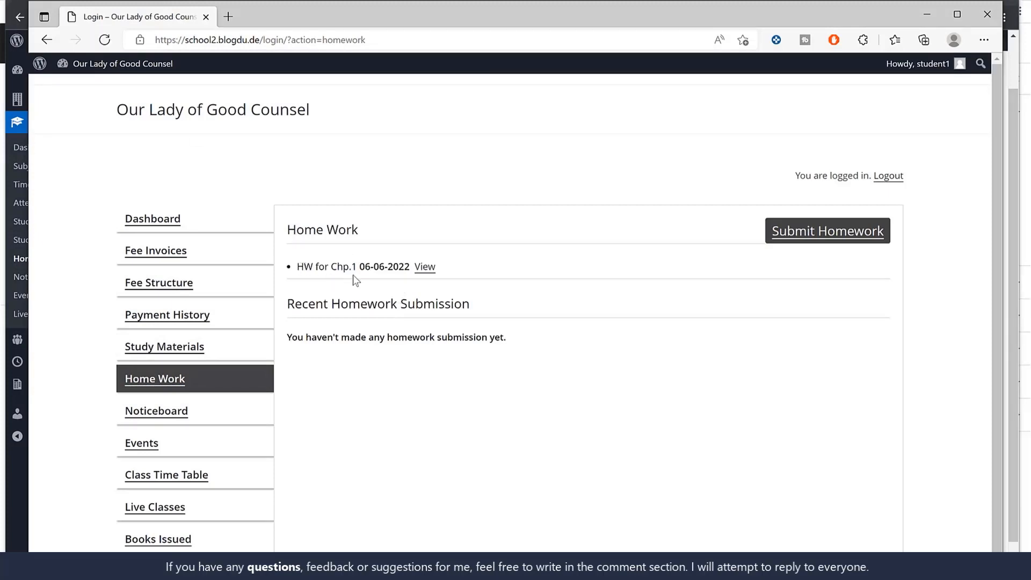
left_click(427, 267)
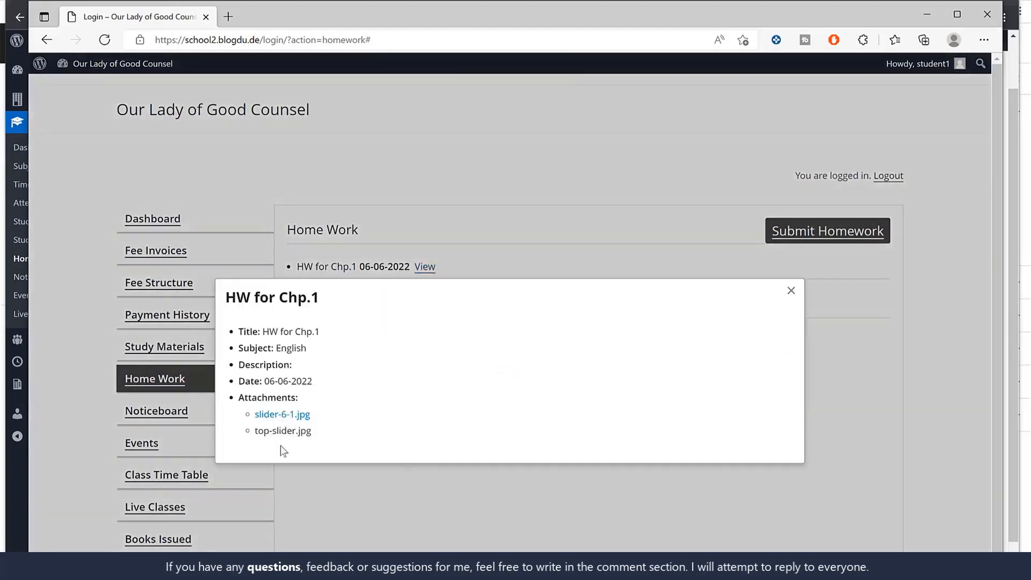
left_click(852, 247)
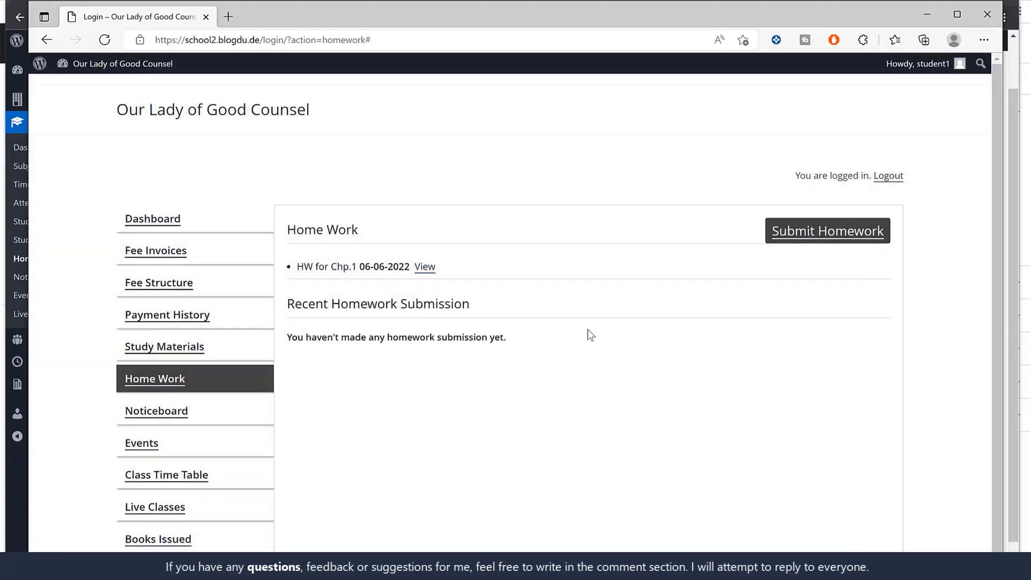
Open the homework submission form and examine its subject, file upload and description fields for "HW for Chp.1"
left_click(836, 232)
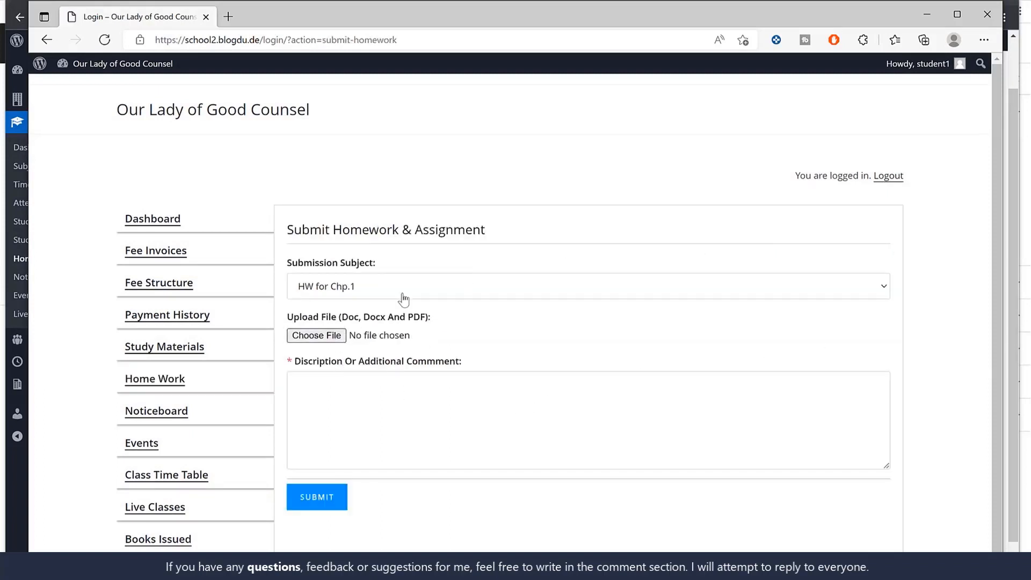
left_click(371, 294)
left_click(353, 321)
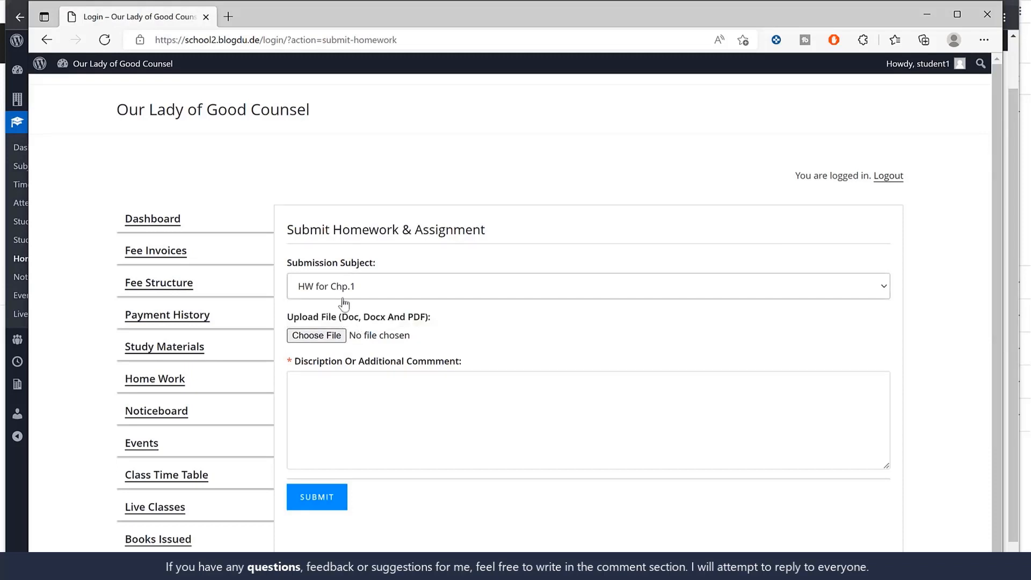
left_click(342, 294)
left_click(342, 323)
left_click_drag(346, 319, 426, 322)
left_click(353, 397)
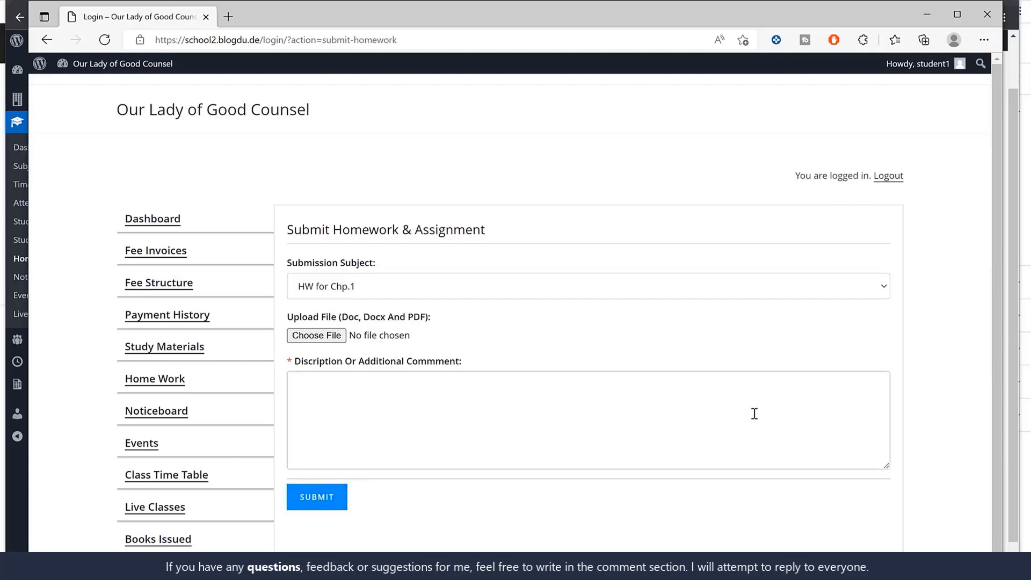
Return to the teacher's Chrome window and start a new noticeboard notice with the text "Some Random Text"
key("alt+Tab")
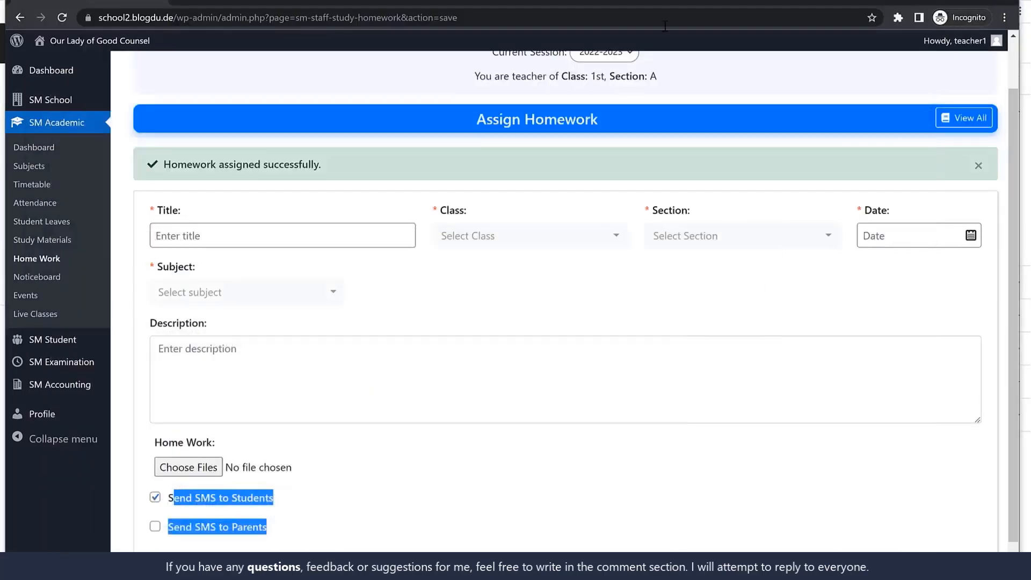
left_click(43, 279)
left_click(919, 183)
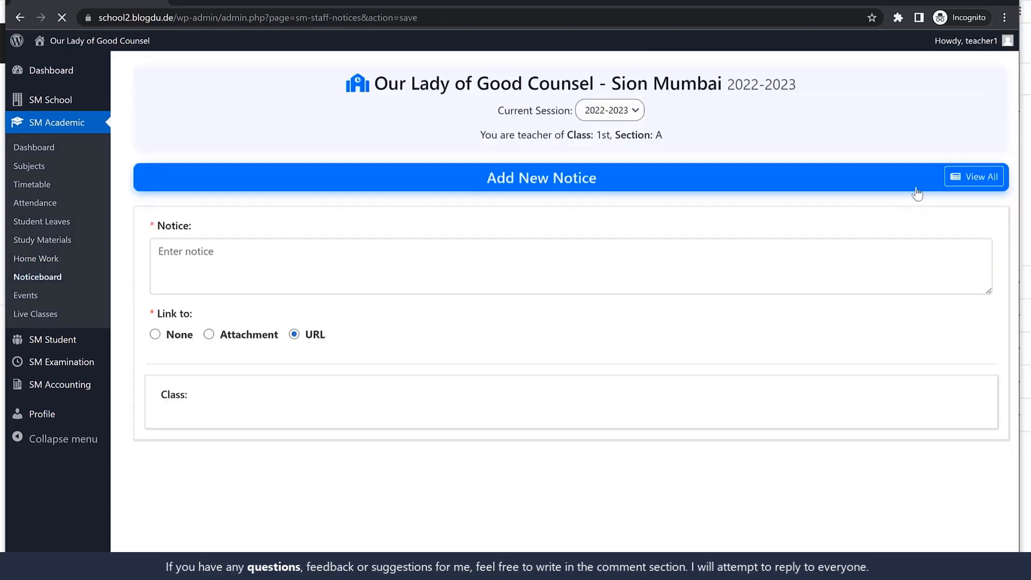
left_click(263, 258)
type("Some Random Text")
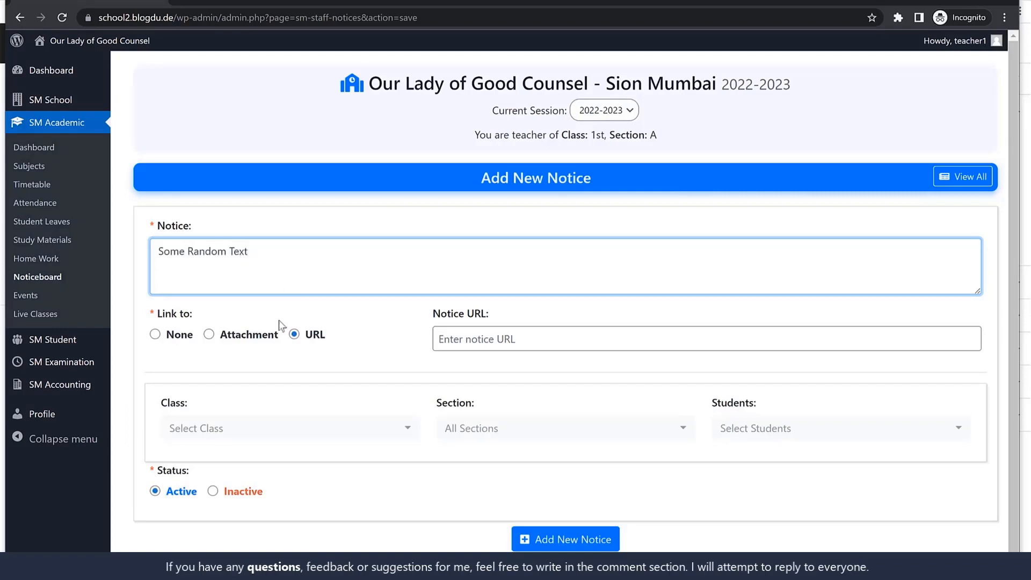
Try linking the notice to an attachment, using the image slider-6.jpg
left_click(217, 336)
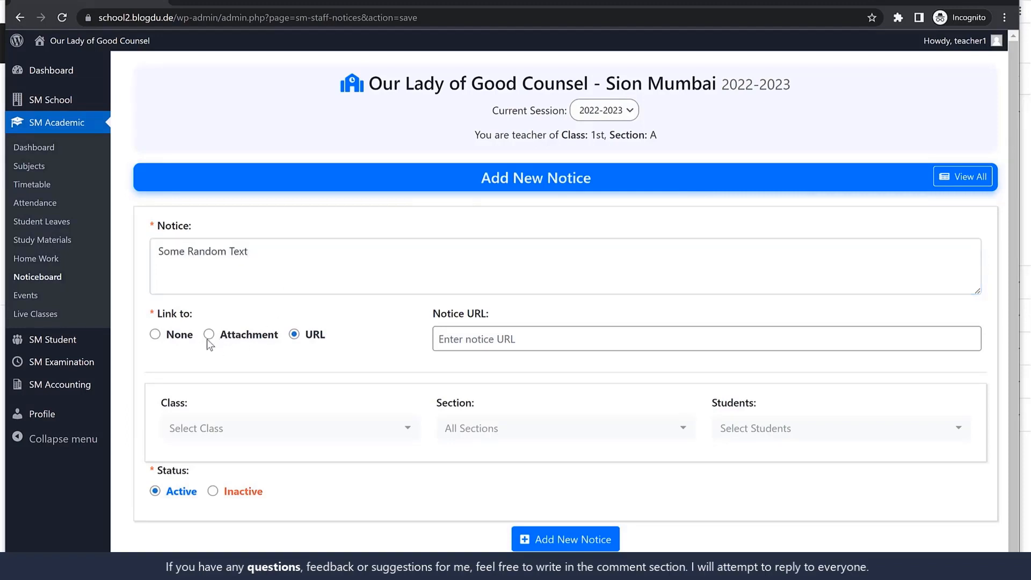
left_click(208, 336)
left_click(551, 338)
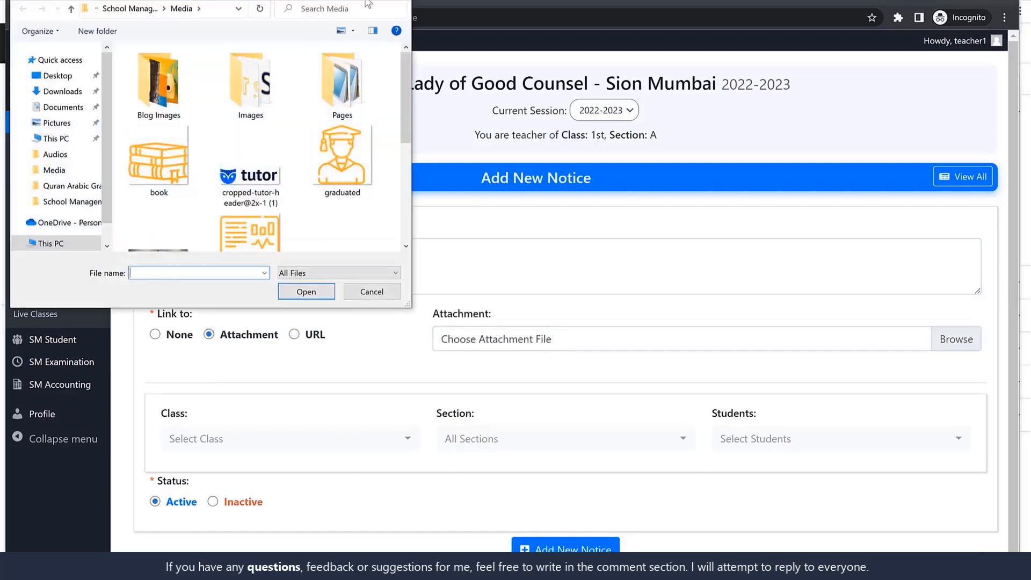
scroll(507, 205, "down", 5)
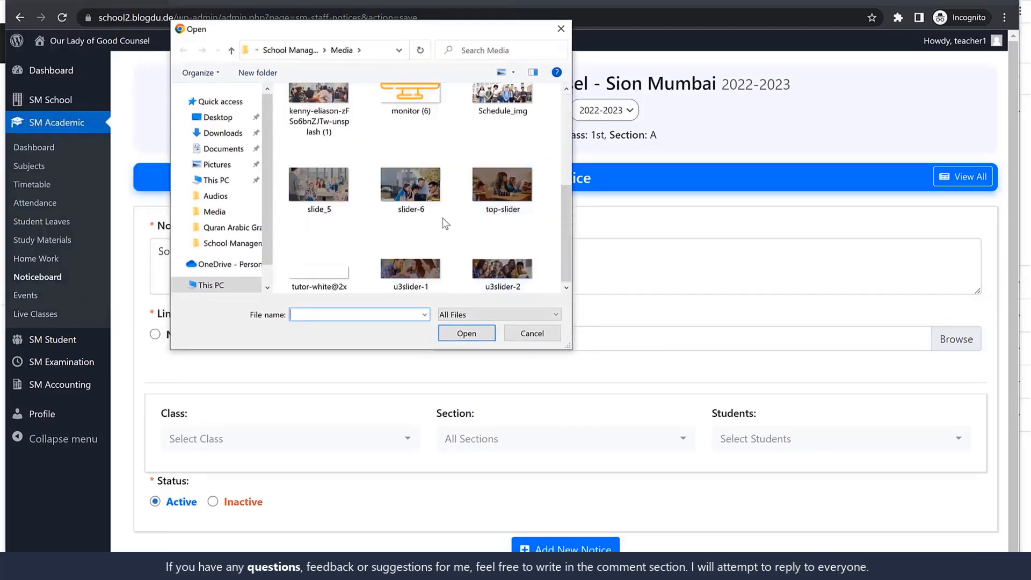
left_click(409, 209)
scroll(392, 220, "up", 5)
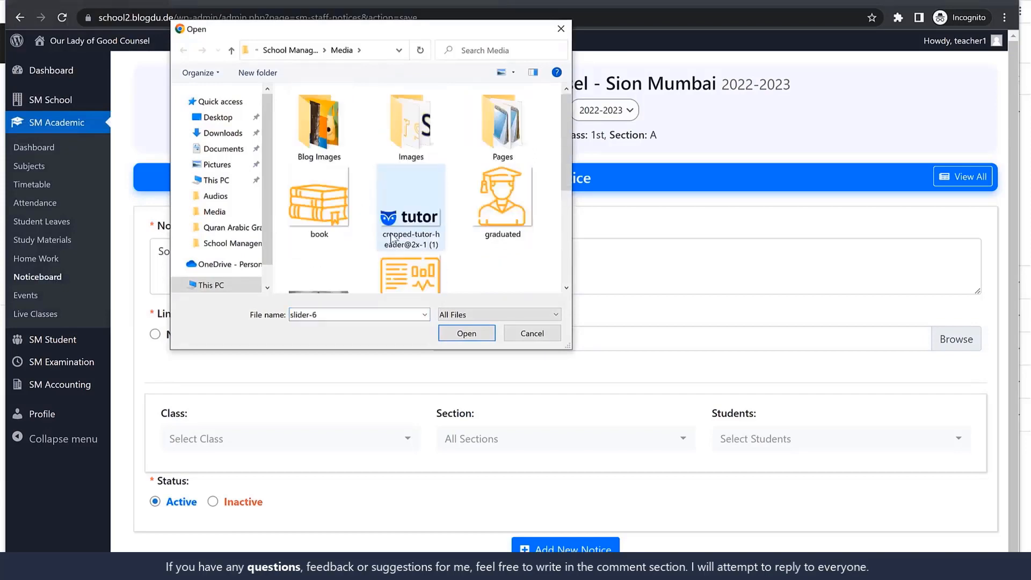
scroll(393, 238, "down", 2)
left_click(478, 338)
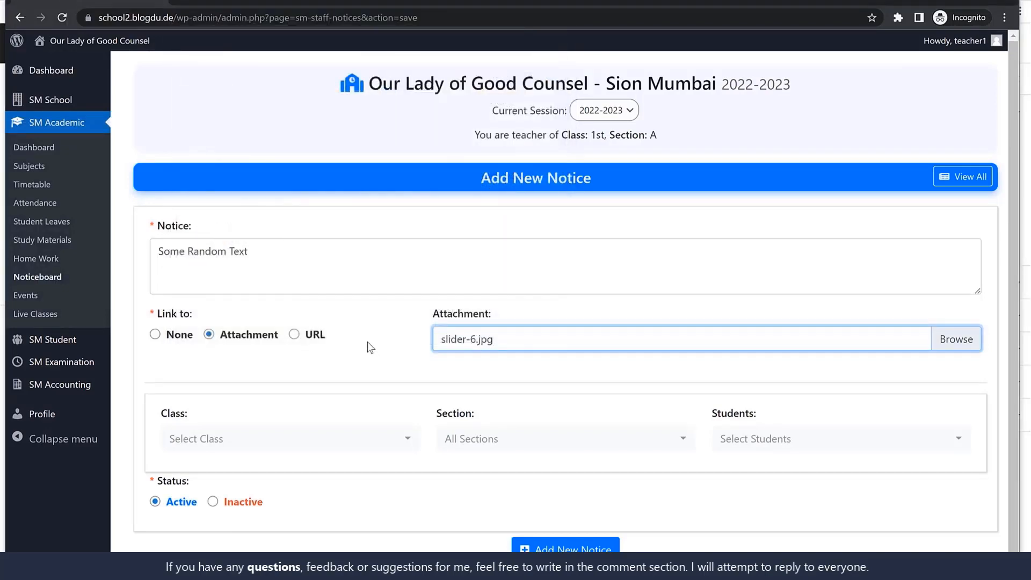
Set the notice's link to None and replace its text with "Holiday on Monday"
left_click(155, 335)
left_click(299, 262)
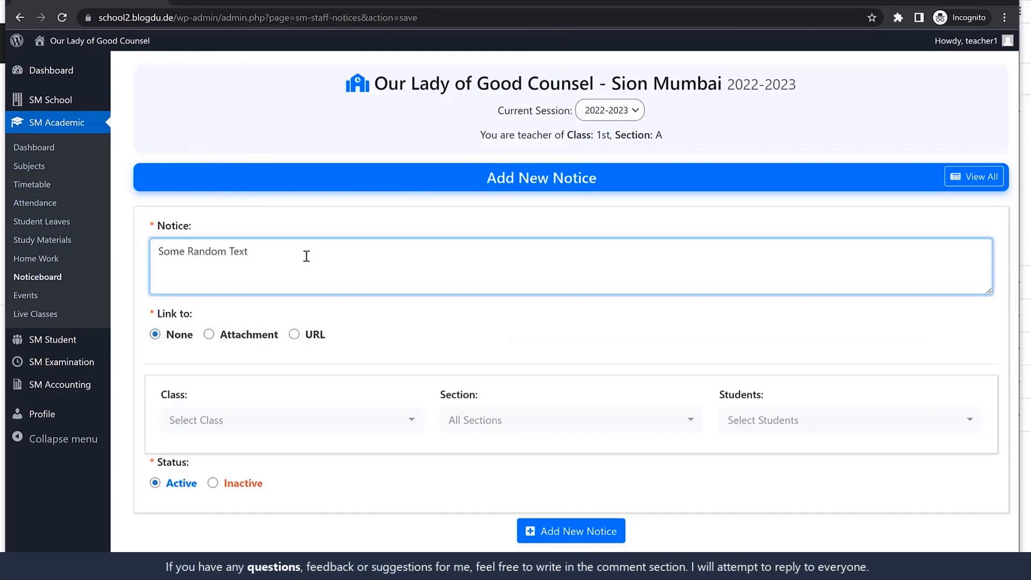
key("ctrl+a")
type("Holiday")
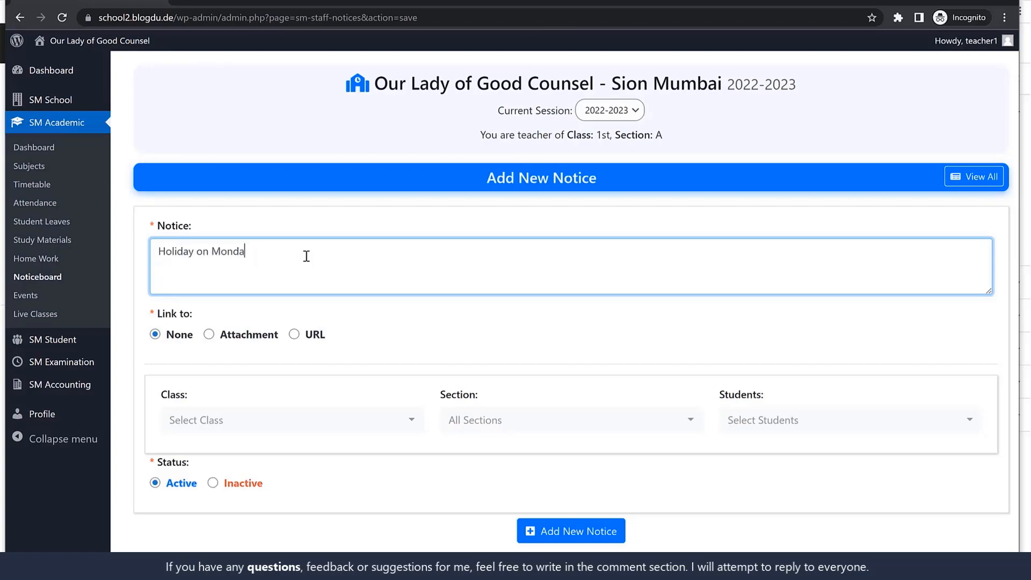
Address the notice to all sections of class 1st without selecting individual students, and add it as active
left_click(315, 422)
left_click(220, 318)
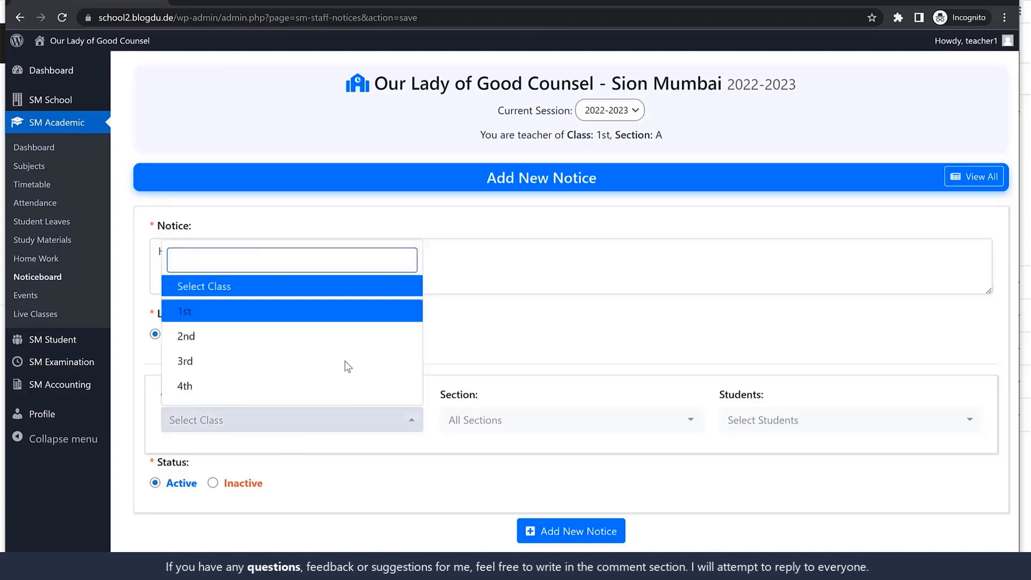
left_click(497, 424)
left_click(503, 290)
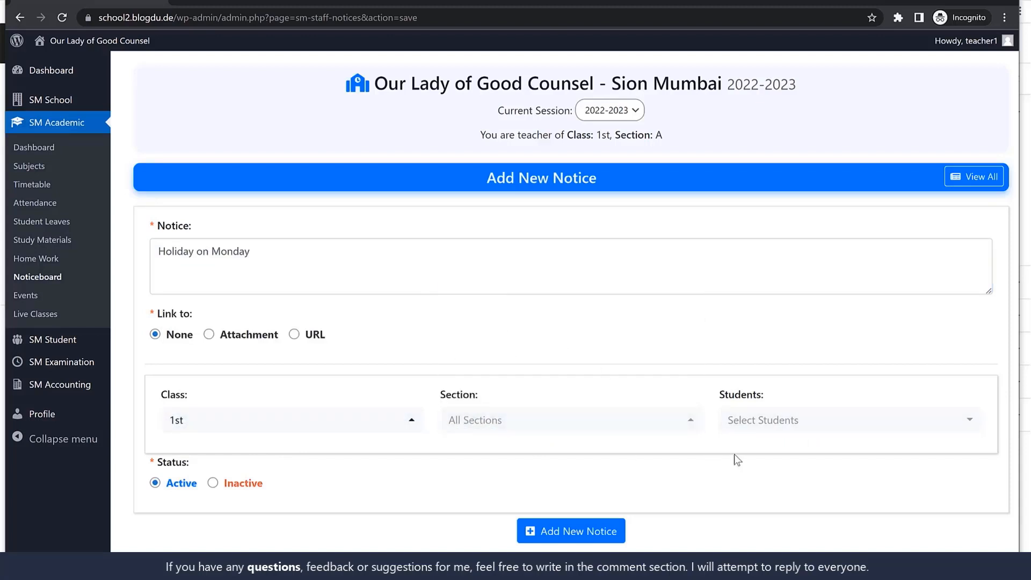
left_click(822, 427)
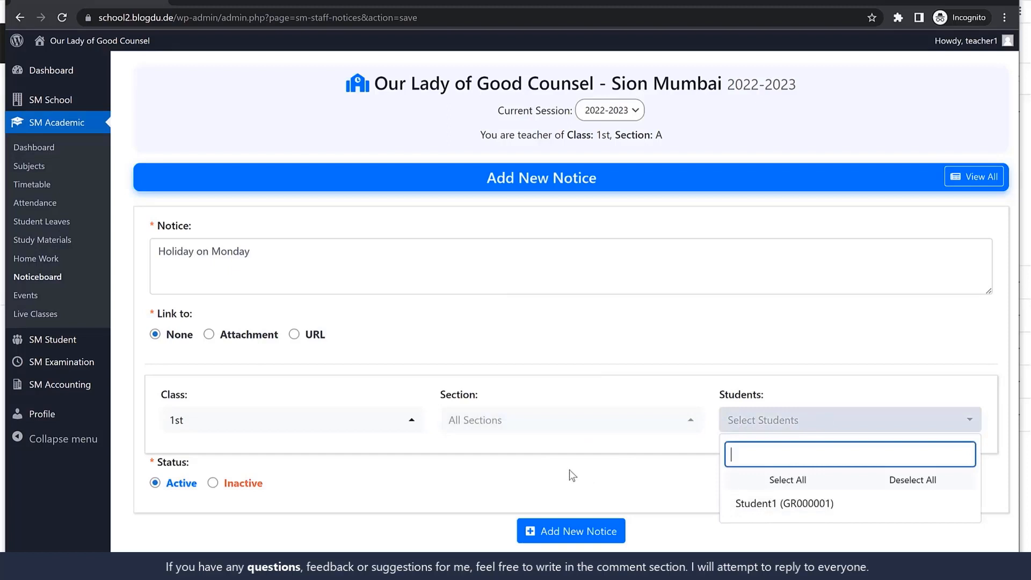
left_click(466, 465)
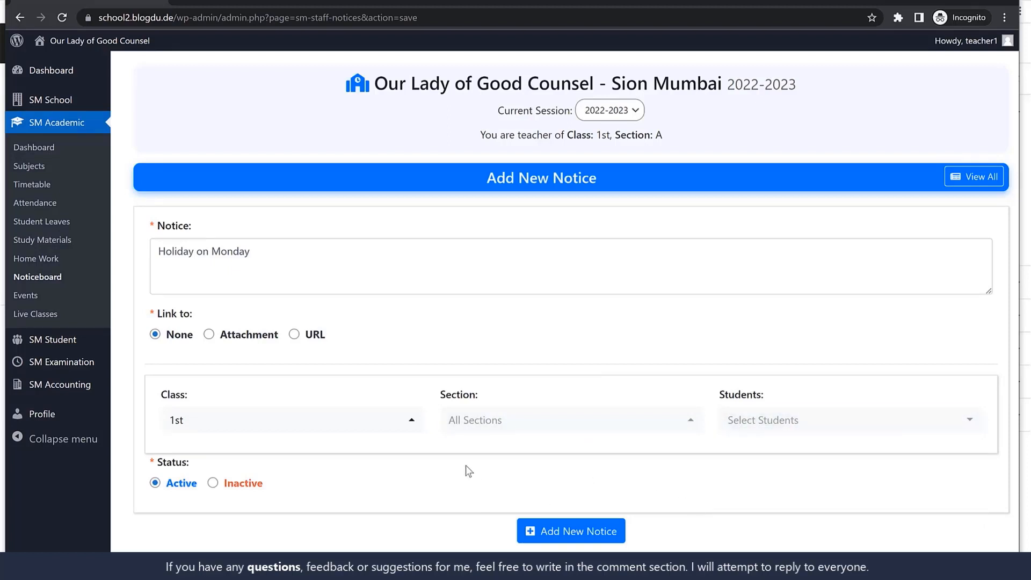
left_click(744, 419)
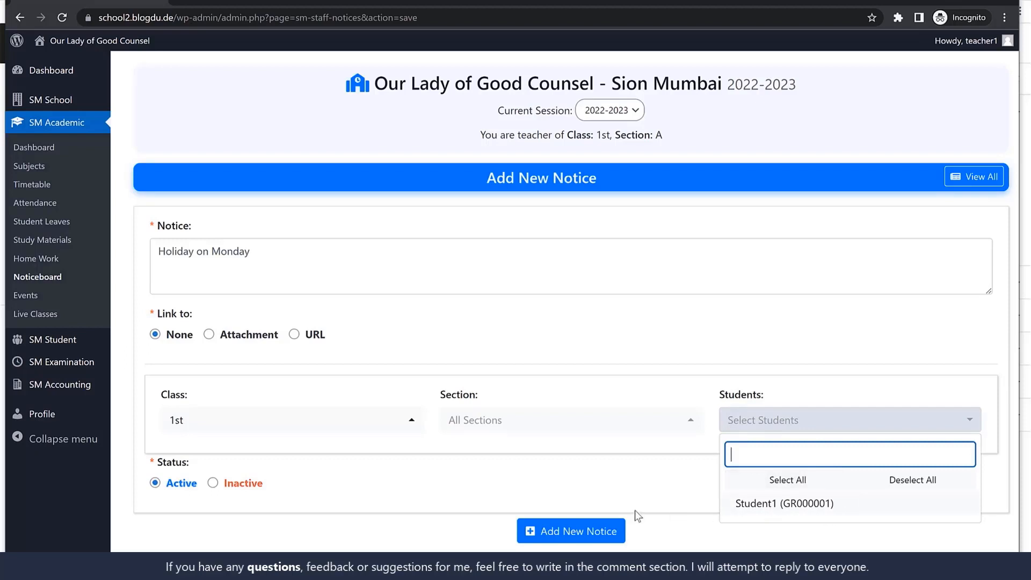
left_click(588, 472)
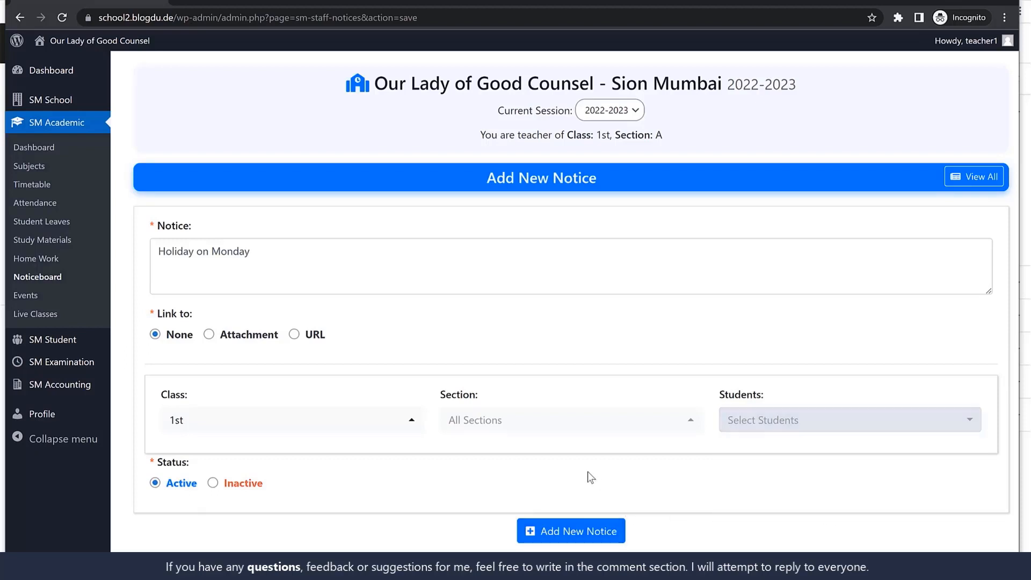
left_click(569, 534)
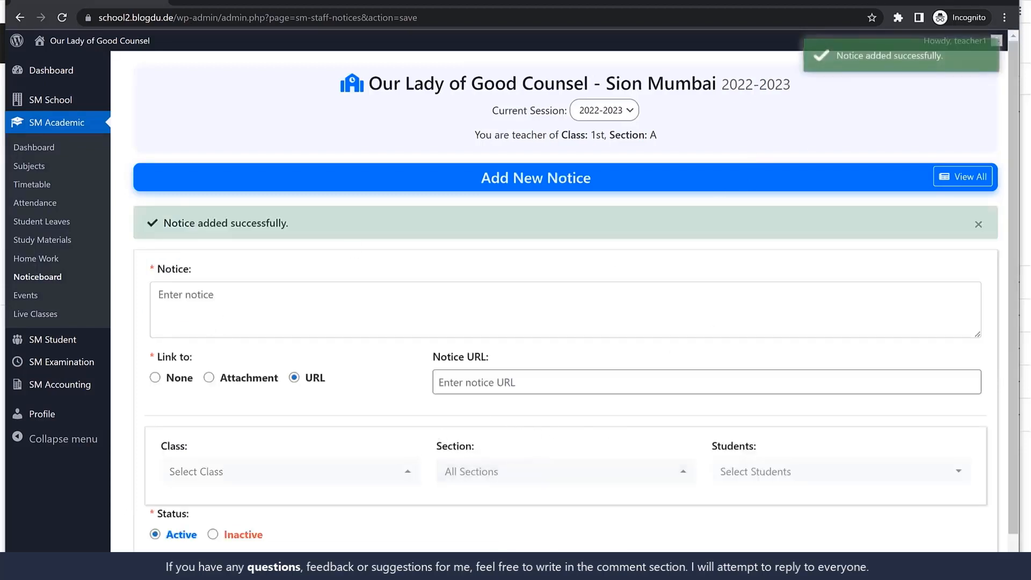
Switch to the student's Edge window and open the "Holiday on Monday" notice from the student dashboard
key("alt+Tab")
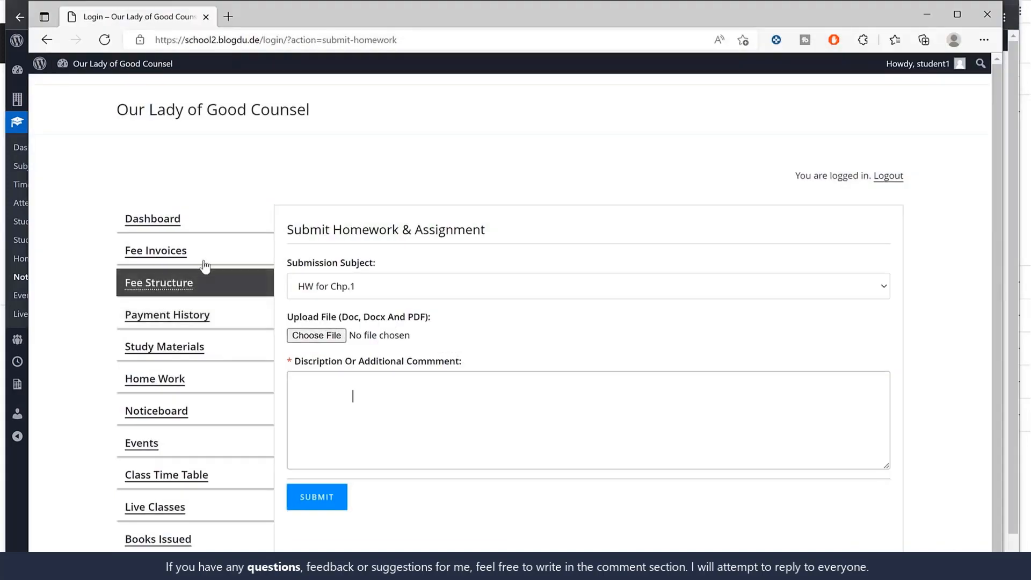
left_click(195, 225)
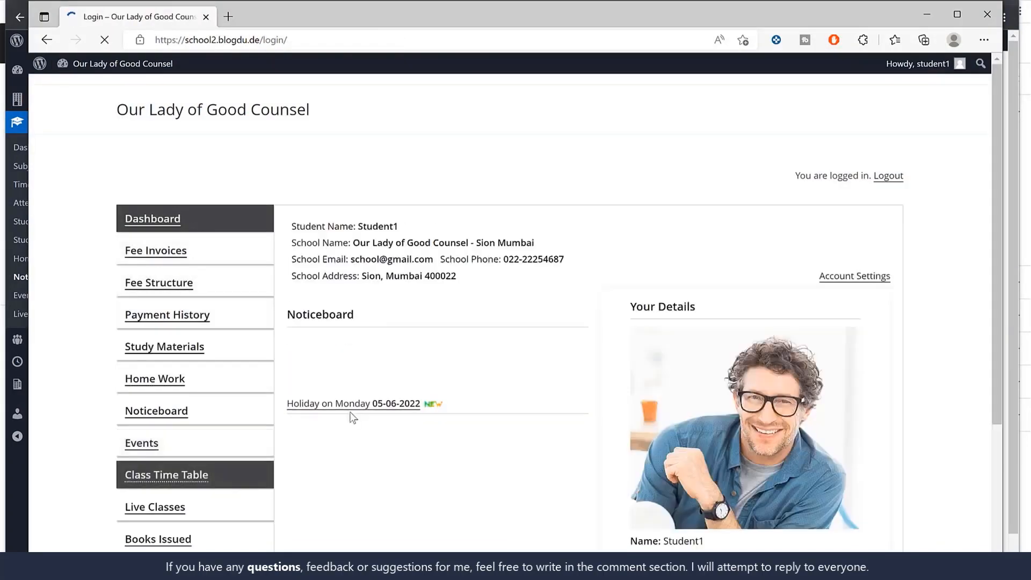
left_click(360, 402)
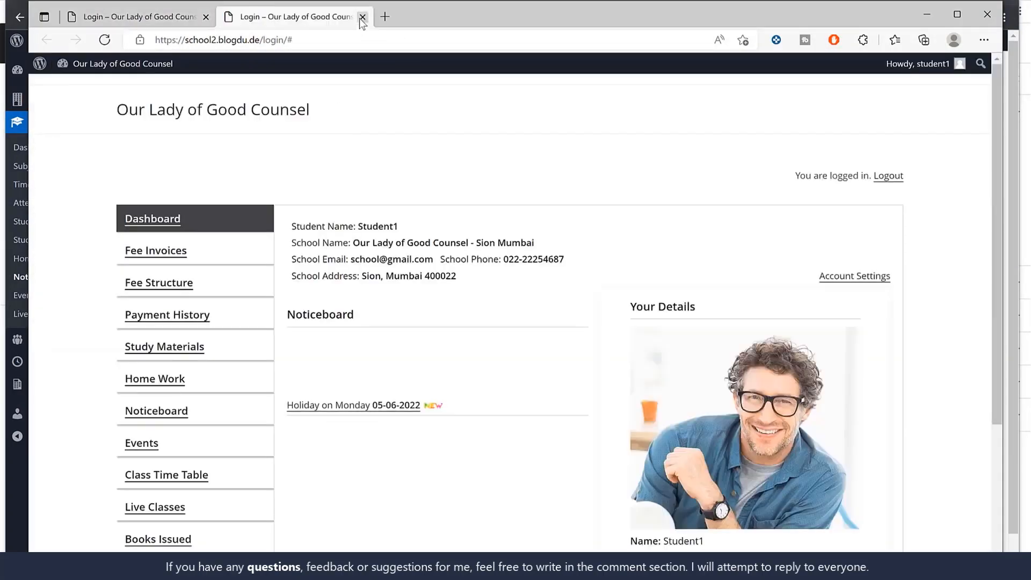
Switch to the teacher's window and start a new event titled "Drawing...." dated 09-06-2022
left_click(926, 14)
left_click(43, 299)
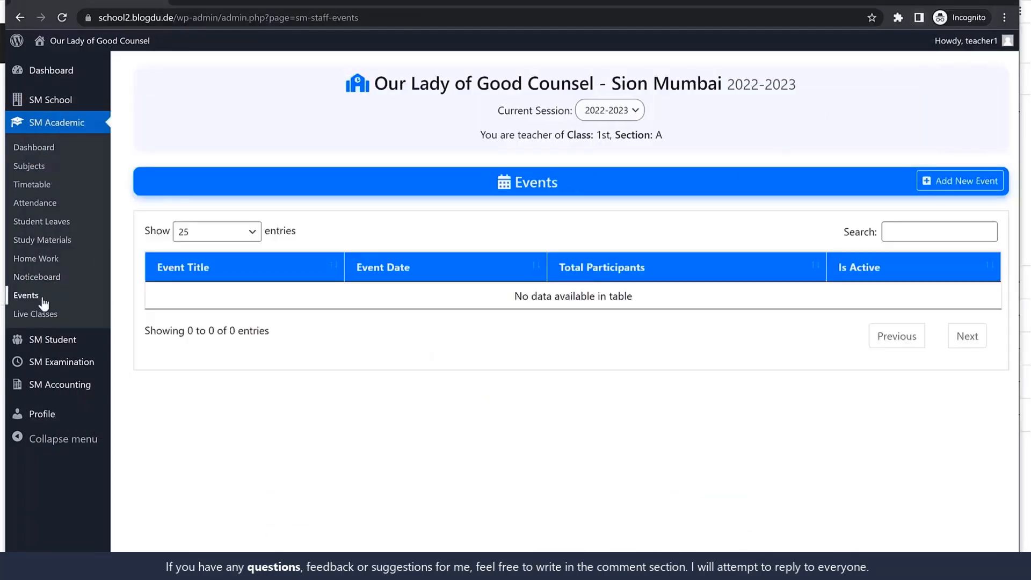
left_click(927, 180)
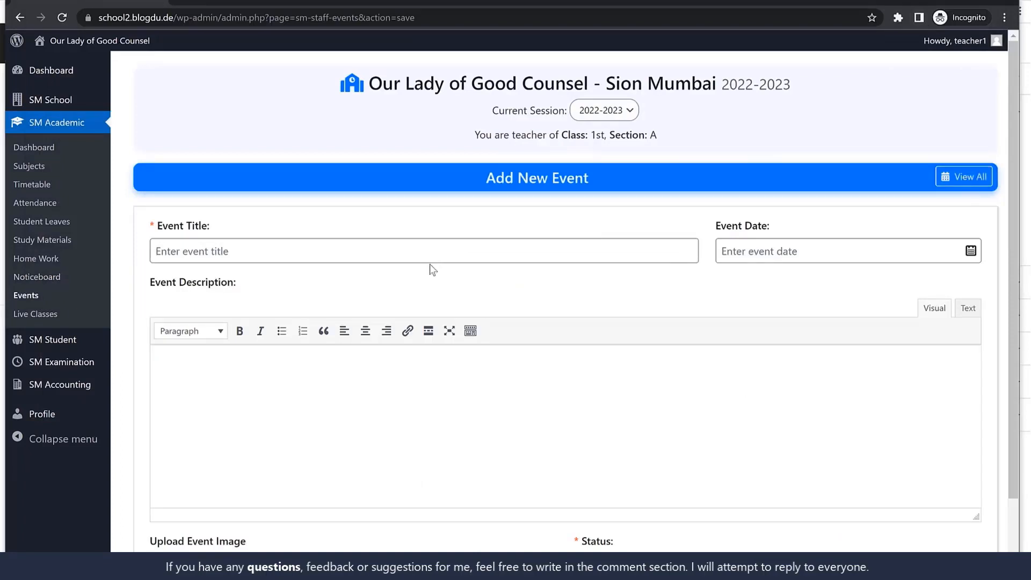
left_click(404, 244)
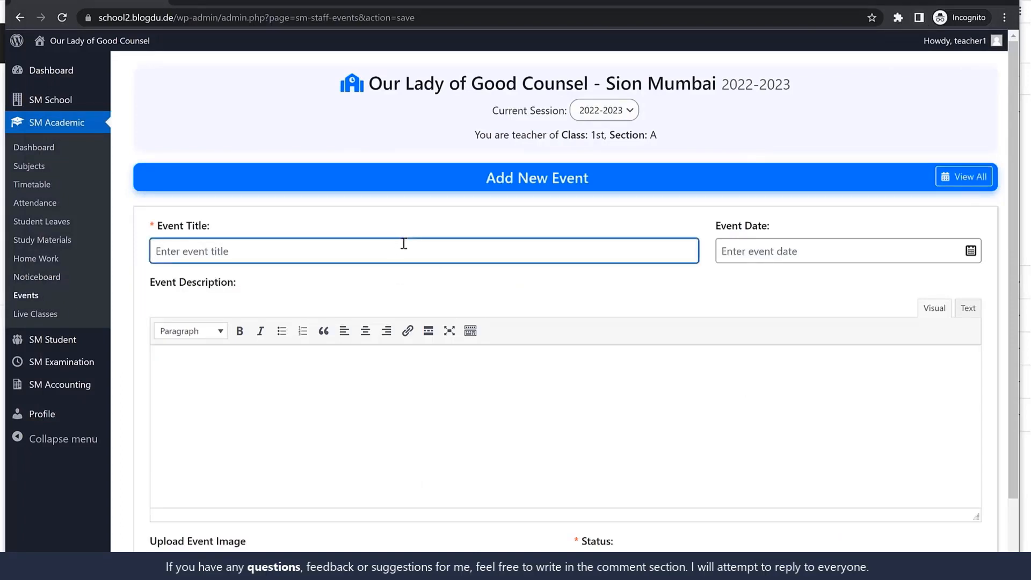
type("Drawing....")
left_click(743, 252)
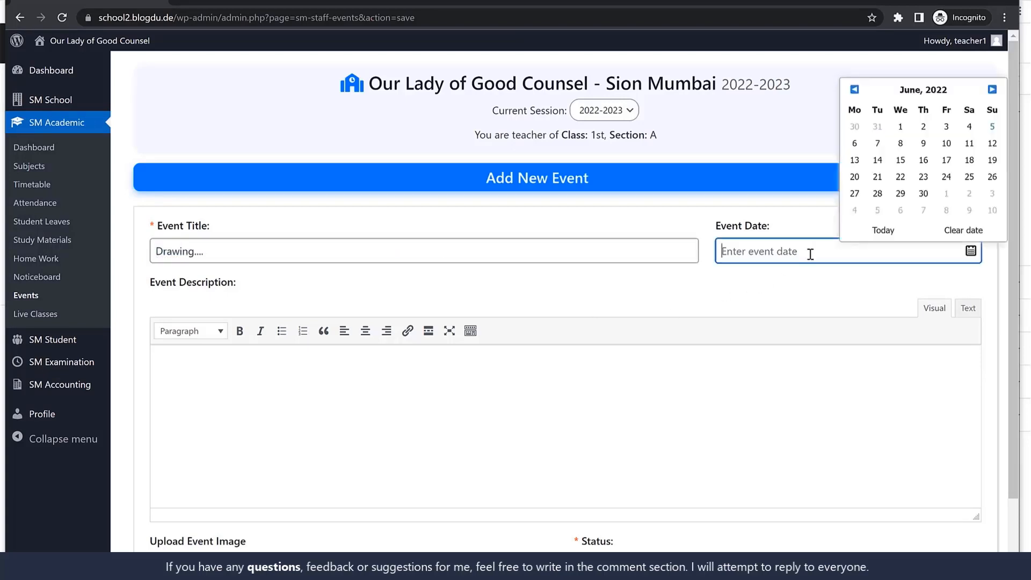
left_click(923, 143)
Fill the event description with the first three Lorem Ipsum paragraphs copied from lipsum.com and add the event as active
scroll(531, 409, "down", 1)
left_click(360, 432)
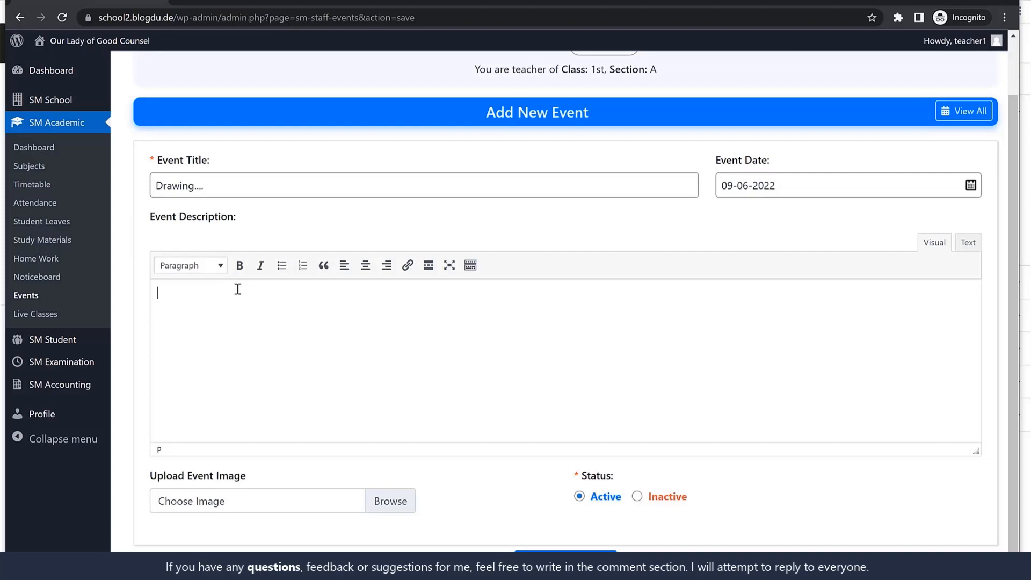
scroll(290, 368, "down", 1)
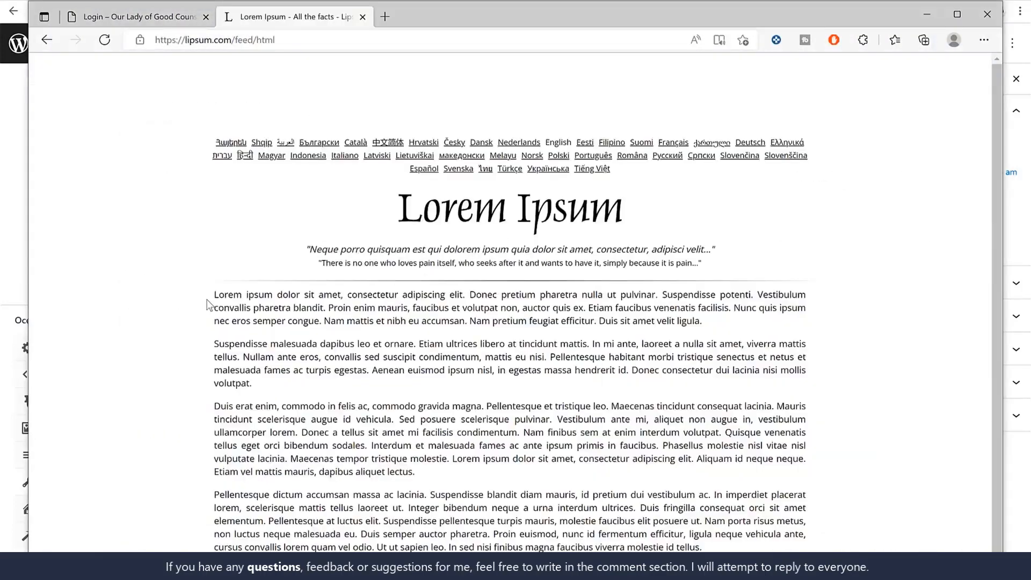
left_click_drag(214, 295, 499, 471)
left_click(133, 25)
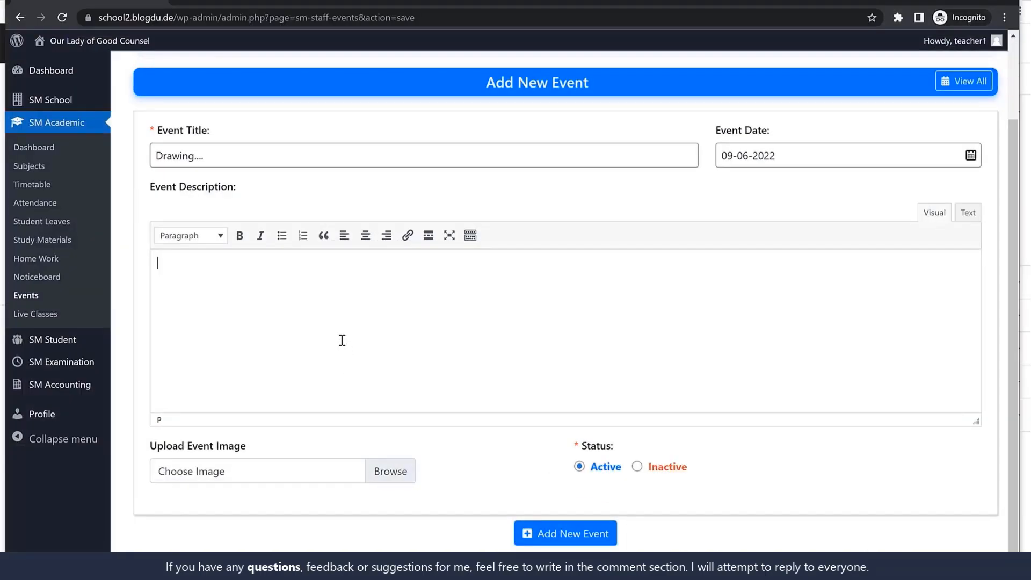
key("ctrl+v")
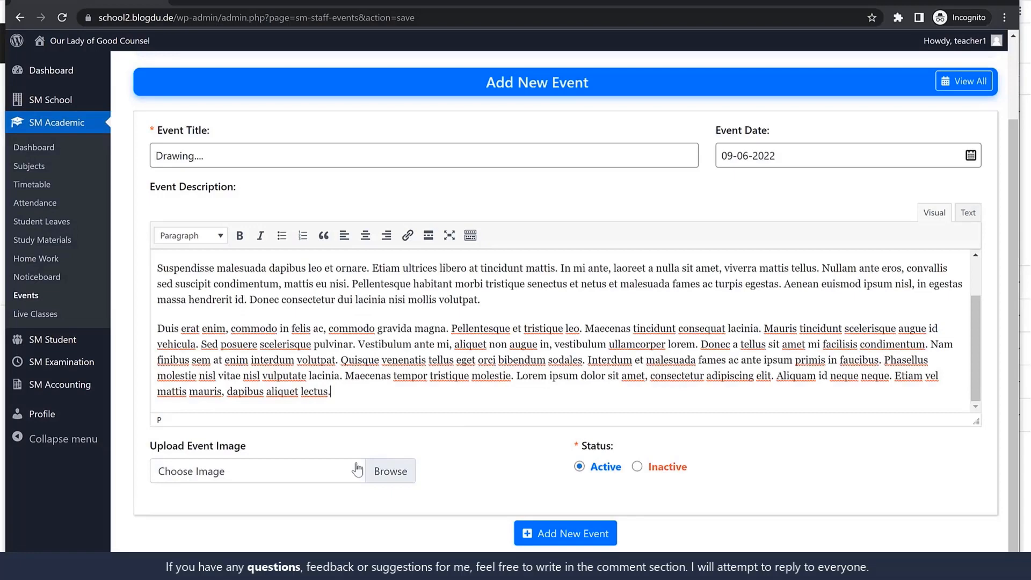
left_click(575, 540)
scroll(484, 322, "up", 3)
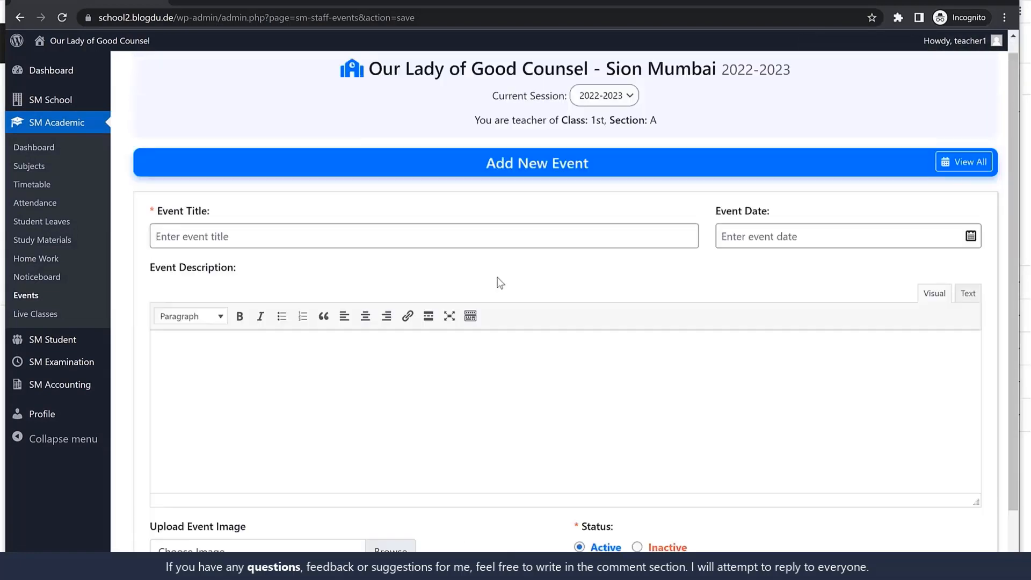
Edit the "Drawing...." event to use slider-6.jpg as its event image and update it
left_click(27, 296)
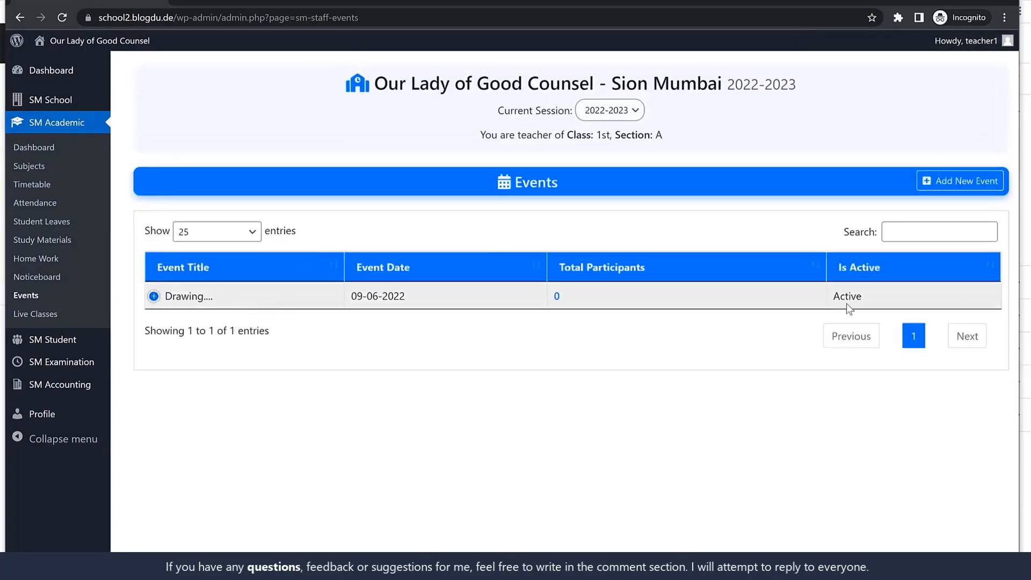
left_click(154, 296)
left_click(210, 324)
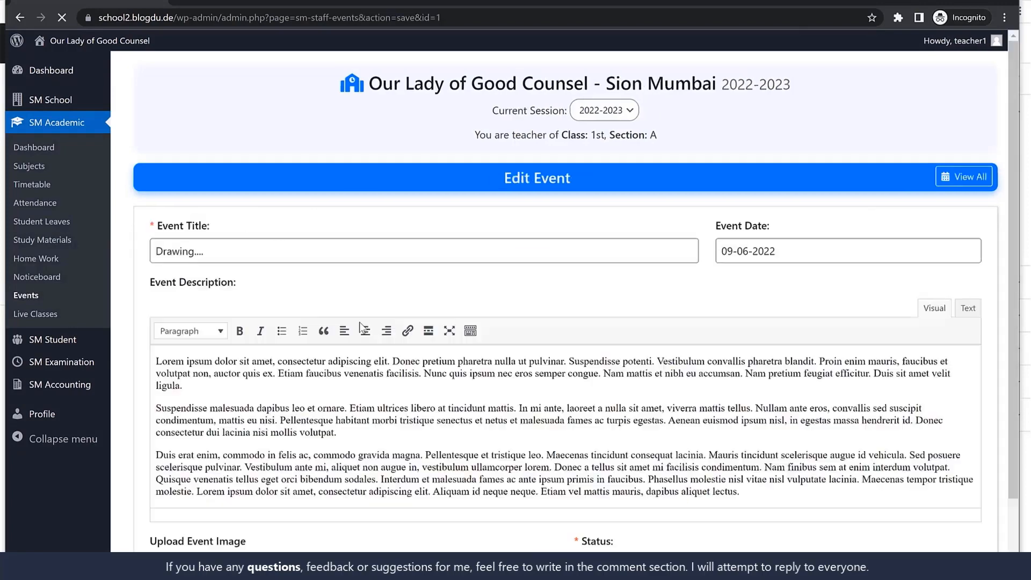
scroll(382, 332, "down", 2)
left_click(275, 476)
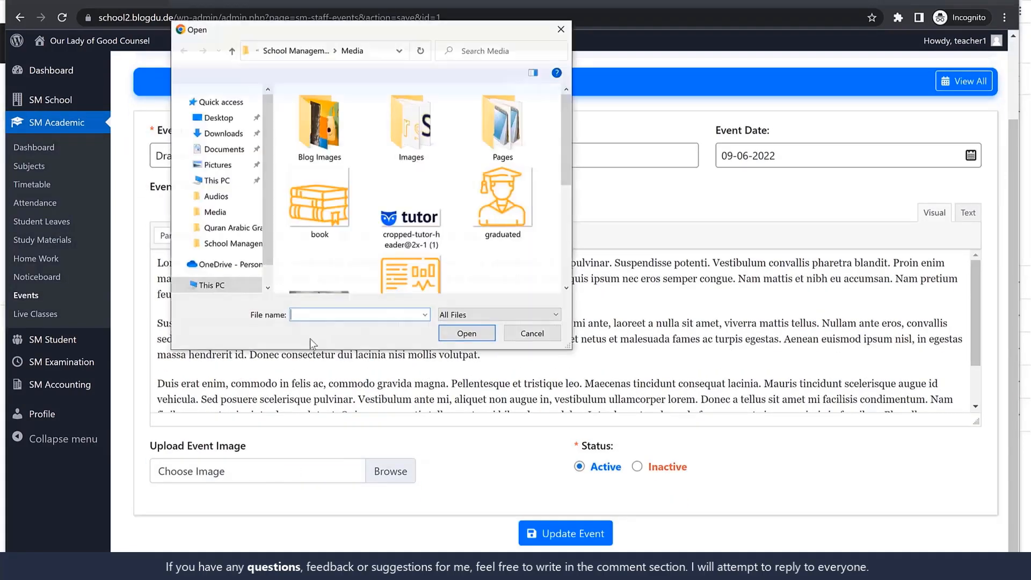
left_click(411, 185)
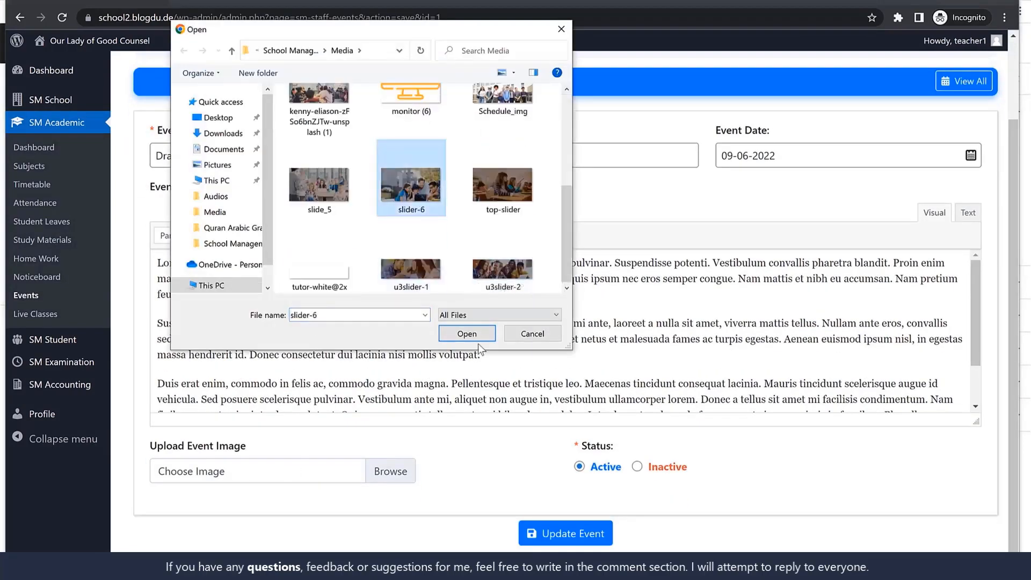
left_click(467, 334)
left_click(588, 541)
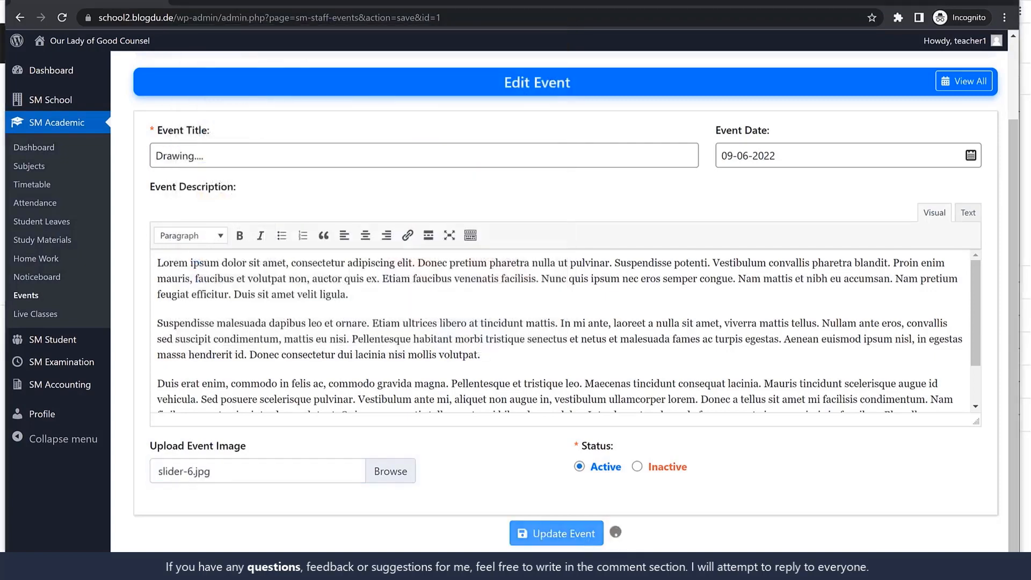
Switch to the student's Edge window, open the "Drawing...." event and examine its image and description
key("alt+Tab")
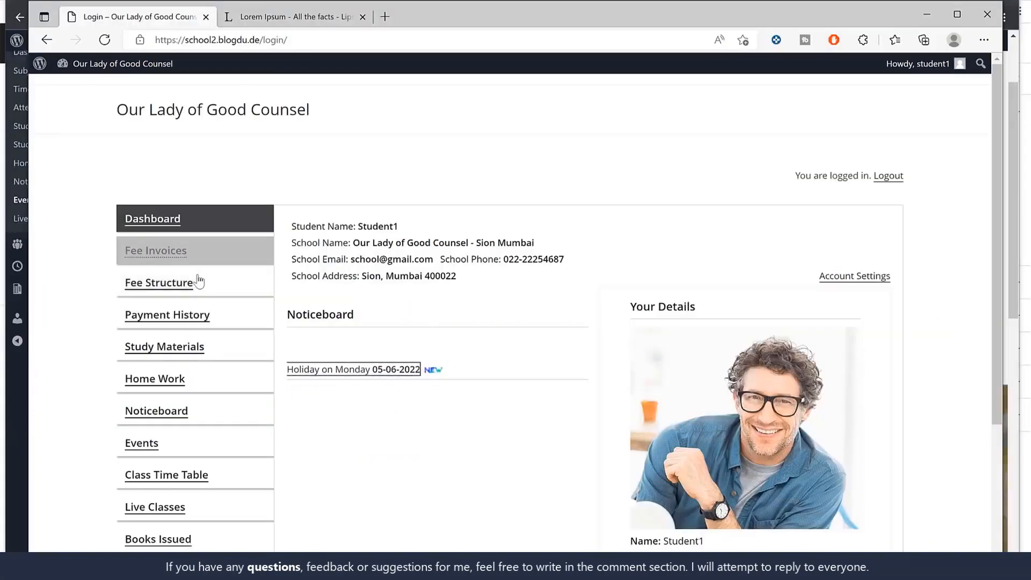
scroll(223, 367, "down", 3)
left_click(152, 253)
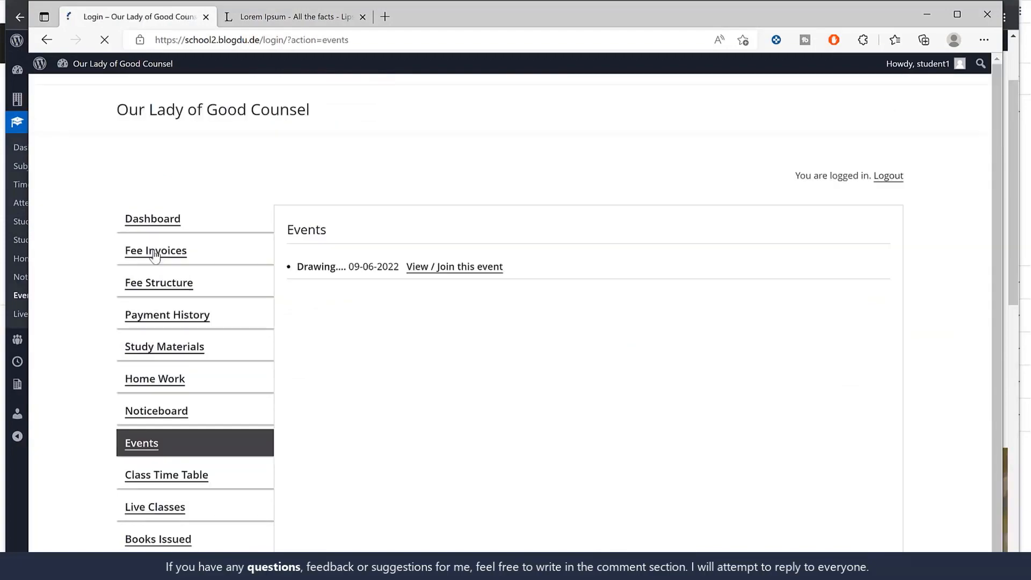
left_click(438, 273)
scroll(576, 310, "down", 5)
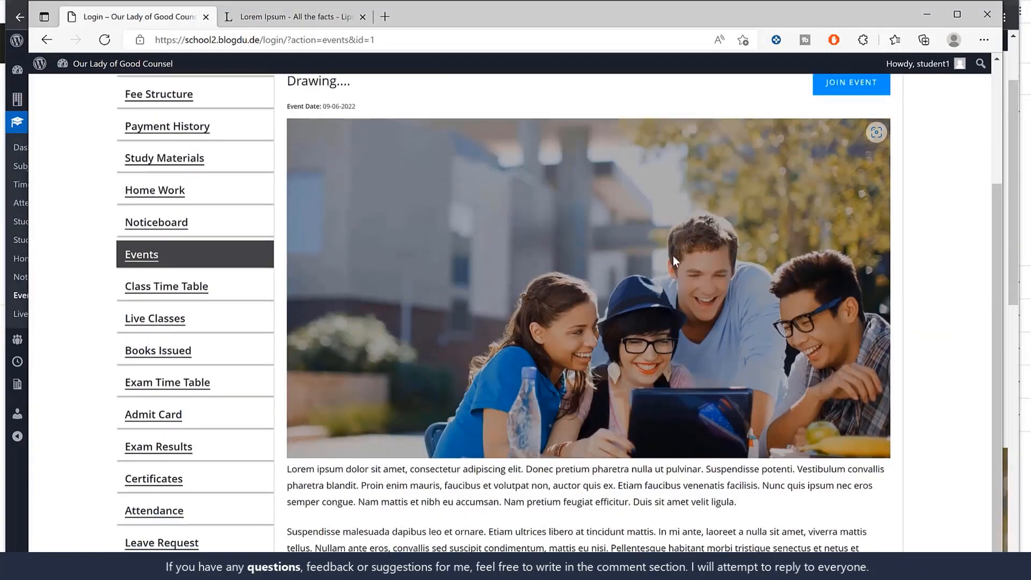
left_click_drag(329, 333, 505, 523)
left_click(506, 523)
scroll(509, 518, "up", 6)
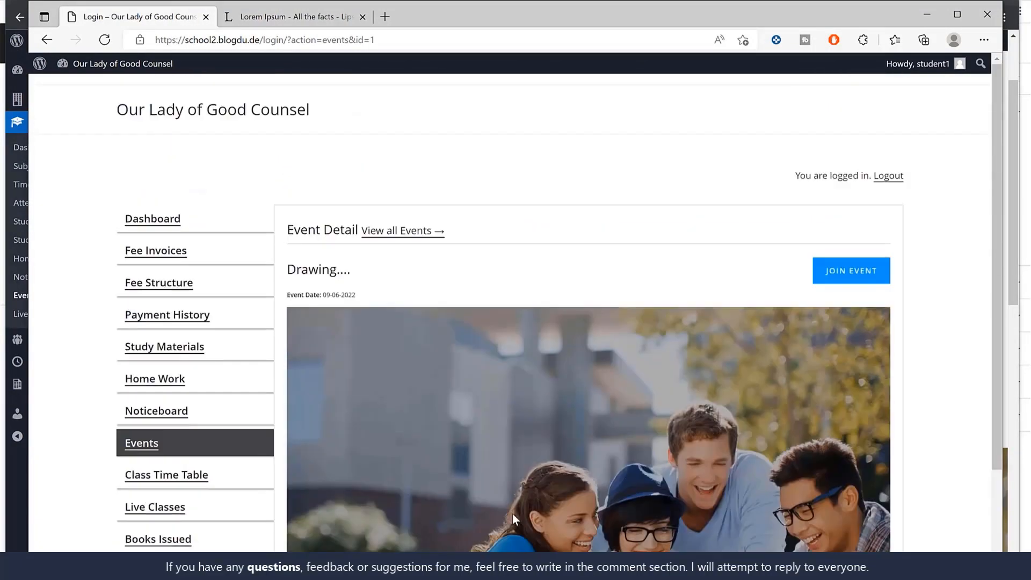
Check the event's date and title, and join the "Drawing...." event as the student
left_click_drag(356, 295, 288, 294)
left_click(316, 275)
left_click(854, 273)
left_click(598, 119)
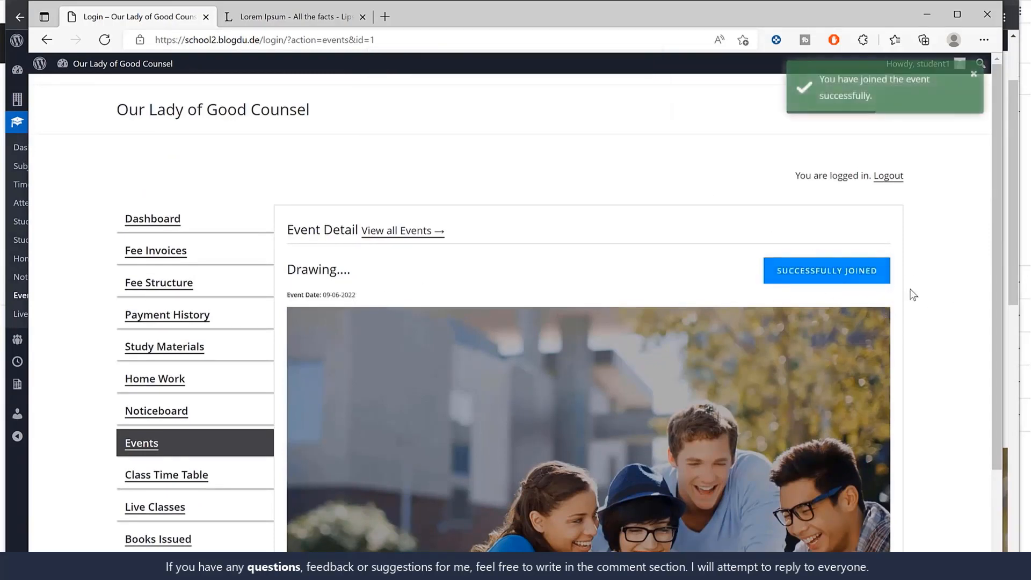
Return to the teacher's window and check the event's participants in the events list, sorting by Total Participants
left_click(933, 11)
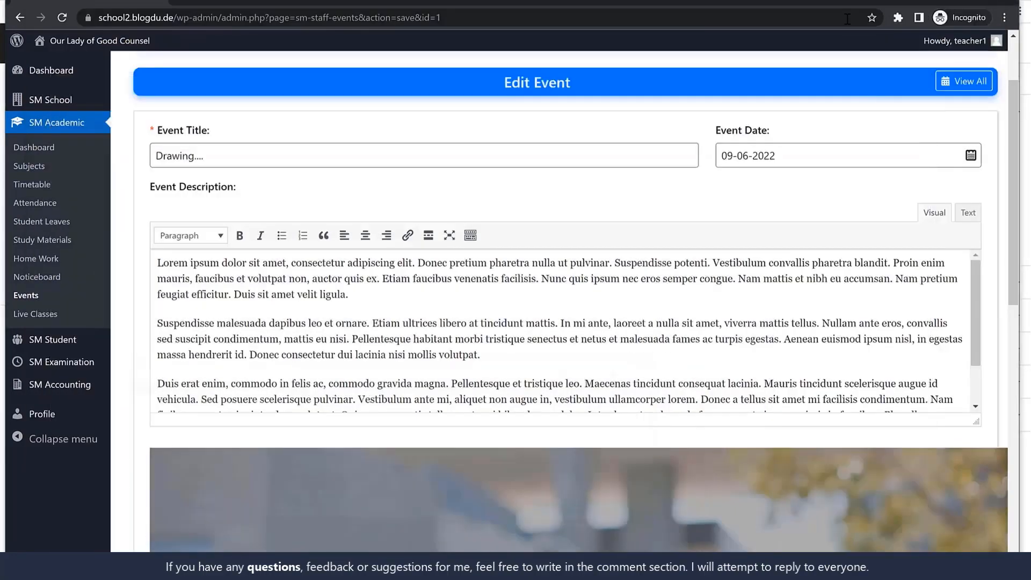
scroll(600, 268, "up", 2)
left_click(35, 295)
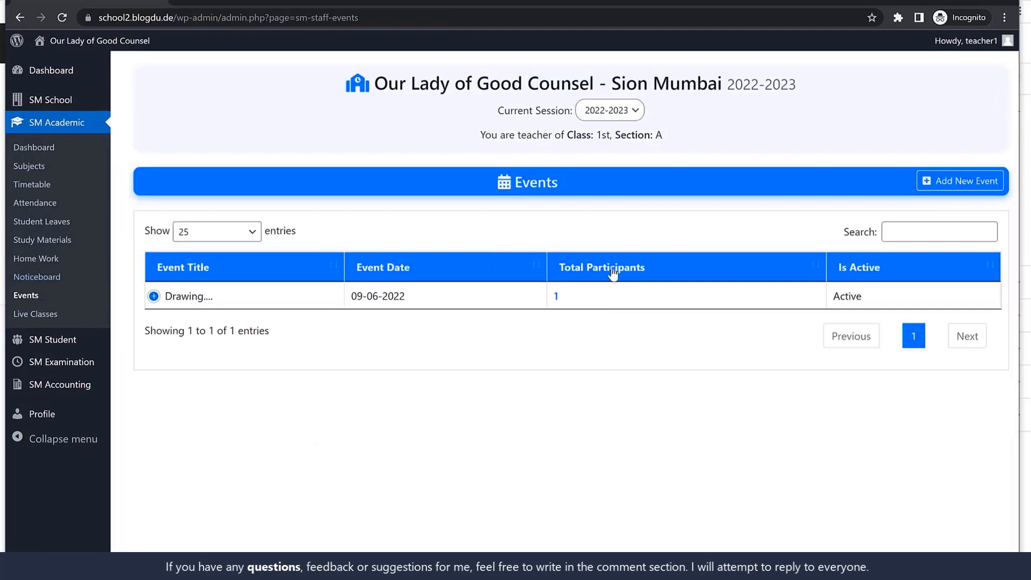
left_click(664, 272)
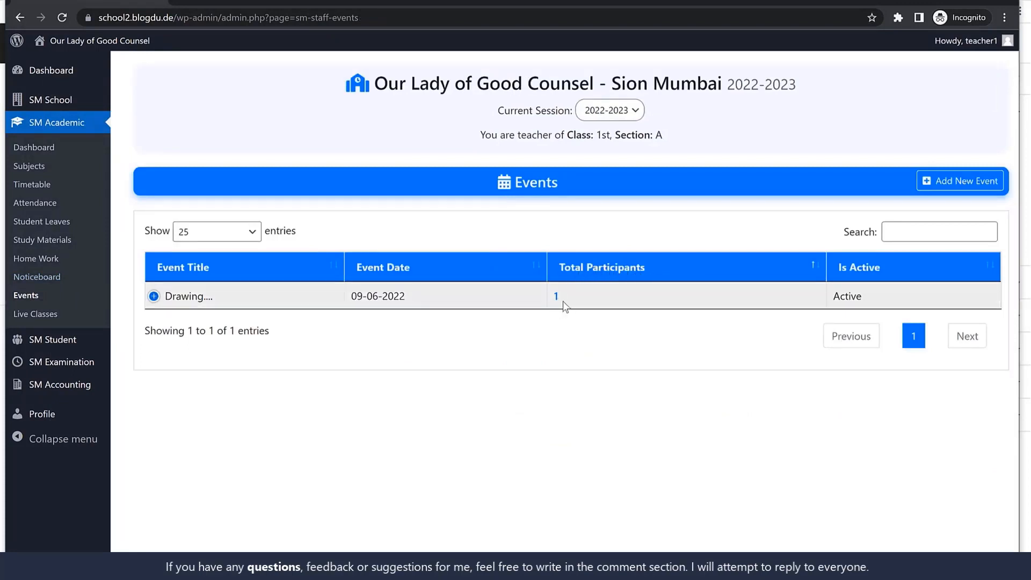
Open a new live class form and examine its Zoom, schedule, recurrence and participant options
left_click(59, 317)
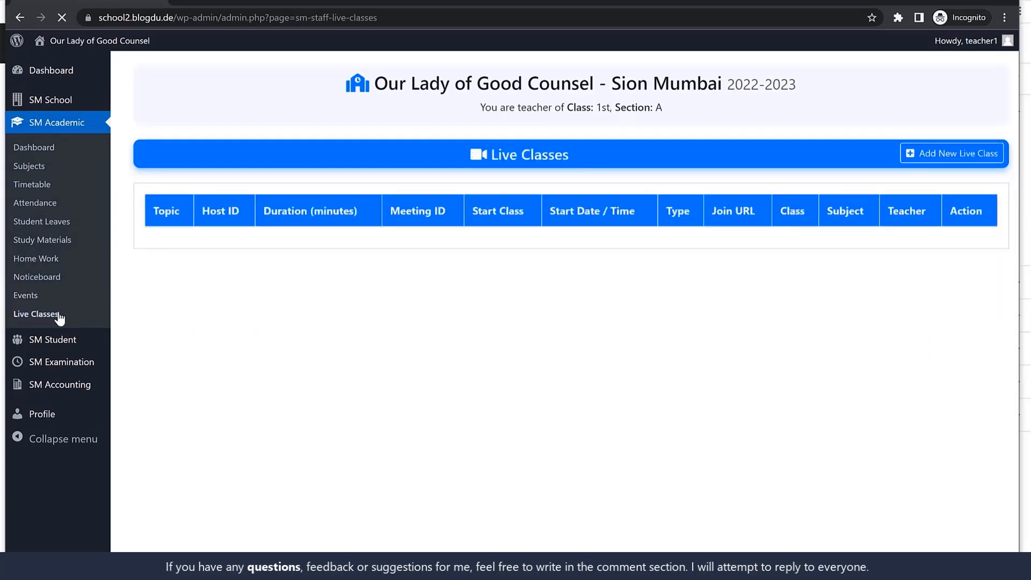
left_click(935, 154)
scroll(598, 346, "down", 10)
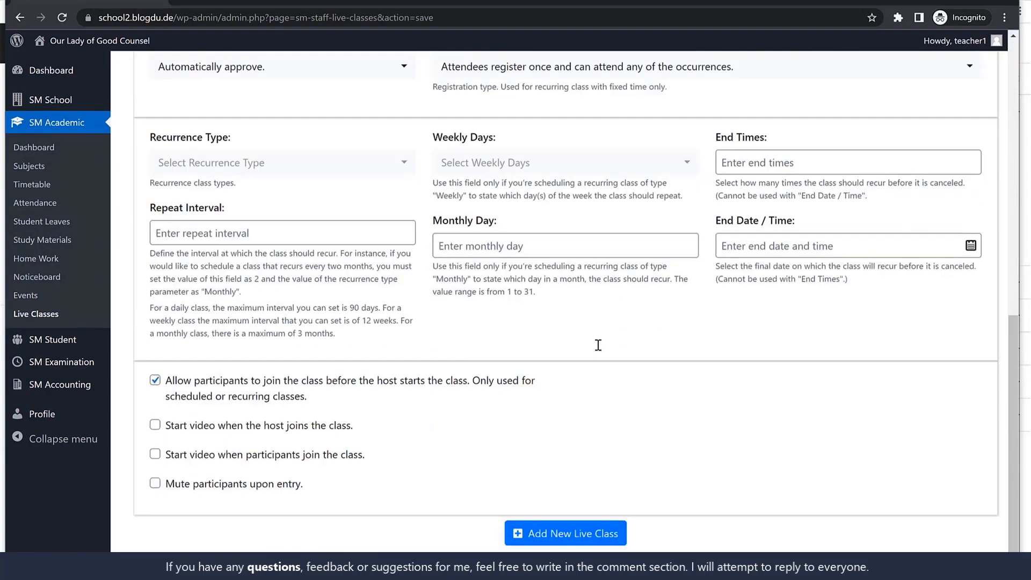
scroll(598, 345, "up", 6)
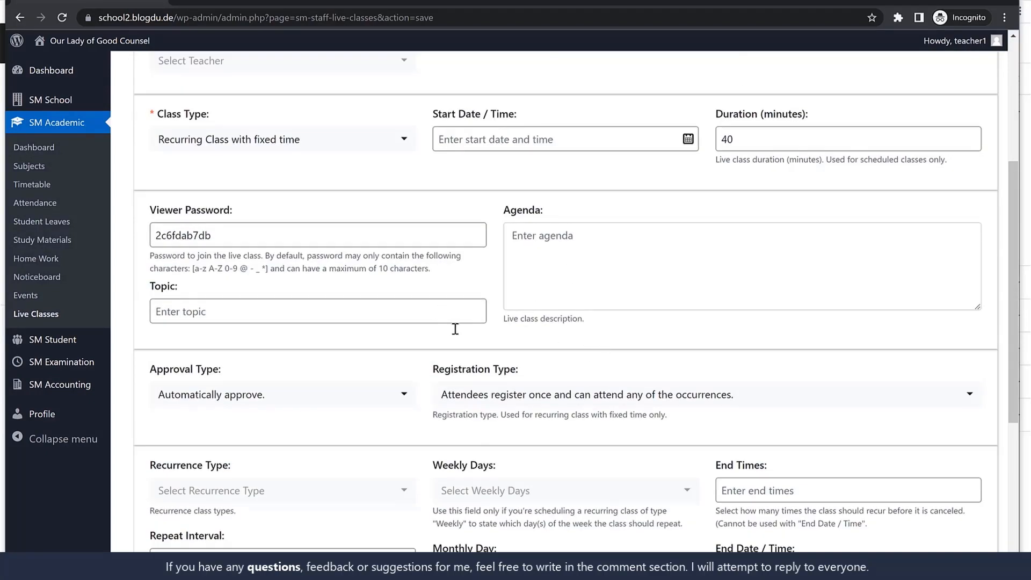
scroll(455, 329, "up", 5)
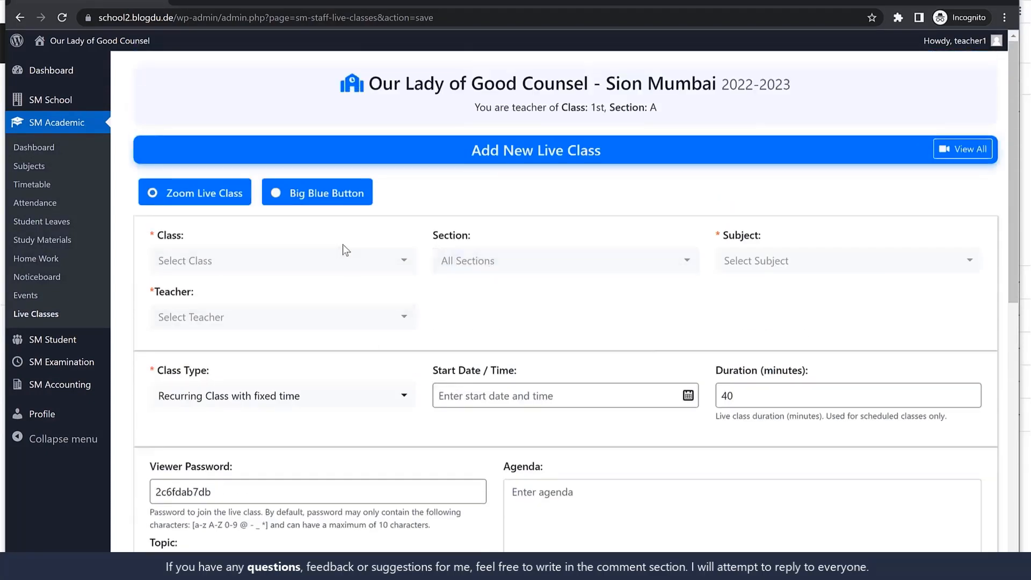
scroll(574, 392, "down", 10)
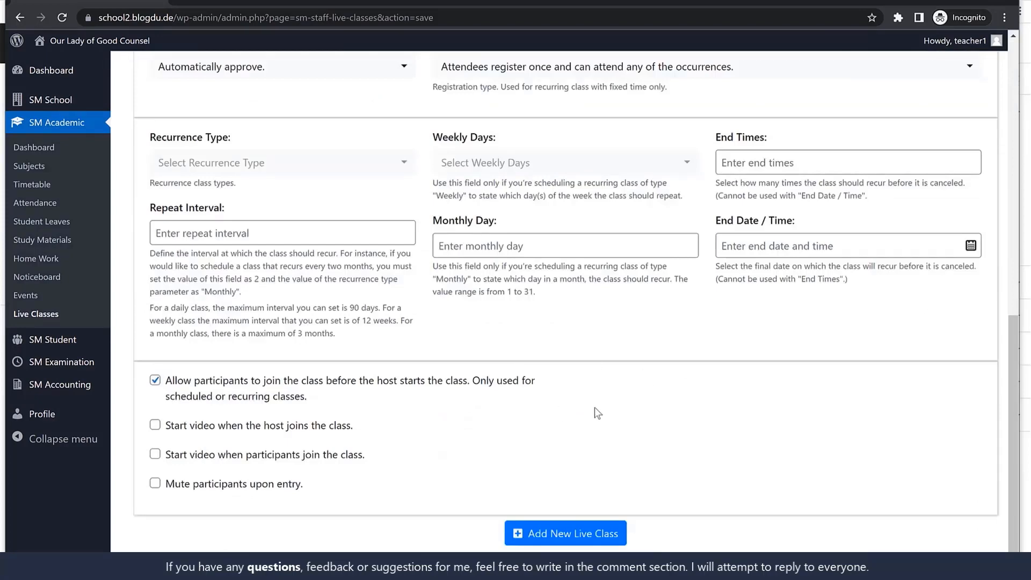
scroll(614, 399, "up", 10)
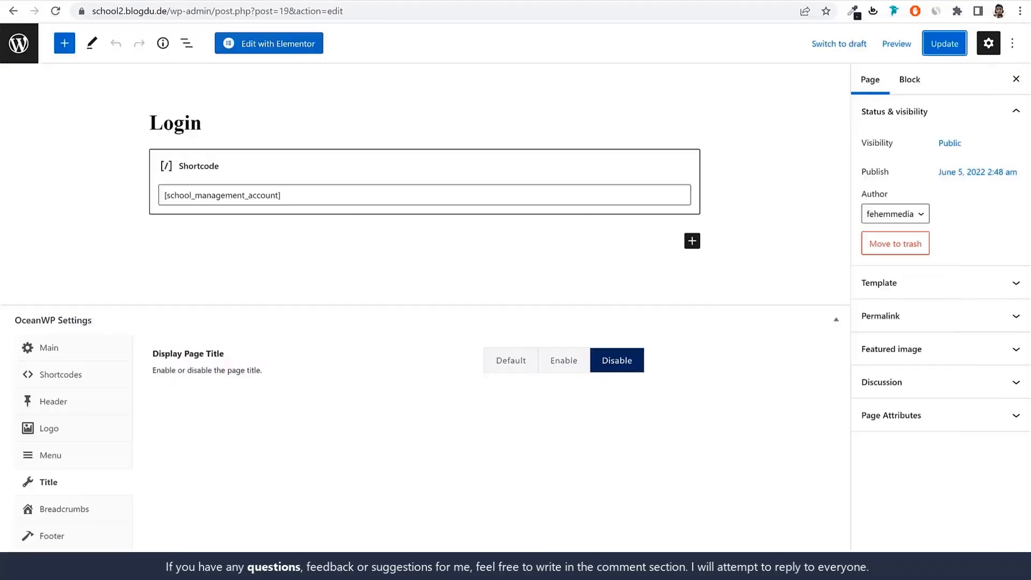
In the administrator's browser window, open the teacher's staff record for editing and examine the Zoom API Keys For Live Classes section
left_click(19, 43)
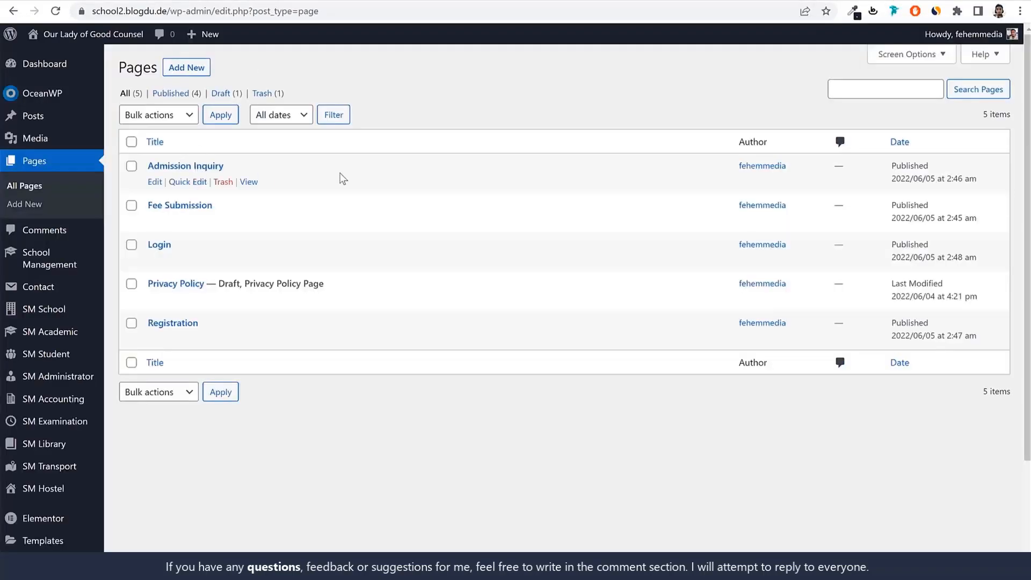
scroll(534, 336, "down", 3)
scroll(534, 335, "up", 1)
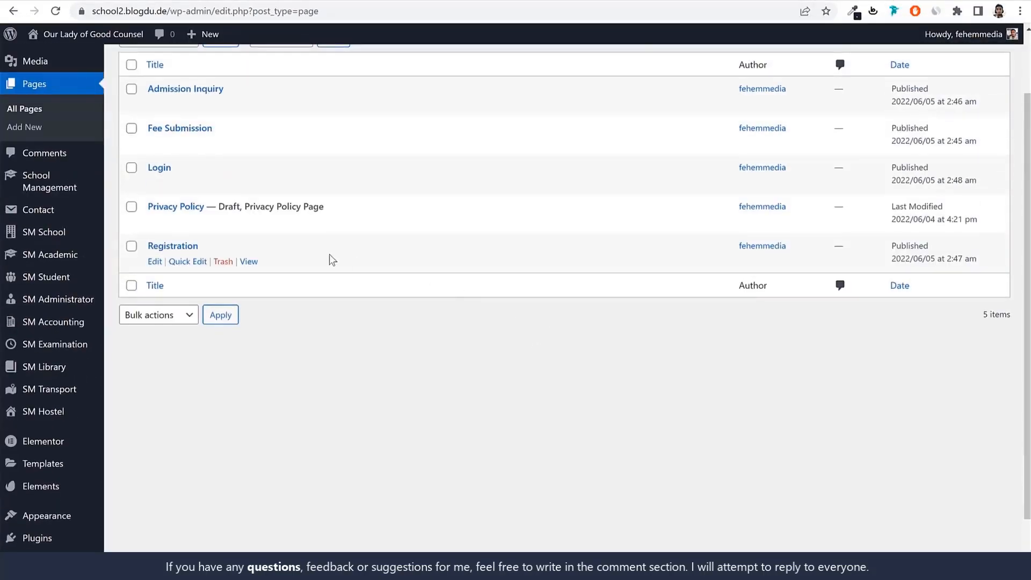
scroll(32, 301, "down", 1)
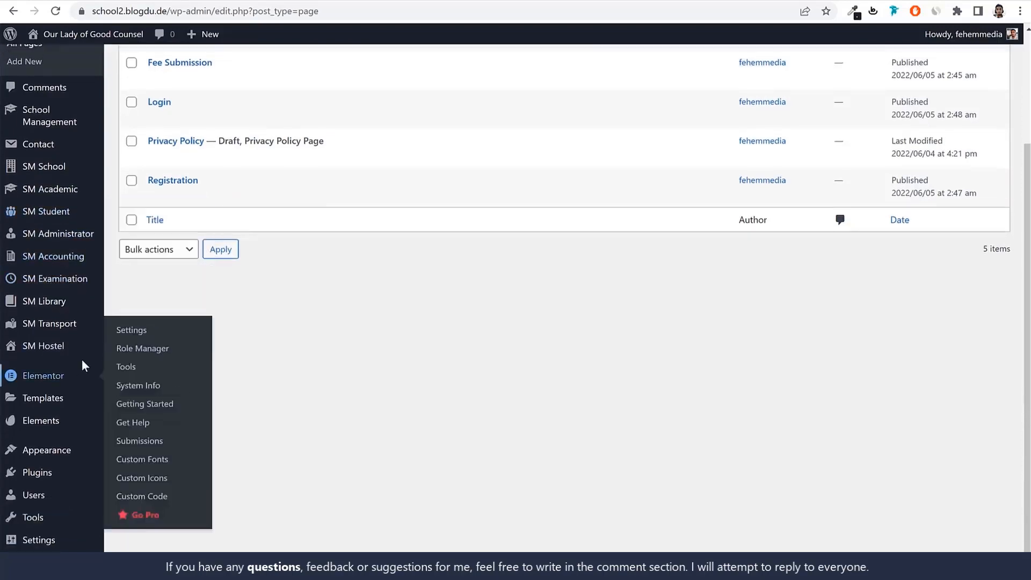
mouse_move(64, 241)
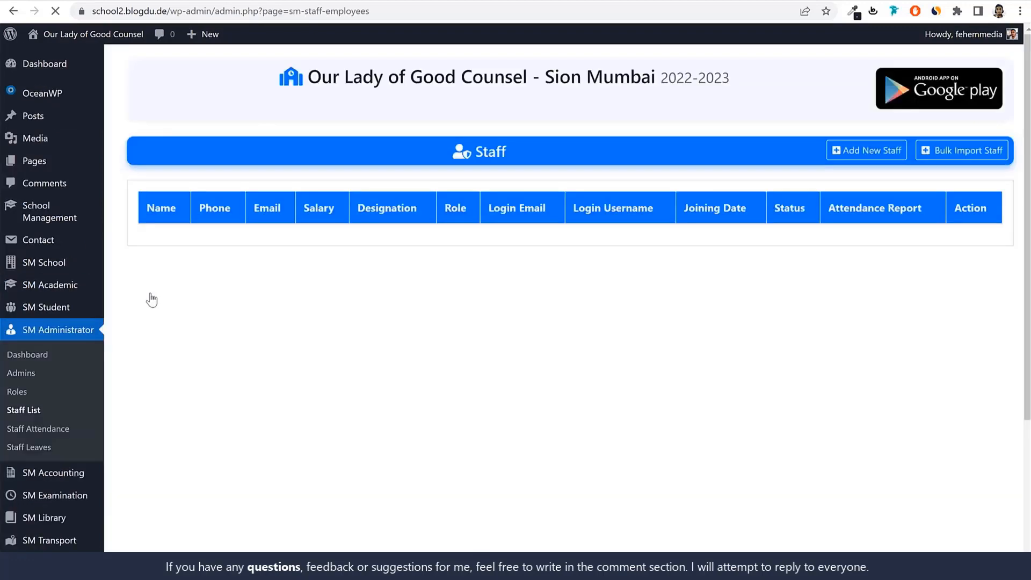
left_click(146, 325)
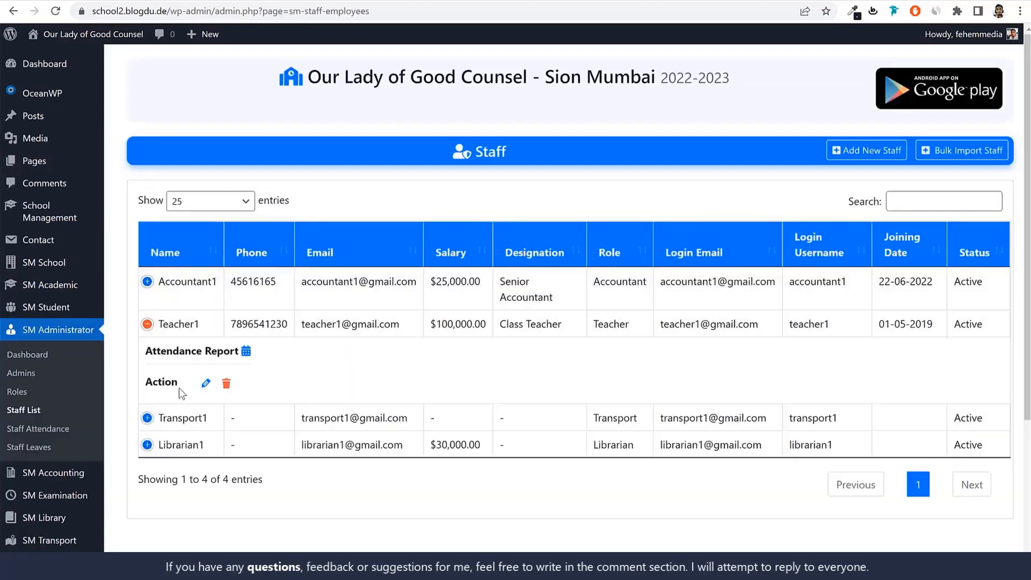
left_click(205, 383)
scroll(470, 452, "down", 15)
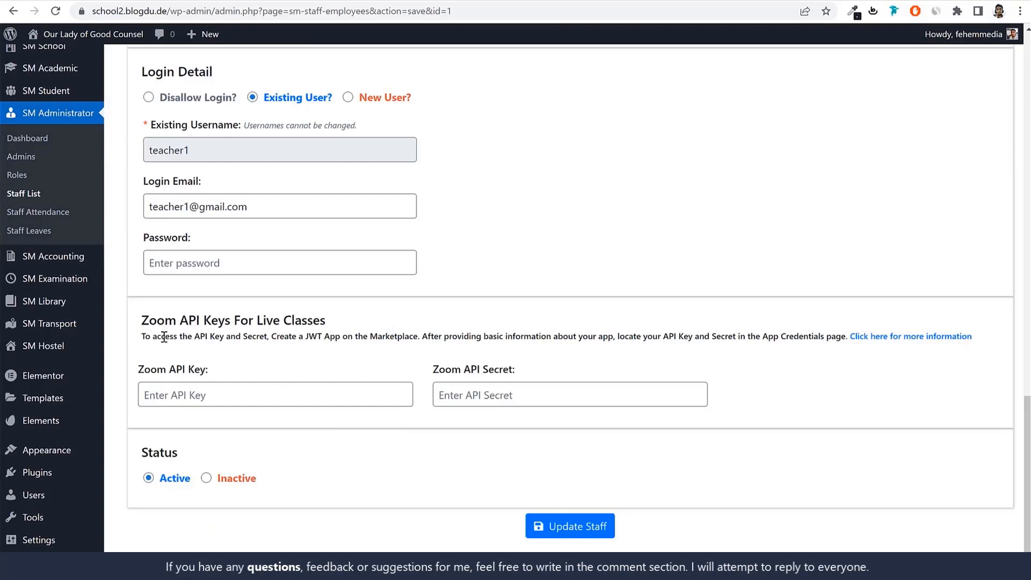
left_click_drag(156, 337, 427, 341)
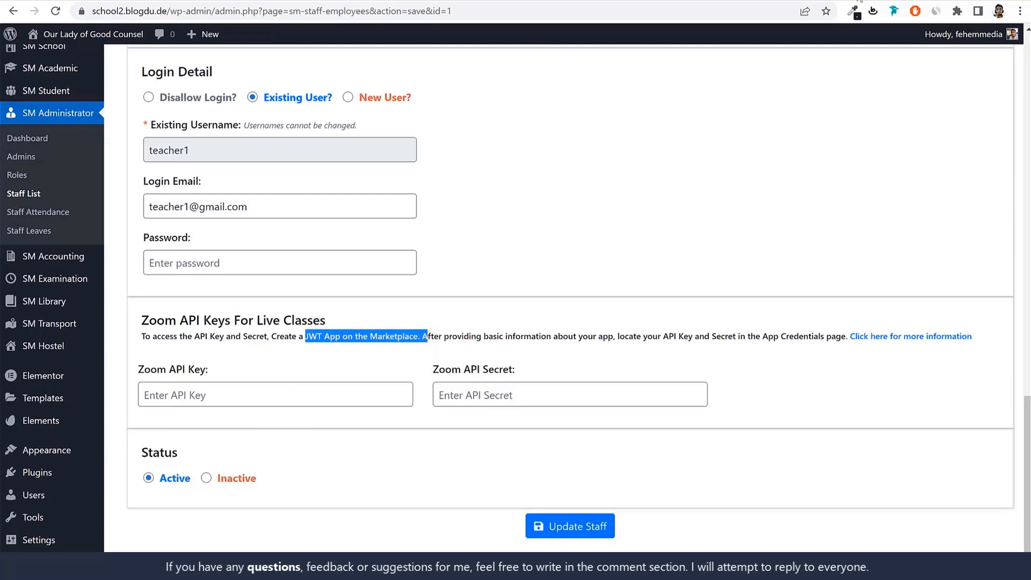
Search the web for "jwt zoom" in a new browser tab and open the JWT With Zoom documentation page
key("ctrl+t")
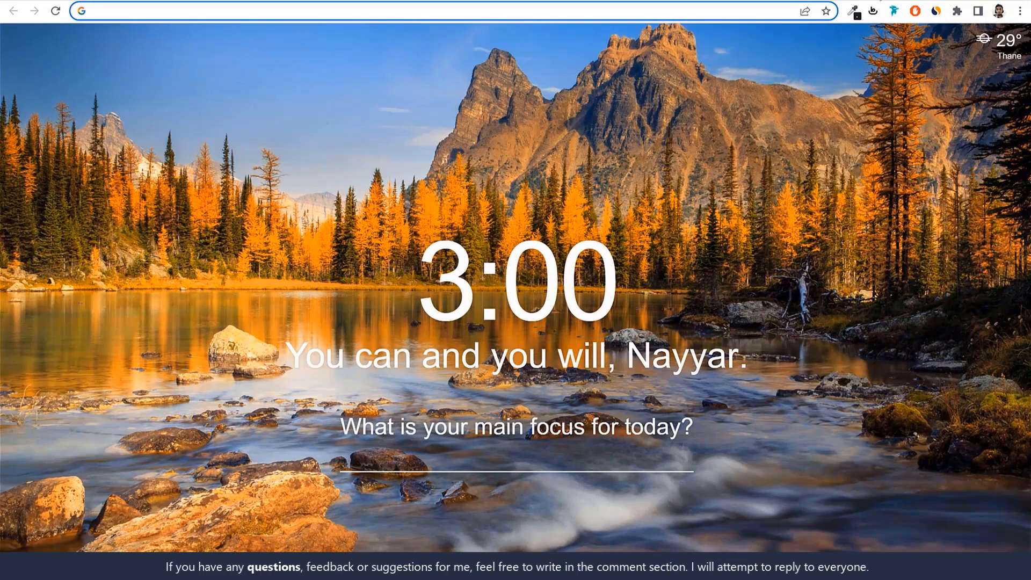
type("jwt")
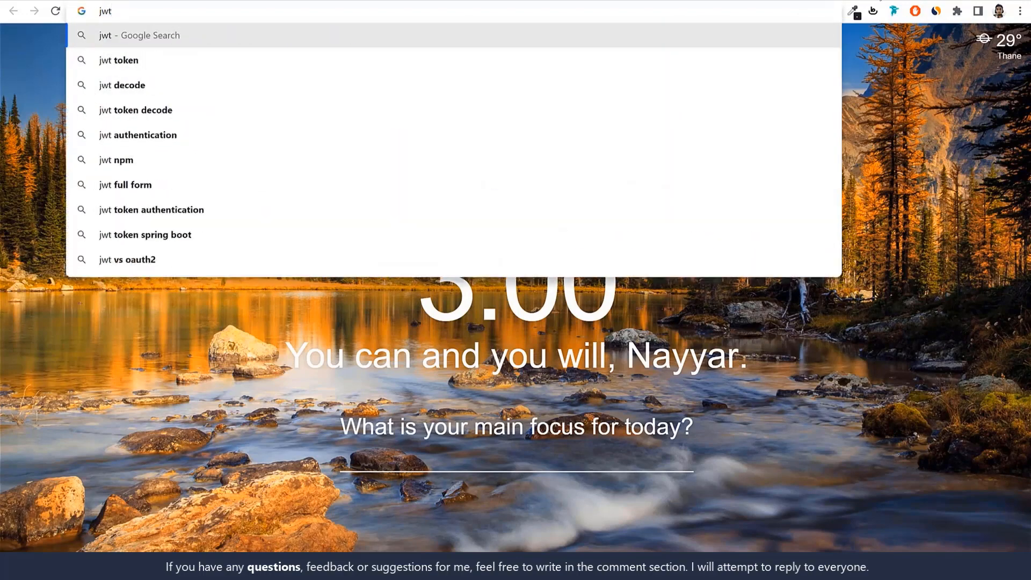
type(" zoo")
key("Return")
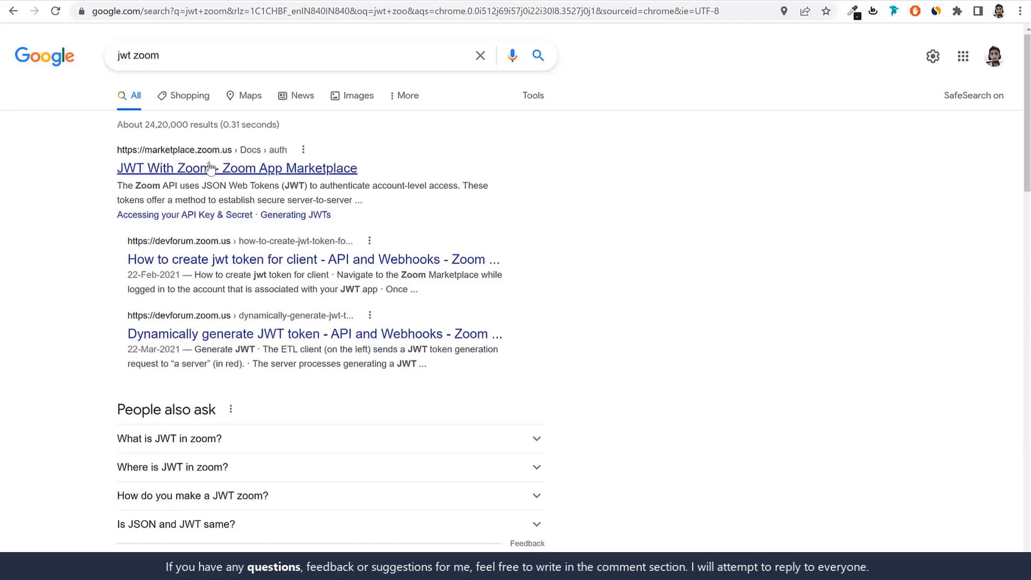
left_click(260, 173)
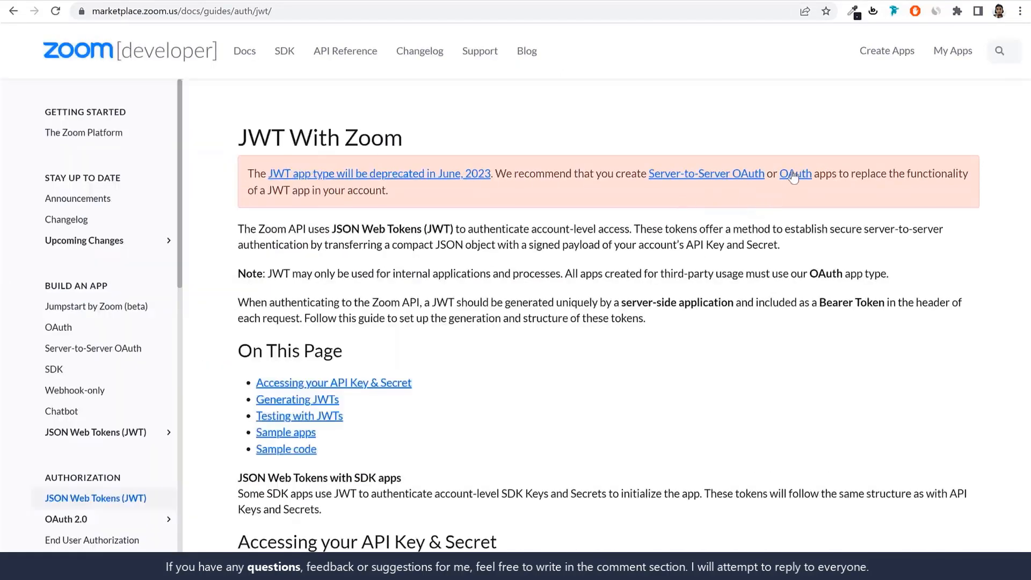
Go to the Zoom App Marketplace and sign in with the saved account credentials
left_click(962, 53)
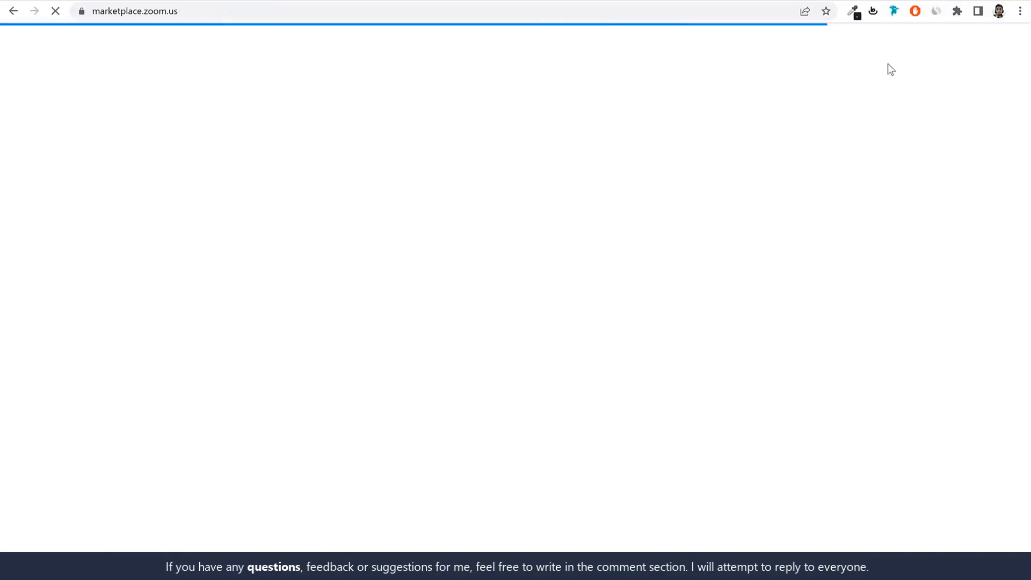
left_click(916, 49)
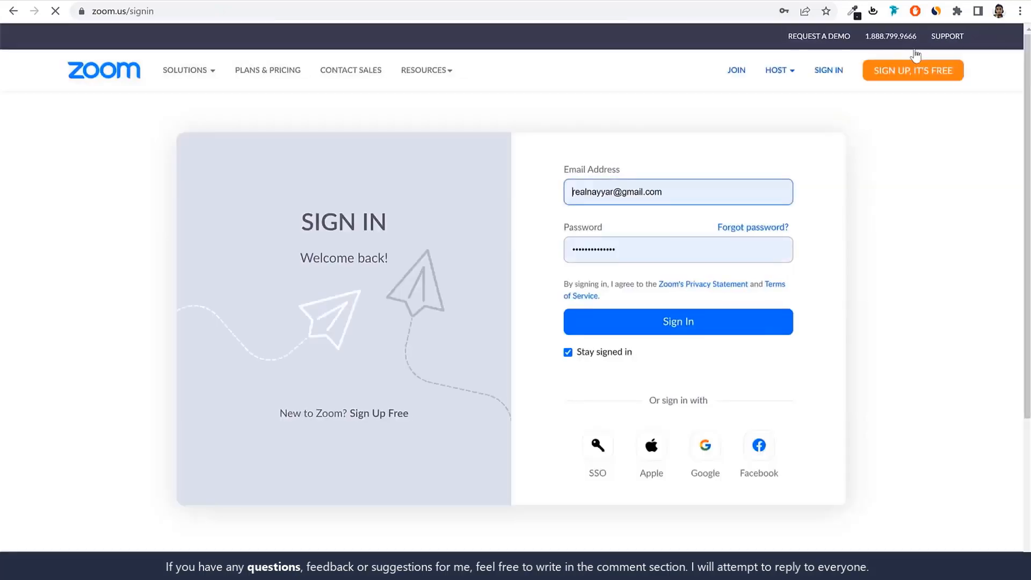
left_click(675, 322)
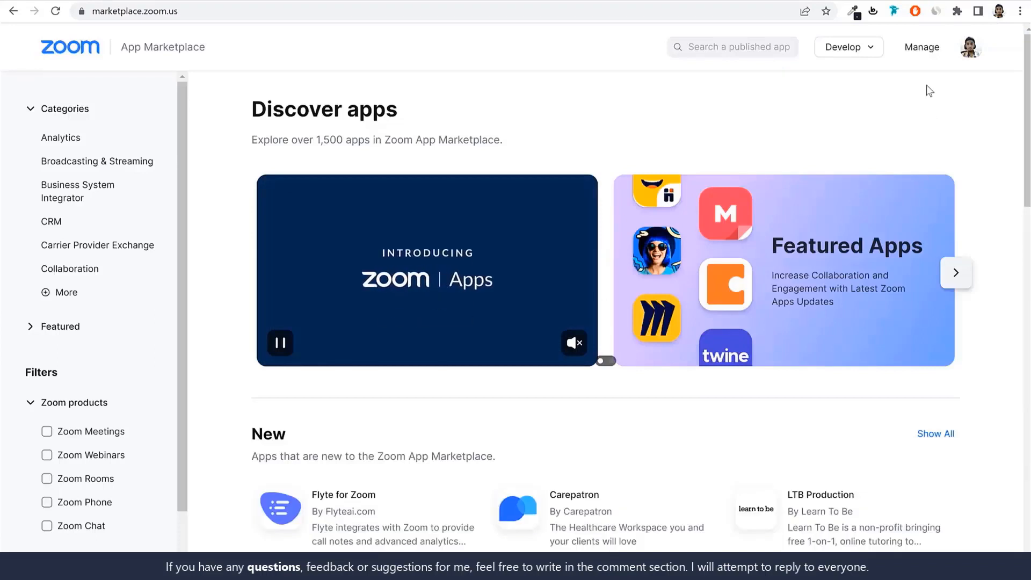
Open the marketplace's Build App page and review the available app types
left_click(863, 58)
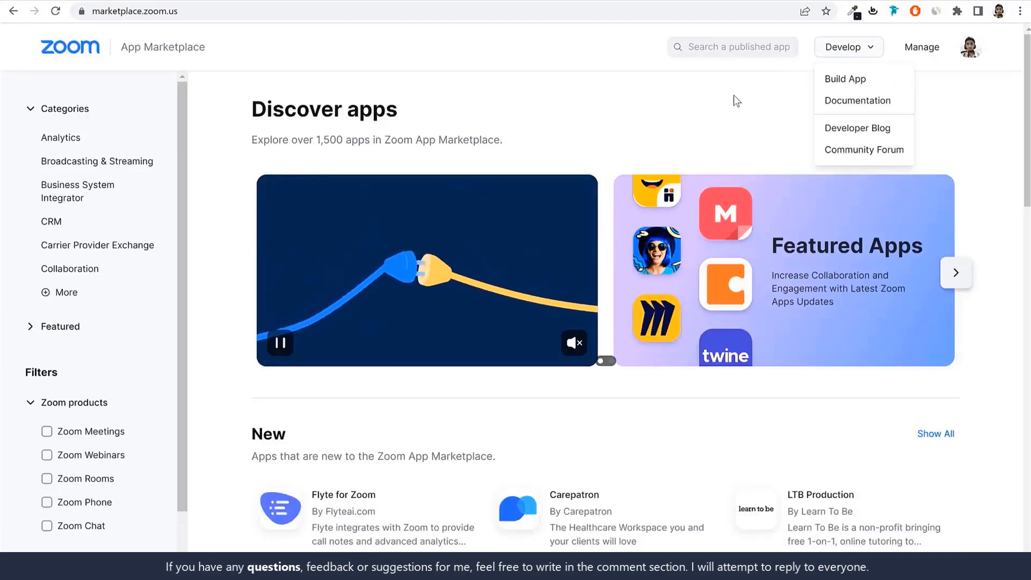
mouse_move(838, 55)
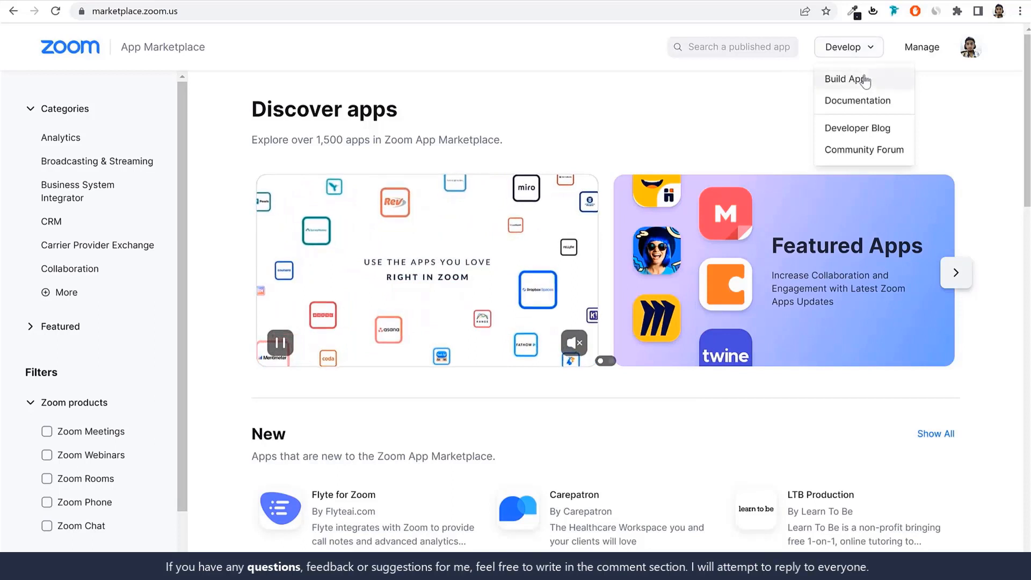
left_click(843, 85)
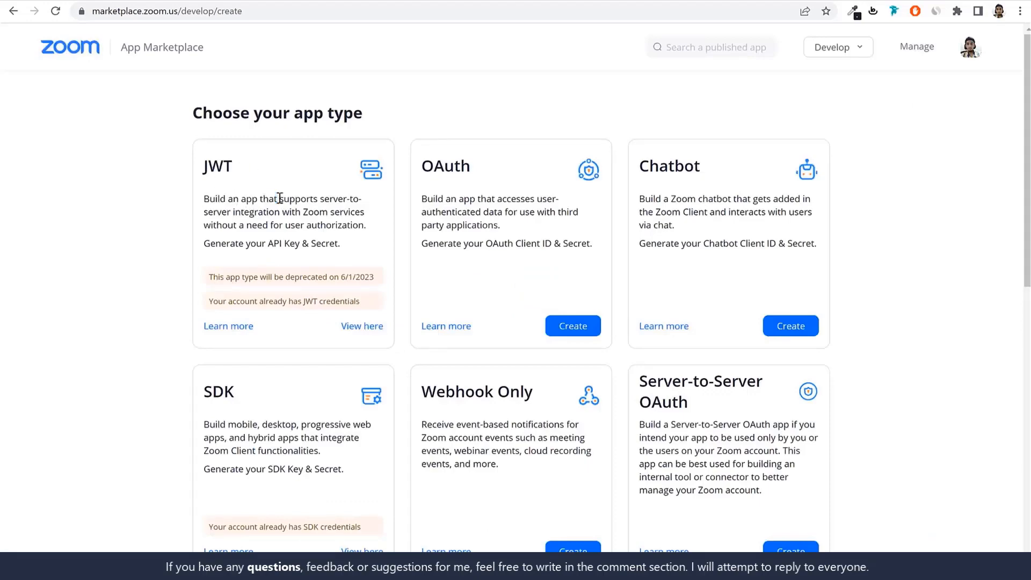
scroll(352, 428, "down", 3)
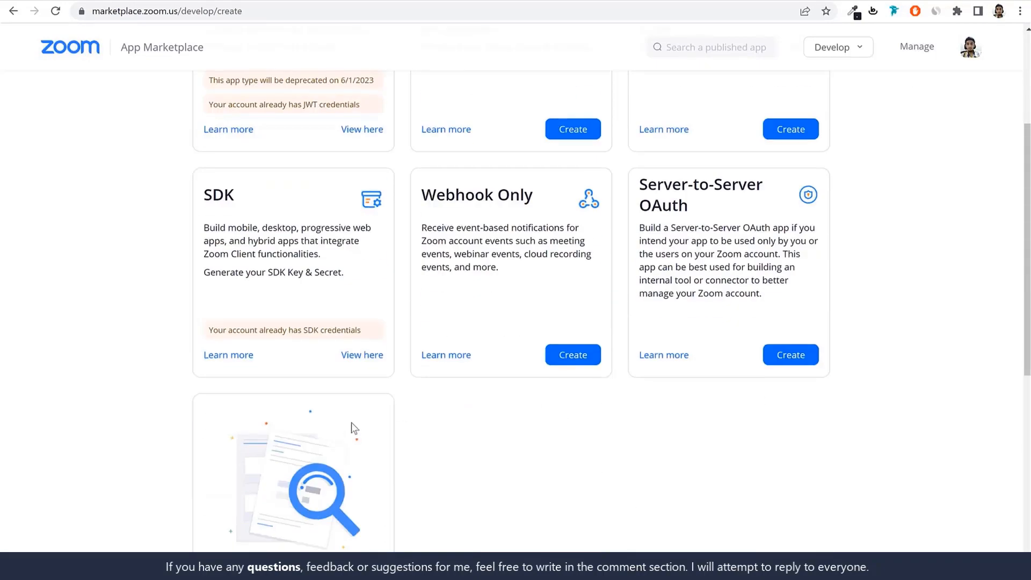
scroll(357, 428, "down", 2)
scroll(360, 432, "up", 5)
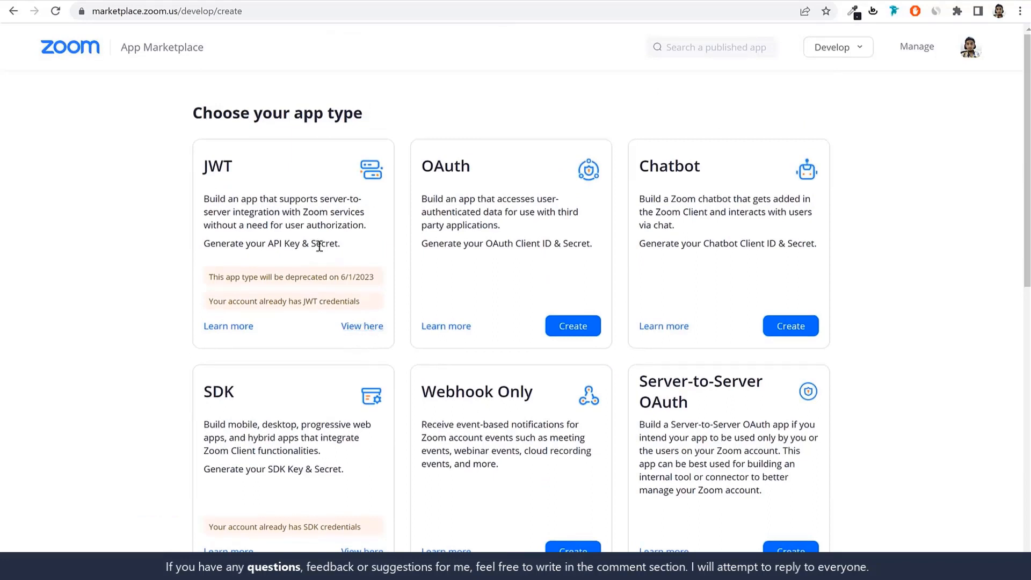
Open the account's existing JWT app to view its app credentials
left_click_drag(340, 326, 384, 344)
left_click(385, 345)
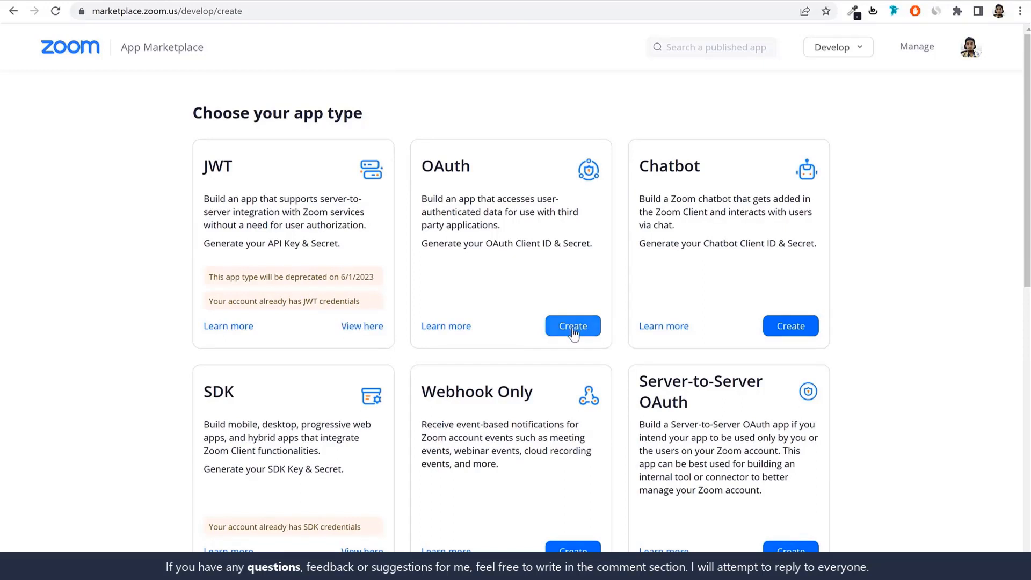
left_click(360, 327)
scroll(369, 328, "down", 1)
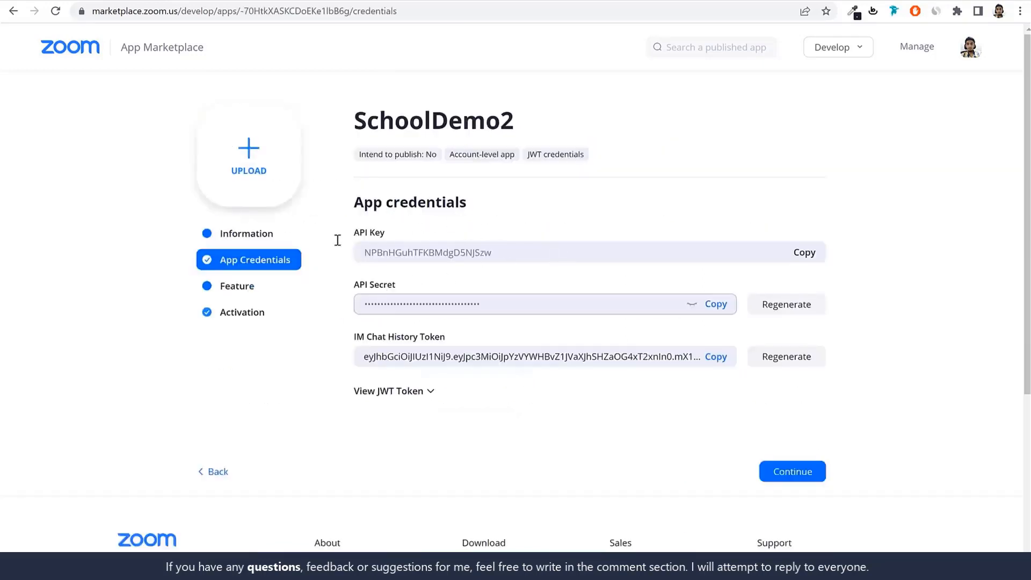
Examine the SchoolDemo2 app's basic information, developer contact fields and optional links
left_click(269, 234)
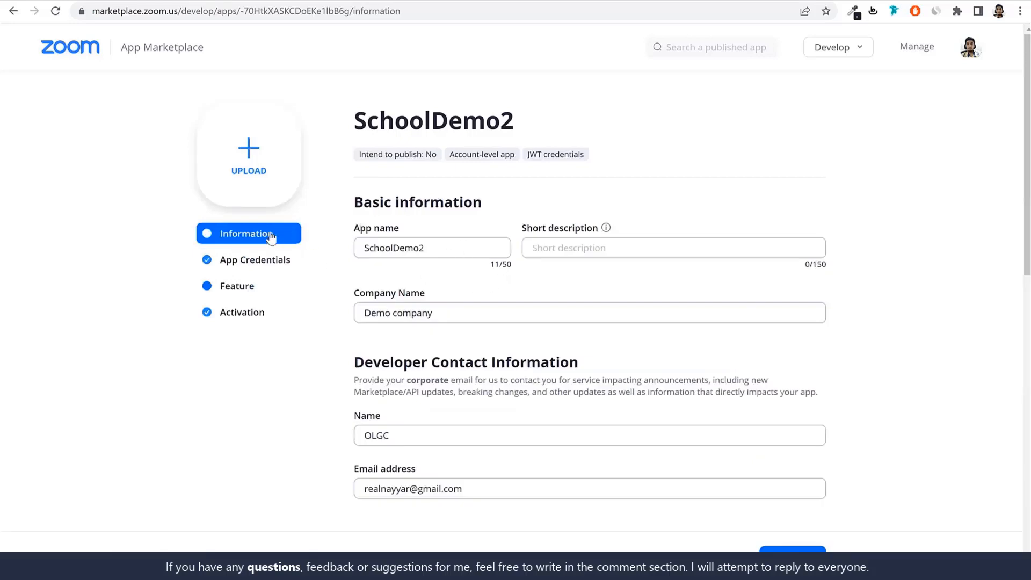
double_click(356, 249)
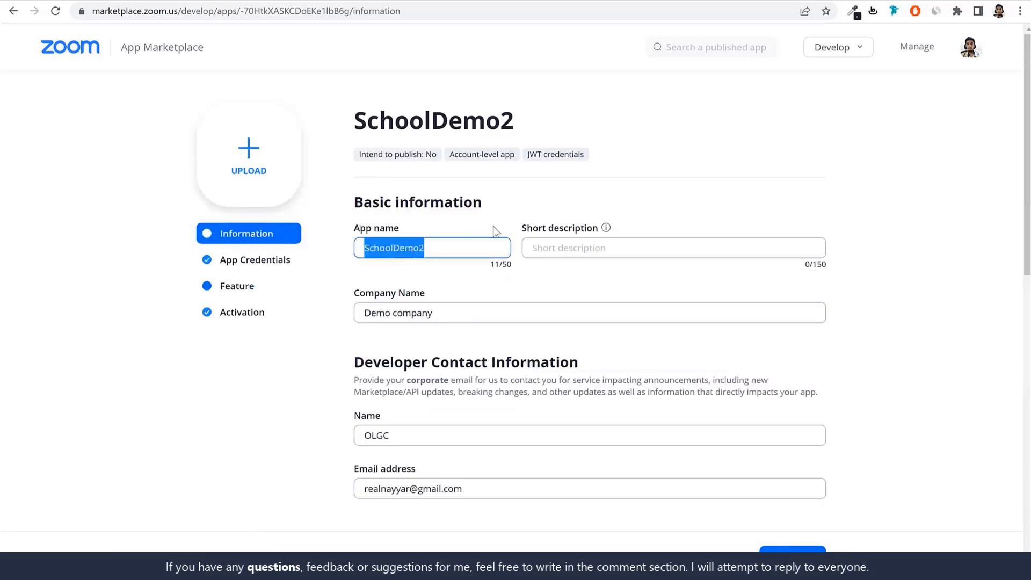
left_click_drag(442, 311, 340, 318)
scroll(453, 328, "down", 2)
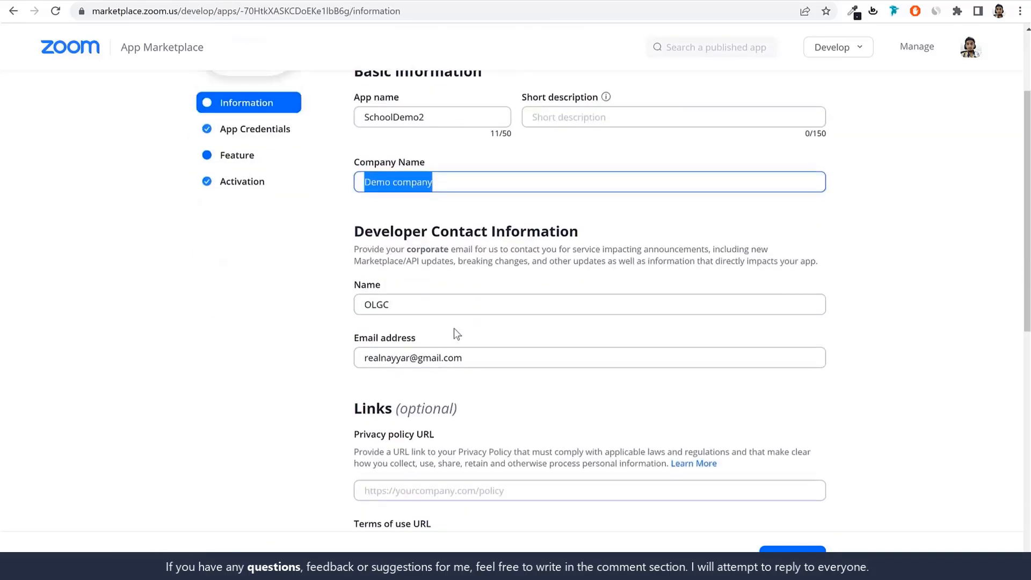
left_click_drag(404, 304, 328, 305)
scroll(417, 306, "down", 2)
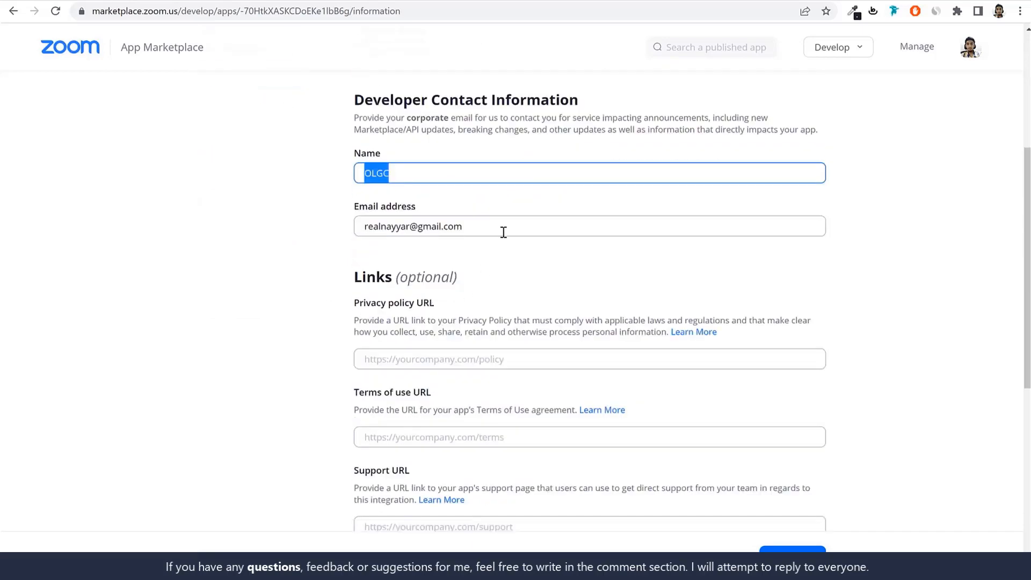
left_click_drag(502, 230, 363, 226)
scroll(444, 336, "down", 1)
scroll(443, 336, "down", 1)
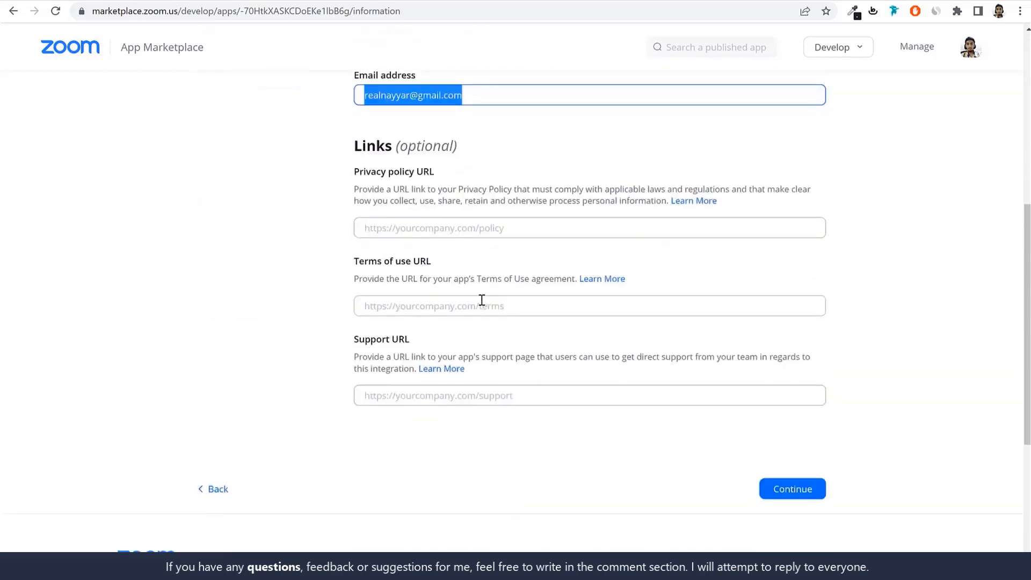
scroll(485, 325, "up", 5)
Copy the API key from the SchoolDemo2 app credentials and paste it into the teacher's Zoom API Key field
left_click(244, 195)
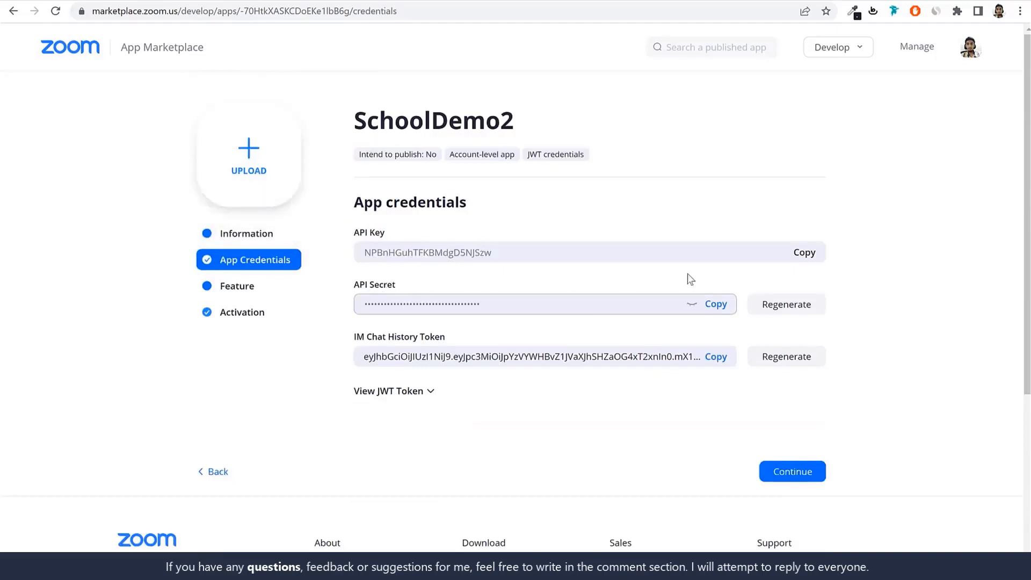
left_click(806, 255)
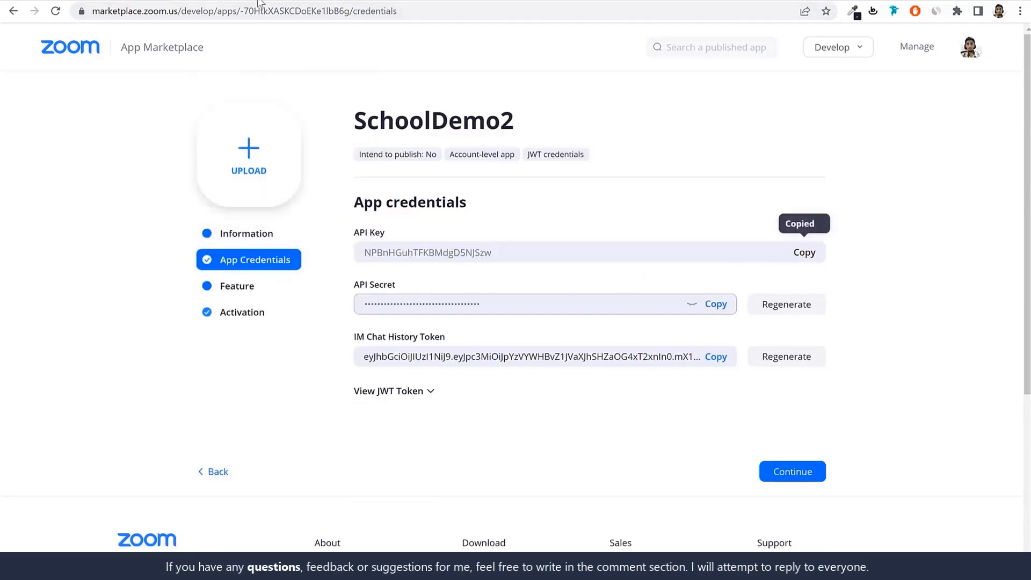
left_click(242, 1)
left_click(314, 386)
key("ctrl+v")
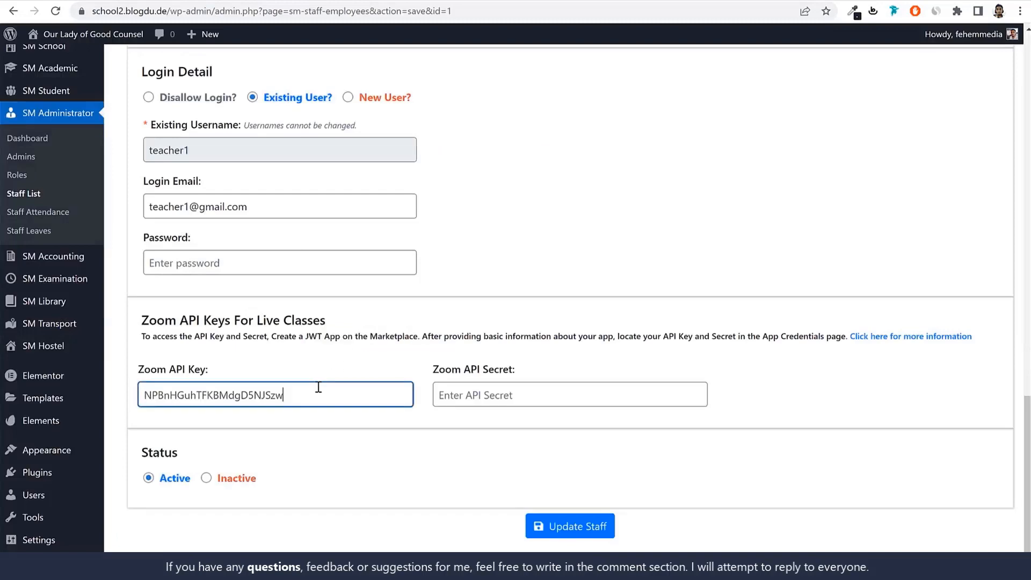
Copy the app's API secret into the teacher's Zoom API Secret field and update the staff record
left_click(244, 1)
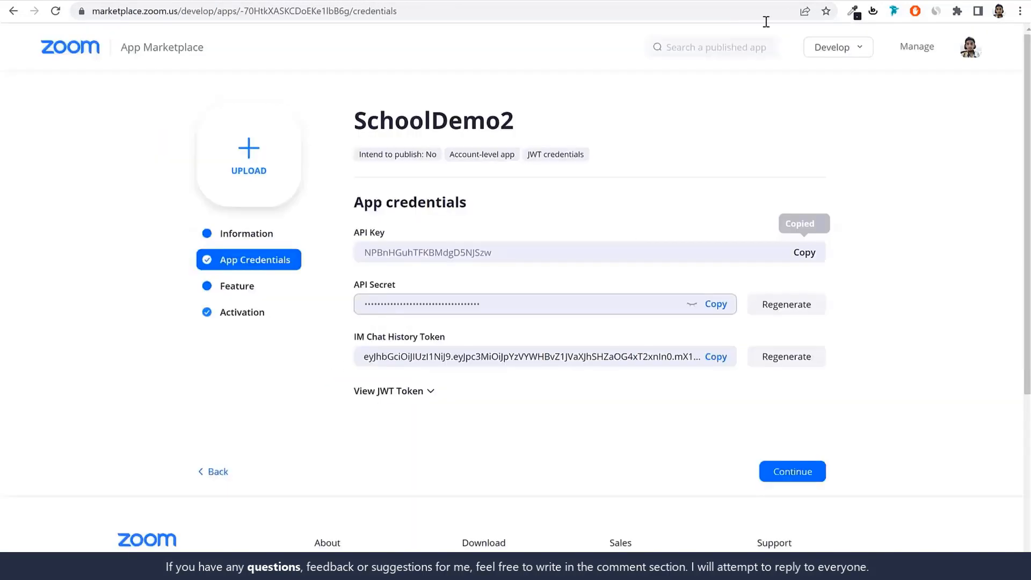
left_click(715, 304)
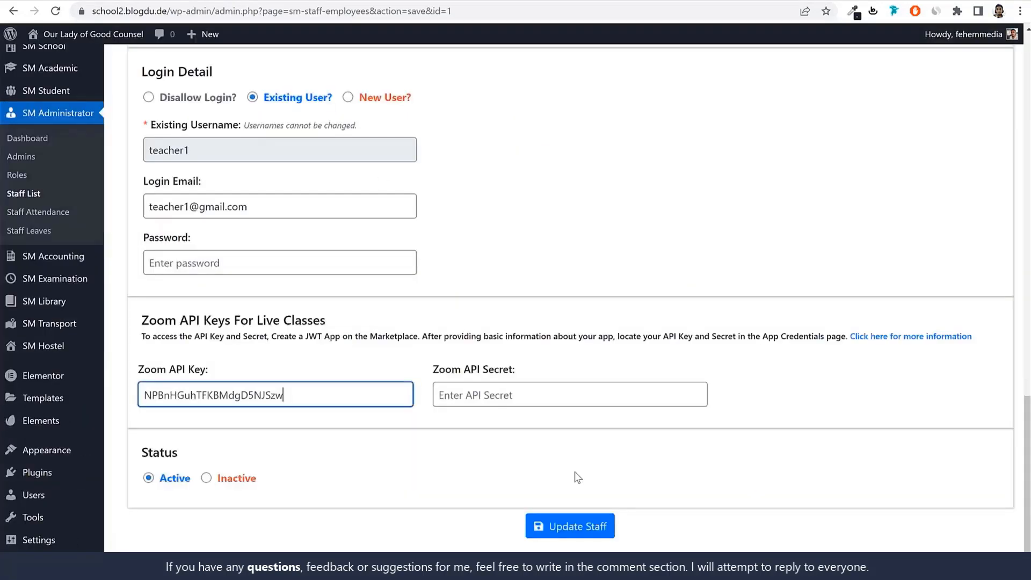
left_click(525, 389)
key("ctrl+v")
left_click(606, 527)
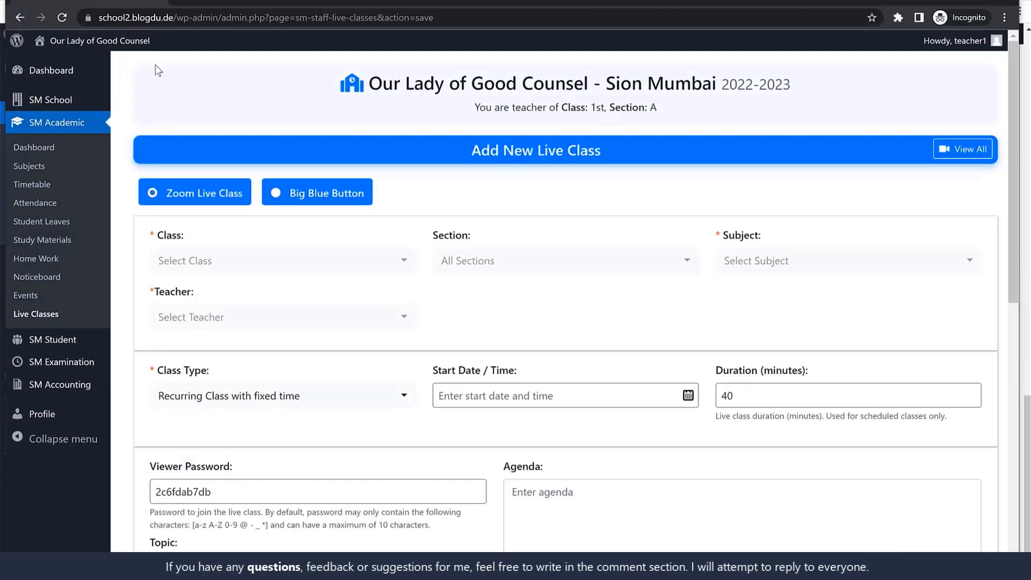
In the teacher's window, set the new live class to class 1st, section A, subject English and teacher Teacher1
left_click(69, 21)
left_click(280, 261)
left_click(225, 347)
left_click(483, 261)
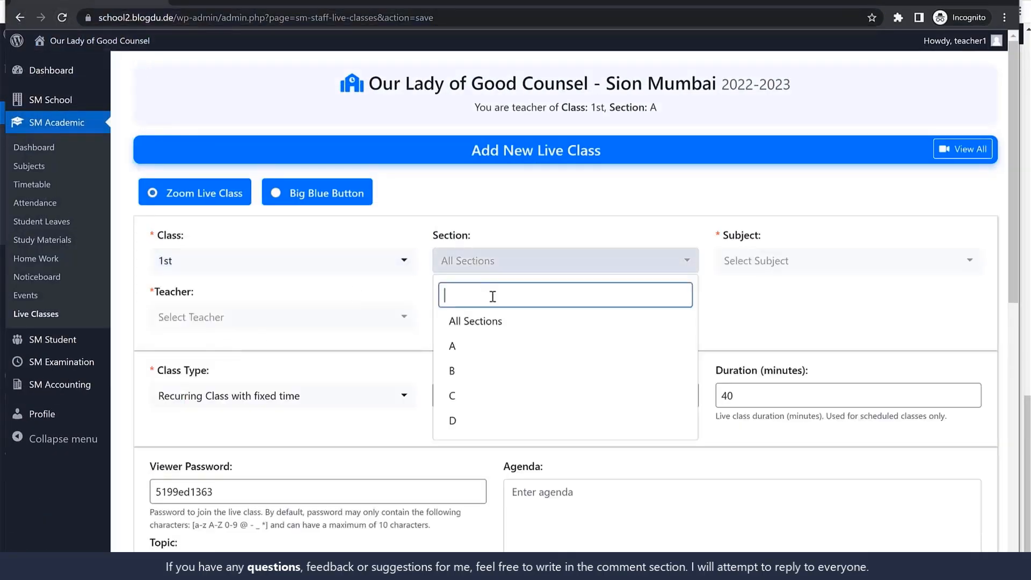
left_click(487, 349)
left_click(785, 268)
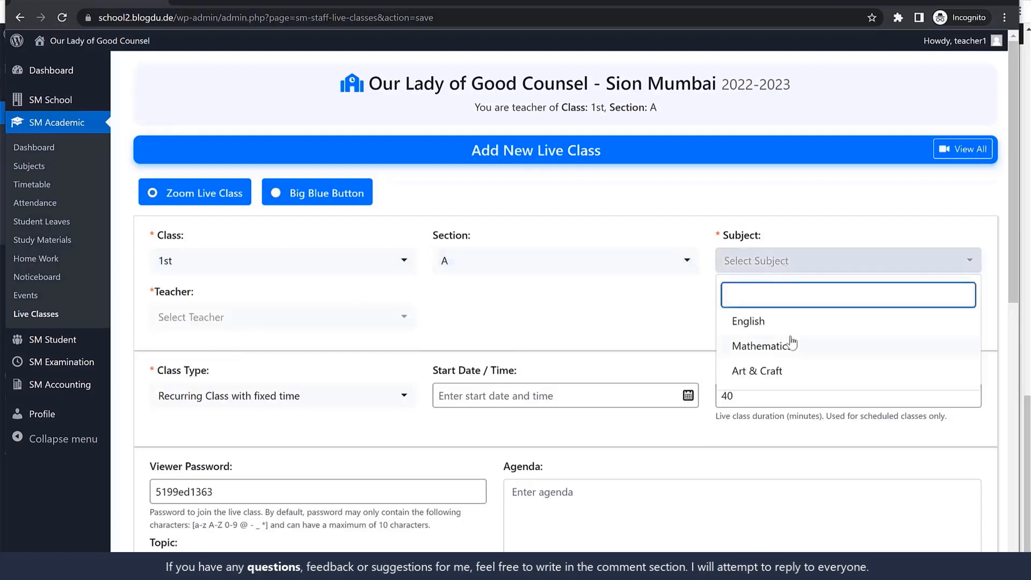
left_click(748, 323)
left_click(248, 317)
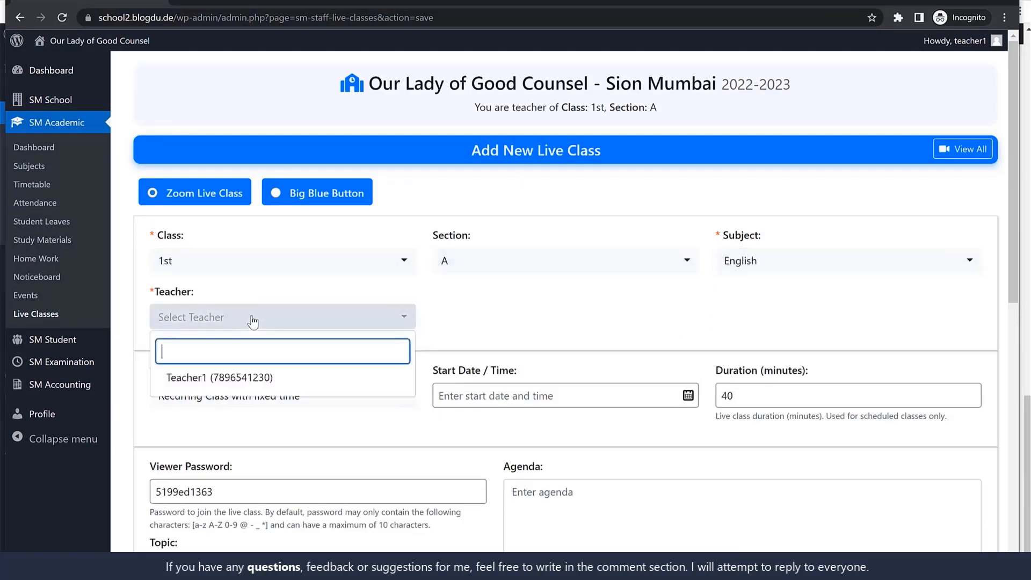
left_click(225, 391)
left_click(241, 322)
left_click(225, 377)
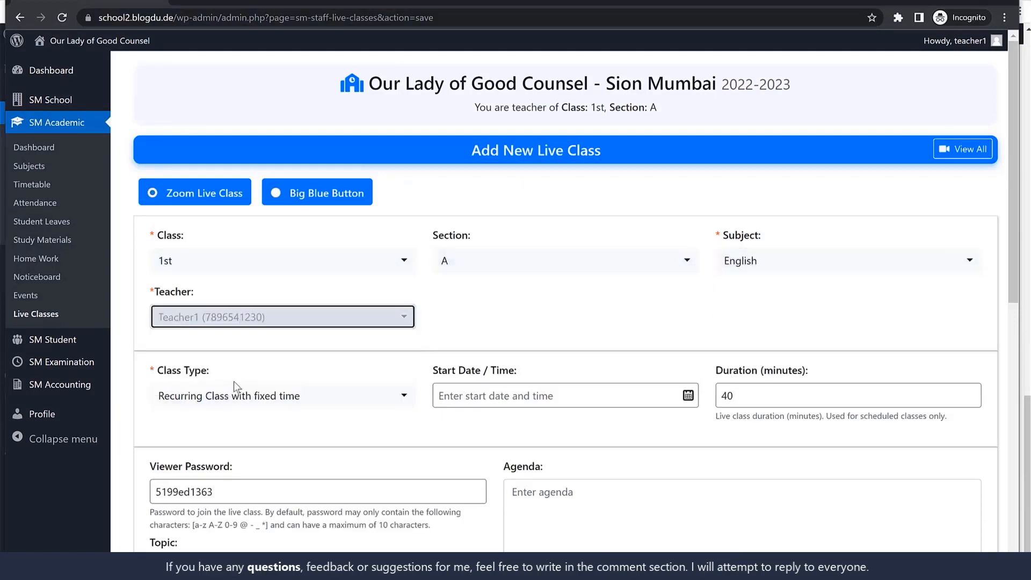
scroll(575, 328, "down", 2)
left_click(237, 275)
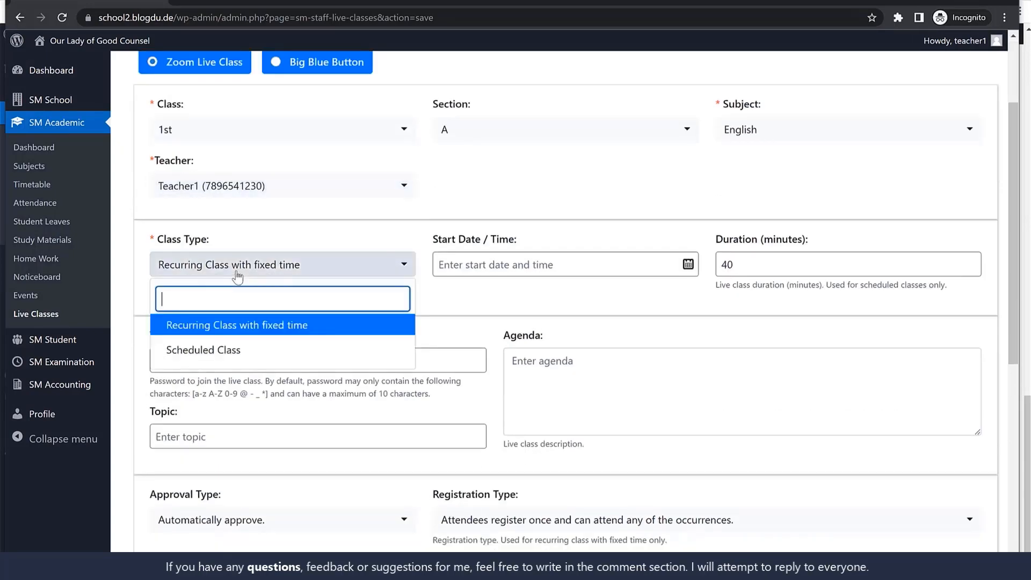
left_click(242, 360)
left_click(491, 265)
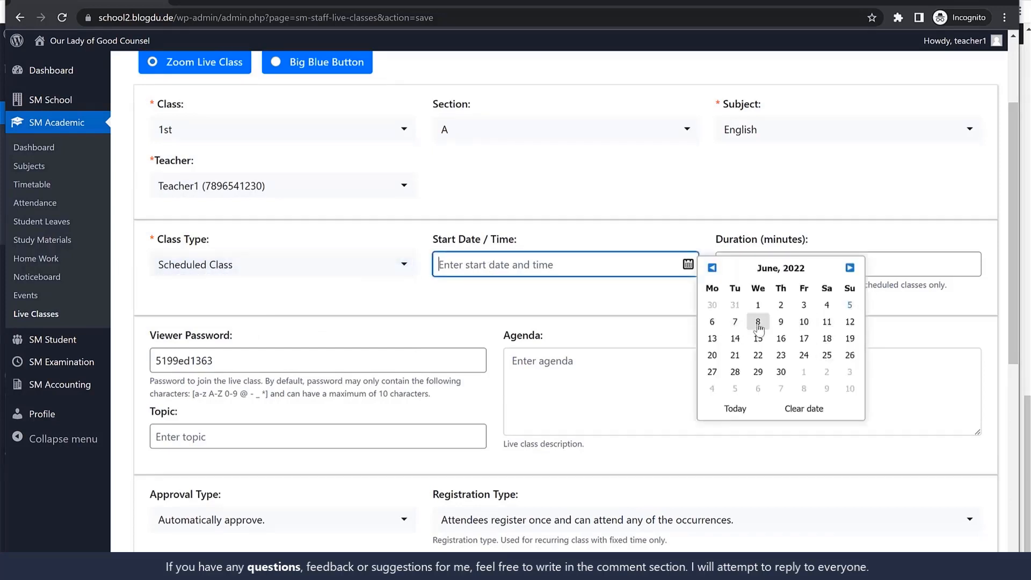
left_click(736, 321)
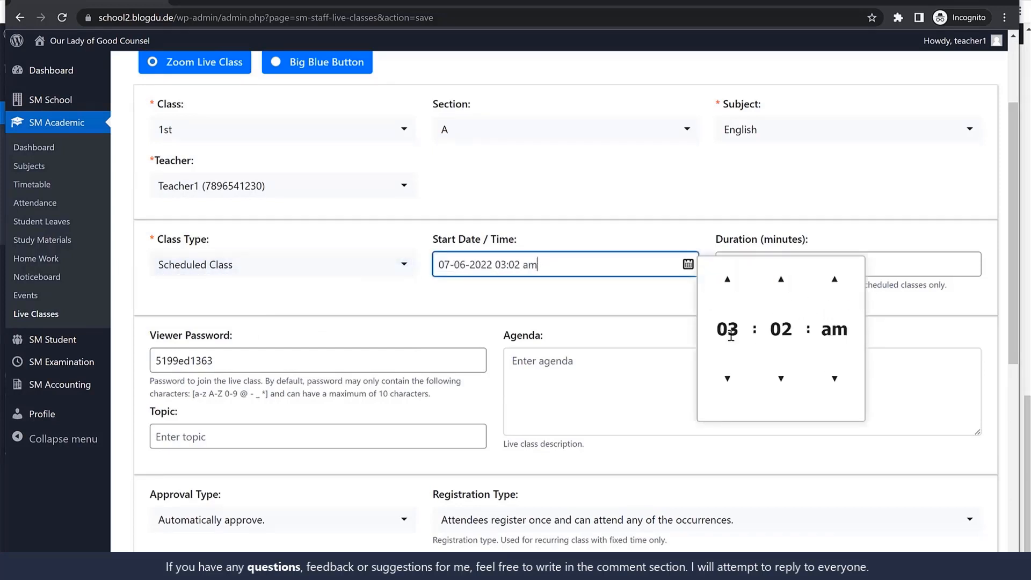
left_click_drag(500, 267, 504, 268)
left_click(919, 185)
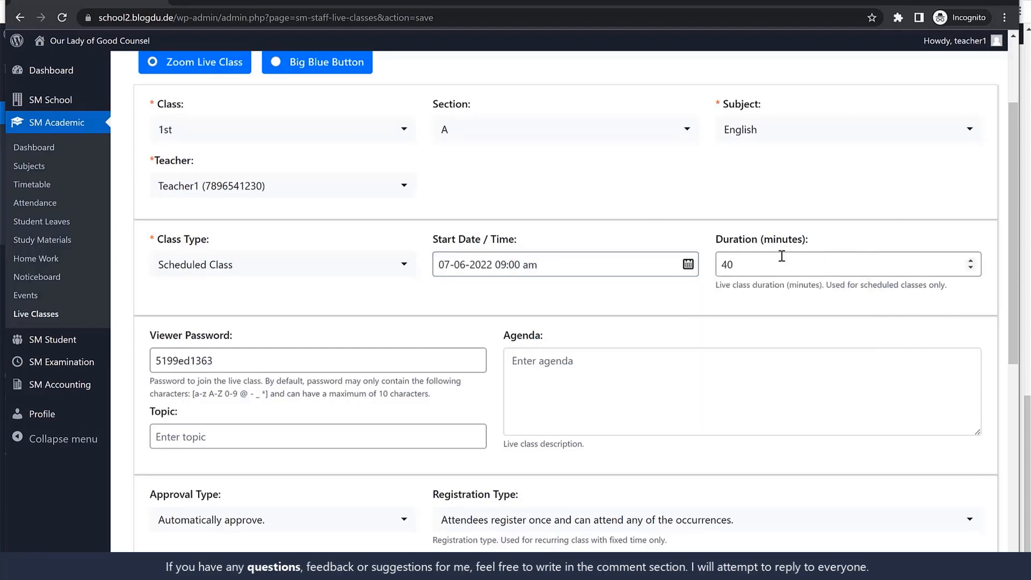
Set the live class duration to 30 minutes and check the viewer password
left_click_drag(772, 261, 688, 273)
type("30")
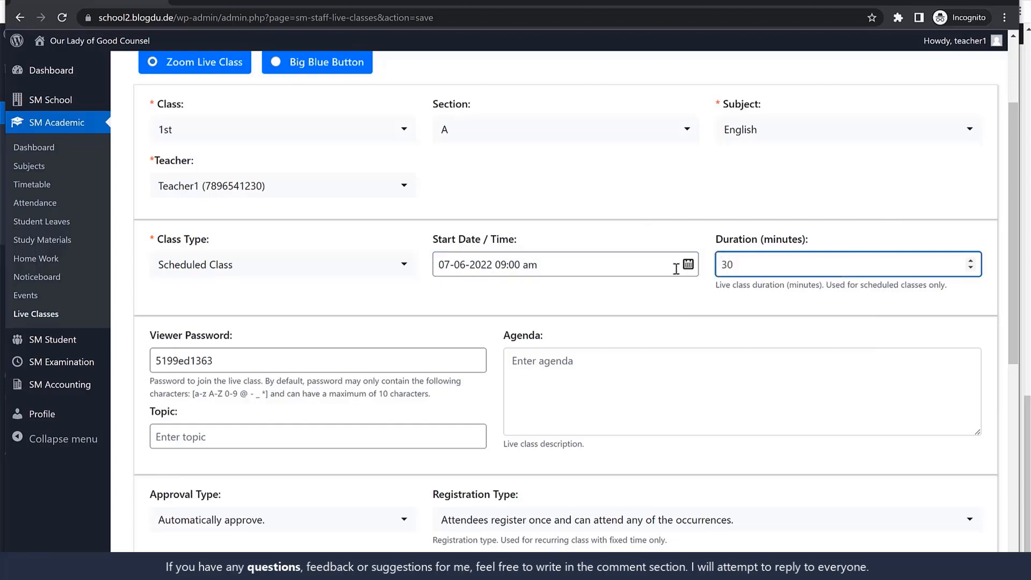
left_click_drag(214, 360, 153, 360)
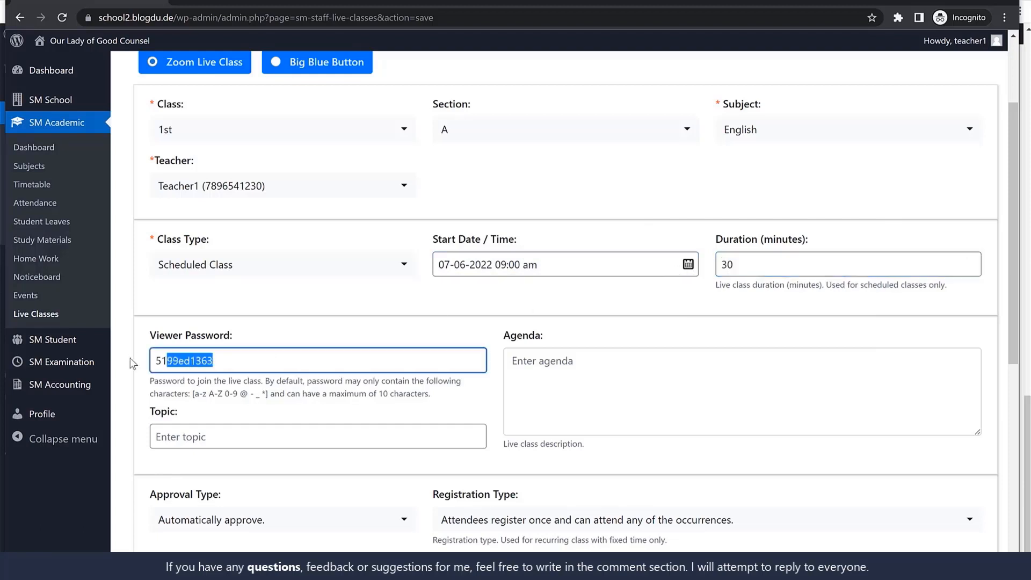
Replace the live class's viewer password and enter Eng Lecture as the topic
scroll(251, 350, "down", 1)
type("123456789")
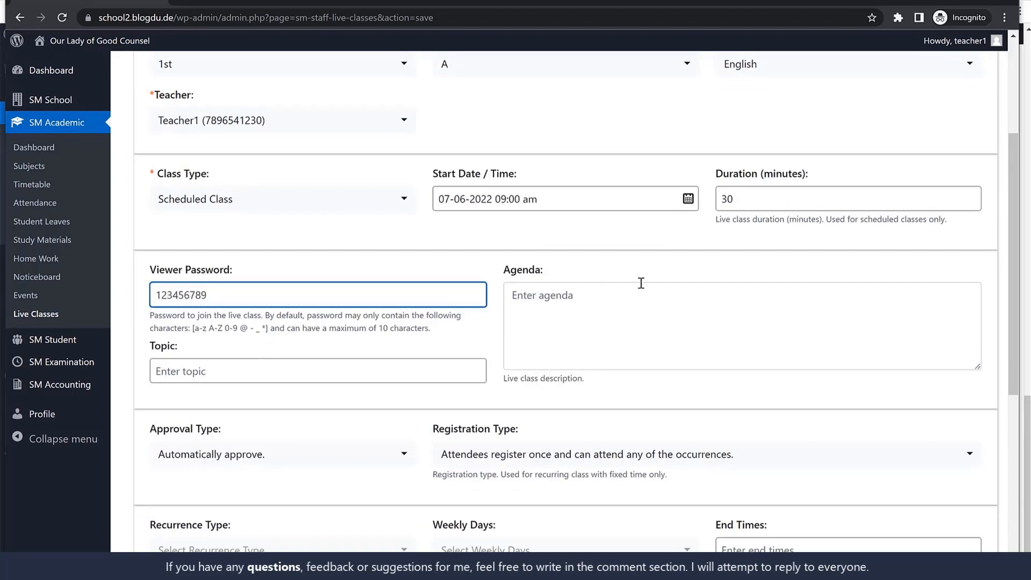
scroll(641, 283, "down", 1)
left_click(570, 232)
left_click(338, 304)
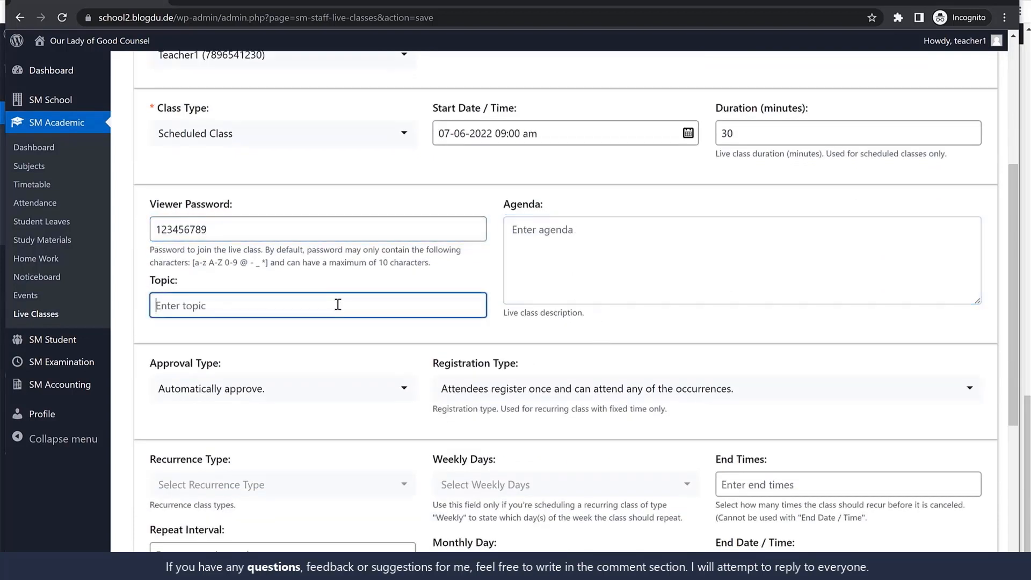
type("Eng Lecture")
Review the approval type and choose the registration type where attendees register once and can attend any of the occurrences
scroll(355, 322, "down", 2)
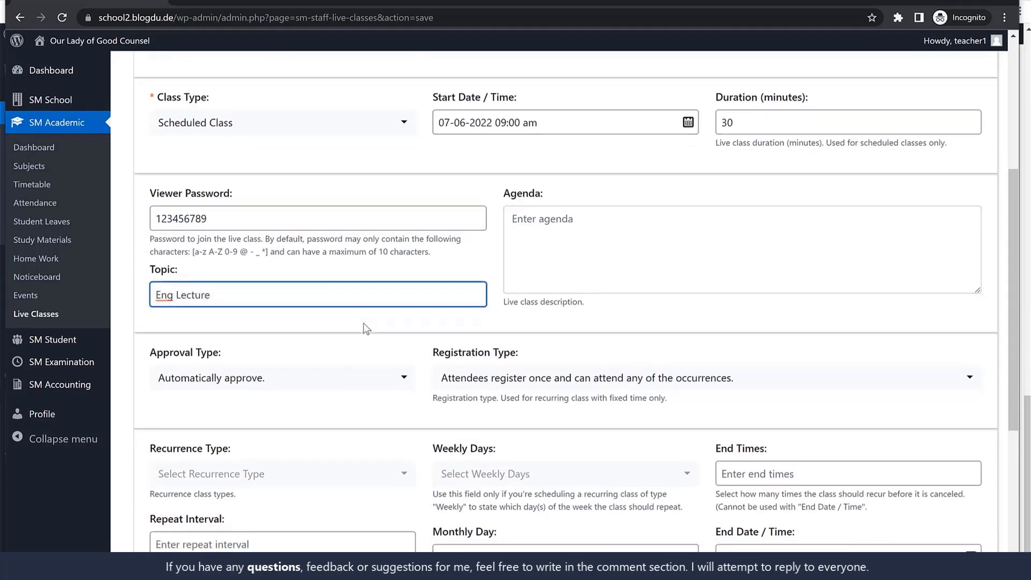
left_click_drag(171, 232, 257, 265)
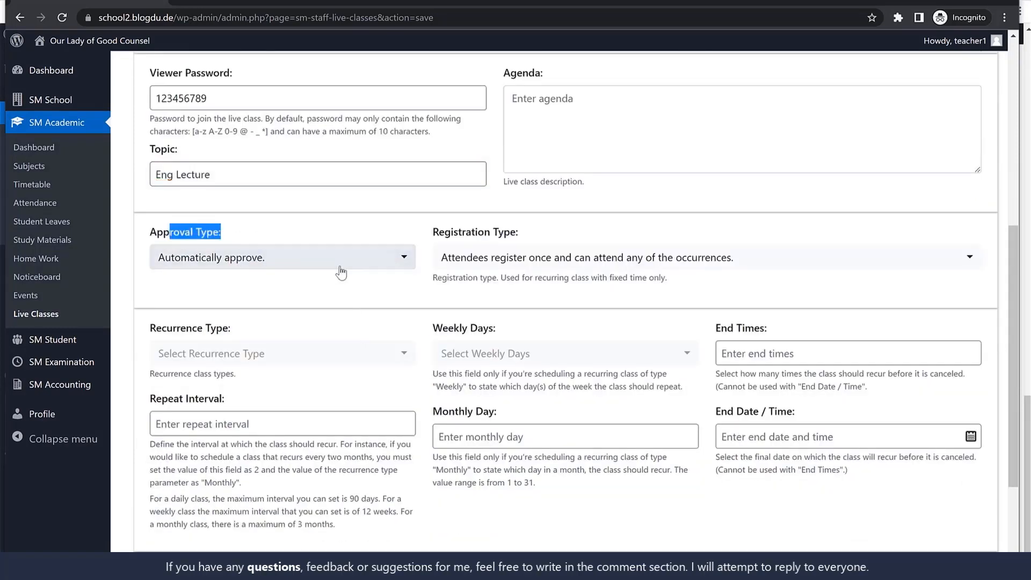
scroll(523, 210, "down", 1)
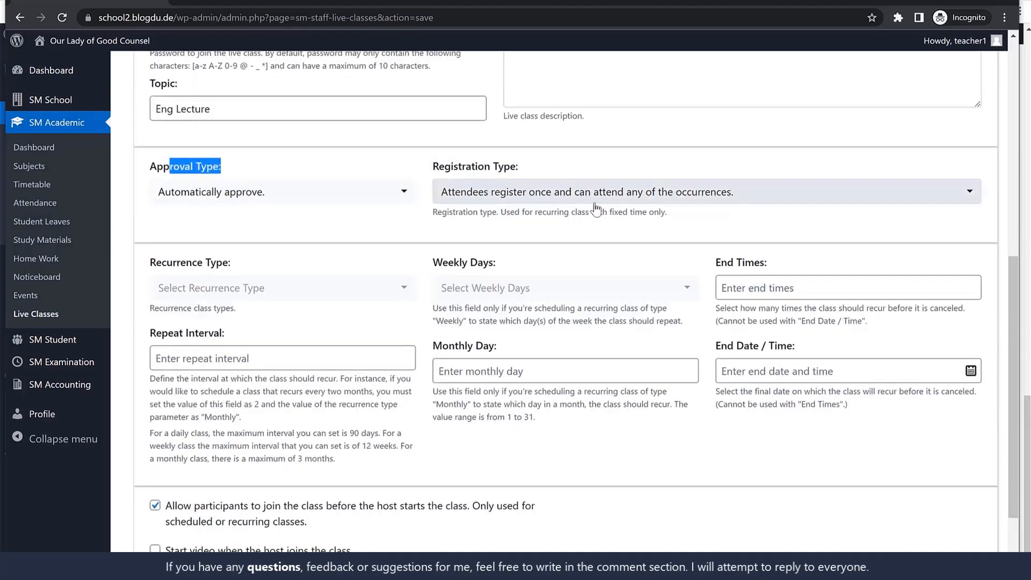
left_click(661, 204)
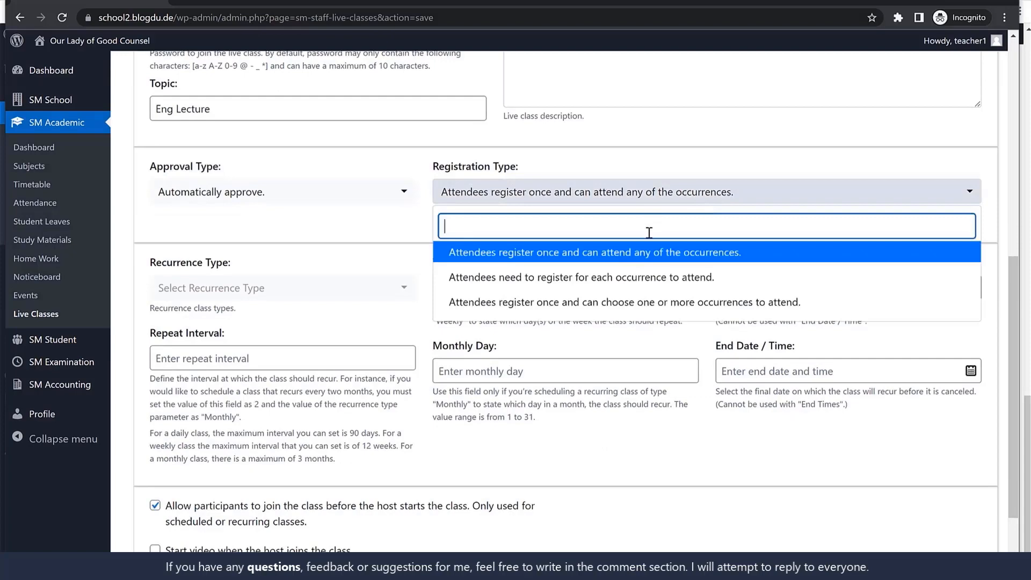
left_click(591, 256)
left_click(356, 225)
scroll(561, 240, "down", 1)
Set the recurrence type to Daily and add the new live class
scroll(561, 240, "down", 2)
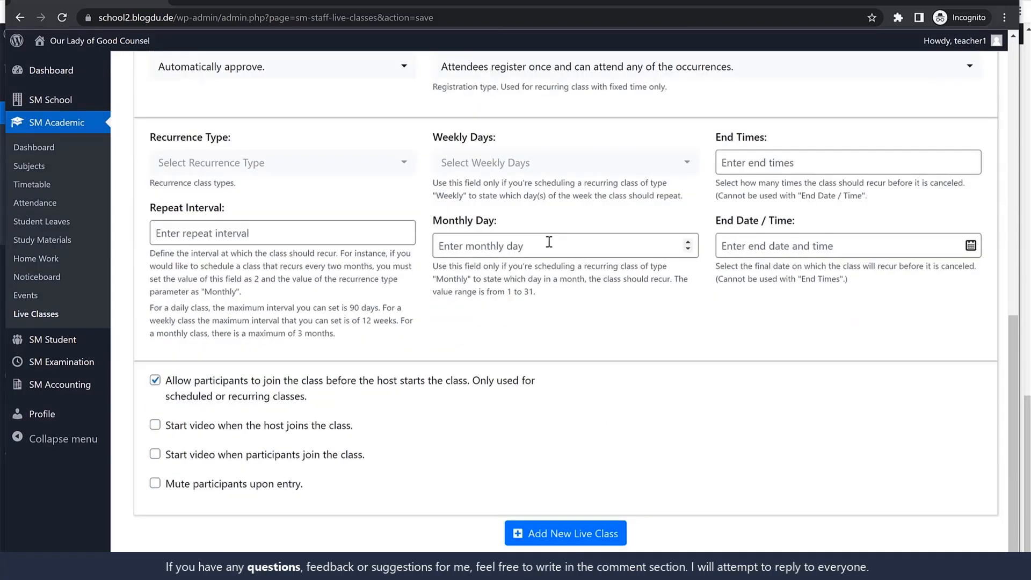
left_click(279, 171)
left_click(279, 171)
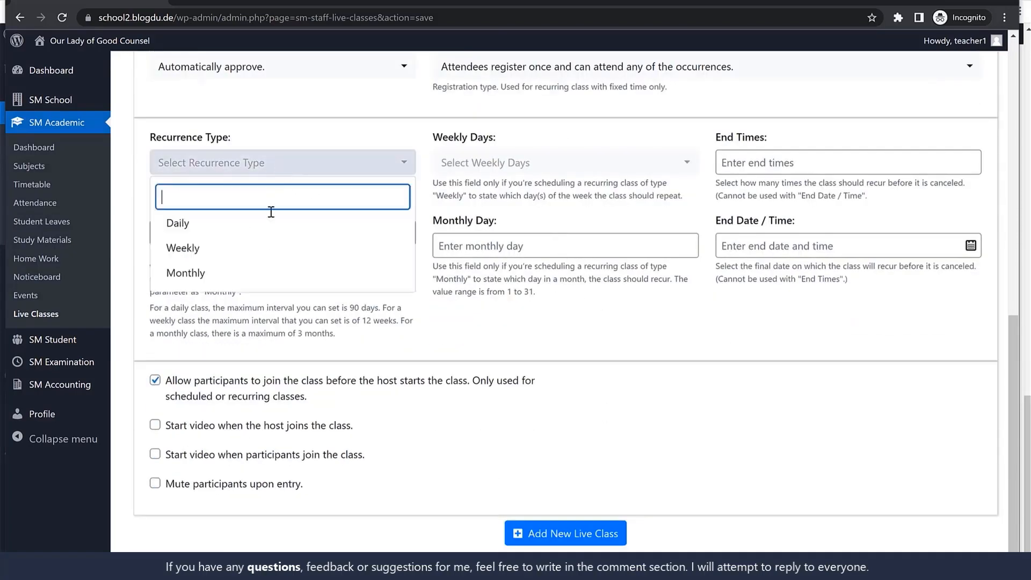
left_click(258, 226)
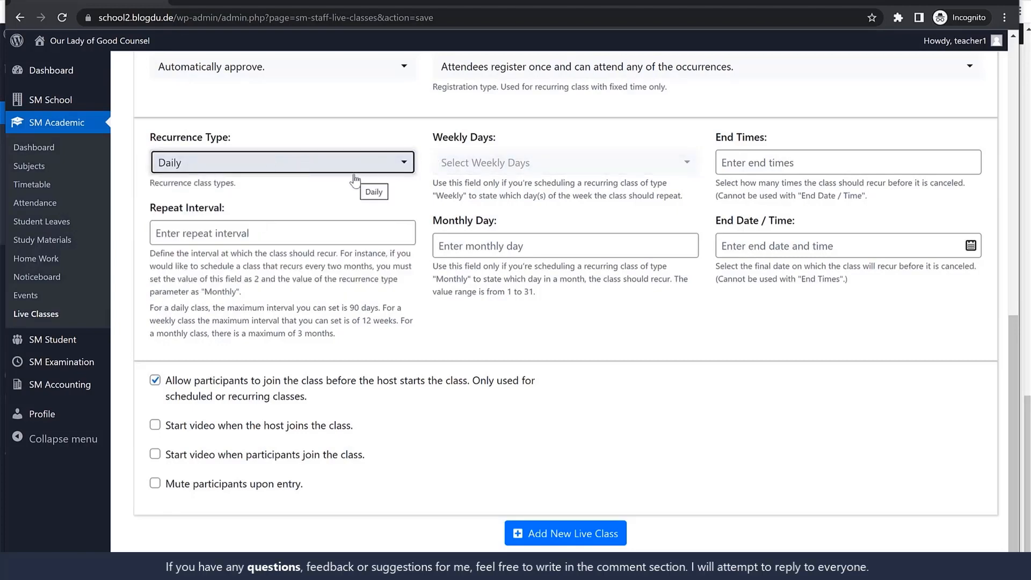
scroll(349, 240, "up", 10)
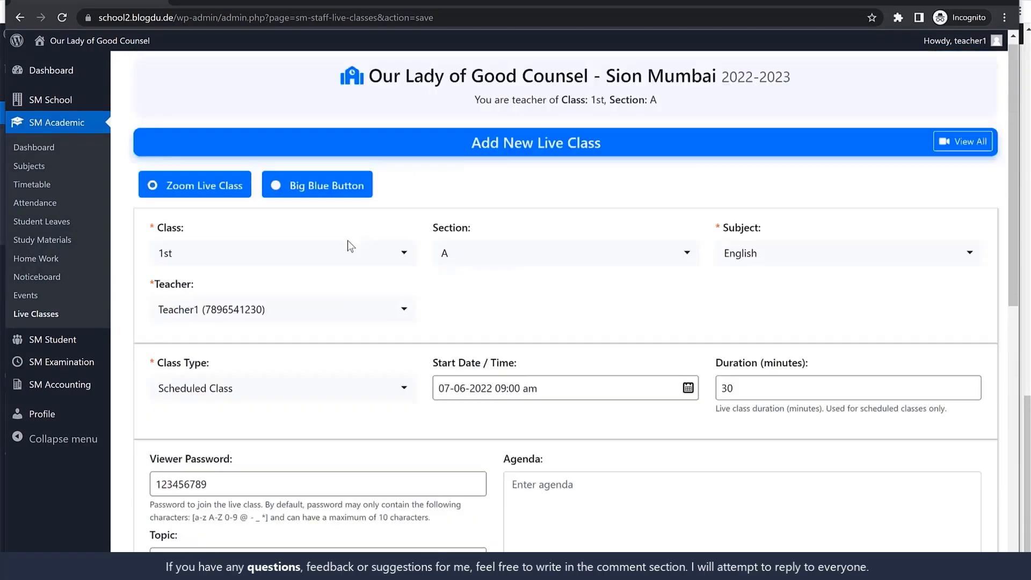
scroll(452, 302, "down", 10)
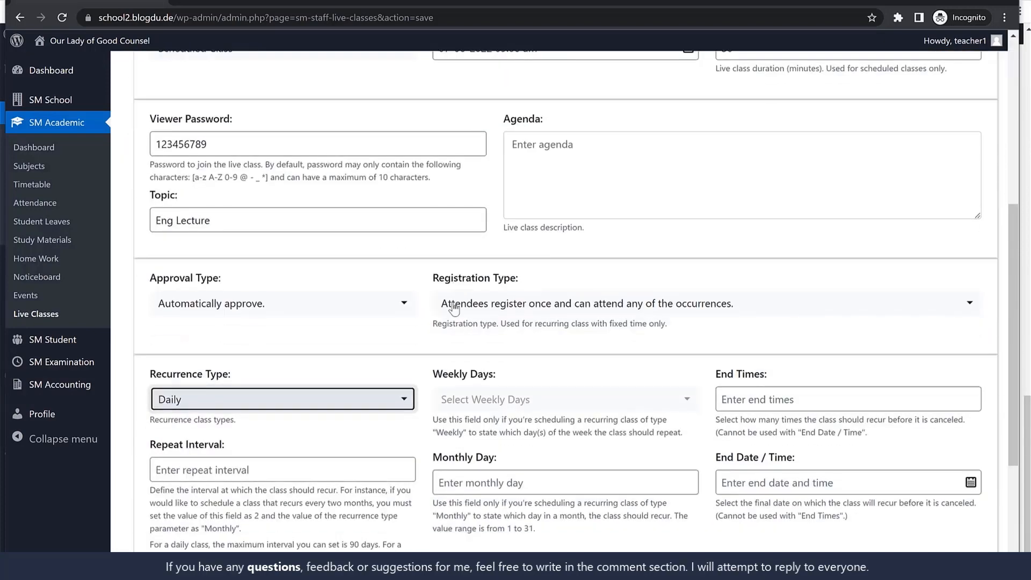
left_click(303, 170)
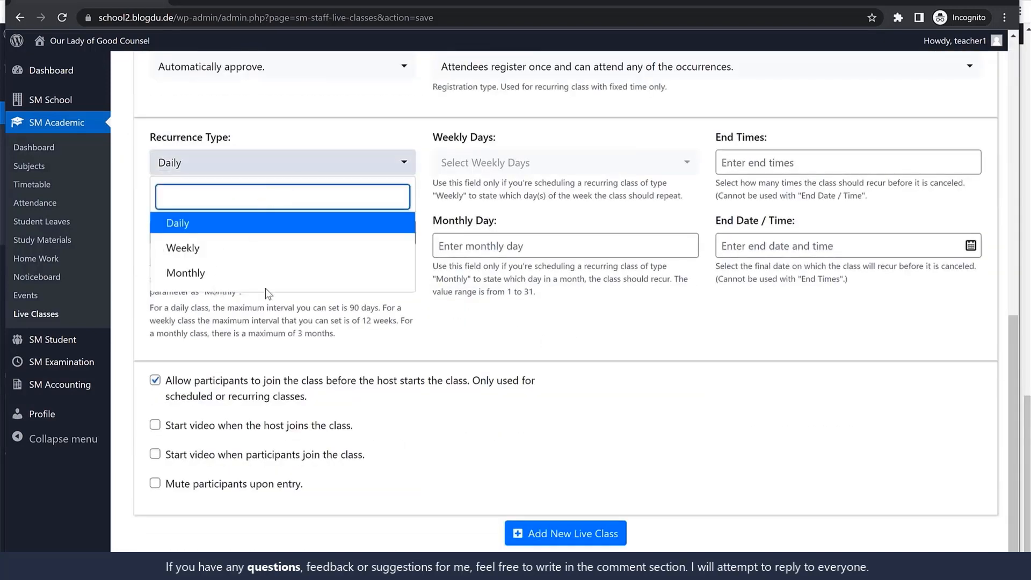
left_click(380, 308)
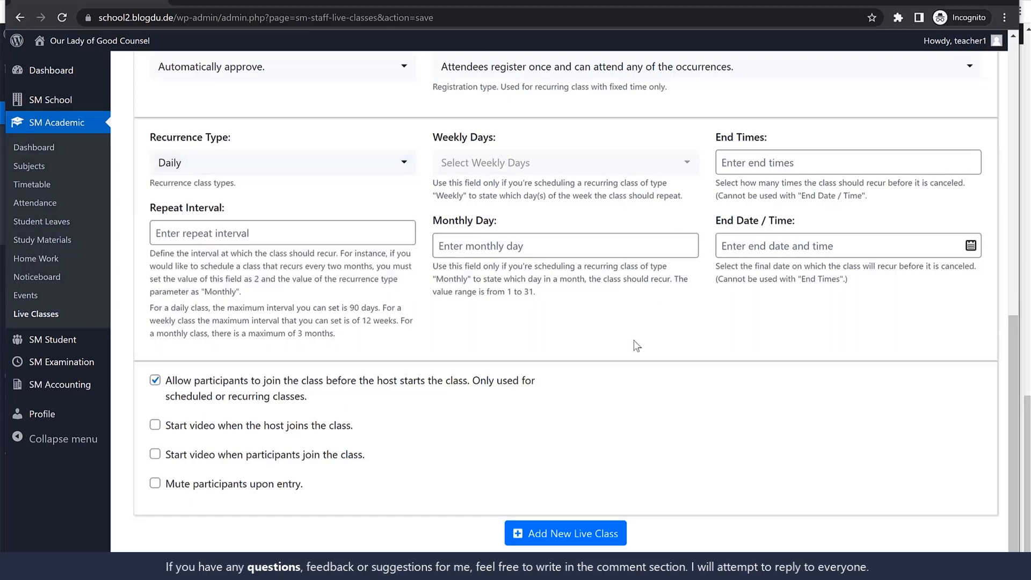
left_click(574, 531)
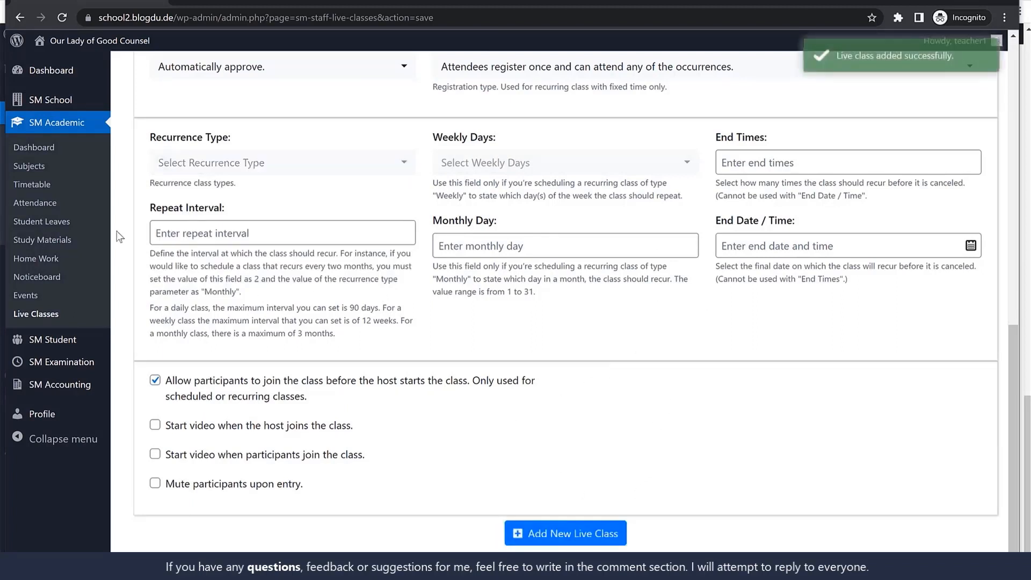
Switch to the student's window and check the scheduled live class's start date and time
left_click(401, 569)
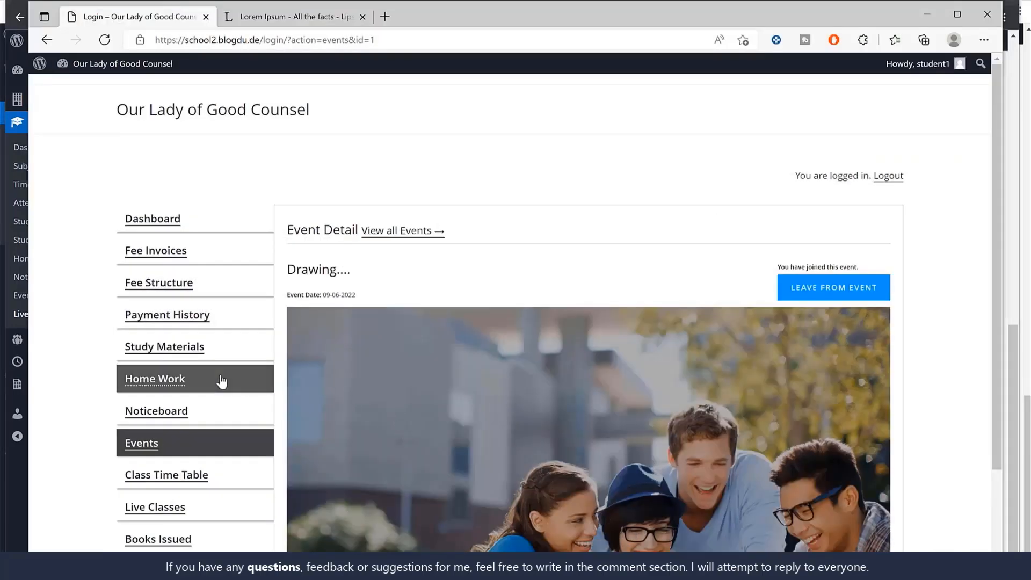
scroll(244, 290, "down", 4)
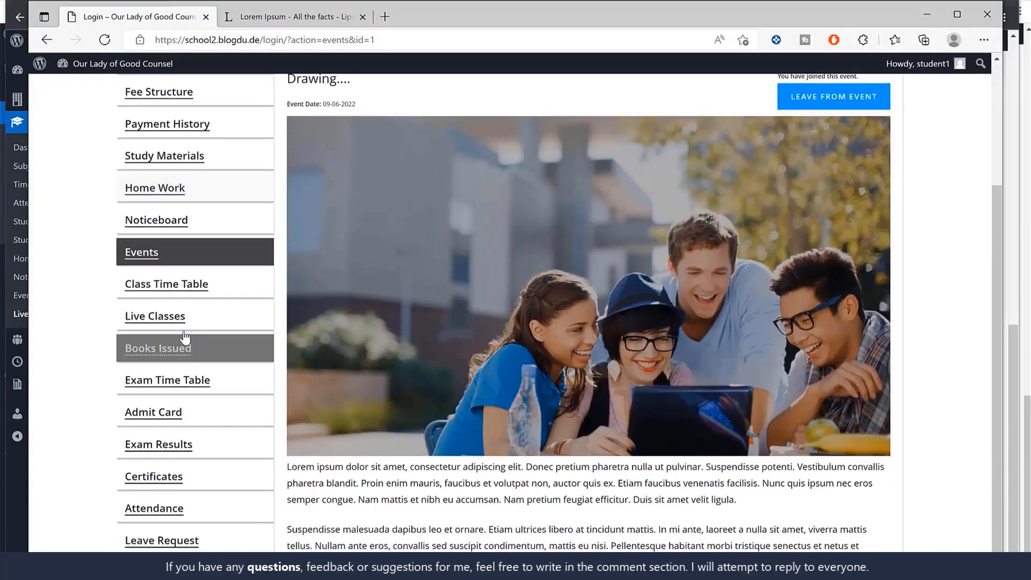
left_click(180, 329)
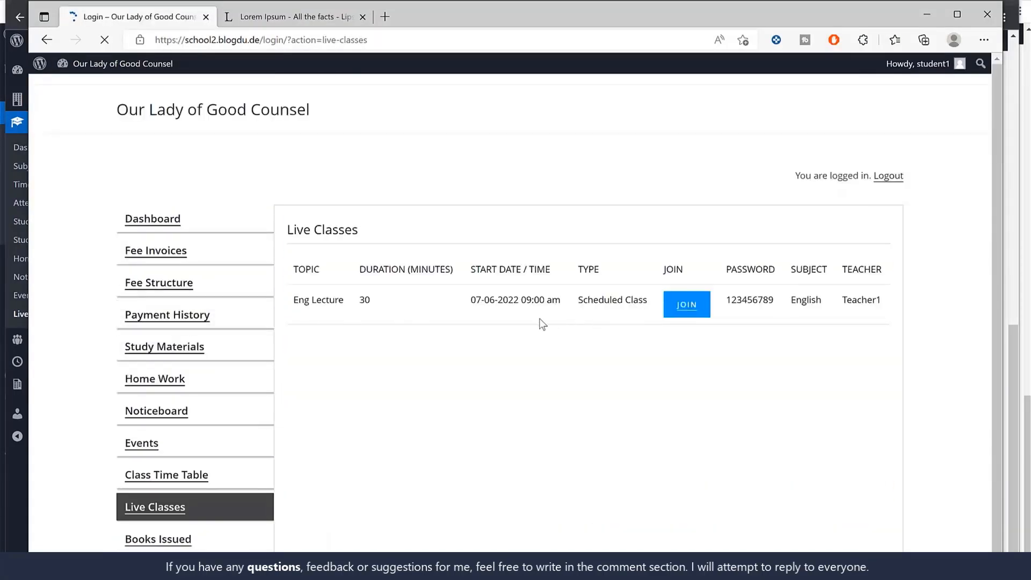
left_click_drag(472, 305, 570, 309)
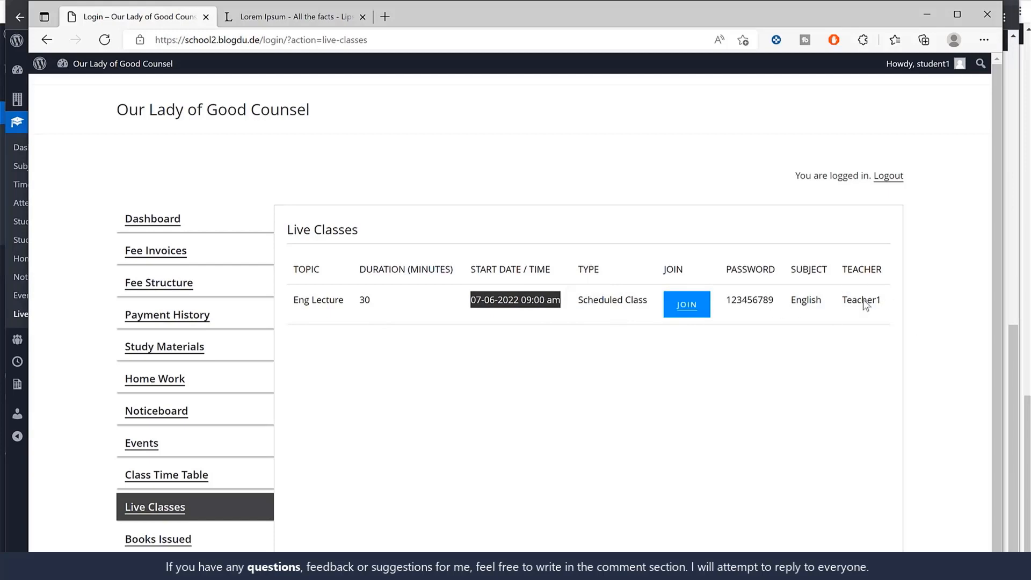
Test the student's join link for the Eng Lecture class, close the Zoom launch page and check the class's access details
left_click(691, 307)
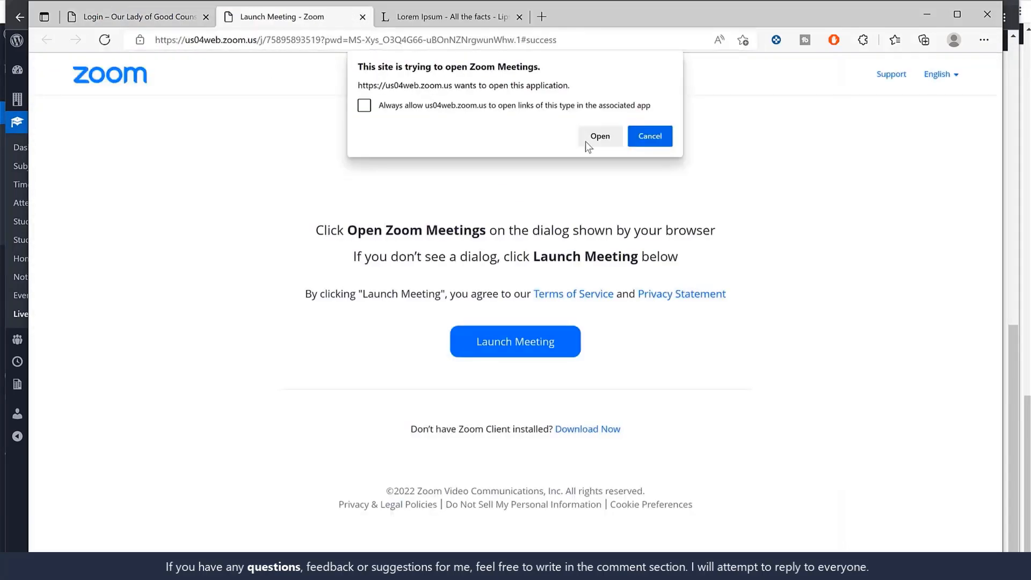
left_click(363, 17)
double_click(740, 304)
left_click(878, 314)
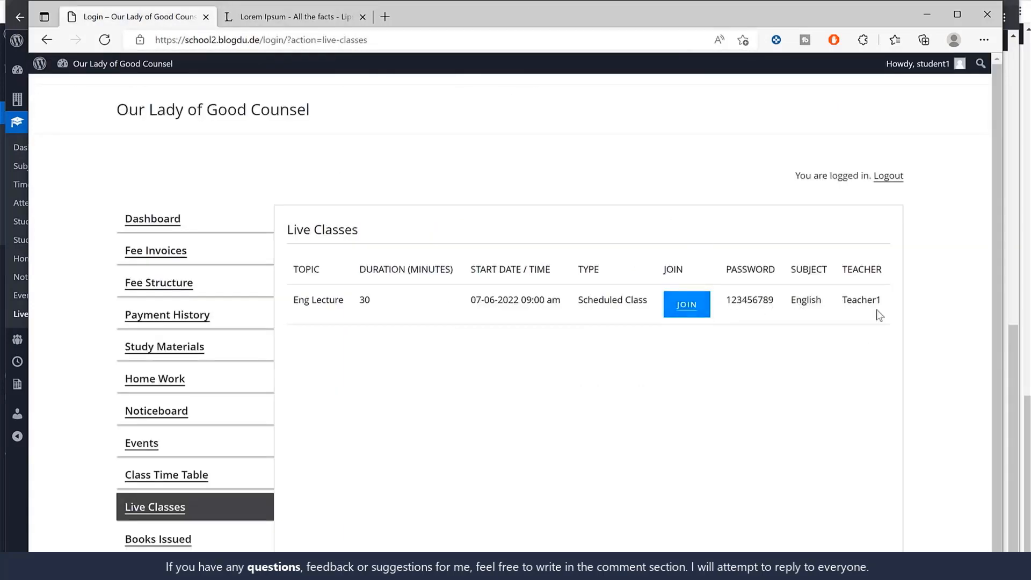
Return to the teacher's window and add an active exam group titled Unit Test
left_click(934, 14)
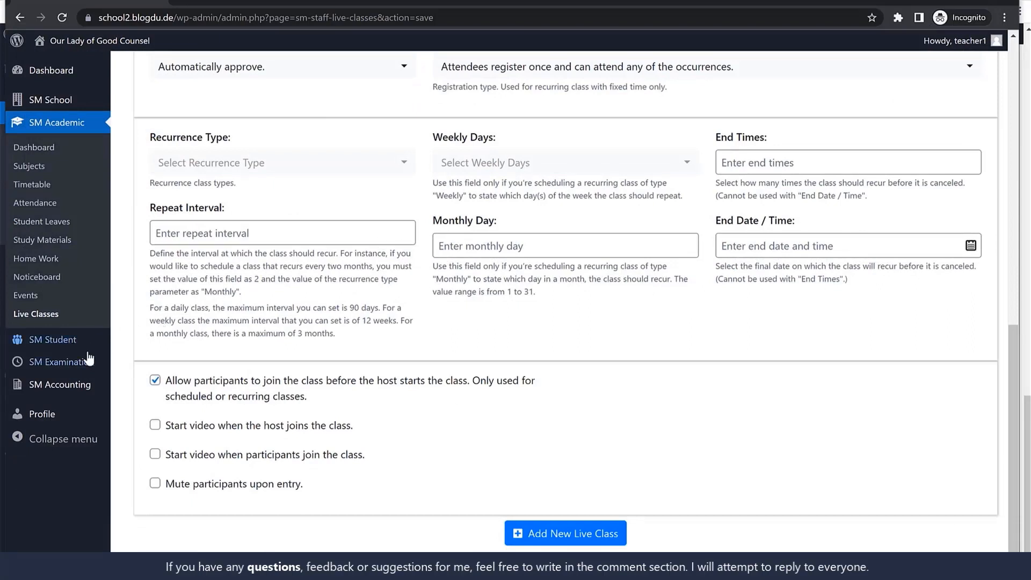
mouse_move(61, 366)
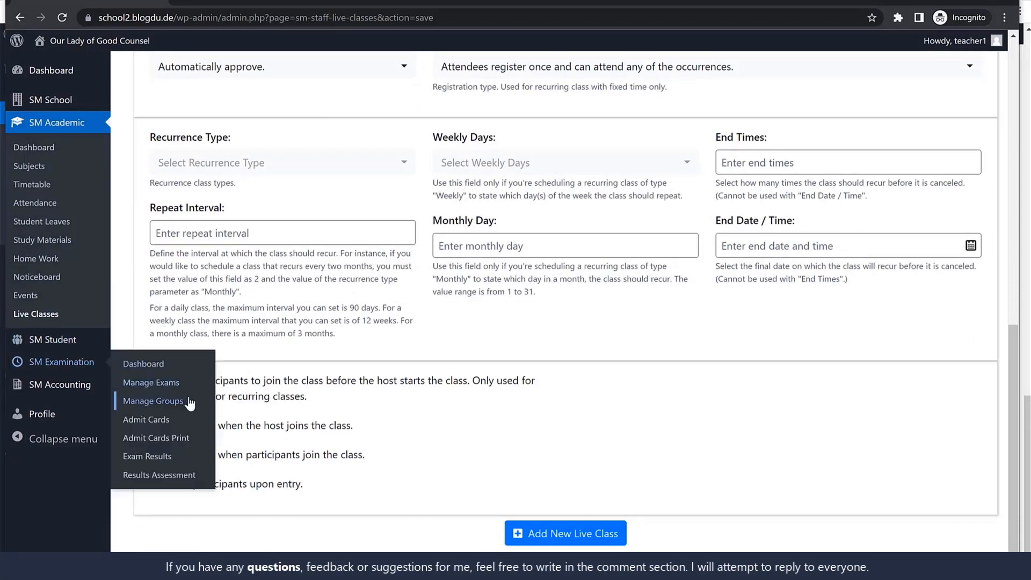
left_click(153, 402)
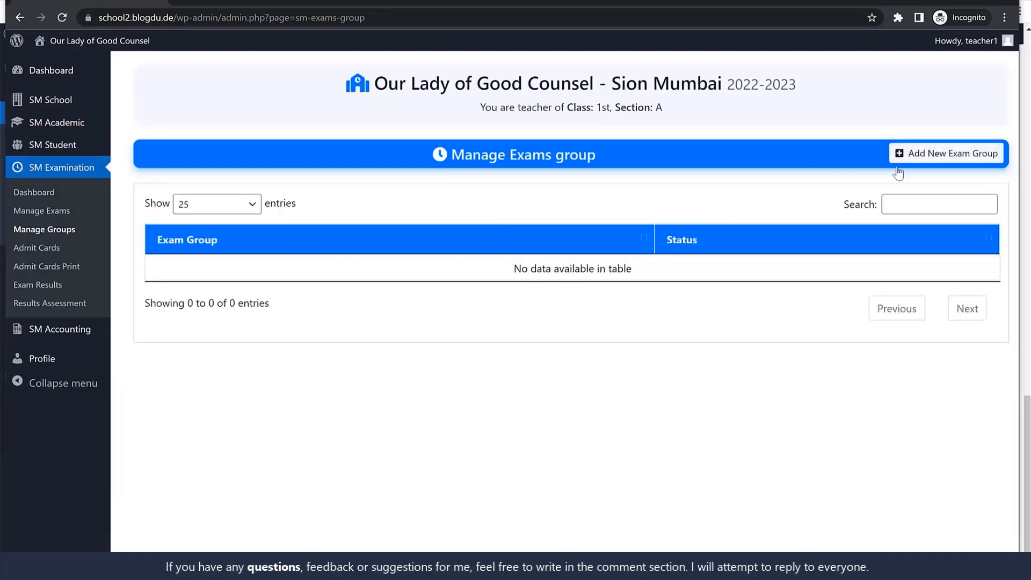
left_click(893, 158)
left_click(341, 232)
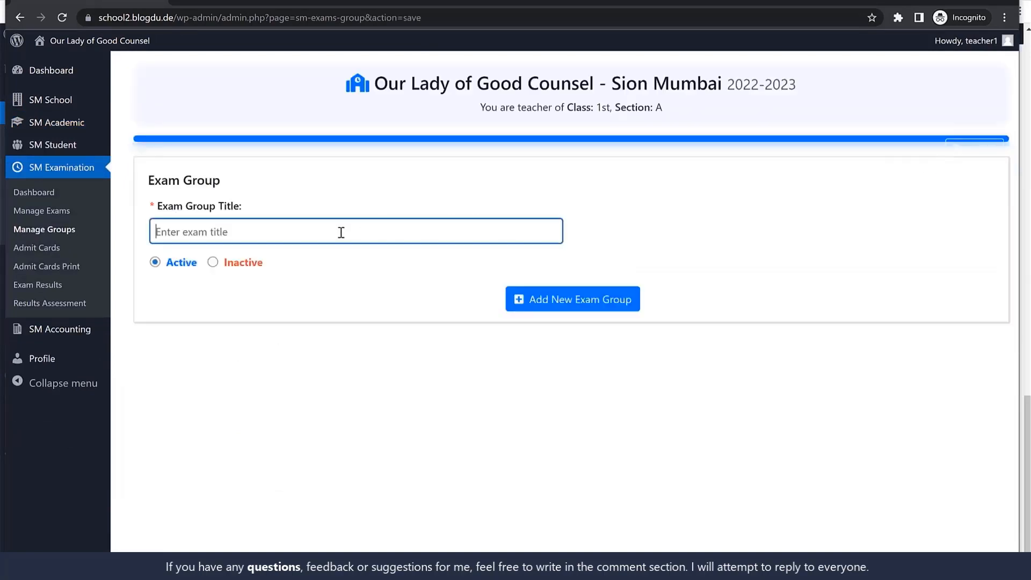
type("Unit Test")
left_click(553, 305)
Add another active exam group titled Semester
left_click(361, 274)
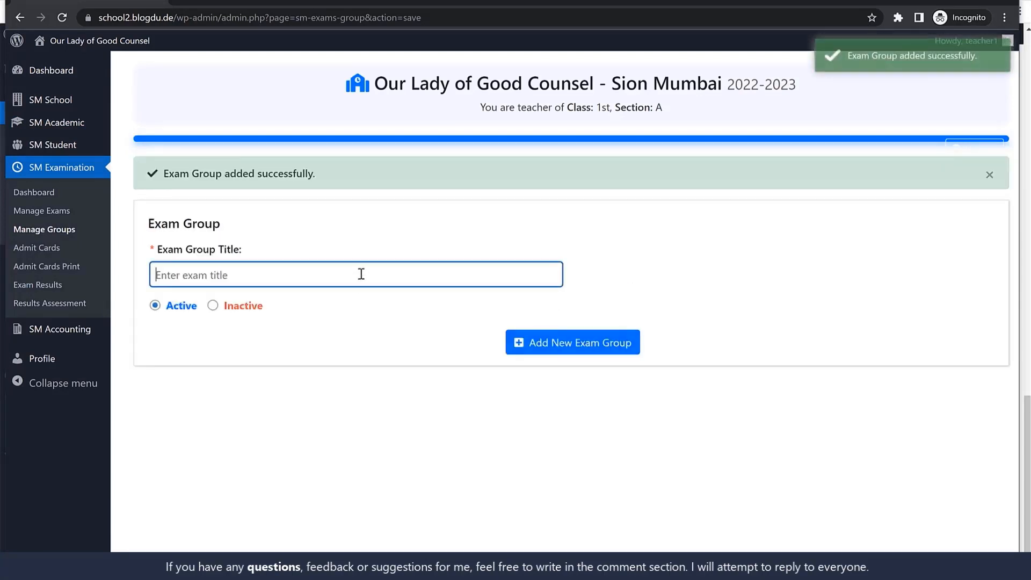
type("Semester")
left_click(581, 341)
Add a third active exam group titled Final Annual Exam
left_click(324, 276)
type("F")
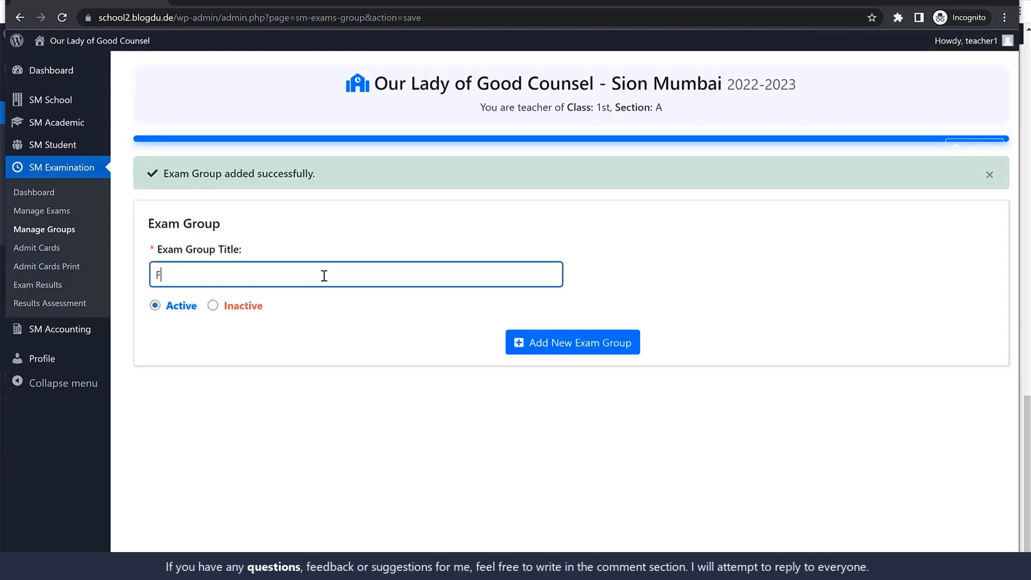
type("inal Annual Exam")
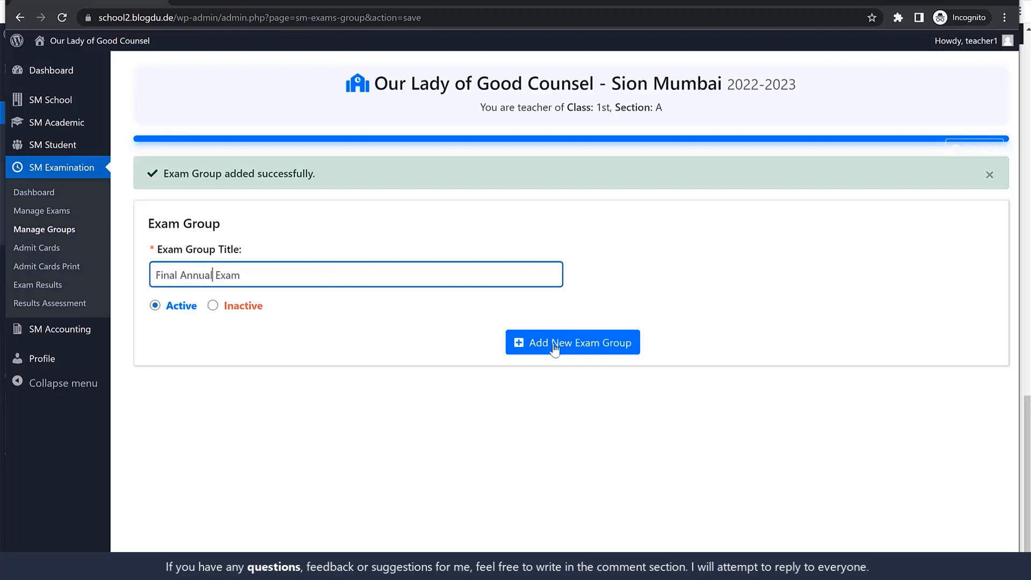
left_click(553, 344)
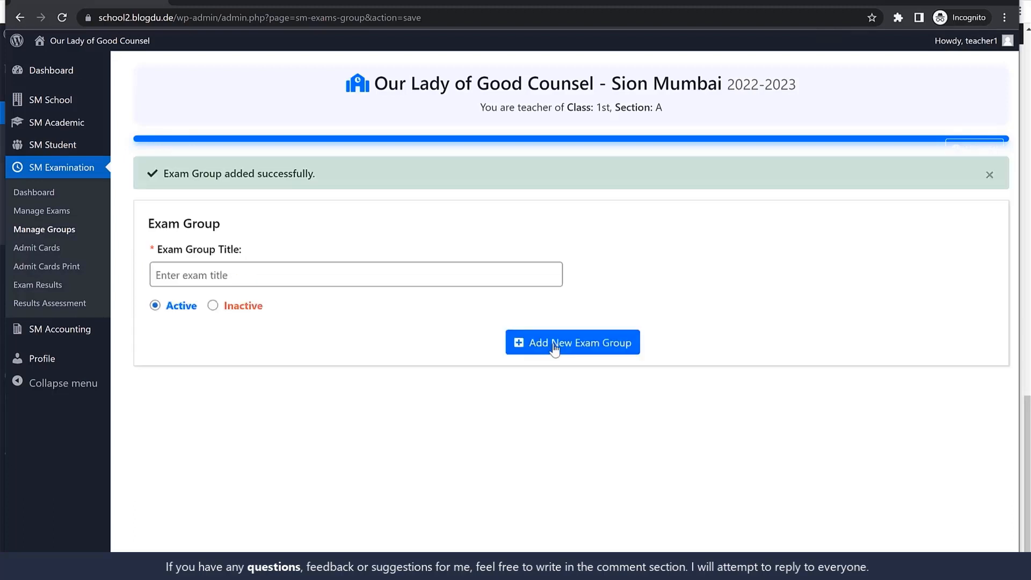
Start a new exam in the exam management section and title it Unit Test 1
left_click(55, 212)
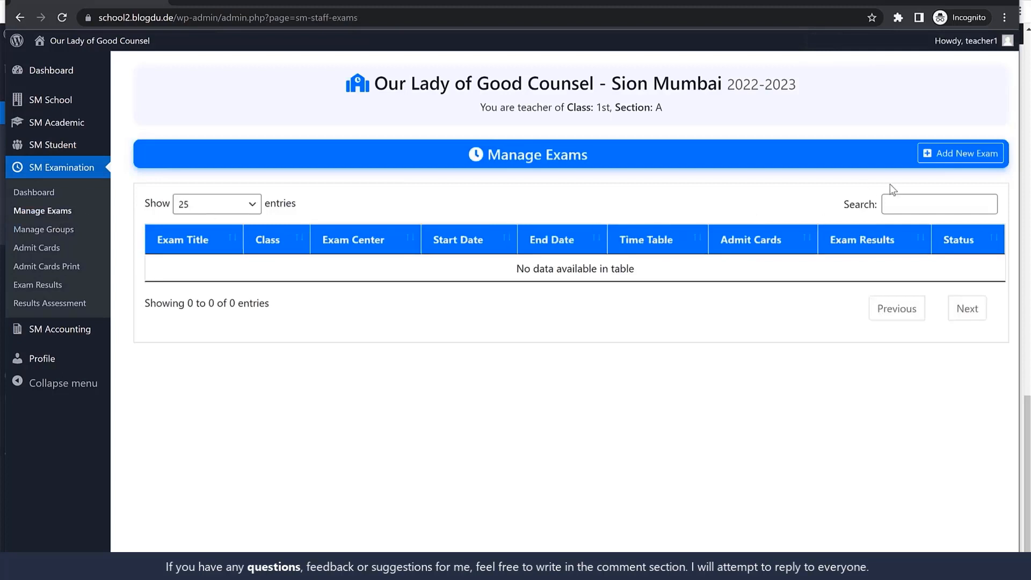
left_click(951, 157)
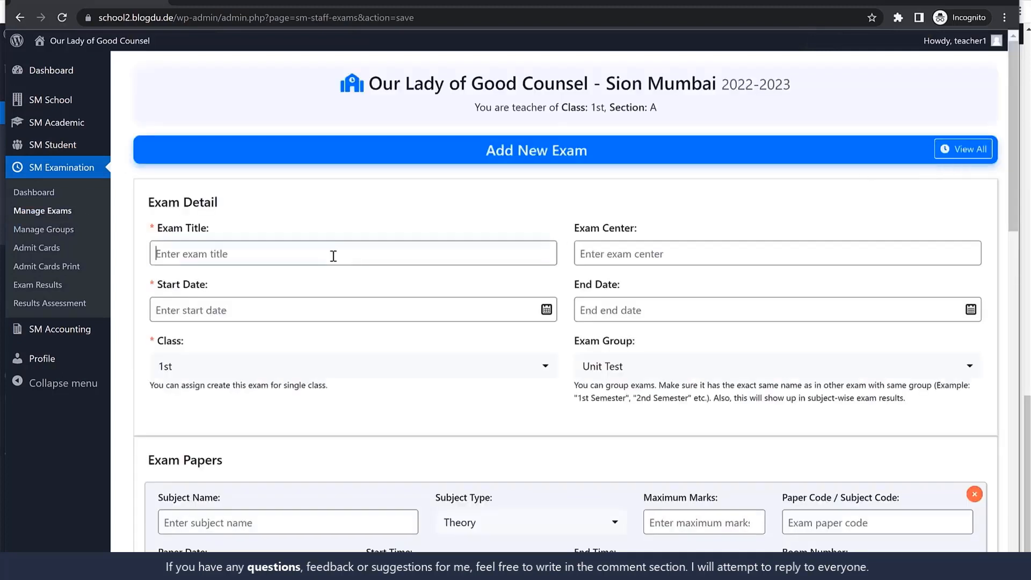
left_click(333, 256)
type("Unit Test 1")
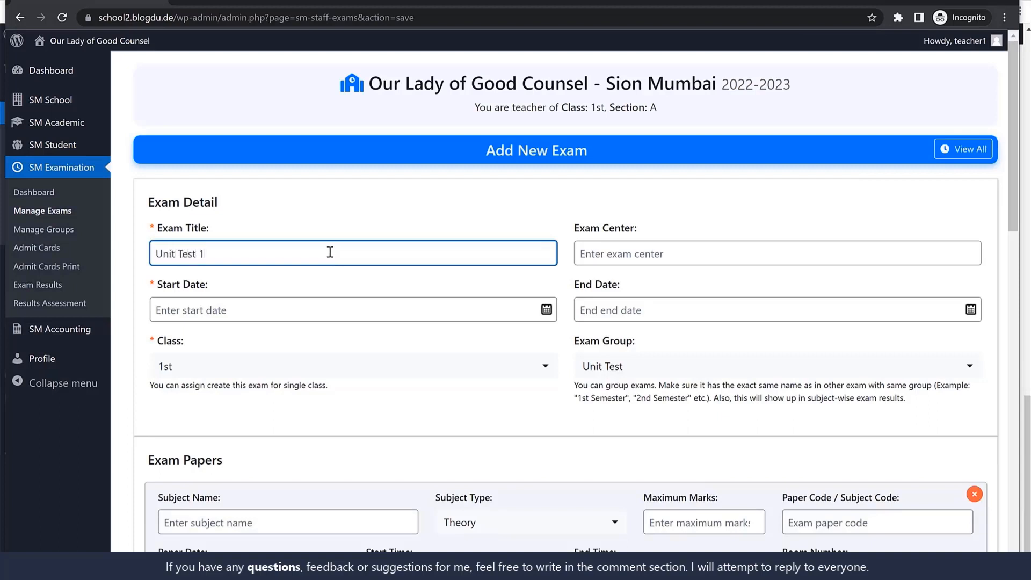
Enter OLGC Sion as the exam center for Unit Test 1
left_click(643, 255)
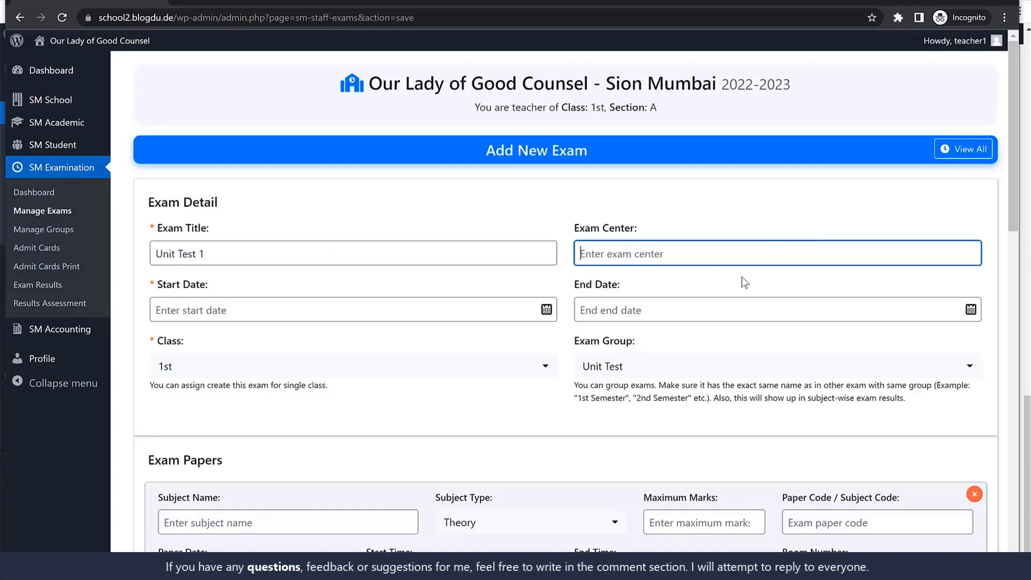
type("So")
key("BackSpace")
key("BackSpace")
type("OLGC Sion")
key("ctrl+a")
Set the start date of Unit Test 1 to 01-07-2022
left_click(382, 312)
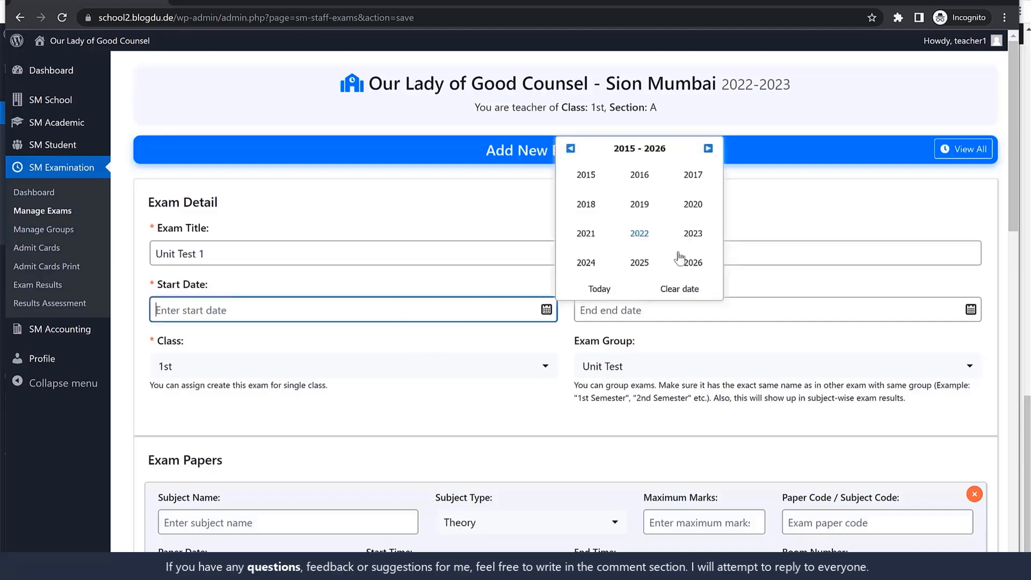
left_click(640, 233)
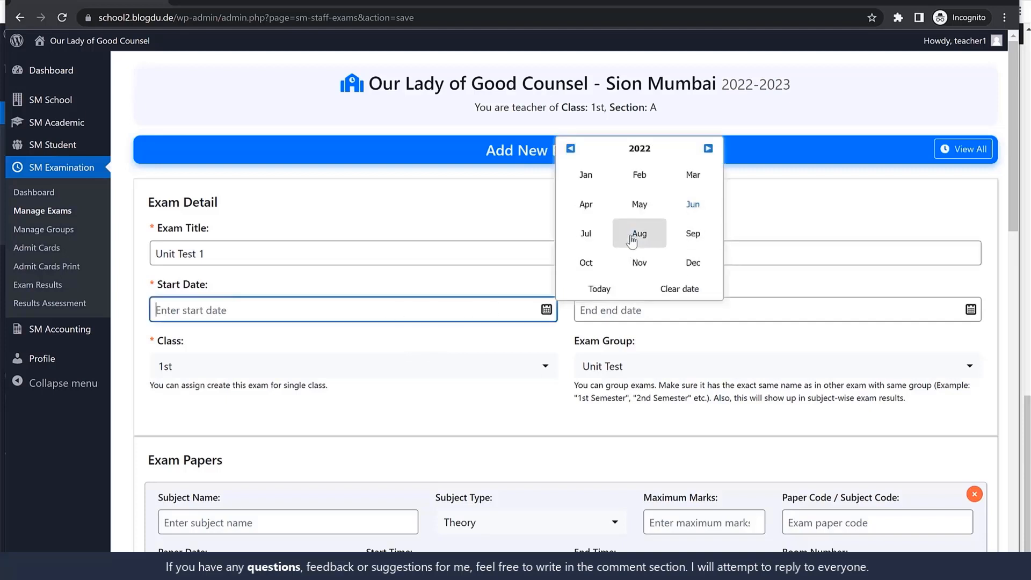
left_click(587, 235)
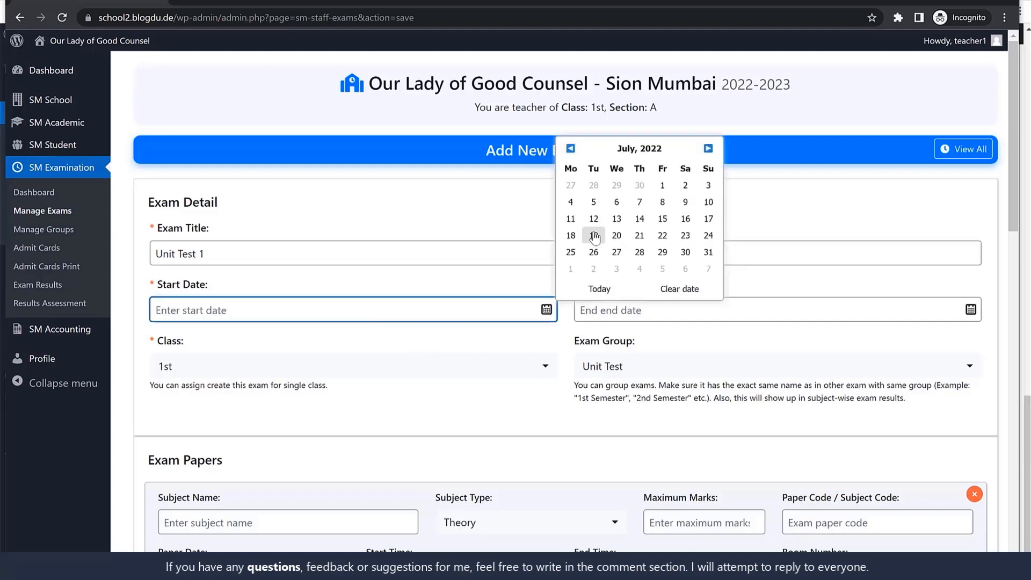
left_click(664, 186)
Set the exam's end date to 04-06-2022 and choose Unit Test as its exam group
left_click(678, 307)
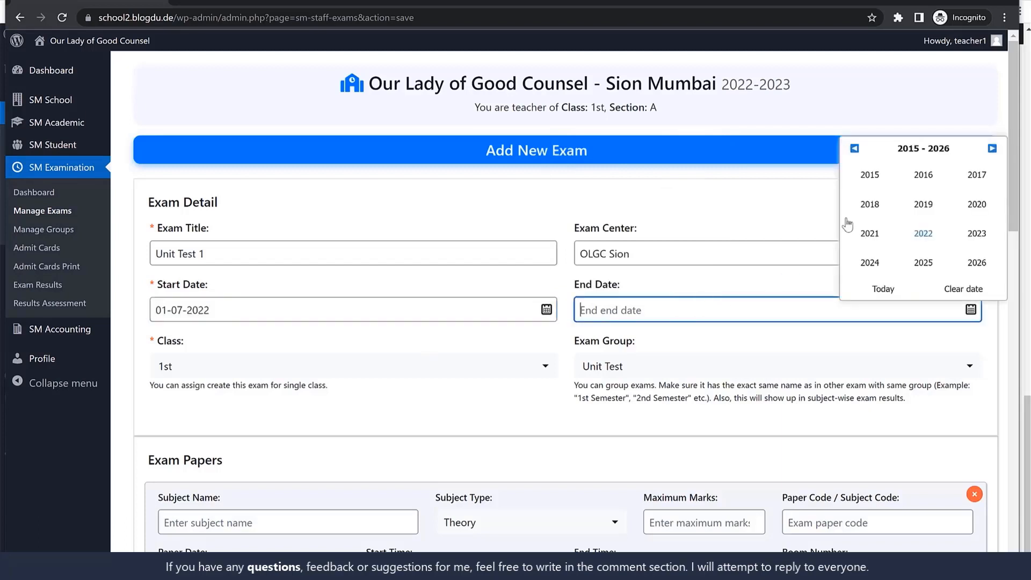
left_click(922, 235)
left_click(924, 232)
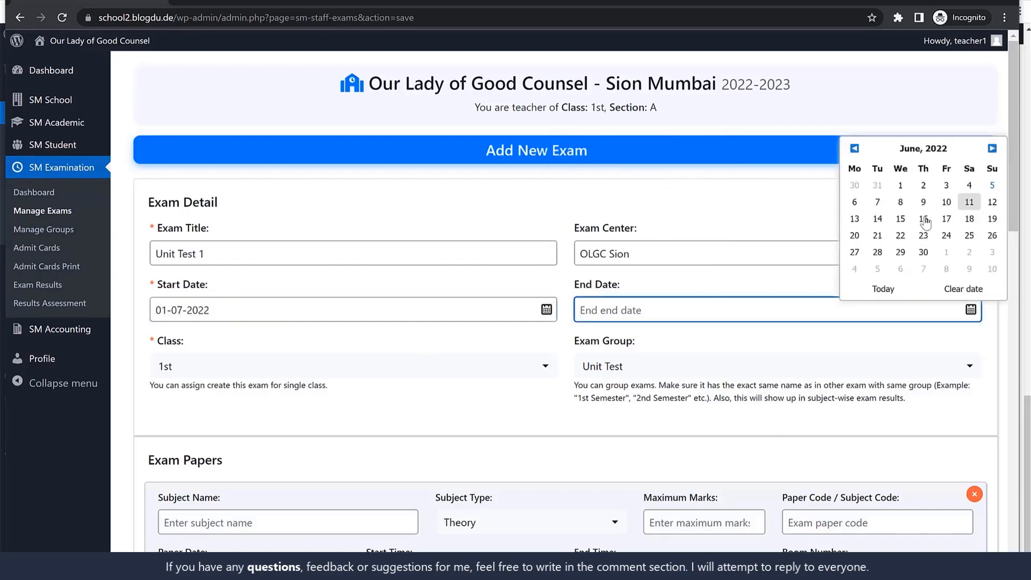
left_click(975, 189)
scroll(826, 290, "down", 3)
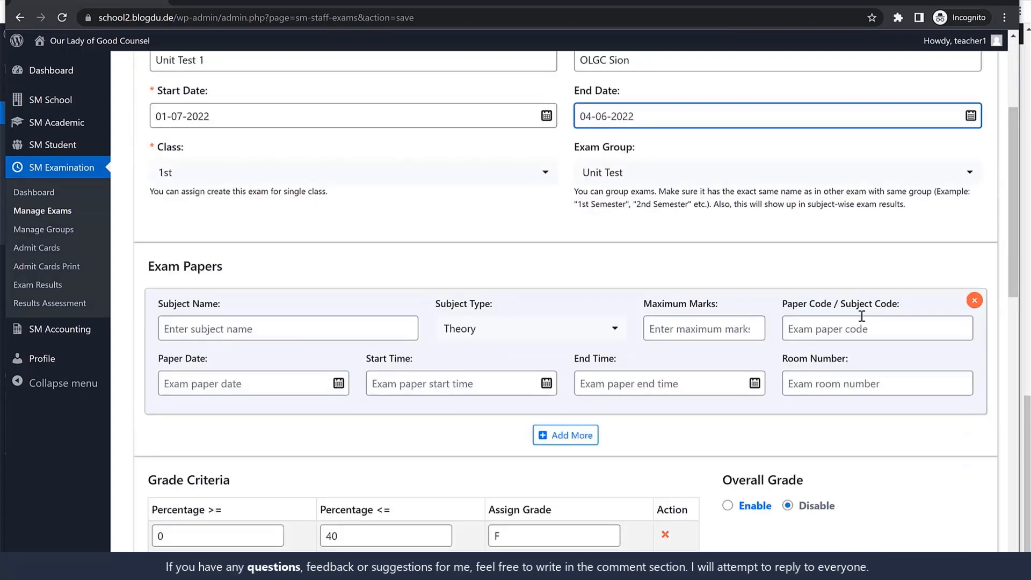
left_click(647, 171)
left_click(633, 207)
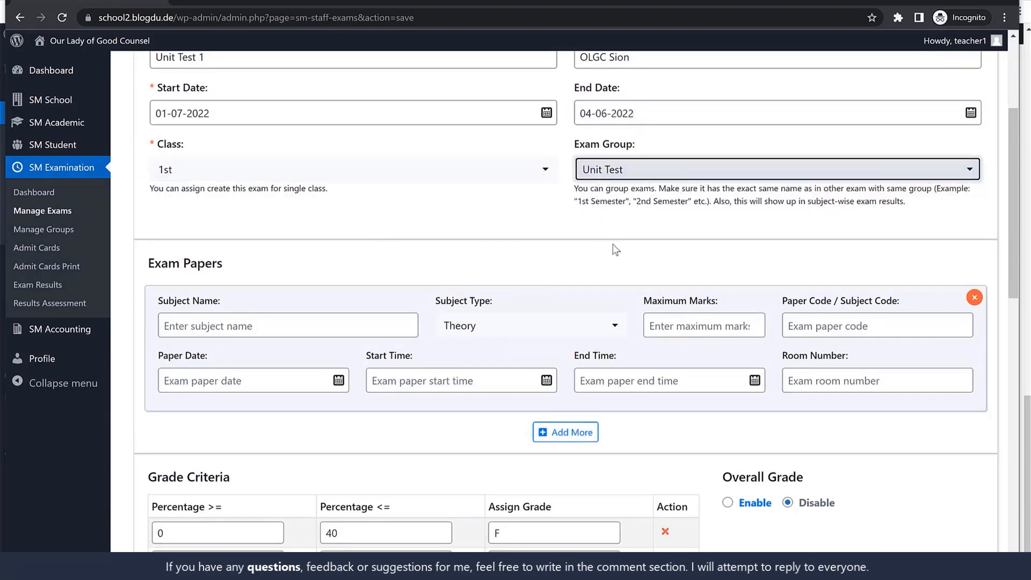
Fill in the first exam paper as English, type Subjective, with 20 maximum marks and paper code Eng
scroll(612, 252, "down", 1)
left_click(246, 275)
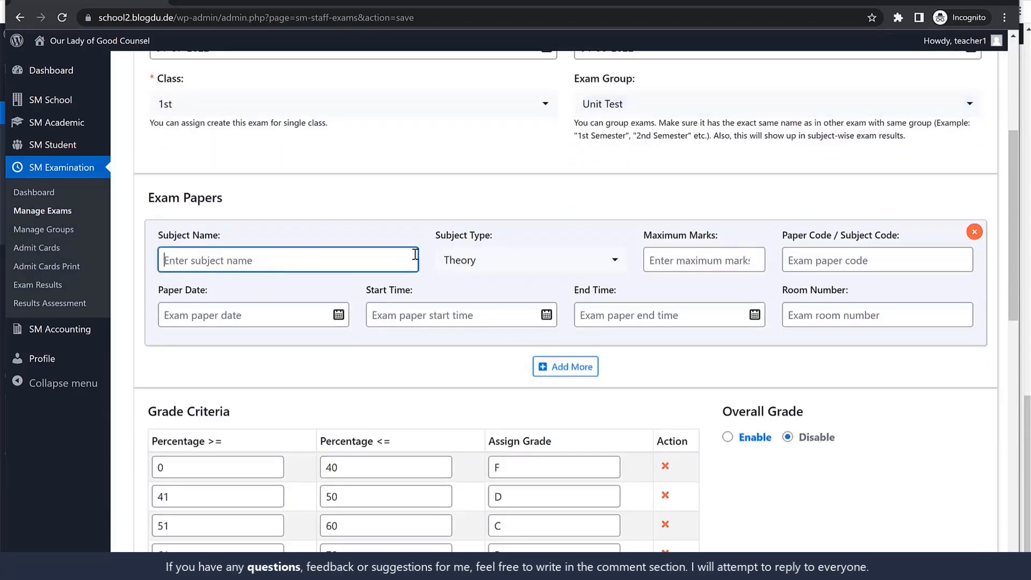
type("English")
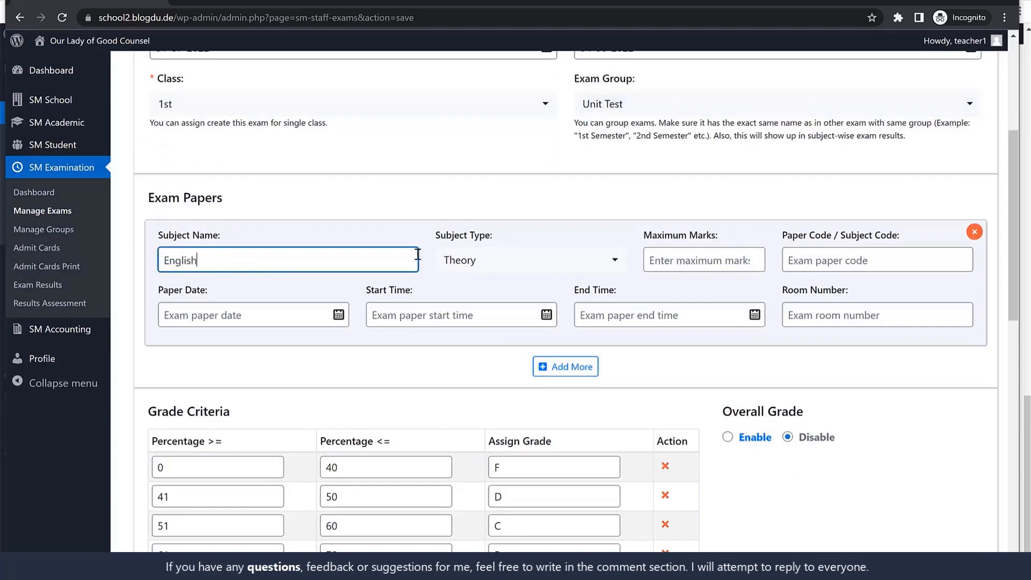
left_click(571, 263)
left_click(495, 342)
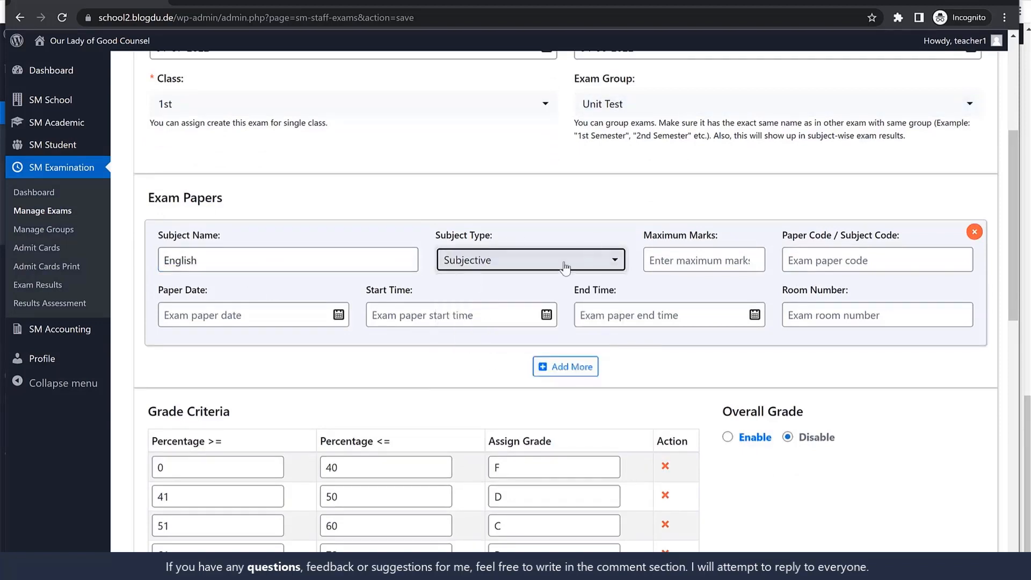
left_click(707, 262)
type("20")
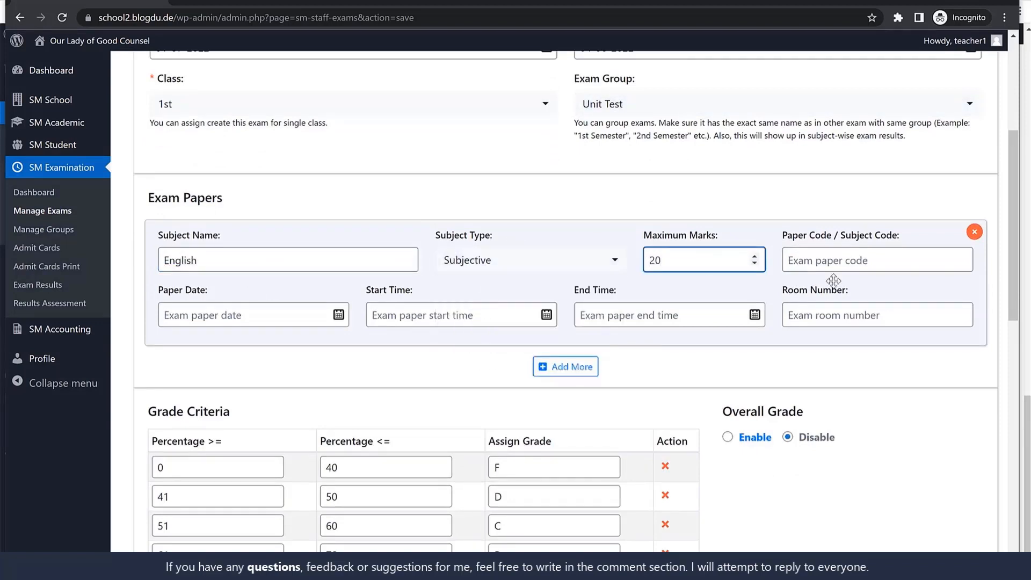
left_click(811, 264)
type("Eng")
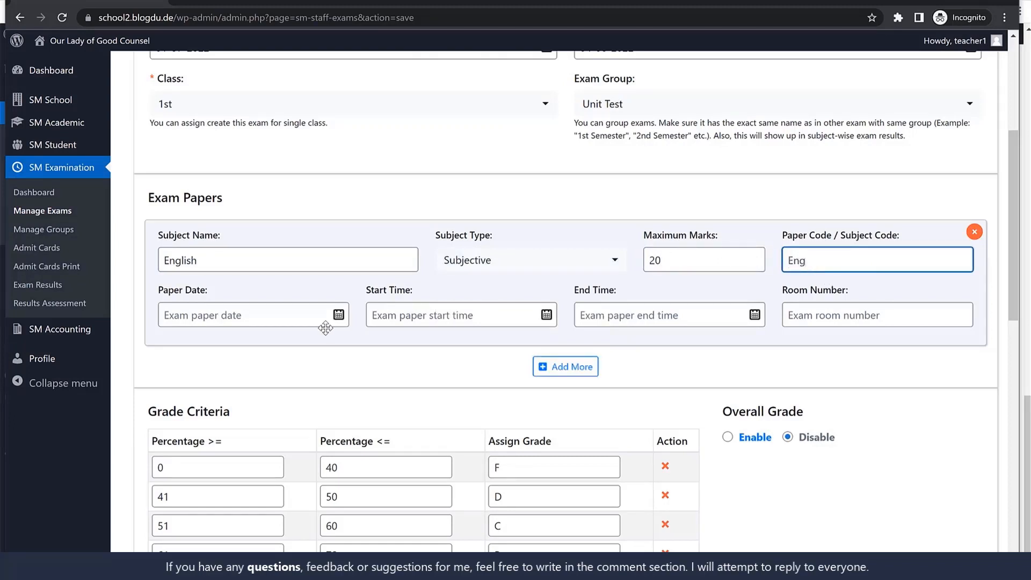
Schedule the English paper for 01-07-2022 from 10:00 am to 11:30 am in room 32
left_click(269, 318)
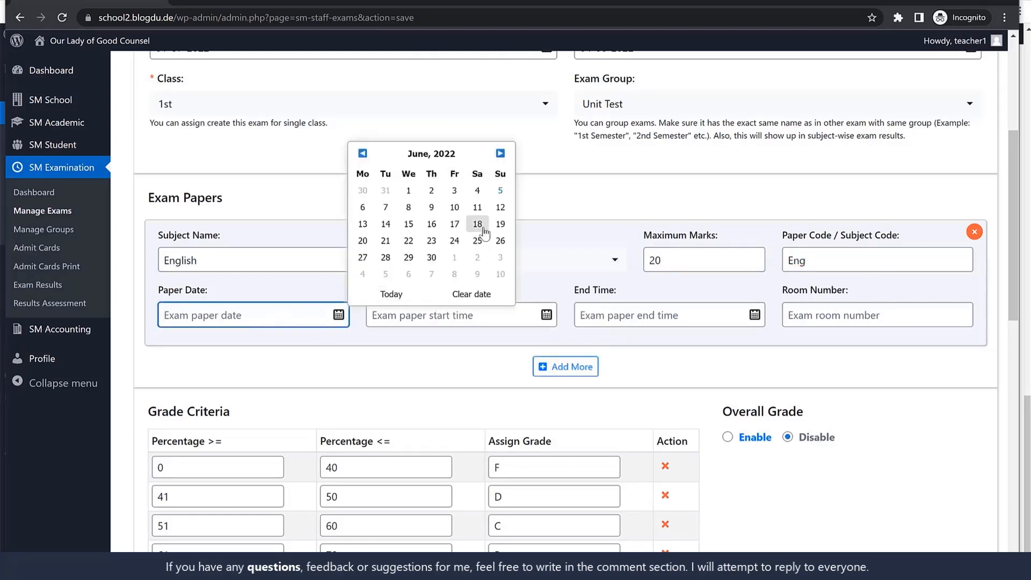
left_click(500, 154)
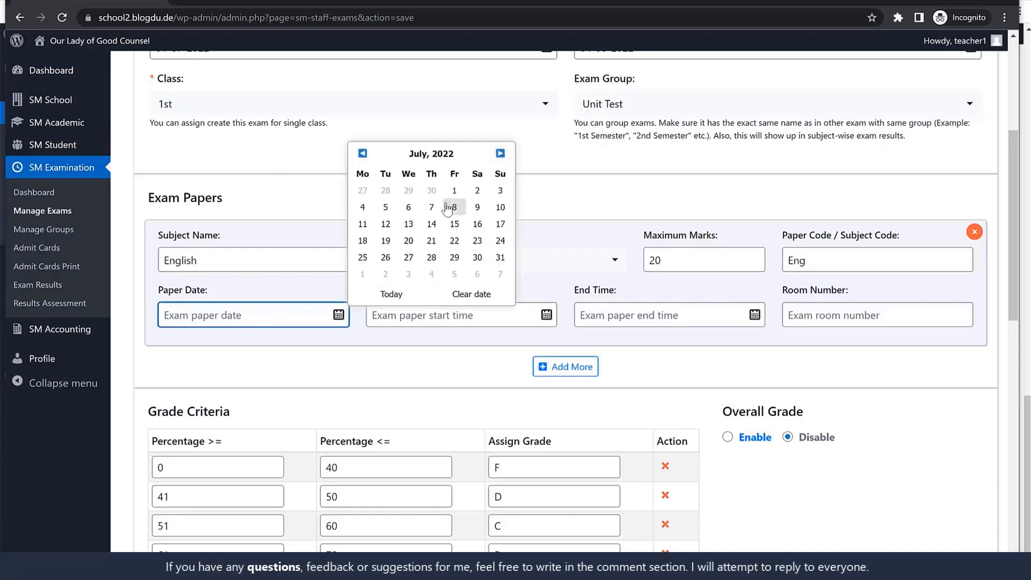
left_click(457, 194)
left_click(405, 315)
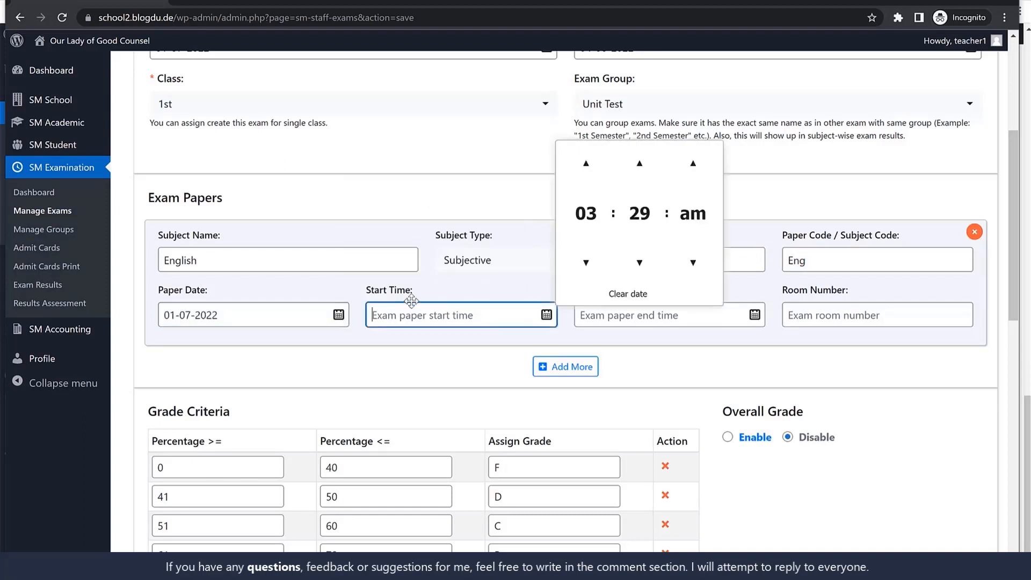
type("10:00 ")
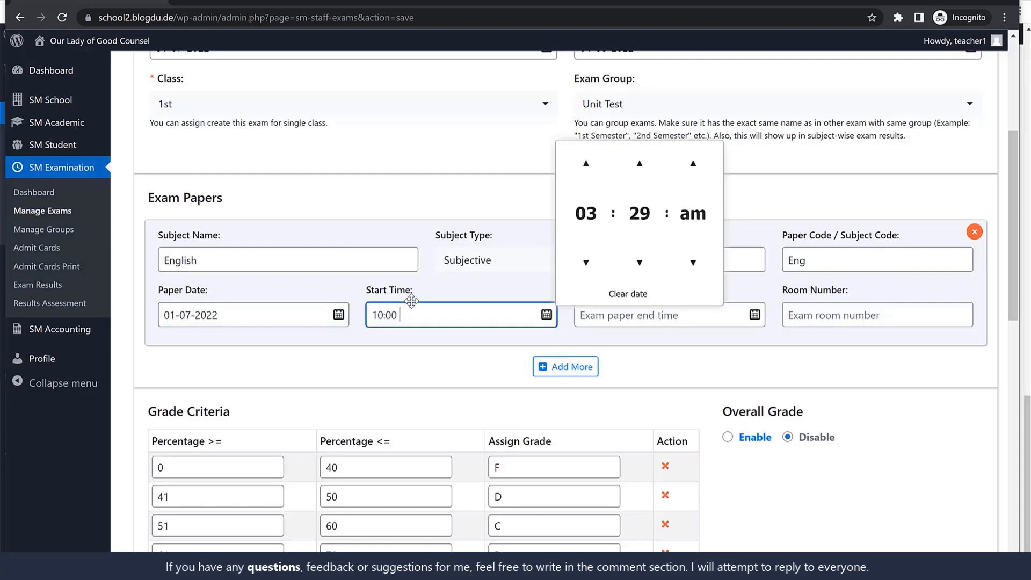
type("am")
key("Escape")
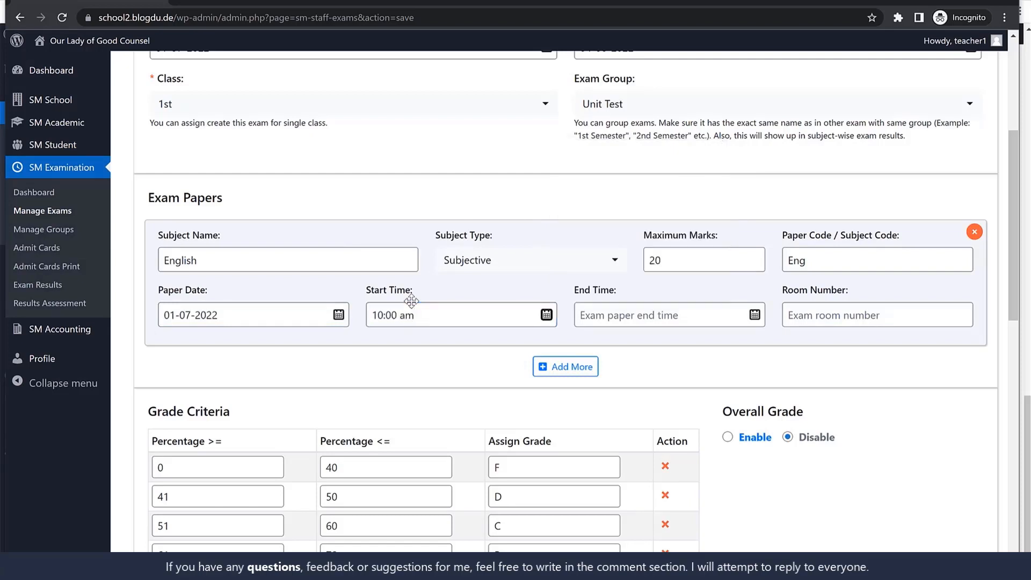
key("Tab")
type("1")
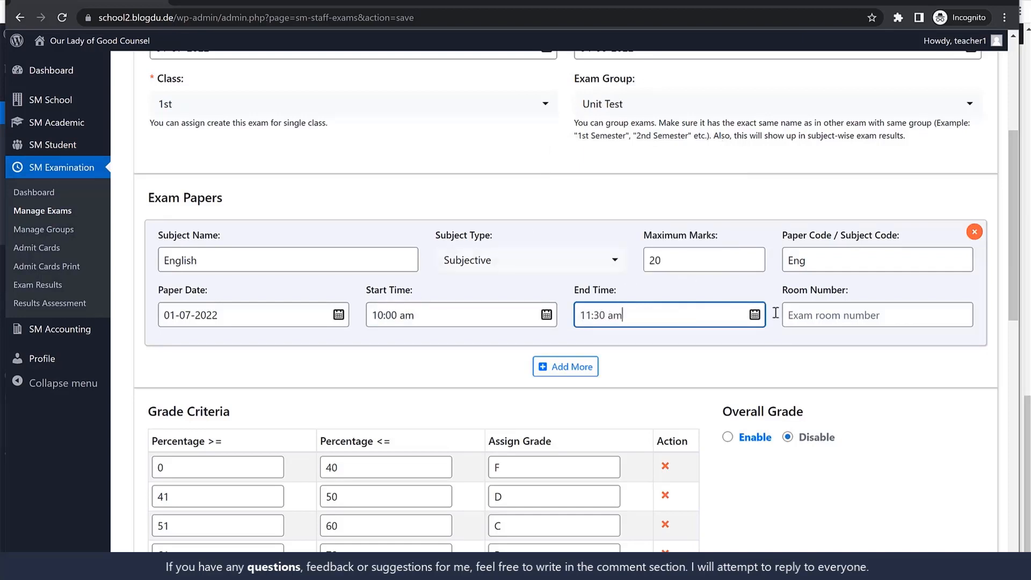
left_click(801, 315)
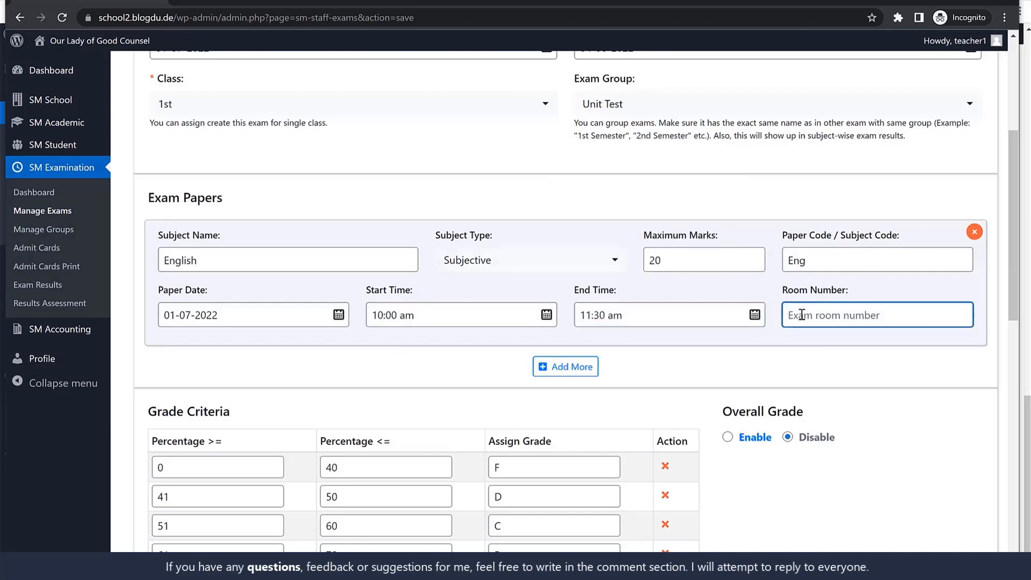
type("32")
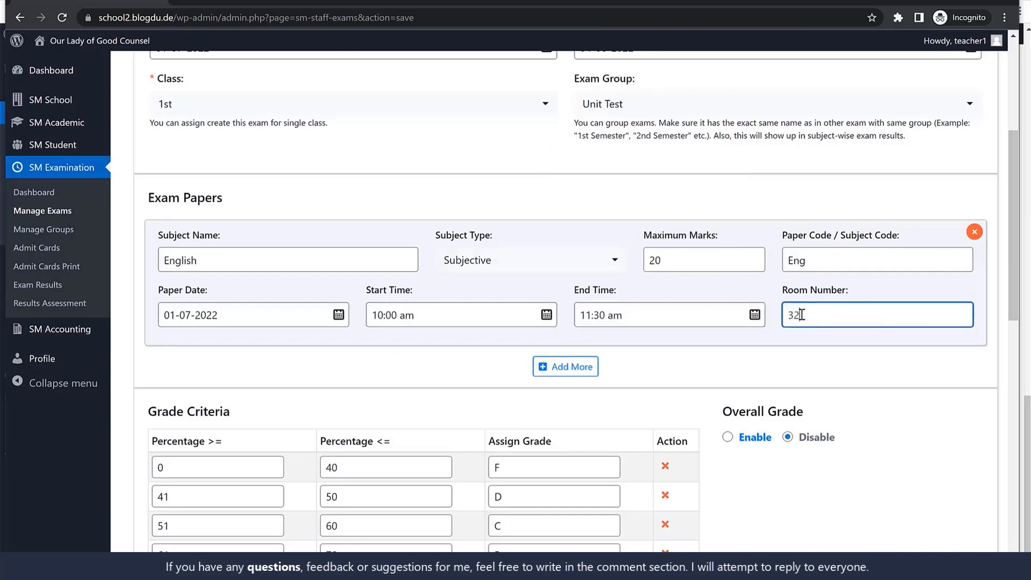
Add a second exam paper with the subject name Maths and the subject type Objective
left_click(586, 369)
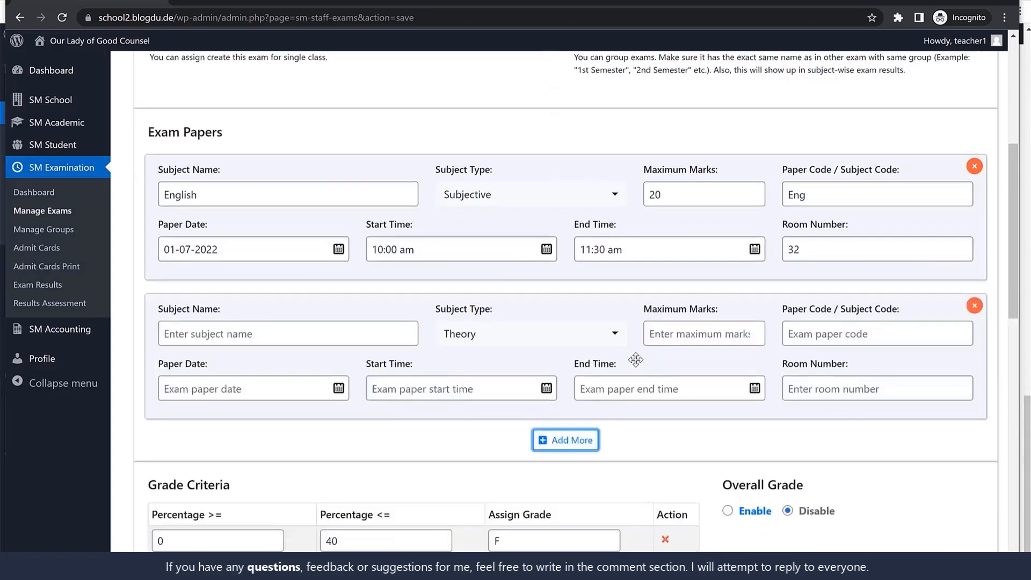
left_click(232, 338)
type("Maths")
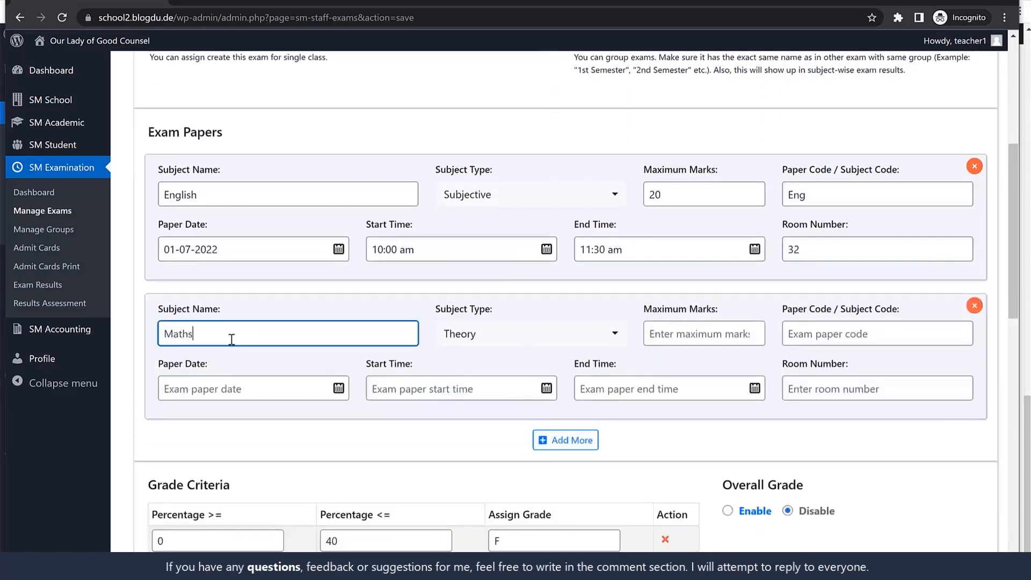
left_click(564, 335)
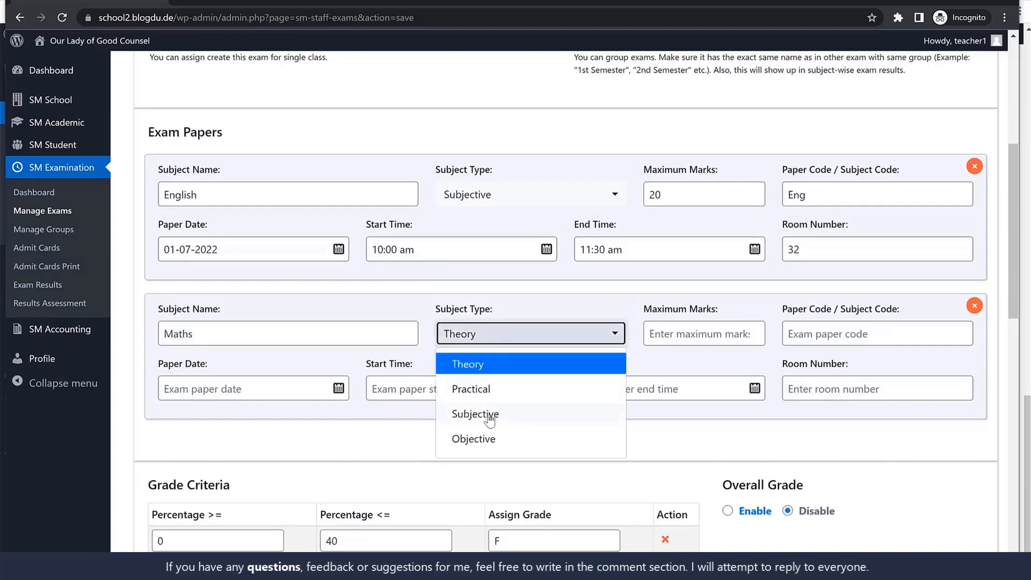
left_click(490, 389)
left_click(548, 333)
left_click(473, 439)
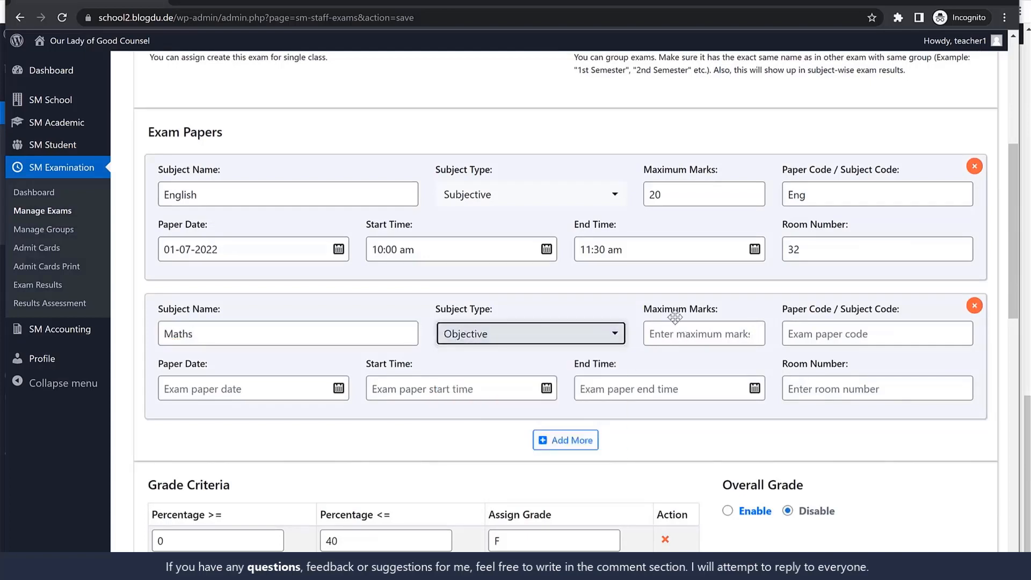
Give the Maths paper 25 maximum marks and the paper code Maths
left_click(679, 334)
type("2")
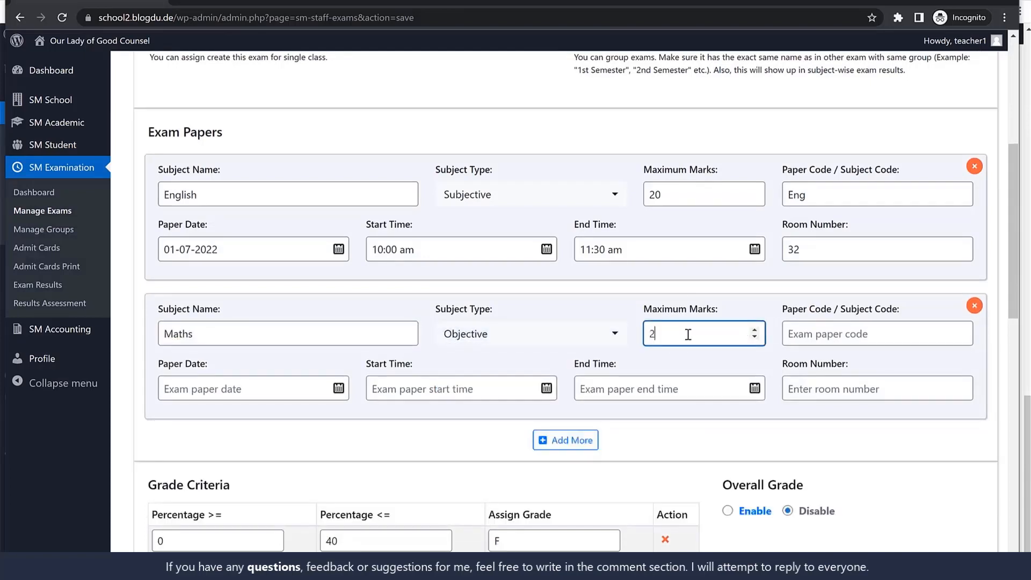
type("5")
key("Tab")
type("M<")
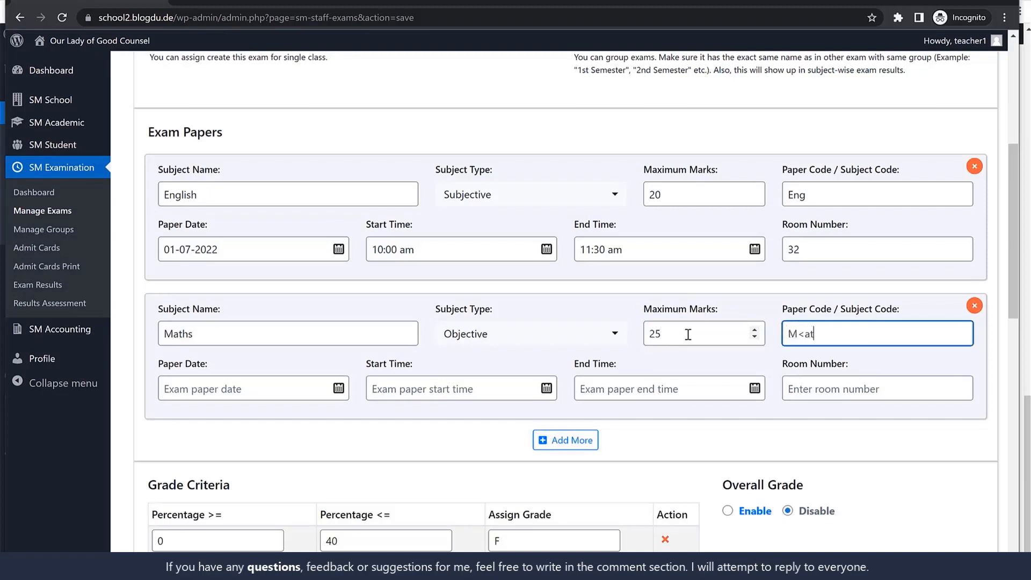
type("at")
key("BackSpace")
type("ths")
Copy the English paper's date to the Maths paper and change it to 02-07-2022
left_click(240, 248)
key("ctrl+c")
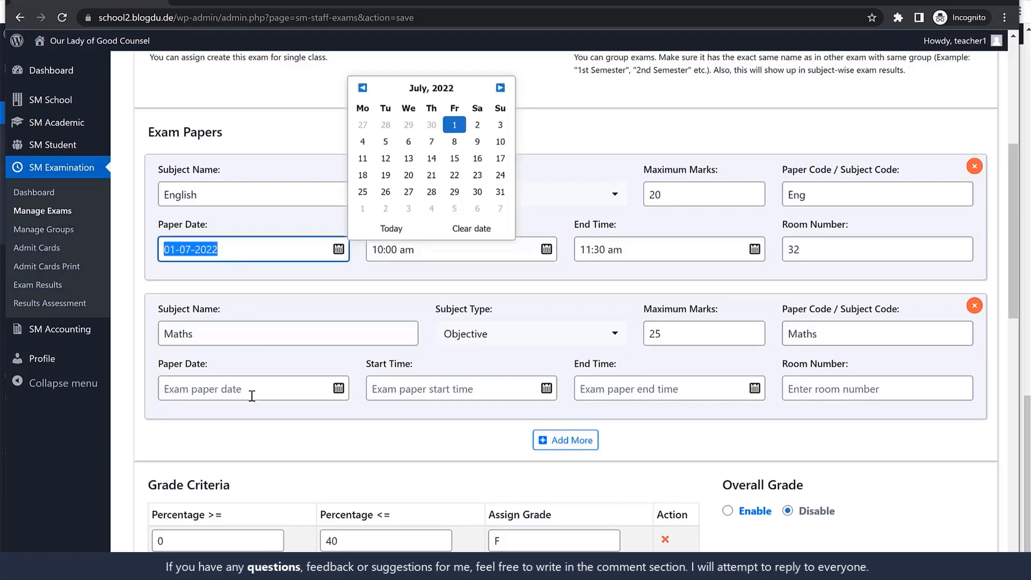
left_click(252, 396)
key("ctrl+v")
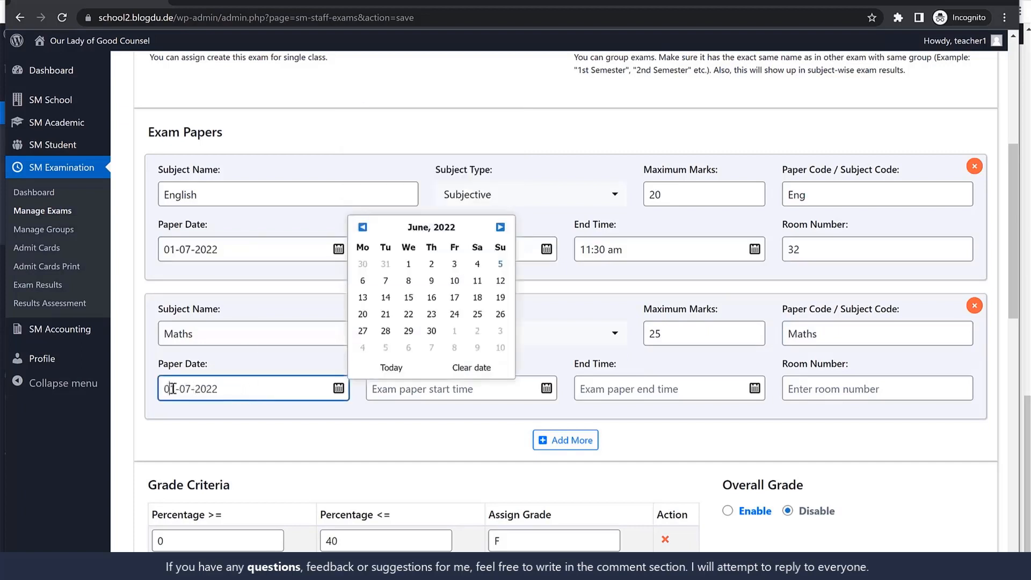
left_click_drag(171, 389, 176, 388)
key("ctrl+a")
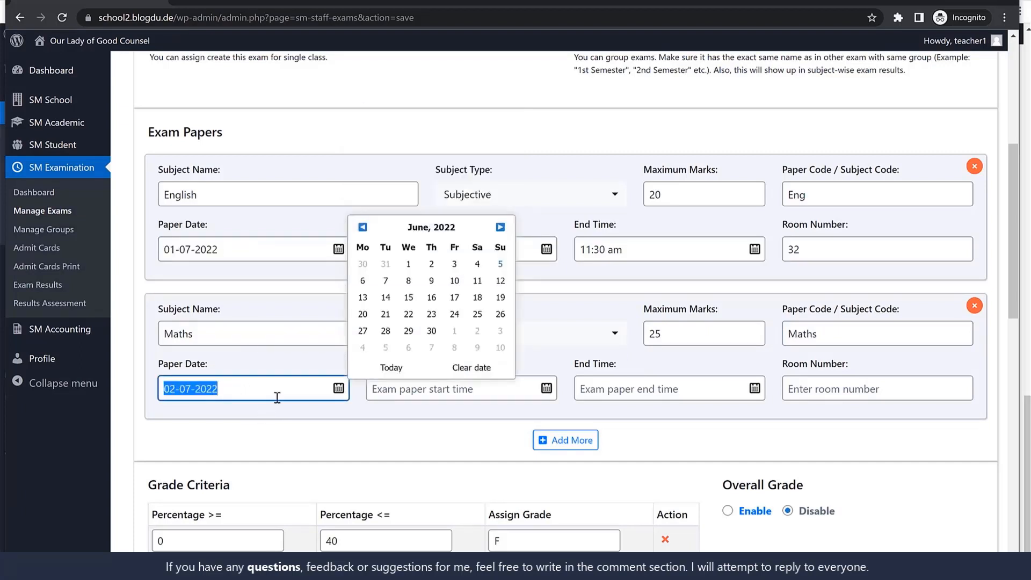
Copy the English paper's 10:00 am start and 11:30 am end times to the Maths paper and enter room 32
left_click(424, 395)
left_click(443, 245)
key("ctrl+c")
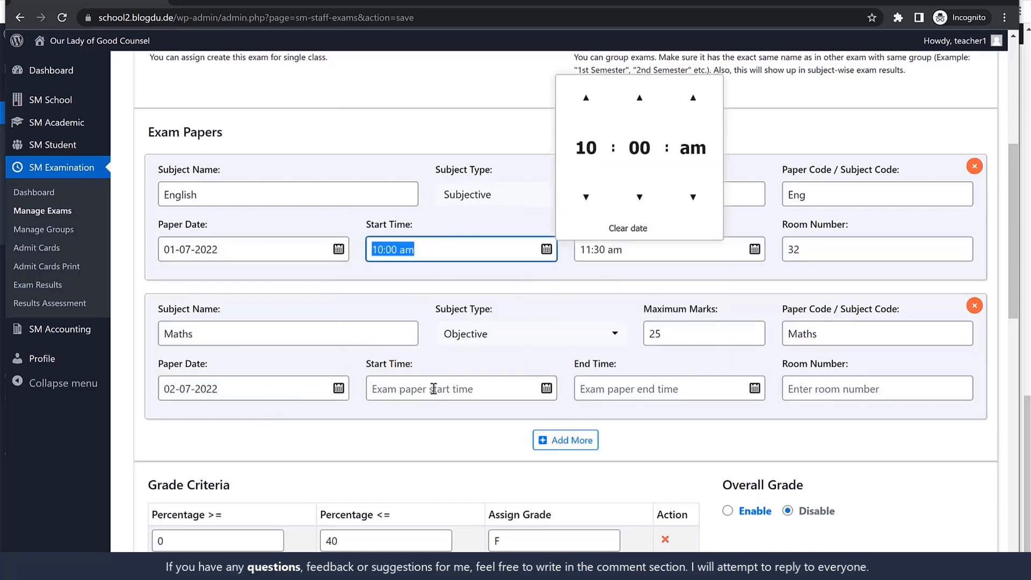
left_click(434, 389)
key("ctrl+v")
left_click(487, 287)
left_click(642, 248)
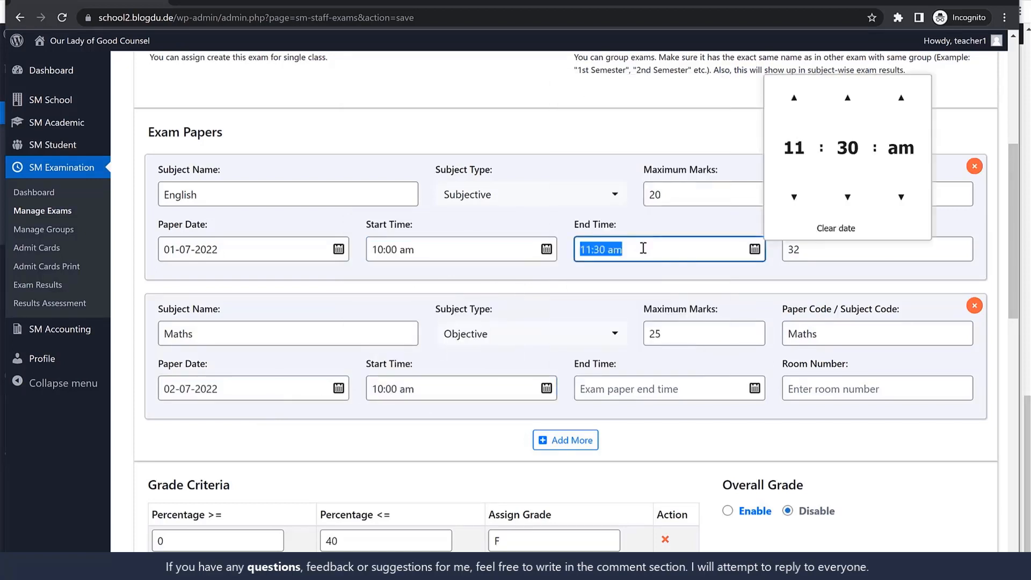
left_click(614, 383)
type("11:30 am")
left_click(834, 395)
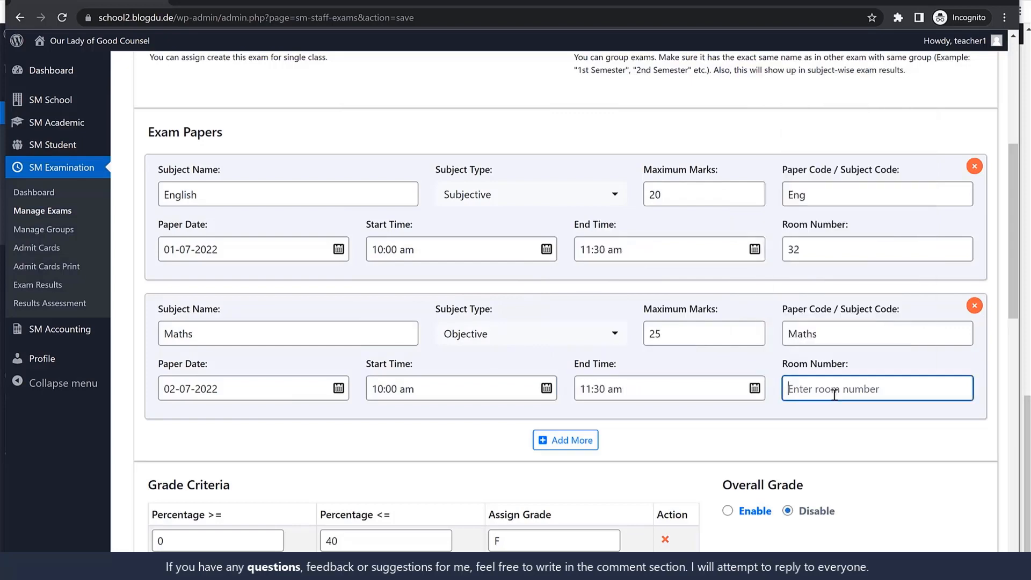
type("32")
Enable the overall grade for the exam, keeping the default grade criteria
scroll(769, 312, "down", 5)
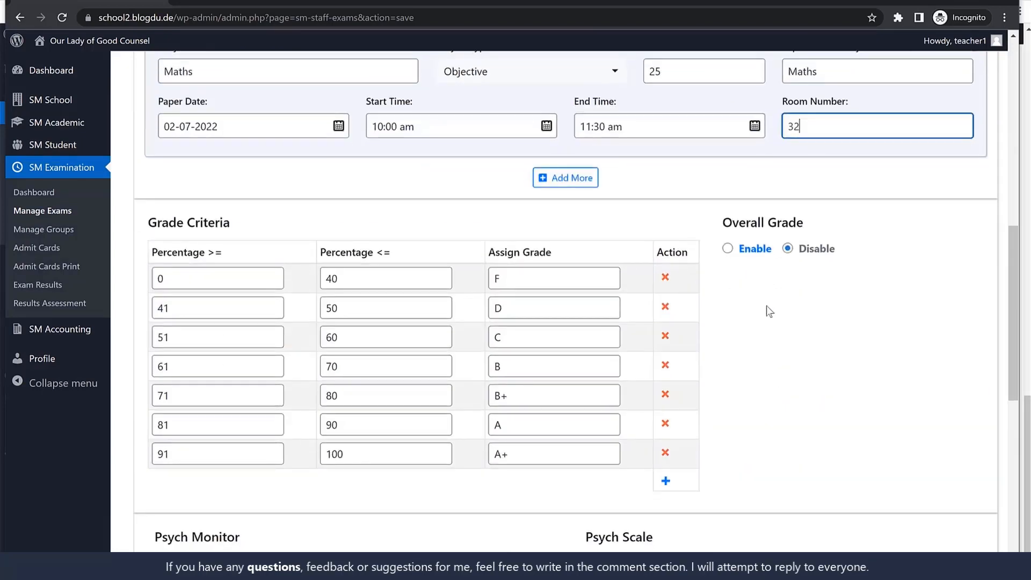
left_click(734, 251)
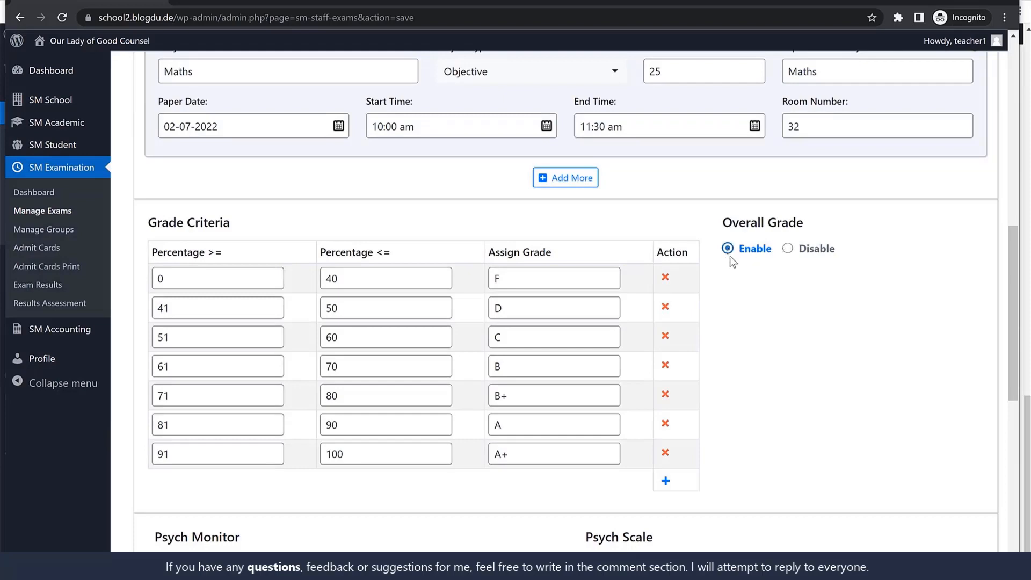
scroll(553, 369, "down", 4)
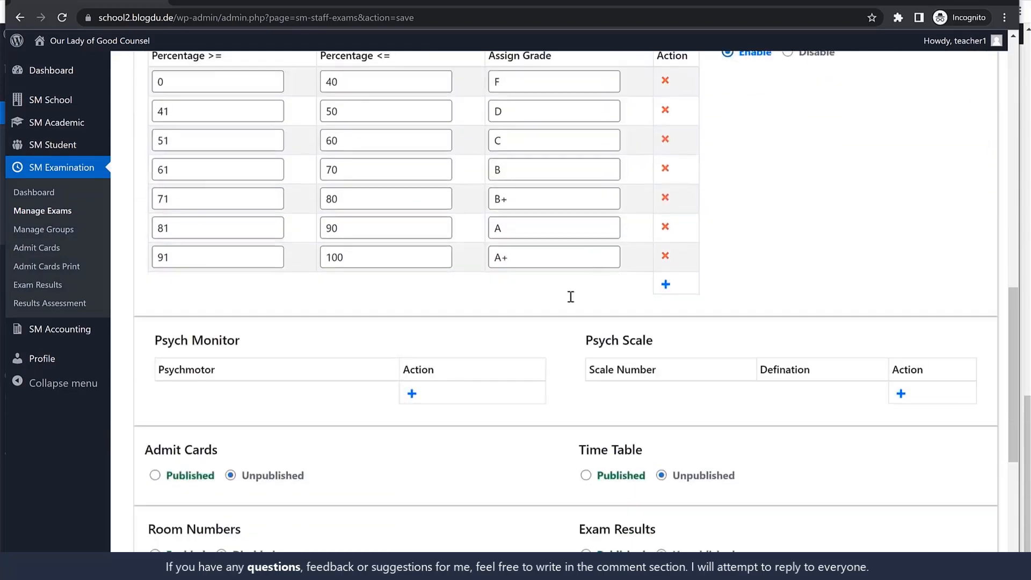
Publish the exam's admit cards and time table
scroll(550, 387, "down", 4)
scroll(617, 279, "up", 7)
scroll(721, 362, "down", 6)
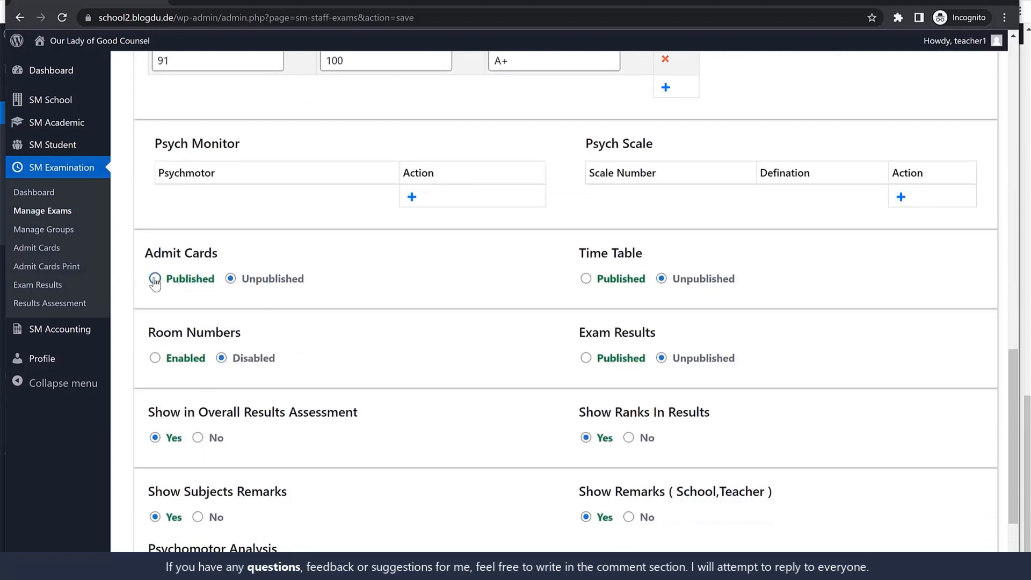
left_click(155, 279)
left_click(586, 279)
scroll(833, 341, "down", 1)
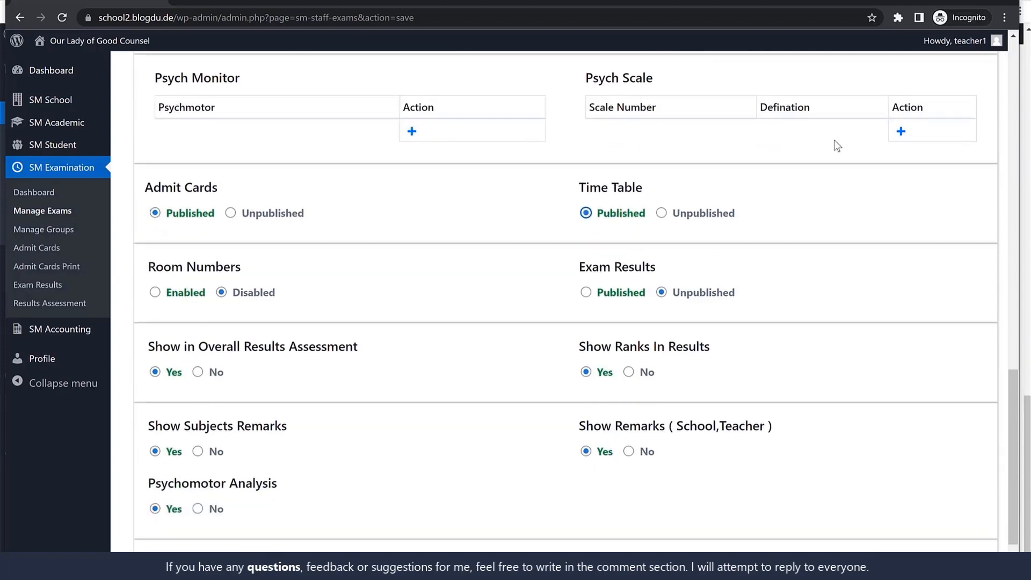
Enable room numbers and publish the results for the exam
left_click(155, 293)
left_click(588, 292)
scroll(791, 322, "down", 2)
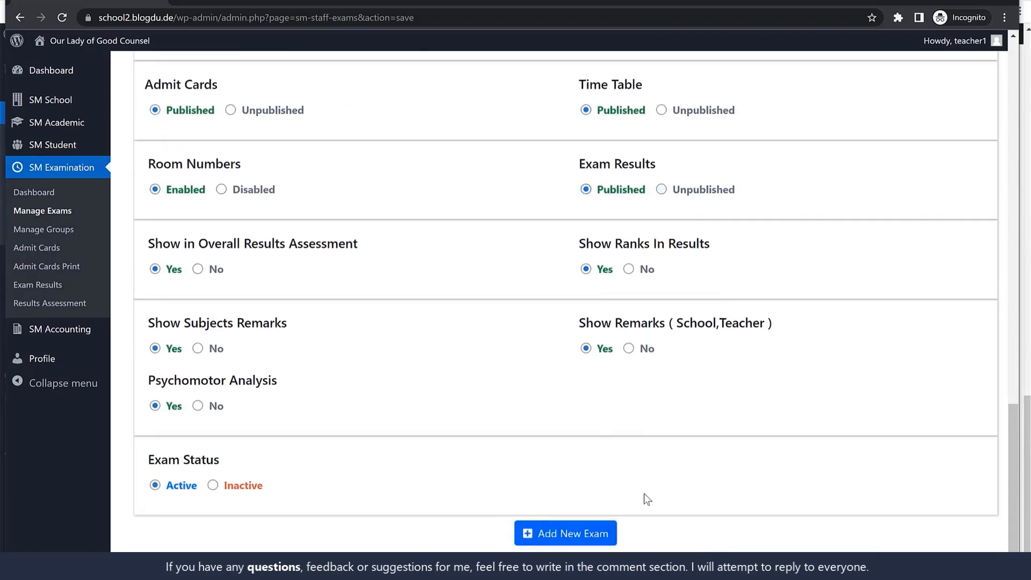
Check which exams are available for bulk admit card printing for class 1st, all sections
left_click(57, 253)
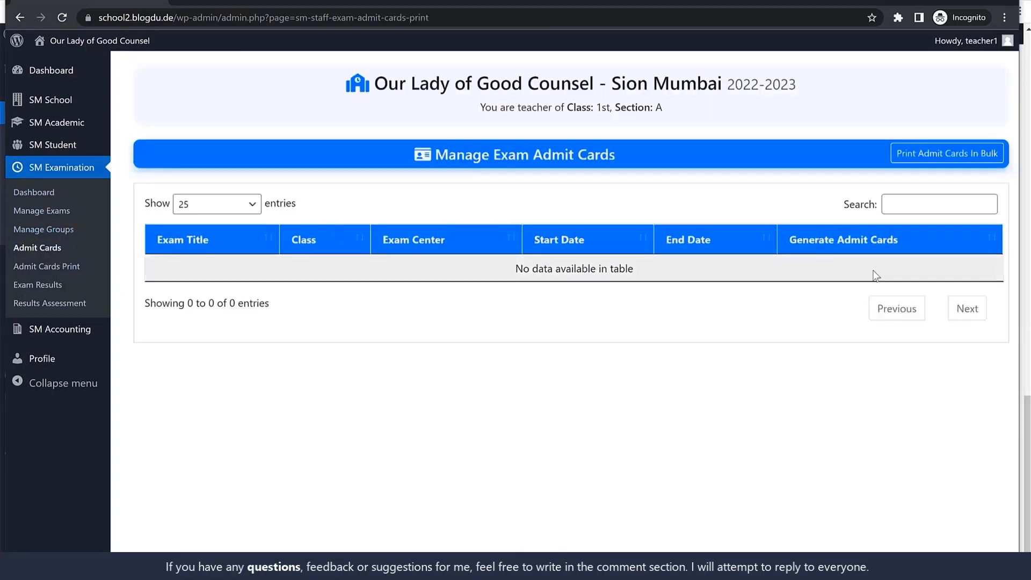
left_click(945, 156)
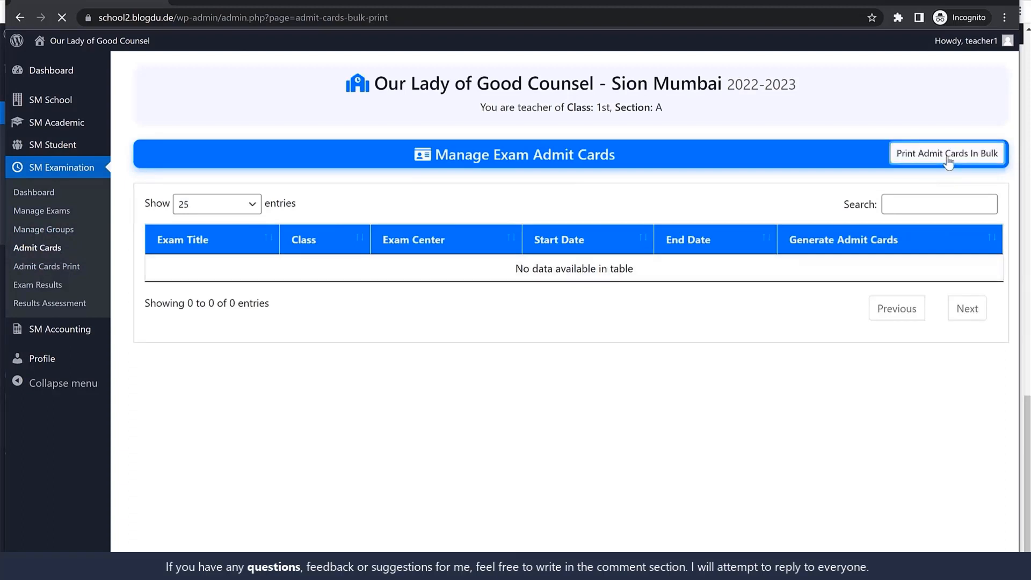
left_click(249, 277)
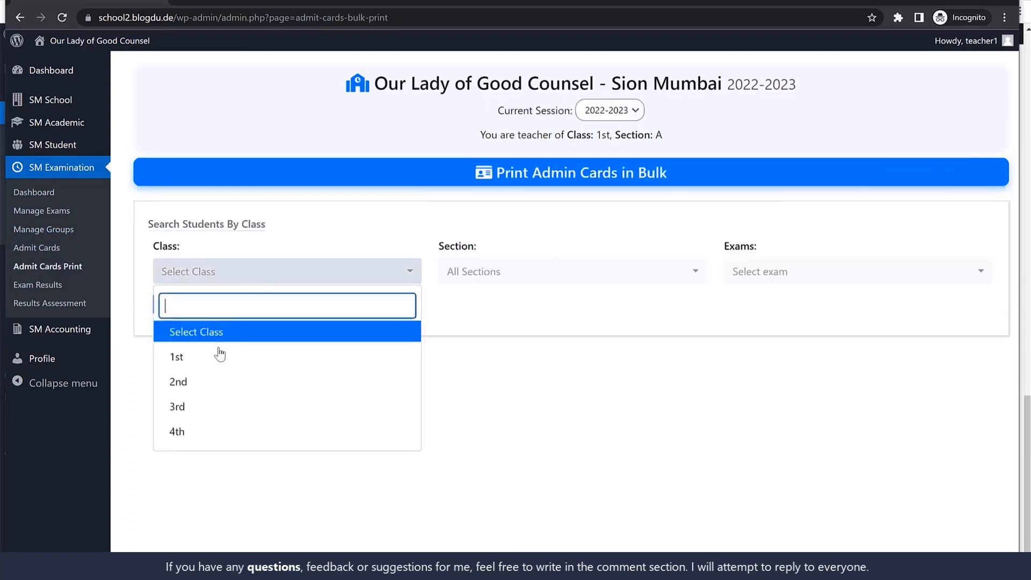
left_click(216, 368)
left_click(534, 279)
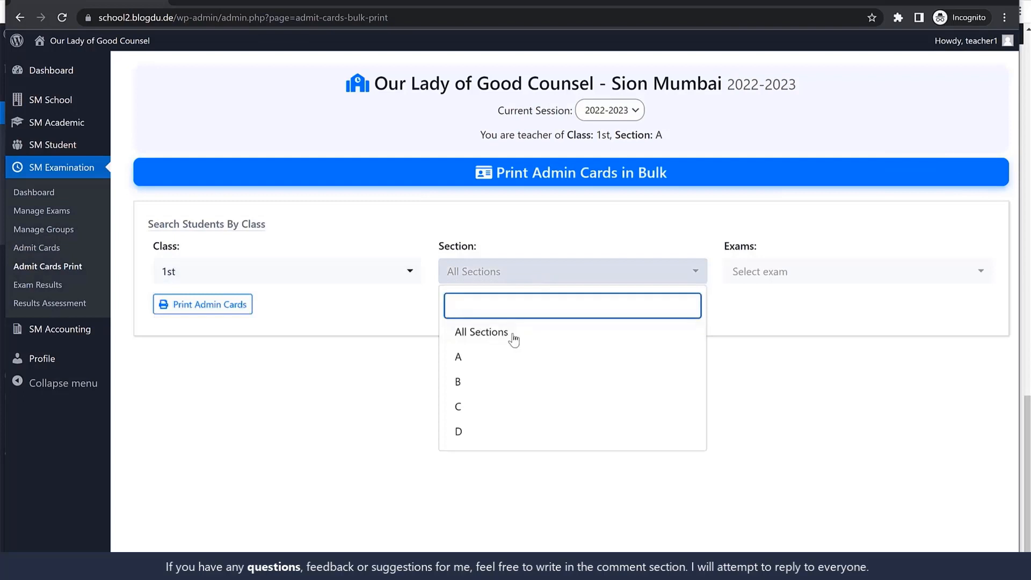
left_click(514, 333)
left_click(778, 276)
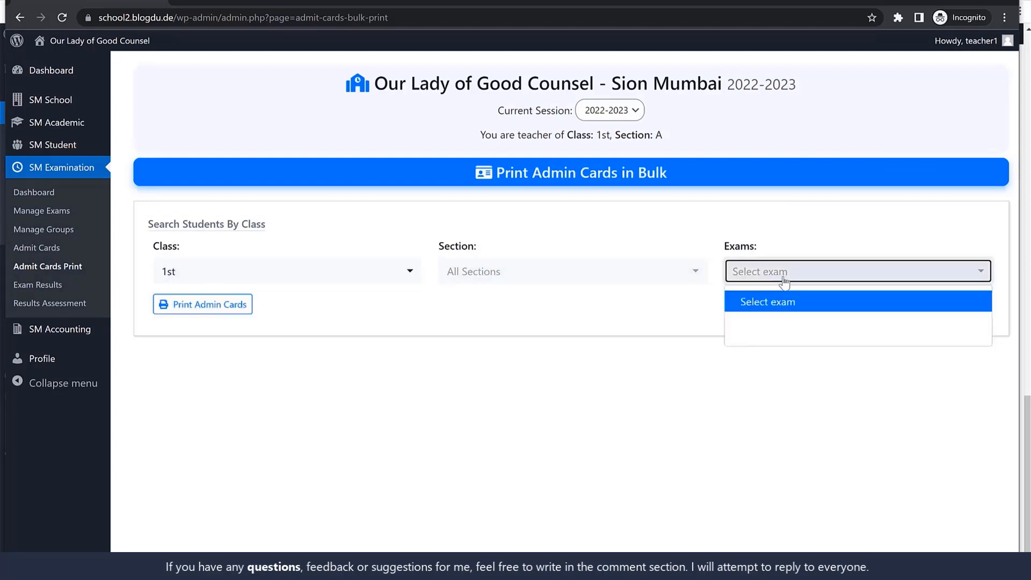
left_click(787, 317)
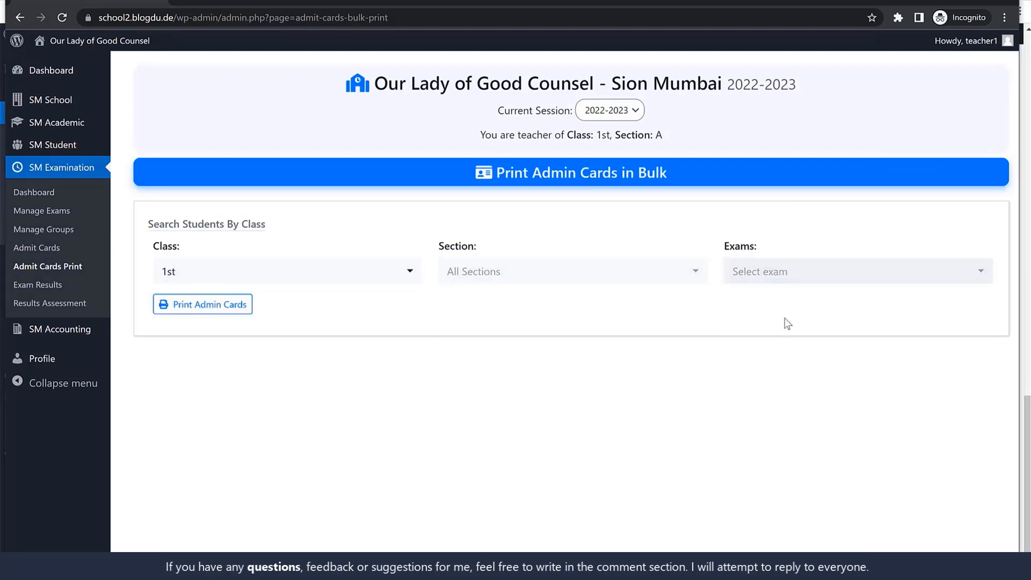
Check the exam list and the exam groups for the newly entered exam
left_click(55, 211)
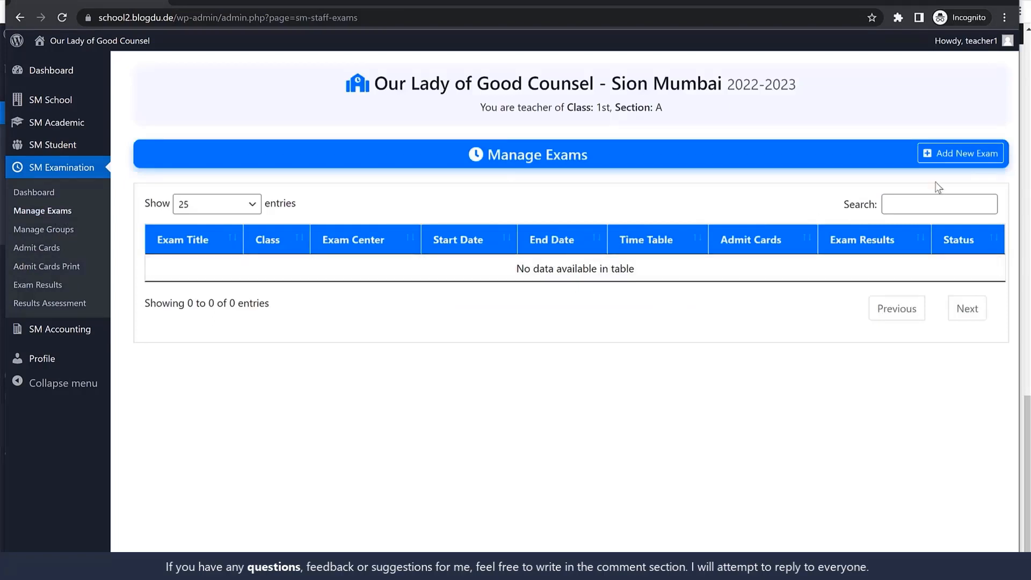
left_click(62, 230)
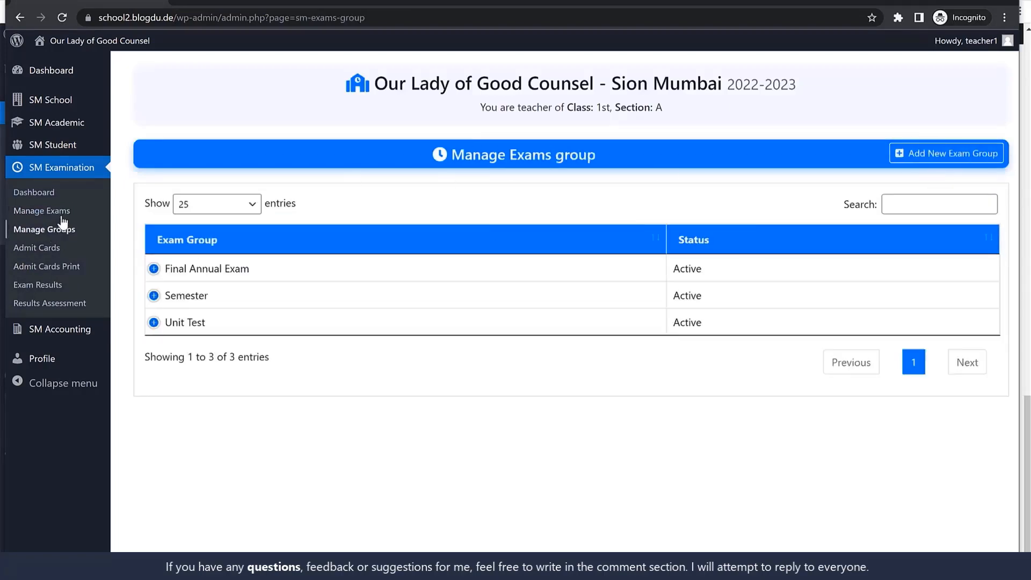
left_click(63, 214)
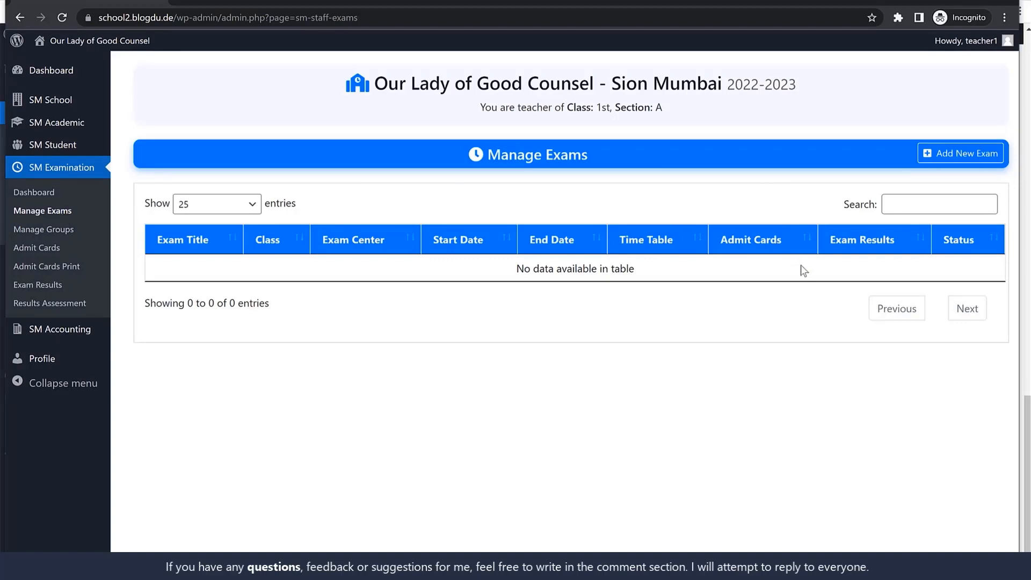
Add a new exam titled Unit Test 1 for class 1st in the Unit Test group, save it and open the exam list
left_click(960, 159)
left_click(291, 260)
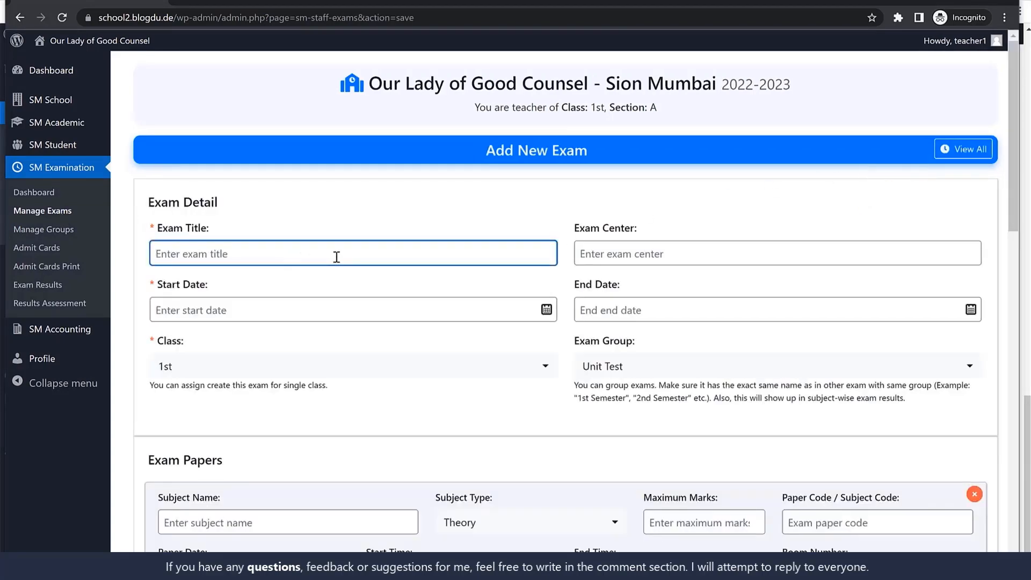
type("Unit Test 1`")
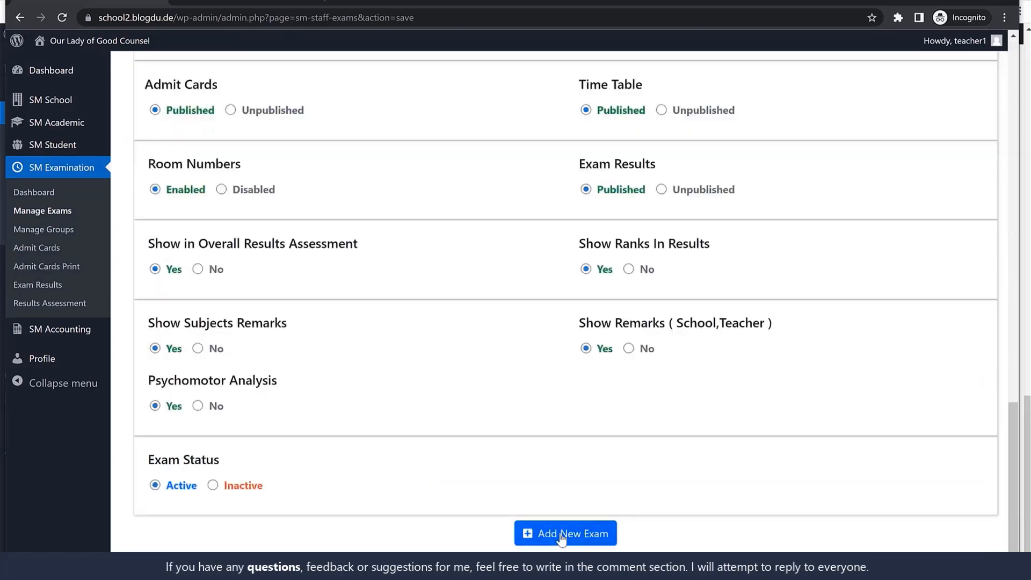
left_click(563, 535)
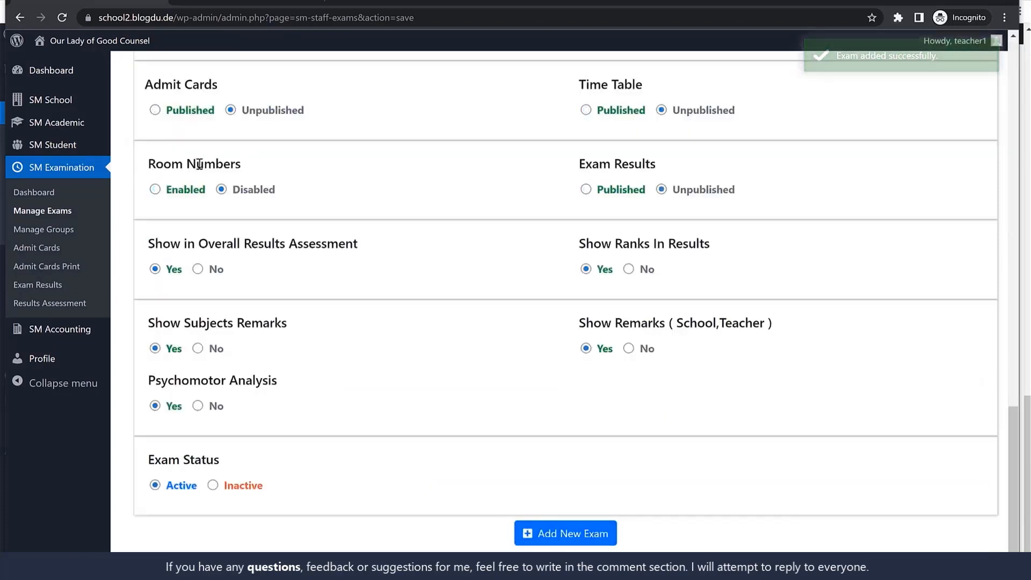
left_click(74, 212)
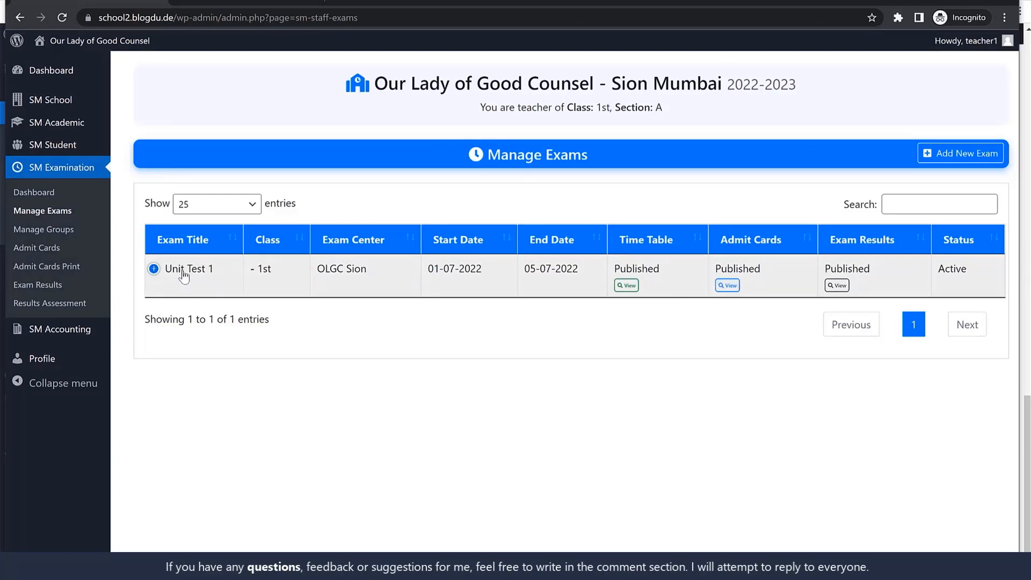
View the published exam time table for Unit Test 1 and close it
left_click(626, 286)
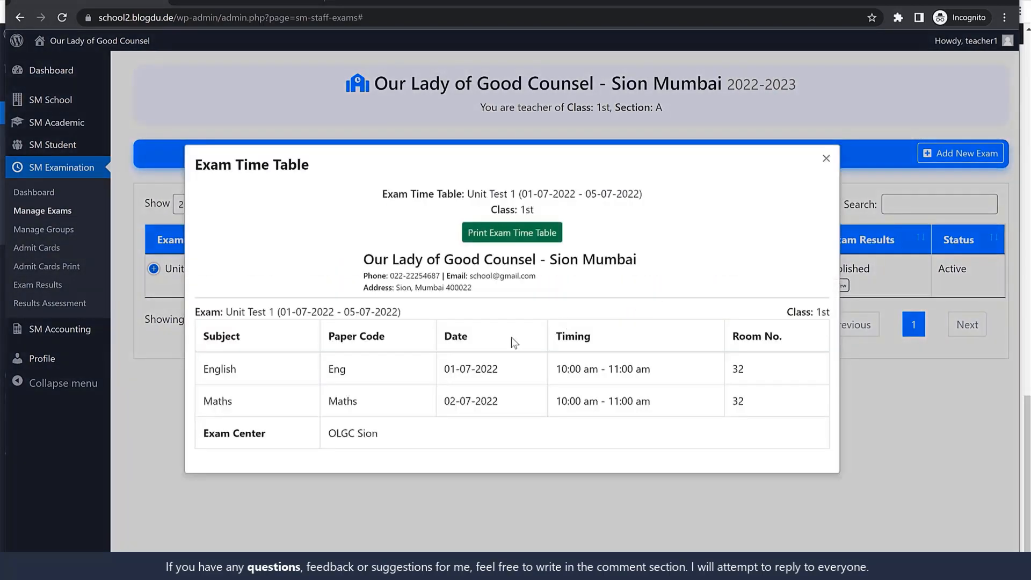
left_click(826, 160)
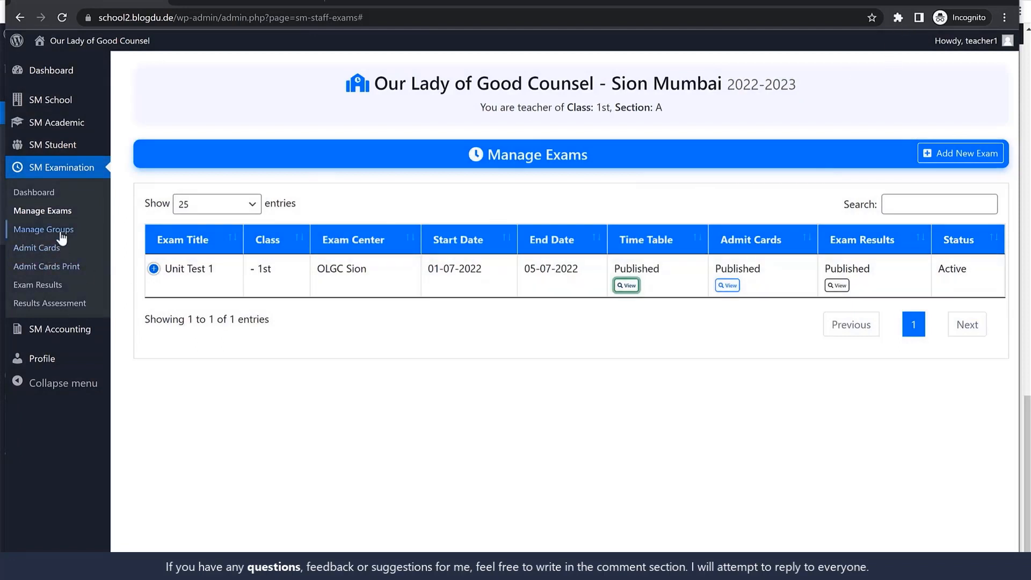
Generate the Unit Test 1 admit card for the listed student with prefix UT1 and starting roll number 000001
left_click(45, 252)
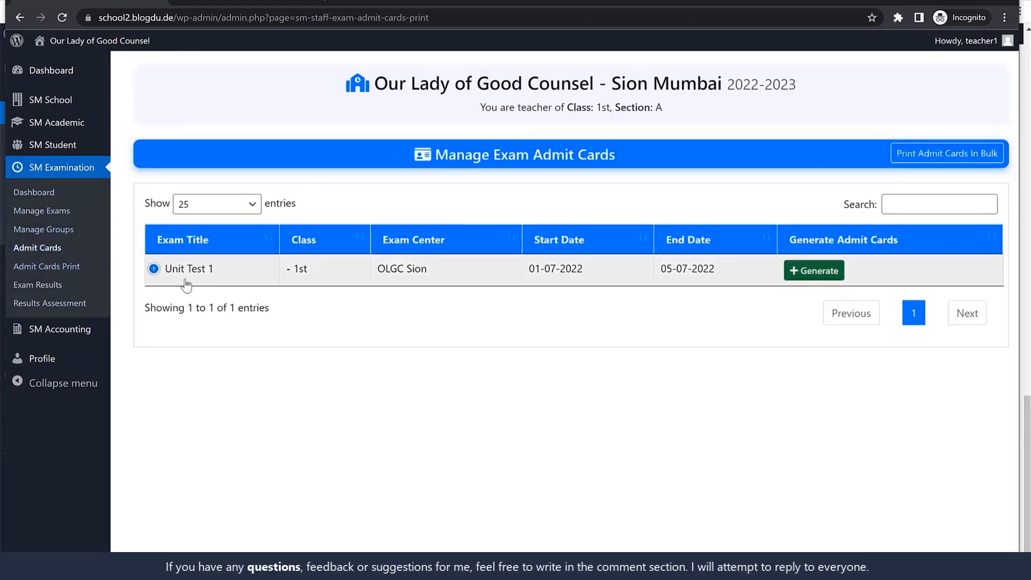
left_click(828, 276)
left_click(158, 341)
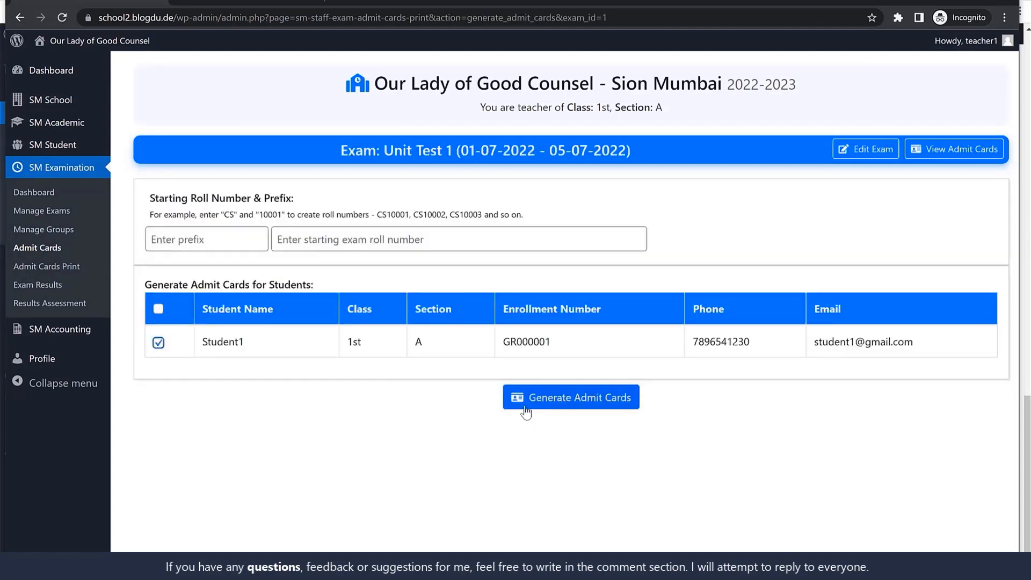
left_click(607, 411)
left_click(673, 340)
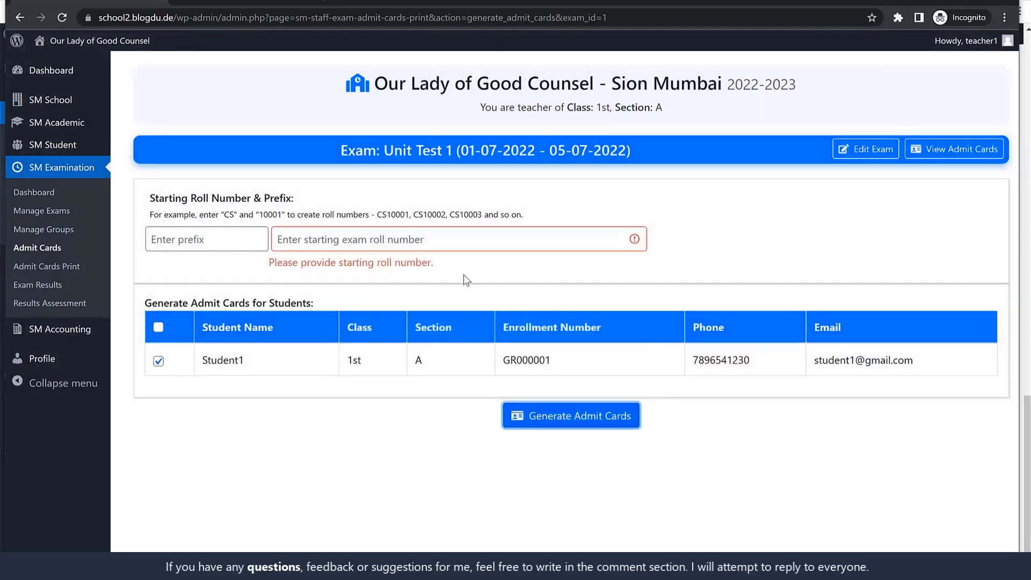
left_click(238, 239)
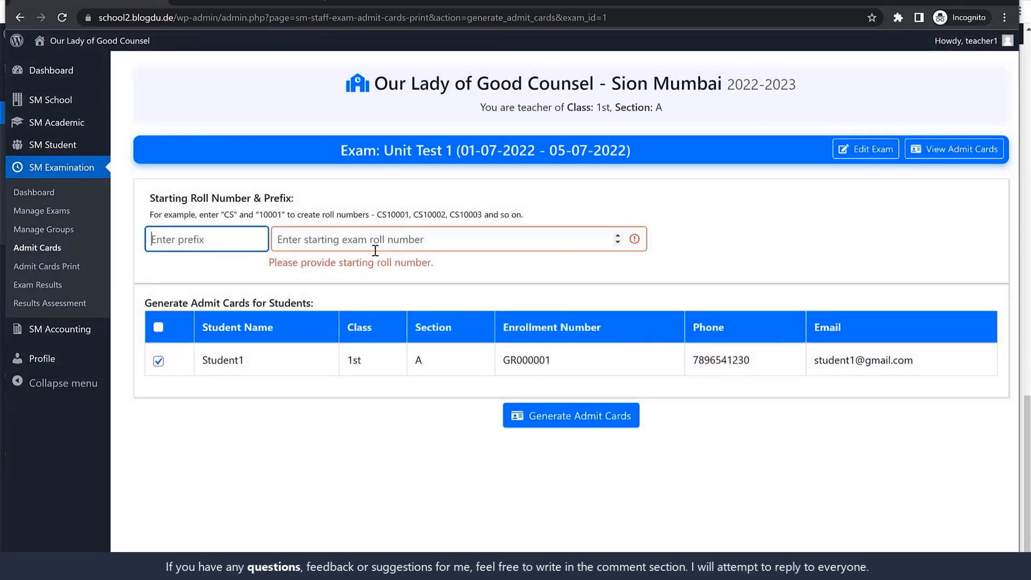
type("UT1")
left_click(365, 241)
type("000001")
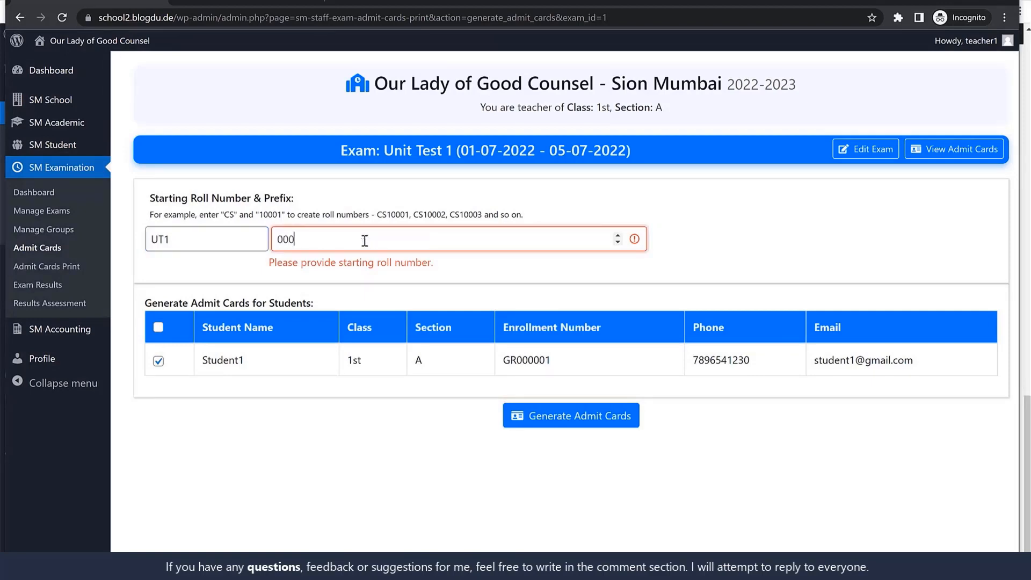
left_click(559, 416)
left_click(667, 341)
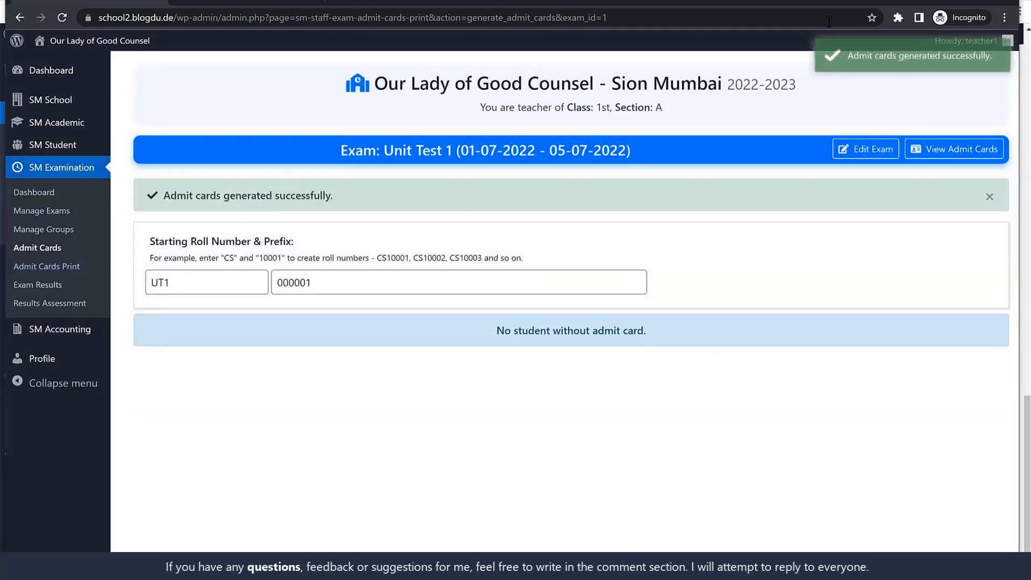
Switch to the student portal in Edge and review the student's Unit Test 1 admit card
left_click(461, 567)
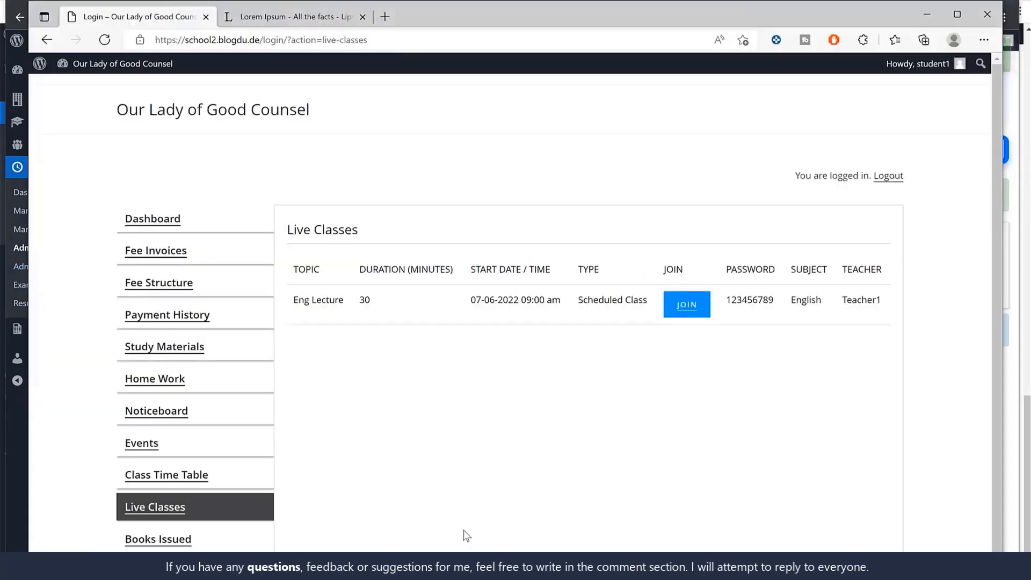
scroll(461, 532, "down", 3)
left_click(206, 443)
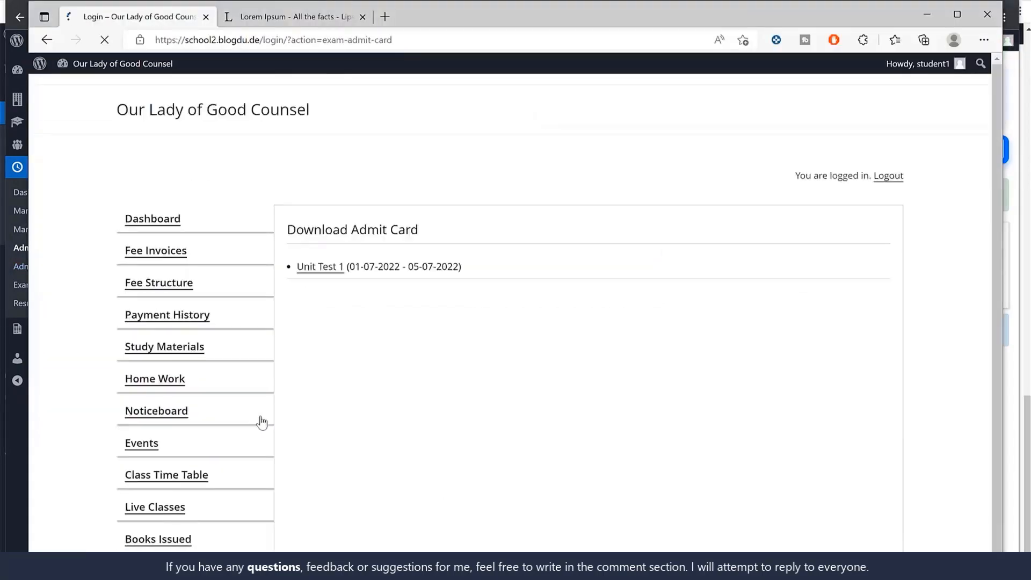
left_click(329, 268)
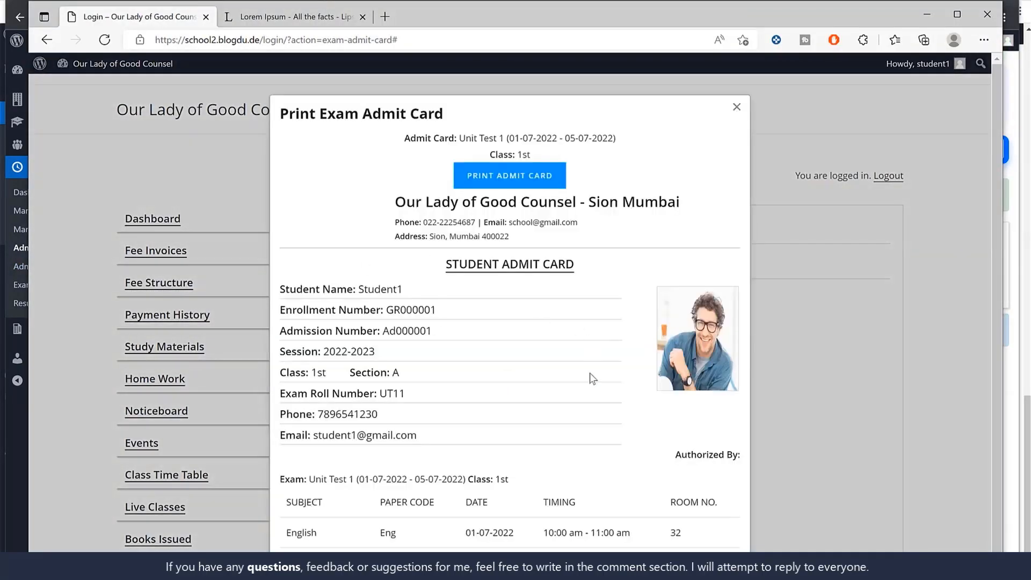
scroll(587, 402, "down", 3)
scroll(588, 433, "up", 3)
left_click(737, 107)
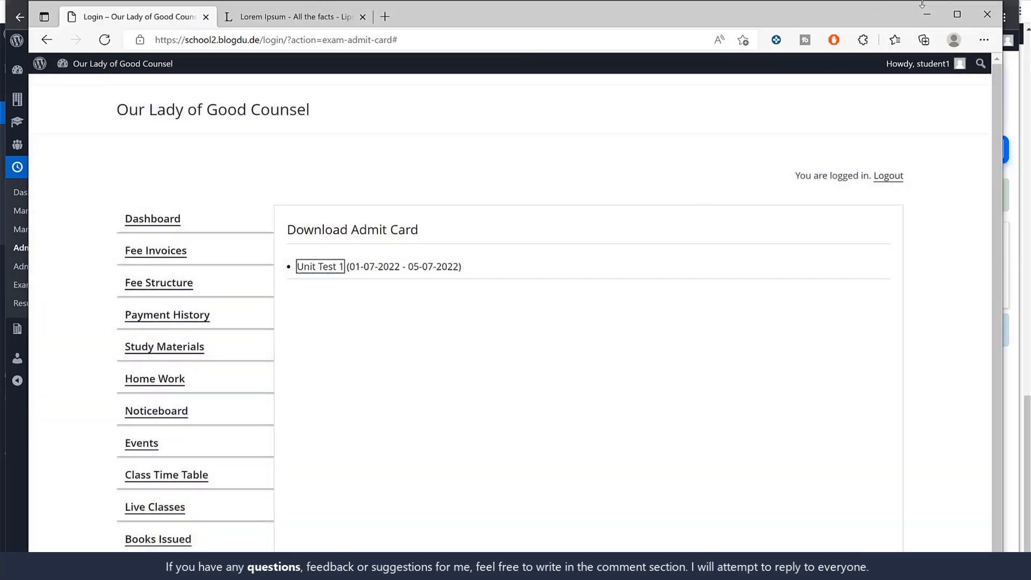
Return to the teacher's Chrome session and start adding Unit Test 1 results for the class's student
key("alt+Tab")
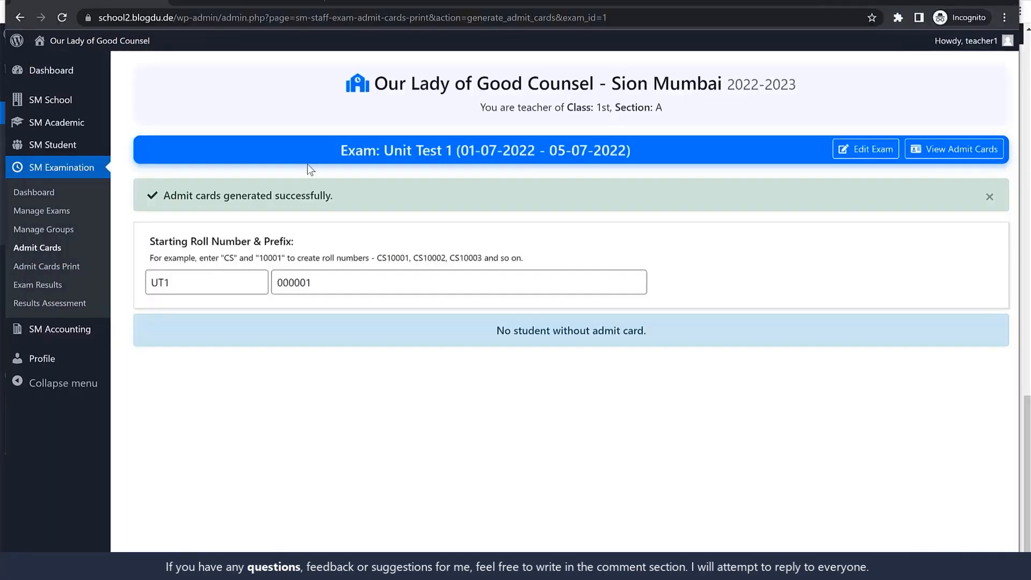
left_click(59, 286)
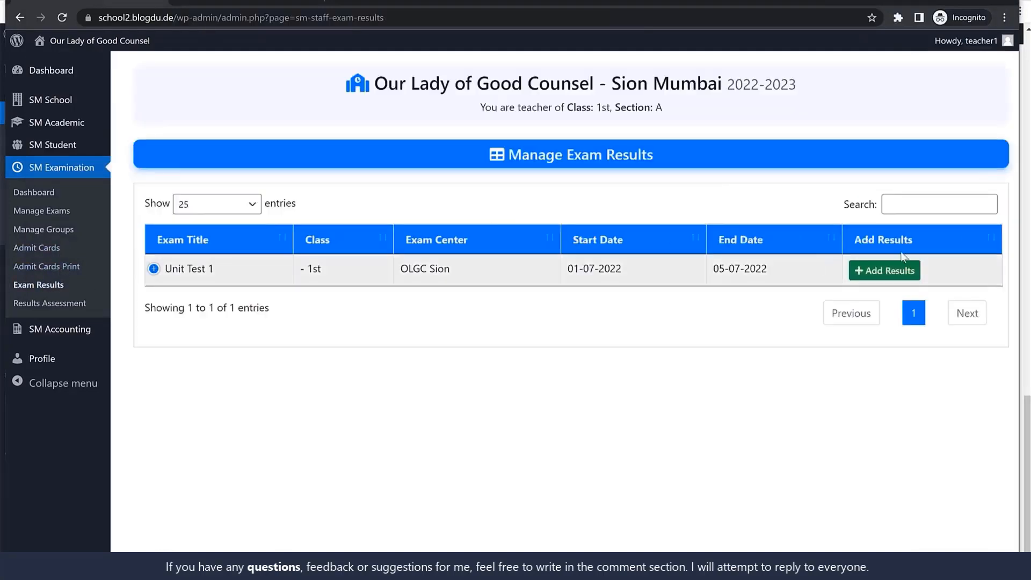
left_click(877, 271)
scroll(661, 279, "down", 2)
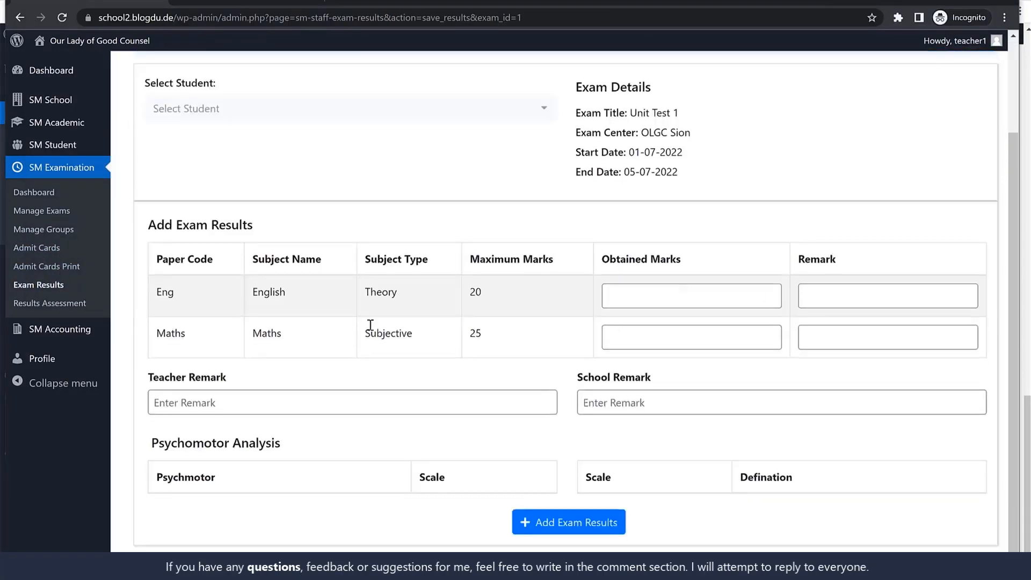
scroll(307, 288, "up", 2)
left_click(242, 223)
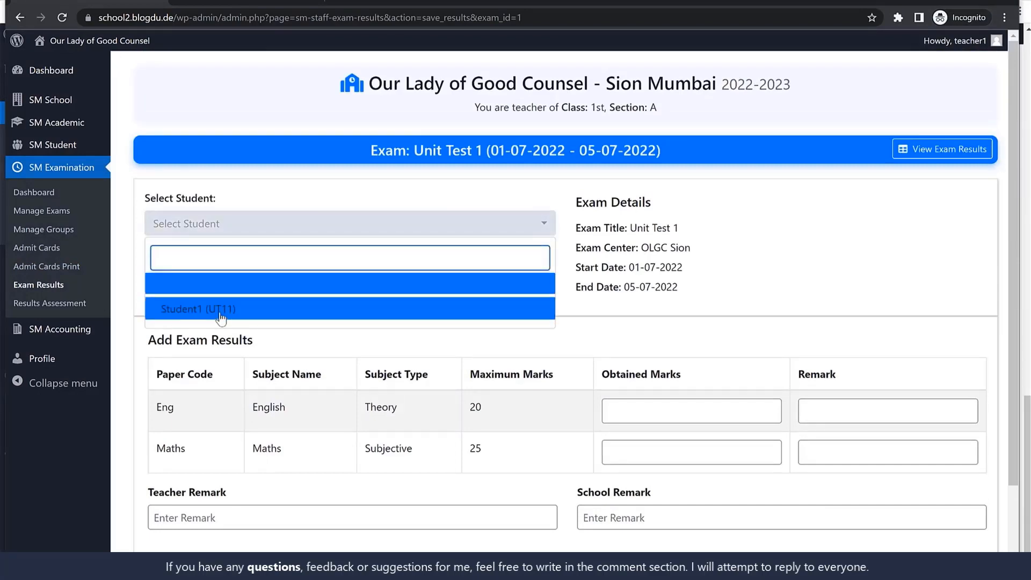
left_click(237, 307)
scroll(721, 288, "down", 2)
Enter English marks 18 with remark Good and Maths marks 25 with remark V Good, and save the exam results
left_click(667, 298)
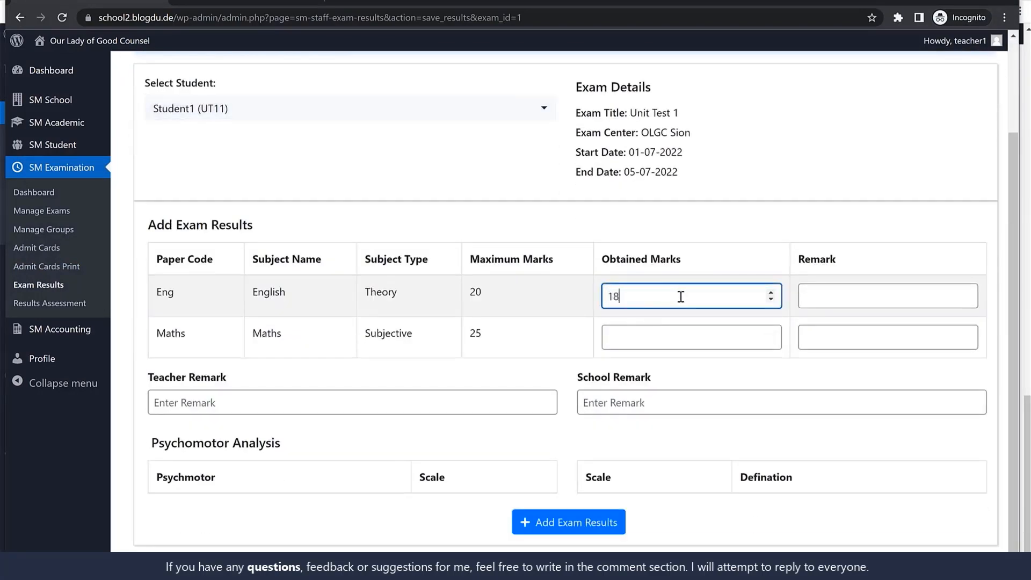
key("Tab")
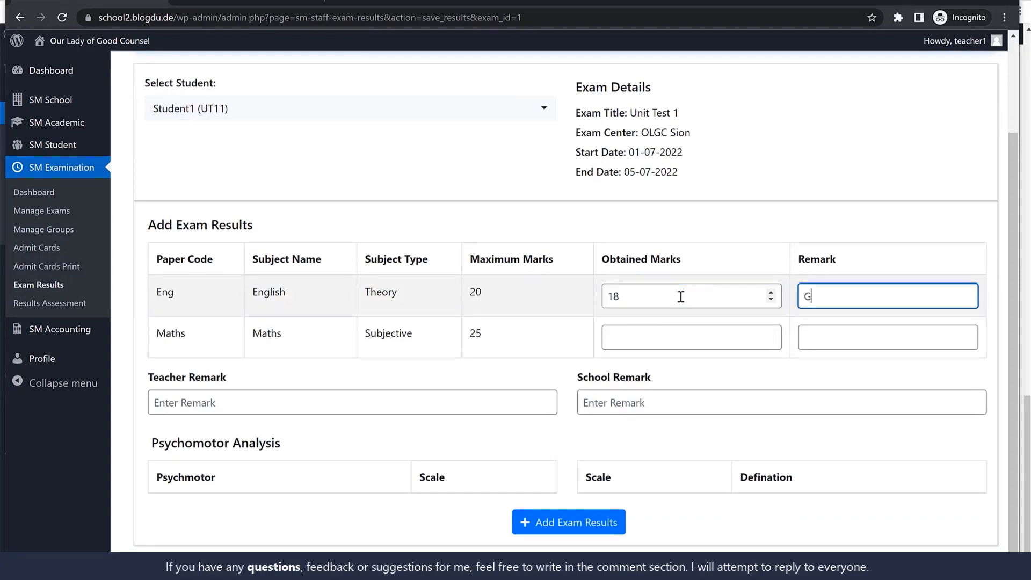
key("Tab")
type("2")
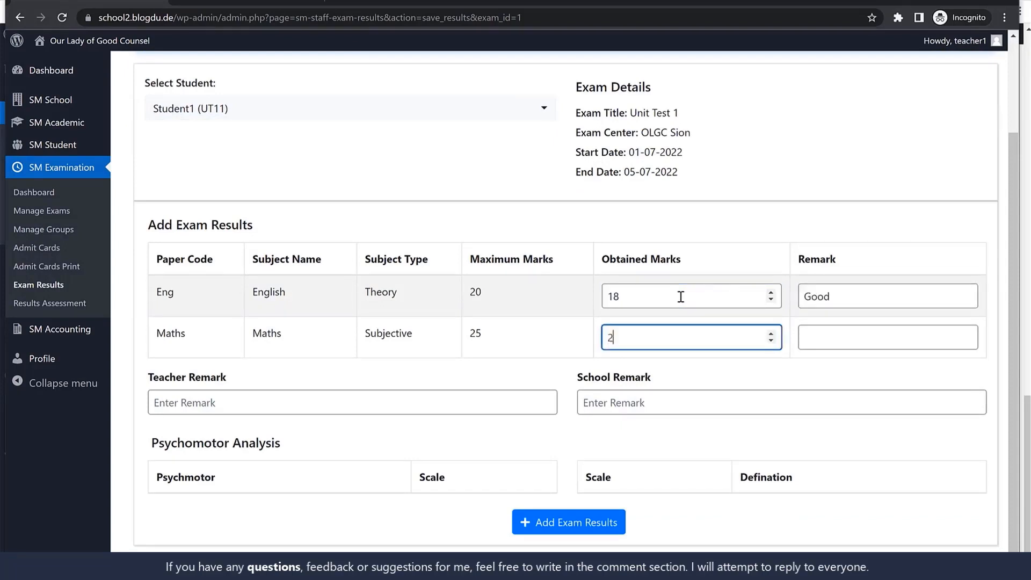
type("5")
key("Tab")
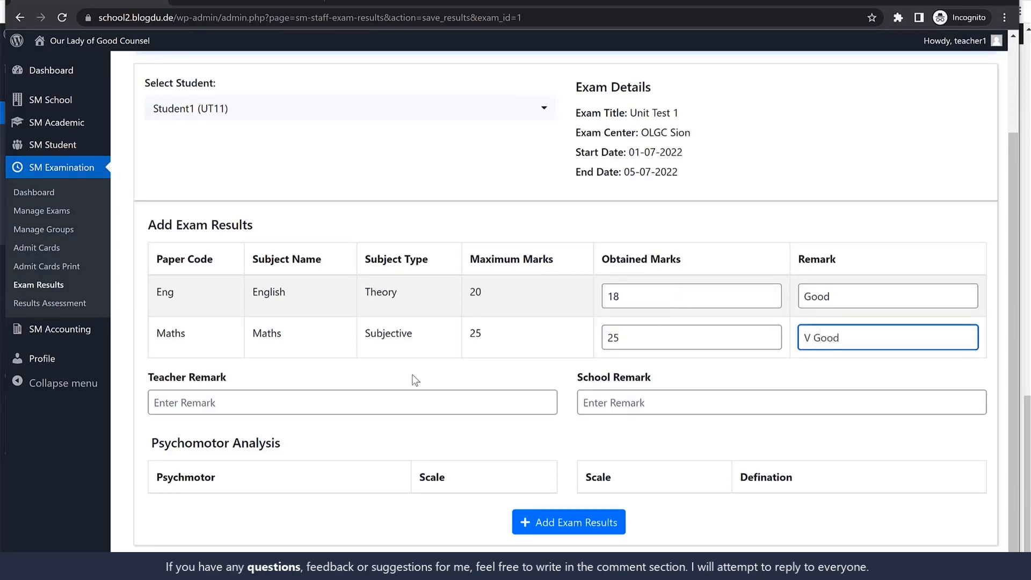
left_click(317, 407)
left_click(674, 405)
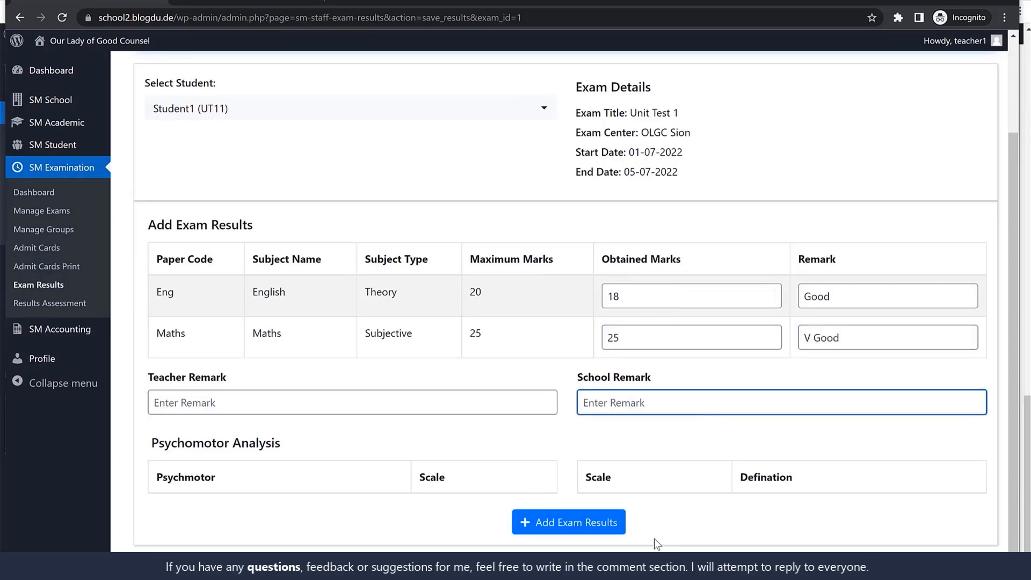
left_click(588, 529)
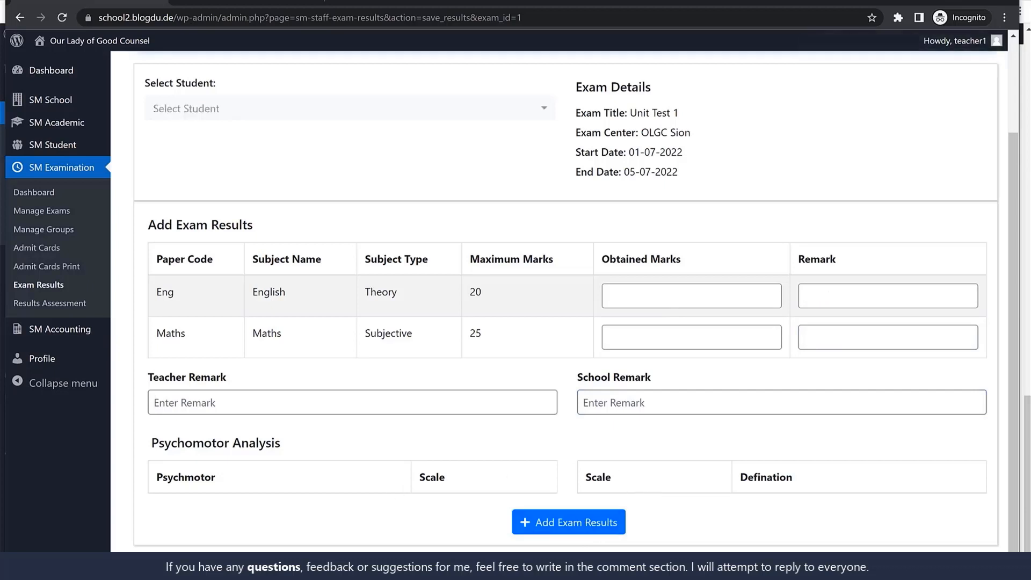
Switch to the student portal in Edge and review the student's Unit Test 1 exam result
key("alt+Tab")
scroll(166, 508, "down", 3)
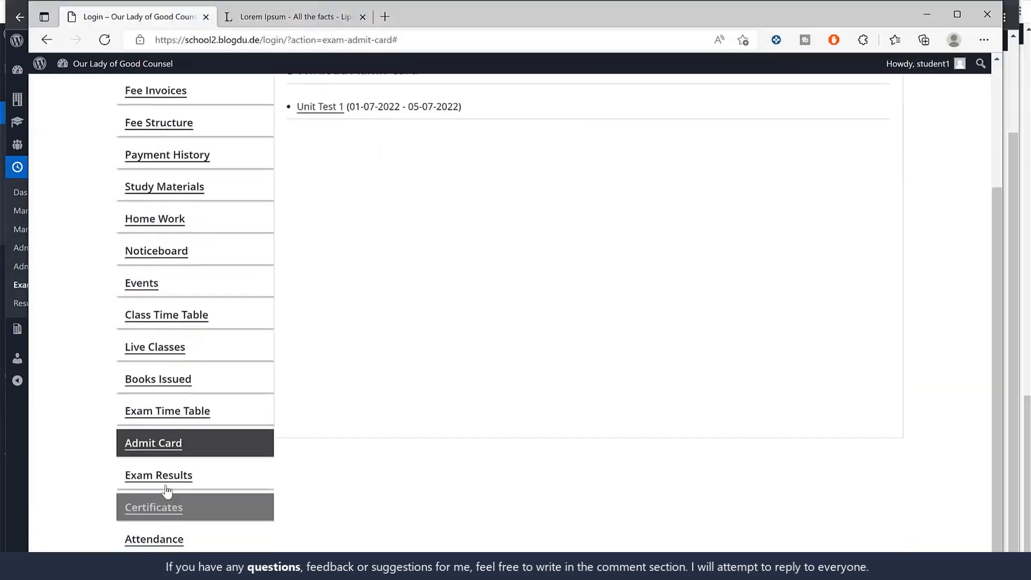
left_click(168, 479)
left_click(480, 267)
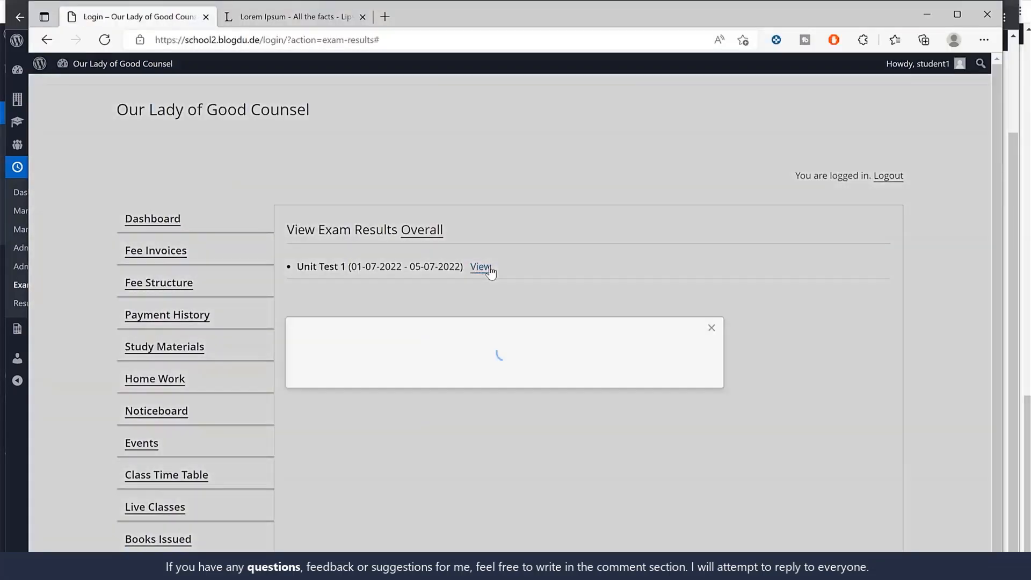
scroll(632, 362, "down", 5)
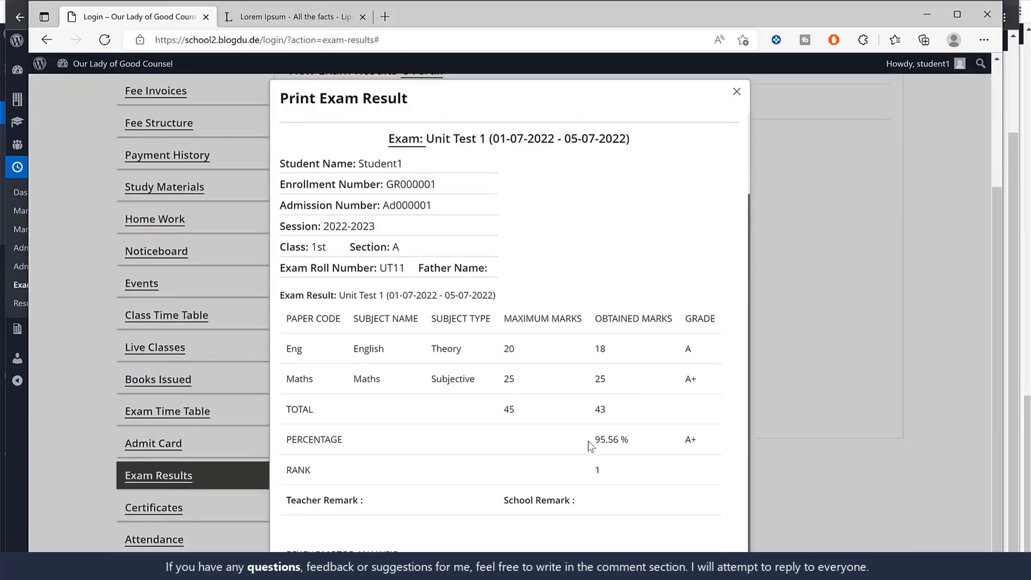
scroll(597, 453, "up", 2)
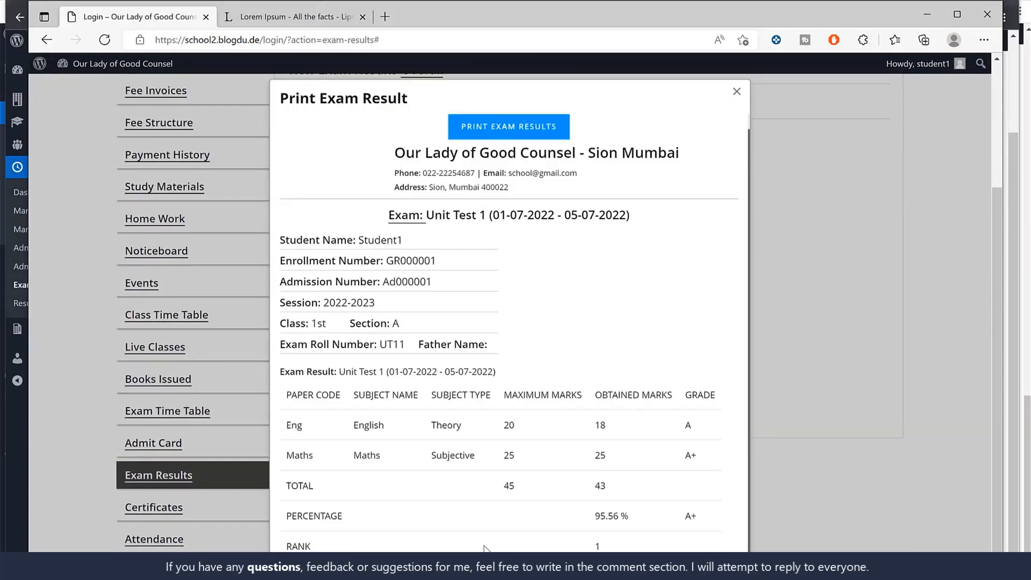
left_click(852, 268)
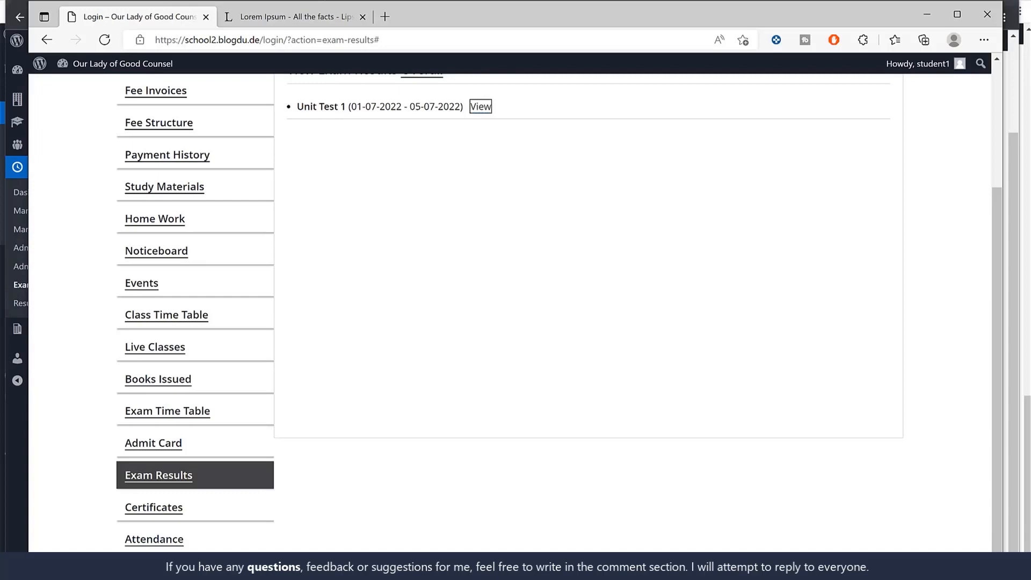
left_click(982, 7)
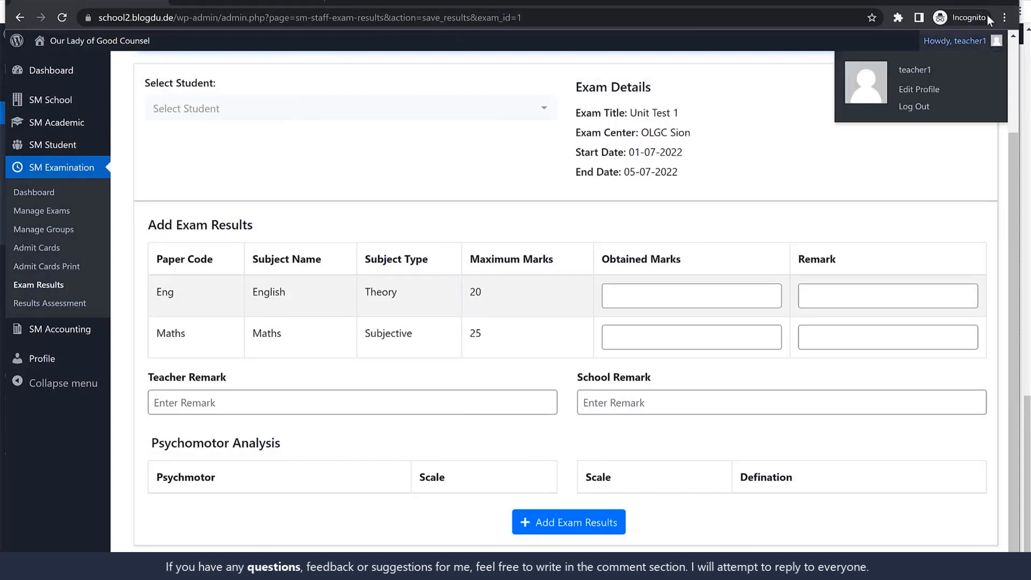
left_click(1009, 1)
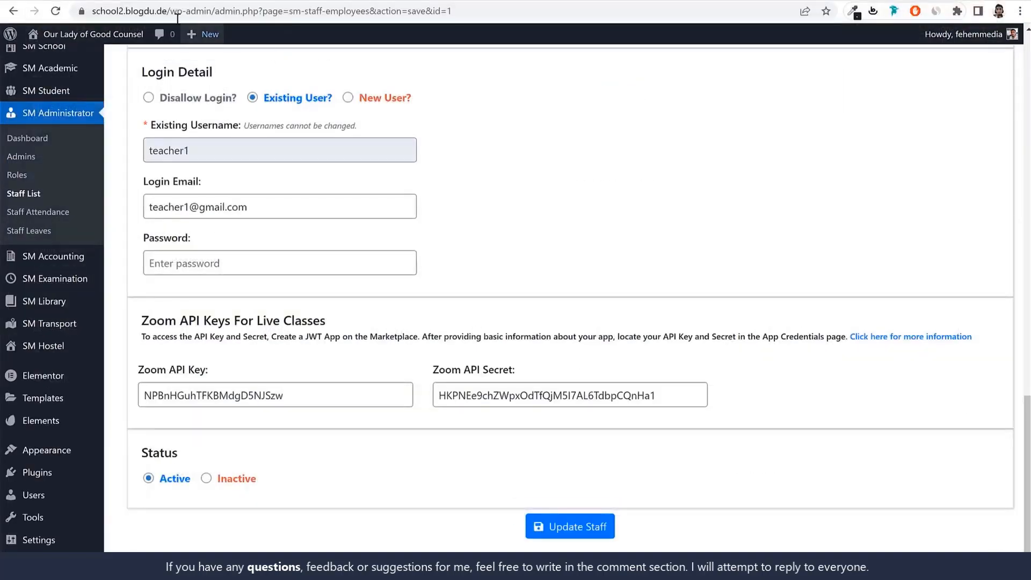
left_click(999, 10)
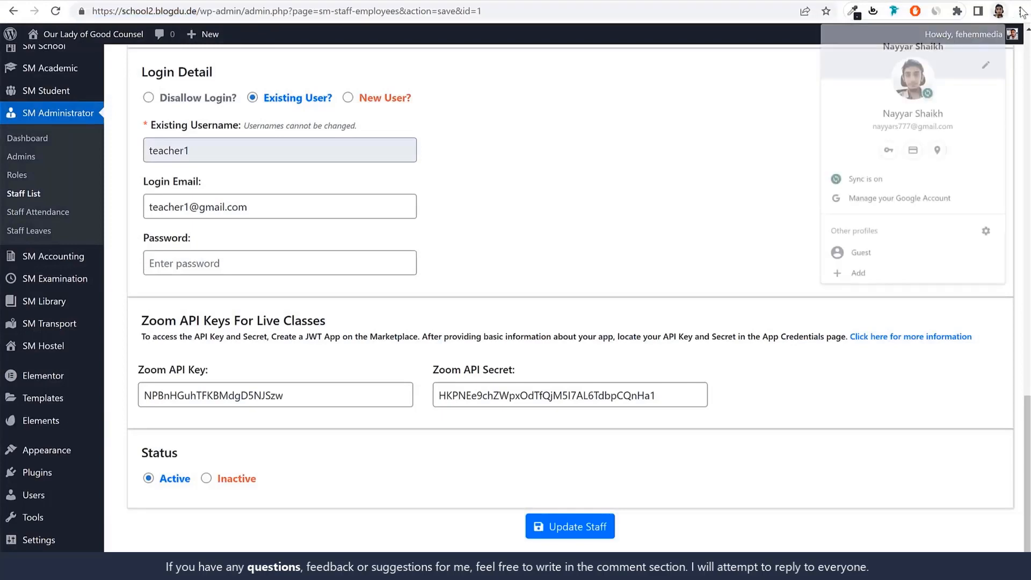
left_click(1021, 10)
left_click(963, 58)
type("https://school2.blogdu.de/")
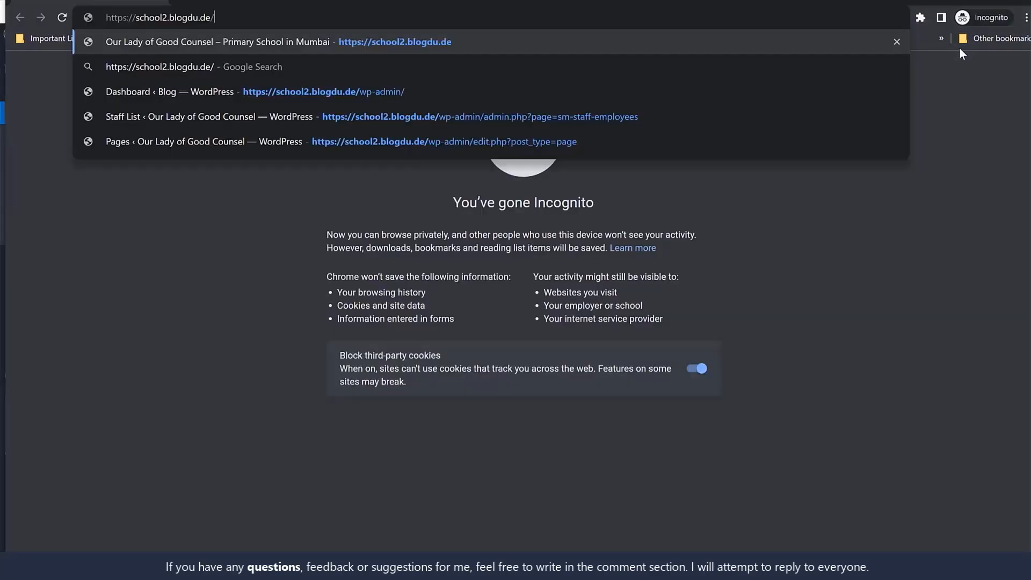
key("Return")
Open the WordPress admin login page at school2.blogdu.de/wp-admin/
left_click(516, 13)
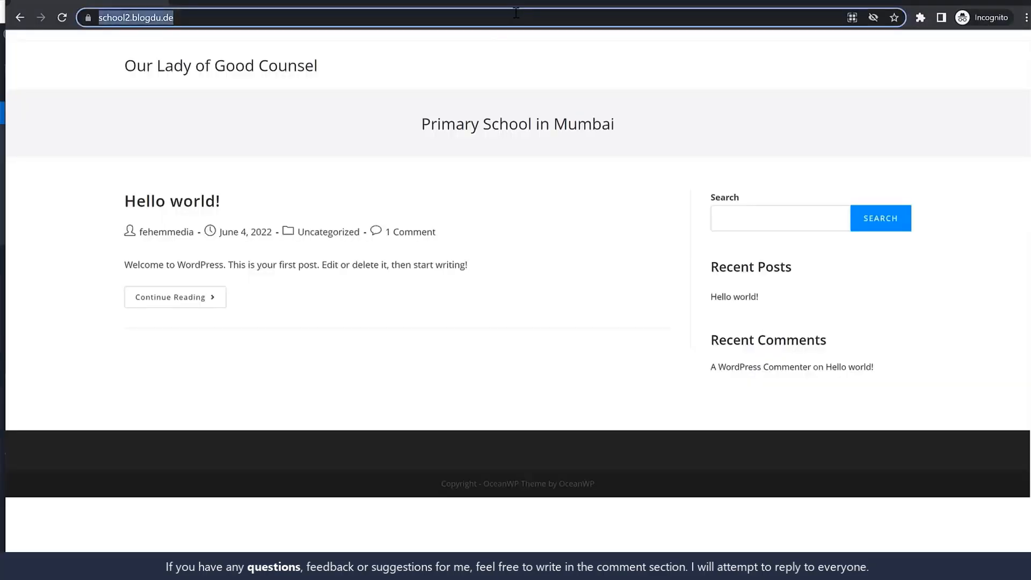
key("End")
type("wp")
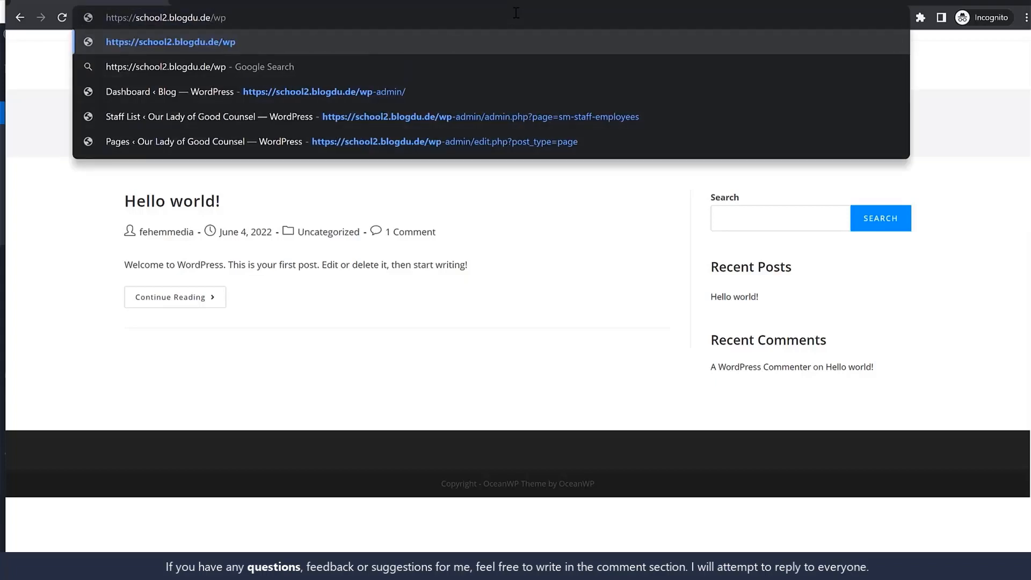
type("-admin/")
key("Return")
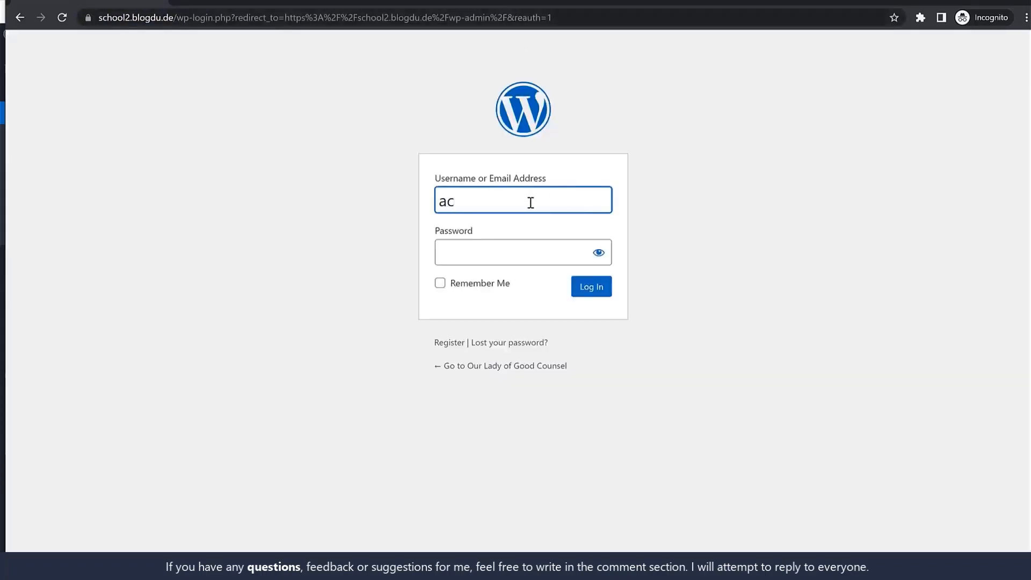
Log in to the WordPress admin as accountant1 with the account password
type("accountan")
key("BackSpace")
type("an")
key("ctrl+a")
left_click(554, 263)
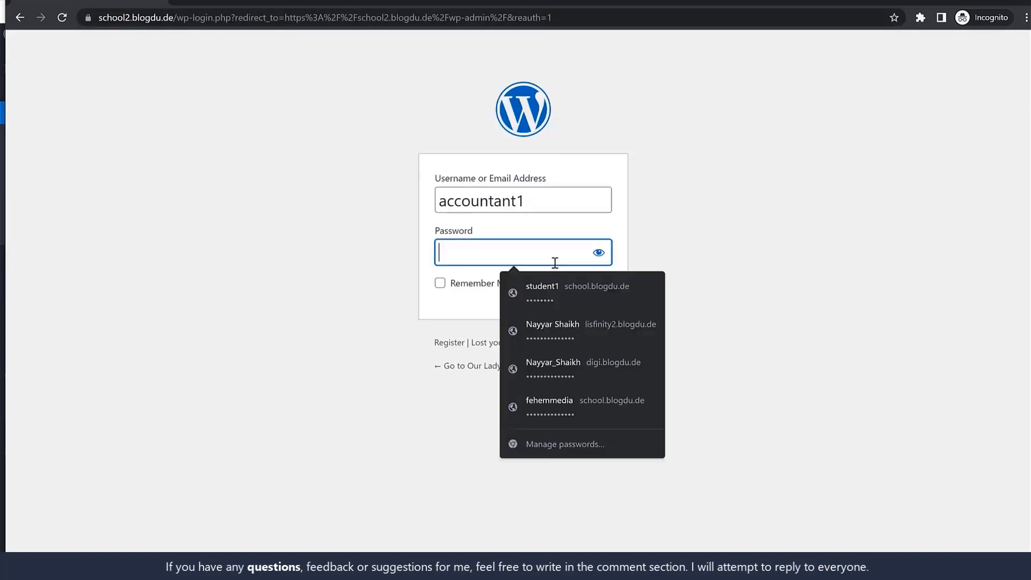
key("ctrl+v")
left_click(599, 290)
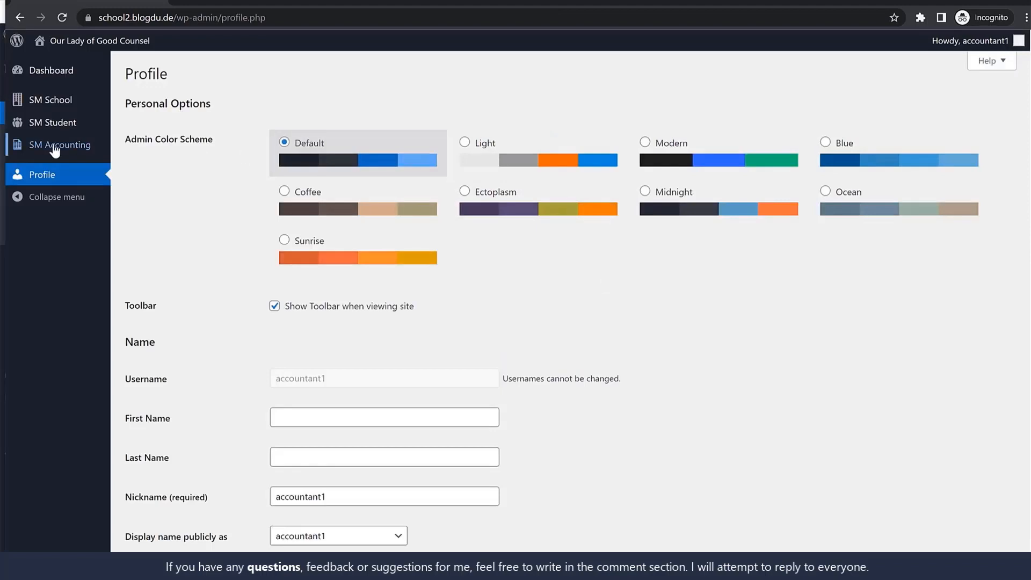
Look through the accounting Income and Expenses pages and inspect the fields of the new expense form
mouse_move(50, 150)
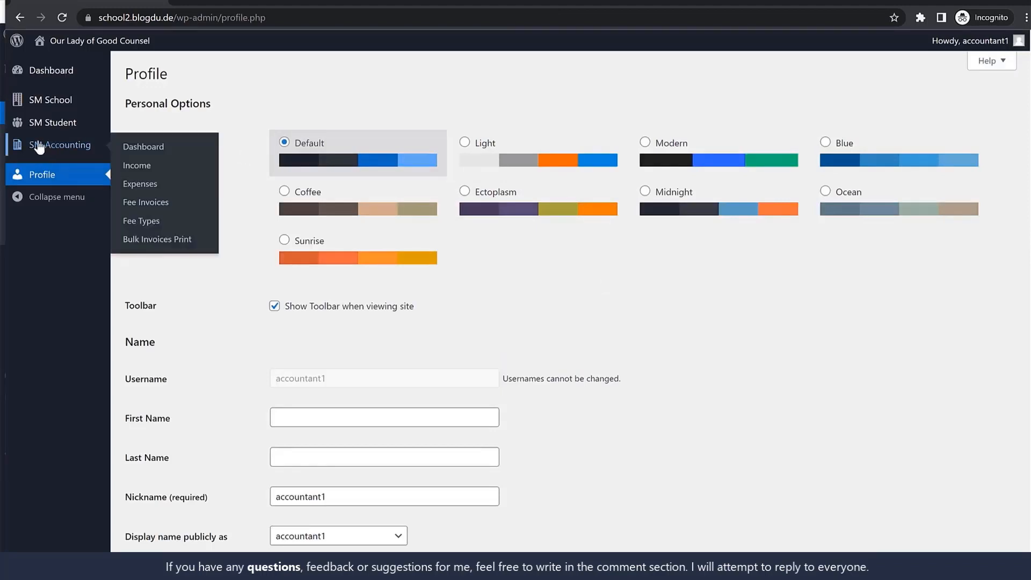
left_click(148, 173)
left_click(41, 209)
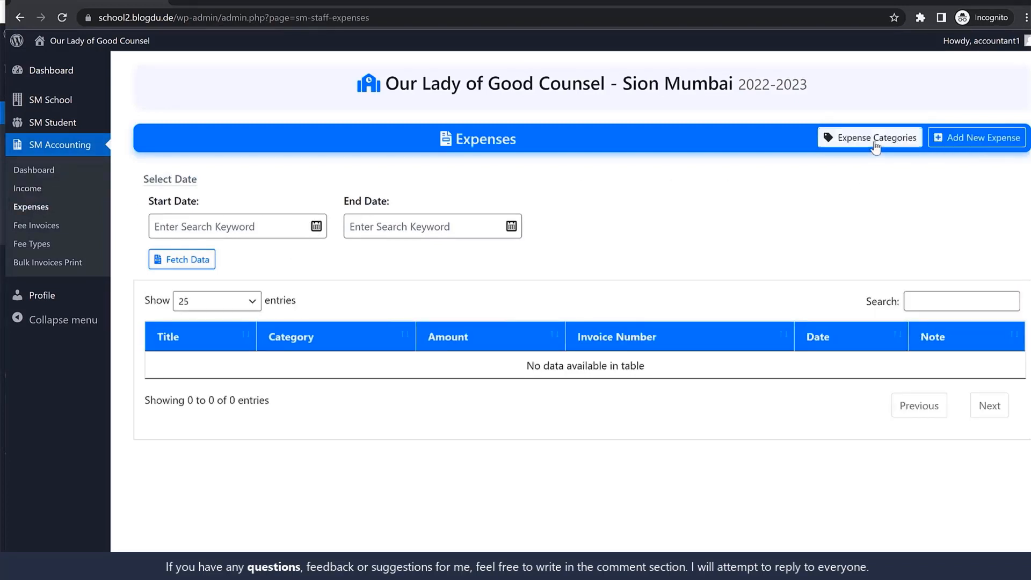
left_click(956, 141)
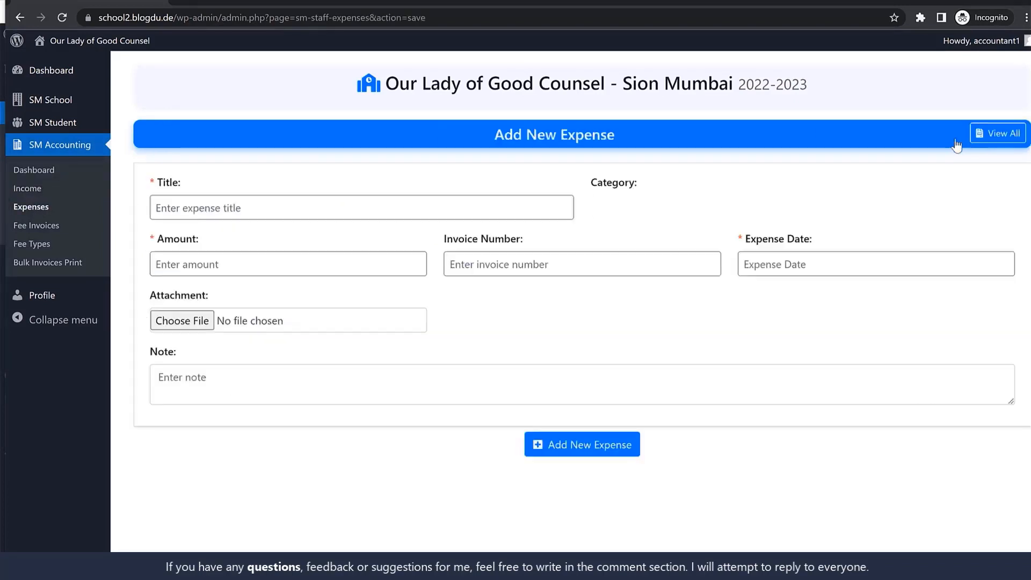
left_click(673, 209)
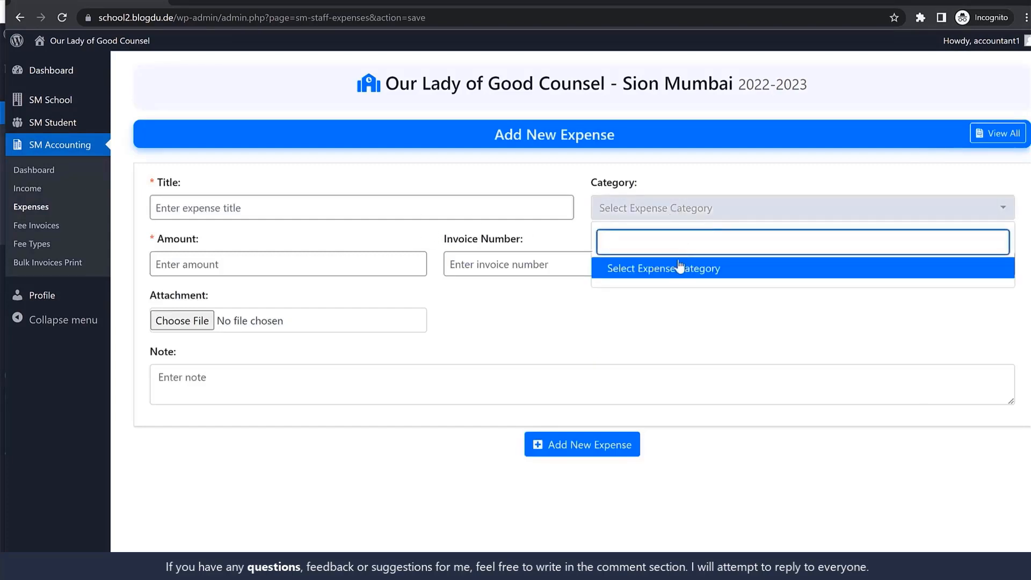
left_click(317, 203)
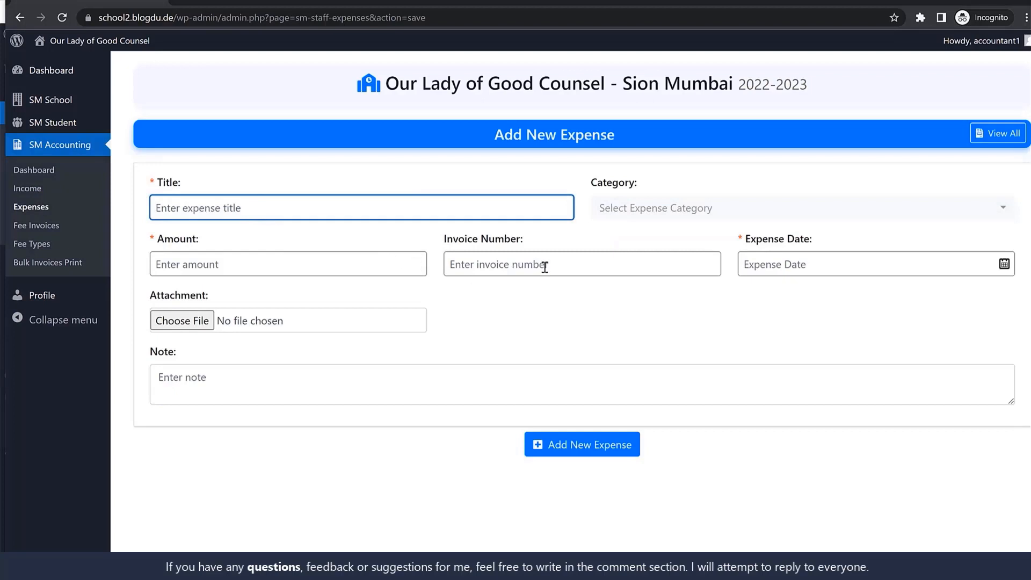
left_click(582, 265)
left_click(275, 262)
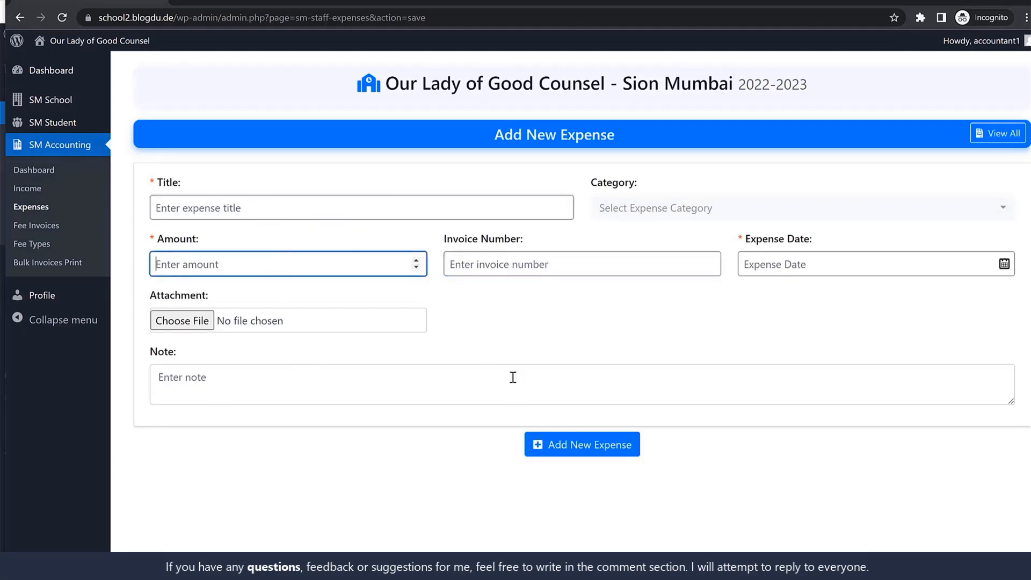
left_click(306, 381)
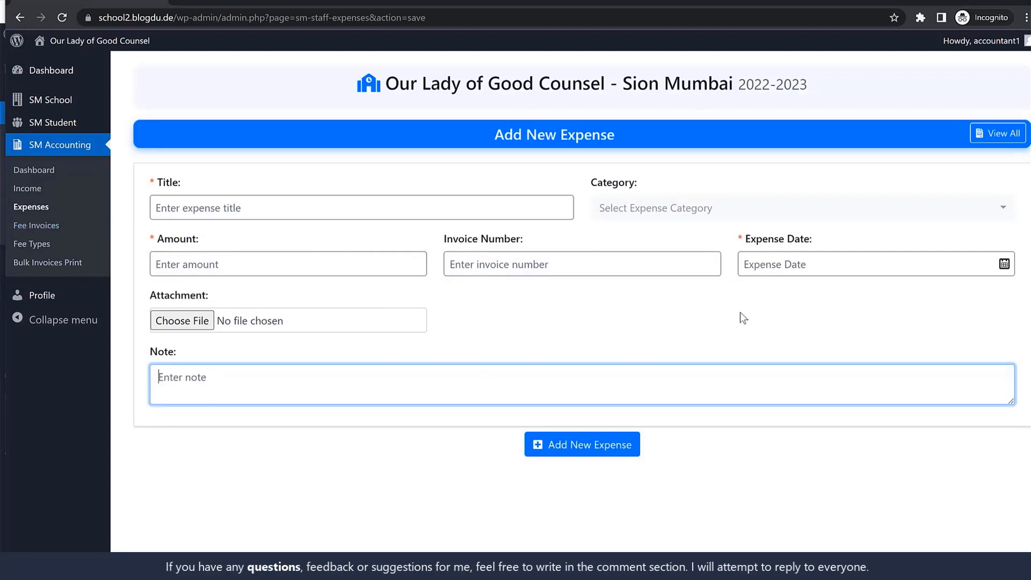
Review Student1's fee invoice details and the payment amounts, and open the bulk invoice printing page
left_click(30, 230)
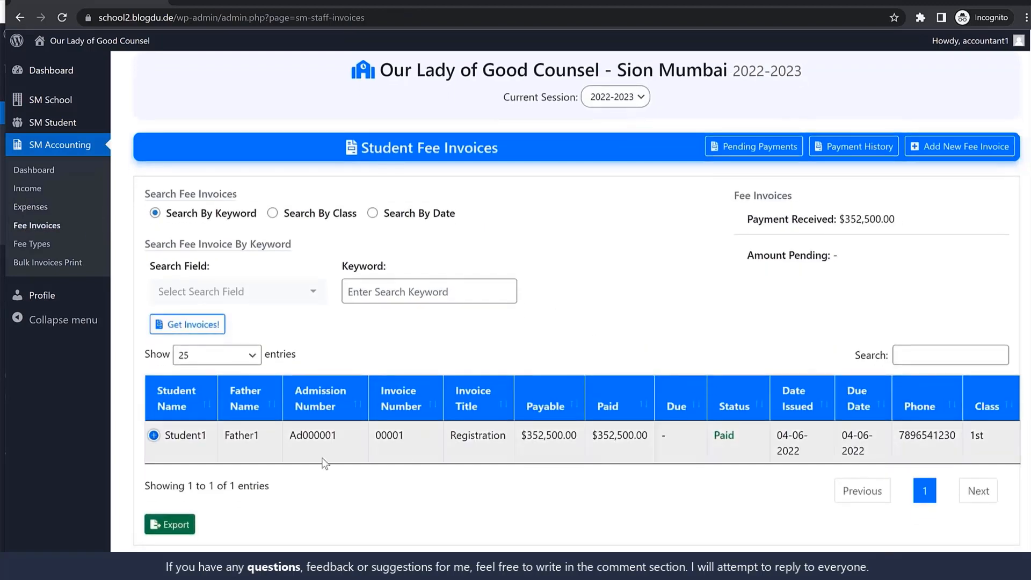
left_click(167, 439)
scroll(388, 461, "down", 2)
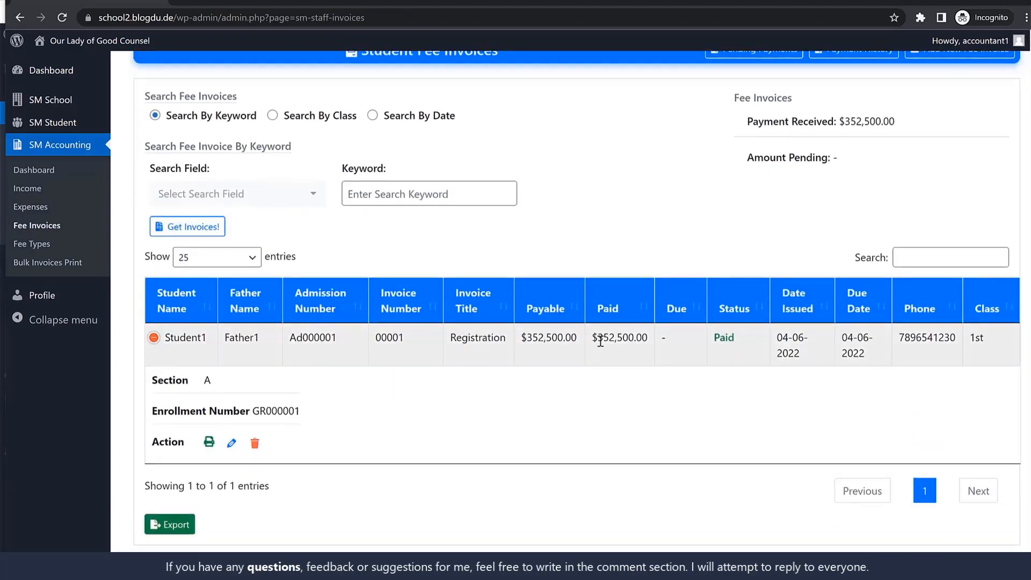
left_click_drag(600, 341, 648, 341)
left_click(730, 382)
scroll(728, 395, "up", 2)
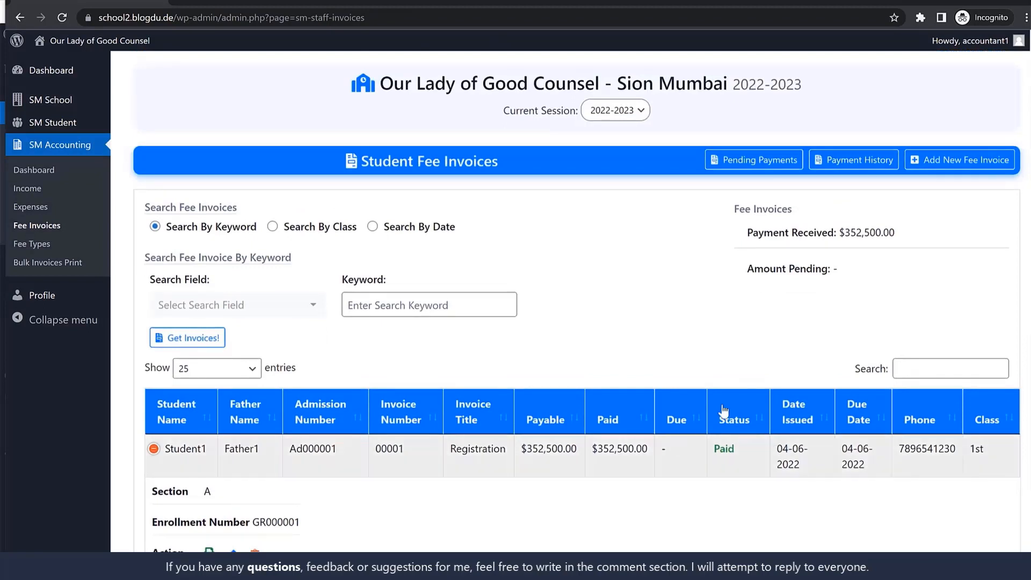
left_click(76, 265)
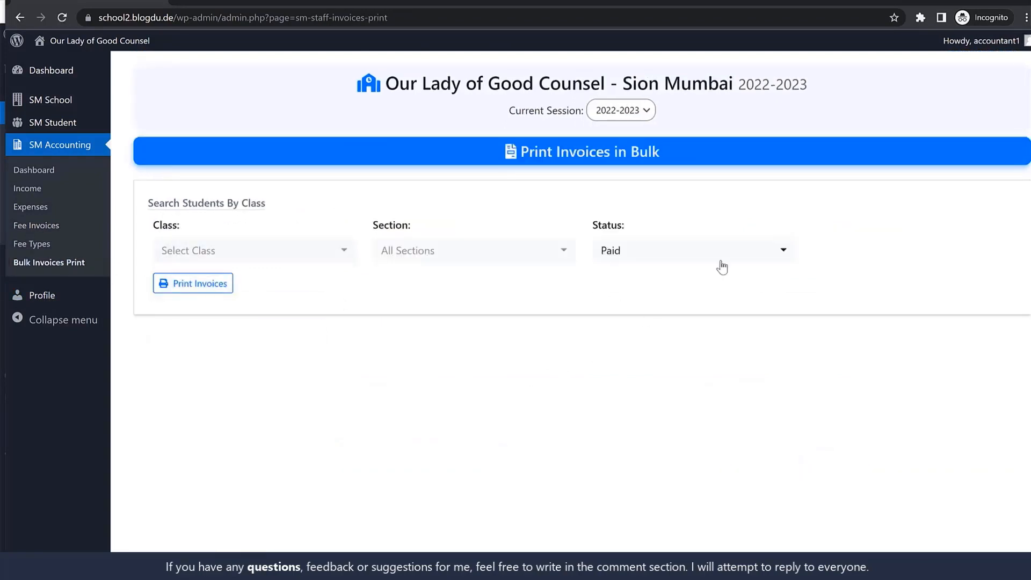
Log out of the accountant account and log in as librarian1 with the account password
mouse_move(961, 41)
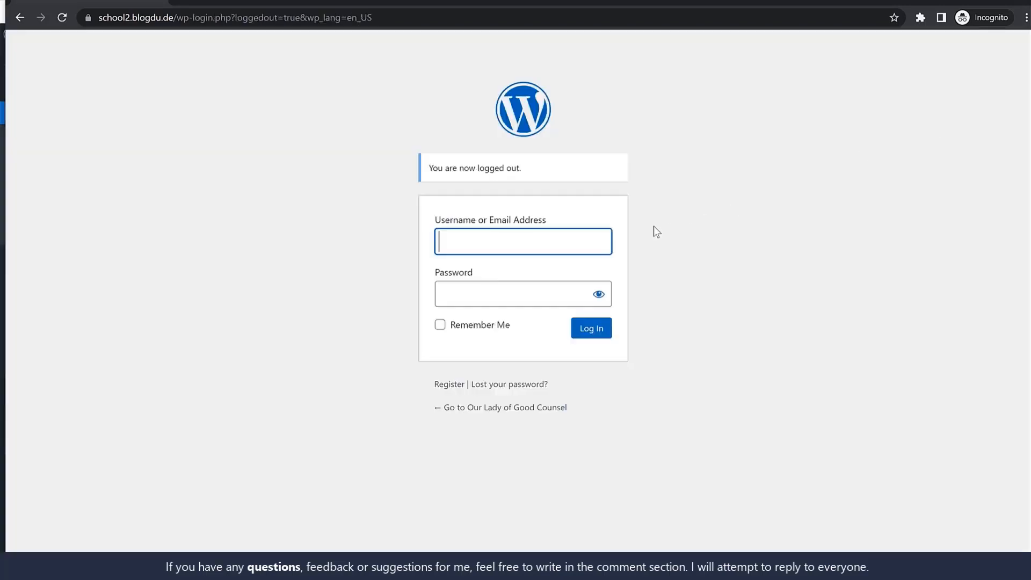
type("librarian1")
key("ctrl+a")
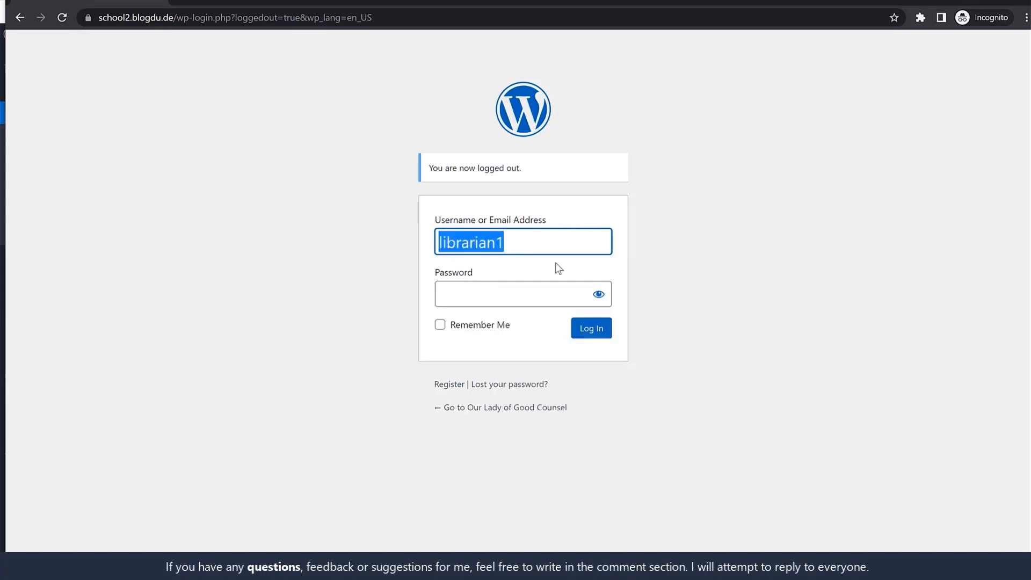
key("ctrl+c")
left_click(556, 292)
key("ctrl+v")
left_click(597, 330)
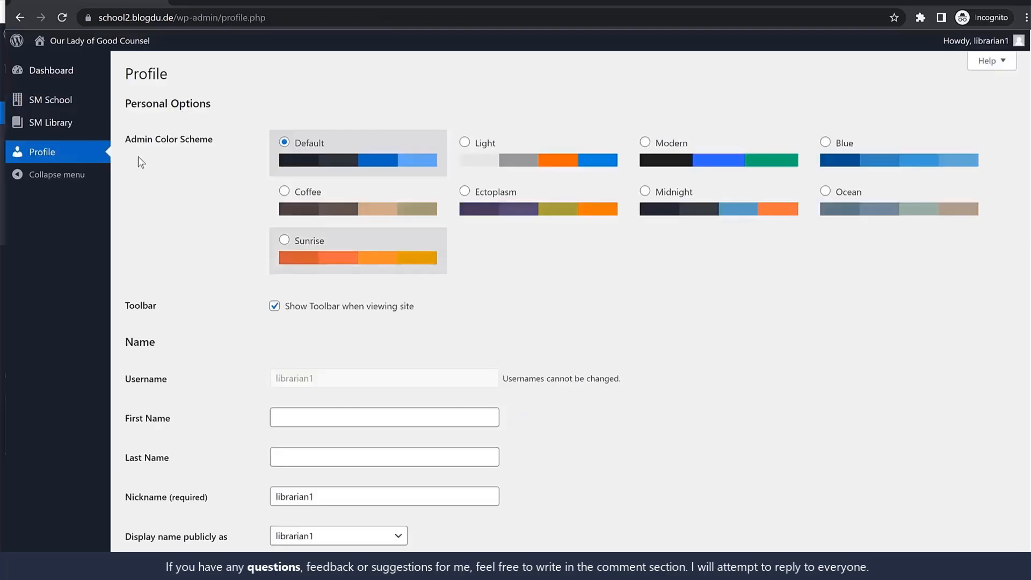
Look at the library dashboard and its book list
left_click(52, 123)
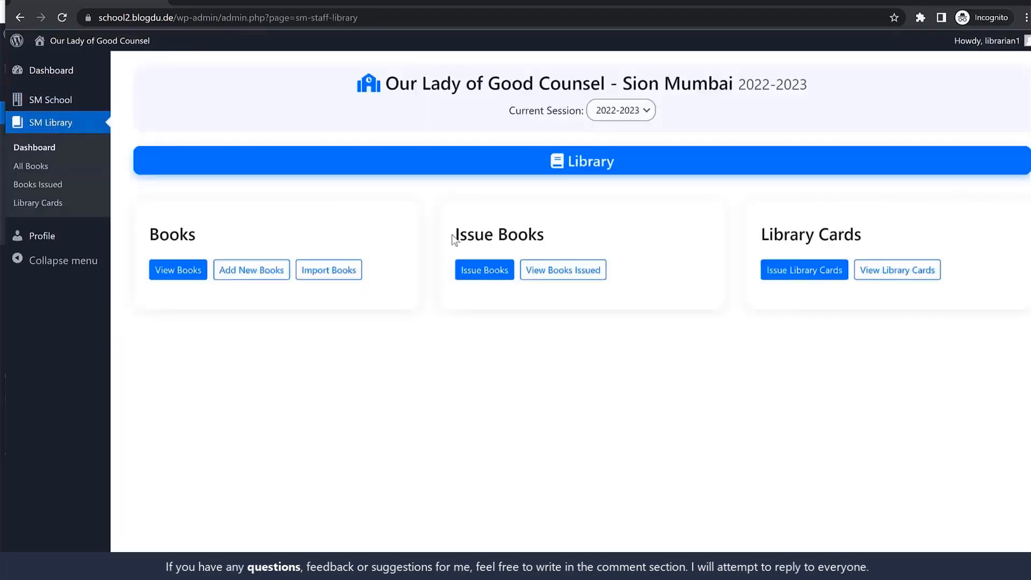
left_click(180, 271)
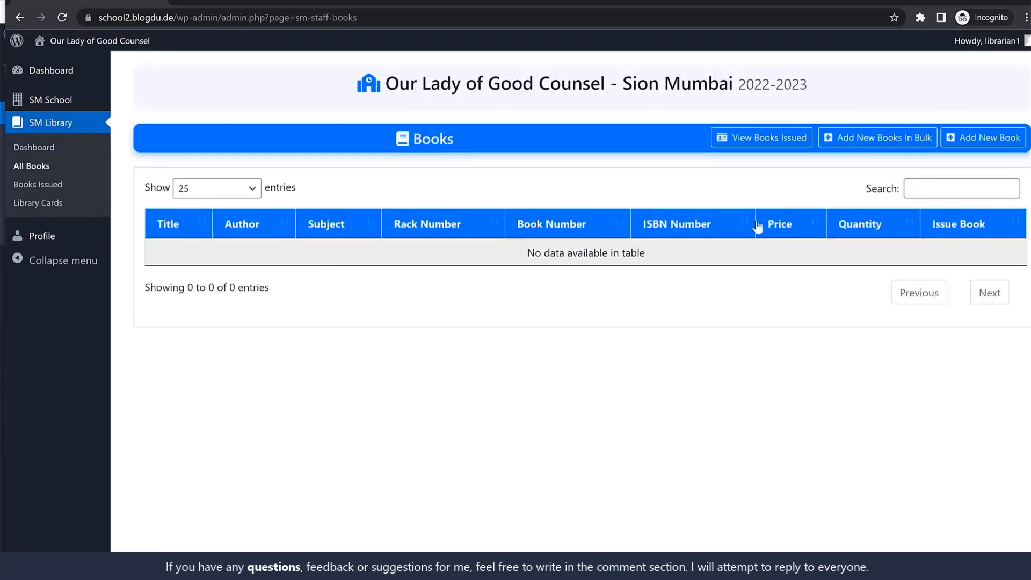
key("alt+Left")
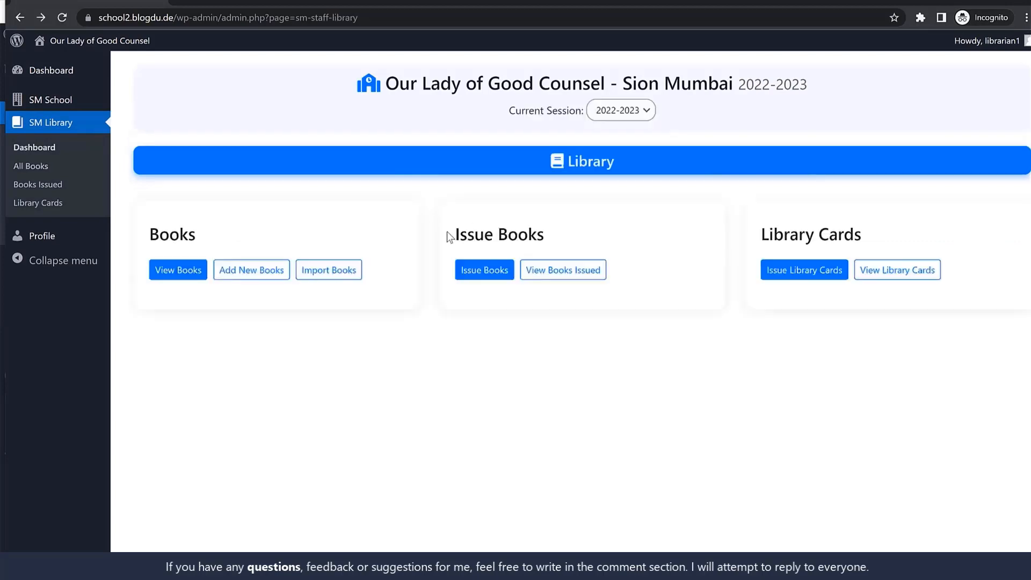
Add a library book titled Book Title by Author with quantity 5, and view it in the book list
left_click(253, 269)
left_click(268, 209)
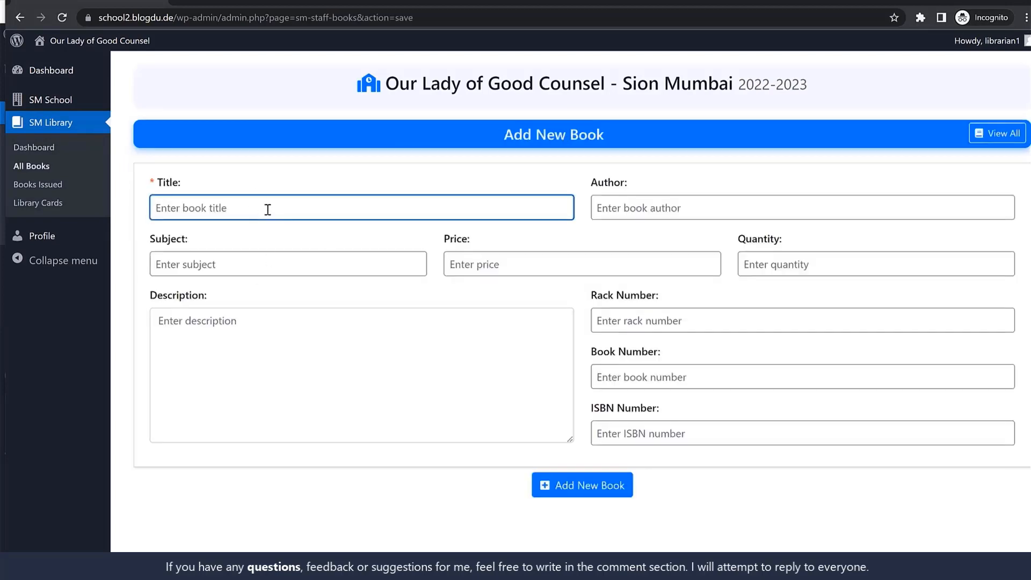
type("Book Title")
left_click(648, 212)
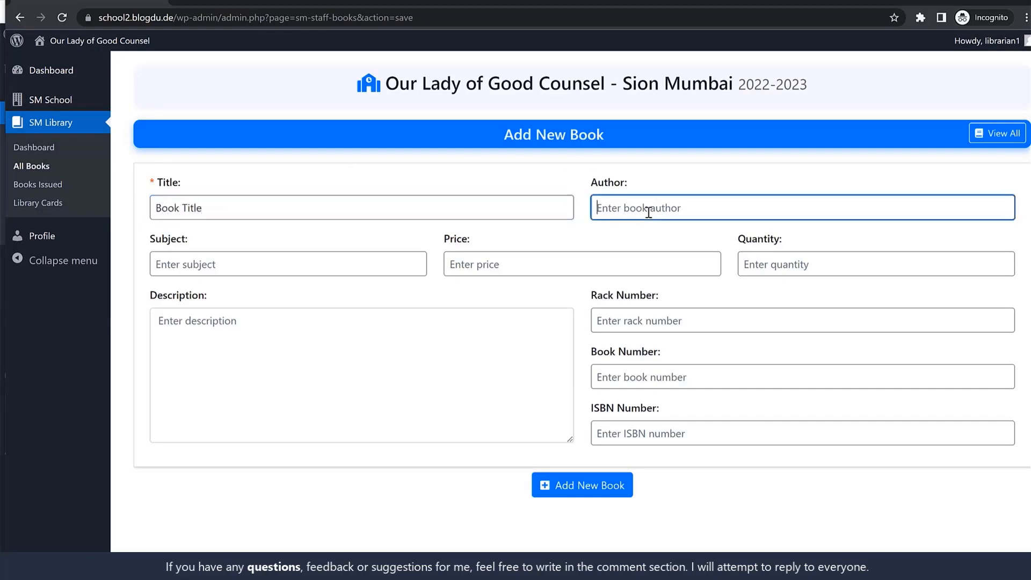
type("Author")
left_click(329, 256)
left_click(495, 265)
left_click(835, 273)
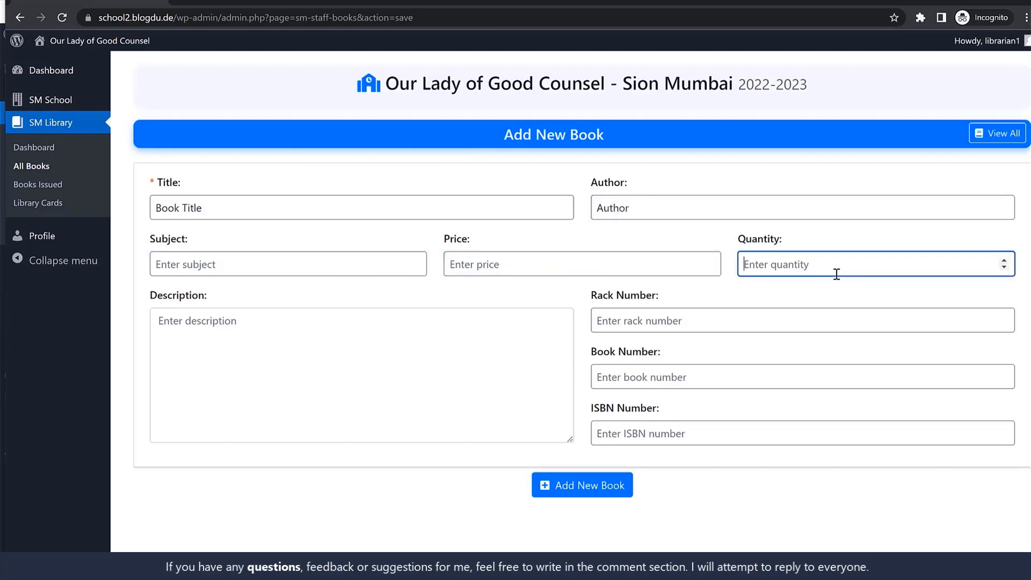
type("5")
left_click(731, 328)
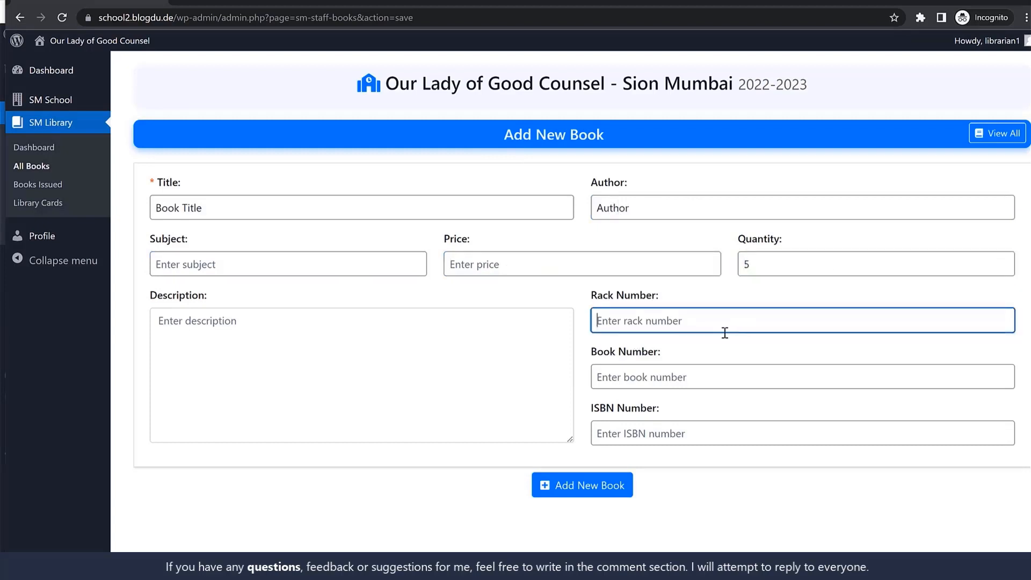
left_click(676, 377)
left_click(633, 435)
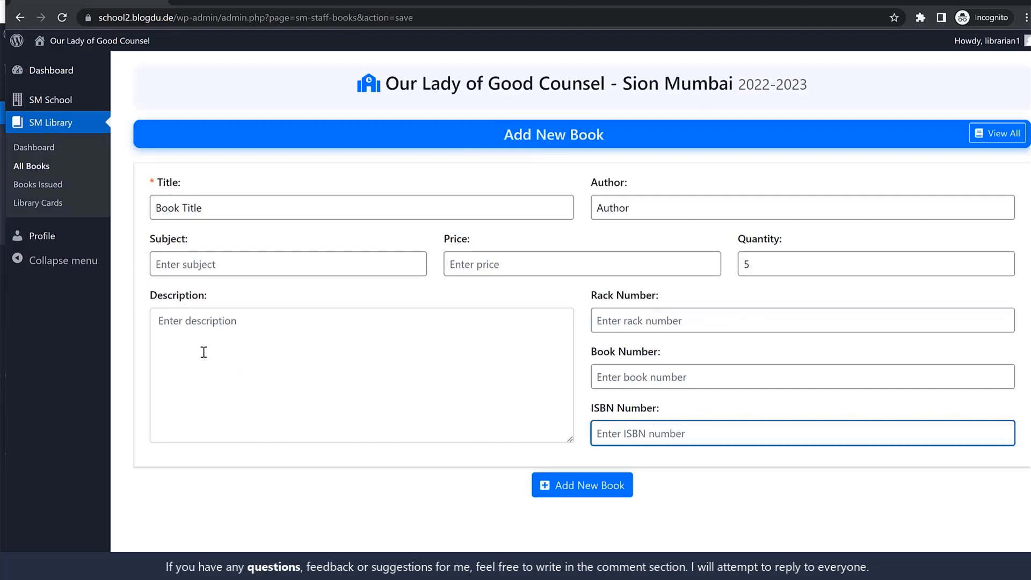
left_click(541, 490)
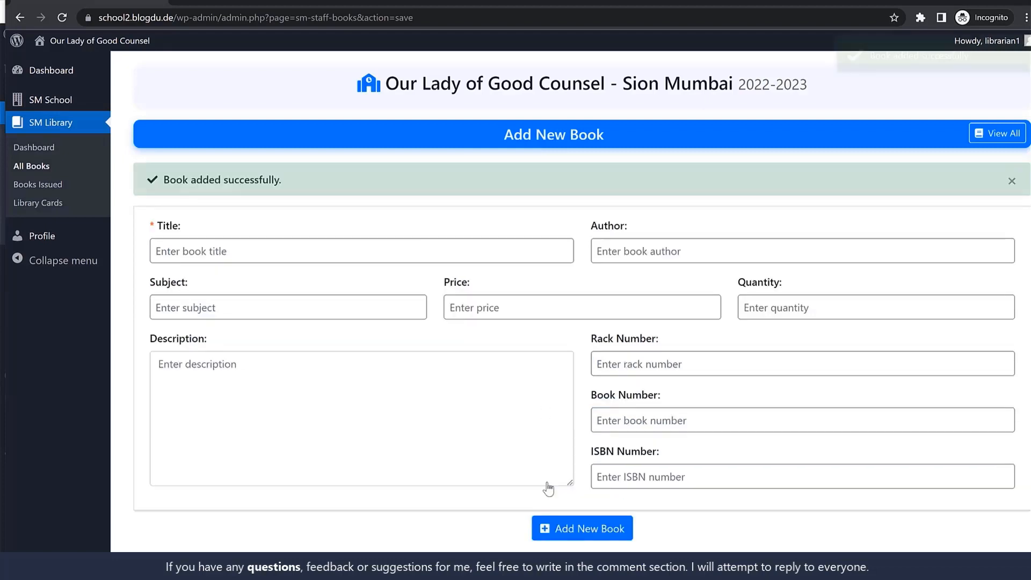
left_click(43, 167)
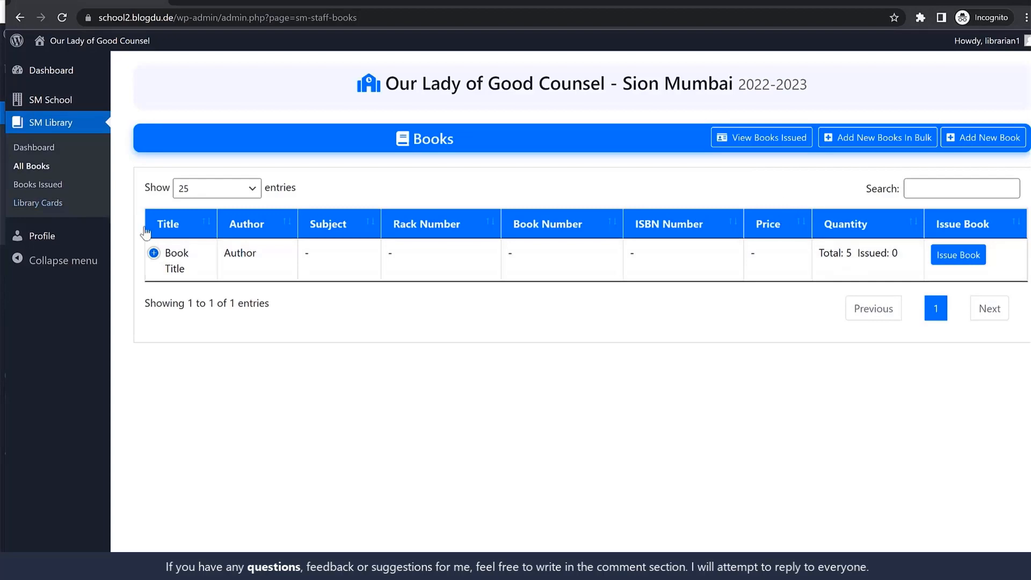
Open the library card issuing form and set the prefix to LC1 and the starting card number to 000001
left_click(29, 206)
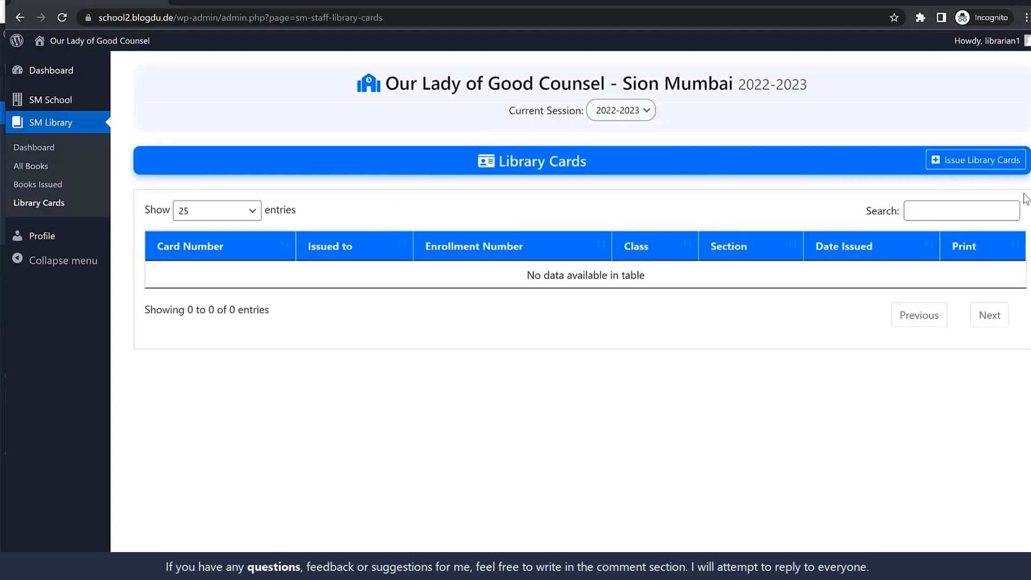
left_click(962, 162)
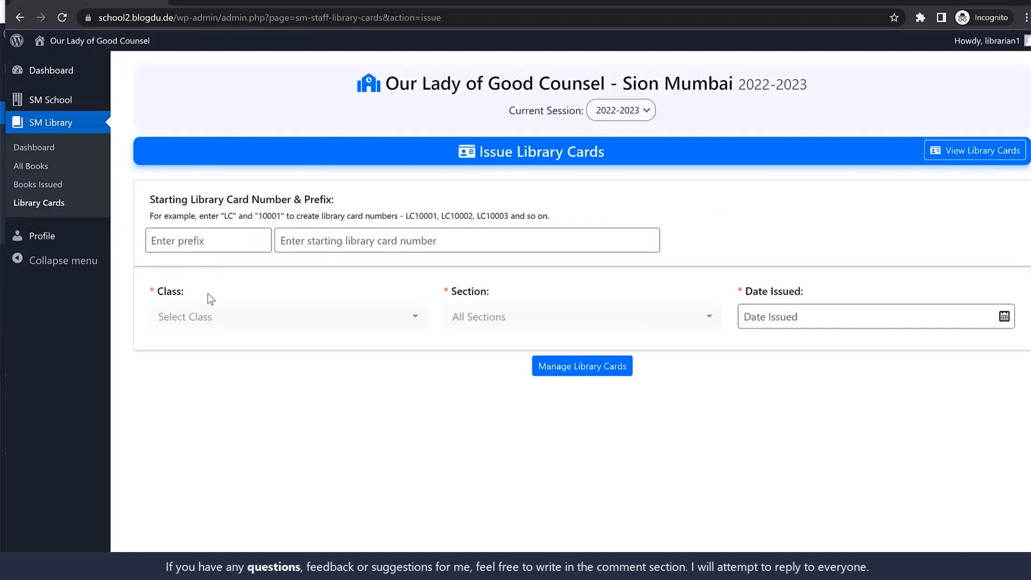
left_click(215, 240)
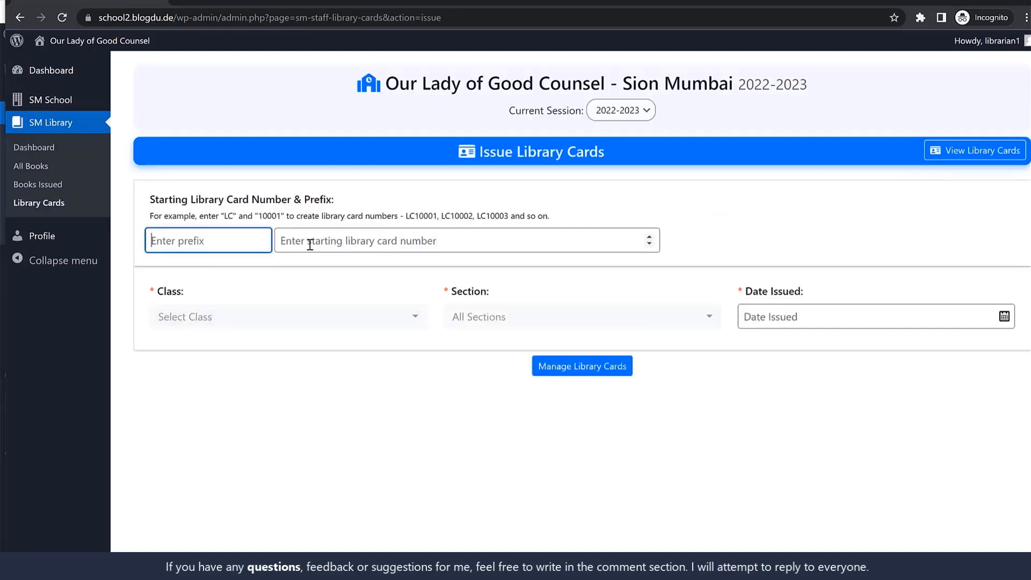
type("LC1")
double_click(173, 240)
left_click(387, 239)
type("000001")
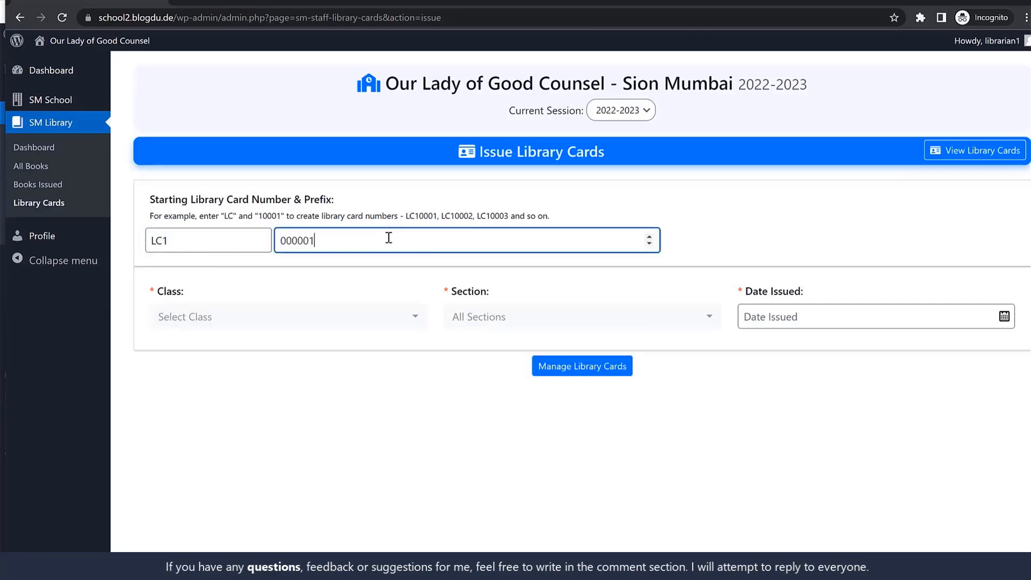
Set class 1st, section A and issue date 05-06-2022, and load the matching students for library cards
left_click(276, 316)
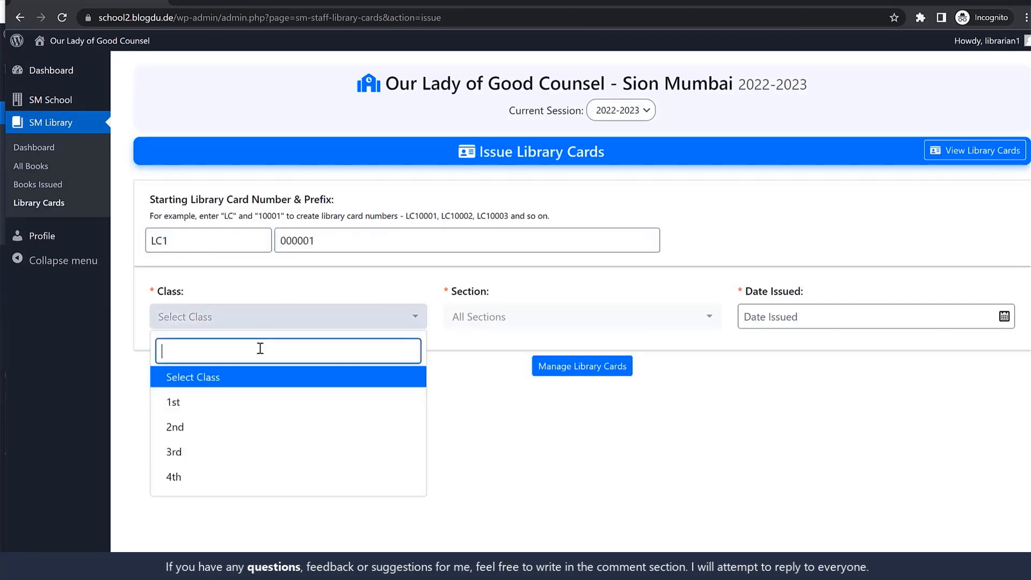
left_click(226, 404)
left_click(504, 325)
left_click(487, 406)
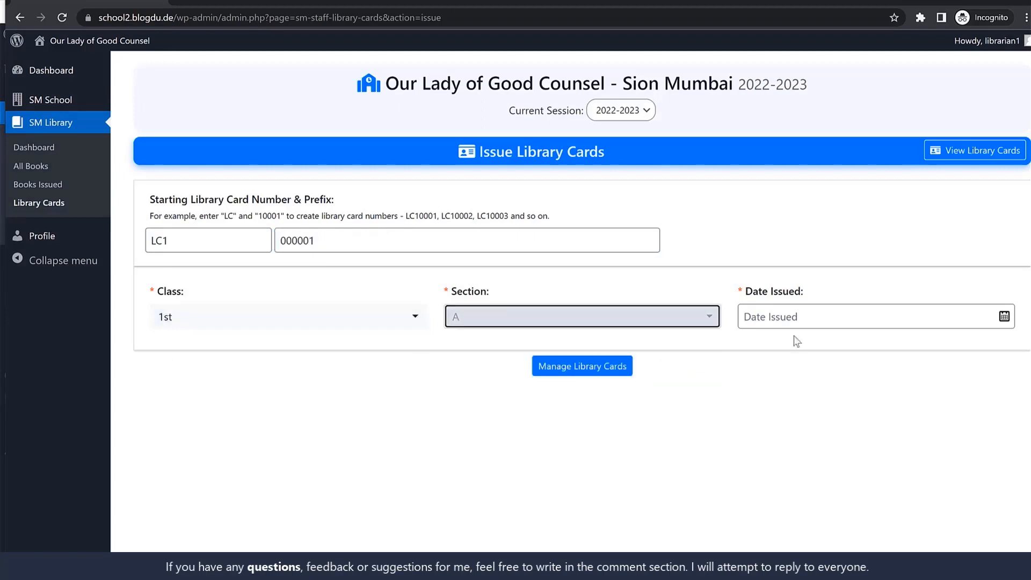
left_click(803, 318)
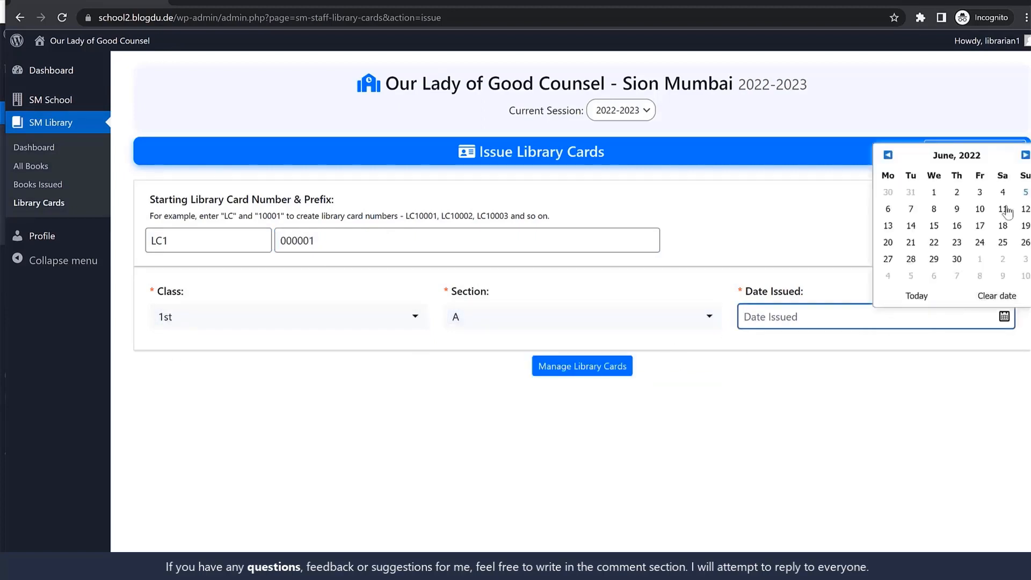
left_click(1025, 192)
left_click(598, 372)
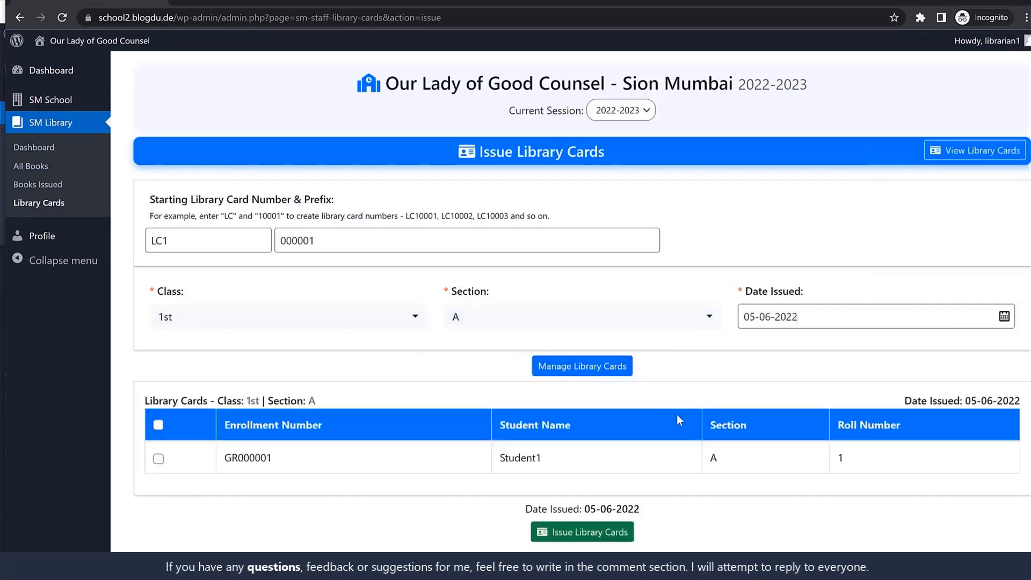
Issue a library card to the student listed under class 1st, section A
left_click(158, 459)
left_click(599, 537)
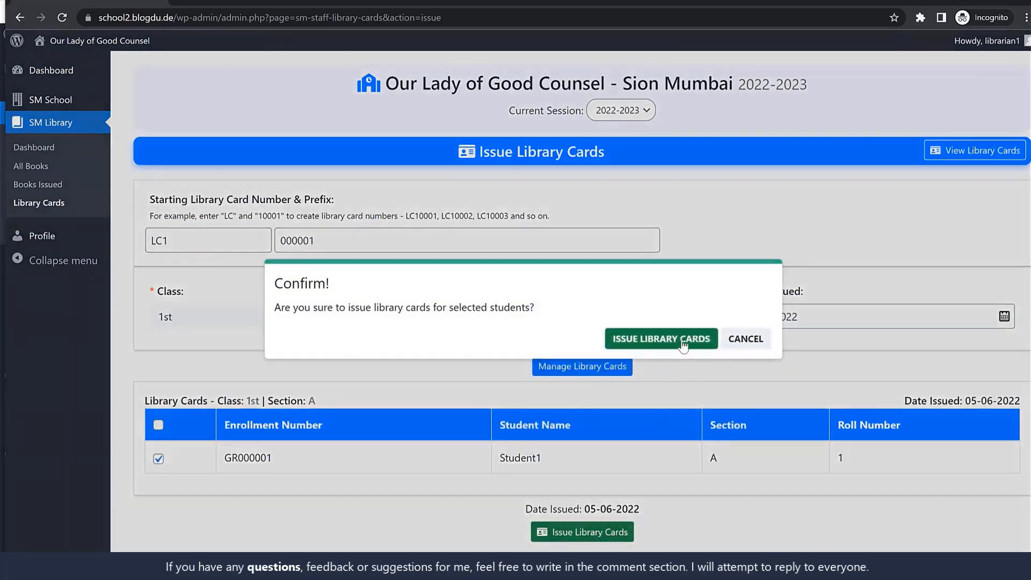
left_click(680, 344)
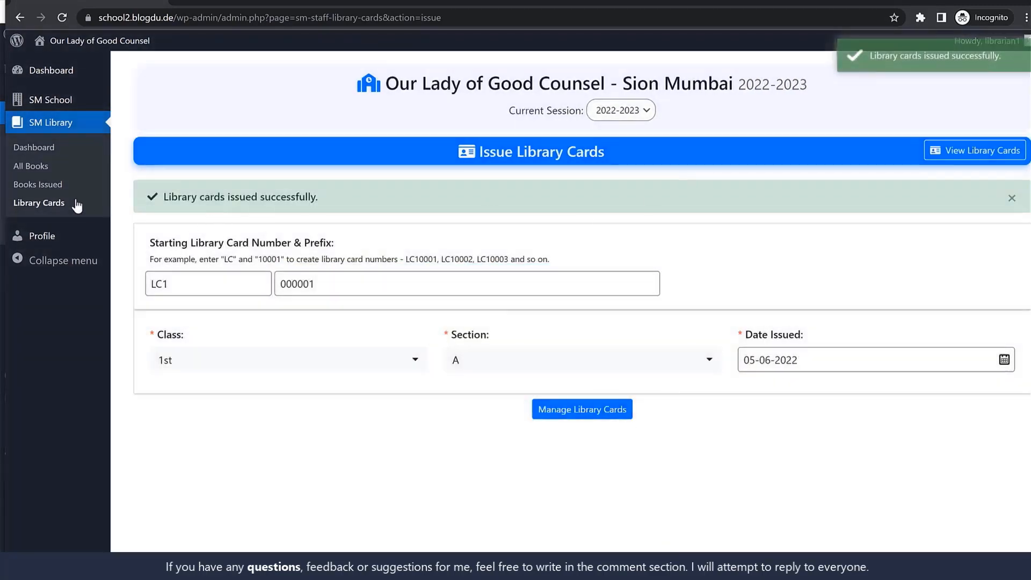
Open the issue form for Book Title, choose the student in class 1st, section A, and check that student's library card
left_click(43, 167)
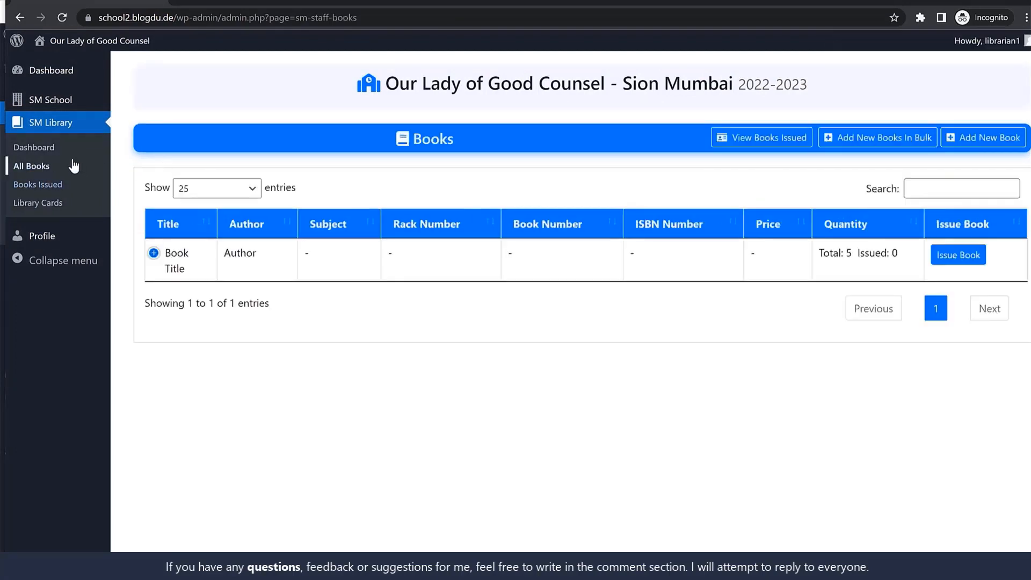
left_click(958, 257)
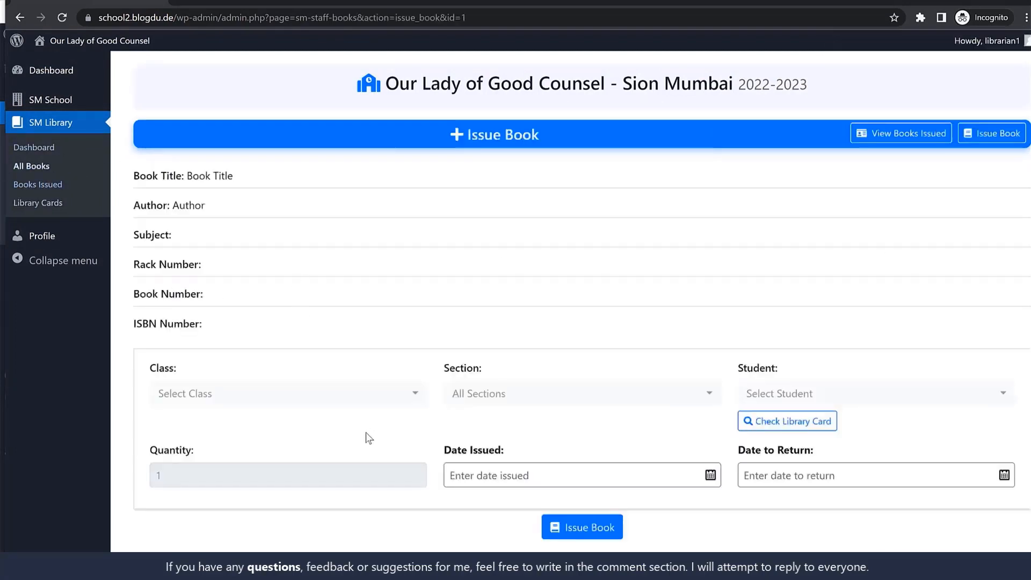
left_click(322, 395)
left_click(223, 482)
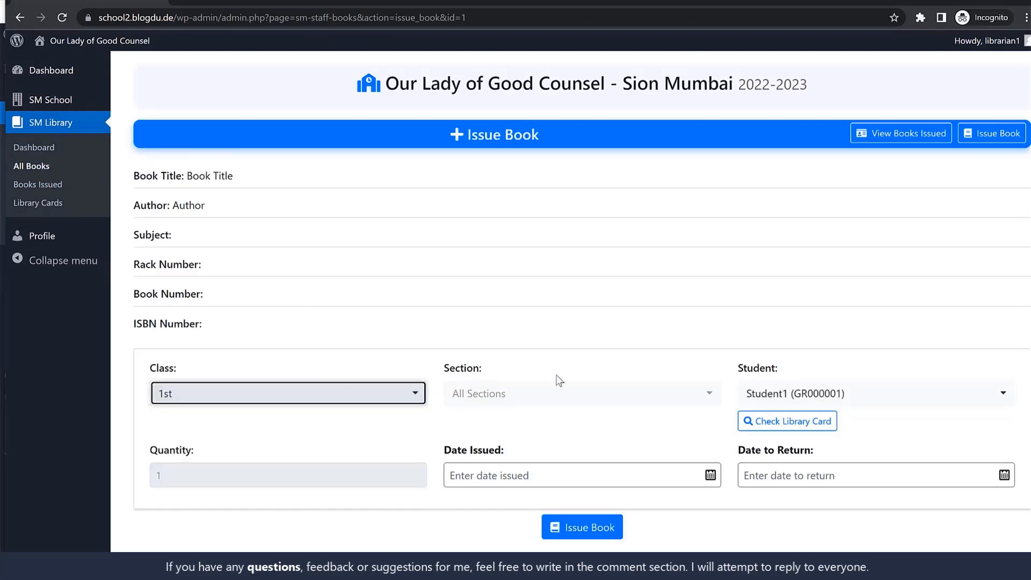
left_click(558, 393)
left_click(489, 479)
left_click(840, 403)
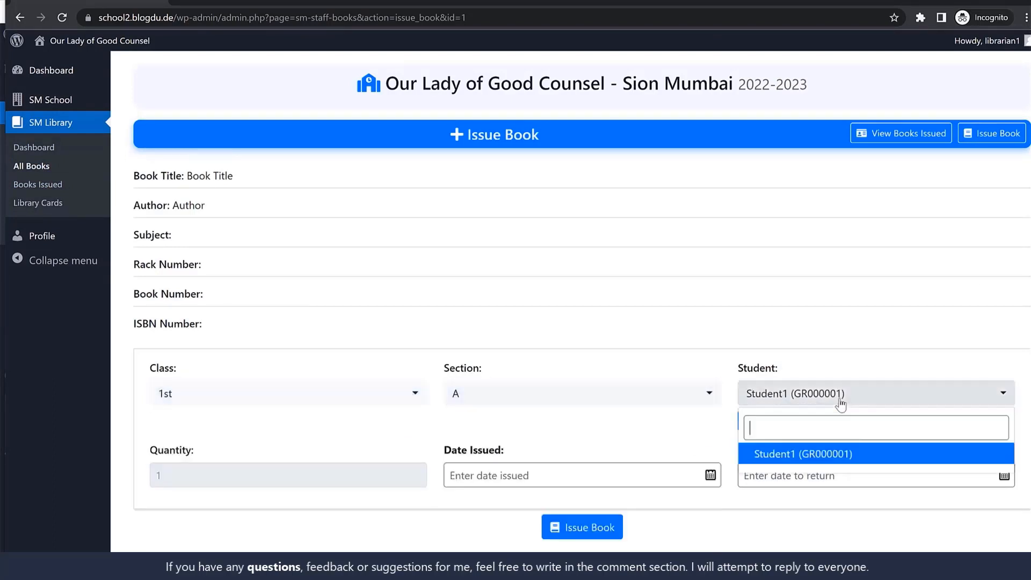
left_click(832, 453)
left_click(806, 422)
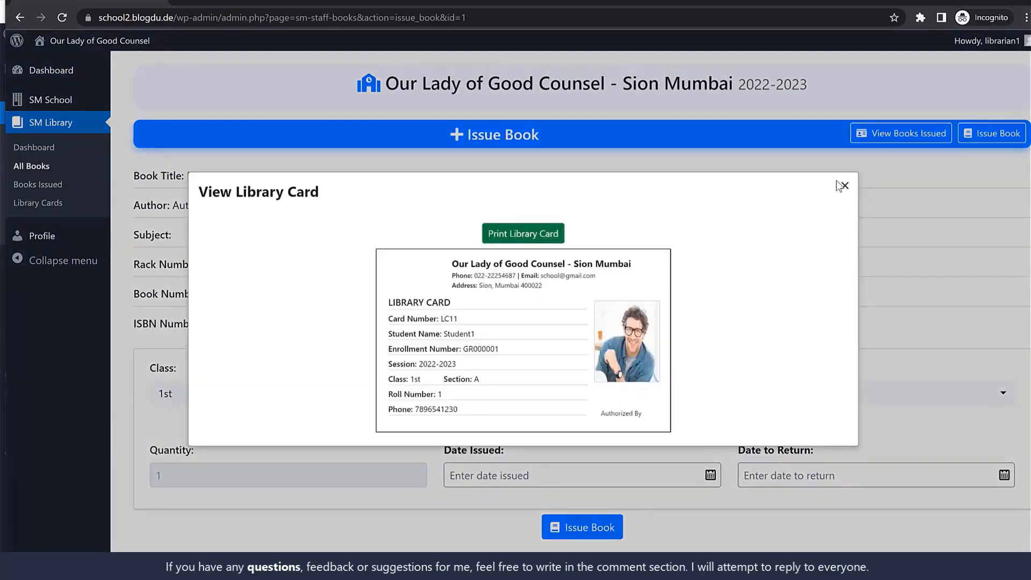
left_click(843, 185)
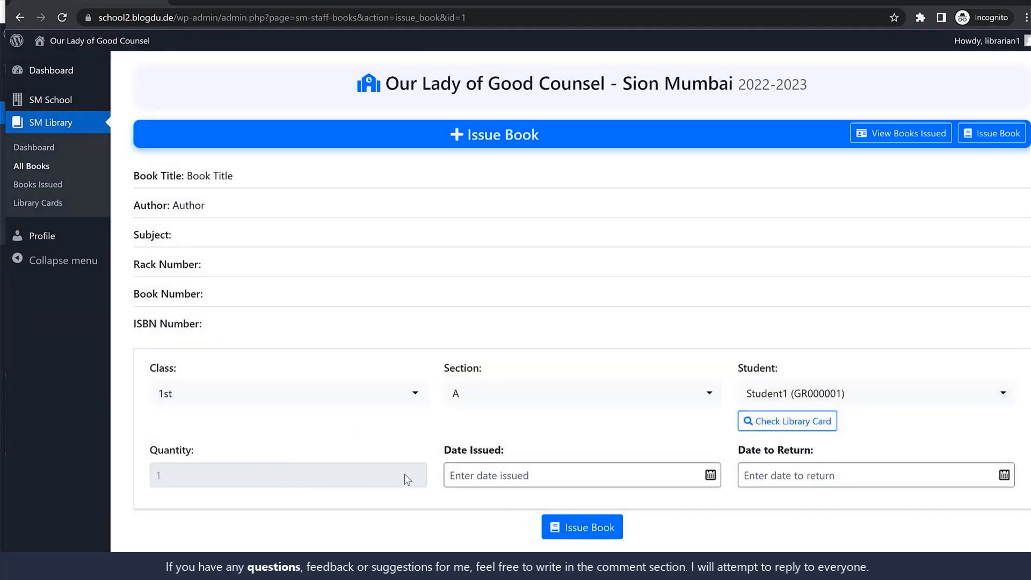
Try to issue the book to the student with the issue and return dates left blank
left_click(573, 475)
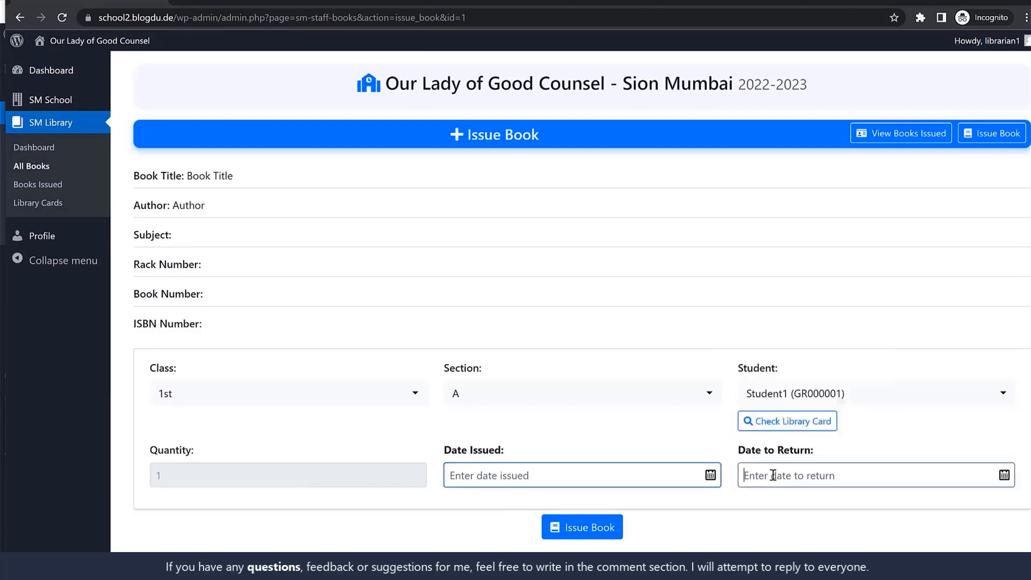
left_click(750, 475)
left_click(585, 527)
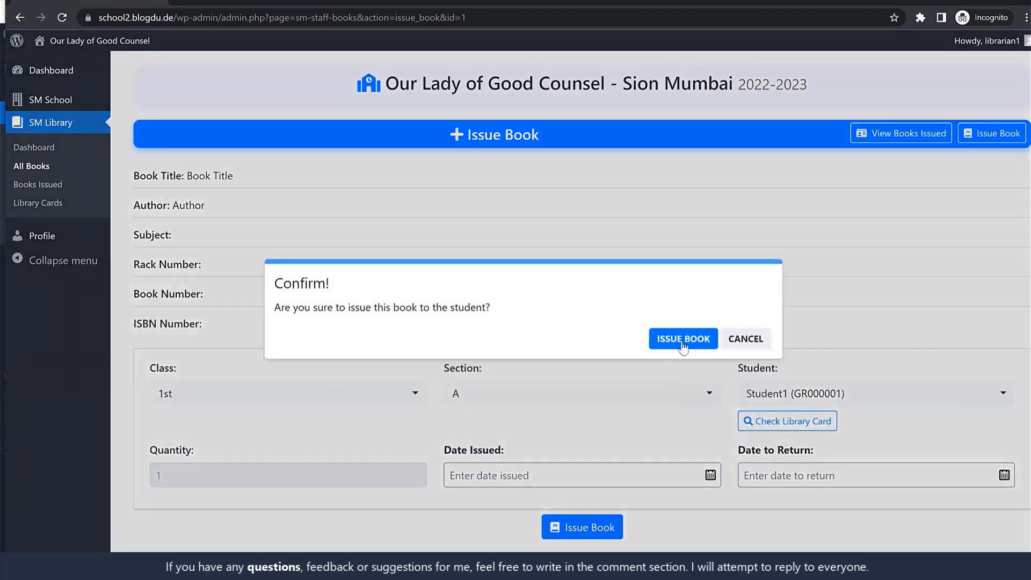
left_click(619, 276)
Set the issue date to 05-06-2022, issue the book to the student, and view the list of all books
left_click(571, 475)
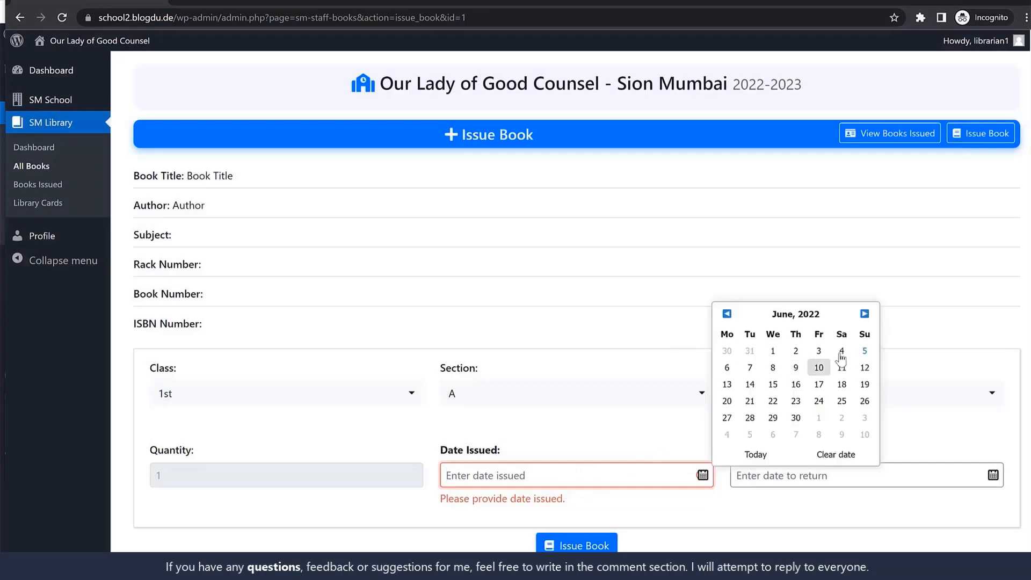
left_click(863, 349)
left_click(578, 544)
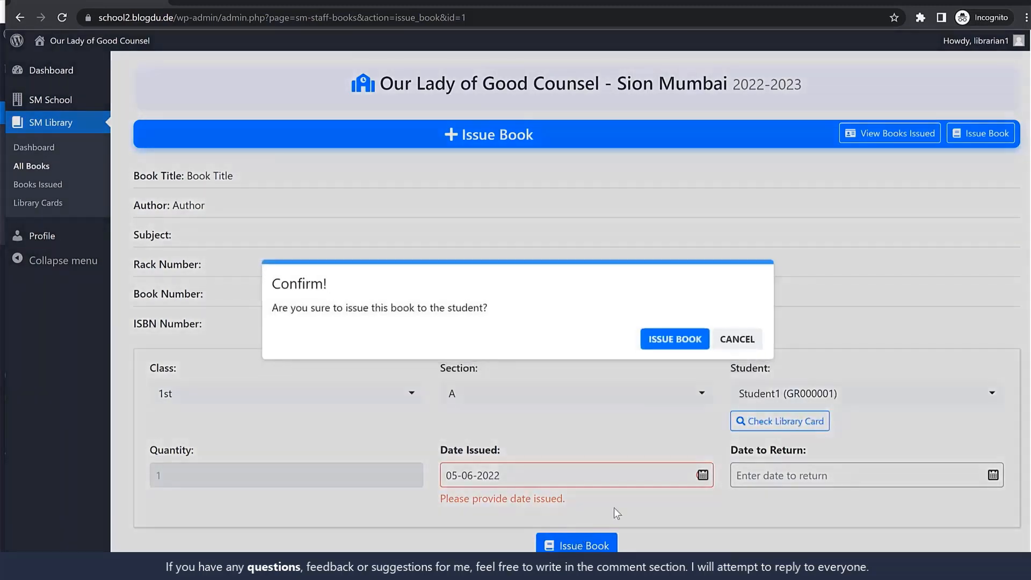
left_click(673, 339)
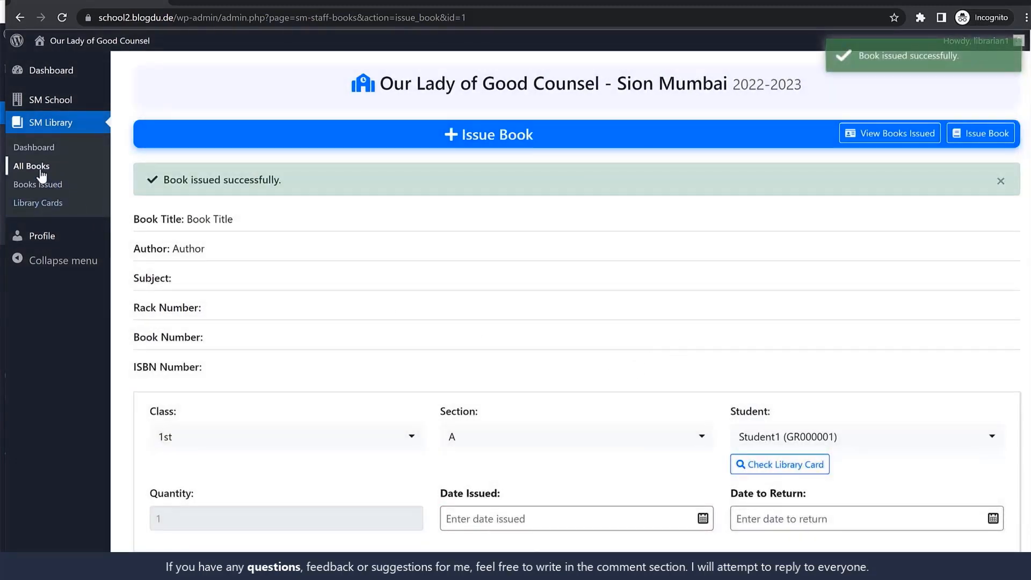
left_click(42, 176)
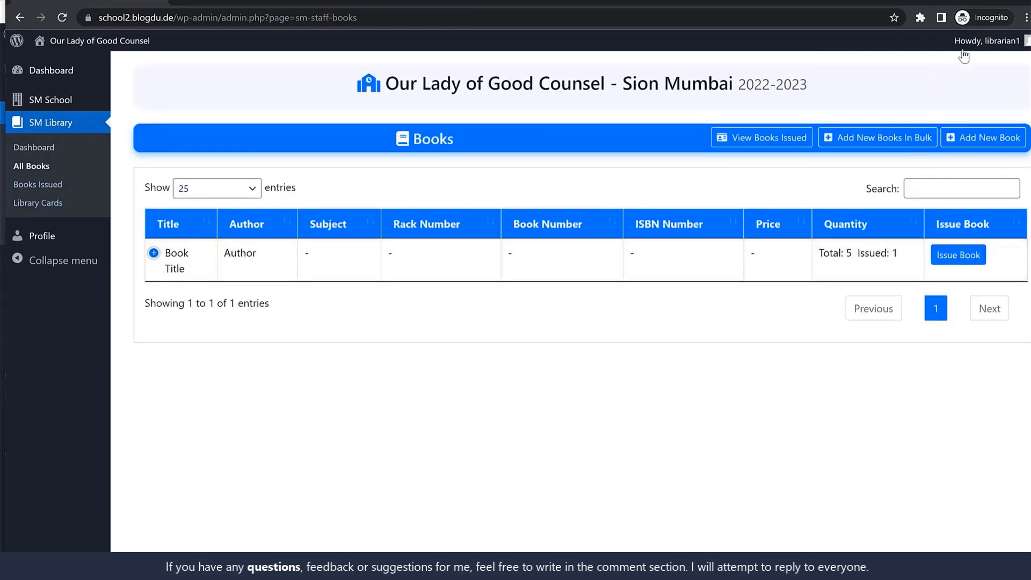
Log out of the librarian account and log in as transport1 with the account password
mouse_move(963, 54)
left_click(958, 108)
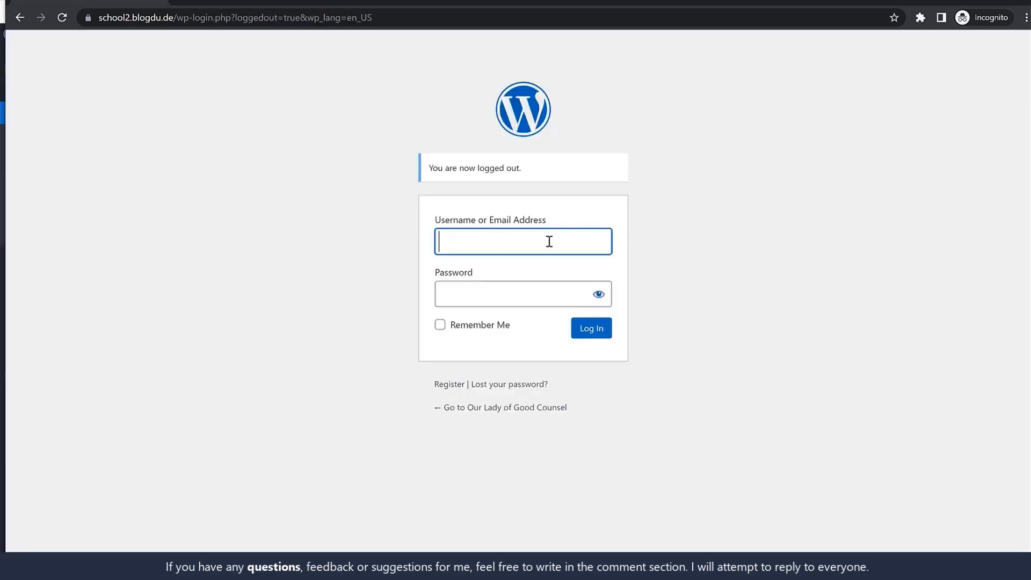
type("transport1")
key("ctrl+a")
key("ctrl+c")
key("Tab")
key("ctrl+v")
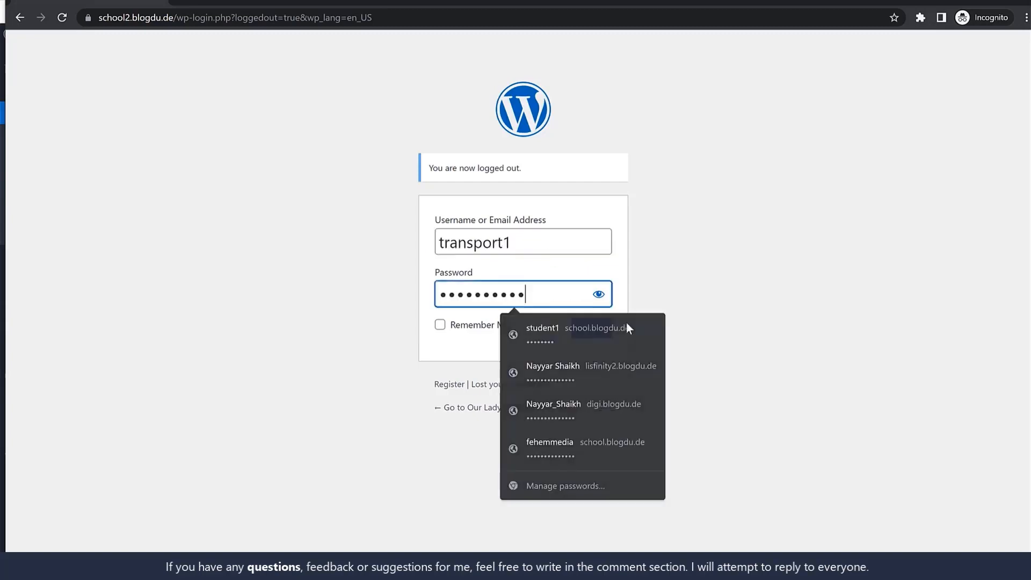
left_click(582, 335)
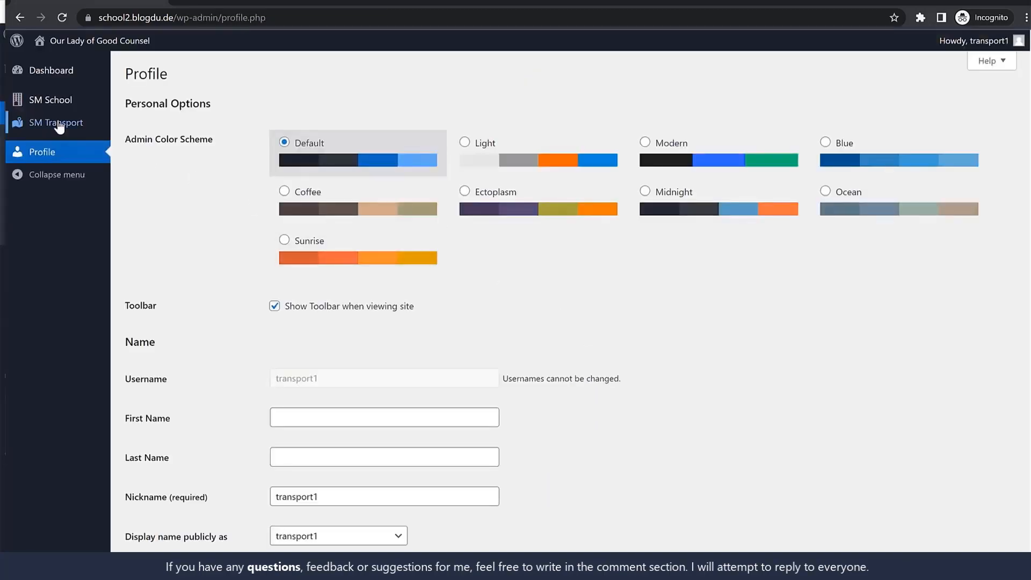
Add a transport route named Bandra - Sion with a fare of 1000
left_click(58, 124)
left_click(37, 167)
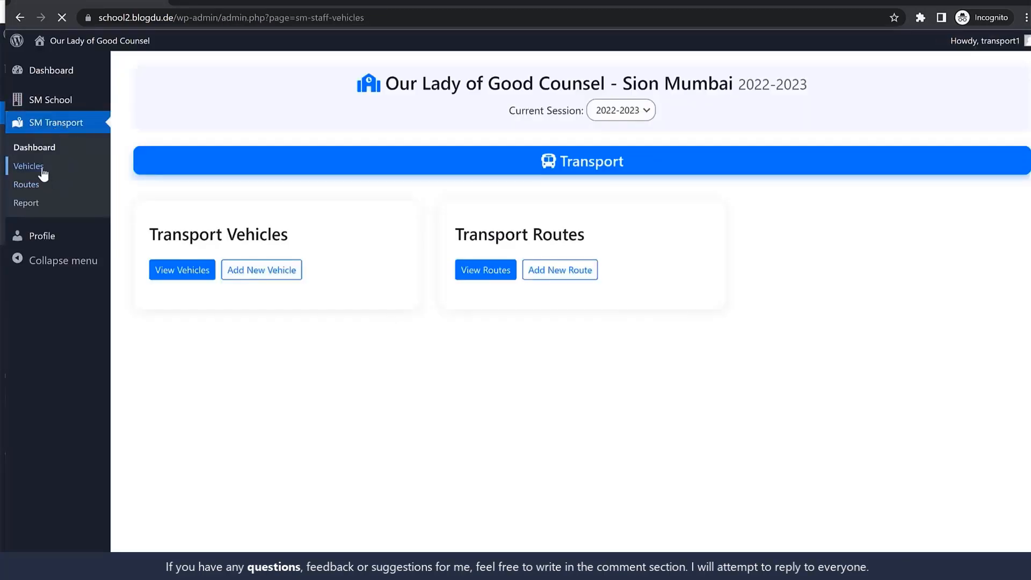
left_click(32, 188)
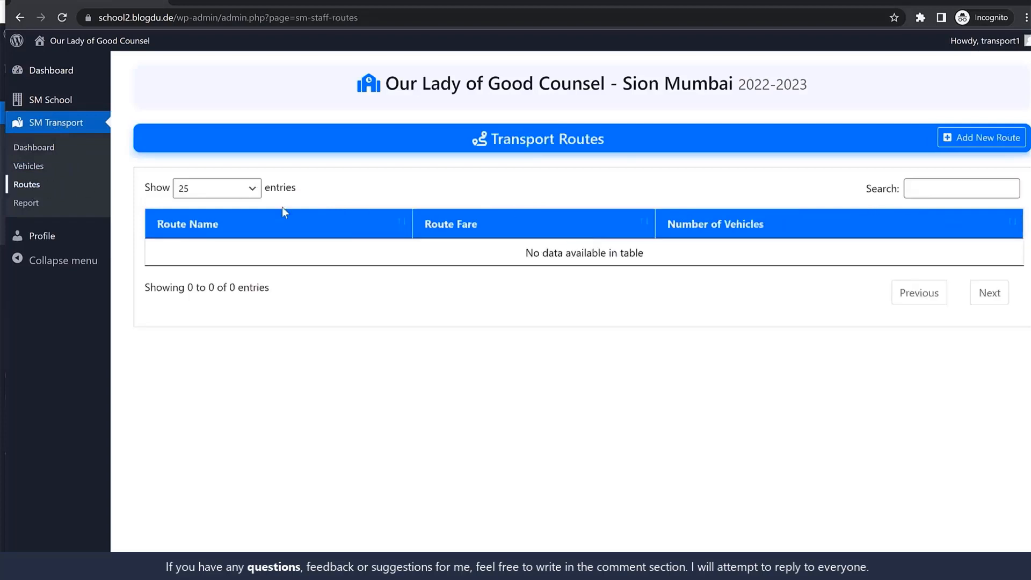
left_click(945, 138)
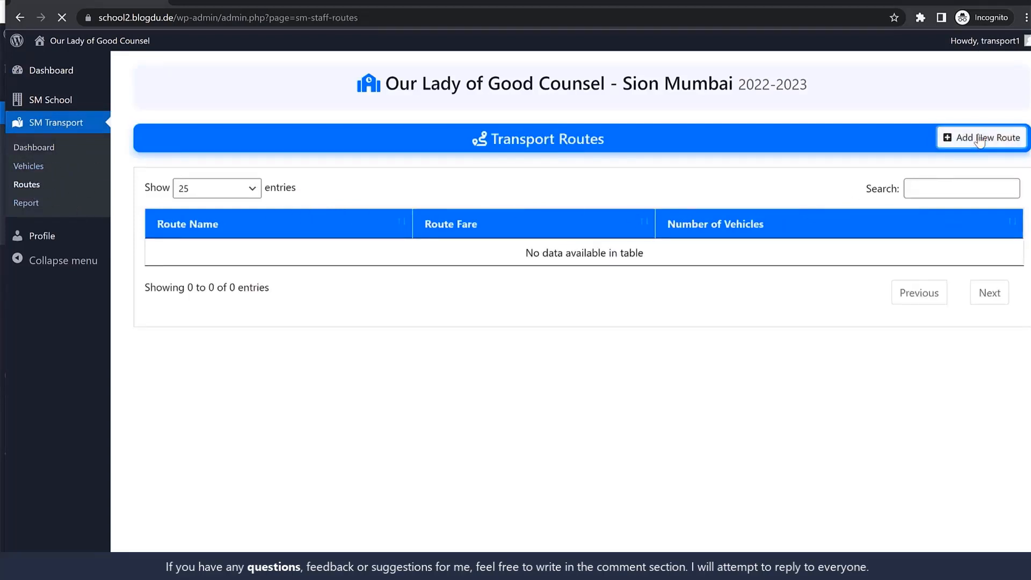
left_click(264, 205)
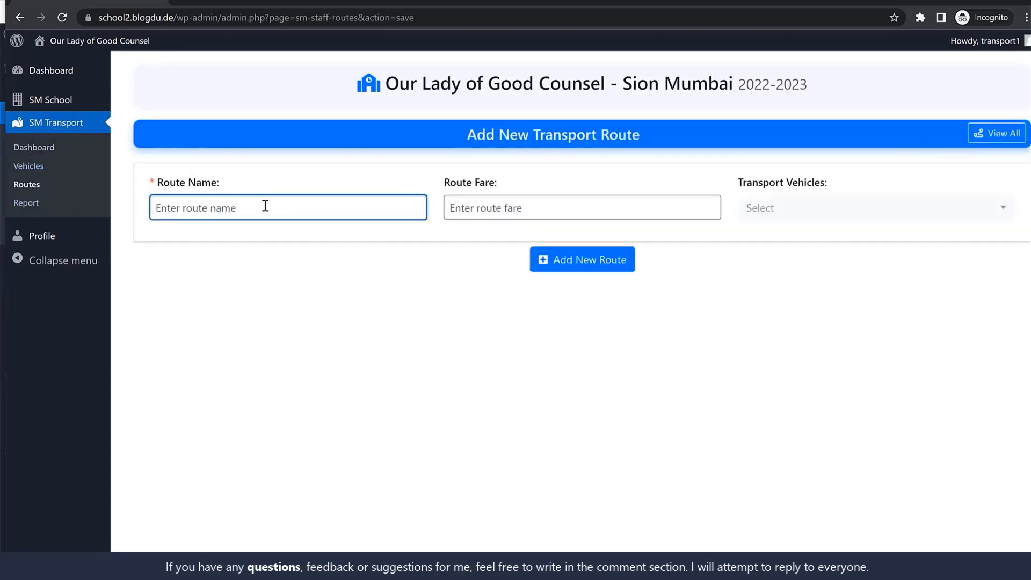
type("Bandra - Sion")
key("Tab")
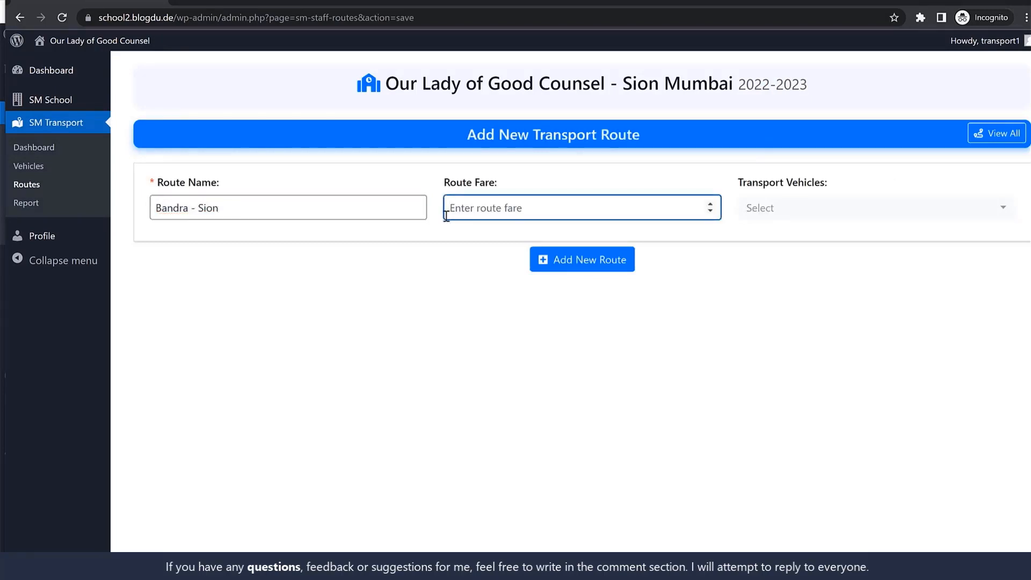
type("1000")
left_click(803, 214)
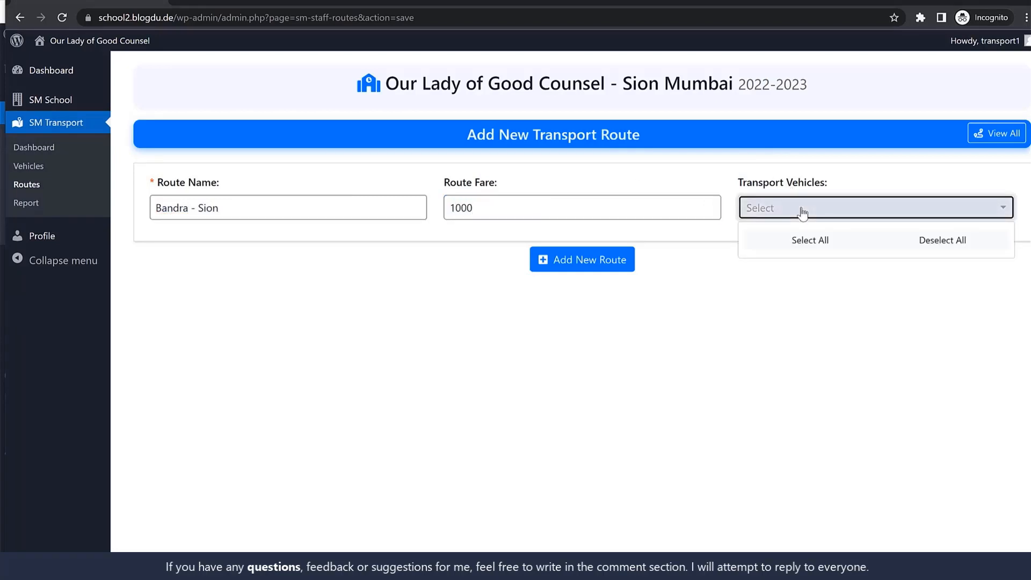
left_click(774, 296)
left_click(618, 260)
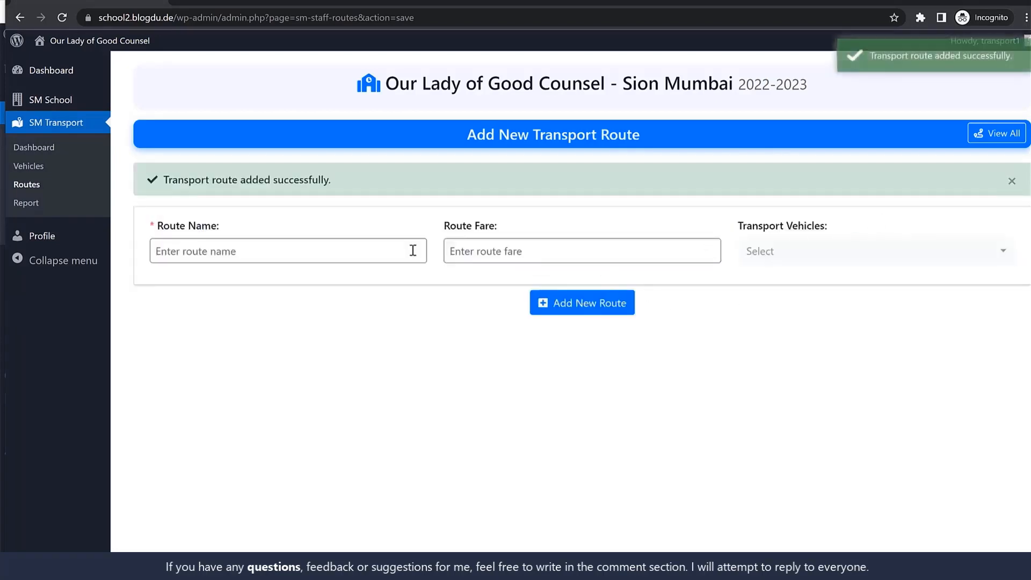
Add a vehicle with number MH00000 and model Some Model, filling in the driver's name and phone number
left_click(46, 168)
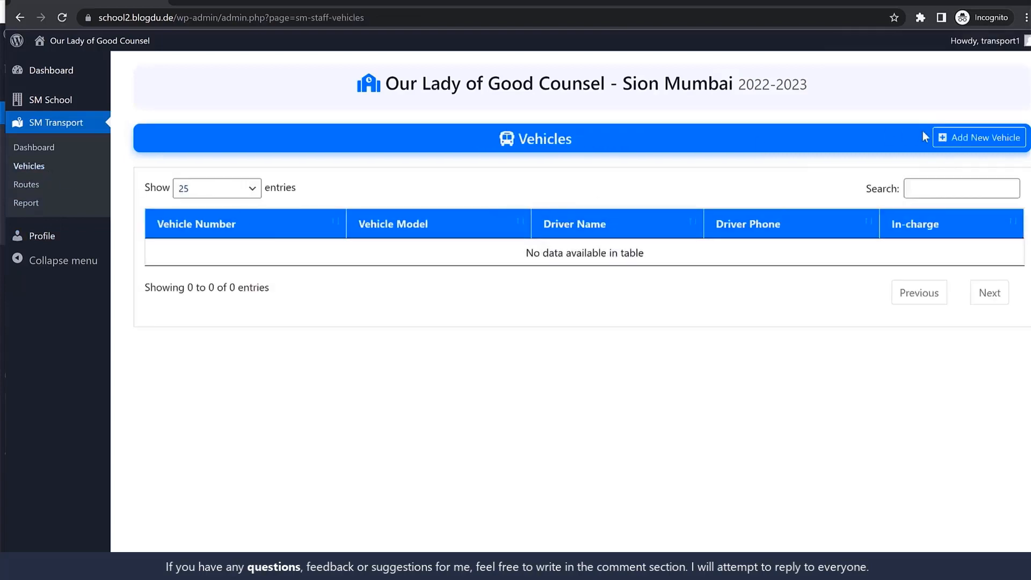
left_click(982, 137)
left_click(247, 208)
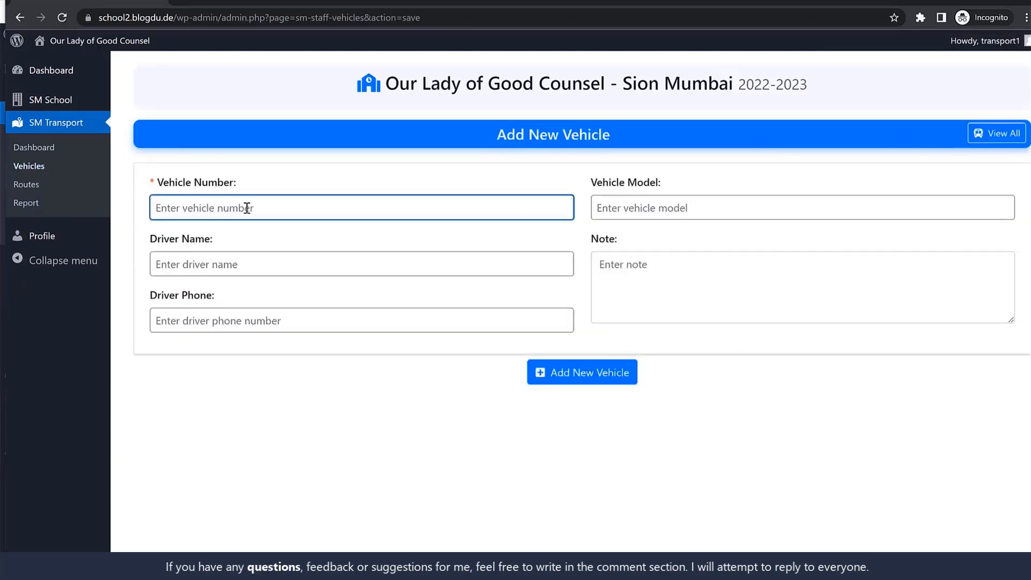
type("MH00000")
key("Tab")
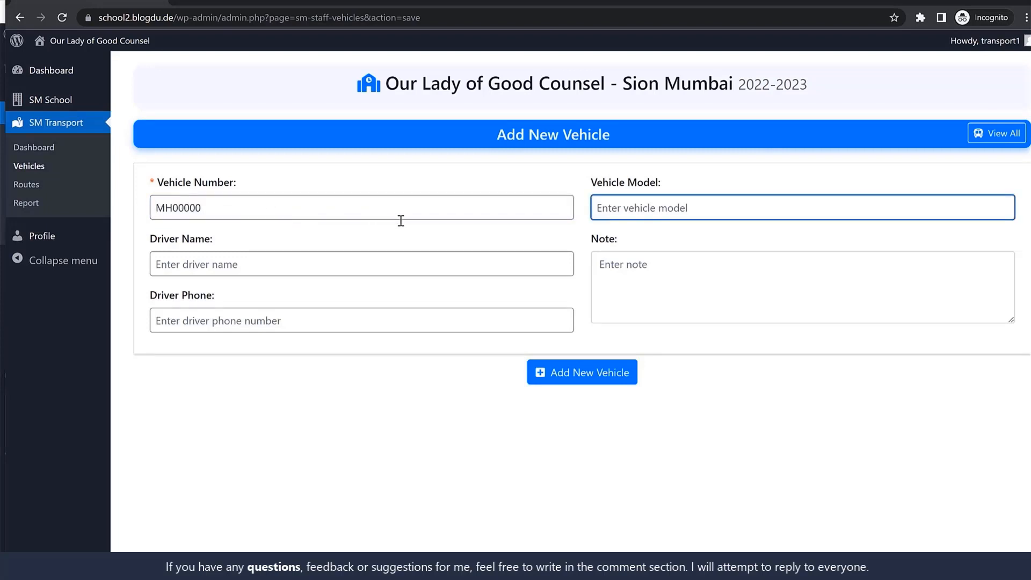
left_click(291, 259)
type("Driver1")
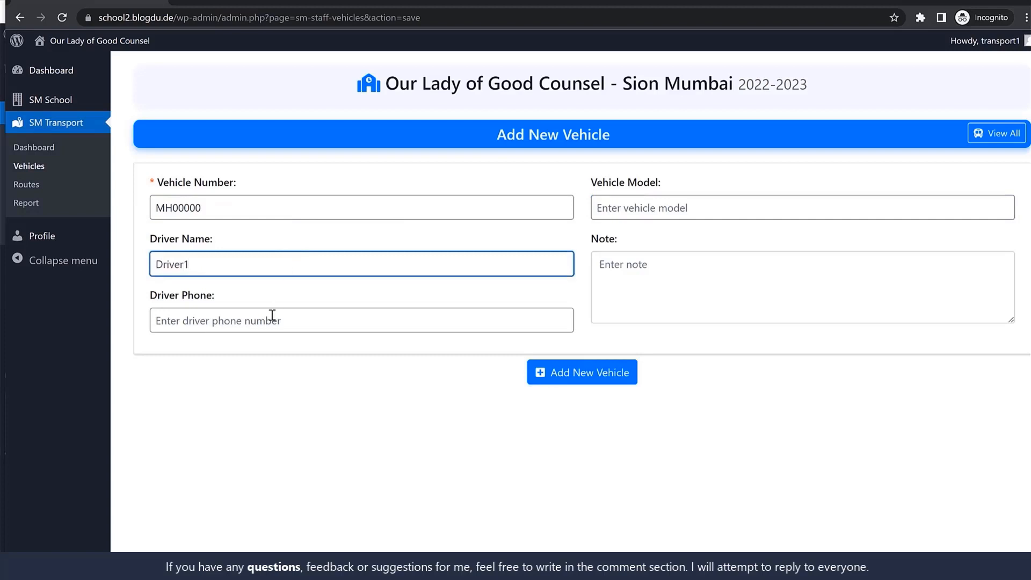
left_click(272, 315)
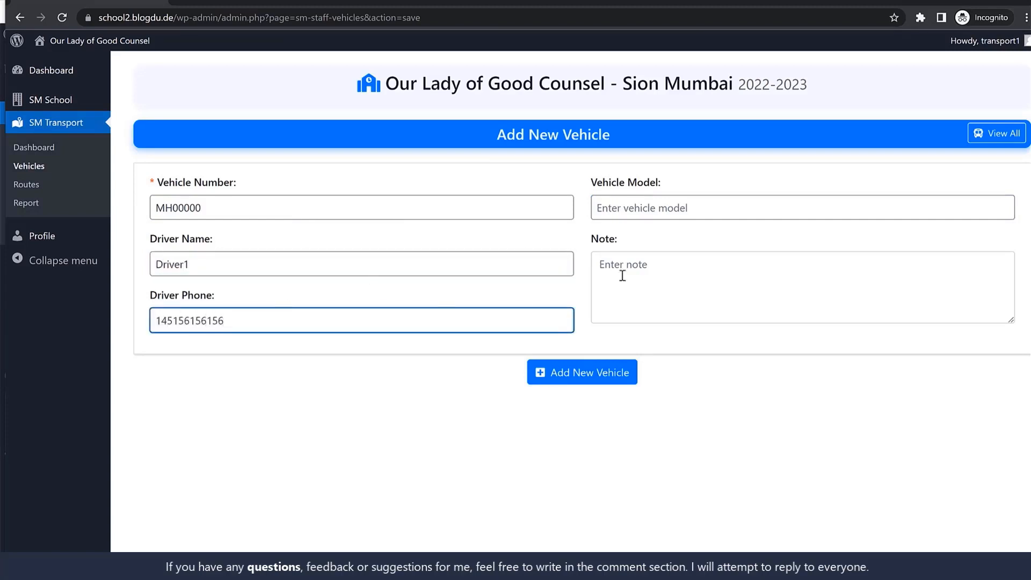
left_click(755, 214)
type("Some Model")
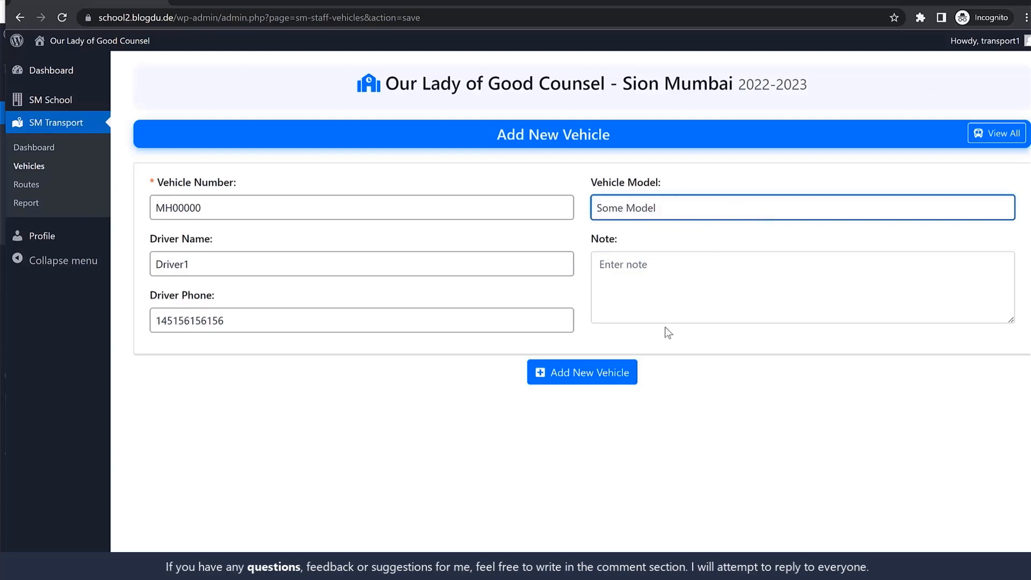
left_click(618, 372)
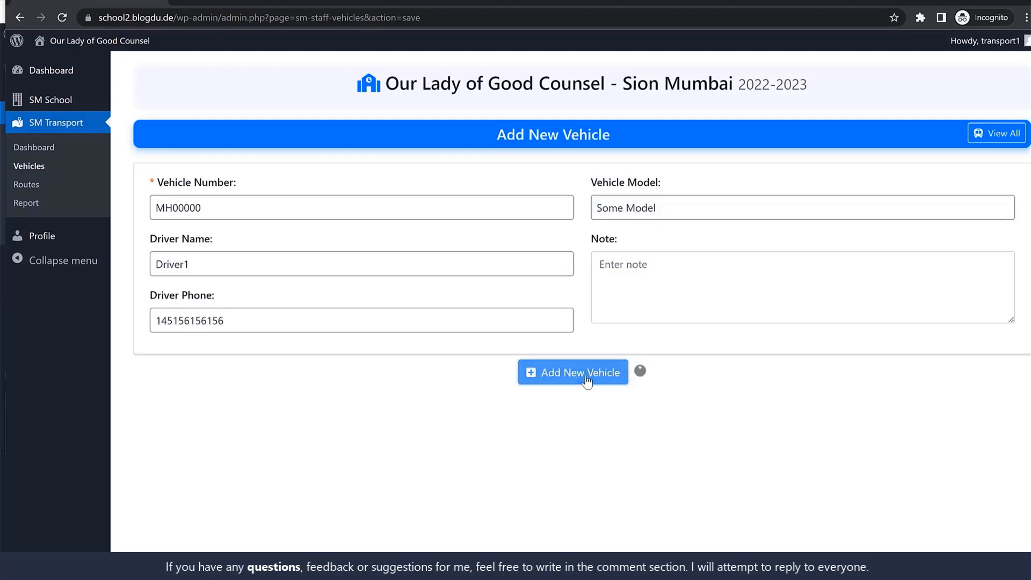
Assign vehicle MH00000 to the Bandra - Sion route, update the route, and return to the route list
left_click(26, 188)
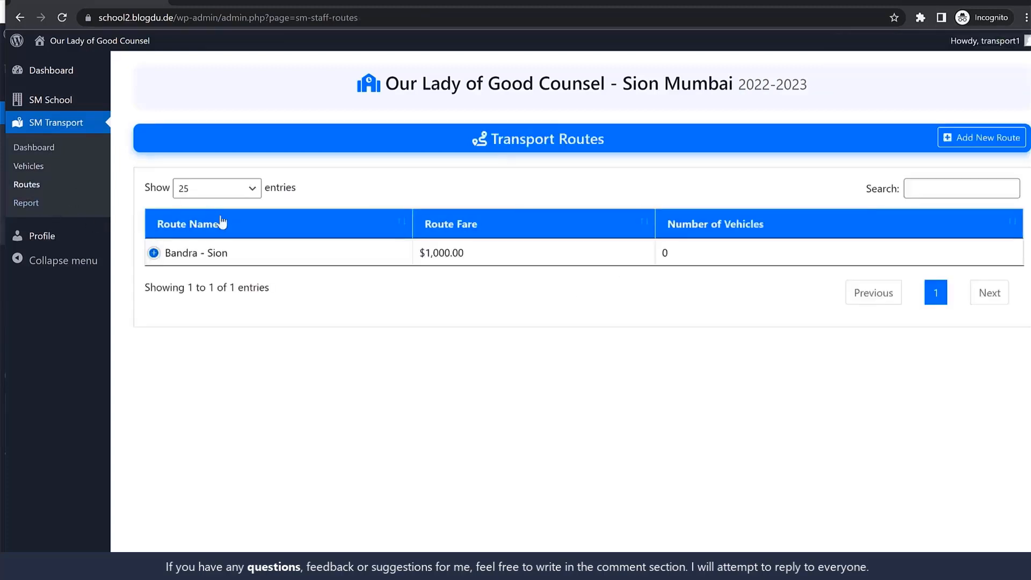
left_click(161, 254)
left_click(212, 282)
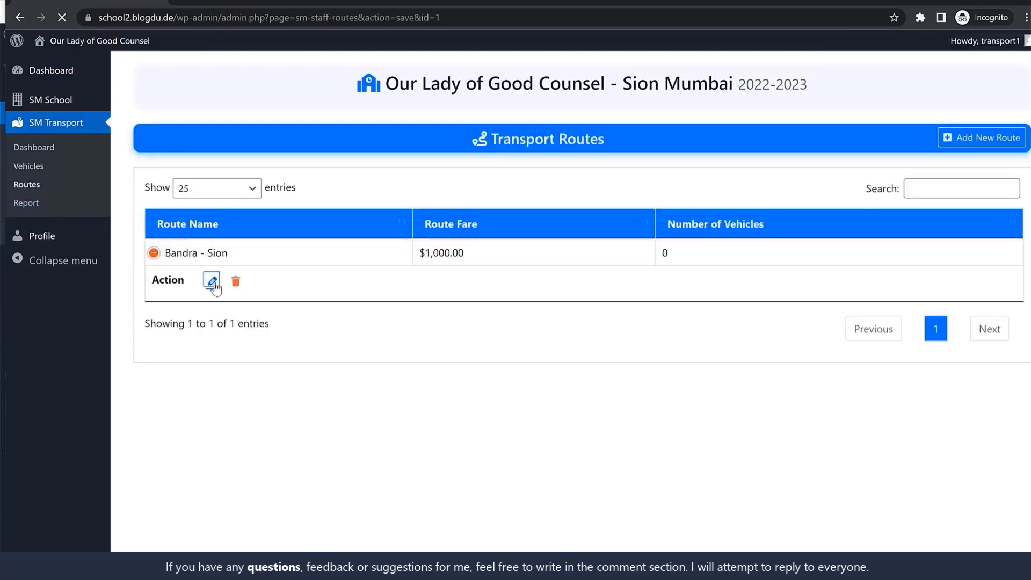
left_click(746, 209)
left_click(807, 264)
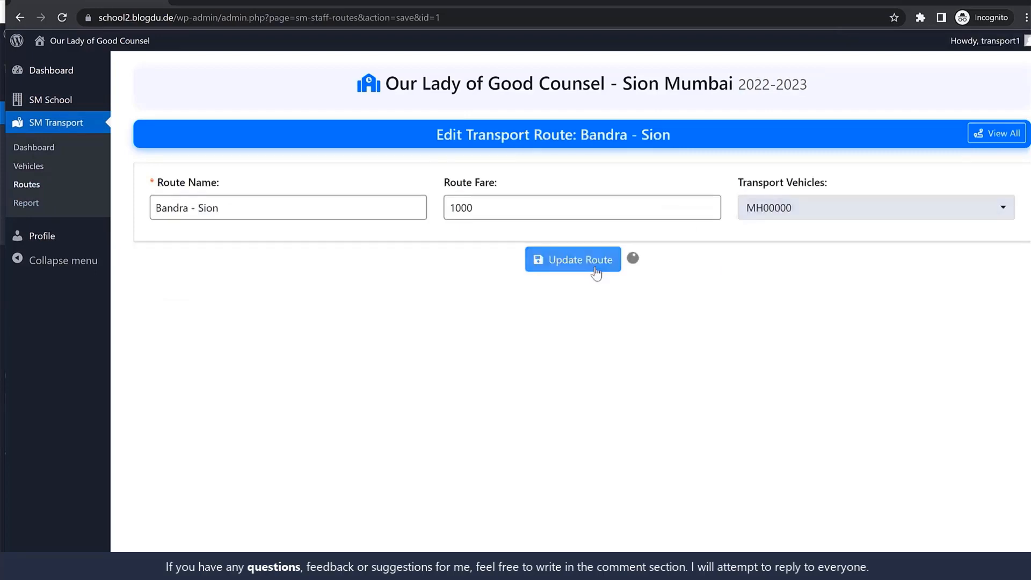
left_click(590, 261)
left_click(34, 186)
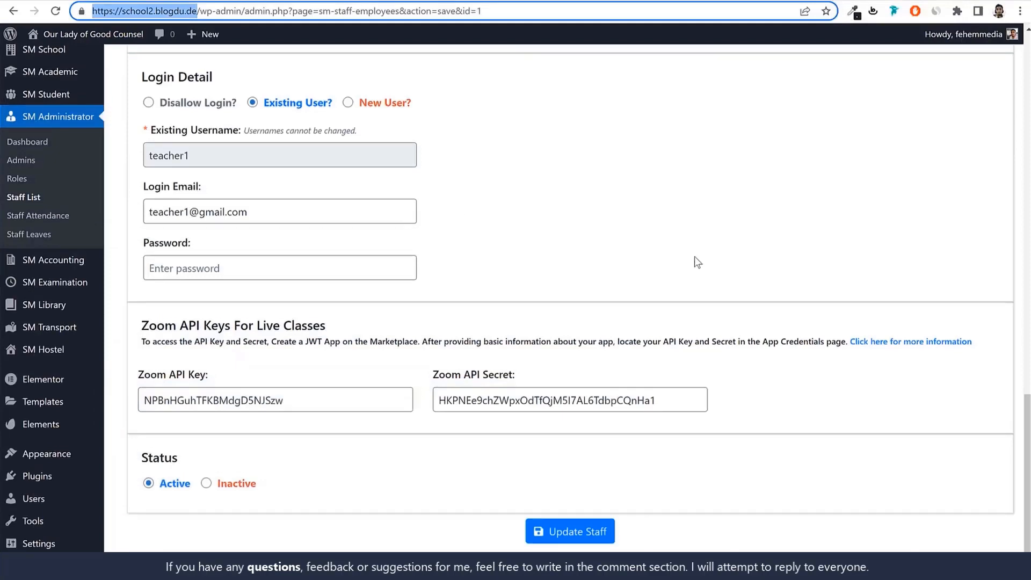
Edit the Teacher1 staff record to make them bus in-charge of vehicle MH00000, and update the staff record
scroll(692, 258, "up", 3)
left_click(36, 324)
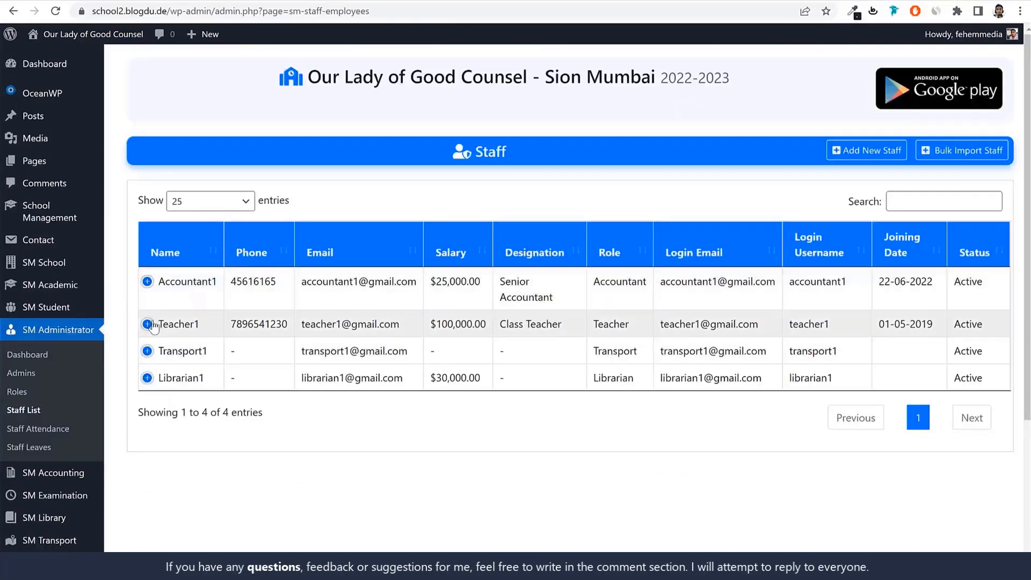
left_click(147, 324)
left_click(205, 383)
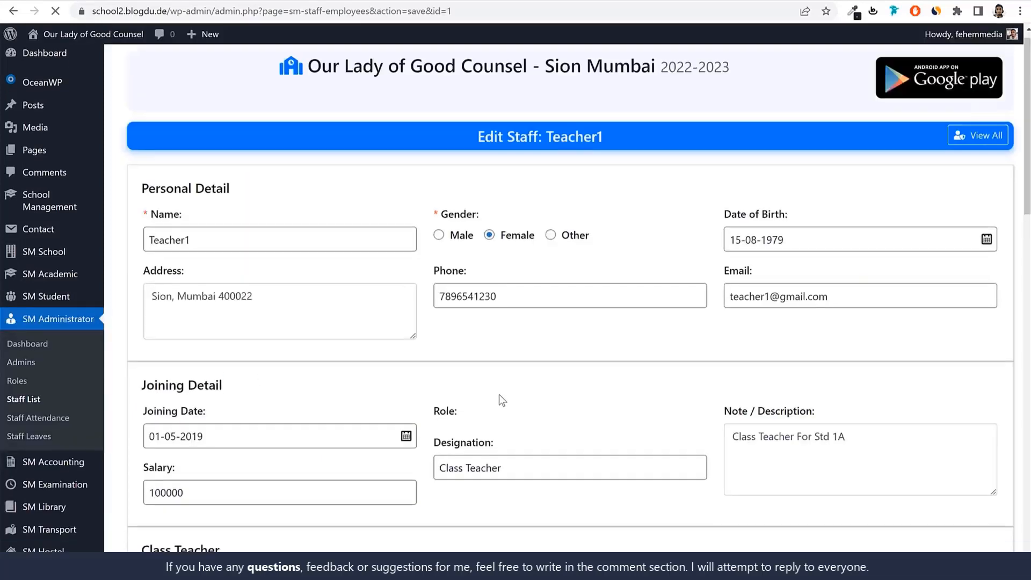
scroll(499, 396, "down", 10)
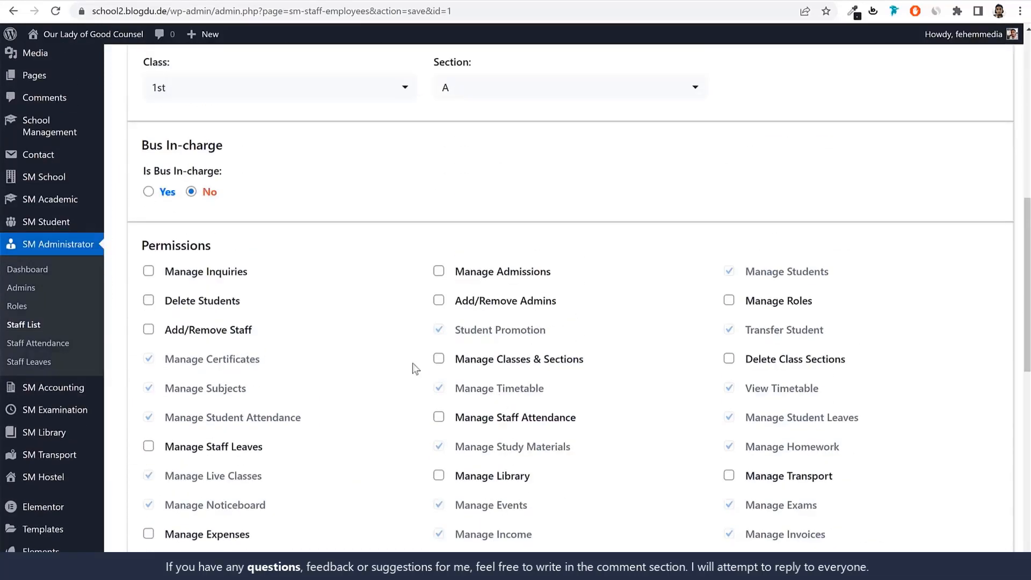
left_click(153, 192)
left_click(525, 199)
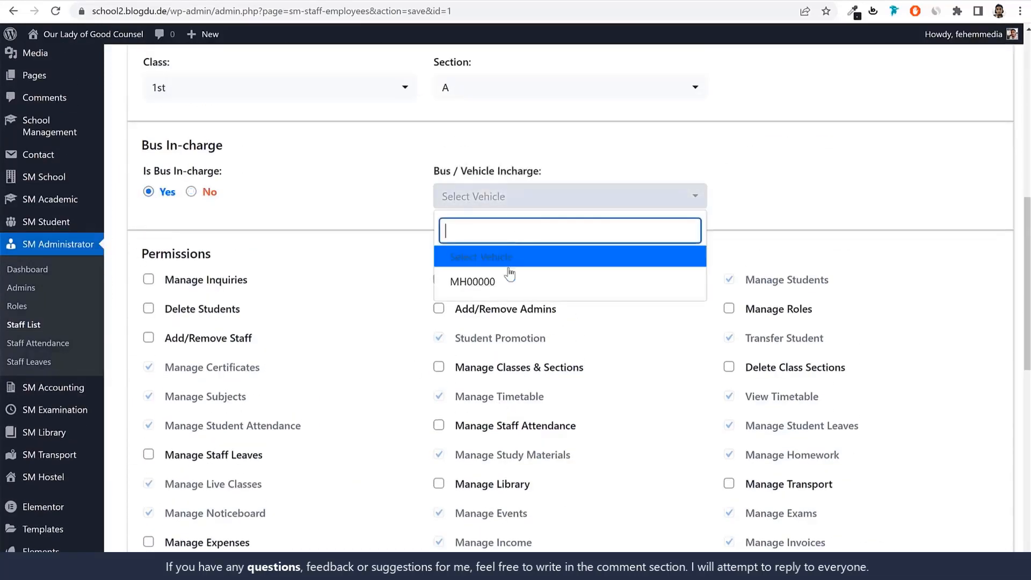
left_click(486, 283)
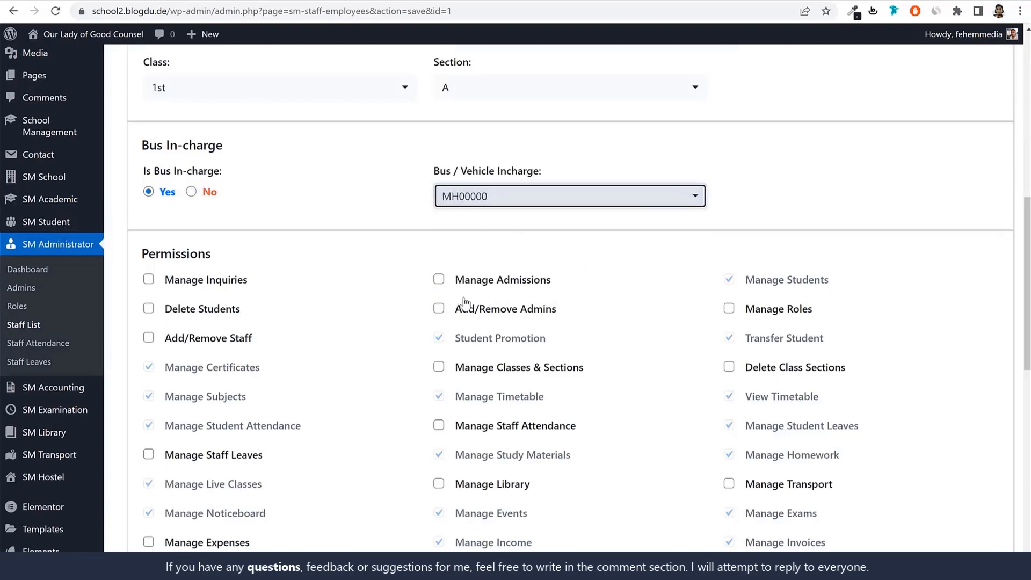
scroll(461, 300, "down", 15)
left_click(589, 537)
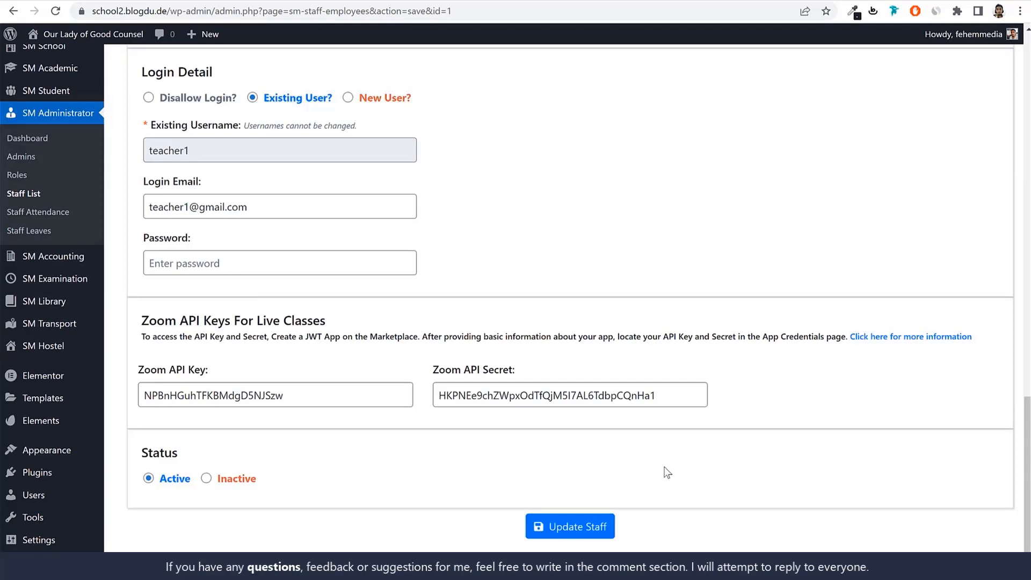
Open the school's hostel list to view its hostel records
mouse_move(37, 351)
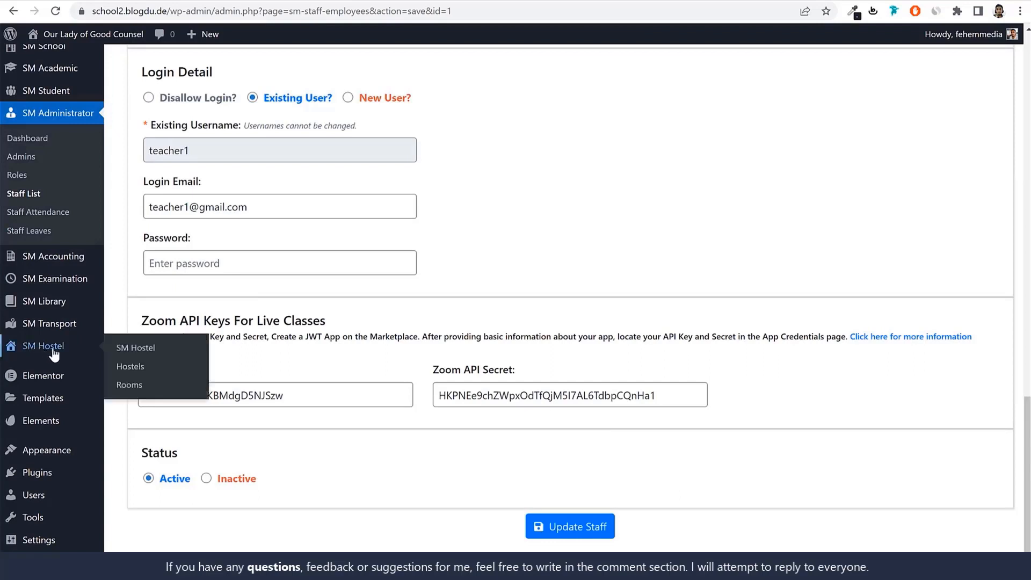
left_click(131, 370)
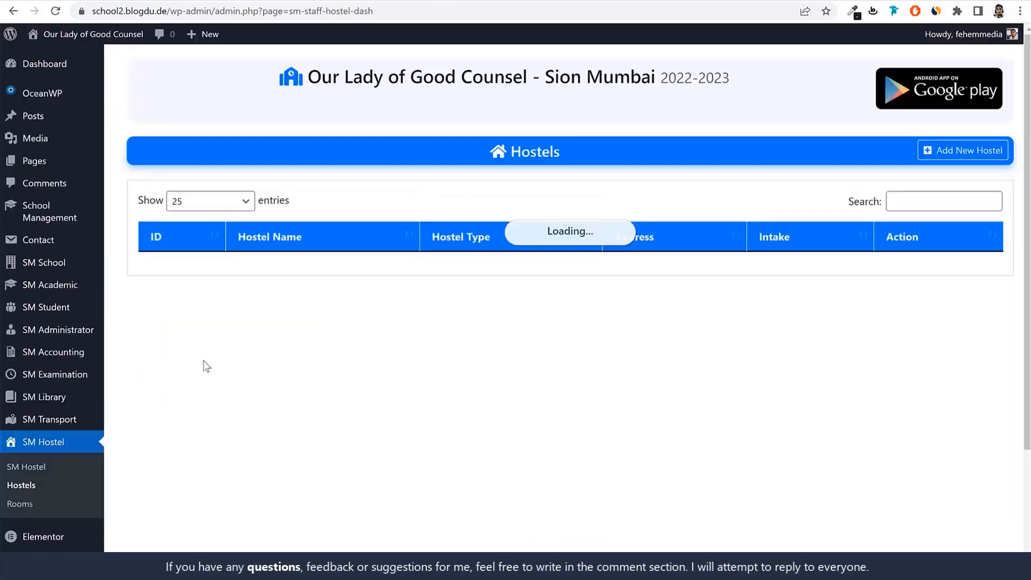
left_click(37, 503)
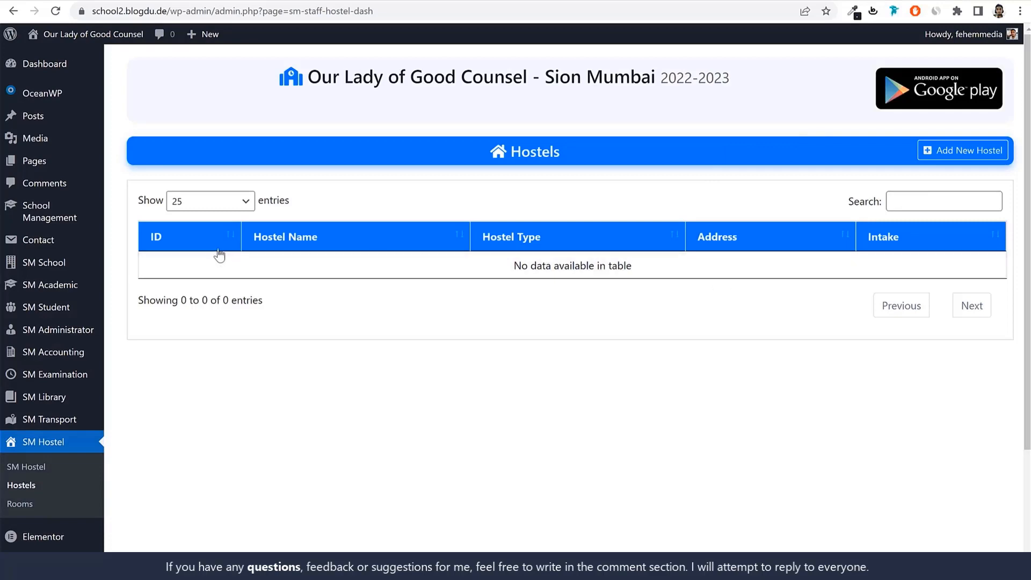
Examine the School Management plugin's general settings, available shortcodes and plugin reset options
mouse_move(72, 217)
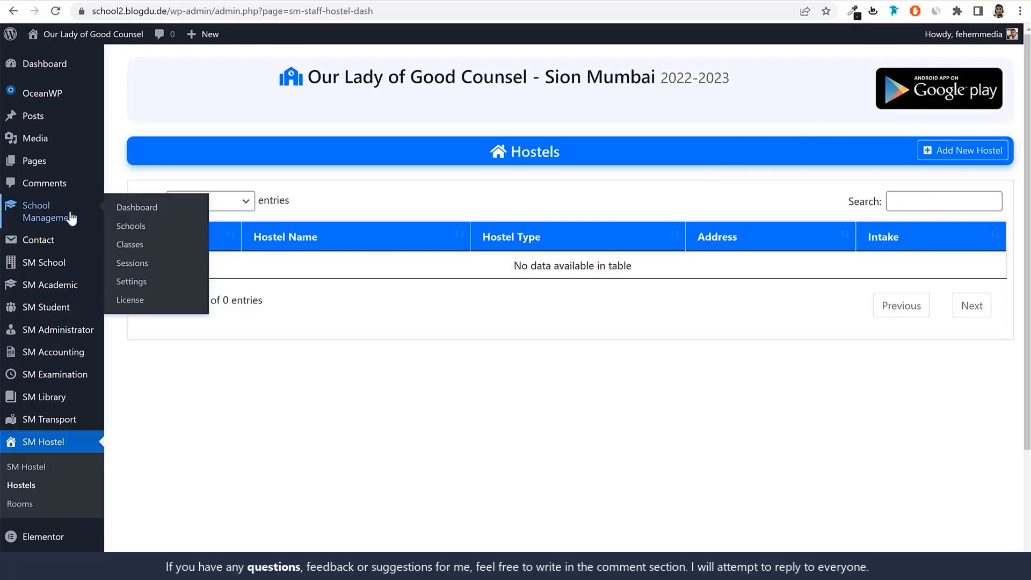
left_click(138, 285)
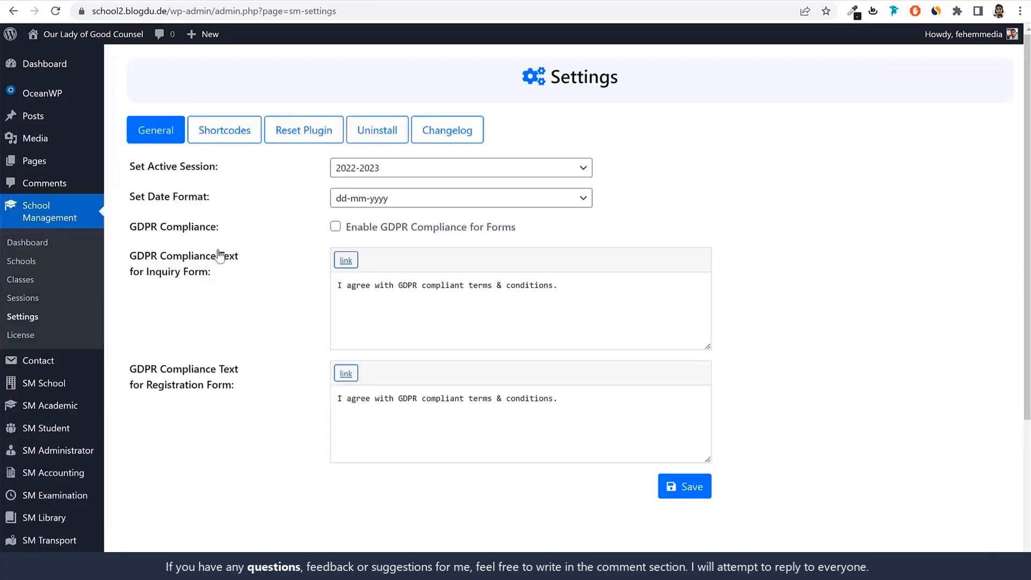
left_click(393, 168)
left_click(381, 198)
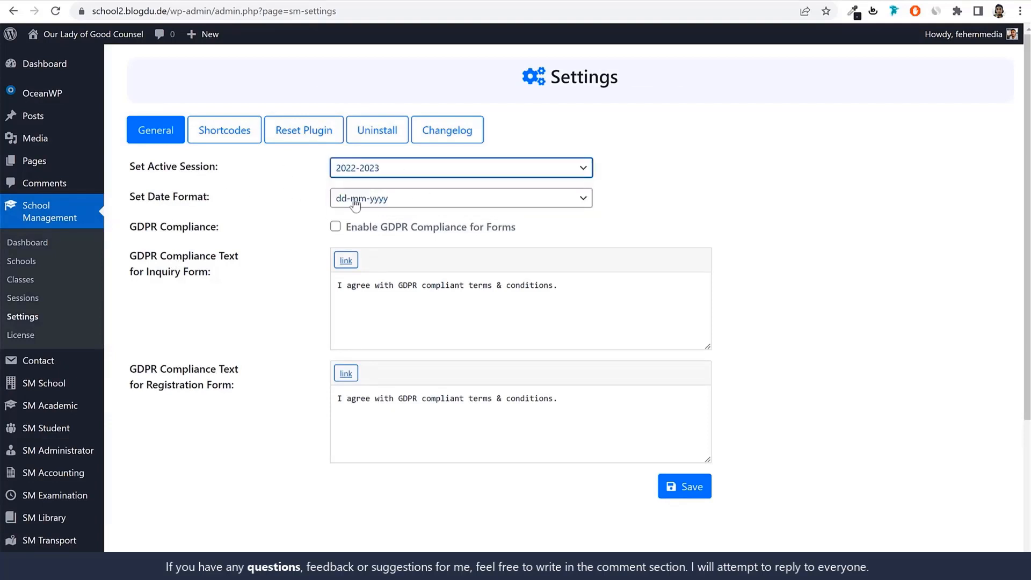
left_click(206, 131)
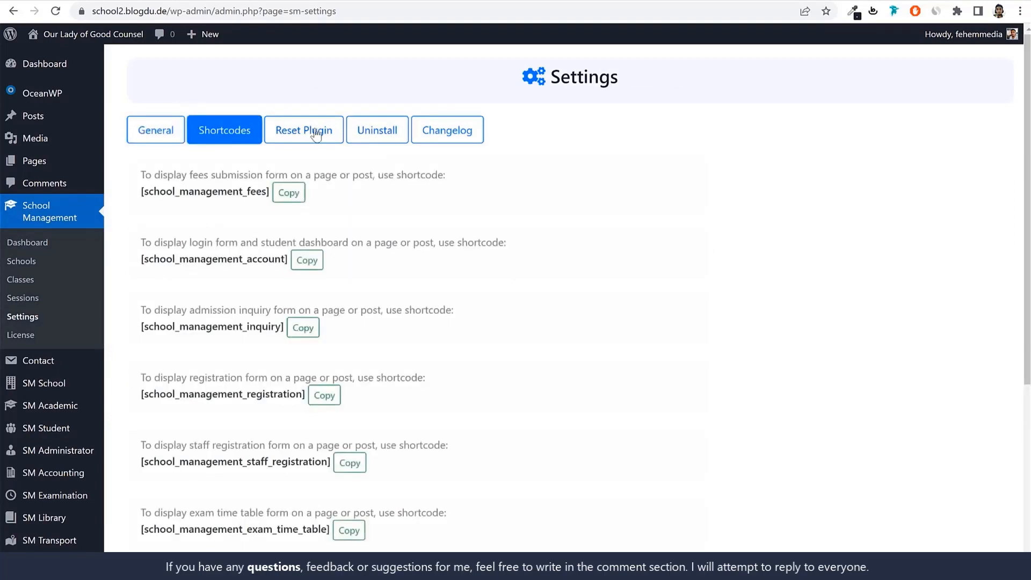
left_click(313, 131)
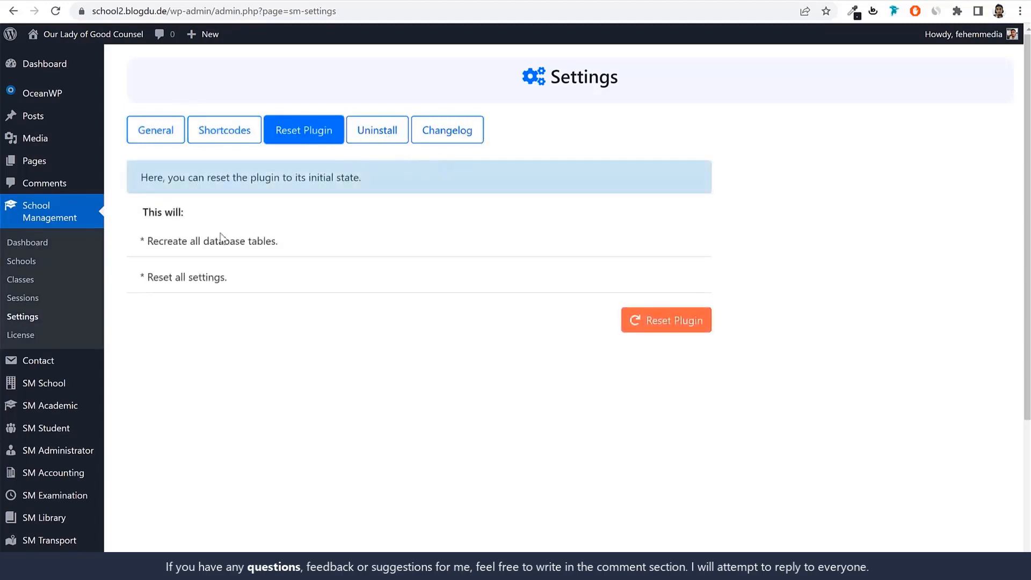
Open the SM School general settings and set the currency to INR
scroll(289, 295, "down", 3)
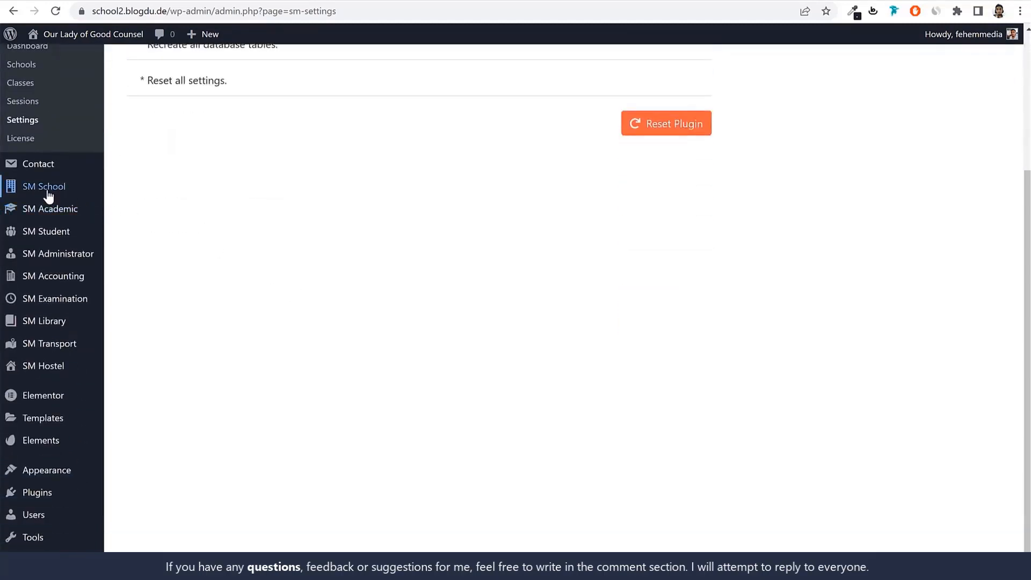
mouse_move(35, 198)
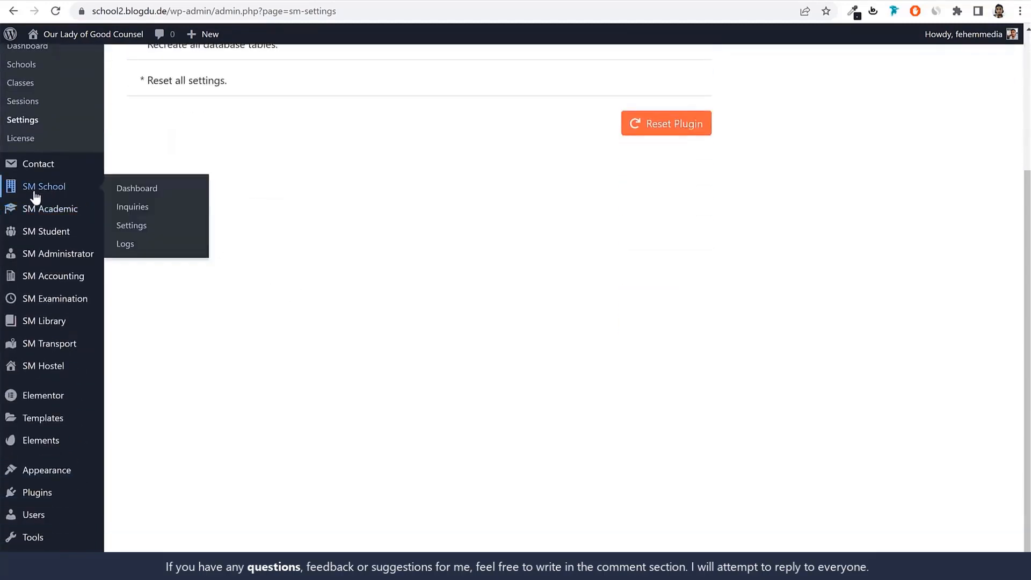
left_click(140, 229)
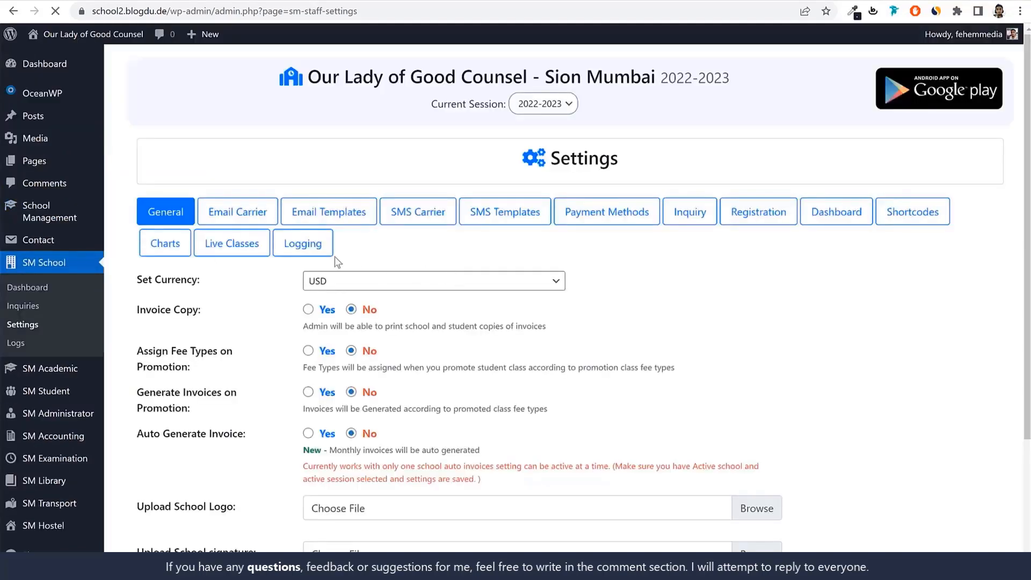
left_click(339, 283)
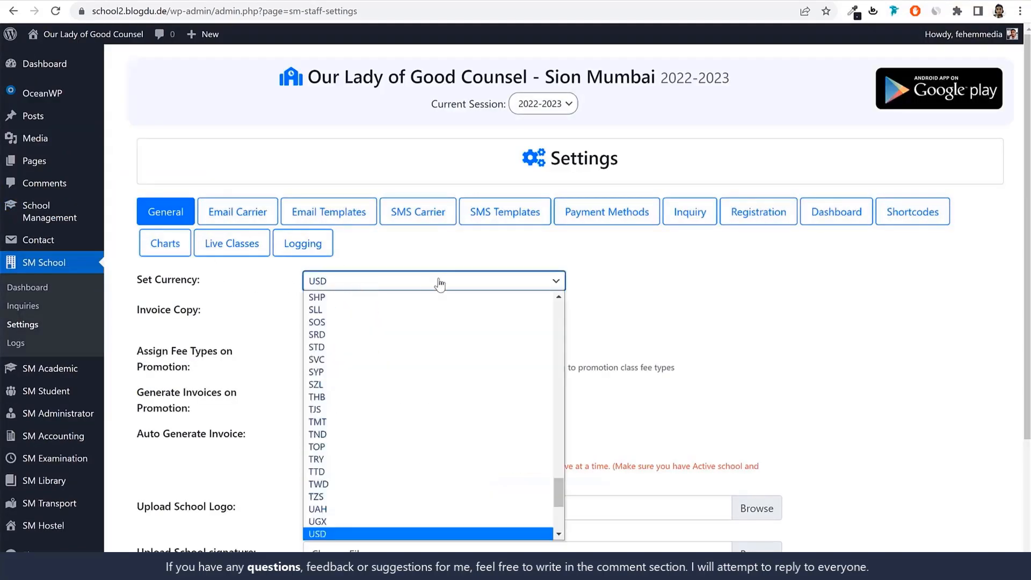
type("in")
key("Return")
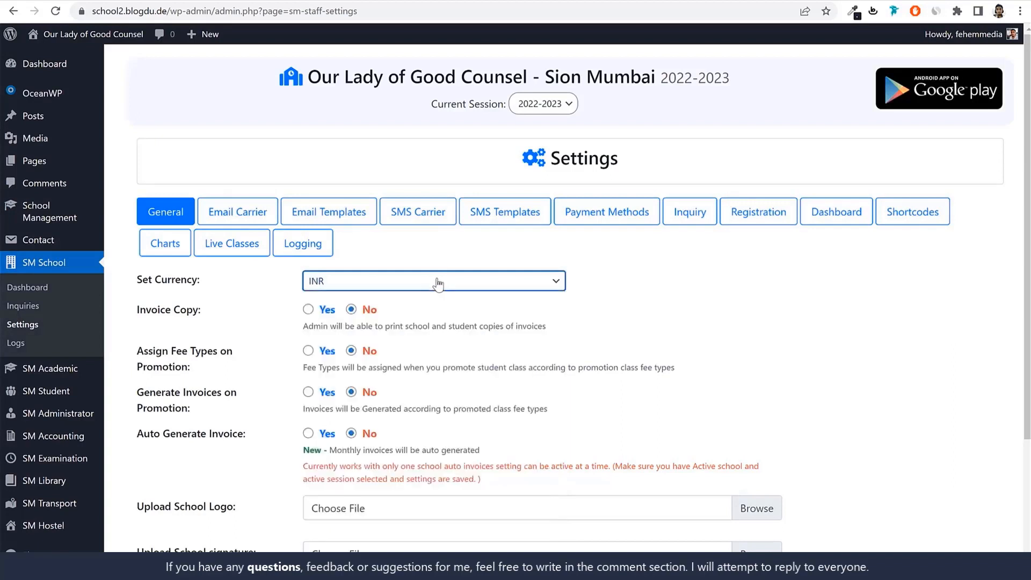
left_click(807, 359)
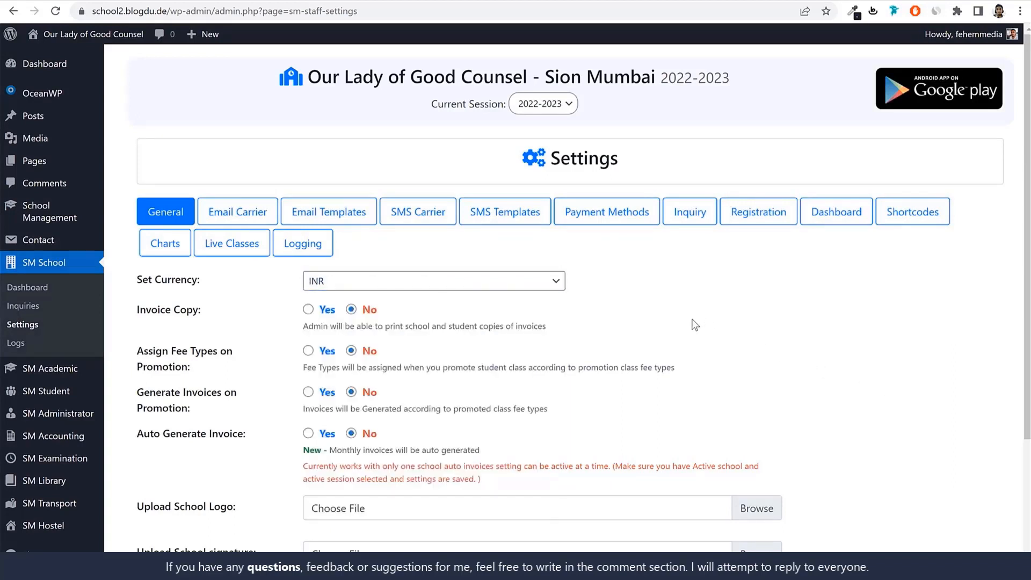
Try Yes for Invoice Copy and Assign Fee Types on Promotion, and return both options to No
left_click_drag(375, 326, 514, 338)
left_click(548, 339)
left_click(308, 310)
left_click(309, 351)
left_click(352, 309)
left_click(351, 351)
Review the school logo and signature upload fields, and save the general settings
scroll(638, 351, "down", 3)
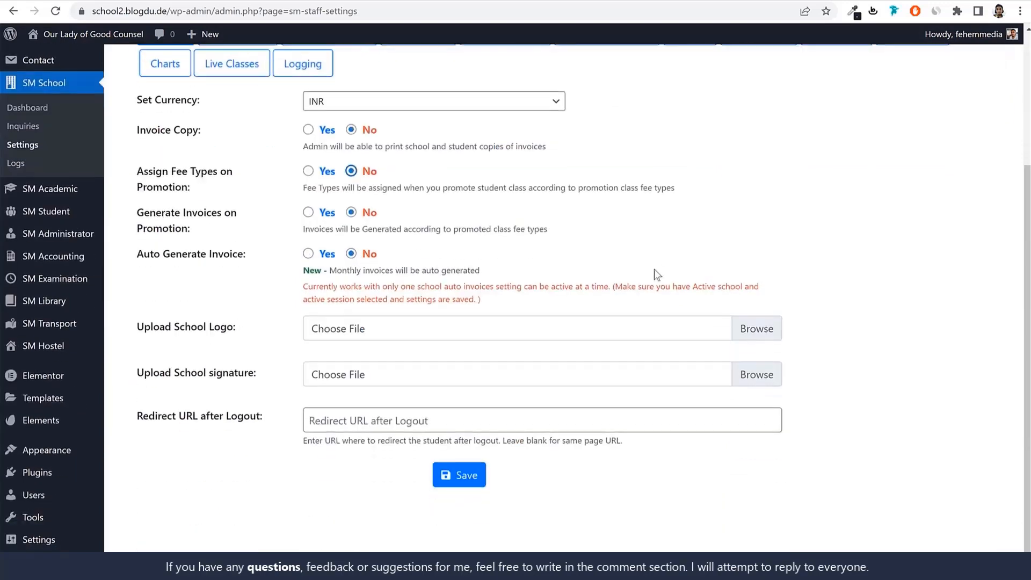
left_click_drag(173, 329, 240, 333)
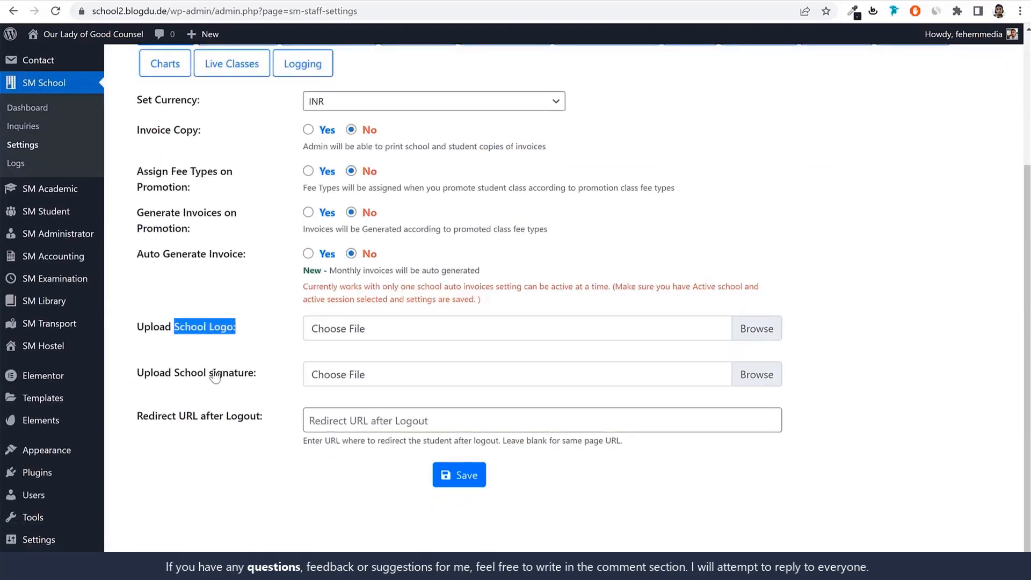
left_click_drag(180, 376, 257, 379)
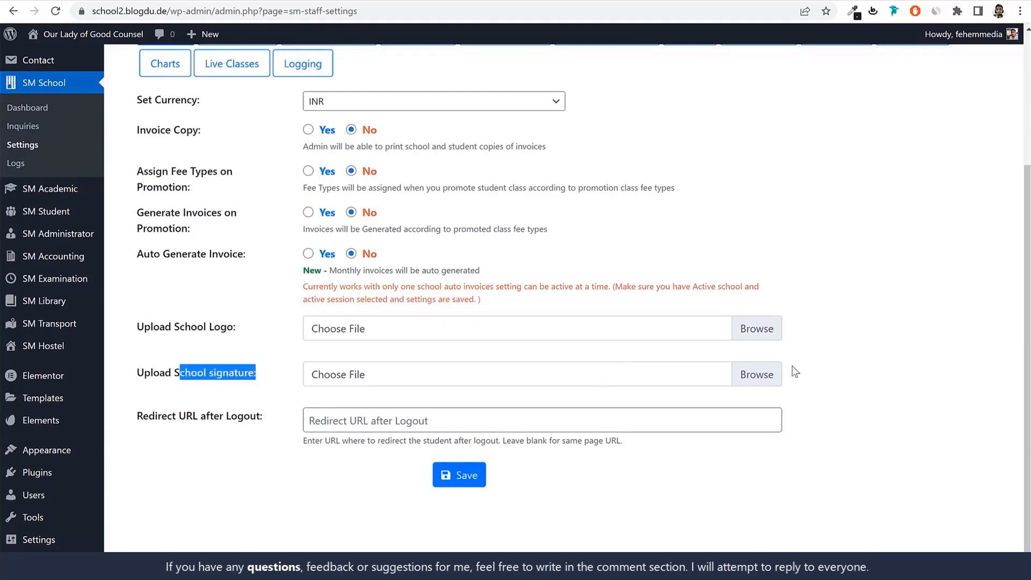
left_click(458, 476)
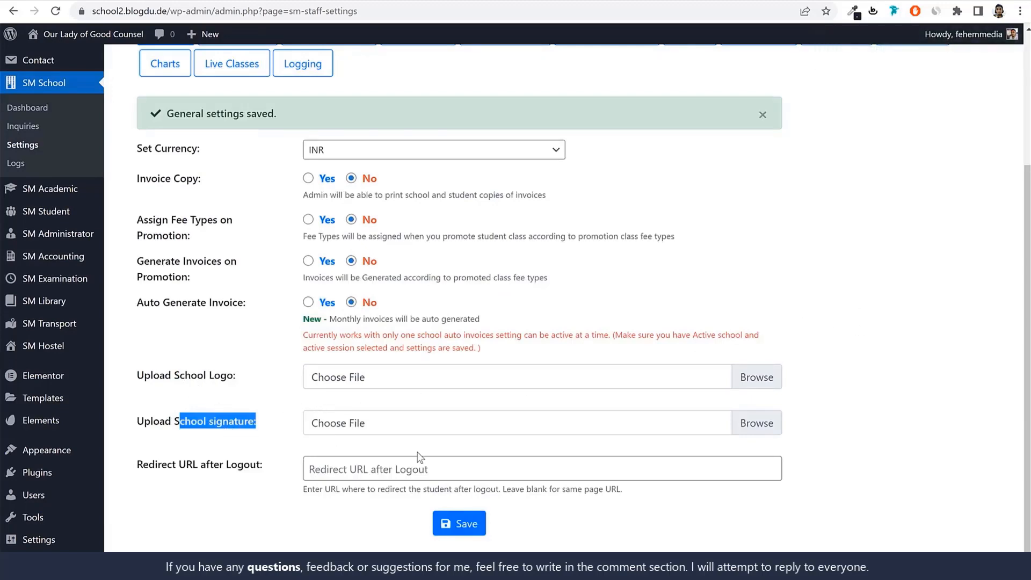
Compare the fields of the SMTP and WP Mail email carriers, leaving WP Mail selected
scroll(420, 457, "up", 3)
left_click(237, 211)
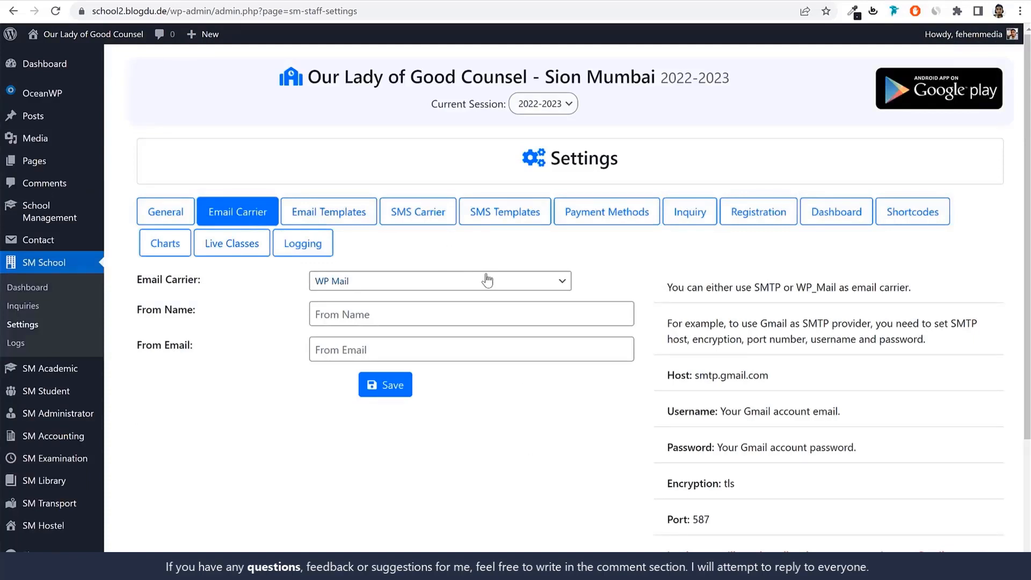
double_click(817, 323)
left_click(411, 284)
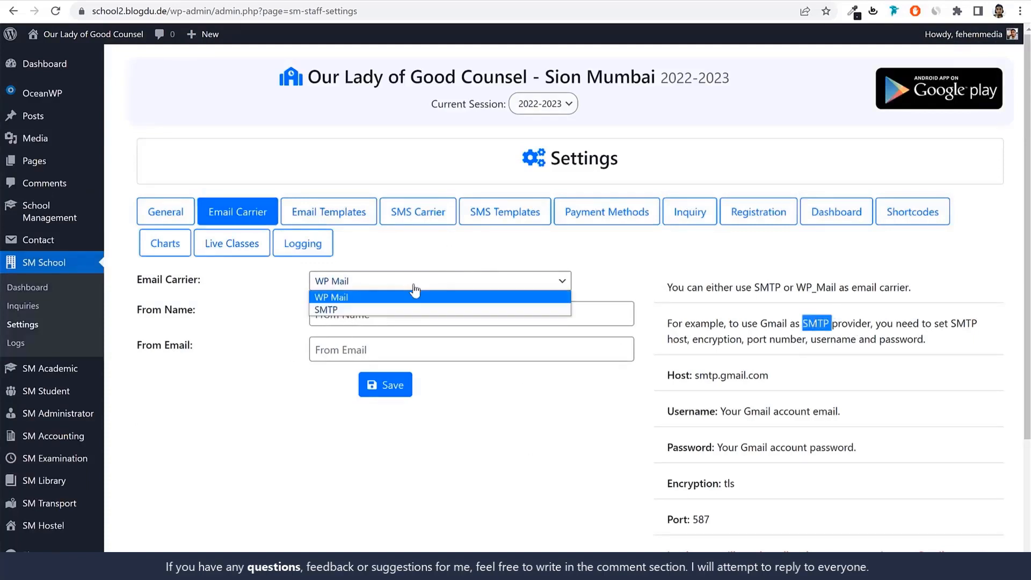
left_click(387, 308)
left_click(412, 290)
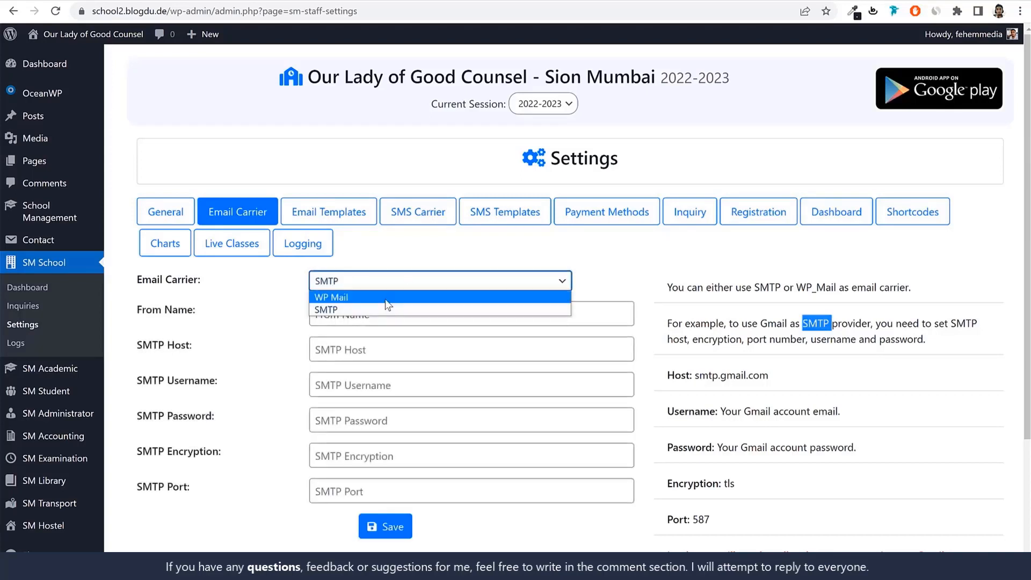
left_click(333, 294)
left_click(280, 317)
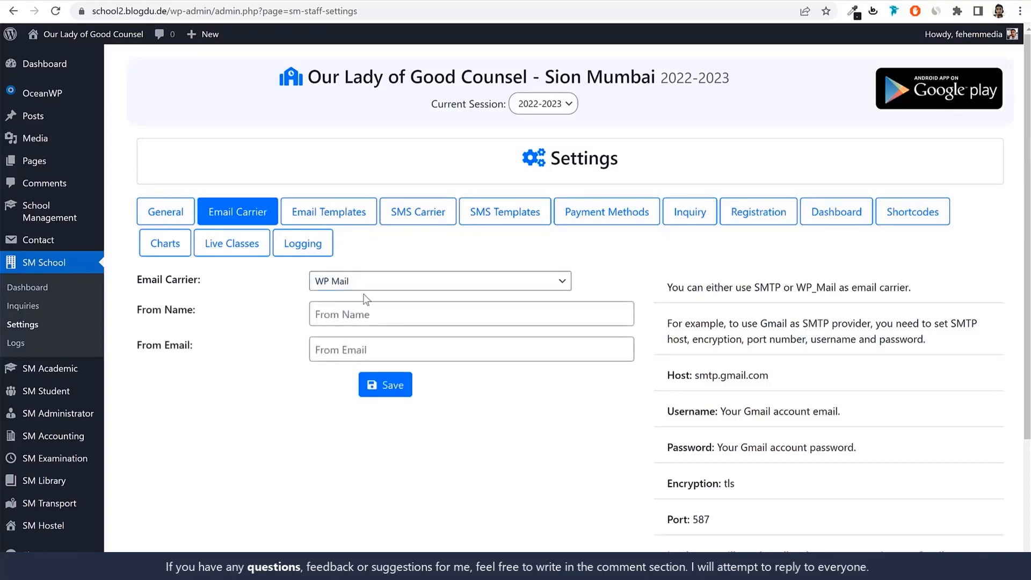
left_click_drag(137, 279, 203, 289)
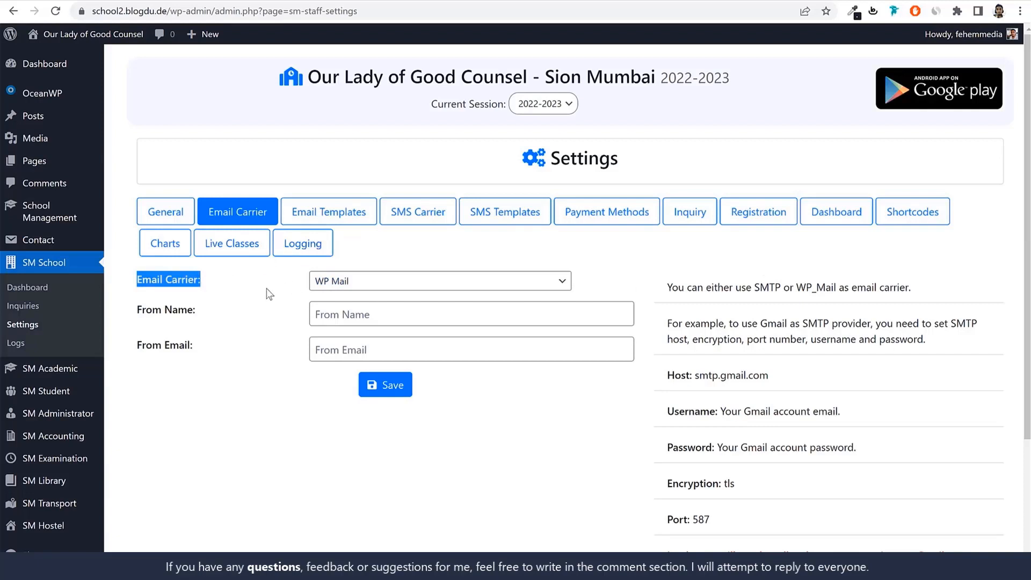
left_click(150, 288)
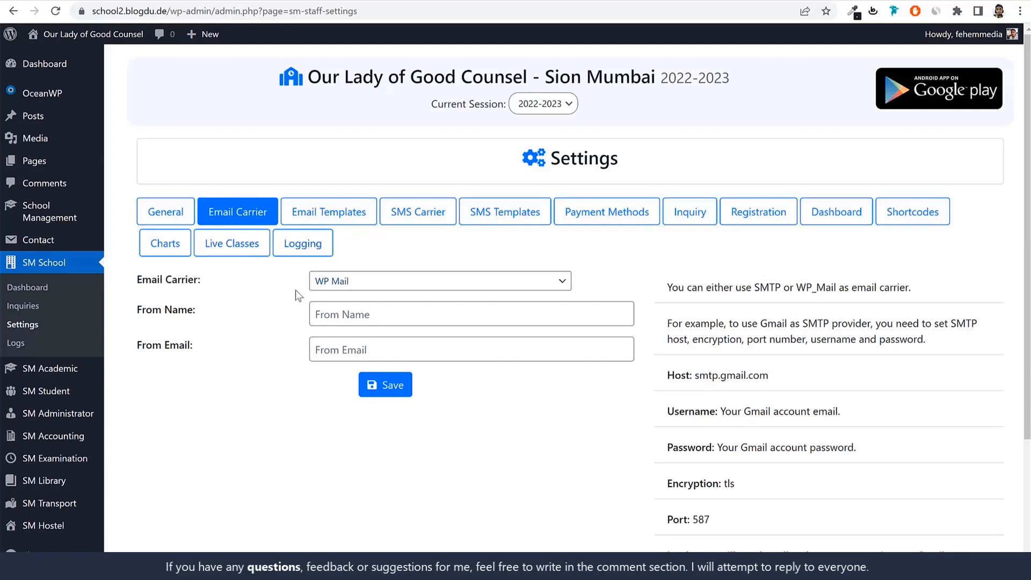
Examine the variables and fields of the Student Admission and Student Invoice Due Date Notification email templates
left_click(335, 225)
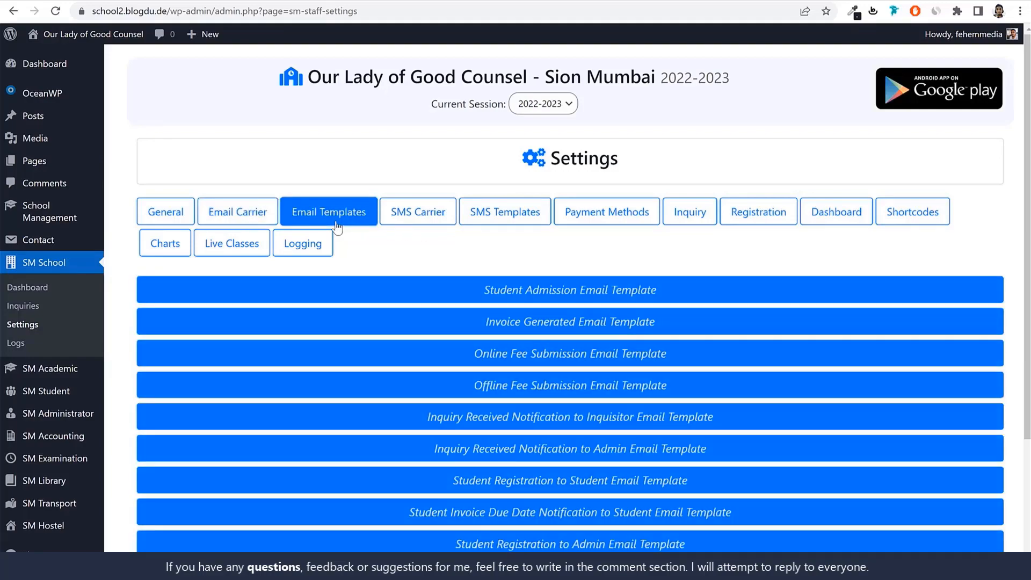
left_click(556, 298)
scroll(572, 311, "down", 4)
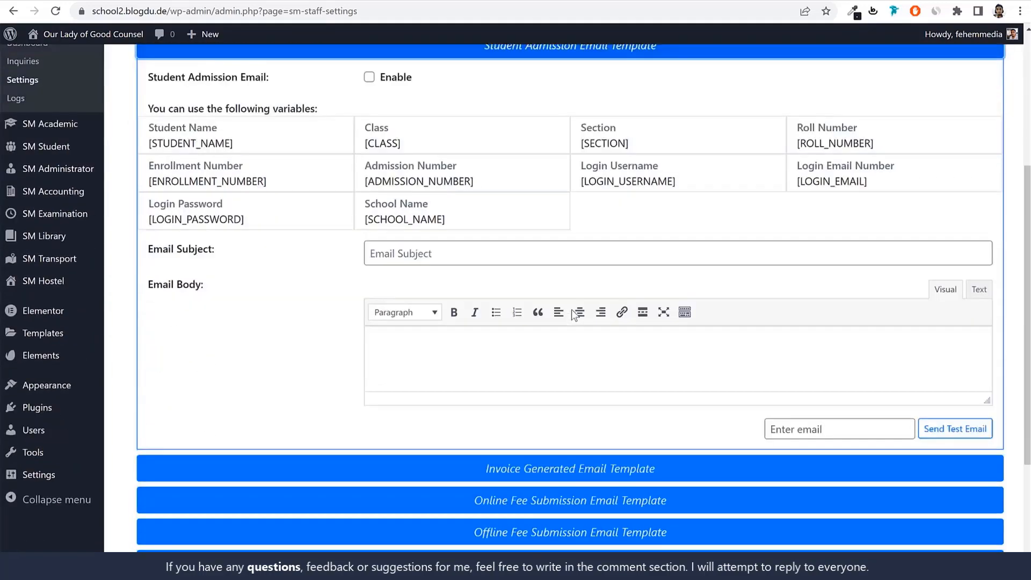
scroll(572, 312, "up", 3)
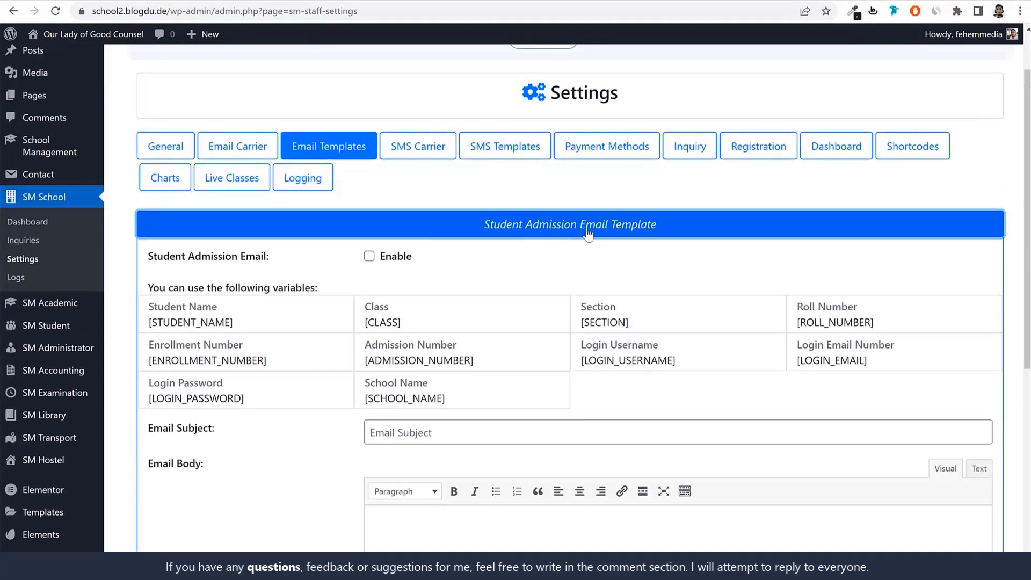
left_click(591, 235)
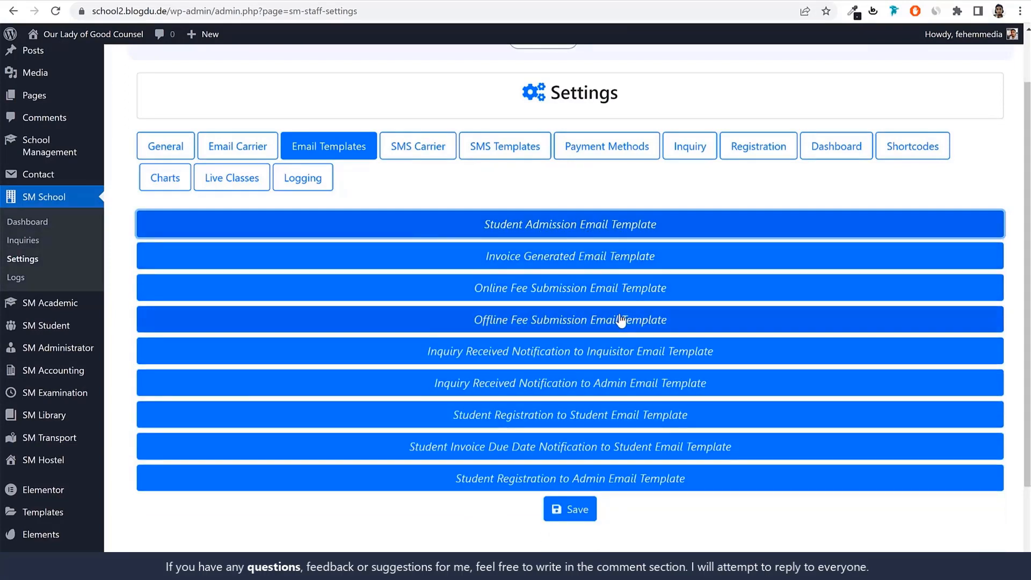
left_click(531, 449)
scroll(626, 443, "down", 5)
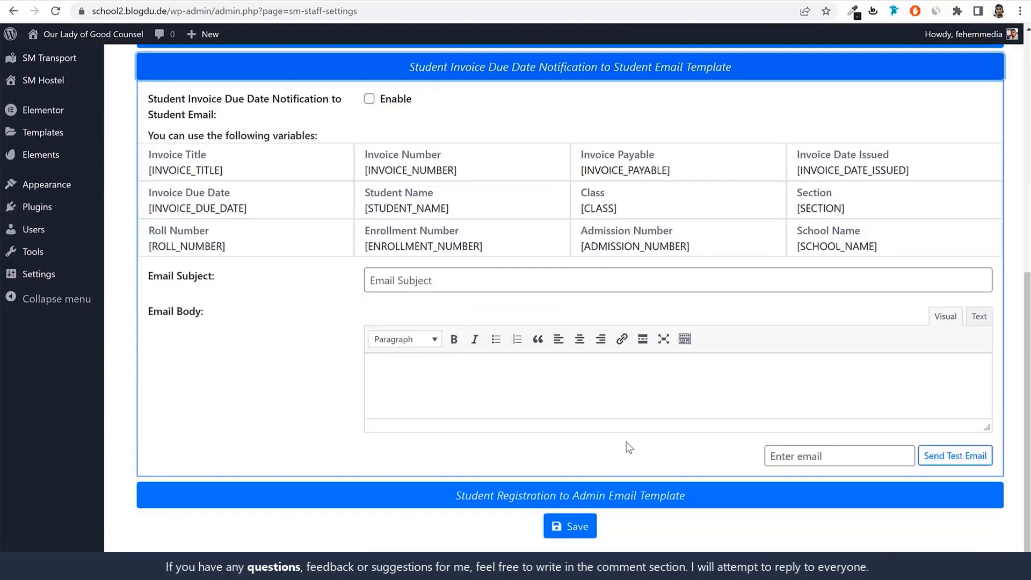
Enlarge the Email Body editor of the Student Invoice Due Date Notification to Student email template
left_click(533, 401)
left_click_drag(987, 427, 987, 519)
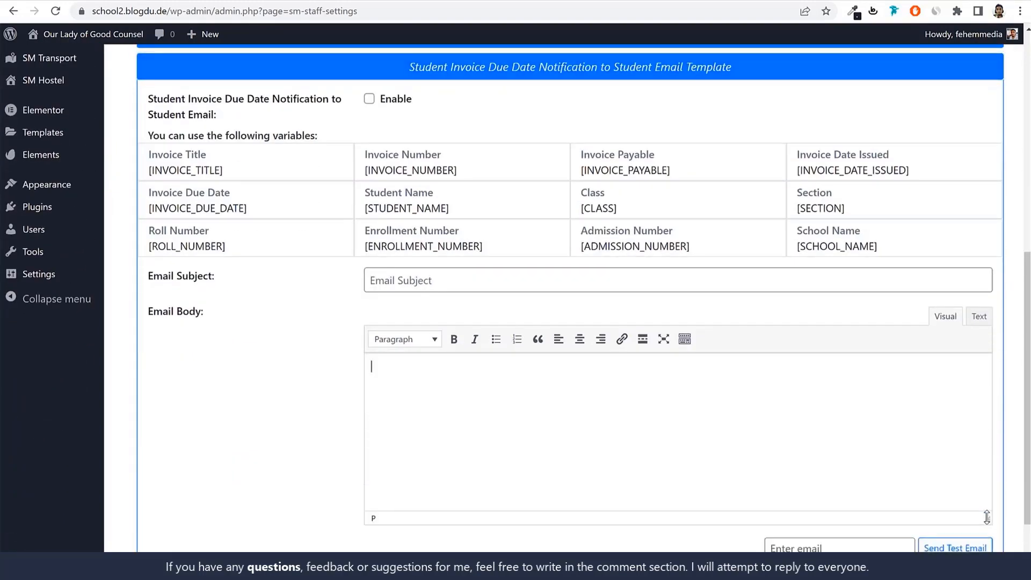
scroll(797, 422, "down", 1)
scroll(378, 327, "up", 1)
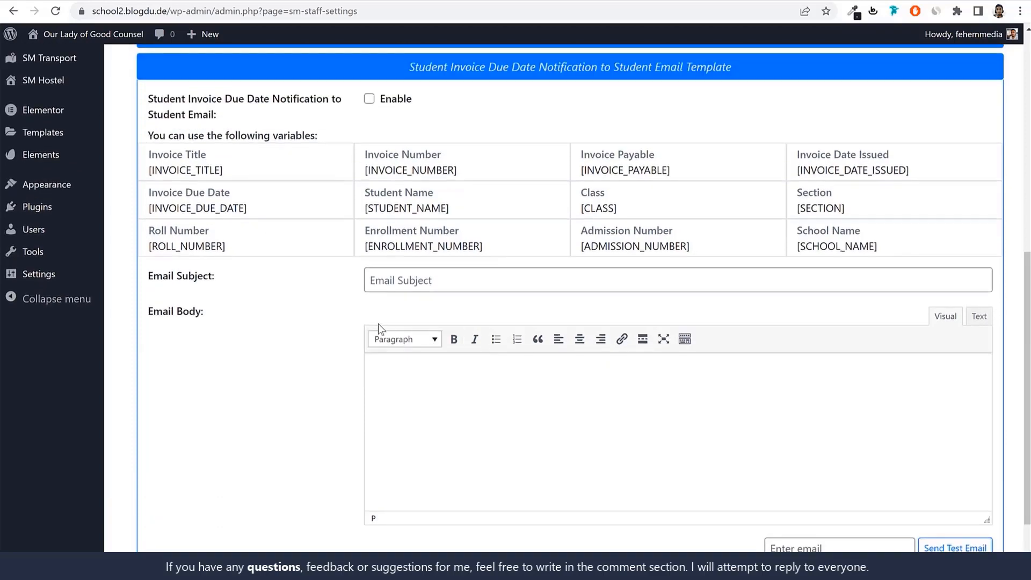
Set the email subject to "Invoice Due for Student [STUDENT_NAME]" in the invoice due date notification template
left_click(472, 287)
scroll(512, 322, "up", 3)
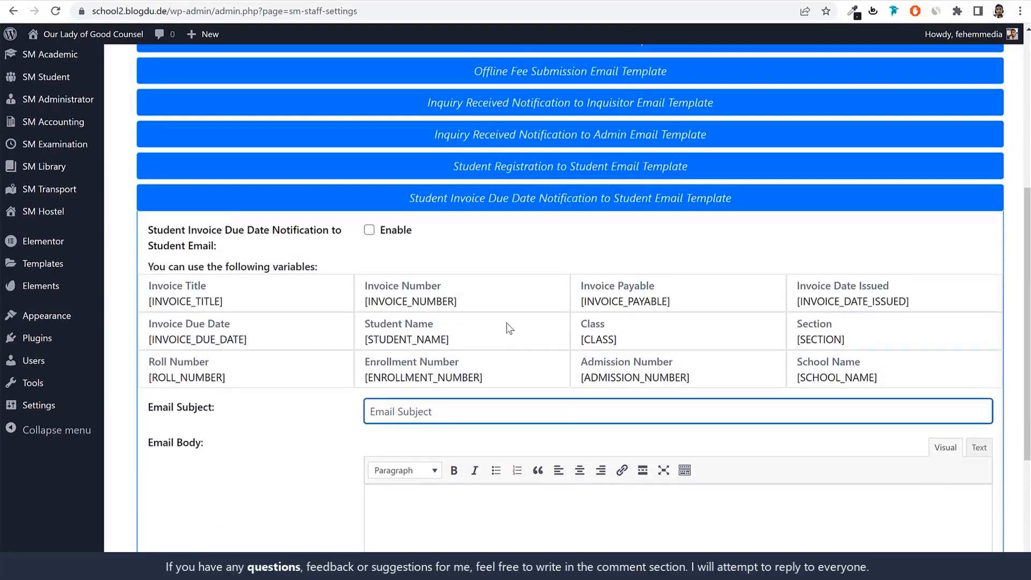
scroll(585, 378, "down", 1)
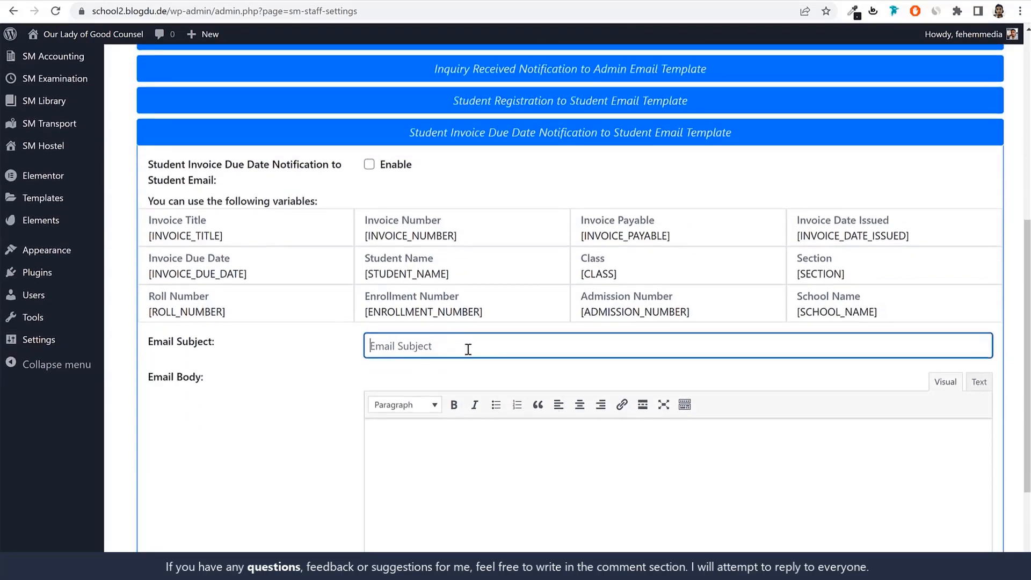
type("Invoice Due for")
left_click_drag(457, 278, 366, 275)
key("ctrl+c")
left_click(471, 352)
key("ctrl+v")
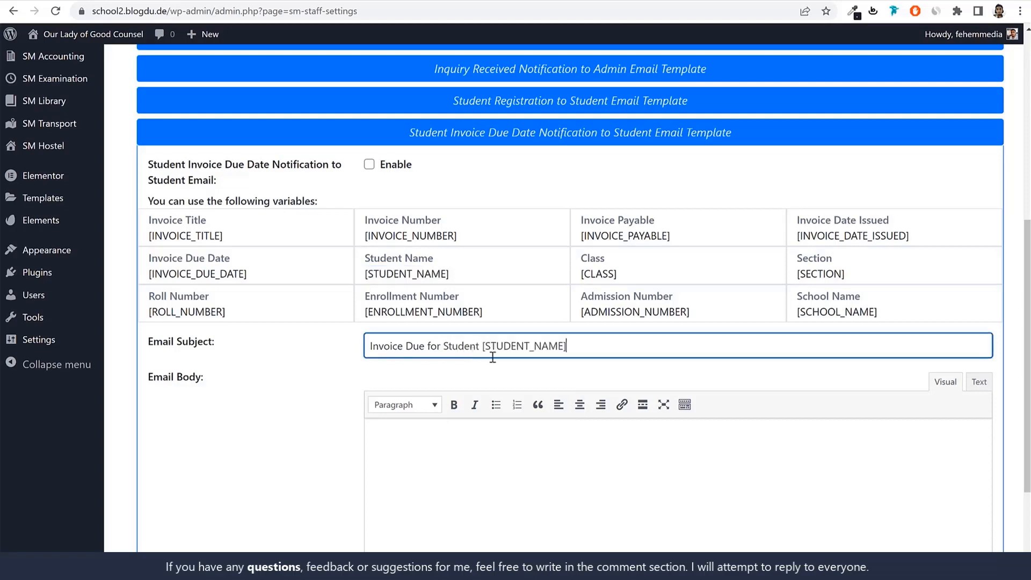
left_click_drag(602, 344, 479, 343)
key("ctrl+c")
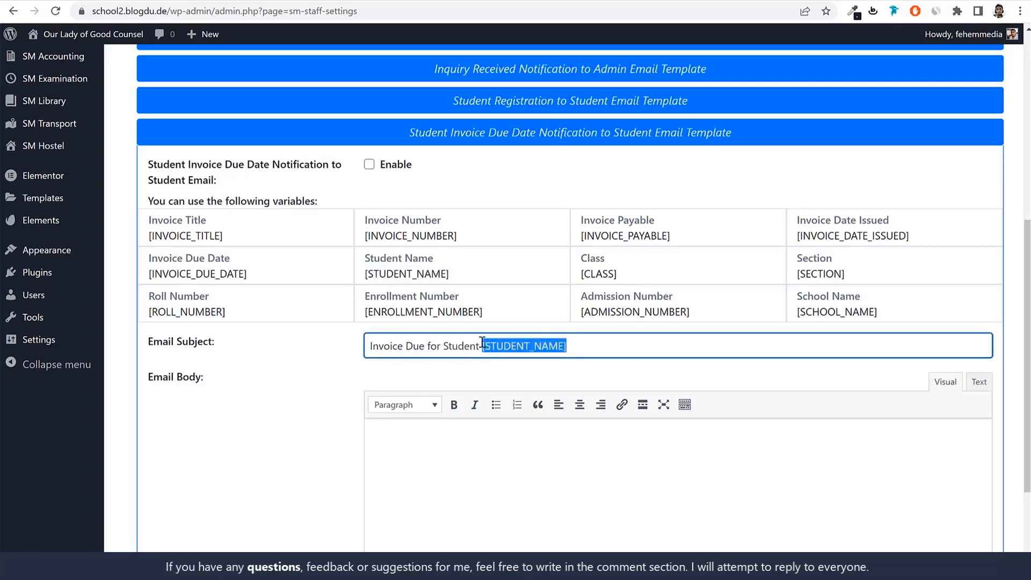
left_click(585, 345)
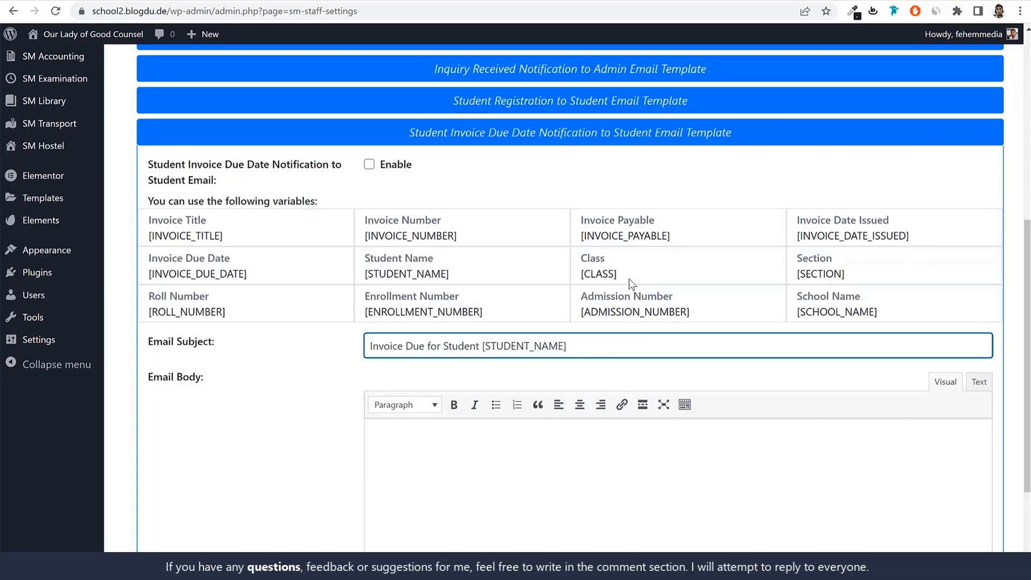
Write "Dear Parent," and a separate line "Your Child [STUDENT_NAME] of [CLASS] [SECTION]" in the email body
left_click(539, 467)
scroll(541, 467, "down", 2)
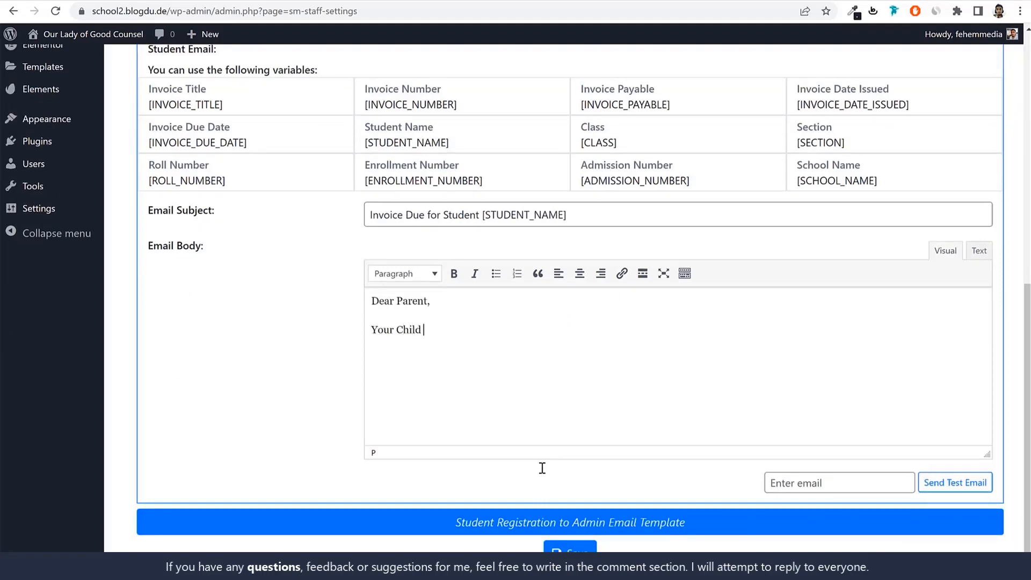
key("ctrl+v")
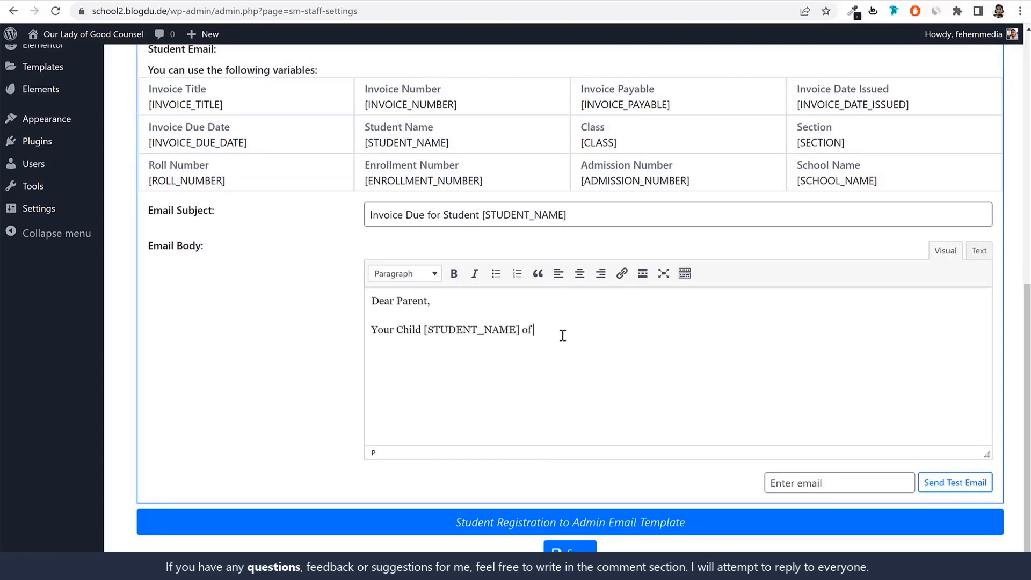
left_click_drag(619, 142, 584, 145)
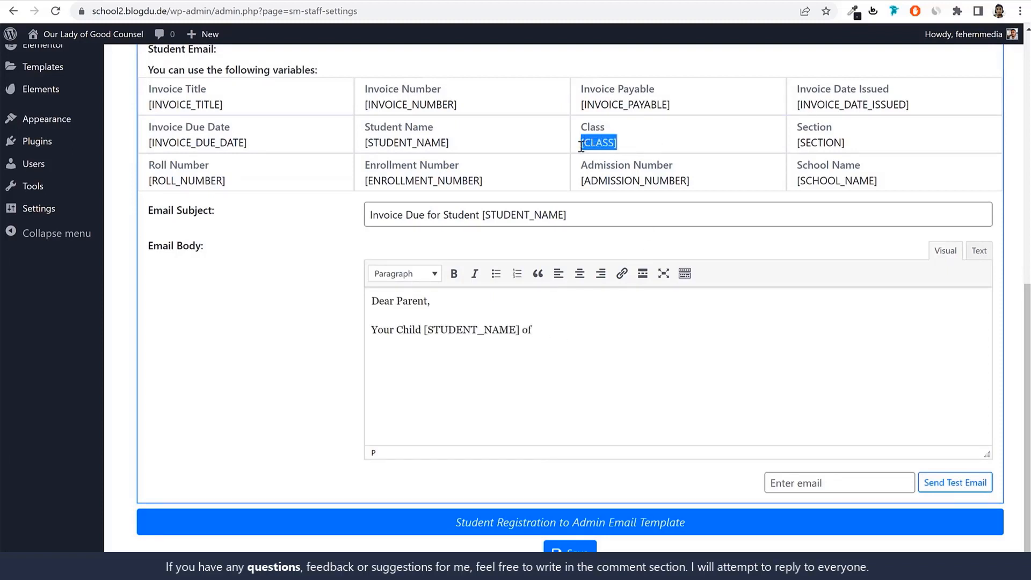
left_click(569, 343)
type("[CLASS]")
left_click_drag(886, 143, 798, 141)
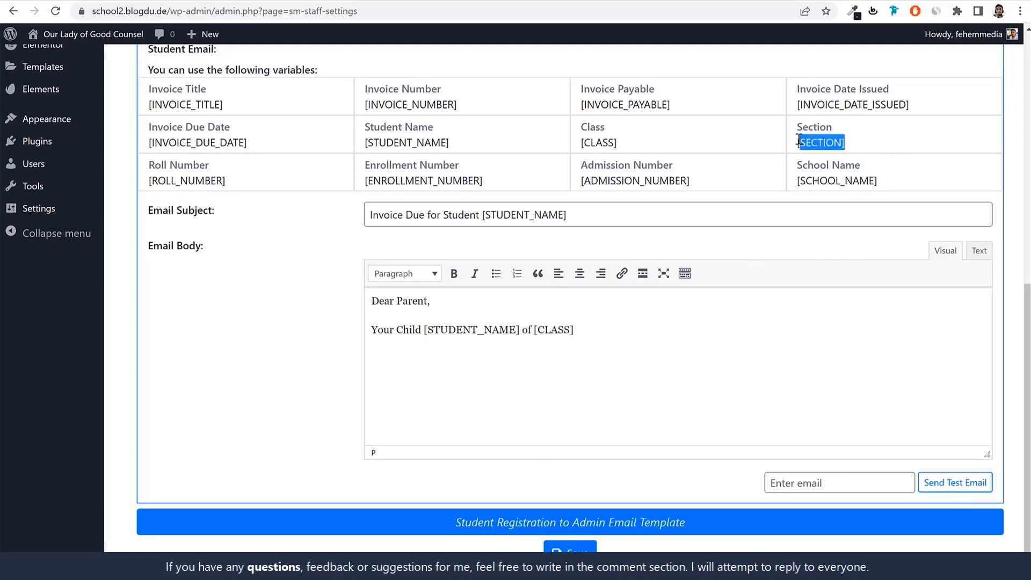
left_click(636, 318)
type("[SECTION]")
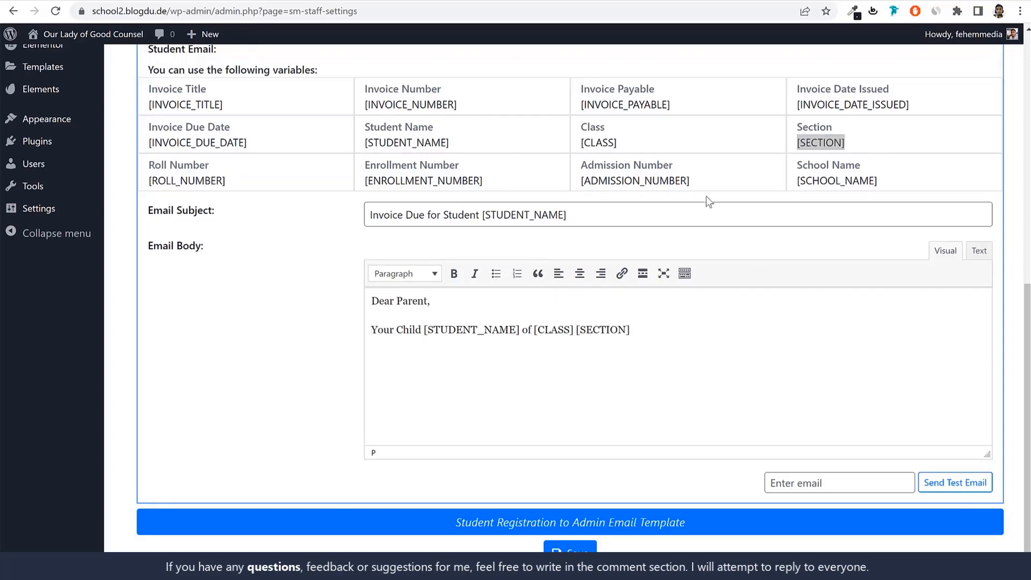
Add the [INVOICE_TITLE] variable on a new line of the email body
left_click_drag(237, 104, 149, 104)
key("ctrl+c")
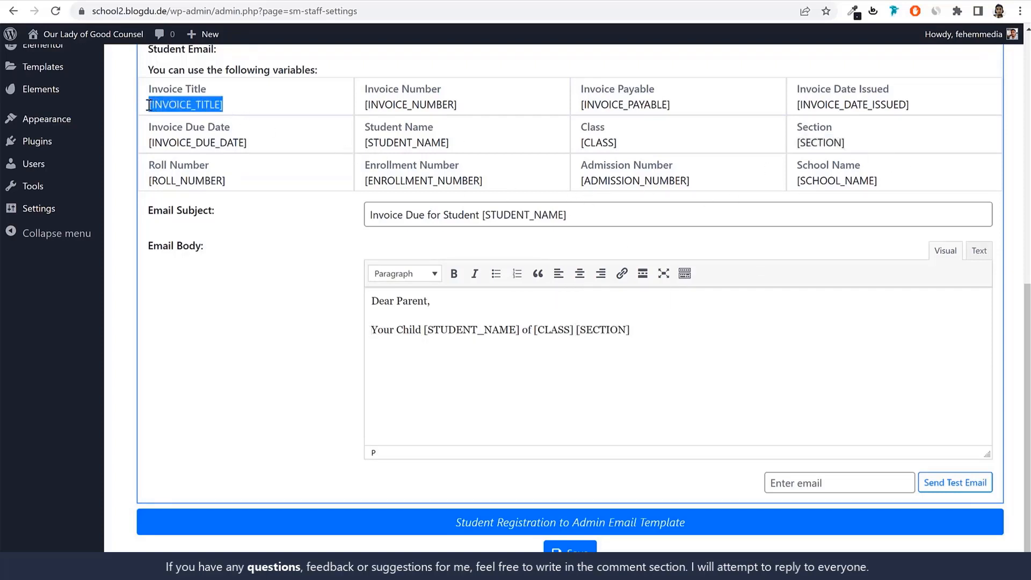
left_click(647, 338)
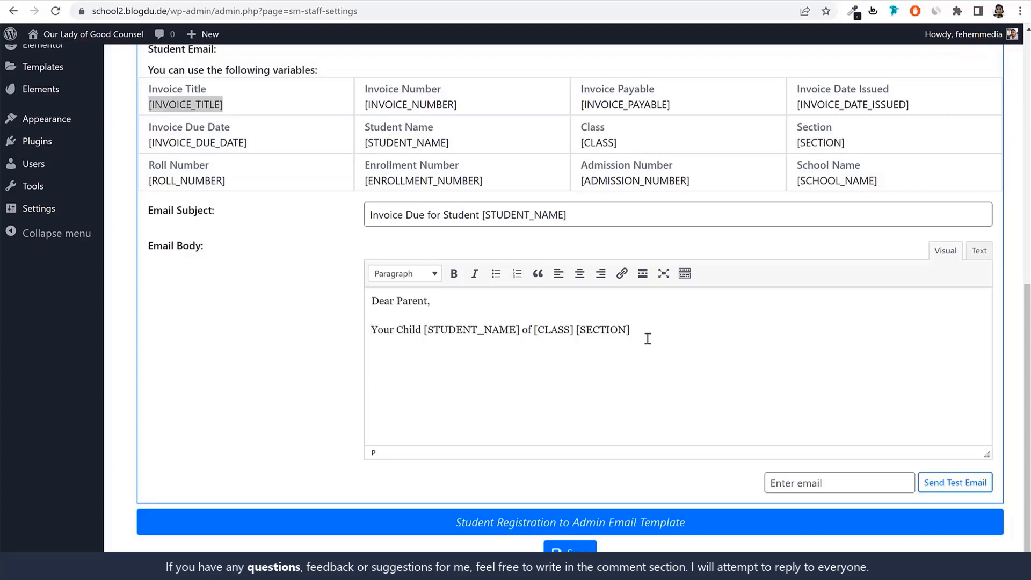
key("Return")
key("ctrl+v")
Add the line "Due Date: [INVOICE_DUE_DATE]" below the invoice title in the email body and save the email templates
triple_click(261, 138)
left_click(253, 145)
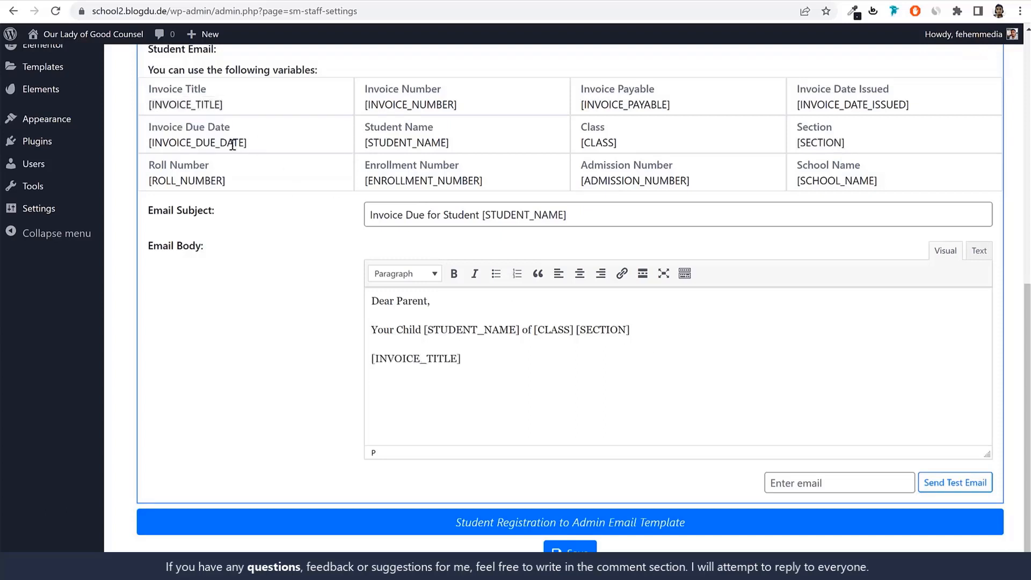
triple_click(233, 144)
key("ctrl+c")
left_click(409, 380)
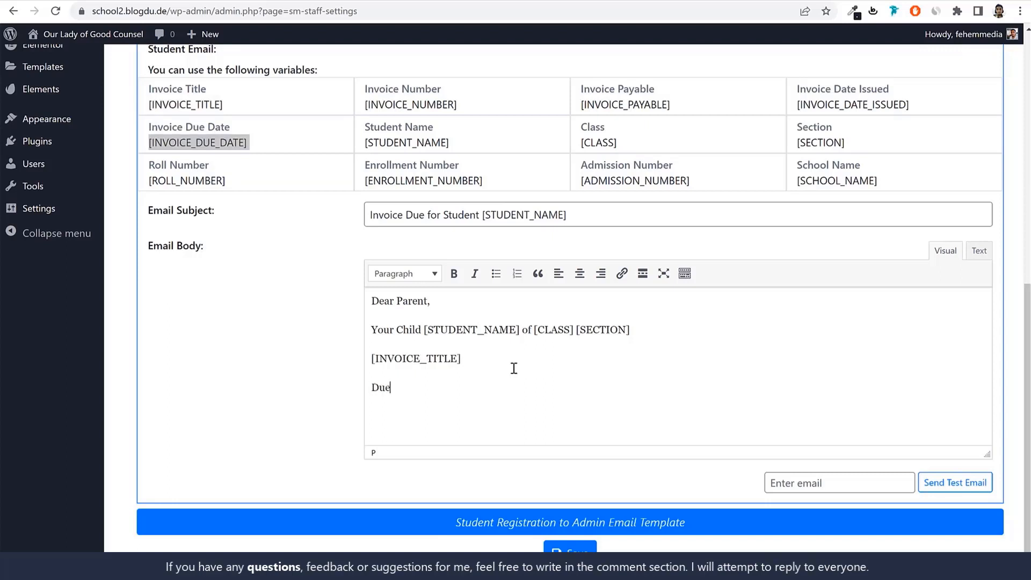
key("Return")
key("ctrl+v")
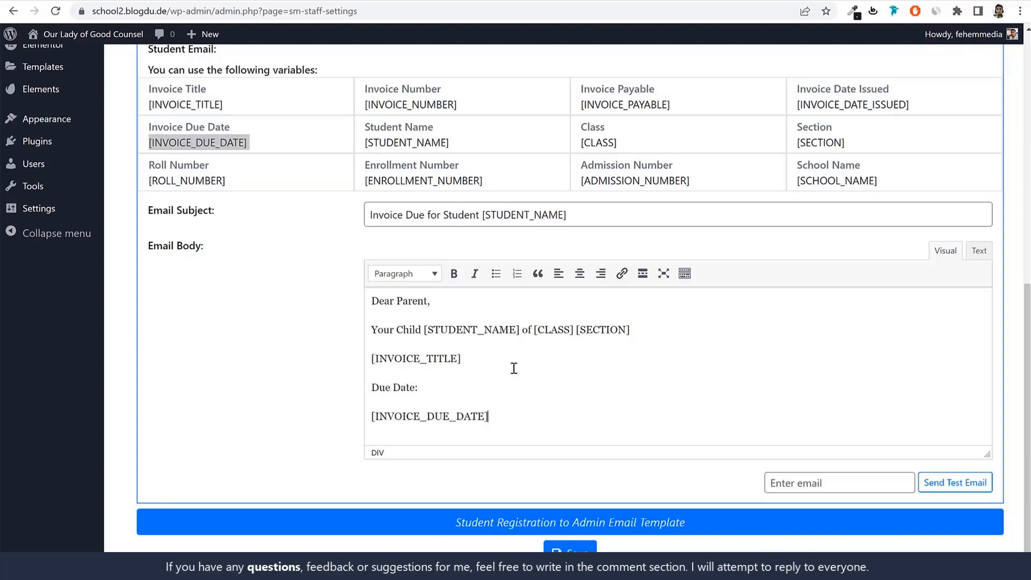
left_click(370, 417)
key("BackSpace")
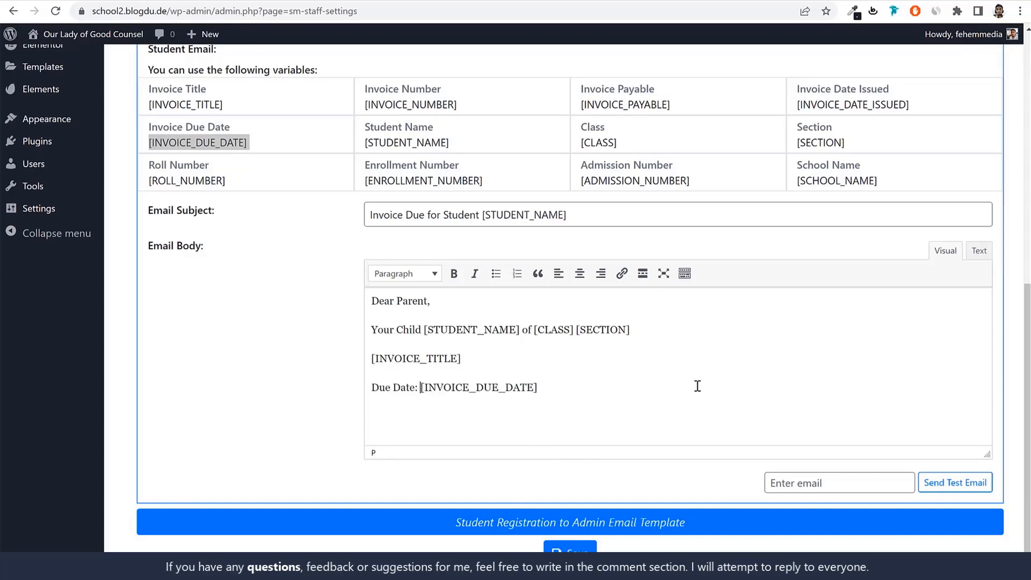
left_click(575, 548)
scroll(778, 342, "up", 3)
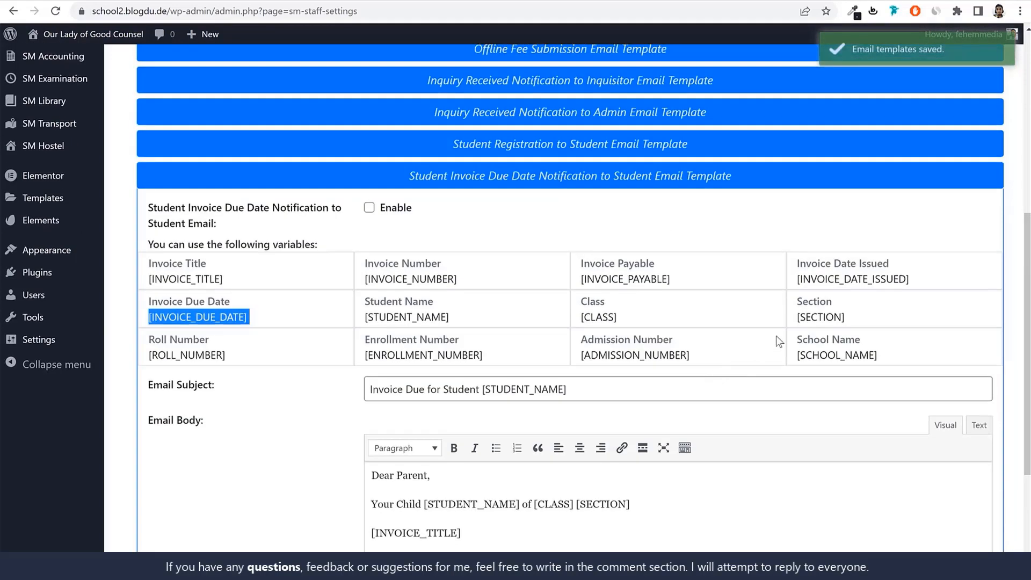
Enable the Student Invoice Due Date Notification to Student email and save the email templates
left_click(634, 178)
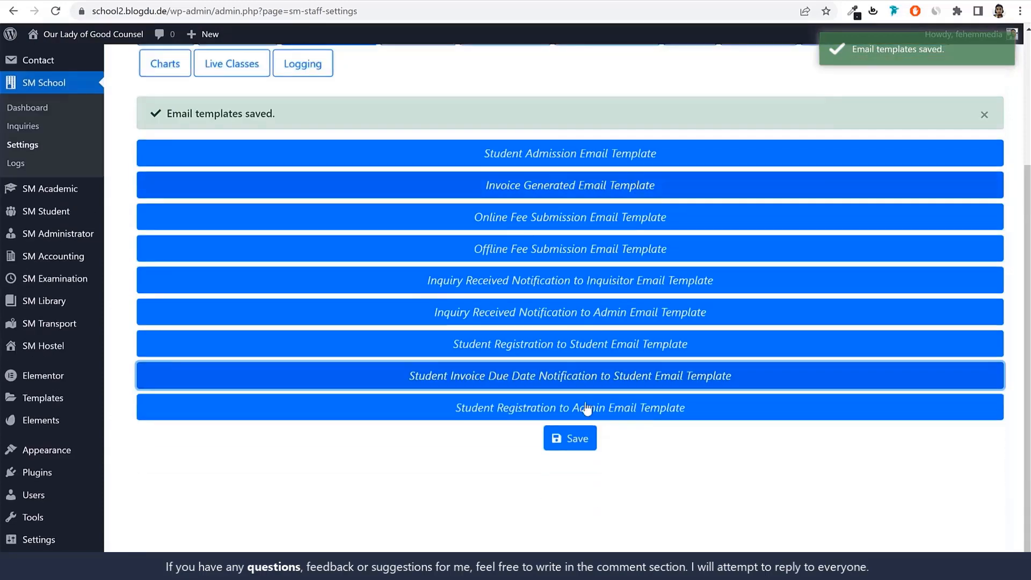
left_click(571, 377)
left_click(369, 144)
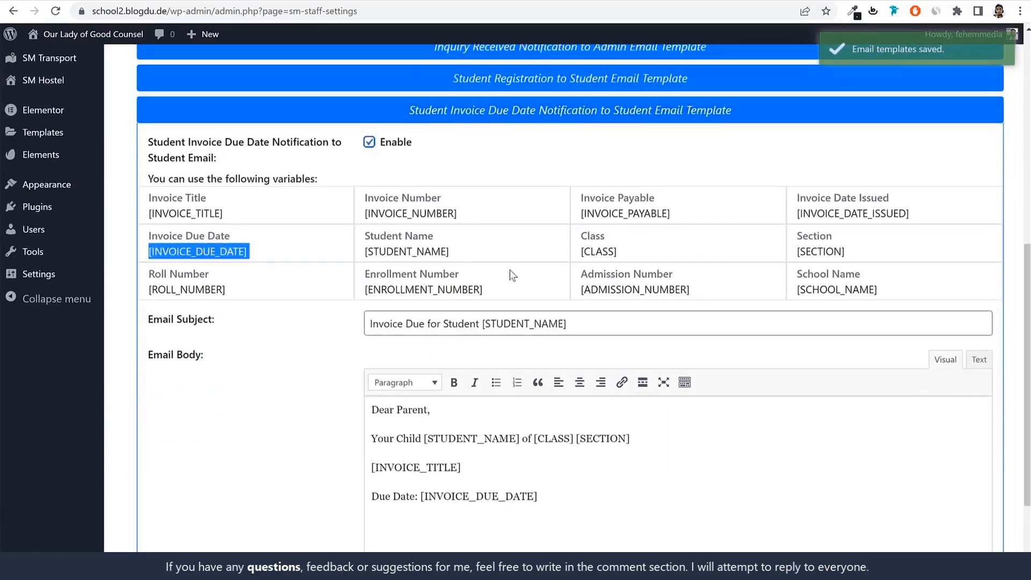
scroll(510, 270, "down", 3)
left_click(568, 525)
scroll(662, 226, "up", 3)
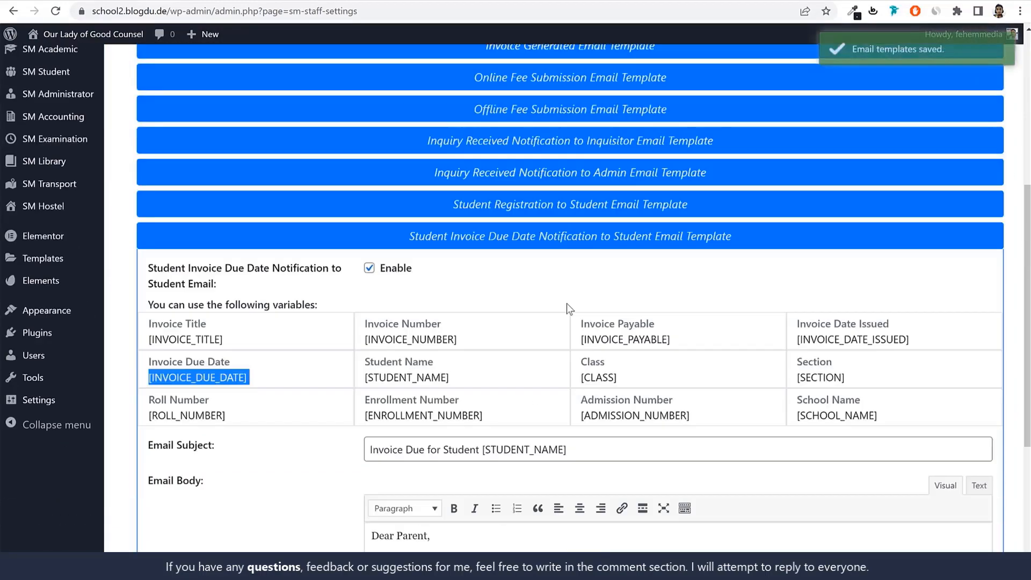
Review the available SMS carriers, choose Twilio (International), and save the SMS carrier settings with its credential fields empty
scroll(566, 304, "up", 5)
left_click(417, 211)
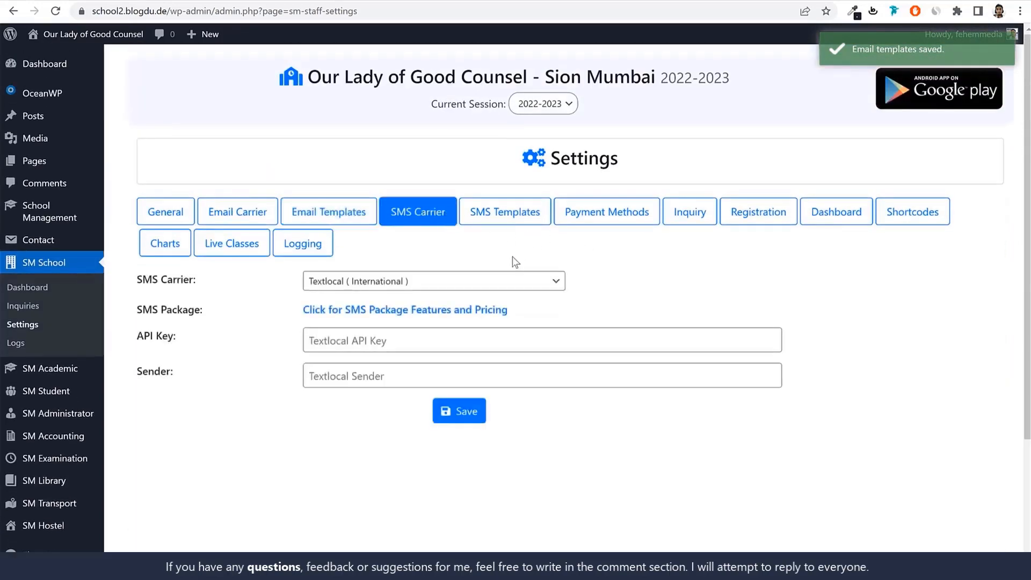
left_click(451, 281)
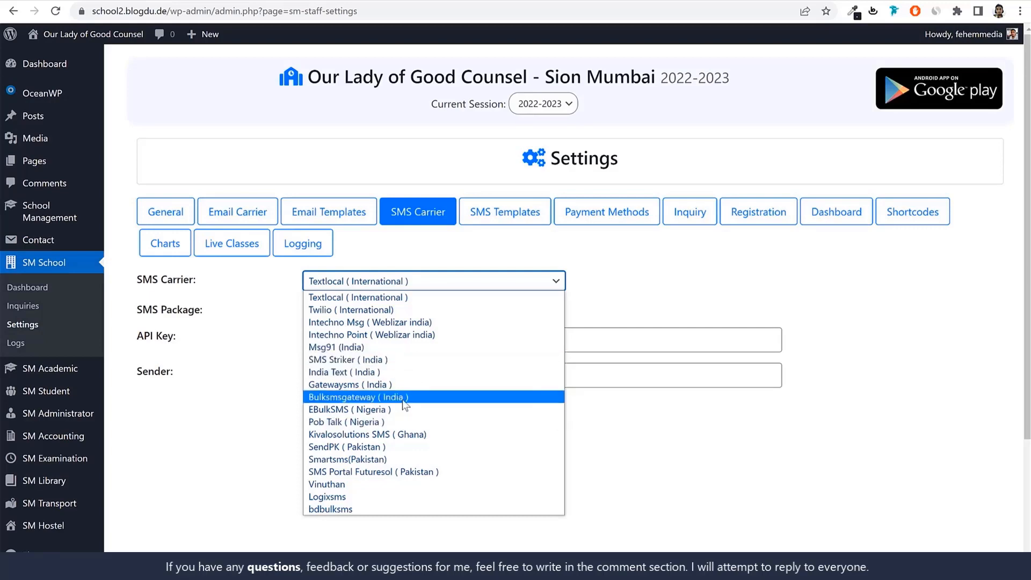
left_click(693, 304)
left_click(469, 282)
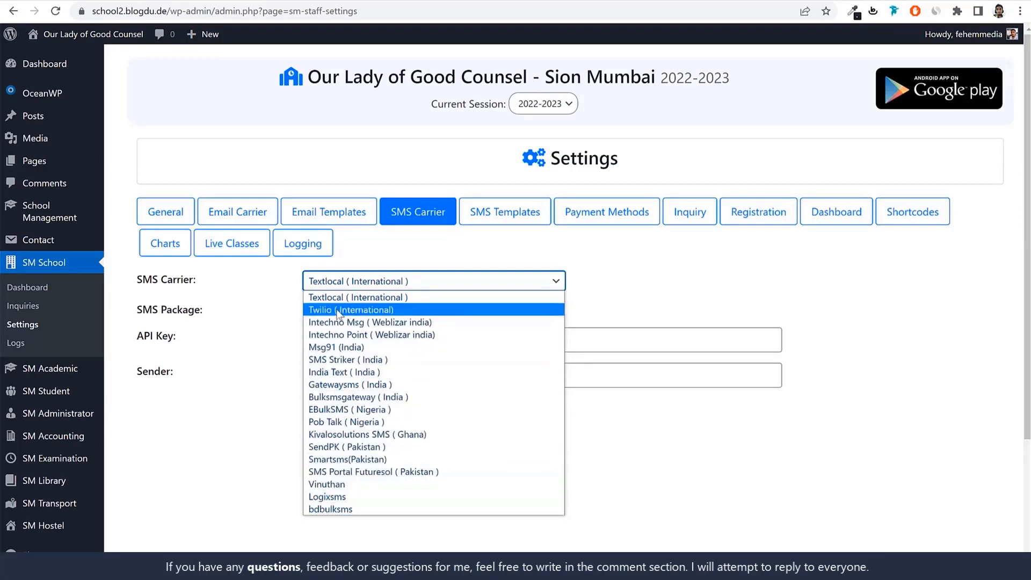
left_click(398, 310)
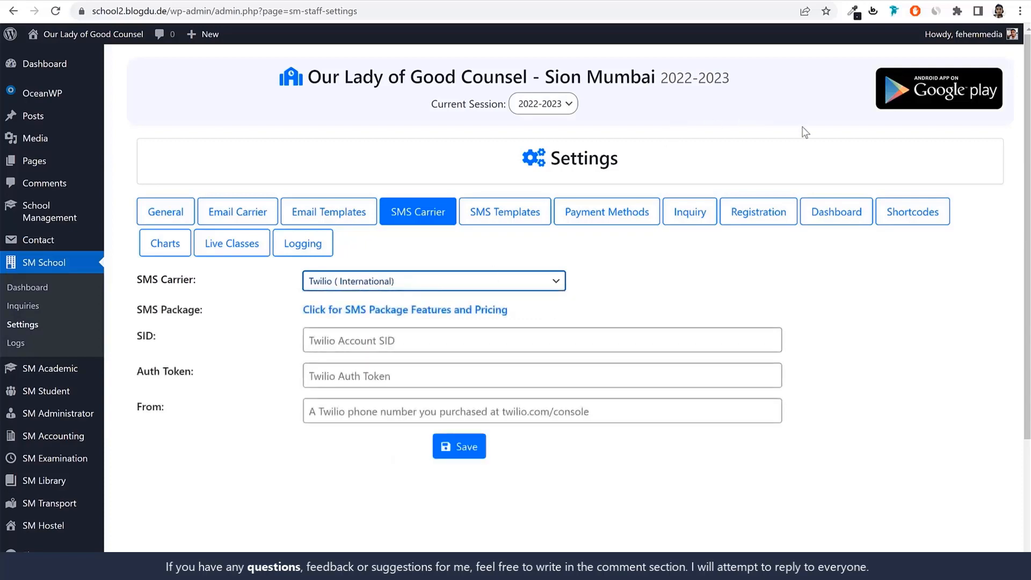
left_click(824, 282)
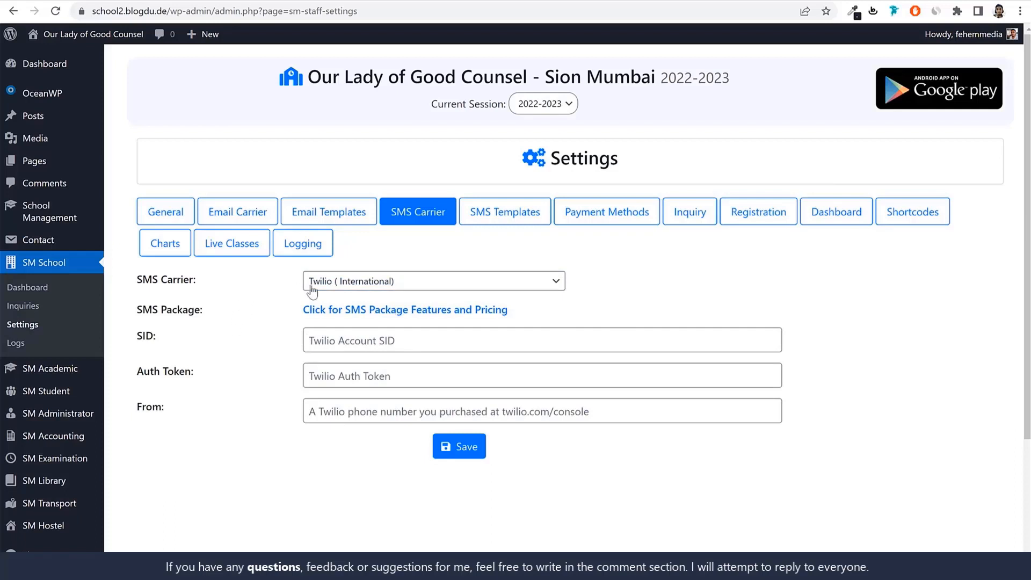
left_click_drag(137, 344, 199, 406)
left_click(198, 406)
left_click(463, 449)
Review the list of SMS templates and examine the variables and fields of the Student Admission SMS template
left_click(513, 224)
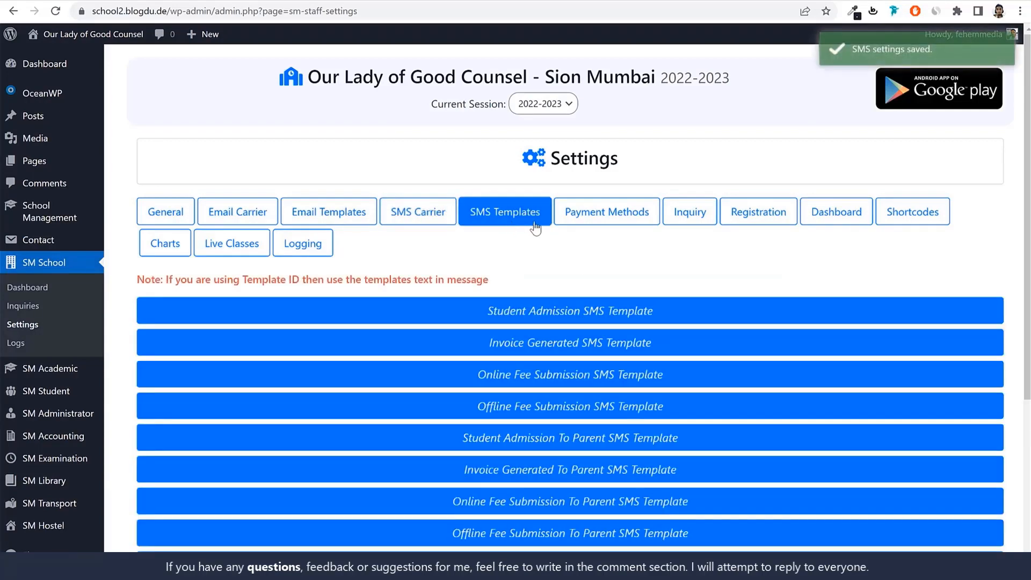
scroll(701, 293, "down", 1)
scroll(646, 322, "up", 1)
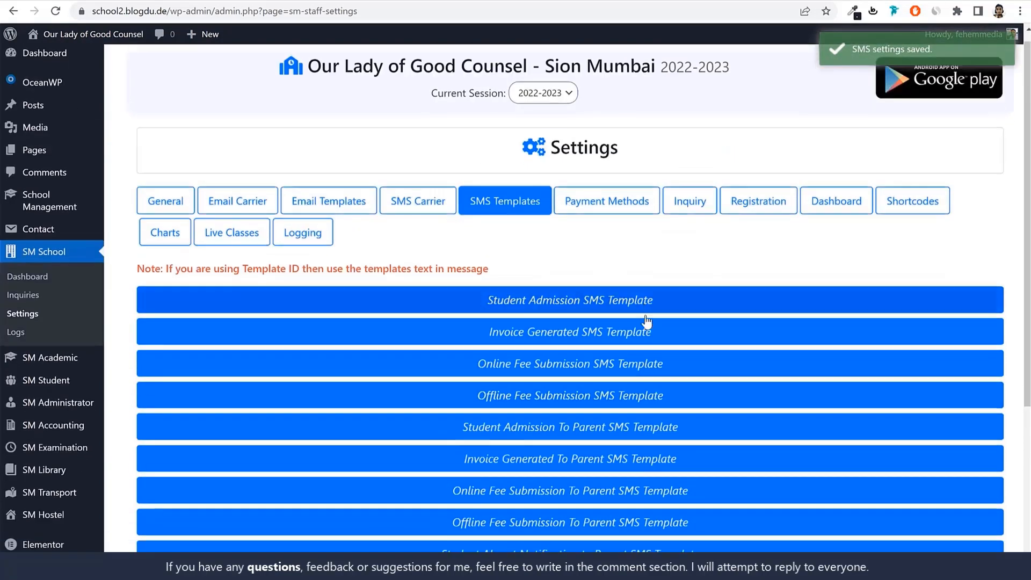
scroll(649, 325, "down", 3)
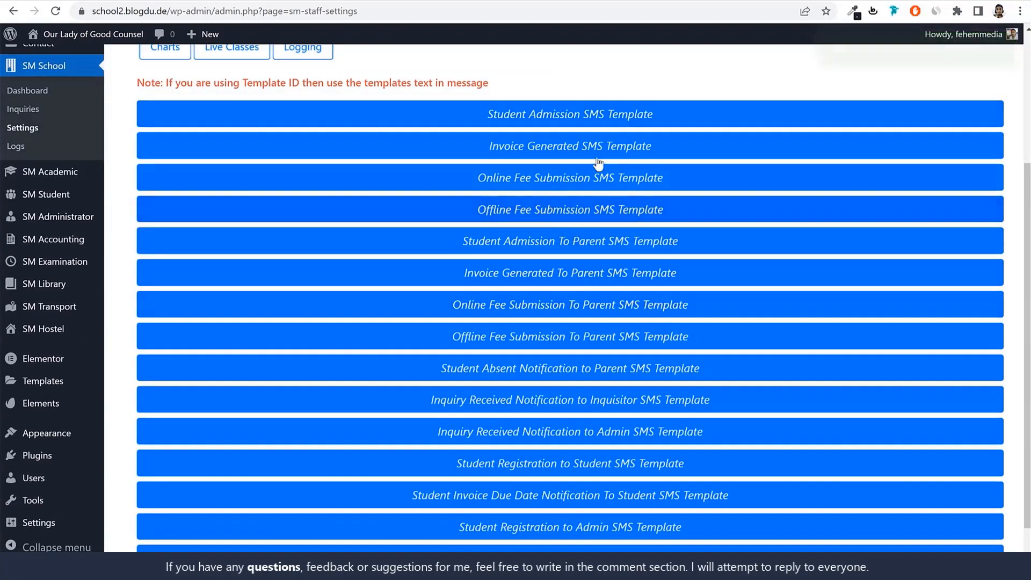
scroll(698, 270, "down", 1)
scroll(698, 270, "down", 1)
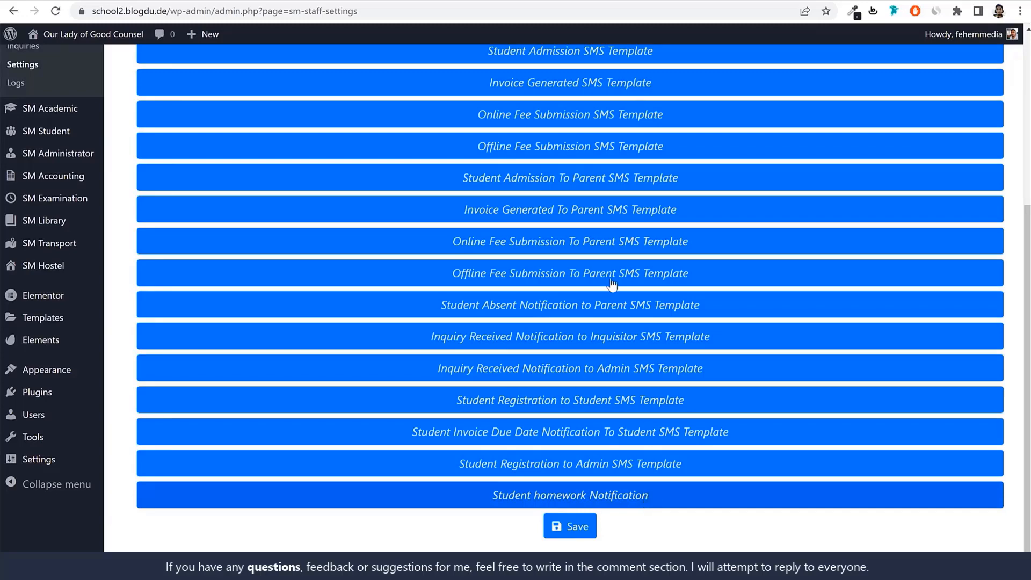
scroll(700, 267, "up", 5)
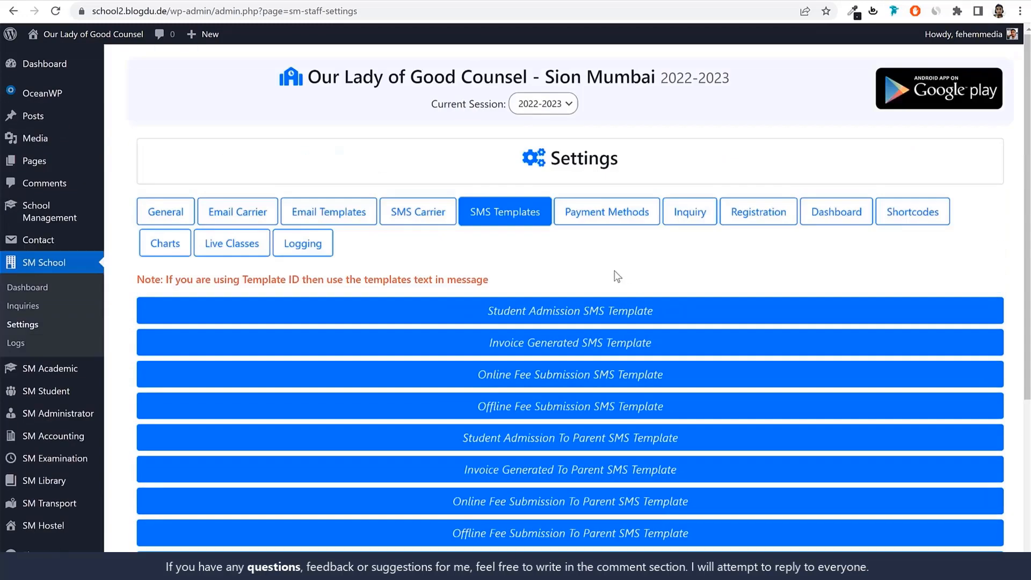
left_click(616, 311)
scroll(614, 247, "down", 3)
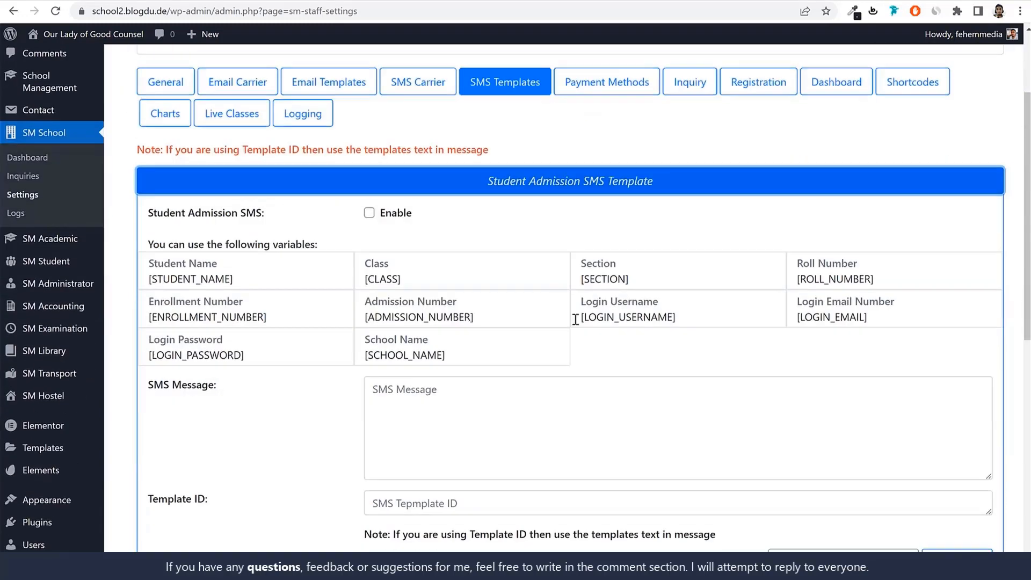
left_click_drag(494, 317, 333, 315)
left_click(333, 314)
scroll(548, 267, "up", 3)
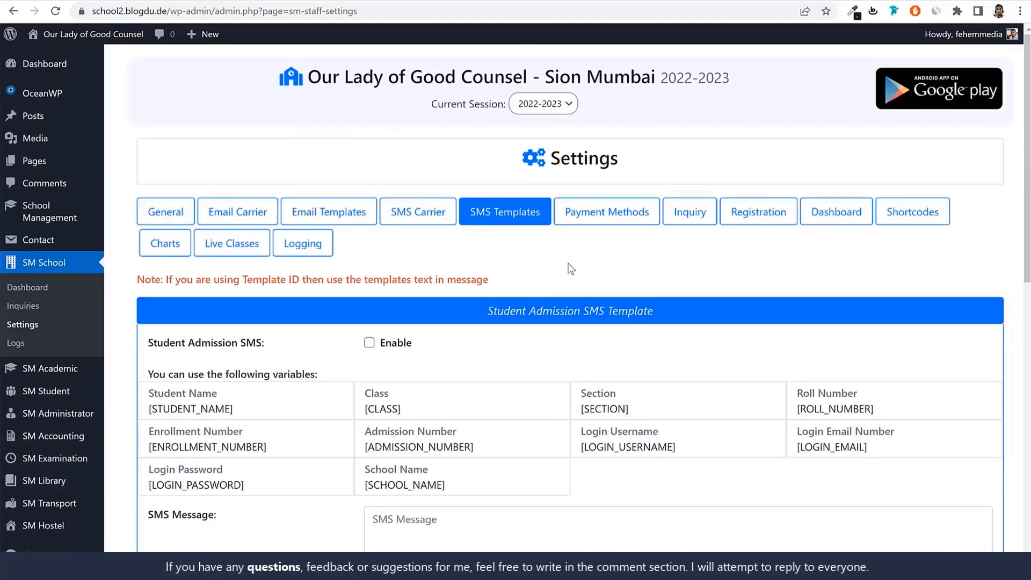
Open the payment method settings and enable Stripe payment for the school
left_click(651, 214)
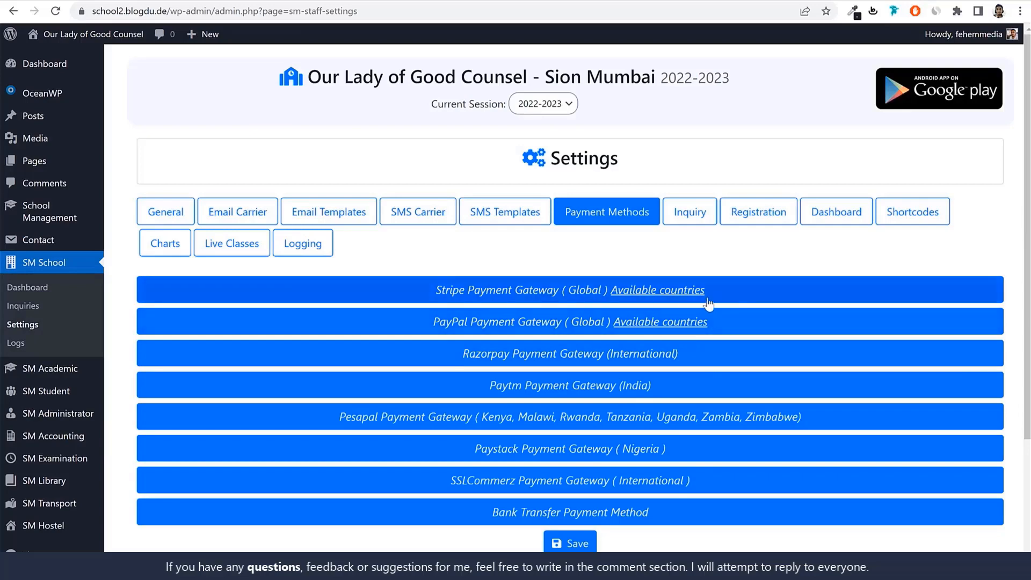
left_click(466, 295)
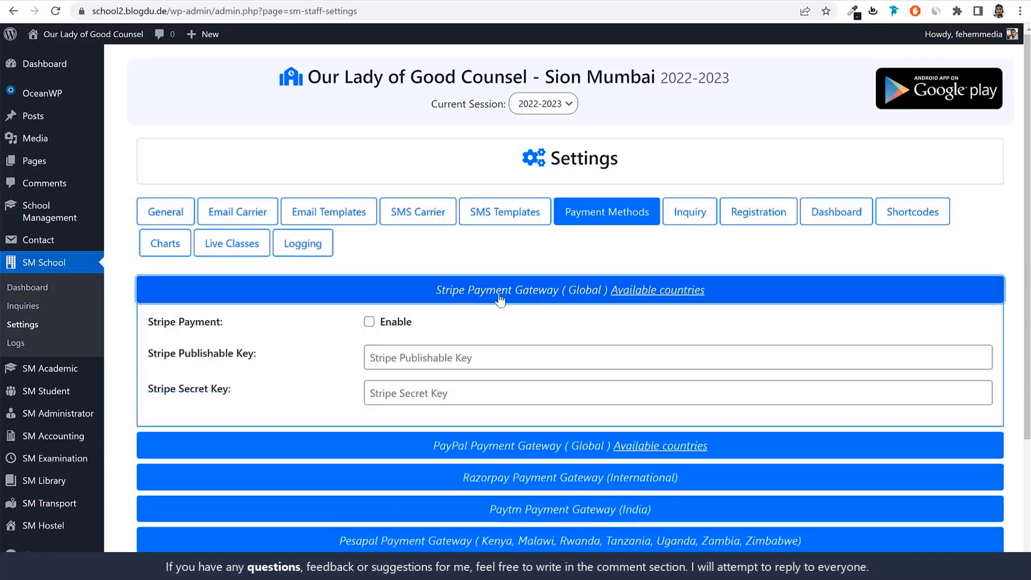
left_click(370, 323)
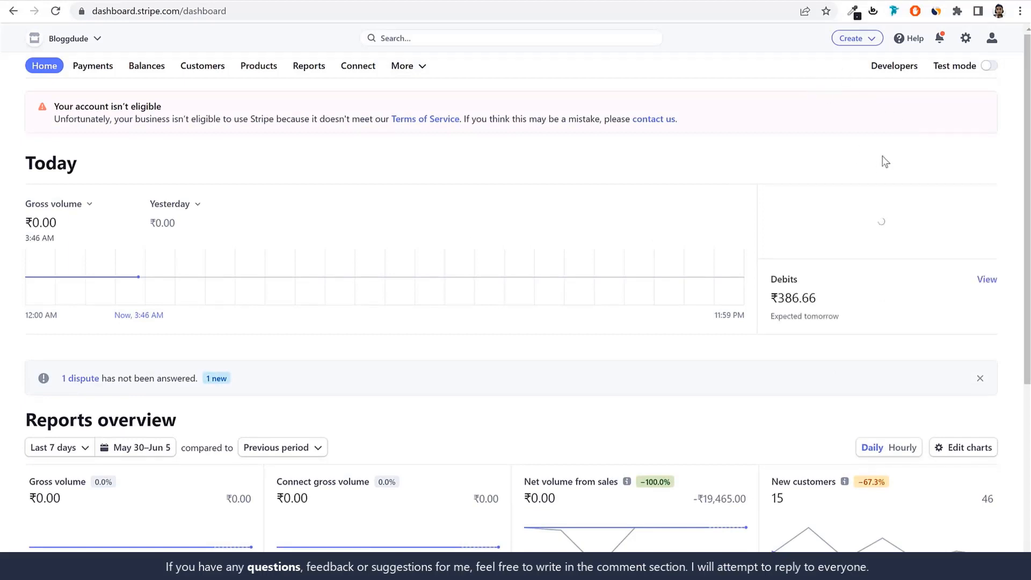
Copy the live publishable key from the developer API keys in the Stripe dashboard and paste it into the school's Stripe Publishable Key field
left_click(893, 69)
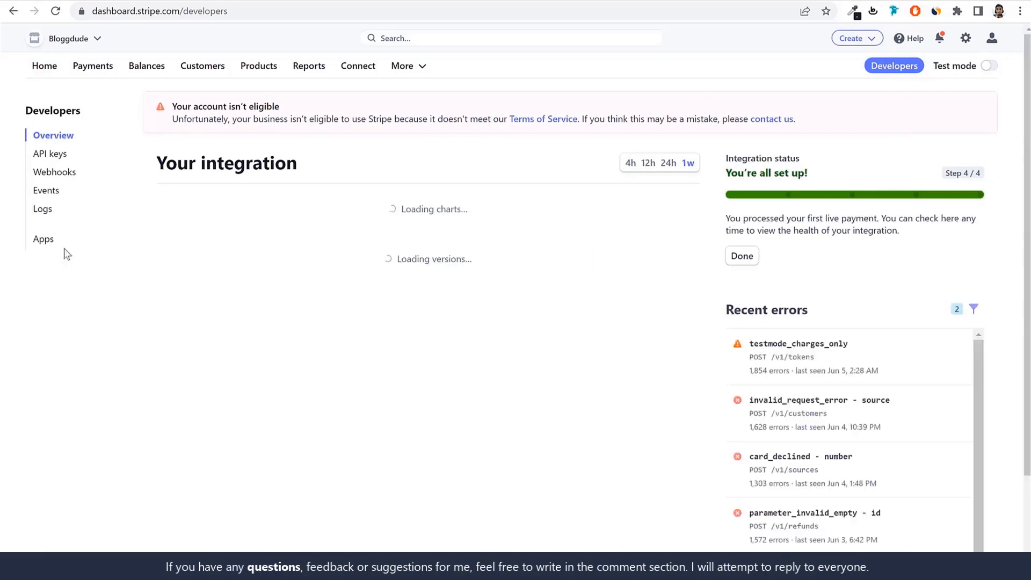
left_click(50, 154)
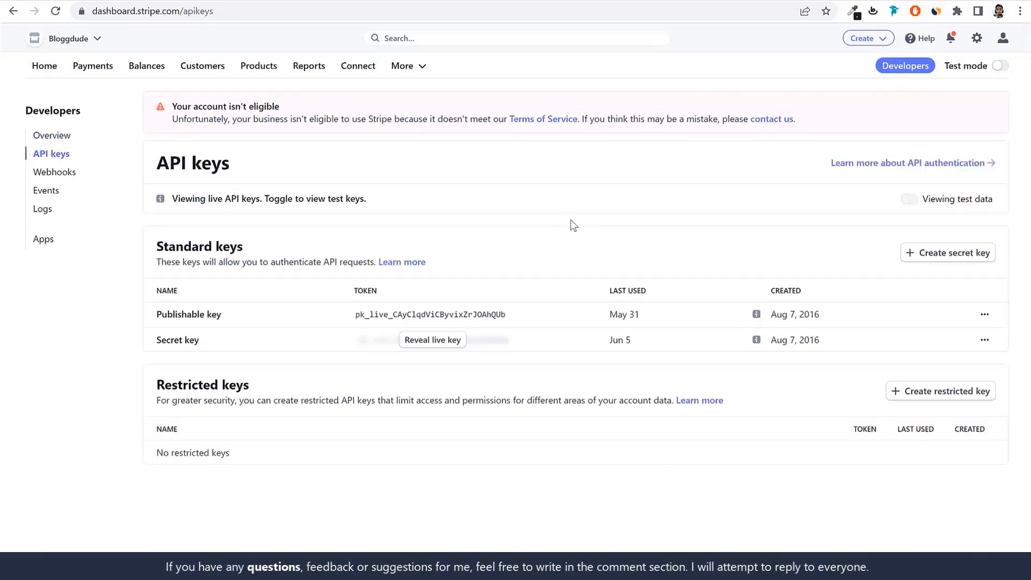
left_click(435, 314)
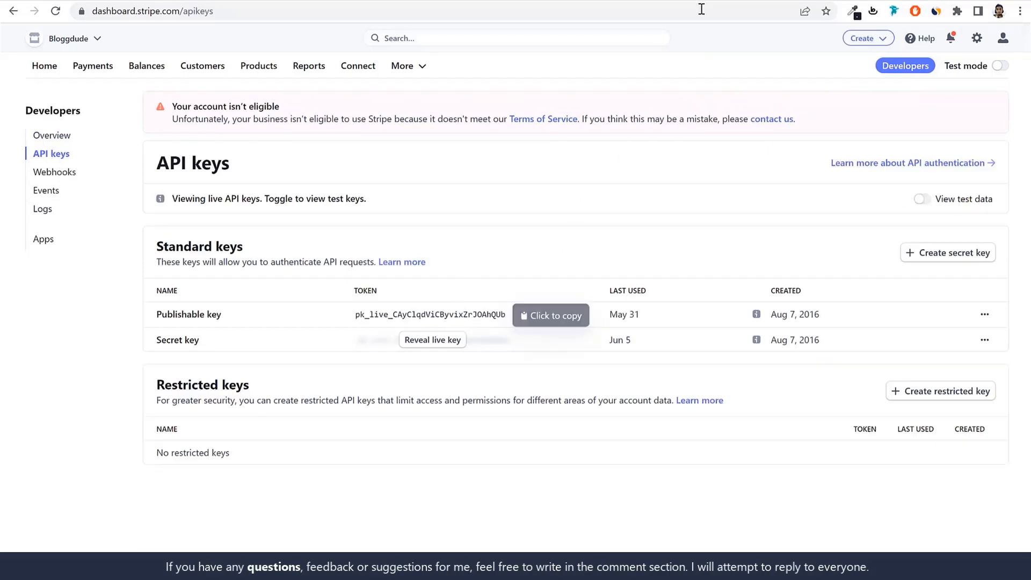
left_click(281, 0)
left_click(468, 355)
key("ctrl+v")
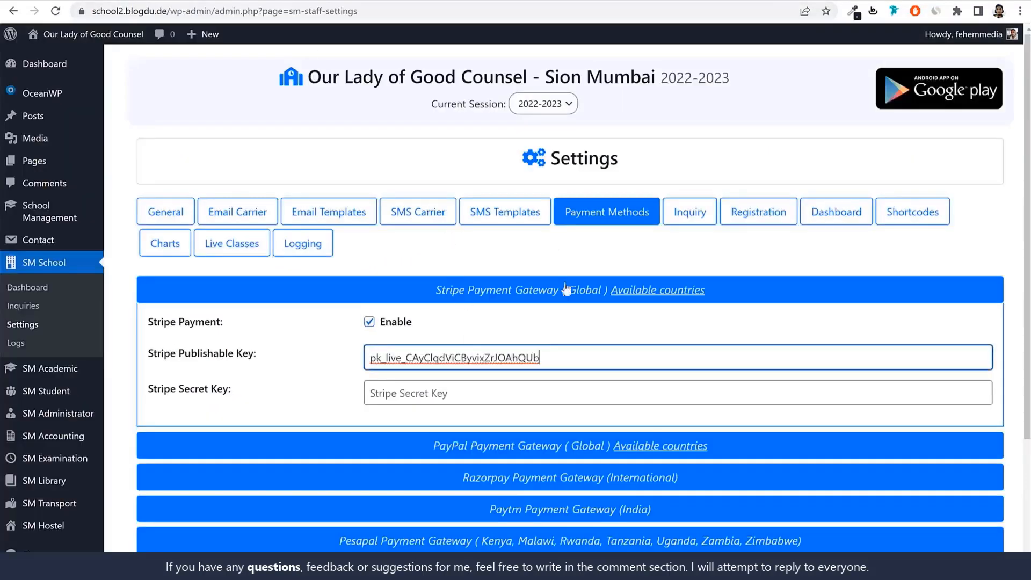
Copy the live secret key from the Stripe dashboard, paste it into the Stripe Secret Key field, and collapse the Stripe settings
left_click(774, 1)
left_click(440, 340)
left_click(451, 391)
key("ctrl+v")
left_click(569, 290)
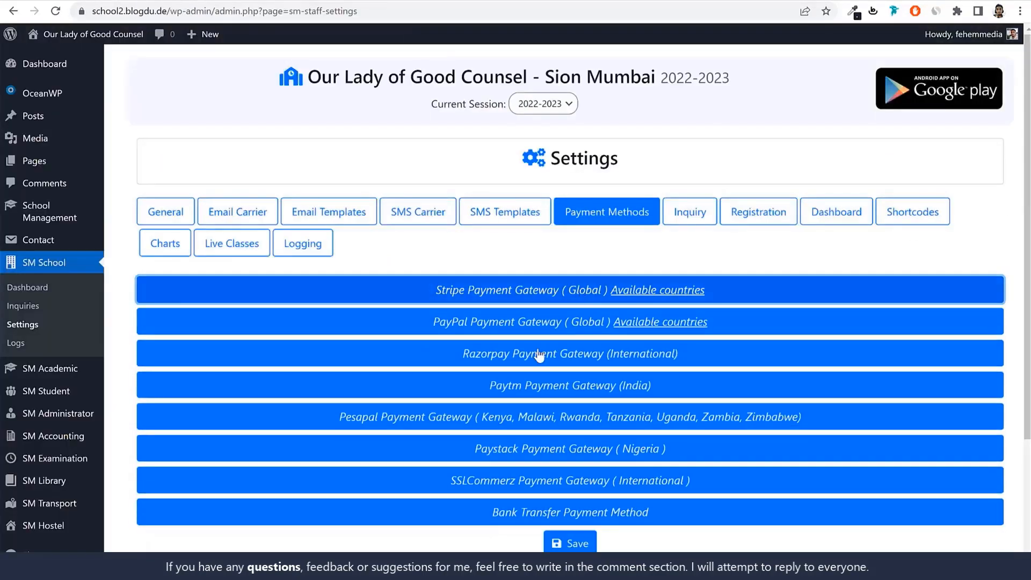
Enable PayPal payment in Live mode and fill in the PayPal business email
left_click(544, 336)
scroll(566, 328, "down", 3)
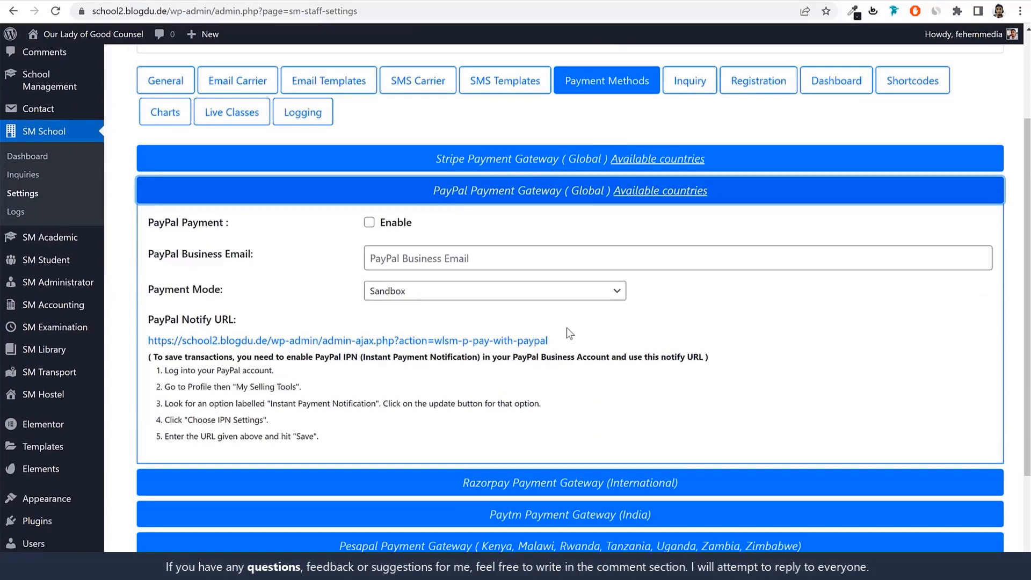
left_click(442, 290)
left_click(439, 319)
left_click(370, 222)
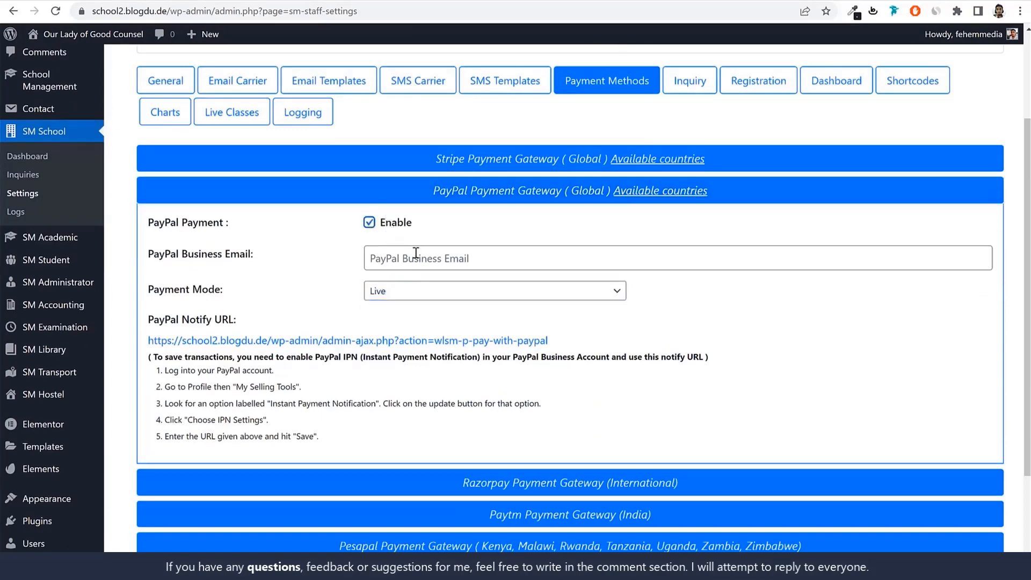
left_click(416, 255)
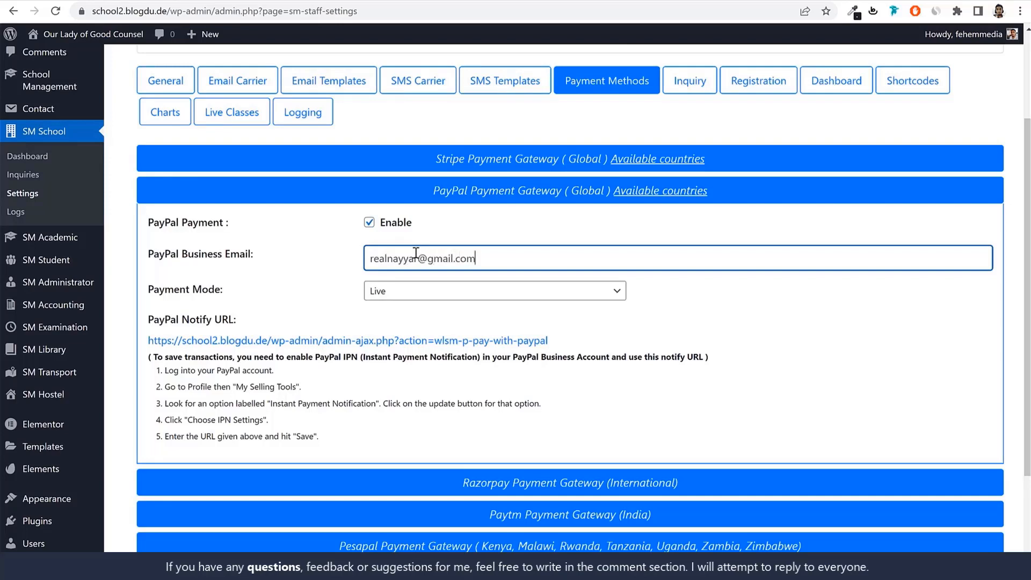
left_click(476, 191)
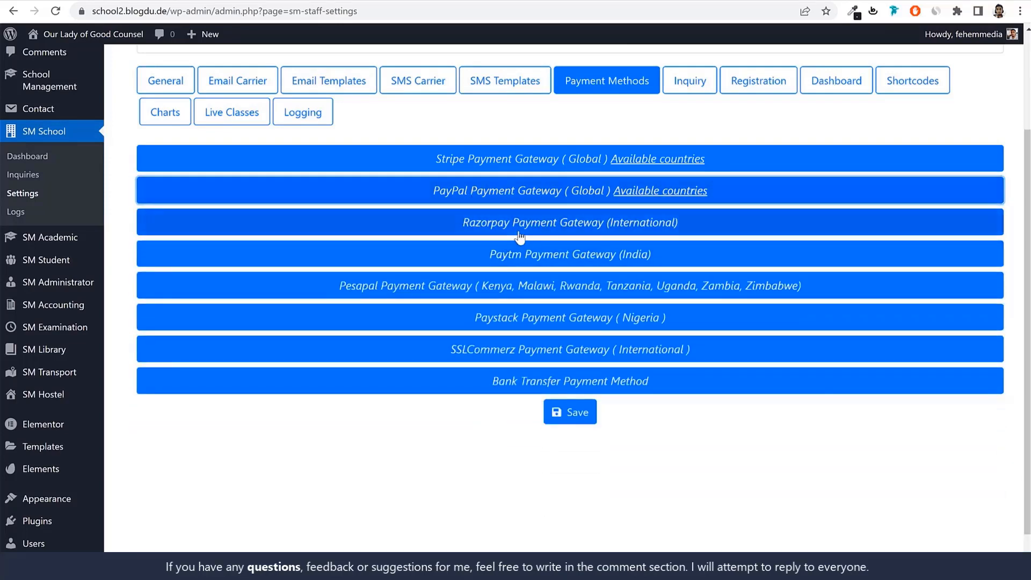
Enable Razorpay payment and log in to the Razorpay dashboard in a new tab with the account email and password
left_click(512, 228)
left_click(368, 254)
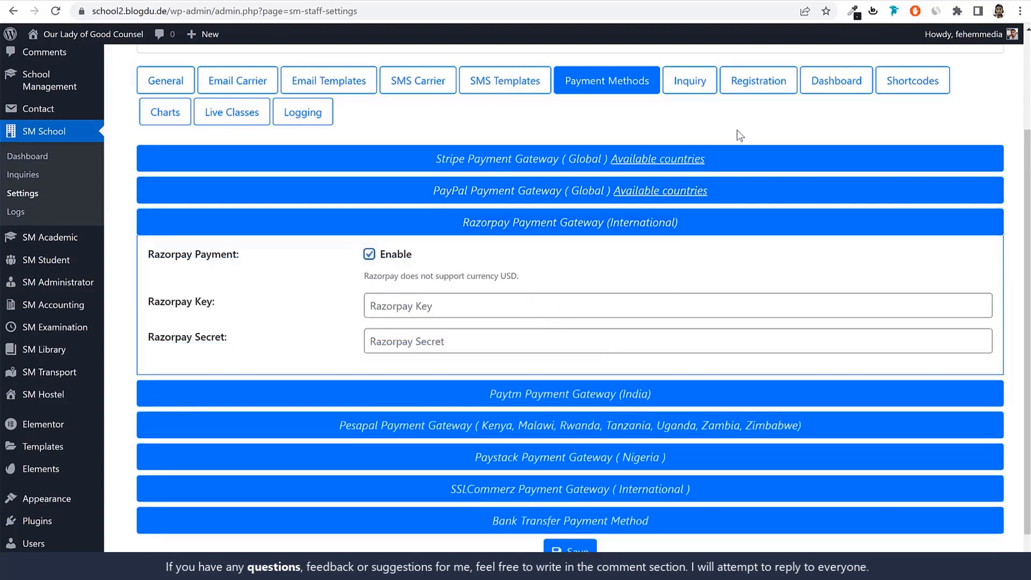
key("ctrl+t")
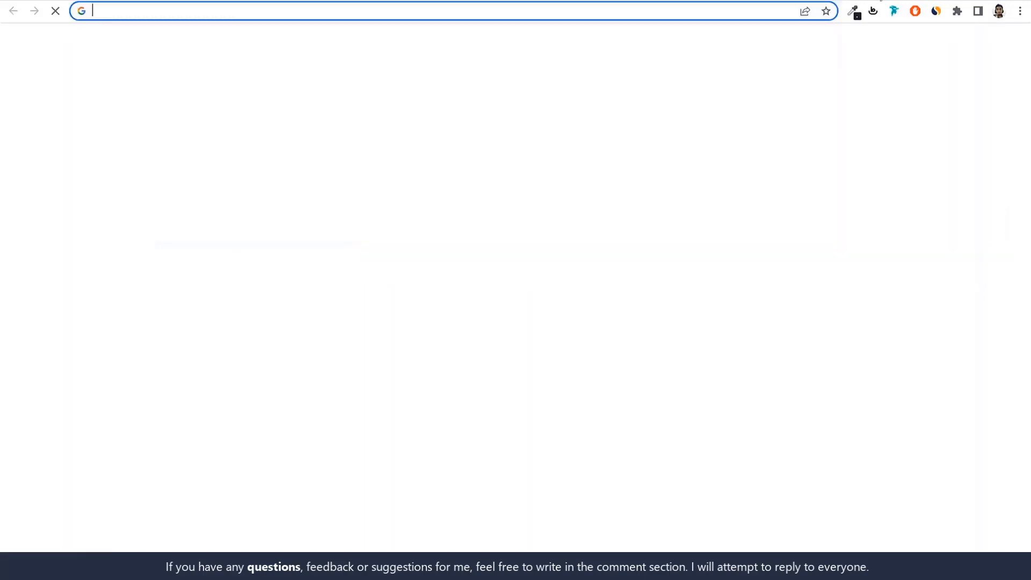
type("das")
left_click(446, 84)
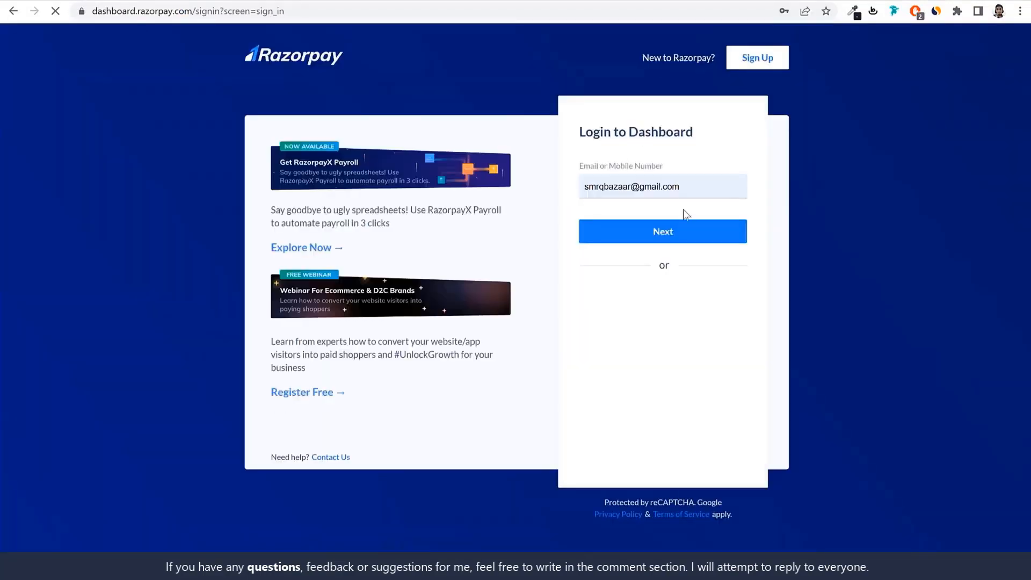
left_click(674, 230)
left_click(660, 207)
left_click(692, 240)
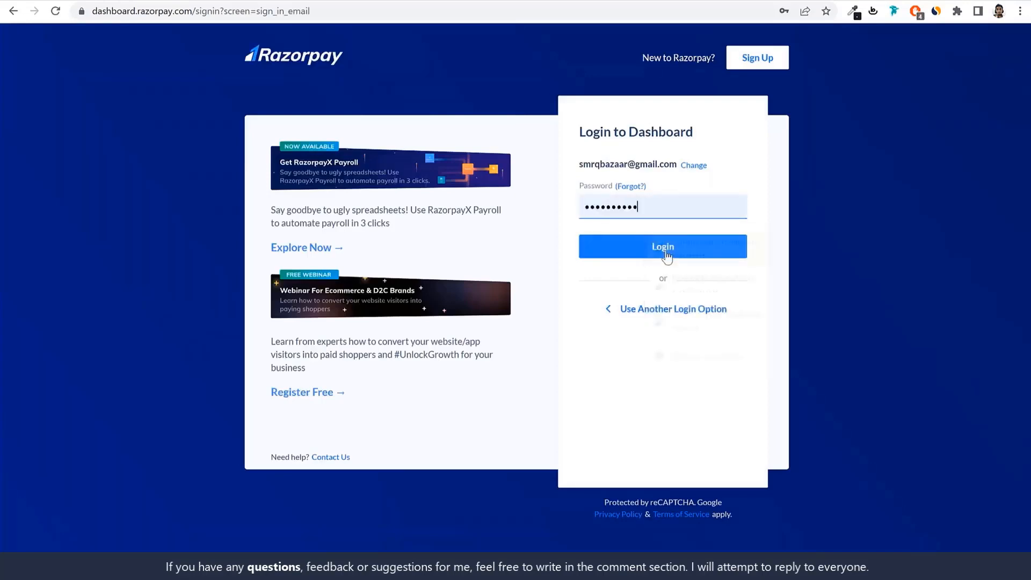
left_click(663, 247)
Copy the live key ID from the API keys in Razorpay's settings and paste it into the school's Razorpay Key field
scroll(89, 230, "down", 2)
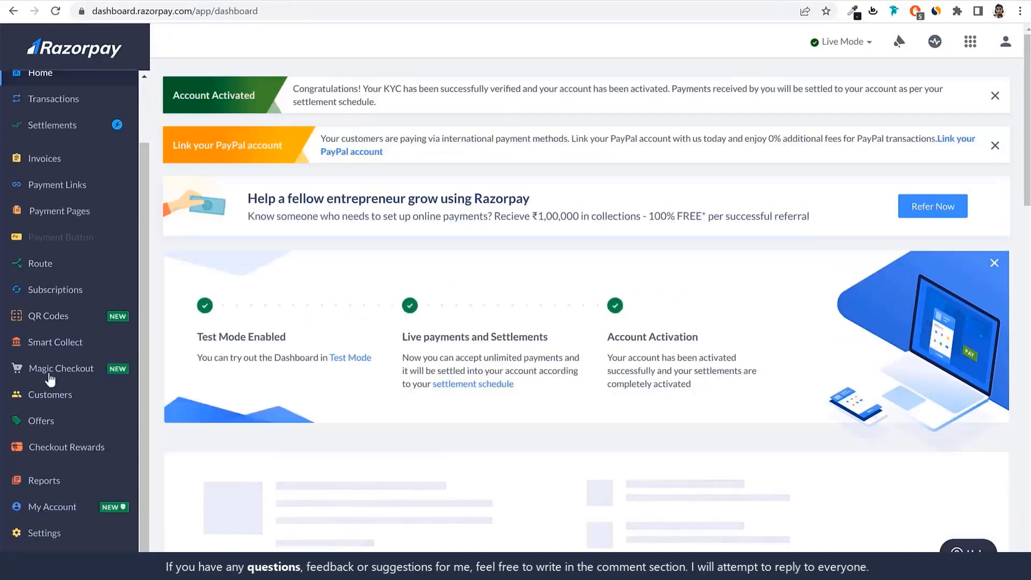
left_click(47, 537)
left_click(341, 89)
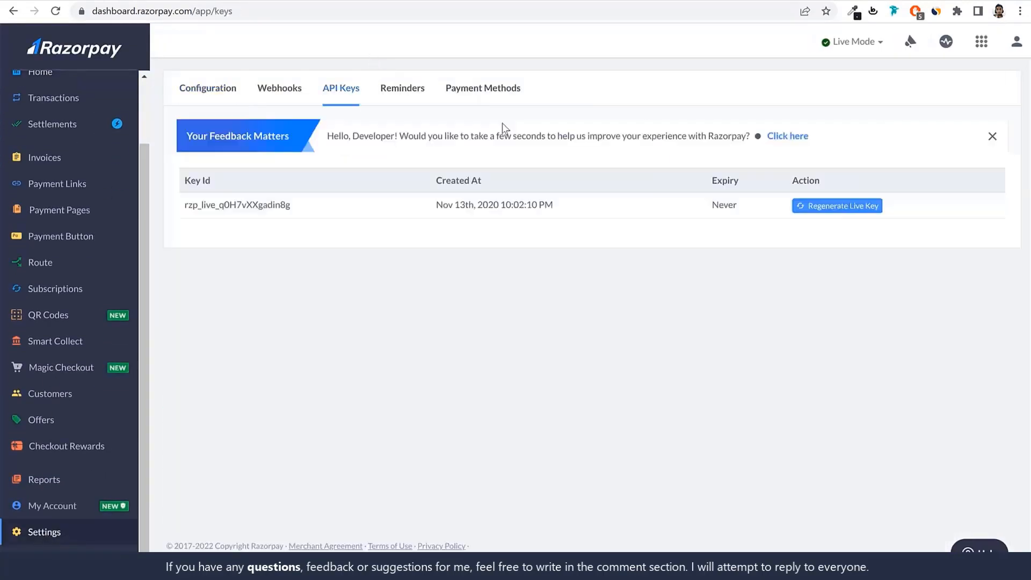
left_click_drag(291, 205, 182, 205)
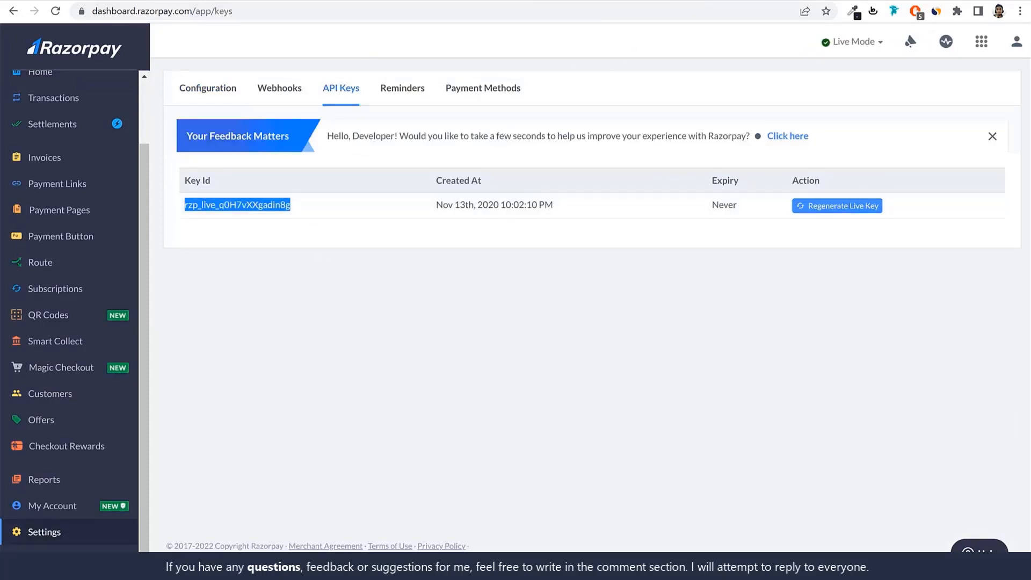
key("ctrl+Tab")
left_click(454, 312)
key("ctrl+v")
Paste the copied key into the Razorpay Secret field and save the payment settings
left_click(429, 347)
key("ctrl+v")
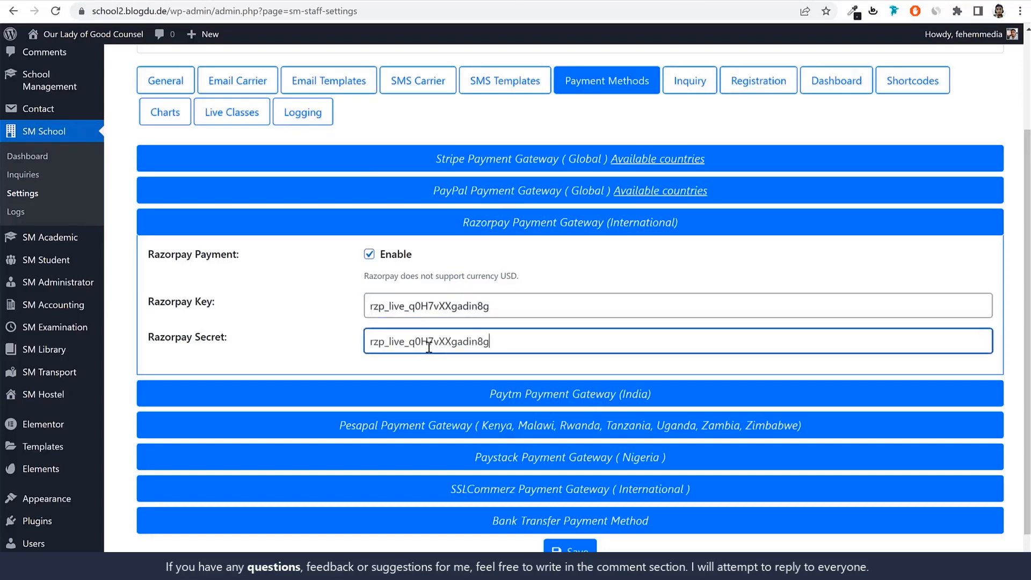
key("ctrl+Tab")
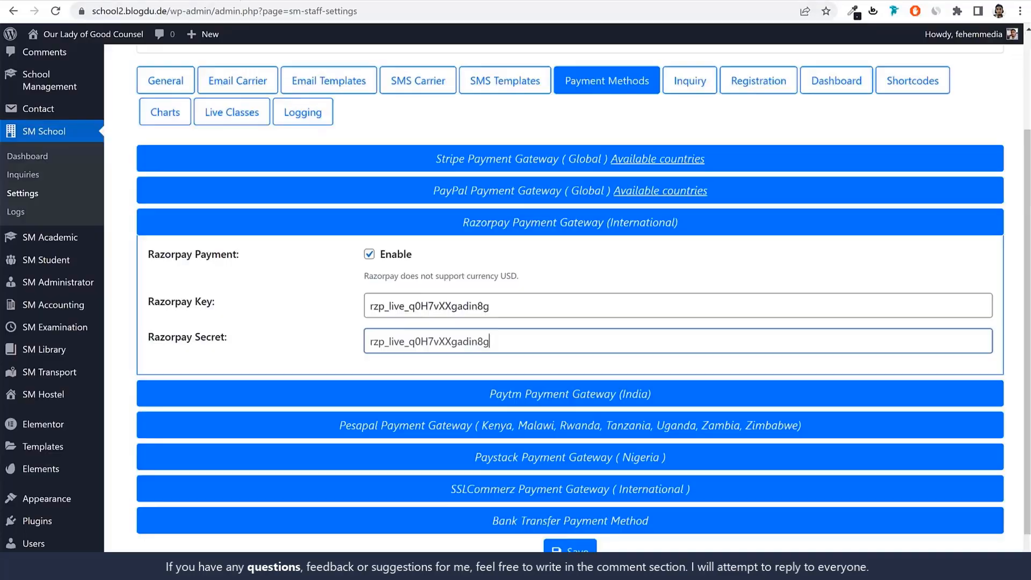
left_click(572, 549)
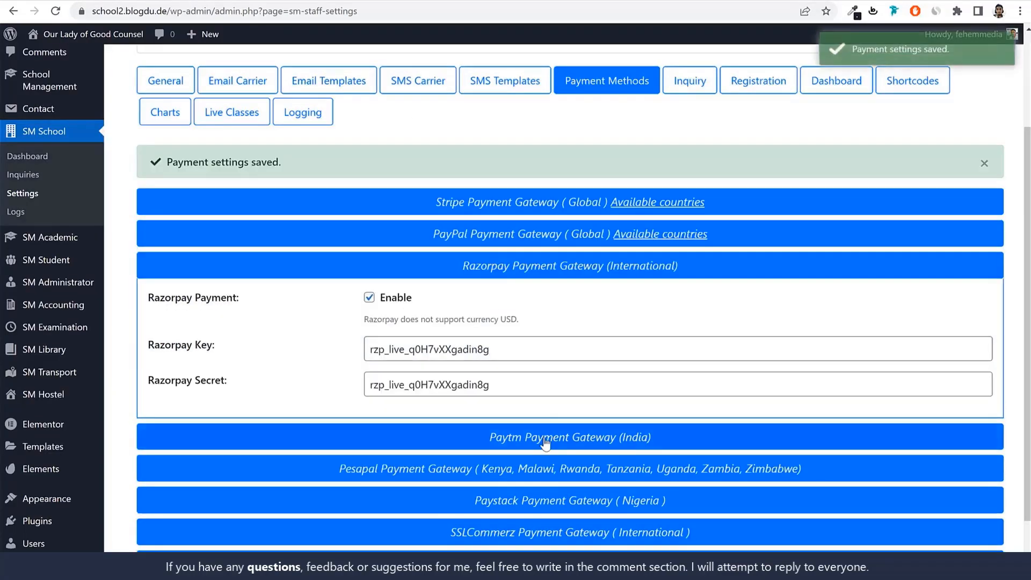
Review the Paytm, Pesapal and Razorpay gateway sections, and save the payment settings again with the Razorpay section collapsed
left_click(556, 446)
left_click(557, 448)
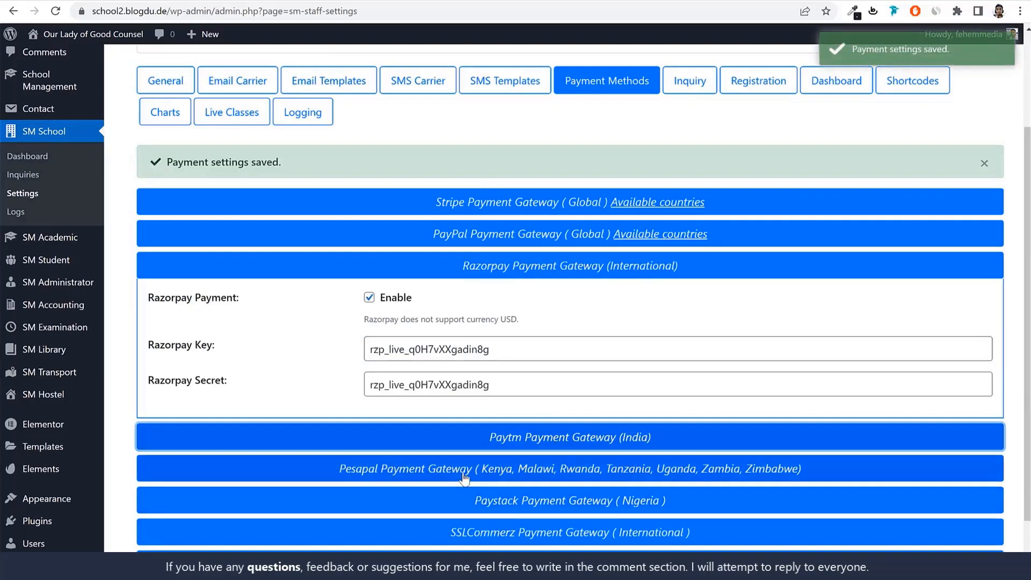
left_click(466, 476)
scroll(541, 451, "down", 1)
left_click(534, 400)
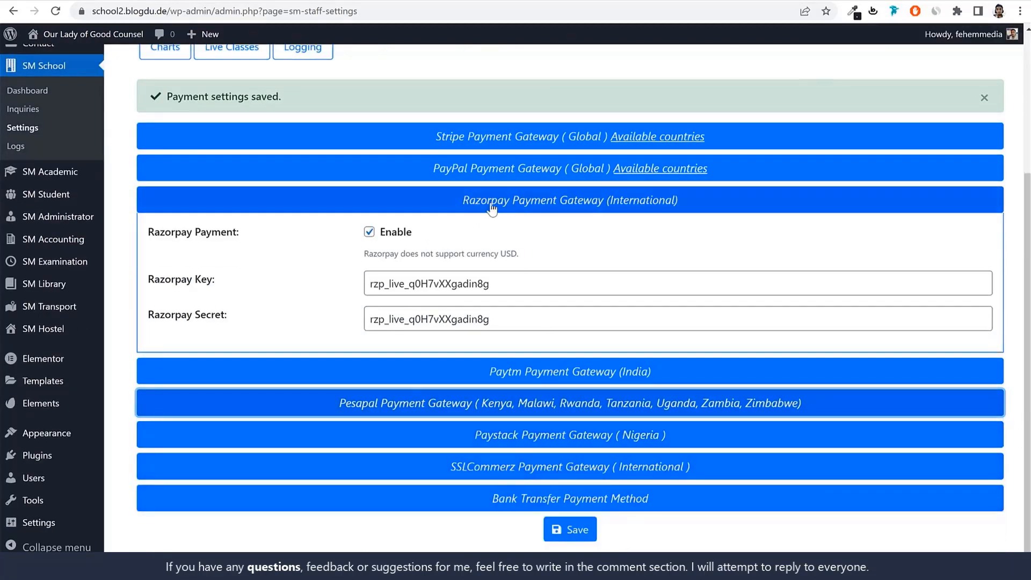
left_click_drag(160, 279, 226, 316)
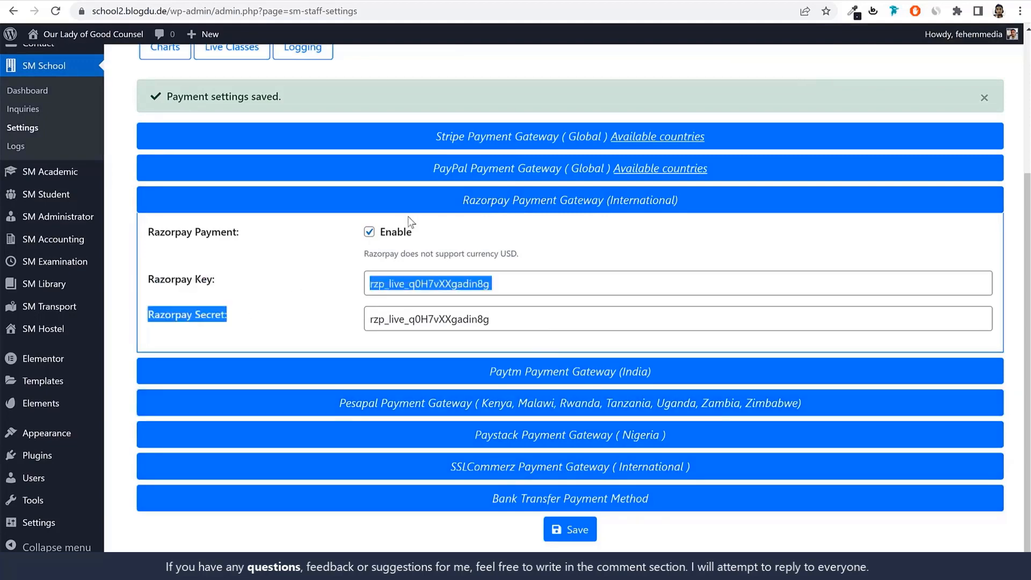
left_click(415, 204)
left_click(570, 400)
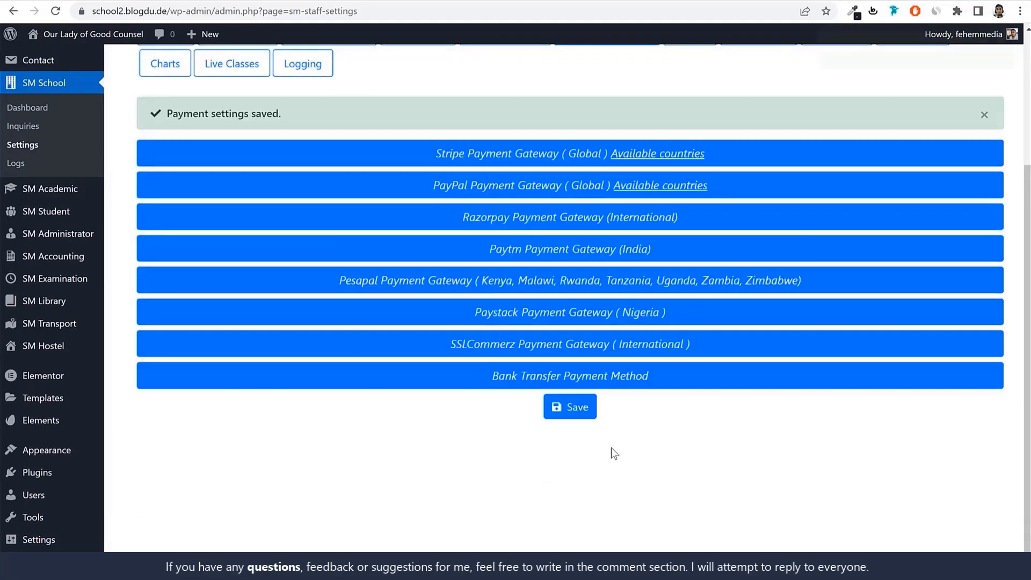
Review the inquiry form, registration form and student and parent dashboard settings
left_click(689, 214)
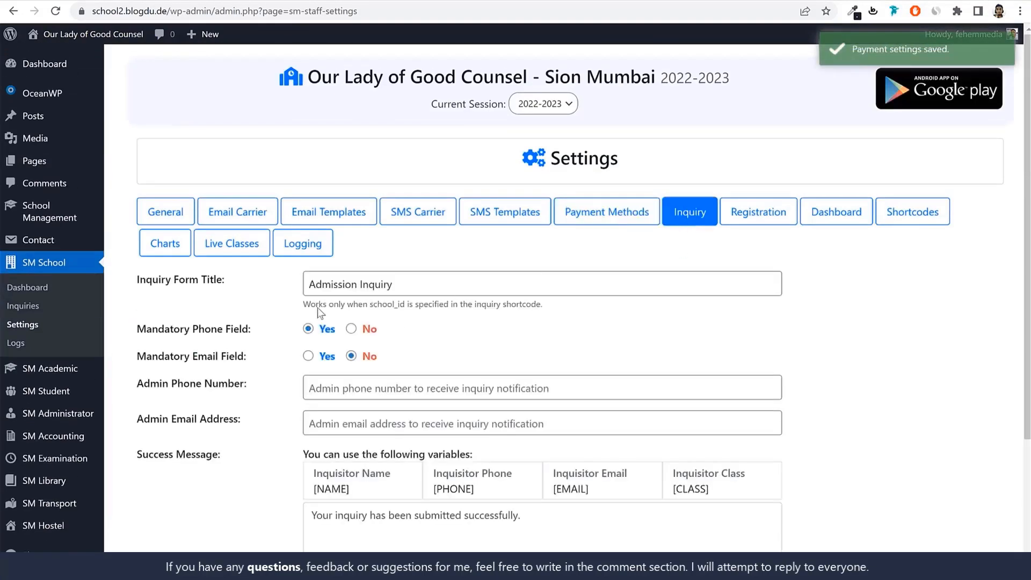
scroll(443, 328, "down", 3)
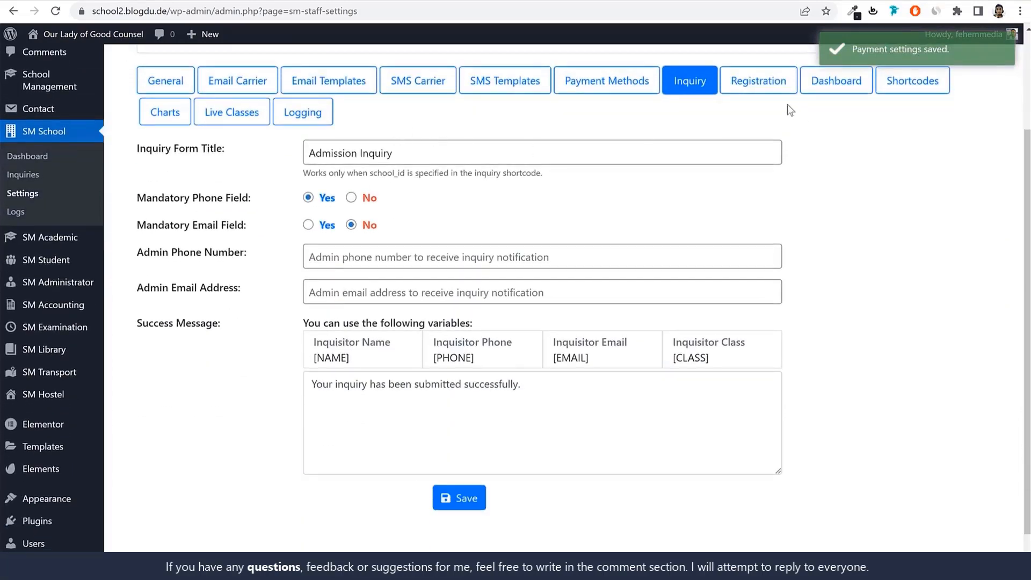
left_click(781, 87)
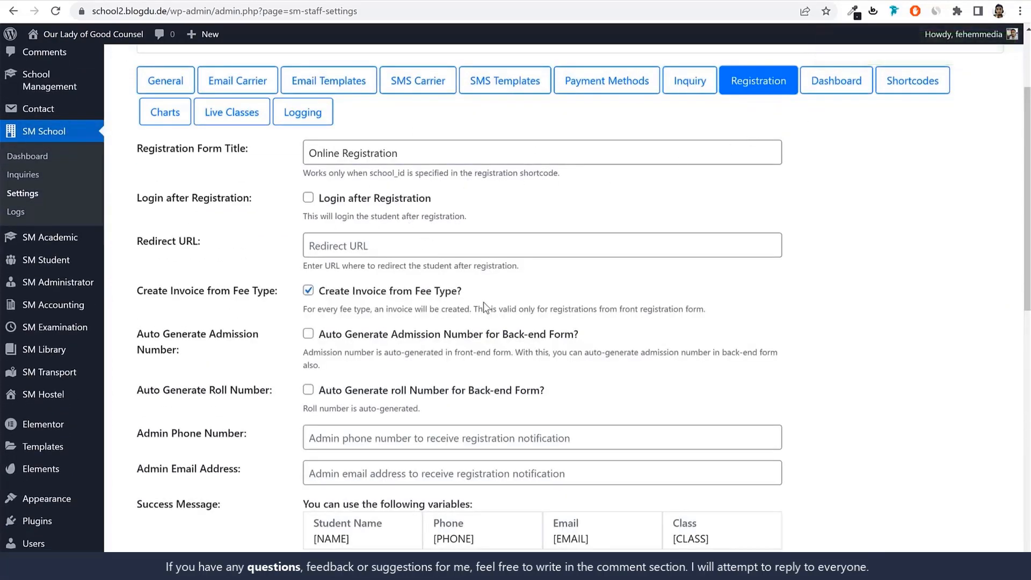
left_click(863, 88)
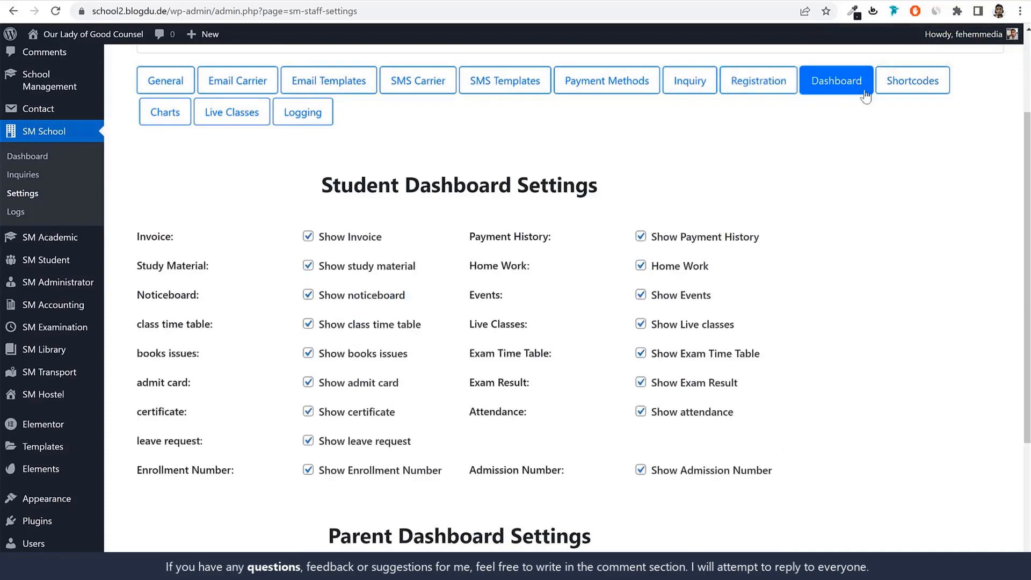
scroll(858, 281, "down", 3)
scroll(858, 280, "up", 5)
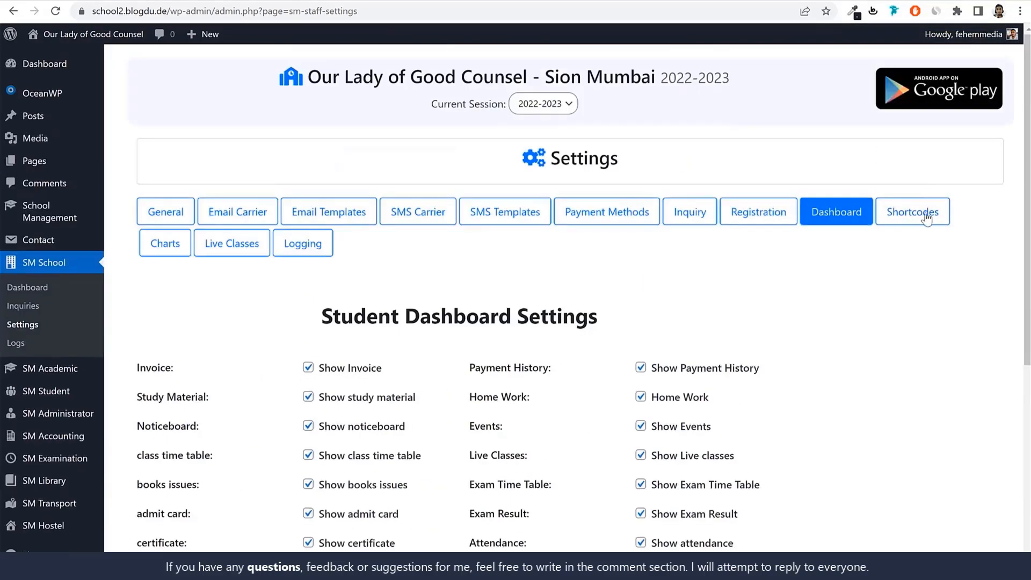
Look through the Shortcodes, Charts, Live Classes (Bigbluebutton) and Logging settings, and return to the General settings
left_click(886, 221)
left_click(167, 242)
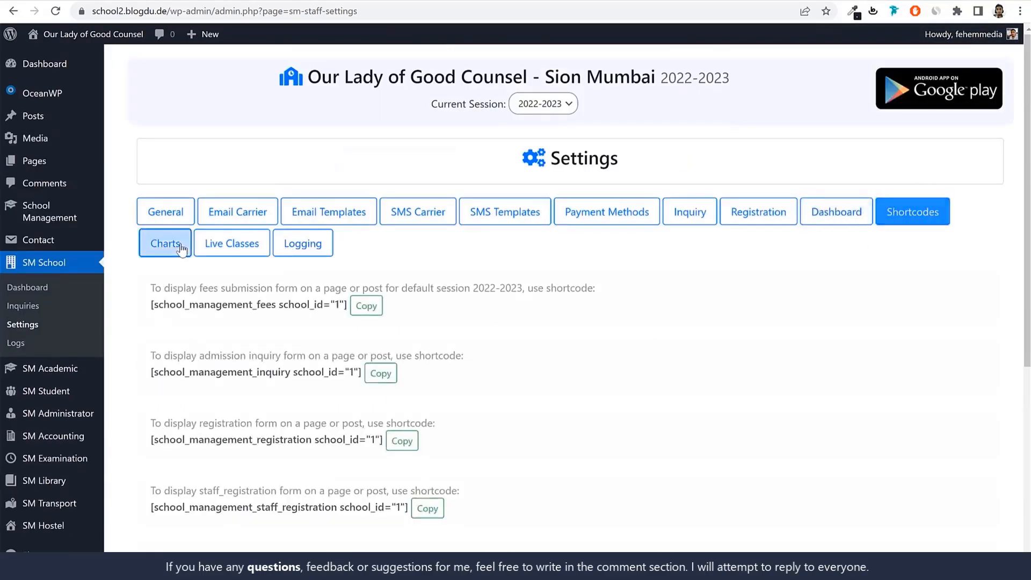
left_click(216, 248)
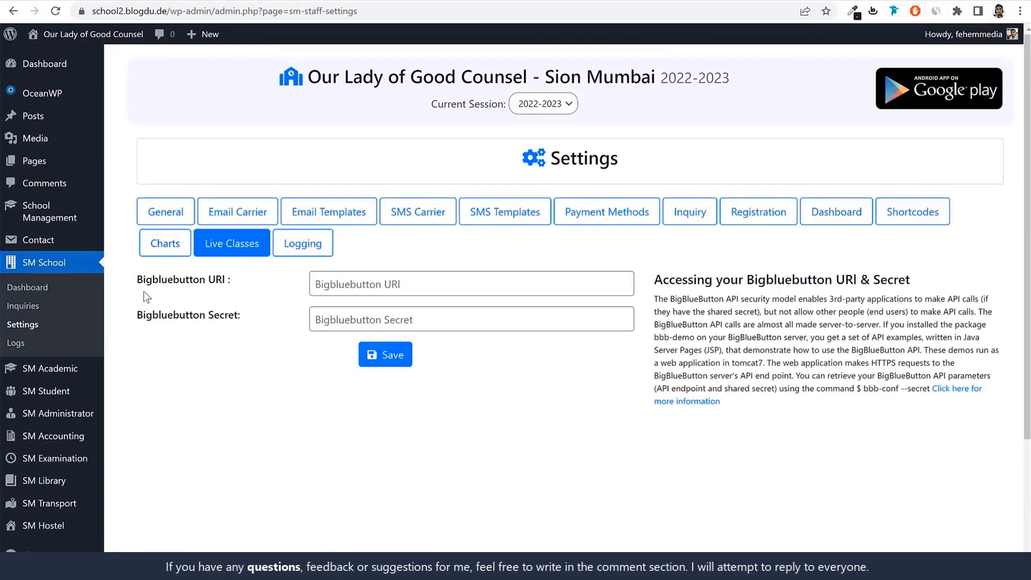
left_click_drag(143, 290, 246, 304)
left_click(214, 314)
left_click(211, 284)
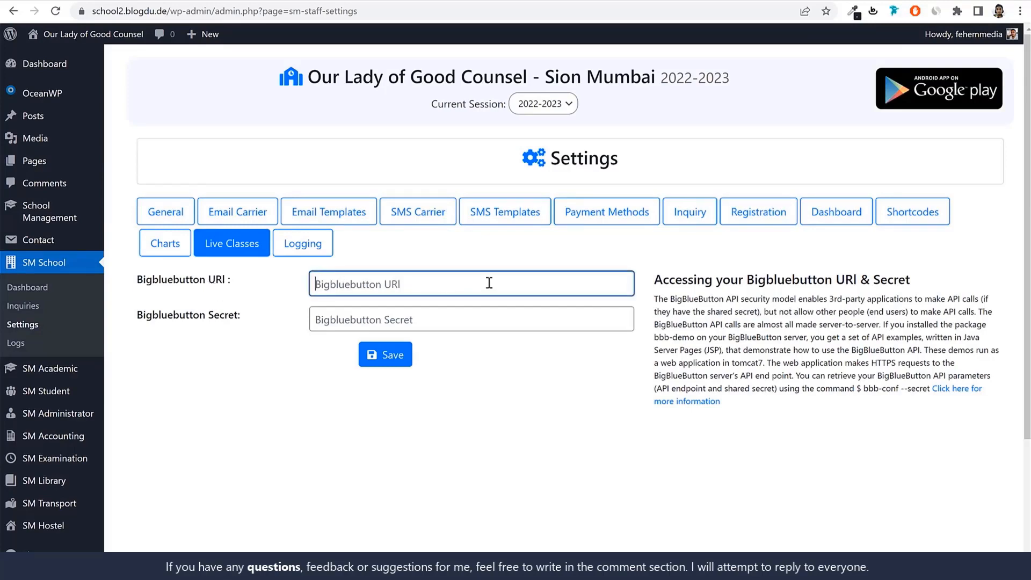
left_click(300, 243)
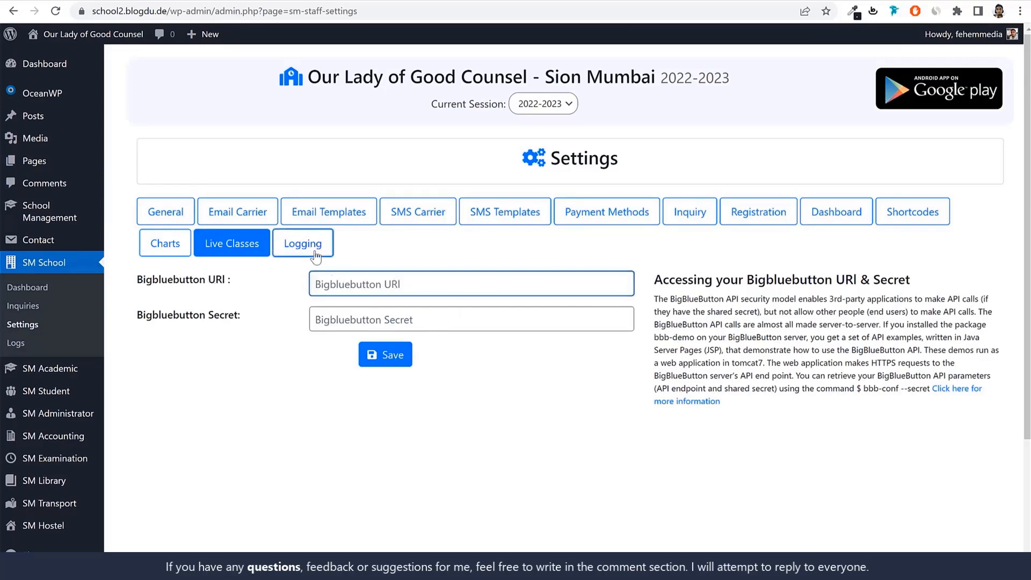
left_click(258, 248)
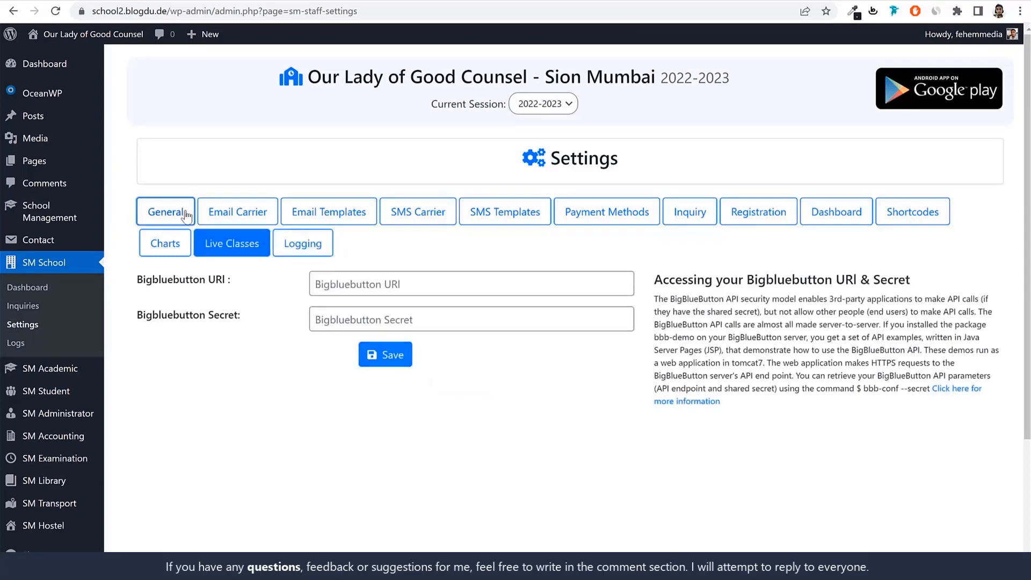
left_click(163, 214)
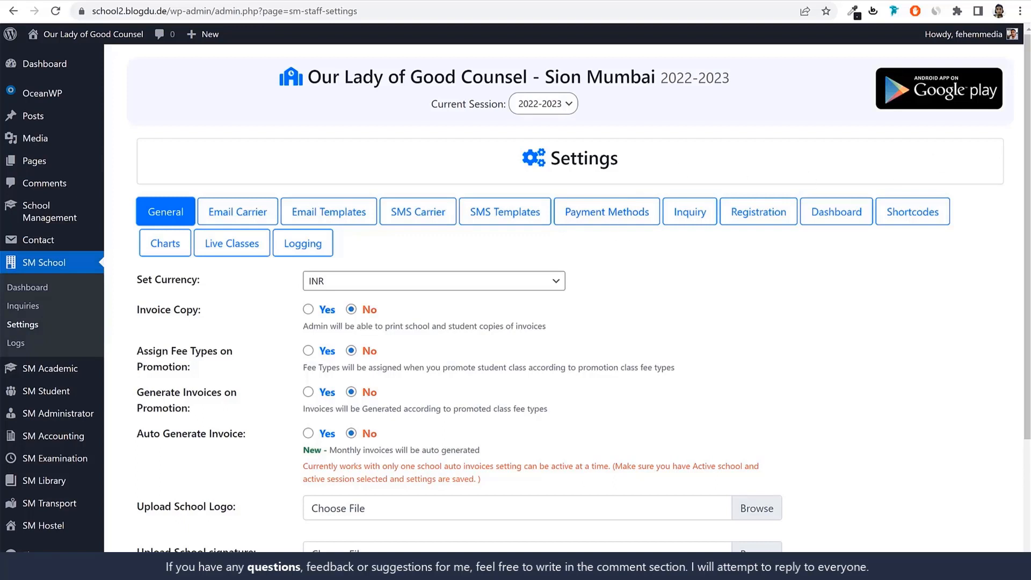
Create a new page in the WordPress dashboard and title it Home
left_click(38, 72)
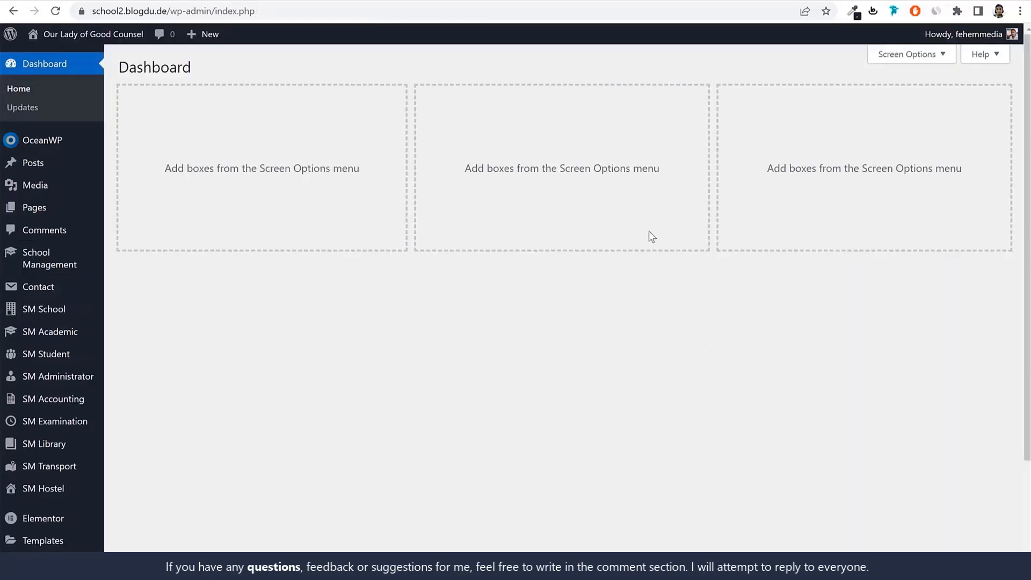
left_click(75, 215)
left_click(210, 79)
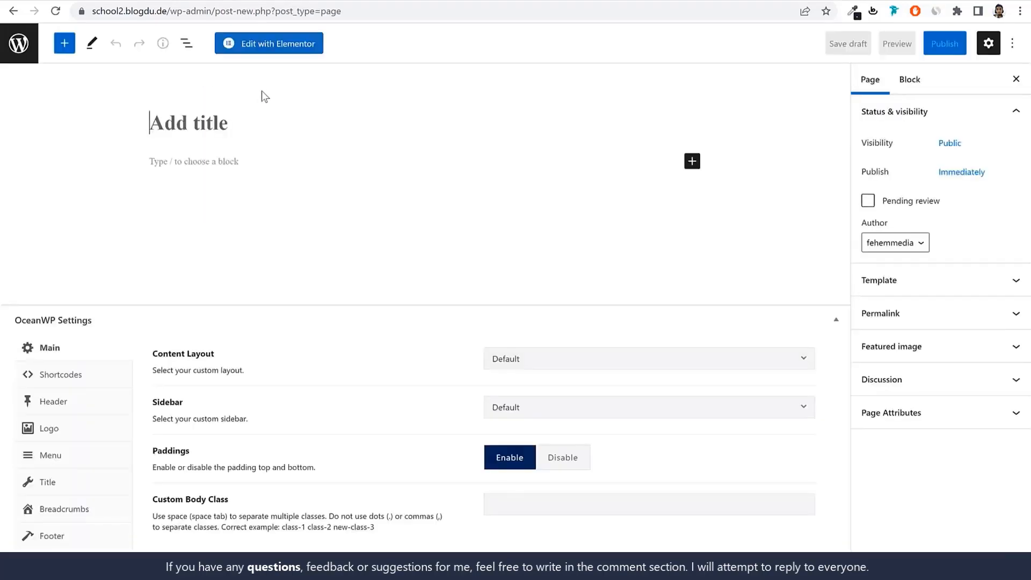
type("Home")
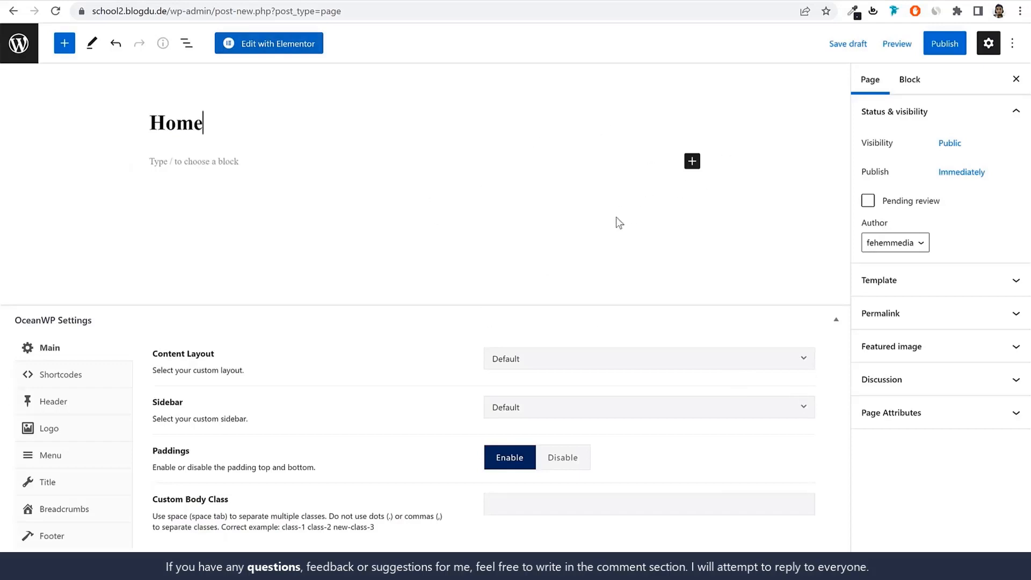
Set the Home page's content layout to 100% Full Width, disable the page title display and publish the page
left_click_drag(152, 353, 401, 364)
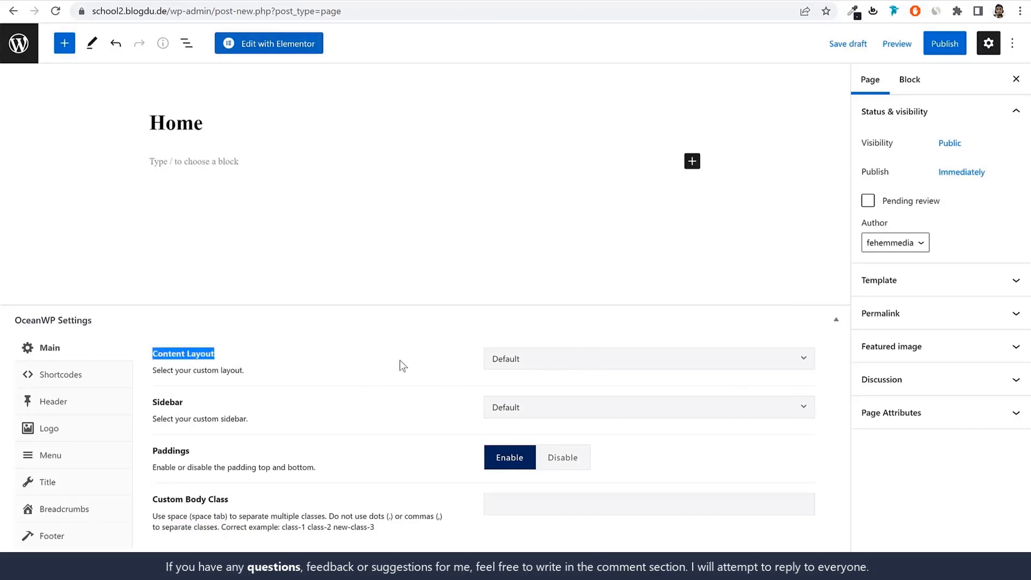
left_click(553, 359)
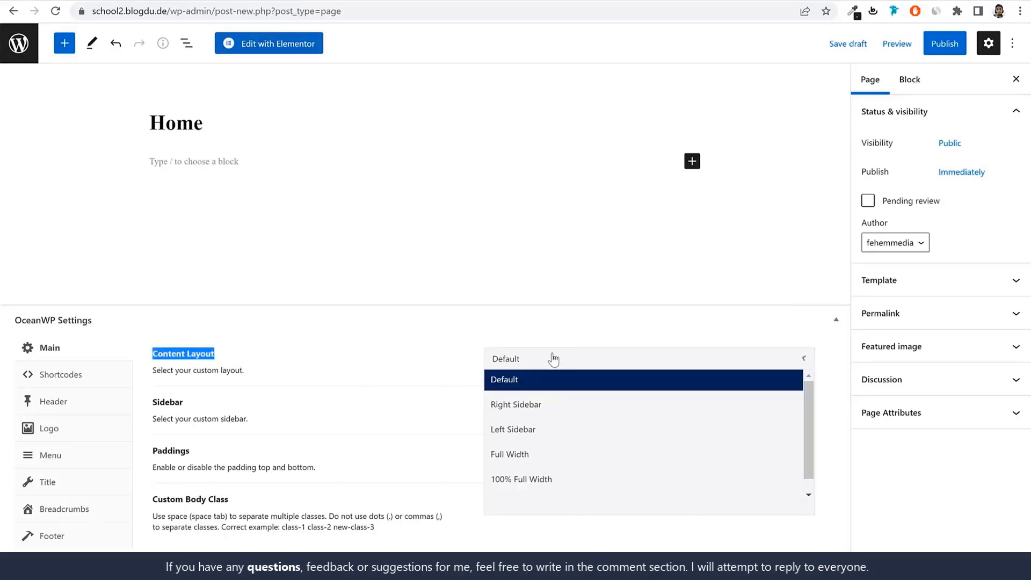
left_click(575, 482)
left_click(60, 483)
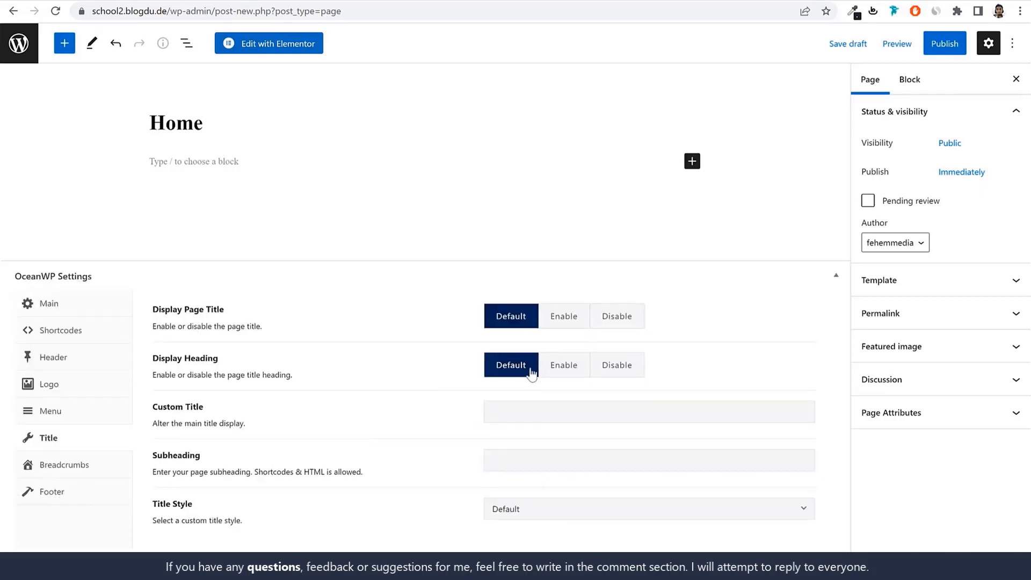
left_click(618, 321)
left_click(946, 45)
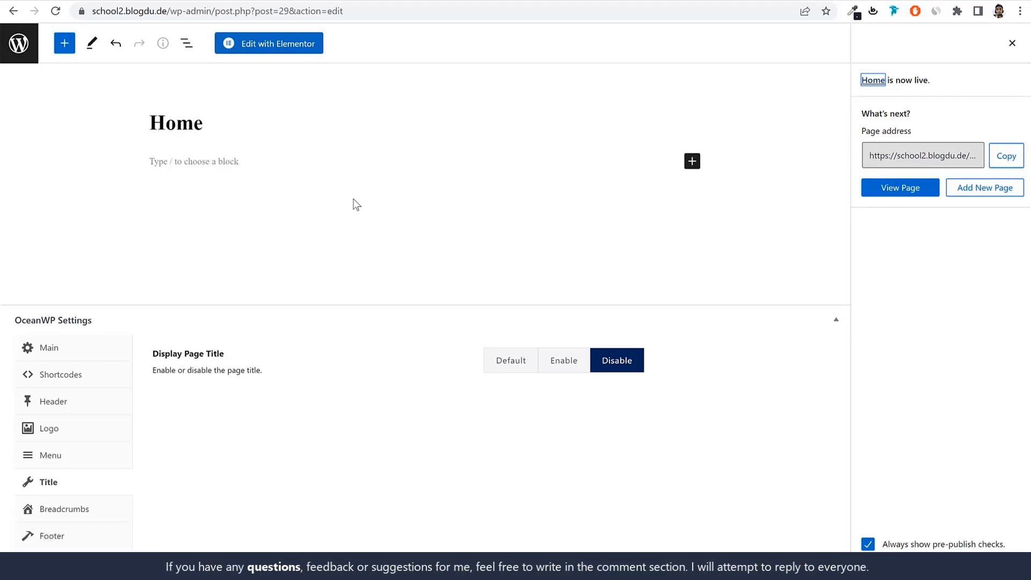
In the Reading settings, make the site's homepage a static page using Home and save the changes
left_click(19, 43)
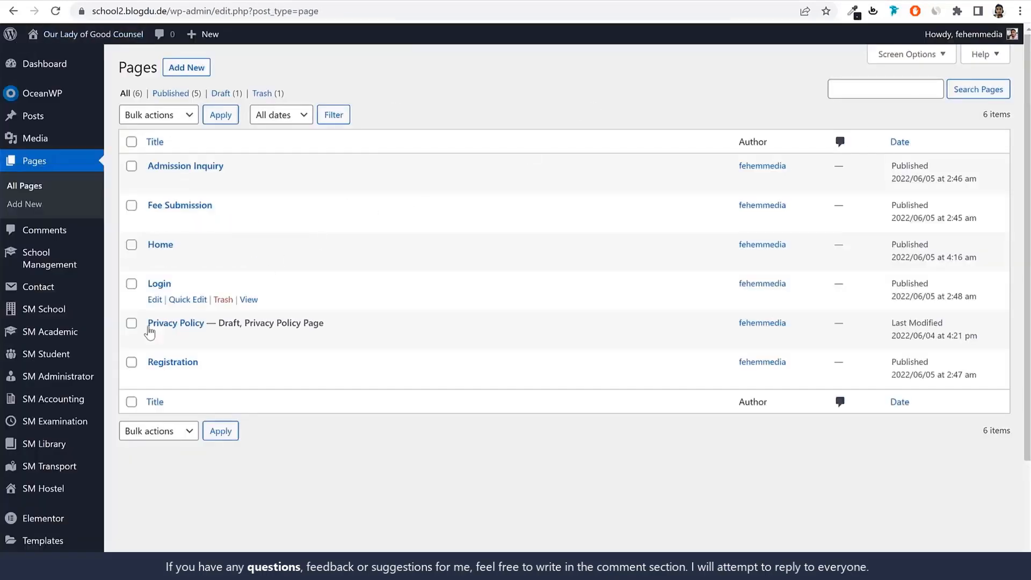
scroll(76, 384, "down", 3)
mouse_move(49, 537)
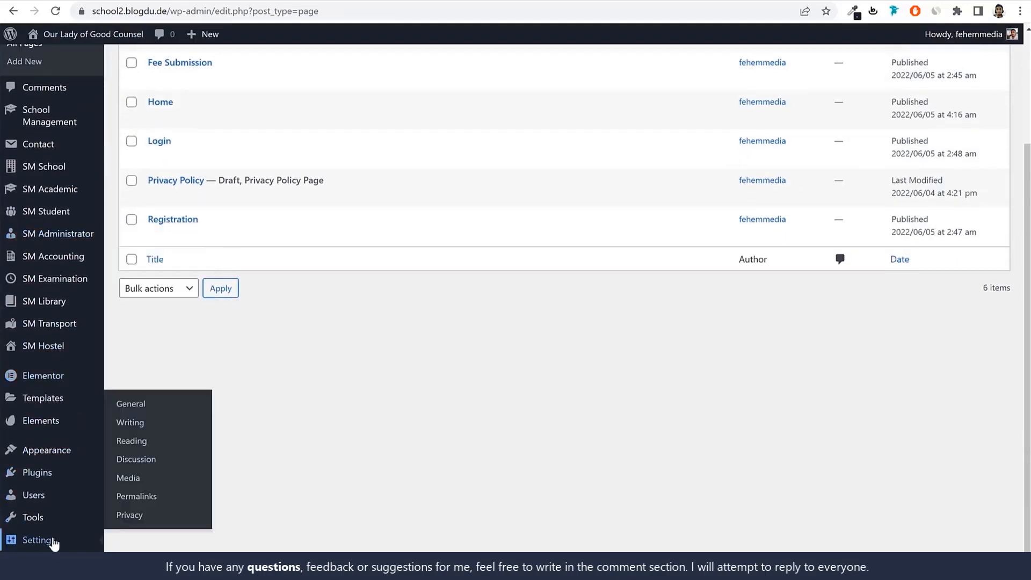
left_click(132, 441)
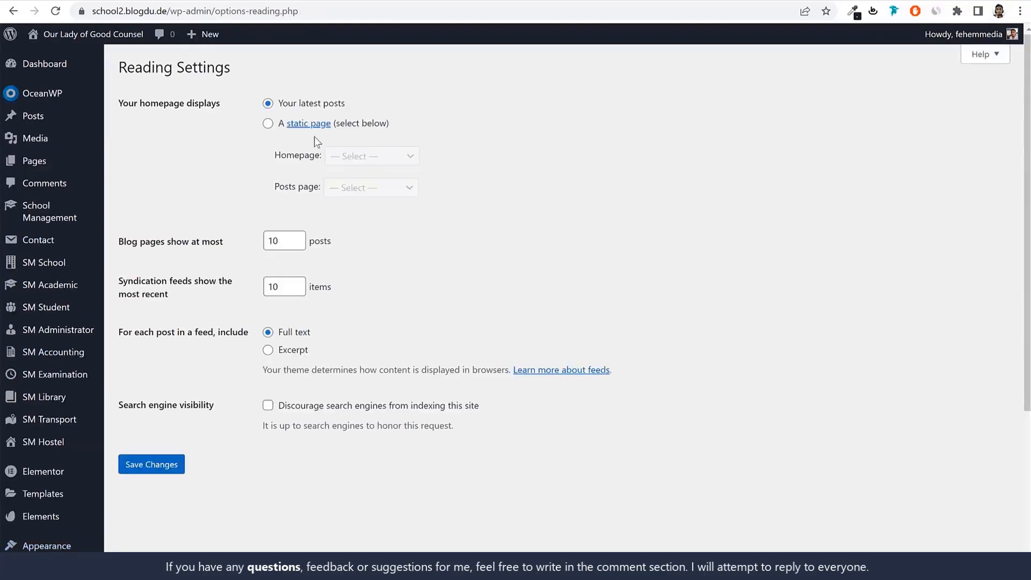
left_click(267, 124)
left_click_drag(131, 103, 223, 109)
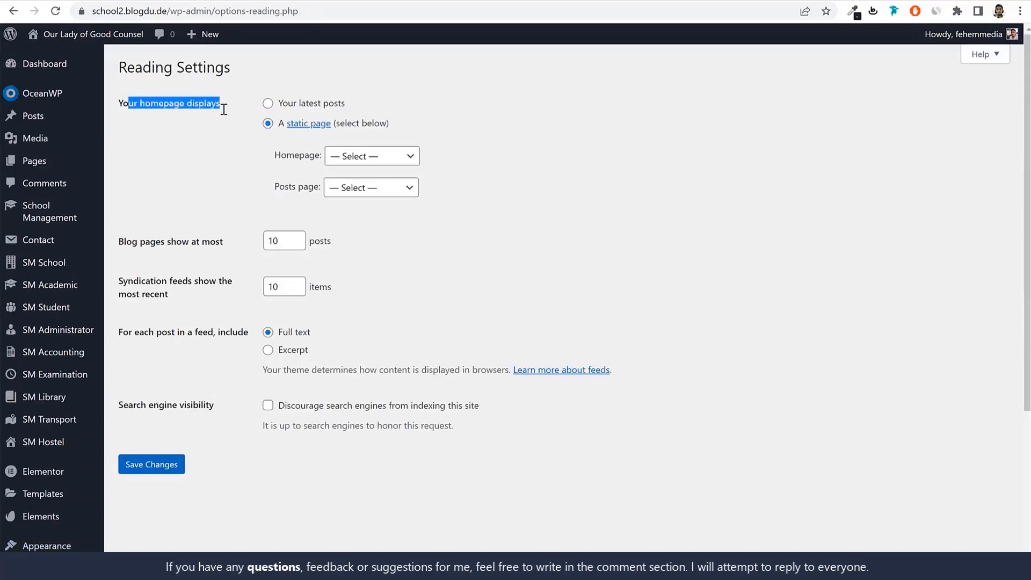
left_click_drag(390, 123, 314, 156)
left_click(371, 155)
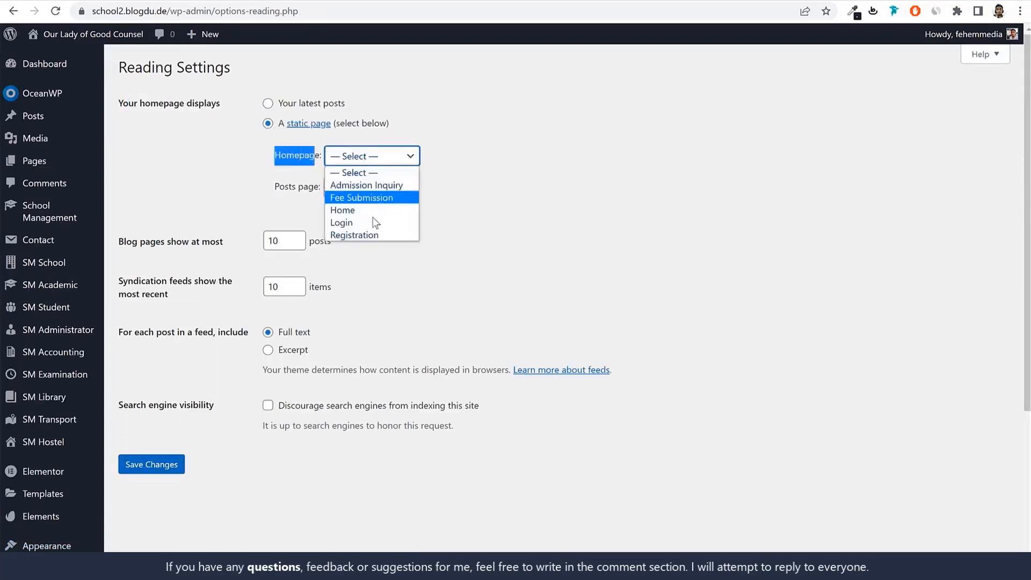
left_click(374, 210)
left_click(156, 464)
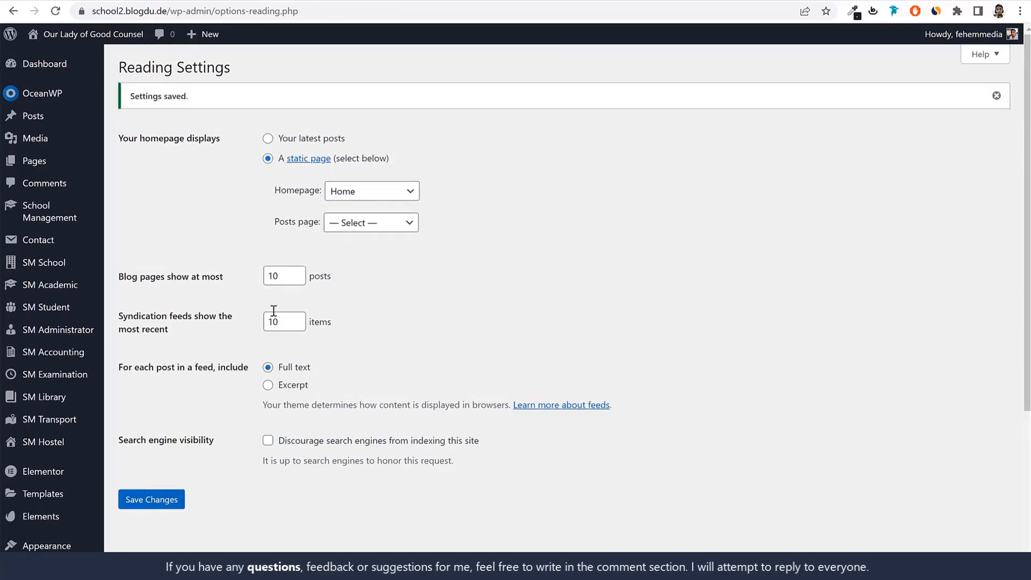
Open the Home front page from the pages list for editing with Elementor
left_click(56, 169)
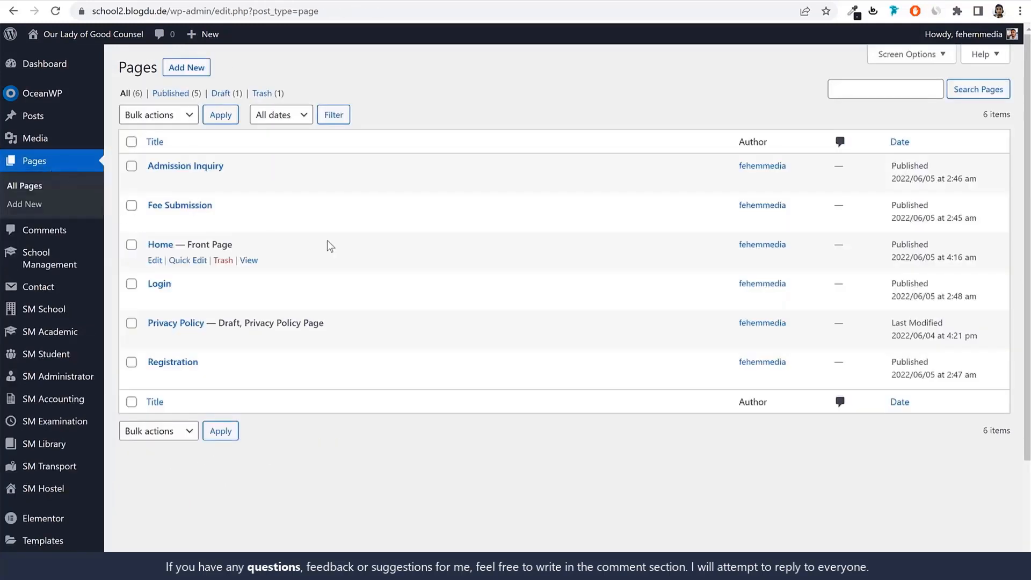
left_click_drag(146, 244, 170, 248)
left_click_drag(233, 245, 200, 245)
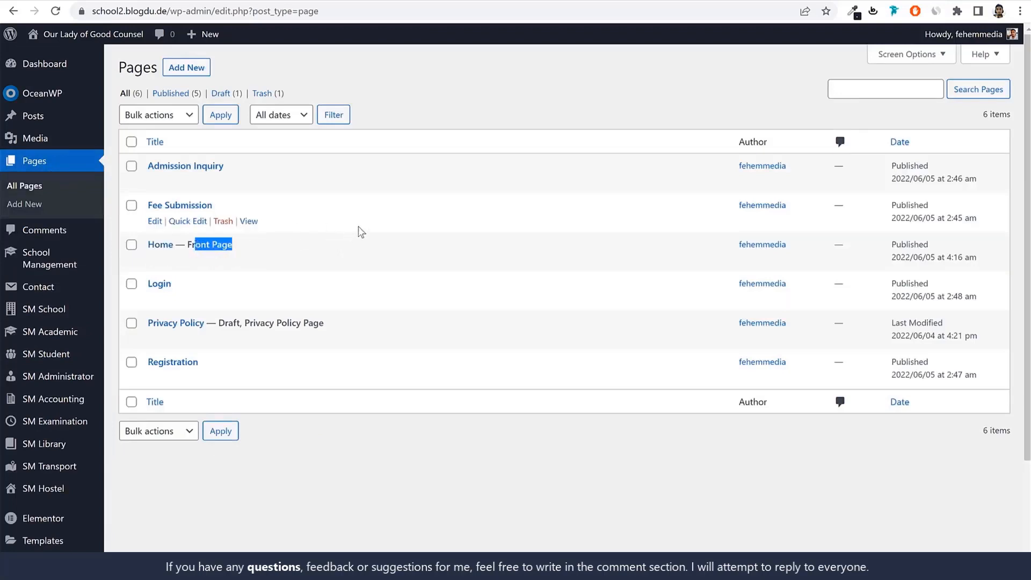
left_click(155, 260)
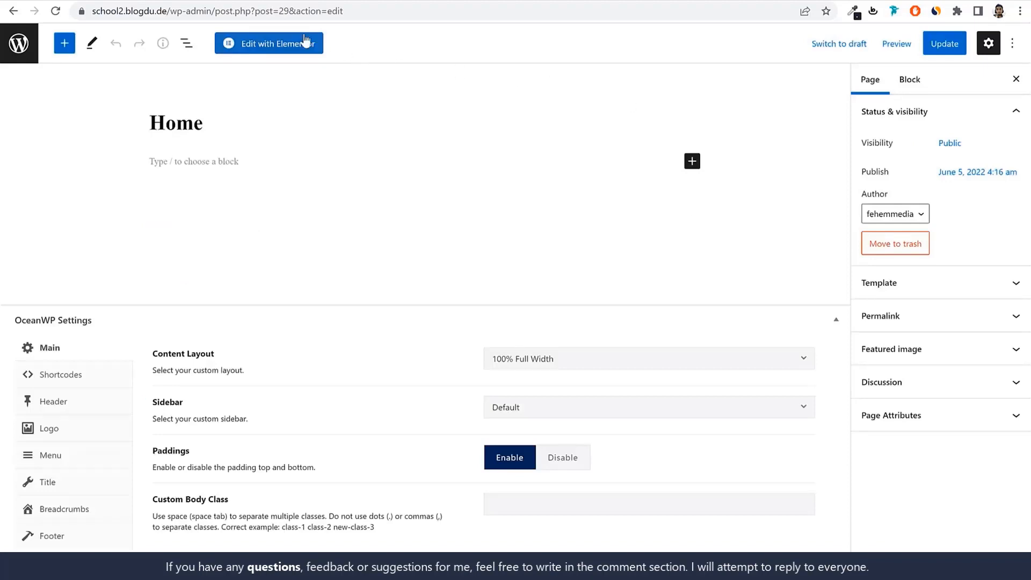
left_click(302, 49)
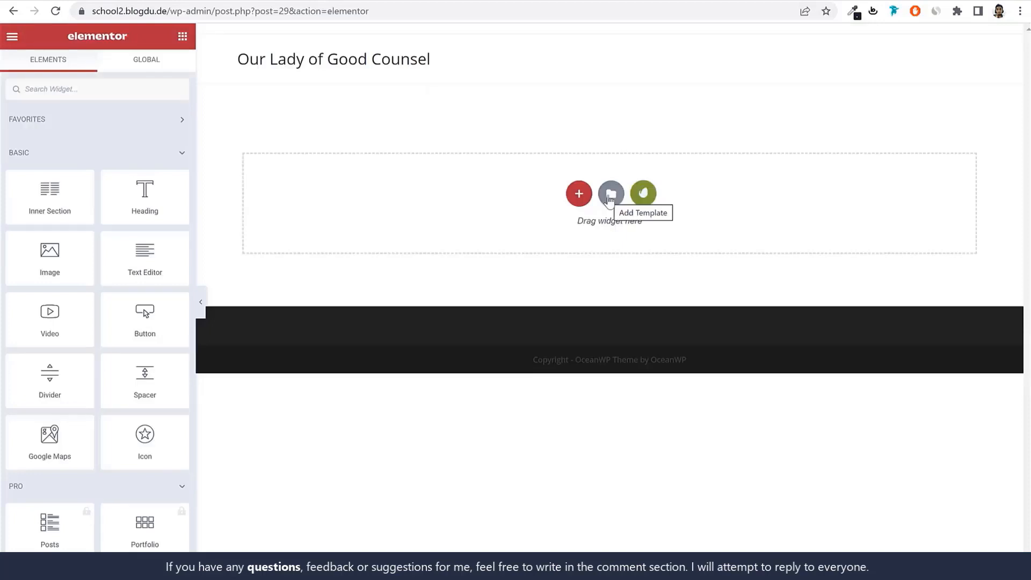
Import the School - Home template file from the Pages folder into the Elementor library
left_click(613, 194)
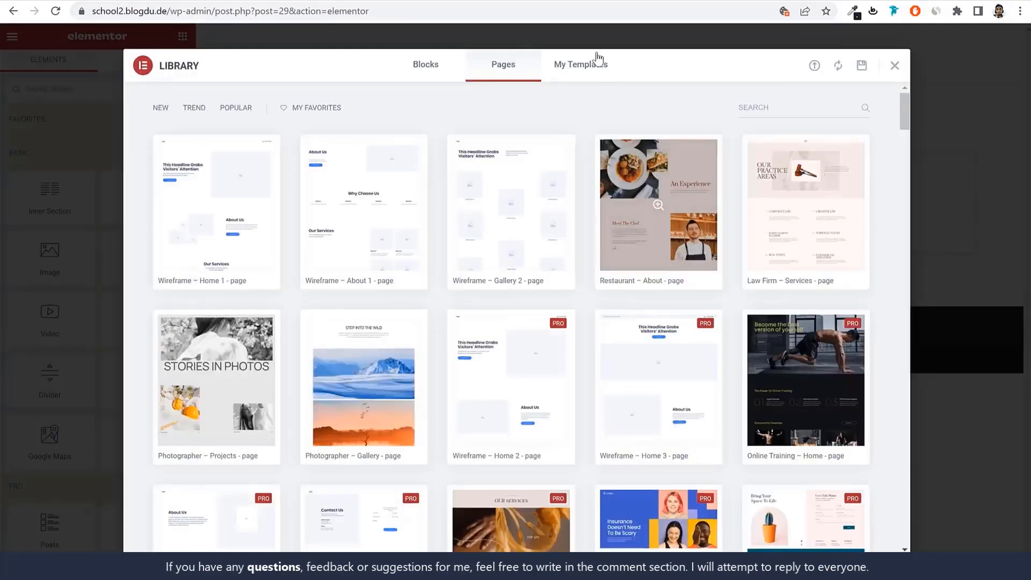
left_click(585, 64)
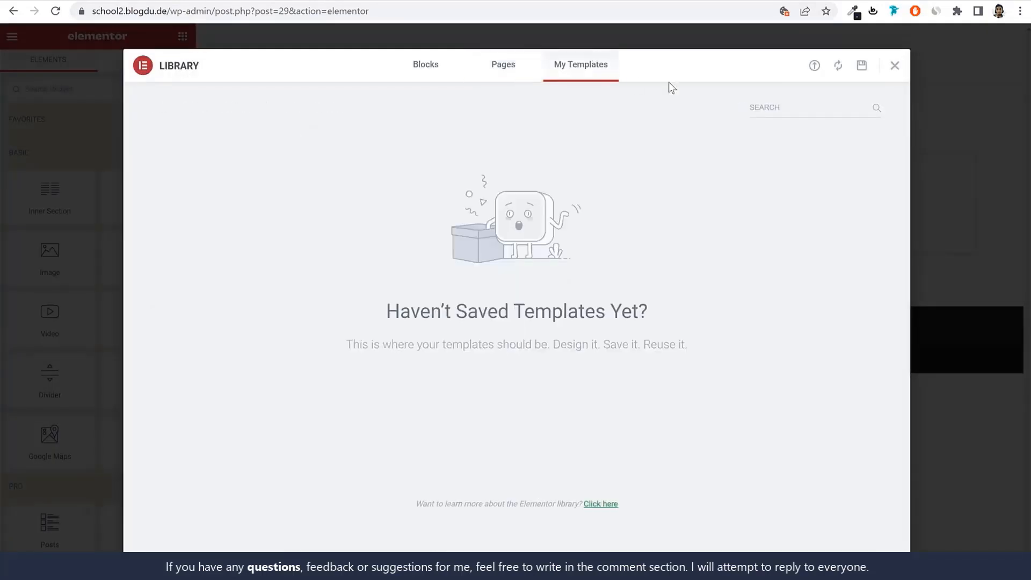
left_click(815, 66)
left_click(531, 358)
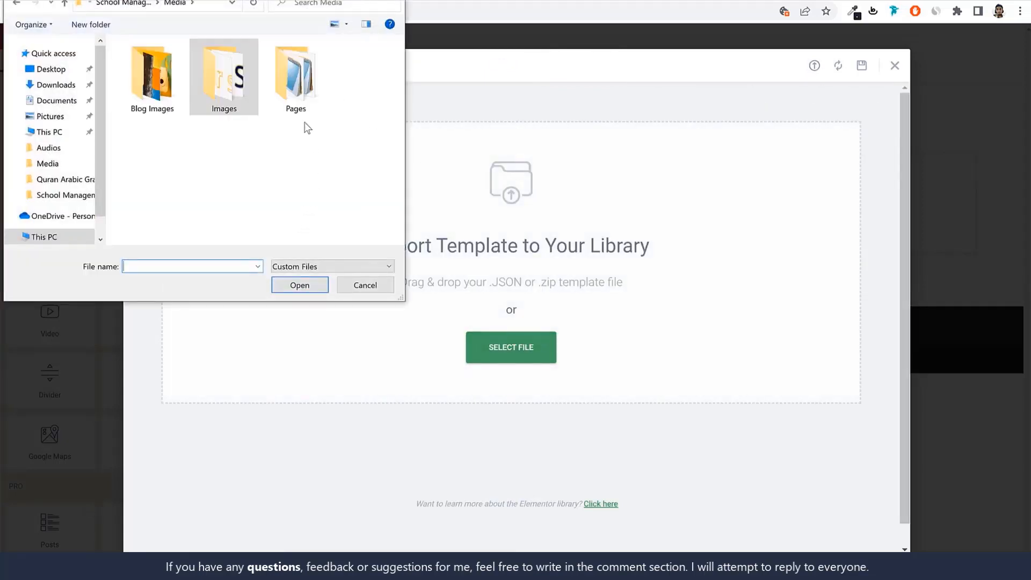
double_click(296, 81)
left_click(180, 92)
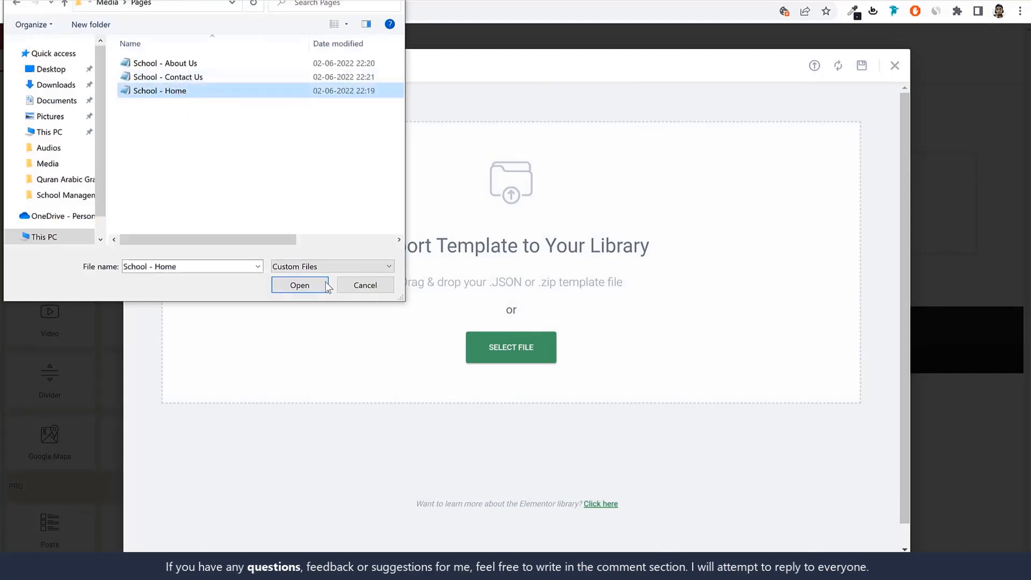
left_click(323, 285)
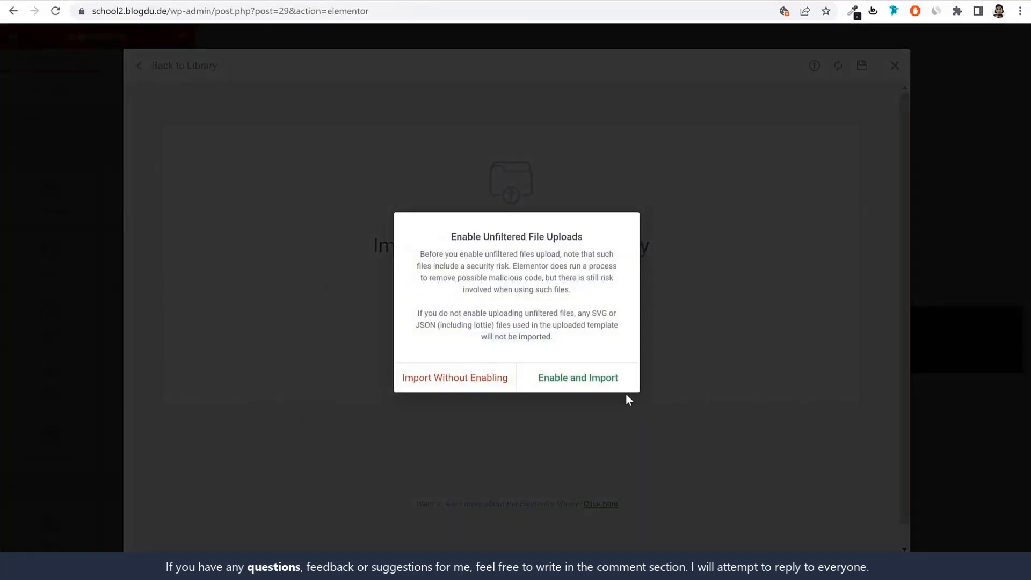
left_click(589, 386)
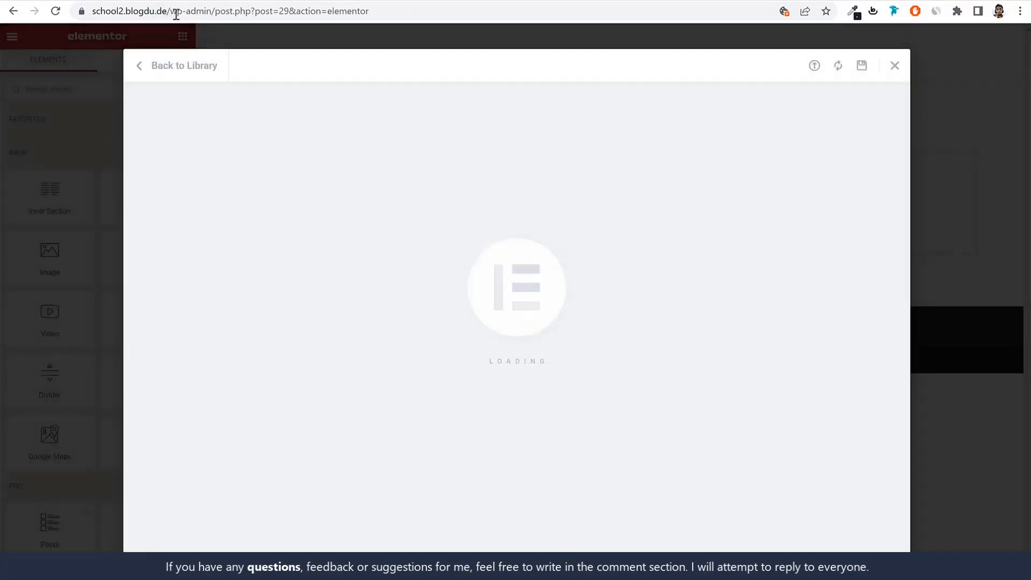
Open the site's wp-admin address in a new browser tab and go to the Elementor saved templates
left_click_drag(218, 11, 650, 3)
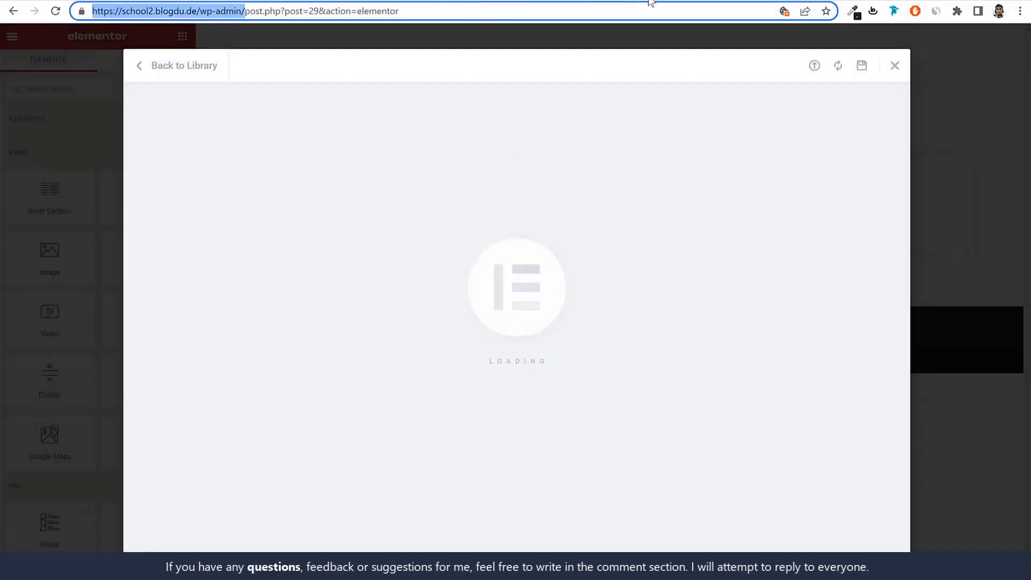
key("ctrl+c")
key("ctrl+t")
key("ctrl+v")
key("Return")
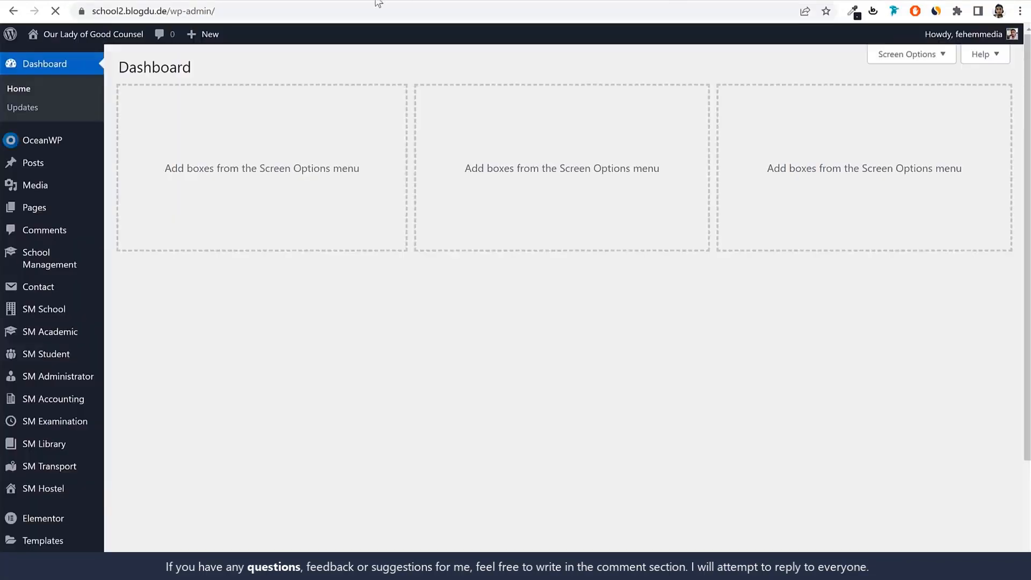
scroll(83, 385, "down", 2)
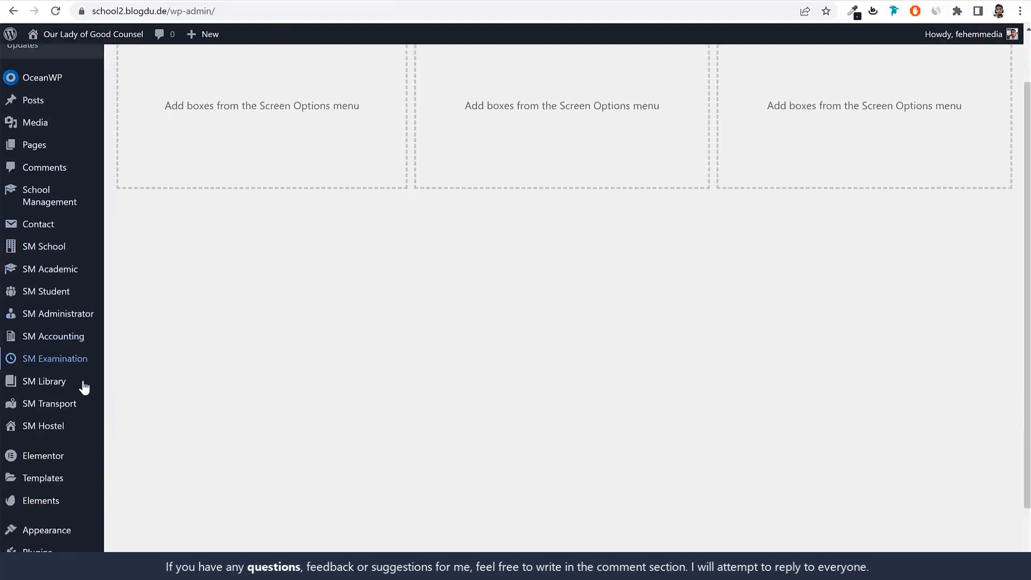
scroll(88, 370, "down", 1)
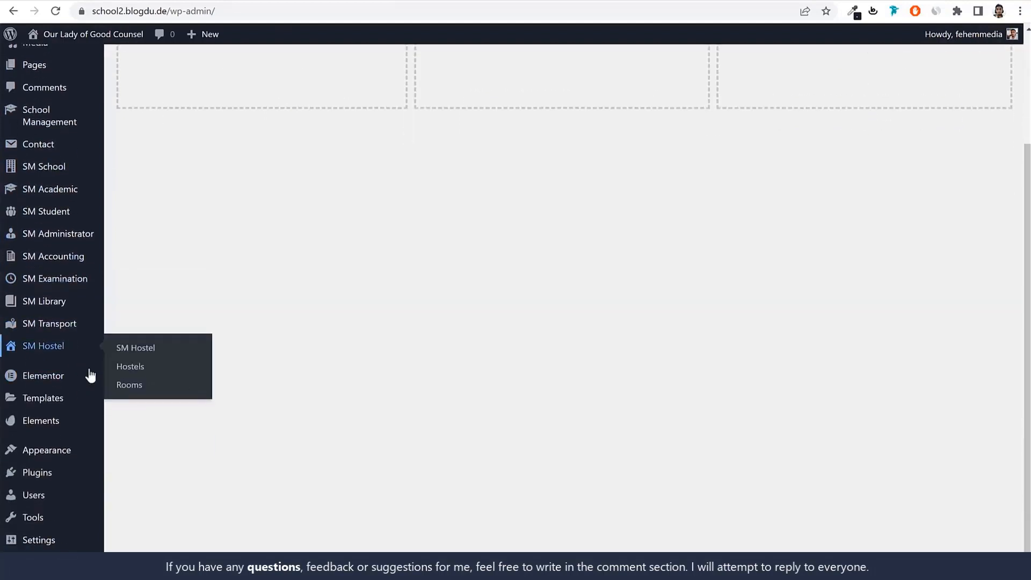
left_click(43, 401)
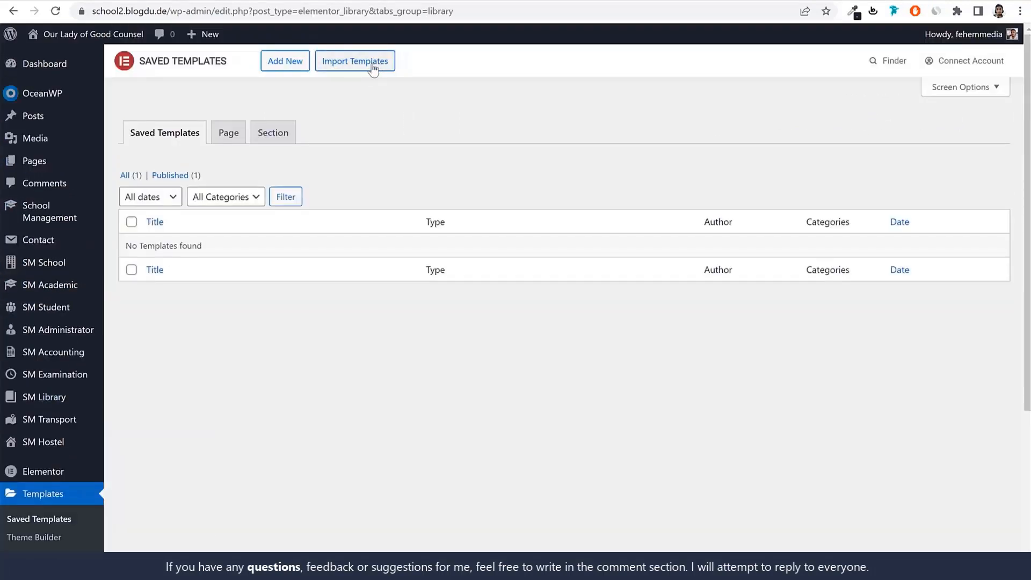
Import the School - About Us template file into the saved templates
left_click(373, 67)
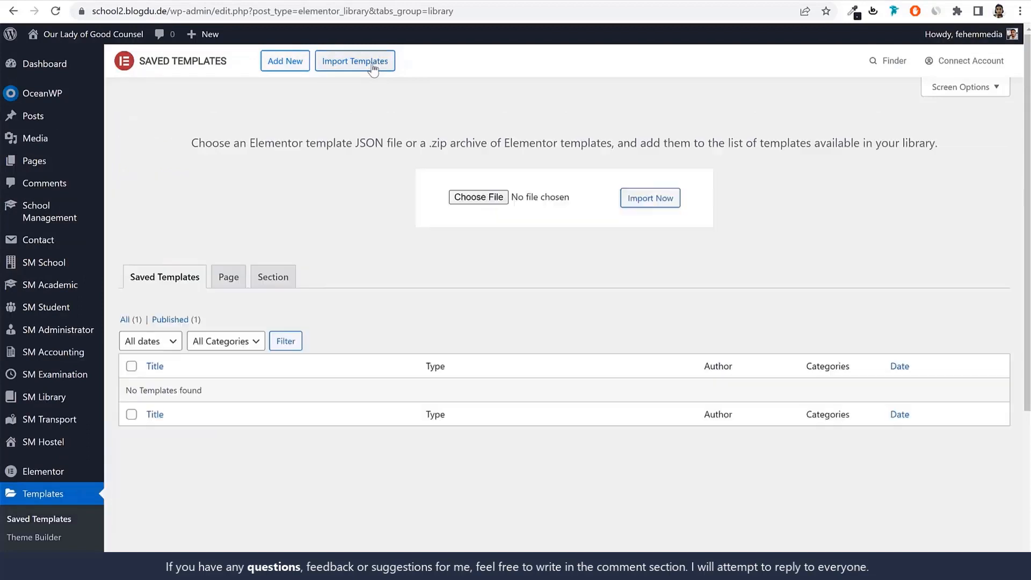
left_click(504, 194)
left_click(196, 63)
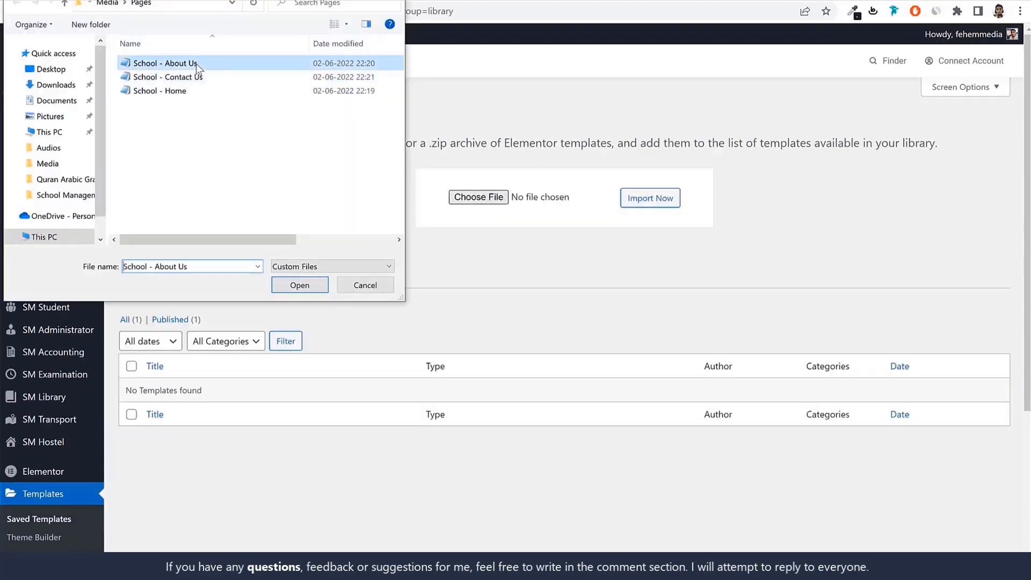
left_click(301, 285)
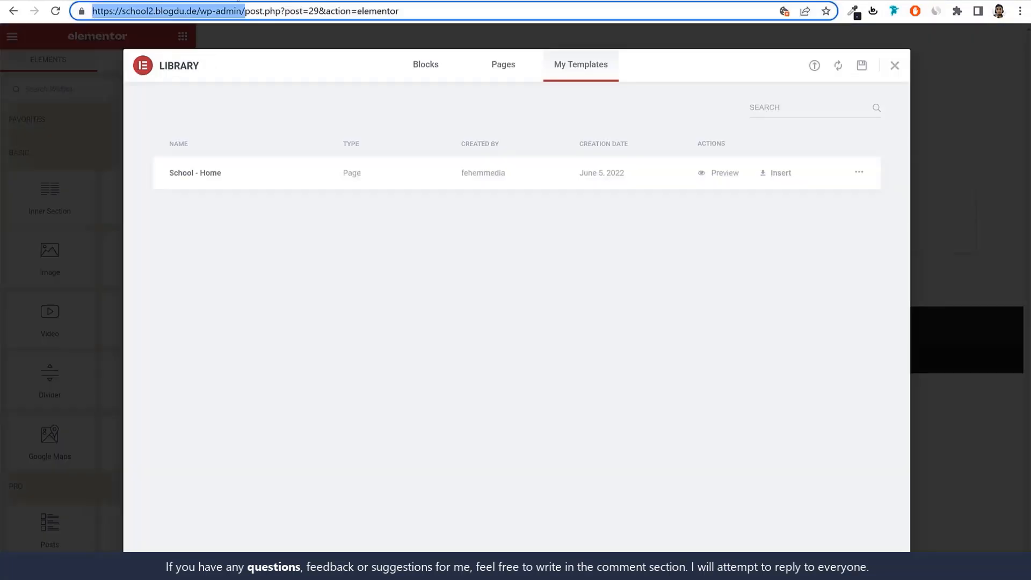
Import the School - Contact Us template file through the Home page's Elementor library
left_click(815, 66)
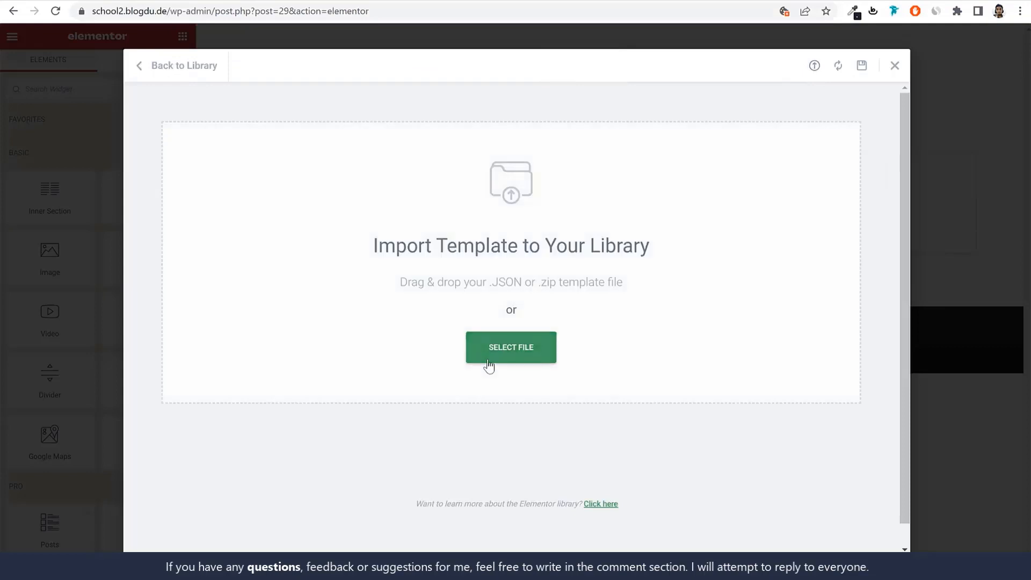
left_click(511, 347)
left_click(161, 76)
left_click(312, 286)
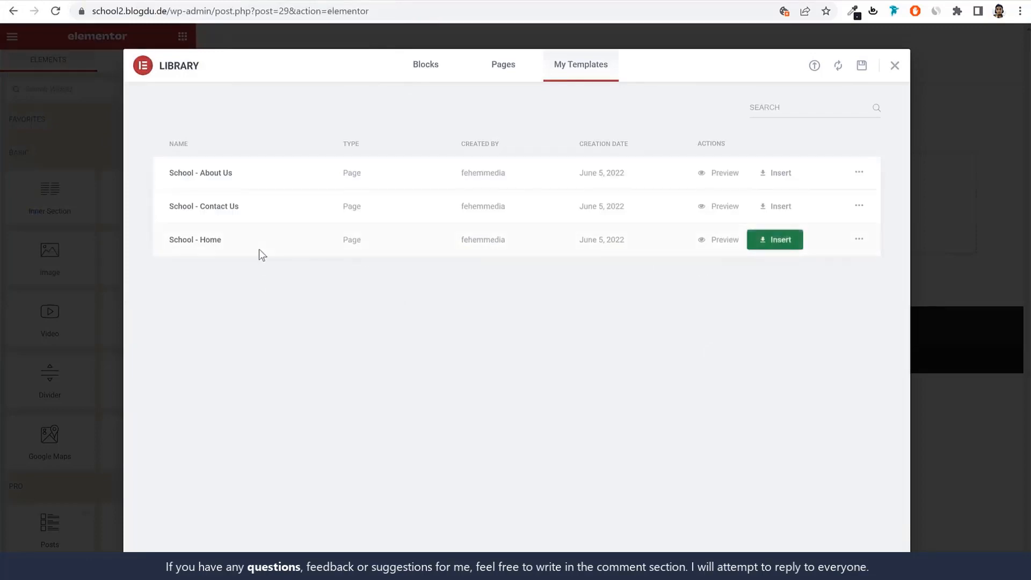
Insert the School - Home template into the Home page and look over its sections
left_click(773, 246)
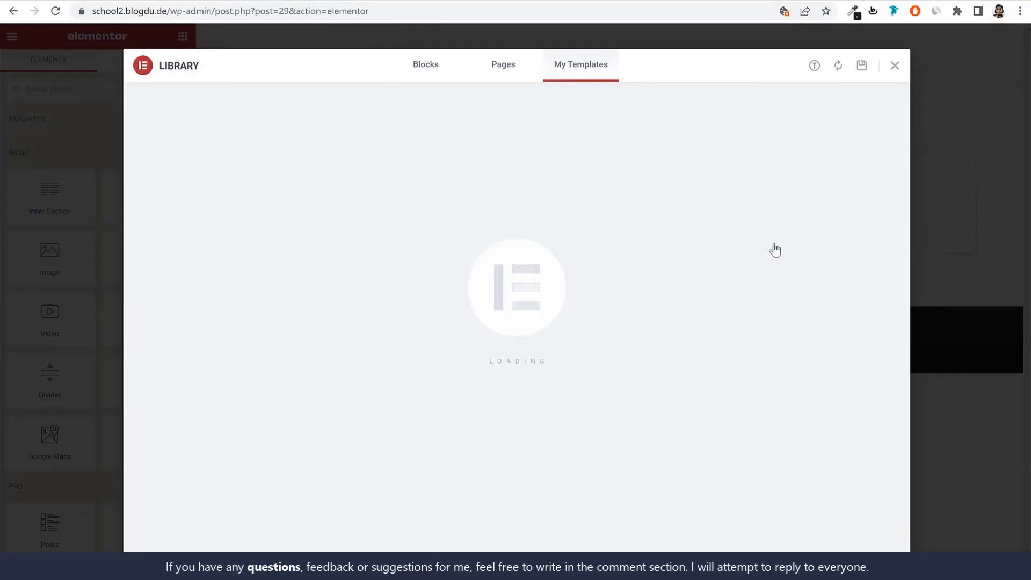
scroll(768, 358, "down", 4)
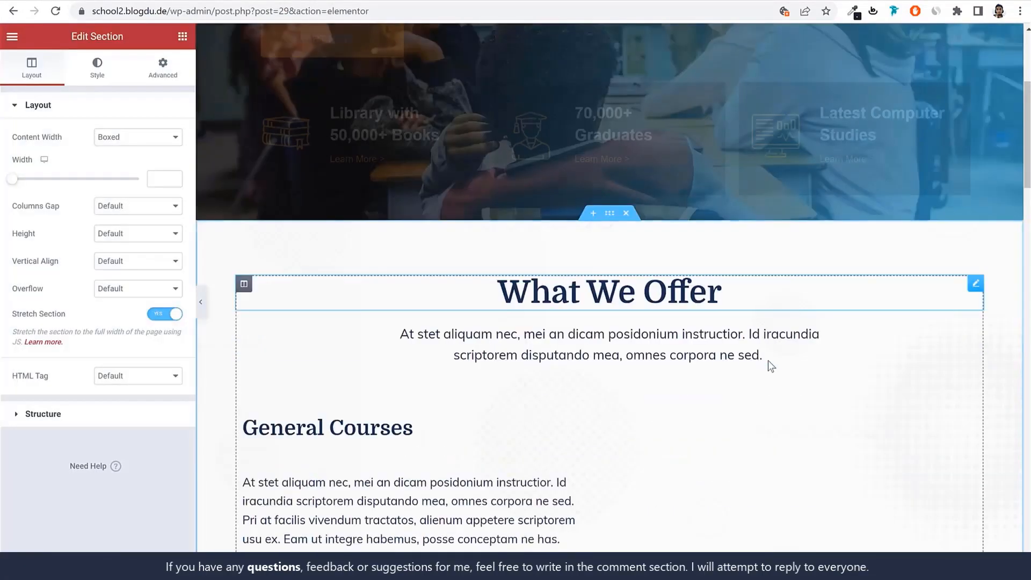
scroll(768, 360, "down", 10)
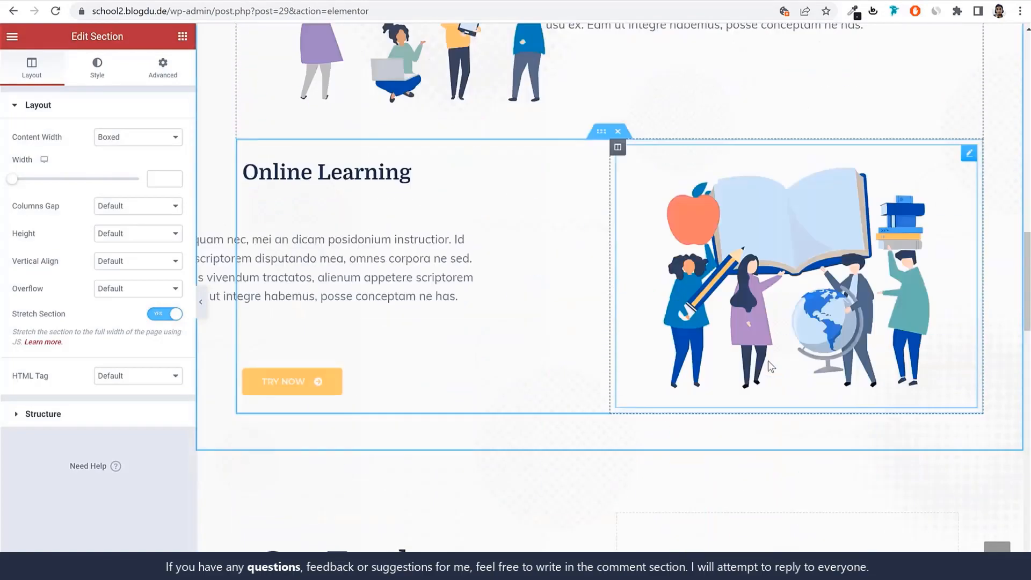
Replace the first line of the Home page's hero heading with "Our Lady of Good", keeping the line break
scroll(768, 360, "down", 15)
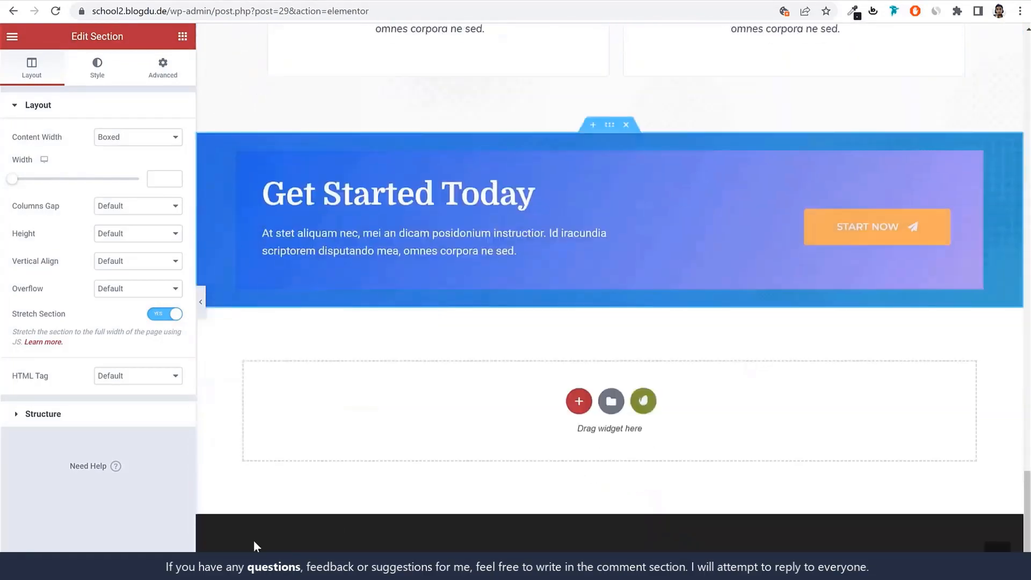
scroll(538, 462, "up", 20)
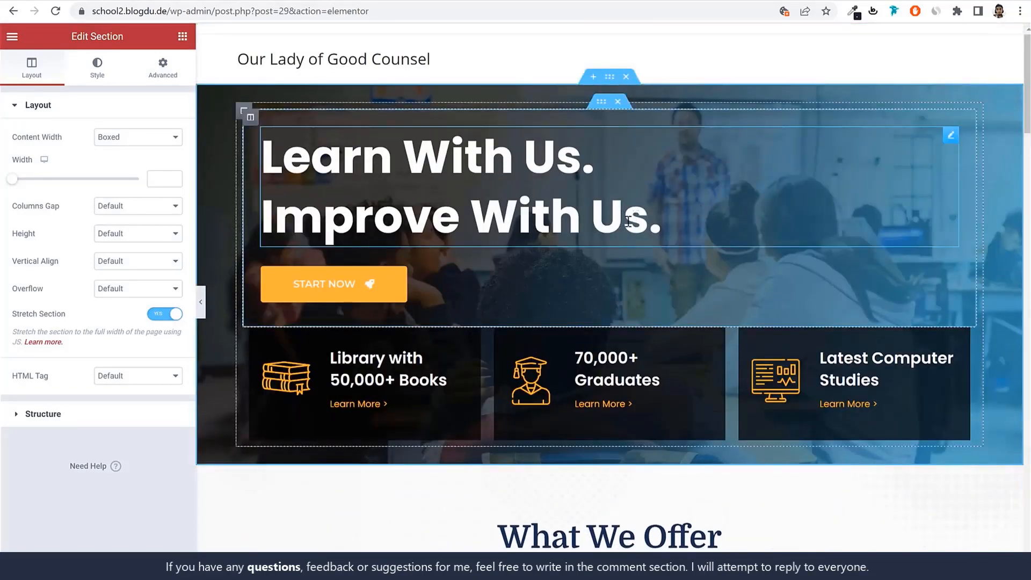
left_click(435, 166)
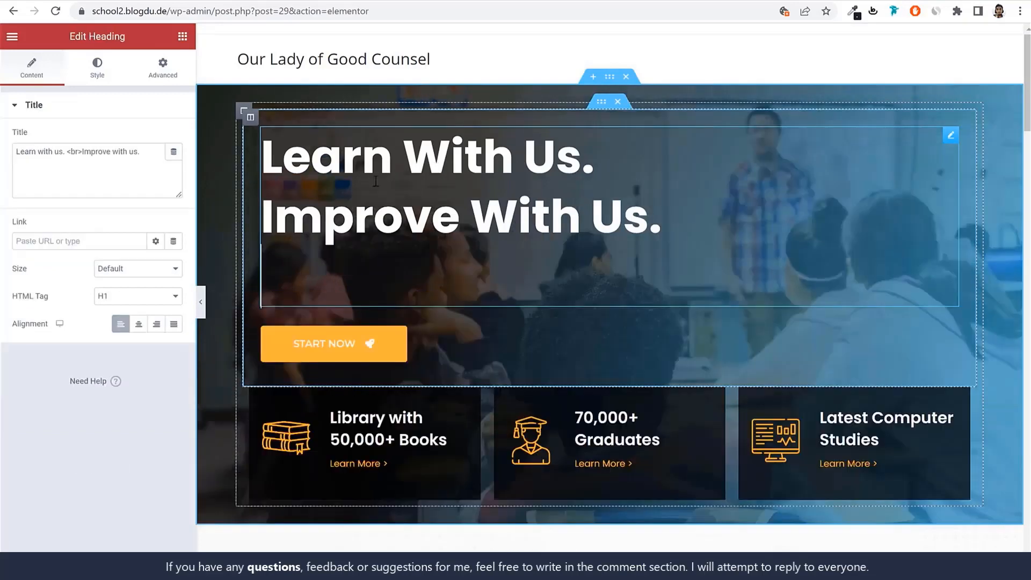
left_click_drag(266, 160, 556, 170)
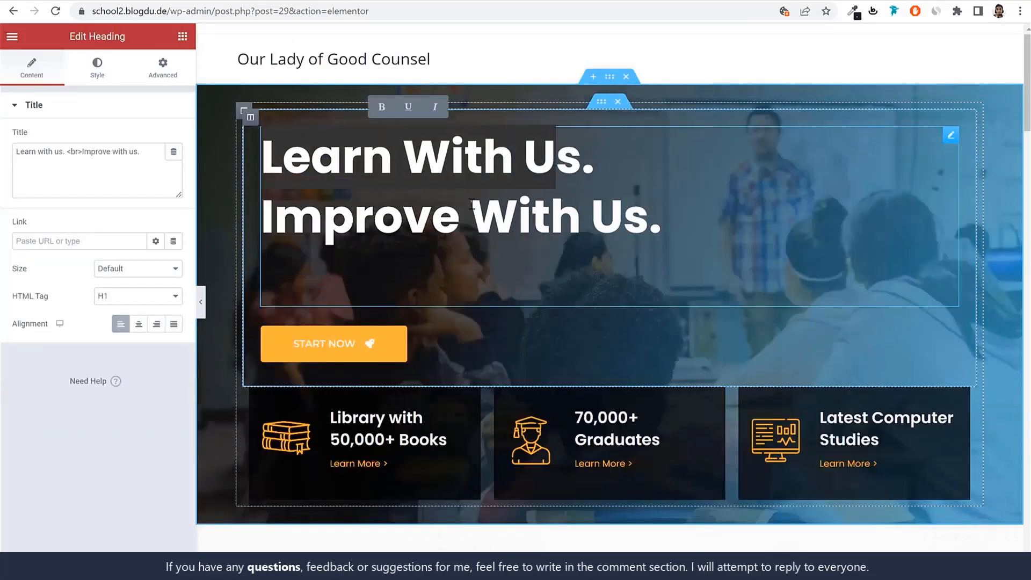
left_click_drag(65, 153, 141, 153)
left_click(56, 147)
left_click_drag(65, 150, 2, 155)
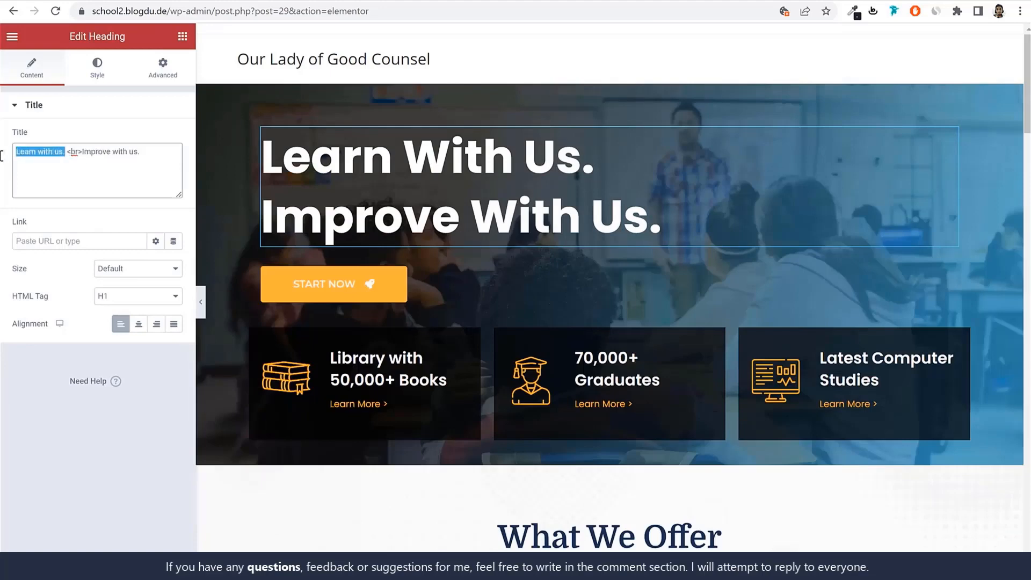
type("Our Lady")
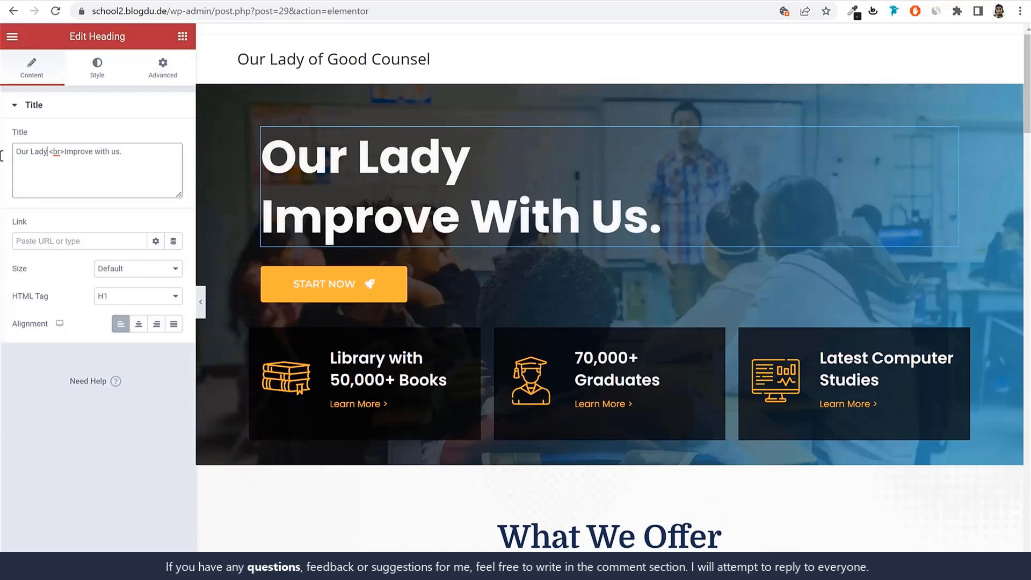
type(" of Good")
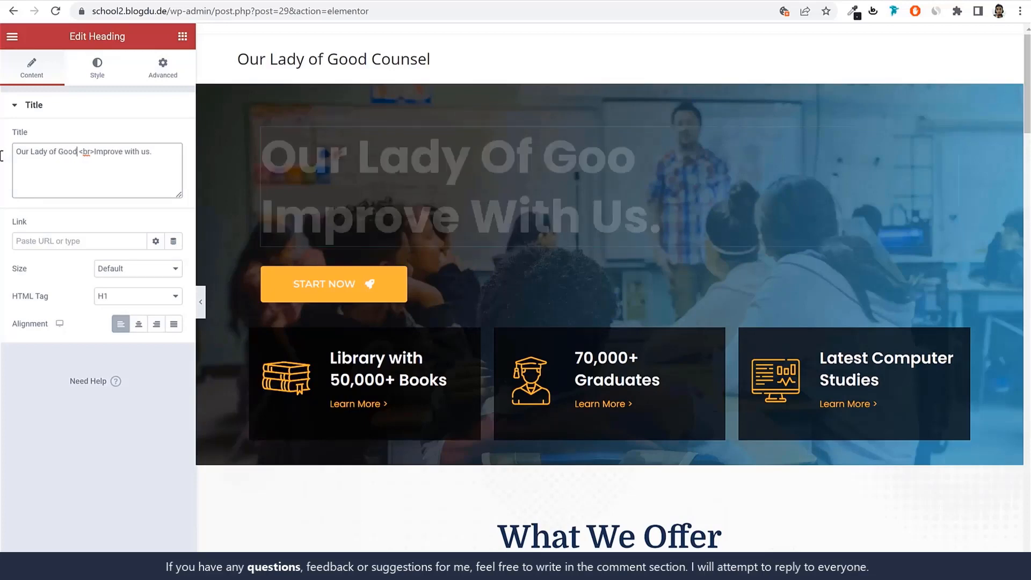
Replace the hero heading's second line with "Counsel School"
left_click_drag(209, 155, 228, 157)
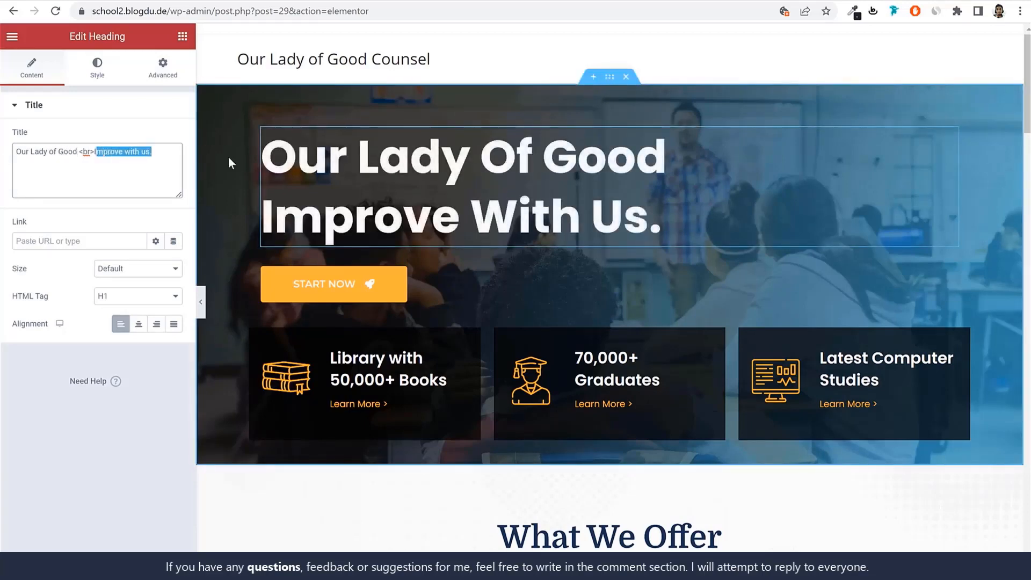
type("Co")
key("BackSpace")
key("BackSpace")
key("BackSpace")
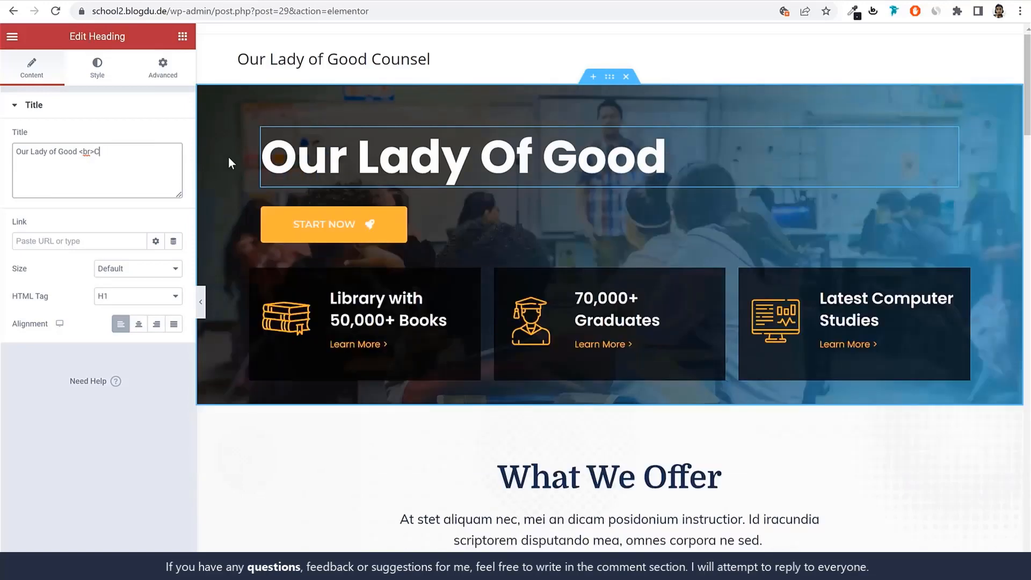
type("Counselk")
key("BackSpace")
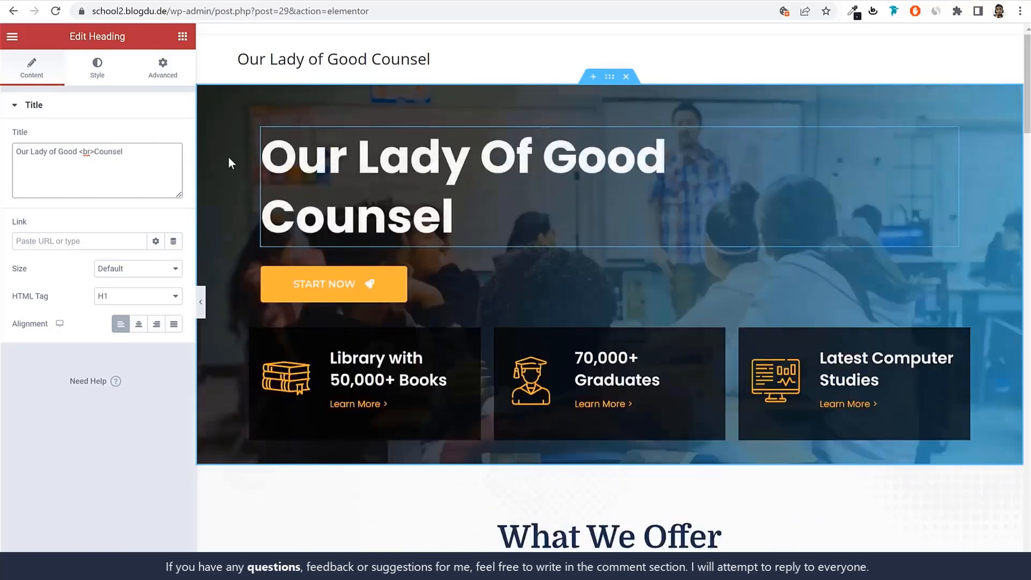
type("H")
key("BackSpace")
type("Scg")
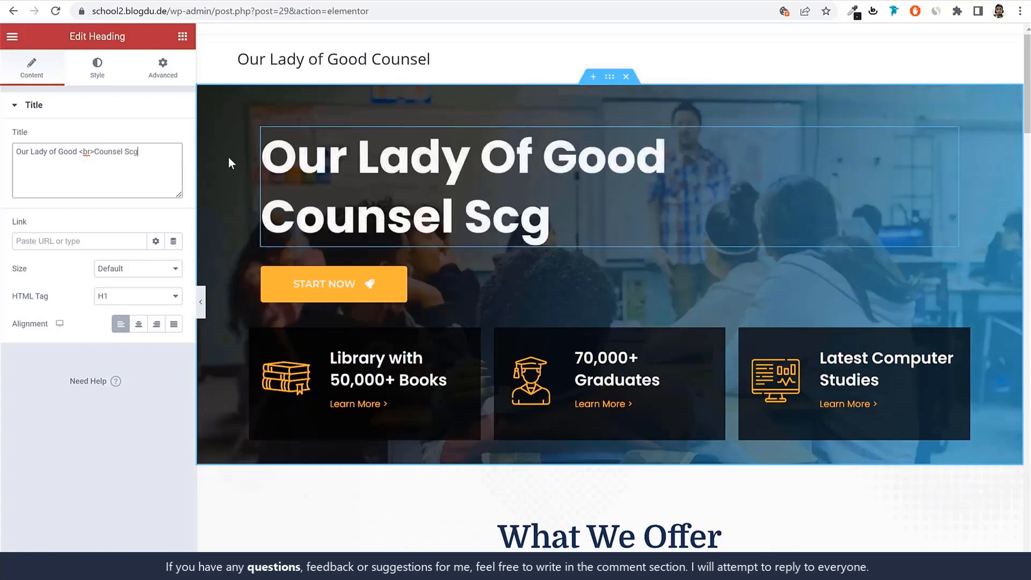
key("BackSpace")
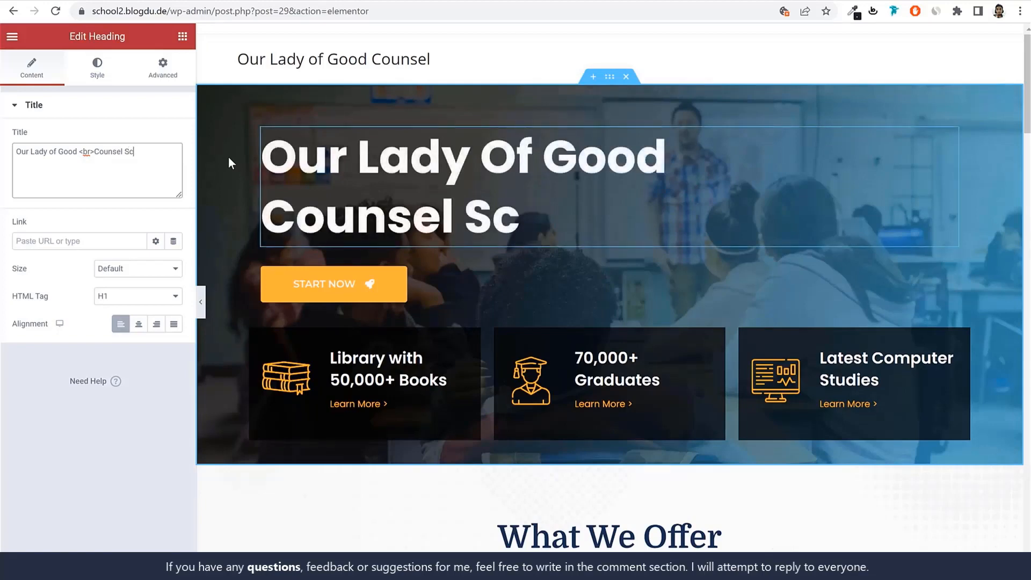
type("hool")
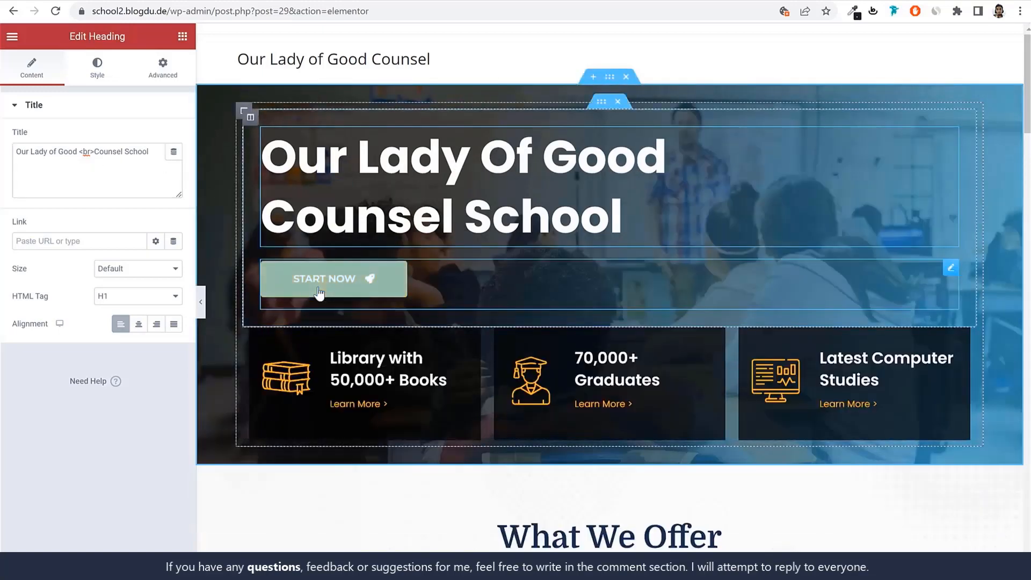
Change the title of the library image box in the hero section to "Library with 1500+ Books"
left_click(344, 284)
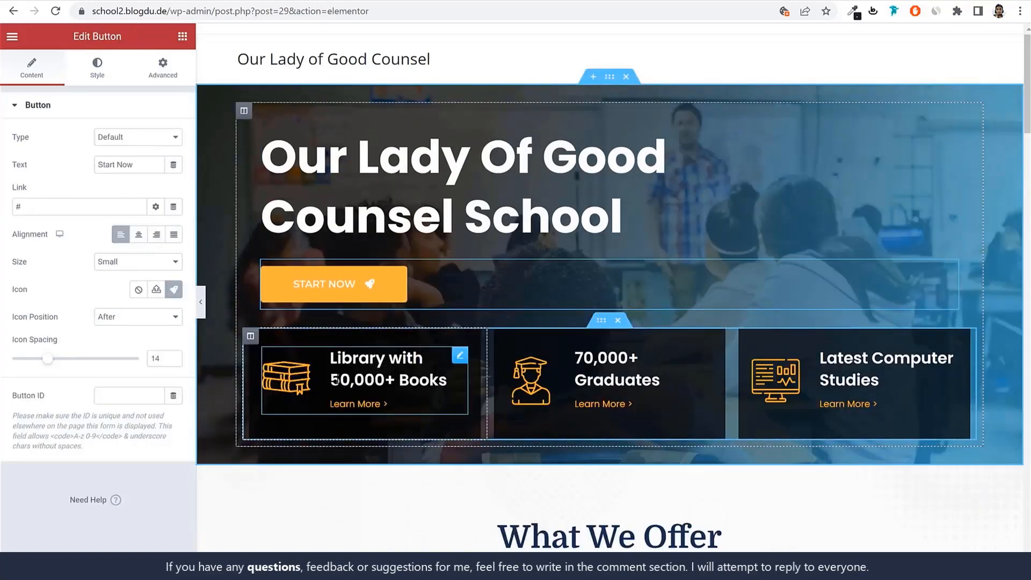
left_click(447, 380)
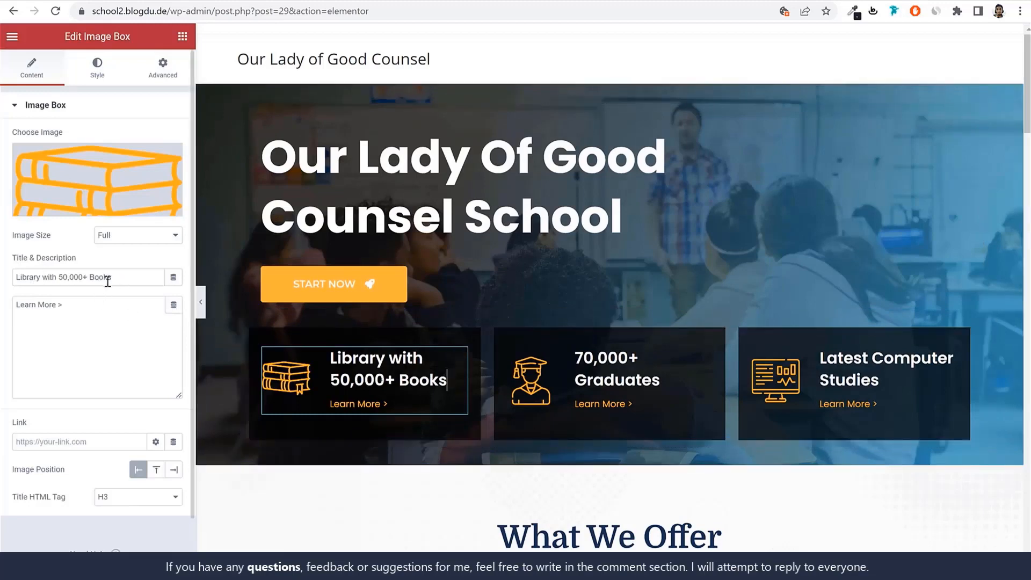
left_click(66, 276)
key("Delete")
key("Delete")
key("Delete")
key("Delete")
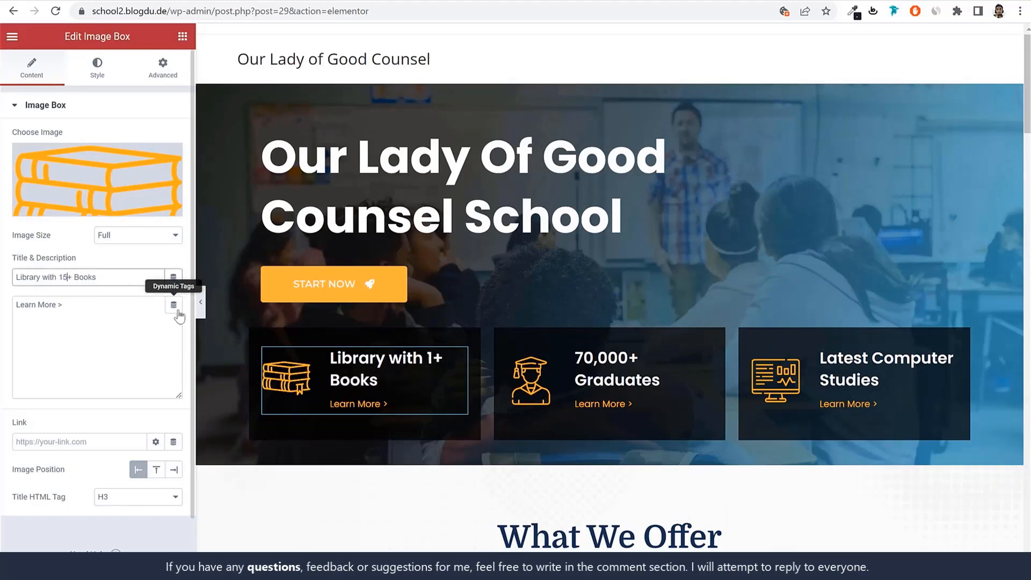
type("00")
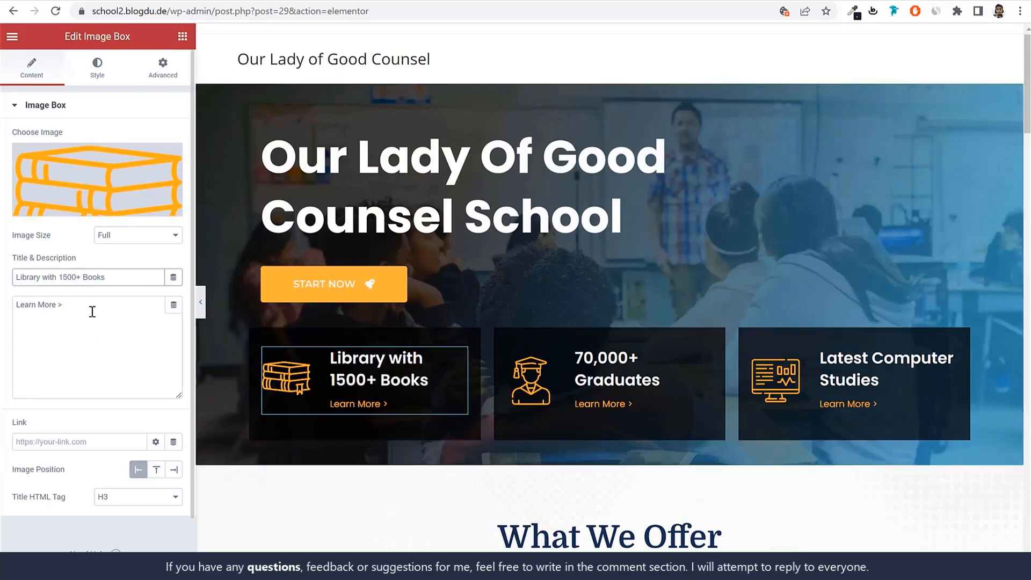
Open the What We Offer heading's title for editing and look over the course and teacher sections below it
left_click_drag(93, 311, 20, 304)
scroll(852, 323, "down", 7)
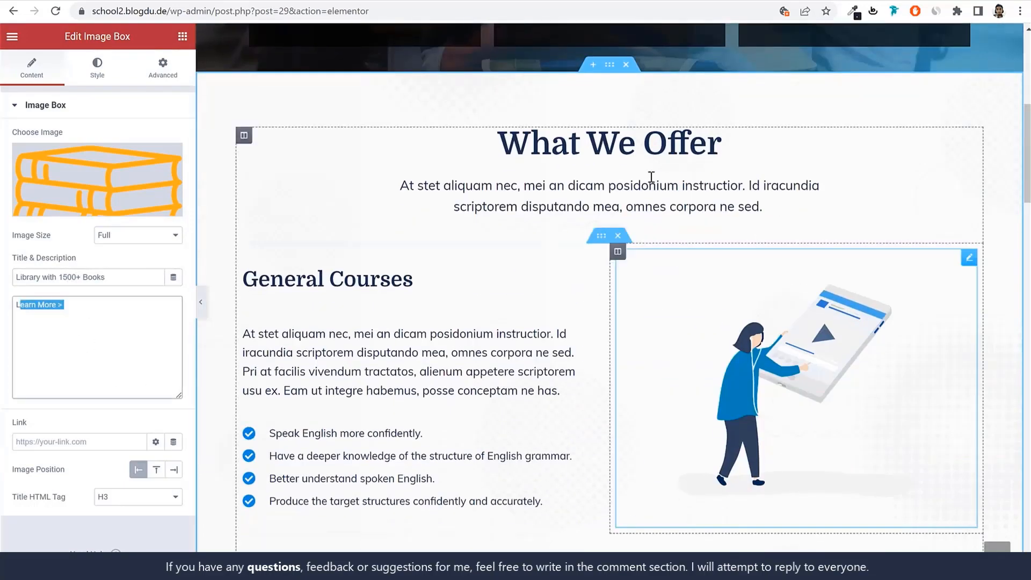
left_click(668, 141)
left_click(71, 166)
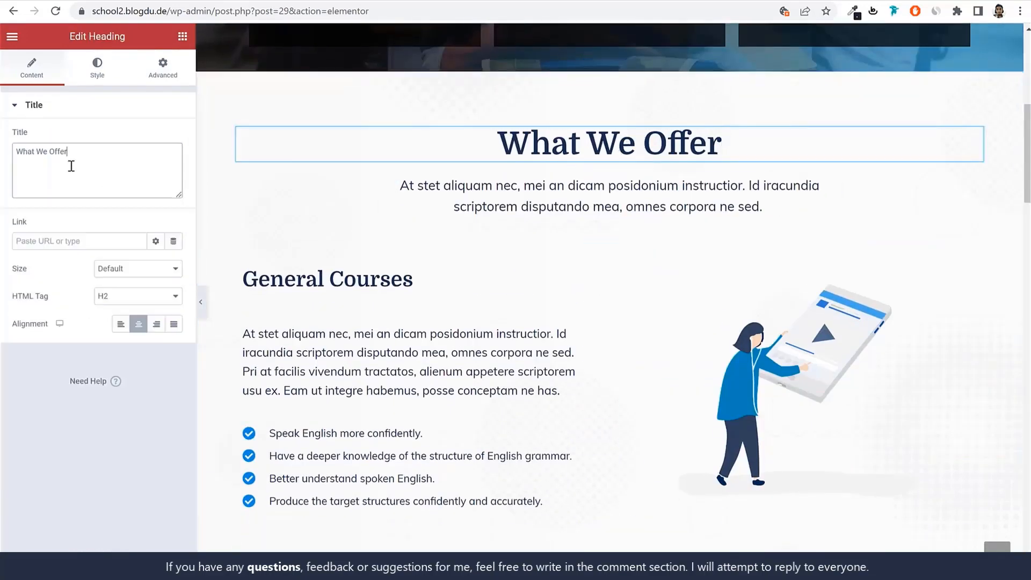
scroll(624, 320, "down", 20)
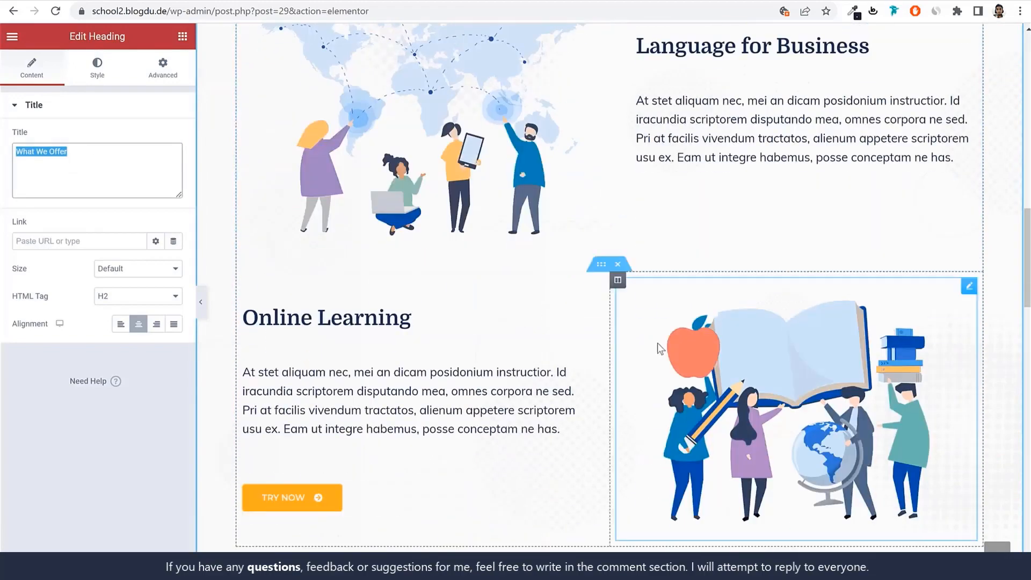
scroll(662, 349, "down", 3)
scroll(661, 350, "up", 12)
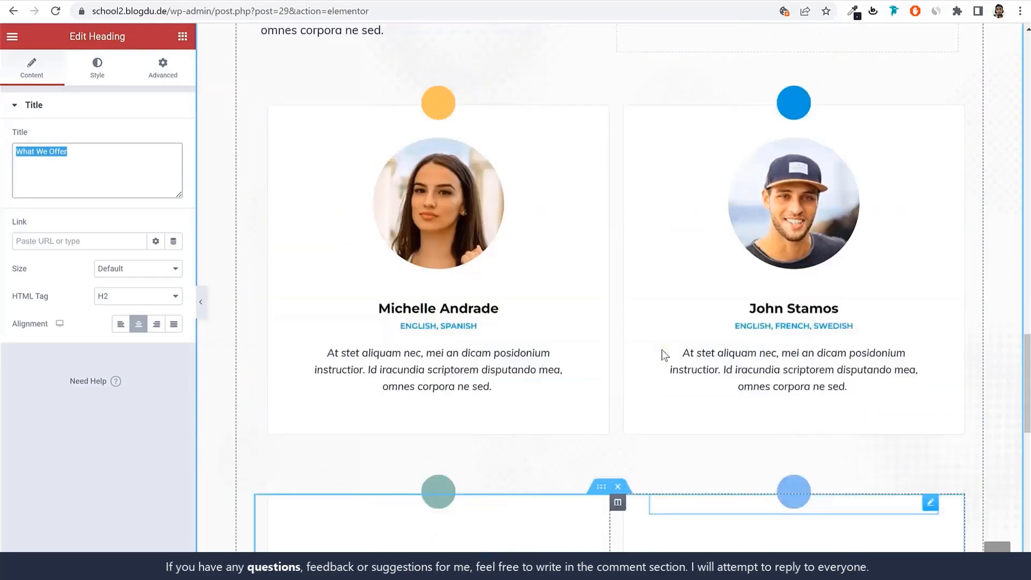
Replace the first teacher's photo in the Our Teachers section with the media library image of the man wearing glasses
left_click(418, 388)
left_click(145, 208)
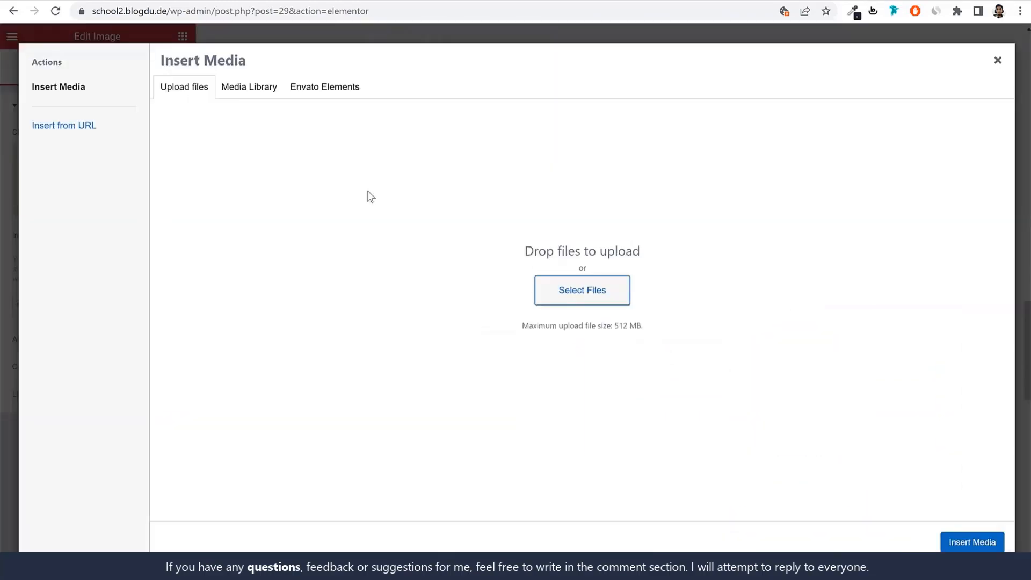
left_click(251, 93)
scroll(583, 357, "down", 1)
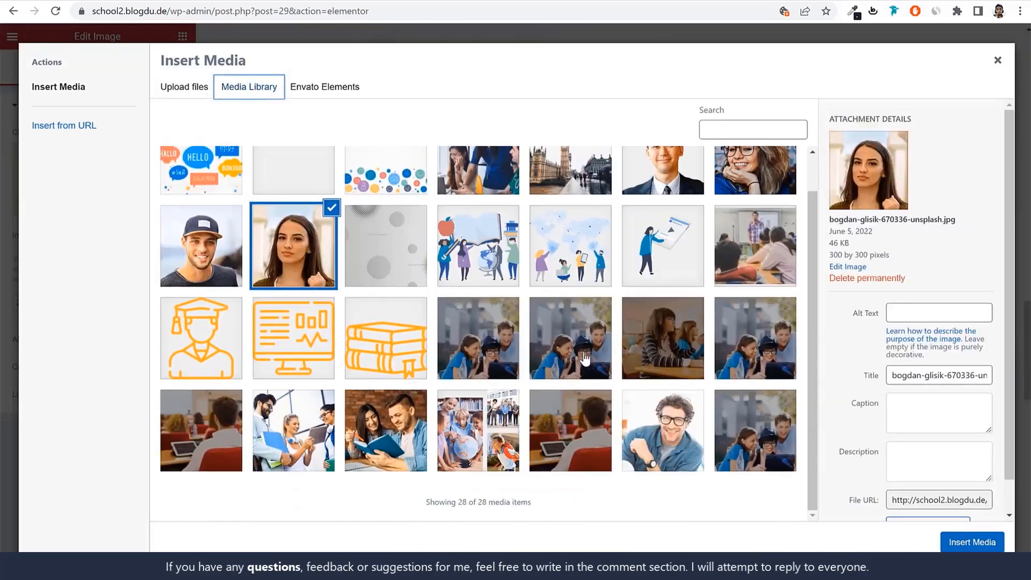
left_click(659, 424)
left_click(972, 542)
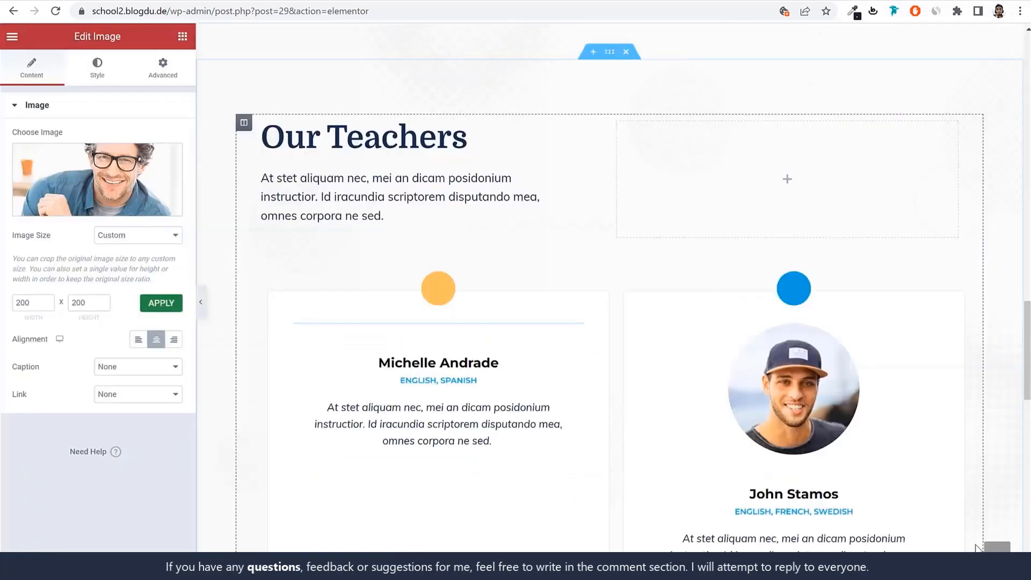
Replace the name heading under the first teacher's photo with the new teacher's full name
scroll(794, 386, "down", 3)
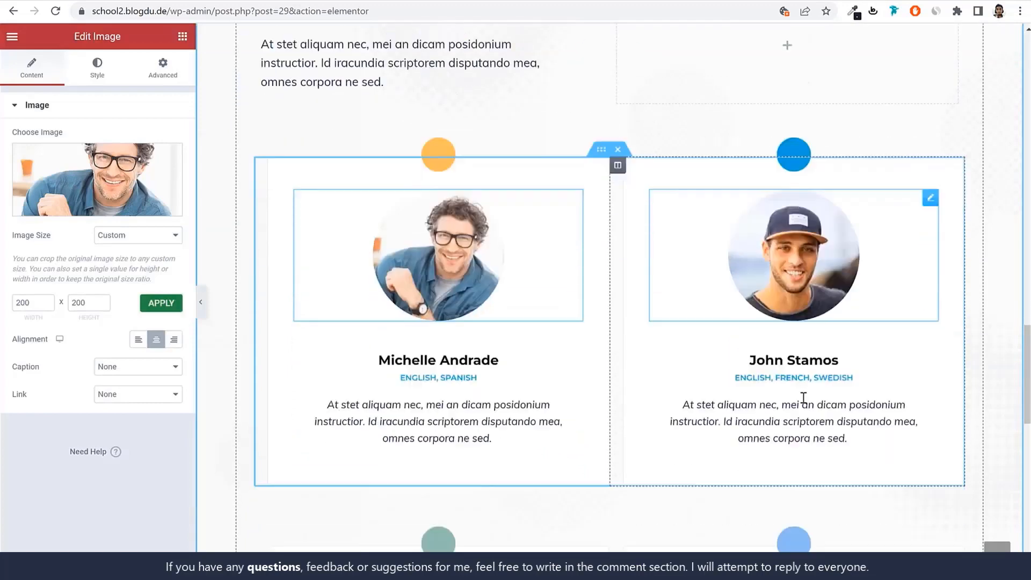
left_click(473, 296)
left_click(48, 152)
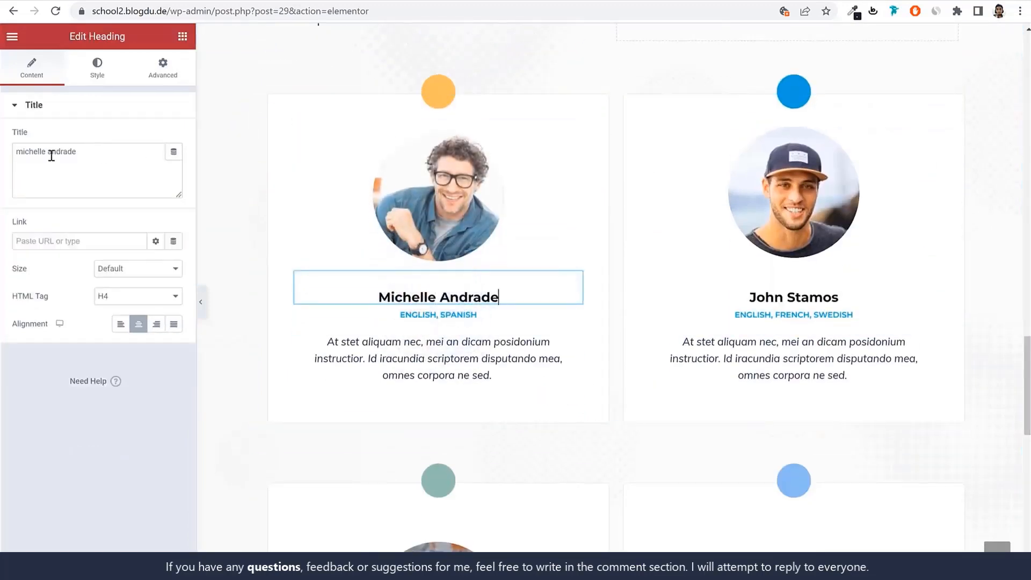
key("ctrl+a")
type("J")
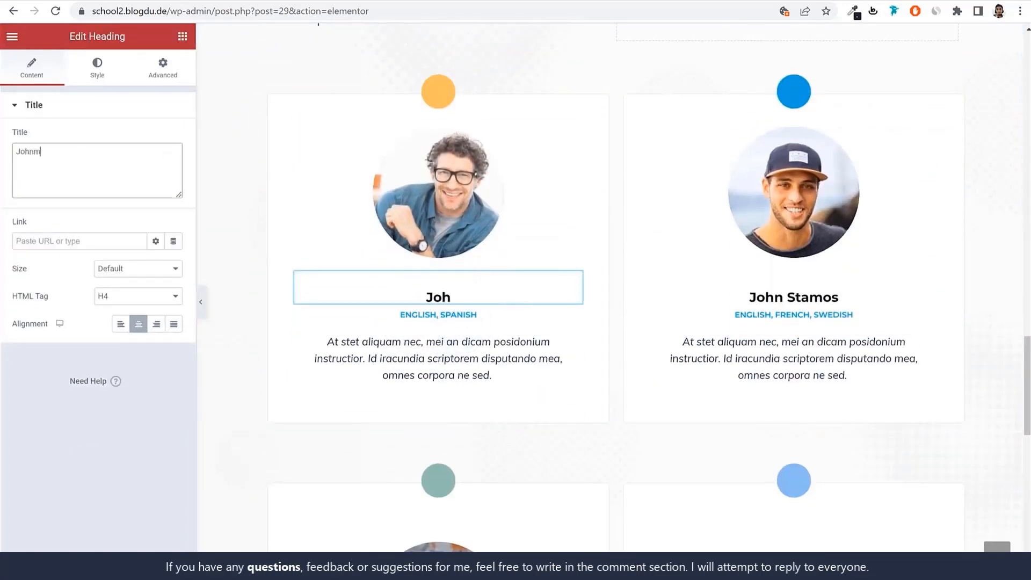
type("ohn Doe")
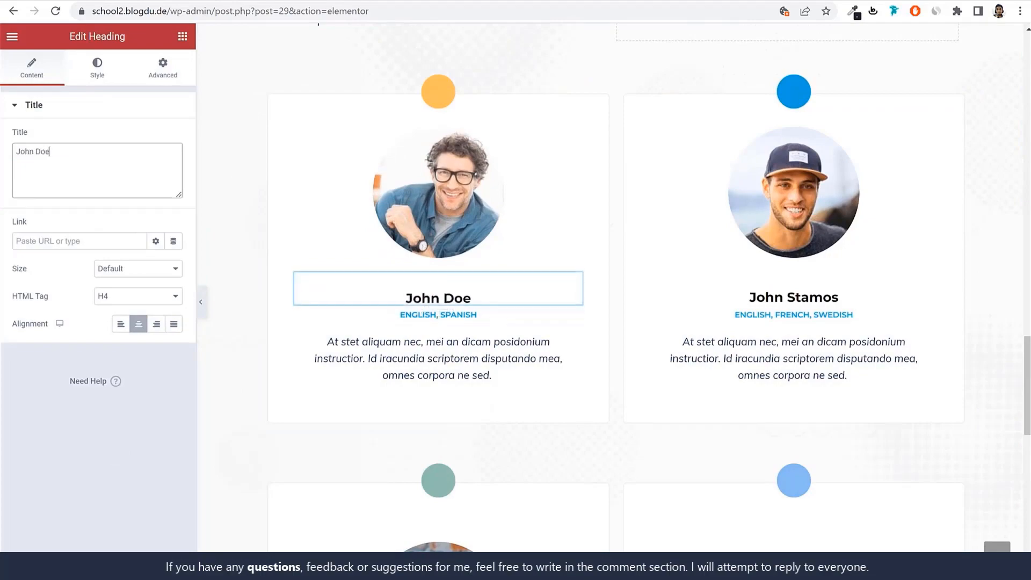
Go to the site's wp-admin address and start a new page from the Pages list
scroll(488, 344, "down", 10)
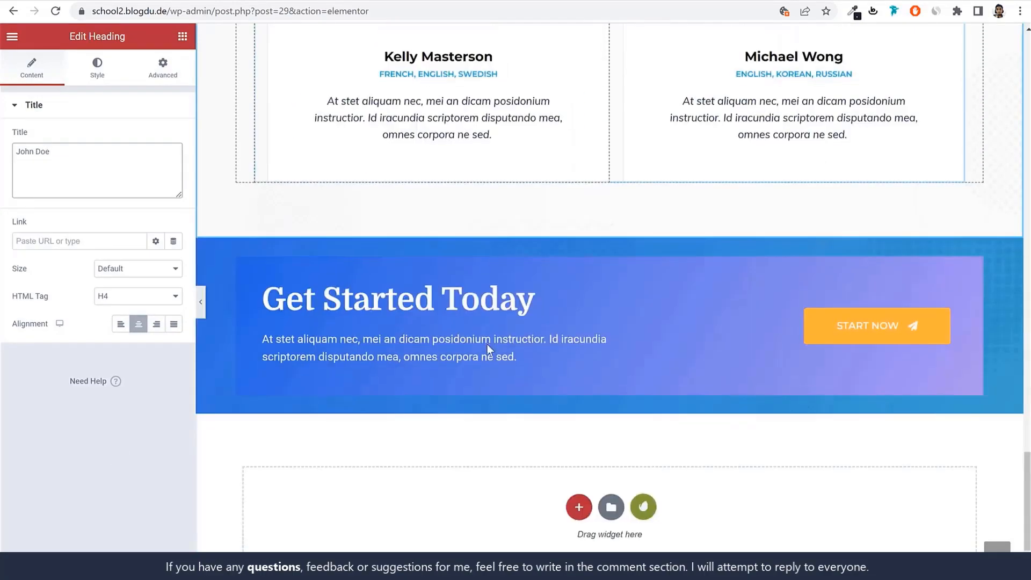
scroll(456, 451, "up", 20)
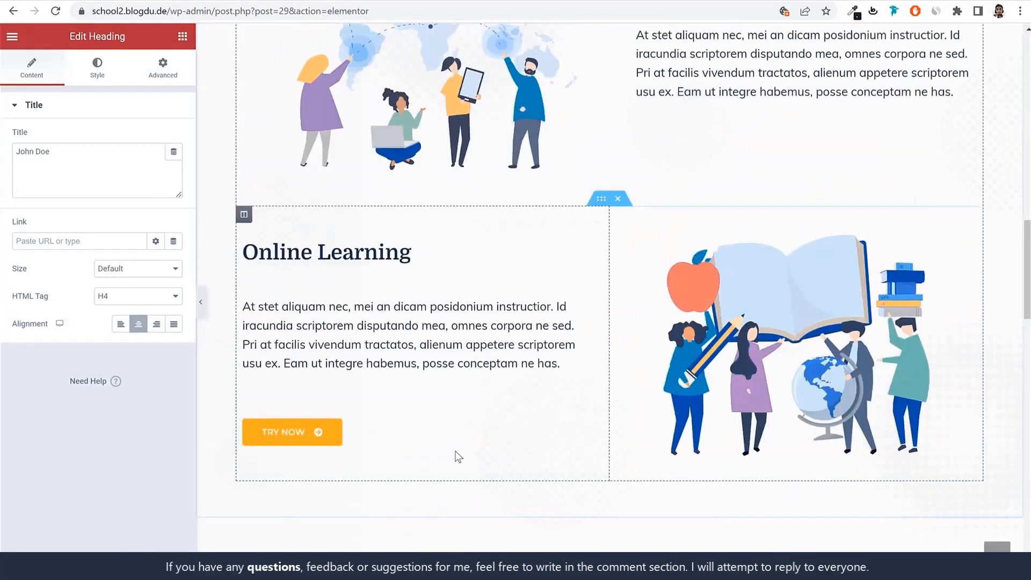
left_click_drag(212, 10, 612, 53)
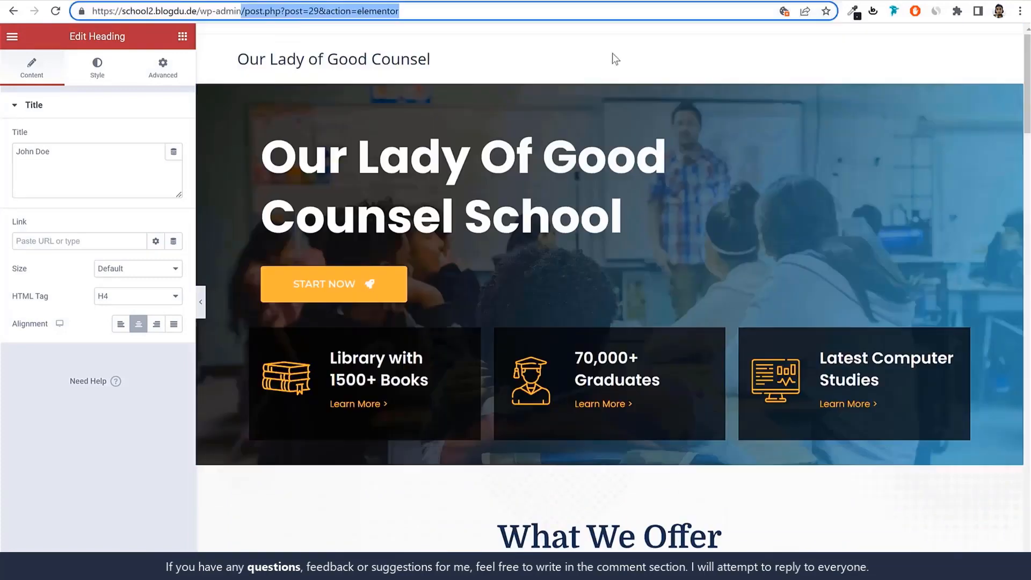
key("BackSpace")
key("Return")
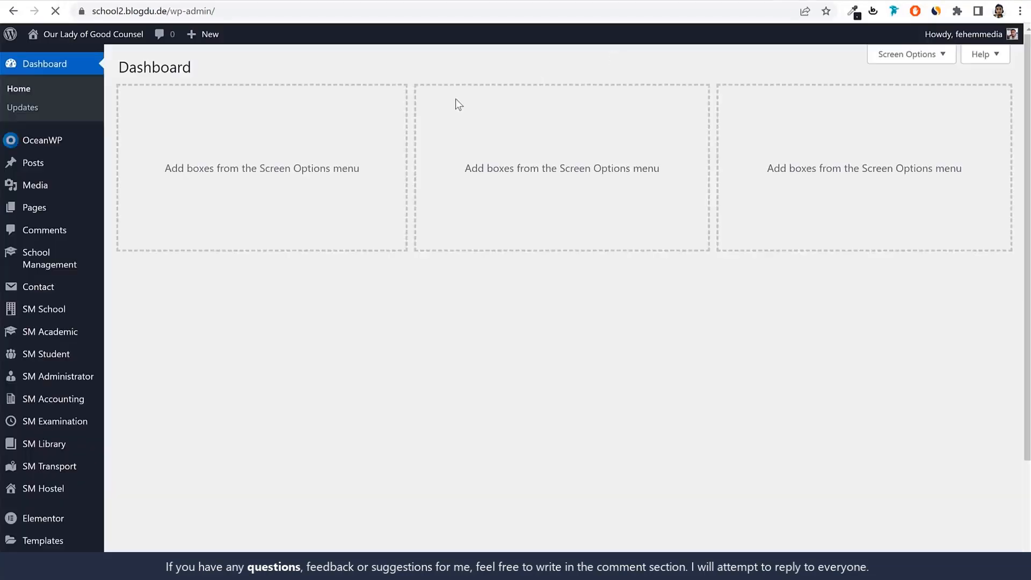
left_click(59, 210)
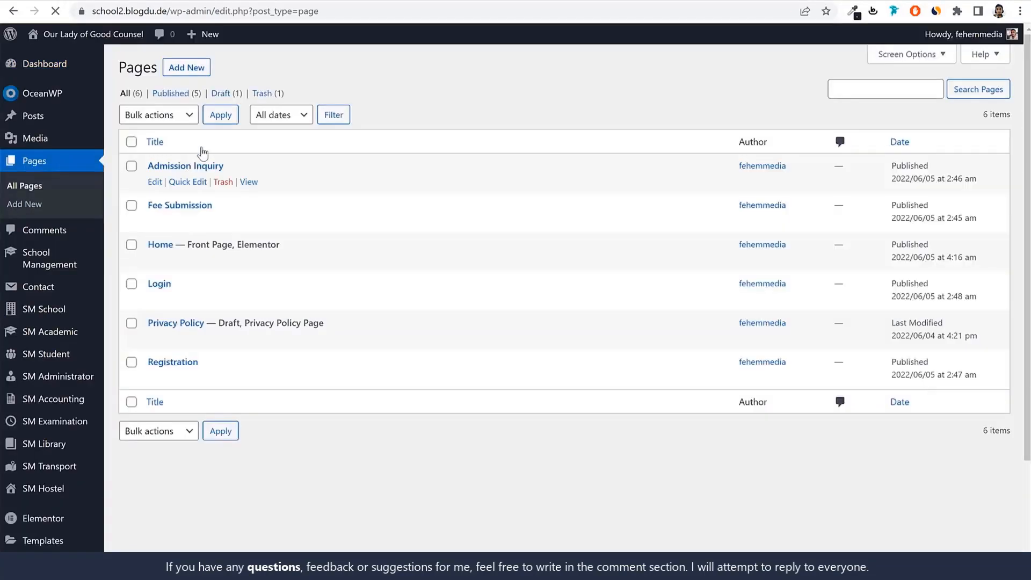
left_click(199, 70)
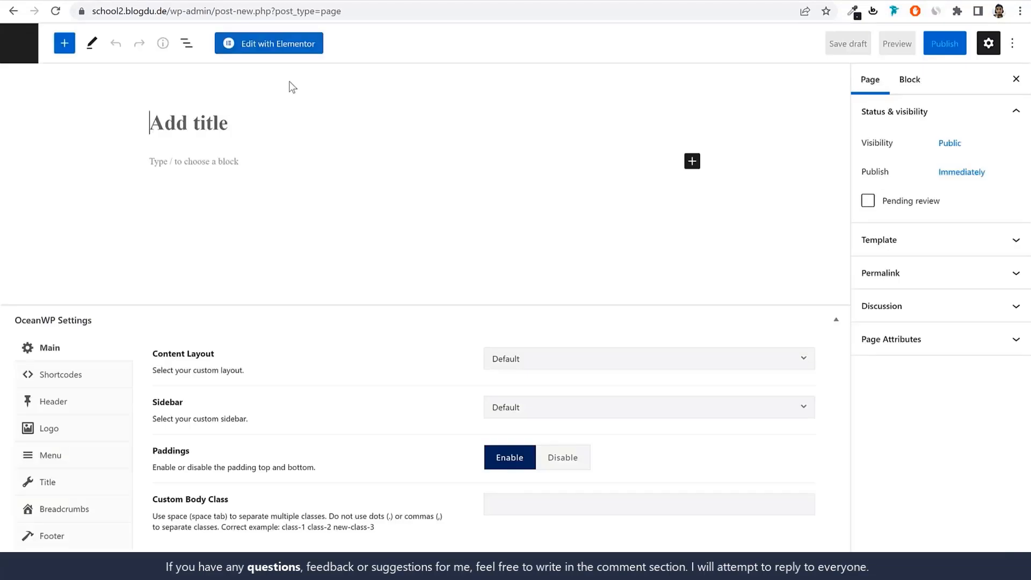
Publish the new page as About Us with the 100% Full Width content layout and the page title display disabled
type("About Us")
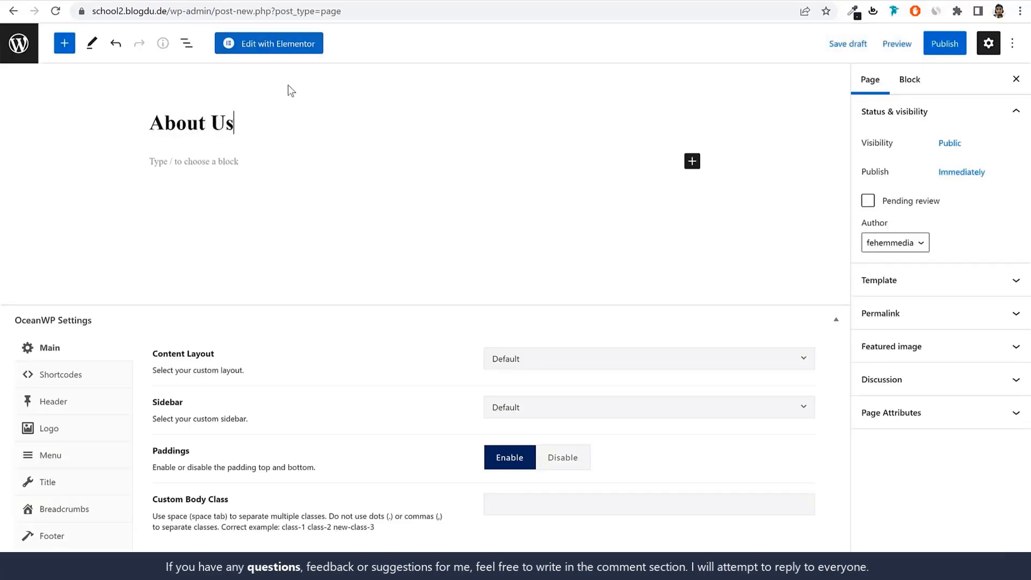
left_click(541, 357)
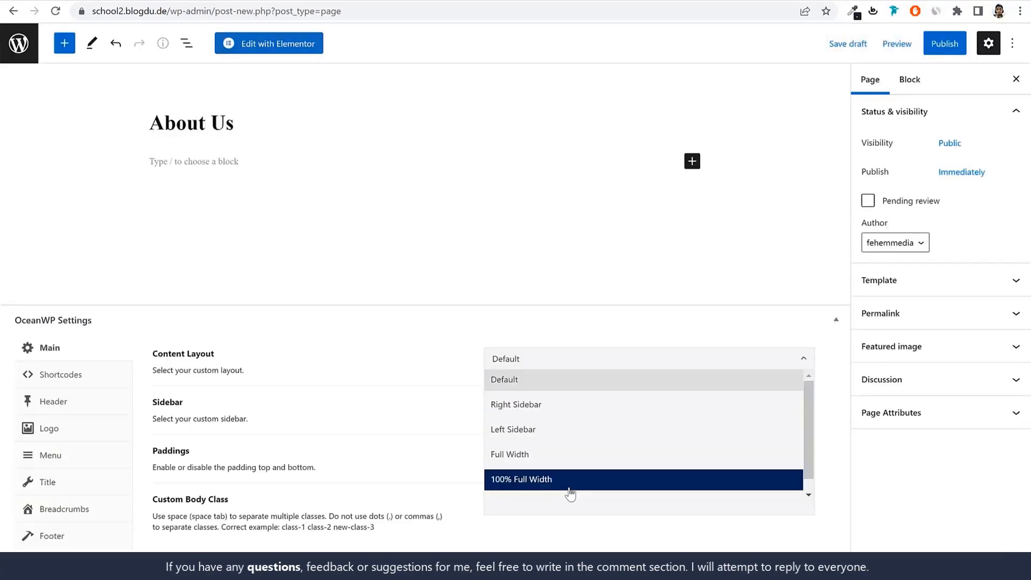
left_click(570, 486)
left_click(86, 486)
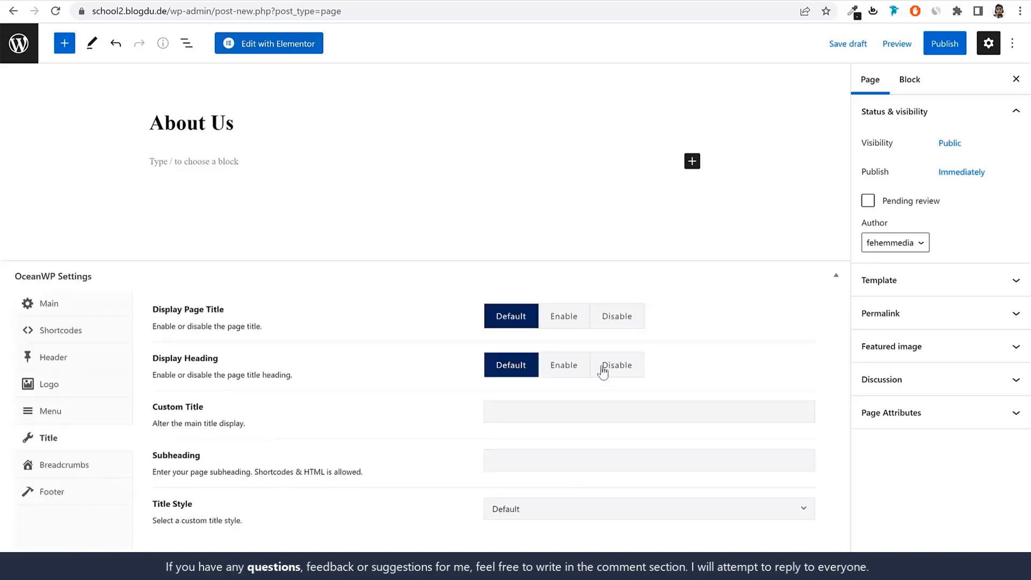
left_click(631, 317)
left_click(946, 43)
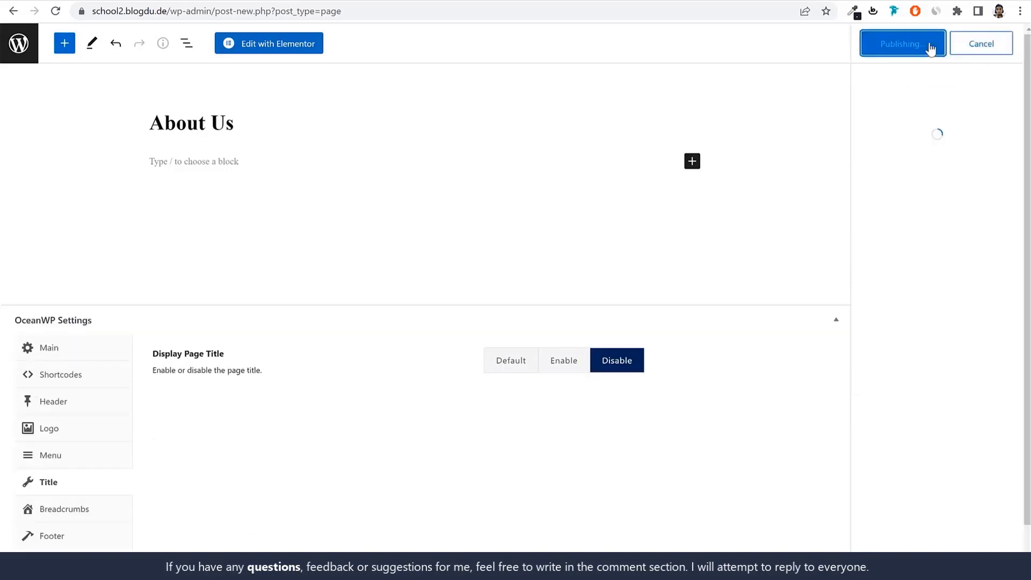
left_click(932, 47)
Open the About Us page in Elementor and insert the saved School - About Us template
left_click(258, 47)
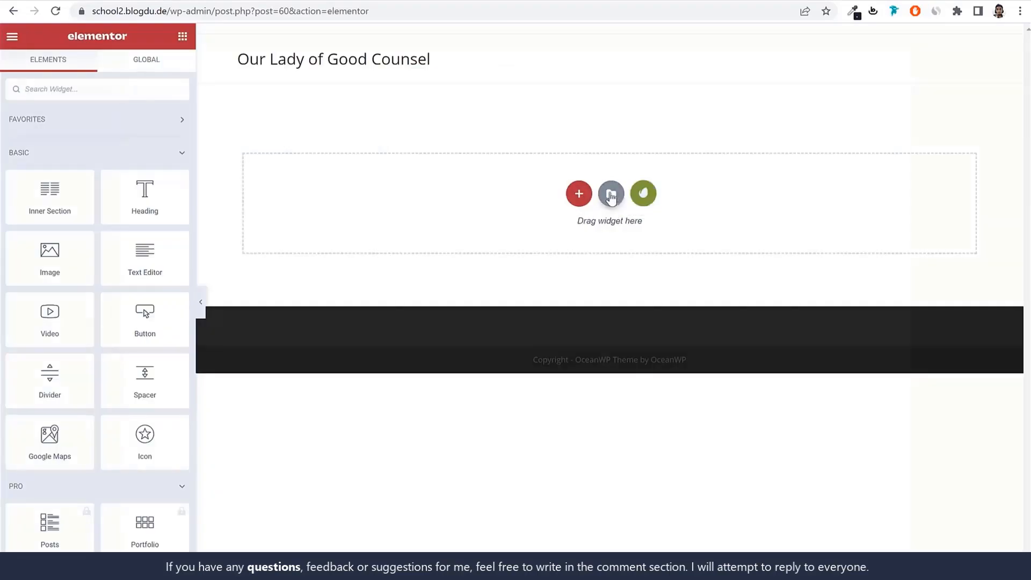
left_click(611, 196)
left_click(589, 63)
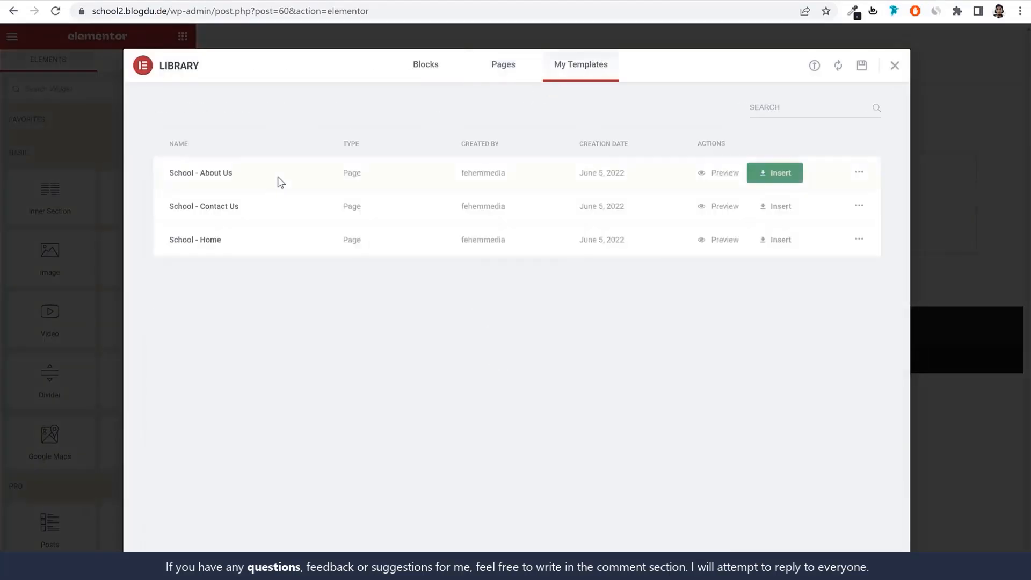
left_click(788, 180)
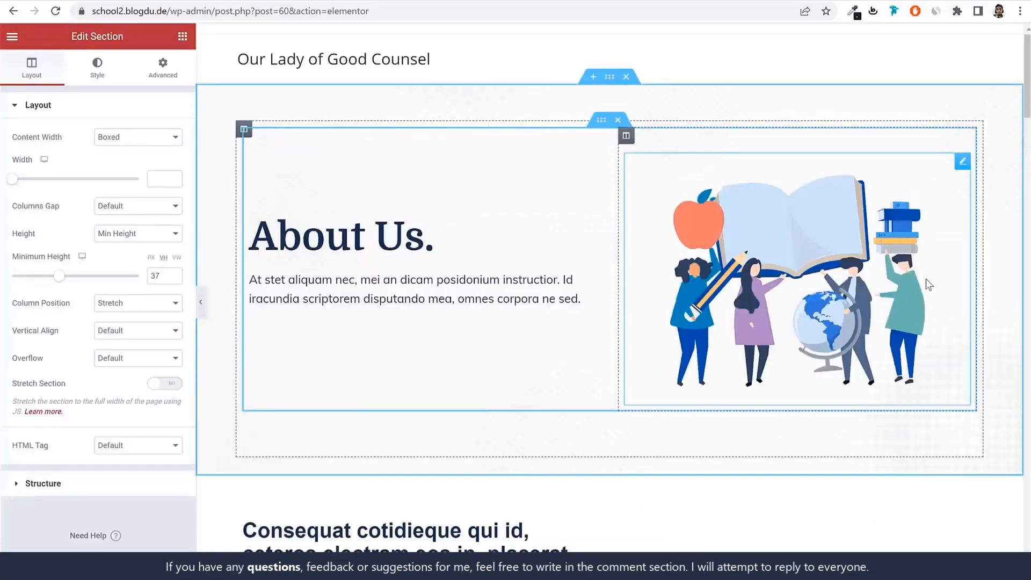
Replace the illustration beside the About Us heading with the media library image course_img-4 of the couple reading a book
left_click(816, 240)
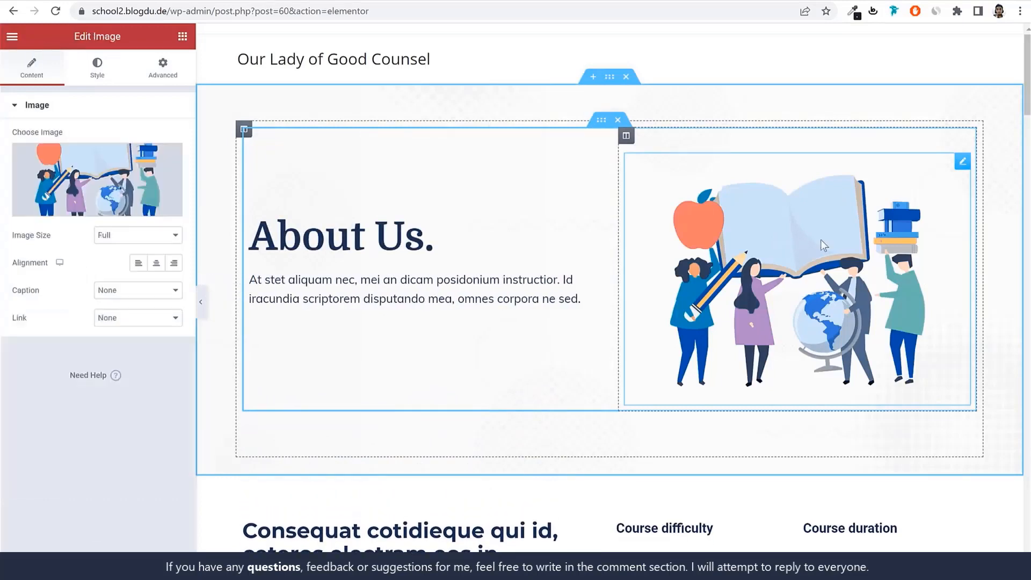
left_click(114, 183)
scroll(682, 345, "down", 1)
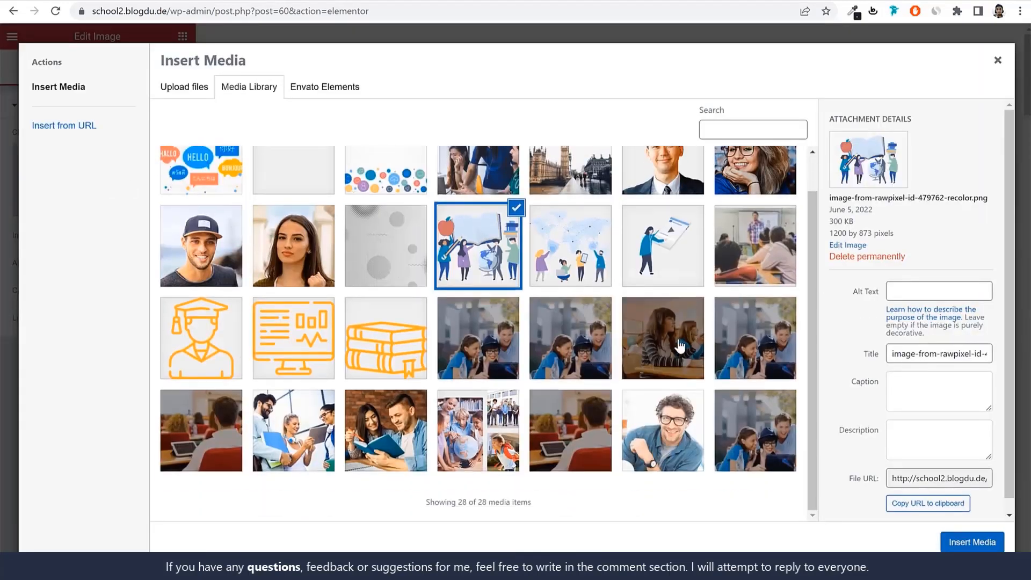
left_click(582, 350)
left_click(416, 442)
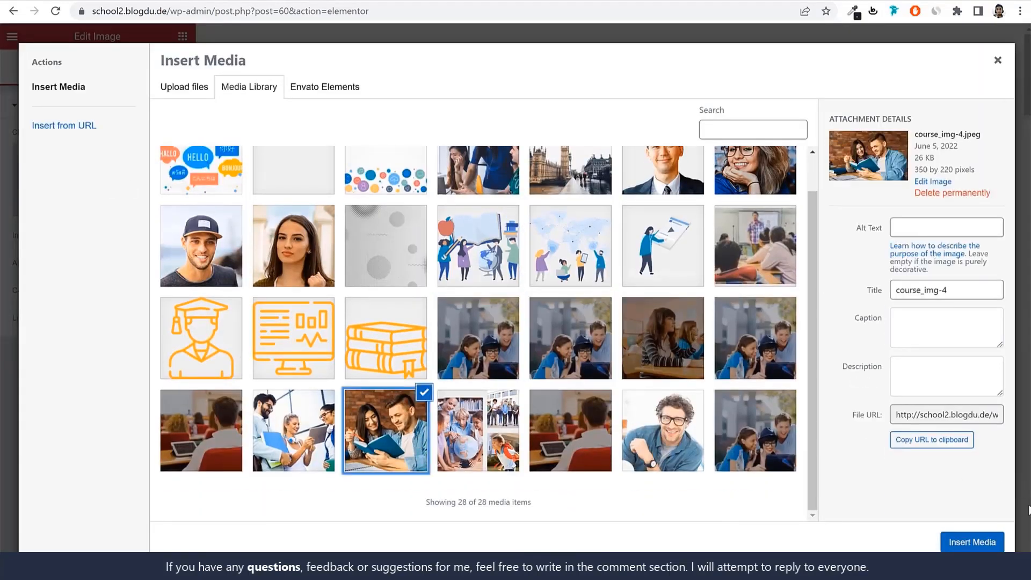
left_click(978, 542)
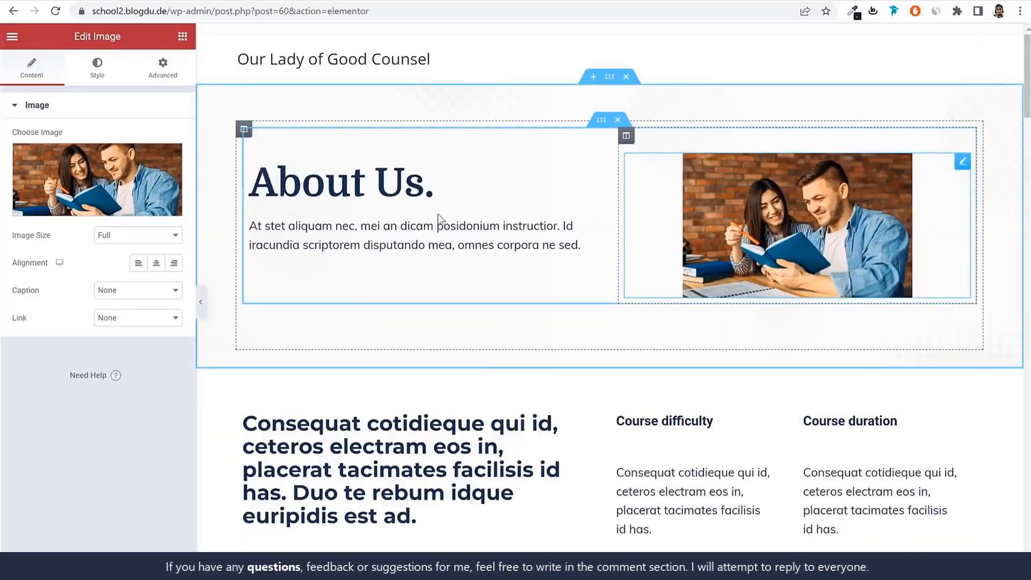
Look over the About Us page's sections and open the Our Teachers description text for editing
scroll(424, 237, "down", 5)
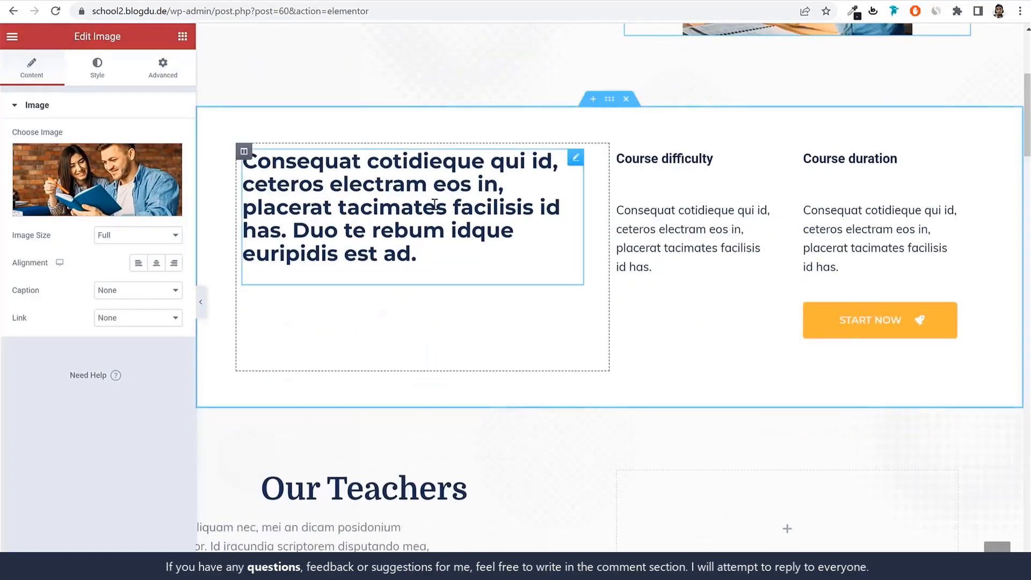
scroll(877, 258, "down", 6)
left_click(373, 206)
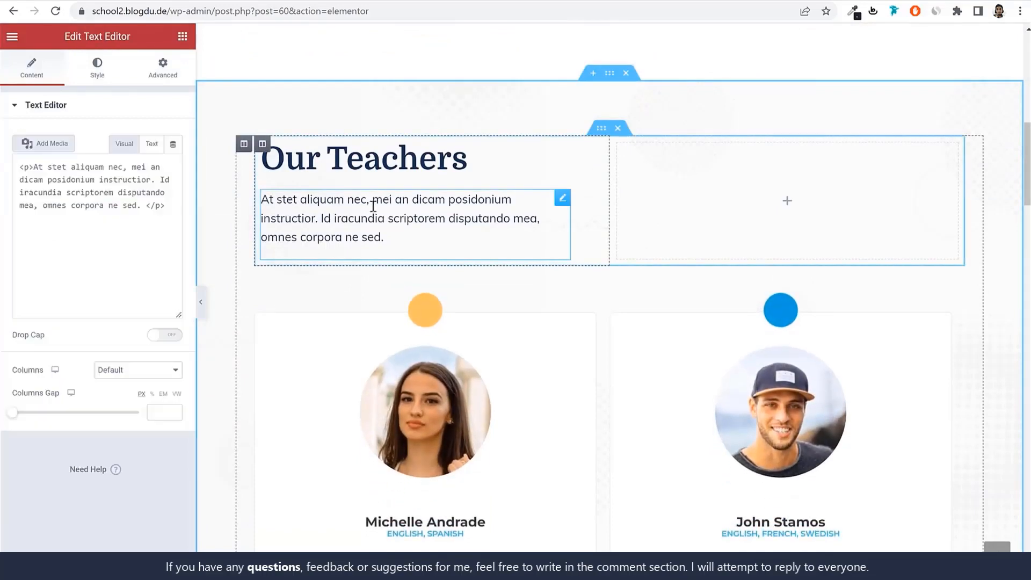
left_click(43, 230)
key("ctrl+a")
scroll(601, 335, "down", 1)
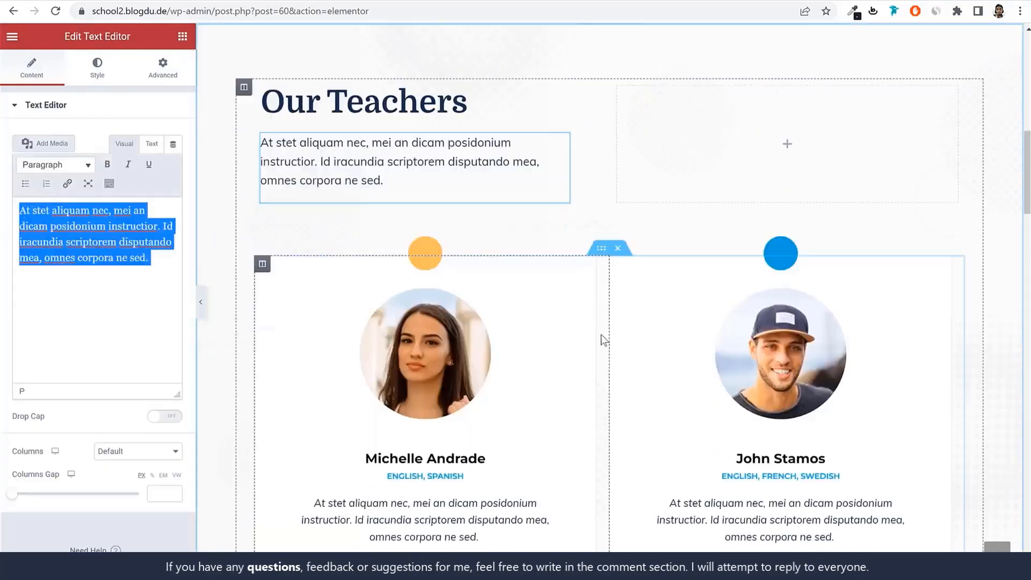
scroll(601, 335, "down", 10)
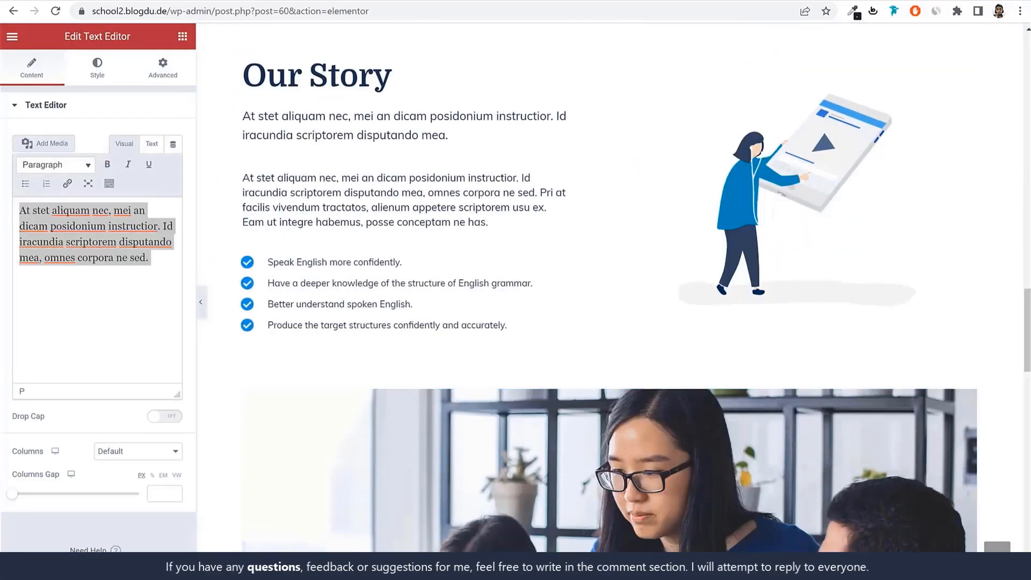
scroll(341, 116, "up", 15)
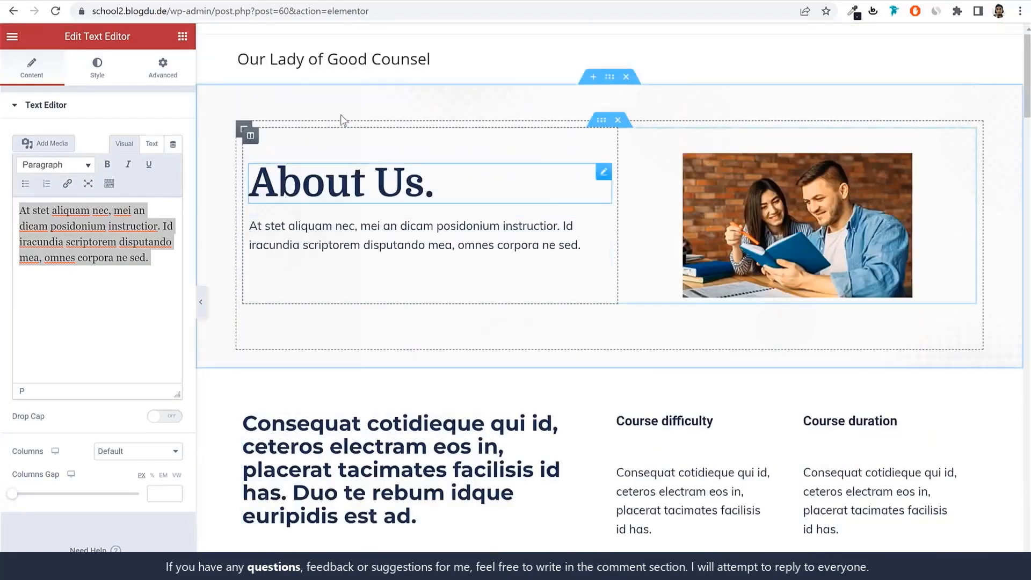
Return to the site's wp-admin address and add another new page from the Pages list
left_click_drag(207, 11, 758, 72)
key("BackSpace")
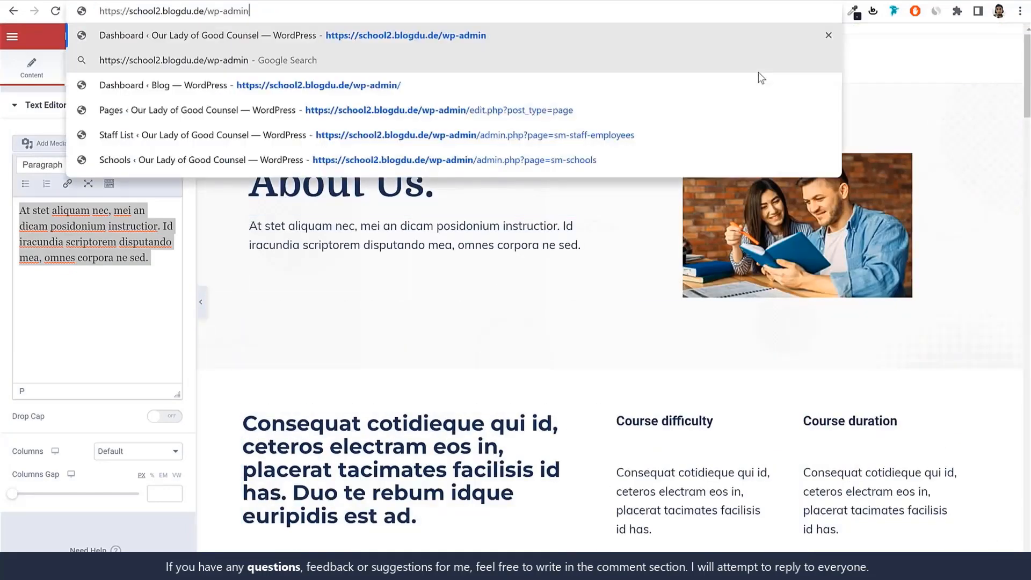
key("Return")
left_click(75, 204)
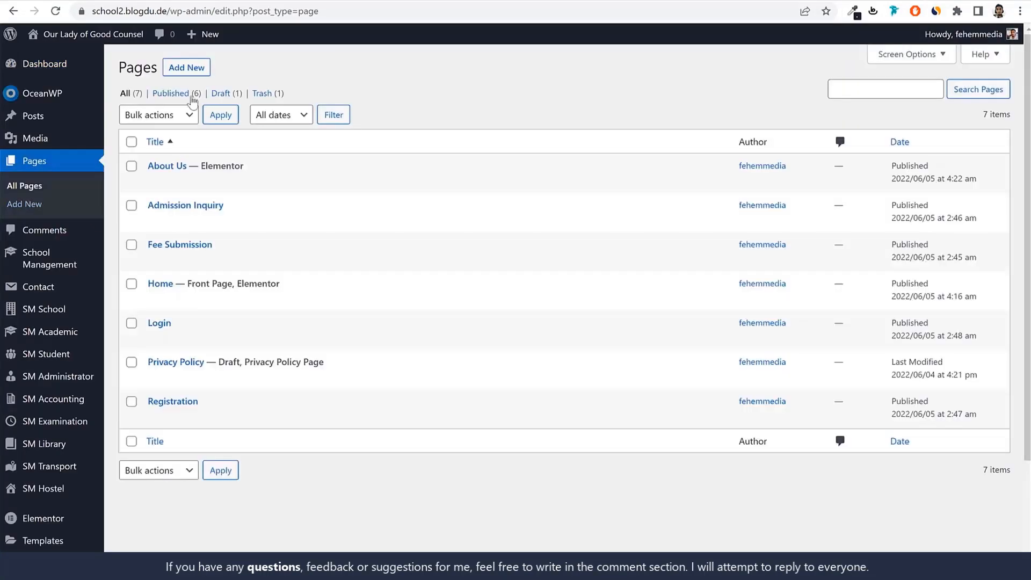
left_click(187, 69)
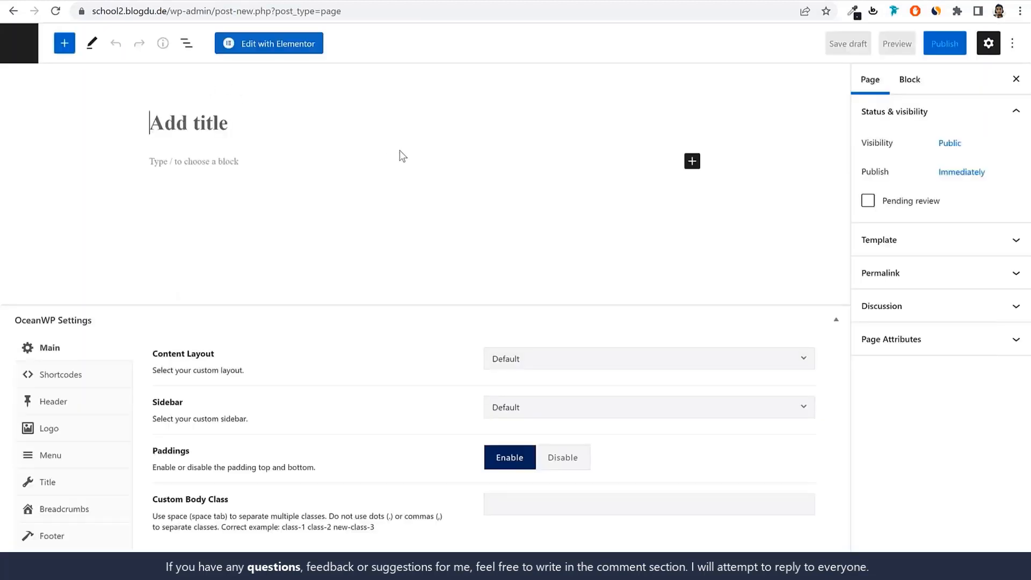
Publish the new page as Contact Us with the 100% Full Width content layout and the page title display disabled
type("Contact Us")
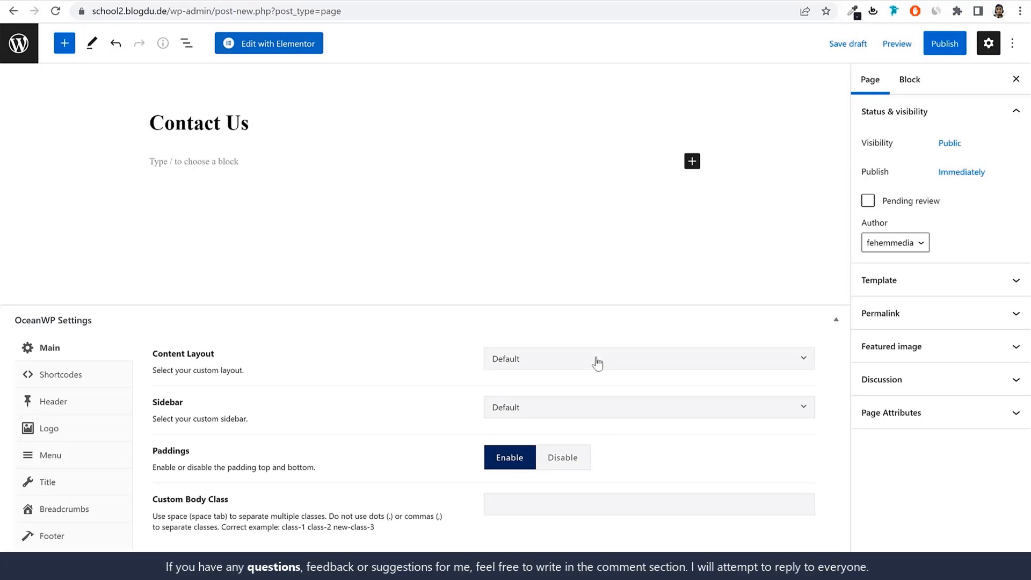
left_click(598, 364)
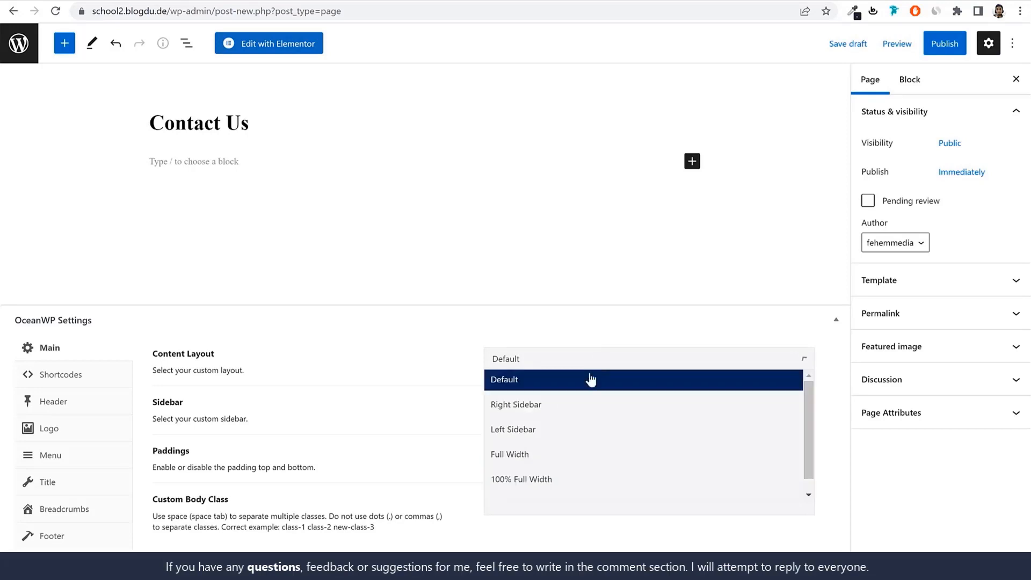
left_click(573, 495)
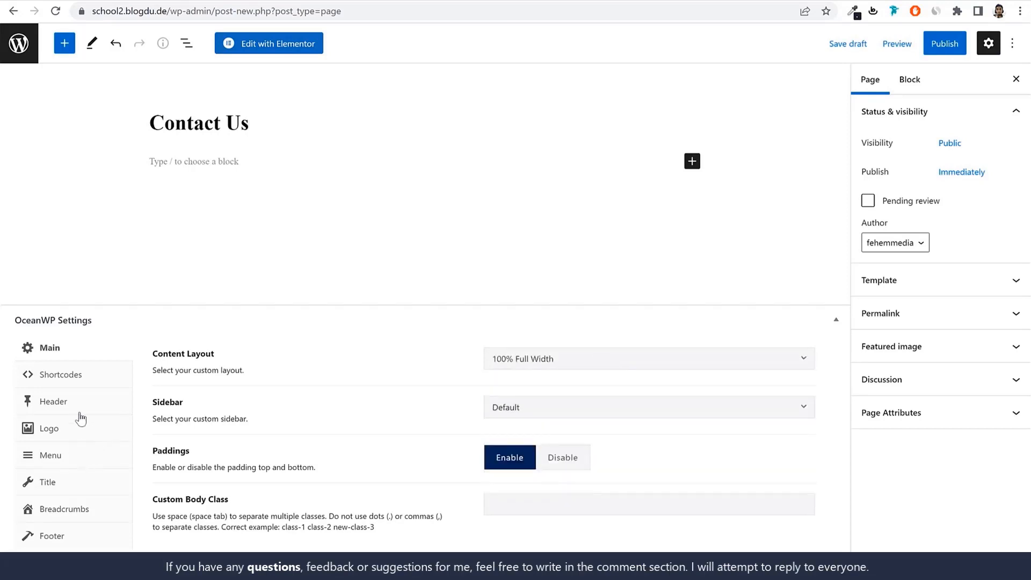
left_click(75, 490)
left_click(605, 321)
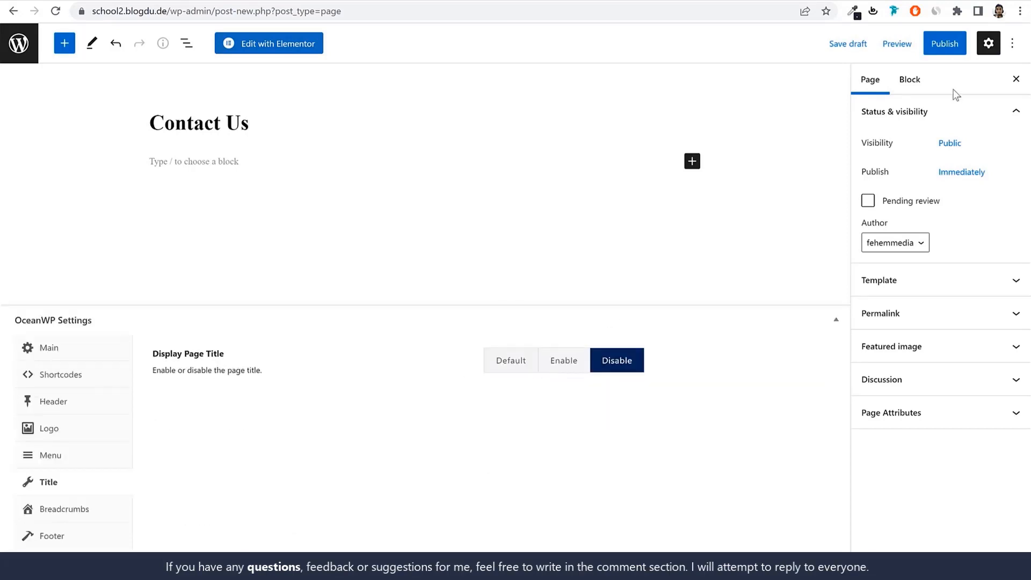
left_click(937, 47)
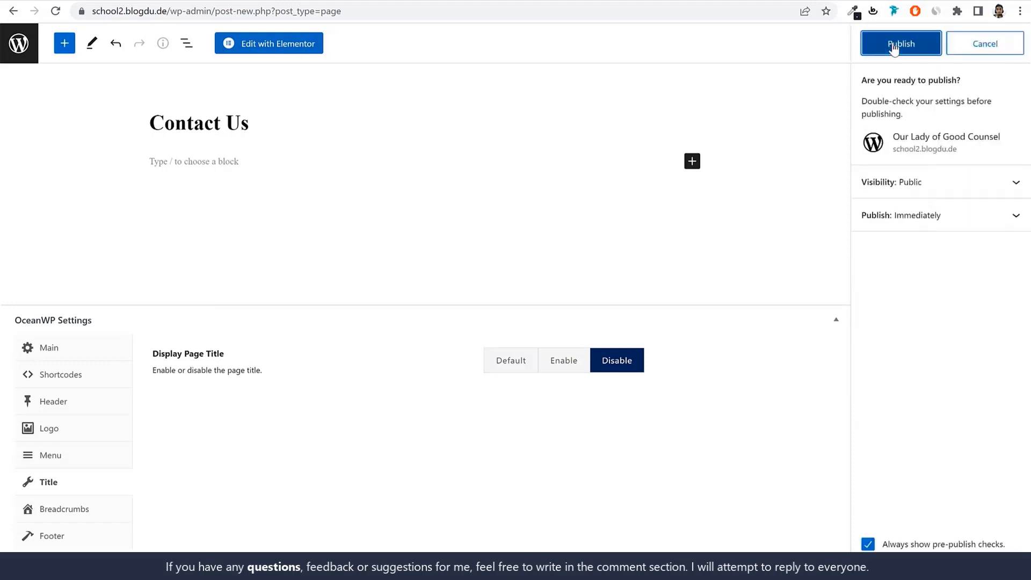
left_click(894, 44)
Open the Contact Us page in Elementor and insert the saved School - Contact Us template
left_click(266, 47)
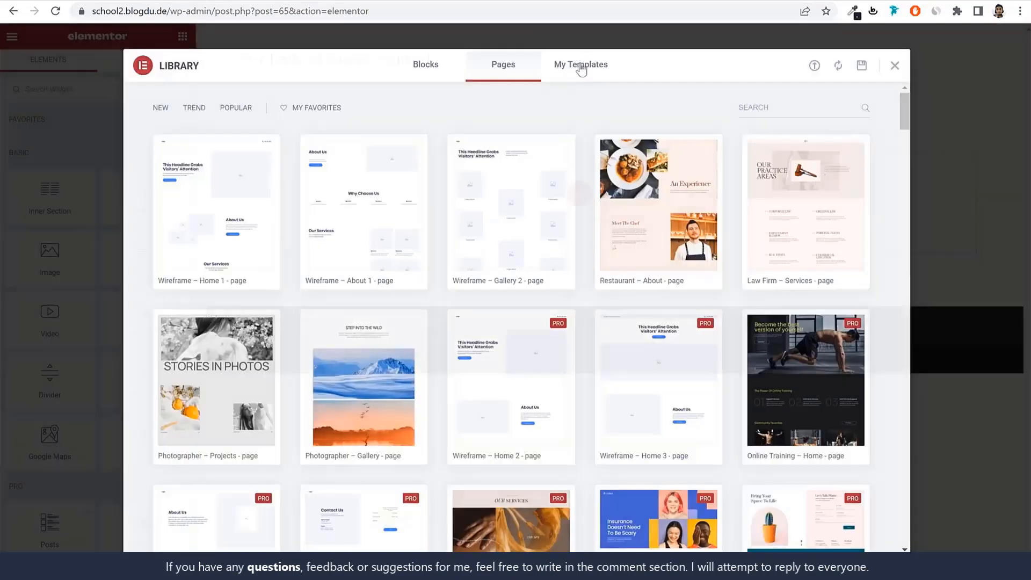
left_click(580, 65)
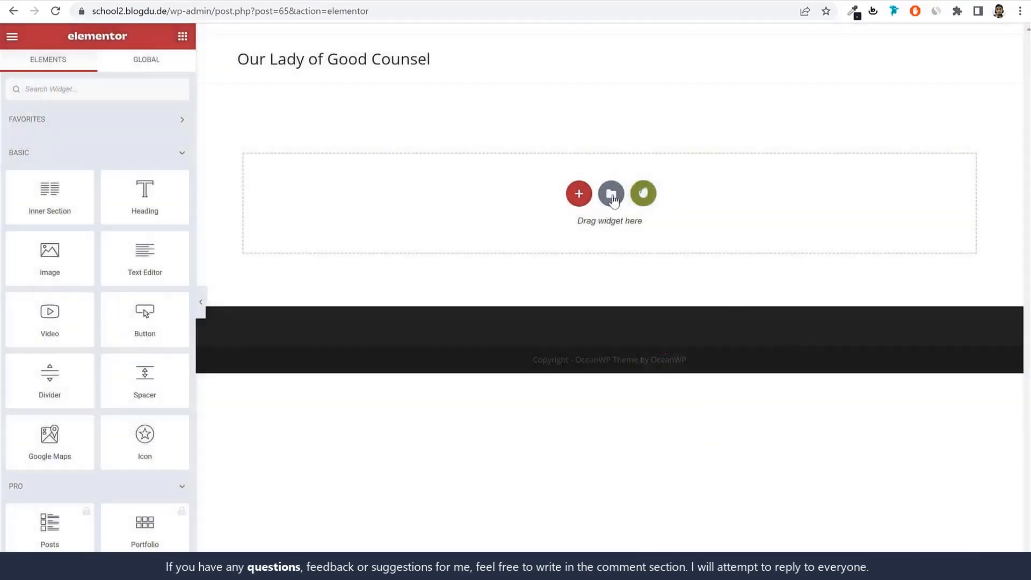
left_click(613, 196)
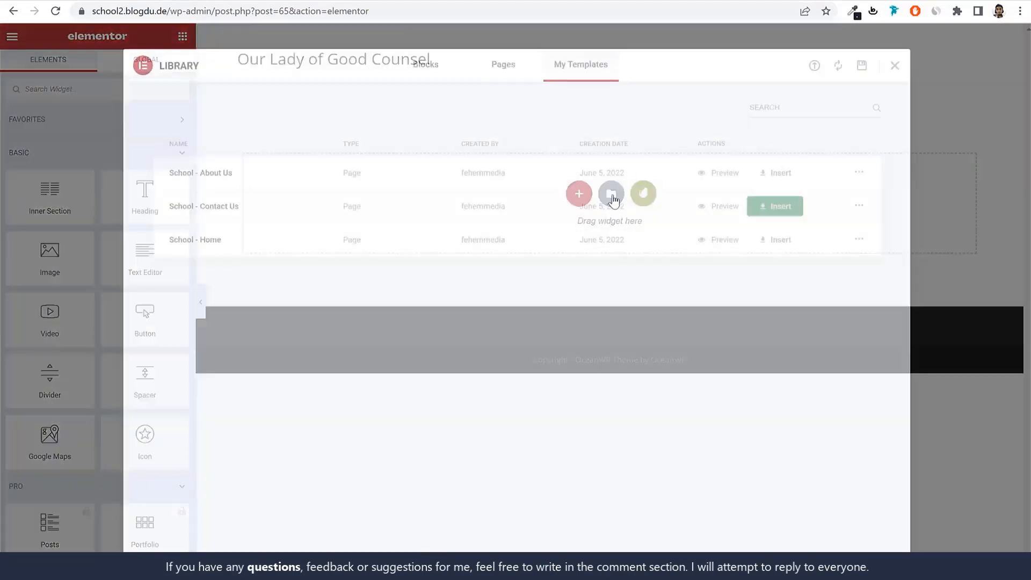
left_click(782, 211)
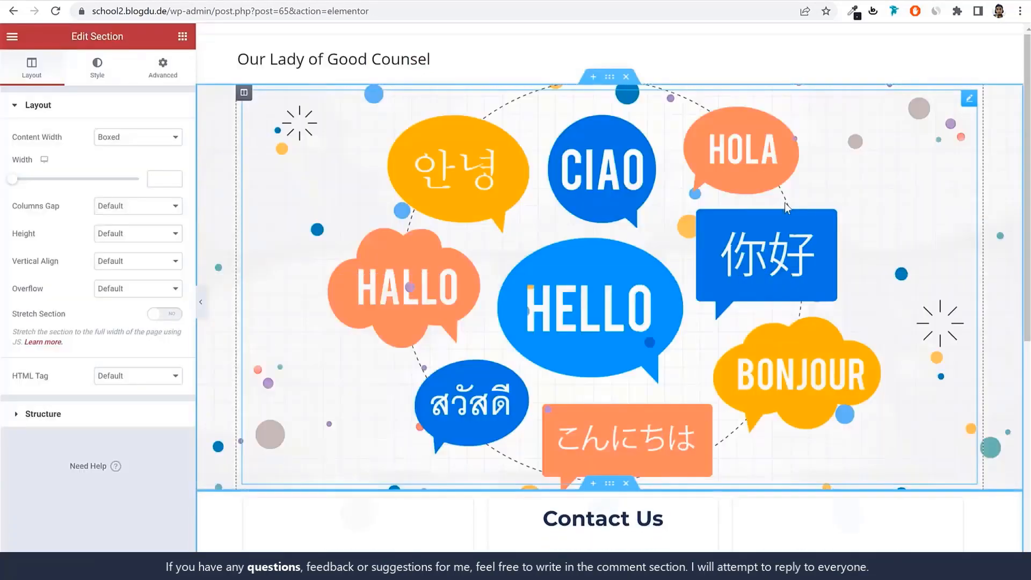
Change the Skype line in the Call Or Chat icon list to the label "email:" followed by the school's e-mail address
scroll(545, 273, "down", 6)
left_click(347, 226)
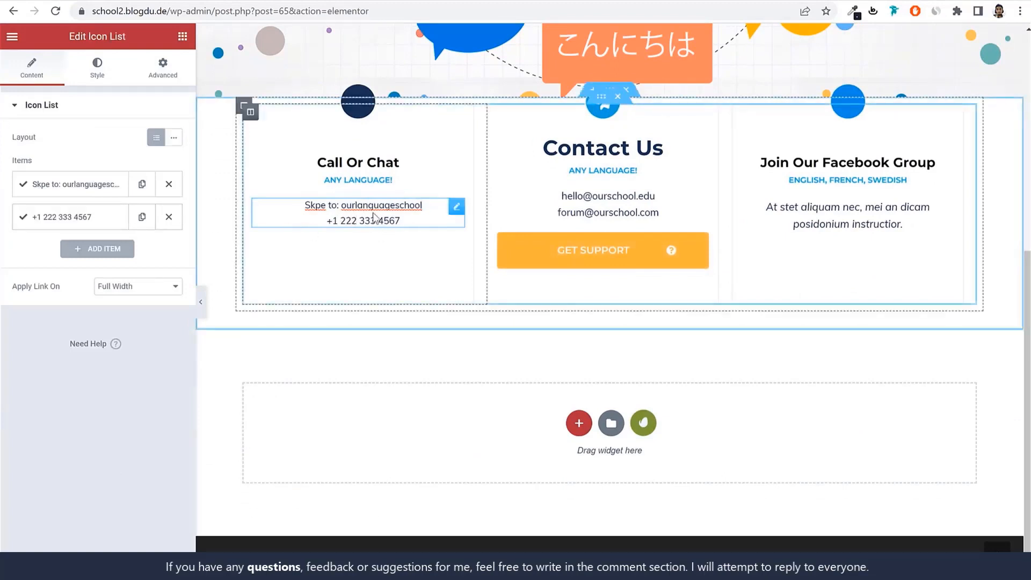
left_click(80, 184)
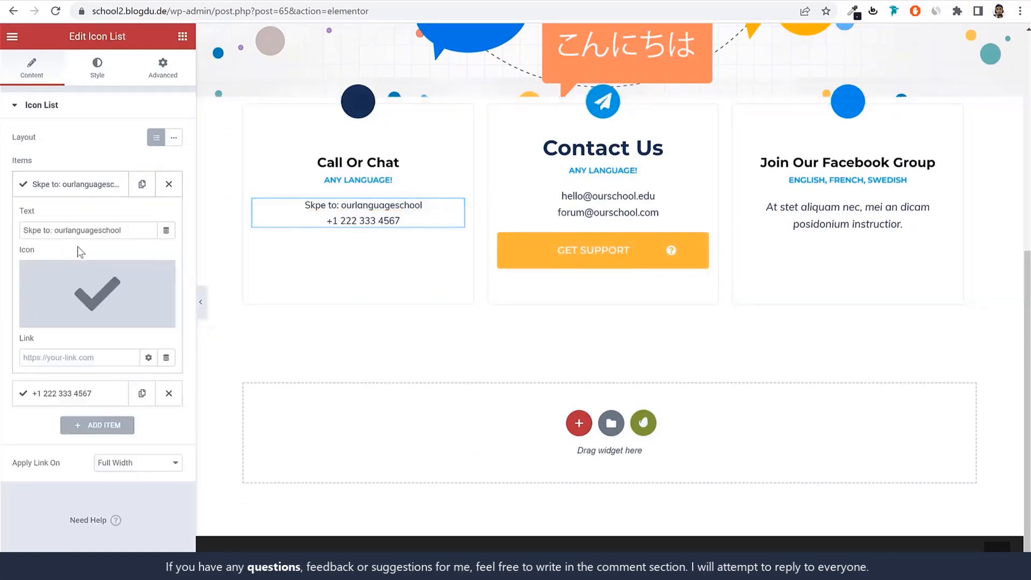
double_click(119, 231)
left_click(54, 231)
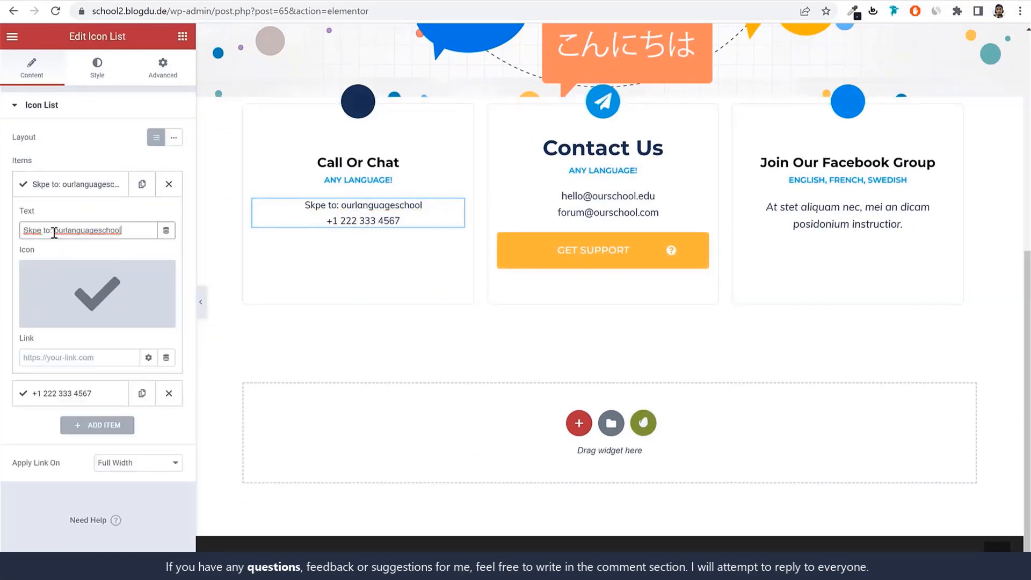
type("email")
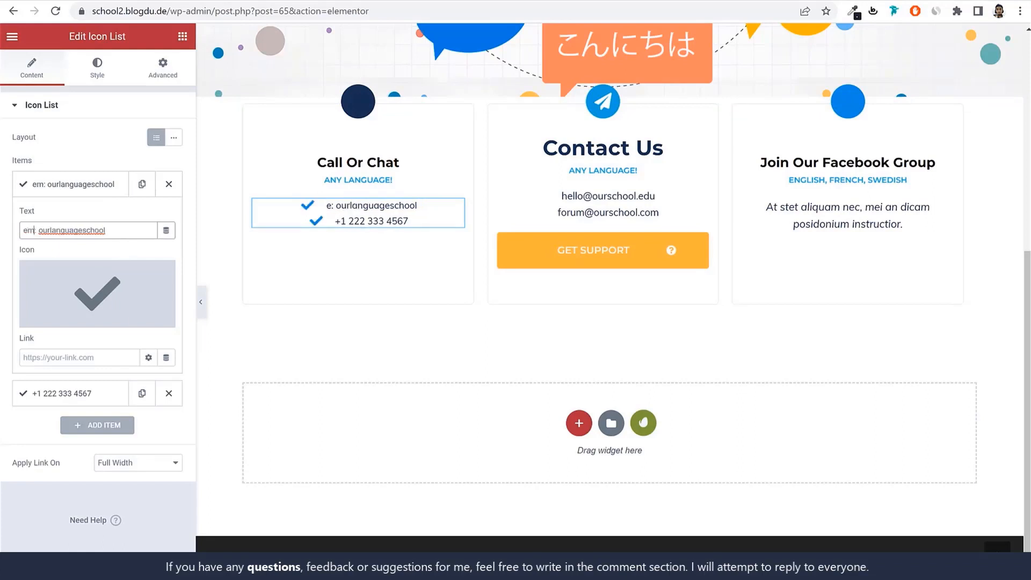
left_click_drag(143, 231, 54, 236)
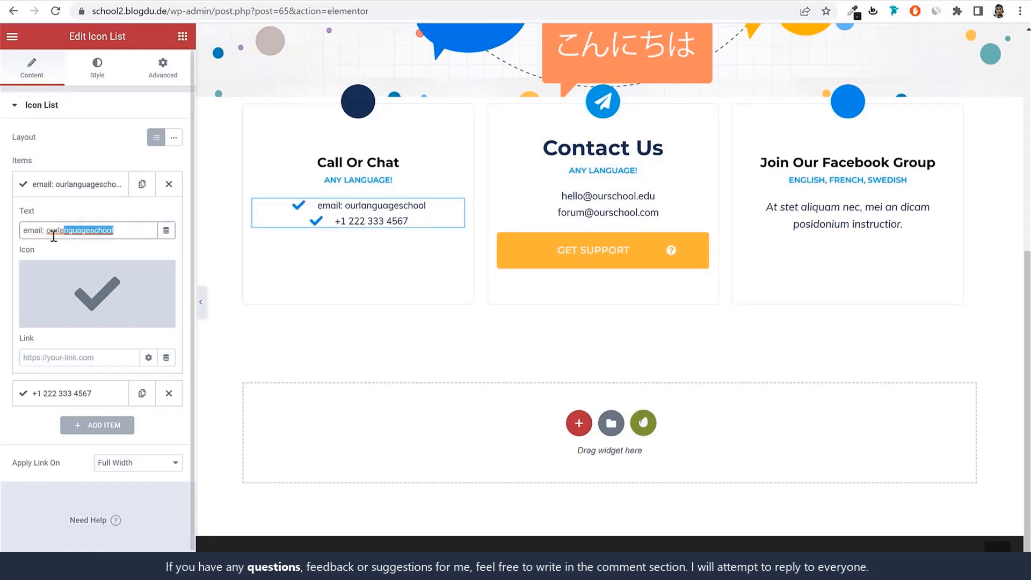
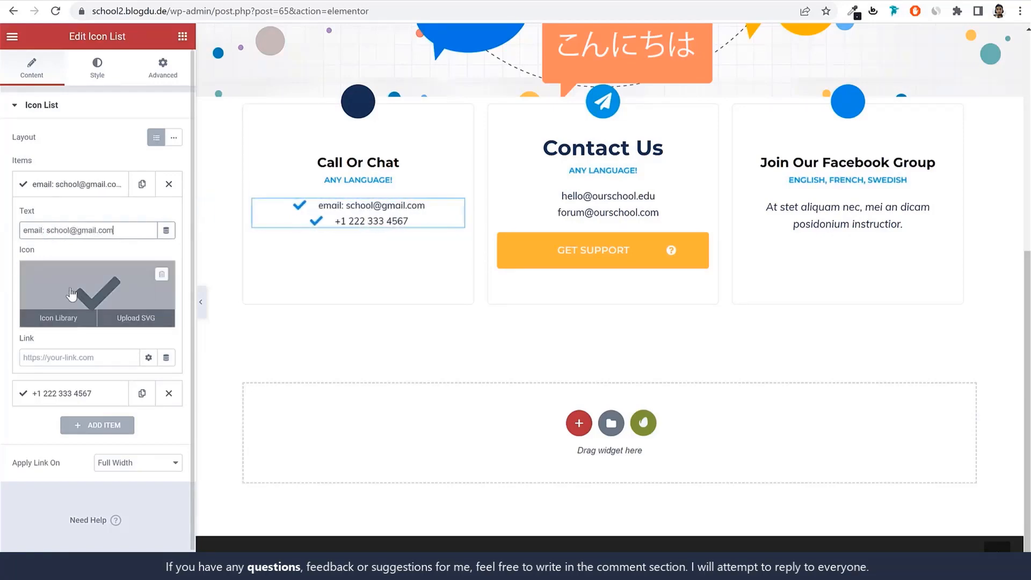
Replace the check icon of the email item in the Call Or Chat icon list with the outlined Envelope icon from the library
left_click(100, 290)
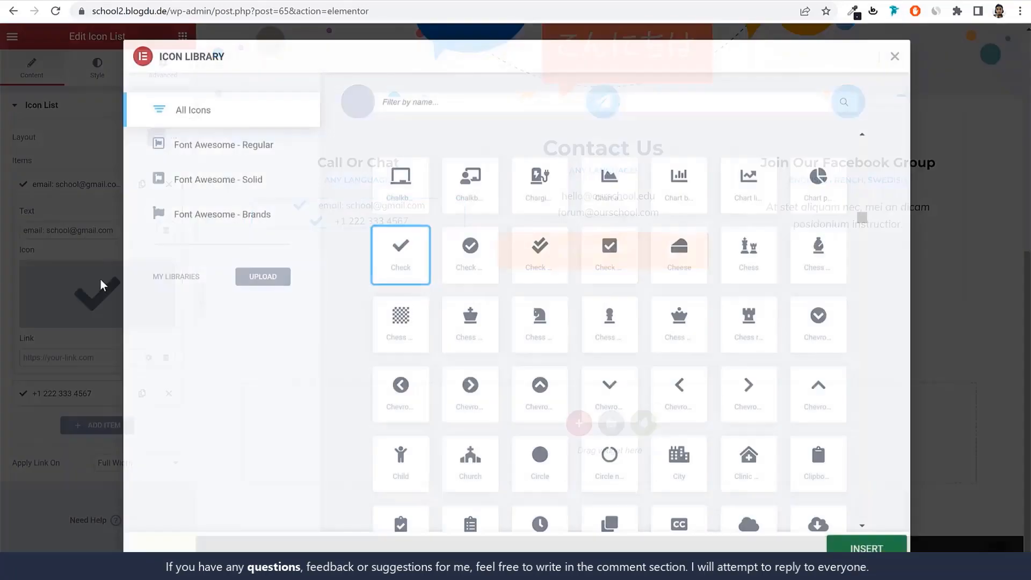
type("enve")
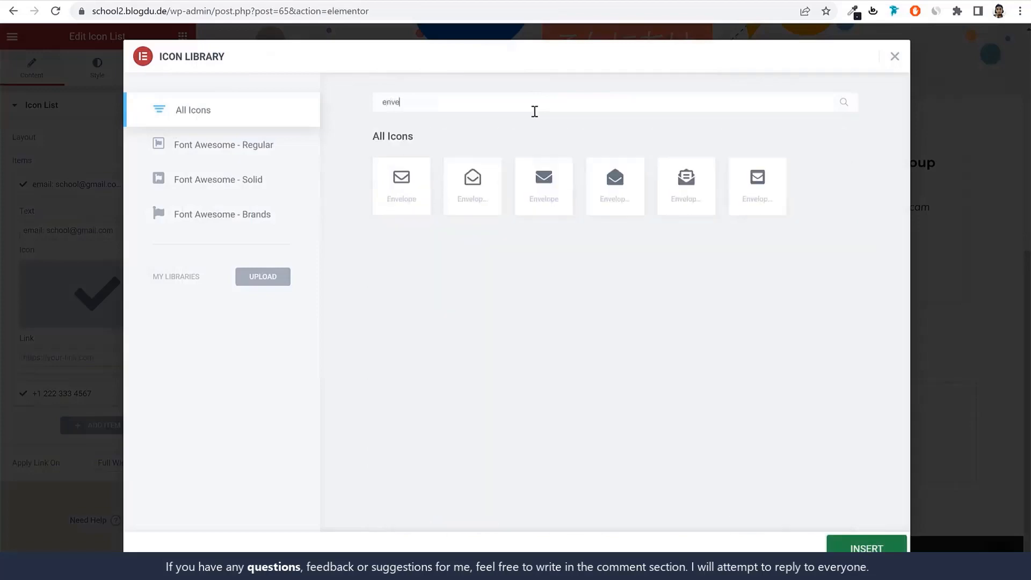
left_click(400, 197)
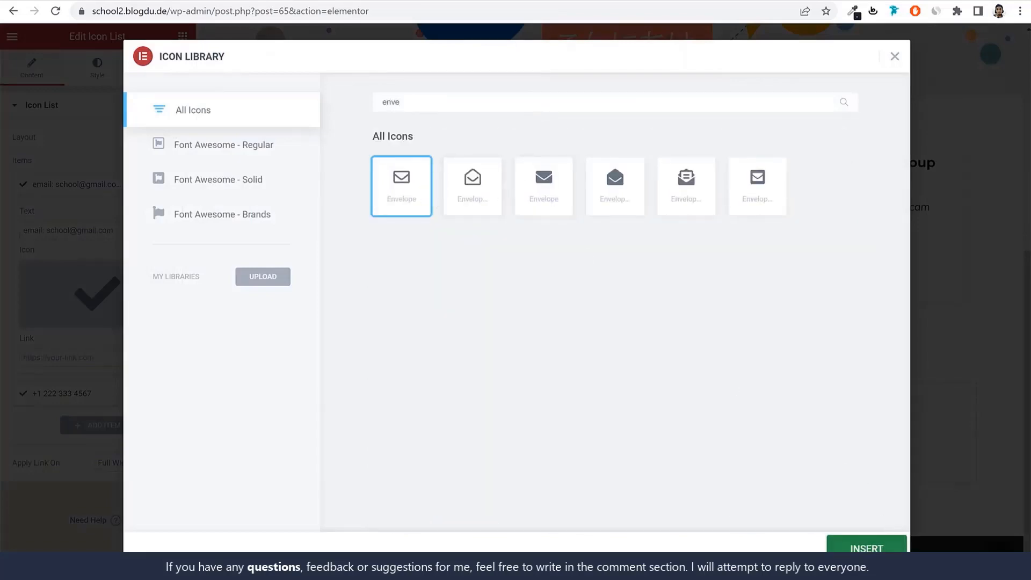
left_click(867, 546)
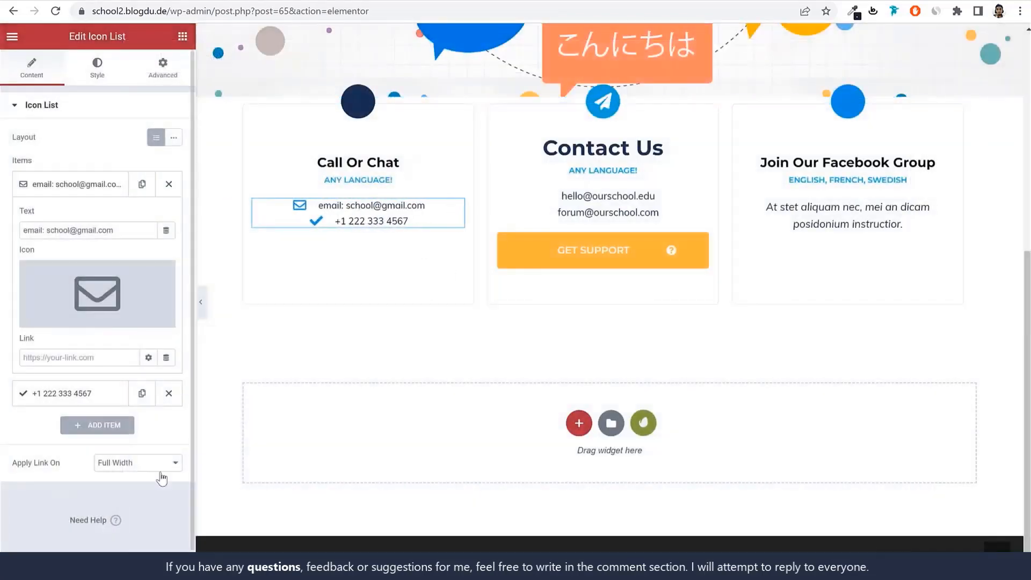
Leave the Elementor editor and return to the site's WordPress dashboard at school2.blogdu.de/wp-admin/
scroll(688, 247, "up", 7)
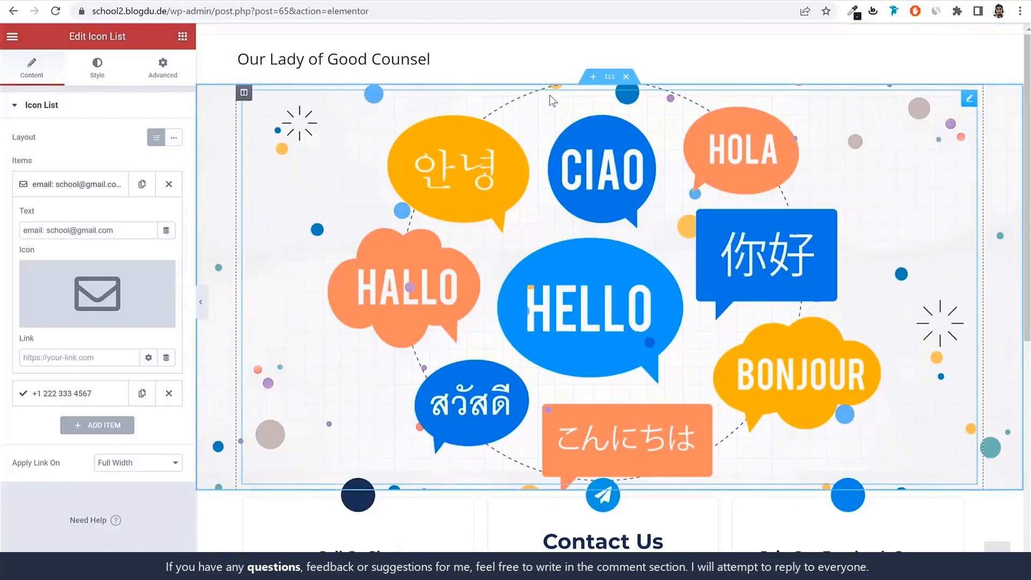
left_click_drag(215, 11, 586, 64)
key("BackSpace")
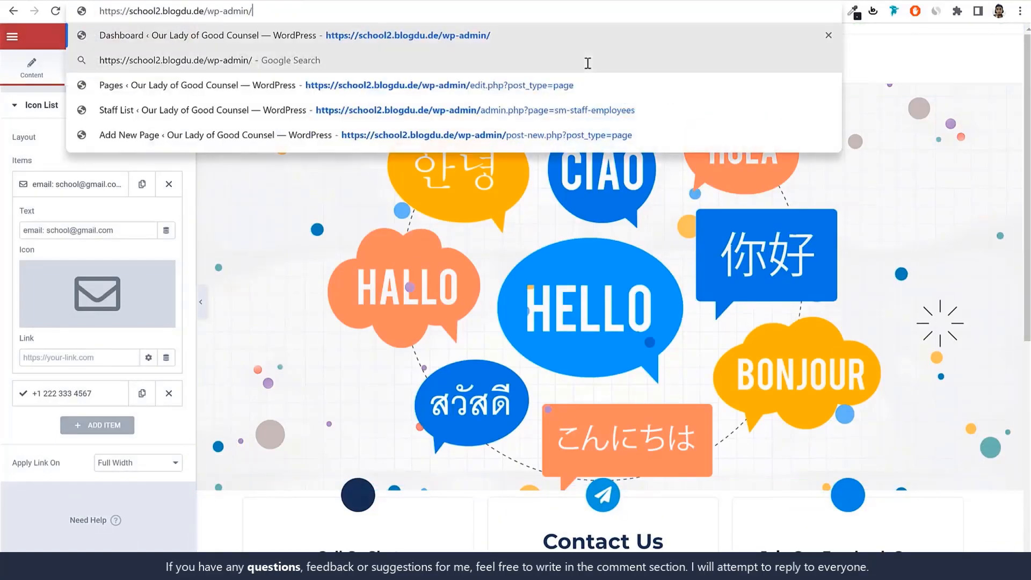
key("Return")
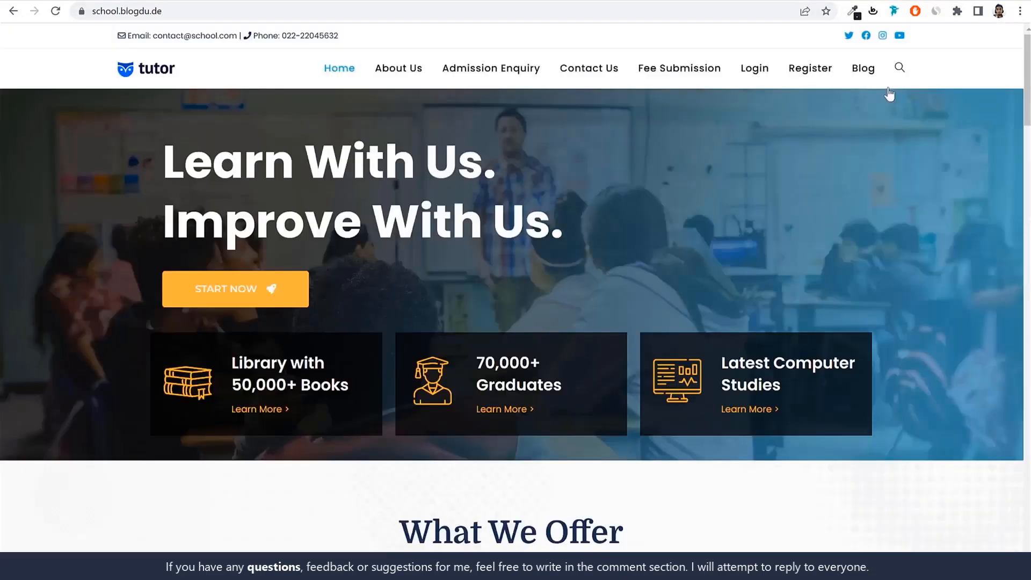
On the demo site school.blogdu.de, examine the blog page and the layout of the post "You broke my heart. You broke my heart!"
left_click(876, 79)
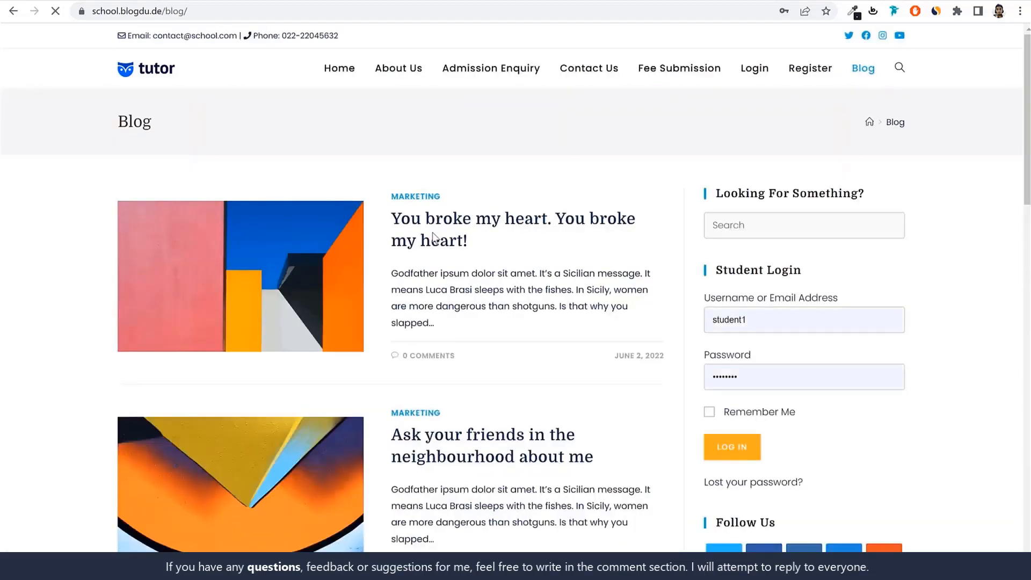
left_click(509, 235)
scroll(560, 274, "down", 18)
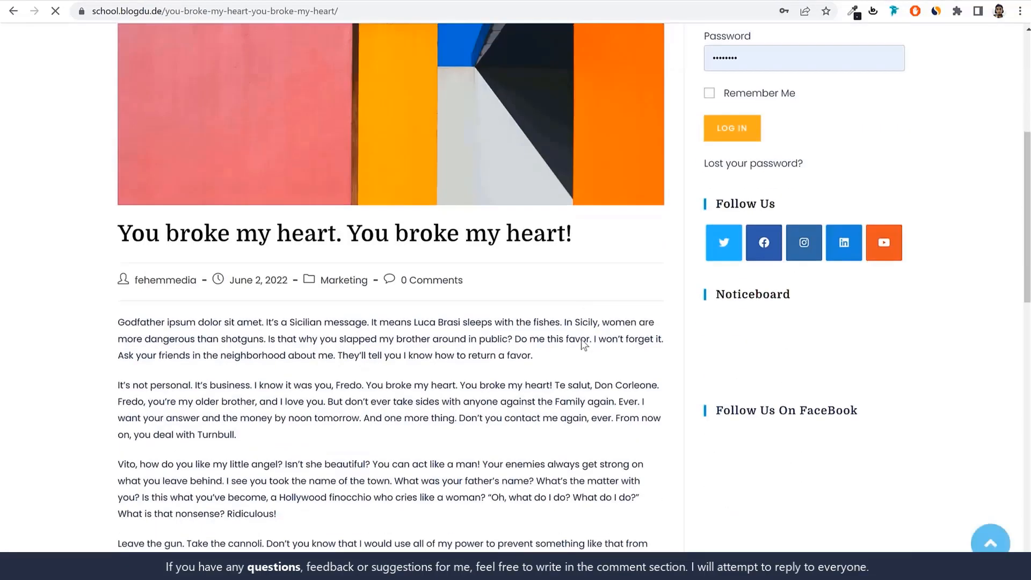
scroll(581, 339, "up", 18)
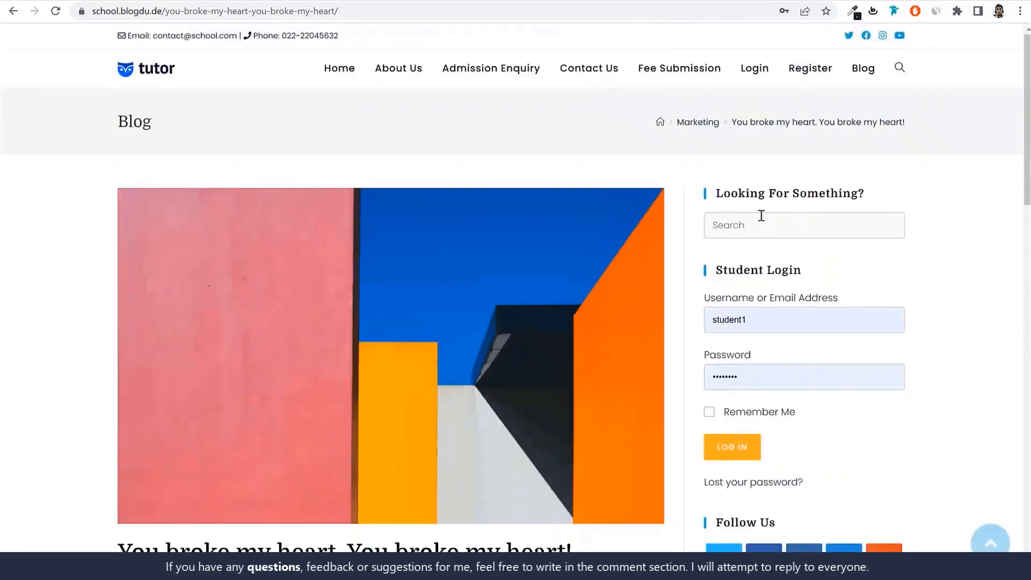
scroll(495, 310, "down", 15)
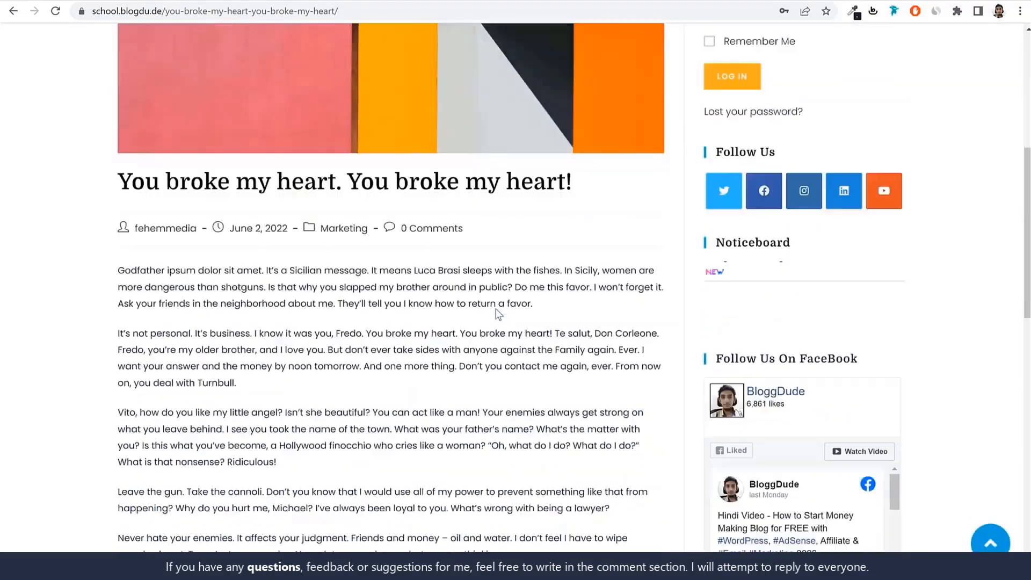
scroll(498, 332, "up", 15)
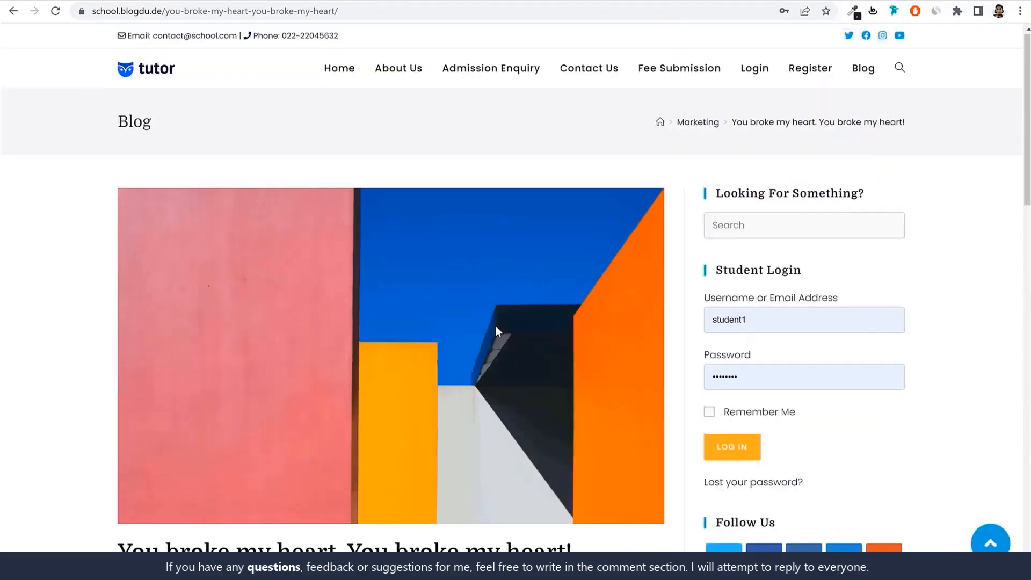
scroll(495, 324, "down", 6)
left_click_drag(119, 224, 573, 224)
key("ctrl+c")
left_click(628, 225)
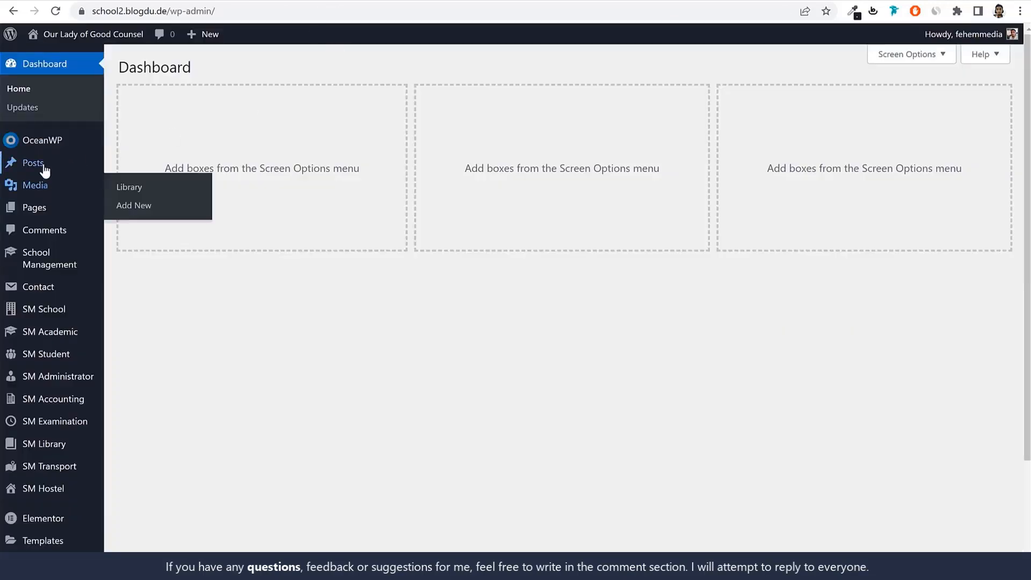
In the WordPress posts list of school2.blogdu.de, trash the default Hello world! post and start a new post
left_click(43, 167)
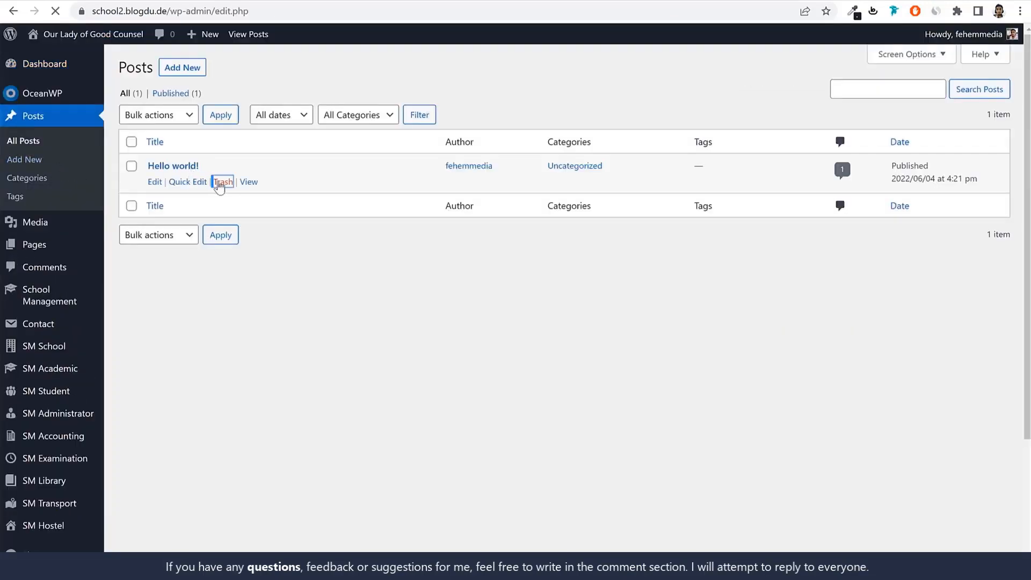
left_click(182, 67)
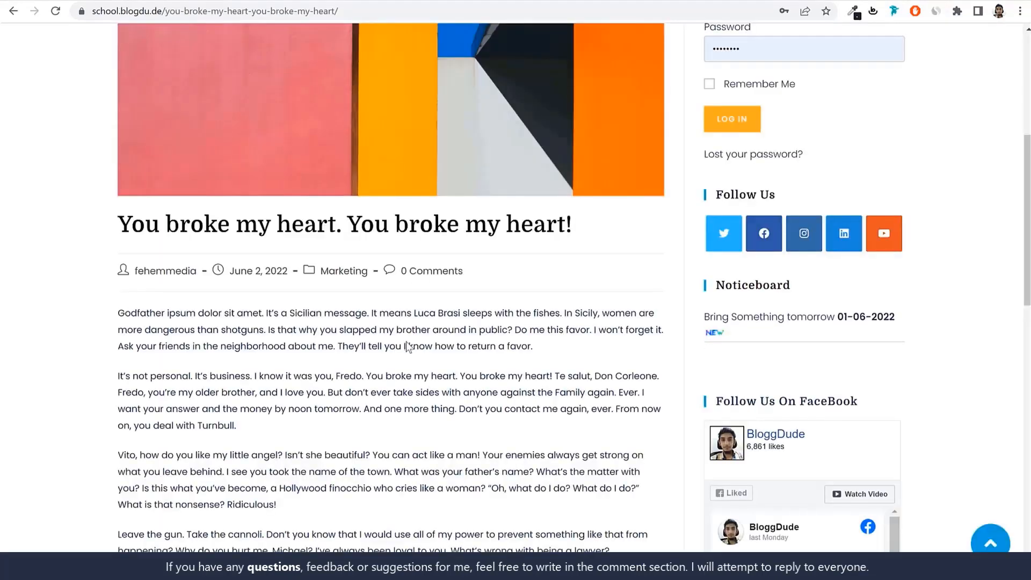
Copy the demo post's title "You broke my heart. You broke my heart!" into the new post as its title
scroll(408, 346, "up", 6)
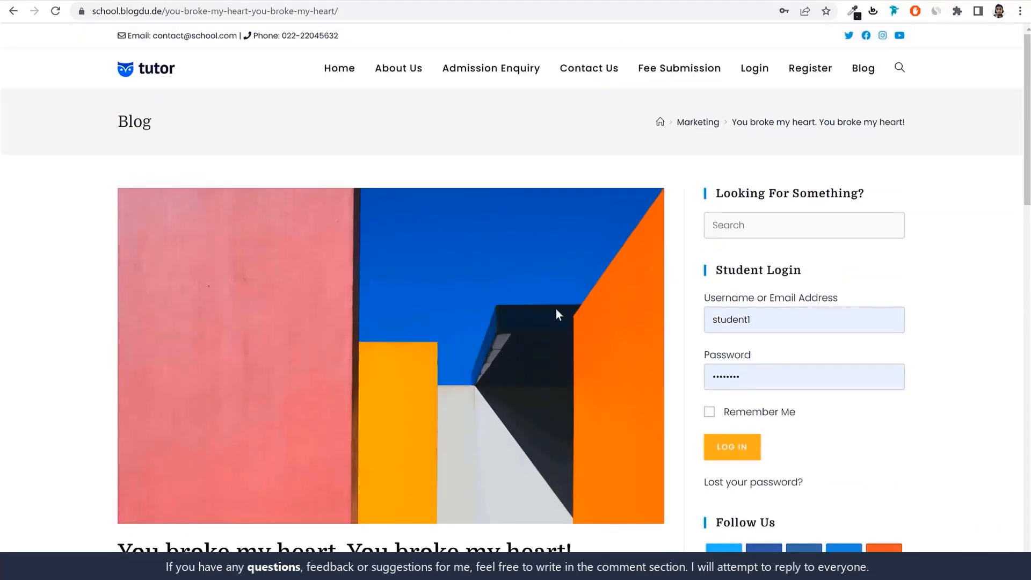
scroll(556, 309, "down", 2)
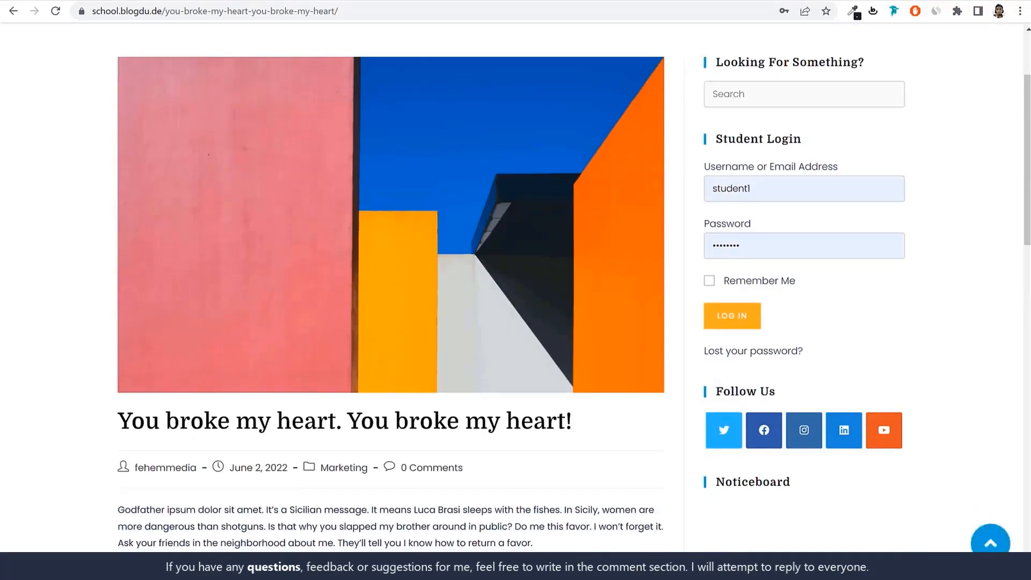
triple_click(200, 409)
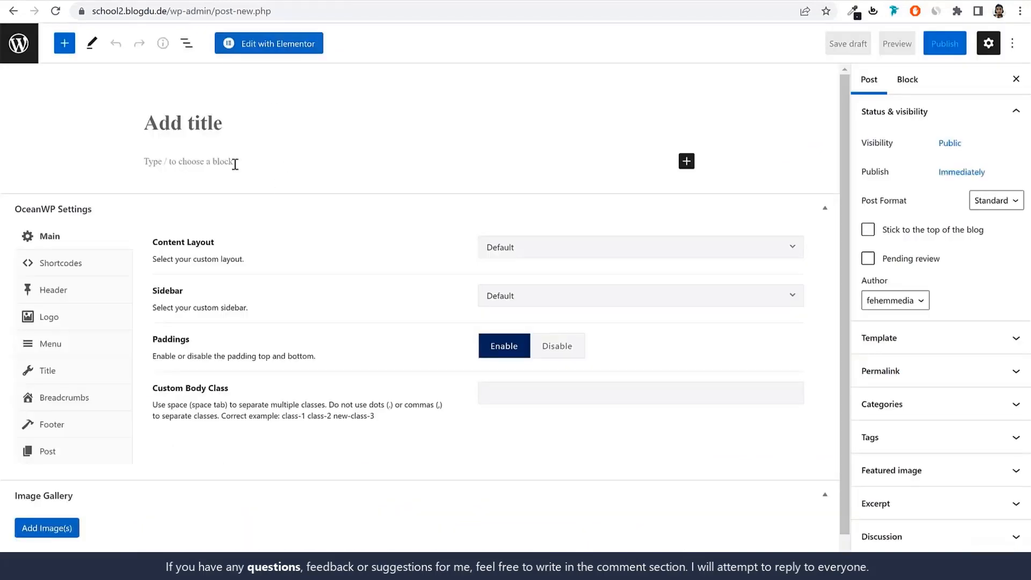
key("ctrl+v")
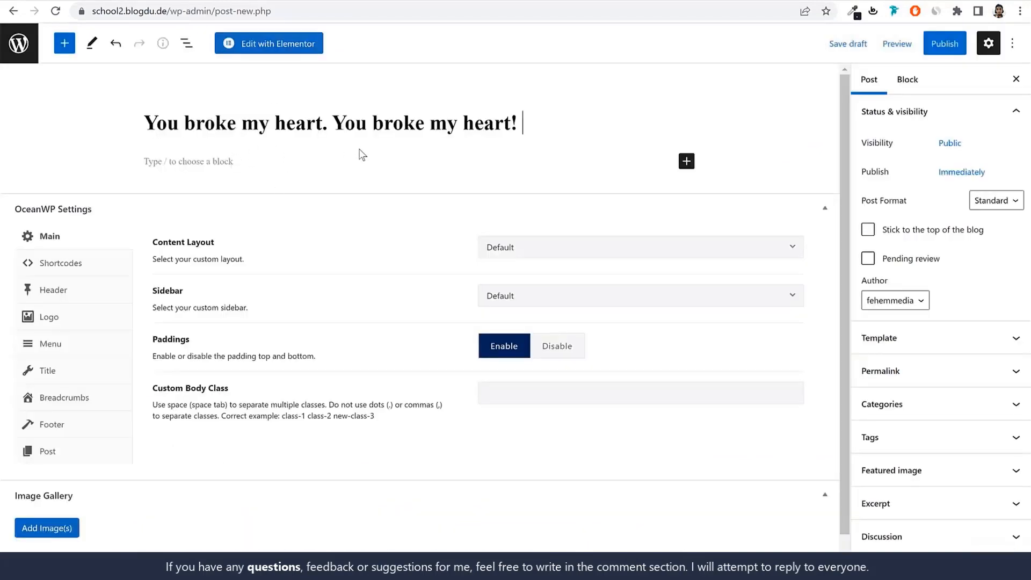
Copy the demo post's five body paragraphs, from "Godfather ipsum dolor sit amet" onward, into the new post's content
left_click(268, 161)
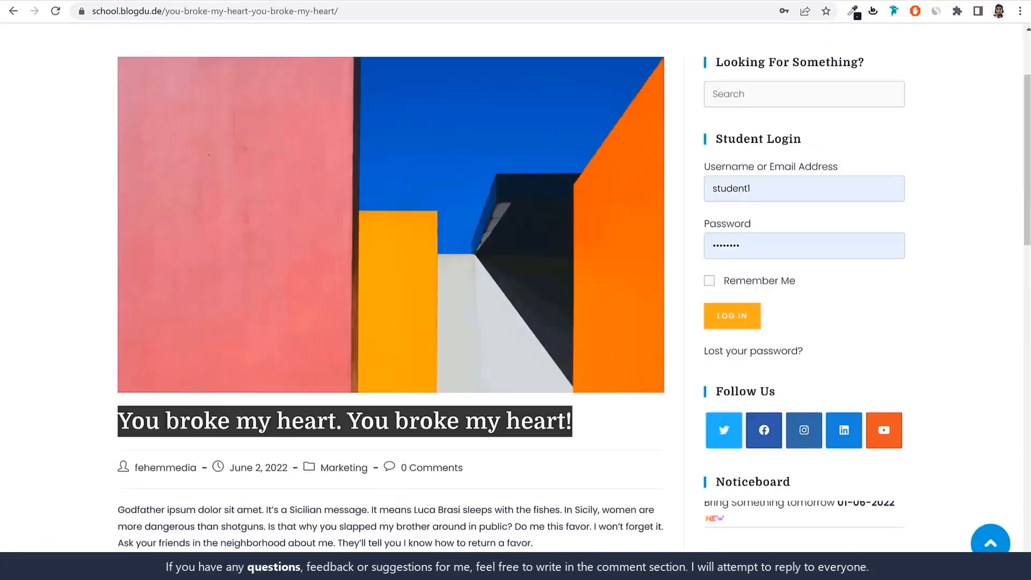
scroll(126, 92, "down", 10)
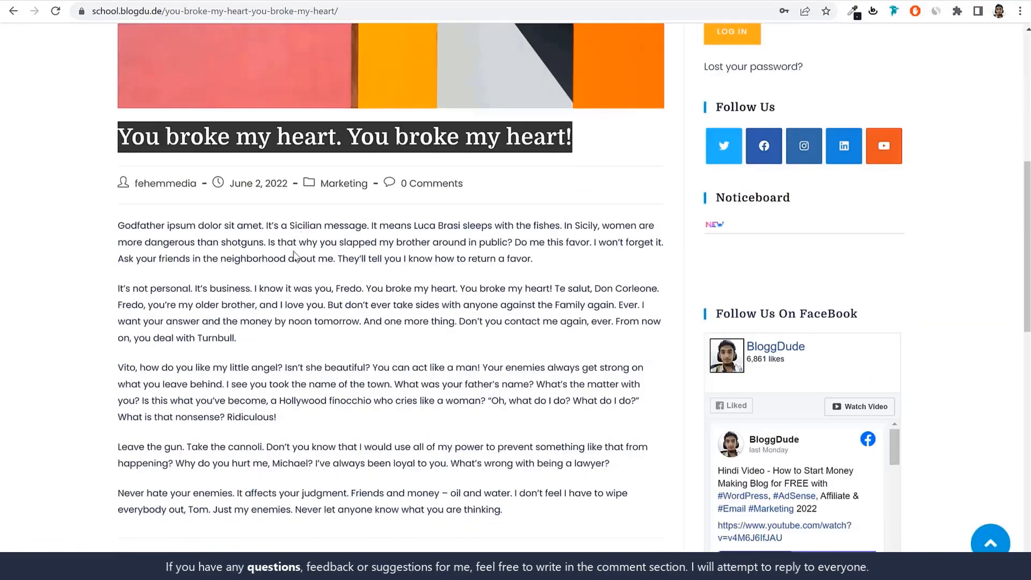
left_click_drag(118, 51, 596, 338)
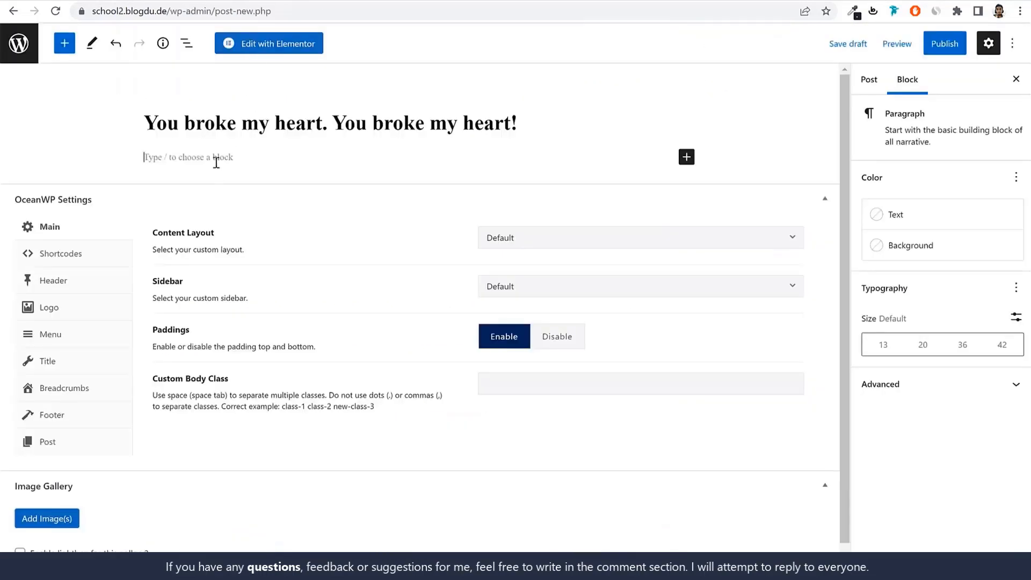
key("ctrl+v")
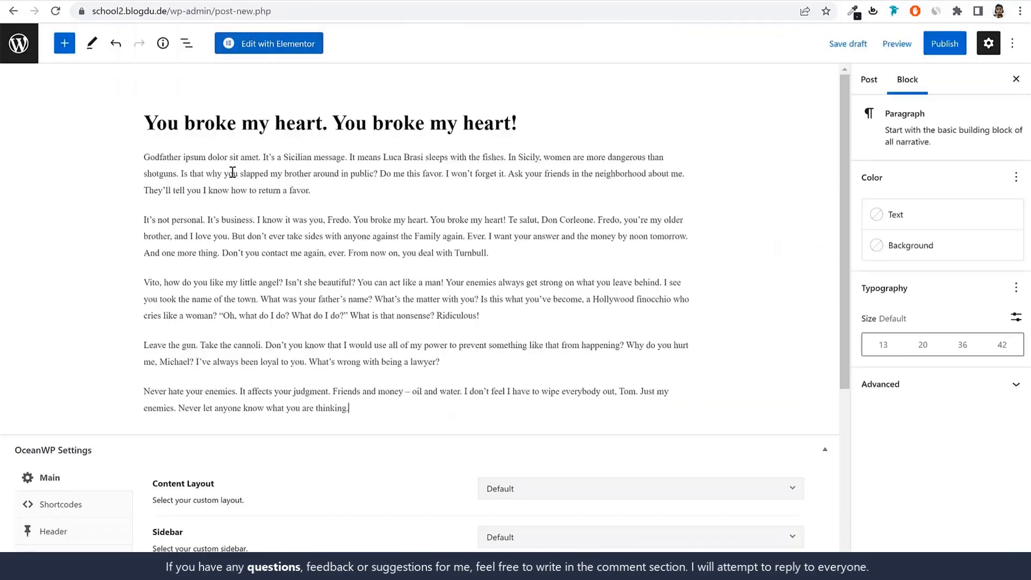
left_click(458, 299)
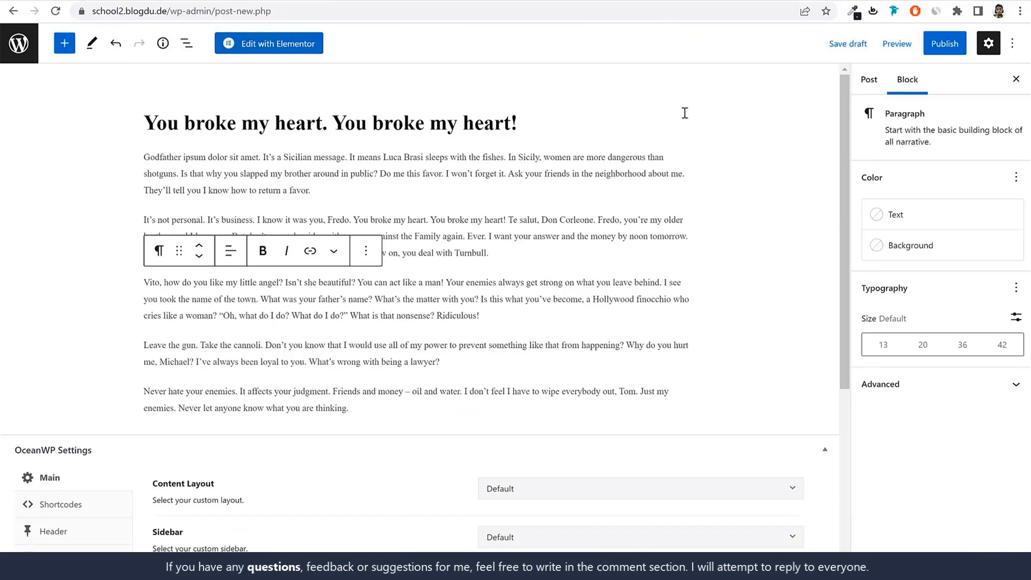
Create a new category named Events in the post settings and assign it to the post
left_click(870, 80)
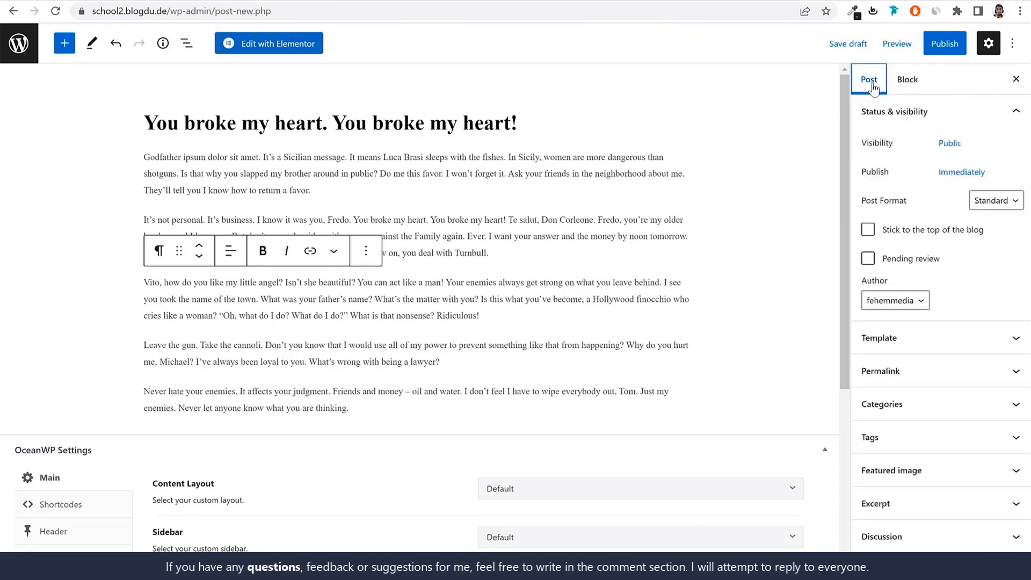
left_click(920, 404)
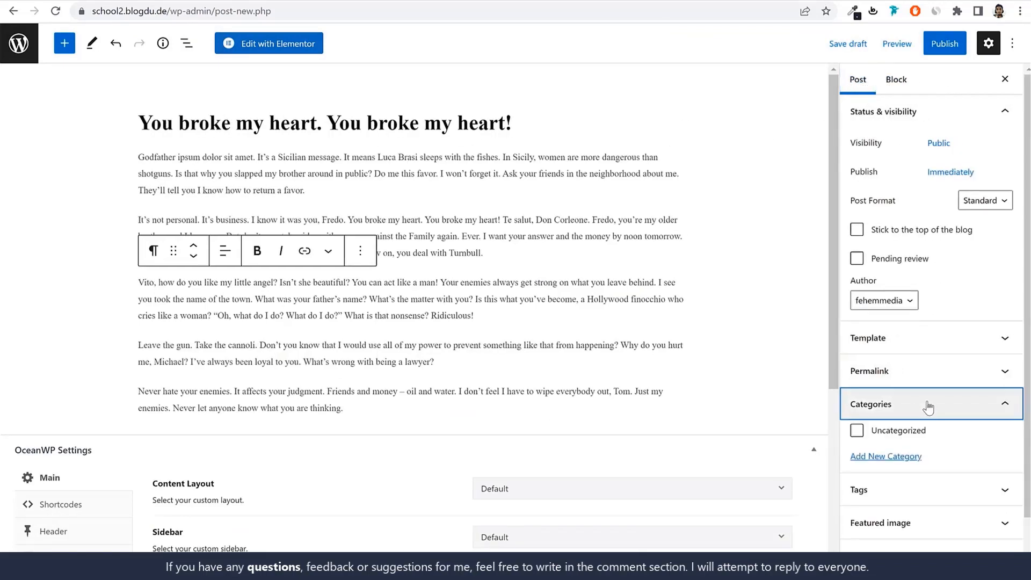
left_click(886, 416)
scroll(913, 376, "down", 2)
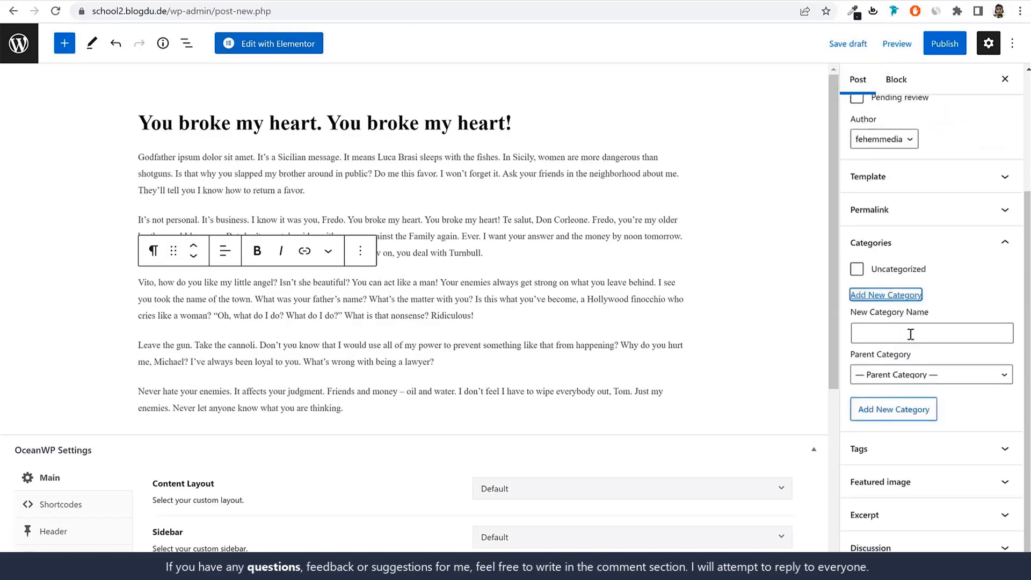
left_click(911, 334)
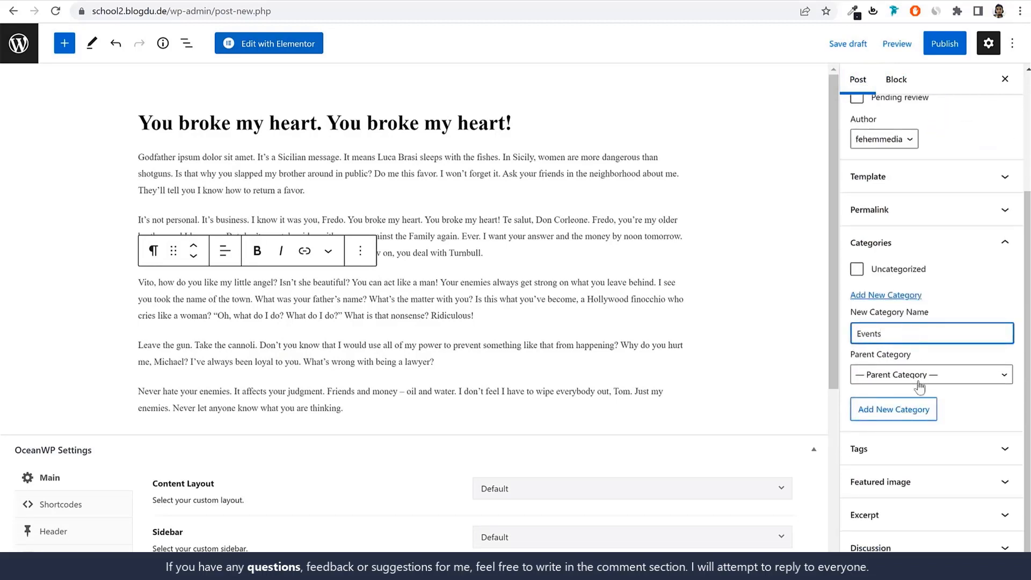
left_click(897, 408)
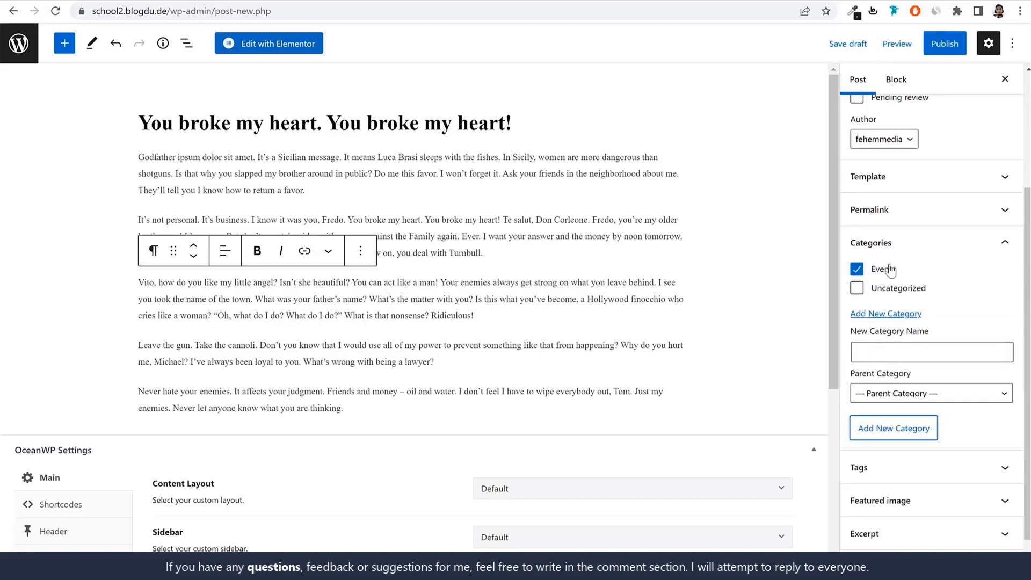
Open the new post's featured image picker, checking the demo site's blog for the images it uses
scroll(907, 355, "down", 1)
left_click(935, 481)
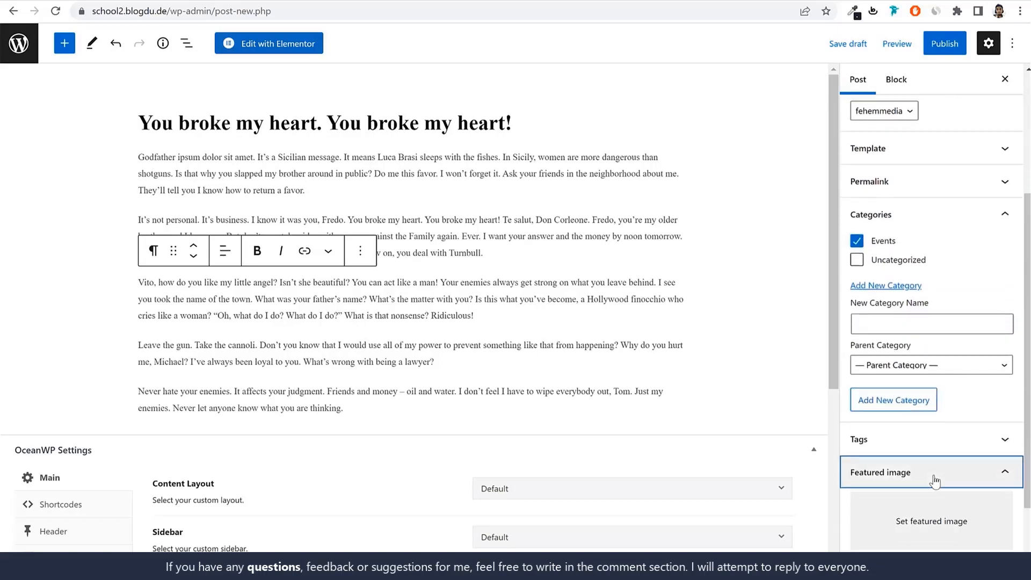
left_click(934, 475)
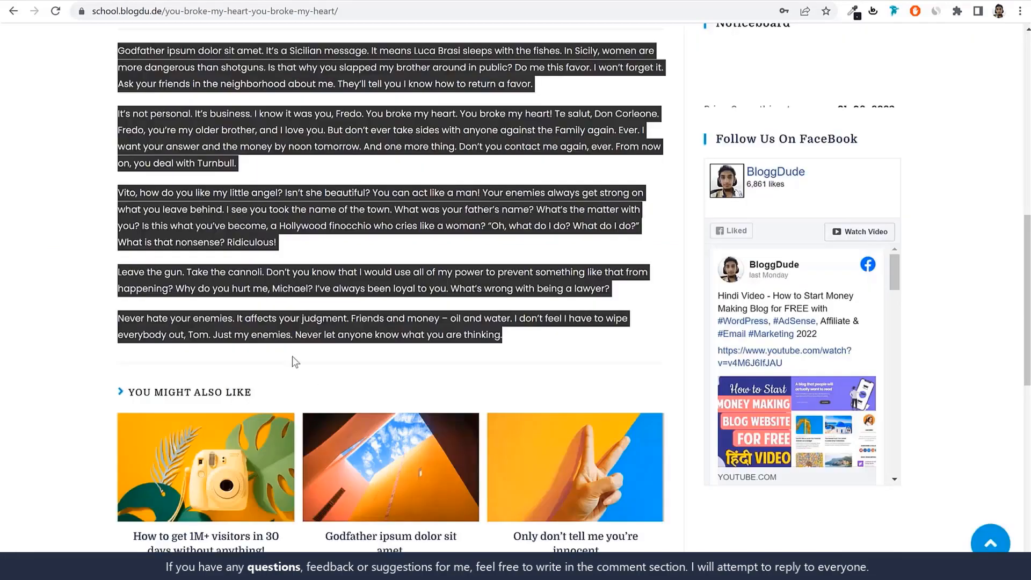
scroll(405, 475, "down", 3)
scroll(407, 476, "up", 15)
key("alt+Left")
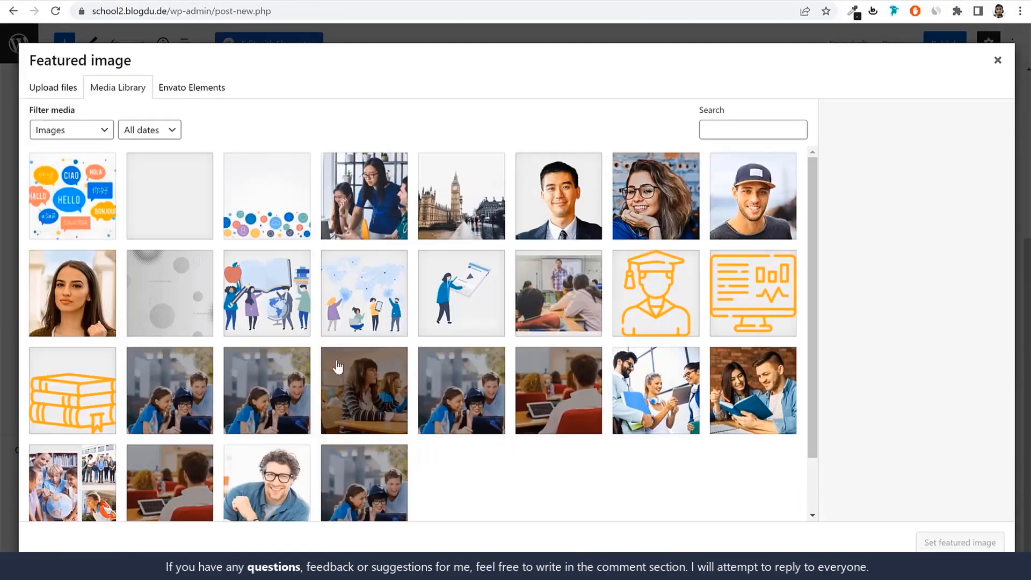
Upload marketplace-blog1 from the Blog Images folder and set it as the post's featured image
scroll(344, 376, "down", 2)
left_click(49, 84)
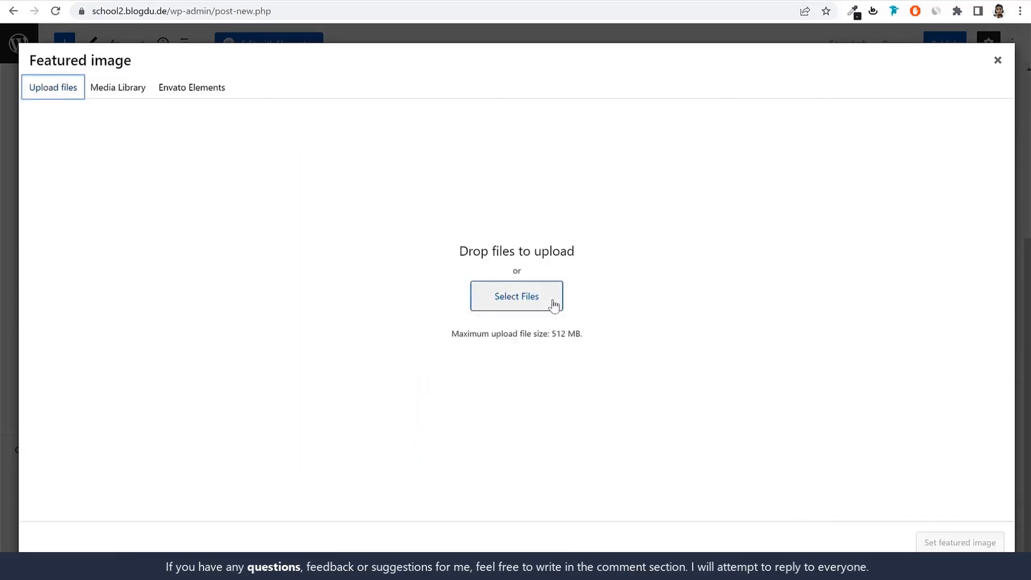
left_click(538, 297)
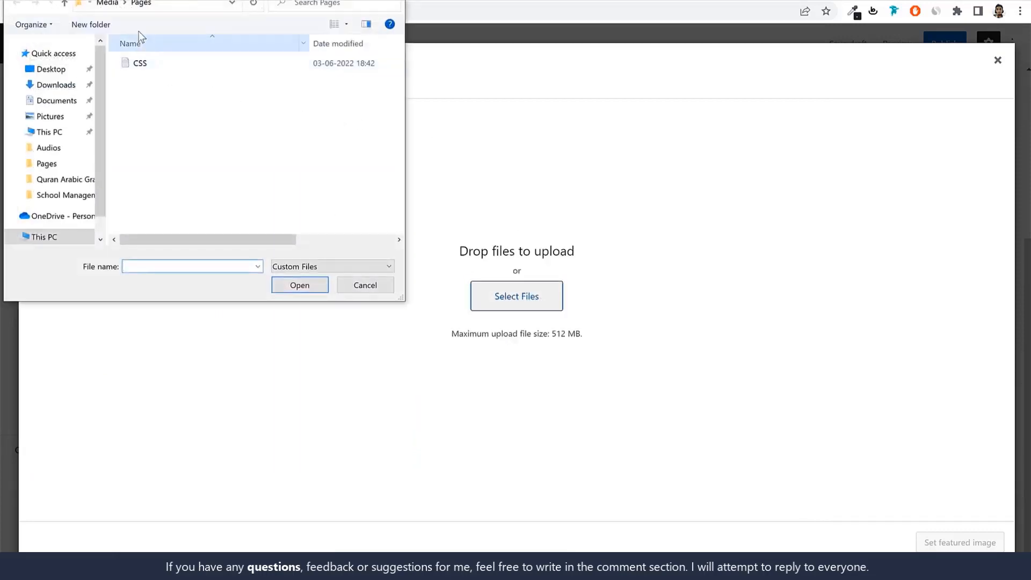
left_click(107, 3)
double_click(161, 83)
left_click(172, 86)
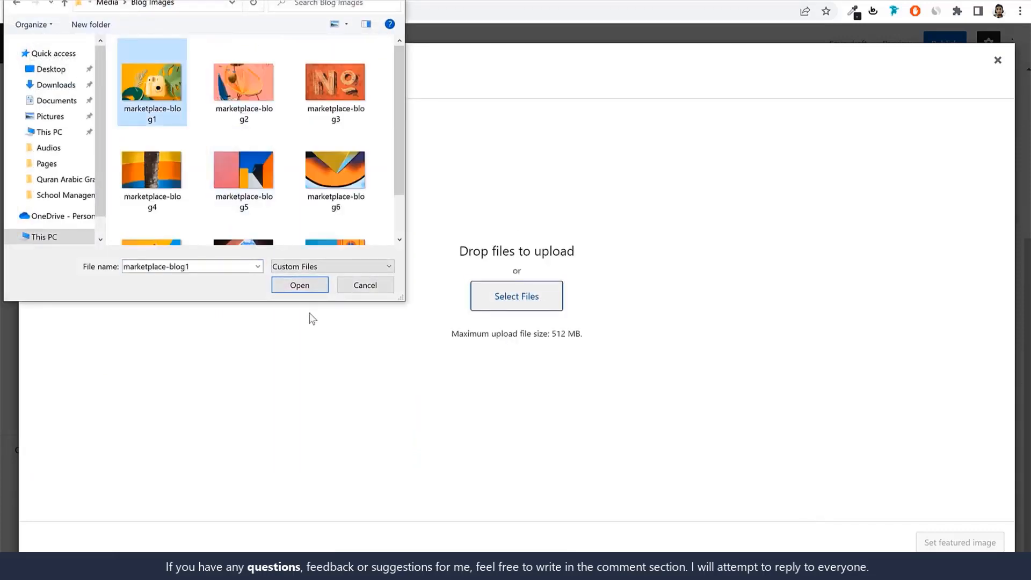
left_click(311, 286)
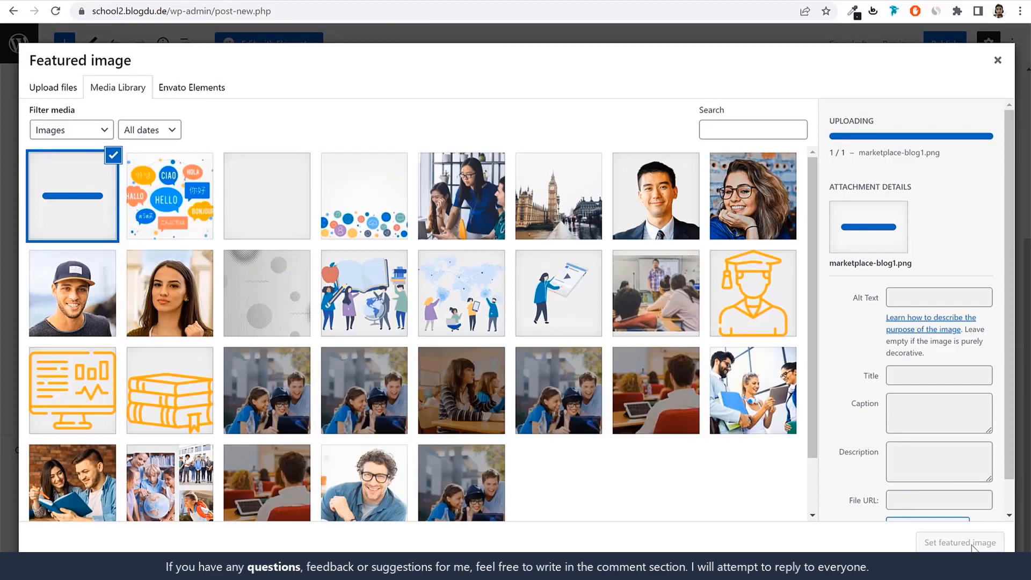
left_click(967, 544)
Publish the post and return to the list of all posts
left_click(940, 44)
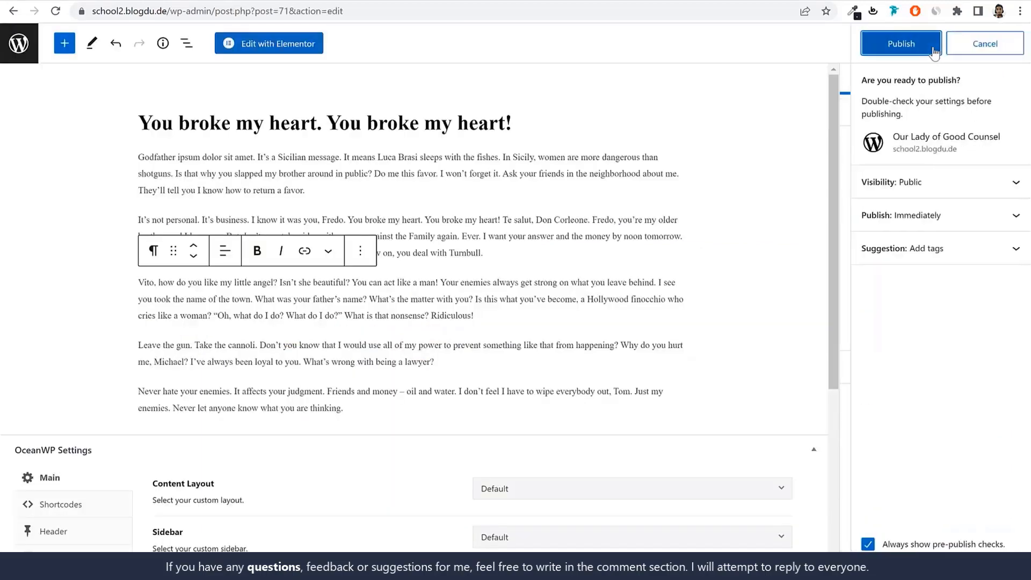
left_click(934, 52)
left_click(27, 46)
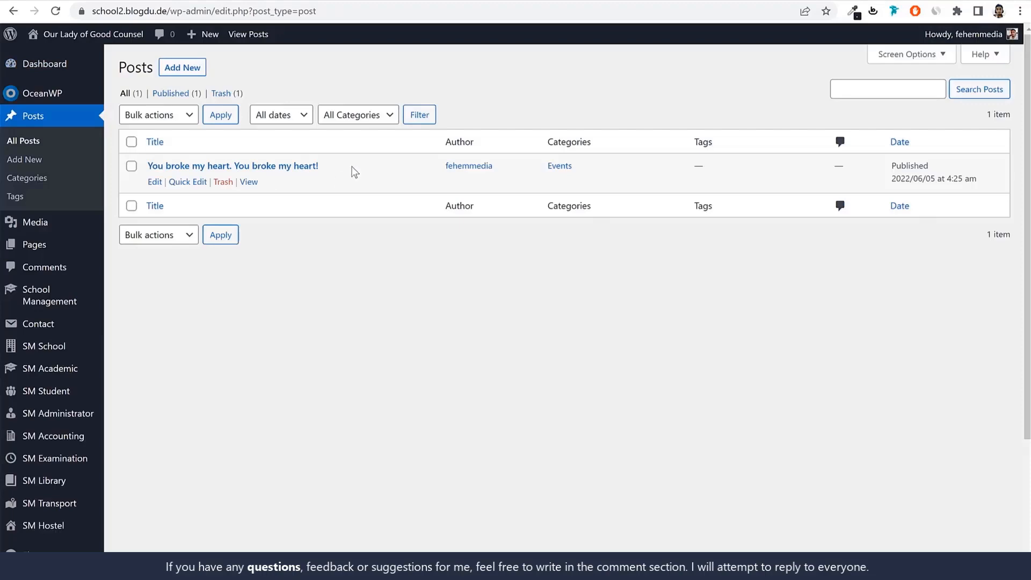
Create a new page titled Blog, checking the demo site's blog for reference, and publish it
left_click(34, 246)
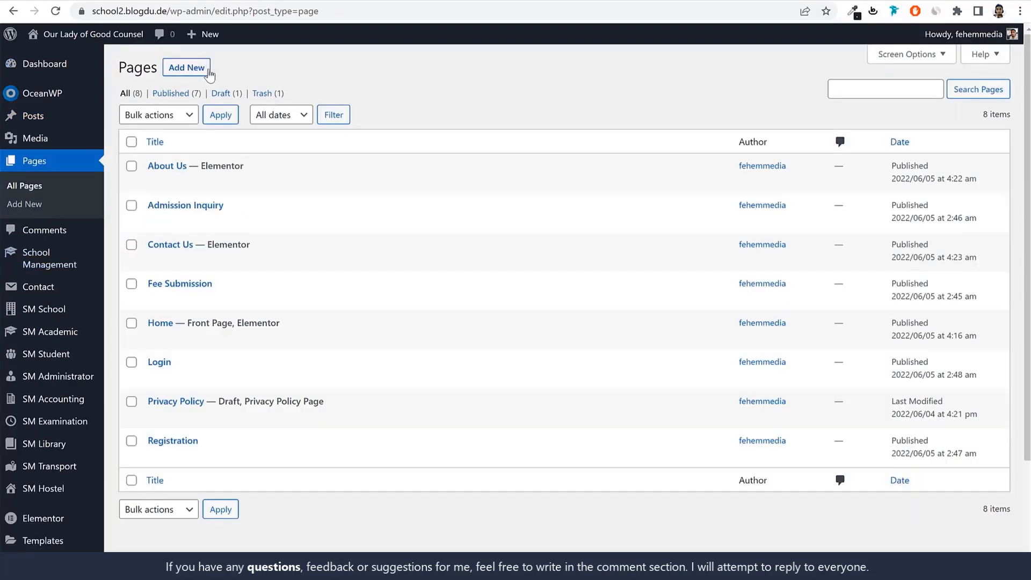
left_click(208, 70)
left_click(98, 1)
scroll(386, 263, "down", 3)
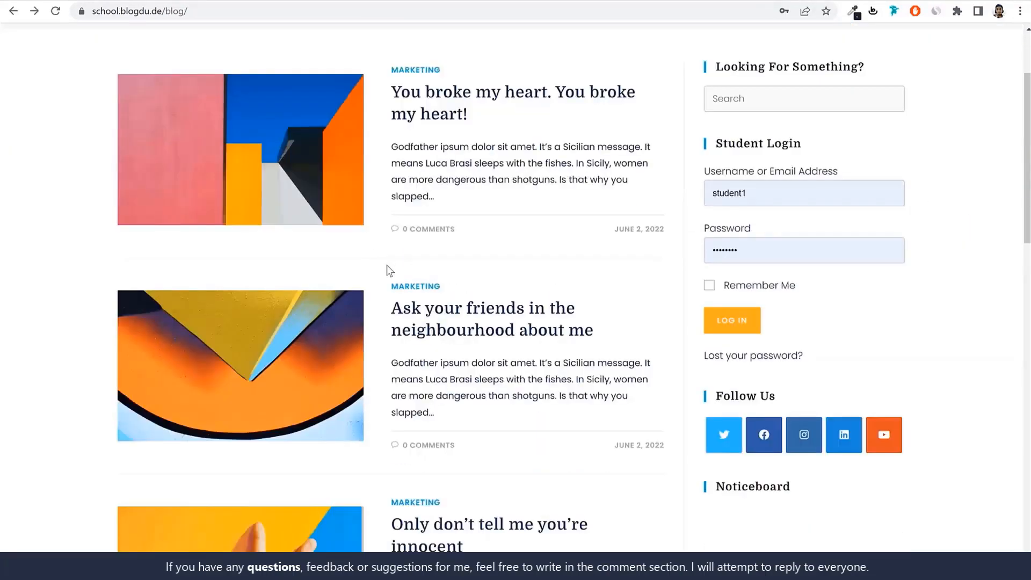
scroll(388, 269, "up", 3)
left_click(215, 1)
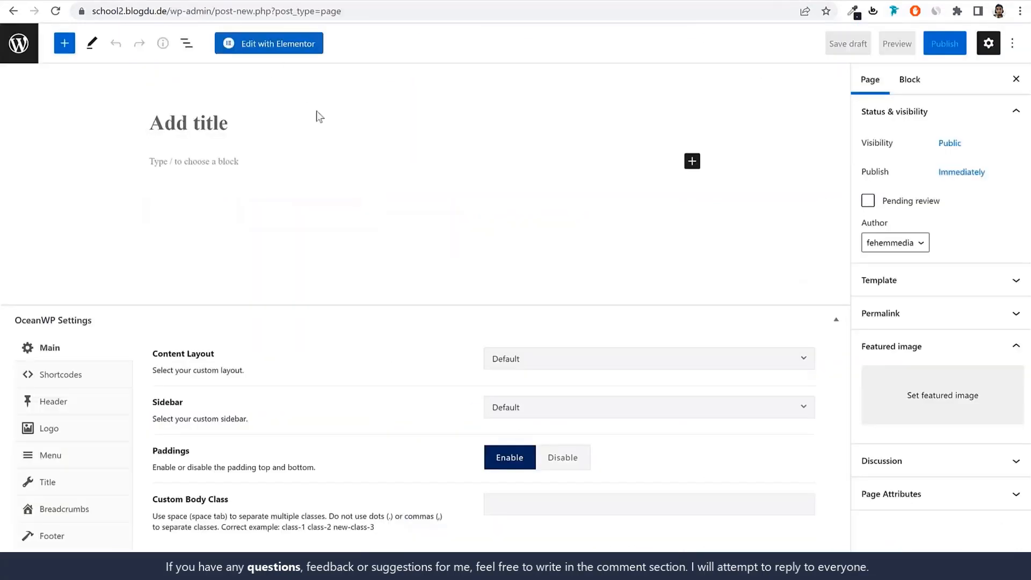
type("Blog")
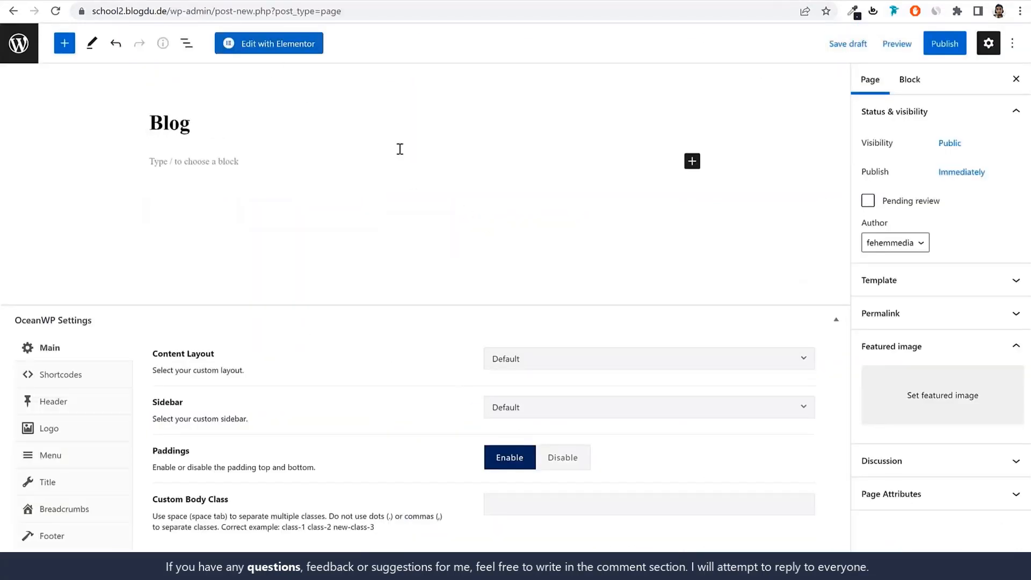
left_click(945, 46)
left_click(909, 45)
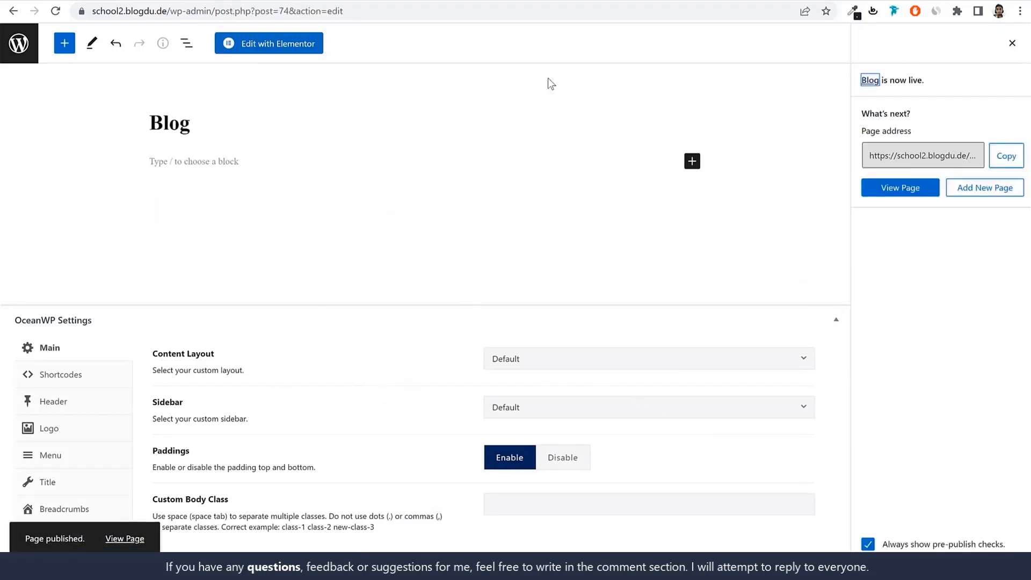
left_click(32, 54)
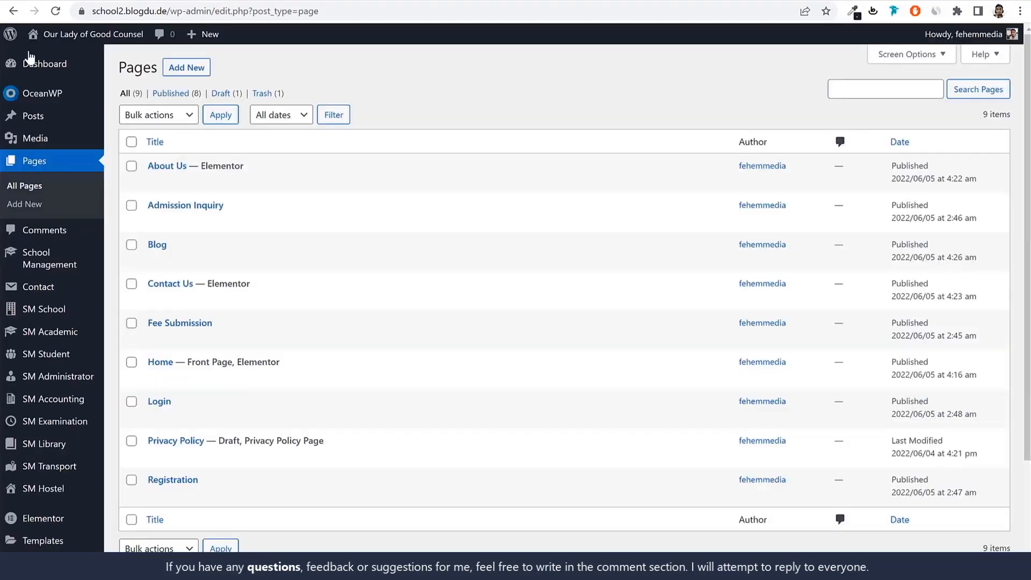
Set the Blog page as the site's posts page in the reading settings and save the changes
left_click_drag(189, 248, 147, 244)
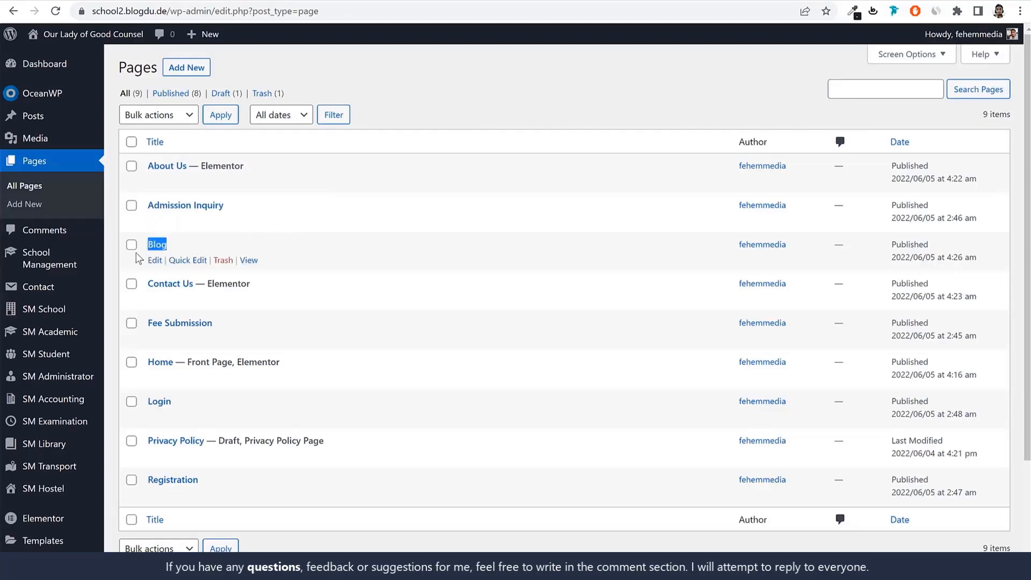
scroll(684, 199, "down", 2)
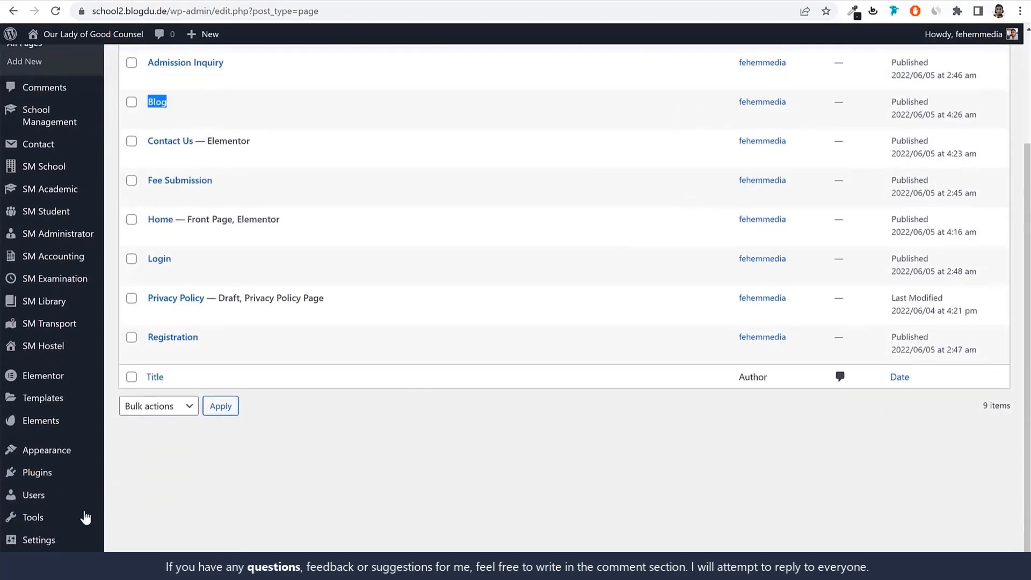
mouse_move(61, 541)
left_click(138, 445)
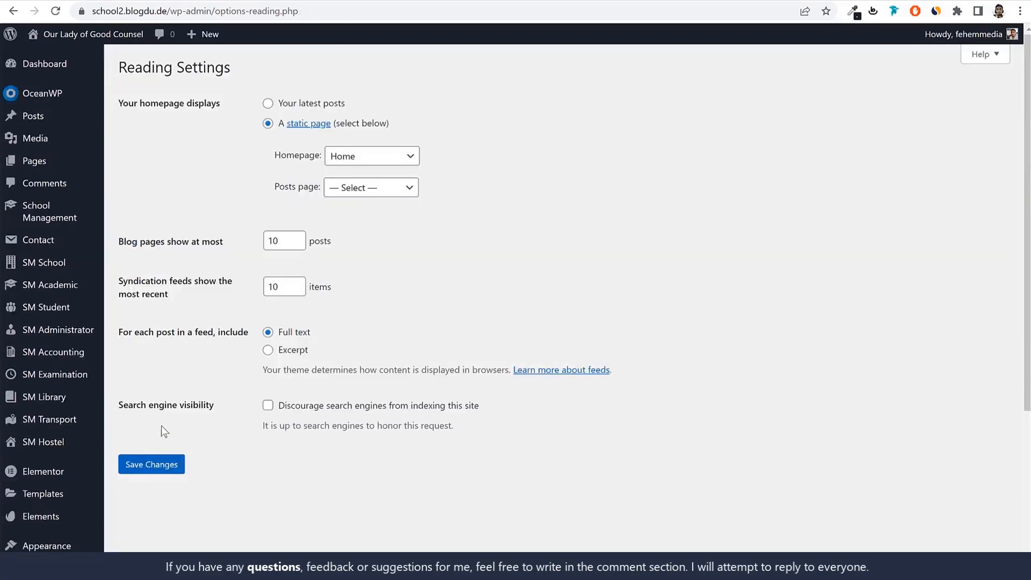
left_click_drag(279, 187, 317, 193)
left_click(363, 195)
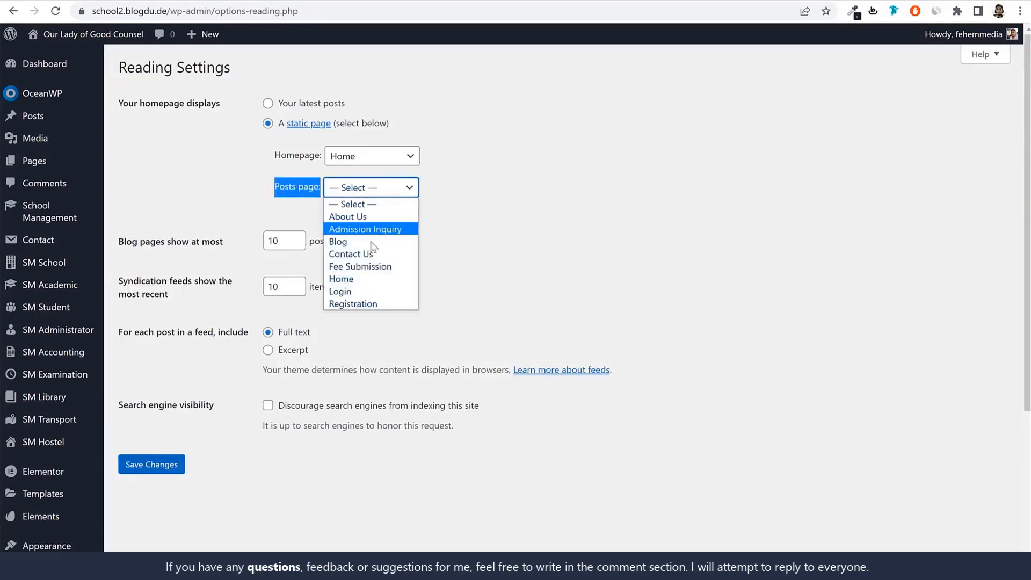
left_click(369, 241)
left_click(156, 466)
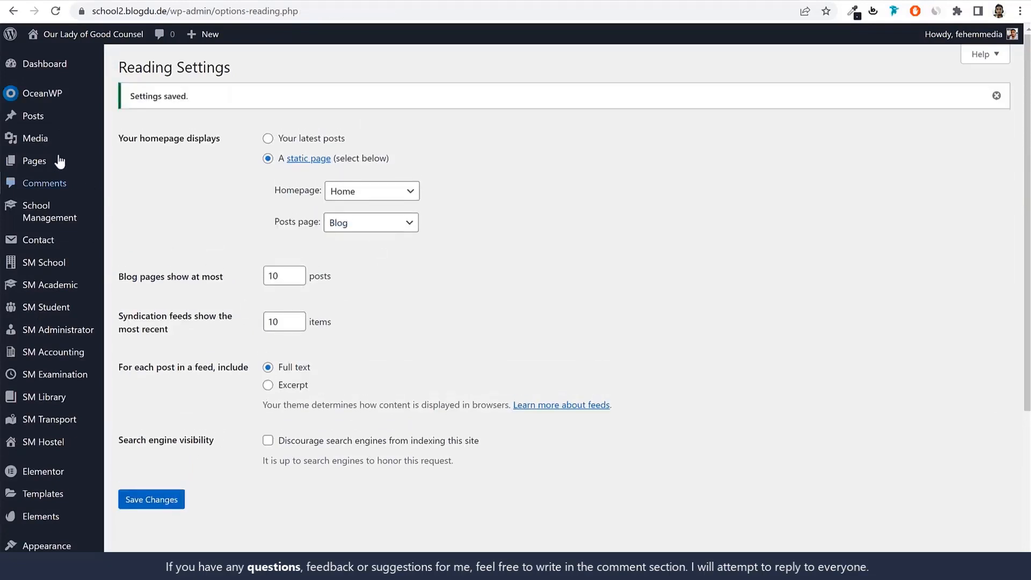
Check the Blog page's entry in the page list and the header of the site's homepage
left_click(56, 160)
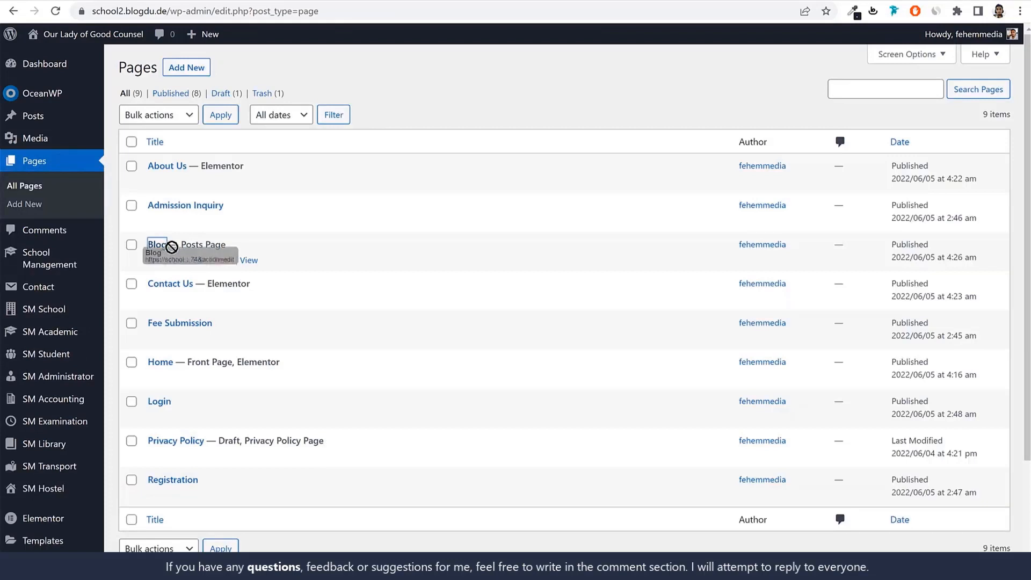
left_click_drag(227, 245, 178, 245)
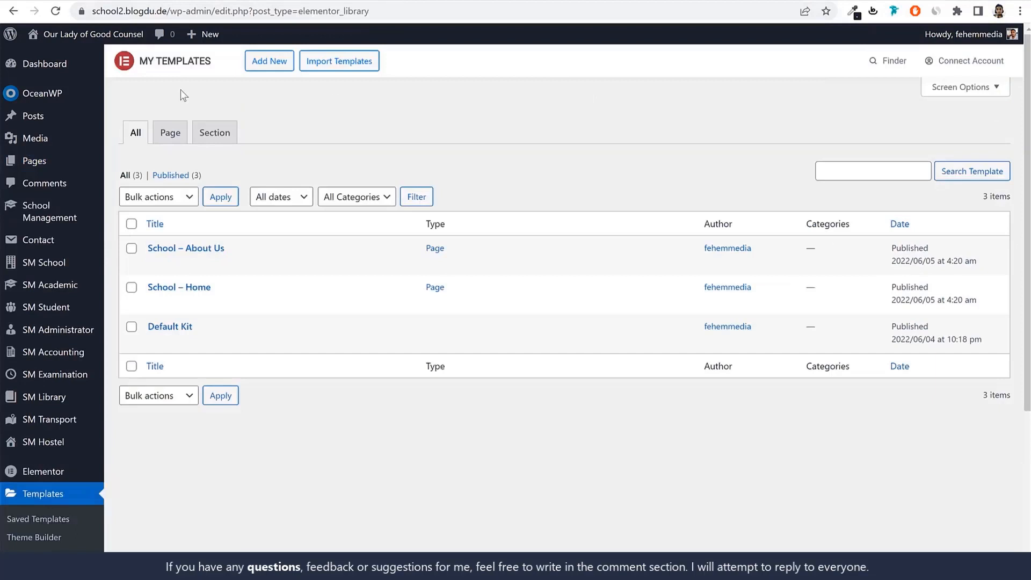
left_click(31, 33)
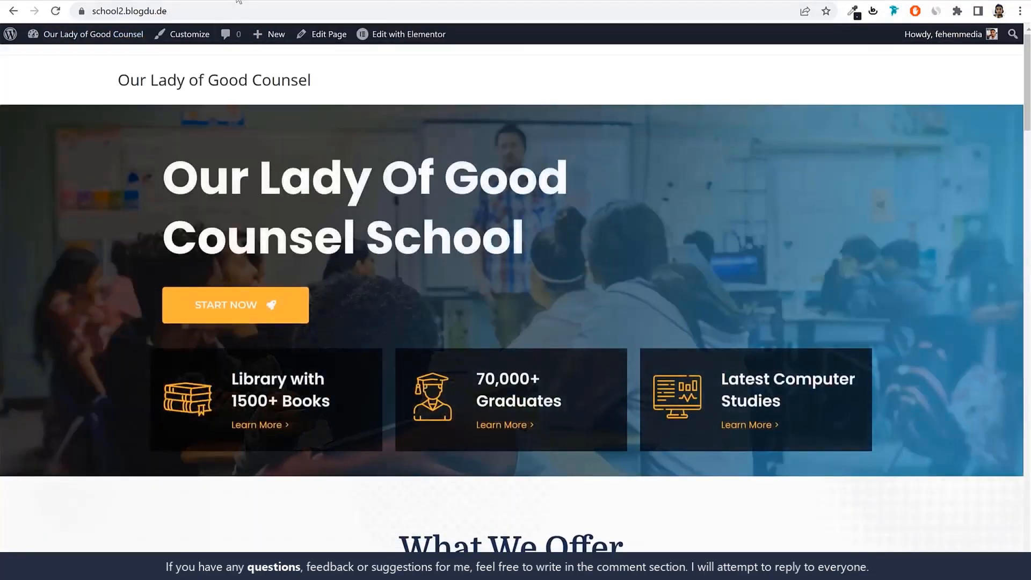
left_click(395, 1)
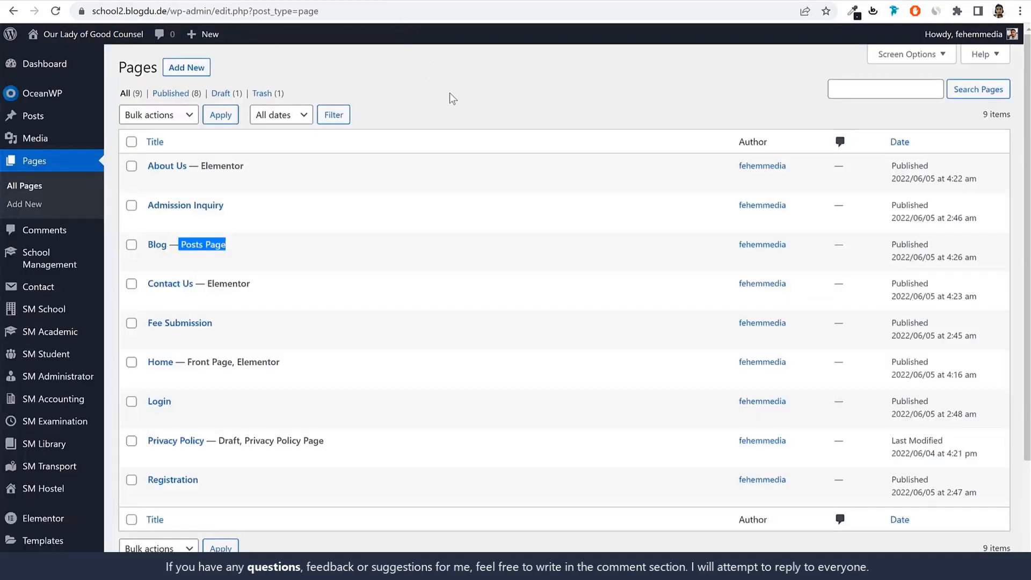
Create a new navigation menu named Main Menu
scroll(70, 473, "down", 3)
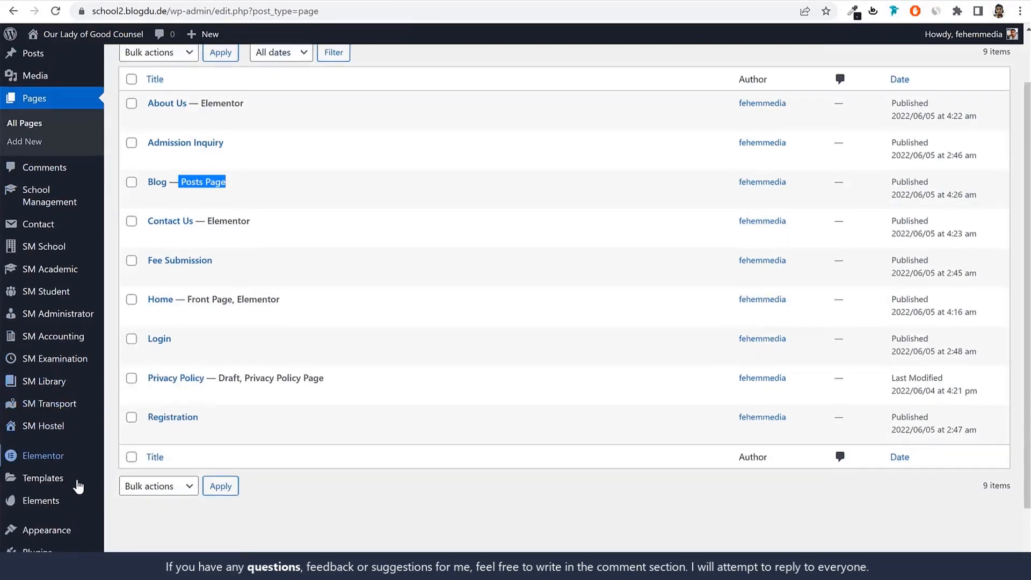
mouse_move(55, 468)
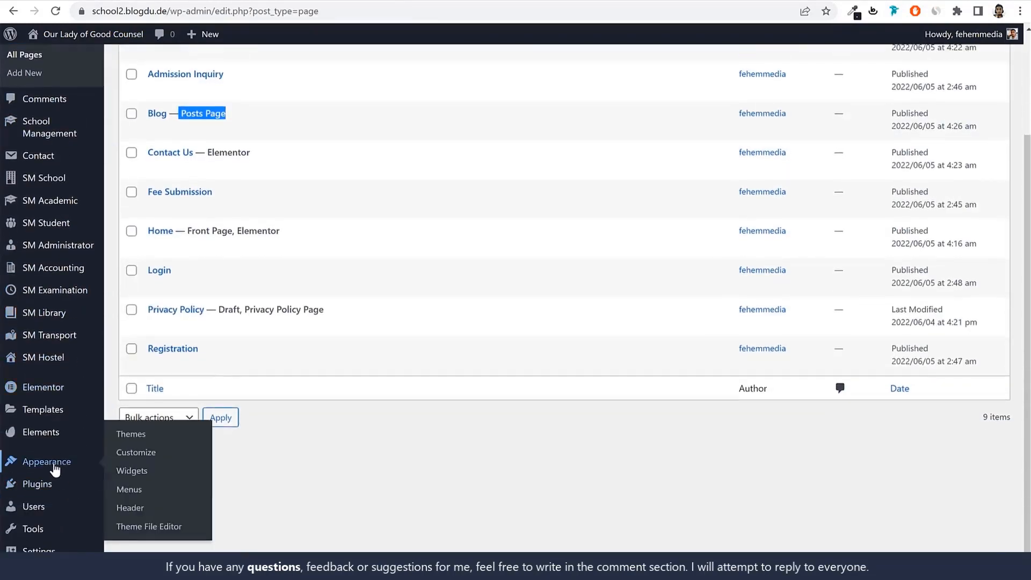
left_click(129, 489)
left_click(413, 214)
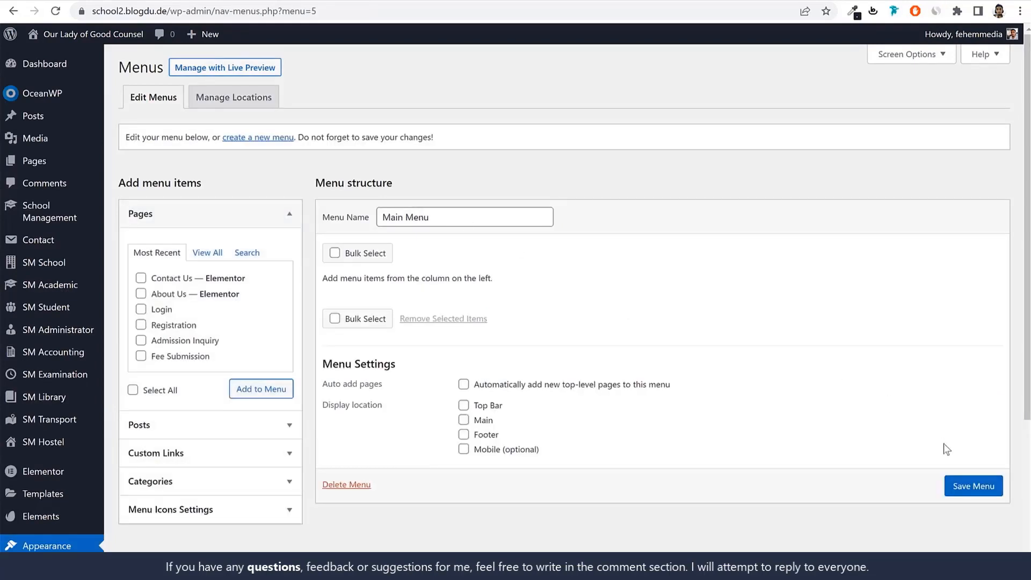
Add the Home, Blog, About Us, Admission Inquiry, Contact Us, Fee Submission and Login pages to Main Menu
left_click(218, 257)
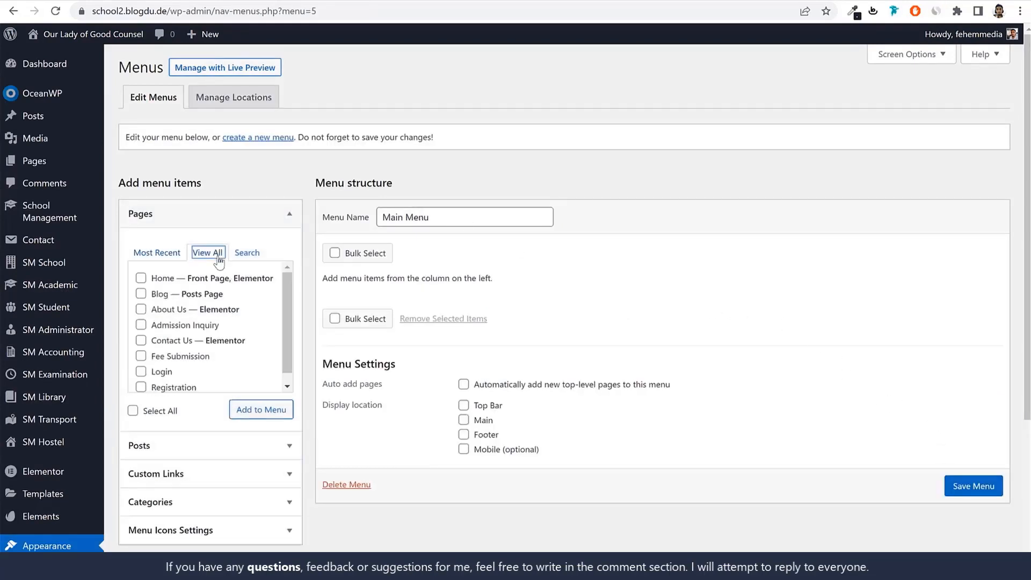
left_click(172, 282)
left_click(165, 297)
left_click(162, 311)
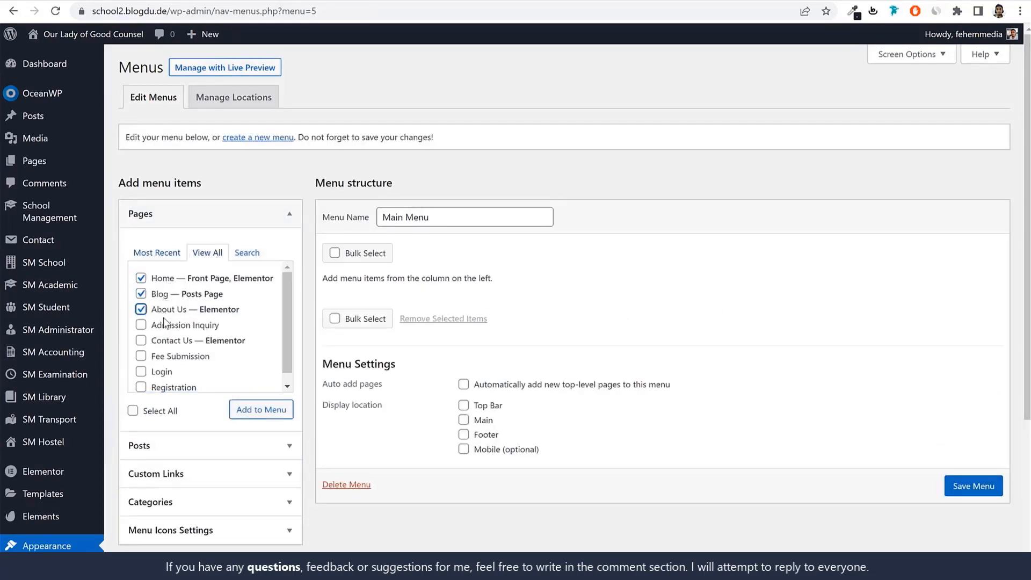
left_click(167, 325)
left_click(170, 344)
left_click(184, 357)
scroll(165, 365, "down", 1)
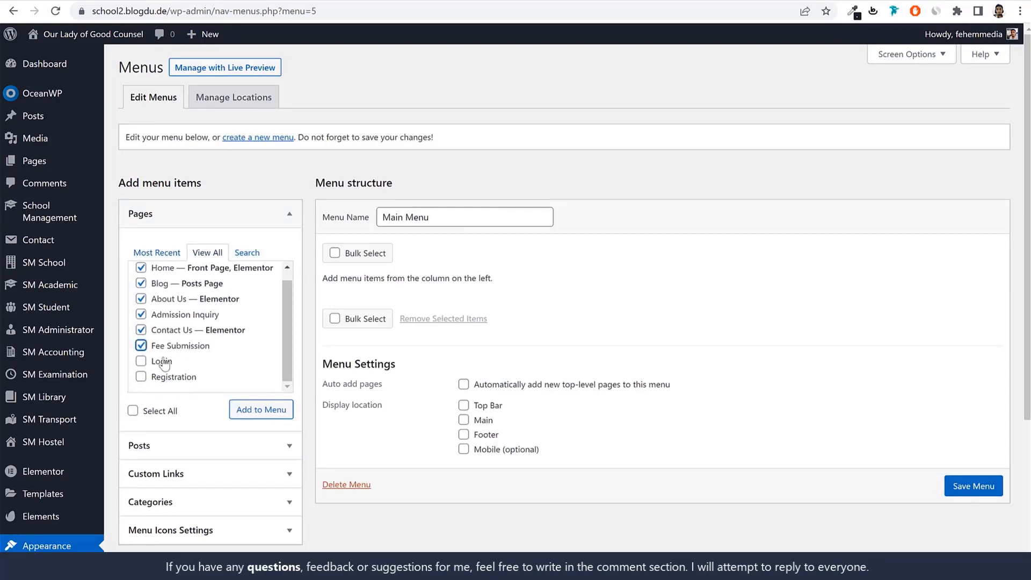
left_click(261, 410)
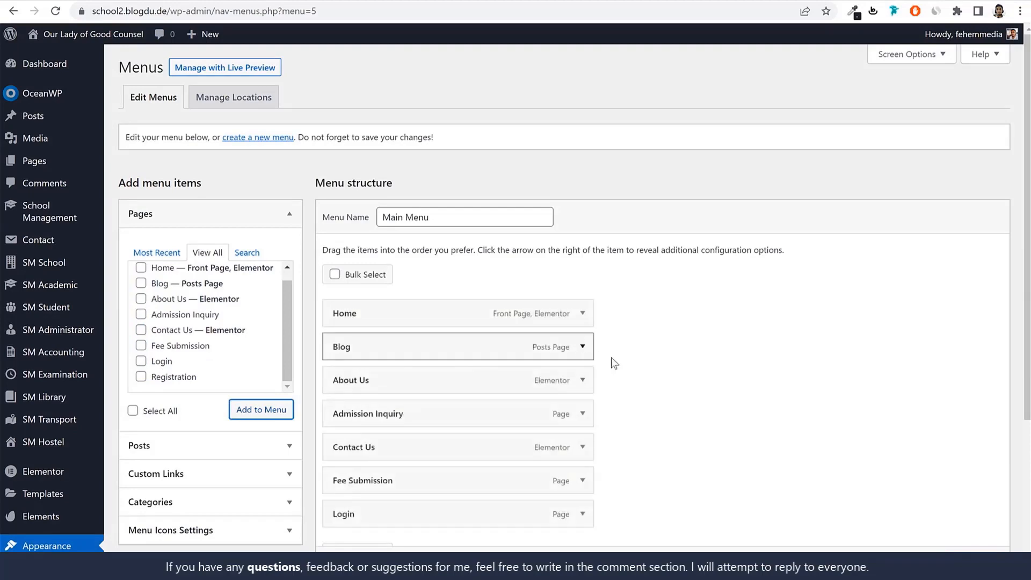
Reorder the menu so that Blog comes last and About Us sits directly after Login
scroll(511, 360, "down", 2)
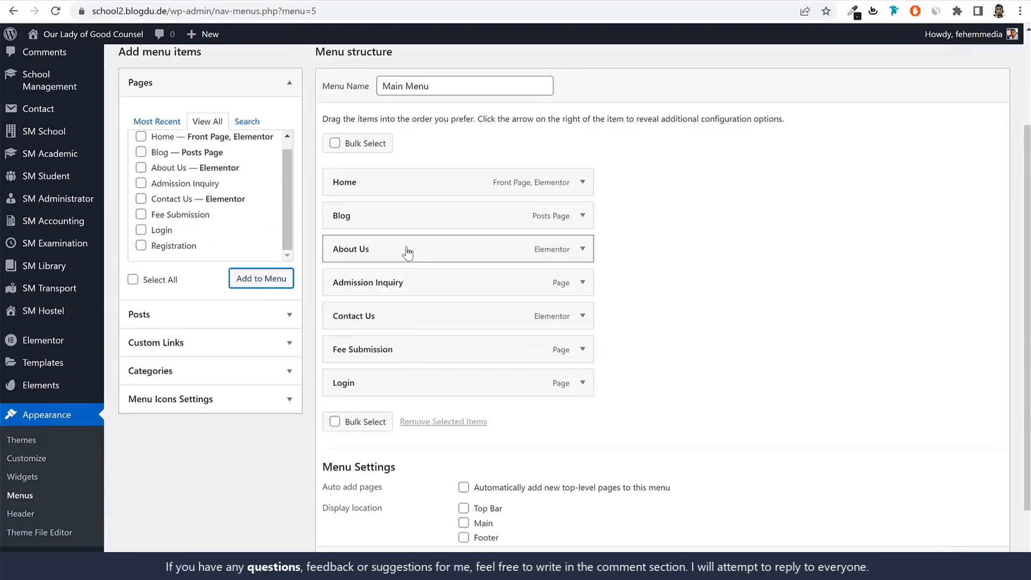
left_click_drag(404, 223, 407, 394)
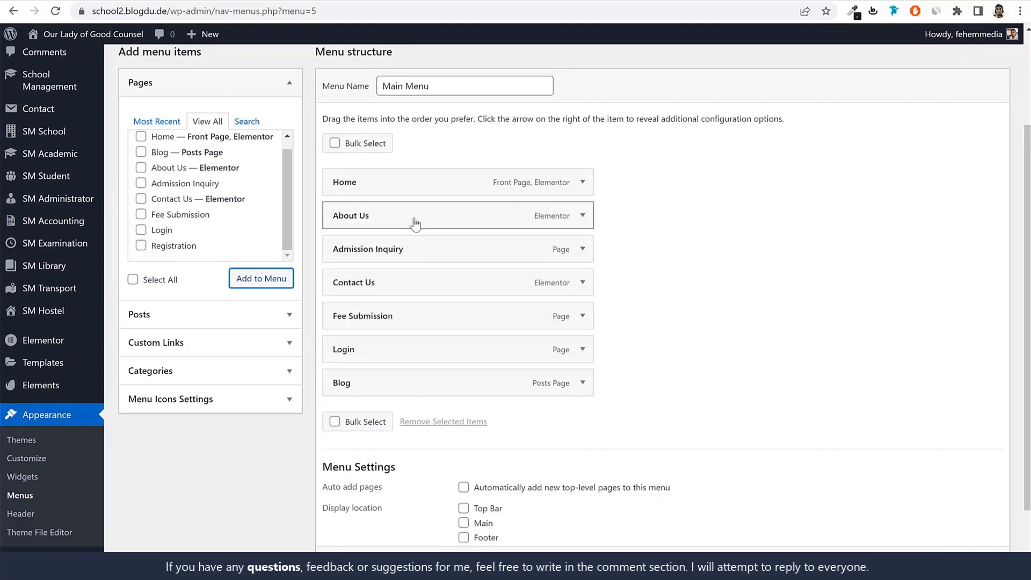
left_click_drag(415, 223, 417, 349)
Assign the menu to the Main display location and save it
scroll(578, 396, "down", 2)
left_click(487, 439)
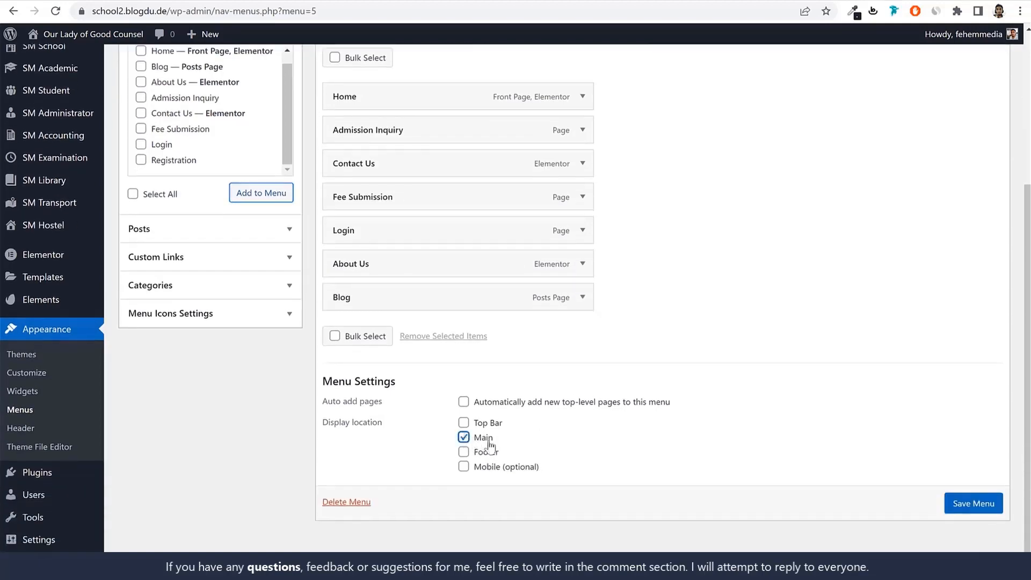
left_click(973, 504)
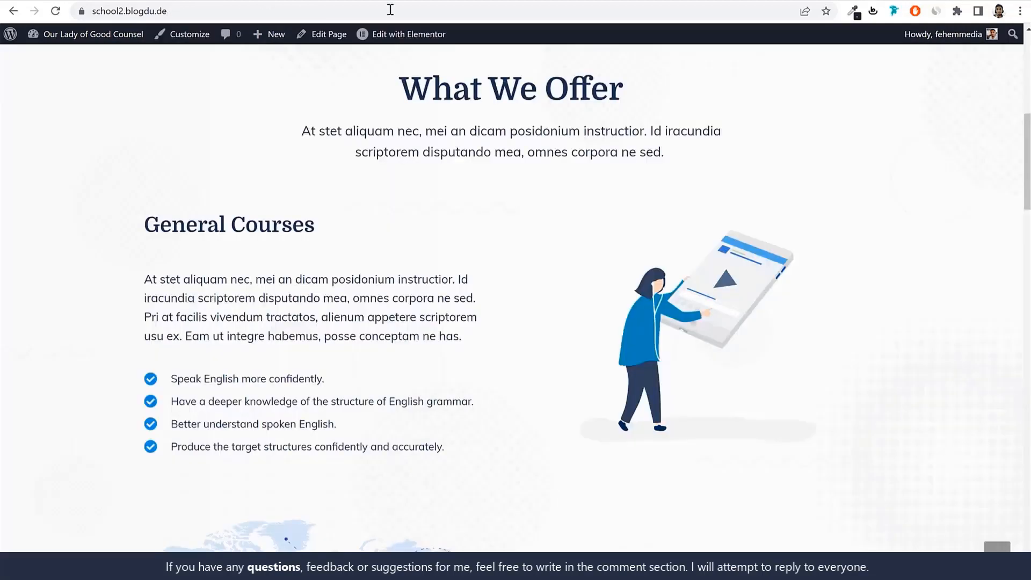
Check the homepage's navigation menu and the demo site's footer links, and return to the menu editor
left_click(389, 12)
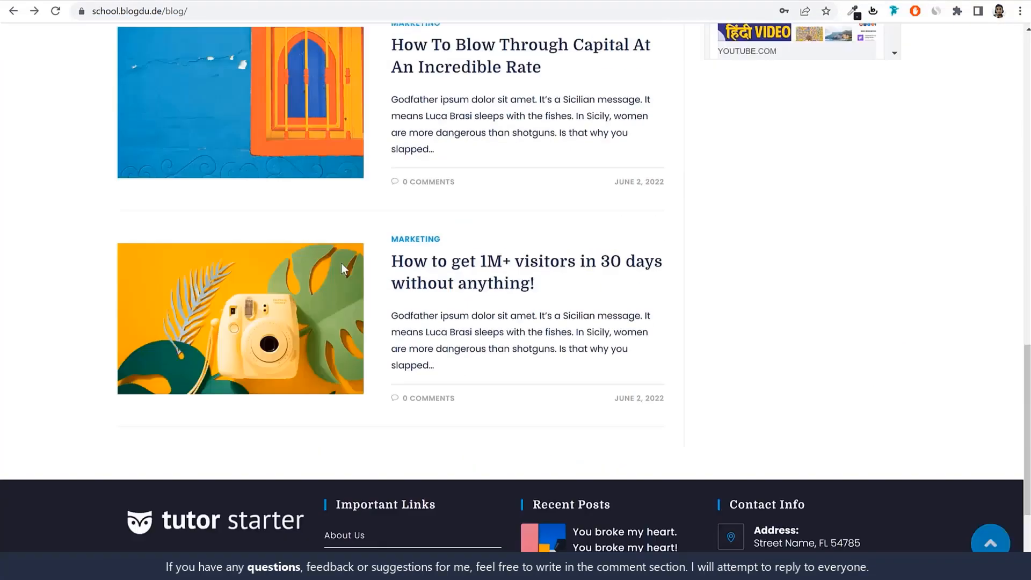
scroll(342, 269, "down", 3)
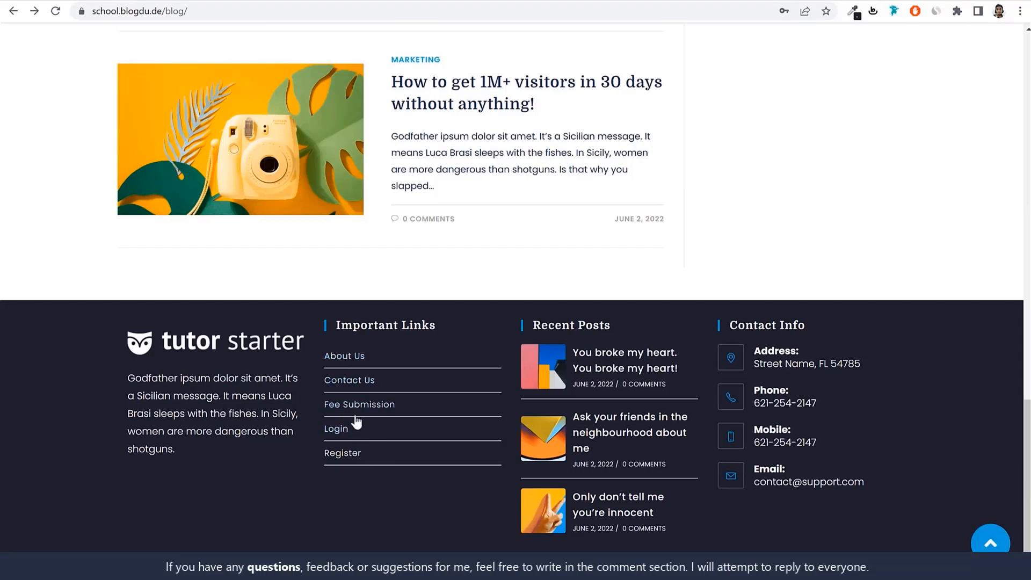
left_click(265, 0)
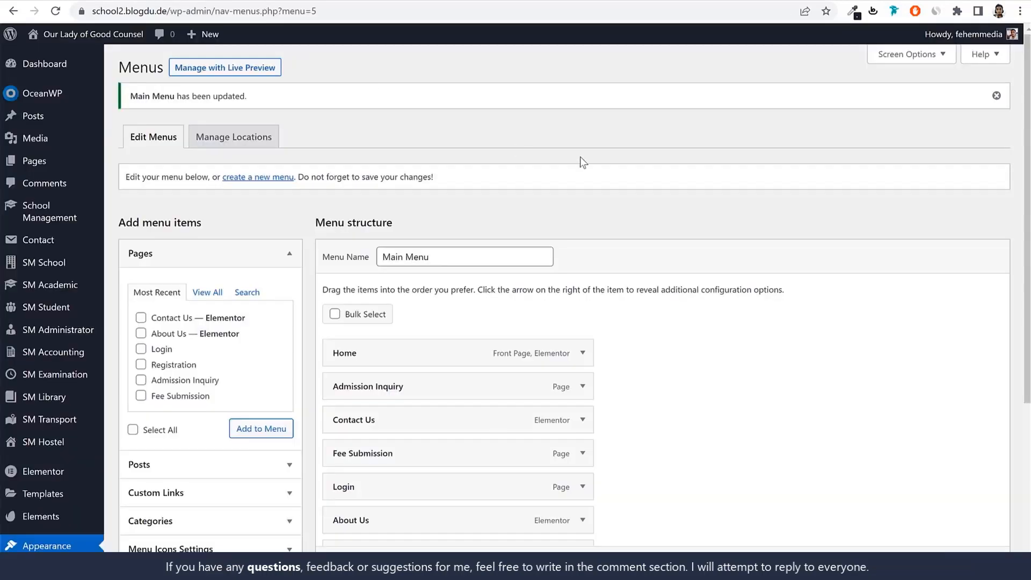
Create a new menu named Footer Menu
left_click(251, 178)
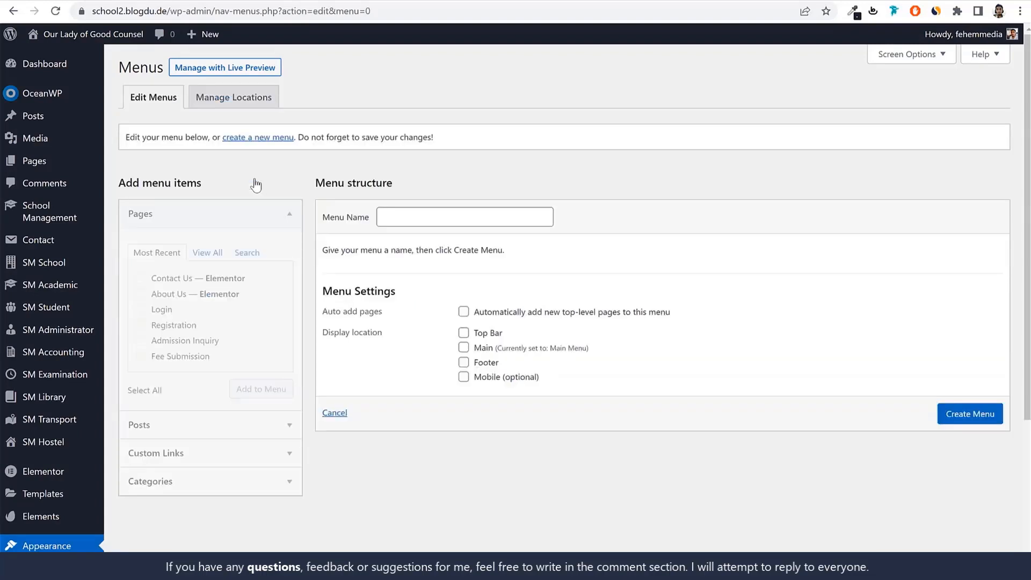
left_click(395, 218)
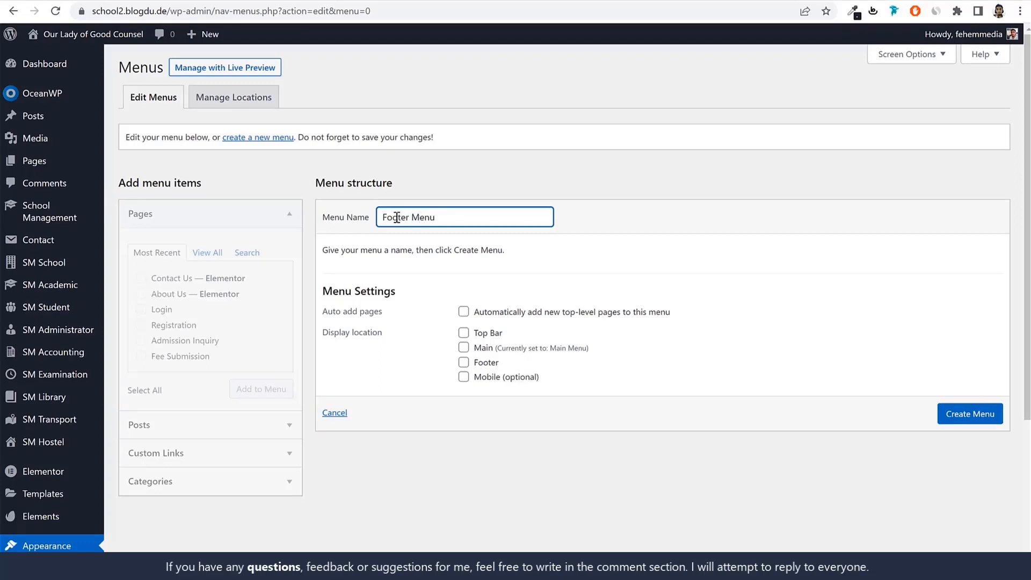
Add the Home, Blog, About Us, Admission Inquiry, Contact Us and Fee Submission pages to Footer Menu and save it
left_click(208, 260)
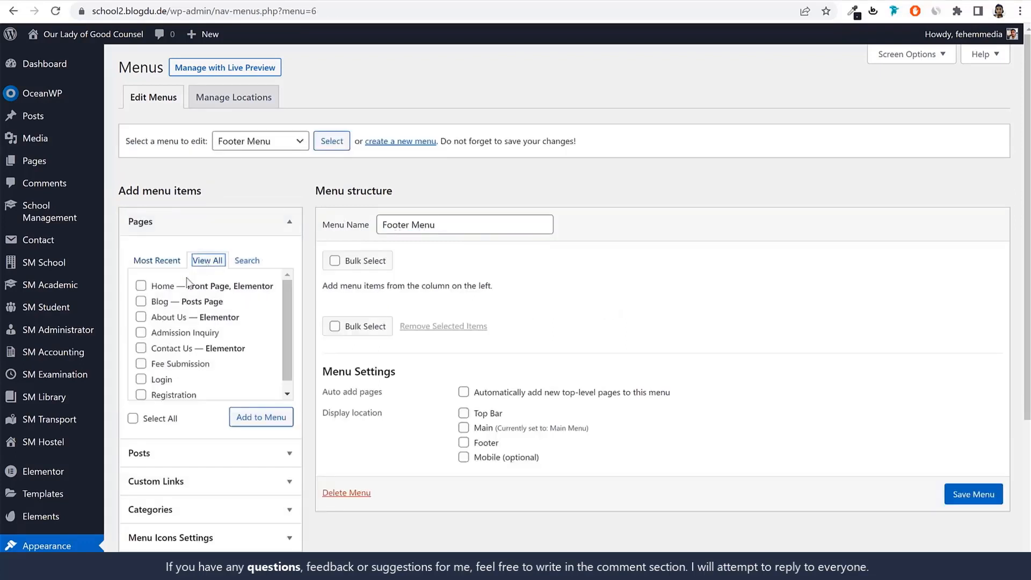
left_click(162, 286)
left_click(160, 301)
left_click(168, 318)
left_click(168, 333)
left_click(168, 348)
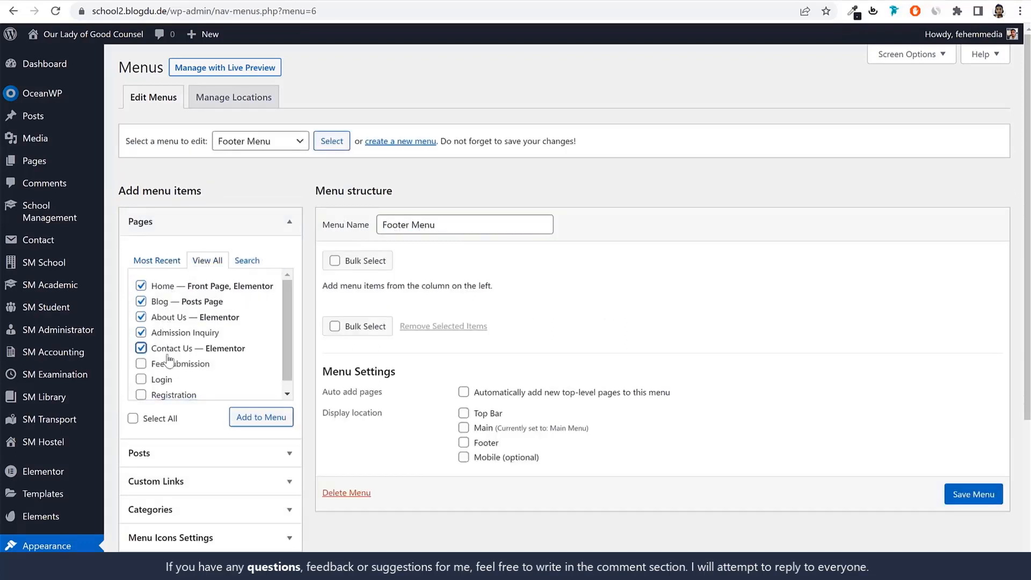
left_click(167, 365)
left_click(241, 416)
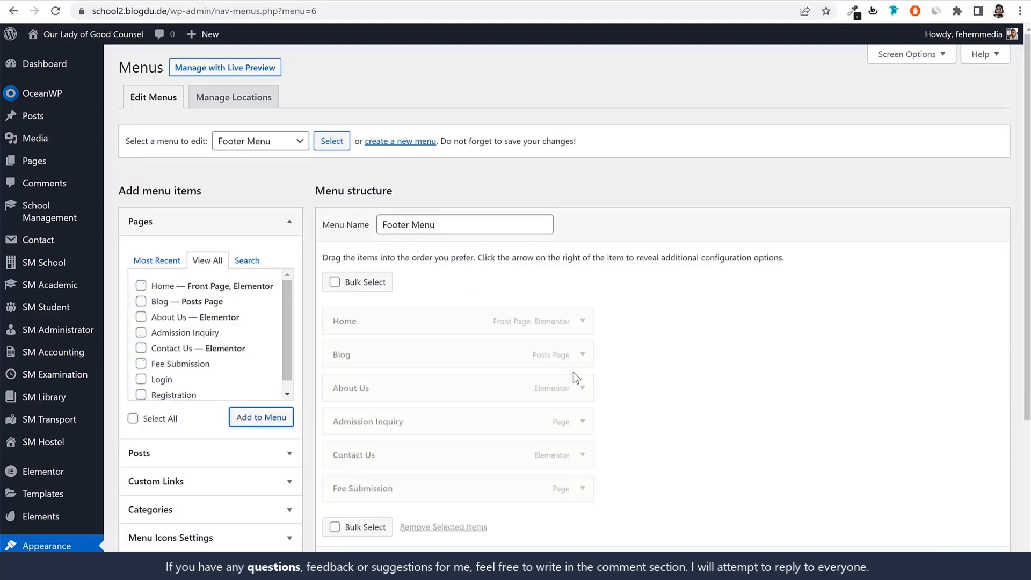
scroll(543, 362, "down", 1)
scroll(543, 362, "down", 2)
scroll(516, 487, "down", 1)
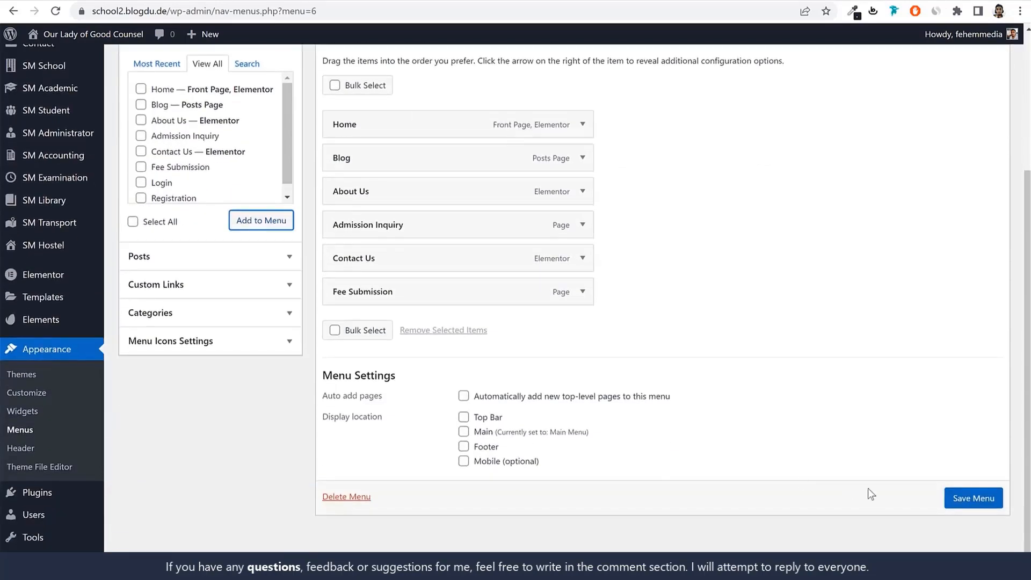
left_click(972, 498)
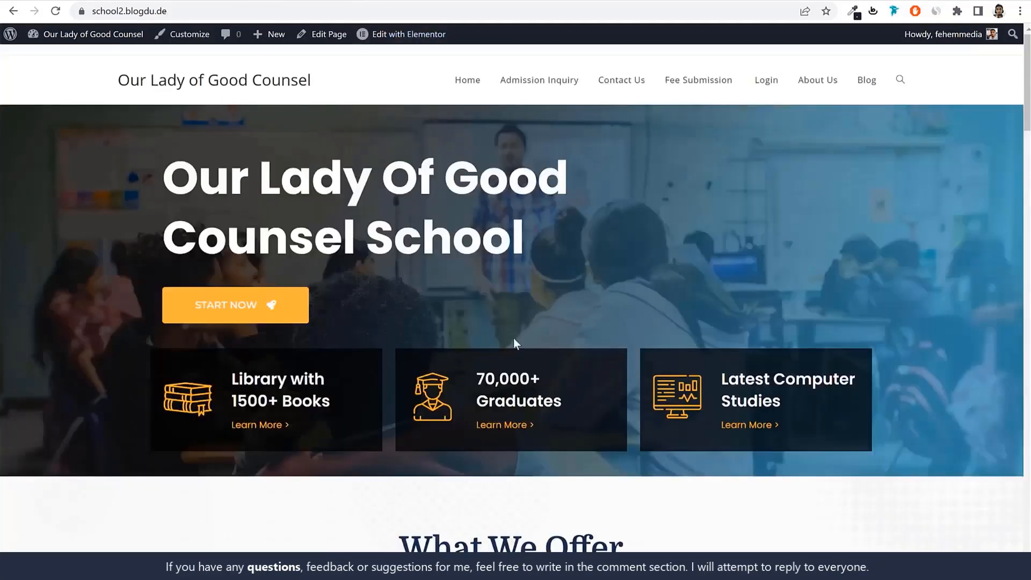
Check the demo site's footer columns and look over the site's widget areas on the Widgets screen
scroll(514, 338, "down", 20)
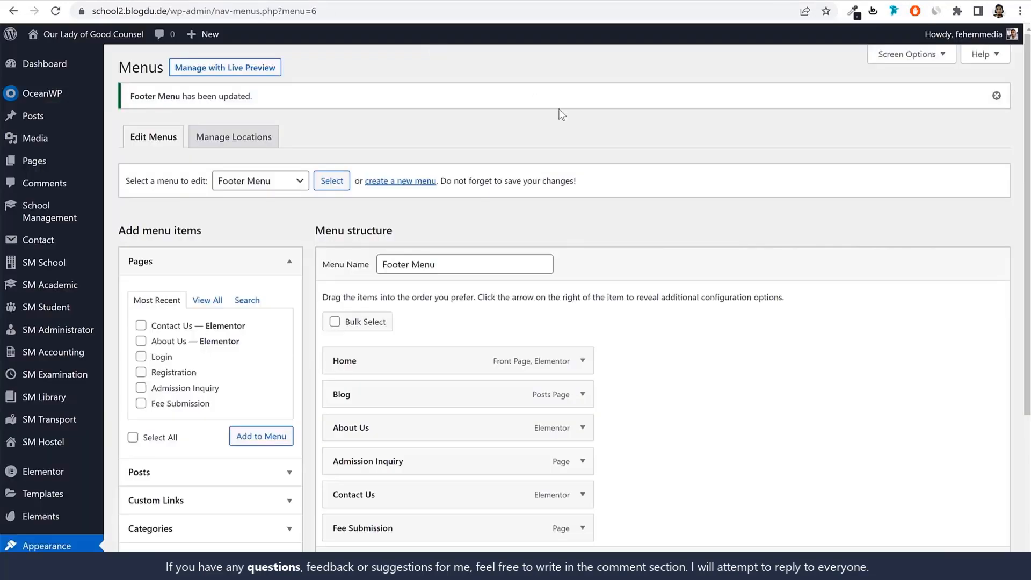
scroll(638, 270, "down", 4)
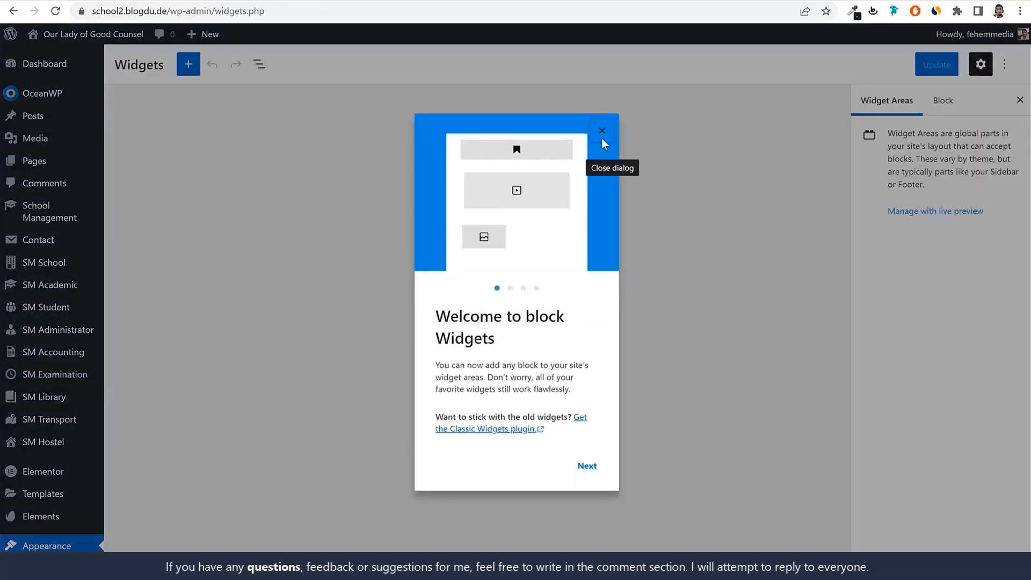
left_click(602, 132)
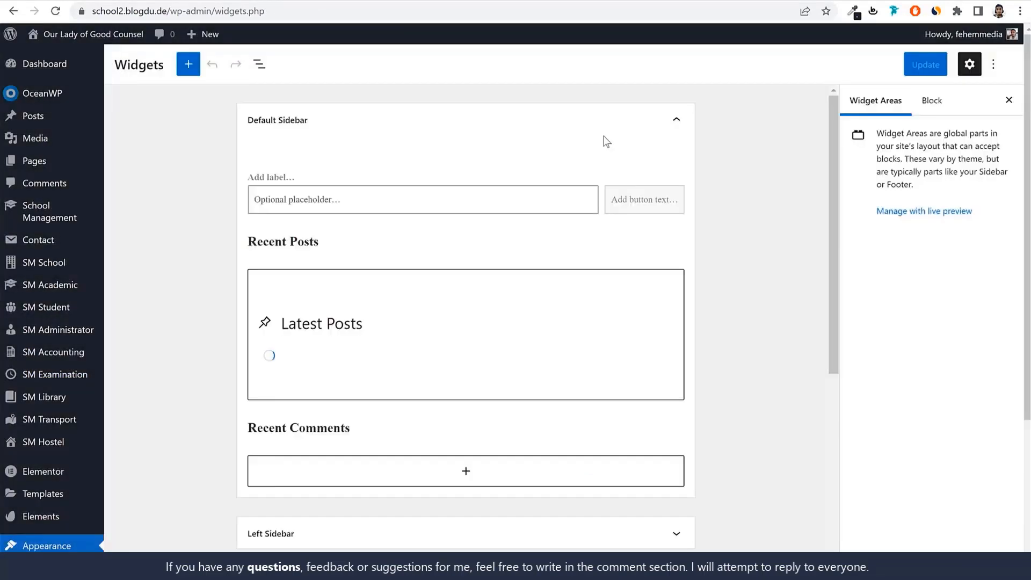
left_click(501, 135)
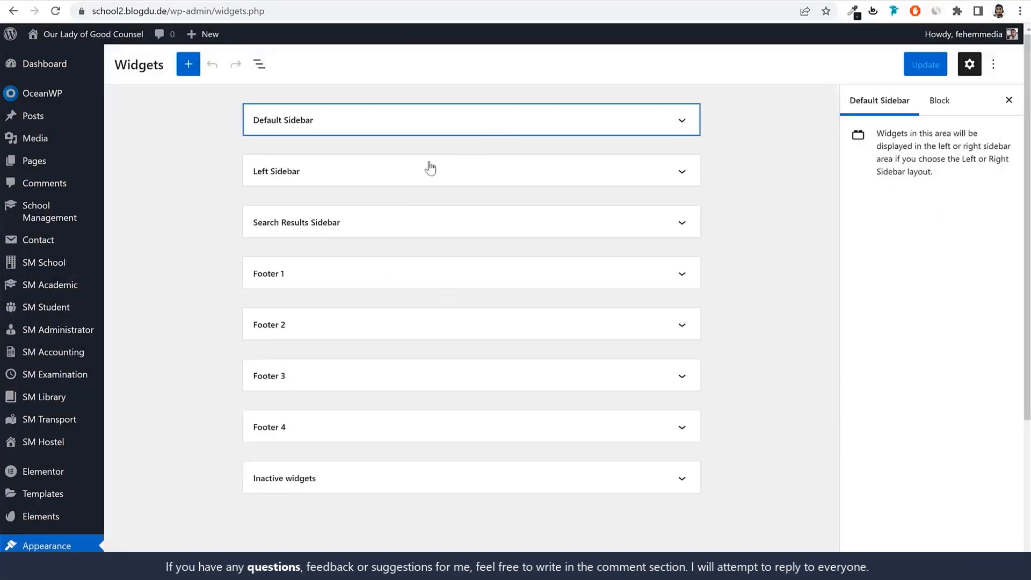
left_click(418, 117)
left_click(418, 117)
Install the Classic Widgets plugin by WordPress Contributors
scroll(646, 235, "down", 4)
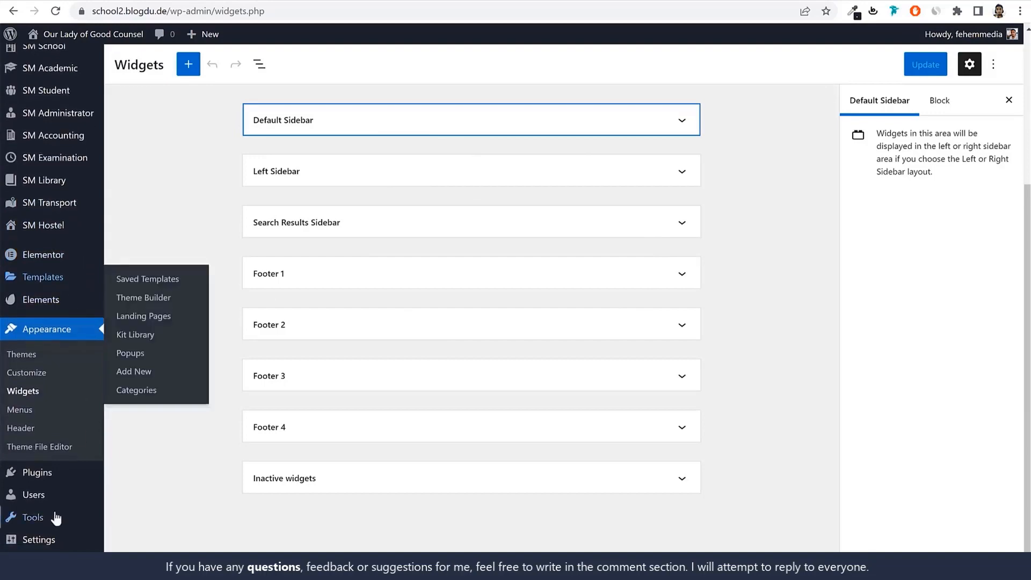
left_click(51, 479)
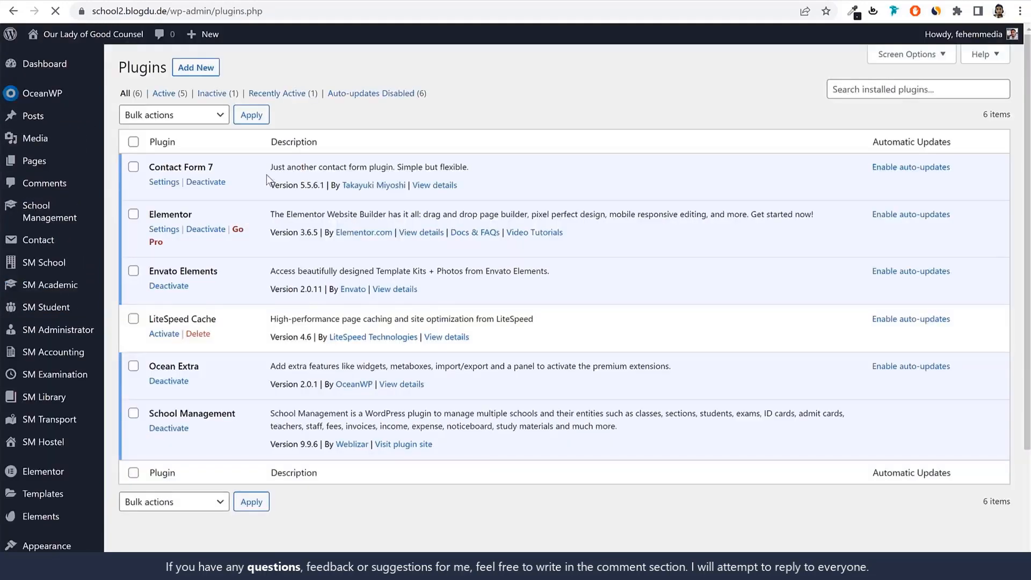
left_click(205, 67)
scroll(794, 218, "down", 3)
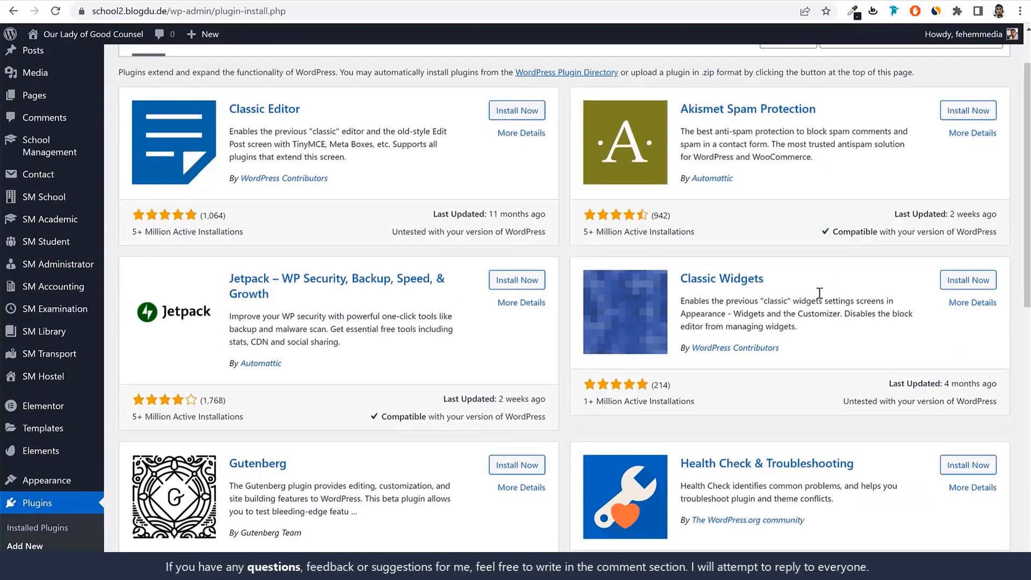
left_click_drag(793, 216, 674, 215)
left_click(975, 214)
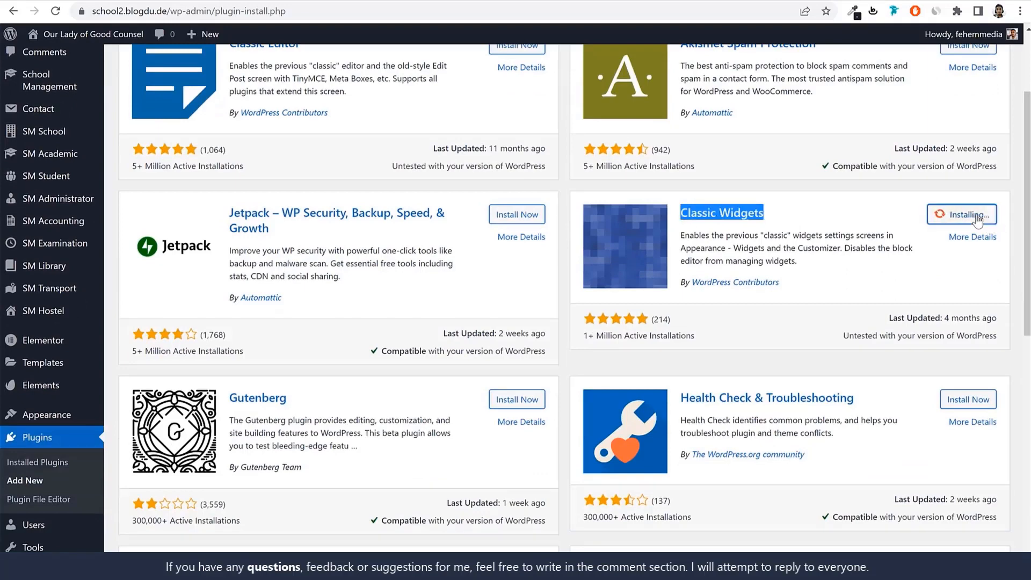
Search the plugin directory for Classic Widgets and activate the installed plugin
left_click_drag(779, 215, 681, 215)
key("ctrl+c")
scroll(800, 288, "up", 3)
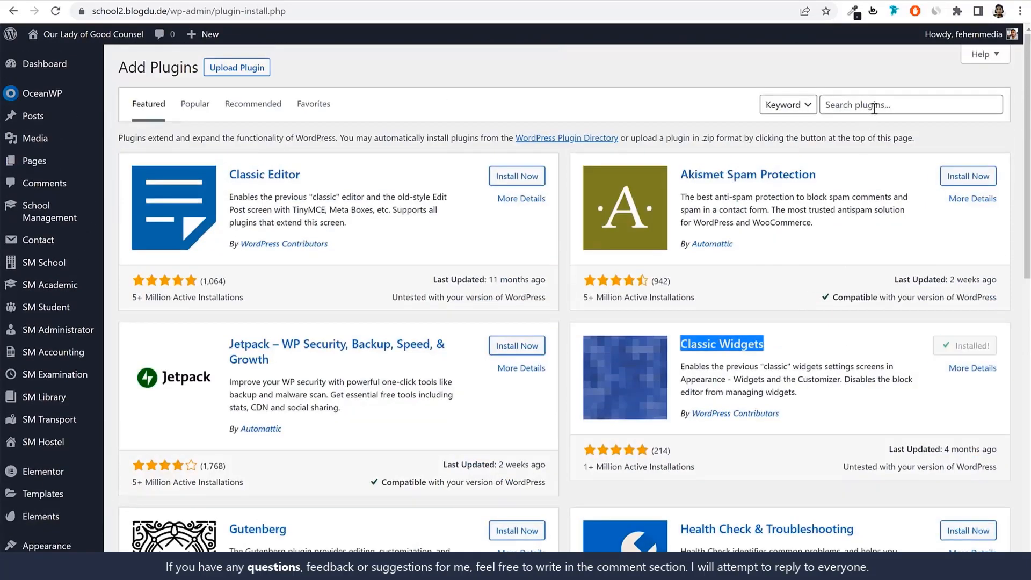
left_click(874, 108)
key("ctrl+v")
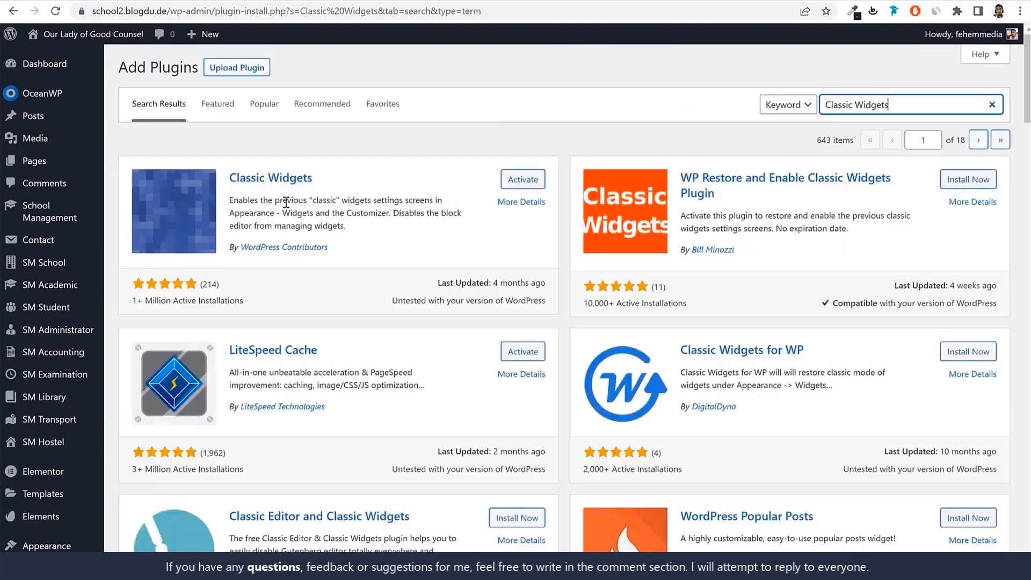
left_click_drag(312, 178, 229, 178)
left_click(527, 185)
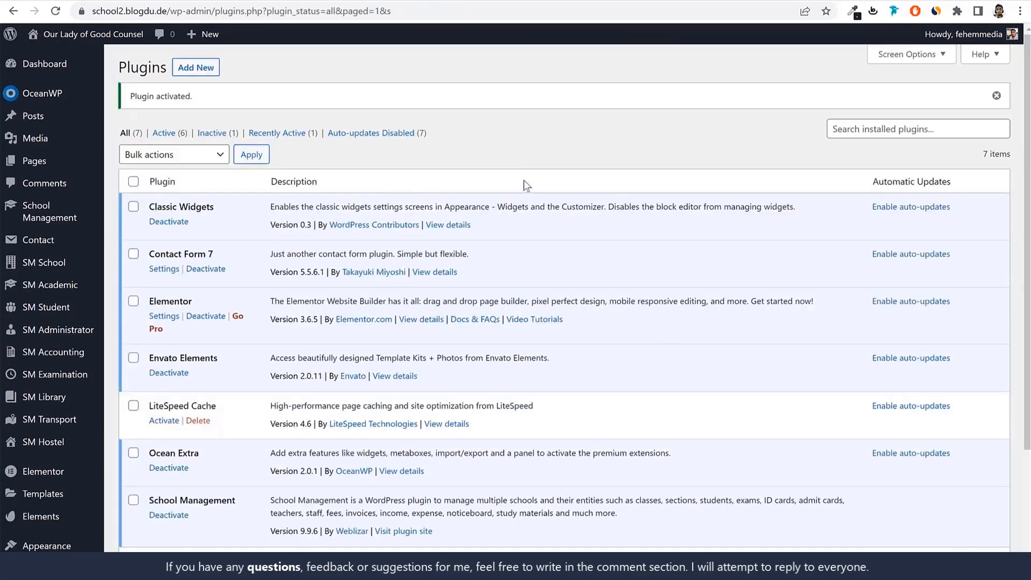
Open the classic Widgets screen, collapse the Default Sidebar area and expand Footer 1
scroll(412, 222, "down", 3)
mouse_move(69, 387)
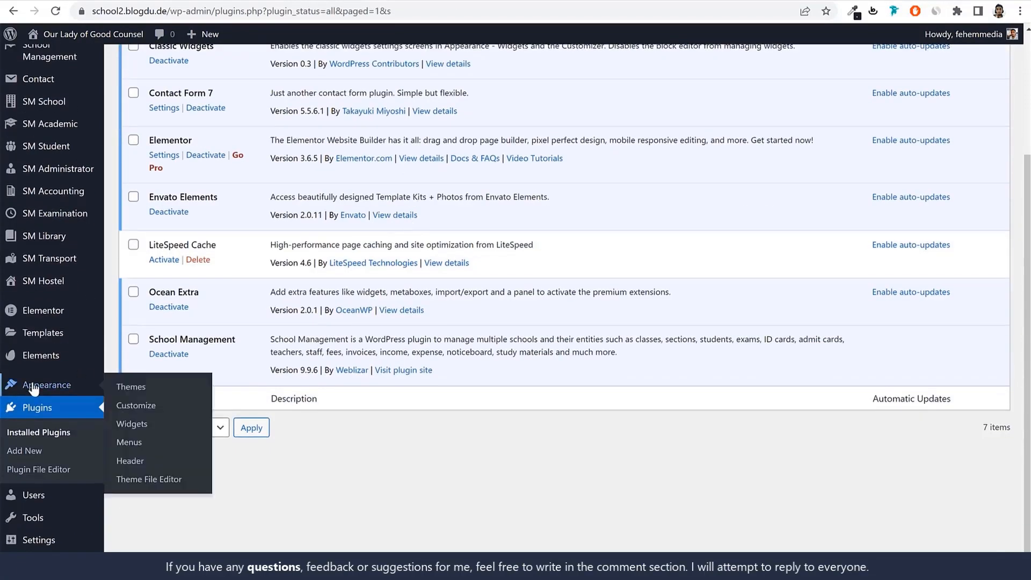
left_click(148, 421)
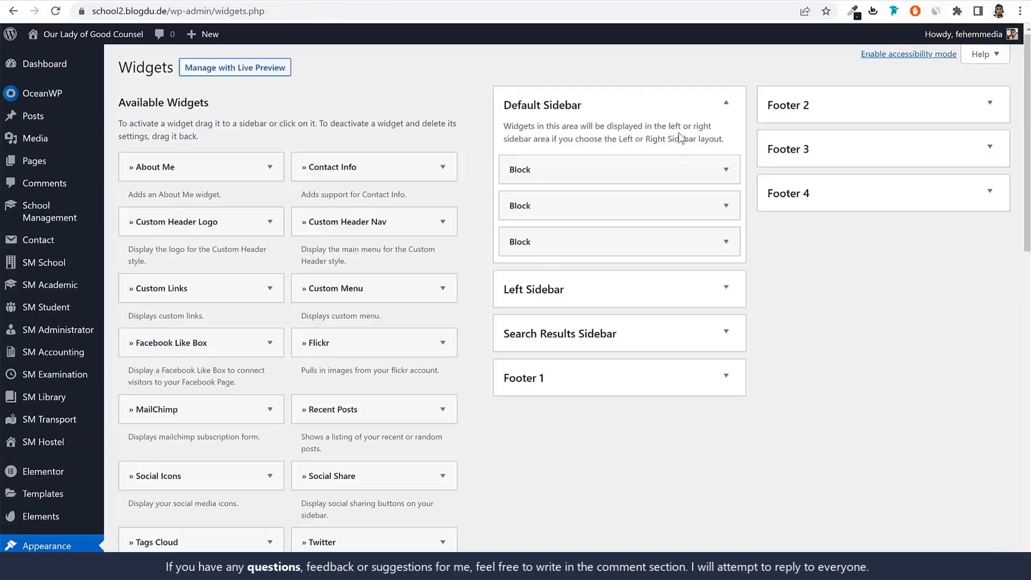
left_click(702, 105)
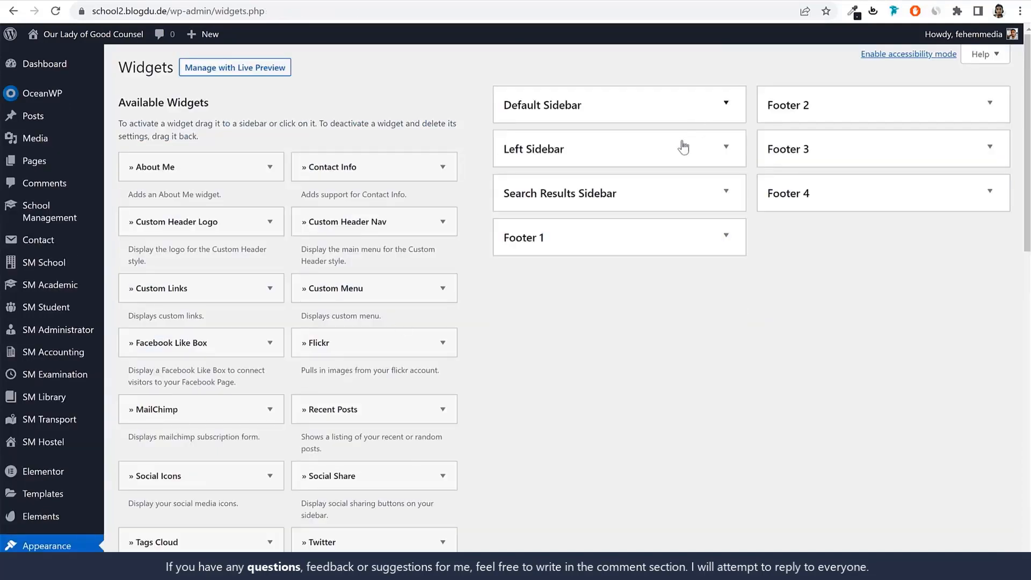
left_click(623, 244)
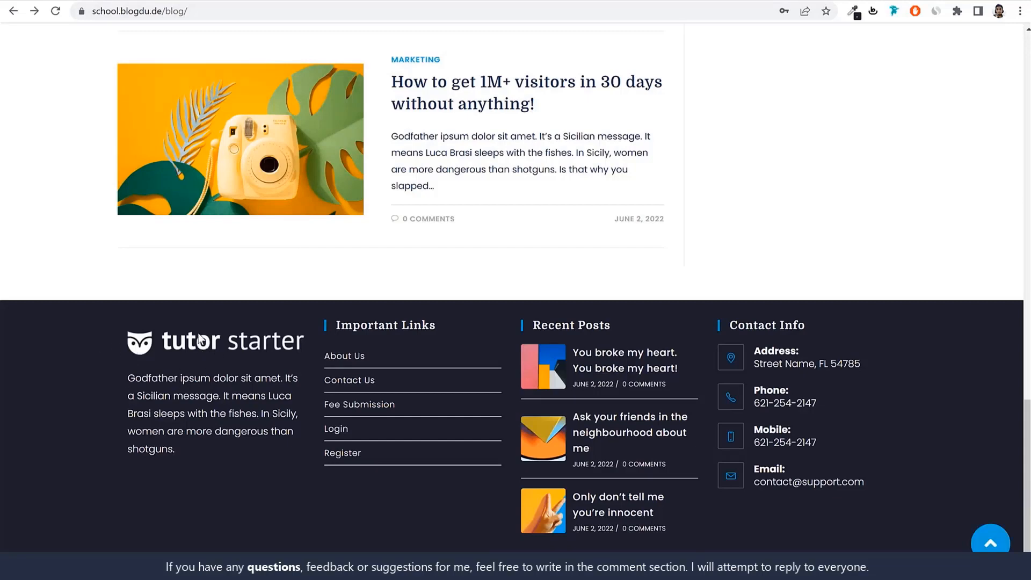
Review the description in the demo site's first footer column and add a Text widget to the Footer 1 area
left_click_drag(128, 374, 186, 459)
key("ctrl+c")
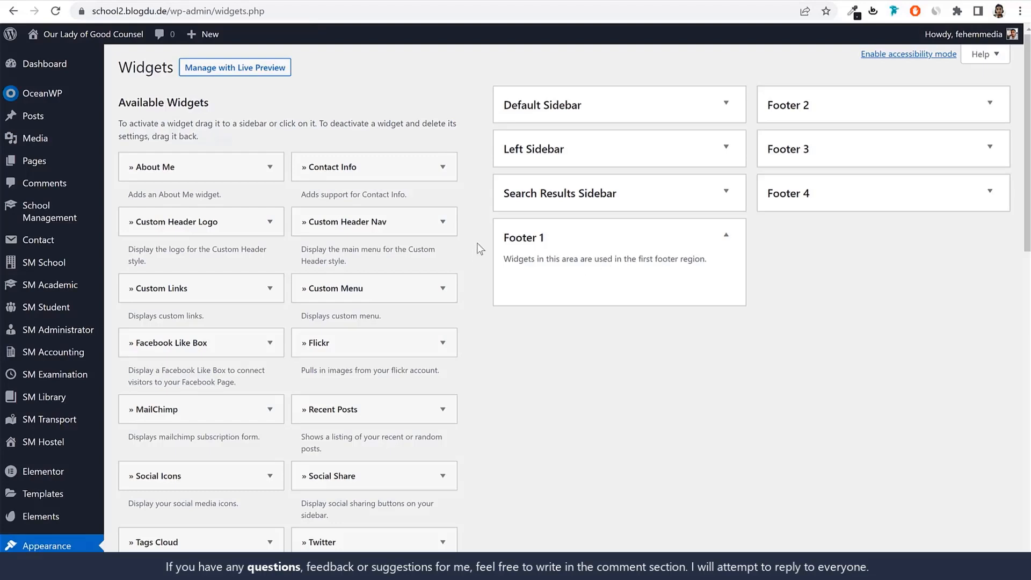
scroll(524, 314, "down", 15)
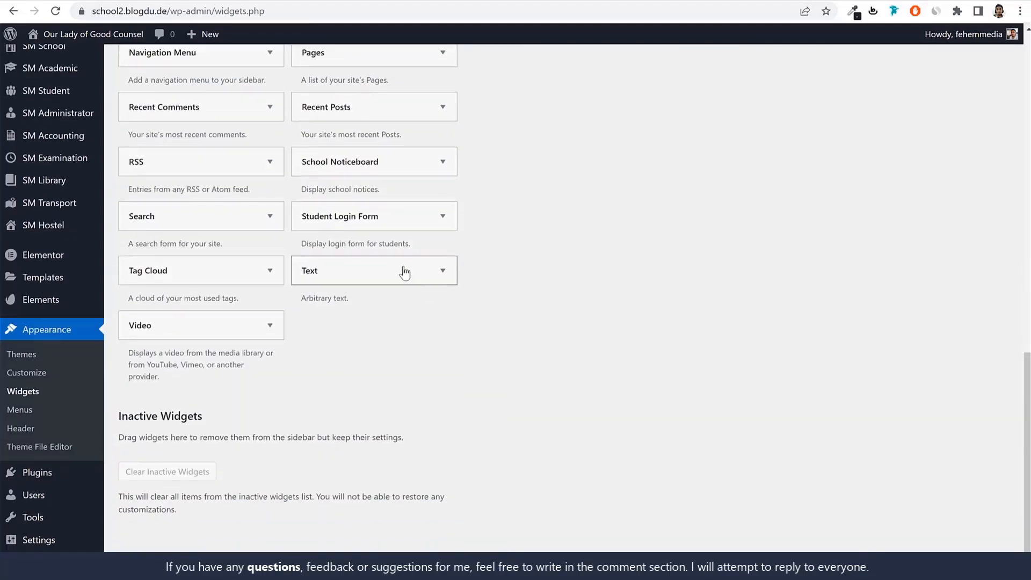
left_click(405, 273)
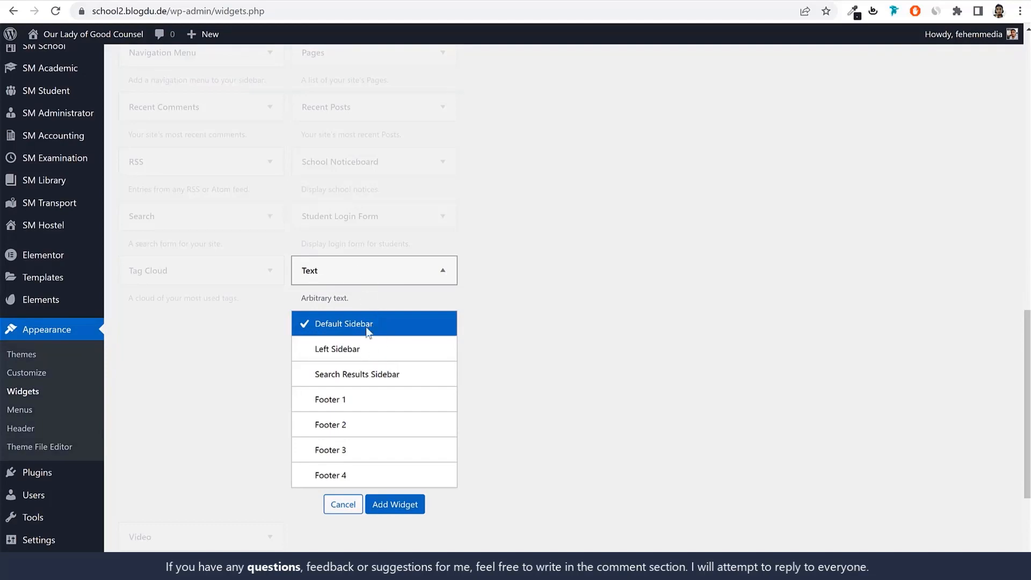
left_click(376, 404)
left_click(395, 504)
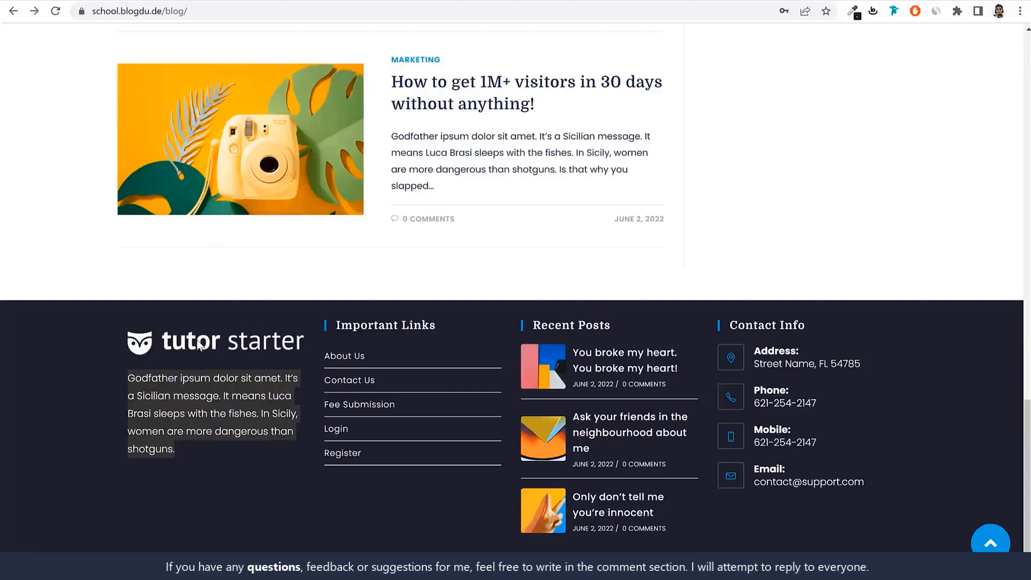
Upload the tutor-white@2x logo from the Media folder and insert it into the Footer 1 text widget
left_click(187, 430)
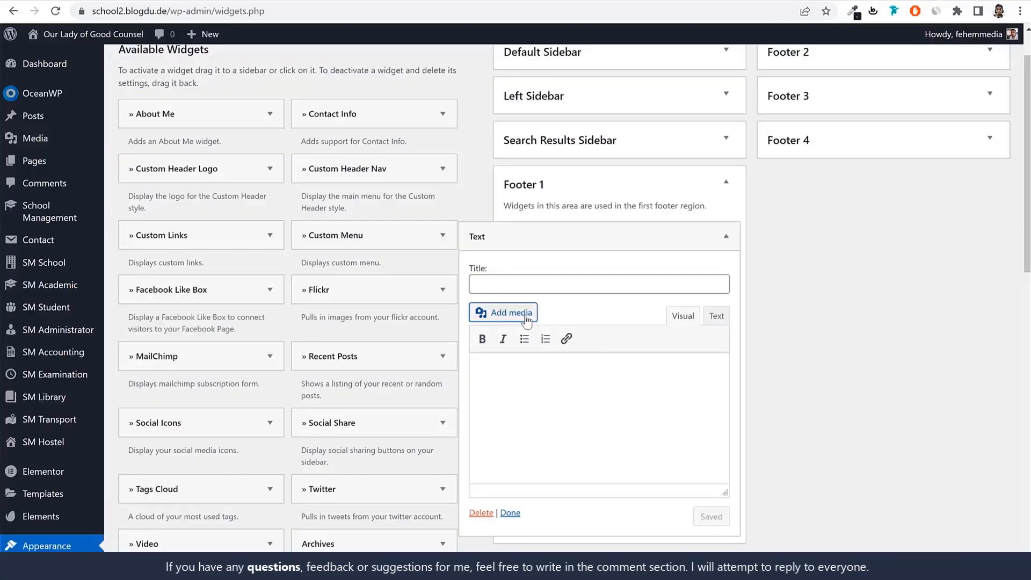
left_click(486, 247)
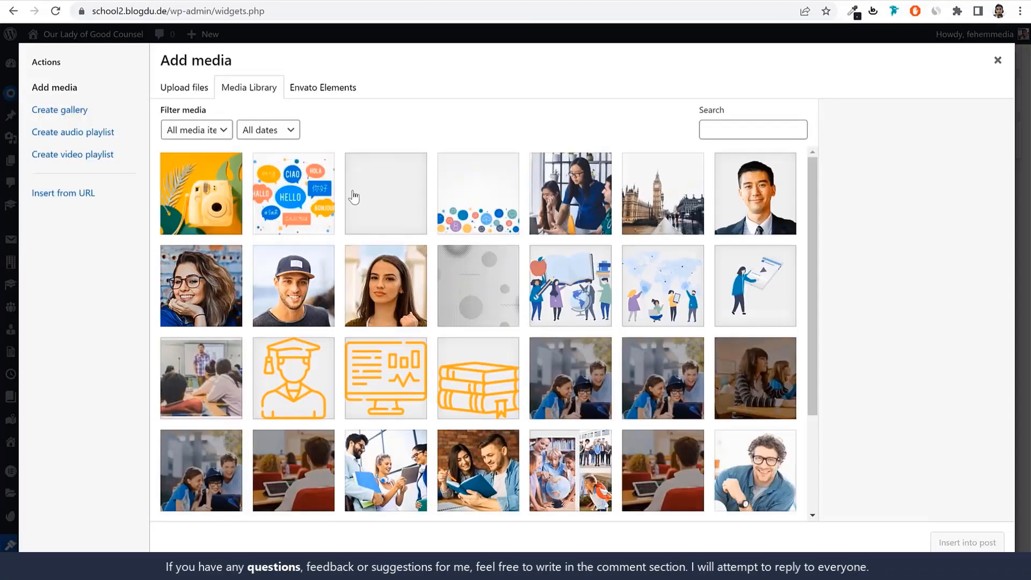
left_click(192, 89)
left_click(613, 301)
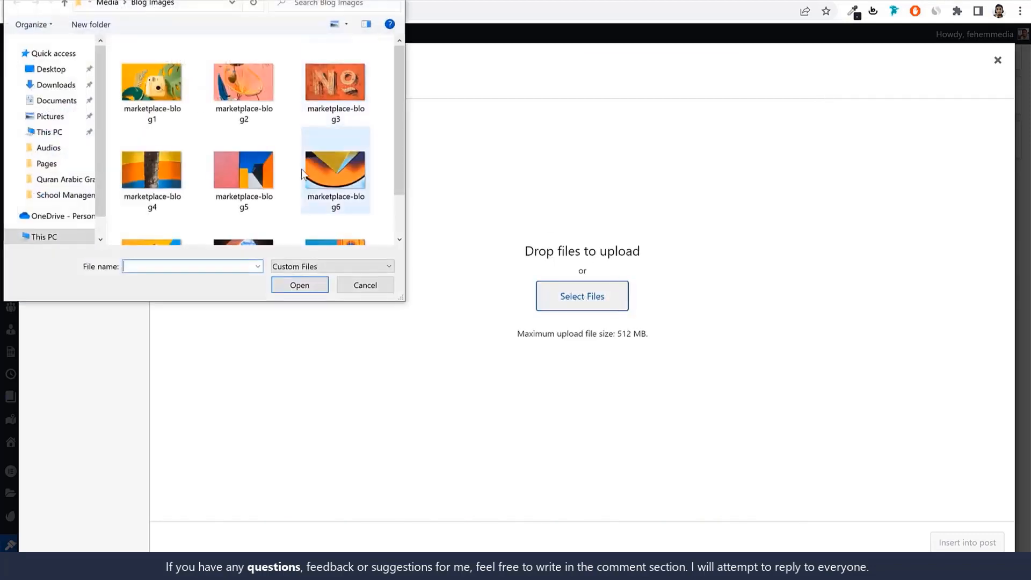
left_click(120, 5)
scroll(304, 150, "down", 5)
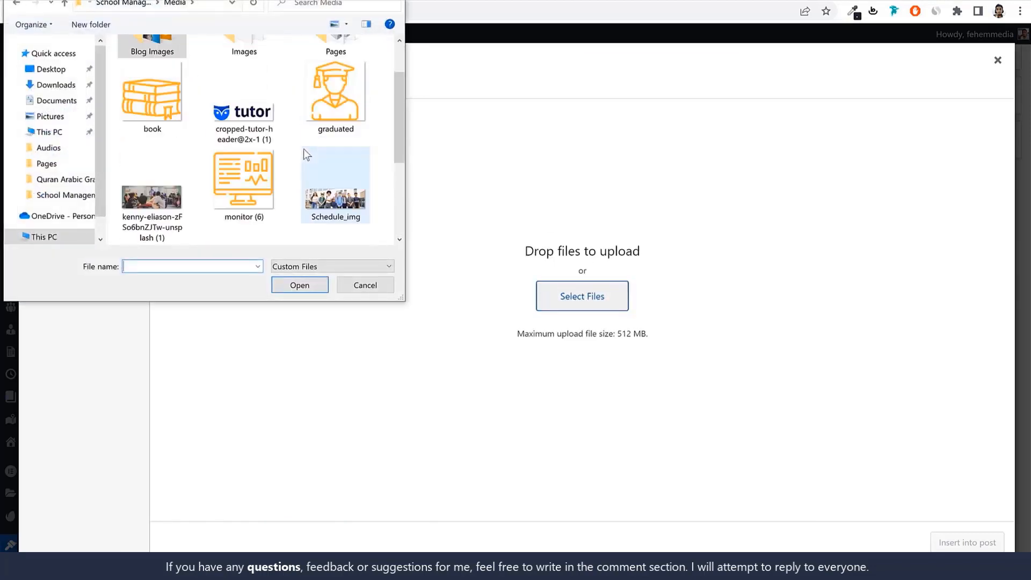
left_click(167, 215)
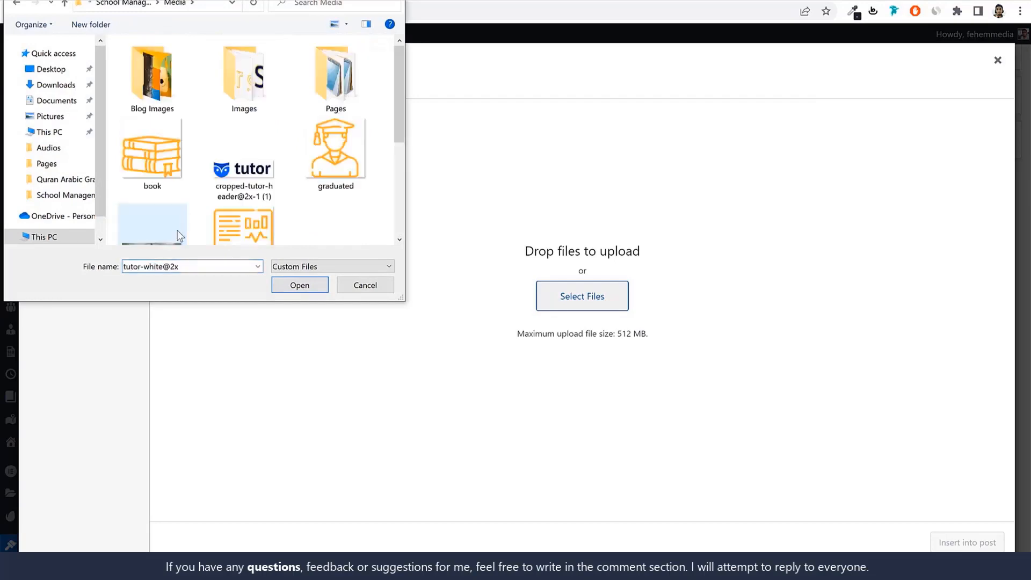
left_click(304, 290)
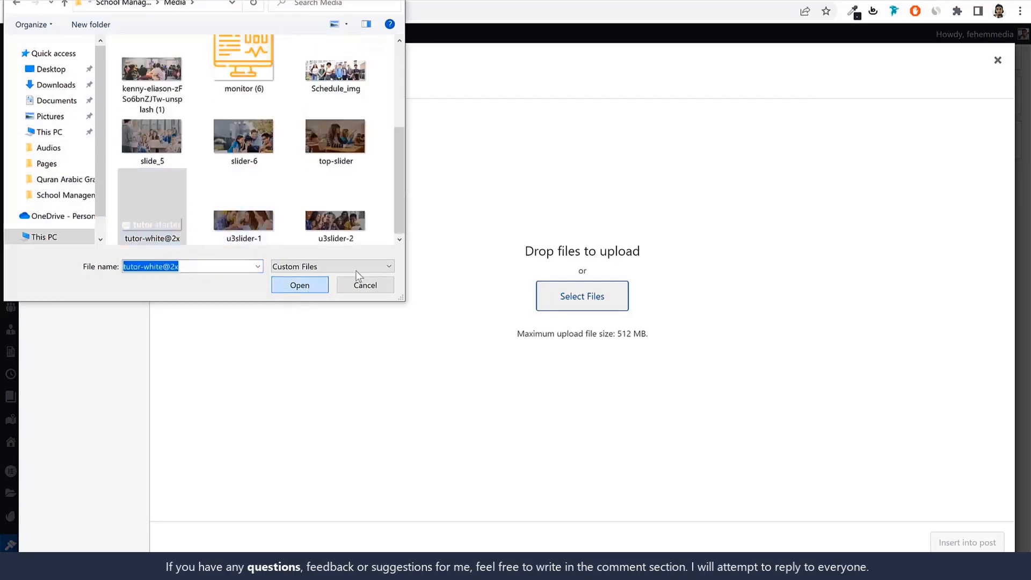
left_click(950, 543)
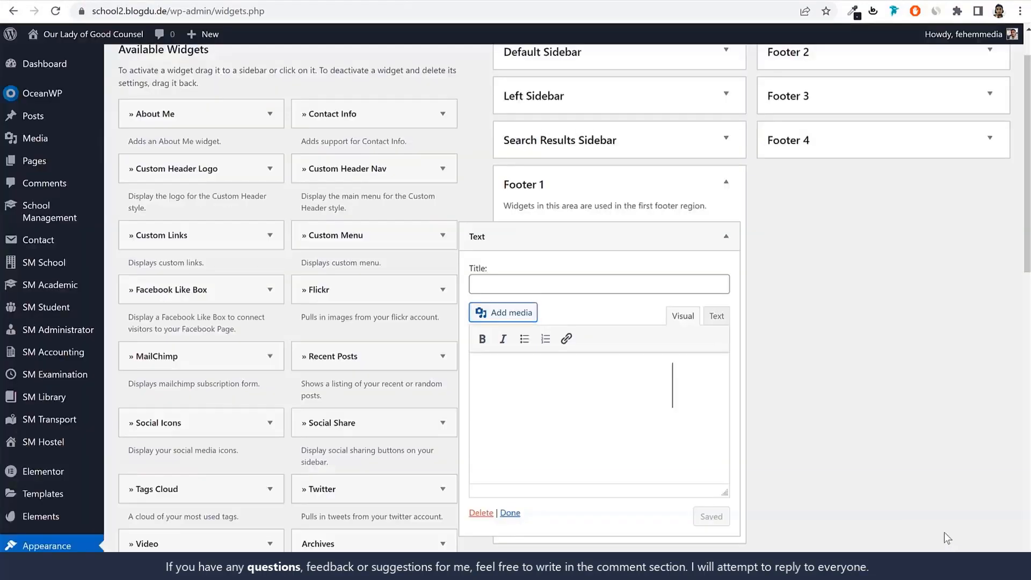
Shrink the logo in the text widget and paste the demo footer's "Godfather ipsum dolor sit amet" paragraph below it
left_click(641, 399)
left_click_drag(673, 363, 619, 372)
left_click(676, 385)
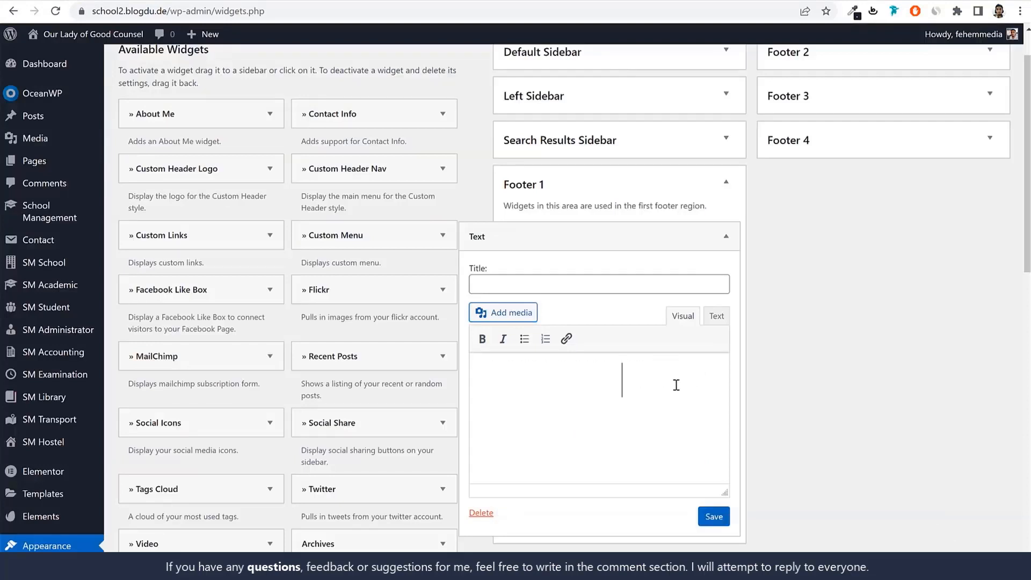
key("ctrl+v")
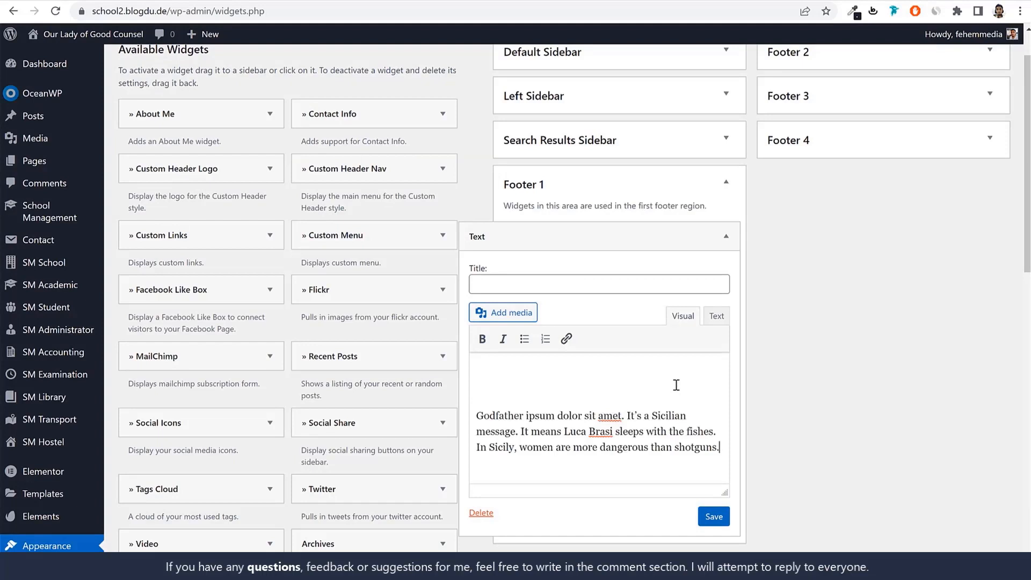
Check the Footer 1 text widget's HTML code, return to the visual editor, save the widget and collapse it
left_click(710, 318)
left_click(697, 444)
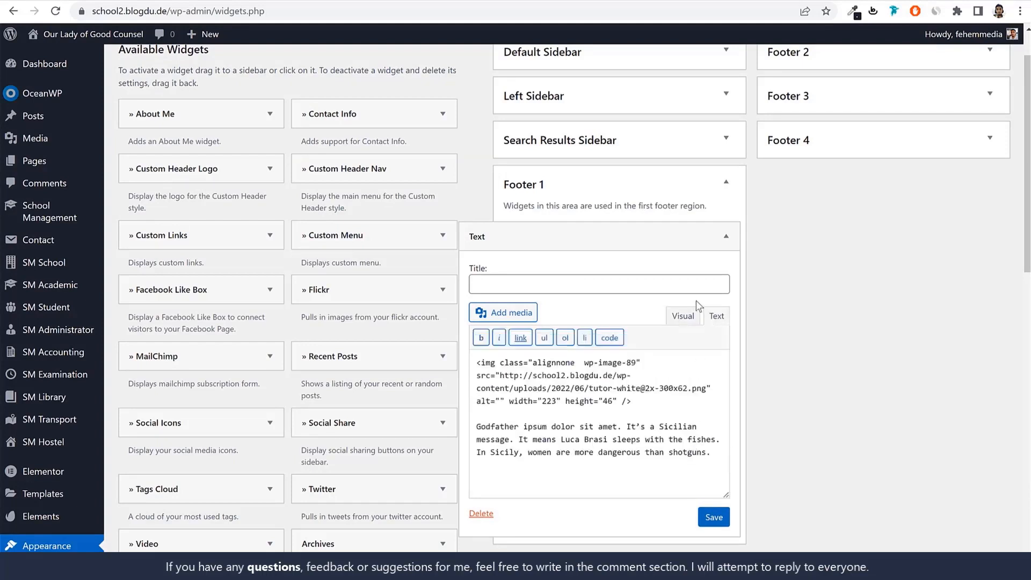
left_click(686, 318)
left_click(713, 517)
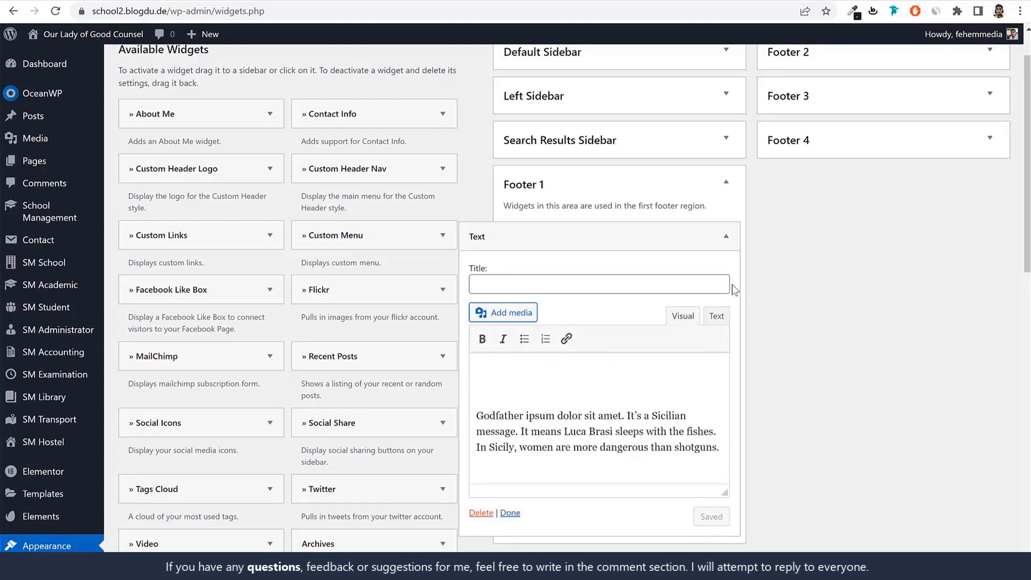
left_click(727, 236)
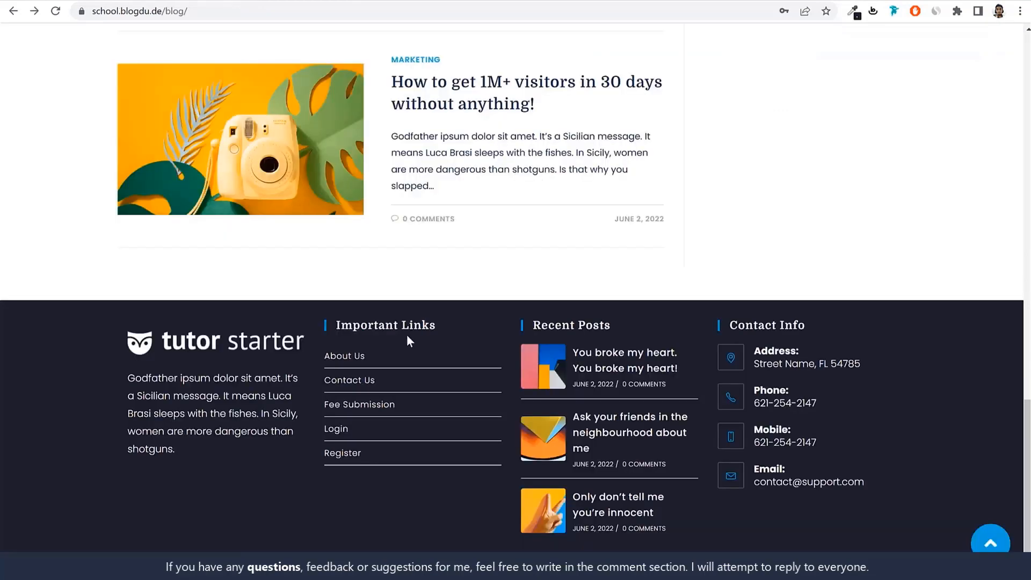
Copy the demo footer's "Important Links" heading and add a Navigation Menu widget to the Footer 2 area
triple_click(411, 327)
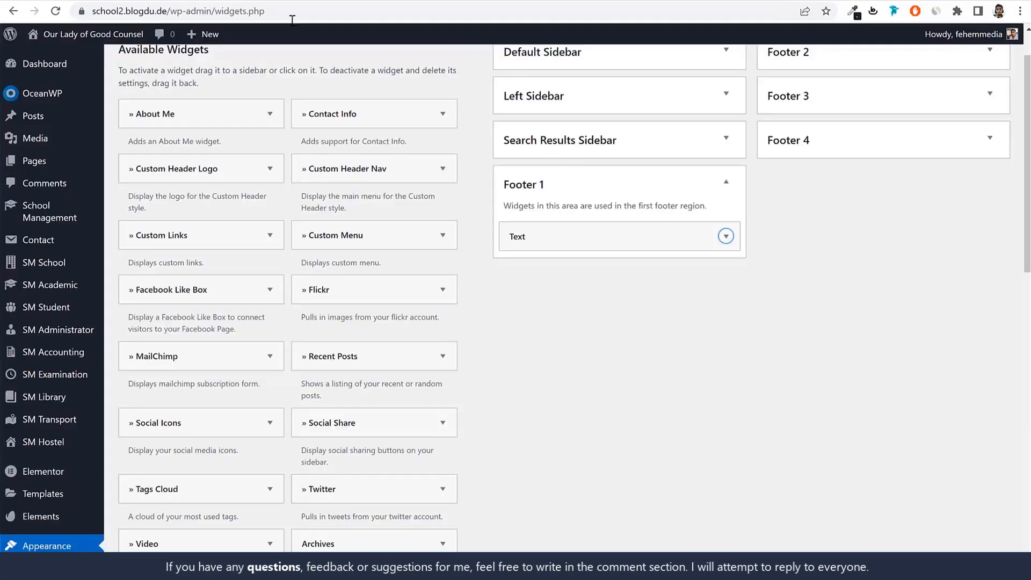
left_click(599, 194)
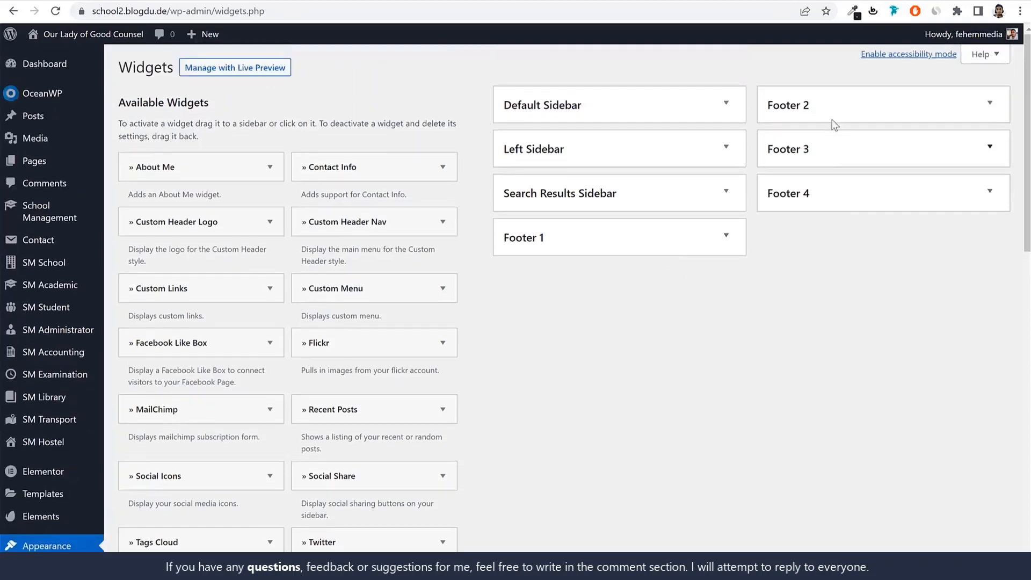
left_click(849, 104)
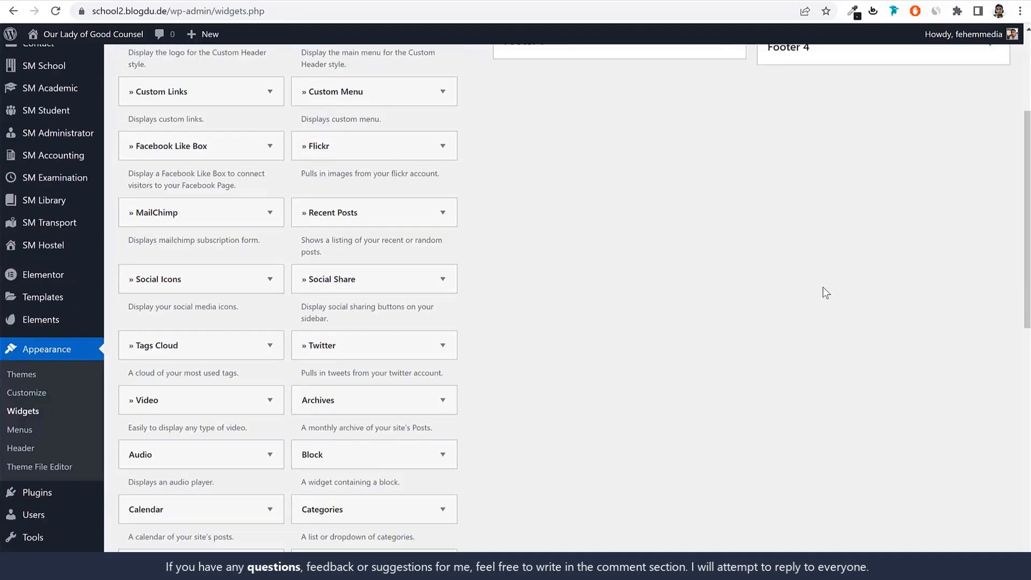
scroll(823, 287, "down", 7)
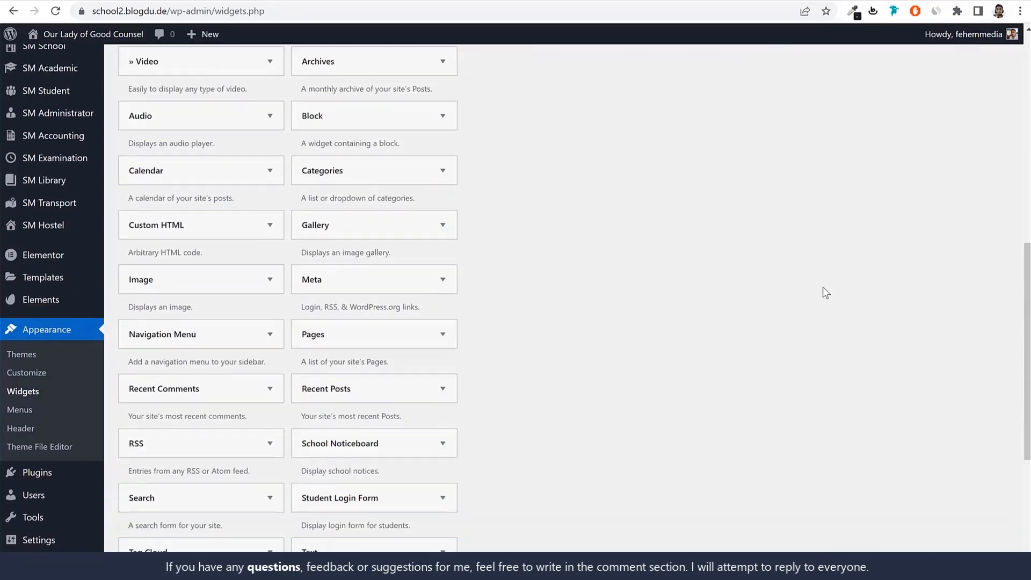
left_click(144, 285)
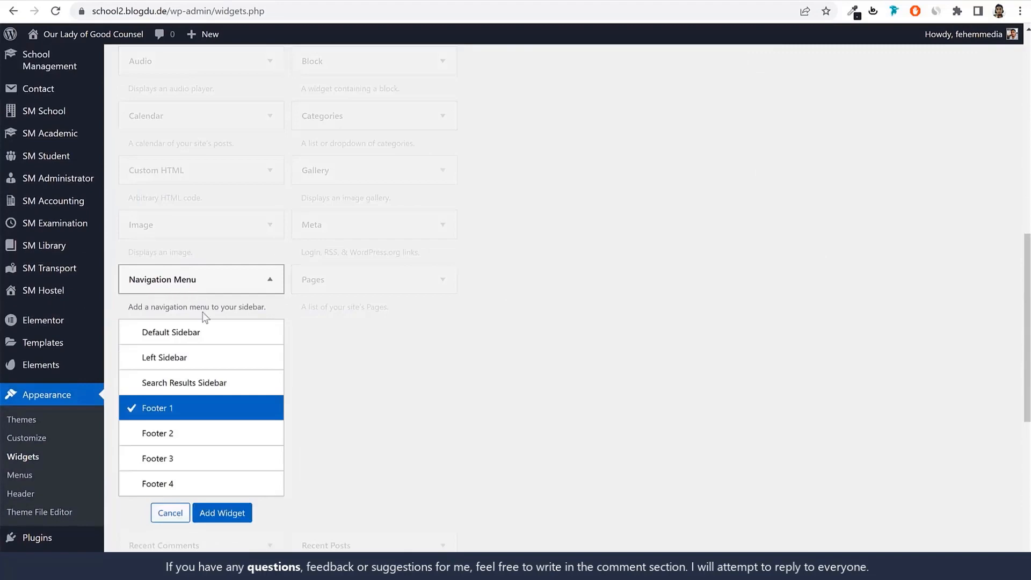
left_click(185, 434)
left_click(228, 516)
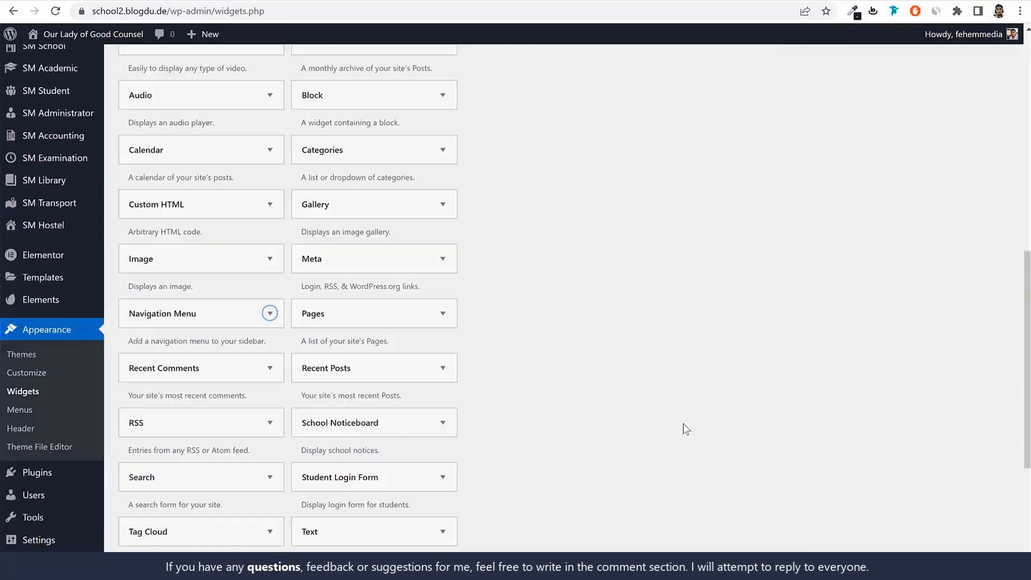
Title the Footer 2 navigation widget "Important Links", assign it the Footer Menu, save it and collapse the area
left_click(791, 201)
type("Important Links")
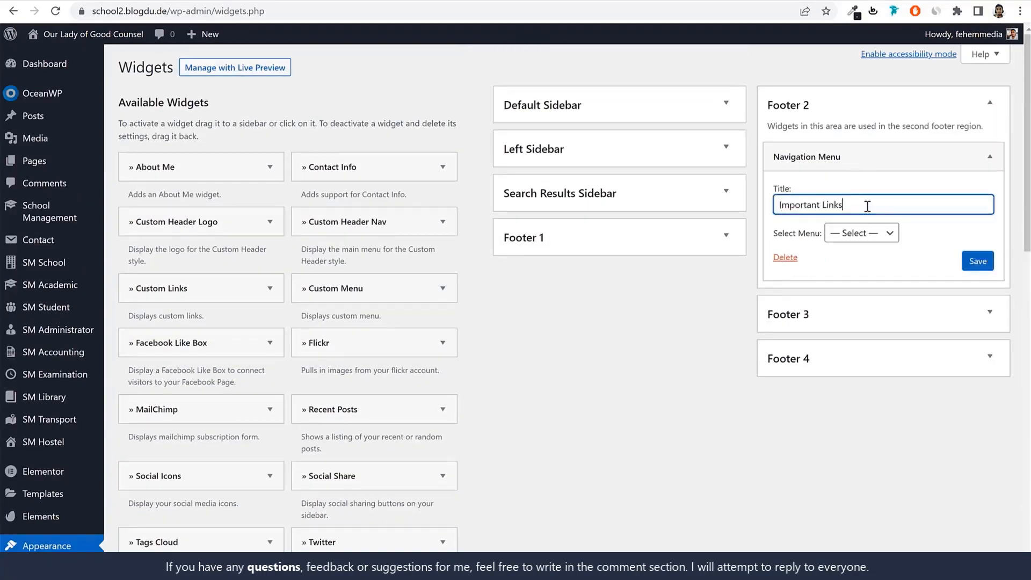
left_click(876, 237)
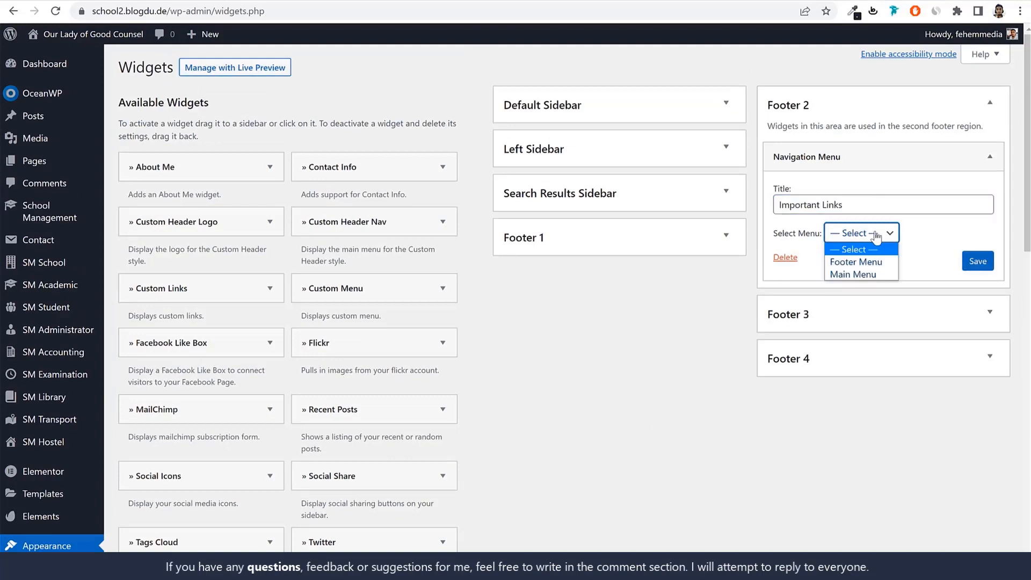
left_click(857, 269)
left_click(977, 261)
left_click(979, 156)
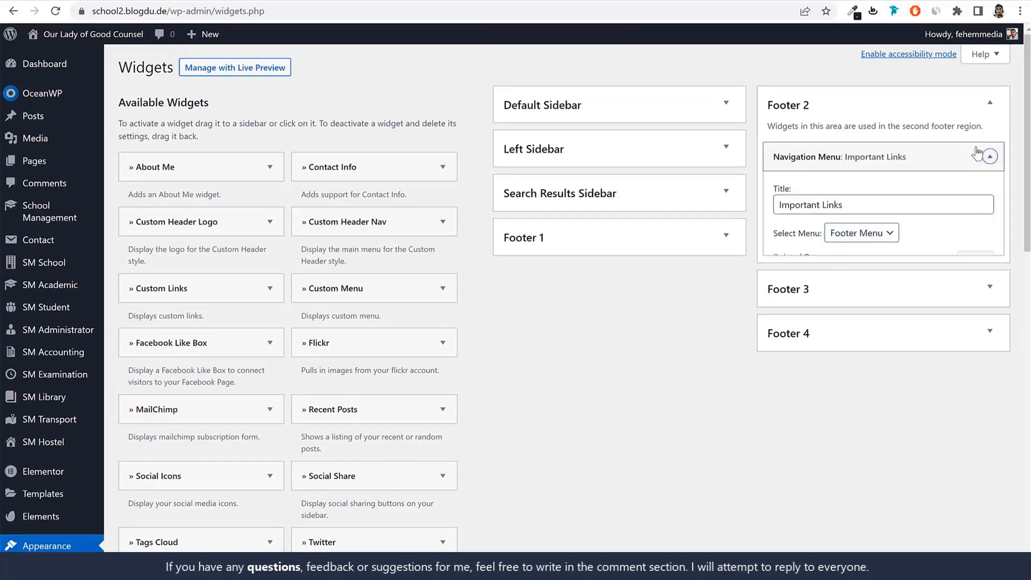
left_click(972, 111)
Add the theme's Recent Posts widget to the Footer 3 area, matching the demo footer's third column, and collapse the area
left_click(869, 156)
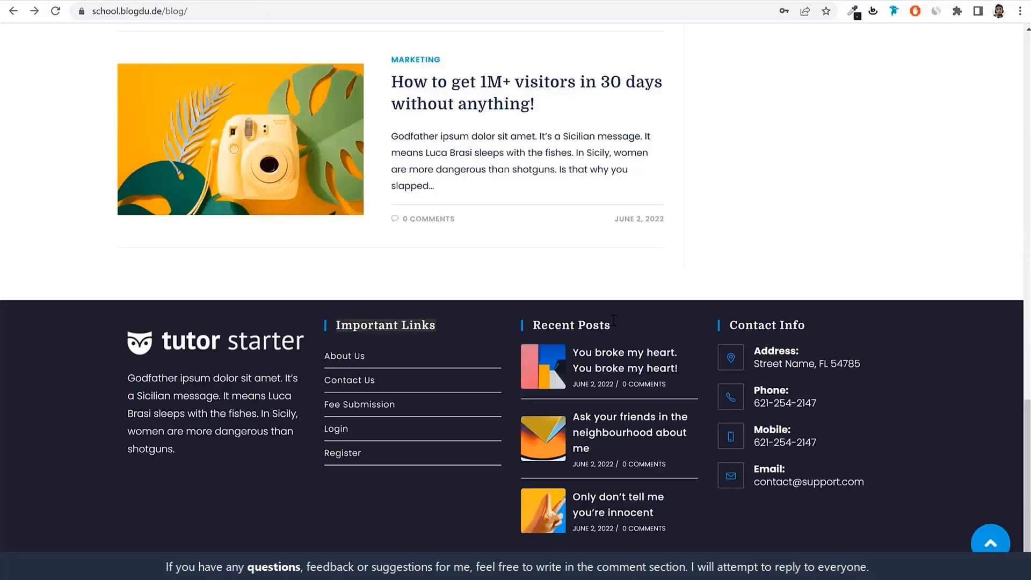
left_click_drag(614, 320, 534, 329)
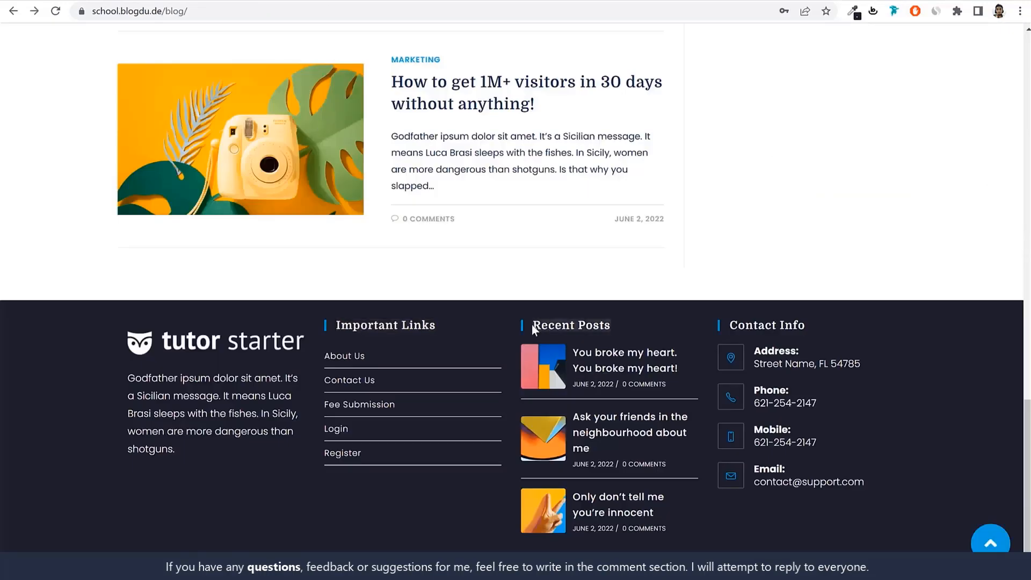
left_click(226, 0)
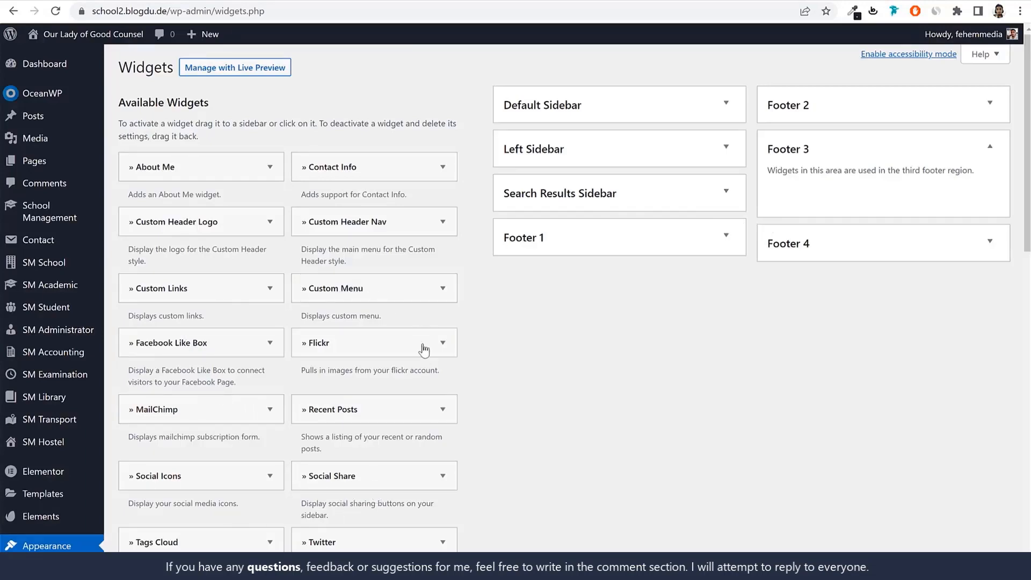
scroll(424, 349, "down", 2)
scroll(424, 354, "down", 1)
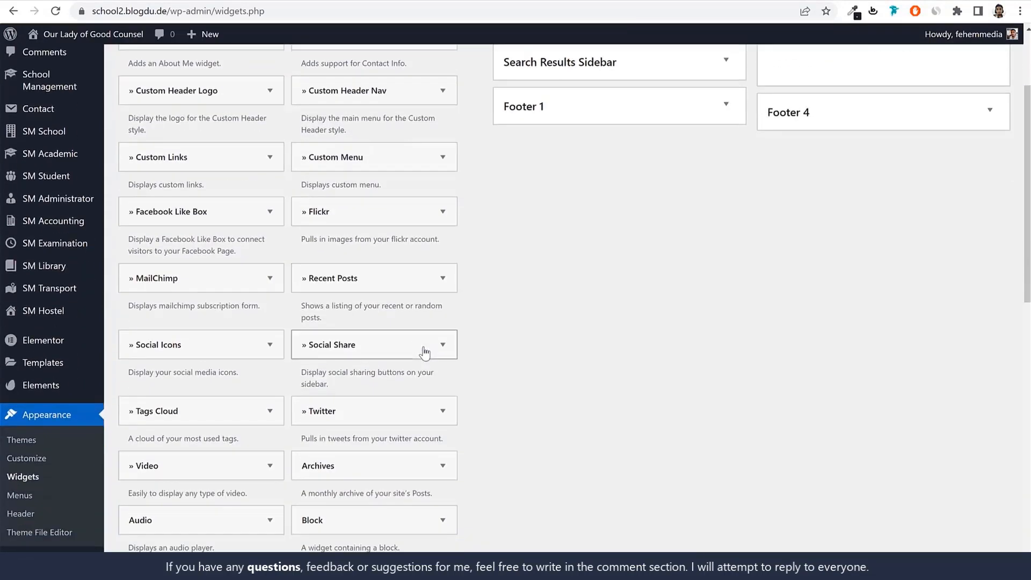
scroll(424, 352, "up", 3)
left_click_drag(370, 418, 870, 189)
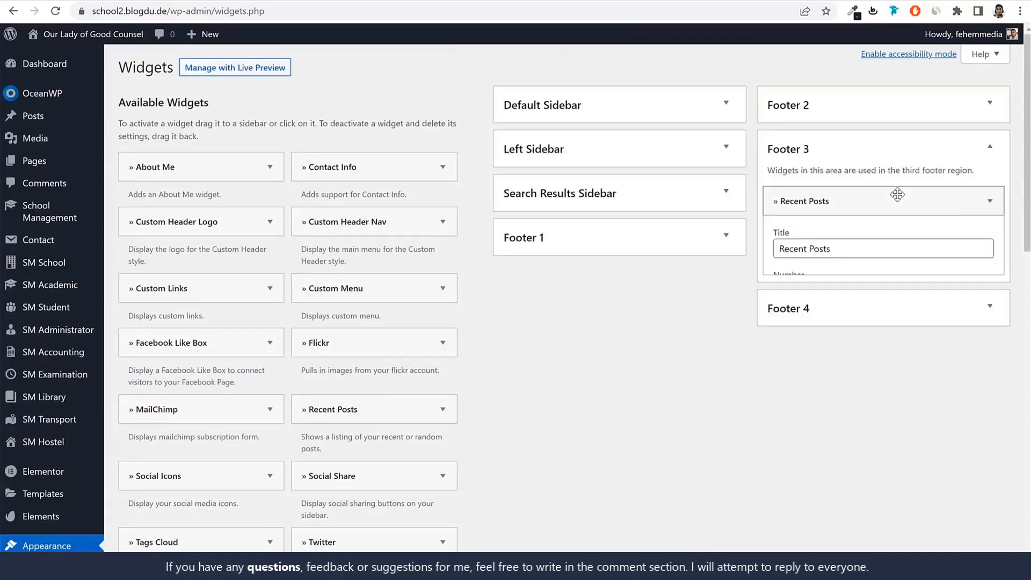
scroll(847, 283, "down", 3)
scroll(849, 211, "up", 3)
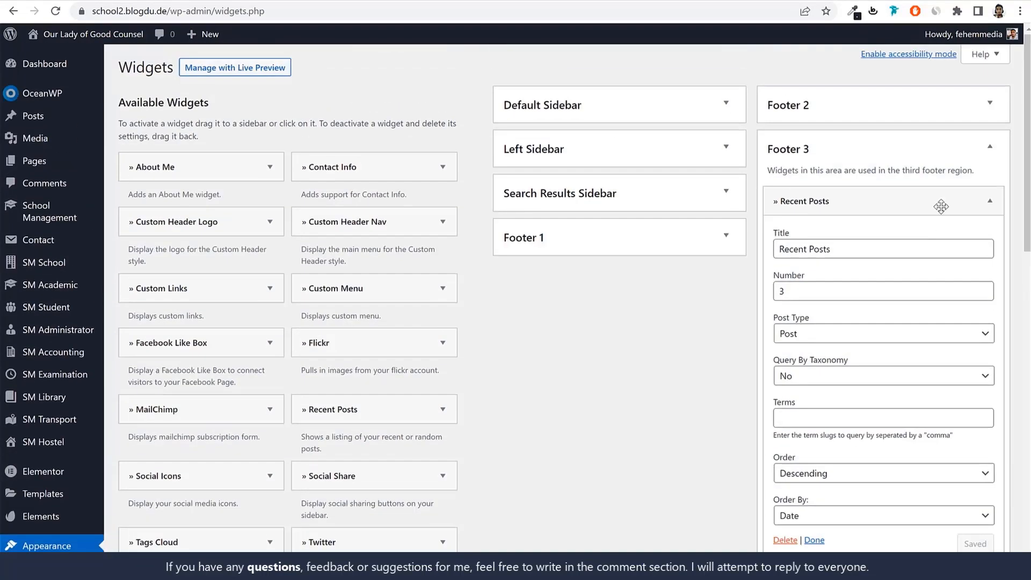
left_click(940, 148)
Add a Contact Info widget to the Footer 4 area and clear its placeholder description text
left_click(114, 0)
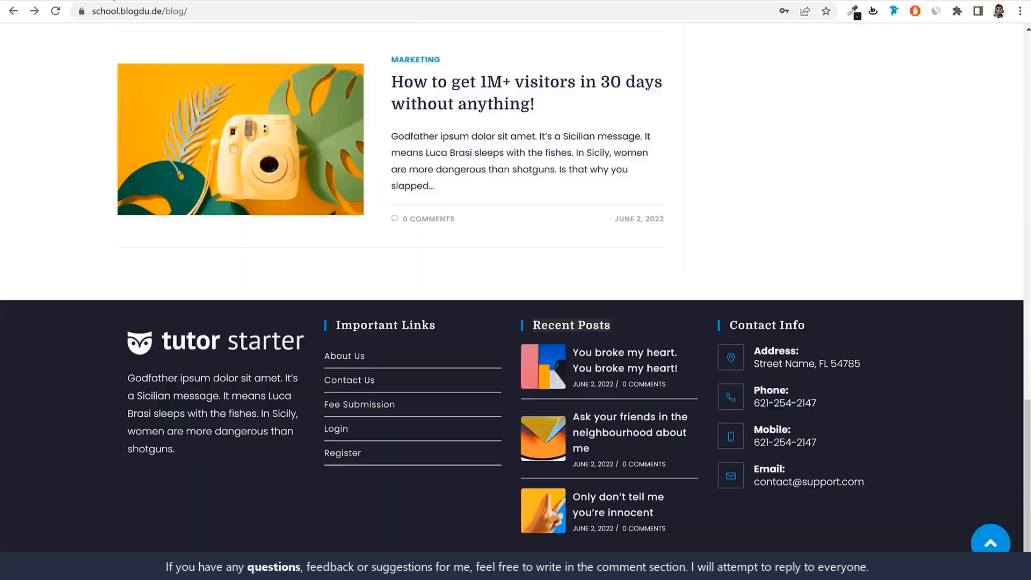
left_click(258, 0)
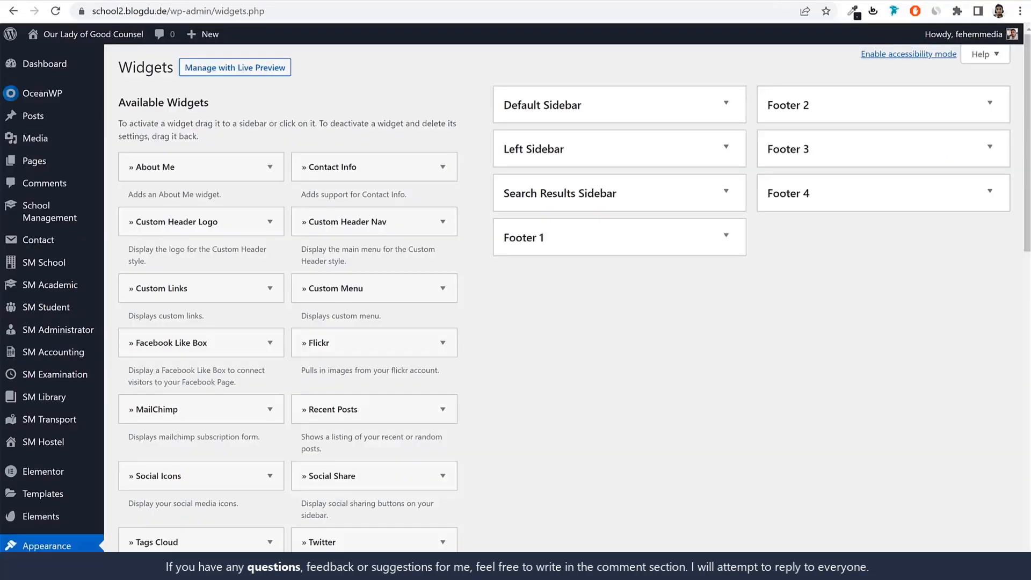
left_click_drag(330, 165, 817, 219)
scroll(930, 276, "down", 2)
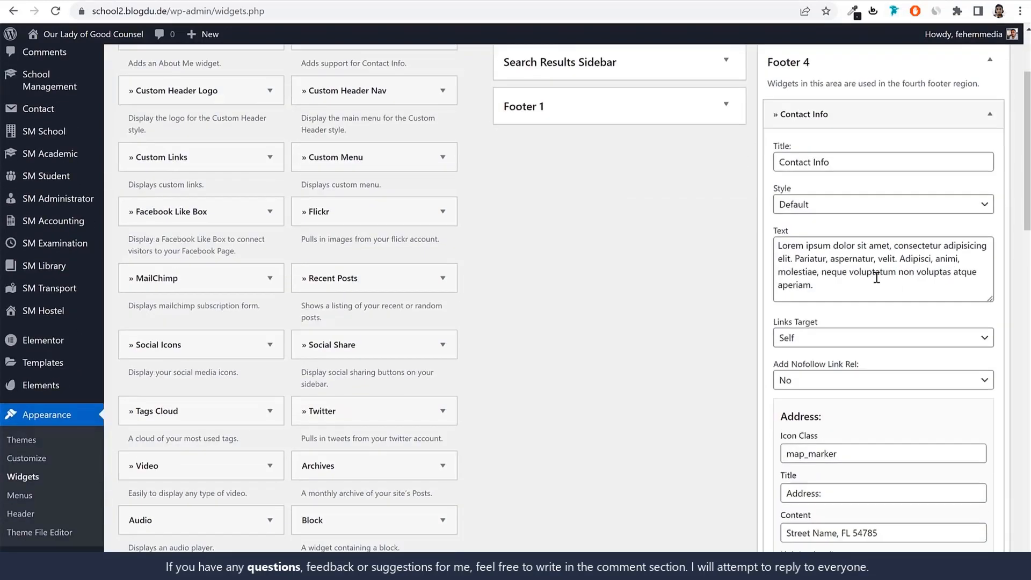
triple_click(876, 277)
key("BackSpace")
scroll(874, 299, "down", 4)
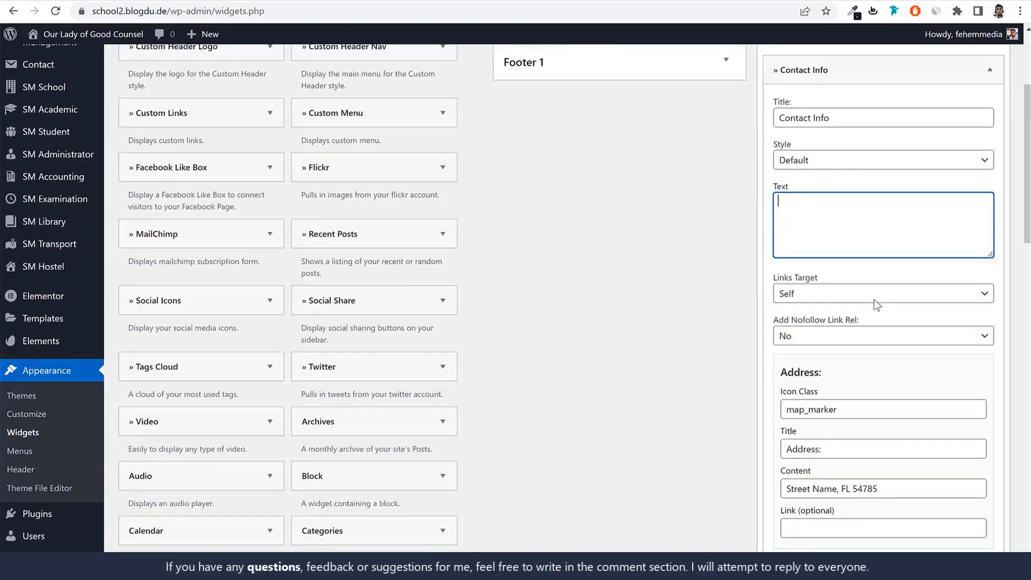
Replace the placeholder address content in the Contact Info widget with the school's address
left_click_drag(837, 258, 782, 258)
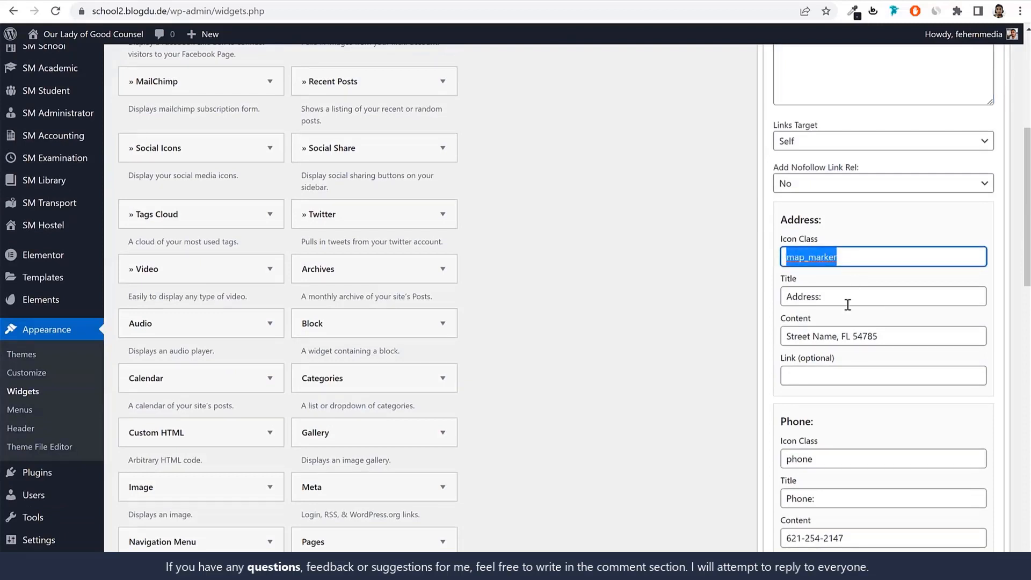
left_click_drag(824, 296, 784, 298)
left_click_drag(888, 336, 773, 347)
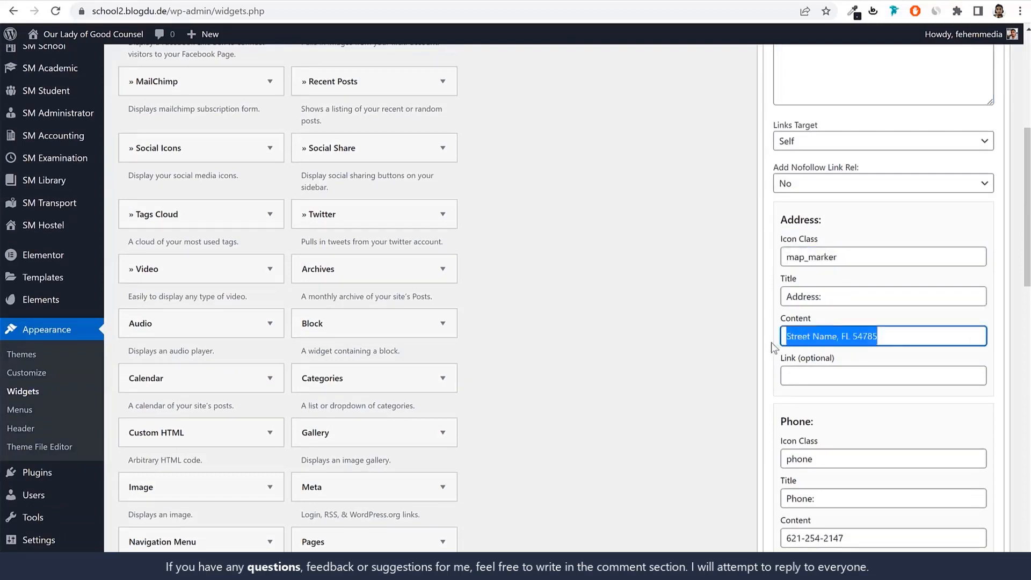
left_click(811, 336)
left_click_drag(909, 336, 744, 340)
type("123,")
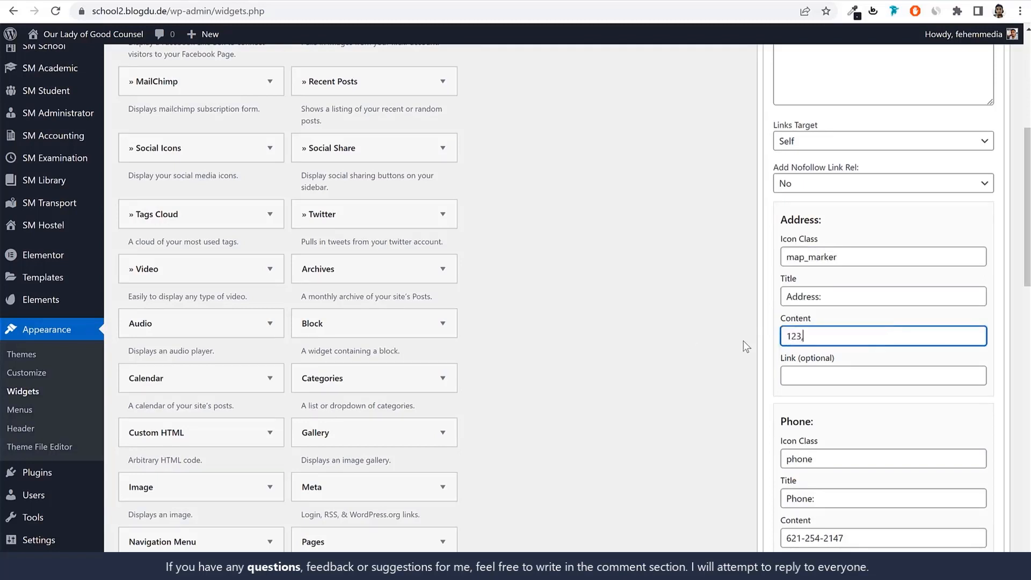
type(" OLGC, Sion, Mumbai")
left_click_drag(851, 256, 785, 256)
left_click_drag(843, 297, 754, 307)
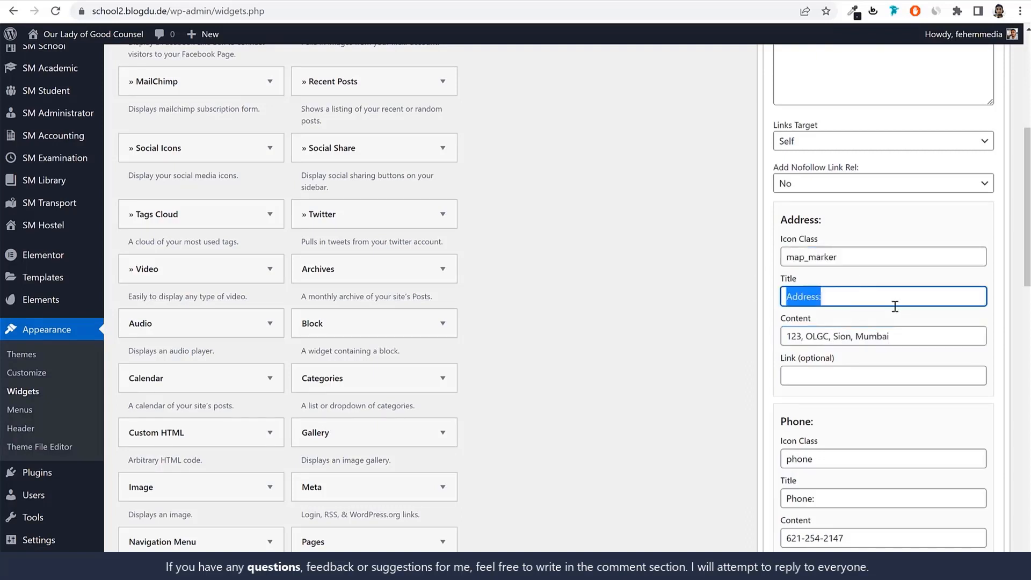
Clear the icon class, title and content of the Fax section in the Contact Info widget
scroll(831, 289, "down", 4)
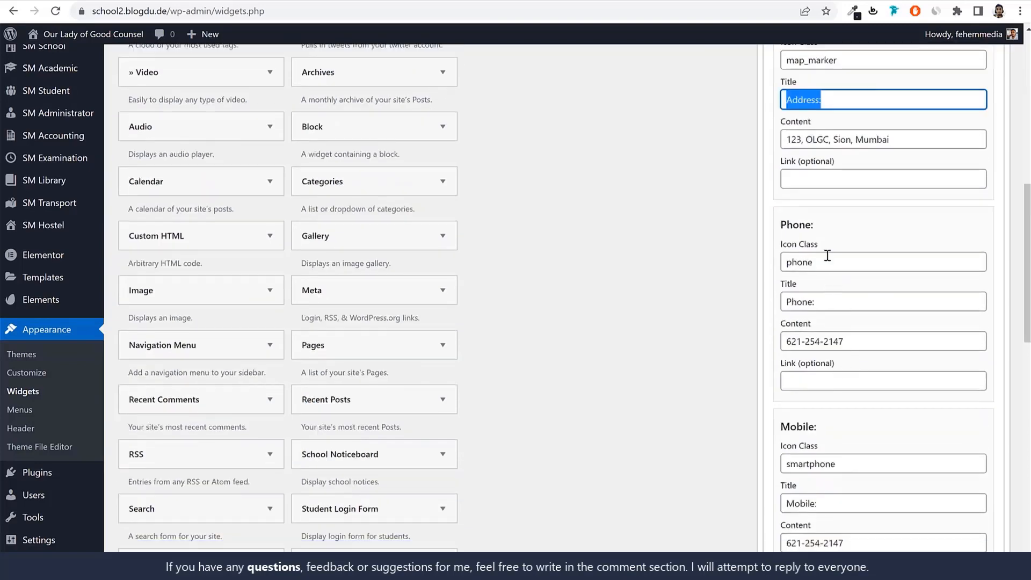
left_click_drag(881, 344, 746, 355)
scroll(852, 385, "down", 8)
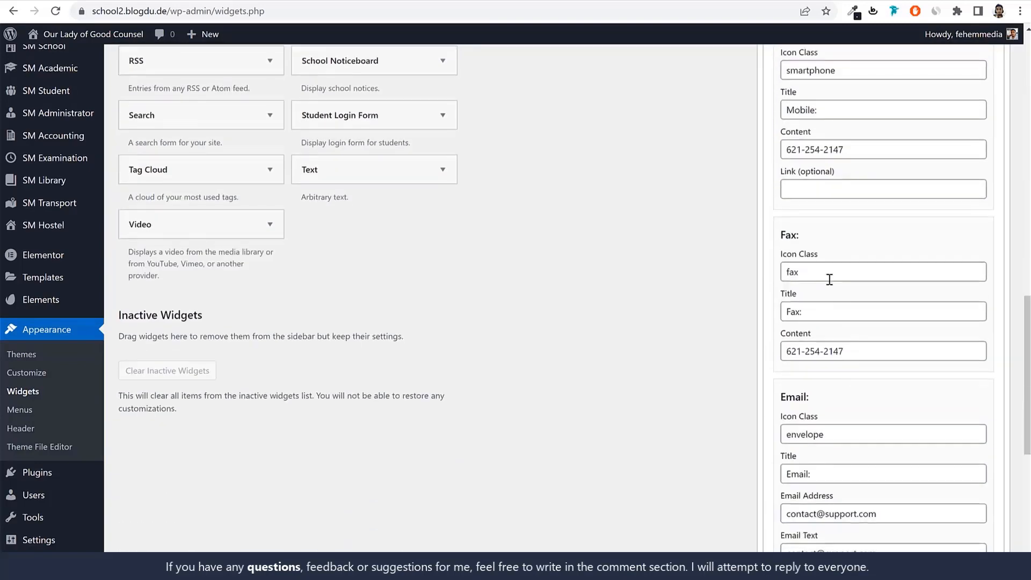
left_click_drag(829, 277, 765, 276)
key("Tab")
key("BackSpace")
key("Tab")
key("BackSpace")
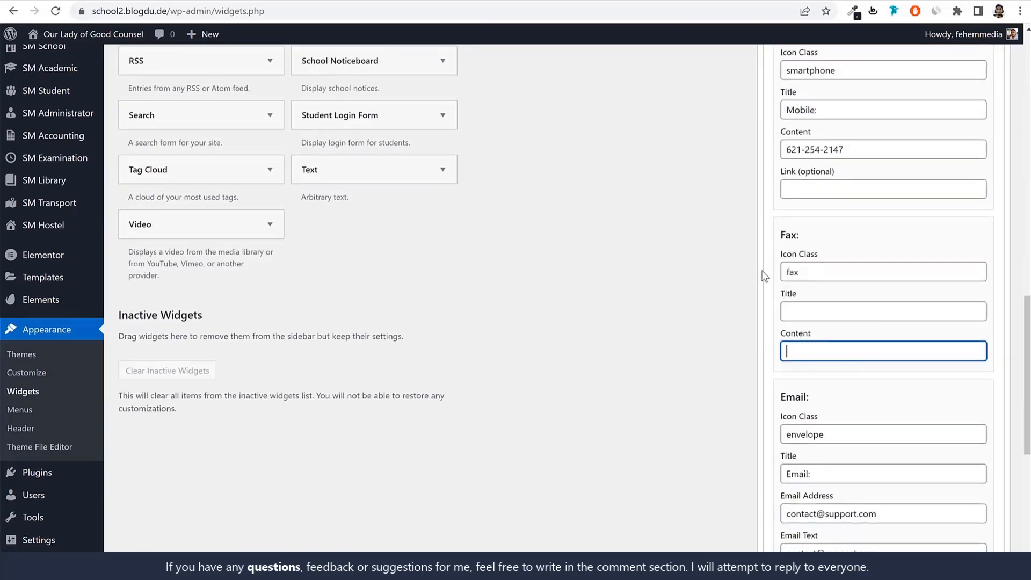
double_click(783, 273)
key("BackSpace")
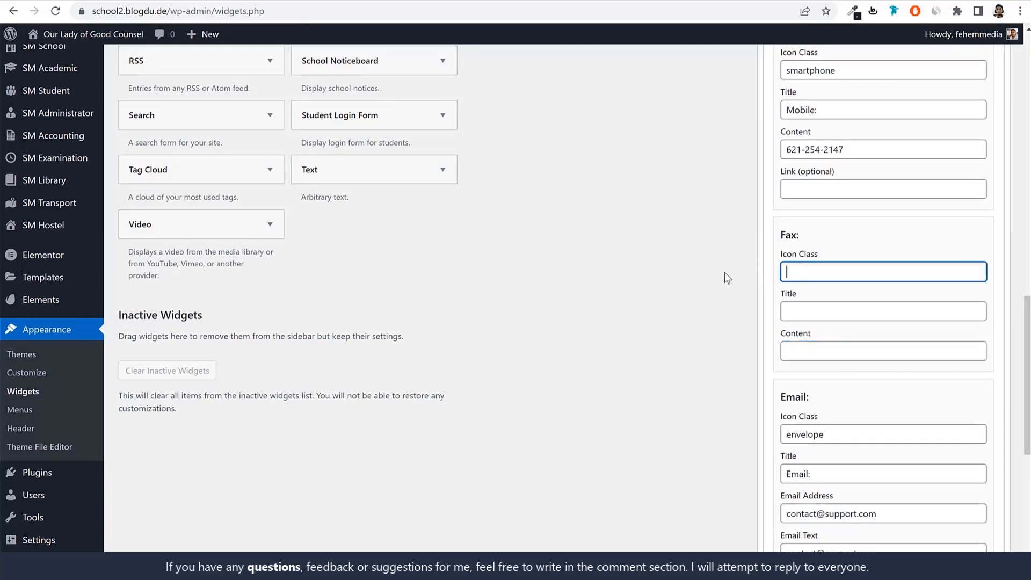
Clear all Website and Skype fields in the Contact Info widget and save it
scroll(847, 252, "down", 5)
scroll(851, 246, "down", 3)
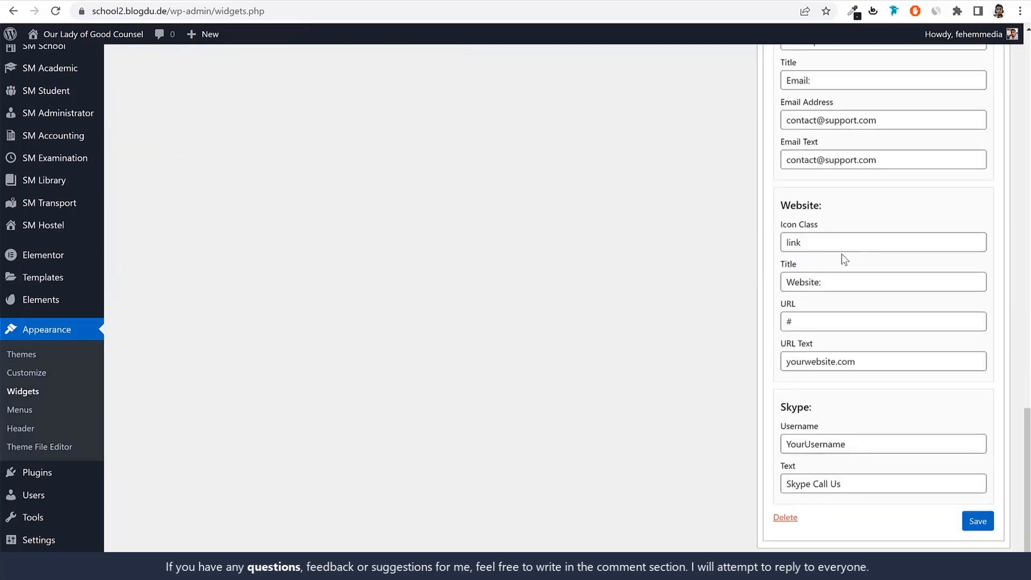
left_click_drag(839, 244, 713, 249)
key("BackSpace")
key("Tab")
key("BackSpace")
key("Tab")
key("BackSpace")
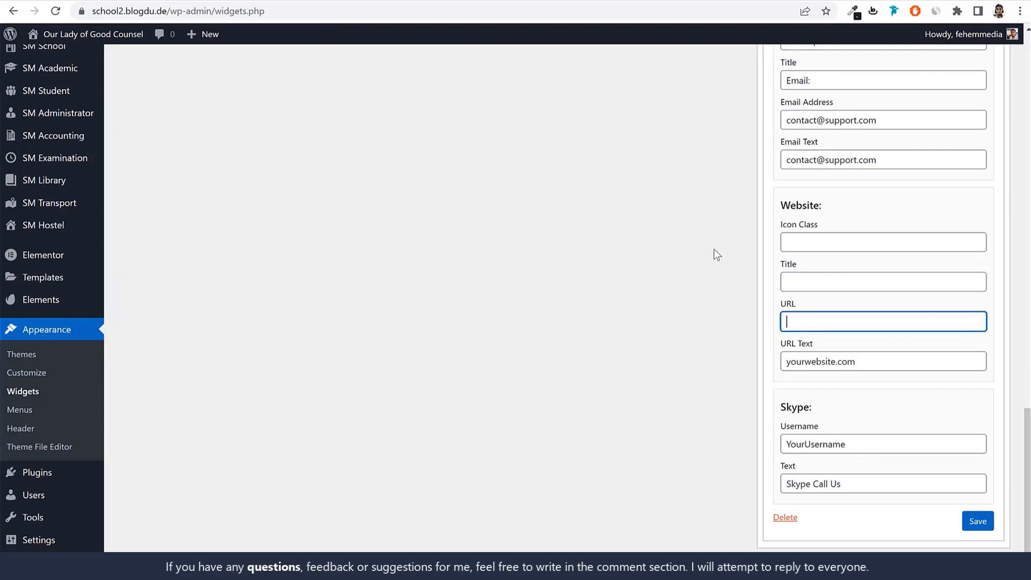
key("Tab")
key("BackSpace")
key("Tab")
key("BackSpace")
key("Tab")
key("BackSpace")
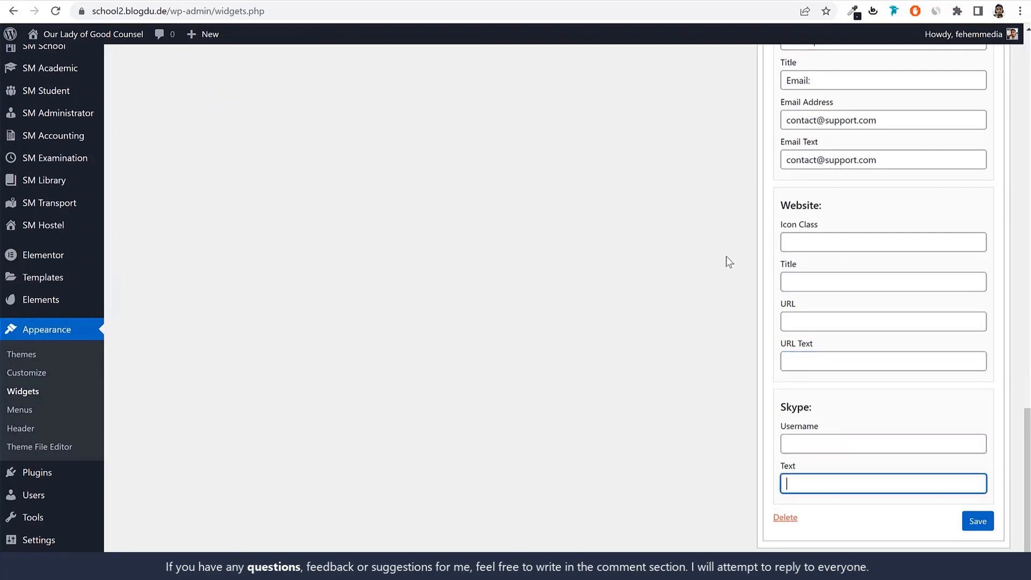
left_click(965, 519)
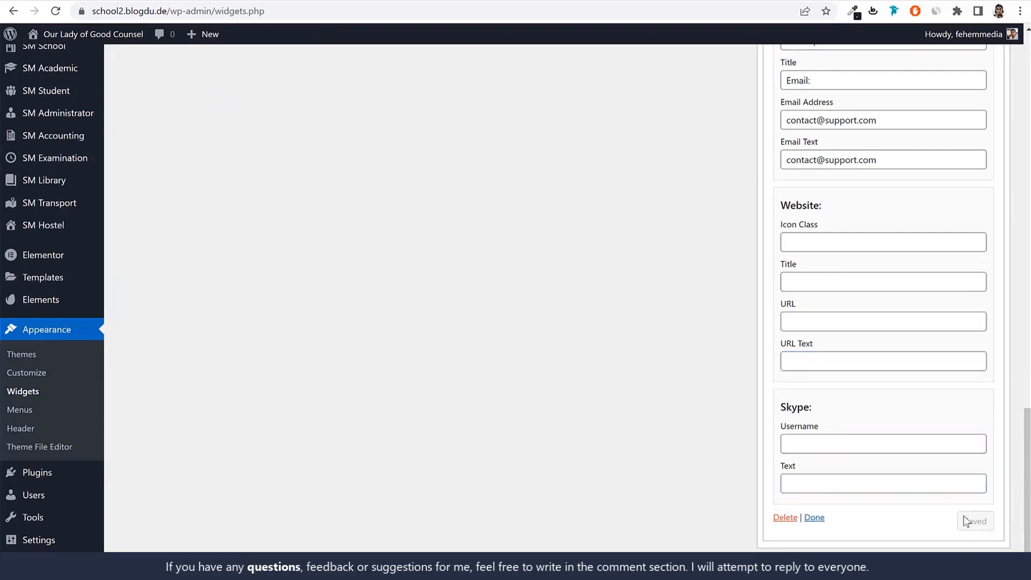
Open the school2.blogdu.de home page and check the four footer columns against the configured widgets
left_click(415, 1)
left_click(422, 12)
key("Return")
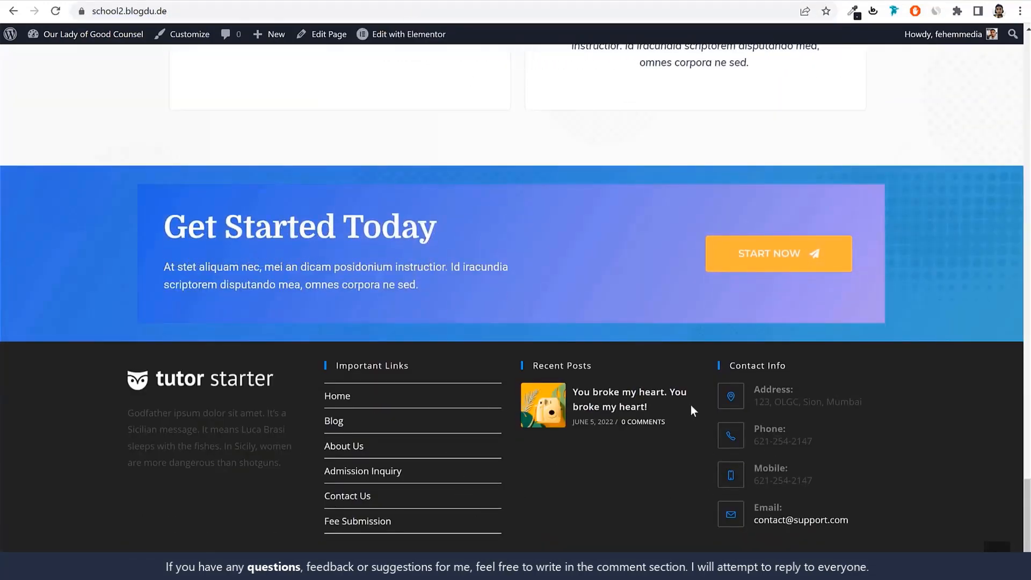
scroll(708, 427, "up", 20)
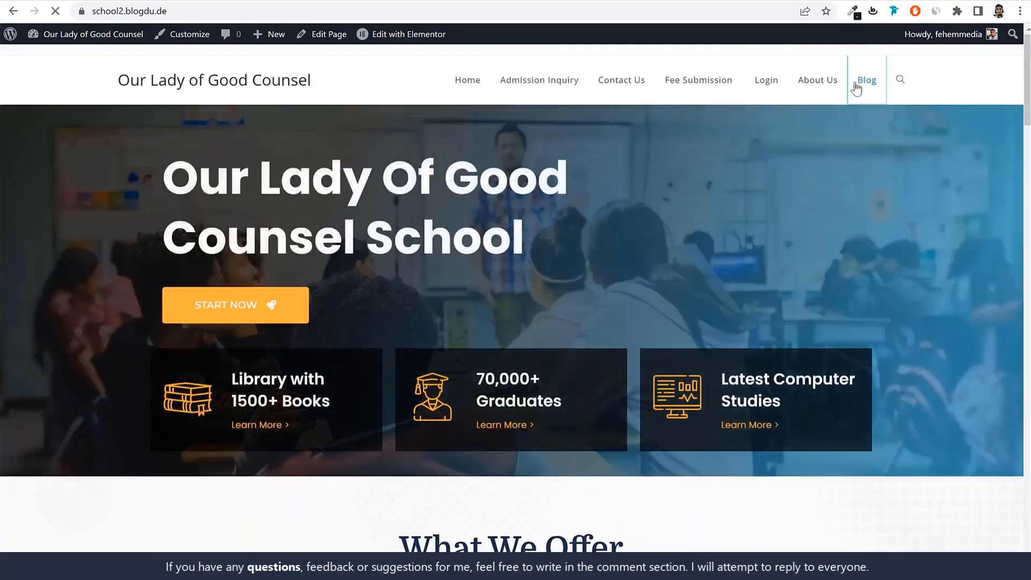
Open the new site's Blog page and look over its post, sidebar and footer
left_click(856, 86)
scroll(817, 349, "down", 6)
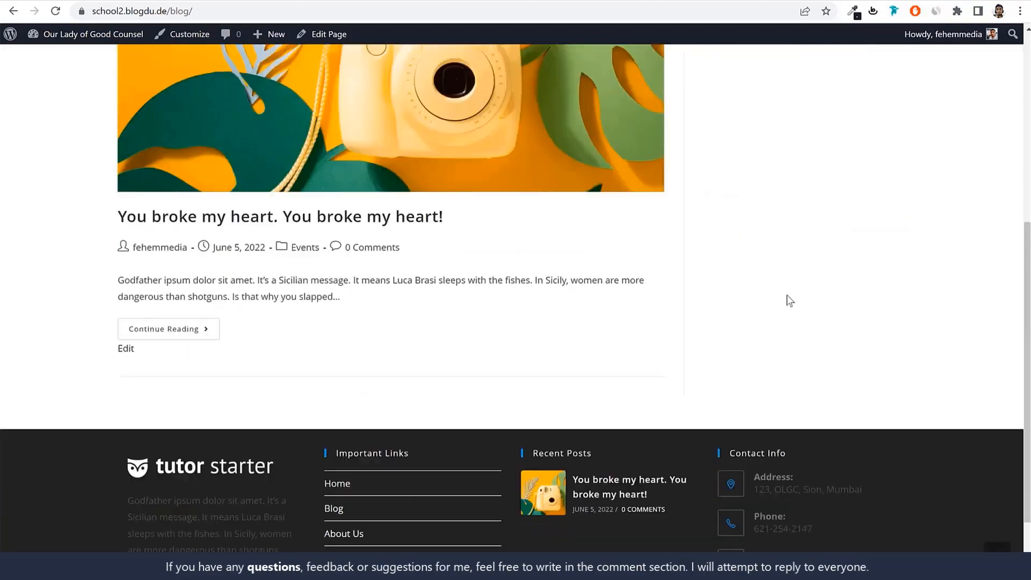
scroll(778, 241, "up", 6)
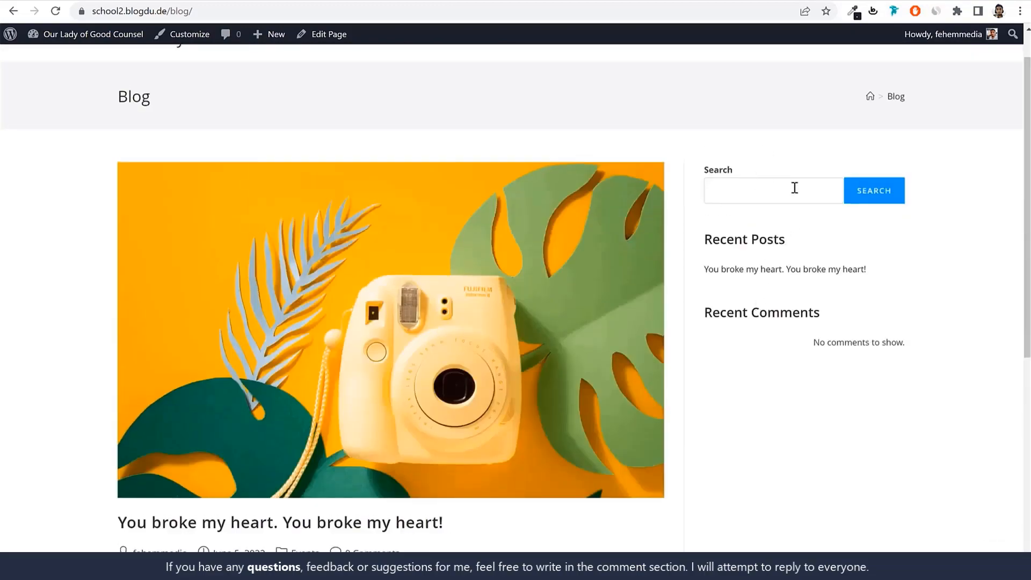
Examine the sidebar widgets on the school.blogdu.de reference blog, from the search box to the Facebook feed
left_click(131, 1)
scroll(595, 252, "up", 15)
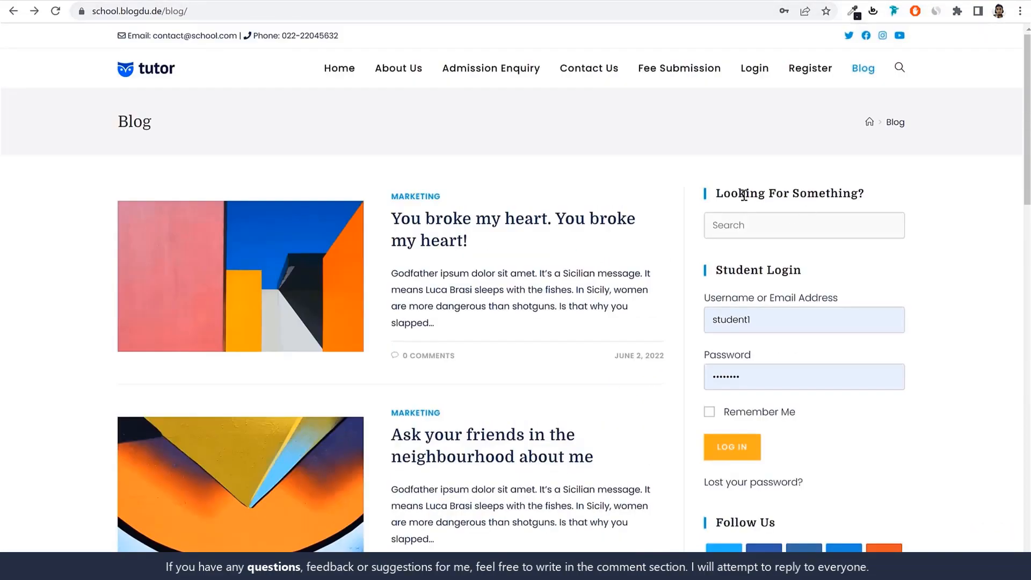
left_click_drag(741, 195, 913, 194)
left_click(913, 191)
scroll(710, 159, "down", 2)
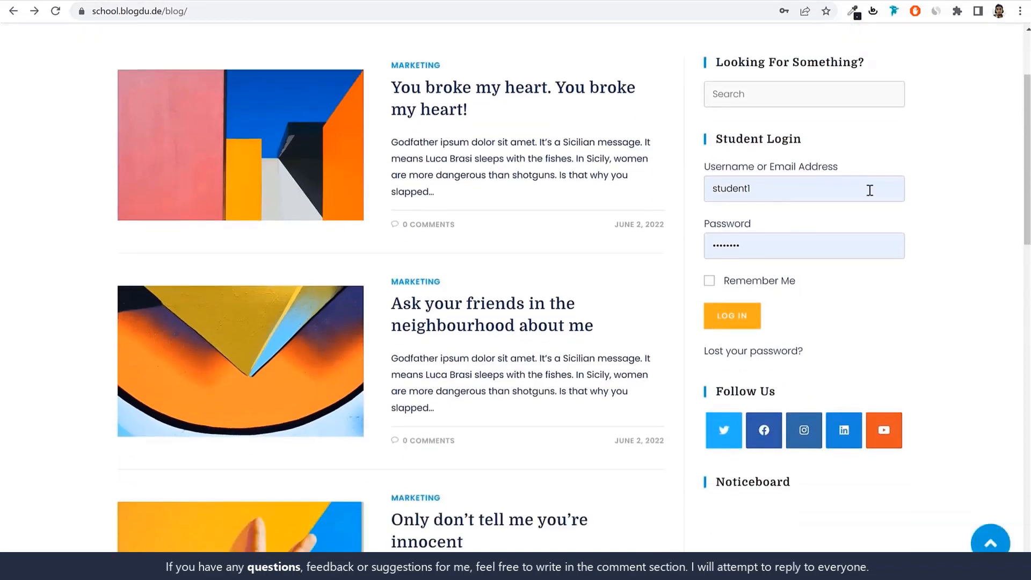
scroll(870, 190, "down", 1)
left_click_drag(788, 326, 704, 330)
scroll(774, 327, "down", 5)
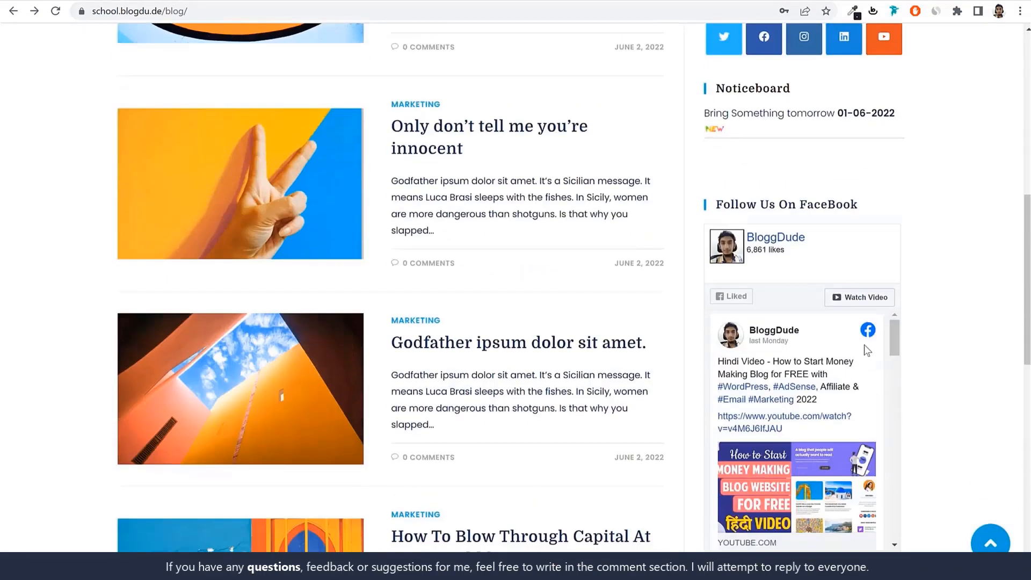
scroll(867, 350, "up", 8)
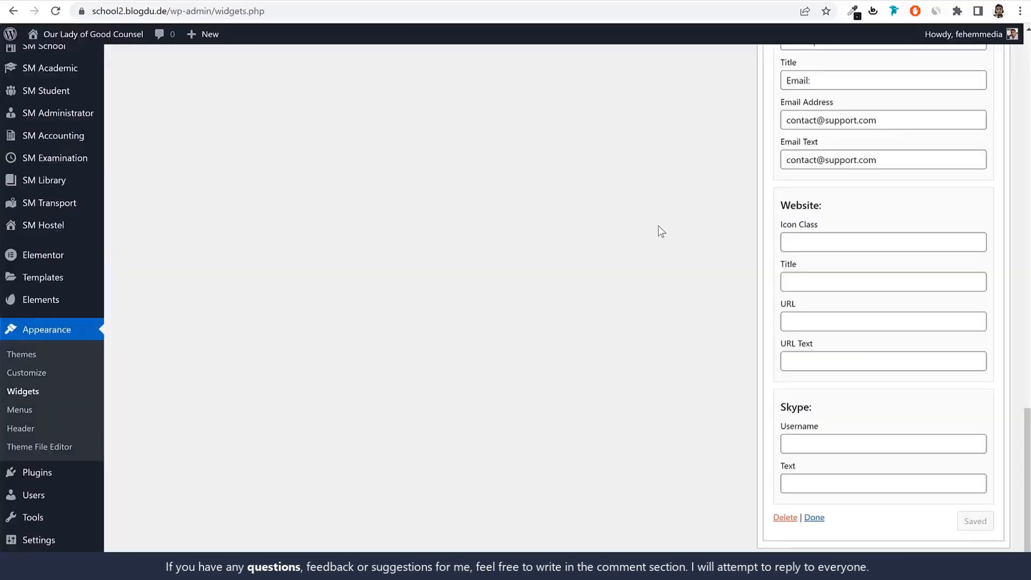
Return to the Widgets screen and delete all the existing Block widgets from the Default Sidebar
scroll(659, 243, "up", 15)
left_click(800, 192)
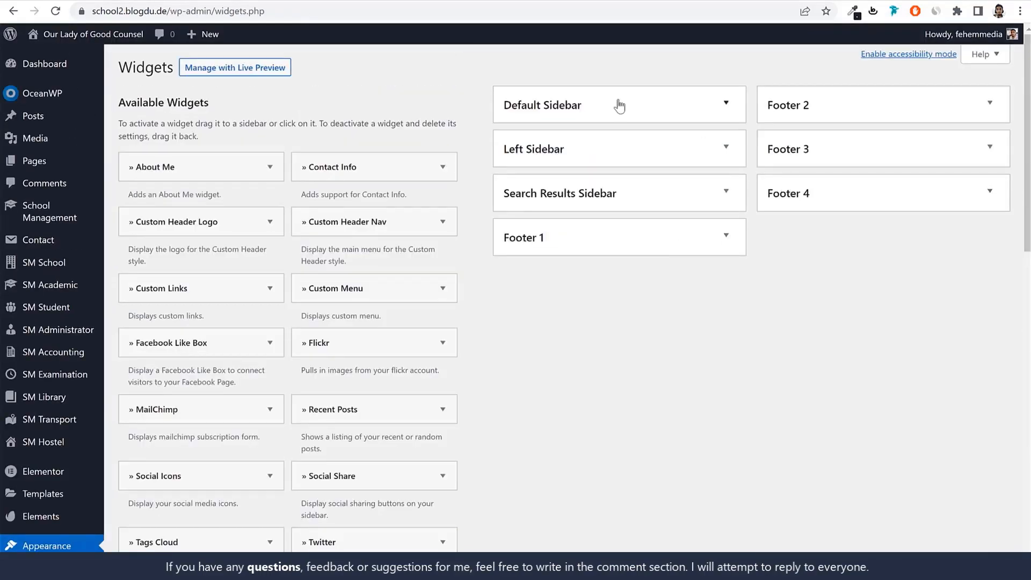
left_click(619, 106)
left_click(725, 170)
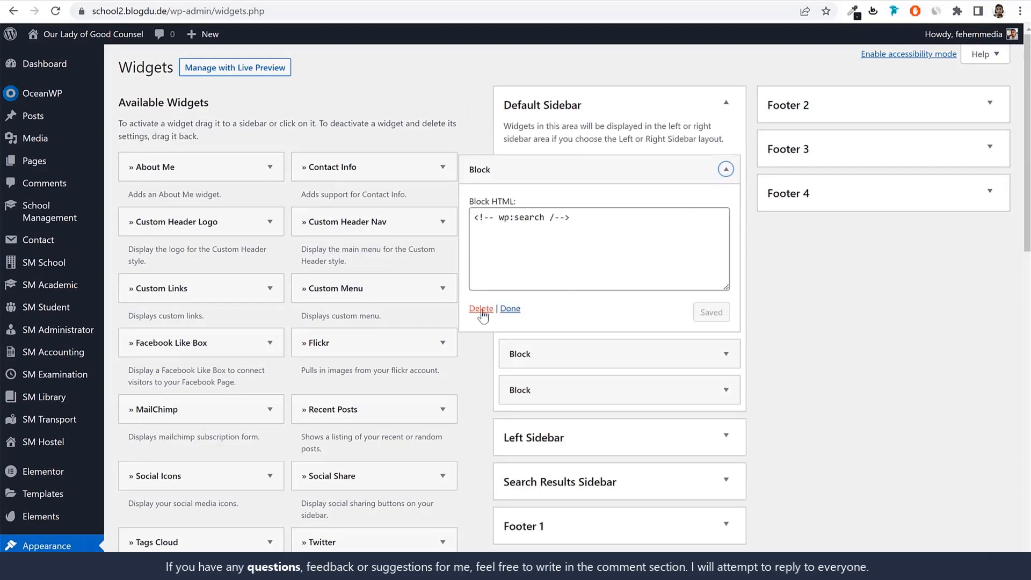
left_click(481, 311)
left_click(688, 171)
left_click(479, 308)
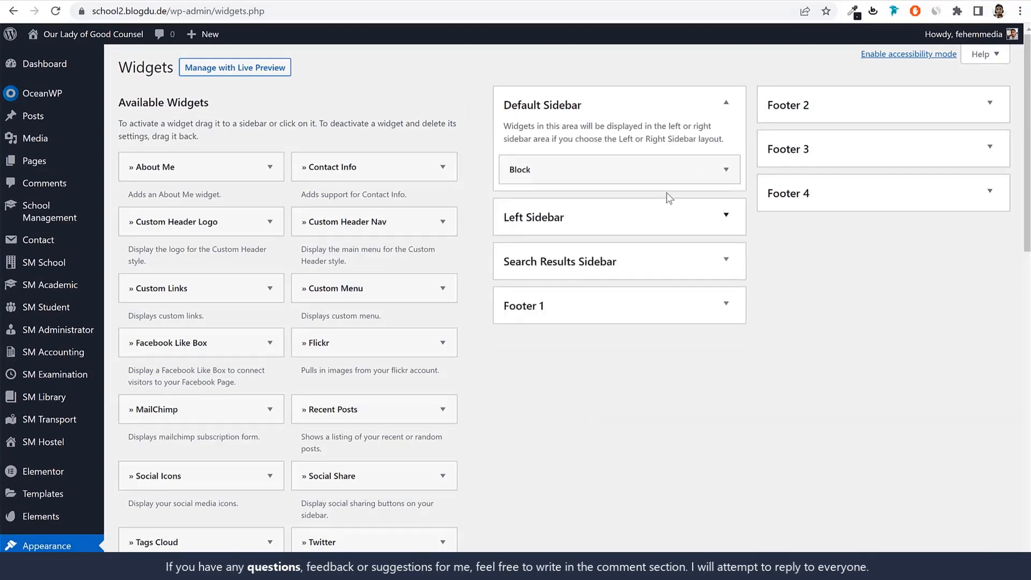
left_click(658, 169)
left_click(479, 310)
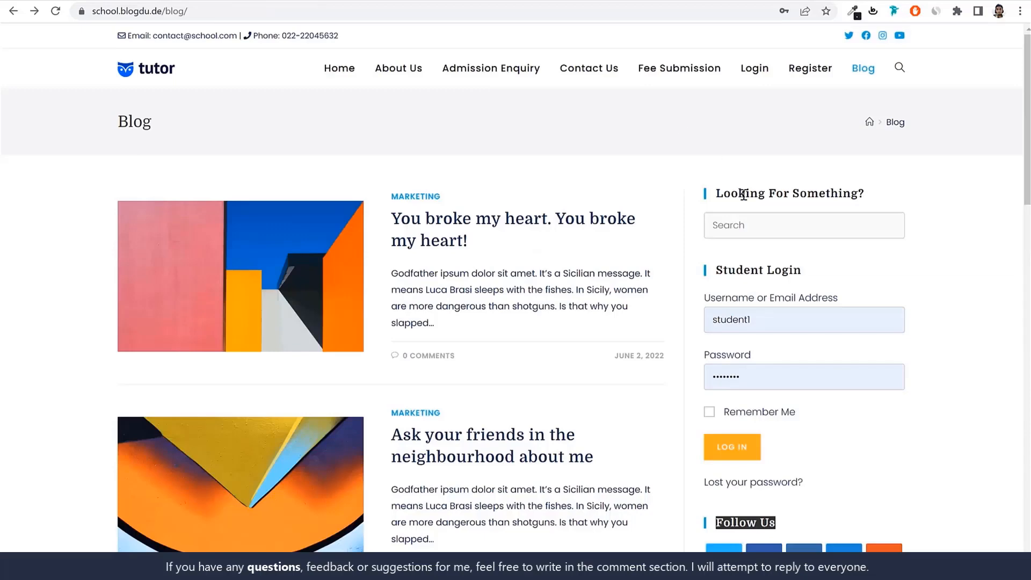
Copy the search heading from the reference blog's sidebar and add a Search widget to the Default Sidebar
triple_click(743, 194)
key("ctrl+c")
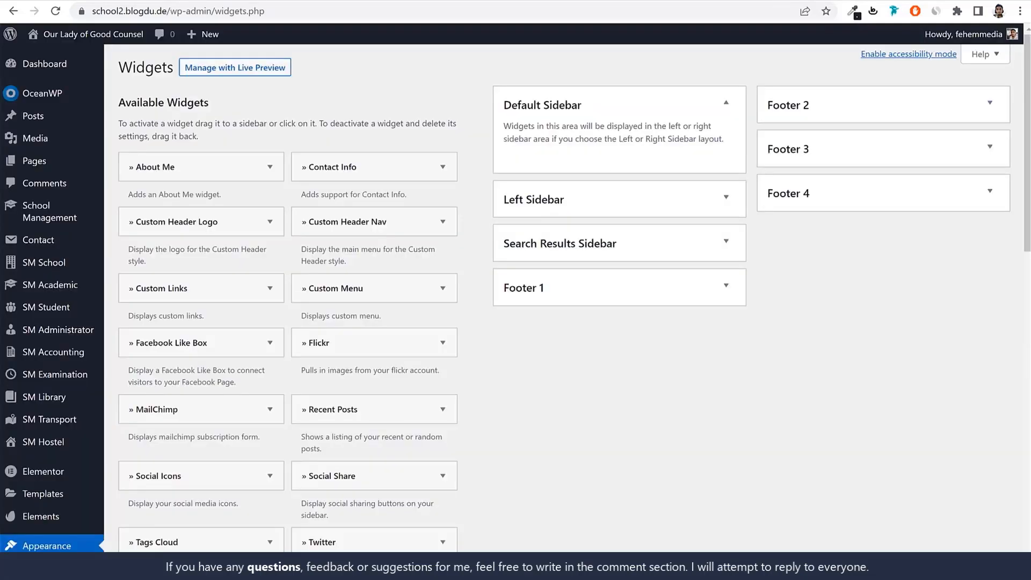
scroll(527, 323, "down", 12)
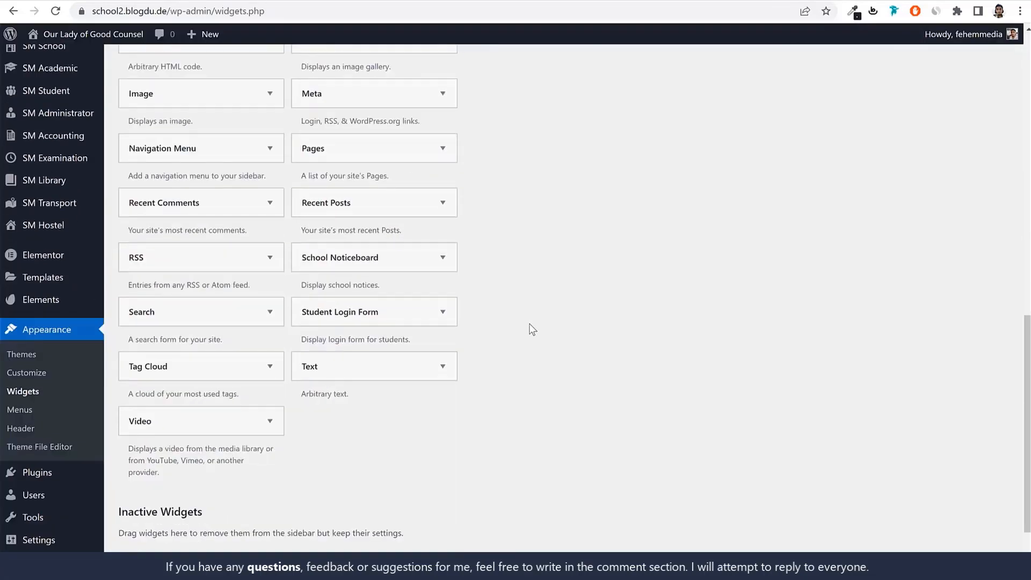
left_click(175, 316)
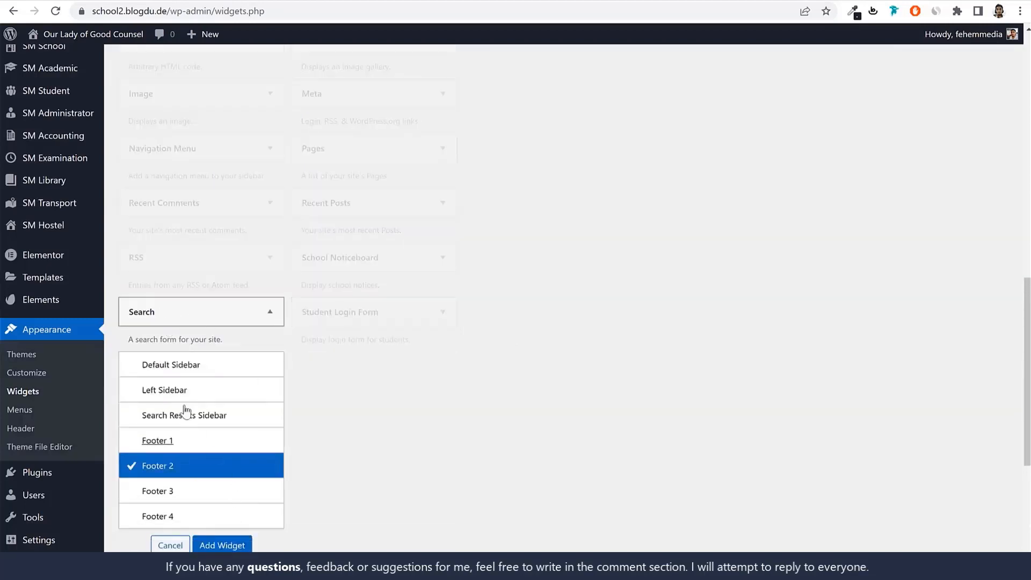
left_click(189, 369)
left_click(226, 544)
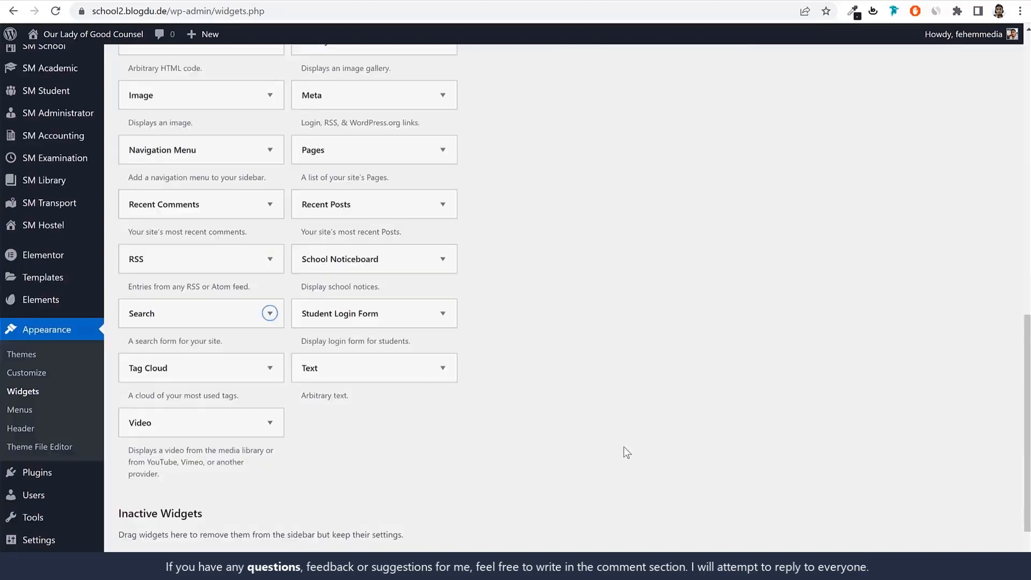
Title the Search widget "Looking For Something?", save it and collapse it
left_click(603, 218)
key("ctrl+v")
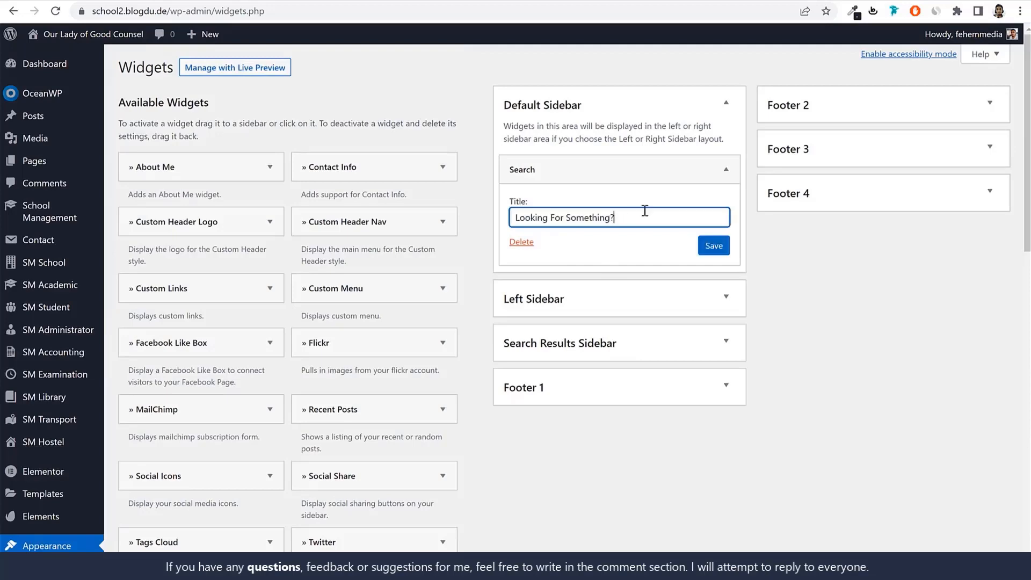
key("ctrl+a")
left_click(710, 246)
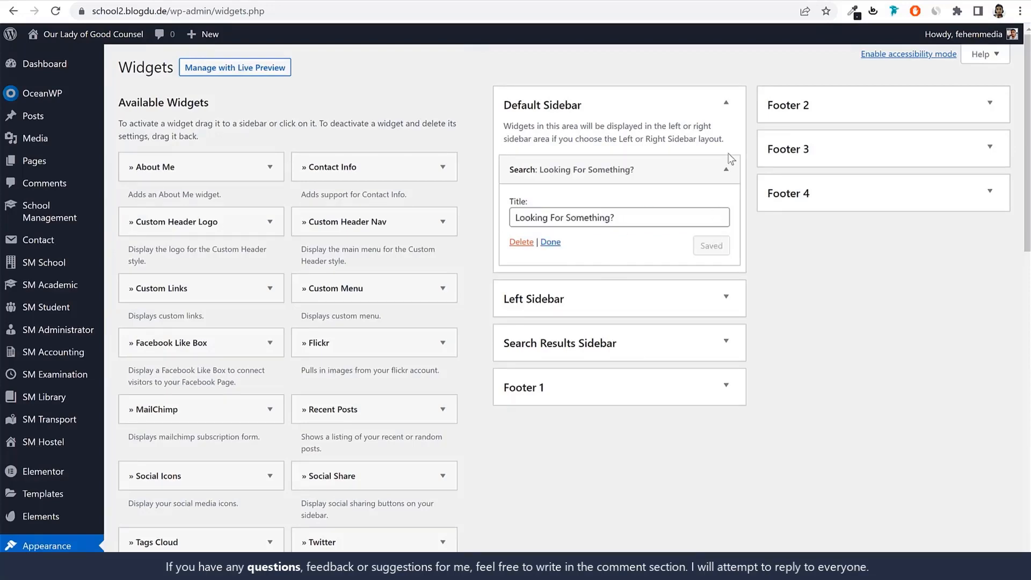
left_click(726, 169)
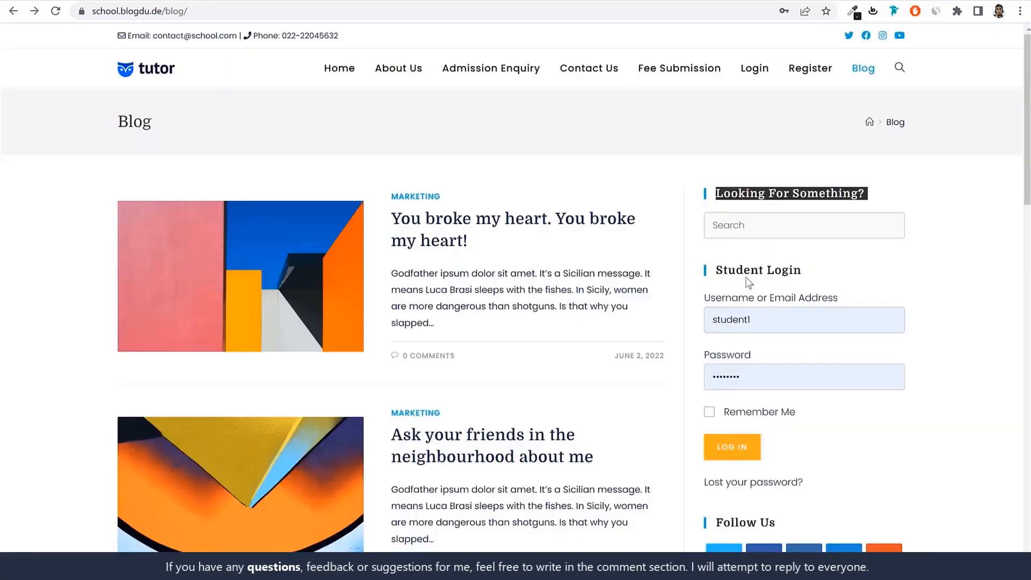
Check the reference blog's Student Login heading and add a Student Login Form widget to the Default Sidebar
left_click(748, 283)
triple_click(752, 270)
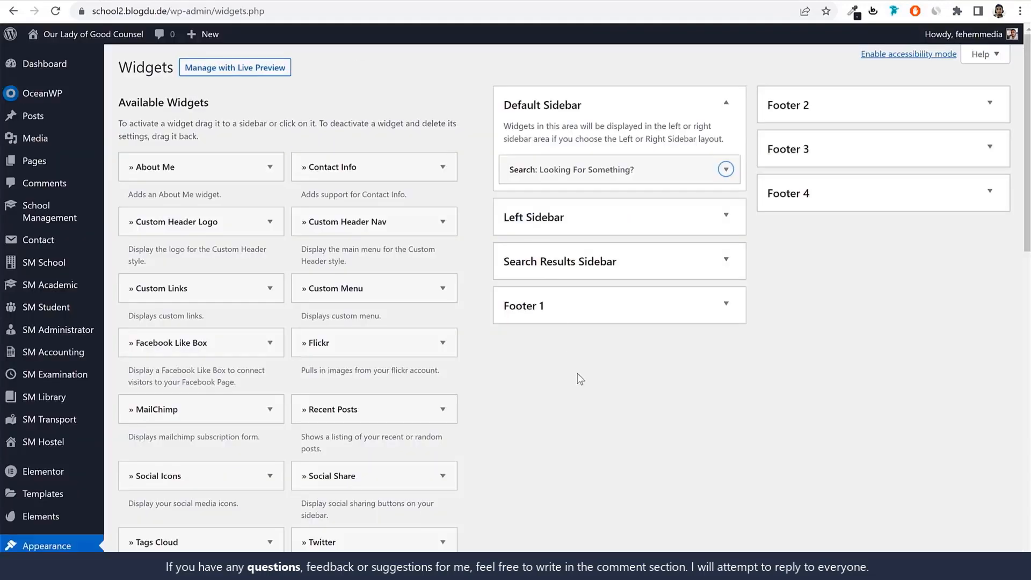
scroll(585, 382, "down", 10)
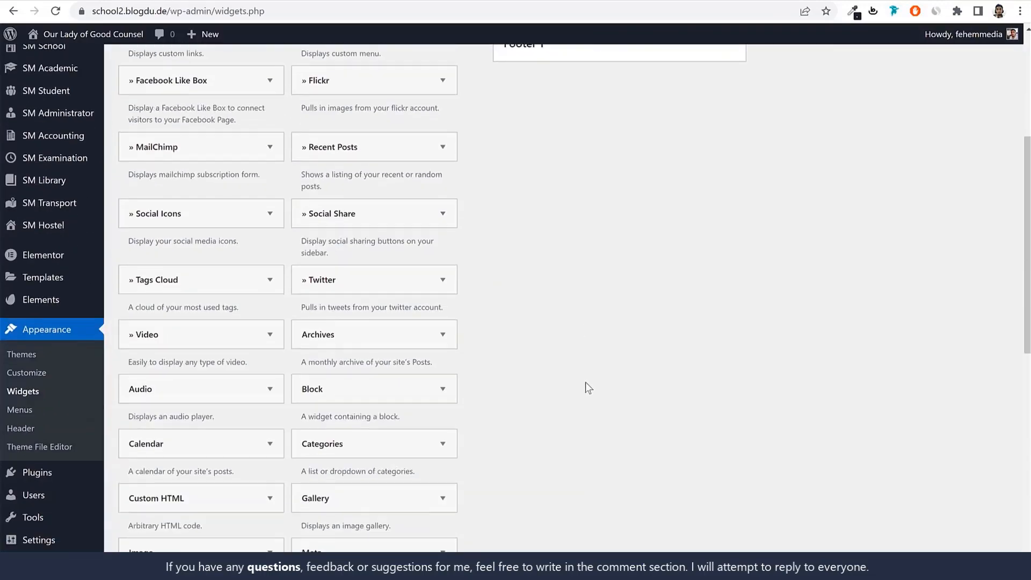
scroll(371, 392, "down", 1)
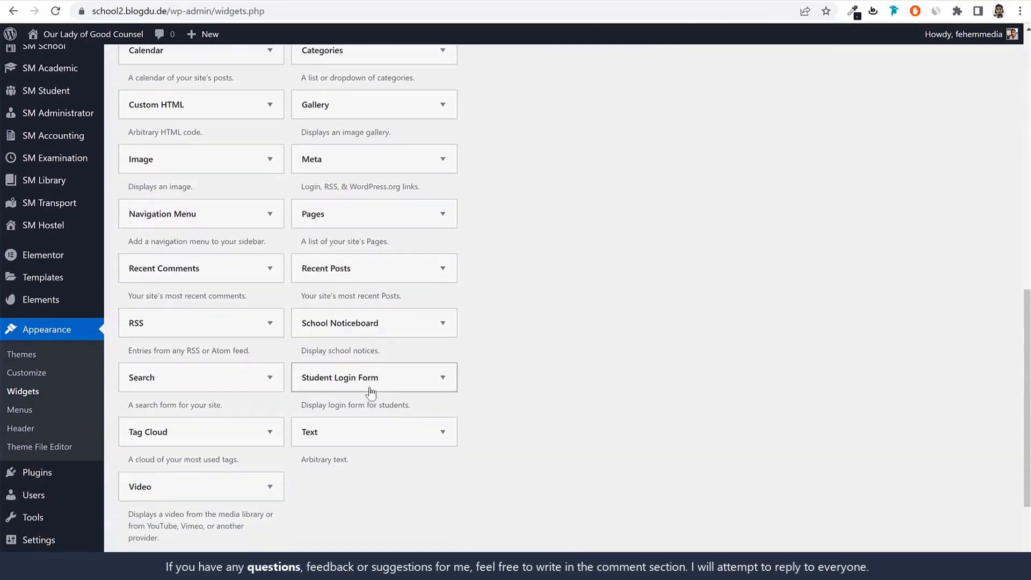
left_click(374, 379)
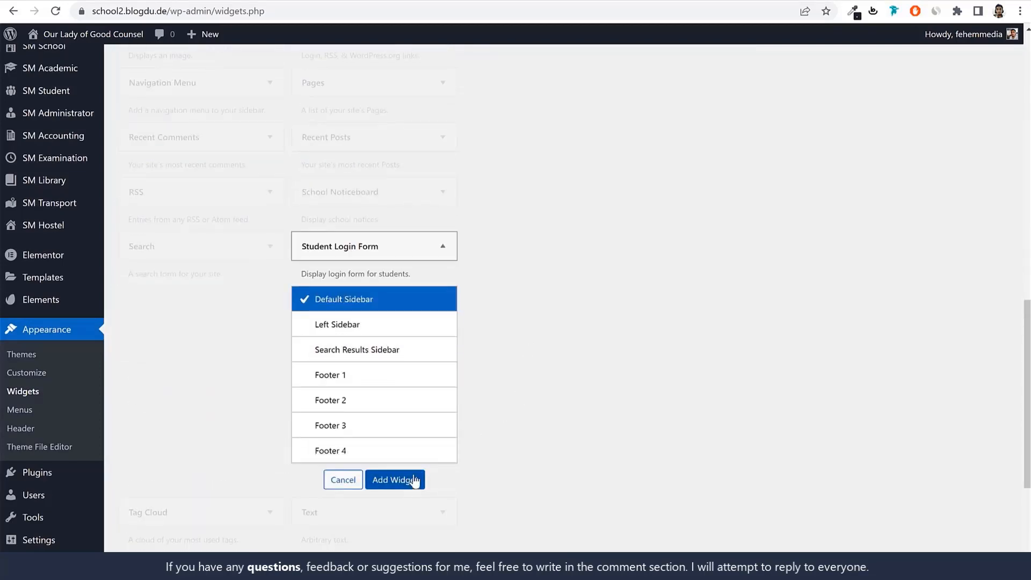
left_click(411, 479)
scroll(568, 443, "up", 5)
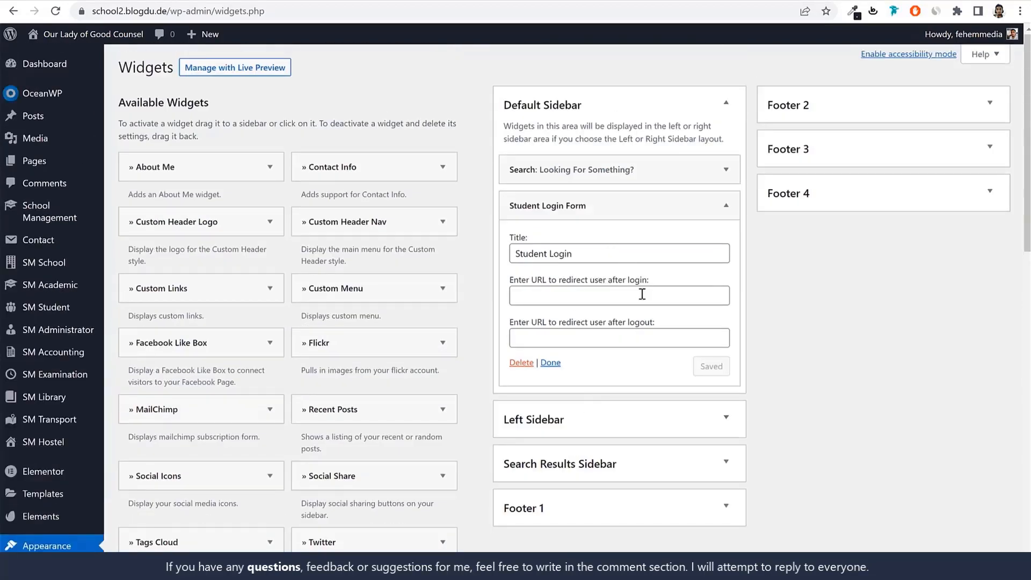
left_click(684, 196)
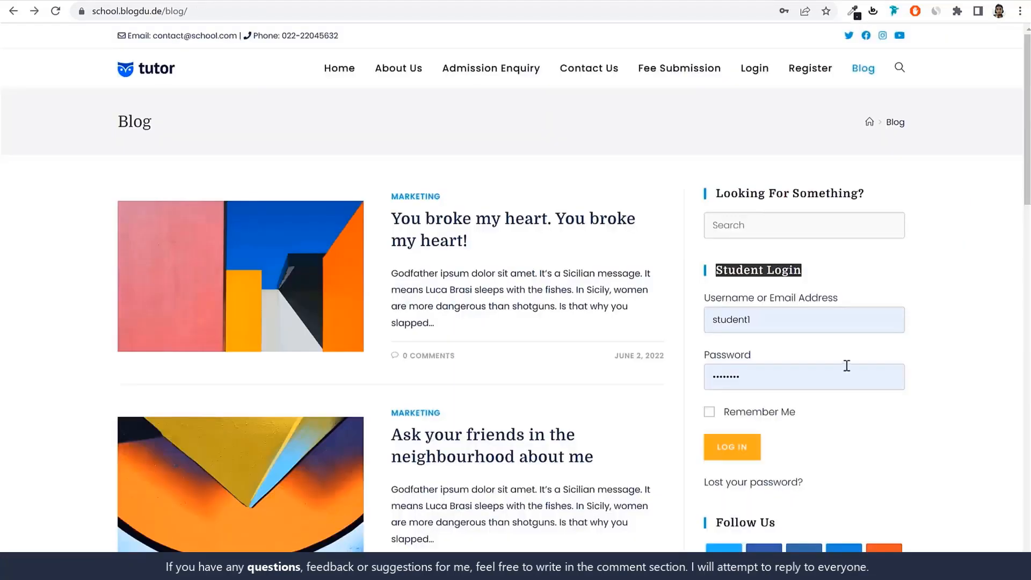
Add a Social Icons widget below the Student Login Form in the Default Sidebar and set its style to Colored
scroll(782, 290, "down", 5)
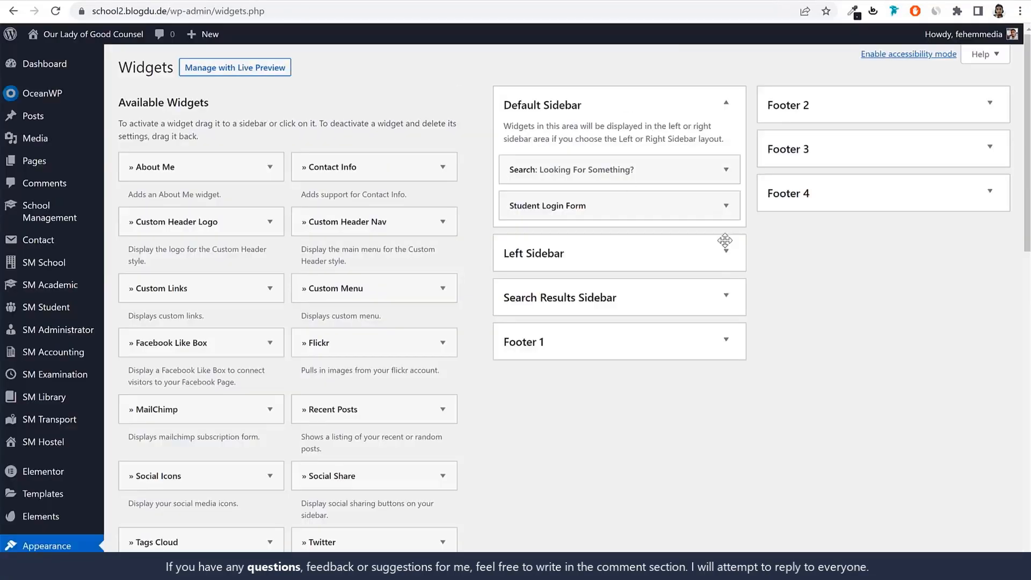
left_click_drag(218, 472, 614, 237)
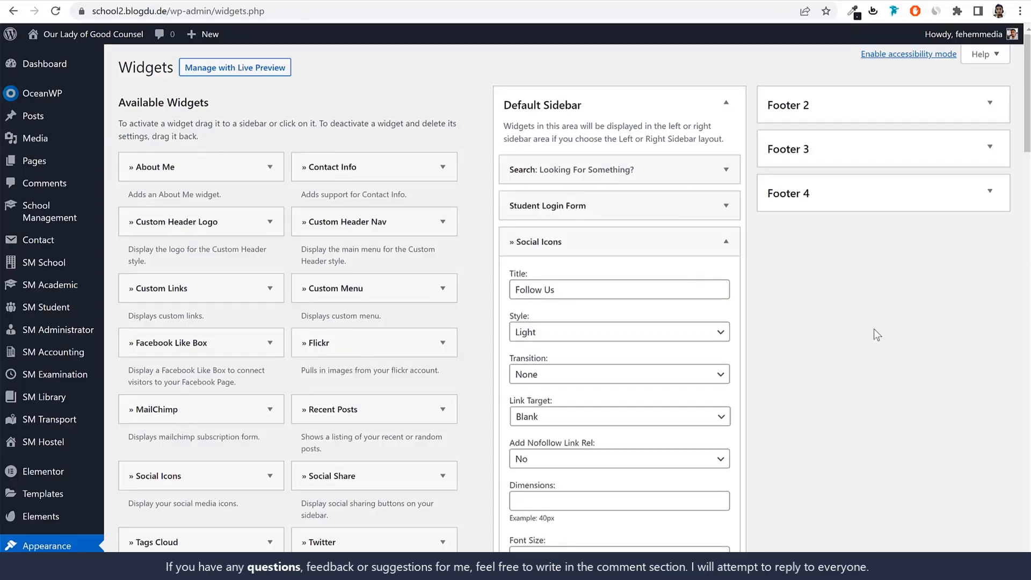
scroll(468, 106, "down", 1)
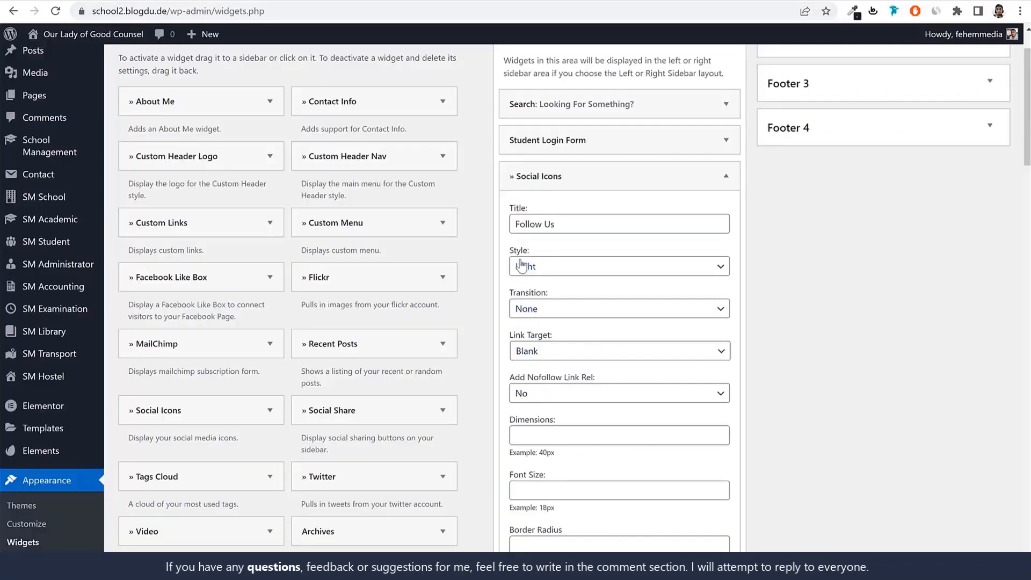
left_click(544, 264)
left_click(548, 304)
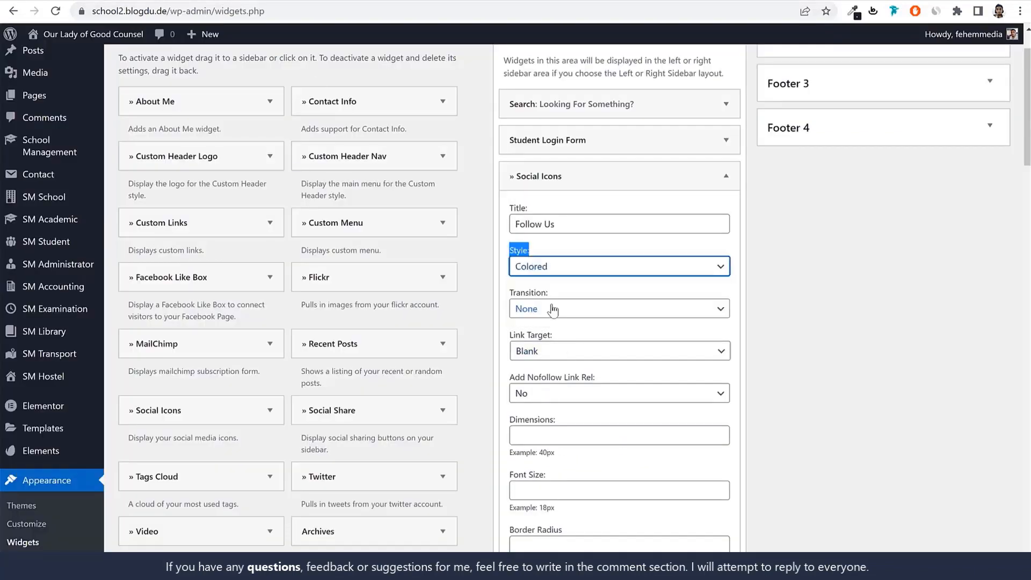
scroll(812, 285, "down", 5)
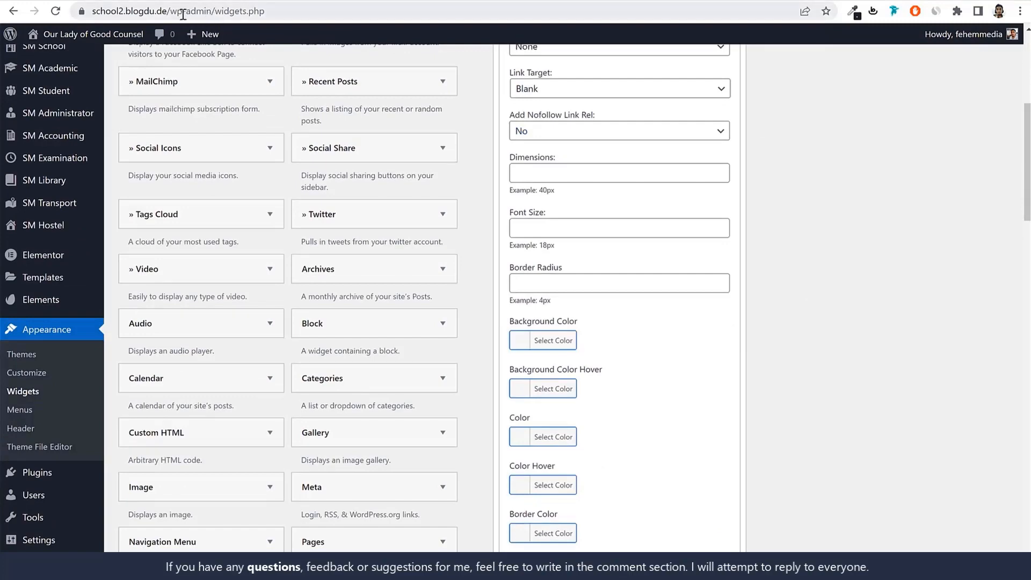
left_click_drag(172, 11, 19, 11)
key("ctrl+c")
left_click(804, 241)
scroll(809, 256, "down", 7)
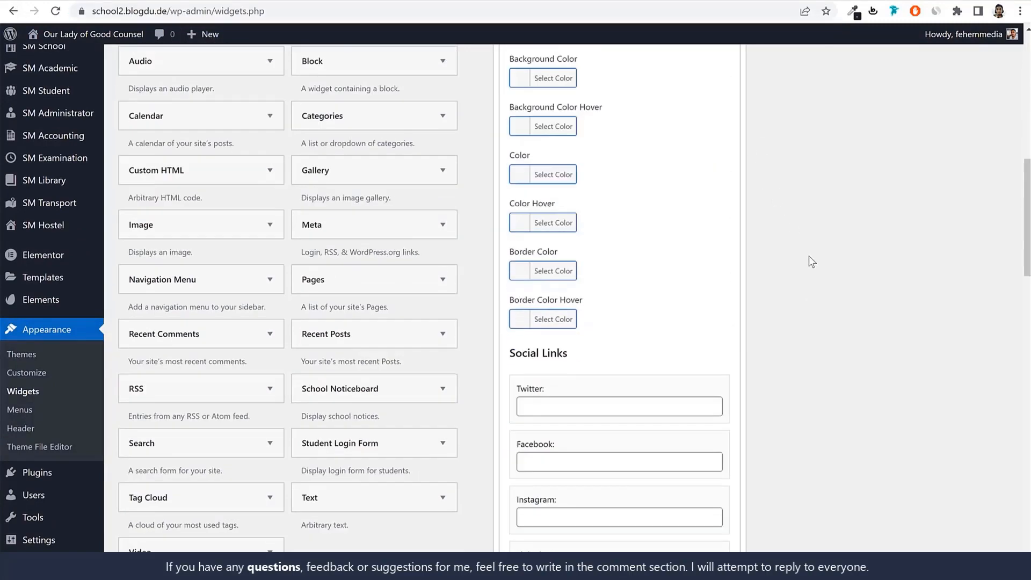
left_click(554, 274)
key("ctrl+v")
left_click(543, 332)
key("ctrl+v")
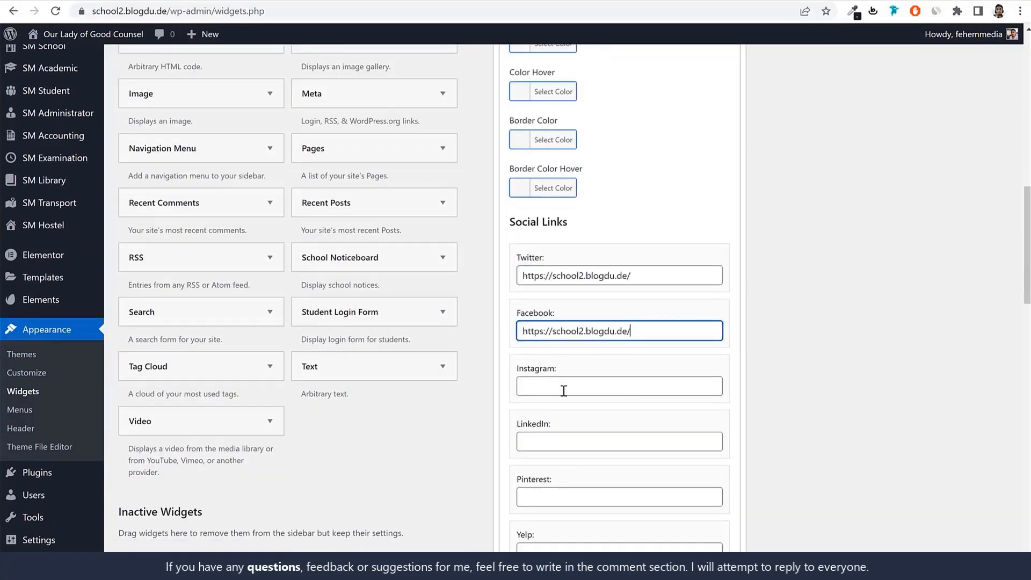
left_click(561, 387)
key("ctrl+v")
scroll(634, 398, "down", 1)
left_click(620, 377)
key("ctrl+v")
scroll(638, 417, "down", 7)
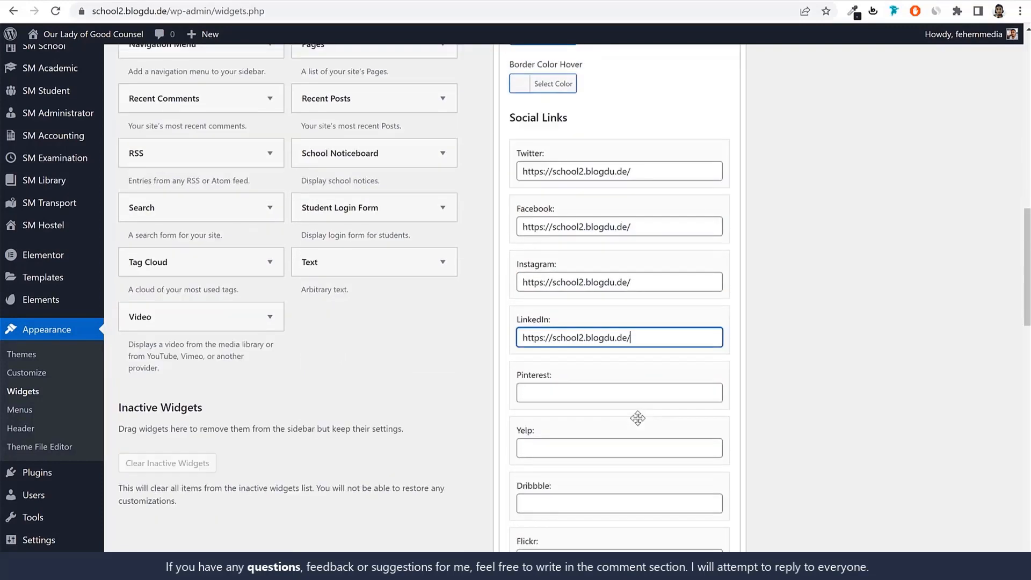
scroll(617, 421, "down", 2)
left_click(690, 424)
key("ctrl+v")
scroll(762, 422, "down", 7)
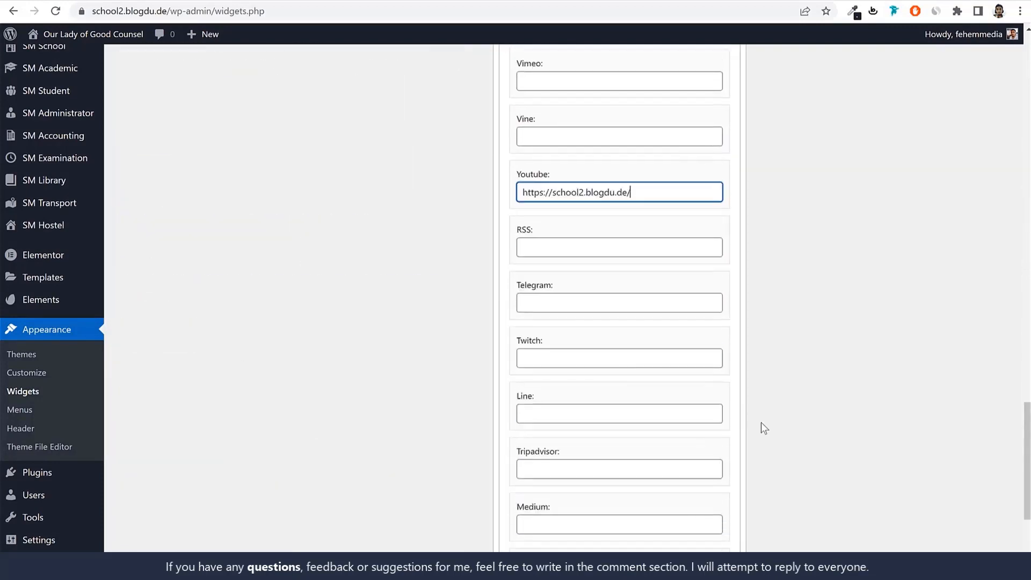
left_click(715, 462)
scroll(755, 457, "up", 15)
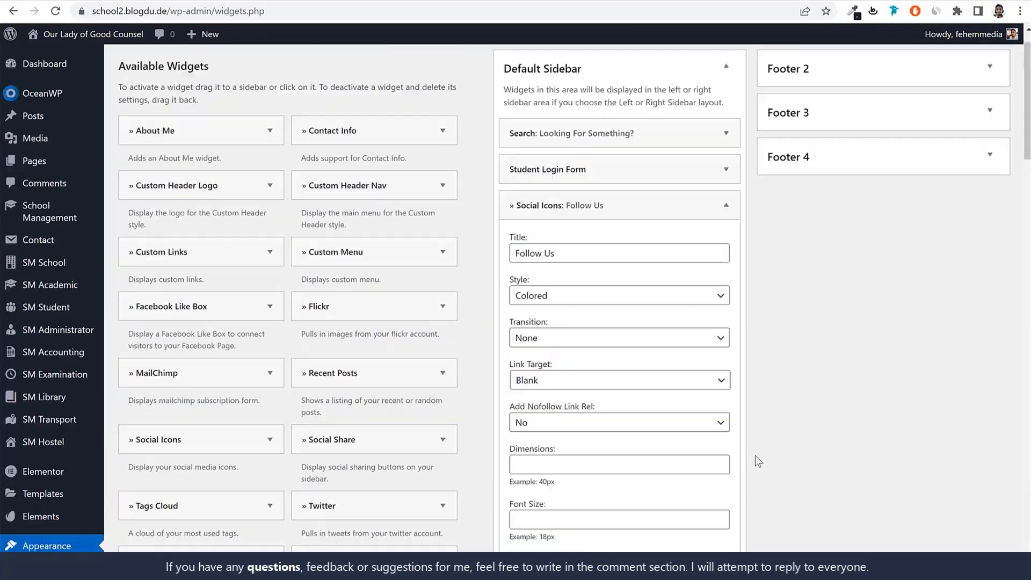
left_click(725, 242)
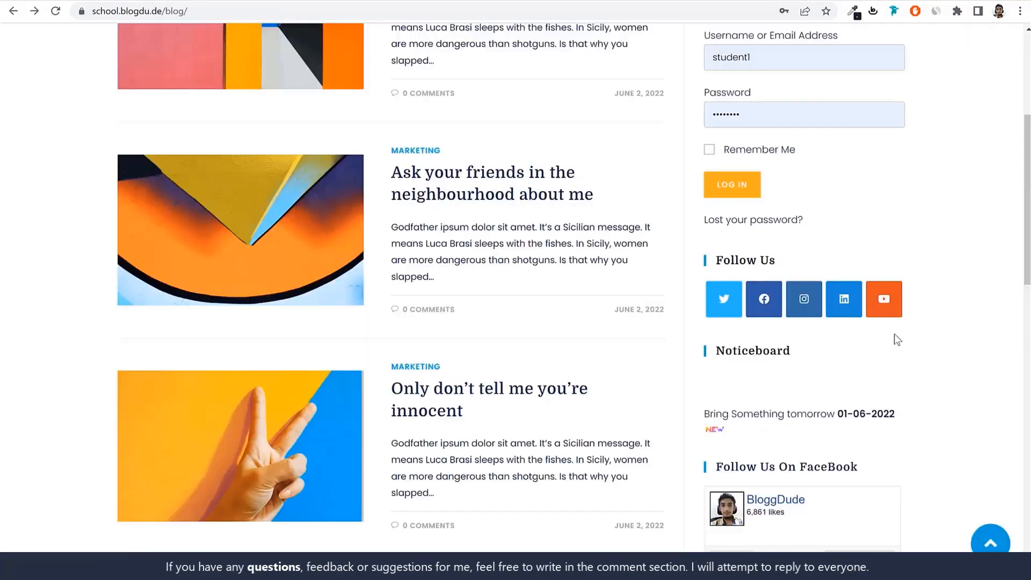
Check the reference blog's Noticeboard section and add a School Noticeboard widget to the Default Sidebar
scroll(913, 343, "down", 1)
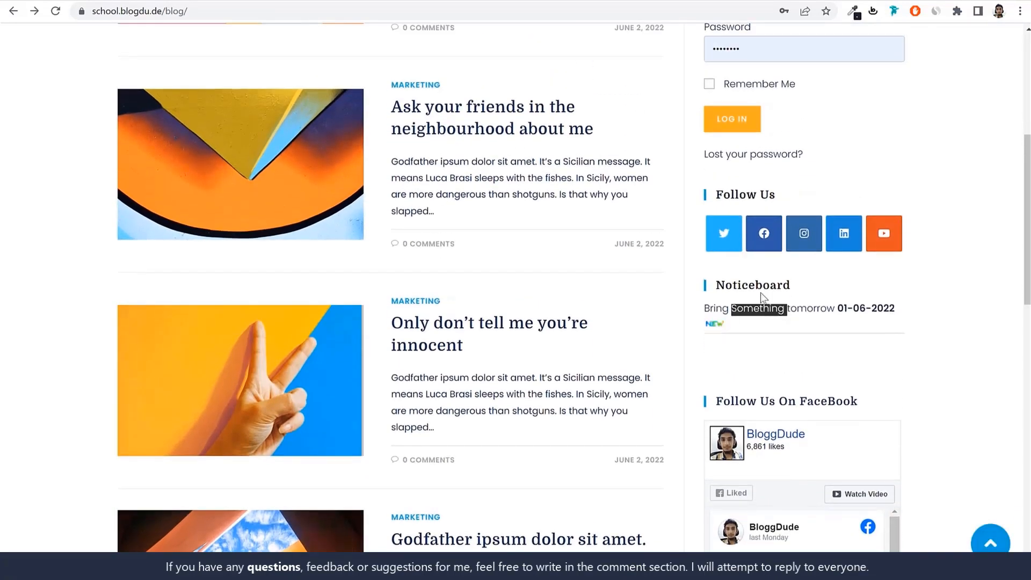
double_click(761, 288)
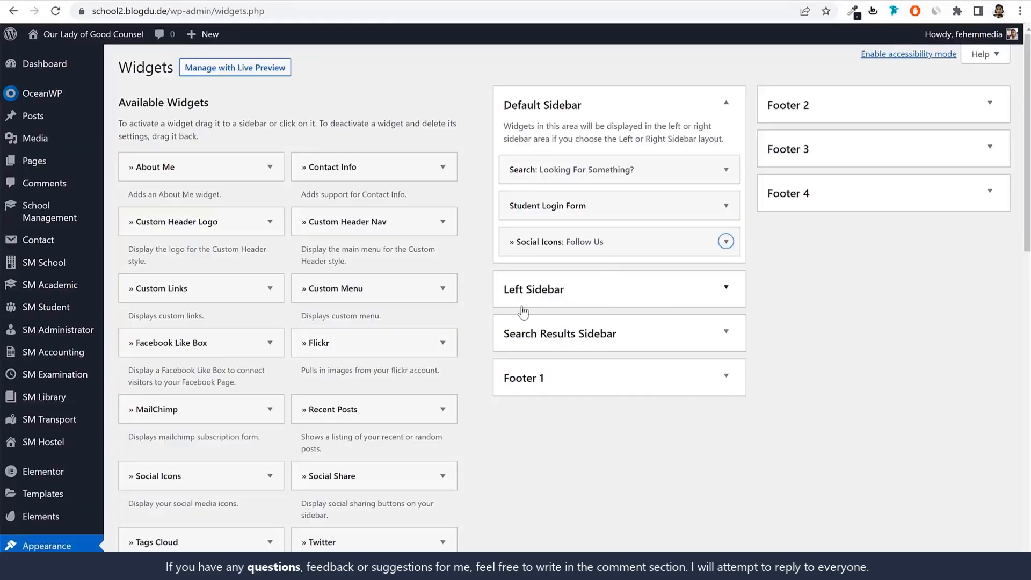
scroll(523, 311, "down", 15)
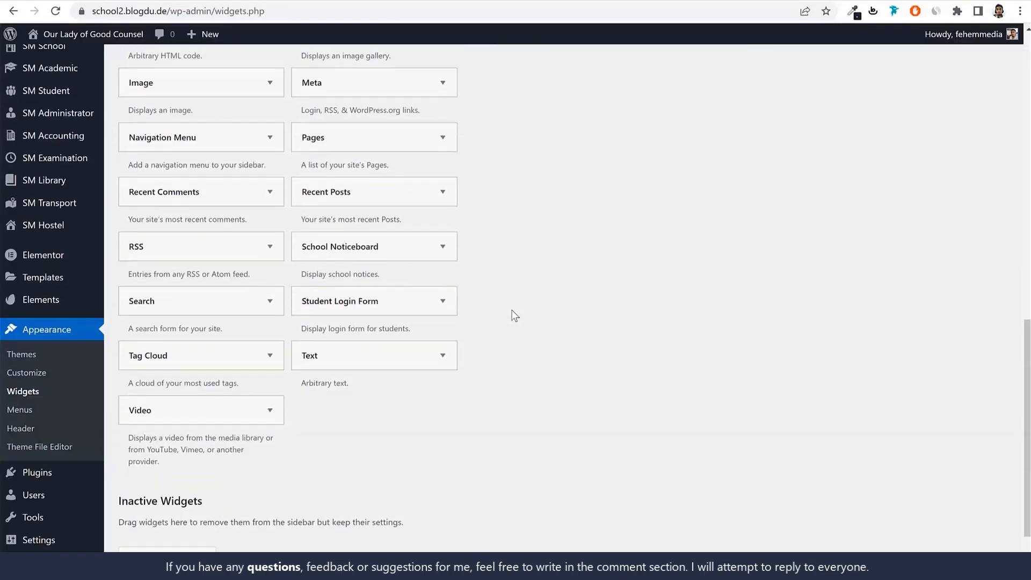
left_click(340, 166)
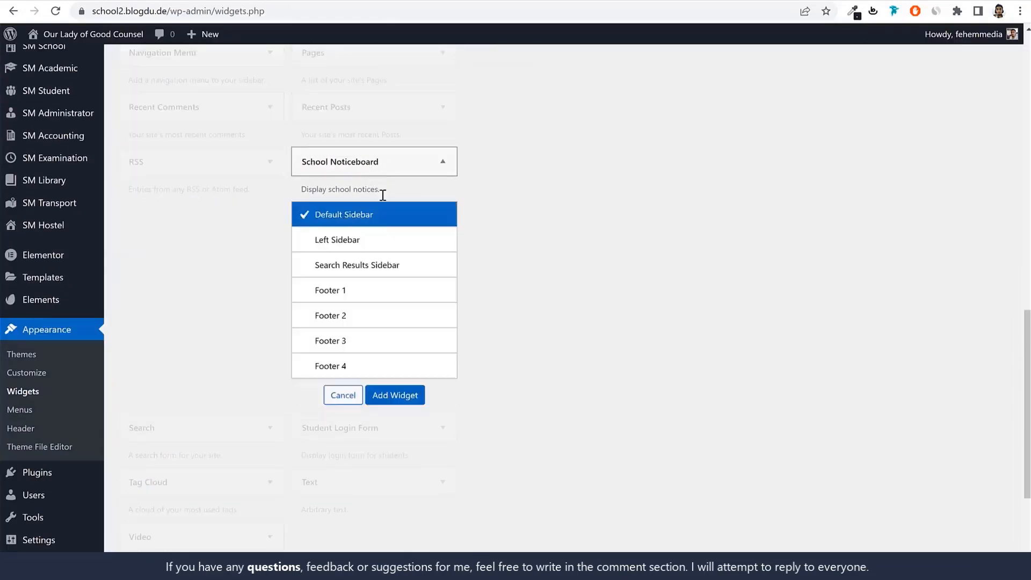
left_click(387, 401)
scroll(633, 411, "up", 2)
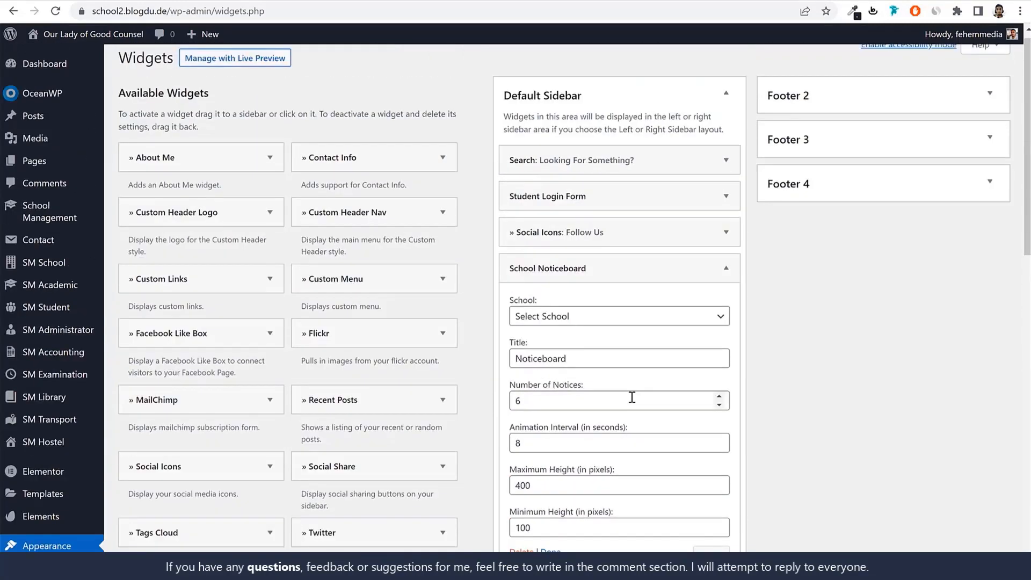
scroll(632, 397, "down", 2)
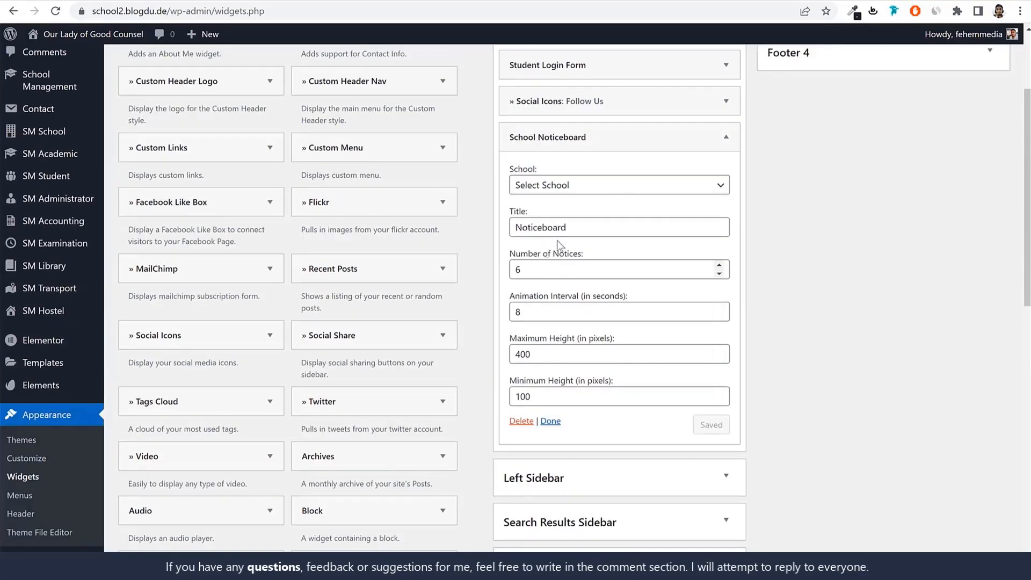
left_click(707, 141)
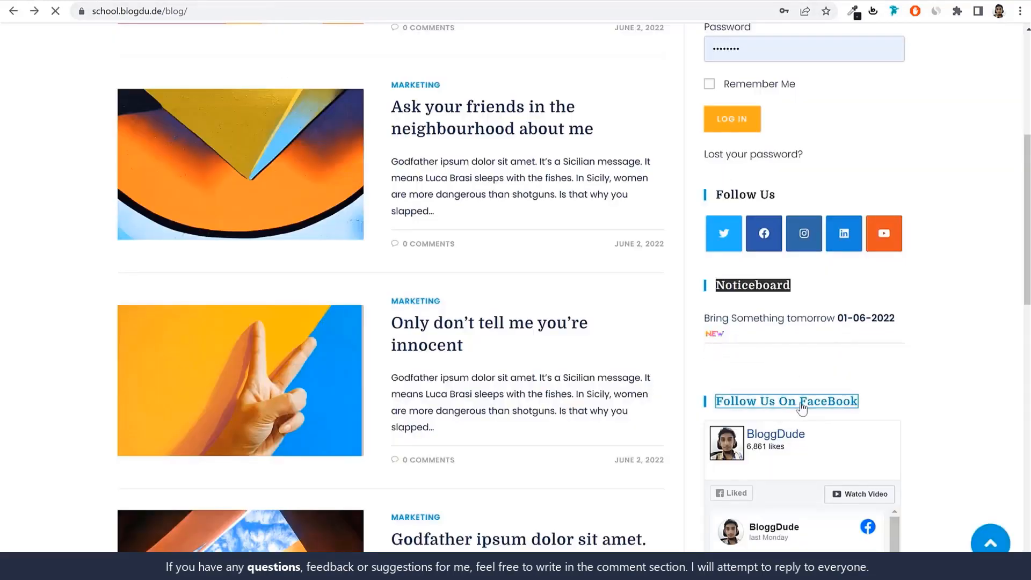
Add a Facebook Like Box widget below the School Noticeboard, titled "Follow Us On FaceBook" as copied from the reference blog
left_click(795, 401)
key("alt+Left")
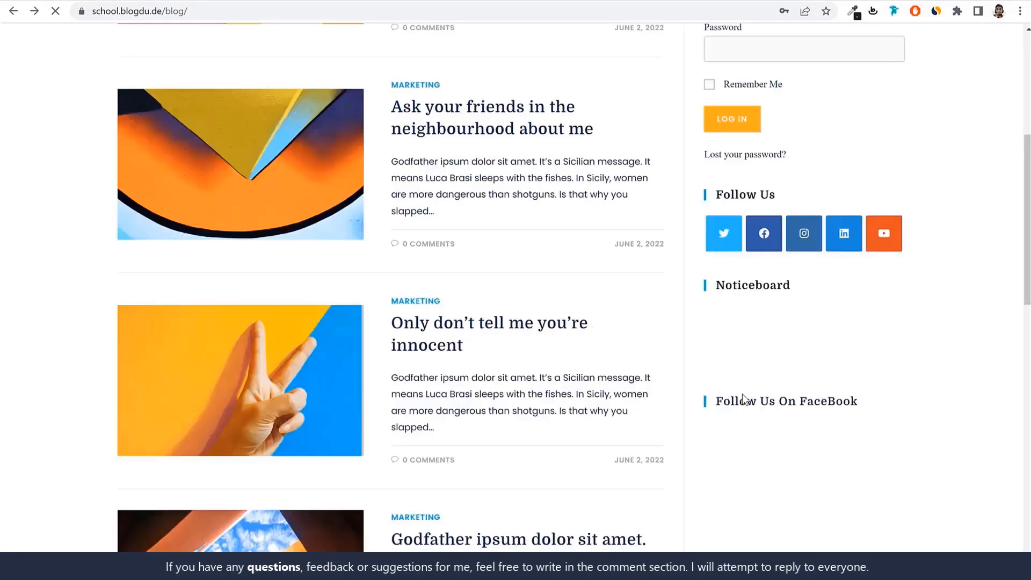
left_click_drag(904, 393, 713, 403)
key("ctrl+c")
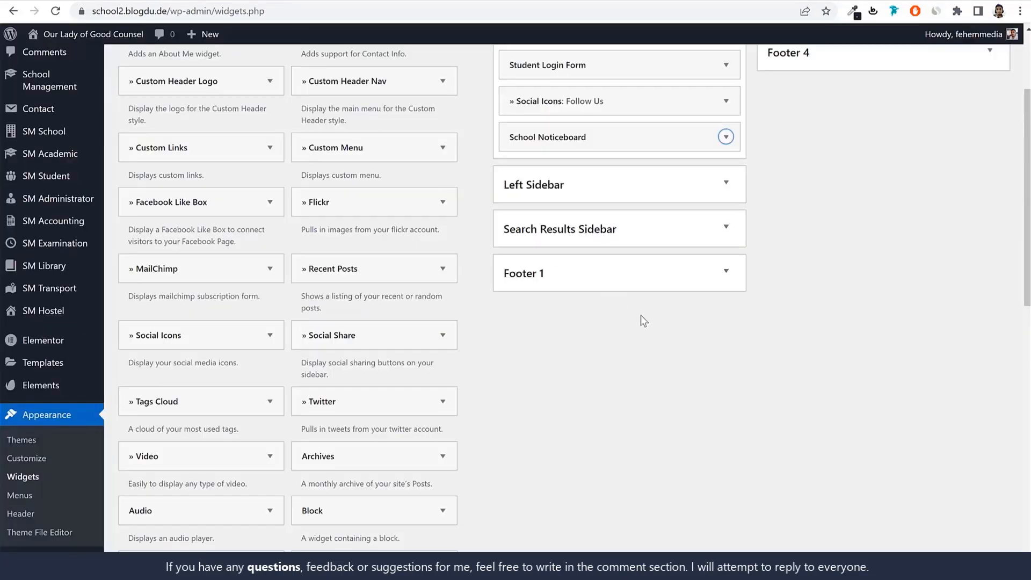
scroll(700, 357, "up", 3)
left_click_drag(179, 345, 615, 318)
left_click(628, 361)
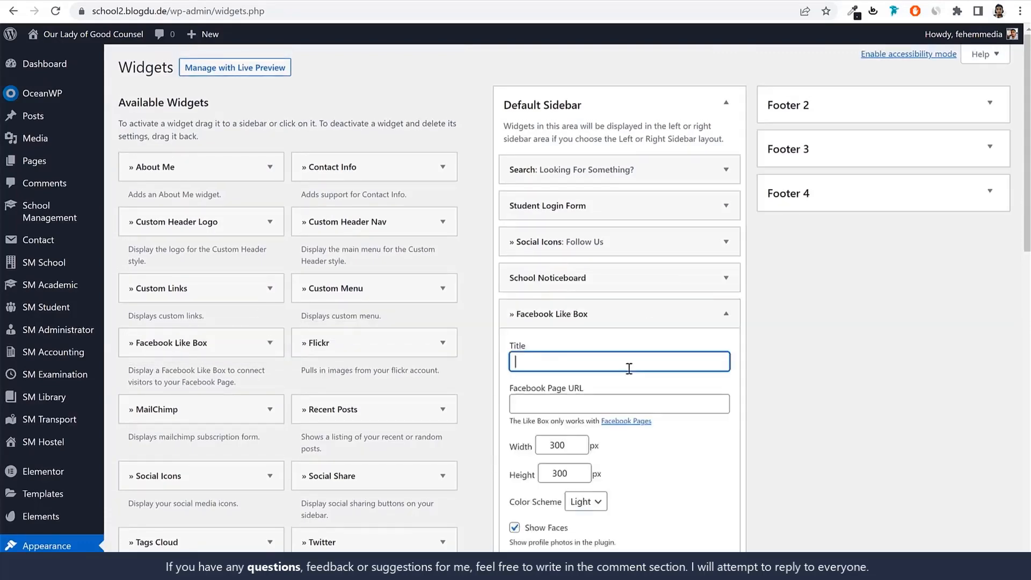
key("ctrl+v")
scroll(870, 363, "down", 3)
left_click(621, 273)
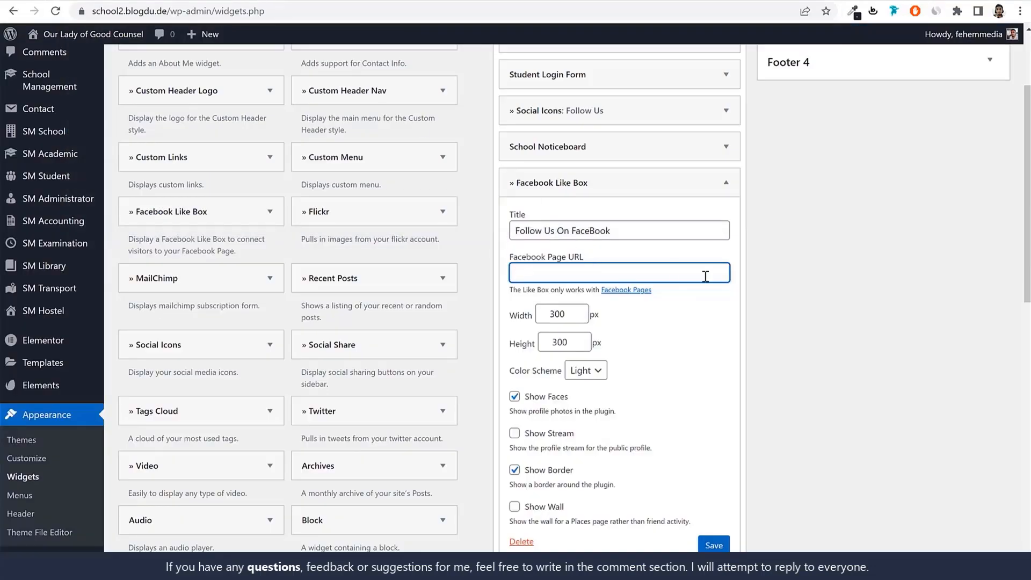
type("https://www.facebook.com/bloggdude")
left_click_drag(573, 344, 538, 344)
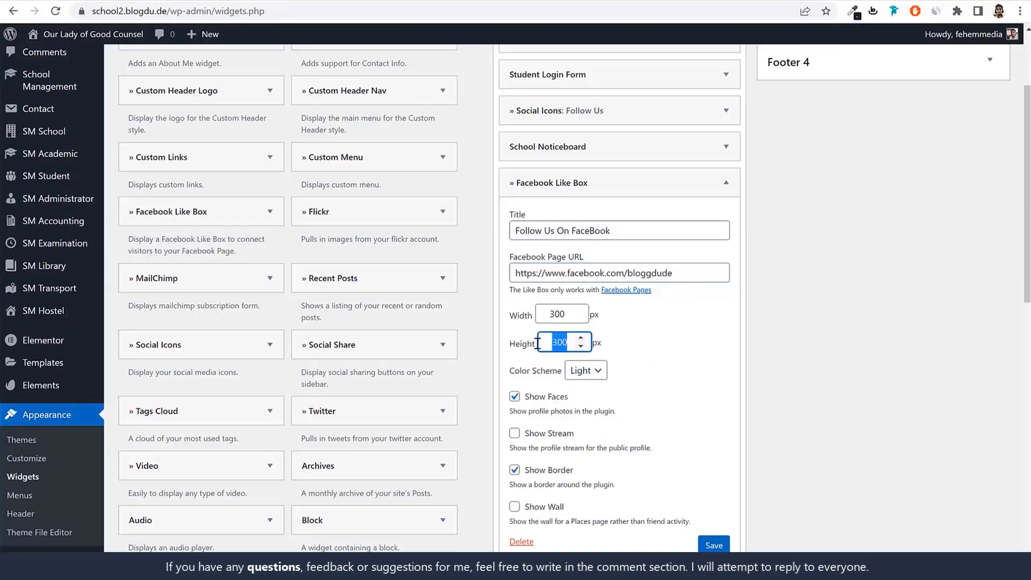
left_click(514, 434)
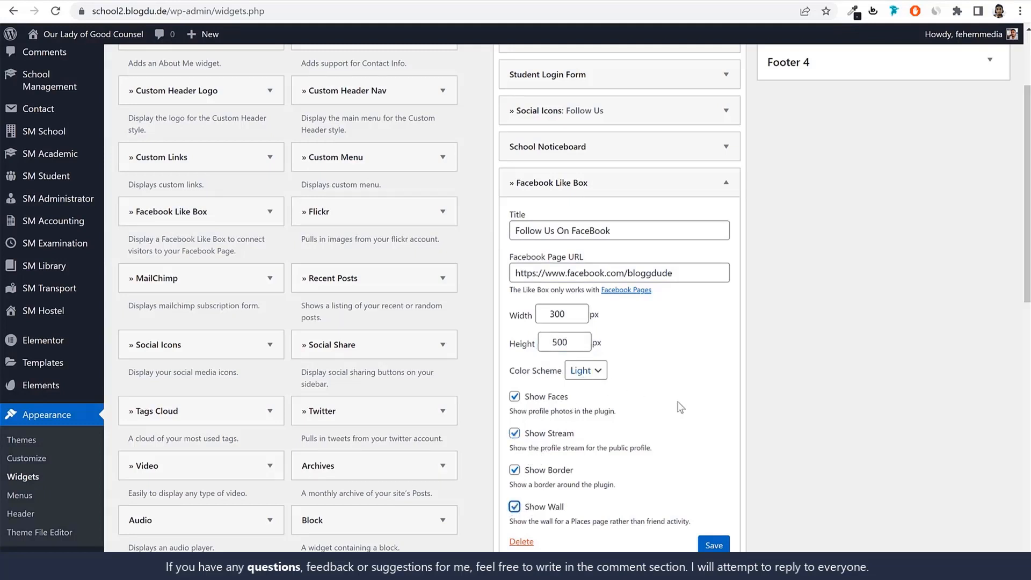
left_click(705, 548)
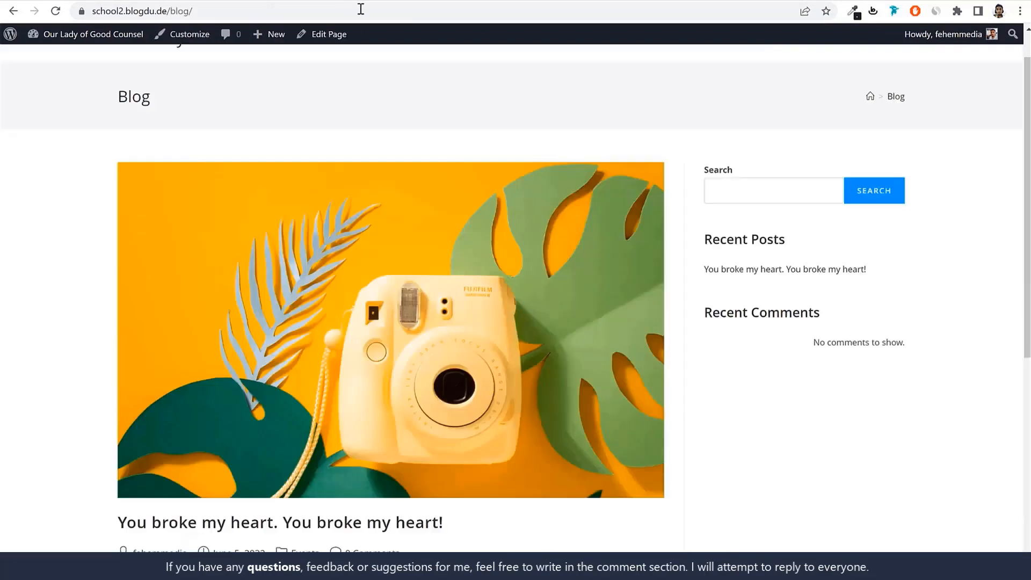
Load the school2.blogdu.de blog page and compare its sidebar widgets with the reference blog's sidebar
left_click(359, 10)
key("Return")
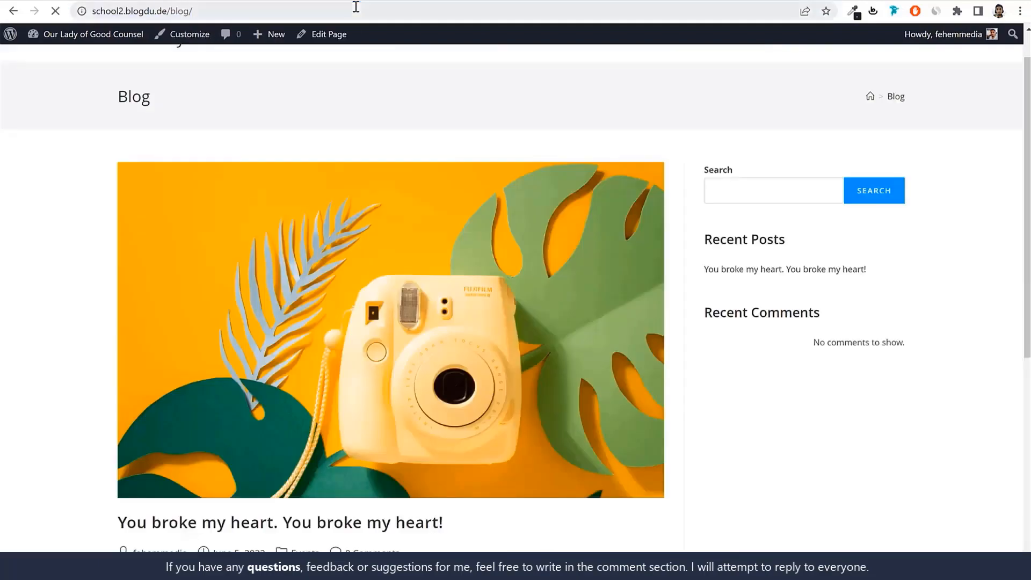
scroll(802, 409, "down", 6)
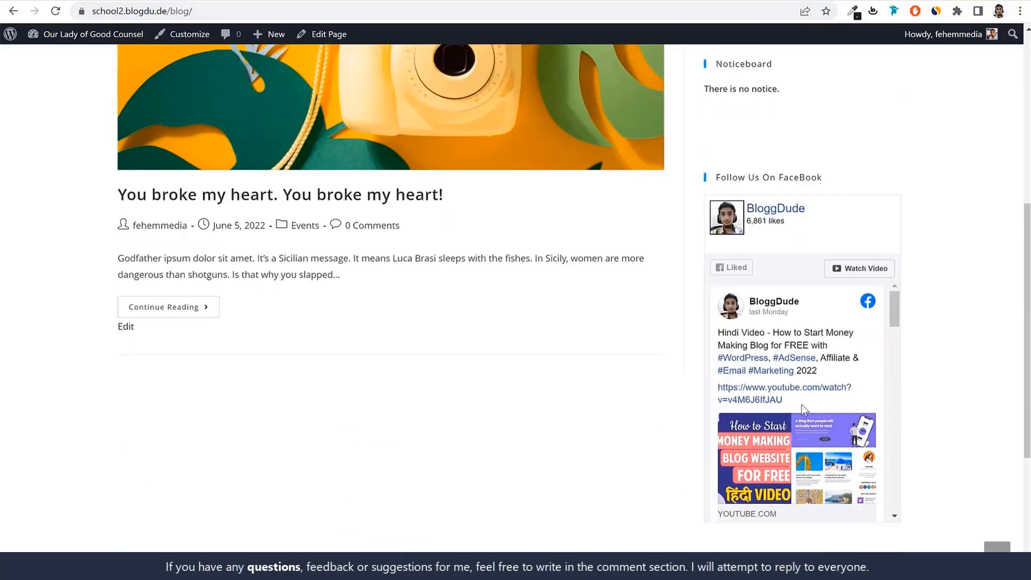
scroll(801, 406, "up", 4)
scroll(768, 333, "up", 3)
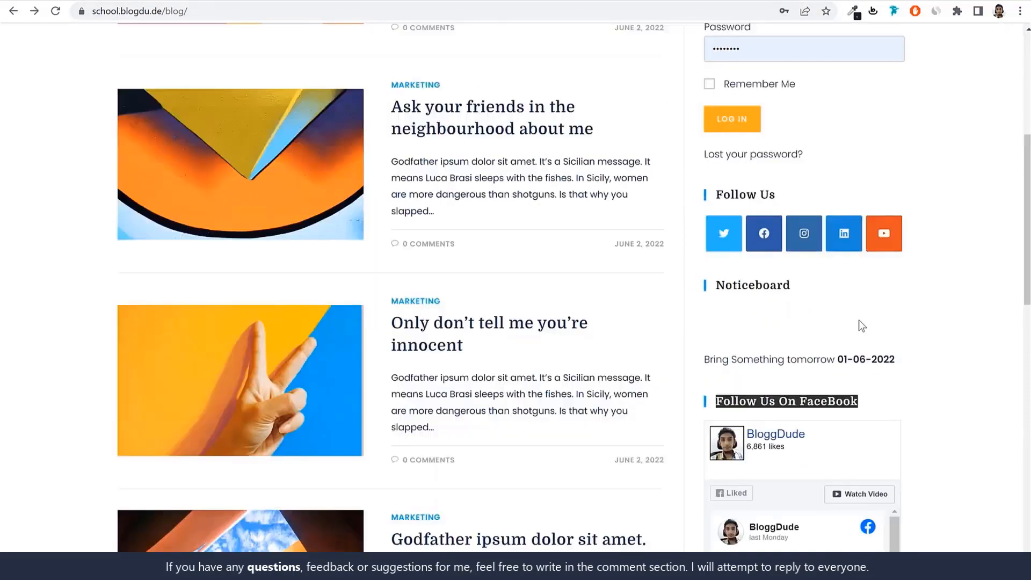
scroll(858, 320, "up", 5)
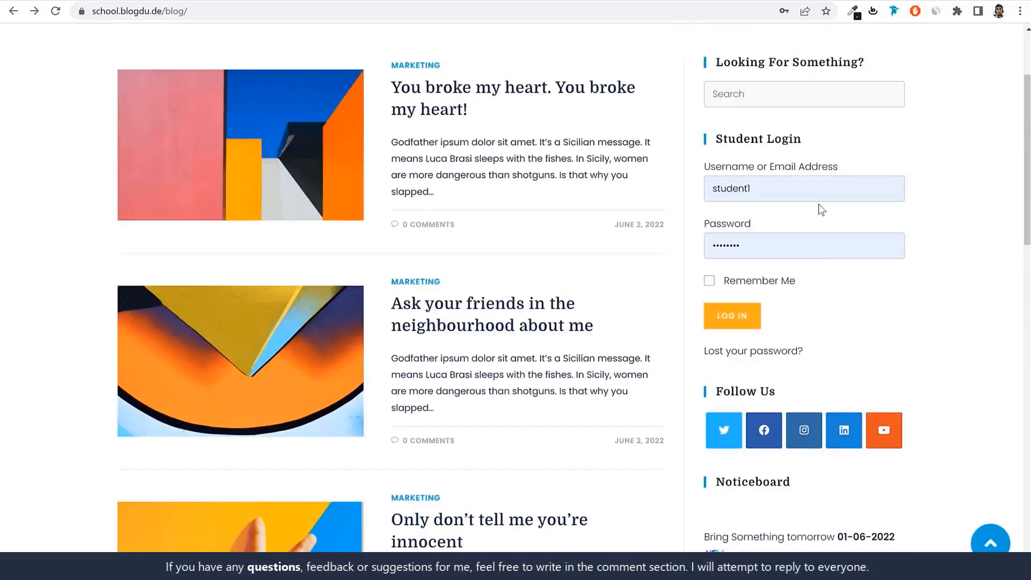
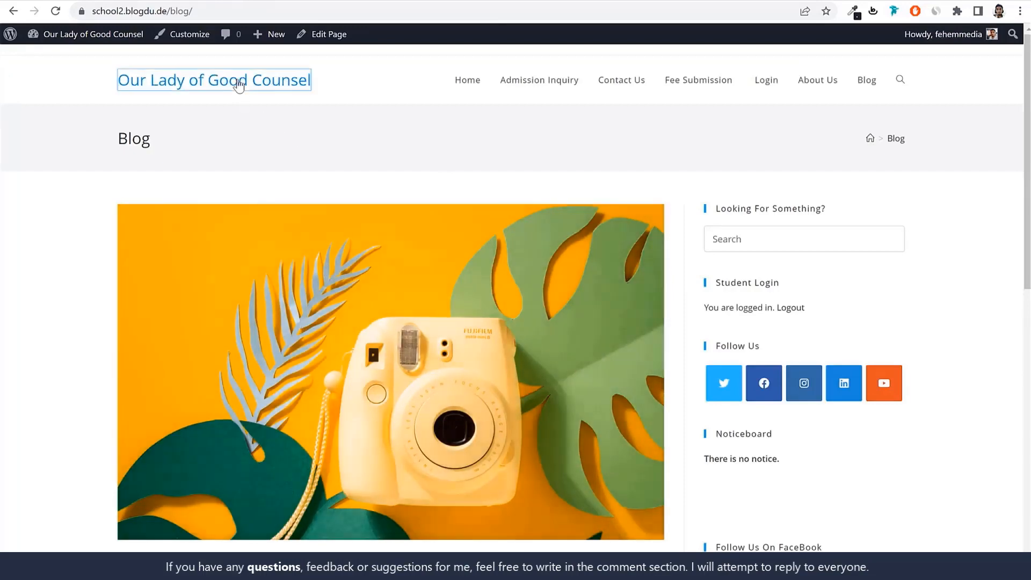
Open the Our Lady of Good Counsel home page and examine the demo site's home page for comparison
left_click(239, 85)
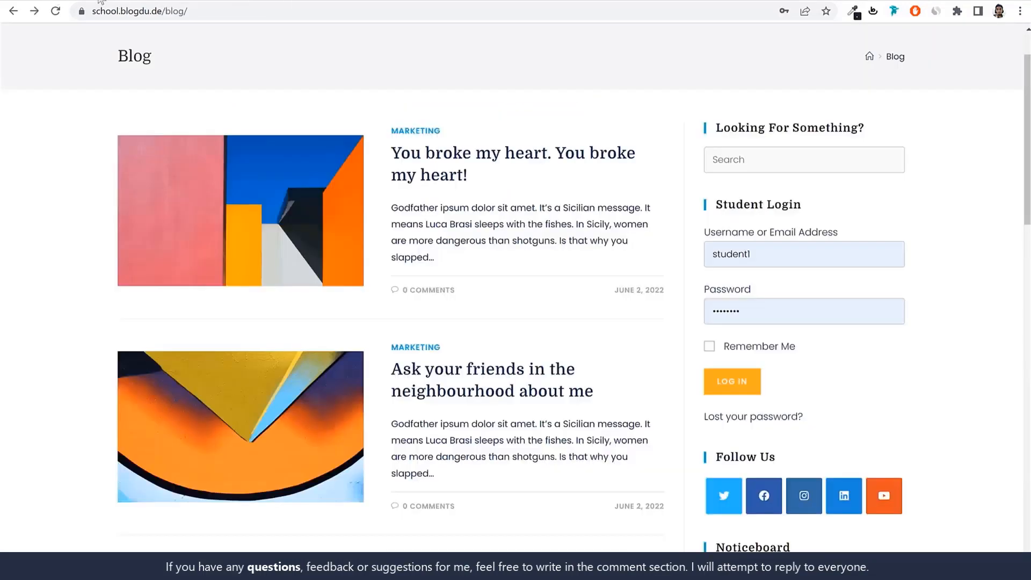
scroll(154, 119, "up", 1)
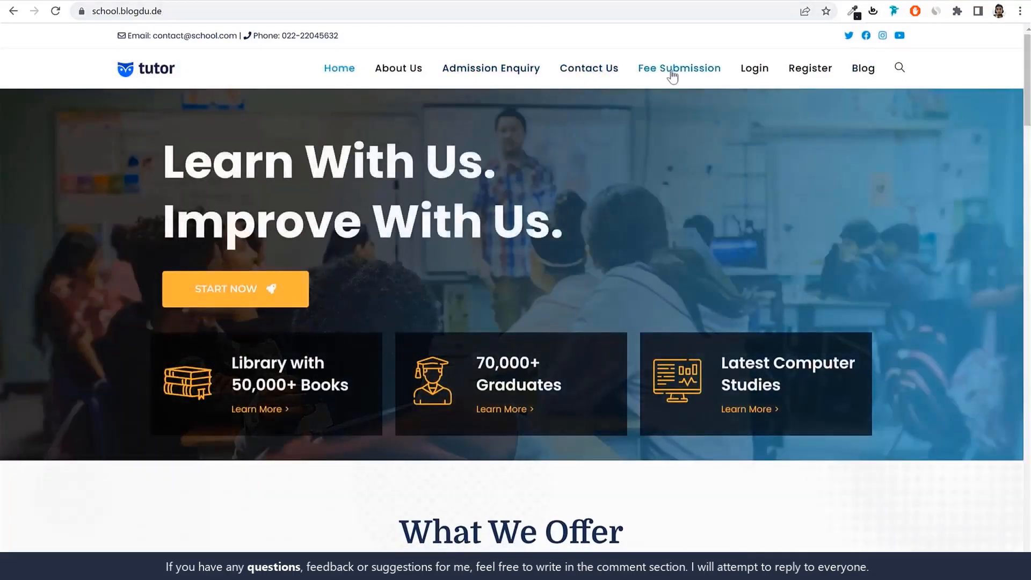
scroll(750, 167, "down", 9)
scroll(750, 166, "up", 9)
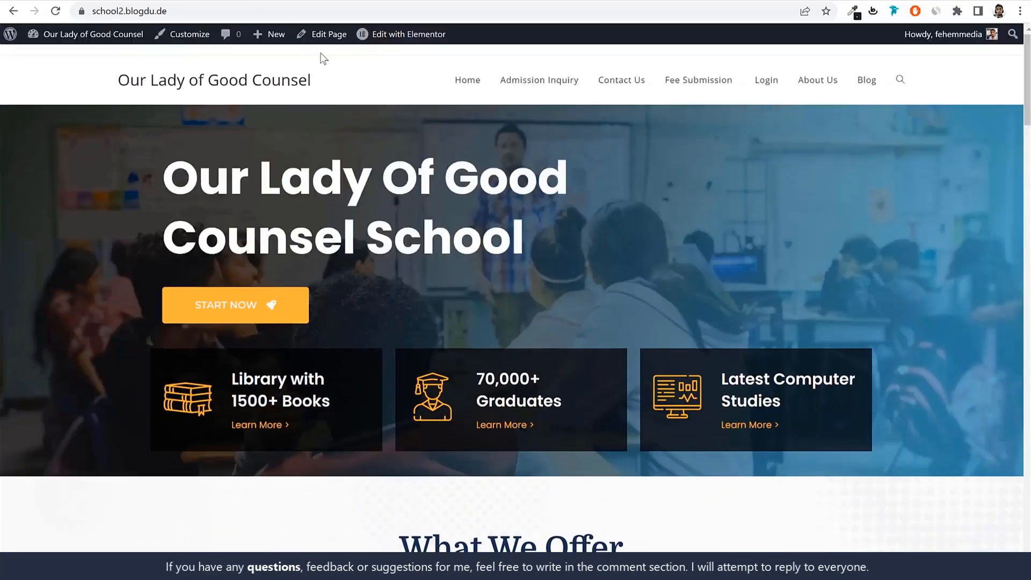
Open the school site in the theme customizer and examine the contact line in the demo site's top bar
left_click(181, 42)
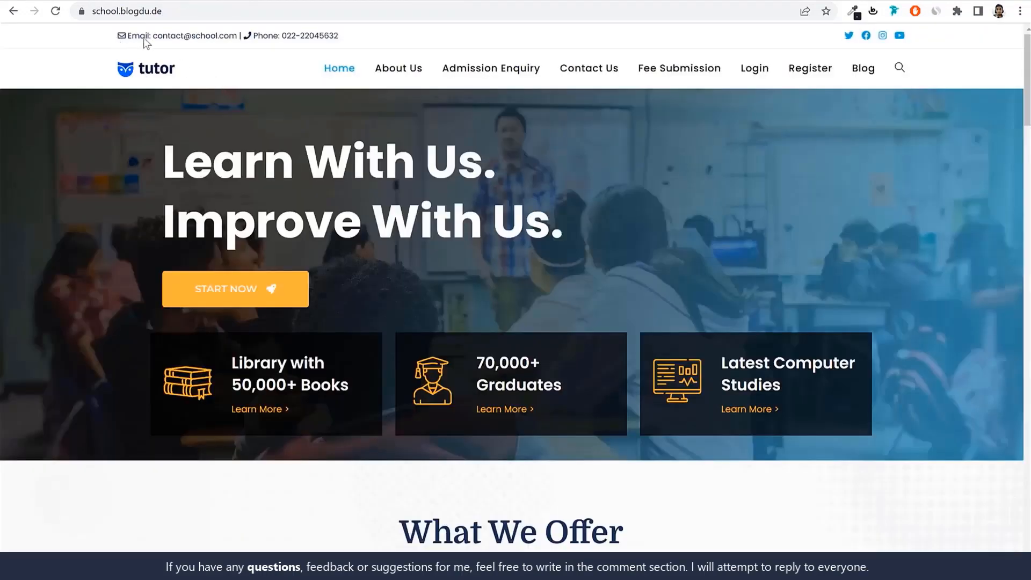
left_click_drag(143, 37, 120, 36)
left_click(339, 40)
left_click(118, 37)
left_click(304, 1)
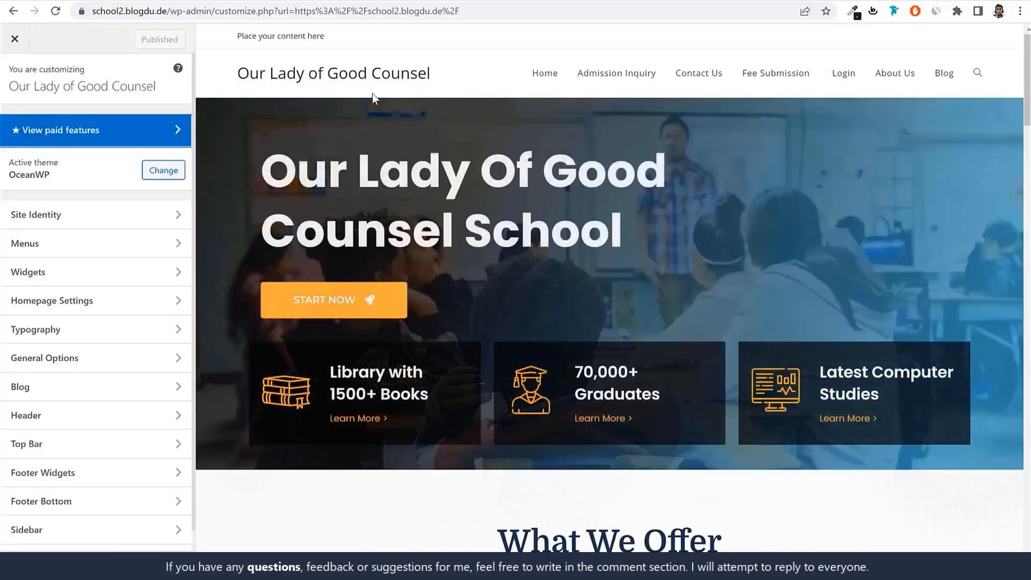
Open the Top Bar's general settings and review its available layout styles
scroll(115, 269, "down", 1)
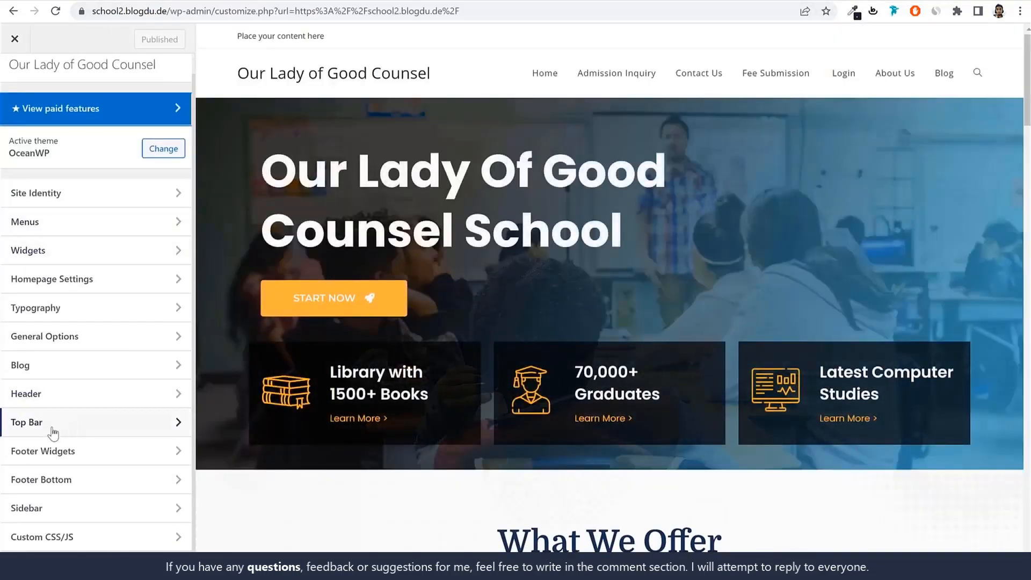
left_click(36, 430)
left_click(65, 129)
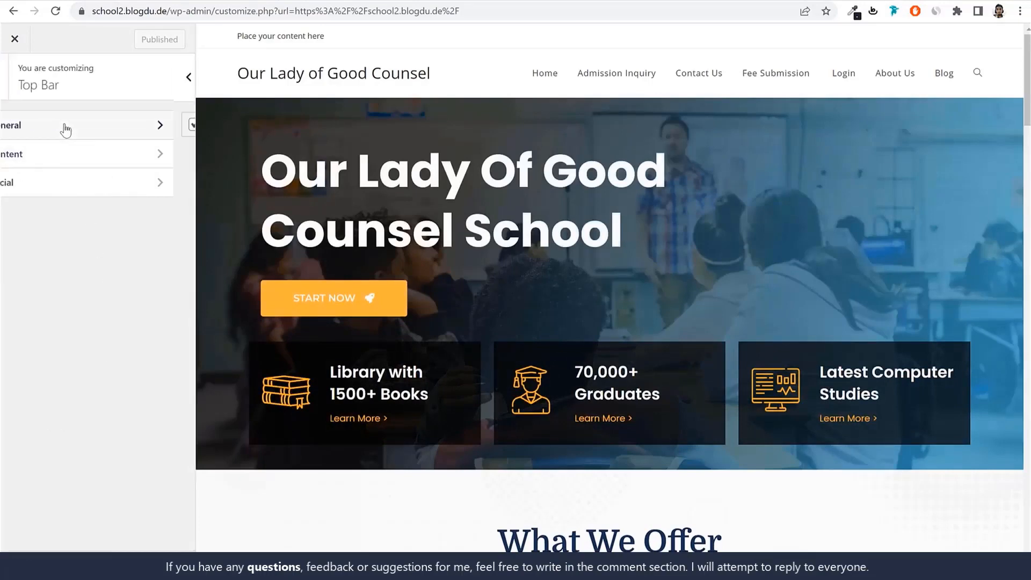
scroll(147, 282, "down", 2)
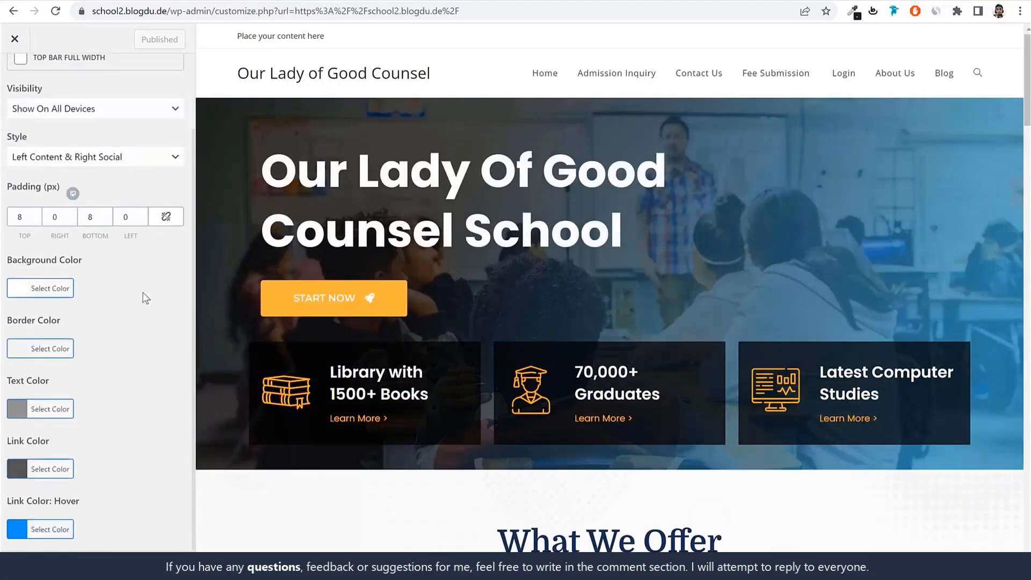
scroll(137, 293, "up", 2)
left_click(49, 248)
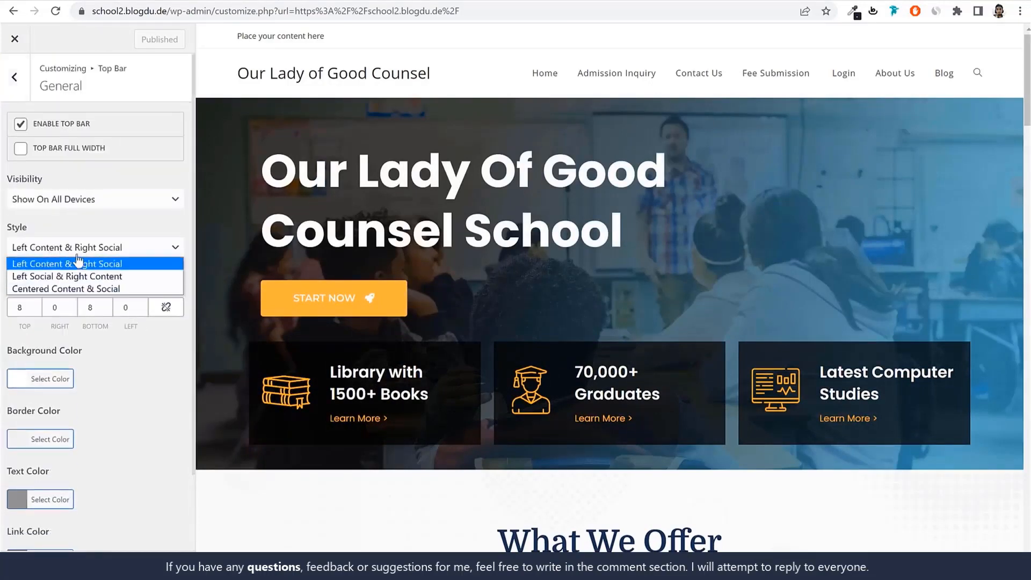
left_click(120, 209)
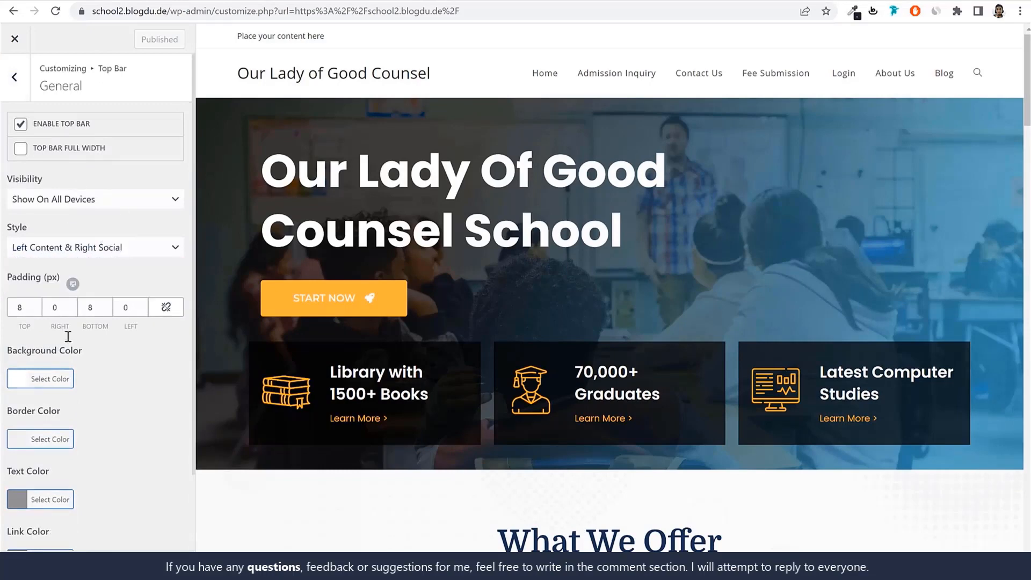
Set the top bar's text color to black (#000000)
scroll(68, 336, "down", 2)
left_click(63, 414)
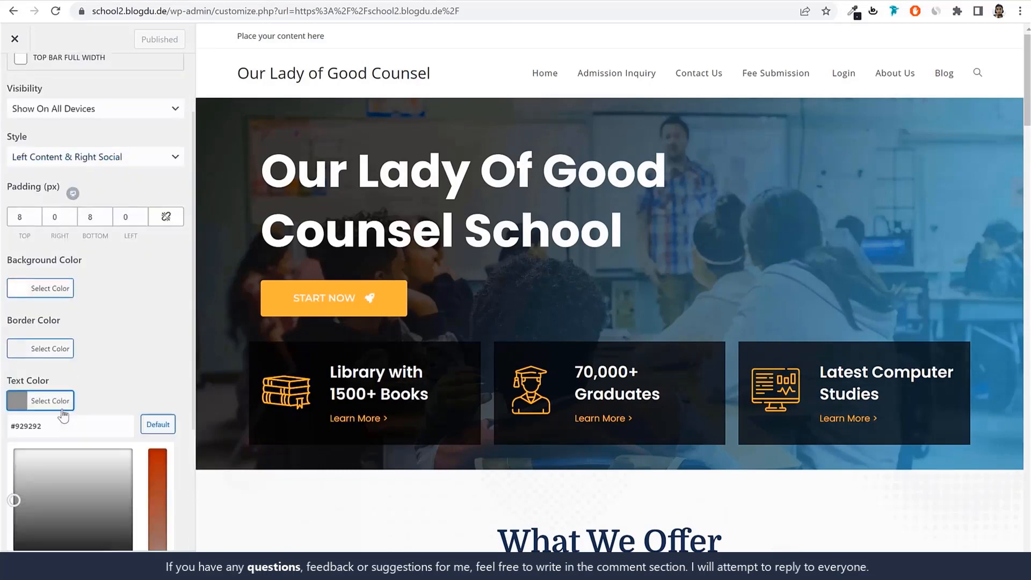
scroll(64, 417, "down", 4)
left_click(20, 386)
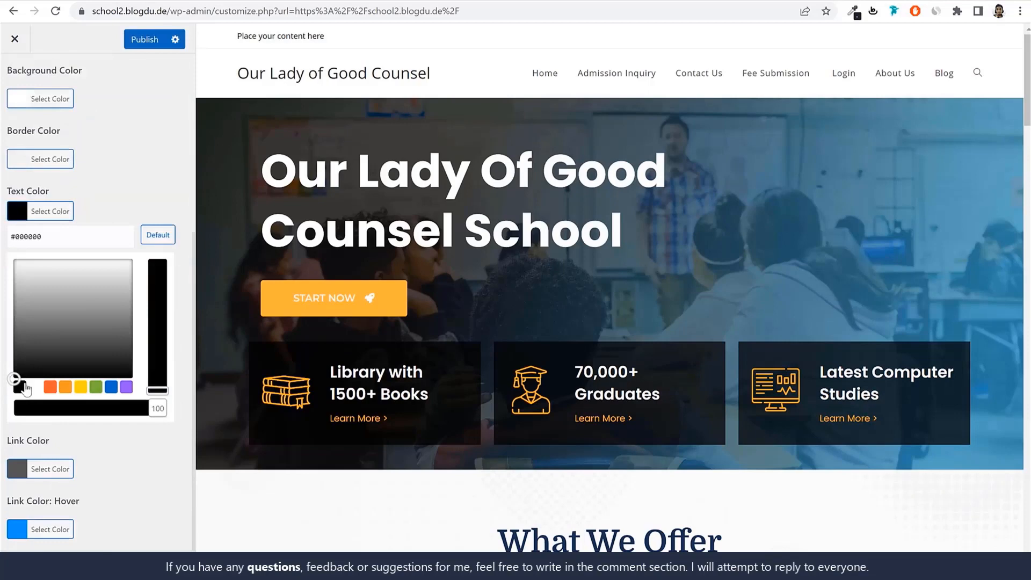
left_click(46, 216)
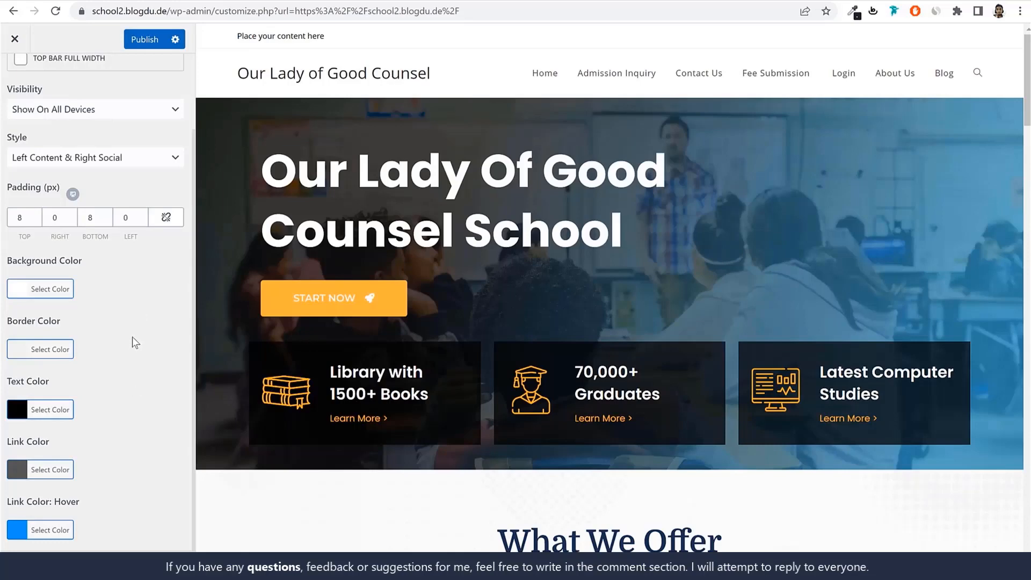
scroll(132, 339, "up", 2)
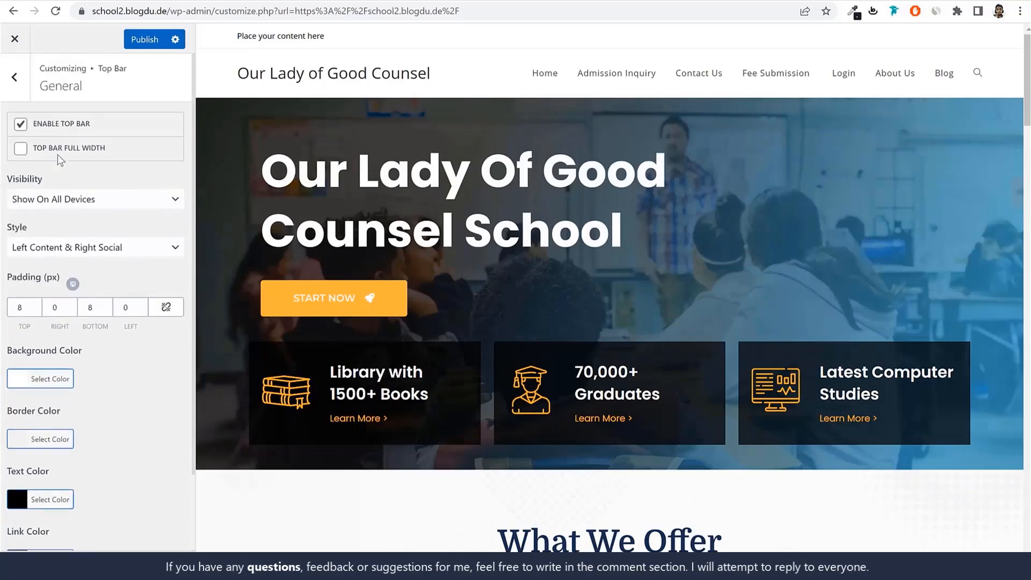
Try orange preset colors for the top bar's background and restore the default color
scroll(72, 350, "down", 2)
left_click(56, 292)
scroll(85, 322, "down", 1)
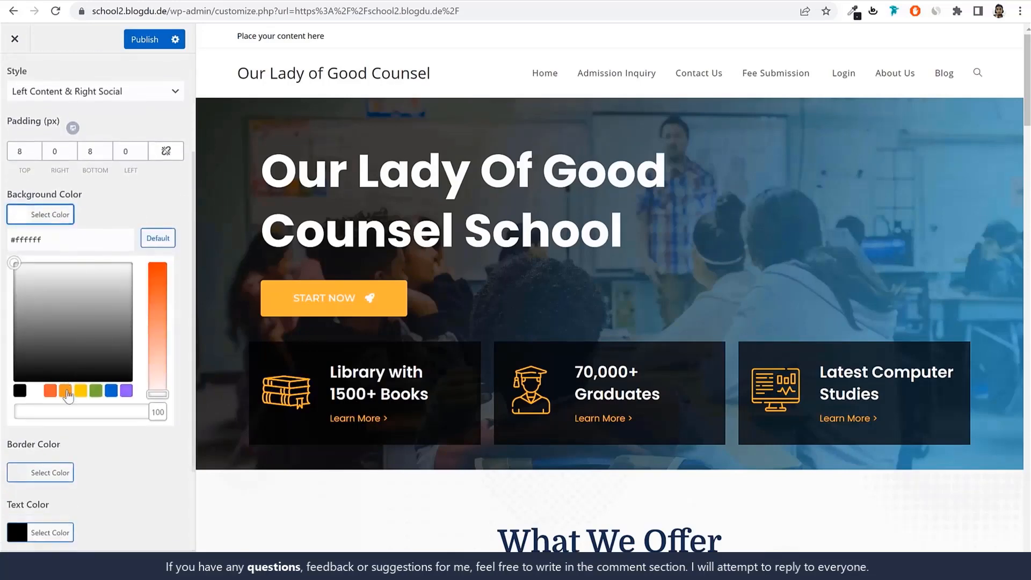
left_click(66, 391)
left_click(36, 392)
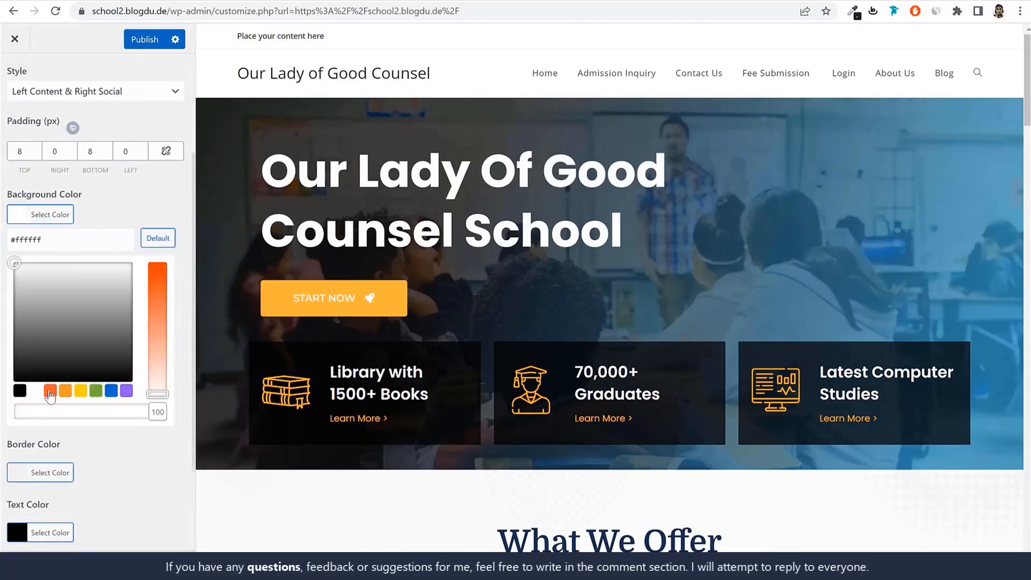
left_click(50, 392)
left_click(162, 243)
Publish the top bar's color change and open the Top Bar's content settings
scroll(156, 236, "up", 3)
left_click(19, 87)
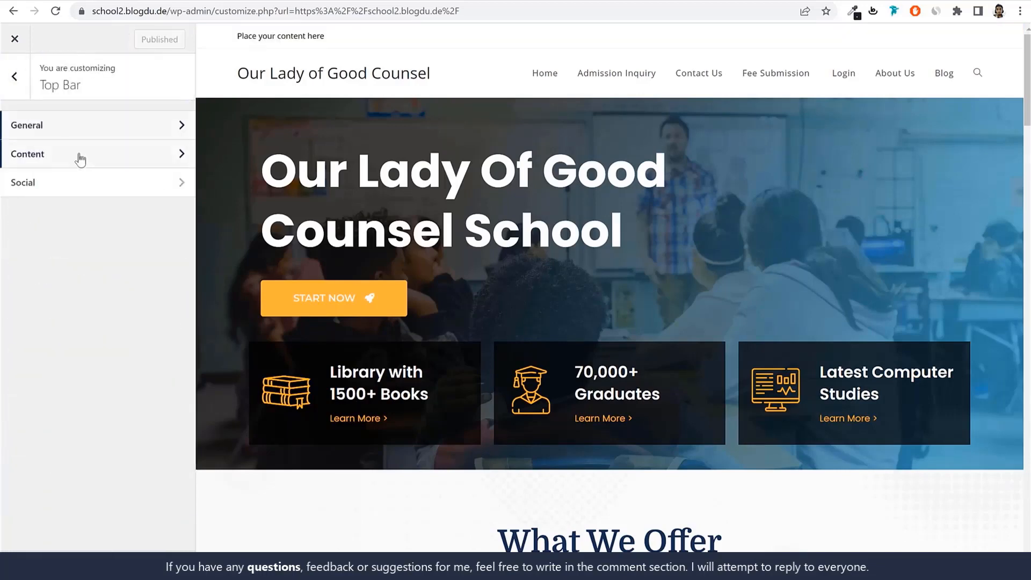
left_click(79, 155)
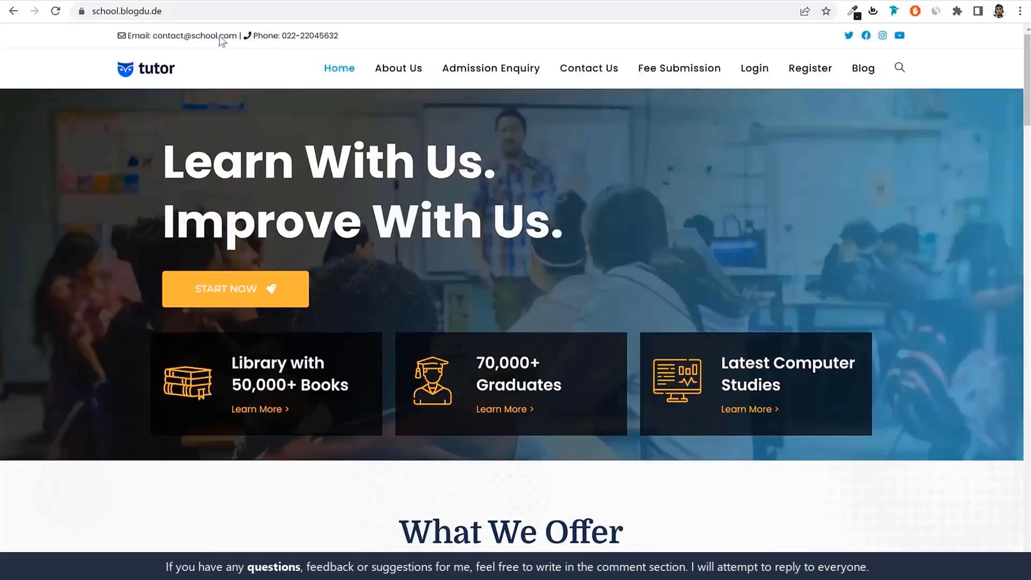
Replace the top bar's placeholder content with the e-mail and phone line copied from the demo site
left_click_drag(339, 40, 101, 35)
key("ctrl+c")
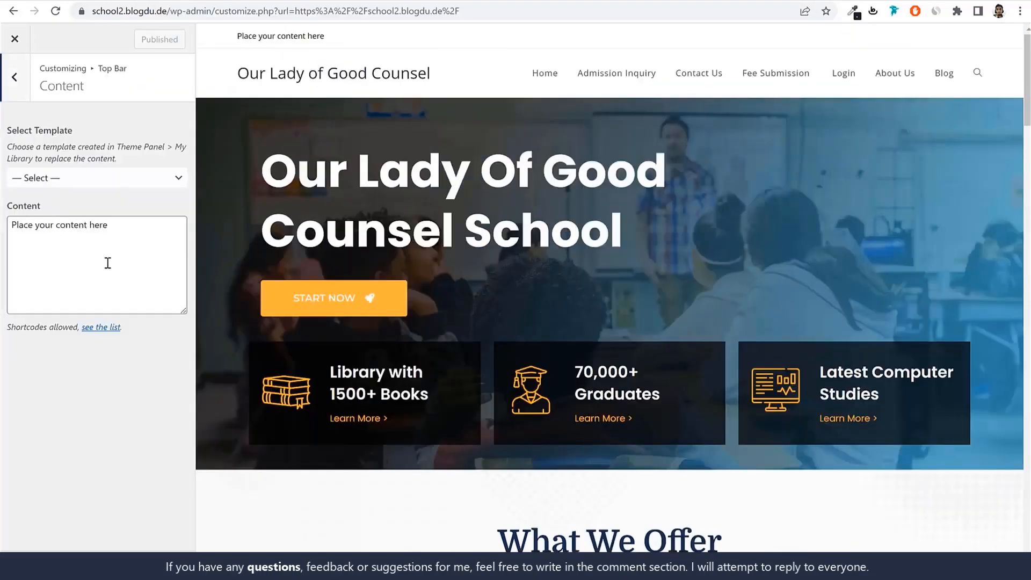
left_click(107, 263)
key("ctrl+a")
key("ctrl+v")
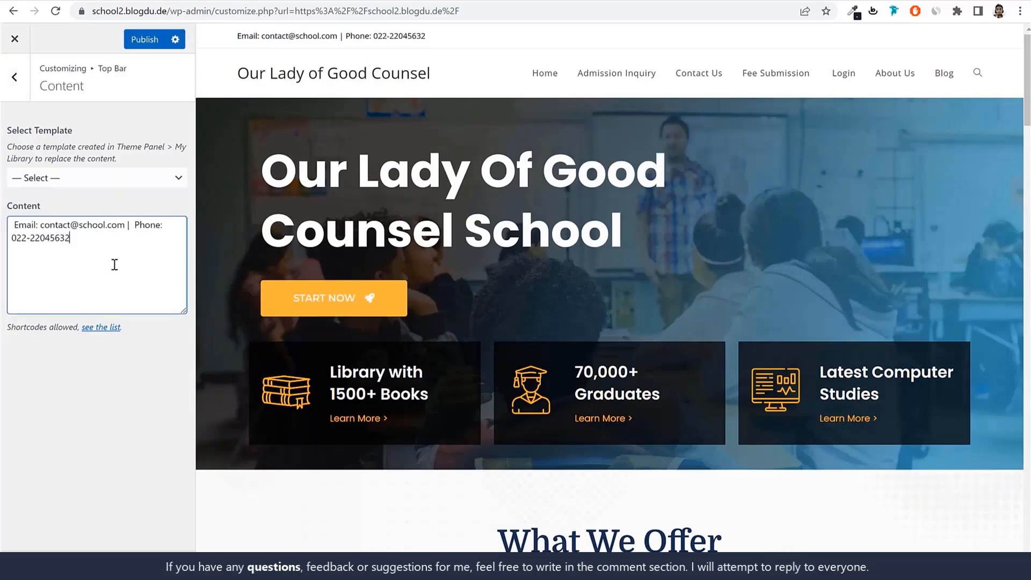
left_click_drag(14, 223, 82, 248)
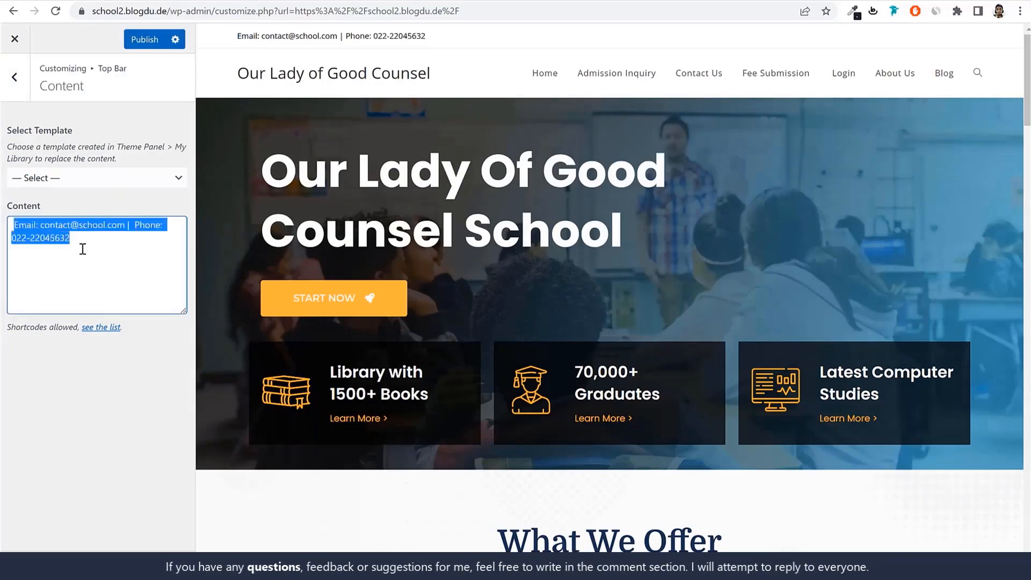
left_click(143, 239)
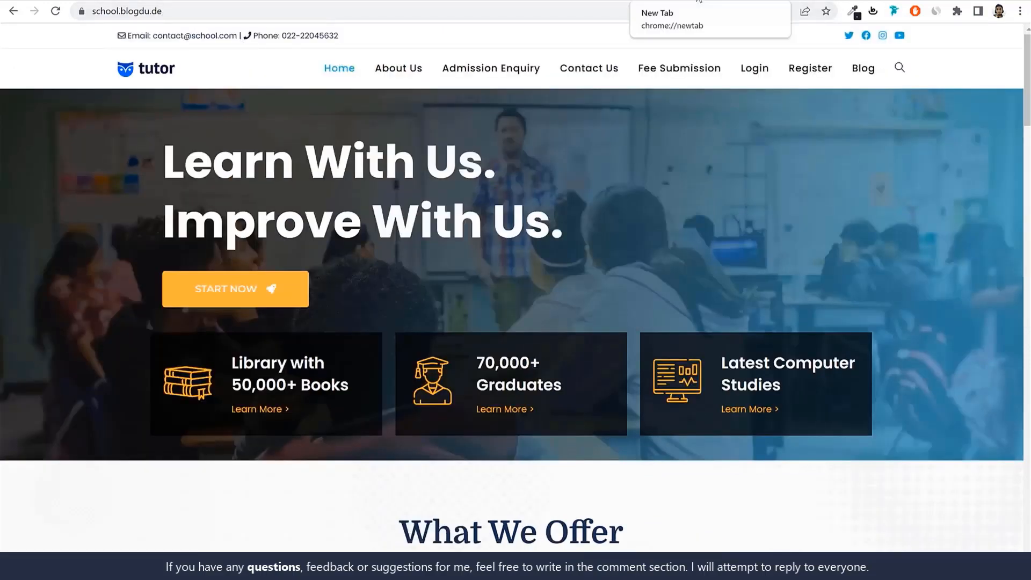
Open Font Awesome's version 5 icon search page at fontawesome.com/v5/search in a new browser tab
left_click(698, 2)
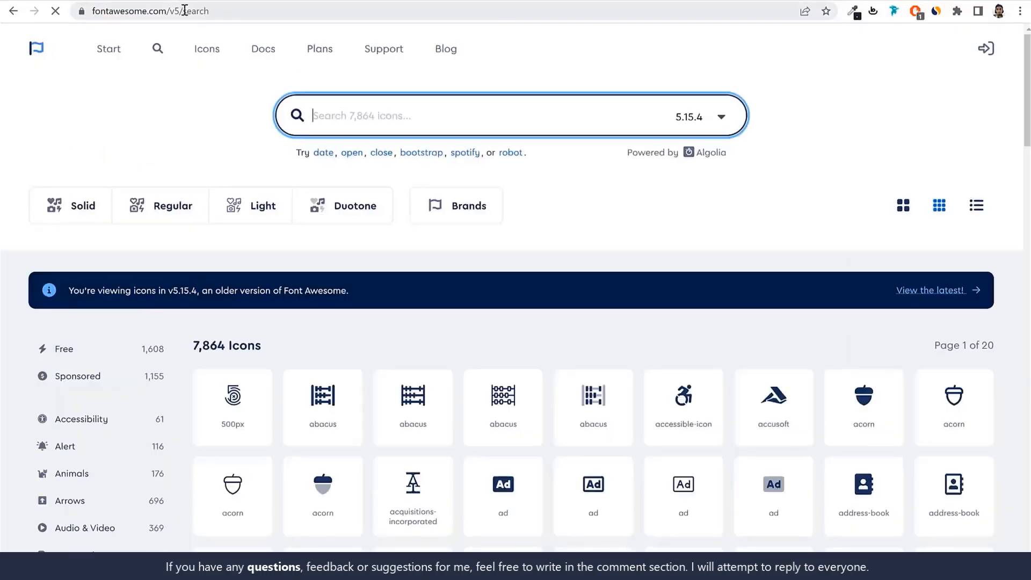
double_click(184, 11)
key("BackSpace")
key("Return")
left_click(253, 12)
left_click(267, 11)
type("se")
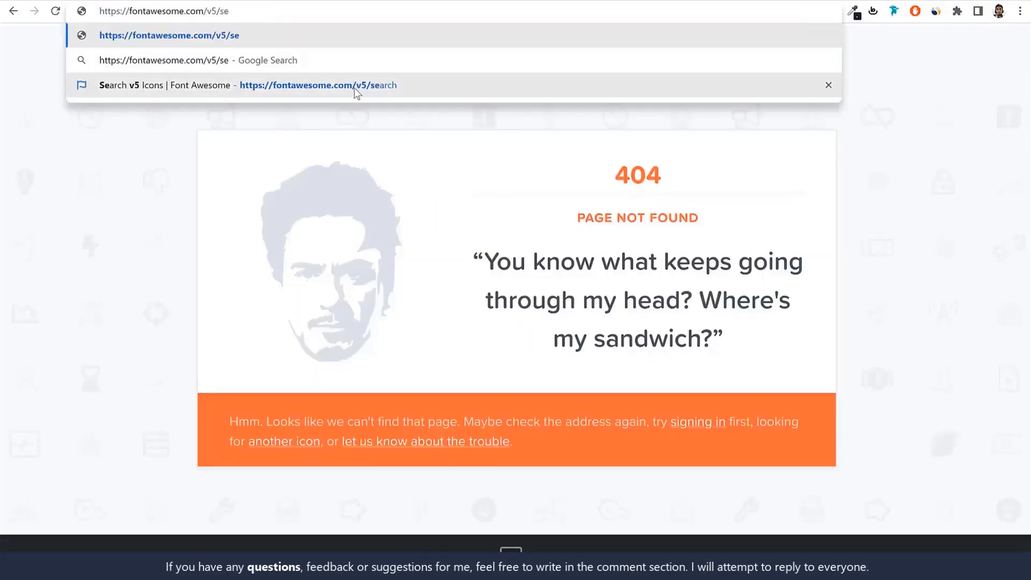
left_click(353, 88)
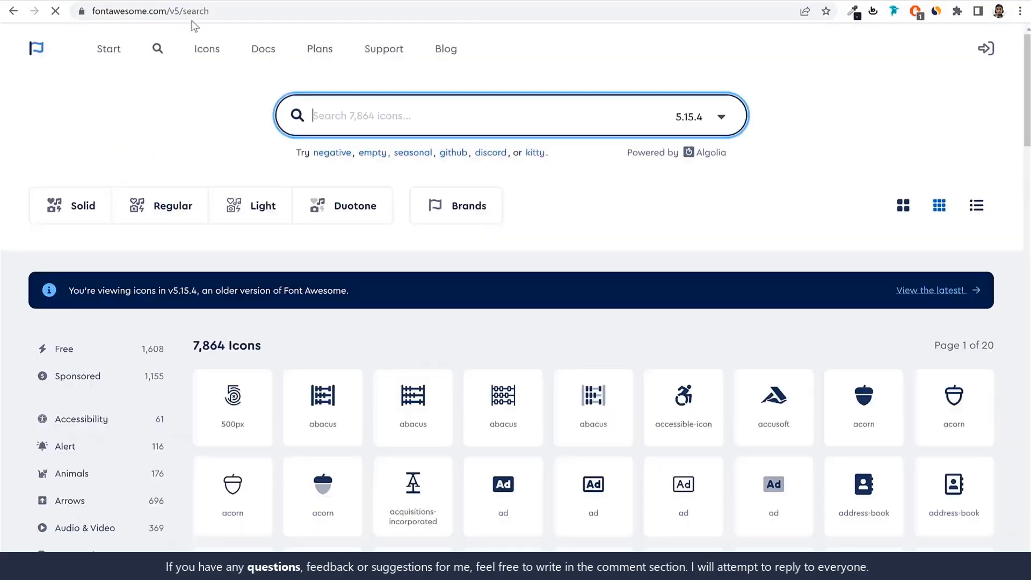
double_click(171, 10)
Find the solid envelope icon by searching for "enve" and insert its HTML snippet before "Email:" in the top bar content
left_click(382, 113)
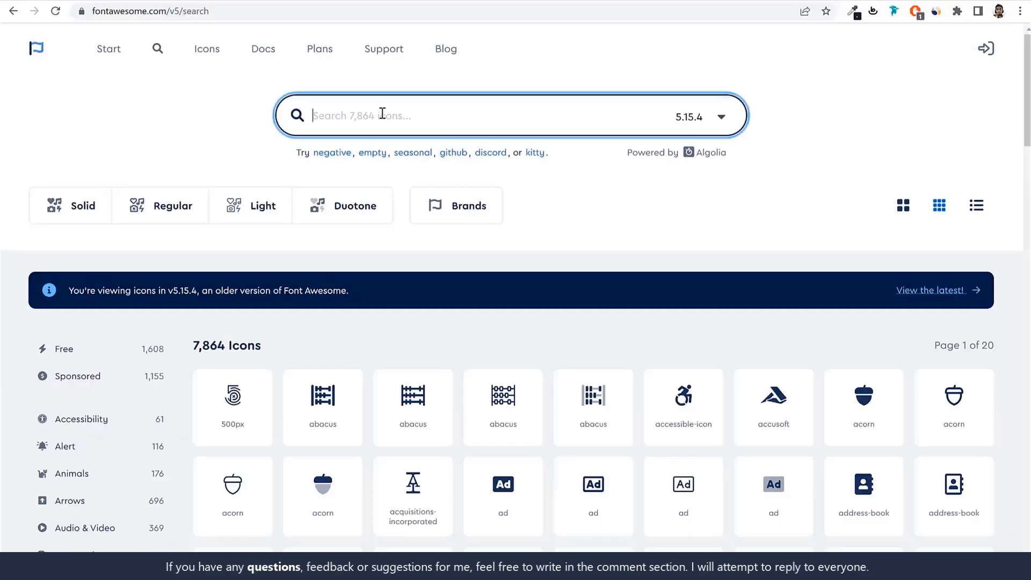
type("enve")
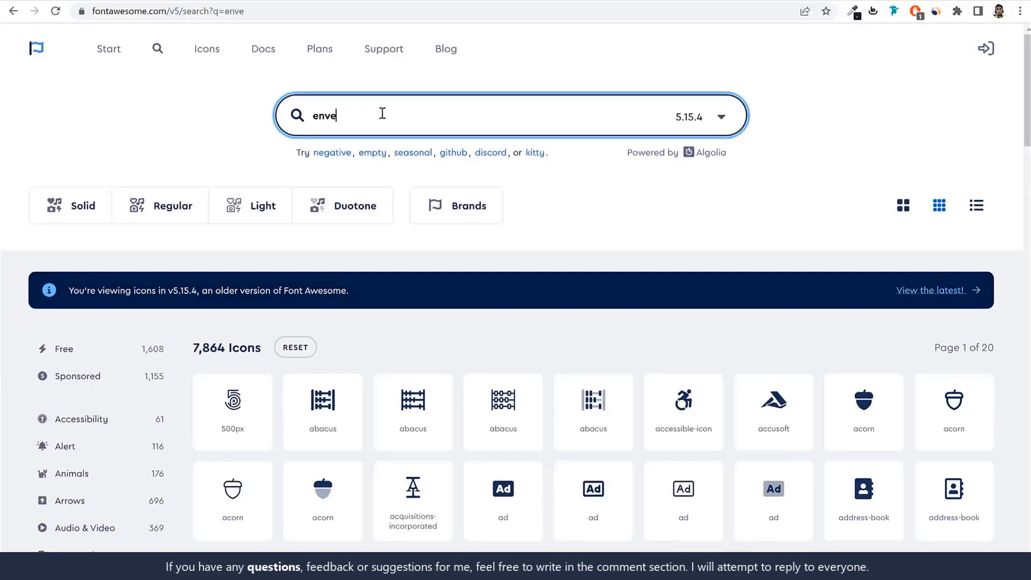
scroll(230, 380, "down", 3)
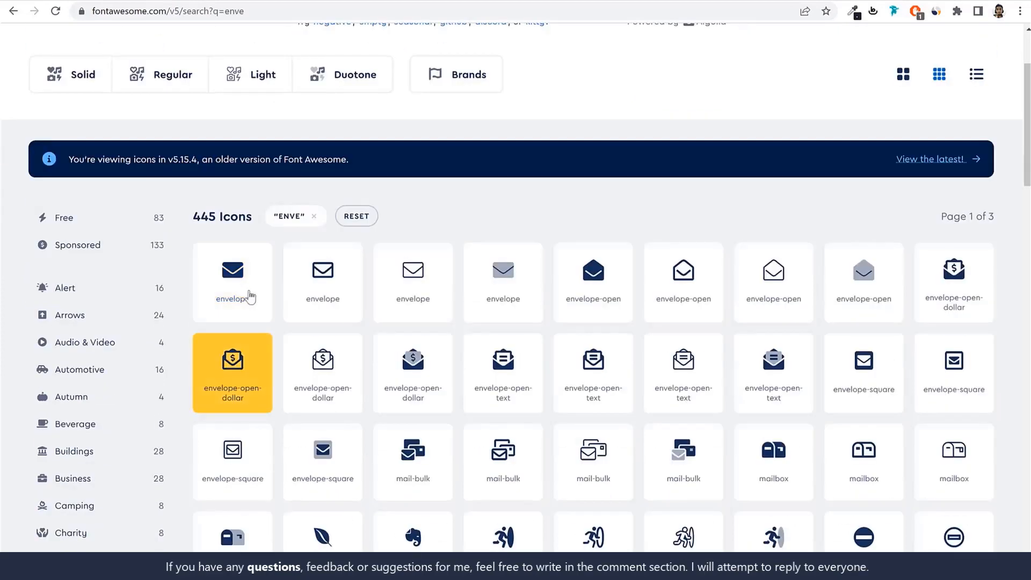
left_click(256, 290)
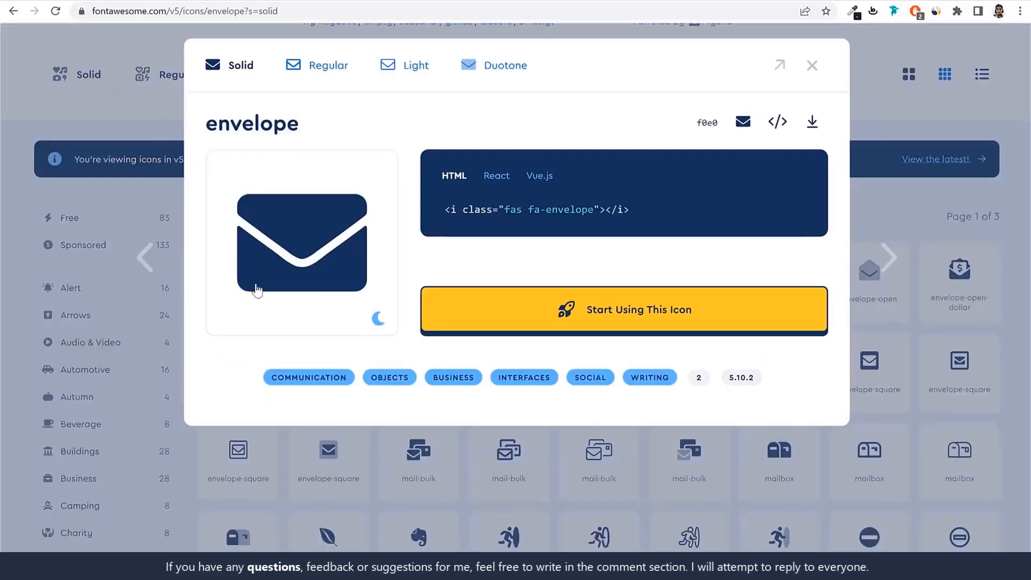
left_click(486, 217)
left_click(221, 1)
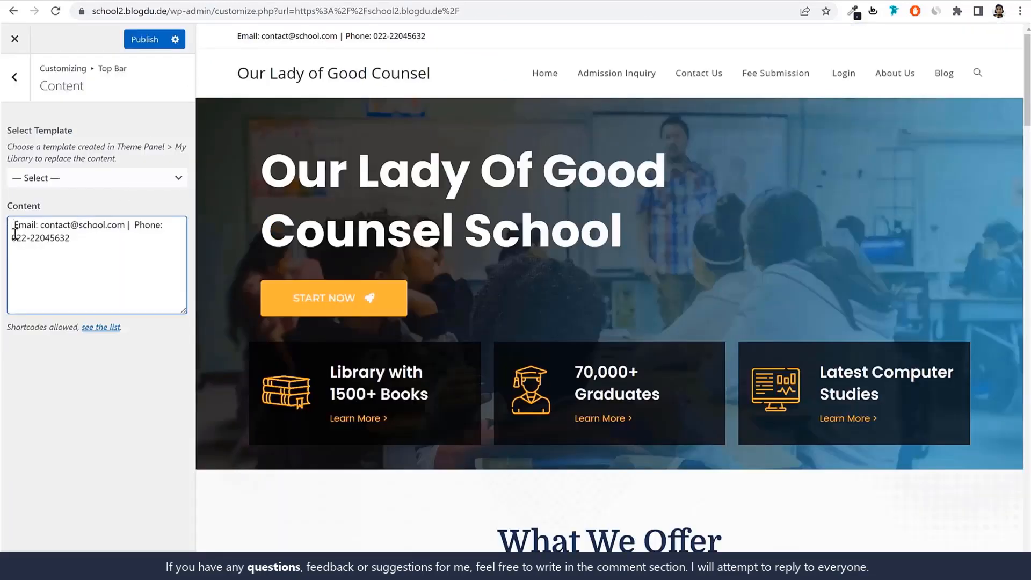
key("ctrl+v")
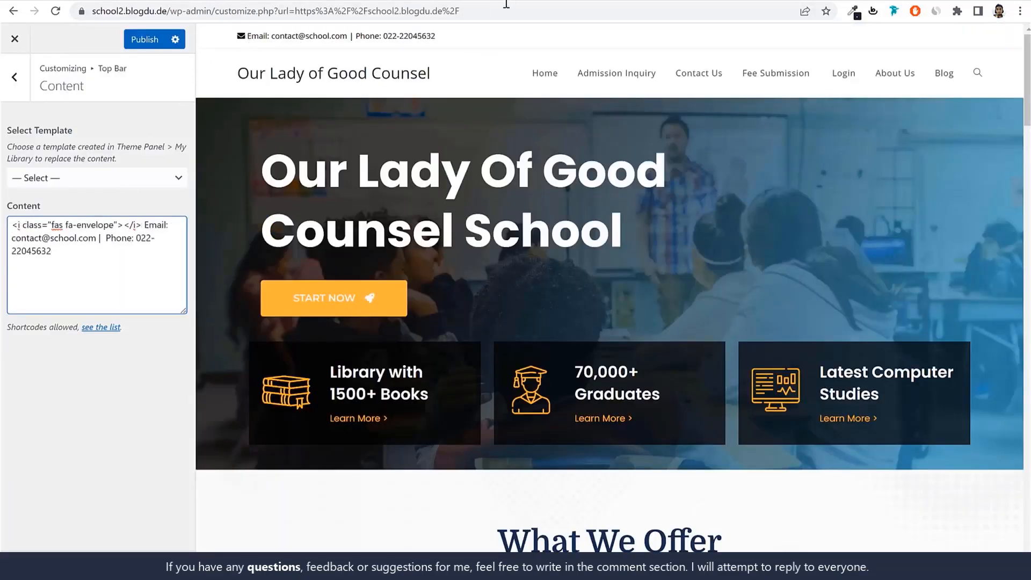
Return to the Font Awesome version 5 icon search and search for "phon"
left_click(376, 1)
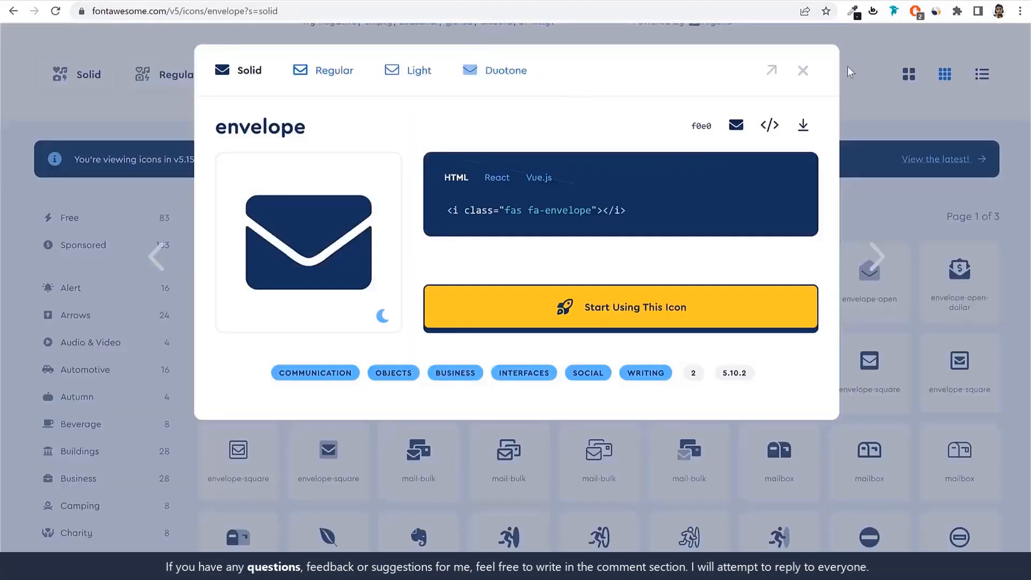
left_click(804, 72)
scroll(456, 122, "up", 3)
double_click(423, 113)
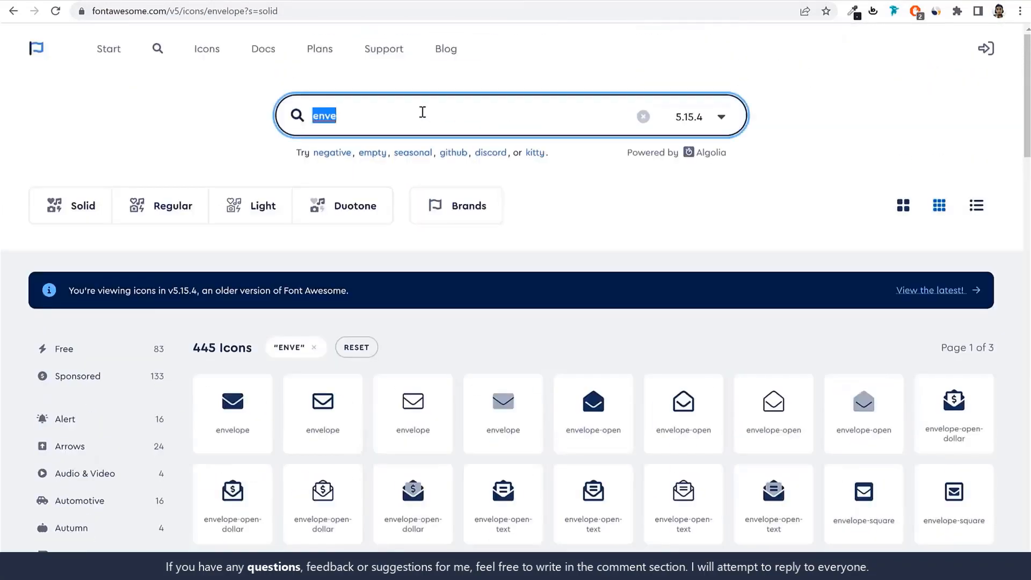
type("phom")
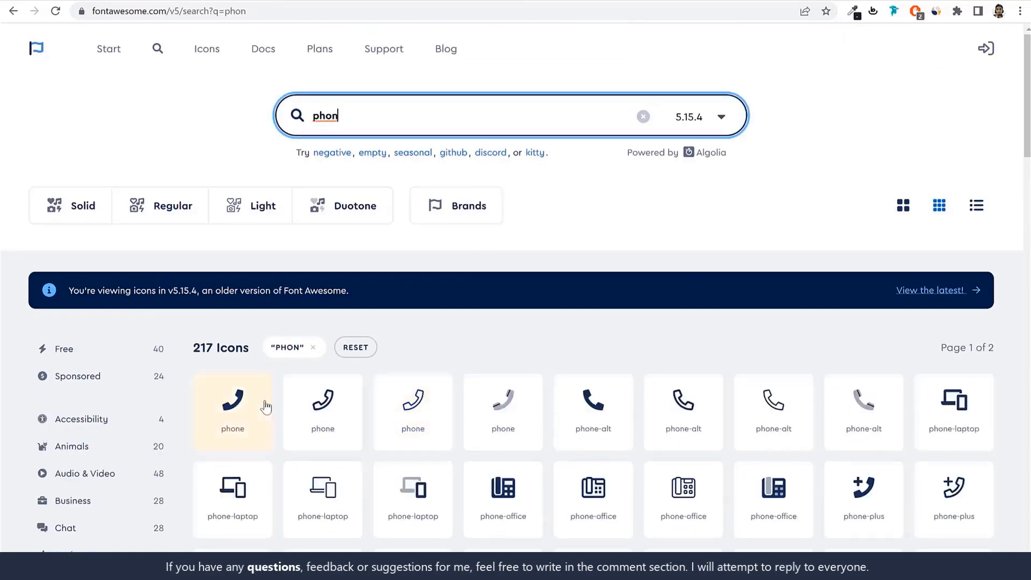
Insert the solid phone icon's HTML snippet before "Phone:" in the top bar content and publish the change
left_click(219, 402)
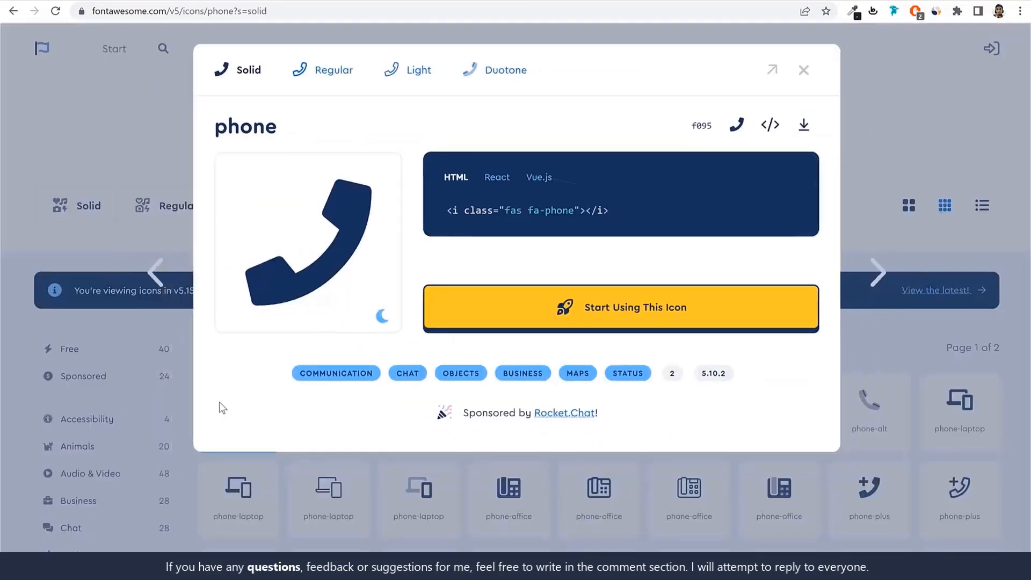
left_click(572, 213)
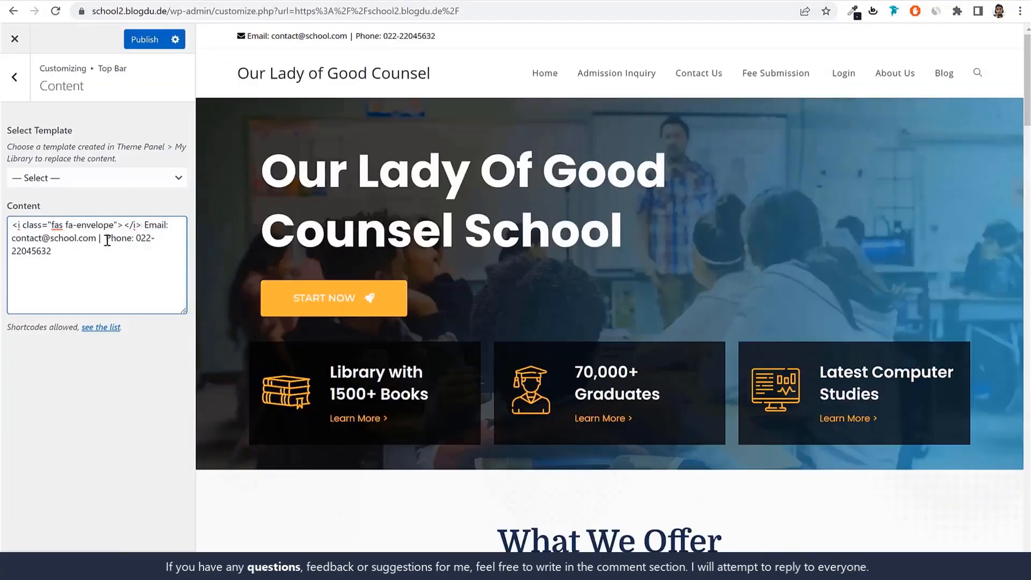
key("ctrl+v")
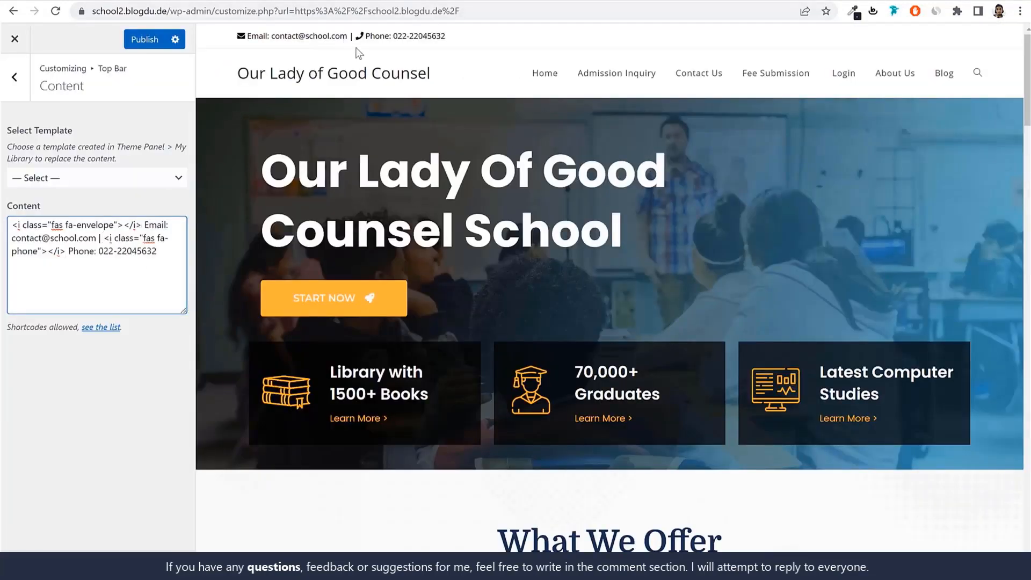
left_click(144, 42)
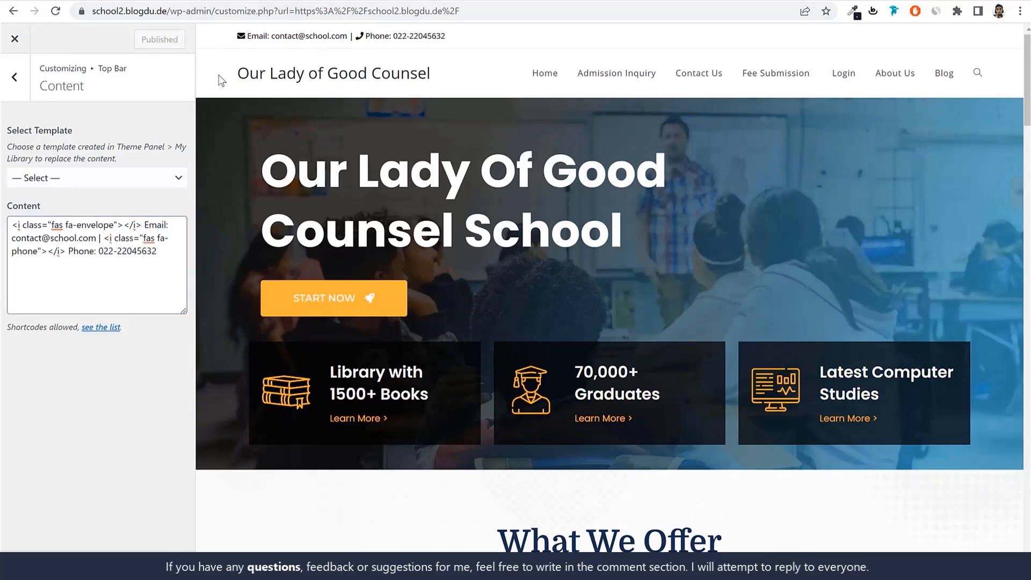
left_click(15, 76)
left_click(62, 187)
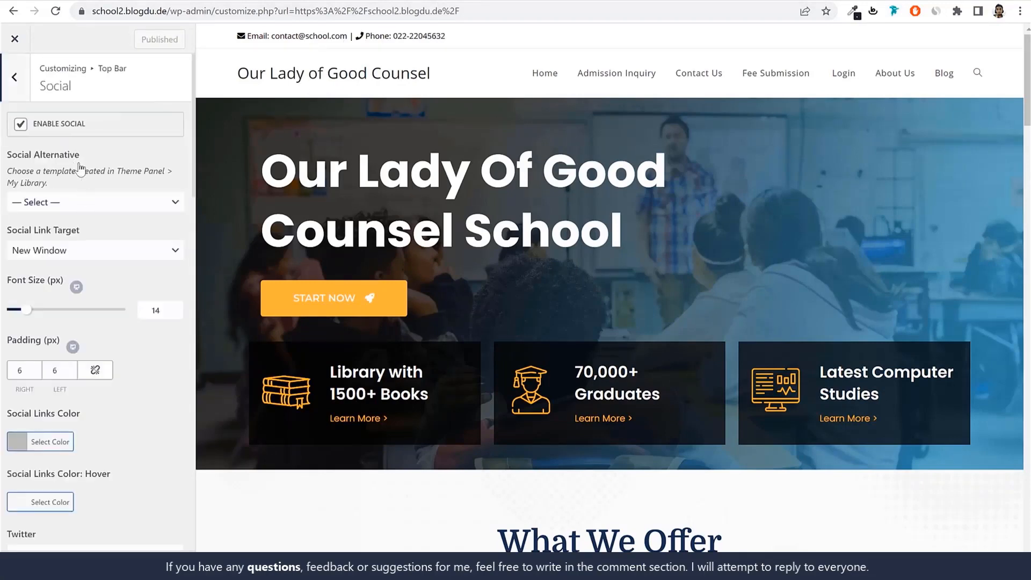
scroll(99, 237, "down", 8)
left_click_drag(168, 11, 91, 11)
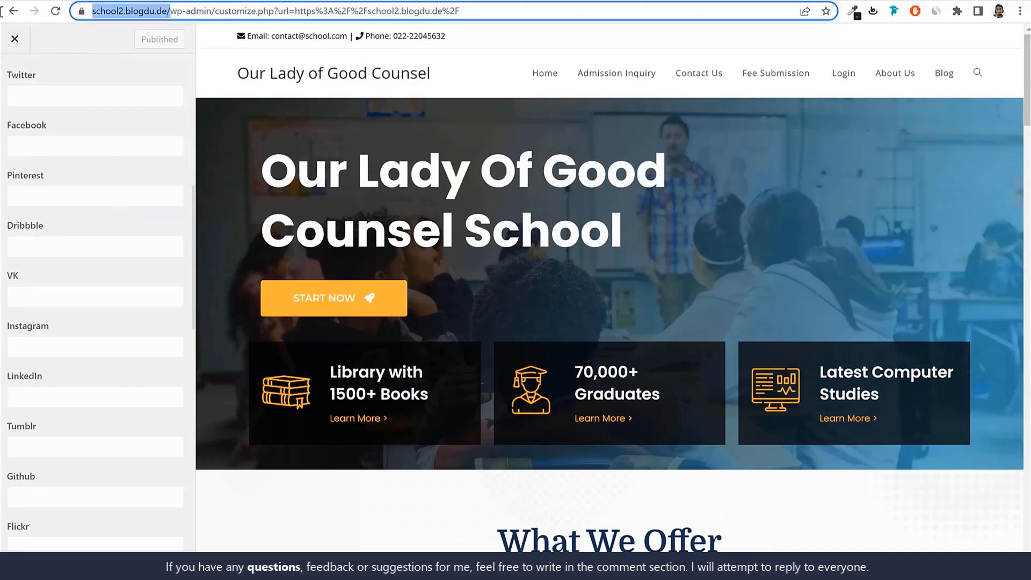
key("ctrl+c")
left_click(63, 97)
key("ctrl+v")
left_click(62, 146)
key("ctrl+v")
left_click(59, 192)
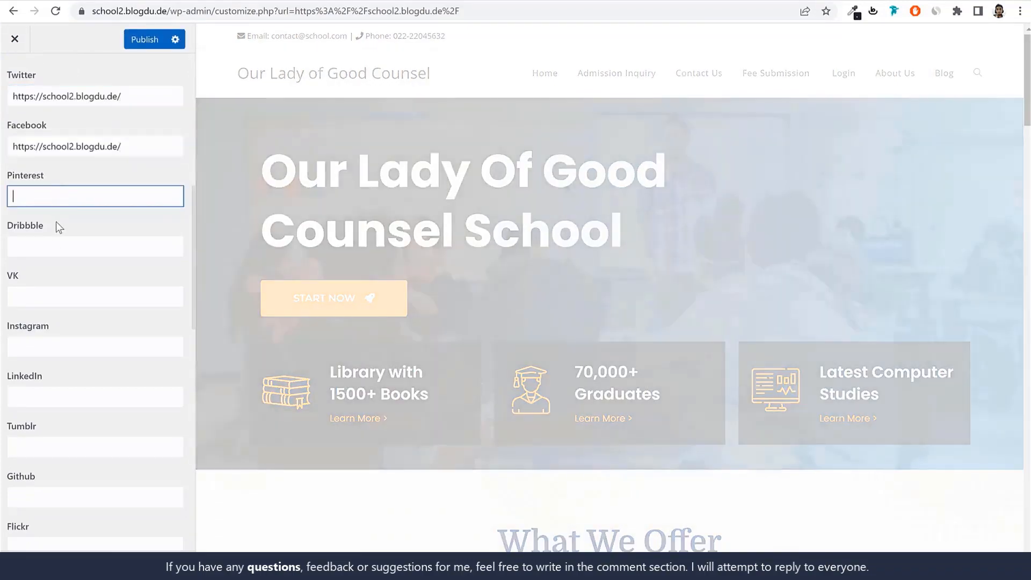
key("ctrl+v")
left_click(115, 237)
key("ctrl+v")
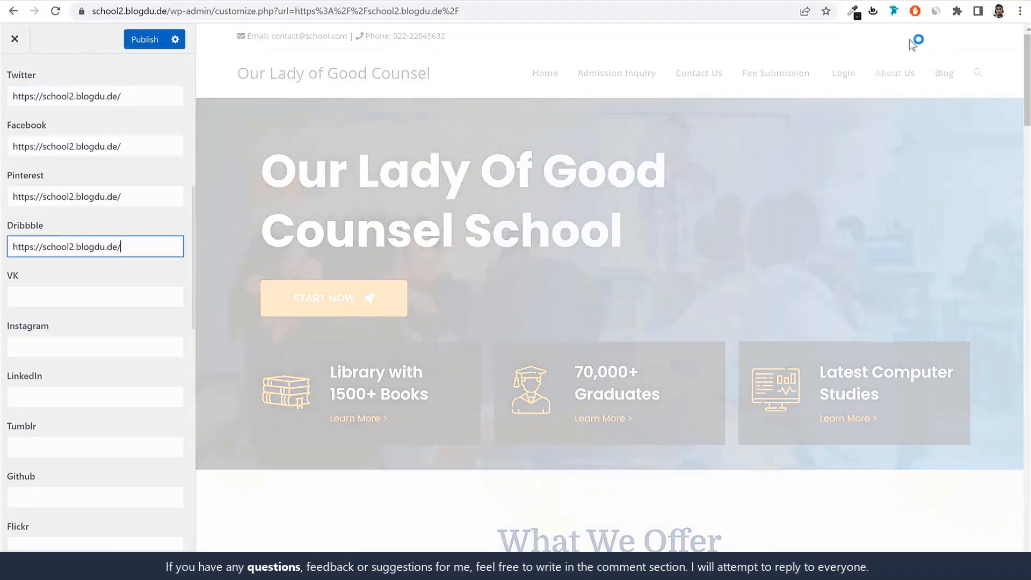
Set the top bar's social links color to the light blue #24c9e2 and publish the change
scroll(134, 204, "up", 5)
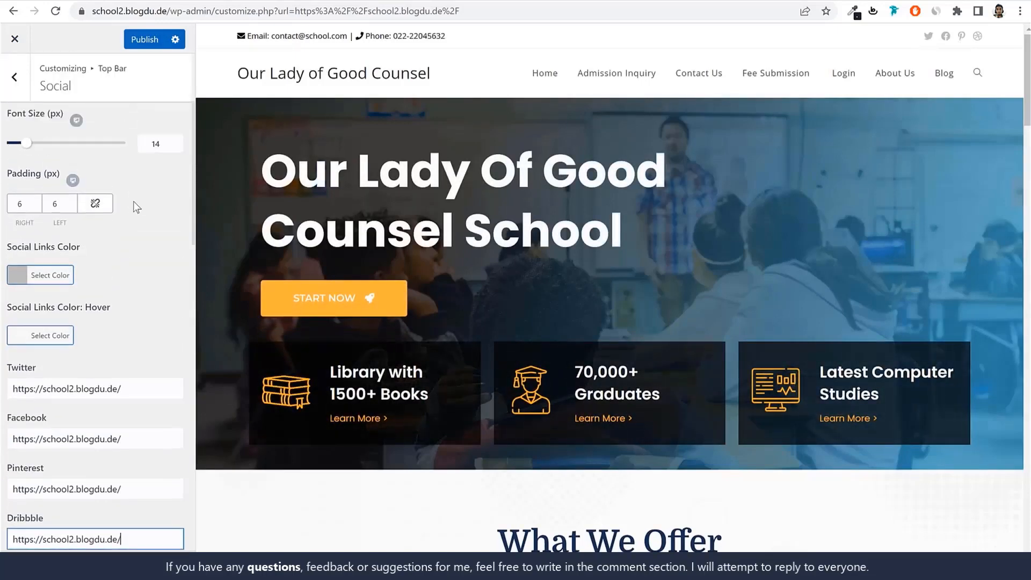
left_click(48, 303)
scroll(99, 355, "down", 2)
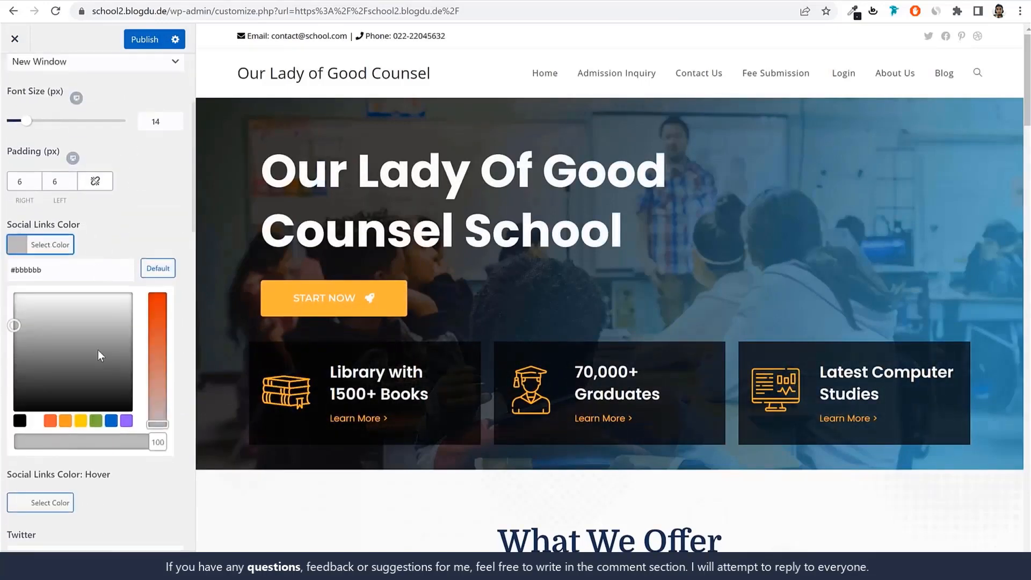
left_click(49, 414)
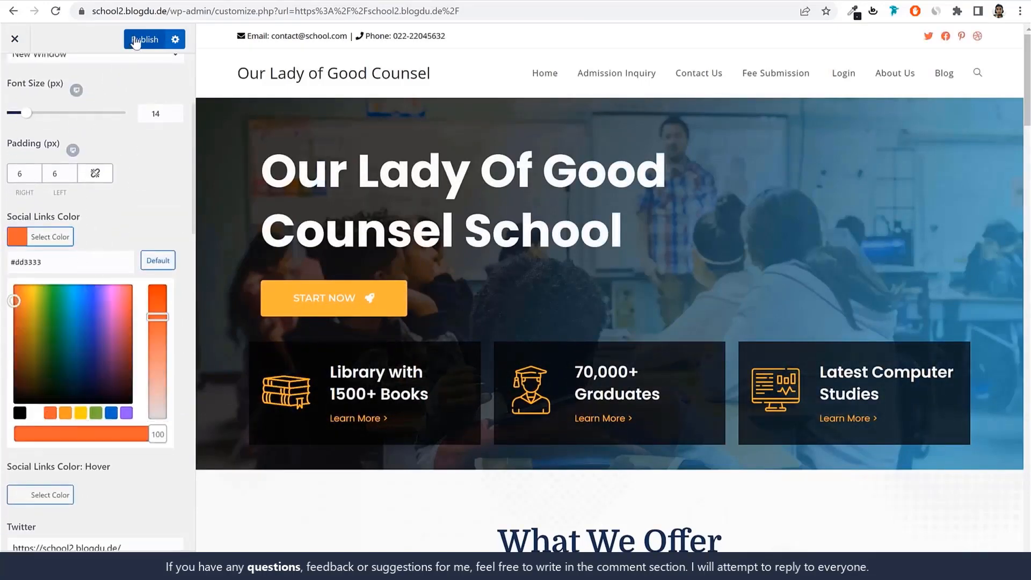
left_click(111, 413)
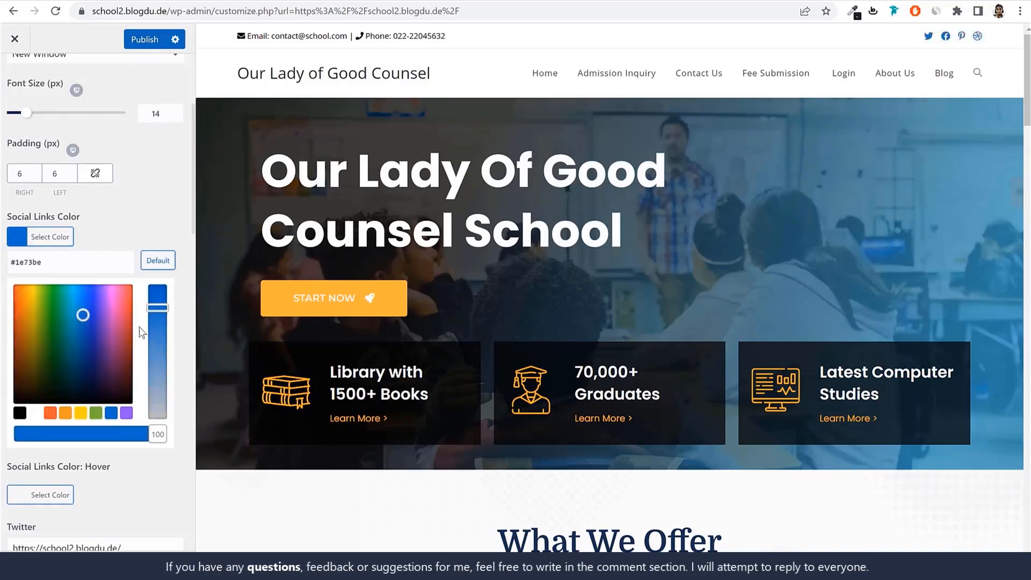
left_click_drag(92, 313, 78, 295)
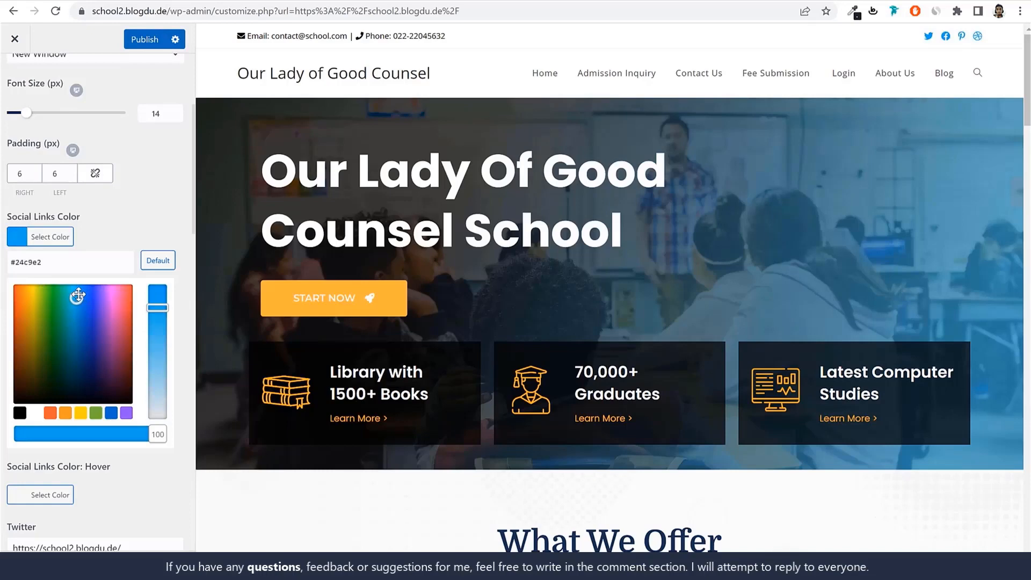
left_click(146, 41)
Open the Header's General settings and set the header height to 60 px
scroll(102, 154, "up", 4)
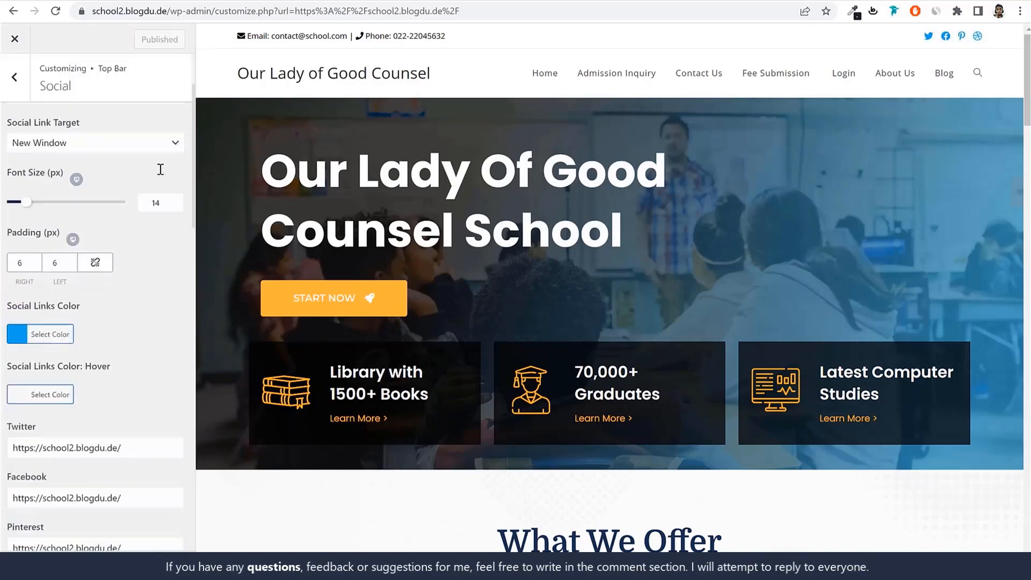
left_click(28, 67)
left_click(28, 67)
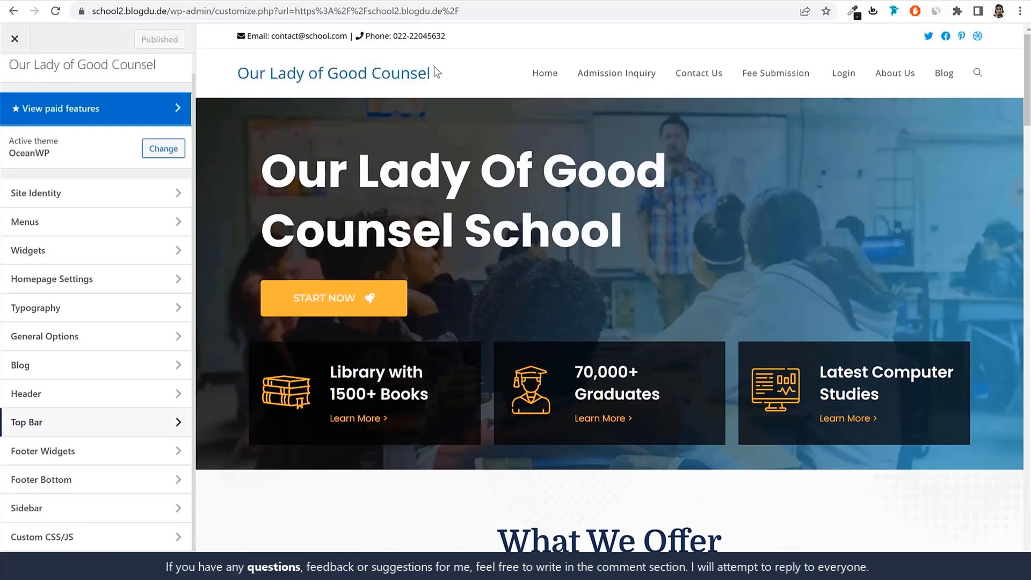
left_click(91, 401)
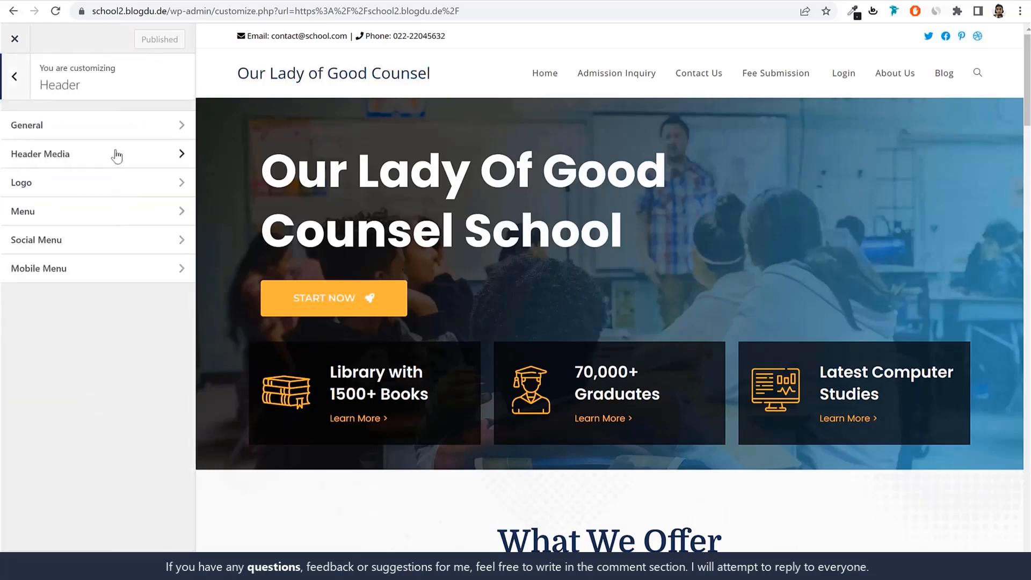
left_click(107, 124)
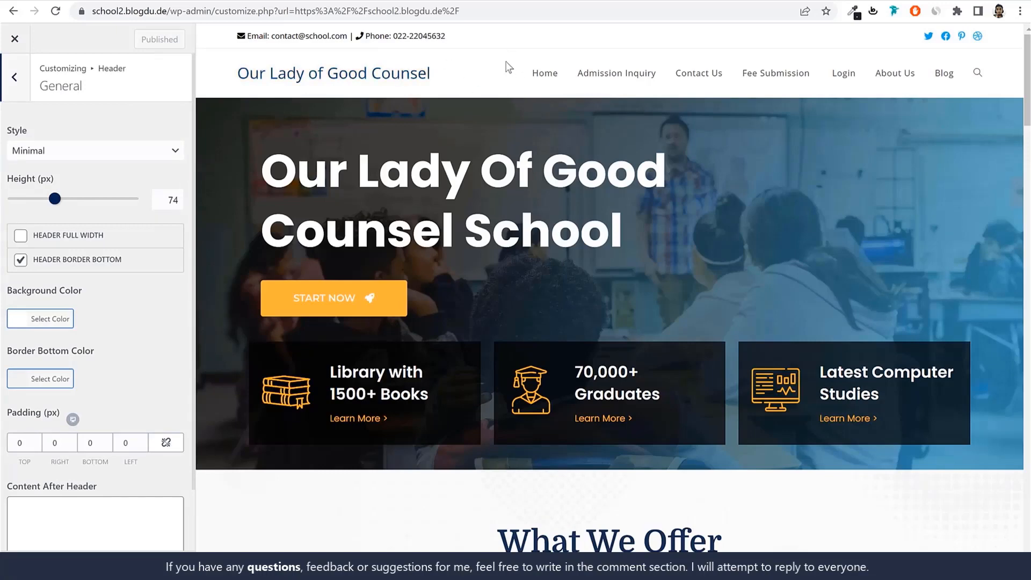
left_click_drag(165, 200, 229, 203)
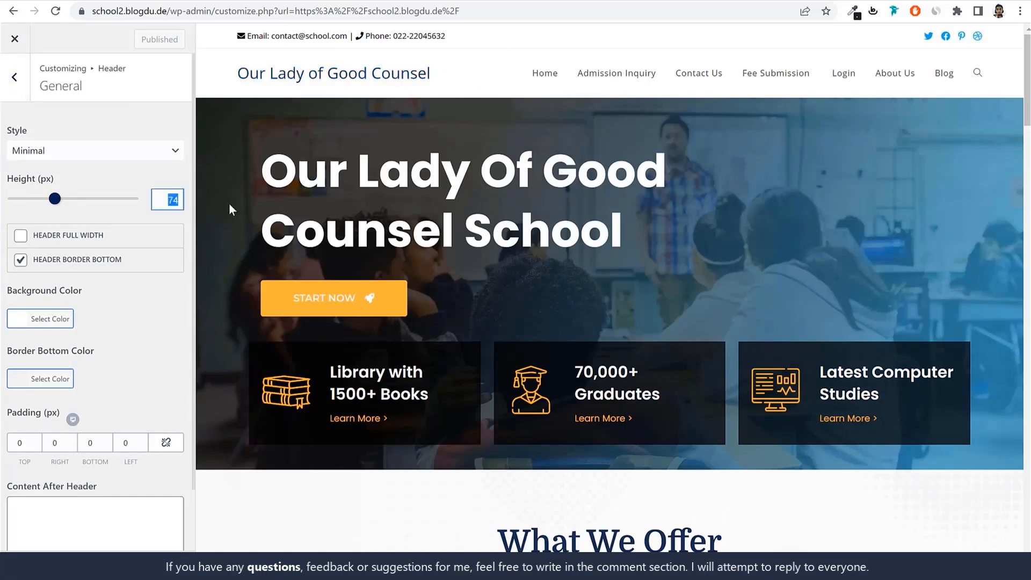
type("60")
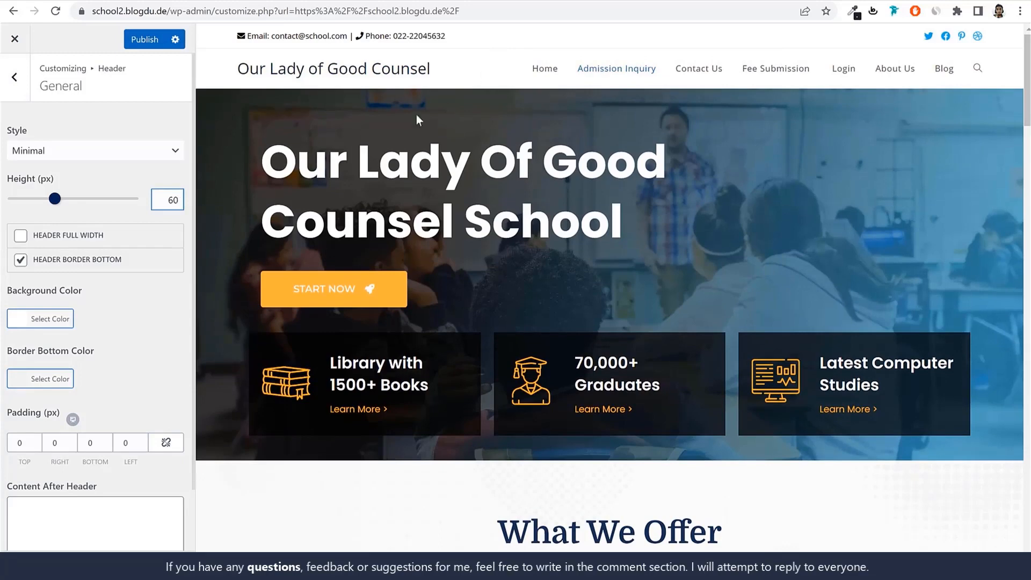
Try green and orange as the header's background color and return it to white
left_click(41, 319)
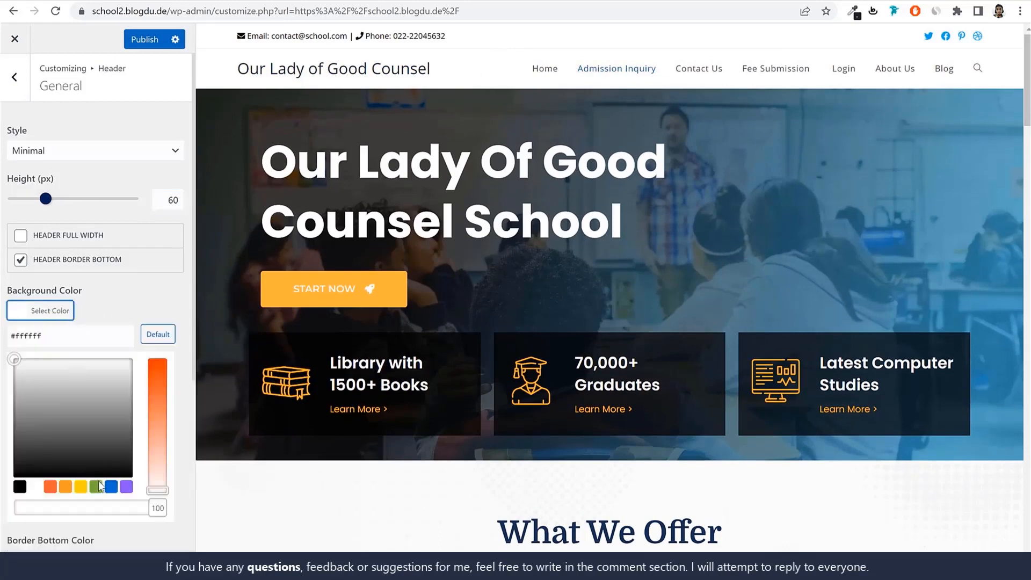
left_click(95, 486)
left_click(66, 487)
left_click(35, 487)
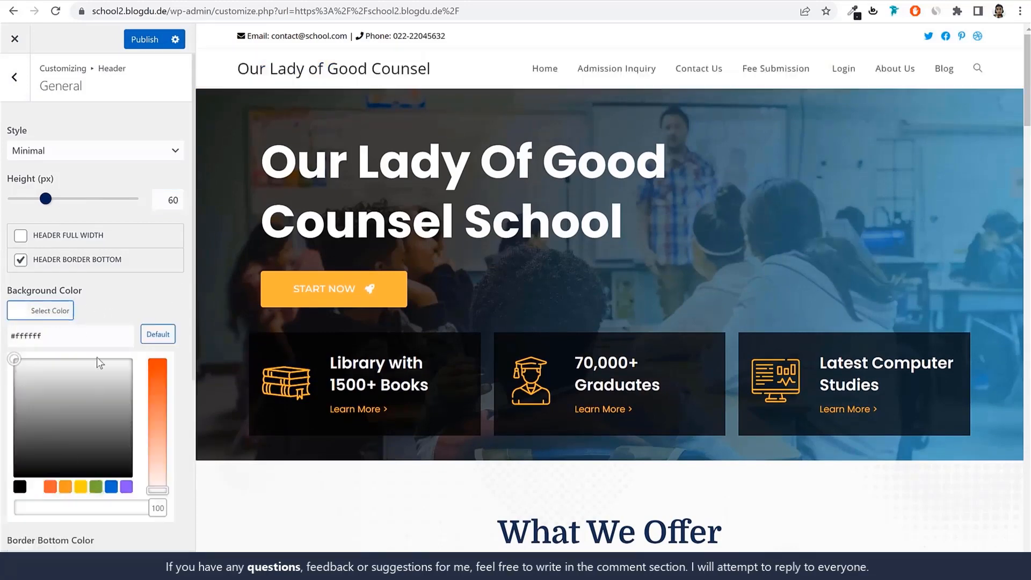
left_click(160, 313)
Upload the image "cropped-tutor-header@2x-1 (1)" as the header logo and use it without cropping
scroll(162, 321, "down", 2)
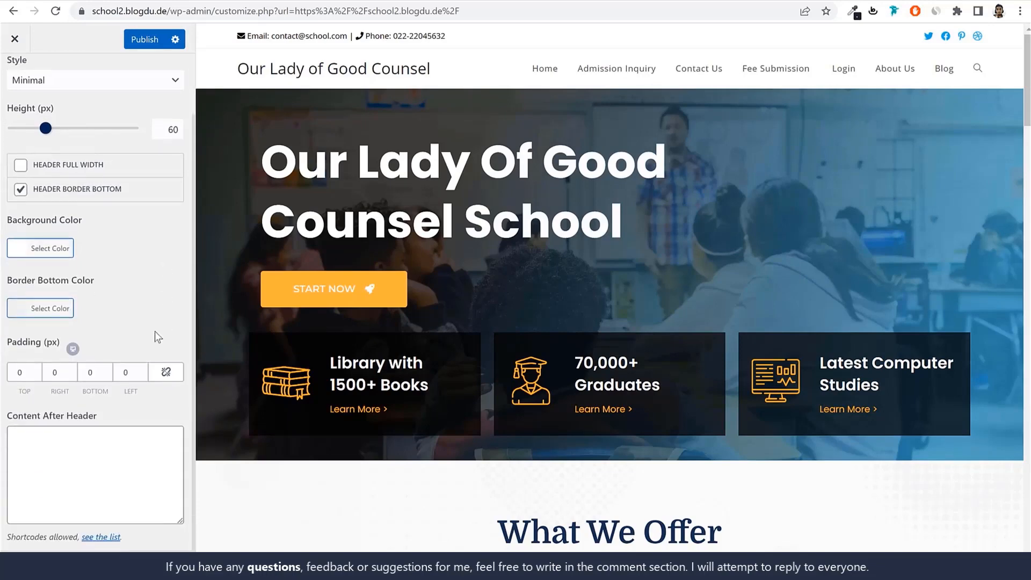
scroll(69, 180, "up", 3)
left_click(14, 76)
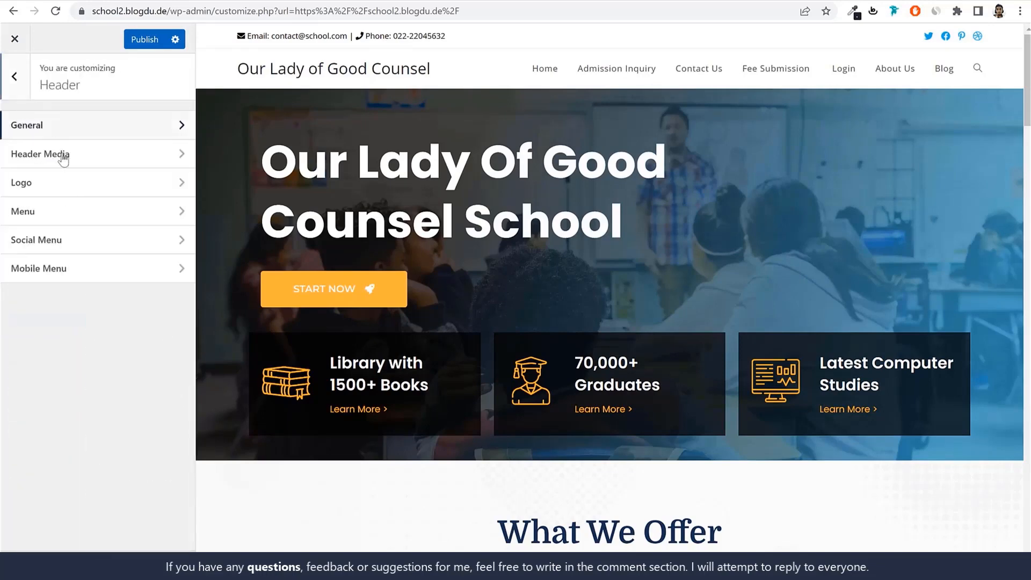
left_click(63, 184)
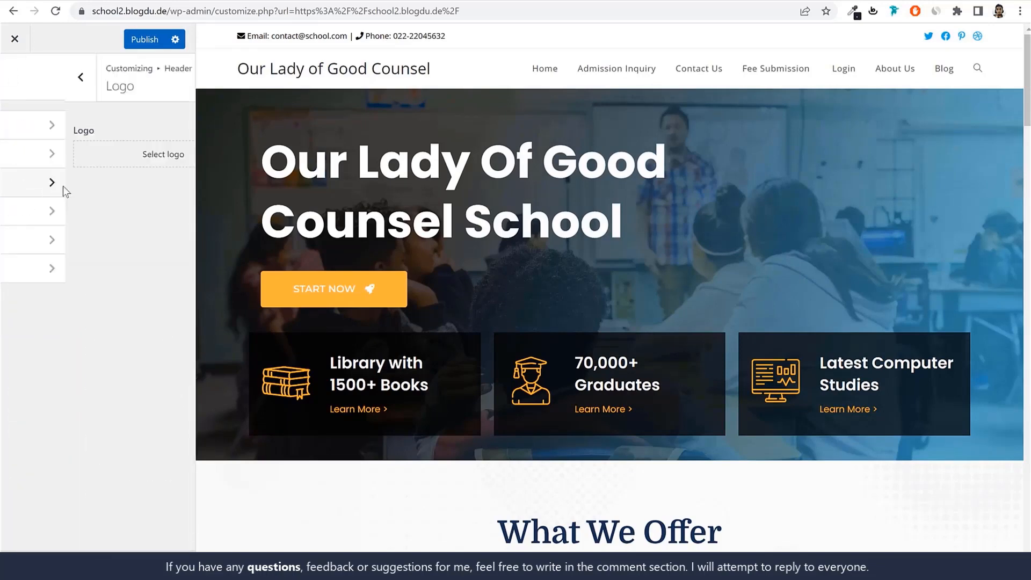
left_click(95, 156)
left_click(53, 87)
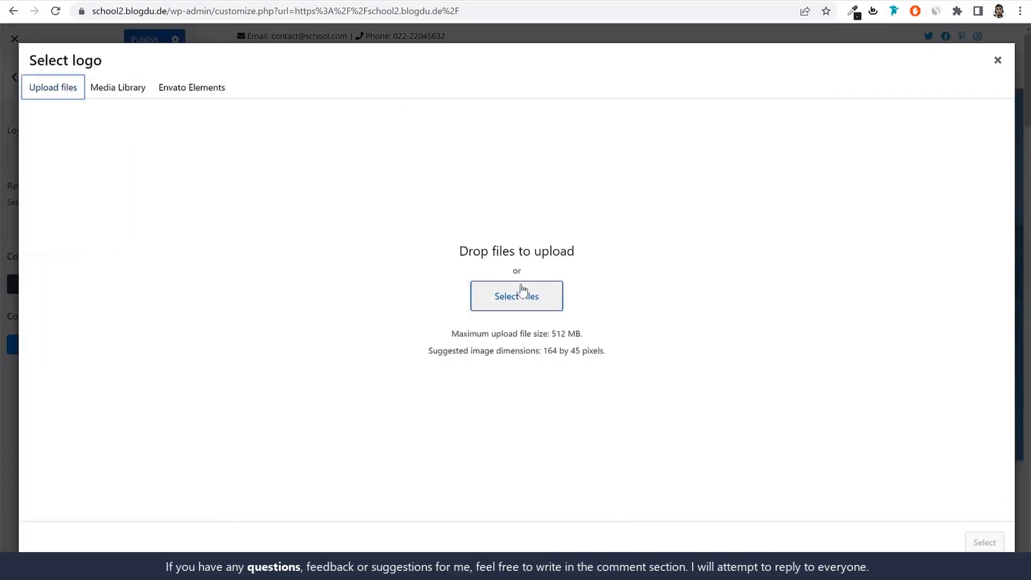
left_click(529, 288)
left_click(244, 161)
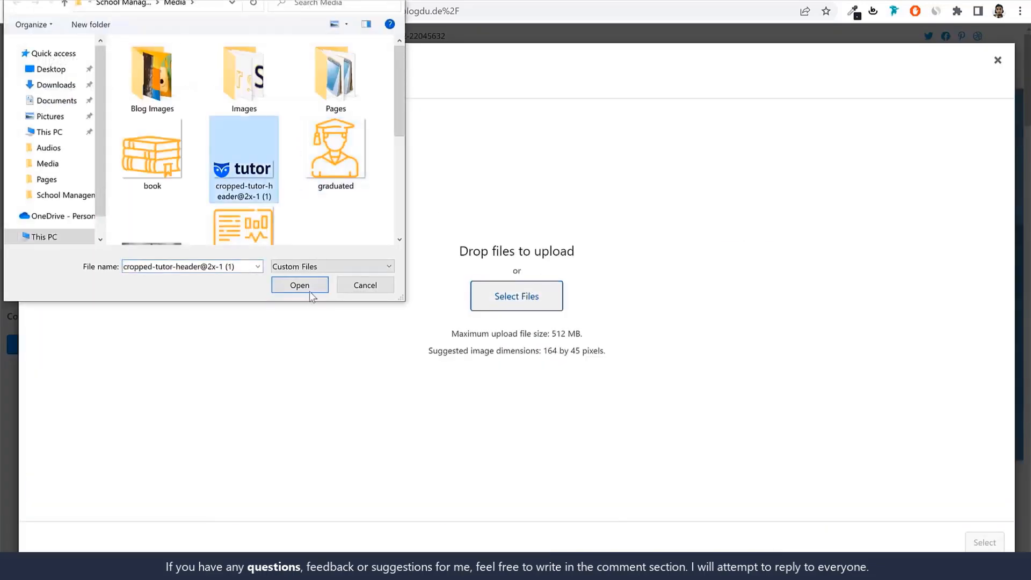
left_click(309, 288)
left_click(985, 544)
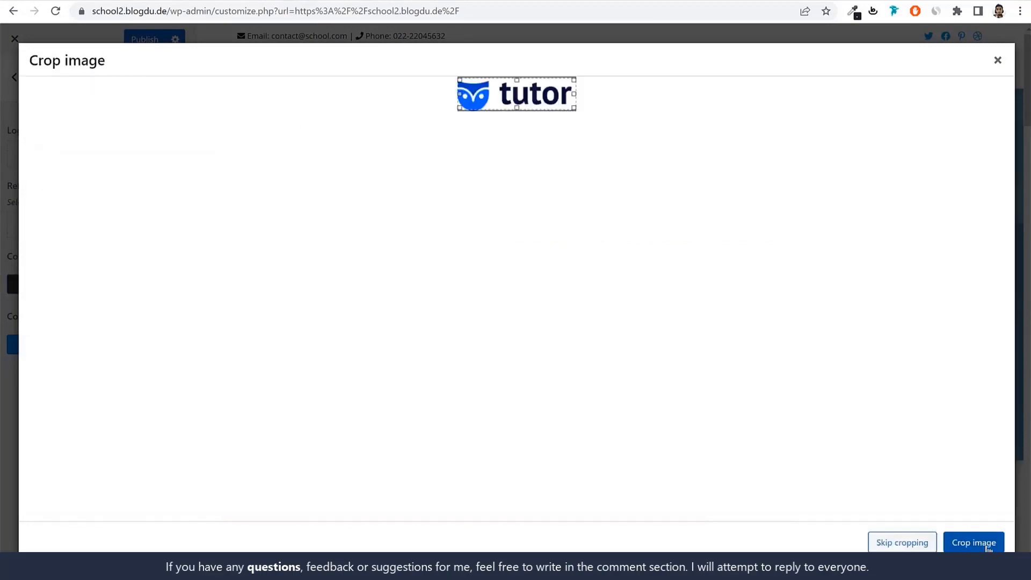
left_click(903, 543)
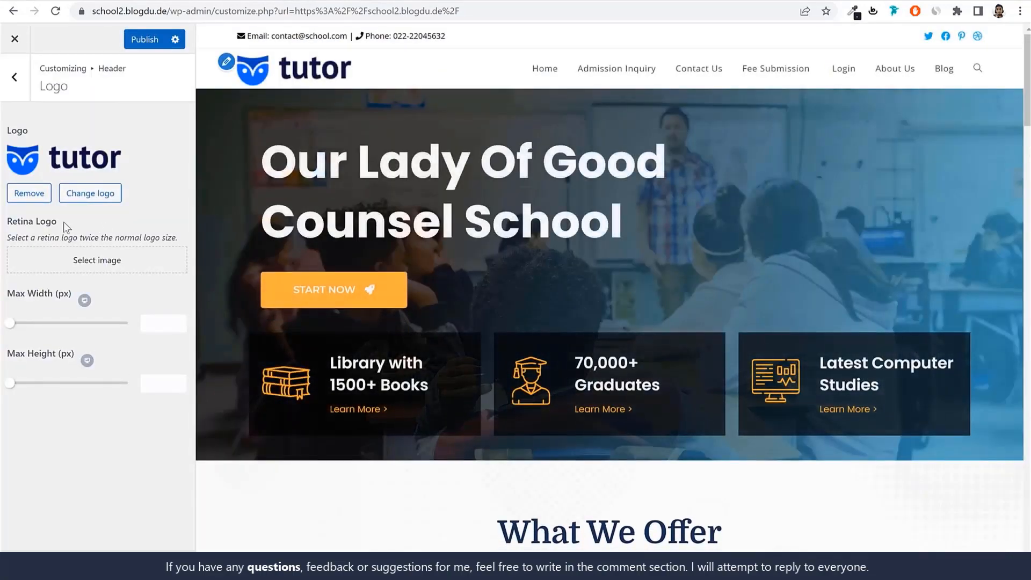
Choose the same tutor logo from the Media Library as the Retina Logo and publish the header changes
left_click_drag(60, 222, 9, 230)
left_click(58, 254)
left_click(136, 211)
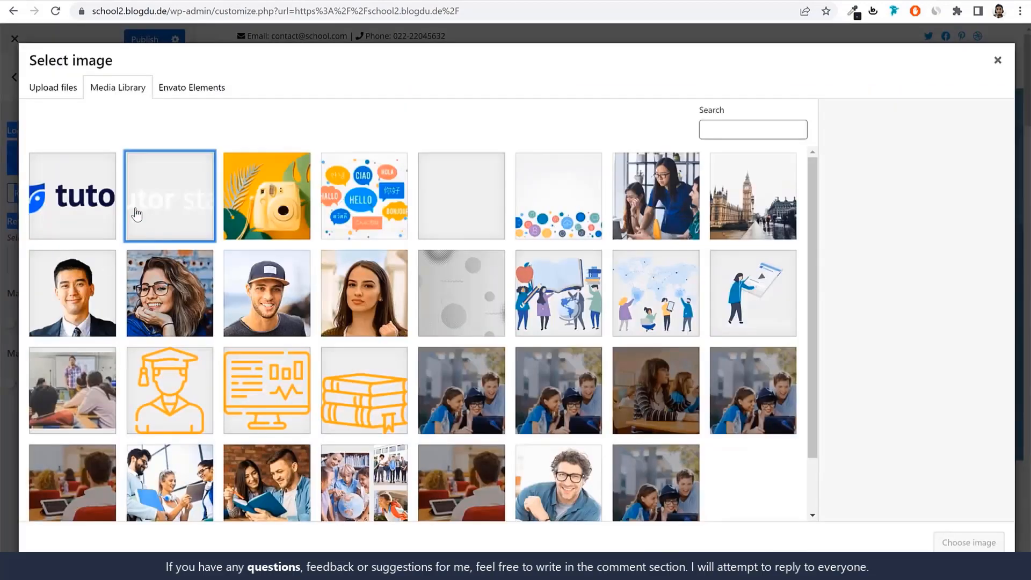
left_click(102, 208)
left_click(969, 542)
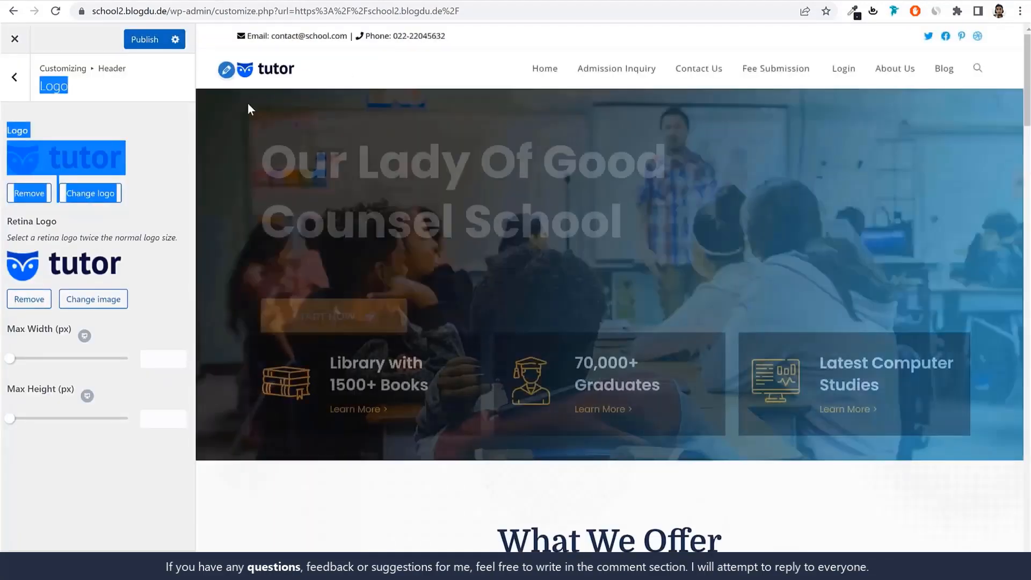
left_click(159, 201)
left_click(150, 41)
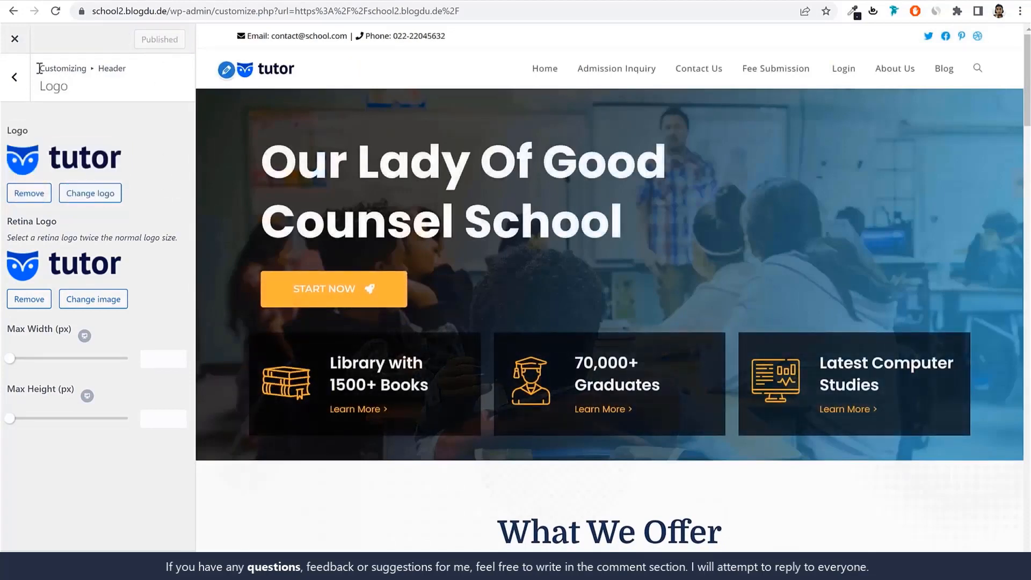
Open the Header's Menu settings and set the main styling's Link Color to black (#000000)
left_click(15, 77)
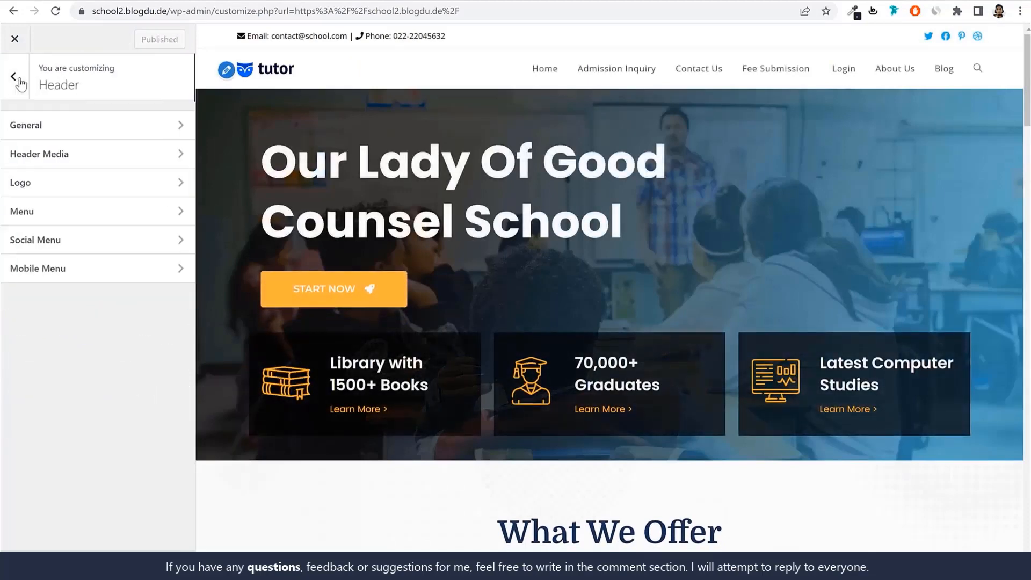
left_click(76, 214)
scroll(139, 282, "down", 6)
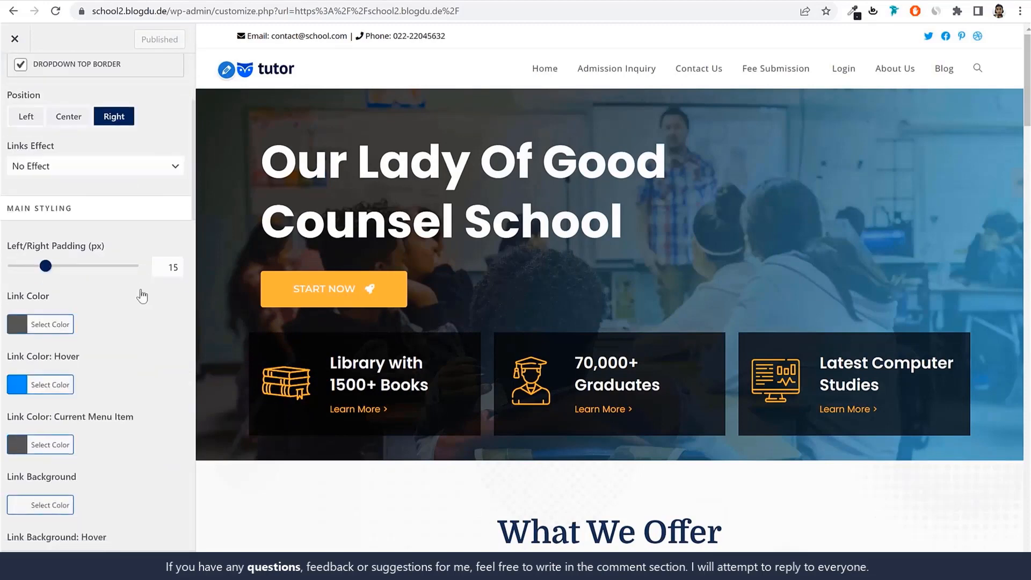
left_click(43, 185)
left_click(20, 362)
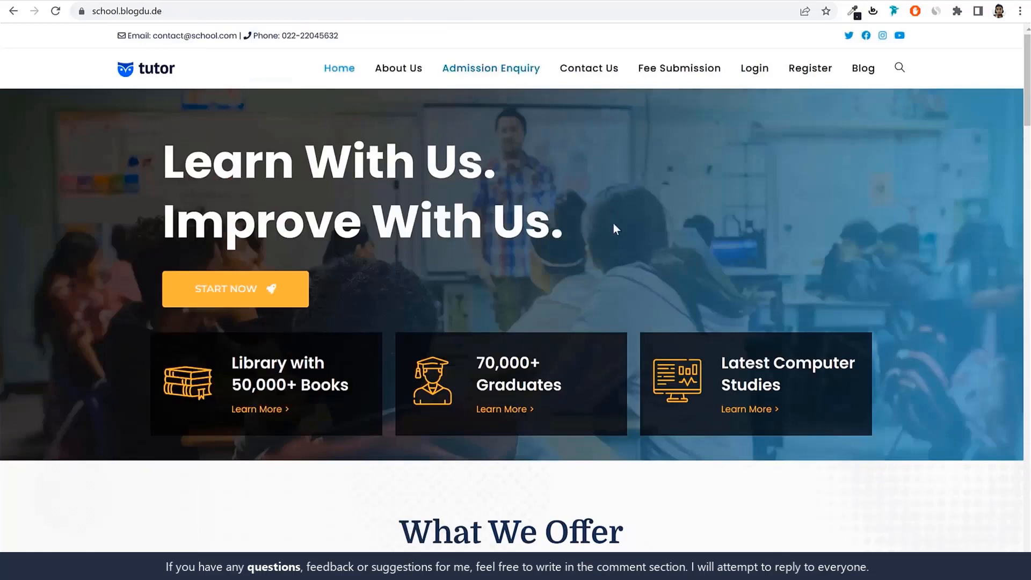
Inspect the "What We Offer" heading on the demo site and copy the hex code of its text color
scroll(617, 236, "down", 6)
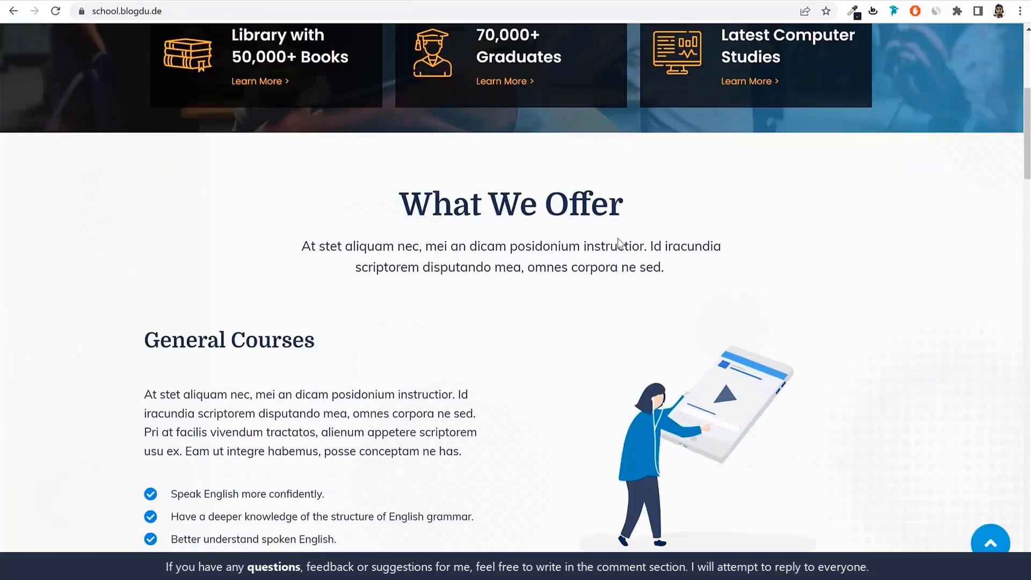
triple_click(485, 193)
right_click(485, 198)
left_click(558, 294)
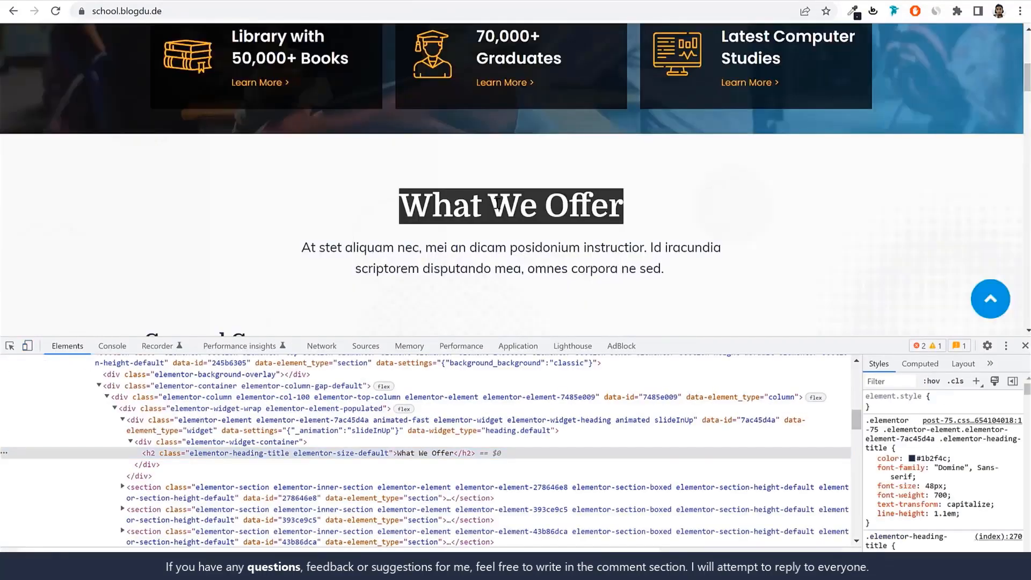
right_click(497, 203)
left_click(543, 301)
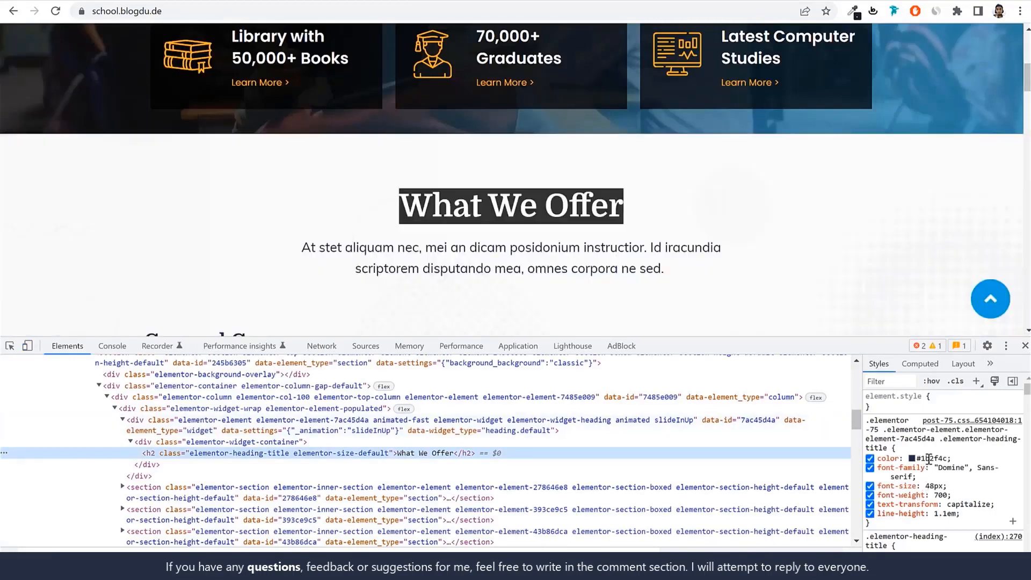
left_click(929, 459)
key("ctrl+c")
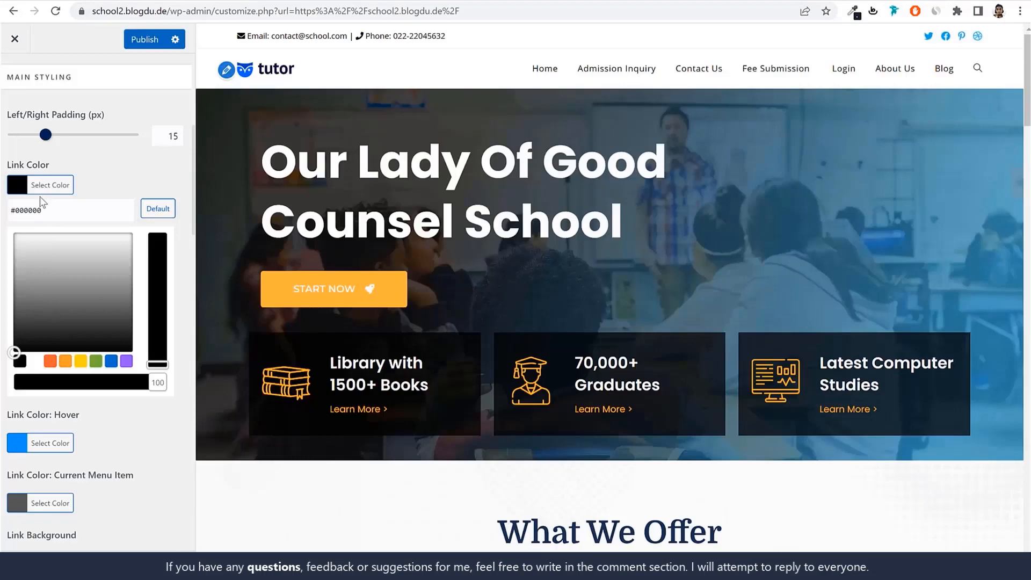
Set the header menu's Link Color to #1b2f4c
left_click(41, 203)
key("ctrl+a")
key("ctrl+v")
left_click(129, 191)
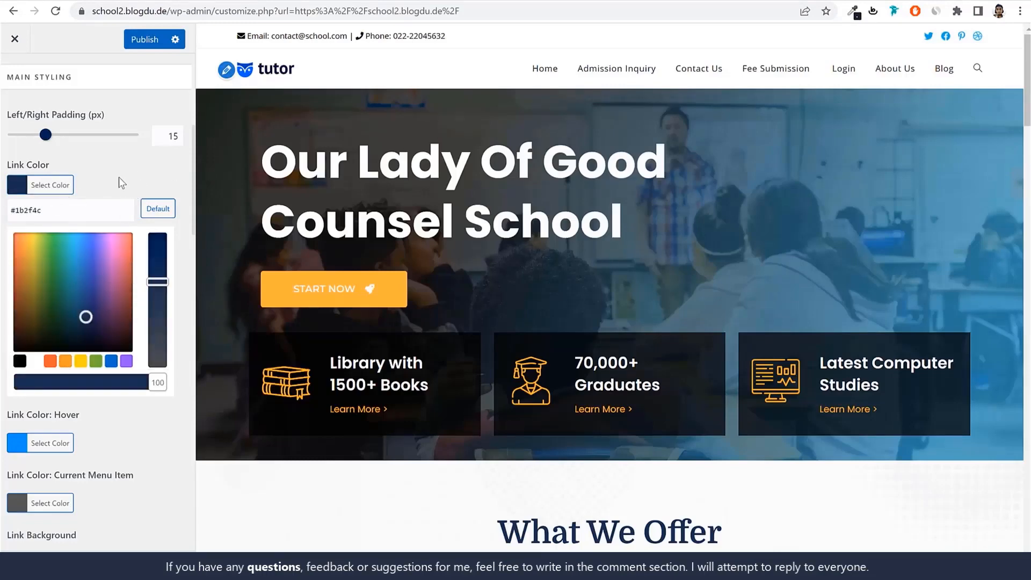
left_click(129, 173)
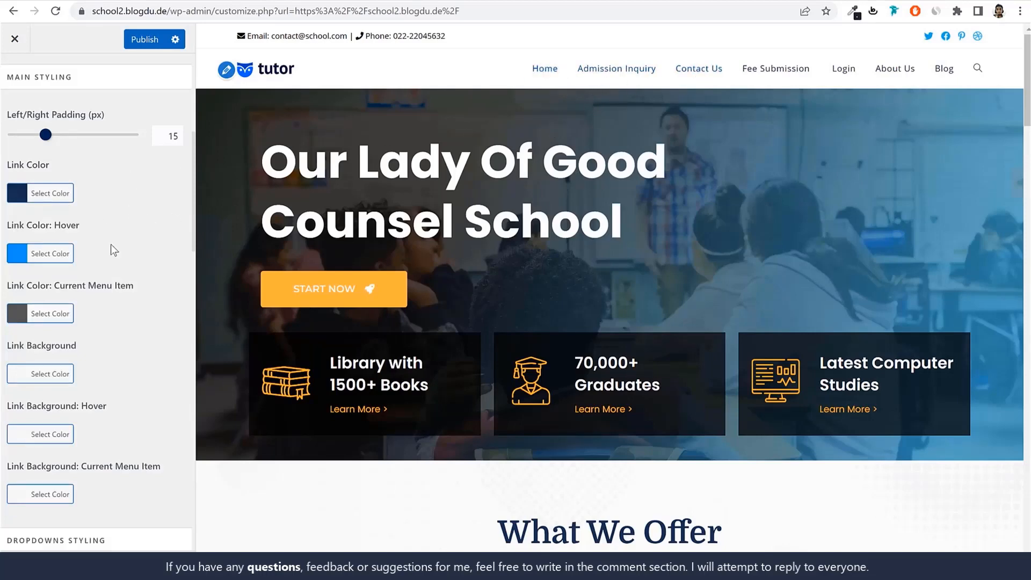
Inspect the Home menu link on the demo site and copy the hex code of its current-item color
scroll(144, 301, "down", 1)
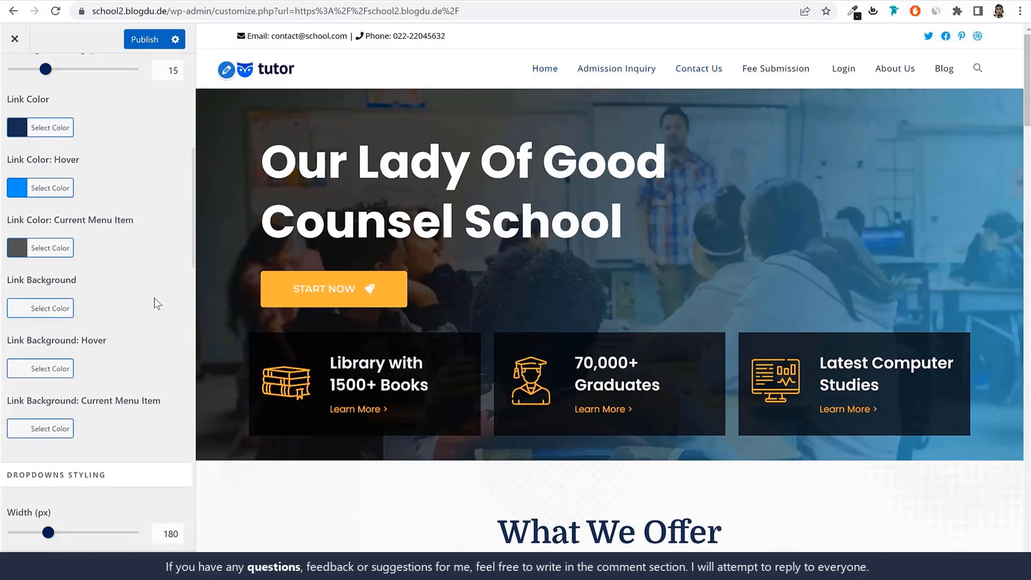
left_click(58, 248)
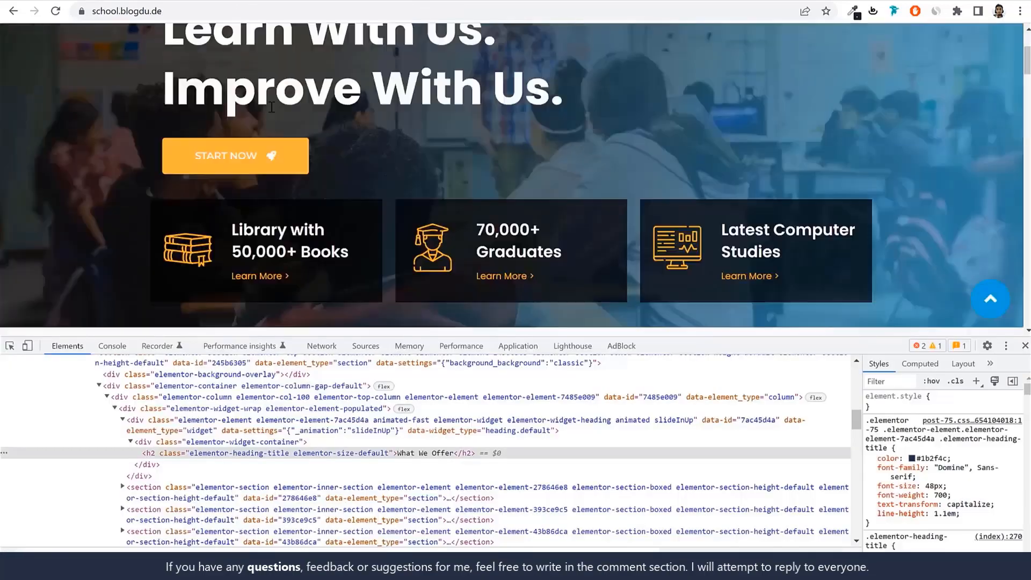
scroll(333, 108, "up", 3)
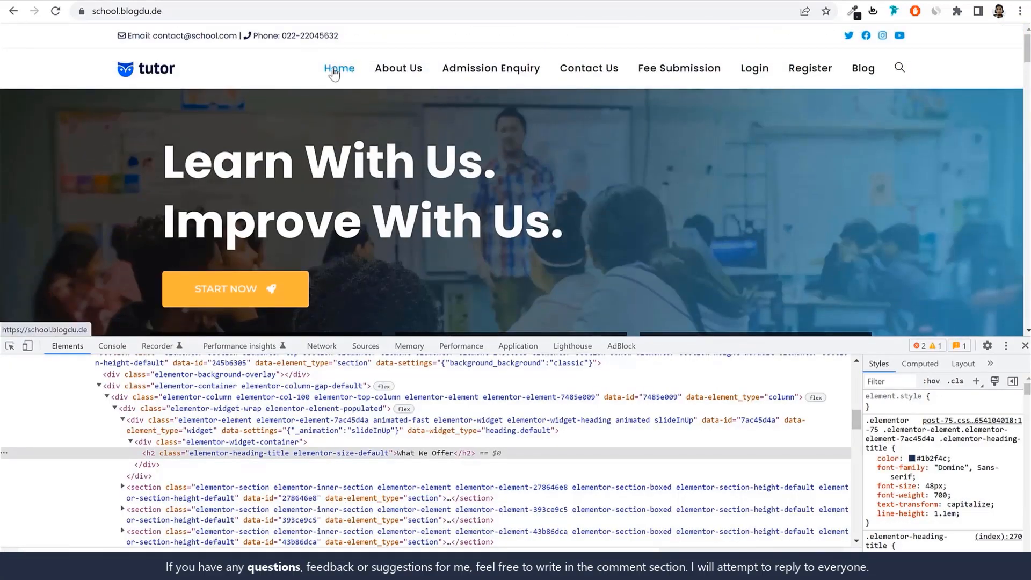
right_click(333, 73)
left_click(388, 202)
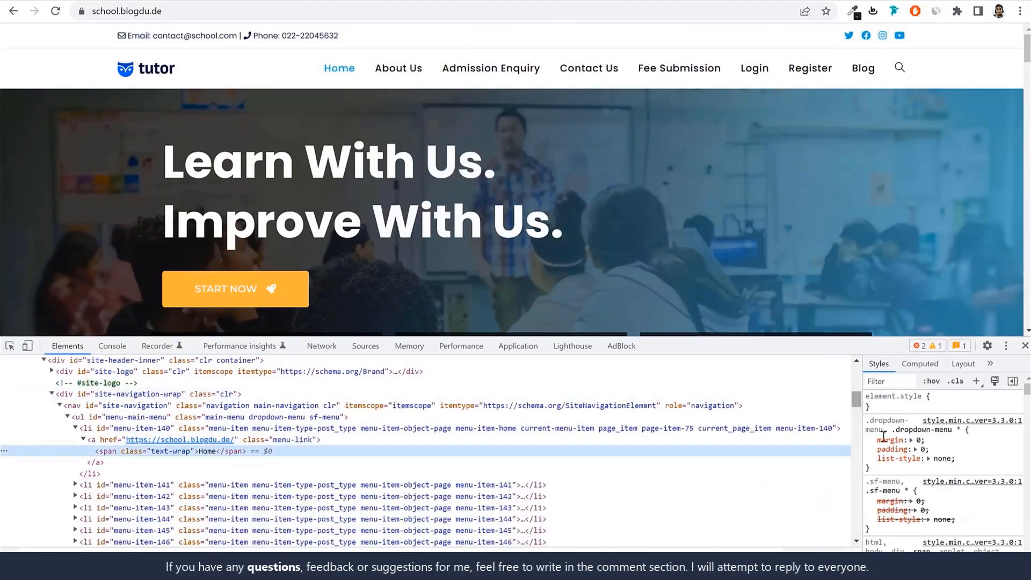
scroll(963, 476, "down", 3)
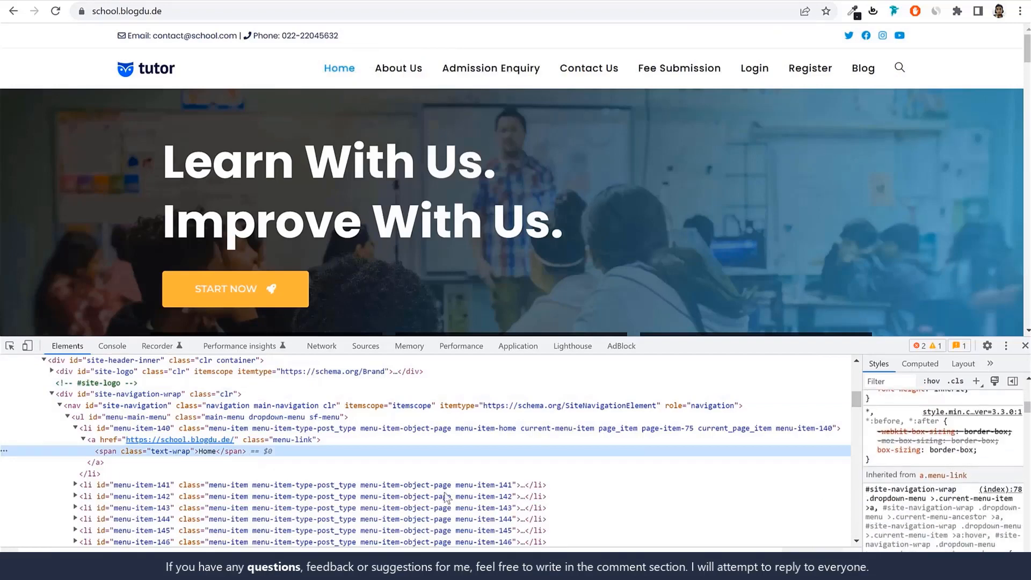
left_click(353, 439)
scroll(951, 456, "up", 5)
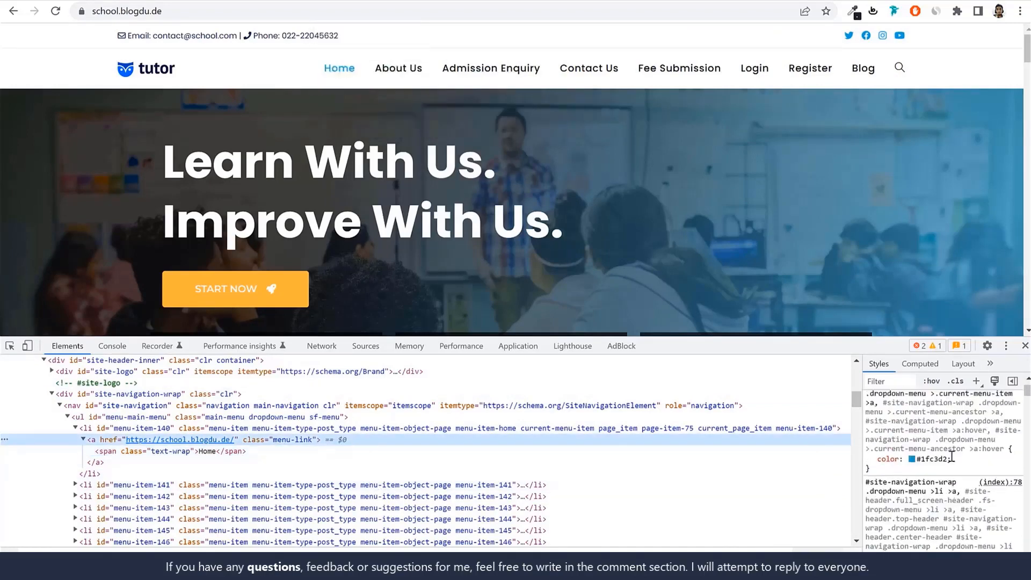
left_click(937, 494)
key("ctrl+c")
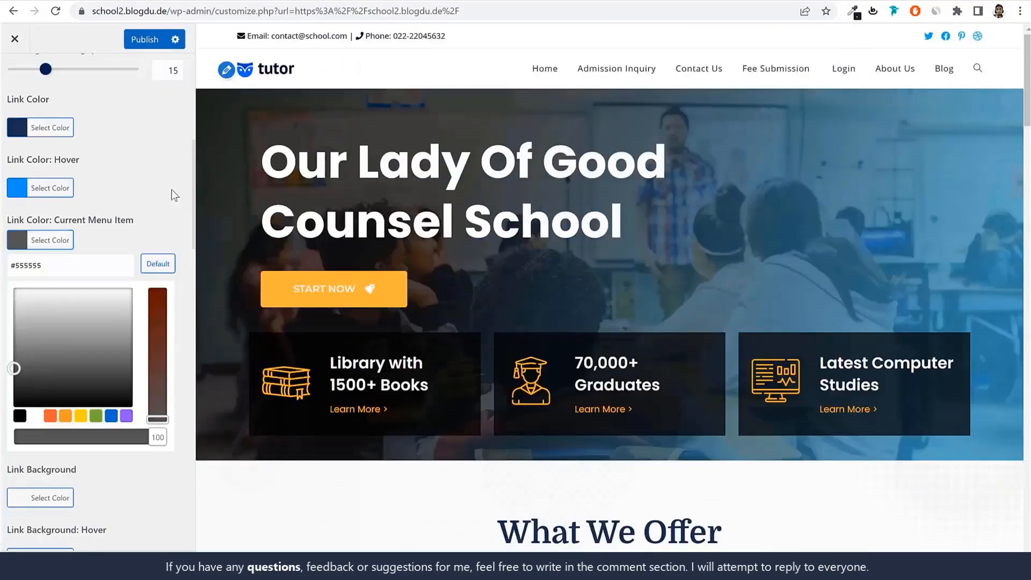
Set the menu's hover and current menu item link colors to #1fc3d2 and publish the changes
left_click(54, 180)
triple_click(57, 205)
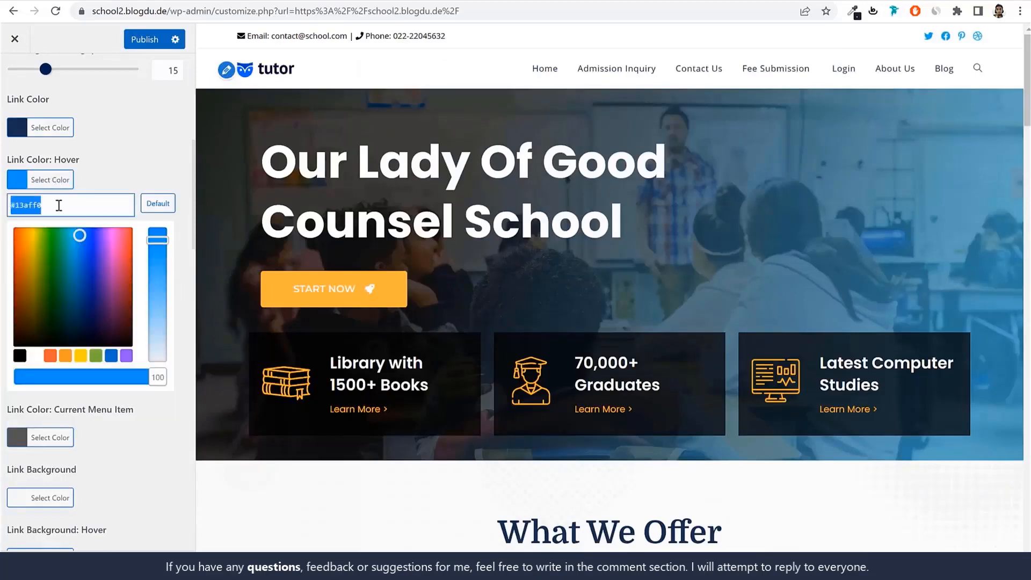
key("ctrl+v")
left_click(67, 179)
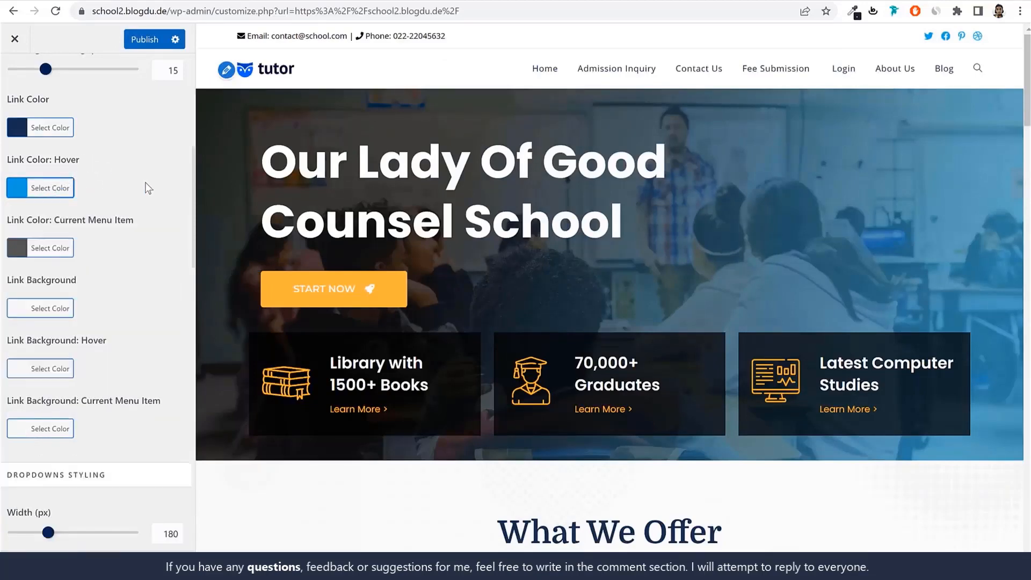
left_click(56, 256)
triple_click(58, 264)
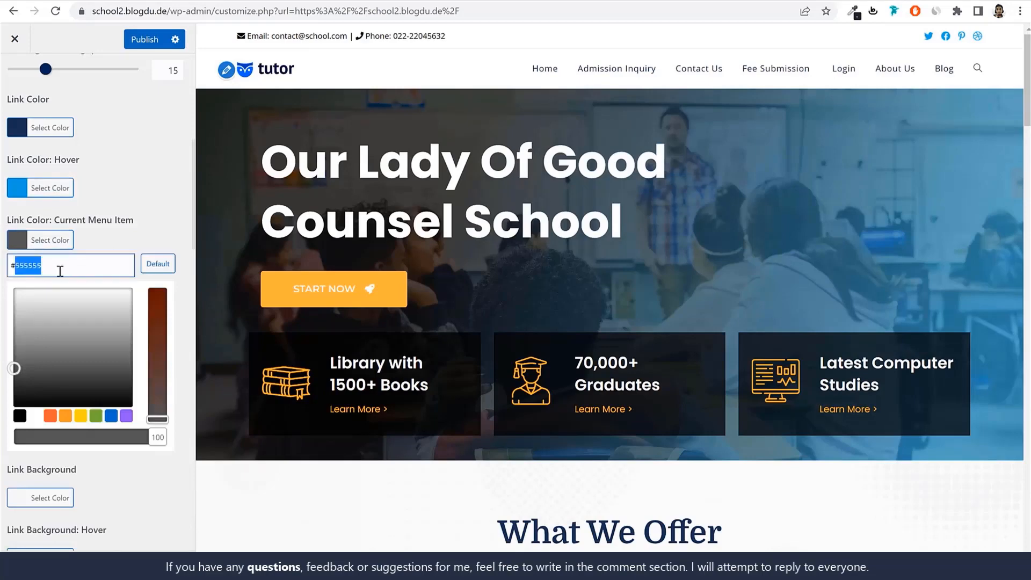
key("ctrl+v")
left_click(54, 248)
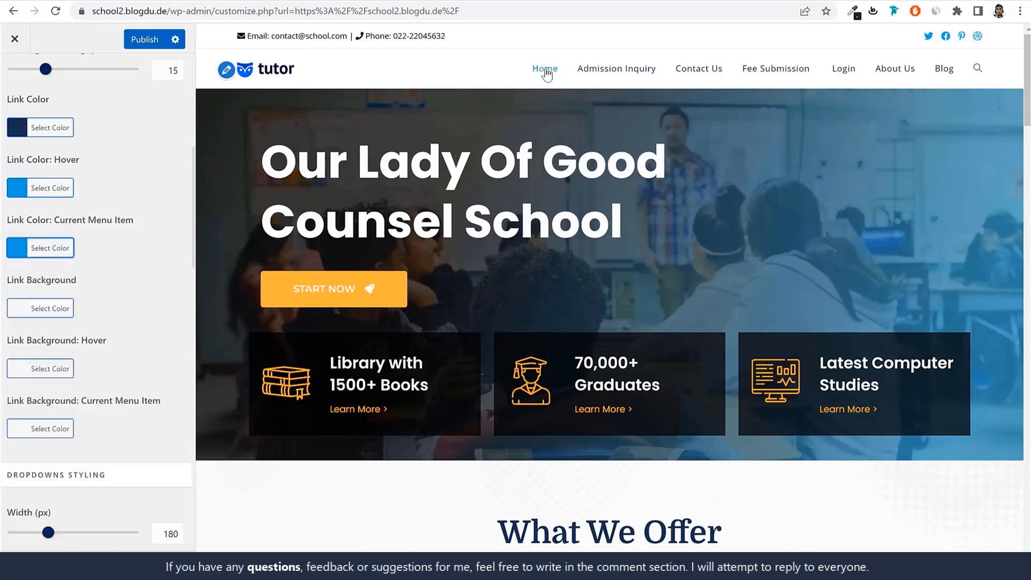
left_click(144, 39)
Open General Styling in the General Options and set the Primary Color to #1fc3d2
left_click(13, 83)
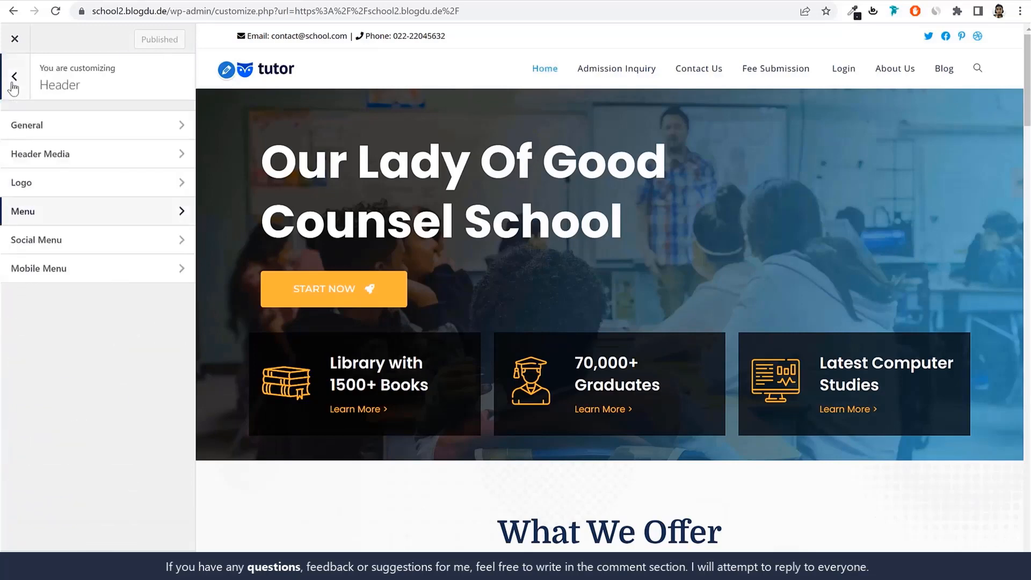
left_click(13, 80)
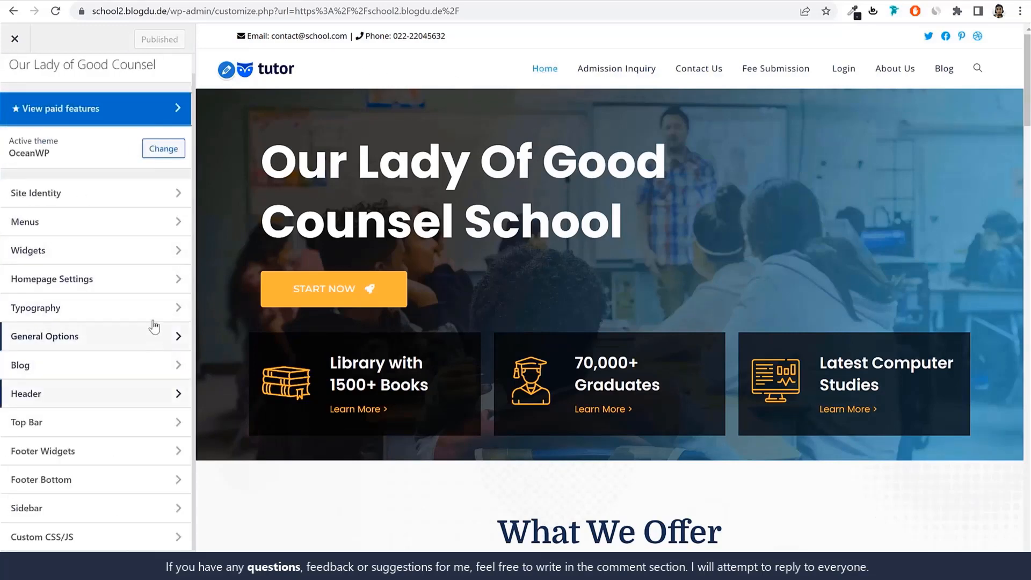
left_click(92, 337)
left_click(95, 129)
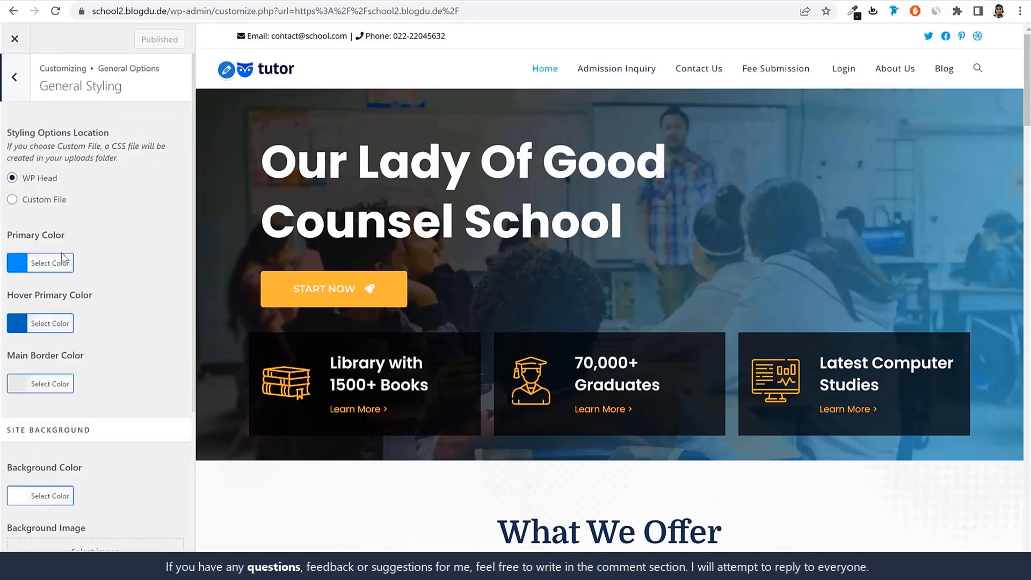
left_click(65, 257)
triple_click(82, 273)
key("ctrl+v")
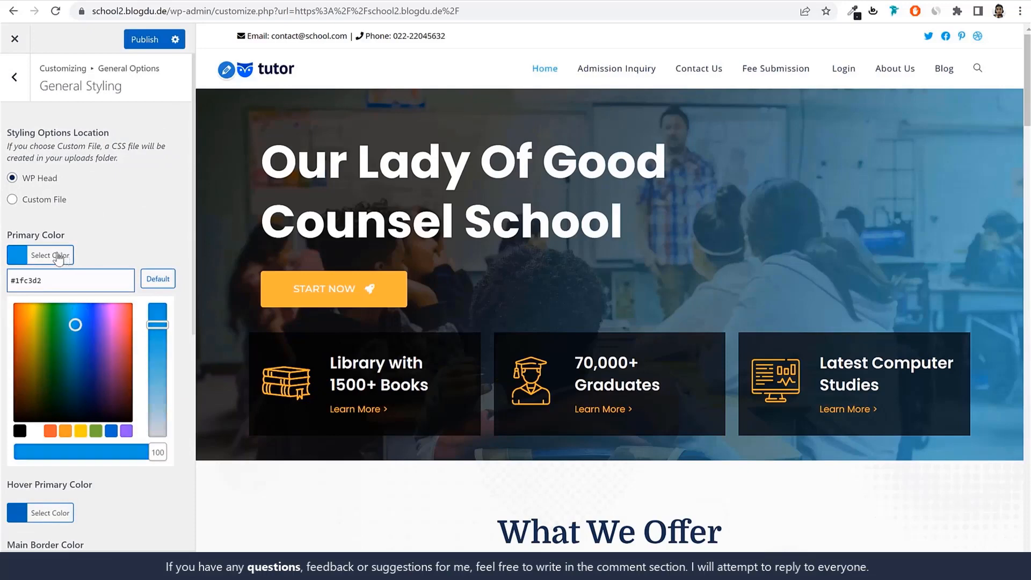
left_click(59, 256)
Set the Hover Primary Color to the blue shade #00b3d3, publish the changes and review the page preview
left_click(59, 315)
triple_click(78, 340)
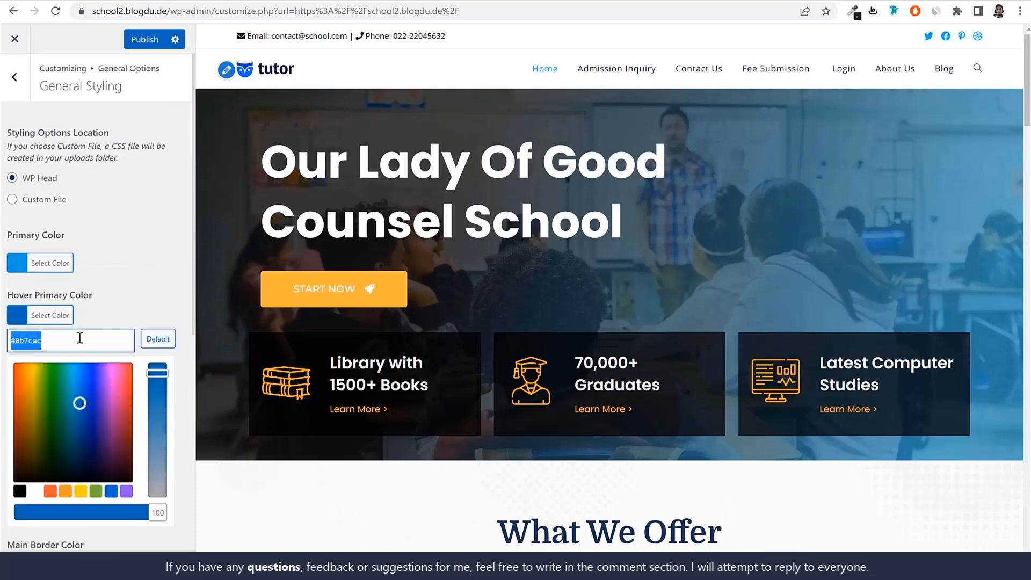
key("ctrl+v")
left_click_drag(157, 382, 157, 342)
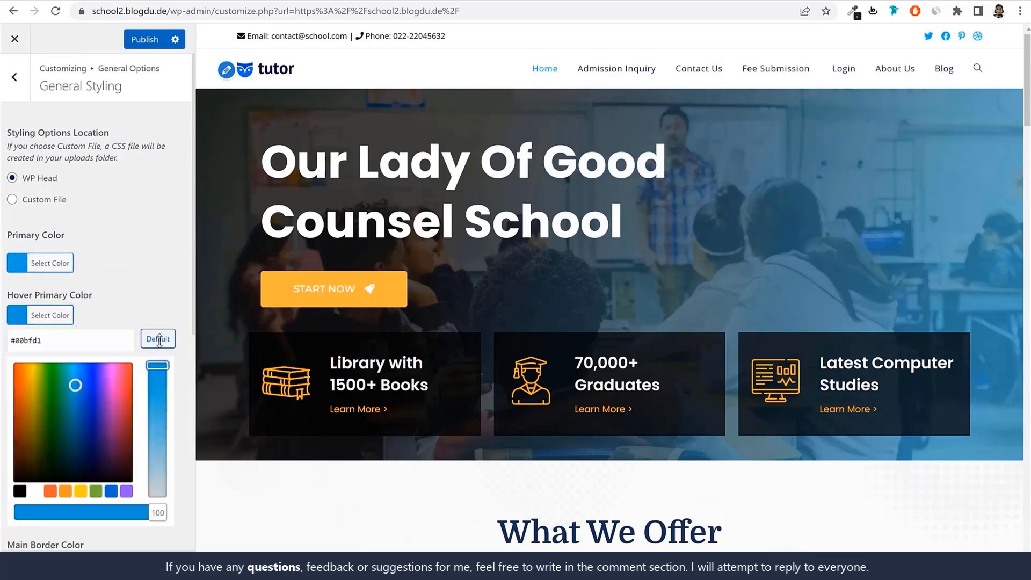
left_click_drag(71, 383, 72, 382)
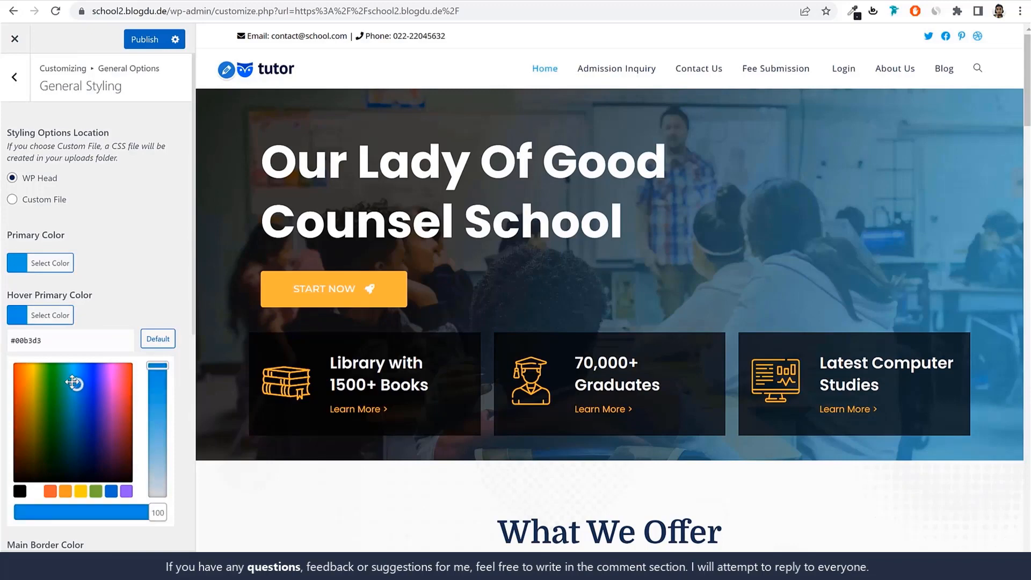
left_click(93, 269)
scroll(578, 286, "down", 10)
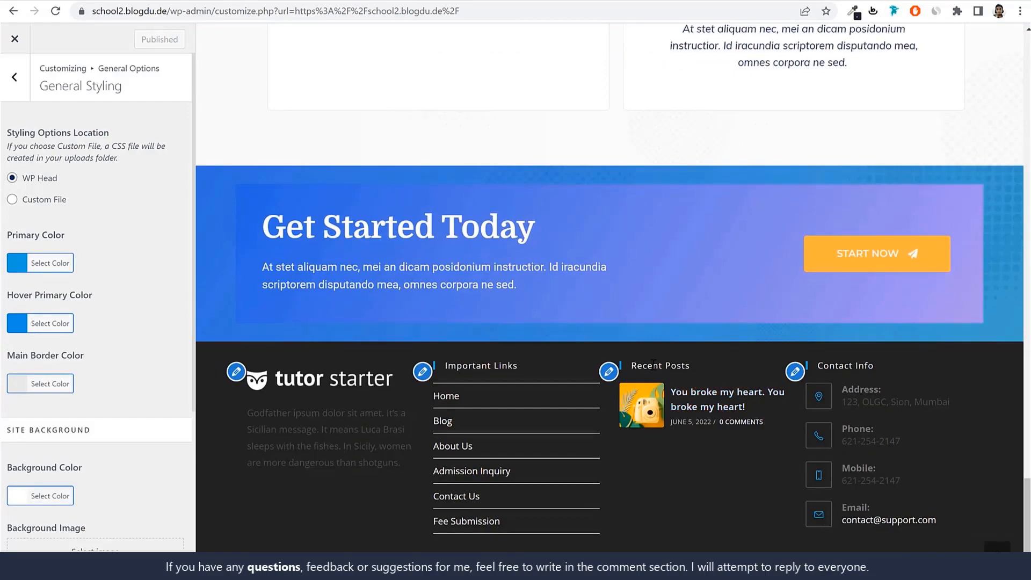
scroll(810, 405, "up", 15)
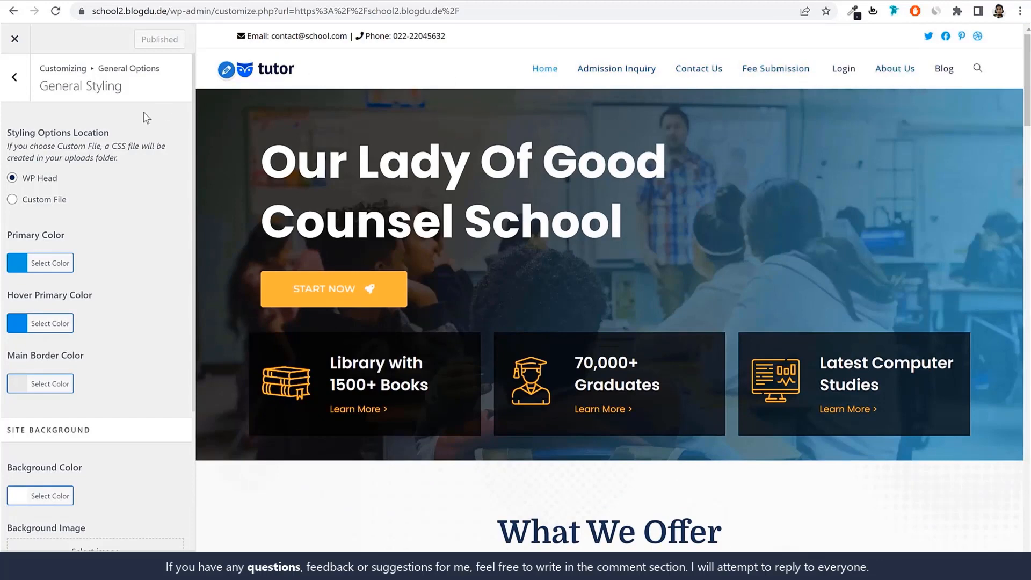
Leave General Styling and open the font family choices in the Body section of the Typography settings
left_click(21, 84)
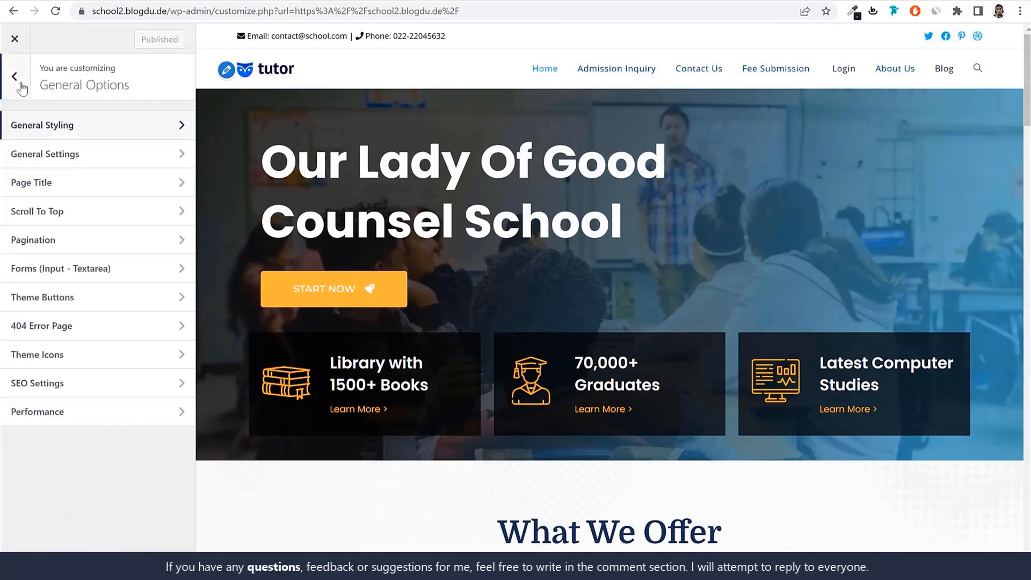
left_click(21, 85)
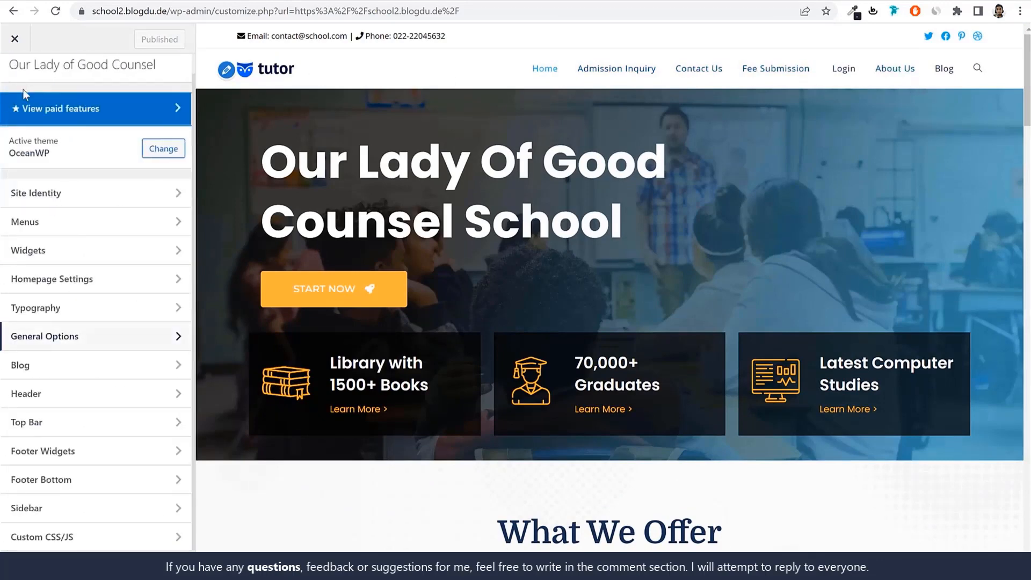
left_click(72, 314)
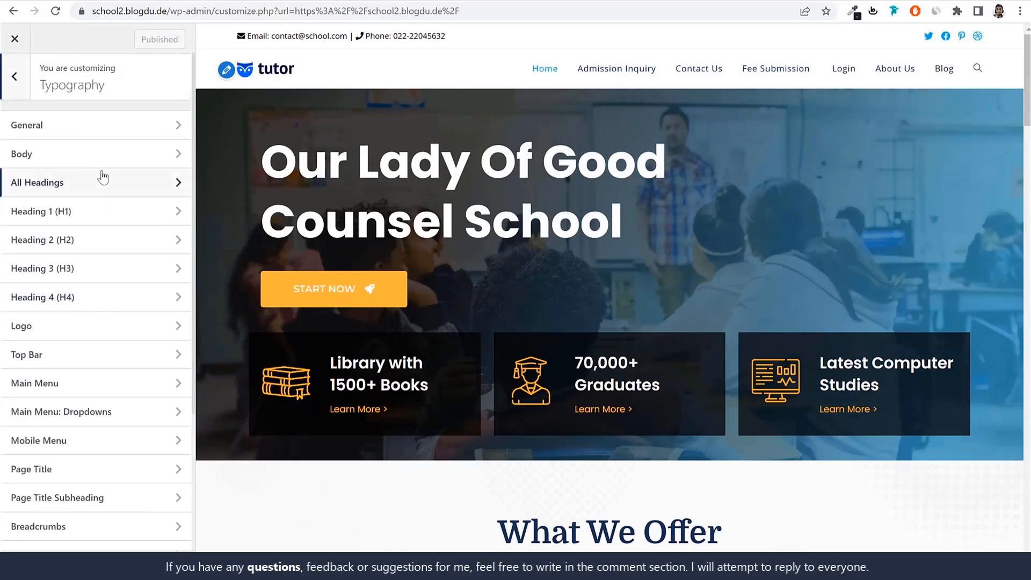
left_click(84, 157)
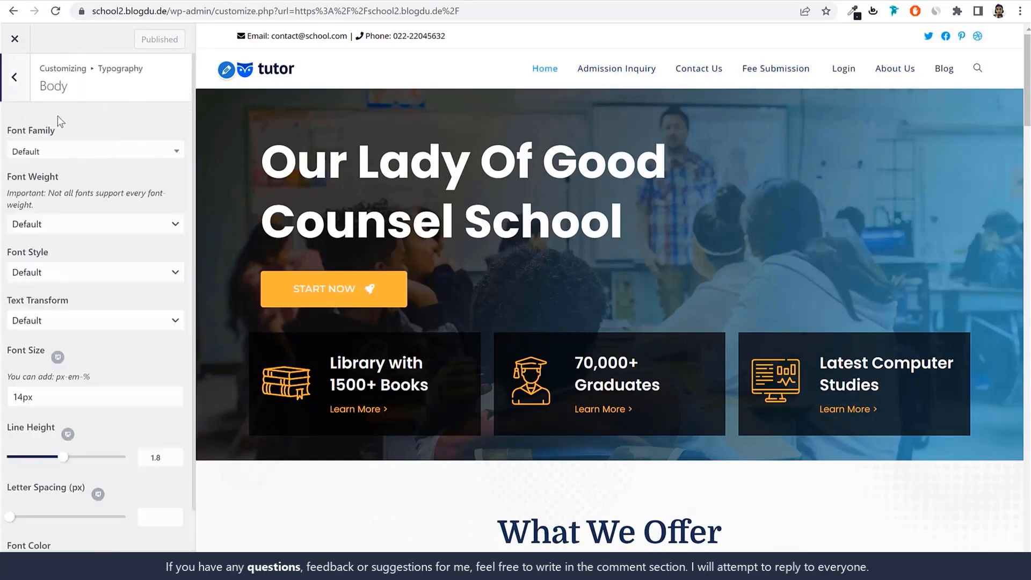
left_click(4, 83)
left_click(67, 153)
left_click(58, 152)
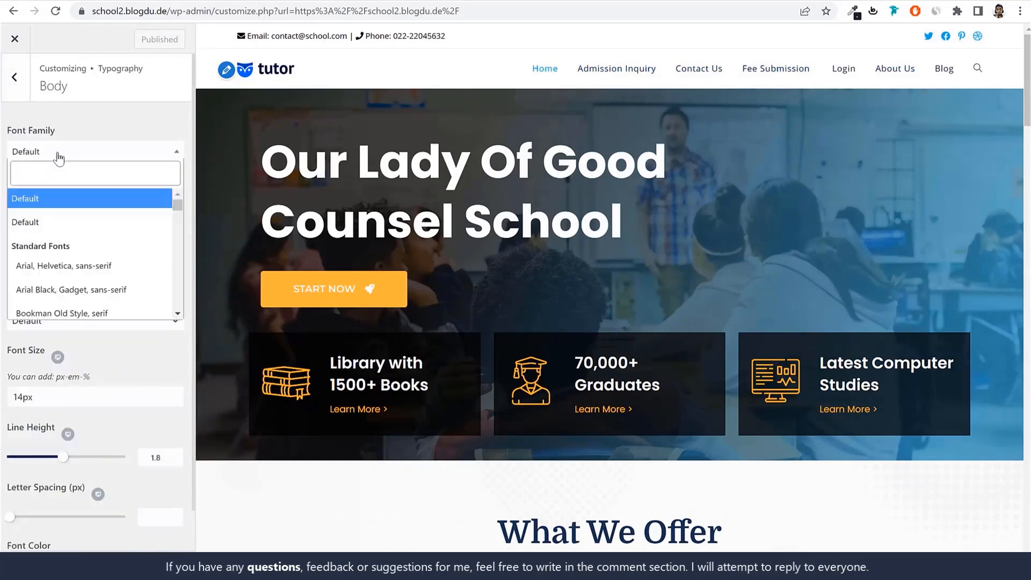
Preview the blog post "You broke my heart. You broke my heart!" and set the body font family to Poppins
scroll(698, 268, "down", 5)
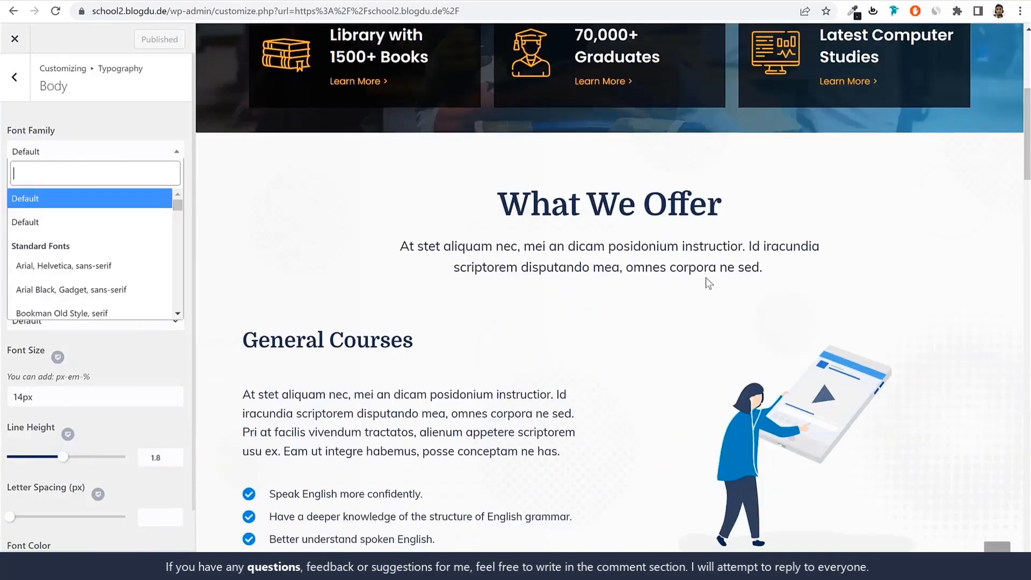
scroll(703, 279, "up", 5)
left_click(944, 72)
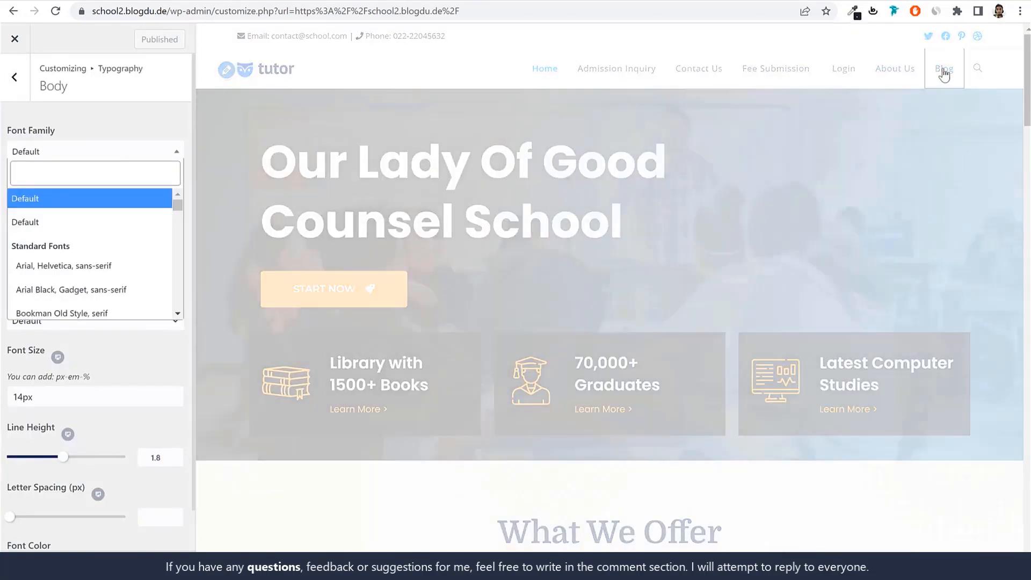
scroll(693, 215, "down", 4)
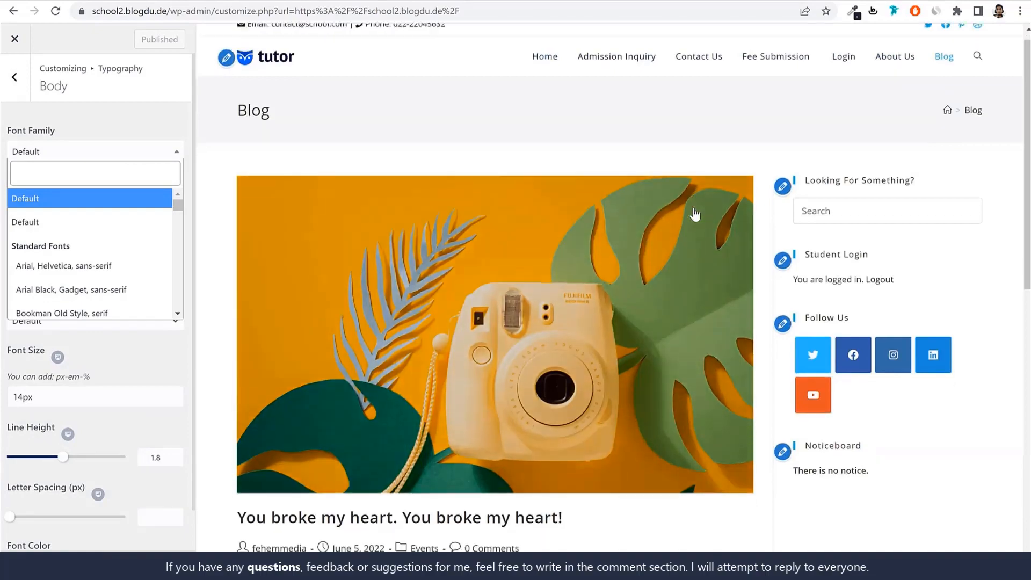
left_click(497, 343)
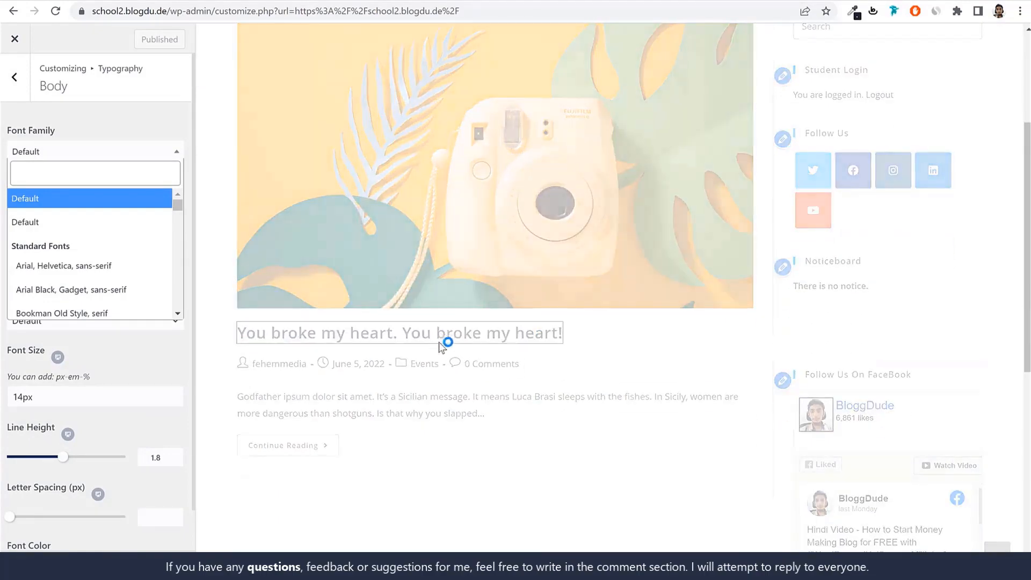
scroll(548, 322, "down", 8)
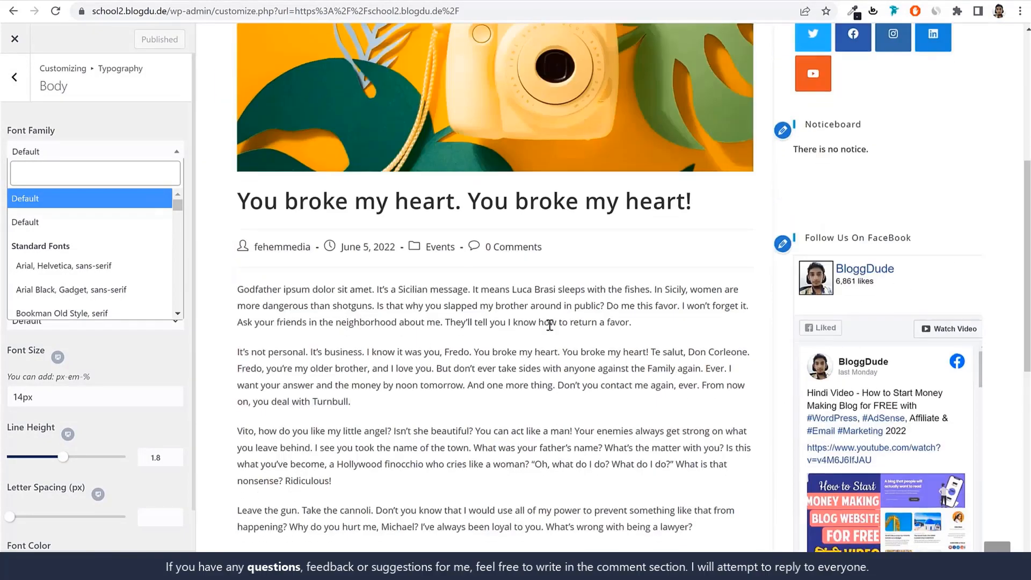
left_click_drag(330, 227, 411, 301)
left_click(465, 282)
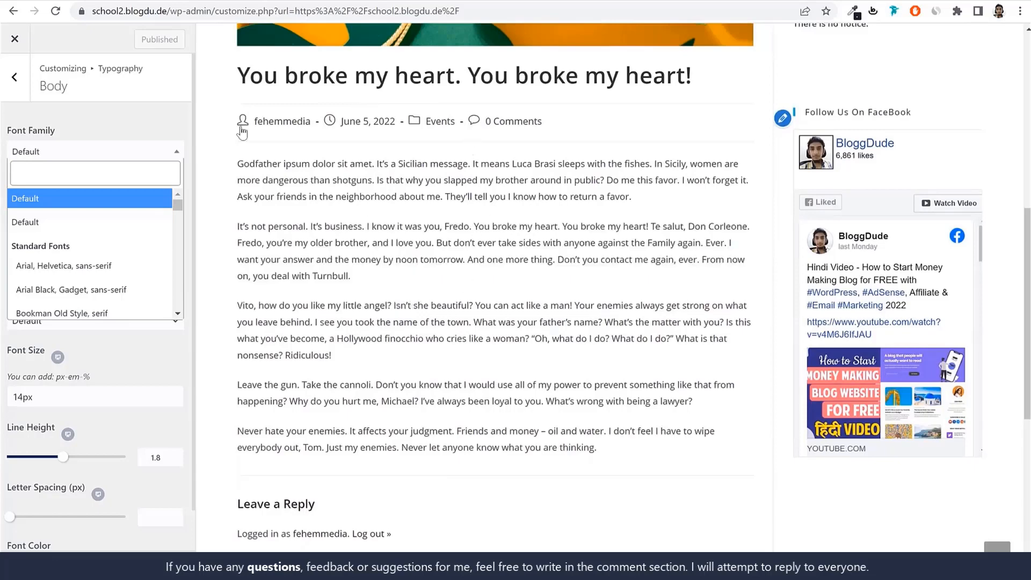
type("popp")
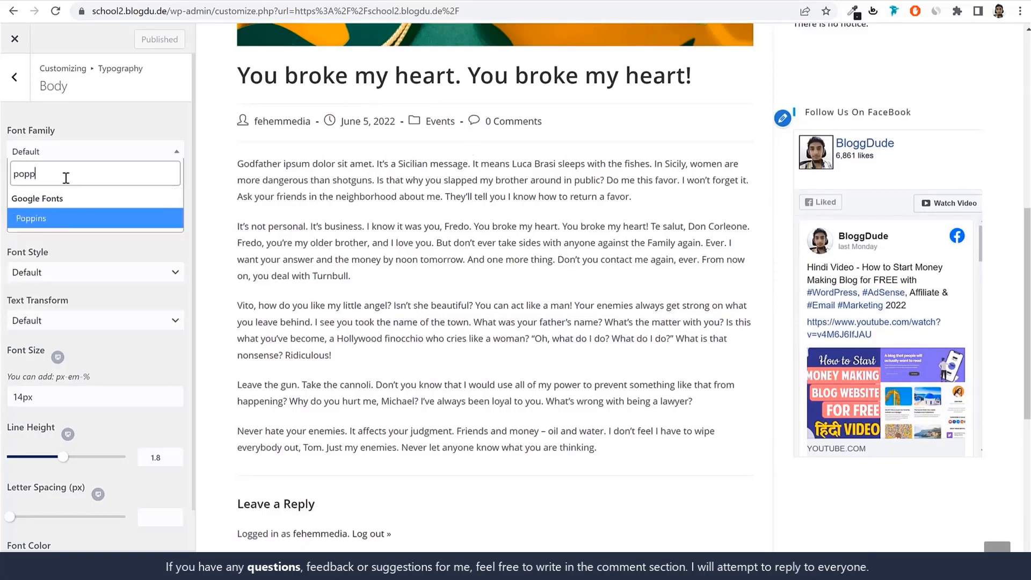
key("Return")
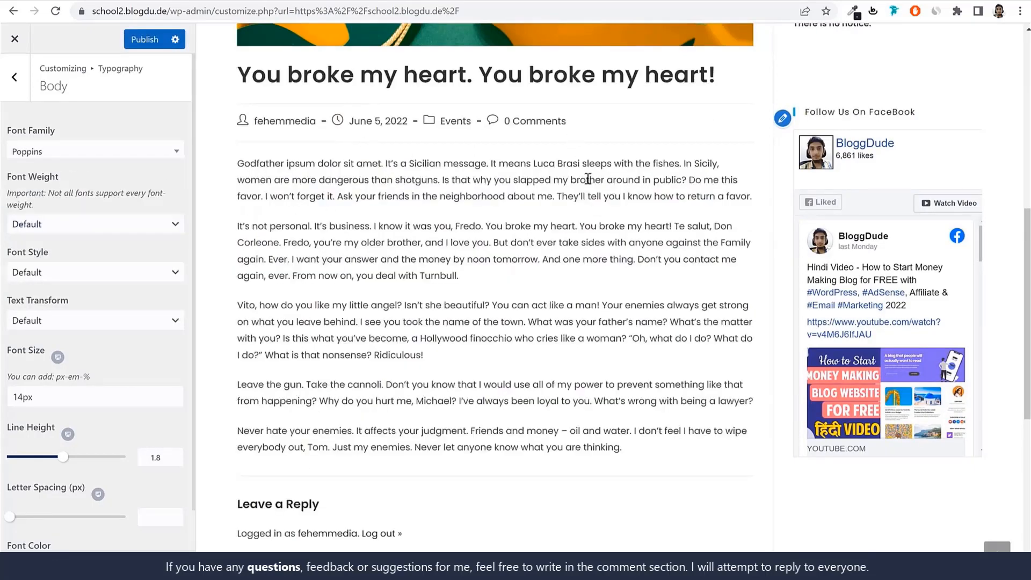
Set the body font color to black (#000000)
scroll(121, 258, "down", 1)
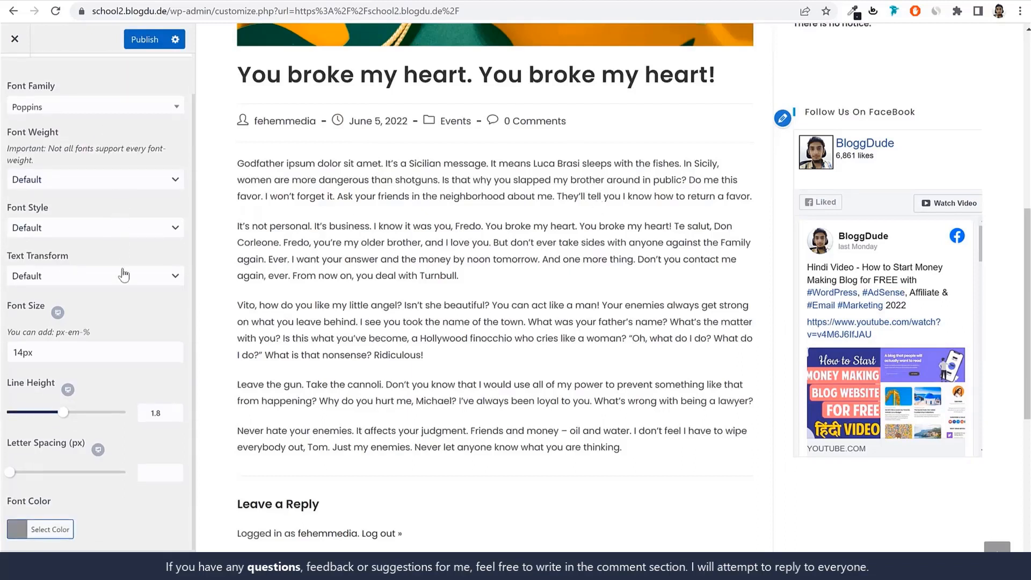
left_click(56, 529)
scroll(89, 512, "down", 4)
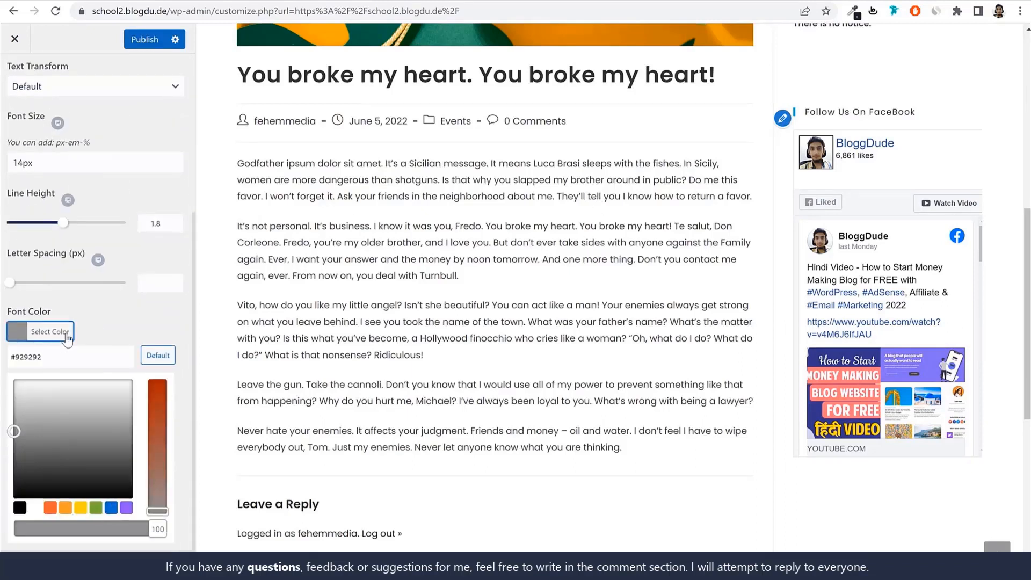
left_click(72, 356)
double_click(72, 357)
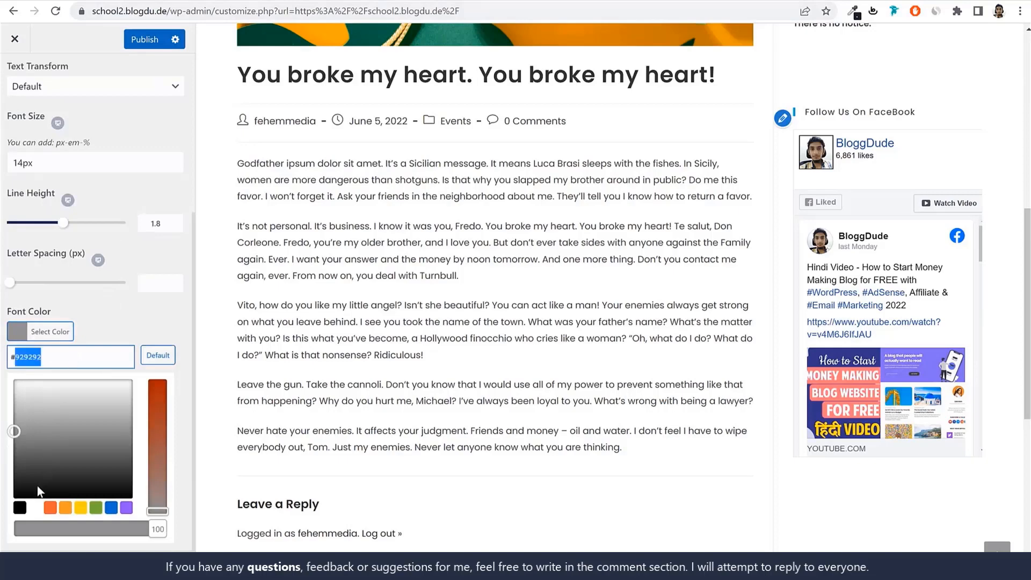
left_click(20, 508)
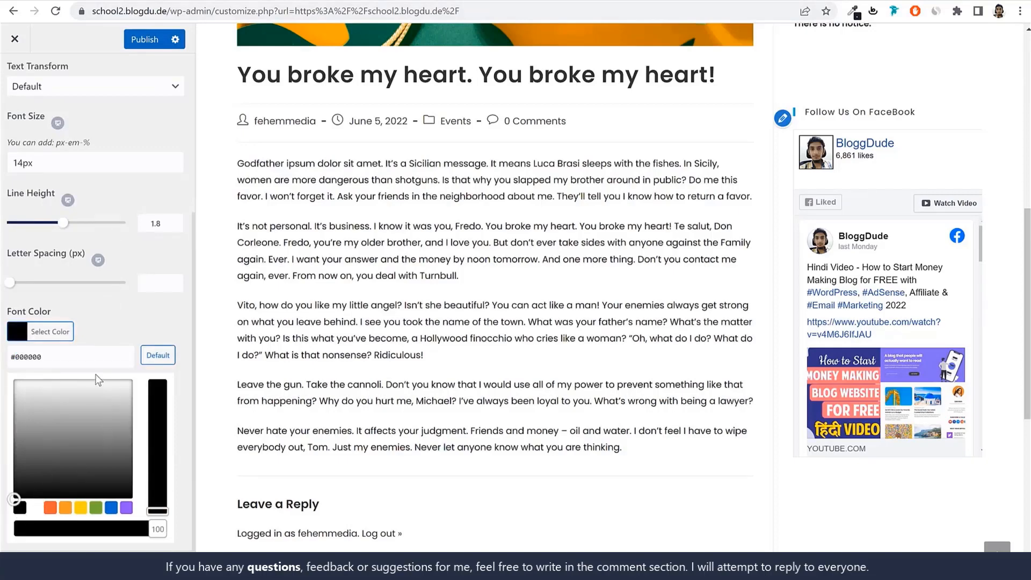
Switch to the demo site, inspect the "What We Offer" heading and copy the hex code of its text color
double_click(43, 355)
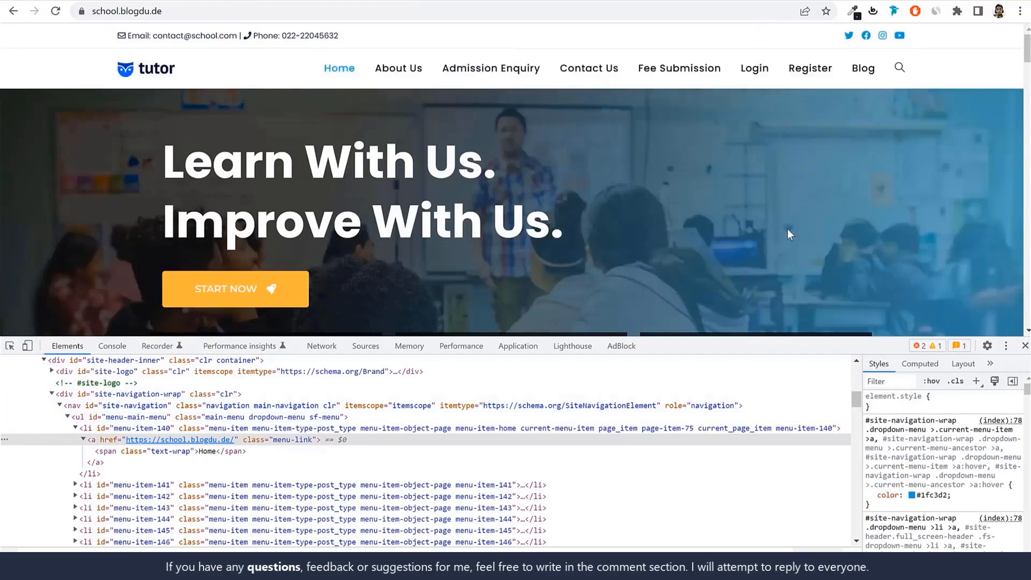
scroll(787, 228, "down", 8)
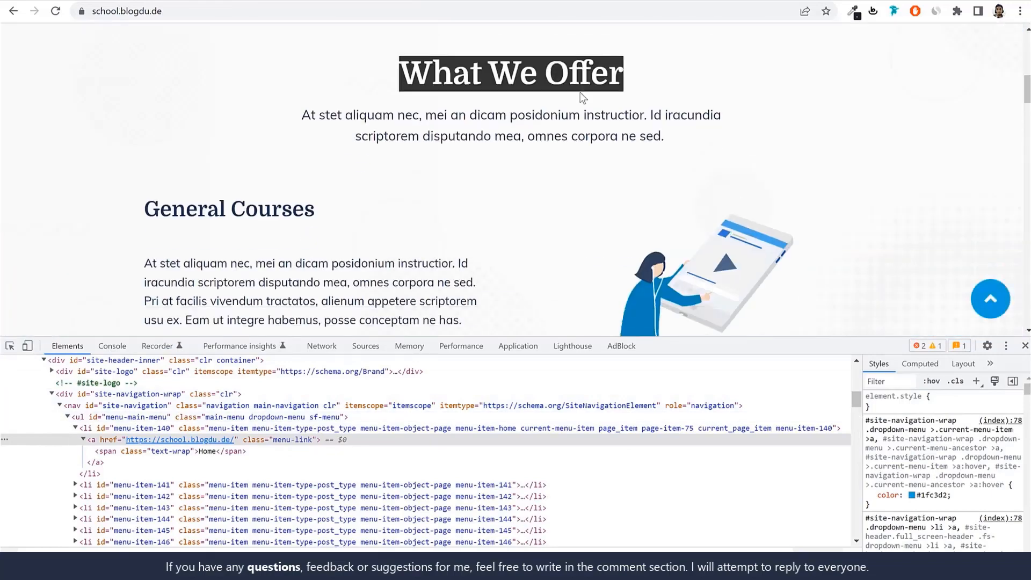
right_click(583, 98)
left_click(599, 173)
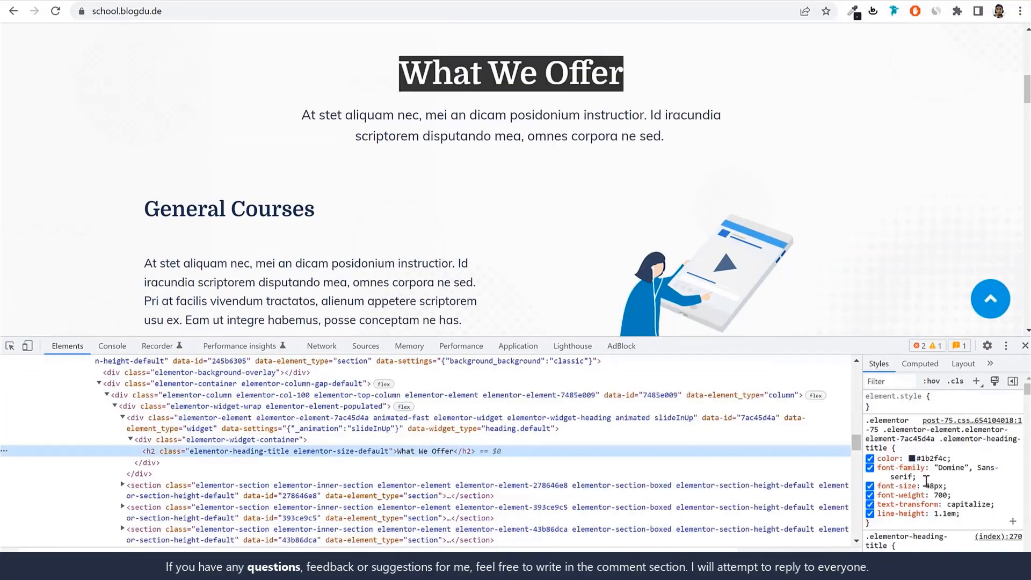
double_click(933, 458)
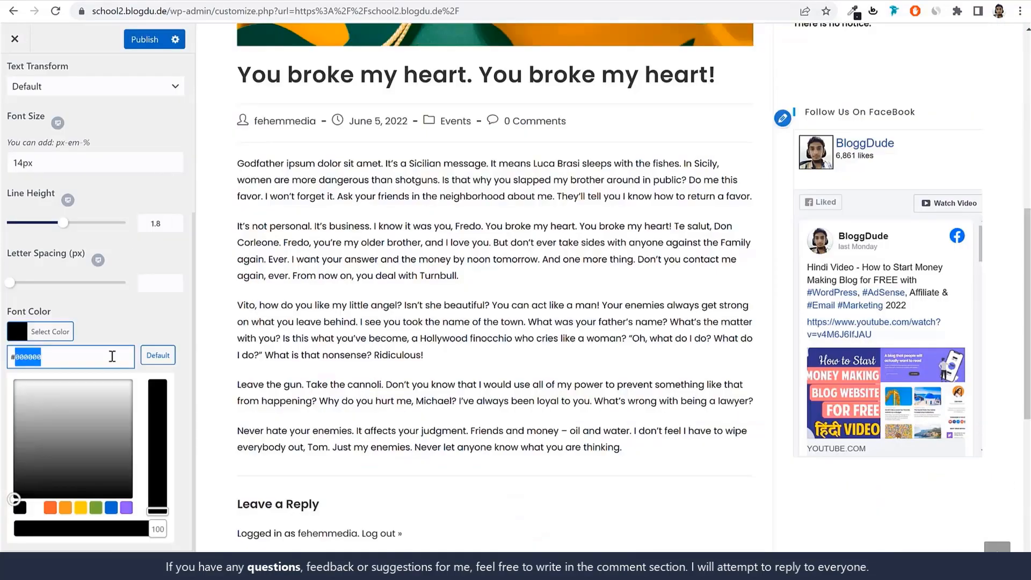
Set the body font color to #1b2f4c in the customizer, publish the change and review the blog post preview
type("1b2f4c")
left_click(123, 344)
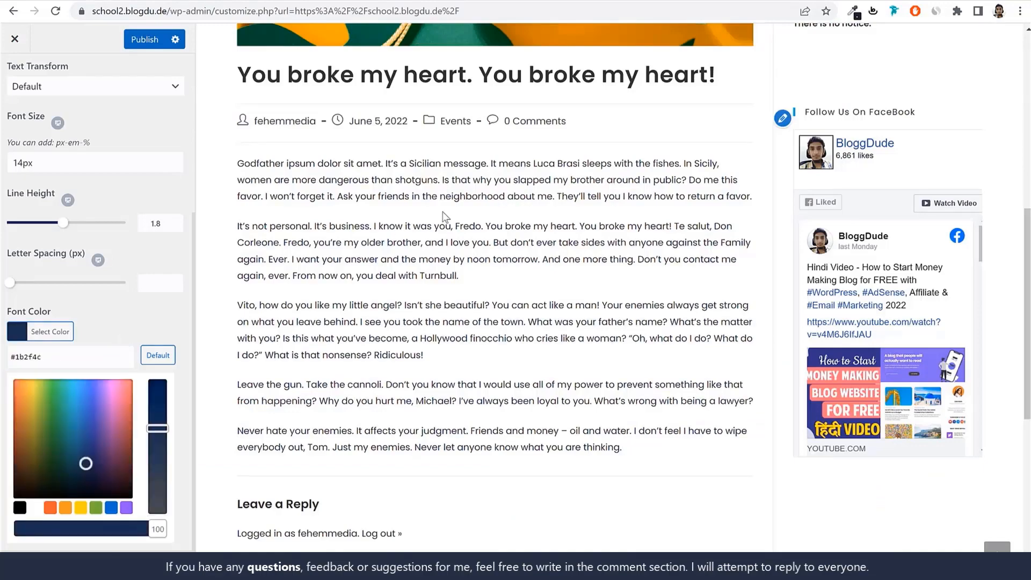
scroll(444, 217, "up", 3)
left_click(144, 40)
scroll(167, 207, "up", 4)
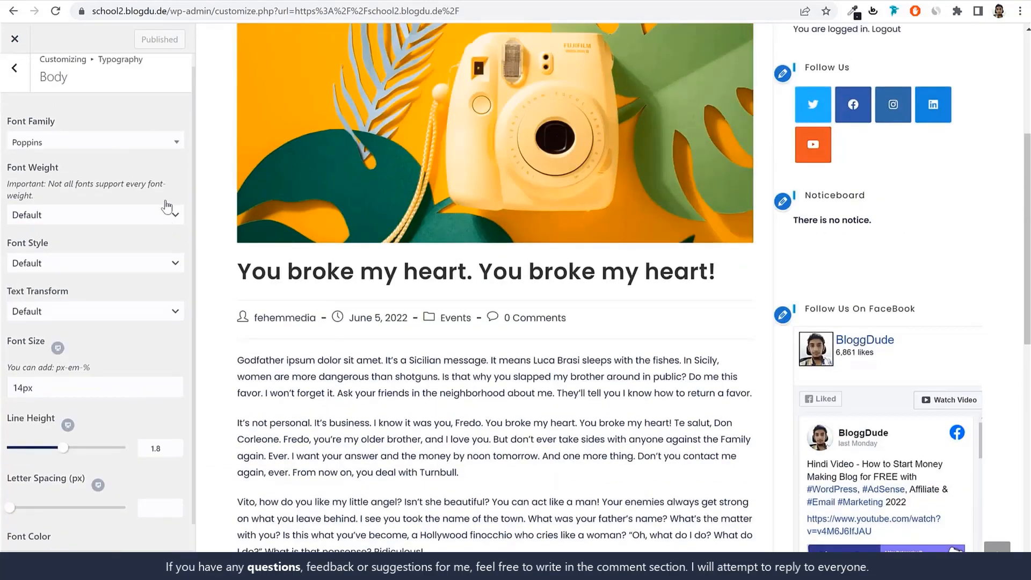
scroll(167, 207, "up", 1)
scroll(470, 251, "up", 5)
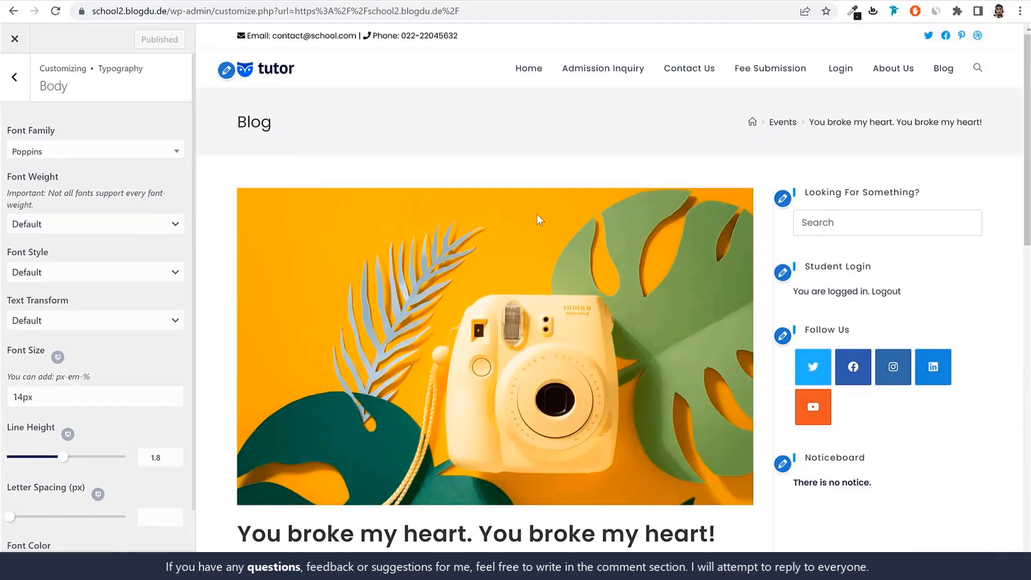
Open the All Headings typography settings and check the font family of the "What We Offer" heading on the demo site
left_click(15, 76)
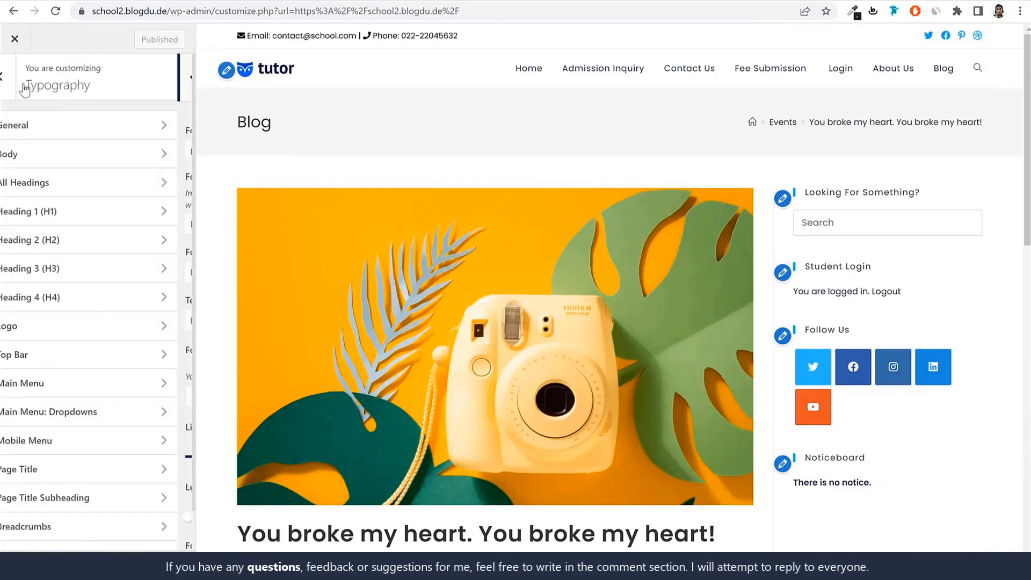
left_click(88, 191)
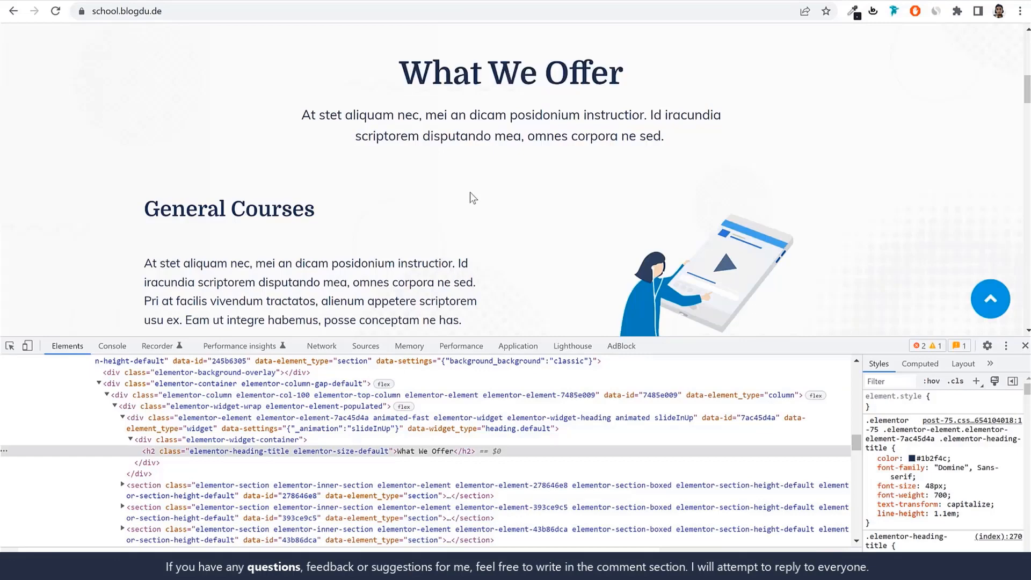
scroll(470, 197, "up", 1)
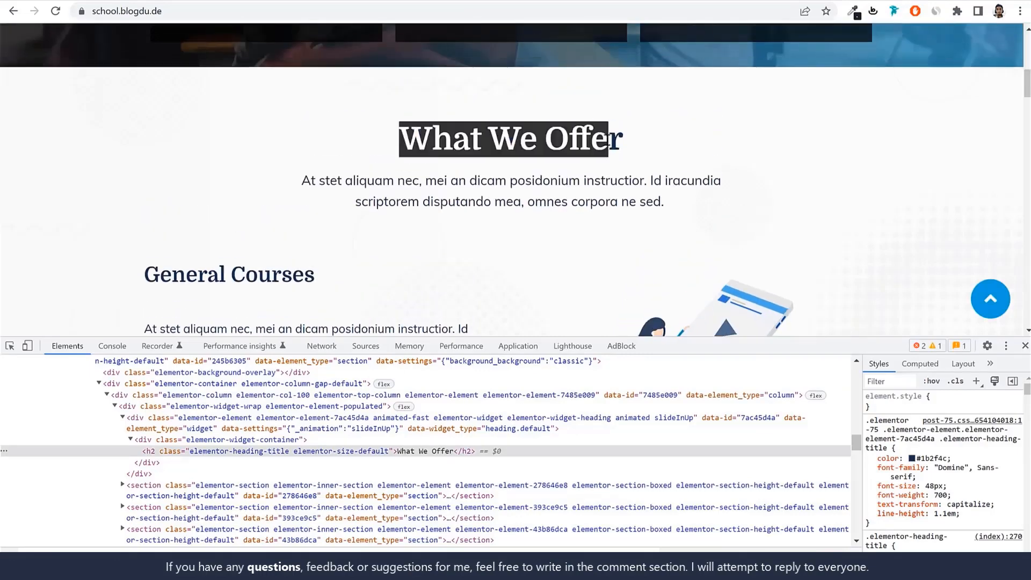
triple_click(558, 138)
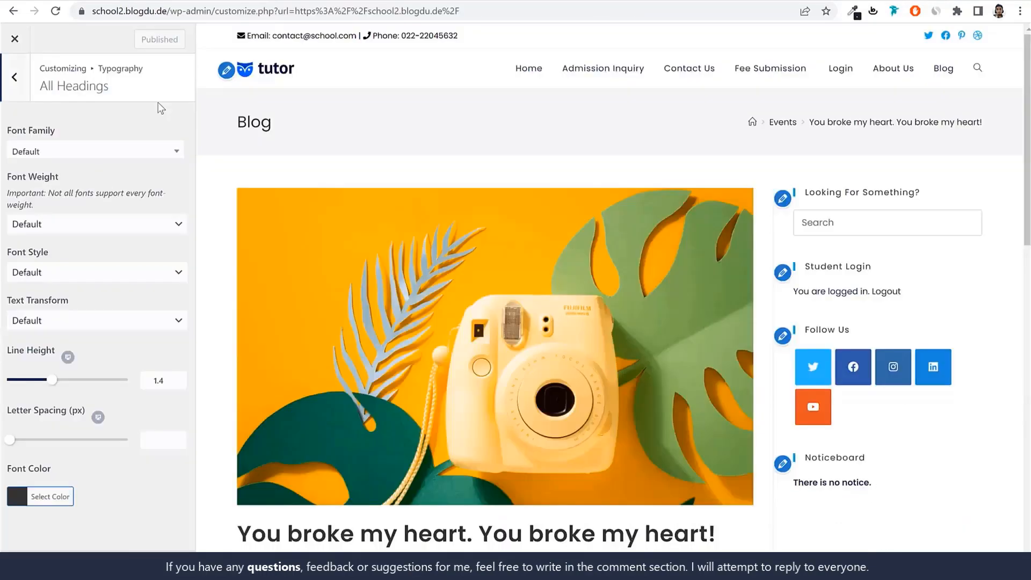
Set the font family for all headings to Domine, check the sidebar headings in the preview and publish
left_click(68, 157)
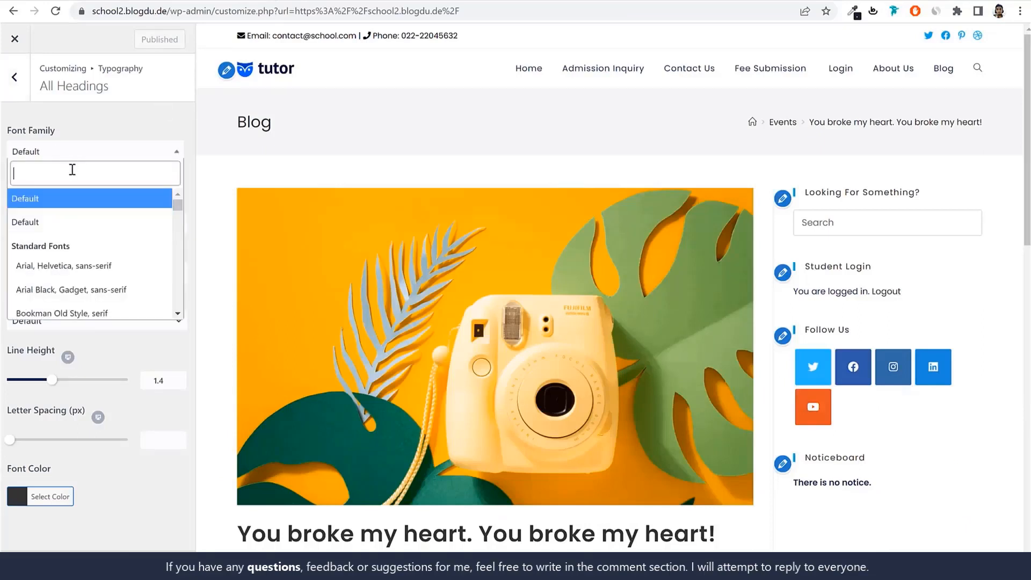
type("domin")
key("Return")
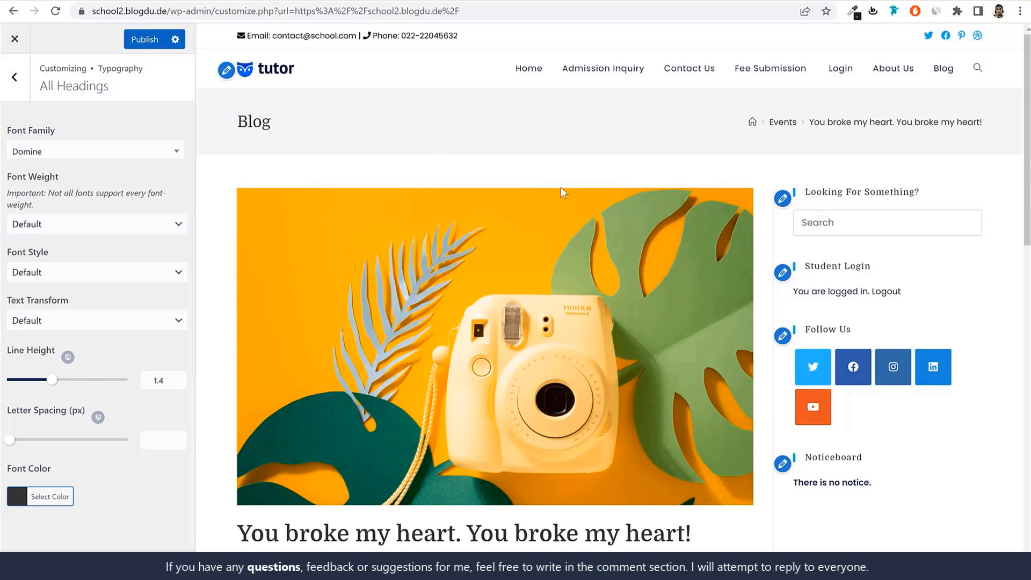
left_click_drag(939, 193, 801, 193)
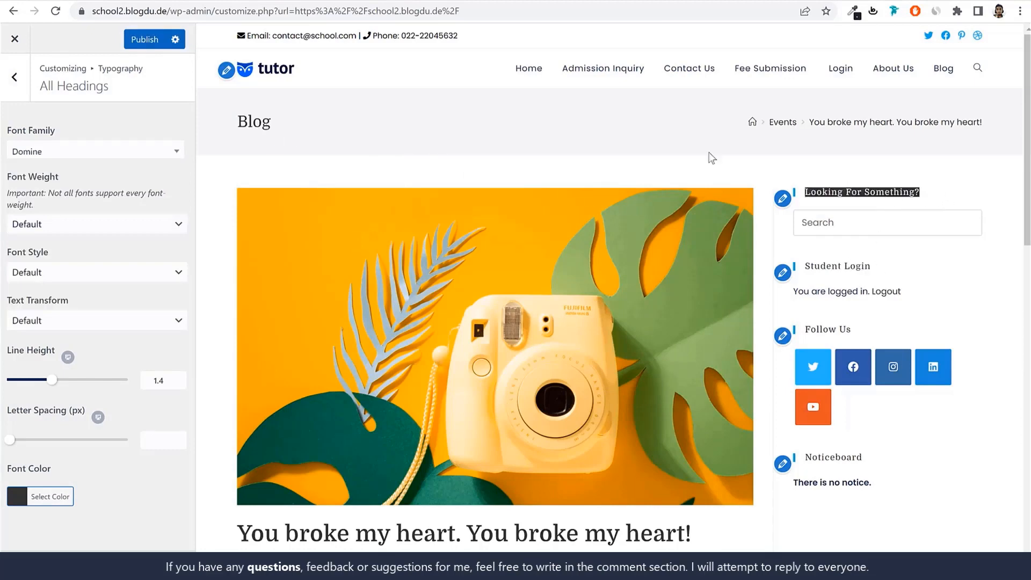
left_click(385, 143)
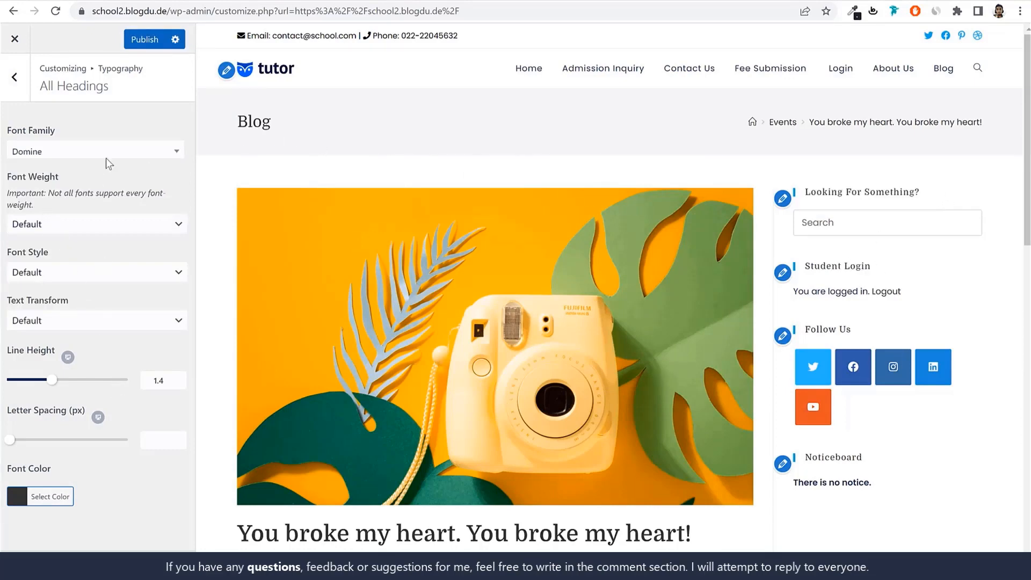
left_click(142, 39)
Examine the Top Bar typography settings and return to the list of Typography sections
left_click(15, 77)
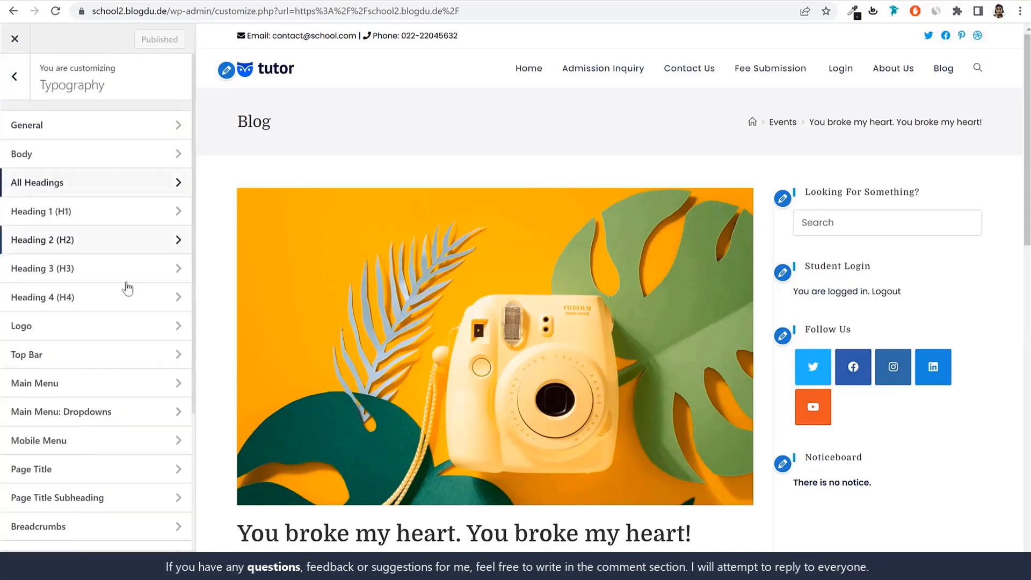
scroll(127, 293, "down", 1)
left_click(68, 294)
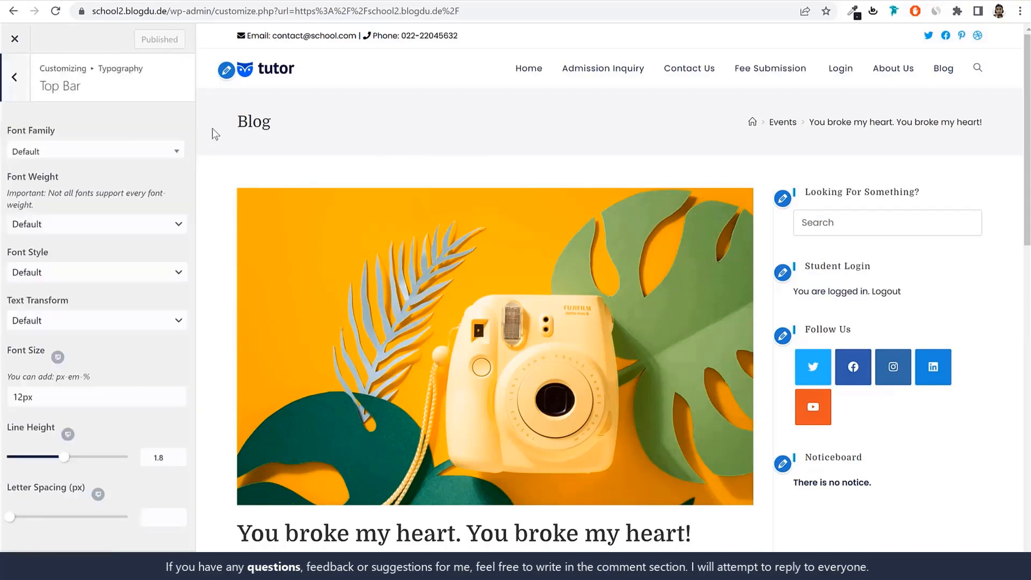
left_click(20, 89)
scroll(105, 306, "down", 1)
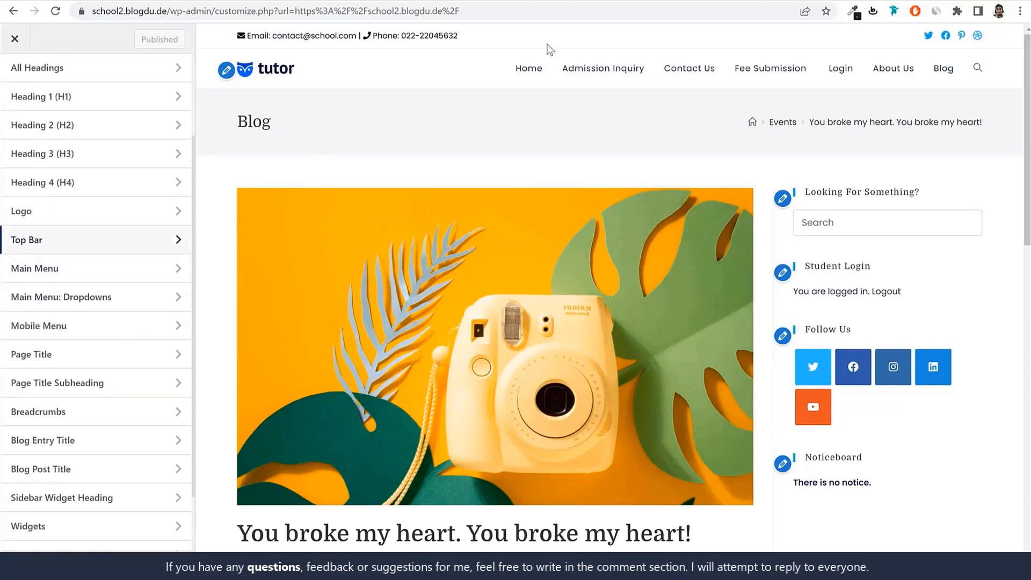
Set the font family of the Main Menu typography to Poppins
left_click(67, 272)
left_click(92, 151)
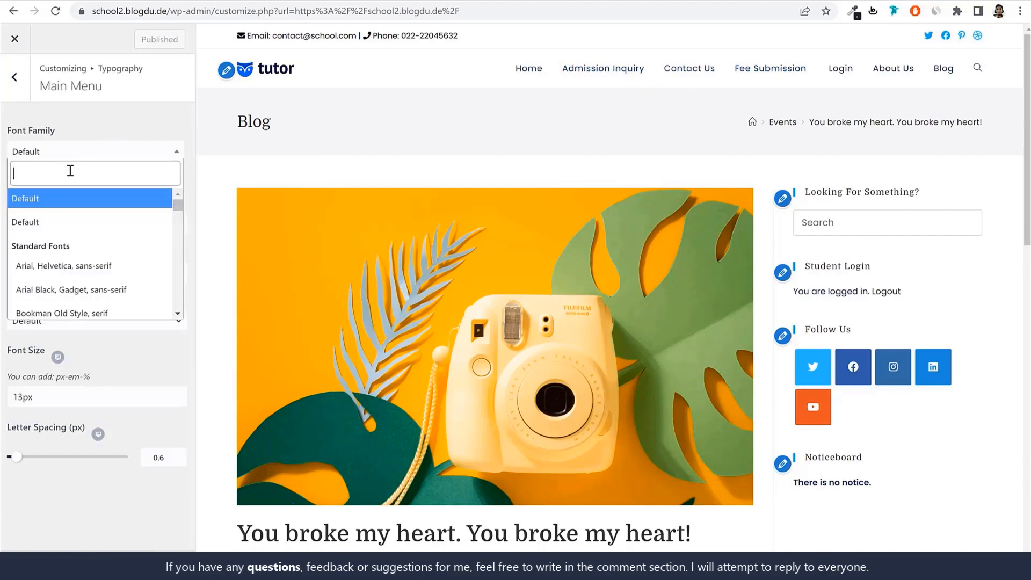
type("poppi")
key("Return")
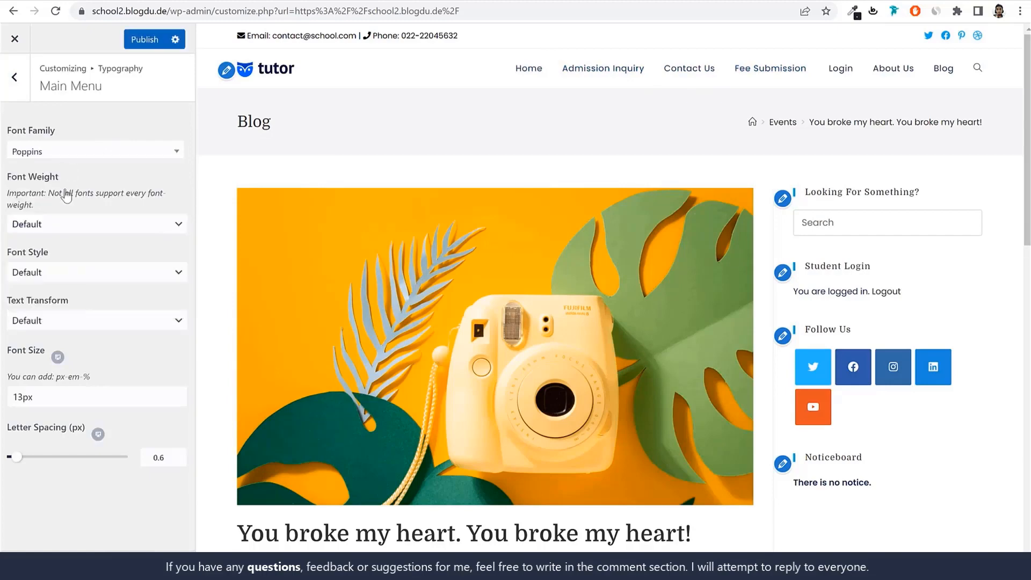
Set the Main Menu font size to 15px, publish the change and return to the Typography sections
left_click(20, 398)
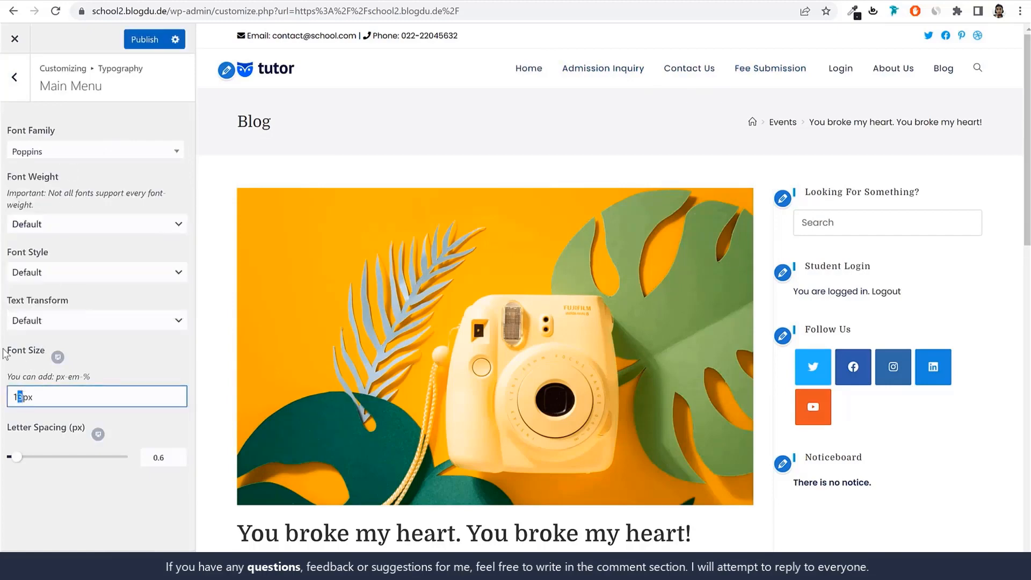
left_click_drag(4, 350, 38, 352)
left_click(39, 352)
left_click_drag(20, 397, 22, 398)
type("5")
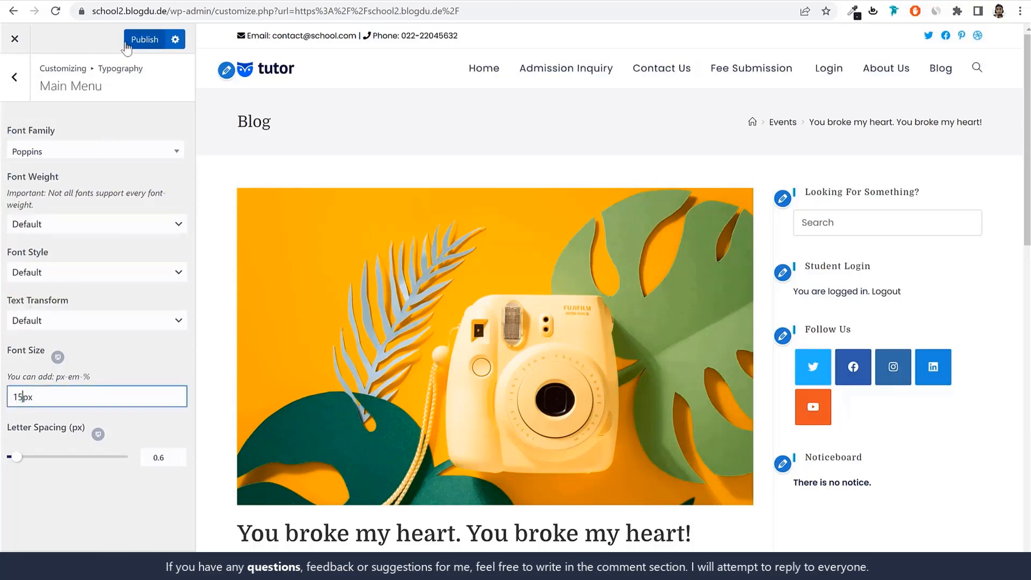
left_click(145, 39)
left_click(21, 71)
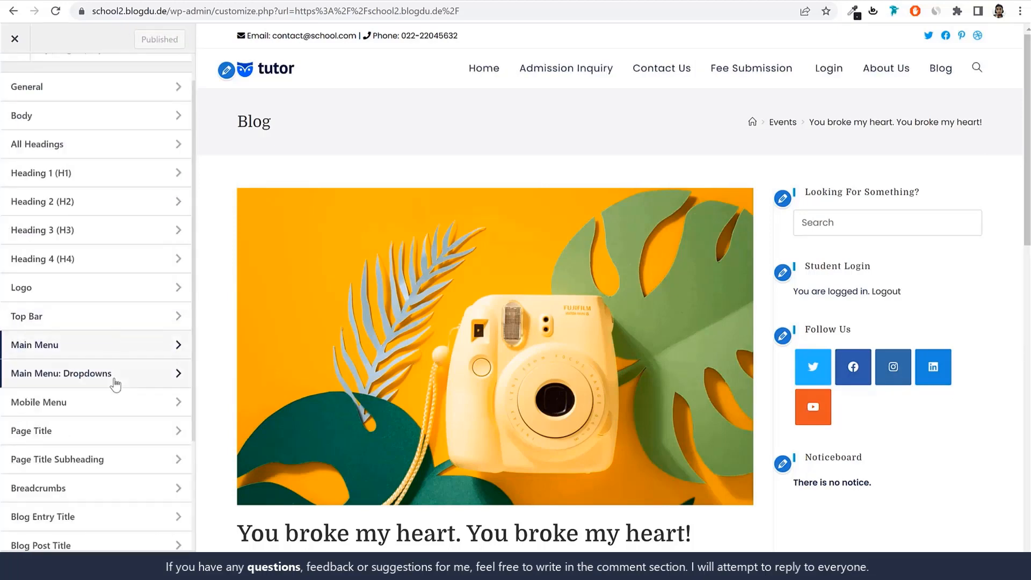
Set the Sidebar Widget Heading font size to 17px and check the sidebar headings in the preview
scroll(115, 381, "down", 2)
scroll(120, 330, "down", 1)
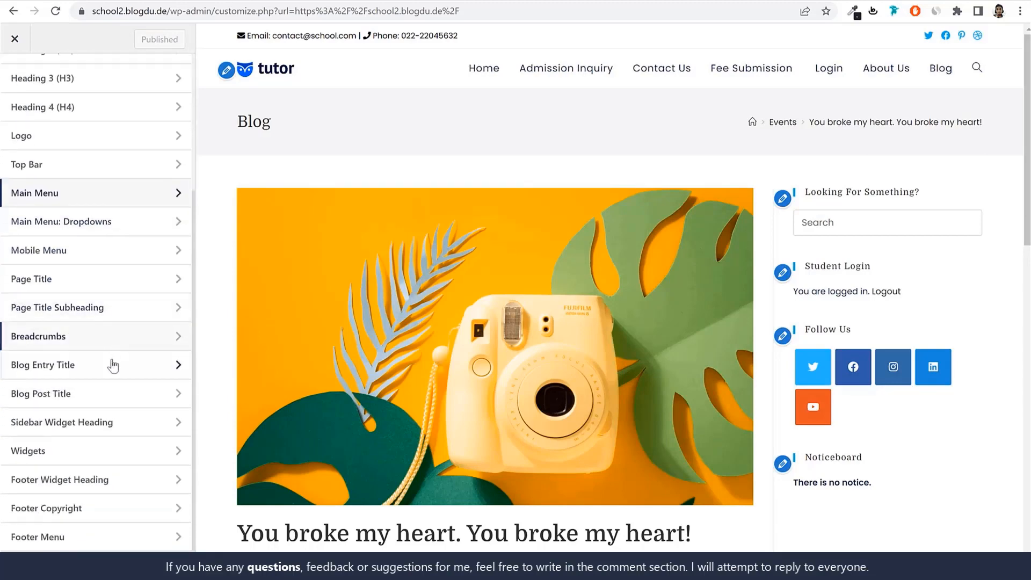
left_click(123, 423)
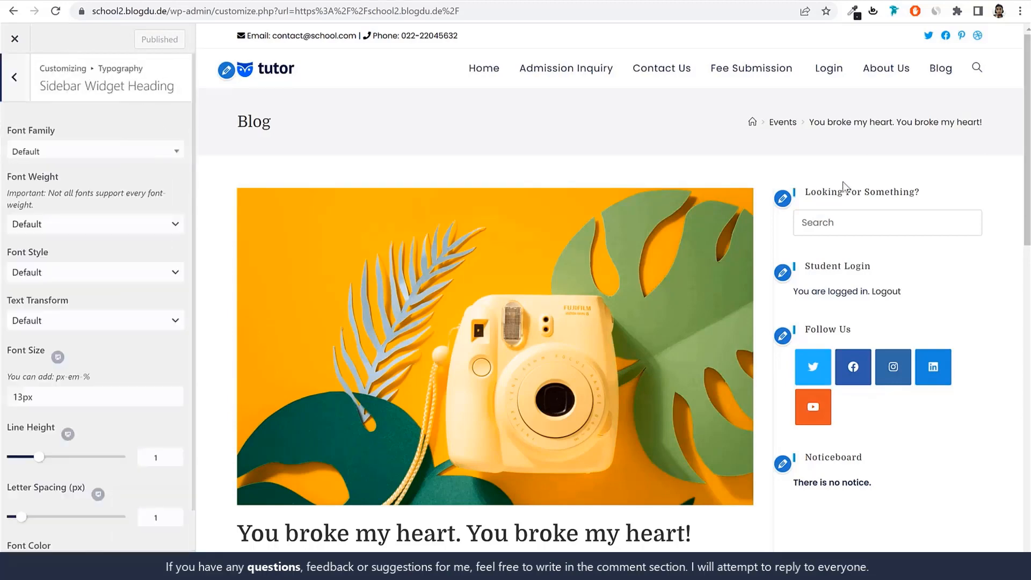
triple_click(805, 194)
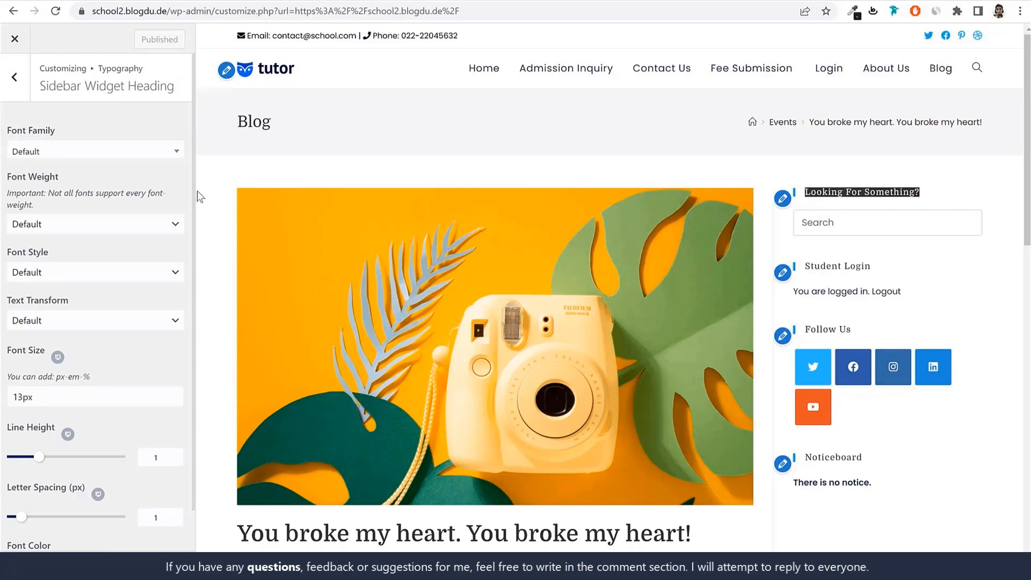
scroll(89, 350, "down", 2)
left_click(23, 354)
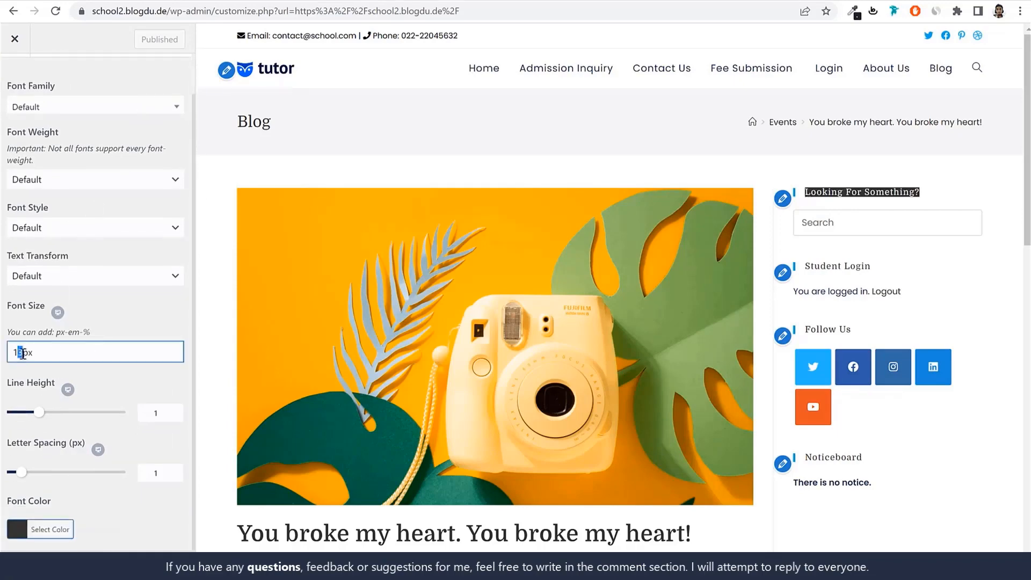
type("7")
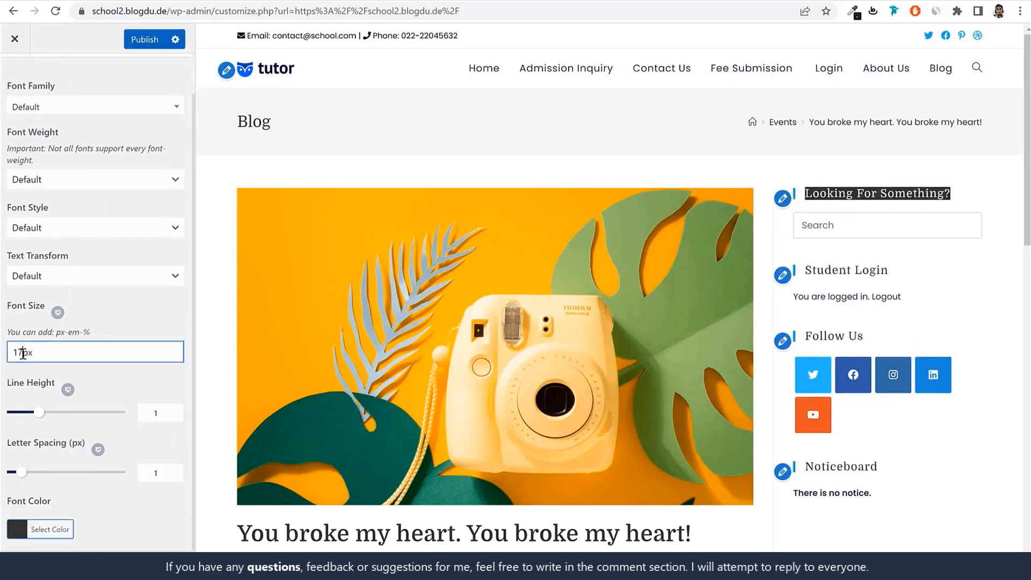
left_click(909, 187)
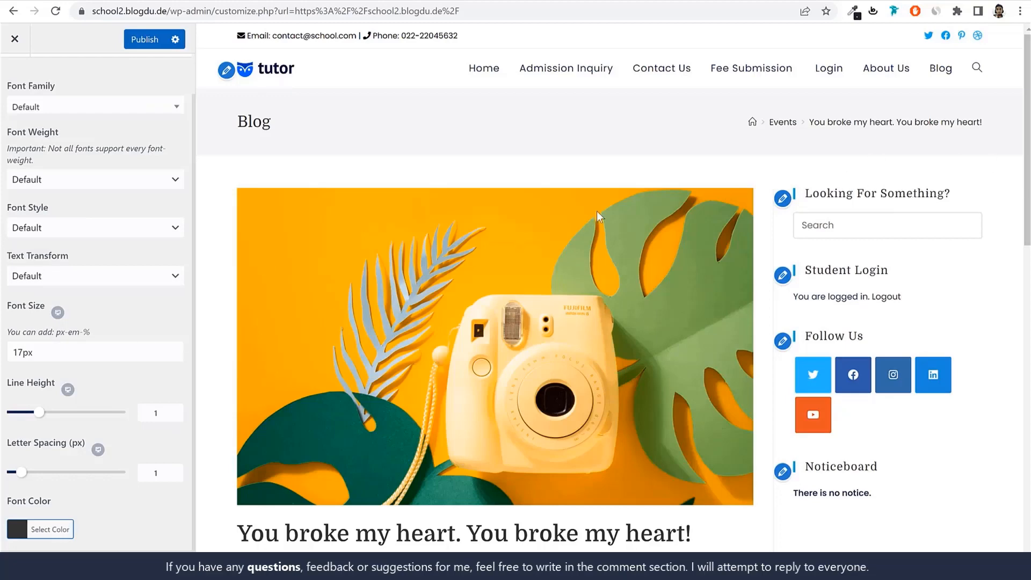
Set the Sidebar Widget Heading font weight to Bold: 700 and publish the change
scroll(102, 302, "up", 1)
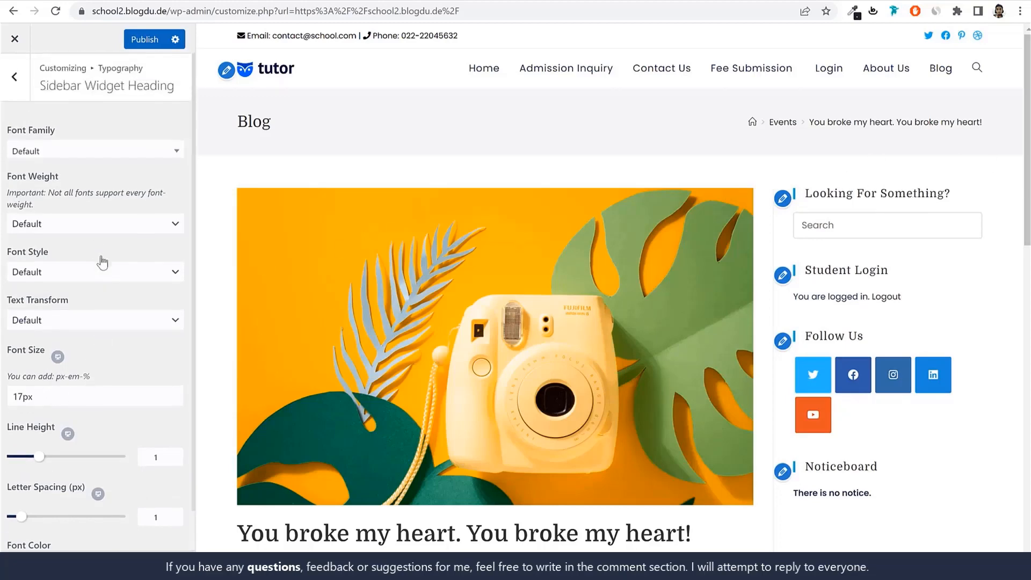
left_click(82, 225)
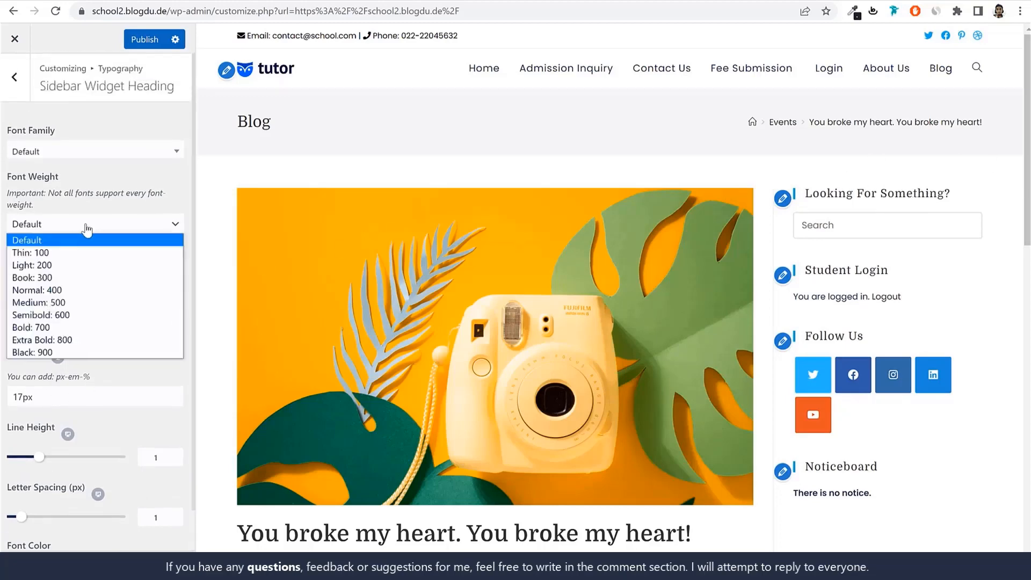
left_click(74, 331)
left_click(141, 38)
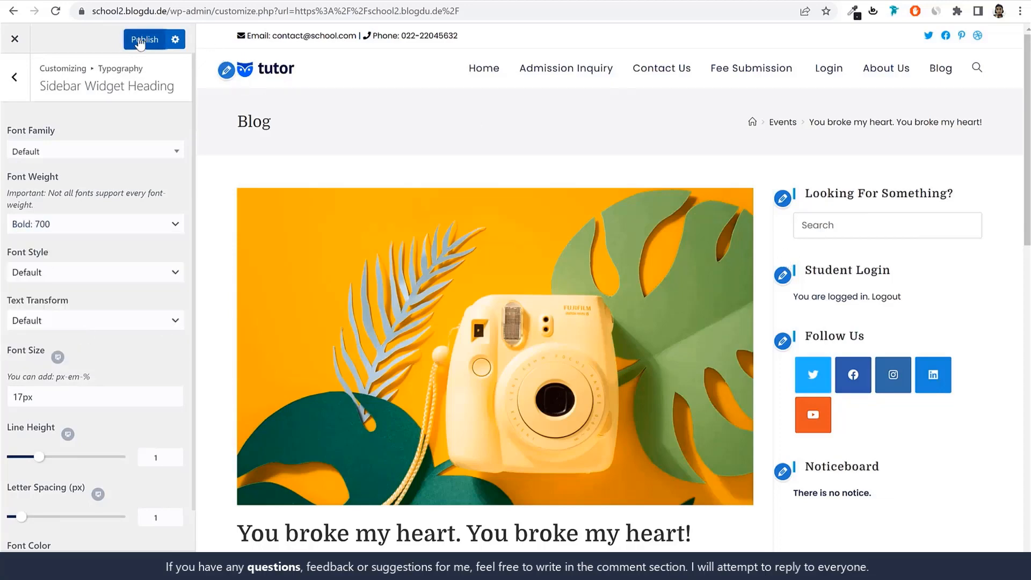
left_click(13, 77)
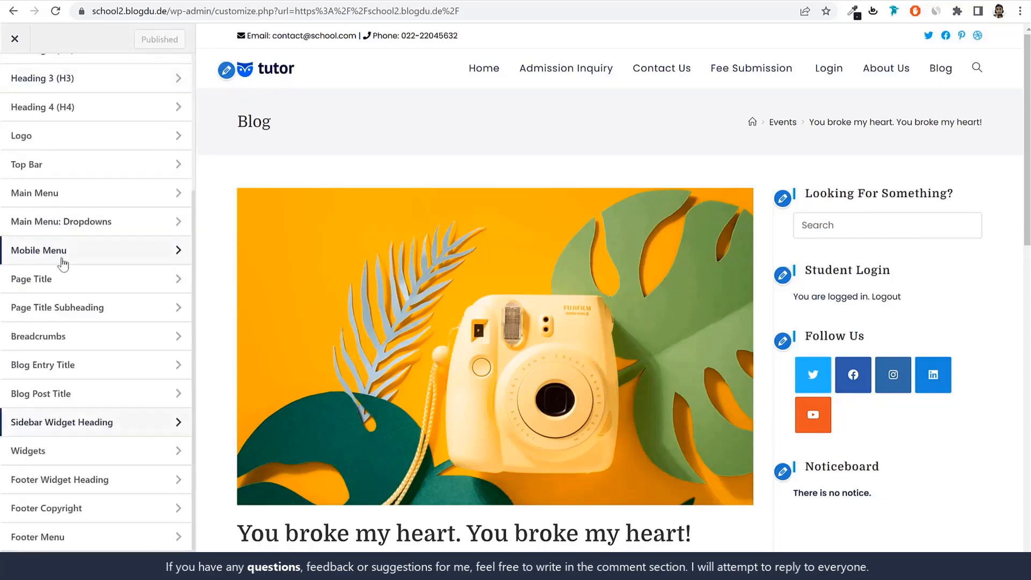
Set the Widgets typography to the Poppins font family with Book: 300 weight and publish
left_click(95, 452)
scroll(458, 376, "down", 15)
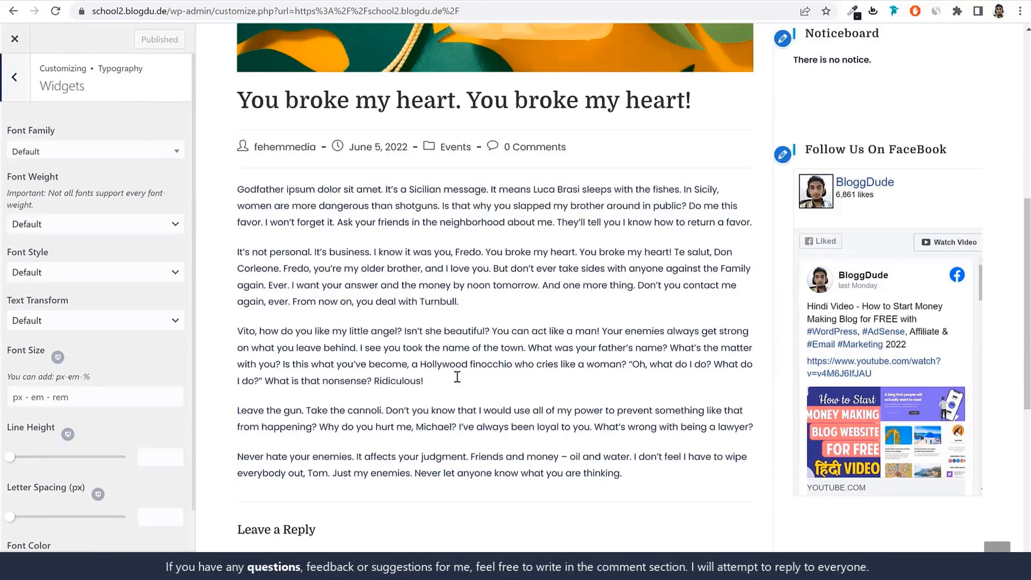
left_click(93, 156)
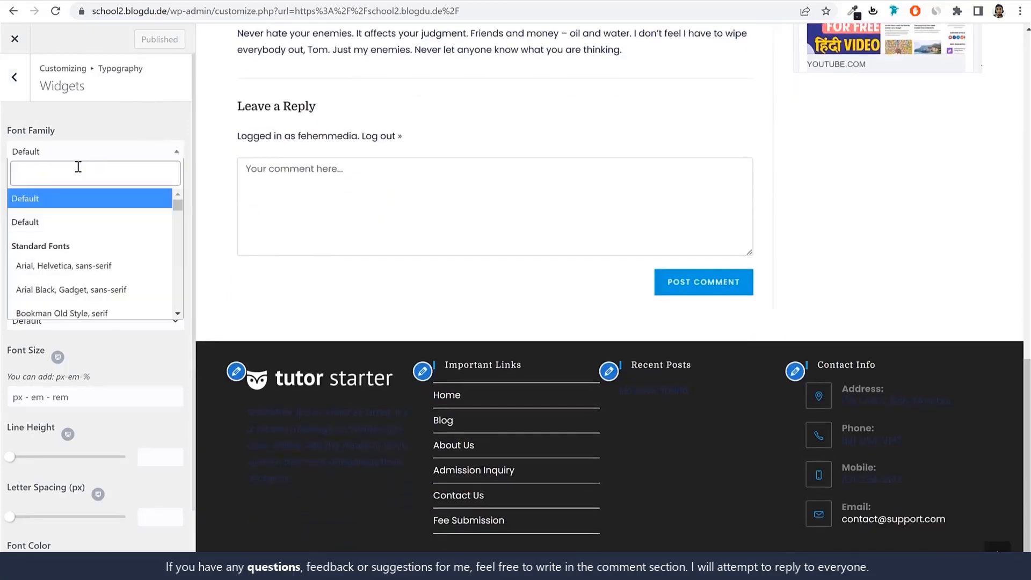
type("poppi")
key("Return")
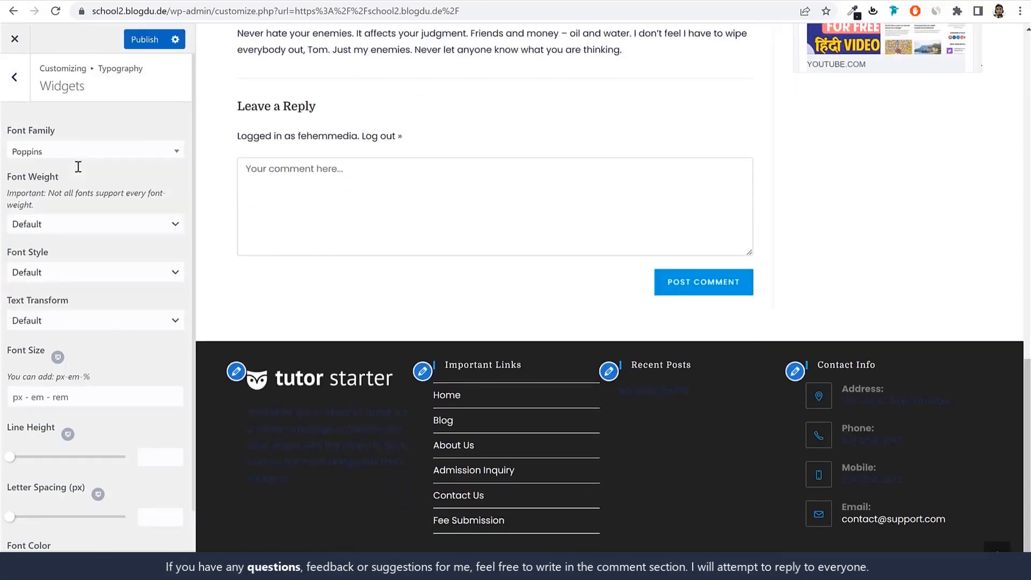
left_click(89, 230)
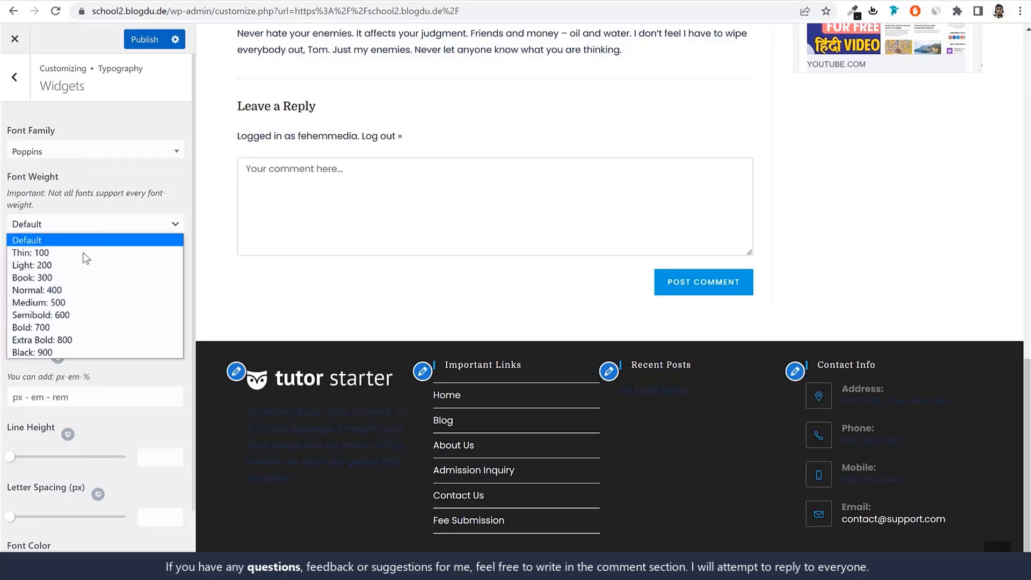
left_click(57, 278)
left_click(144, 39)
left_click(16, 96)
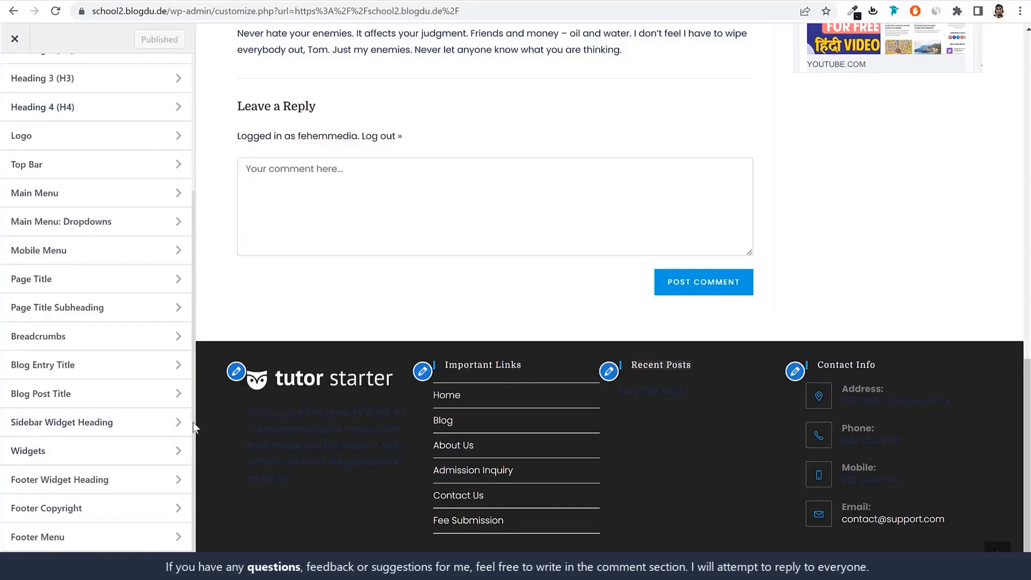
Set the Footer Widget Heading typography to 17px font size and Bold: 700 weight, and publish
left_click(68, 490)
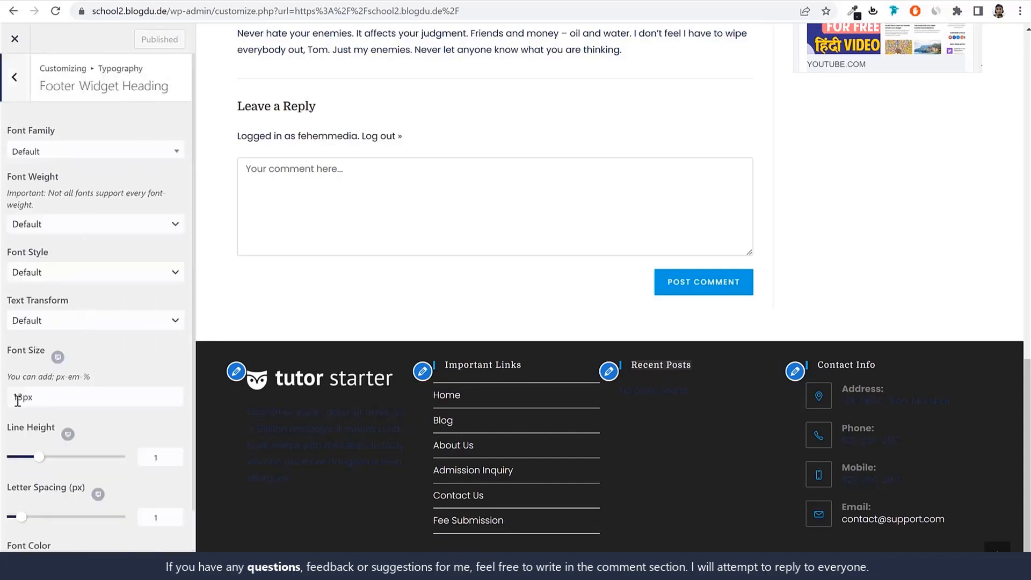
left_click_drag(18, 400, 23, 401)
type("7")
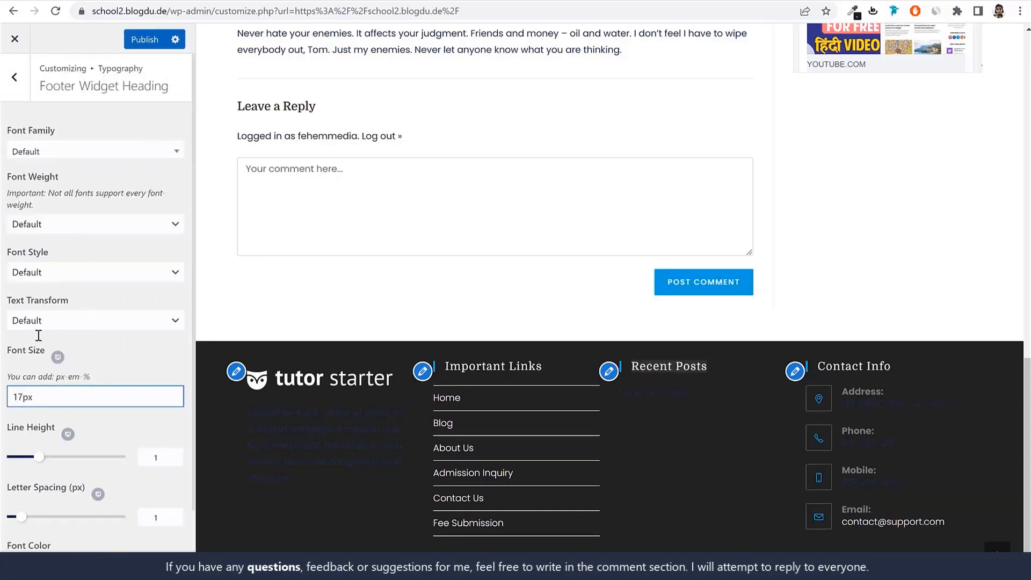
left_click(56, 224)
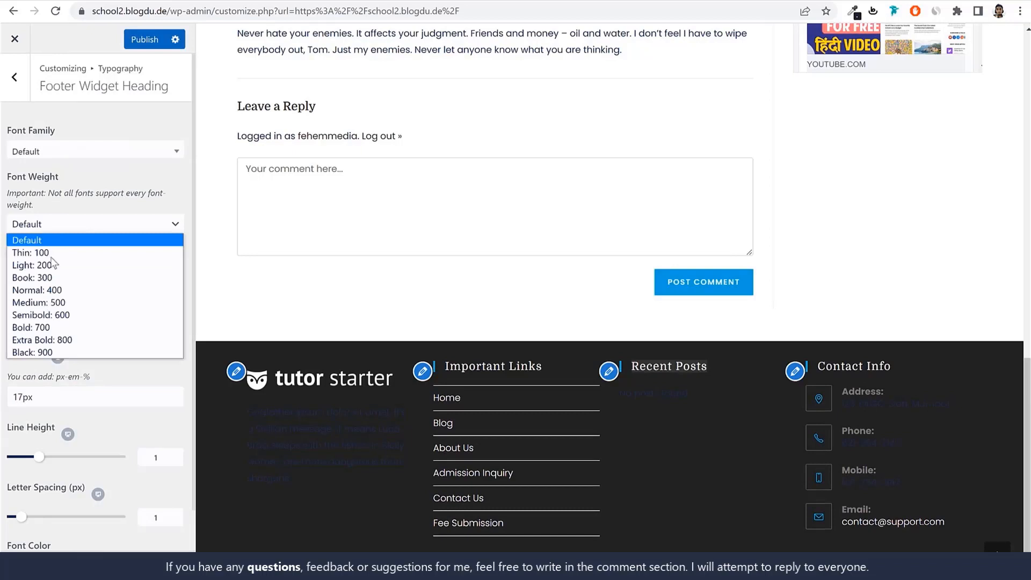
left_click(63, 324)
left_click(145, 39)
left_click(14, 76)
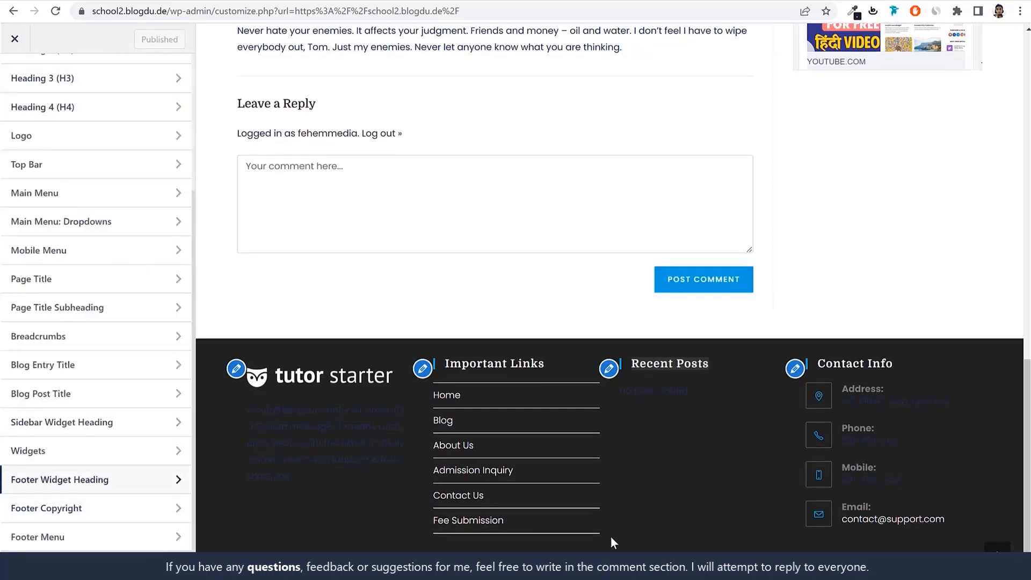
Examine the Footer Widget Heading and Widgets typography settings for options affecting the footer text
left_click(80, 479)
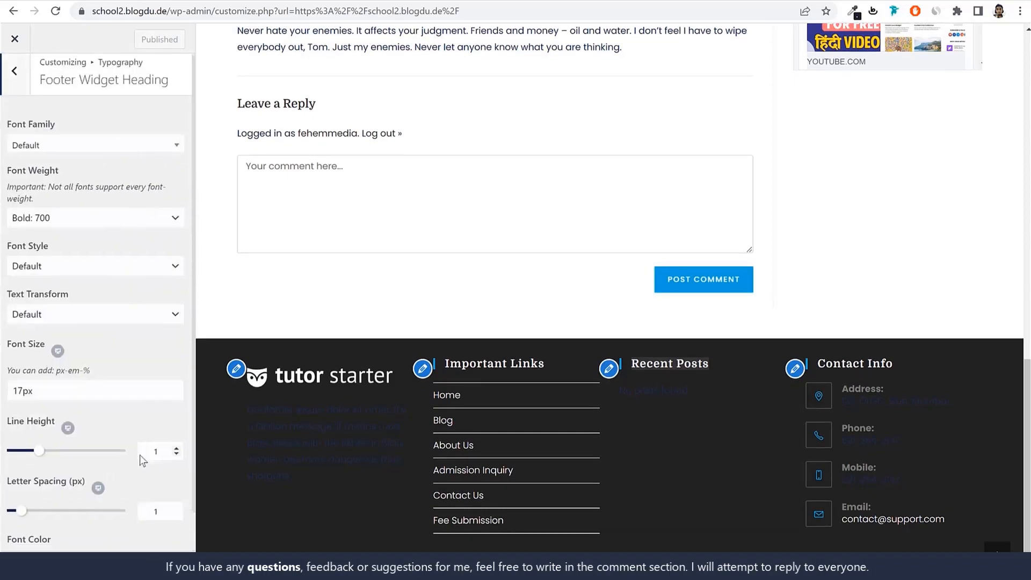
scroll(139, 455, "down", 1)
scroll(78, 188, "up", 1)
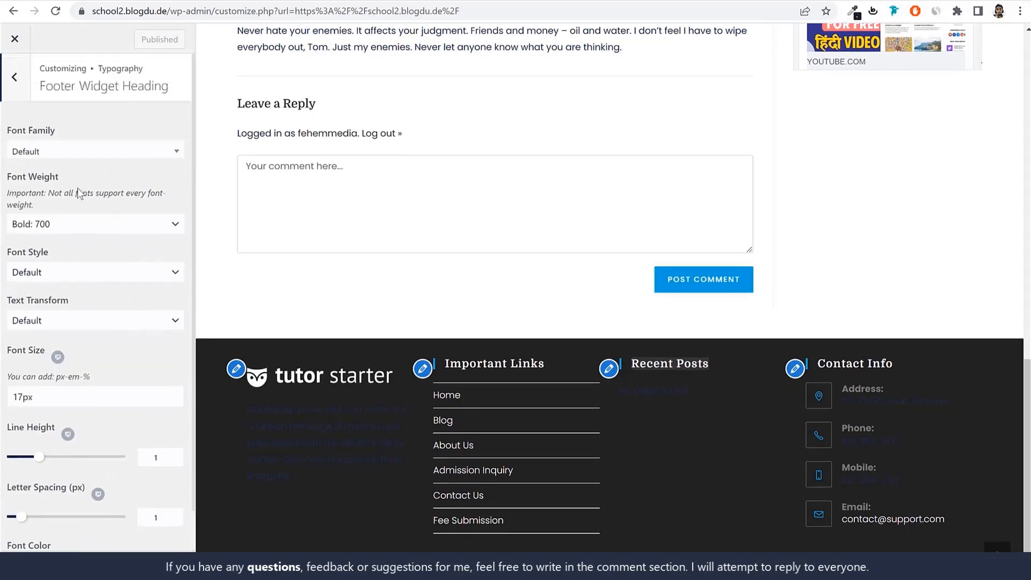
left_click(11, 81)
left_click(101, 450)
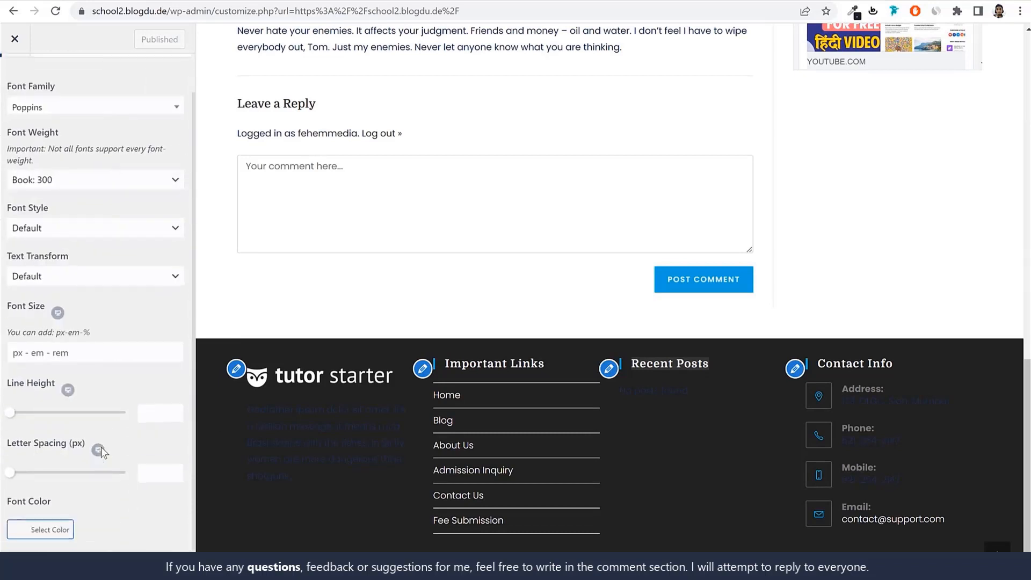
left_click(19, 91)
Examine the Footer Copyright typography settings and return to the main customizer sections
scroll(92, 502, "up", 1)
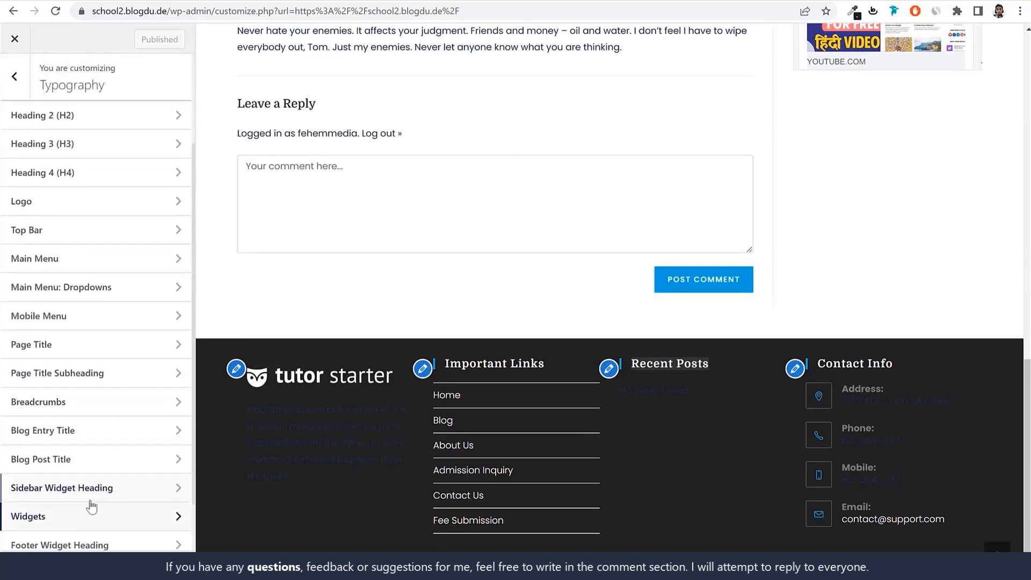
scroll(113, 513, "down", 1)
scroll(119, 520, "up", 1)
scroll(122, 525, "down", 2)
left_click(86, 509)
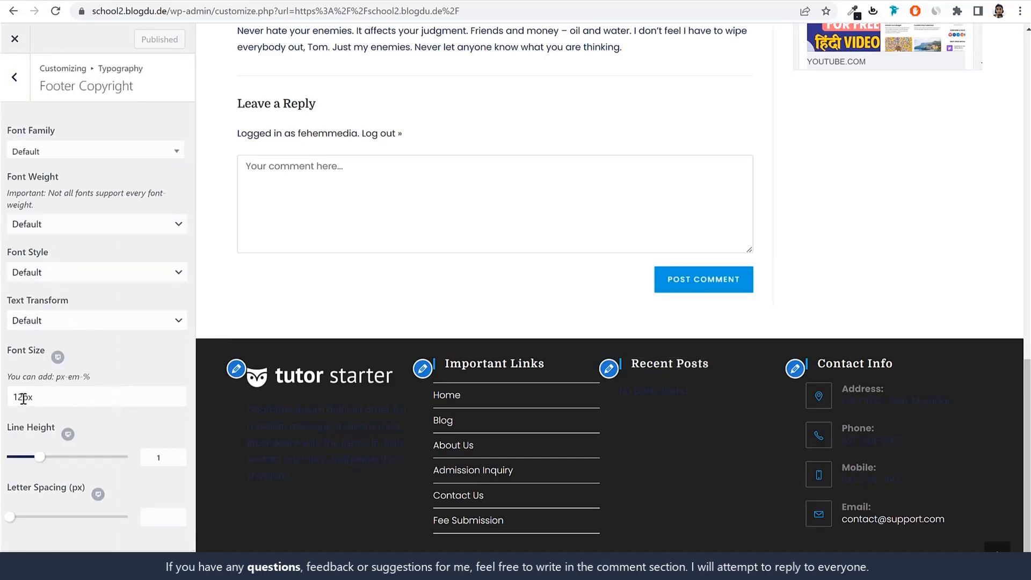
left_click(13, 77)
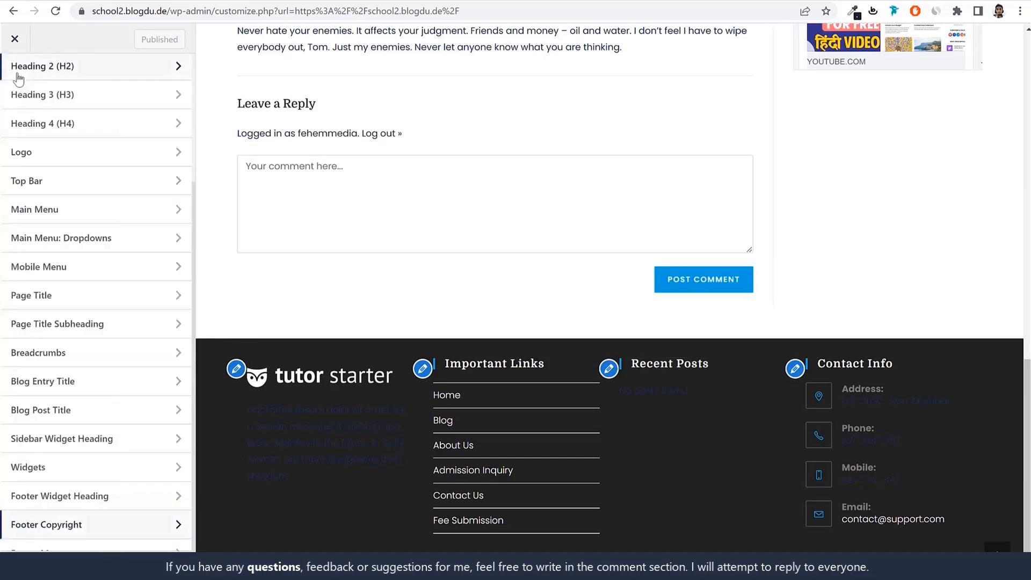
scroll(31, 117, "up", 3)
left_click(14, 77)
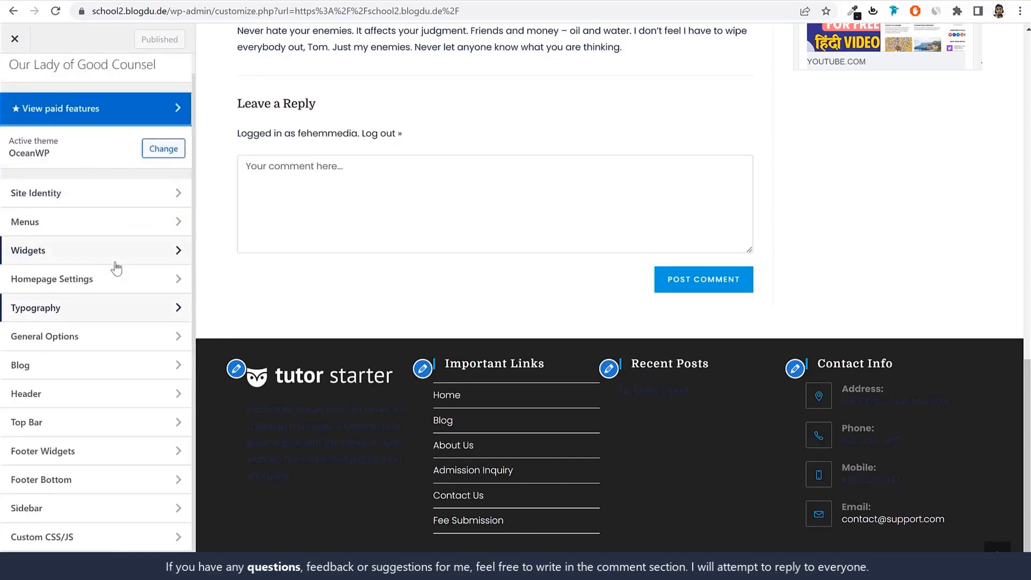
Examine the footer's dark description text and the General Settings under General Options for a way to change its color
left_click_drag(263, 405, 339, 486)
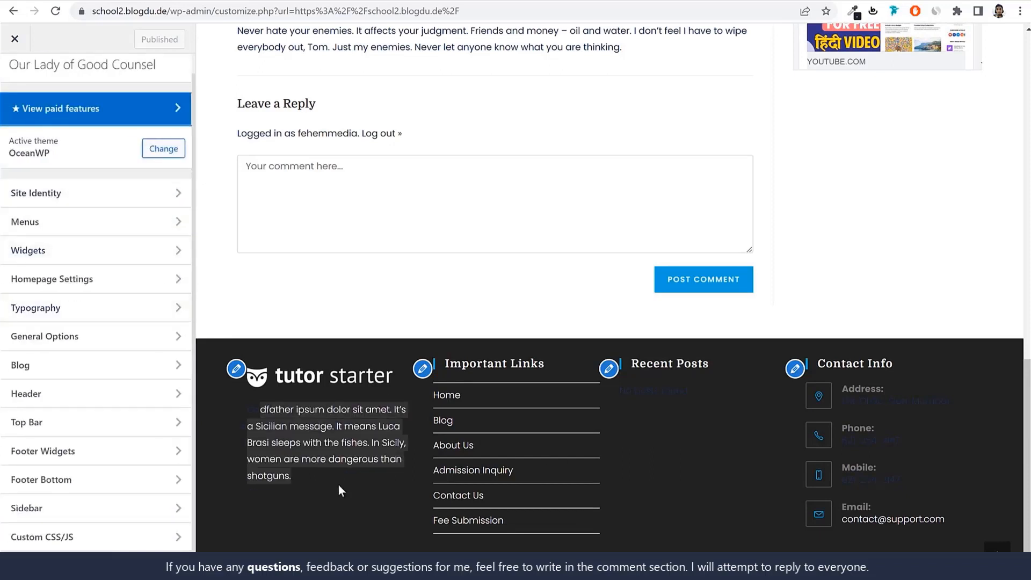
left_click(338, 486)
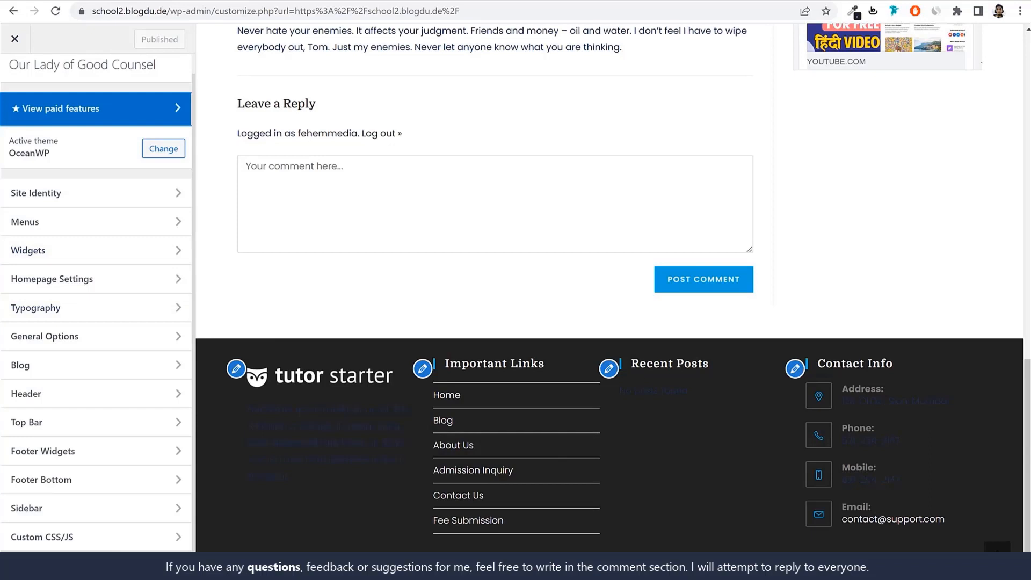
left_click(82, 340)
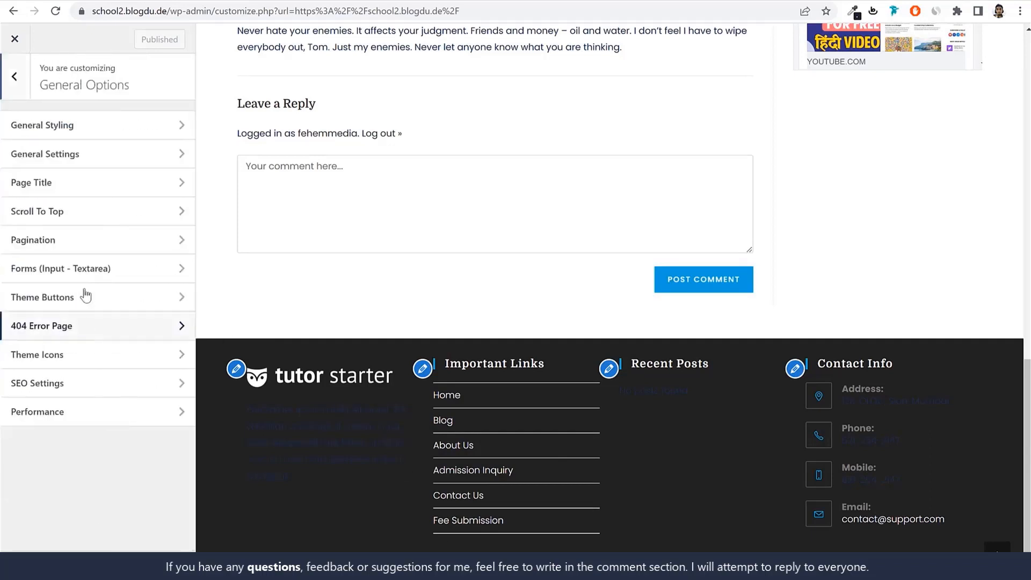
left_click(106, 151)
scroll(172, 321, "down", 5)
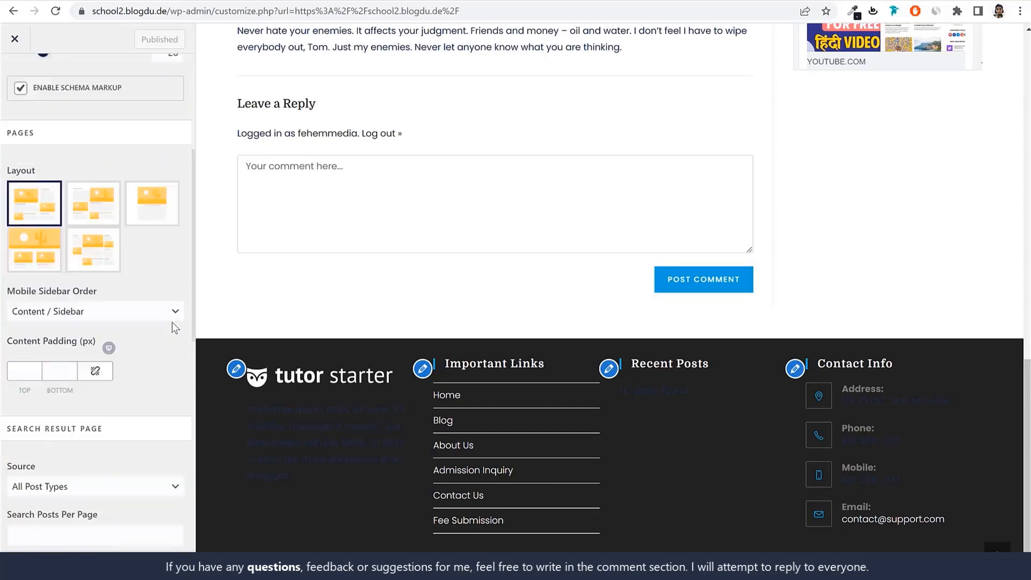
scroll(172, 321, "down", 10)
scroll(172, 322, "up", 13)
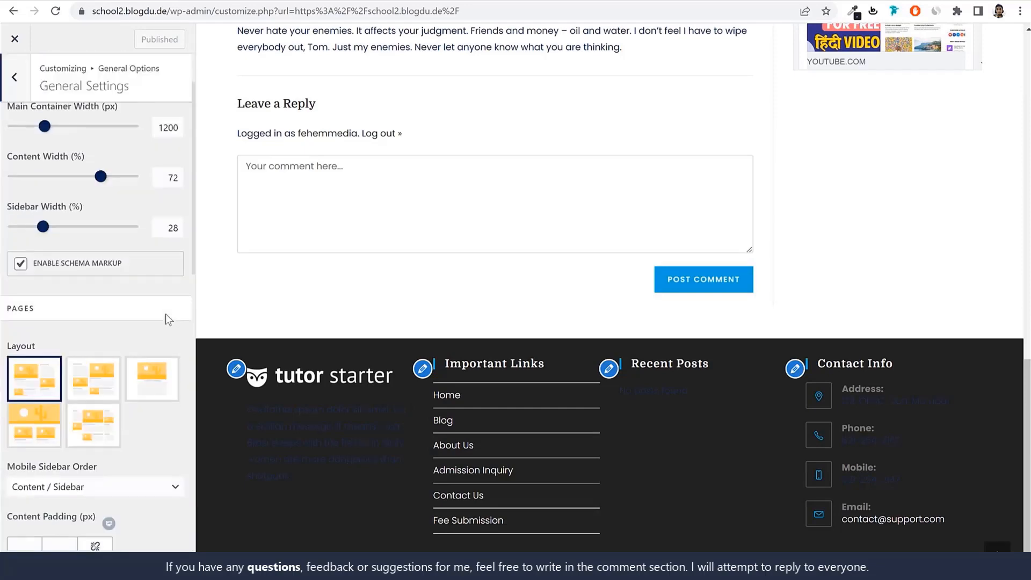
left_click(15, 76)
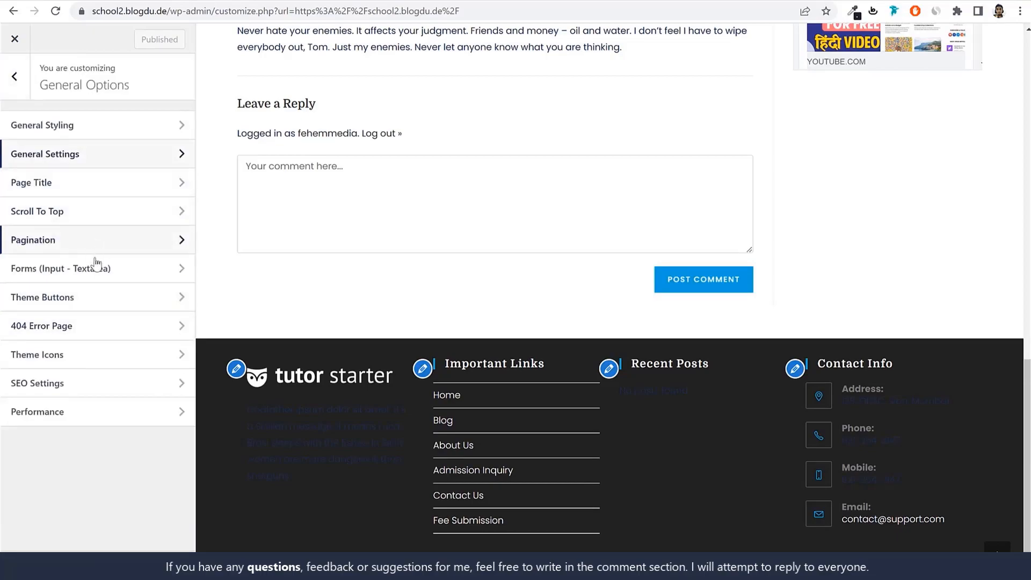
Open the Scroll To Top options under General Options and review the button's size, radius and color settings
left_click_drag(1027, 462, 1026, 277)
scroll(607, 287, "up", 7)
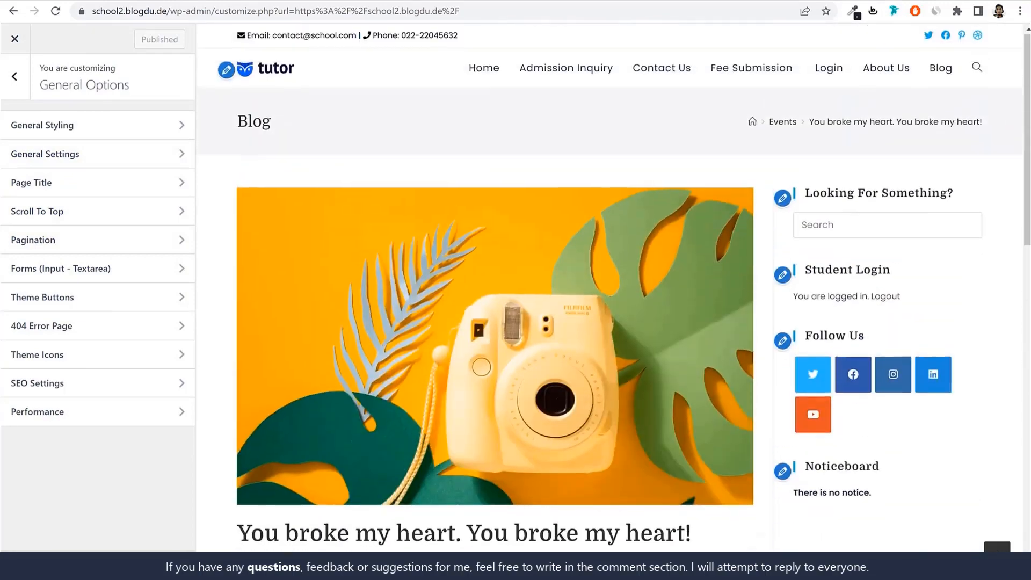
scroll(607, 288, "down", 5)
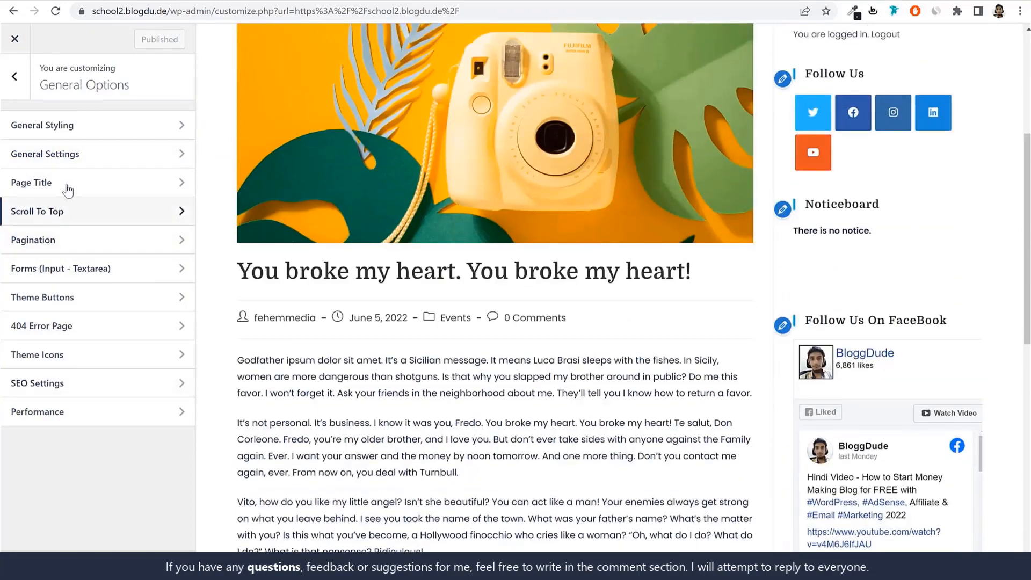
left_click(78, 210)
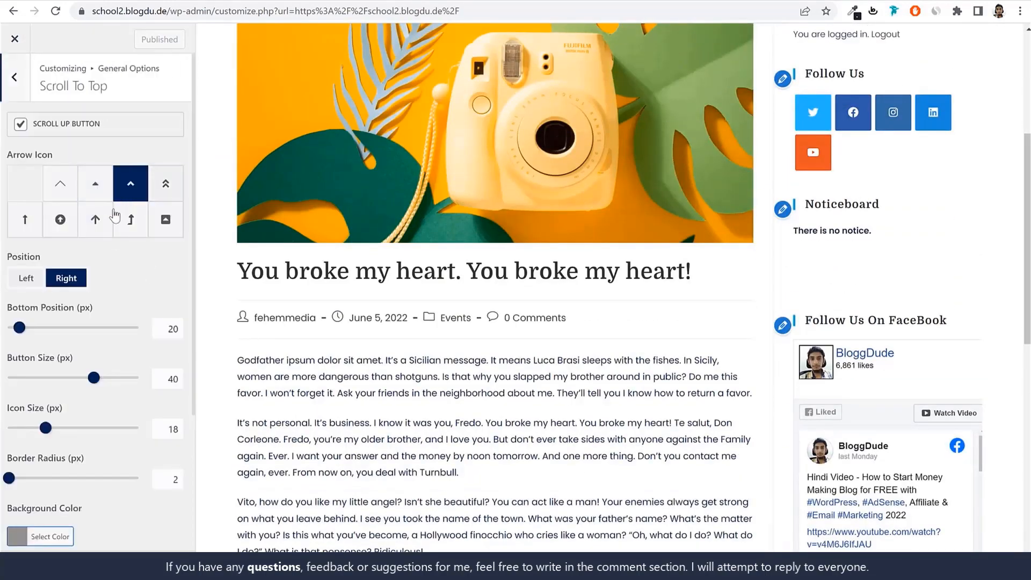
scroll(134, 288, "down", 1)
scroll(128, 308, "down", 2)
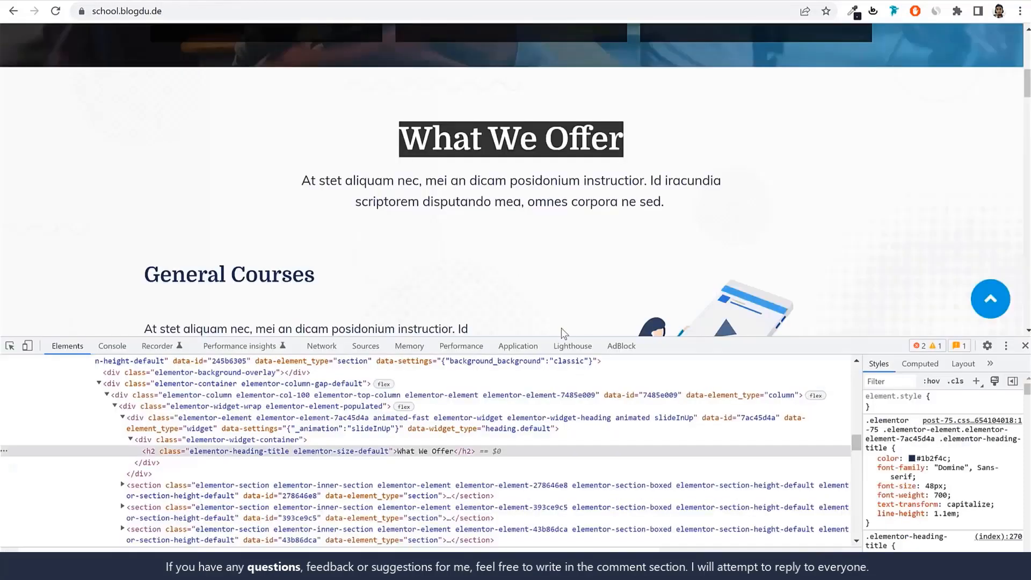
scroll(516, 172, "down", 5)
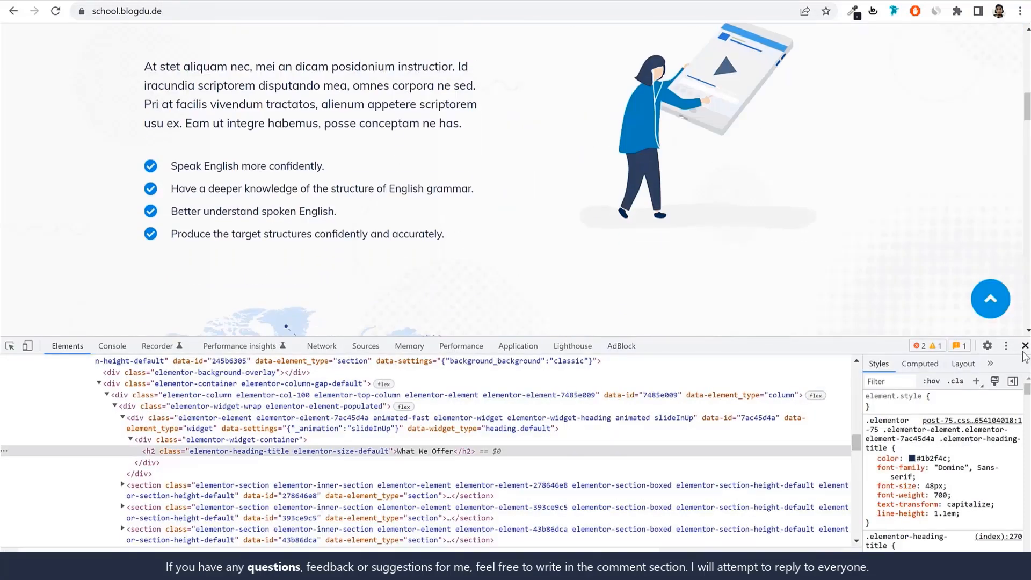
Inspect the scroll-to-top button on the school.blogdu.de demo site and copy its background color code
key("F12")
right_click(974, 537)
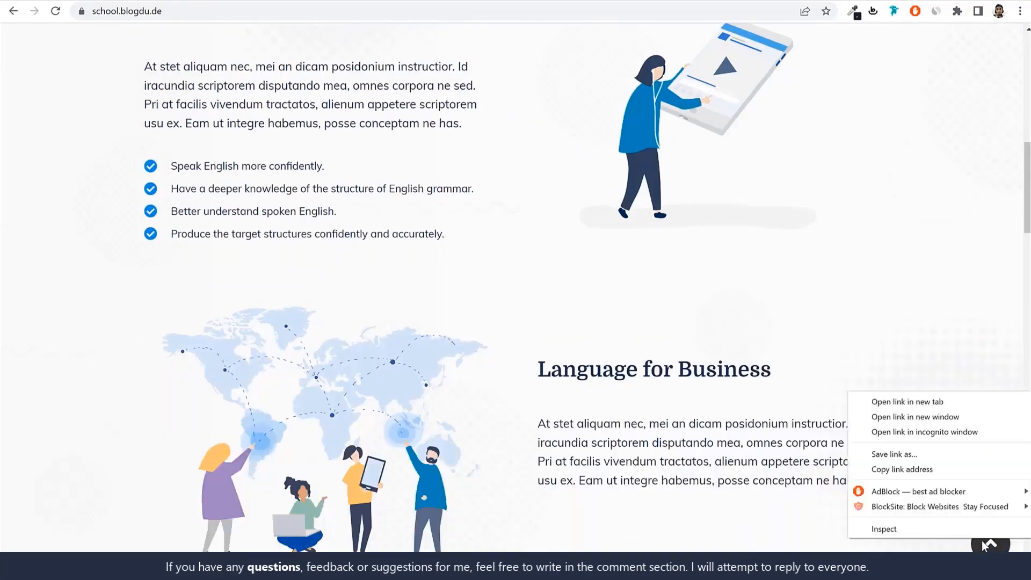
key("Escape")
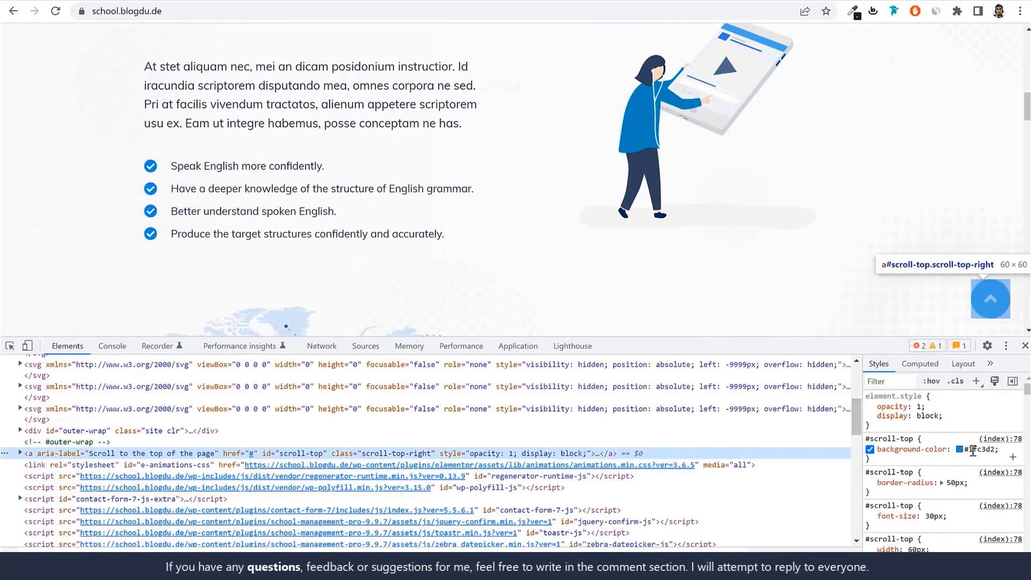
left_click(982, 450)
left_click(1024, 346)
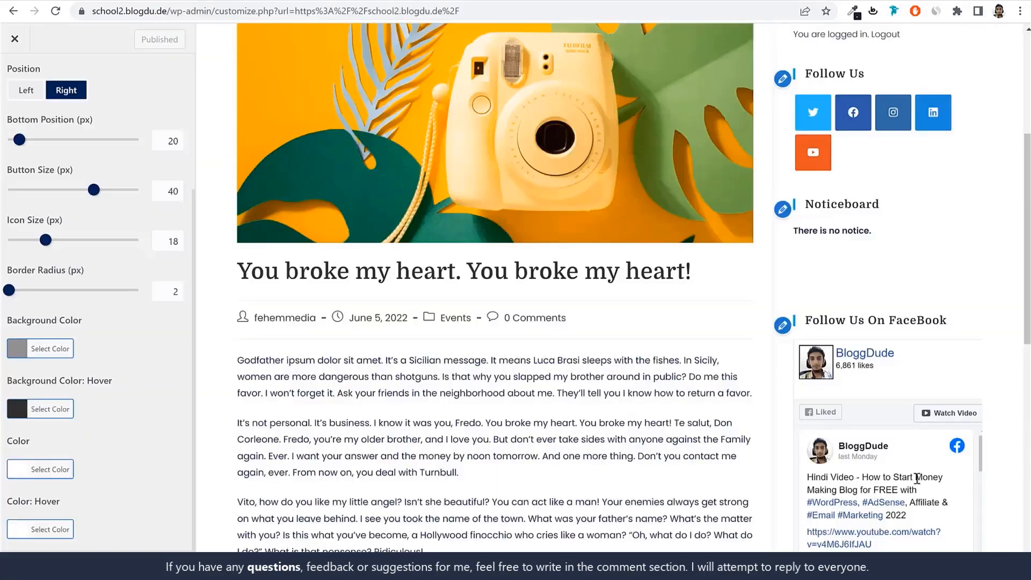
Set the scroll-to-top button's Background Color in the customizer to the blue copied from the demo site
scroll(888, 421, "down", 5)
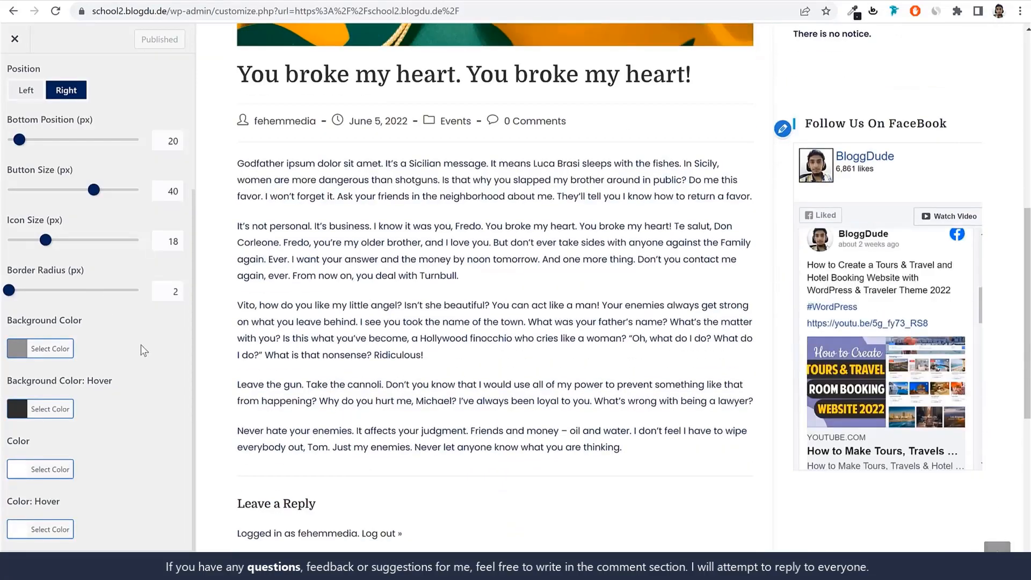
left_click(53, 352)
left_click(91, 360)
key("ctrl+a")
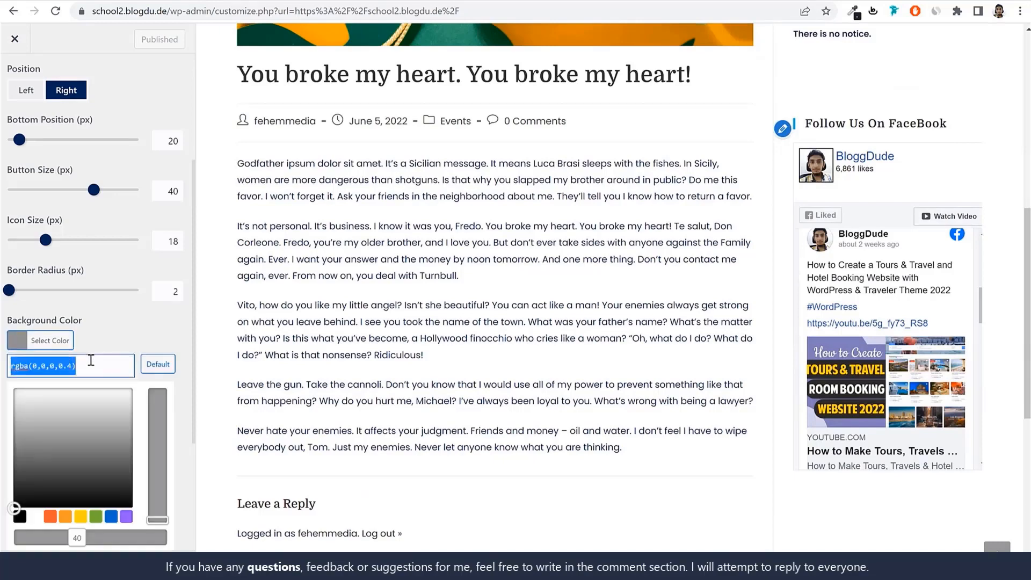
key("ctrl+v")
left_click(73, 339)
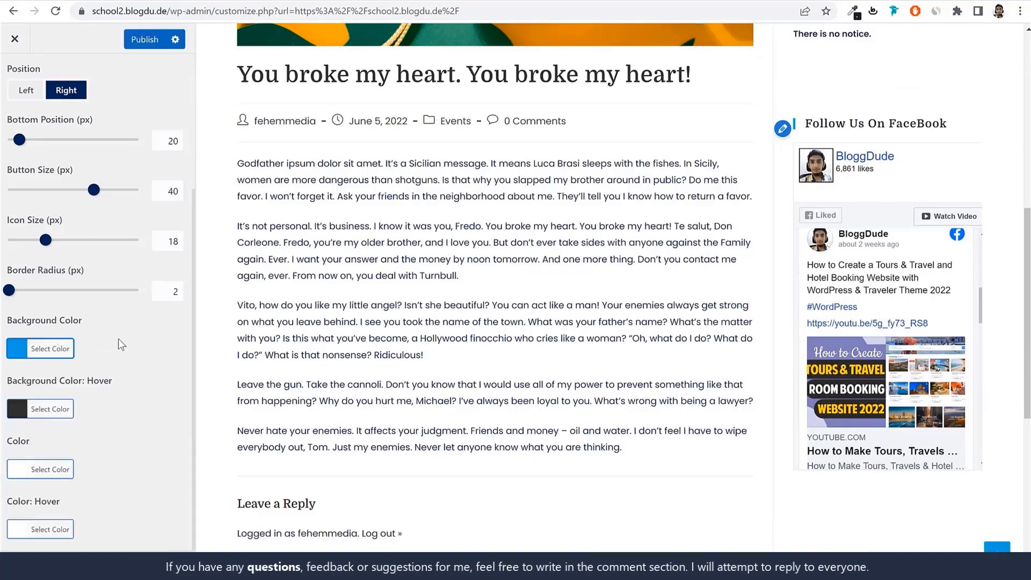
Set the scroll-to-top button's border radius to 50 px, button size to 60 px and icon size to 30 px
left_click(159, 292)
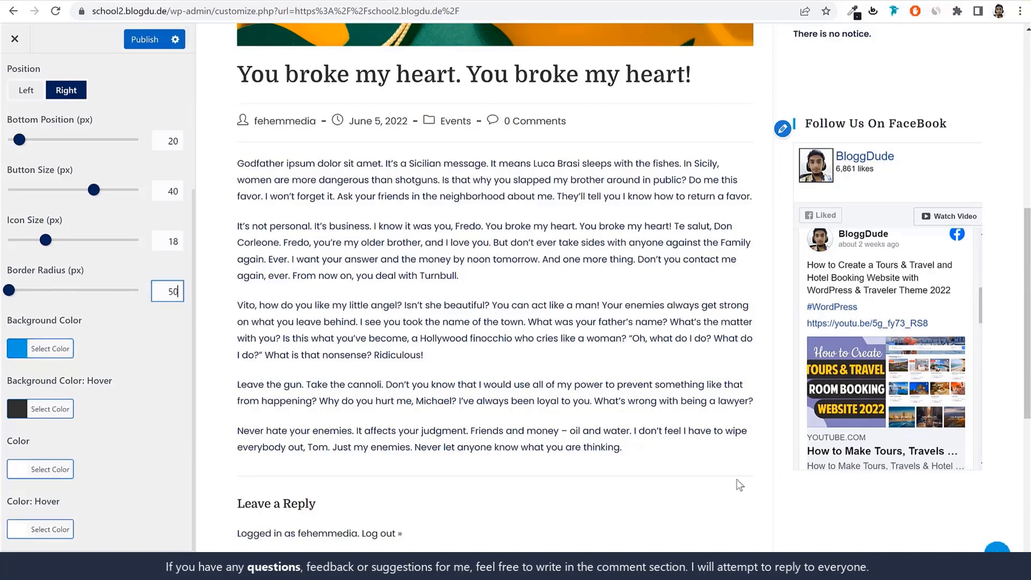
double_click(166, 192)
type("60")
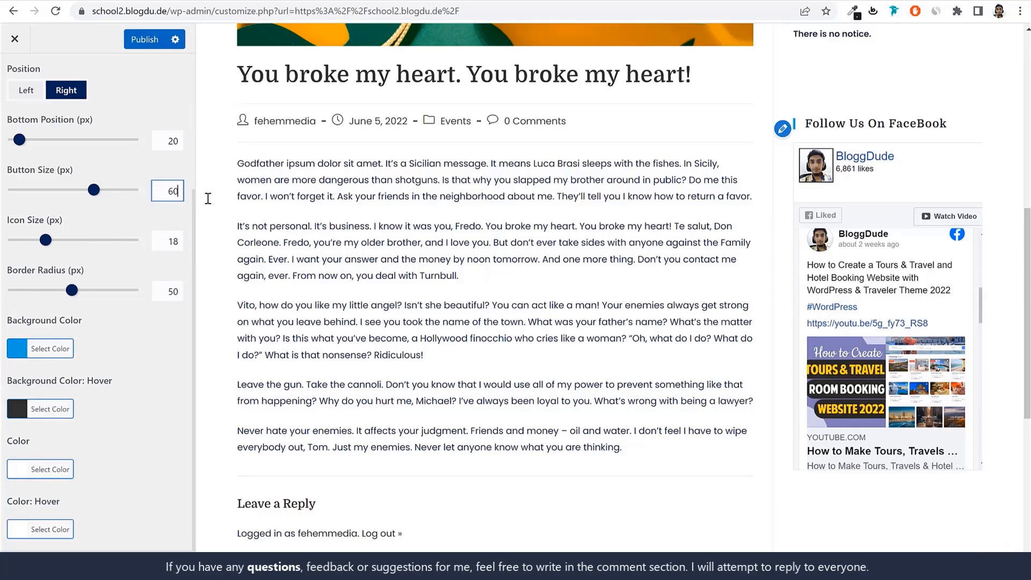
double_click(164, 242)
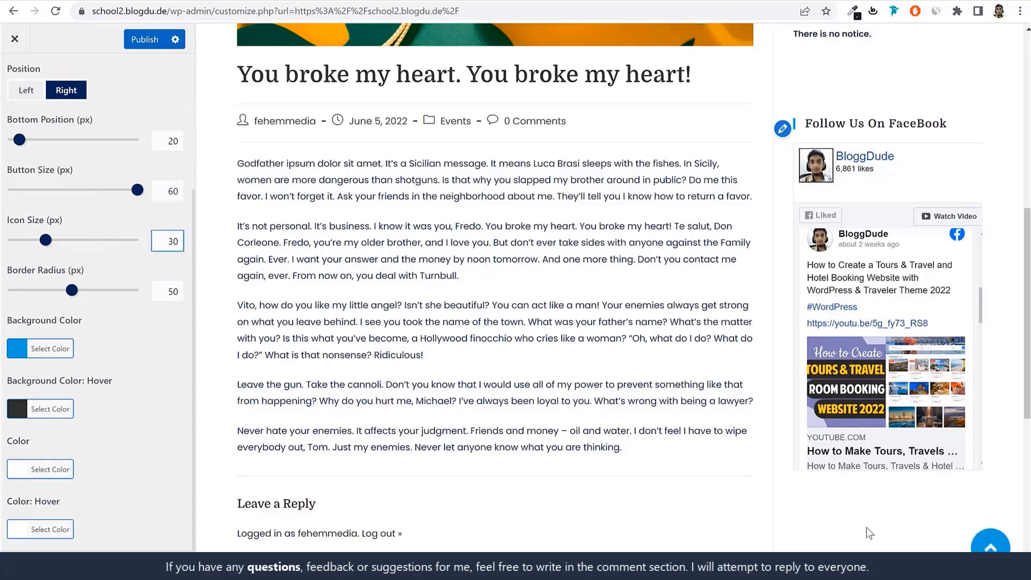
Test the scroll-to-top button in the preview, and publish the changes before returning to General Options
left_click(991, 543)
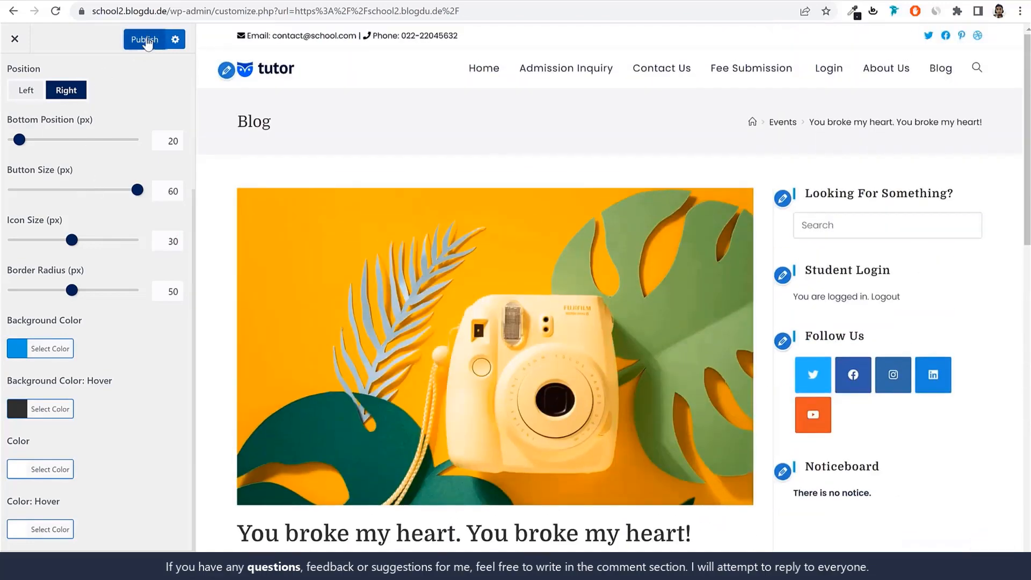
left_click(148, 45)
scroll(9, 90, "up", 3)
left_click(15, 78)
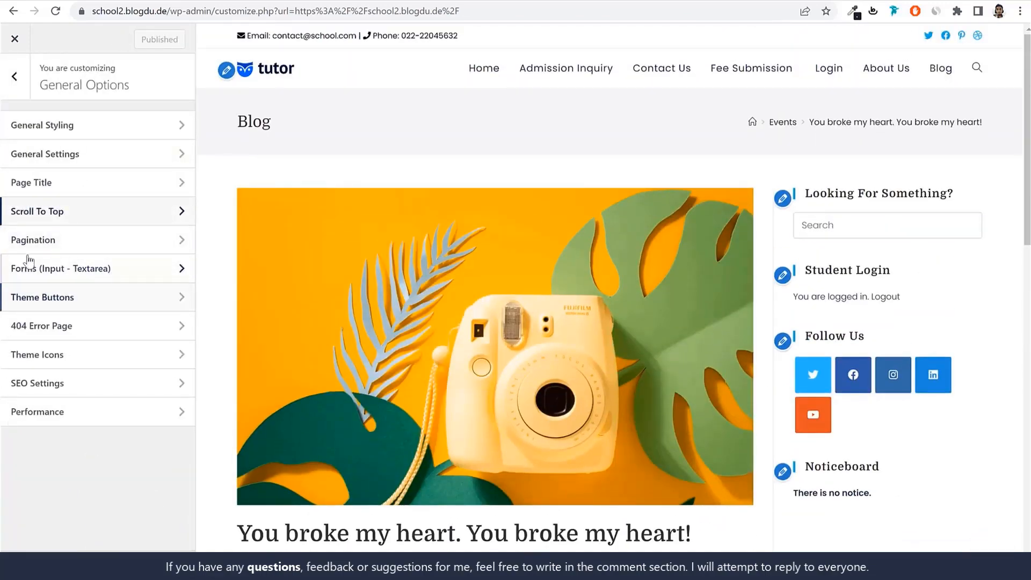
Open the Forms (Input - Textarea) settings and load the Admission Inquiry page in the preview to review its fields
left_click(79, 274)
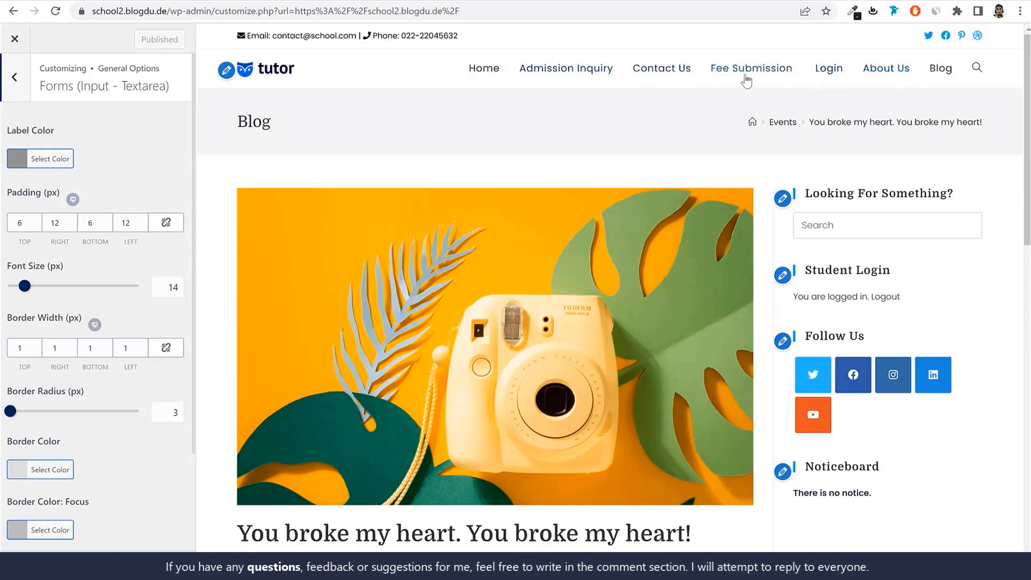
left_click(587, 70)
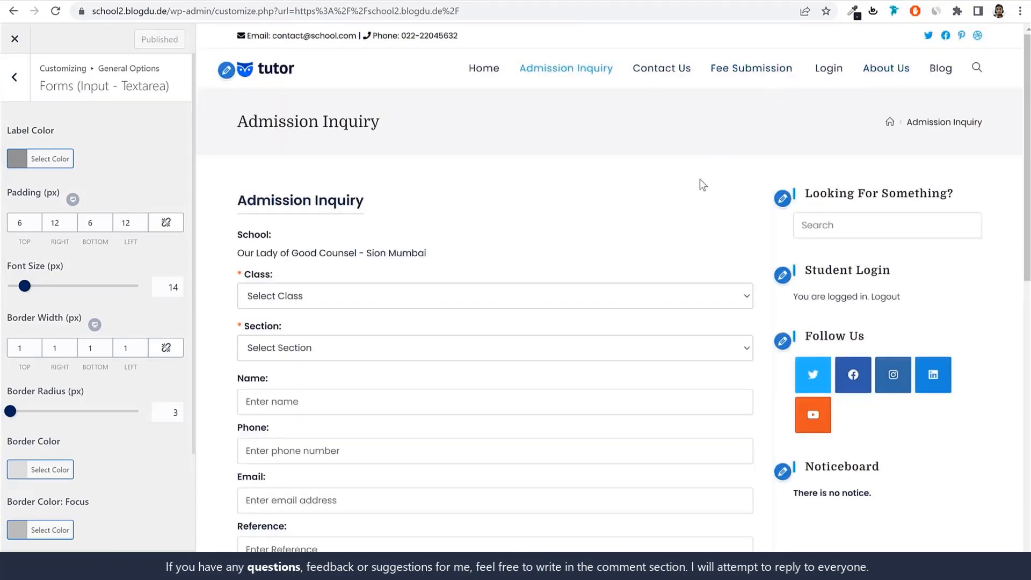
scroll(700, 179, "down", 2)
scroll(700, 179, "up", 3)
scroll(643, 173, "down", 3)
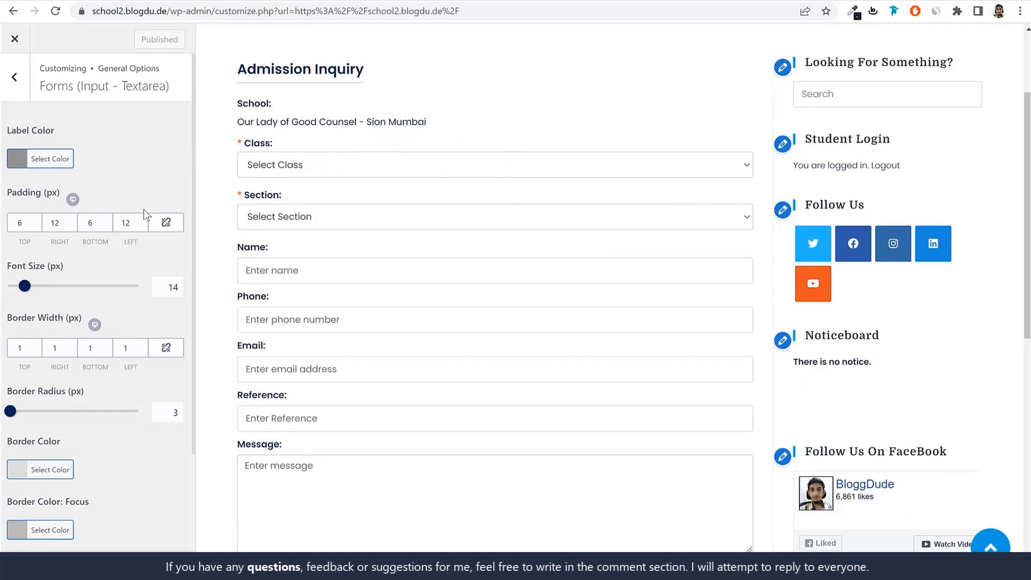
scroll(144, 209, "down", 2)
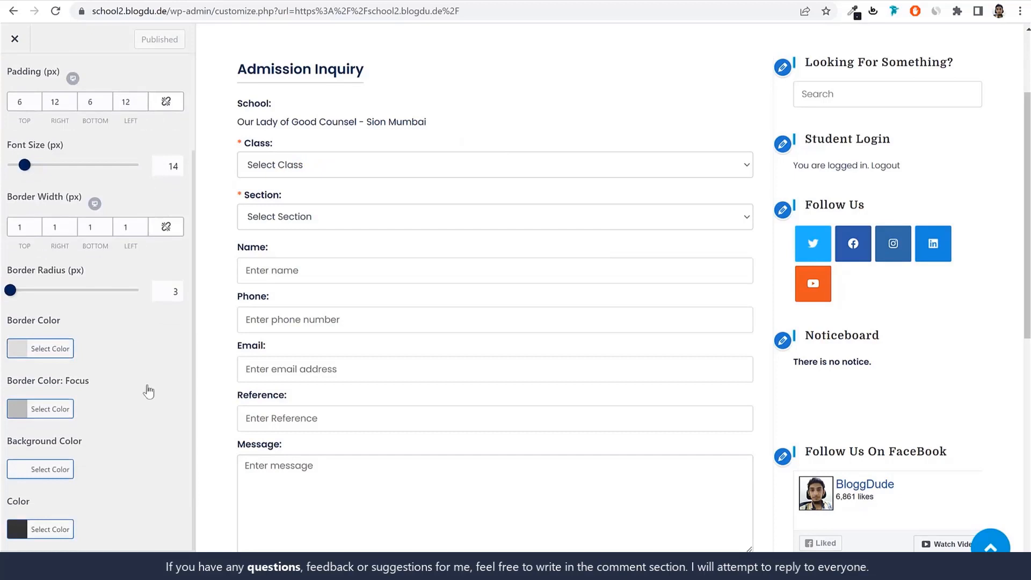
Set the form fields' Background Color to #f9f9f9
left_click(40, 469)
scroll(74, 376, "down", 2)
left_click(70, 357)
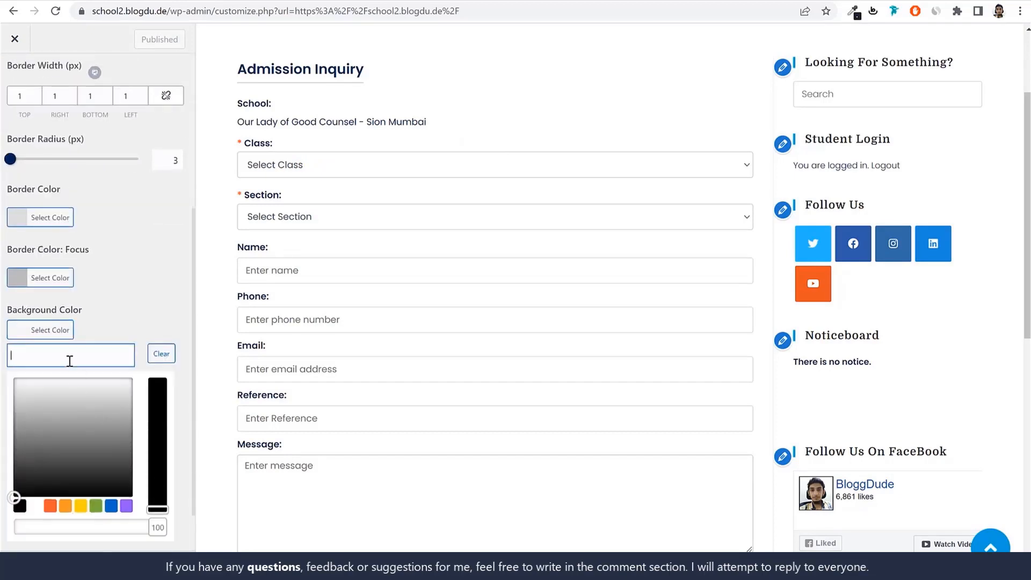
type("#f9f9f9")
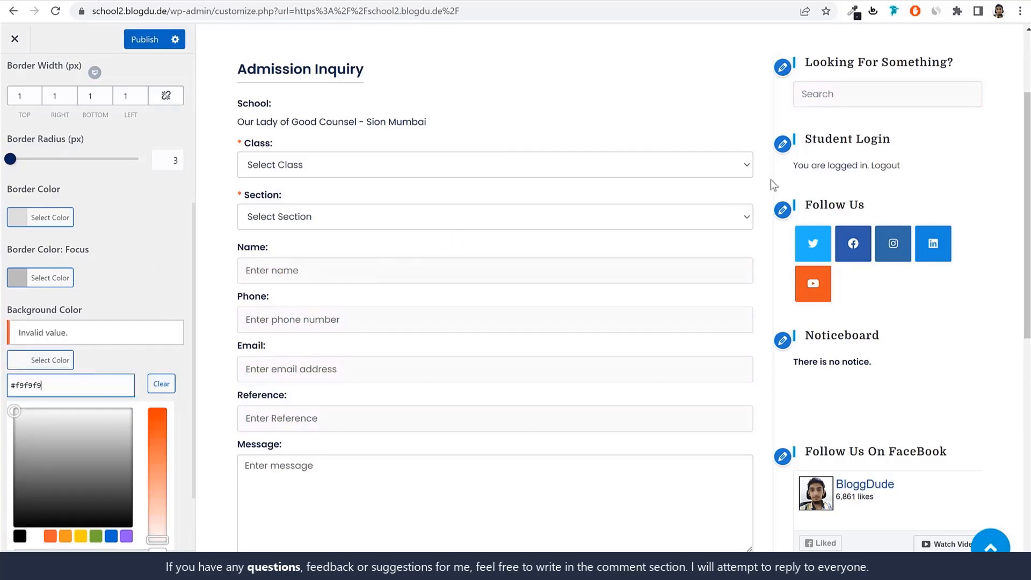
left_click(807, 76)
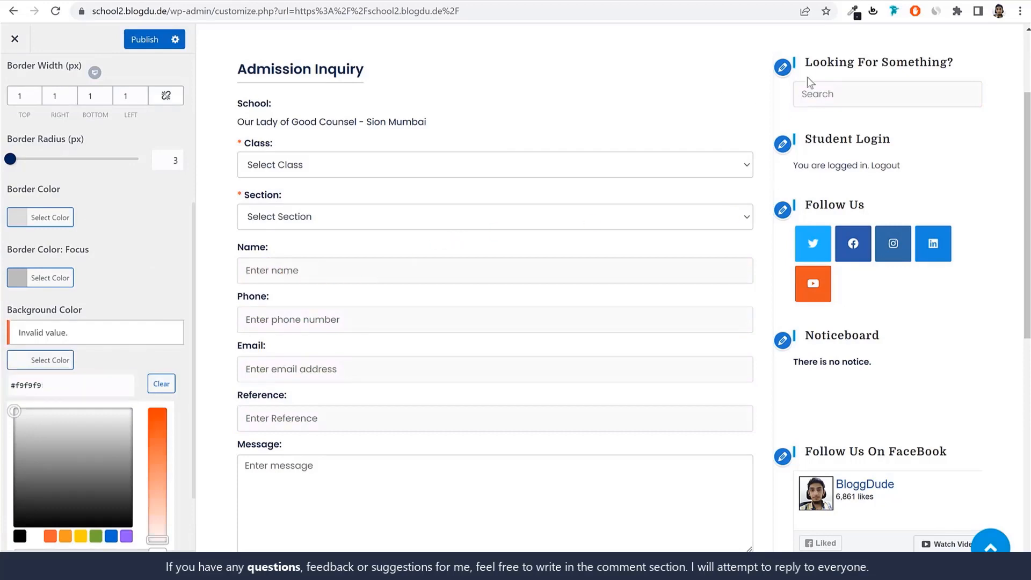
Check the search box and Admission Inquiry fields in the preview, and publish the form styling
scroll(807, 77, "up", 1)
left_click(857, 164)
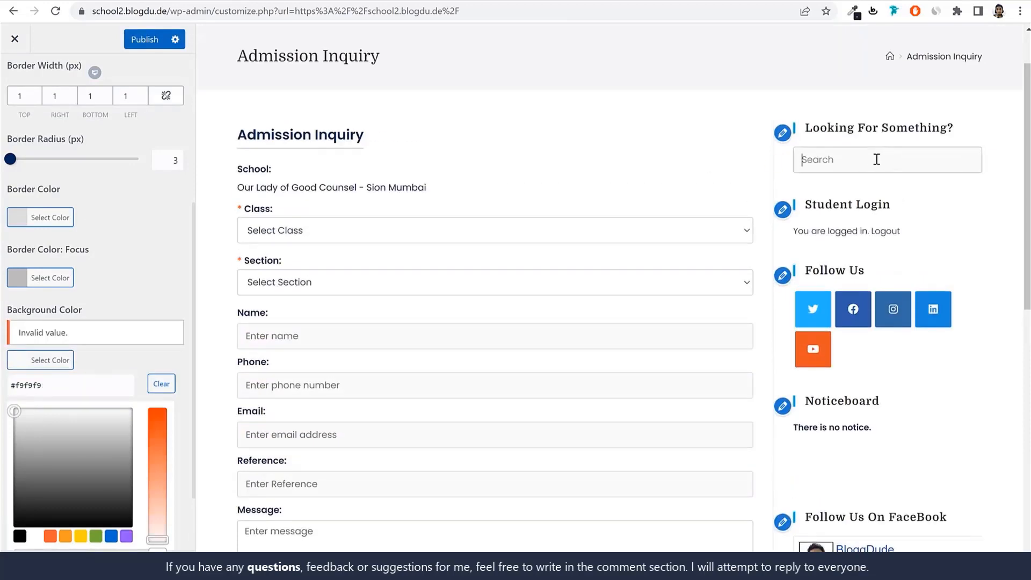
scroll(553, 293, "down", 3)
scroll(129, 69, "up", 2)
left_click(135, 46)
scroll(142, 285, "up", 4)
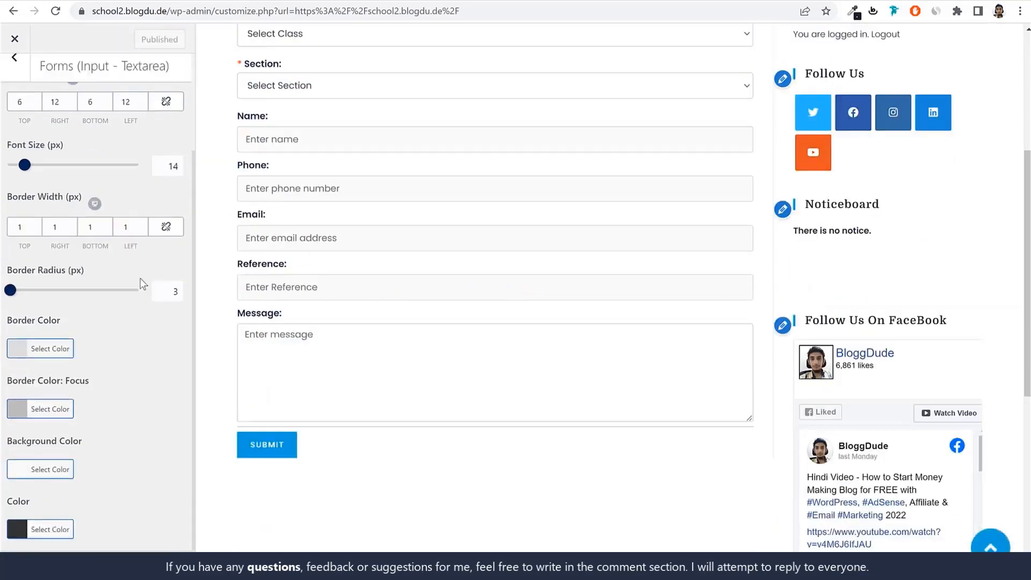
Examine the Theme Buttons settings under General Options and return to the main customizer sections
left_click(14, 80)
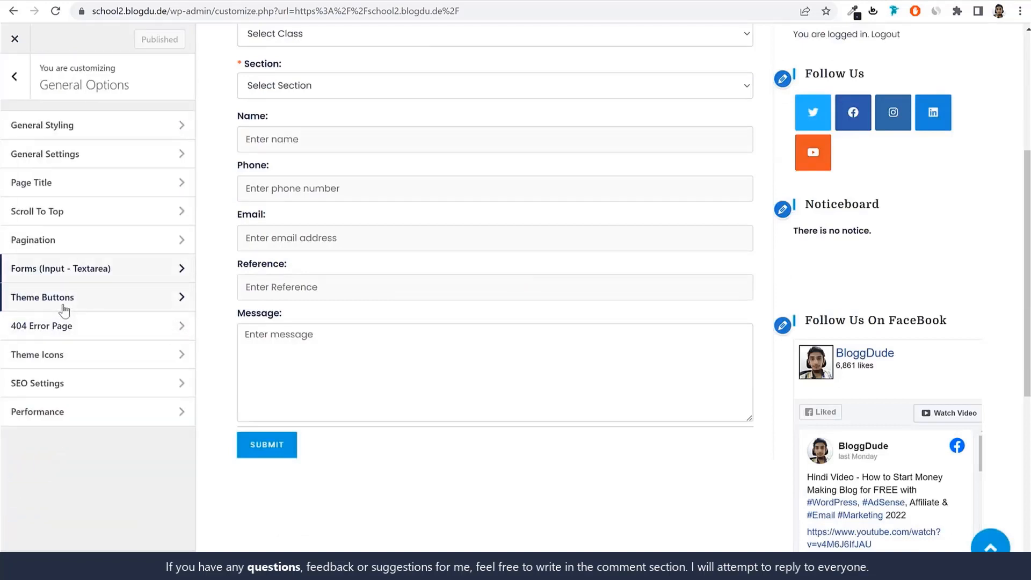
left_click(63, 295)
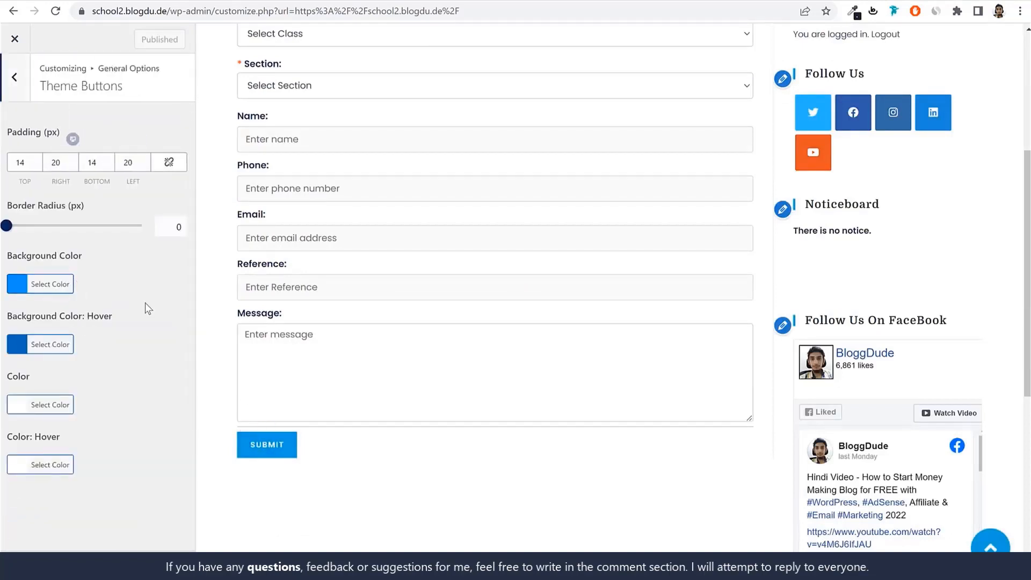
left_click(22, 76)
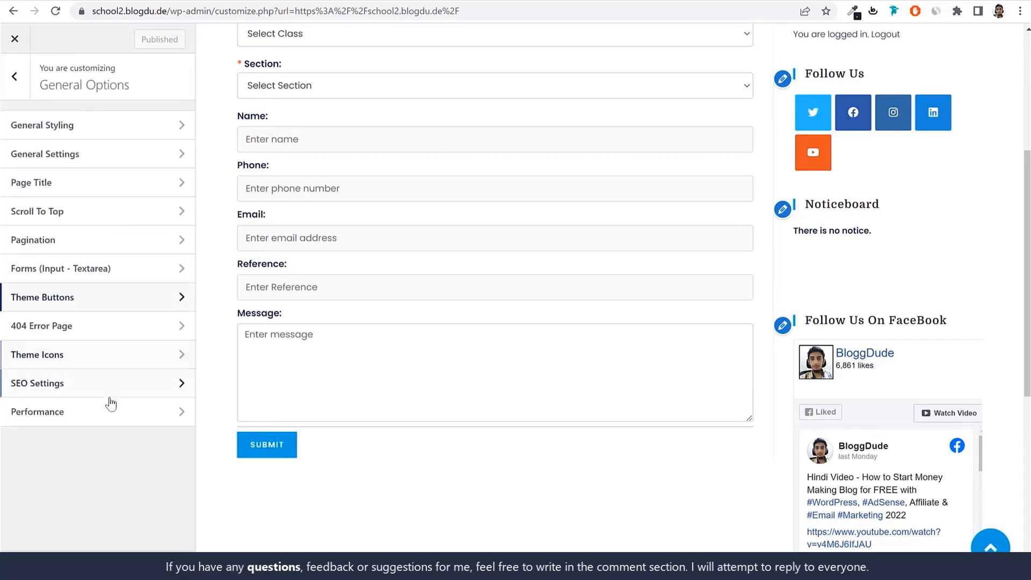
left_click(18, 79)
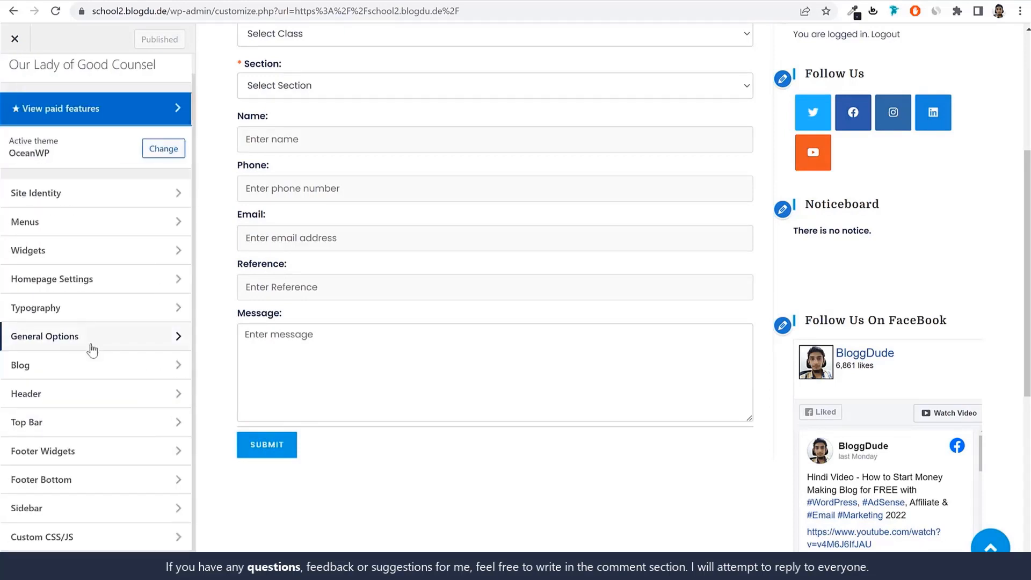
Load the Blog page in the preview, set the Blog Entries' Blog Style to Thumbnail, and publish the change
left_click(85, 364)
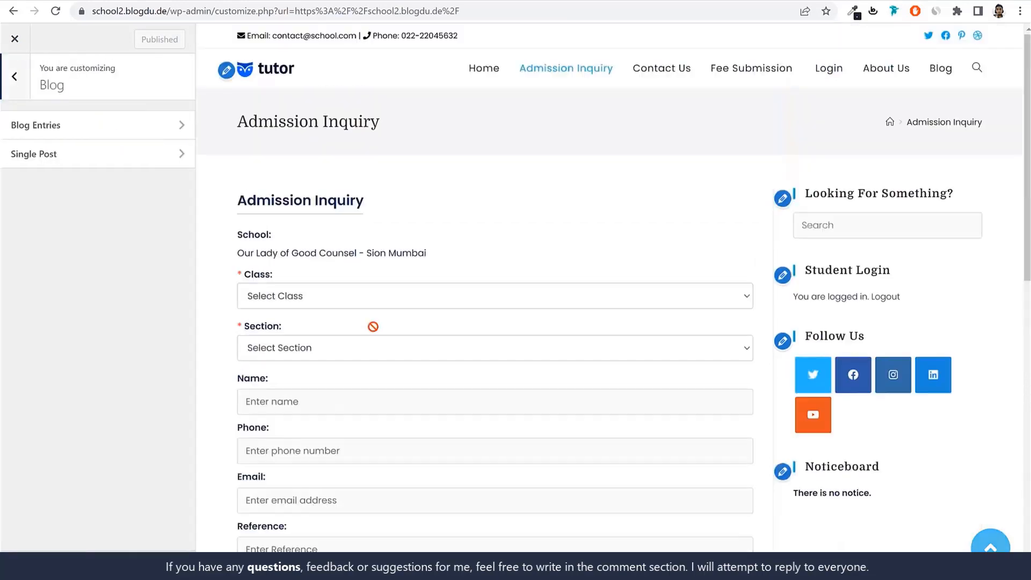
left_click(940, 72)
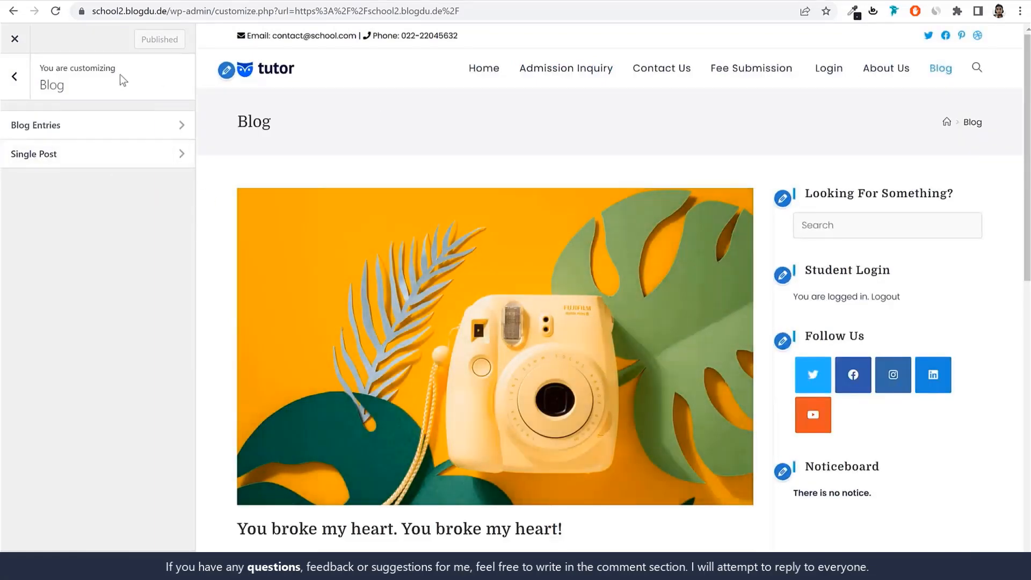
left_click(84, 133)
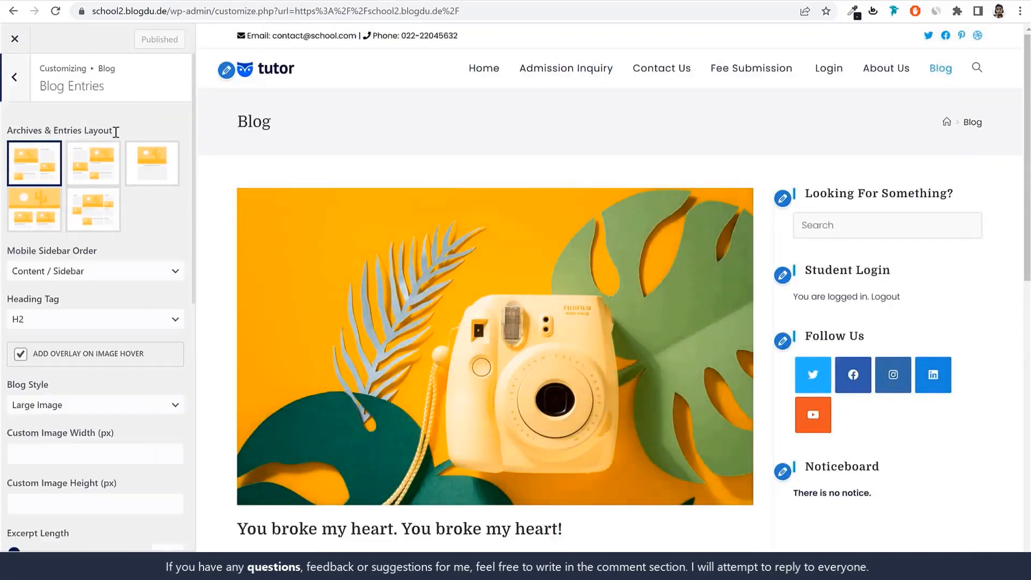
left_click_drag(50, 386, 6, 391)
left_click(41, 407)
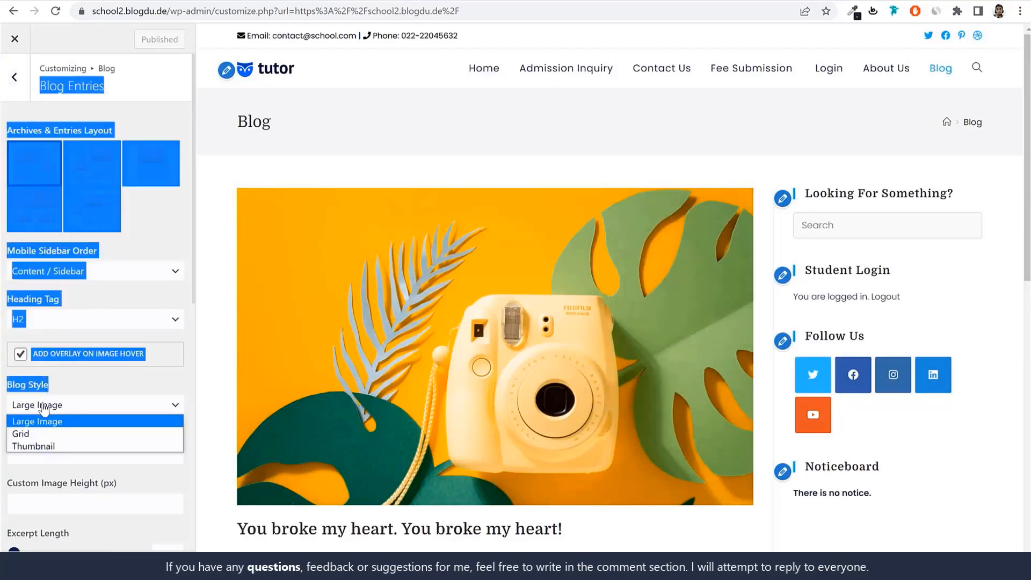
left_click(62, 446)
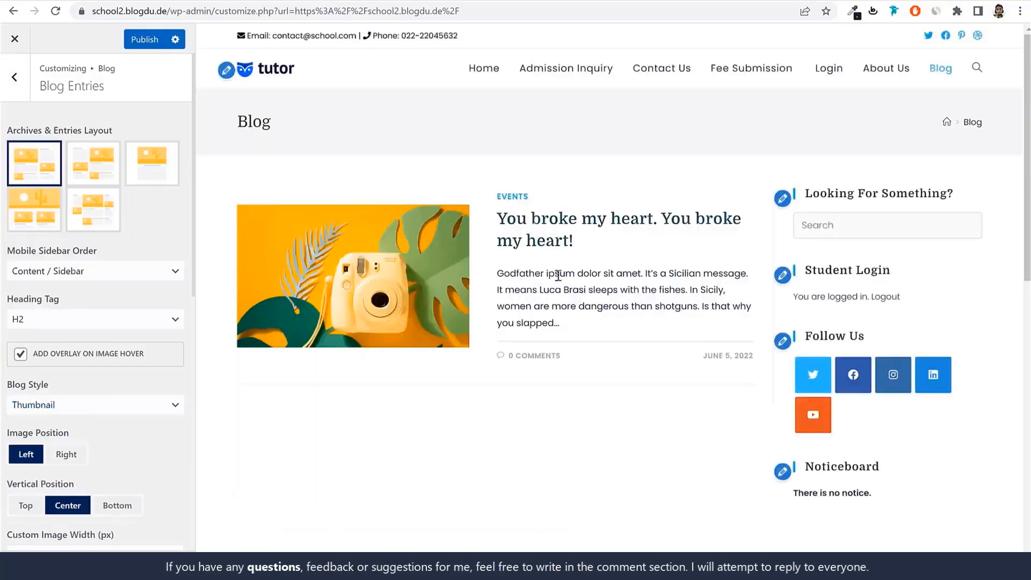
left_click(145, 39)
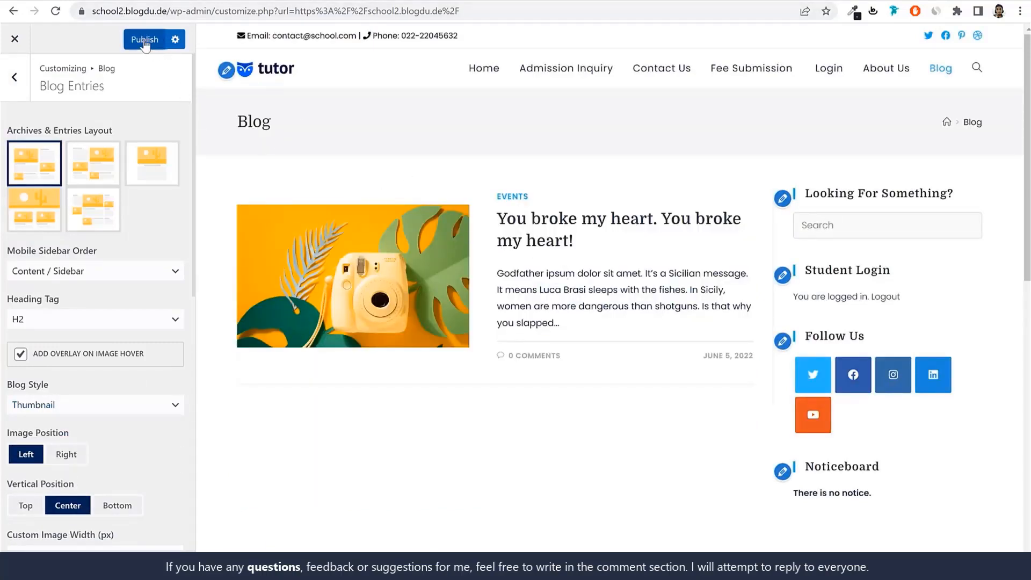
left_click(16, 78)
left_click(25, 86)
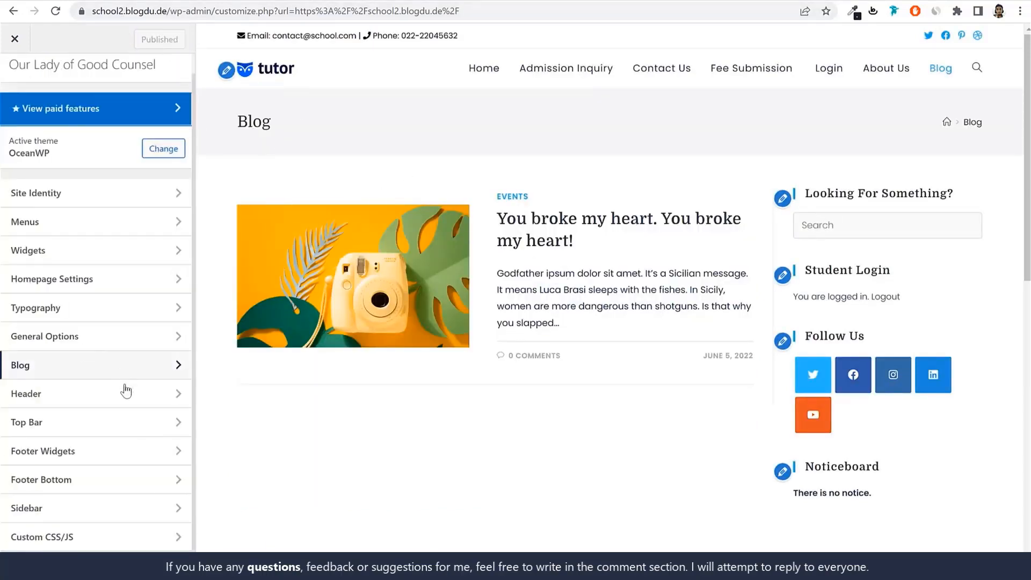
Open the Footer Widgets settings and locate the color options
left_click(111, 400)
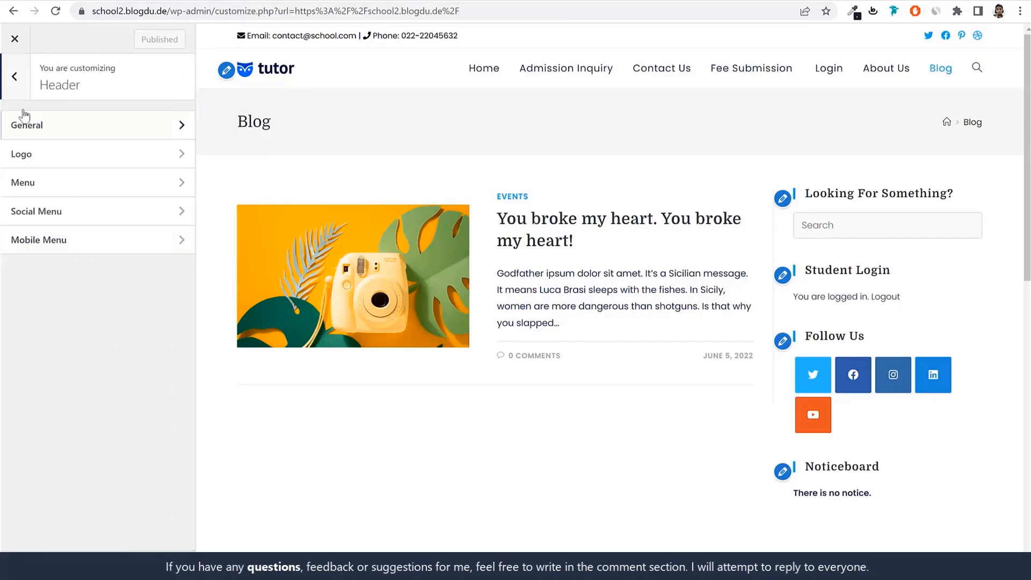
left_click(9, 91)
left_click(87, 461)
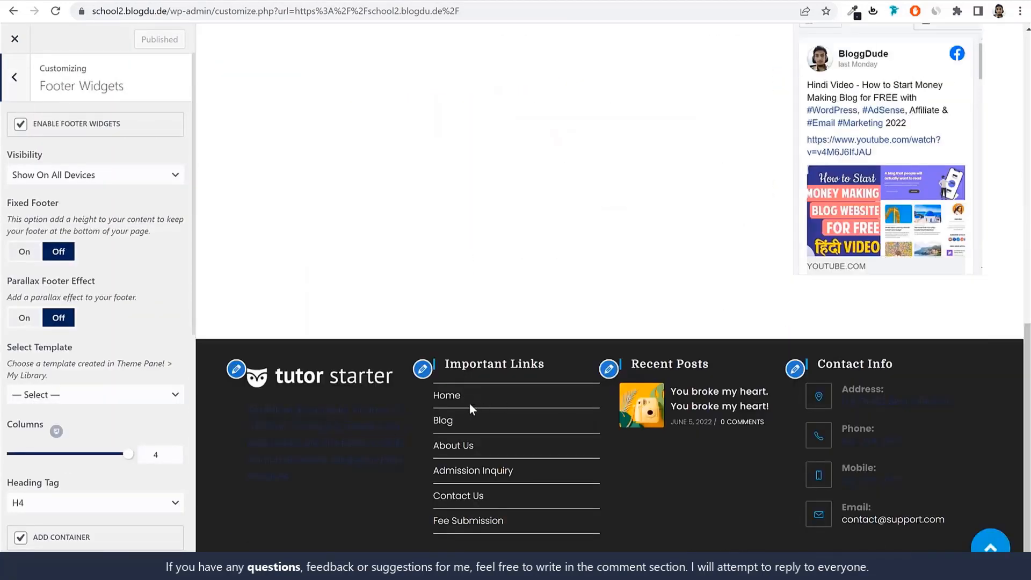
scroll(38, 289, "down", 7)
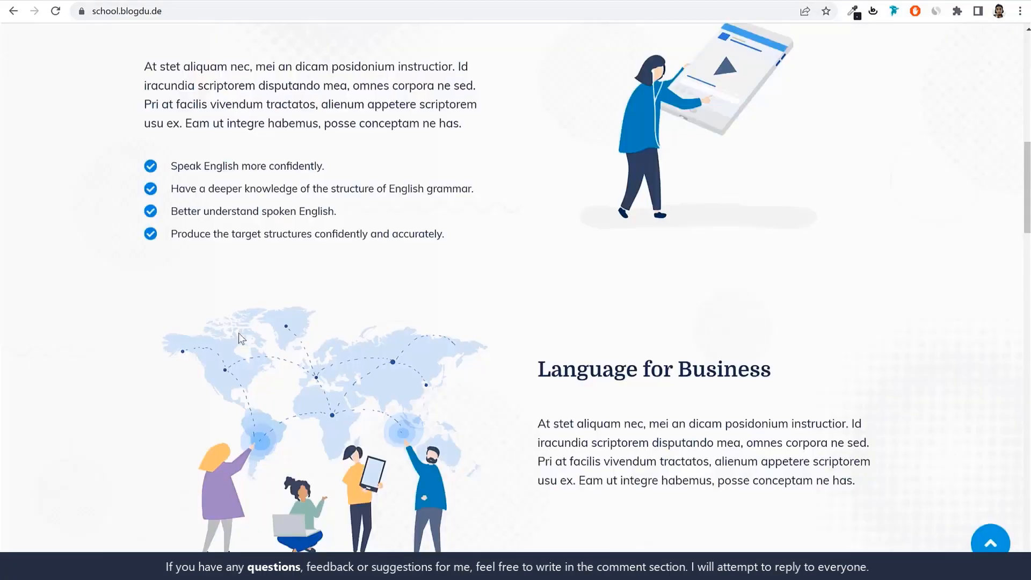
Inspect the footer widgets area on the demo site and copy its background-color value
scroll(238, 333, "down", 15)
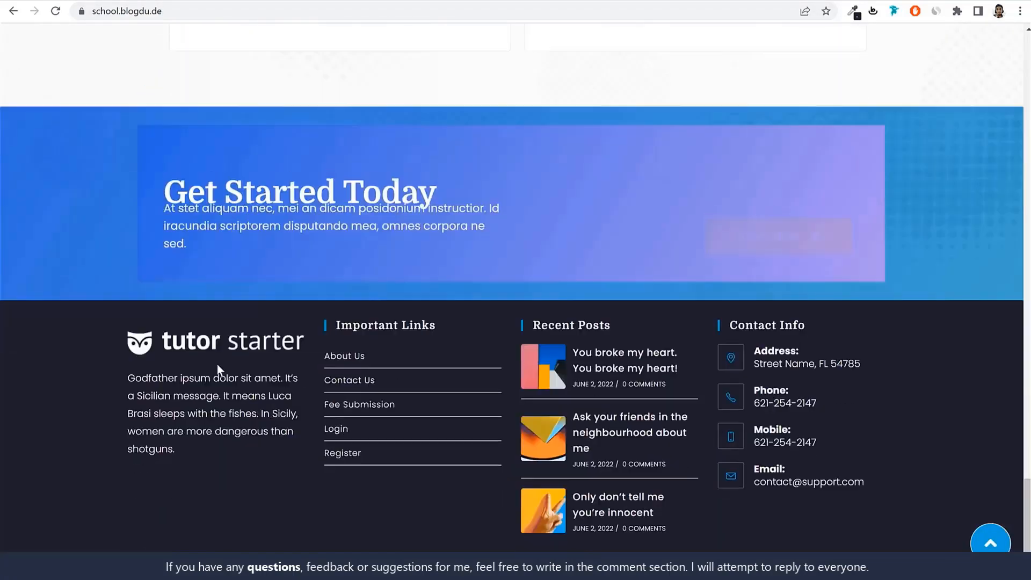
right_click(60, 373)
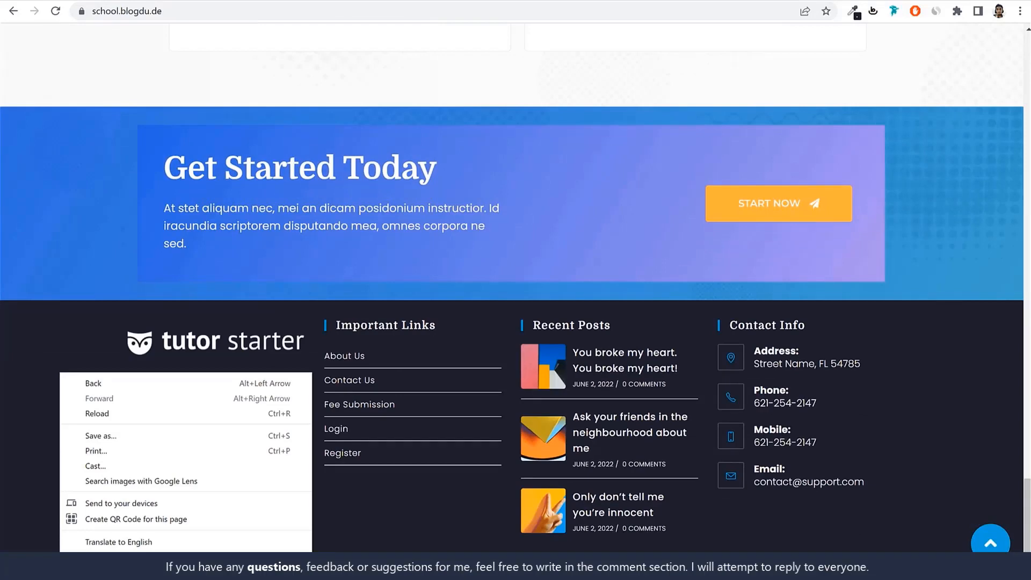
left_click(102, 564)
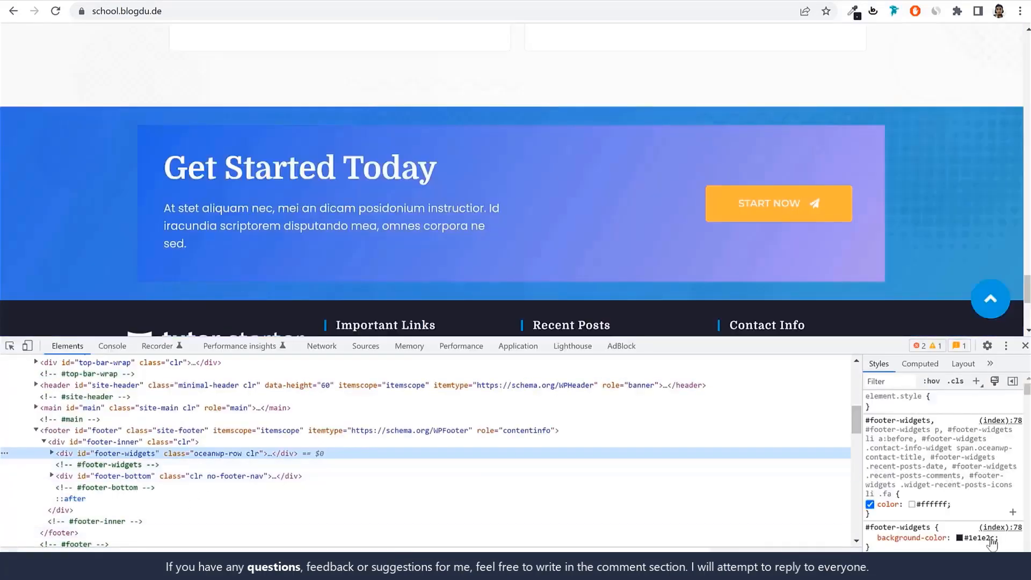
left_click(990, 538)
key("ctrl+c")
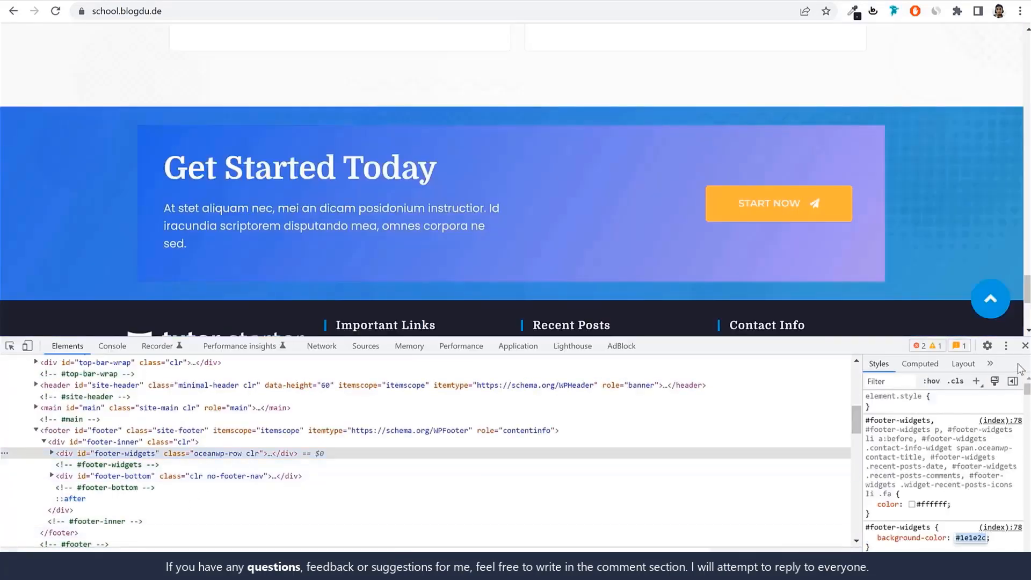
left_click(1026, 345)
left_click(214, 1)
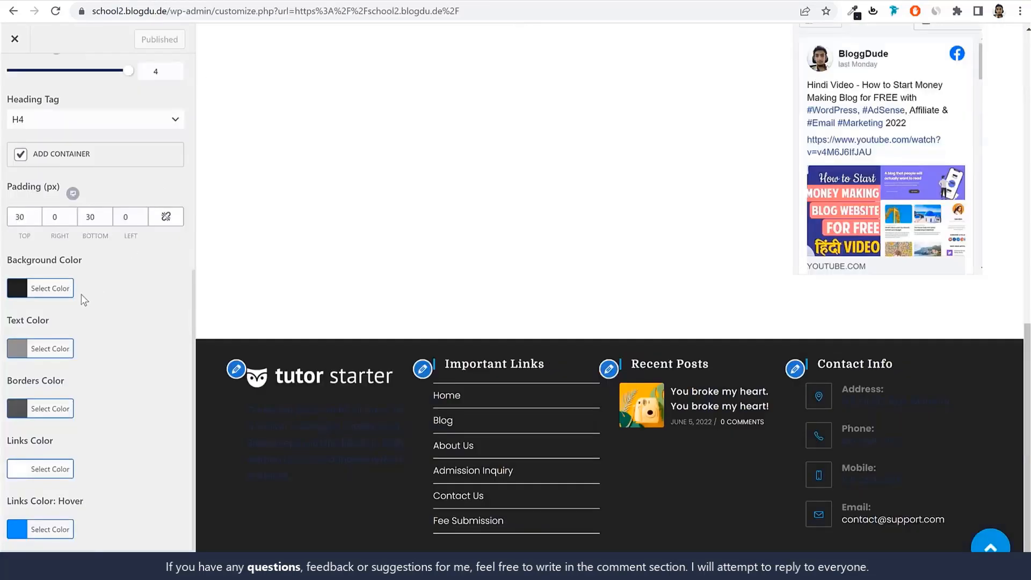
Set the Footer Widgets' Background Color to #1e1e2c
left_click(64, 290)
triple_click(84, 300)
key("ctrl+v")
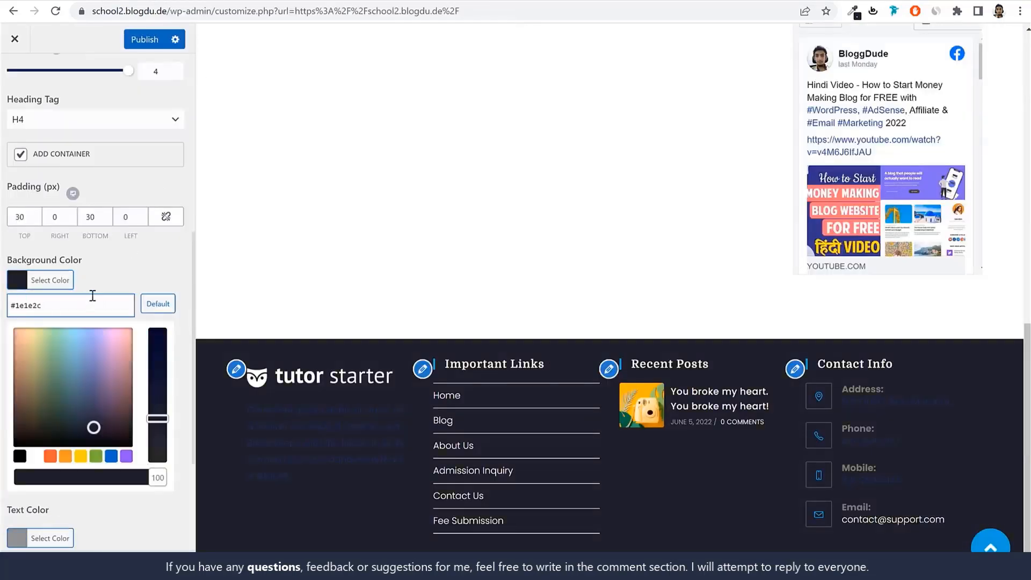
left_click(35, 279)
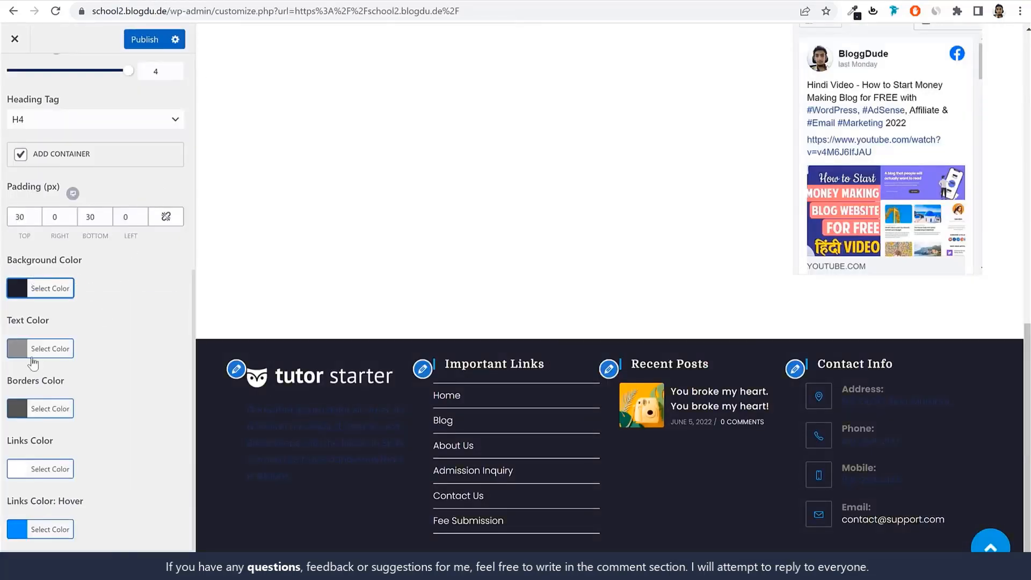
Set the Footer Widgets' Text Color to white (#ffffff) and return to the main customizer sections
left_click(32, 357)
left_click(34, 517)
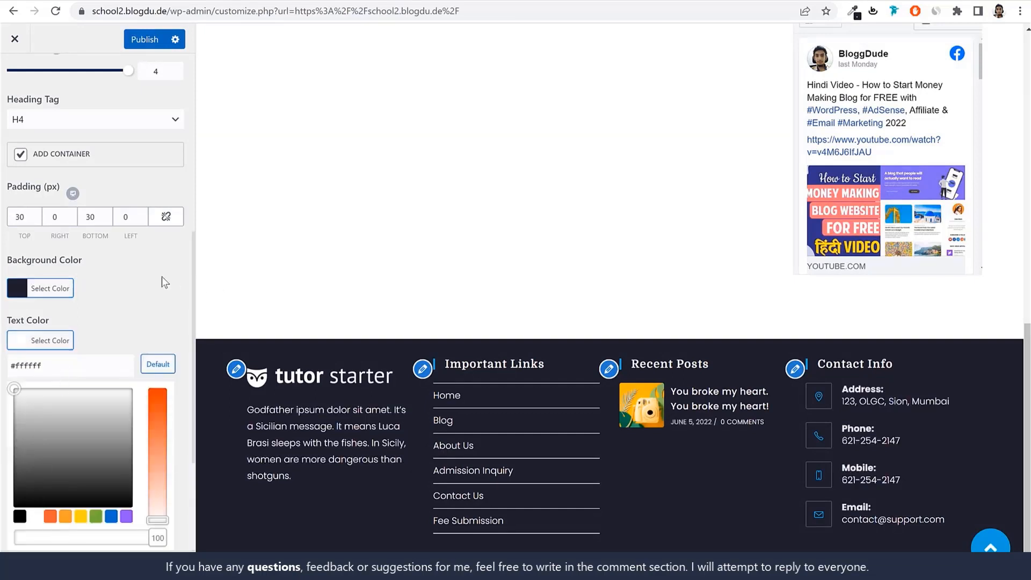
left_click(57, 344)
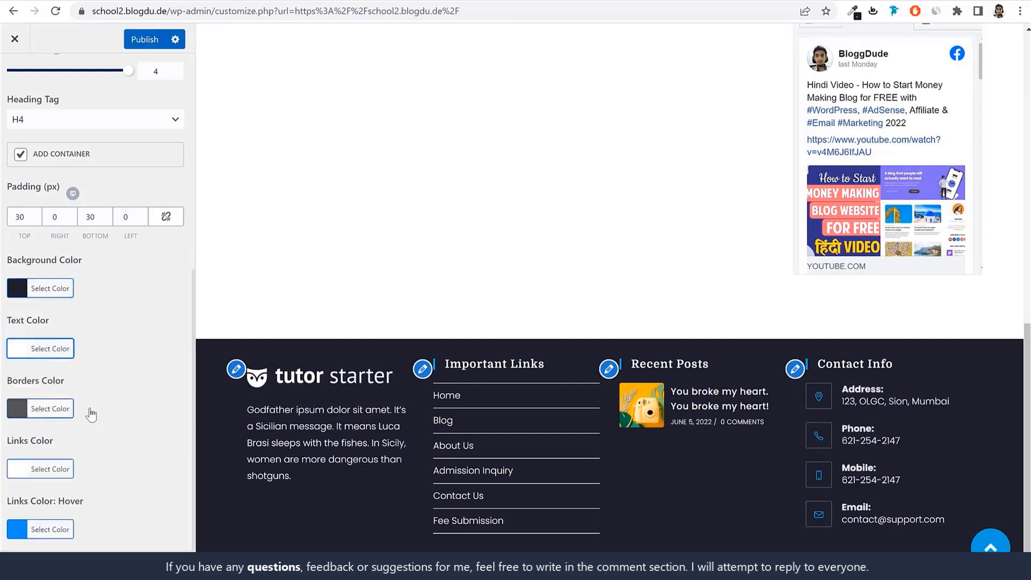
scroll(114, 308, "up", 7)
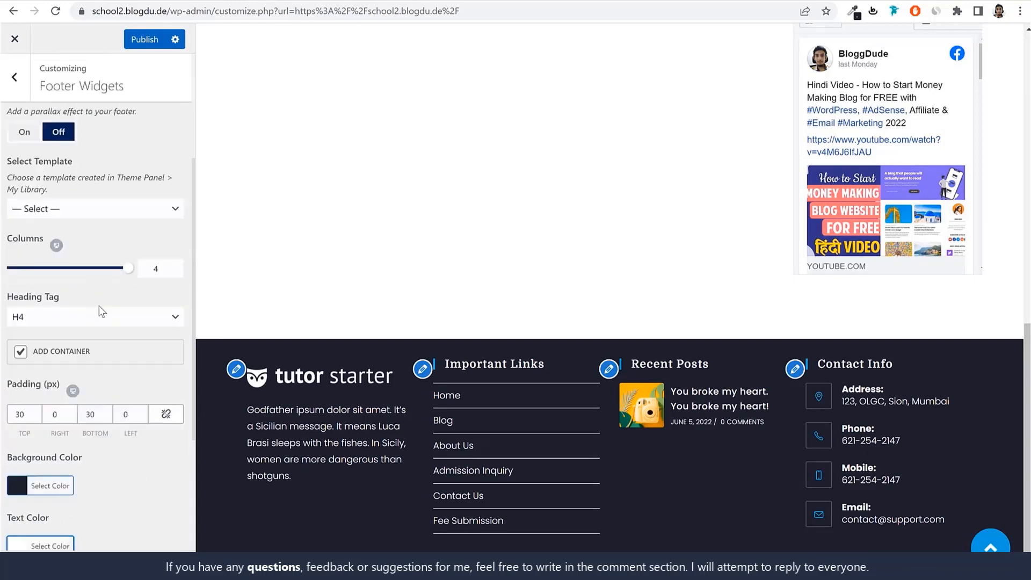
key("Escape")
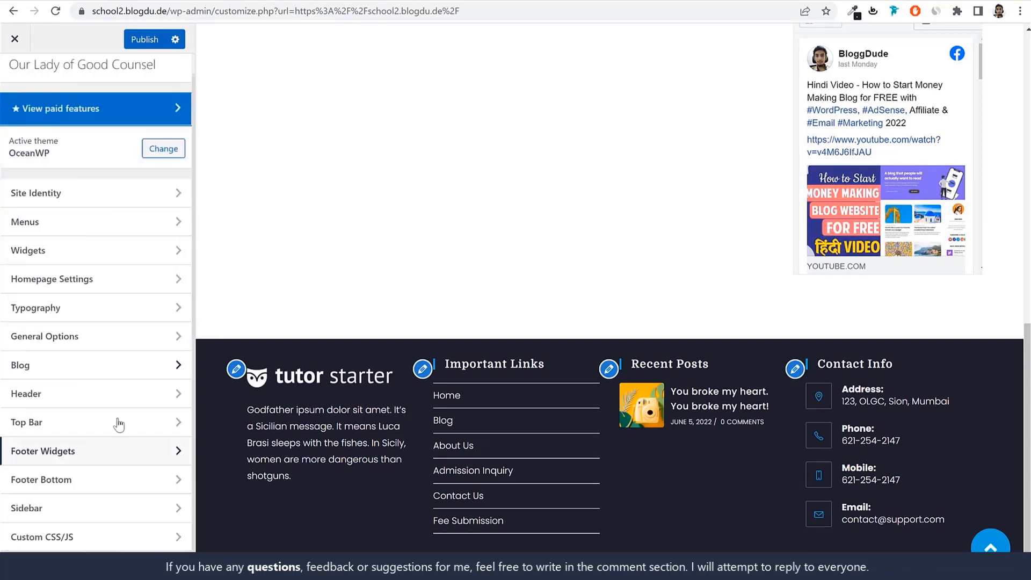
In the Footer Bottom copyright text, keep "Copyright [oceanwp_date] -" and replace the OceanWP credit with "Made by" plus the site creator's name
left_click(97, 479)
scroll(111, 472, "down", 3)
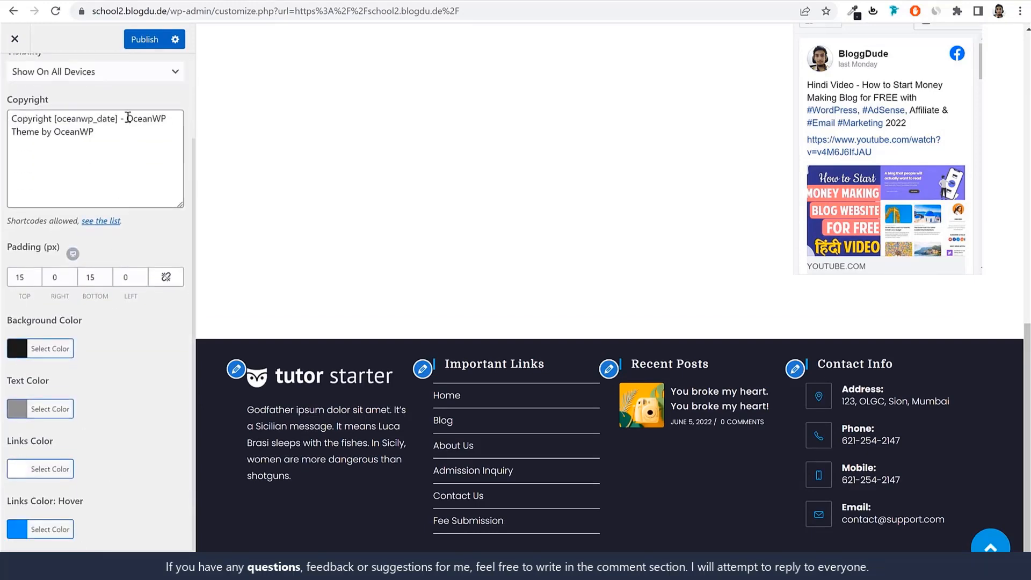
left_click_drag(133, 118, 144, 169)
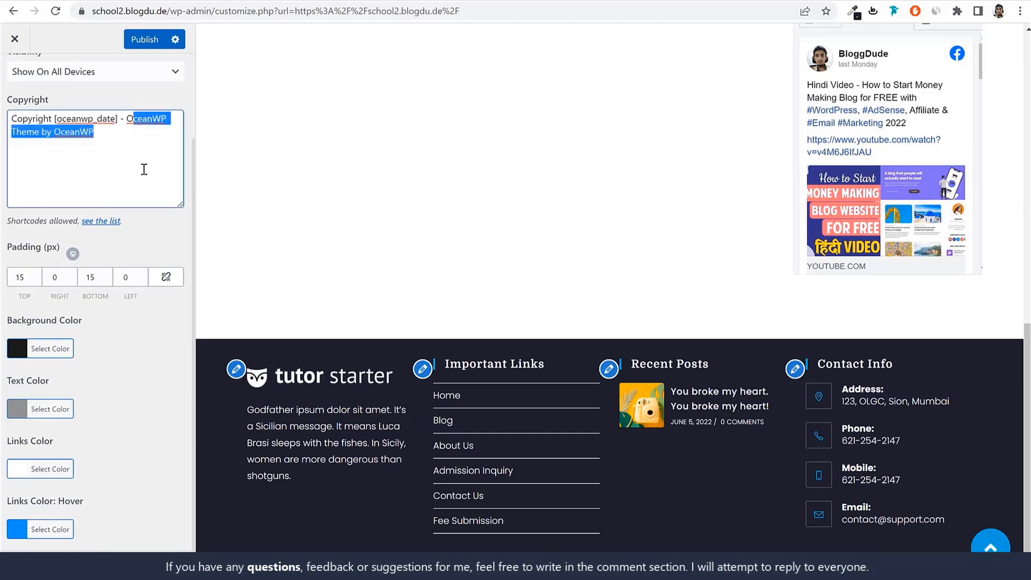
key("BackSpace")
key("BackSpace")
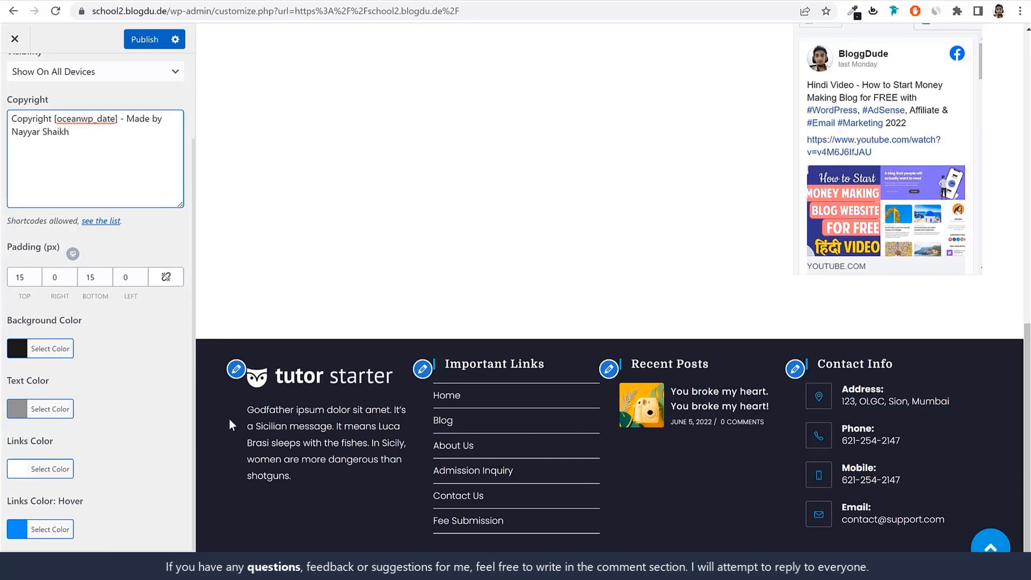
Set the Footer Bottom's Text Color to #ffffff and publish the footer changes
left_click(53, 410)
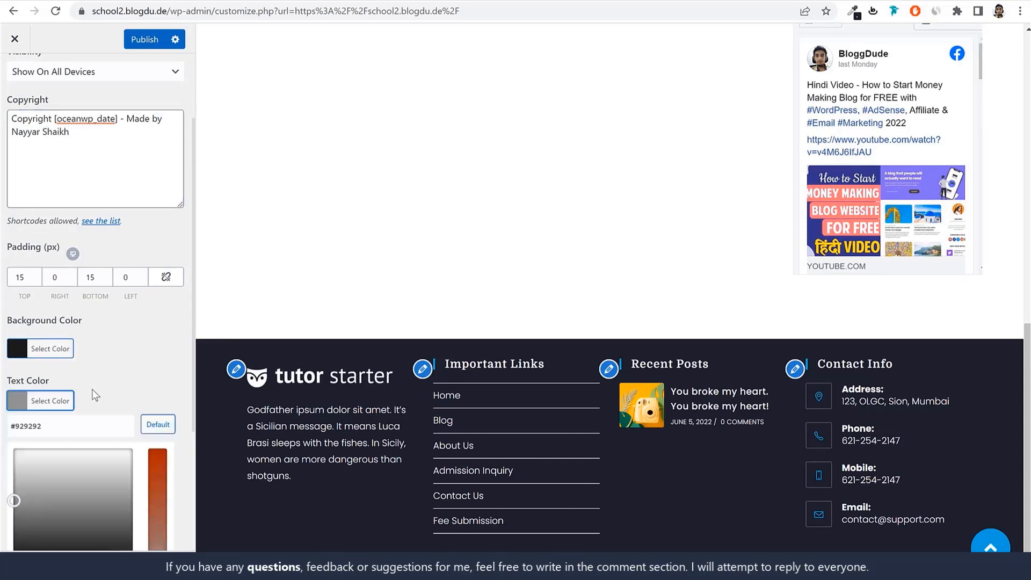
scroll(36, 430, "down", 4)
left_click(35, 387)
scroll(54, 376, "up", 5)
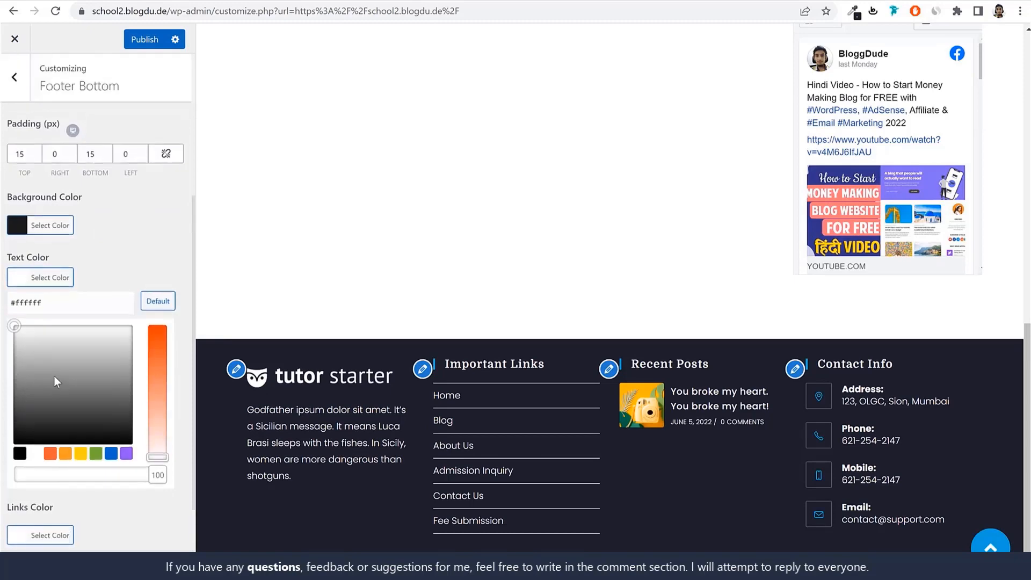
left_click(140, 39)
left_click(17, 78)
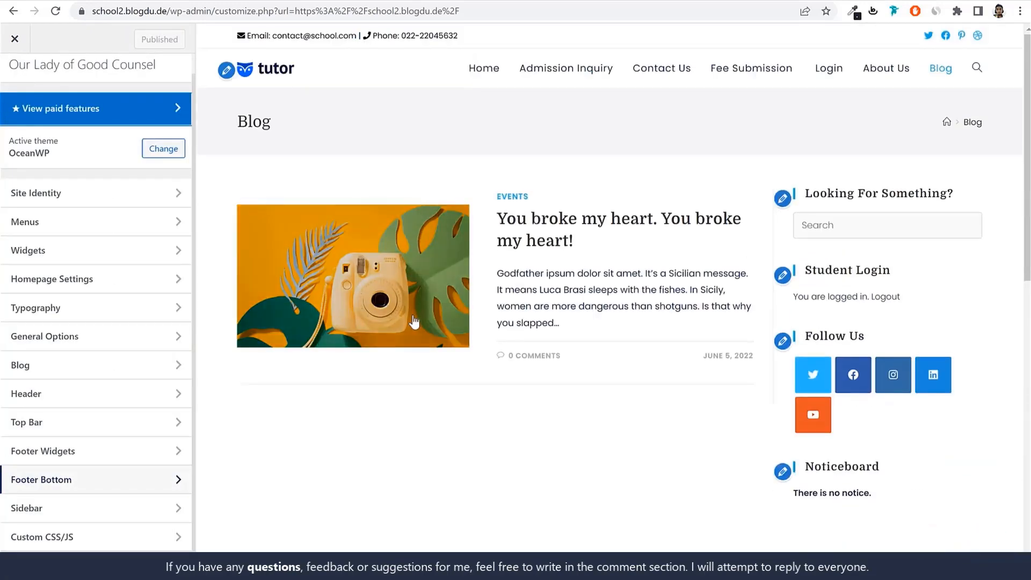
Open the Custom CSS/JS section and copy all the code from the CSS text file in the Pages folder
left_click(102, 537)
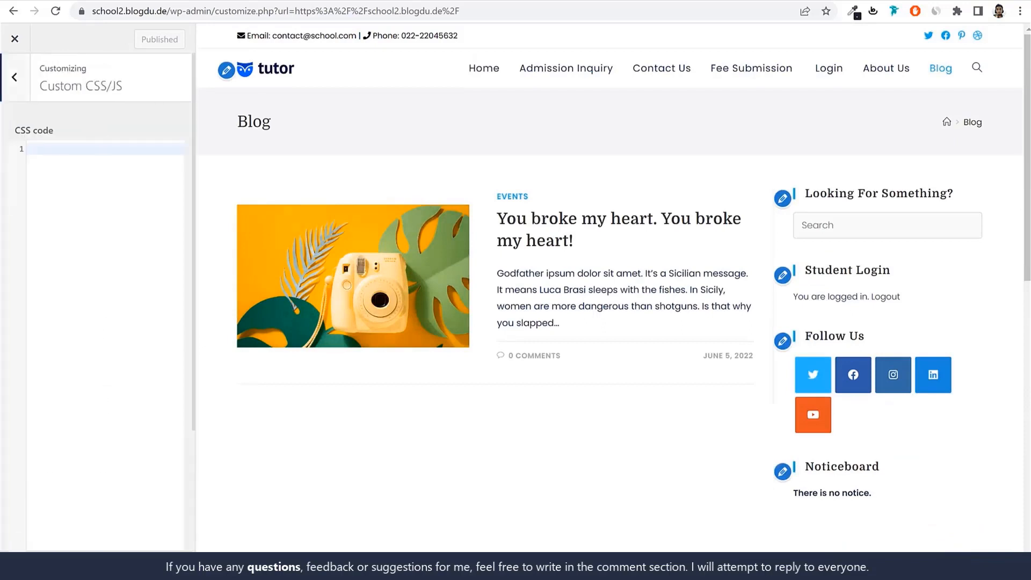
key("alt+Tab")
left_click(307, 318)
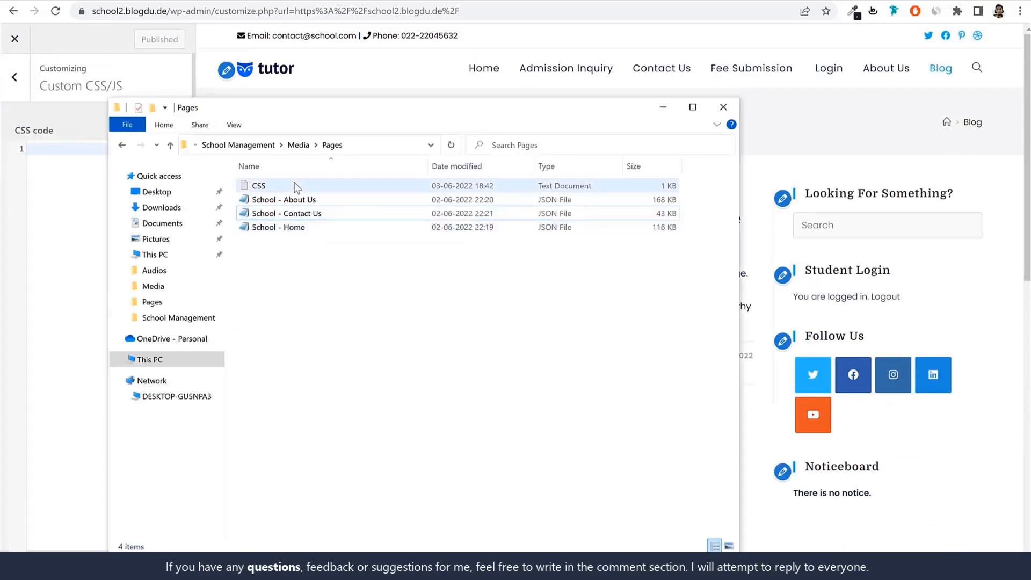
left_click(295, 186)
double_click(295, 184)
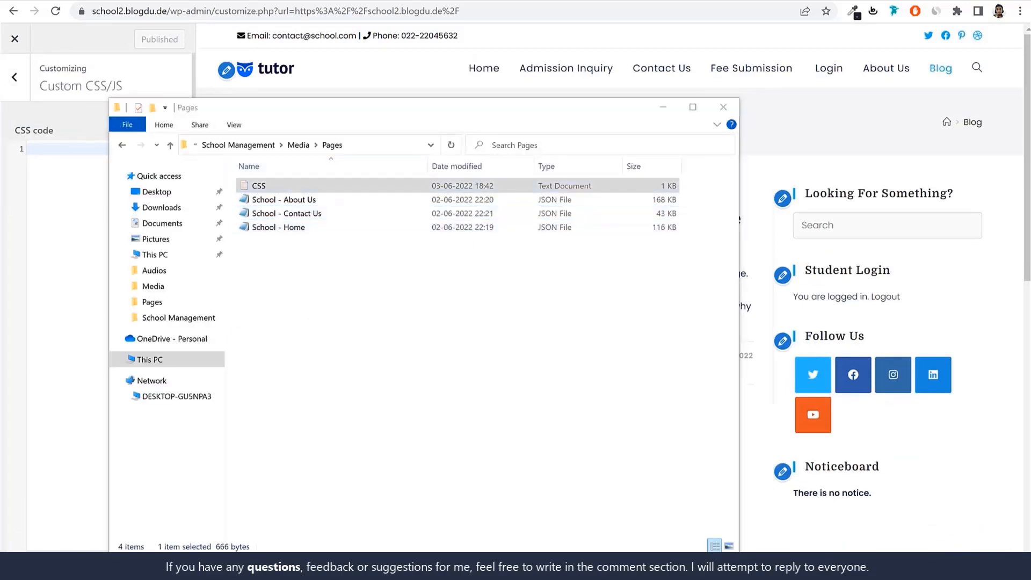
key("ctrl+a")
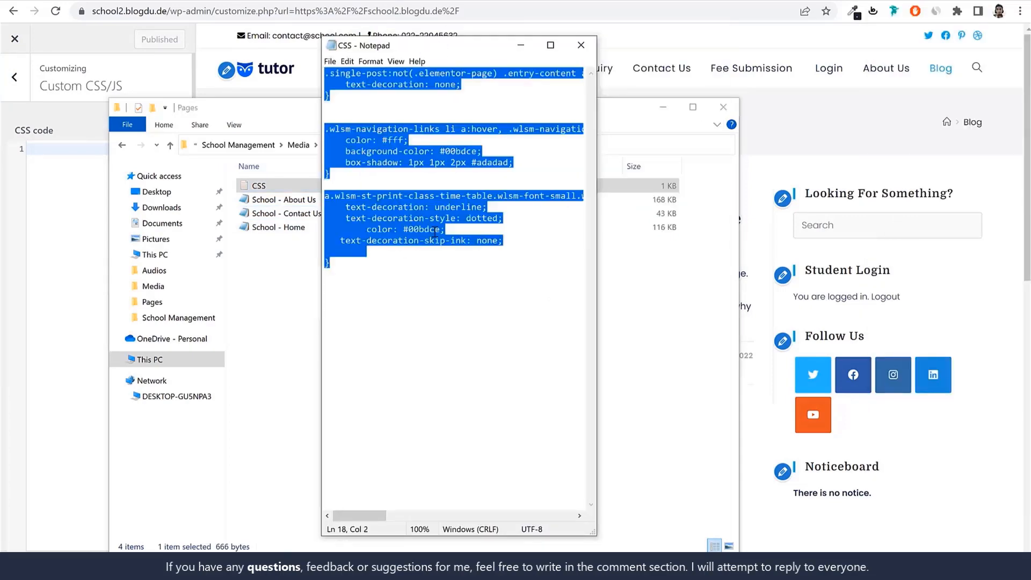
Paste the copied rules into the customizer's CSS code field and publish them
left_click(52, 247)
type(".single-post:not(.elementor-page) .entry-content a:not(.wp-block-button__link):not(.wp-block-file__button), .page:not(.elementor-page):not(.woocommerce-page) .entry a:not(.wp-block-button__link):not(.wp-block-file__button) {     text-decoration: none; }   .wlsm-navigation-links li a:hover, .wlsm-navigation-links li a:focus, .wlsm-navigation-links li a.active {     color: #fff;     background-color: #00bdce;     box-shadow: 1px 1px 2px #adadad; }  a.wlsm-st-print-class-time-table.wlsm-font-small.wlsm-font-bold.wlsm-ml-1 {     text-decoration: underline;     text-decoration-style: dotted; \tcolor: #00bdce;    text-decoration-skip-ink: none; \t }")
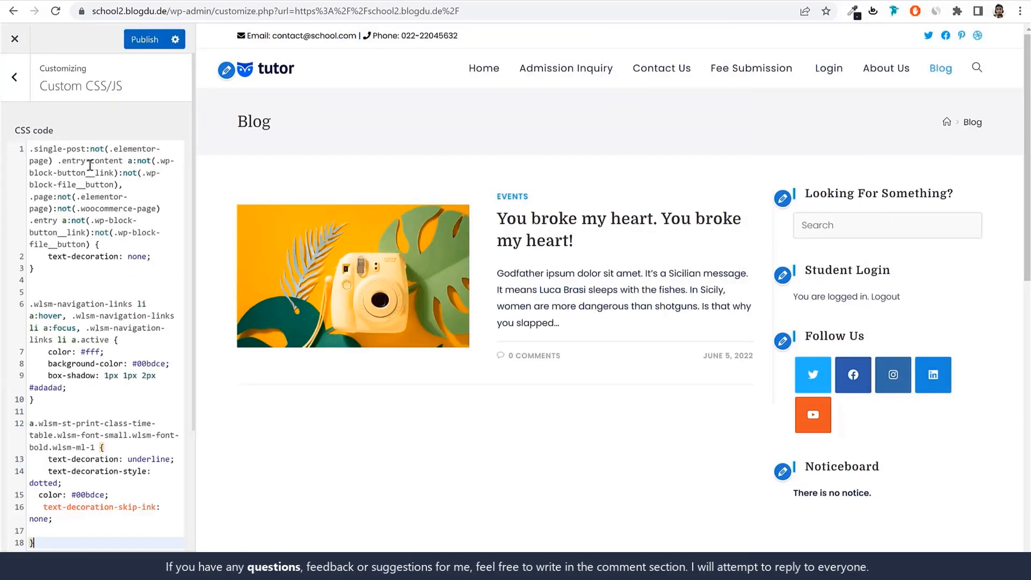
left_click(144, 43)
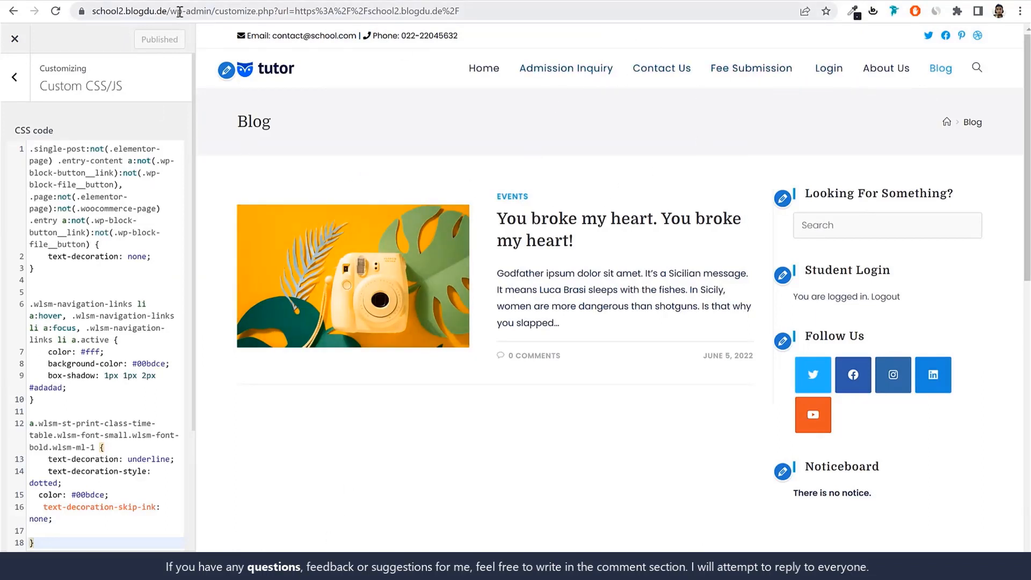
Load the site's home address, school2.blogdu.de, in a new Incognito window to view it as a visitor
left_click_drag(179, 11, 91, 11)
key("ctrl+c")
left_click(1020, 11)
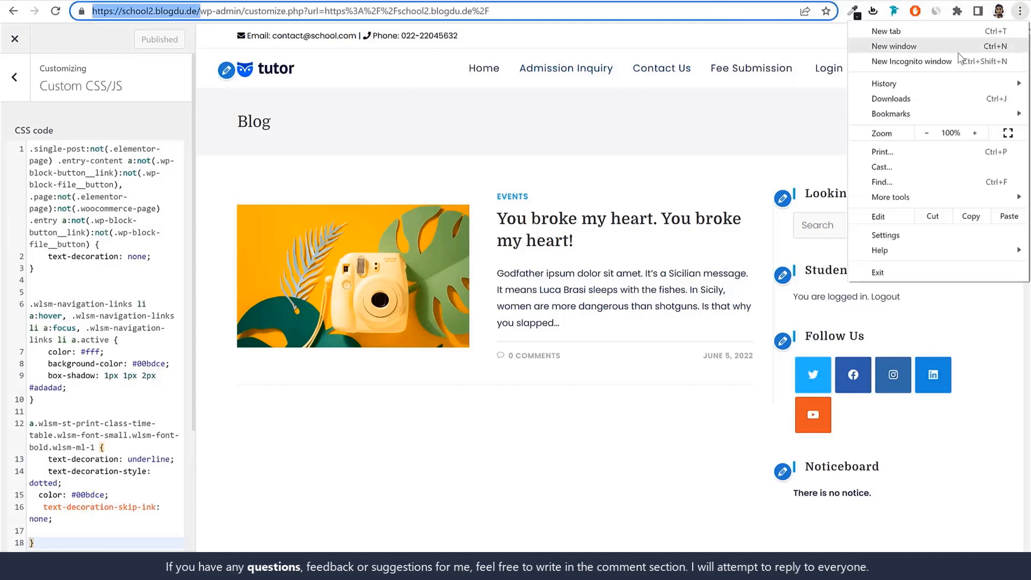
left_click(940, 61)
key("ctrl+v")
key("Return")
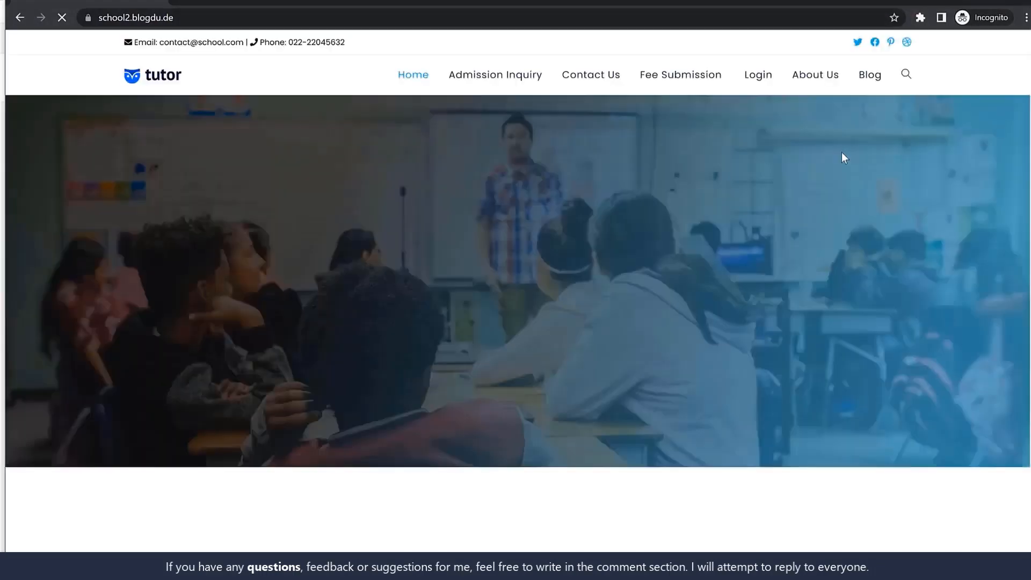
Log in on the site's Login page with the saved student1 username and password, and look through the student dashboard
left_click(762, 80)
left_click(191, 166)
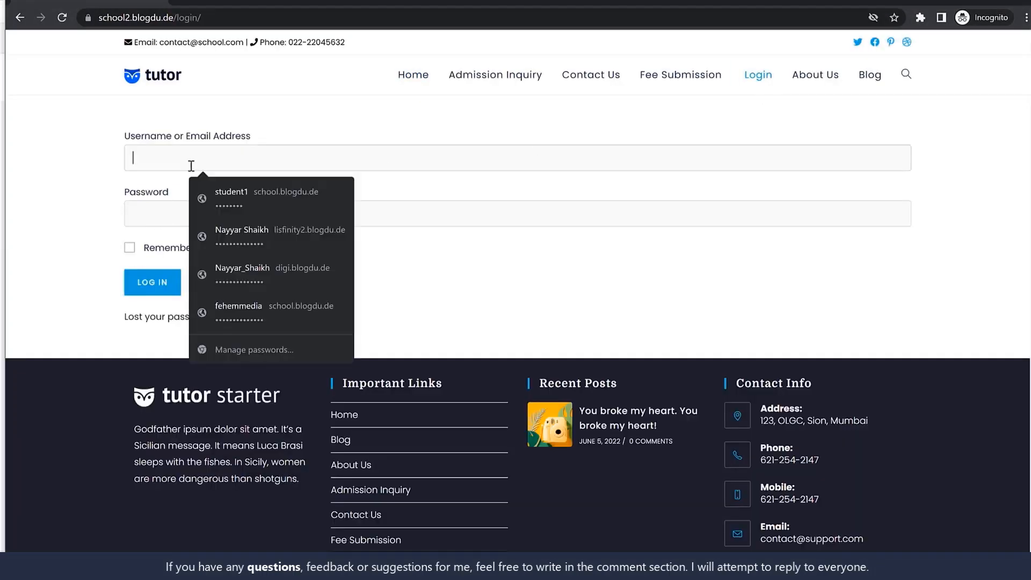
left_click(228, 199)
left_click(174, 288)
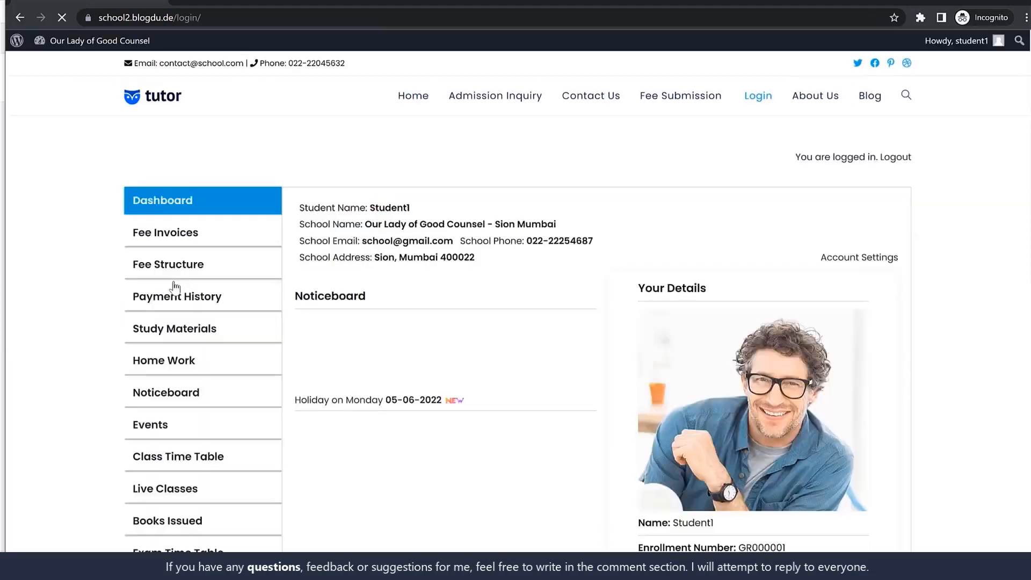
scroll(834, 309, "down", 4)
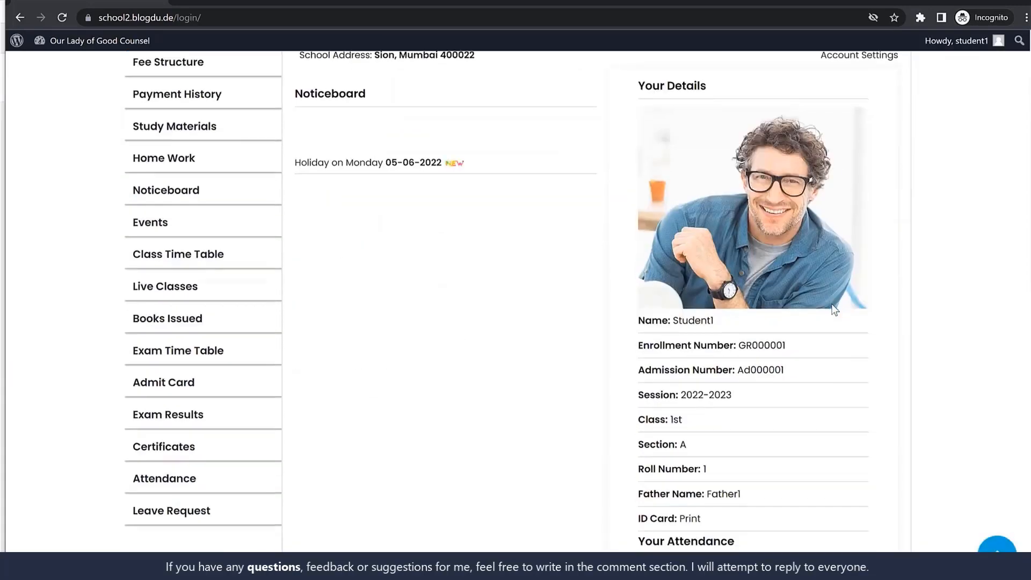
scroll(827, 333, "down", 2)
scroll(817, 363, "up", 5)
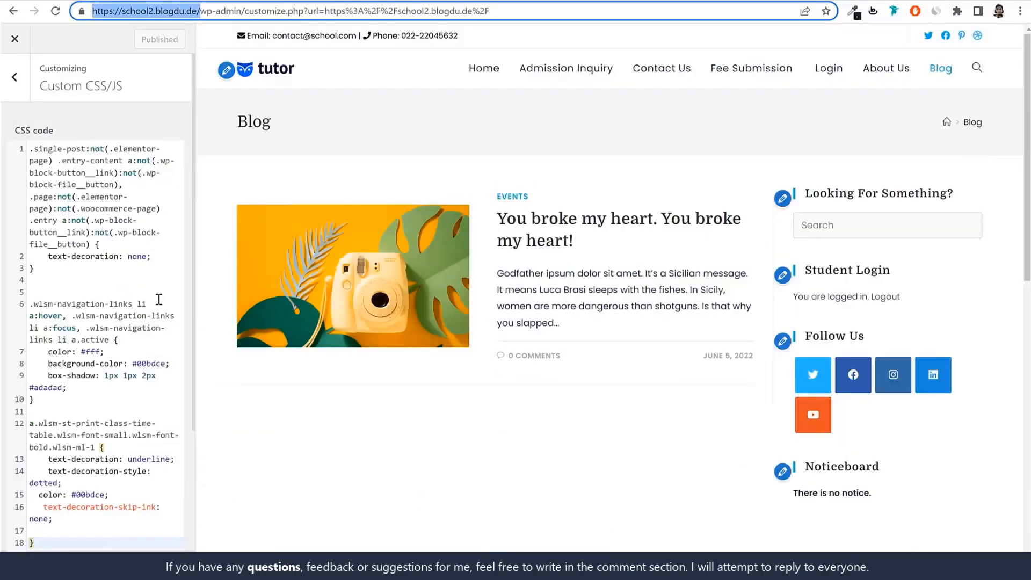
Clear all the custom CSS code, publish the change, and reload the student dashboard to view it without the rules
key("ctrl+a")
key("BackSpace")
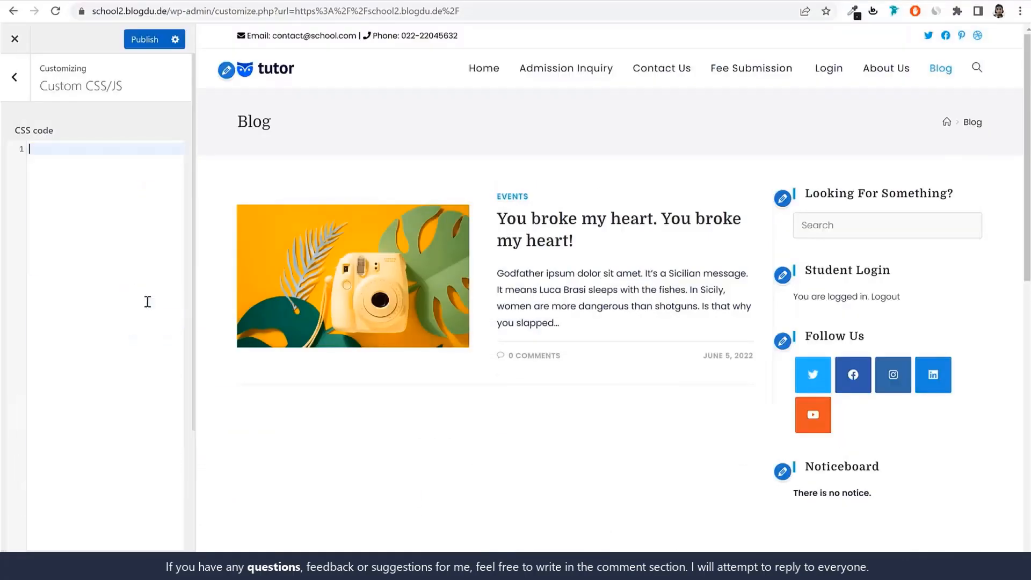
left_click(143, 42)
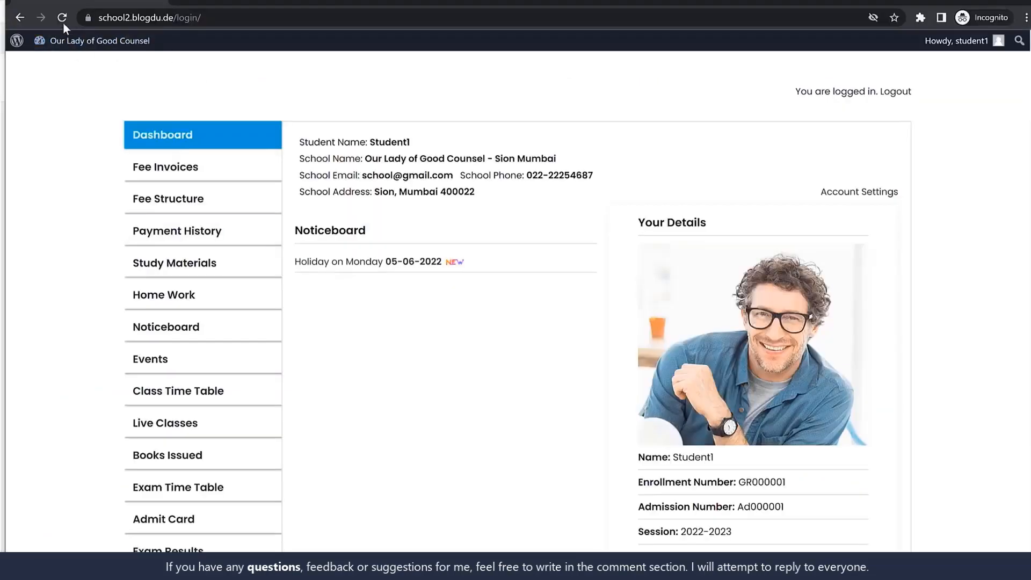
left_click(62, 18)
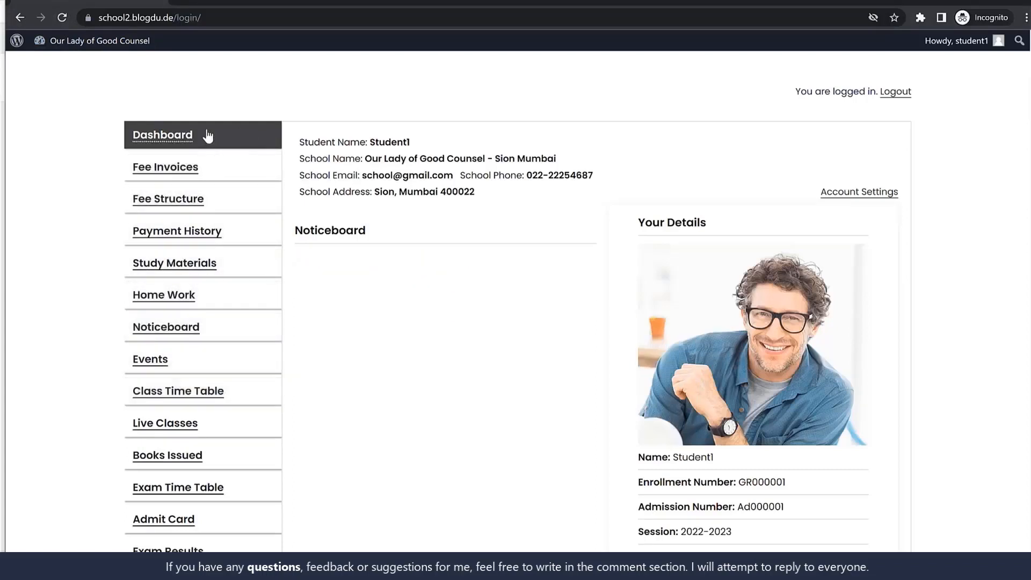
scroll(240, 146, "up", 2)
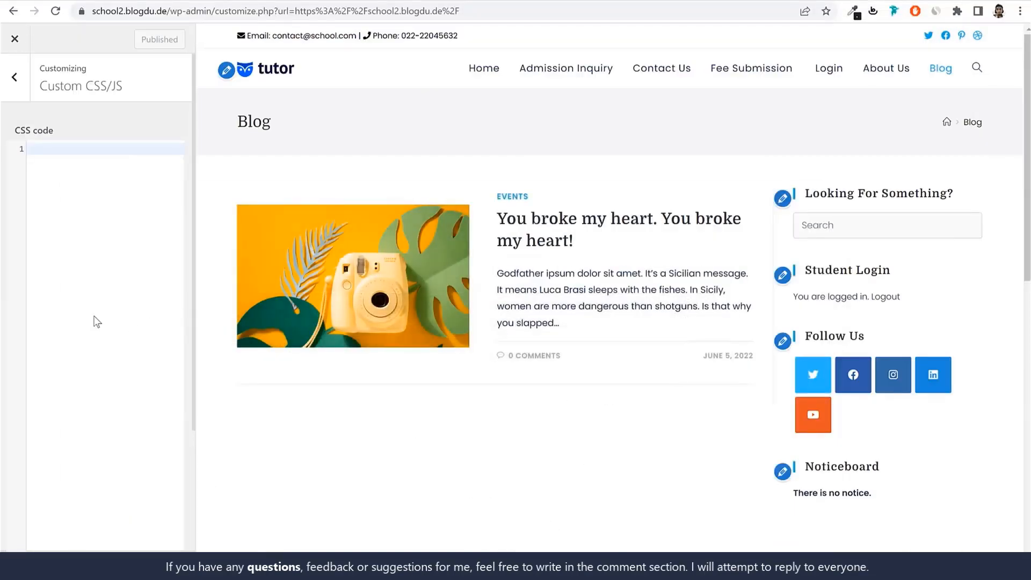
key("ctrl+v")
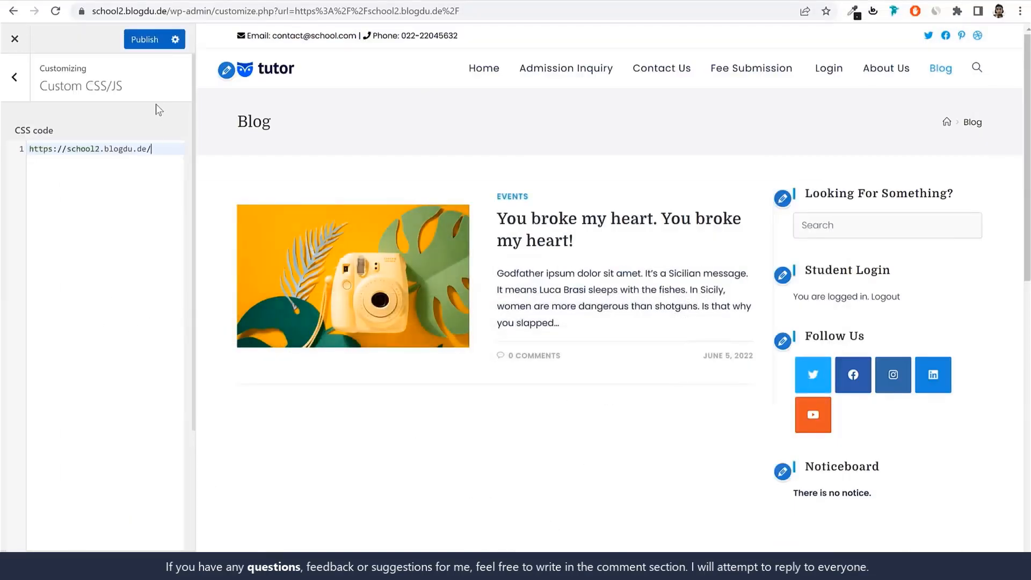
triple_click(170, 145)
key("BackSpace")
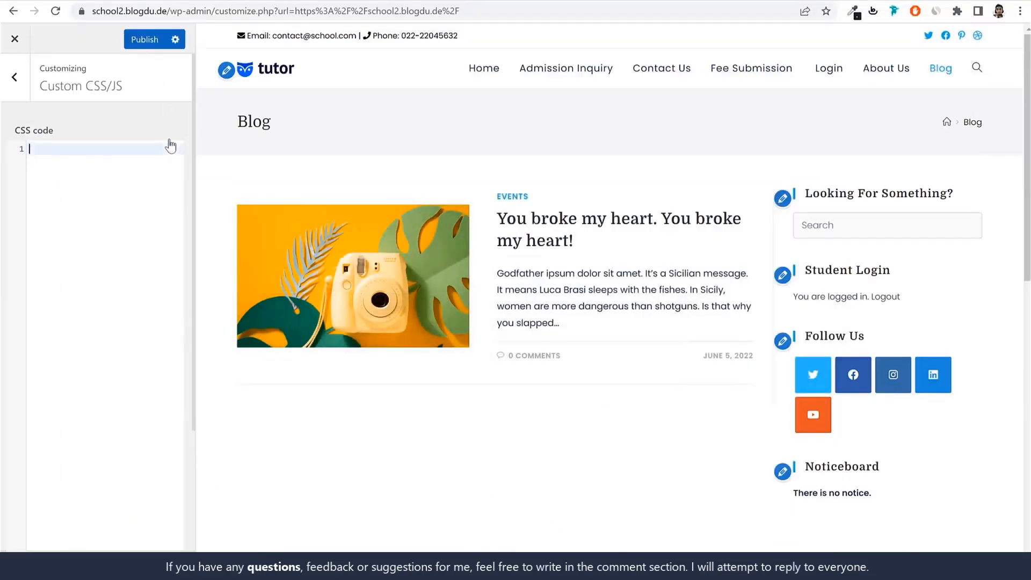
Copy all the rules from the CSS Notepad file into the customizer's empty CSS code field and publish them
key("alt+Tab")
key("ctrl+a")
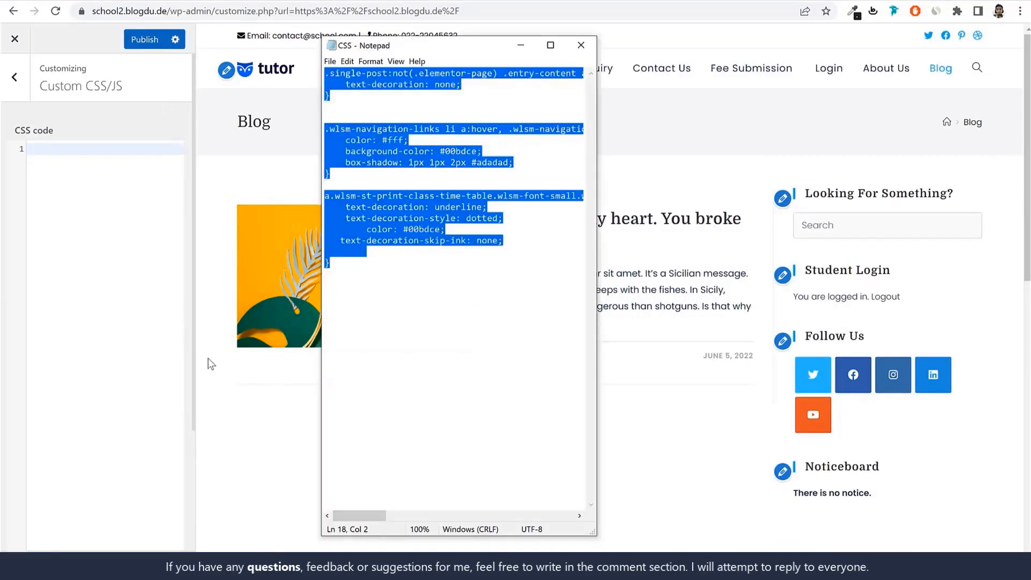
key("ctrl+c")
key("alt+Tab")
key("ctrl+v")
left_click(145, 39)
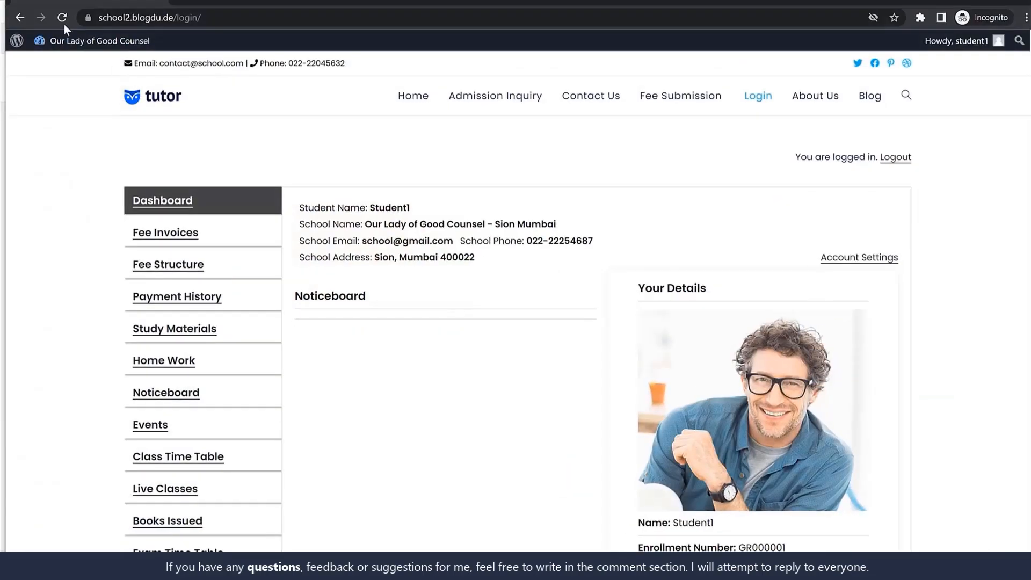
Reload the student dashboard in the Incognito window to check its styling, and close the customizer in the main window
left_click(62, 17)
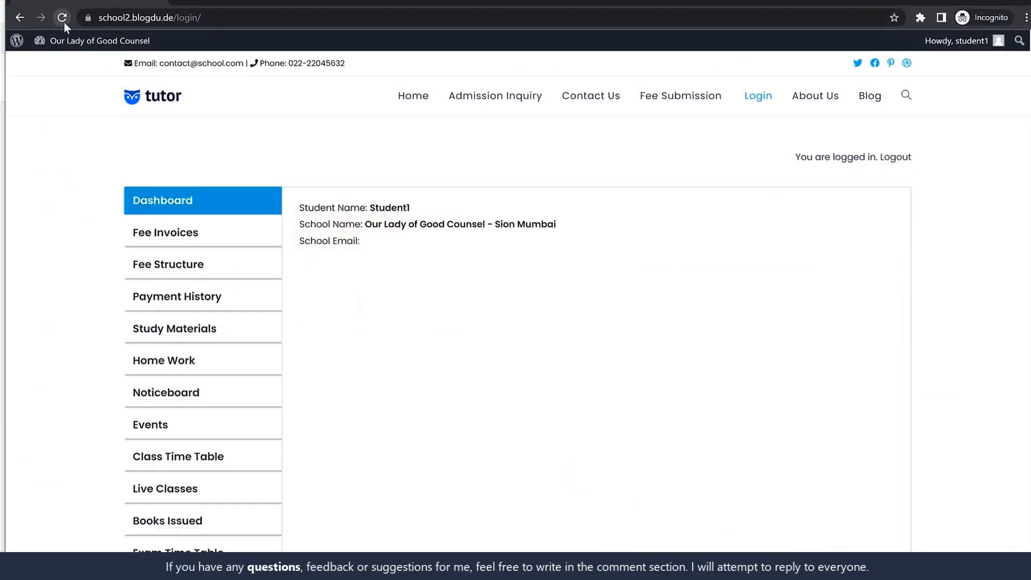
scroll(901, 329, "down", 10)
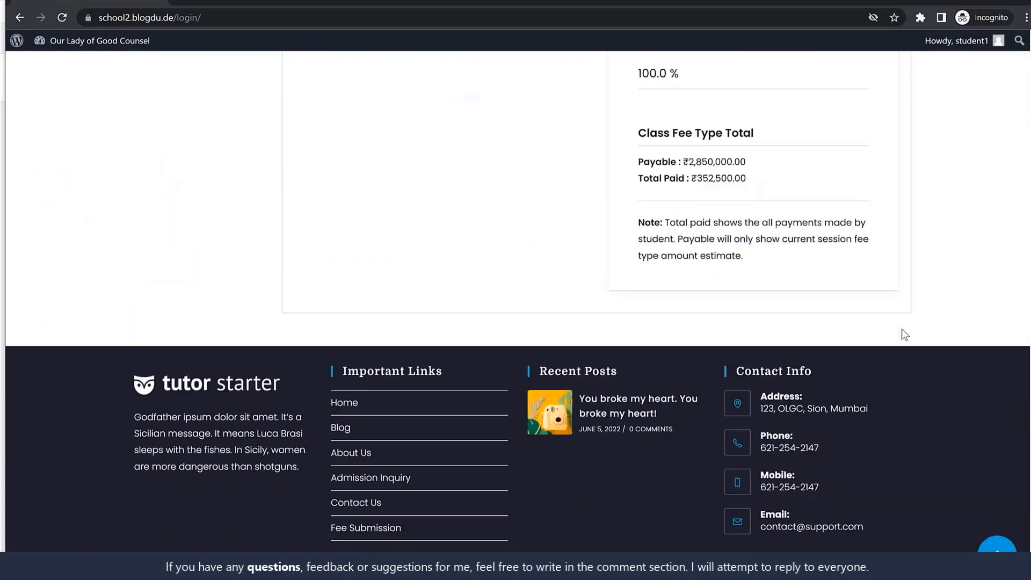
scroll(901, 338, "up", 10)
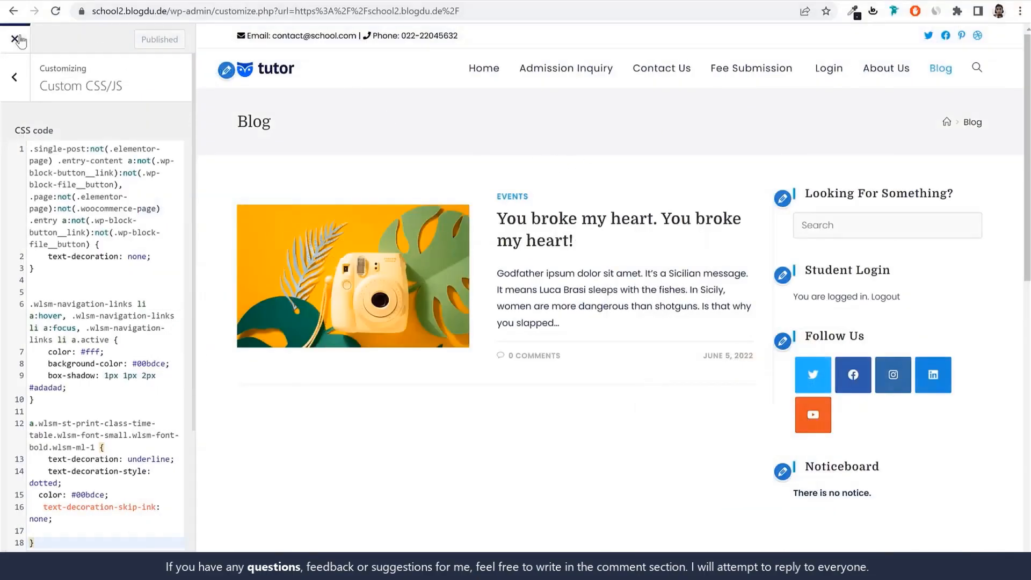
left_click(16, 39)
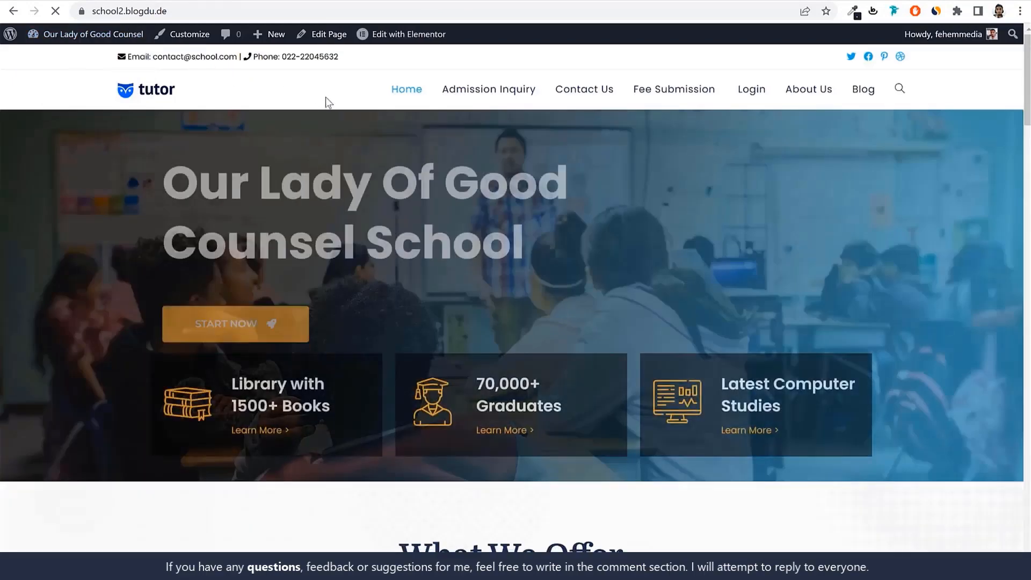